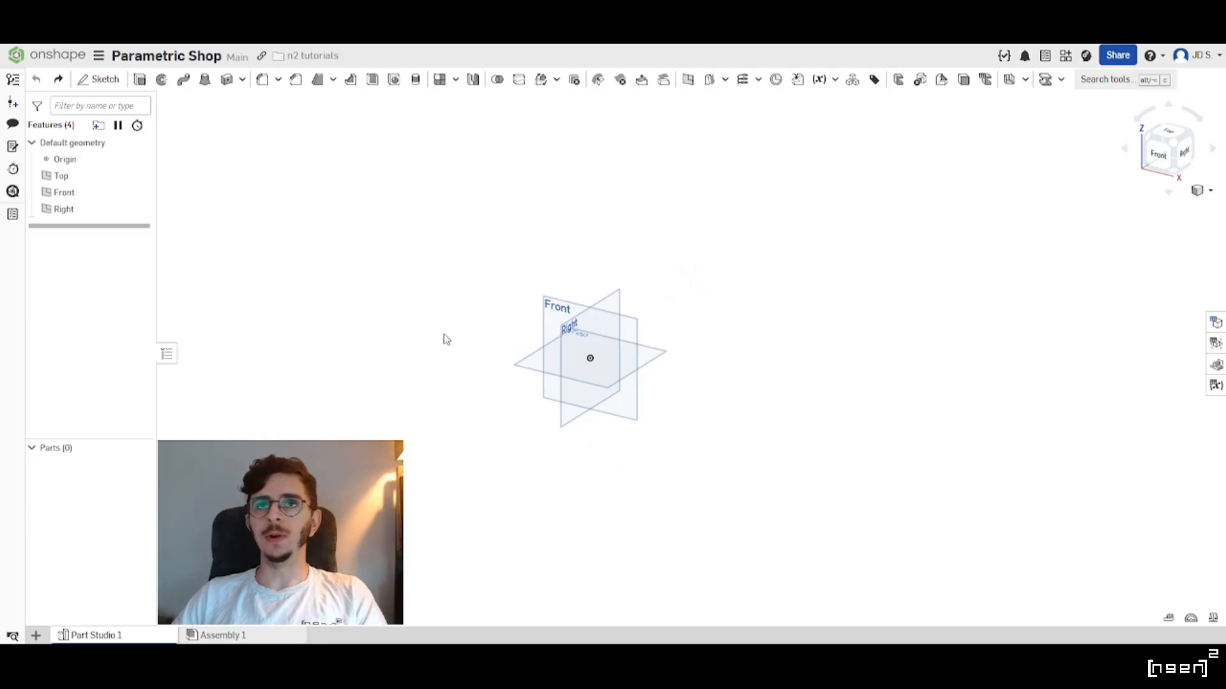
mouse_move(751, 357)
right_mouse_down()
mouse_move(740, 388)
mouse_move(680, 390)
mouse_move(632, 361)
mouse_move(594, 357)
mouse_move(664, 389)
mouse_move(706, 367)
mouse_move(782, 367)
mouse_move(616, 370)
mouse_move(632, 383)
mouse_move(761, 363)
right_mouse_up()
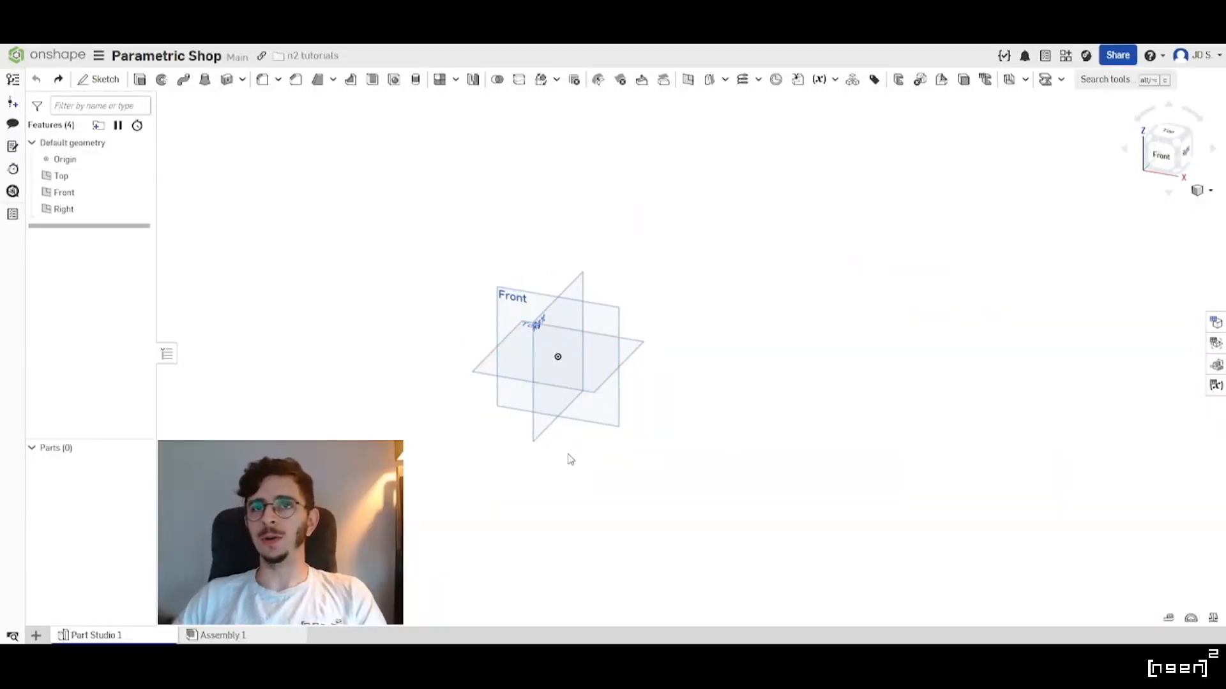
right_click_drag(579, 452, 620, 391)
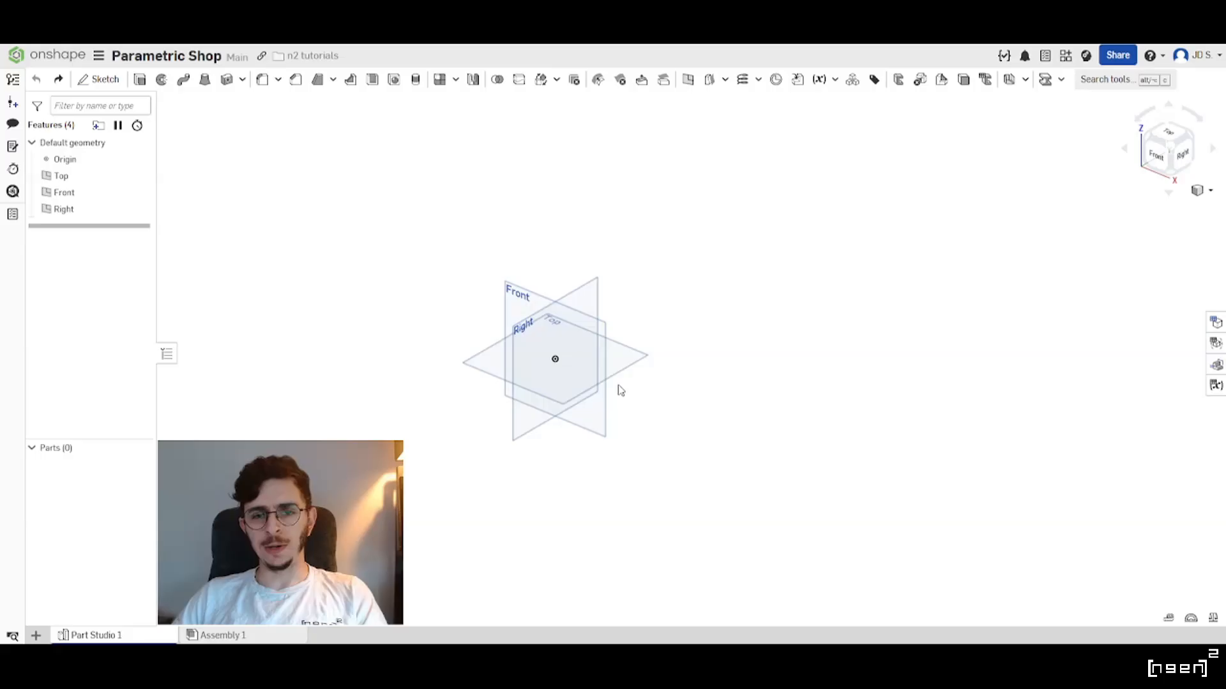
right_click_drag(621, 391, 600, 383)
scroll(484, 410, "down", 3)
left_click(101, 81)
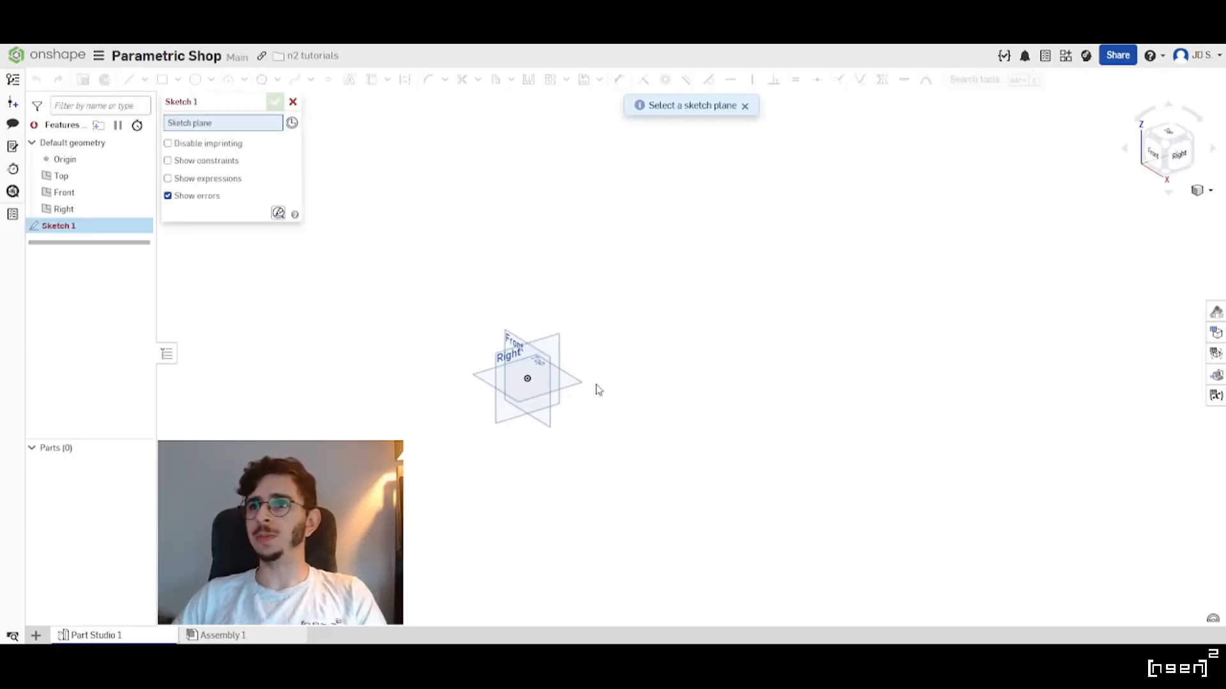
right_click_drag(574, 397, 616, 432)
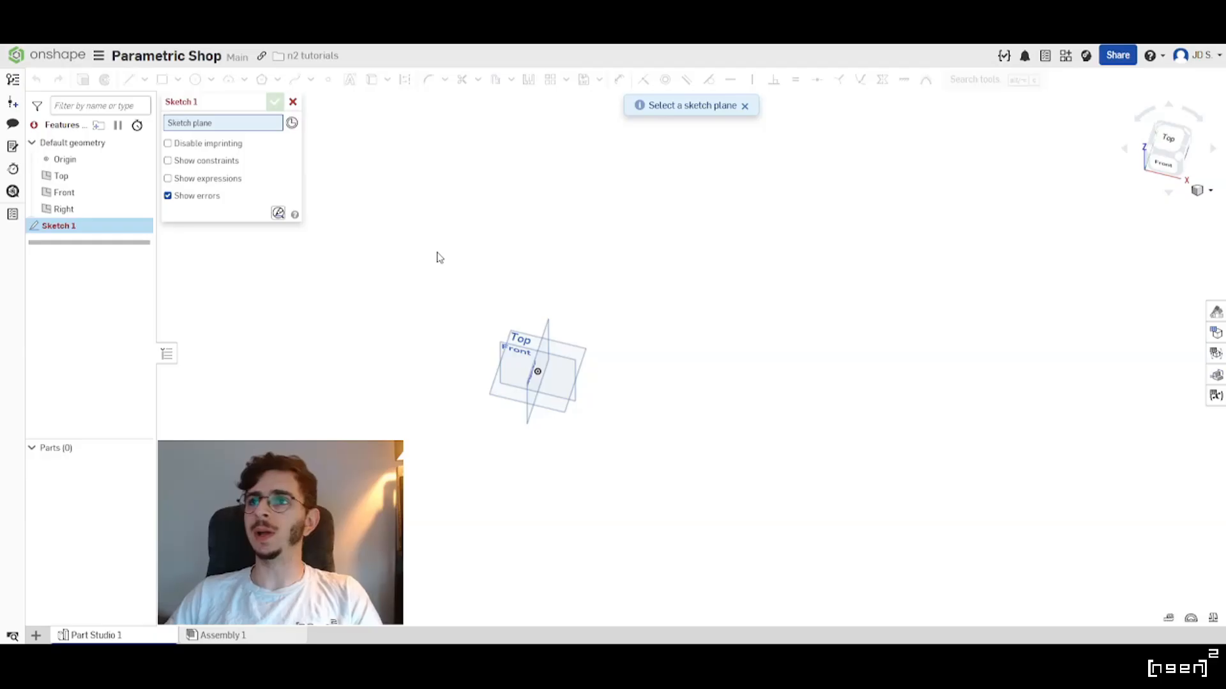
mouse_move(619, 427)
right_mouse_down()
mouse_move(551, 392)
mouse_move(574, 395)
right_mouse_up()
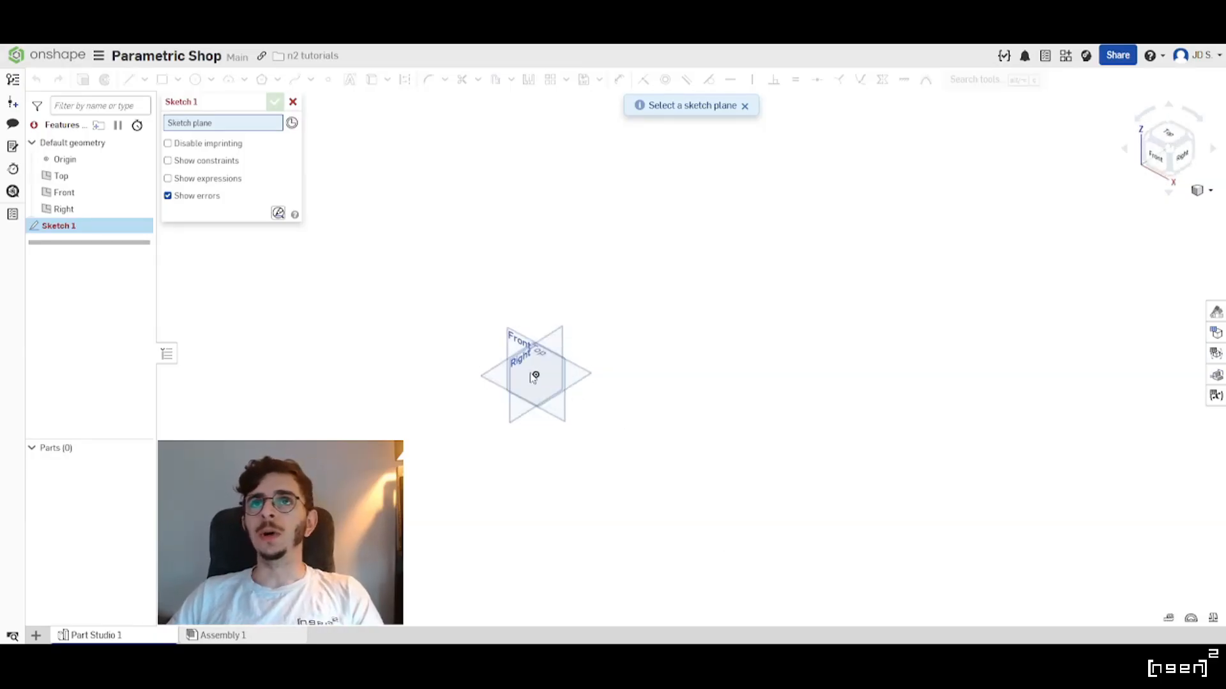
left_click(294, 102)
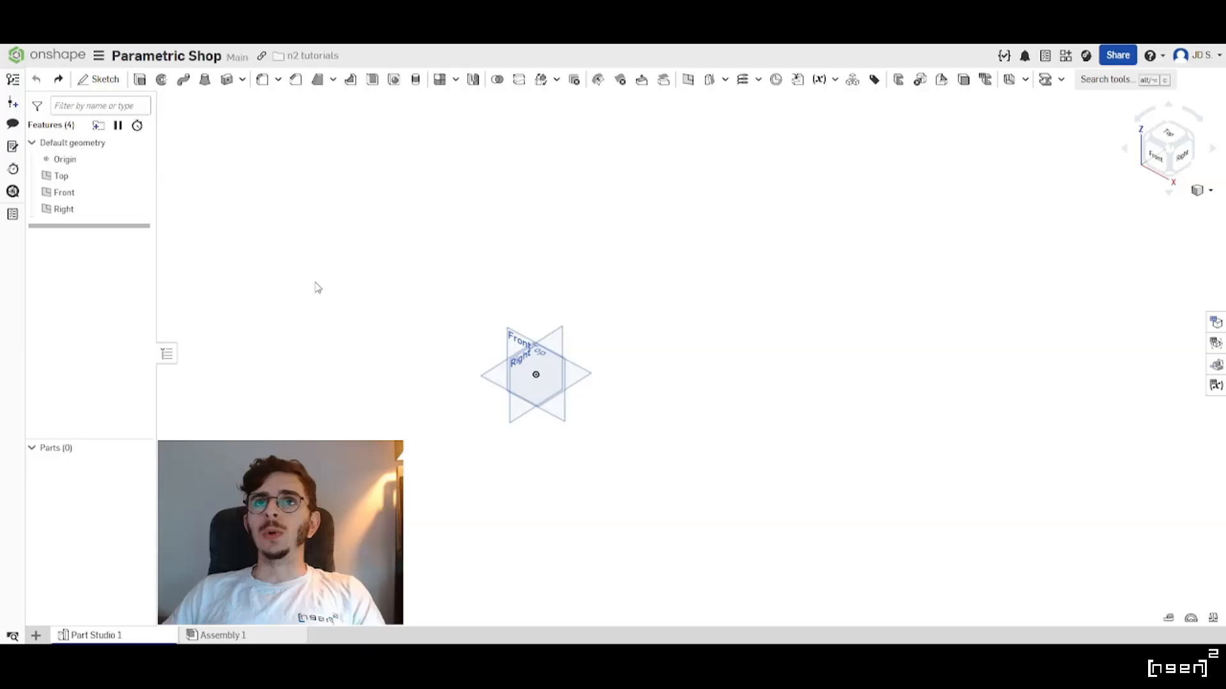
Start a new sketch on the Top plane.
left_click(96, 79)
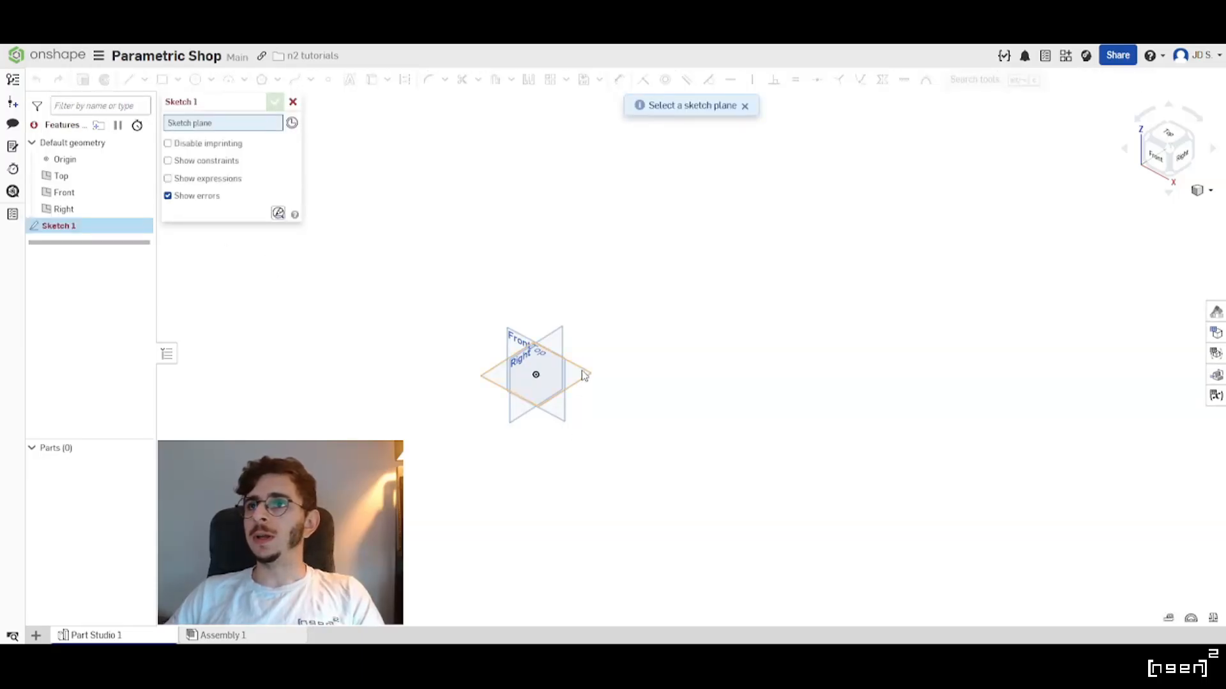
left_click(582, 375)
scroll(205, 476, "down", 3)
right_click_drag(404, 420, 454, 426)
scroll(457, 427, "down", 1)
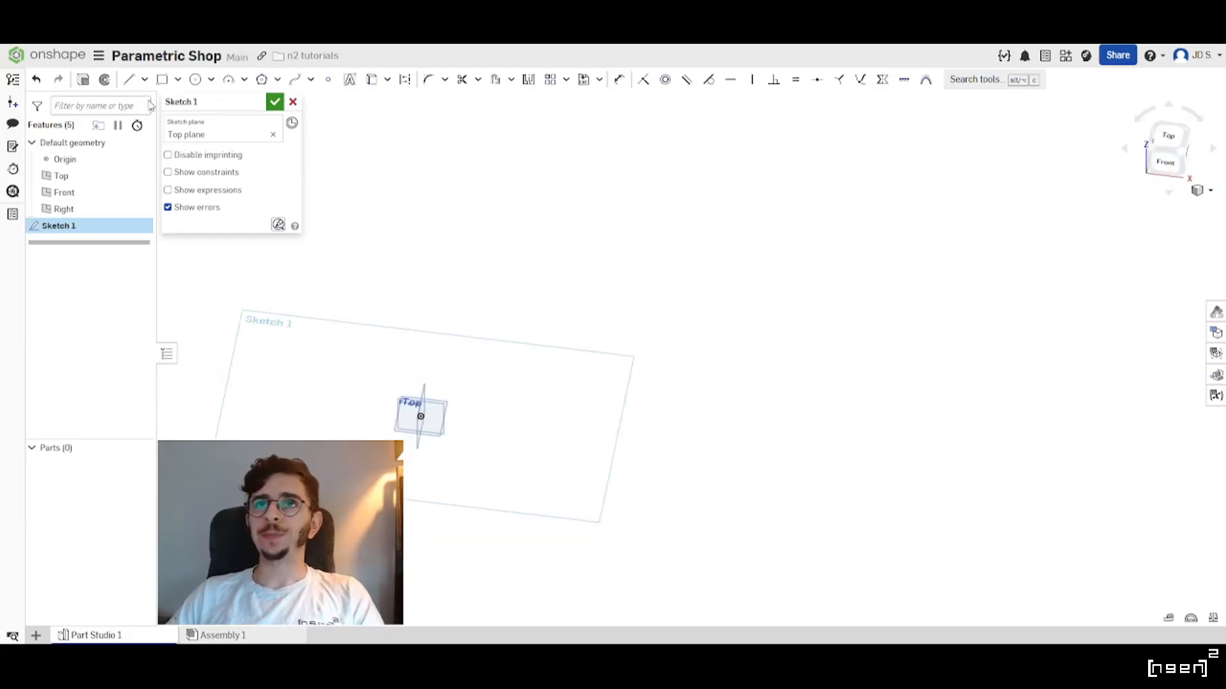
Sketch a corner rectangle about 291 in wide and 478 in long, starting slightly offset from the origin.
left_click(162, 79)
right_click_drag(479, 386, 456, 397)
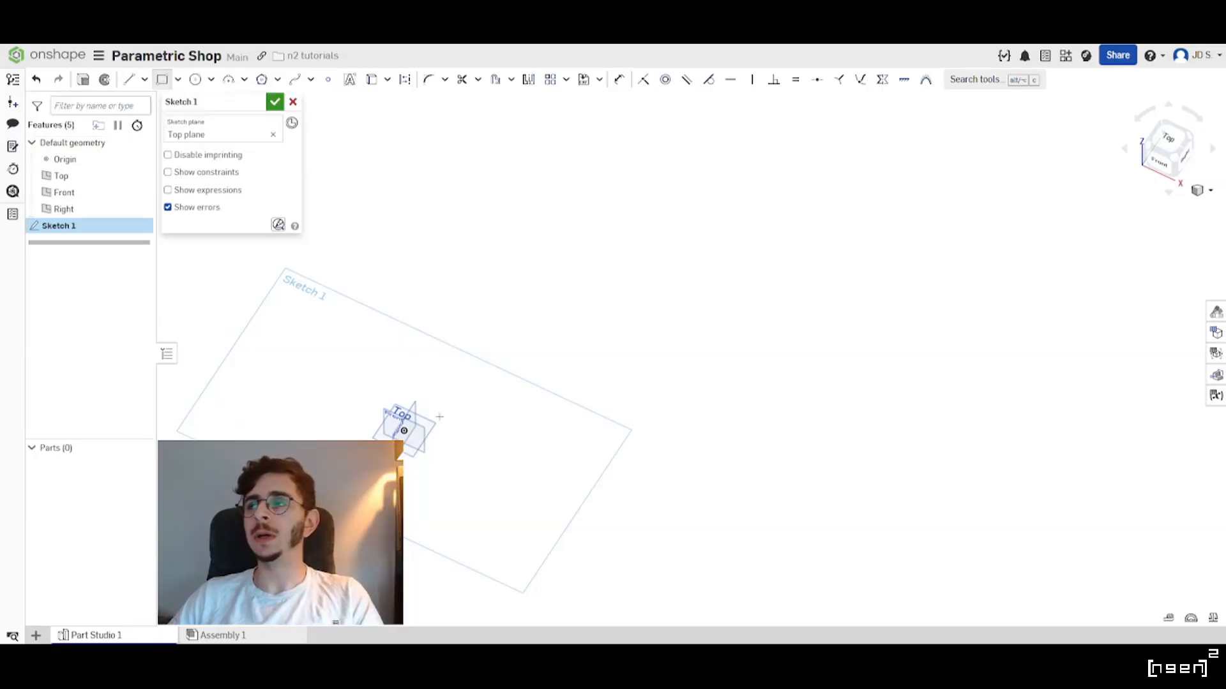
key("n")
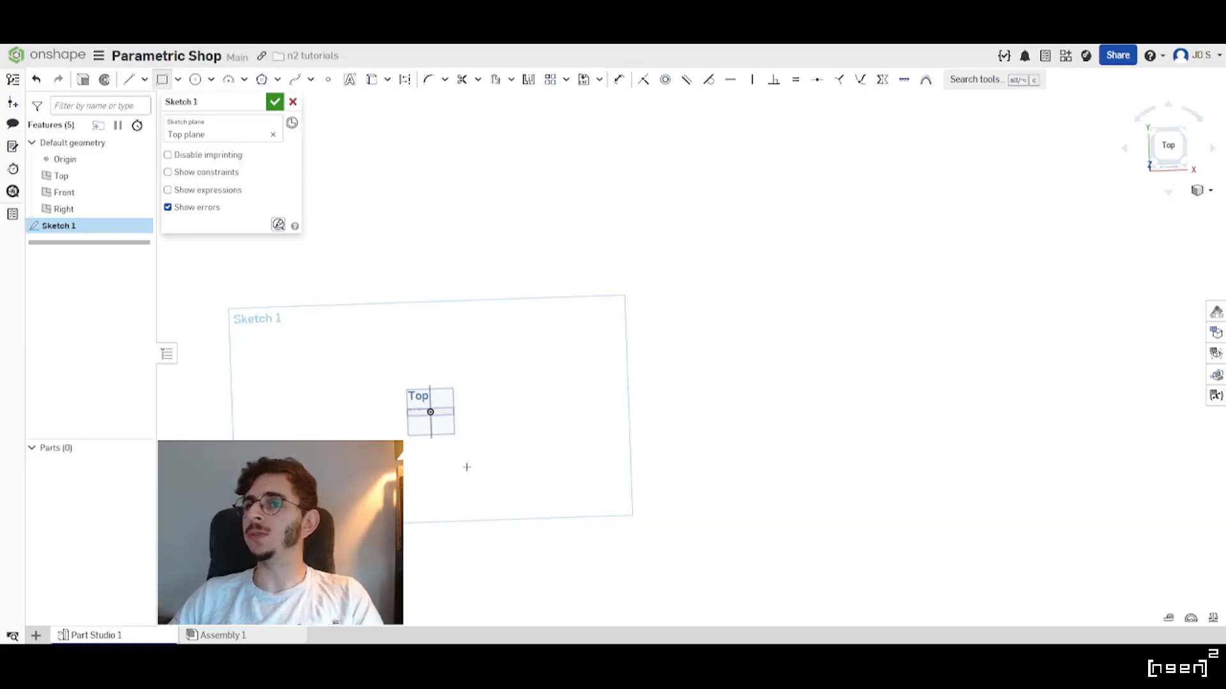
right_click_drag(489, 411, 439, 429)
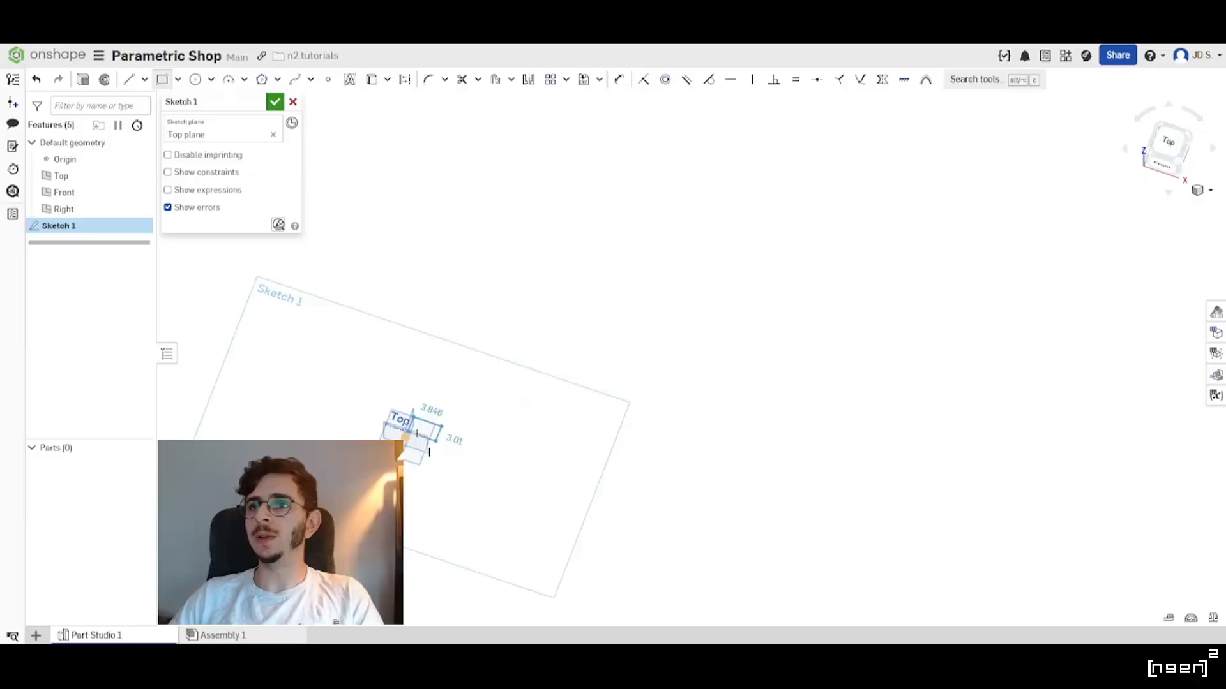
scroll(459, 430, "down", 2)
key("n")
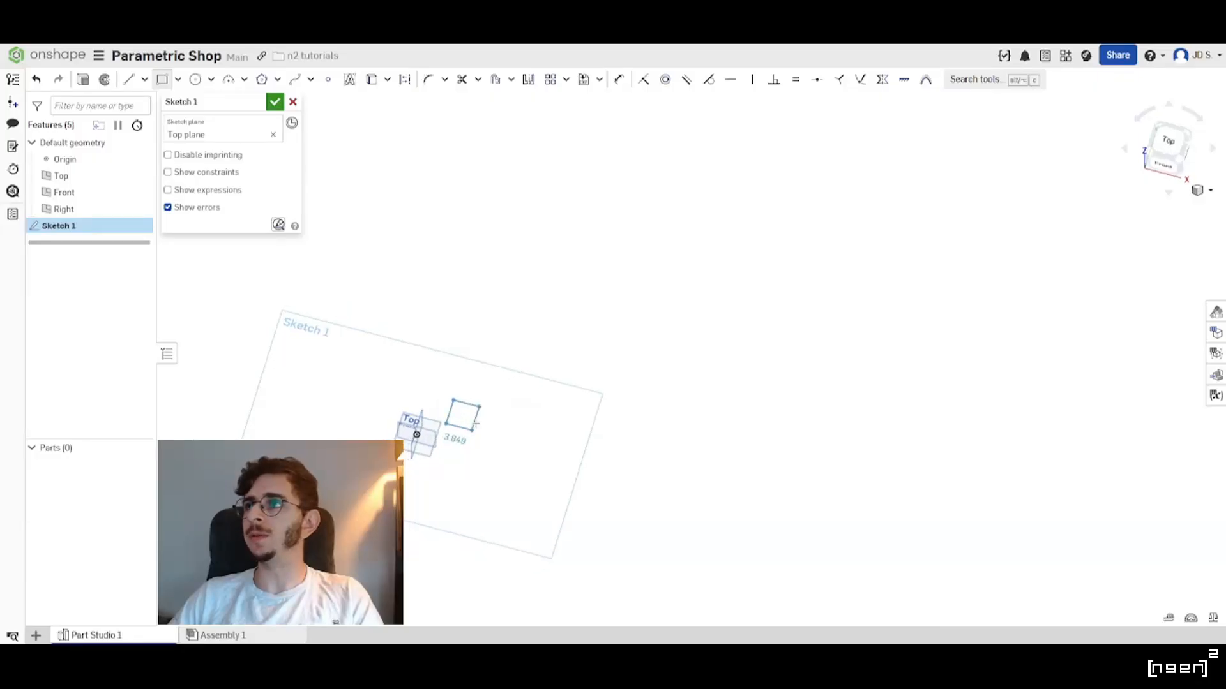
scroll(452, 436, "down", 2)
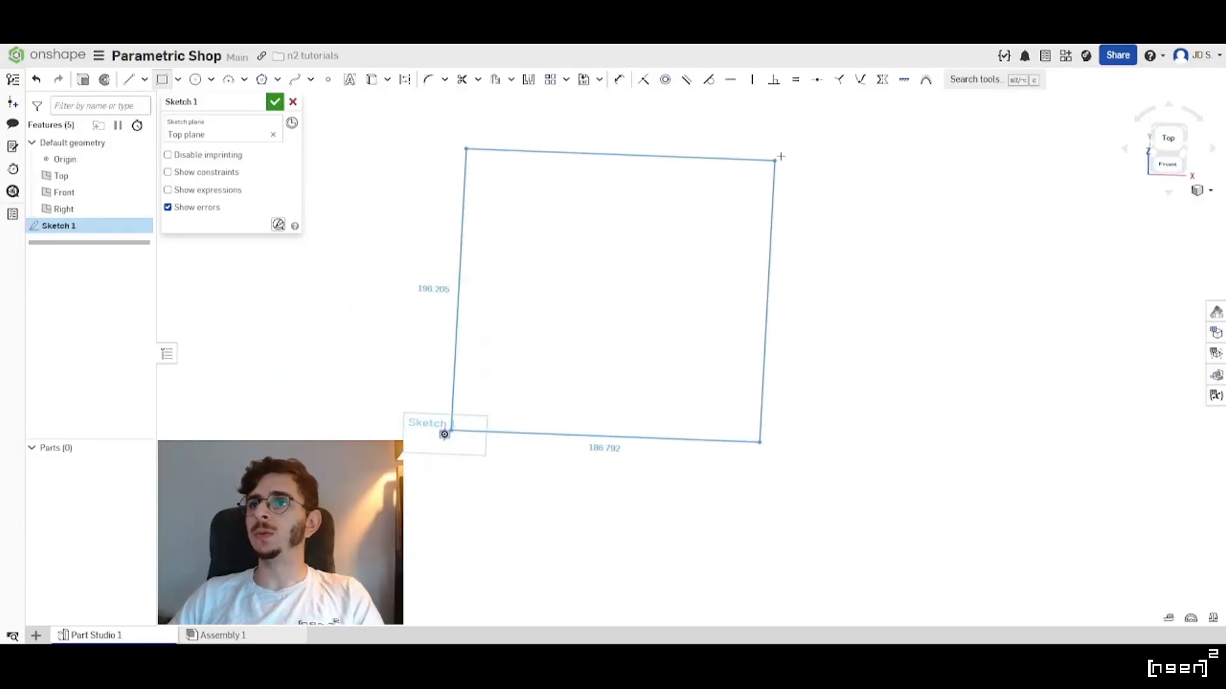
middle_click_drag(796, 136, 621, 298)
scroll(621, 299, "down", 3)
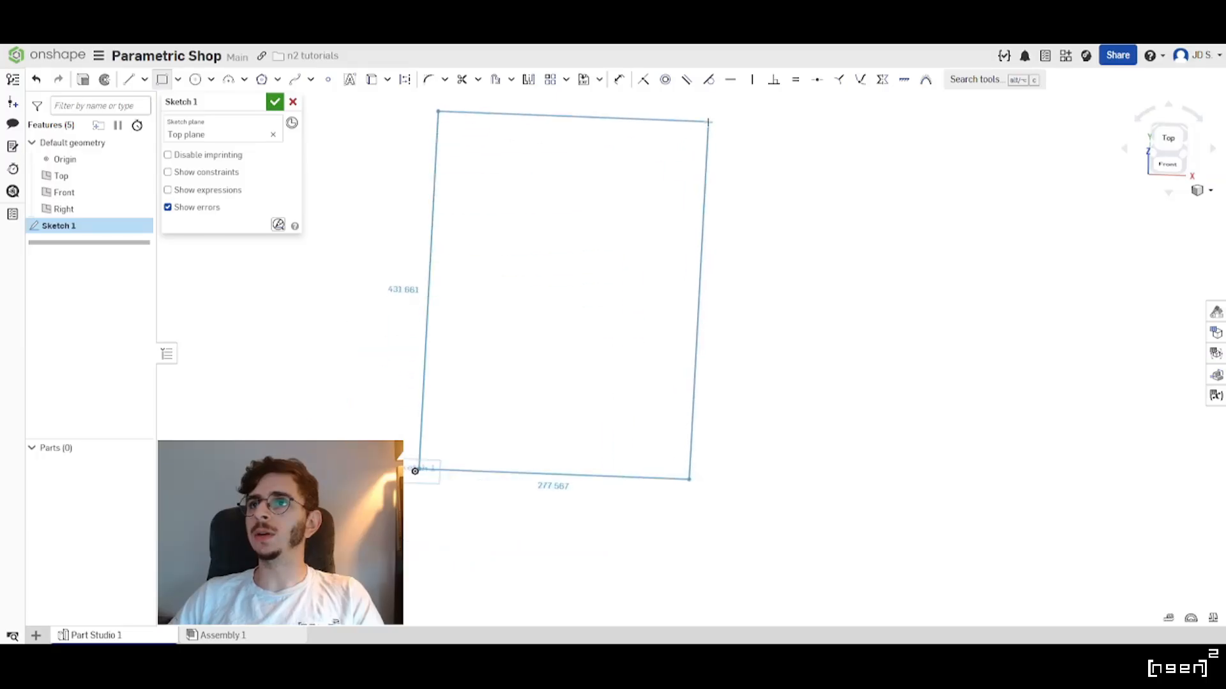
middle_click_drag(709, 120, 701, 176)
left_click(714, 139)
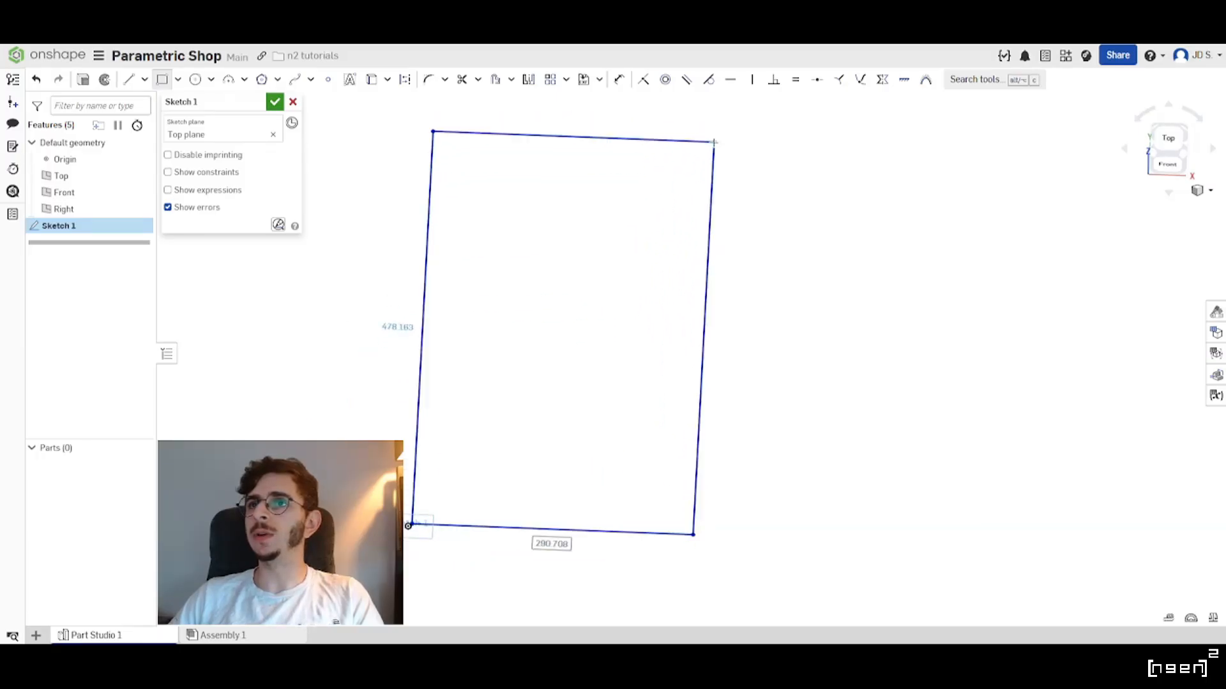
Dimension the distance from the origin to the rectangle's front edge.
scroll(678, 358, "down", 3)
scroll(552, 474, "up", 4)
scroll(484, 447, "up", 6)
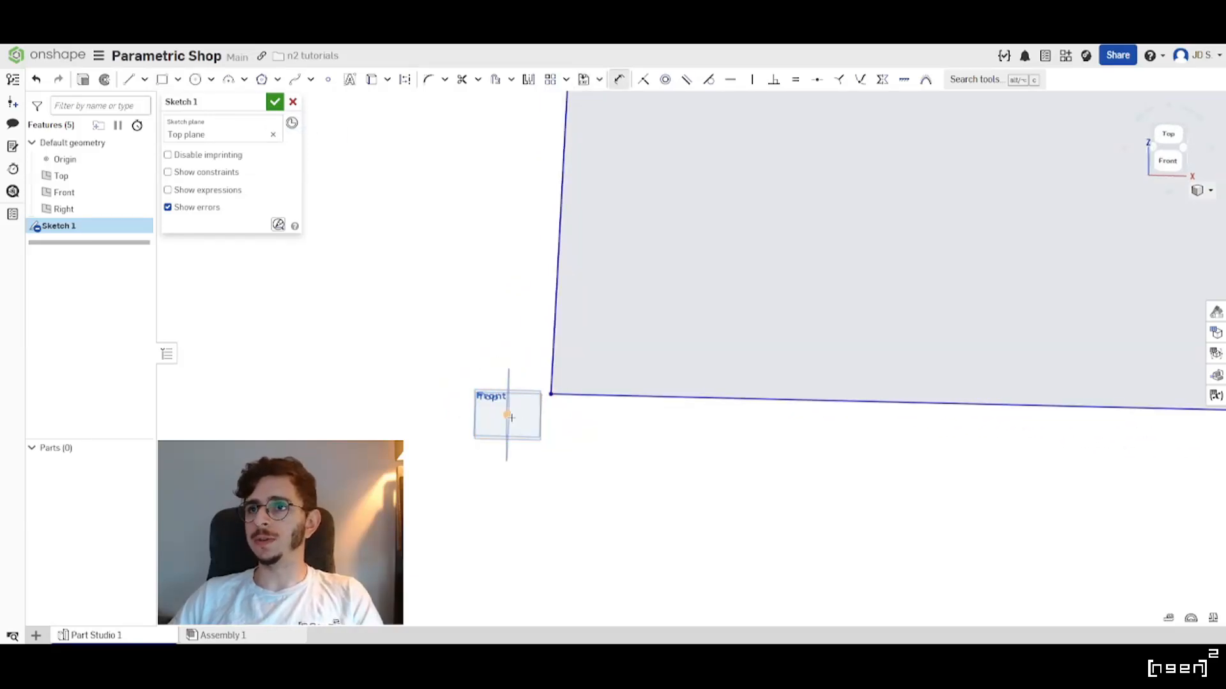
left_click(508, 416)
left_click(588, 398)
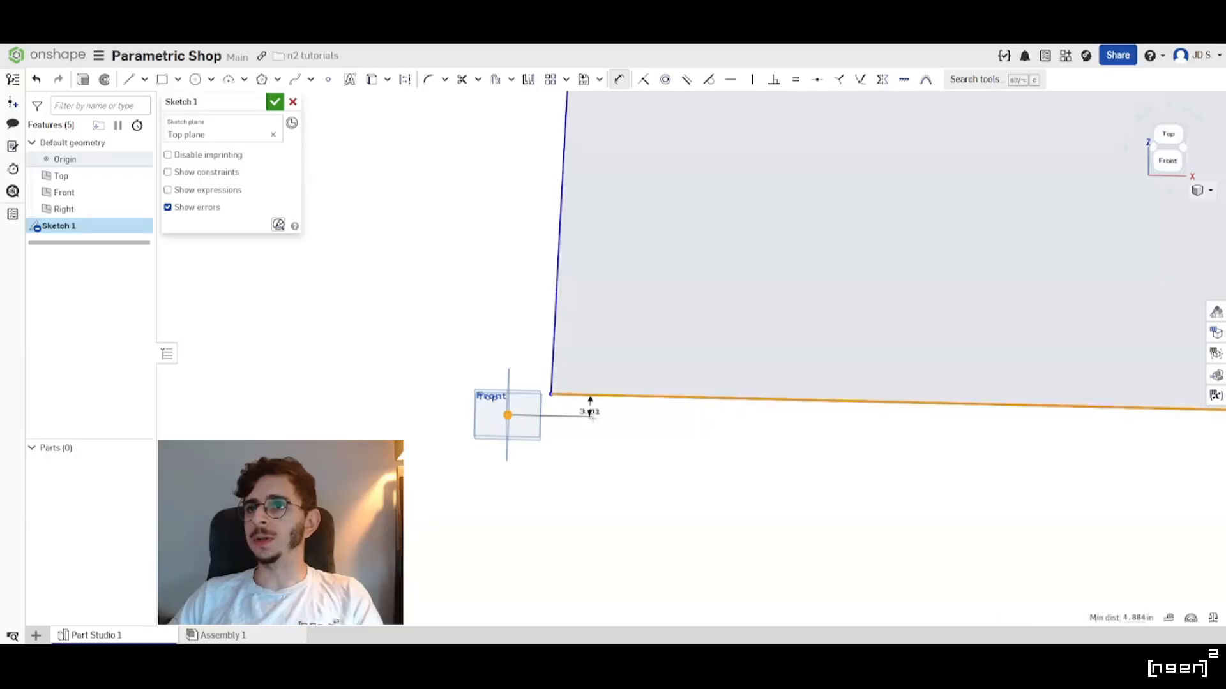
left_click(599, 472)
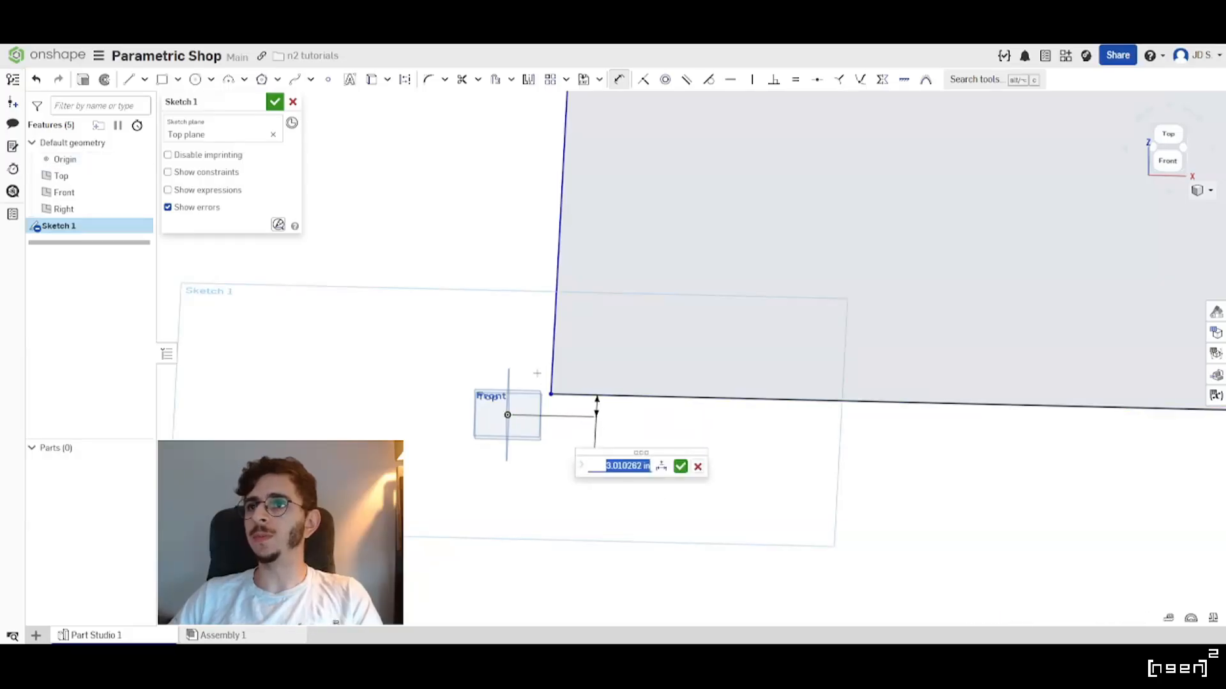
Dimension the distance from the origin to the rectangle's left edge, accepting the offered value.
left_click(553, 364)
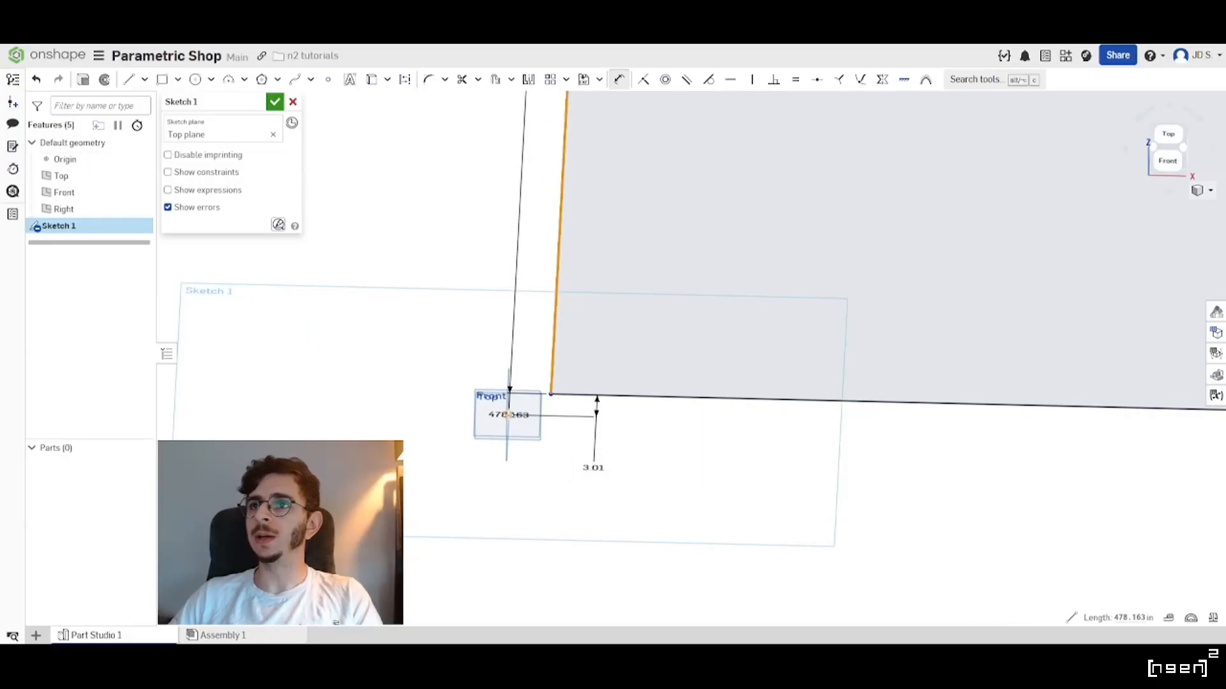
left_click(508, 415)
left_click(528, 325)
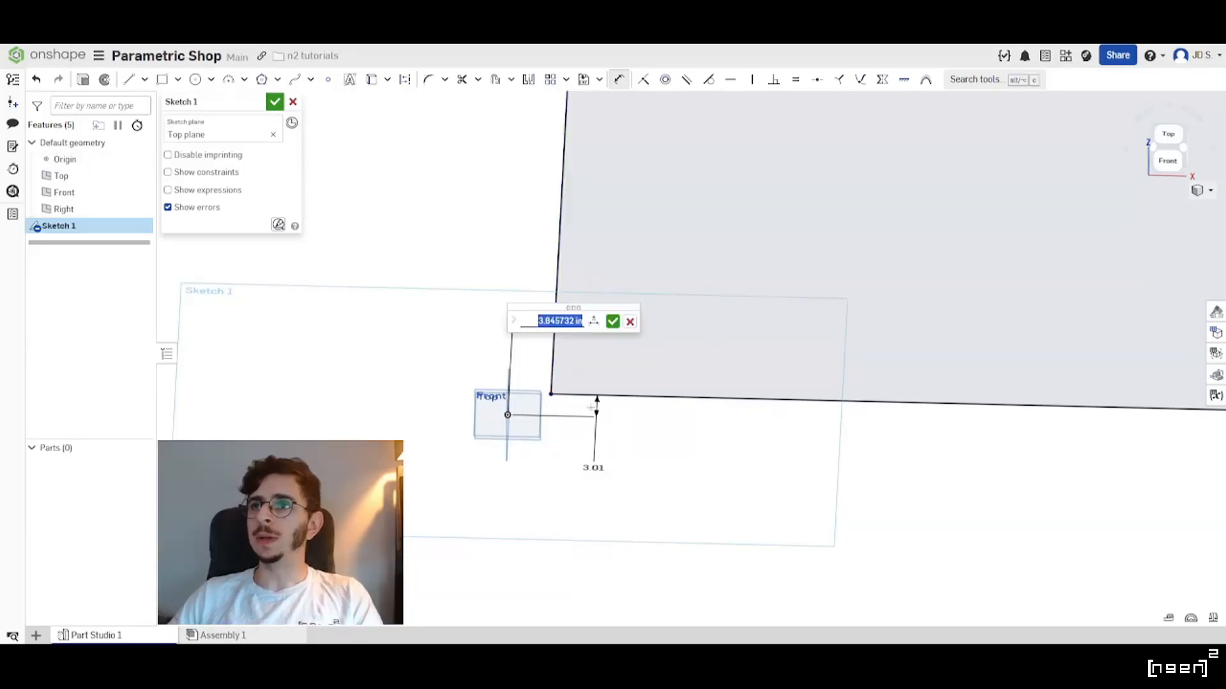
right_click_drag(588, 406, 511, 377)
right_click_drag(591, 352, 584, 352)
scroll(585, 351, "up", 2)
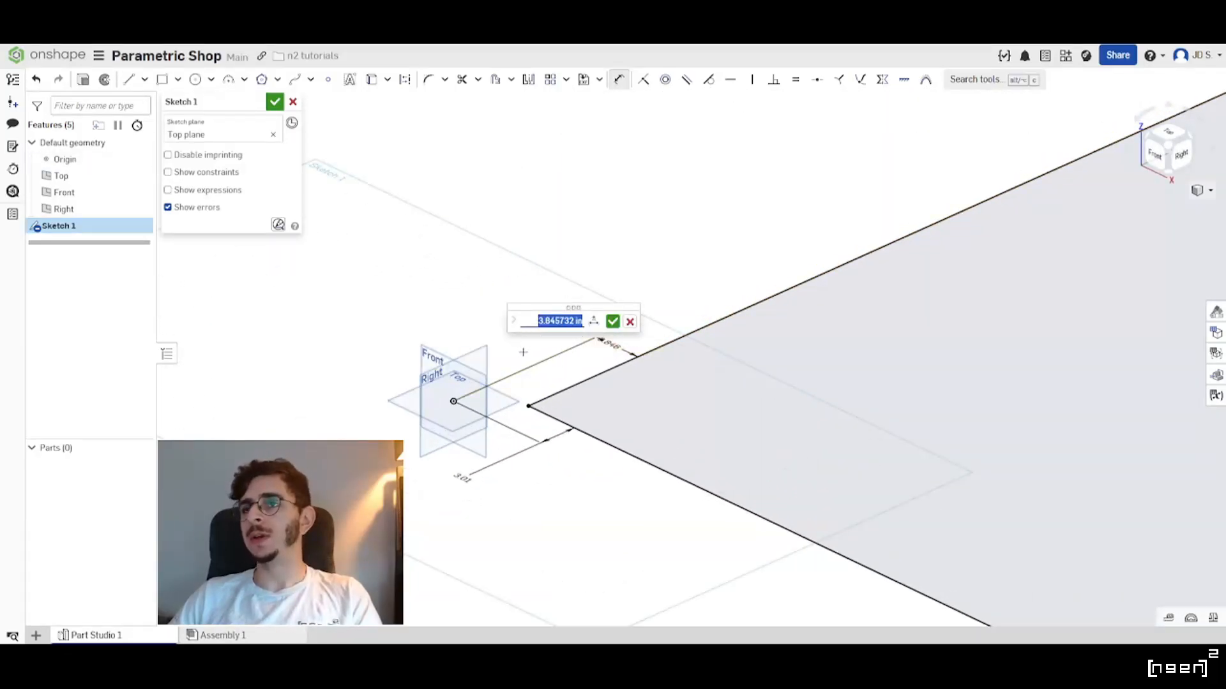
key("Return")
Open the variable table and add a length variable named X.
scroll(390, 362, "down", 2)
right_click_drag(446, 362, 538, 356)
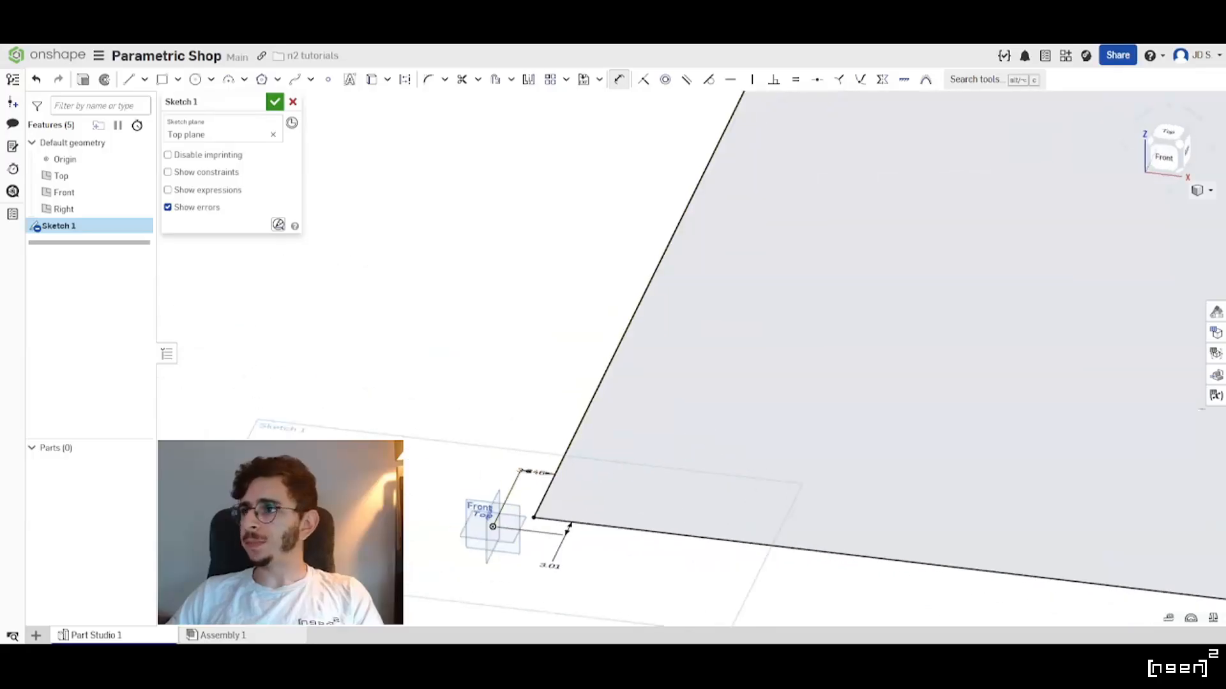
left_click(1215, 396)
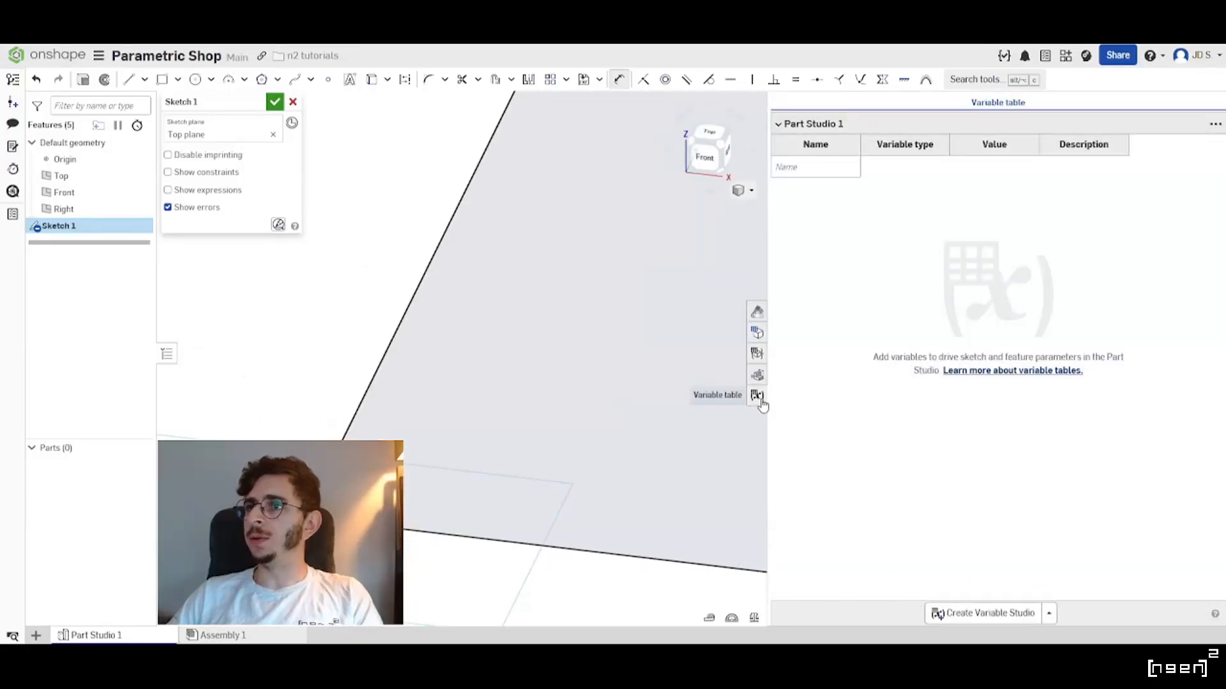
mouse_move(504, 542)
left_mouse_down()
mouse_move(421, 477)
mouse_move(518, 505)
left_mouse_up()
left_click(796, 170)
middle_click_drag(279, 405, 242, 377)
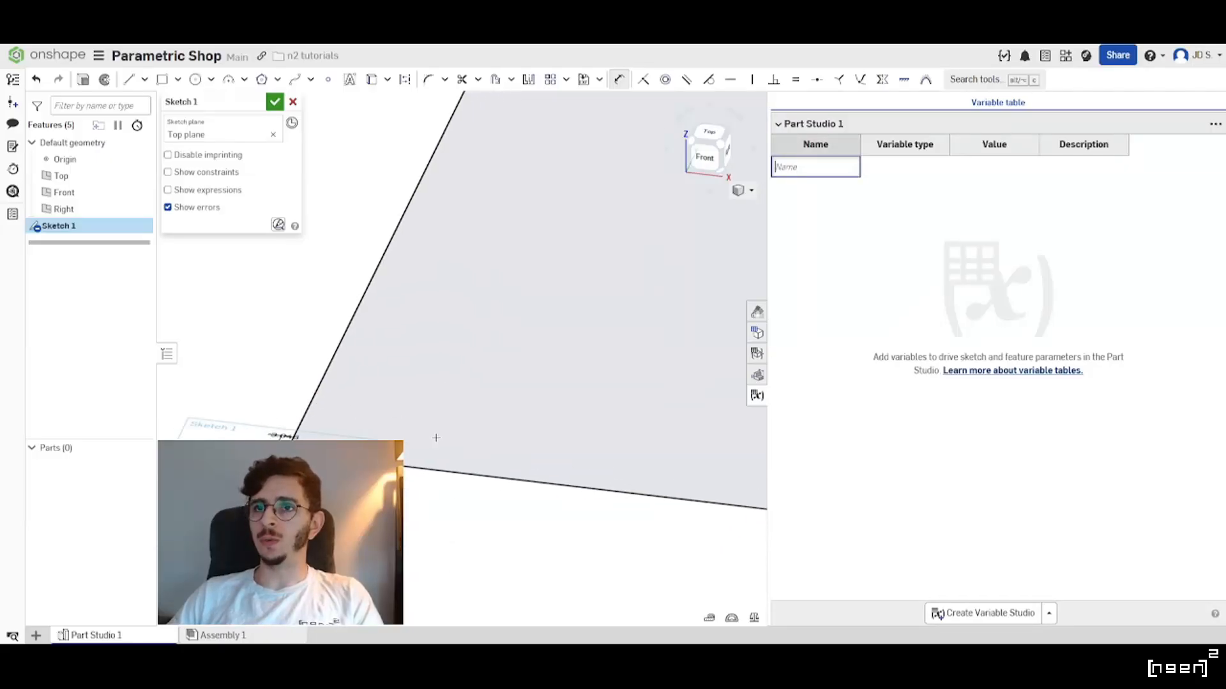
scroll(515, 372, "down", 2)
scroll(526, 366, "up", 1)
mouse_move(526, 366)
right_mouse_down()
mouse_move(559, 421)
mouse_move(588, 419)
mouse_move(506, 424)
mouse_move(520, 427)
mouse_move(564, 419)
mouse_move(583, 361)
mouse_move(575, 375)
right_mouse_up()
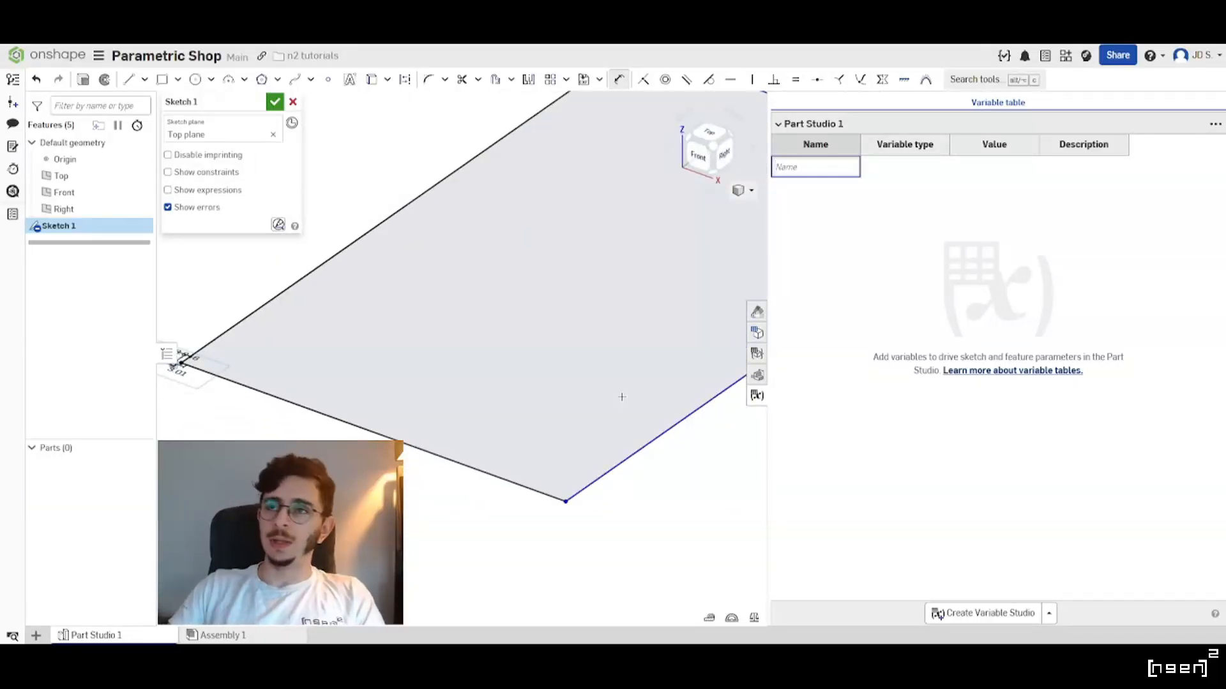
type("x")
key("BackSpace")
key("Caps_Lock")
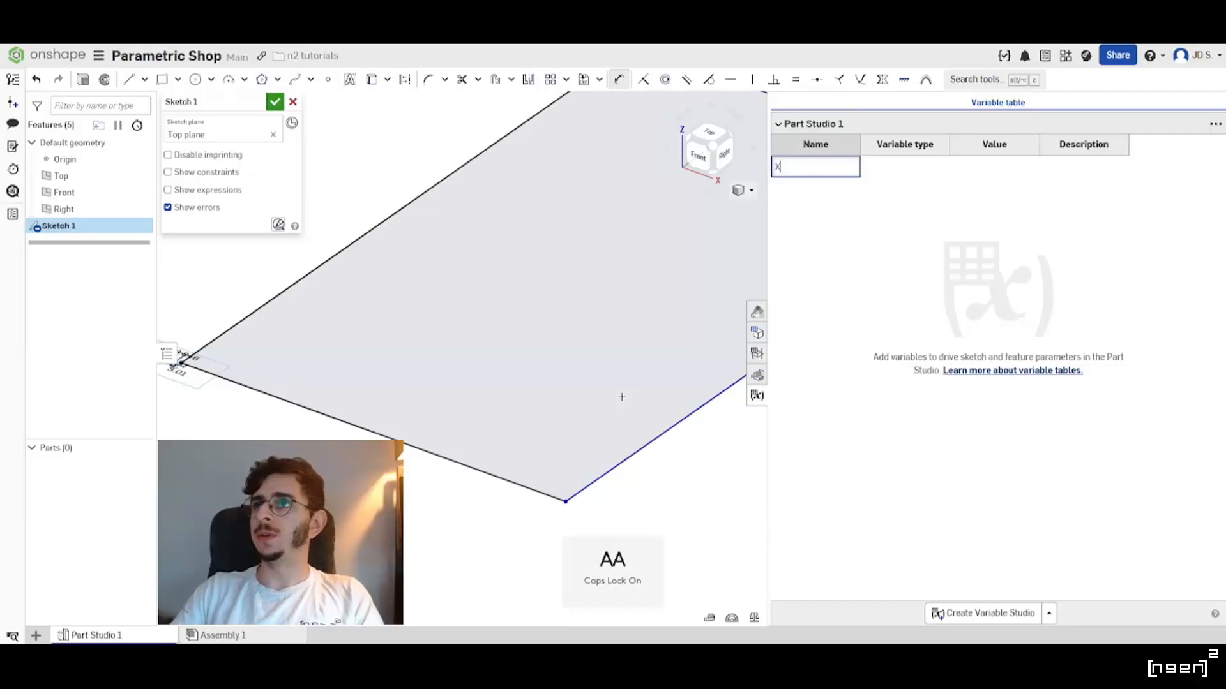
type("X")
key("Return")
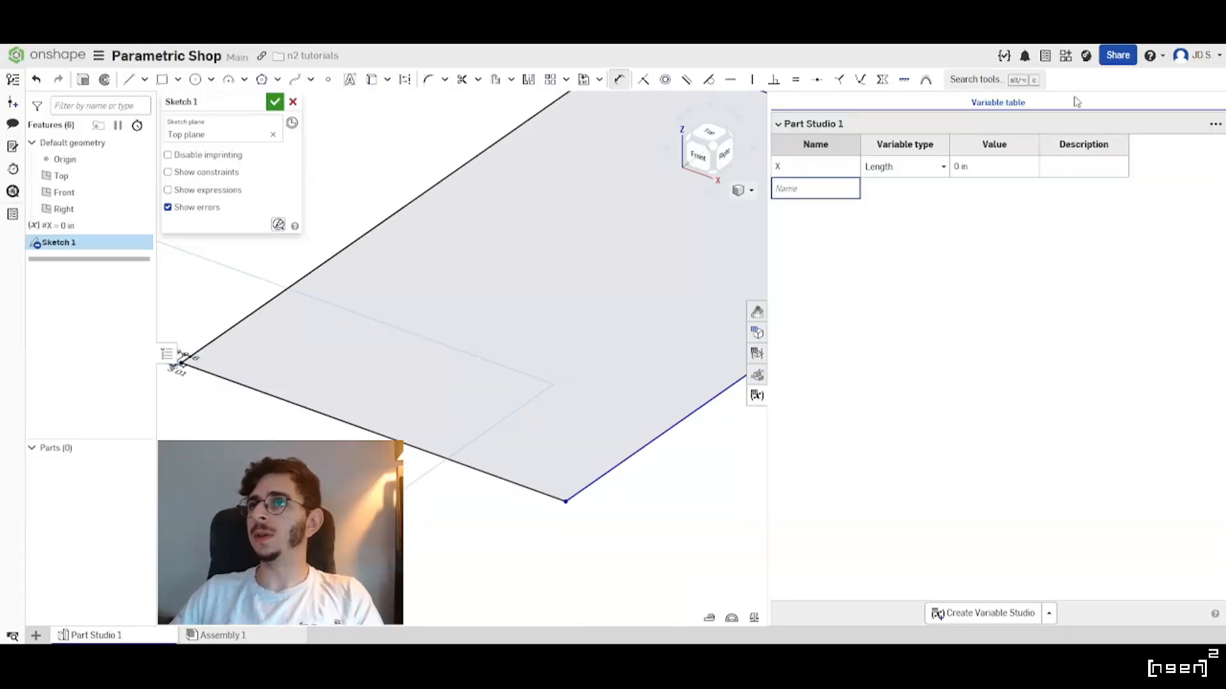
Add two more length variables named Y and WALL_T to the variable table.
type("Y")
key("Return")
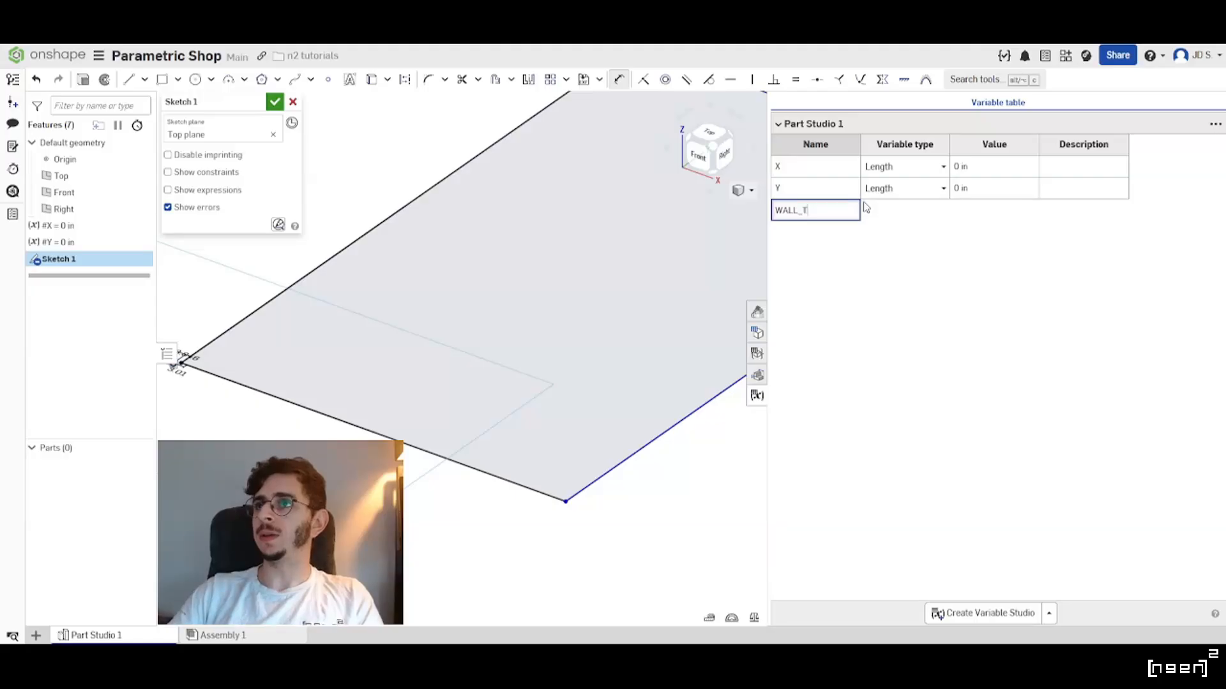
type("WALL_T")
key("Return")
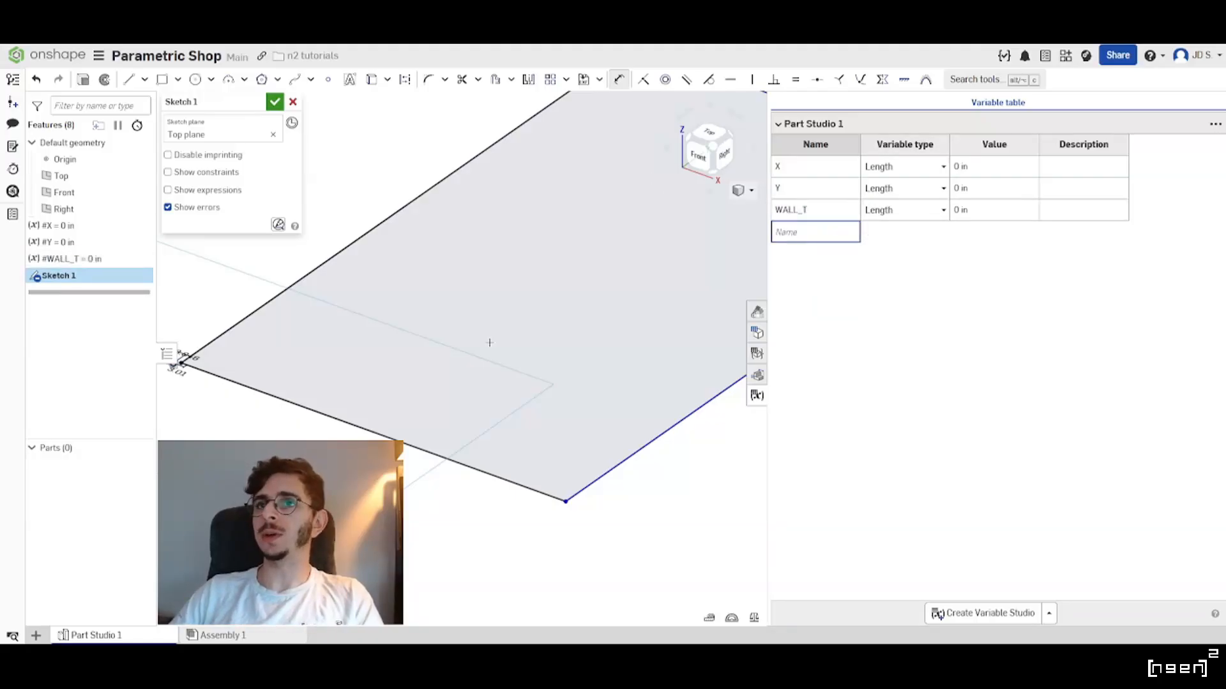
Set the WALL_T variable to 10 in.
scroll(210, 383, "up", 2)
mouse_move(210, 383)
right_mouse_down()
mouse_move(273, 368)
mouse_move(536, 377)
mouse_move(460, 411)
right_mouse_up()
scroll(537, 376, "down", 3)
scroll(461, 411, "up", 3)
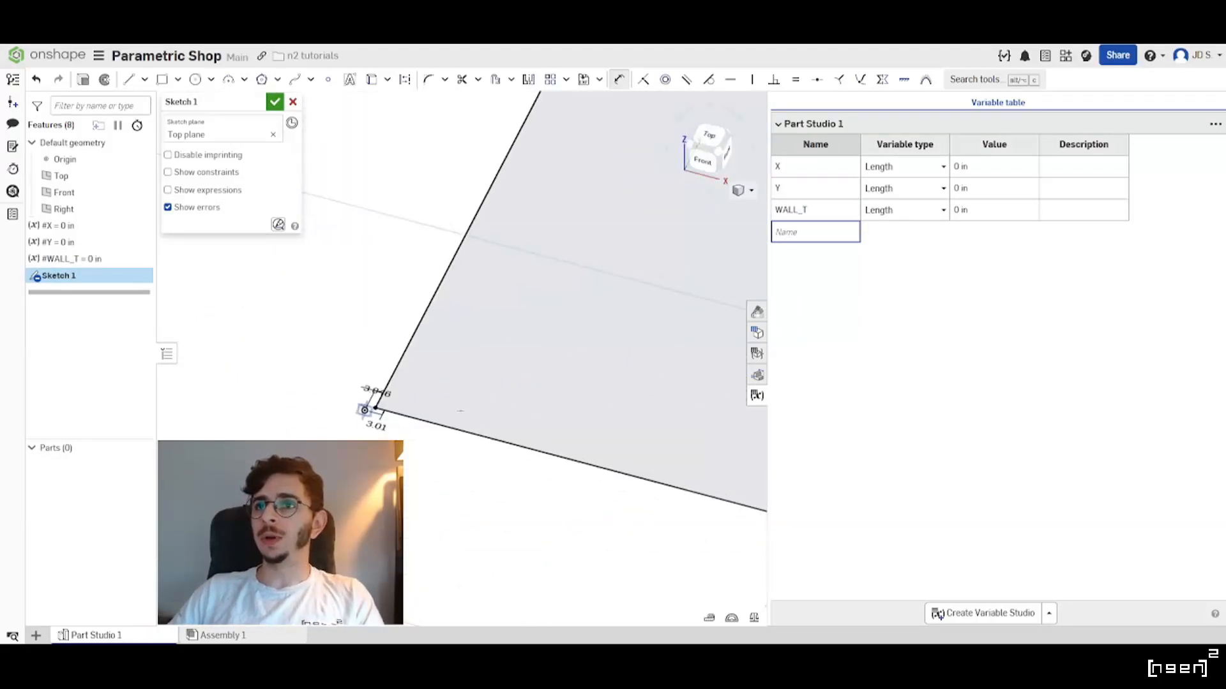
left_click(975, 210)
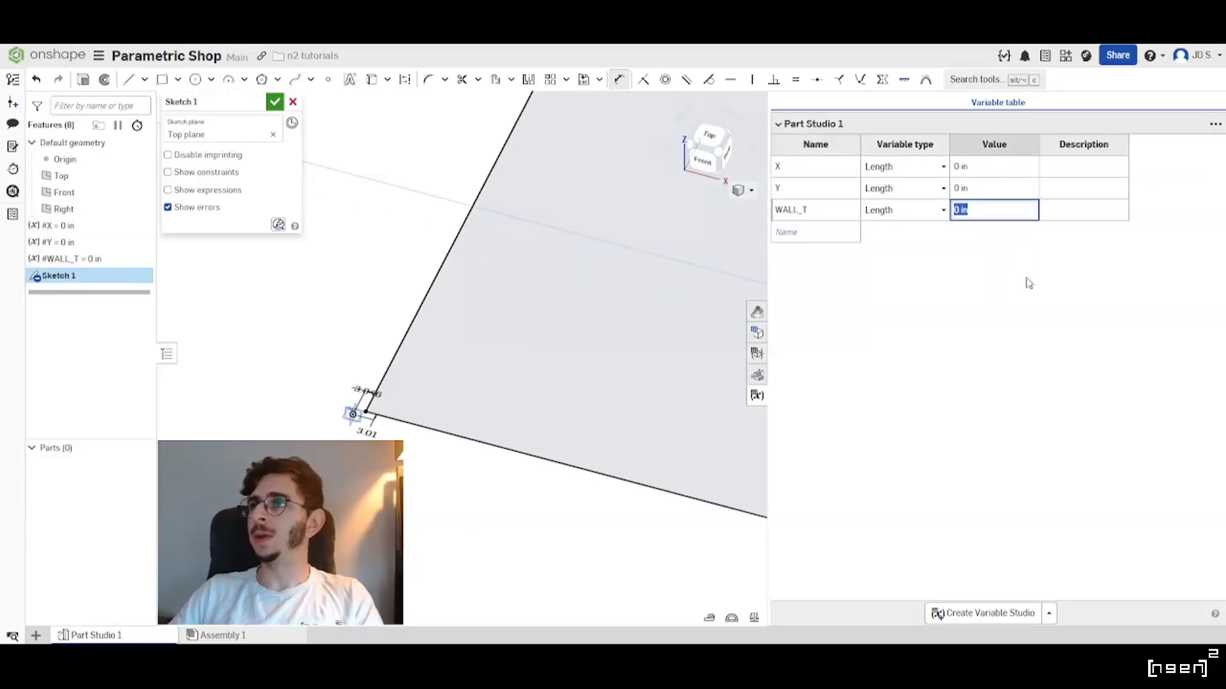
key("Return")
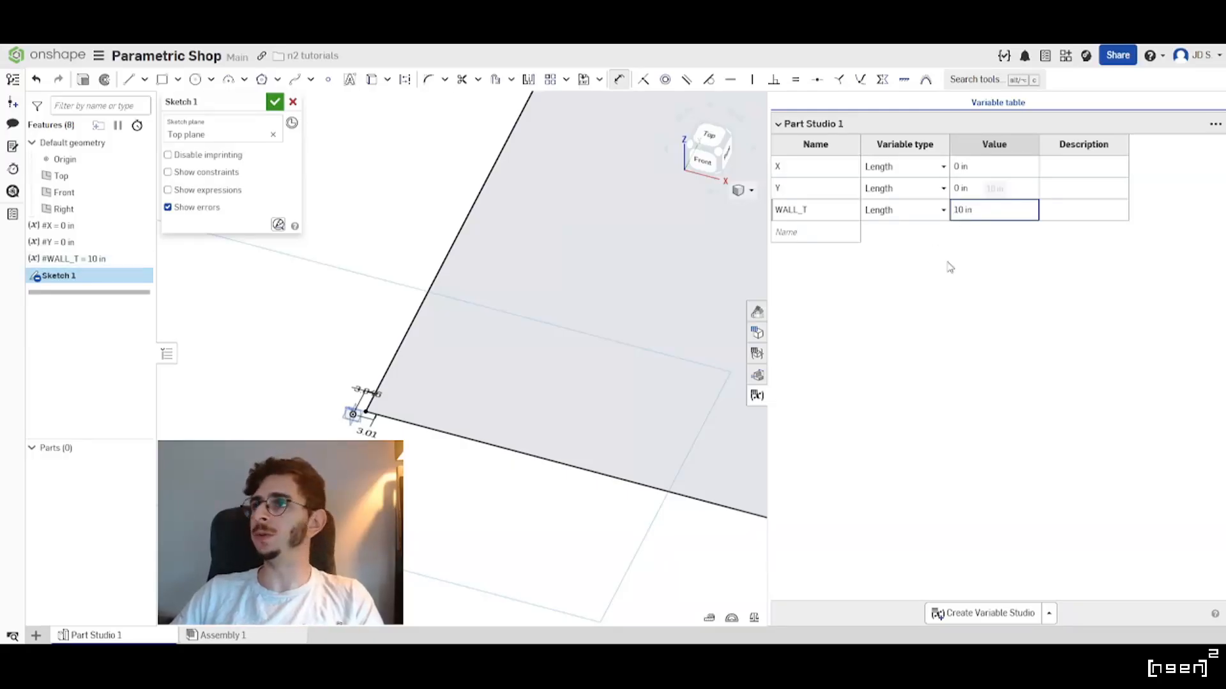
Set the WALL_T variable to 250 mm in the variable table.
middle_click_drag(396, 395, 342, 385)
scroll(342, 385, "up", 1)
right_click_drag(342, 385, 491, 363)
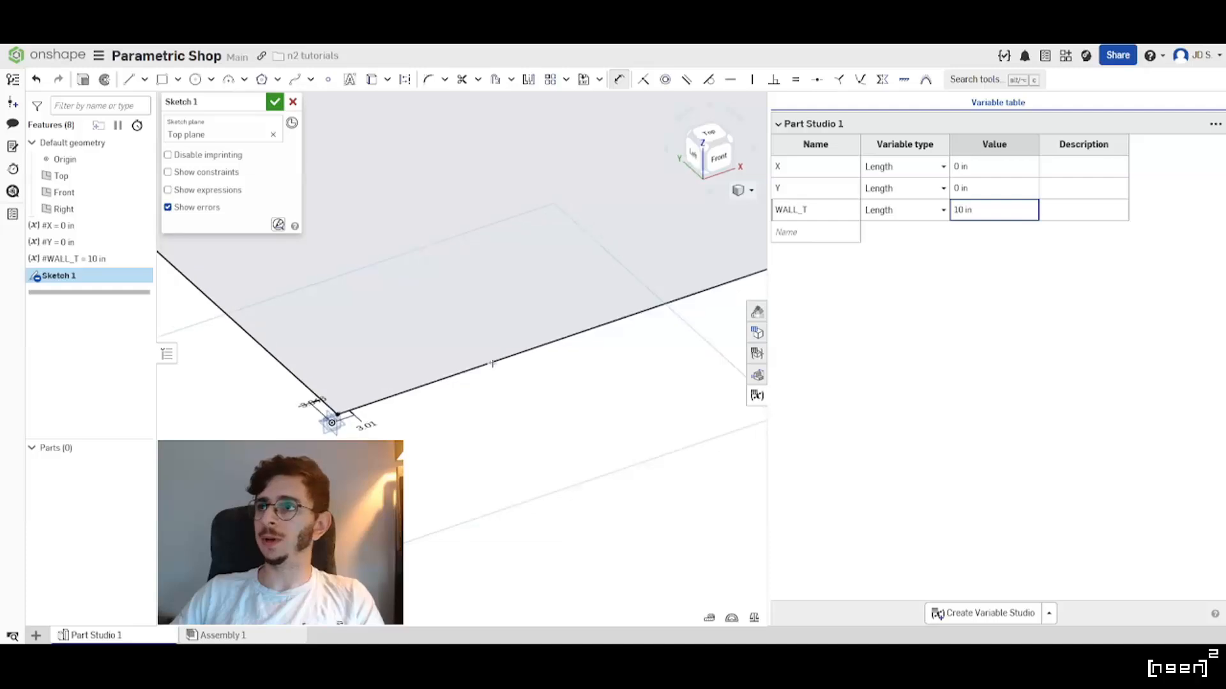
left_click(971, 216)
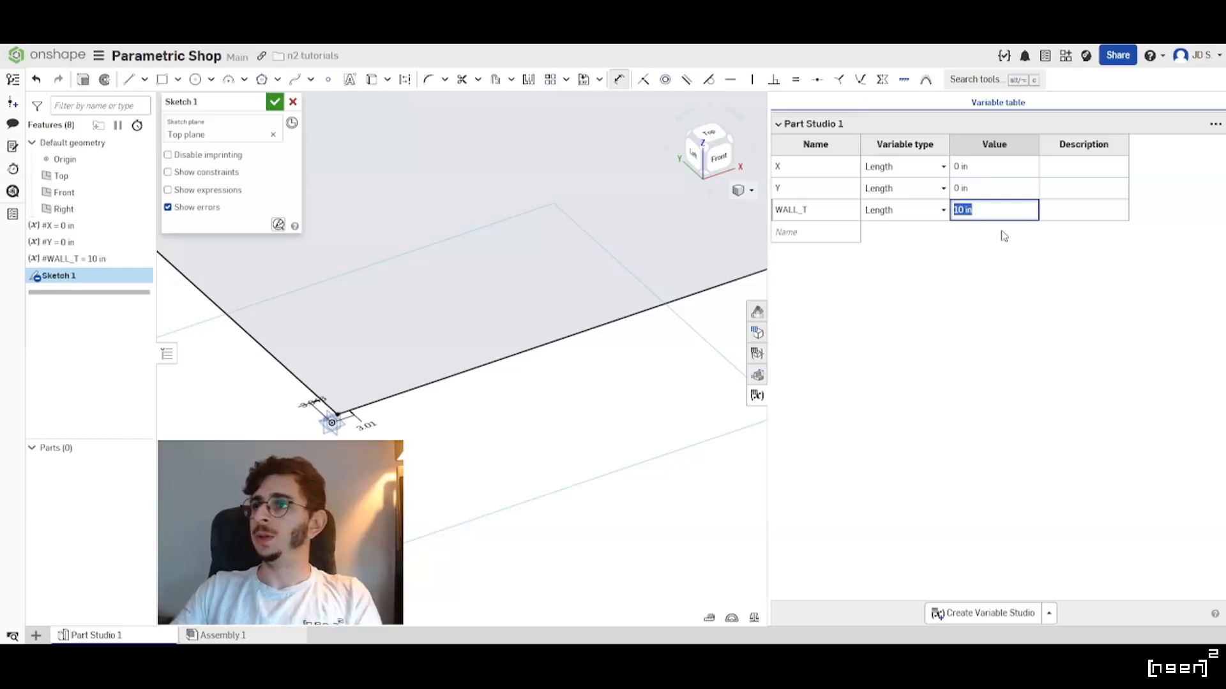
type("250")
key("Caps_Lock")
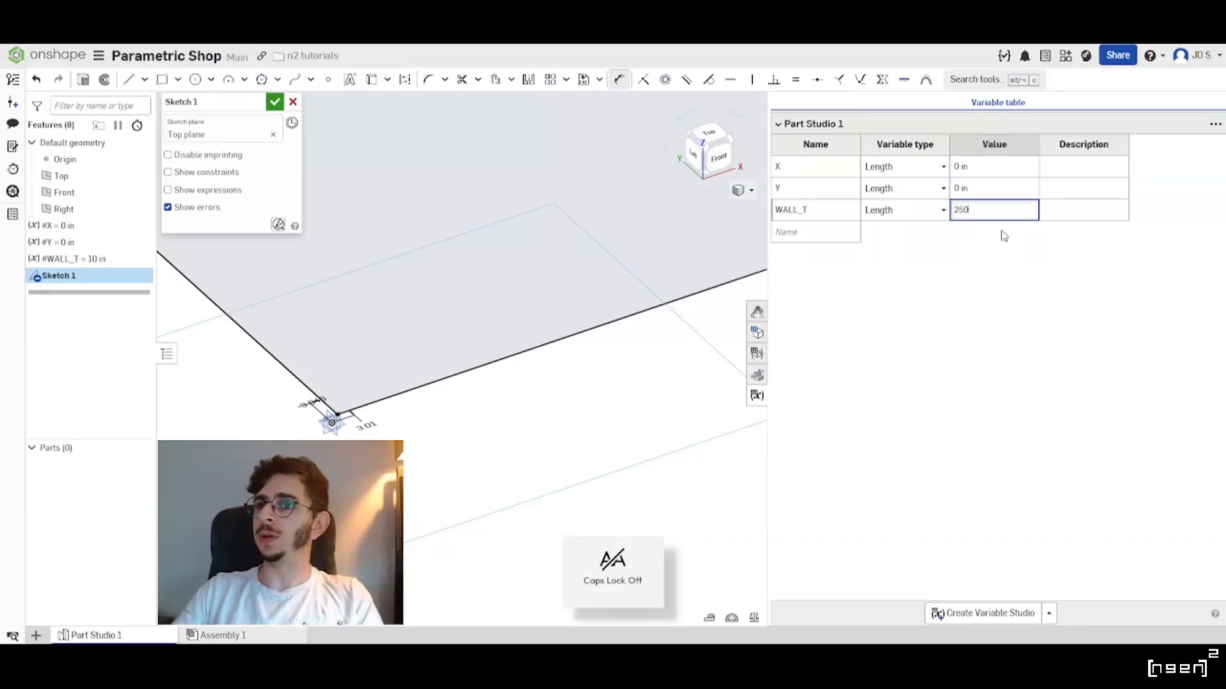
type("mm")
key("Return")
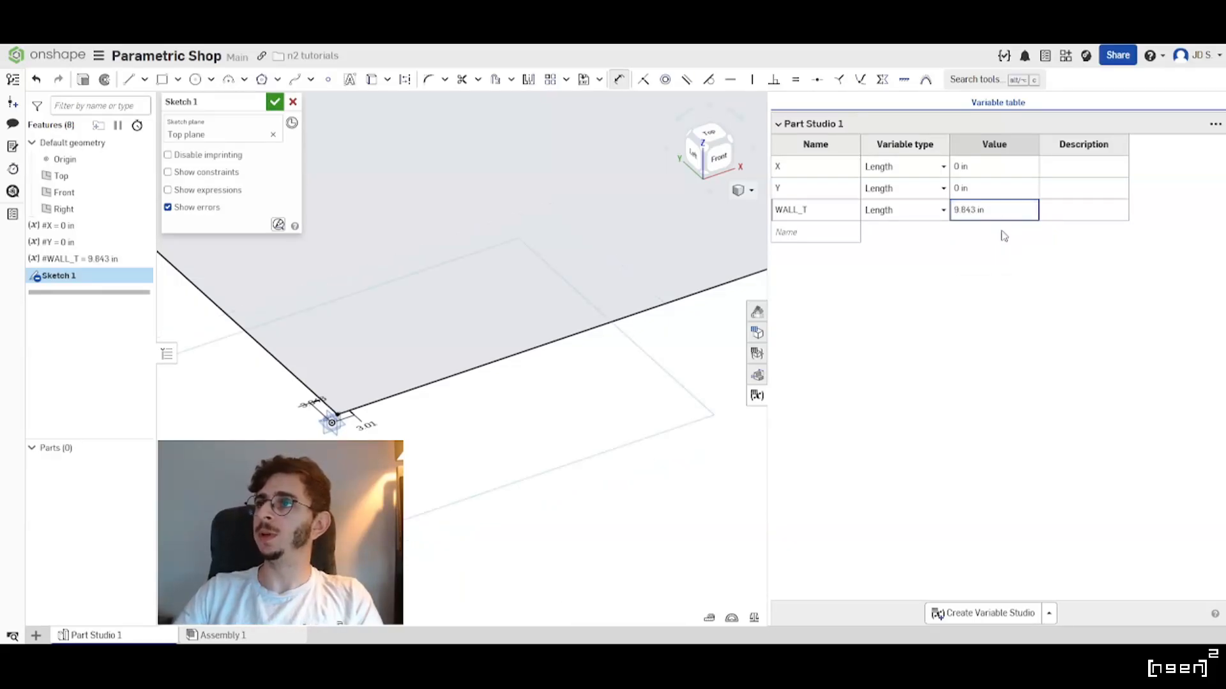
Restore the WALL_T variable to 10 in.
left_click(965, 220)
type("10")
key("Return")
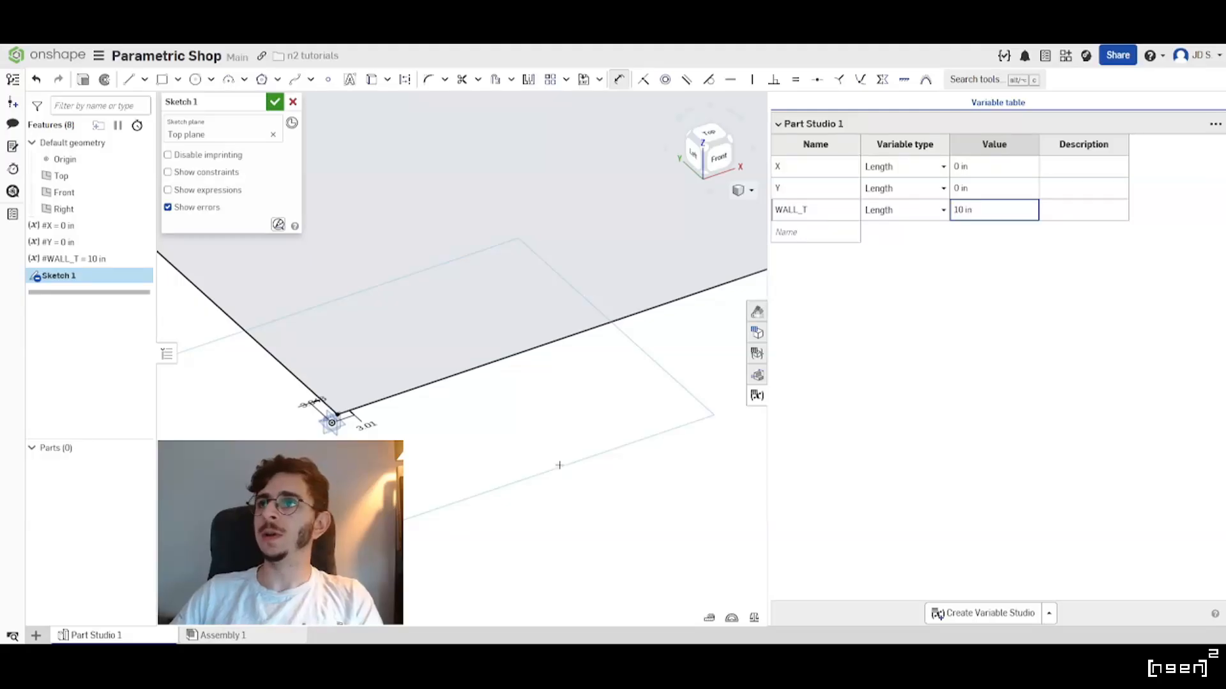
Set the Y variable to 900 in and the X variable to 350 in.
scroll(517, 453, "down", 2)
right_click_drag(500, 427, 553, 476)
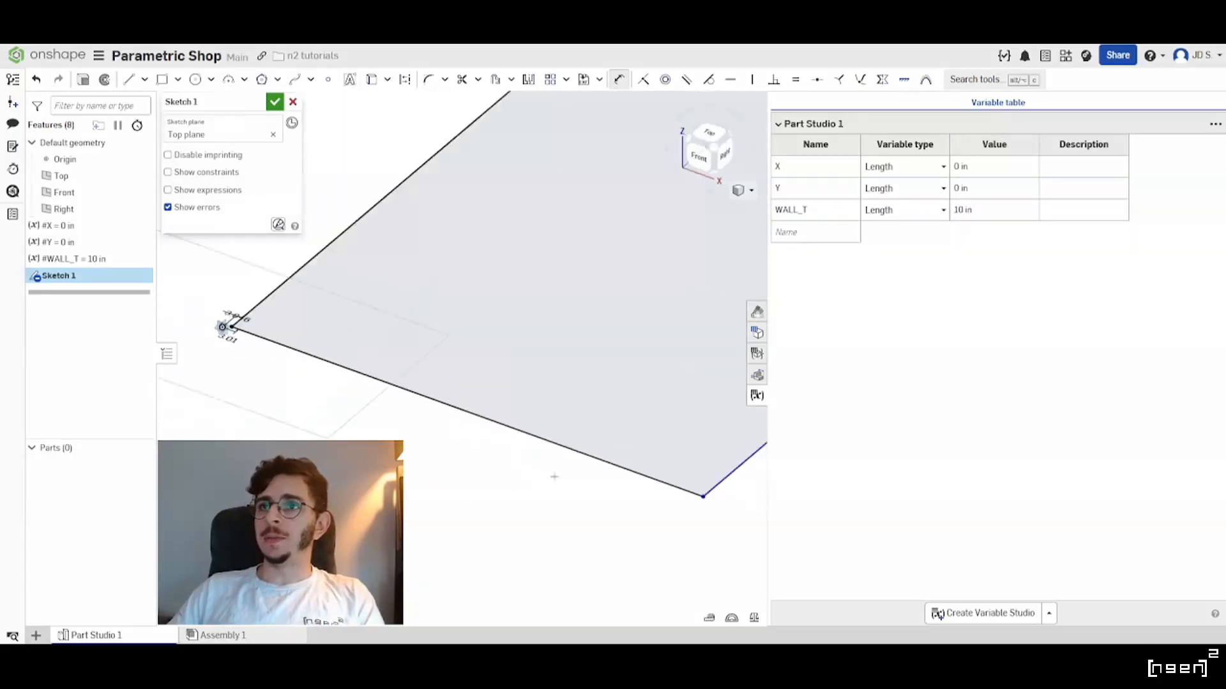
scroll(547, 471, "down", 3)
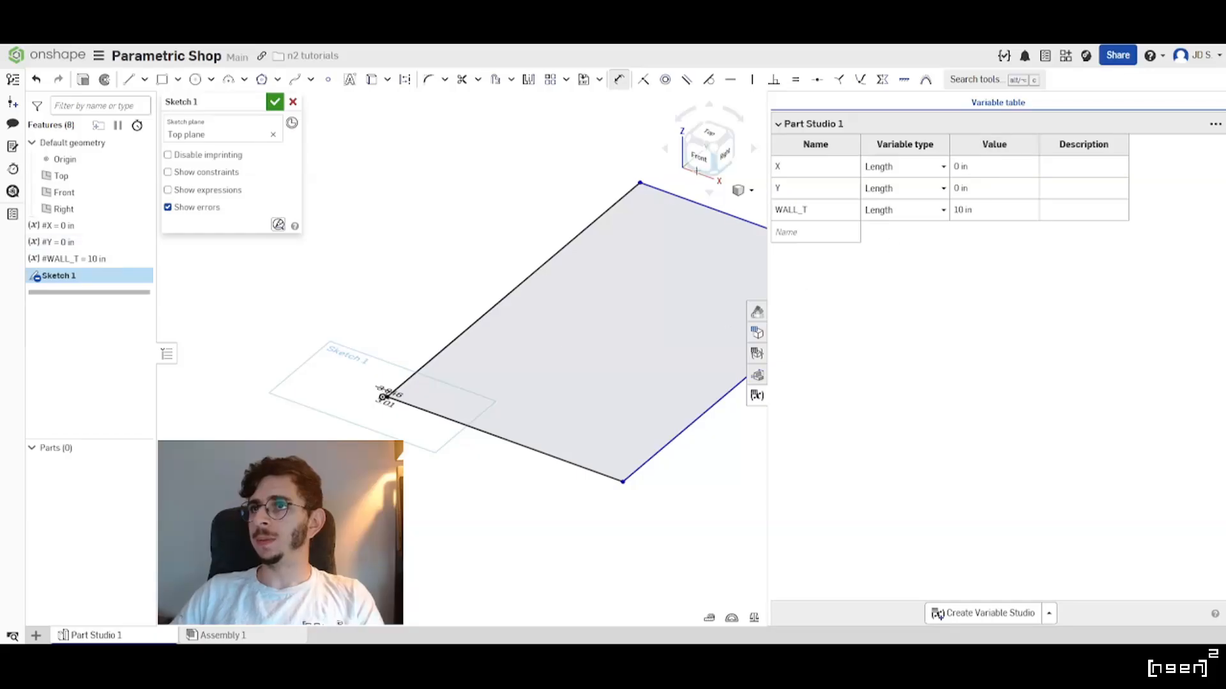
middle_click_drag(676, 198, 650, 204)
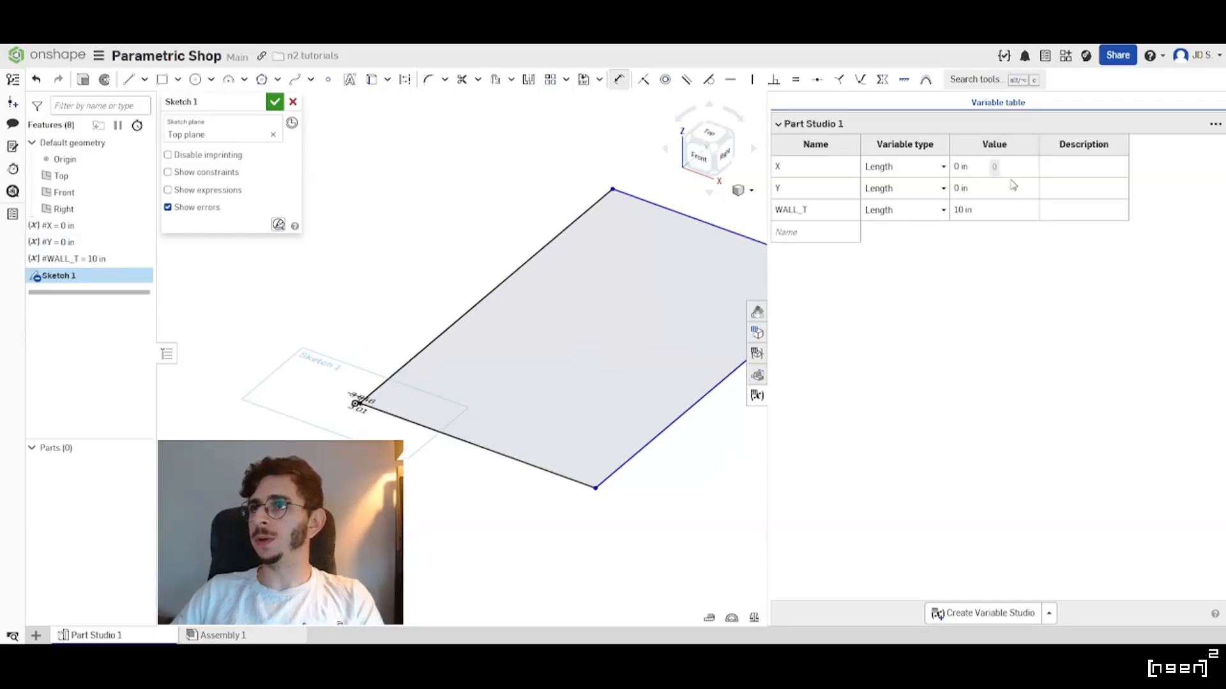
left_click(992, 189)
type("900")
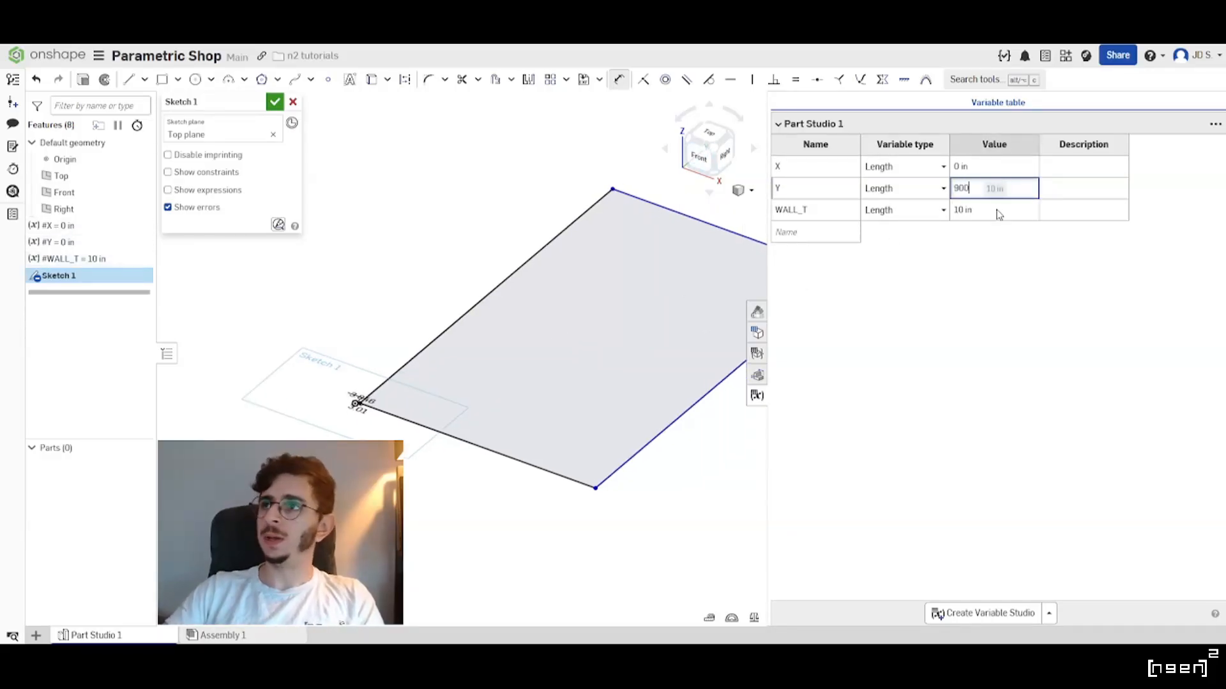
left_click(999, 210)
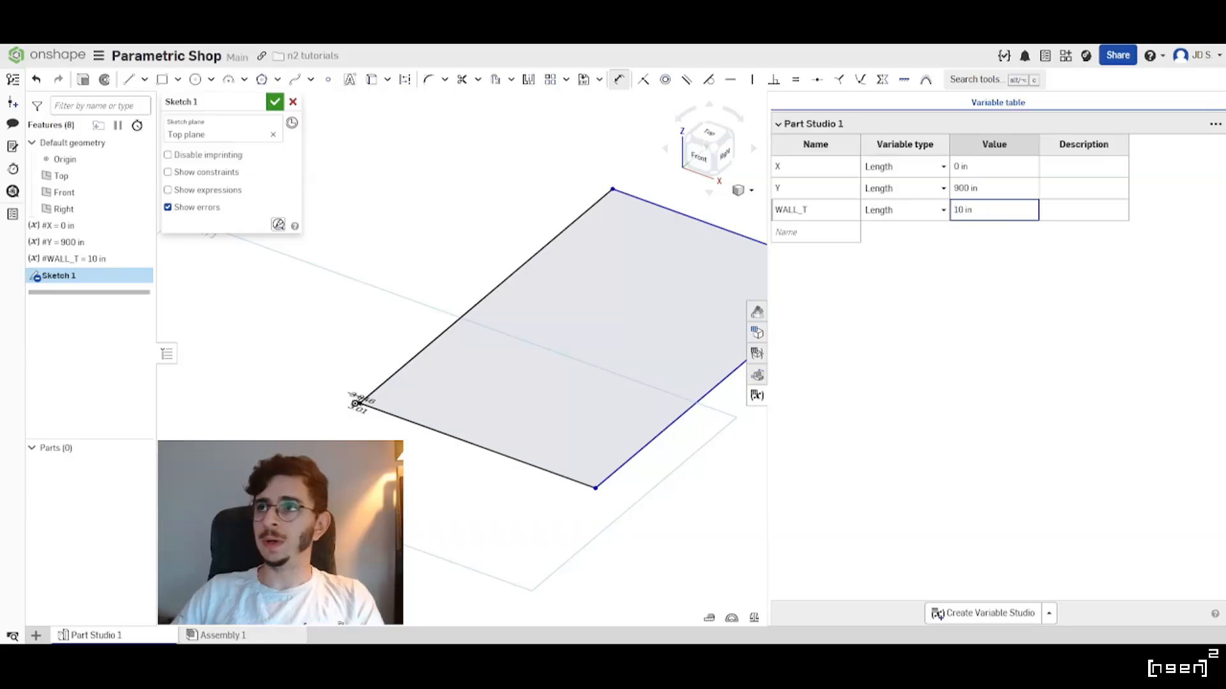
left_click(981, 173)
type("350")
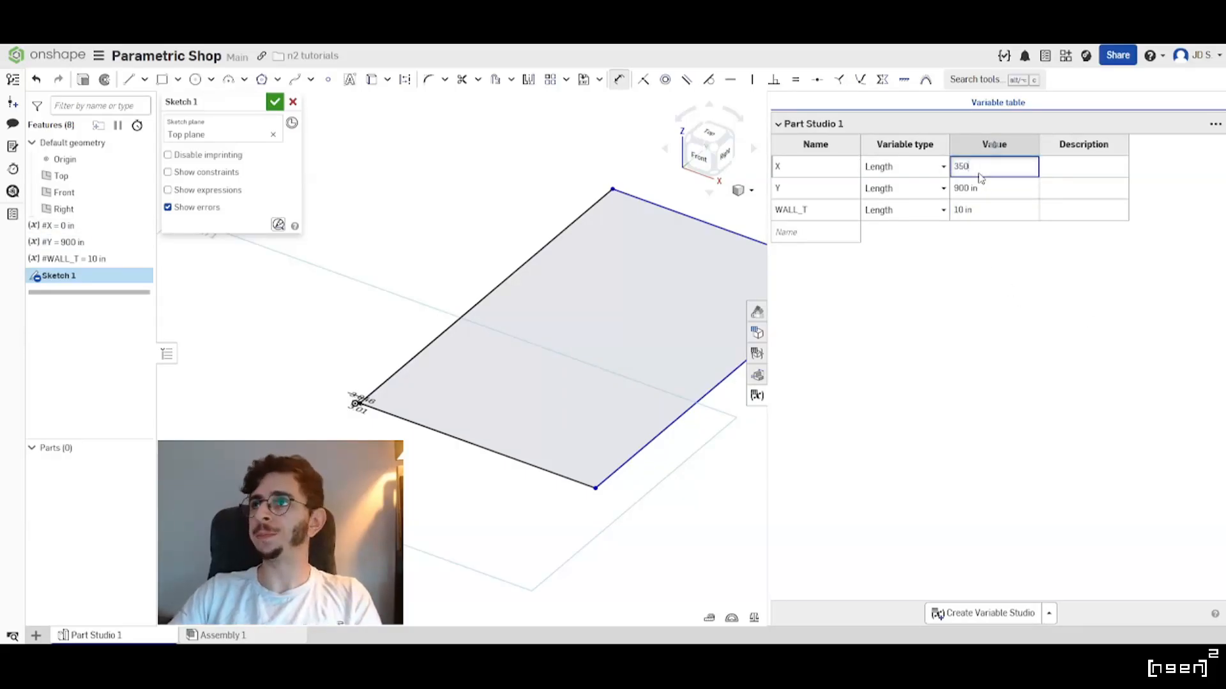
key("Return")
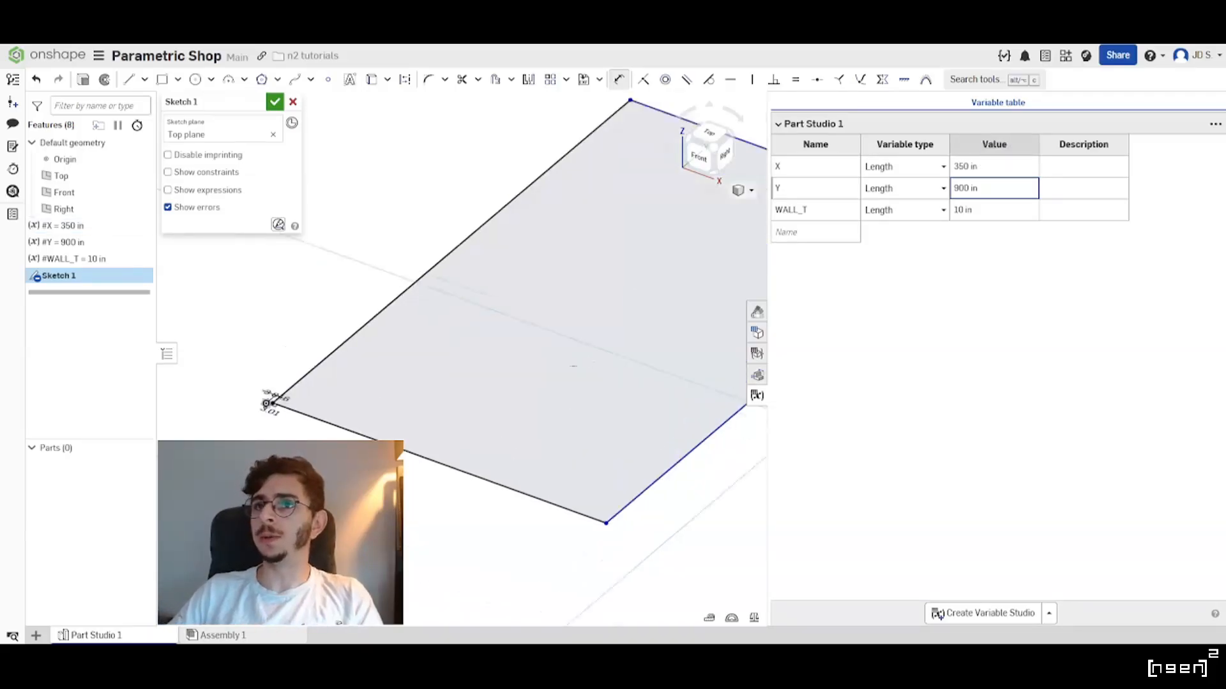
Link the dimension between the origin and the rectangle's front edge to the #WALL_T variable.
right_click_drag(574, 366, 493, 367)
scroll(492, 366, "down", 2)
scroll(429, 433, "up", 4)
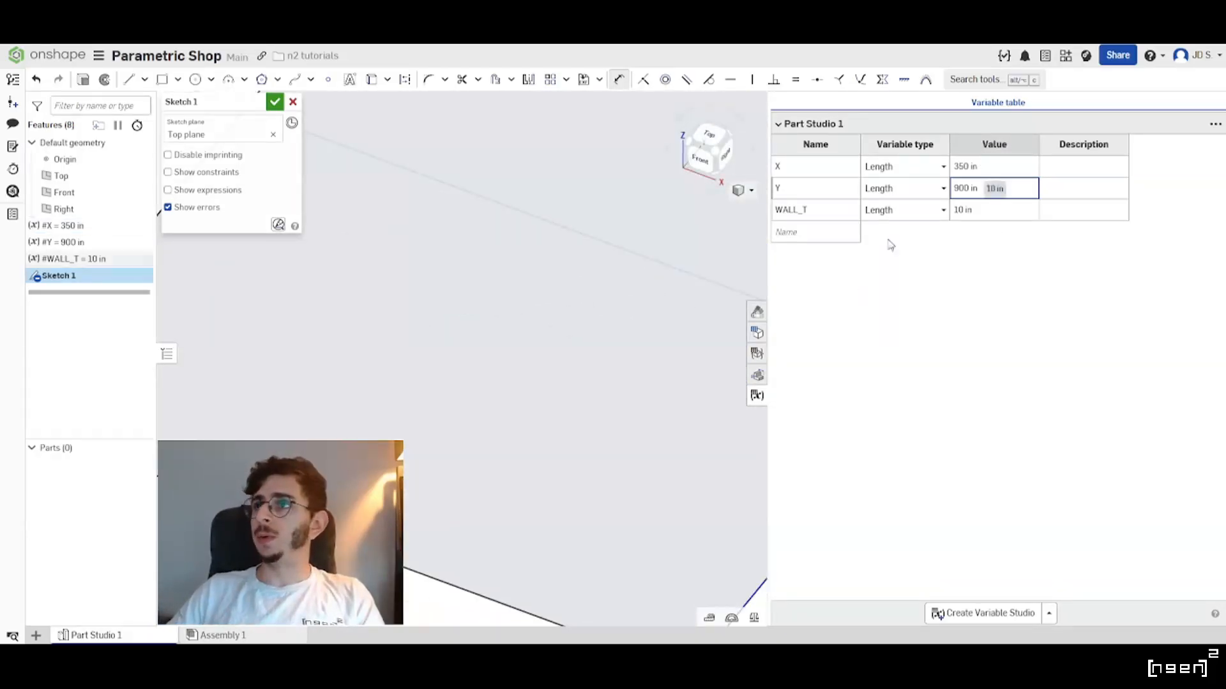
middle_click_drag(326, 437, 524, 402)
scroll(524, 402, "down", 2)
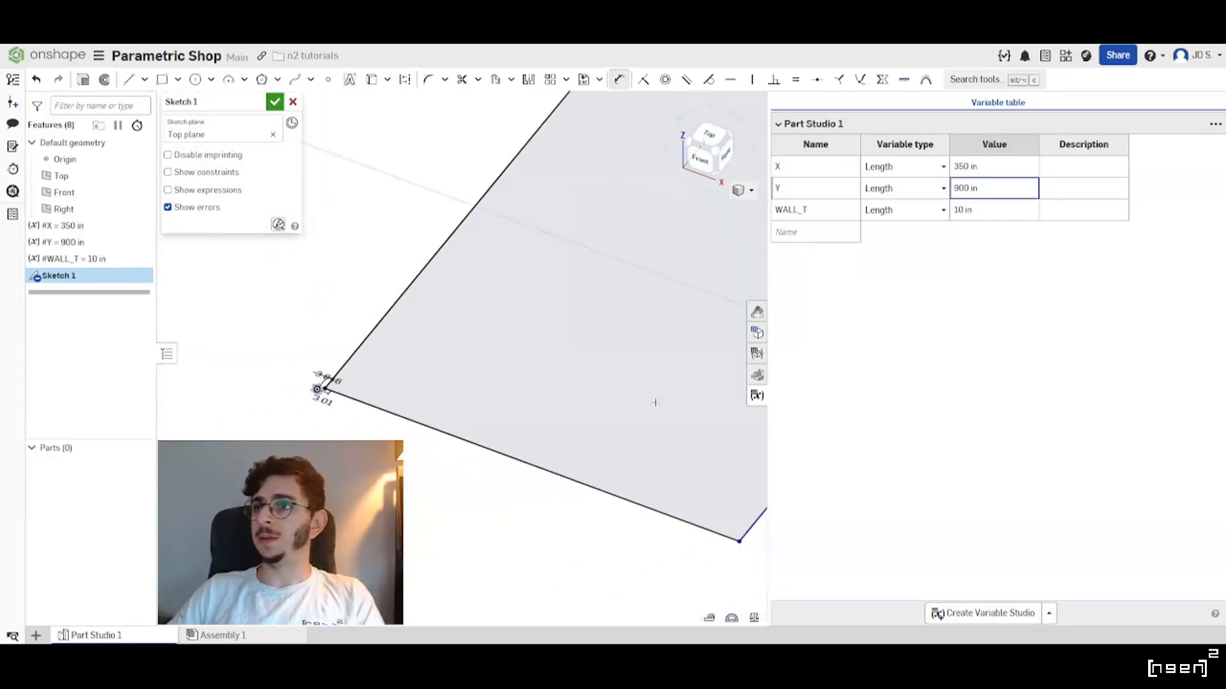
scroll(317, 395, "up", 5)
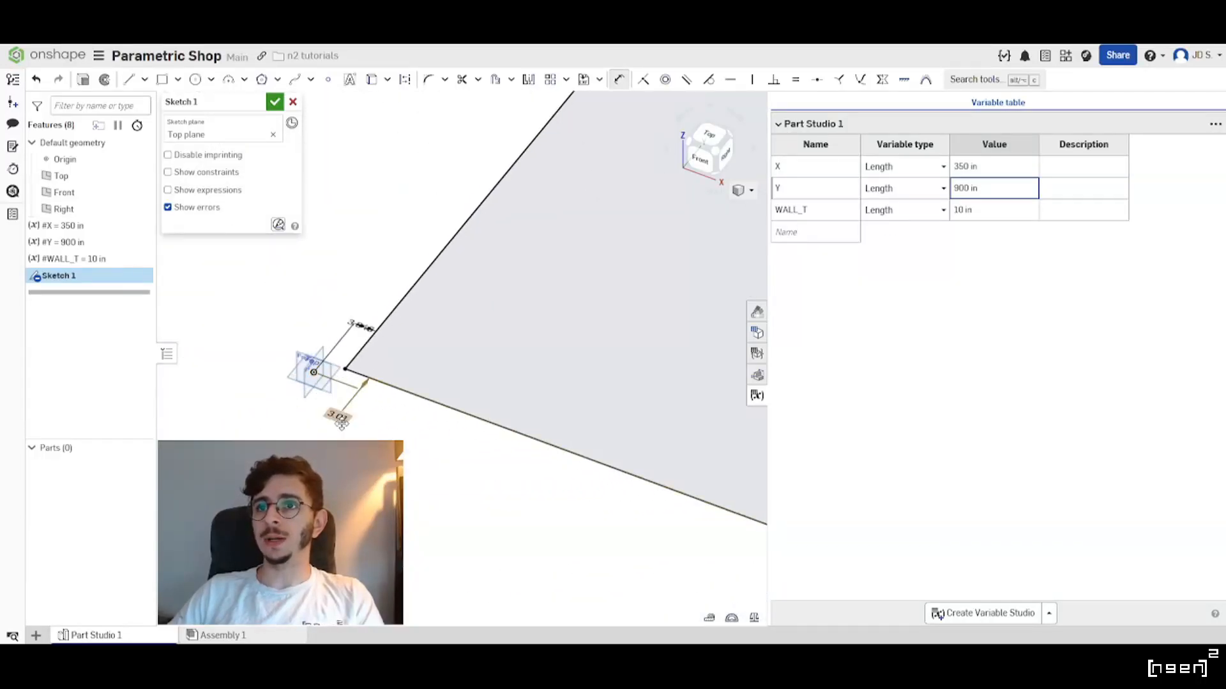
double_click(338, 419)
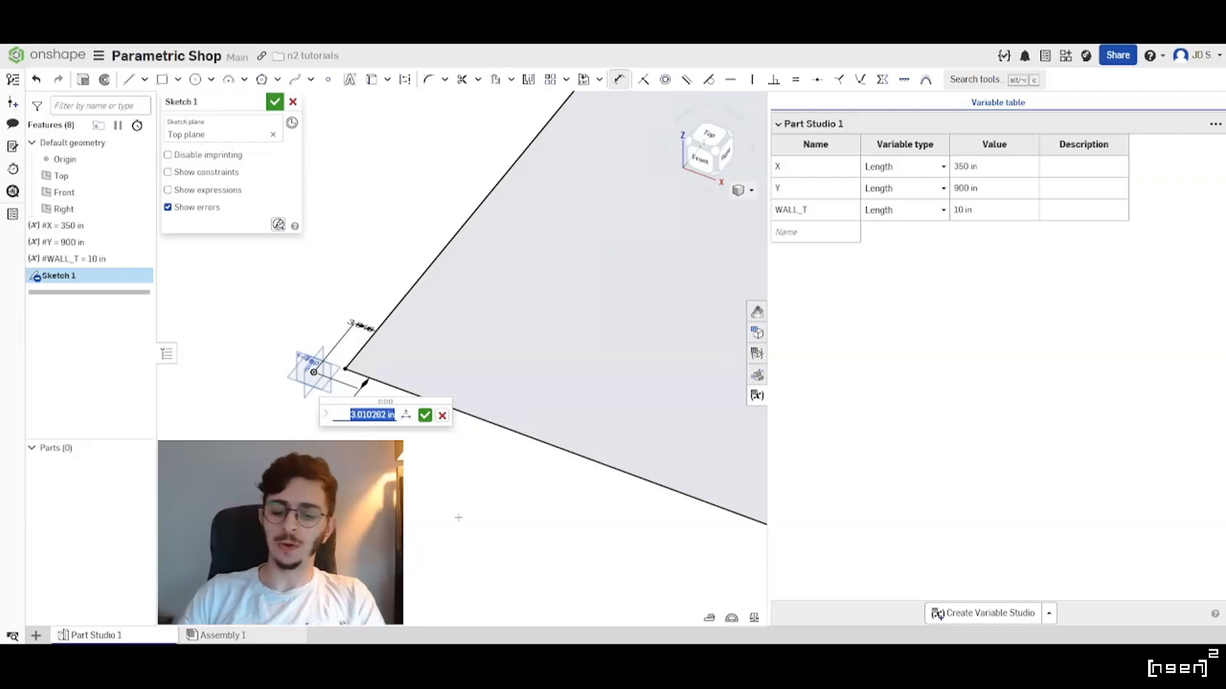
type("wal")
key("Return")
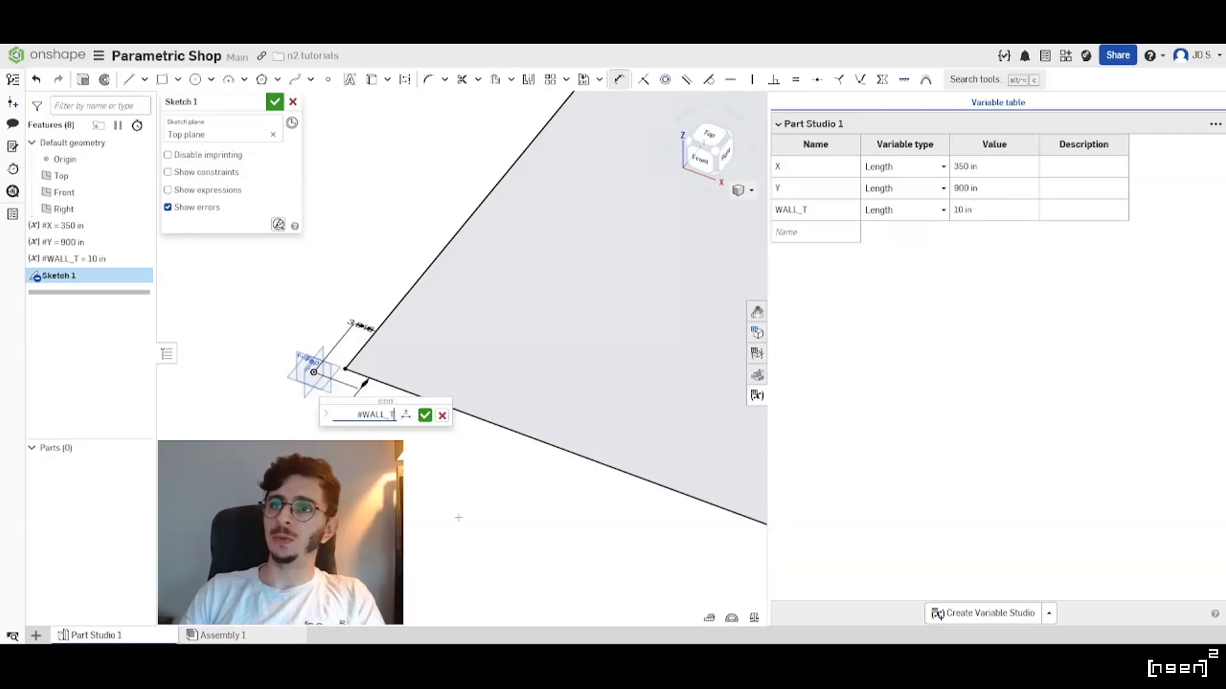
key("Return")
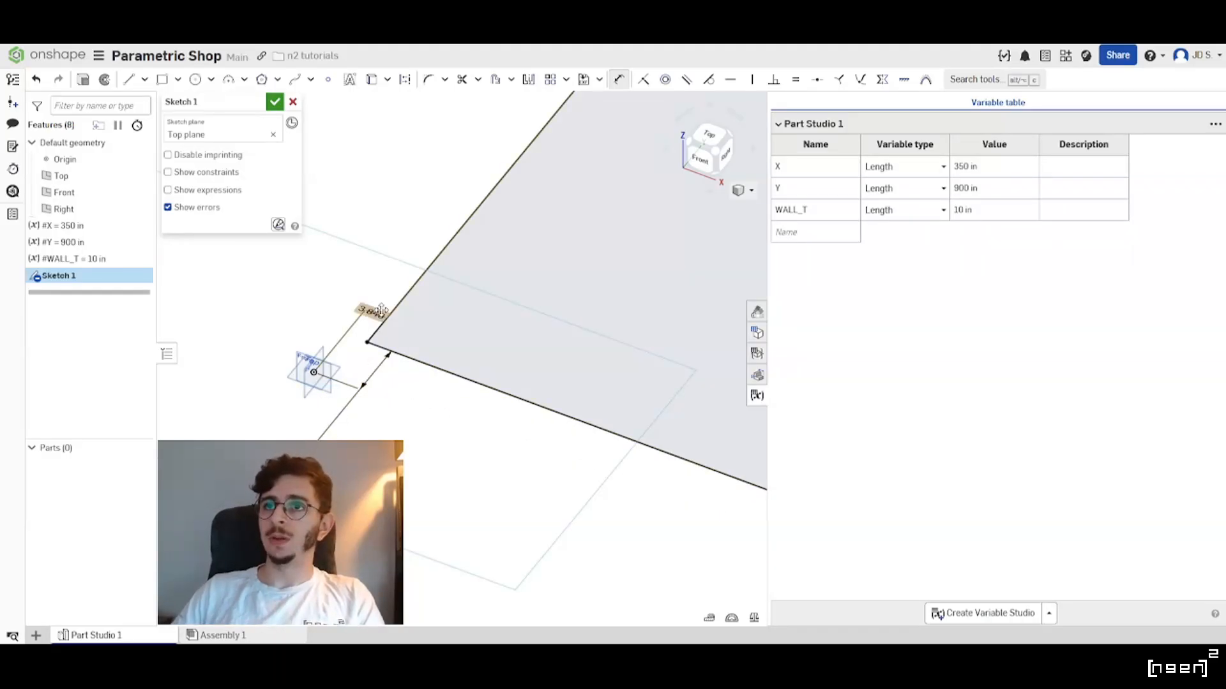
Link the dimension between the origin and the rectangle's left edge to the #WALL_T variable.
double_click(377, 311)
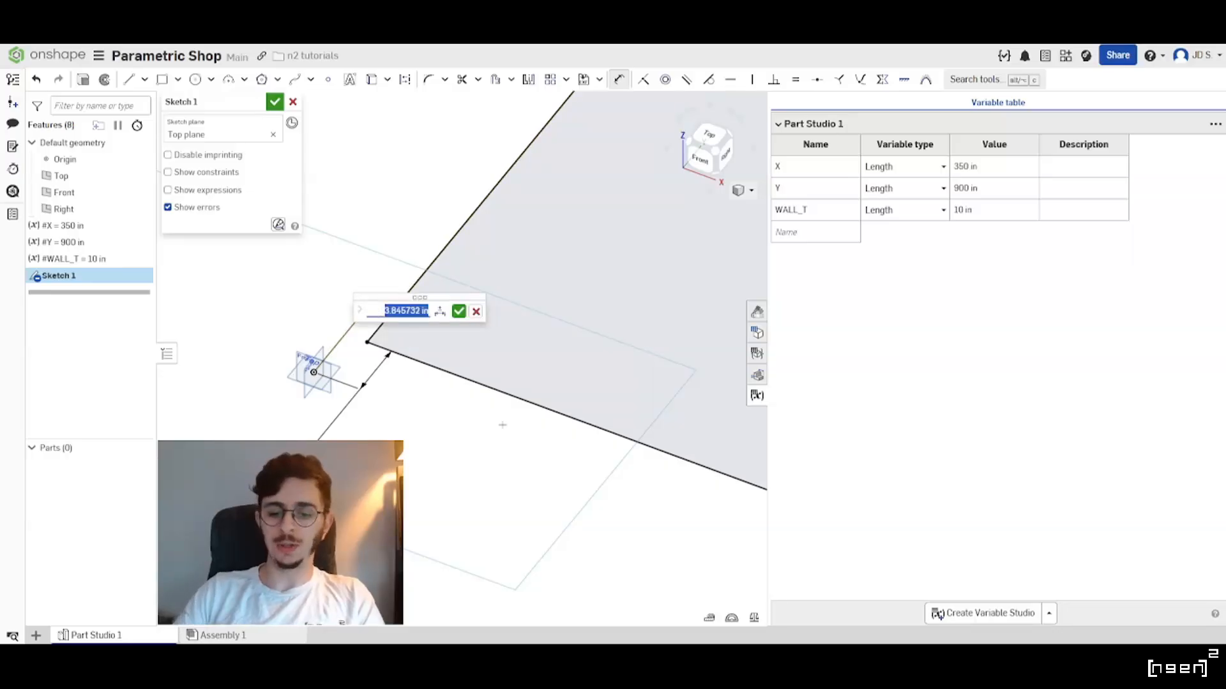
type("wa")
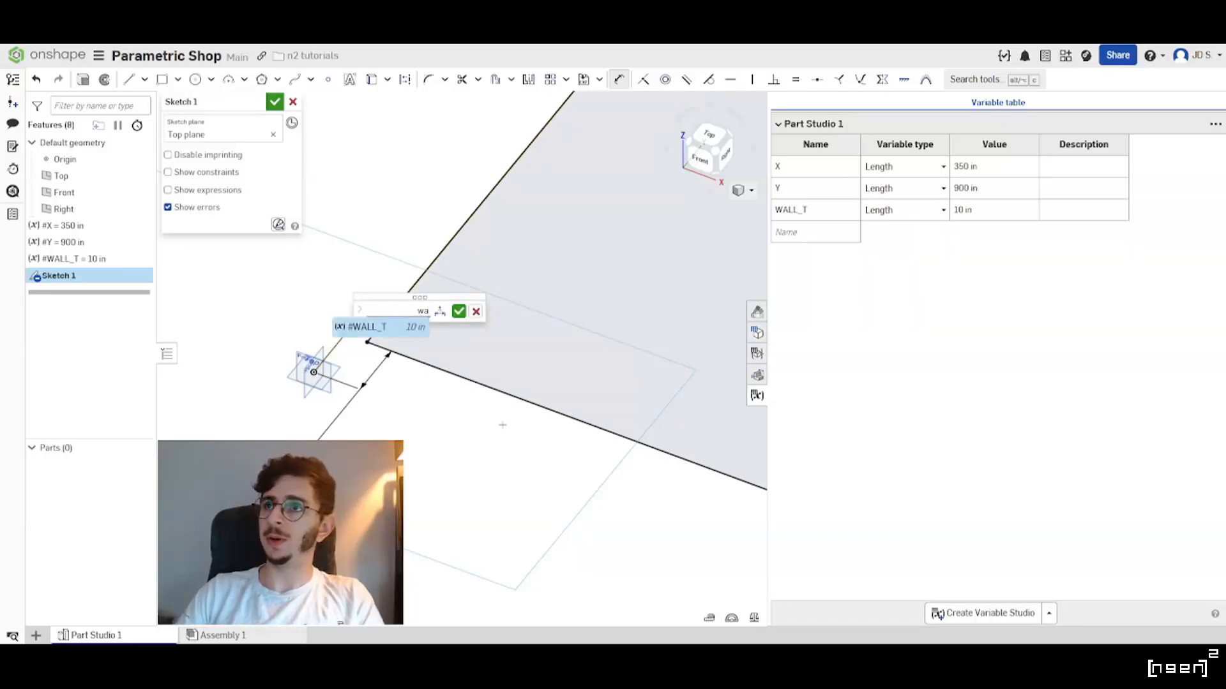
left_click(381, 328)
key("Return")
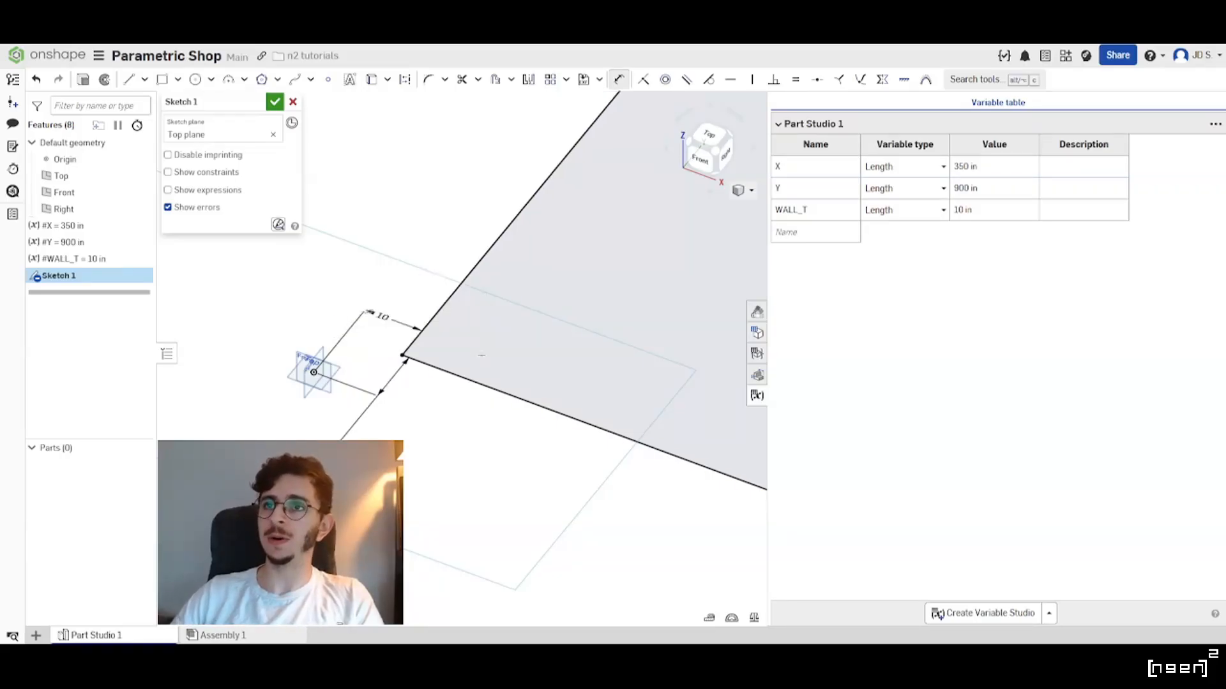
Test the linked offsets by setting WALL_T to 6 in and to 4 in.
scroll(396, 419, "down", 2)
mouse_move(396, 418)
right_mouse_down()
mouse_move(438, 409)
mouse_move(457, 438)
mouse_move(529, 471)
right_mouse_up()
scroll(457, 438, "down", 1)
scroll(422, 424, "up", 1)
mouse_move(425, 426)
right_mouse_down()
mouse_move(487, 498)
mouse_move(451, 449)
right_mouse_up()
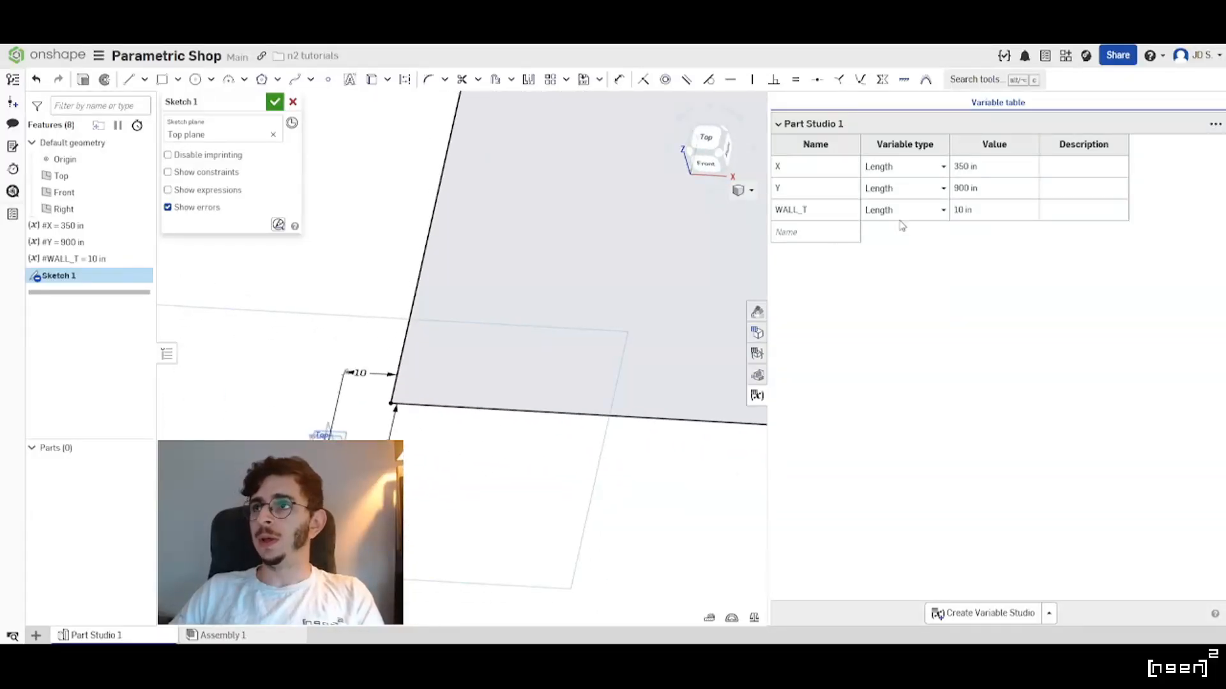
left_click(994, 209)
type("6")
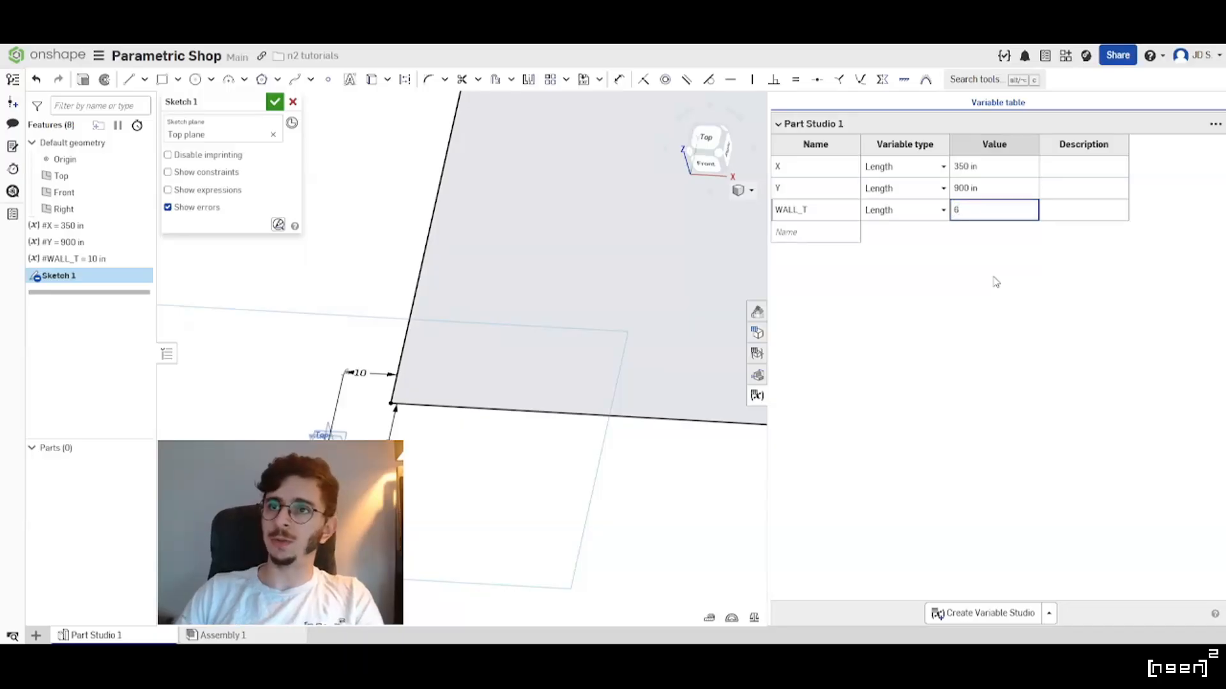
key("Return")
left_click(982, 211)
type("4")
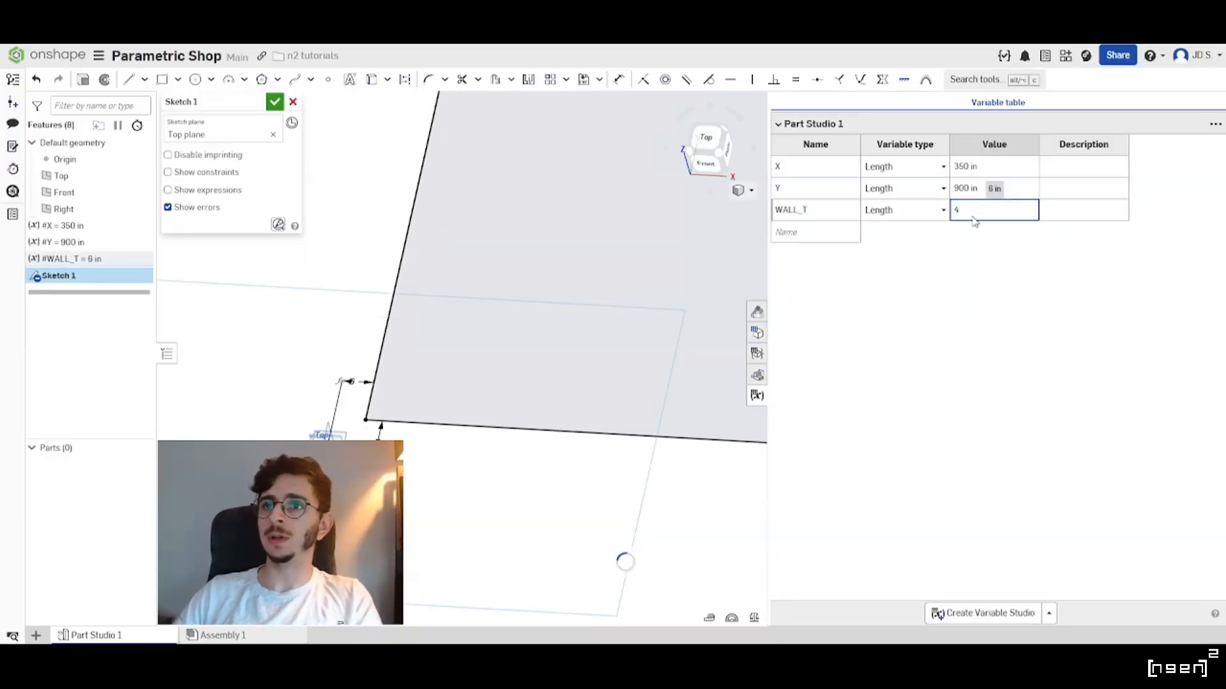
key("Return")
Set the WALL_T variable back to 10 in.
left_click(986, 215)
type("10")
key("Return")
scroll(415, 461, "down", 8)
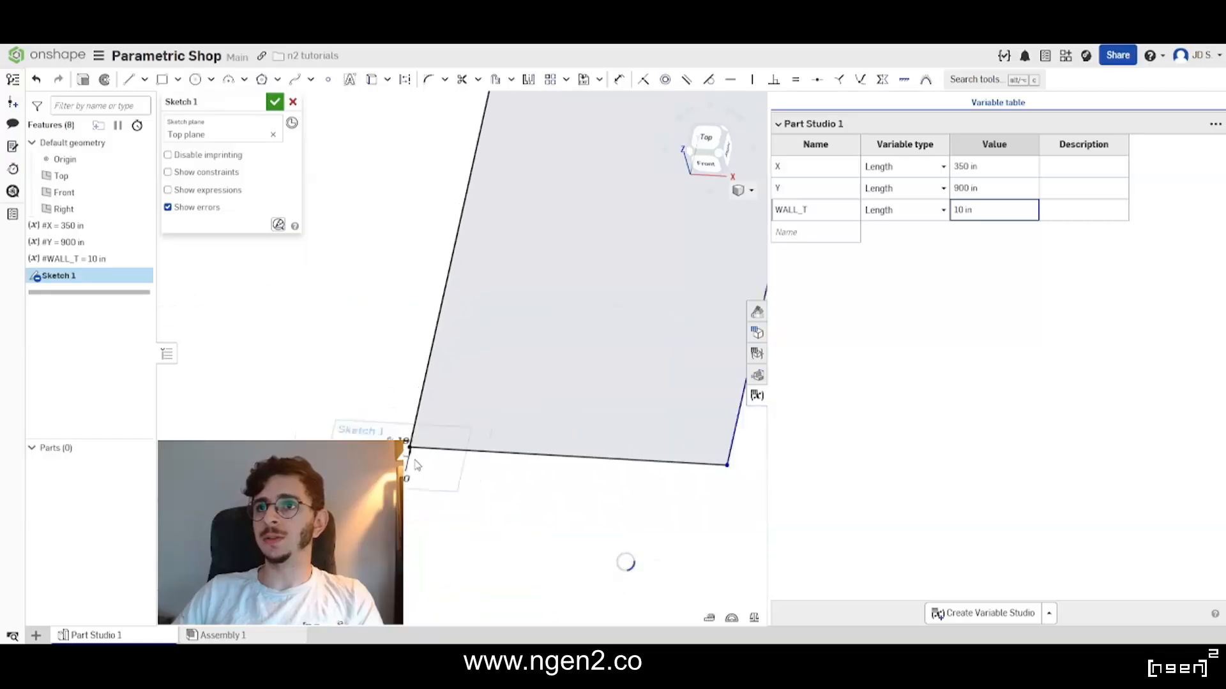
scroll(415, 461, "up", 1)
right_click_drag(450, 418, 488, 396)
scroll(488, 396, "up", 2)
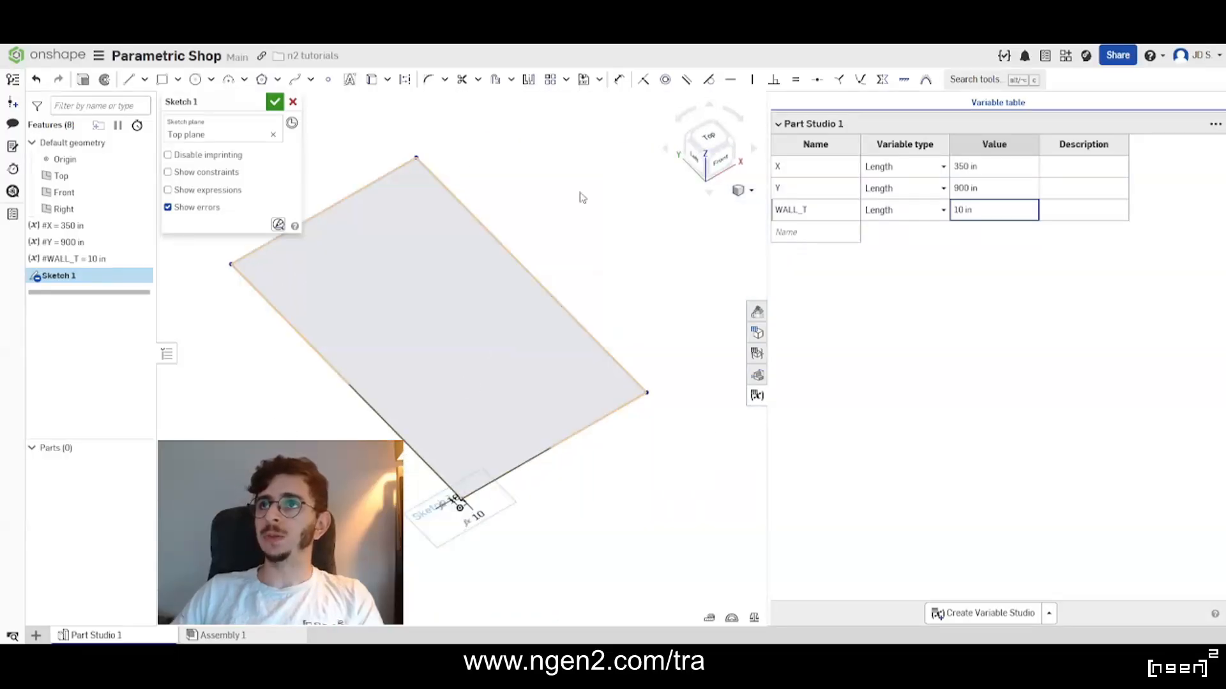
left_click(619, 80)
left_click(393, 429)
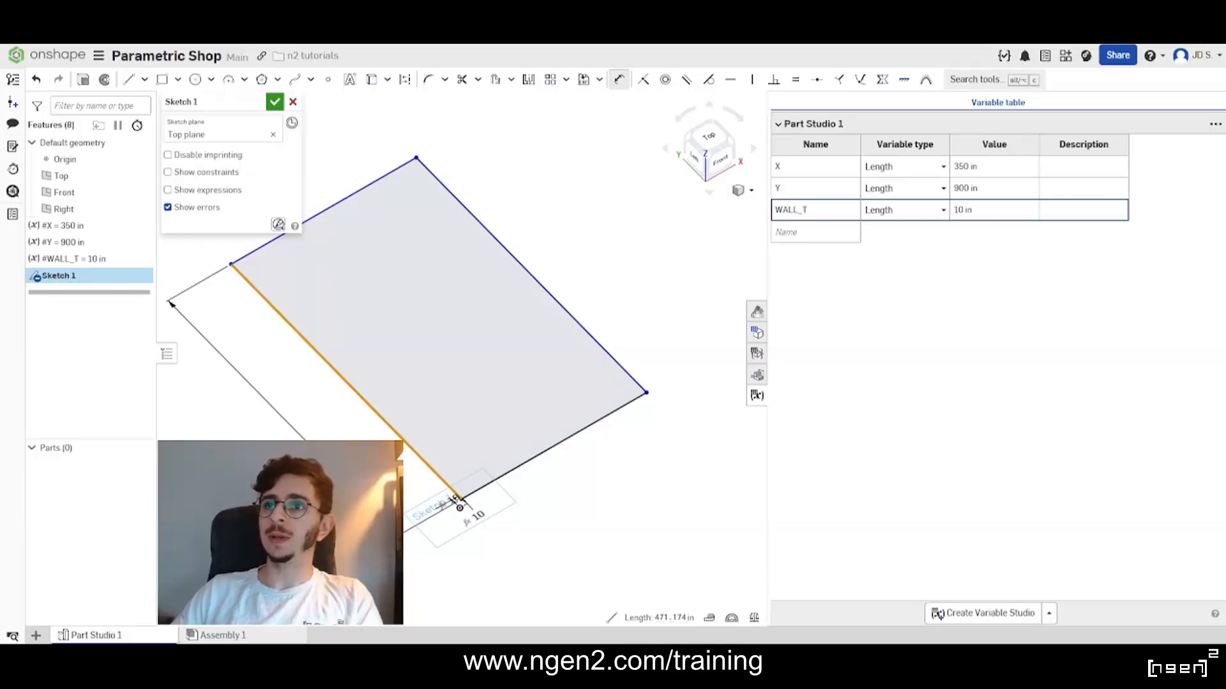
key("Escape")
Dimension the rectangle's long right edge and its far short edge.
left_click(618, 79)
left_click(565, 309)
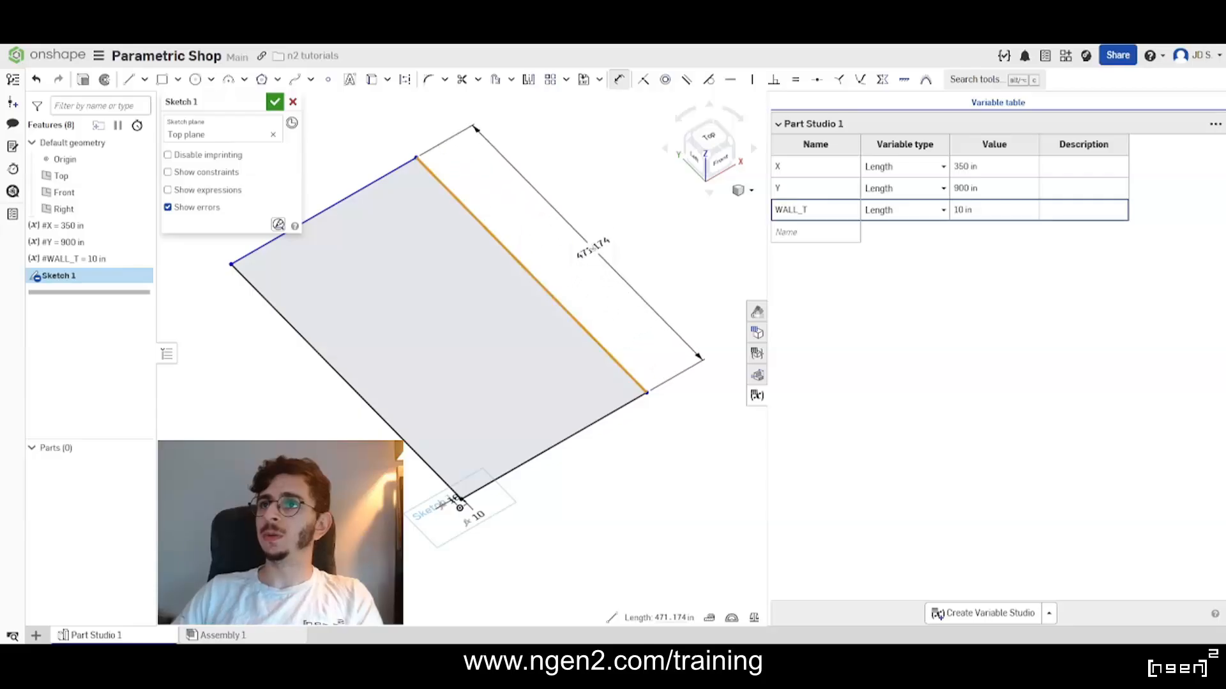
left_click(603, 258)
middle_click_drag(392, 271, 459, 294)
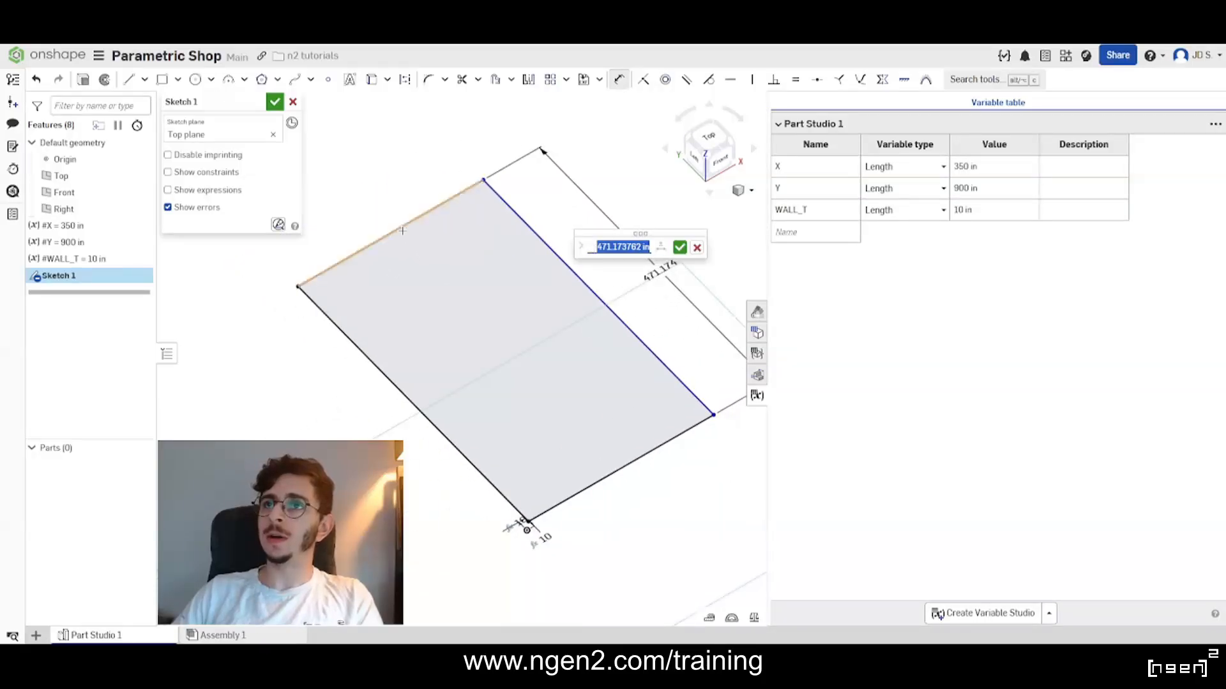
left_click(402, 226)
left_click(361, 205)
scroll(545, 386, "down", 2)
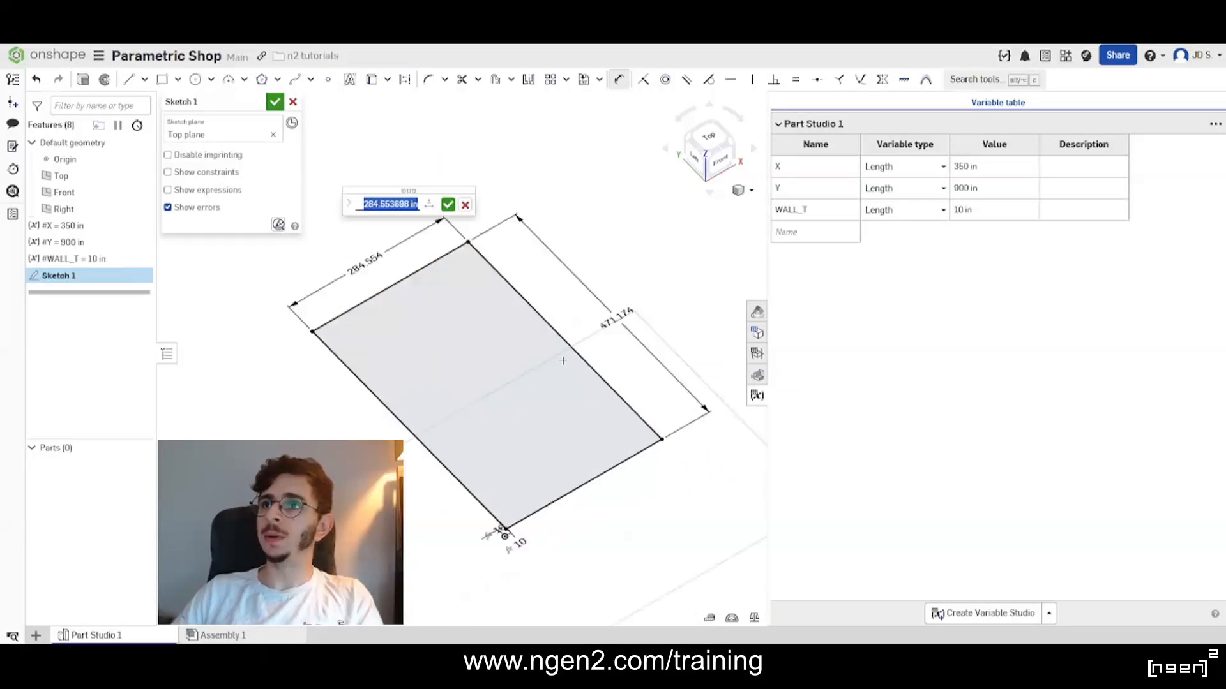
Link the dimension of the rectangle's long right edge to the #Y variable.
right_click_drag(545, 386, 485, 377)
left_click(634, 337)
double_click(633, 337)
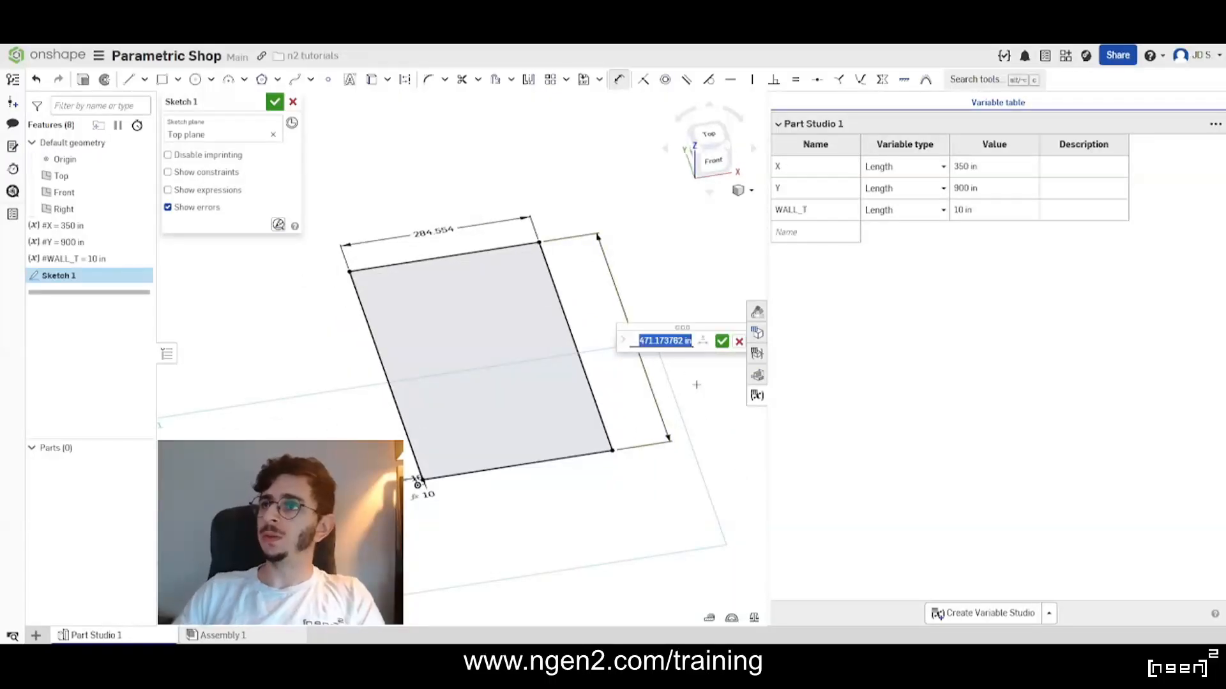
type("y")
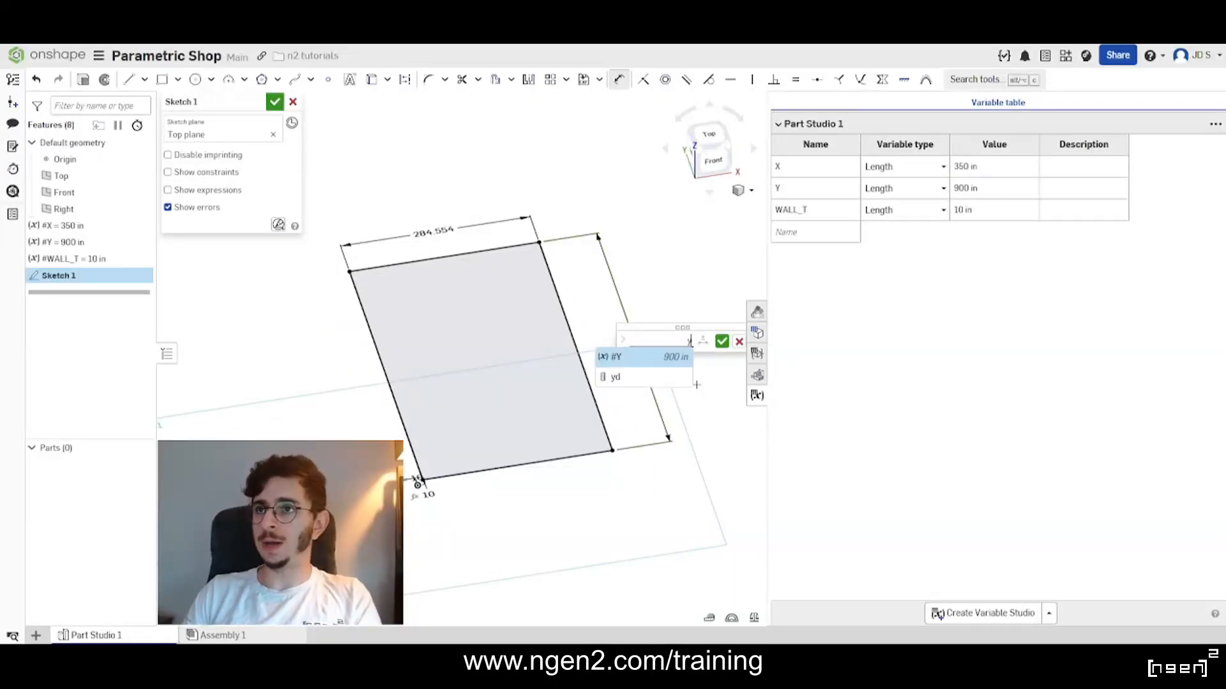
key("Return")
key("Return")
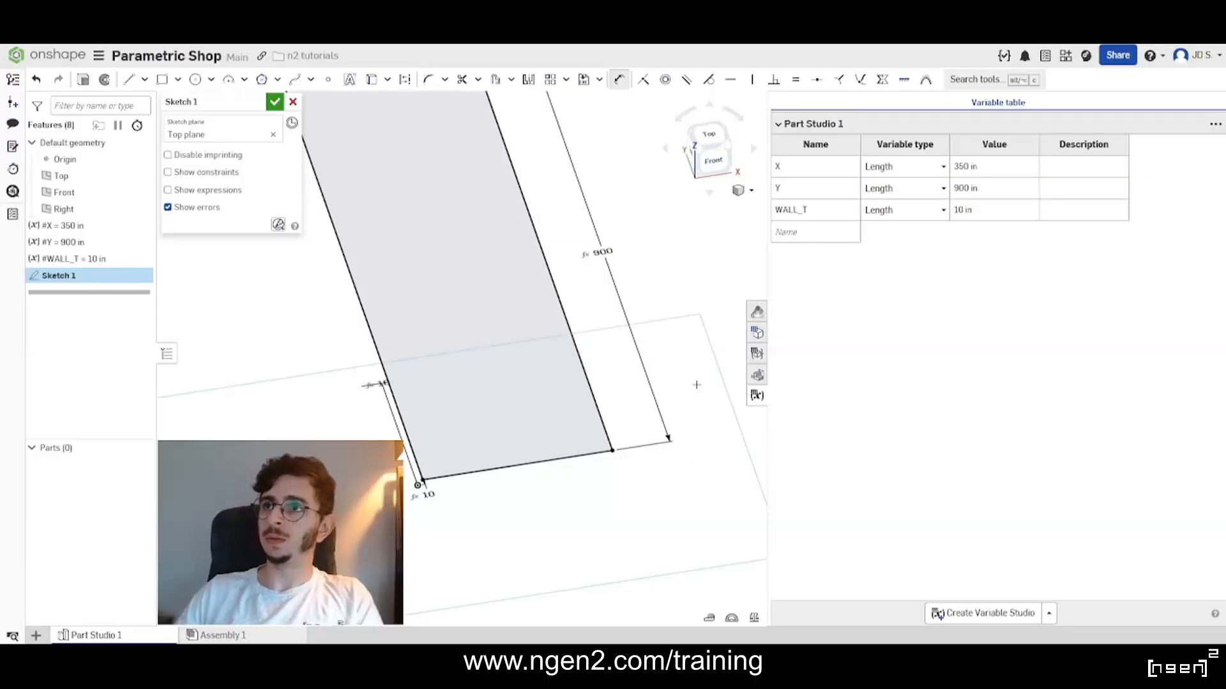
Link the dimension of the rectangle's far short edge to the #X variable.
scroll(721, 569, "down", 3)
scroll(518, 252, "up", 1)
double_click(512, 250)
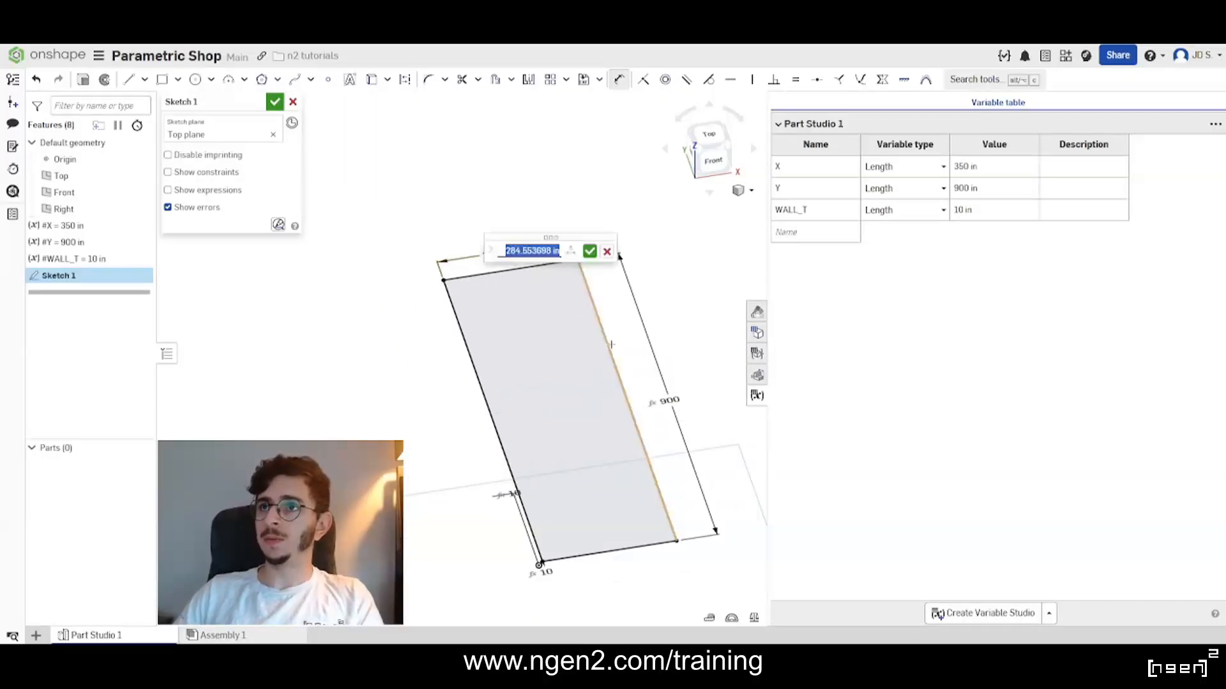
type("x")
key("Return")
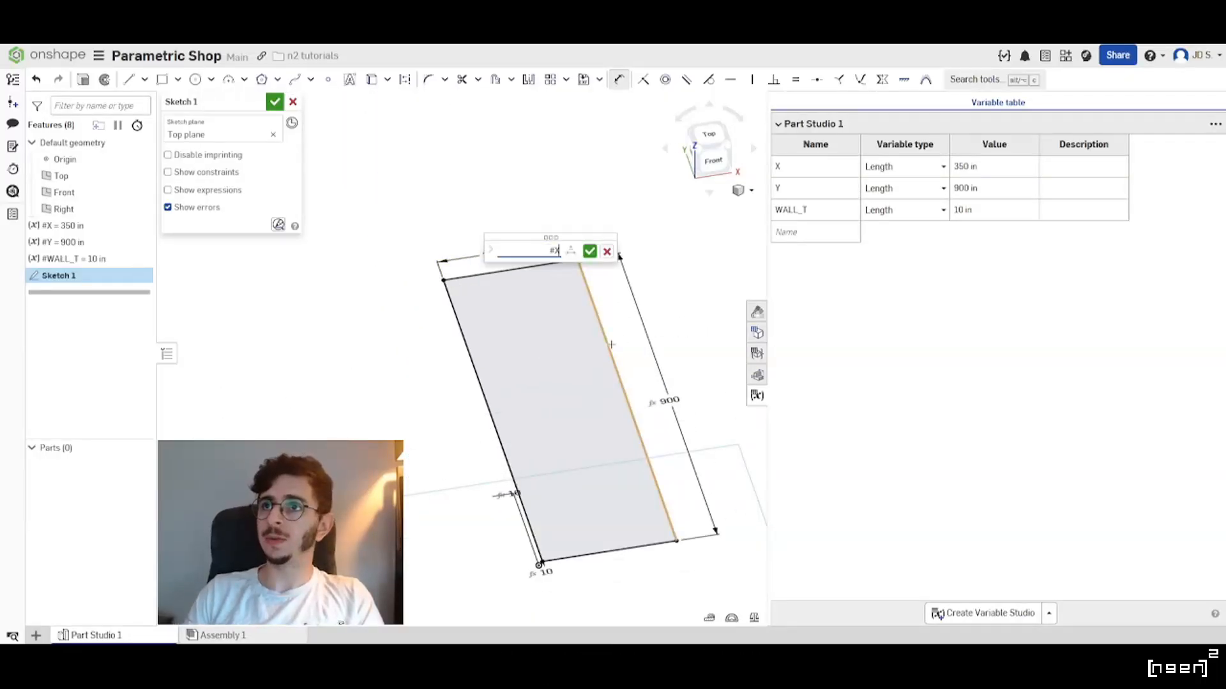
key("Return")
scroll(366, 344, "down", 3)
scroll(501, 466, "up", 5)
key("Escape")
Hide the variable table and finish the floor rectangle sketch.
scroll(510, 482, "down", 2)
mouse_move(489, 445)
right_mouse_down()
mouse_move(441, 429)
mouse_move(527, 427)
mouse_move(460, 372)
mouse_move(476, 416)
mouse_move(562, 419)
right_mouse_up()
scroll(517, 437, "up", 3)
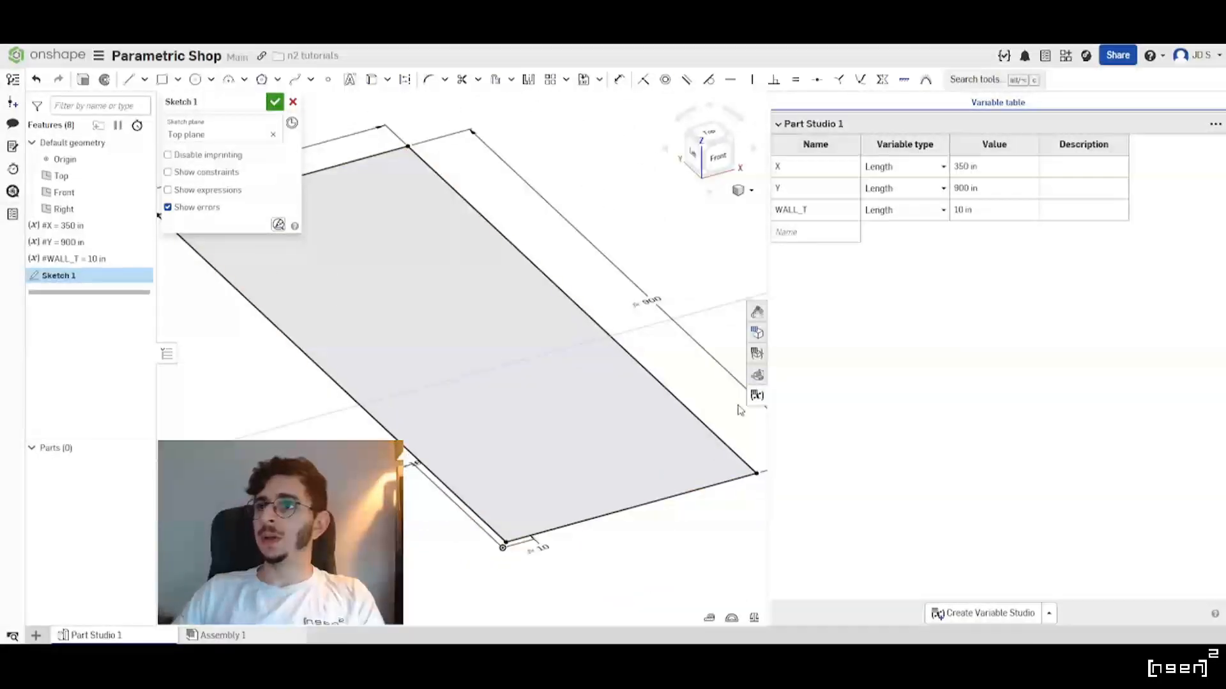
left_click(757, 395)
mouse_move(757, 418)
right_mouse_down()
mouse_move(703, 373)
mouse_move(629, 364)
right_mouse_up()
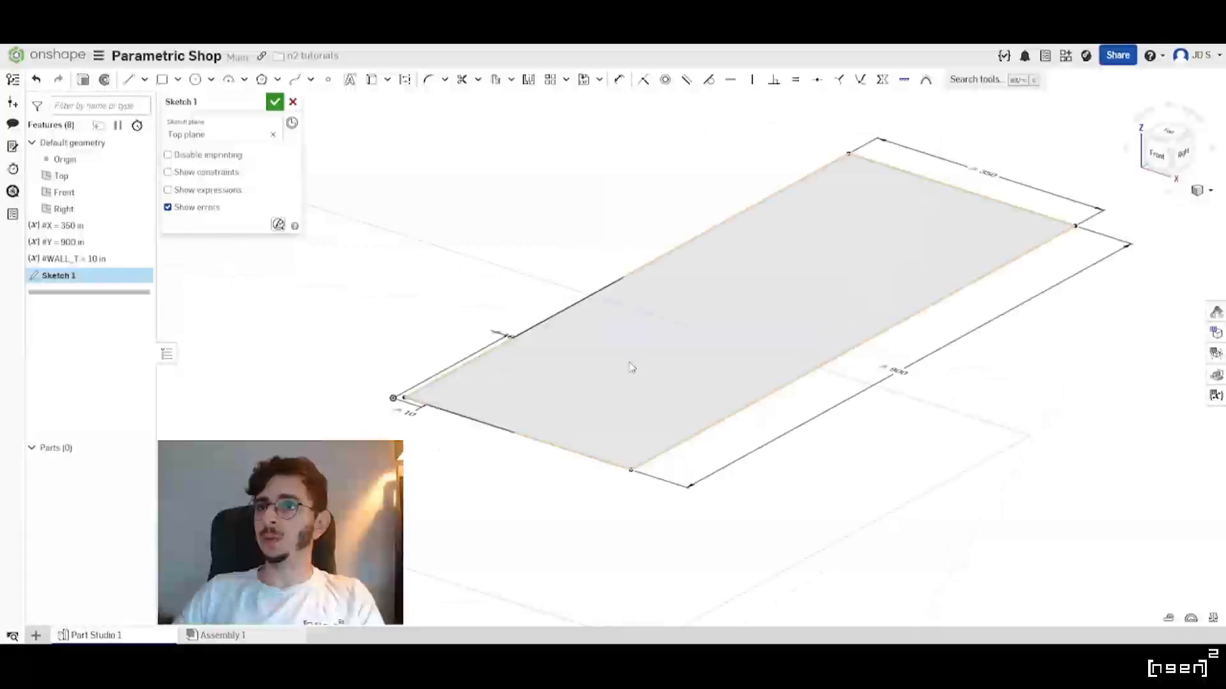
left_click(274, 103)
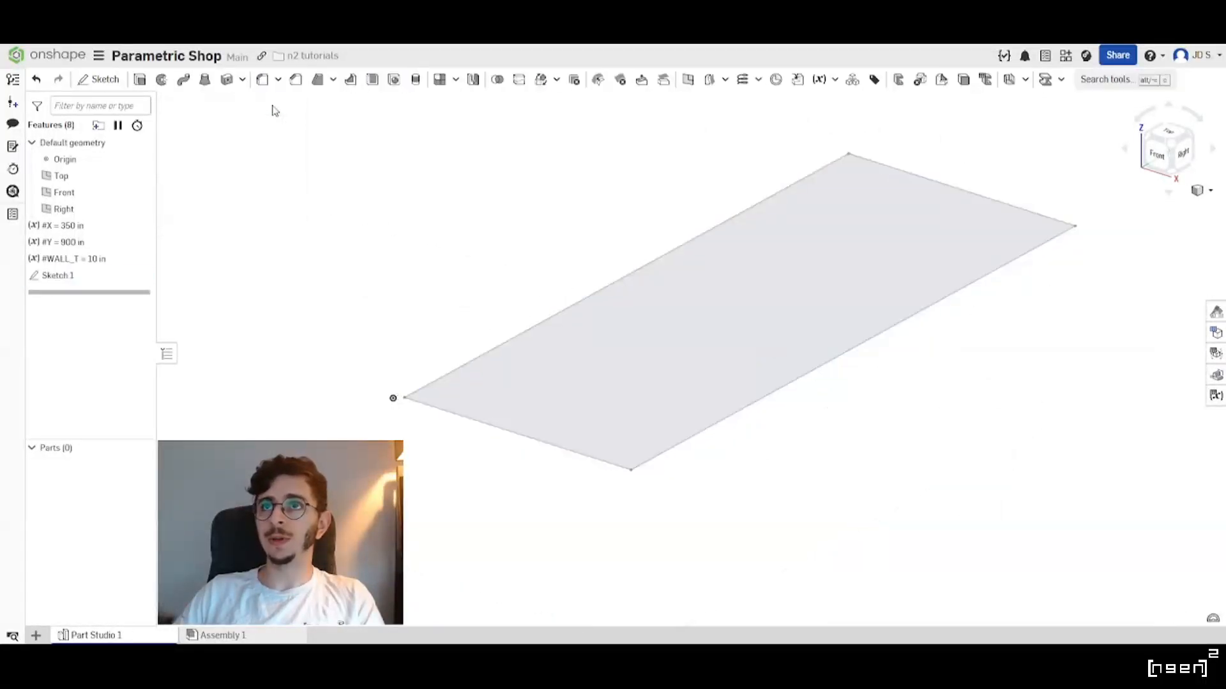
Examine the finished floor sketch and its corner next to the origin from several angles.
mouse_move(377, 397)
right_mouse_down()
mouse_move(495, 364)
mouse_move(553, 383)
mouse_move(323, 359)
right_mouse_up()
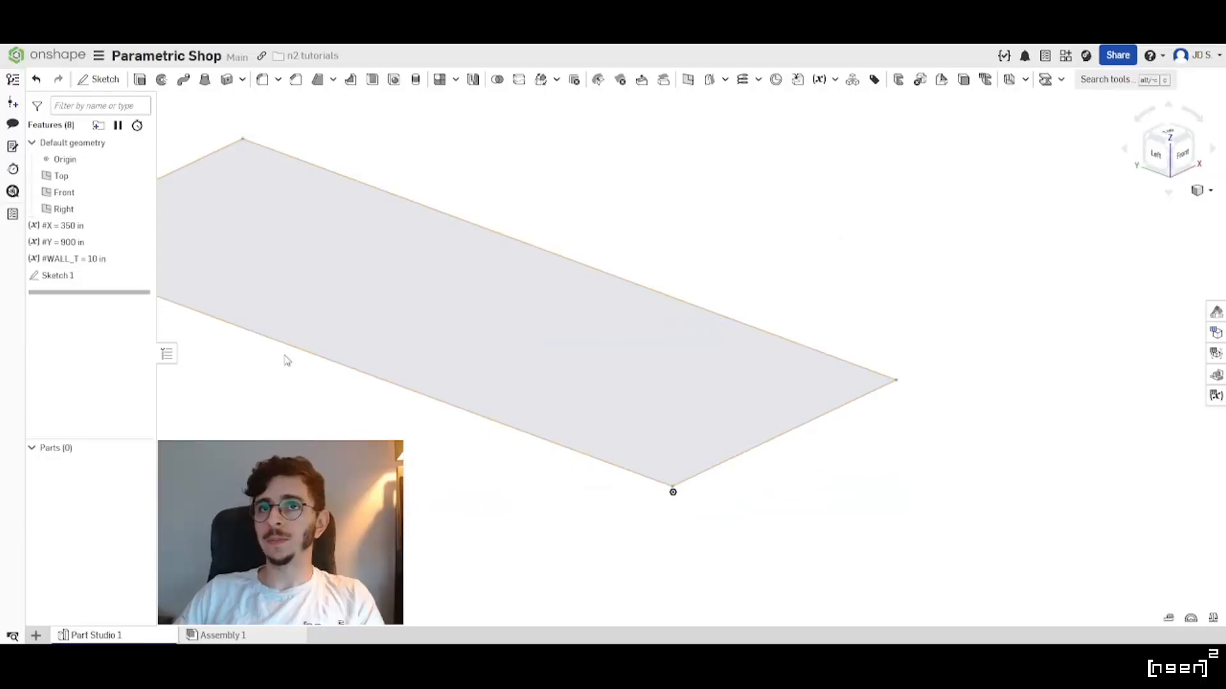
left_click(64, 275)
left_click(485, 487)
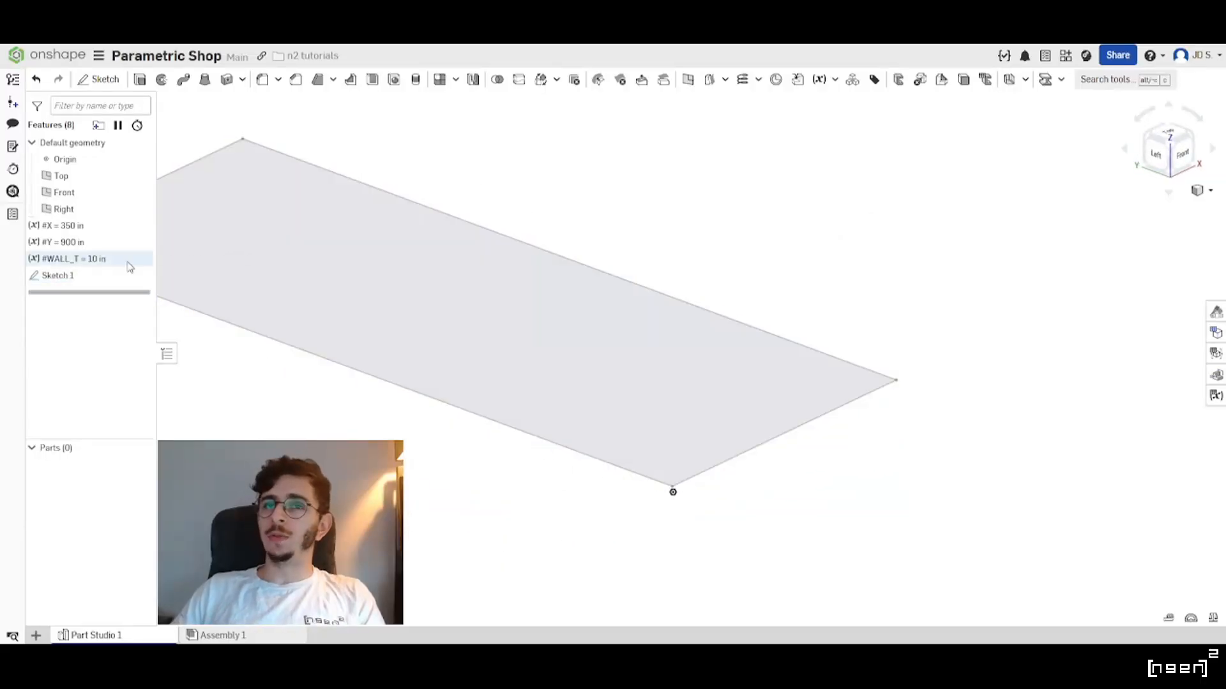
left_click(60, 275)
scroll(311, 367, "down", 2)
scroll(310, 367, "up", 2)
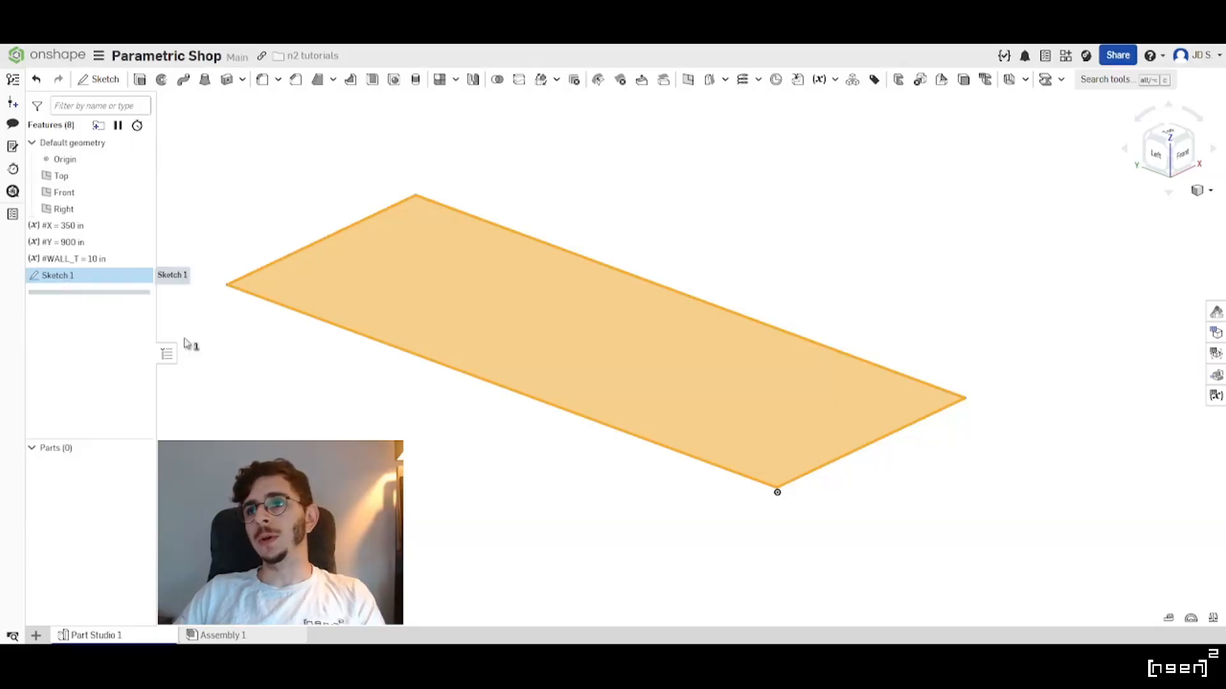
scroll(640, 496, "down", 1)
scroll(662, 437, "up", 4)
right_click_drag(654, 440, 578, 436)
scroll(507, 415, "down", 1)
left_click(507, 410)
scroll(538, 490, "down", 2)
mouse_move(539, 489)
right_mouse_down()
mouse_move(500, 434)
mouse_move(810, 525)
mouse_move(720, 479)
right_mouse_up()
scroll(639, 466, "up", 3)
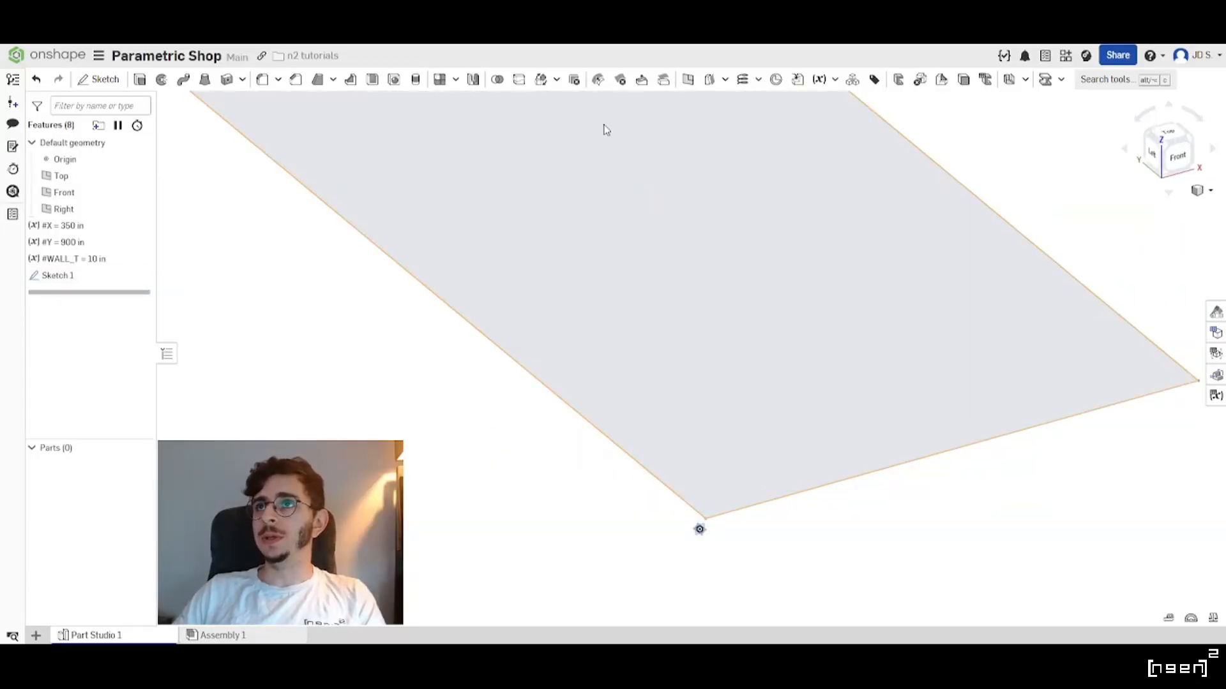
Create a plane offset 16 ft above the Top plane.
left_click(688, 79)
scroll(715, 540, "up", 3)
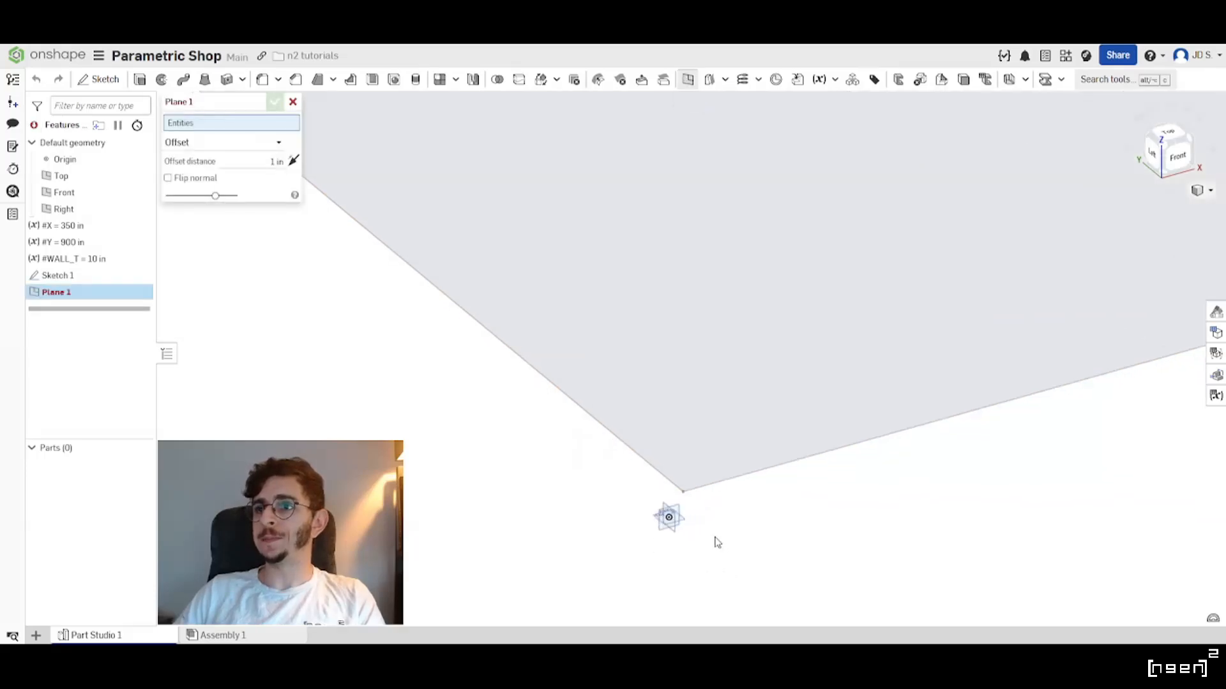
right_click_drag(593, 490, 513, 484)
scroll(644, 549, "up", 1)
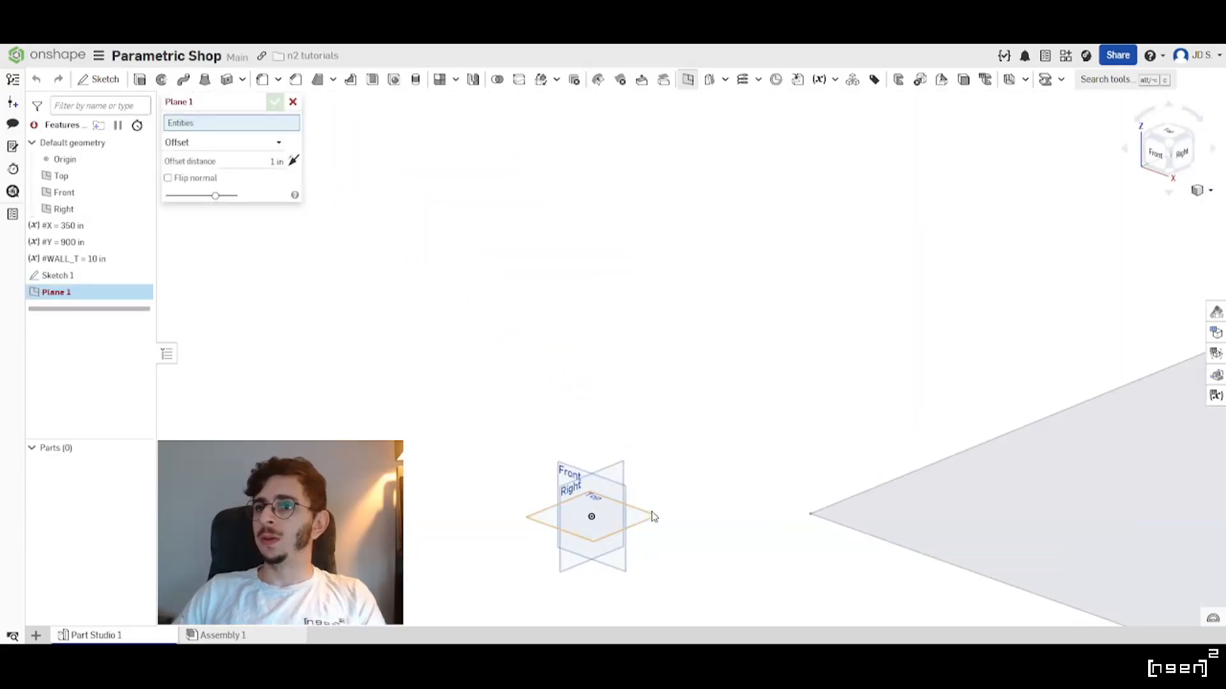
right_click_drag(597, 509, 602, 570)
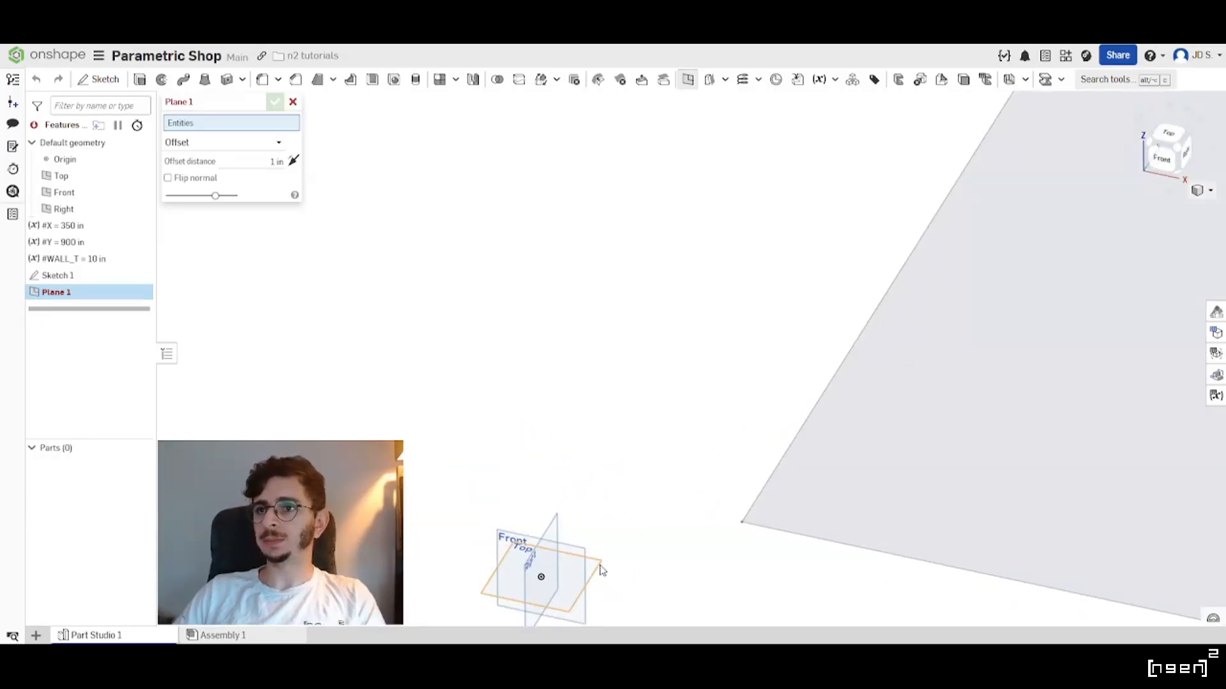
left_click(601, 568)
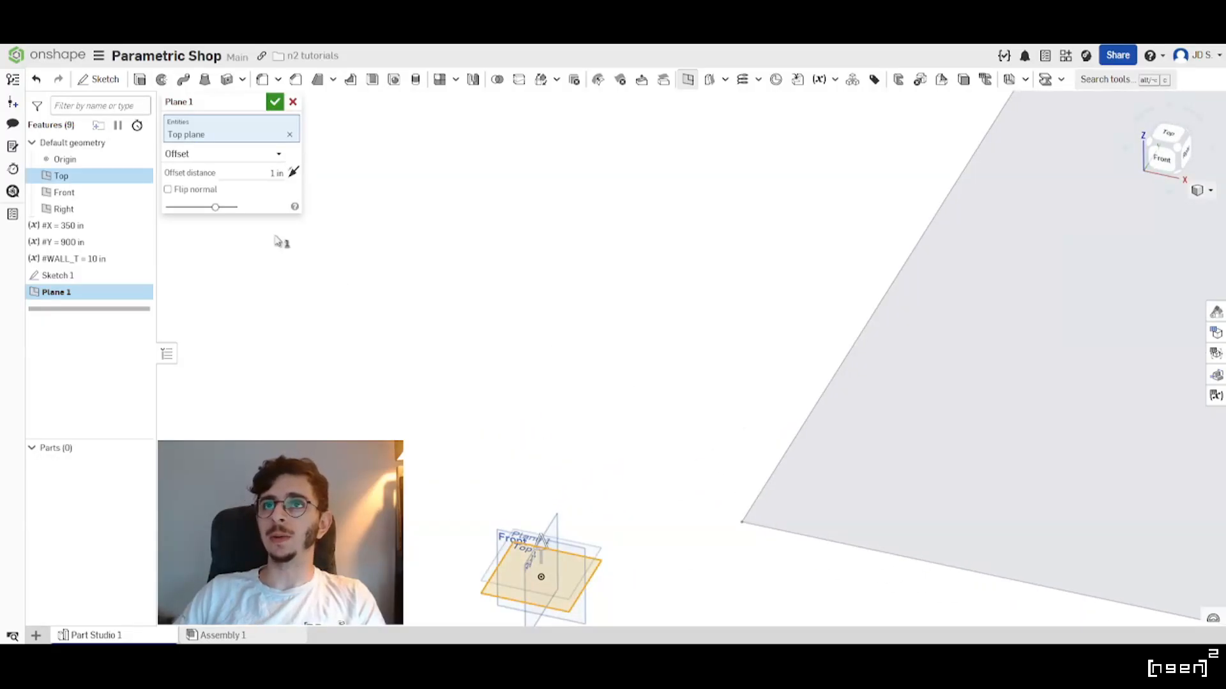
scroll(275, 240, "down", 3)
left_click(257, 172)
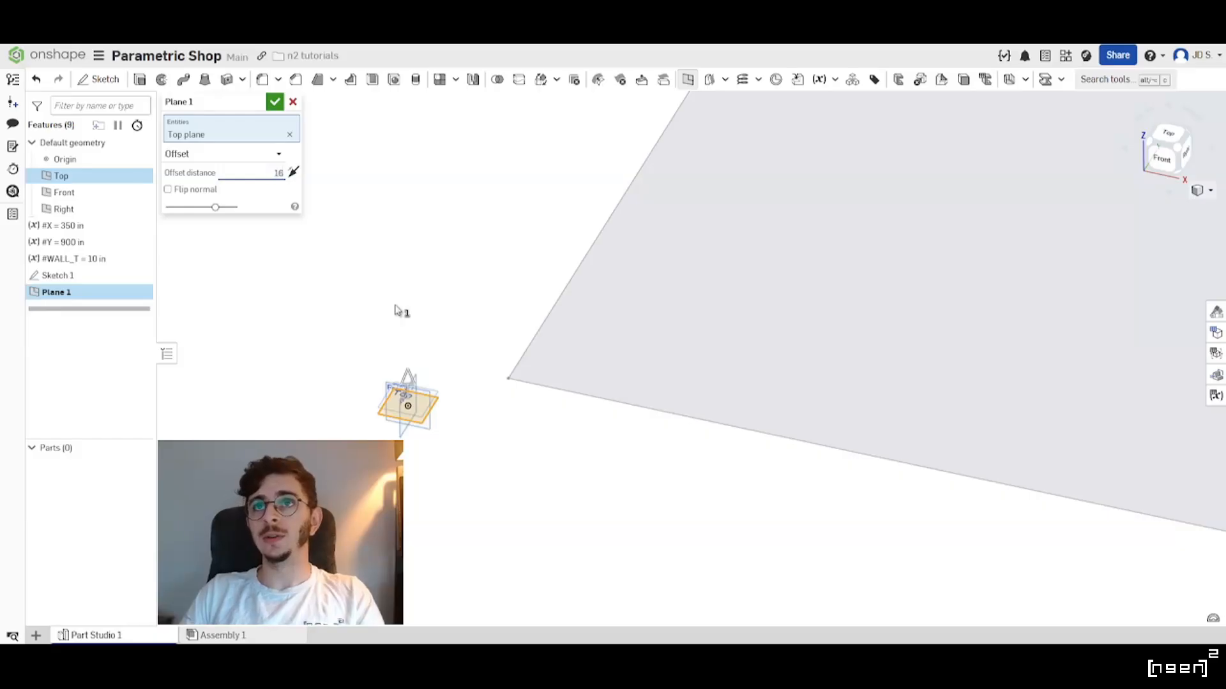
type("ft")
key("Return")
scroll(602, 455, "down", 5)
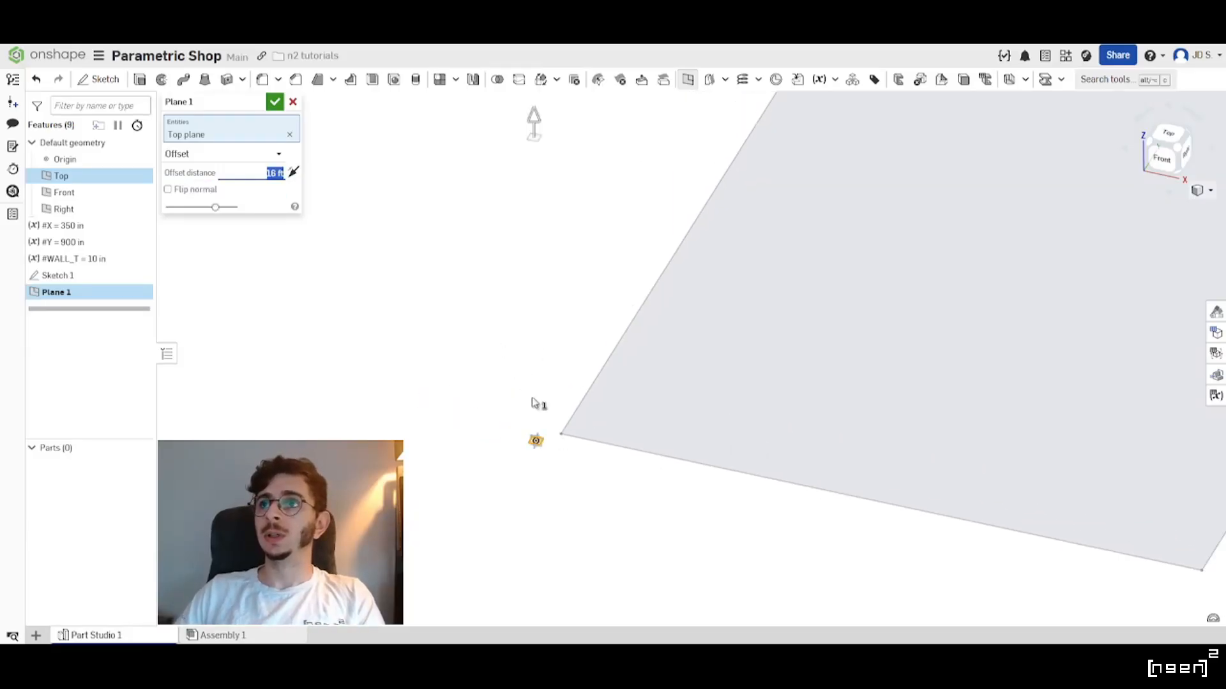
left_click(275, 102)
scroll(383, 408, "down", 3)
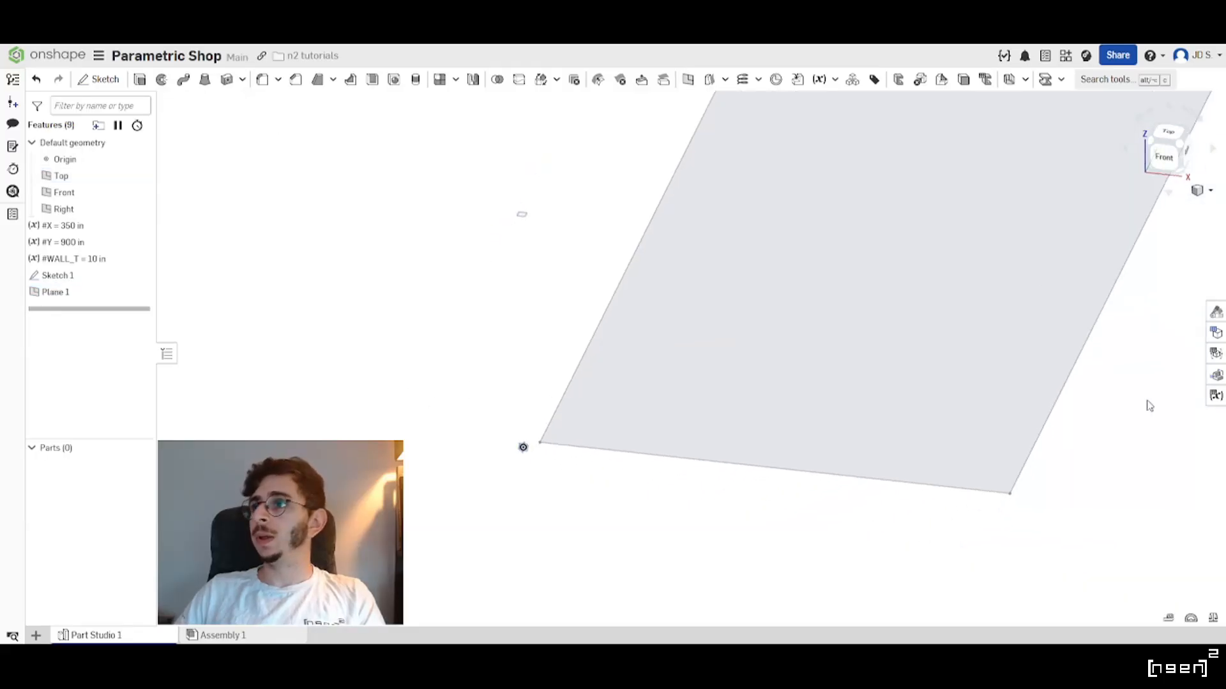
Add a length variable named Z with a value of 14 ft to the variable table.
left_click(1216, 395)
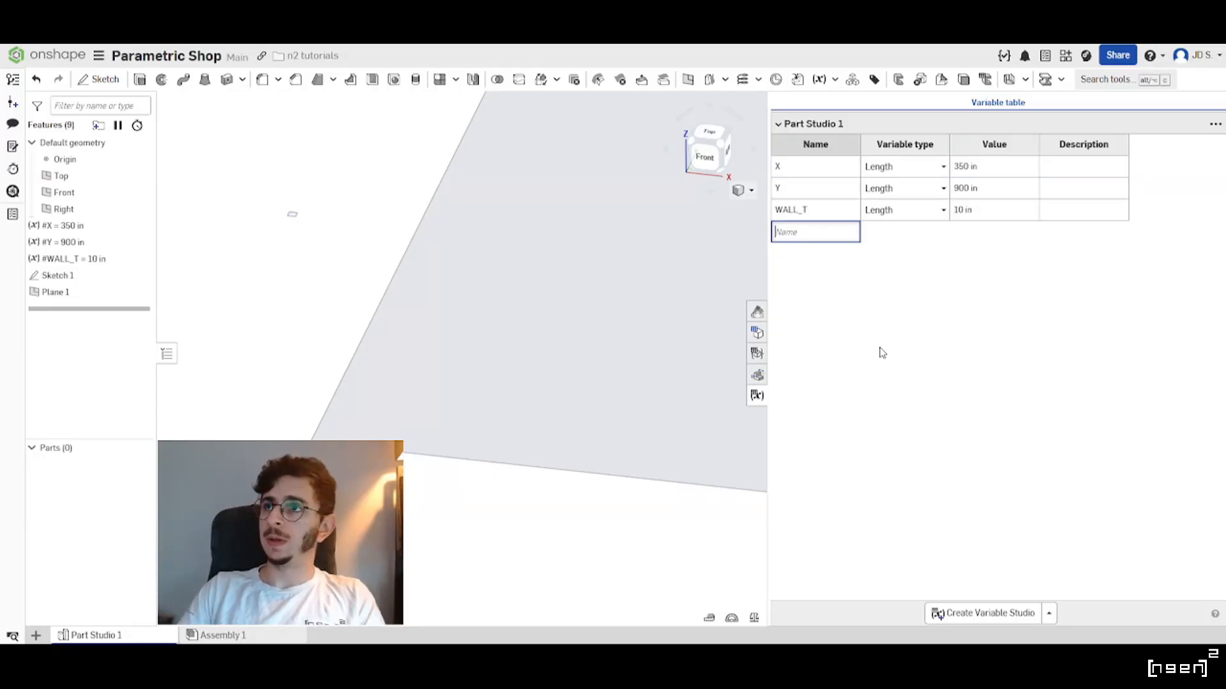
key("Return")
double_click(993, 233)
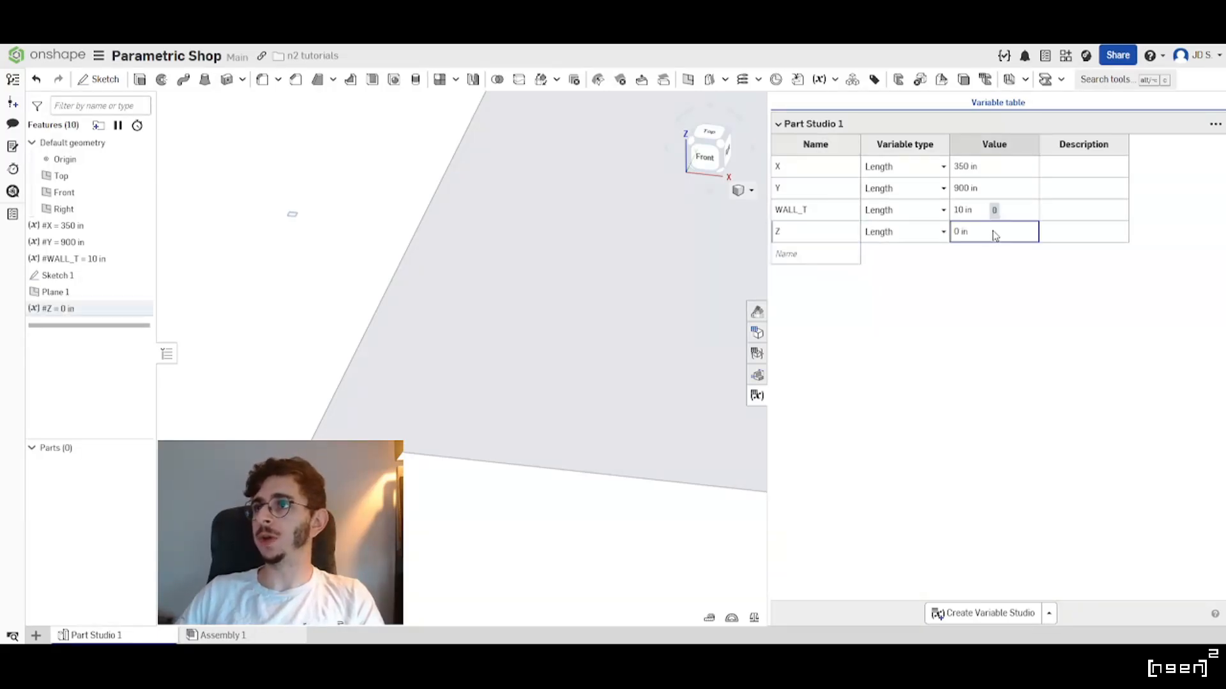
type("14")
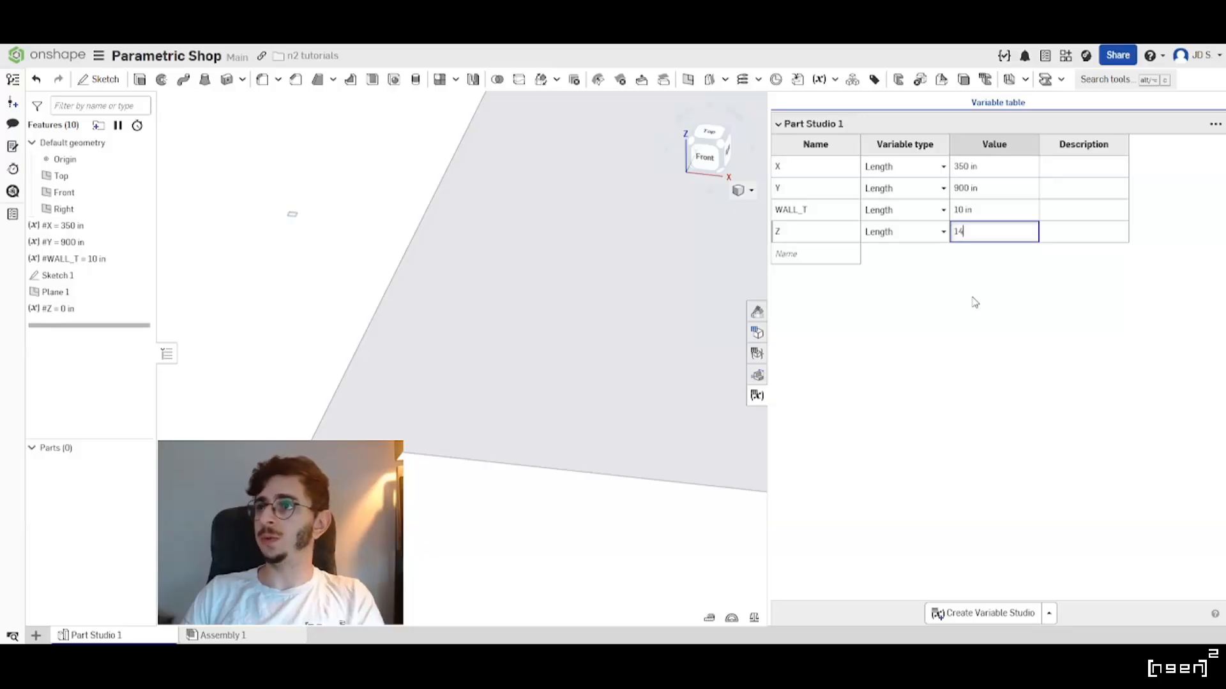
type("ft")
key("Return")
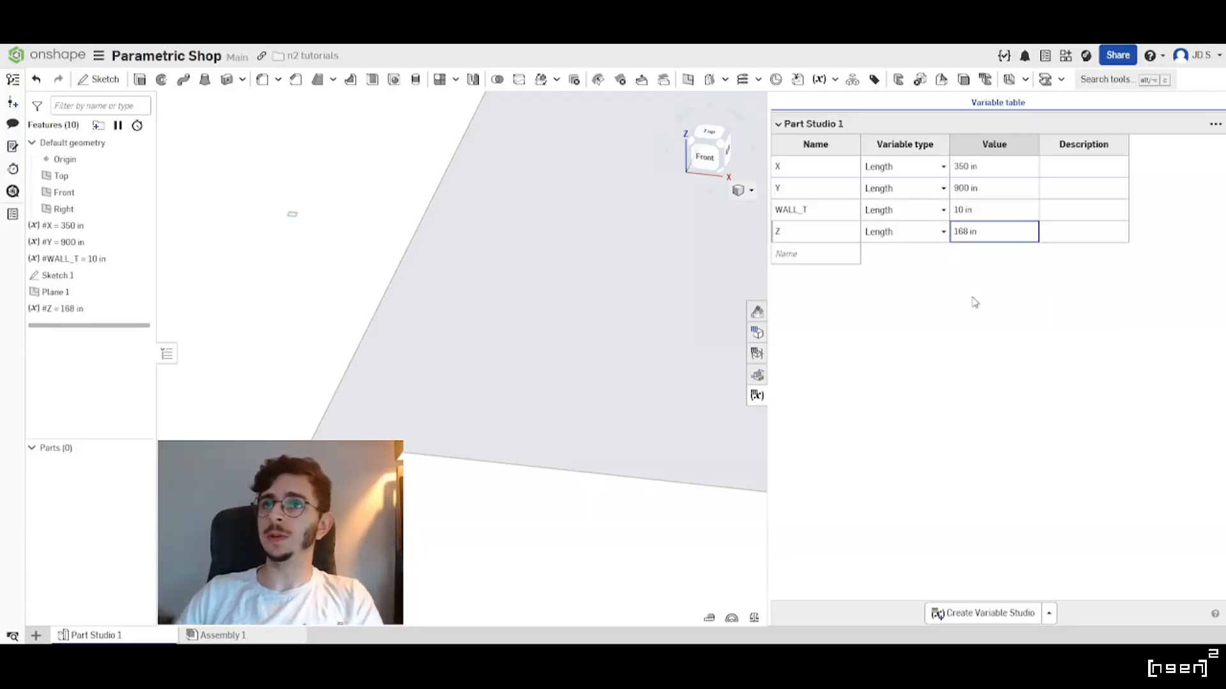
Move the #Z variable above Sketch 1 in the feature order, directly after #WALL_T.
scroll(402, 274, "up", 4)
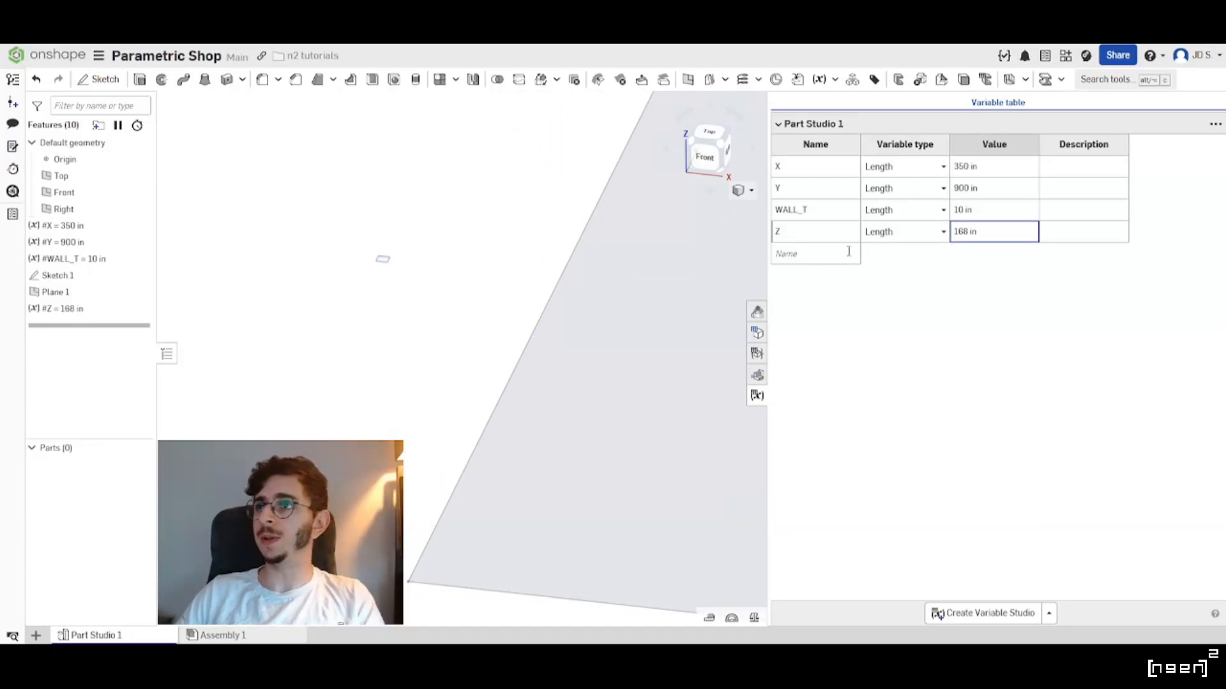
right_click_drag(443, 322, 401, 350)
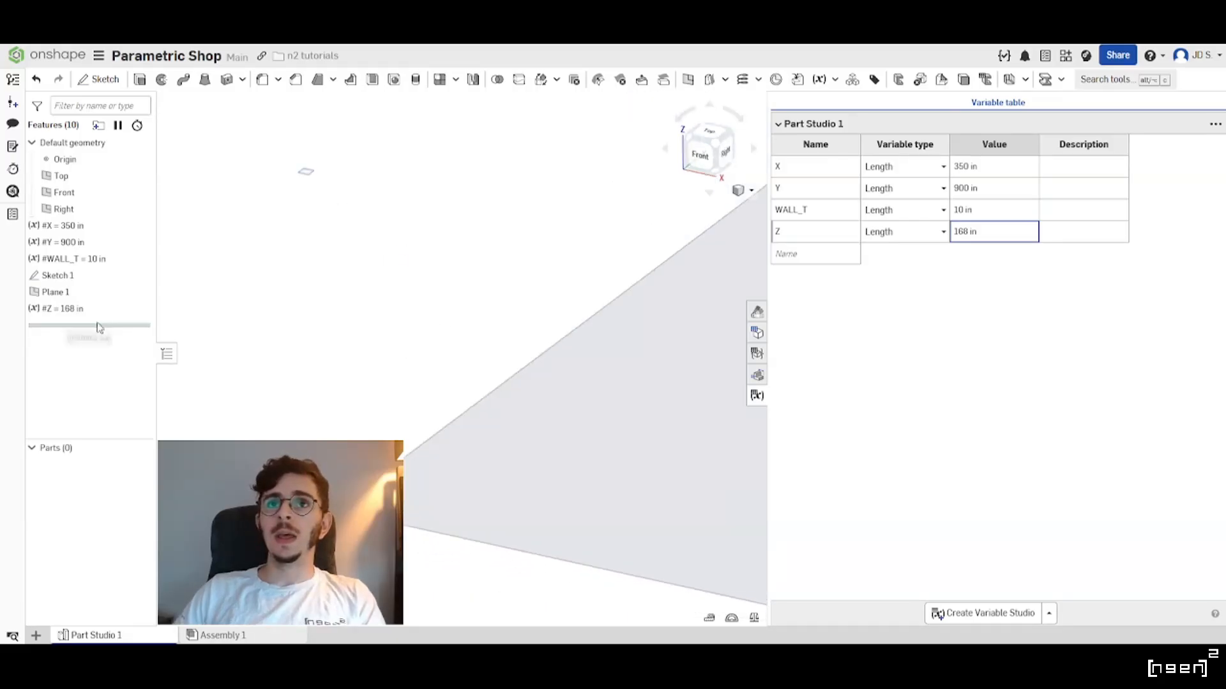
left_click_drag(70, 311, 70, 276)
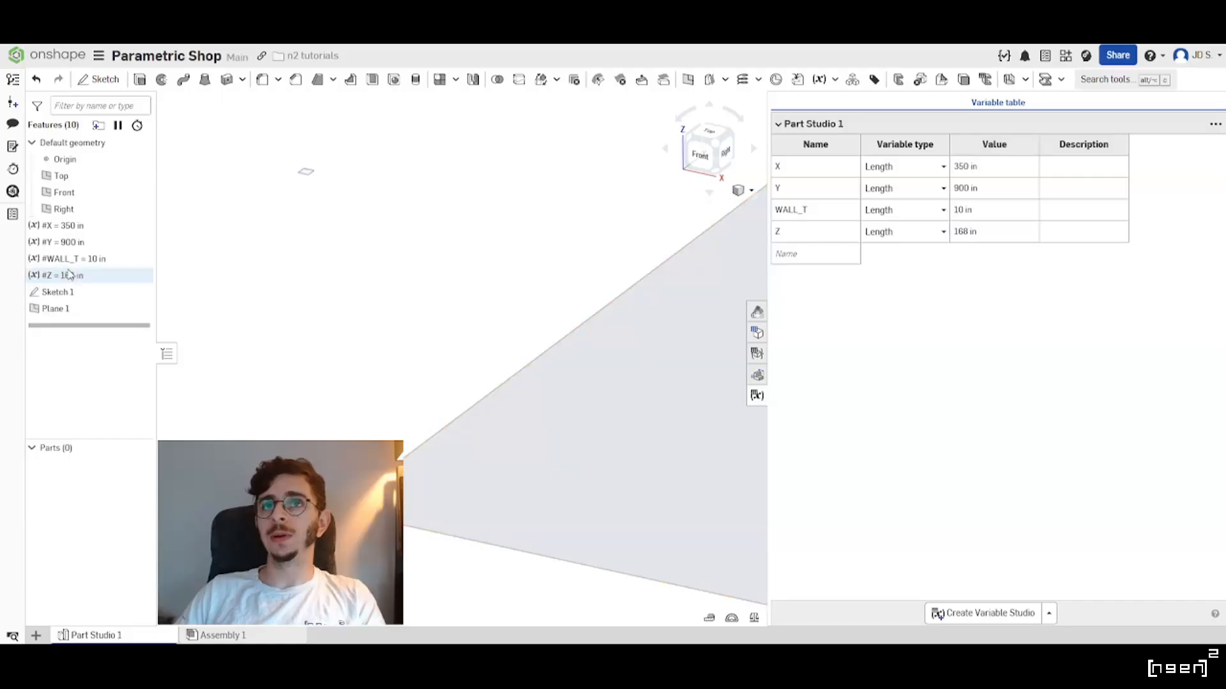
Link the offset distance of Plane 1 to the #Z variable.
double_click(85, 311)
left_click(268, 176)
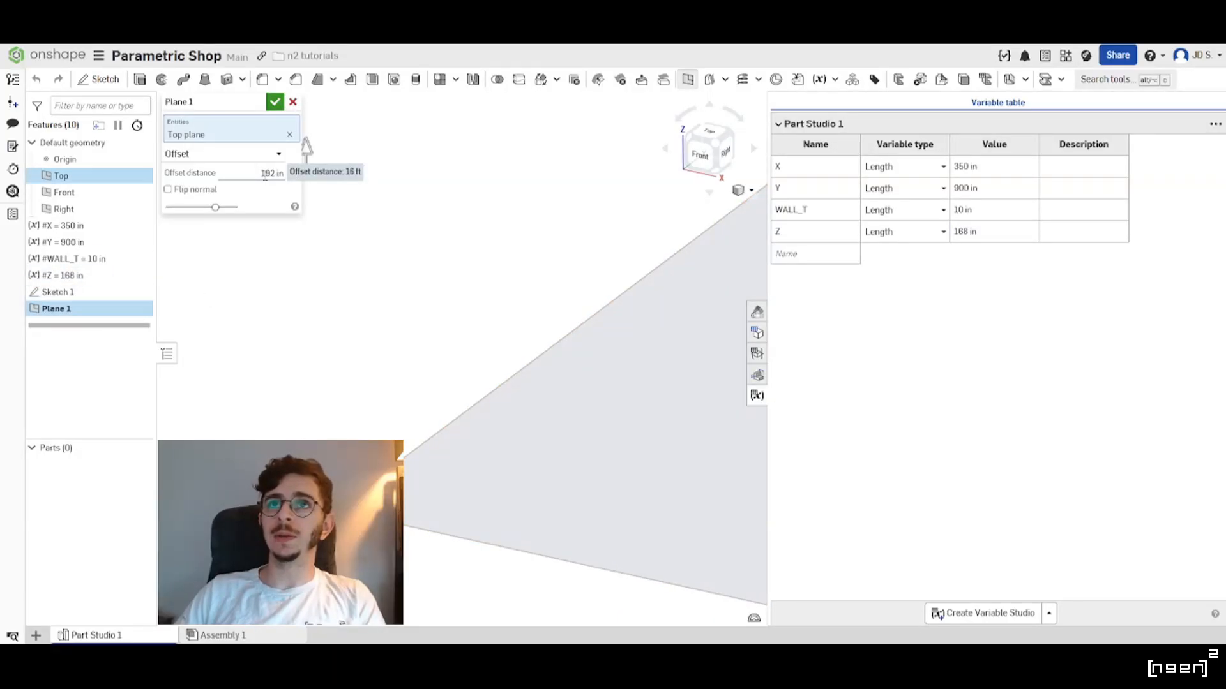
type("#Z")
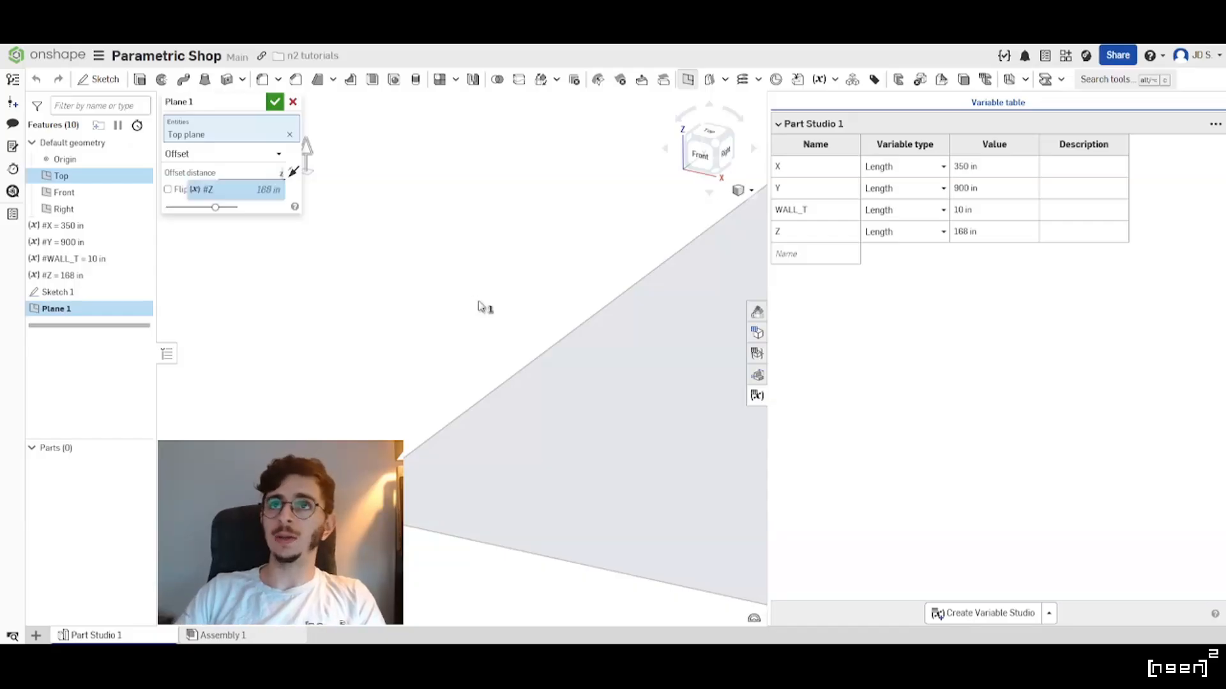
key("Return")
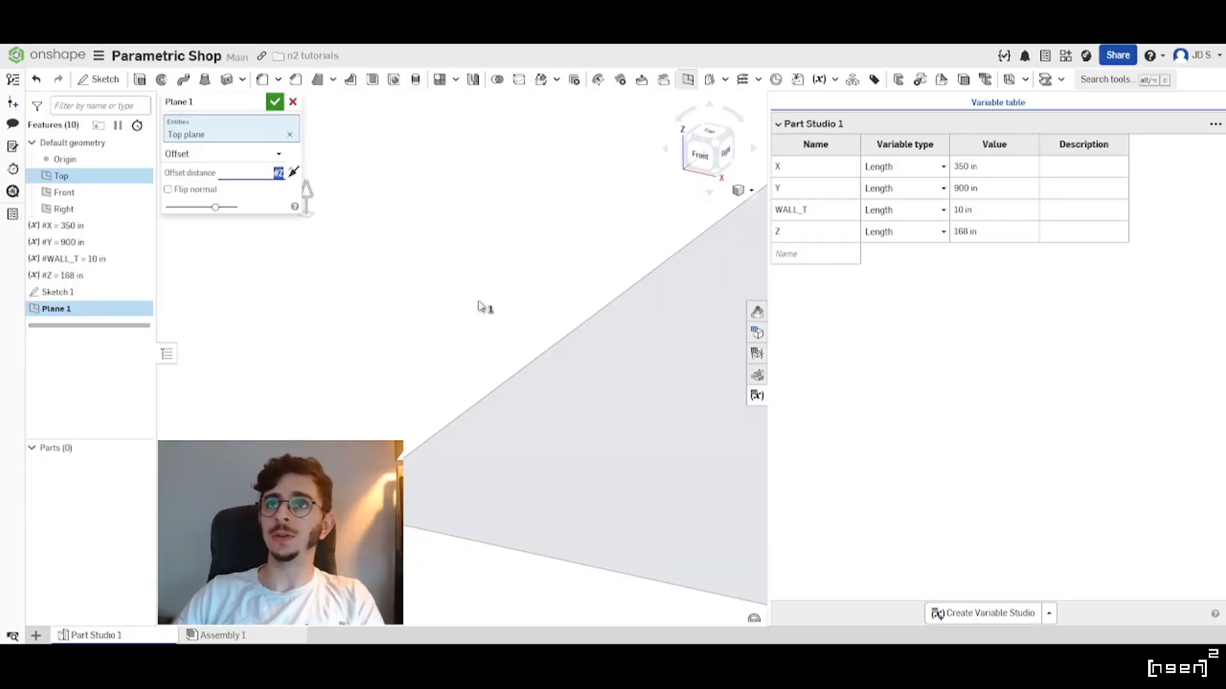
left_click(274, 102)
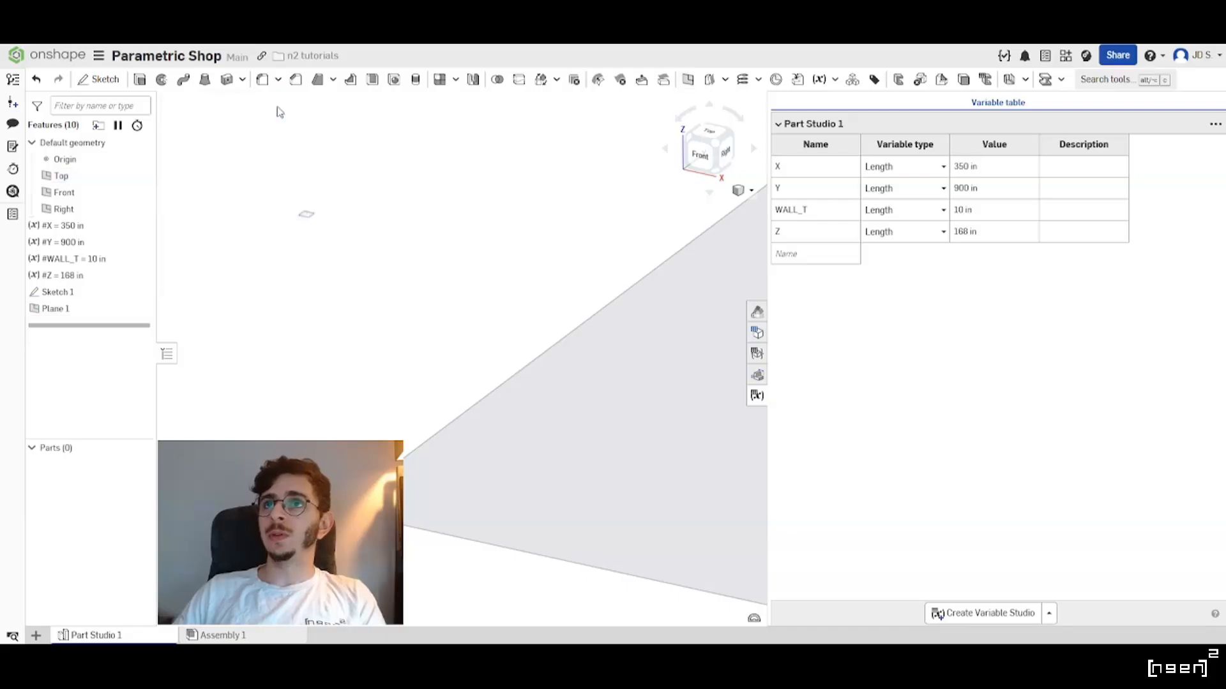
Test the linked plane height by setting the Z variable to 7 ft.
left_click(993, 231)
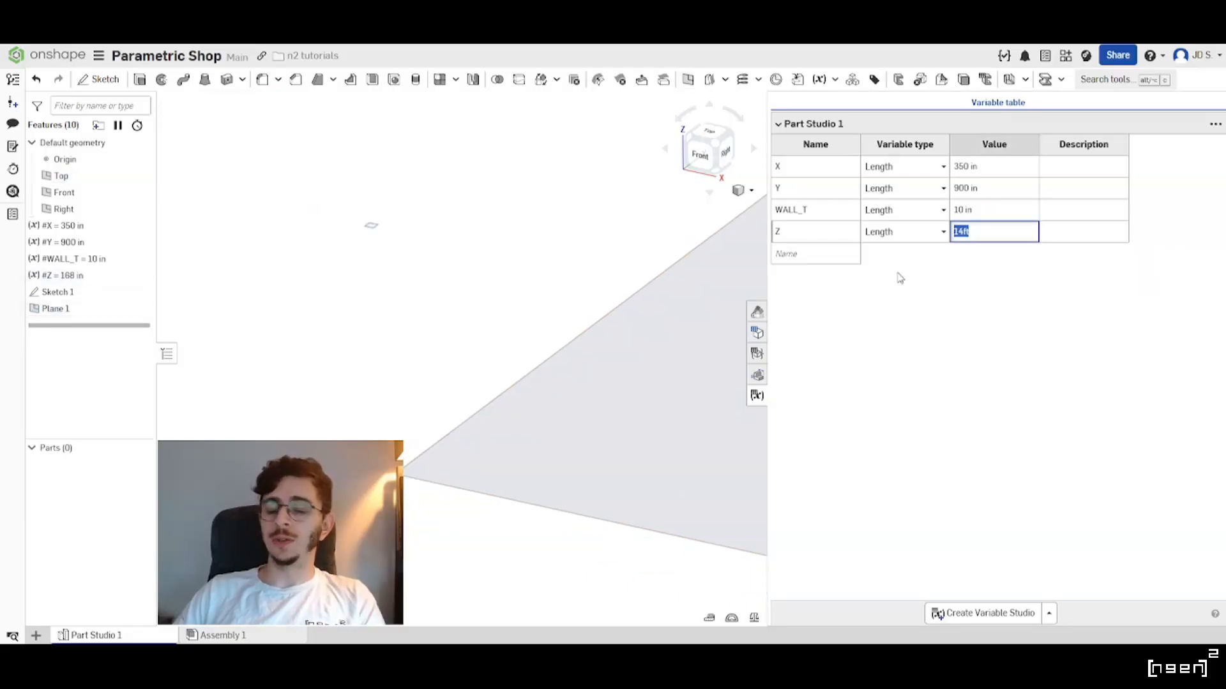
type("7ft")
key("Return")
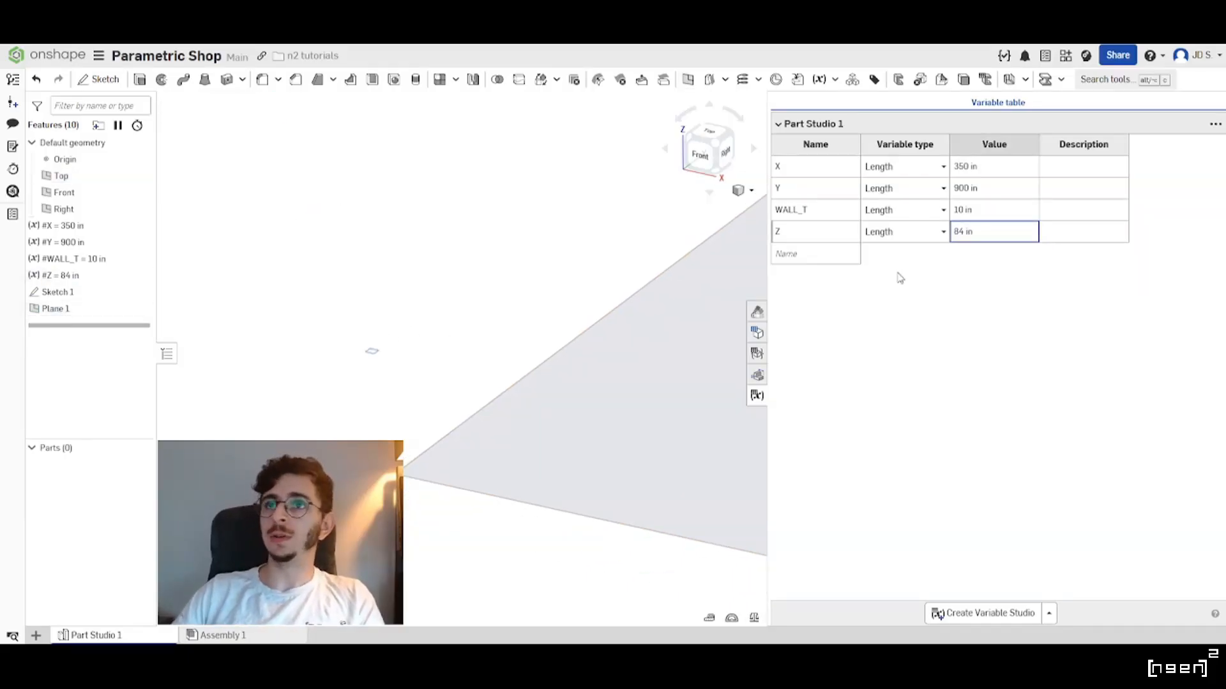
Set the Z variable to 16 ft.
left_click(990, 231)
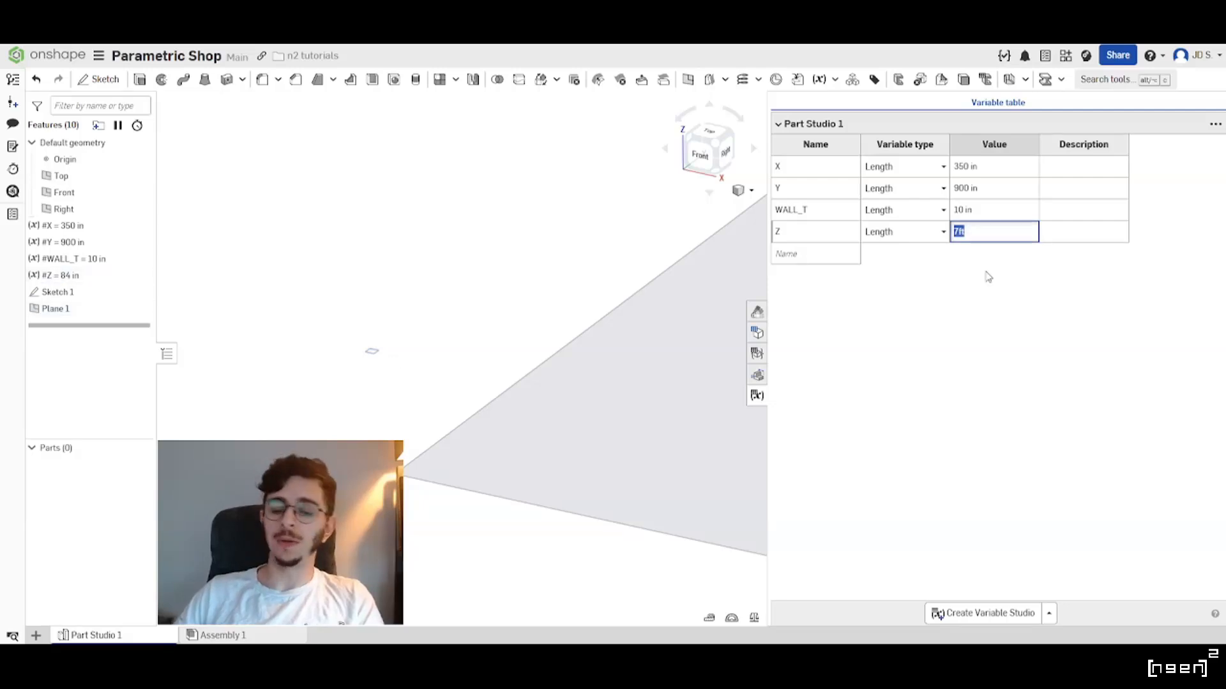
type("16ft")
key("Return")
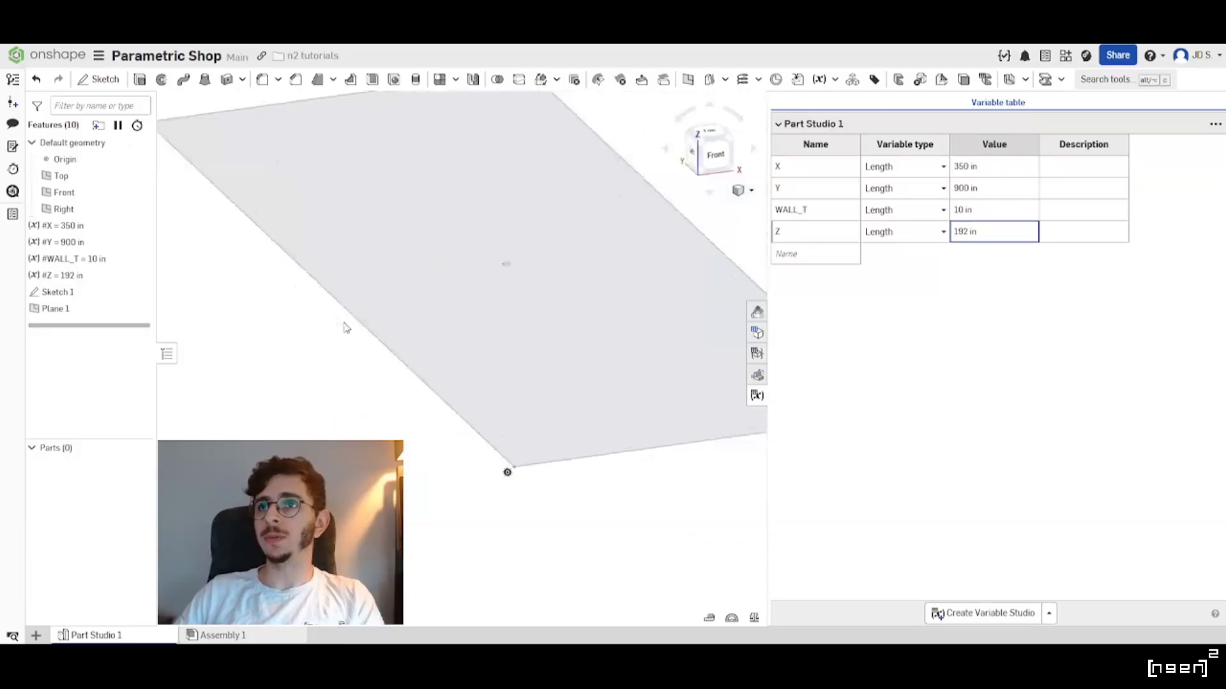
Examine the floor rectangle and the height of the offset plane above the origin from several angles.
scroll(360, 426, "down", 3)
scroll(323, 382, "up", 4)
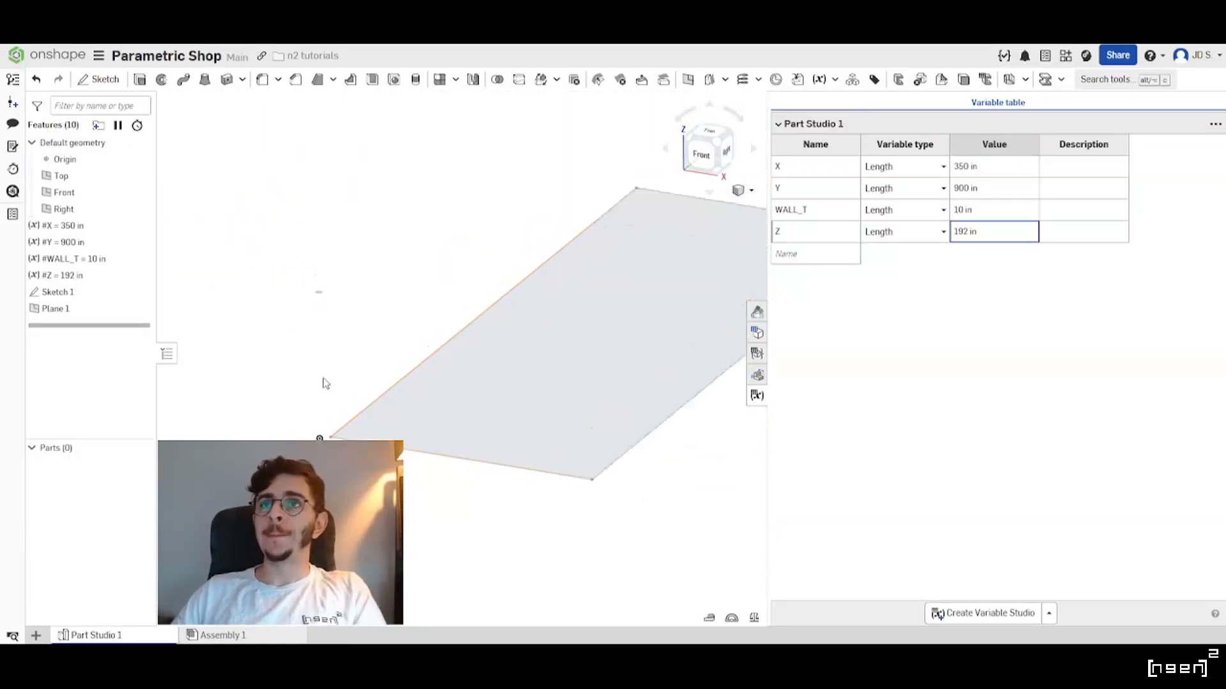
right_click_drag(339, 412, 415, 410)
scroll(438, 450, "up", 1)
scroll(335, 423, "up", 3)
right_click_drag(301, 400, 328, 405)
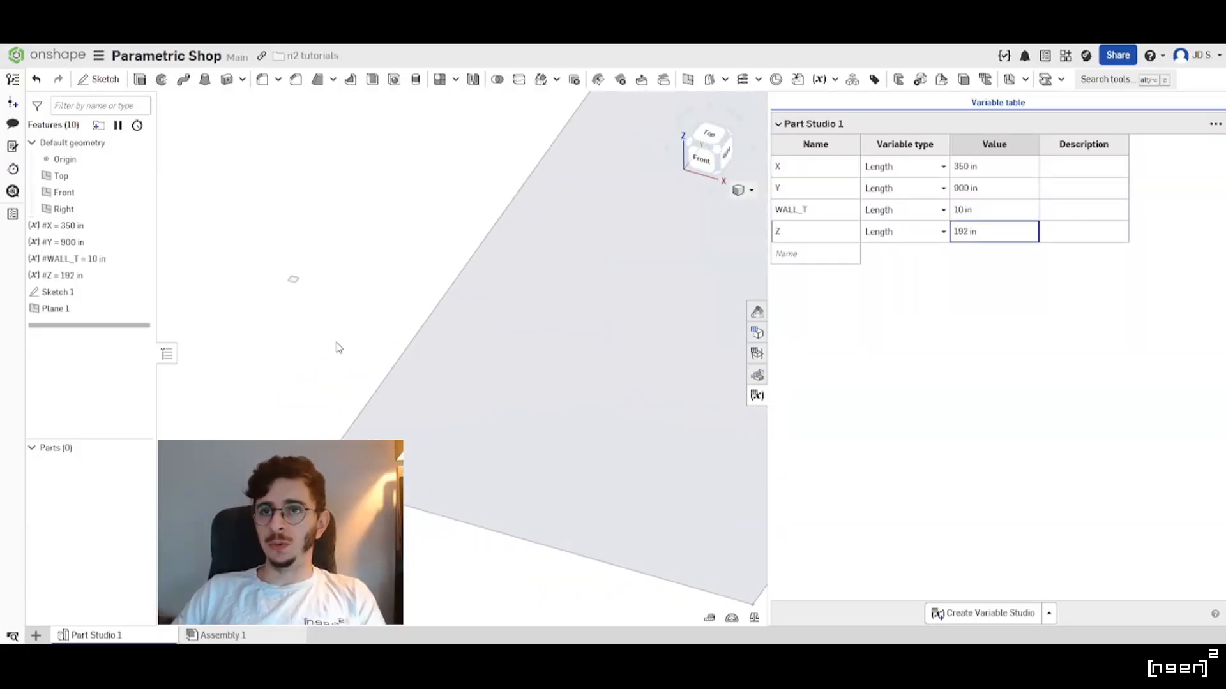
scroll(281, 339, "down", 2)
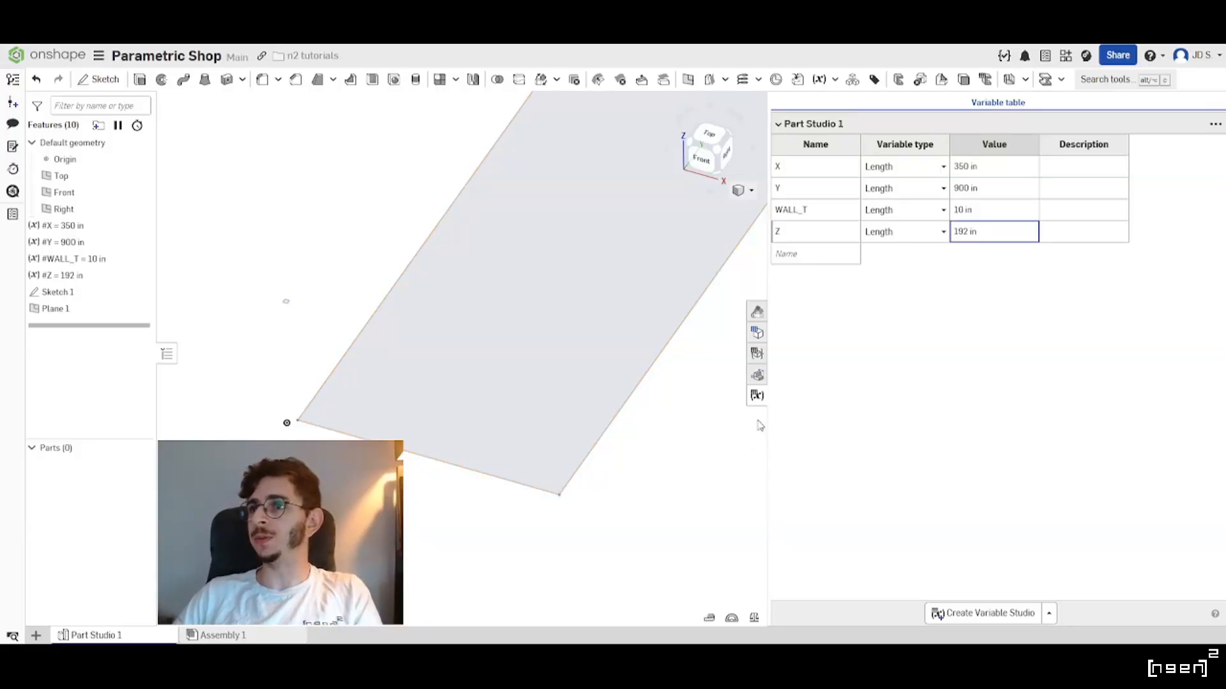
scroll(441, 425, "down", 3)
scroll(508, 392, "up", 1)
right_click_drag(511, 395, 379, 397)
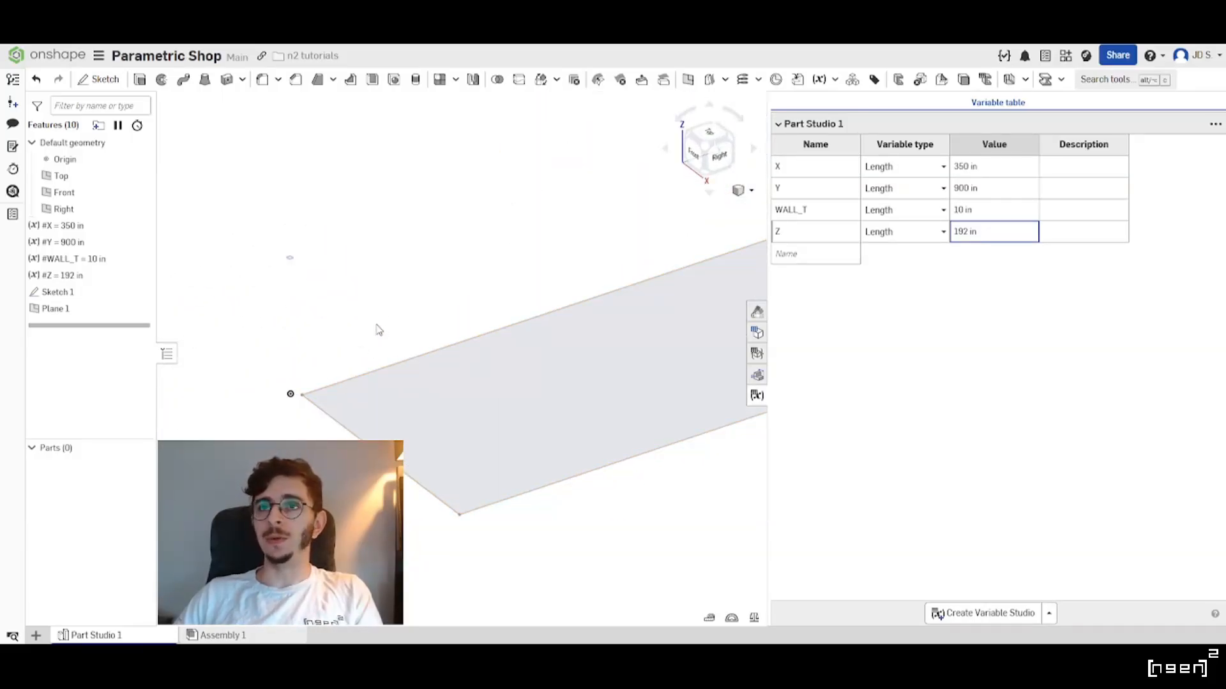
Start a thin extrude from the four edges of the floor rectangle in Sketch 1.
left_click(757, 396)
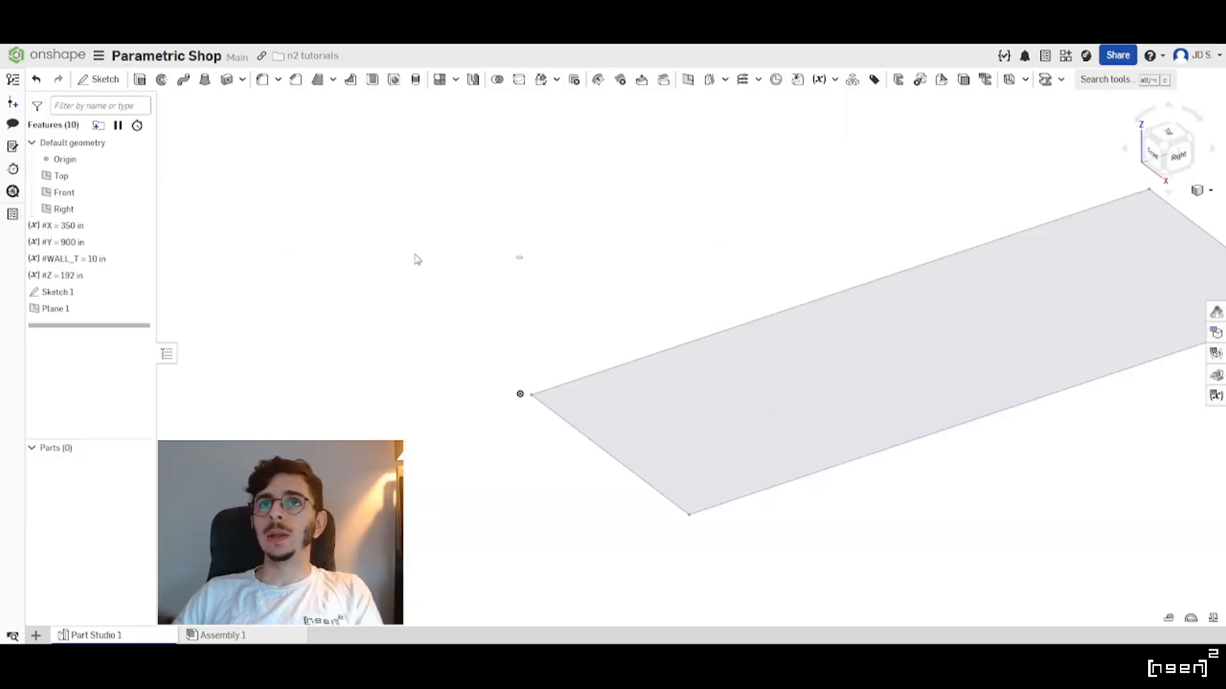
left_click(140, 82)
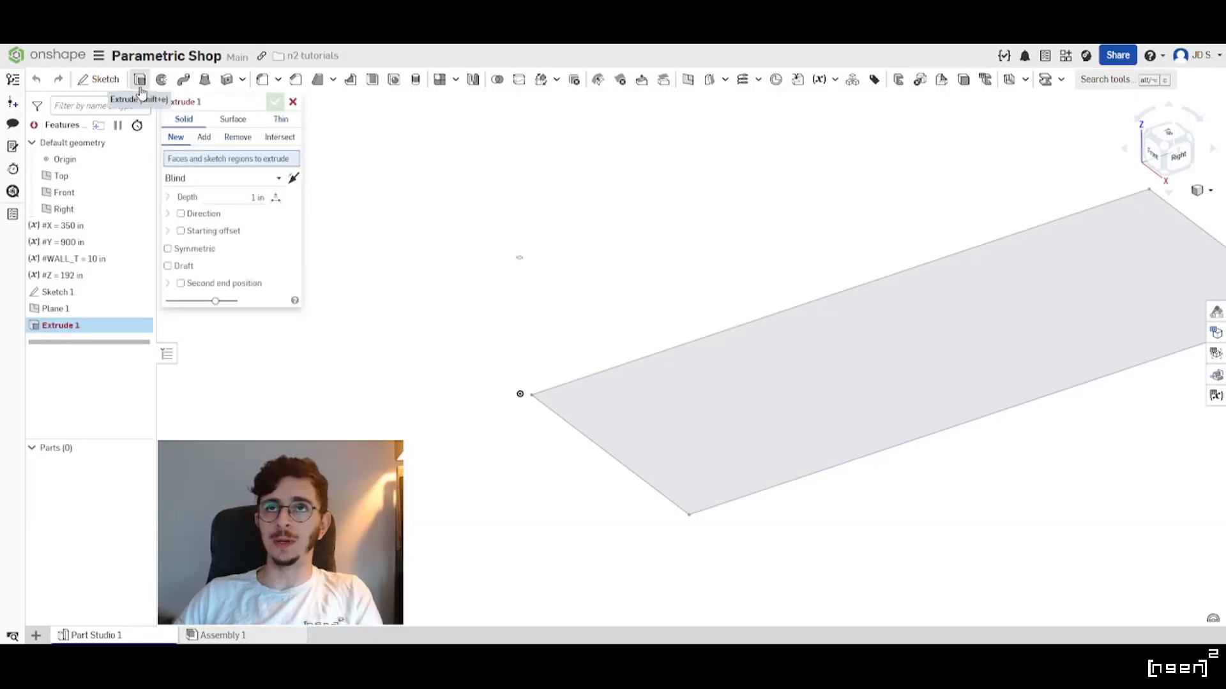
left_click(281, 120)
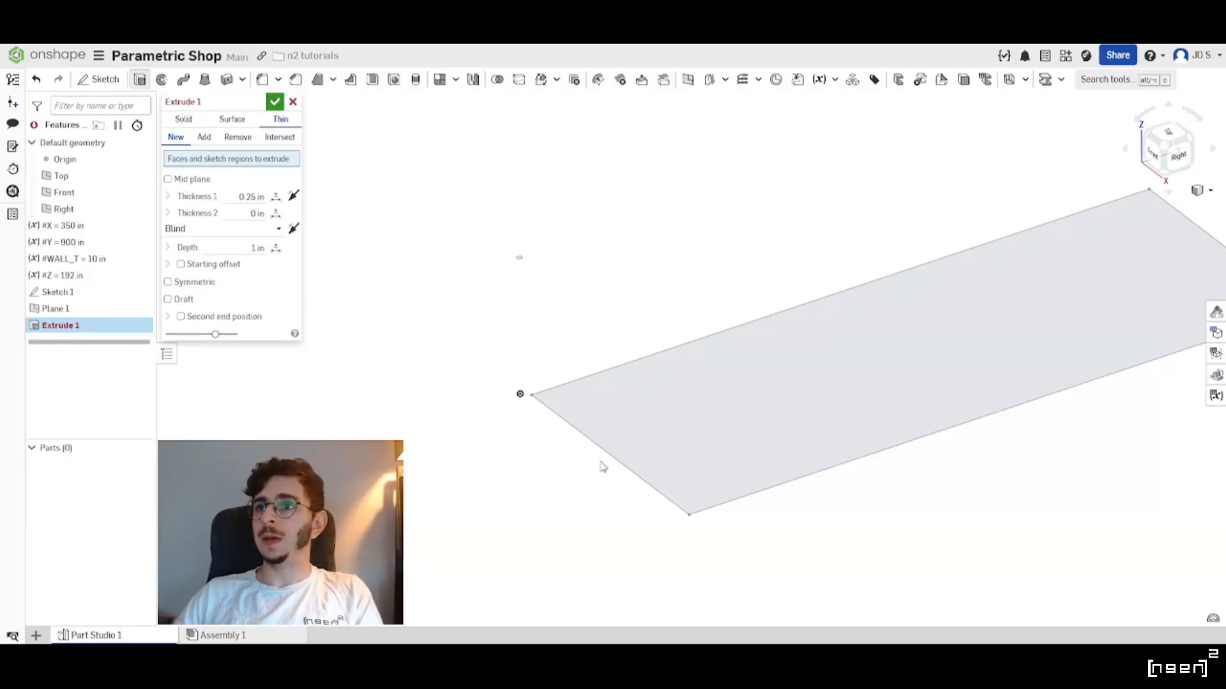
left_click(618, 470)
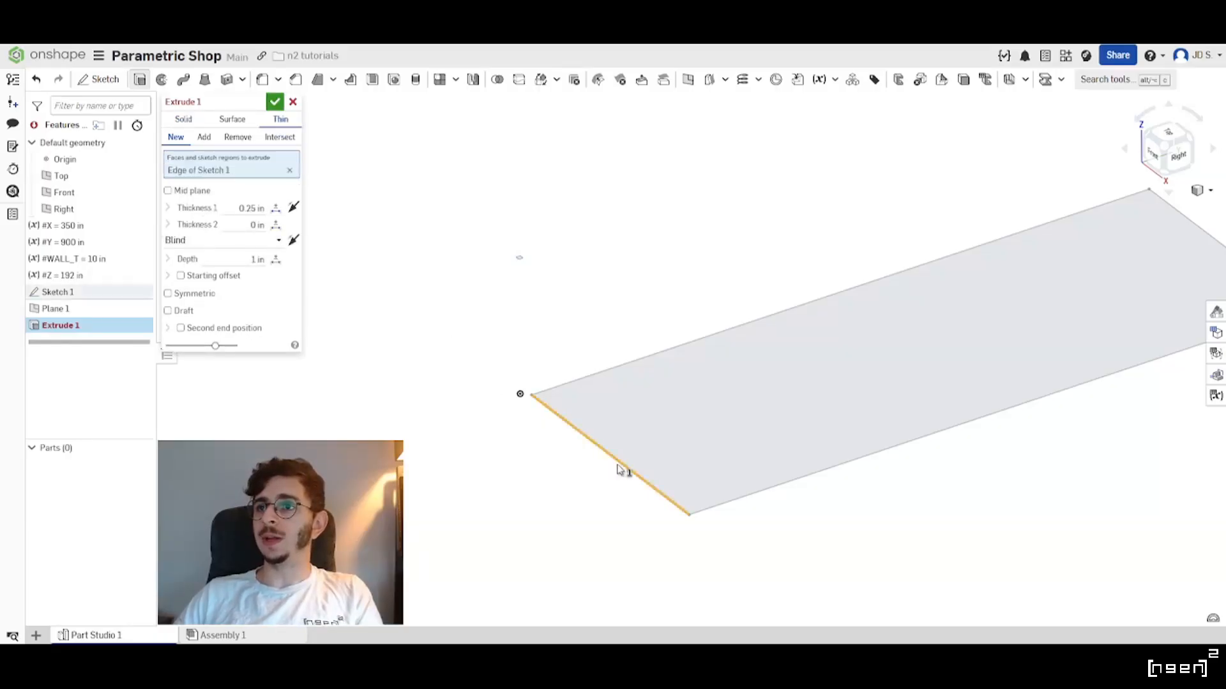
left_click(580, 381)
middle_click_drag(812, 411, 602, 393)
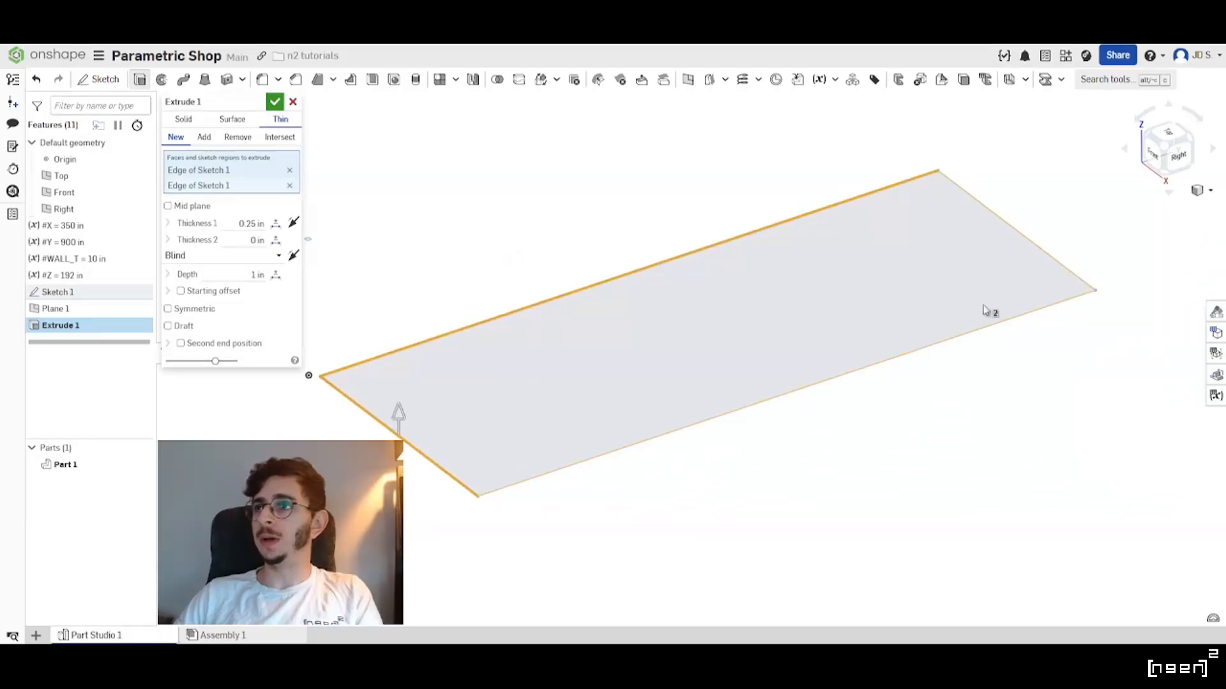
left_click(1068, 275)
left_click(549, 470)
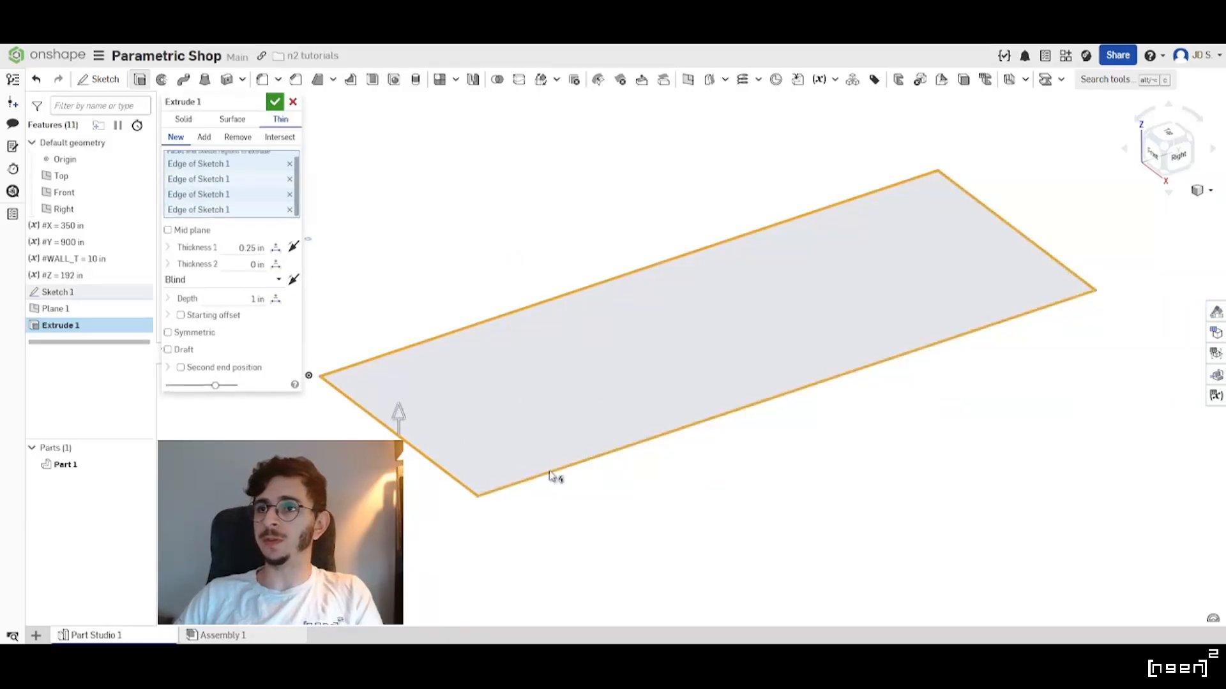
Try flipping the wall's first thickness between the inner and outer side of the rectangle edges.
scroll(364, 370, "up", 6)
right_click_drag(360, 382, 396, 374)
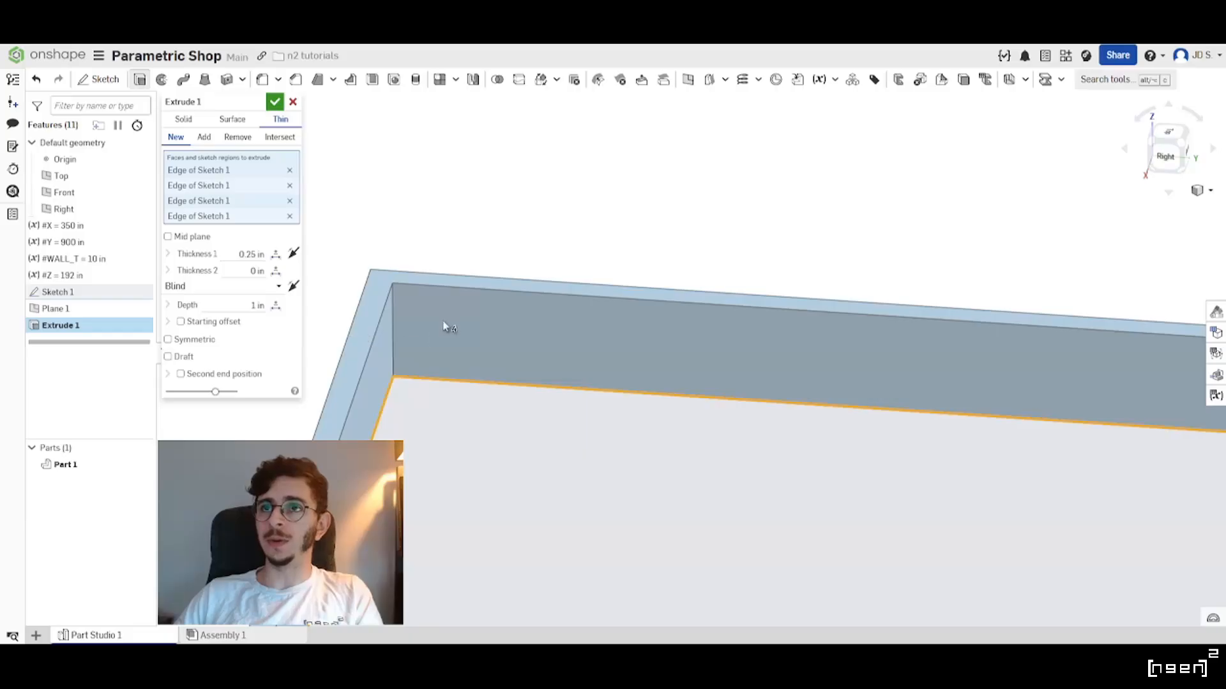
scroll(444, 322, "down", 3)
right_click_drag(426, 327, 440, 335)
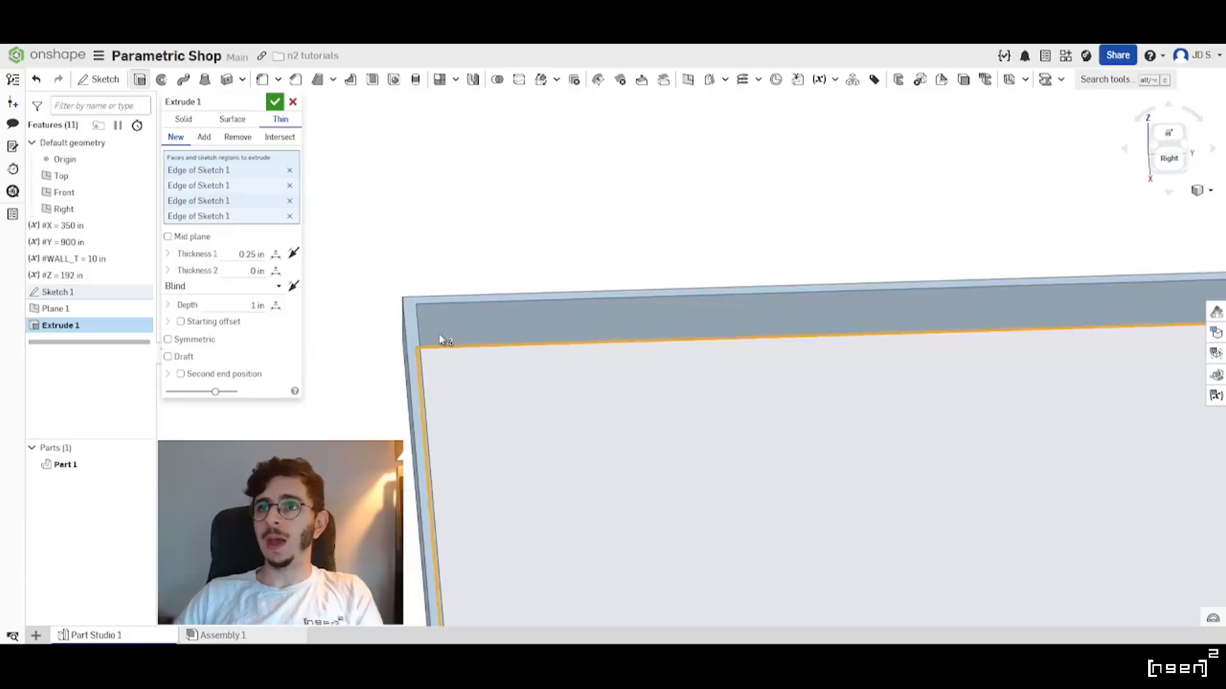
left_click(293, 254)
left_click(293, 254)
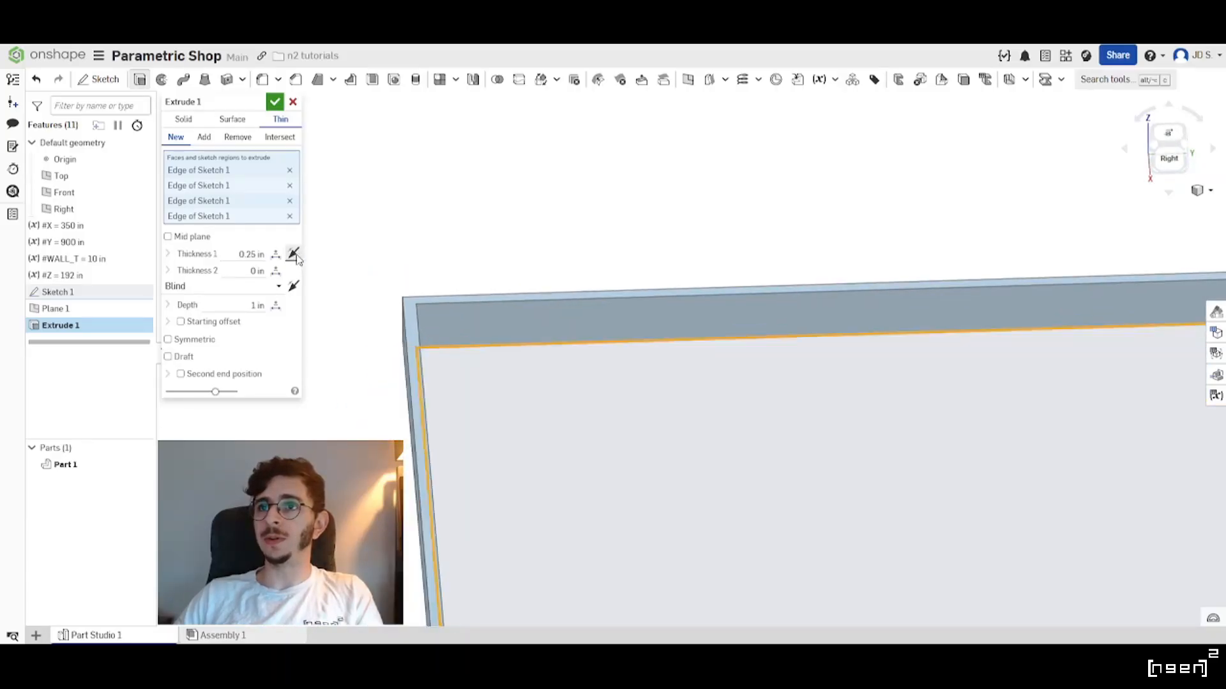
left_click(293, 254)
right_click_drag(430, 328, 471, 308)
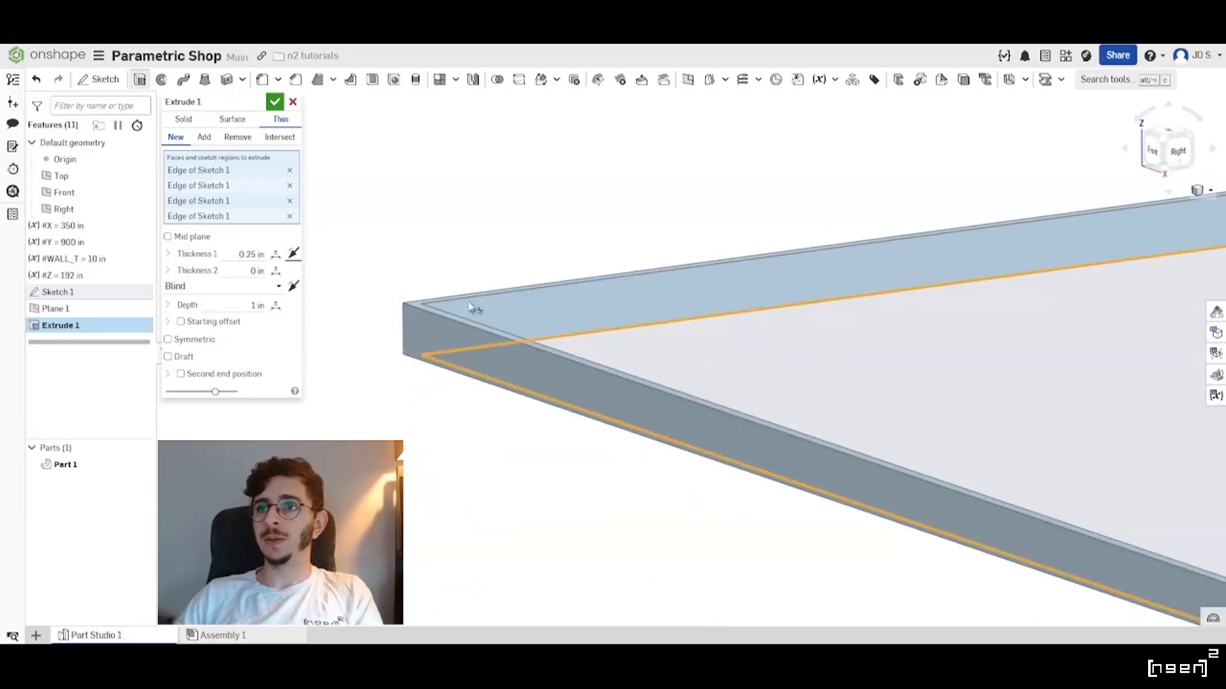
Try reversing the thin extrude's depth direction and flip it back.
left_click(294, 287)
left_click(293, 288)
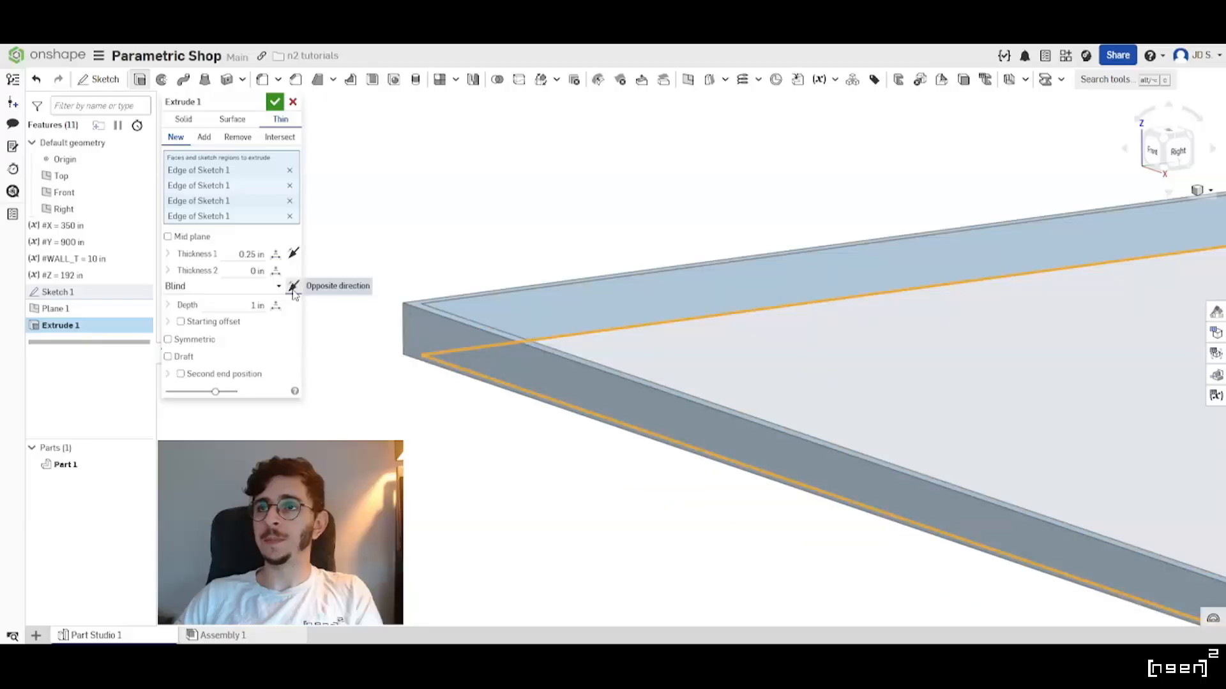
left_click(293, 287)
left_click(293, 288)
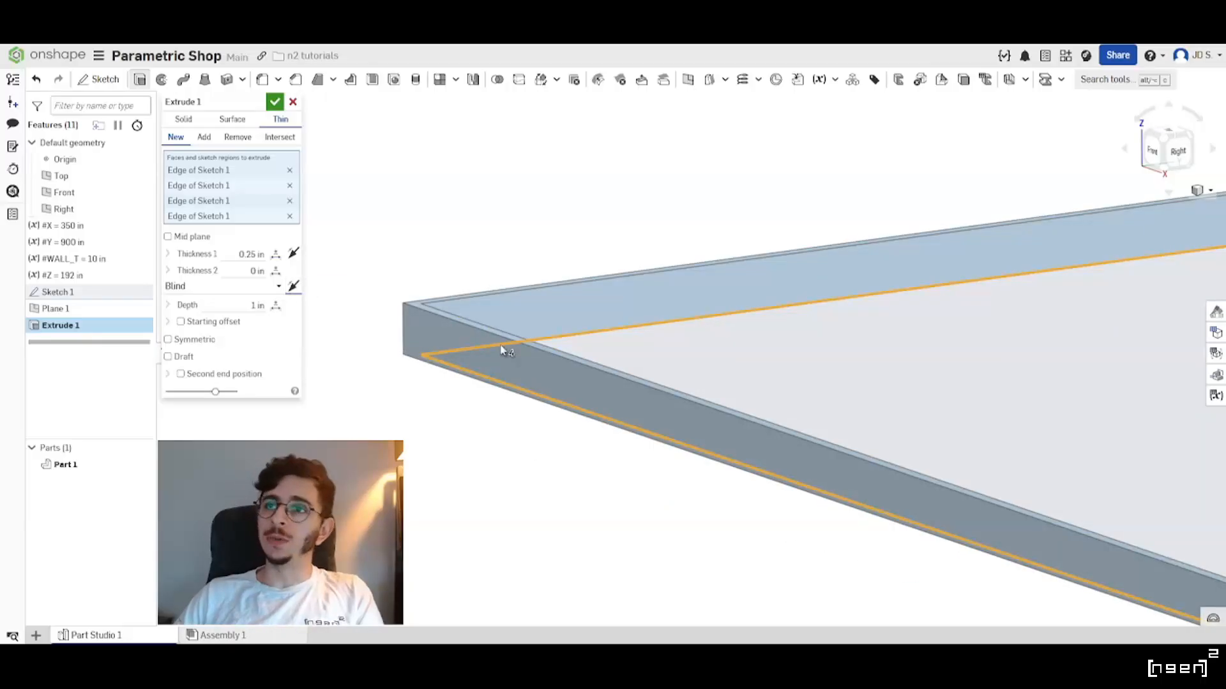
Link the thin extrude's first thickness to the #WALL_T variable.
scroll(480, 334, "down", 3)
scroll(450, 360, "up", 1)
right_click_drag(450, 361, 416, 392)
scroll(476, 377, "down", 5)
left_click(252, 254)
type("wal")
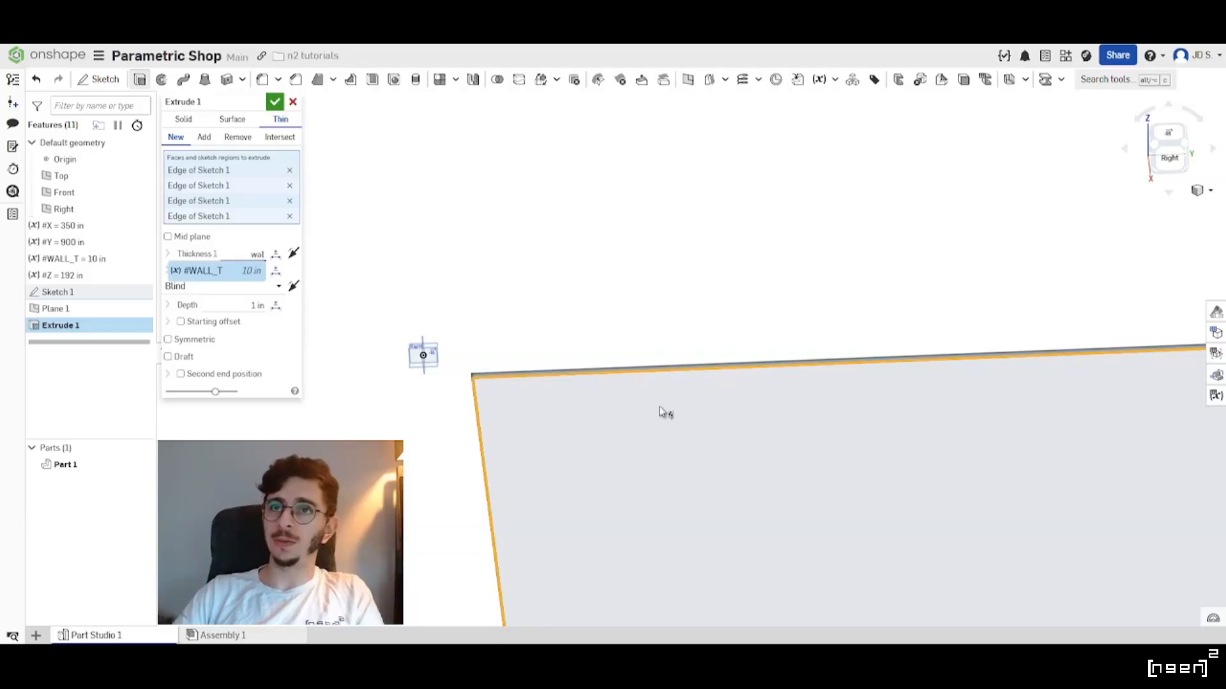
key("Return")
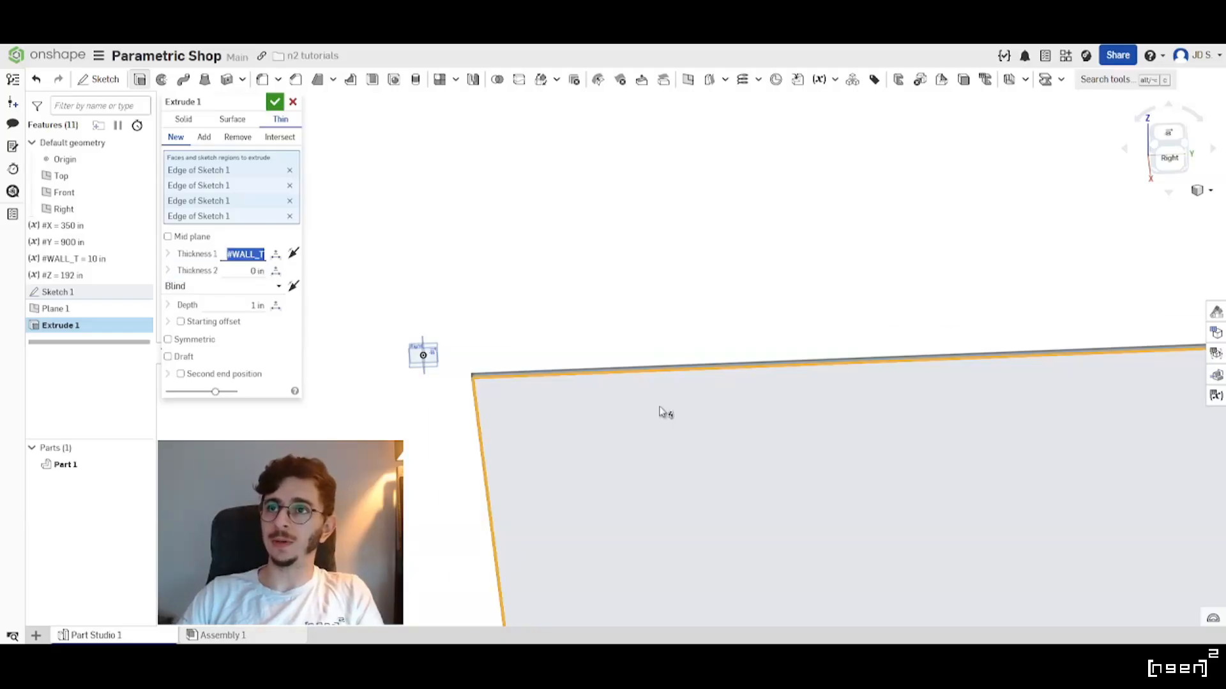
Examine how the thickened wall corner lines up with the origin and the floor rectangle.
scroll(403, 354, "up", 5)
right_click_drag(401, 362, 487, 372)
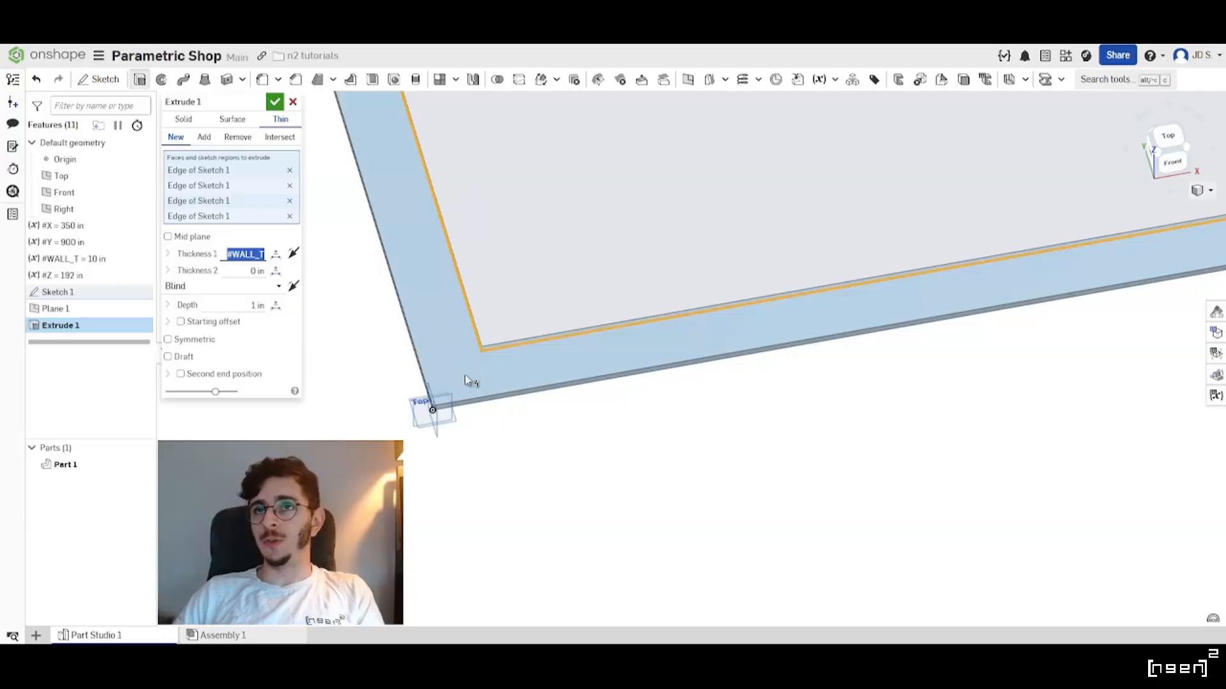
scroll(487, 396, "down", 5)
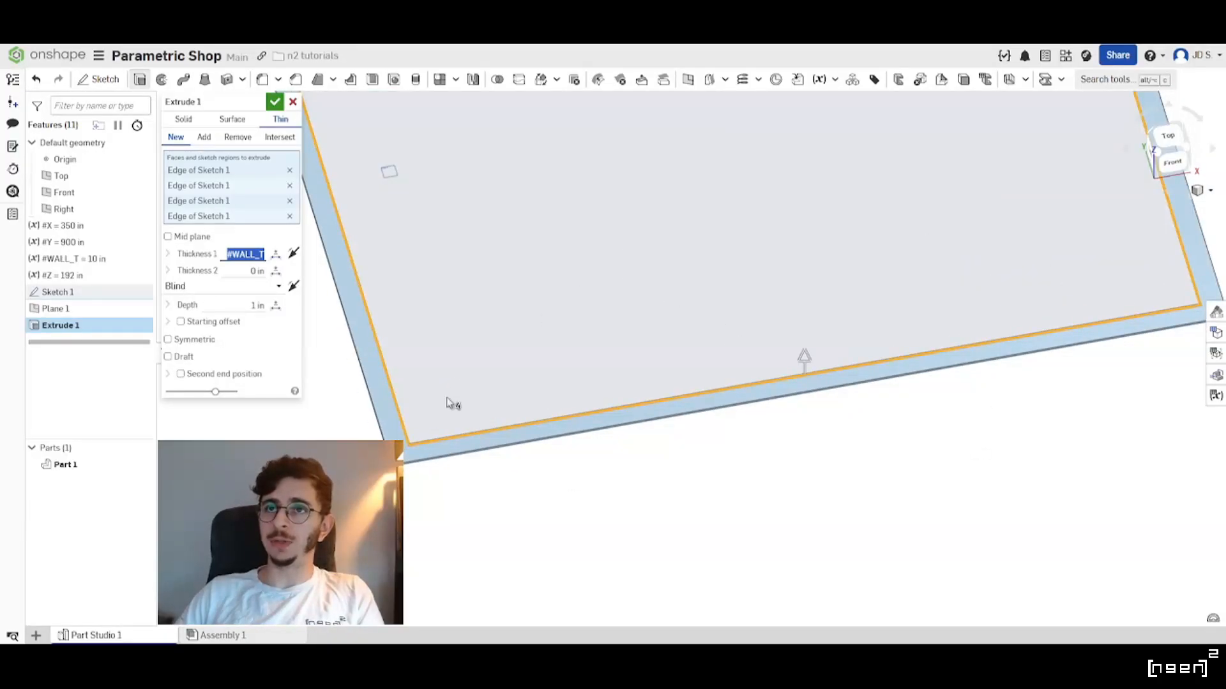
scroll(387, 351, "up", 3)
middle_click_drag(370, 492, 530, 438)
right_click_drag(531, 438, 568, 461)
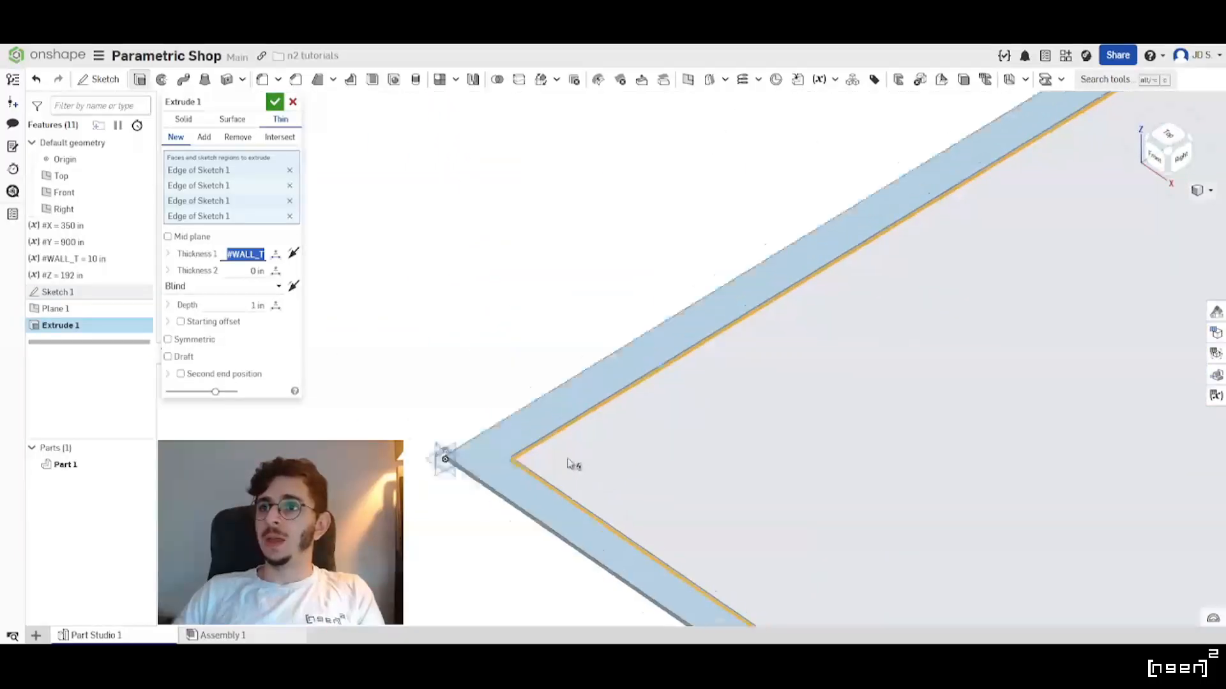
Link the thin extrude's depth to the #Z variable and accept the extrude.
key("Tab")
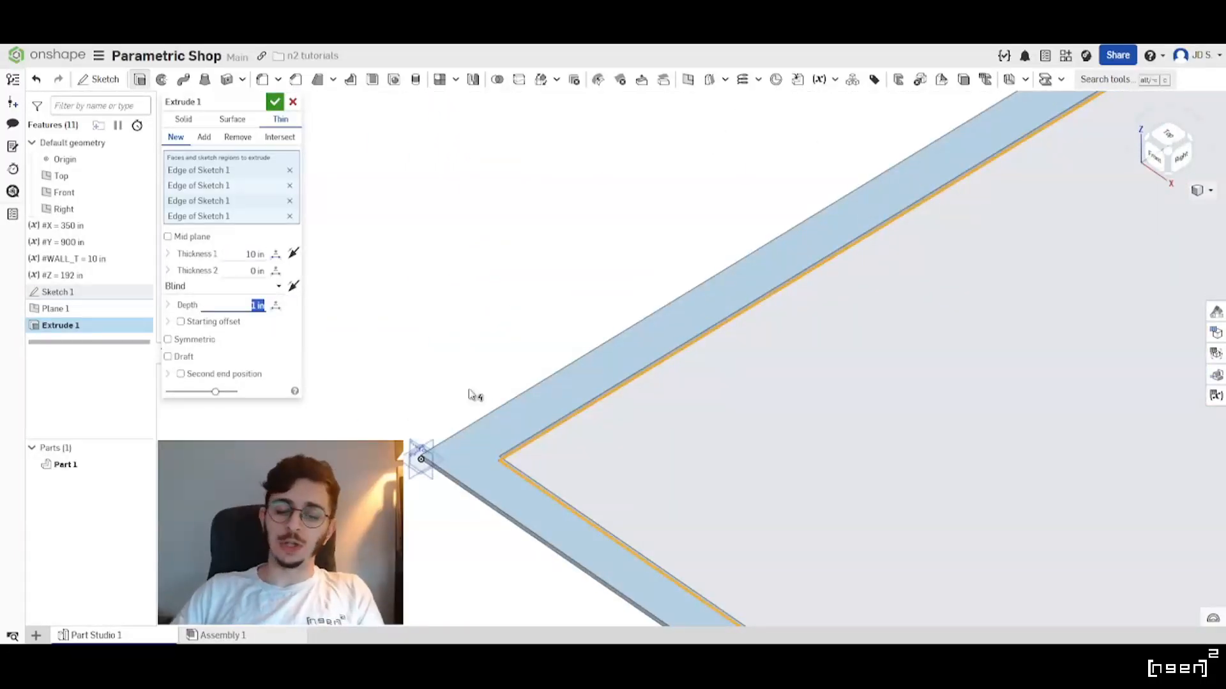
type("#Z")
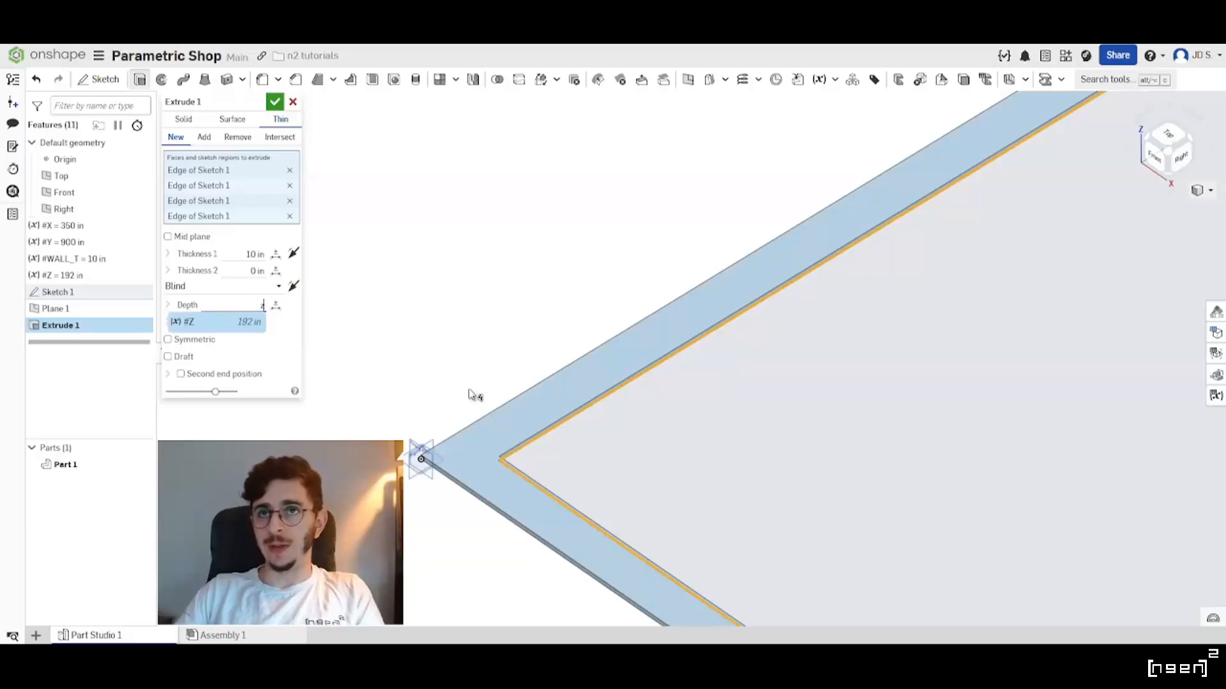
key("Return")
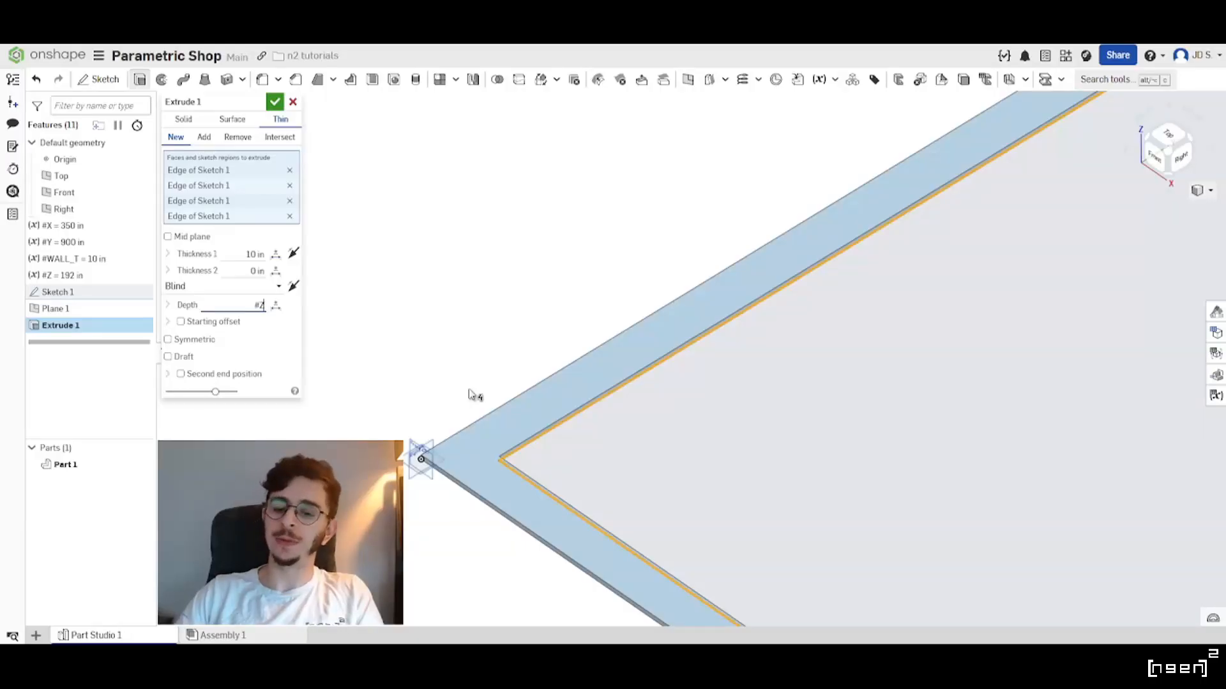
key("Return")
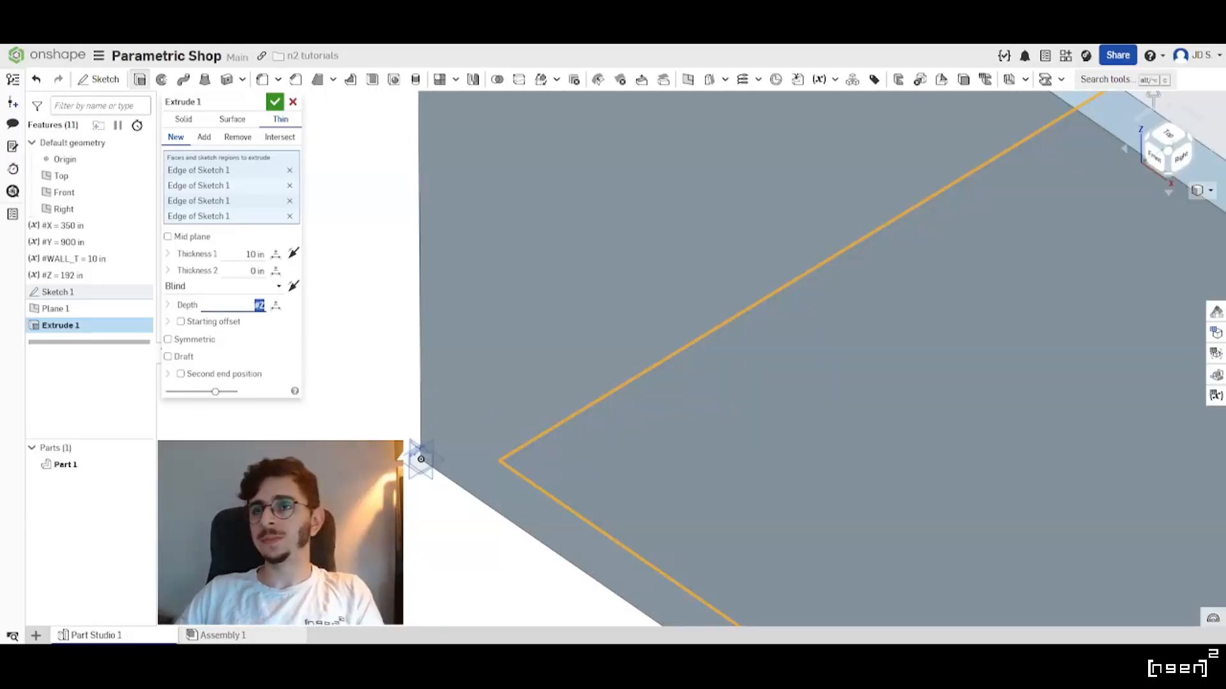
scroll(399, 385, "down", 5)
scroll(399, 385, "down", 2)
scroll(405, 422, "up", 3)
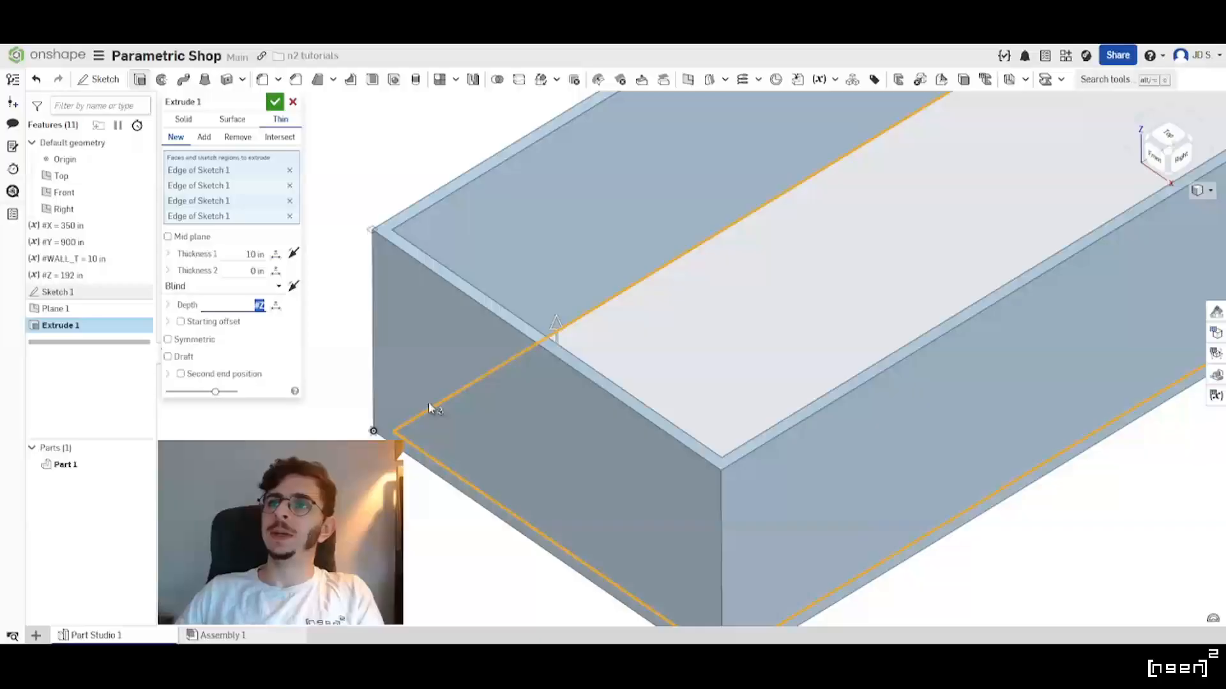
mouse_move(427, 403)
right_mouse_down()
mouse_move(558, 388)
mouse_move(422, 393)
right_mouse_up()
scroll(440, 399, "down", 5)
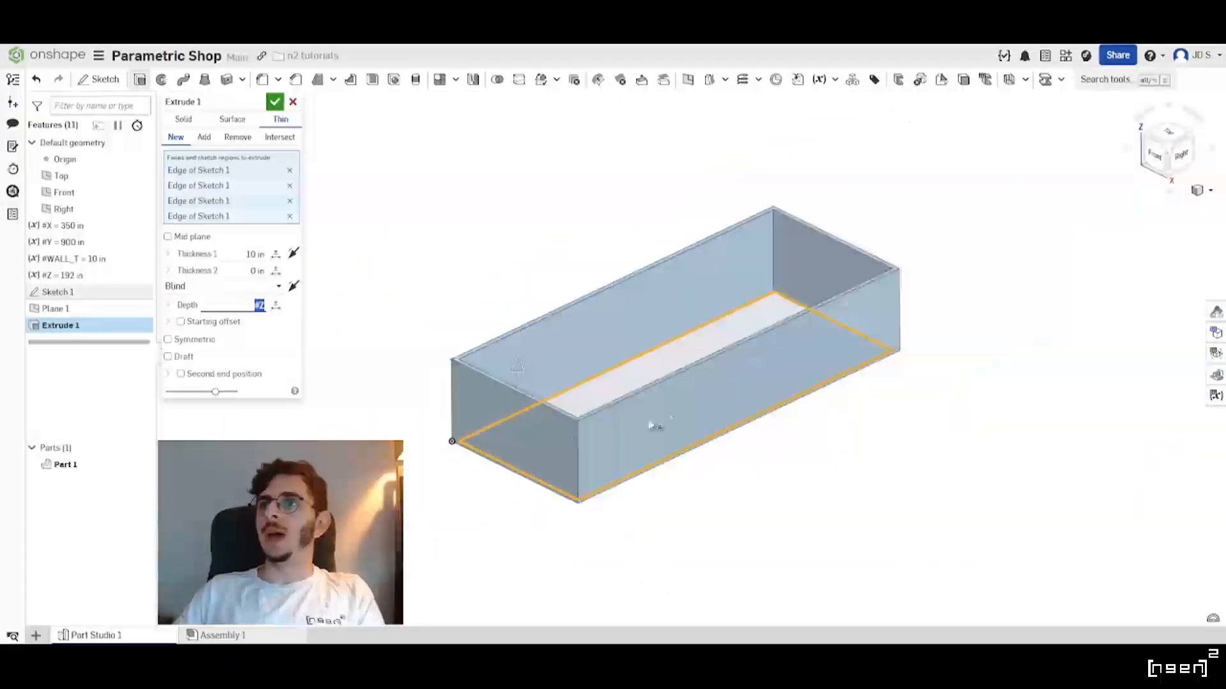
scroll(570, 438, "up", 3)
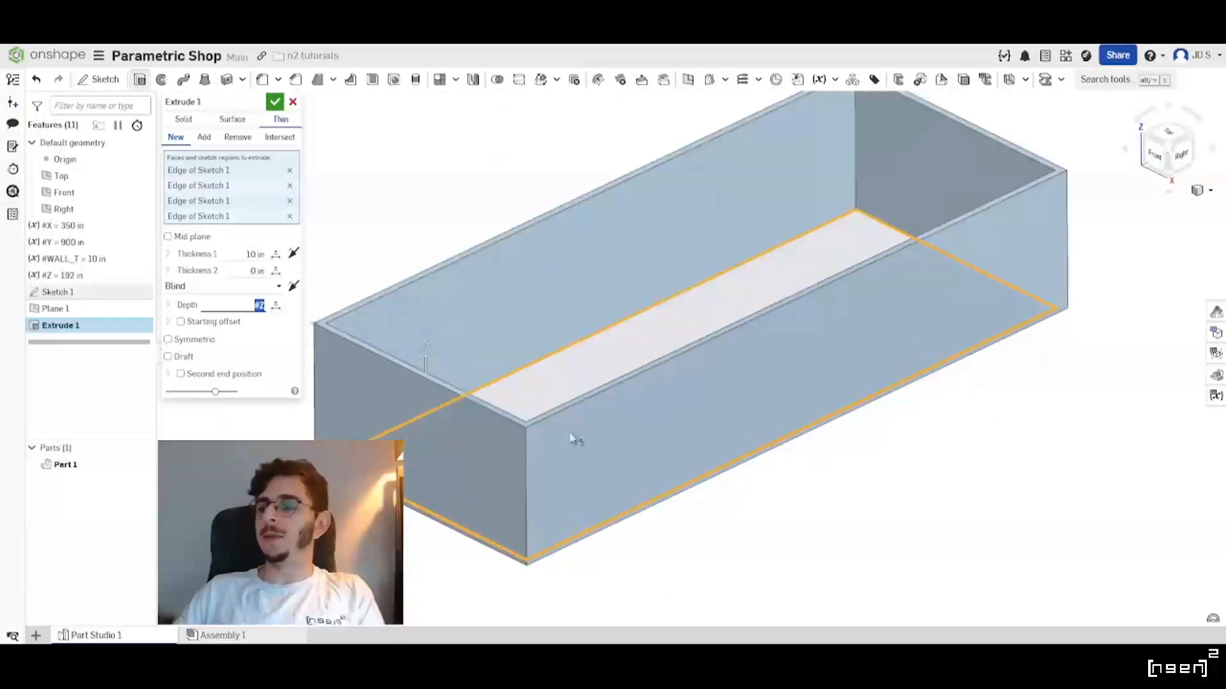
left_click(274, 102)
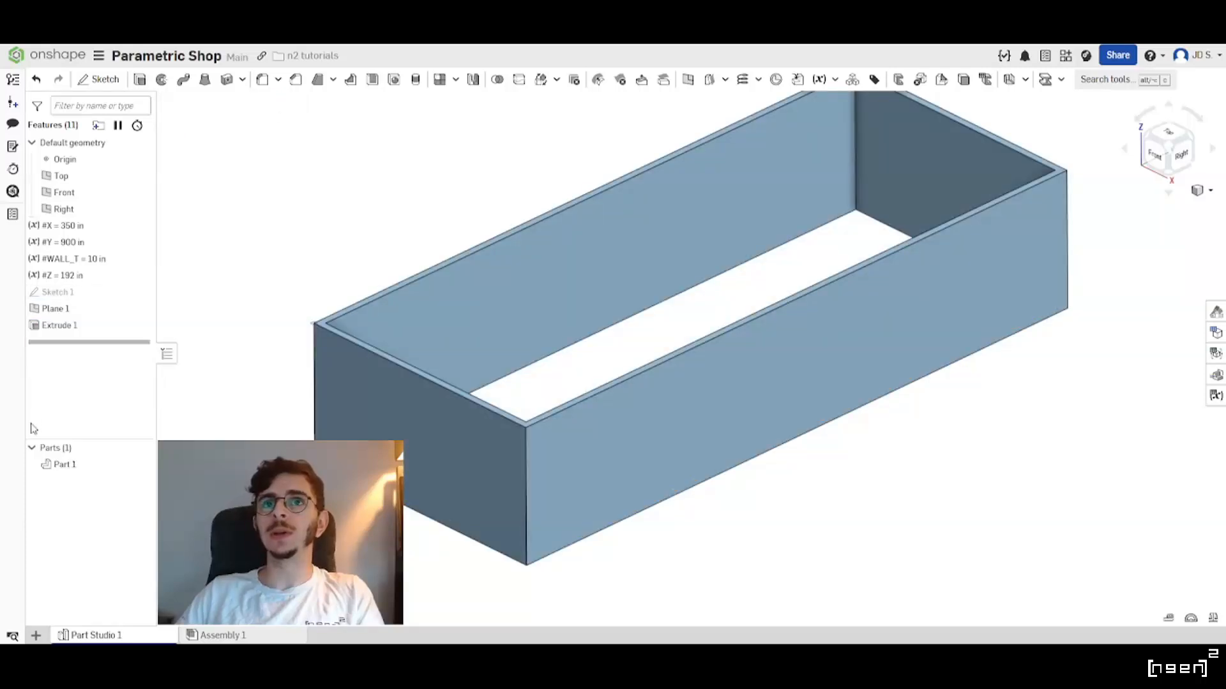
Examine the extruded perimeter walls and their corners from several angles.
scroll(404, 363, "down", 3)
right_click_drag(405, 364, 441, 386)
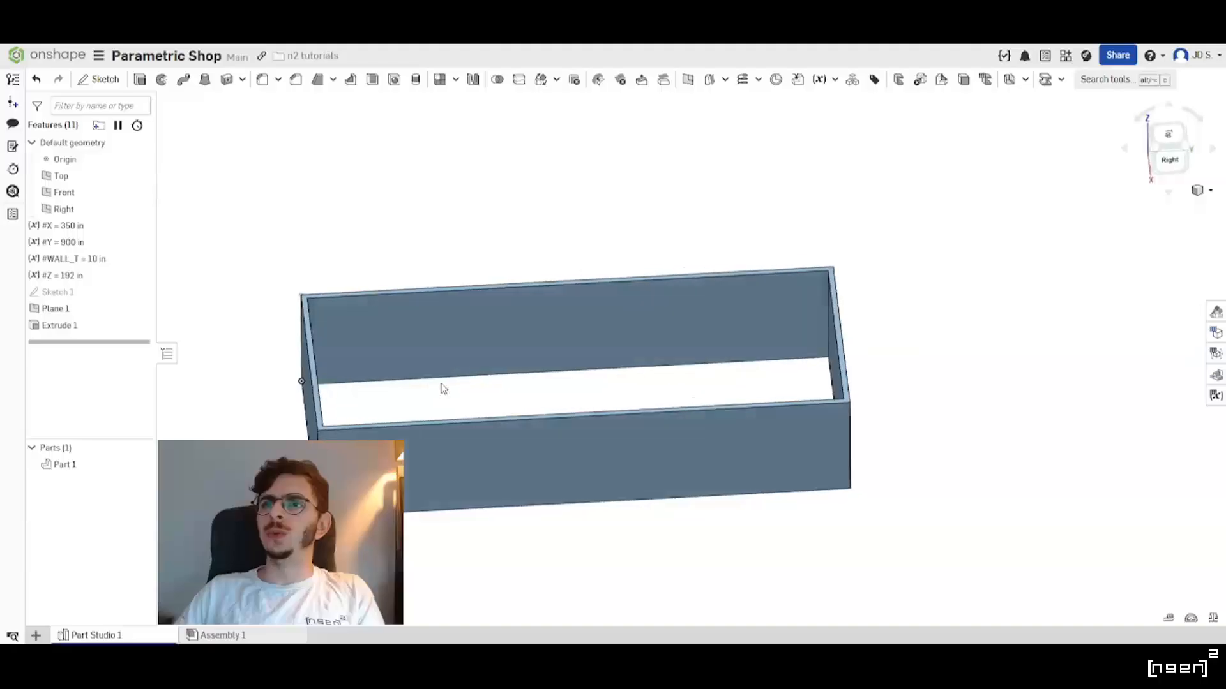
scroll(282, 332, "up", 5)
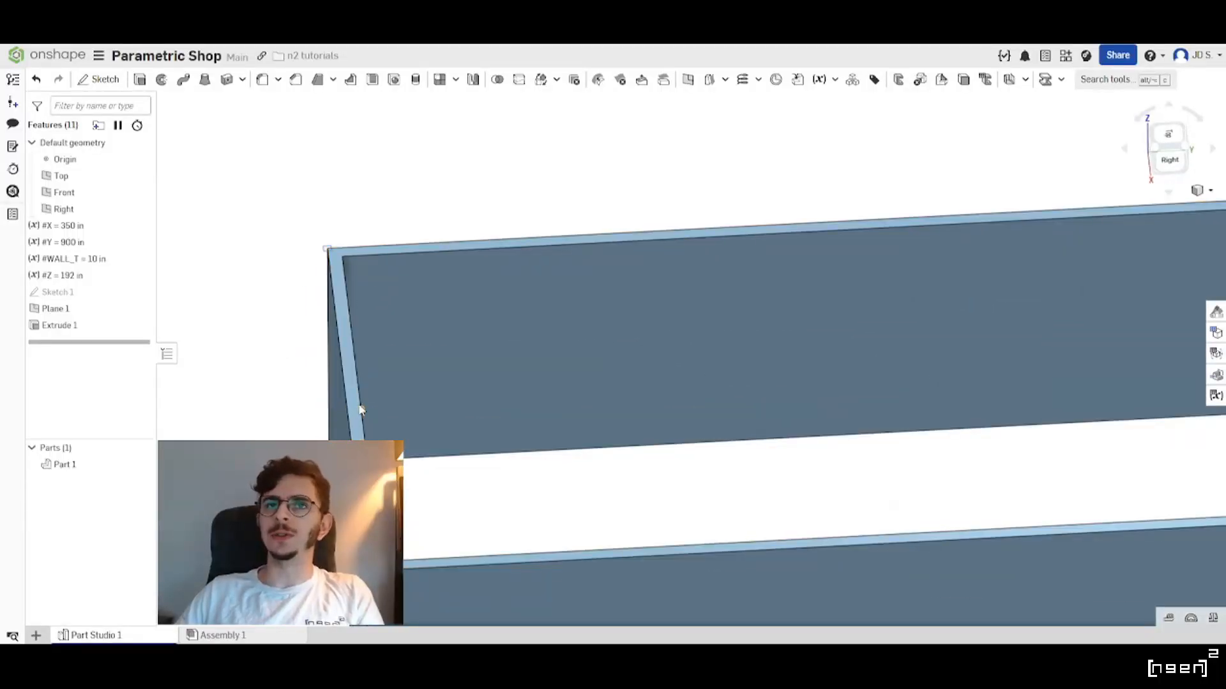
right_click_drag(337, 195, 377, 338)
scroll(371, 421, "down", 3)
scroll(664, 355, "up", 2)
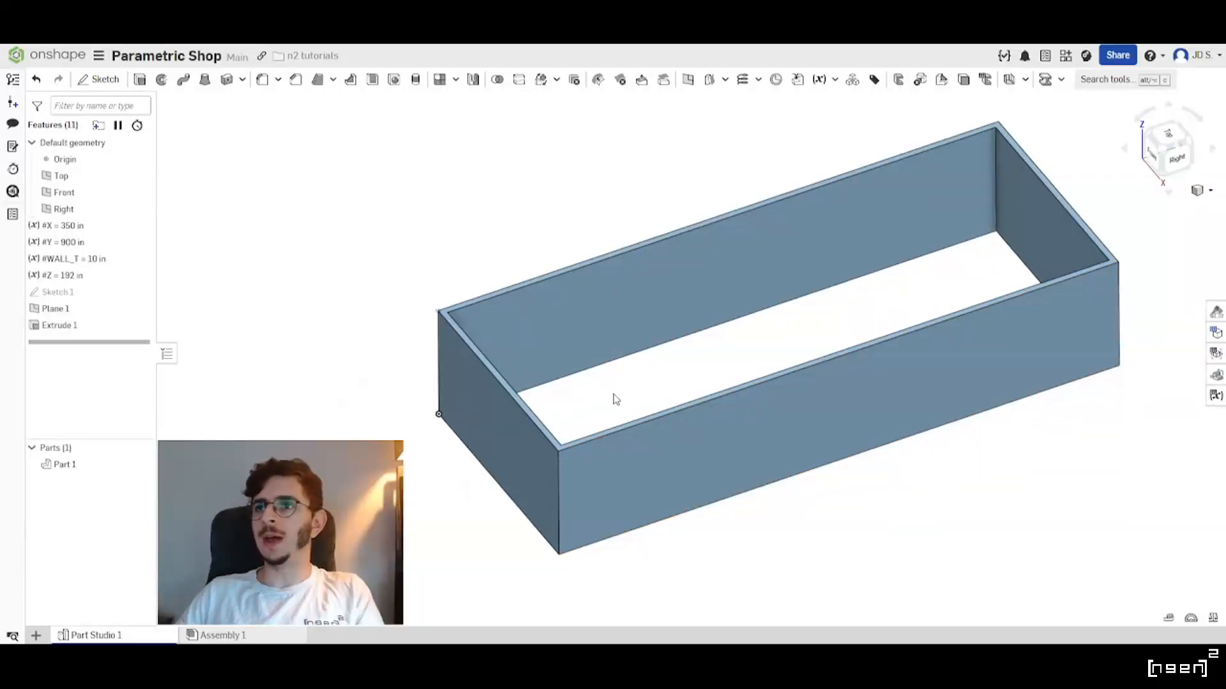
middle_click_drag(616, 399, 572, 398)
right_click_drag(562, 384, 605, 350)
scroll(516, 336, "up", 2)
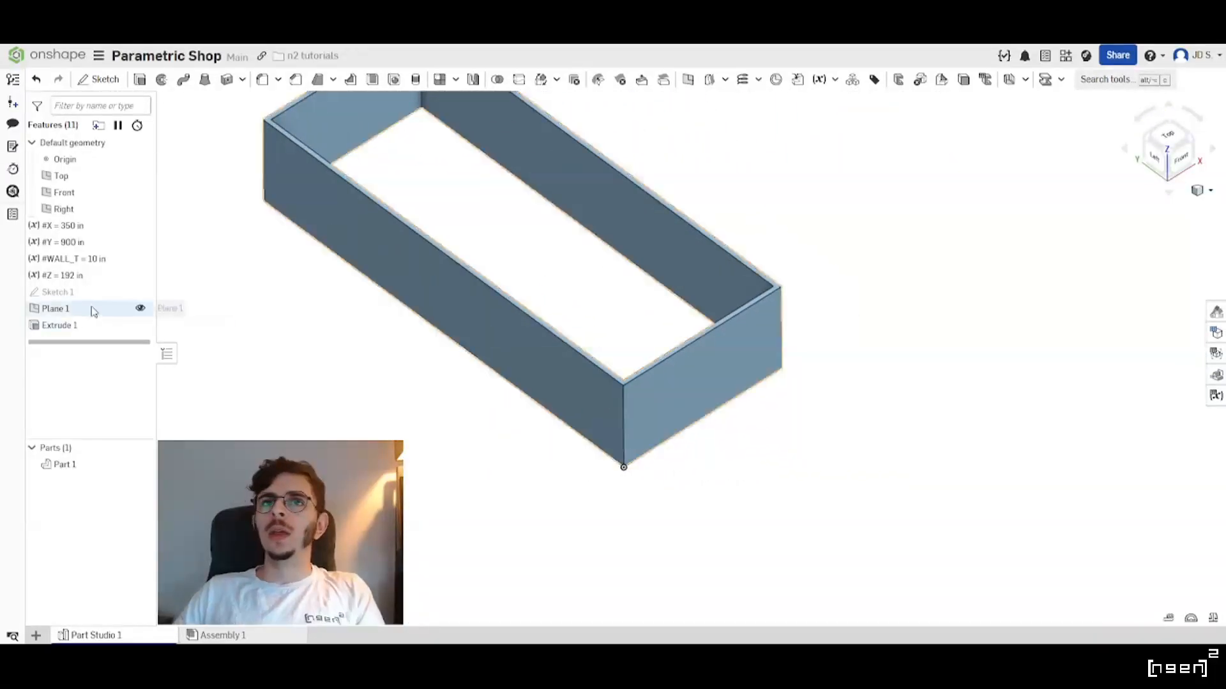
Show Sketch 1 and hide Part 1.
left_click(142, 292)
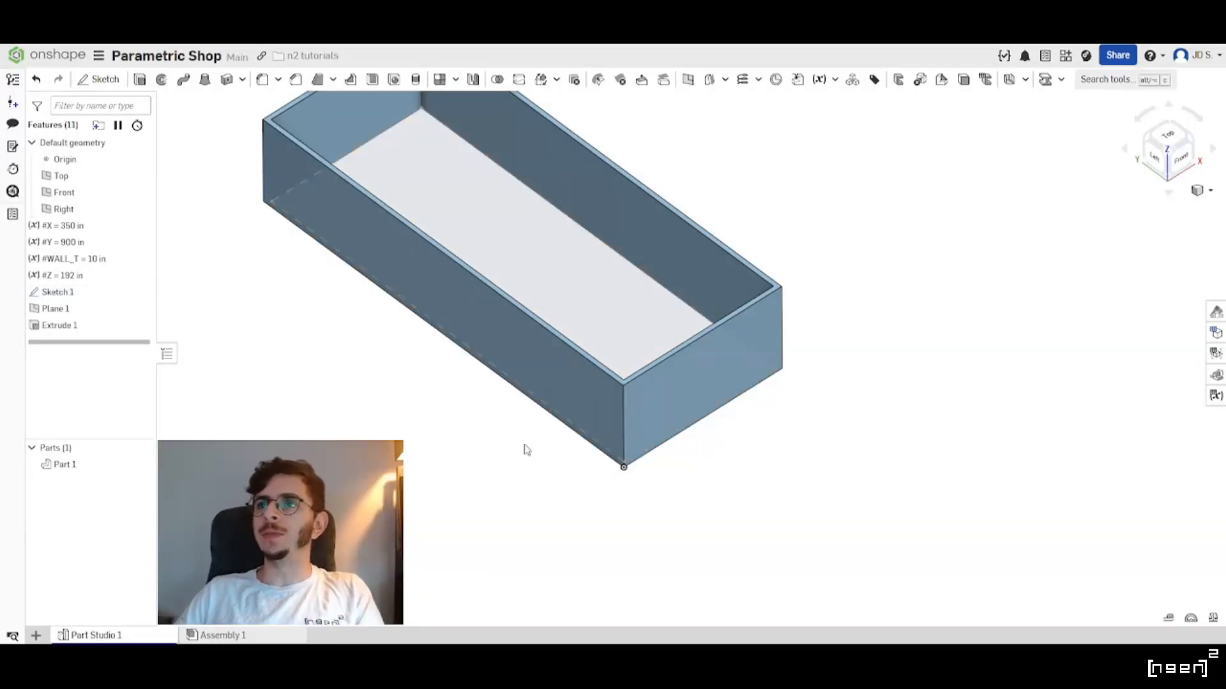
scroll(612, 335, "up", 2)
right_click_drag(600, 339, 521, 345)
scroll(534, 381, "down", 3)
scroll(520, 351, "up", 5)
mouse_move(100, 473)
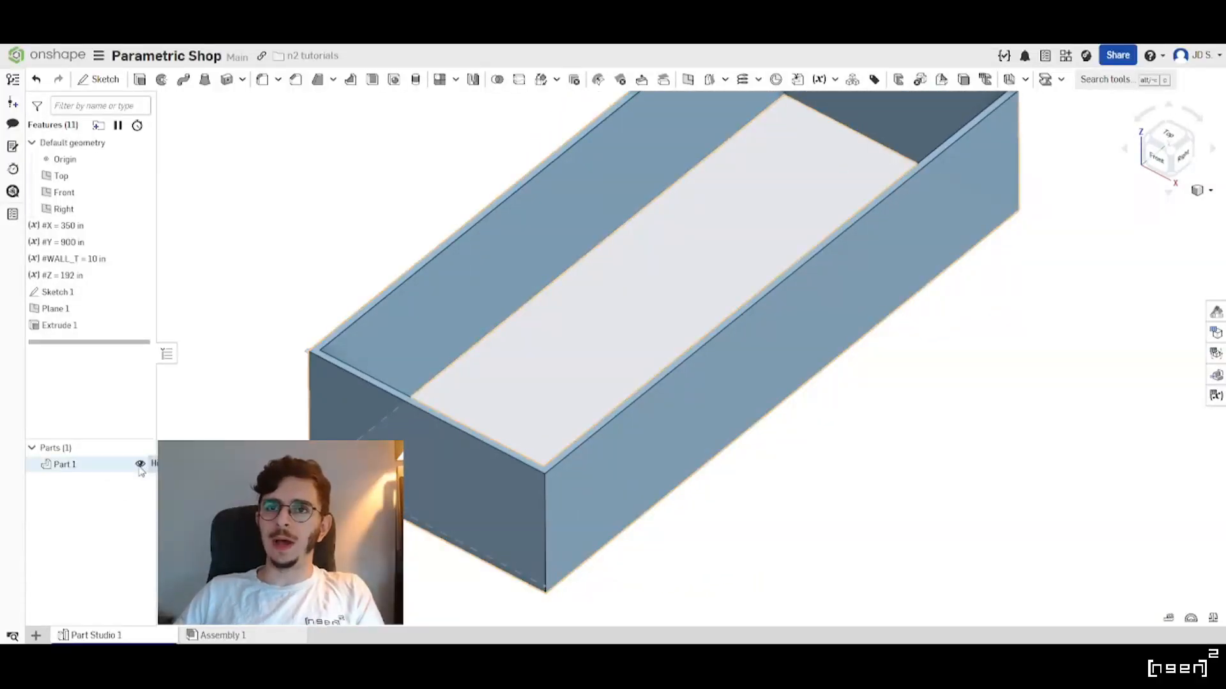
left_click(140, 465)
Rename Part 1 as PERIMETER_WALL.
right_click(83, 464)
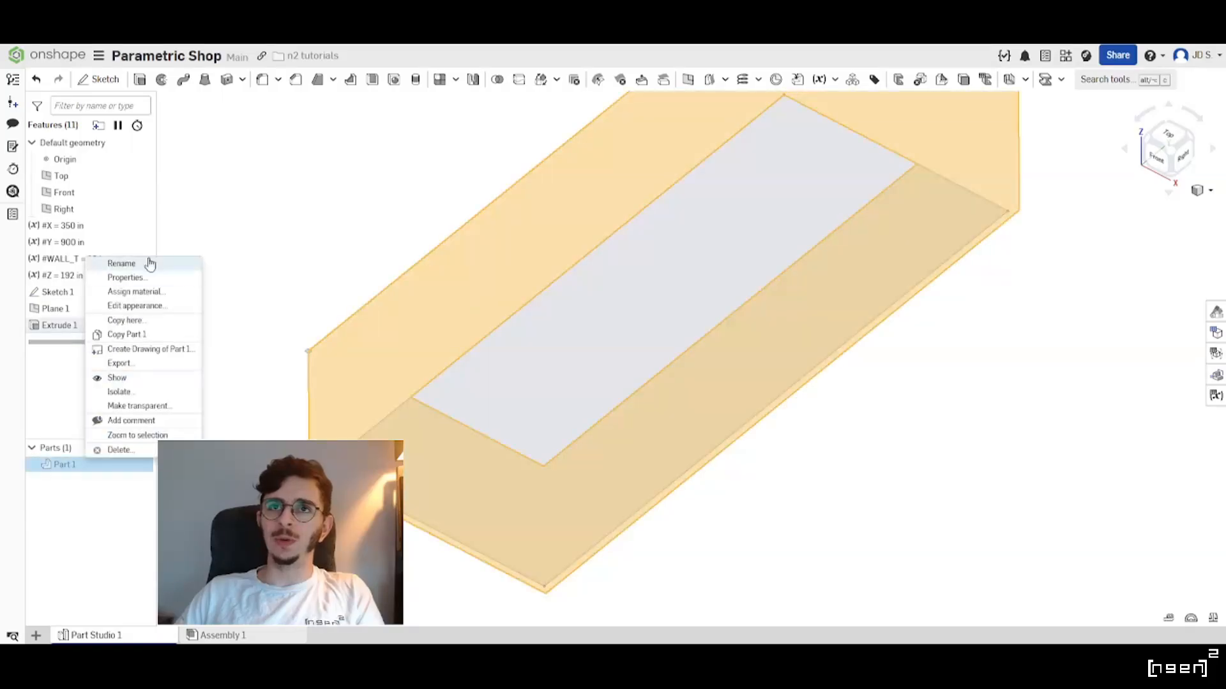
left_click(127, 264)
type("w")
key("BackSpace")
key("Caps_Lock")
type("WALLS")
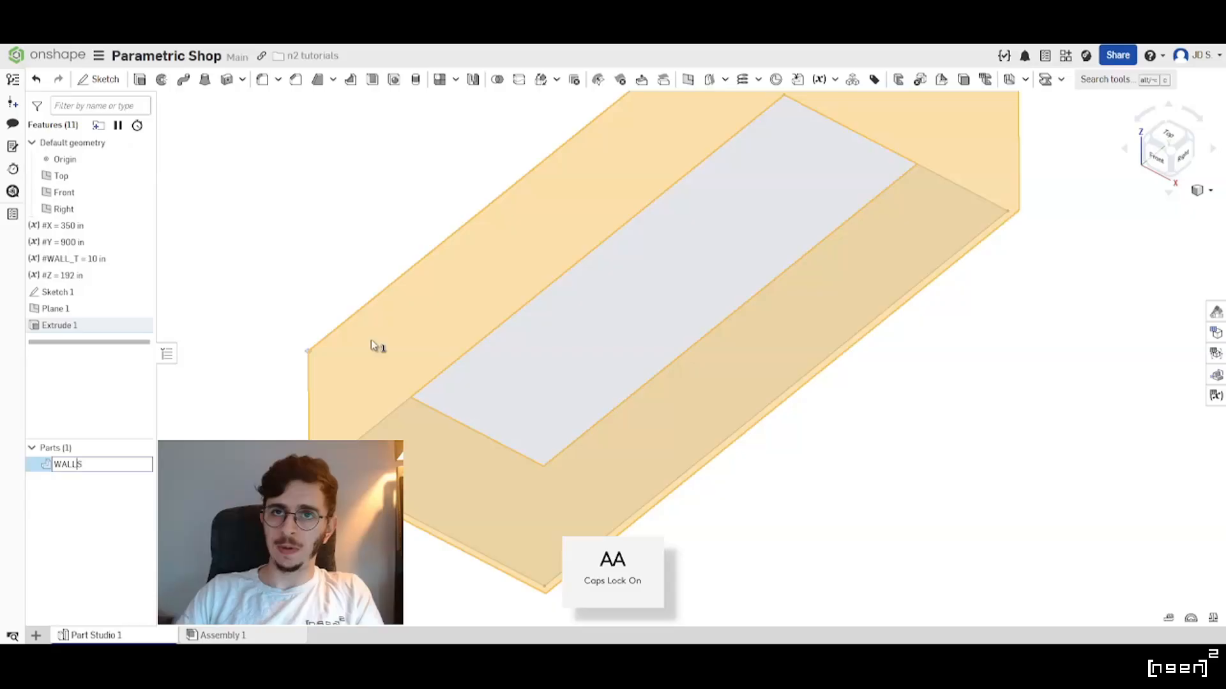
key("Home")
type("PERIMETER")
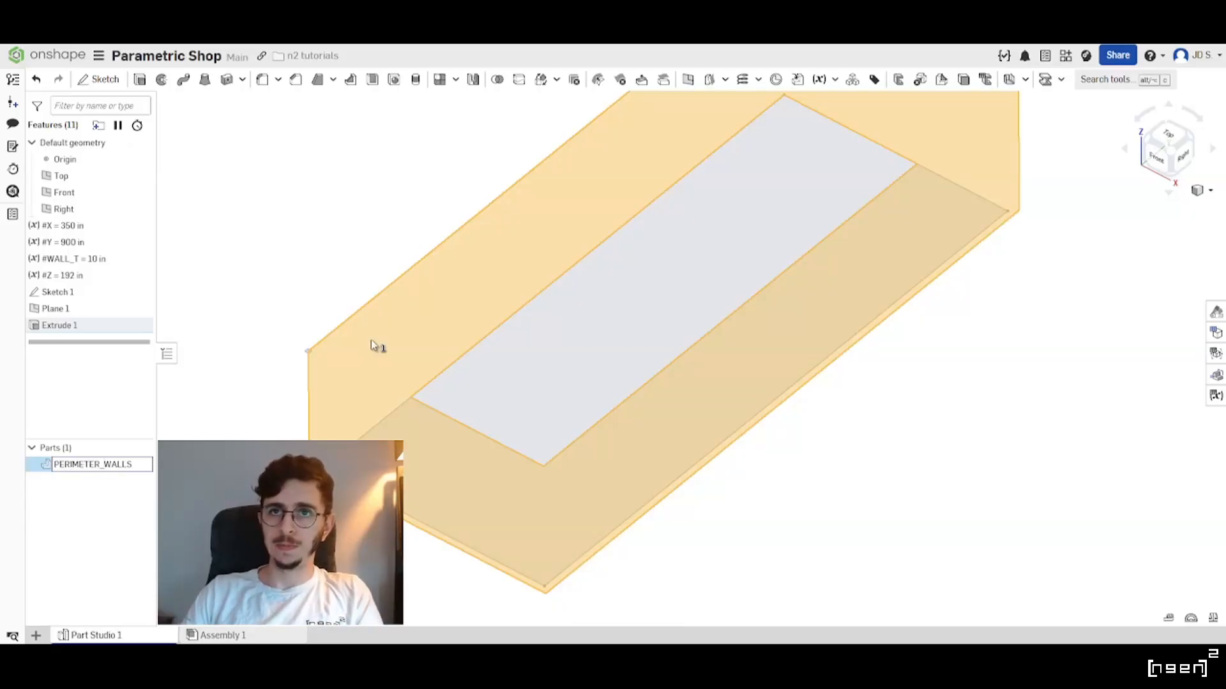
key("BackSpace")
key("Return")
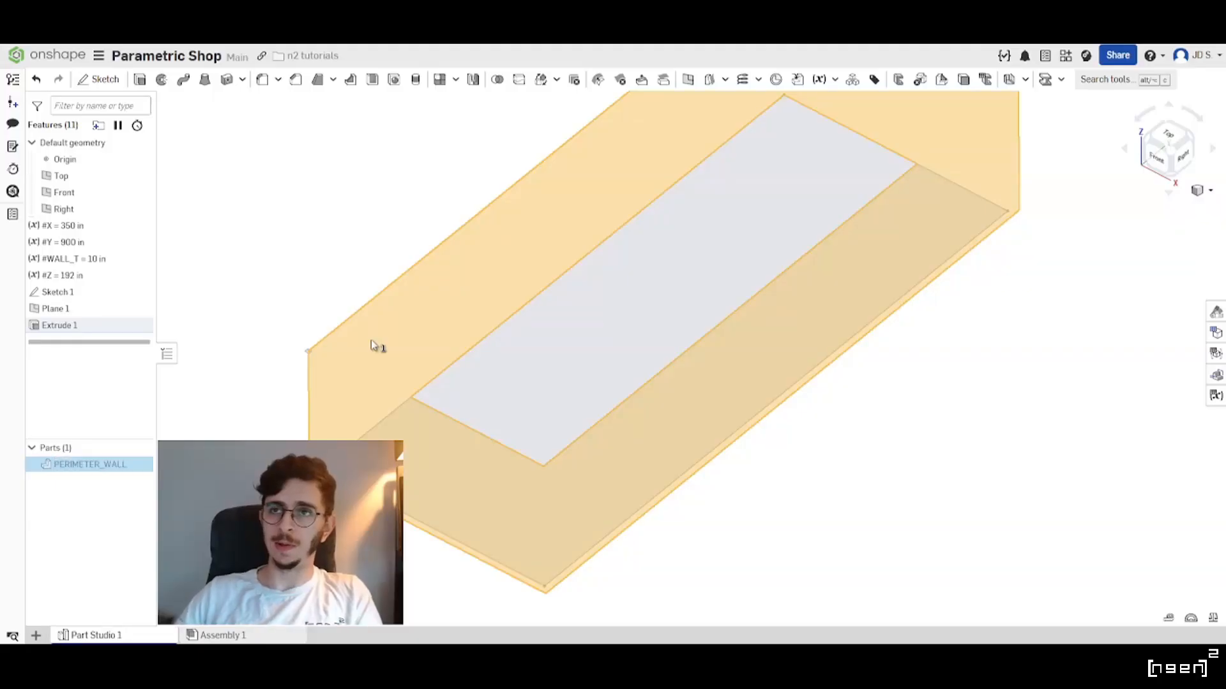
Hide the PERIMETER_WALL part and start a new sketch on the Top plane.
key("y")
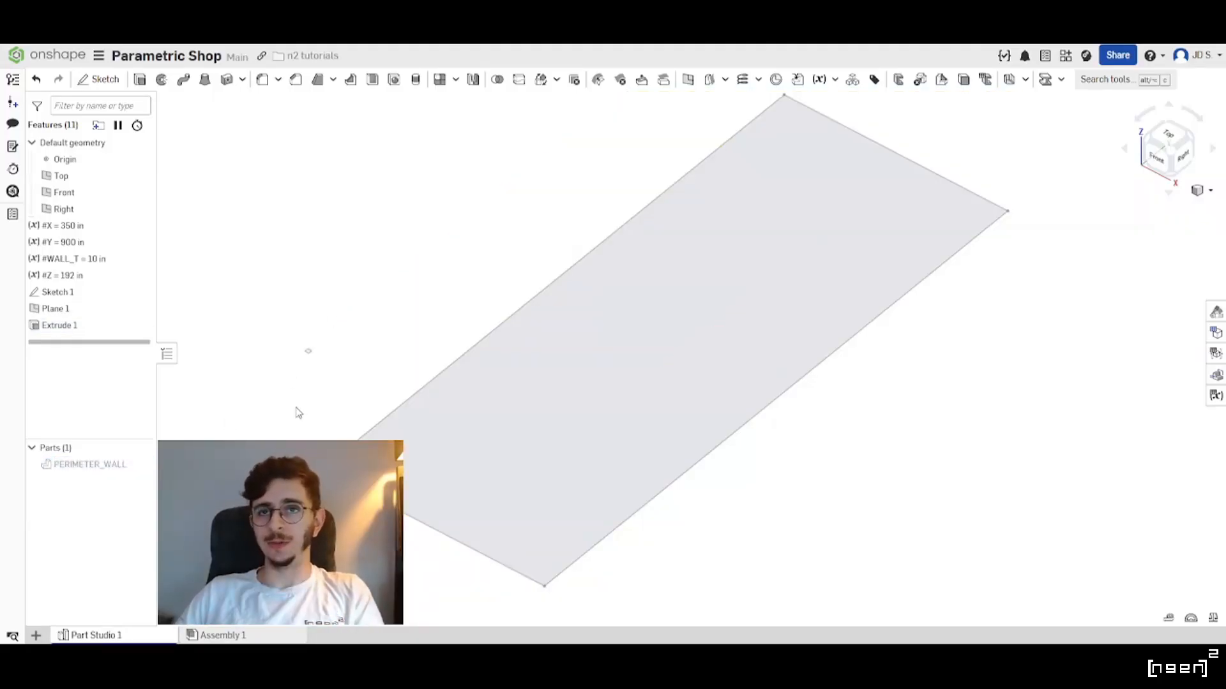
right_click_drag(315, 427, 438, 435)
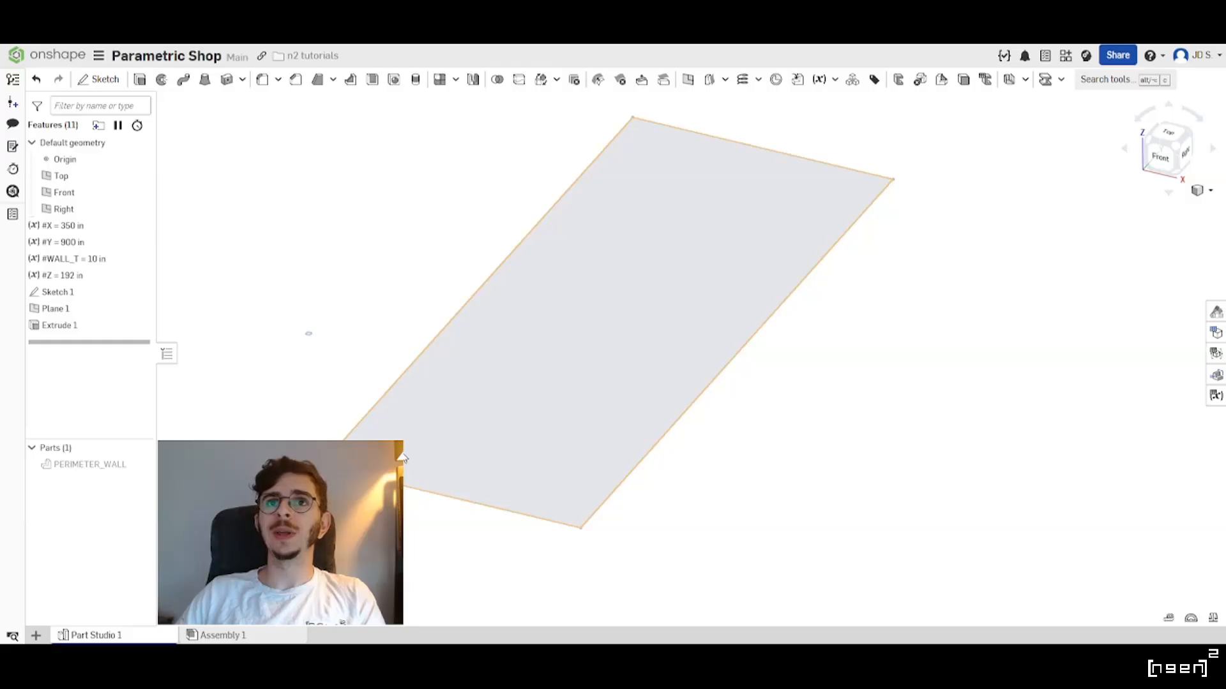
middle_click_drag(375, 424, 417, 423)
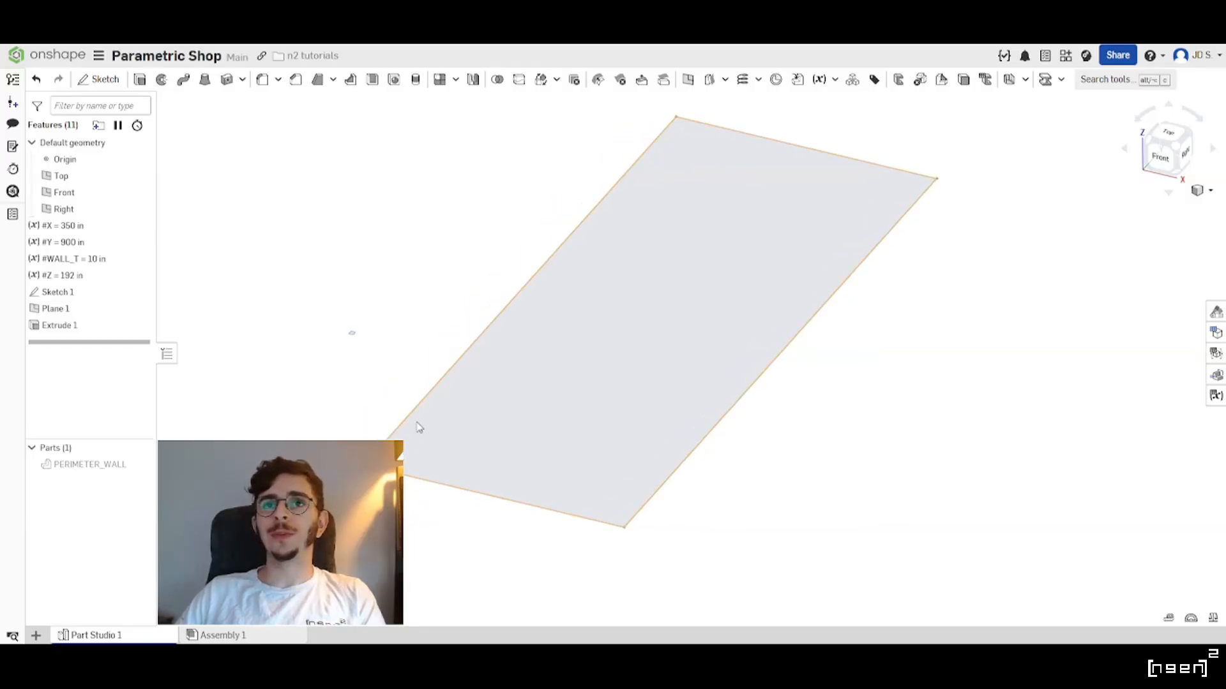
right_click_drag(430, 411, 456, 419)
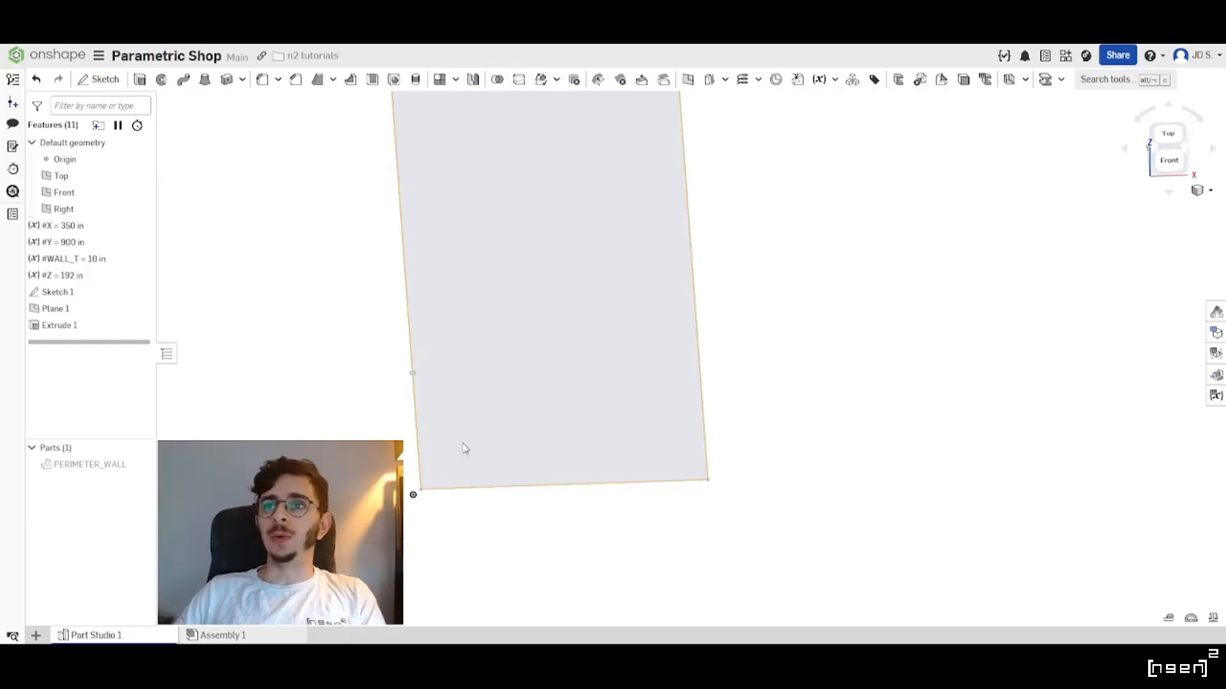
left_click(100, 80)
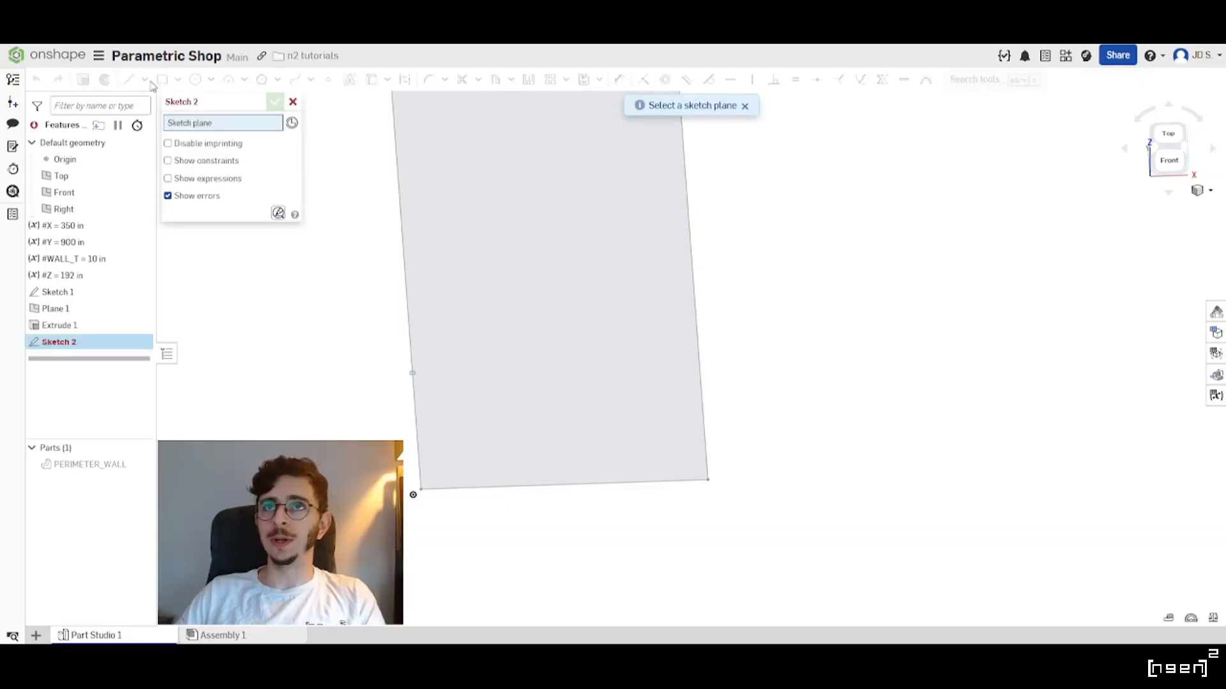
left_click(67, 180)
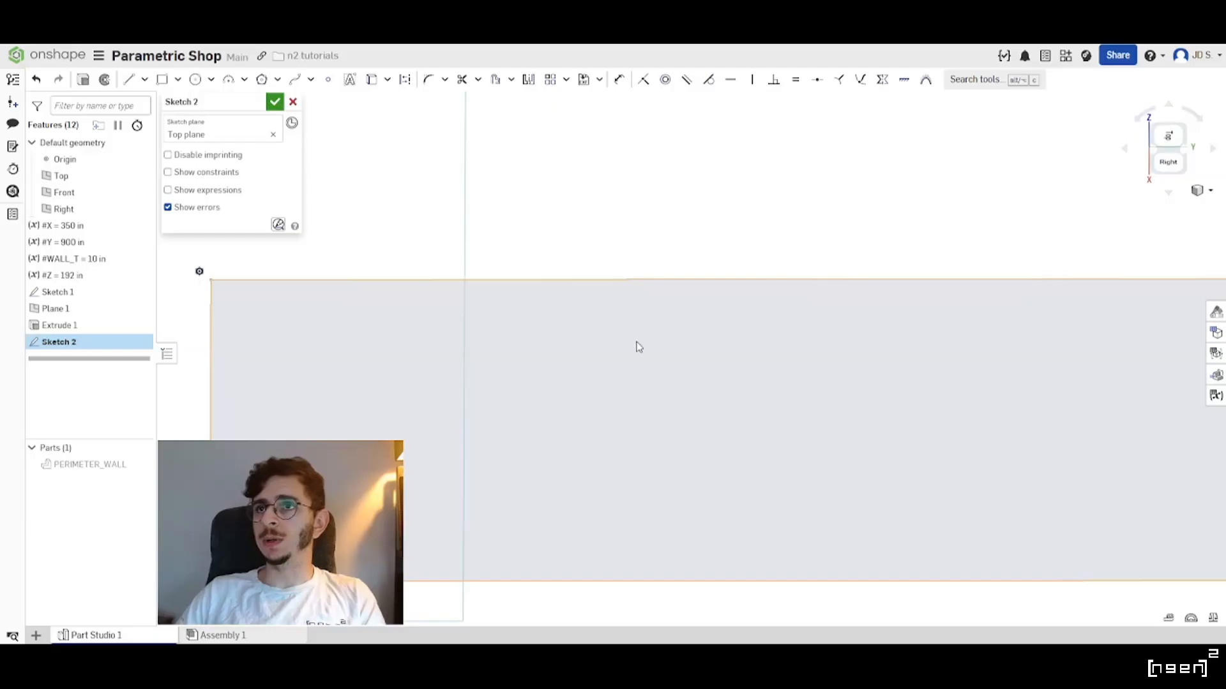
Draw a center-point rectangle about 24.5 by 26.8 in across the floor outline's long edge that starts near the origin.
left_click(178, 79)
left_click(196, 126)
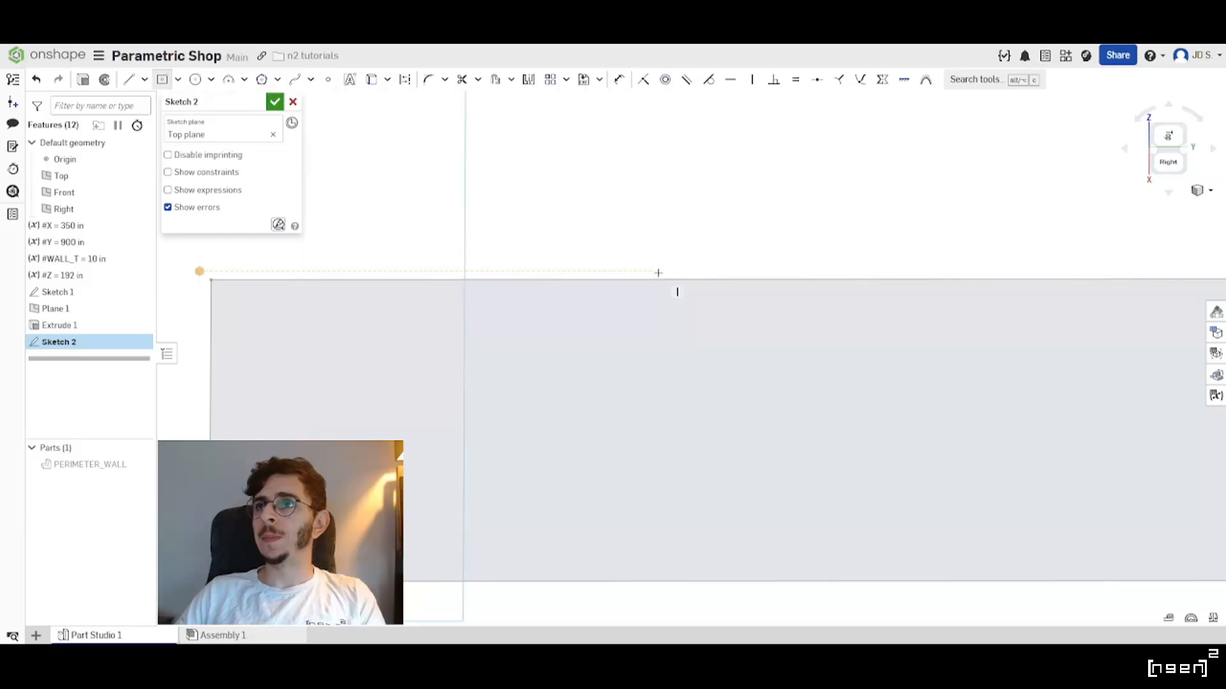
right_click_drag(456, 272, 564, 277)
scroll(552, 463, "down", 3)
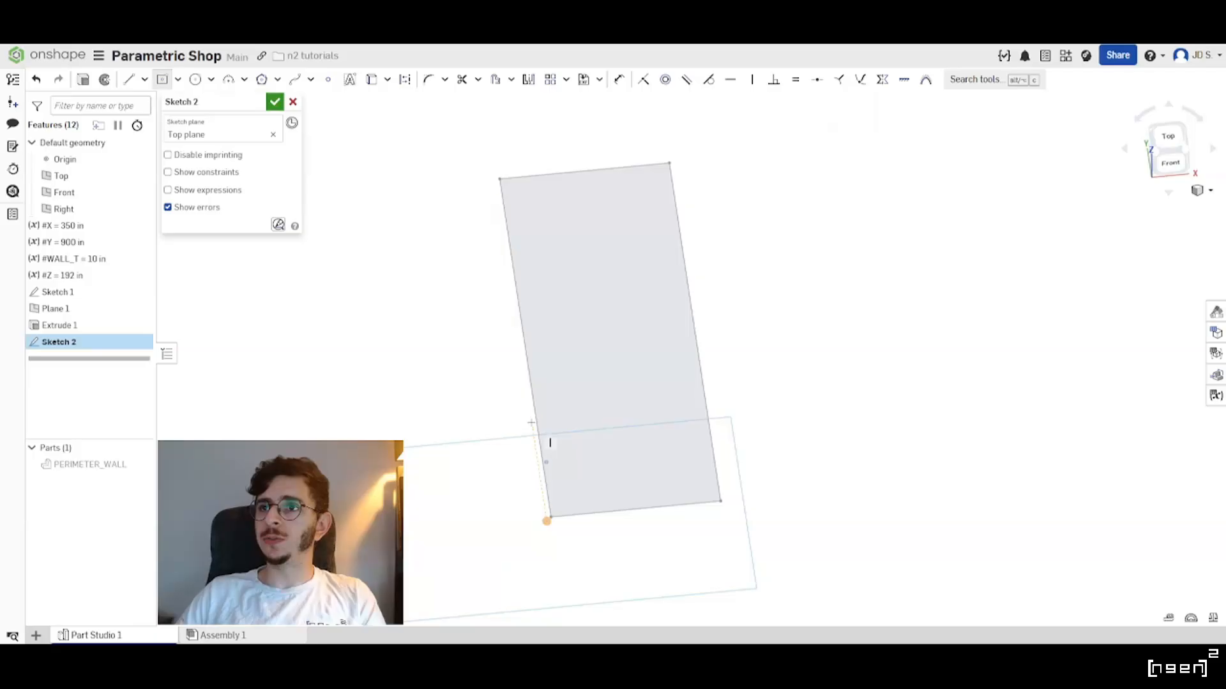
scroll(530, 408, "up", 3)
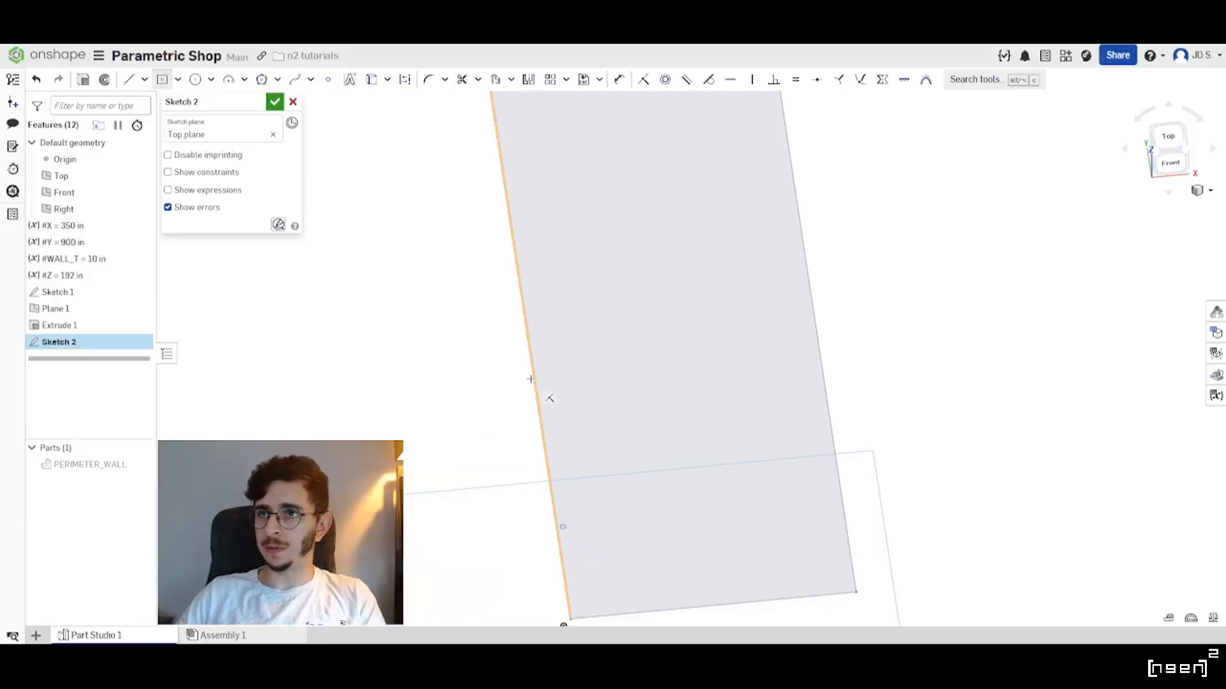
scroll(504, 395, "up", 5)
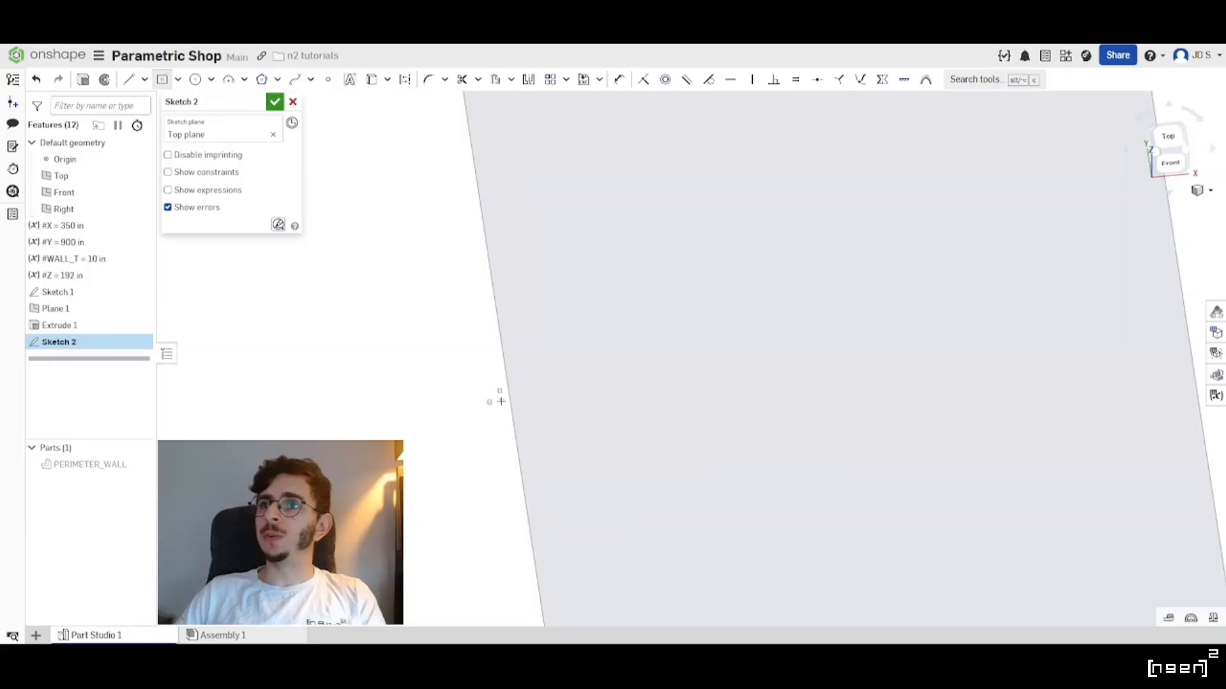
left_click(528, 419)
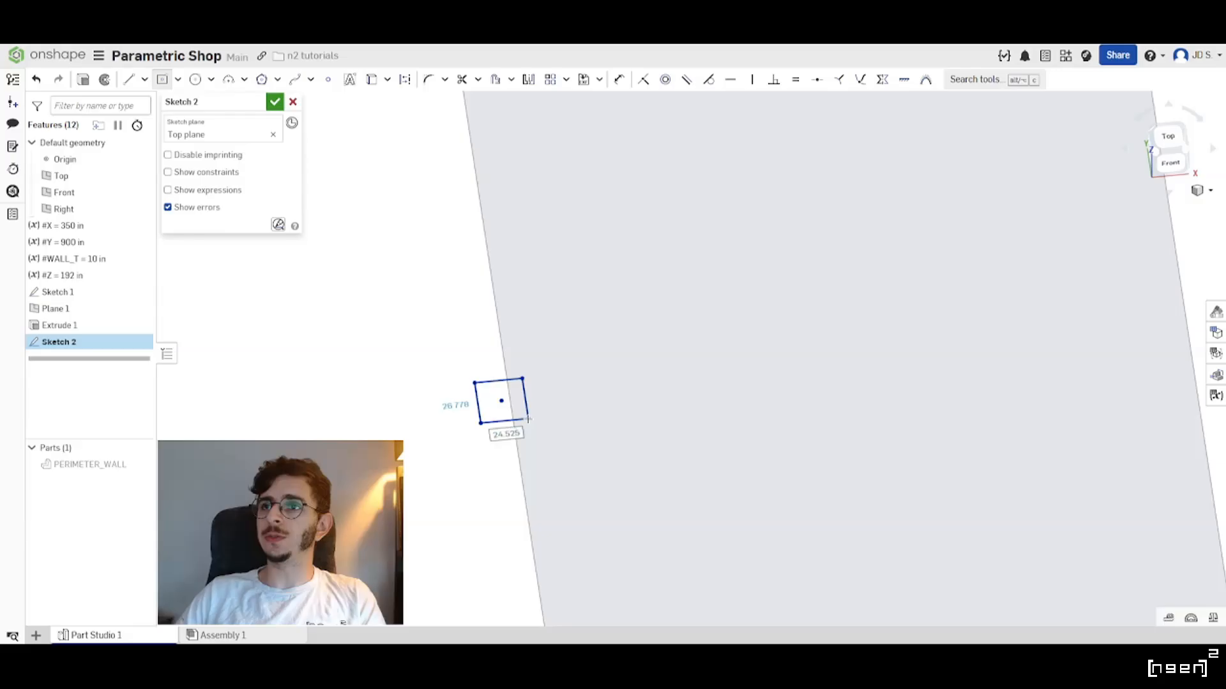
scroll(510, 370, "down", 3)
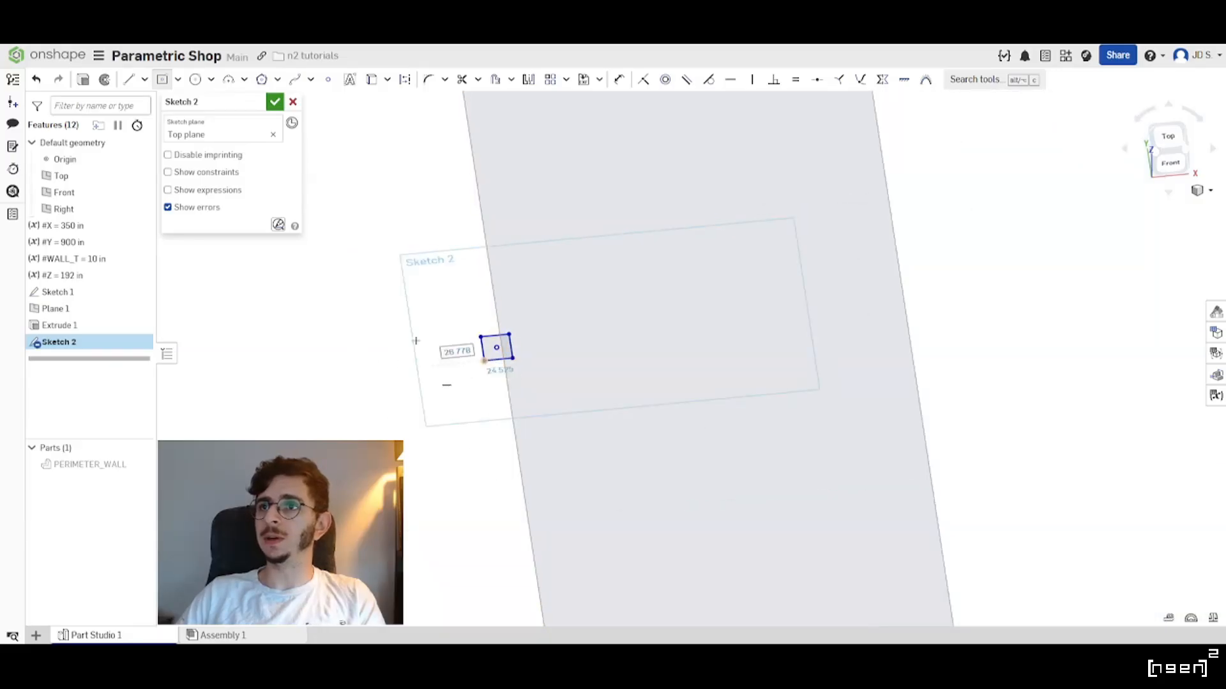
scroll(421, 310, "down", 3)
scroll(454, 333, "up", 4)
scroll(452, 332, "up", 3)
scroll(453, 332, "down", 3)
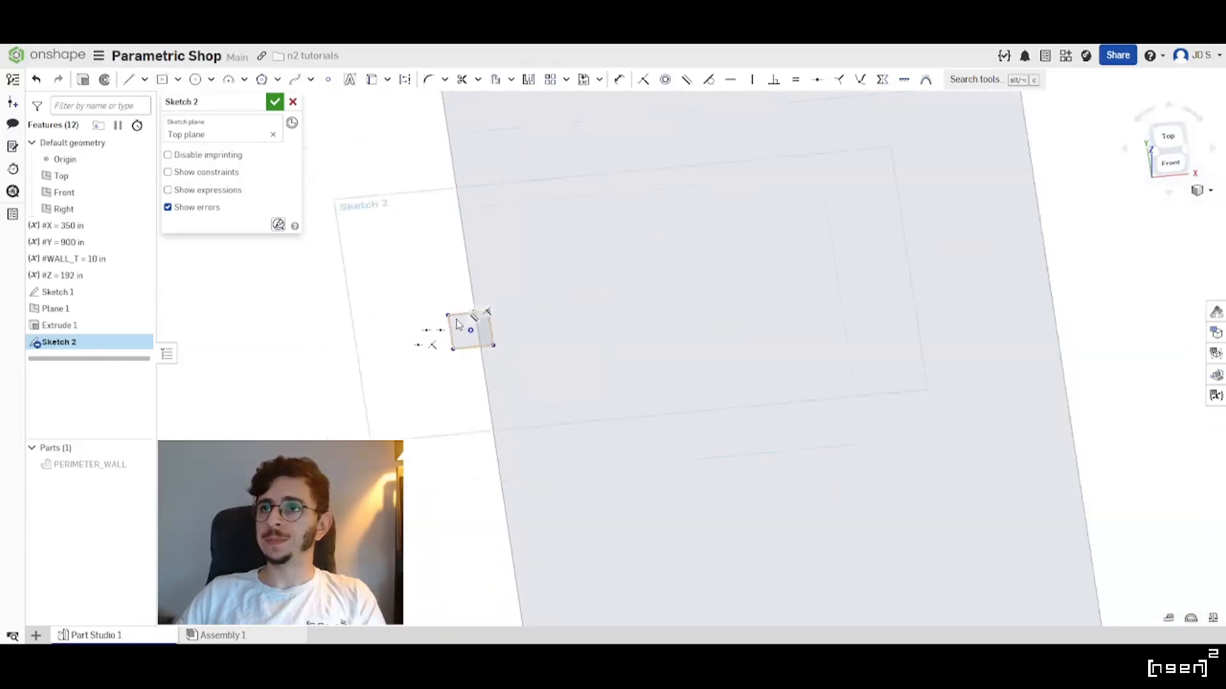
scroll(447, 331, "up", 3)
right_click_drag(602, 364, 516, 355)
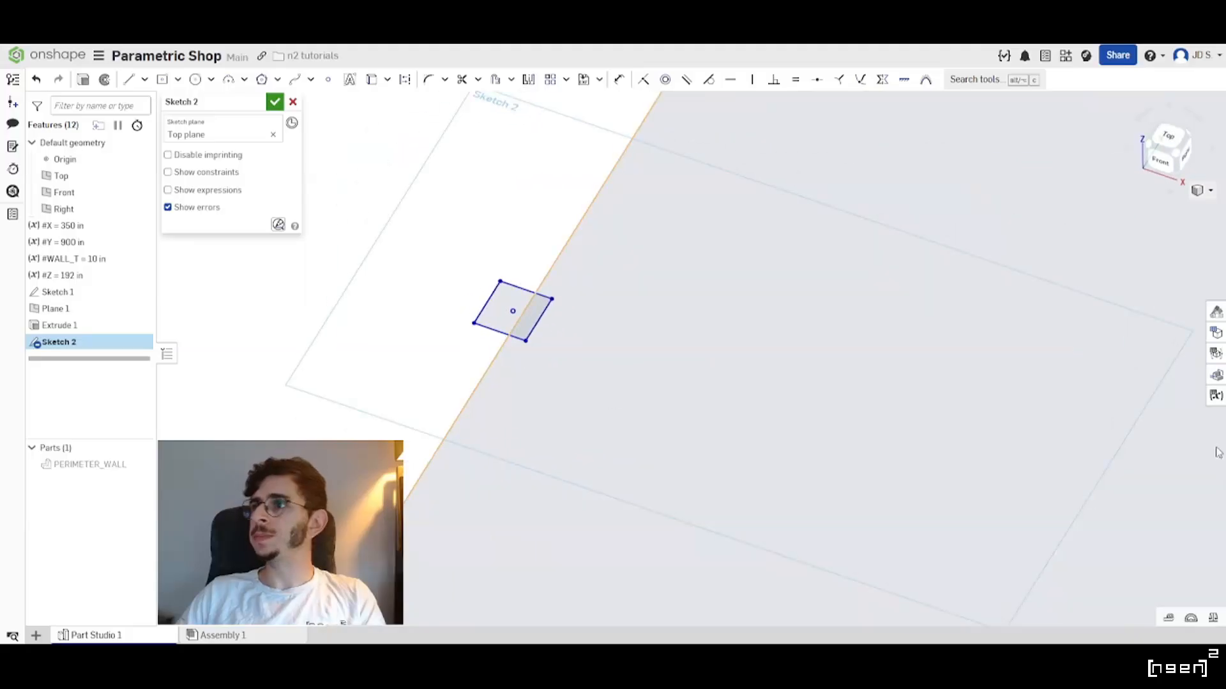
Add two length variables named SIZE_CY and SIZE_CX to the variable table.
left_click(1216, 397)
scroll(383, 428, "down", 3)
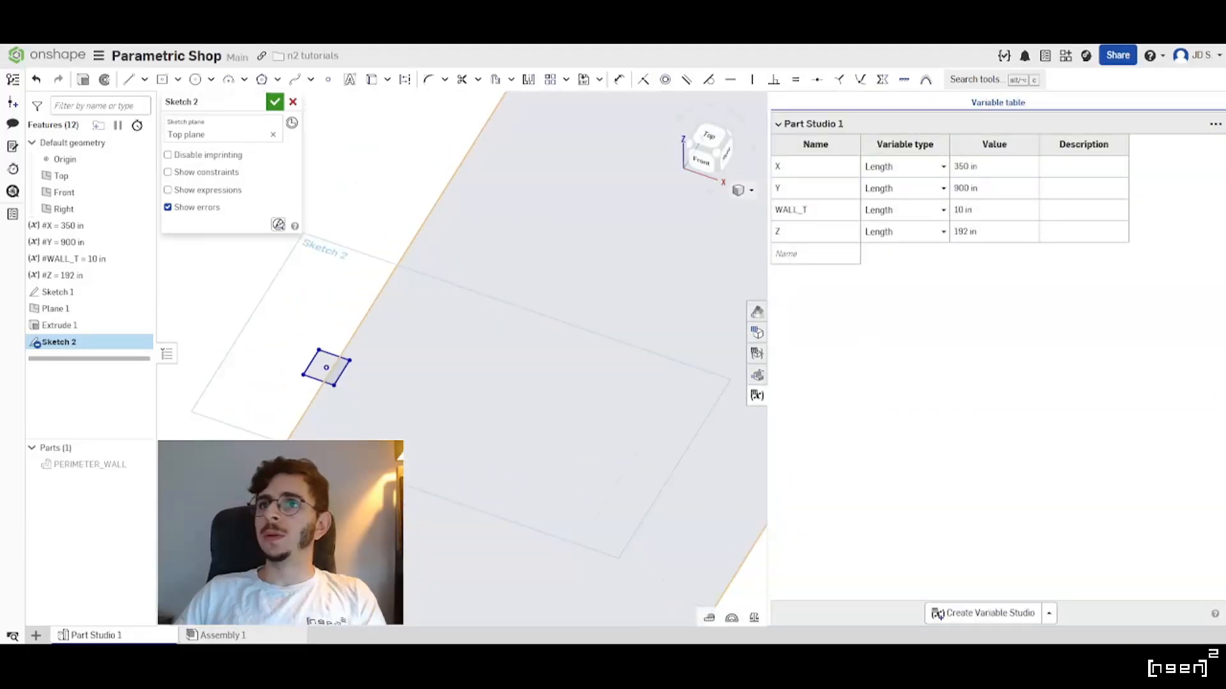
scroll(302, 376, "up", 4)
mouse_move(364, 426)
right_mouse_down()
mouse_move(459, 430)
mouse_move(423, 439)
right_mouse_up()
mouse_move(459, 341)
right_mouse_down()
mouse_move(470, 382)
mouse_move(395, 434)
right_mouse_up()
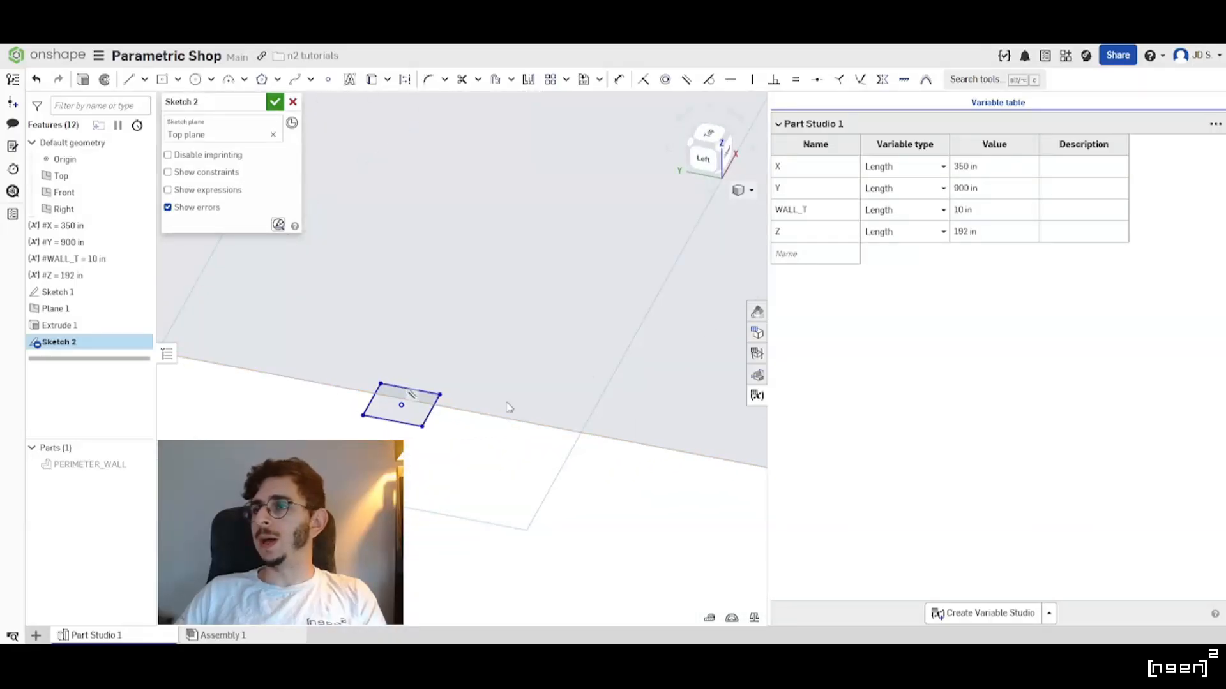
left_click(791, 256)
mouse_move(493, 391)
right_mouse_down()
mouse_move(402, 408)
mouse_move(414, 410)
right_mouse_up()
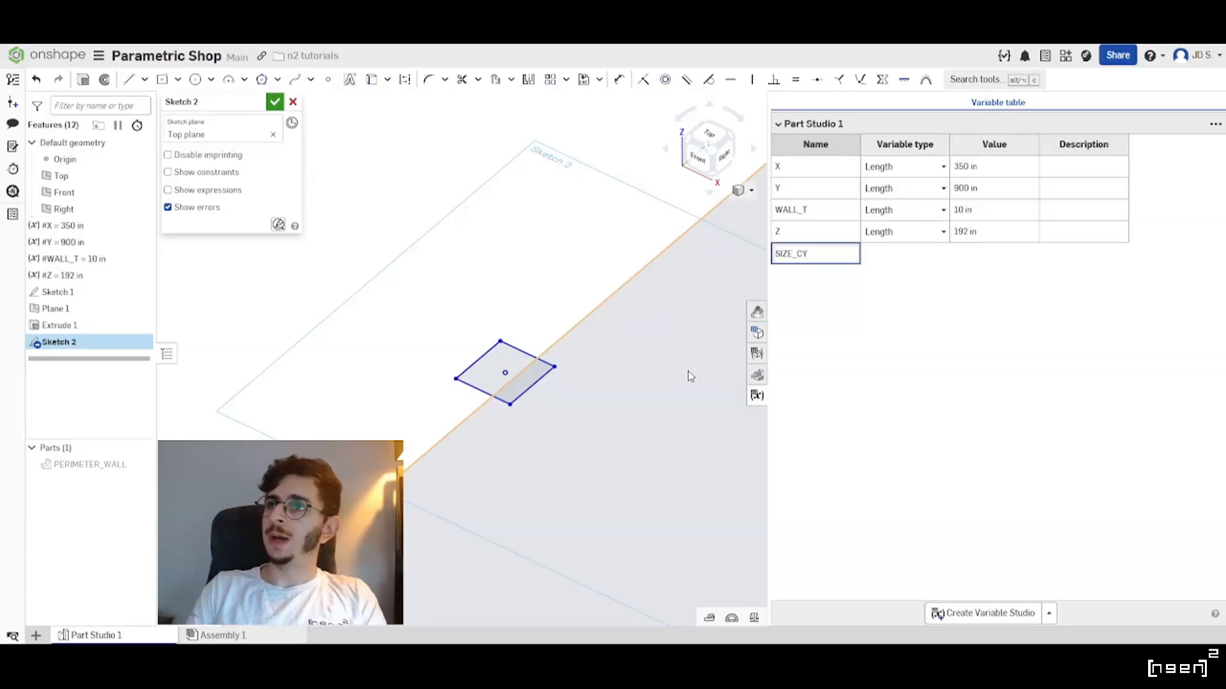
key("Return")
type("SIZE")
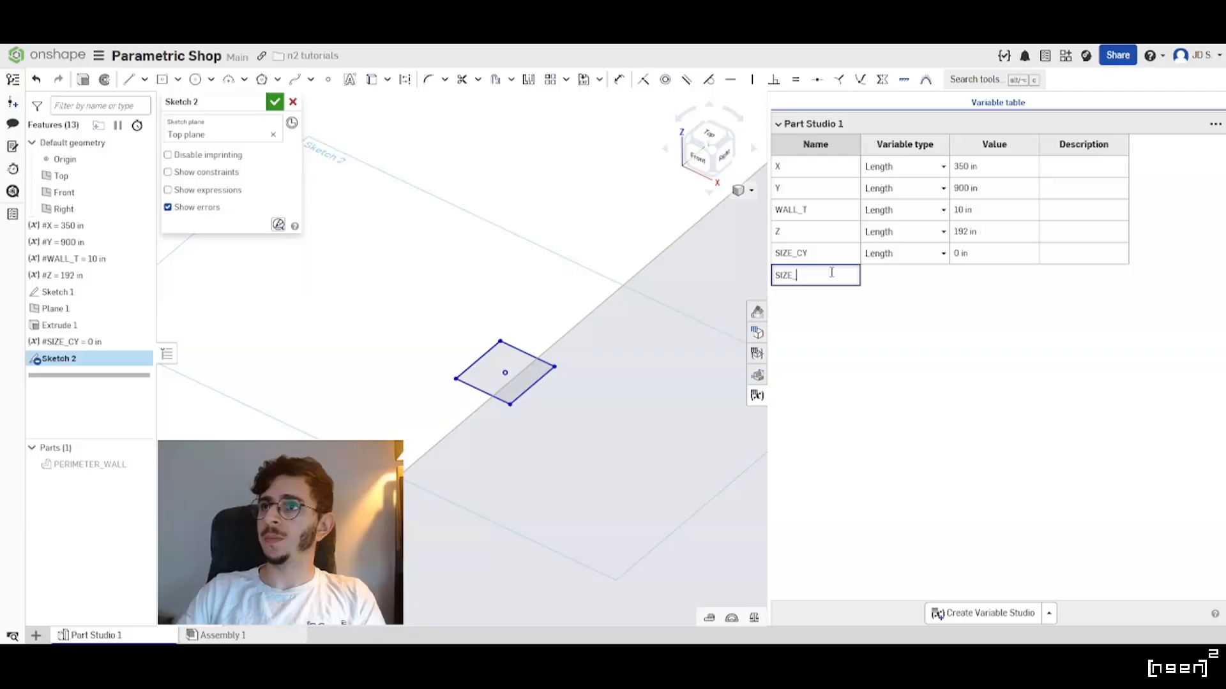
type("_CX")
key("Return")
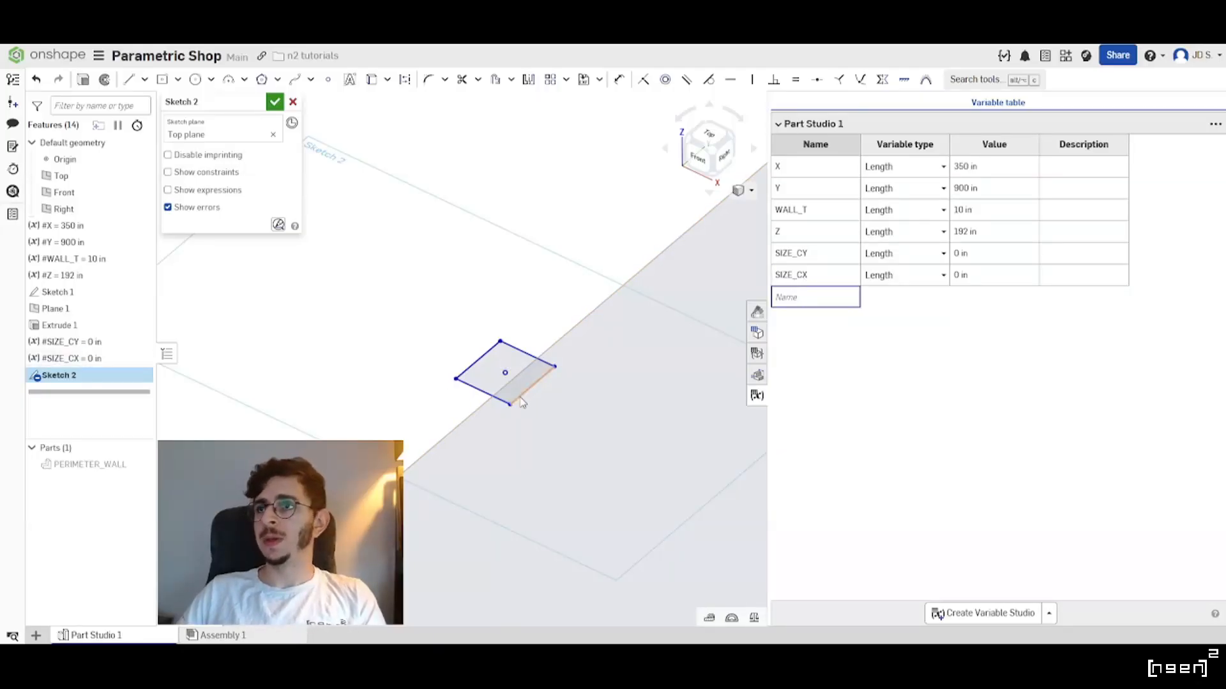
Dimension the small rectangle's length along Y and its width along X.
right_click_drag(488, 387, 524, 387)
scroll(514, 338, "up", 2)
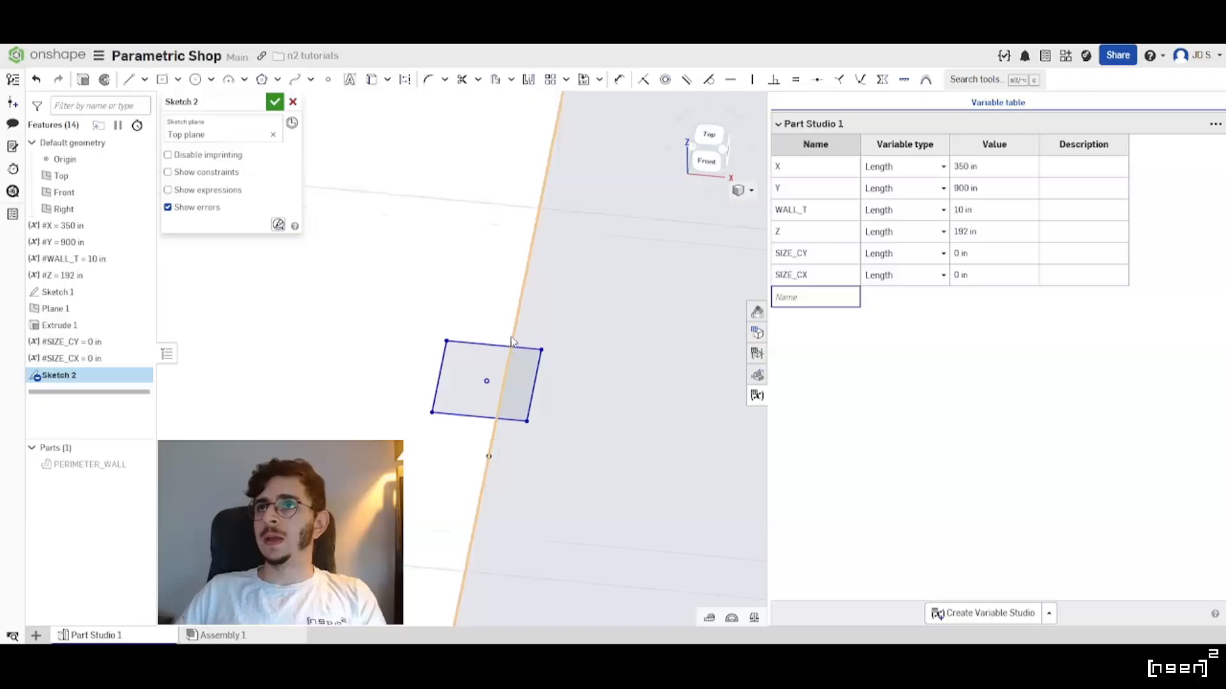
left_click(620, 81)
left_click(533, 396)
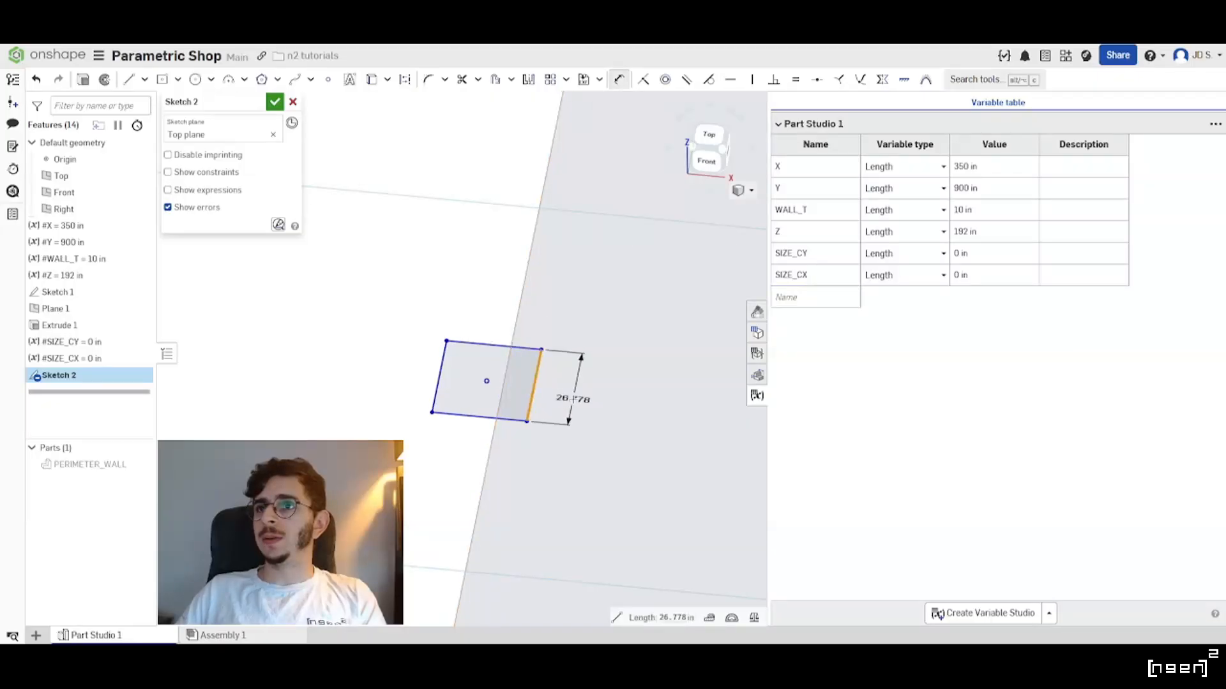
left_click(572, 398)
left_click(487, 345)
left_click(492, 304)
key("Return")
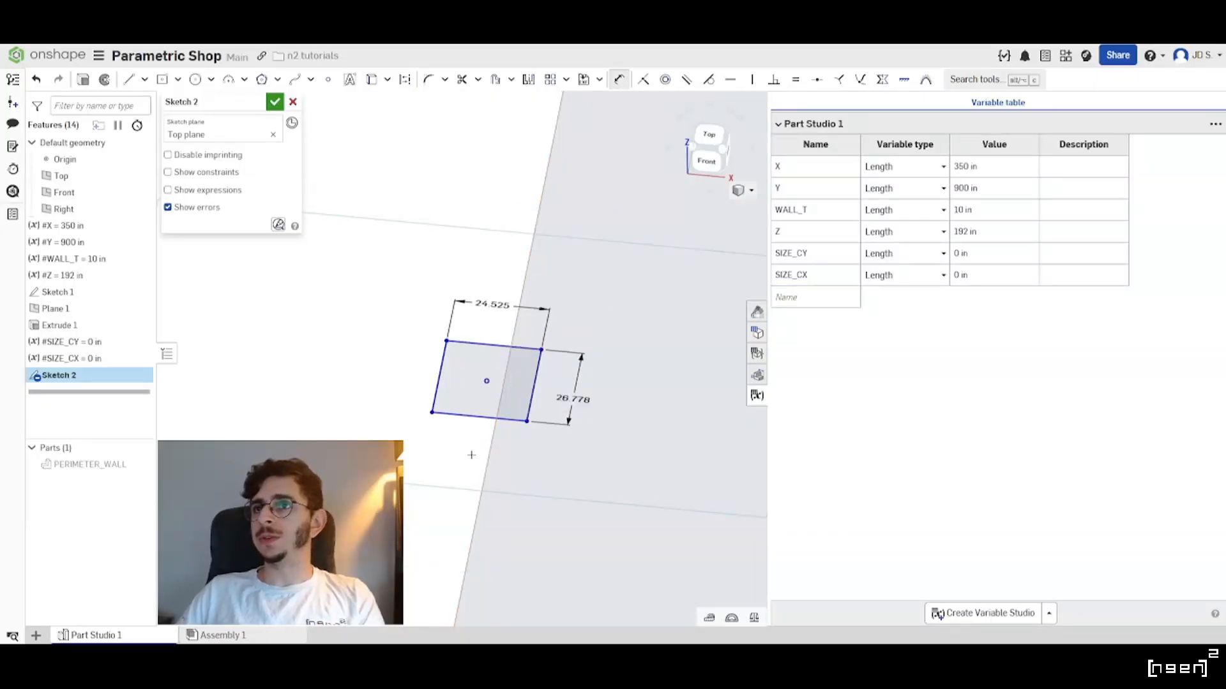
Set the variable SIZE_CY to 12 in and SIZE_CX to 14 in.
double_click(492, 304)
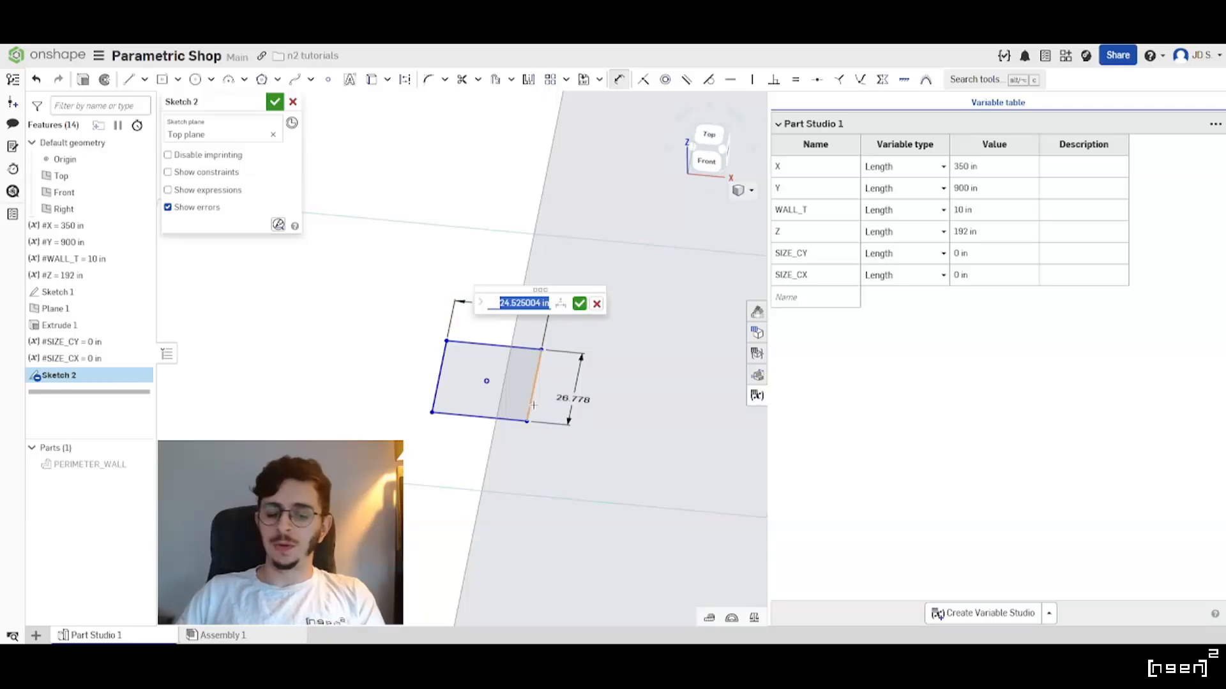
type("SI")
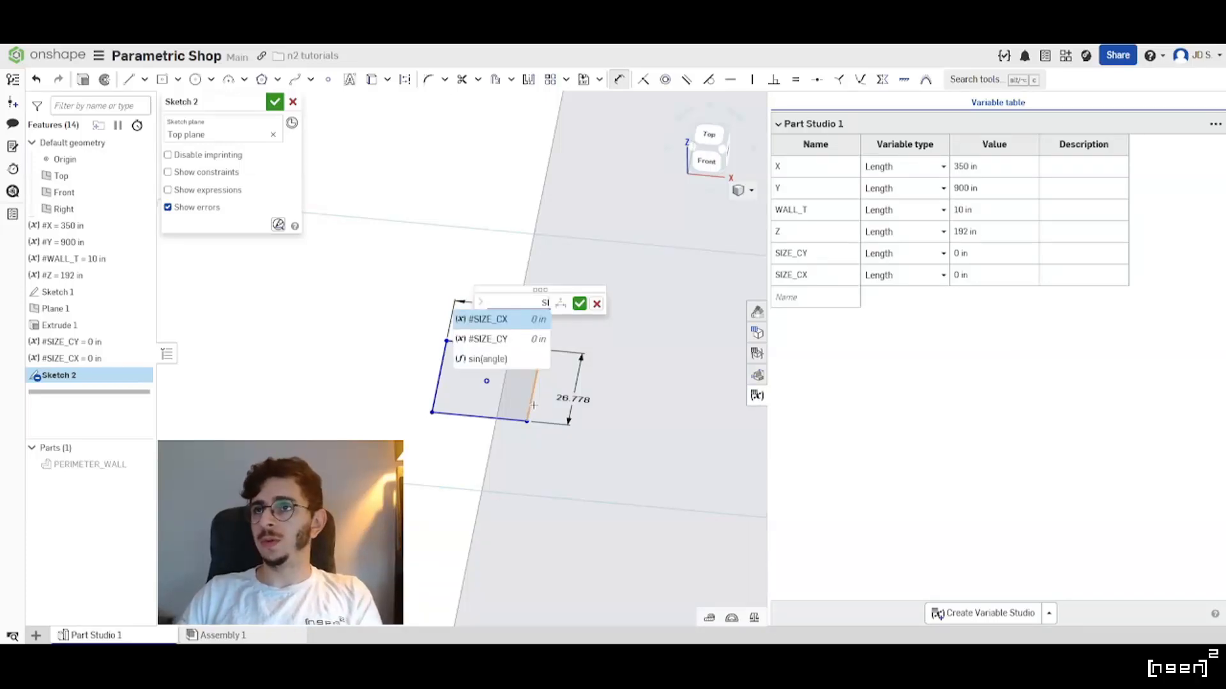
left_click(981, 254)
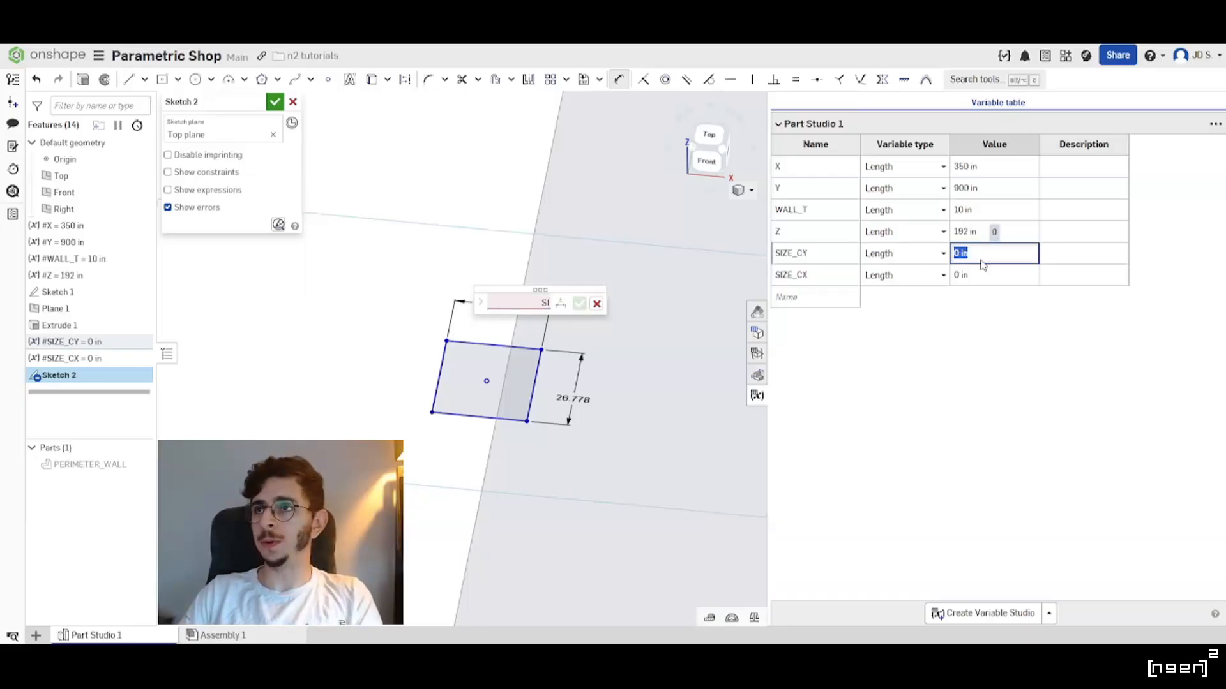
type("12")
key("Return")
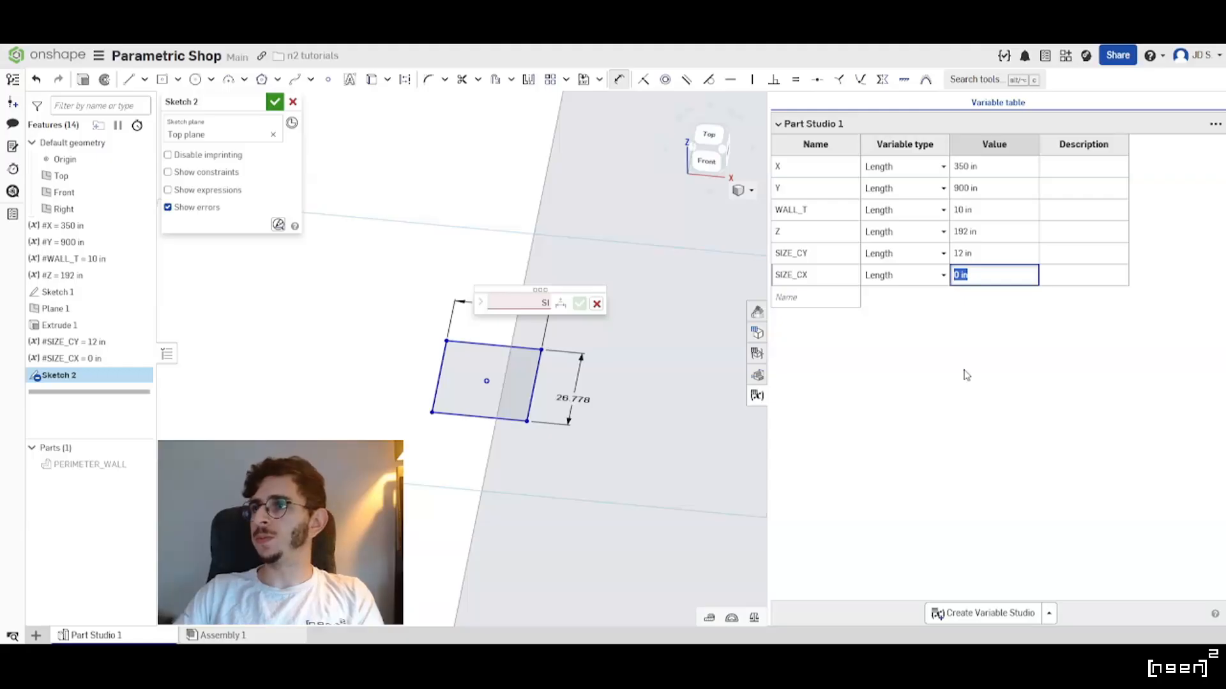
key("Return")
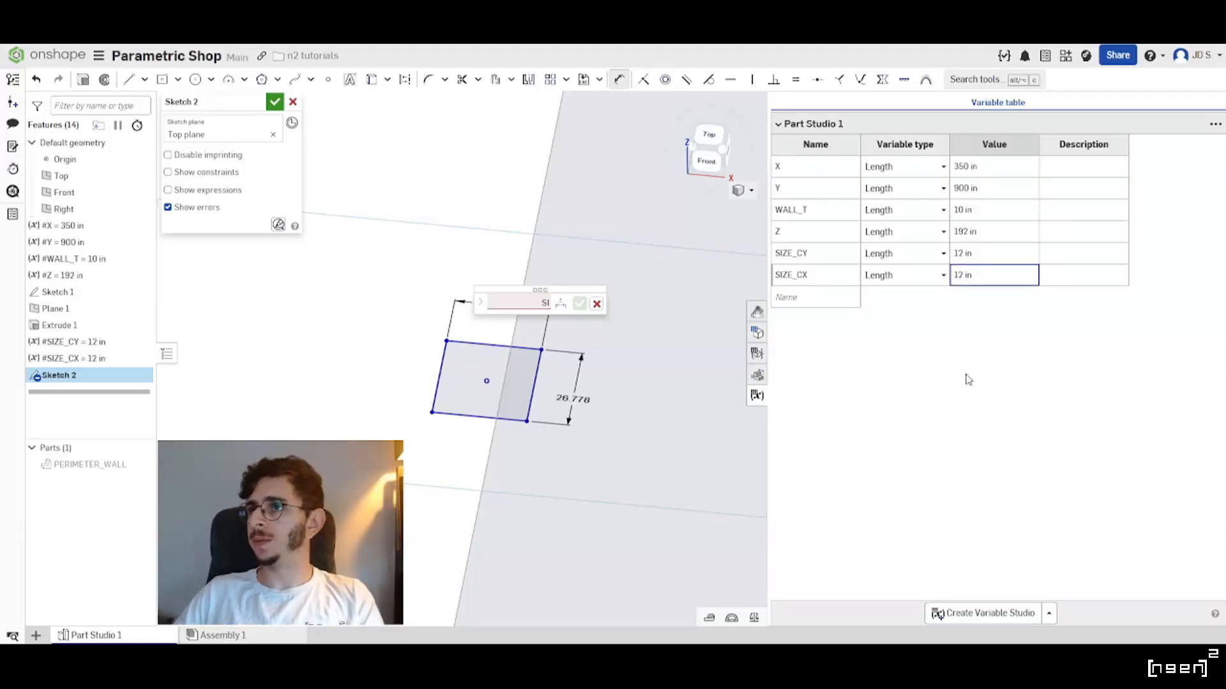
double_click(991, 274)
type("14")
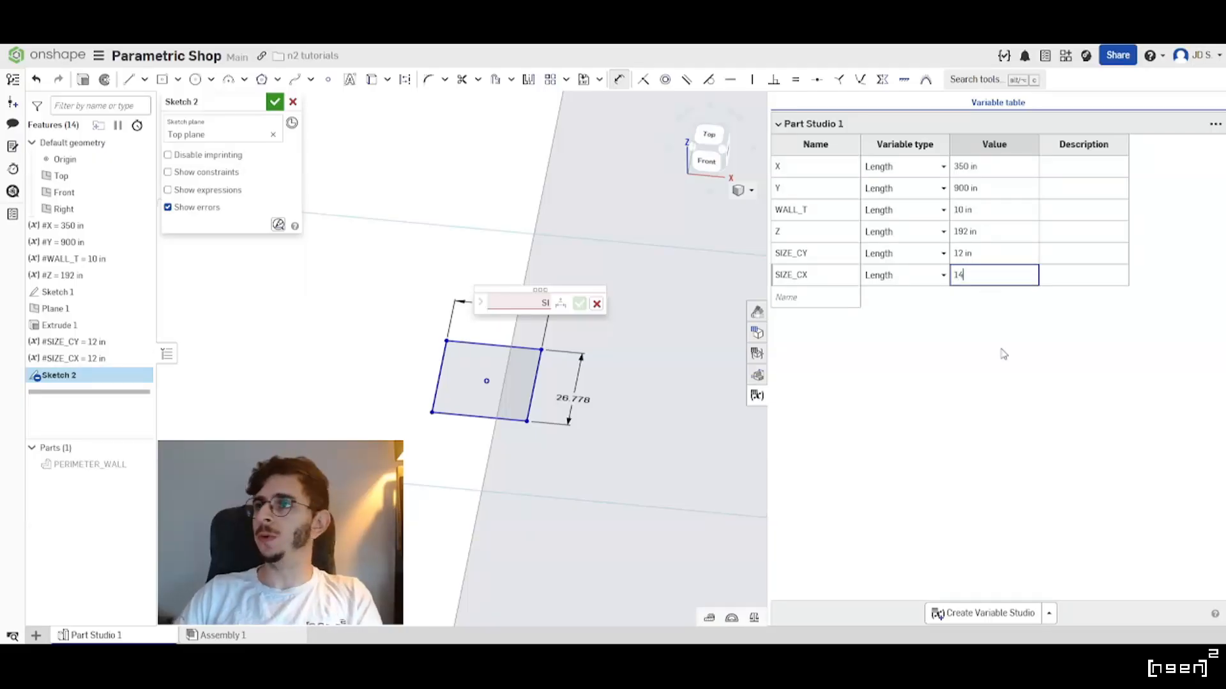
key("Return")
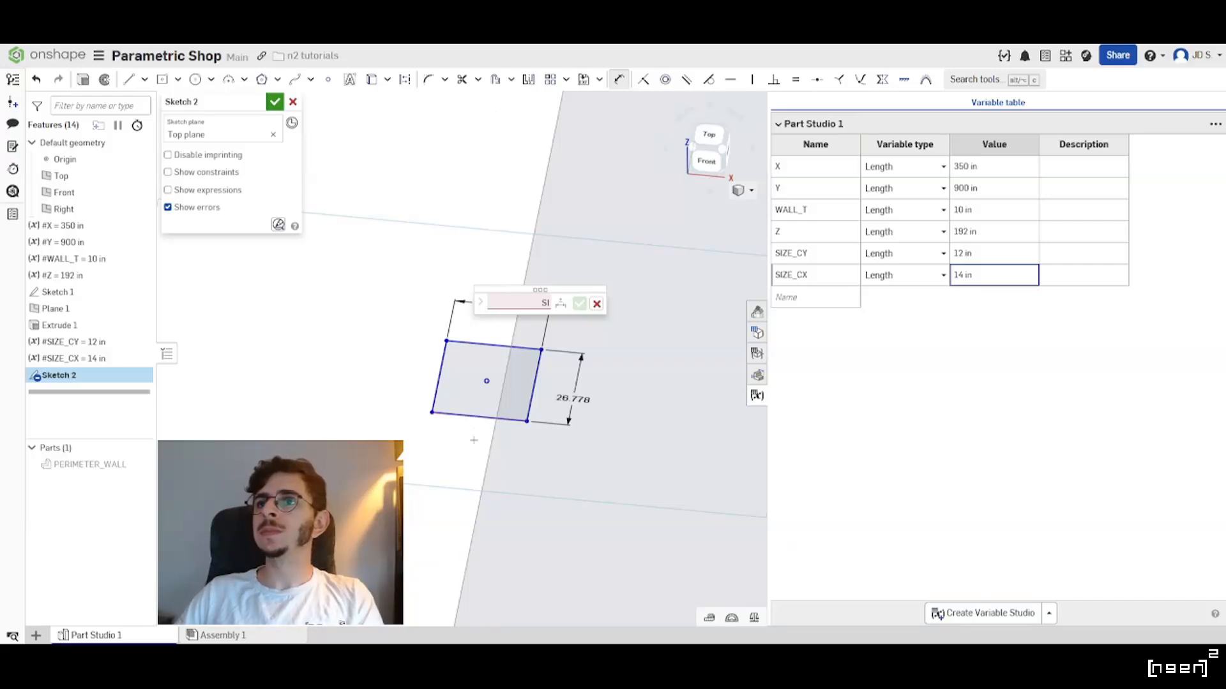
Link the small rectangle's X-direction width dimension to the #SIZE_CX variable.
middle_click_drag(501, 420, 447, 441)
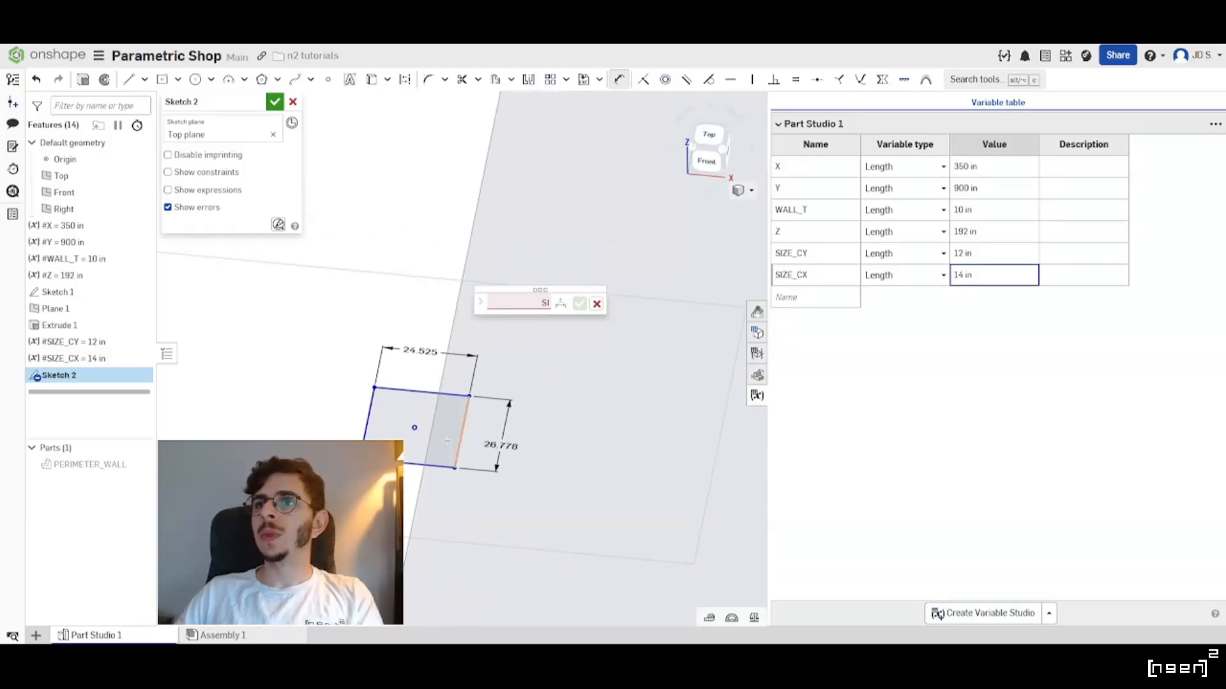
double_click(420, 350)
type("S")
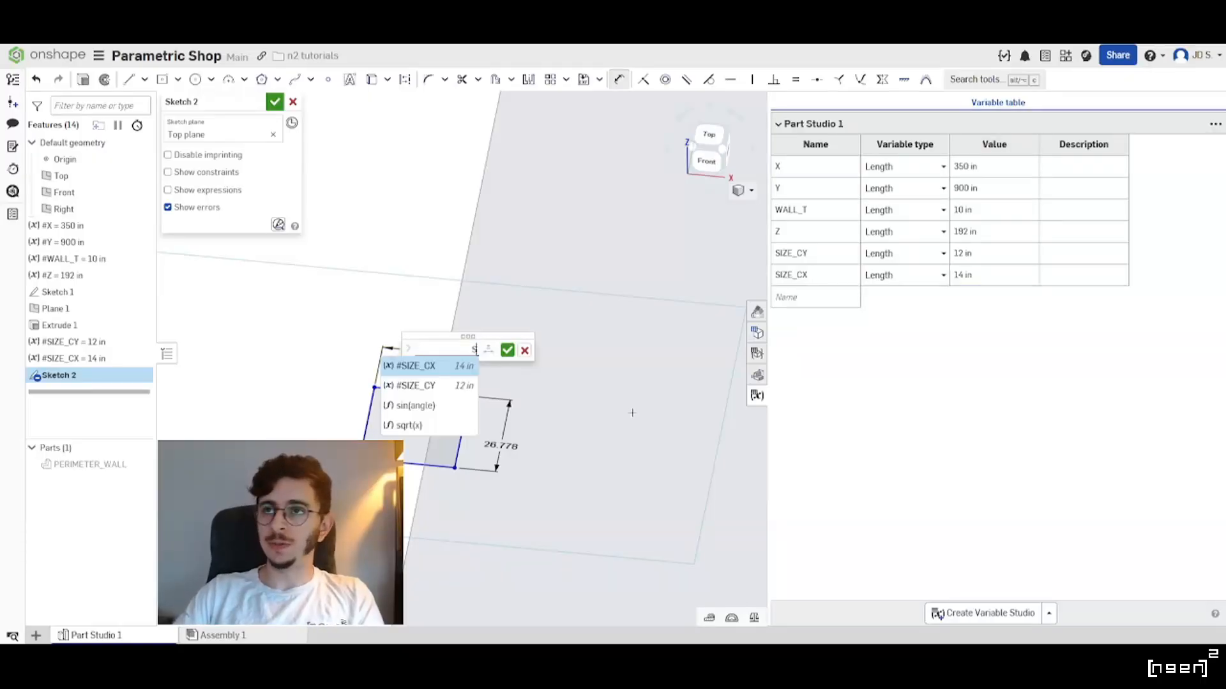
type("IZE")
key("Return")
key("Return")
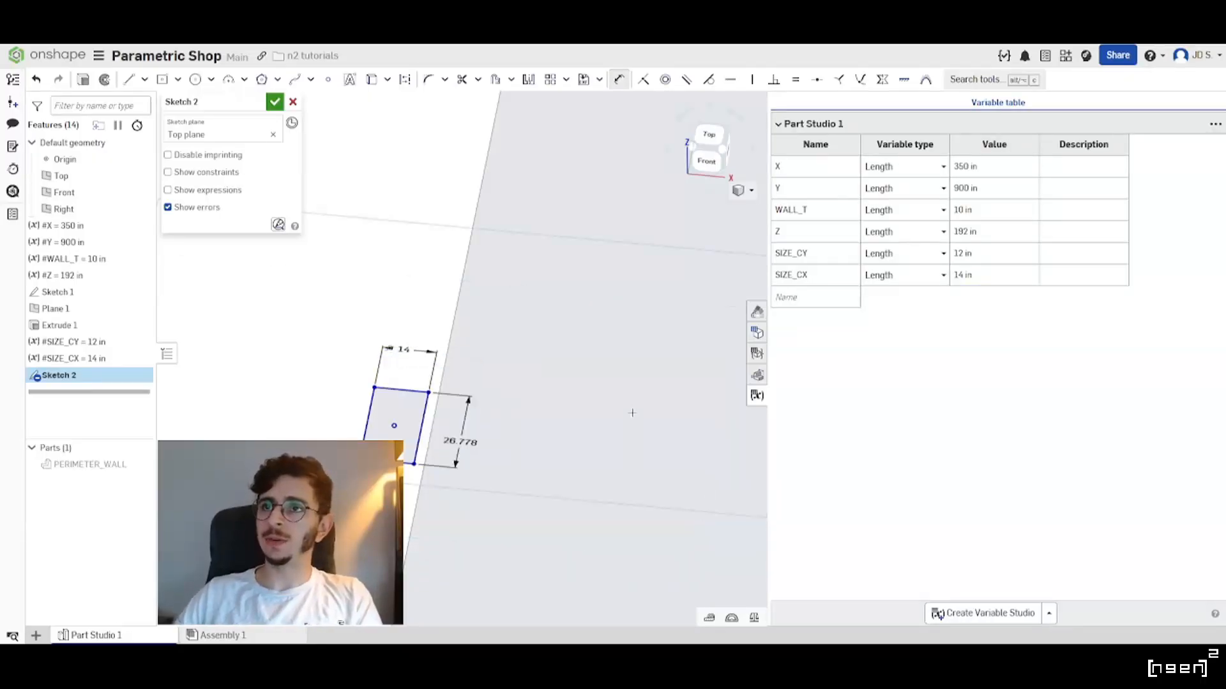
Link the small rectangle's Y-direction length dimension to the #SIZE_CY variable.
double_click(459, 442)
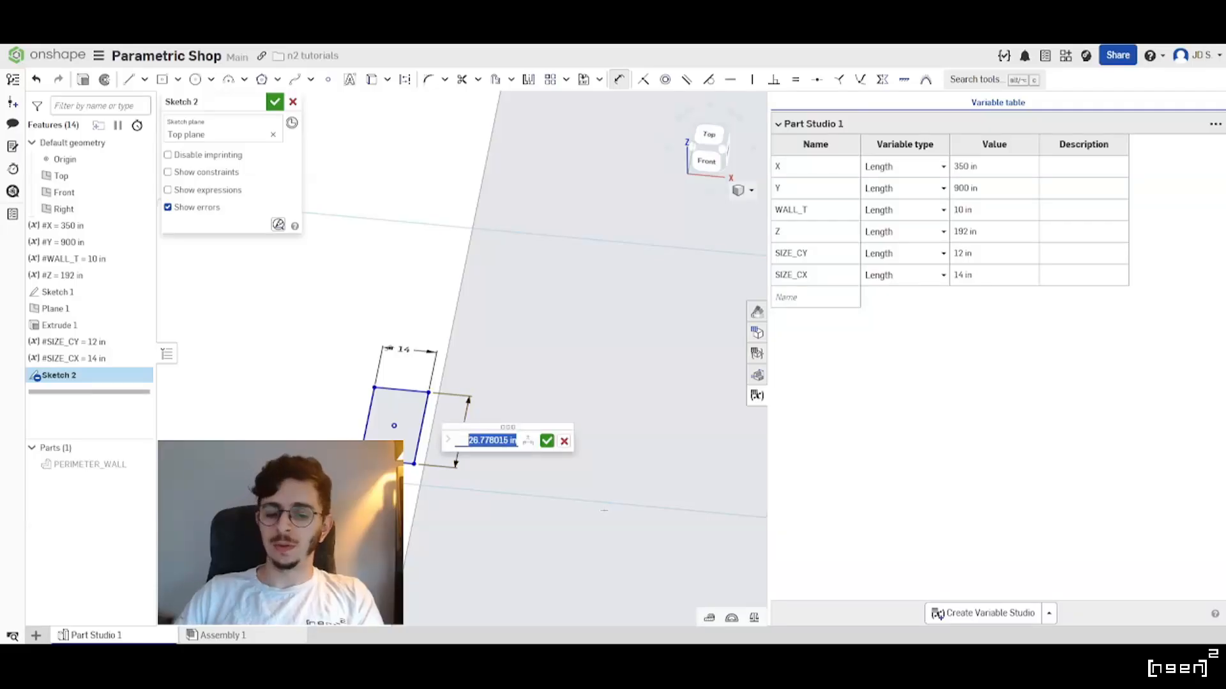
type("SIZE")
key("Down")
key("Return")
key("Return")
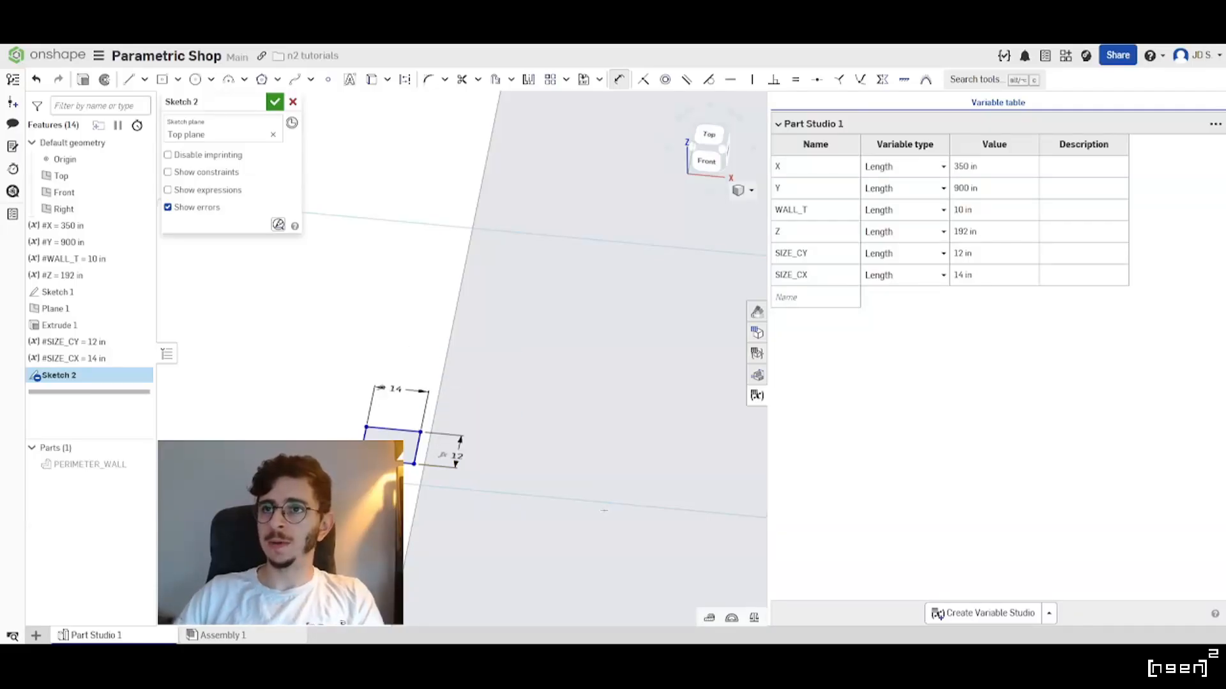
scroll(451, 470, "up", 3)
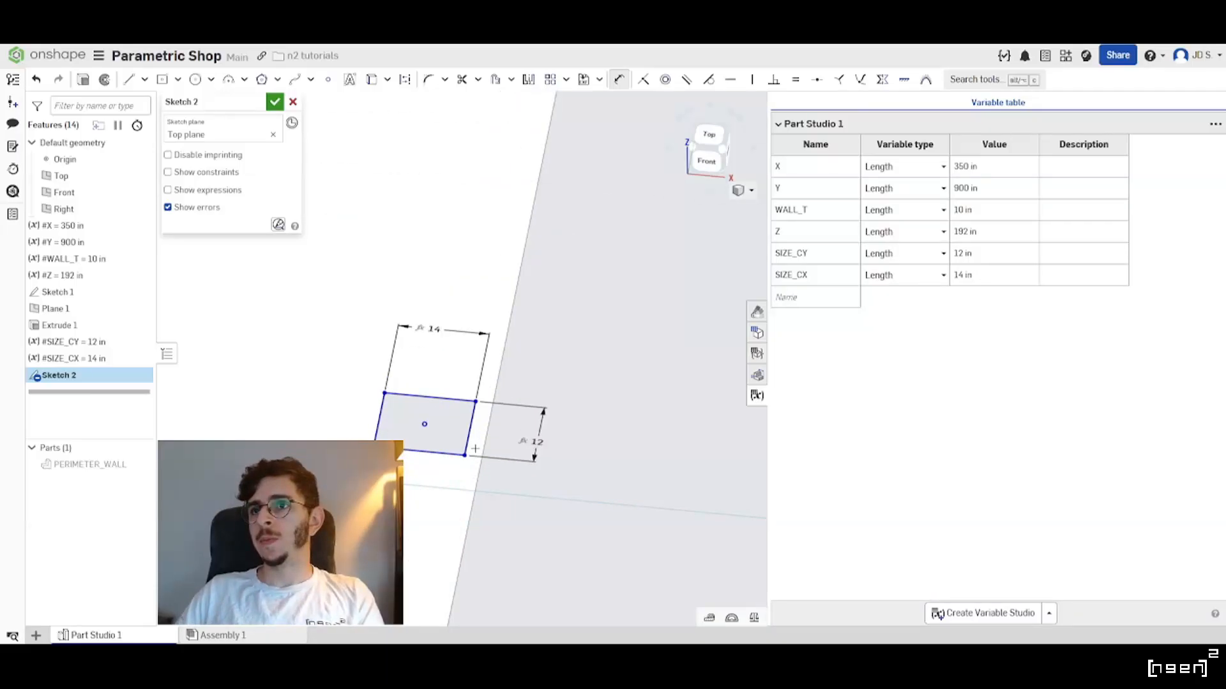
Set the variable SIZE_CY to 24 in and SIZE_CX to 16 in.
key("Escape")
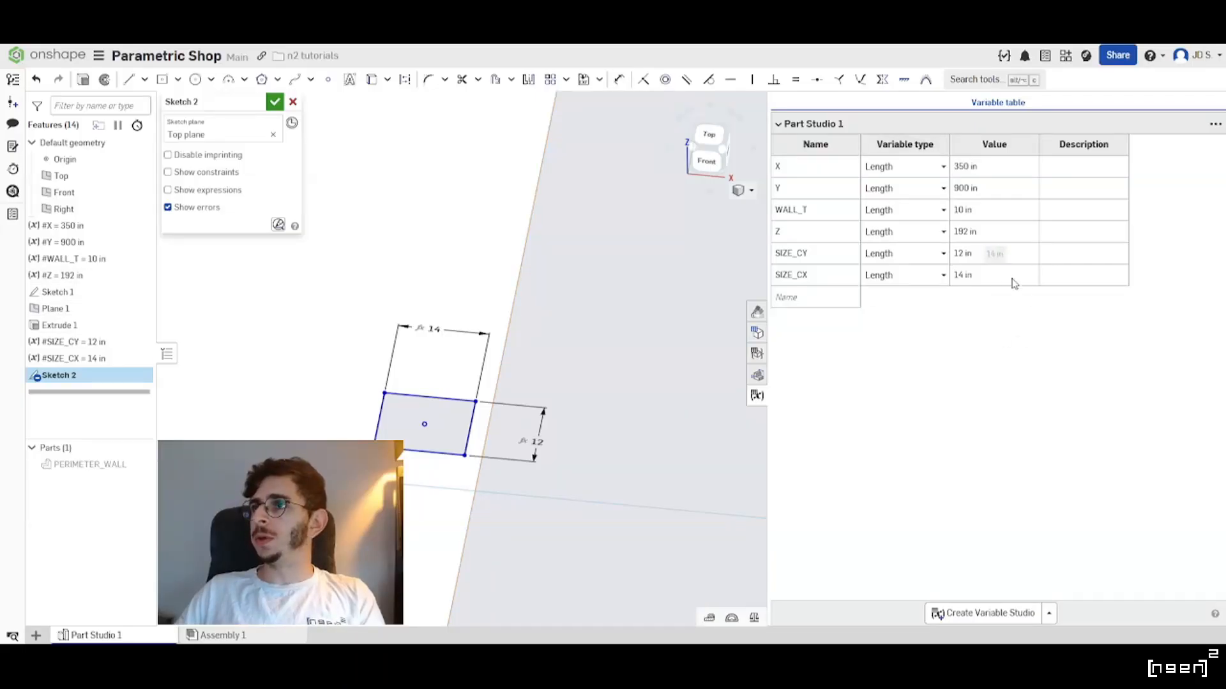
left_click(986, 253)
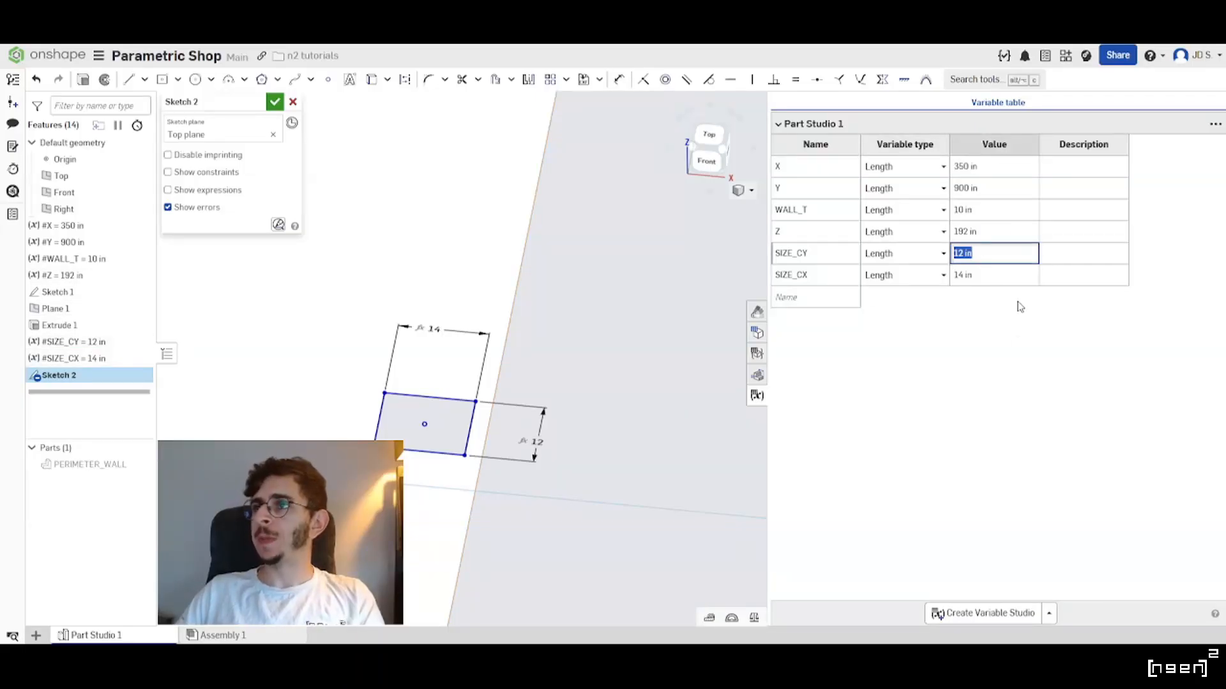
type("24")
key("Return")
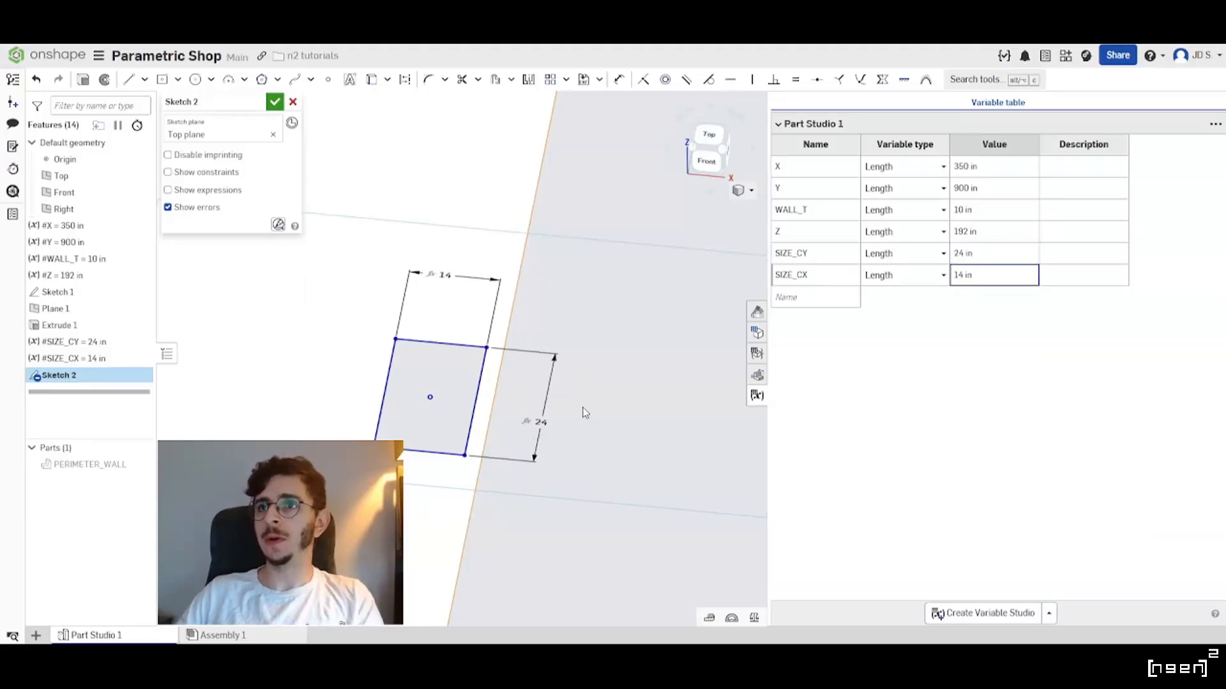
left_click(990, 284)
type("16")
key("Return")
Add a new length variable named COLUMN_OFFSET to the variable table.
scroll(485, 326, "down", 12)
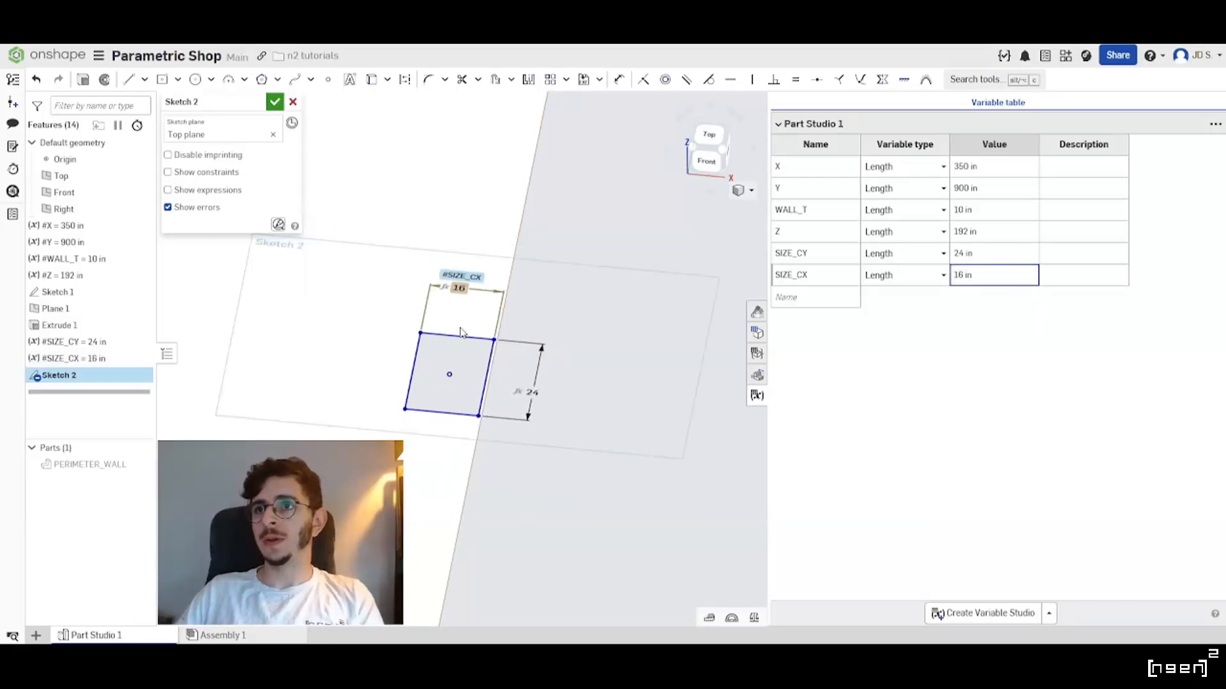
scroll(504, 365, "up", 7)
scroll(501, 322, "down", 1)
scroll(527, 288, "up", 1)
right_click_drag(511, 291, 555, 286)
scroll(465, 266, "down", 3)
scroll(465, 267, "up", 3)
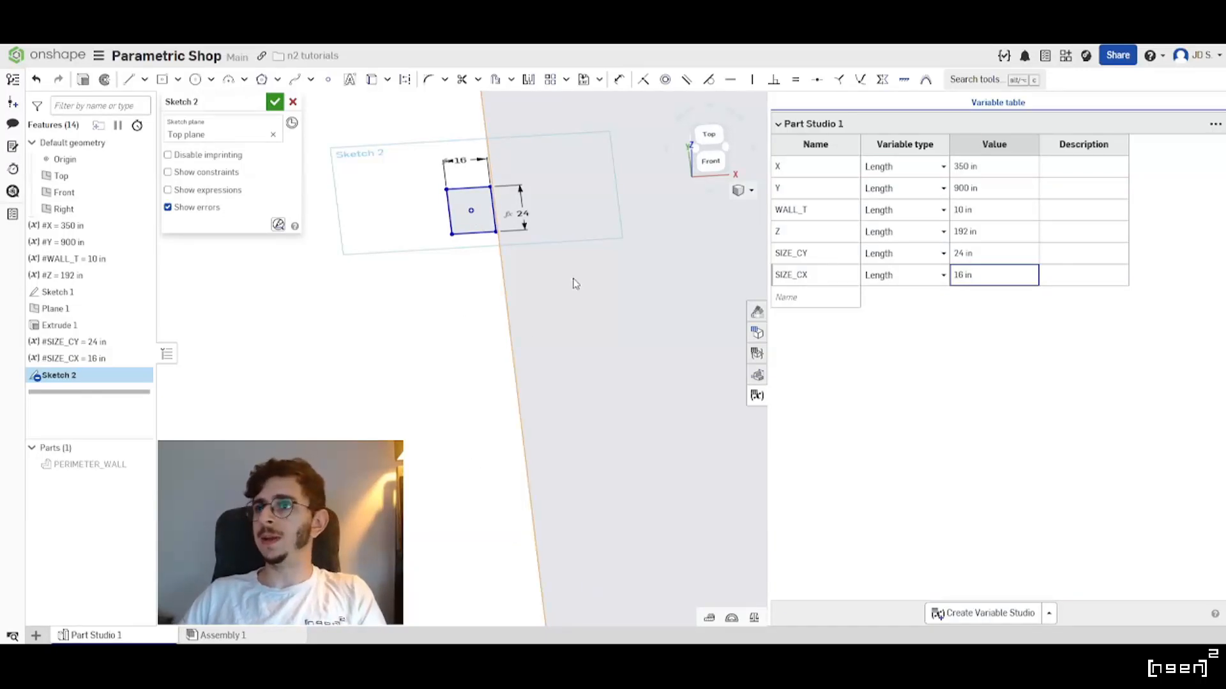
key("Return")
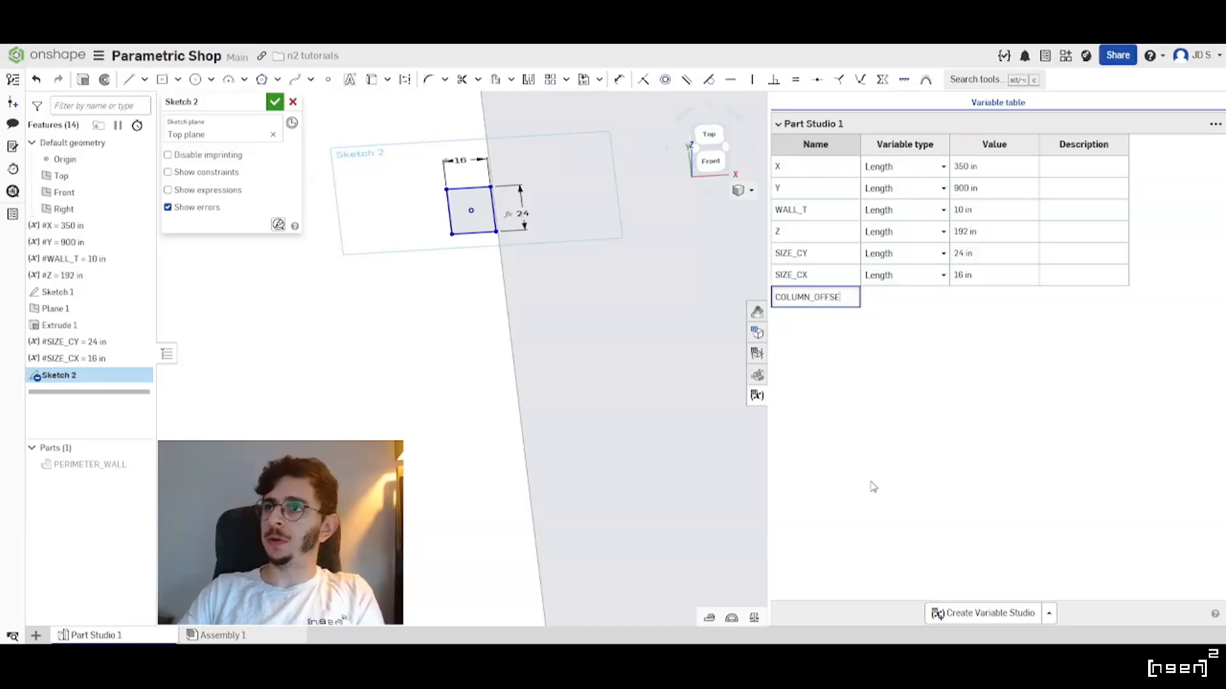
type("COLUMN_OFFSET")
key("Return")
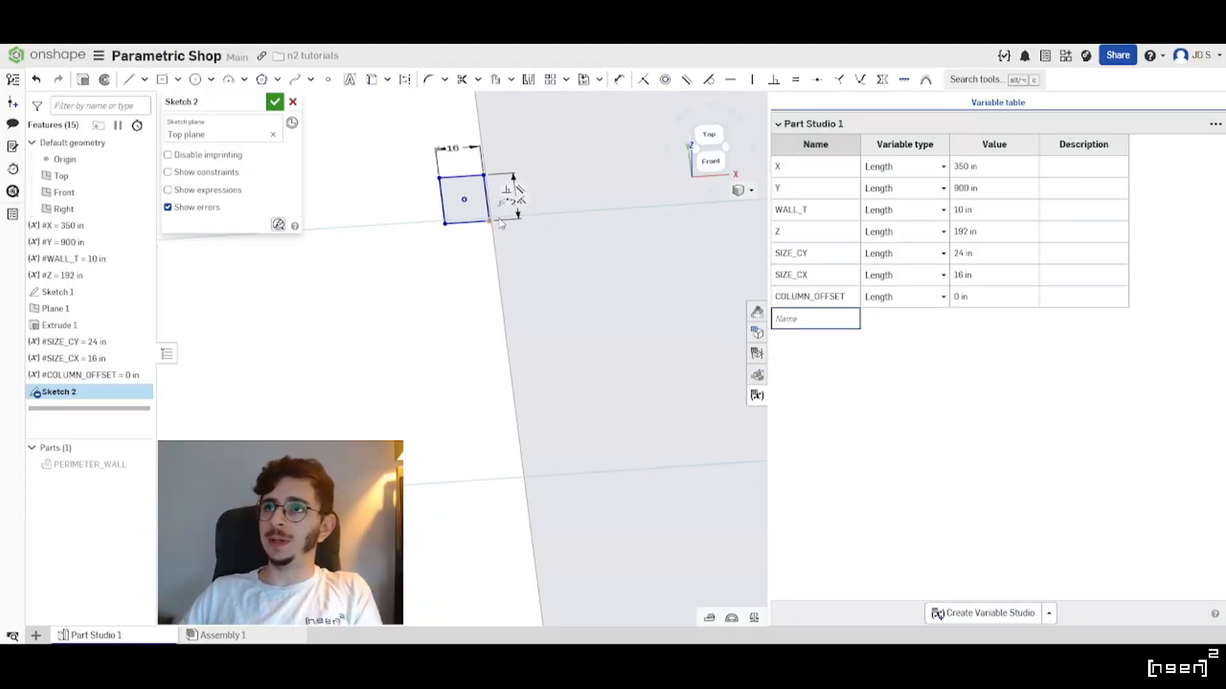
Move the small rectangle in the X direction so it partly overlaps the floor across its long edge.
scroll(494, 201, "up", 5)
left_click_drag(478, 298, 525, 299)
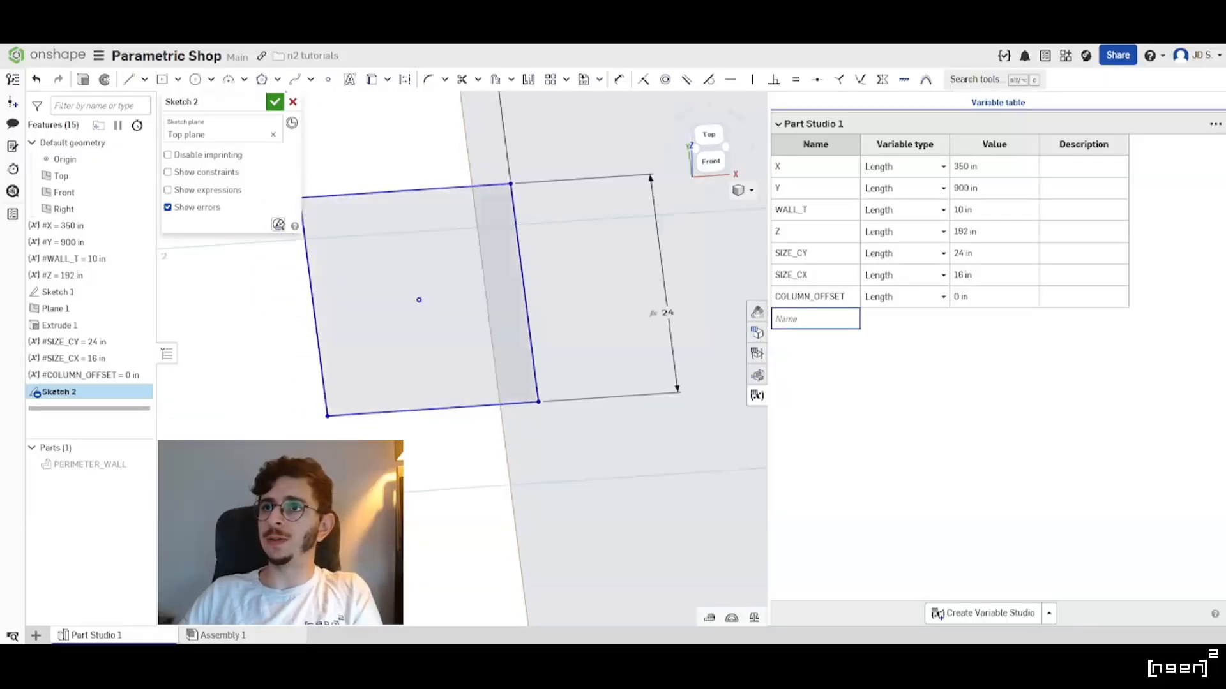
scroll(558, 312, "down", 2)
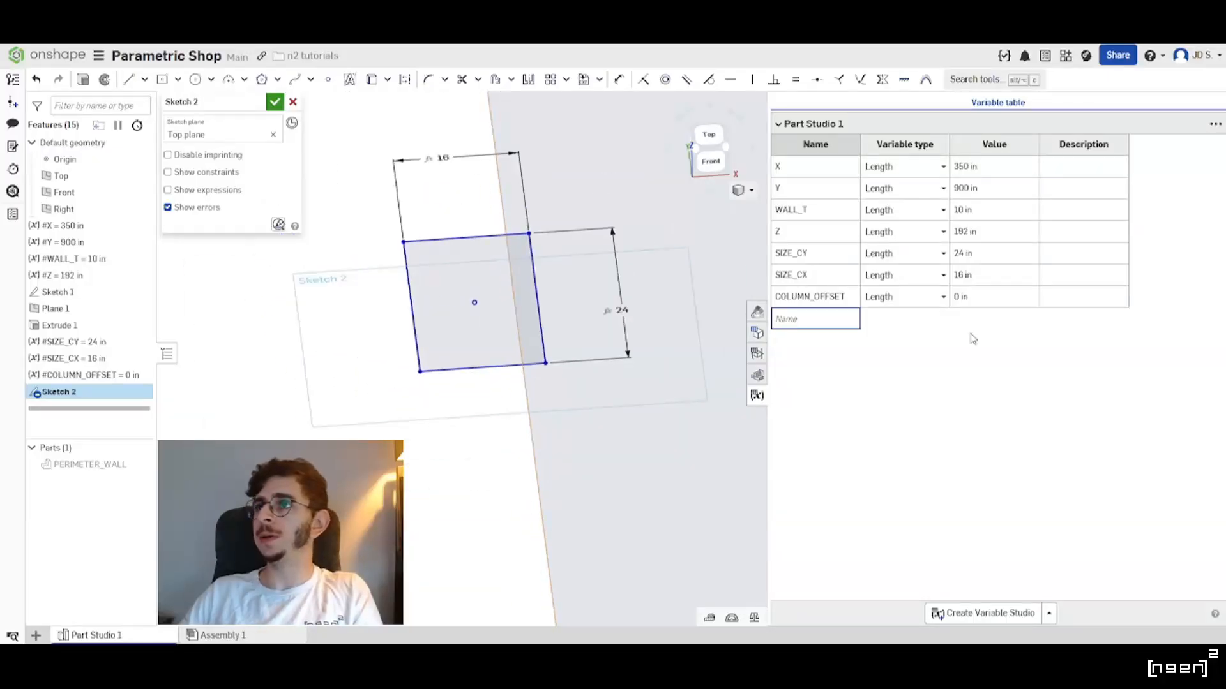
Set the variable COLUMN_OFFSET to 2 in.
left_click(990, 296)
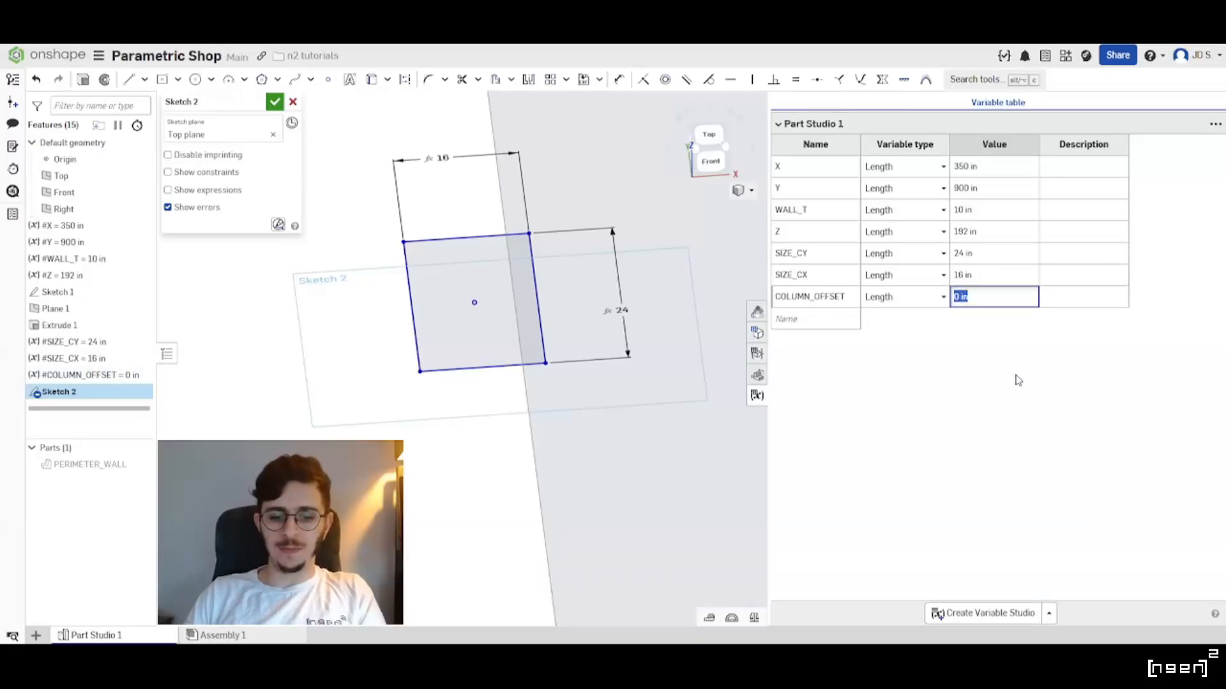
type("2")
key("Return")
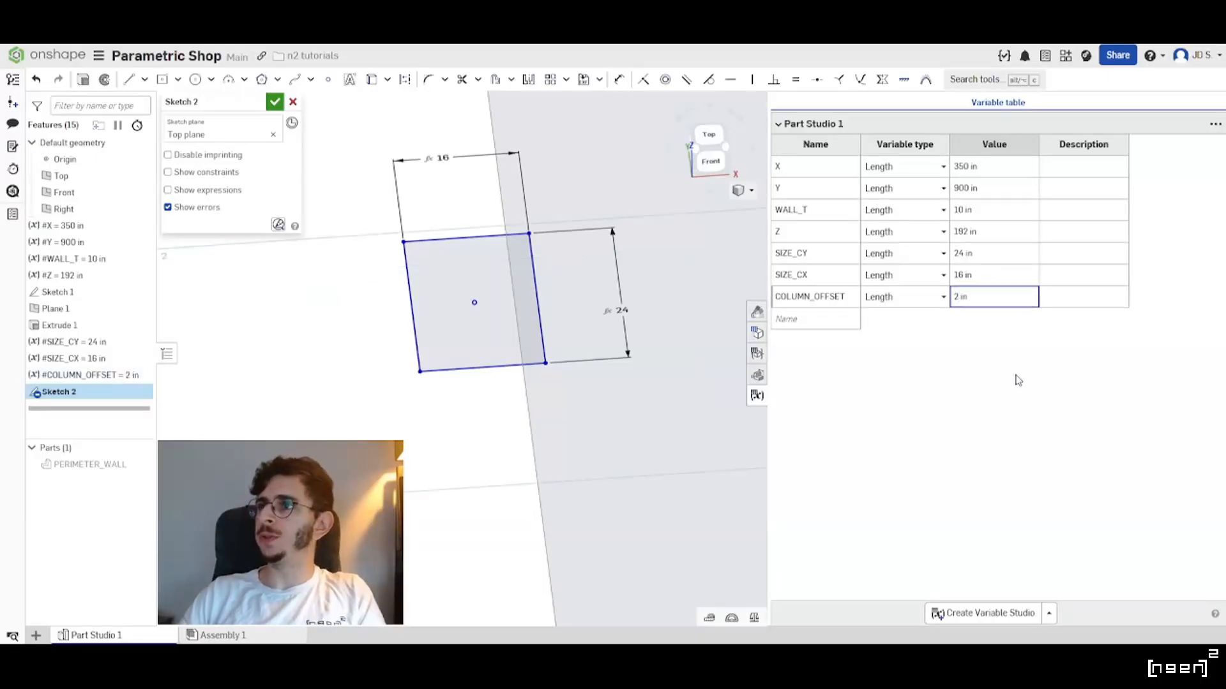
Dimension the distance between the rectangle's inner side and the floor's long edge, linking it to #COLUMN_OFFSET.
left_click(619, 79)
scroll(550, 363, "up", 2)
left_click(539, 338)
left_click(503, 344)
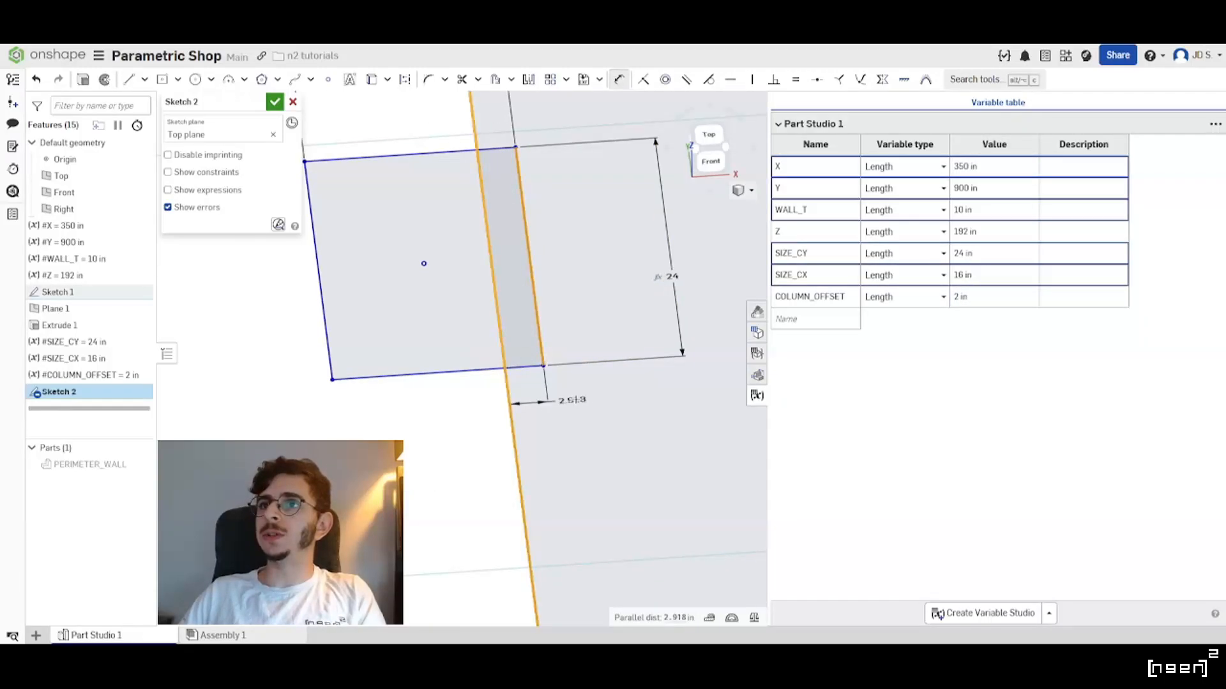
left_click(552, 401)
type("COL")
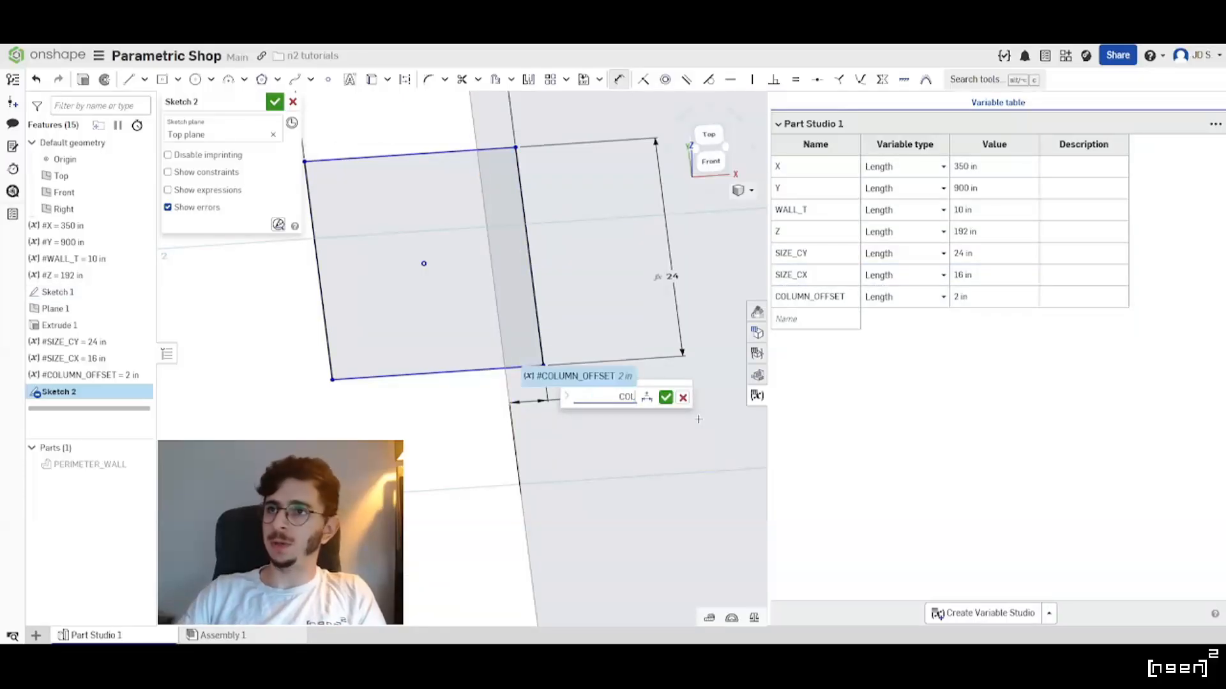
key("Return")
key("Return")
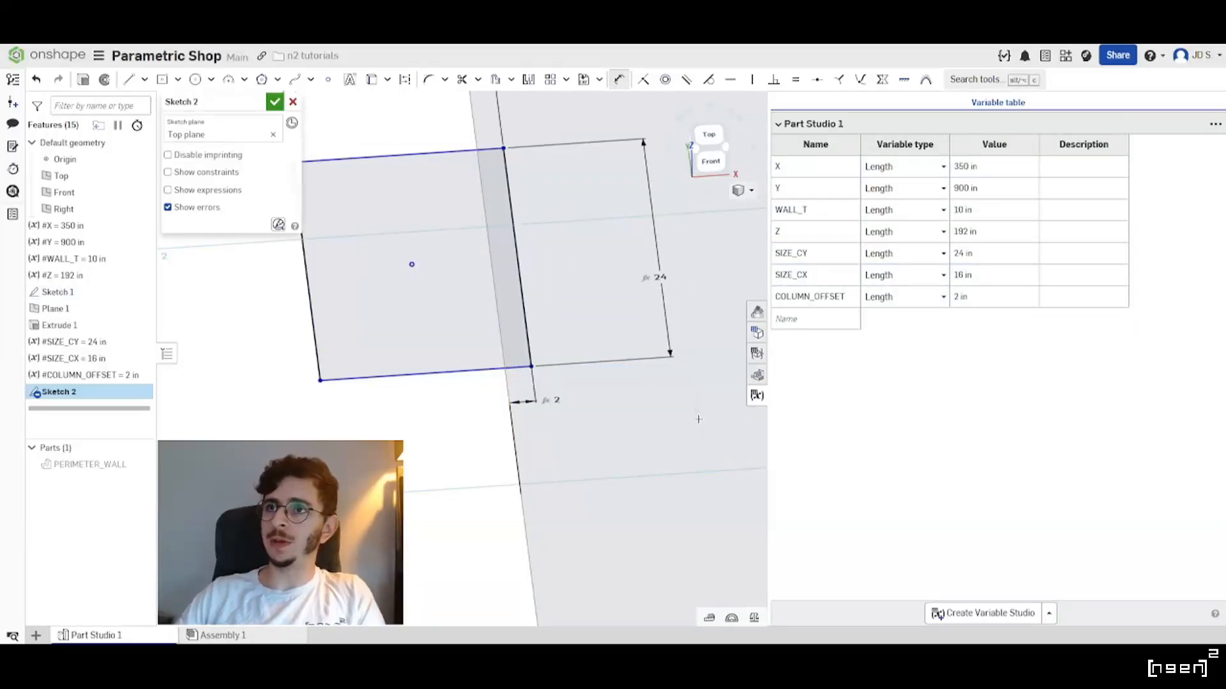
Slide the dimensioned rectangle along the floor's long edge to another Y position, testing its remaining freedom.
scroll(473, 353, "down", 4)
scroll(495, 325, "down", 8)
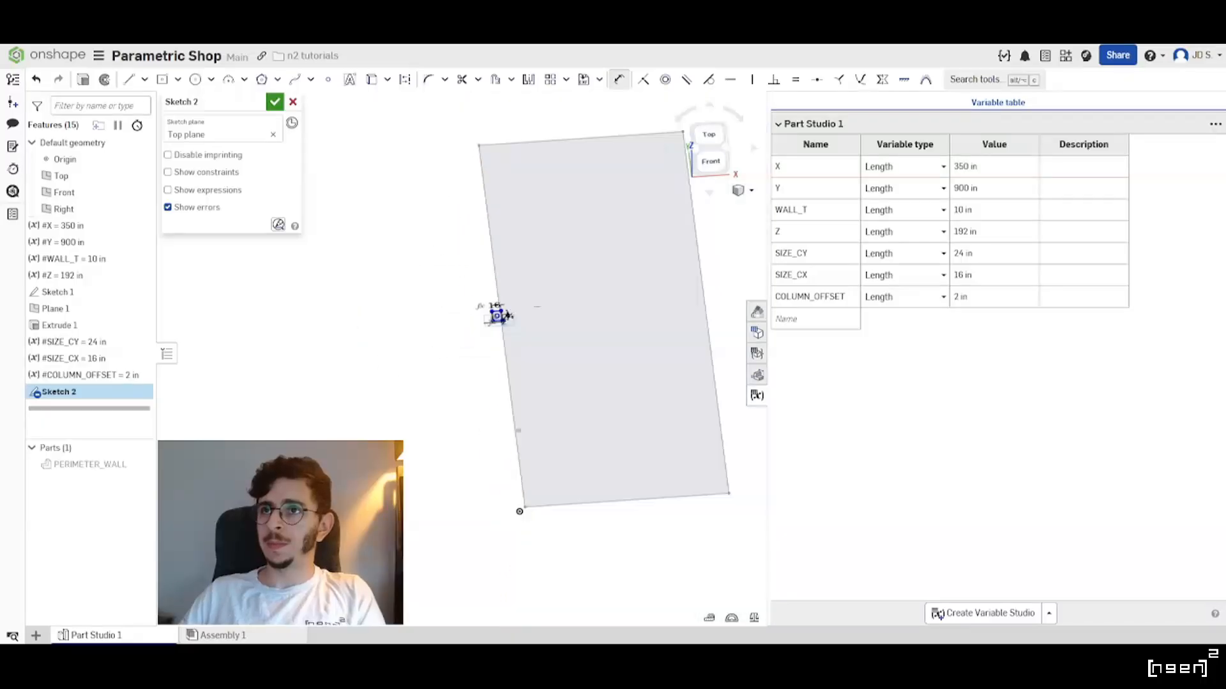
right_click_drag(514, 304, 471, 309)
scroll(513, 319, "up", 2)
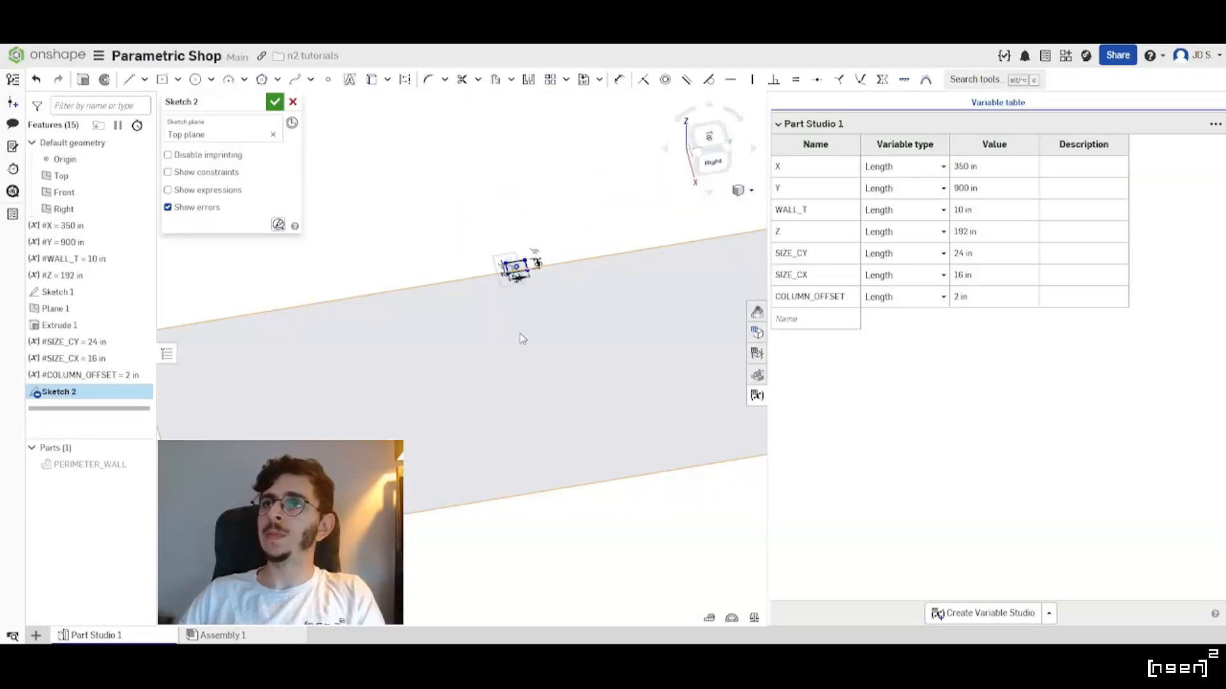
mouse_move(500, 337)
right_mouse_down()
mouse_move(480, 342)
mouse_move(523, 325)
mouse_move(503, 320)
right_mouse_up()
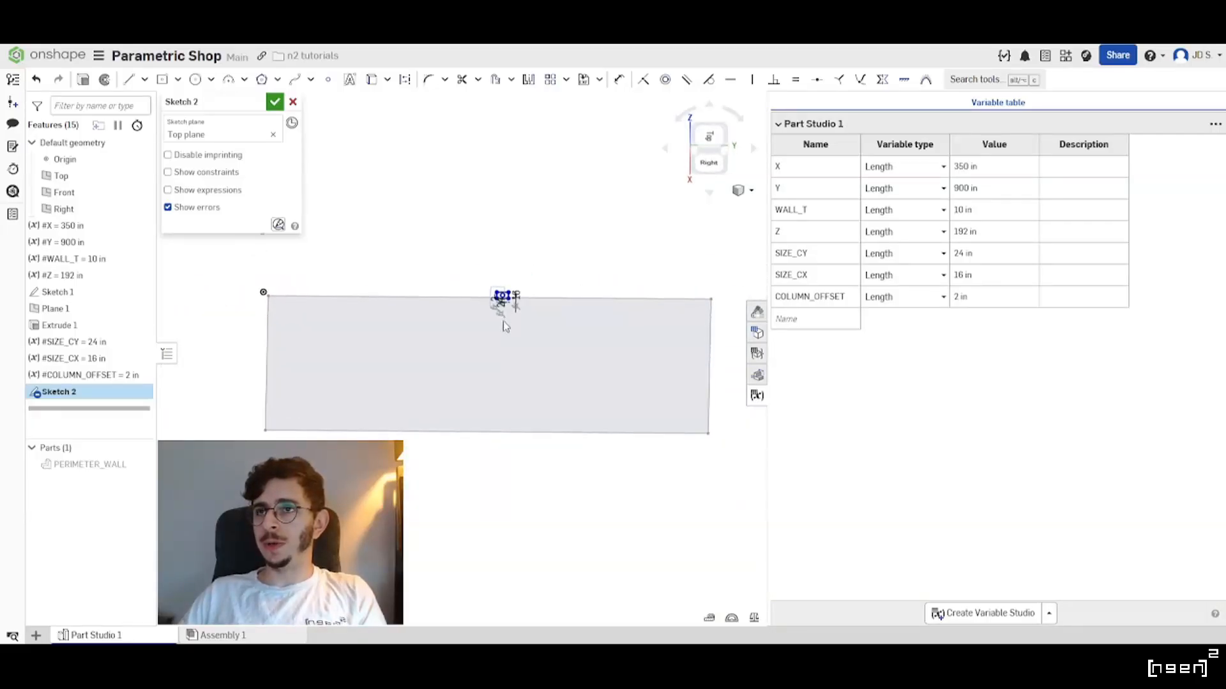
scroll(494, 268, "up", 5)
mouse_move(508, 359)
left_mouse_down()
mouse_move(224, 350)
mouse_move(213, 364)
left_mouse_up()
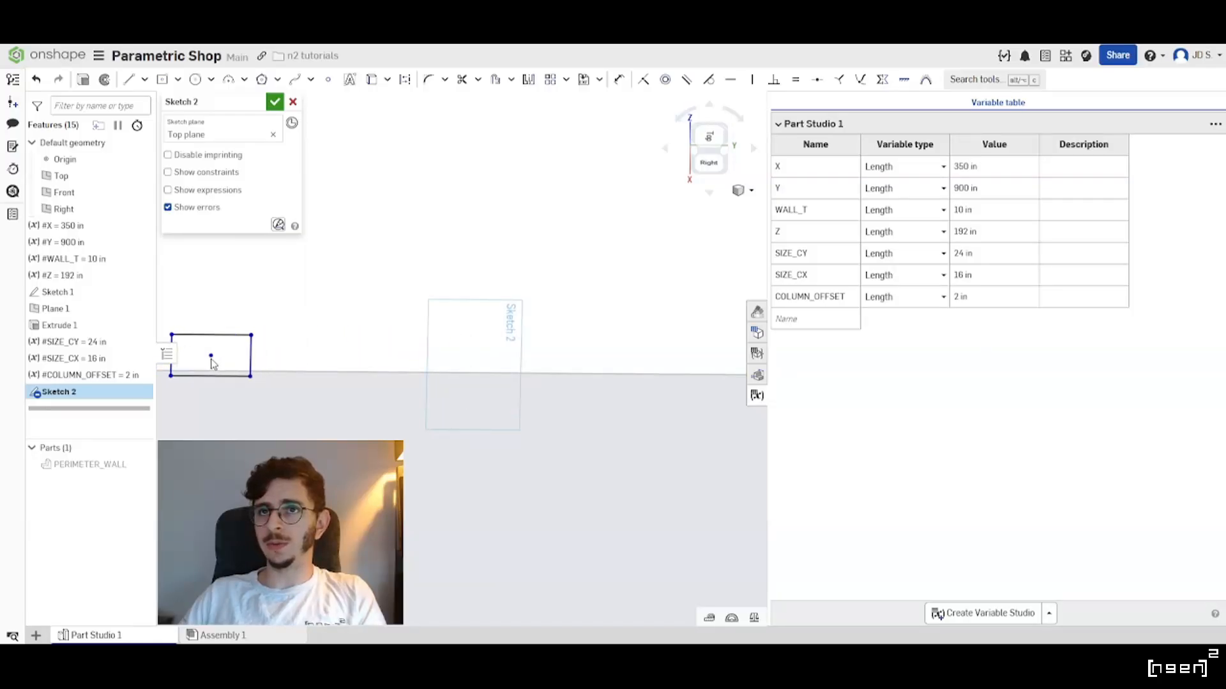
middle_click_drag(277, 417, 746, 409)
scroll(481, 314, "down", 7)
scroll(522, 346, "up", 8)
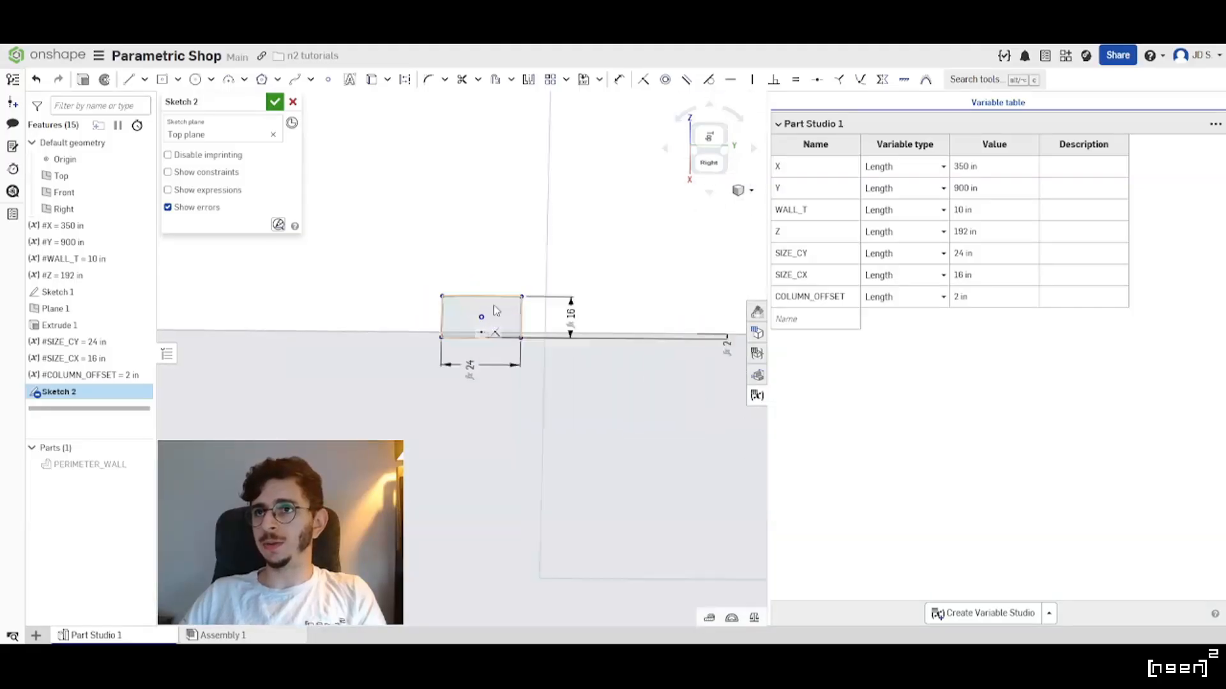
right_click_drag(482, 368, 487, 369)
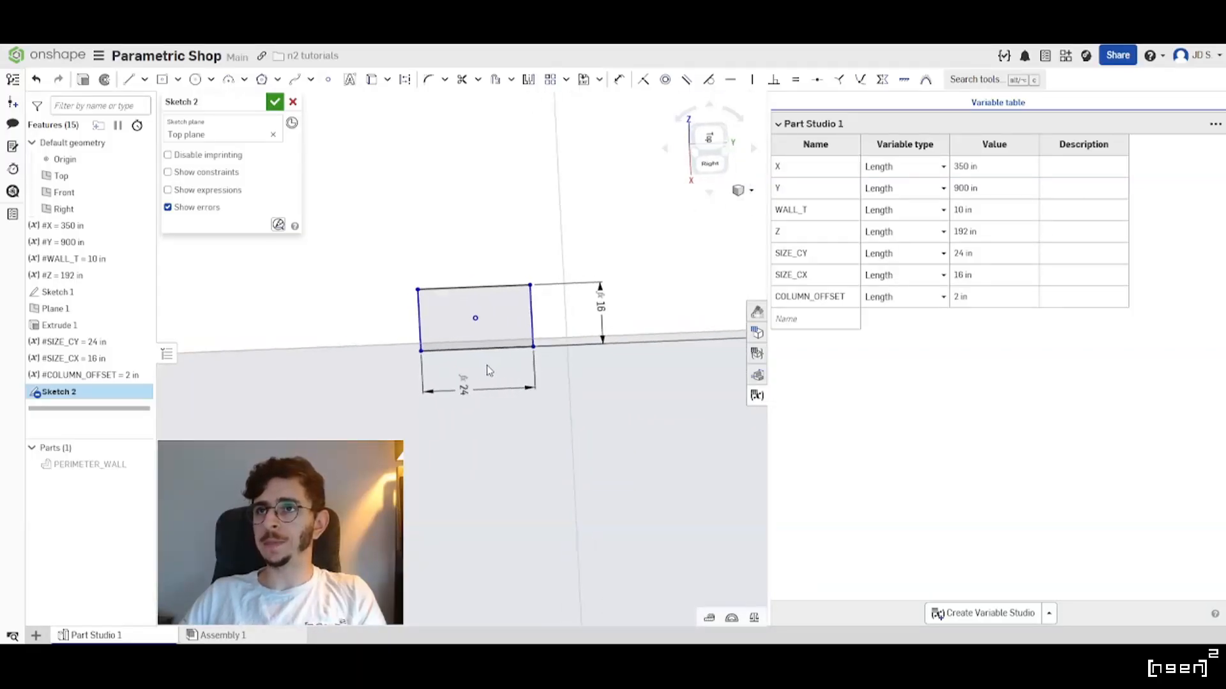
scroll(481, 325, "down", 7)
mouse_move(506, 329)
right_mouse_down()
mouse_move(492, 351)
mouse_move(644, 361)
mouse_move(505, 346)
mouse_move(538, 430)
right_mouse_up()
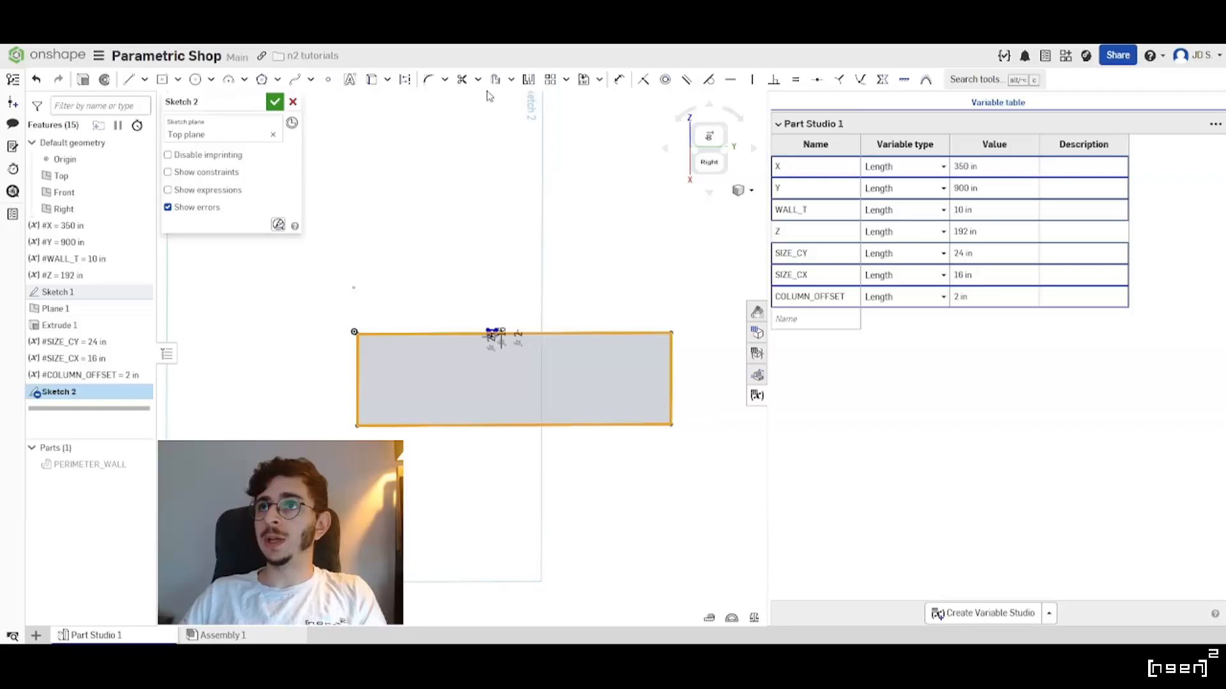
Hide Sketch 1 and convert one short edge and both long edges of Sketch 2's floor outline to construction lines.
left_click(406, 81)
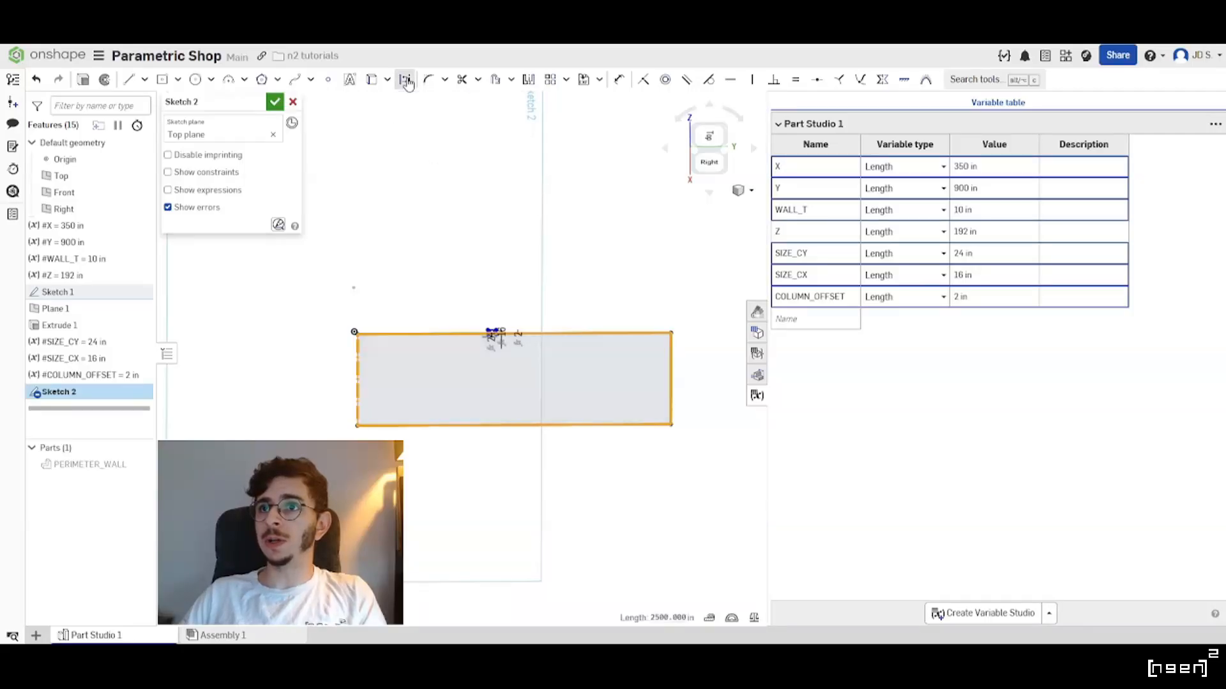
left_click(144, 292)
mouse_move(424, 404)
right_mouse_down()
mouse_move(443, 392)
mouse_move(535, 468)
right_mouse_up()
left_click(543, 462)
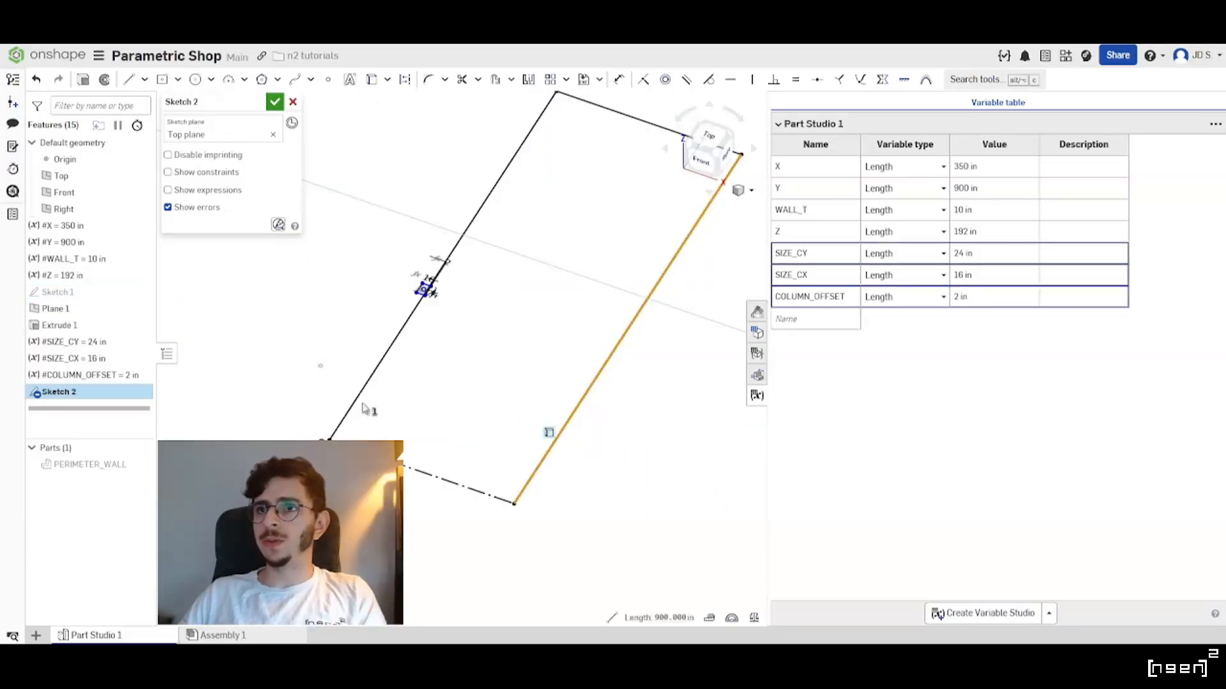
left_click(370, 377)
left_click(403, 83)
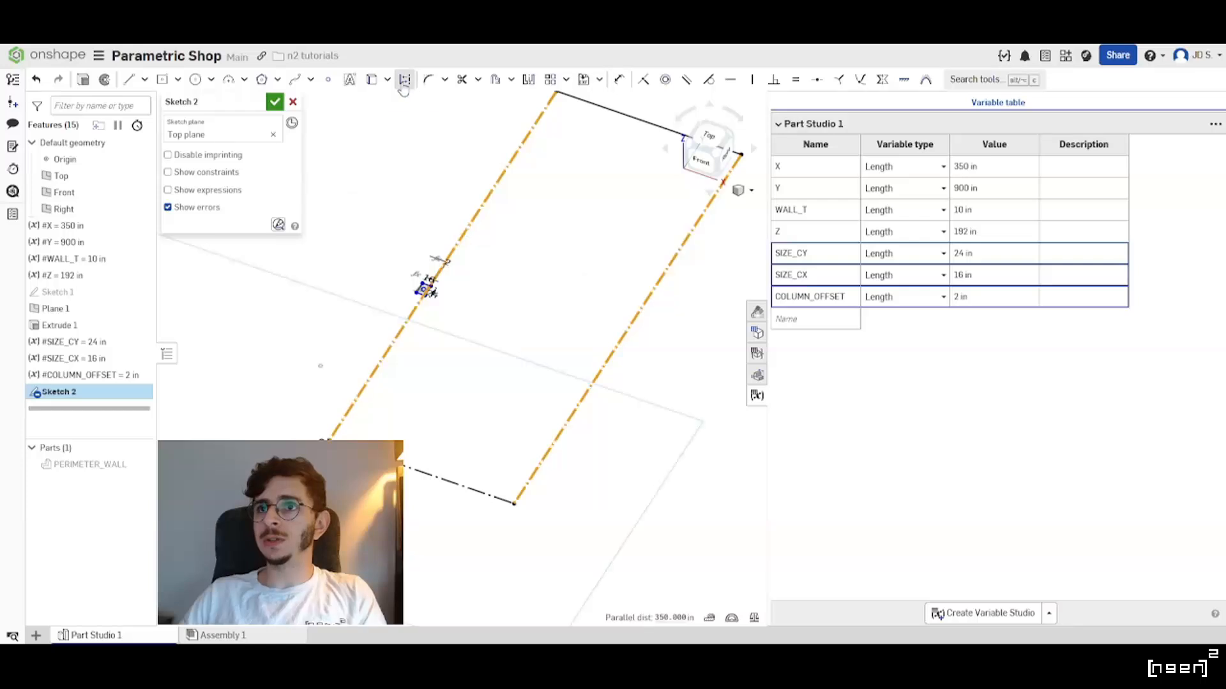
left_click(553, 306)
Convert the remaining short edge of the floor outline to a construction line.
scroll(464, 479, "down", 4)
scroll(454, 376, "up", 4)
scroll(442, 436, "up", 5)
right_click_drag(543, 400, 450, 383)
scroll(453, 376, "down", 5)
scroll(503, 454, "up", 1)
middle_click_drag(503, 454, 492, 385)
right_click_drag(492, 386, 511, 391)
scroll(460, 378, "down", 3)
scroll(661, 417, "up", 1)
left_click(628, 409)
left_click(405, 79)
left_click(502, 395)
Draw a line across the floor outline joining the midpoints of its two long edges.
scroll(457, 353, "up", 3)
right_click_drag(457, 353, 482, 353)
left_click(134, 82)
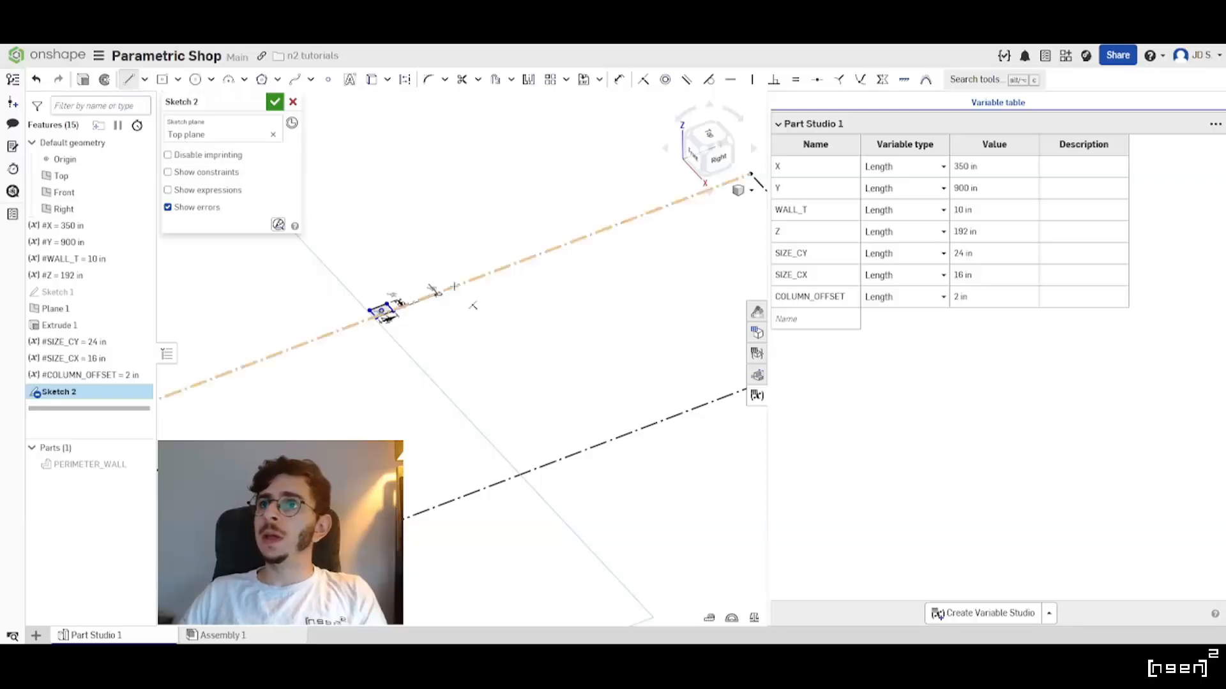
mouse_move(471, 307)
right_mouse_down()
mouse_move(447, 309)
mouse_move(429, 287)
mouse_move(481, 295)
mouse_move(489, 276)
right_mouse_up()
scroll(494, 271, "down", 2)
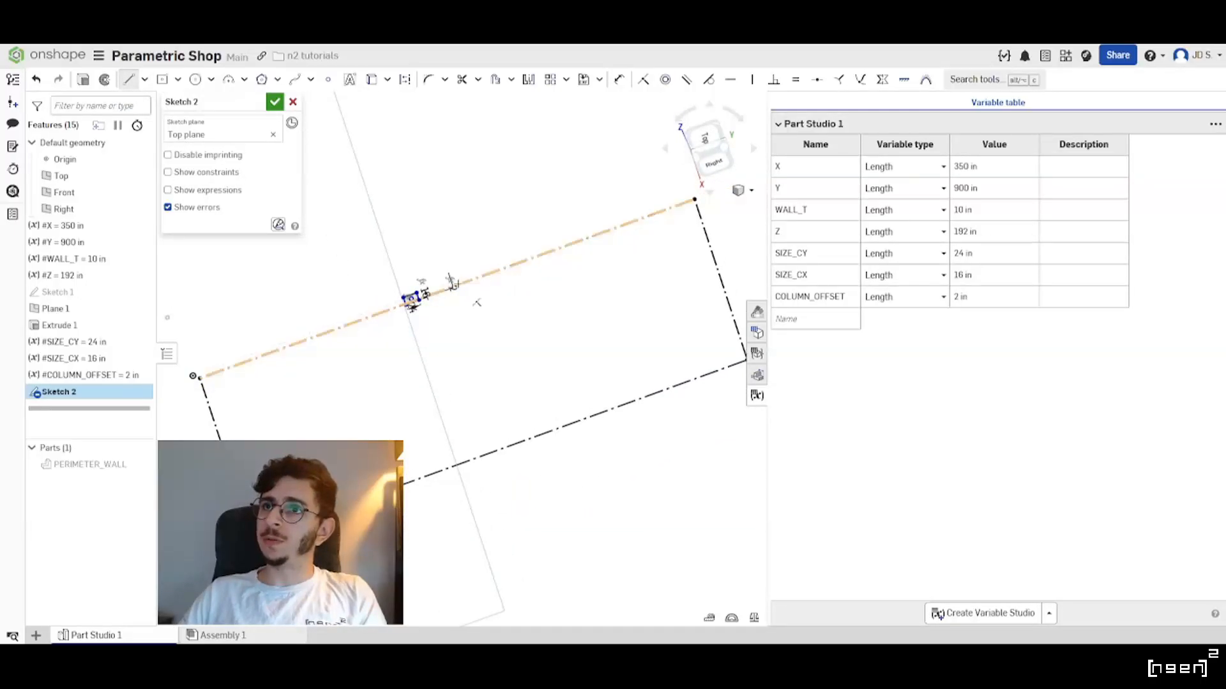
scroll(456, 290, "up", 4)
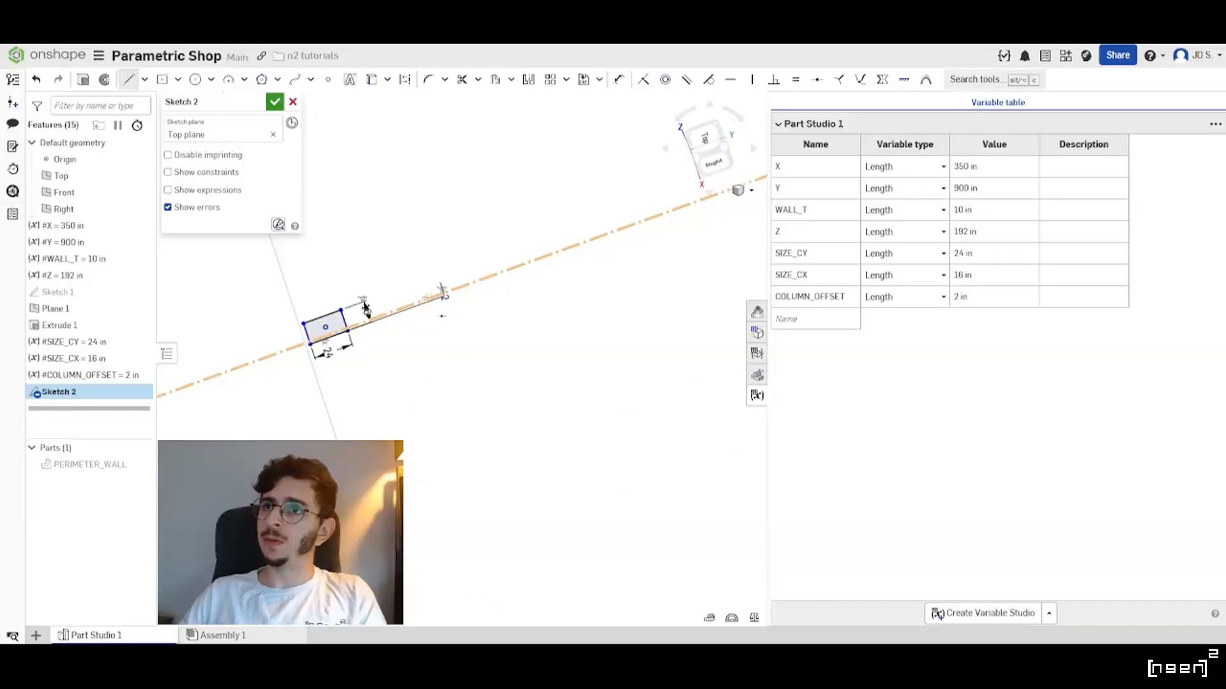
left_click(442, 291)
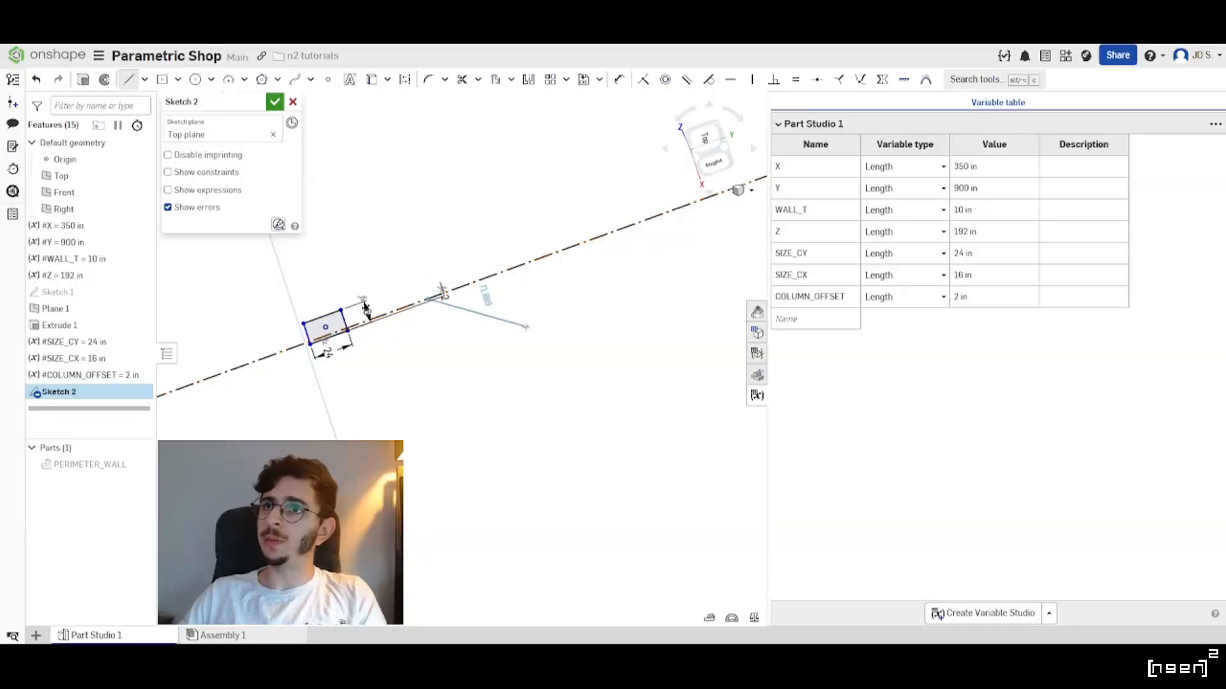
scroll(524, 330, "down", 4)
left_click(552, 507)
scroll(527, 343, "down", 3)
key("Escape")
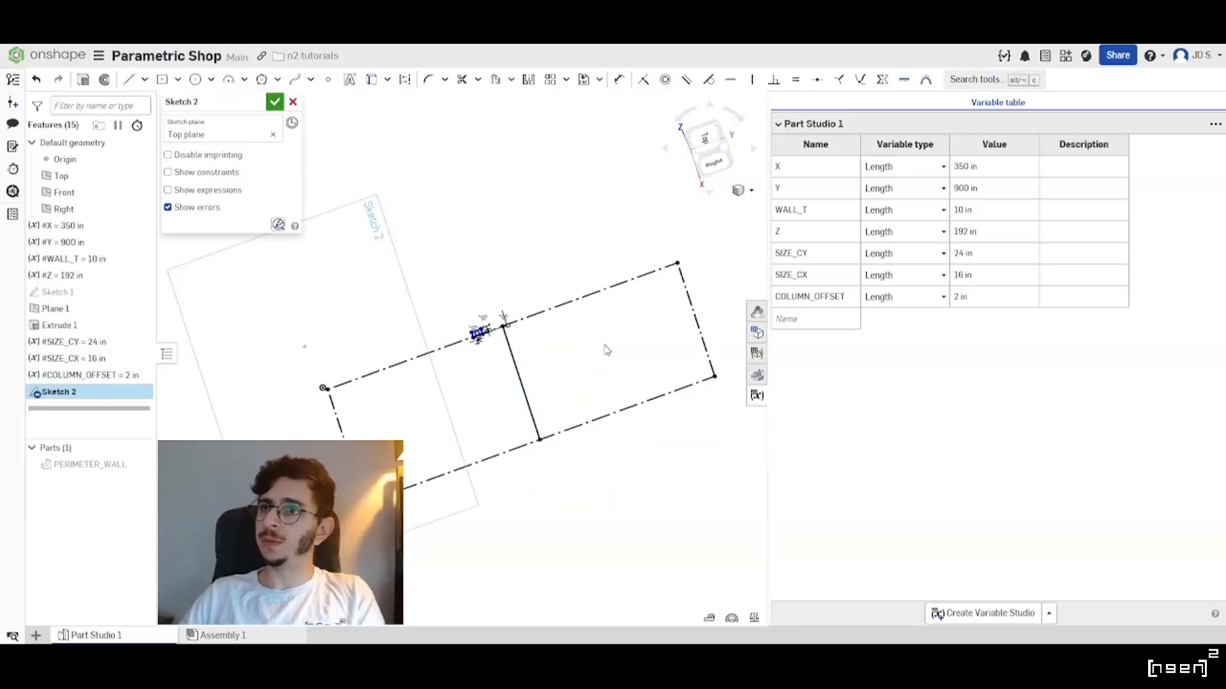
Draw a lengthwise line joining the midpoints of the floor outline's two short edges.
left_click(129, 79)
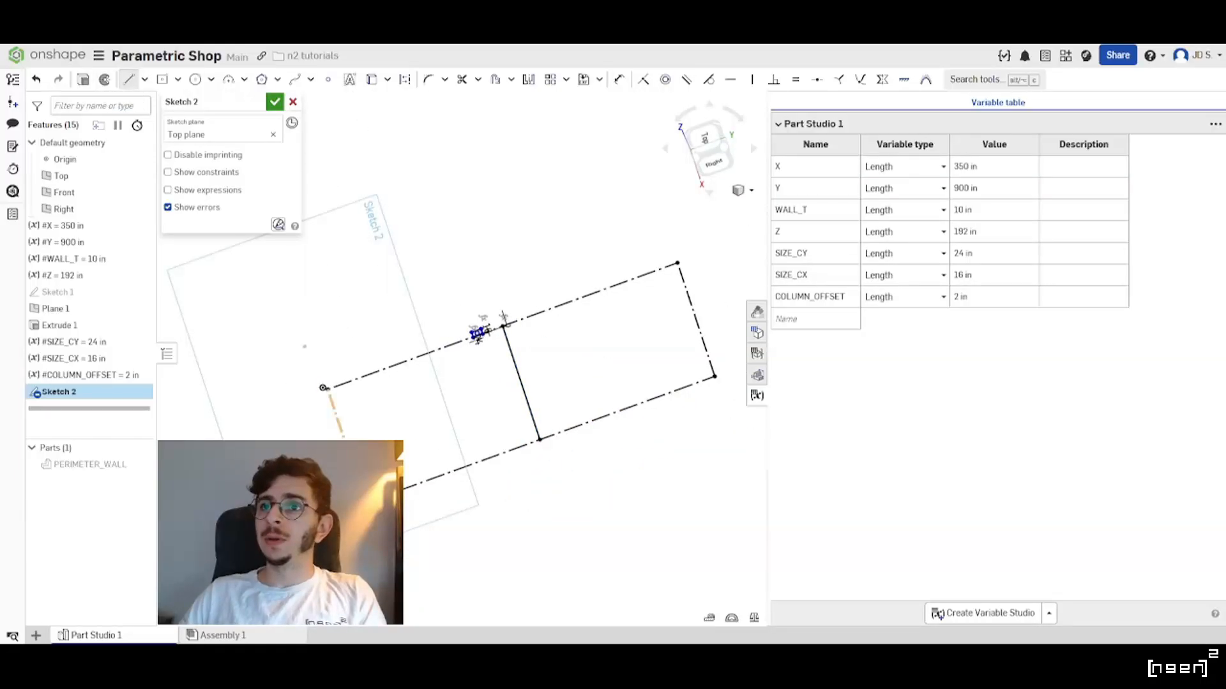
left_click(345, 436)
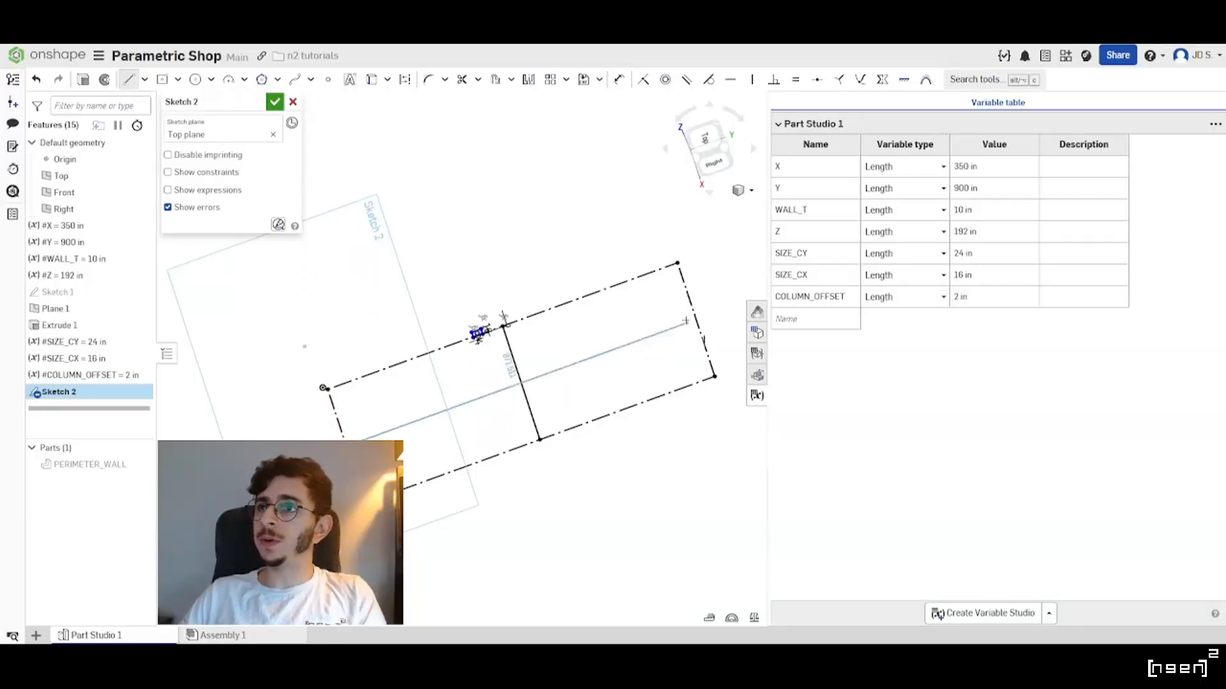
left_click(696, 319)
key("Escape")
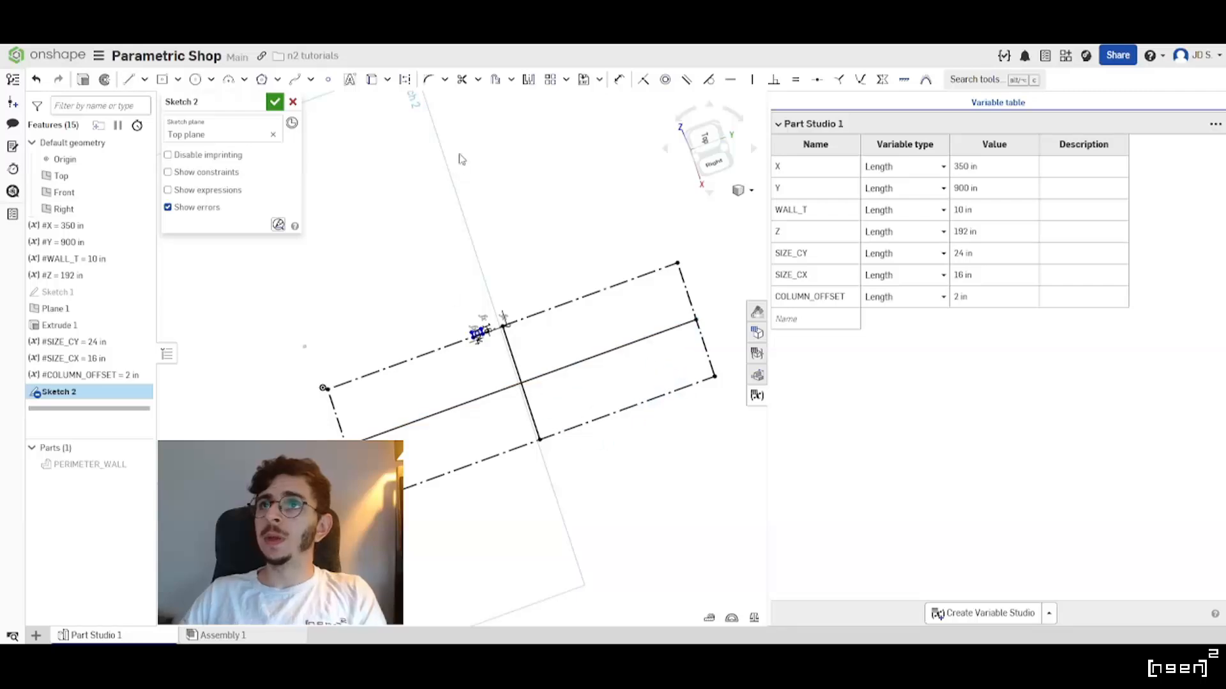
Convert the two crossing centre lines to construction geometry.
left_click(533, 424)
left_click(562, 369)
left_click(405, 82)
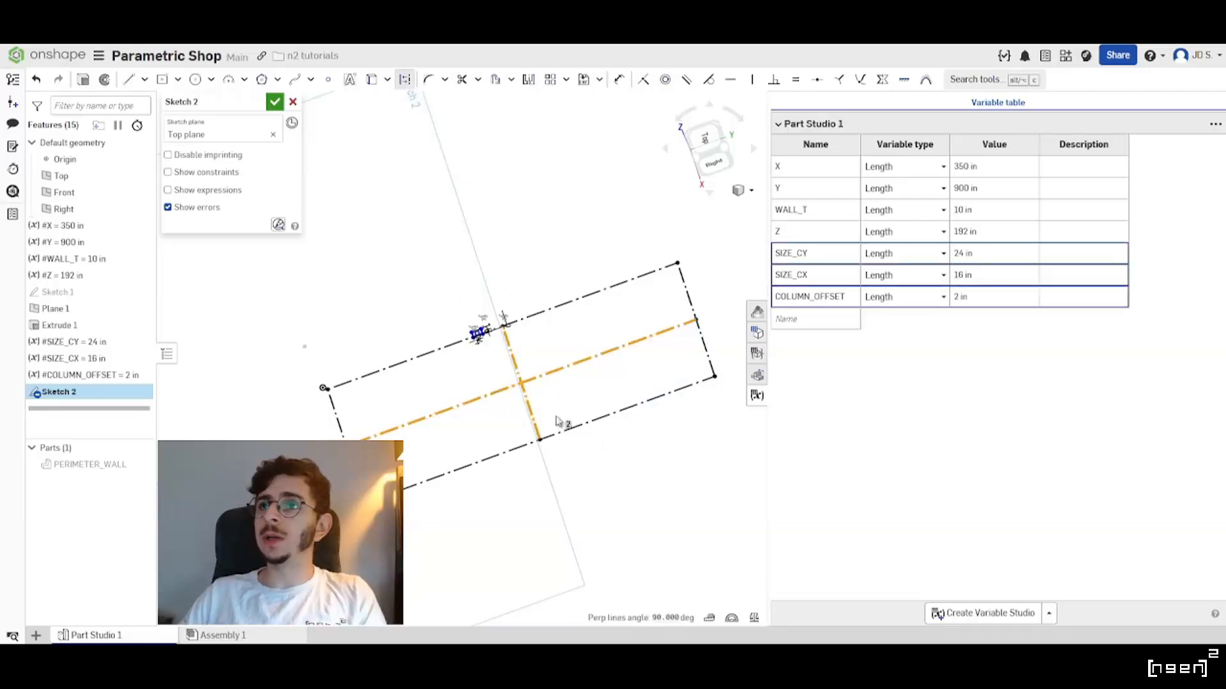
key("Escape")
Place a sketch point where the floor outline's two construction centre lines cross.
scroll(525, 412, "up", 3)
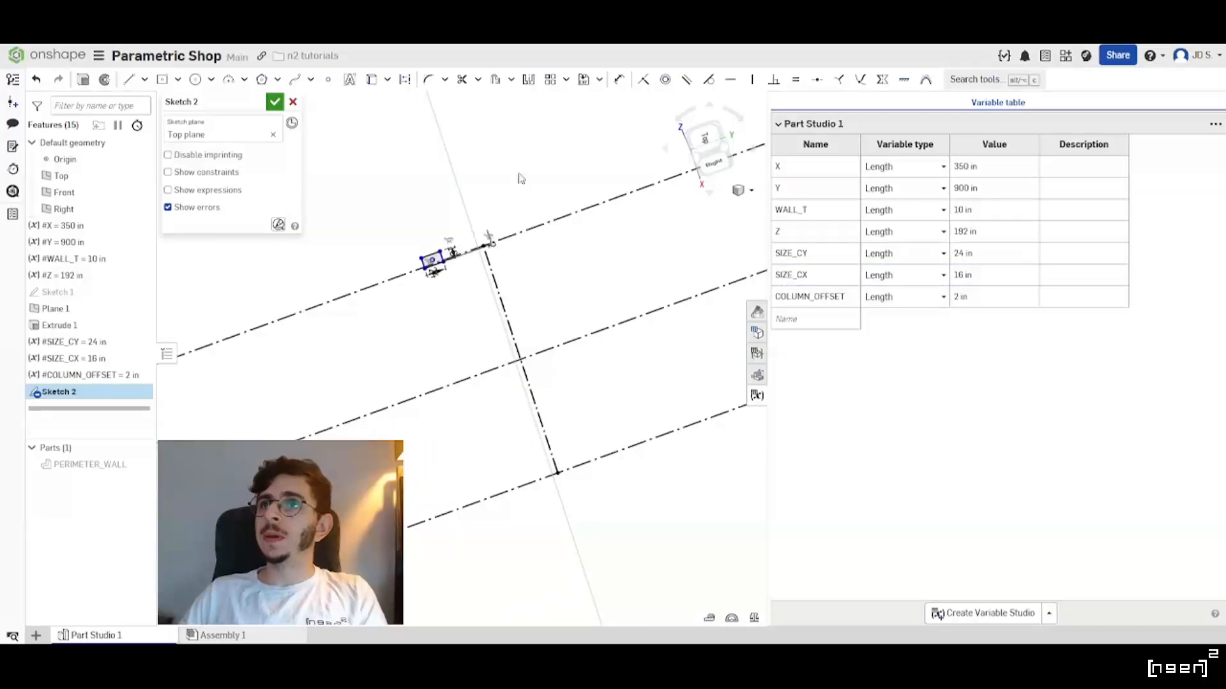
left_click(327, 79)
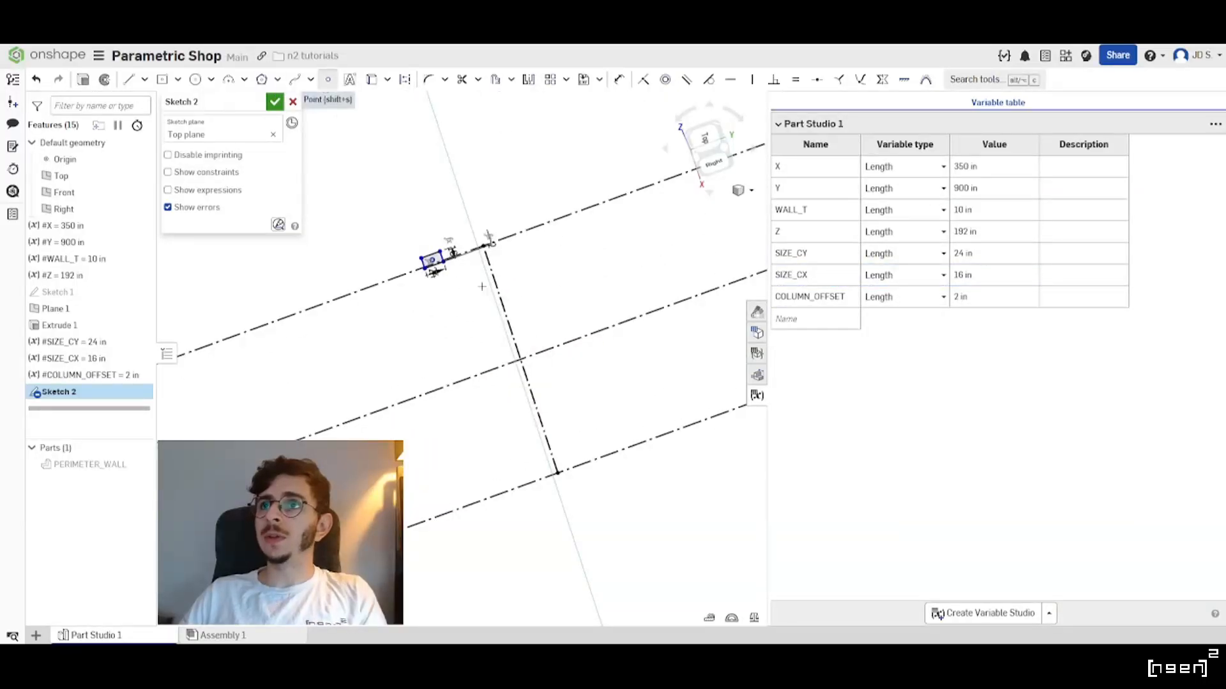
left_click(521, 359)
key("Escape")
Examine the column profile's size and offset in relation to the floor outline and its cross centre line.
right_click_drag(544, 378, 552, 354)
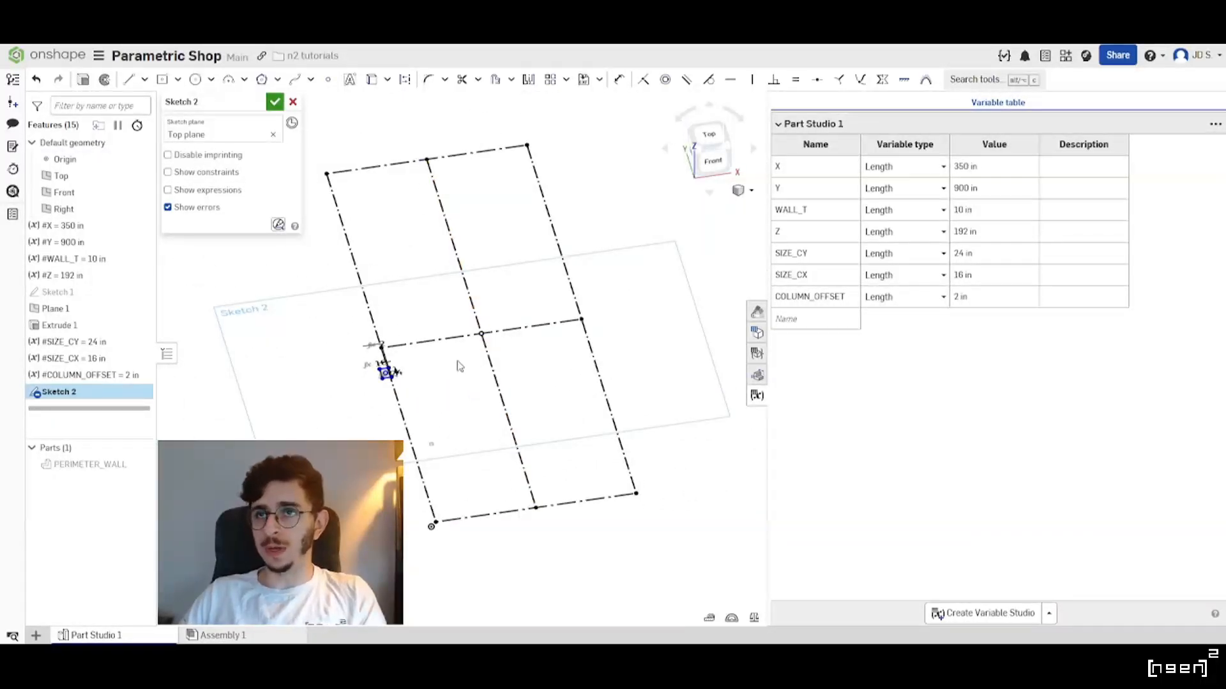
mouse_move(459, 366)
right_mouse_down()
mouse_move(425, 351)
mouse_move(402, 358)
mouse_move(373, 307)
right_mouse_up()
scroll(373, 308, "up", 3)
right_click_drag(530, 332, 449, 340)
key("n")
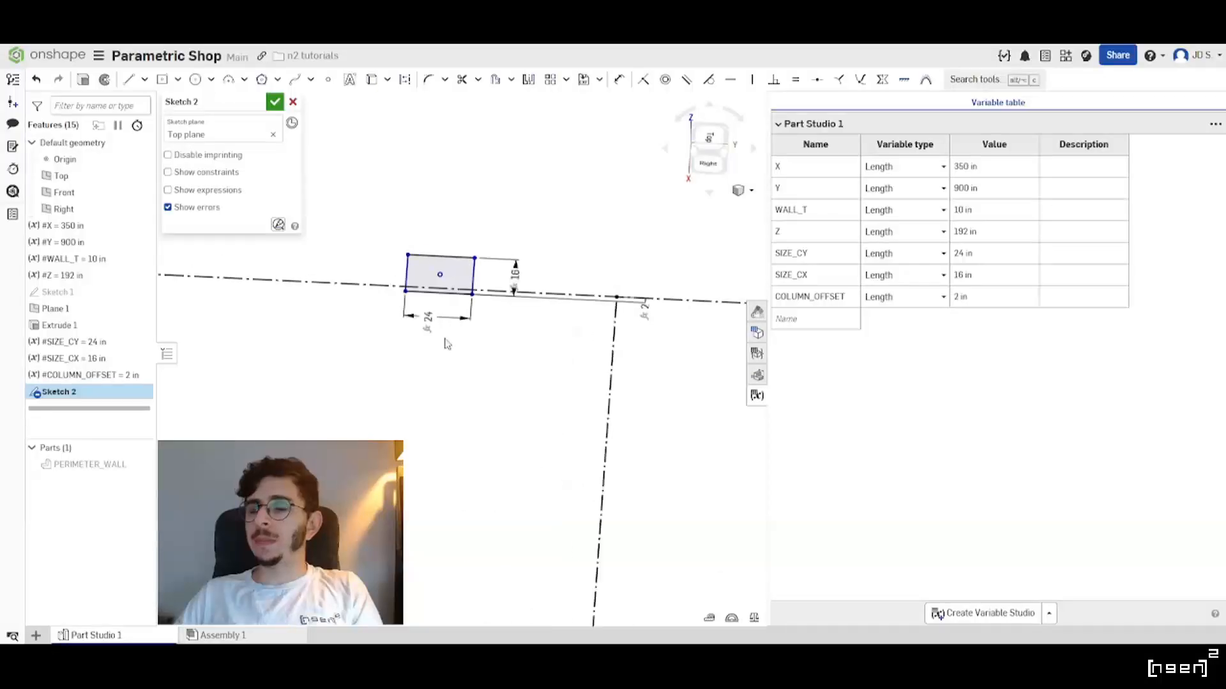
mouse_move(465, 355)
right_mouse_down()
mouse_move(482, 347)
mouse_move(449, 344)
right_mouse_up()
scroll(531, 291, "down", 4)
right_click_drag(496, 311, 514, 322)
key("n")
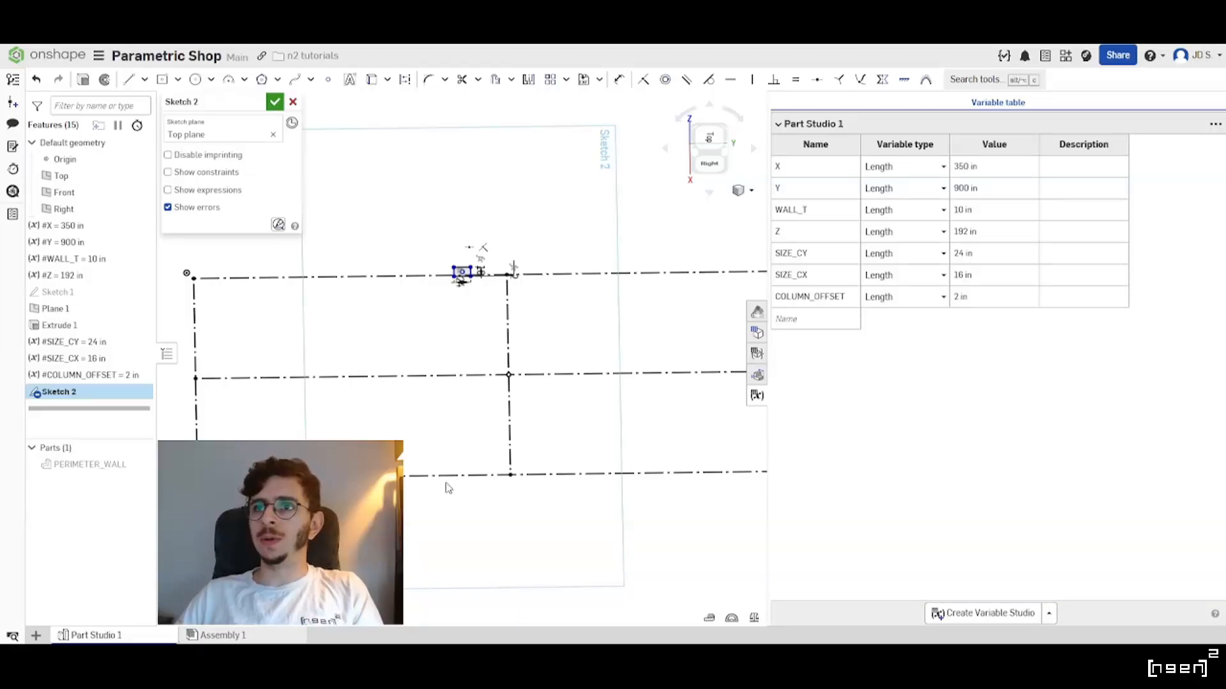
left_click(619, 80)
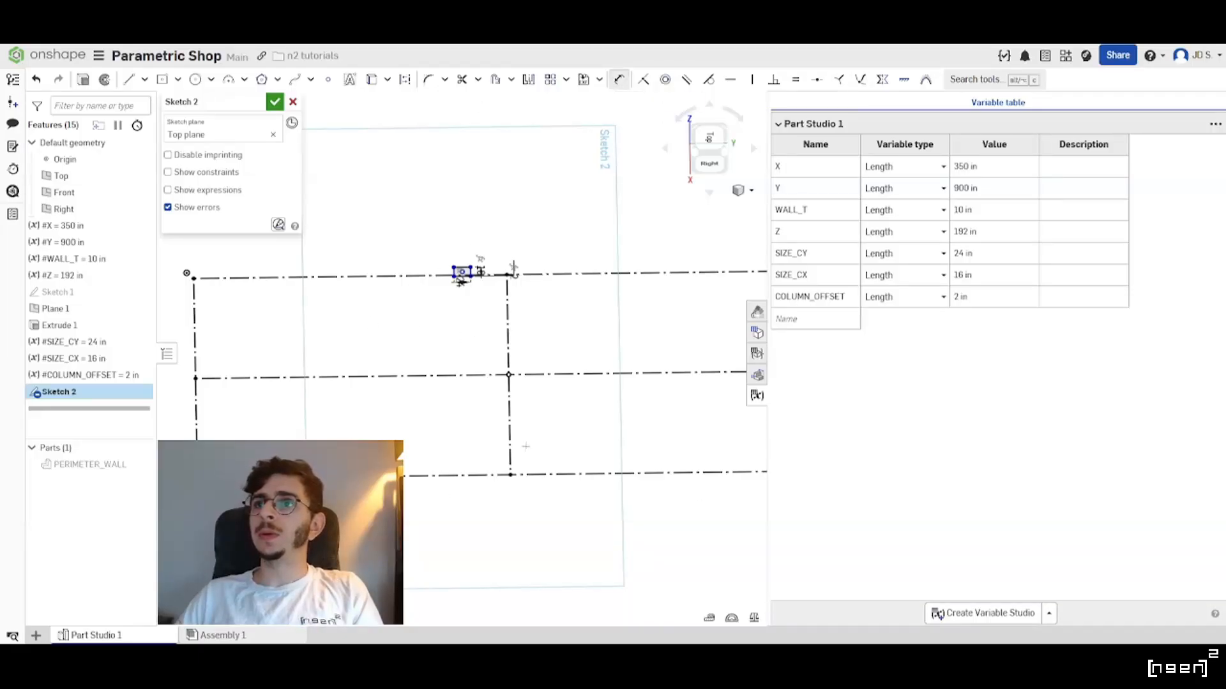
left_click(510, 448)
left_click(196, 431)
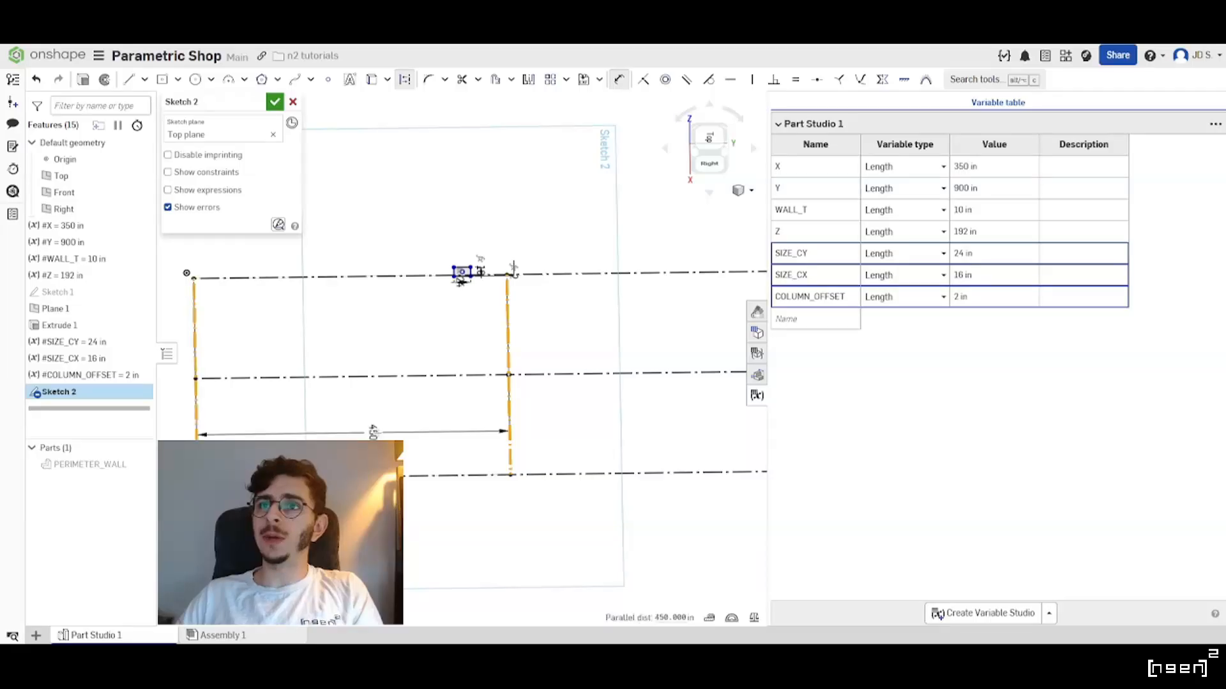
key("Escape")
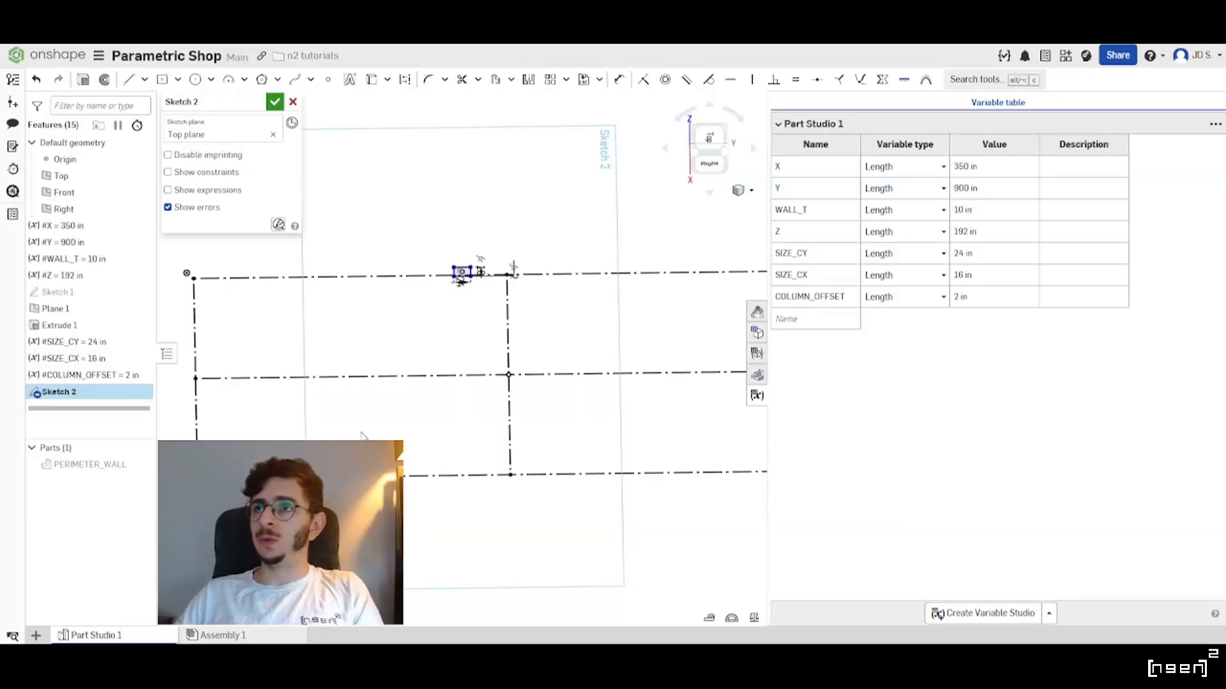
Dimension the distance from the column profile's centre point to the floor outline's cross centre line.
right_click_drag(441, 352, 446, 354)
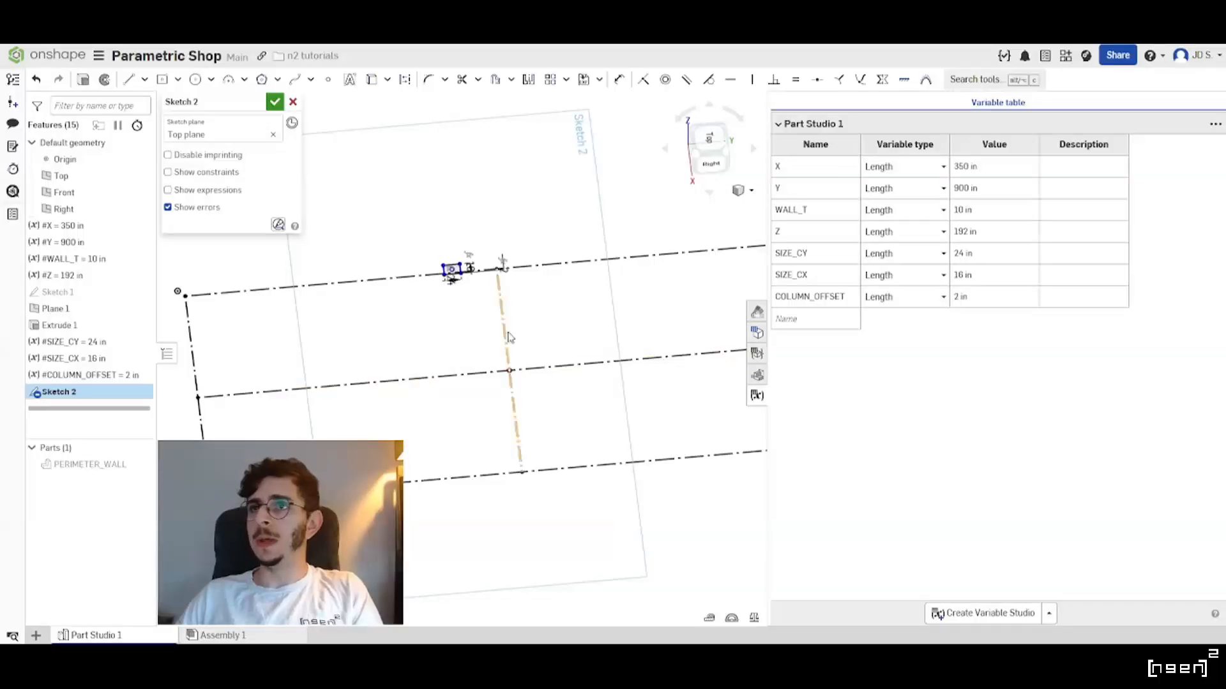
scroll(505, 274, "up", 5)
left_click(619, 79)
scroll(415, 258, "up", 2)
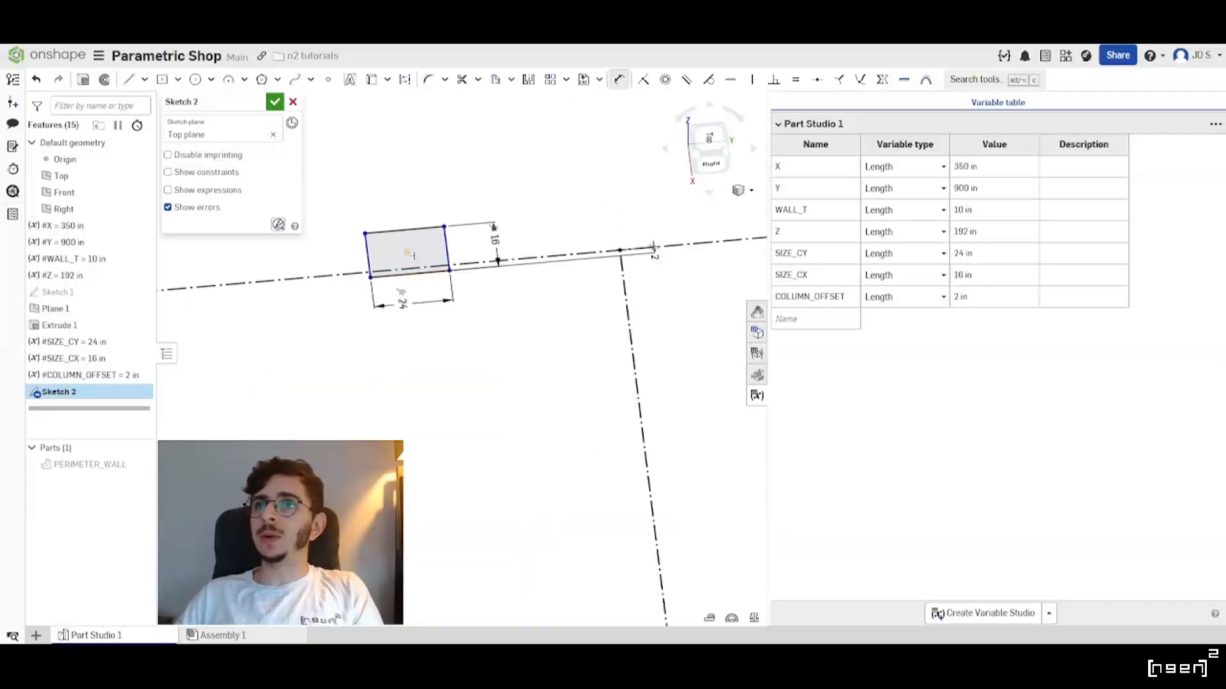
left_click(407, 251)
left_click(630, 339)
left_click(501, 148)
Set the distance between the column's centre and the cross centre line to #Y/3.
scroll(554, 370, "down", 4)
scroll(480, 284, "down", 2)
scroll(538, 297, "up", 1)
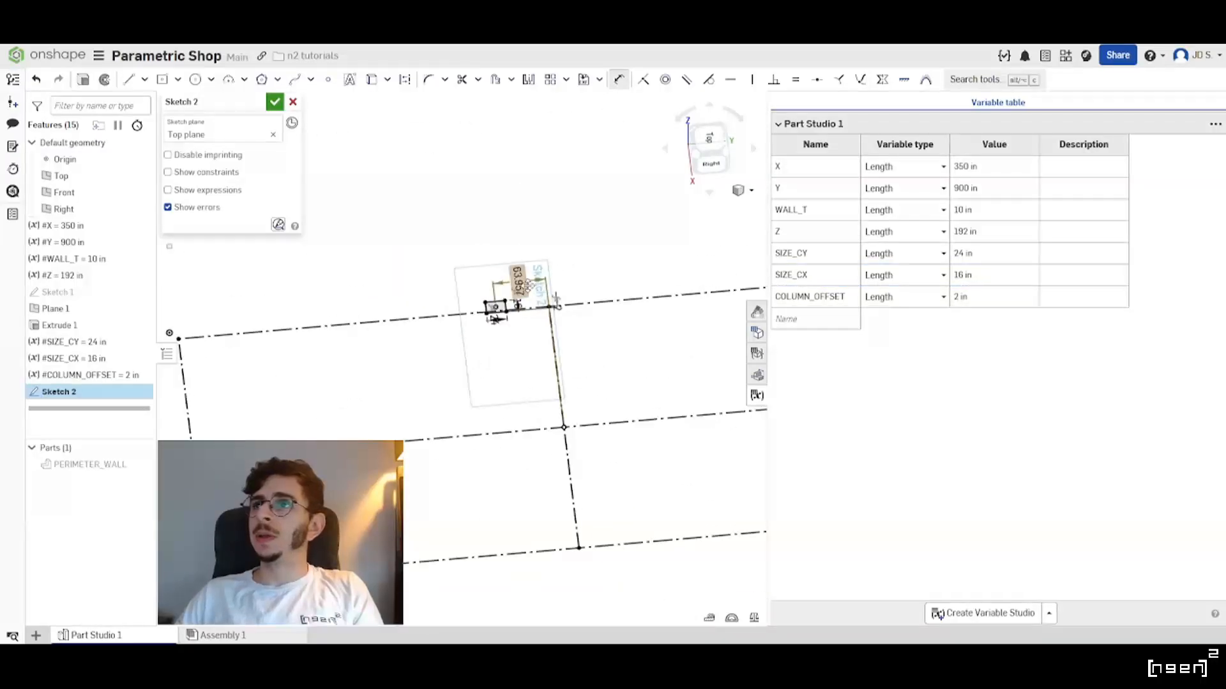
double_click(524, 290)
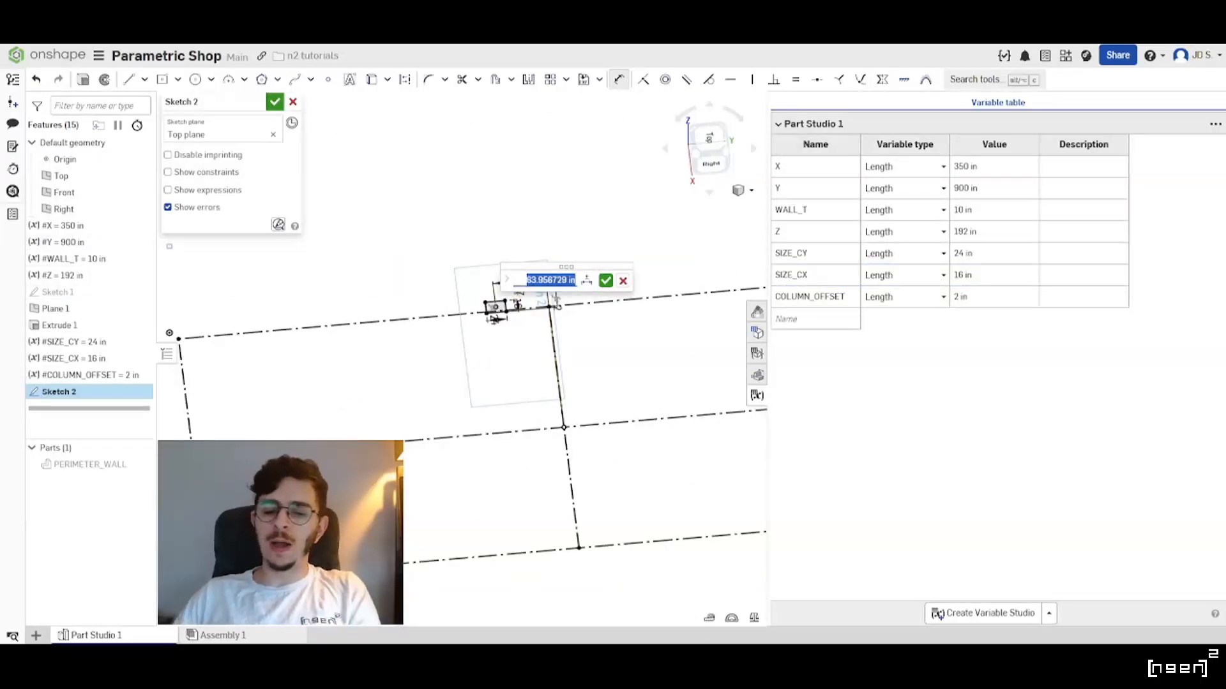
type("Y")
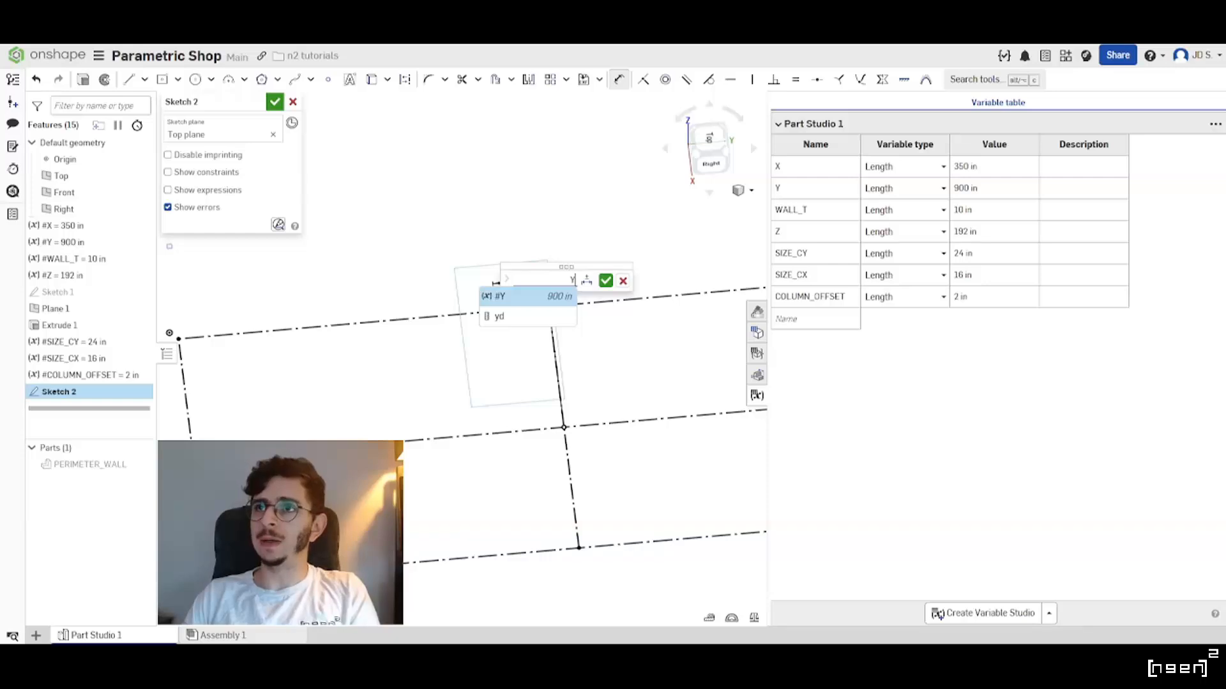
key("Return")
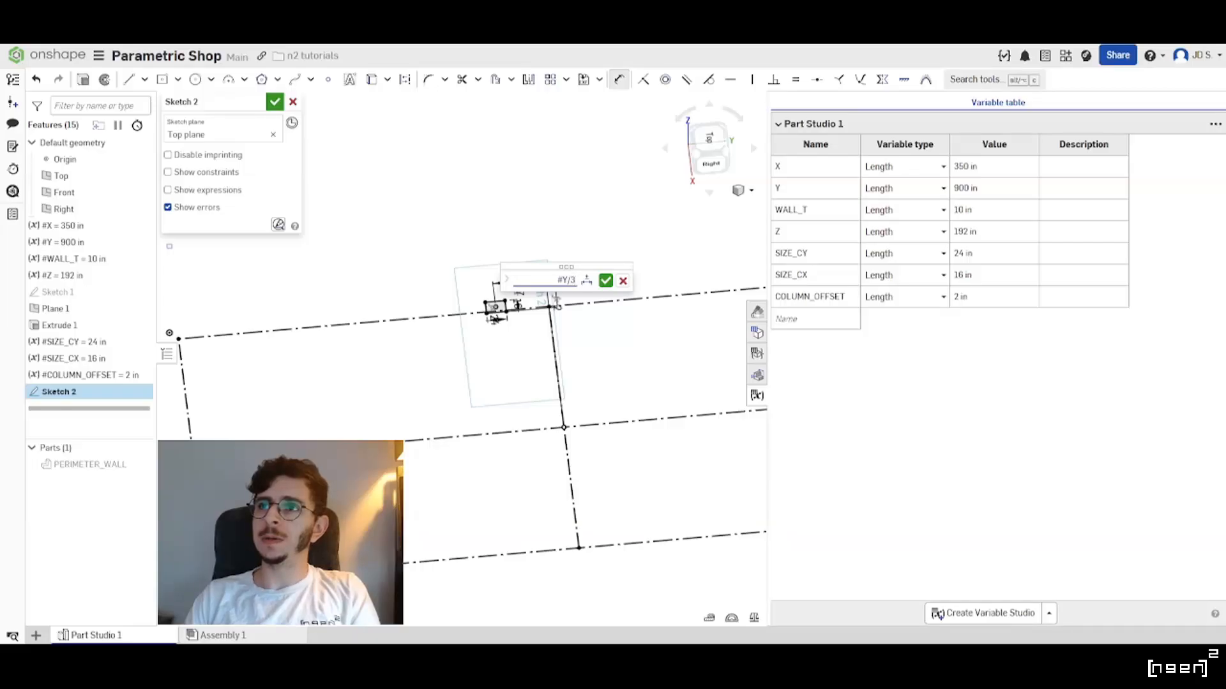
key("Return")
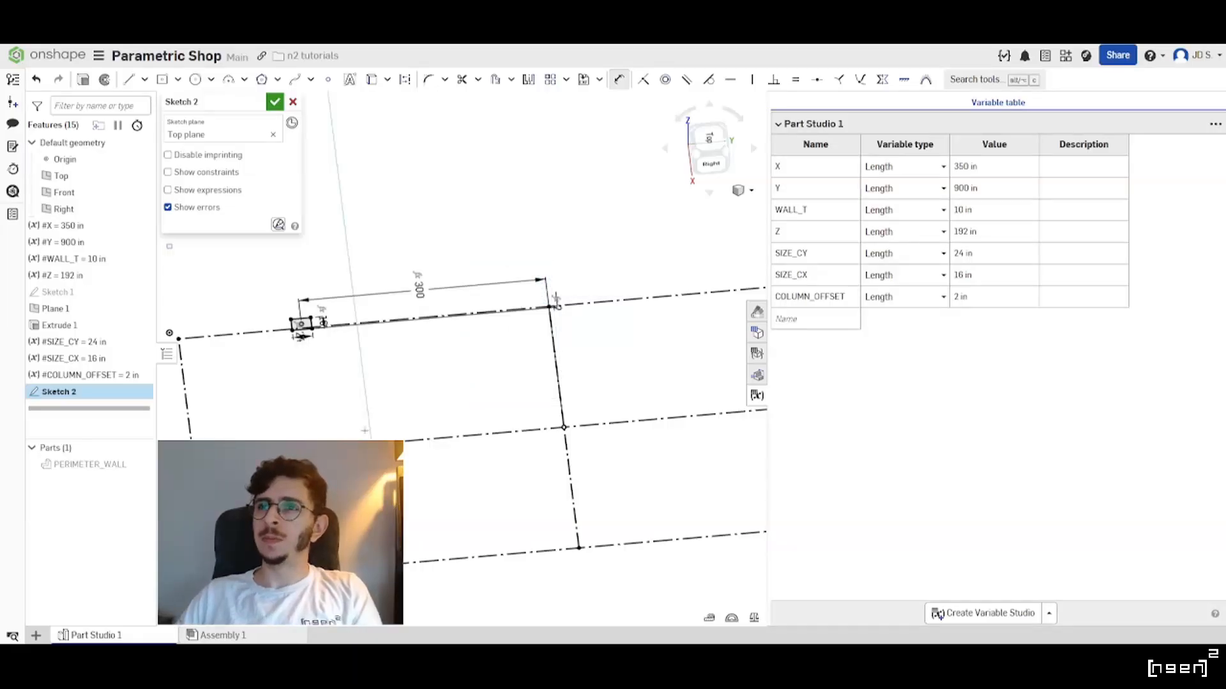
Change the column's distance from the cross centre line to #Y/2.
scroll(416, 370, "down", 3)
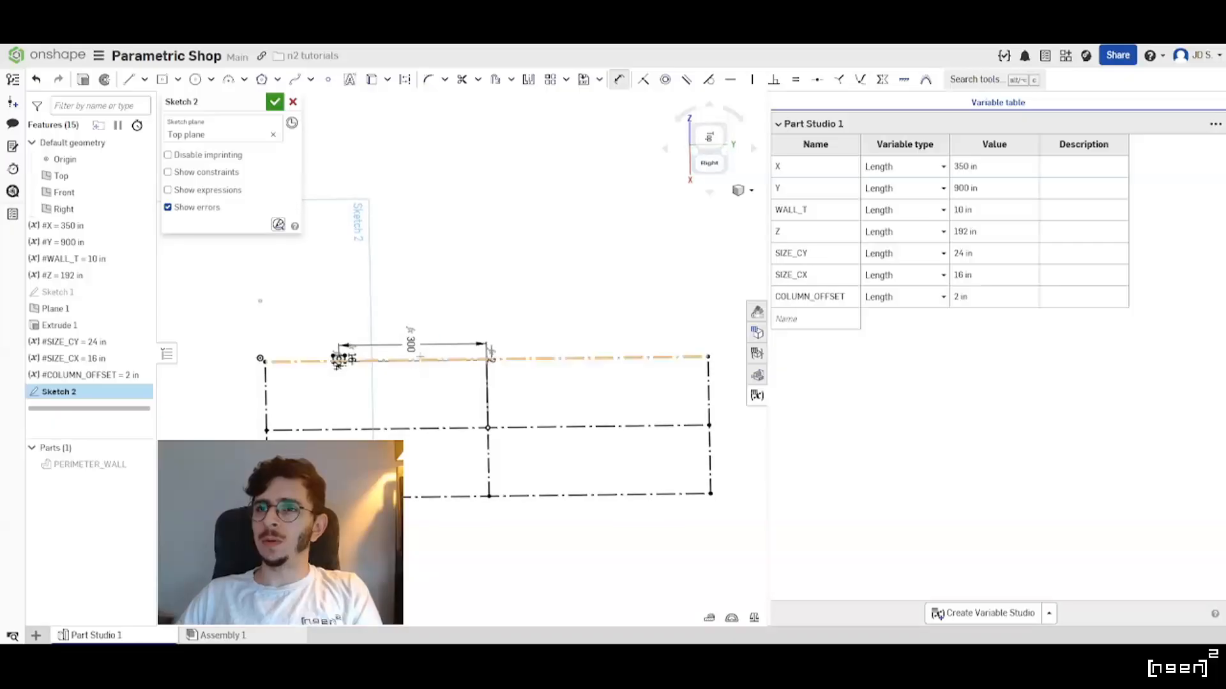
double_click(414, 343)
key("Right")
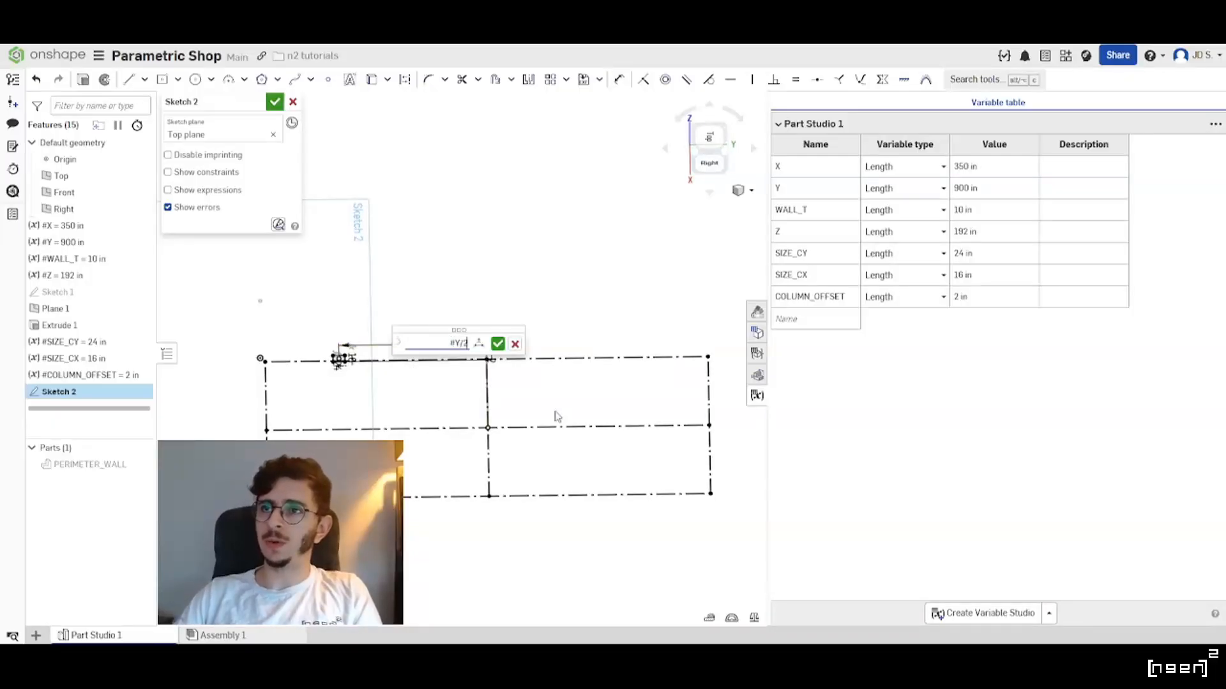
key("Return")
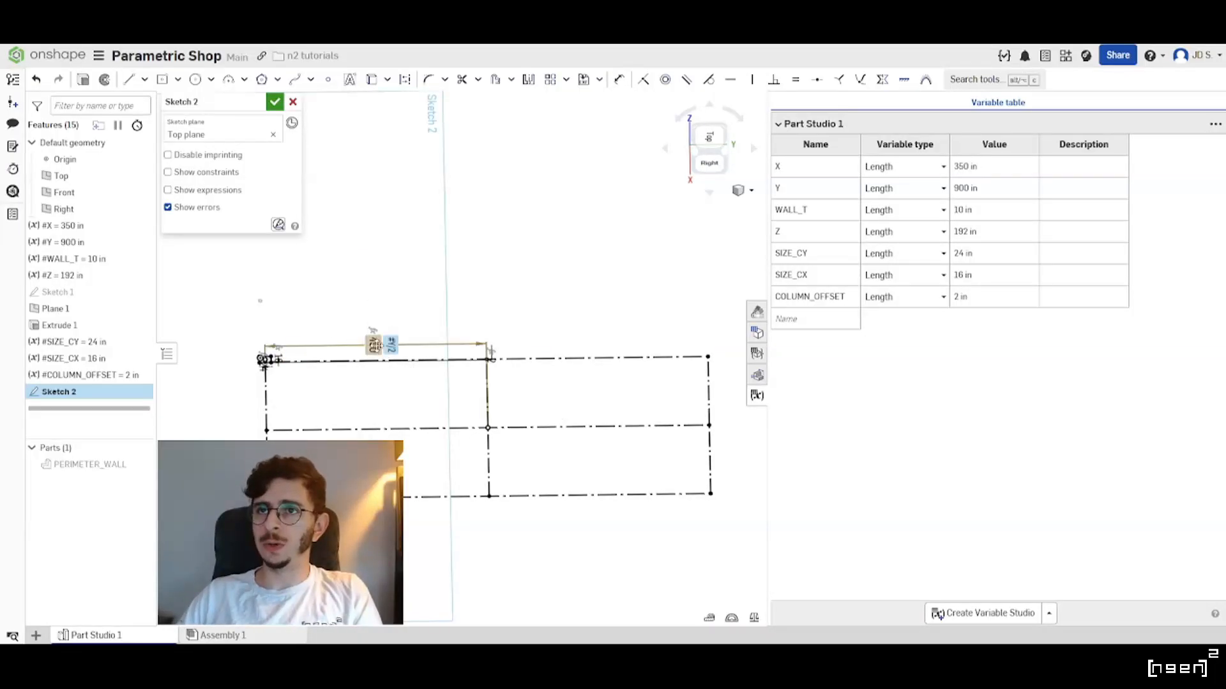
Set the column's distance from the cross centre line to the expression (#Y/2)/3.
double_click(376, 345)
key("Right")
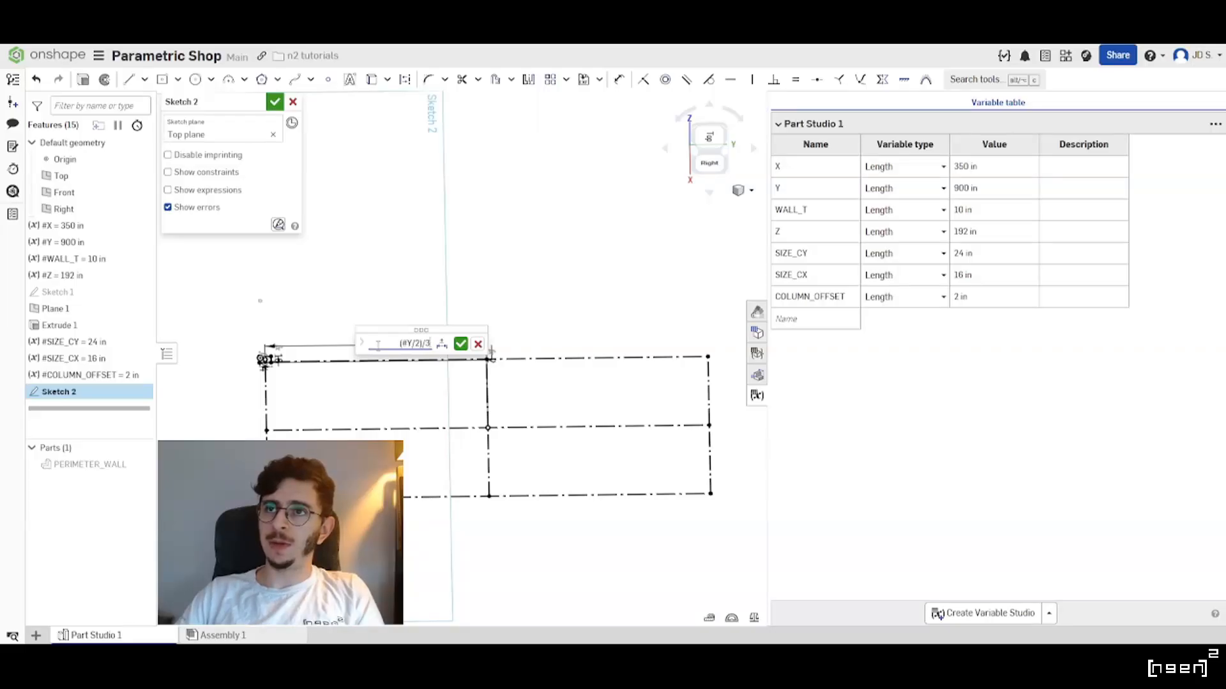
key("Return")
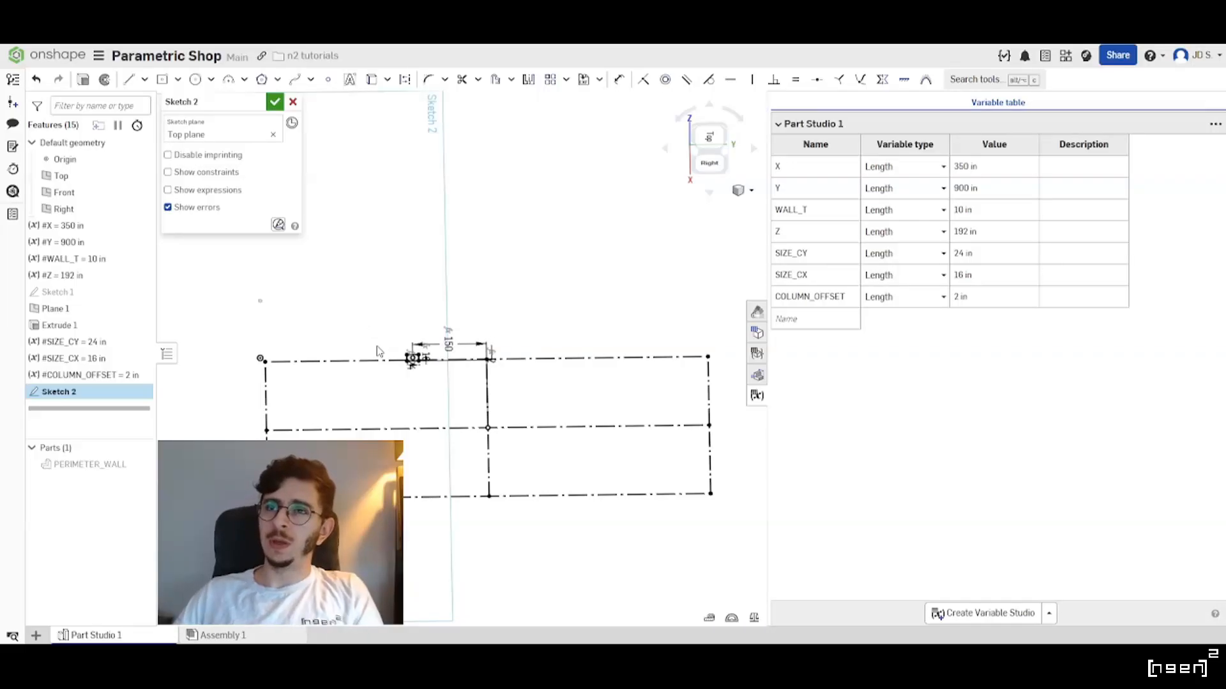
Examine the repositioned column profile within the floor outline, up close and as a whole.
scroll(454, 365, "up", 3)
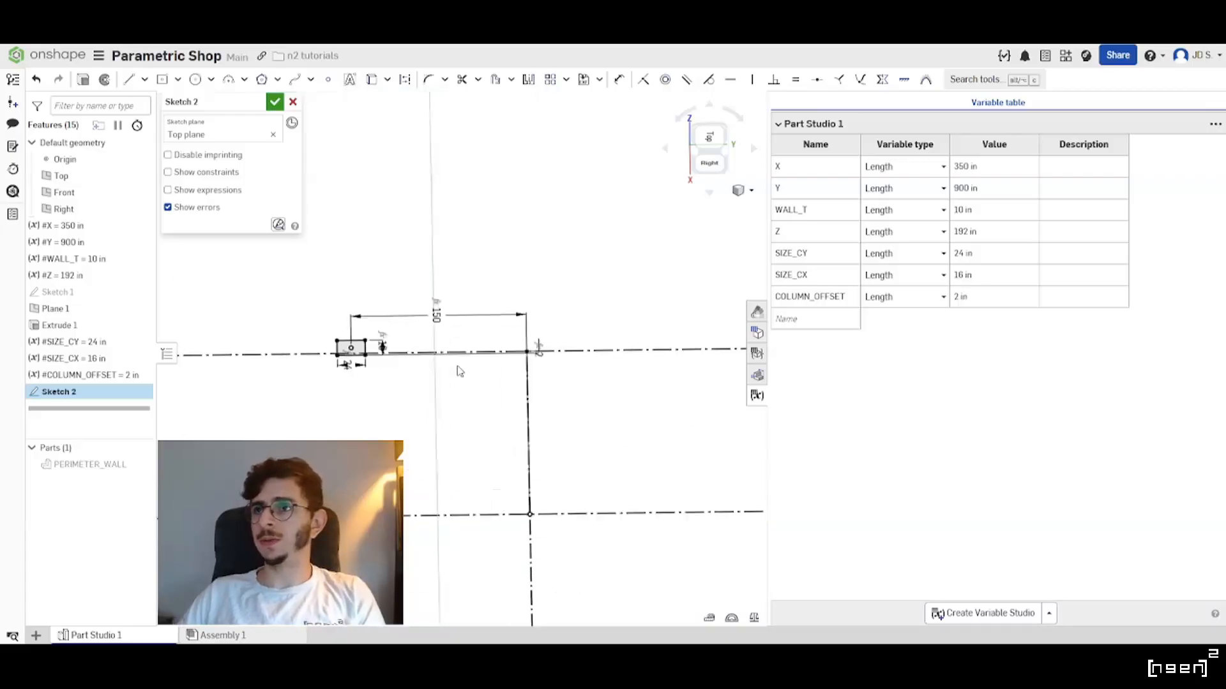
mouse_move(426, 371)
right_mouse_down()
mouse_move(482, 345)
mouse_move(484, 437)
mouse_move(476, 391)
mouse_move(418, 380)
mouse_move(492, 350)
mouse_move(520, 355)
mouse_move(334, 432)
right_mouse_up()
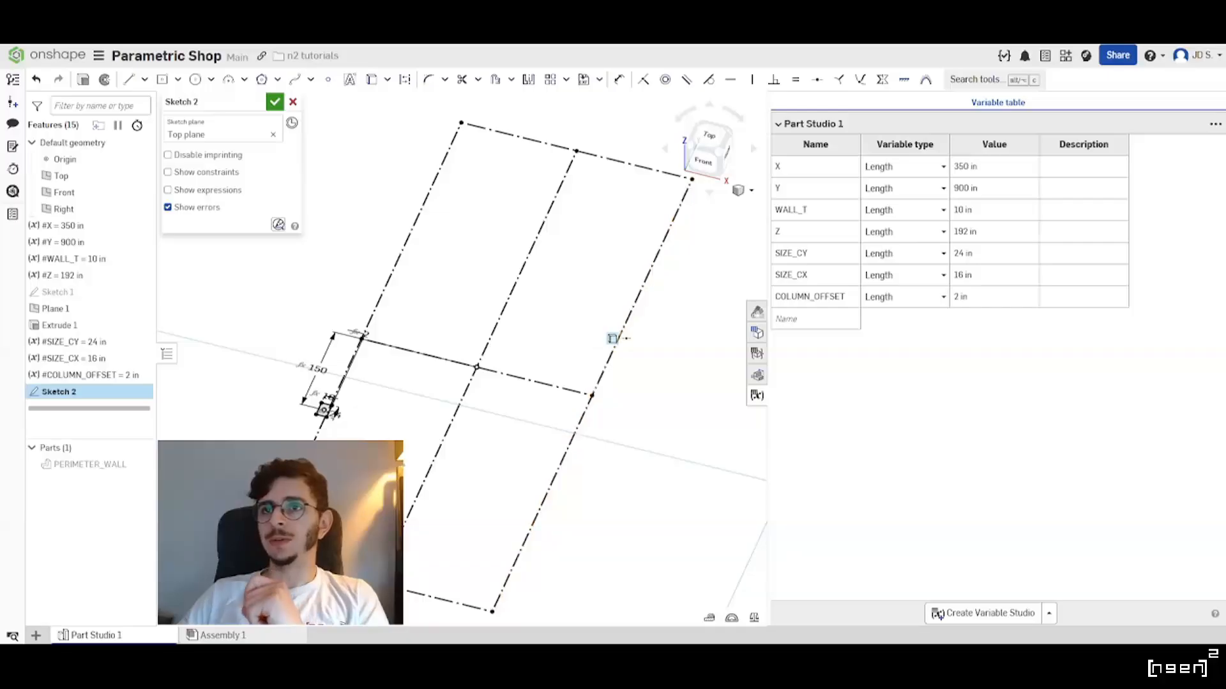
scroll(367, 429, "up", 1)
scroll(393, 365, "down", 2)
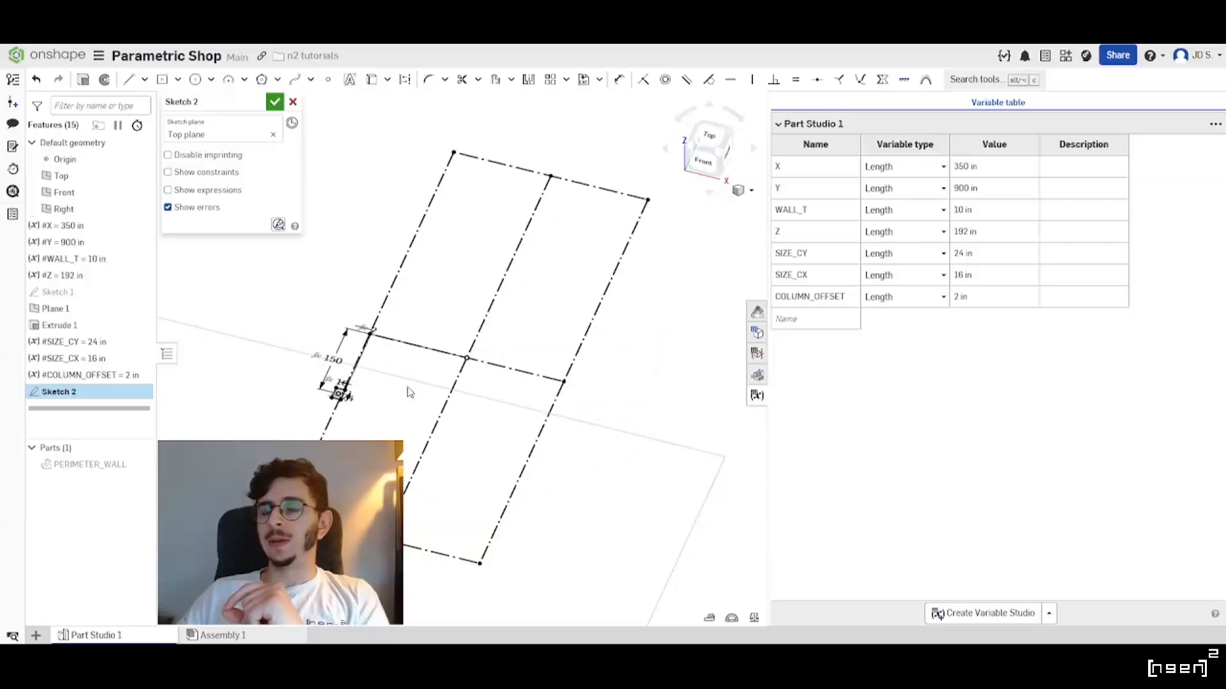
mouse_move(399, 393)
right_mouse_down()
mouse_move(422, 388)
mouse_move(416, 399)
right_mouse_up()
scroll(502, 401, "down", 3)
scroll(450, 398, "up", 5)
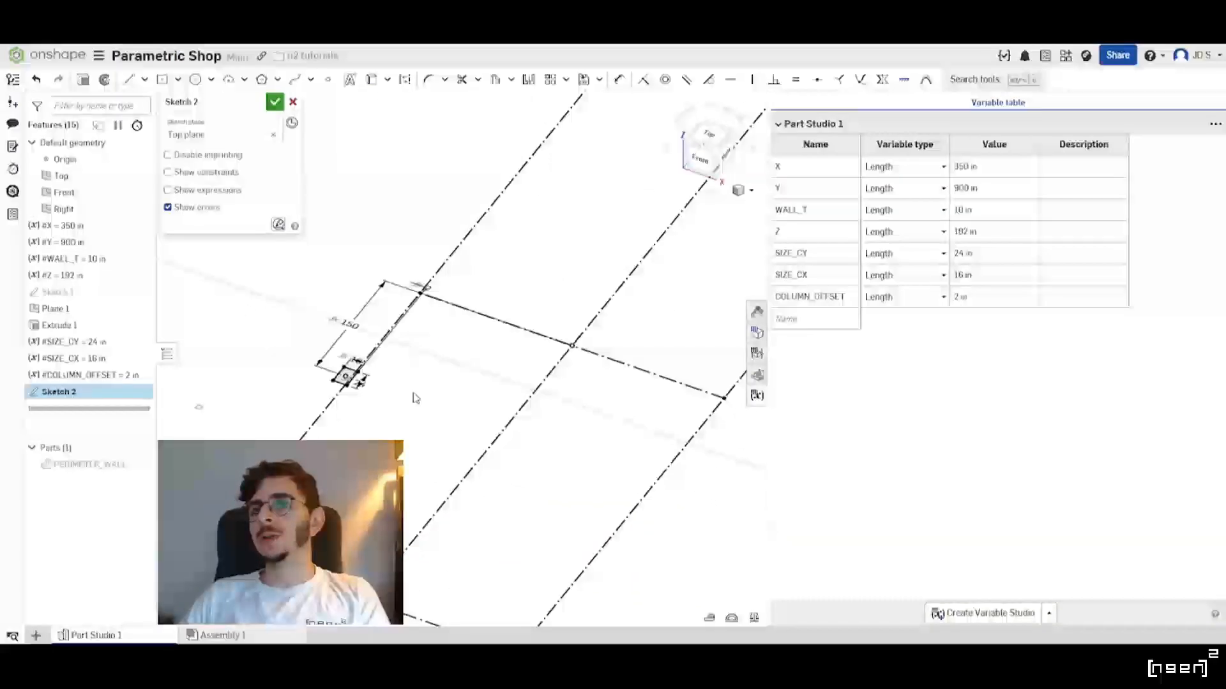
key("n")
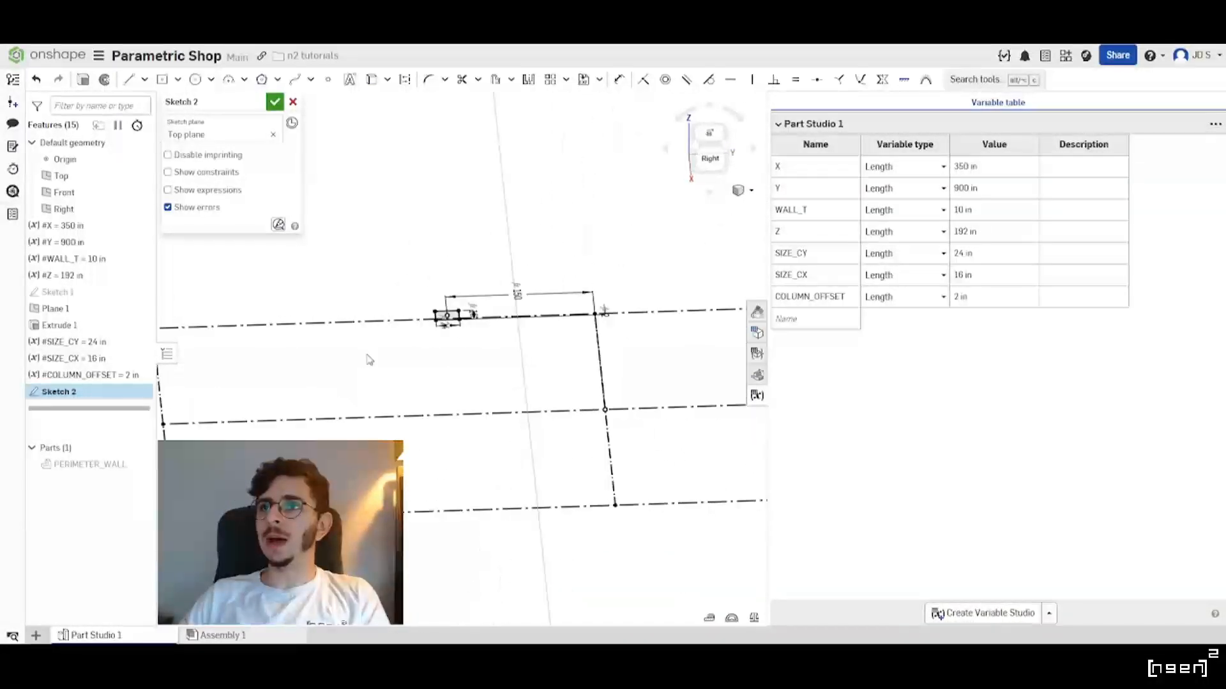
scroll(461, 308, "down", 1)
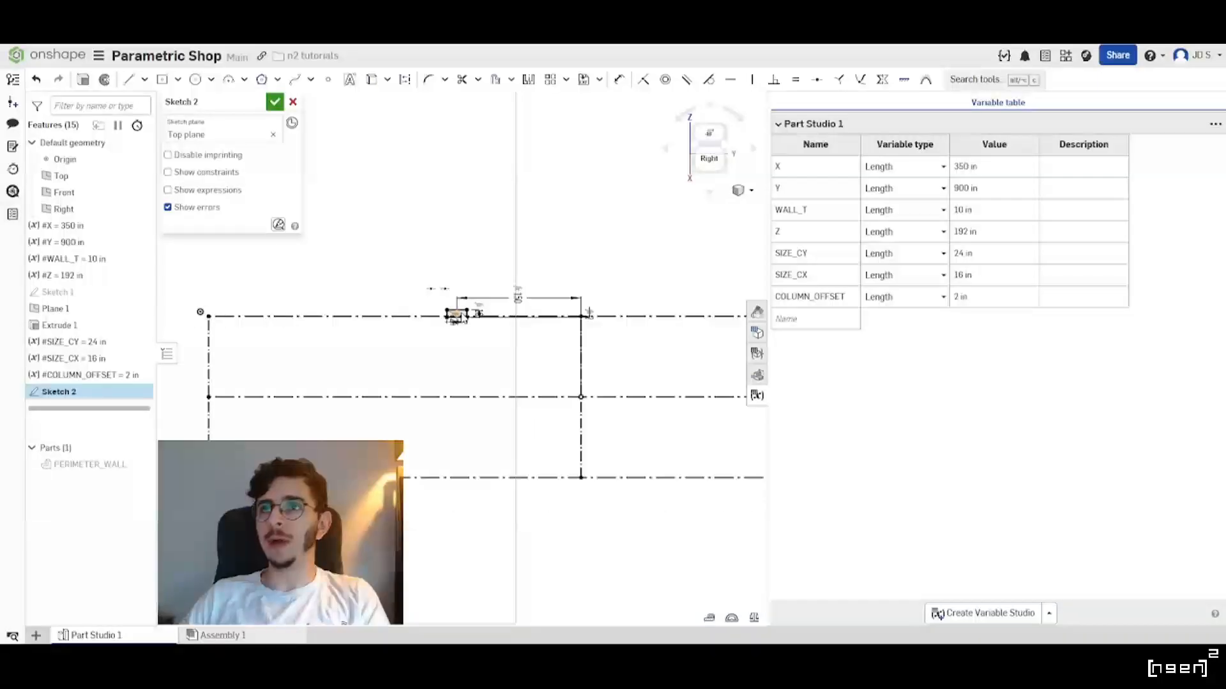
scroll(473, 307, "up", 4)
scroll(438, 311, "down", 5)
mouse_move(447, 314)
right_mouse_down()
mouse_move(503, 339)
mouse_move(477, 324)
right_mouse_up()
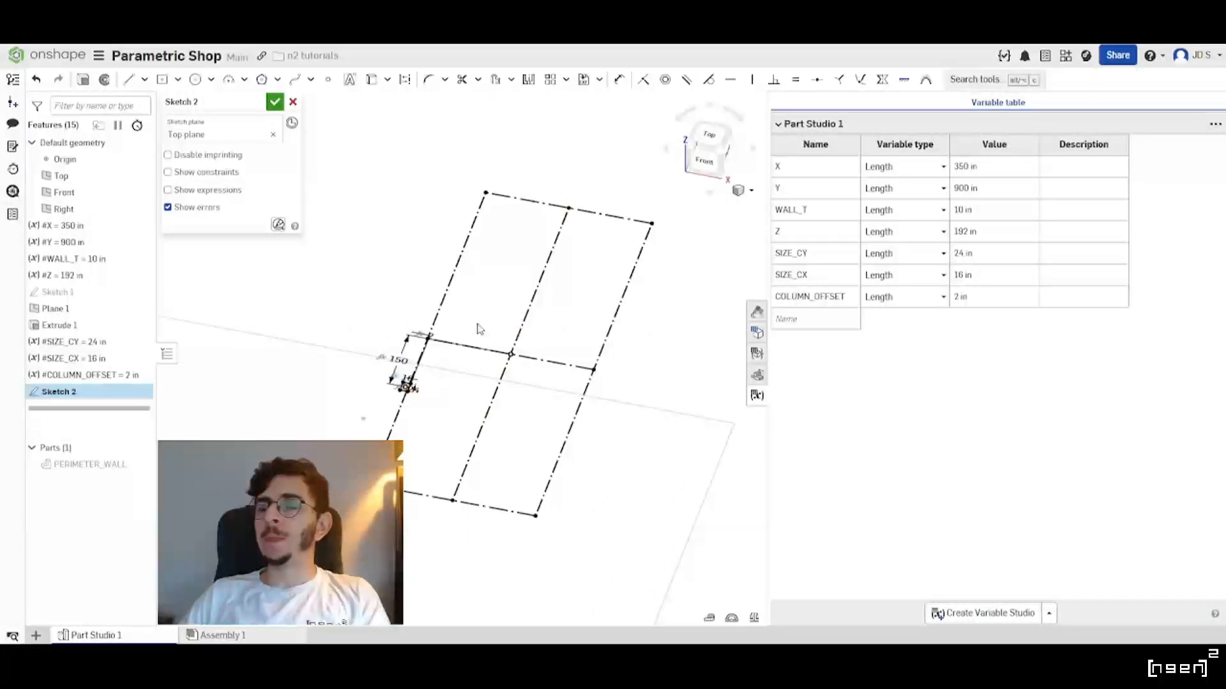
Finish the column sketch and show the PERIMETER_WALL part again.
left_click(275, 103)
scroll(458, 421, "up", 2)
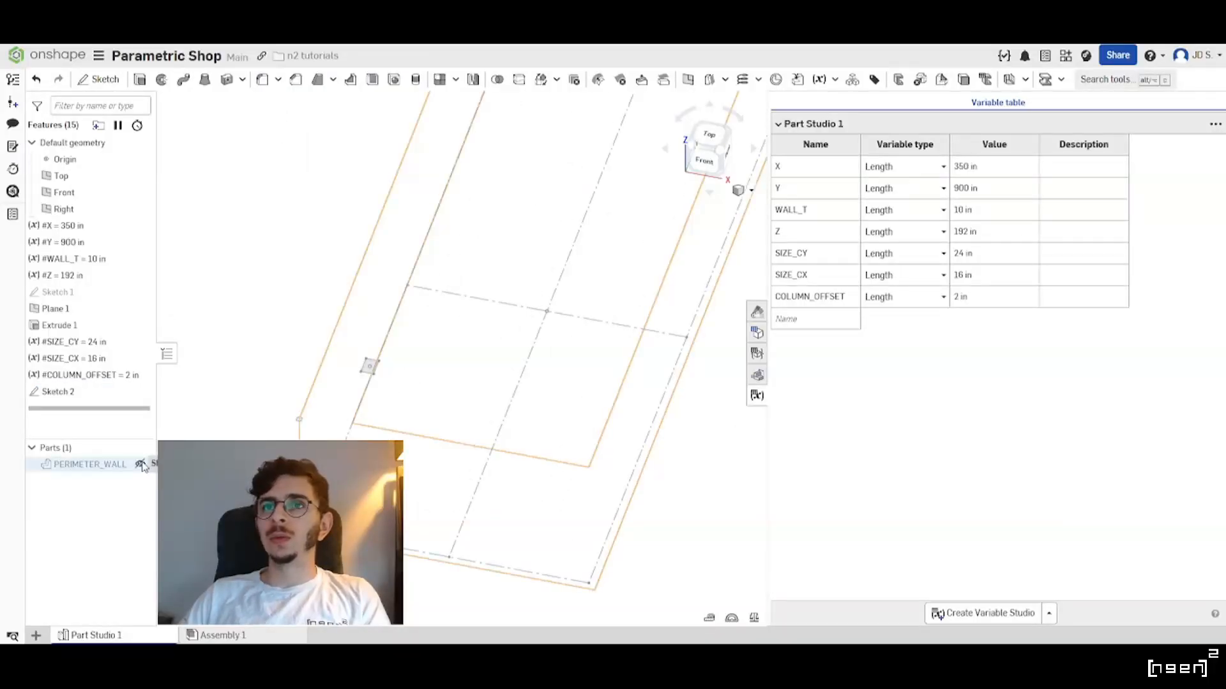
left_click(141, 465)
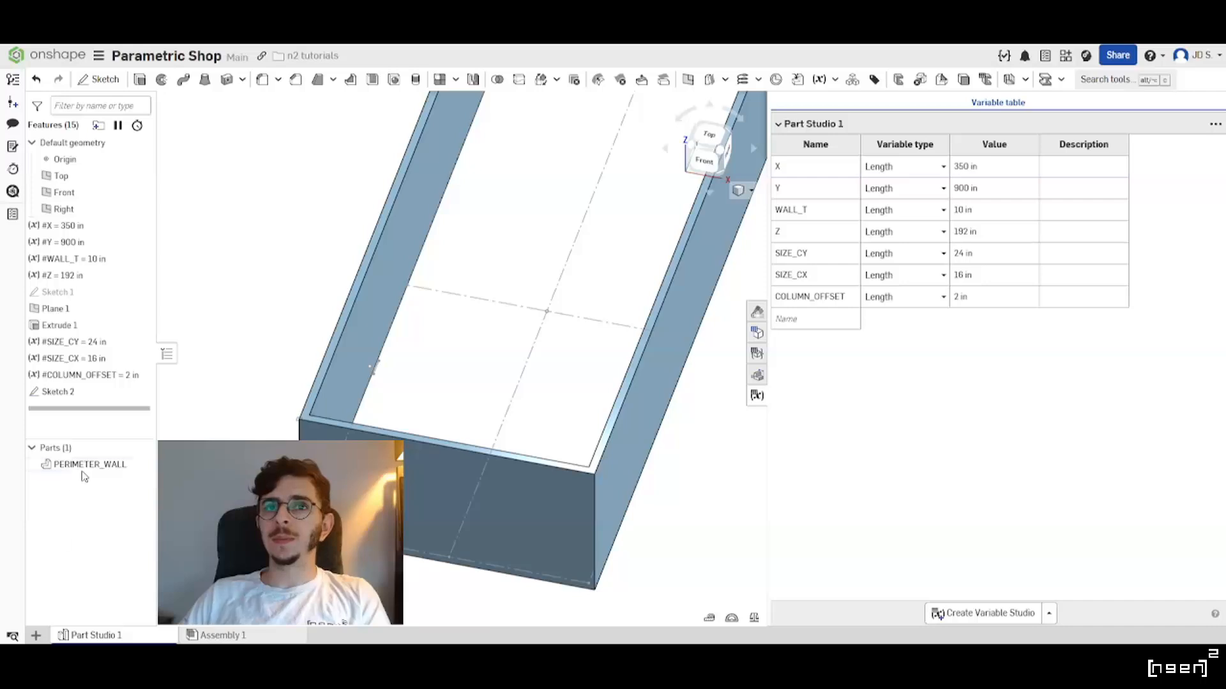
right_click_drag(442, 358, 387, 377)
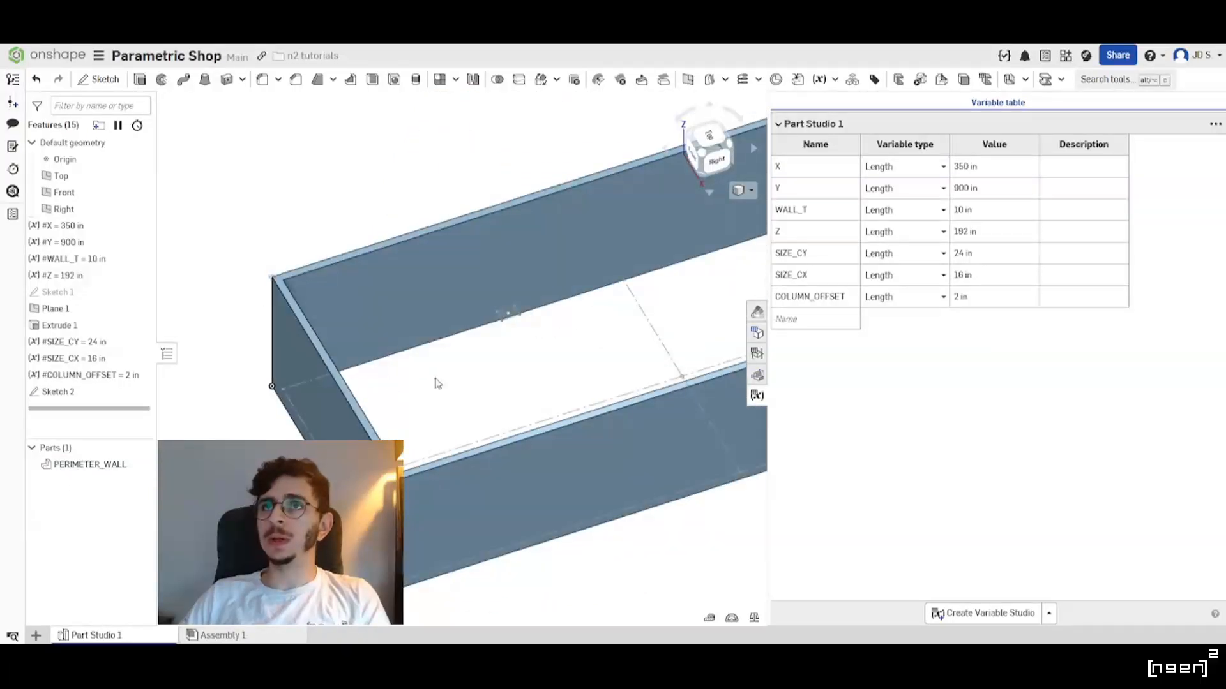
Start an Extrude of the column profile in Sketch 2 and set its type to Solid.
left_click(139, 80)
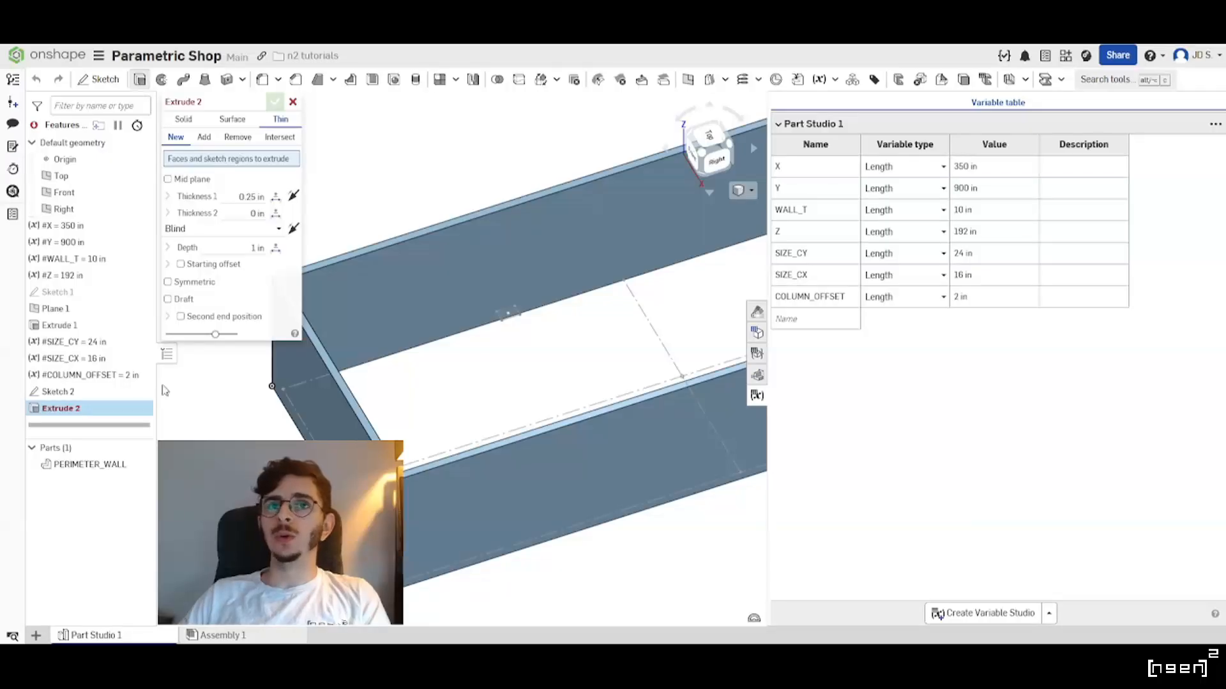
left_click(80, 394)
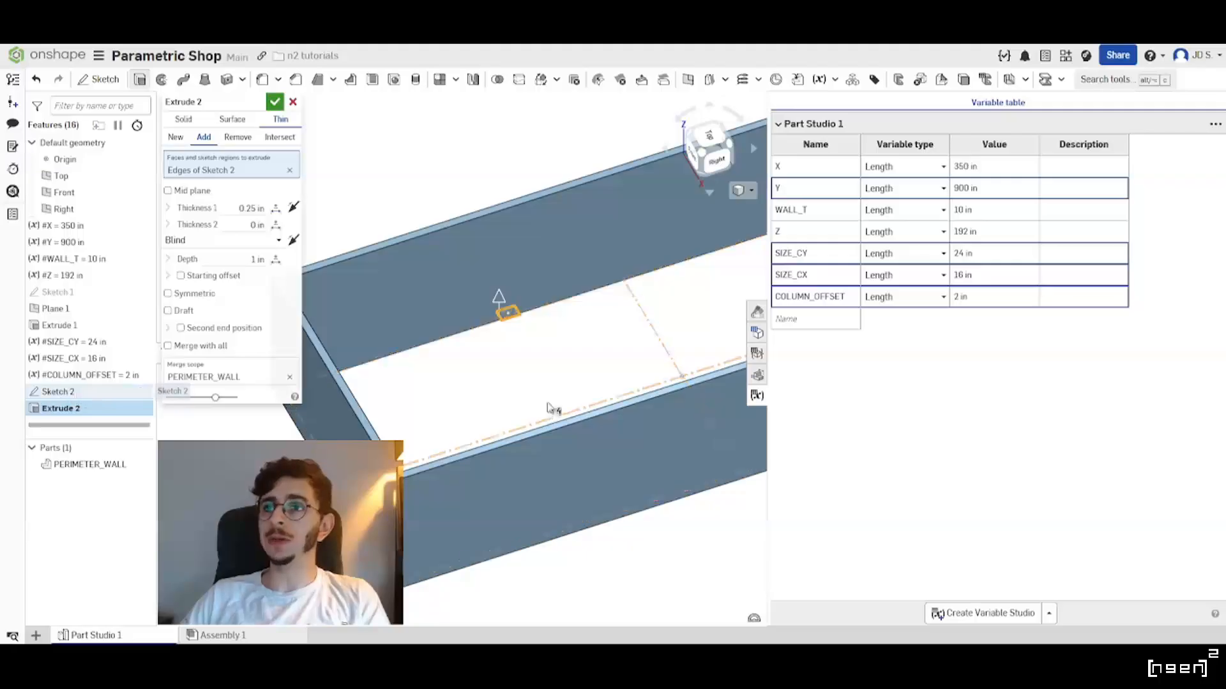
scroll(492, 350, "up", 3)
scroll(397, 433, "down", 3)
scroll(426, 393, "up", 2)
right_click_drag(413, 427, 475, 412)
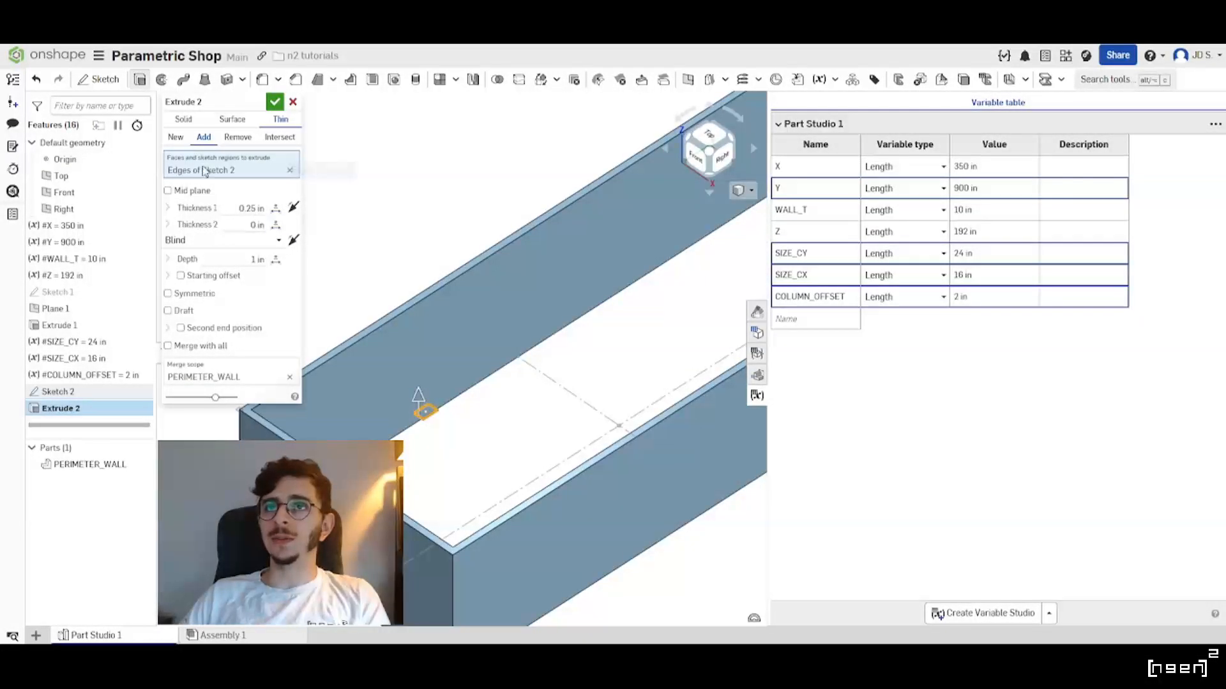
left_click(184, 120)
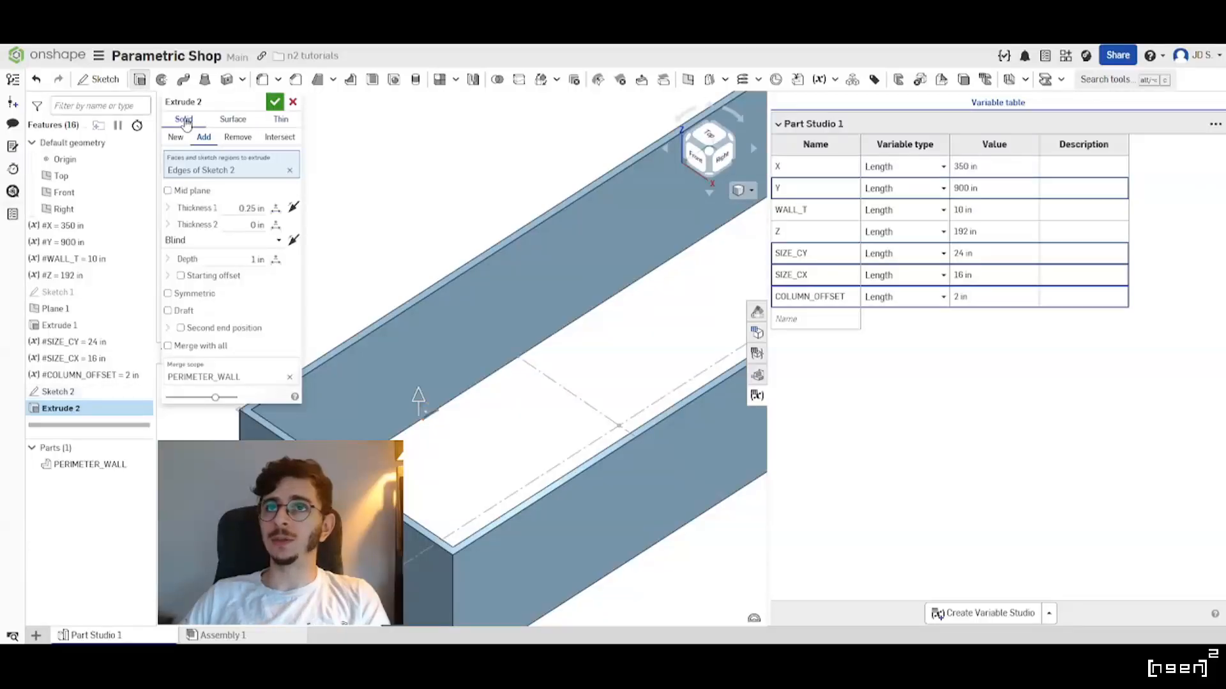
left_click(72, 392)
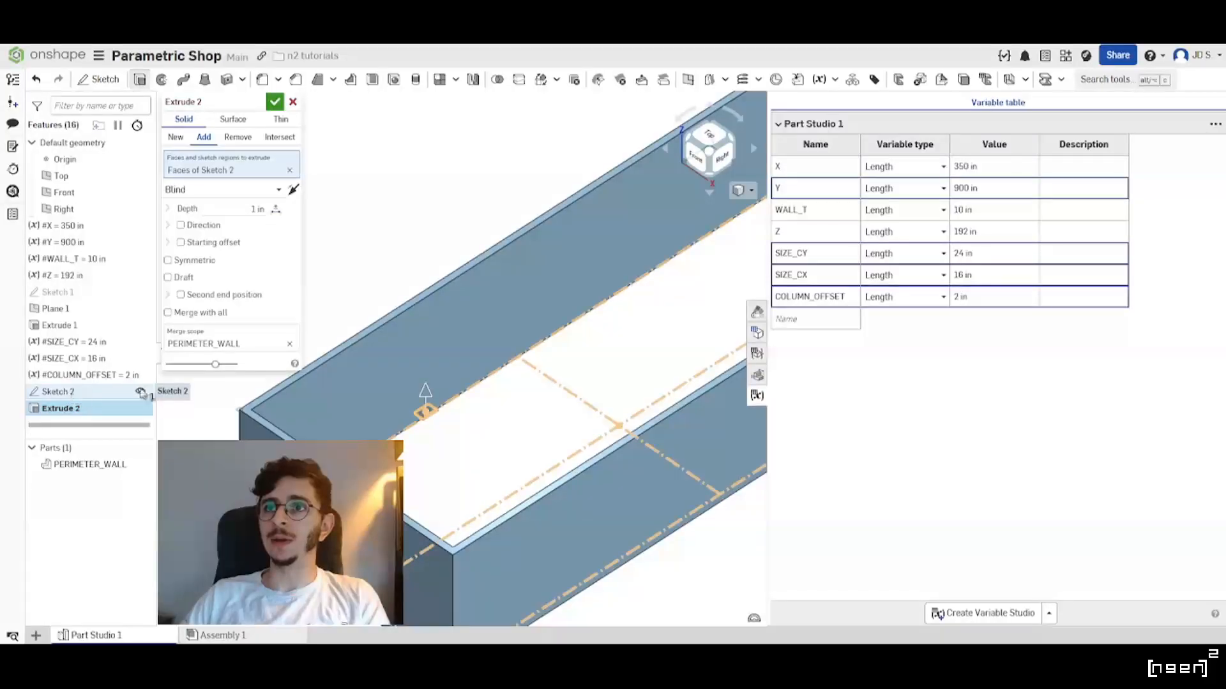
scroll(374, 416, "up", 2)
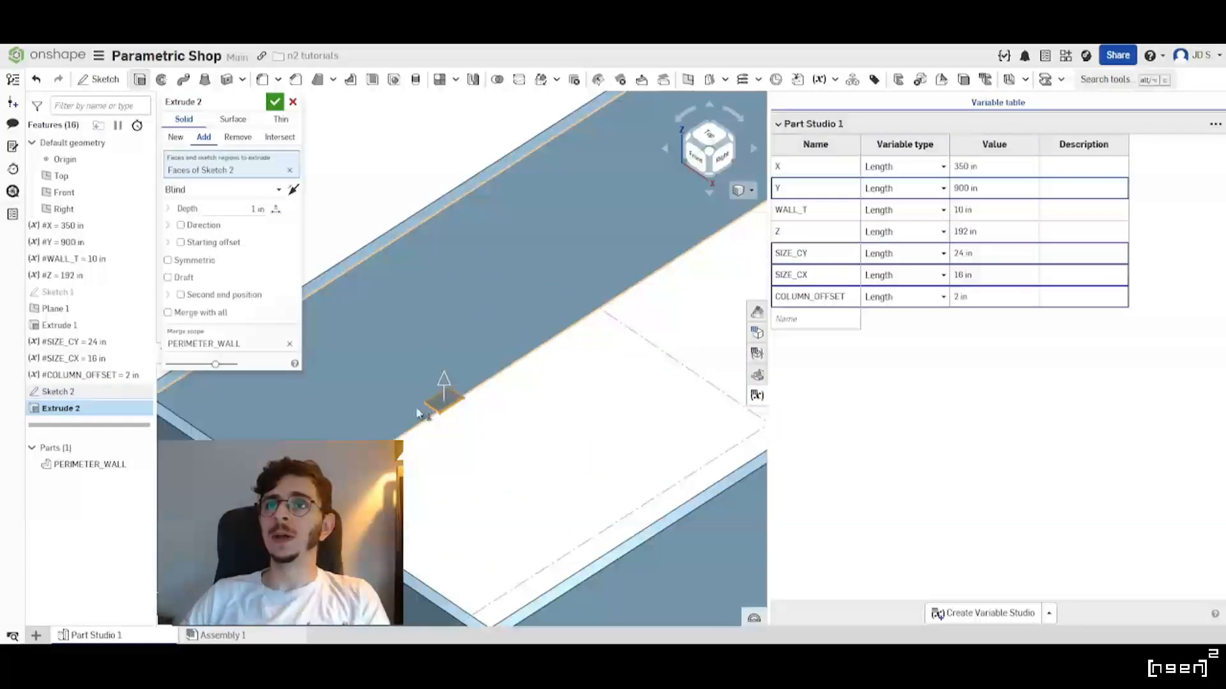
Extrude the column profile by depth #Z as a new part separate from PERIMETER_WALL.
left_click(257, 209)
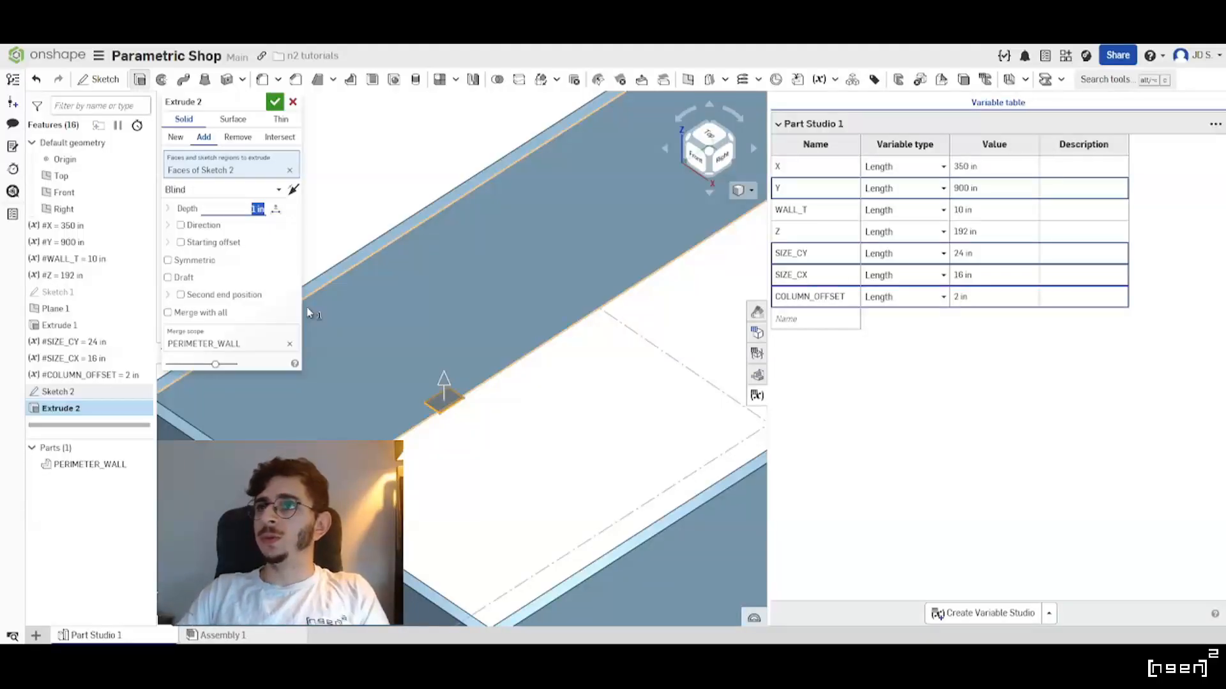
type("#Z")
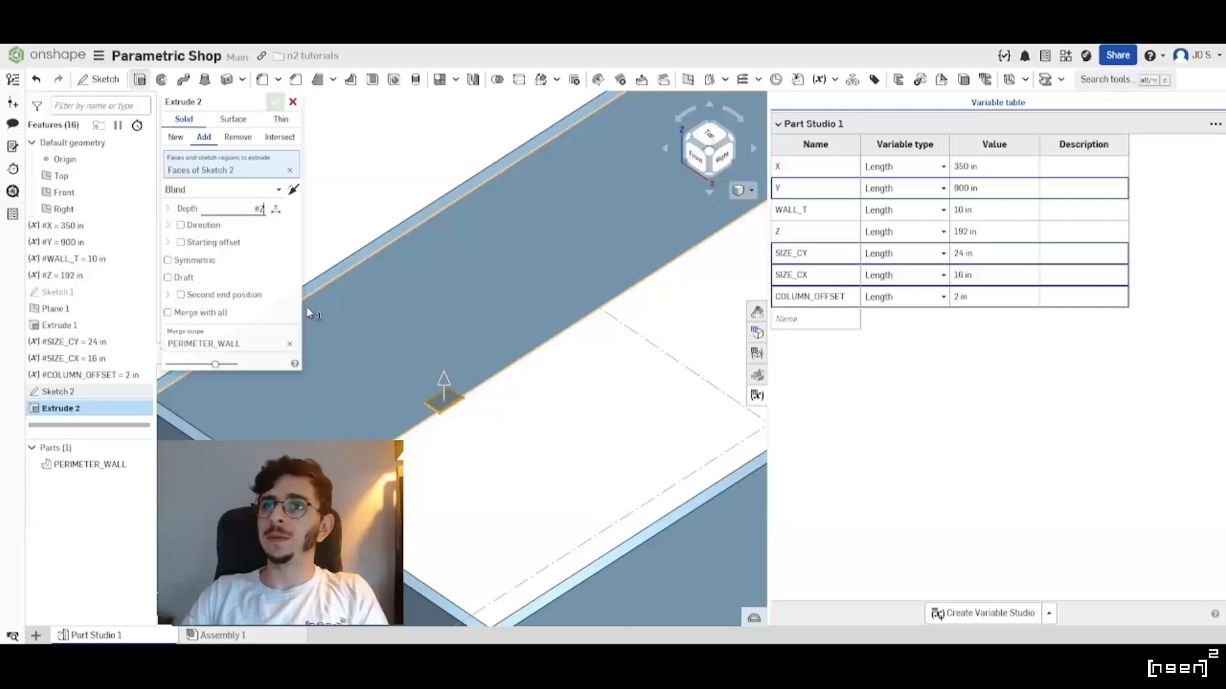
key("Return")
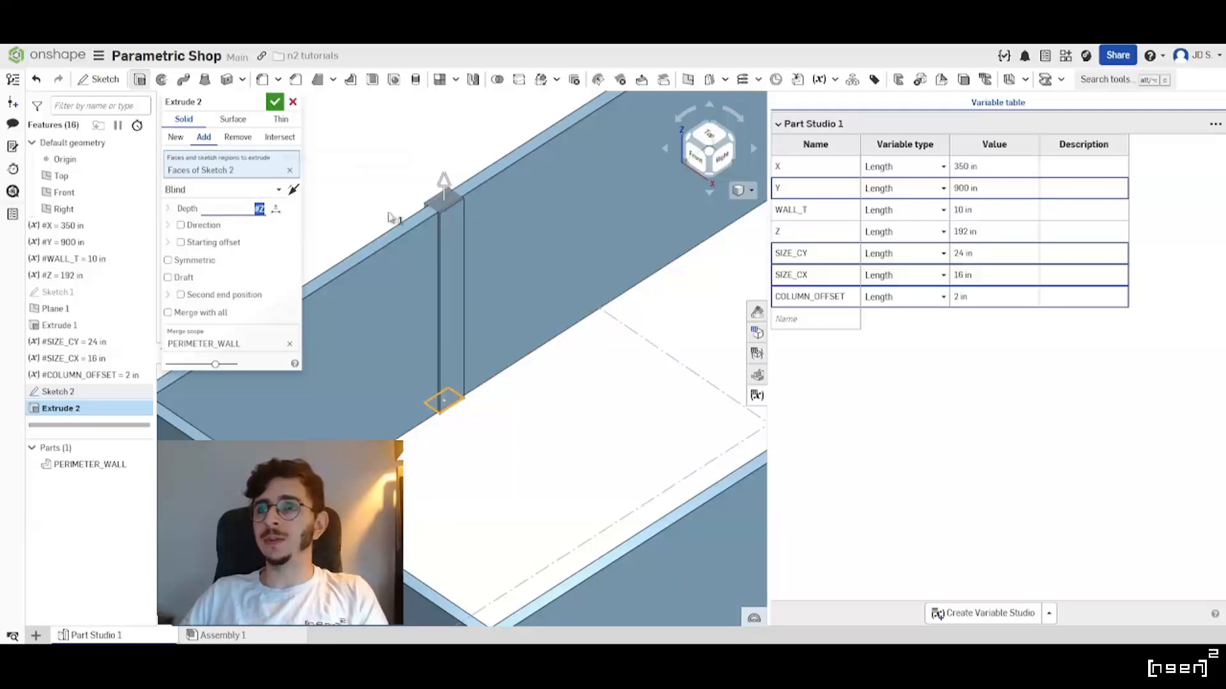
left_click(177, 137)
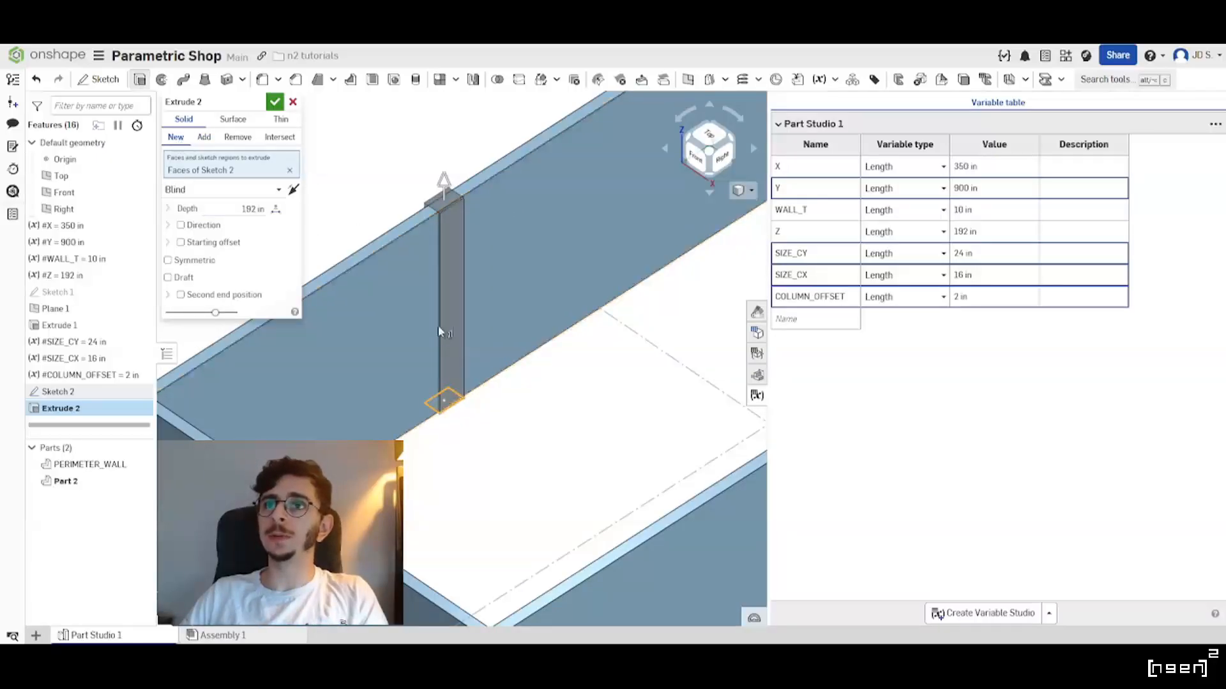
scroll(438, 325, "down", 2)
scroll(402, 326, "up", 2)
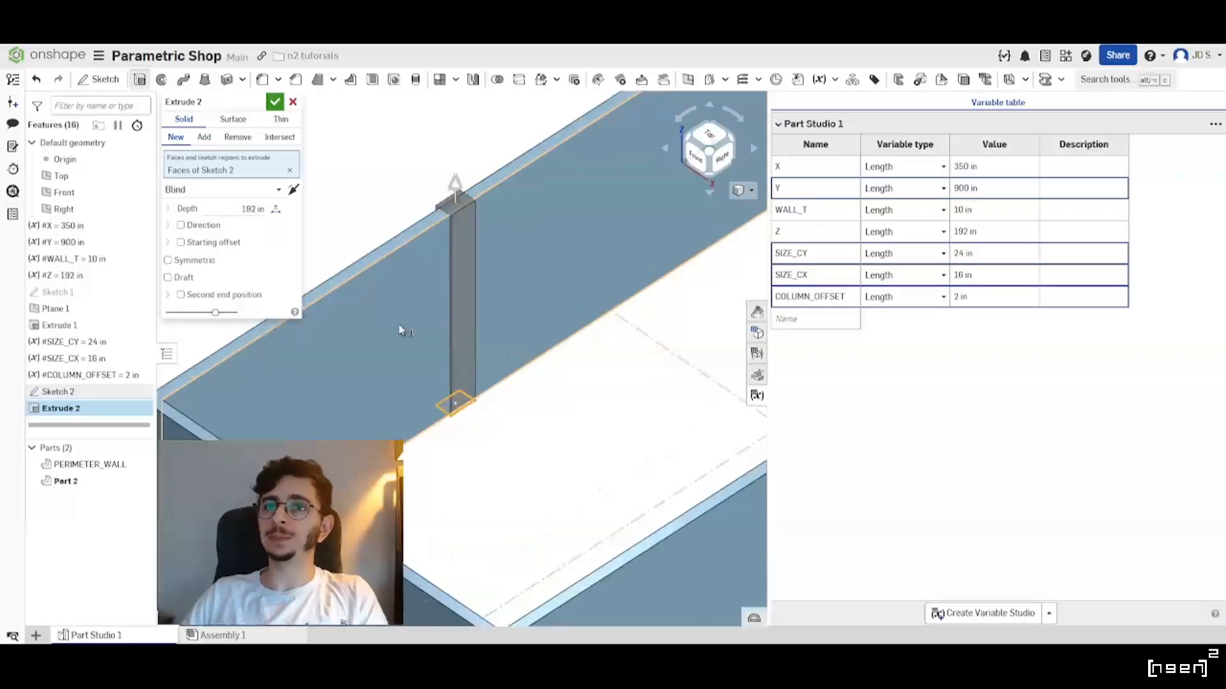
left_click(274, 104)
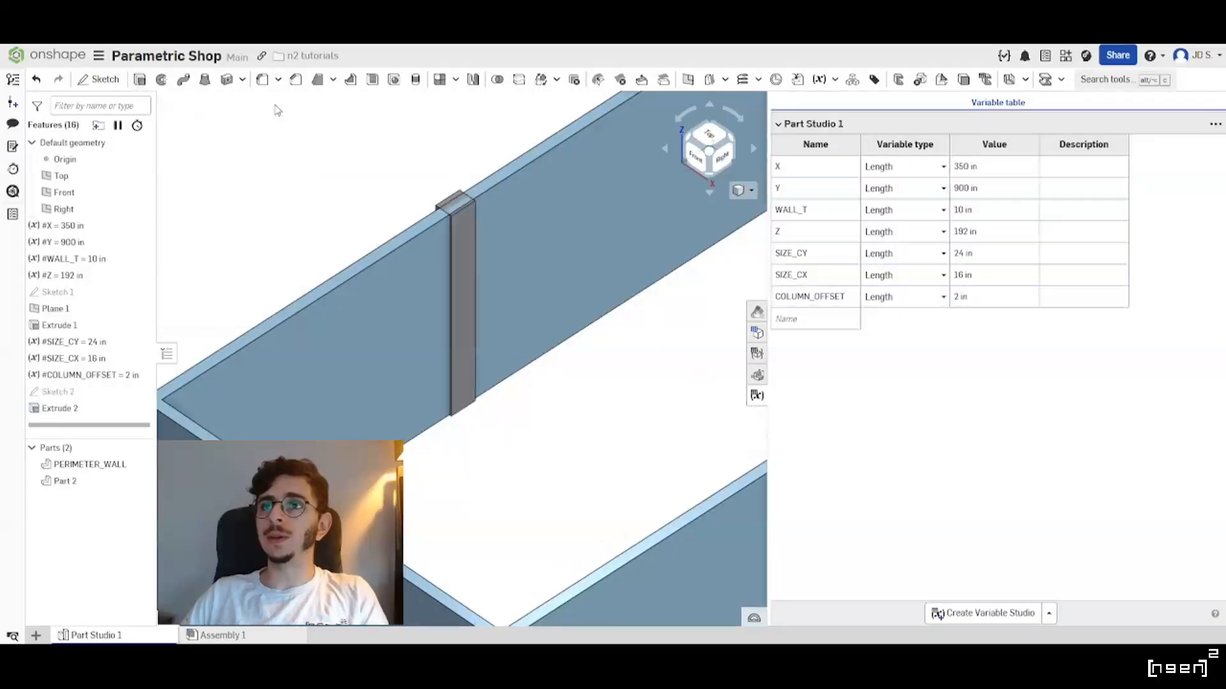
Show Sketch 2 again and inspect the extruded column against the perimeter wall.
scroll(436, 381, "down", 3)
scroll(436, 382, "up", 3)
left_click(146, 391)
scroll(444, 439, "down", 3)
scroll(504, 432, "up", 3)
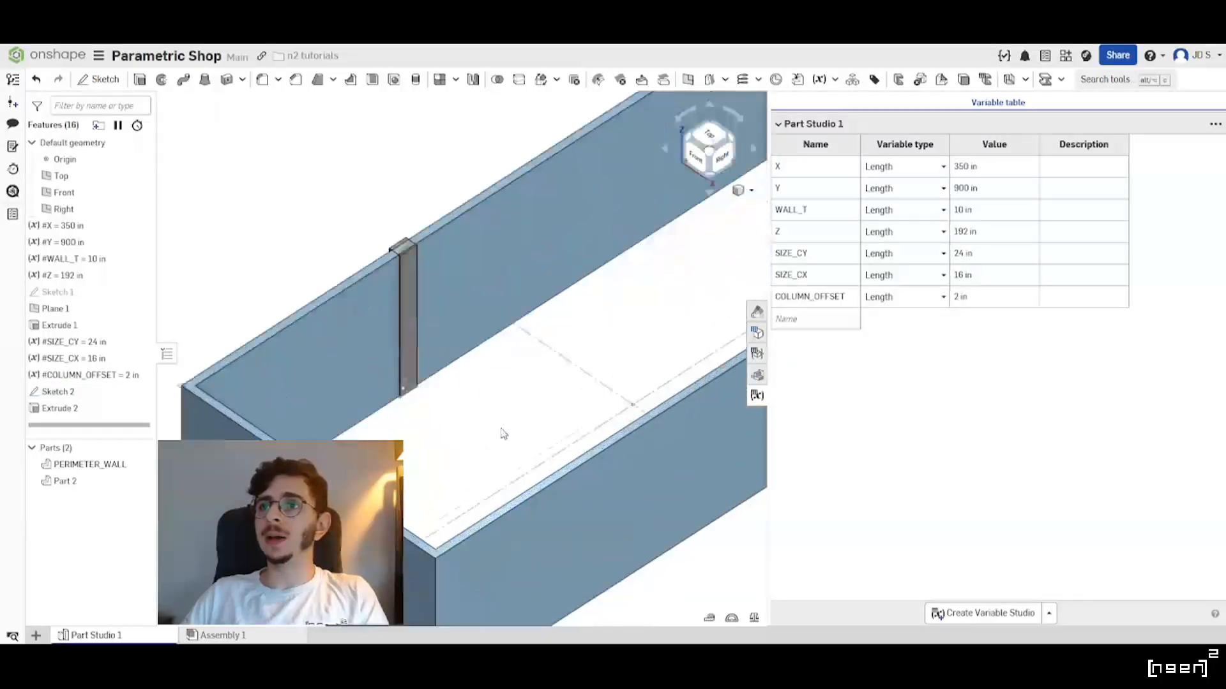
mouse_move(485, 430)
right_mouse_down()
mouse_move(528, 426)
mouse_move(440, 416)
right_mouse_up()
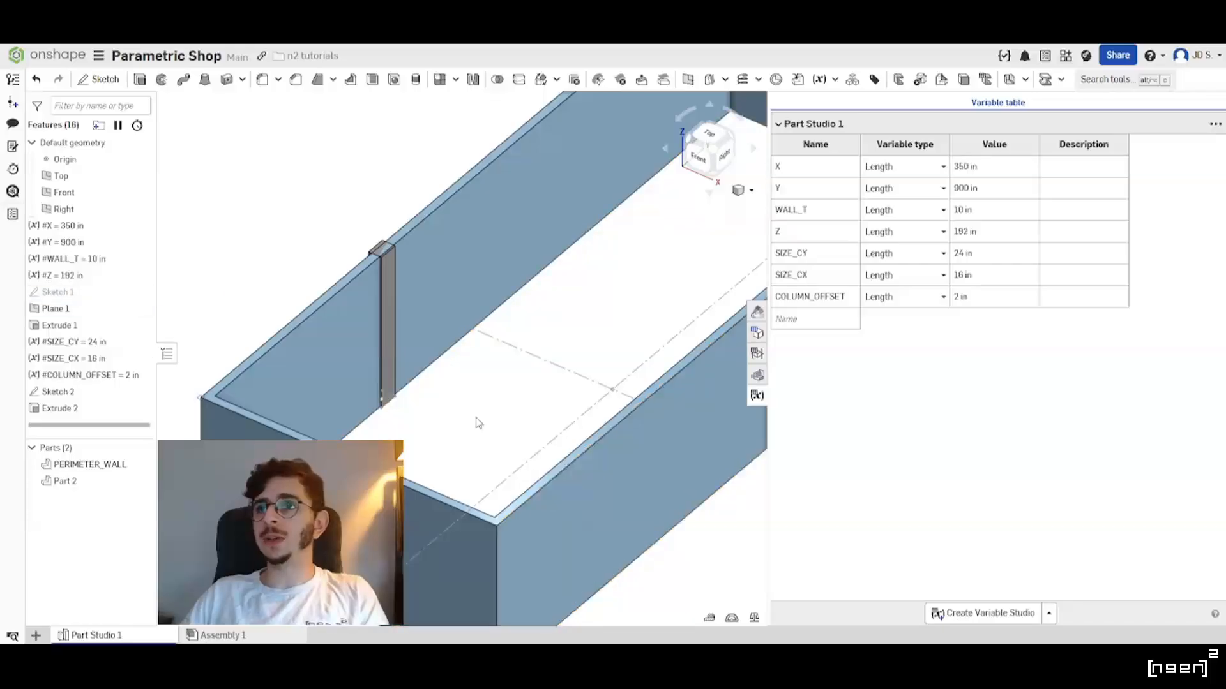
middle_click_drag(480, 423, 430, 378)
scroll(406, 422, "down", 1)
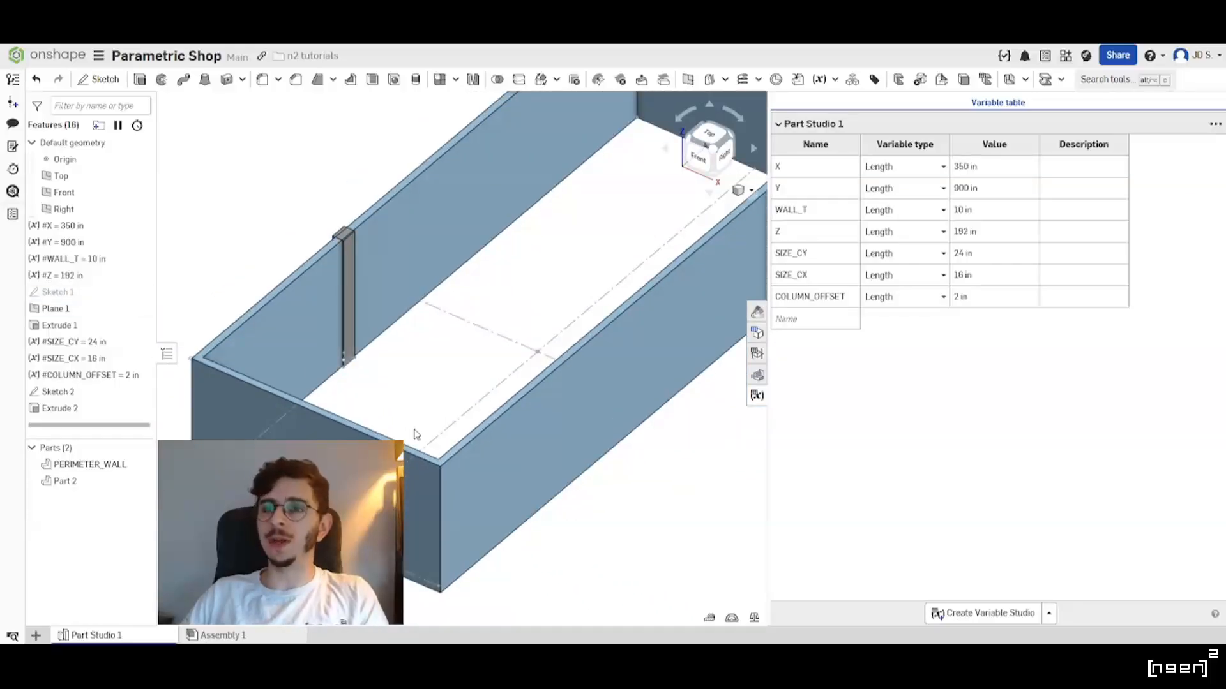
Move the SIZE_CY, SIZE_CX and COLUMN_OFFSET variables above Sketch 1 in the feature list, directly after Z.
mouse_move(419, 402)
right_mouse_down()
mouse_move(471, 394)
mouse_move(417, 397)
right_mouse_up()
scroll(500, 382, "down", 2)
left_click_drag(82, 378, 77, 284)
left_click(265, 224)
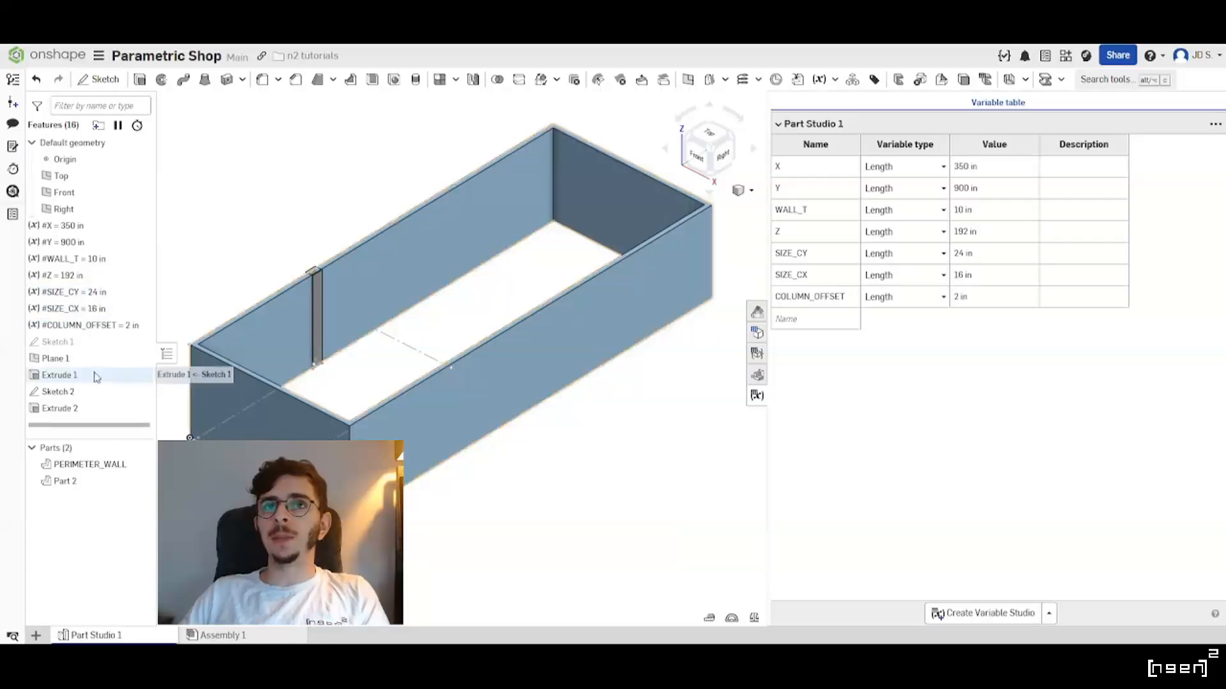
Start a new sketch on Plane 1 at the top of the walls and hide all parts.
scroll(300, 401, "up", 2)
middle_click_drag(237, 390, 376, 385)
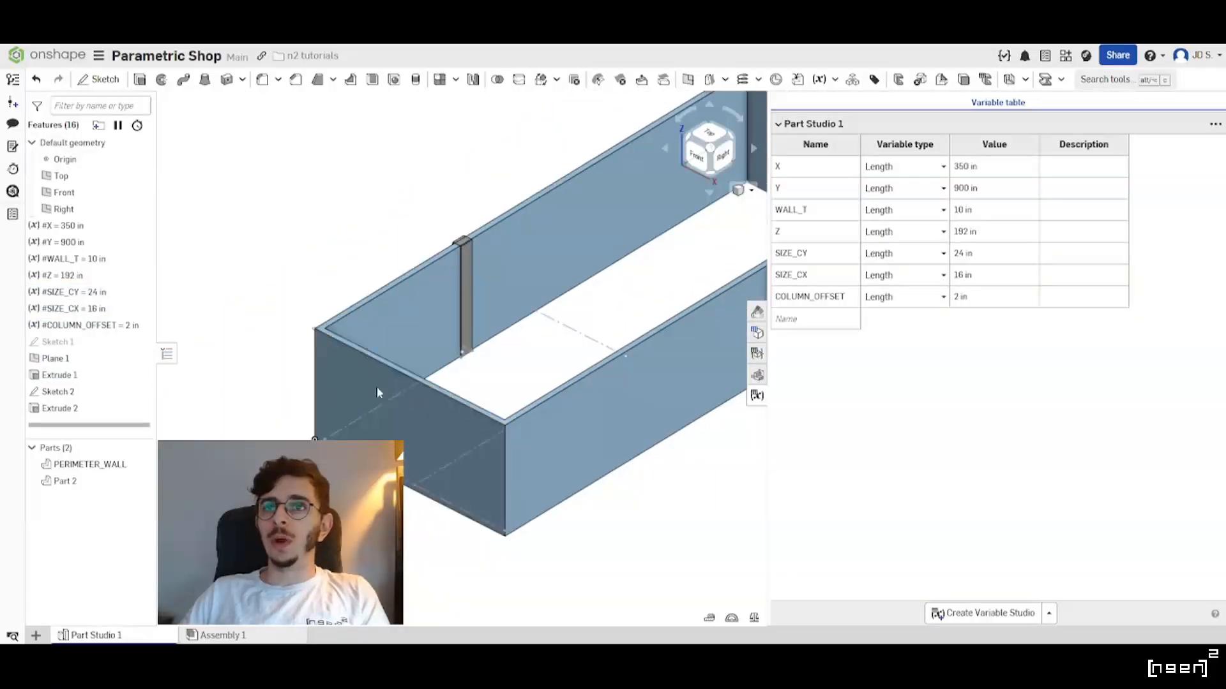
scroll(378, 384, "up", 1)
left_click(104, 79)
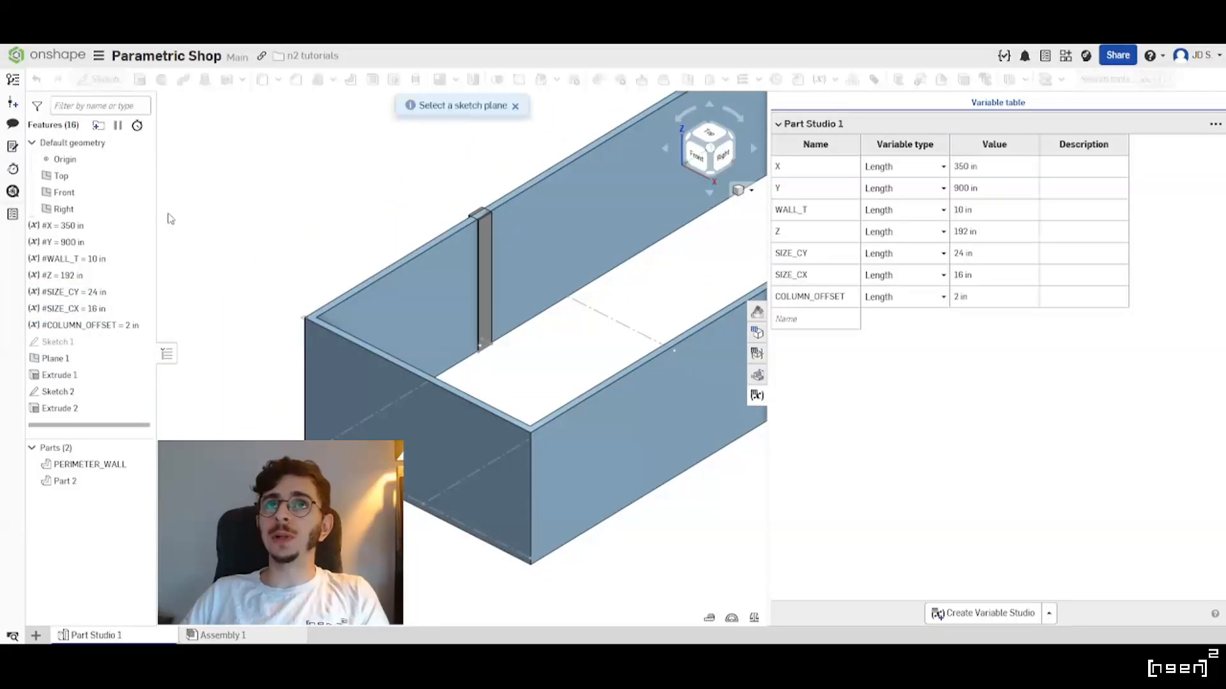
scroll(321, 328, "up", 4)
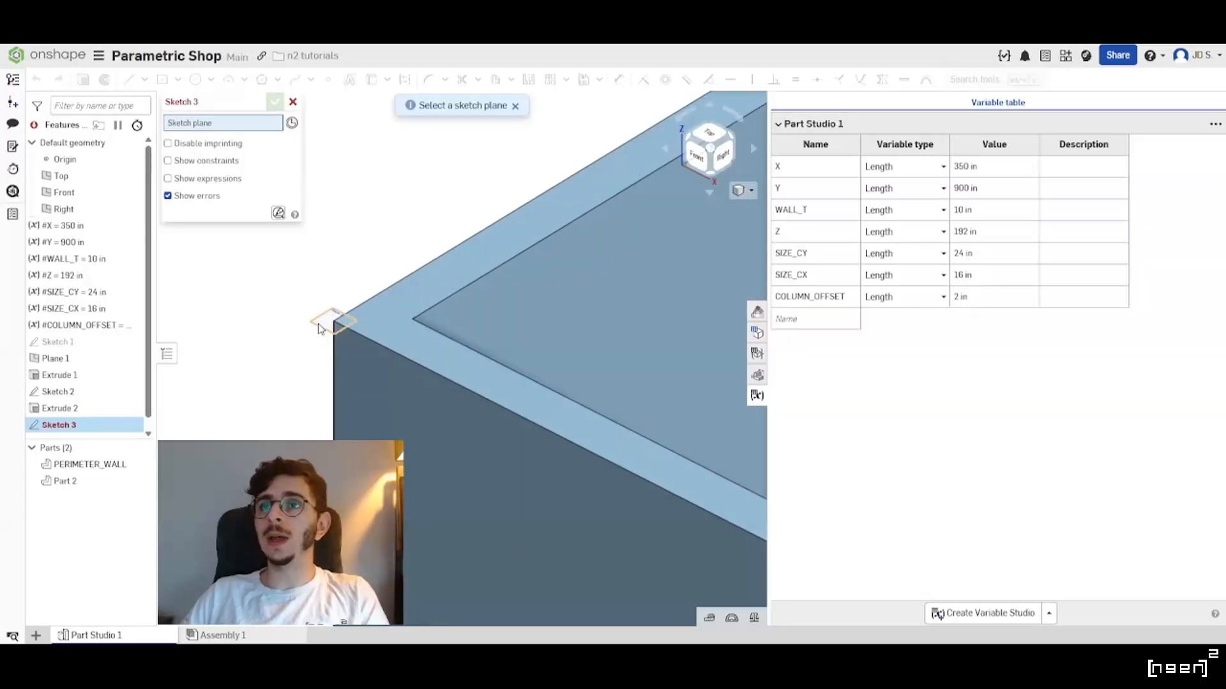
left_click(320, 328)
scroll(319, 326, "down", 5)
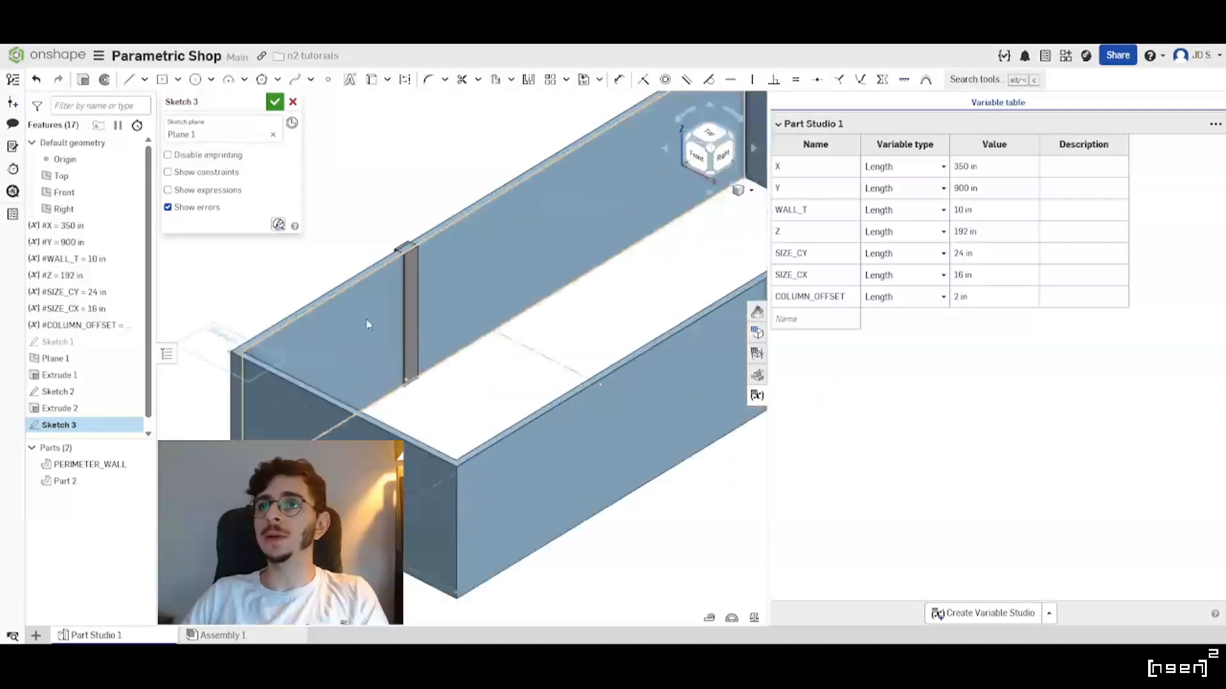
left_click(135, 448)
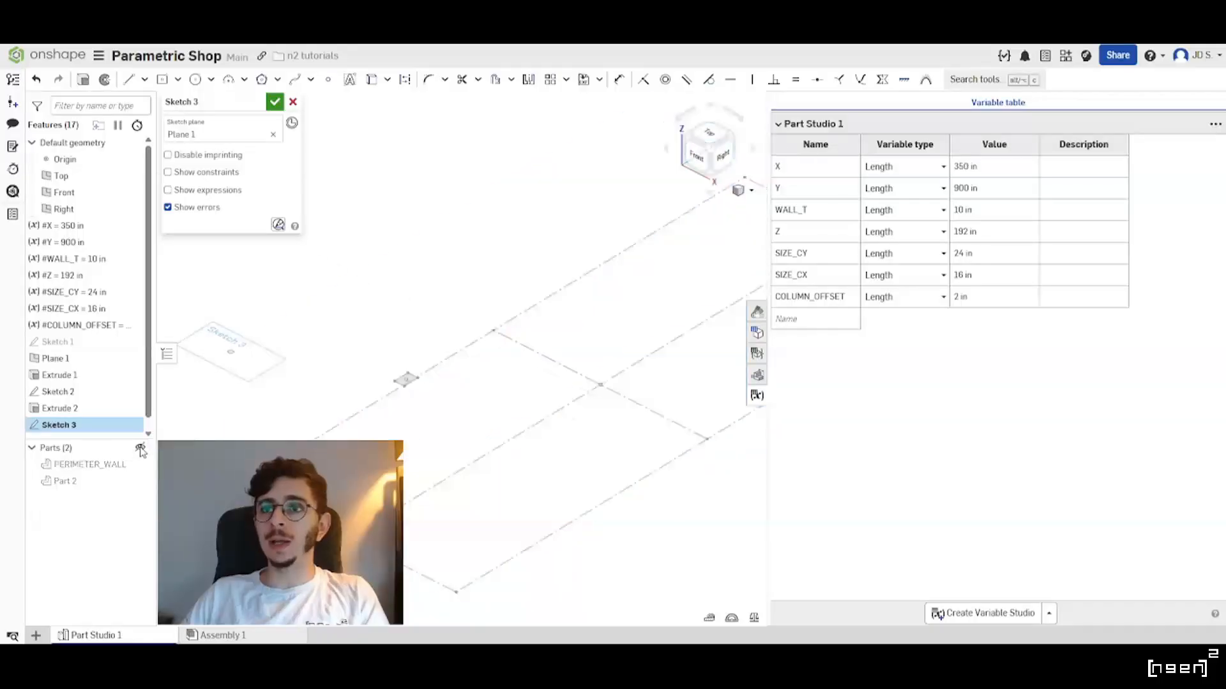
Project the floor outline, centre lines and column profile of Sketch 2 into the new sketch.
scroll(449, 501, "down", 1)
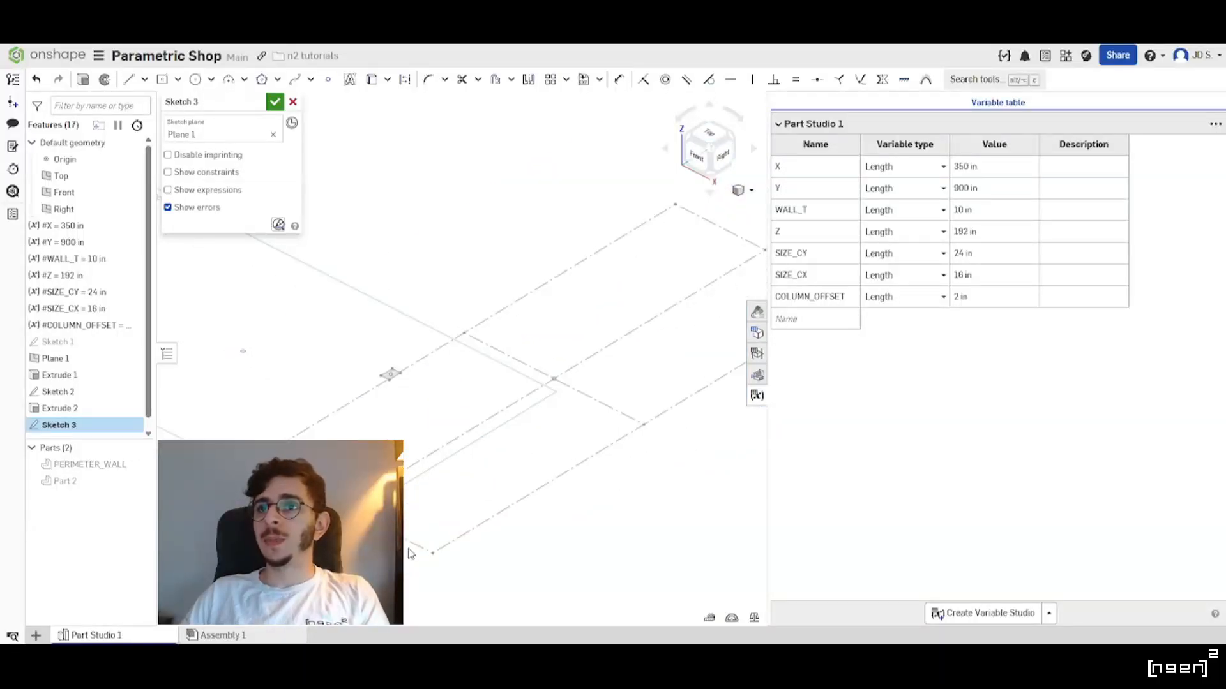
left_click(410, 542)
left_click(482, 524)
left_click(412, 466)
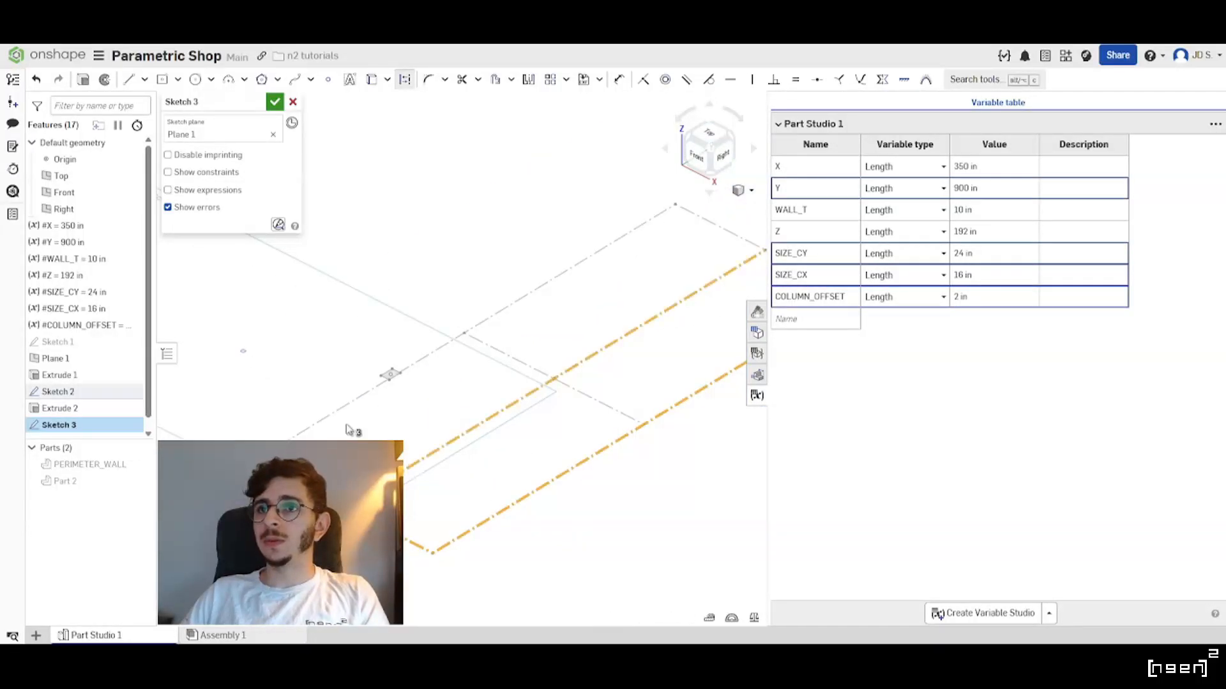
left_click(317, 423)
left_click(555, 384)
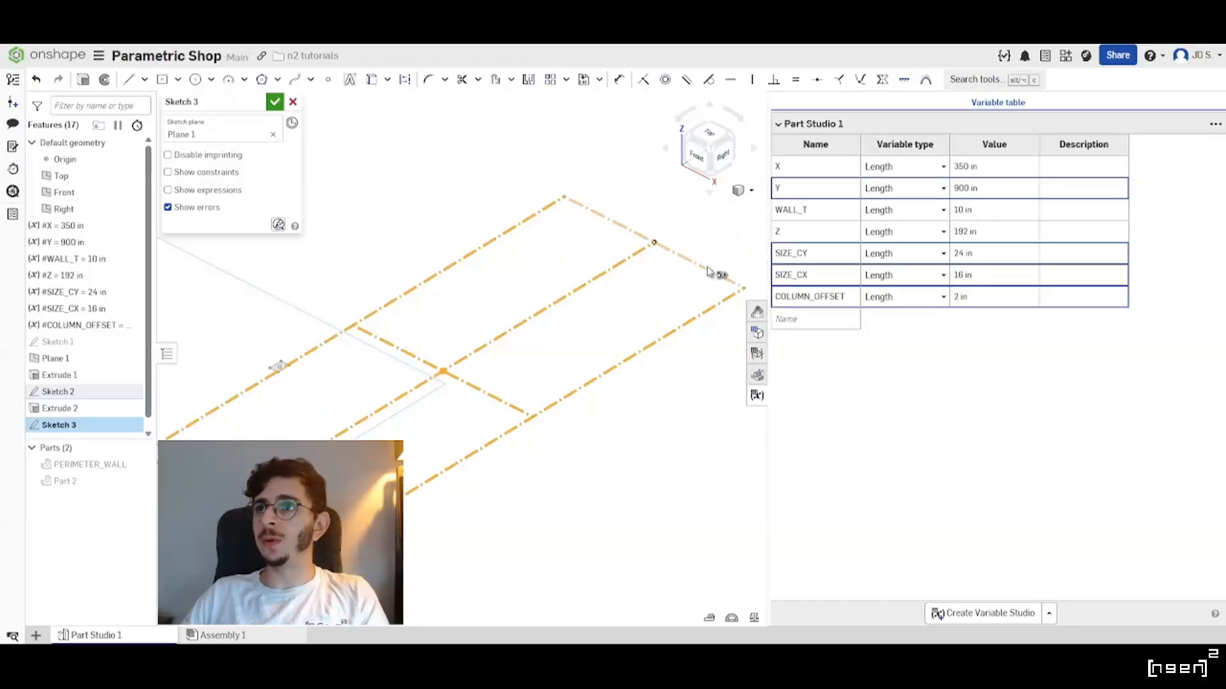
scroll(269, 436, "up", 3)
left_click_drag(243, 442, 383, 342)
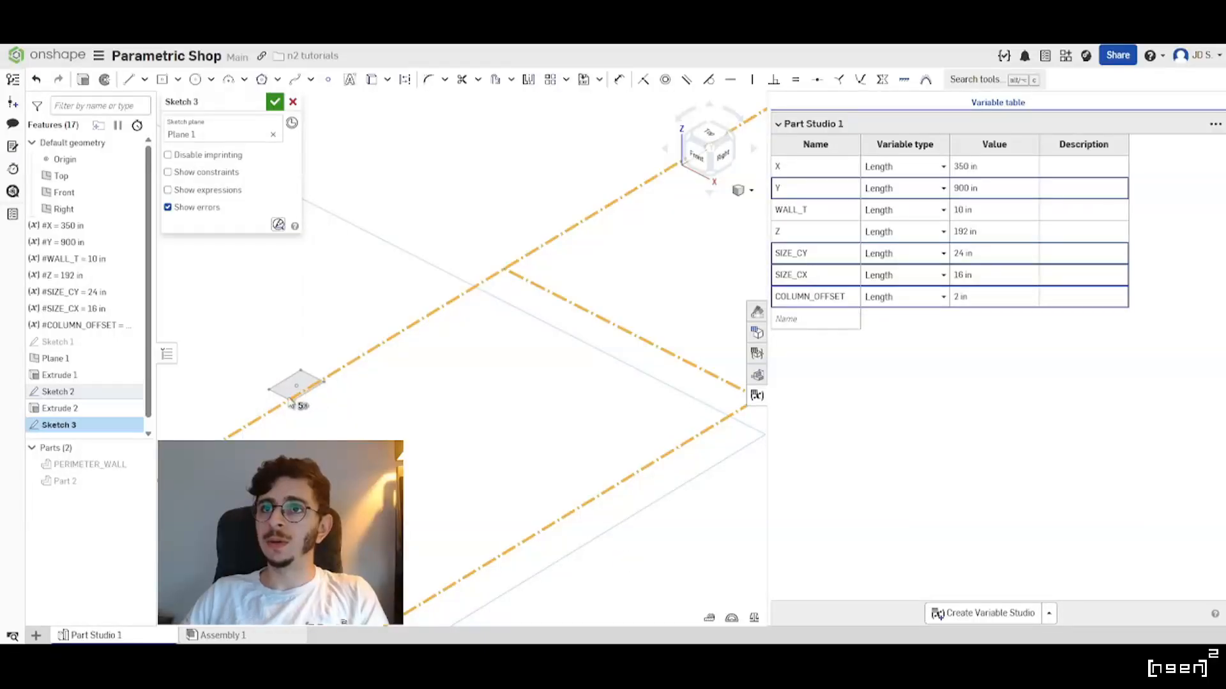
scroll(300, 402, "up", 4)
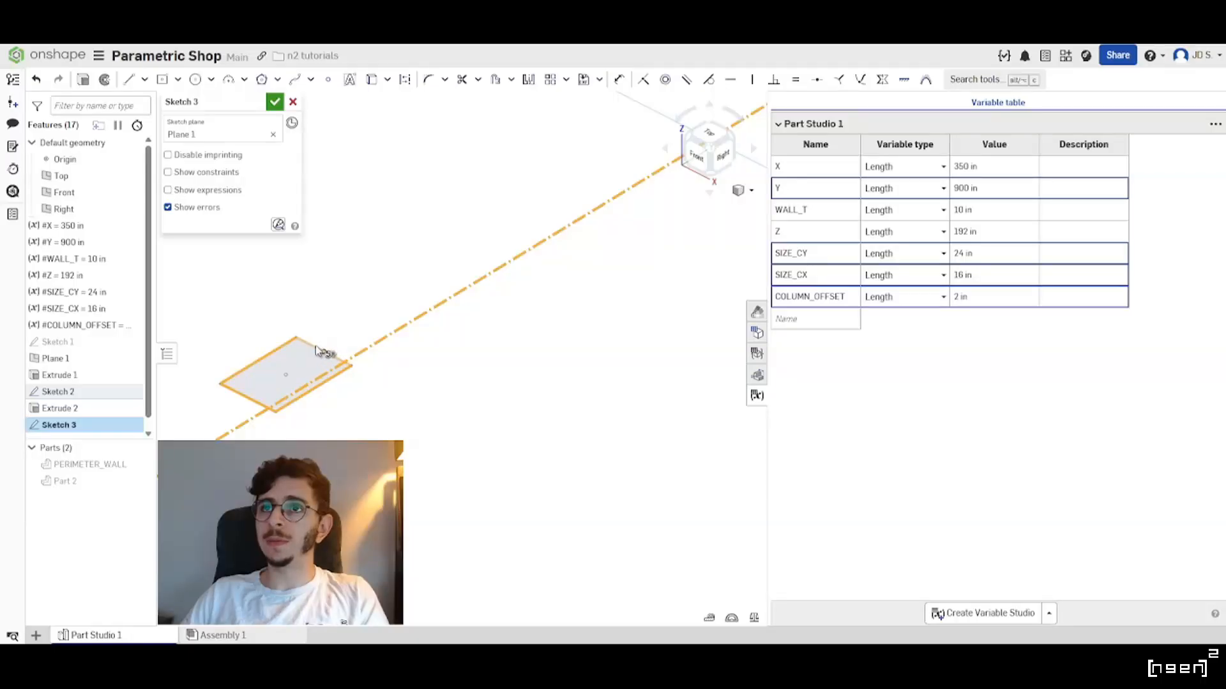
scroll(353, 374, "down", 5)
scroll(353, 374, "down", 3)
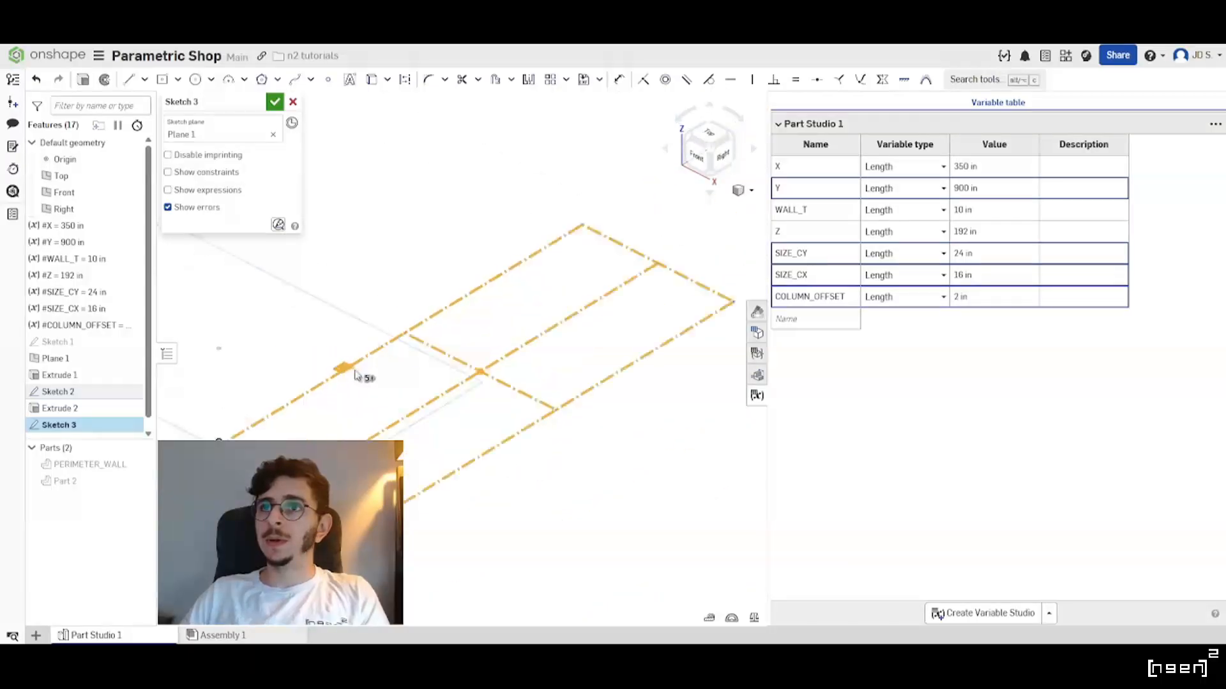
Convert all the projected lines in the sketch to construction geometry.
mouse_move(343, 274)
right_mouse_down()
mouse_move(377, 334)
mouse_move(351, 358)
mouse_move(343, 389)
right_mouse_up()
mouse_move(193, 488)
left_mouse_down()
mouse_move(447, 345)
mouse_move(618, 268)
left_mouse_up()
scroll(304, 400, "up", 6)
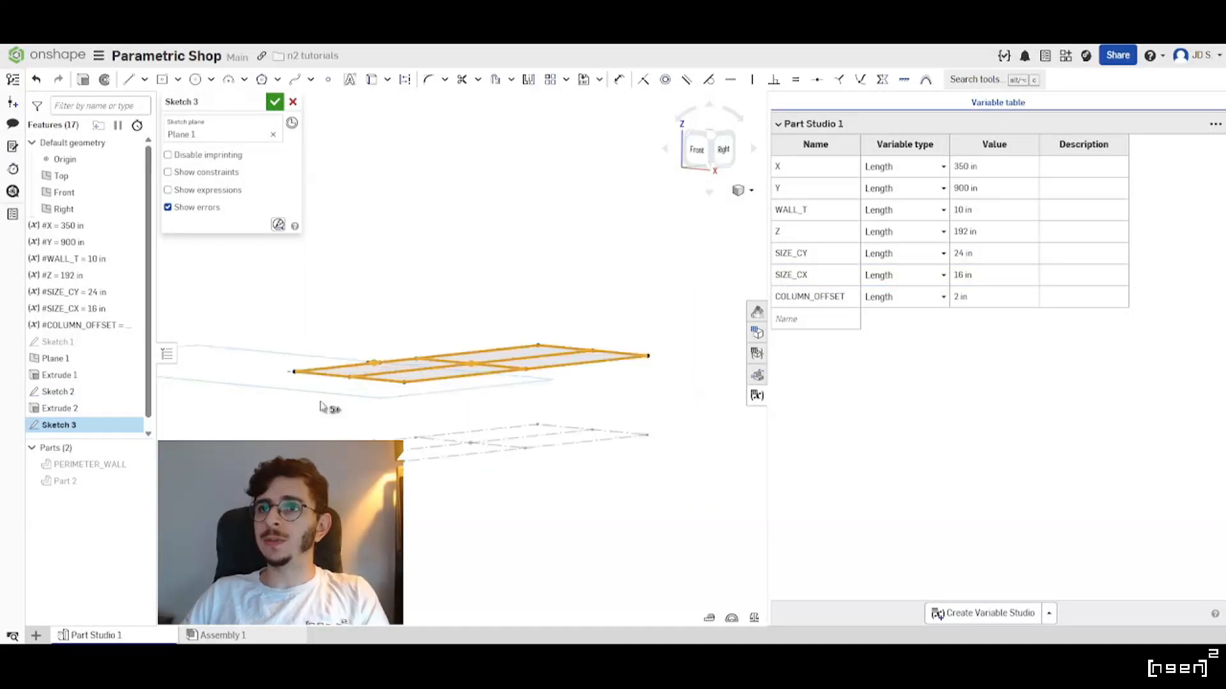
right_click_drag(438, 352, 439, 370)
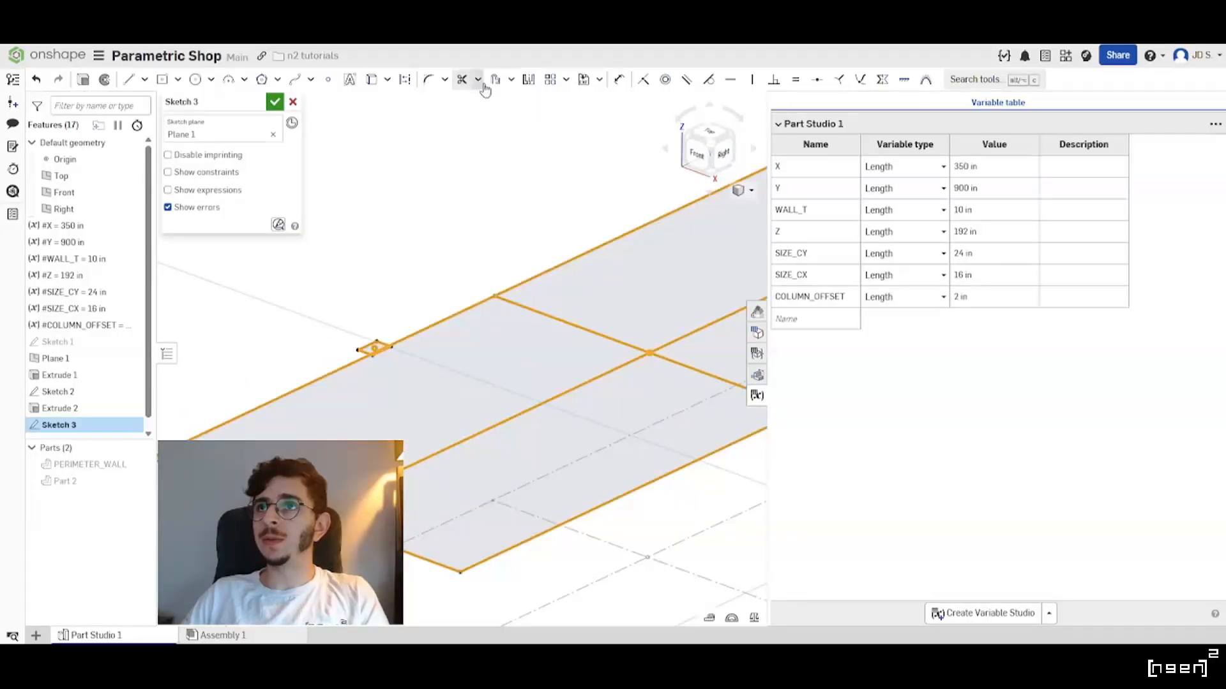
left_click(405, 80)
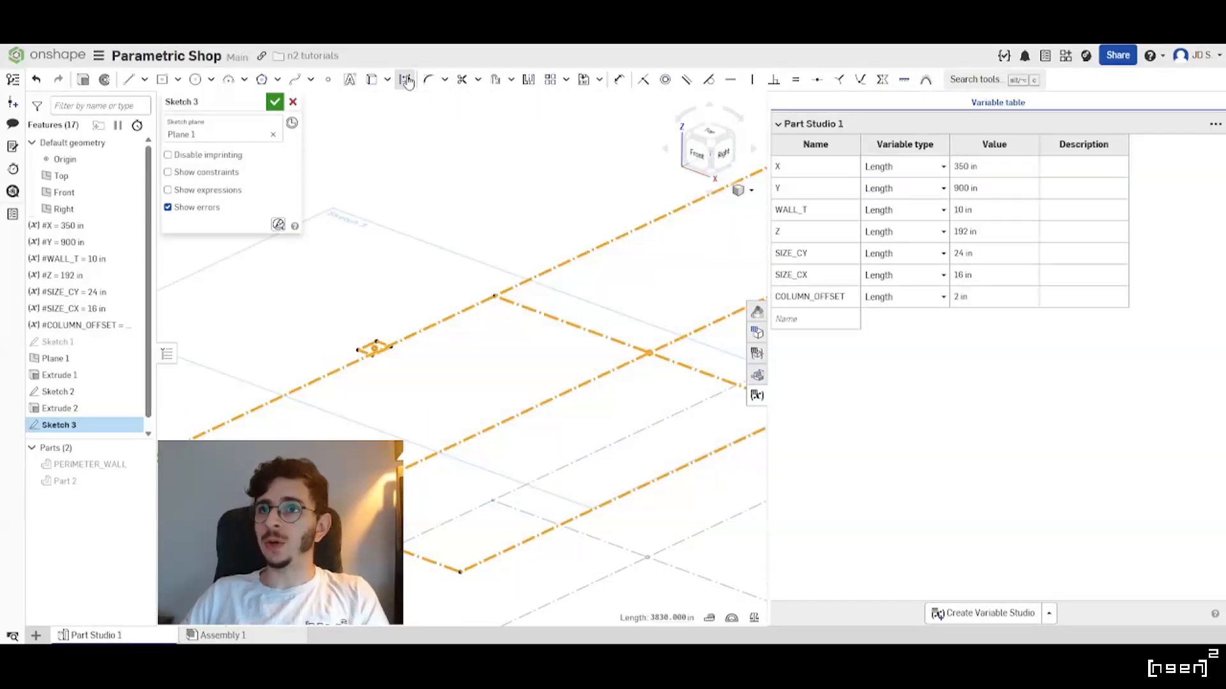
left_click(467, 228)
Finish the sketch on Plane 1 and show all parts again to check it against the walls and column.
scroll(377, 348, "down", 3)
scroll(440, 393, "up", 1)
mouse_move(406, 384)
right_mouse_down()
mouse_move(451, 394)
mouse_move(410, 390)
right_mouse_up()
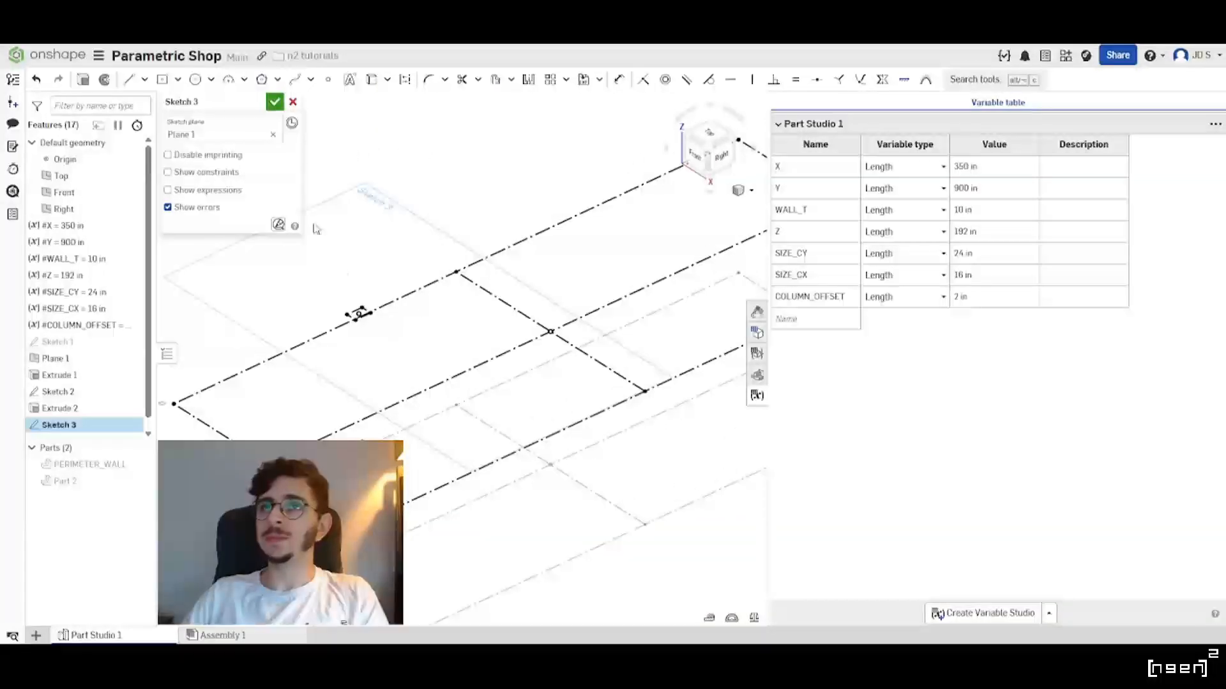
left_click(274, 102)
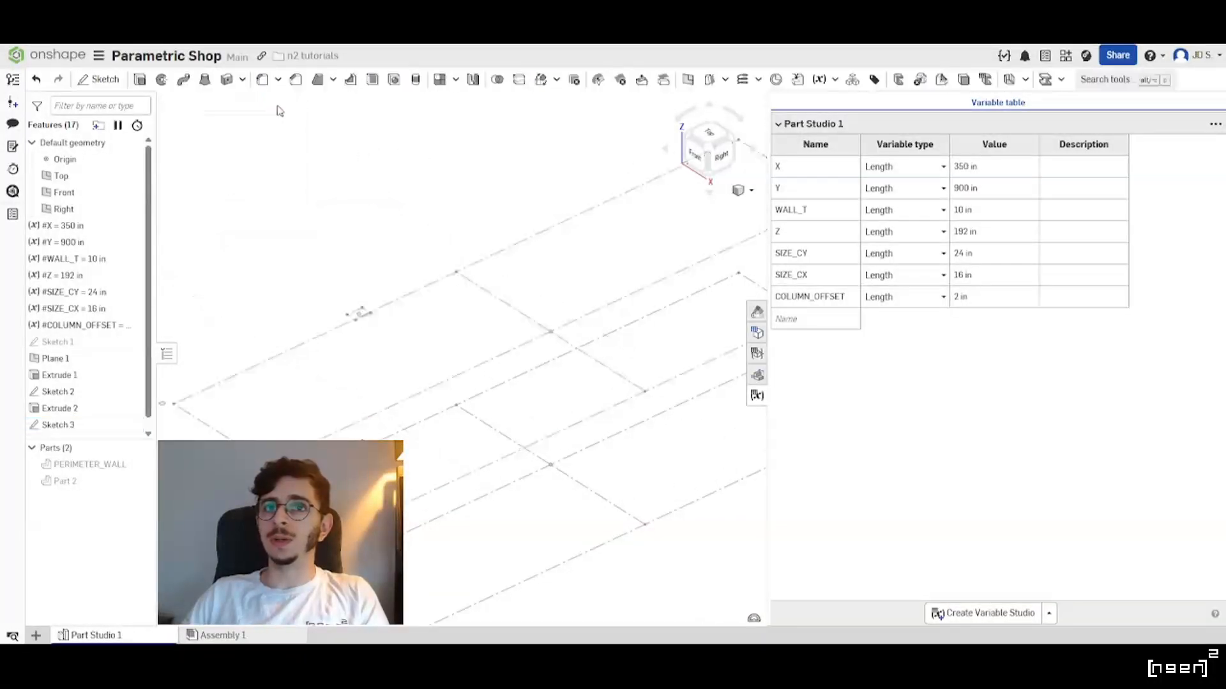
scroll(409, 357, "down", 3)
mouse_move(376, 364)
right_mouse_down()
mouse_move(471, 355)
mouse_move(385, 359)
right_mouse_up()
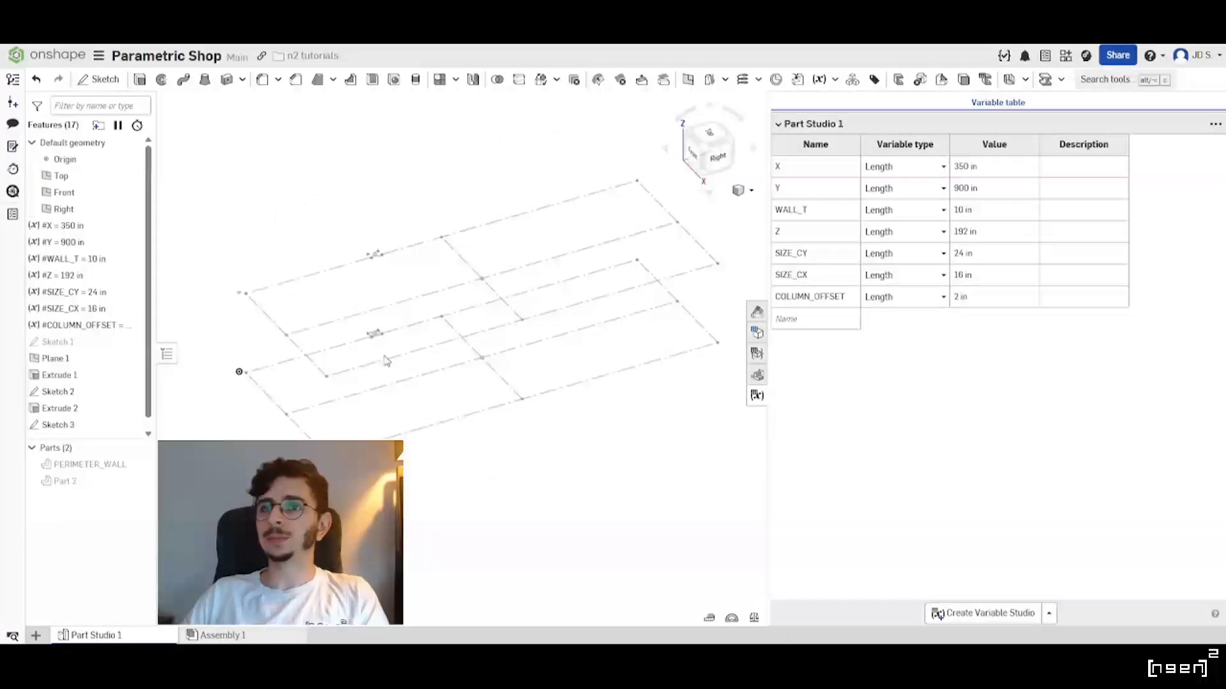
left_click(140, 449)
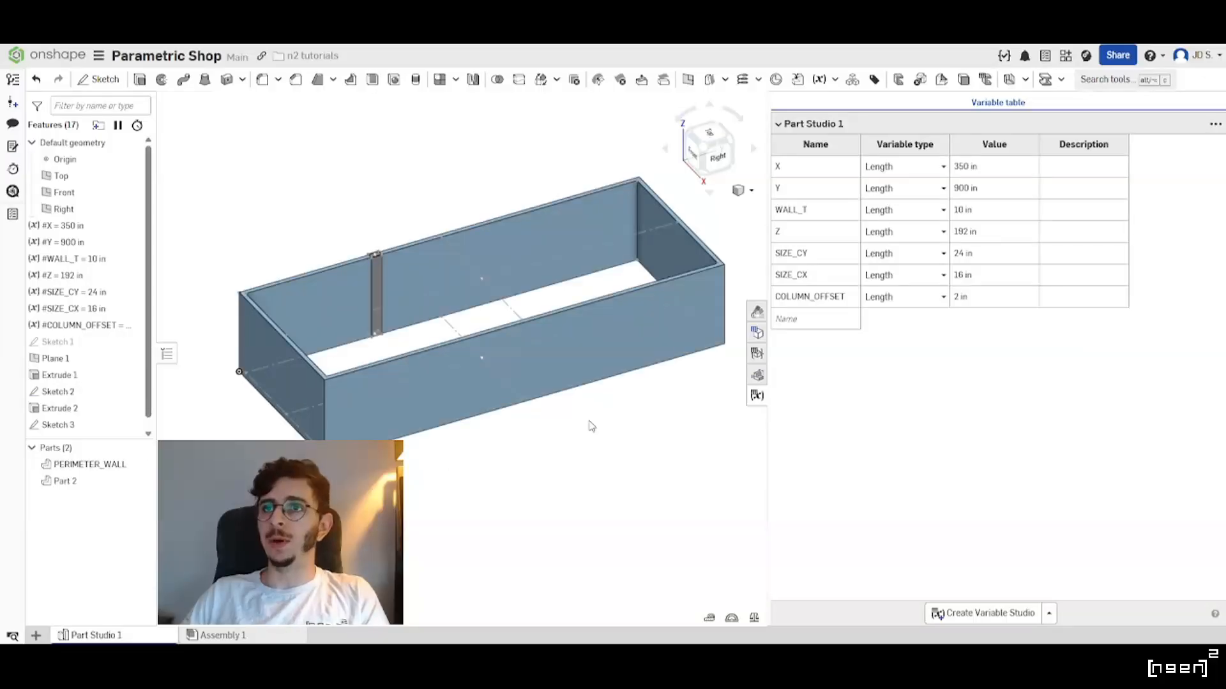
scroll(406, 297, "up", 4)
right_click_drag(350, 300, 389, 313)
scroll(585, 374, "down", 5)
scroll(479, 245, "up", 3)
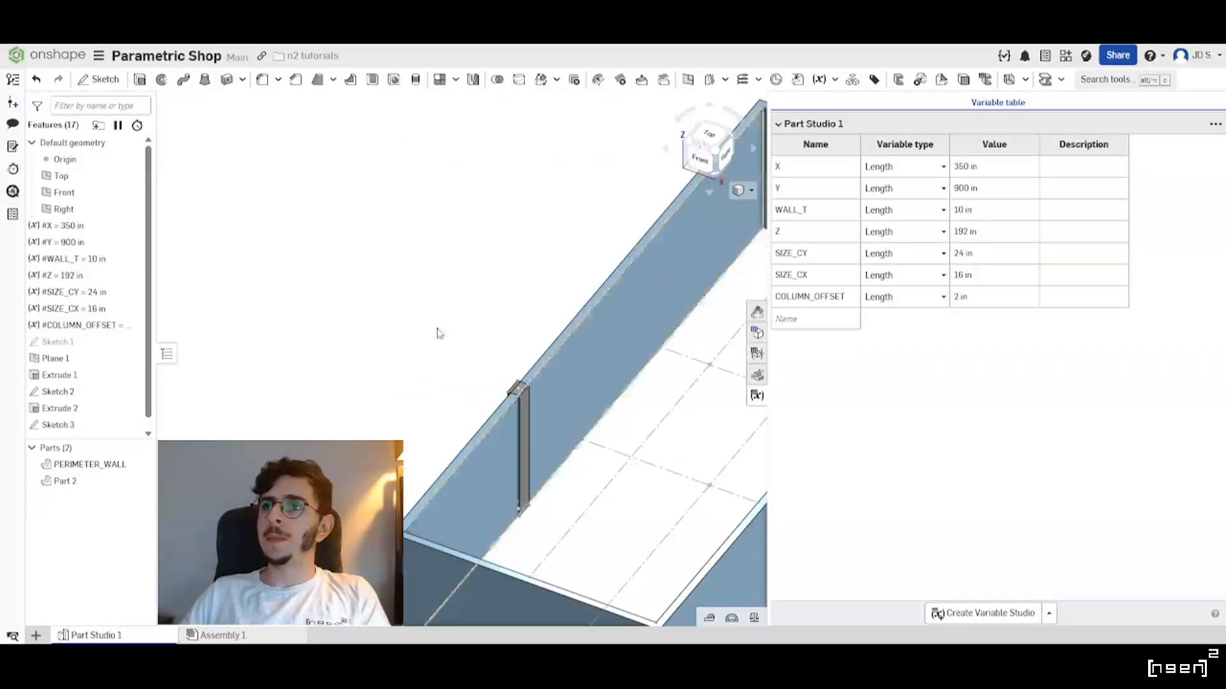
Add a variable named NUM_COL to the variable table and set its type to Number.
scroll(447, 261, "down", 3)
scroll(574, 287, "up", 2)
right_click_drag(486, 276, 396, 279)
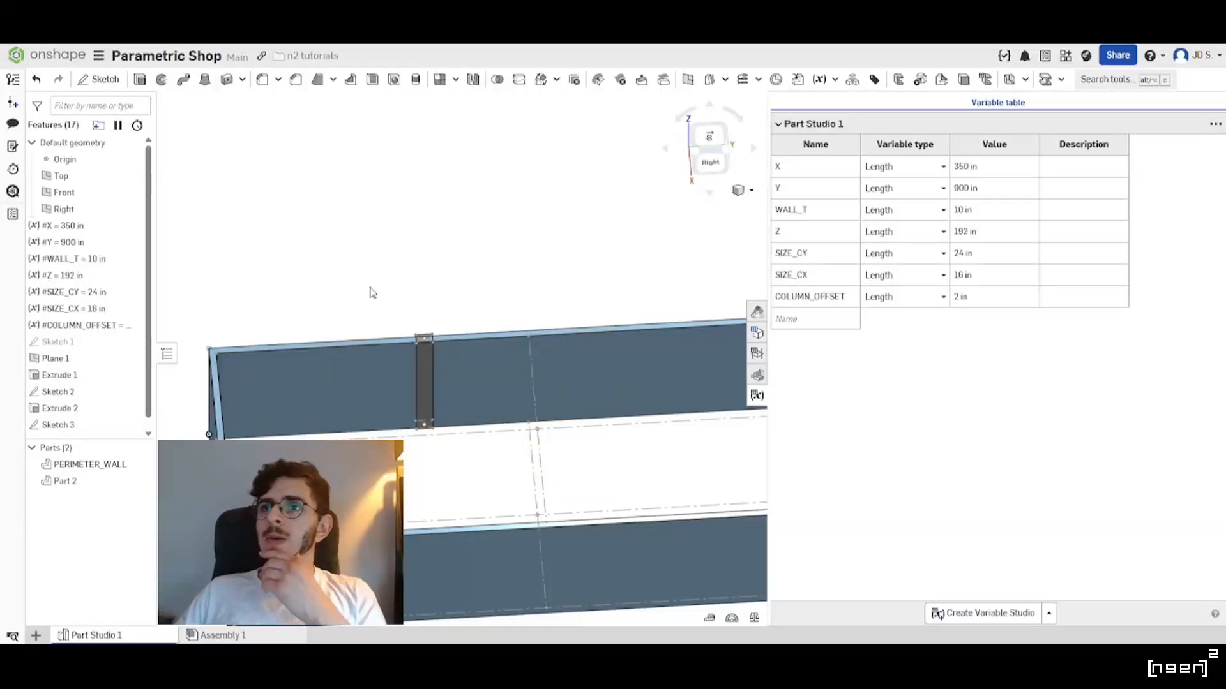
scroll(287, 230, "down", 3)
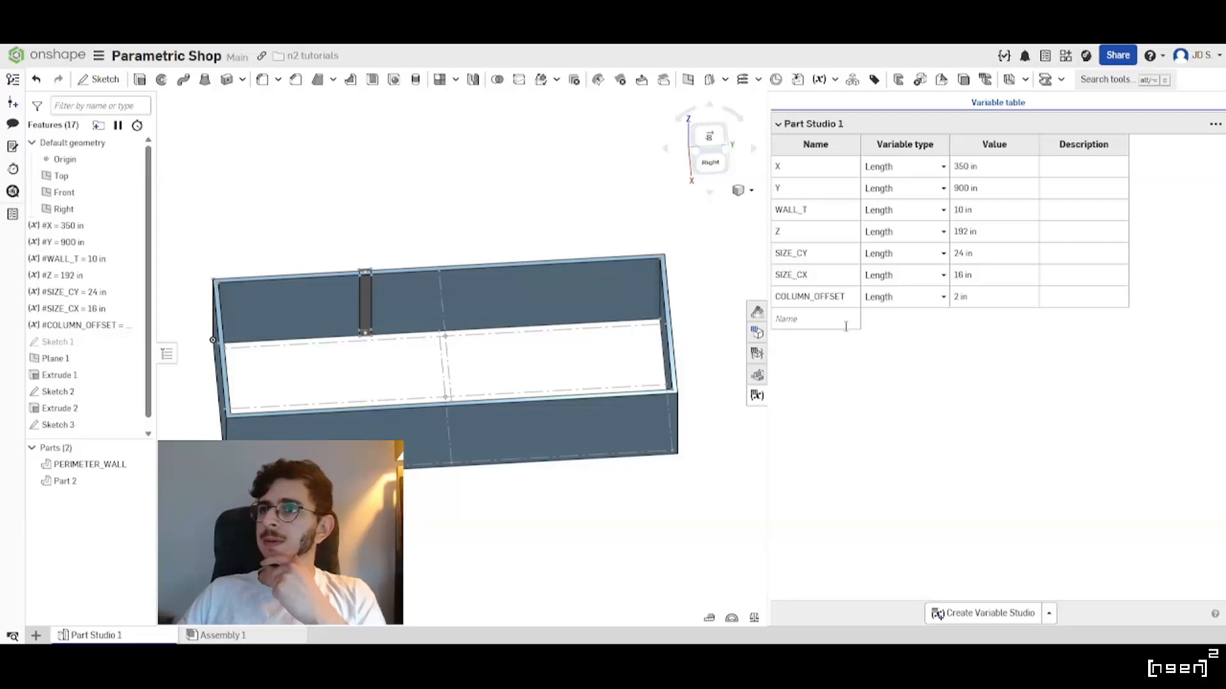
left_click(825, 319)
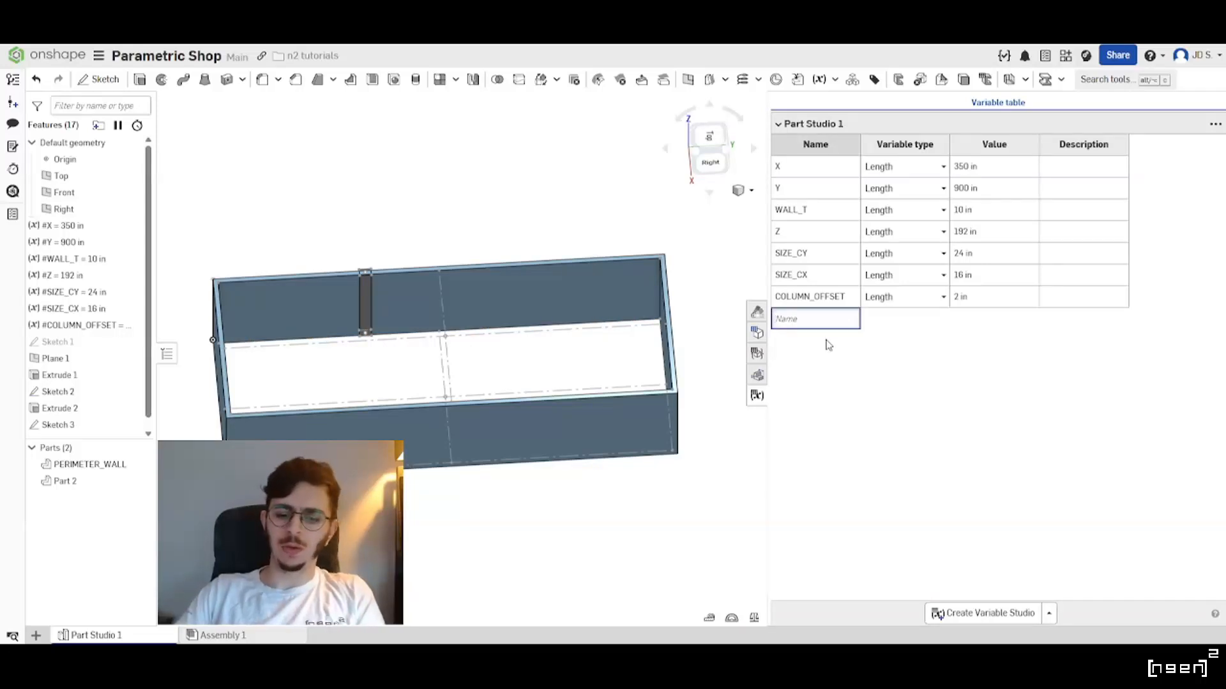
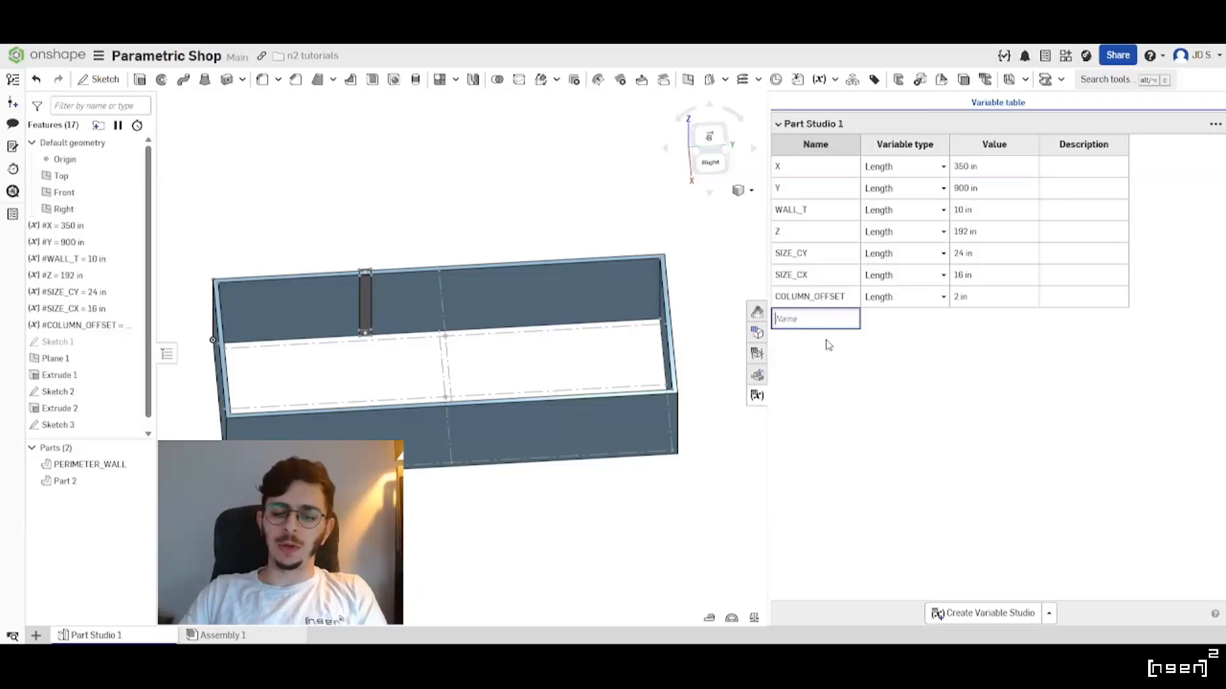
type("NUM_COL")
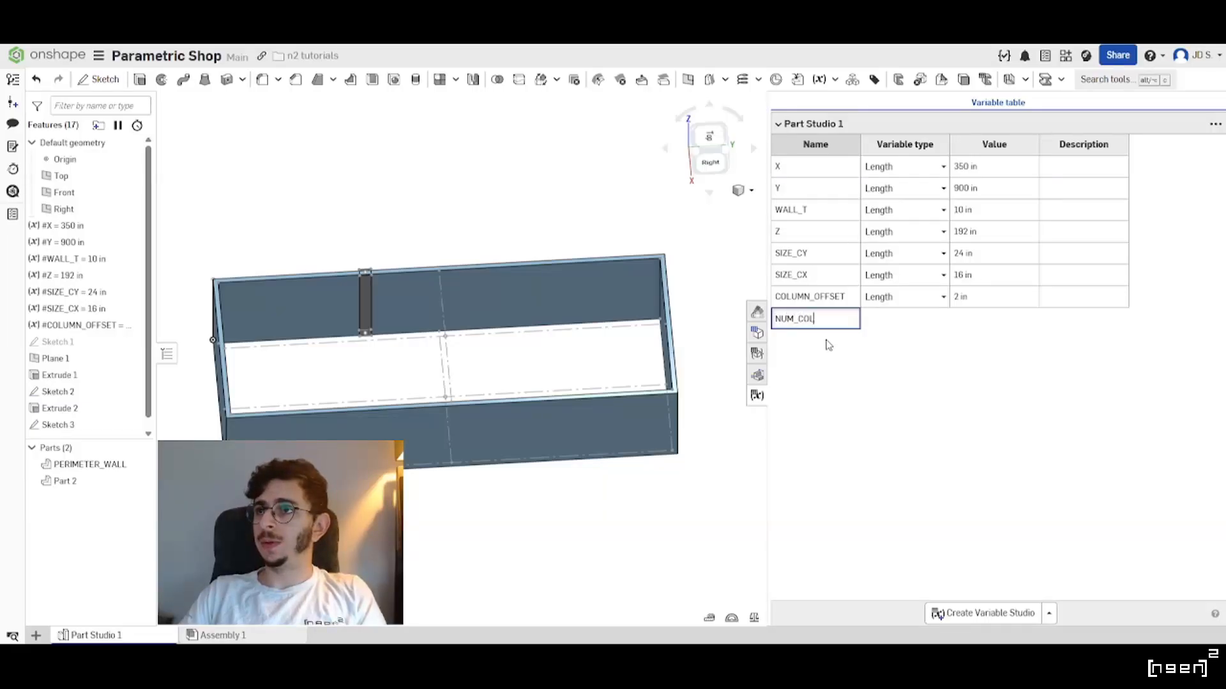
key("Return")
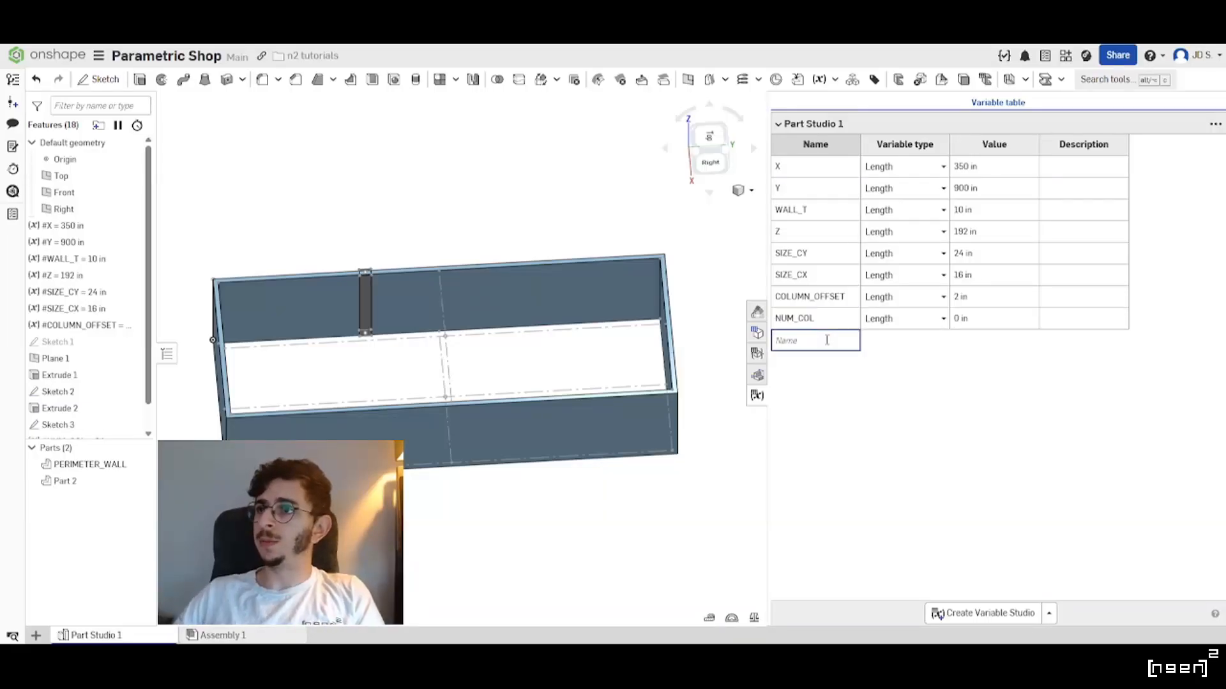
left_click(944, 321)
left_click(908, 377)
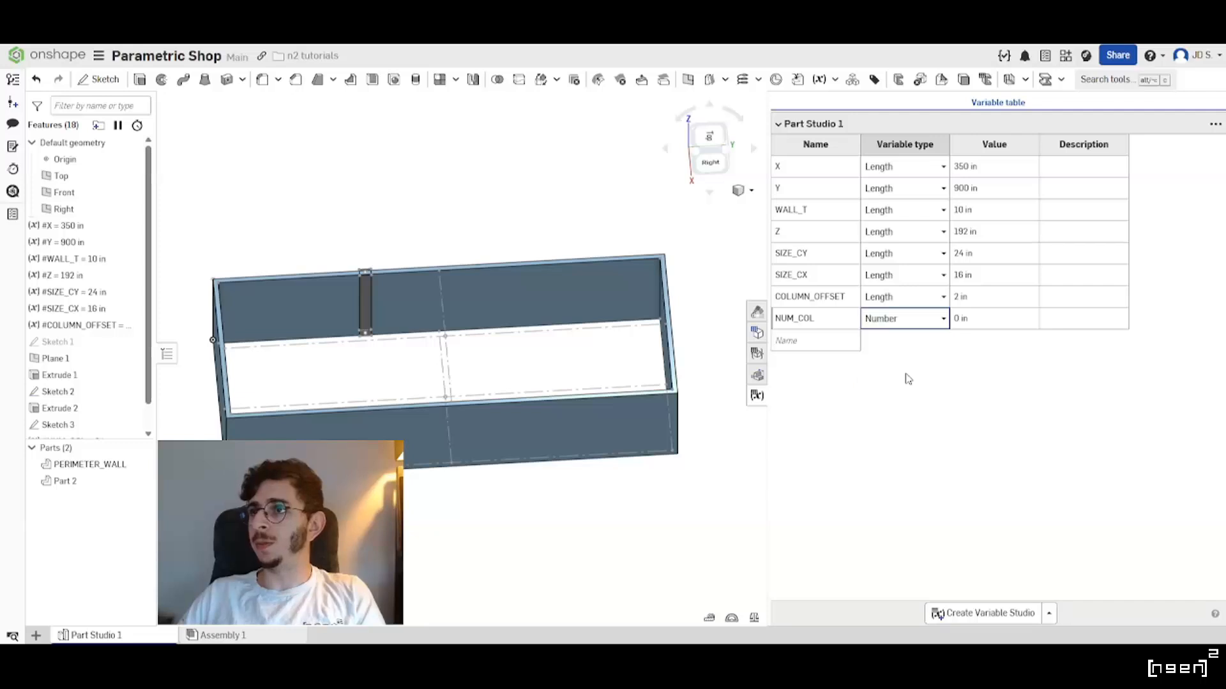
Try to give NUM_COL a value with the partial expression #Y/(.
left_click(965, 322)
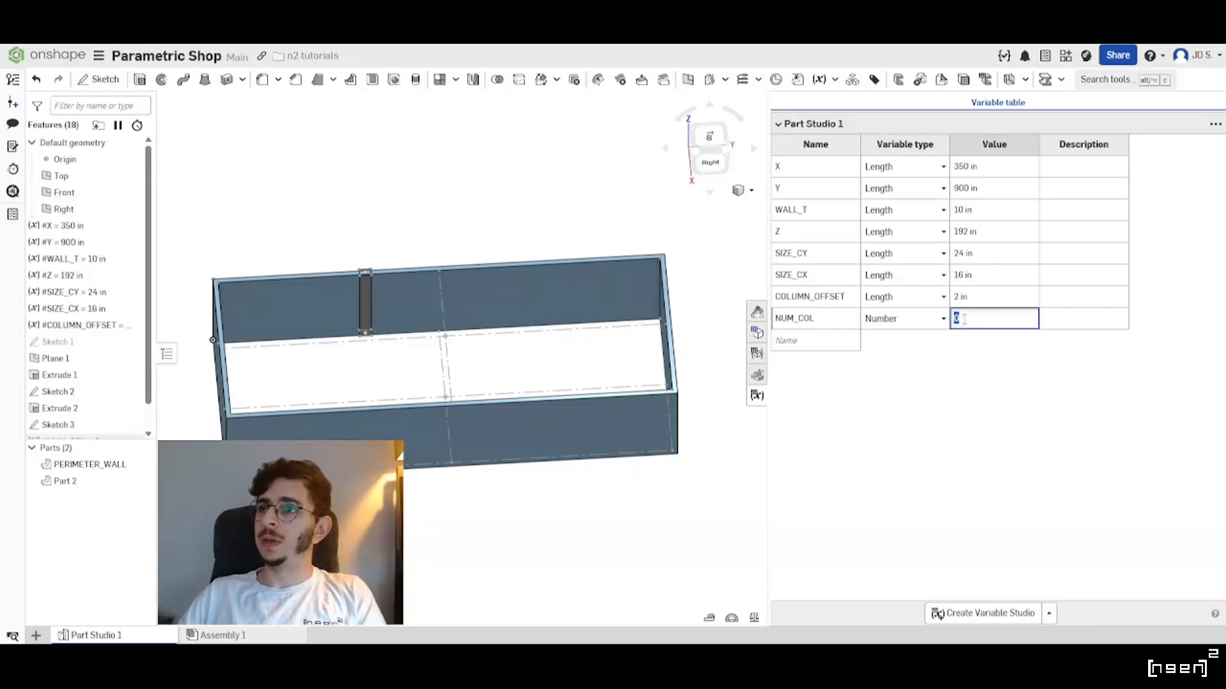
scroll(367, 316, "up", 2)
mouse_move(352, 314)
right_mouse_down()
mouse_move(404, 313)
mouse_move(366, 312)
right_mouse_up()
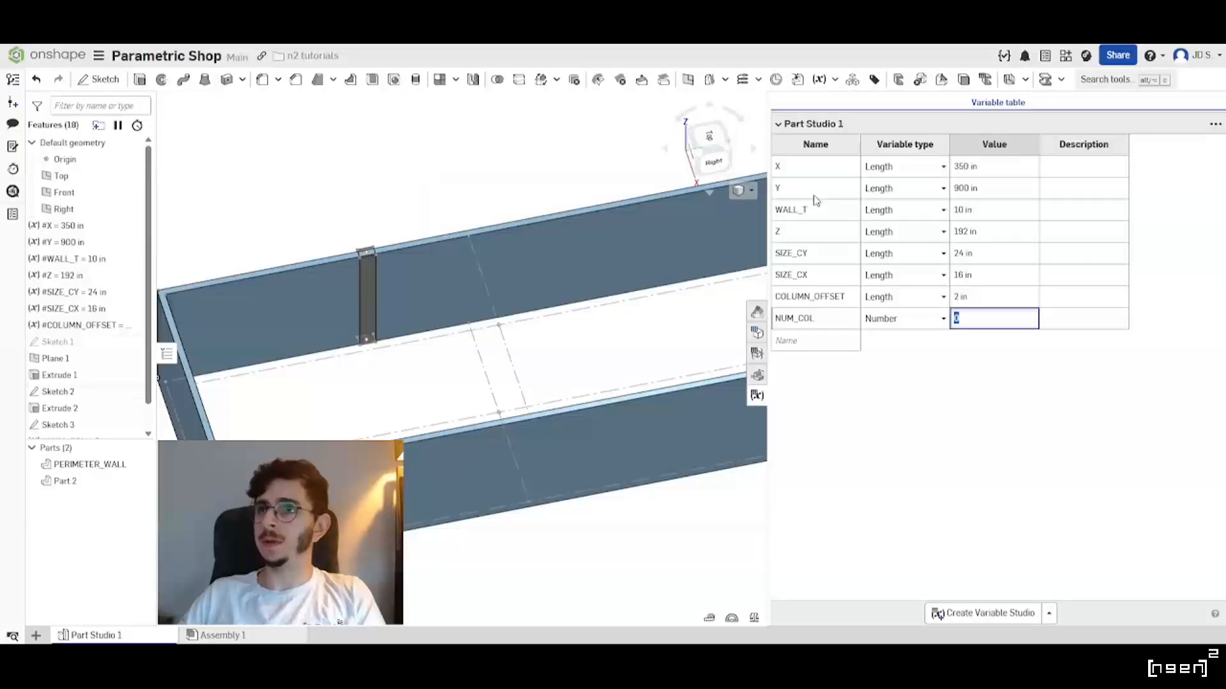
scroll(550, 350, "down", 3)
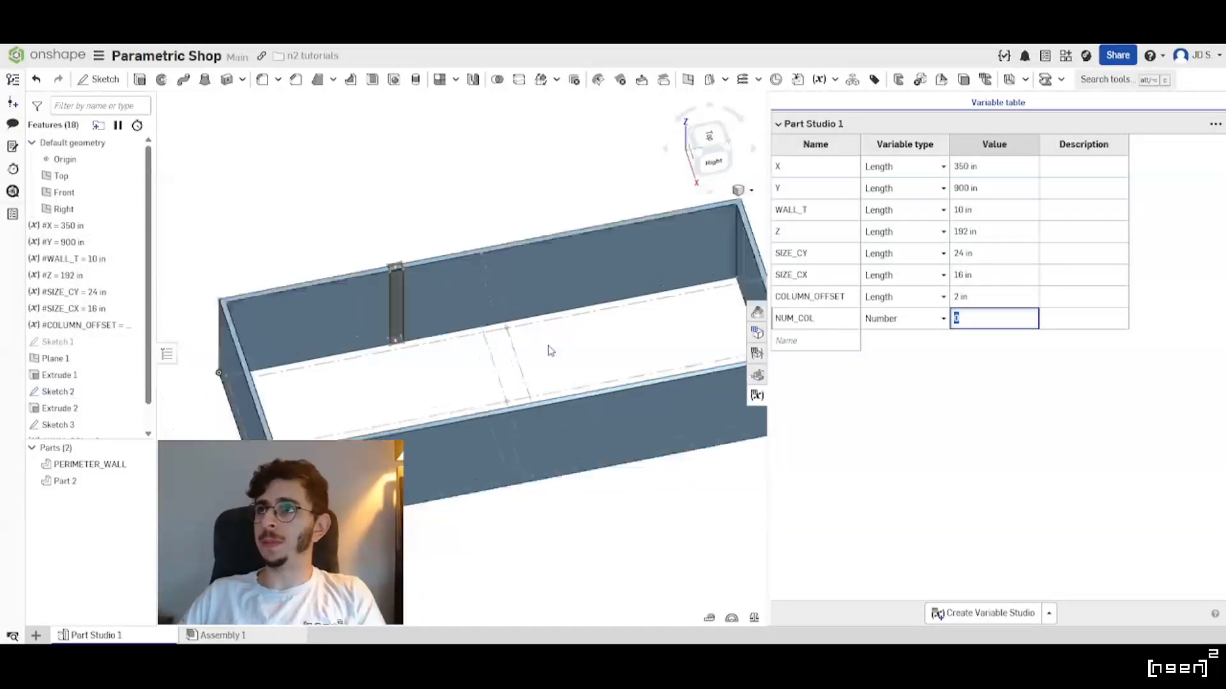
scroll(527, 365, "up", 2)
right_click_drag(526, 365, 486, 348)
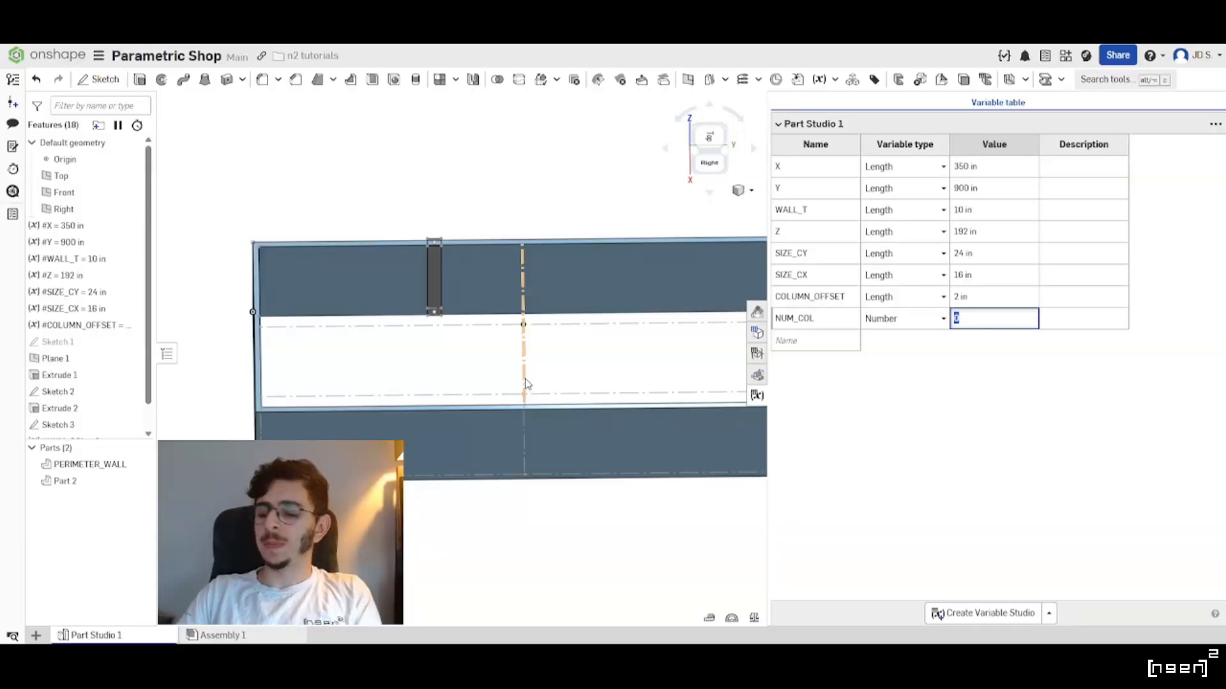
type("Y")
key("Return")
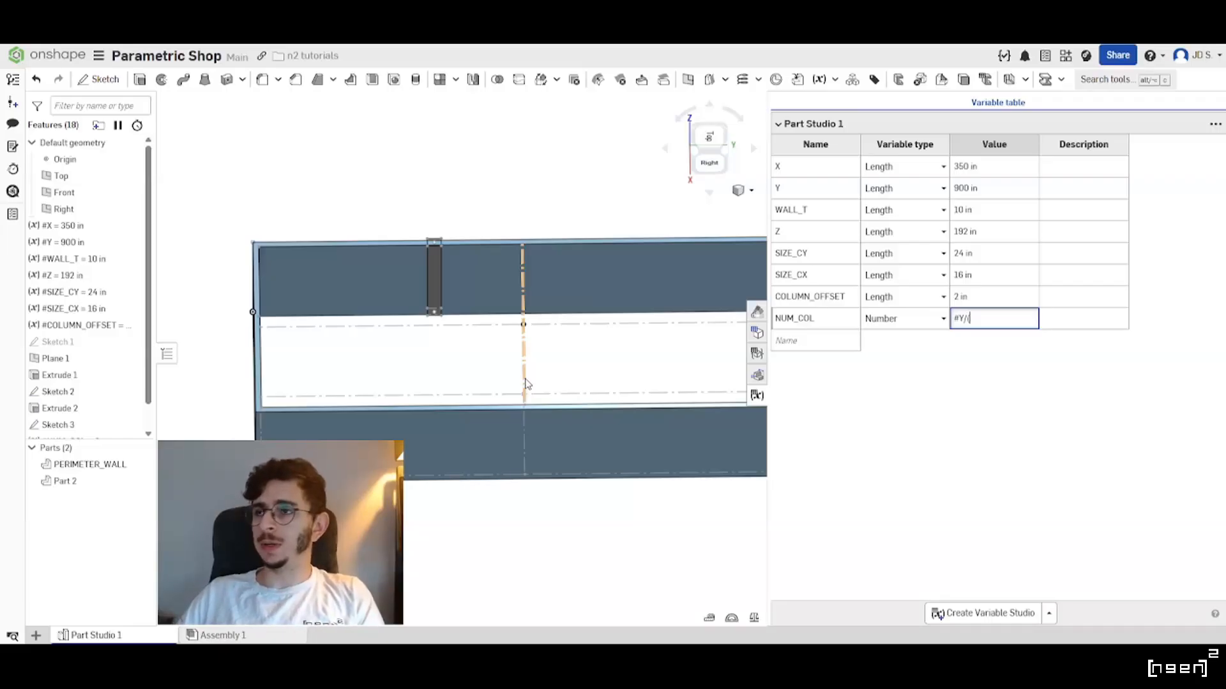
key("Return")
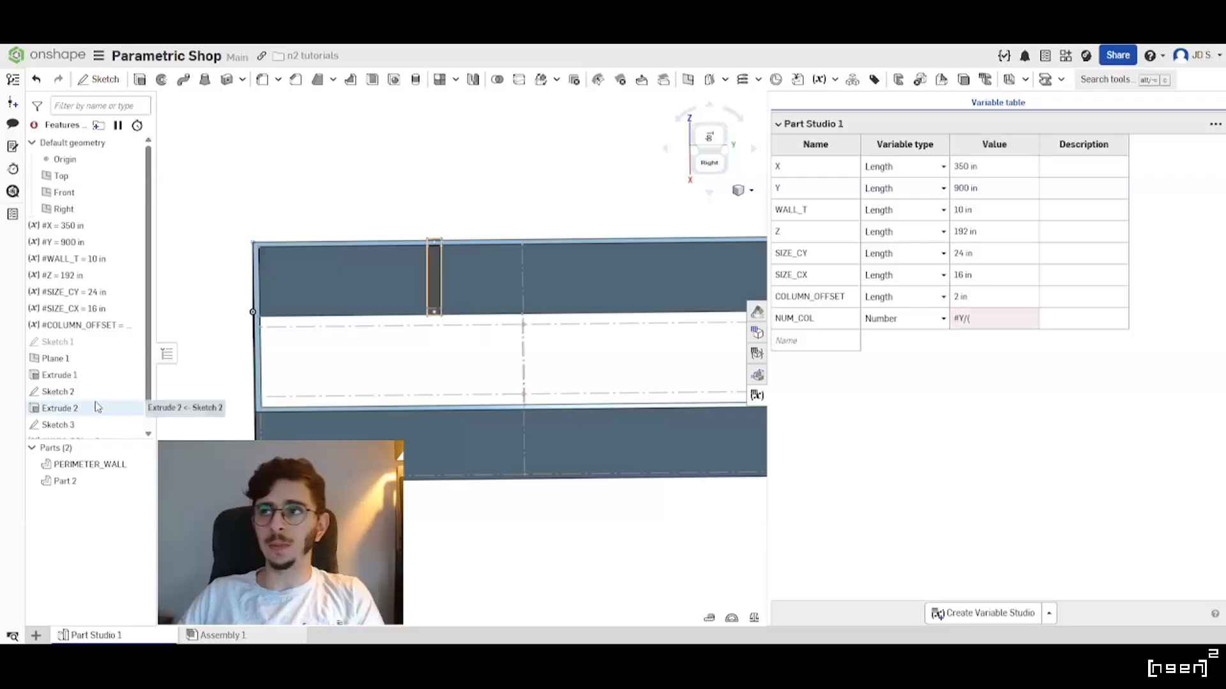
scroll(95, 407, "down", 1)
double_click(85, 400)
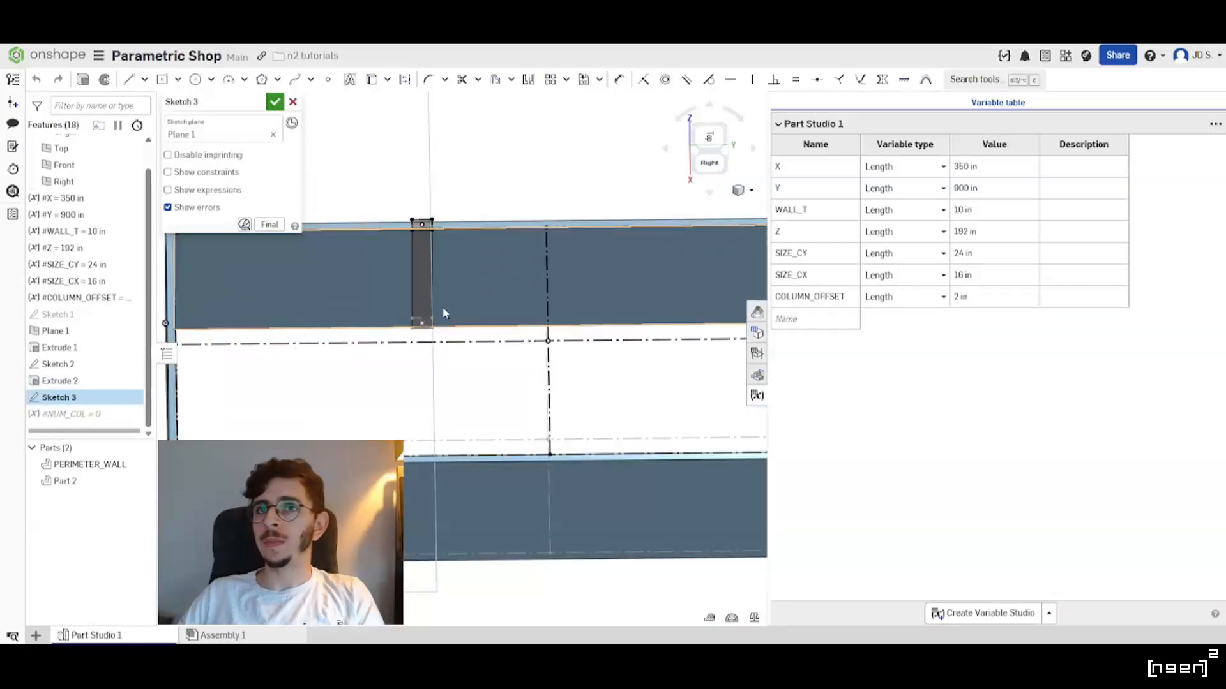
left_click(293, 102)
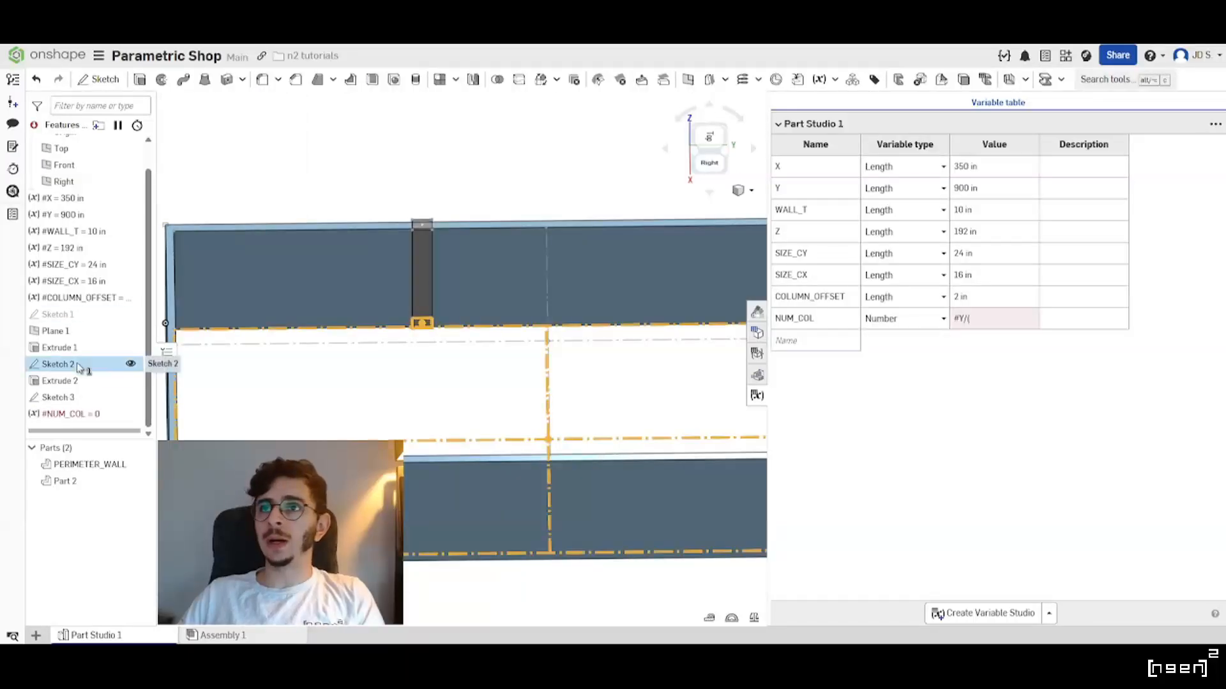
Open Sketch 2 for editing and bring up the expression of the dimension between the column and the centre line.
double_click(77, 364)
double_click(487, 304)
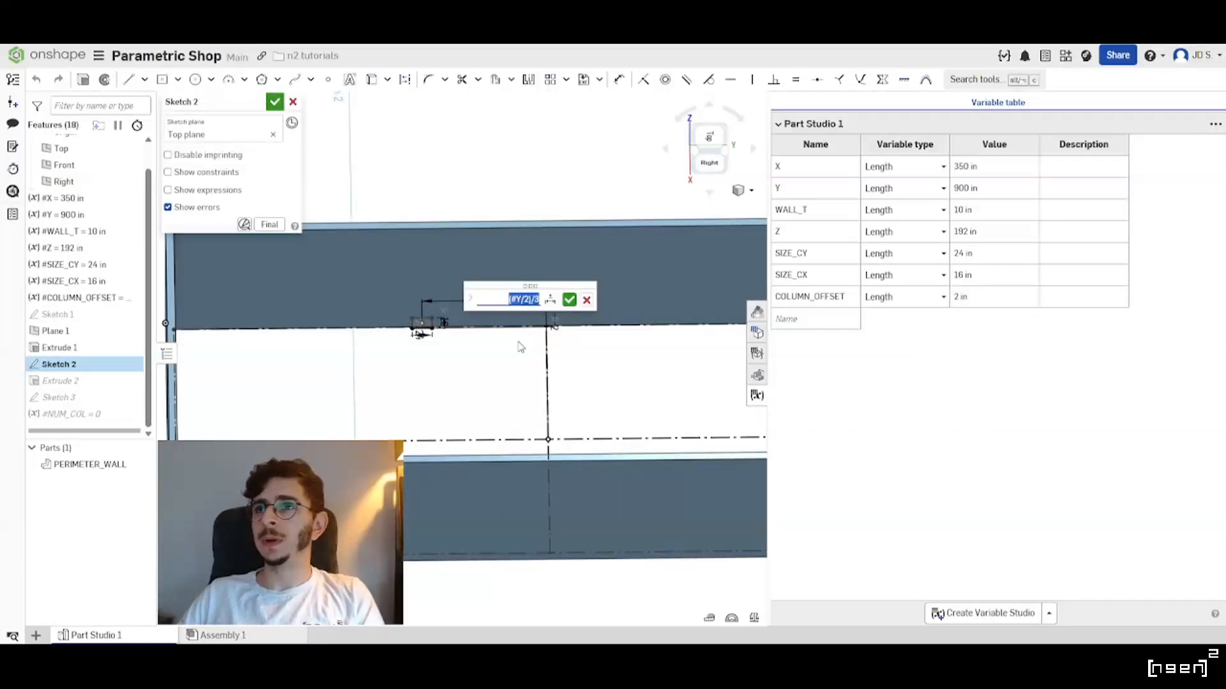
left_click(508, 299)
left_click_drag(508, 299, 587, 301)
left_click(876, 390)
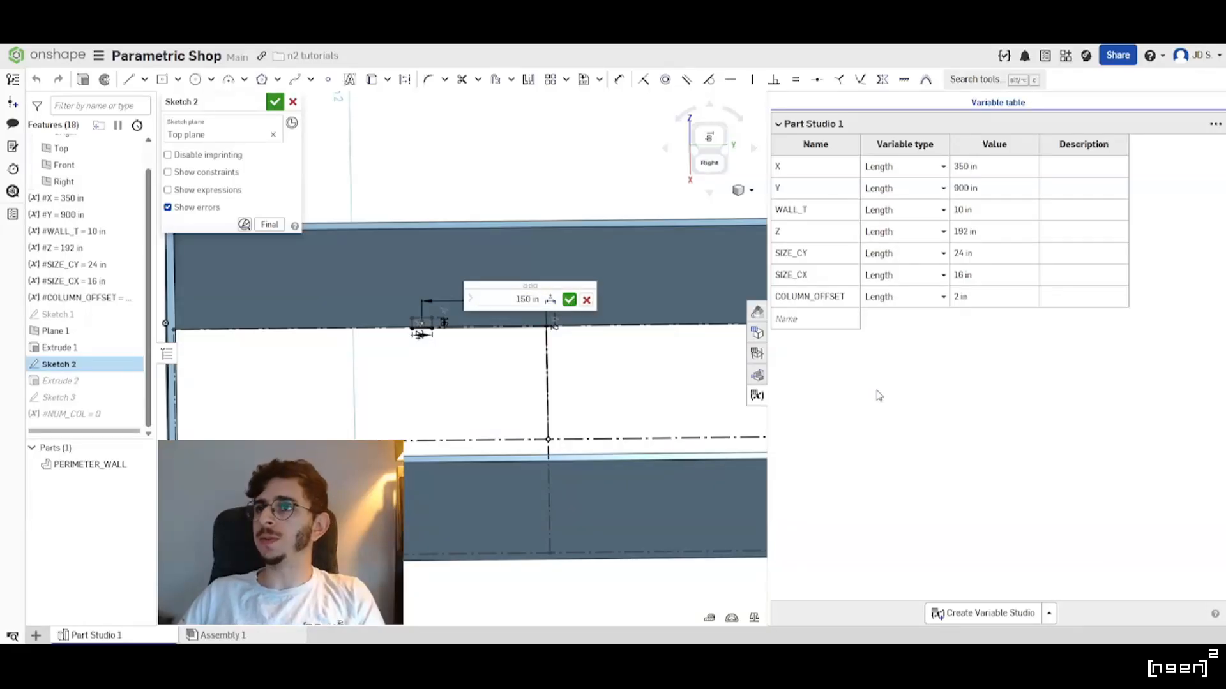
Add a length variable COLUMN_SPC and give it the expression (#Y/2)/3 copied from the column spacing dimension.
left_click(847, 319)
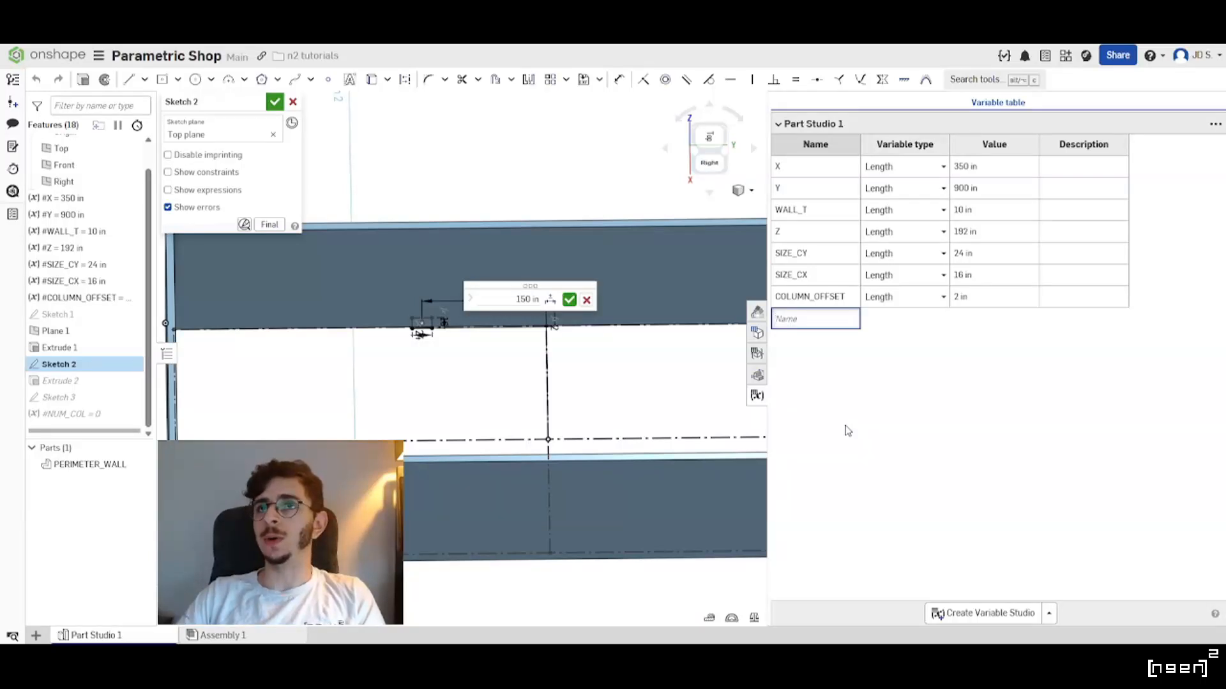
type("COLUMN_SPC")
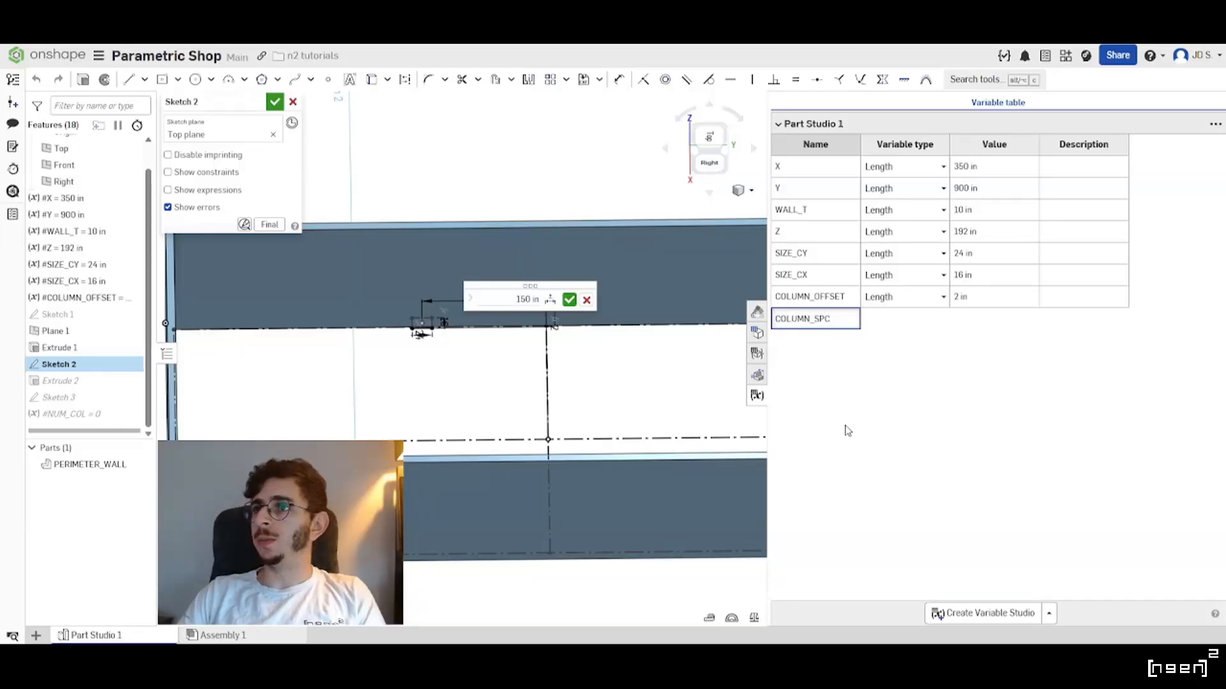
key("Return")
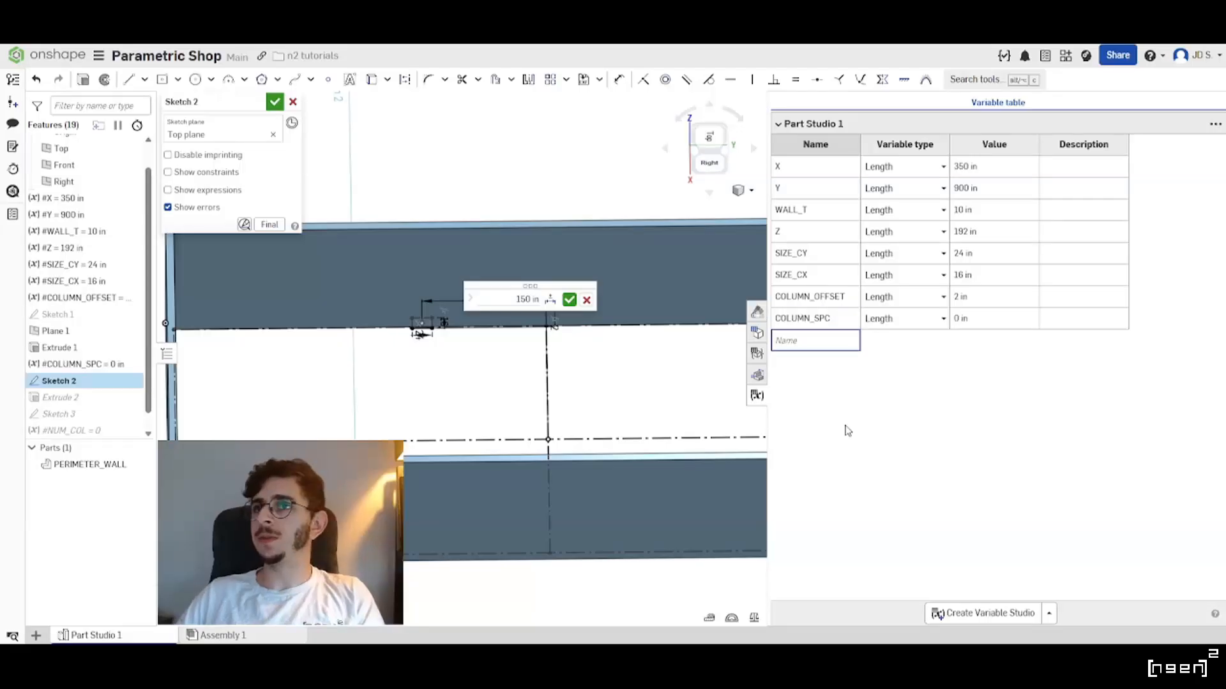
left_click(515, 297)
key("ctrl+c")
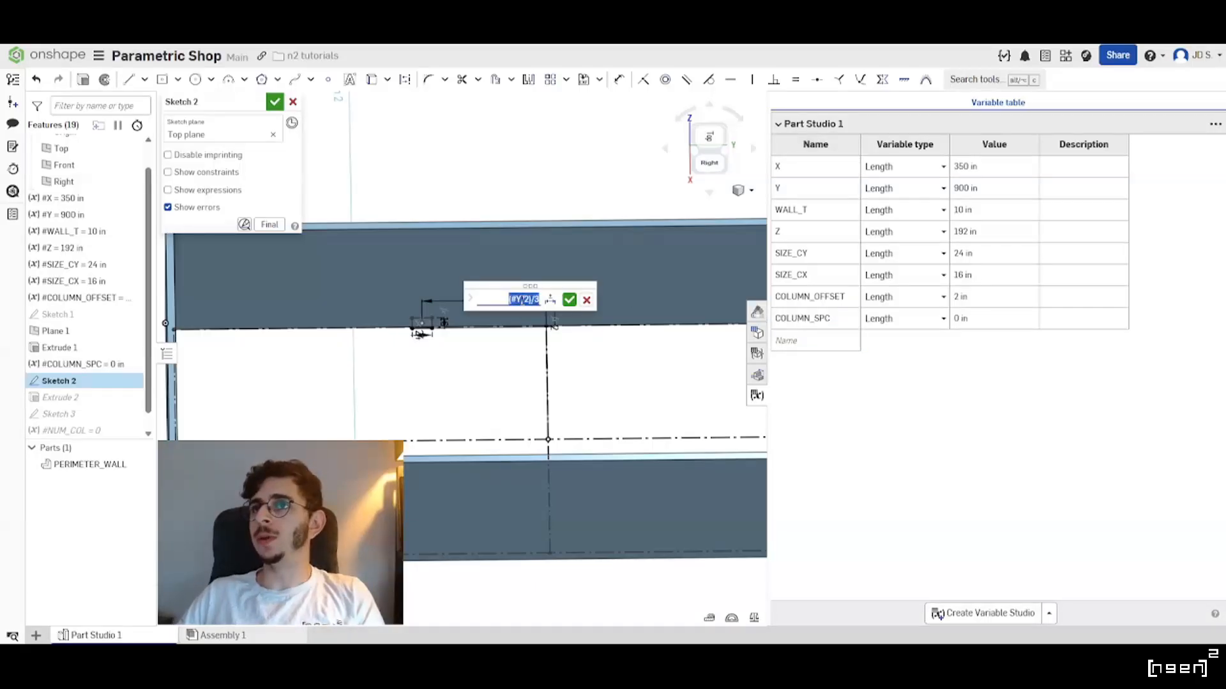
left_click(982, 322)
key("ctrl+a")
key("ctrl+v")
key("Return")
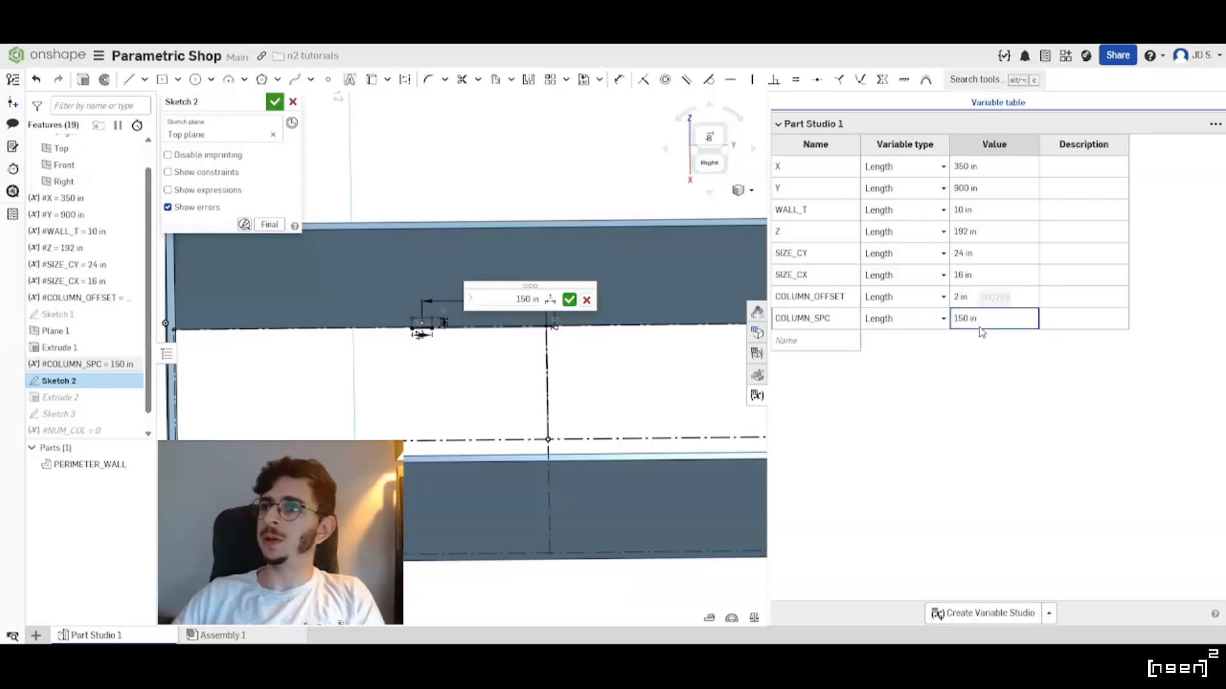
left_click(985, 330)
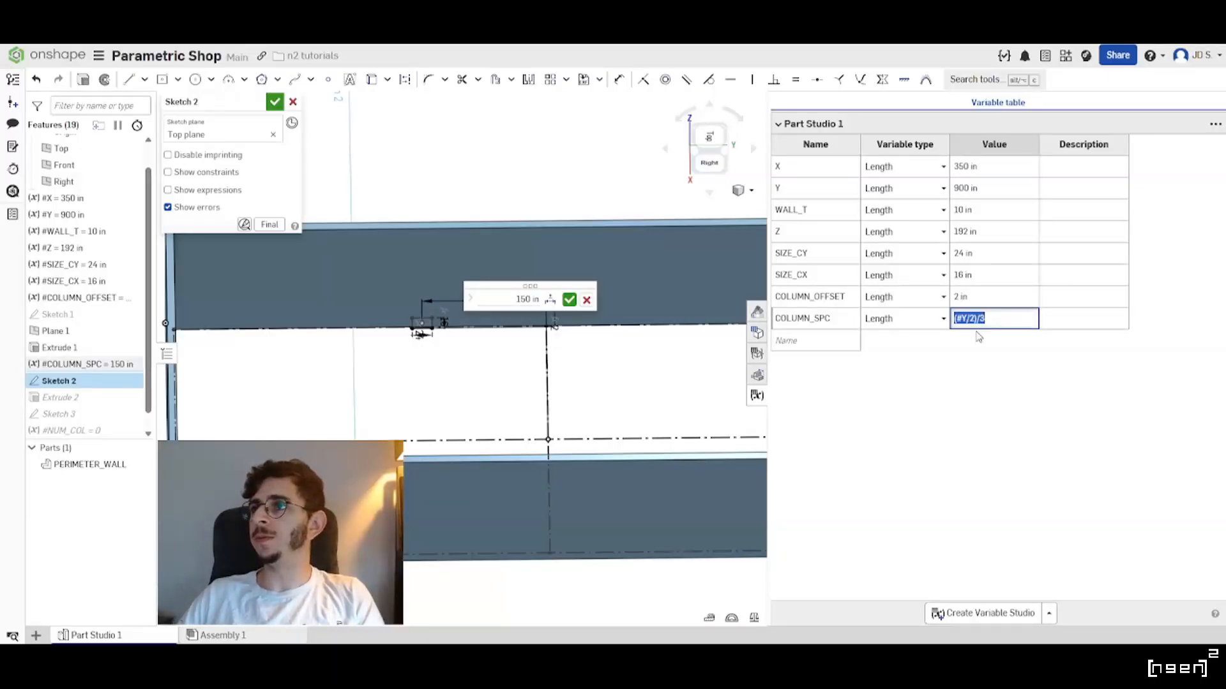
left_click(1019, 351)
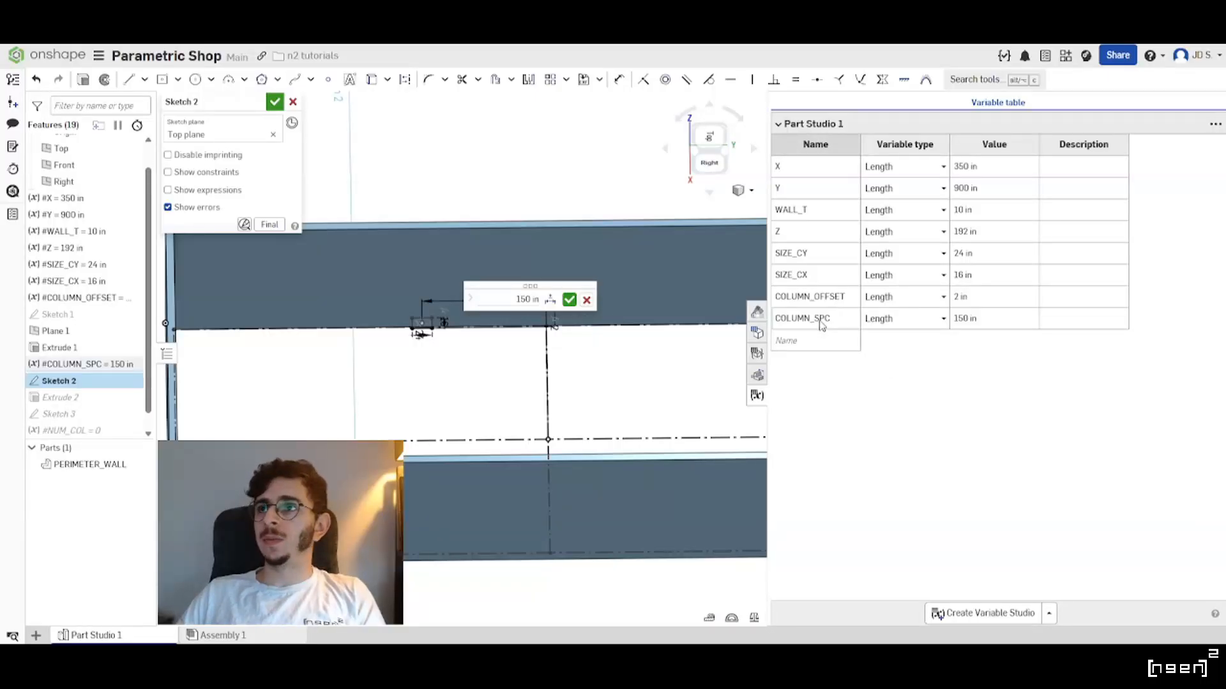
Move COLUMN_SPC above COLUMN_OFFSET in the variable table and check its expression.
left_click_drag(822, 326, 817, 293)
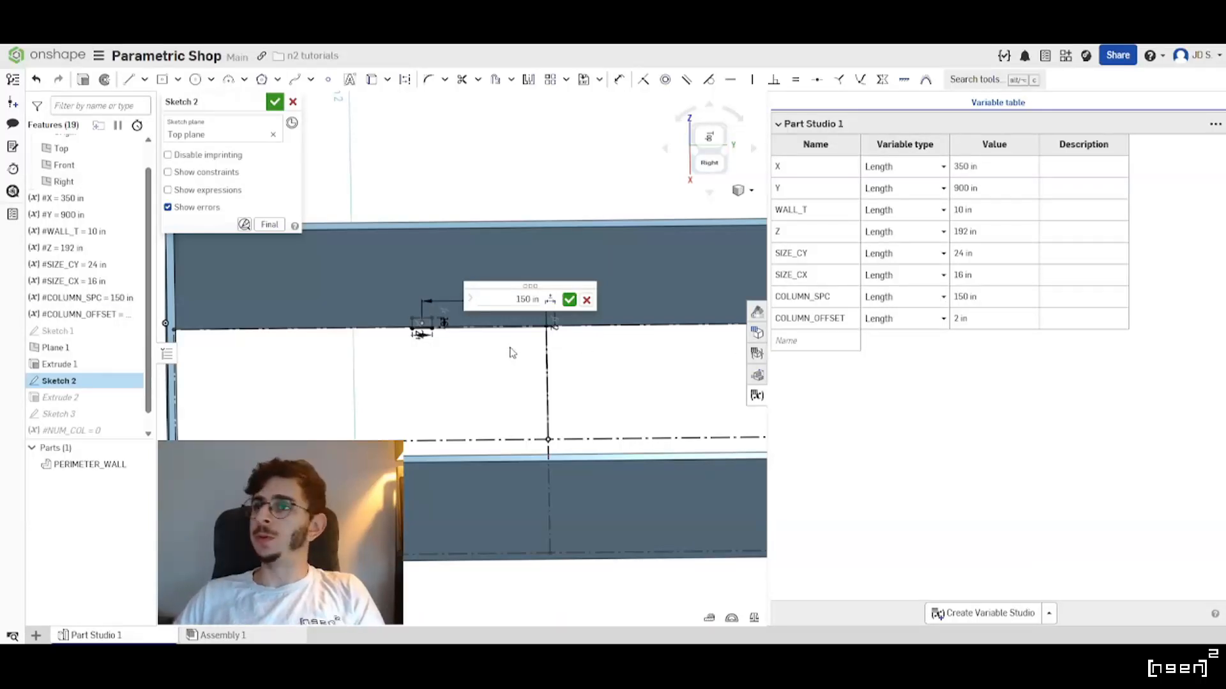
left_click(987, 297)
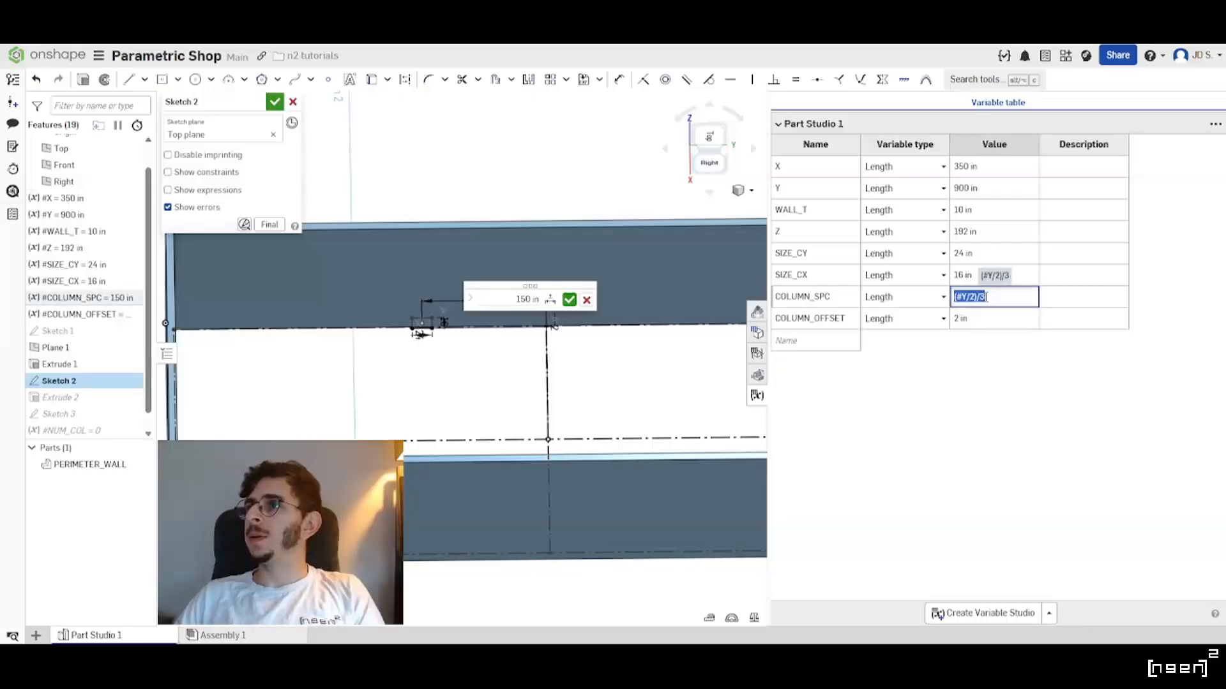
left_click(985, 316)
left_click(979, 301)
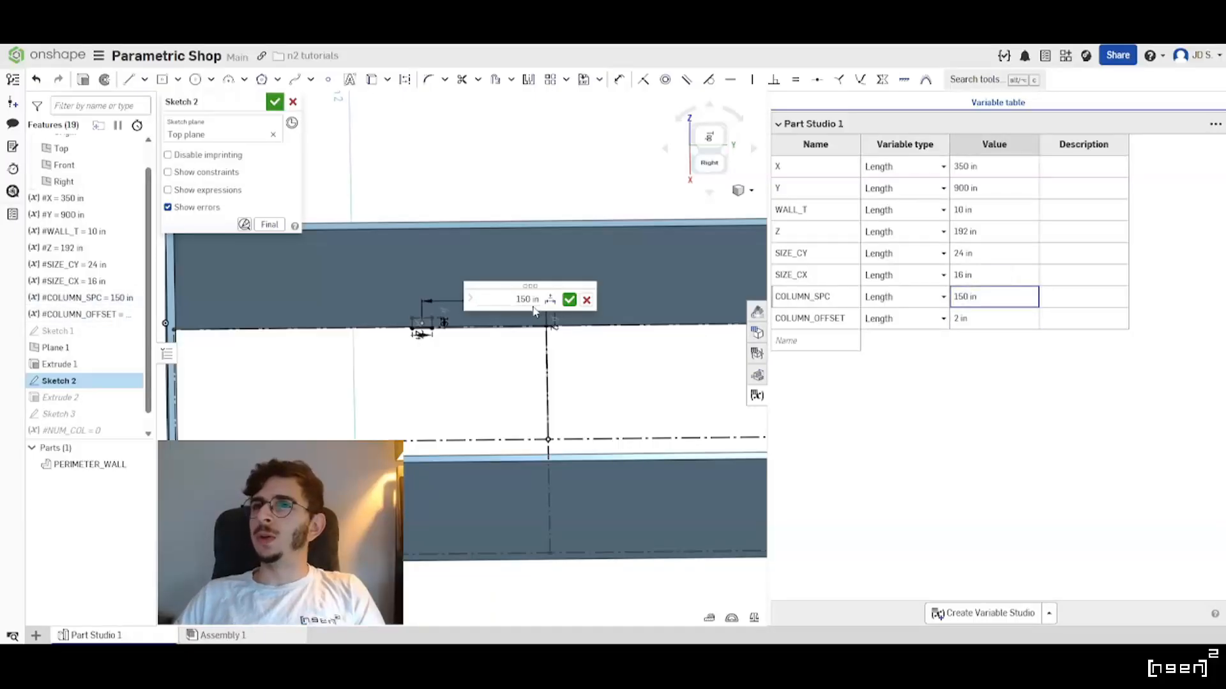
Set the column's distance from the centre line to #COLUMN_SPC and finish Sketch 2.
left_click(850, 427)
type("#COL")
key("Down")
key("Return")
key("Return")
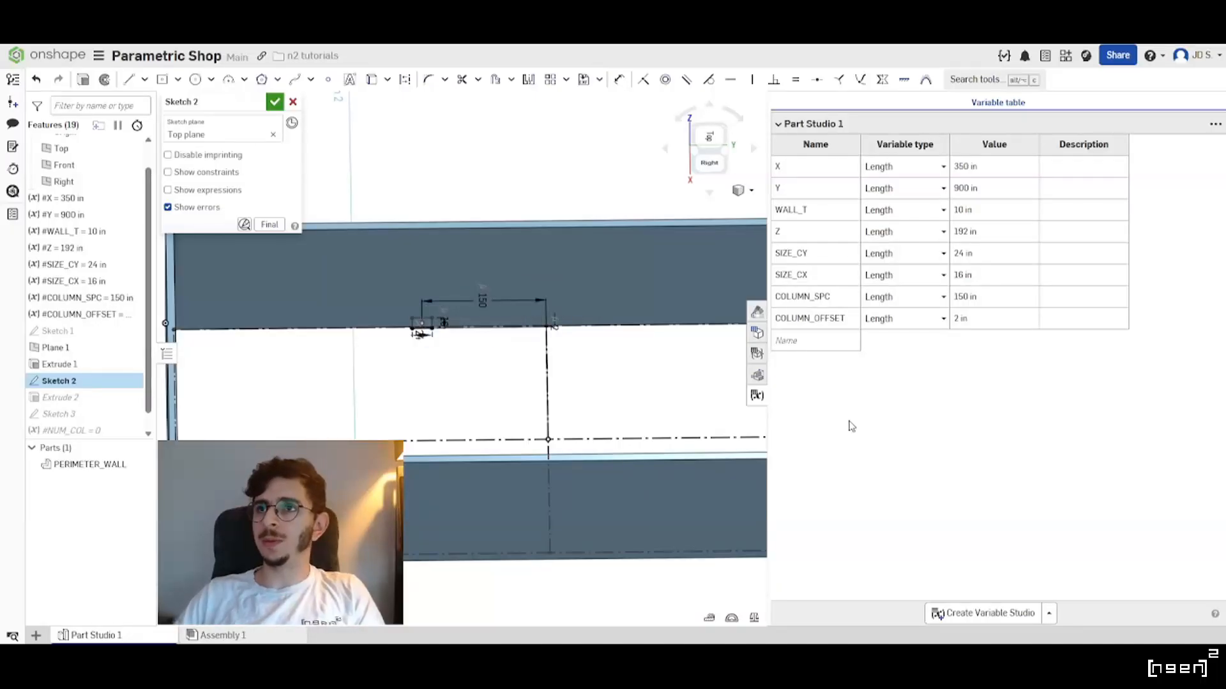
left_click(274, 101)
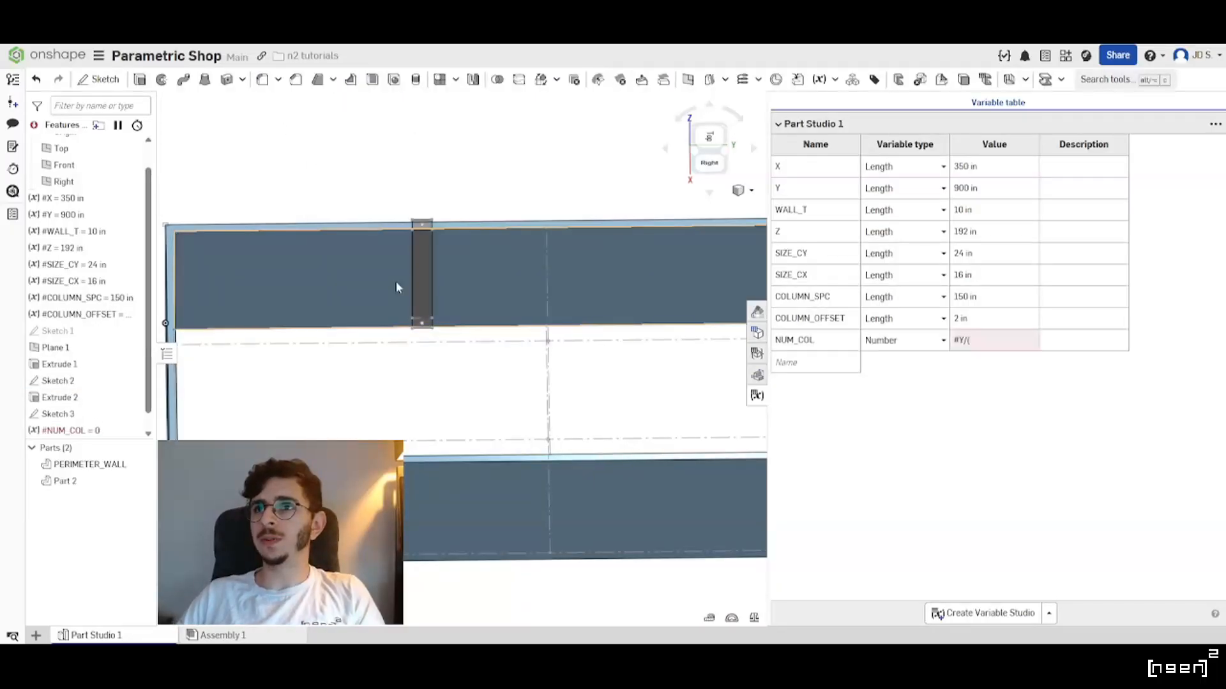
Set the value of NUM_COL to #Y/#COLUMN_SPC.
left_click(973, 344)
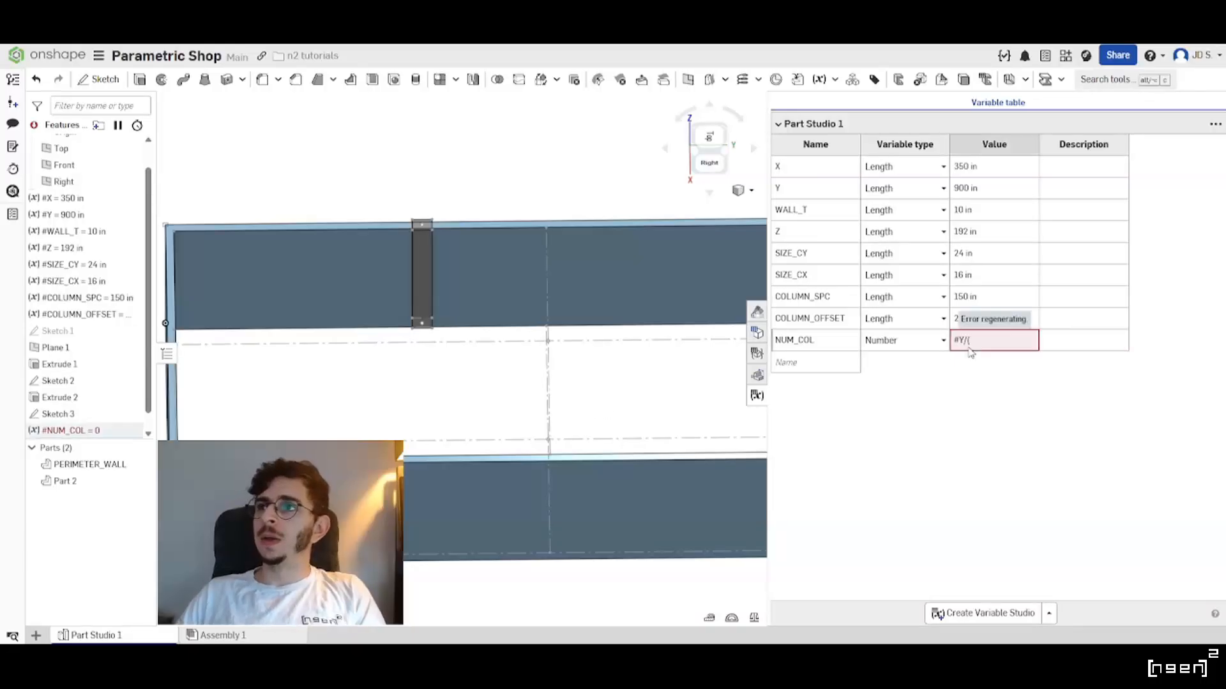
left_click(977, 340)
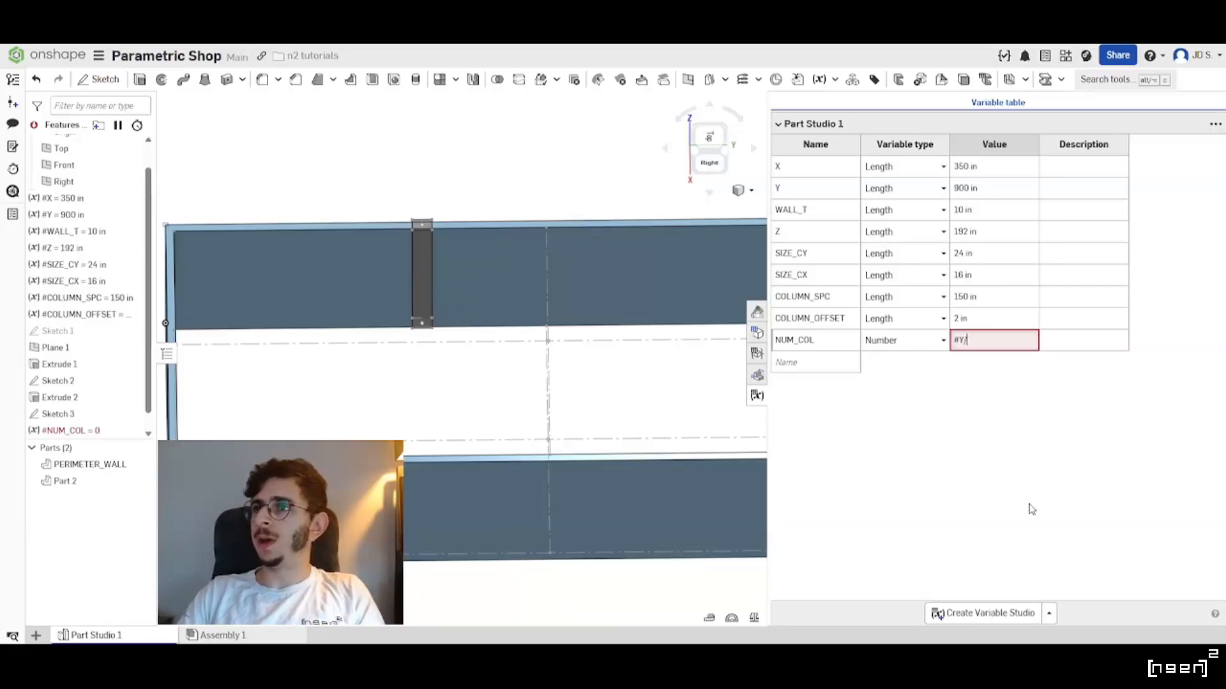
type("#COLUMN_SPC")
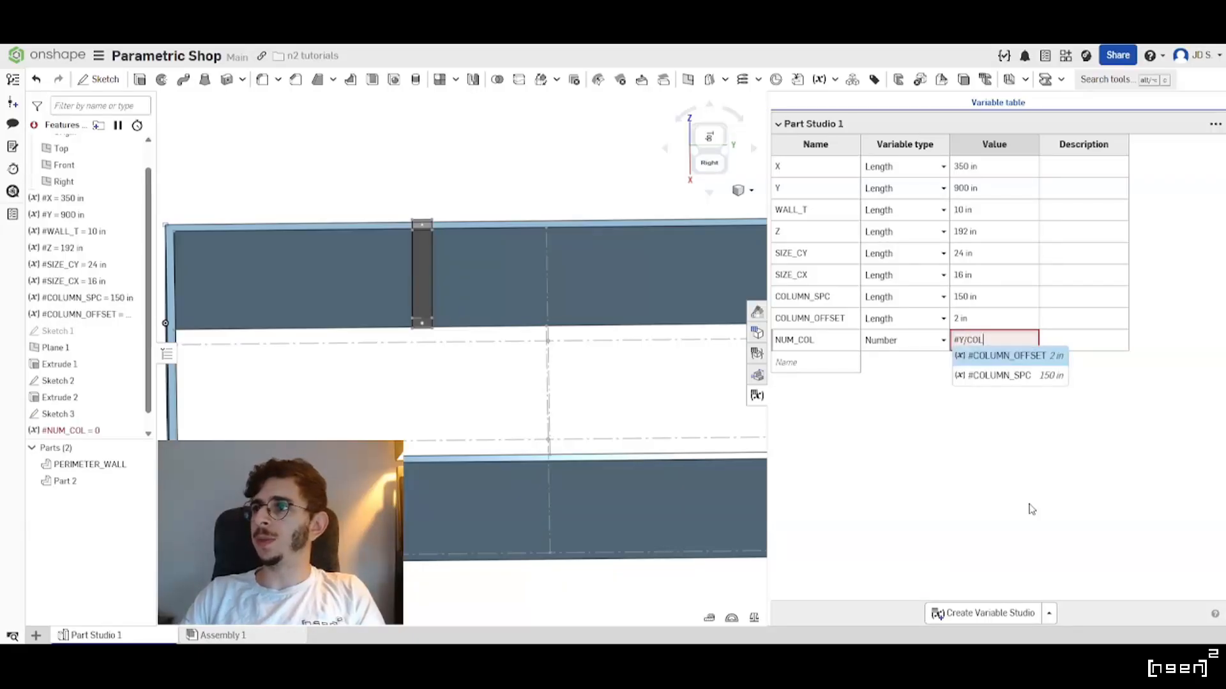
key("Return")
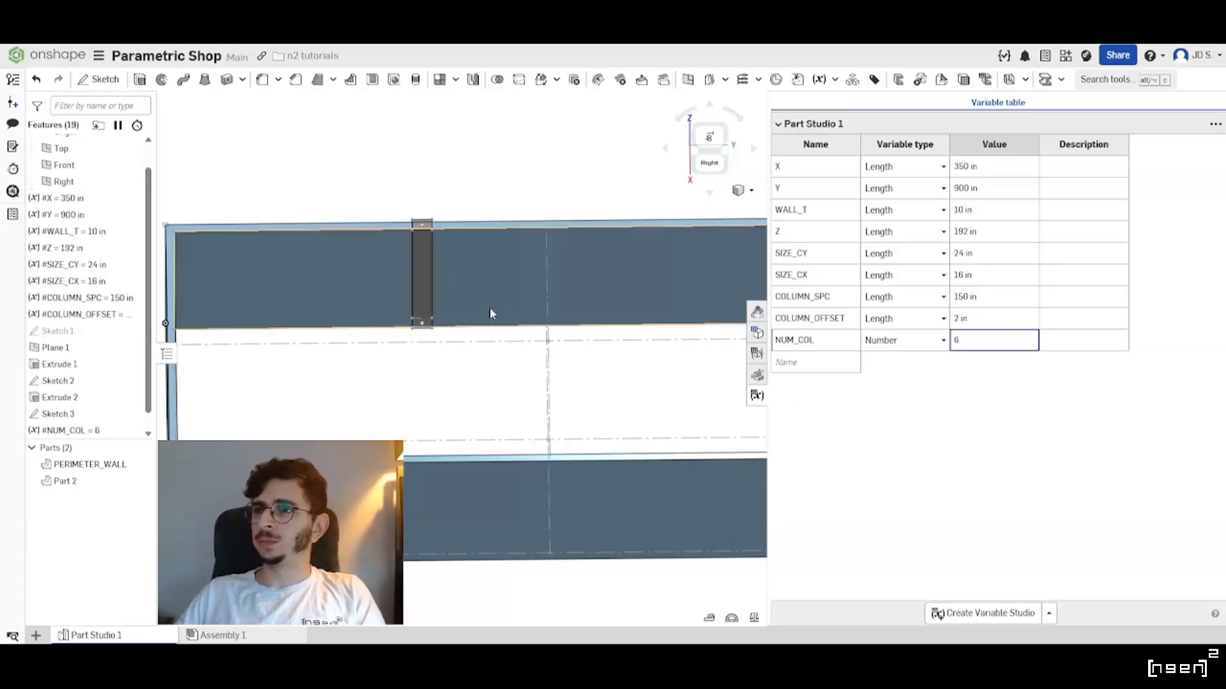
Change the NUM_COL variable's expression to (#Y/#COLUMN_SPC)/2.
scroll(489, 308, "down", 2)
scroll(432, 300, "down", 2)
scroll(392, 295, "up", 1)
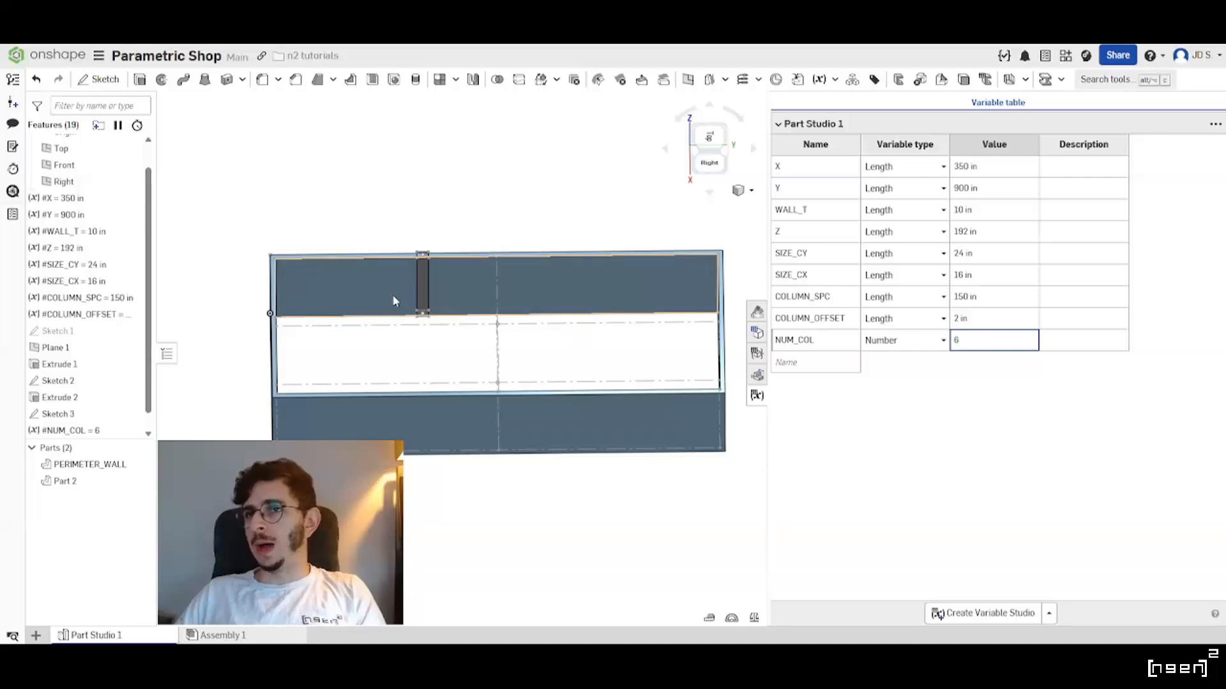
left_click(964, 345)
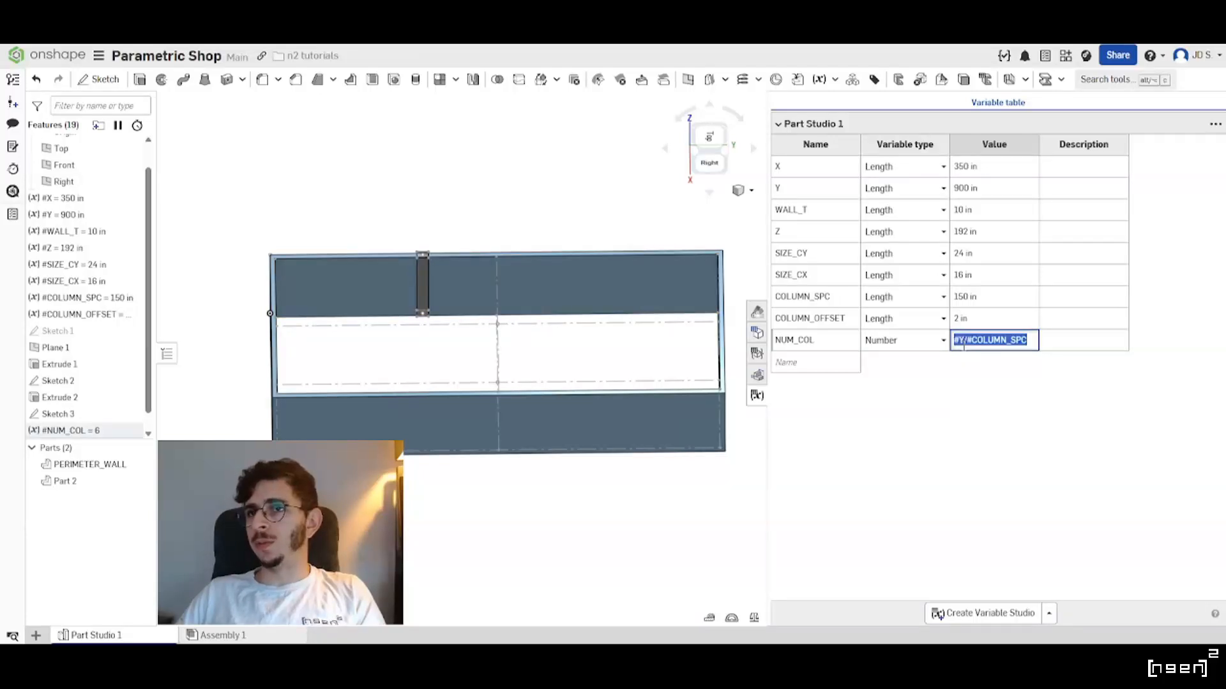
left_click(564, 370)
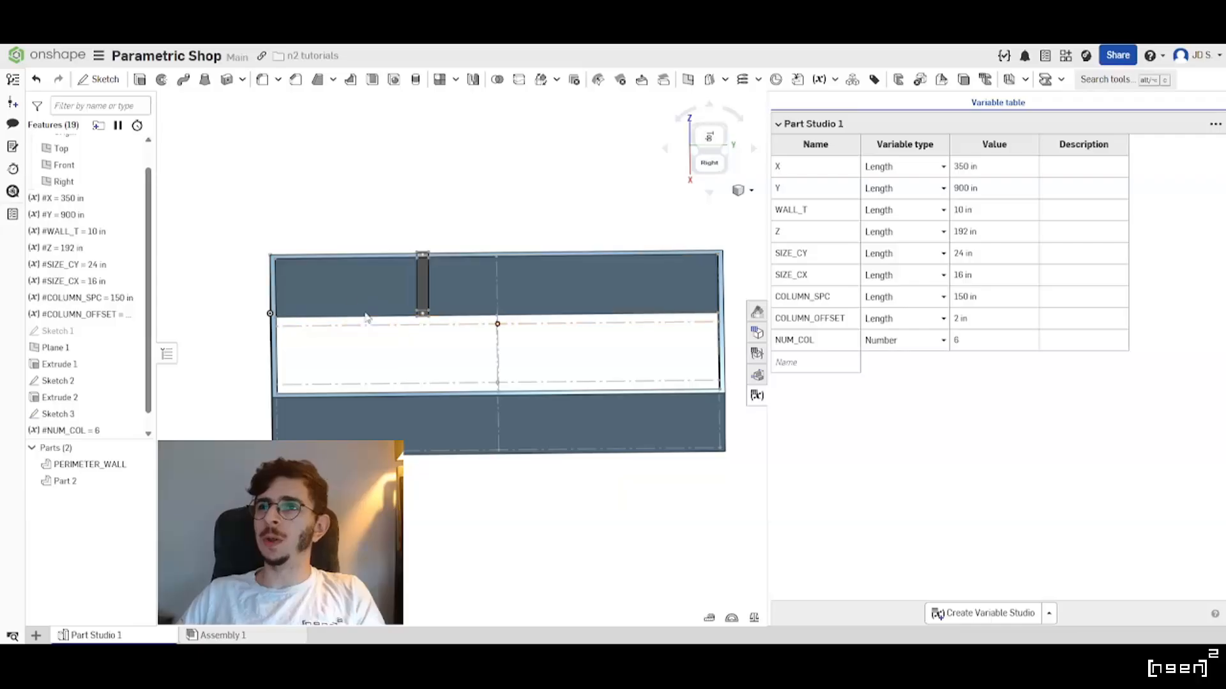
middle_click_drag(393, 304, 362, 309)
mouse_move(362, 313)
right_mouse_down()
mouse_move(339, 309)
mouse_move(358, 310)
right_mouse_up()
left_click(1005, 342)
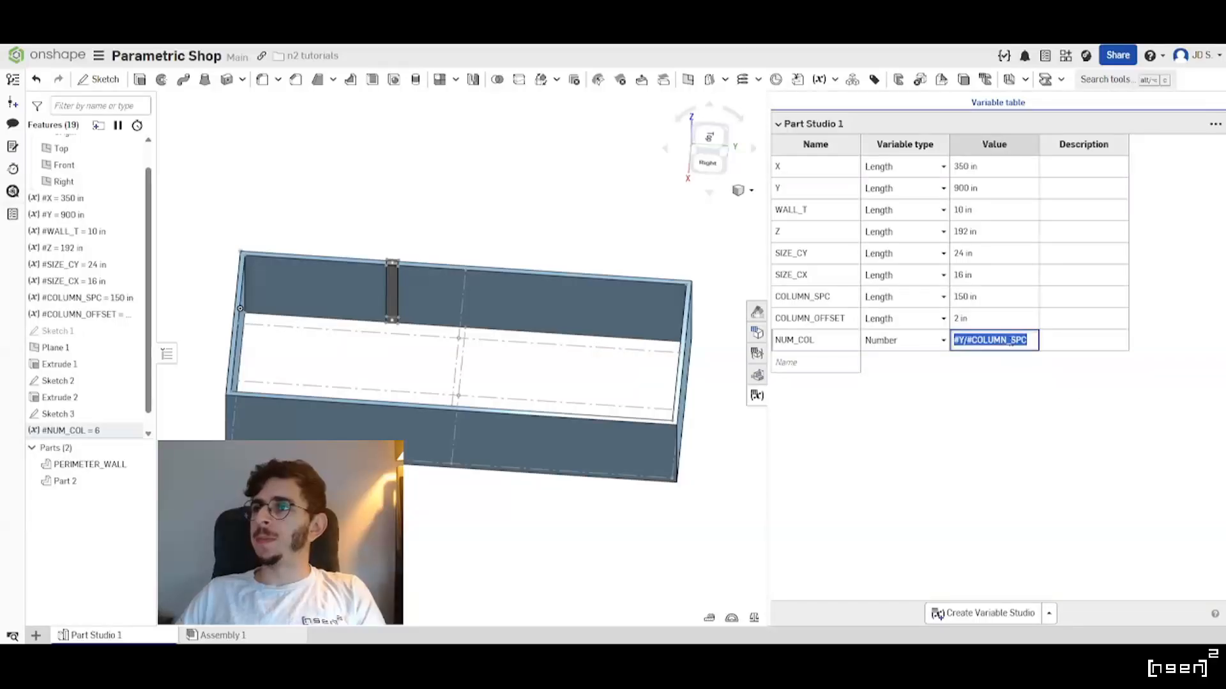
left_click(1001, 340)
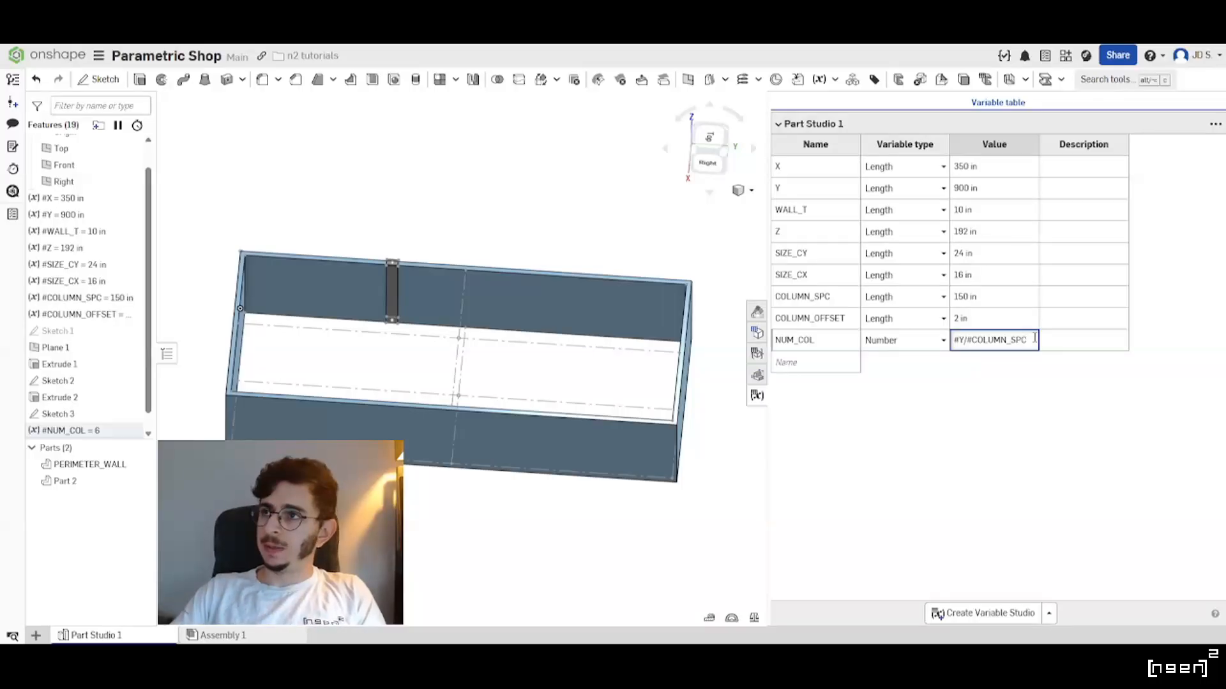
type(")")
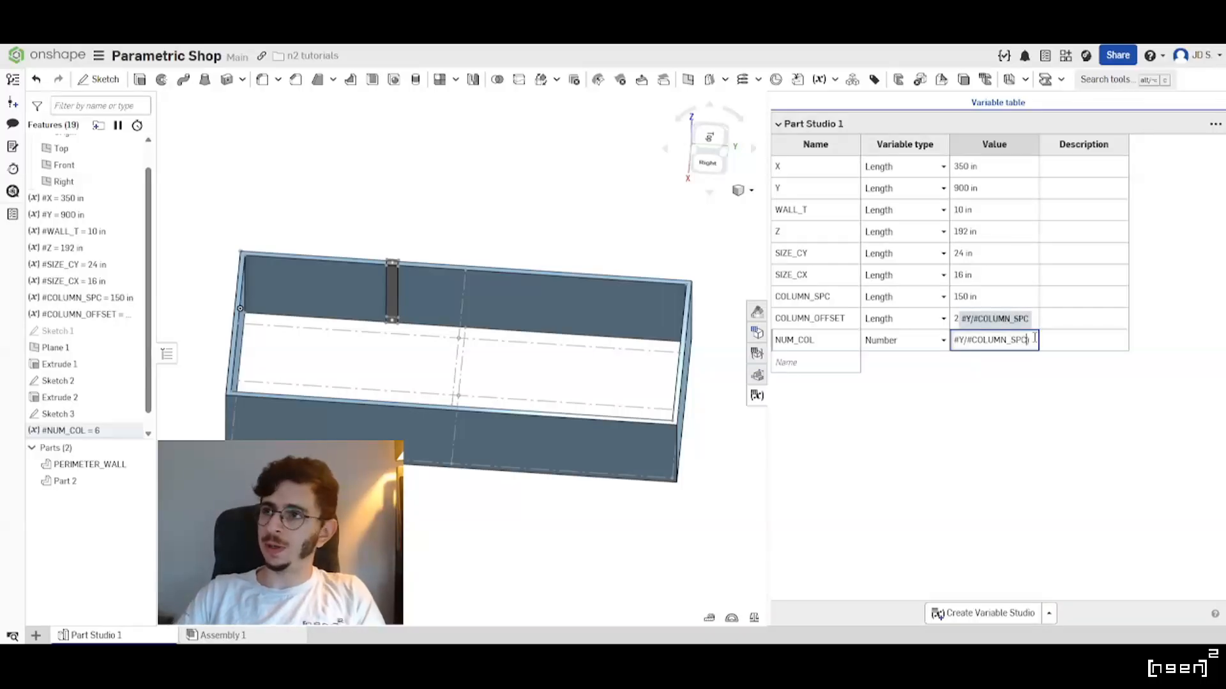
type("(")
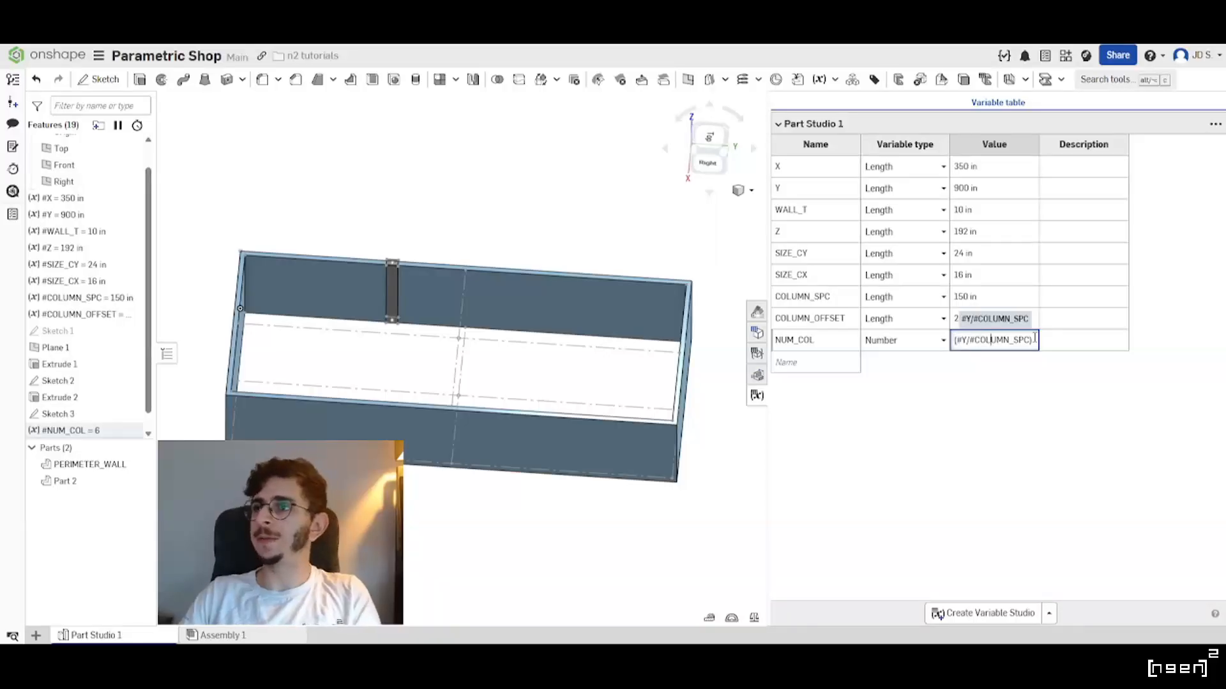
type("/2")
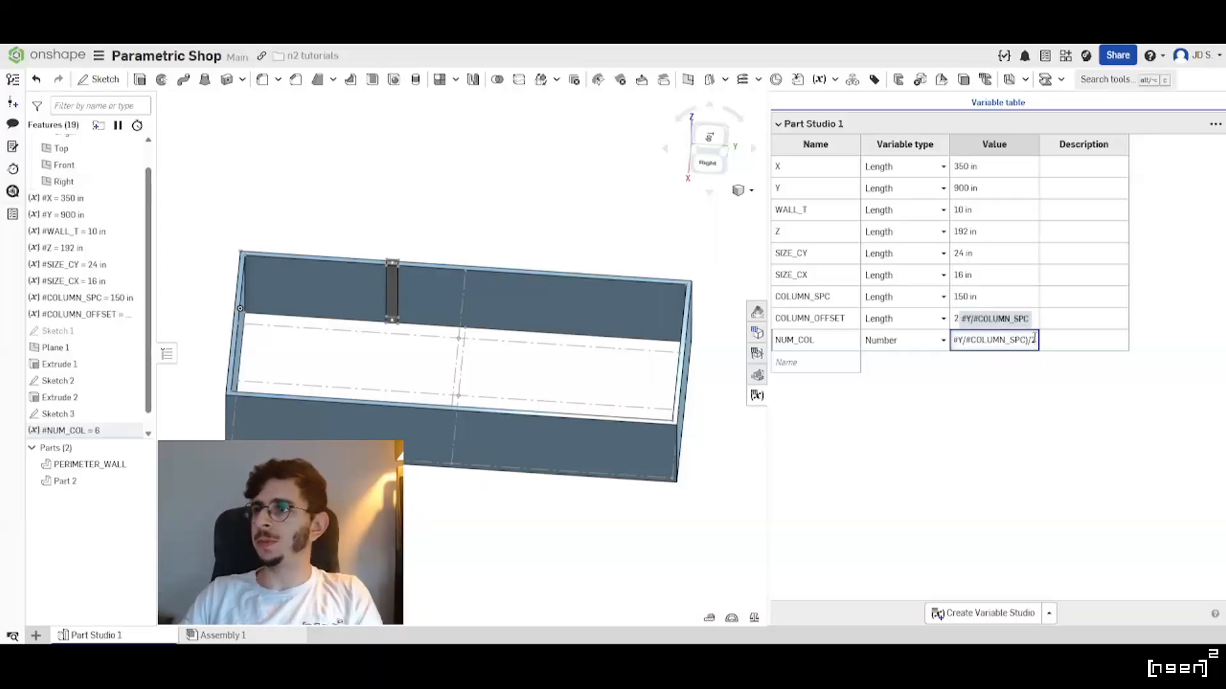
key("Return")
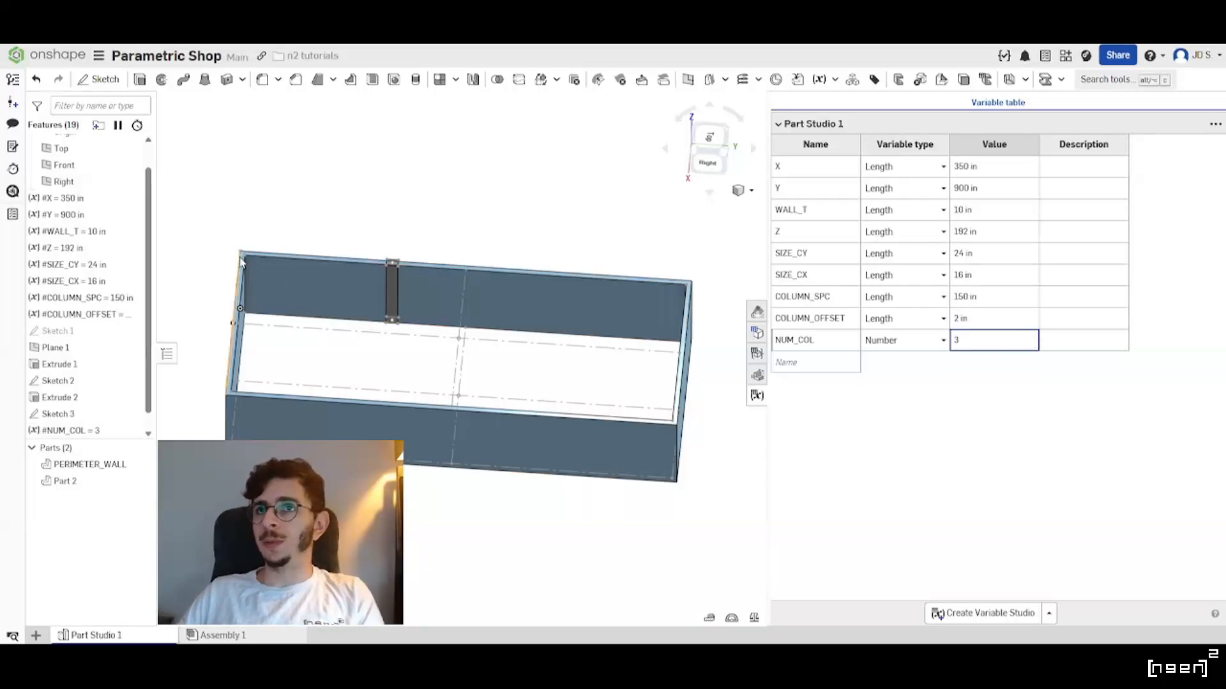
Subtract one from the NUM_COL expression so it reads (#Y/#COLUMN_SPC)/2-1.
scroll(249, 254, "up", 5)
scroll(249, 307, "down", 5)
scroll(249, 307, "up", 2)
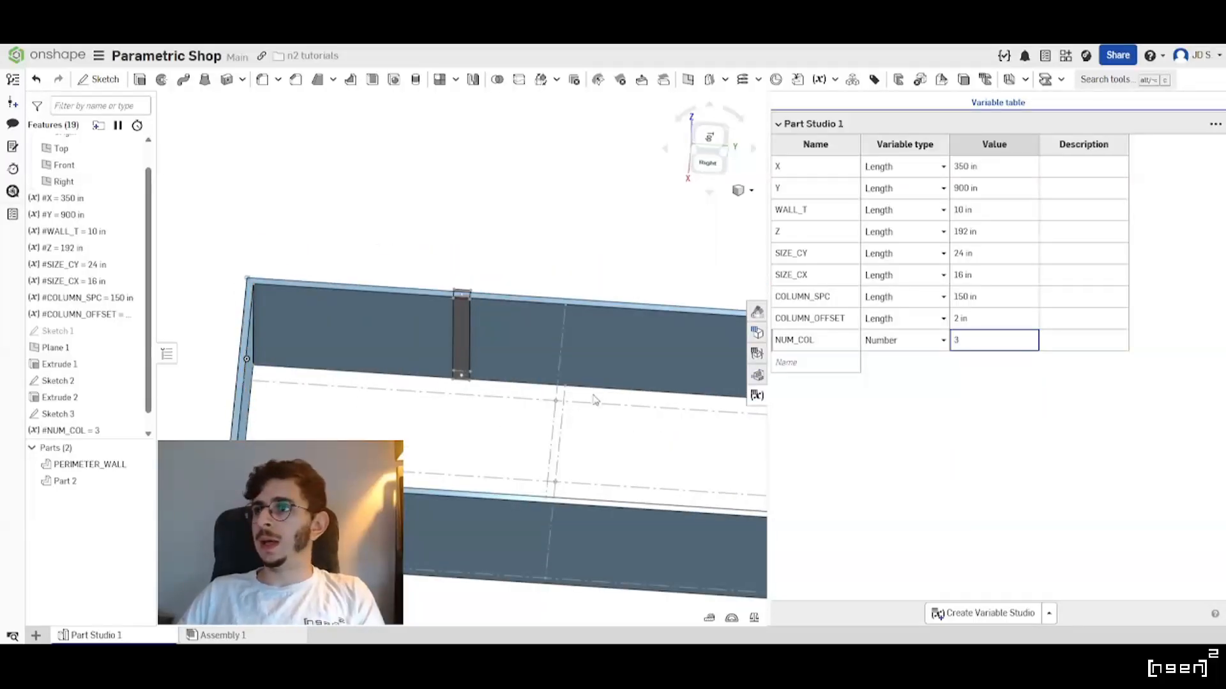
double_click(1004, 345)
key("Right")
type("-1")
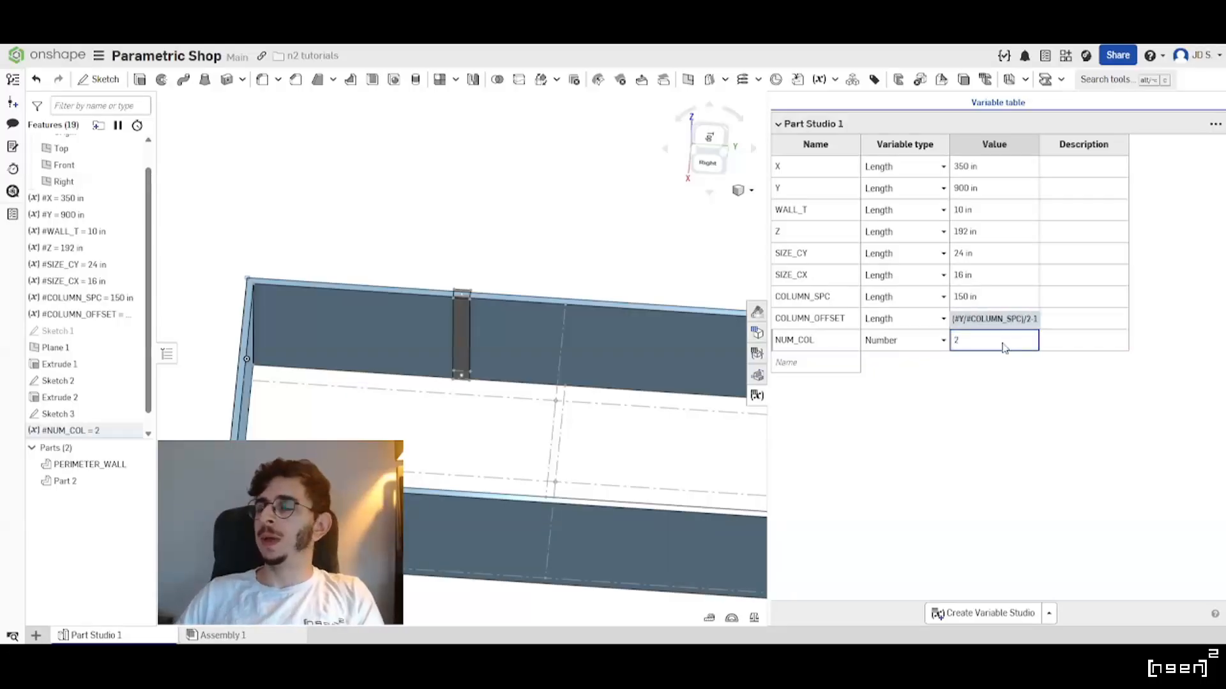
Review the full NUM_COL expression and compare it with the column layout along the shop's long wall.
double_click(986, 343)
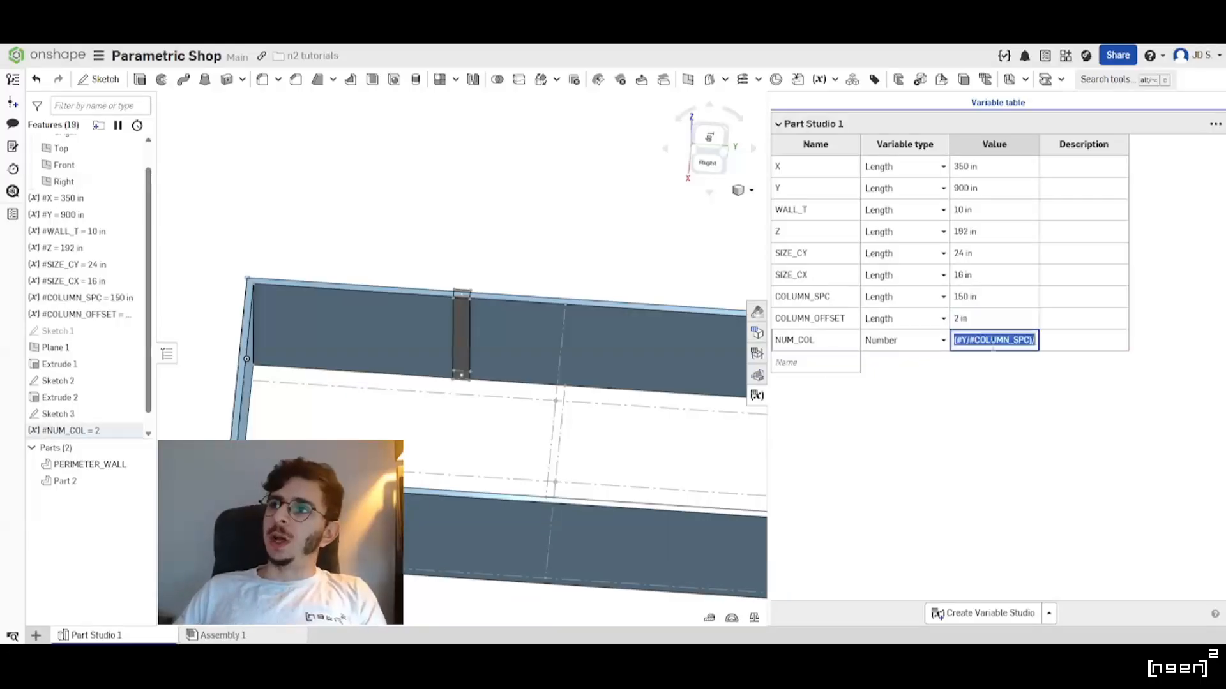
left_click(962, 341)
left_click_drag(955, 340, 1007, 342)
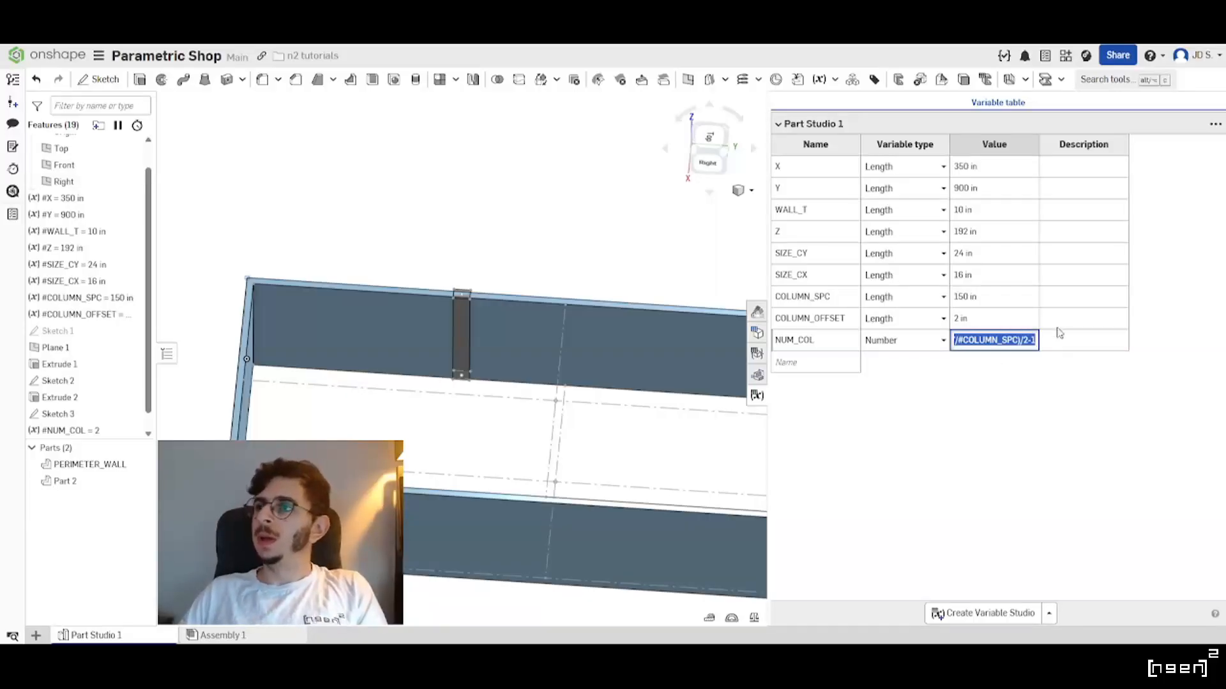
left_click(1033, 340)
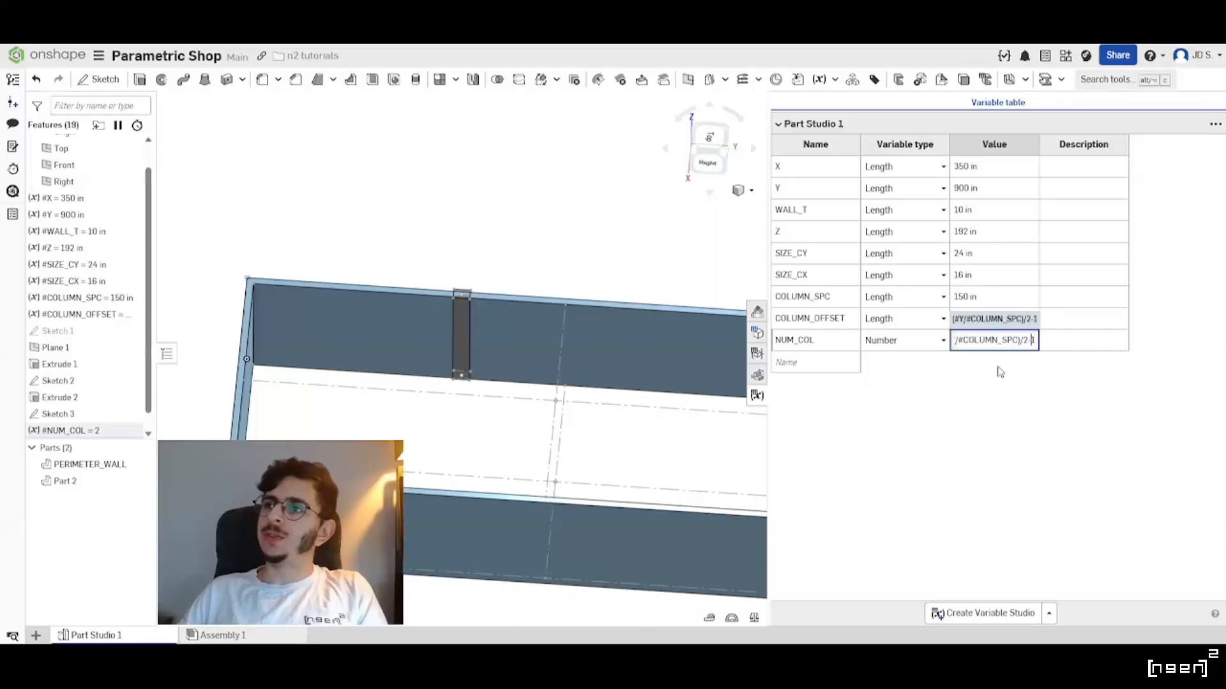
middle_click_drag(449, 346, 422, 337)
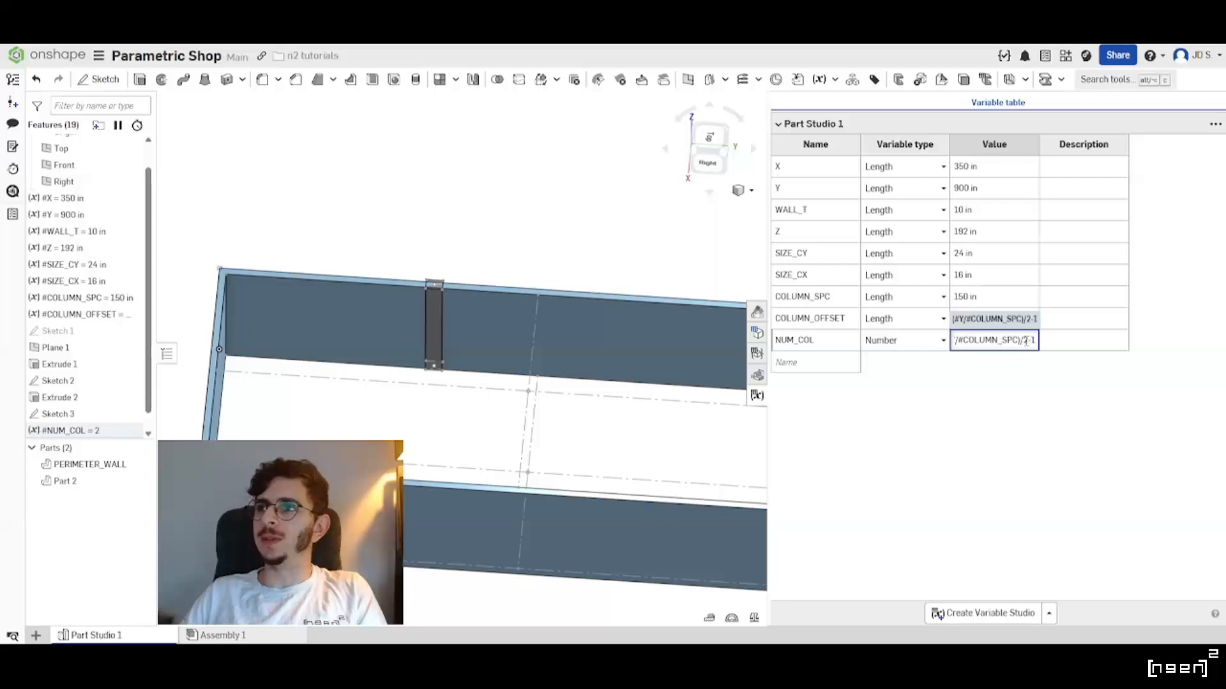
key("ctrl+a")
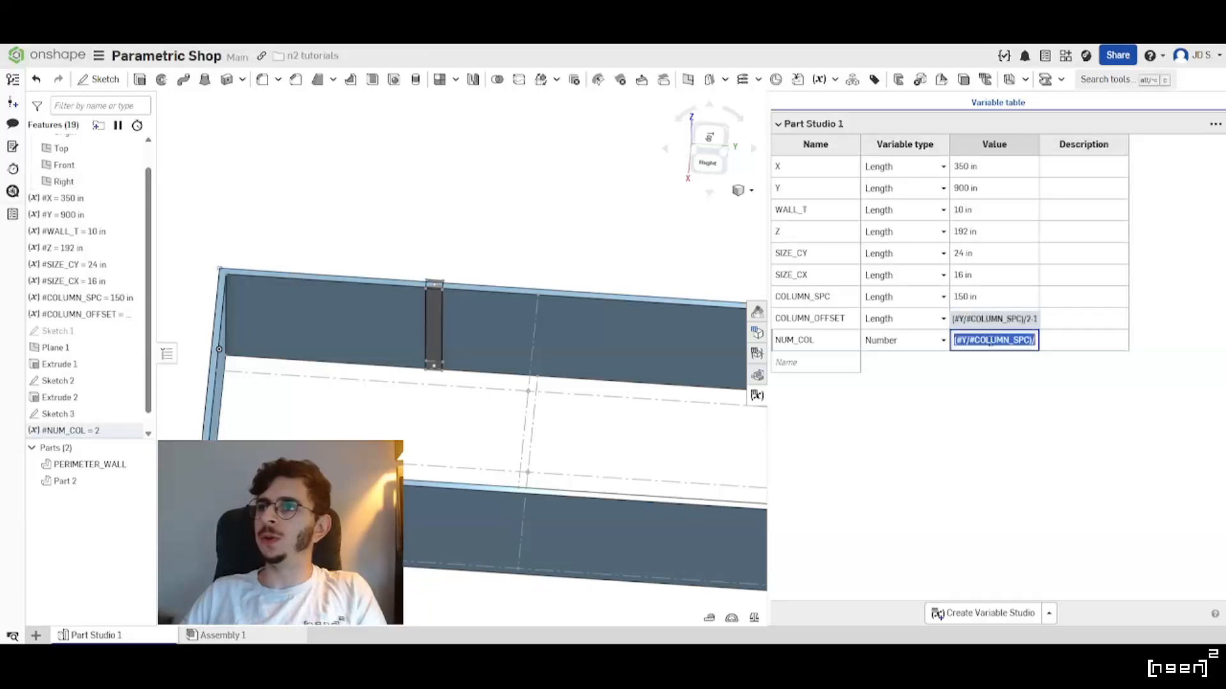
left_click(954, 340)
left_click_drag(954, 340, 1119, 353)
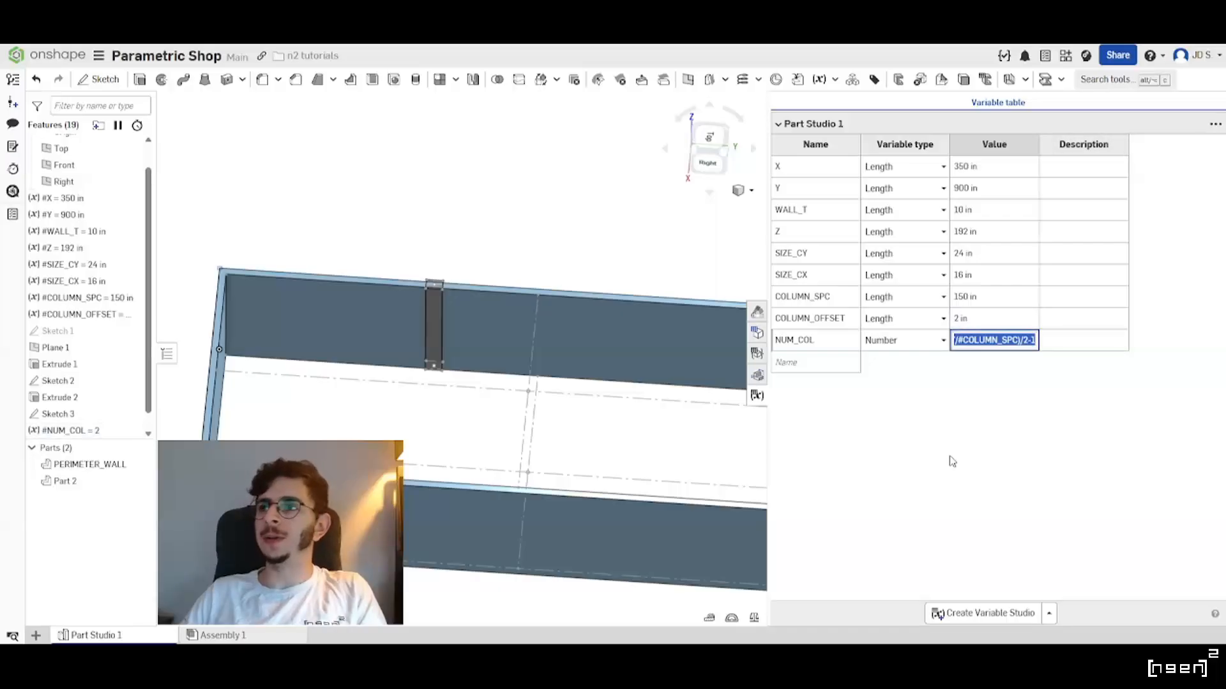
scroll(459, 342, "down", 2)
scroll(459, 342, "up", 2)
scroll(418, 349, "down", 2)
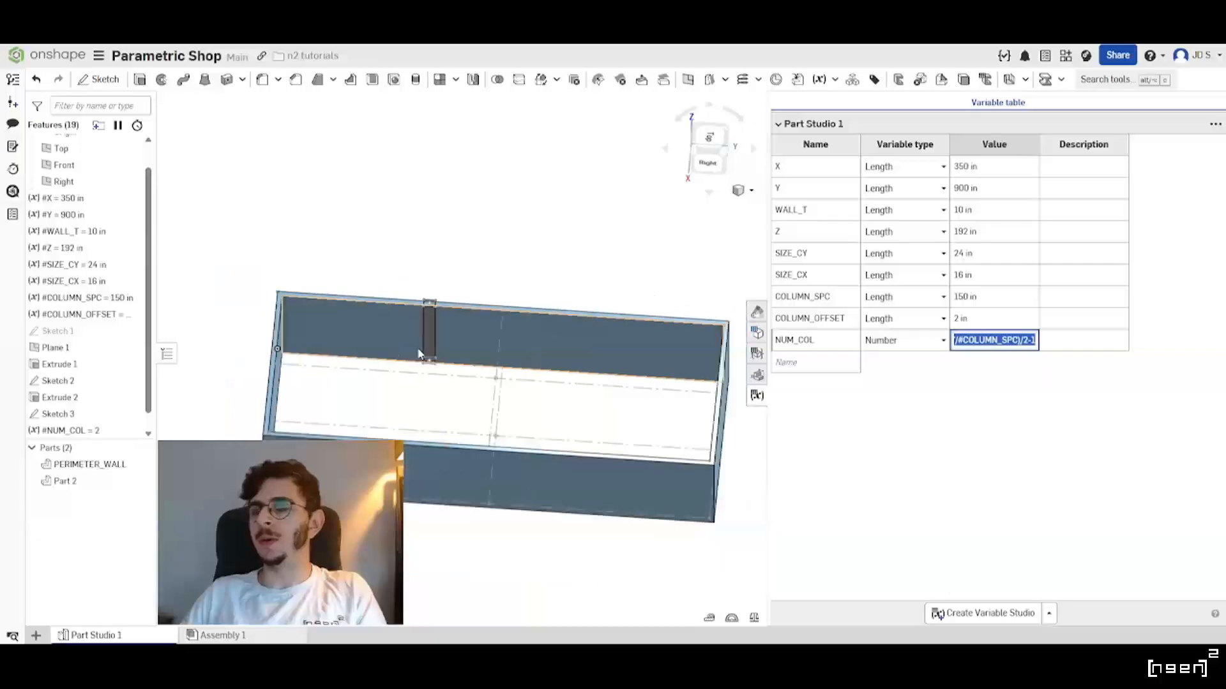
right_click_drag(373, 403, 499, 350)
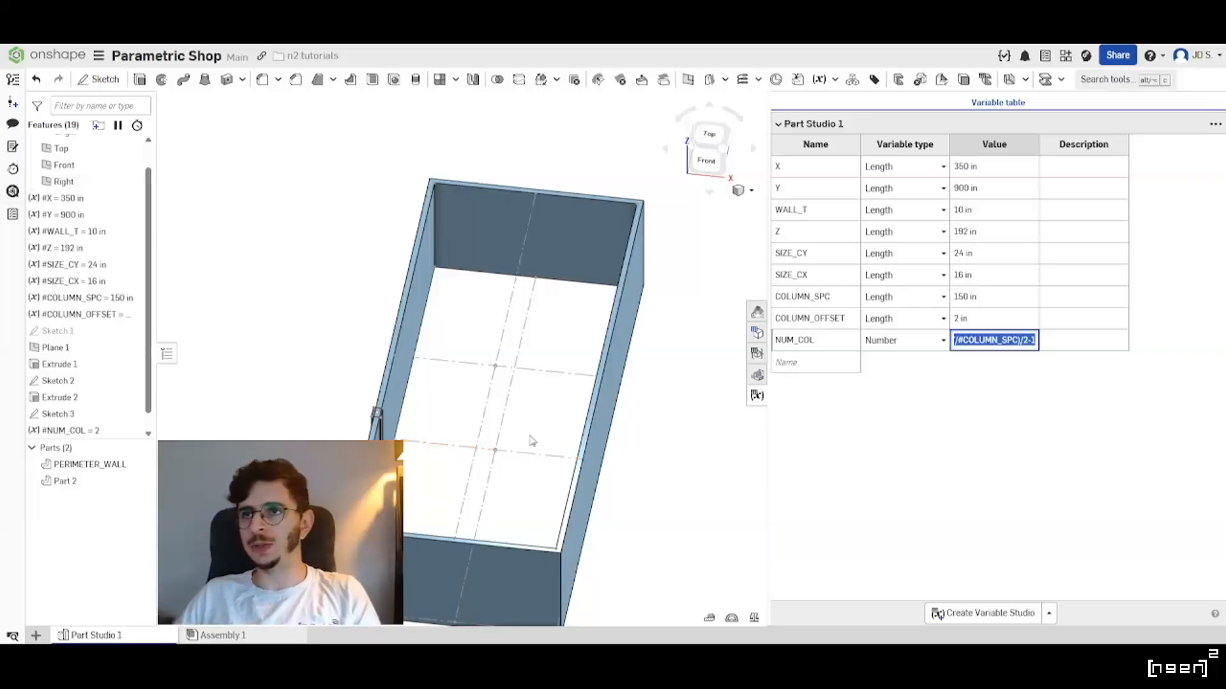
middle_click_drag(531, 441, 563, 390)
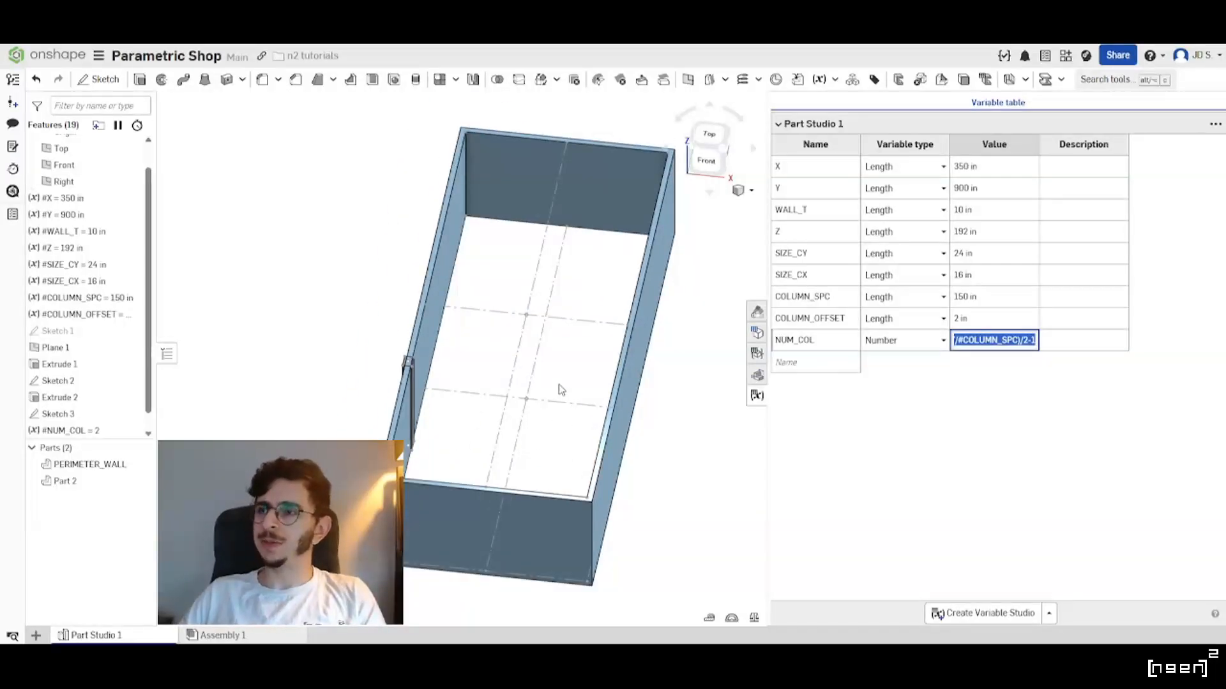
left_click(1019, 407)
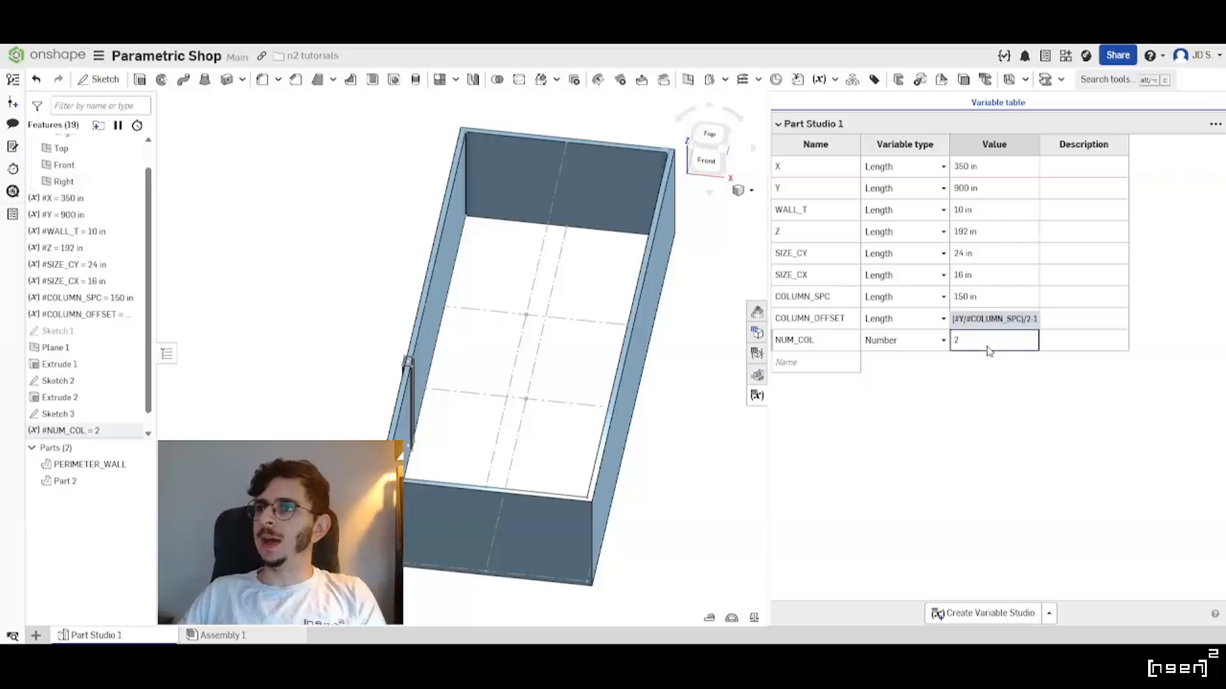
Start a linear part pattern of the column (Part 2) with the Front plane as its direction.
right_click_drag(582, 372, 427, 260)
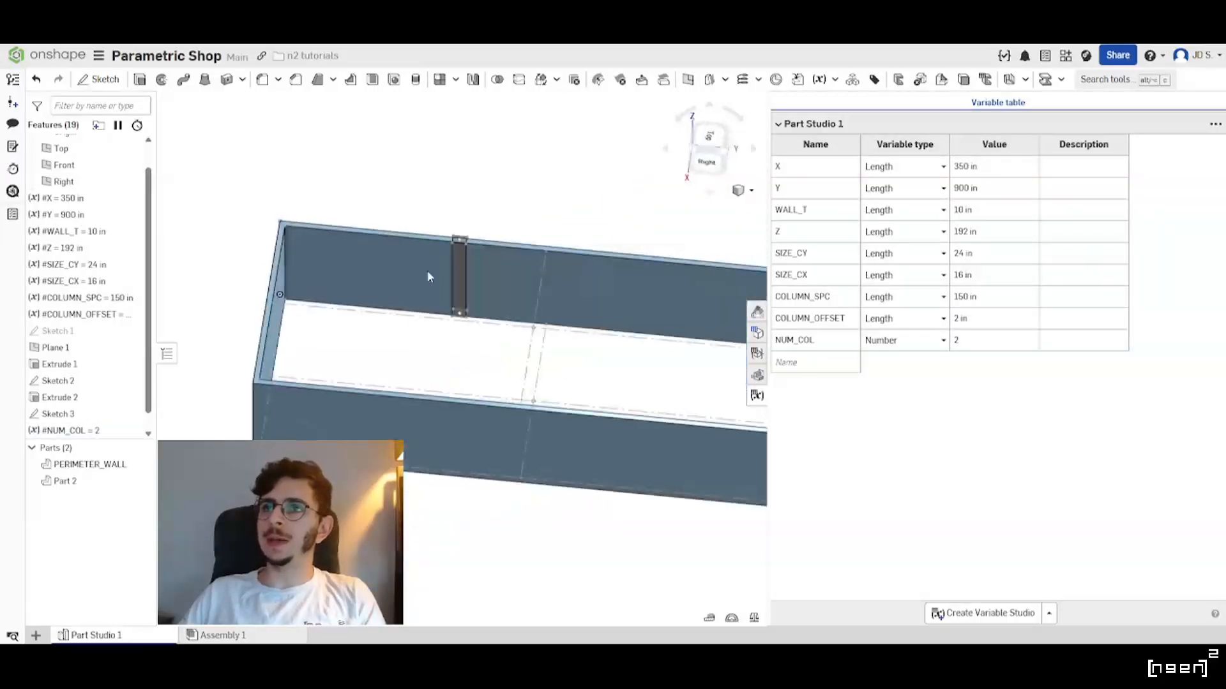
scroll(427, 261, "up", 3)
left_click(441, 79)
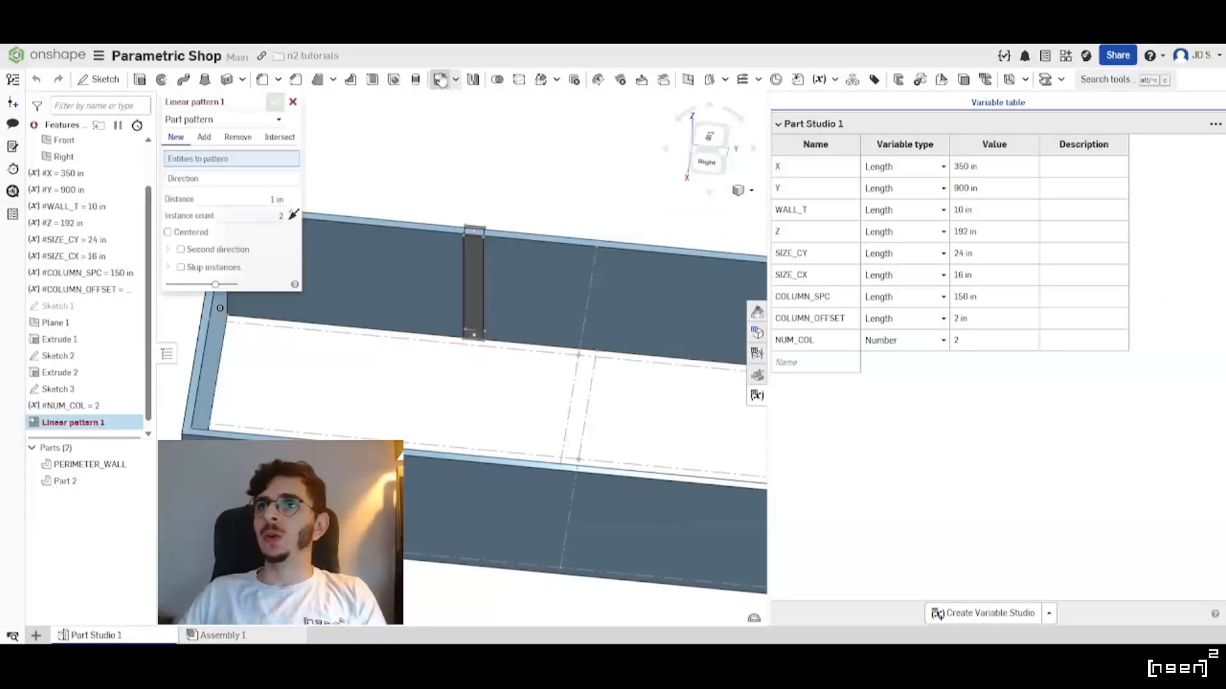
left_click(465, 297)
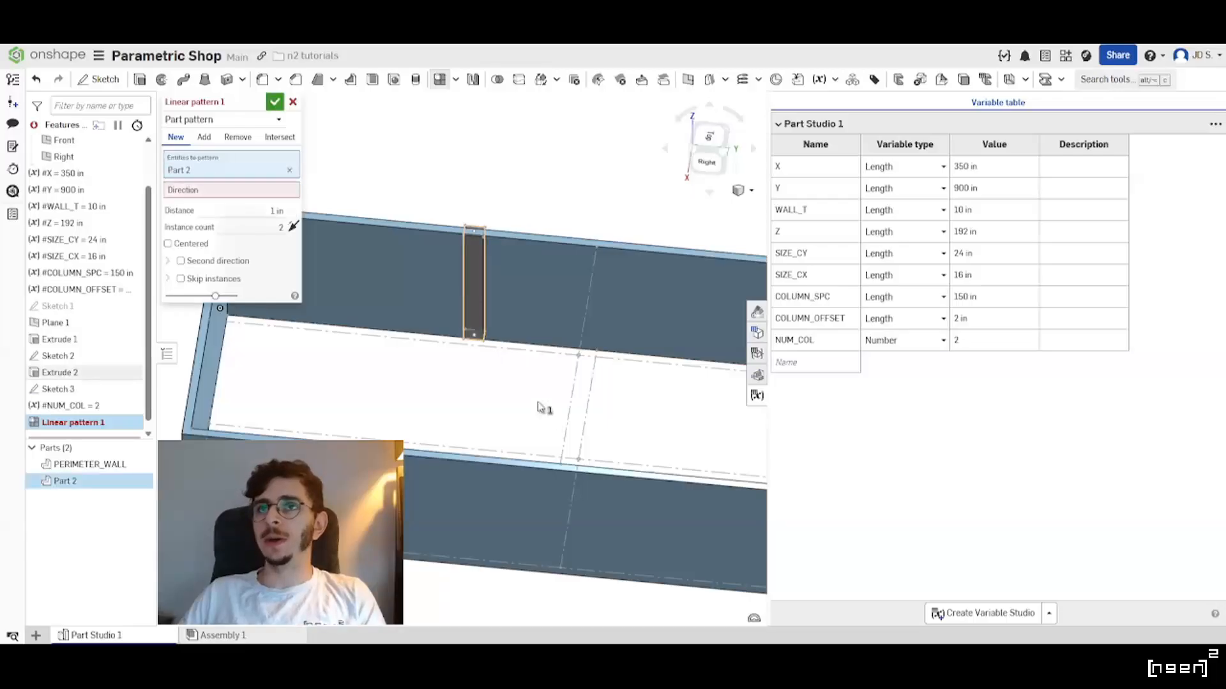
scroll(554, 422, "down", 2)
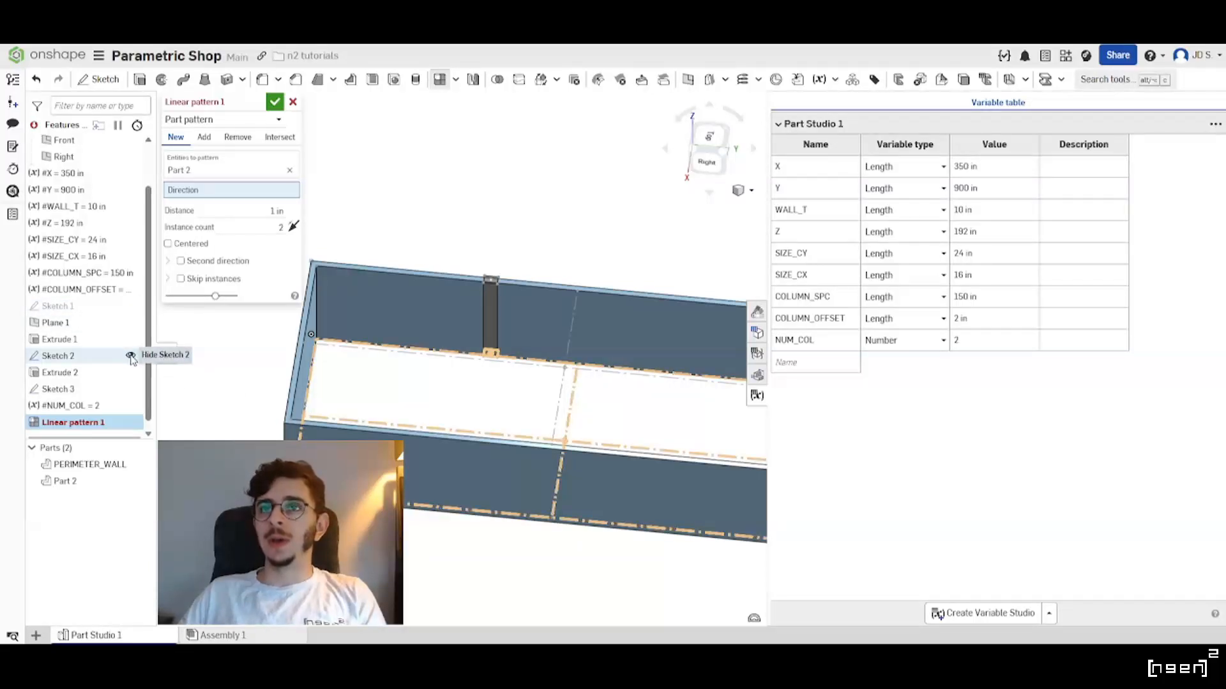
scroll(509, 381, "down", 3)
scroll(354, 359, "up", 8)
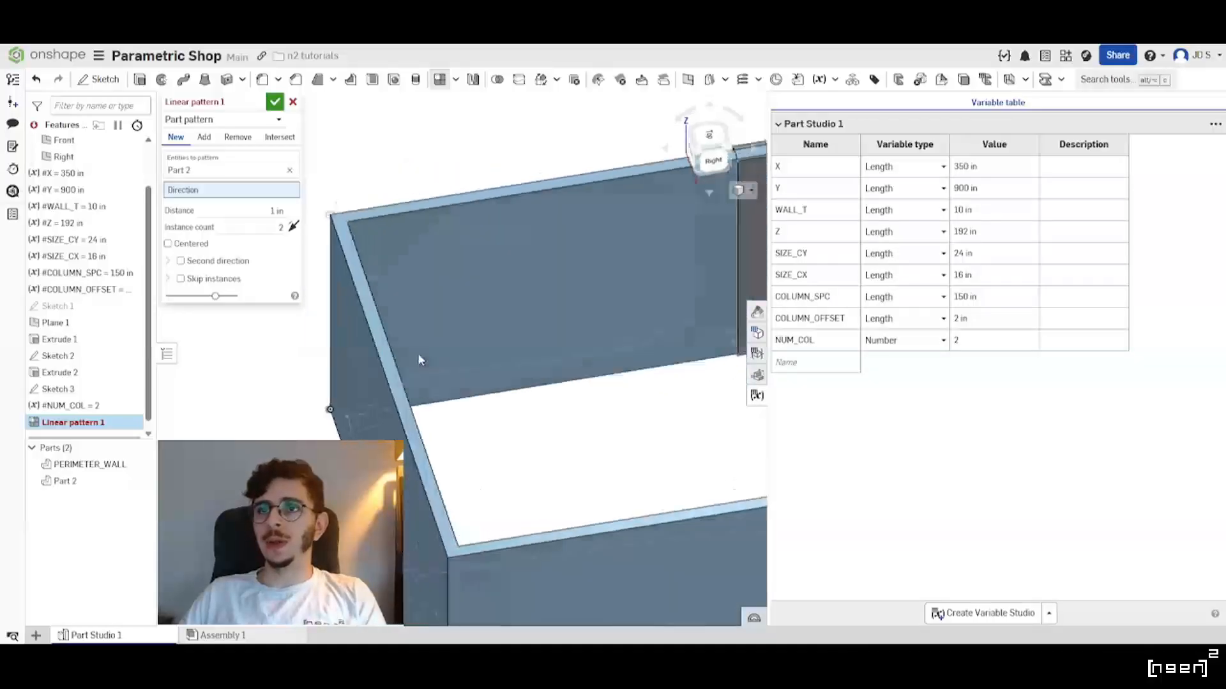
scroll(419, 360, "up", 5)
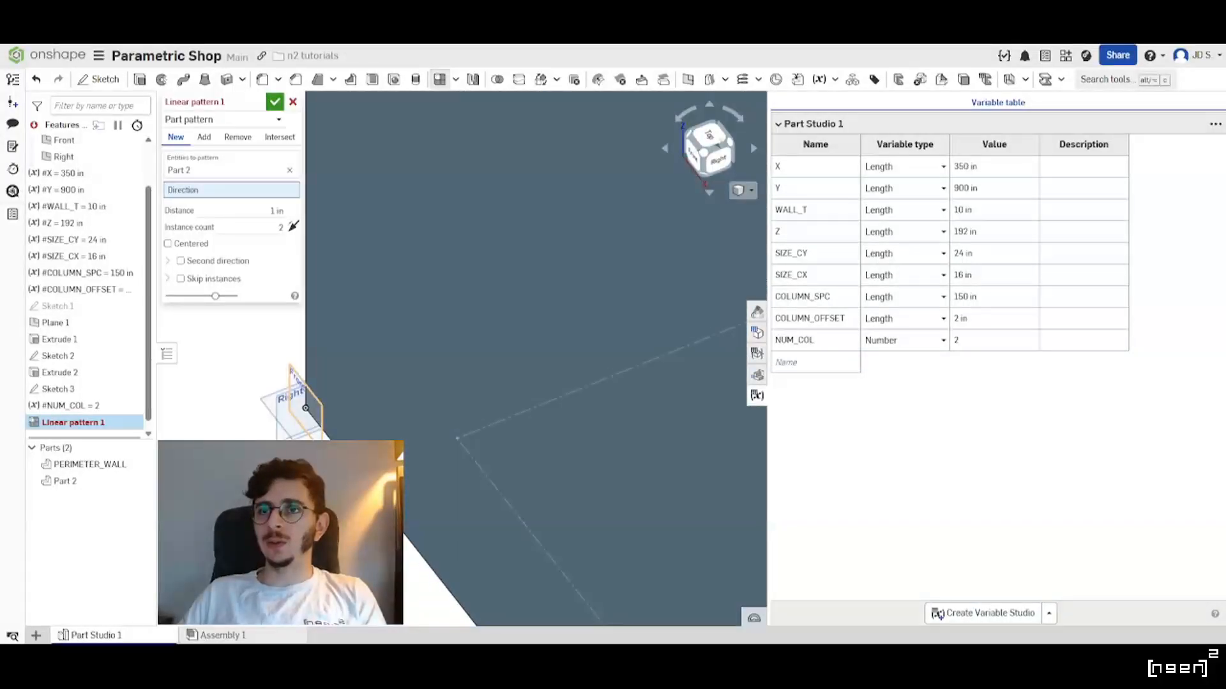
left_click(306, 407)
scroll(536, 327, "down", 10)
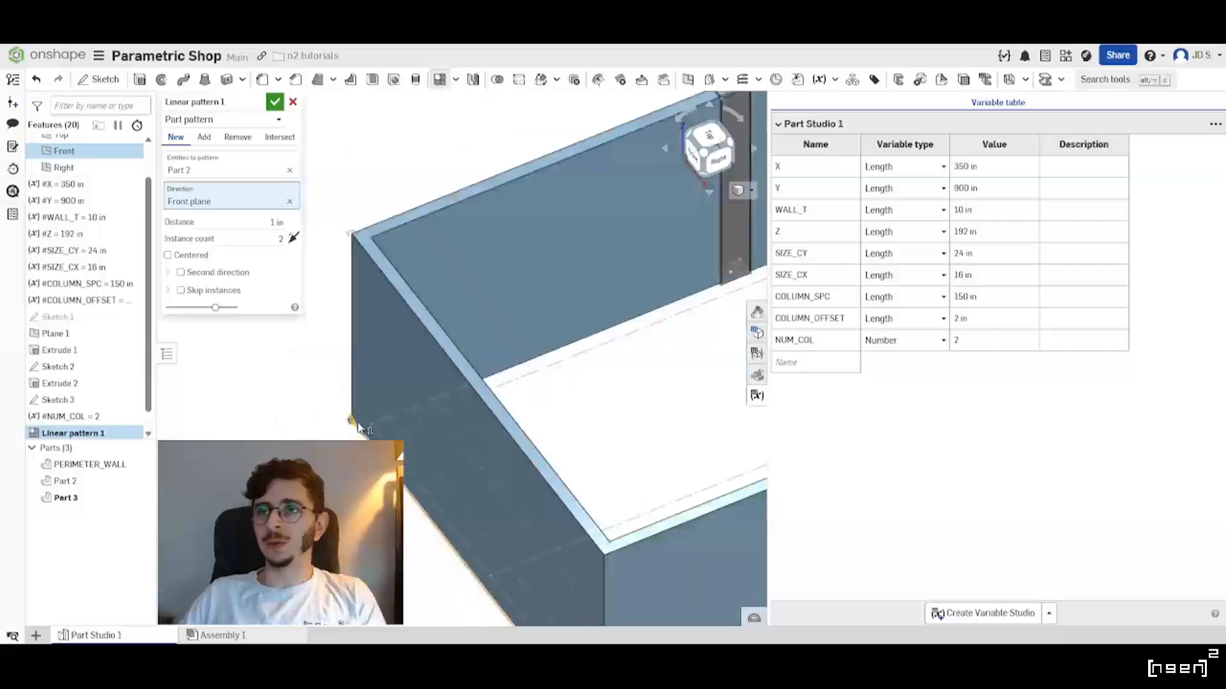
Set the linear pattern's distance to #COLUMN_SPC and inspect the previewed column copy along the wall.
scroll(536, 327, "up", 3)
right_click_drag(536, 327, 490, 353)
scroll(490, 353, "down", 4)
scroll(458, 372, "up", 3)
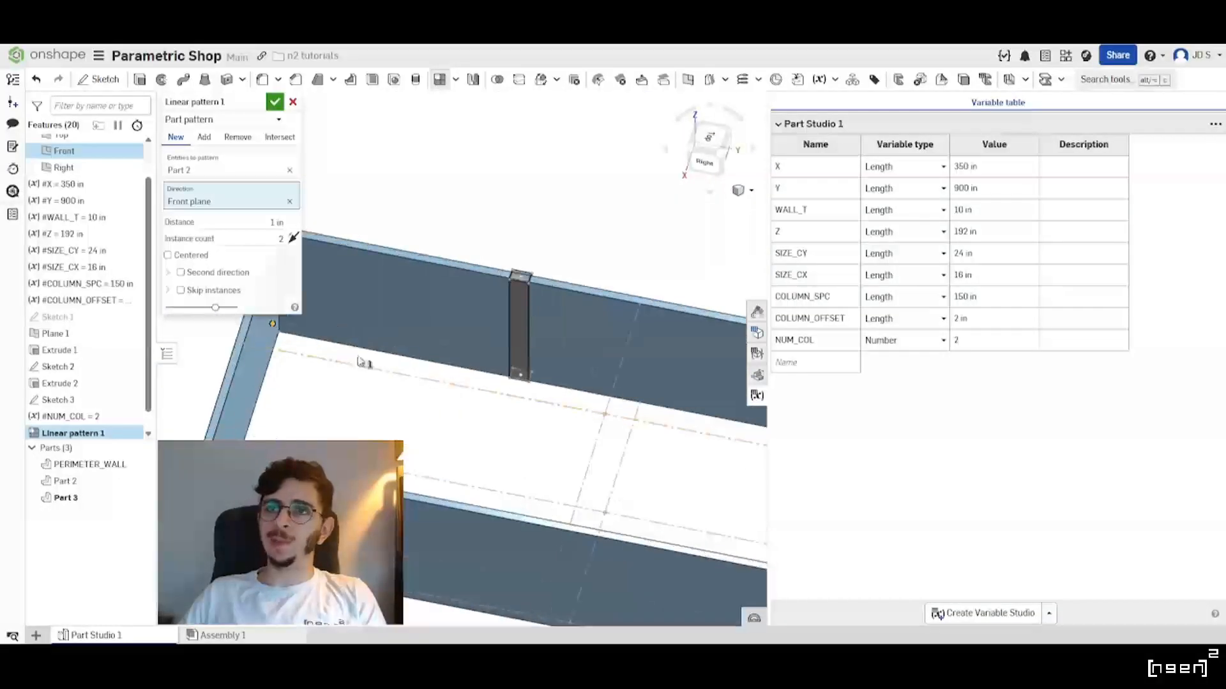
scroll(504, 390, "down", 1)
right_click_drag(504, 397, 479, 364)
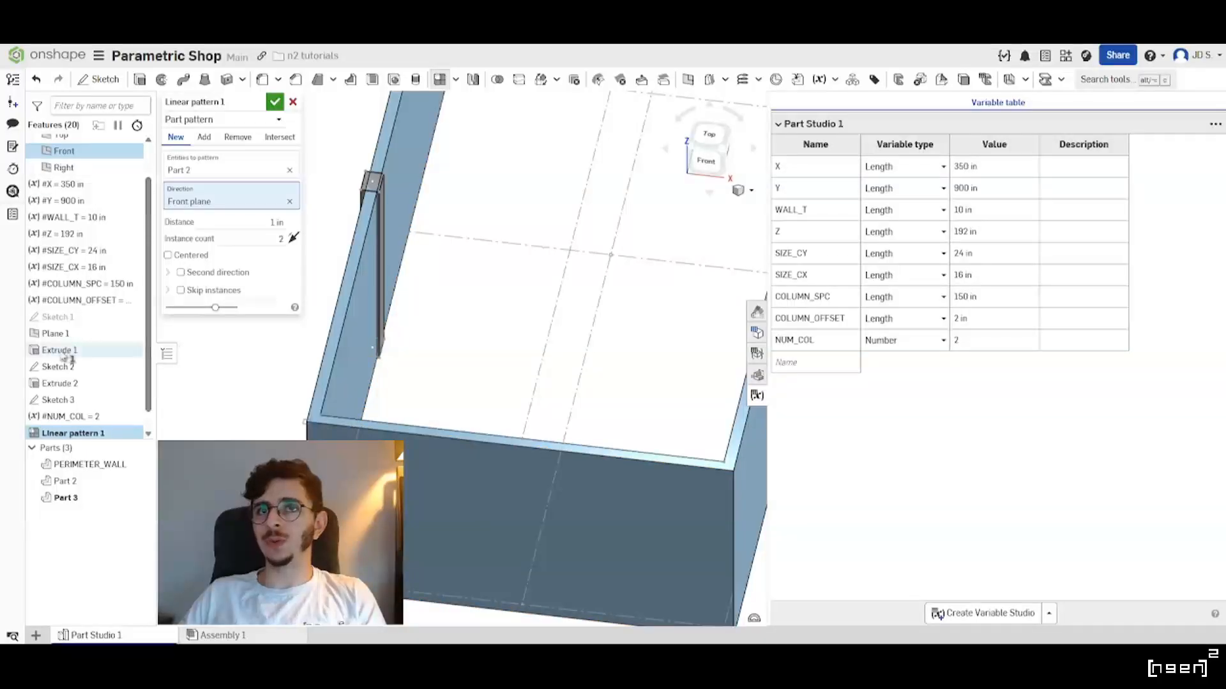
scroll(523, 341, "down", 5)
right_click_drag(493, 348, 416, 351)
scroll(460, 205, "up", 3)
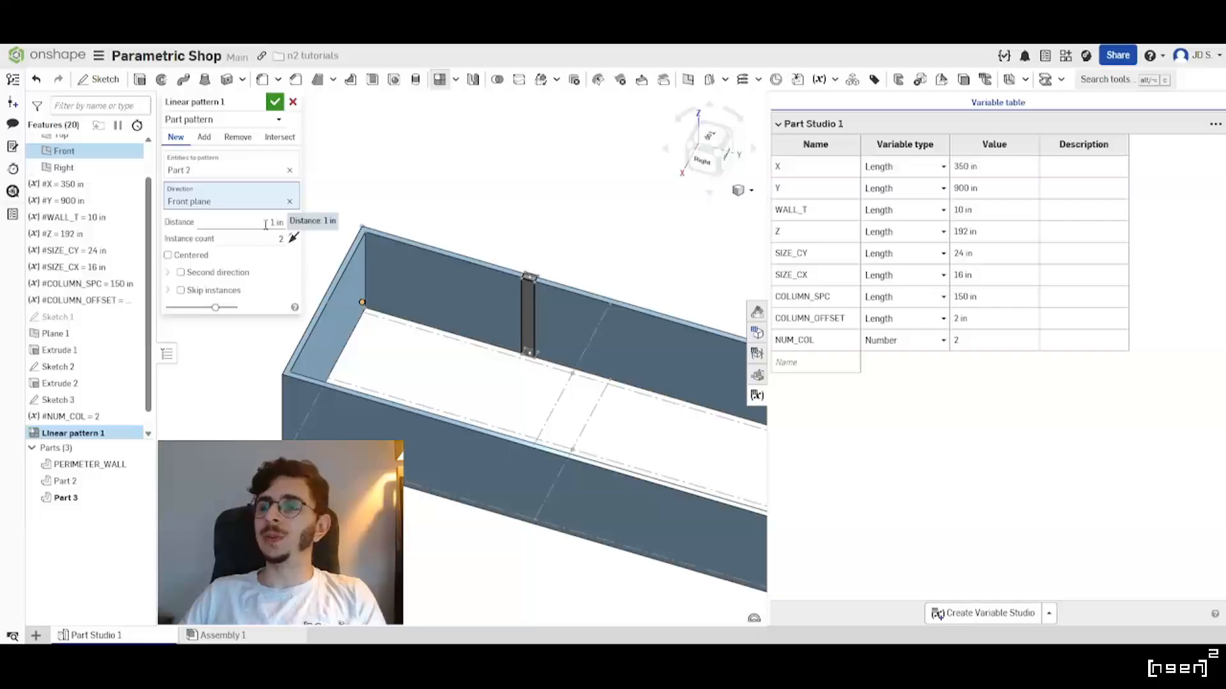
left_click(265, 223)
scroll(443, 291, "up", 2)
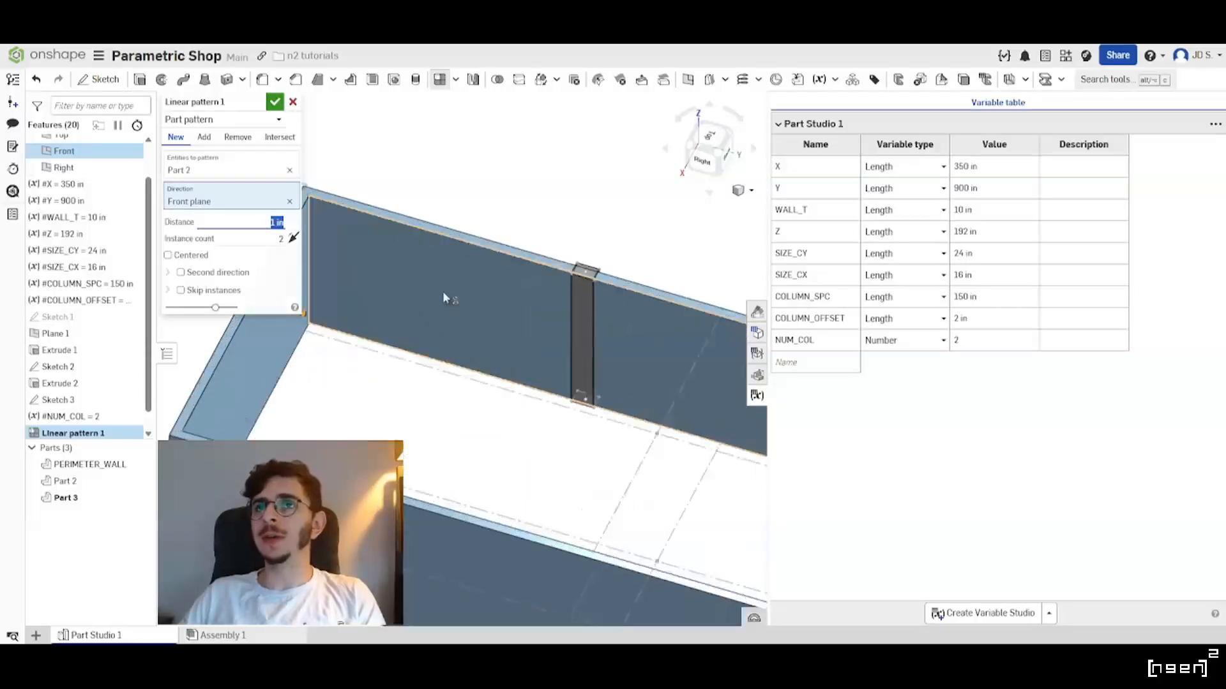
type("COL")
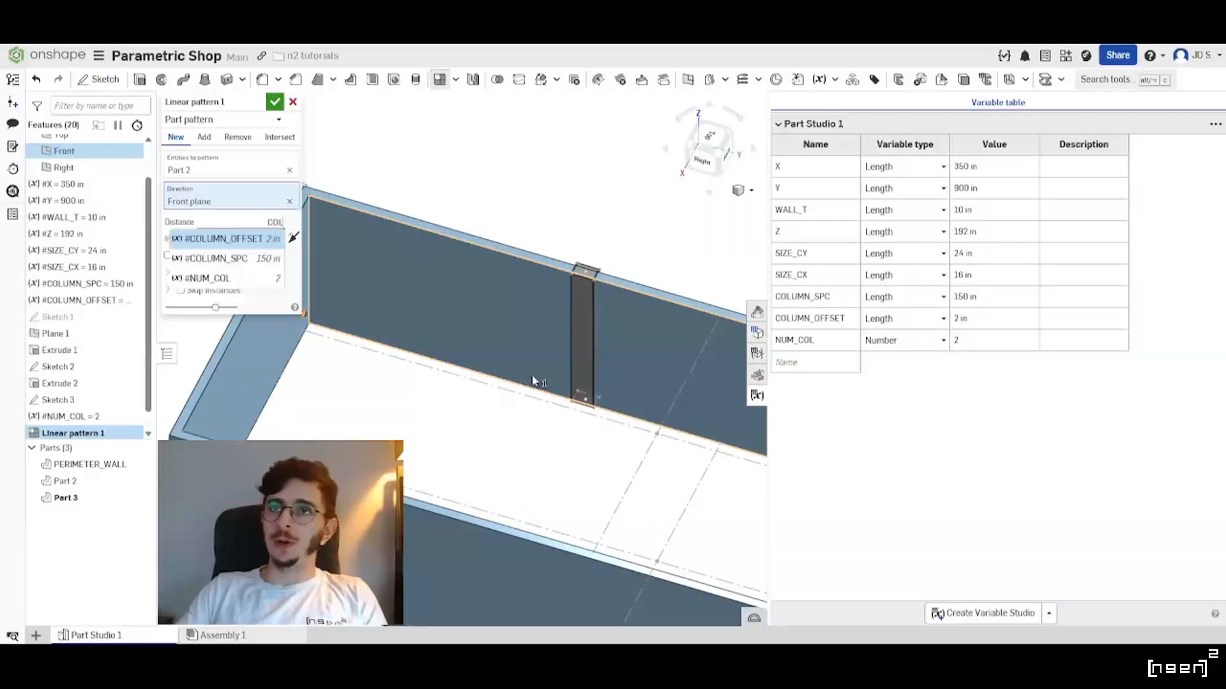
key("Return")
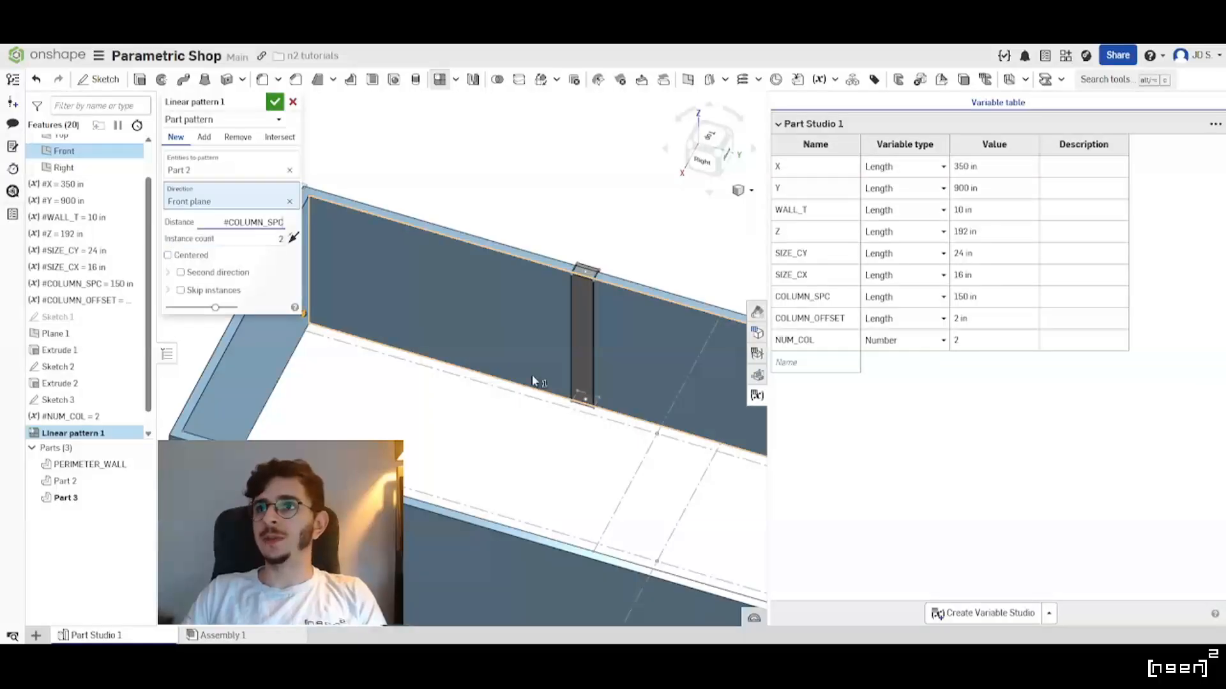
scroll(434, 390, "down", 3)
scroll(445, 386, "up", 2)
right_click_drag(443, 382, 455, 382)
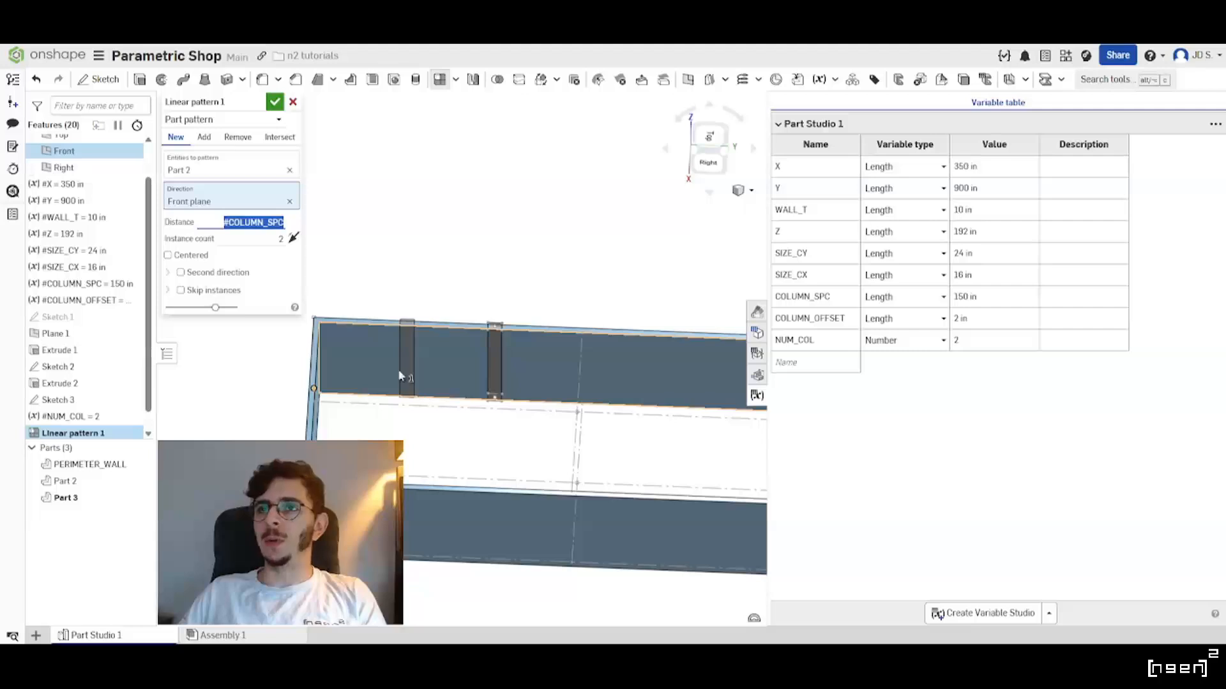
Set the linear pattern's instance count to the #NUM_COL variable.
left_click(261, 240)
type("NU")
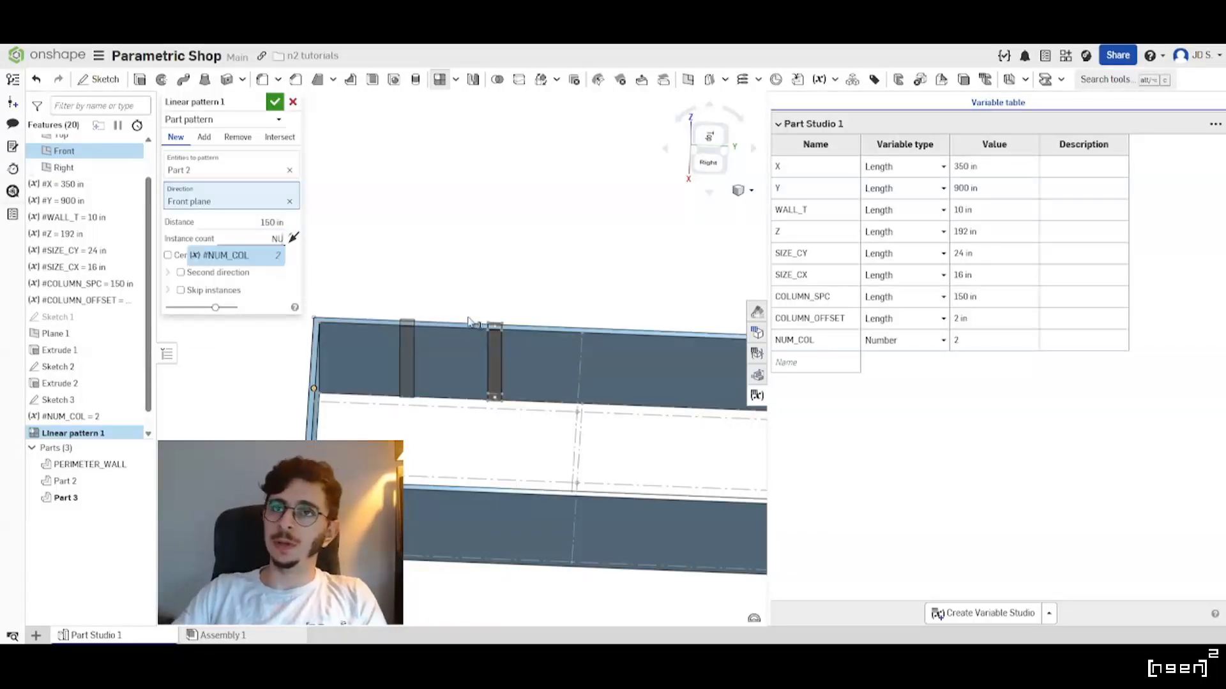
key("Return")
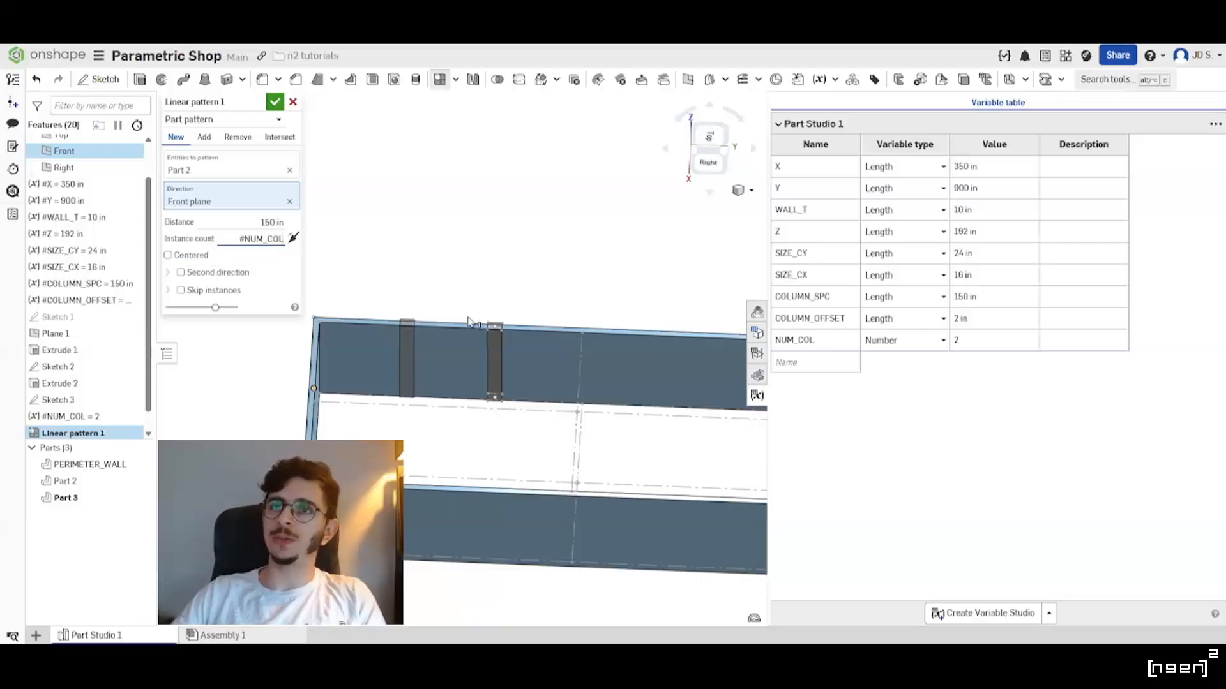
key("Return")
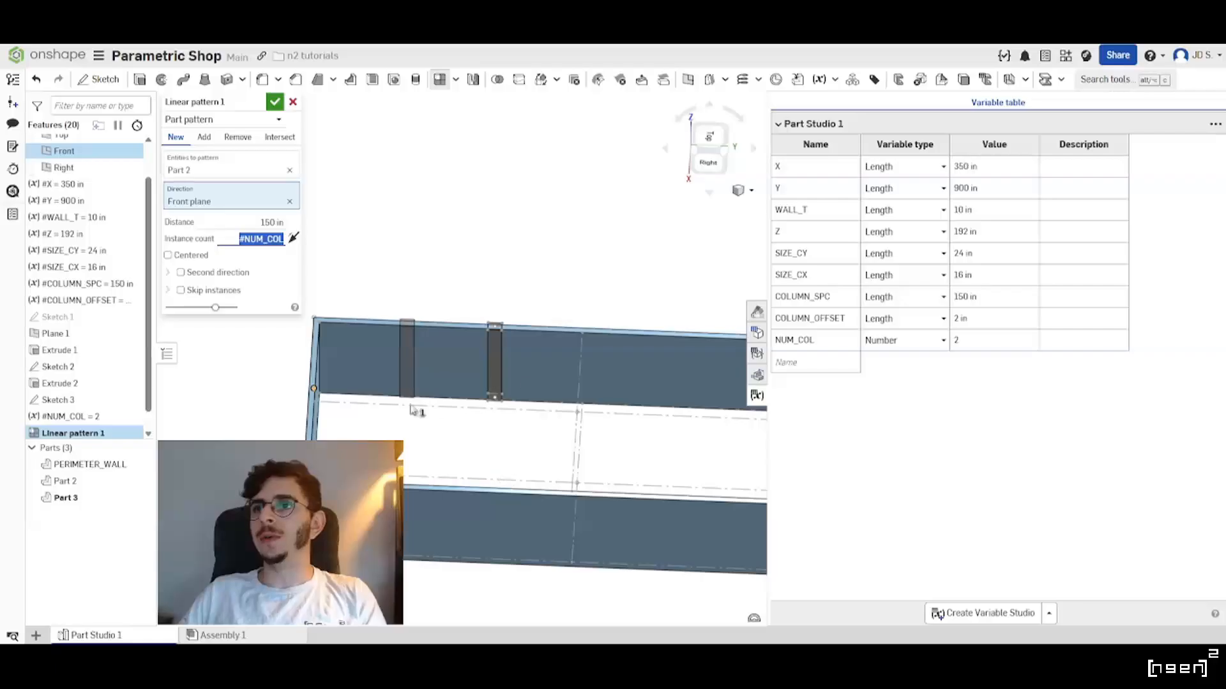
Inspect the patterned column's position along the long wall and accept the linear pattern.
scroll(365, 352, "down", 3)
scroll(490, 374, "up", 2)
right_click_drag(471, 368, 473, 364)
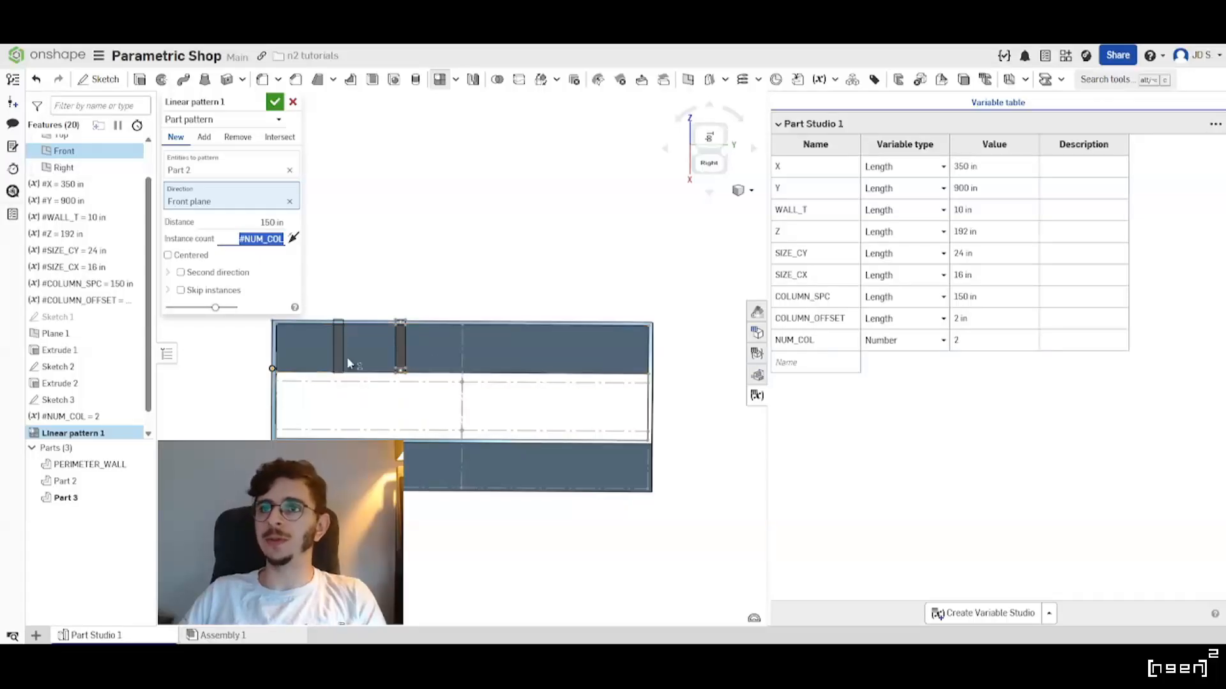
middle_click_drag(347, 357, 404, 344)
scroll(380, 310, "up", 3)
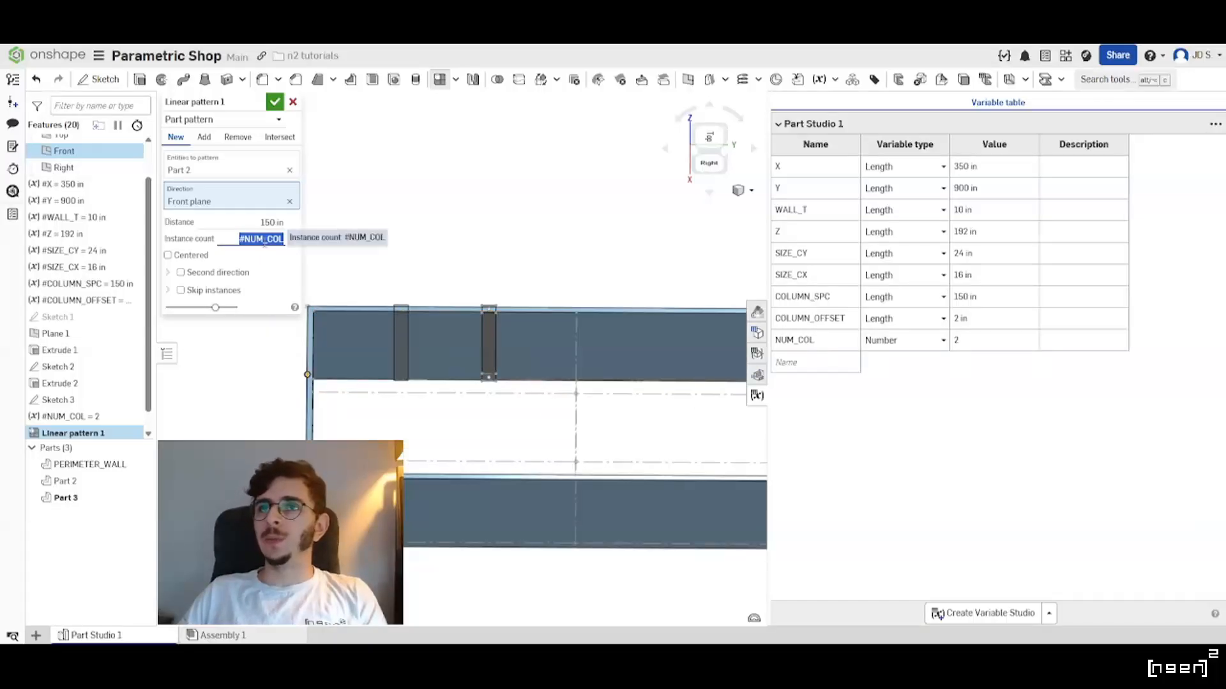
scroll(465, 320, "down", 2)
scroll(507, 320, "up", 2)
right_click_drag(465, 355, 493, 361)
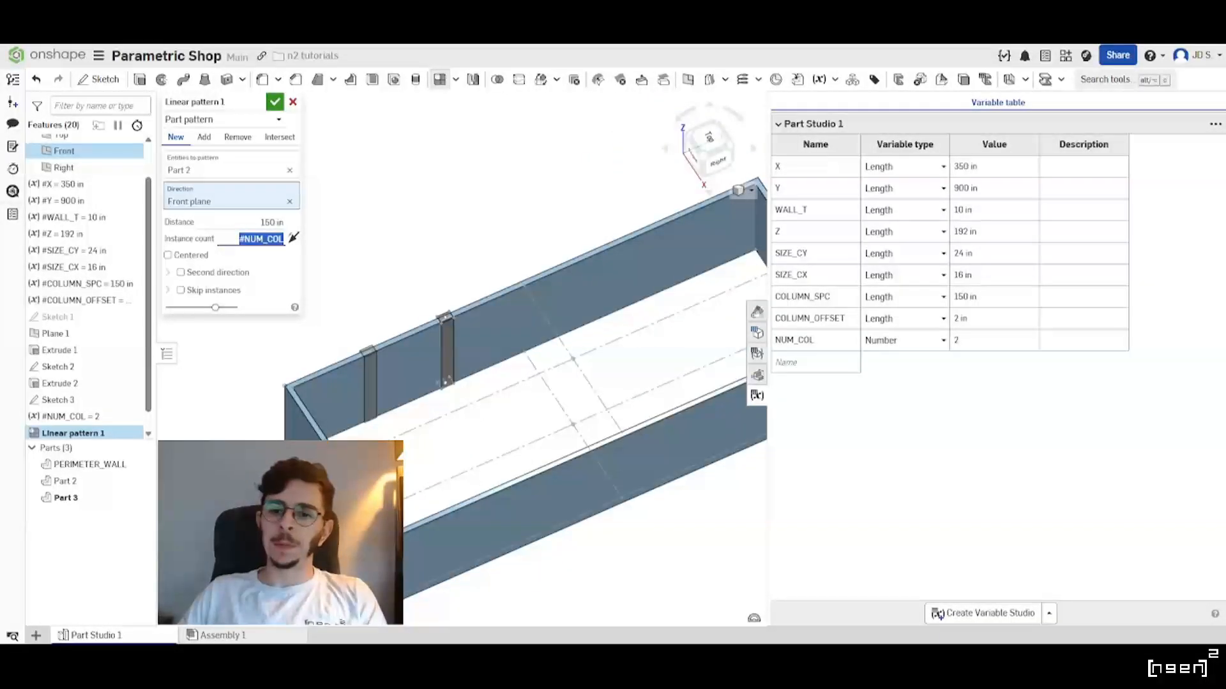
right_click_drag(464, 410, 393, 337)
left_click(275, 103)
Start a part mirror with the two wall columns, Part 2 and Part 3, as the entities to mirror.
right_click_drag(520, 424, 385, 342)
middle_click_drag(546, 203, 416, 266)
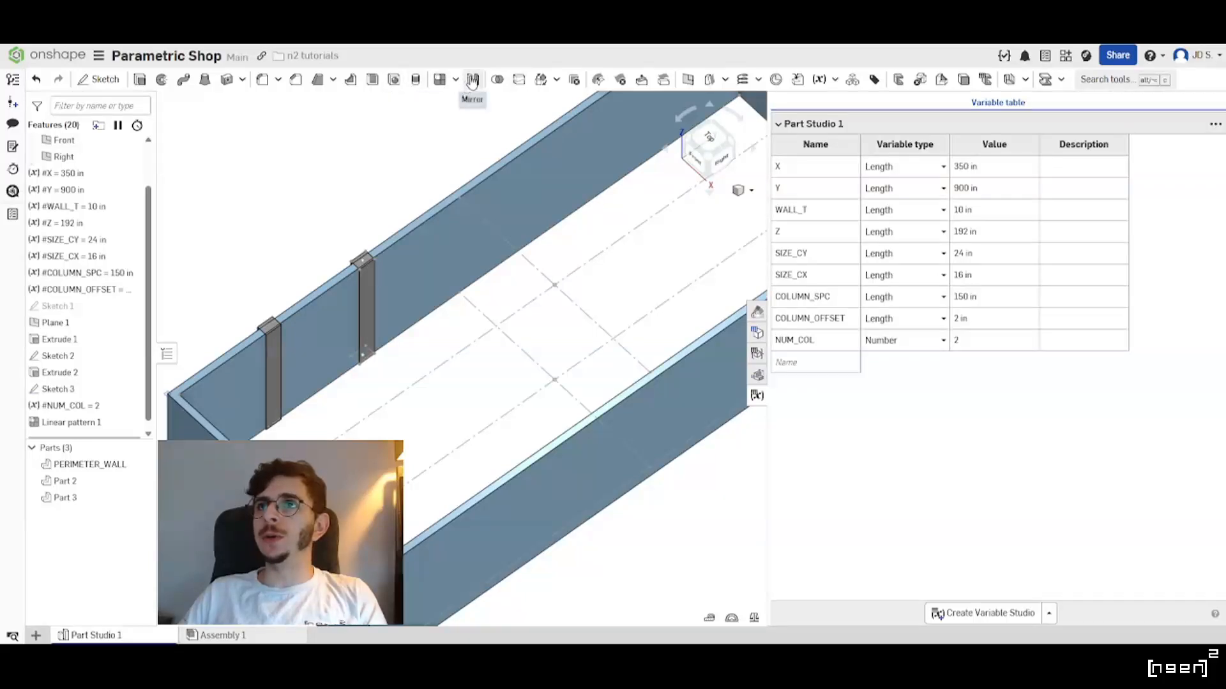
left_click(472, 79)
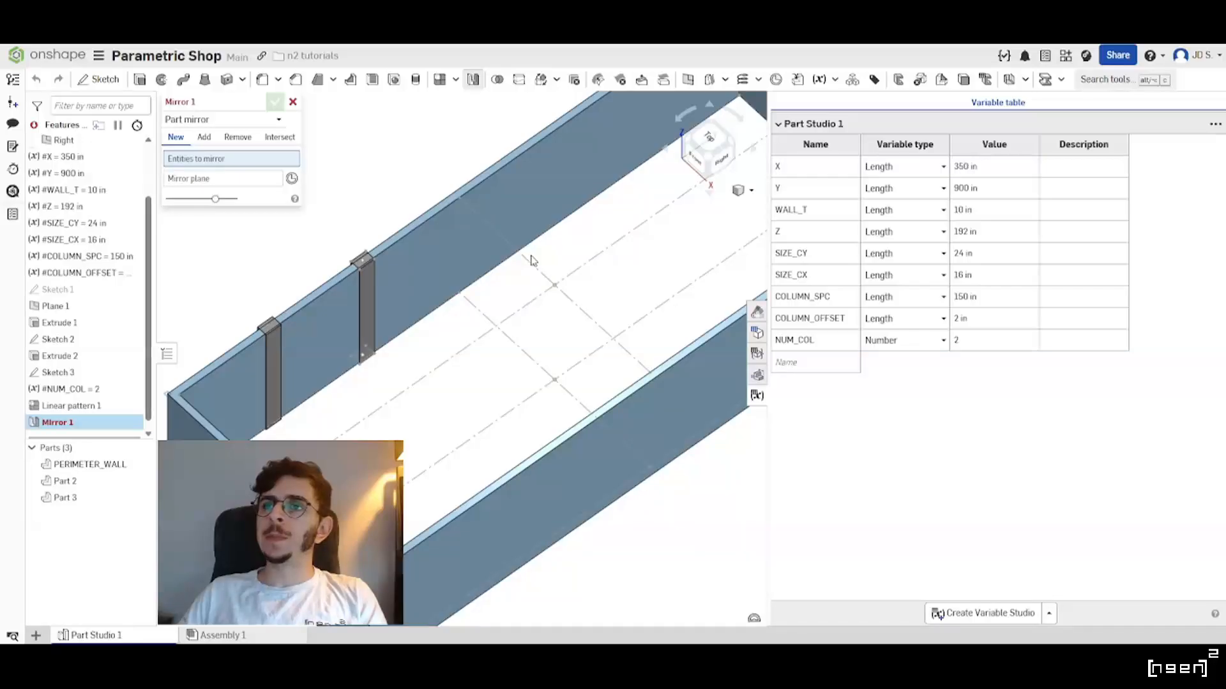
scroll(540, 382, "down", 3)
scroll(454, 341, "up", 4)
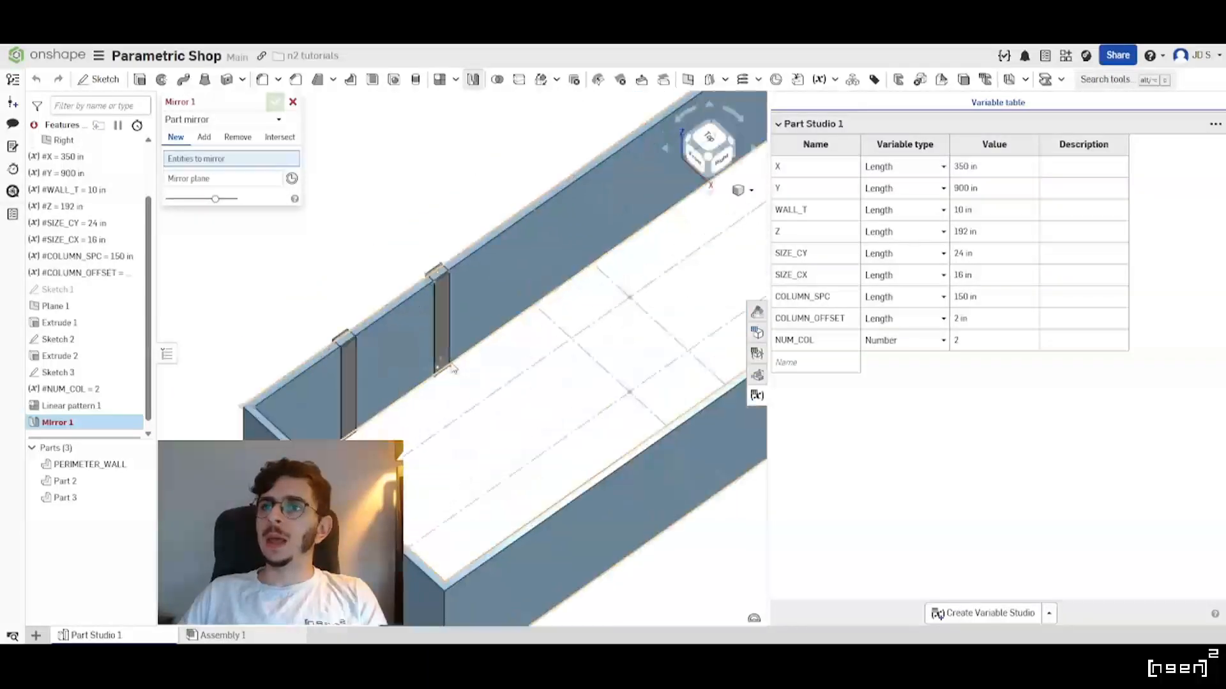
right_click_drag(454, 341, 450, 334)
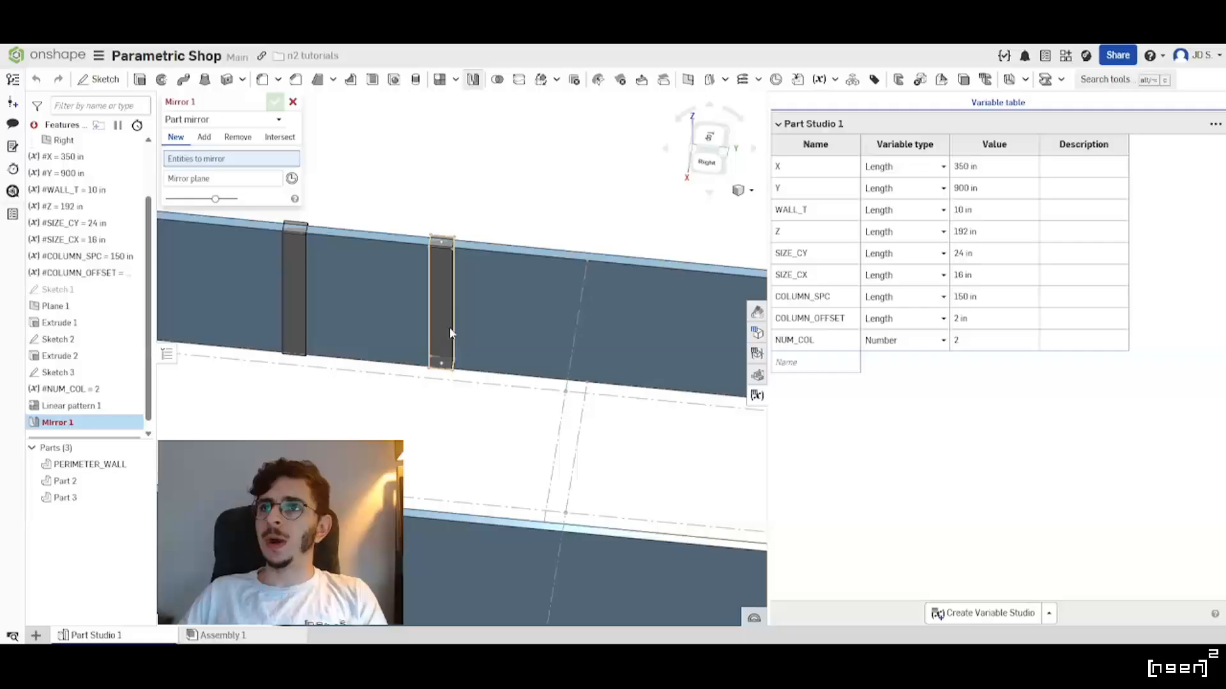
left_click(451, 332)
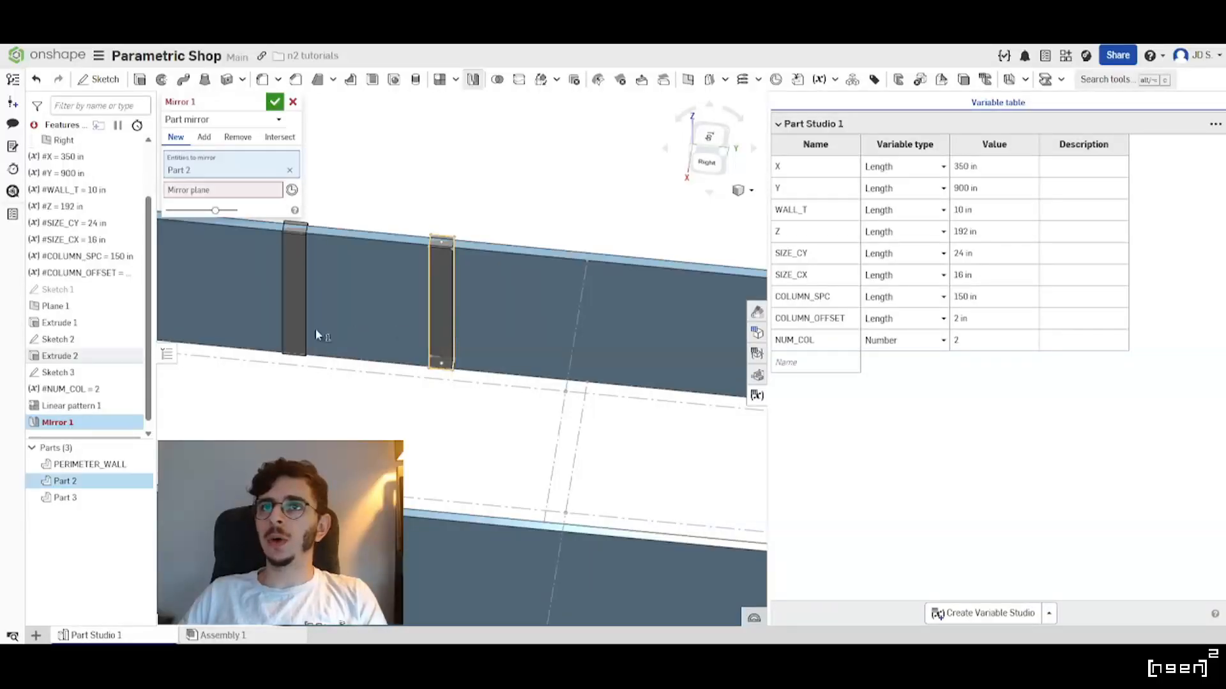
left_click(291, 325)
left_click(229, 206)
Mirror both columns onto the opposite long wall about a mate connector on the floor's centerline, creating new parts instead of adding to the wall.
right_click_drag(538, 328, 433, 391)
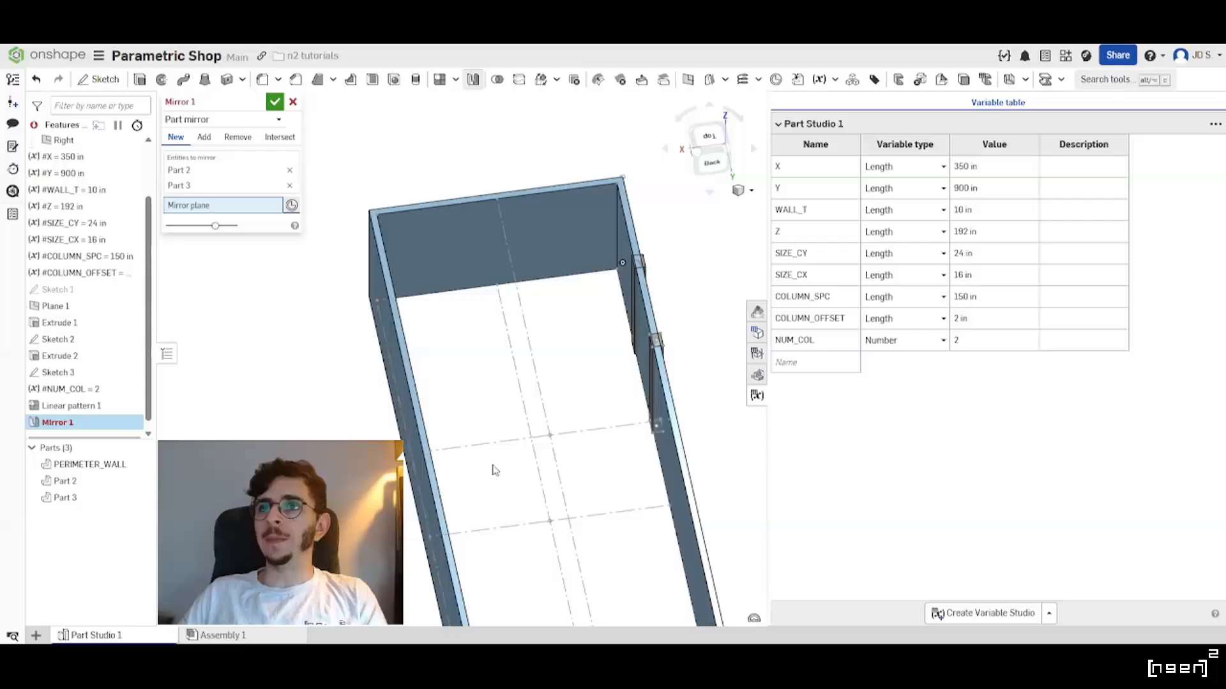
right_click_drag(511, 526, 565, 527)
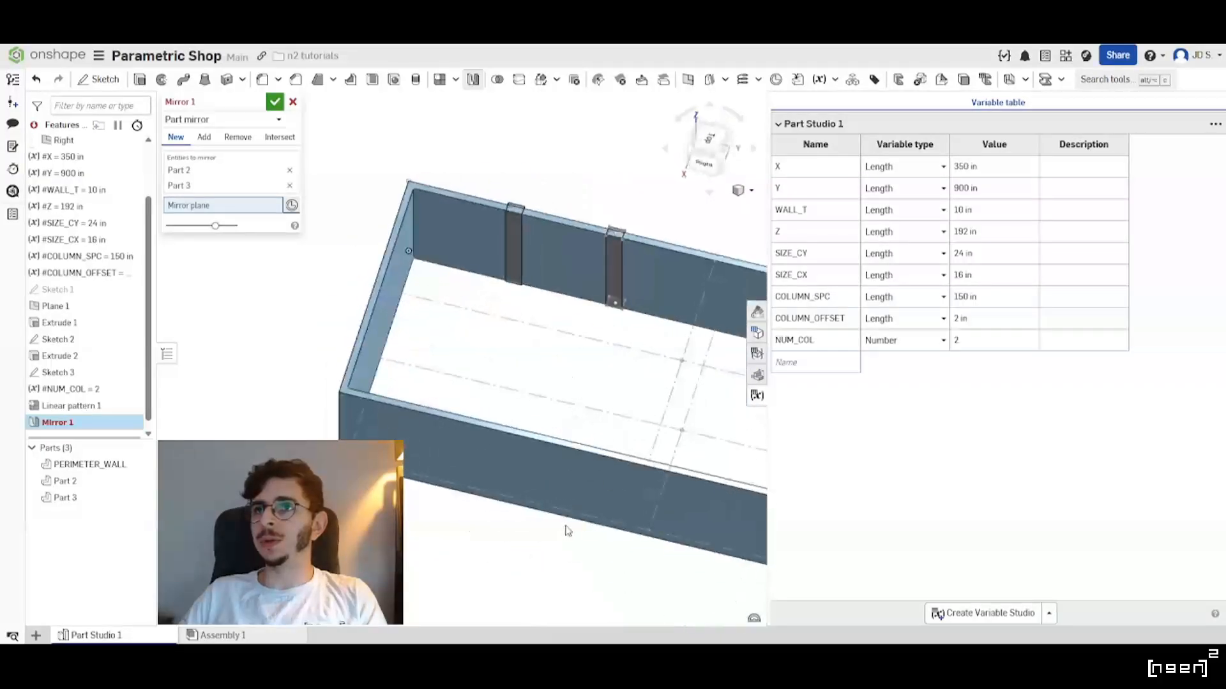
scroll(451, 430, "up", 4)
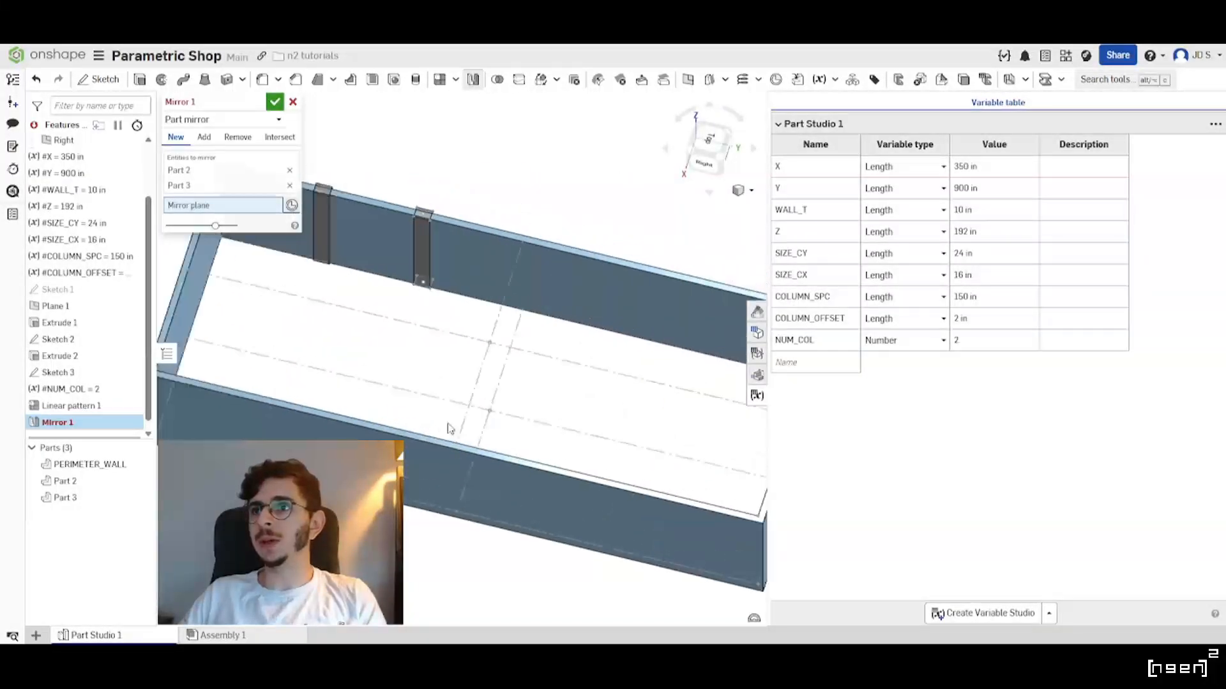
left_click(487, 423)
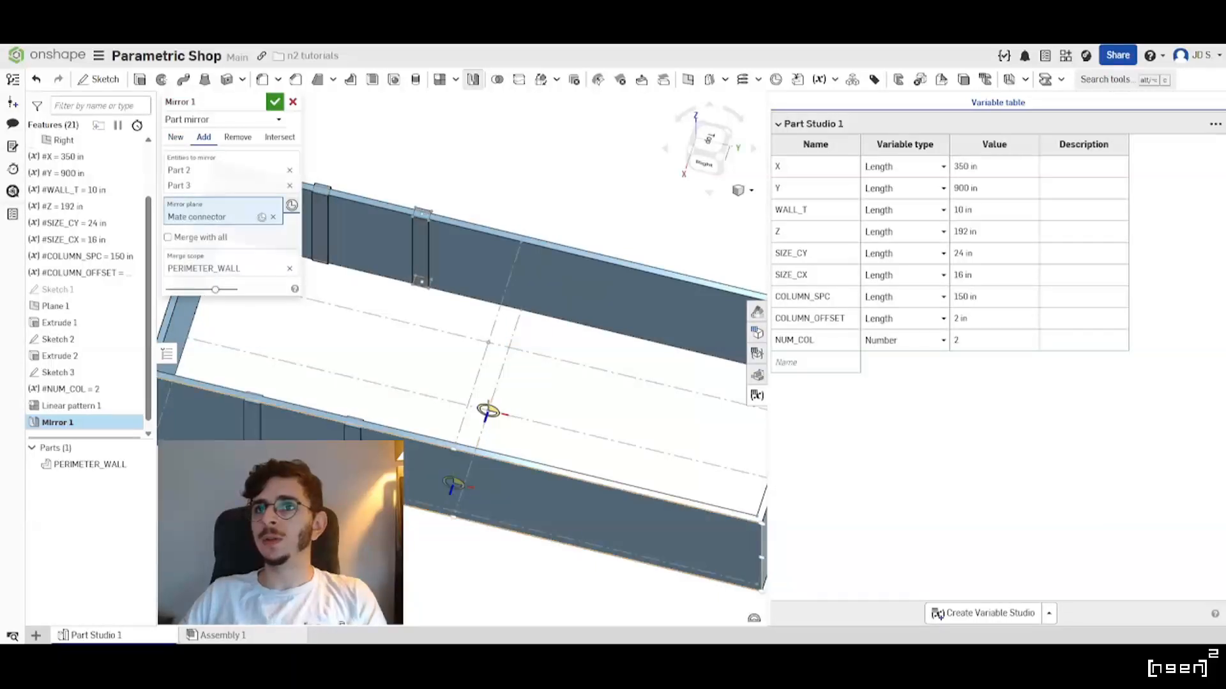
left_click(176, 139)
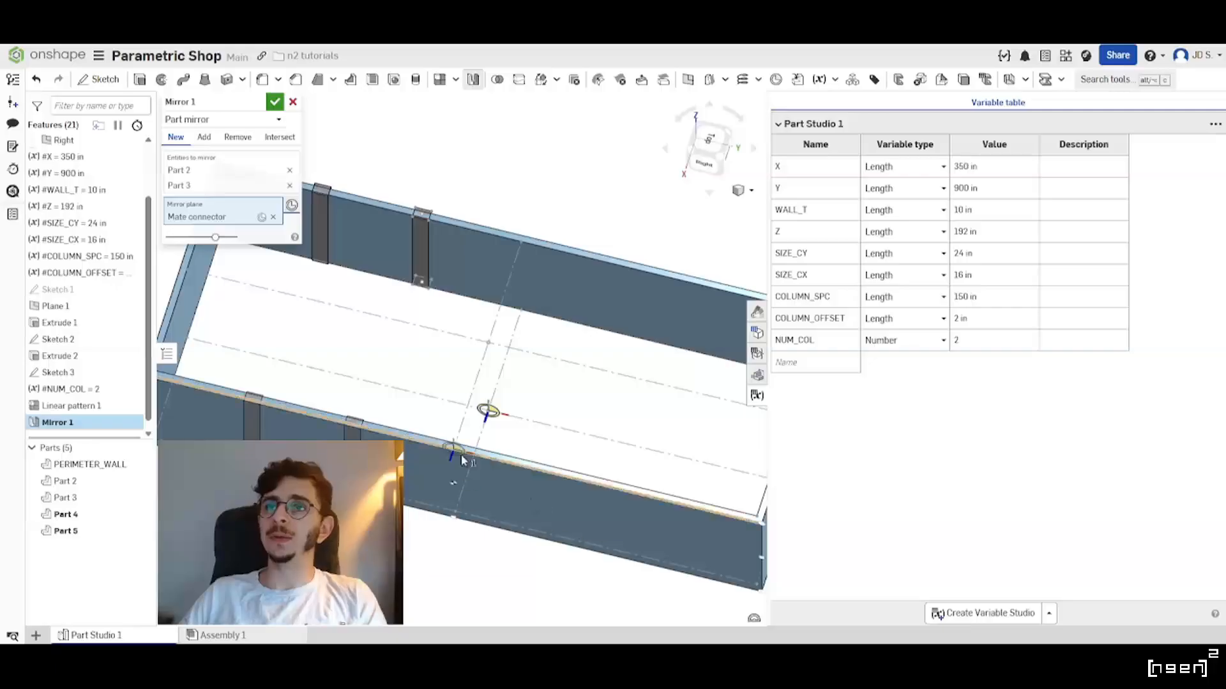
scroll(485, 428, "down", 3)
right_click_drag(461, 412, 498, 408)
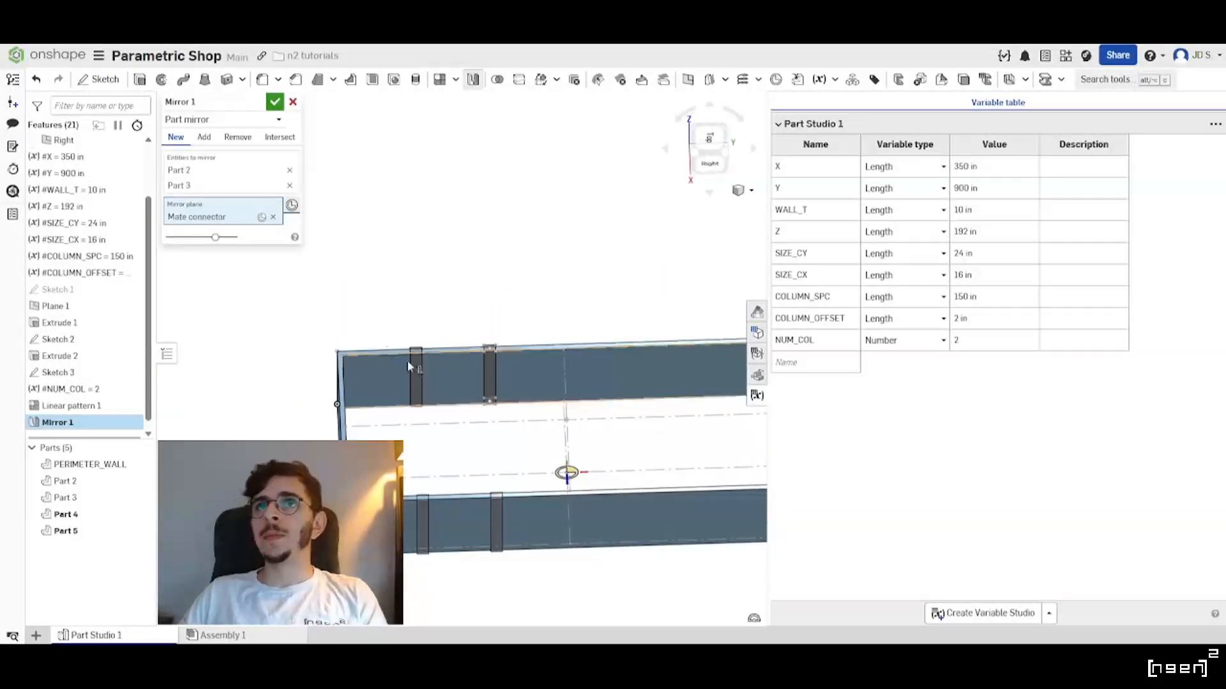
left_click(276, 103)
Start a second part mirror with the four columns, Part 2 through Part 5, as the entities to mirror.
middle_click_drag(418, 453, 335, 381)
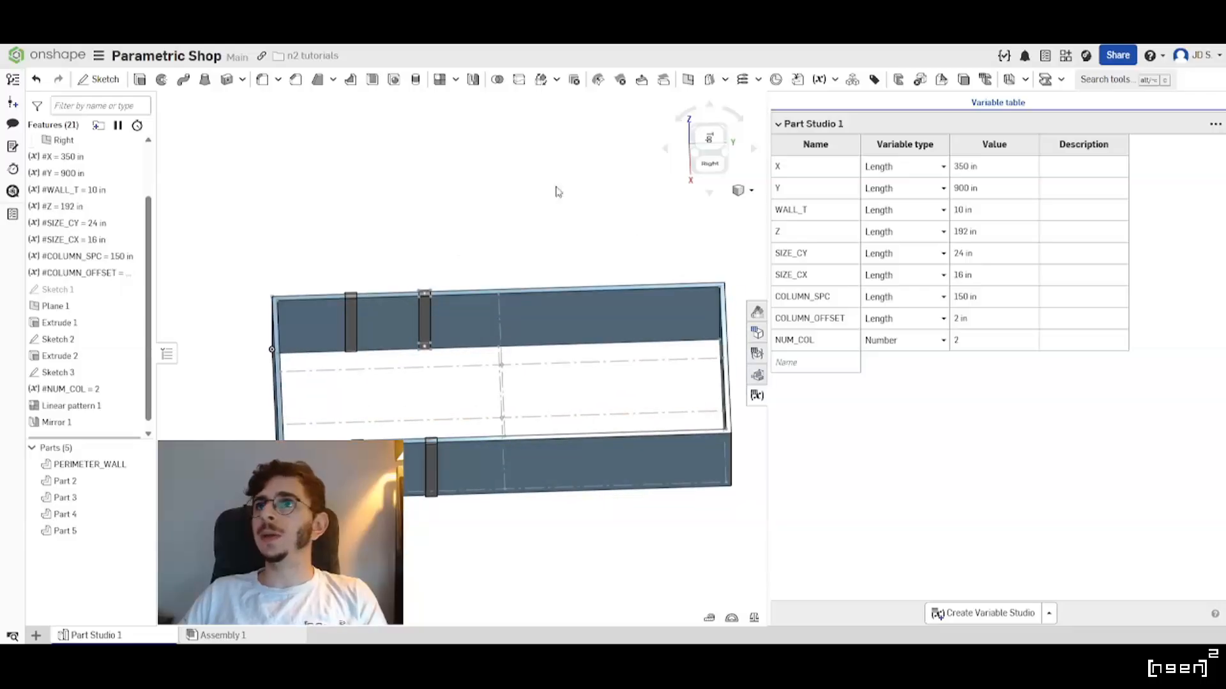
left_click(472, 83)
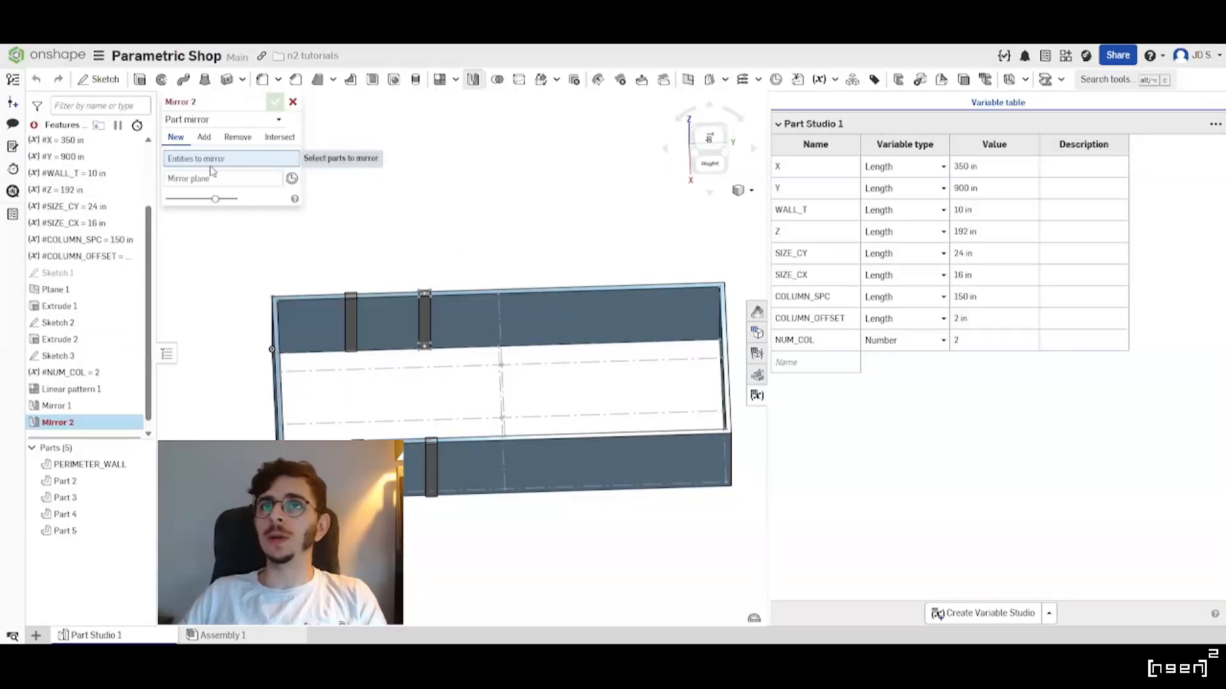
left_click(71, 482)
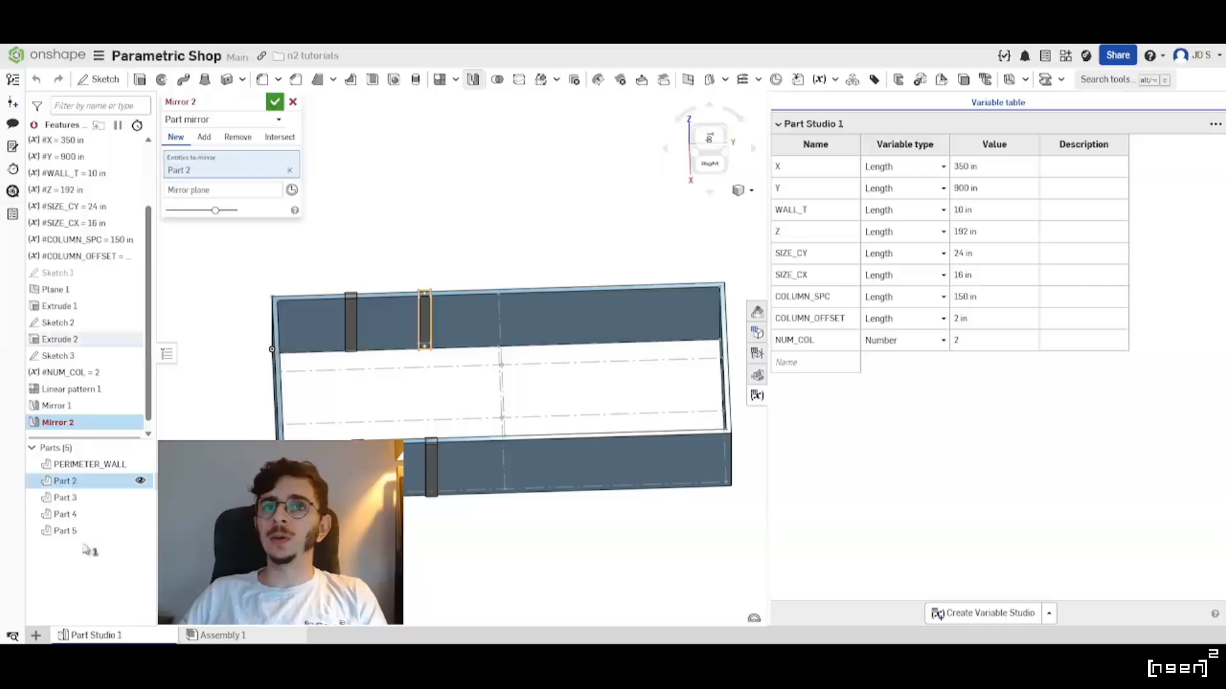
left_click(88, 532, "shift")
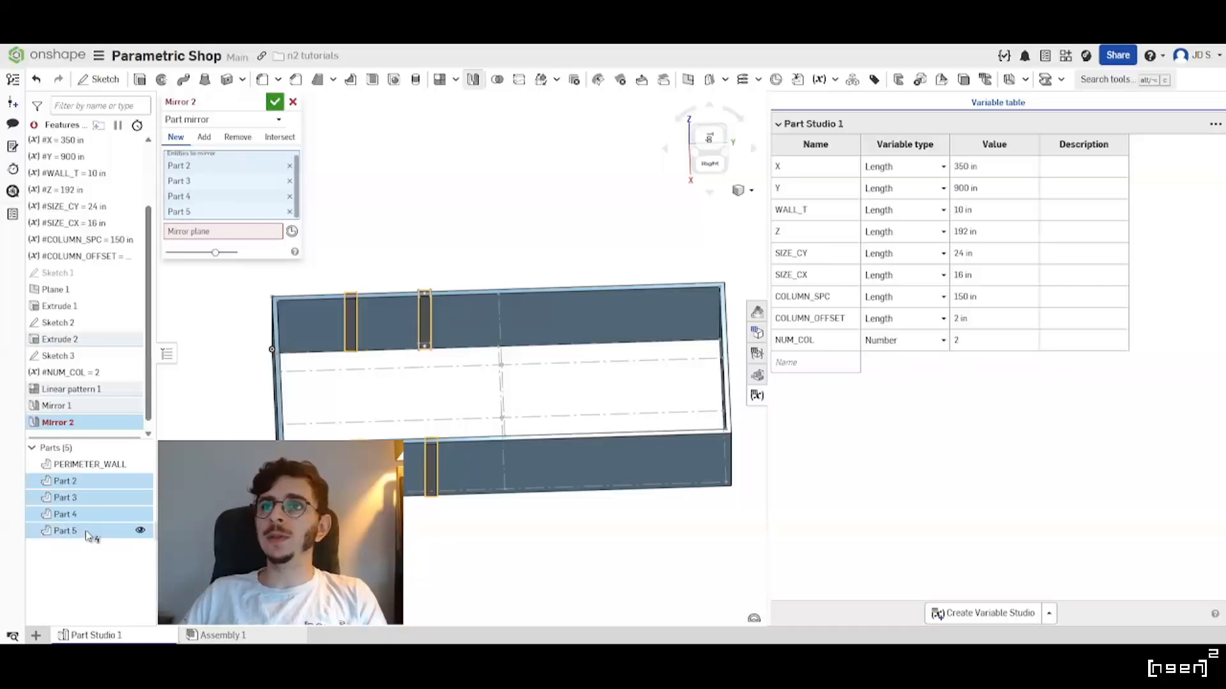
left_click(211, 236)
Mirror the four columns to the other half of the shop about a mate connector on the floor's centerline, as new parts.
scroll(516, 414, "up", 3)
right_click_drag(516, 415, 454, 421)
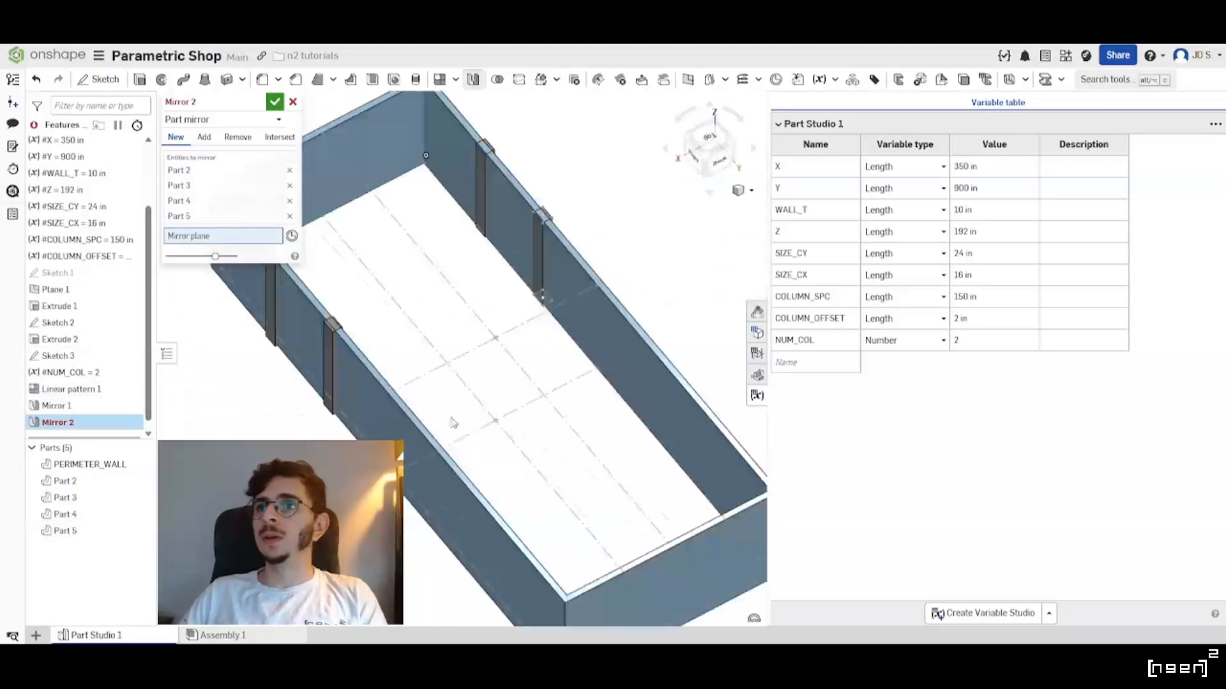
left_click(504, 433)
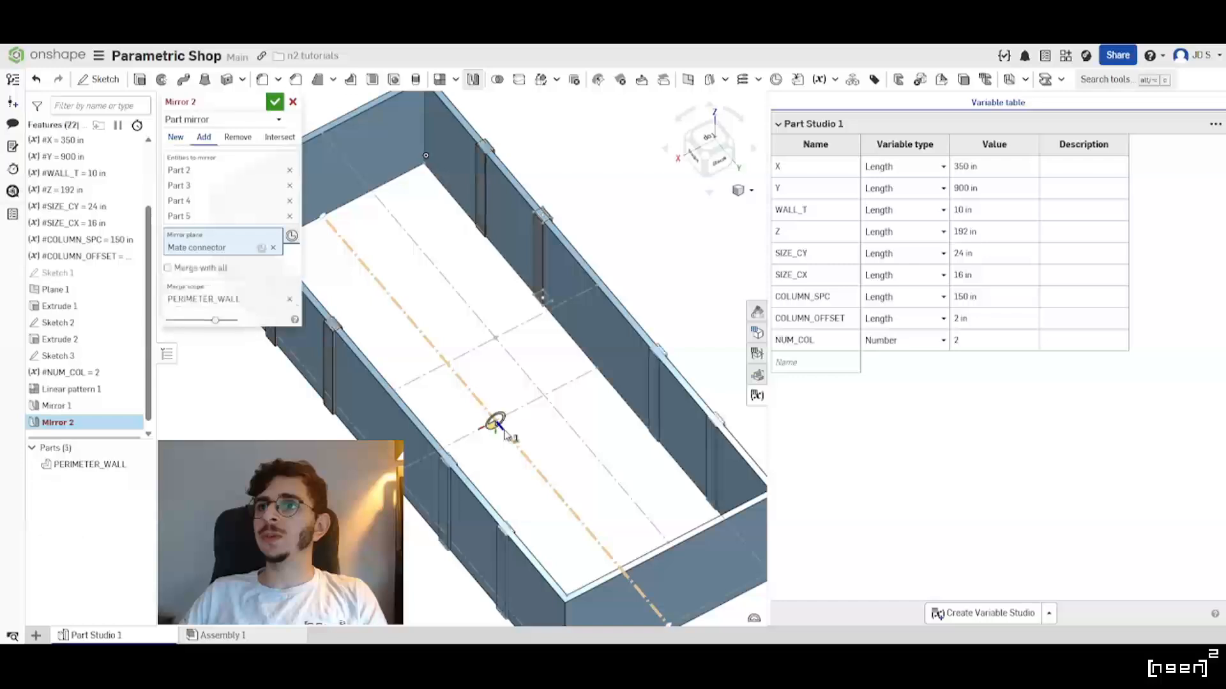
right_click_drag(492, 390, 545, 389)
middle_click_drag(525, 338, 470, 365)
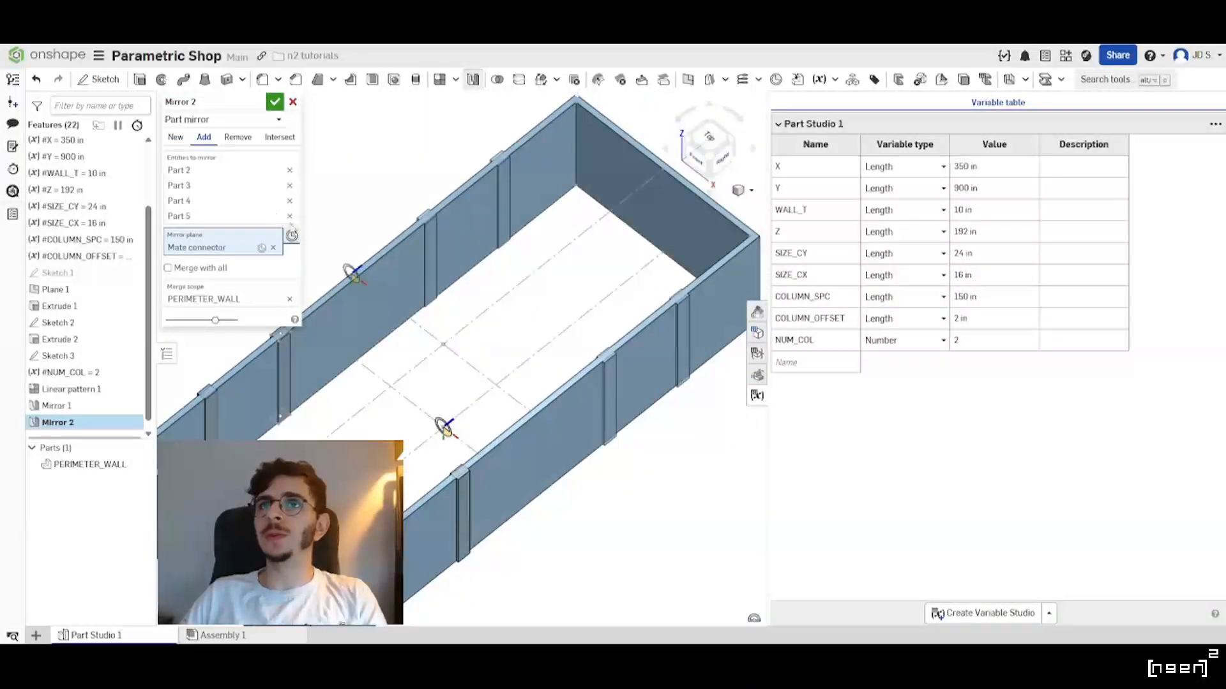
left_click(176, 138)
scroll(553, 432, "down", 2)
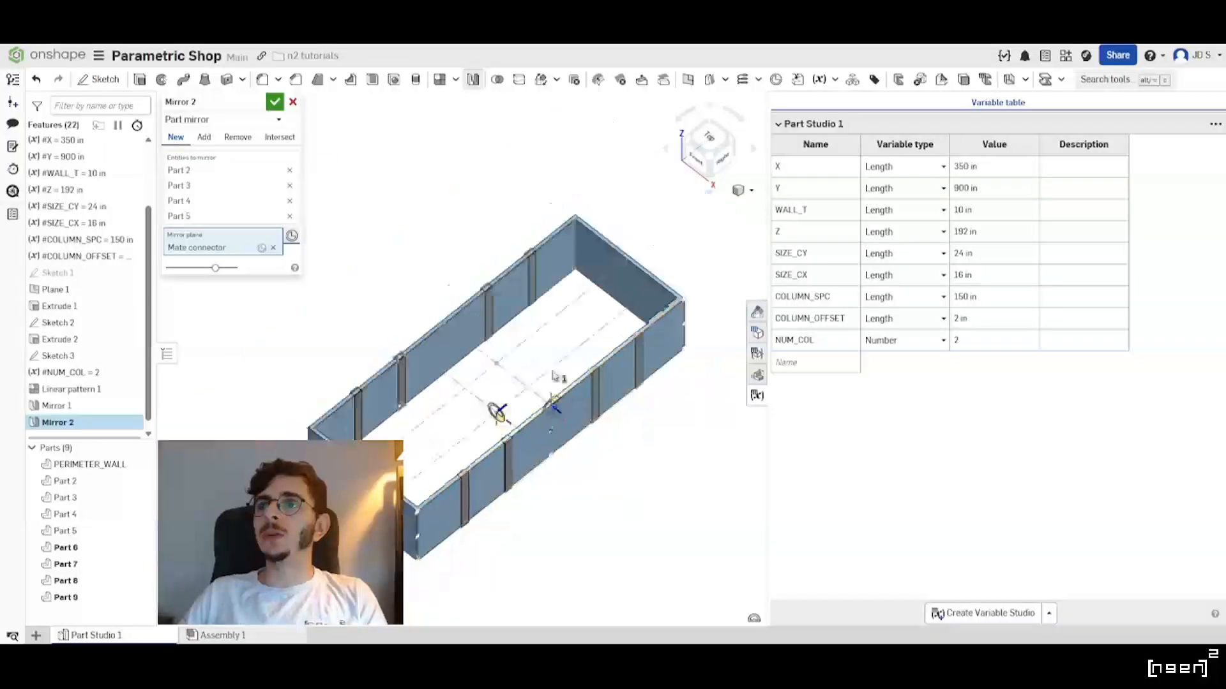
right_click_drag(552, 432, 519, 375)
scroll(520, 375, "up", 2)
scroll(514, 377, "down", 2)
scroll(514, 377, "up", 1)
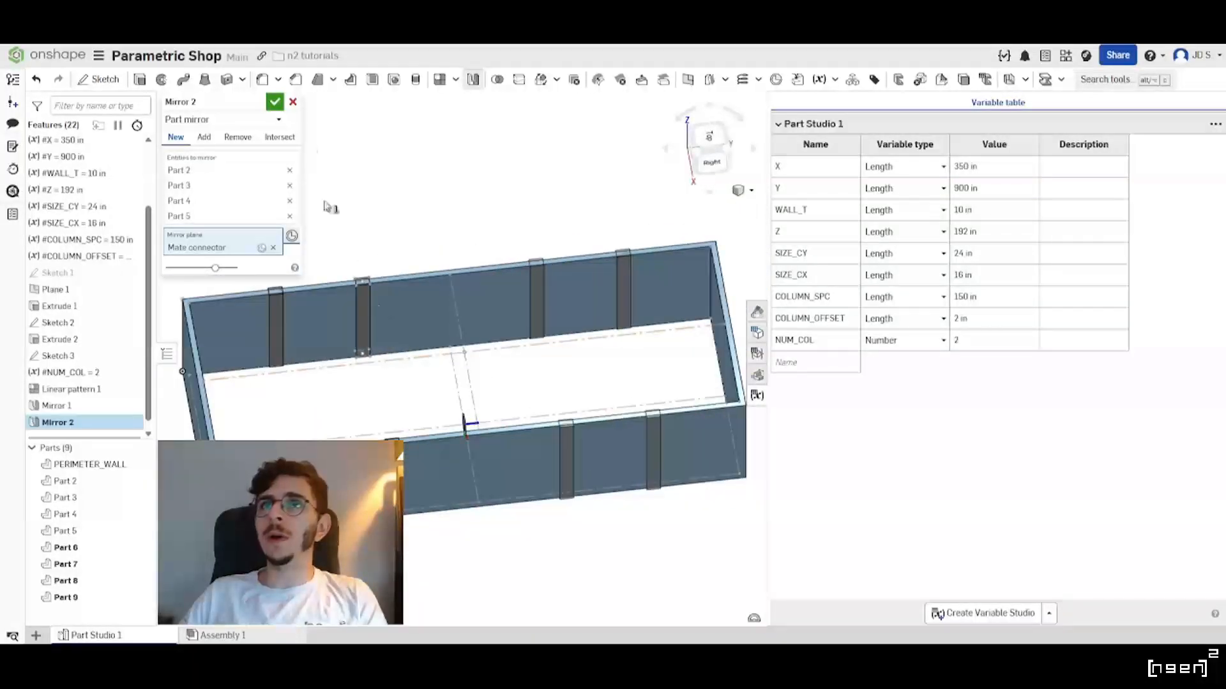
left_click(275, 105)
Examine the column spacing along both long walls, including the end bays and the middle gap.
scroll(460, 331, "down", 3)
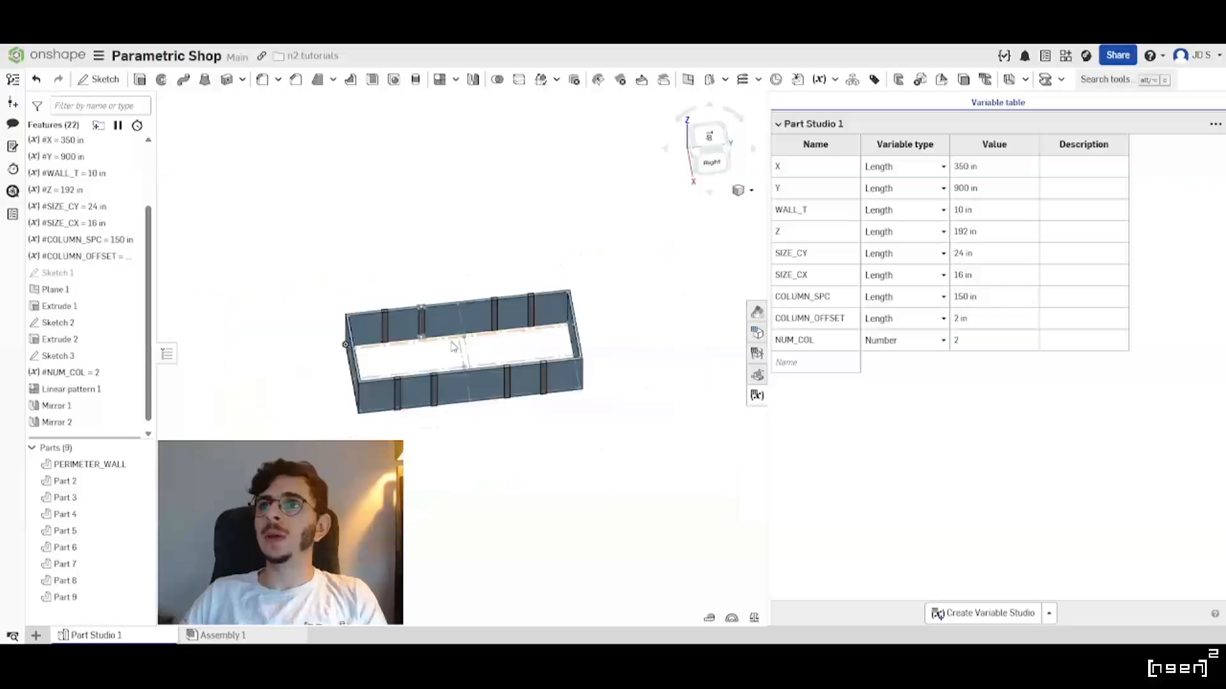
scroll(454, 345, "up", 1)
right_click_drag(454, 345, 438, 342)
scroll(457, 376, "up", 2)
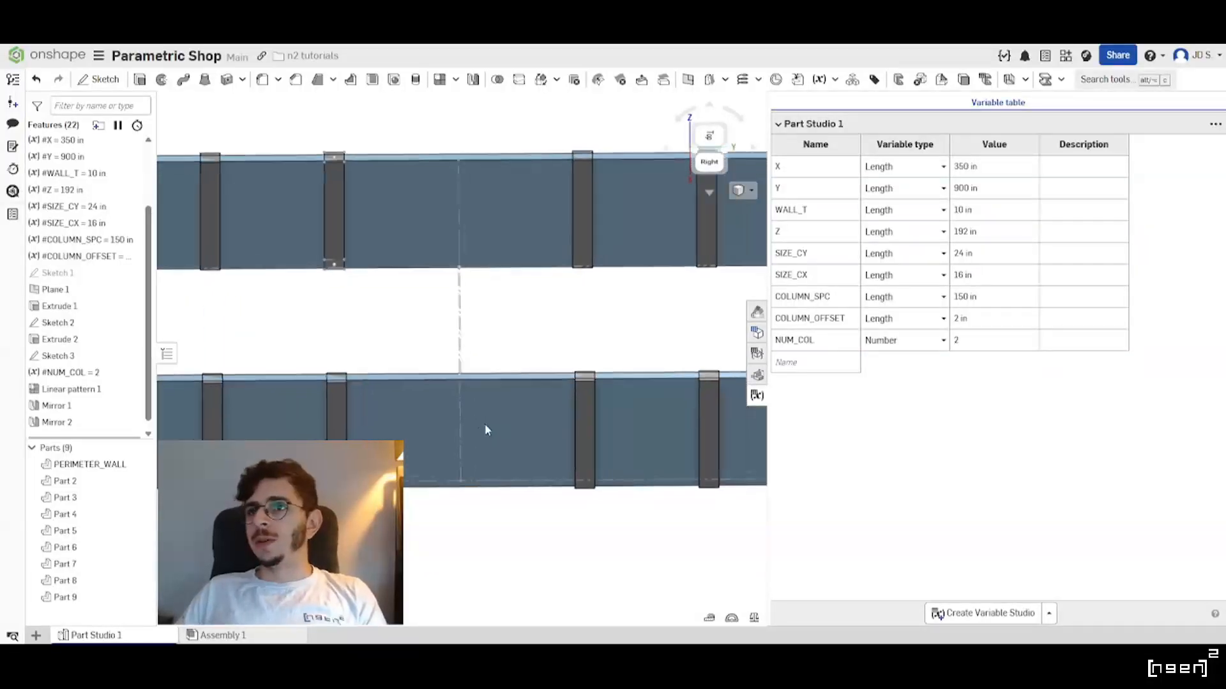
scroll(488, 438, "down", 3)
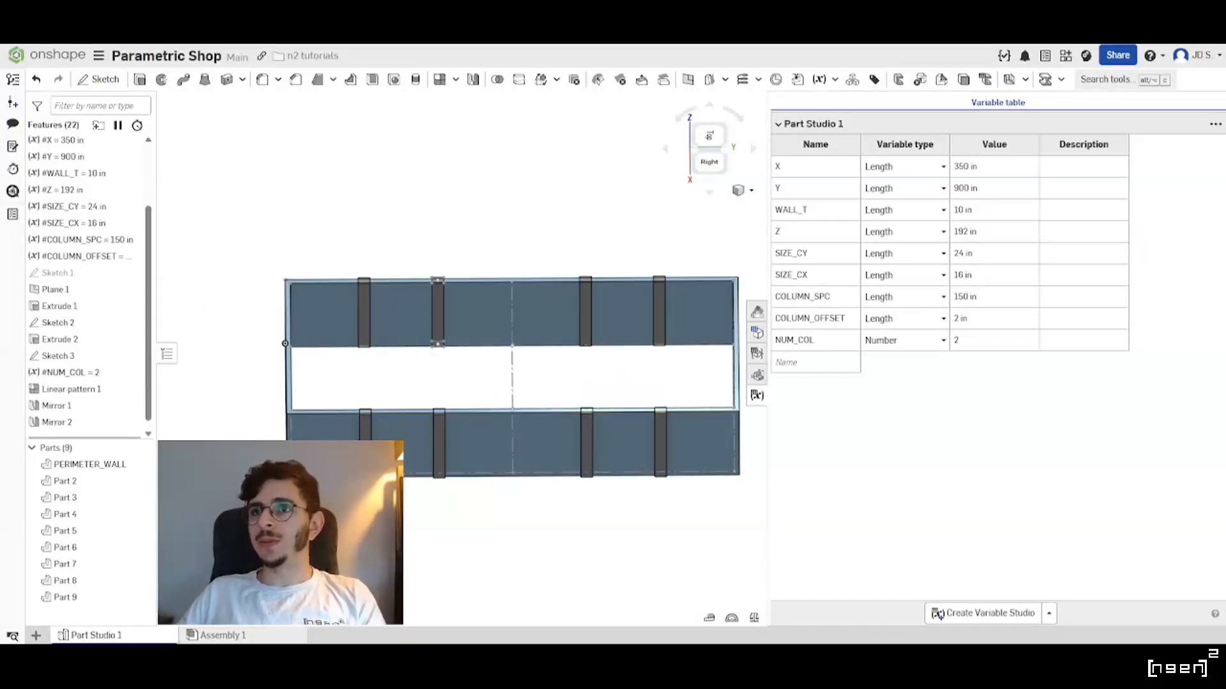
scroll(441, 424, "up", 2)
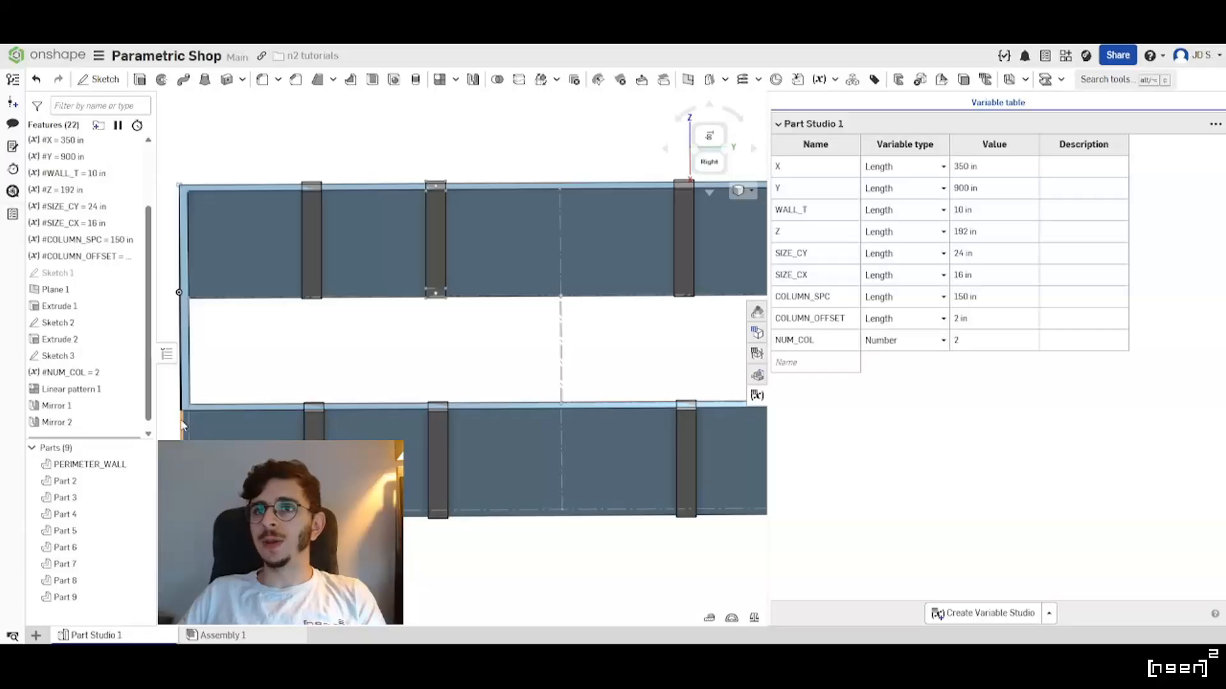
middle_click_drag(383, 479, 172, 471)
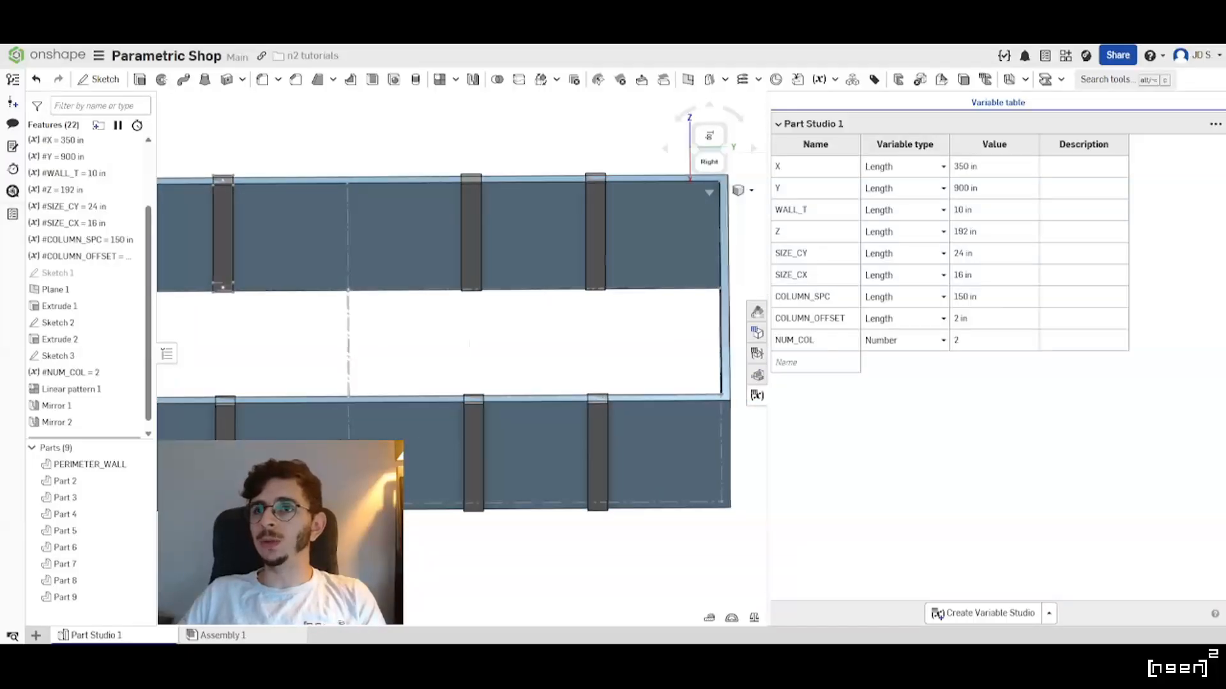
key("f")
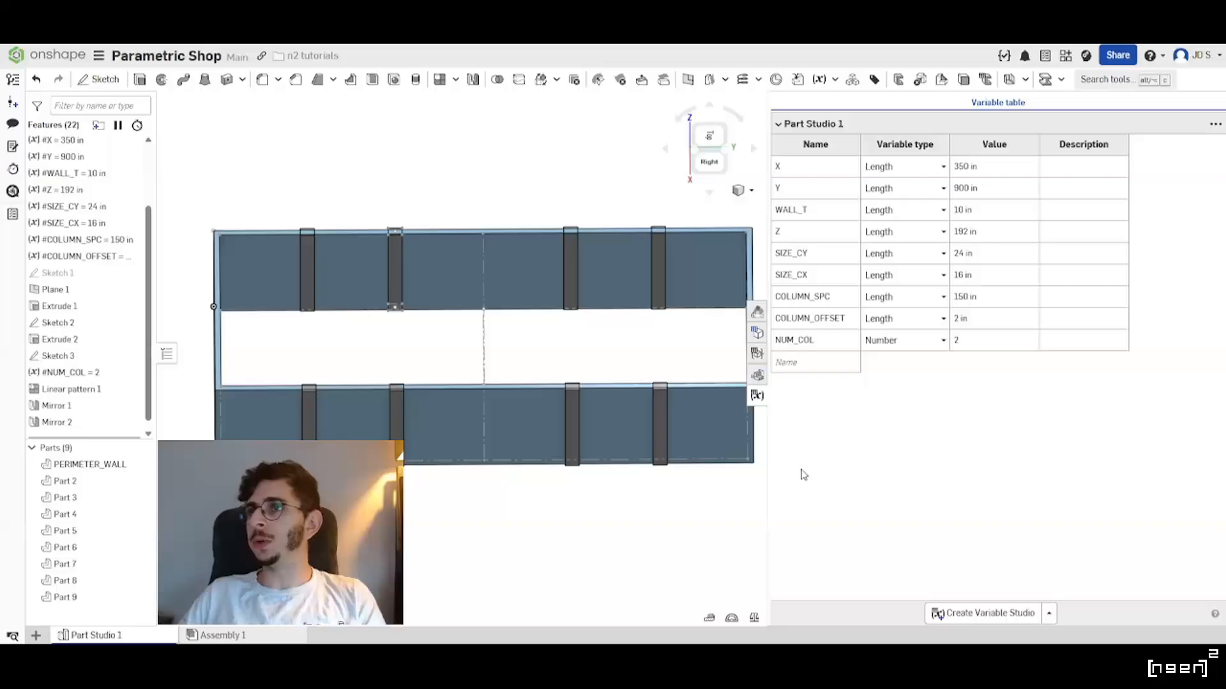
Check the COLUMN_SPC expression and move the #NUM_COL variable directly below #COLUMN_OFFSET, ahead of Sketch 1, in the feature order.
left_click(994, 296)
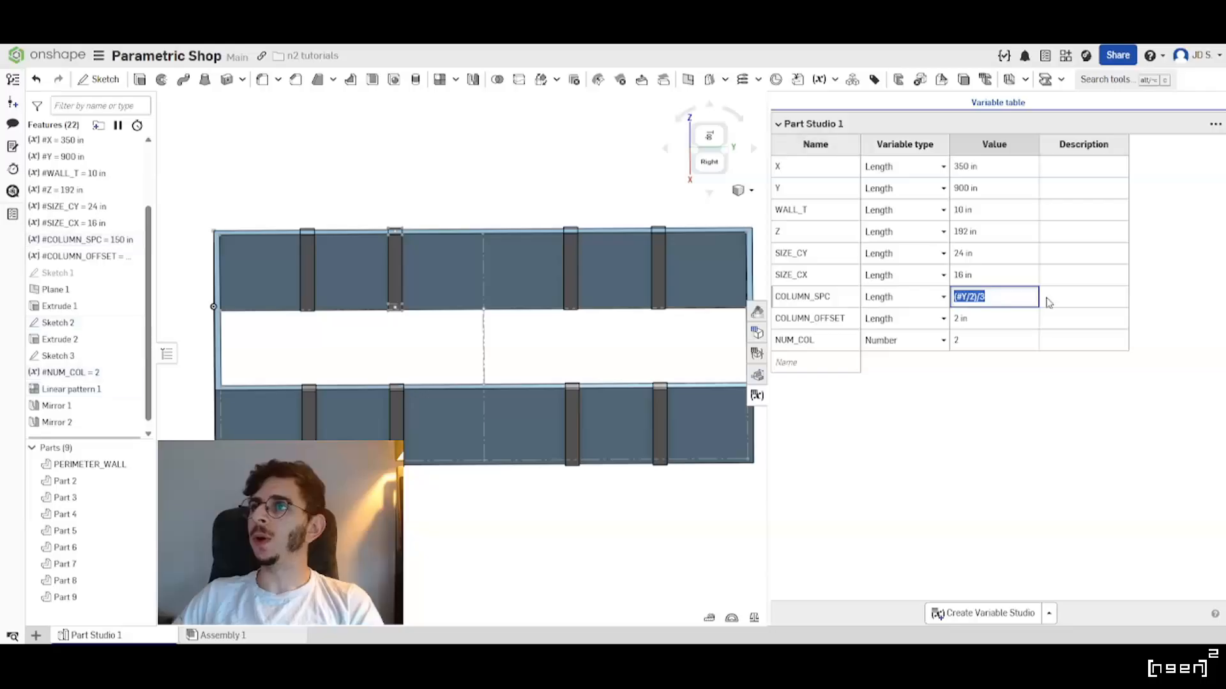
key("Return")
left_click_drag(64, 373, 75, 263)
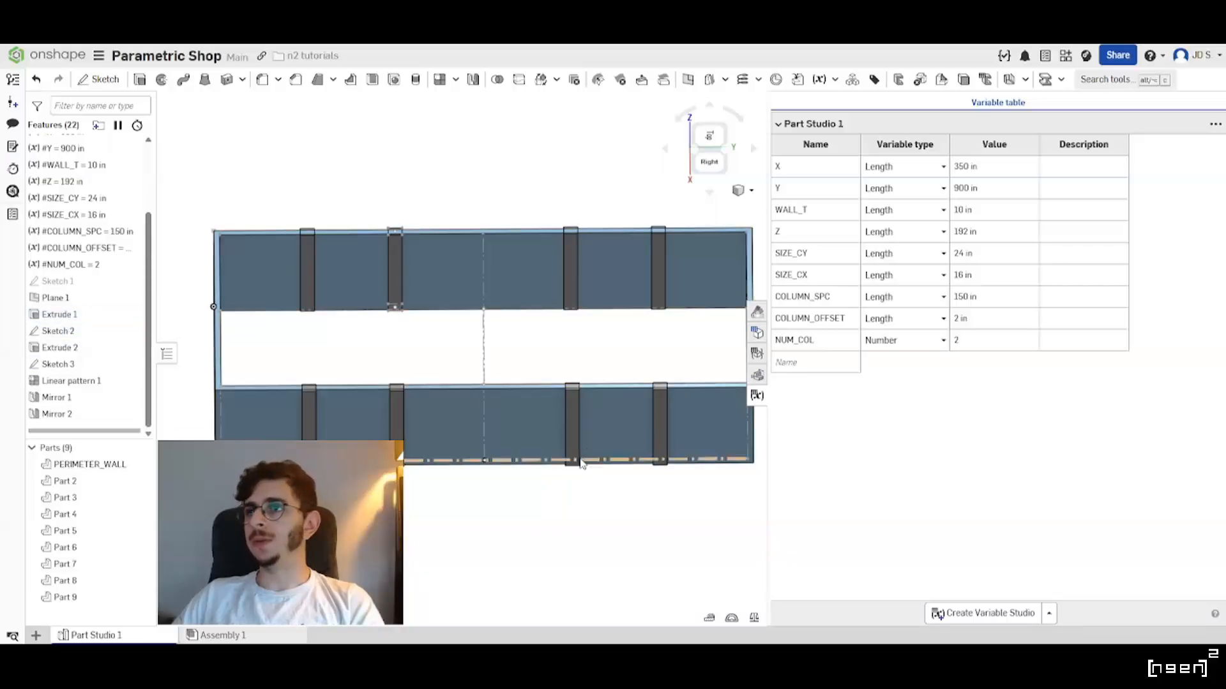
Add a variable named COLUMN_SPC_CENTER and reorder it directly below COLUMN_SPC in the variable table.
left_click(809, 361)
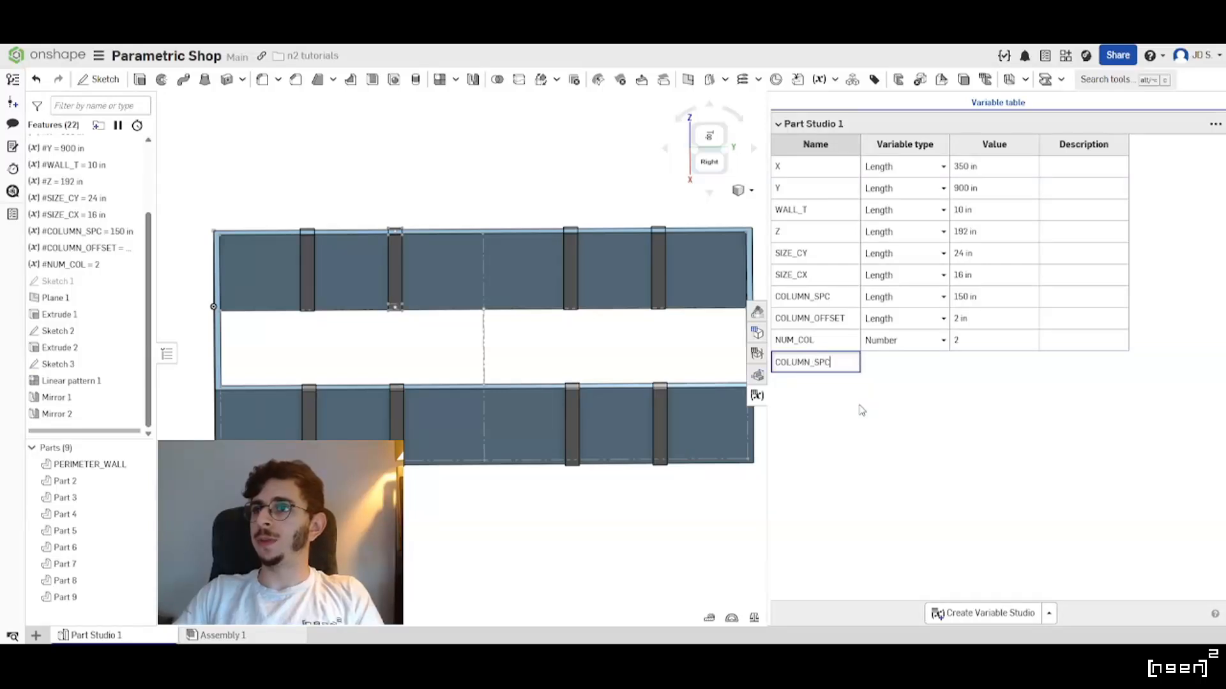
type("COLUMN_SPC_CENTER")
key("Return")
left_click_drag(838, 369, 832, 315)
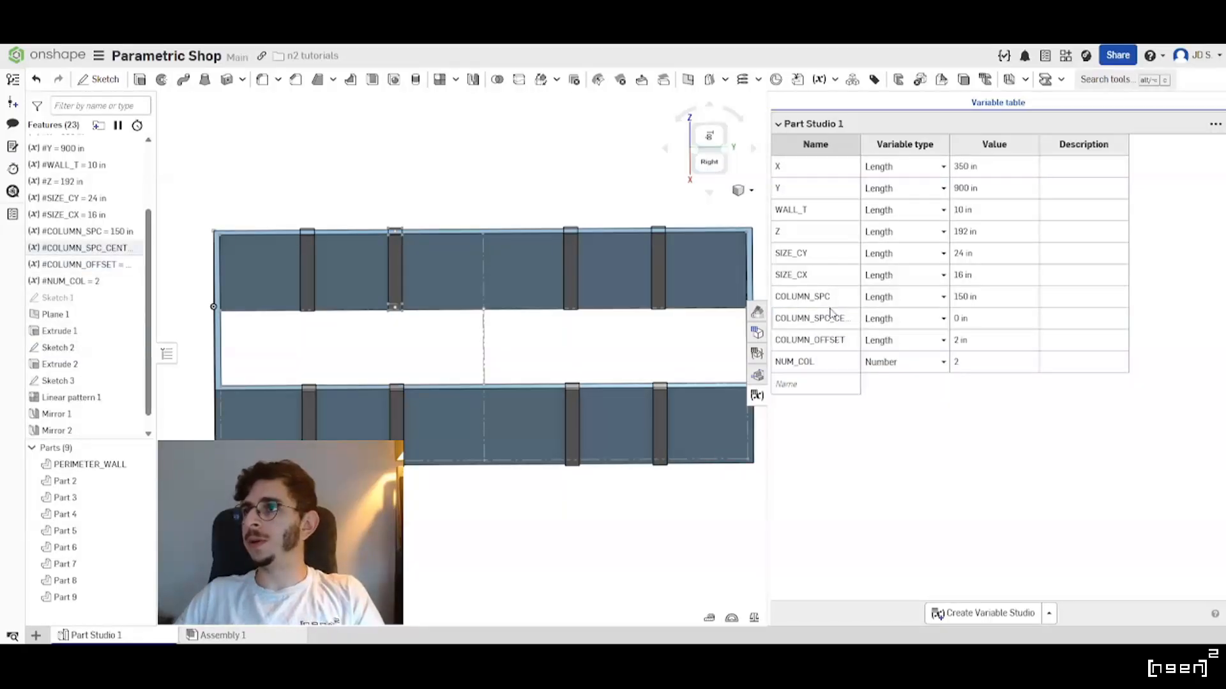
Set the value of COLUMN_SPC_CENTER to #COLUMN_SPC/2, half of the column spacing formula.
left_click(992, 296)
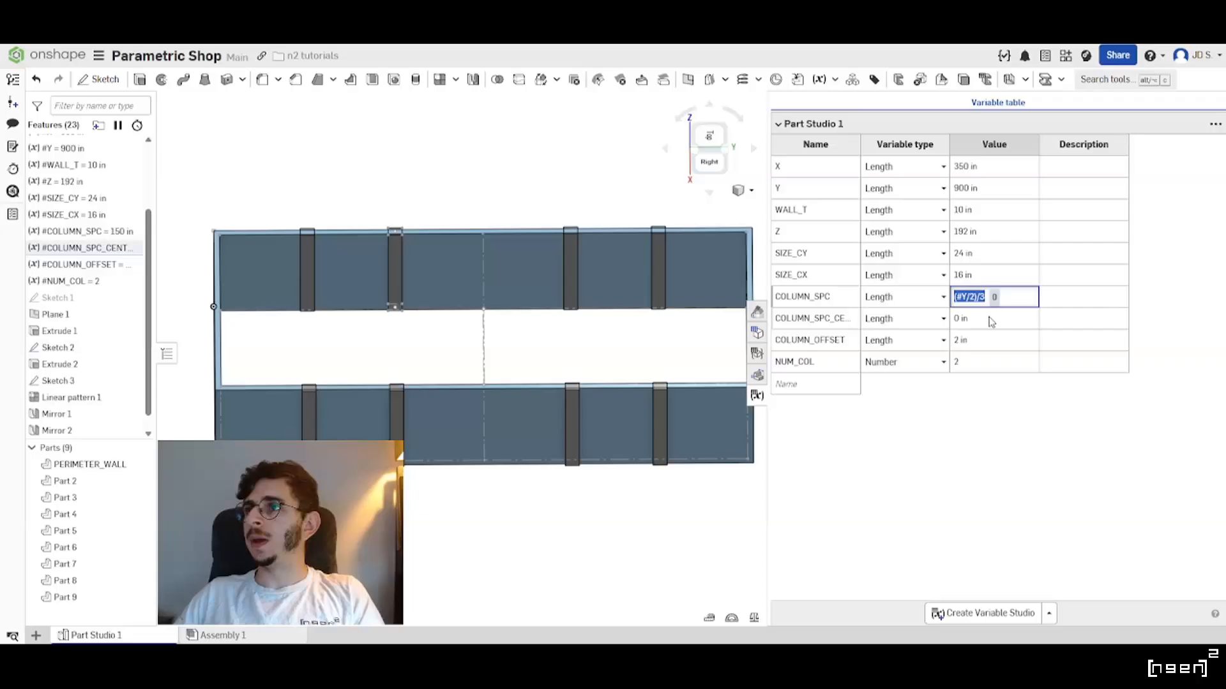
left_click(990, 318)
type("=#COLUMN_SPC")
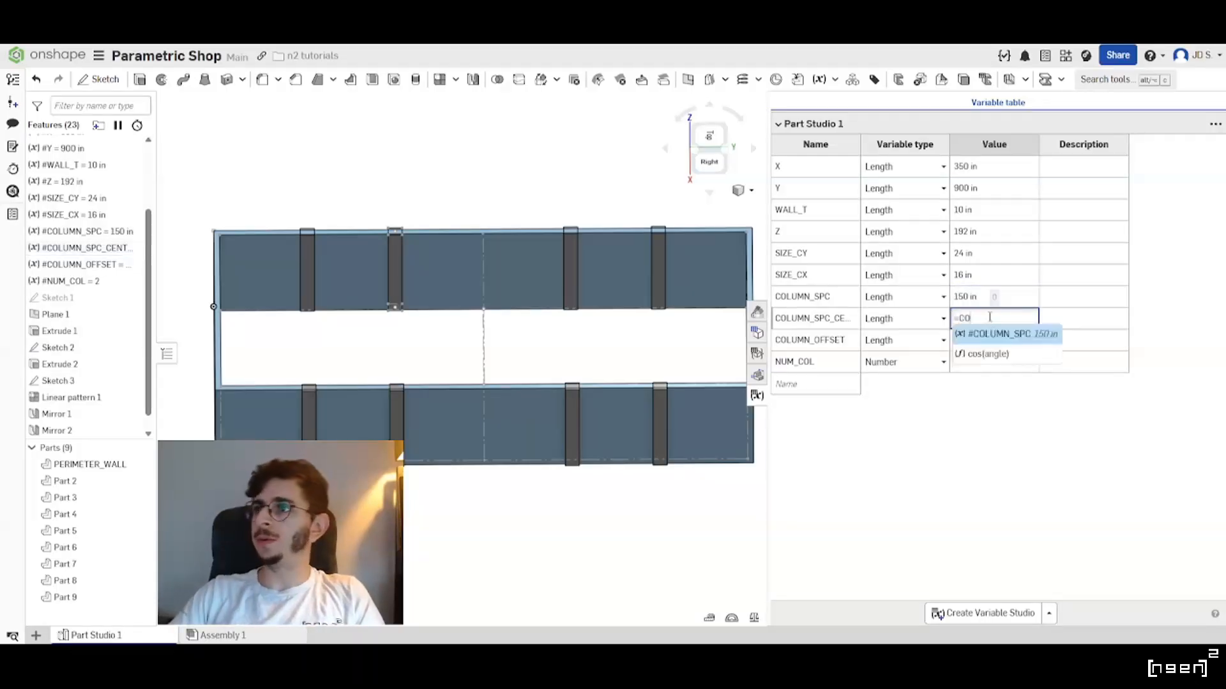
type("/2")
key("Return")
left_click(1015, 318)
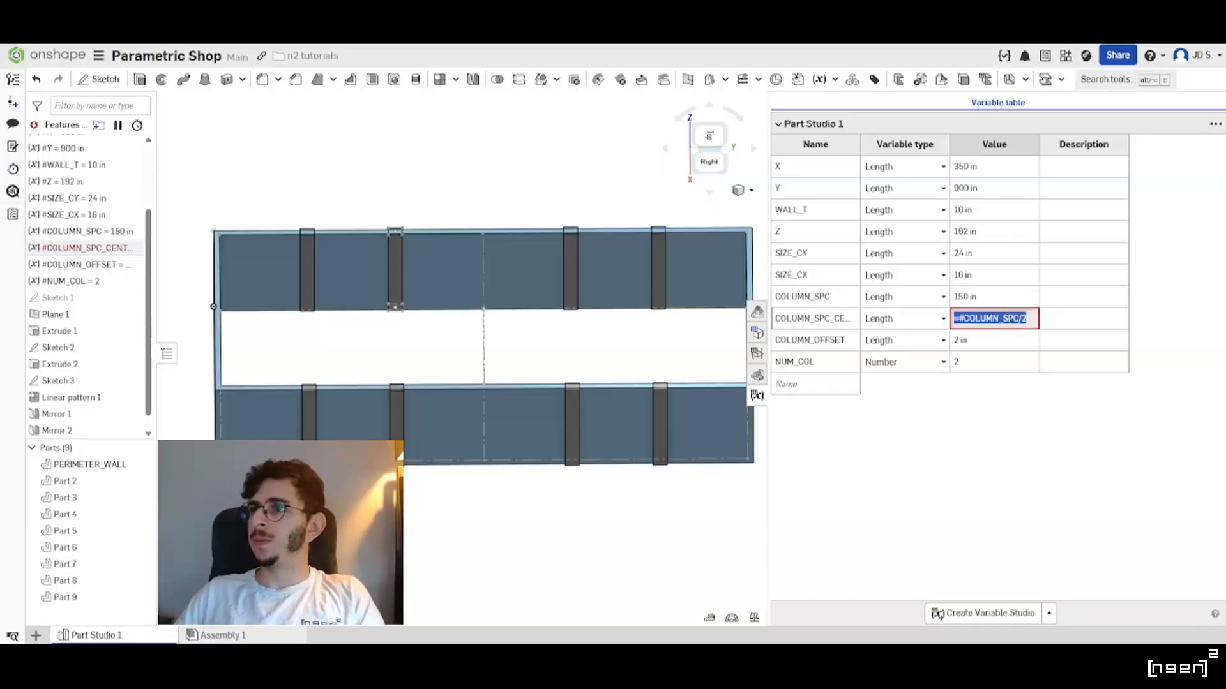
left_click(963, 318)
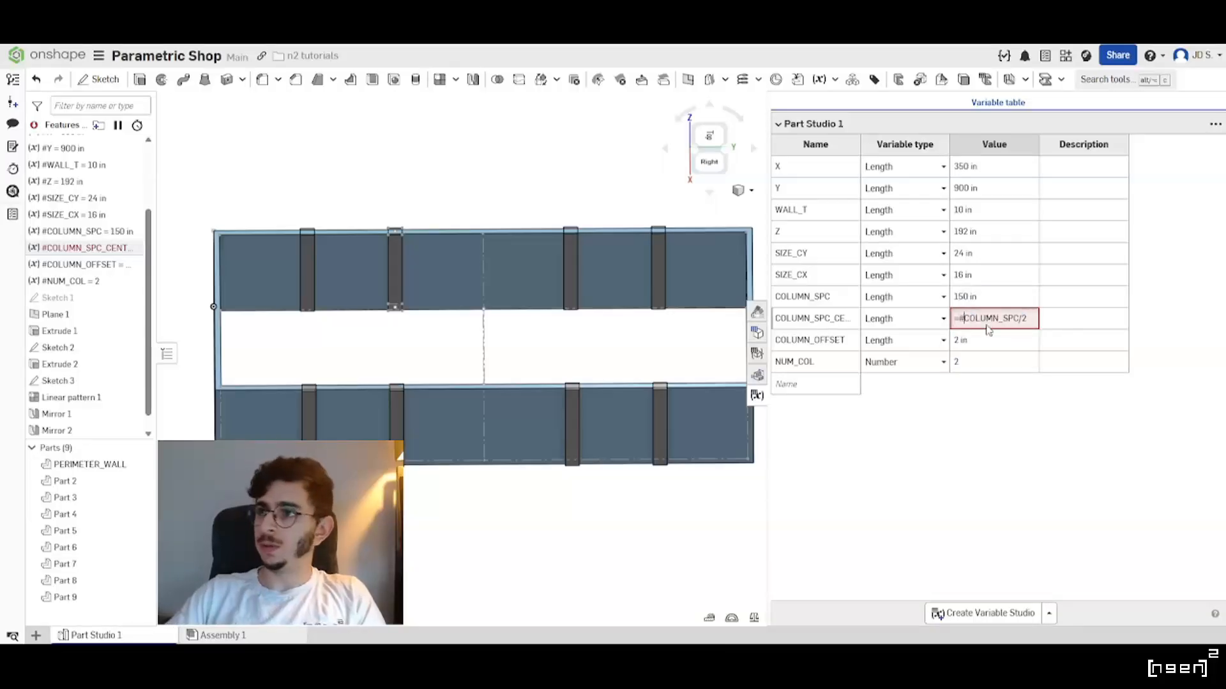
key("BackSpace")
key("Return")
left_click(986, 325)
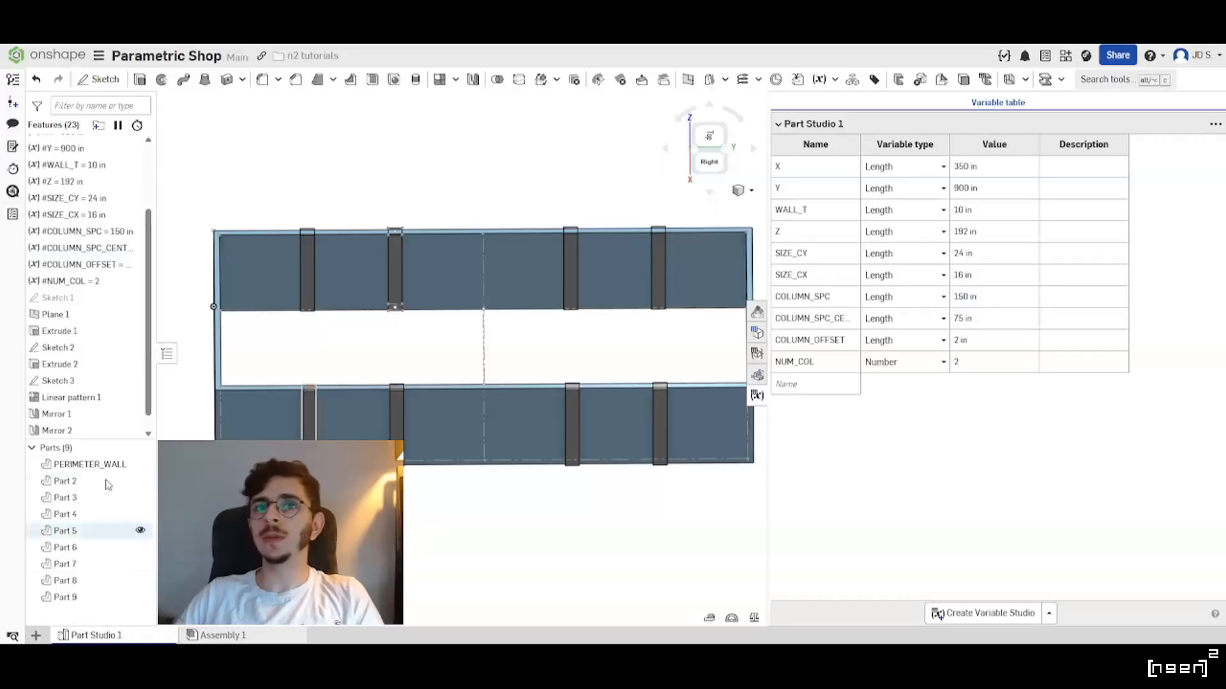
In Sketch 2, set the dimension from the column to the centre line to #COLUMN_SPC_CENTER and accept the sketch.
scroll(75, 418, "down", 1)
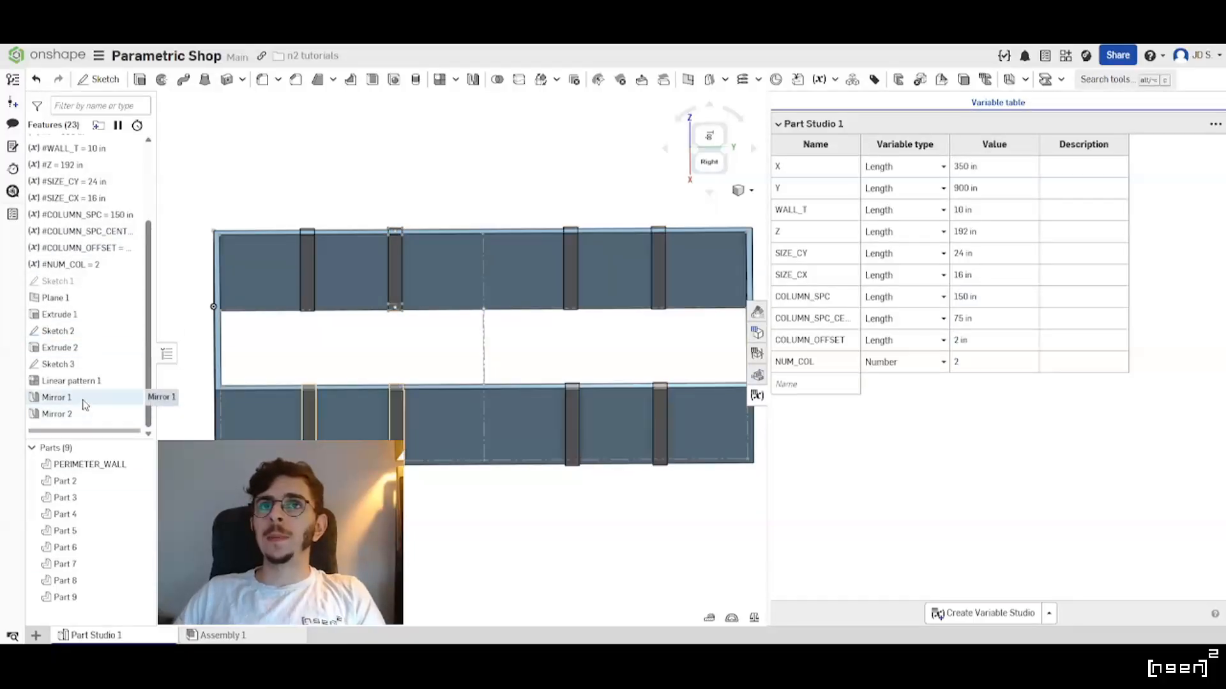
left_click_drag(155, 256, 227, 257)
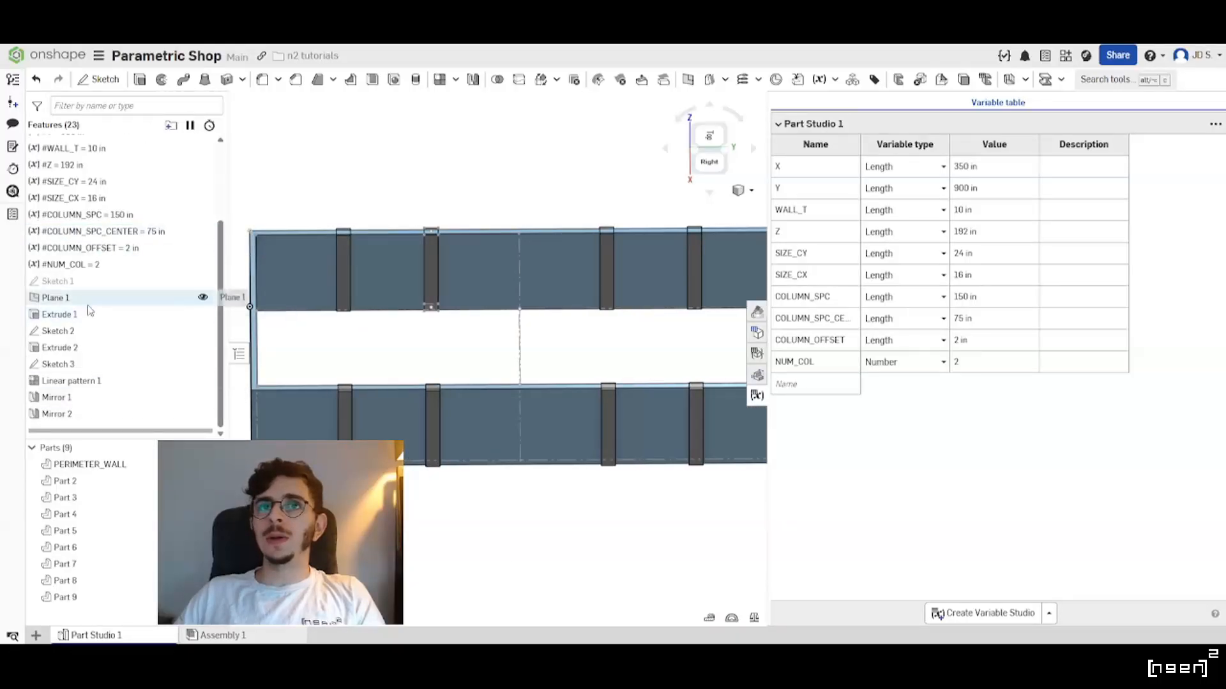
double_click(101, 332)
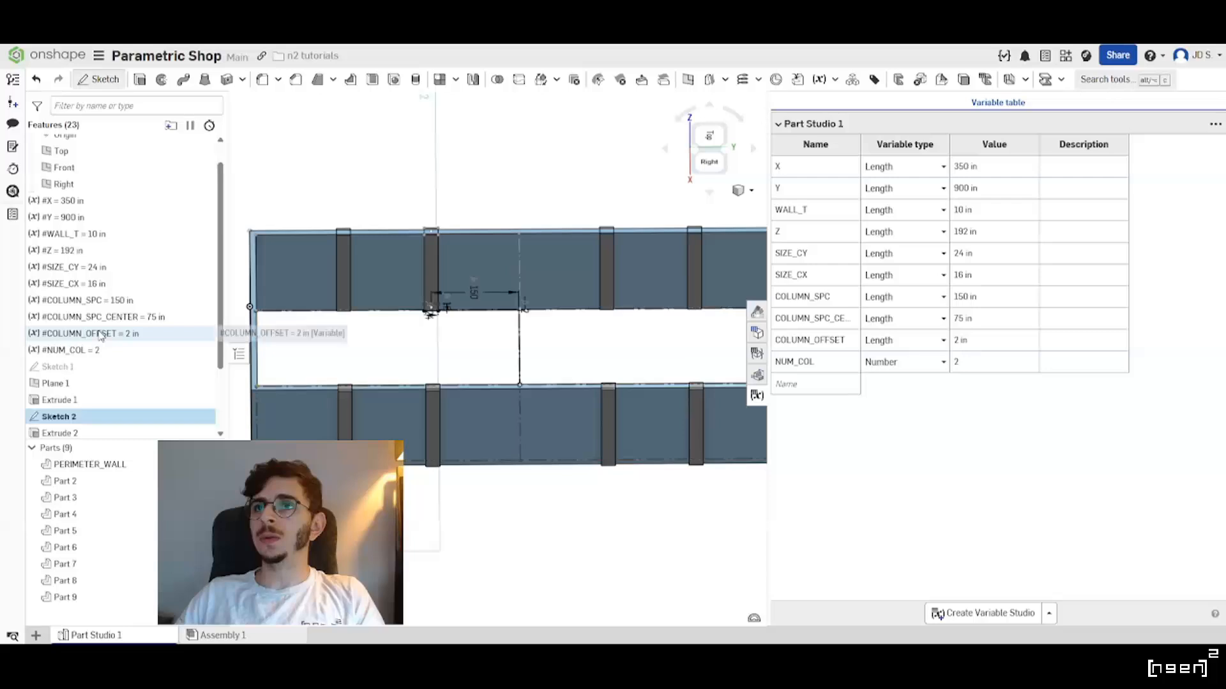
double_click(429, 305)
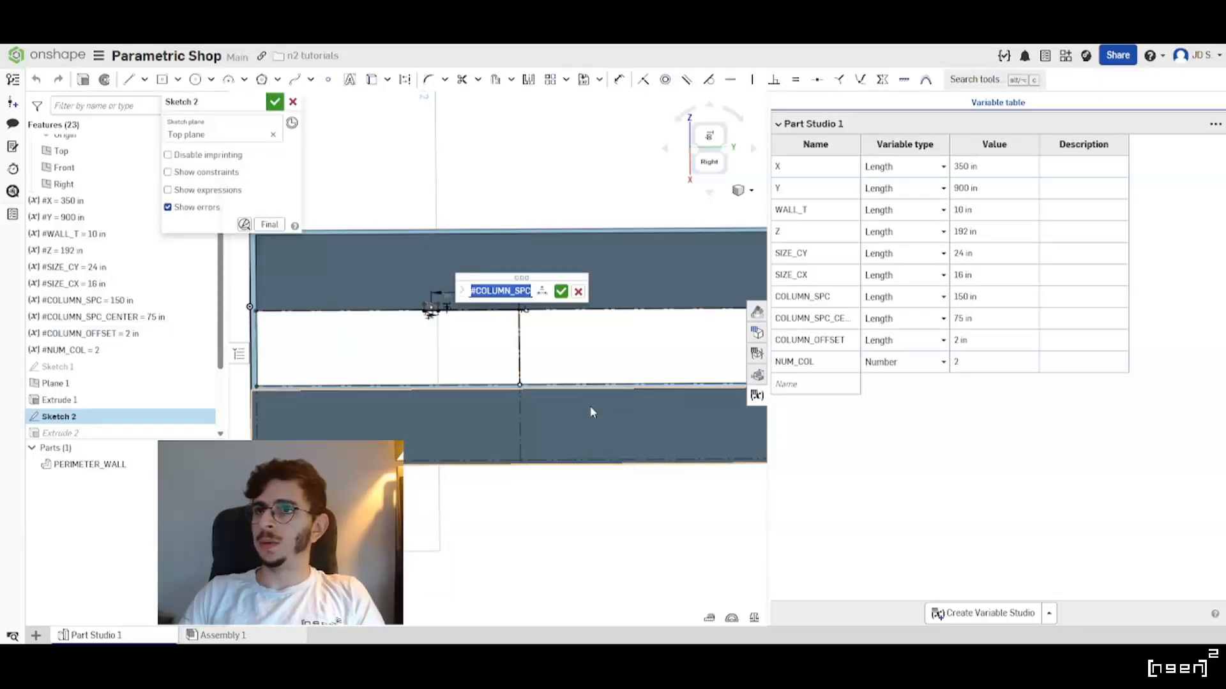
type("COL")
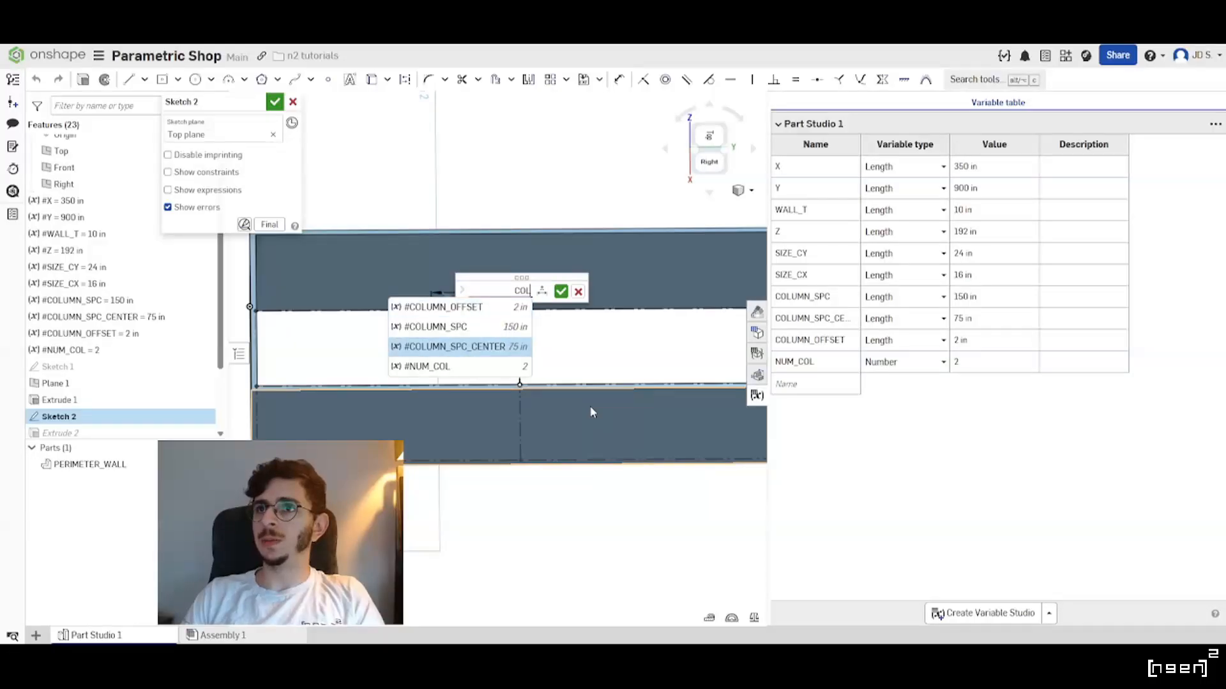
key("Return")
key("Return")
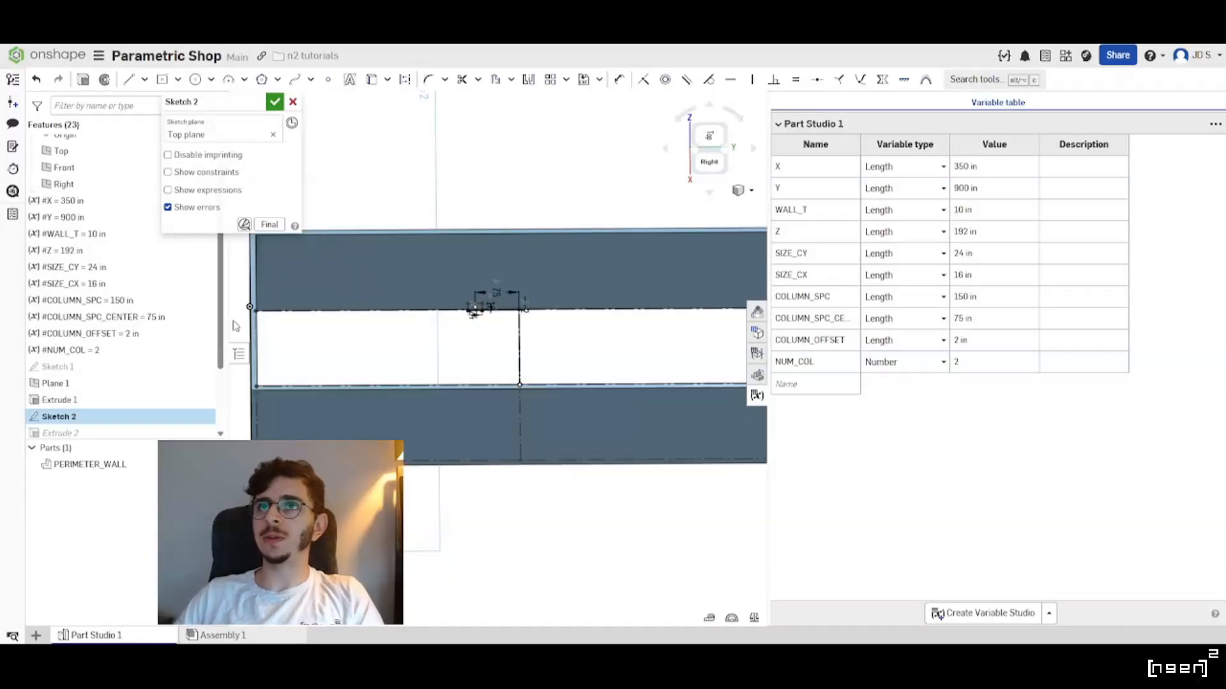
left_click(274, 103)
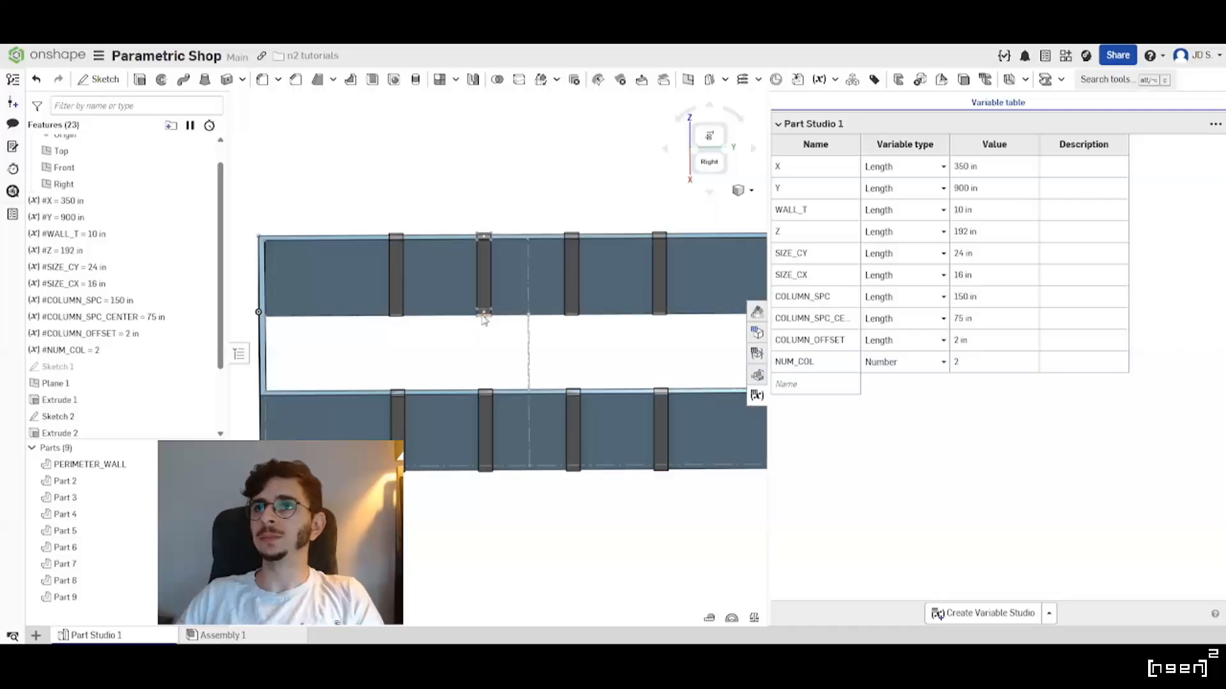
Set the COLUMN_SPC variable to (#Y/2)/2.
scroll(483, 321, "down", 3)
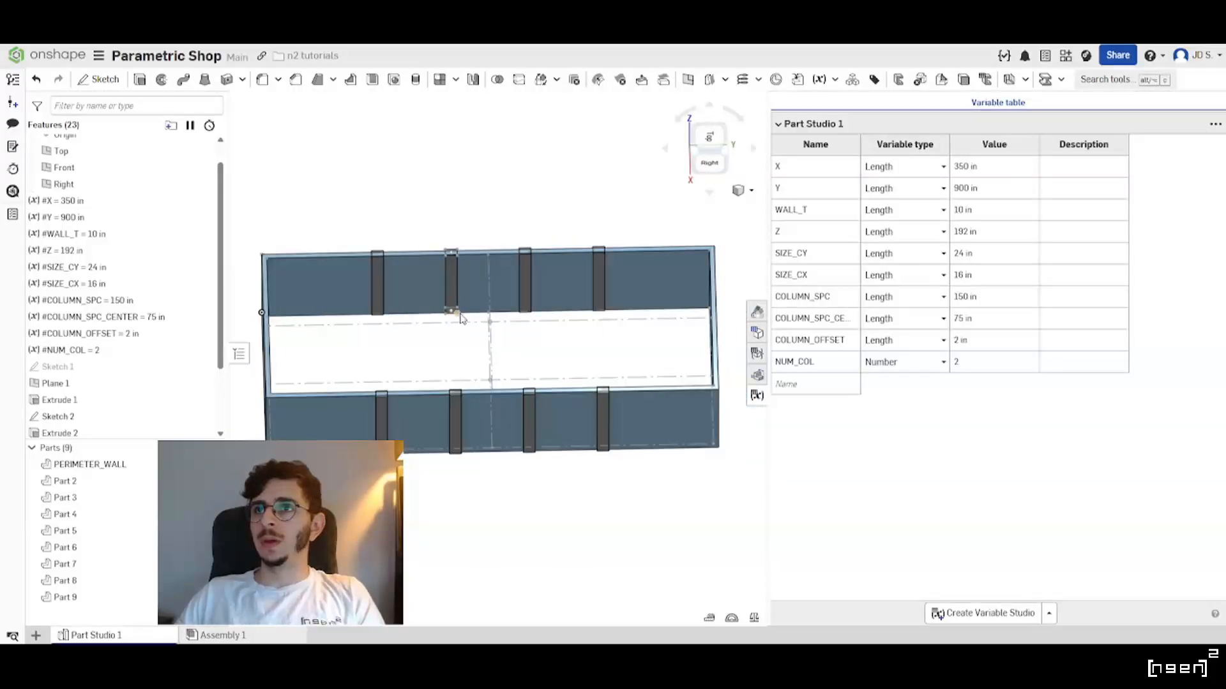
right_click_drag(468, 310, 466, 309)
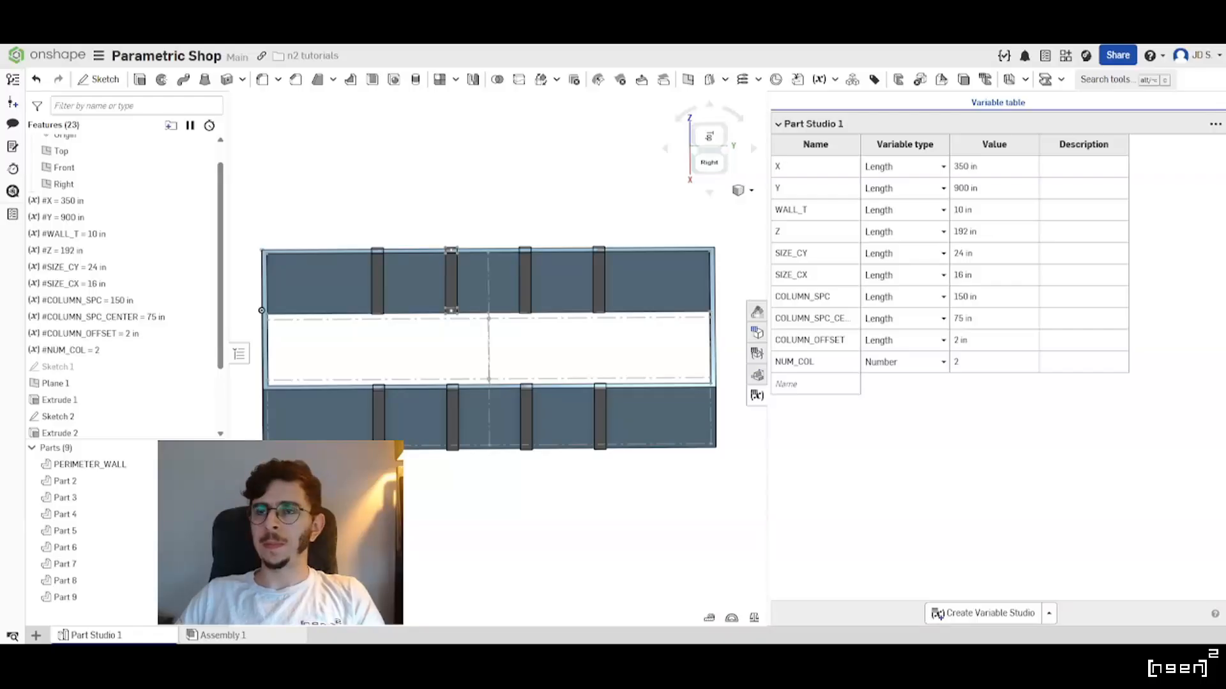
middle_click_drag(382, 280, 397, 305)
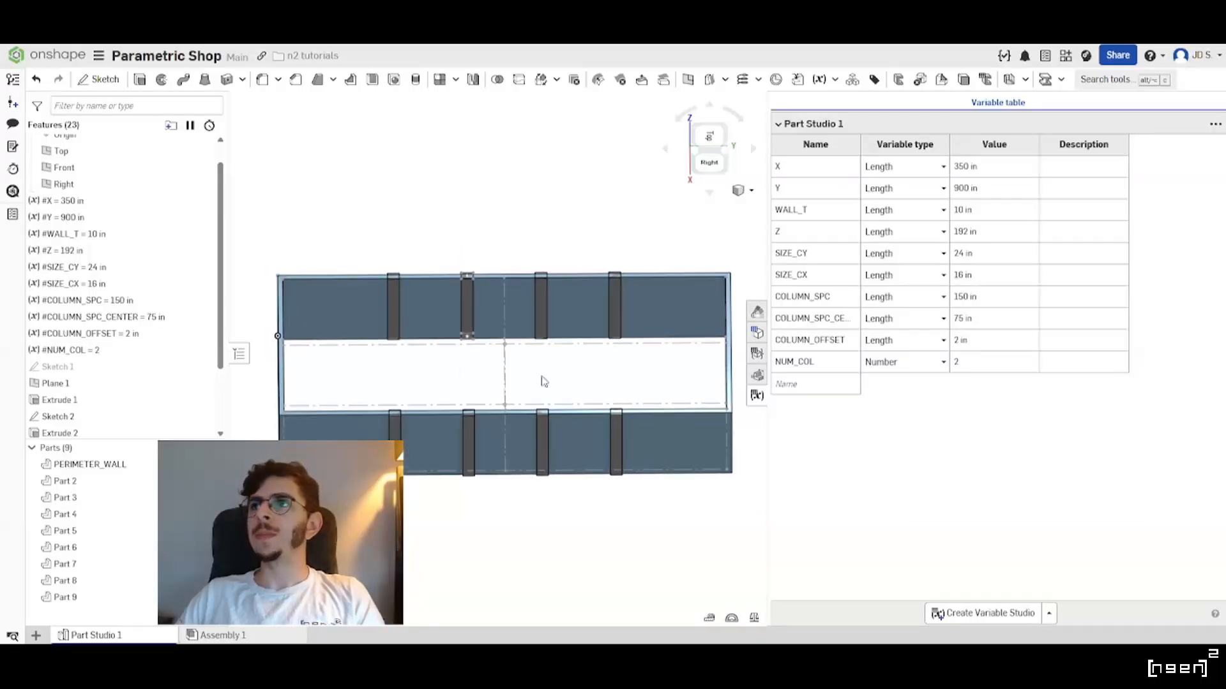
left_click(976, 188)
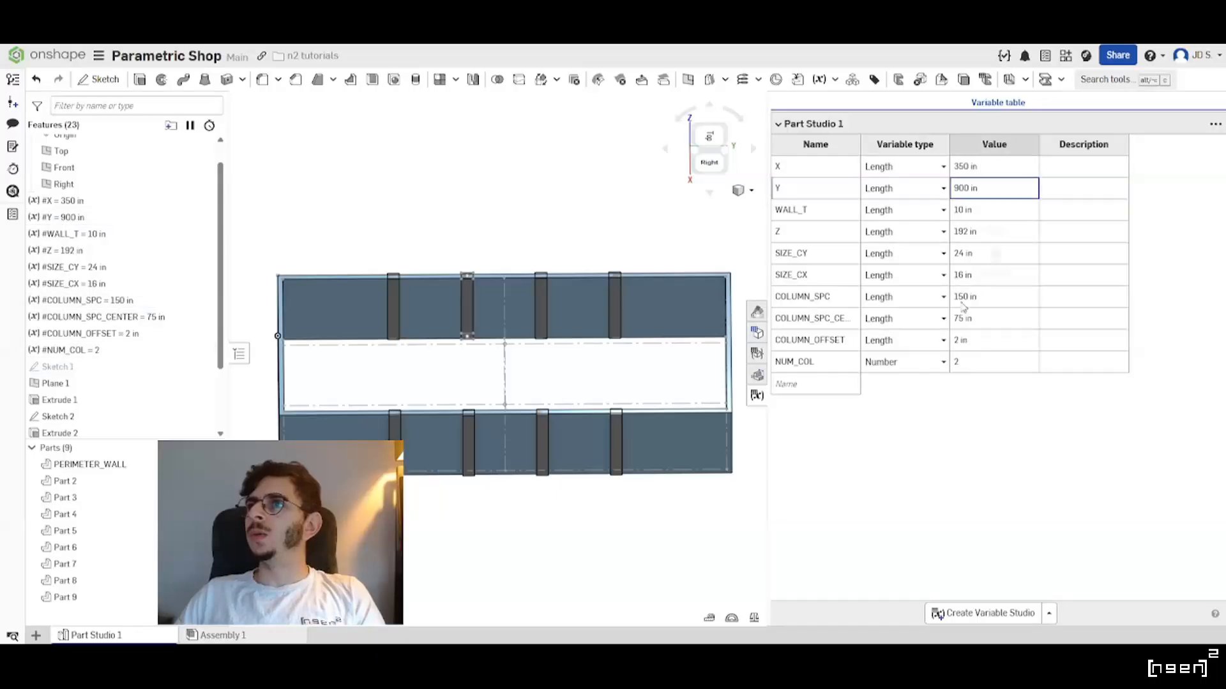
mouse_move(979, 328)
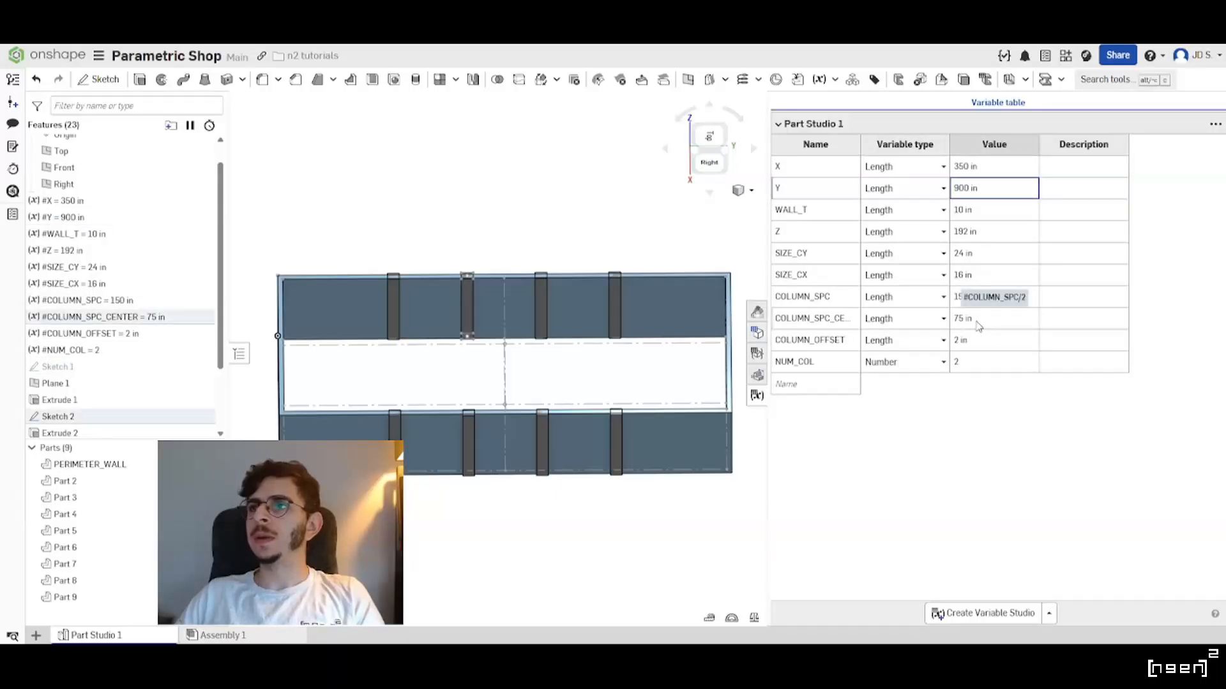
left_click(978, 325)
mouse_move(982, 300)
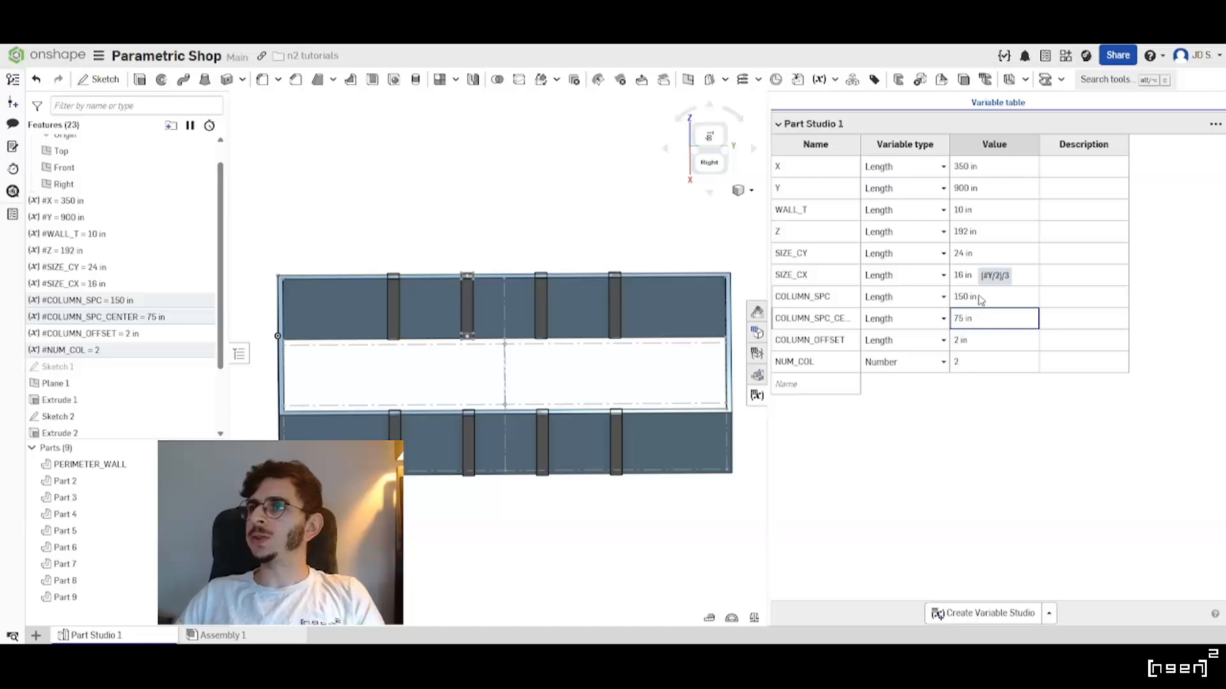
double_click(981, 298)
left_click(1012, 296)
key("BackSpace")
type("2)/2")
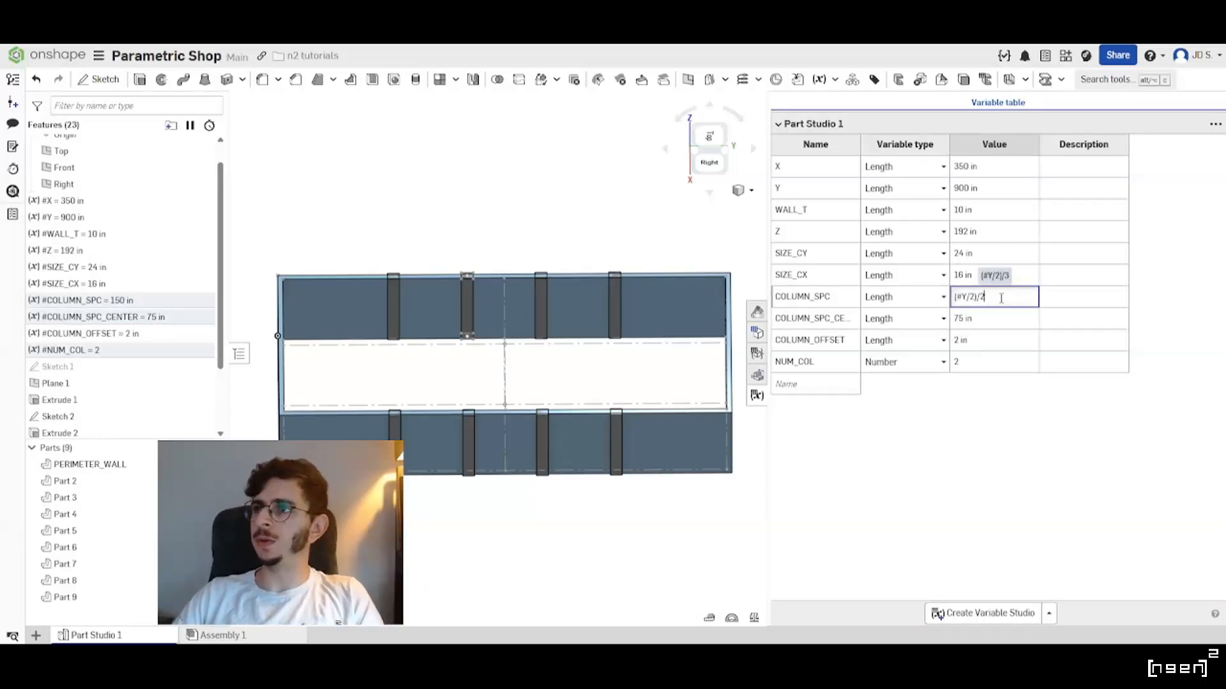
key("Return")
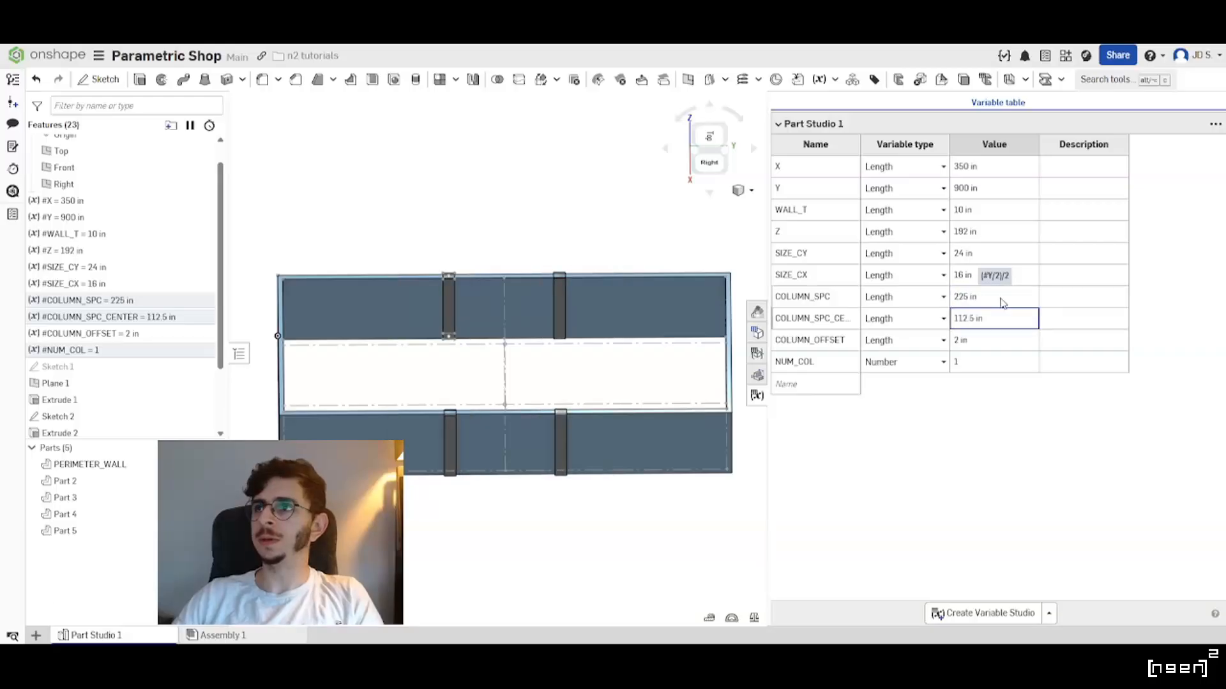
Edit Mirror 1 to remove the missing linear pattern part from the entities to mirror, and accept the feature.
scroll(140, 379, "down", 3)
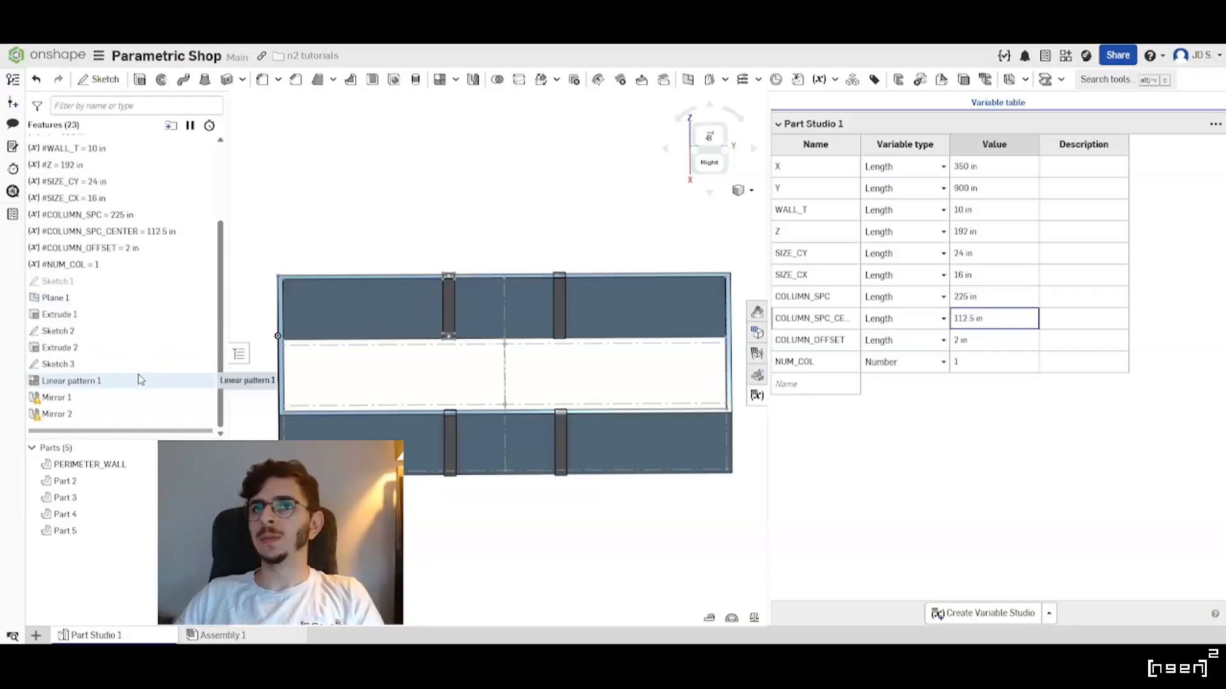
scroll(452, 289, "down", 2)
scroll(438, 306, "up", 1)
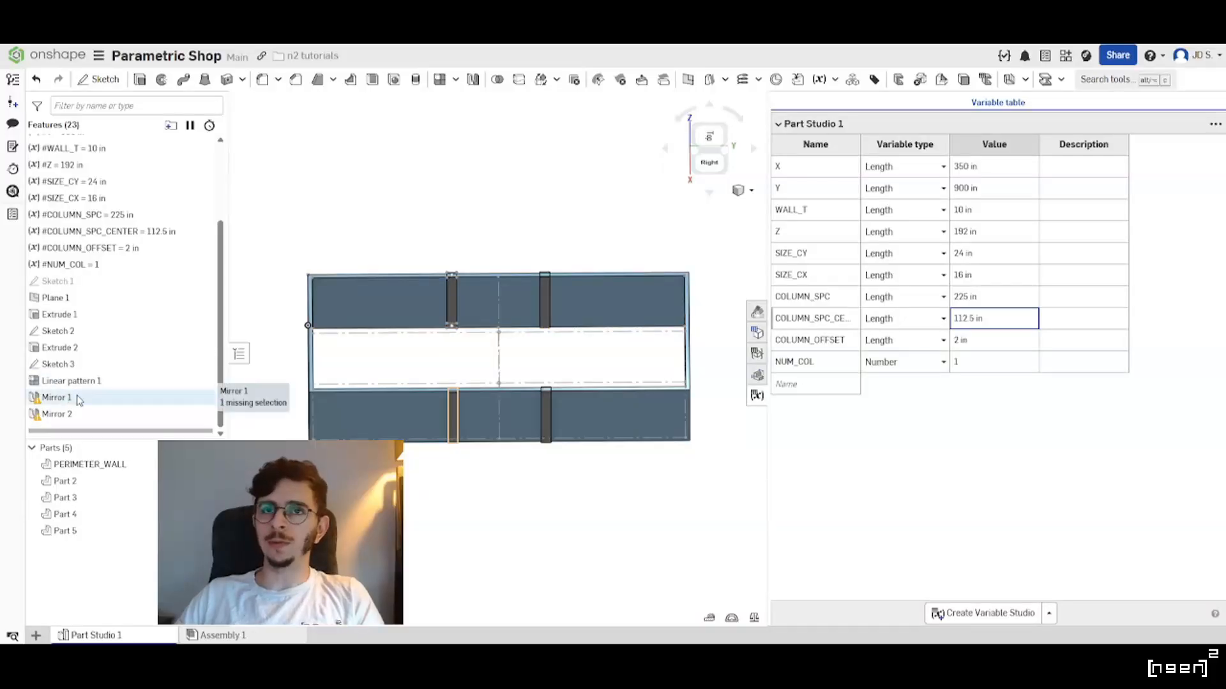
double_click(56, 398)
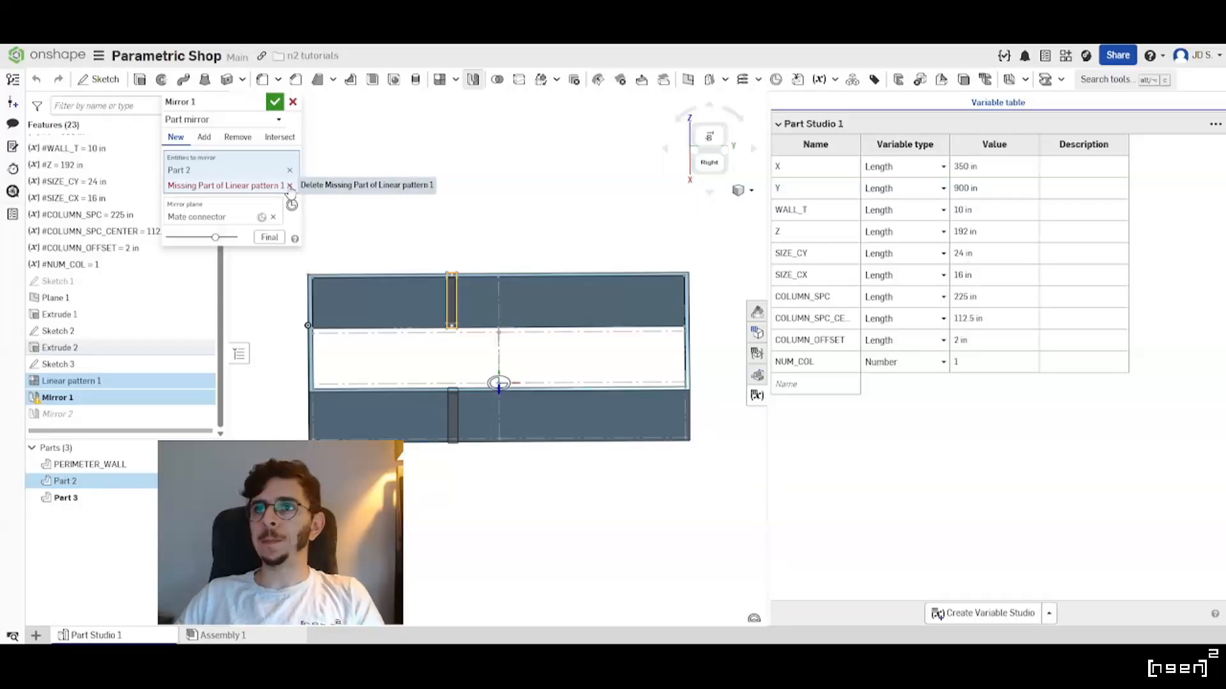
scroll(476, 401, "up", 3)
right_click_drag(468, 361, 435, 351)
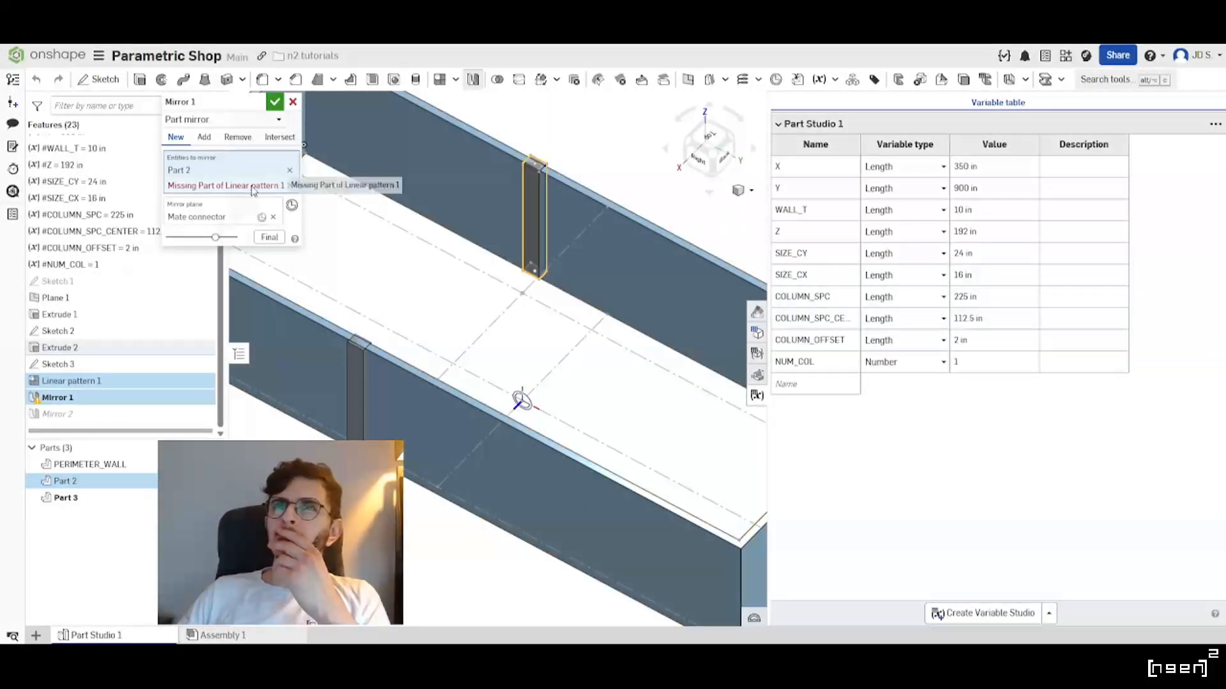
scroll(425, 398, "down", 3)
scroll(424, 336, "up", 1)
mouse_move(423, 360)
right_mouse_down()
mouse_move(447, 367)
mouse_move(429, 375)
right_mouse_up()
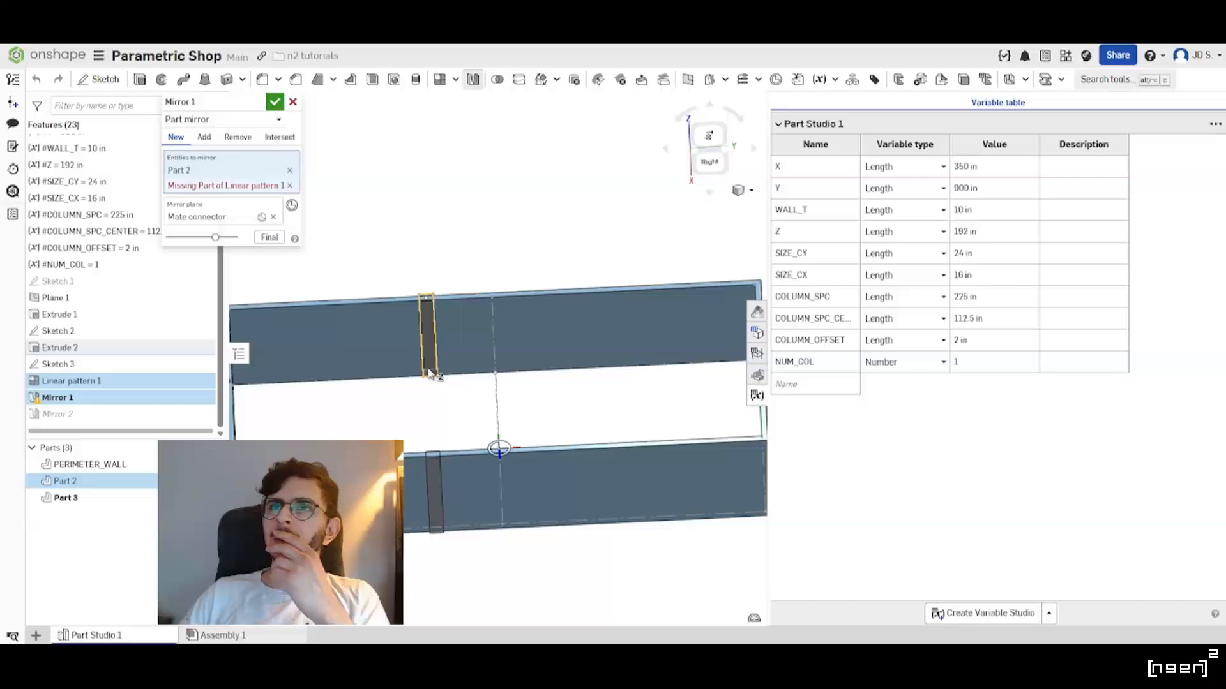
left_click(289, 186)
scroll(524, 284, "down", 3)
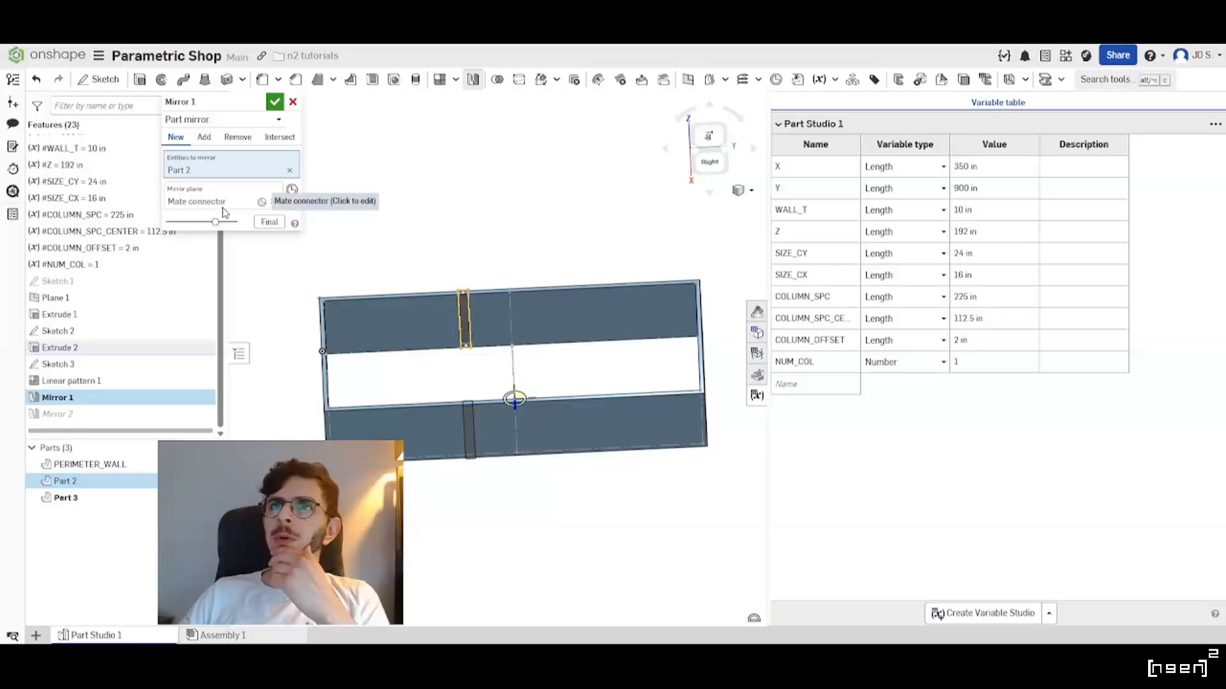
scroll(544, 414, "up", 2)
right_click_drag(544, 414, 500, 408)
scroll(535, 388, "up", 4)
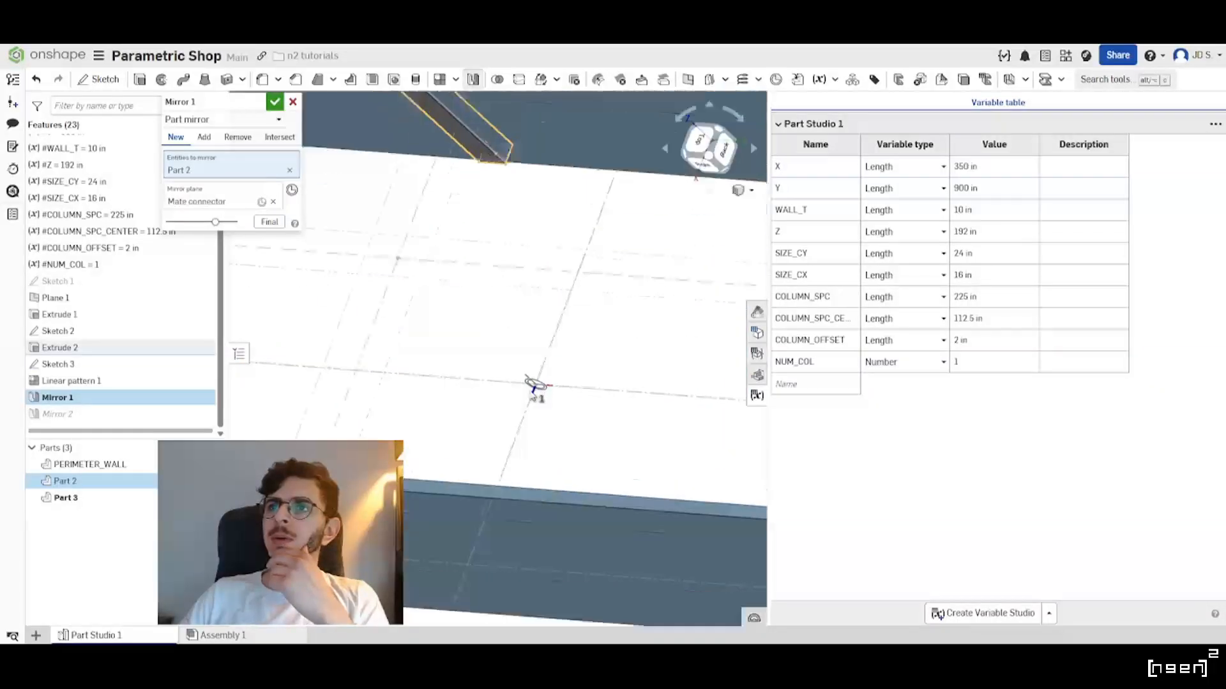
scroll(536, 384, "down", 2)
right_click_drag(536, 385, 548, 392)
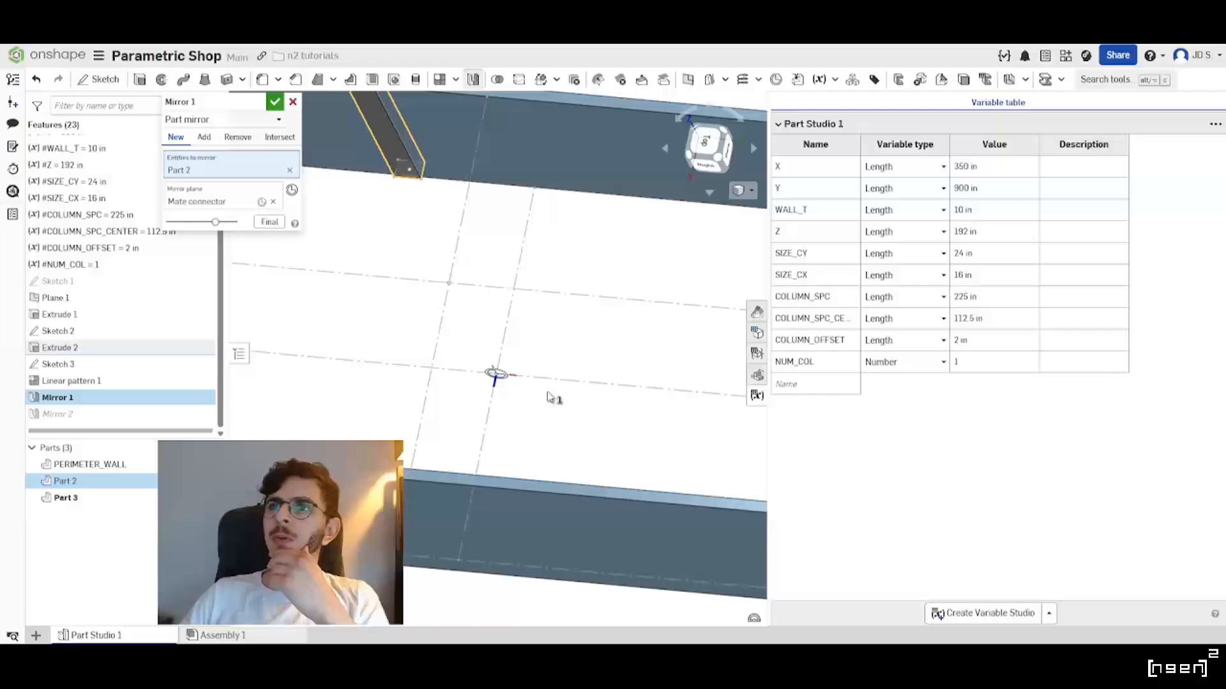
left_click(277, 105)
Edit Mirror 2 to remove all of its entities to mirror, both missing parts and Parts 2 and 3, and accept it.
scroll(545, 425, "down", 4)
right_click_drag(518, 402, 498, 397)
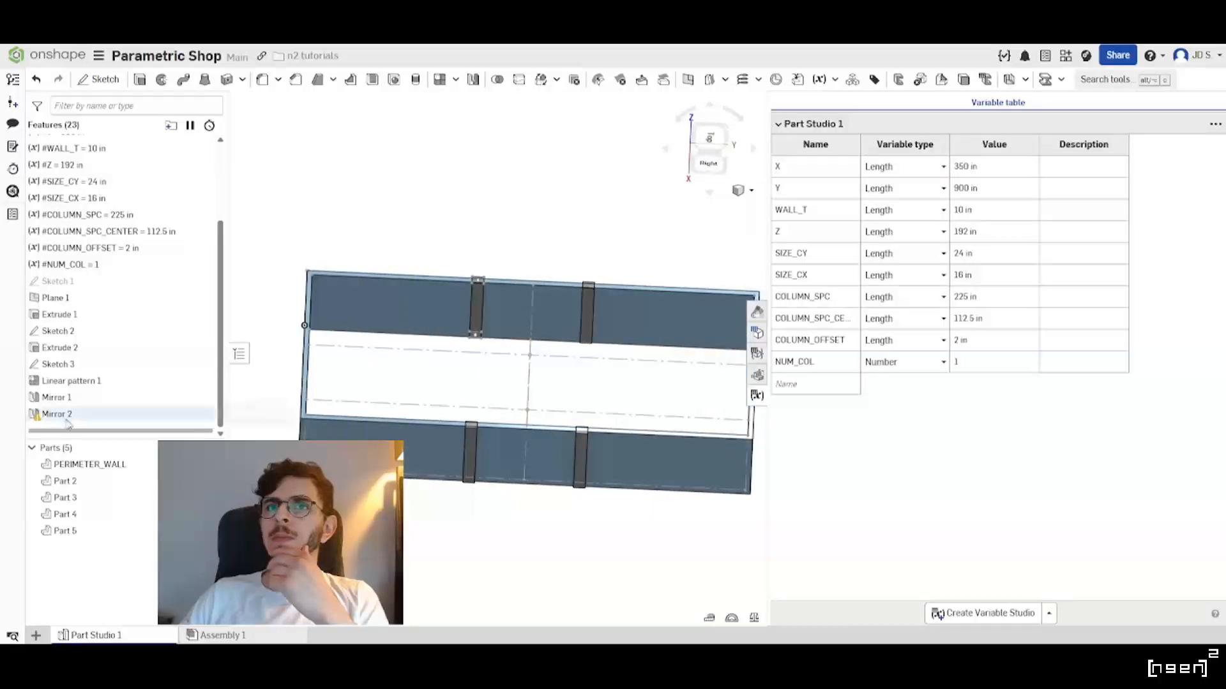
double_click(122, 416)
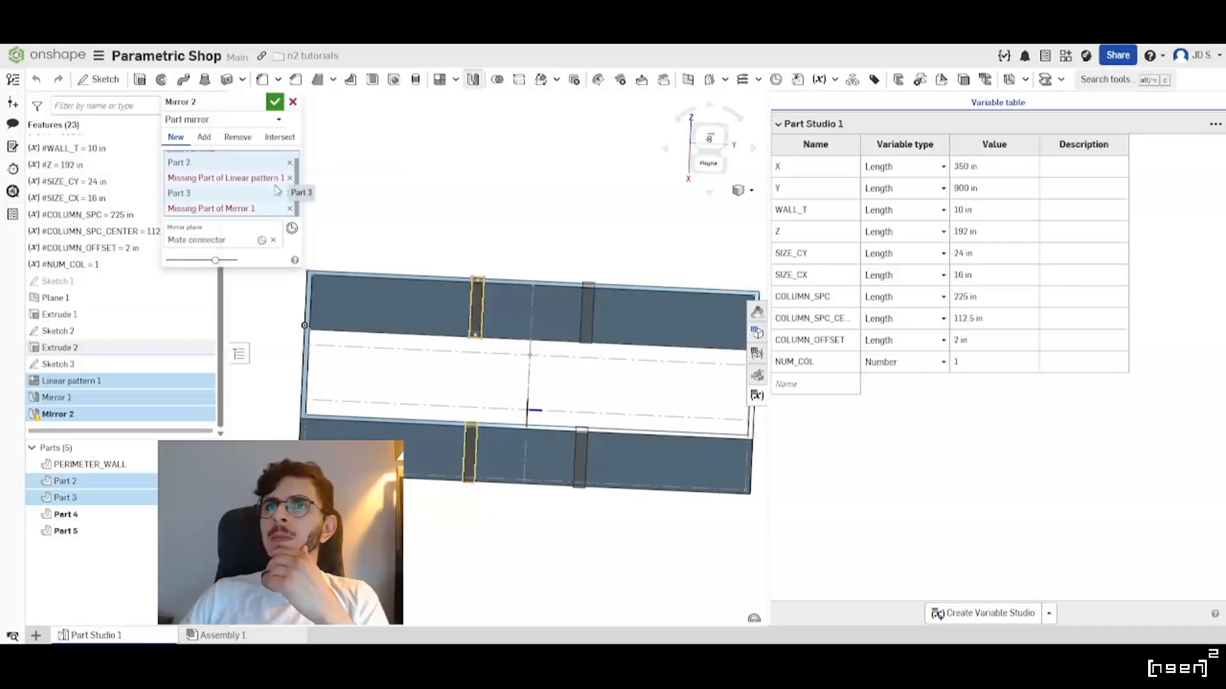
left_click(289, 177)
left_click(289, 200)
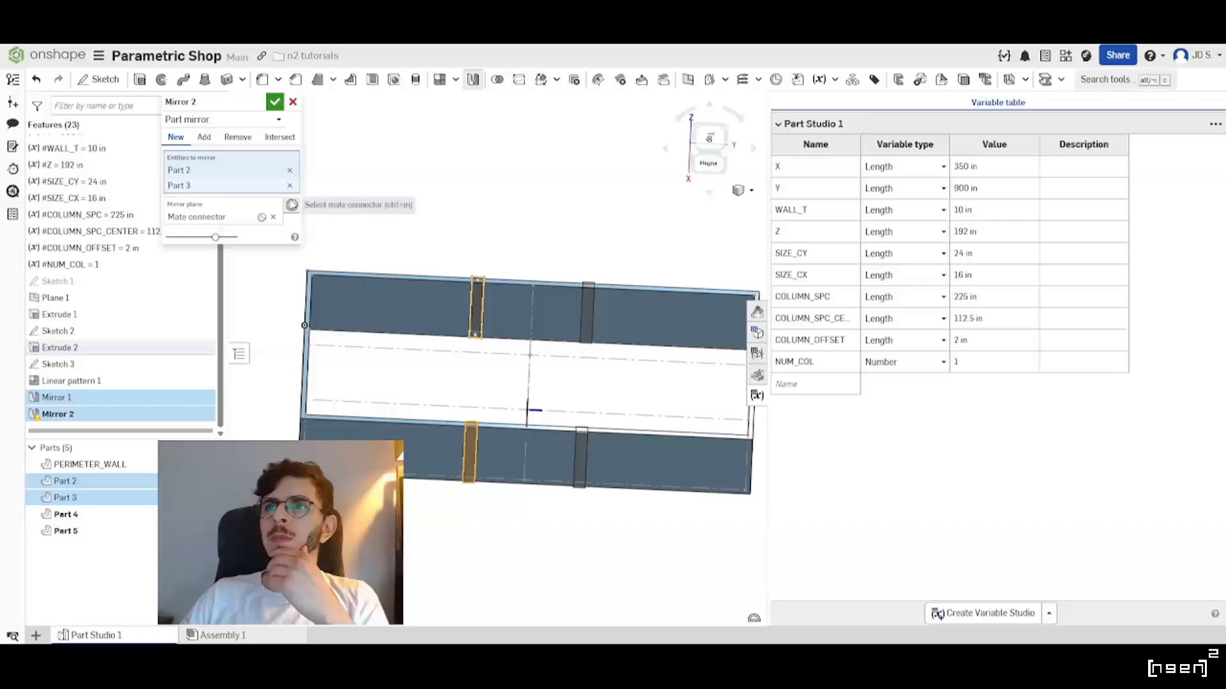
left_click(289, 169)
left_click(289, 170)
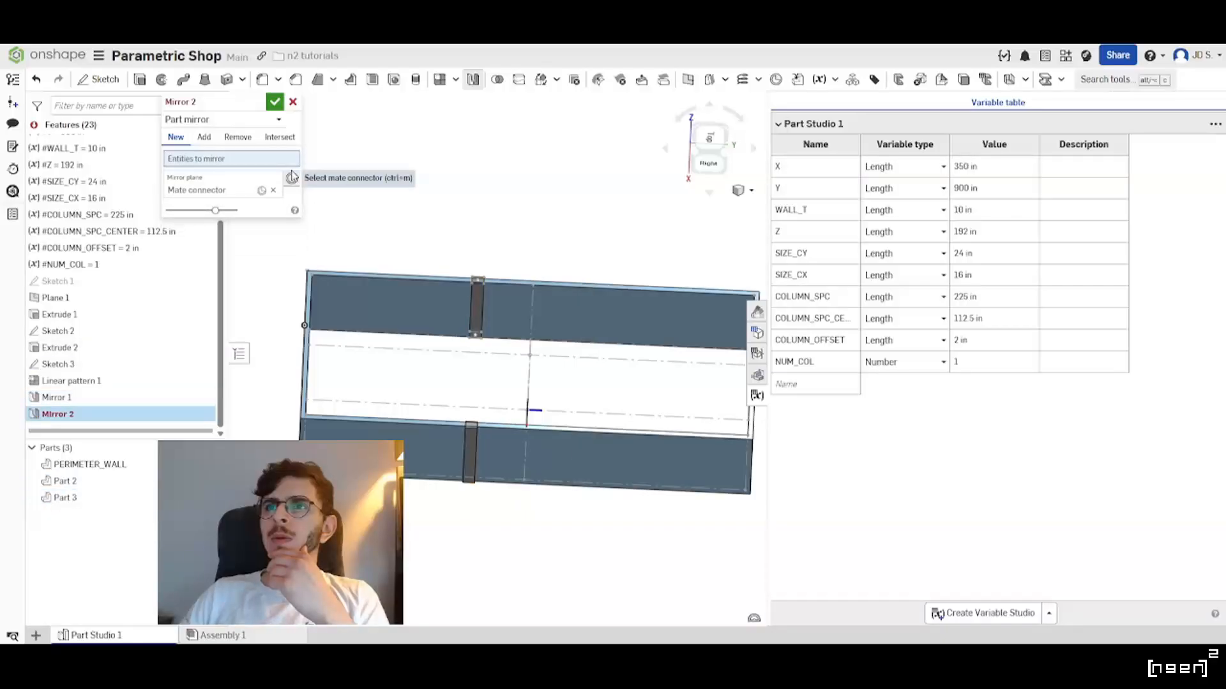
left_click(275, 102)
double_click(109, 397)
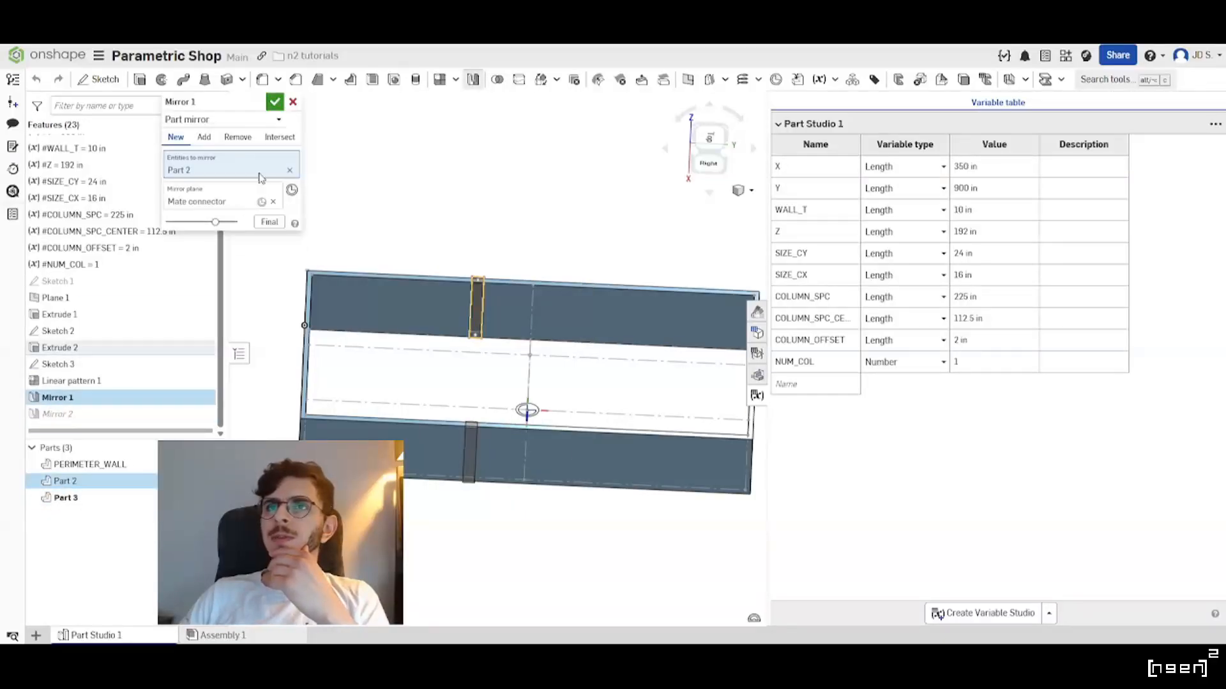
left_click(289, 170)
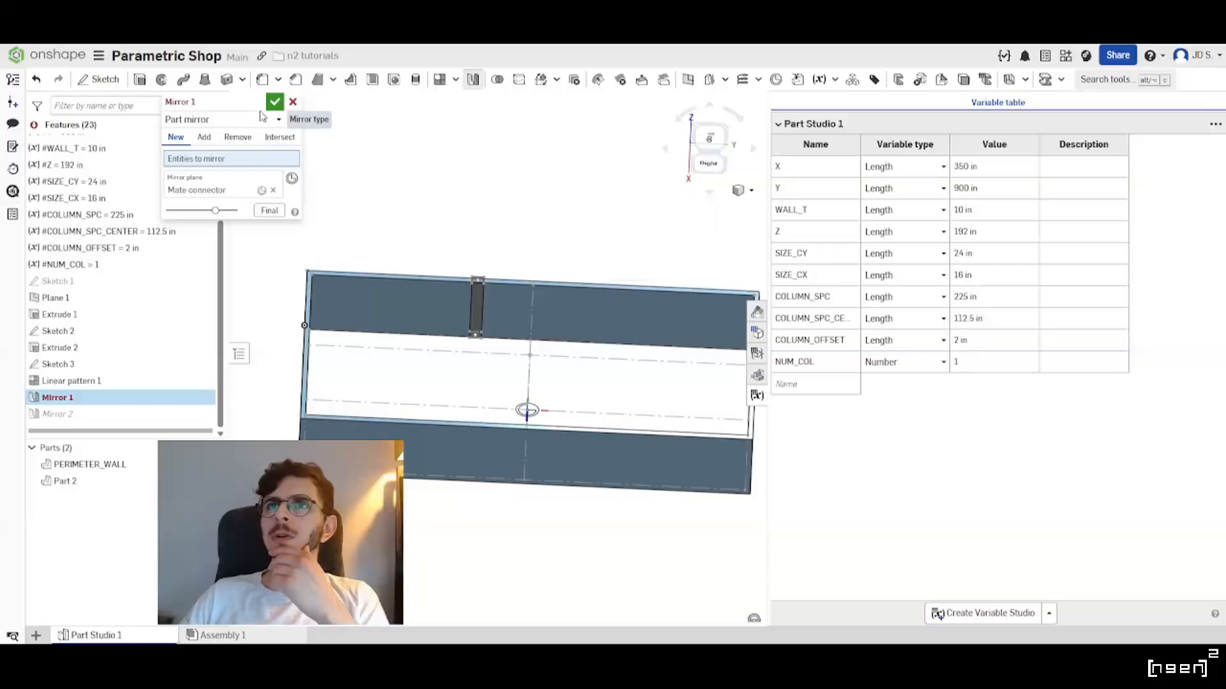
scroll(525, 400, "up", 2)
right_click_drag(528, 407, 476, 378)
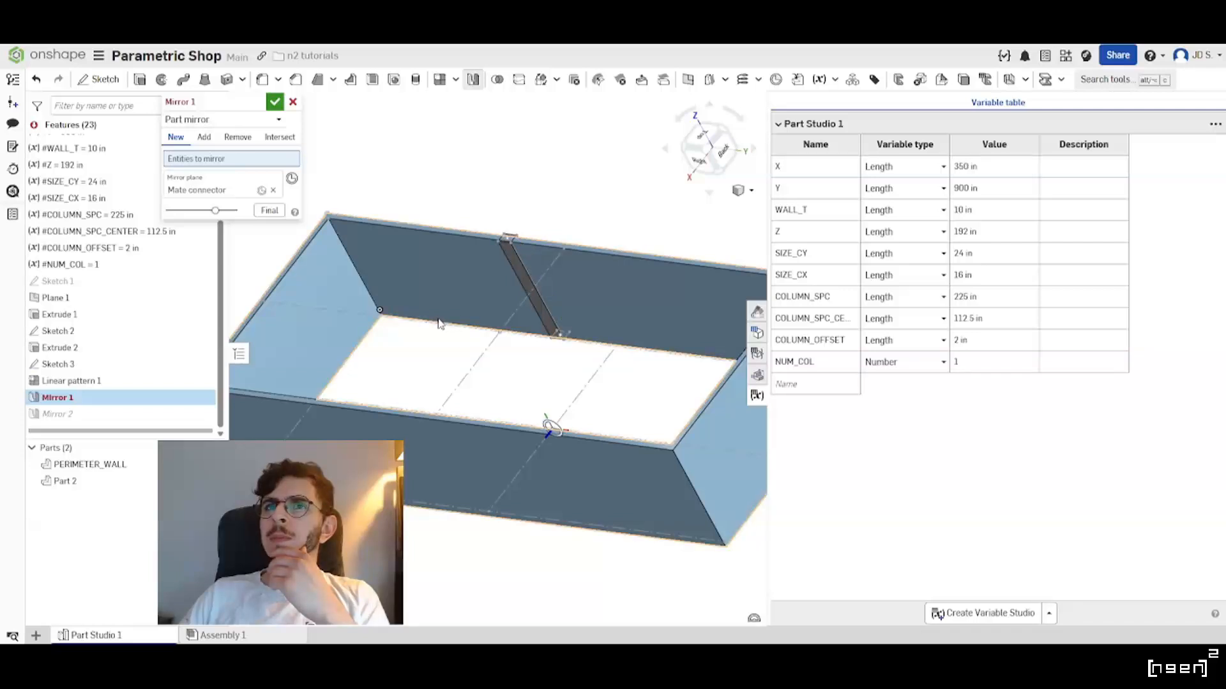
right_click_drag(439, 318, 456, 325)
left_click(294, 103)
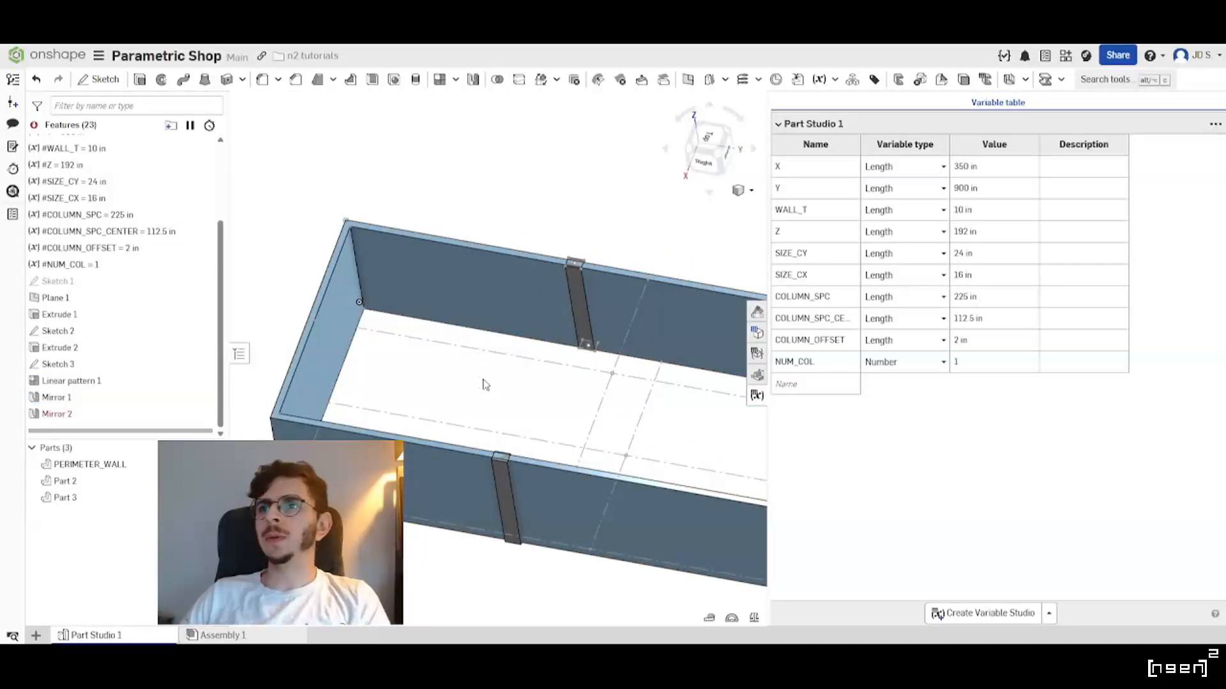
Inspect the direction and instance count of Linear pattern 1 and the settings of Mirror 1, closing both without accepting.
double_click(117, 381)
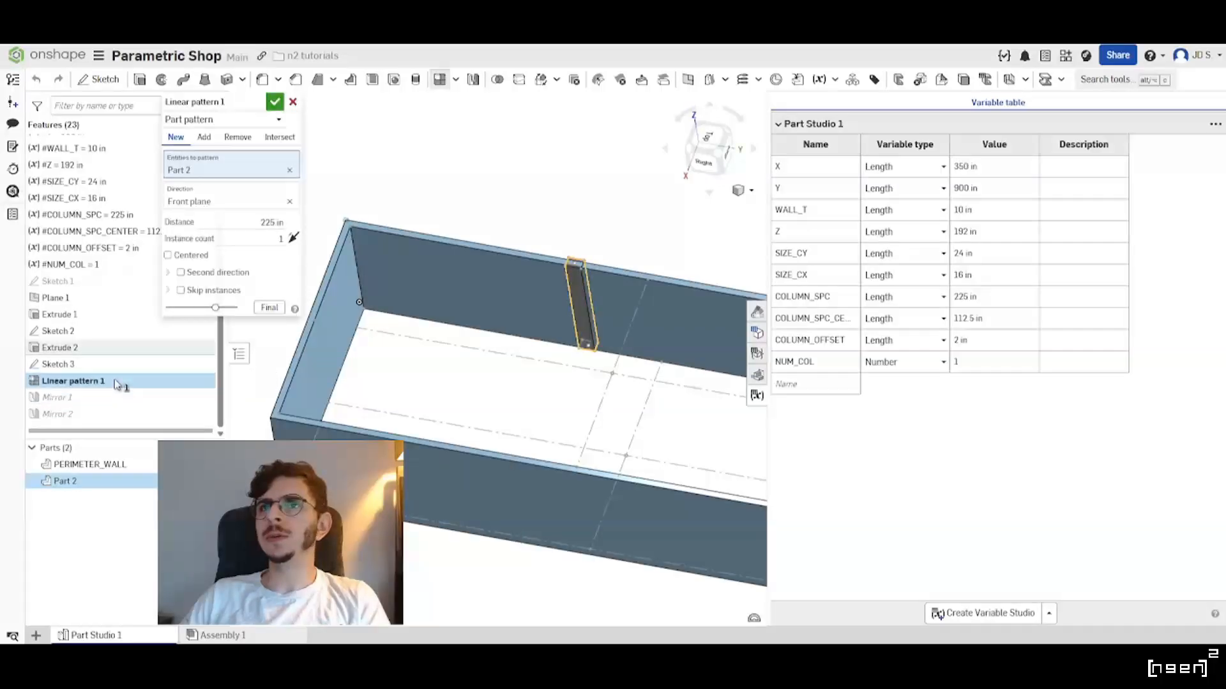
left_click(286, 203)
left_click(262, 239)
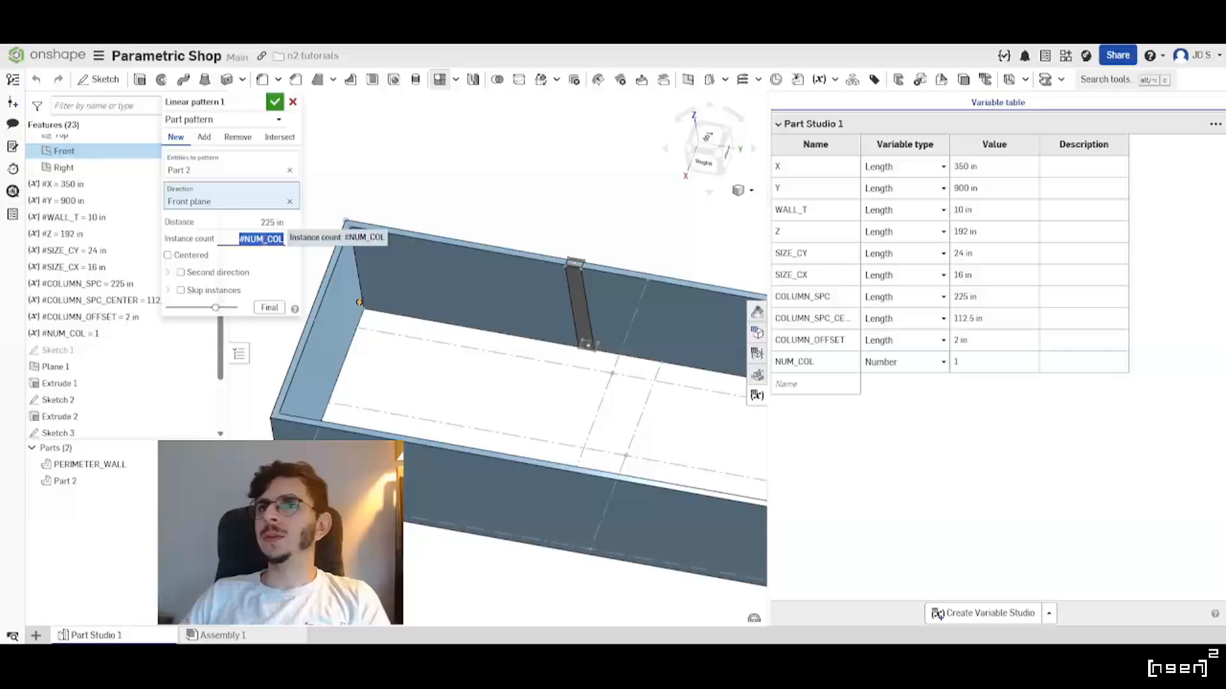
left_click(294, 102)
scroll(424, 375, "down", 3)
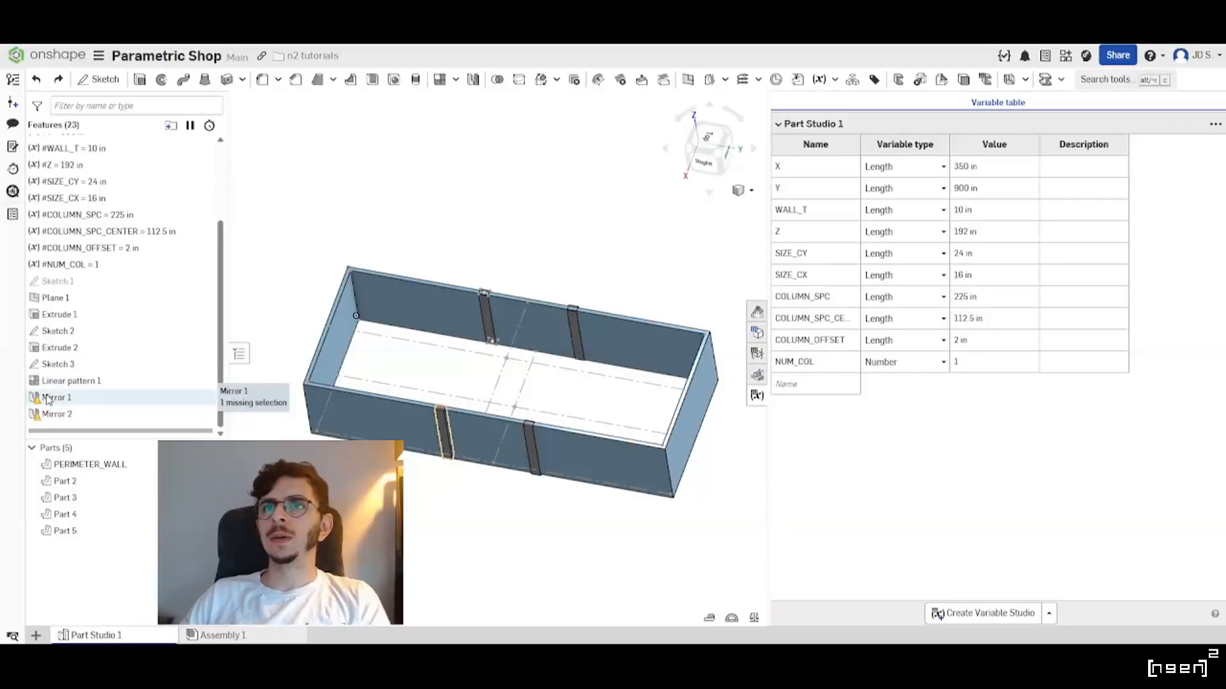
double_click(48, 397)
left_click(293, 102)
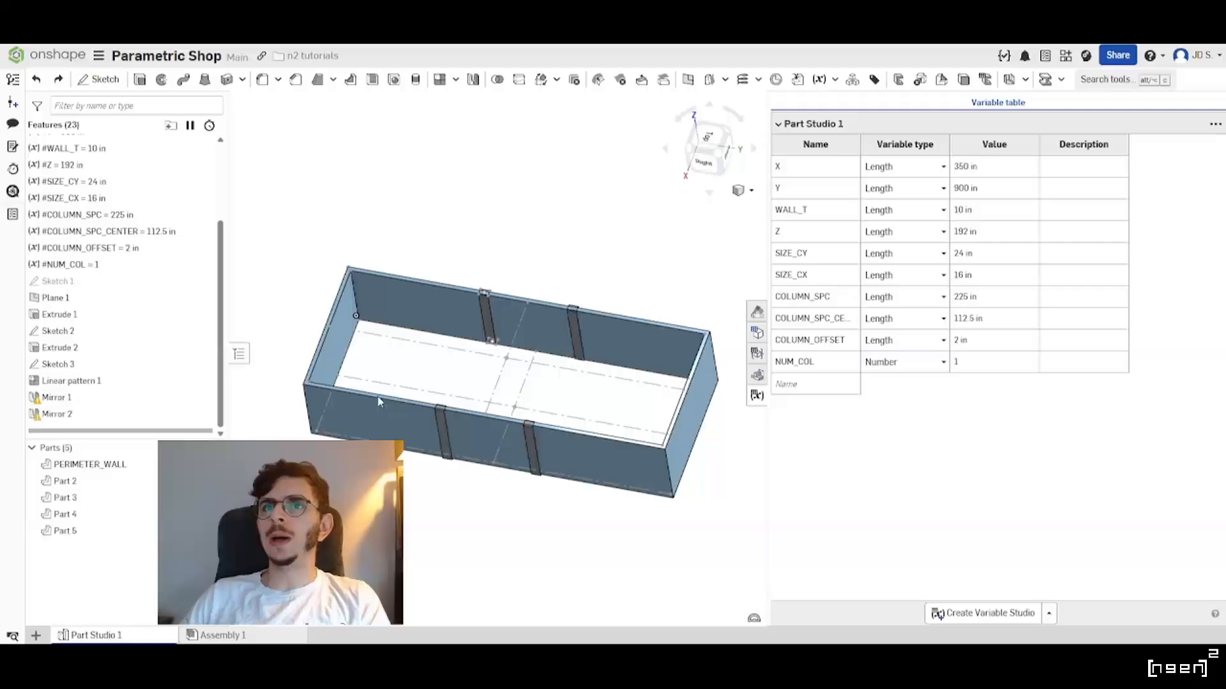
Set the NUM_COL variable to (#Y/#COLUMN_SPC)/2.
scroll(459, 388, "up", 3)
double_click(996, 363)
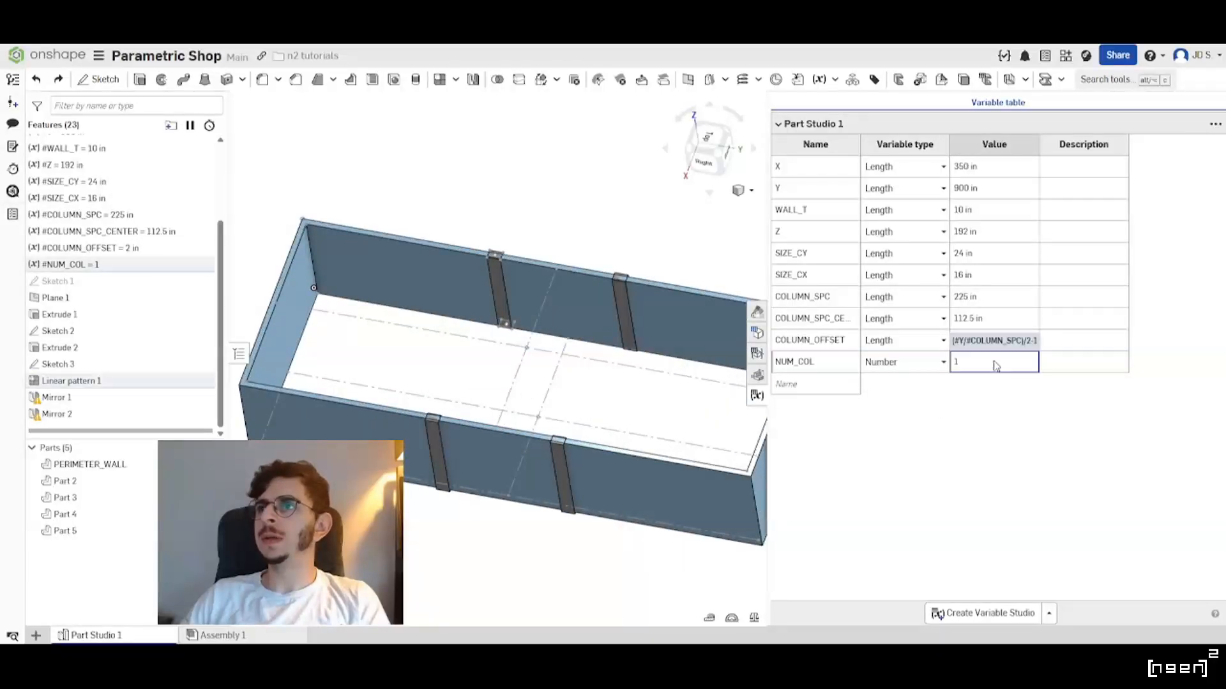
left_click_drag(966, 362, 1141, 372)
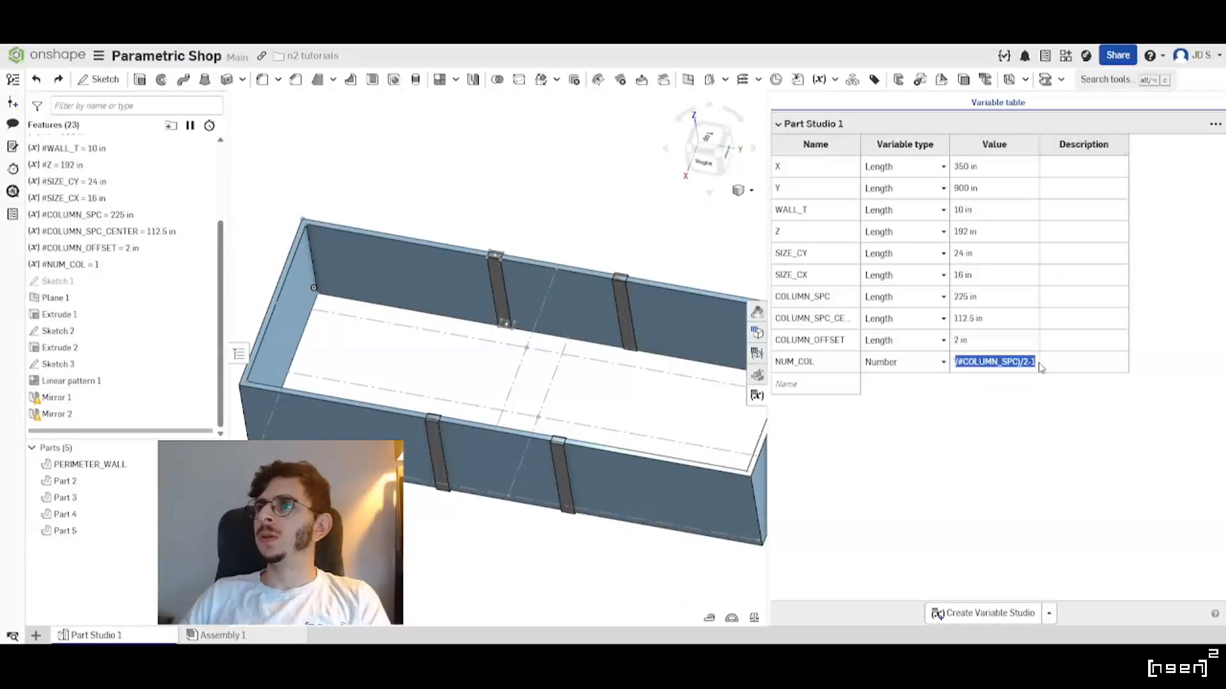
type("(#Y/#COLUMN_SPC)")
type("/2-1")
key("Return")
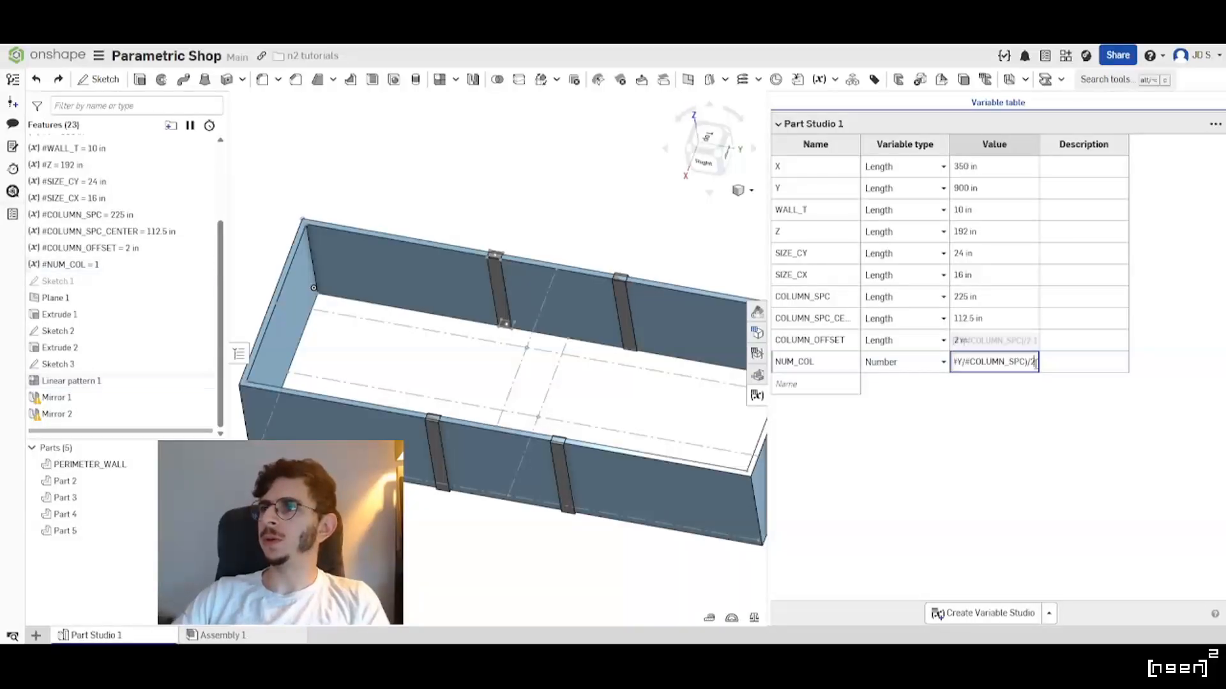
Examine the column layout on both long walls and the expressions behind COLUMN_SPC_CENTER and COLUMN_SPC.
scroll(574, 513, "down", 2)
right_click_drag(503, 319, 524, 313)
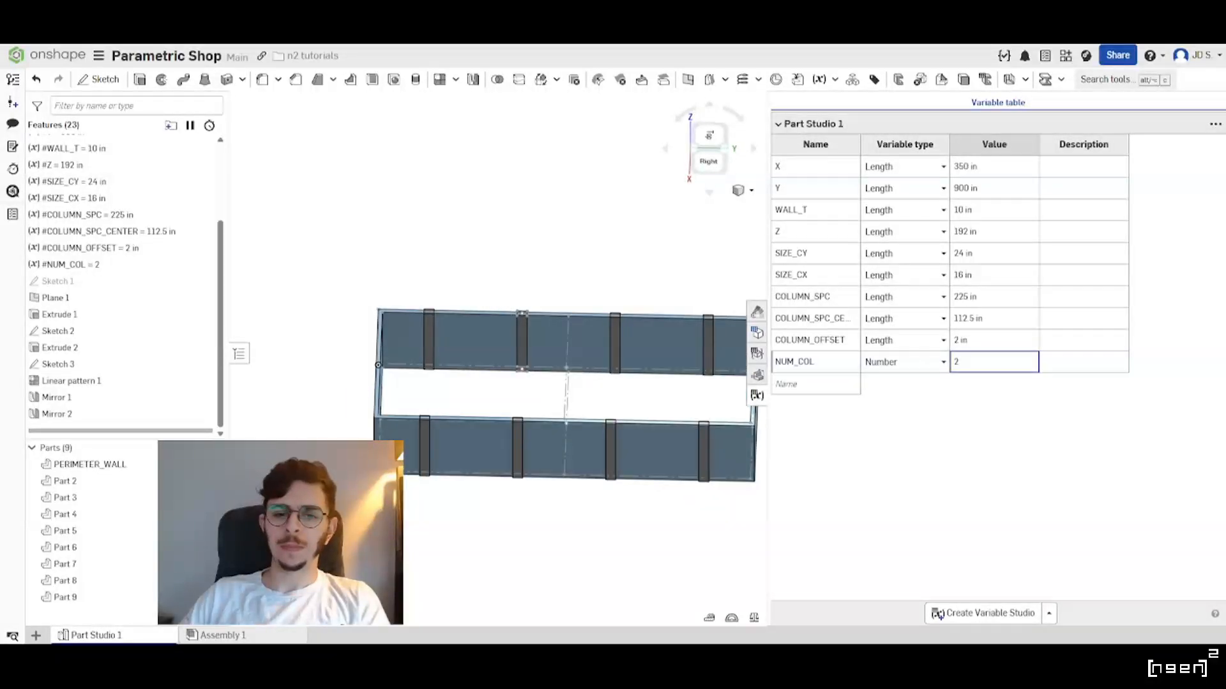
middle_click_drag(580, 392, 498, 348)
mouse_move(477, 374)
right_mouse_down()
mouse_move(481, 362)
mouse_move(477, 374)
right_mouse_up()
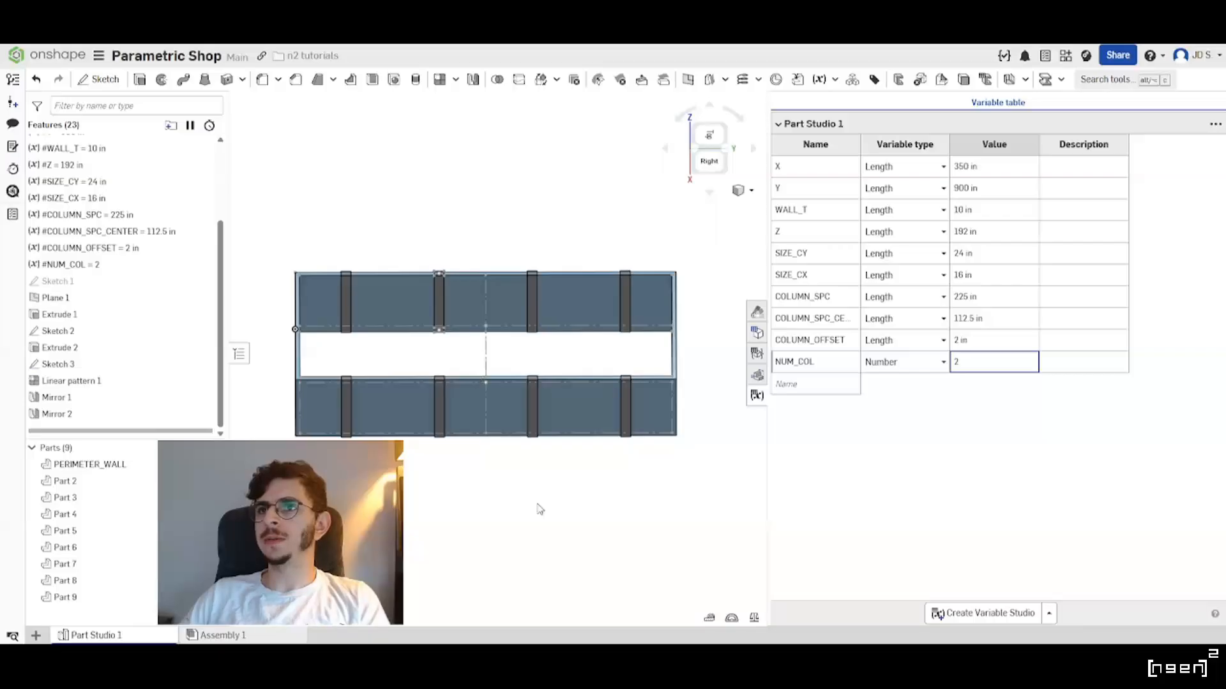
scroll(514, 396, "up", 1)
mouse_move(526, 349)
right_mouse_down()
mouse_move(543, 350)
mouse_move(525, 355)
right_mouse_up()
double_click(976, 320)
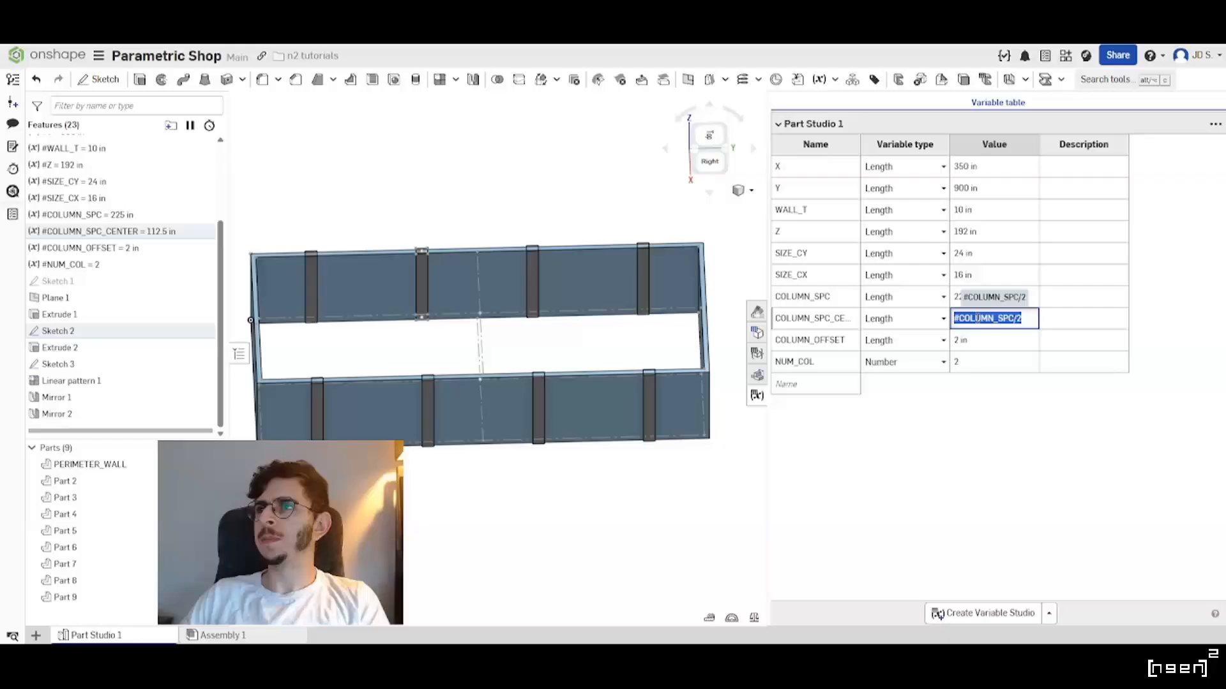
double_click(986, 295)
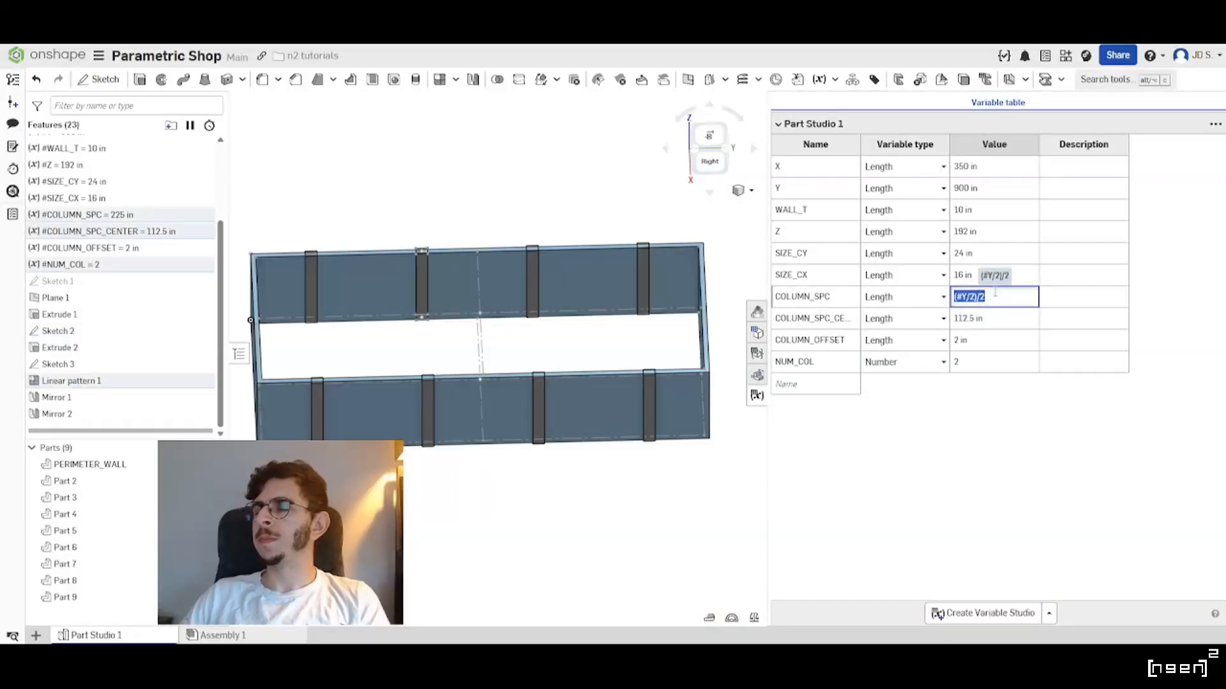
left_click(996, 314)
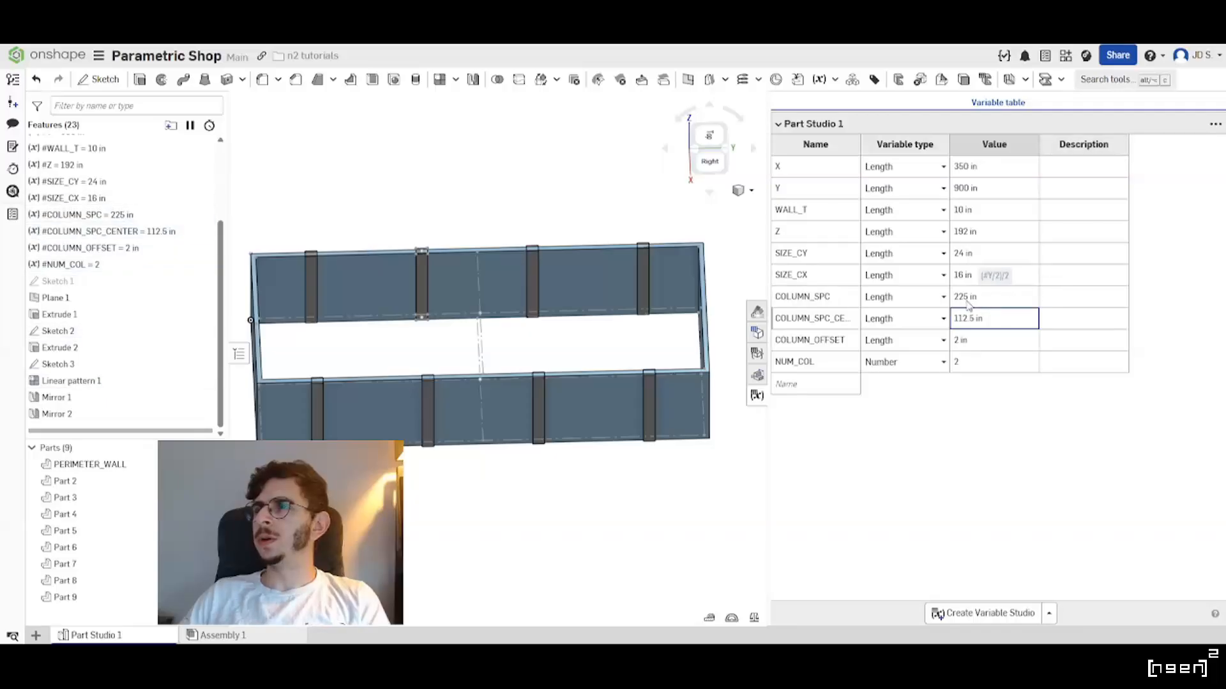
double_click(991, 296)
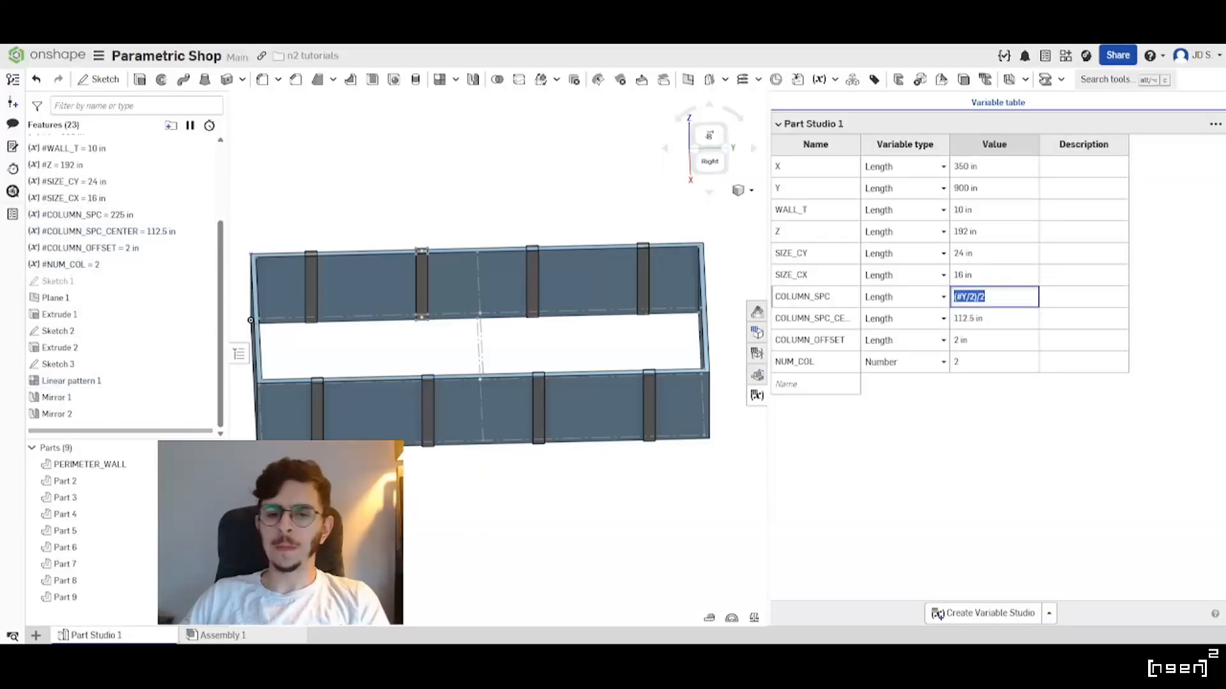
key("Escape")
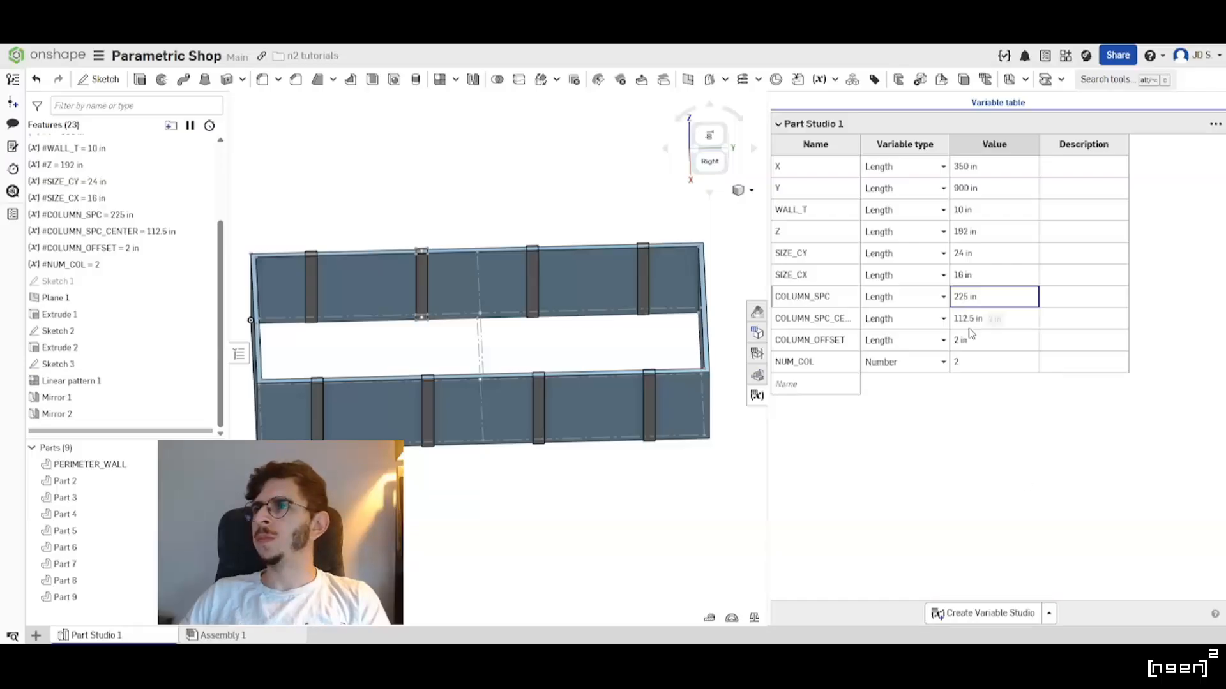
Set the COLUMN_SPC variable to (#Y/2)/3.
double_click(1001, 298)
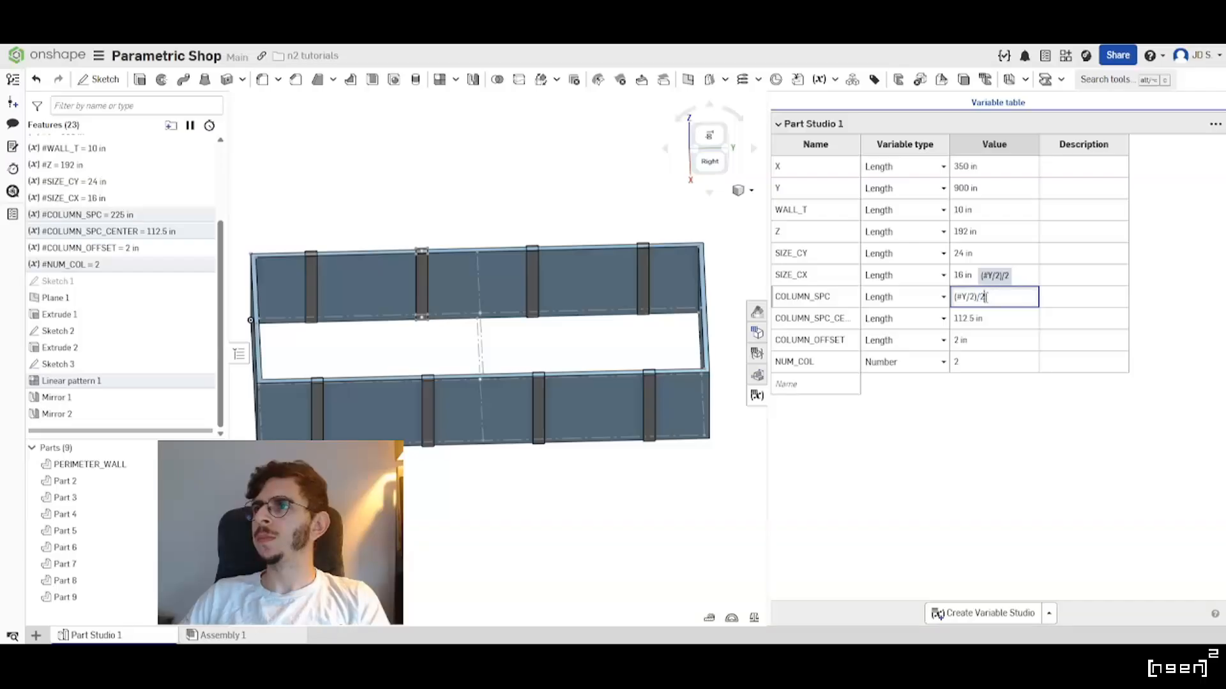
type("3")
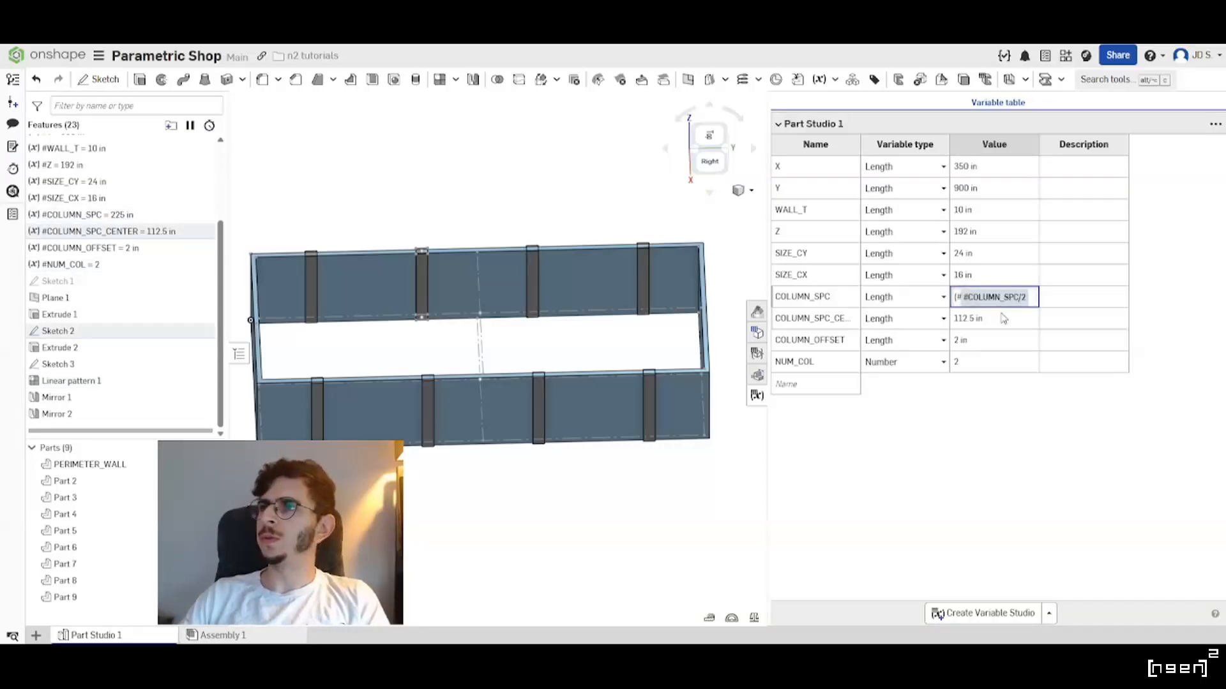
left_click(1003, 318)
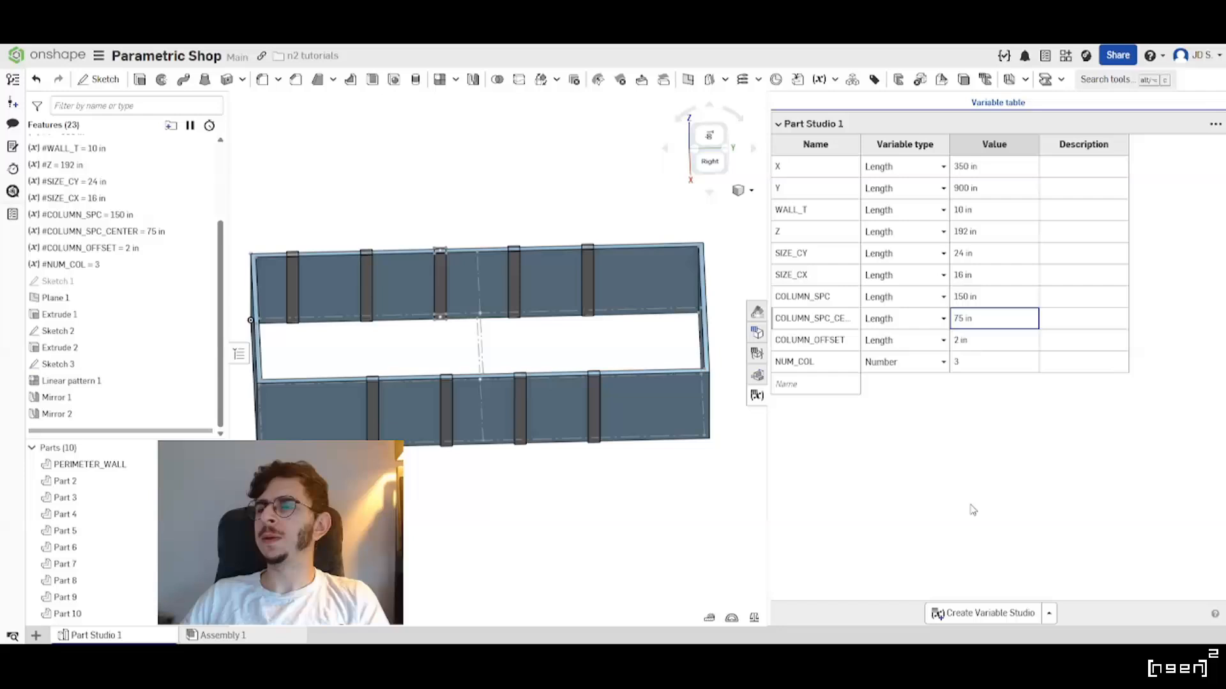
Change the final divisor in the COLUMN_SPC expression to produce a column spacing of 180 in.
left_click(994, 300)
left_click(995, 302)
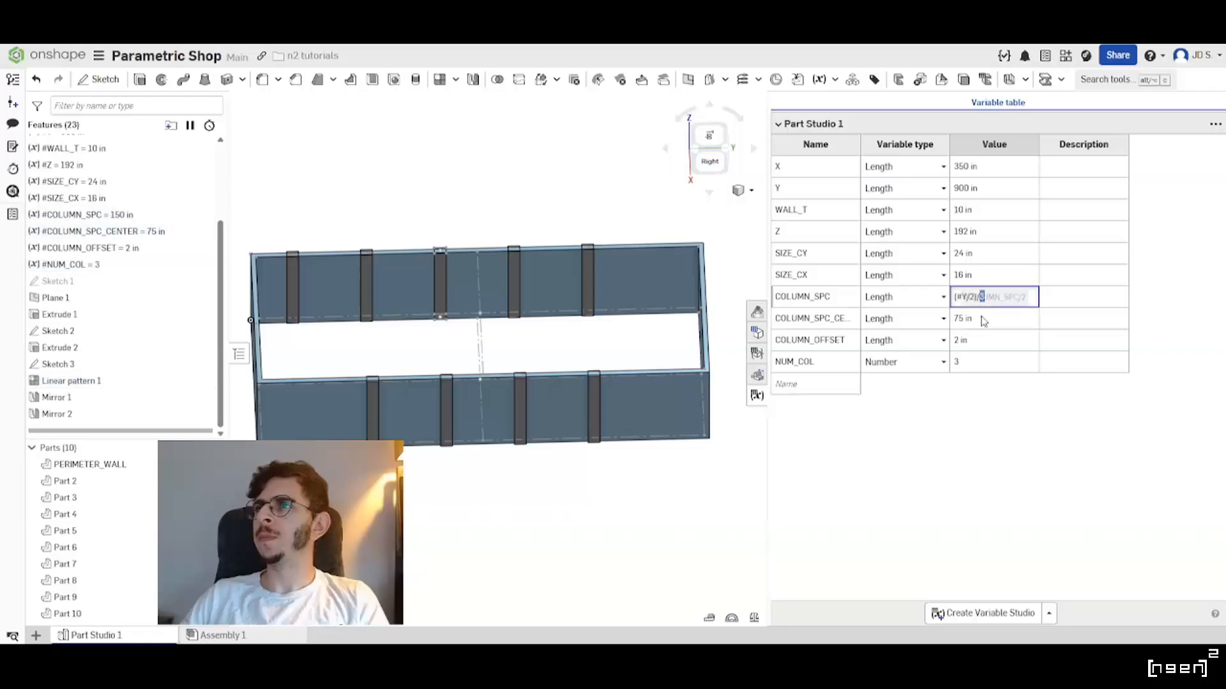
key("Return")
left_click(997, 299)
left_click_drag(962, 297, 1000, 297)
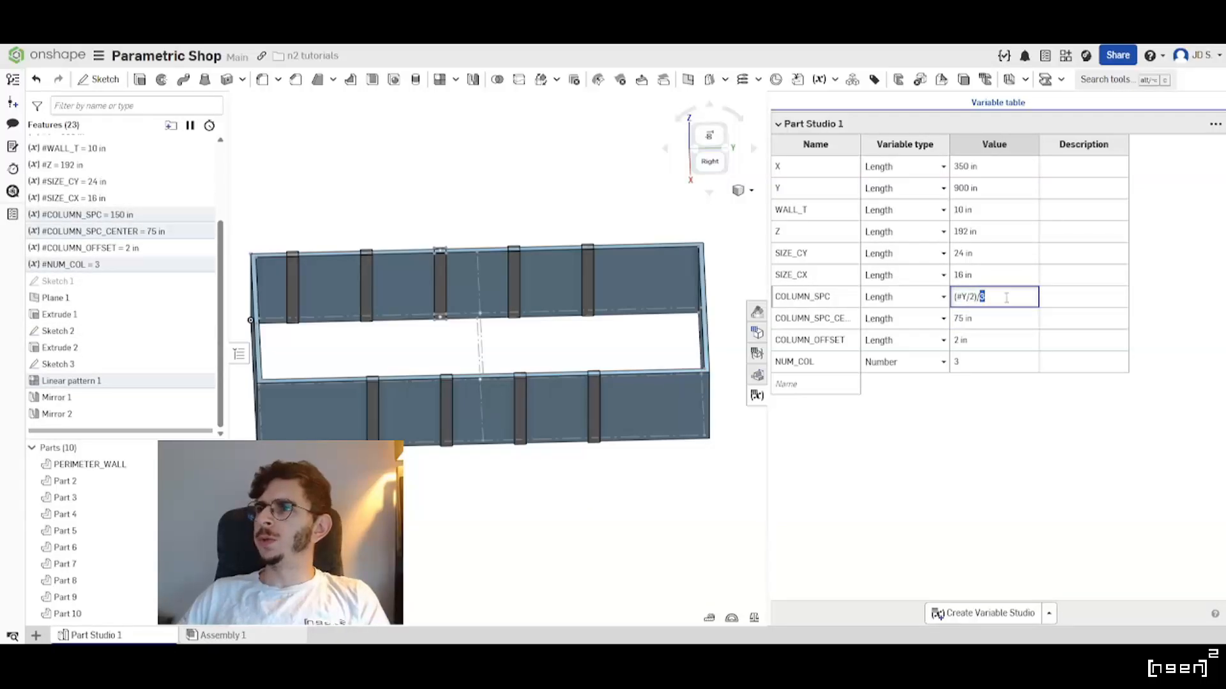
key("ctrl+a")
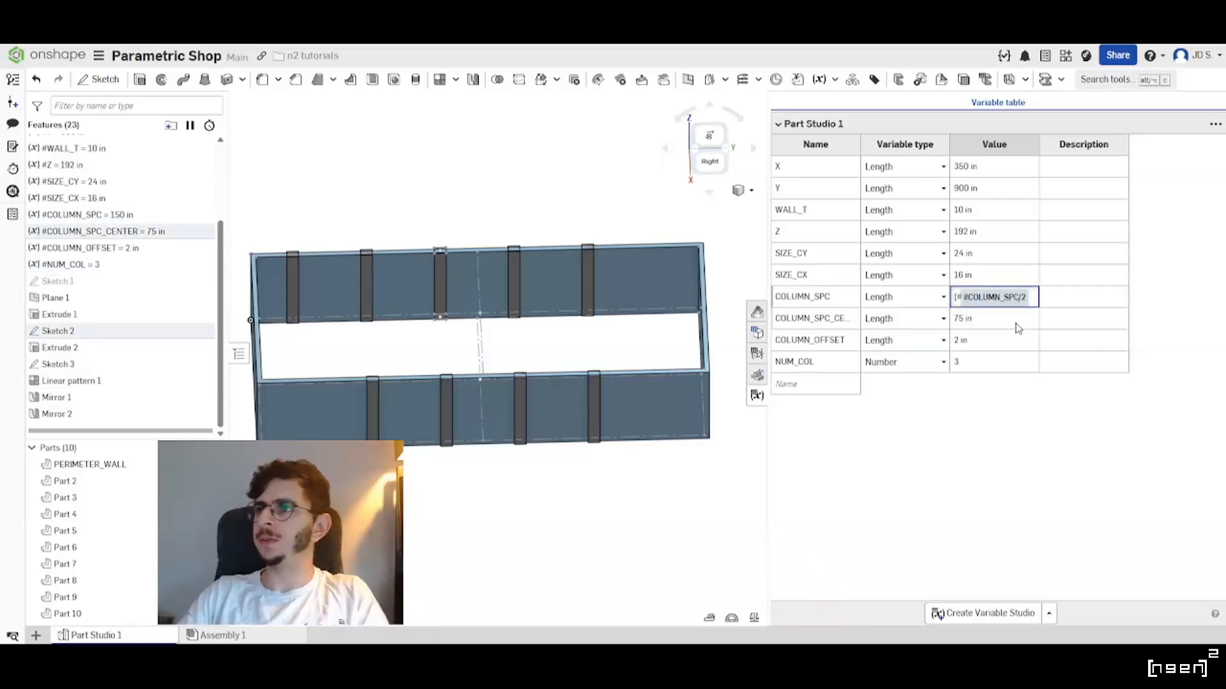
key("Return")
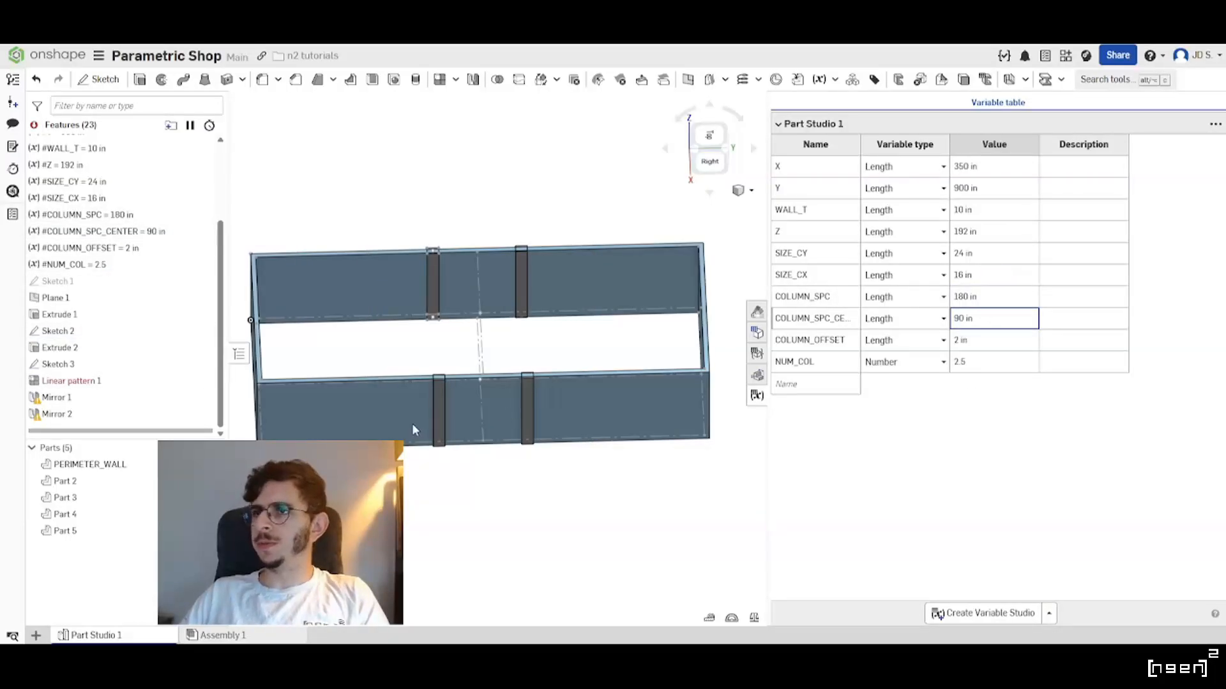
Inspect the instance count of Linear pattern 1 and close the feature without accepting.
left_click(99, 381)
double_click(99, 382)
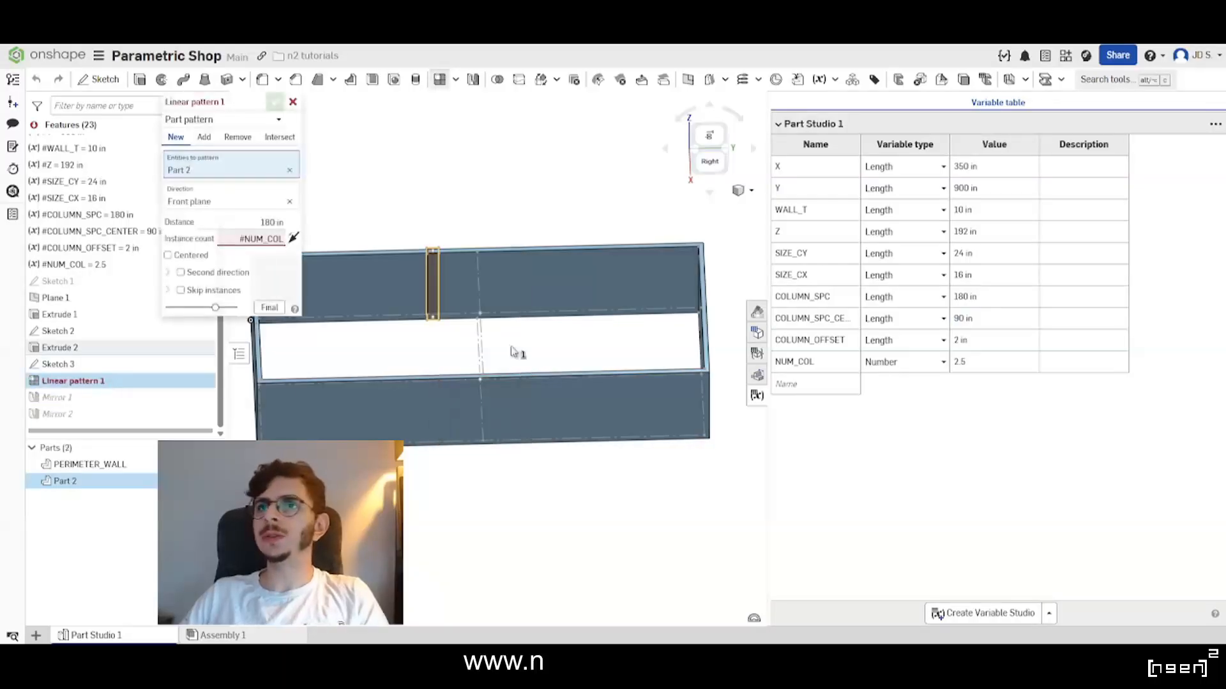
left_click(281, 239)
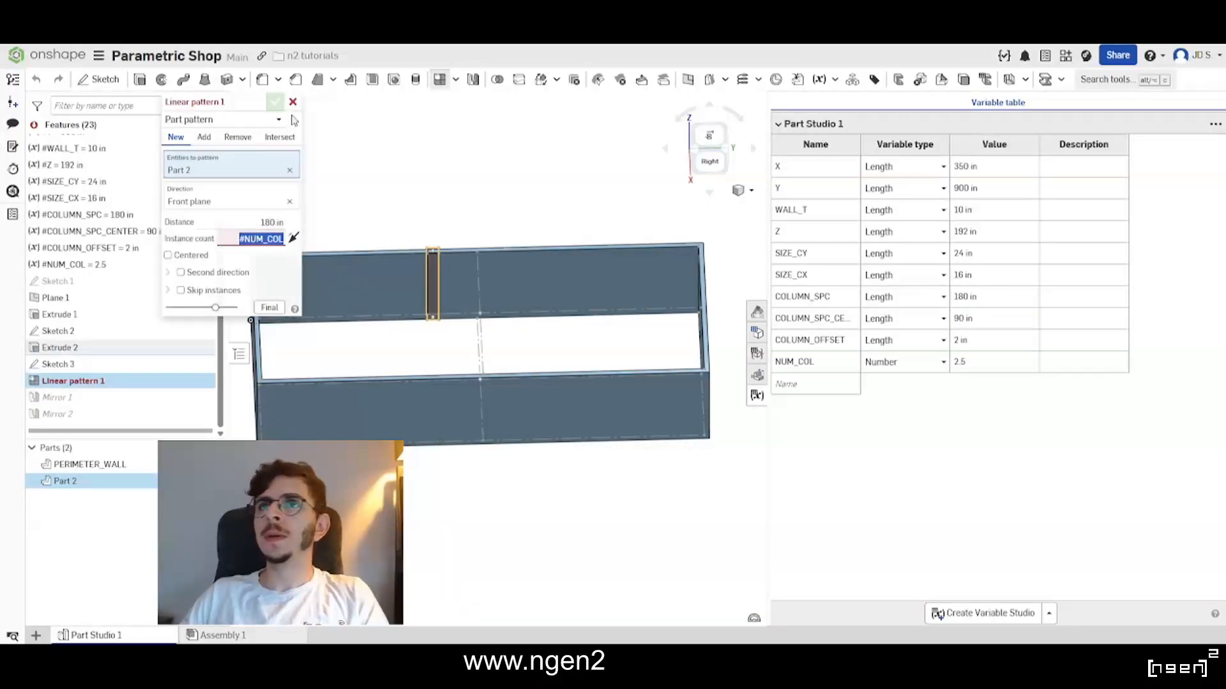
left_click(294, 104)
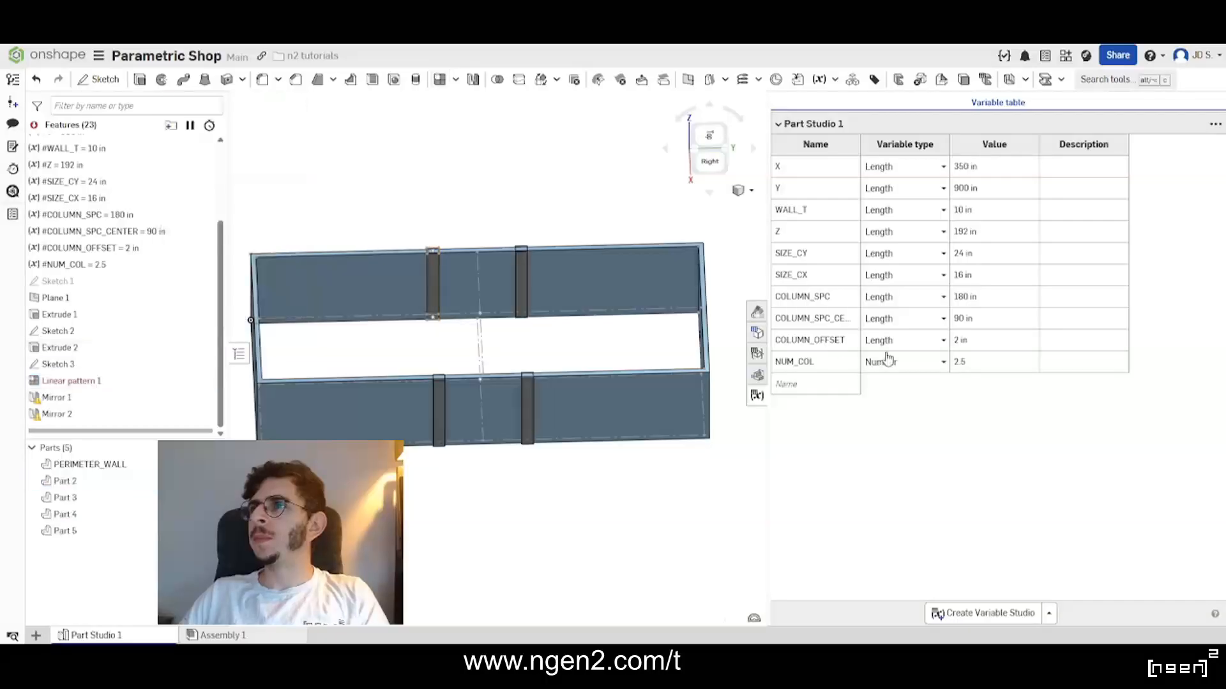
Wrap the NUM_COL expression in a rounding function so it reads round((#Y/#COLUMN_SPC)/2).
left_click(990, 360)
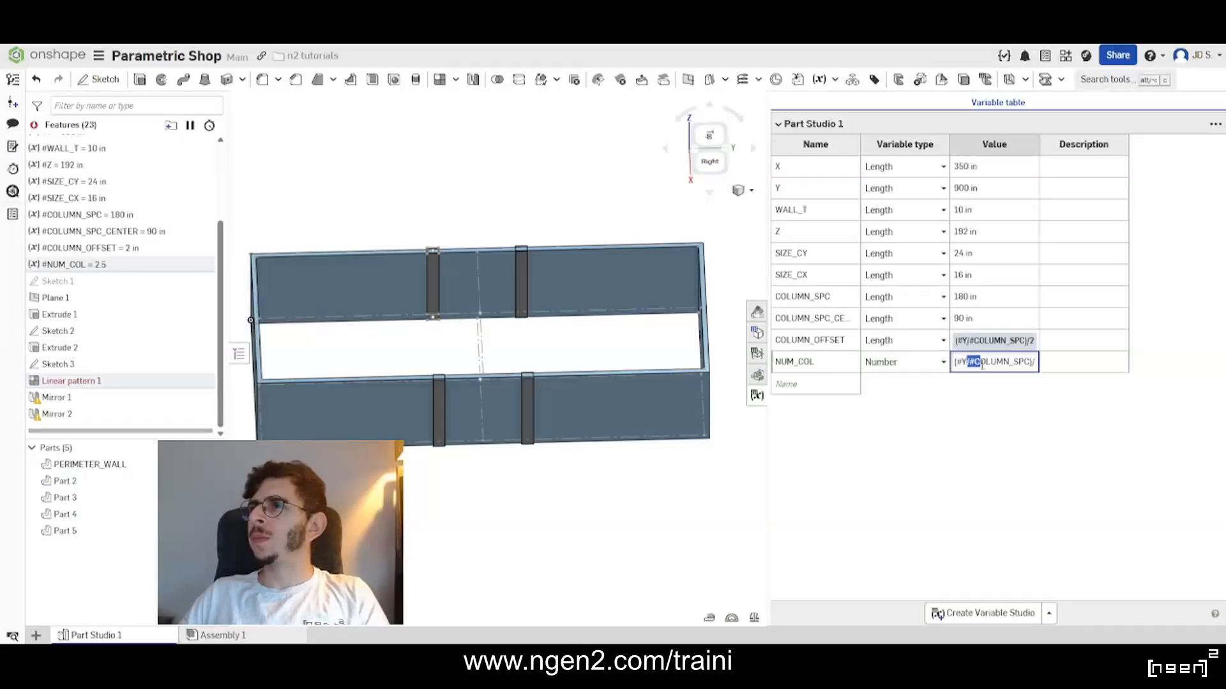
double_click(960, 362)
left_click_drag(956, 365, 1056, 367)
left_click(996, 364)
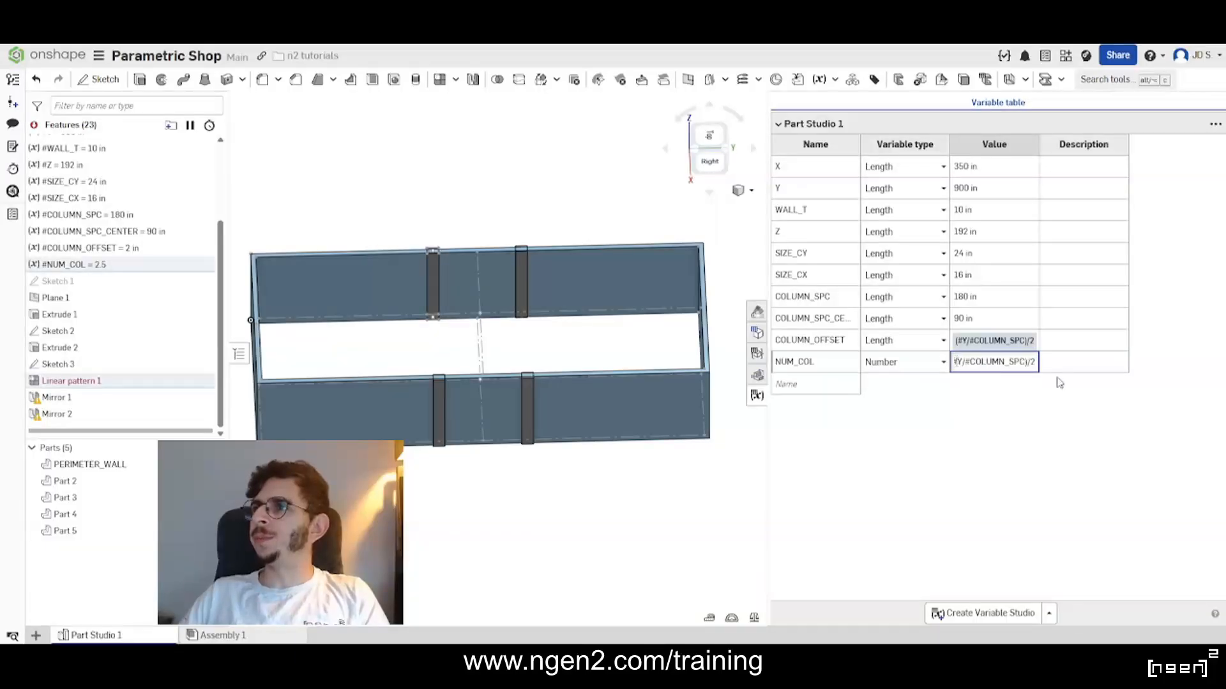
type("(")
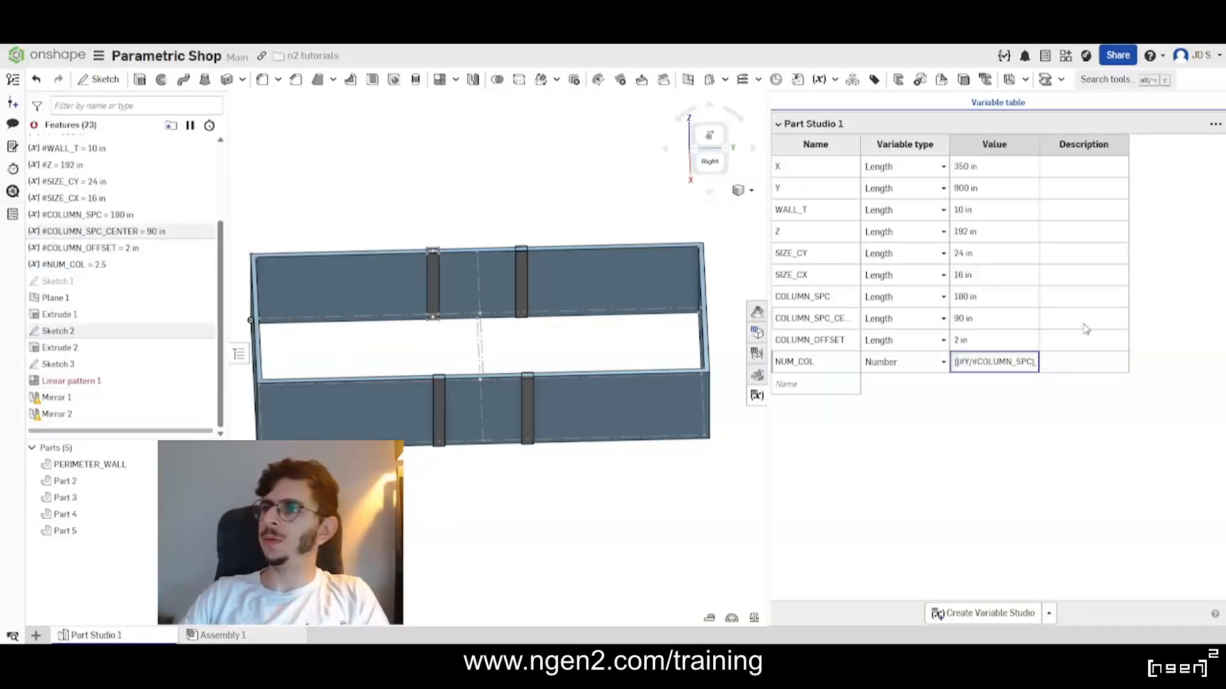
key("End")
type(")")
key("Home")
type("RO")
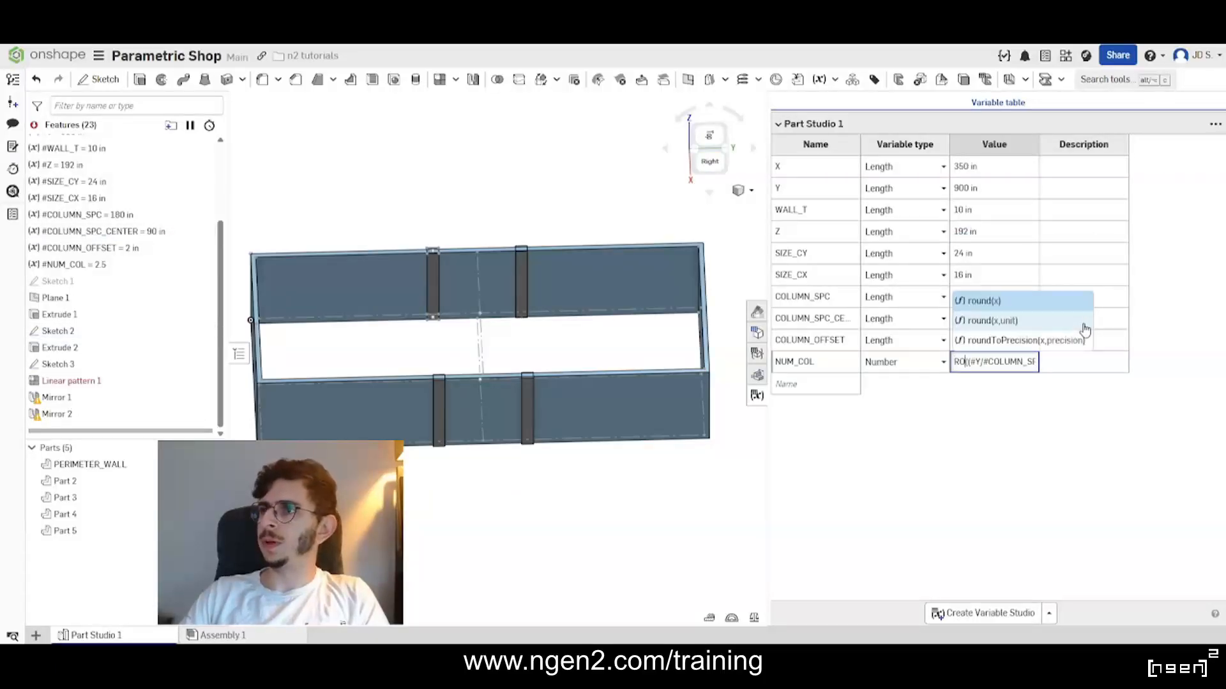
key("Return")
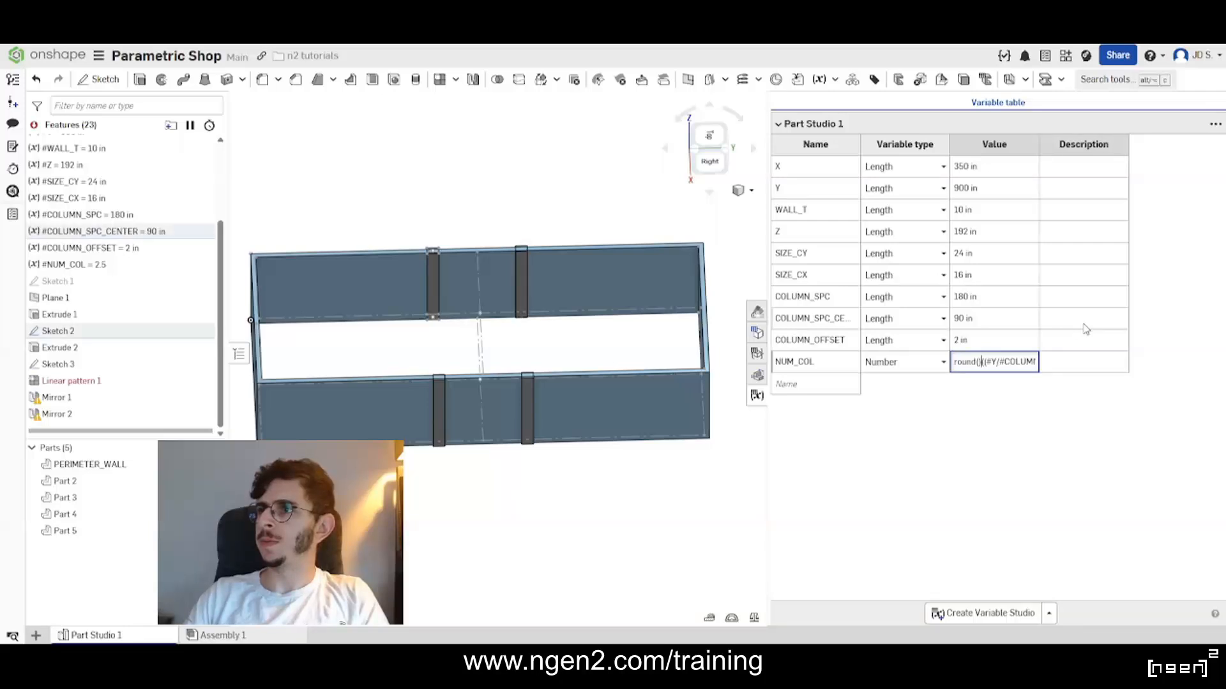
type("(")
key("BackSpace")
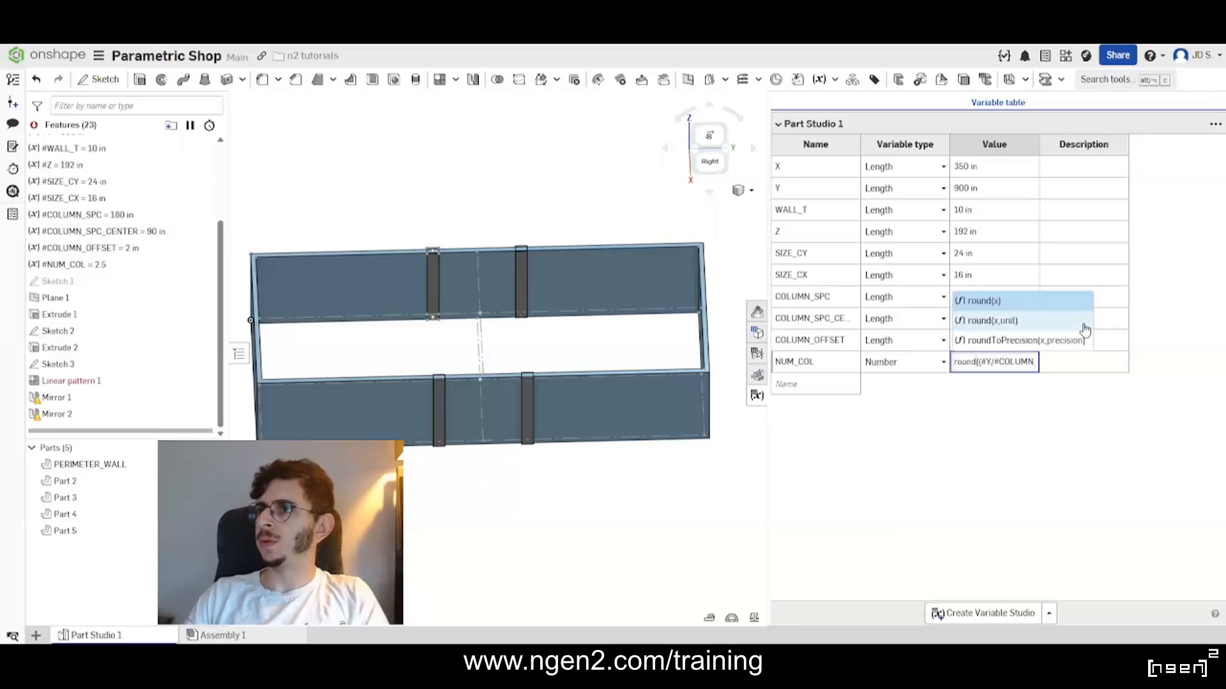
key("Return")
key("BackSpace")
key("BackSpace")
key("Right")
key("Right")
key("Right")
key("Right")
key("Right")
key("Right")
key("Right")
key("Right")
key("Right")
key("Right")
key("Right")
key("Right")
key("Right")
key("Right")
key("Right")
key("Right")
key("Right")
key("Right")
key("Right")
key("Right")
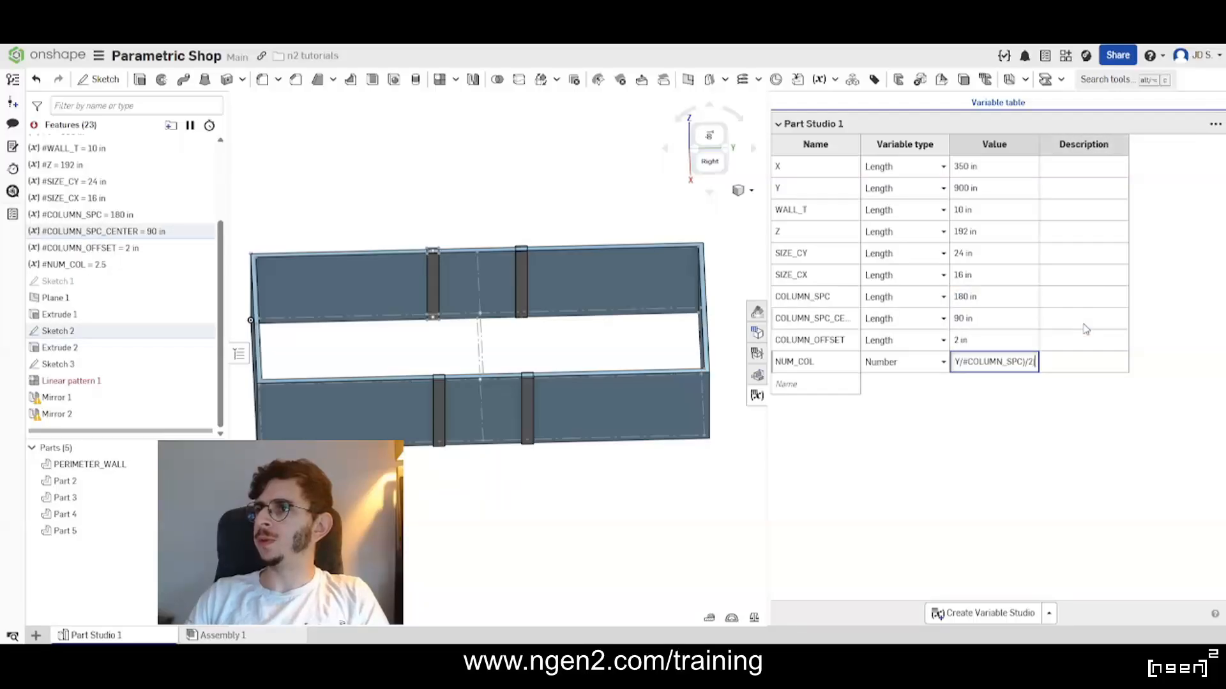
key("Return")
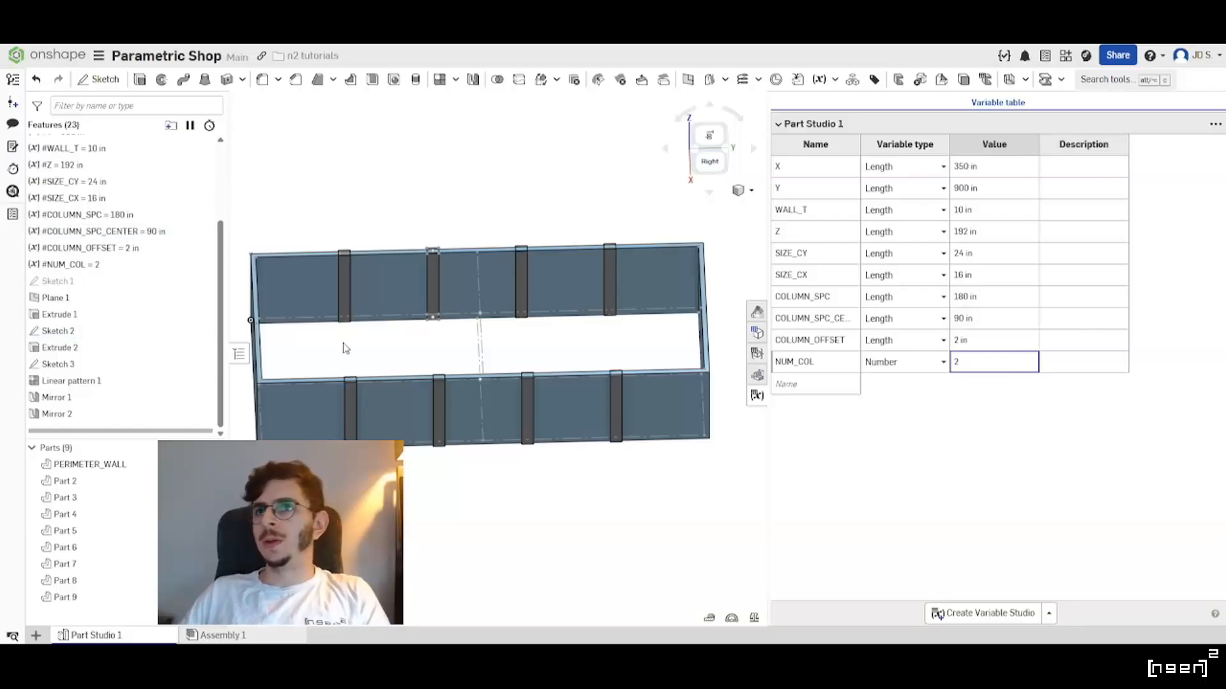
Hide the variable table and measure the distance between matching edges of the original column and its patterned neighbour.
right_click_drag(448, 353, 427, 351)
scroll(685, 485, "down", 3)
scroll(492, 416, "up", 4)
mouse_move(491, 416)
right_mouse_down()
mouse_move(535, 401)
mouse_move(485, 395)
right_mouse_up()
scroll(485, 395, "down", 5)
scroll(599, 309, "up", 1)
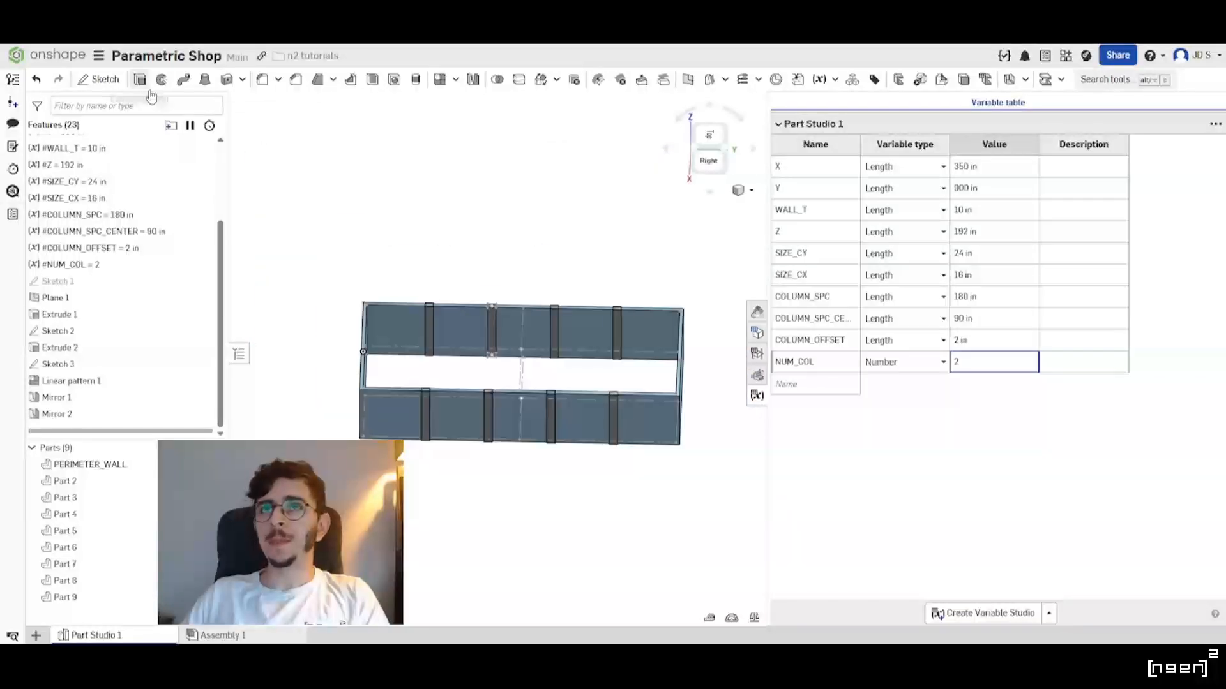
left_click(757, 395)
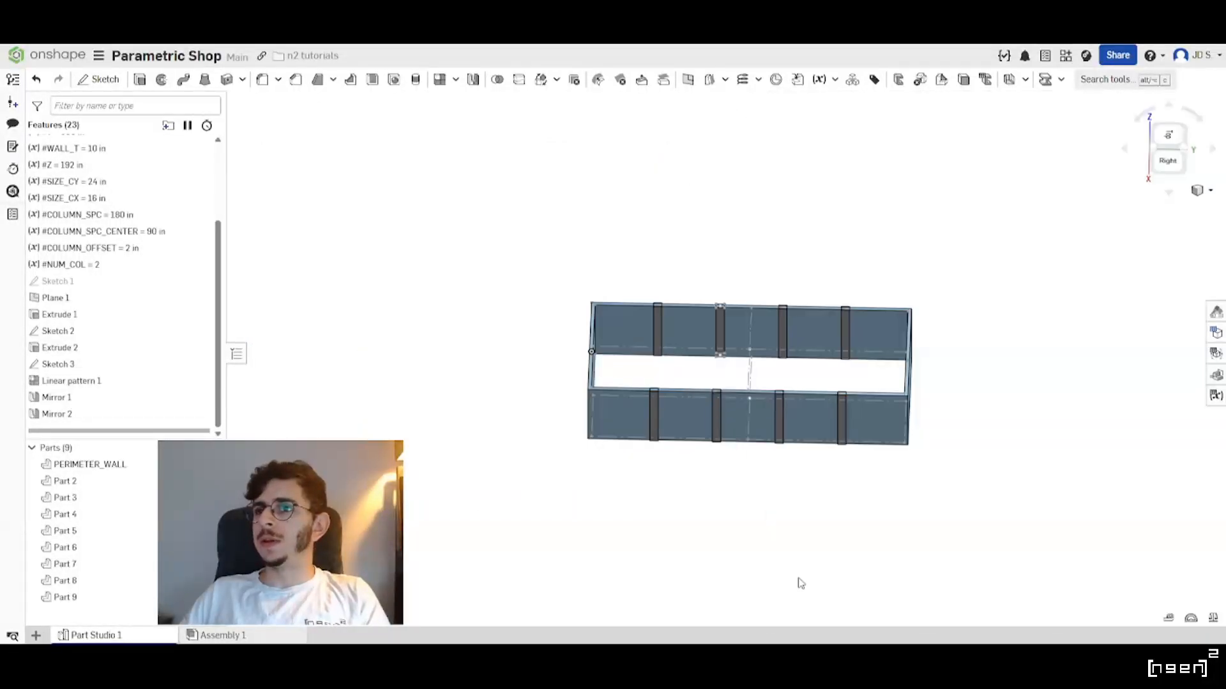
left_click(1191, 618)
scroll(743, 298, "up", 6)
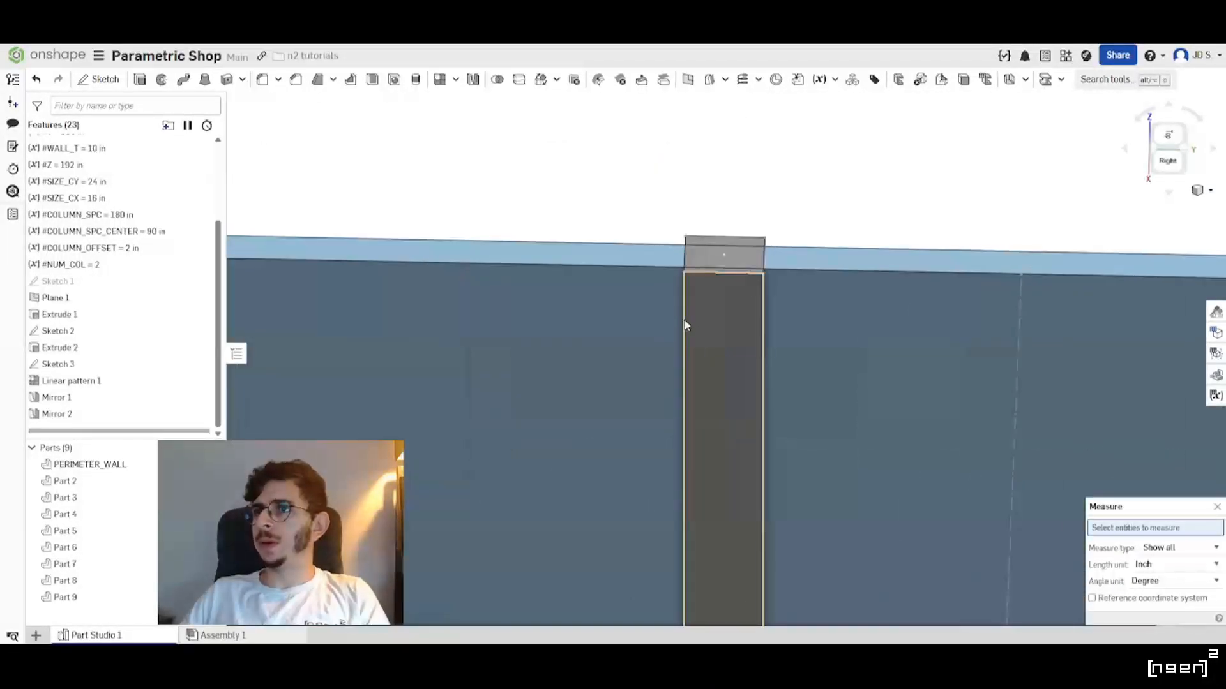
scroll(725, 260, "down", 4)
scroll(699, 311, "up", 2)
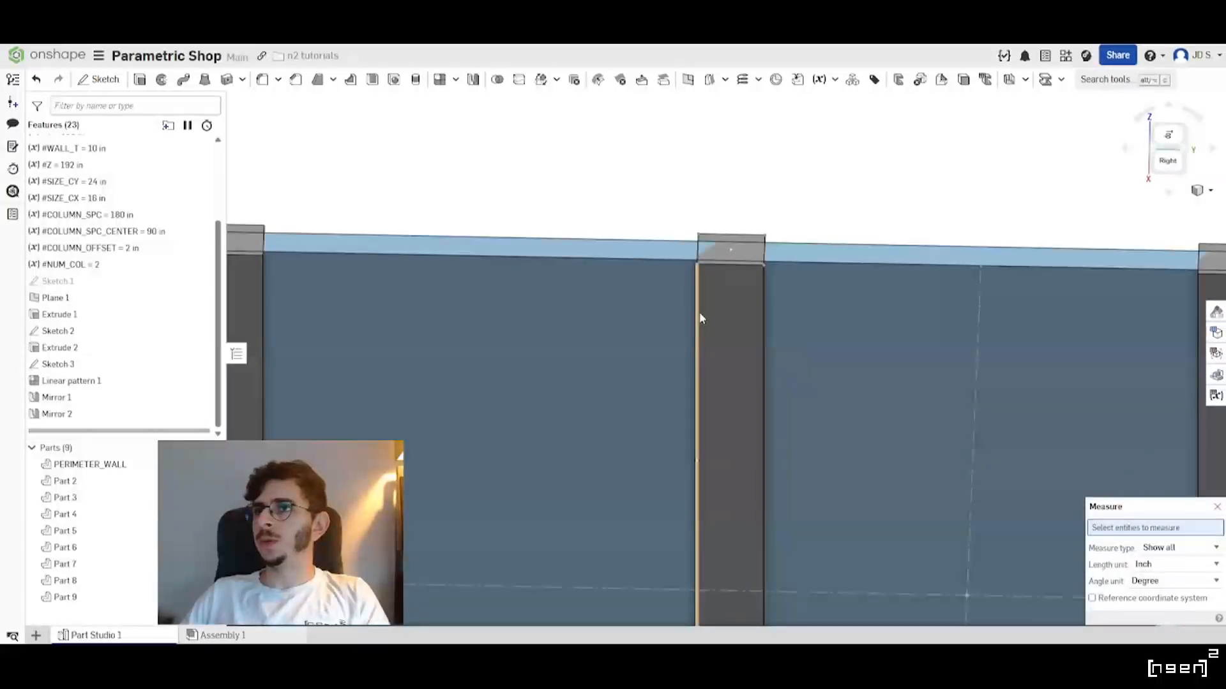
left_click(698, 313)
scroll(693, 319, "down", 2)
scroll(693, 319, "down", 2)
left_click(448, 339)
scroll(639, 348, "down", 3)
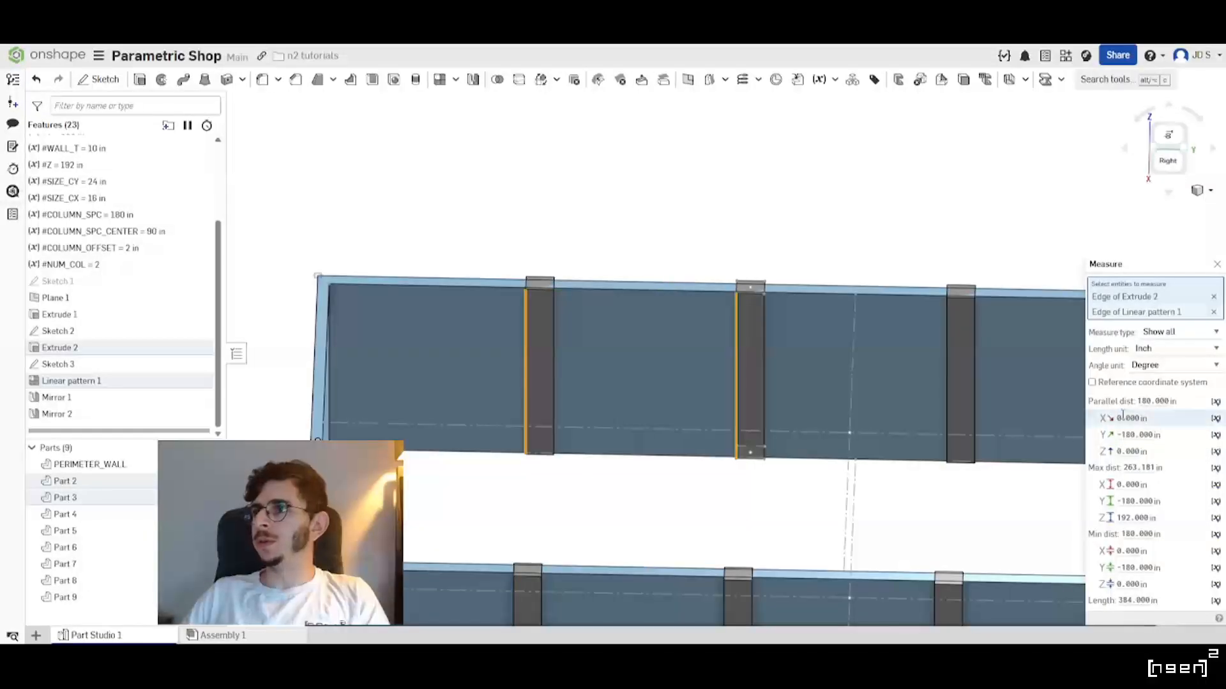
Replace the original column's edge in the measurement to check the distance from the patterned column to the end wall.
left_click(1214, 298)
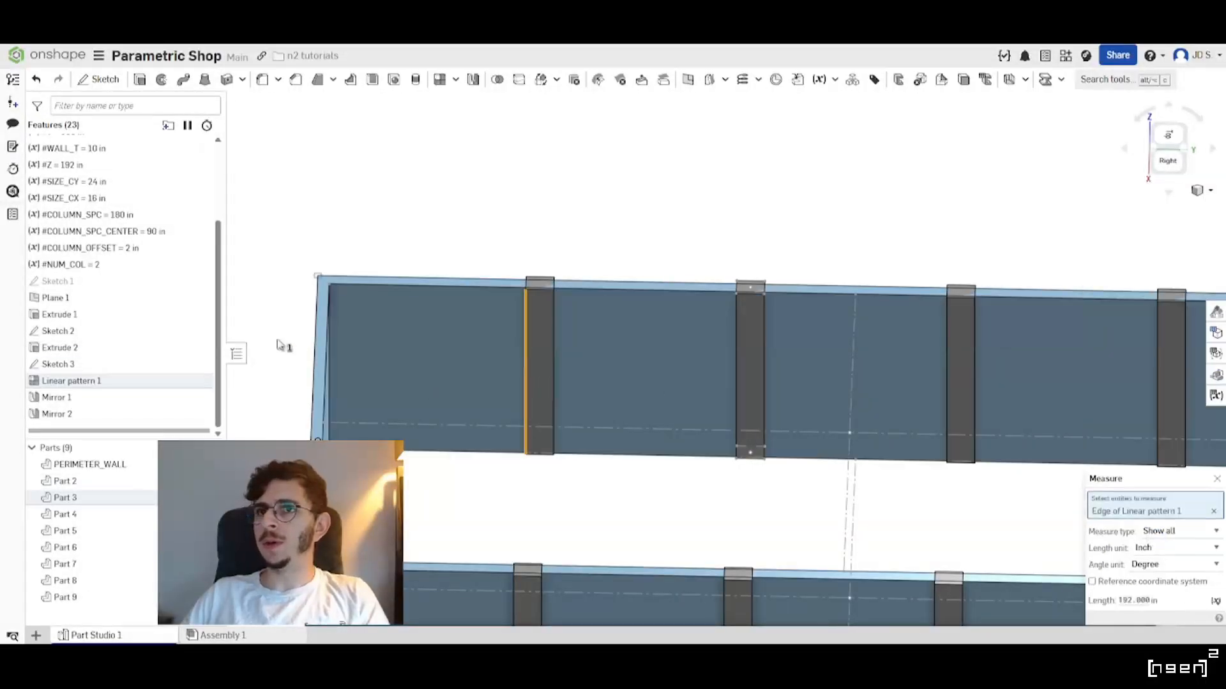
scroll(279, 342, "up", 3)
right_click_drag(300, 341, 281, 341)
left_click(367, 344)
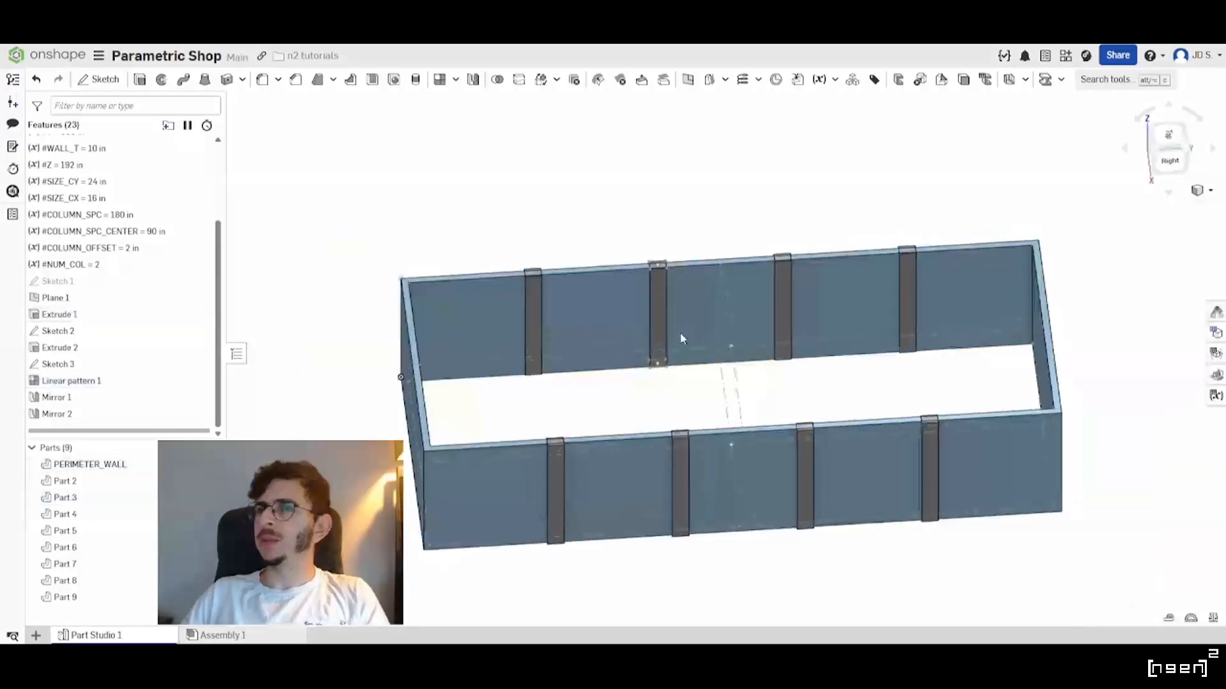
Start a Boolean subtract and pick all eight columns on both long walls as the tools.
scroll(665, 355, "down", 3)
right_click_drag(680, 332, 673, 375)
scroll(664, 356, "up", 2)
scroll(644, 378, "up", 3)
scroll(673, 374, "down", 2)
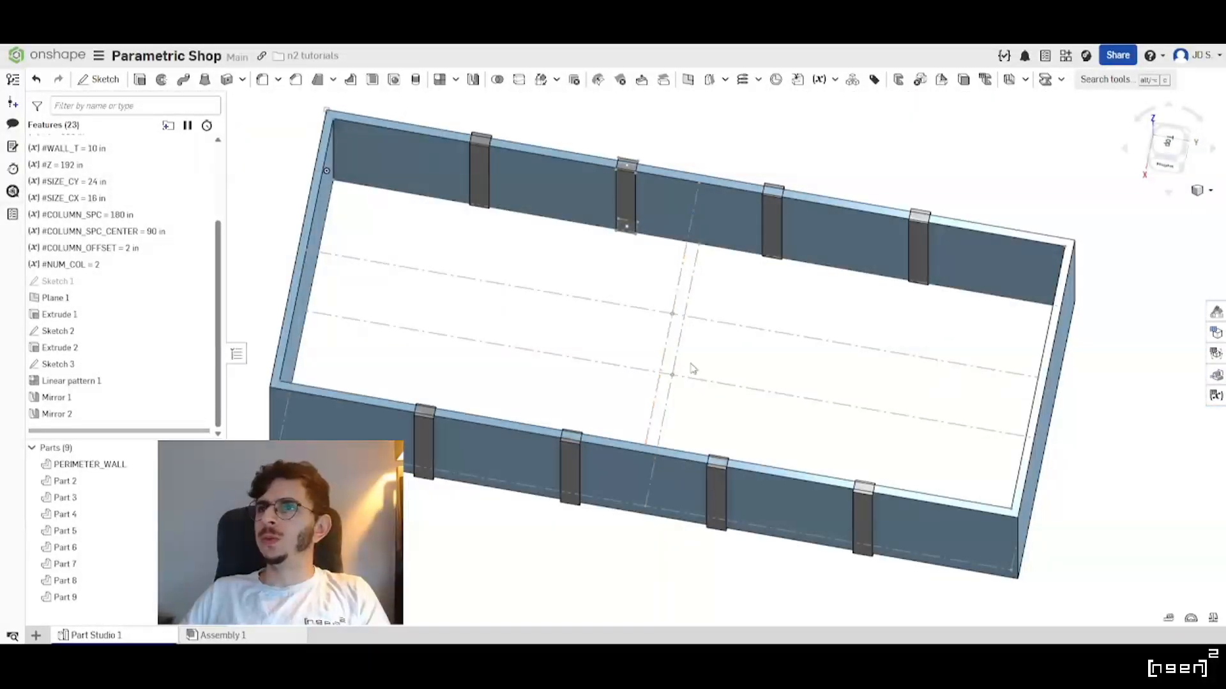
right_click_drag(650, 308, 619, 315)
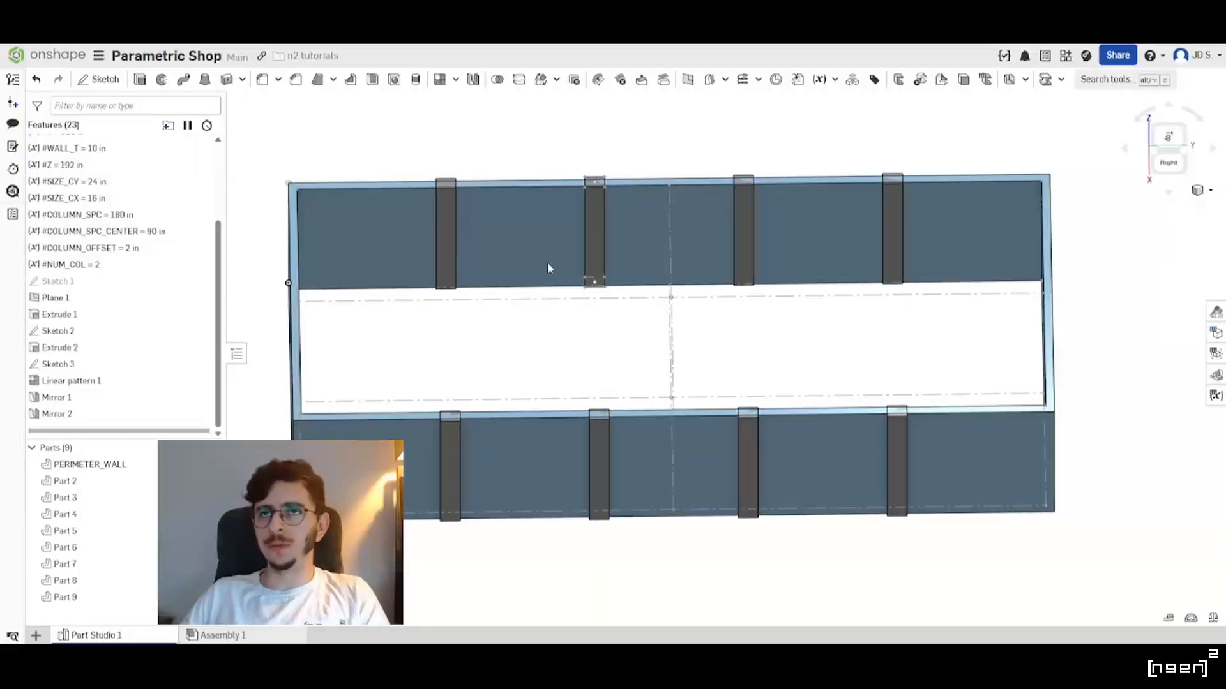
left_click(497, 81)
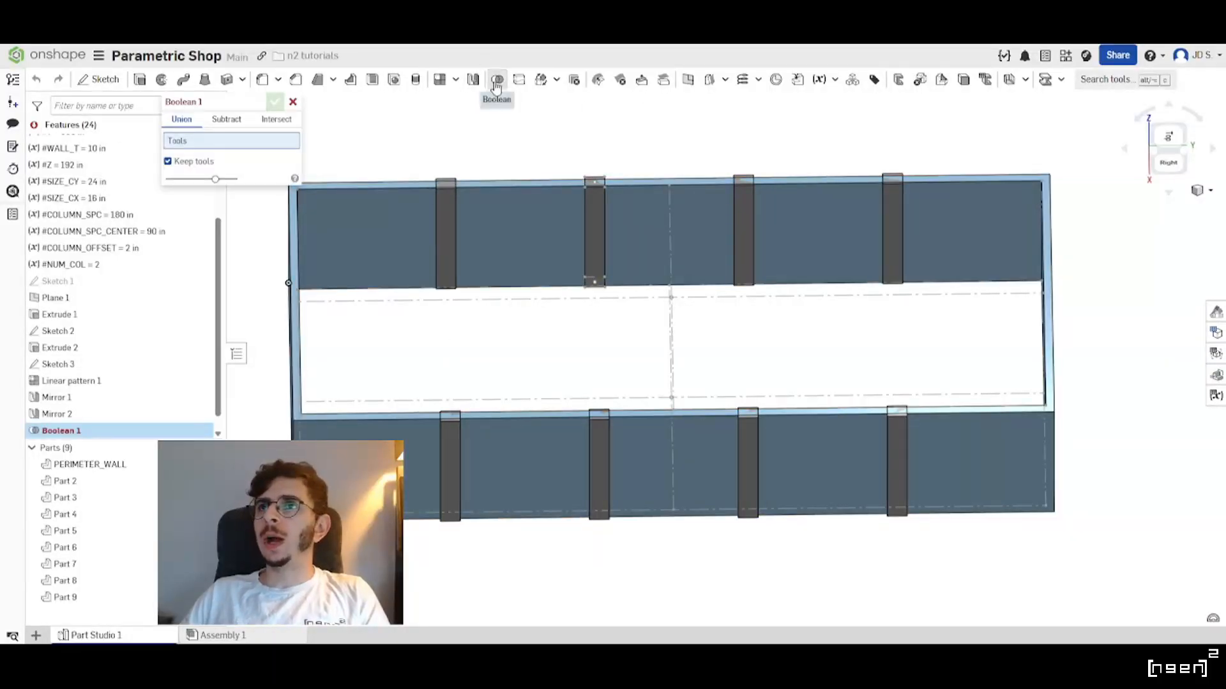
left_click(226, 119)
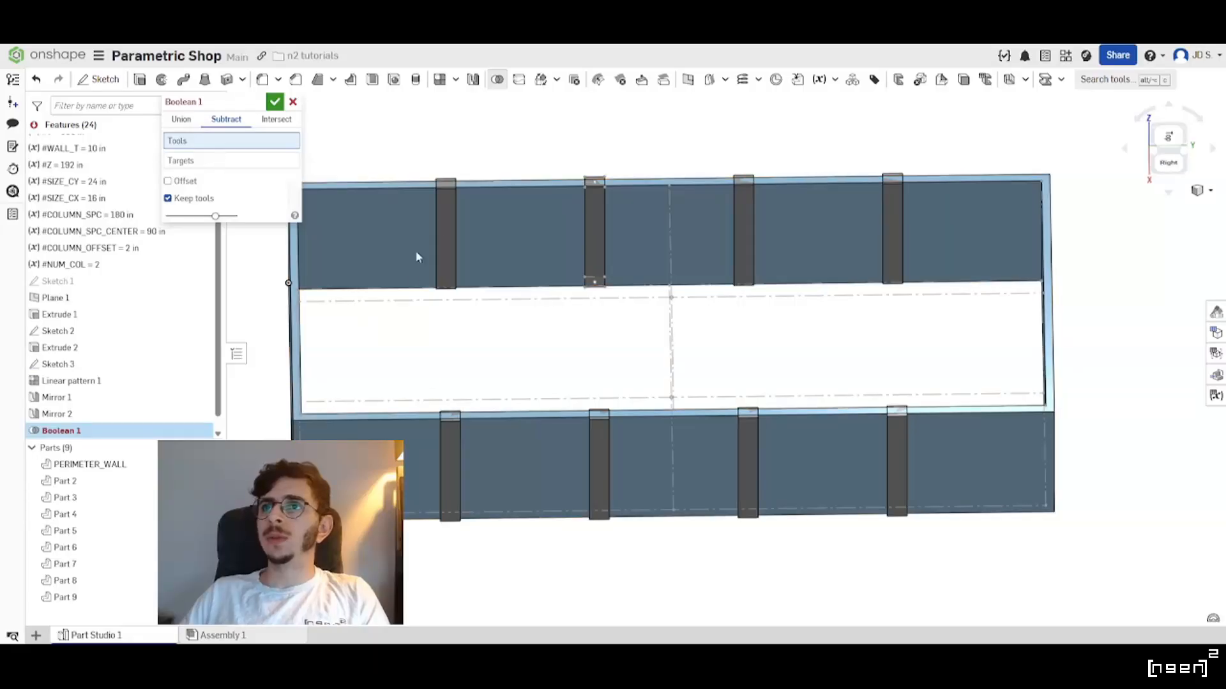
left_click(445, 214)
left_click(594, 213)
left_click(742, 214)
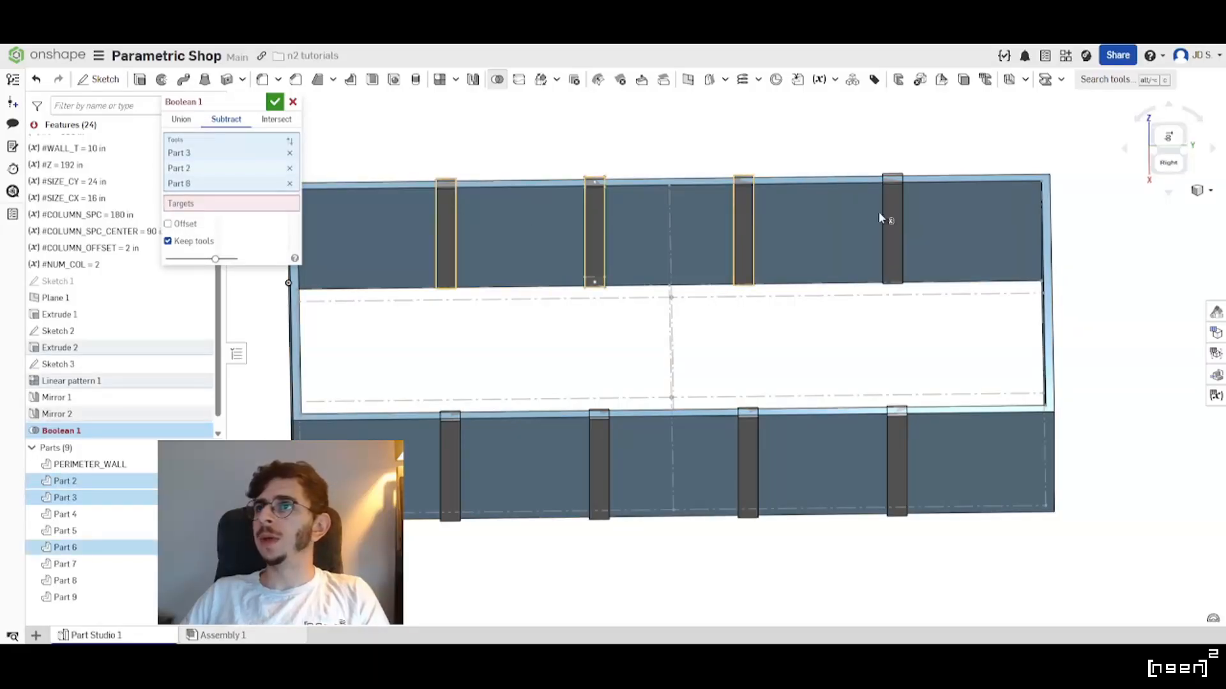
left_click(892, 214)
left_click(895, 476)
left_click(751, 460)
left_click(602, 466)
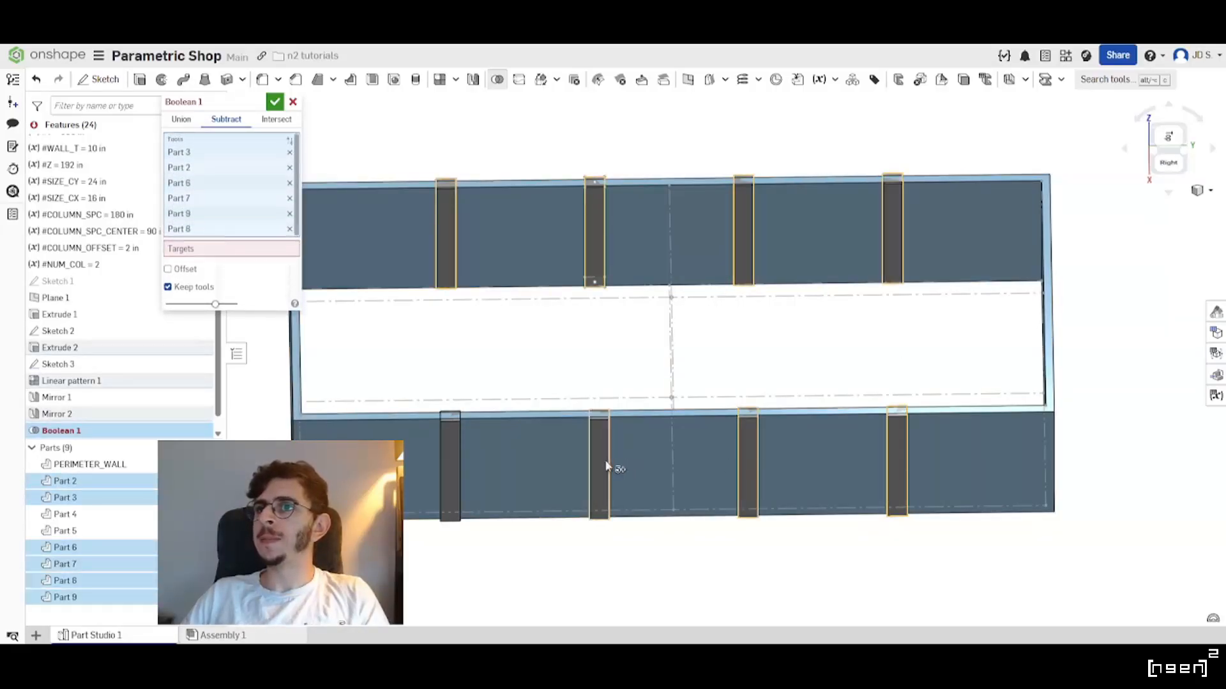
left_click(459, 473)
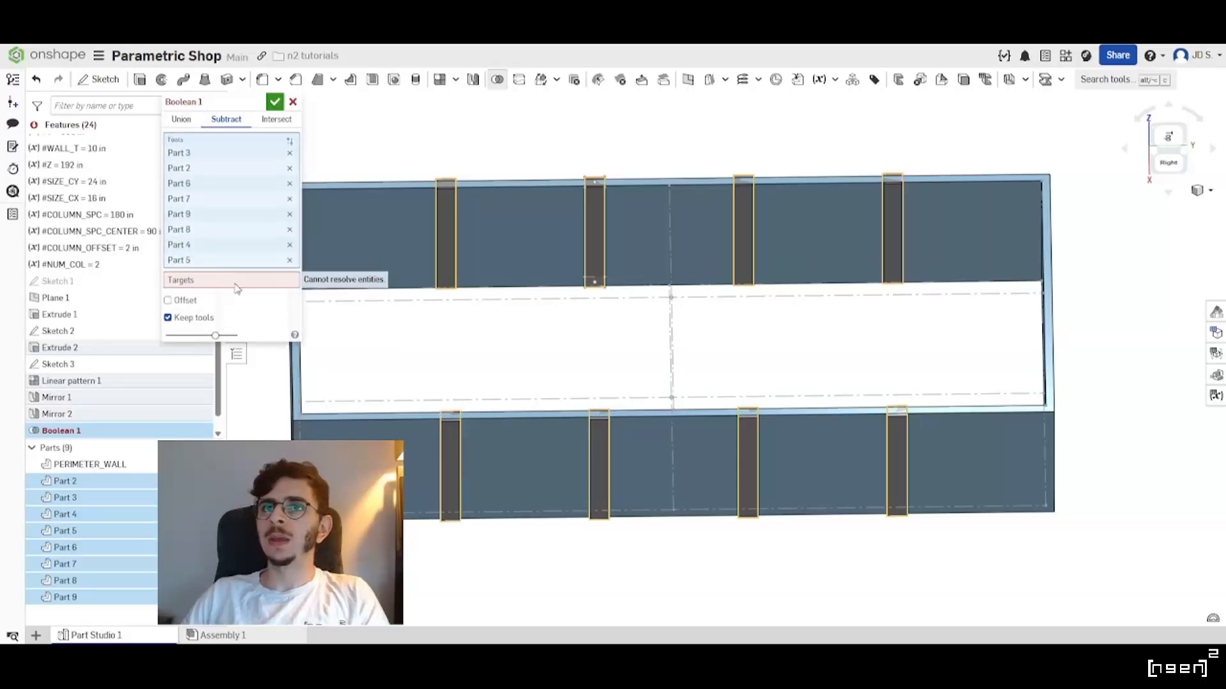
Set PERIMETER_WALL as the subtraction target, keep the tool bodies, and accept the Boolean.
left_click(236, 281)
left_click(529, 421)
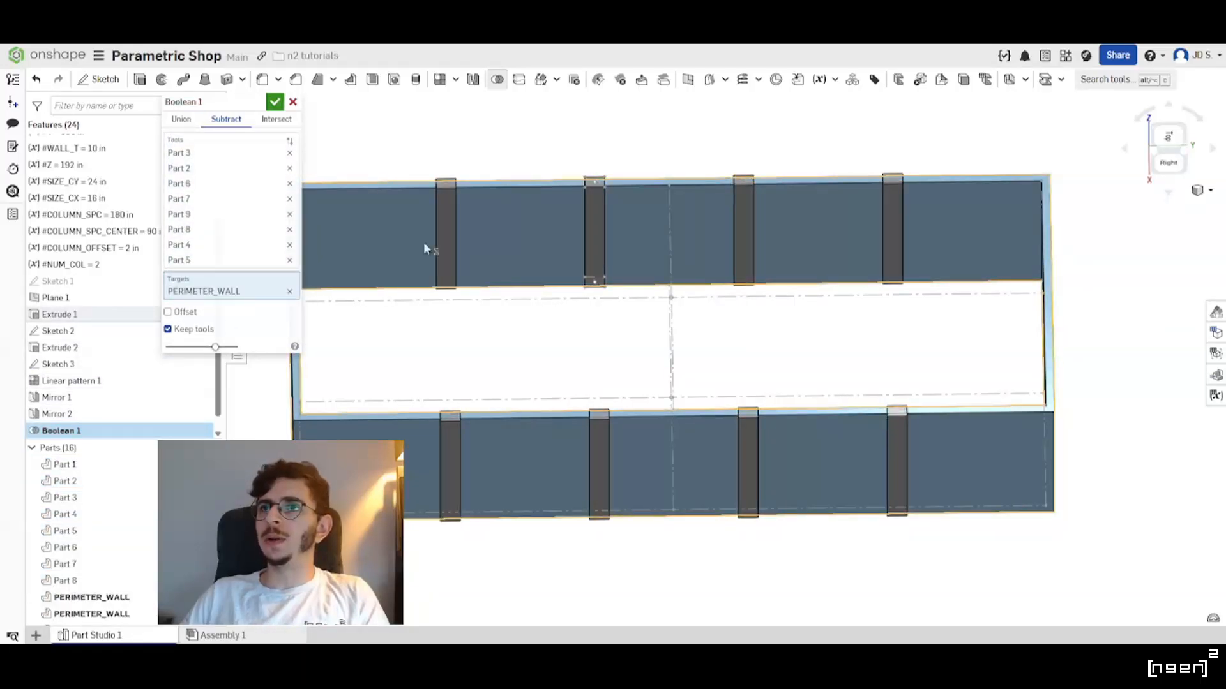
scroll(486, 360, "down", 3)
scroll(490, 300, "up", 3)
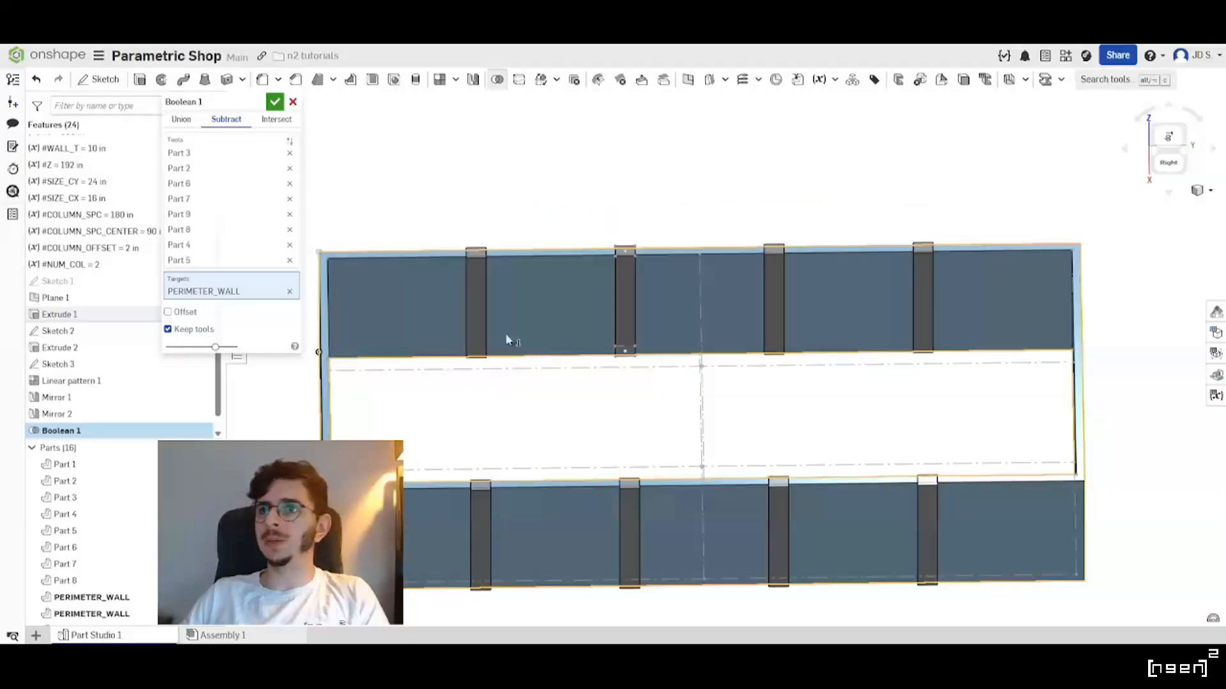
right_click_drag(506, 339, 588, 342)
scroll(588, 343, "down", 1)
scroll(596, 287, "up", 2)
right_click_drag(597, 291, 529, 322)
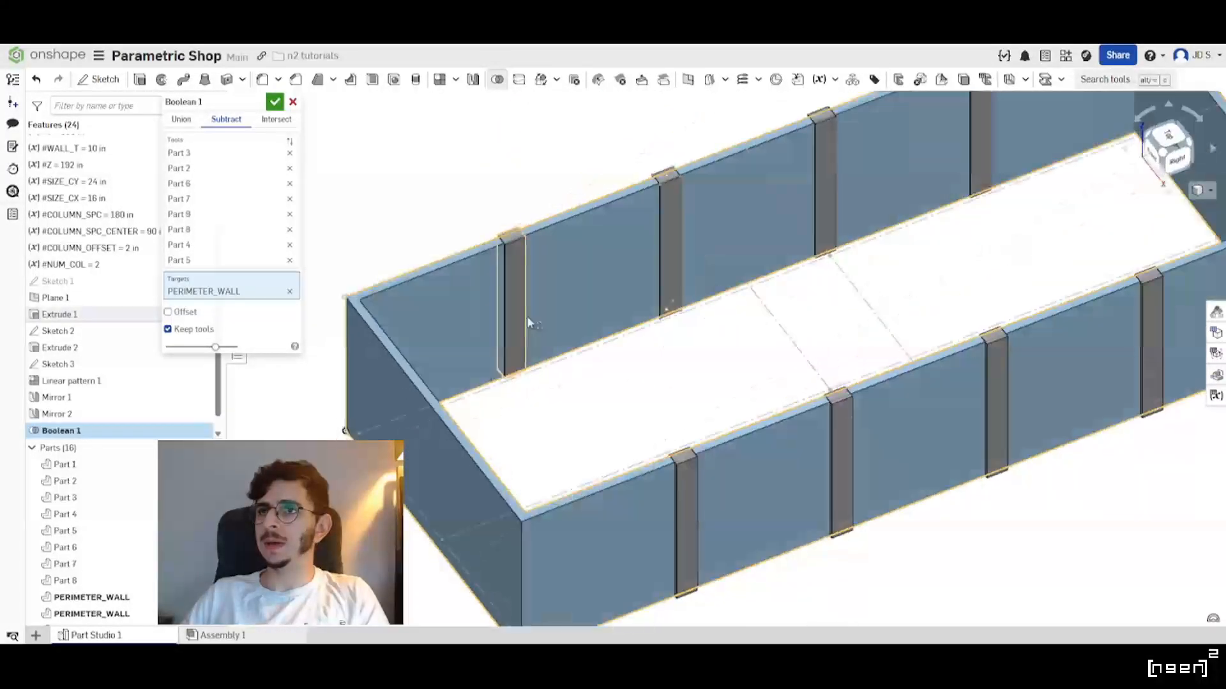
left_click(275, 102)
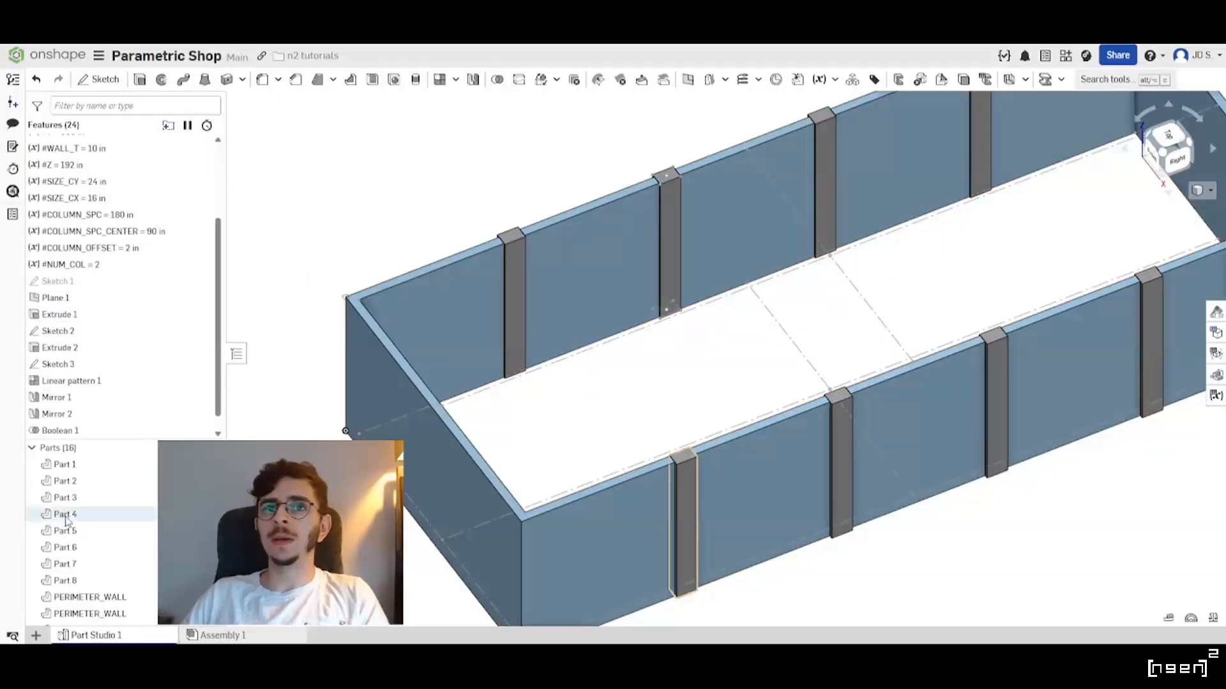
Rename all eight column parts to COLUMN through their shared properties.
left_click(64, 464)
key("f")
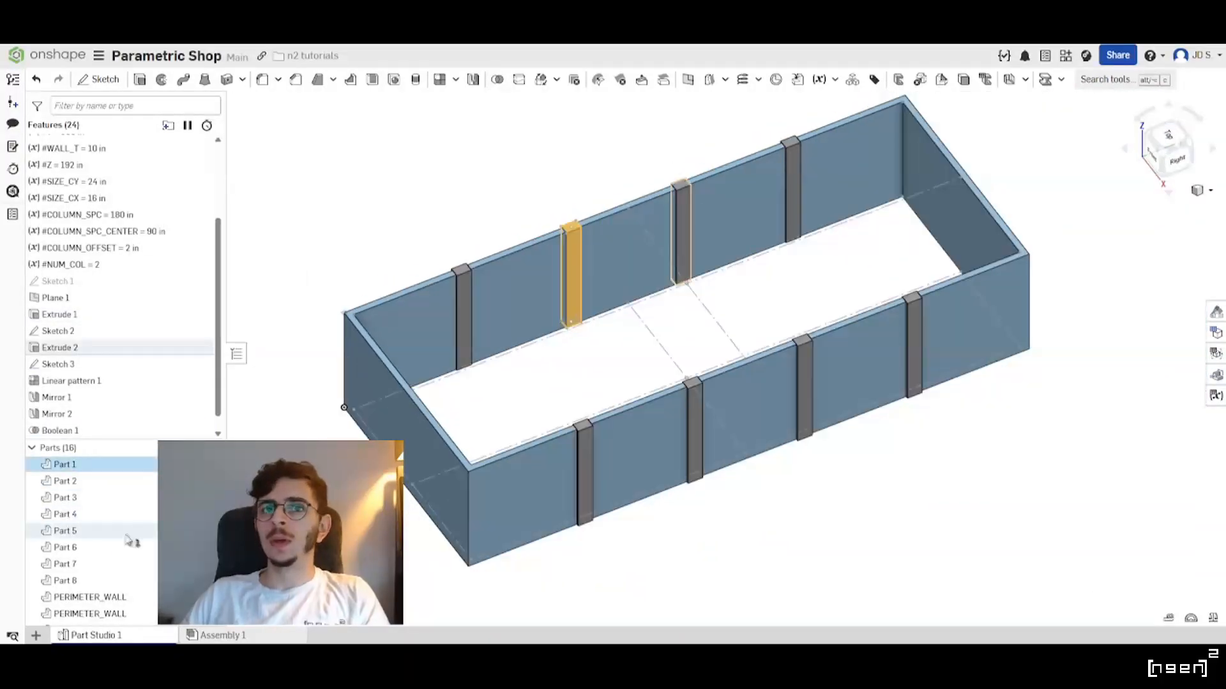
left_click(115, 581, "shift")
right_click(113, 577)
left_click(253, 416)
left_click(618, 154)
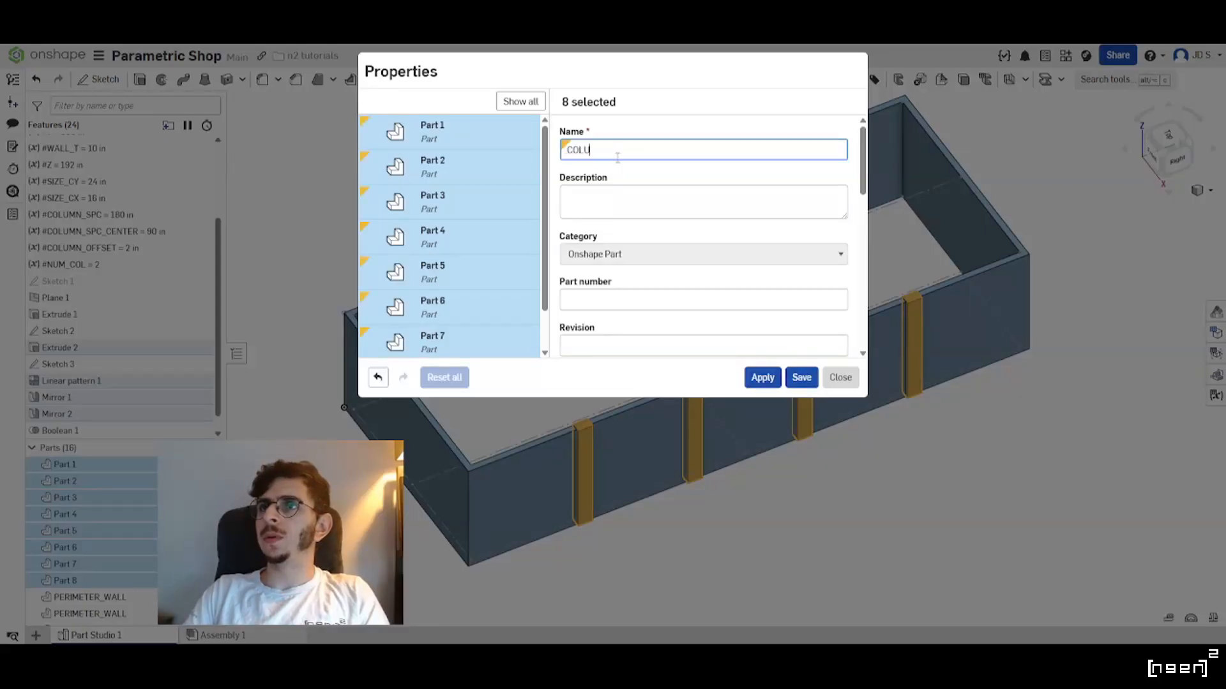
left_click(803, 379)
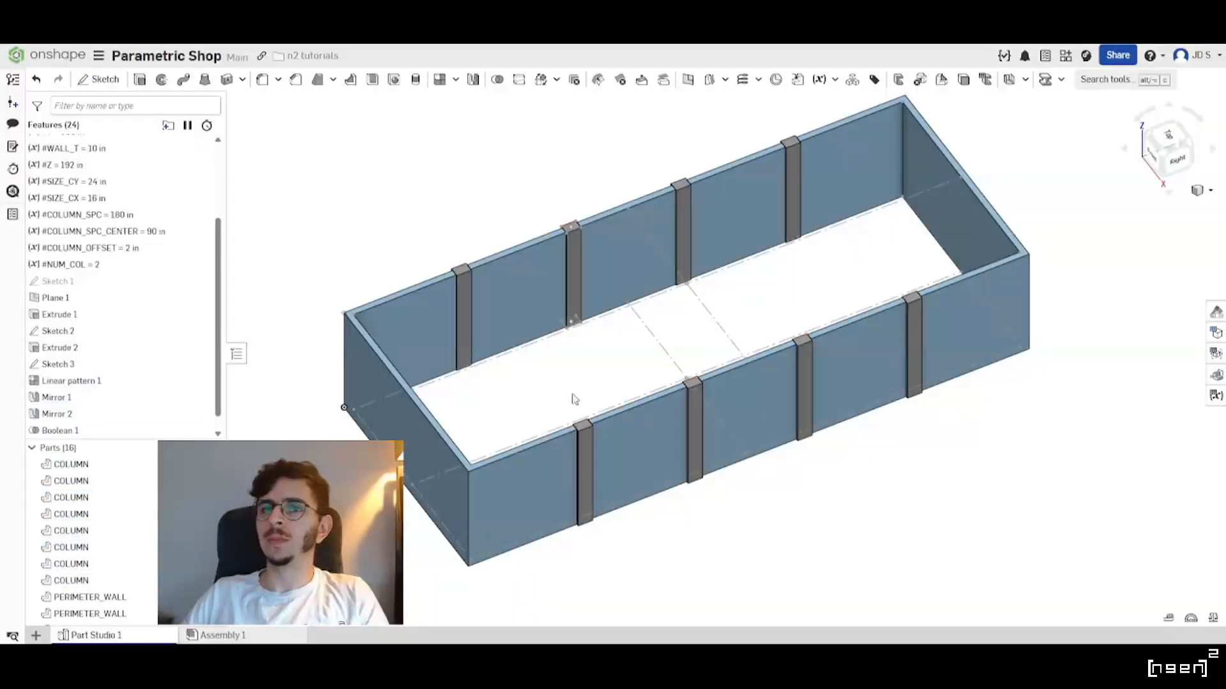
Examine which wall segments the PERIMETER_WALL parts represent and how they meet the columns.
scroll(110, 508, "down", 3)
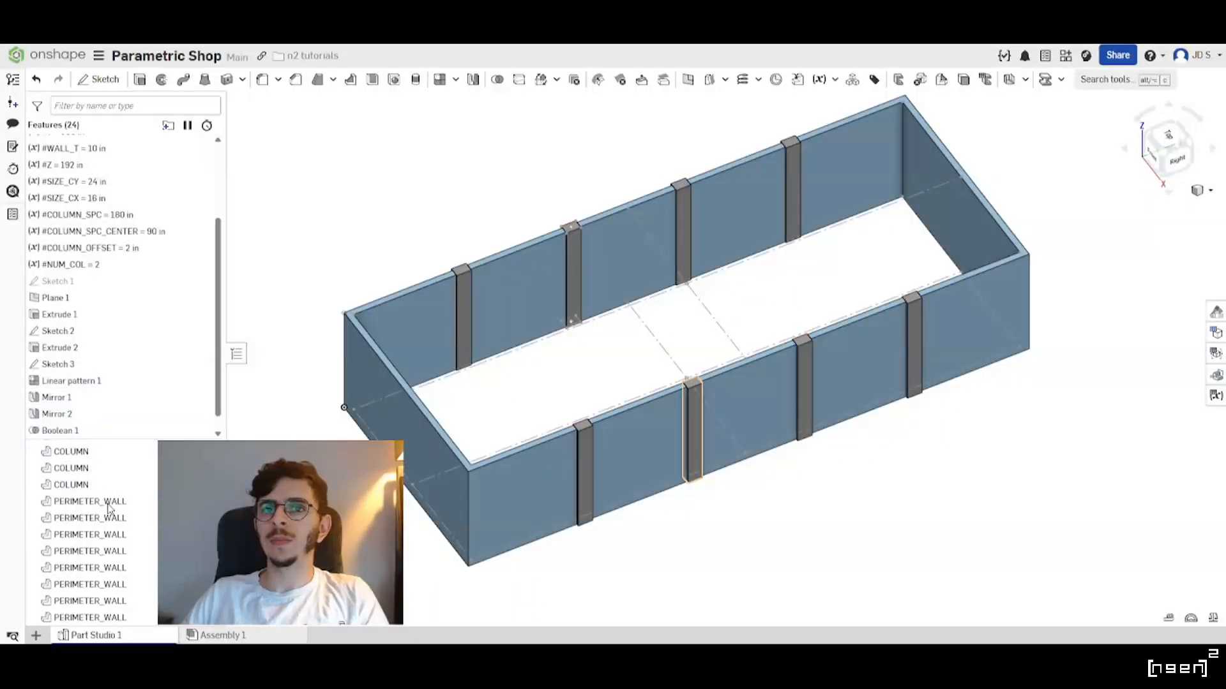
left_click(108, 503)
left_click(124, 618, "shift")
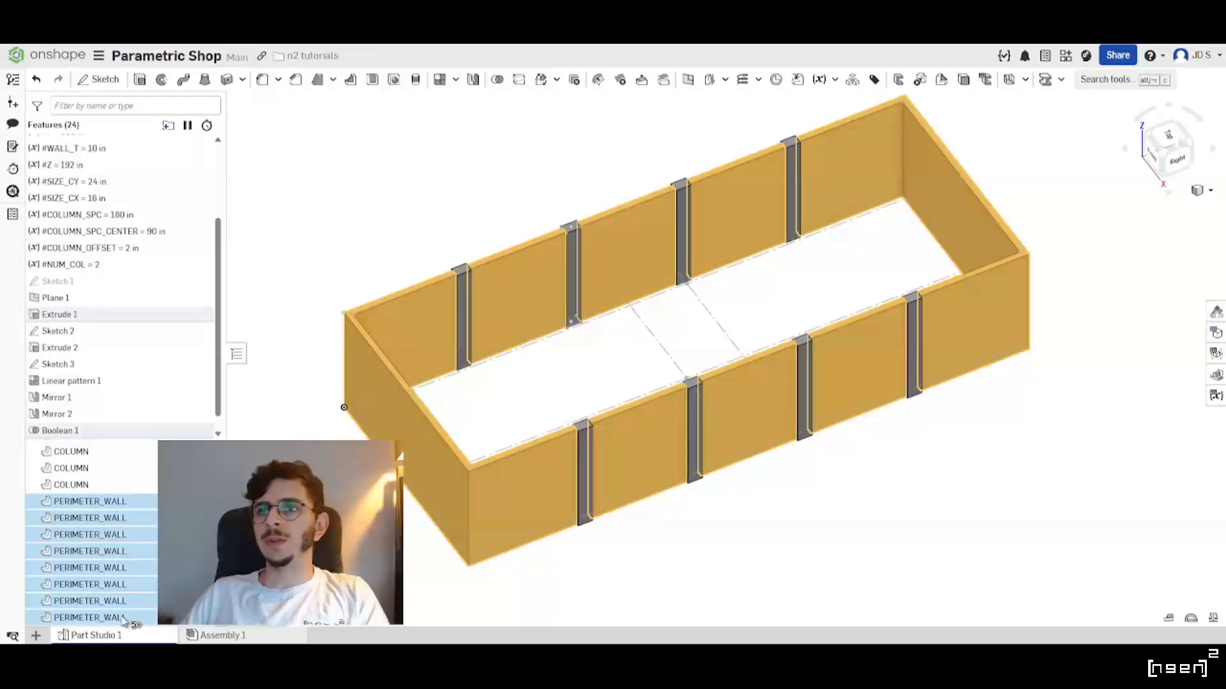
left_click(702, 536)
left_click(102, 617)
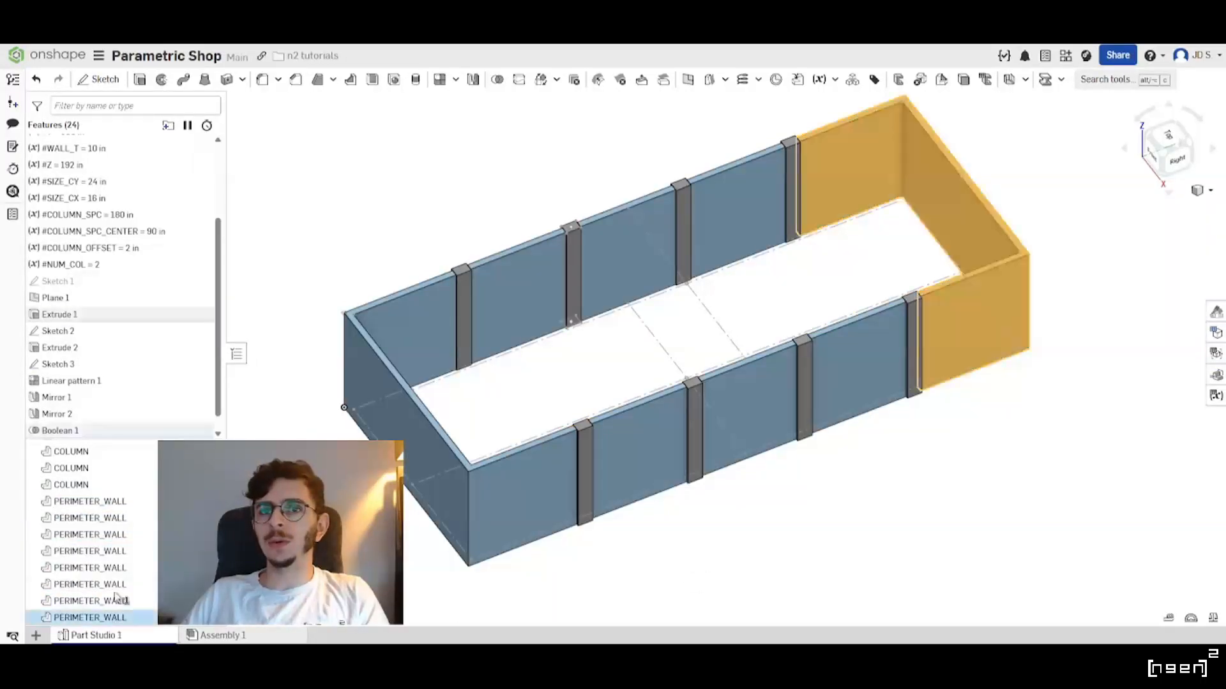
left_click(109, 502, "shift")
left_click(711, 561)
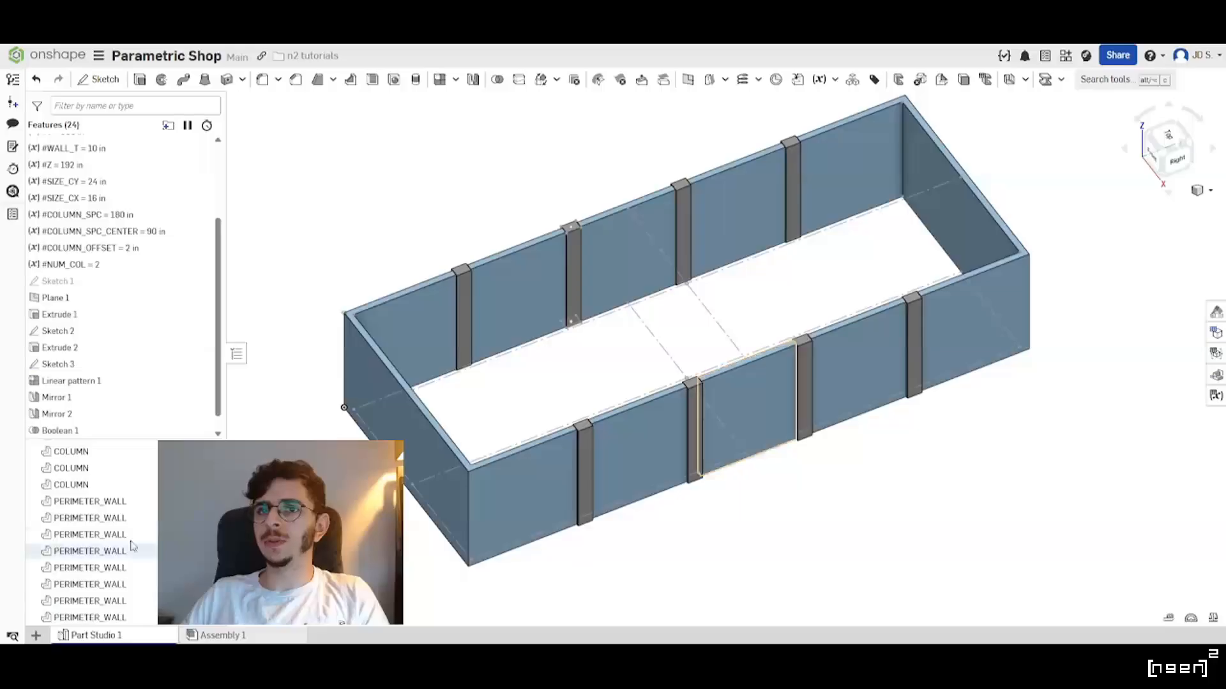
left_click(111, 509)
left_click(127, 617, "shift")
scroll(483, 215, "up", 2)
right_click_drag(663, 279, 631, 343)
scroll(603, 276, "down", 3)
scroll(643, 291, "up", 3)
scroll(668, 269, "down", 3)
scroll(614, 276, "up", 3)
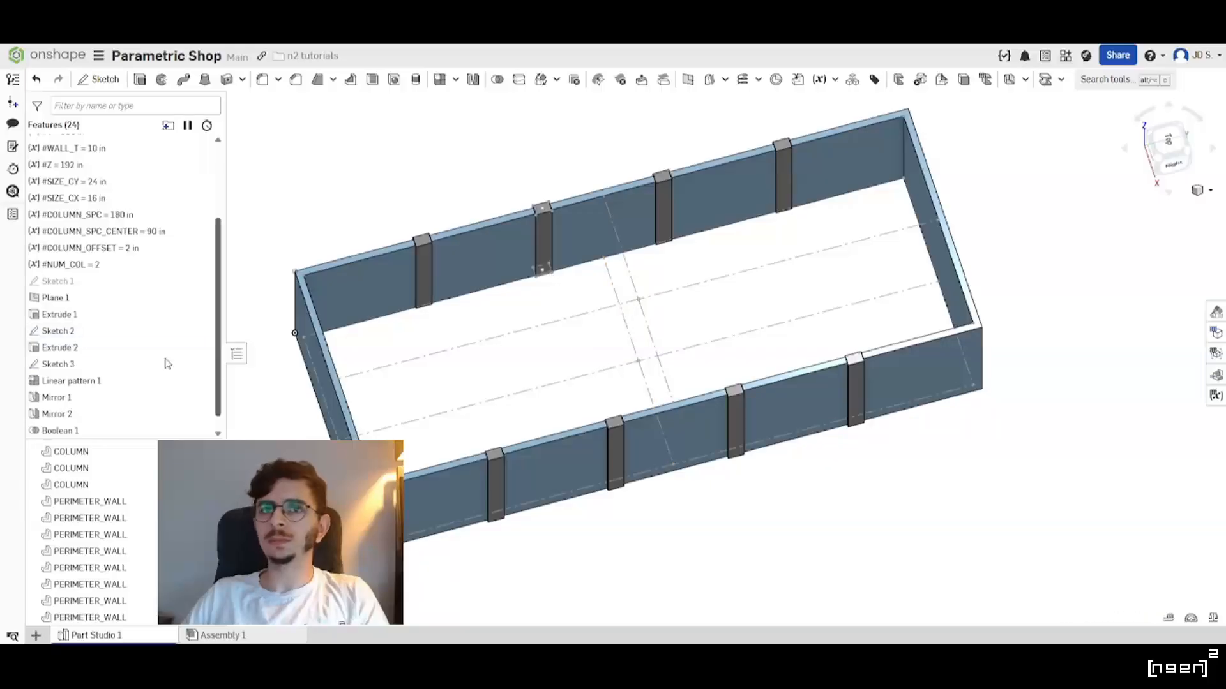
scroll(127, 358, "down", 1)
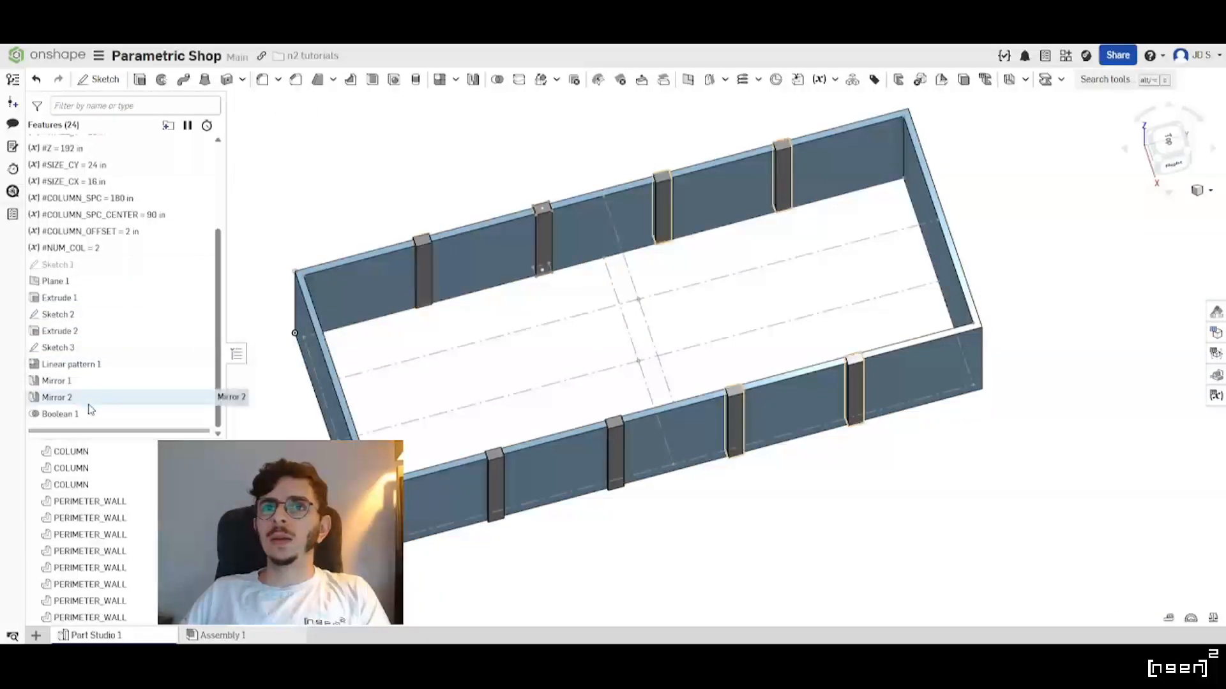
Highlight Sketch 3 and examine how its column outline sits on the top of the long wall.
left_click(80, 349)
scroll(486, 281, "up", 3)
right_click_drag(487, 327, 525, 368)
scroll(542, 351, "down", 2)
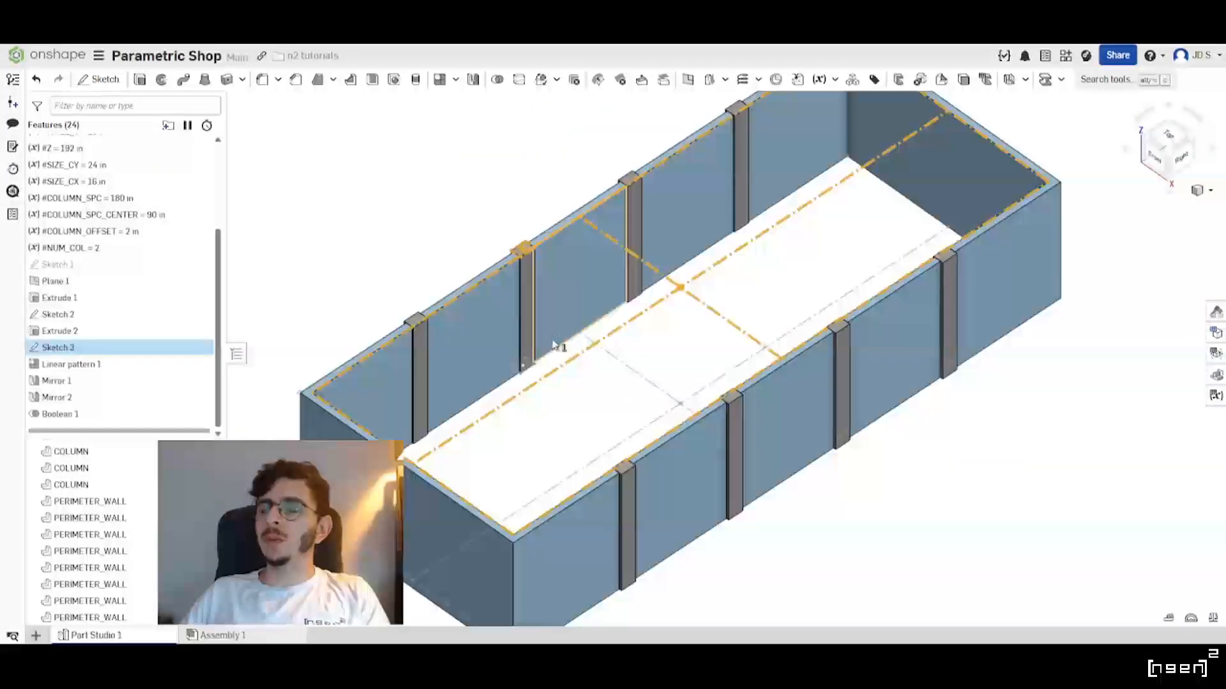
scroll(549, 217, "up", 6)
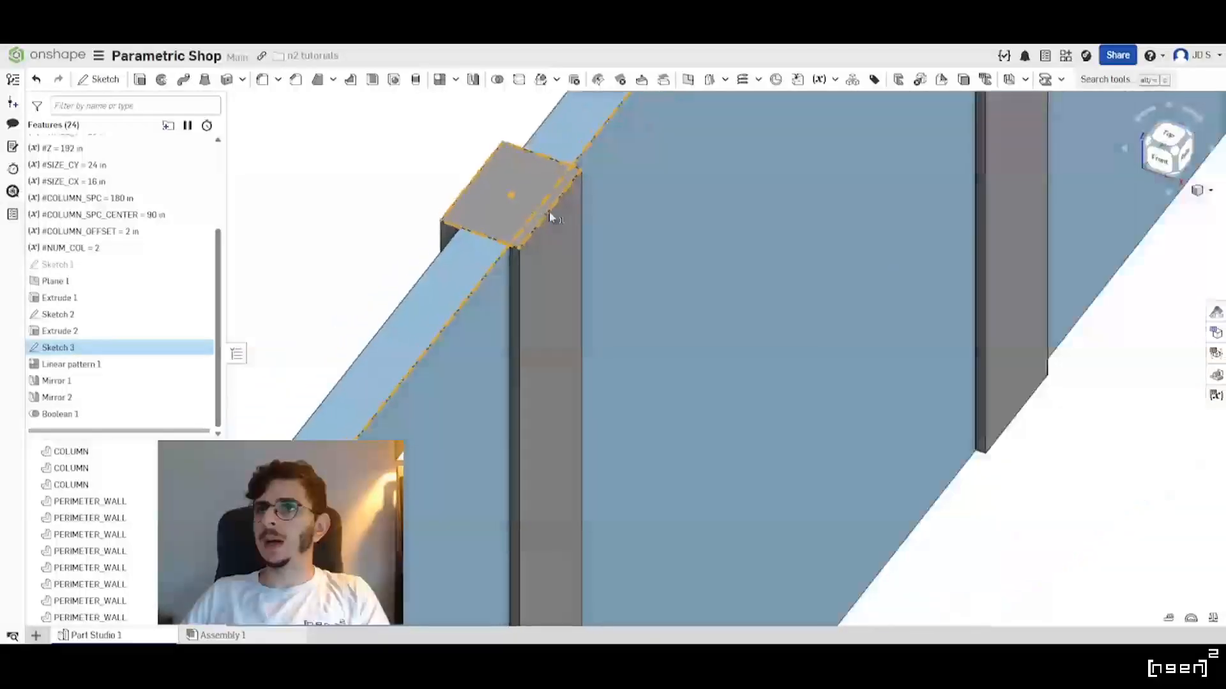
scroll(549, 217, "down", 10)
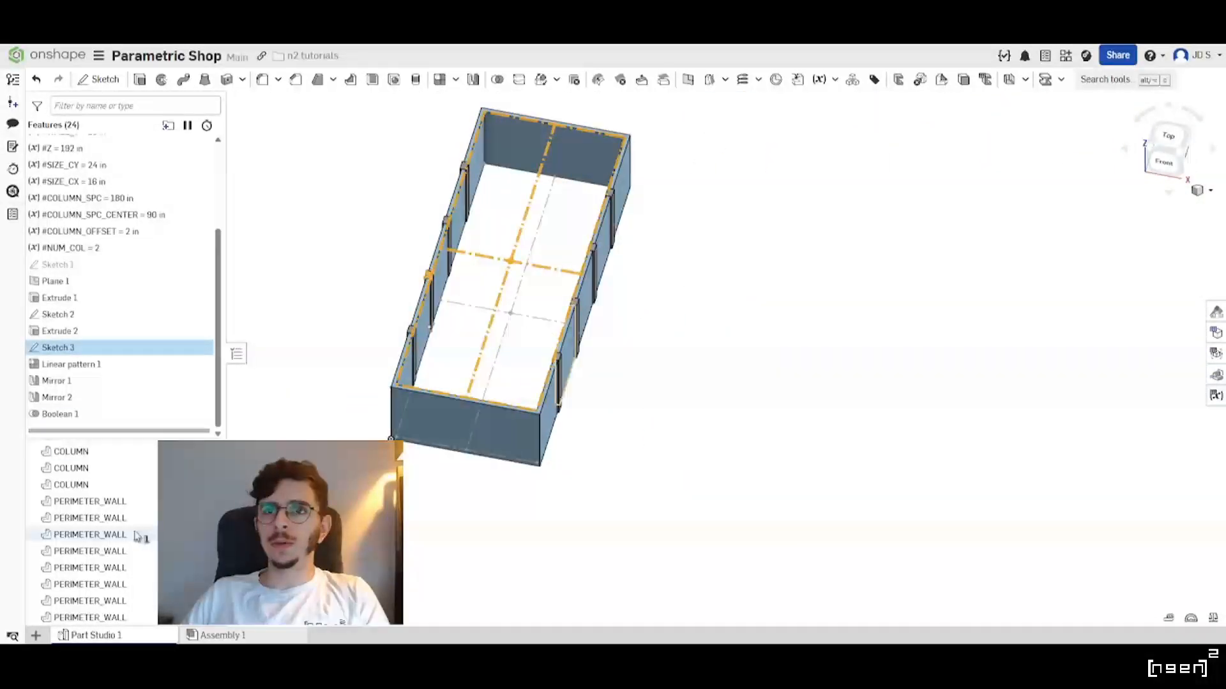
scroll(134, 536, "up", 3)
key("space")
Hide all column and perimeter wall parts, leaving only the sketch geometry in view.
left_click(205, 448)
scroll(432, 275, "up", 5)
right_click_drag(432, 283, 373, 286)
middle_click_drag(496, 266, 538, 272)
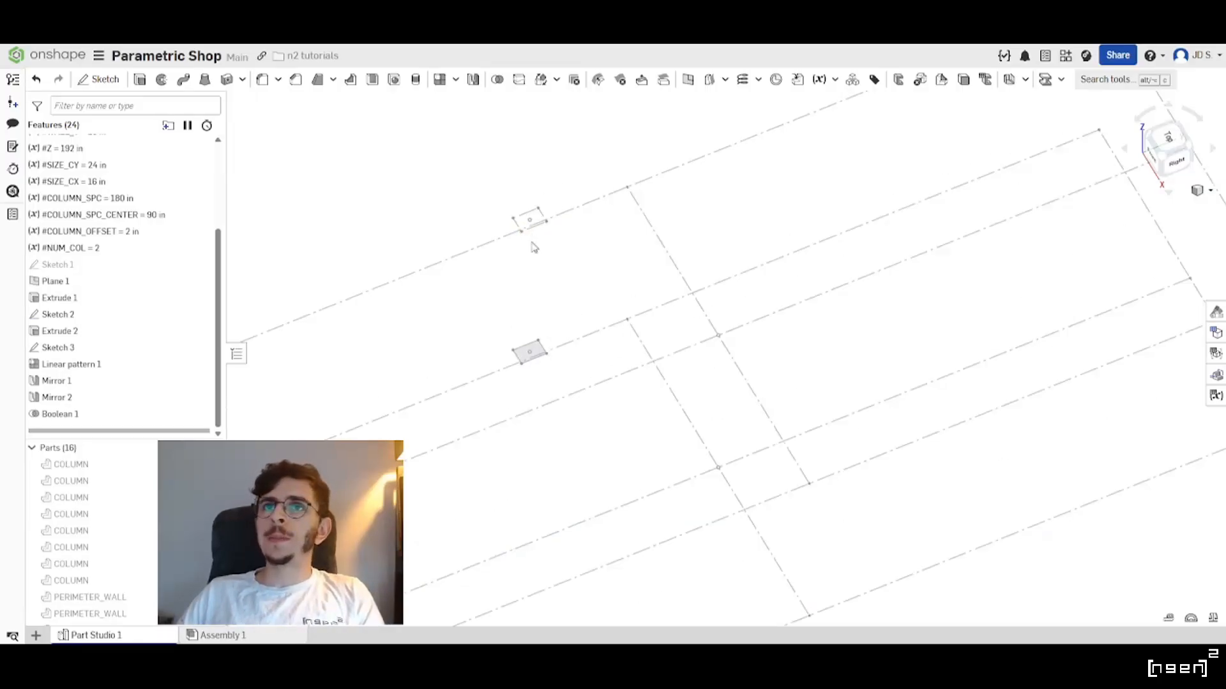
Start a new sketch on Plane 1 at the top of the walls.
left_click(101, 79)
scroll(528, 295, "down", 3)
scroll(389, 318, "up", 5)
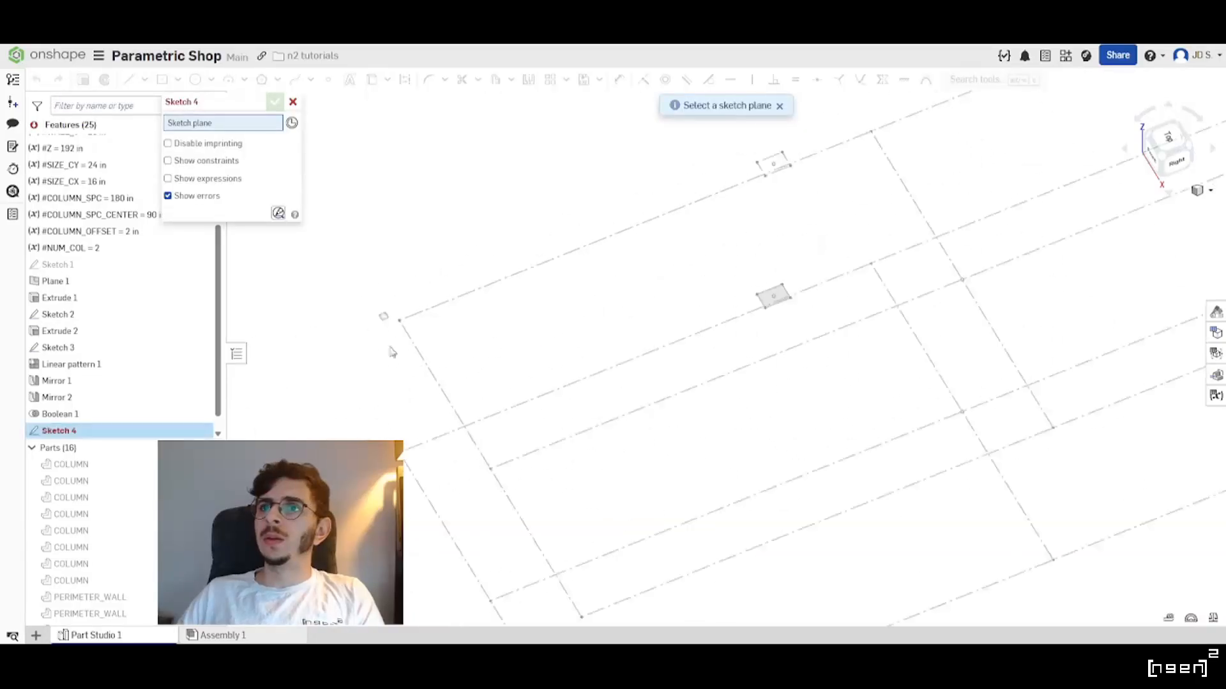
left_click(385, 303)
scroll(365, 329, "down", 3)
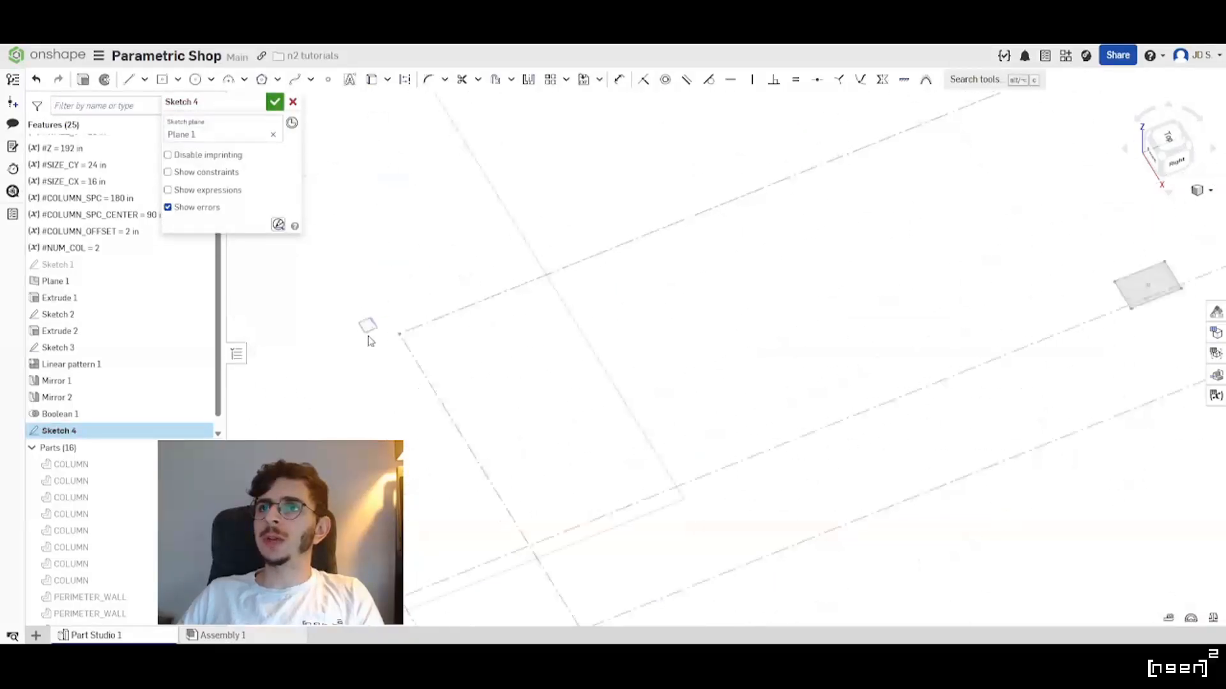
scroll(662, 249, "up", 5)
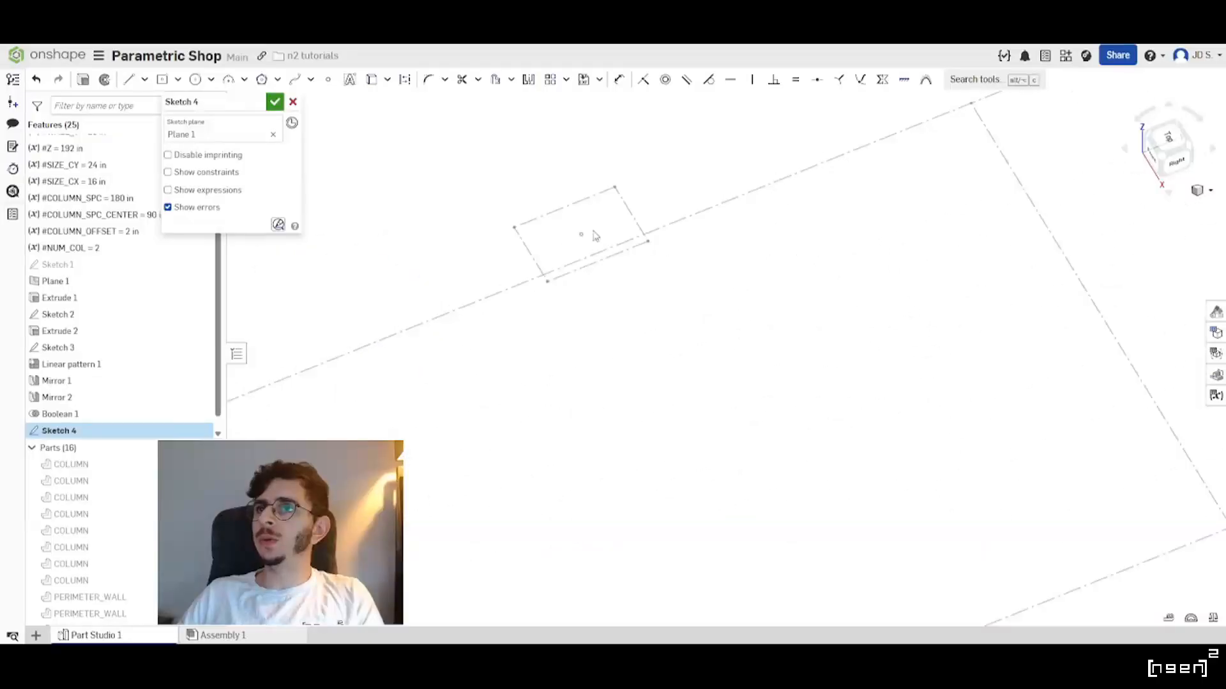
Select the centre point and outline edges of the Sketch 3 column rectangle as geometry for the new sketch.
left_click(582, 234)
scroll(500, 287, "down", 6)
scroll(530, 329, "up", 1)
right_click_drag(557, 346, 589, 323)
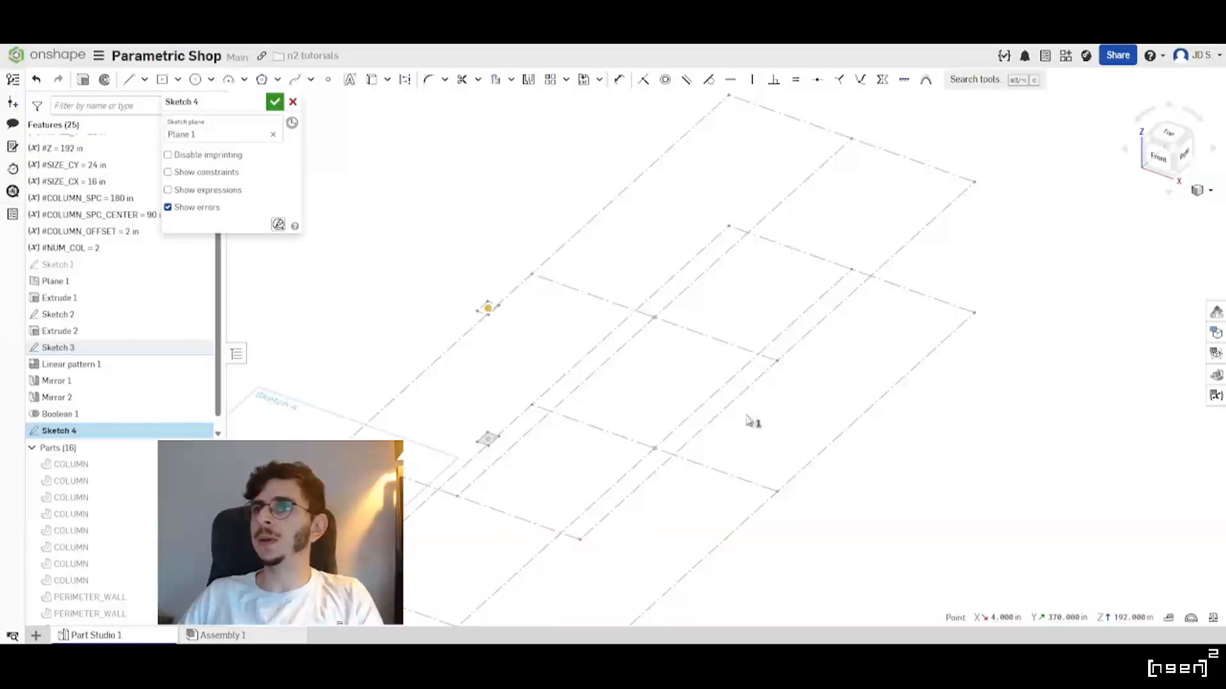
scroll(507, 334, "down", 5)
scroll(448, 295, "down", 8)
scroll(580, 409, "up", 2)
right_click_drag(580, 408, 583, 362)
scroll(356, 212, "up", 7)
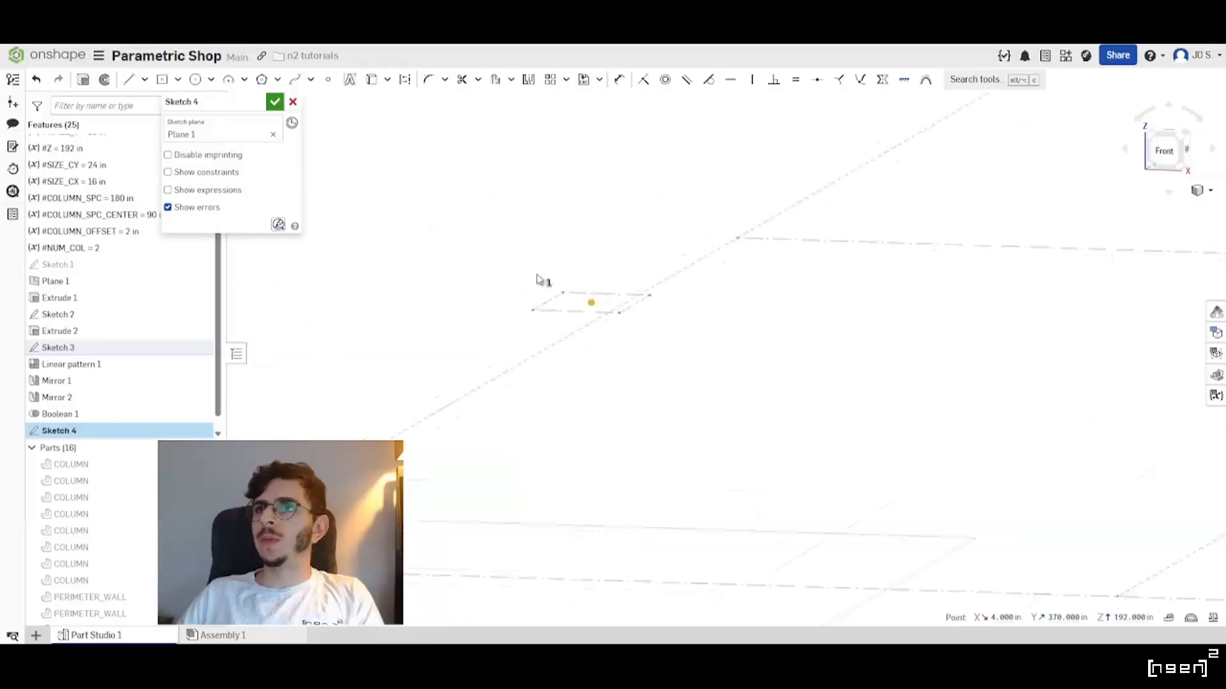
scroll(529, 275, "up", 3)
scroll(583, 322, "up", 2)
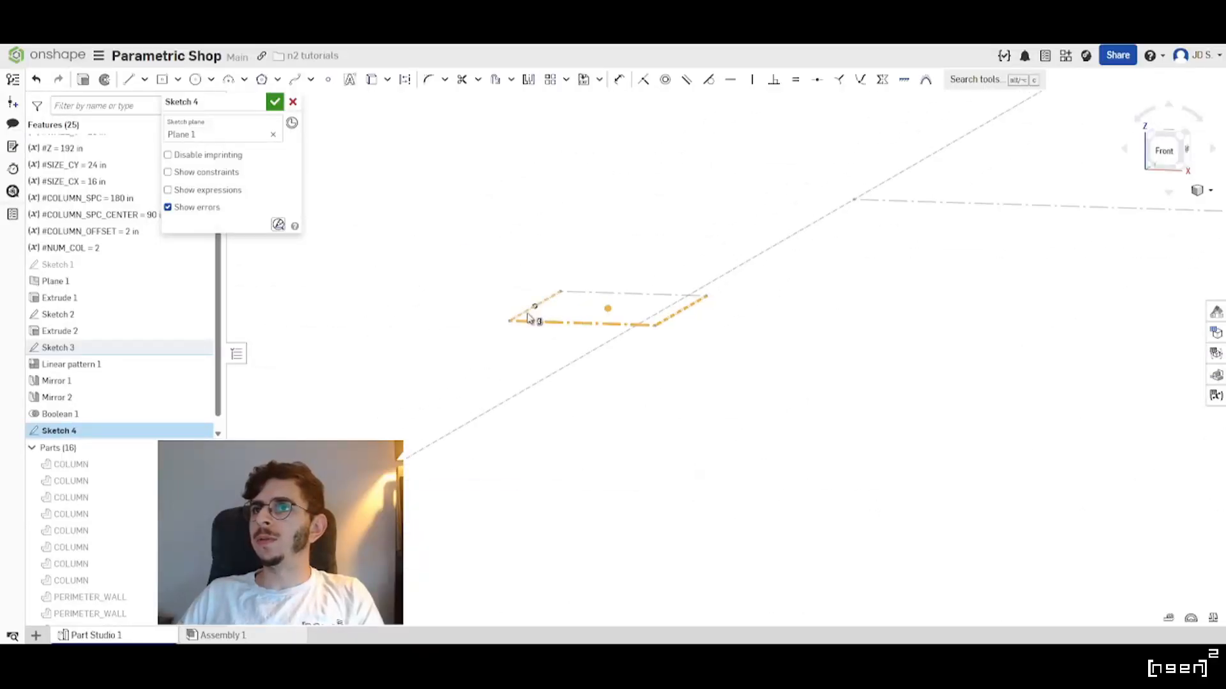
scroll(485, 291, "down", 5)
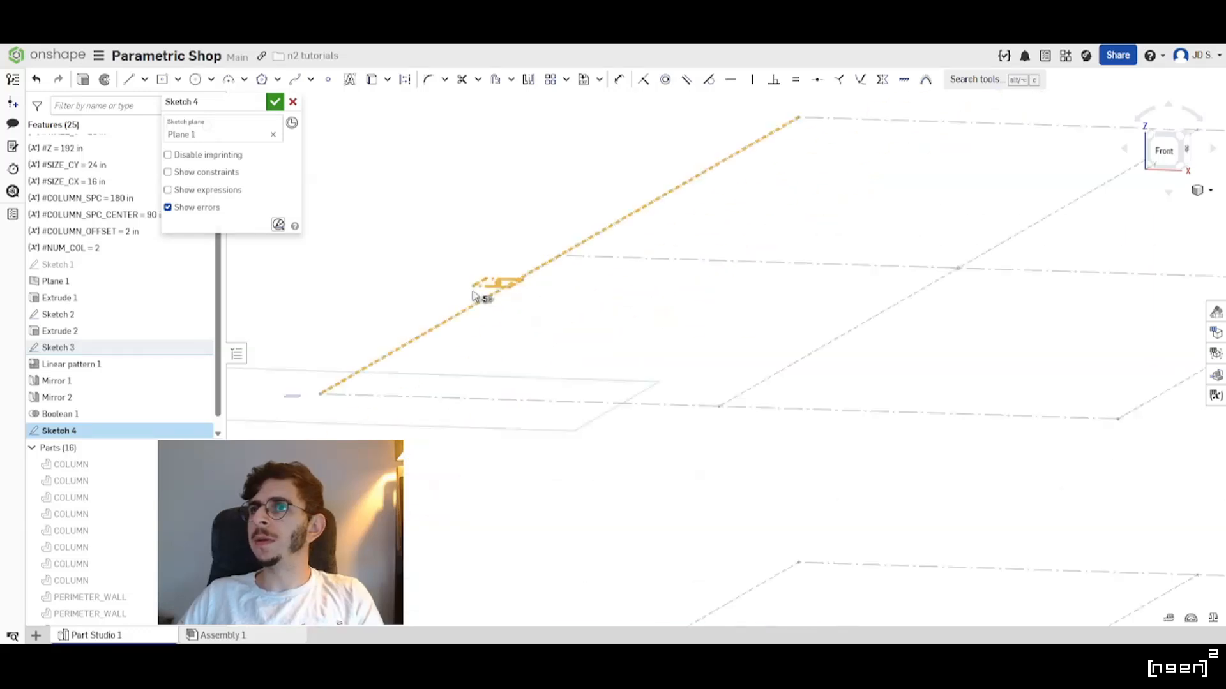
Add Sketch 3's perimeter edges and both centre lines to the selection and project everything into the new sketch.
left_click(511, 344)
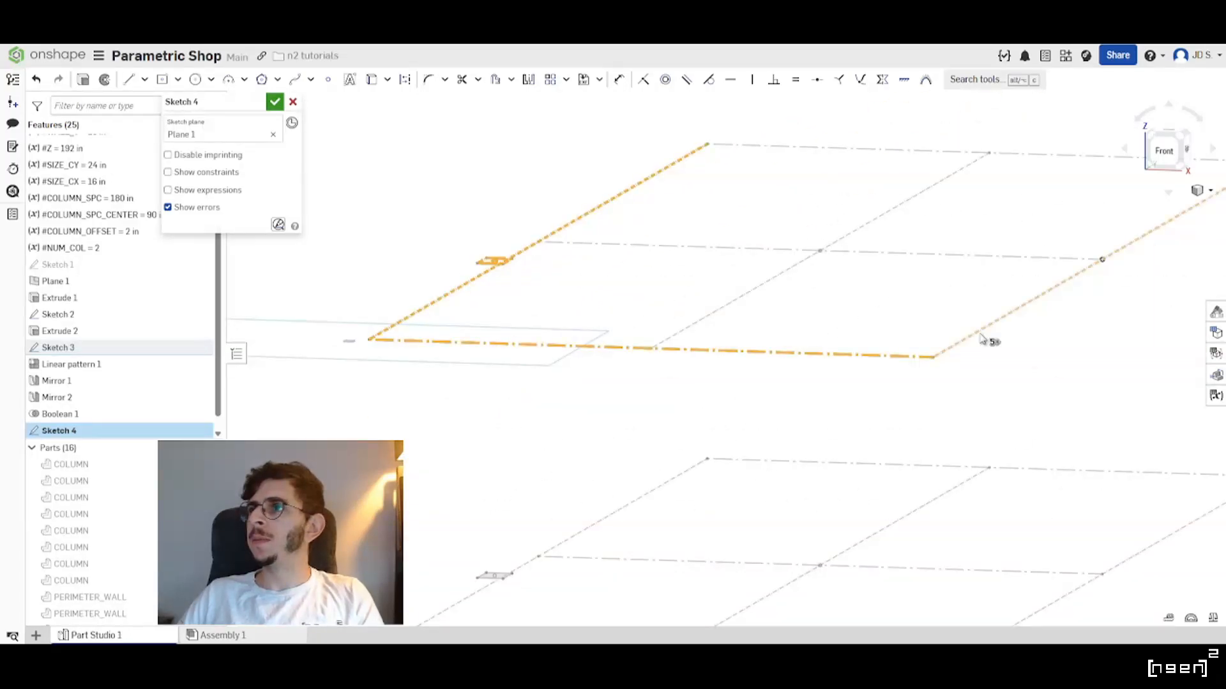
middle_click_drag(1028, 284, 843, 318)
left_click(1015, 196)
left_click(765, 293)
mouse_move(674, 274)
right_mouse_down()
mouse_move(682, 327)
mouse_move(660, 338)
right_mouse_up()
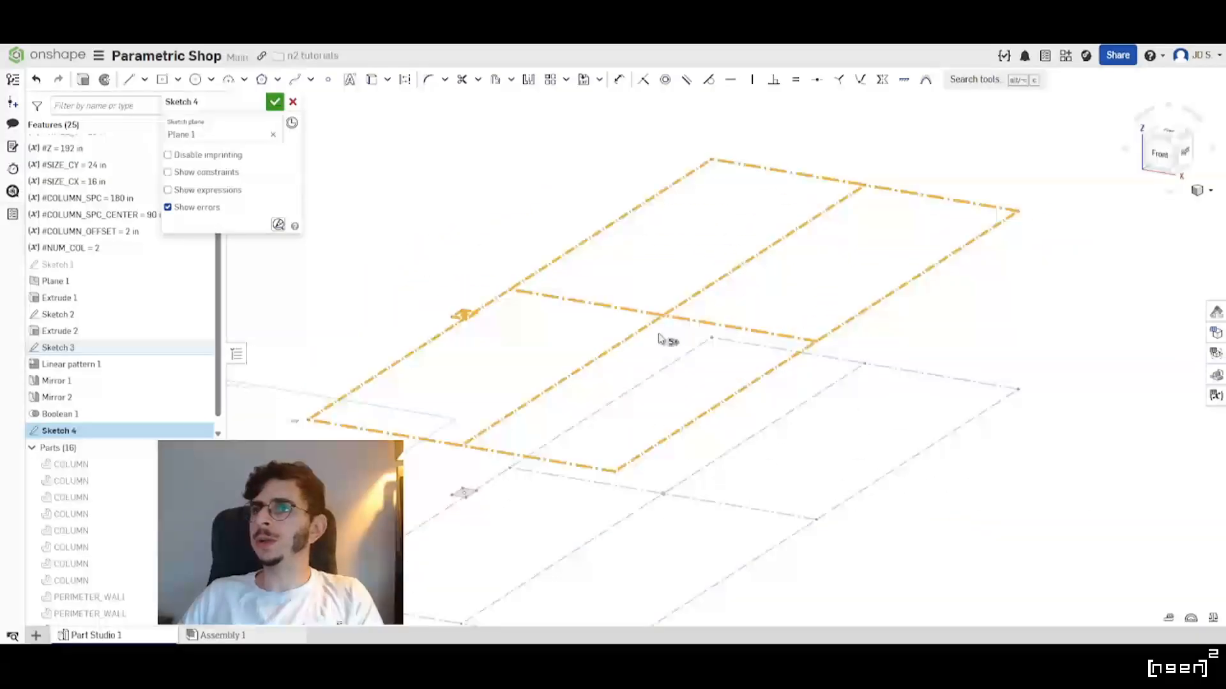
scroll(651, 332, "down", 3)
left_click(372, 82)
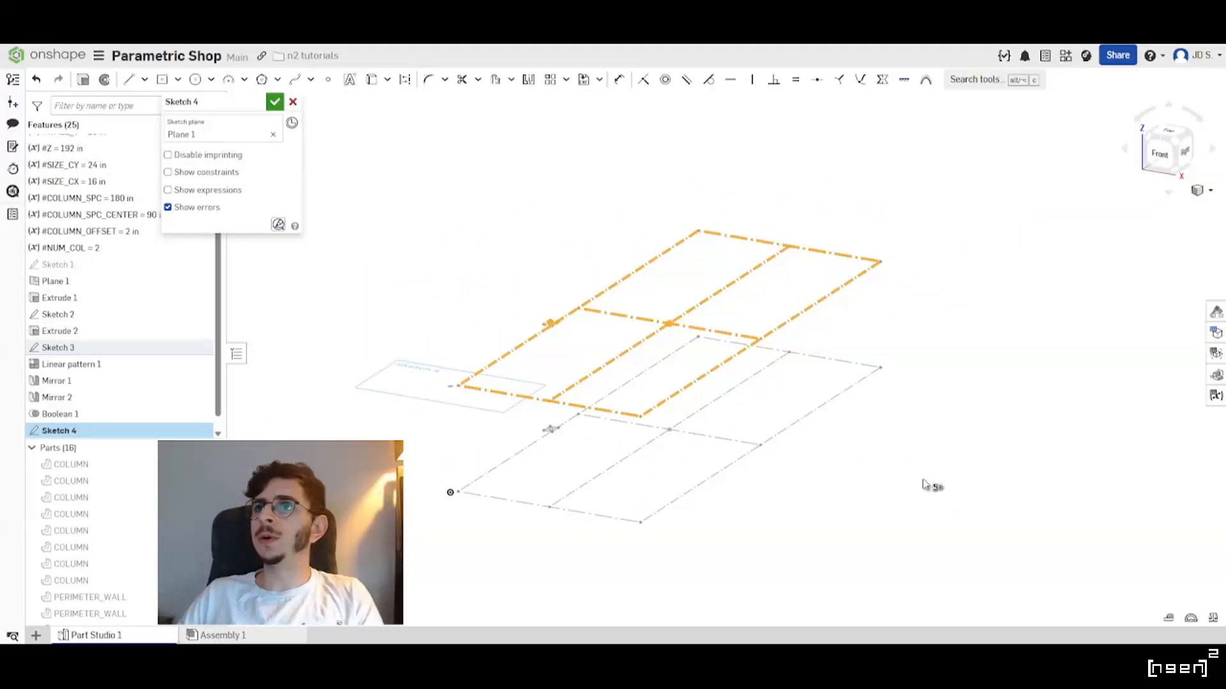
Convert all the projected geometry to construction lines and hide Sketch 3.
left_click_drag(958, 517, 322, 116)
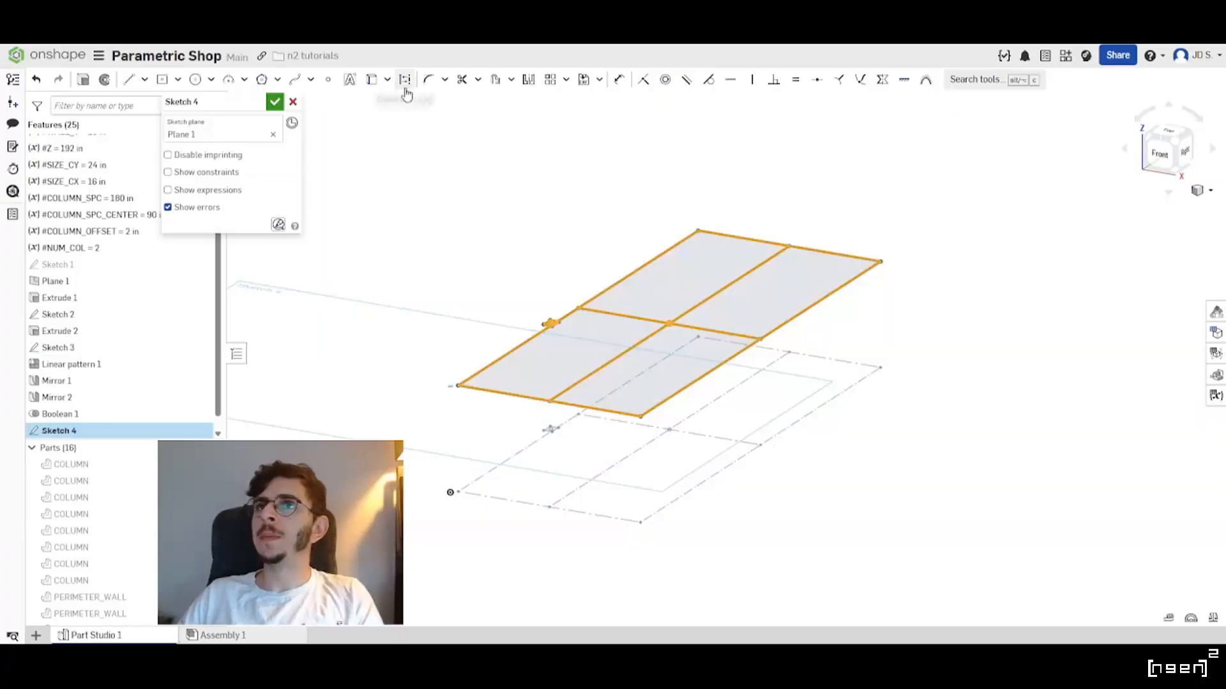
left_click(405, 79)
left_click(533, 265)
scroll(653, 355, "up", 3)
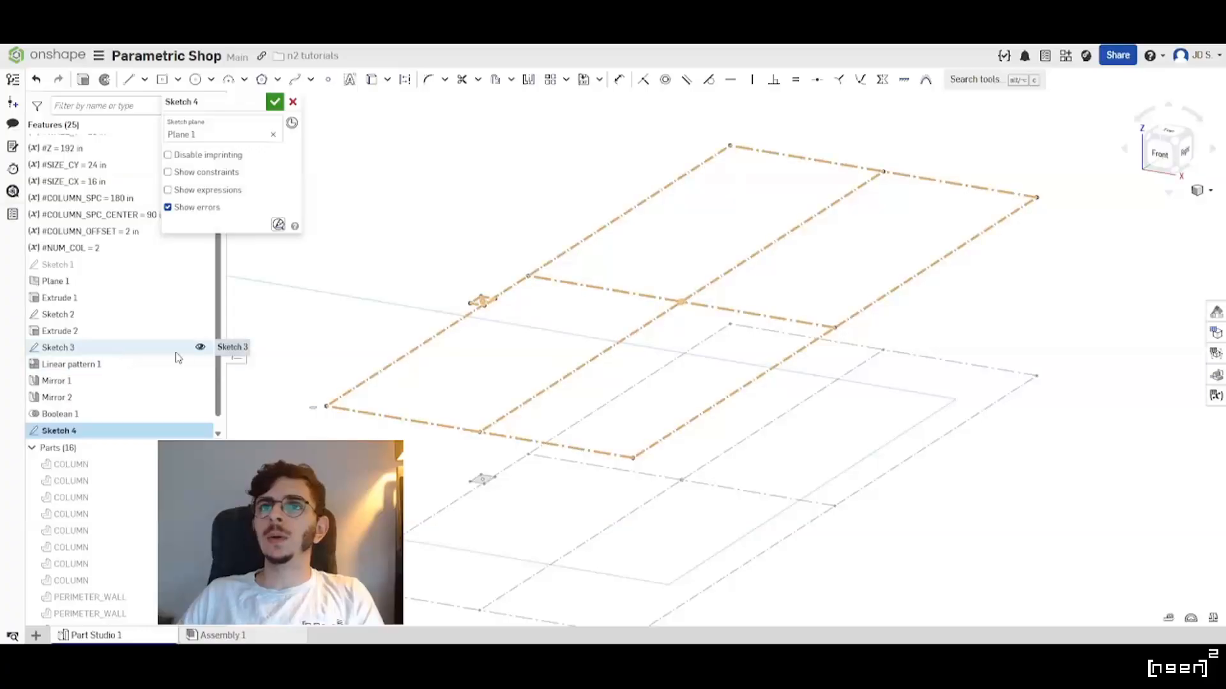
left_click(200, 347)
key("n")
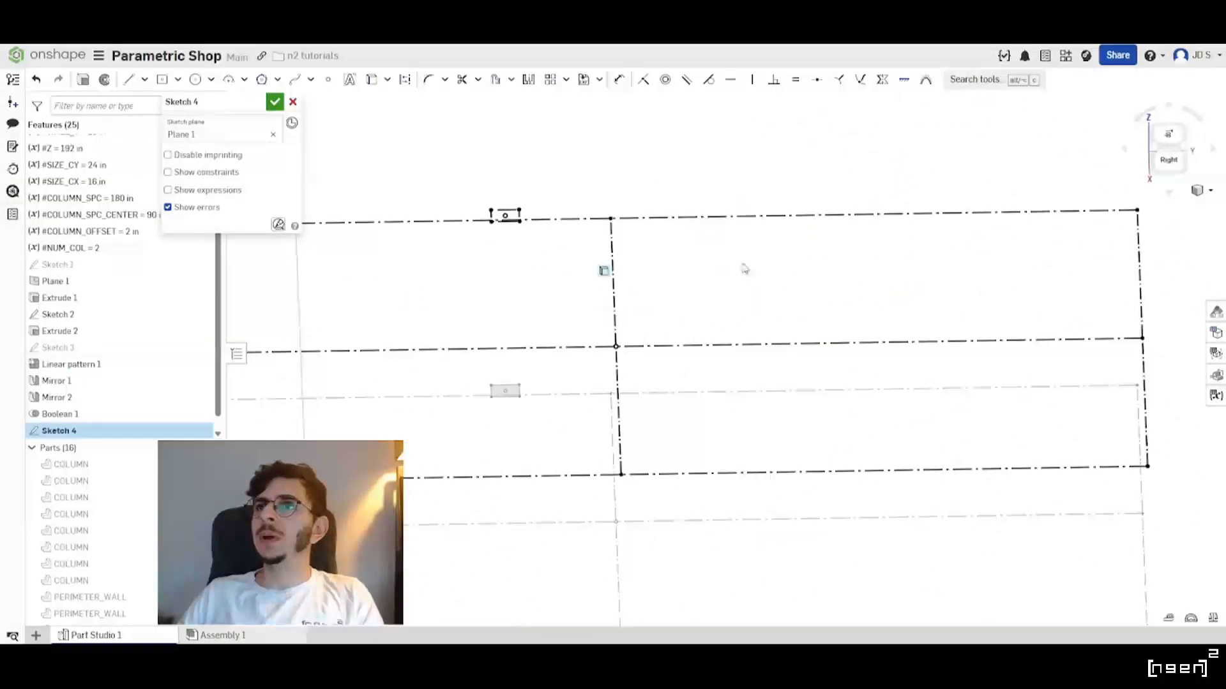
right_click_drag(531, 254, 601, 281)
scroll(601, 281, "down", 3)
scroll(604, 318, "up", 2)
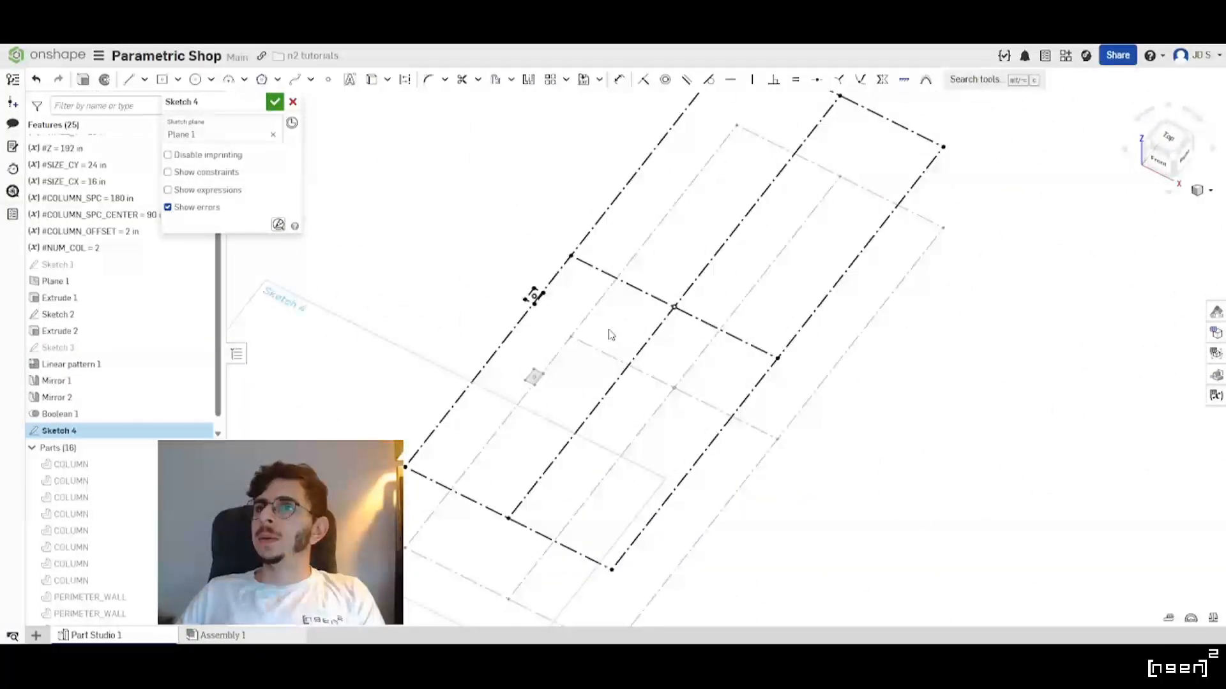
scroll(535, 300, "up", 5)
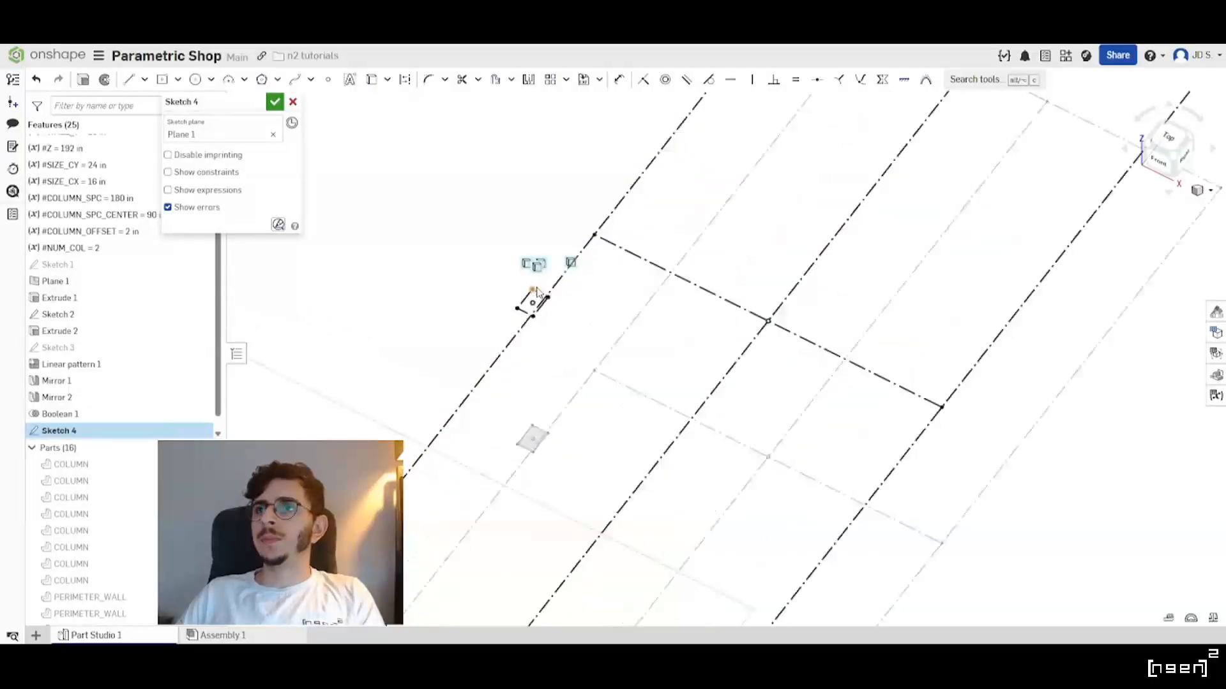
right_click_drag(541, 329, 569, 351)
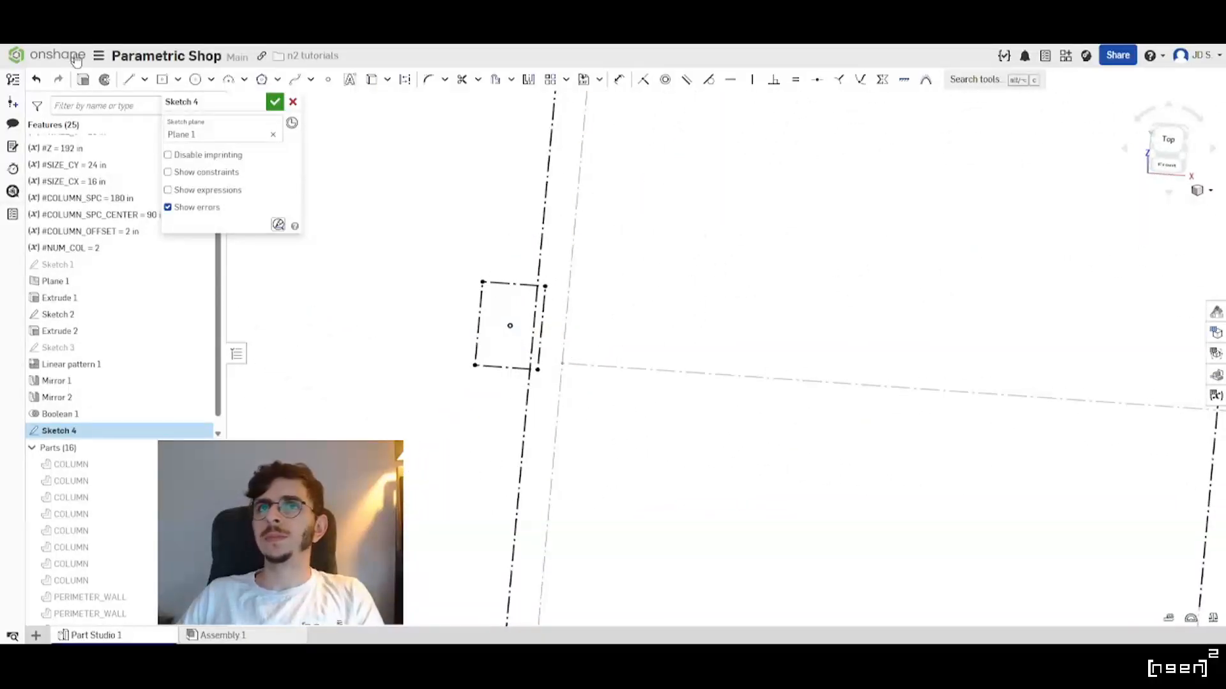
left_click(136, 87)
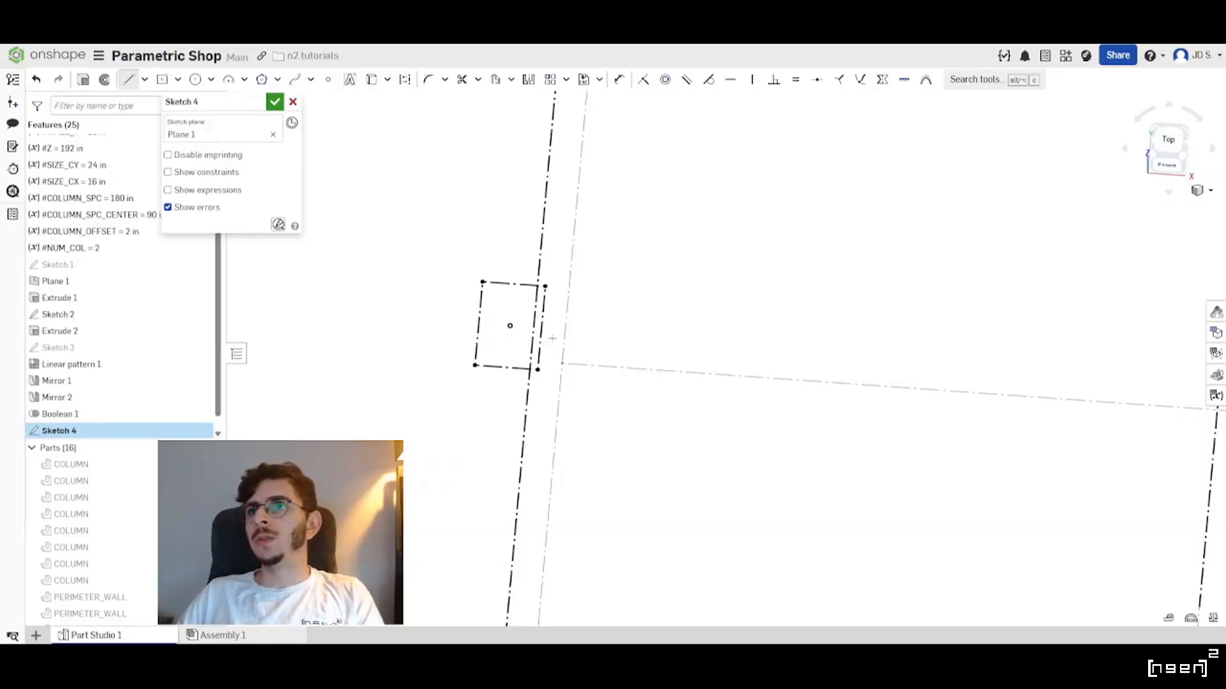
left_click(543, 329)
scroll(612, 296, "down", 5)
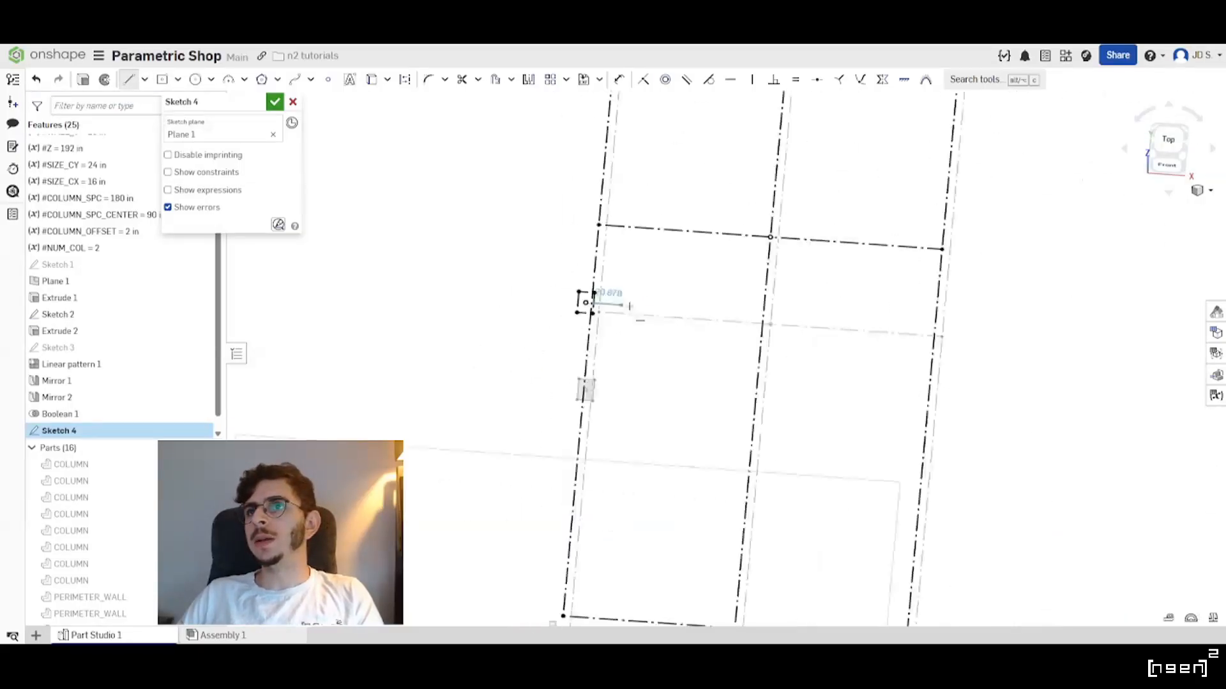
key("Escape")
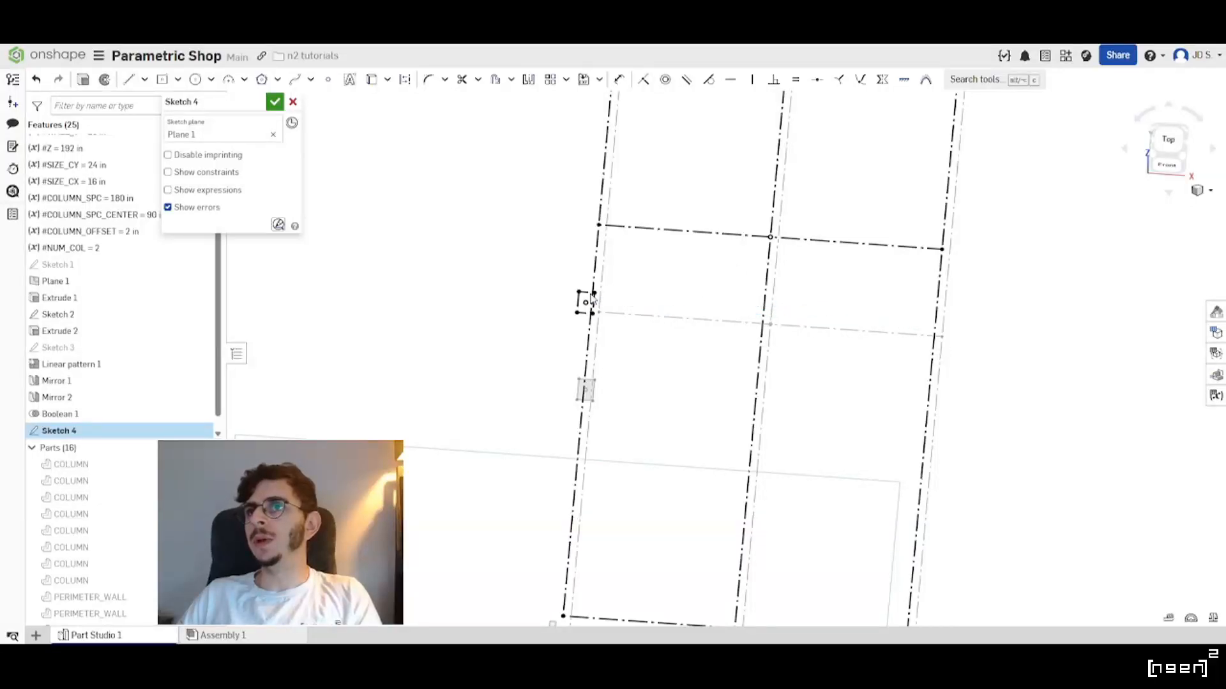
Mirror the column rectangle and its centre point across the shop's lengthwise centre line onto the opposite wall.
scroll(583, 300, "up", 5)
mouse_move(503, 372)
left_mouse_down()
mouse_move(583, 326)
mouse_move(630, 276)
left_mouse_up()
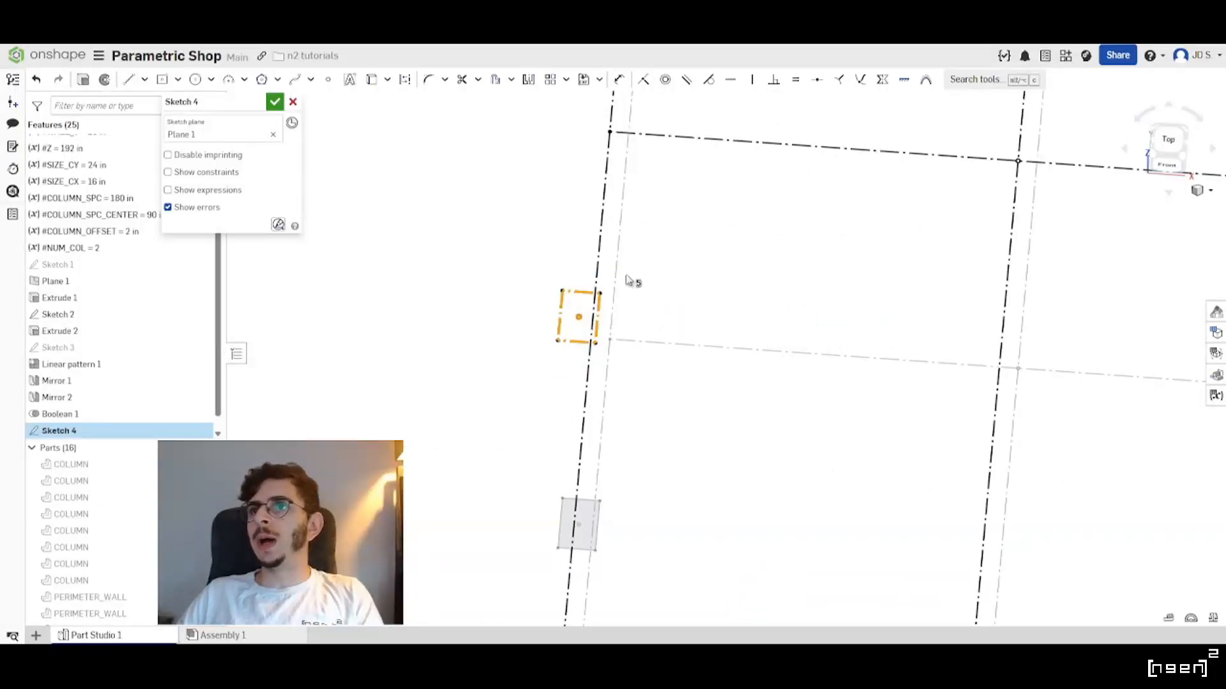
left_click(528, 80)
scroll(319, 248, "down", 3)
right_click_drag(705, 314, 682, 299)
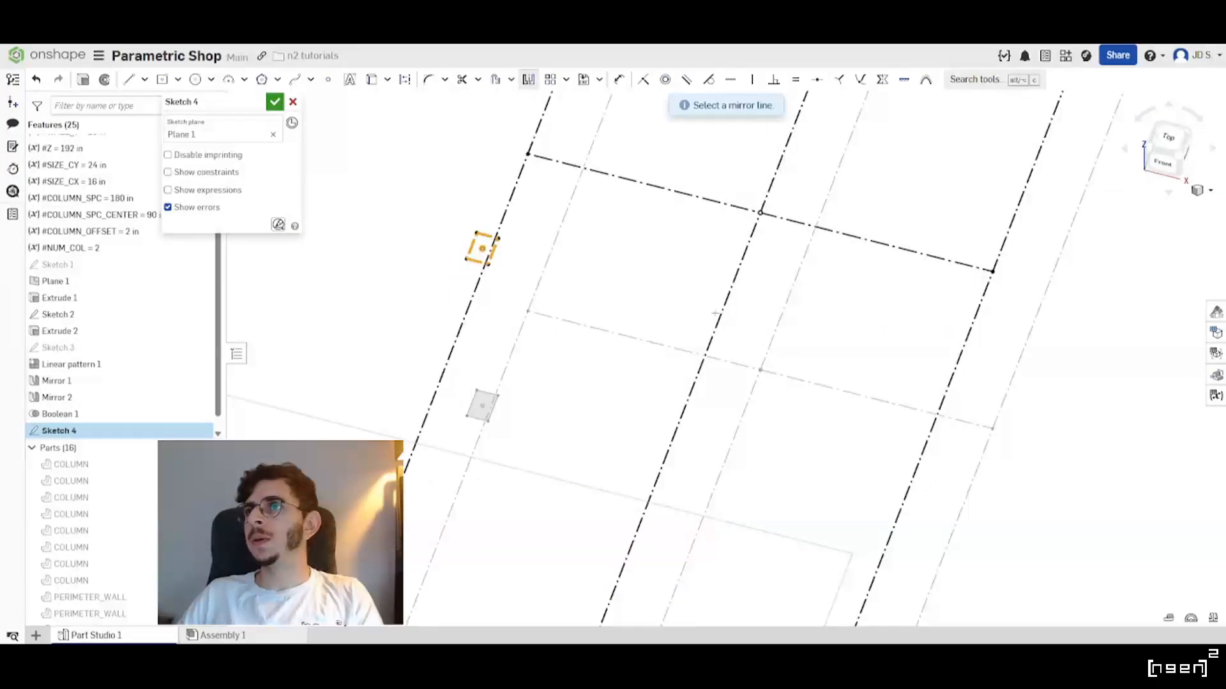
left_click(720, 316)
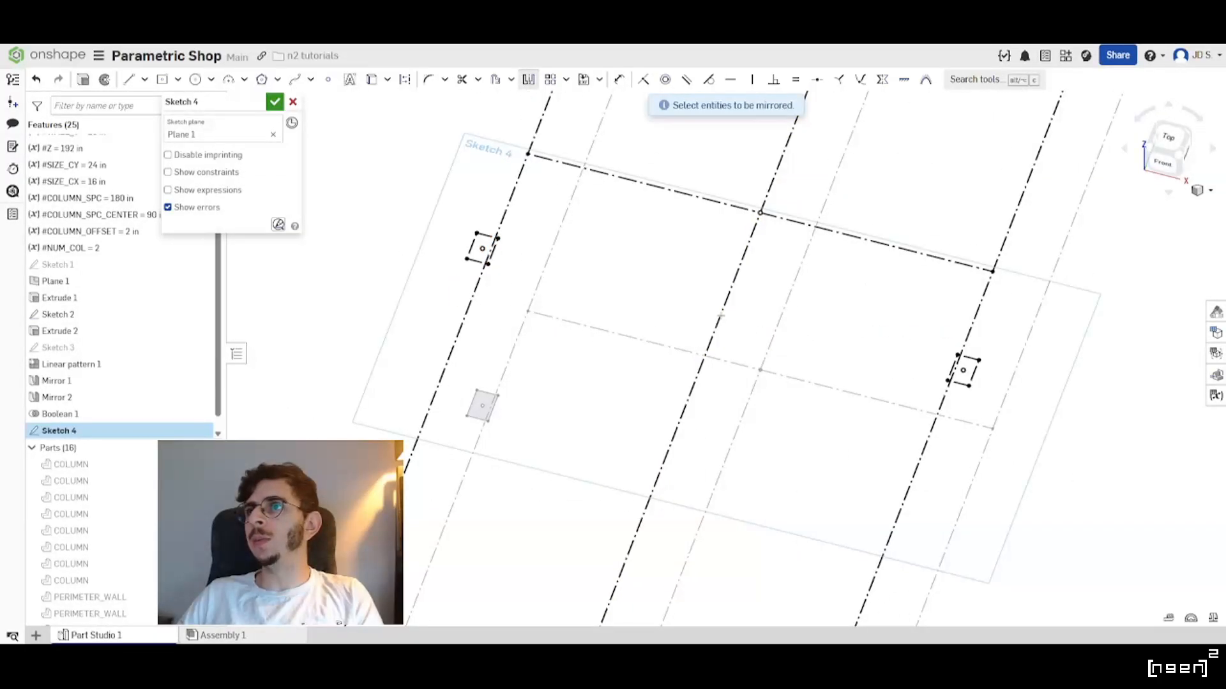
scroll(721, 317, "down", 3)
middle_click_drag(701, 312, 693, 312)
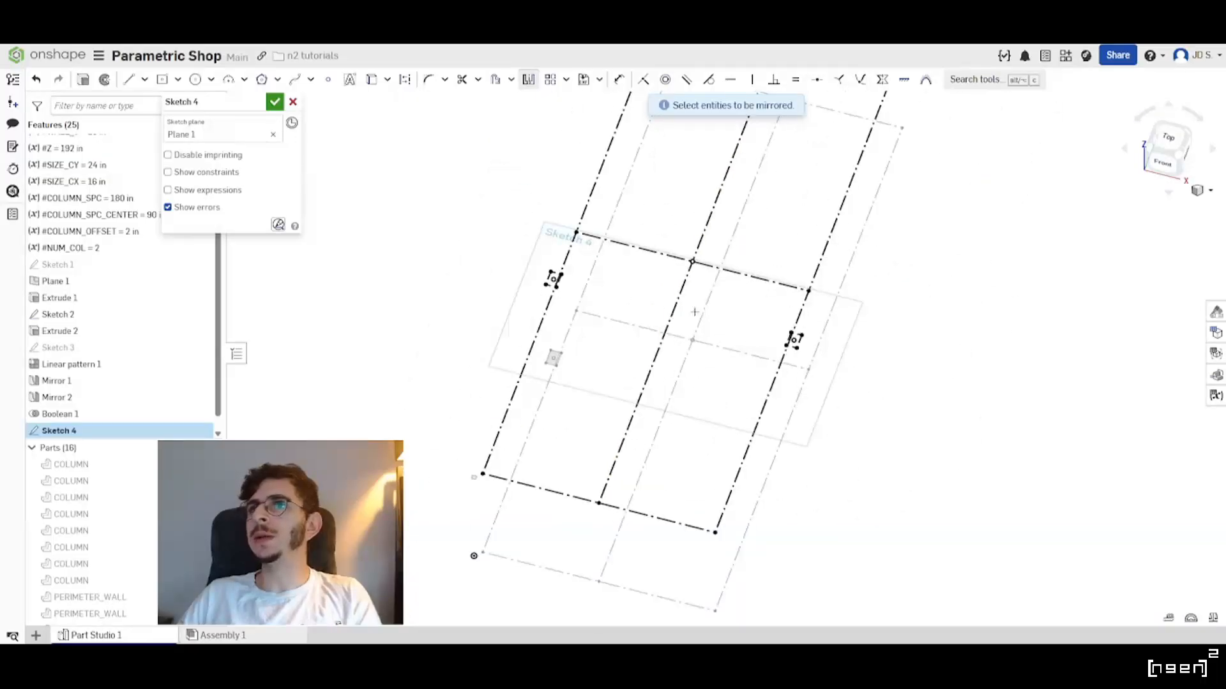
key("Escape")
Draw a line across the shop connecting the inner edges of the column rectangle and its mirrored copy.
left_click(138, 86)
scroll(562, 281, "up", 5)
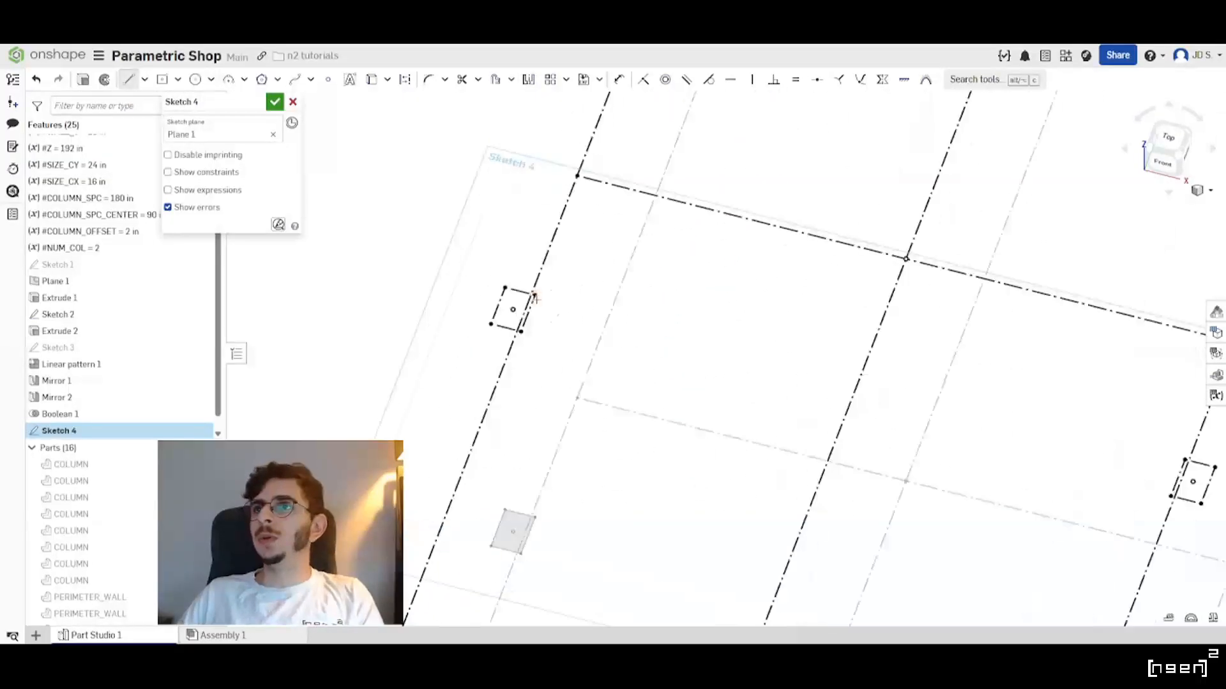
left_click(521, 326)
scroll(530, 329, "down", 4)
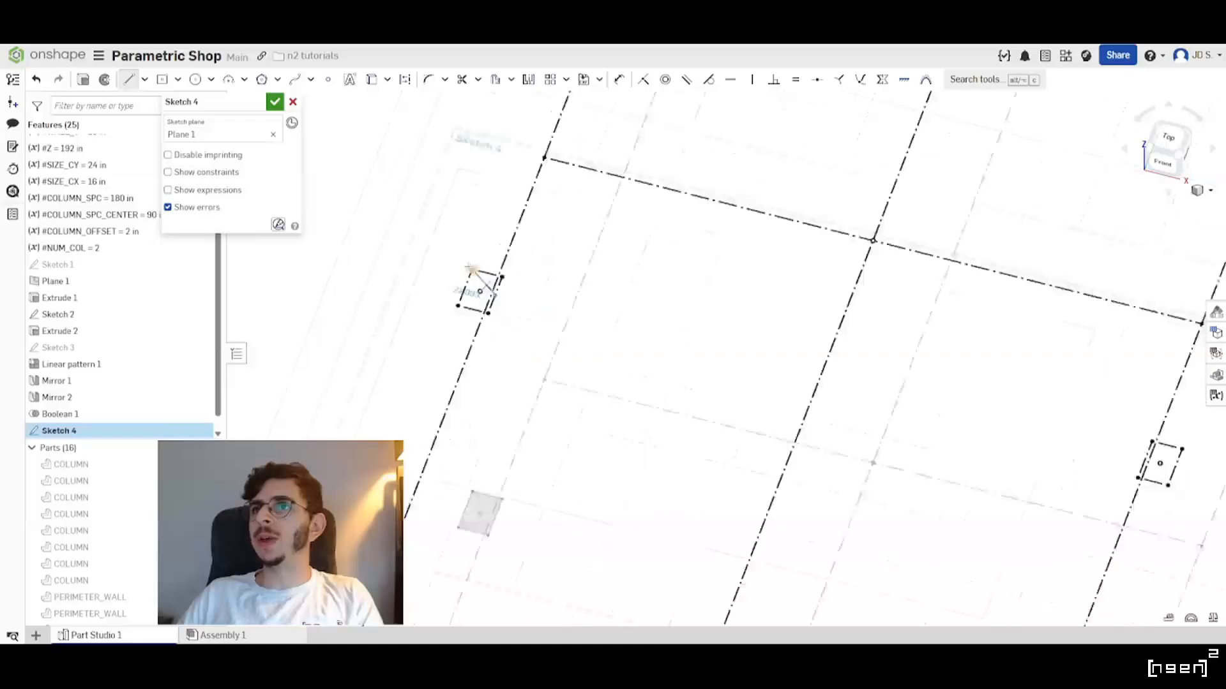
scroll(958, 415, "up", 4)
left_click(971, 431)
scroll(823, 402, "down", 5)
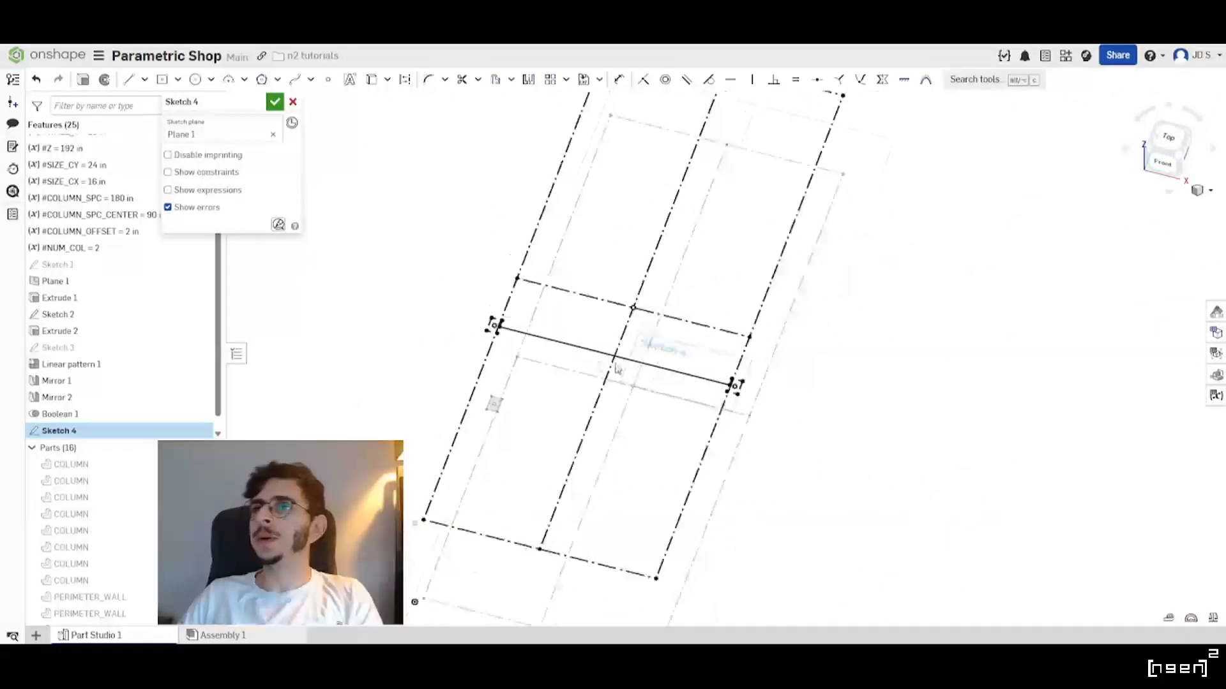
scroll(622, 404, "up", 2)
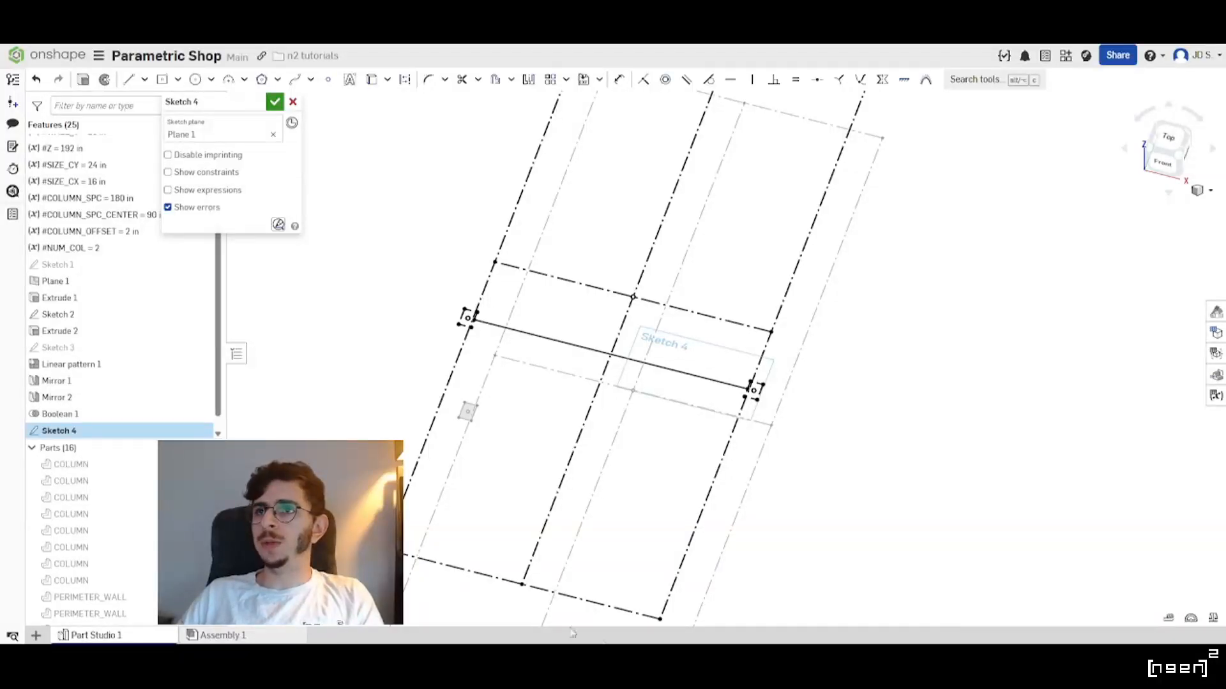
scroll(647, 363, "up", 3)
right_click_drag(632, 373, 524, 345)
scroll(664, 238, "down", 2)
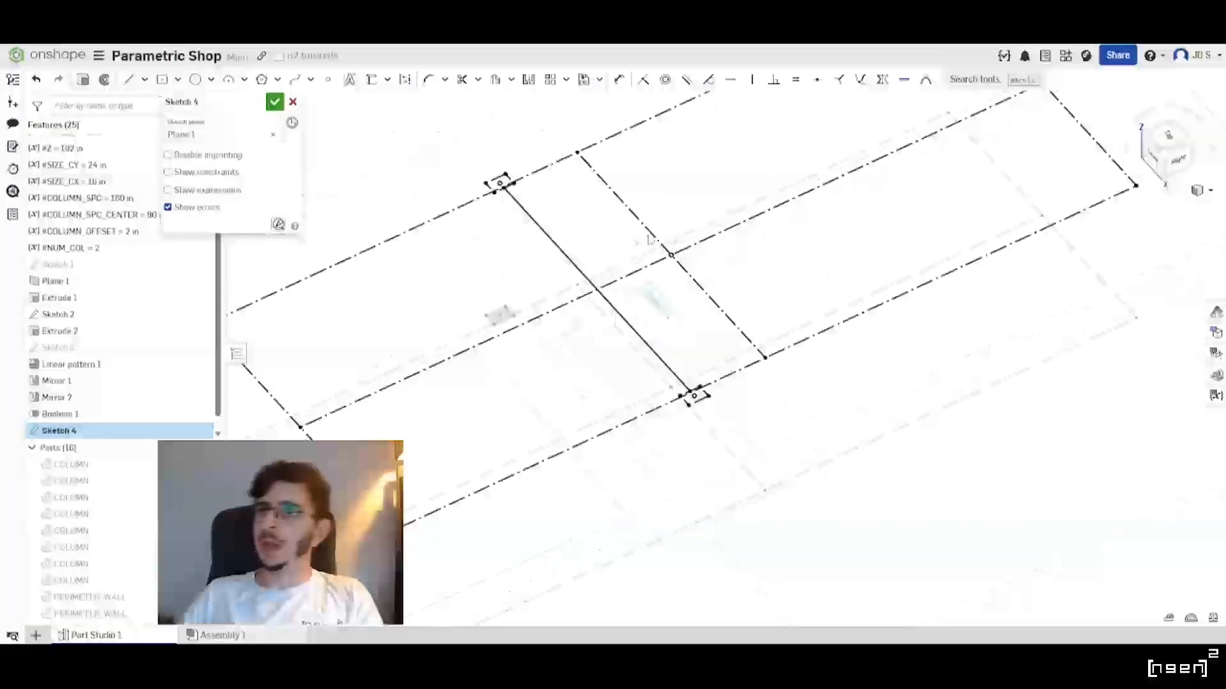
right_click_drag(684, 330, 654, 331)
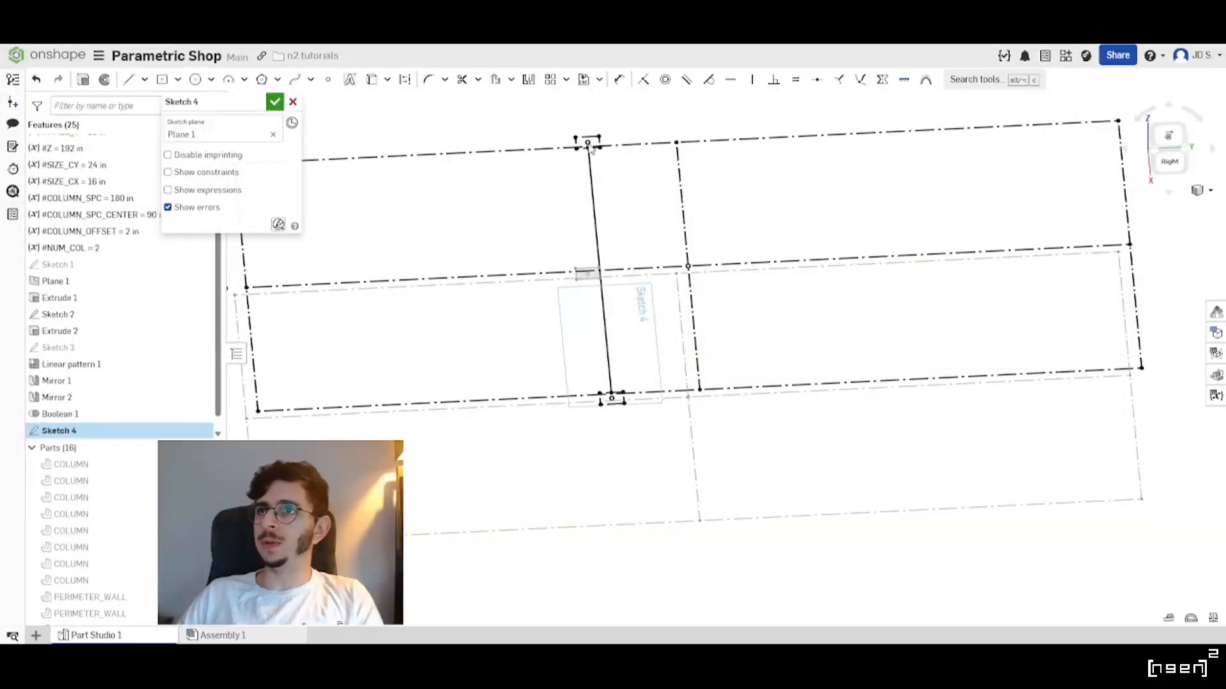
right_click_drag(607, 331, 699, 381)
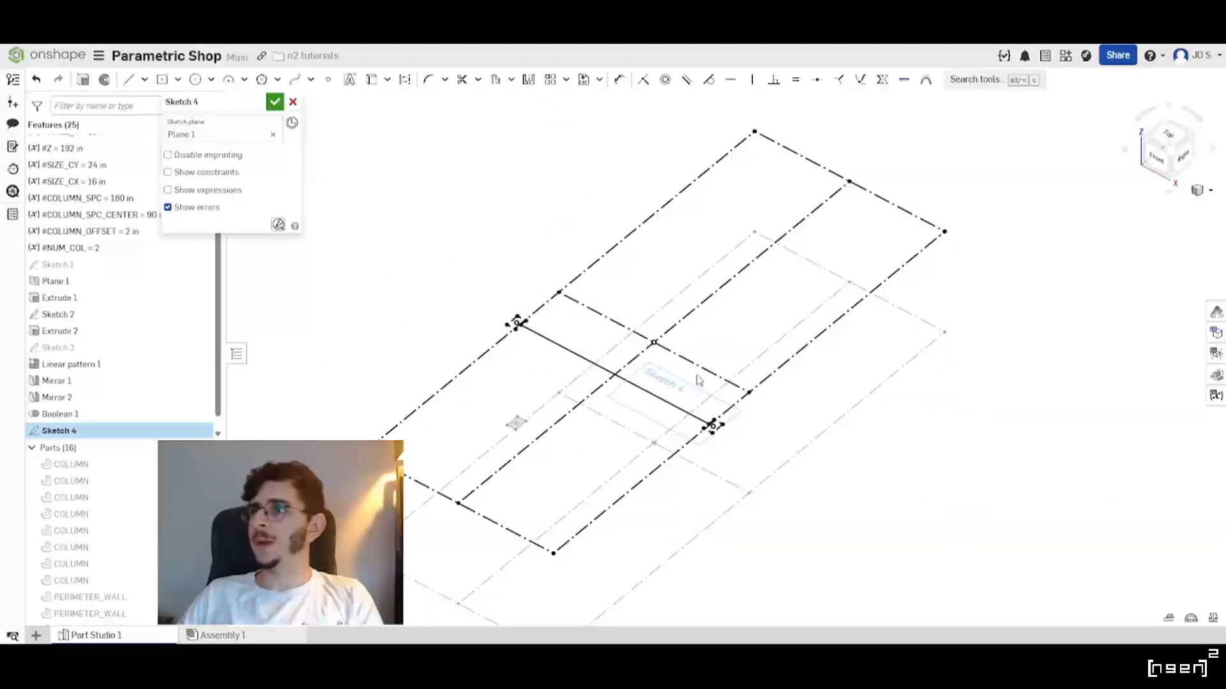
Add a length variable named MAIN_BEAM_DEPTH with a value of 20 in.
left_click(1216, 395)
scroll(419, 329, "up", 4)
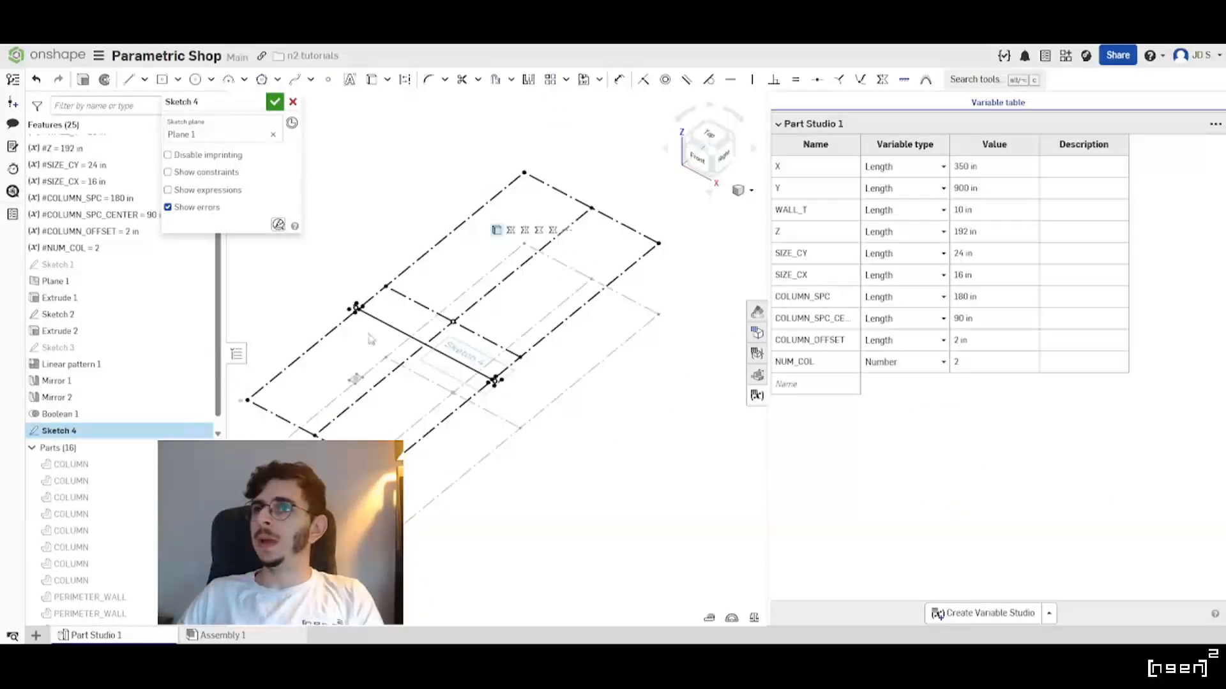
right_click_drag(419, 329, 531, 355)
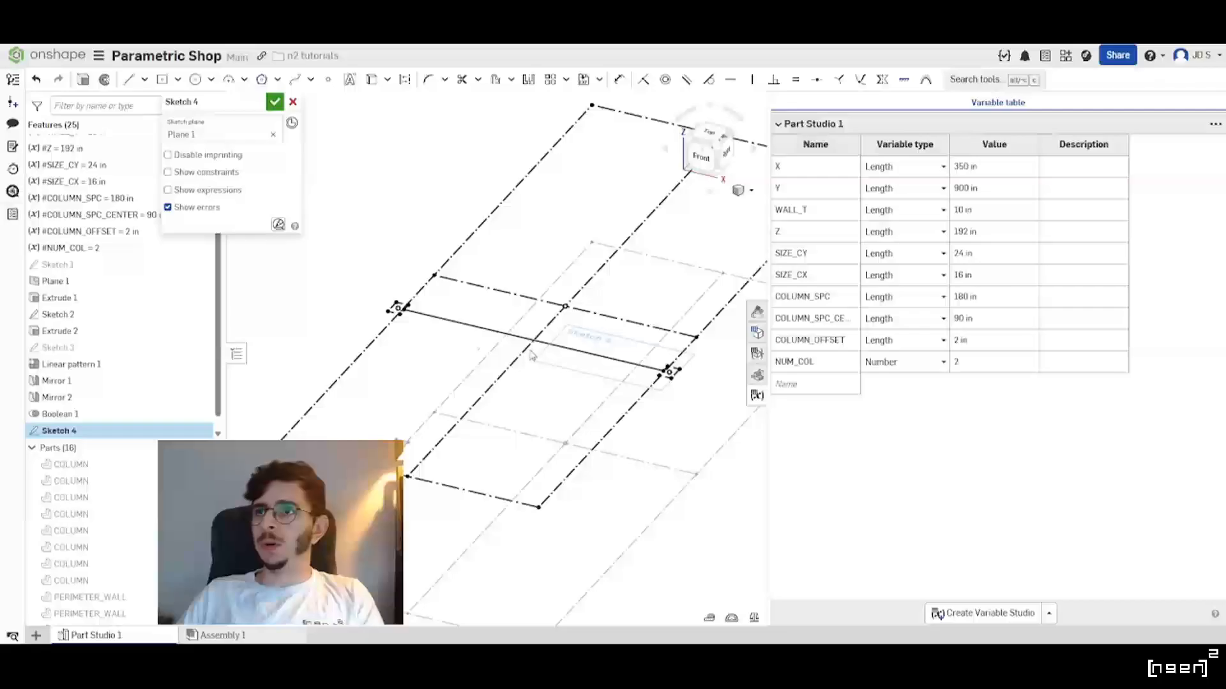
left_click(809, 385)
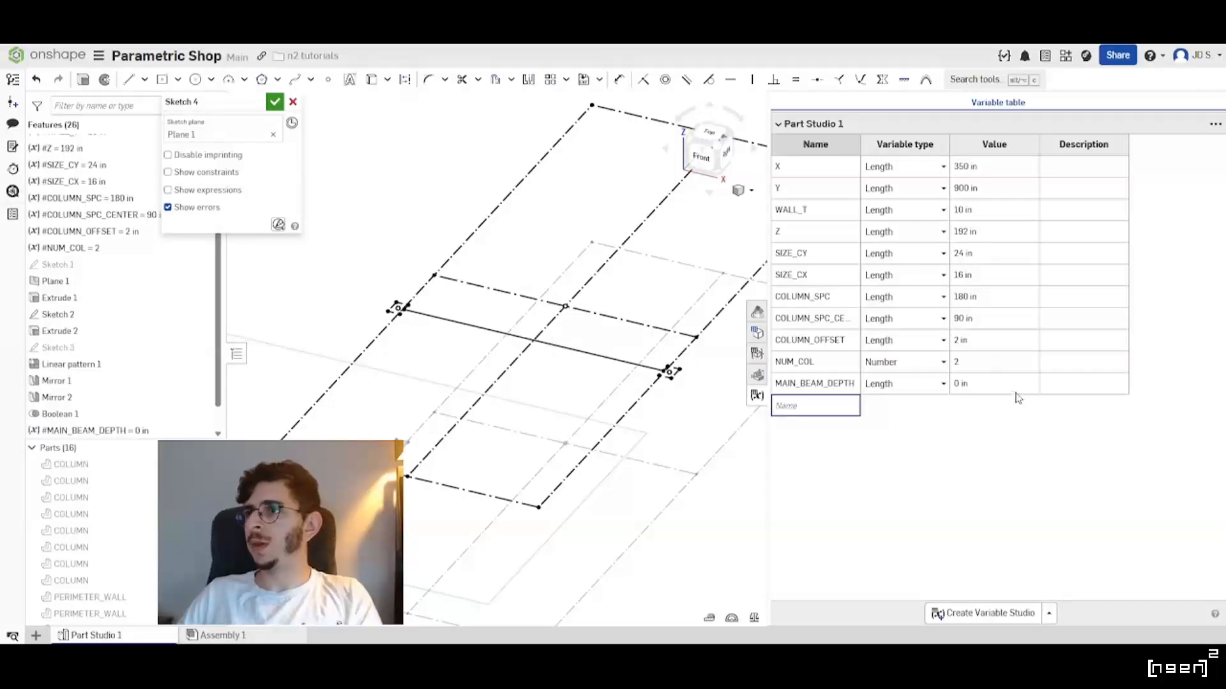
left_click(989, 384)
type("20")
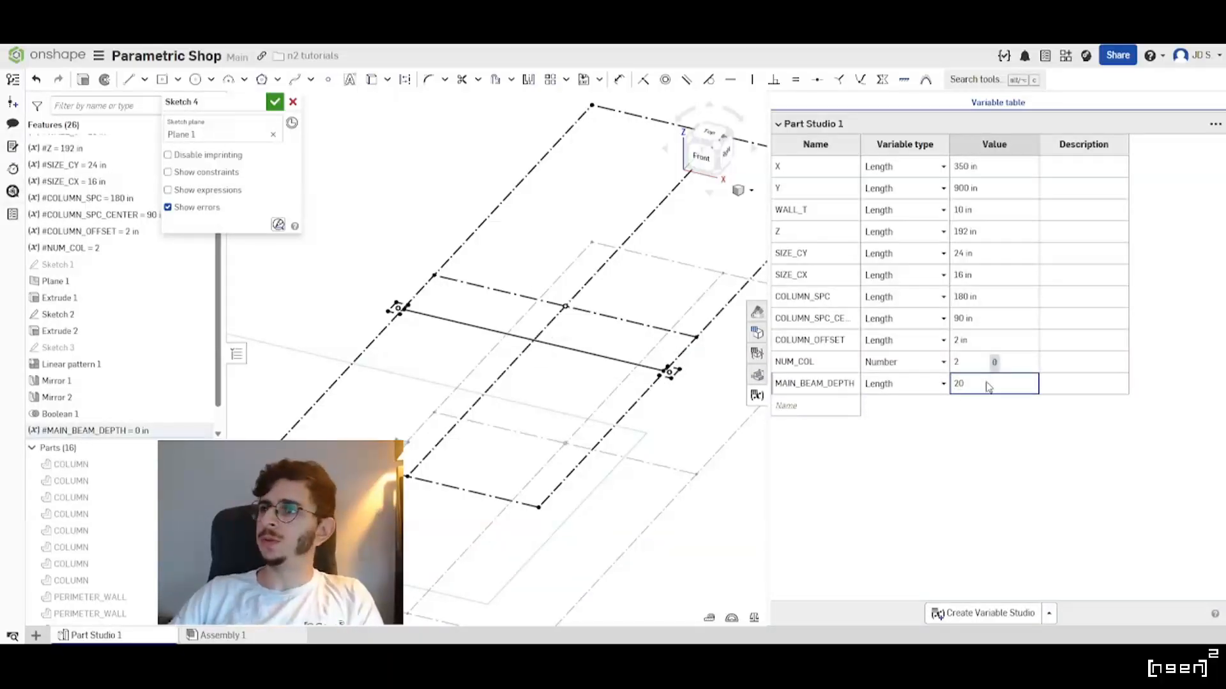
key("Return")
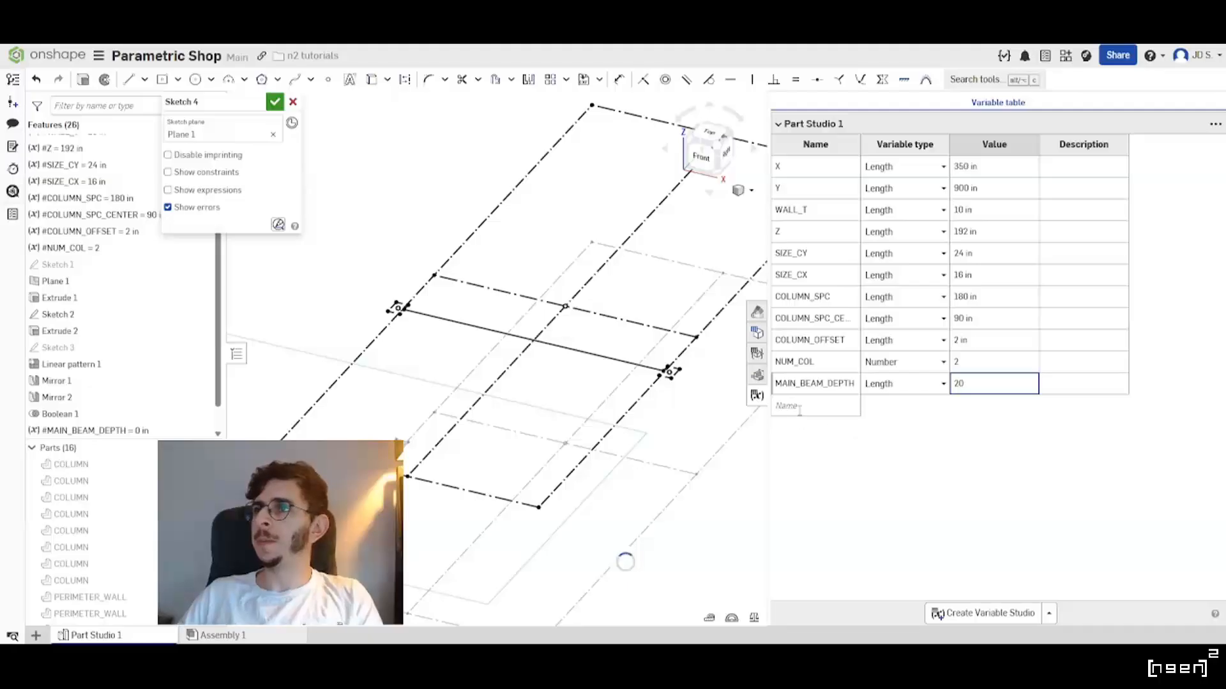
left_click(756, 395)
Examine the line joining the opposite column rectangles from several angles.
scroll(633, 300, "up", 3)
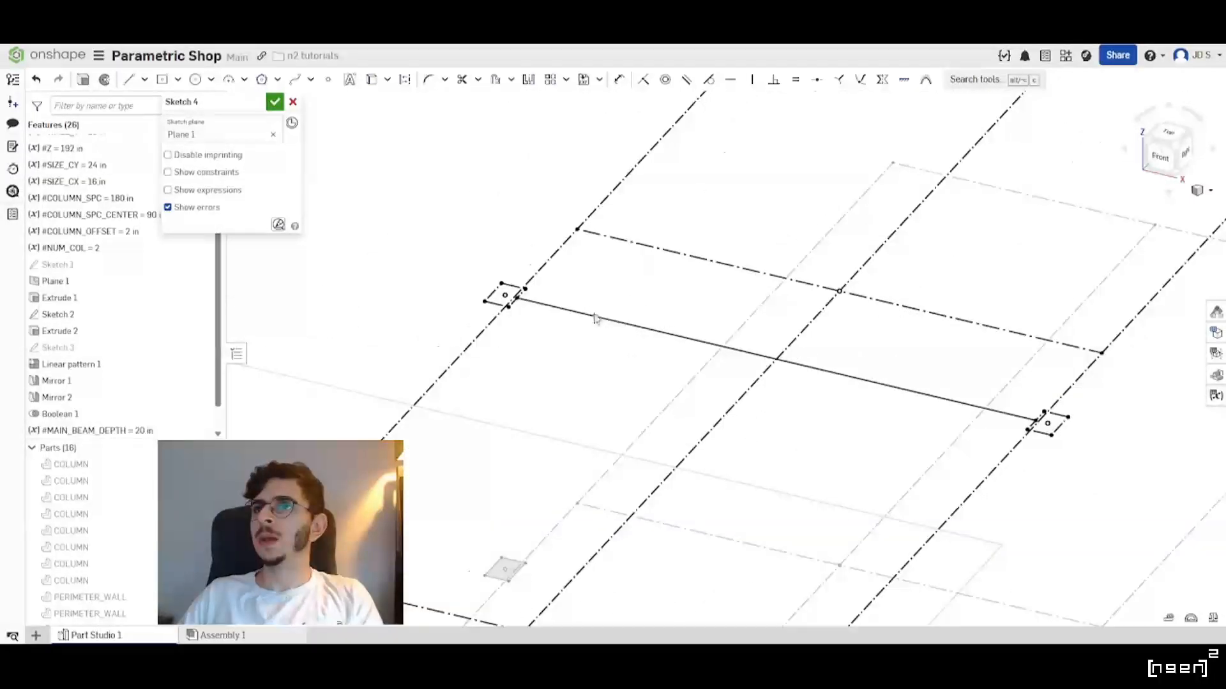
right_click_drag(595, 319, 538, 316)
mouse_move(645, 221)
right_mouse_down()
mouse_move(602, 249)
mouse_move(696, 258)
mouse_move(490, 296)
mouse_move(608, 287)
mouse_move(626, 307)
mouse_move(588, 298)
right_mouse_up()
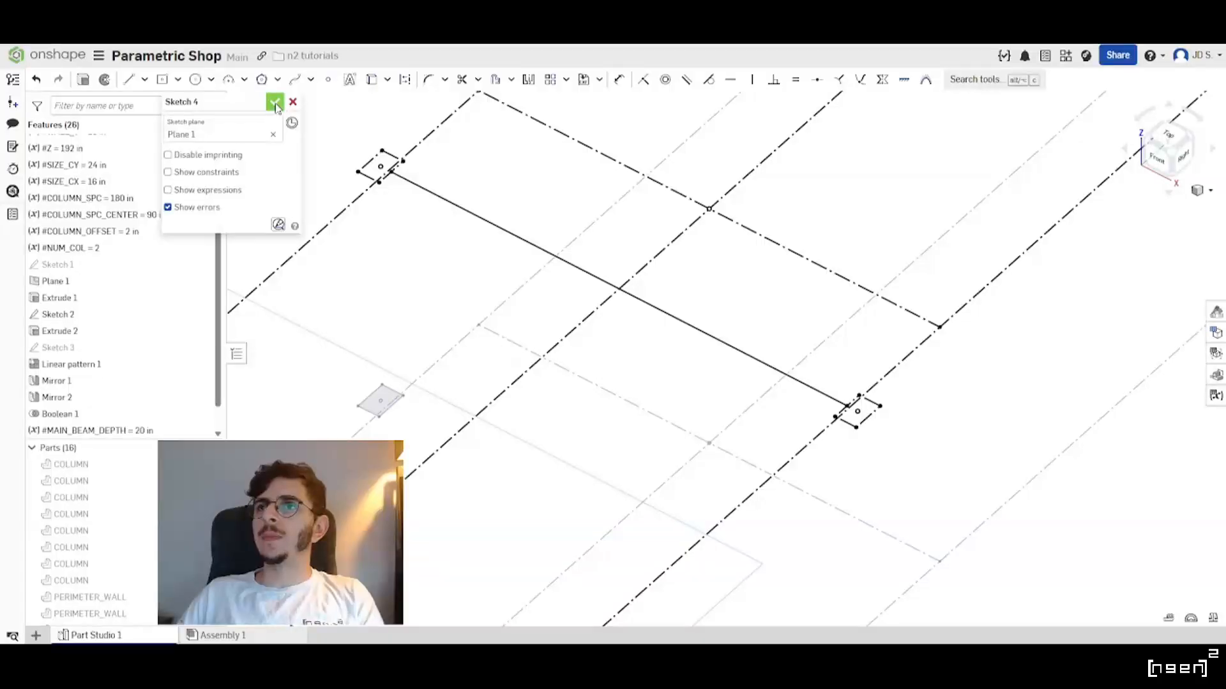
scroll(613, 293, "down", 4)
scroll(441, 209, "up", 1)
right_click_drag(600, 298, 539, 301)
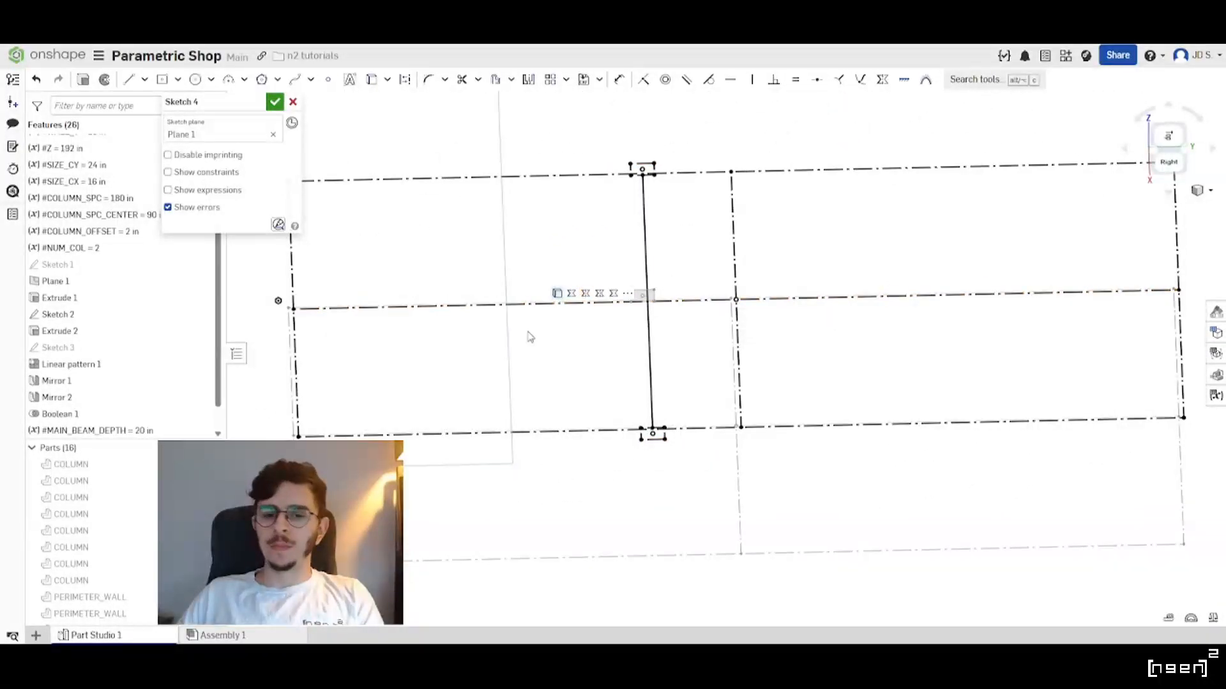
scroll(599, 279, "up", 1)
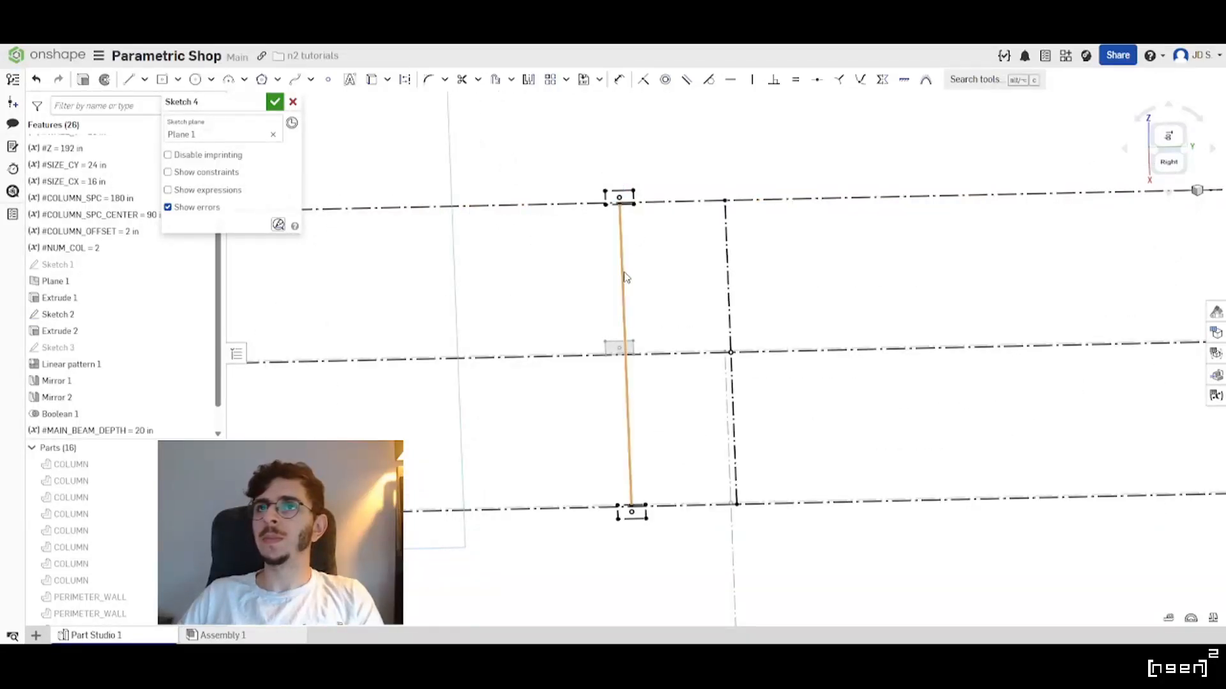
mouse_move(629, 511)
right_mouse_down()
mouse_move(616, 447)
mouse_move(628, 407)
right_mouse_up()
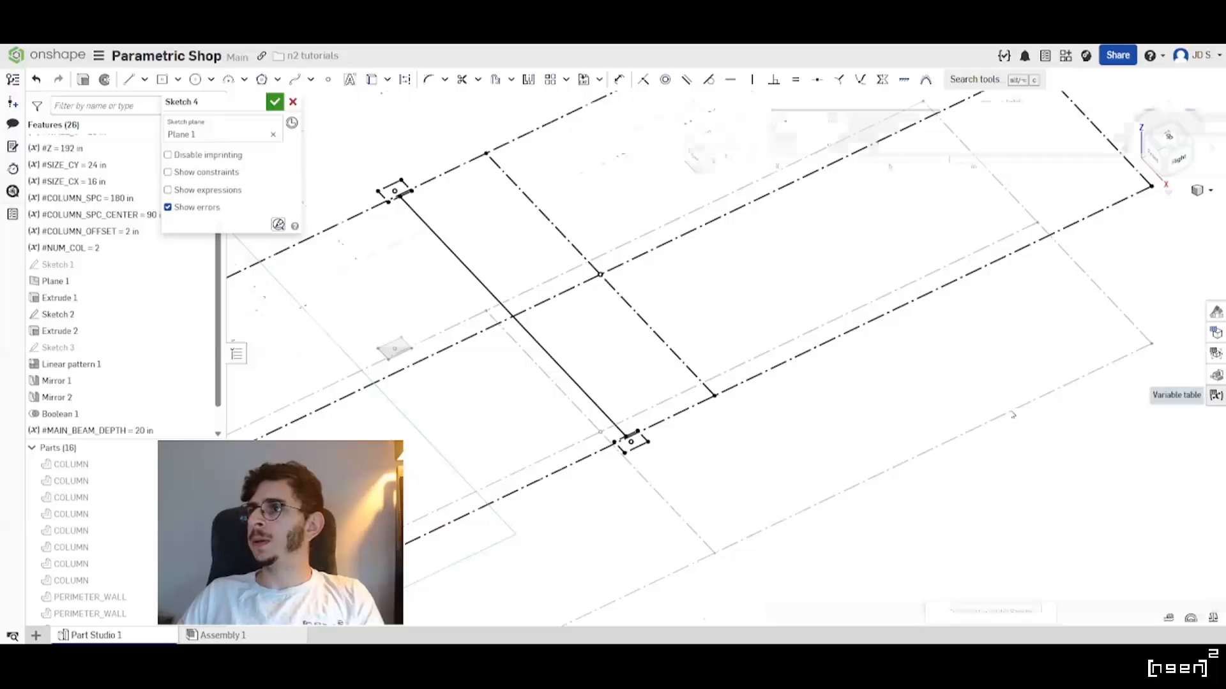
Add a length variable named MAIN_BEAM_WIDTH with a value of 6 in.
left_click(1215, 396)
left_click(804, 406)
type("MAIN_BEAM_W")
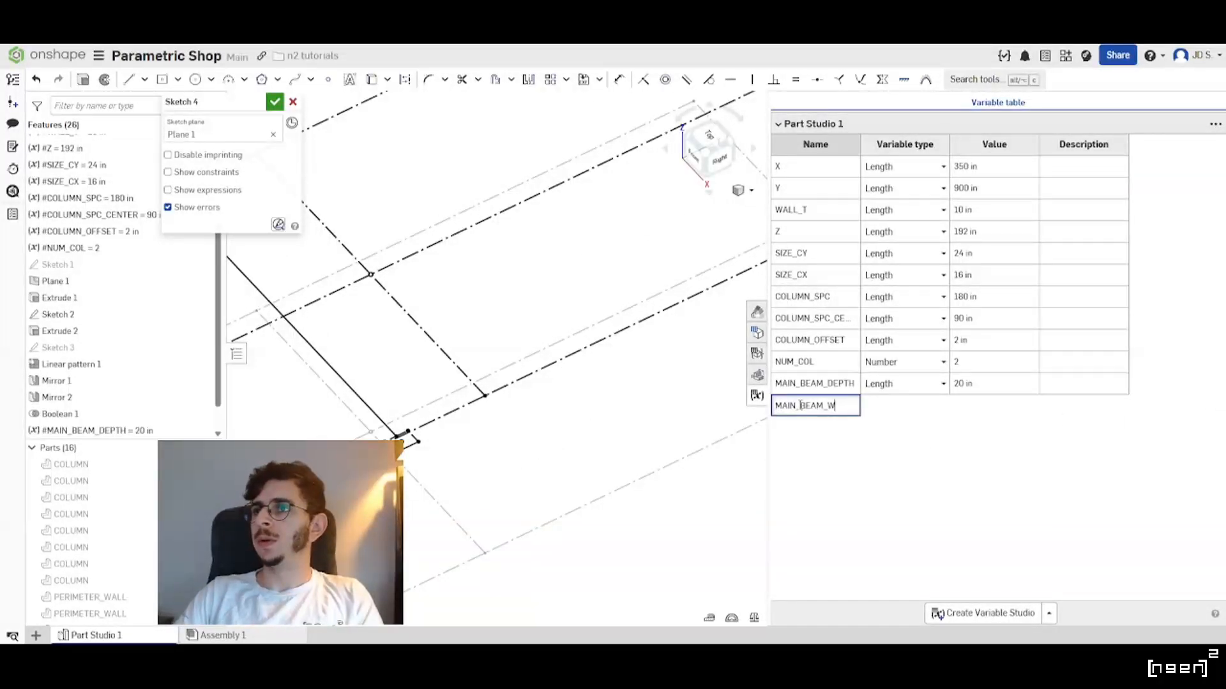
type("IDTH")
key("Return")
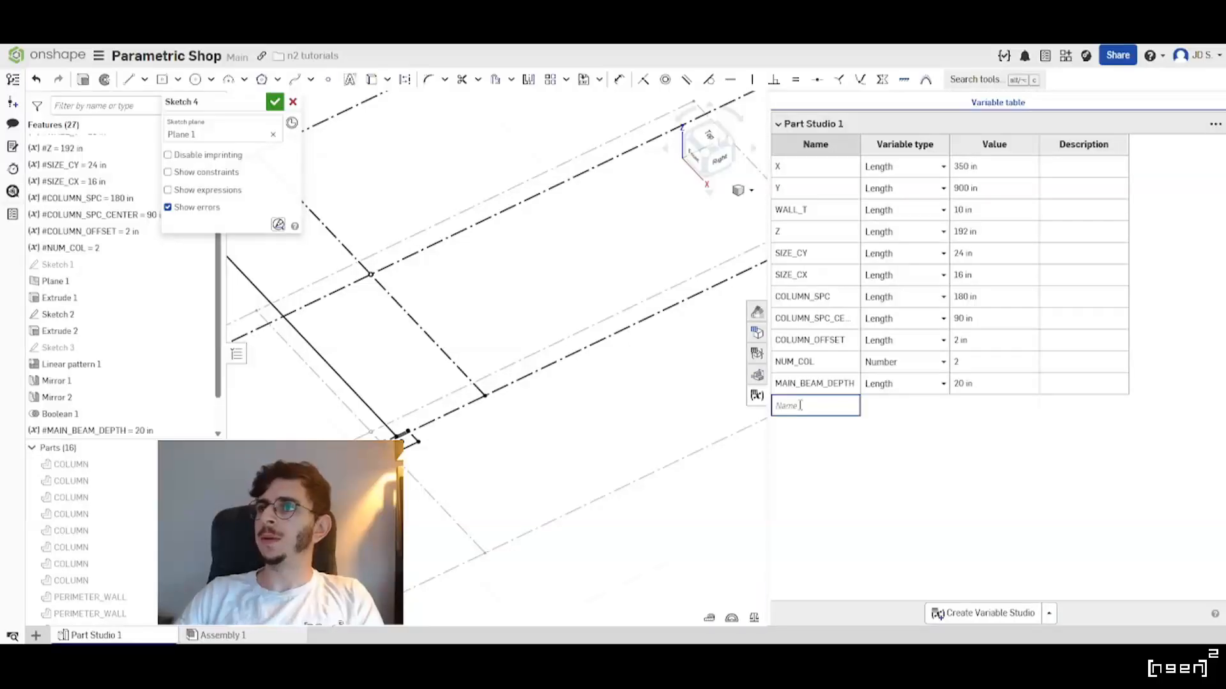
double_click(990, 411)
scroll(597, 393, "down", 4)
scroll(588, 398, "up", 4)
right_click_drag(588, 399, 563, 382)
scroll(564, 381, "up", 2)
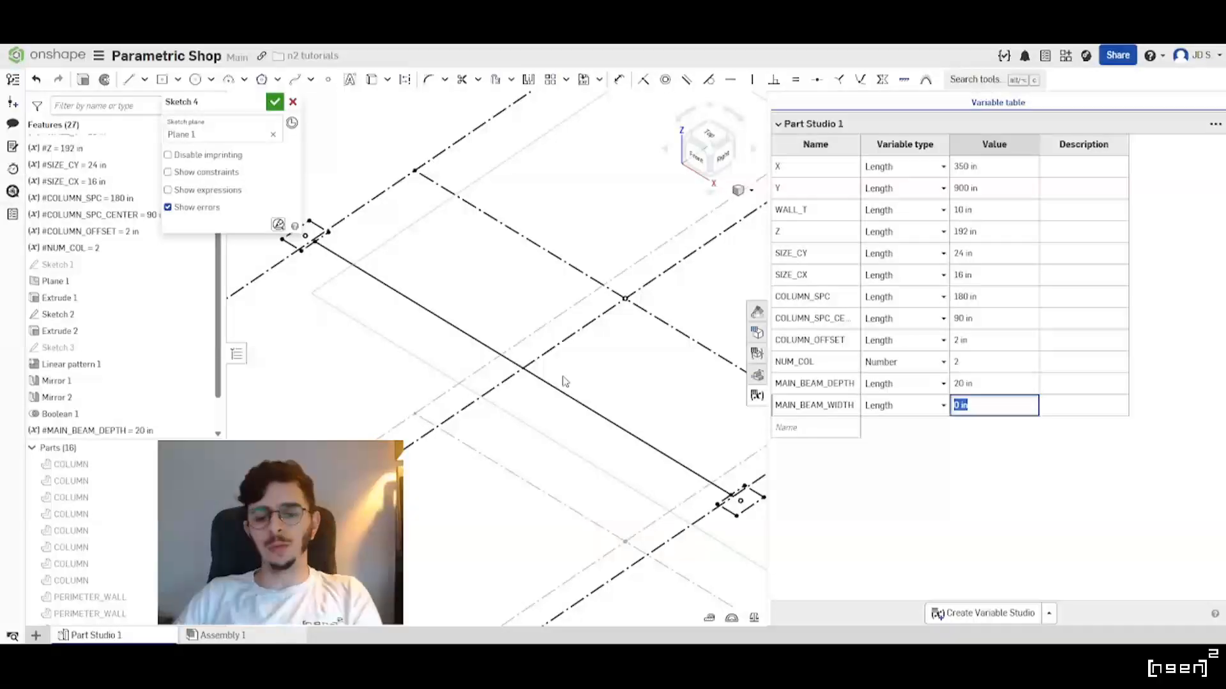
type("6")
key("Return")
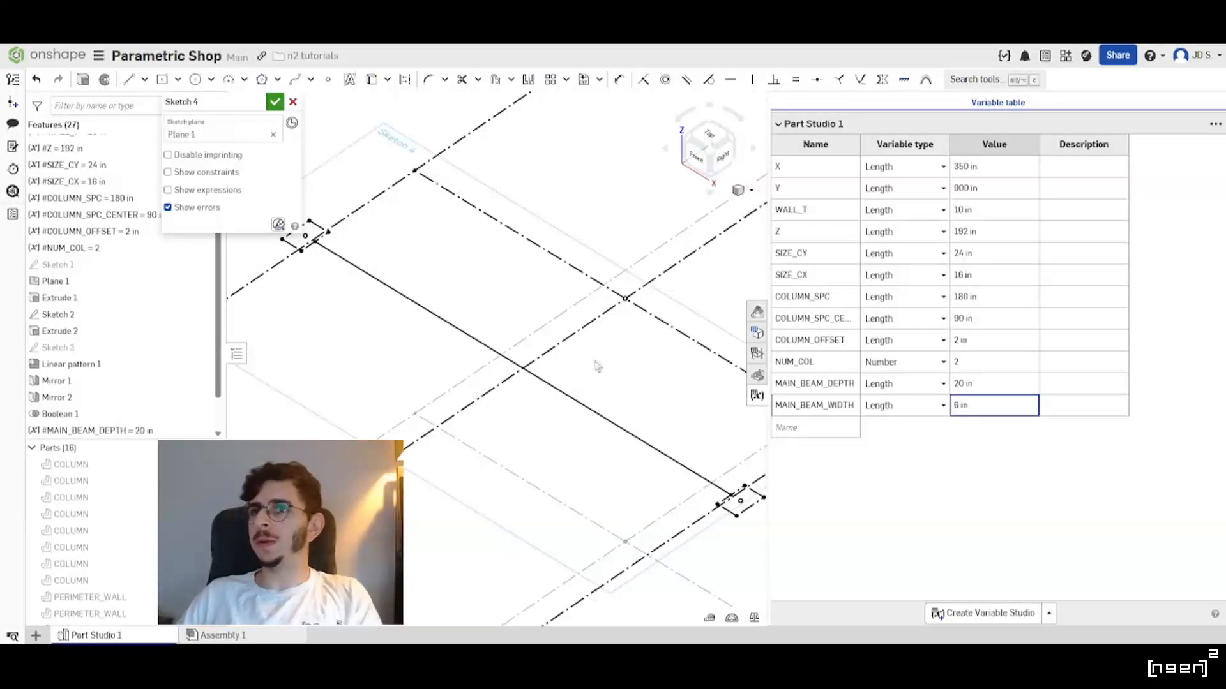
left_click(757, 396)
Draw a second line across the shop beside the first, joining the inner edges of the two opposite column rectangles.
key("n")
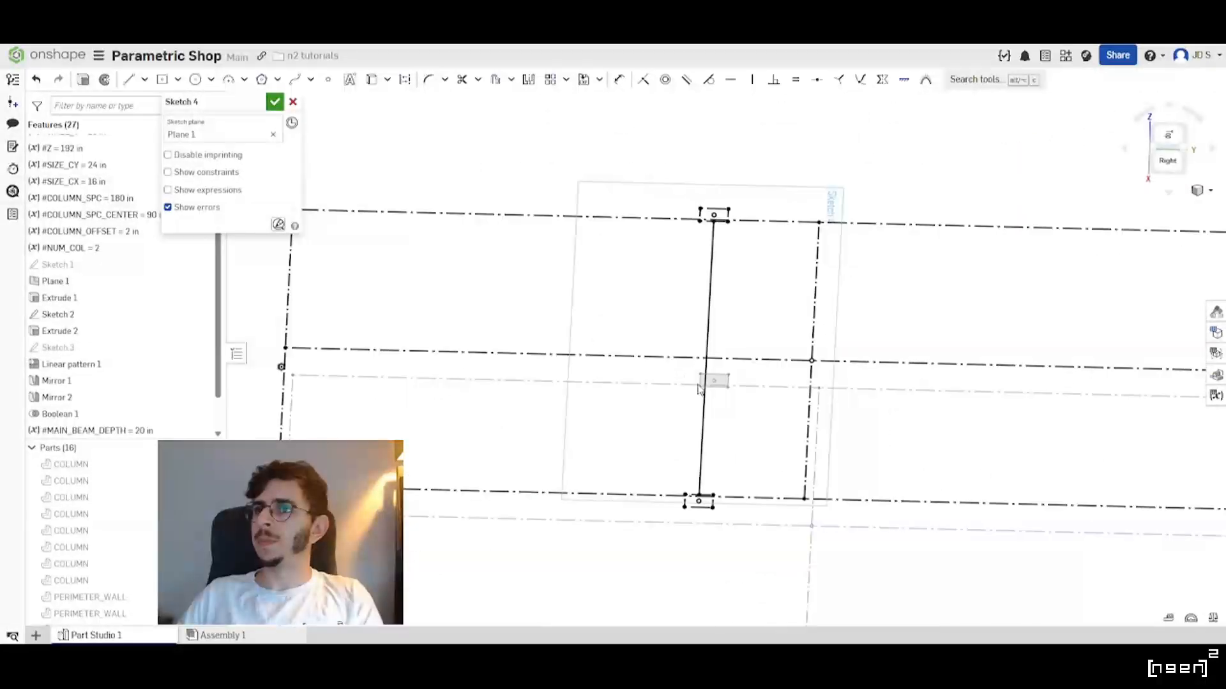
scroll(697, 382, "up", 2)
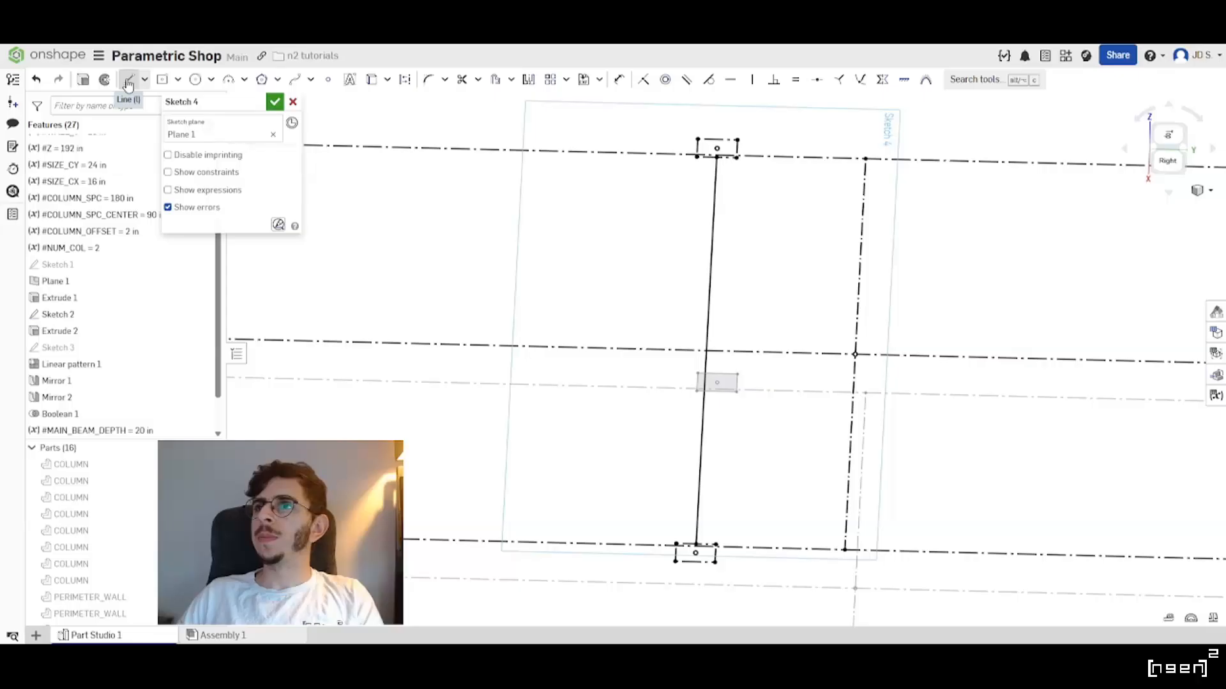
scroll(702, 164, "up", 3)
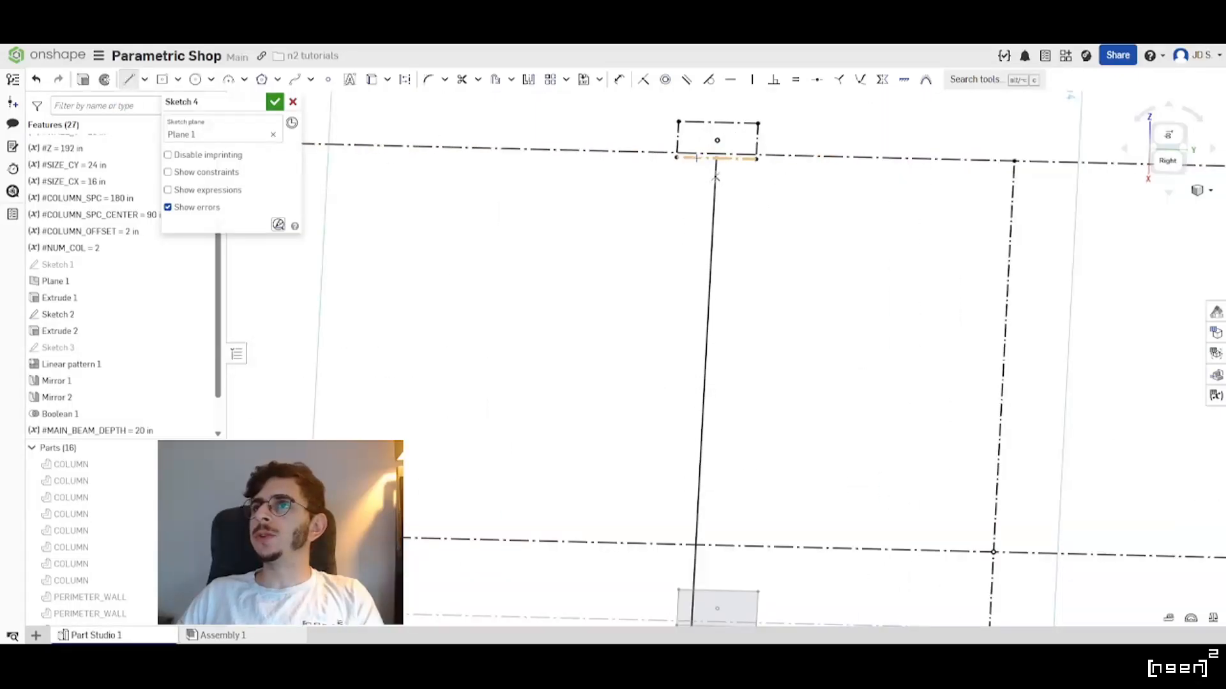
scroll(710, 184, "down", 2)
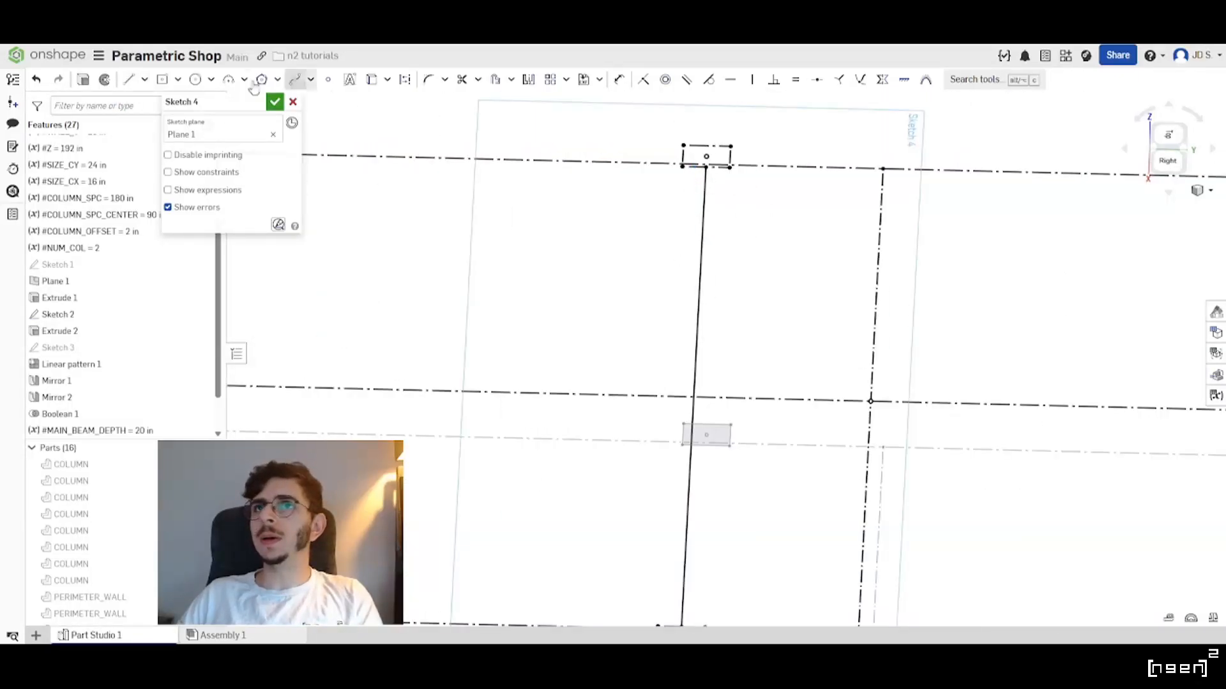
left_click(136, 81)
scroll(734, 153, "up", 2)
left_click(718, 145)
scroll(782, 192, "down", 4)
scroll(725, 465, "up", 4)
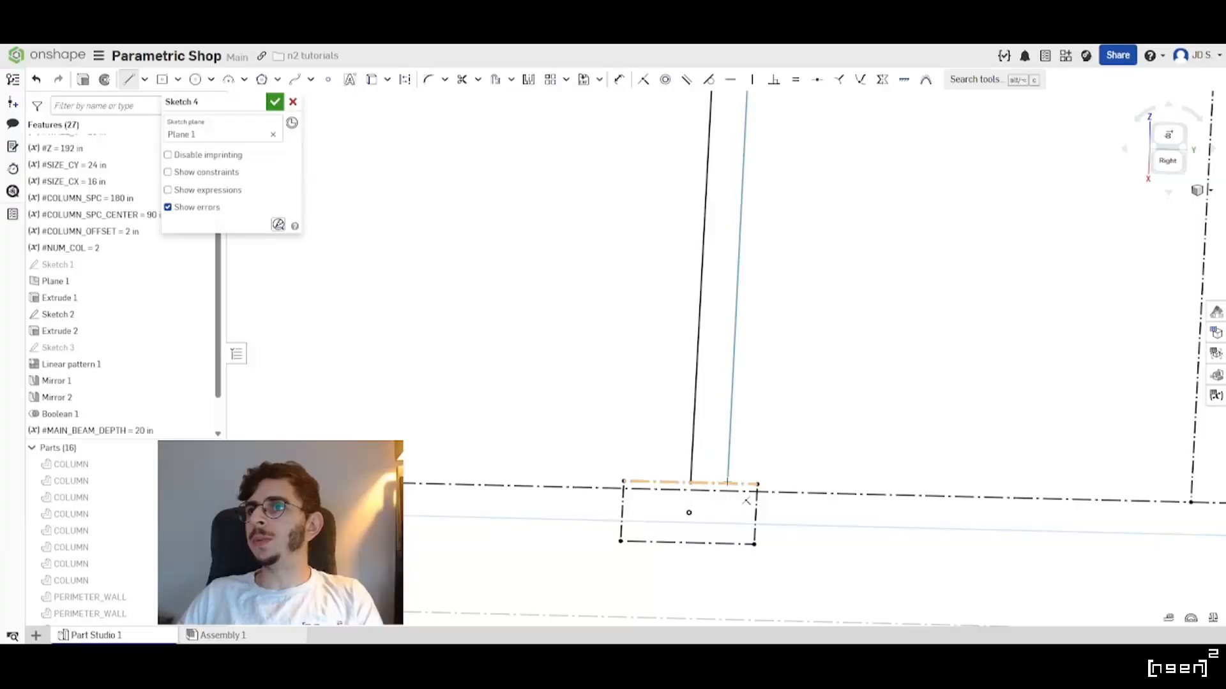
left_click(723, 482)
scroll(856, 329, "down", 5)
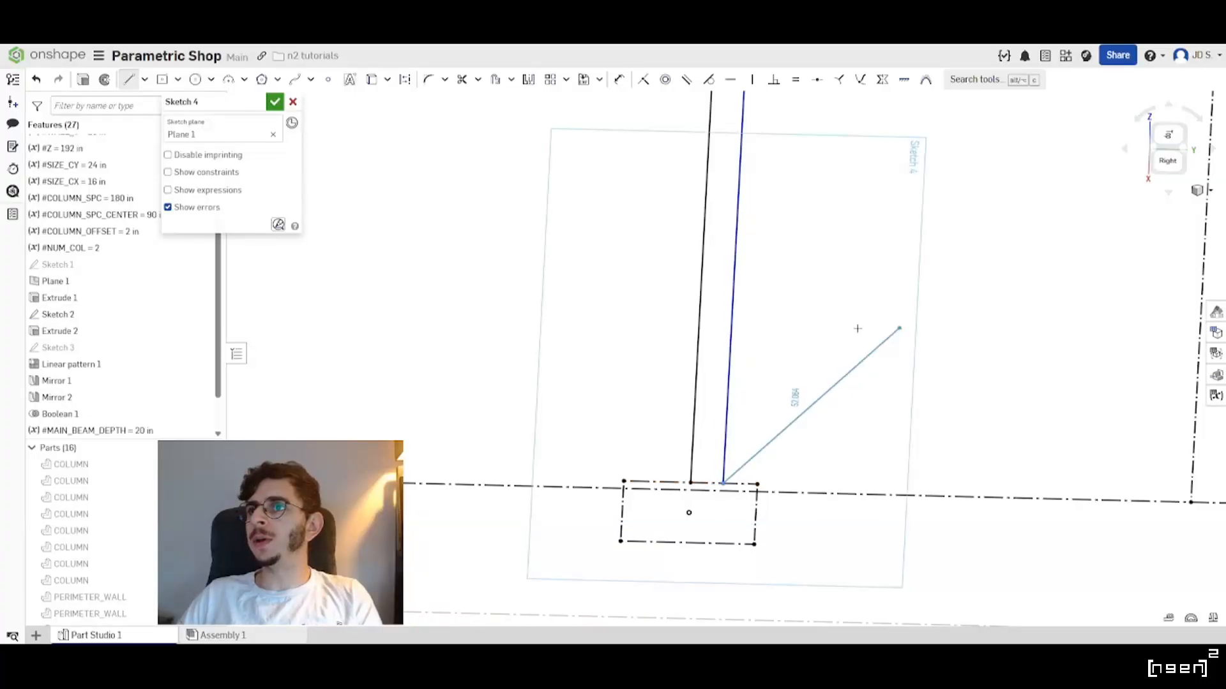
scroll(695, 279, "up", 5)
Convert the second line to construction and dimension its spacing from the first line with an expression based on #MAIN_BEAM_WIDTH.
left_click(693, 271)
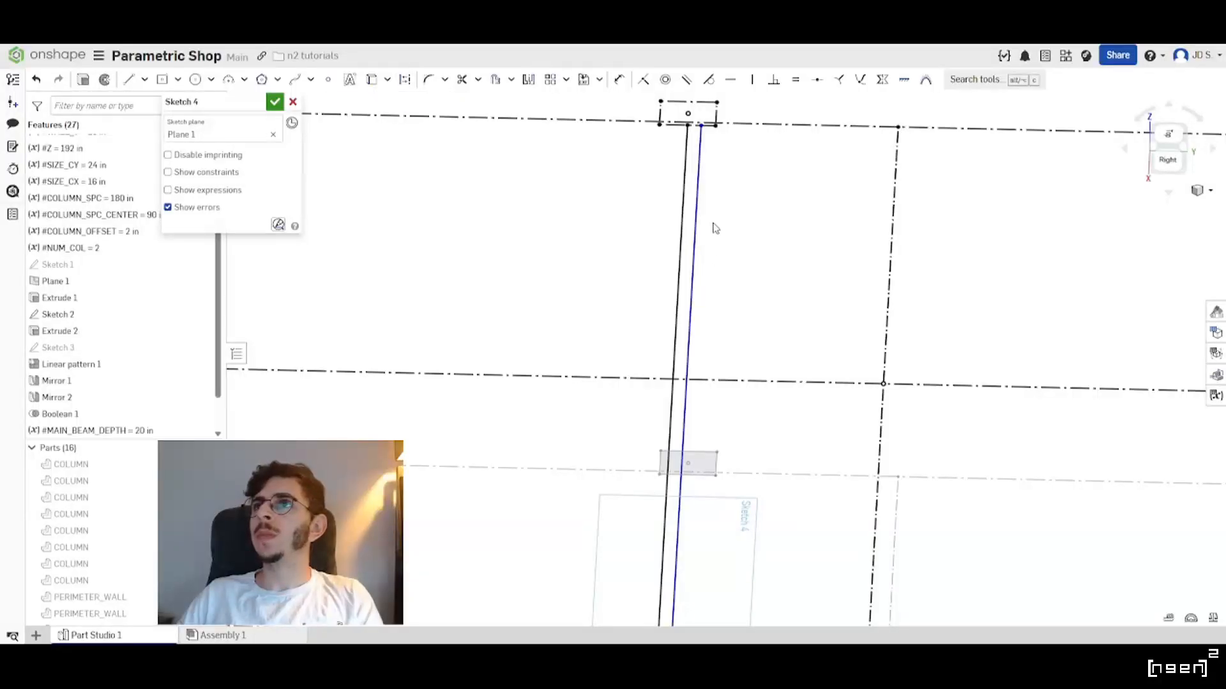
left_click(692, 260)
left_click(428, 81)
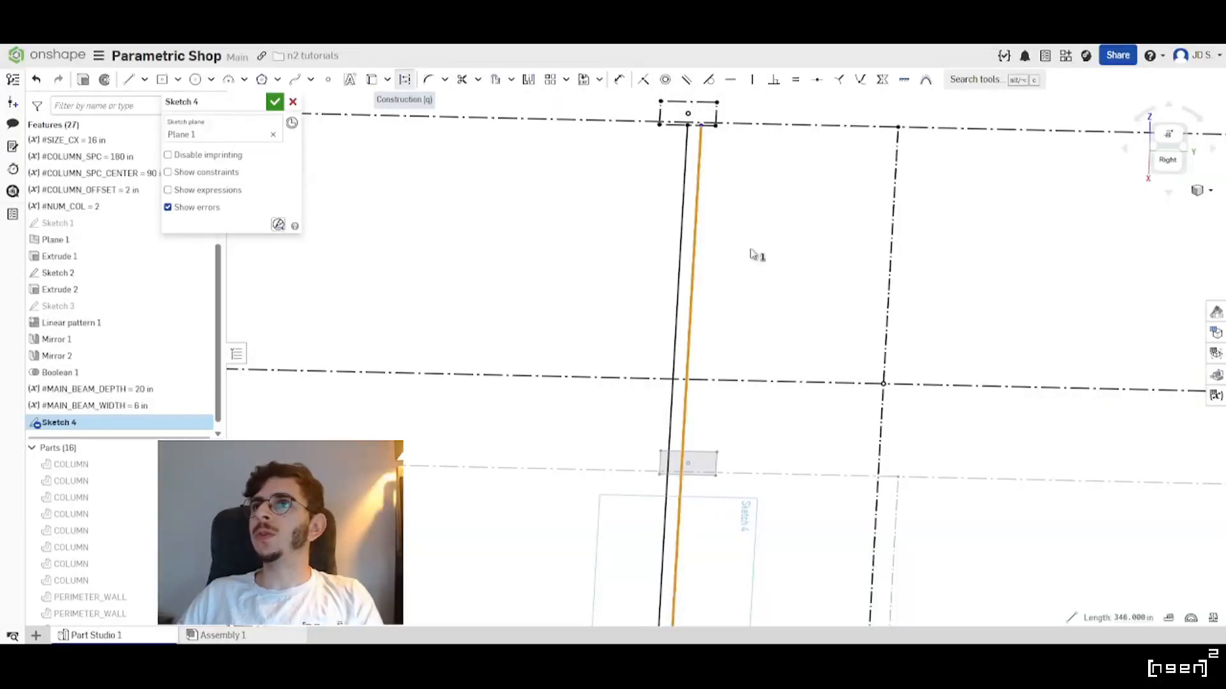
left_click(621, 81)
scroll(709, 148, "up", 3)
left_click(690, 171)
left_click(662, 172)
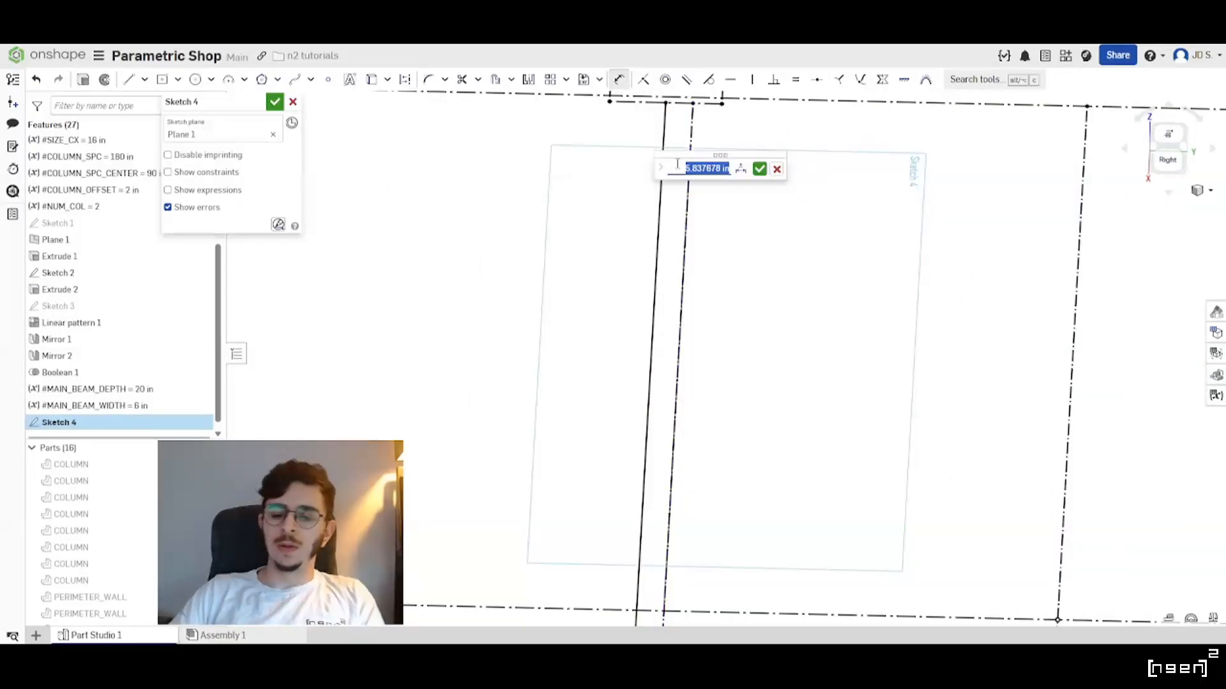
type("MAIN")
key("Down")
key("Return")
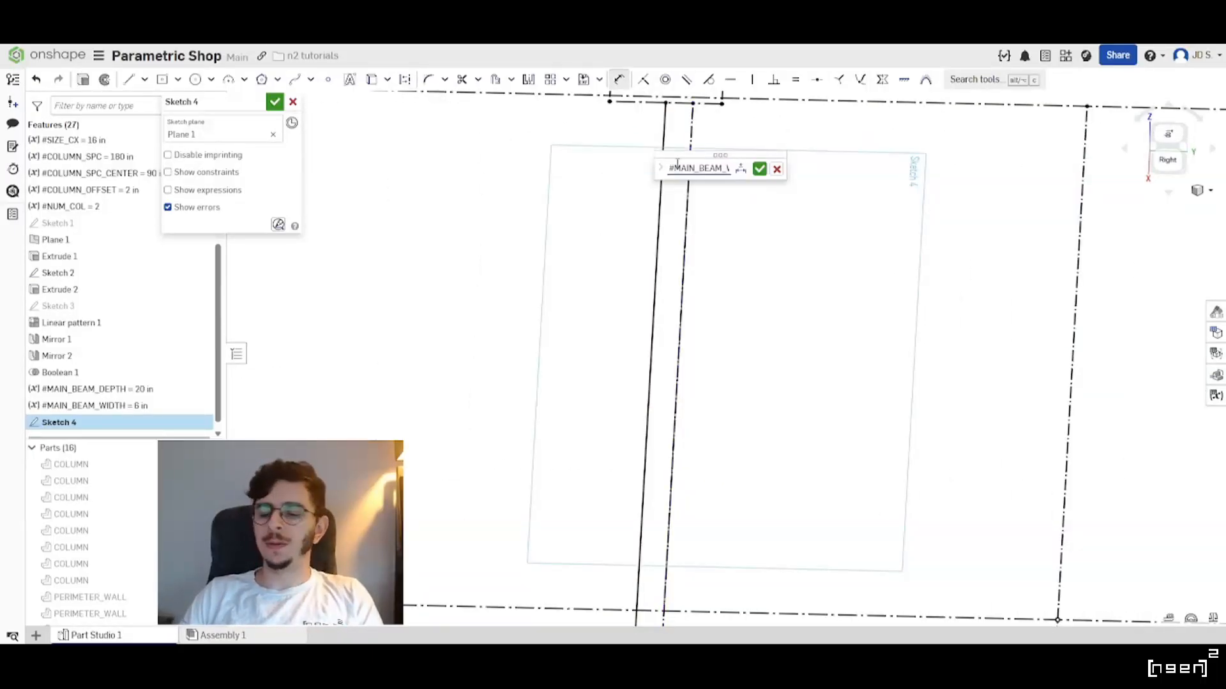
key("Return")
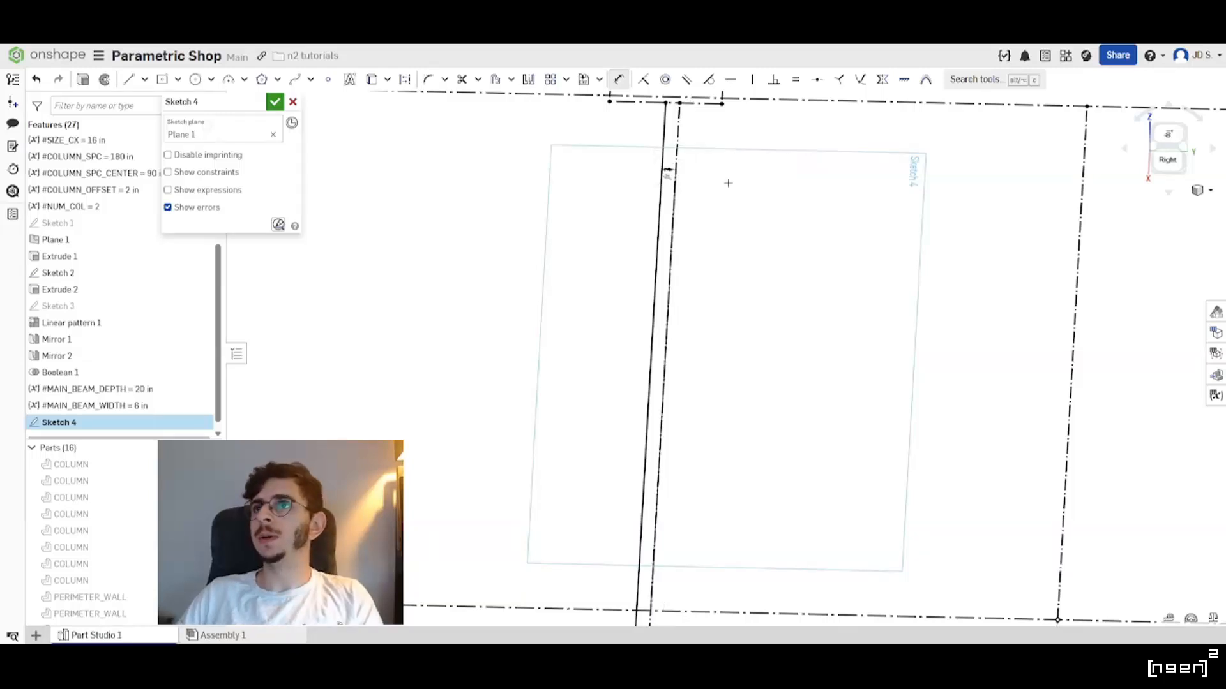
Examine the closely spaced pair of lines along its whole span between the opposite column rectangles.
scroll(638, 171, "down", 3)
scroll(670, 174, "up", 6)
scroll(610, 223, "down", 5)
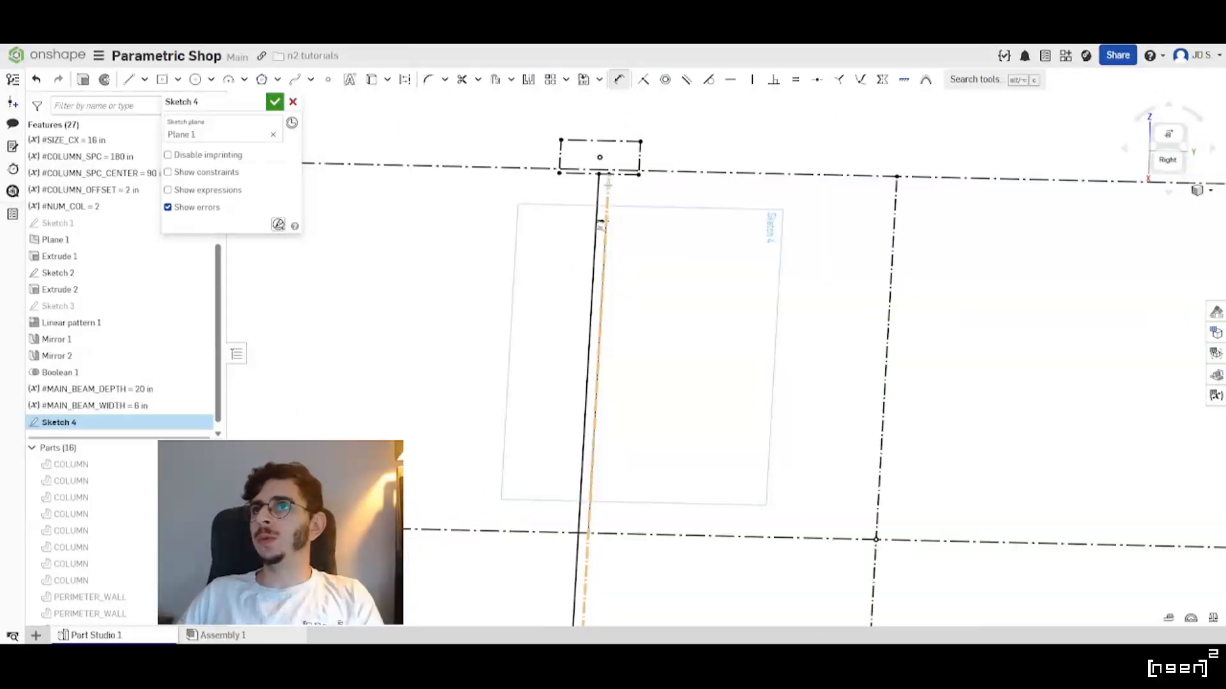
scroll(658, 436, "down", 2)
middle_click_drag(659, 436, 457, 252)
right_click_drag(457, 252, 489, 268)
scroll(609, 372, "down", 3)
key("Escape")
scroll(610, 458, "up", 5)
scroll(715, 384, "down", 4)
right_click_drag(734, 383, 707, 382)
scroll(565, 402, "up", 1)
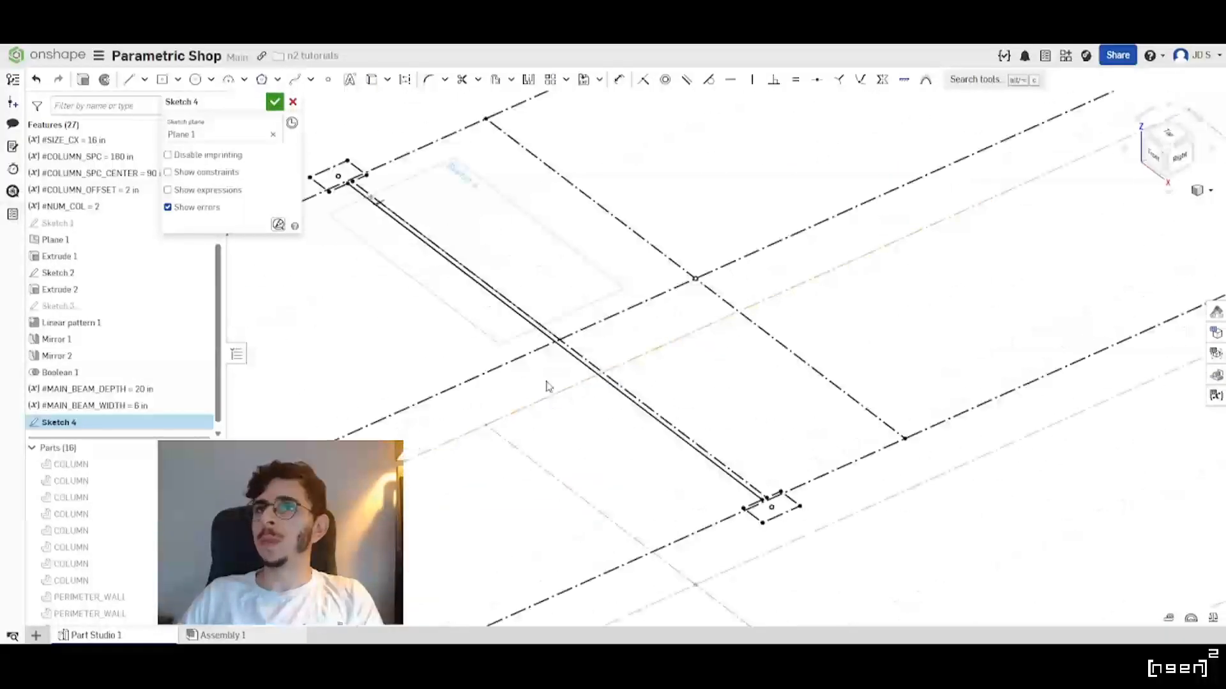
Finish Sketch 4 and show all the hidden column and perimeter wall parts.
left_click(275, 101)
scroll(532, 302, "down", 2)
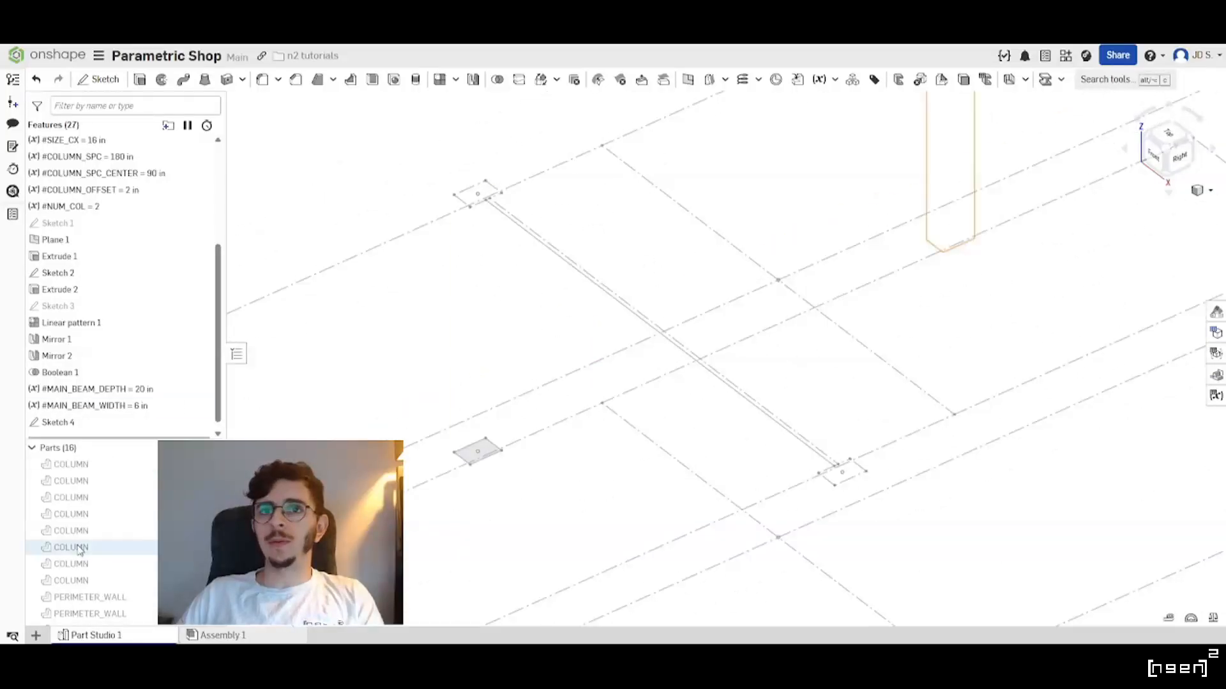
key("shift+y")
scroll(638, 383, "down", 2)
right_click_drag(740, 386, 505, 373)
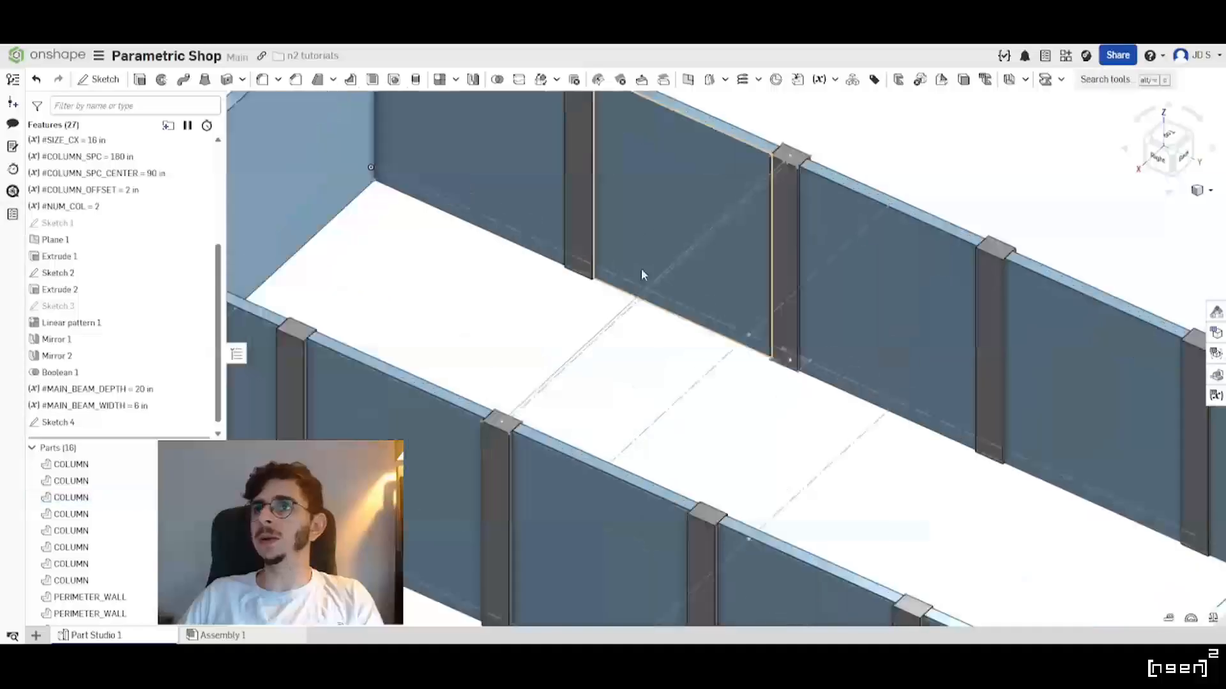
Start a new thin extrude of the solid Sketch 4 line that spans the two opposite columns.
scroll(641, 269, "up", 4)
left_click(140, 81)
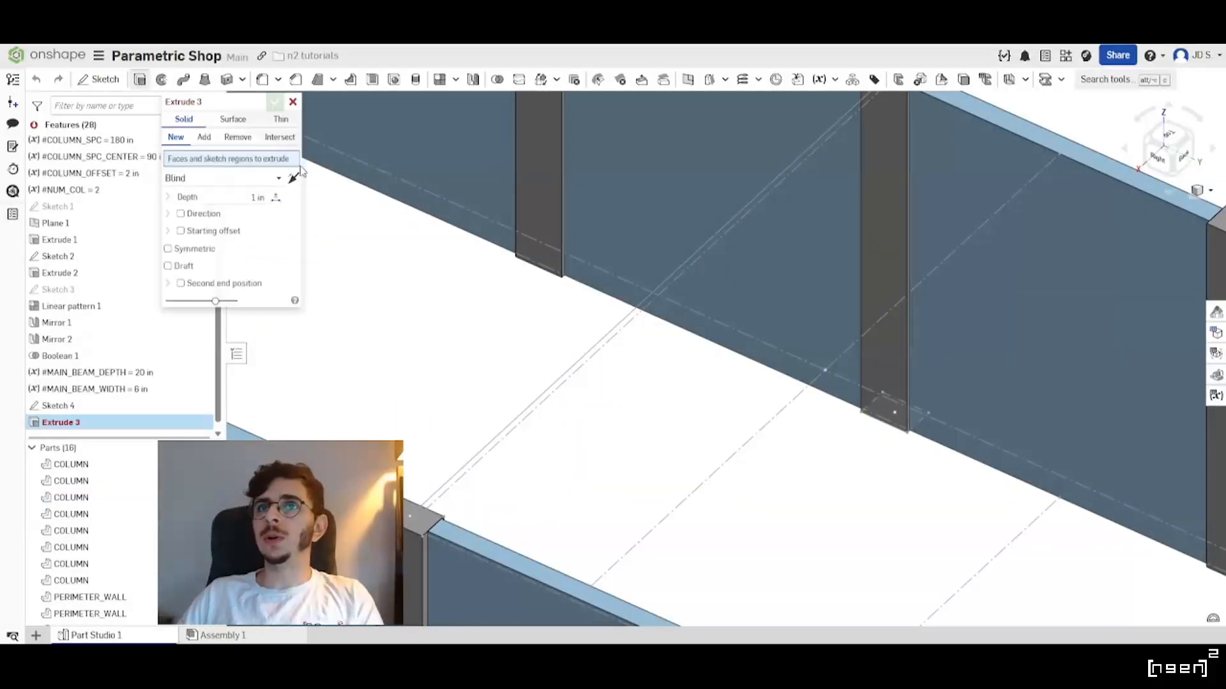
left_click(280, 120)
scroll(514, 412, "down", 3)
scroll(577, 390, "up", 2)
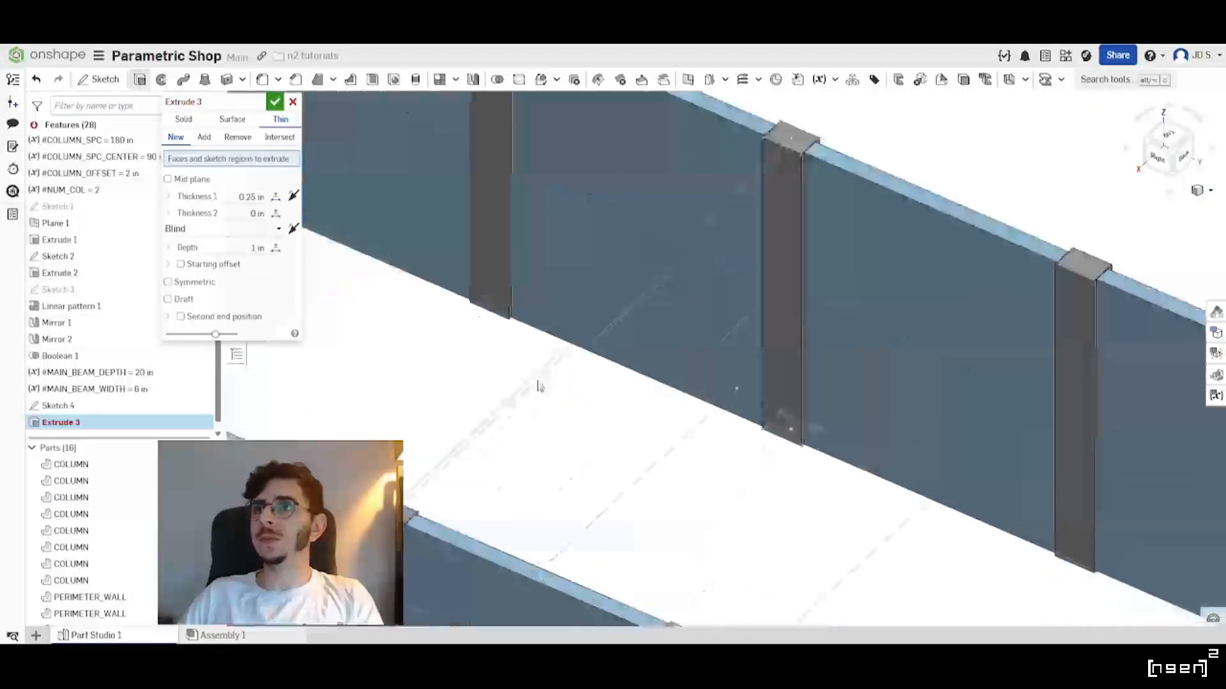
right_click_drag(539, 386, 625, 391)
scroll(802, 411, "down", 3)
scroll(725, 370, "up", 3)
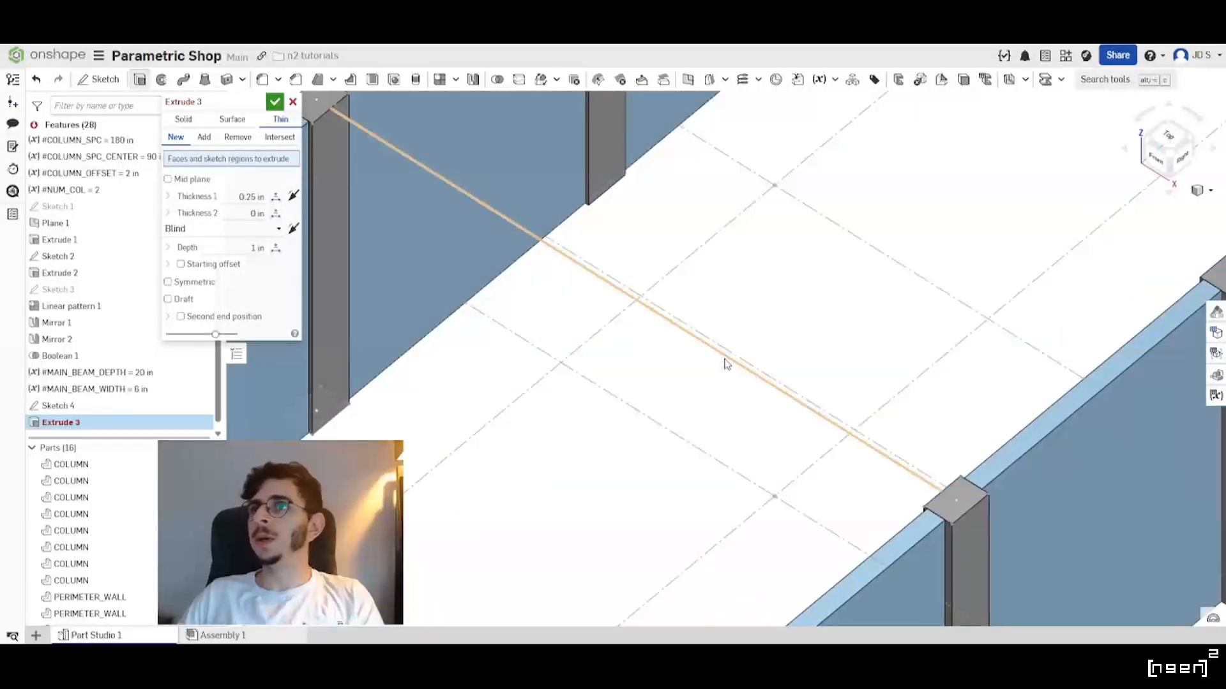
left_click(725, 364)
Flip the beam extrusion to run downward and set its depth to #MAIN_BEAM_DEPTH.
scroll(638, 320, "up", 5)
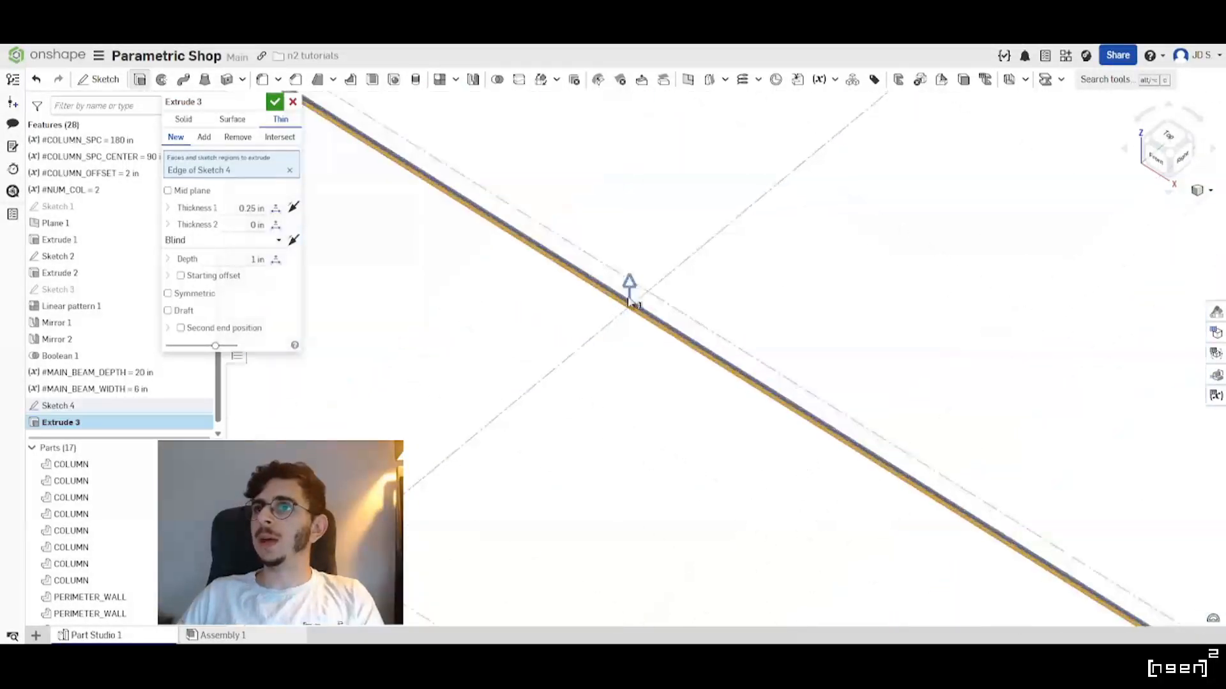
mouse_move(630, 330)
right_mouse_down()
mouse_move(596, 312)
mouse_move(641, 319)
mouse_move(636, 334)
right_mouse_up()
scroll(636, 333, "down", 3)
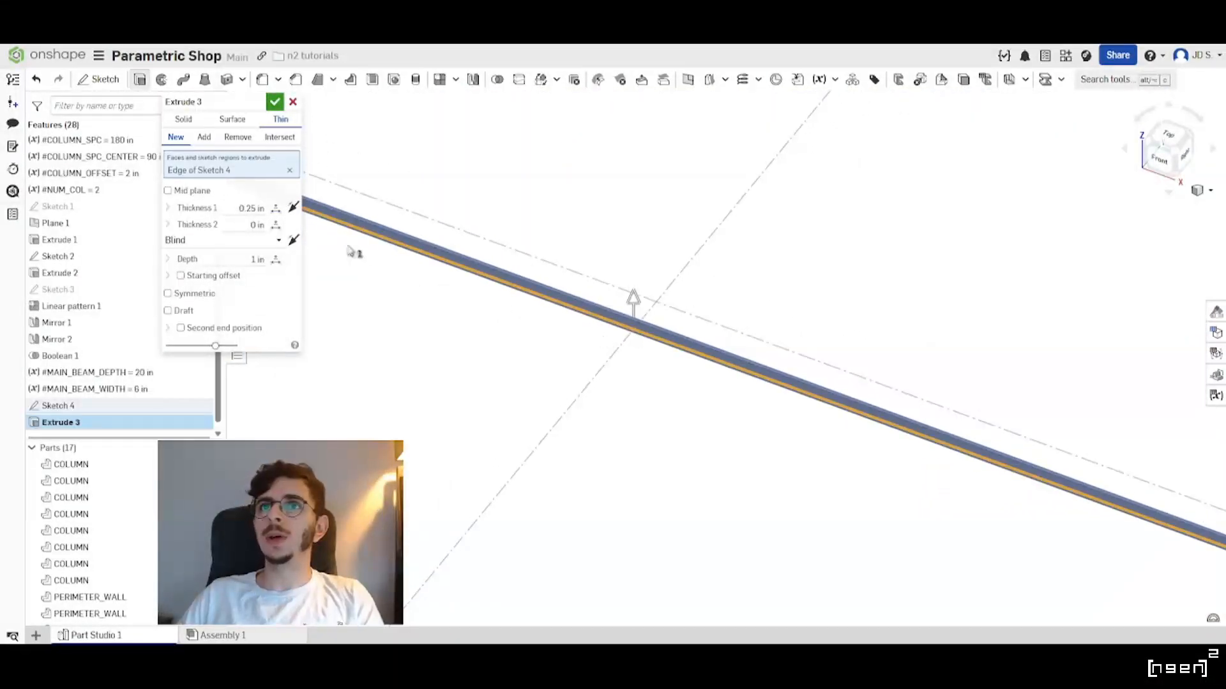
scroll(630, 316, "up", 3)
mouse_move(630, 316)
right_mouse_down()
mouse_move(634, 293)
mouse_move(656, 295)
mouse_move(627, 300)
right_mouse_up()
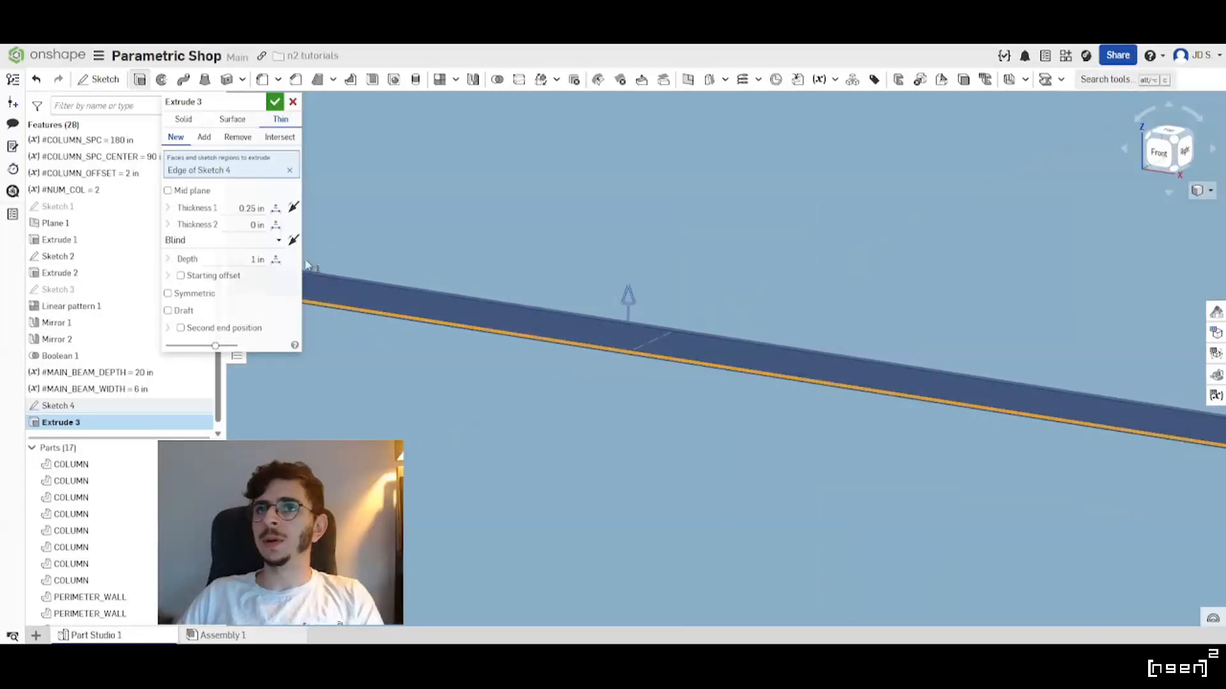
left_click(292, 241)
left_click(257, 260)
type("BEAM")
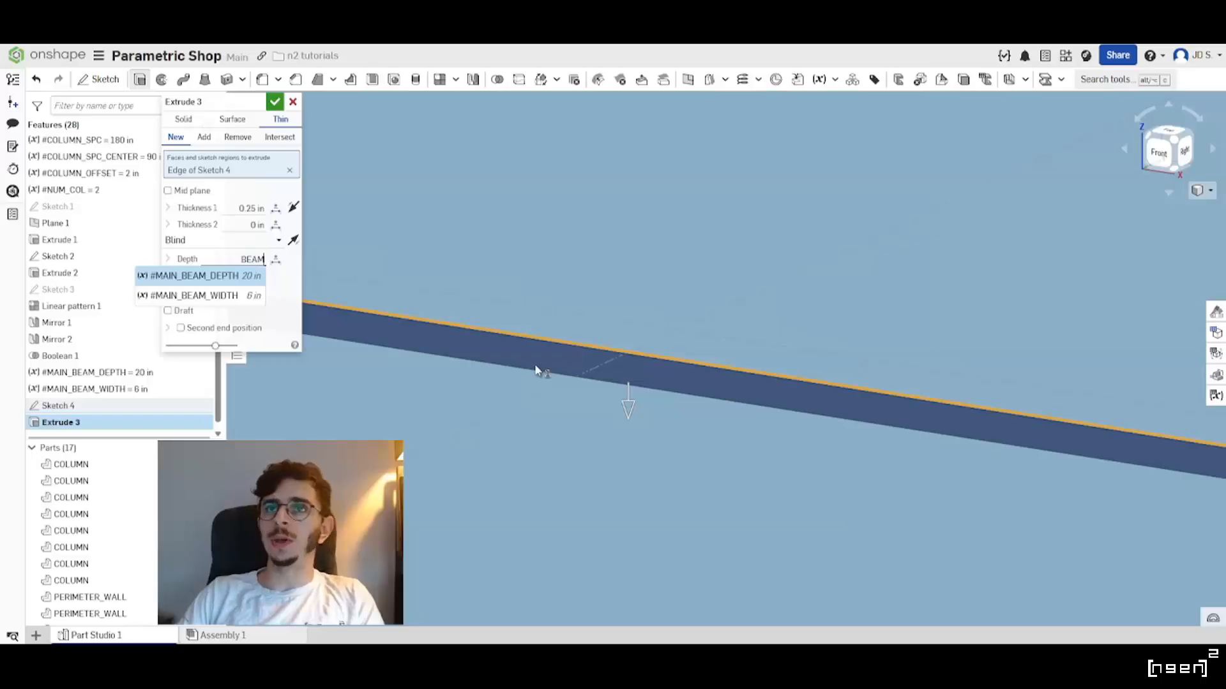
key("Return")
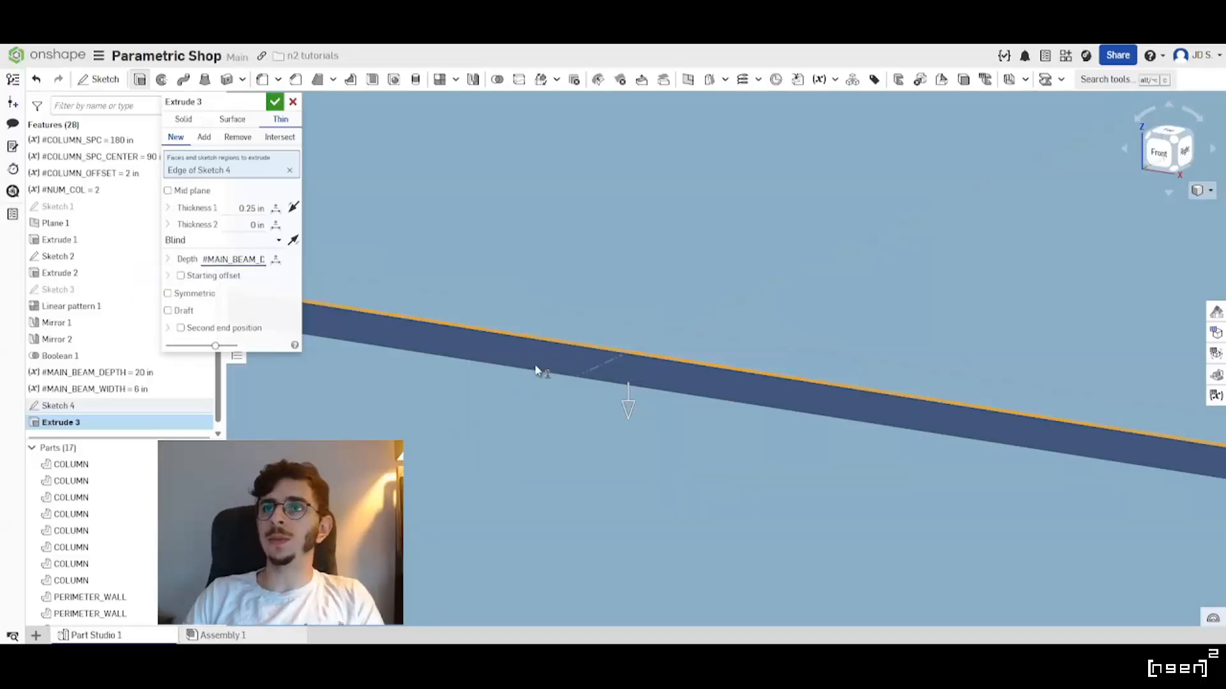
Set the beam extrusion's Thickness 1 to #MAIN_BEAM_WIDTH.
scroll(584, 296, "down", 5)
scroll(587, 317, "up", 3)
right_click_drag(586, 318, 558, 330)
left_click(247, 207)
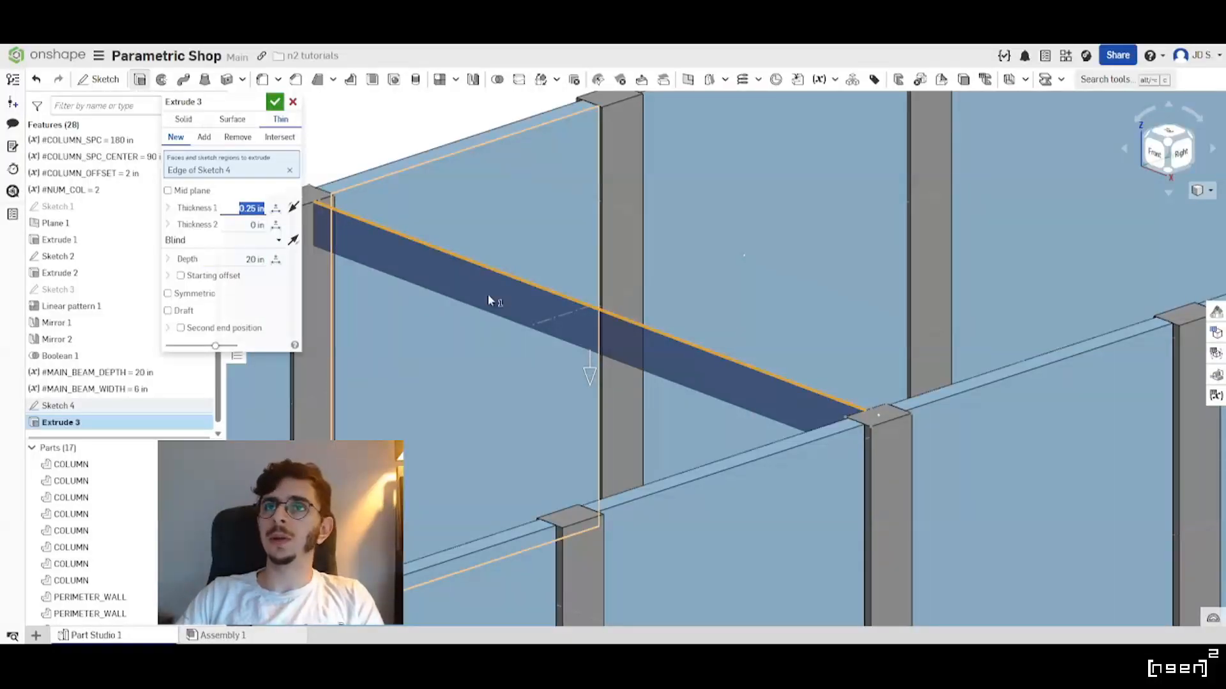
type("#MAIN")
key("Down")
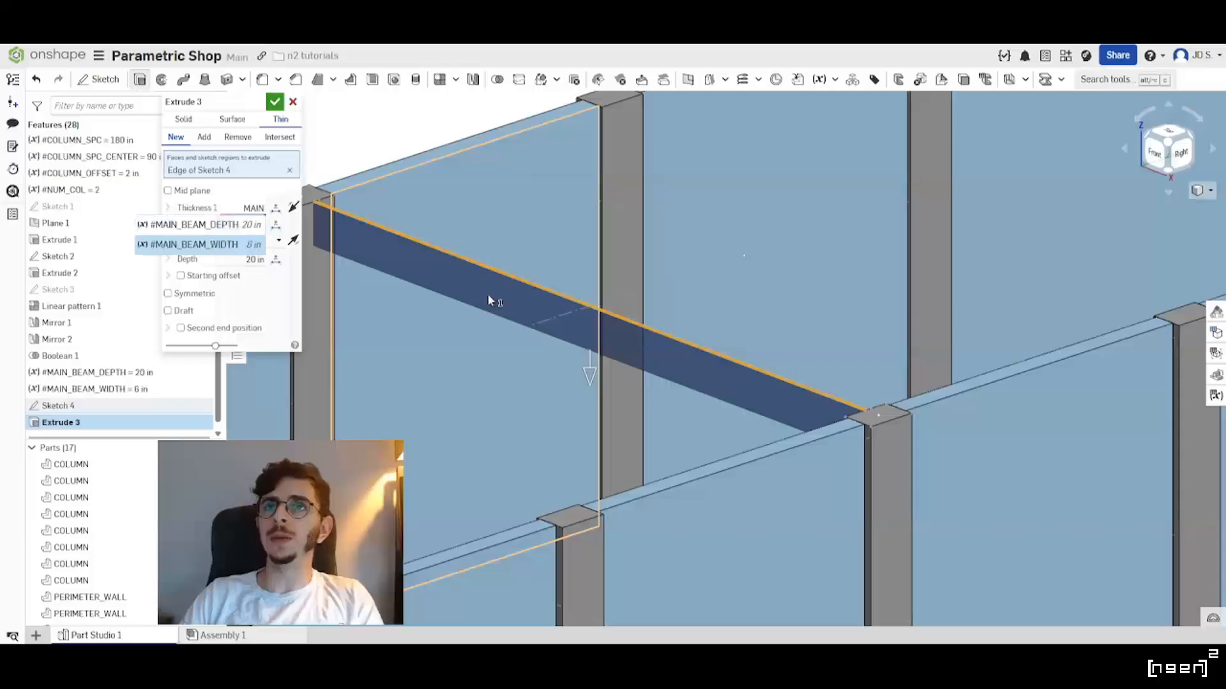
key("Return")
Set the beam extrusion's Thickness 2 to #MAIN_BEAM_WIDTH/2.
scroll(867, 405, "down", 2)
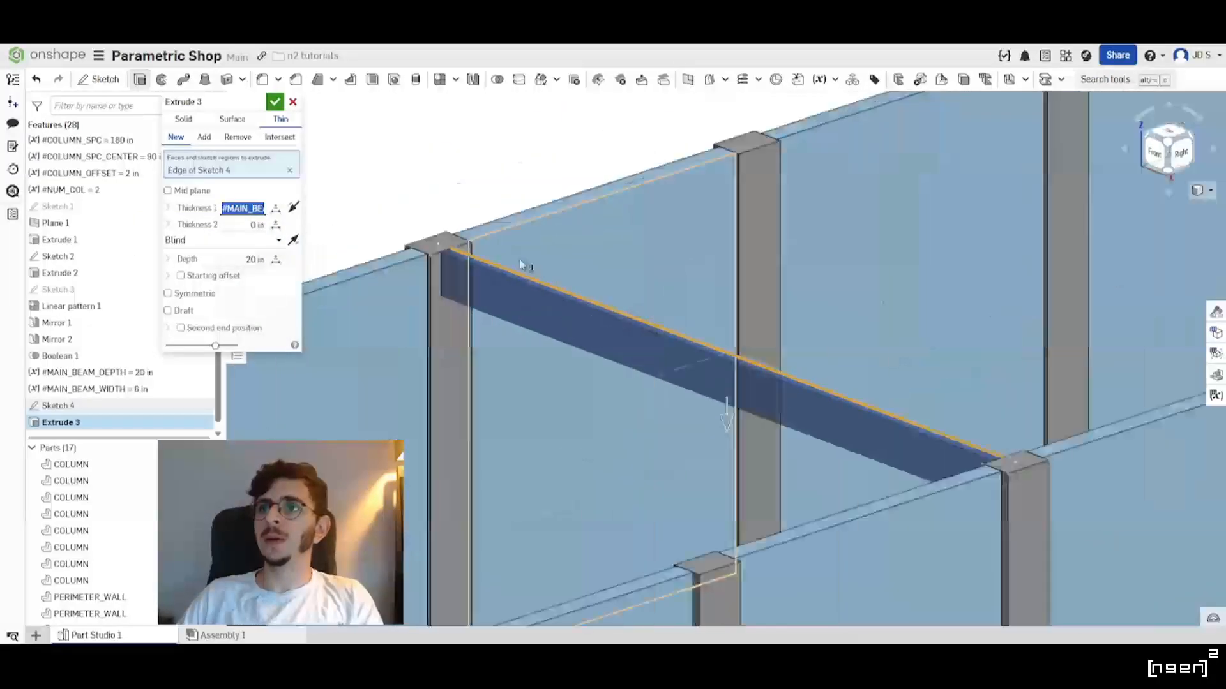
scroll(507, 266, "up", 3)
key("shift+4")
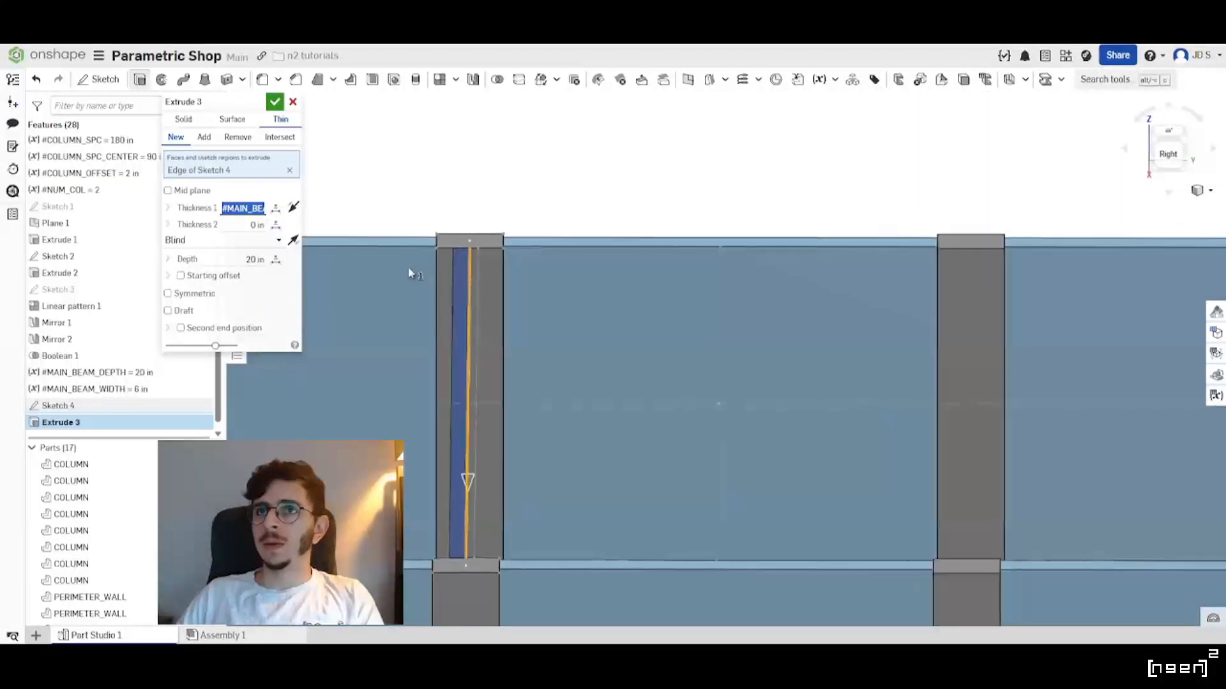
scroll(462, 293, "up", 3)
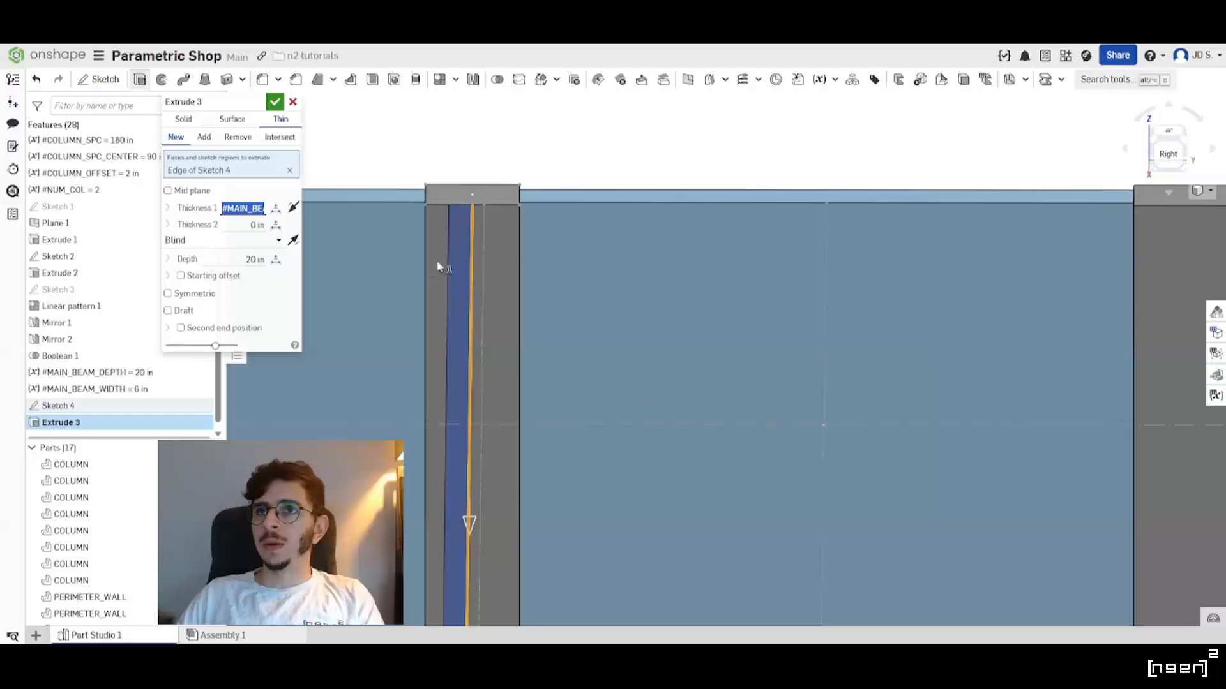
left_click(191, 298)
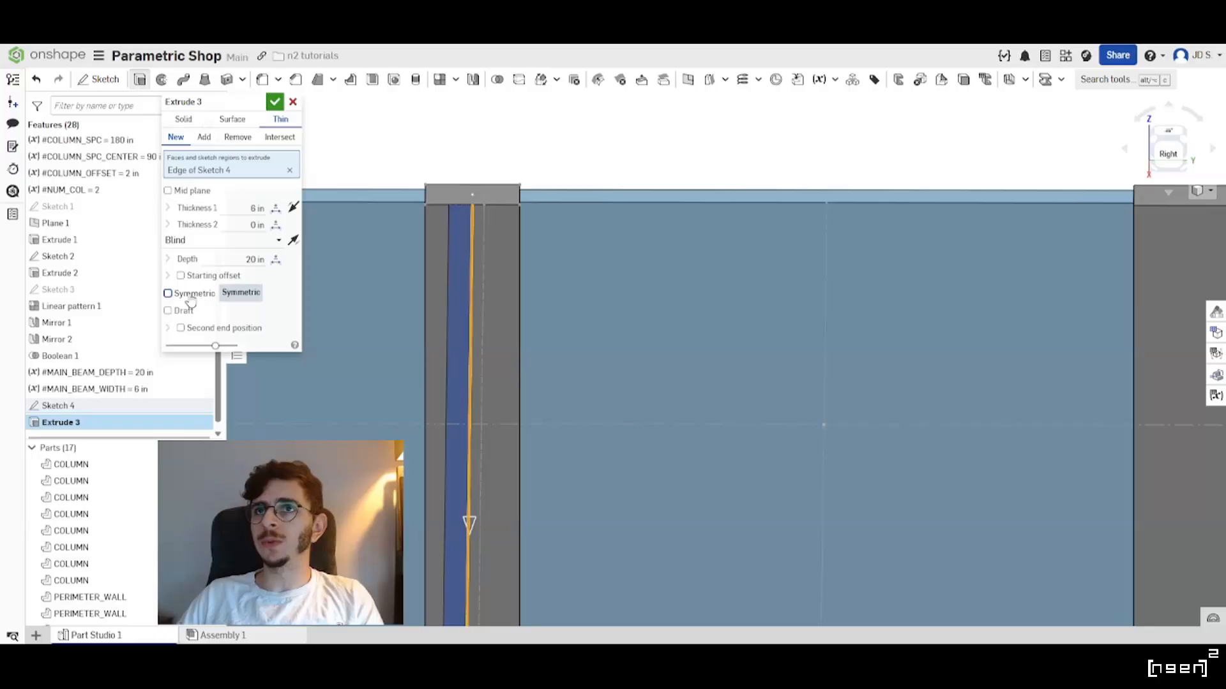
left_click(251, 225)
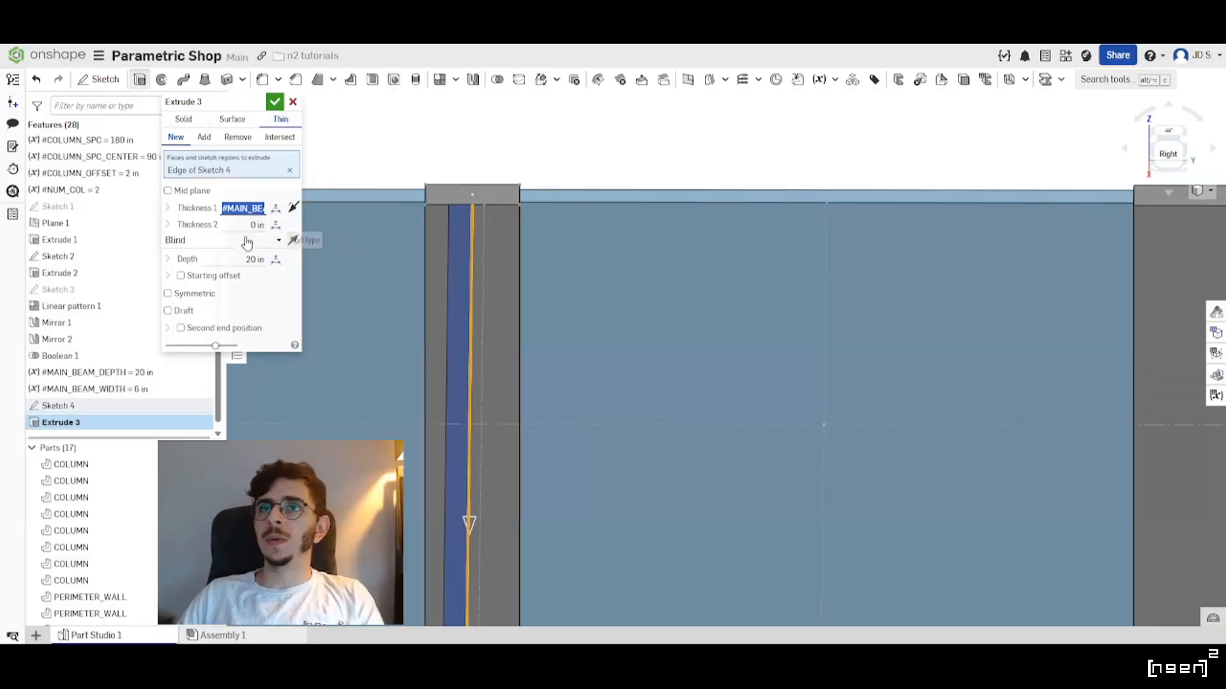
type("#main")
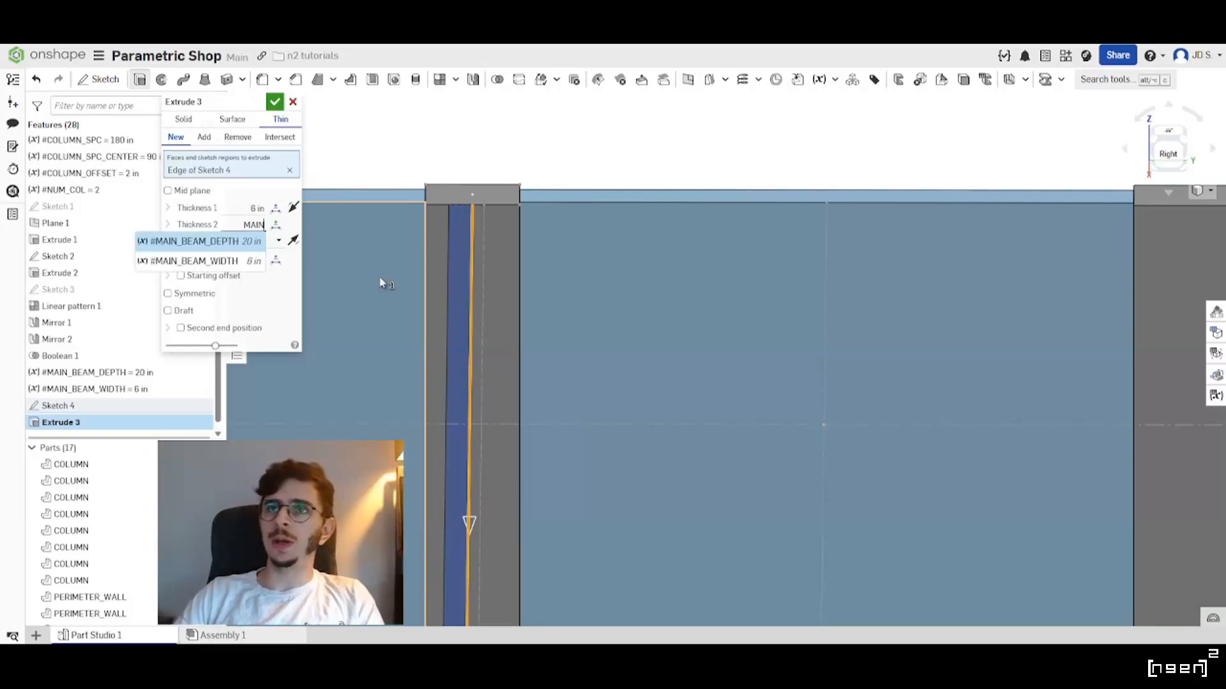
key("Return")
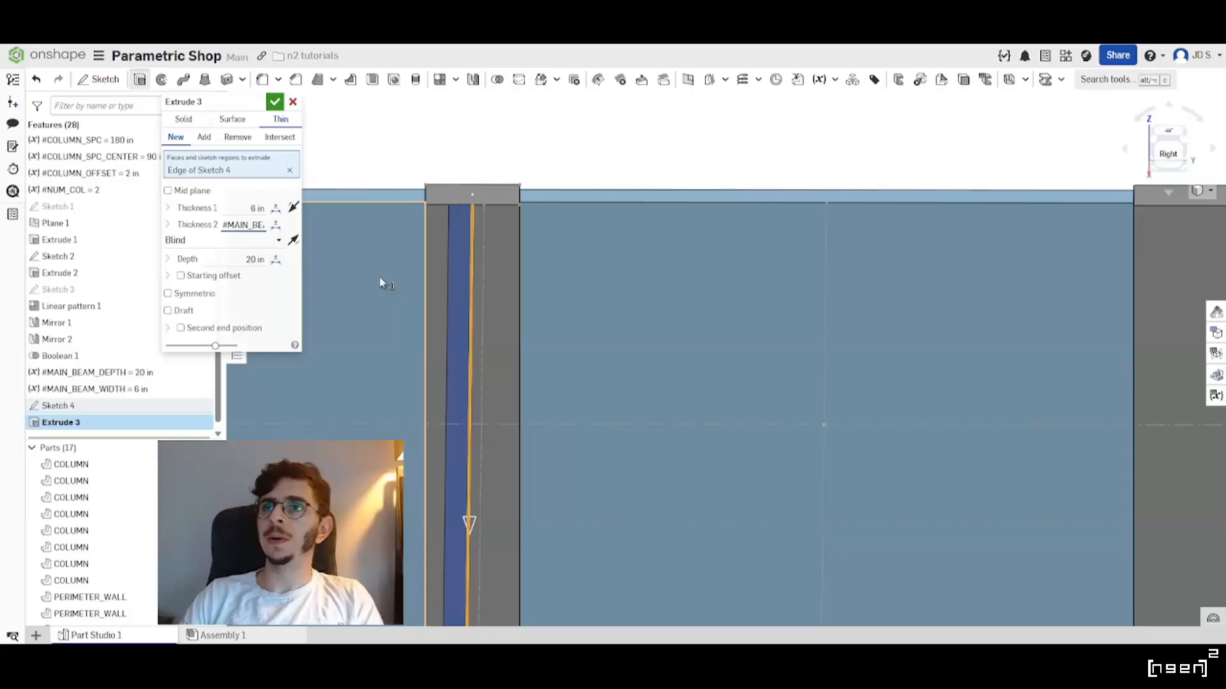
key("Down")
key("Down")
key("Return")
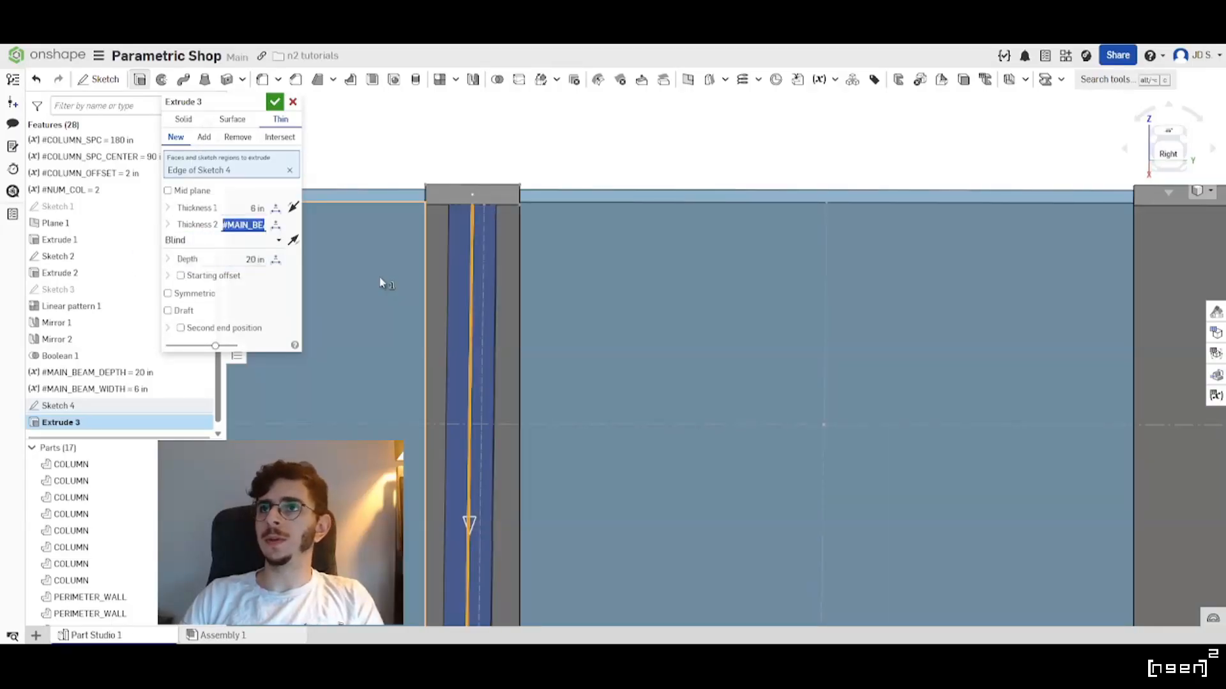
key("Right")
type("/2")
key("Return")
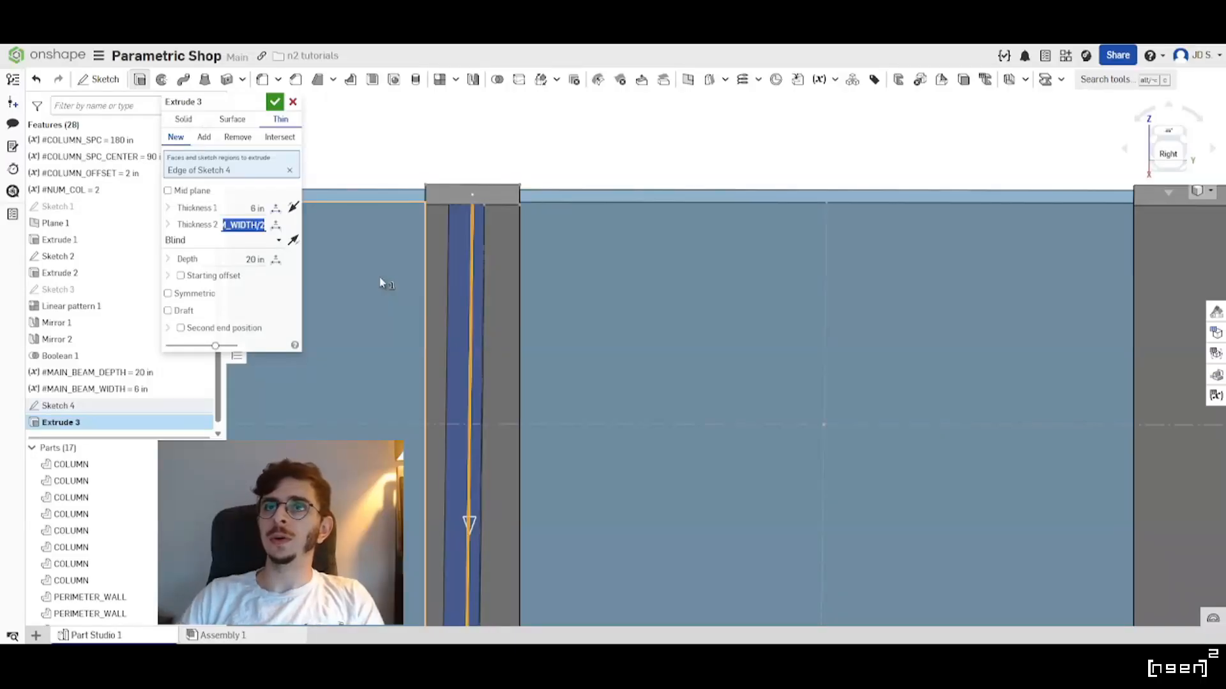
Change Thickness 1 to #MAIN_BEAM_WIDTH/2 and accept the main beam's thin extrusion.
left_click(251, 208)
key("Right")
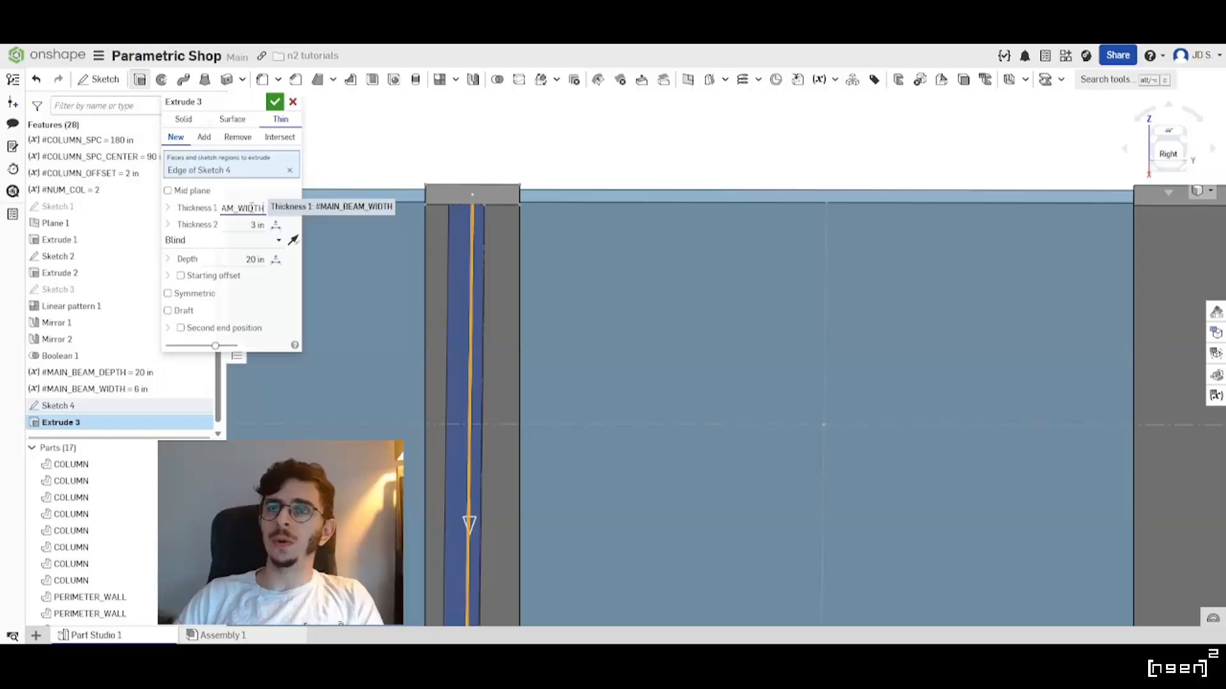
type("/2")
key("Return")
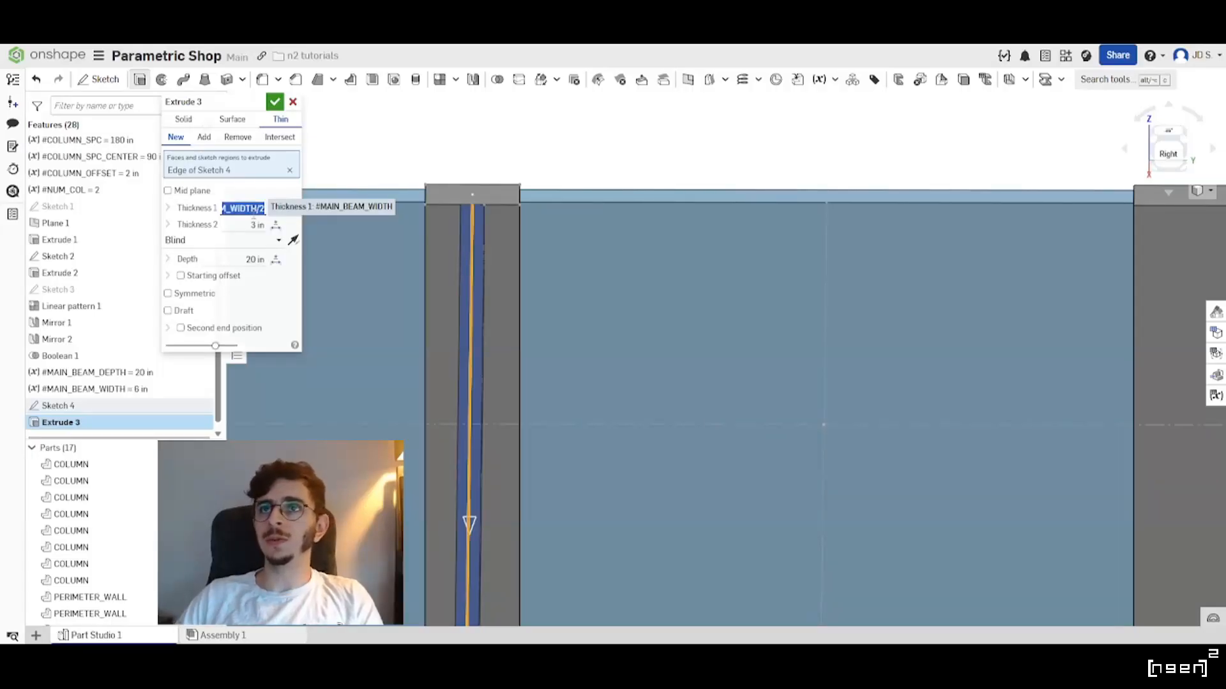
key("Tab")
right_click_drag(476, 250, 319, 202)
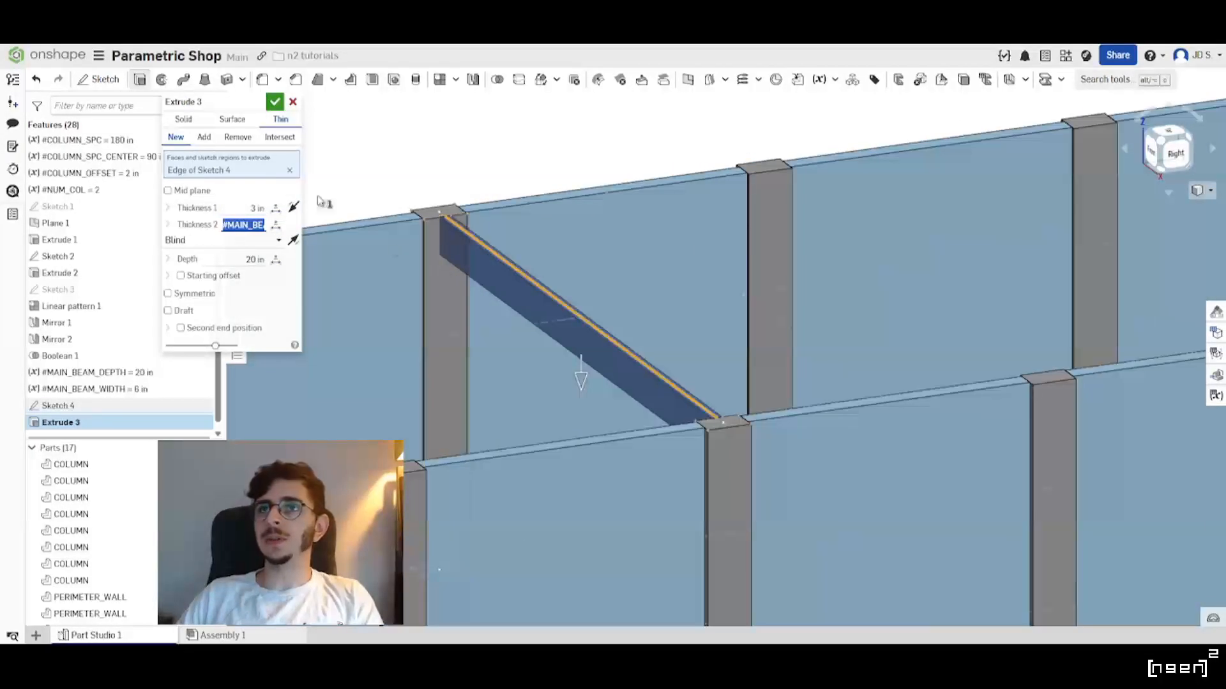
left_click(274, 103)
Examine the main beam from several angles, including where its ends meet the opposite columns.
scroll(433, 265, "down", 5)
scroll(412, 264, "up", 8)
right_click_drag(413, 270, 610, 271)
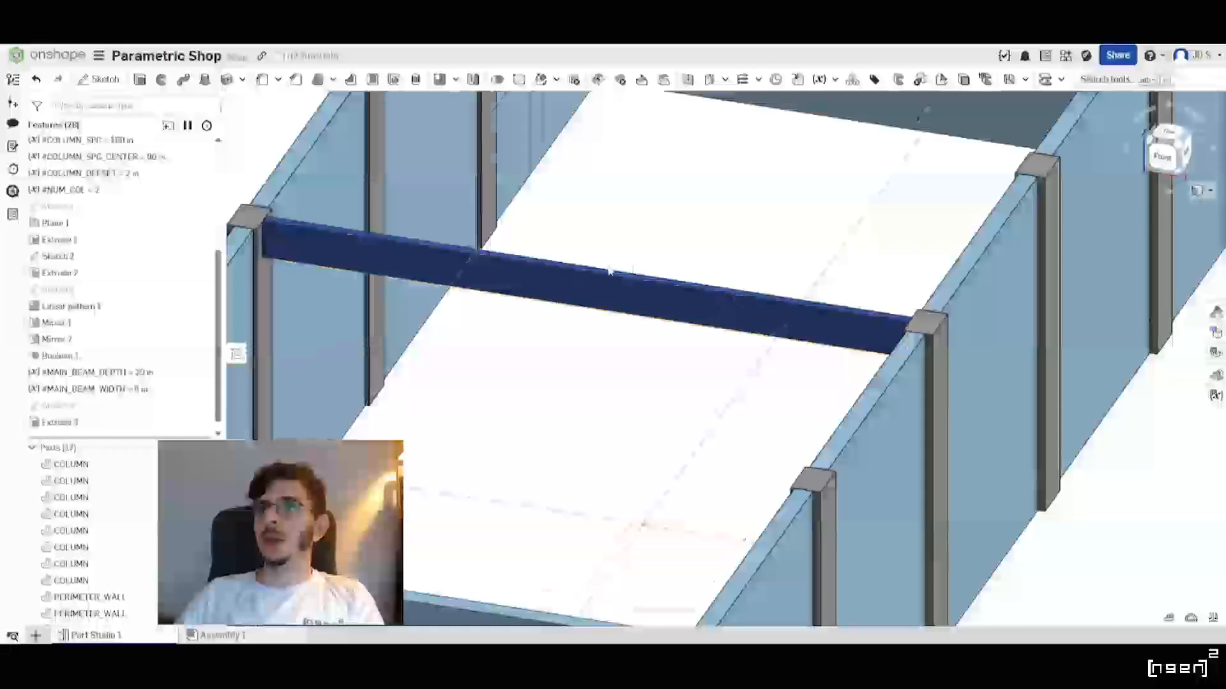
scroll(610, 270, "down", 5)
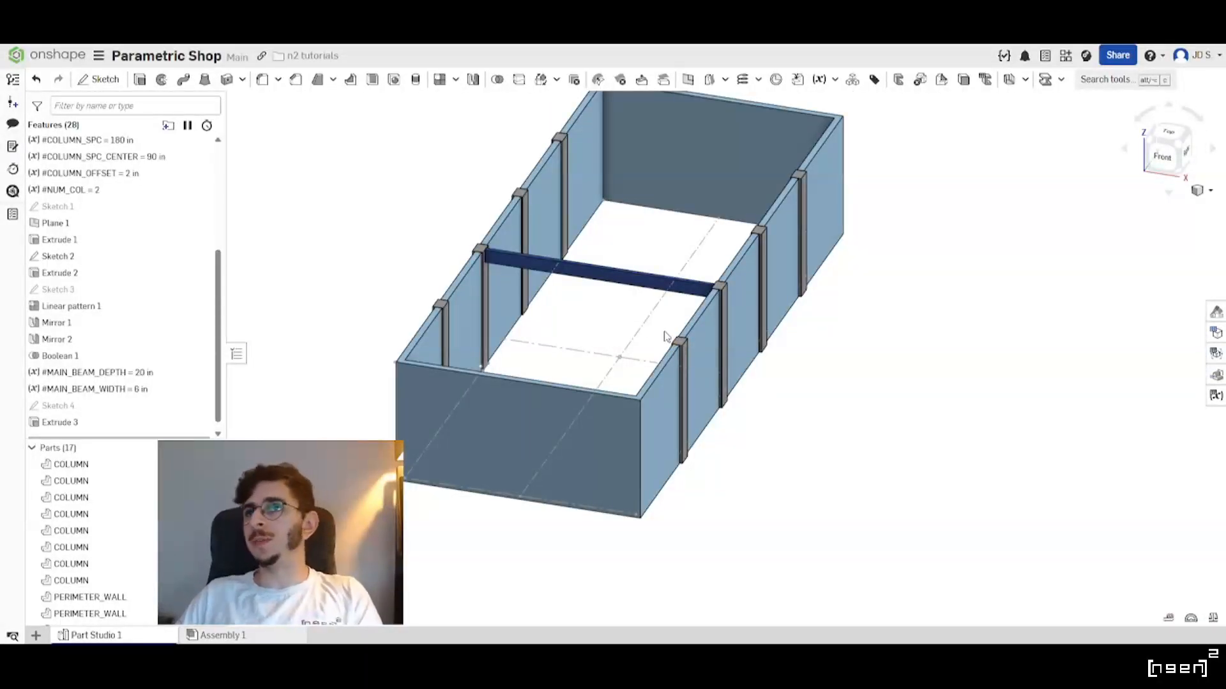
scroll(623, 309, "up", 5)
scroll(637, 373, "down", 5)
scroll(604, 324, "up", 3)
right_click_drag(604, 324, 562, 358)
scroll(549, 294, "down", 5)
scroll(569, 303, "up", 4)
scroll(696, 308, "down", 3)
scroll(489, 346, "up", 4)
scroll(629, 320, "down", 5)
scroll(547, 377, "up", 5)
scroll(720, 277, "down", 5)
scroll(610, 308, "up", 5)
right_click_drag(602, 303, 624, 304)
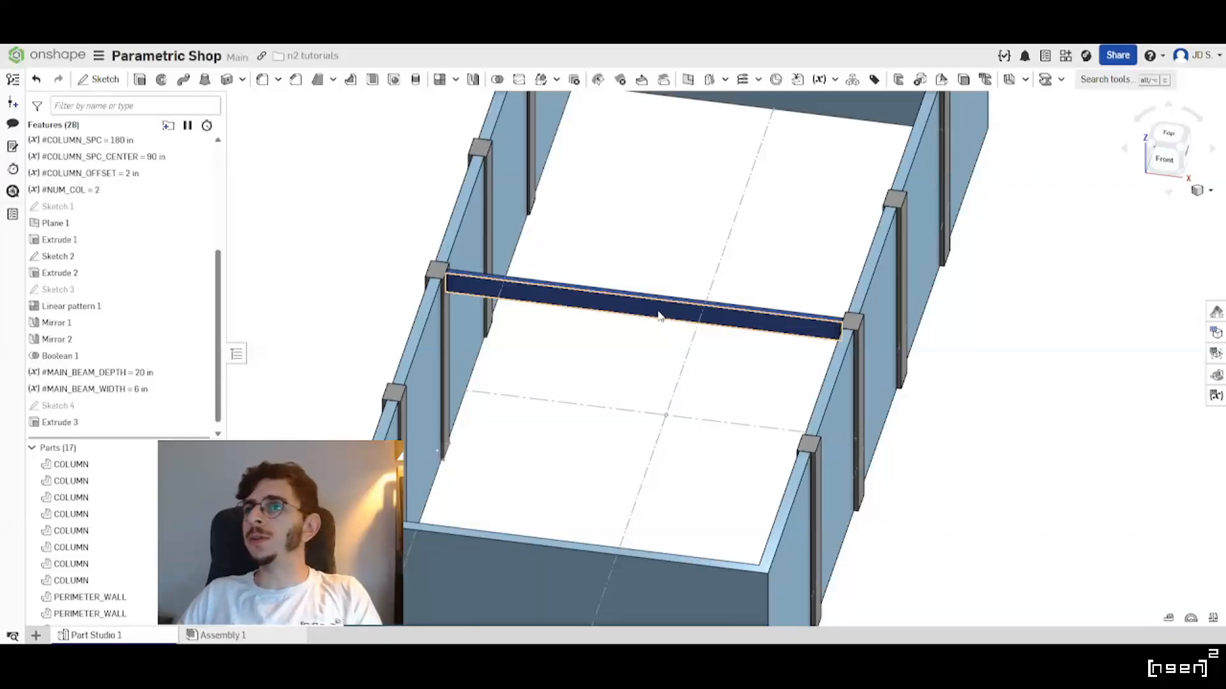
right_click_drag(652, 314, 595, 312)
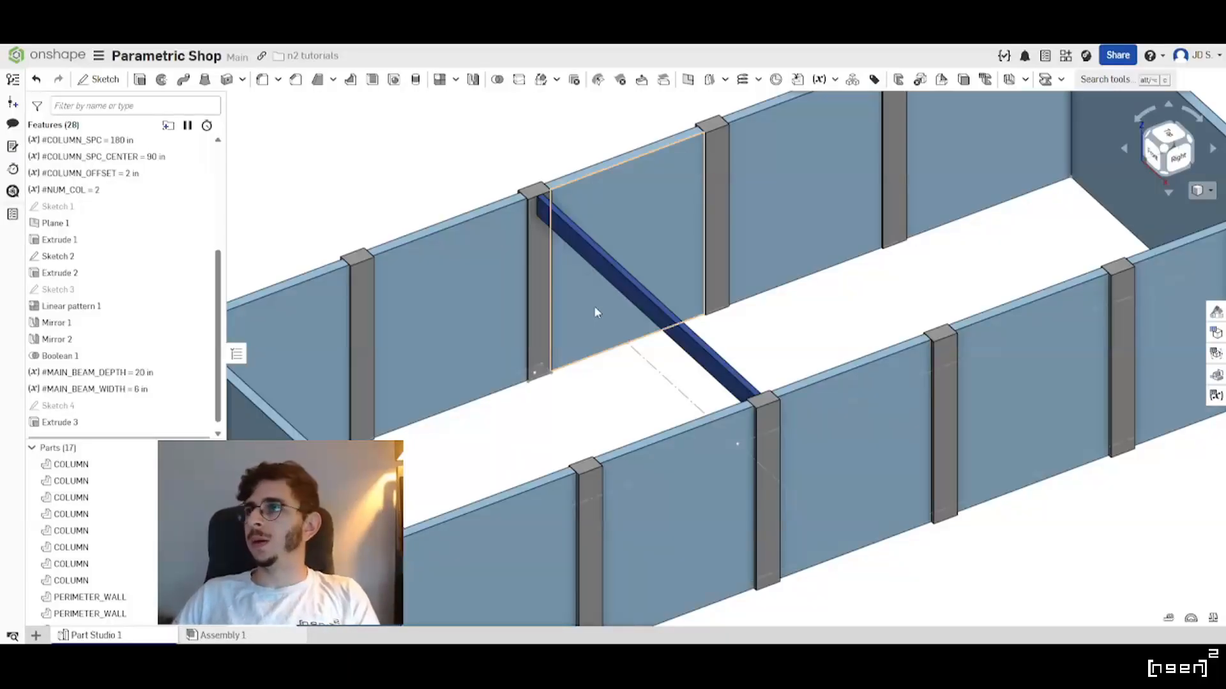
scroll(625, 317, "down", 3)
scroll(618, 305, "up", 3)
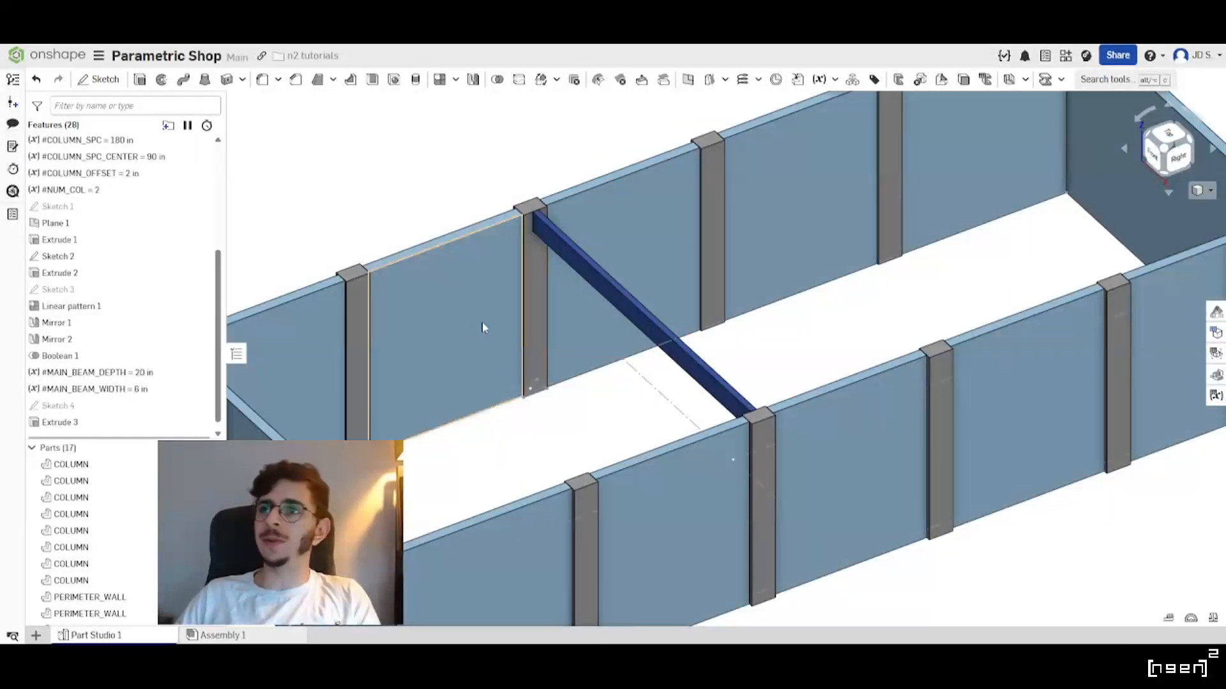
right_click_drag(600, 304, 550, 348)
scroll(440, 313, "up", 5)
scroll(455, 317, "up", 3)
right_click_drag(455, 317, 404, 309)
scroll(703, 358, "down", 5)
scroll(574, 304, "up", 3)
right_click_drag(617, 319, 544, 311)
key("shift+7")
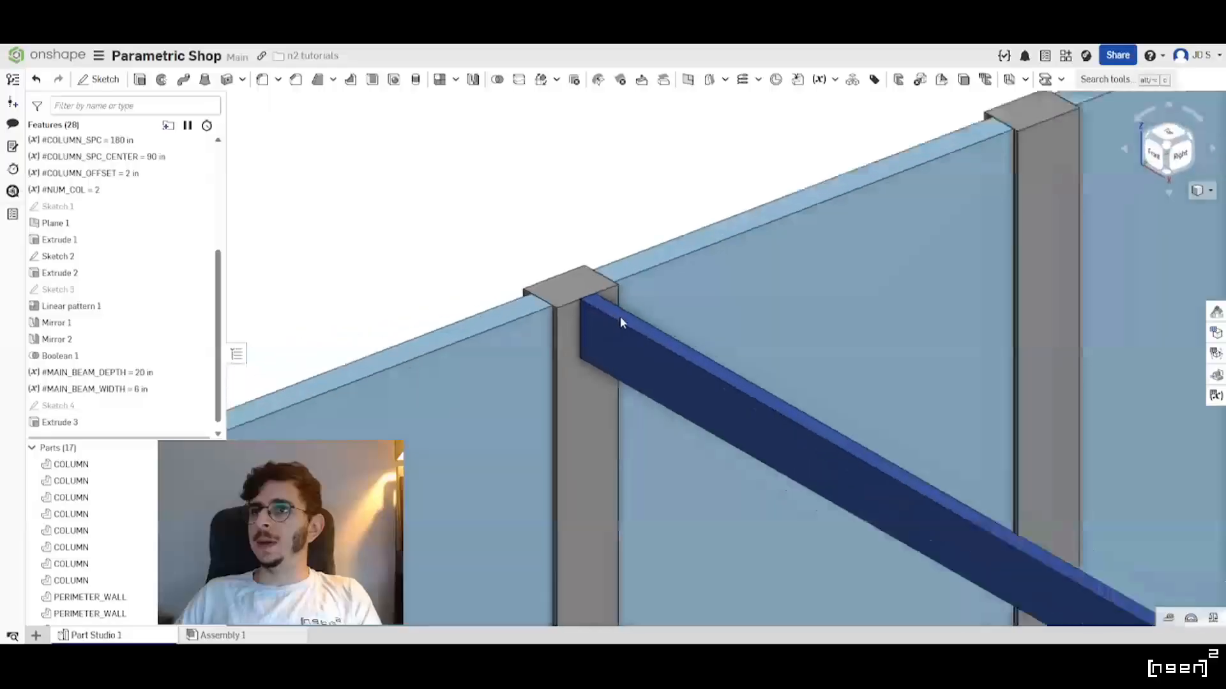
Reopen Sketch 4 for editing, viewed square to its sketch plane.
double_click(102, 406)
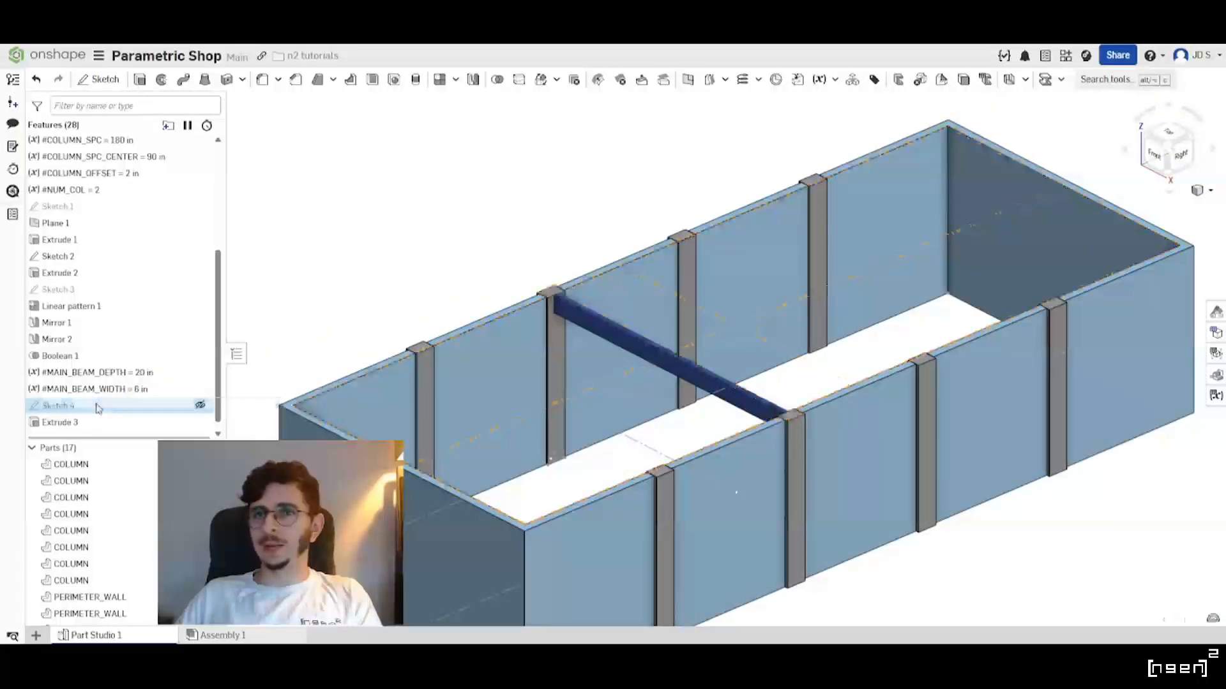
scroll(615, 375, "up", 5)
key("n")
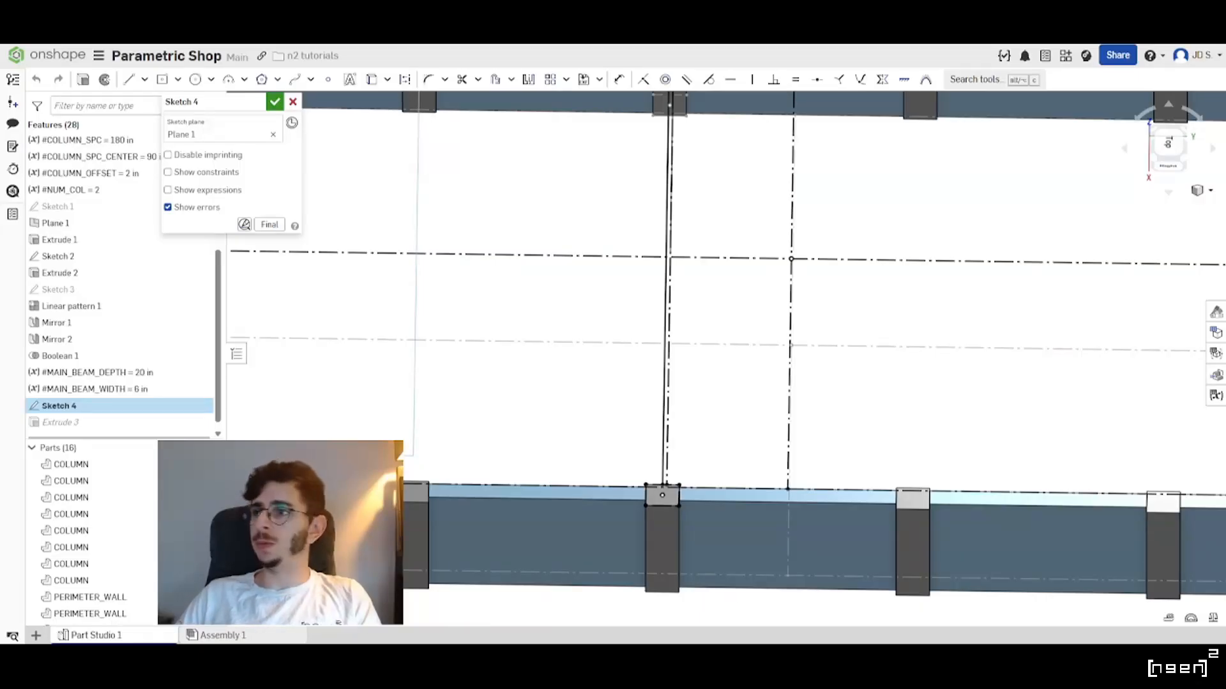
Add a length variable named SECONDARY_BEAM_DEPTH to the part studio's variable table.
left_click(1216, 395)
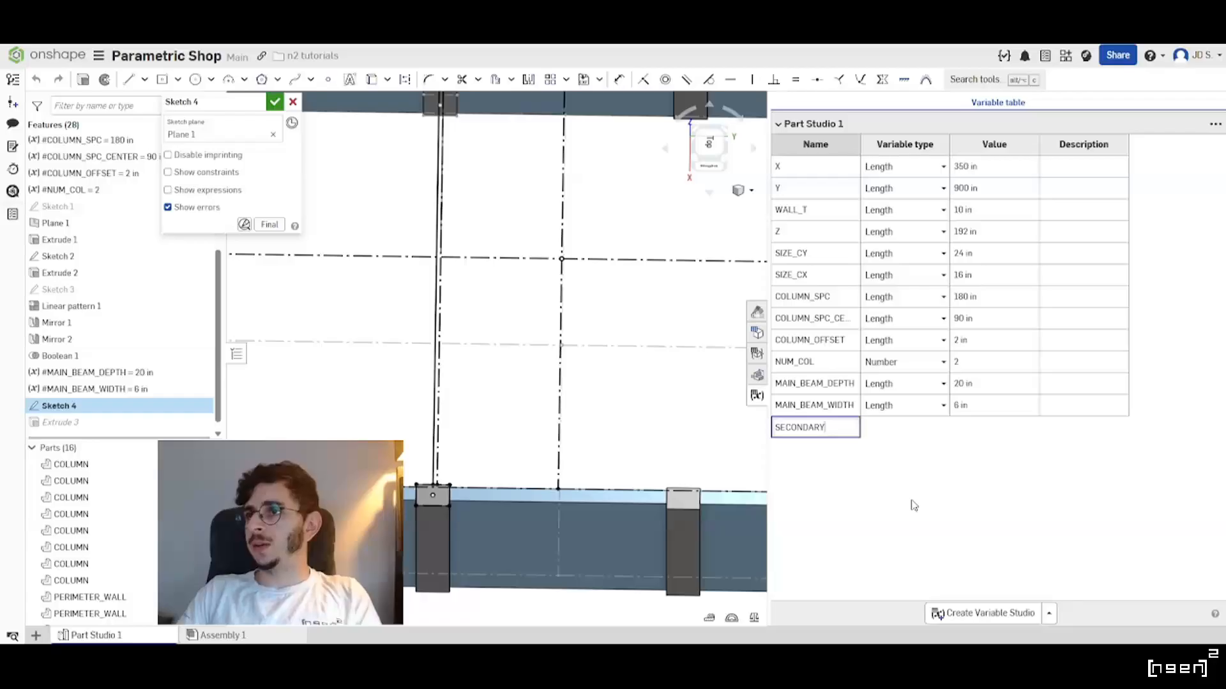
type("WIDTH")
key("BackSpace")
key("BackSpace")
key("BackSpace")
key("BackSpace")
key("BackSpace")
key("BackSpace")
type("DEPTH")
key("Return")
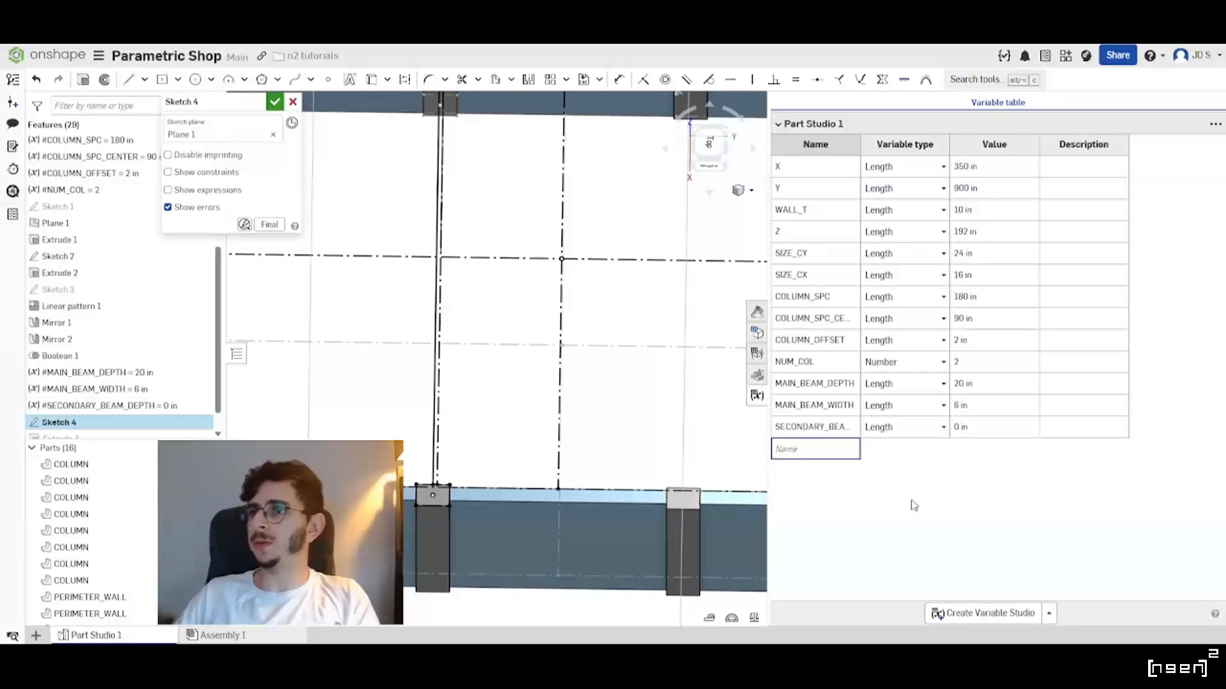
Add a length variable named SECONDARY_BEAM_WIDTH, reusing the copied name of the secondary beam depth variable.
double_click(832, 428)
key("ctrl+c")
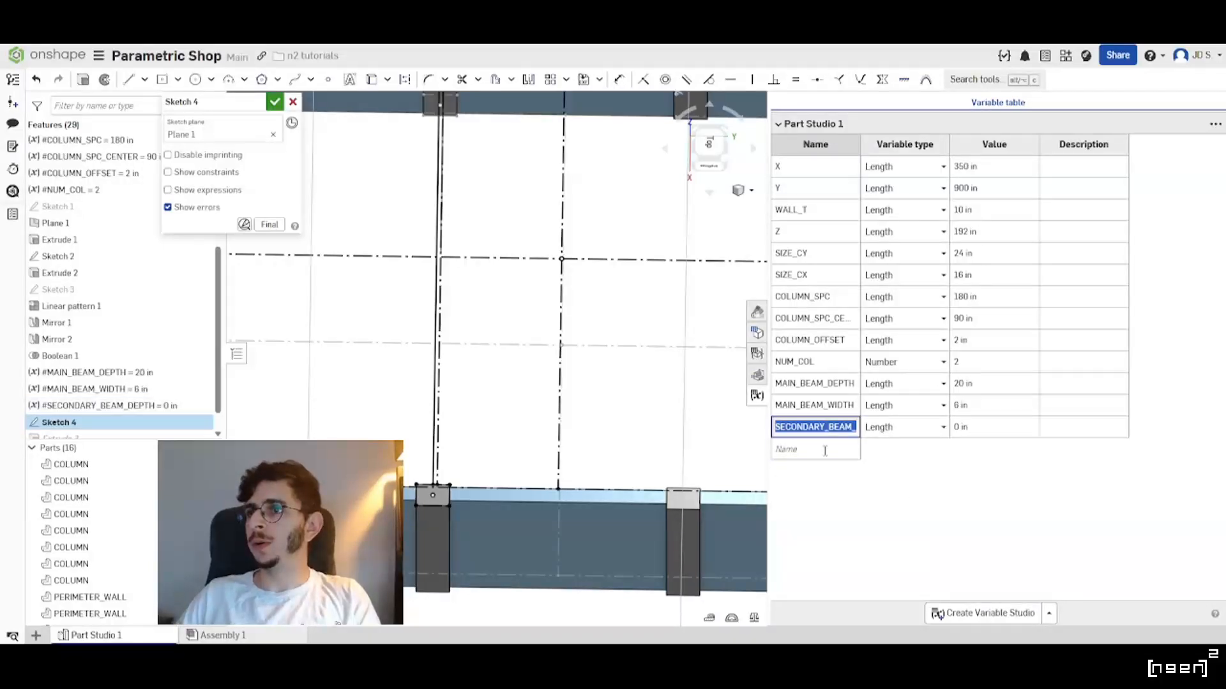
left_click(825, 451)
key("ctrl+v")
key("BackSpace")
key("BackSpace")
key("BackSpace")
key("BackSpace")
key("BackSpace")
type("WIDTH")
key("Return")
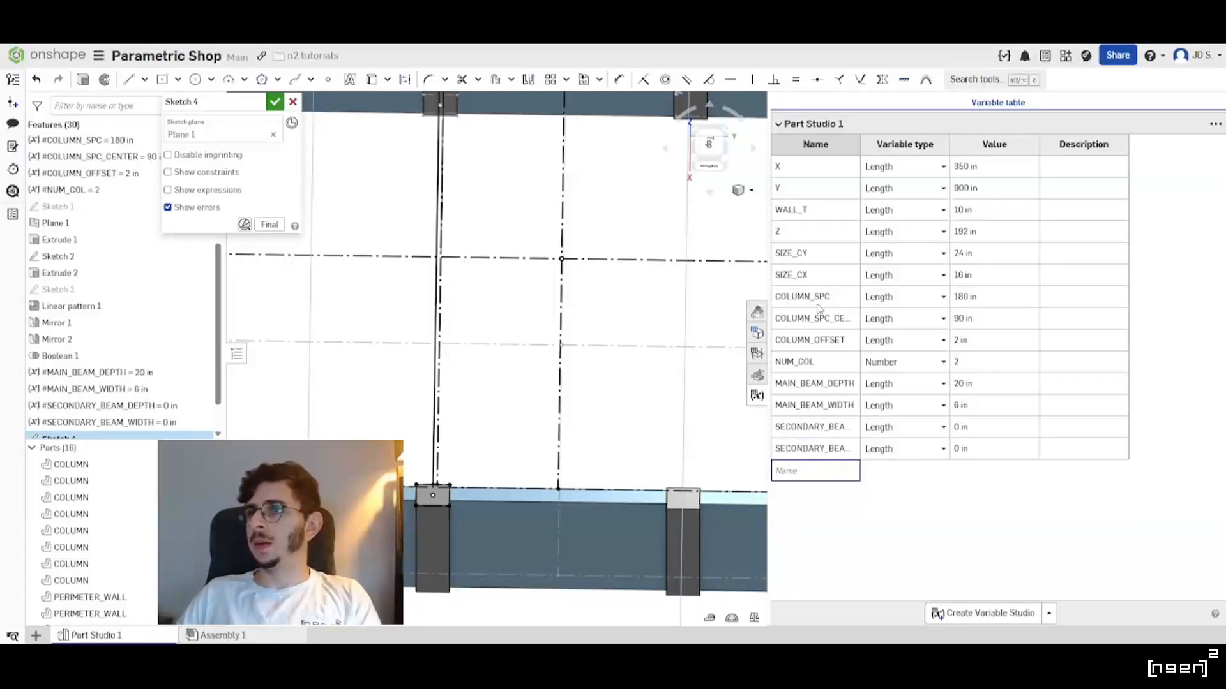
Add two length variables named SEC_BEAM_SPC and SEC_BEAM_SPC_CENTER to the part studio's variable table.
type("SEC_BEAM_SPC")
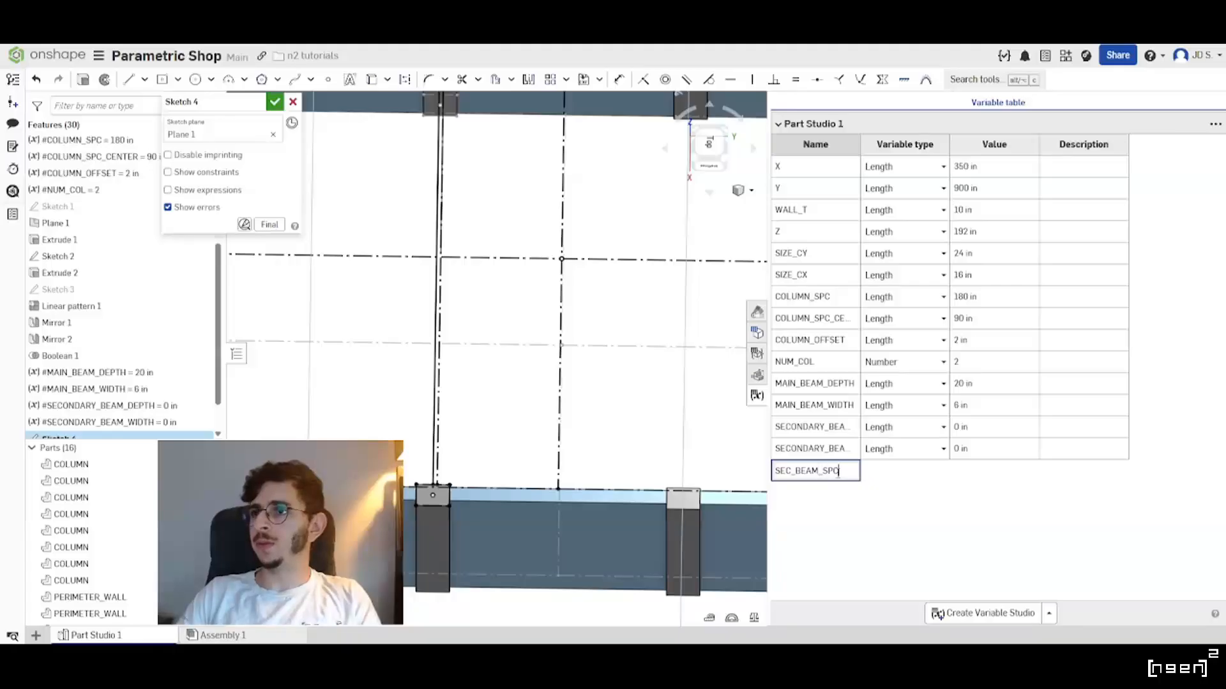
key("Return")
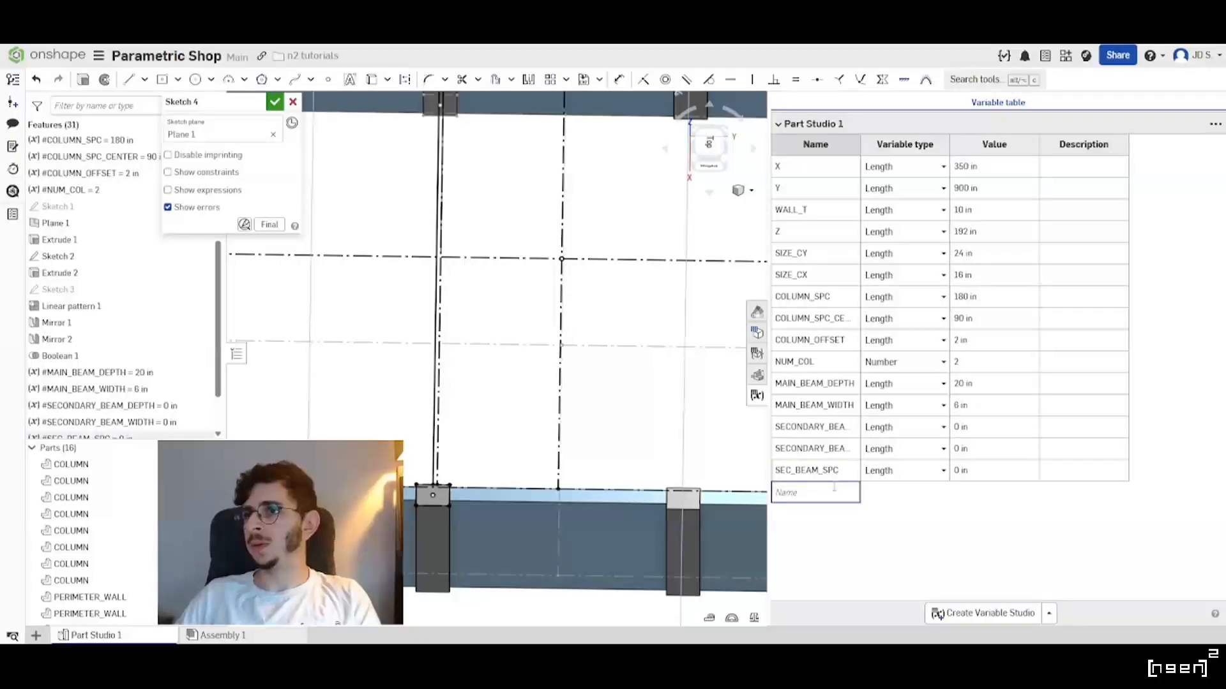
type("SEC_BEAM")
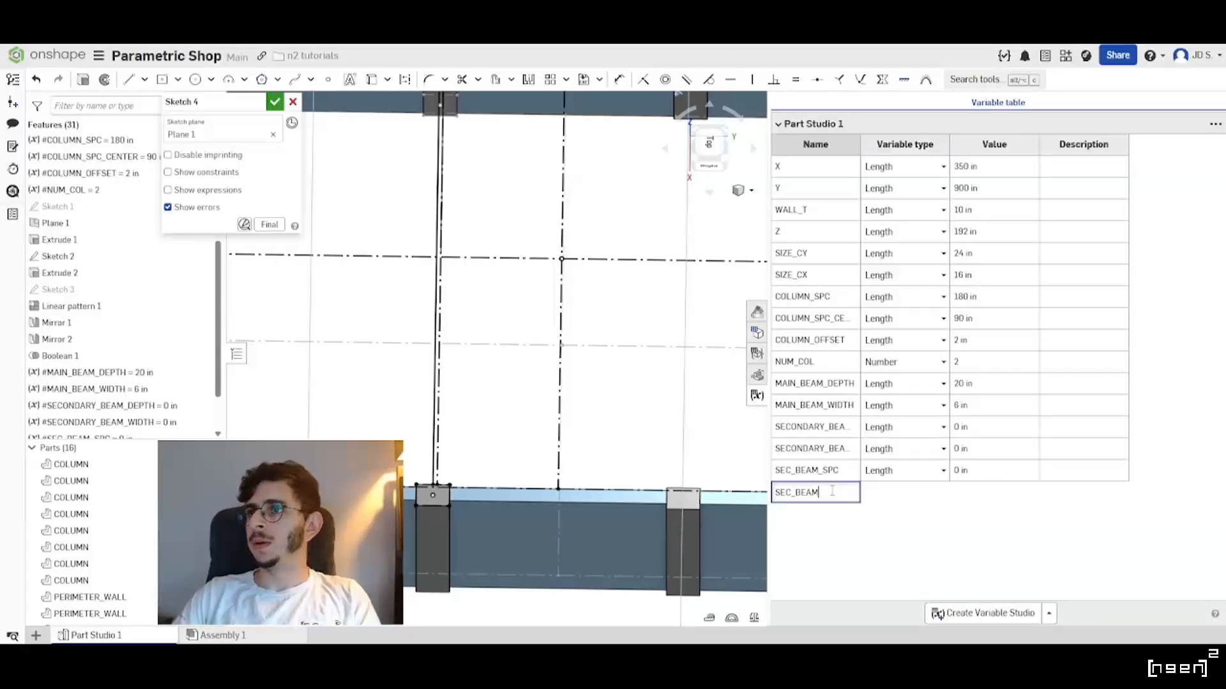
type("_SPC_CENTER")
key("Return")
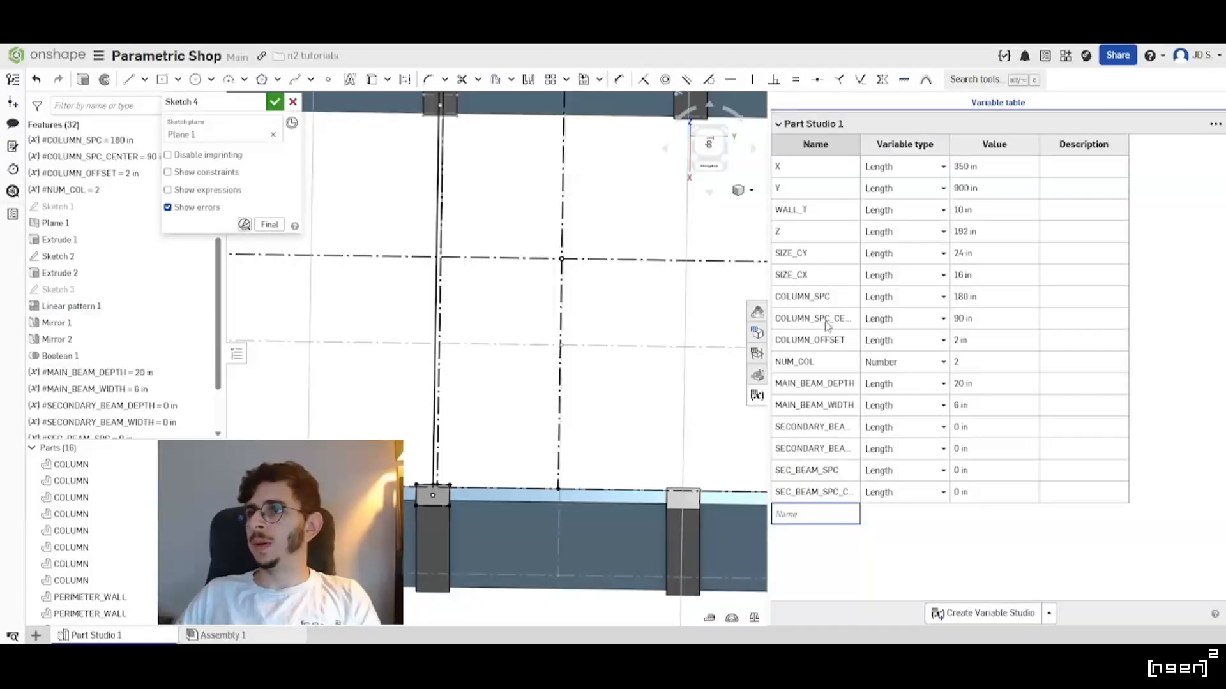
Add a variable named NUM_SEC_BEAM and set its variable type to Number.
type("SEC_BEAM_")
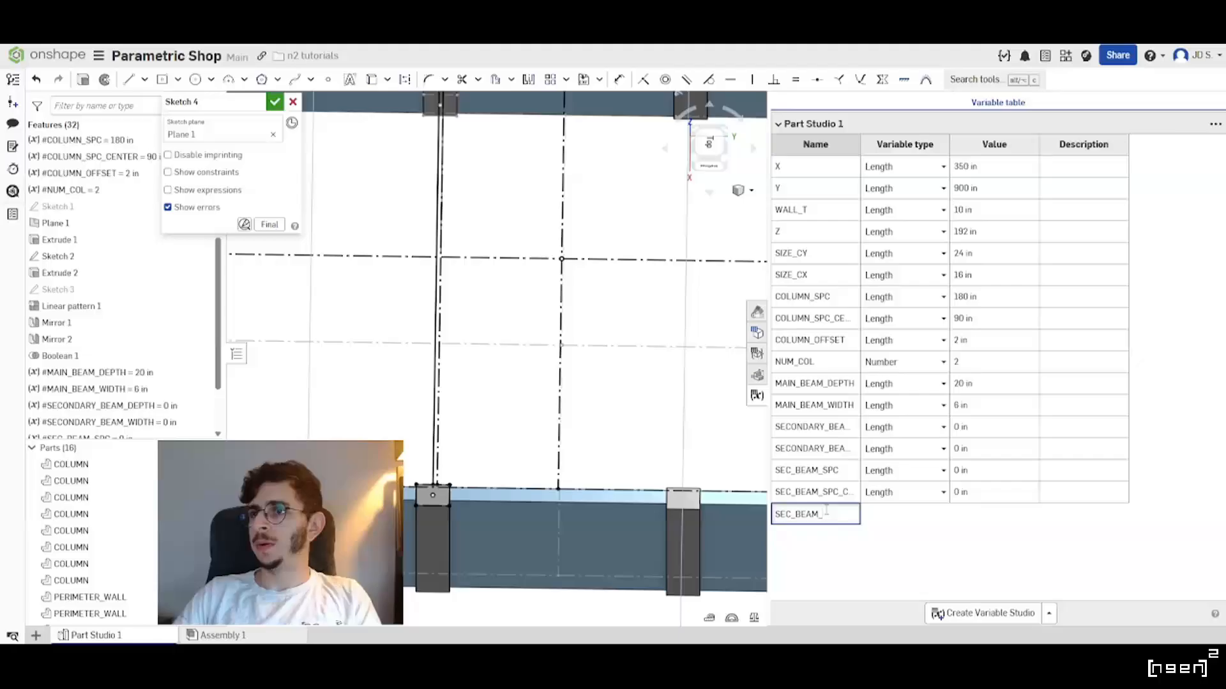
type("NUM_")
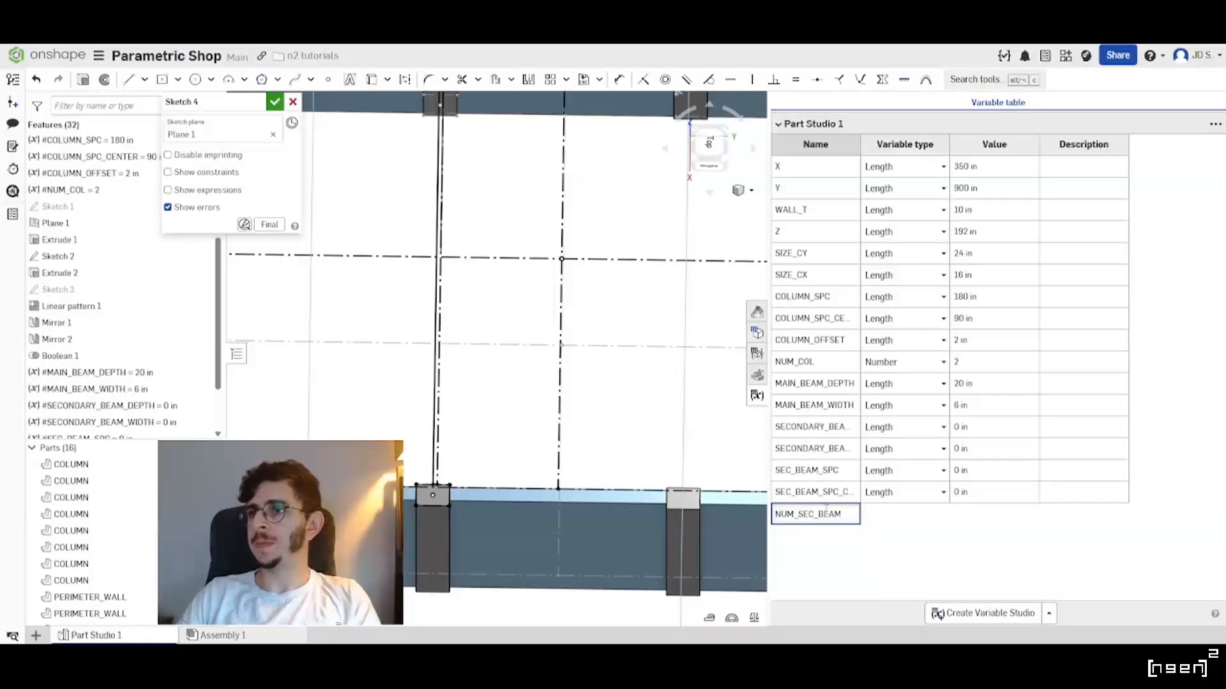
key("Tab")
left_click(944, 514)
left_click(910, 571)
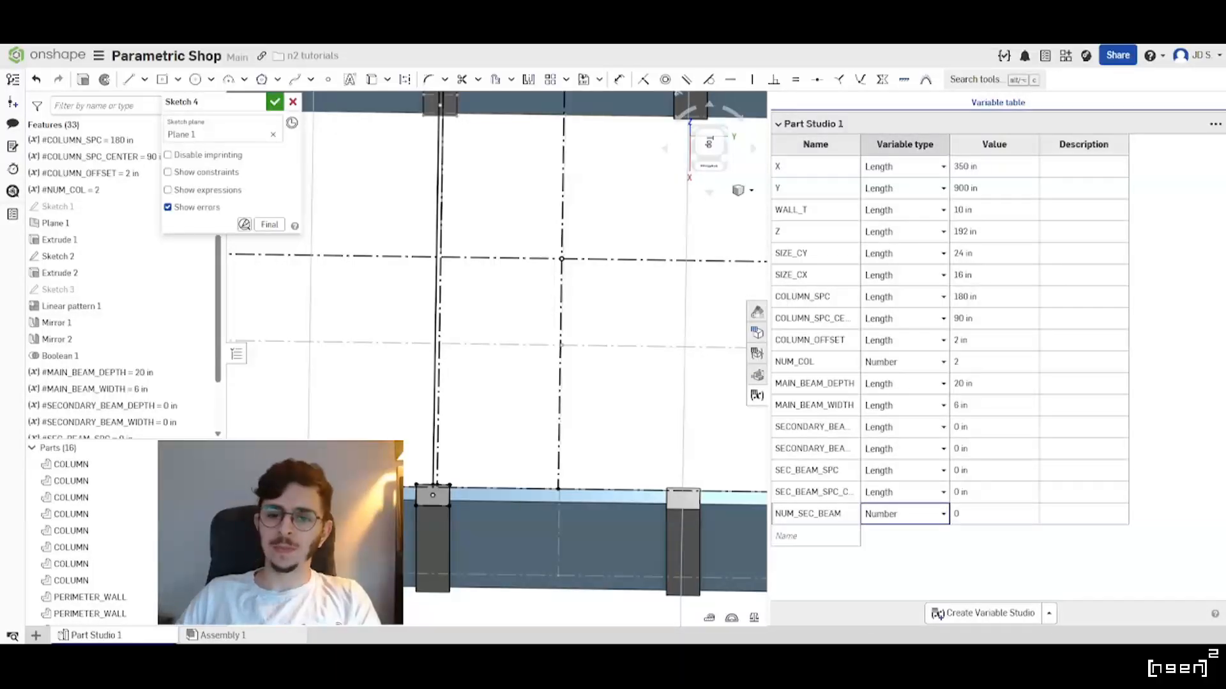
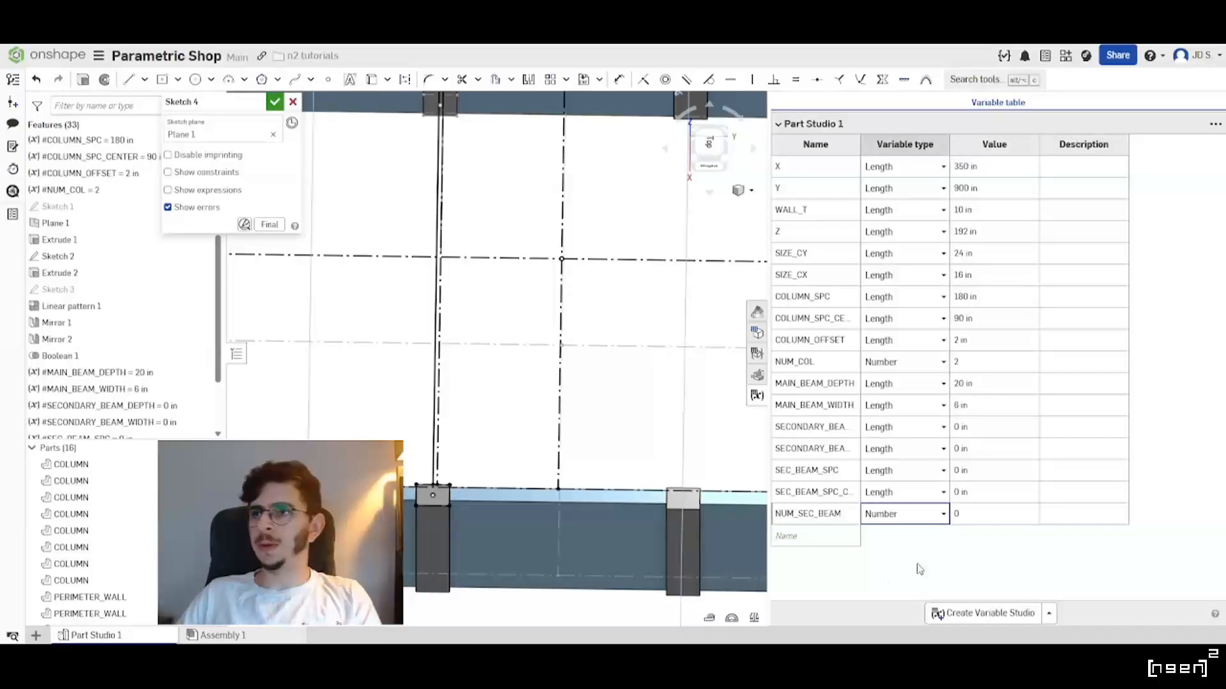
Widen the variable table's name column, and set SECONDARY_BEAM_DEPTH to 12 in and SECONDARY_BEAM_WIDTH to 4 in.
left_click(994, 492)
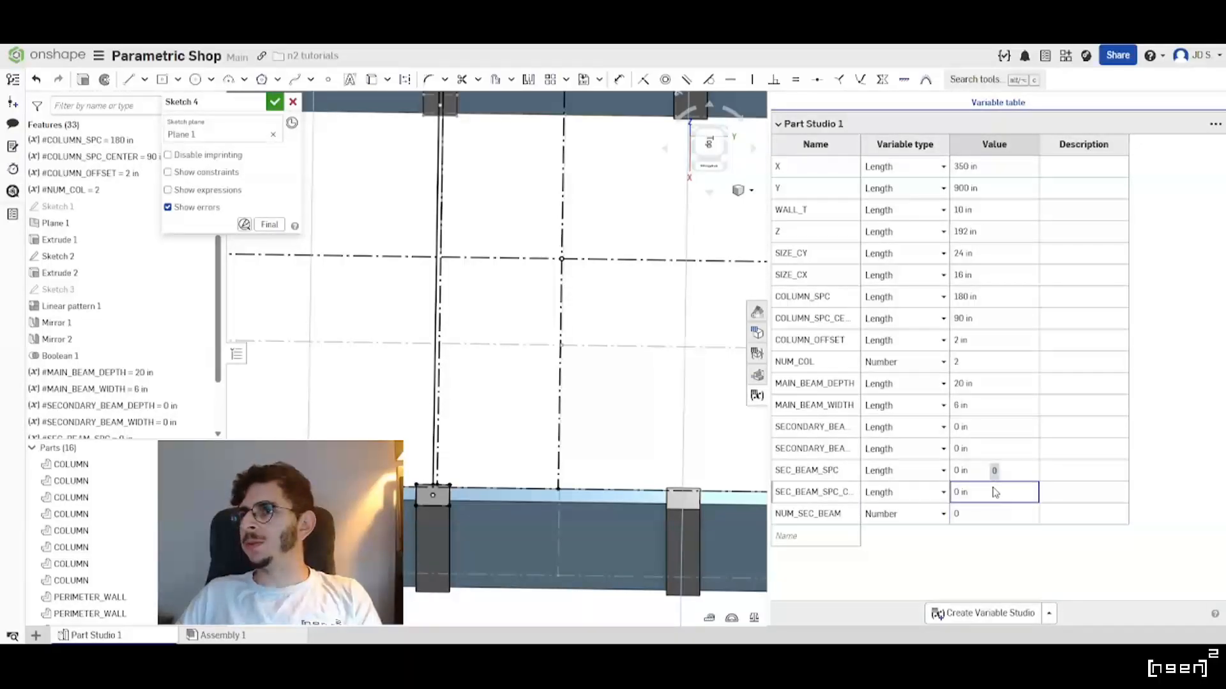
left_click_drag(859, 152, 910, 152)
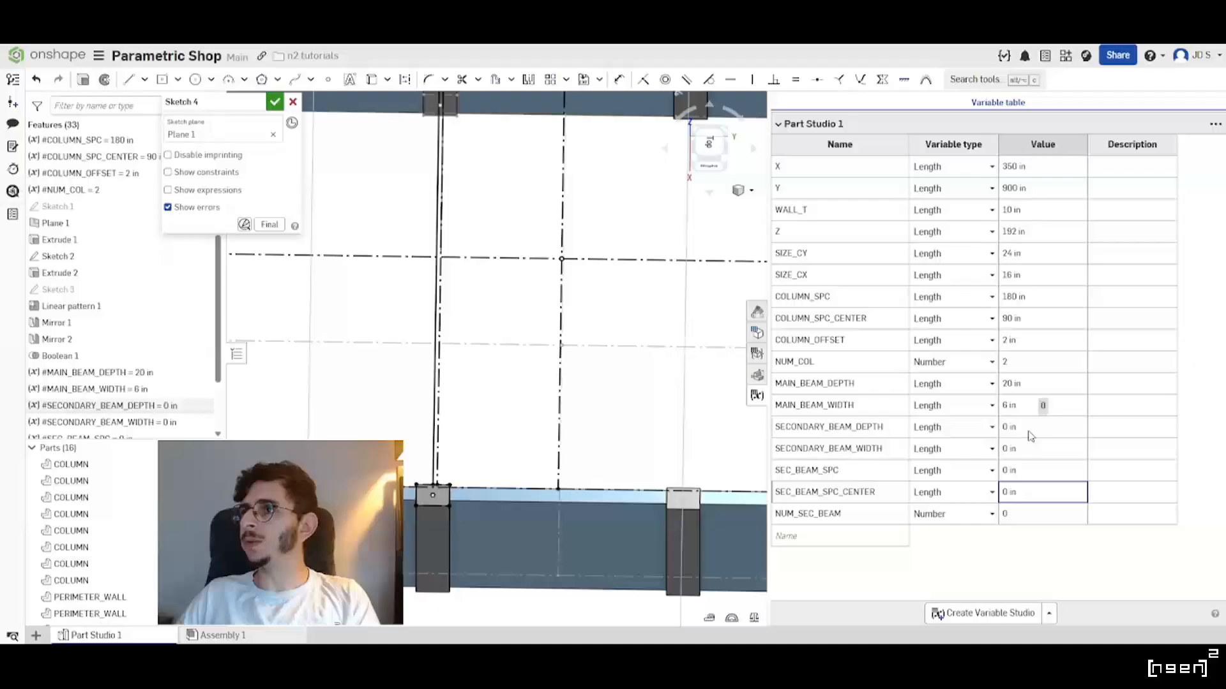
double_click(1031, 432)
type("12")
key("Return")
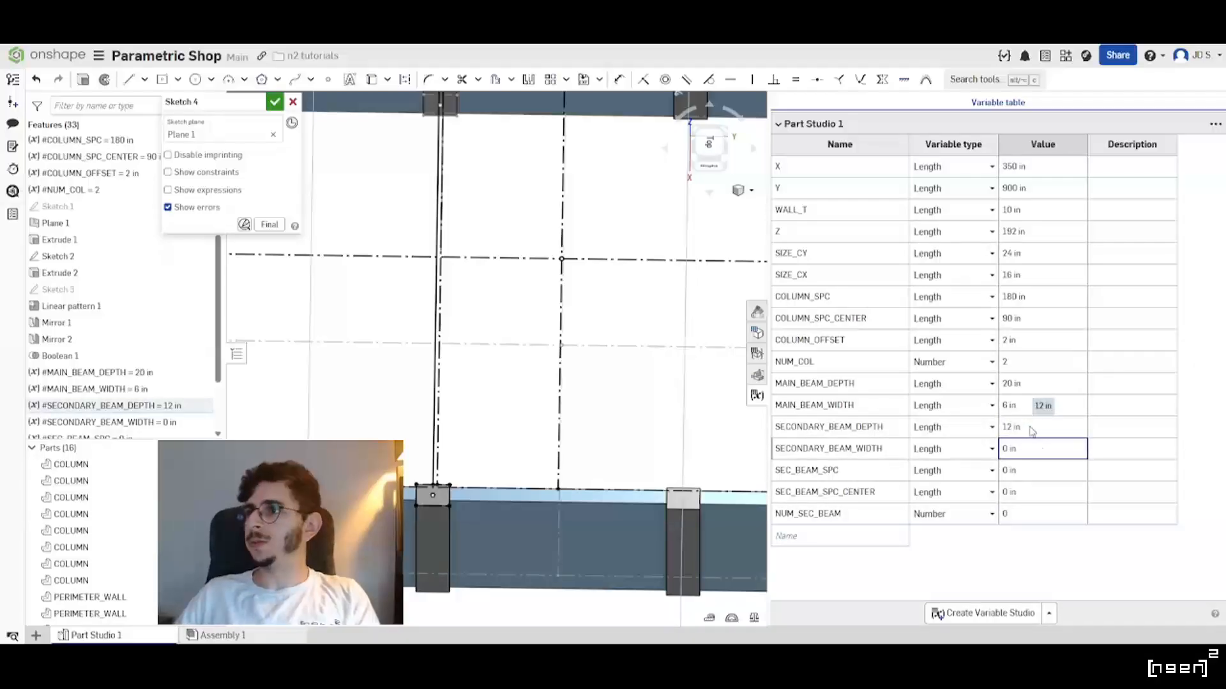
double_click(1038, 449)
type("4")
key("Return")
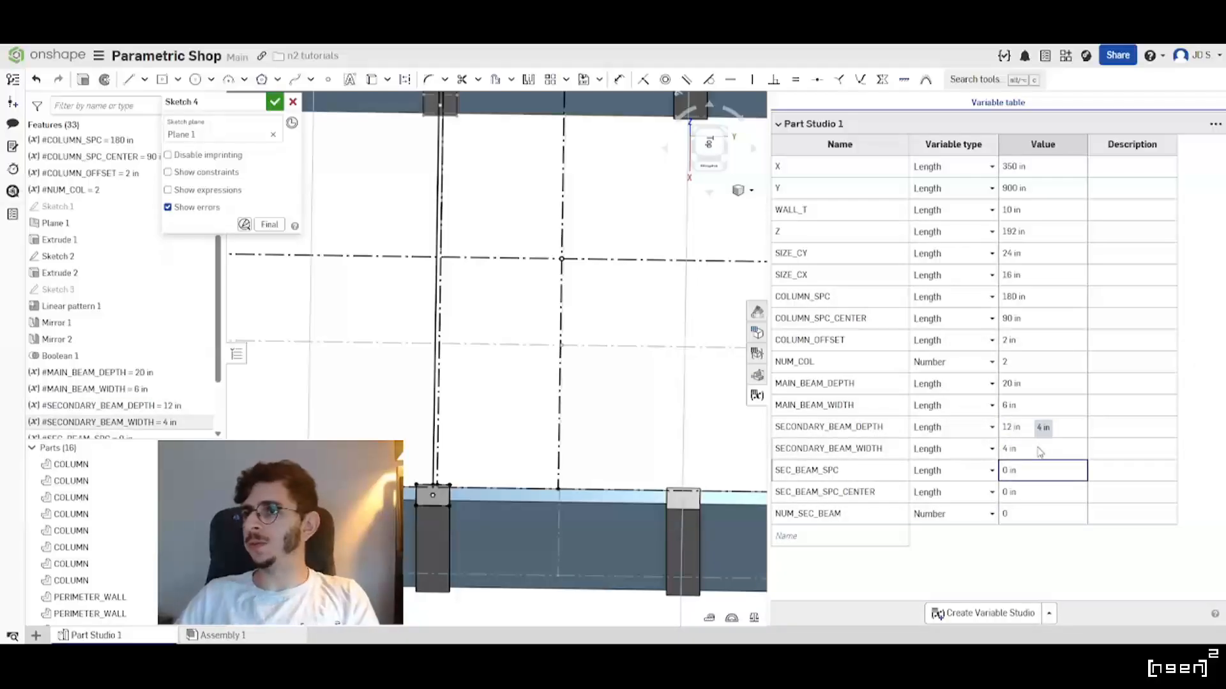
Examine the main beam lines and the neighbouring bay in Sketch 4 from several angles.
scroll(466, 364, "down", 5)
right_click_drag(467, 364, 517, 332)
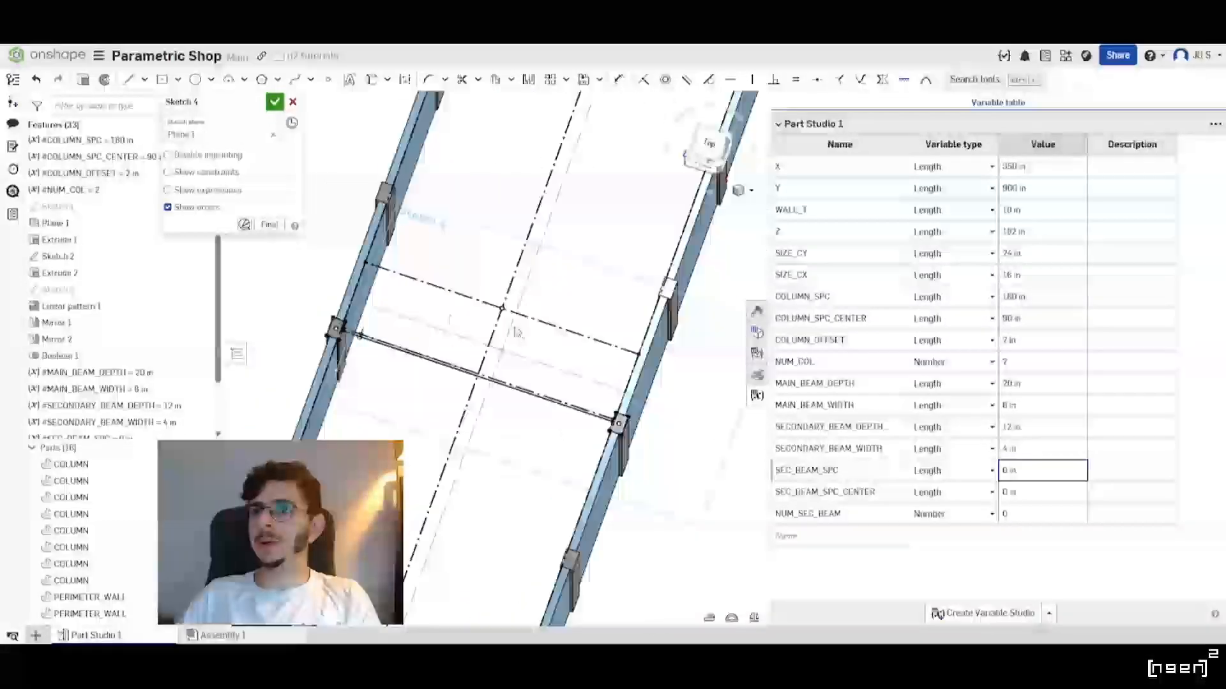
scroll(447, 316, "up", 2)
middle_click_drag(470, 323, 486, 407)
right_click_drag(487, 407, 462, 449)
scroll(468, 466, "up", 3)
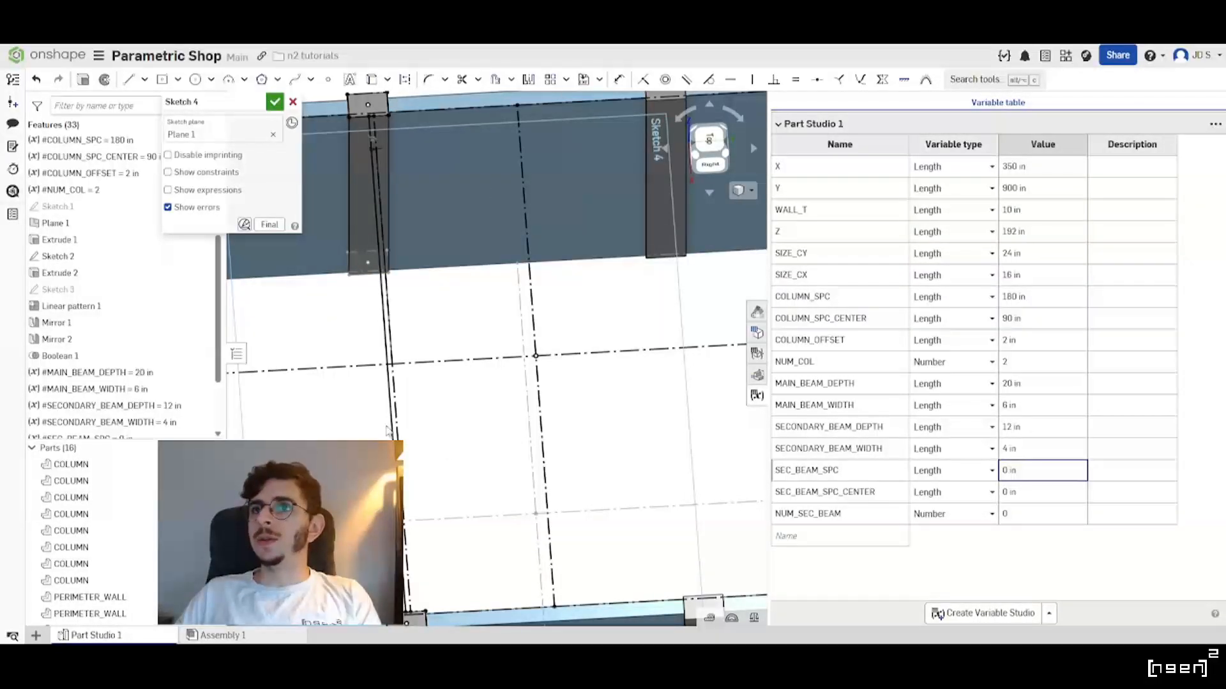
left_click(391, 426)
scroll(565, 338, "down", 3)
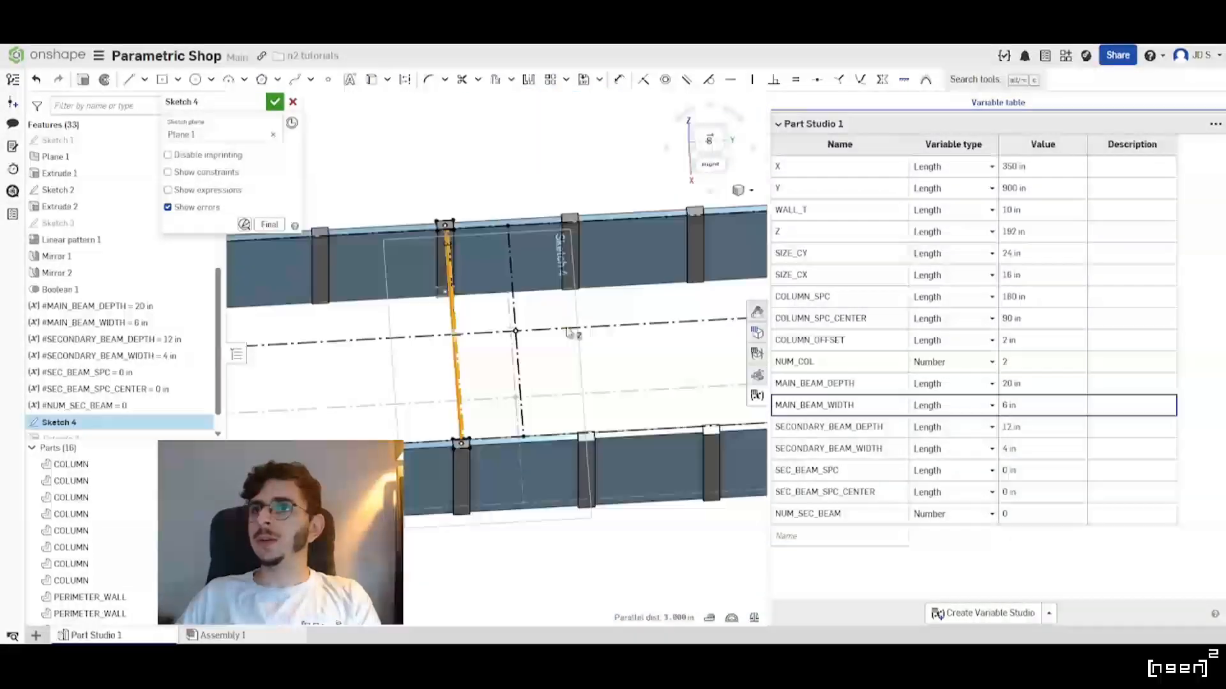
scroll(569, 332, "up", 2)
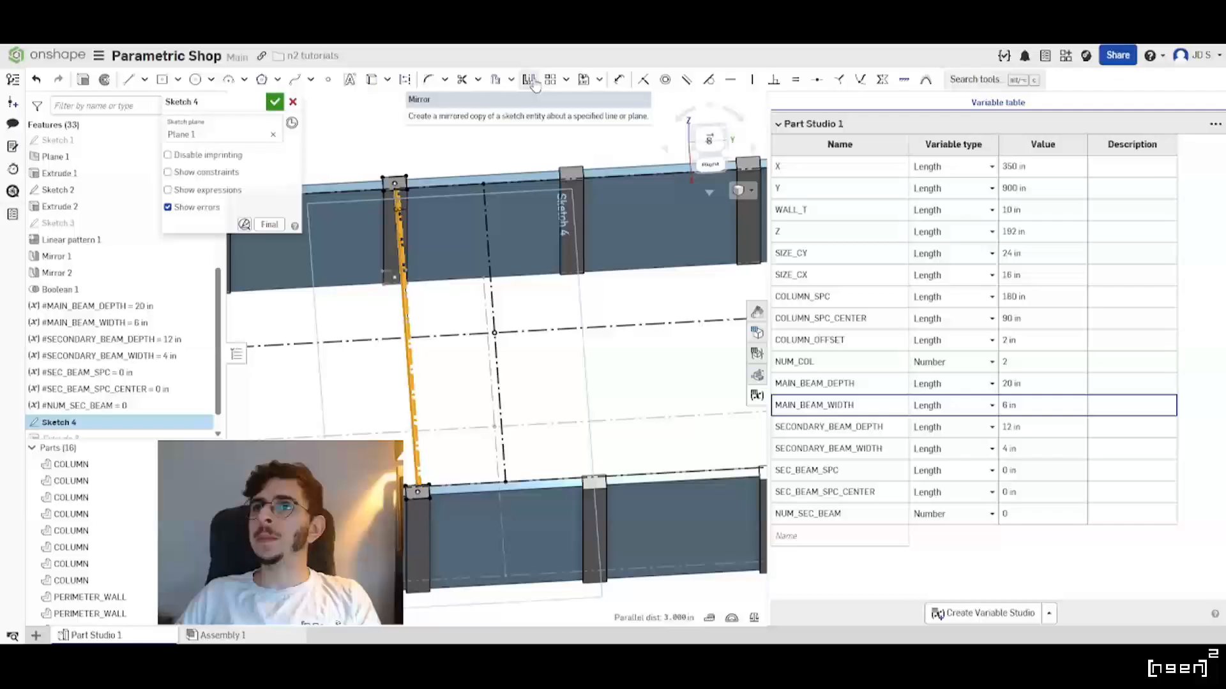
scroll(497, 452, "down", 2)
left_click(491, 251)
scroll(447, 357, "up", 3)
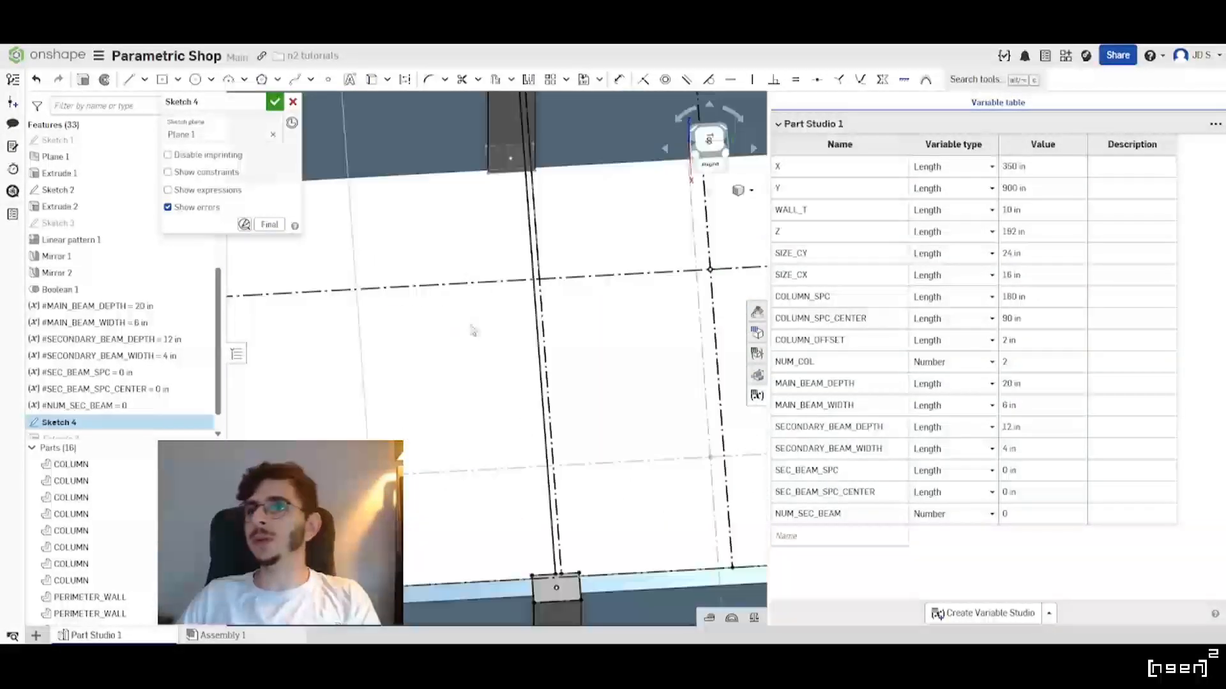
scroll(421, 383, "down", 2)
scroll(408, 395, "up", 2)
right_click_drag(408, 393, 486, 393)
scroll(486, 393, "down", 2)
scroll(334, 294, "up", 2)
Sketch a line about 168 in long from the main beam's centerline across the bay's middle construction line.
left_click(128, 79)
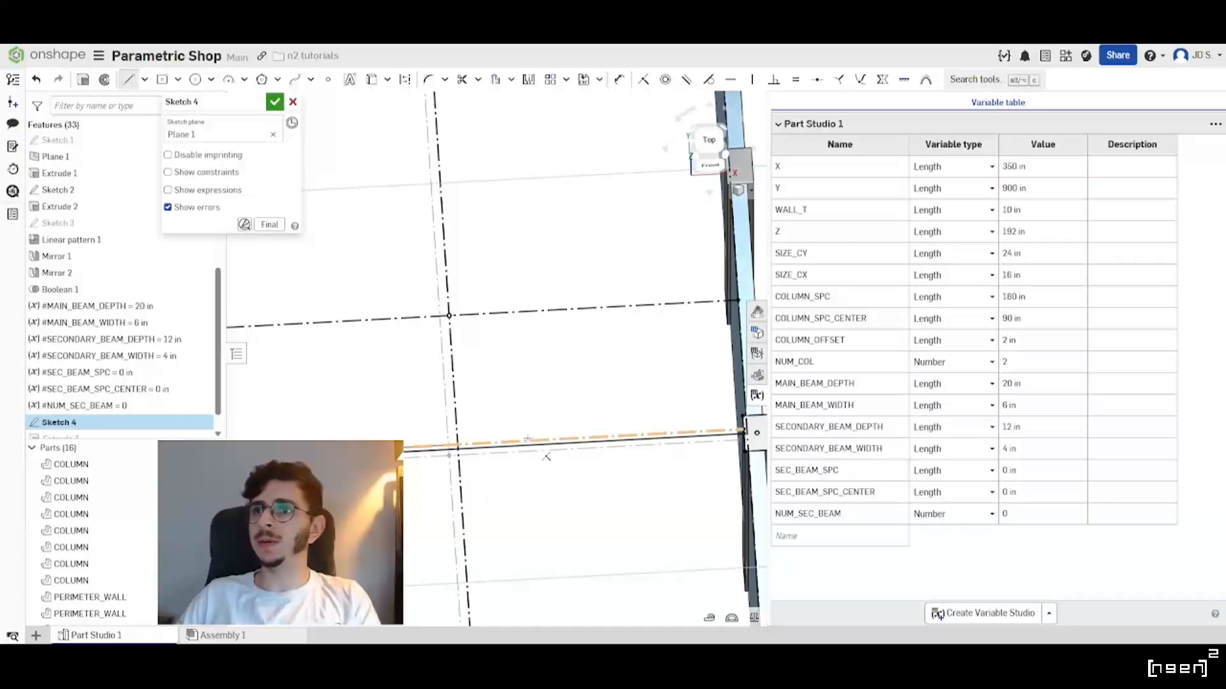
left_click(533, 440)
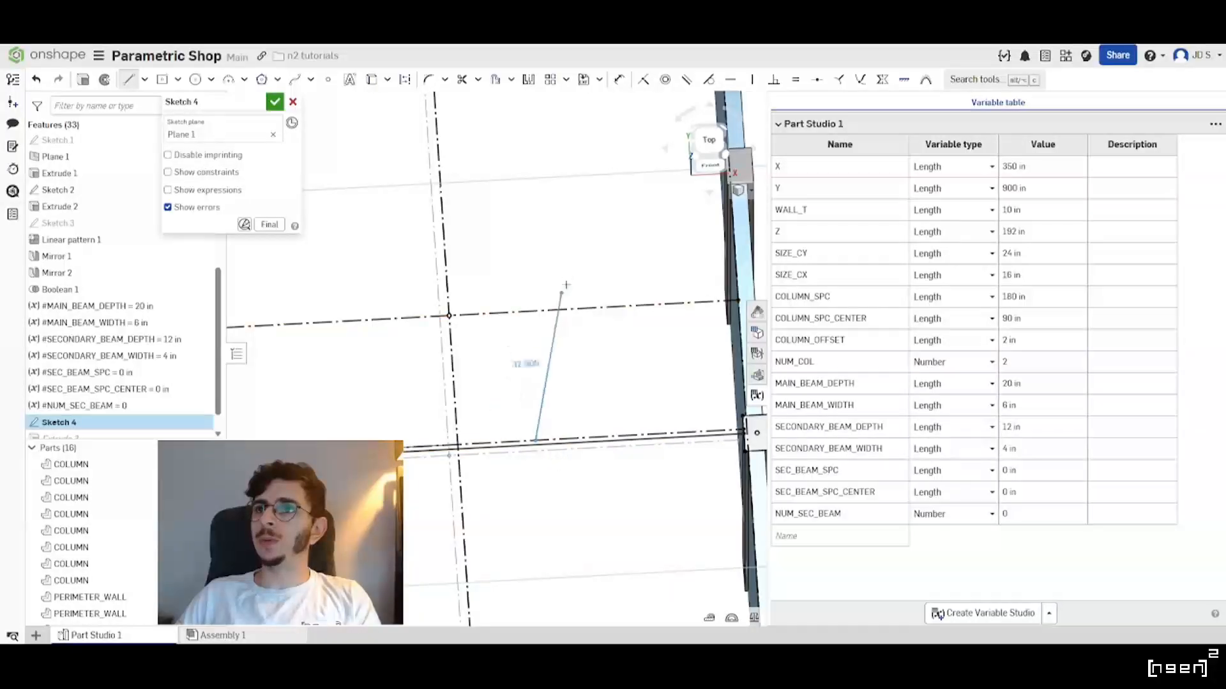
left_click(517, 191)
scroll(555, 270, "down", 4)
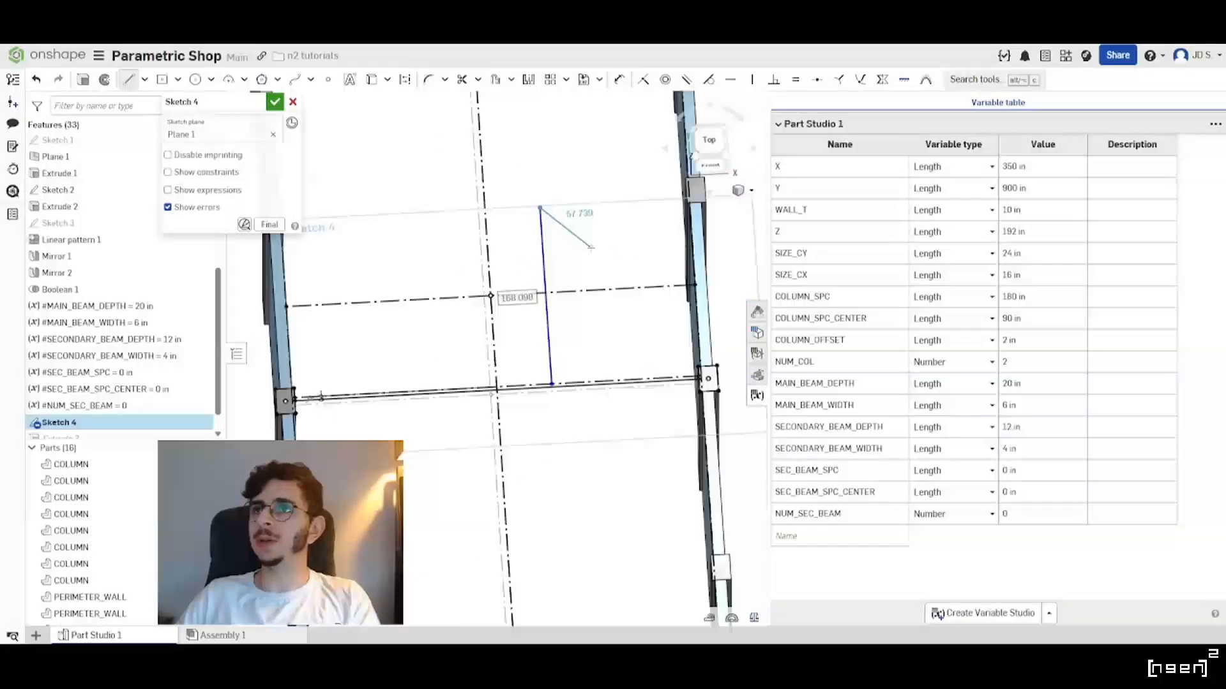
mouse_move(550, 263)
right_mouse_down()
mouse_move(522, 345)
mouse_move(479, 347)
right_mouse_up()
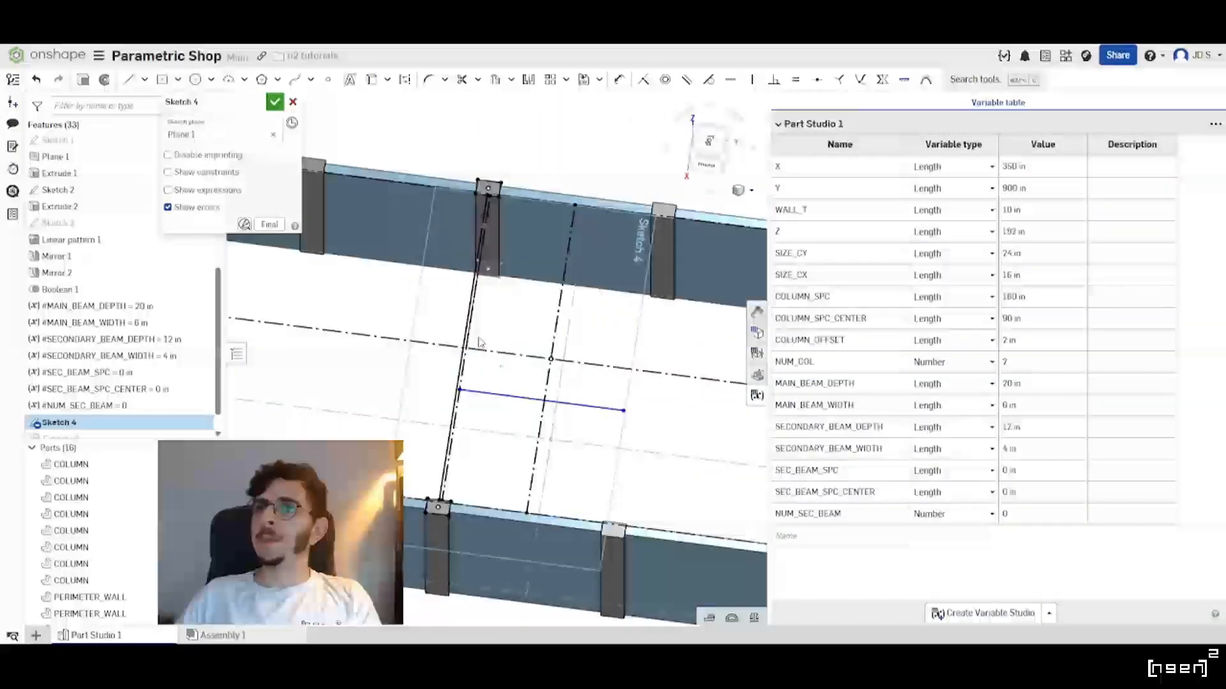
scroll(537, 406, "up", 4)
right_click_drag(534, 391, 537, 385)
scroll(536, 384, "down", 4)
scroll(609, 348, "up", 2)
mouse_move(610, 353)
right_mouse_down()
mouse_move(493, 382)
mouse_move(534, 358)
mouse_move(555, 387)
mouse_move(544, 368)
right_mouse_up()
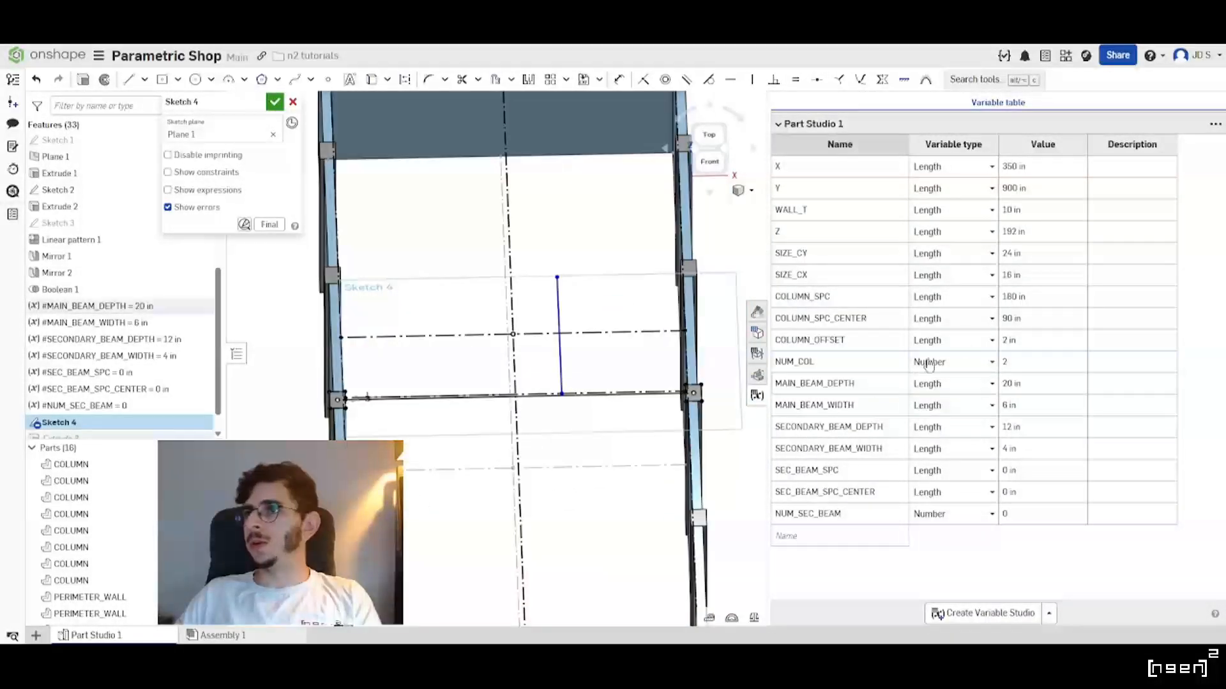
Check the COLUMN_SPC formula and set SEC_BEAM_SPC to #X/5.
left_click(1030, 298)
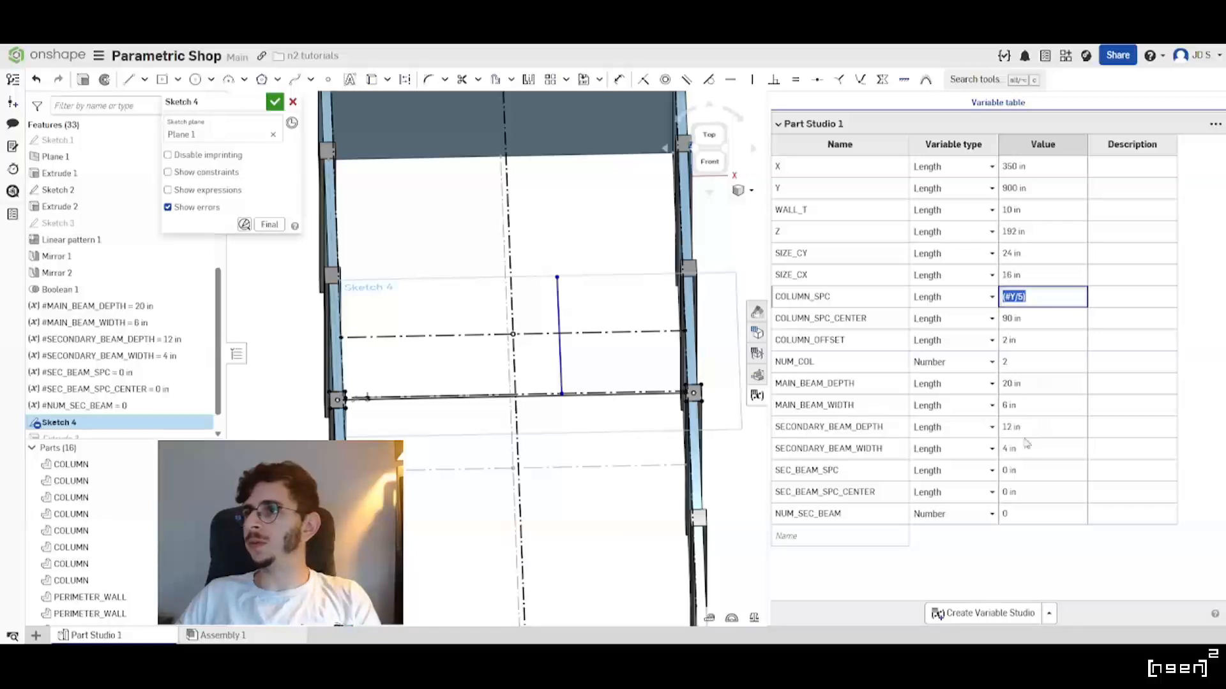
left_click(1024, 471)
type("#X/5")
key("Return")
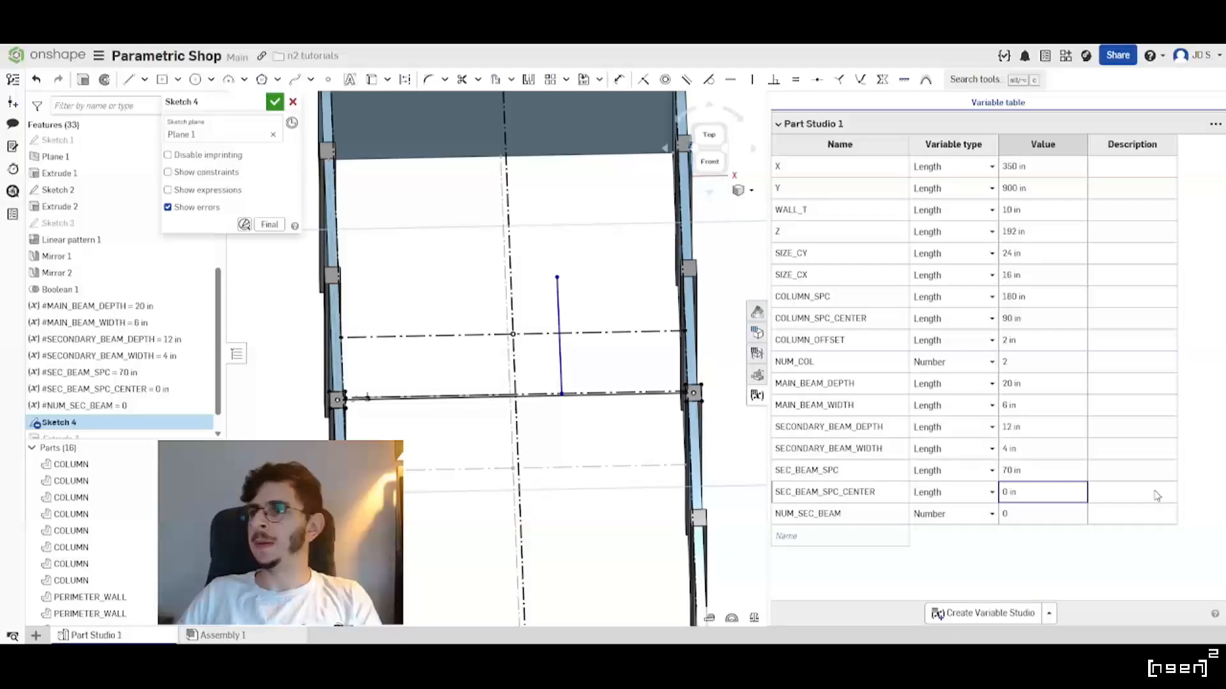
double_click(1043, 475)
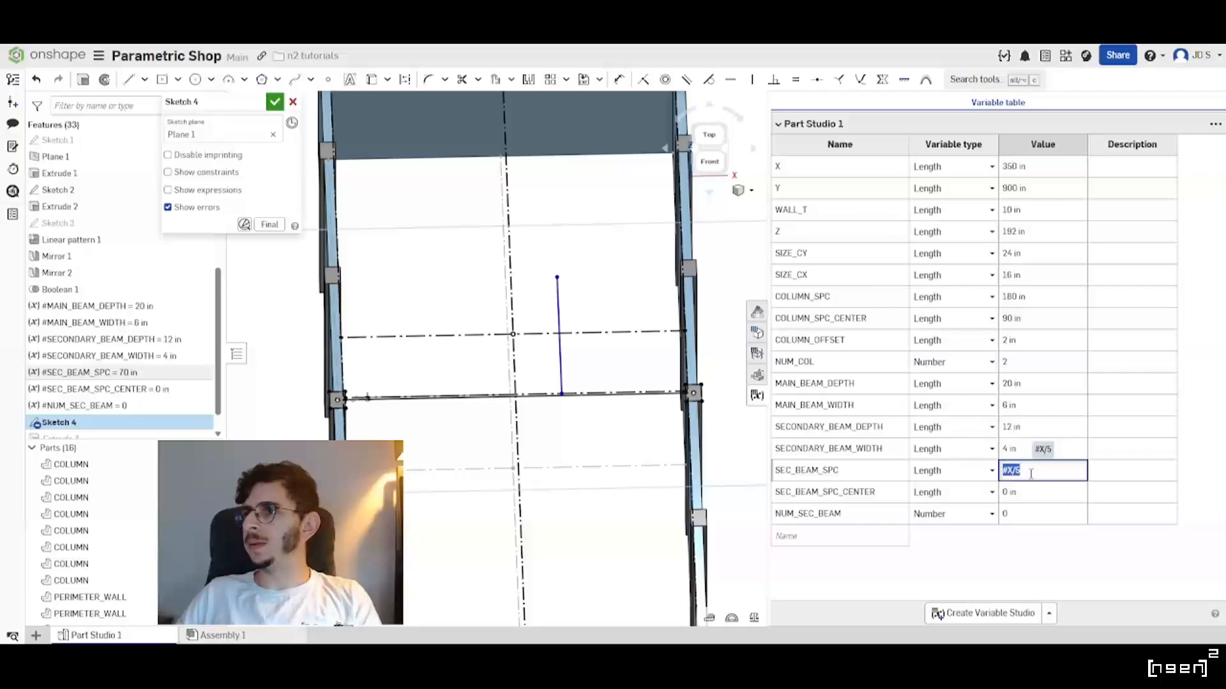
left_click(1034, 498)
left_click(1035, 473)
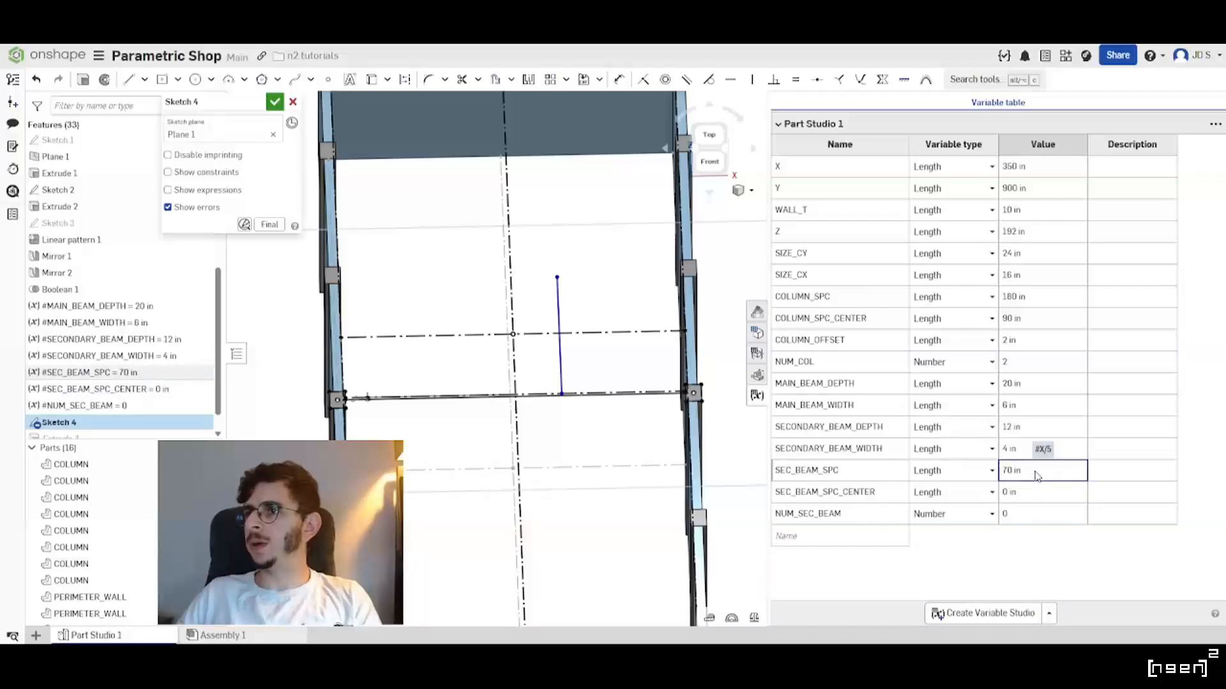
Set SEC_BEAM_SPC_CENTER to half the secondary beam spacing with the formula #SEC_BEAM_SPC/2.
left_click(1033, 494)
left_click(1031, 491)
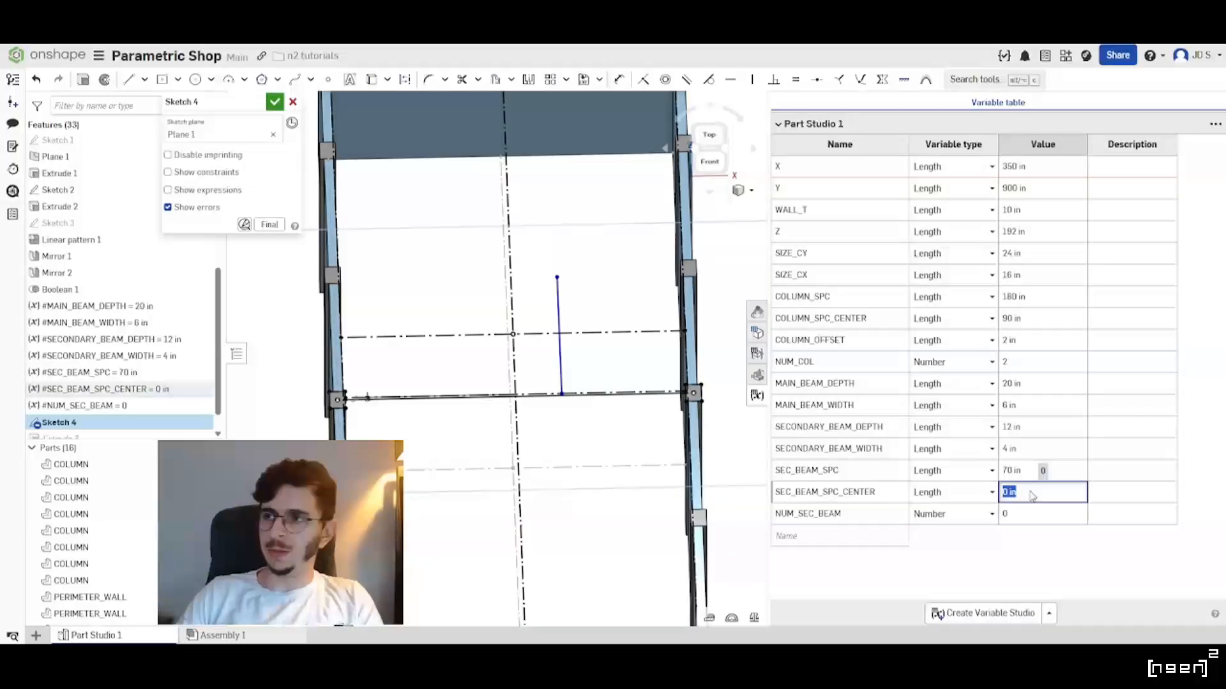
type("SEC")
key("Down")
key("Return")
type("/2")
key("Return")
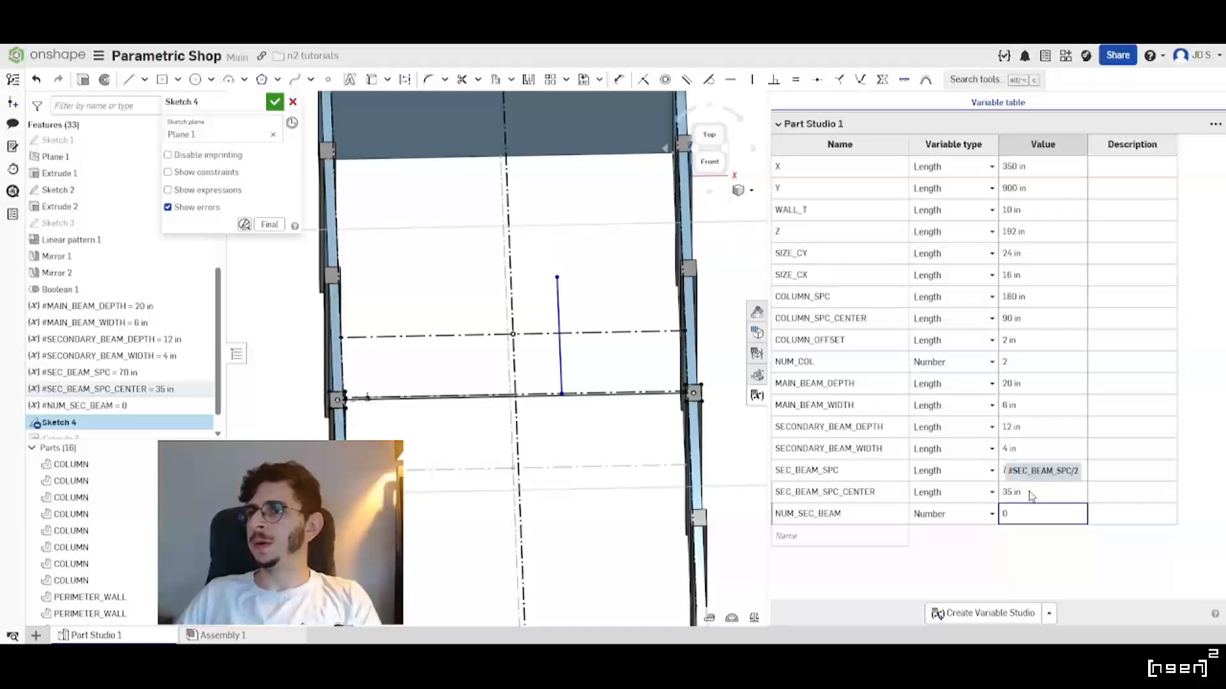
Copy the NUM_COL formula round((#Y/#COLUMN_SPC)/2) into the value of NUM_SEC_BEAM.
left_click(1031, 365)
left_click(1034, 362)
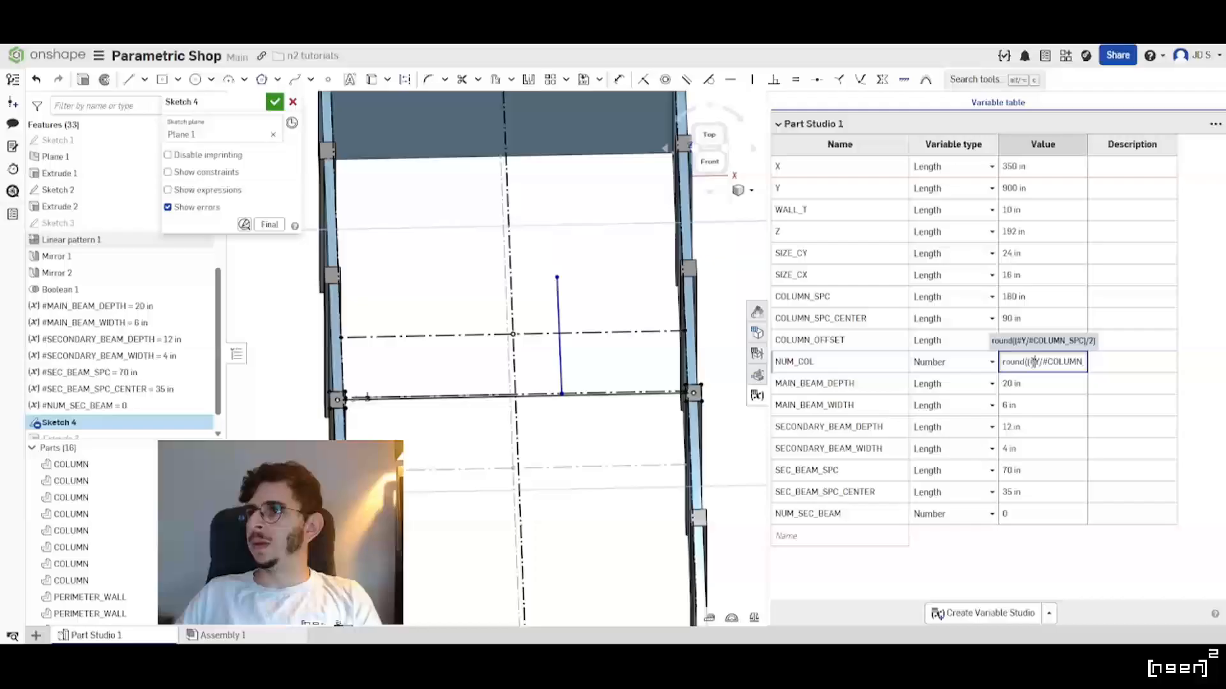
left_click_drag(1030, 363, 919, 364)
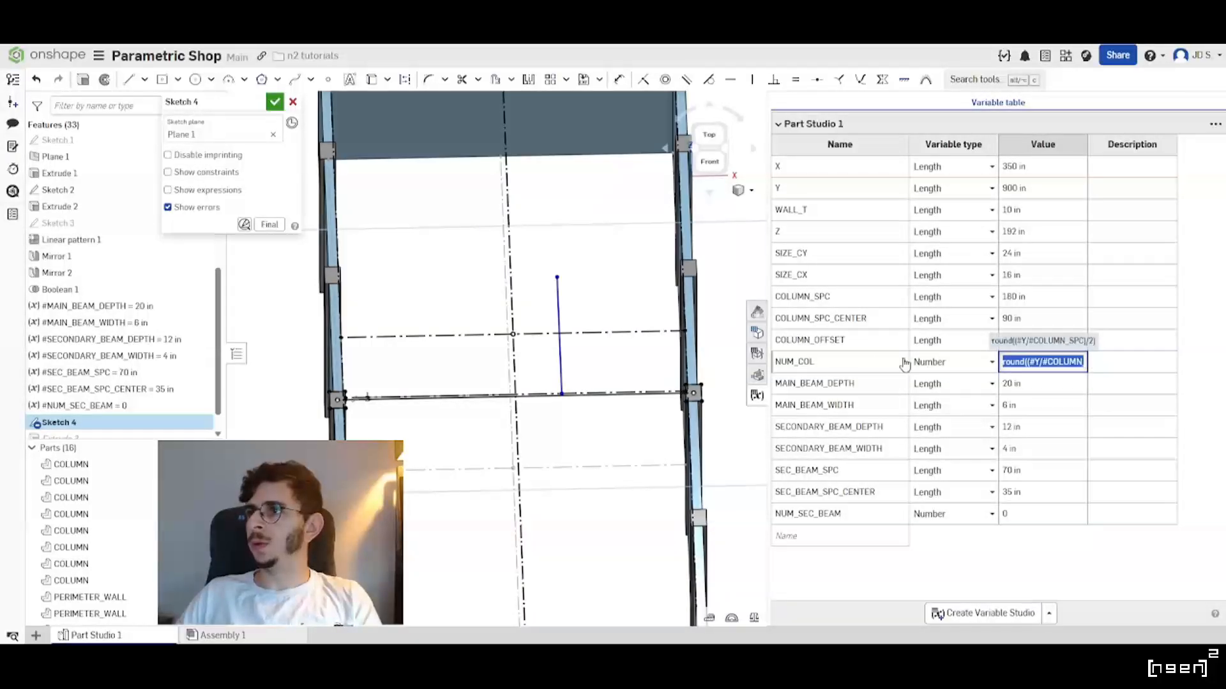
key("ctrl+c")
left_click(1037, 514)
key("ctrl+v")
Replace #Y with #X in the NUM_SEC_BEAM formula so it reads round((#X/#COLUMN_SPC)/2).
left_click_drag(1010, 513, 970, 514)
left_click(1047, 514)
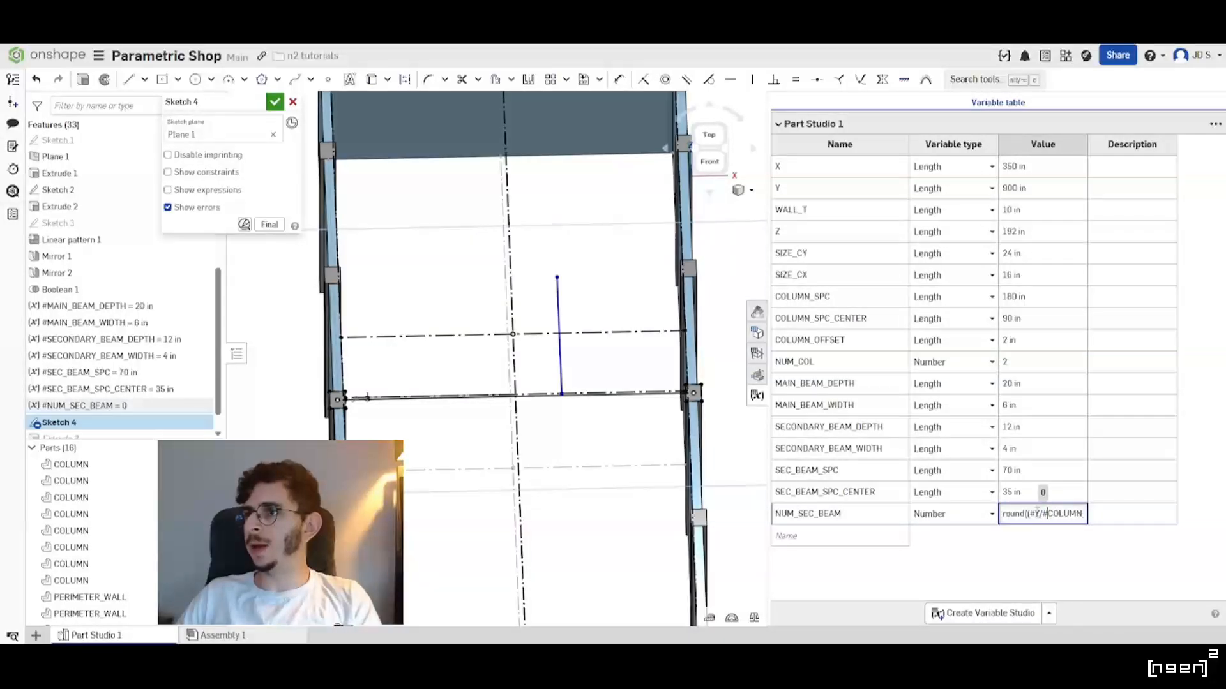
type("X")
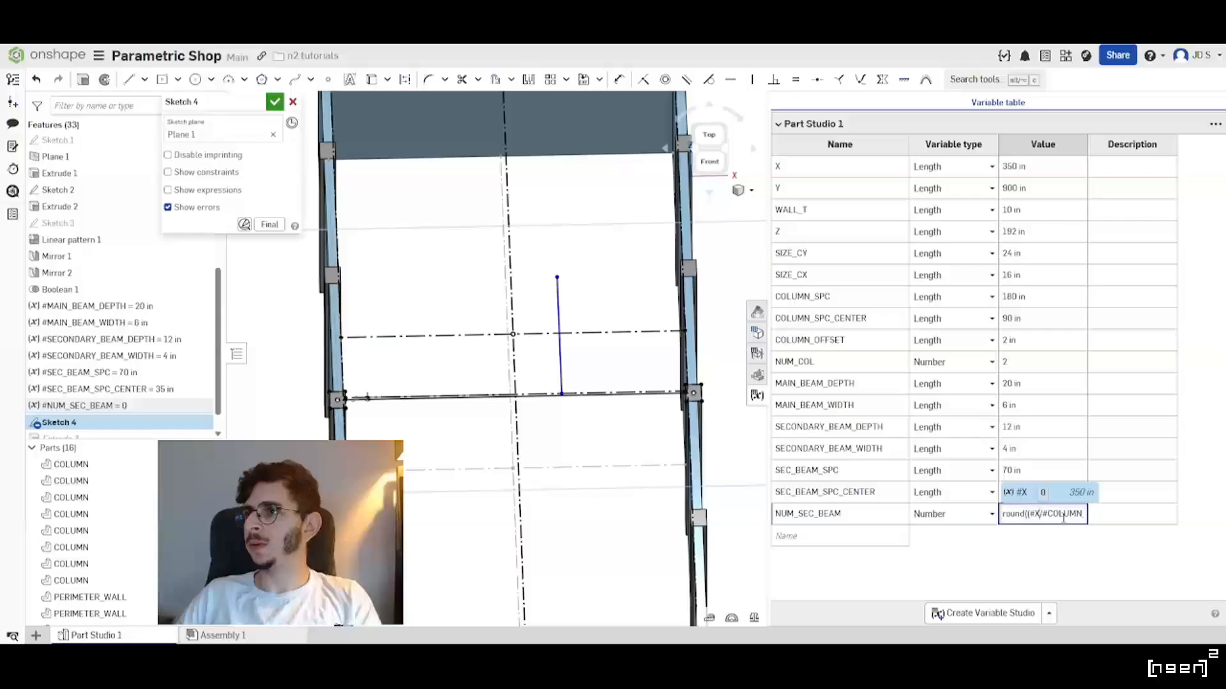
left_click(1065, 515)
left_click_drag(1042, 514, 1124, 520)
key("Return")
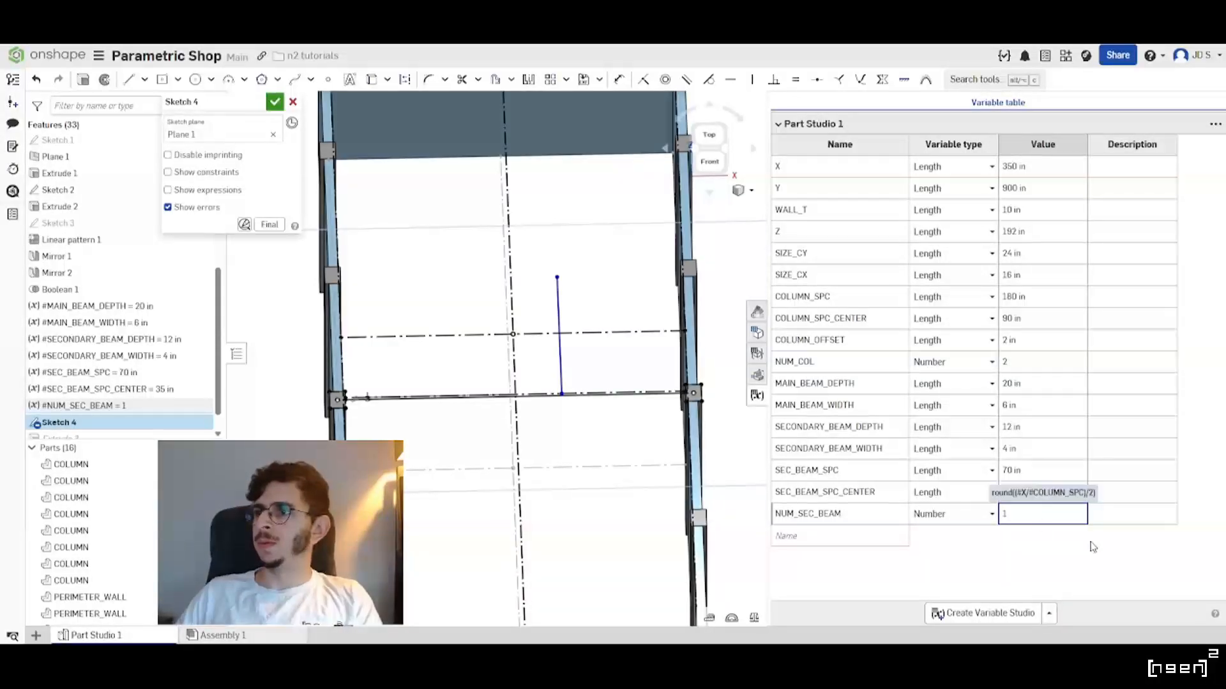
Replace #COLUMN_SPC with #SEC_BEAM_SPC in the NUM_SEC_BEAM formula so it reads round((#X/#SEC_BEAM_SPC)/2).
left_click(1040, 518)
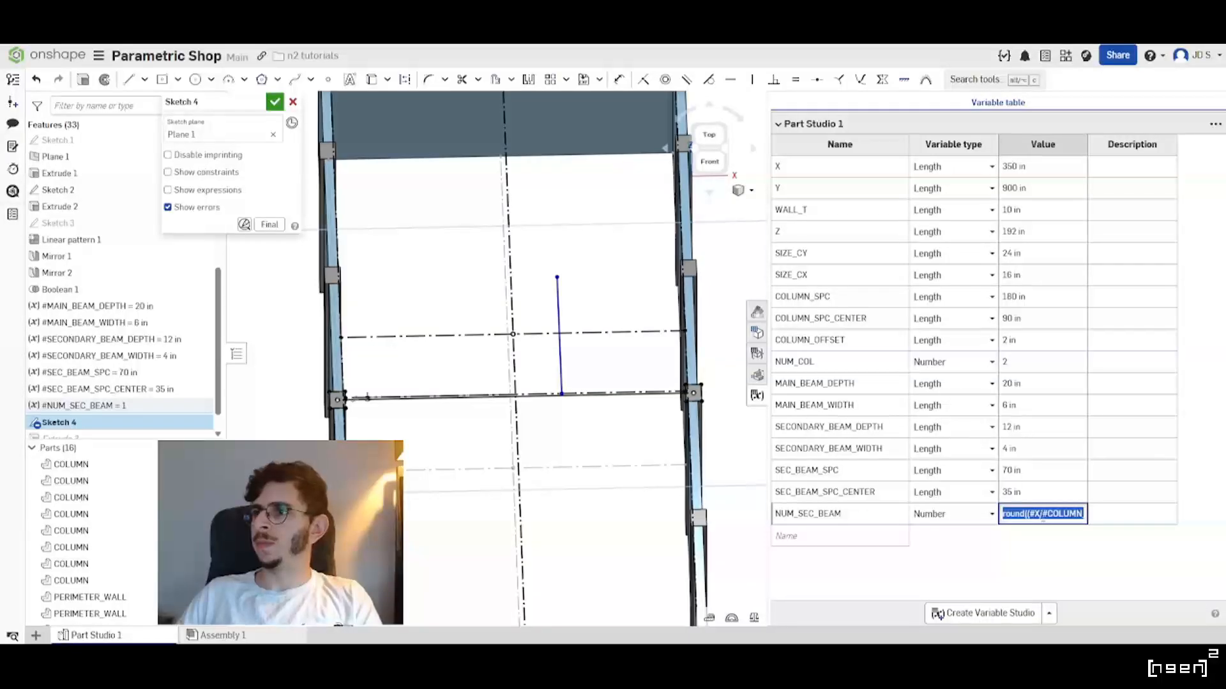
left_click(1042, 515)
left_click_drag(1006, 514, 1094, 519)
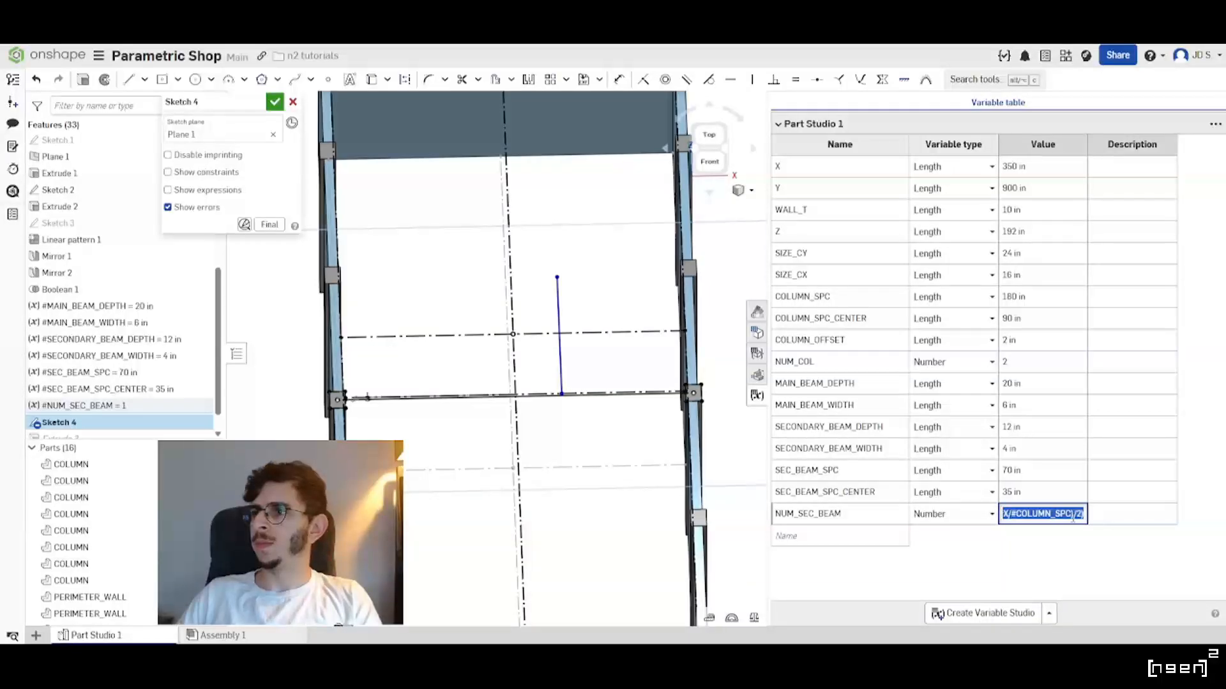
left_click(1015, 514)
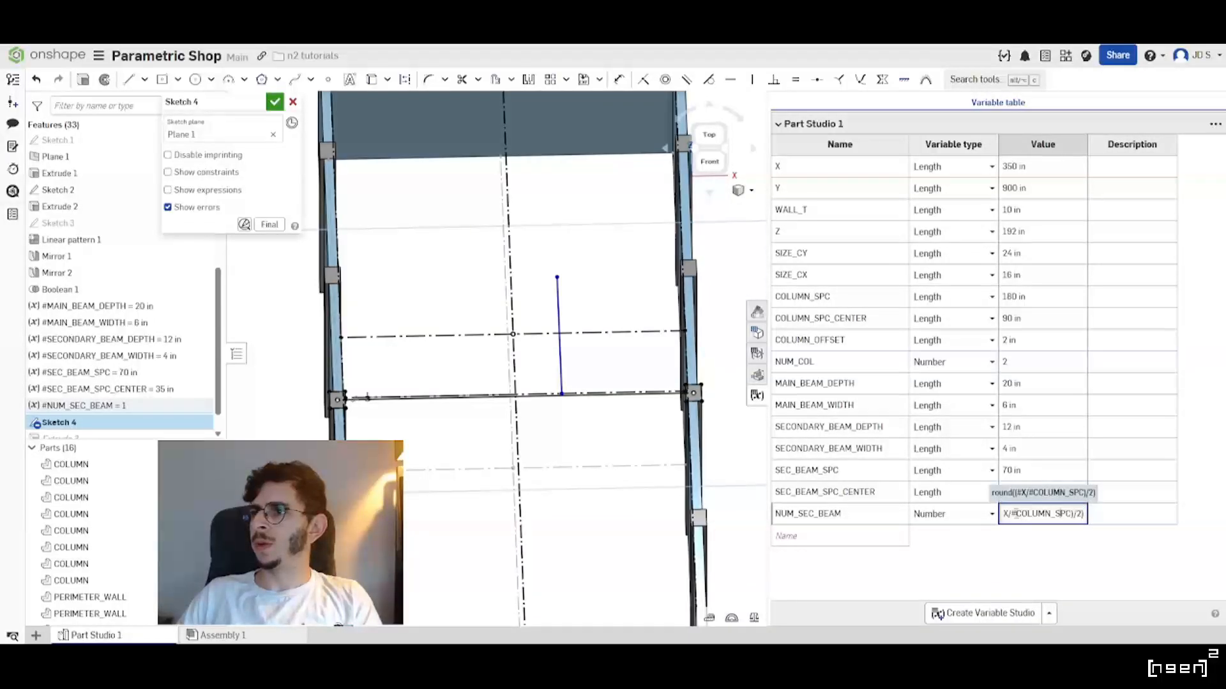
left_click_drag(1012, 514, 1068, 514)
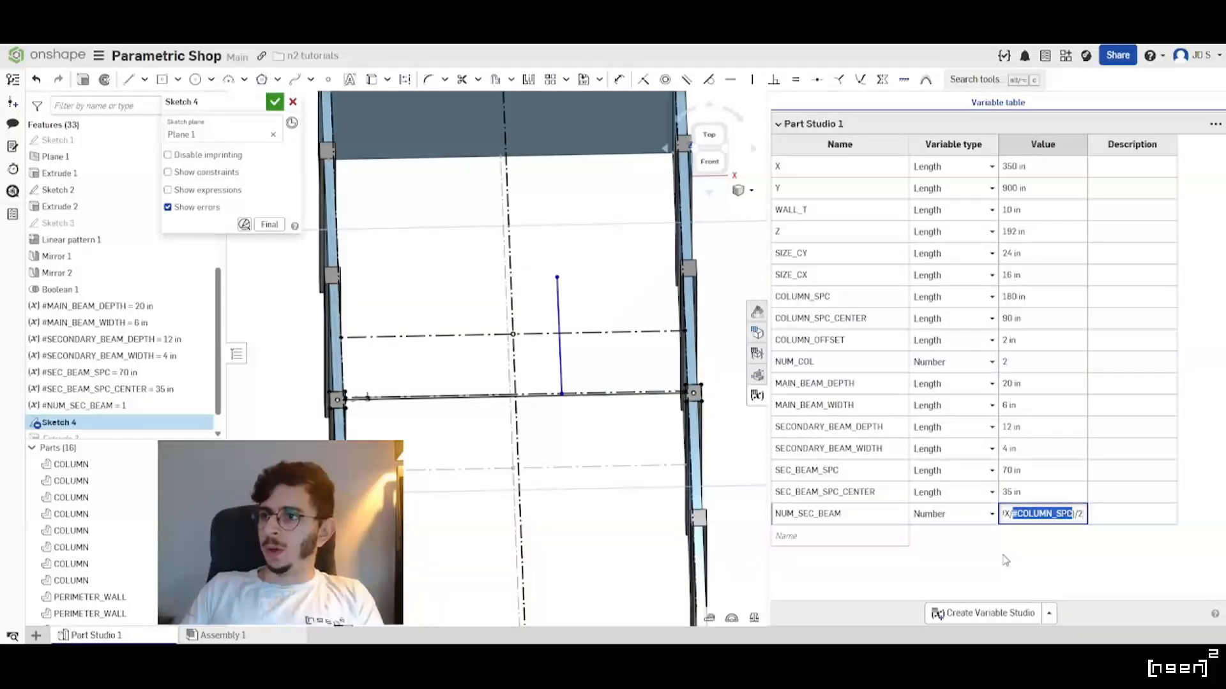
key("Right")
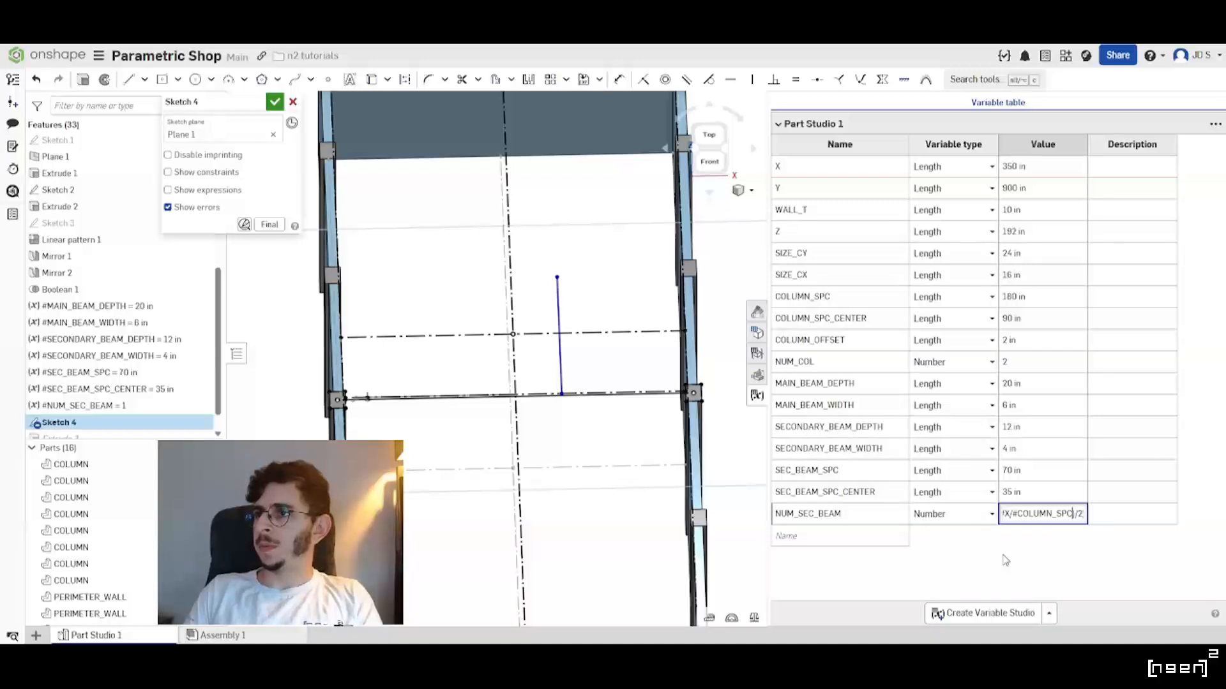
key("BackSpace")
key("BackSpace")
key("BackSpace")
key("BackSpace")
key("BackSpace")
key("BackSpace")
key("BackSpace")
key("BackSpace")
key("BackSpace")
key("BackSpace")
type("SEC")
type("_BEAM_SPC")
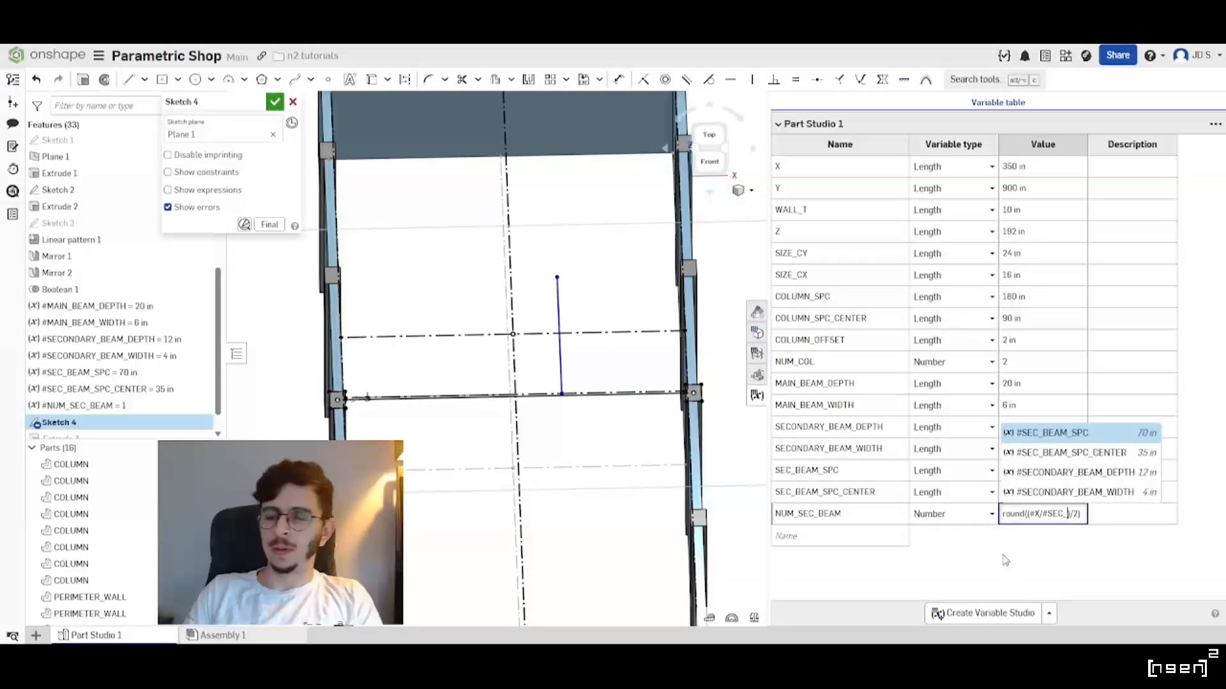
type("/2)")
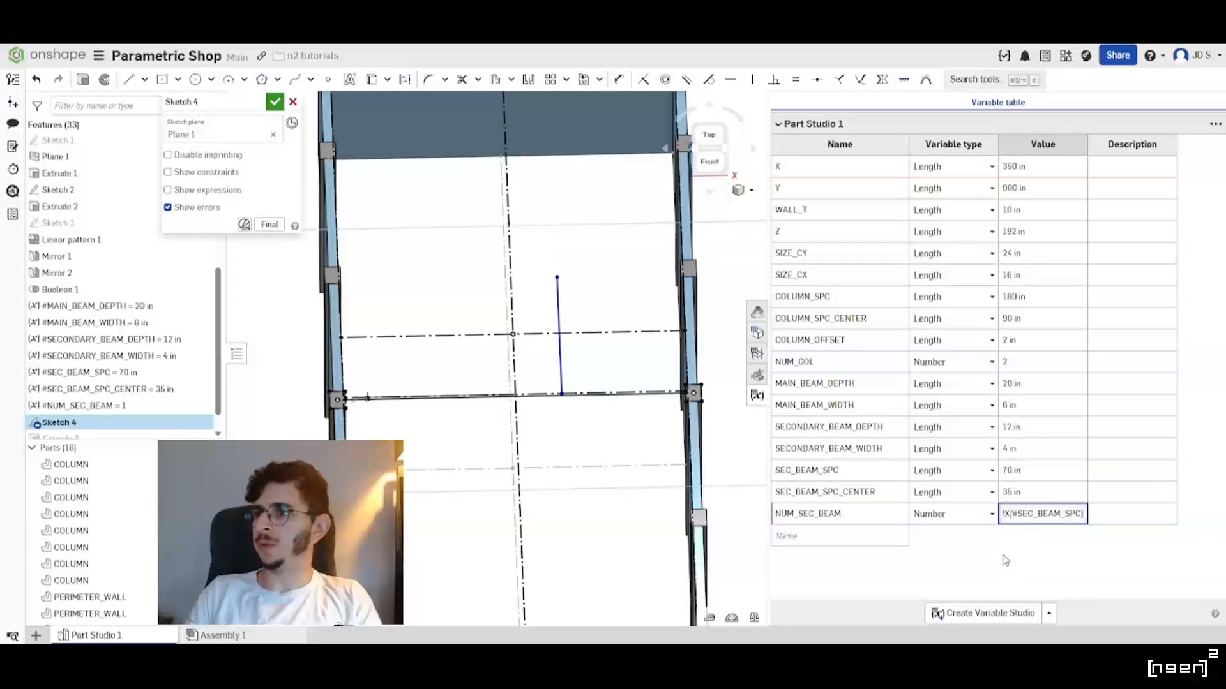
key("Return")
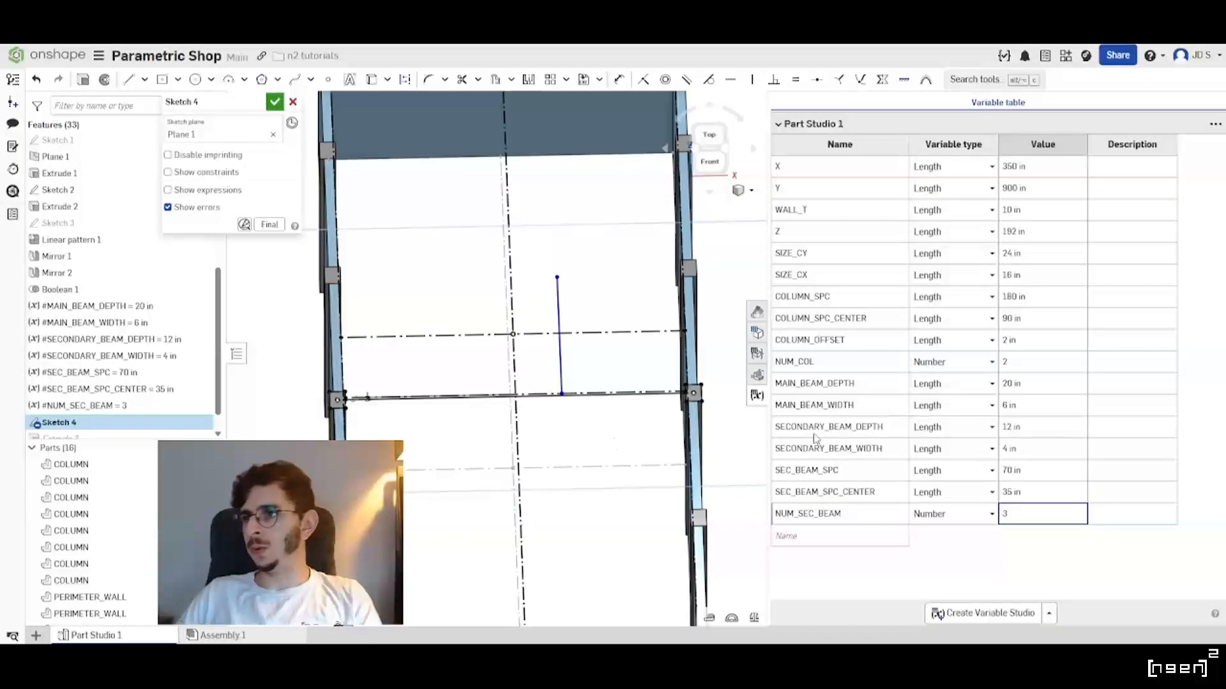
Remove the round function from the NUM_SEC_BEAM formula, leaving (#X/#SEC_BEAM_SPC)/2.
left_click(1022, 517)
left_click(1022, 517)
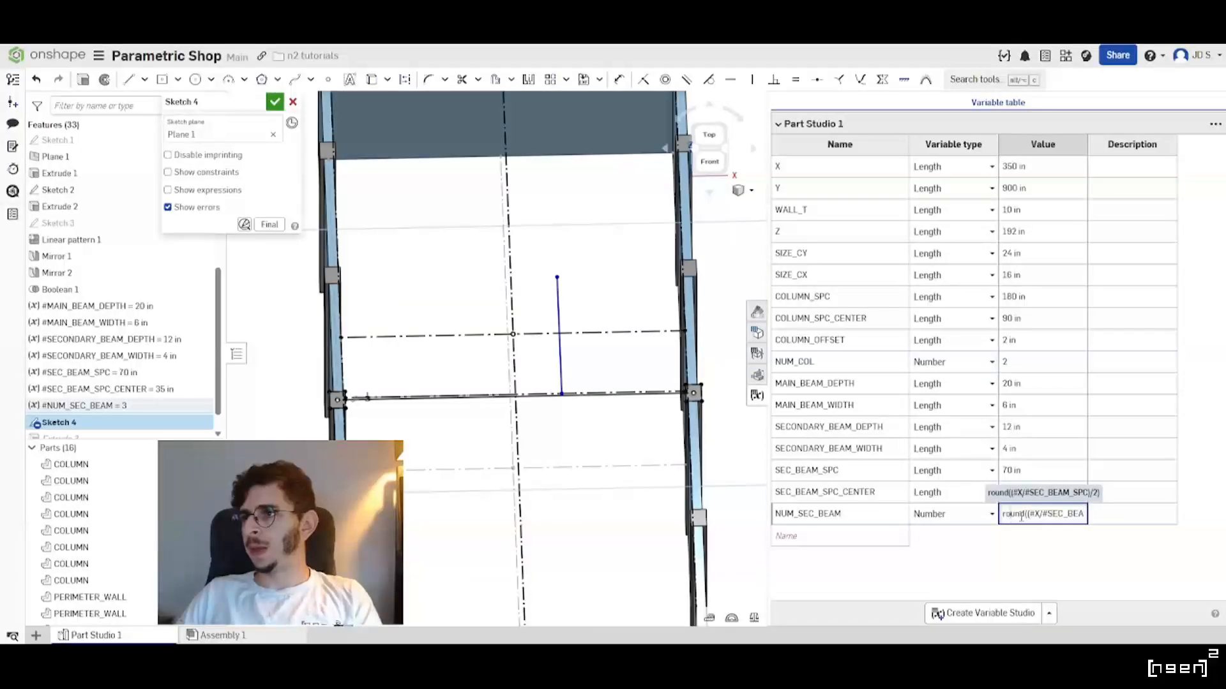
double_click(1021, 514)
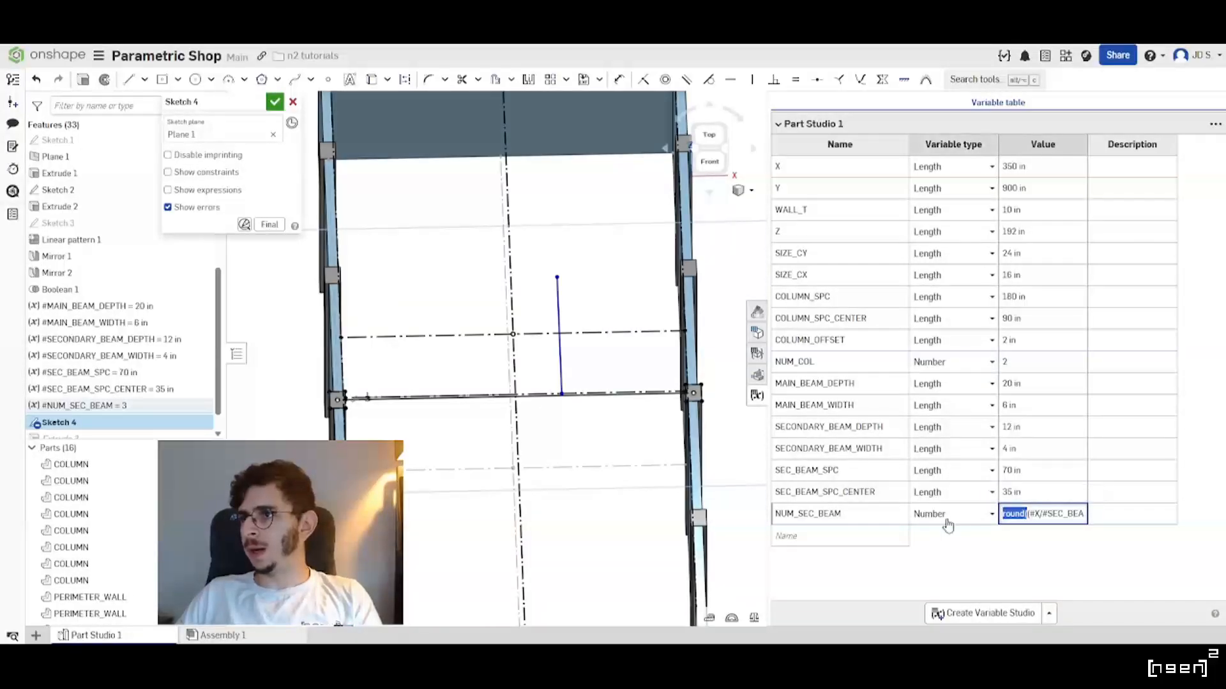
key("BackSpace")
left_click_drag(1043, 514, 1140, 514)
left_click(1080, 519)
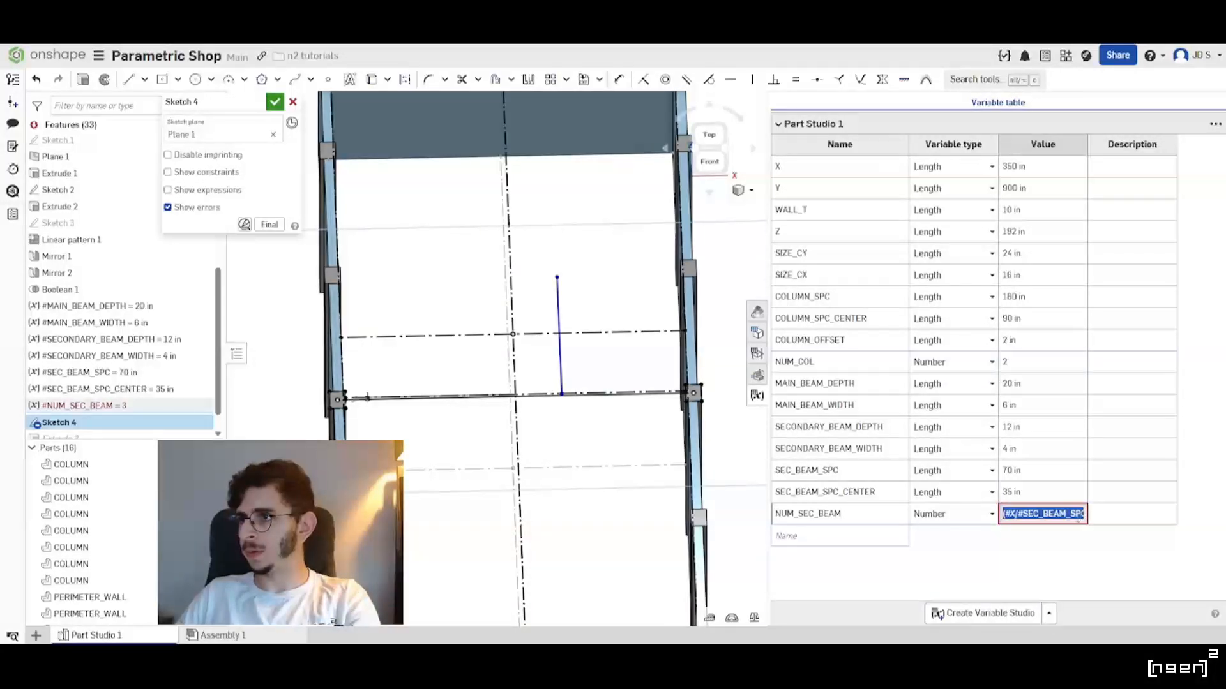
double_click(1079, 514)
key("ctrl+a")
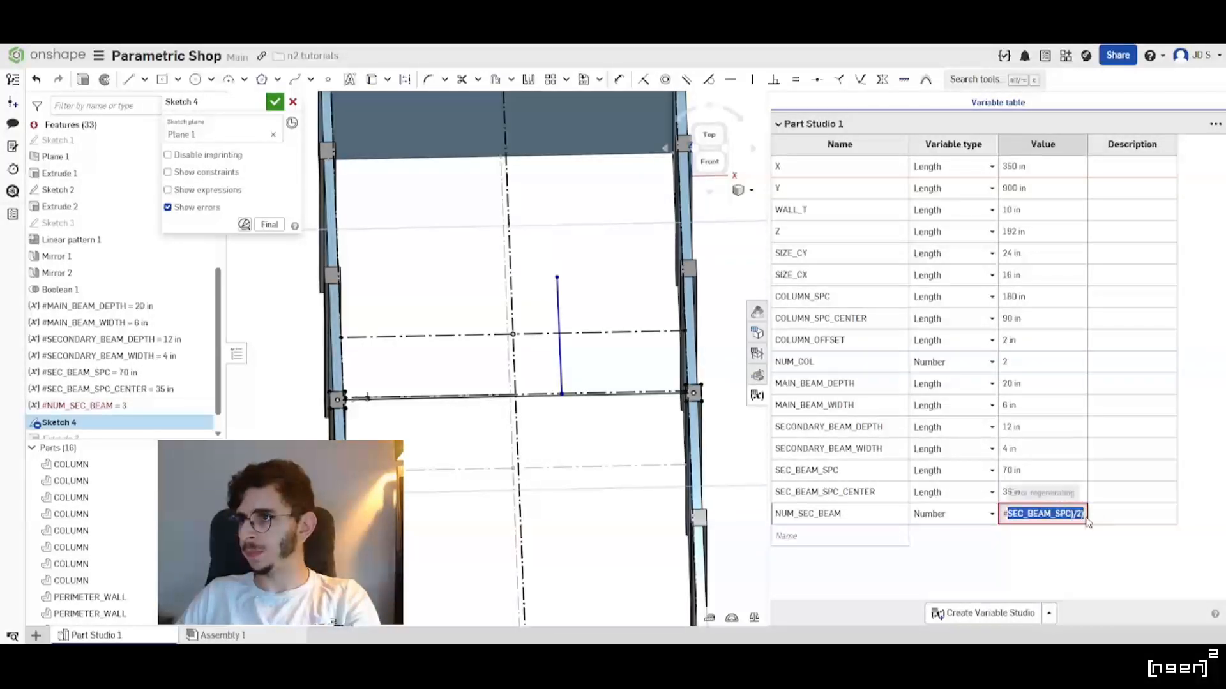
type("(#X/")
left_click(1078, 517)
left_click_drag(1075, 516, 1089, 518)
left_click(1083, 516)
key("BackSpace")
key("Return")
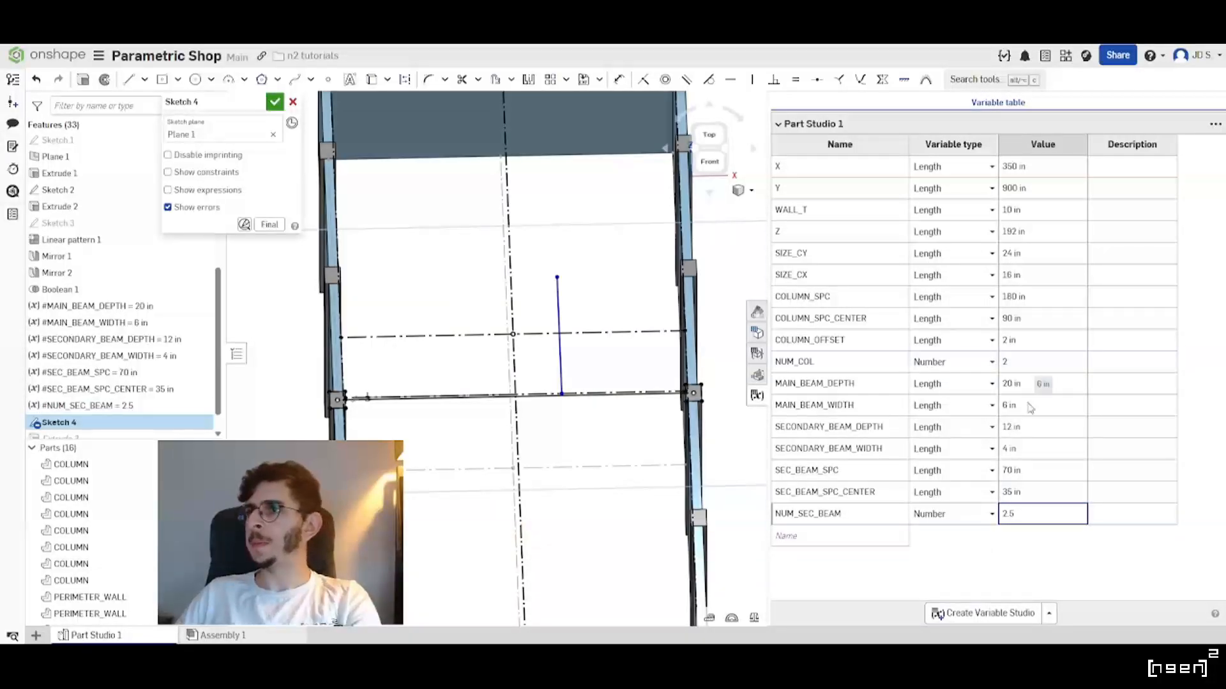
Check the full NUM_COL formula for comparison with the secondary beam count.
double_click(1029, 368)
left_click_drag(1024, 364, 1139, 365)
left_click(1075, 362)
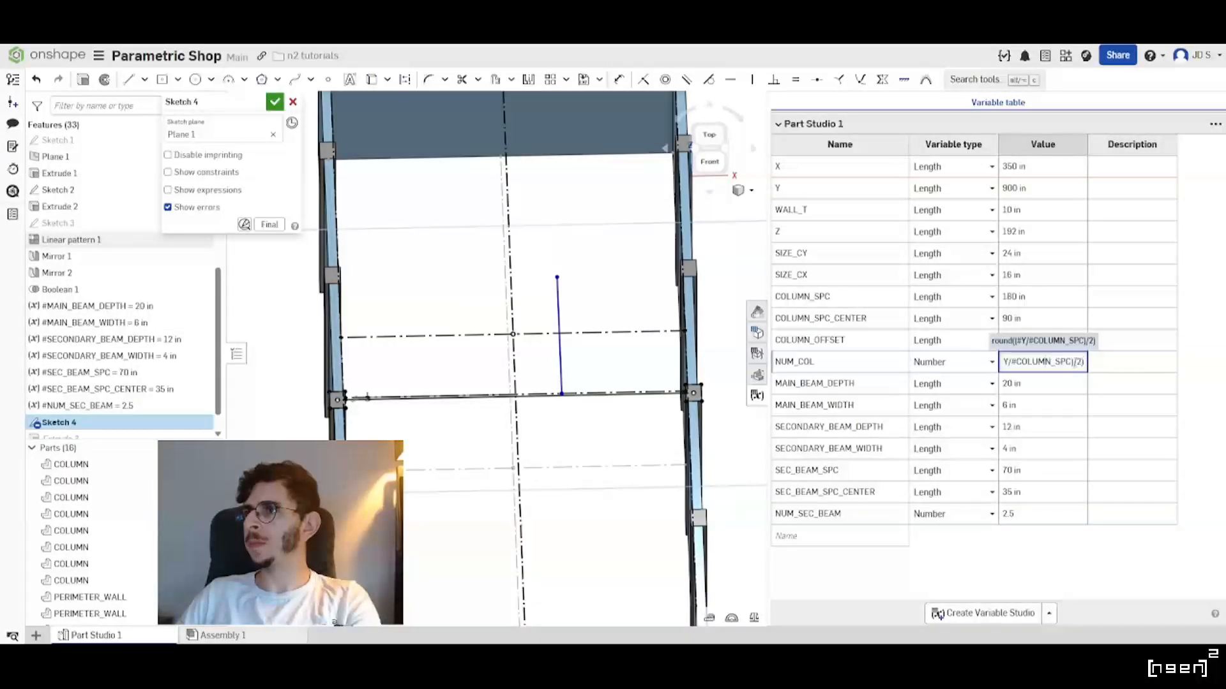
Wrap the NUM_SEC_BEAM formula in ROUND and subtract 1 from the rounded value.
double_click(1050, 514)
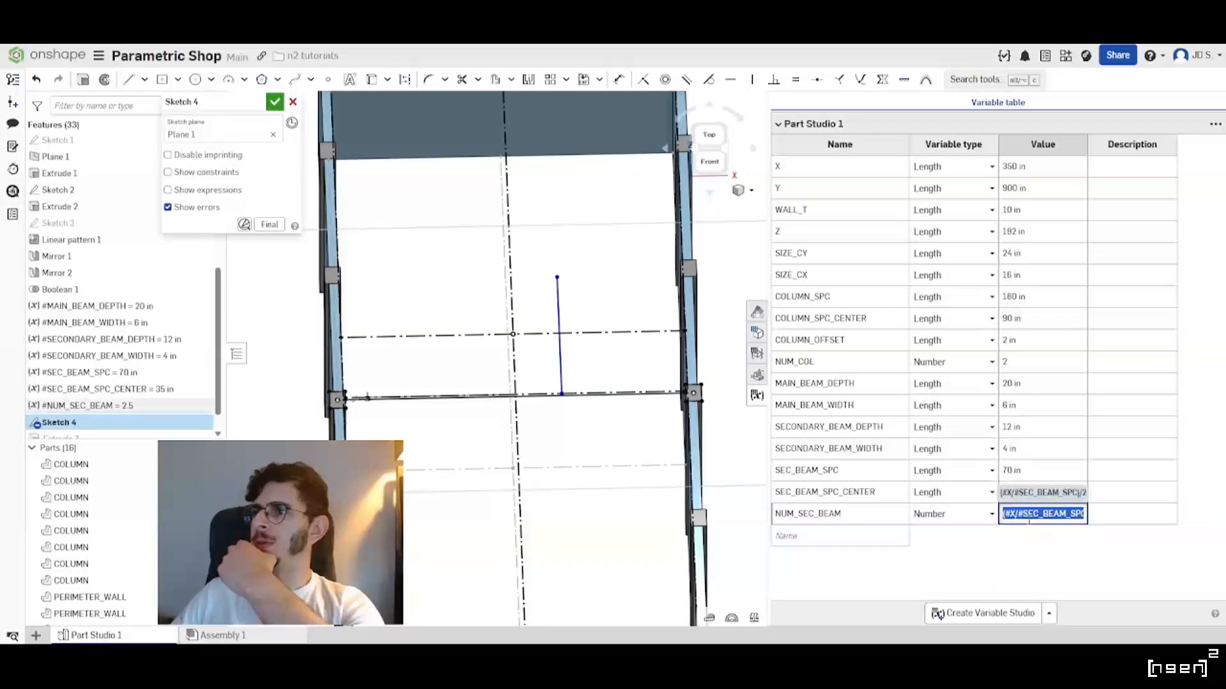
left_click(1028, 520)
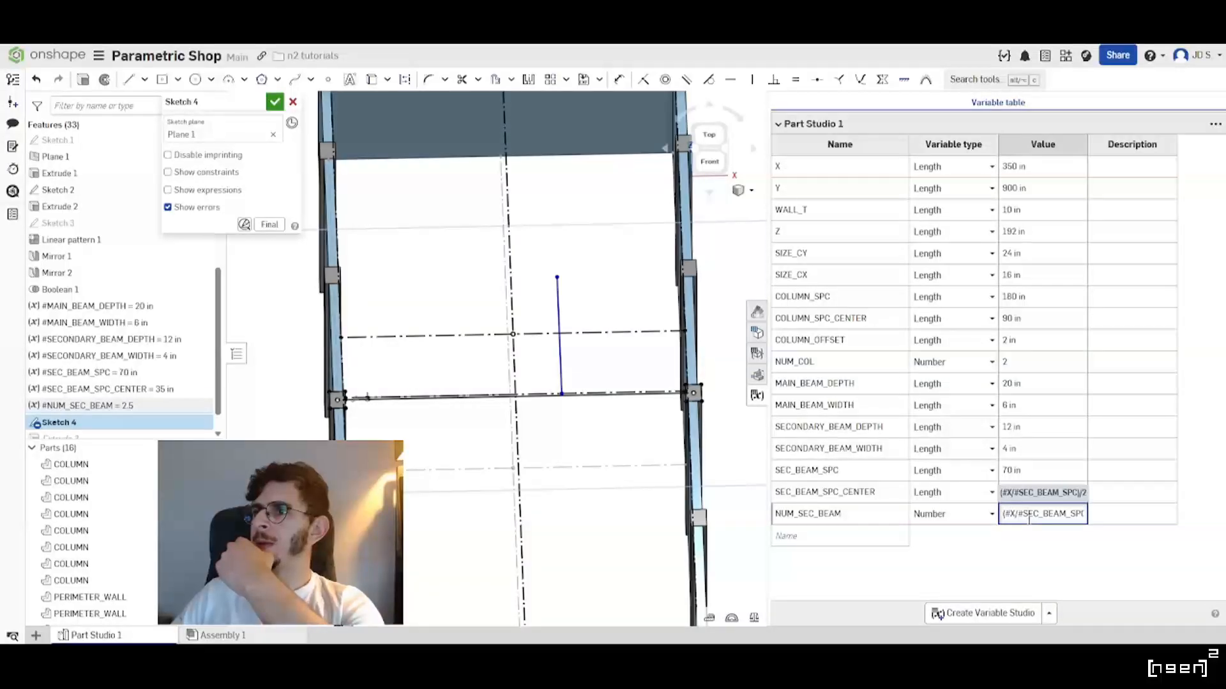
left_click_drag(1015, 514, 1129, 514)
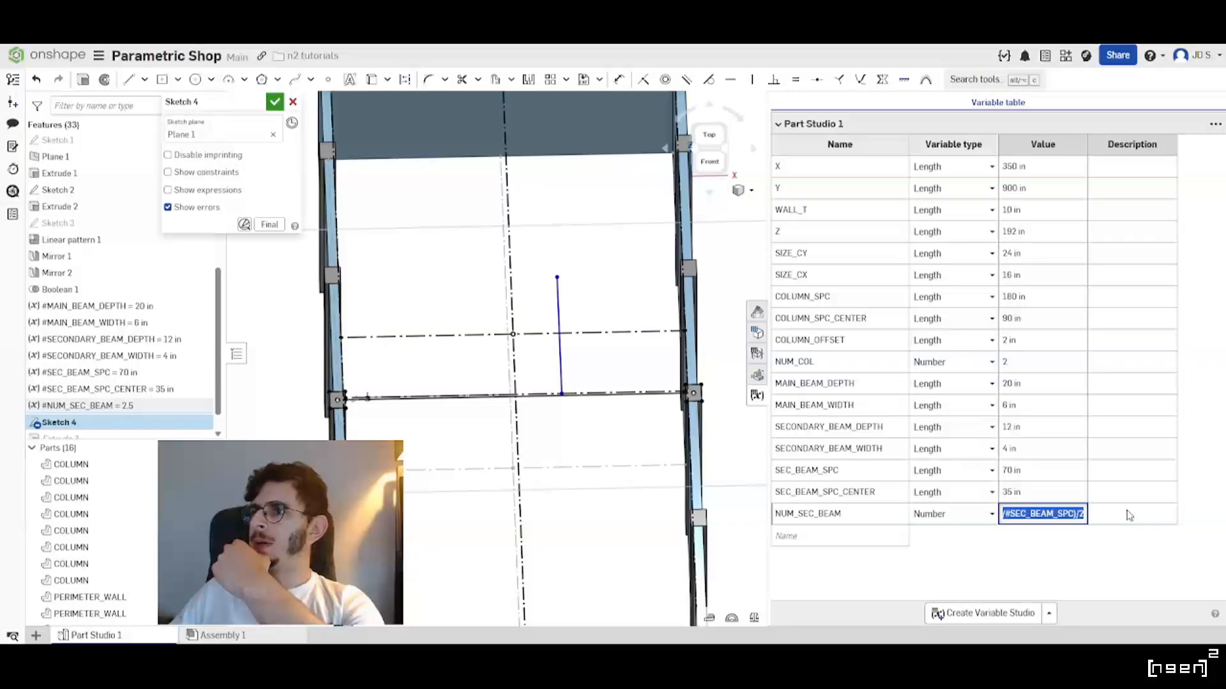
key("Home")
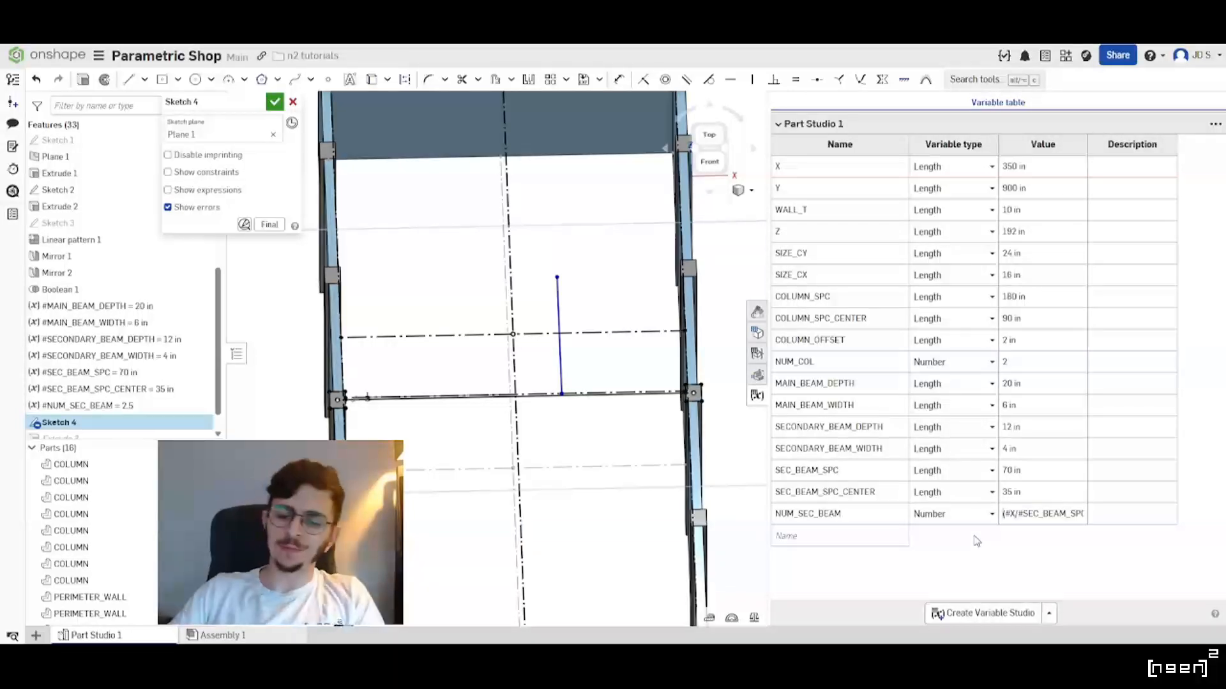
type("ROUND(")
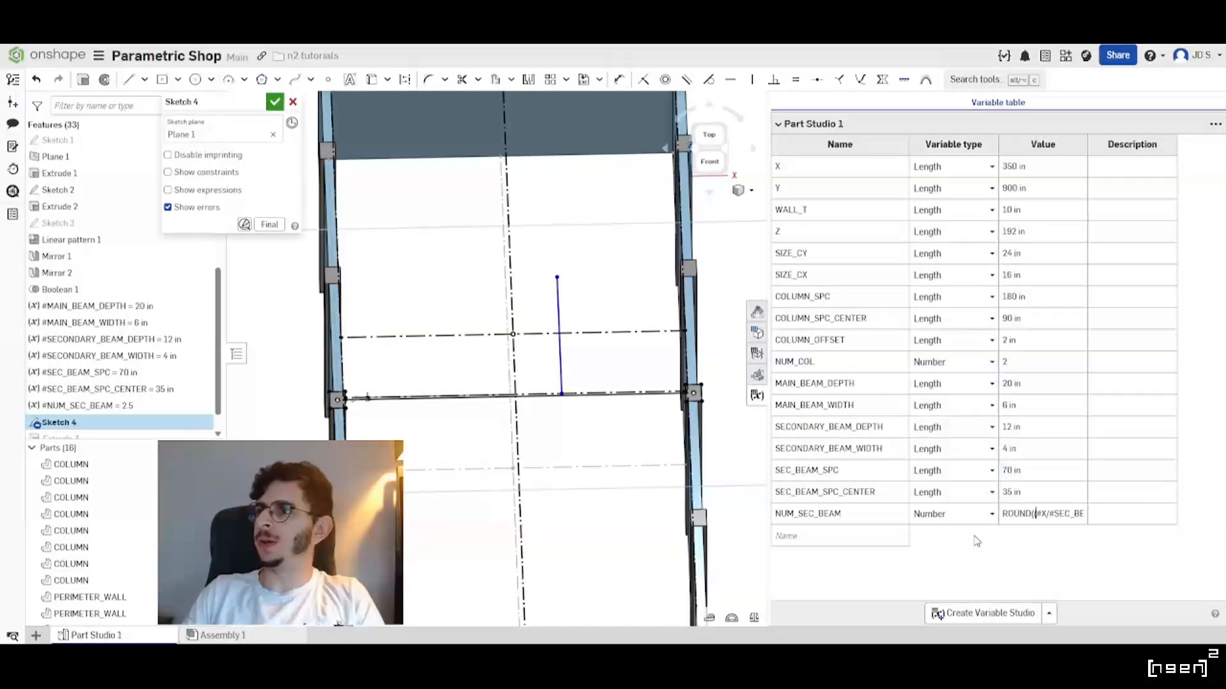
key("End")
type(")")
key("Return")
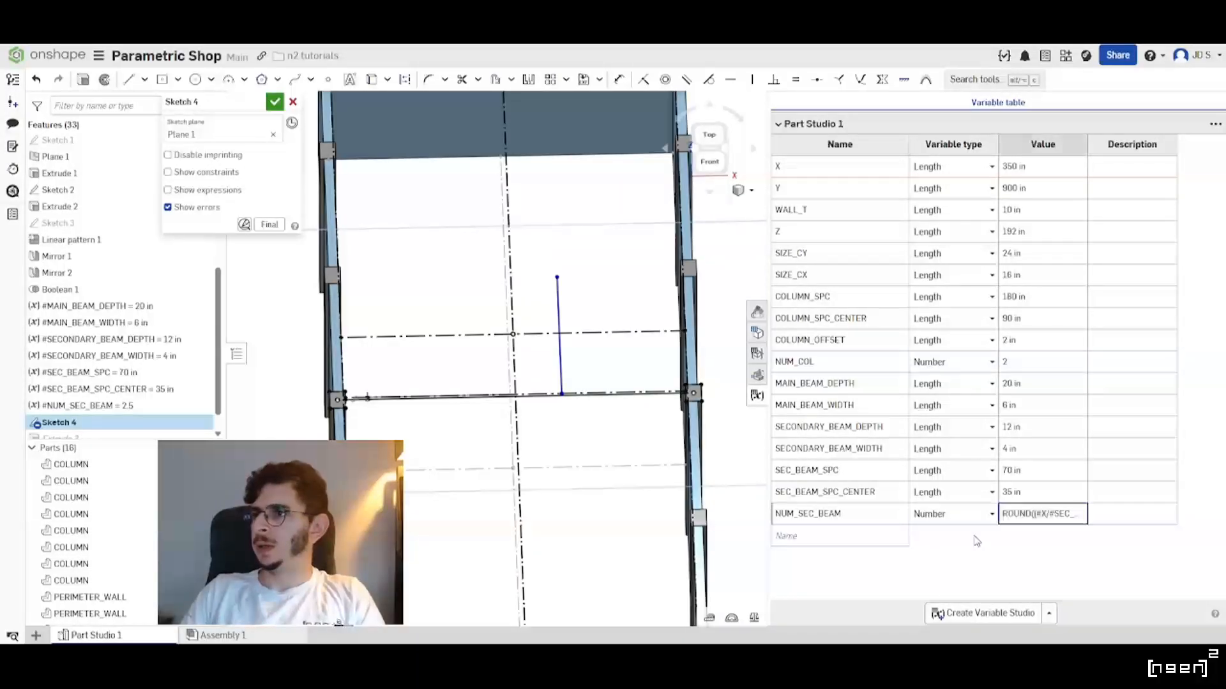
Rewrite the function name in lowercase so the NUM_SEC_BEAM formula reads round((#X/#SEC_BEAM_SPC)/2)-1.
left_click(1034, 519)
left_click(1016, 514)
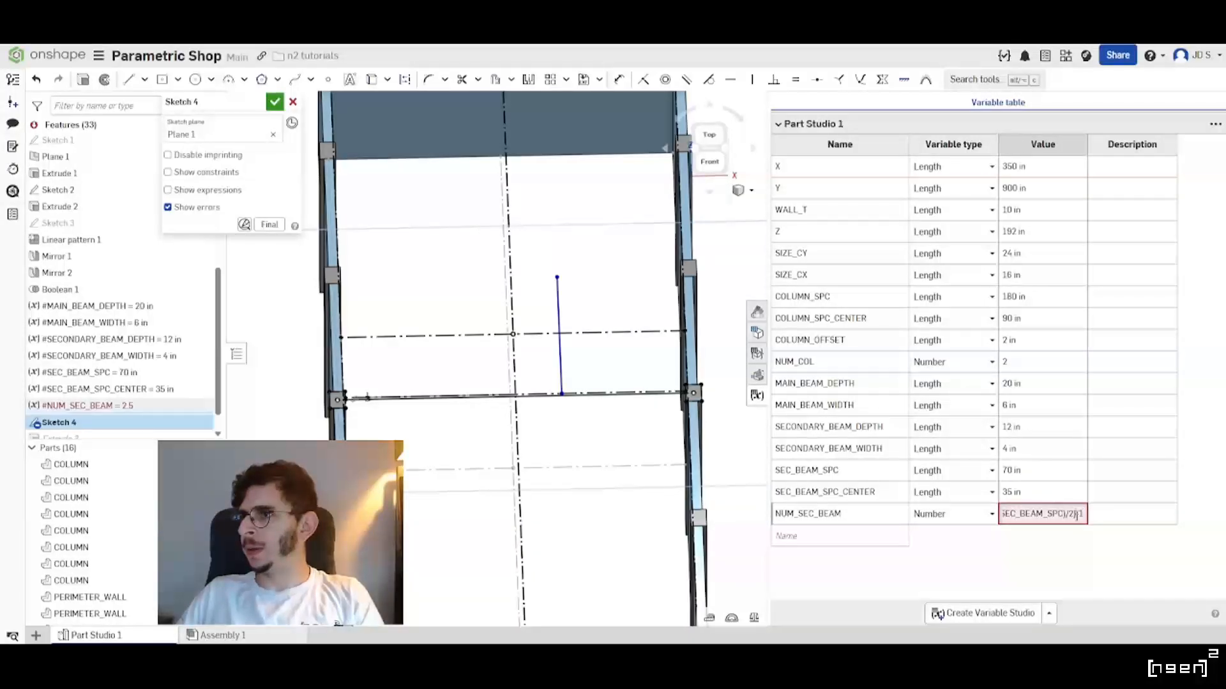
left_click_drag(1081, 514, 828, 510)
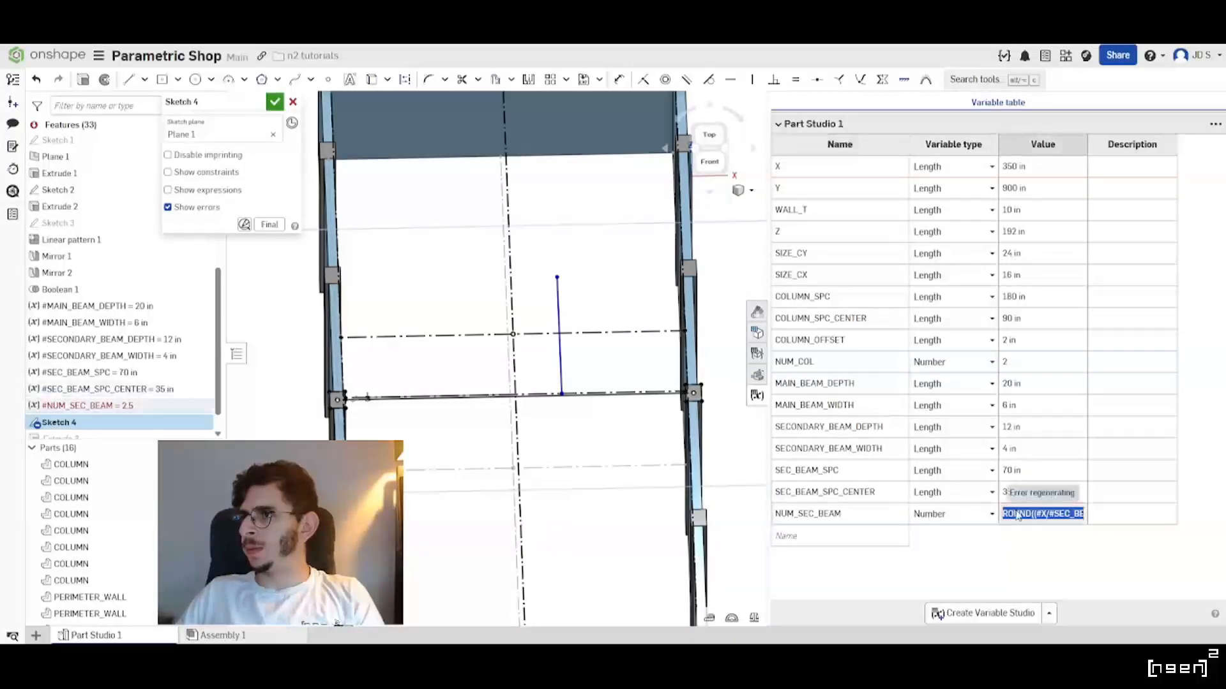
left_click(1026, 514)
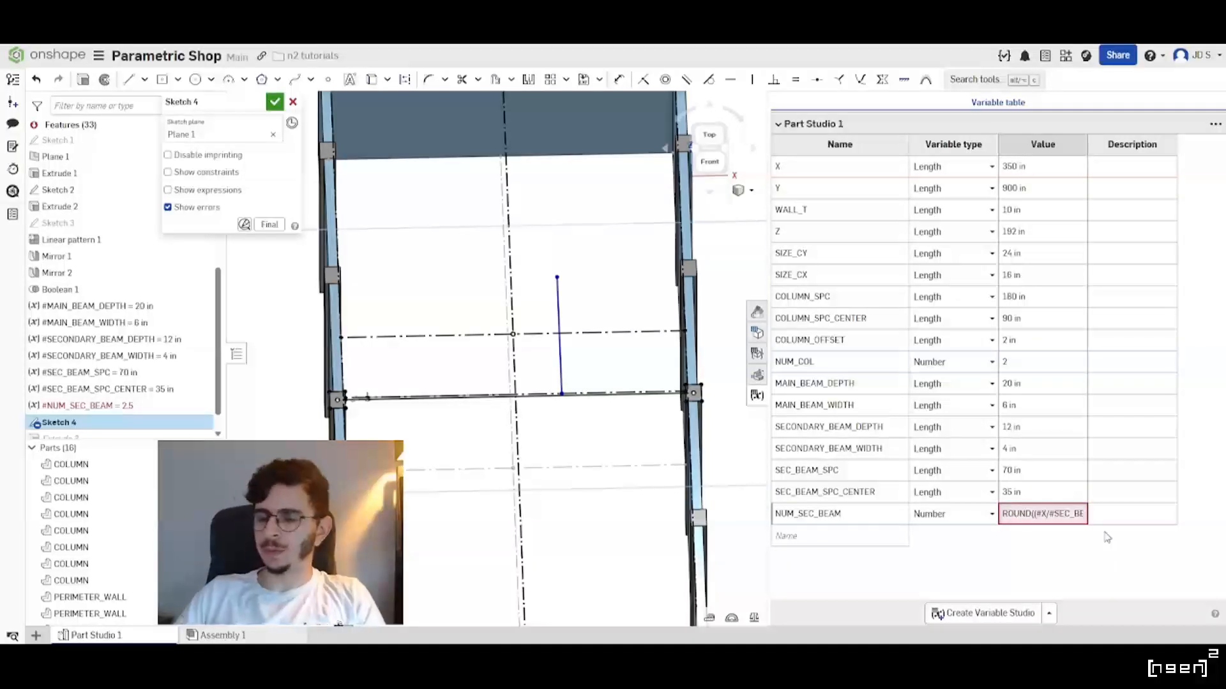
key("BackSpace")
key("BackSpace")
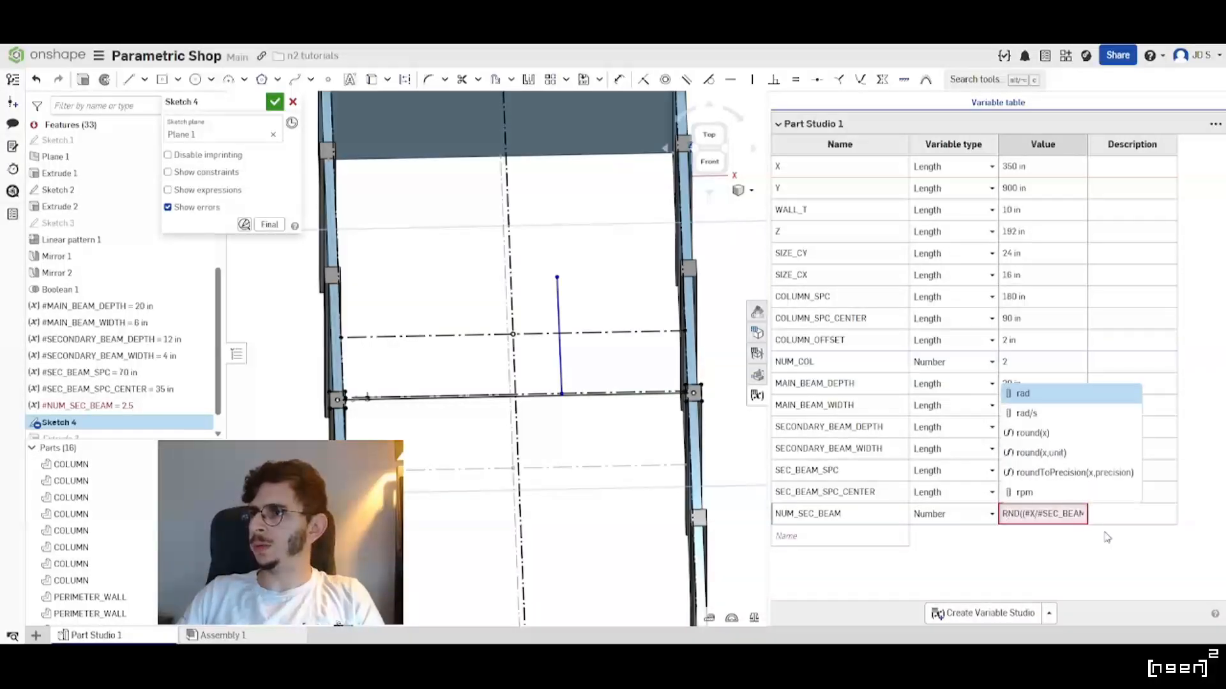
key("Caps_Lock")
key("Right")
key("Right")
key("BackSpace")
key("BackSpace")
key("BackSpace")
type("r")
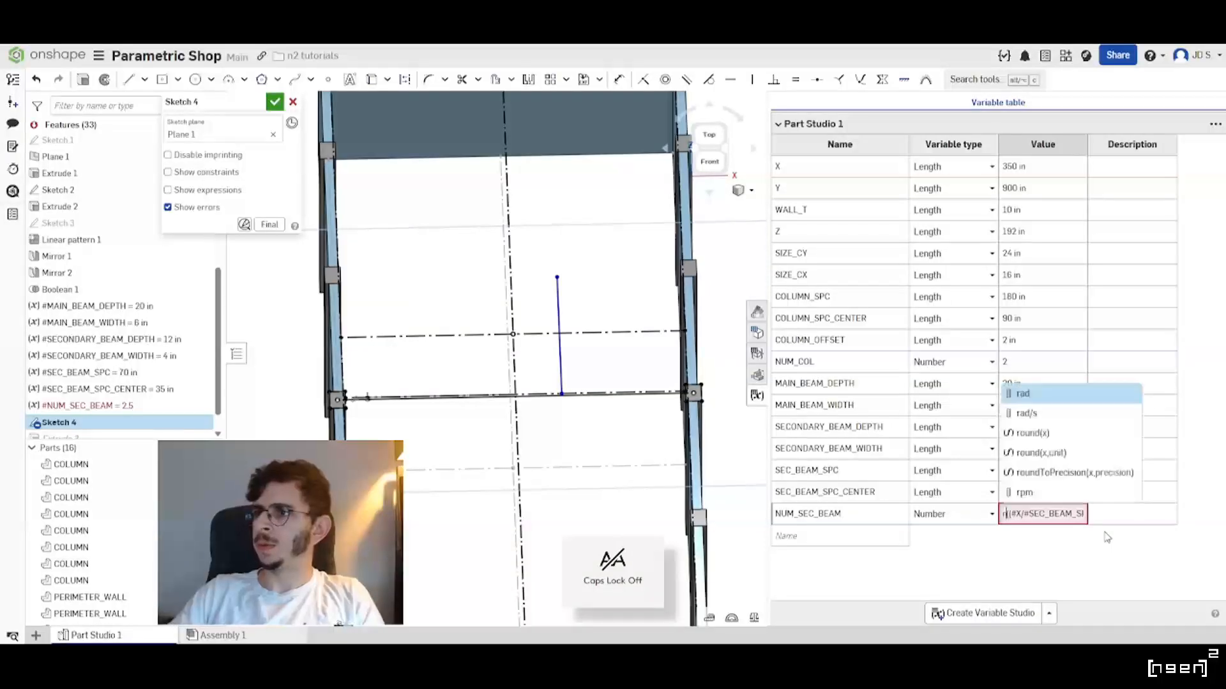
type("ound")
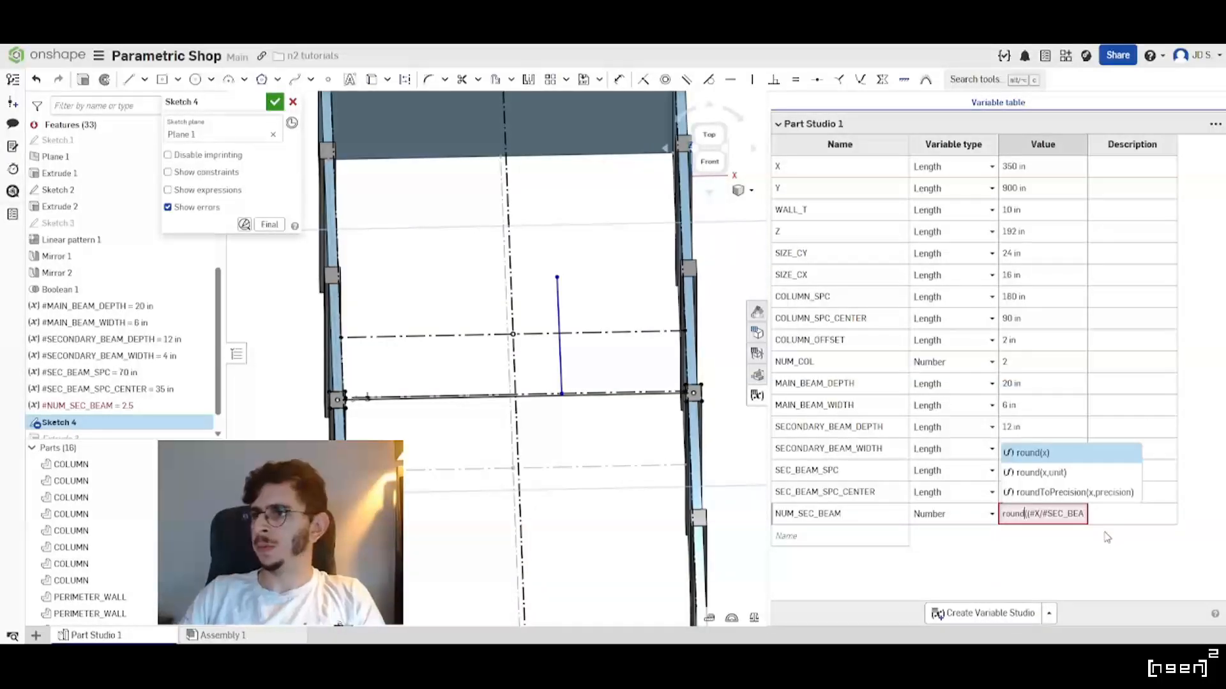
key("Right")
key("Right")
key("Right")
key("Right")
key("Right")
key("Right")
key("Right")
key("Right")
key("Right")
key("Right")
key("Right")
key("Right")
key("Right")
key("Right")
key("Right")
key("Right")
key("Right")
key("Right")
key("Right")
key("Right")
key("Return")
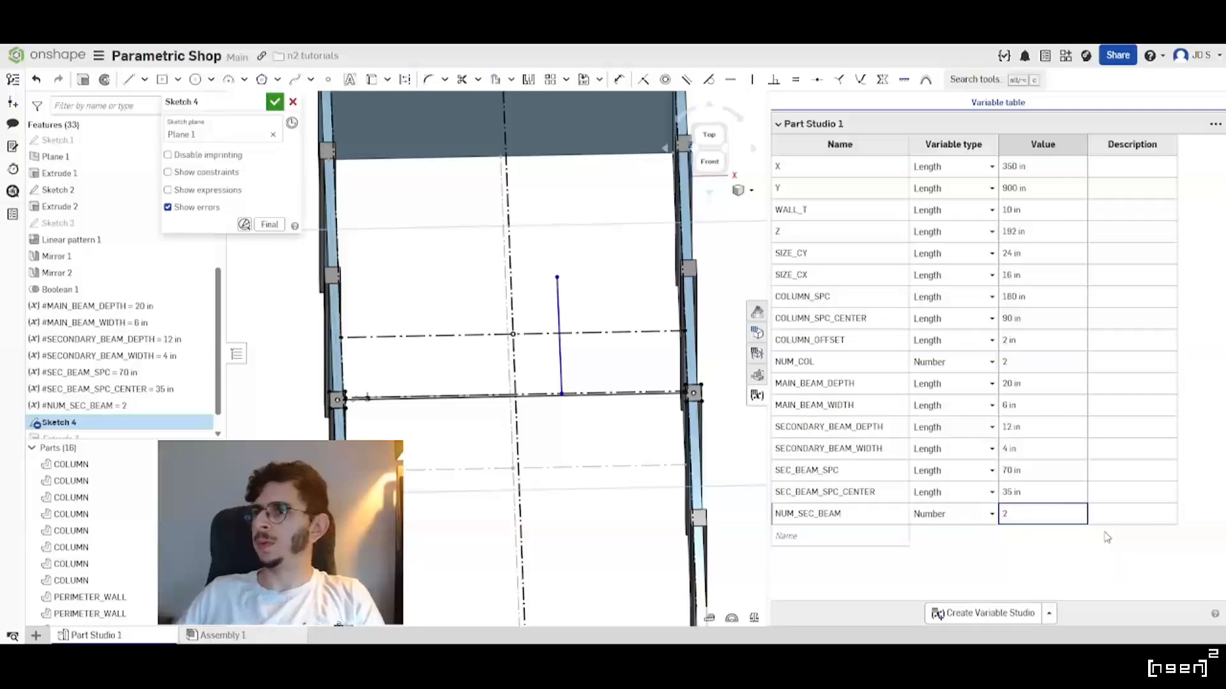
Review the complete NUM_SEC_BEAM formula and view Sketch 4 square to its plane.
double_click(1045, 518)
left_click(1046, 517)
left_click_drag(1005, 515, 1154, 520)
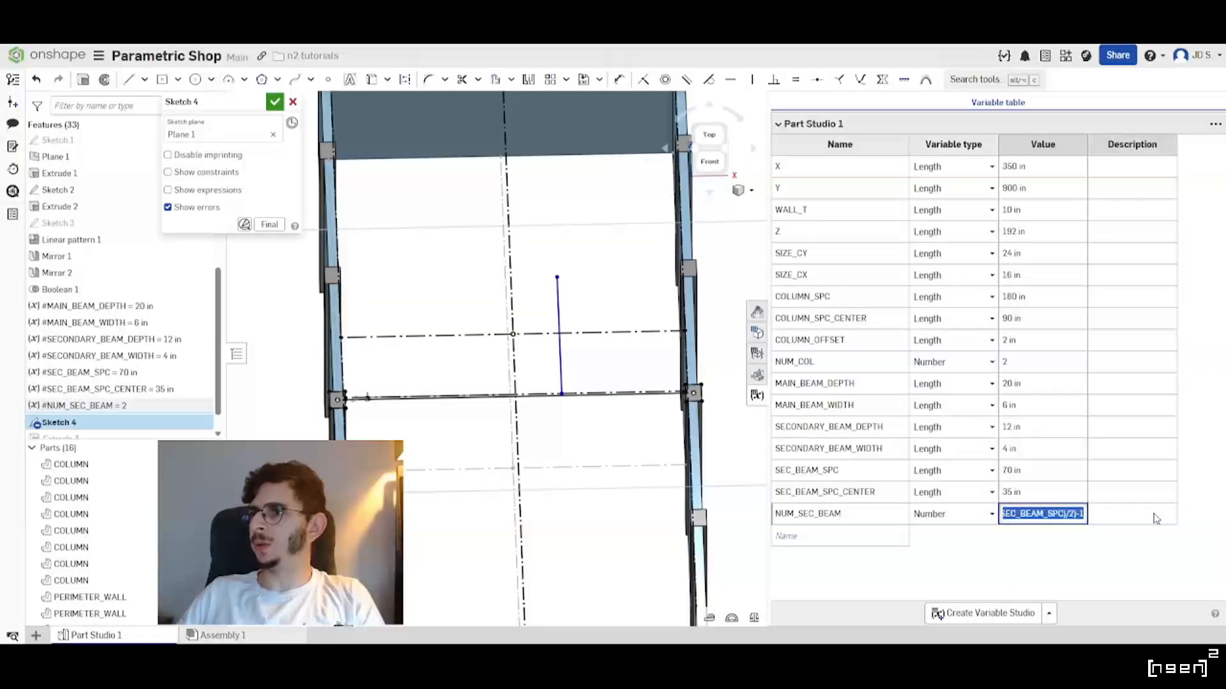
left_click(1056, 543)
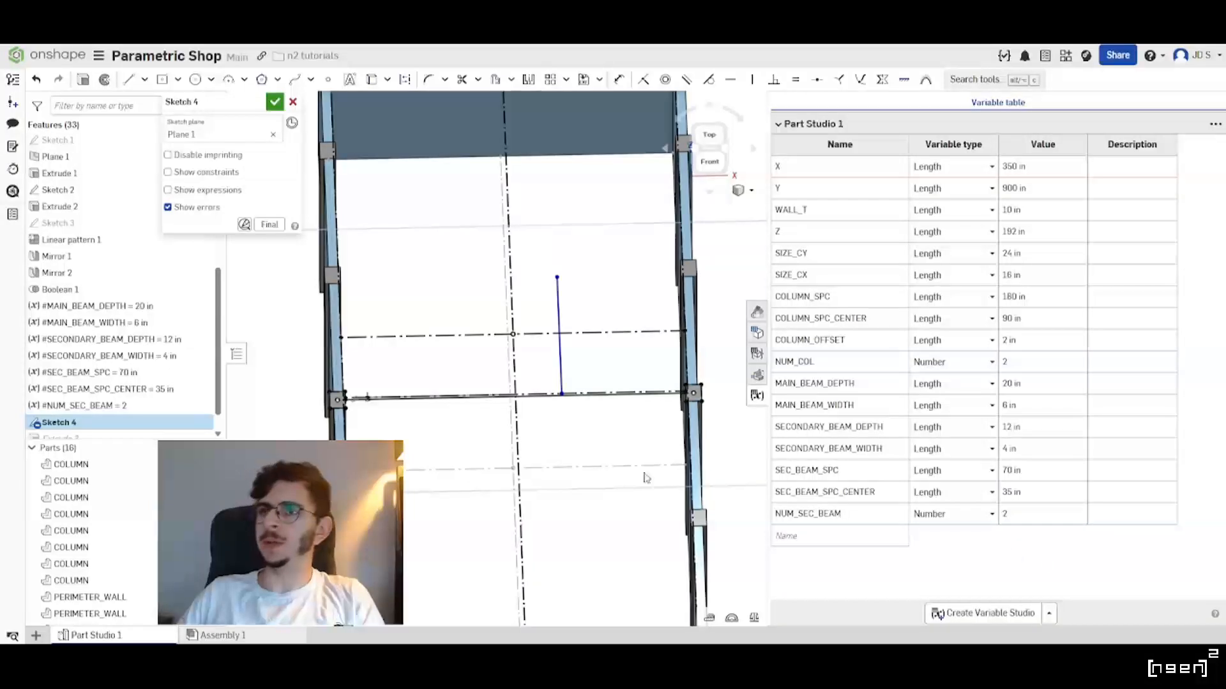
mouse_move(579, 390)
right_mouse_down()
mouse_move(616, 367)
mouse_move(549, 375)
right_mouse_up()
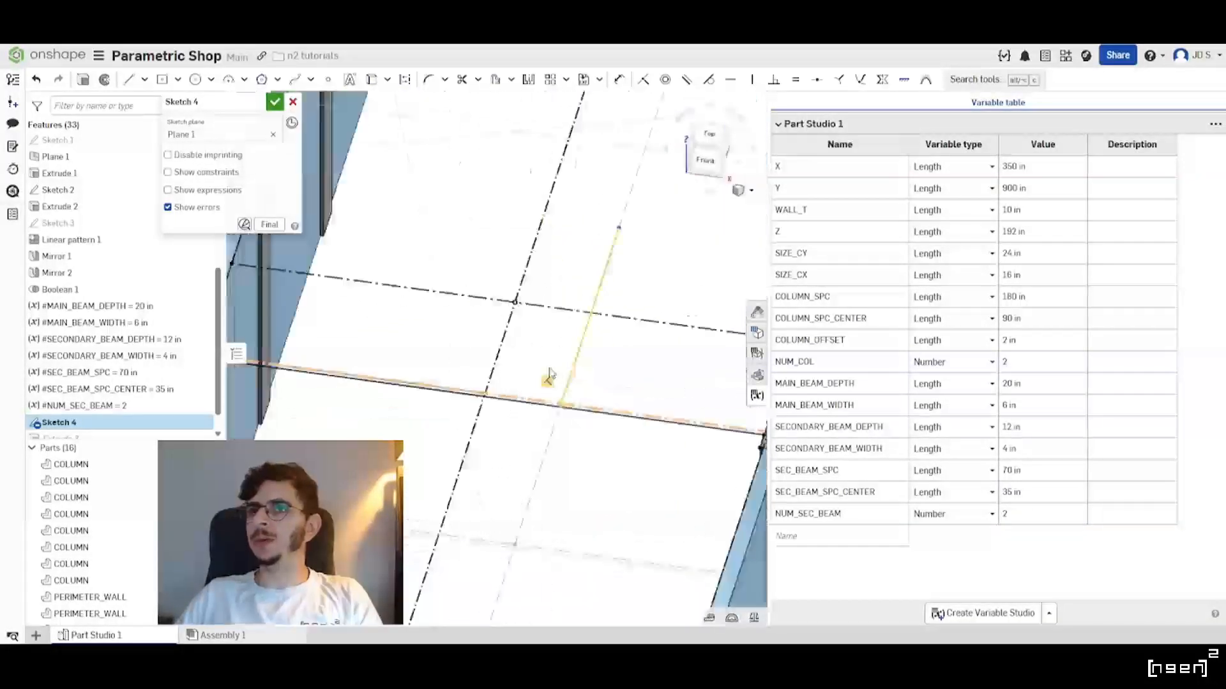
key("n")
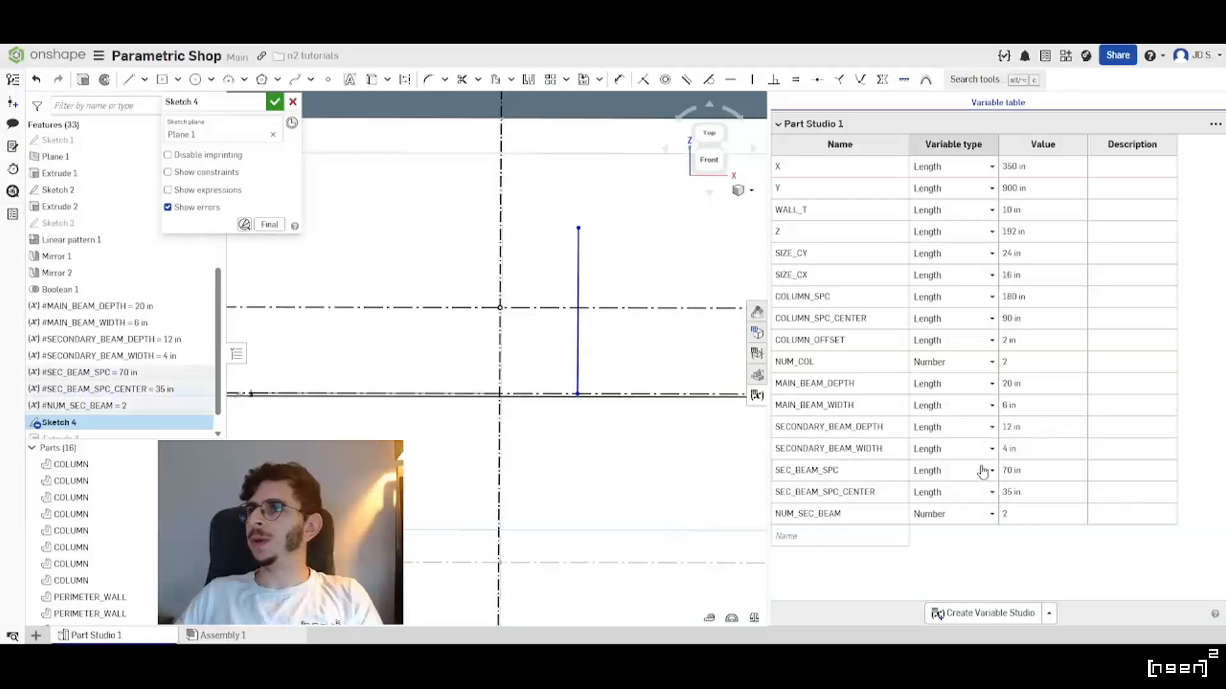
Try the NUM_COL formula without the round function, leaving the column spacing quotient divided by 2.
left_click(1022, 365)
left_click(1022, 362)
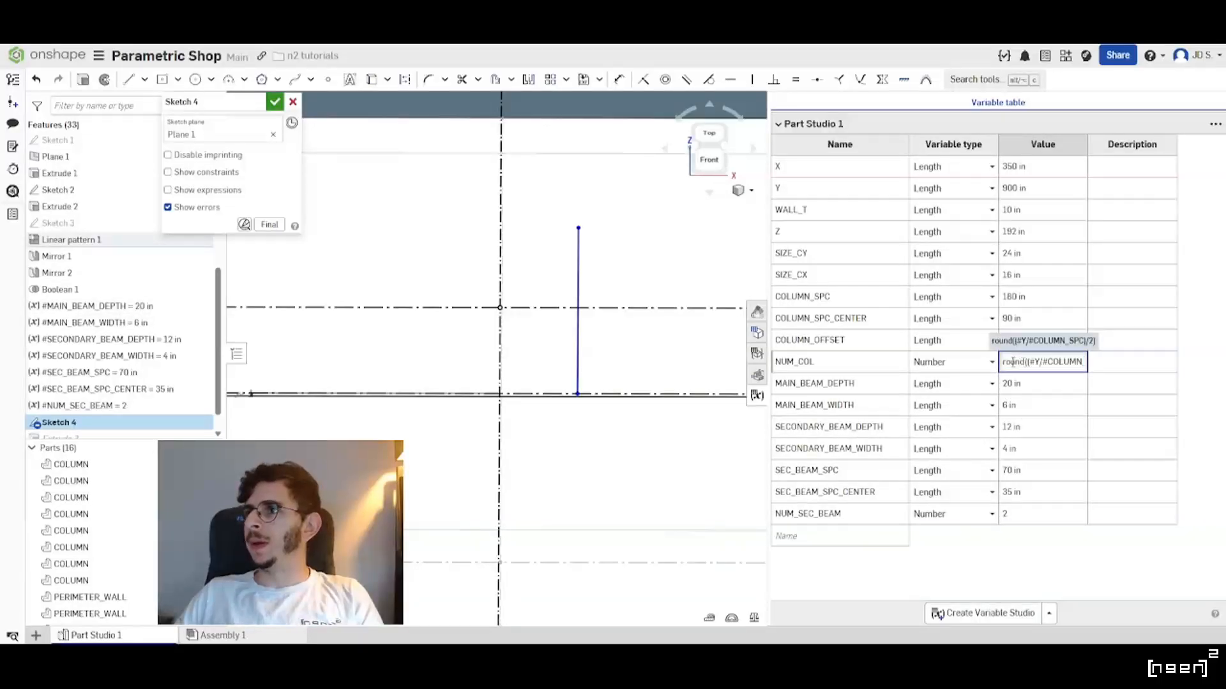
triple_click(1013, 362)
left_click(1080, 361)
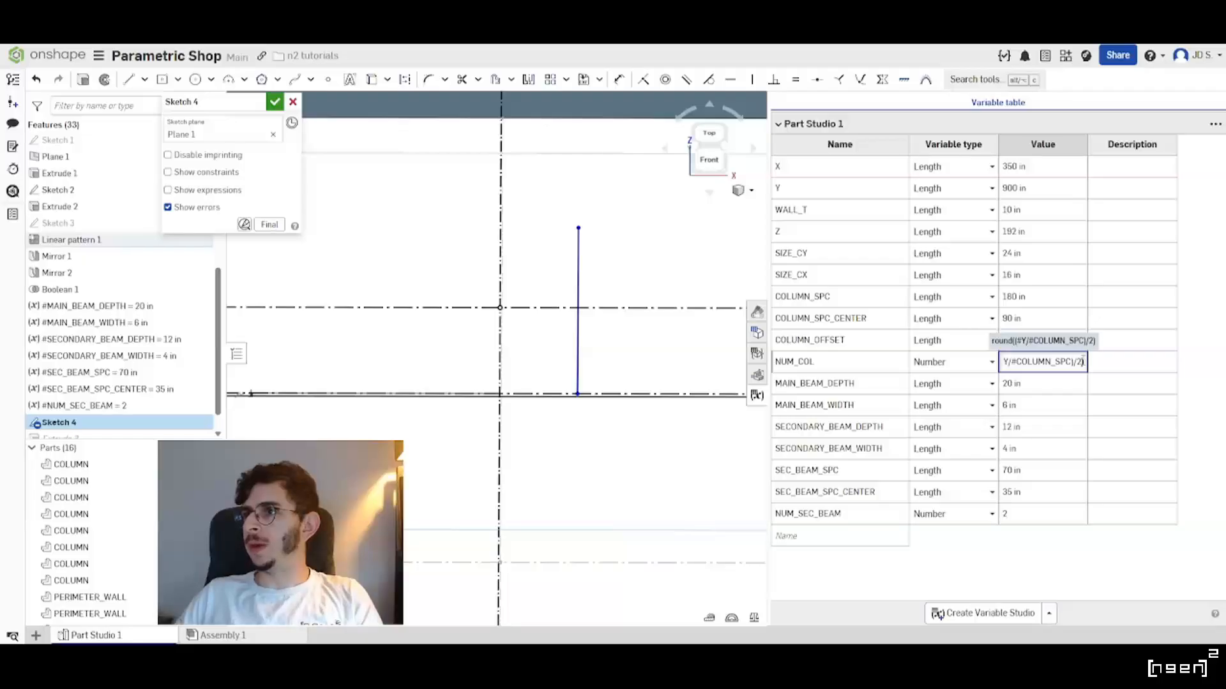
key("Left")
key("Left")
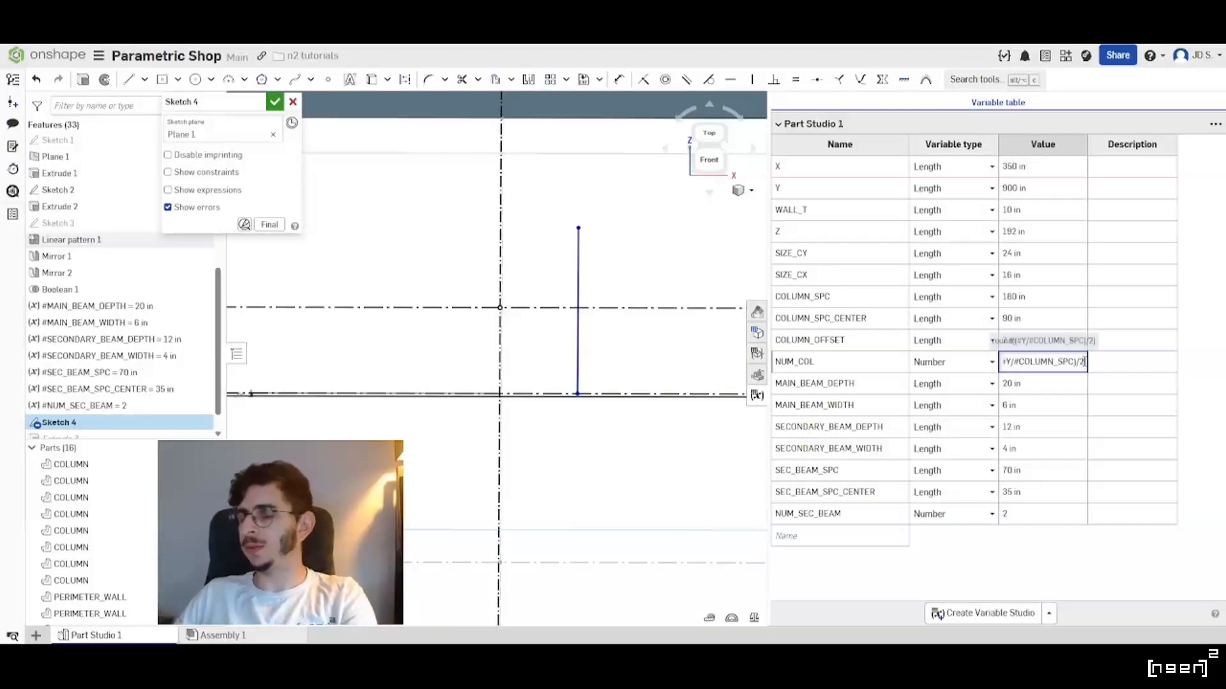
key("Left")
key("Left")
key("Left")
key("Left")
key("Left")
key("Left")
key("Left")
key("Left")
key("Left")
key("Left")
key("Left")
key("Left")
key("Left")
key("Left")
key("Left")
key("Left")
key("Left")
key("Left")
key("Left")
key("Left")
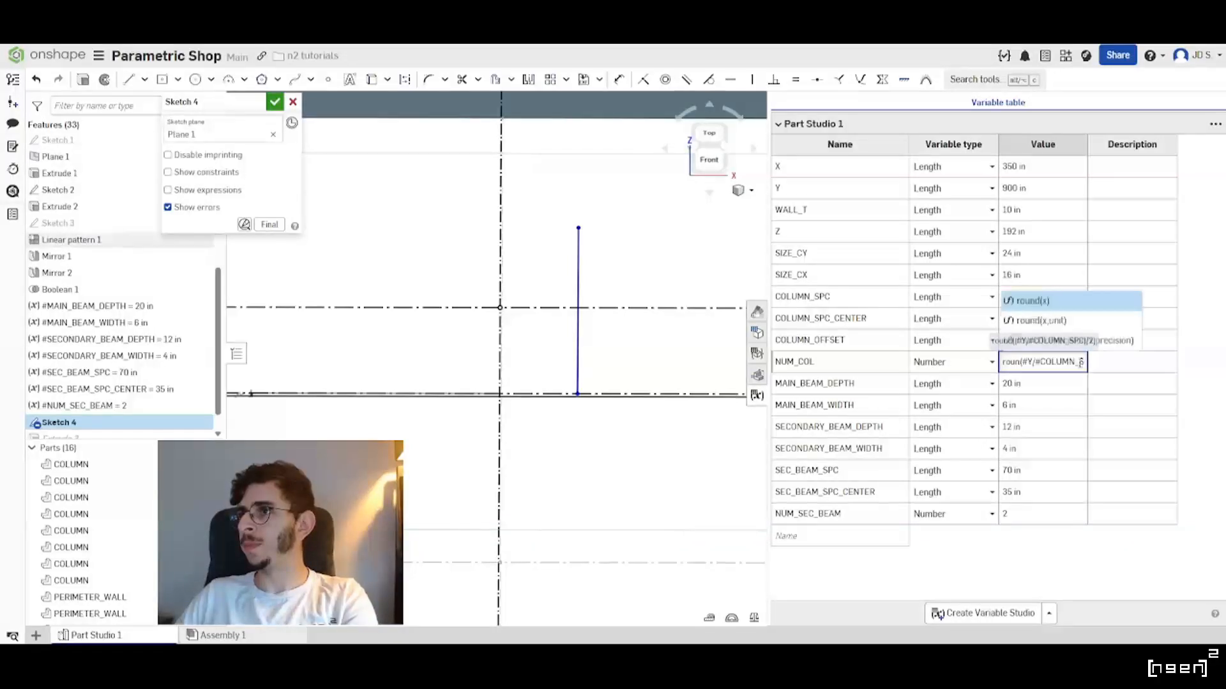
left_click(1080, 385)
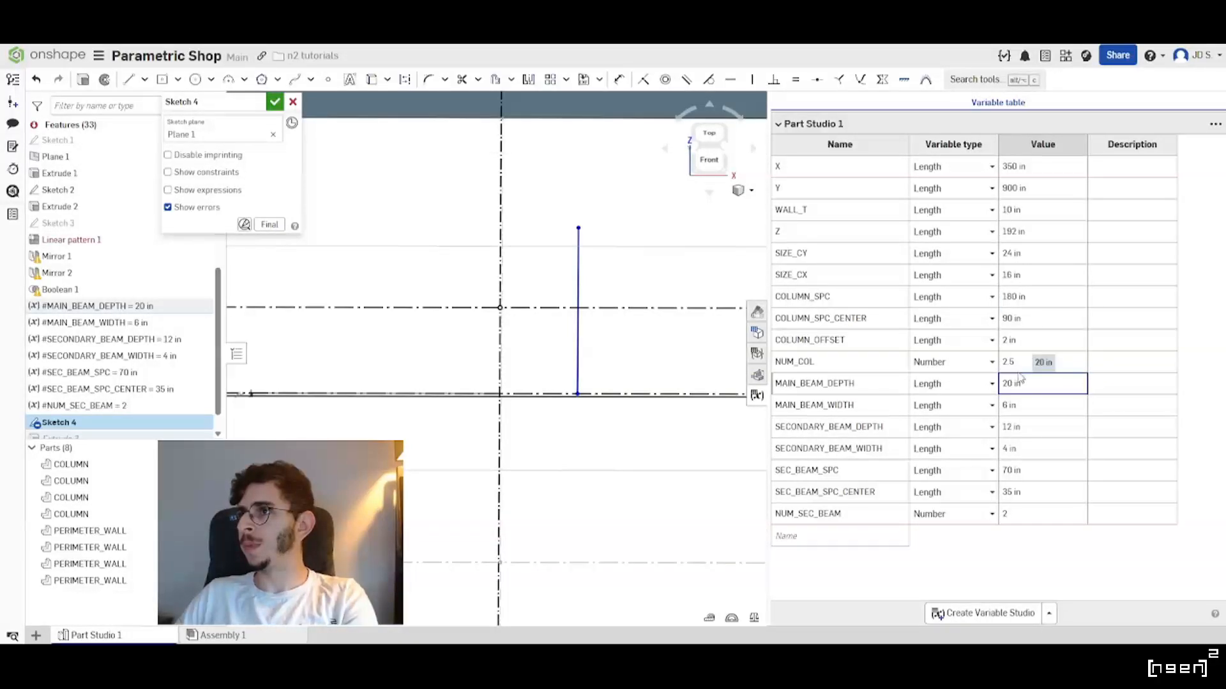
left_click(612, 450)
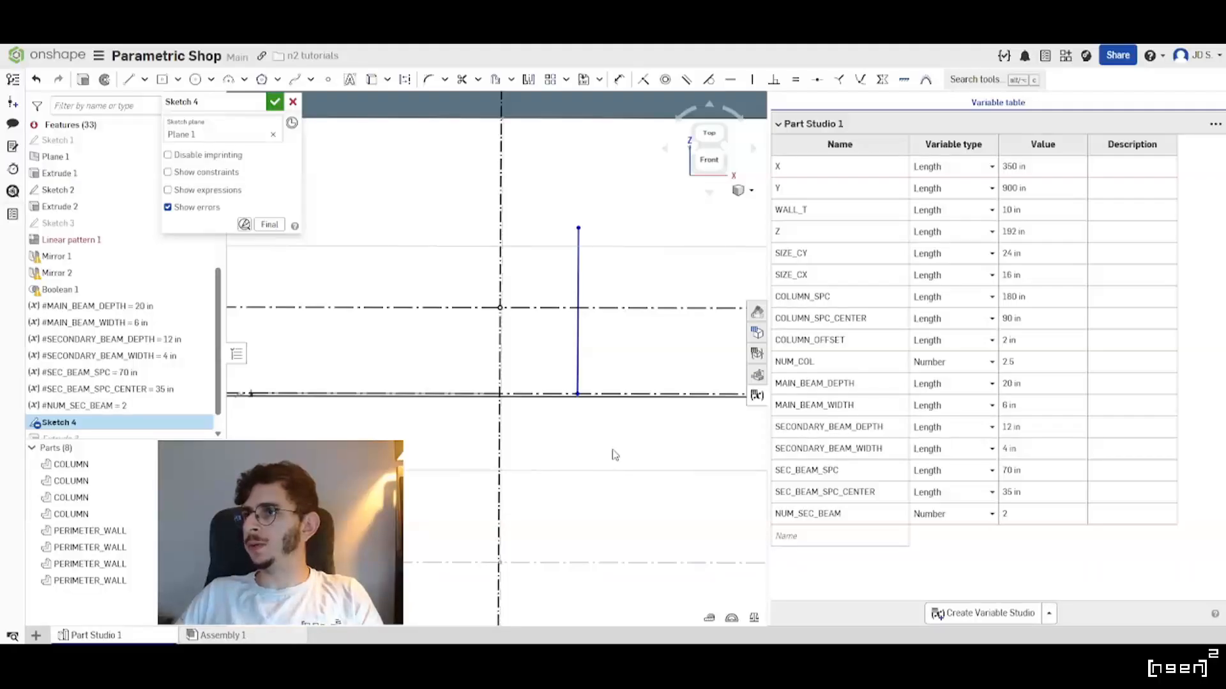
Restore the round function so the NUM_COL formula reads round((#Y/#COLUMN_SPC)/2).
left_click(1040, 362)
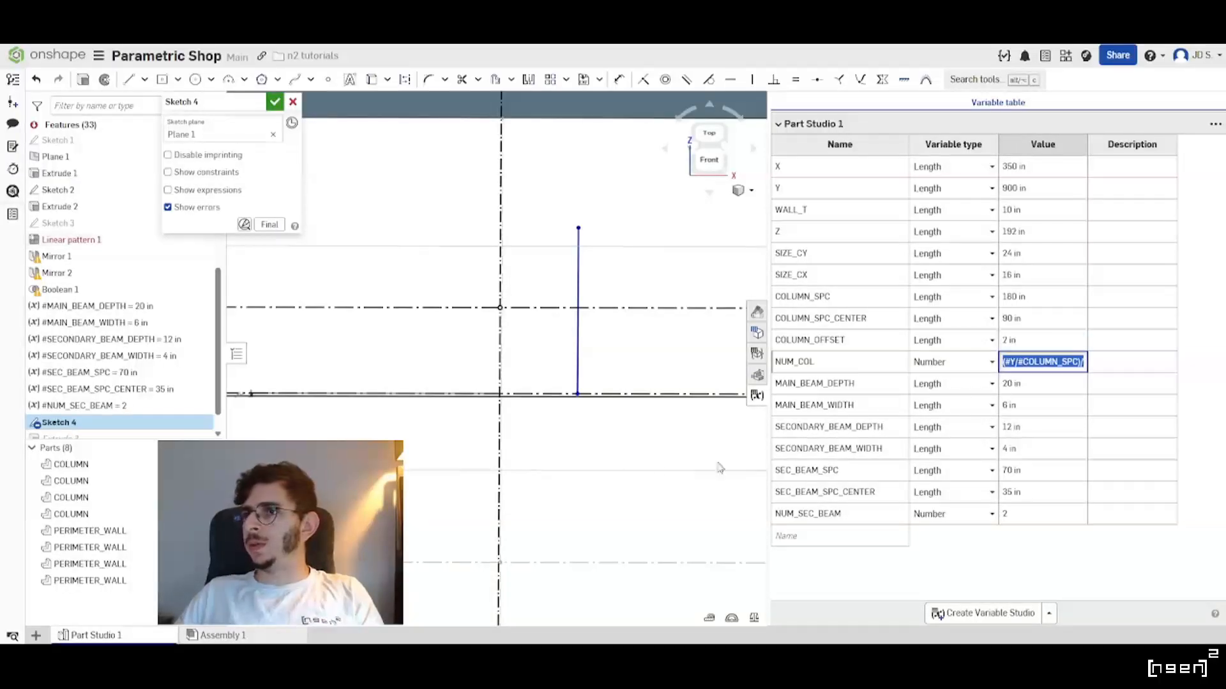
type("2")
left_click(654, 445)
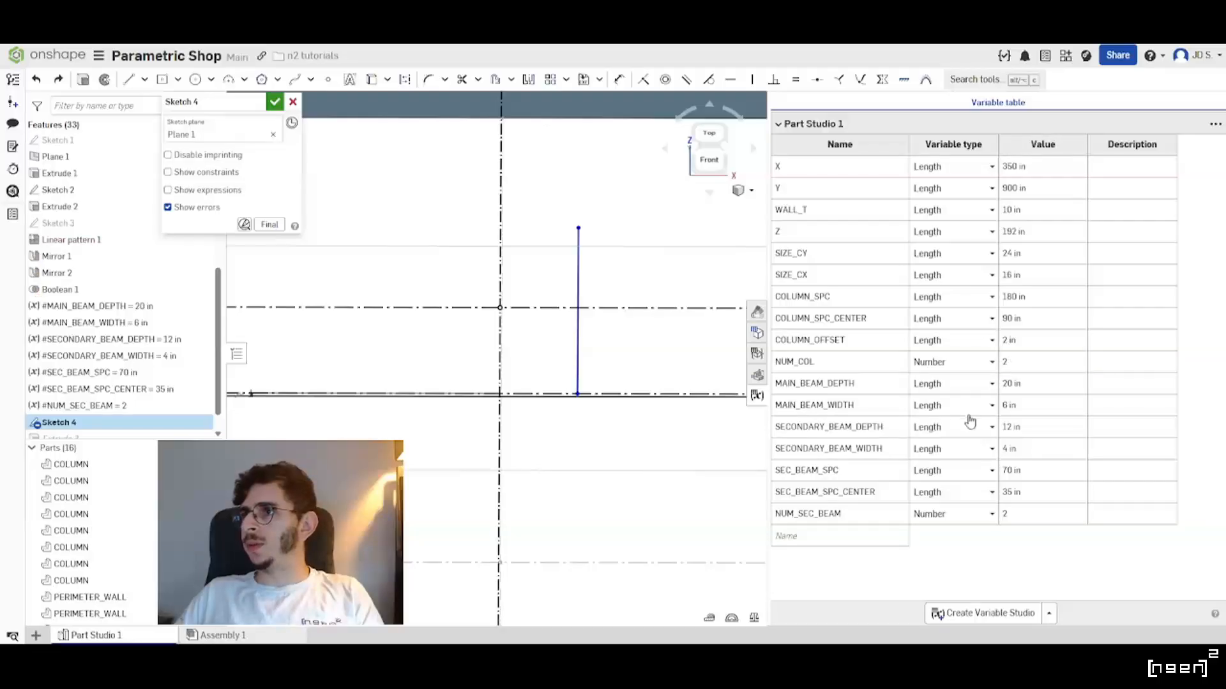
left_click(1034, 363)
left_click(1035, 364)
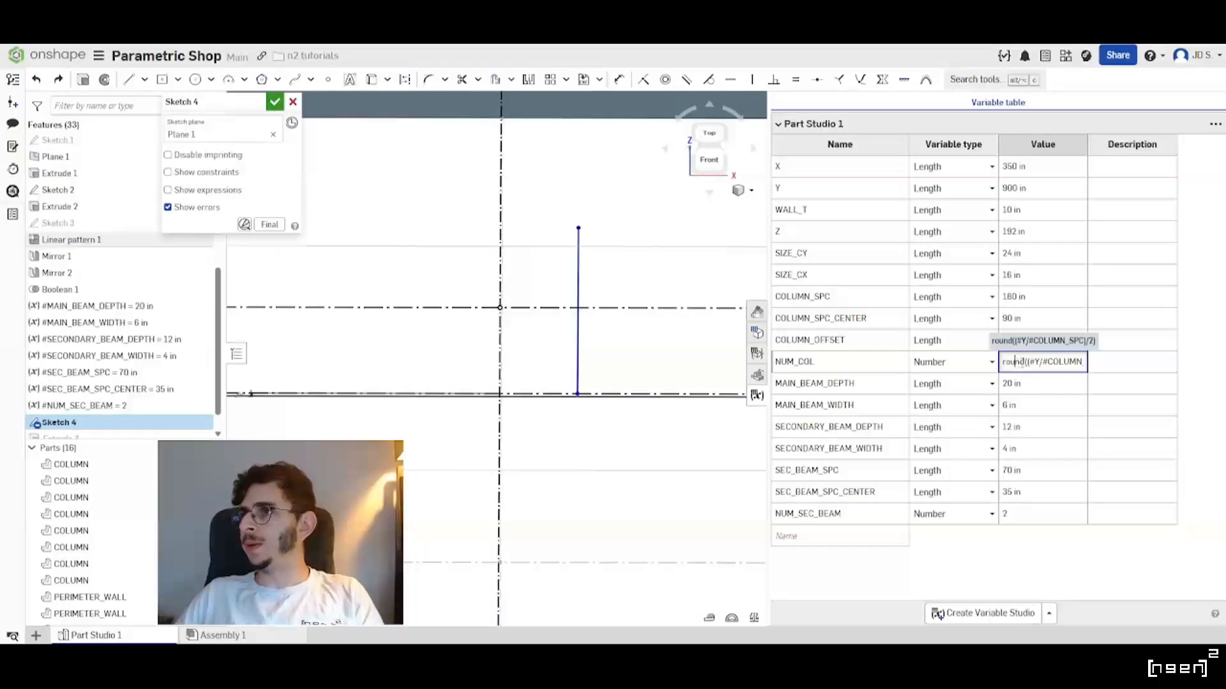
Add a Number variable named test and begin its value with the round function.
left_click(829, 535)
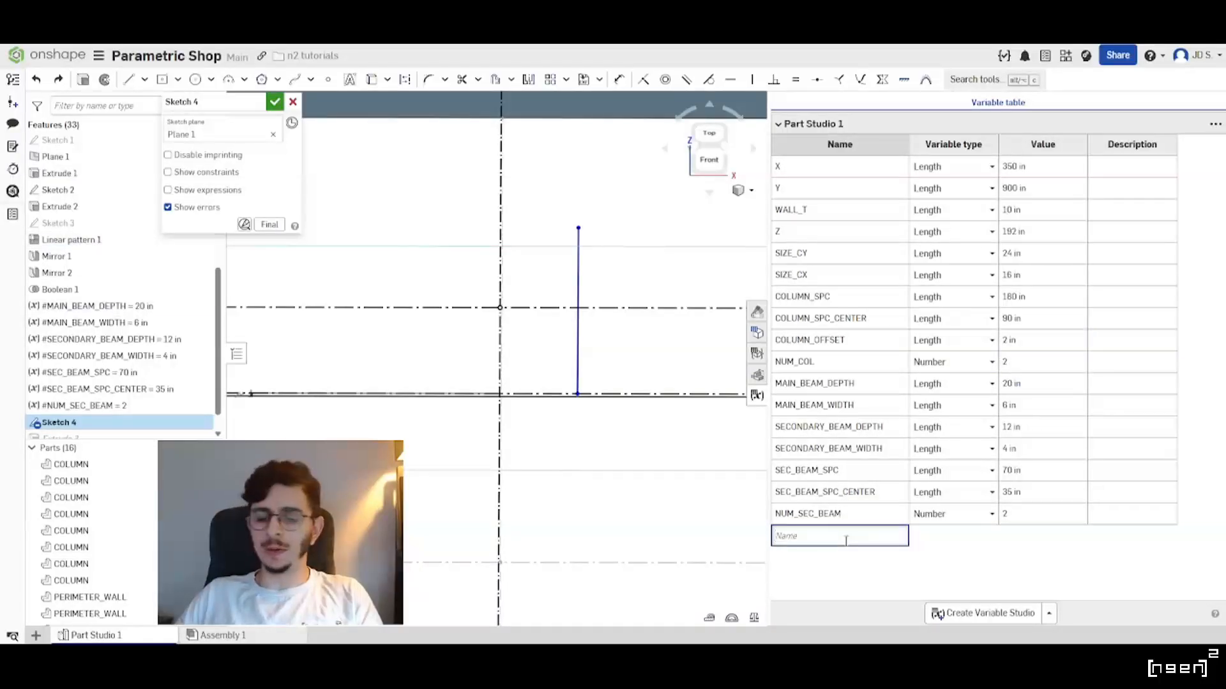
type("test")
key("Return")
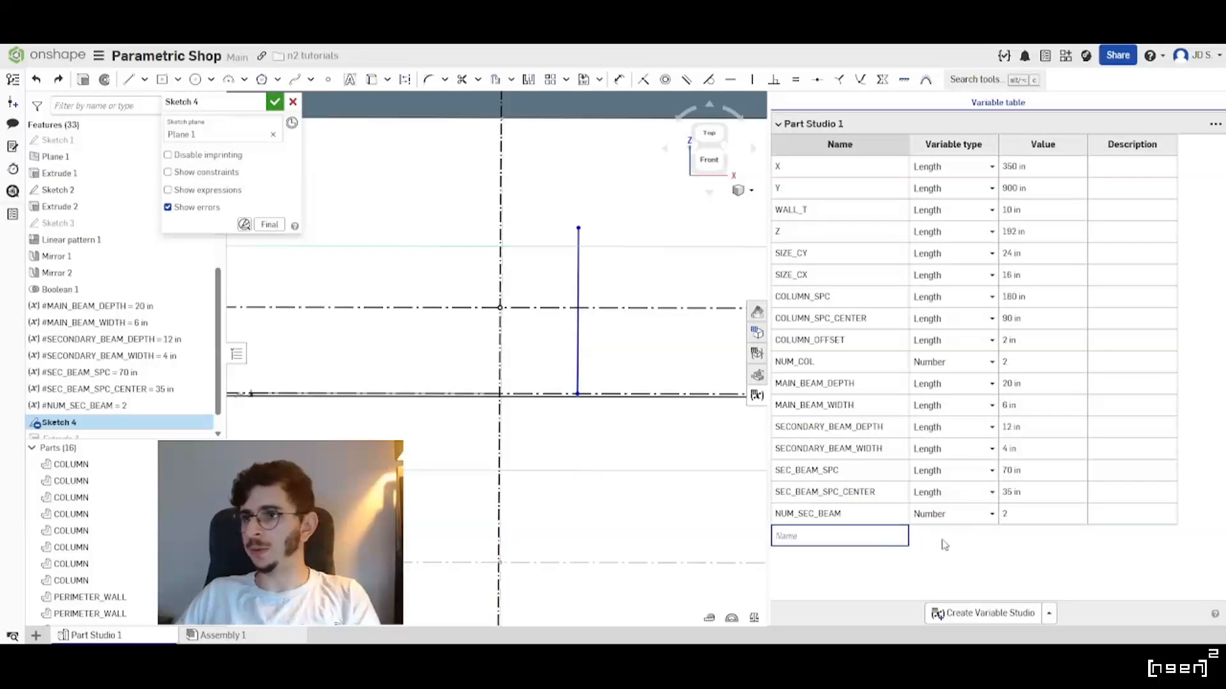
left_click(979, 539)
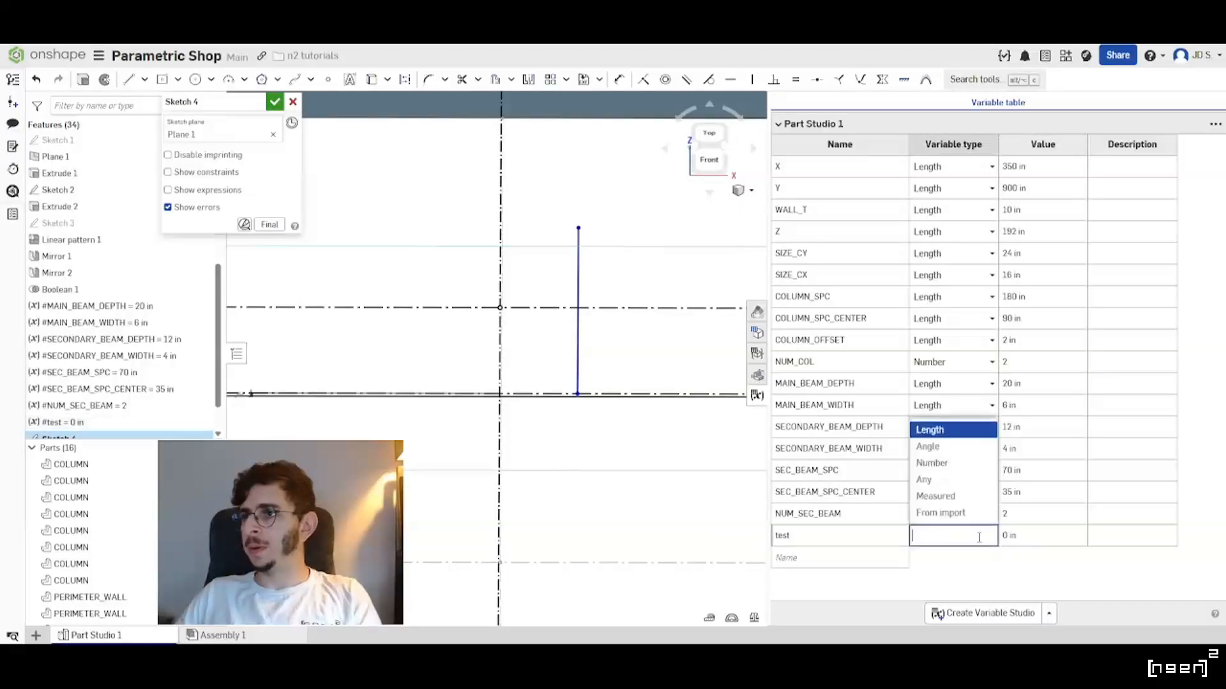
left_click(929, 461)
left_click(1024, 535)
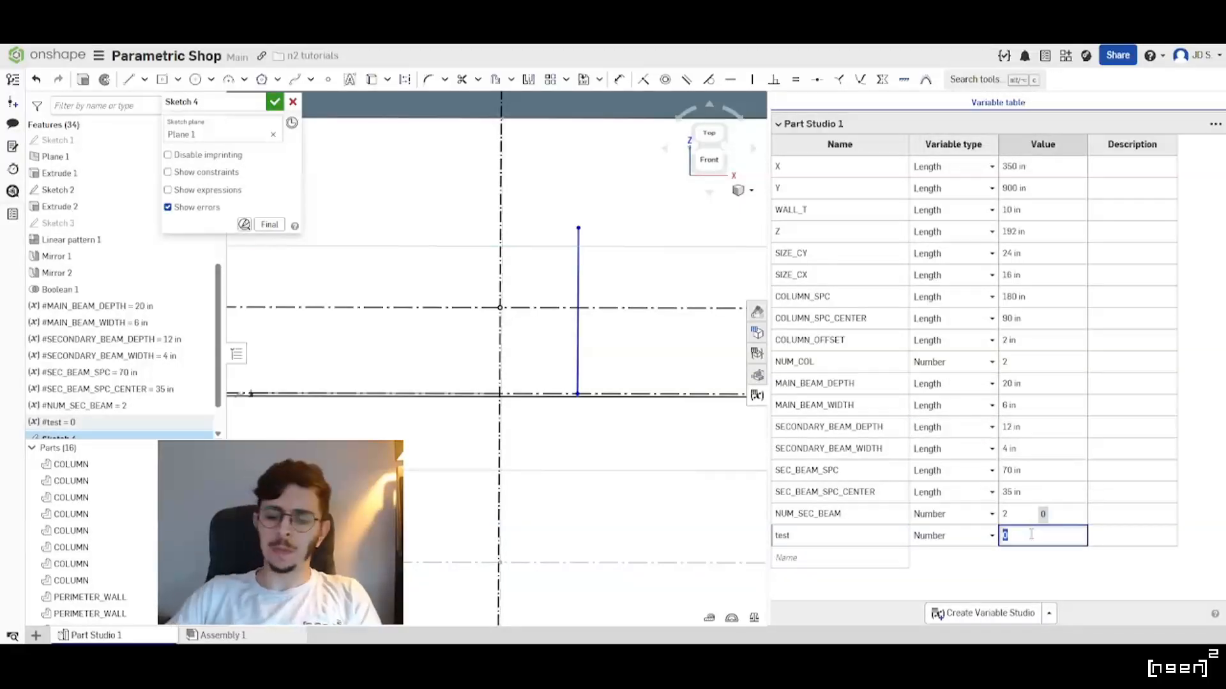
type("round(")
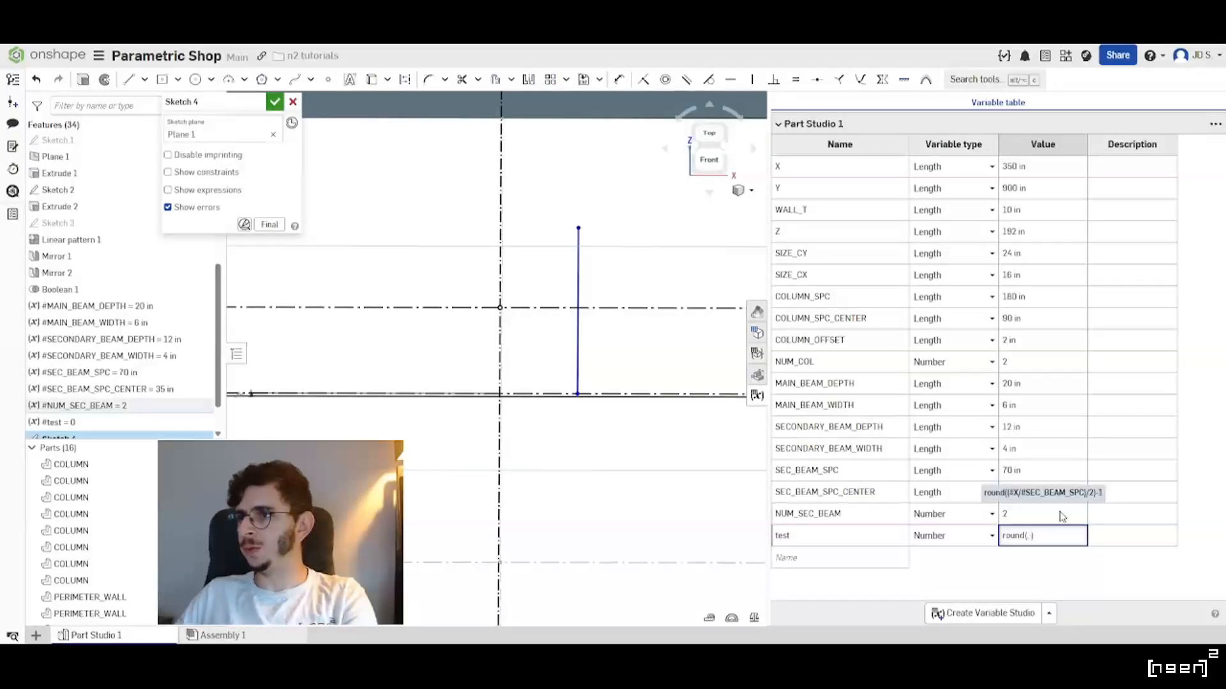
Clear the test variable's unfinished value and delete the variable from the table.
left_click(1060, 515)
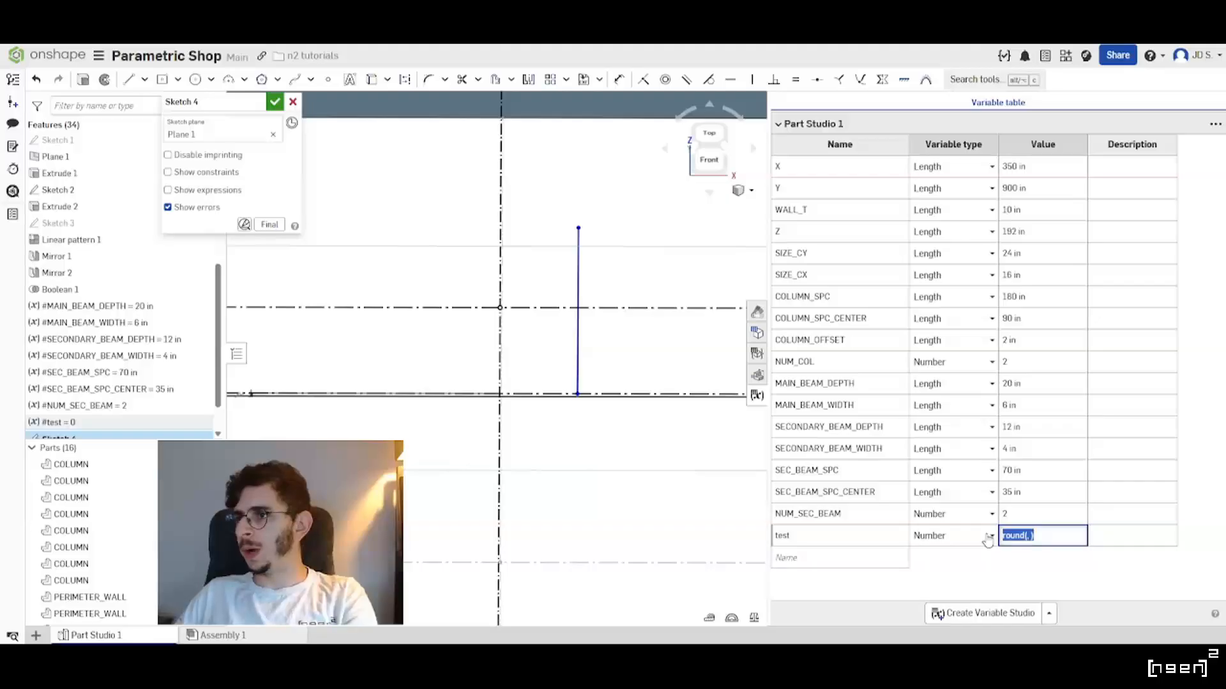
key("BackSpace")
left_click(1011, 558)
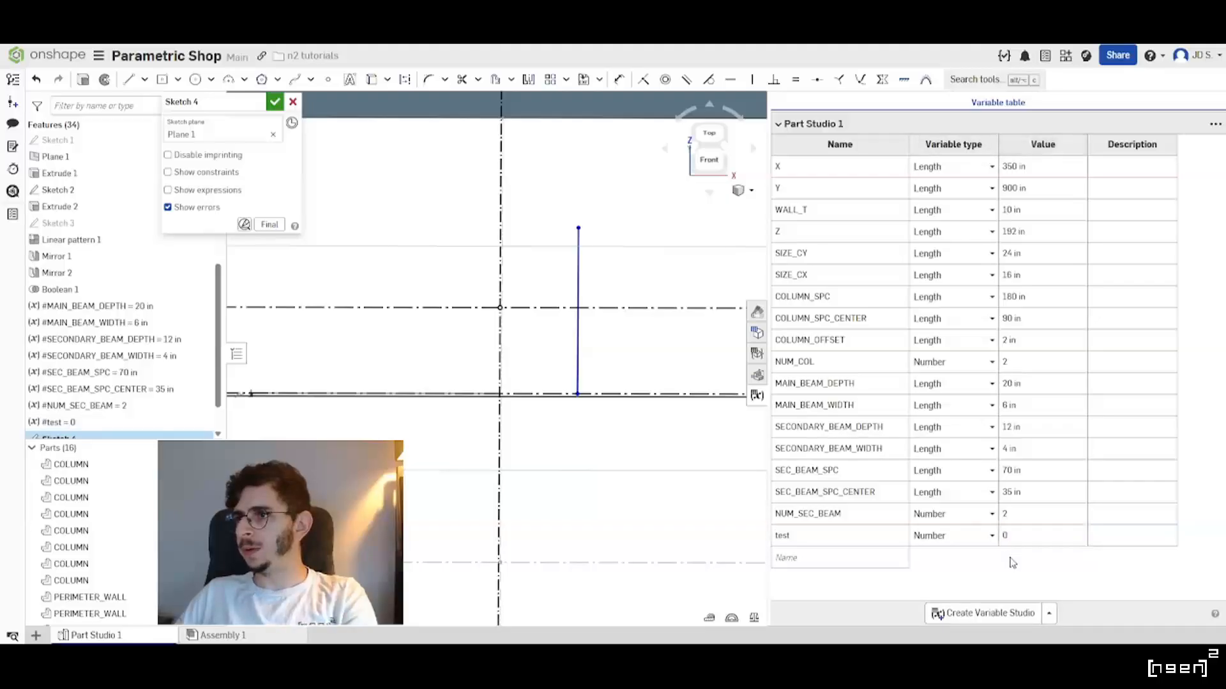
right_click(863, 546)
left_click(889, 563)
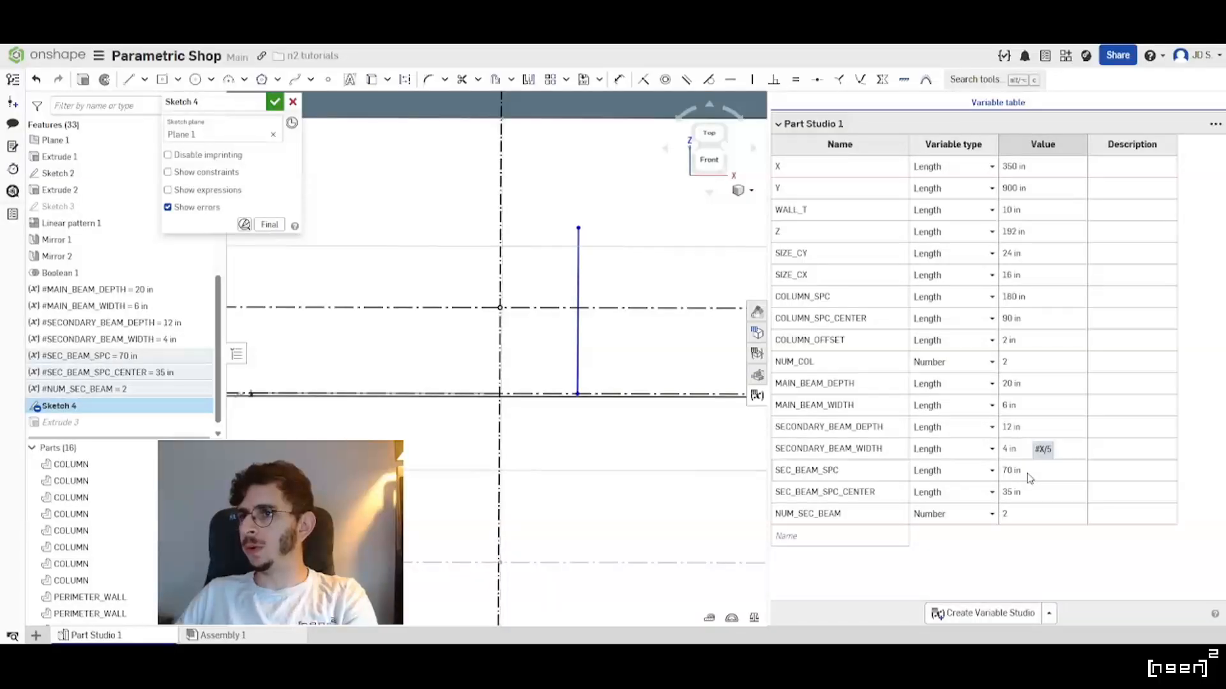
Add extra parentheses and a second round argument of 1 so the NUM_SEC_BEAM formula reads round(((#X/#SEC_BEAM_SPC)/2),1)-1.
left_click(1027, 512)
left_click(1039, 513)
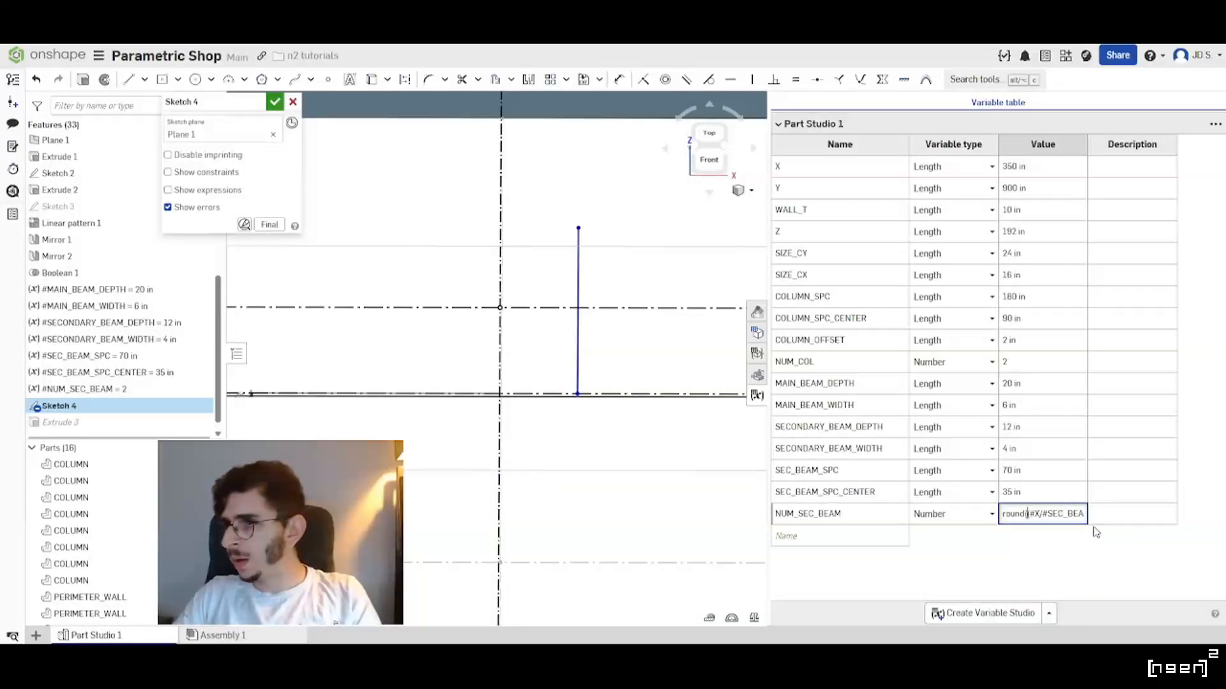
type("((")
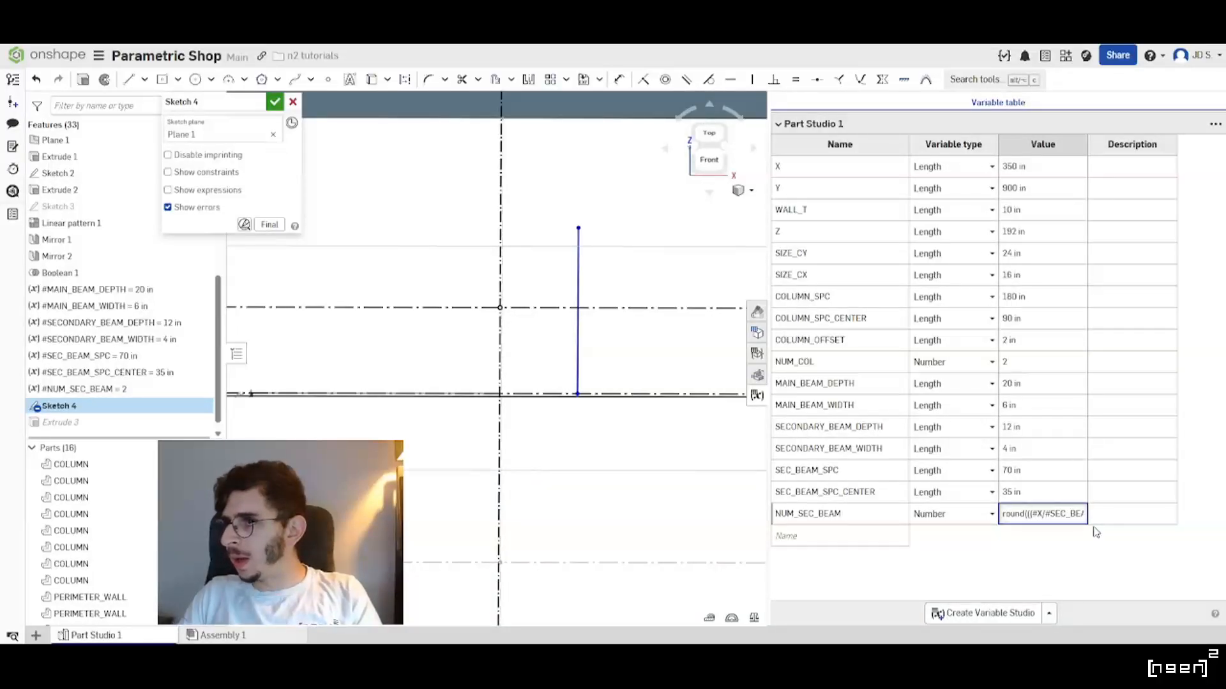
key("Right")
key("Right")
key("Right")
key("Right")
key("Right")
key("Right")
key("Right")
key("Right")
key("Right")
key("Right")
key("Right")
key("Right")
key("Right")
key("Right")
key("Right")
key("Right")
key("Right")
key("Right")
key("Right")
key("Right")
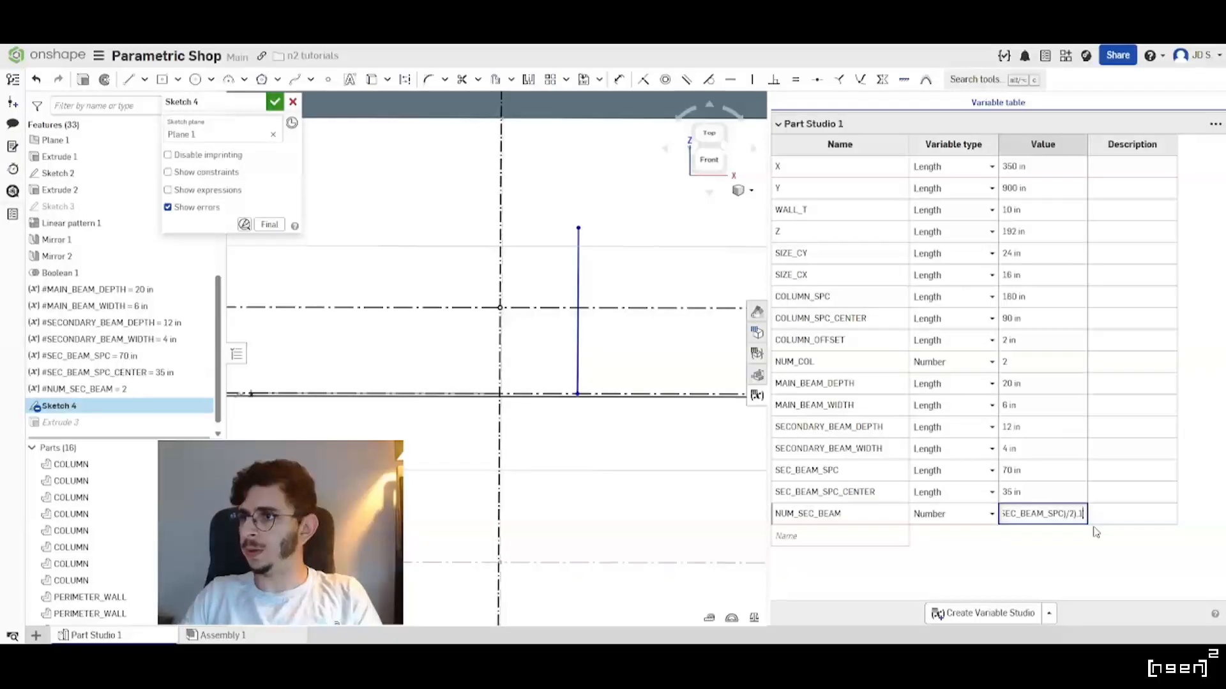
key("Return")
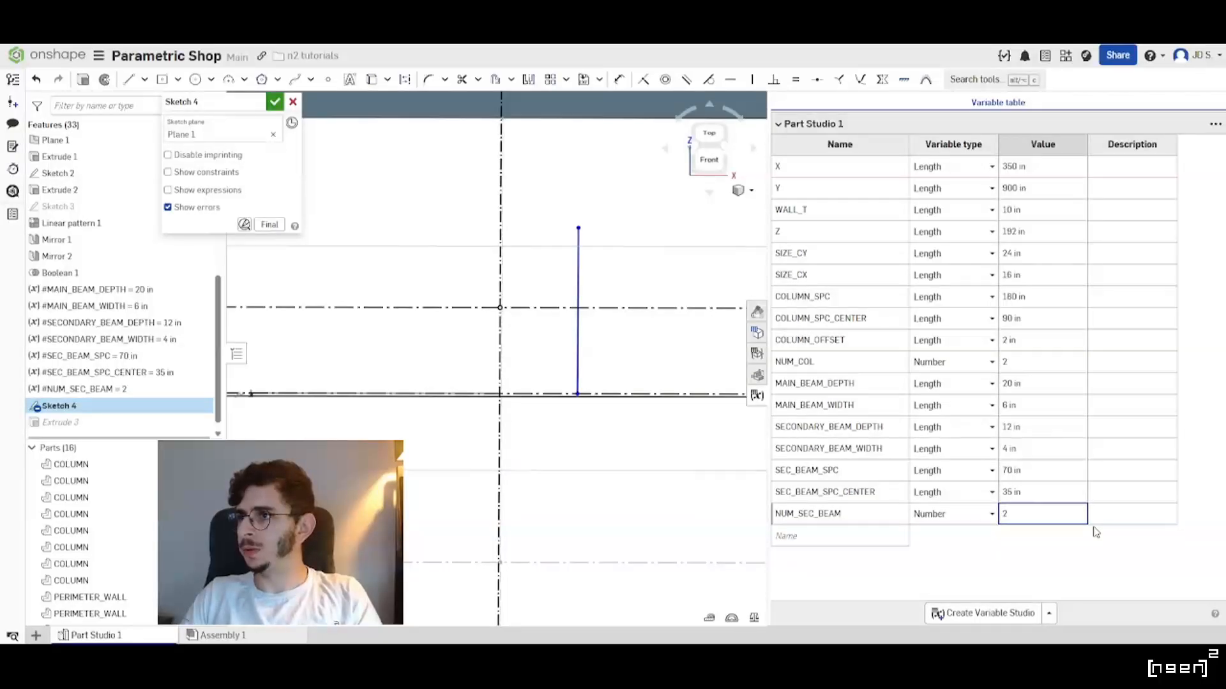
Remove the trailing -1 from the NUM_SEC_BEAM formula.
left_click(1044, 516)
left_click(1045, 516)
left_click_drag(1045, 516, 1179, 518)
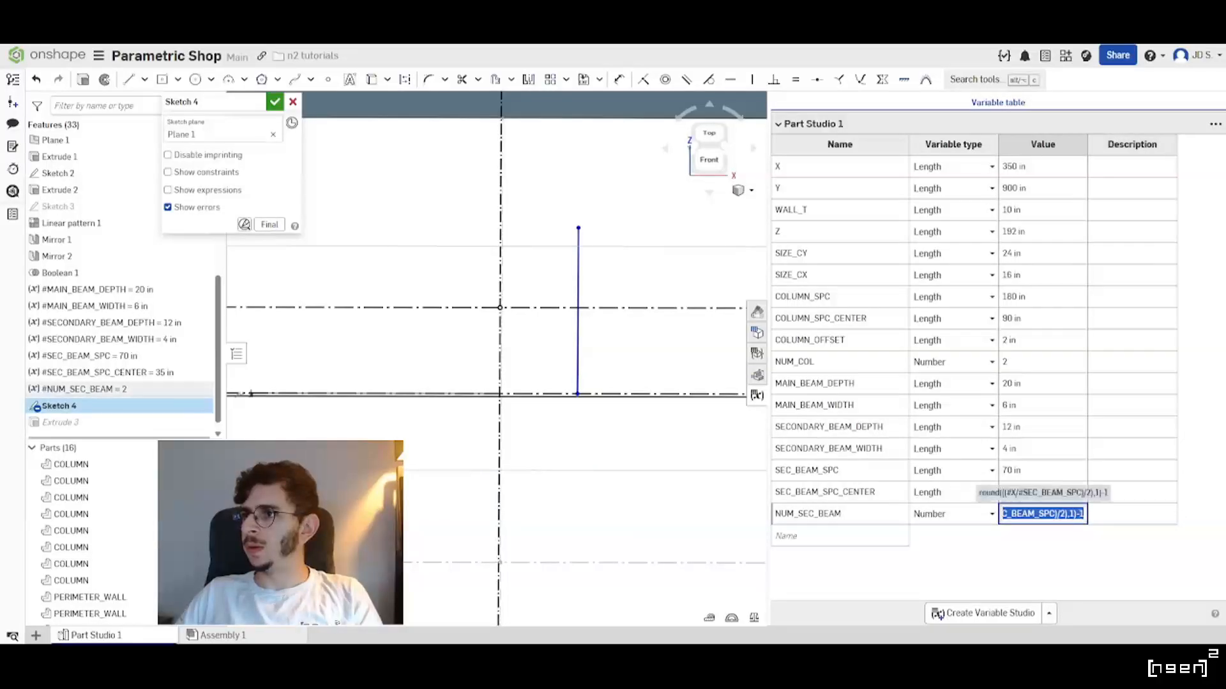
left_click(1084, 516)
key("BackSpace")
key("BackSpace")
key("Return")
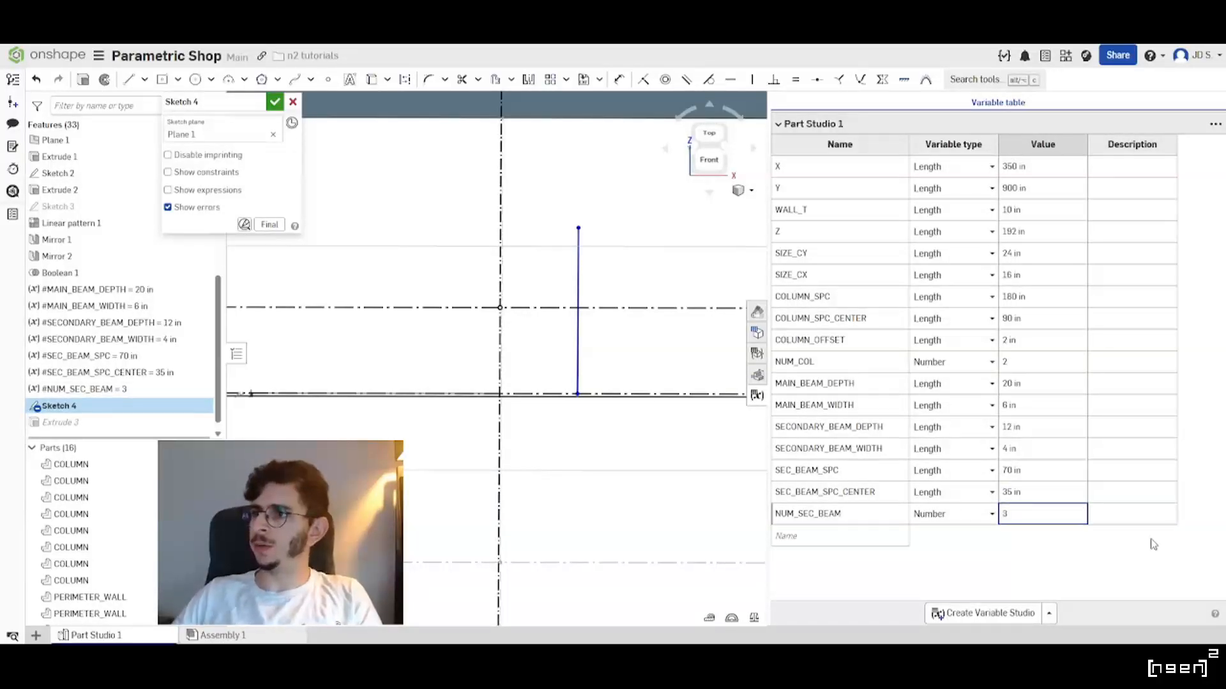
Append -1 to the end of the NUM_SEC_BEAM formula again.
left_click(1041, 522)
left_click(1070, 514)
key("Right")
key("Right")
key("Right")
key("Right")
key("Right")
key("Right")
key("Right")
key("Right")
key("Right")
key("Right")
key("Right")
key("Right")
key("Right")
key("Right")
key("Right")
type("-1")
key("Return")
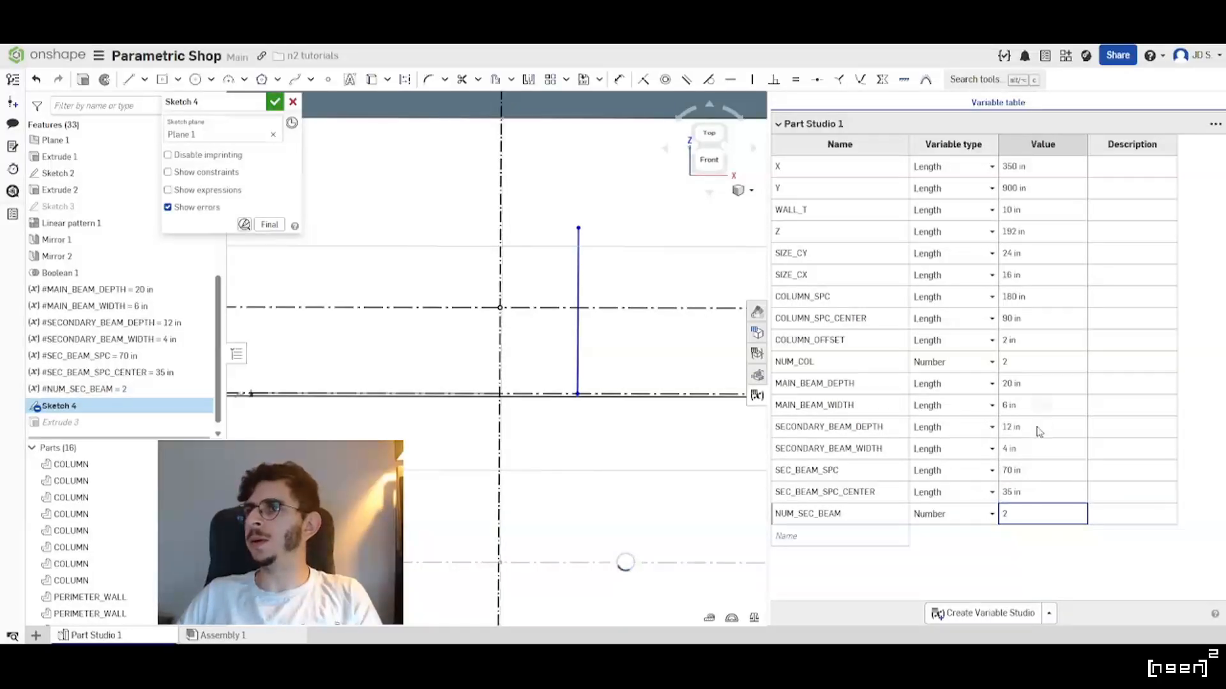
Add extra parentheses and a second round argument of 1 so the NUM_COL formula reads round(((#Y/#COLUMN_SPC)/2),1).
left_click(1039, 322)
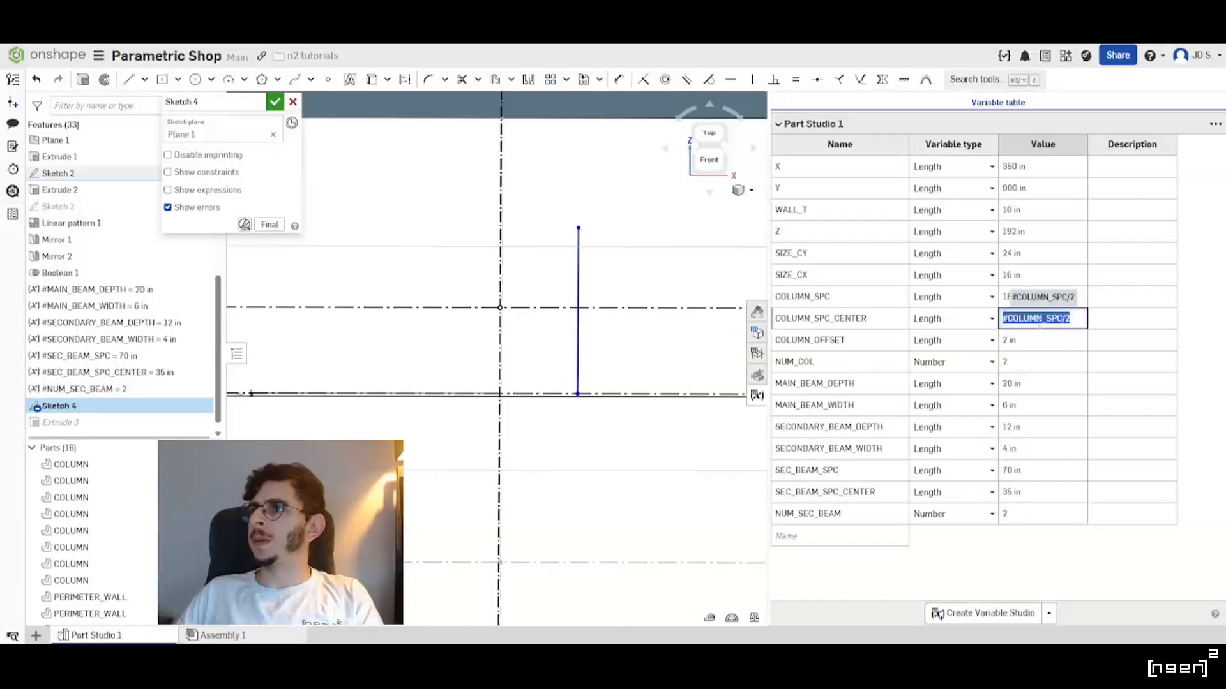
left_click(1034, 362)
left_click(1035, 362)
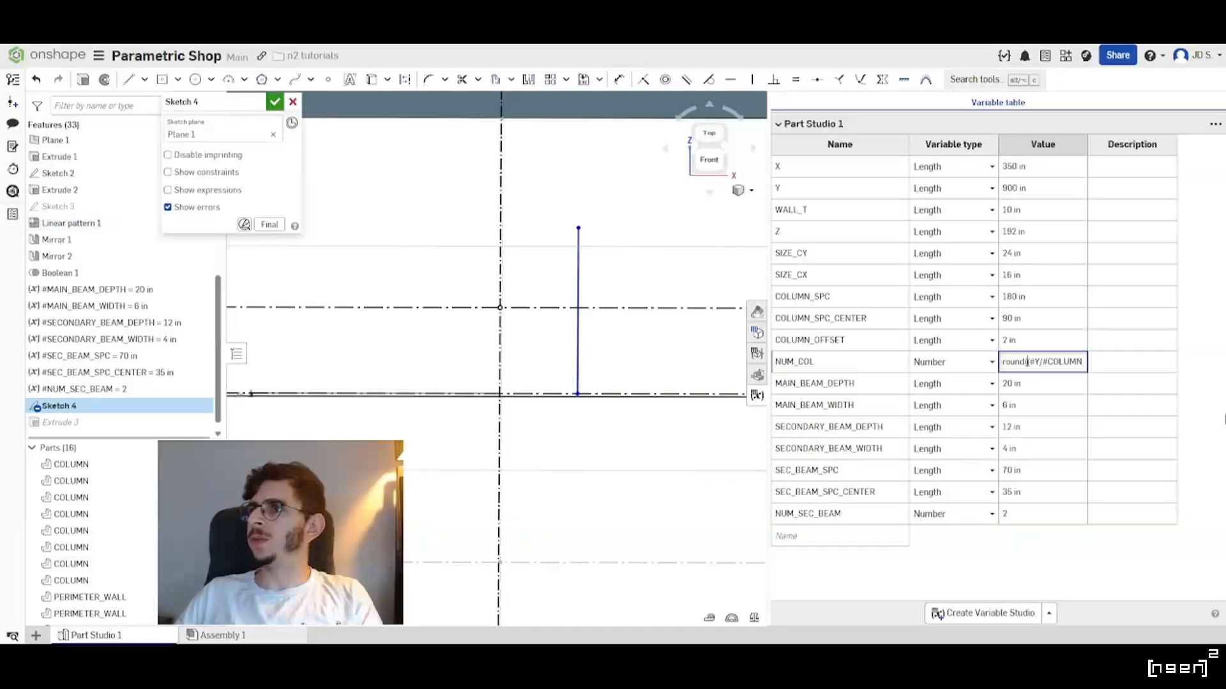
type("((")
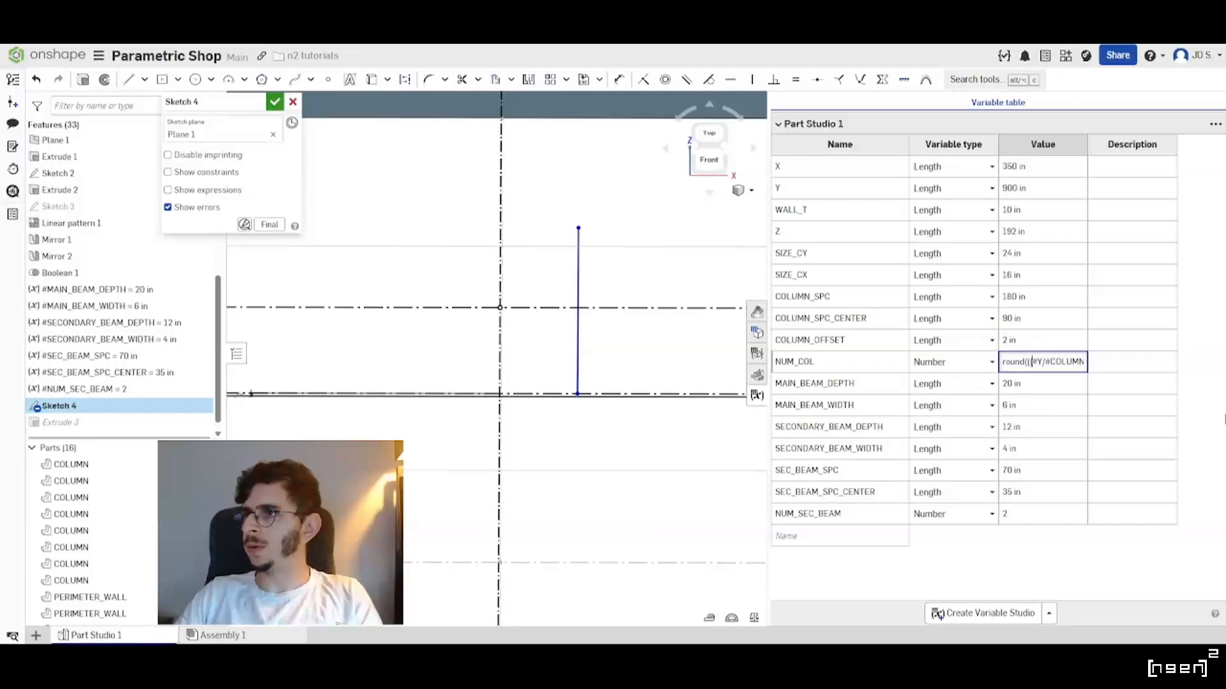
key("Right")
key("Right")
key("Right")
key("Right")
key("Right")
key("Right")
key("Right")
key("Right")
key("Right")
key("Right")
key("Right")
key("Right")
key("Right")
key("Right")
key("Right")
key("Right")
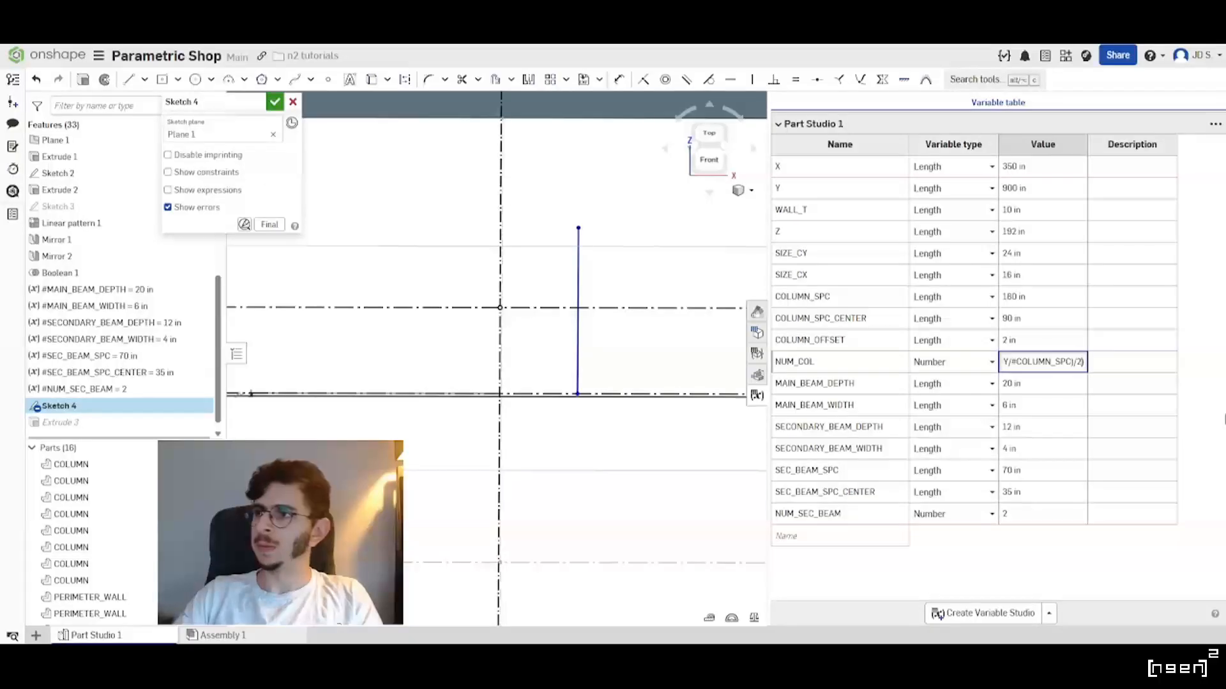
type("+1")
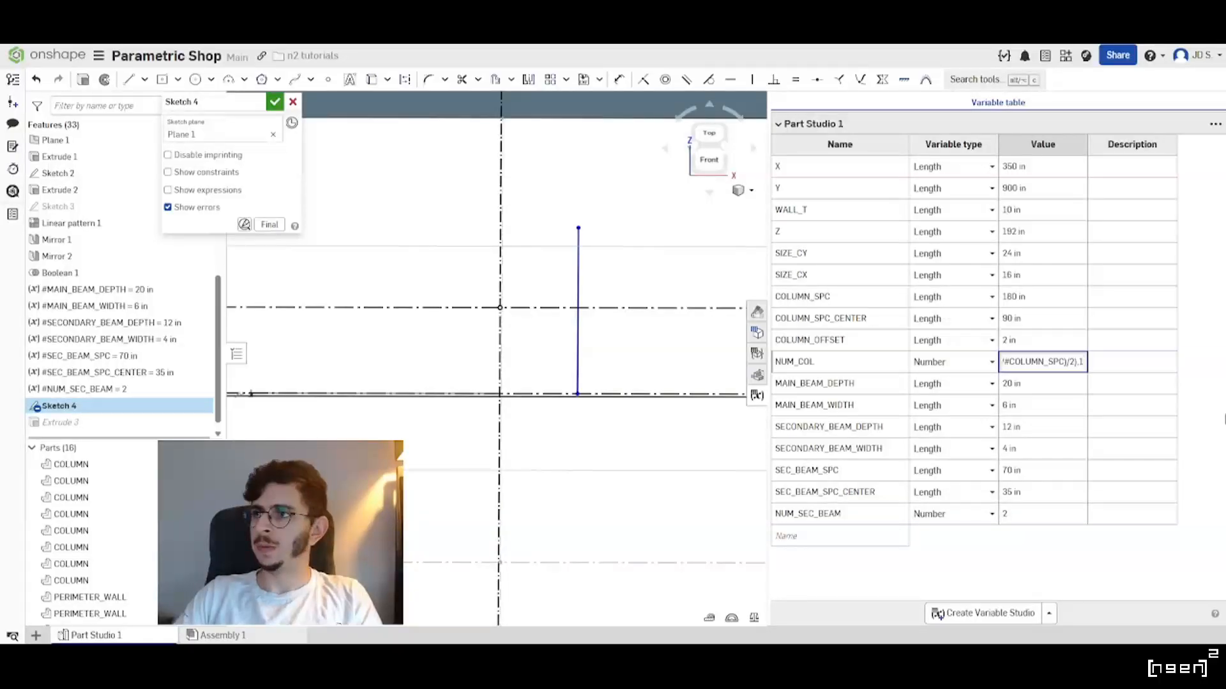
type(")")
key("Return")
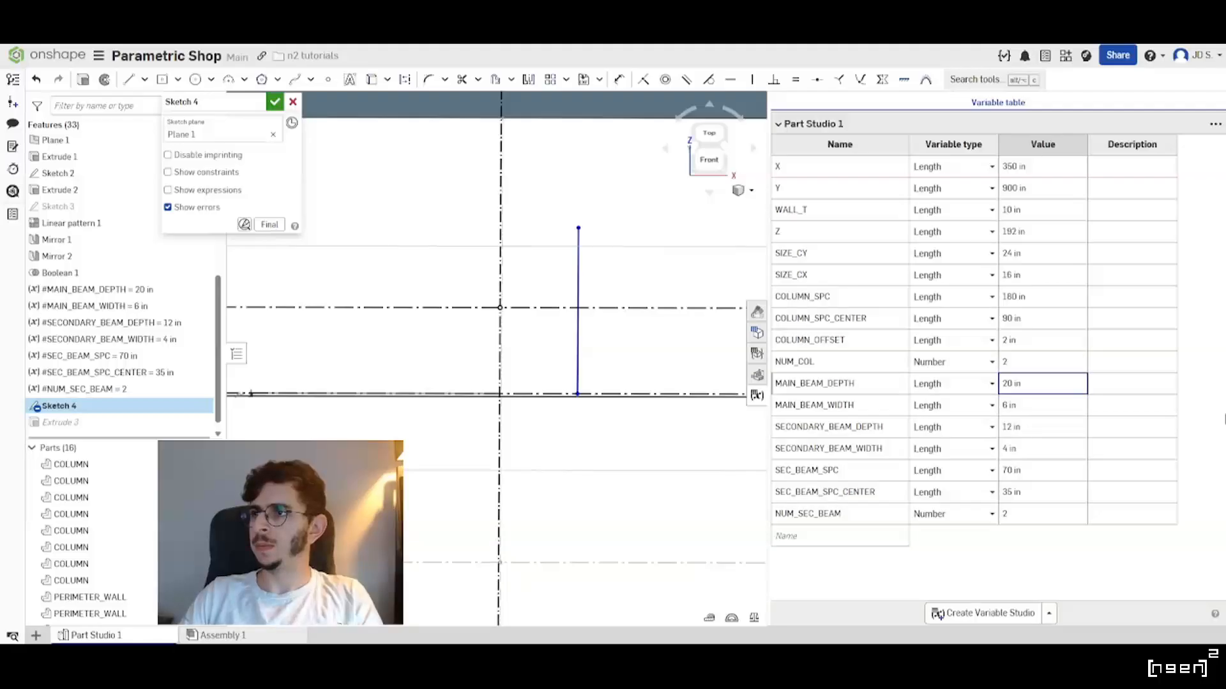
Set the second round argument in the NUM_COL formula to 2.
left_click(1019, 361)
left_click(1019, 361)
left_click_drag(1014, 361, 1143, 363)
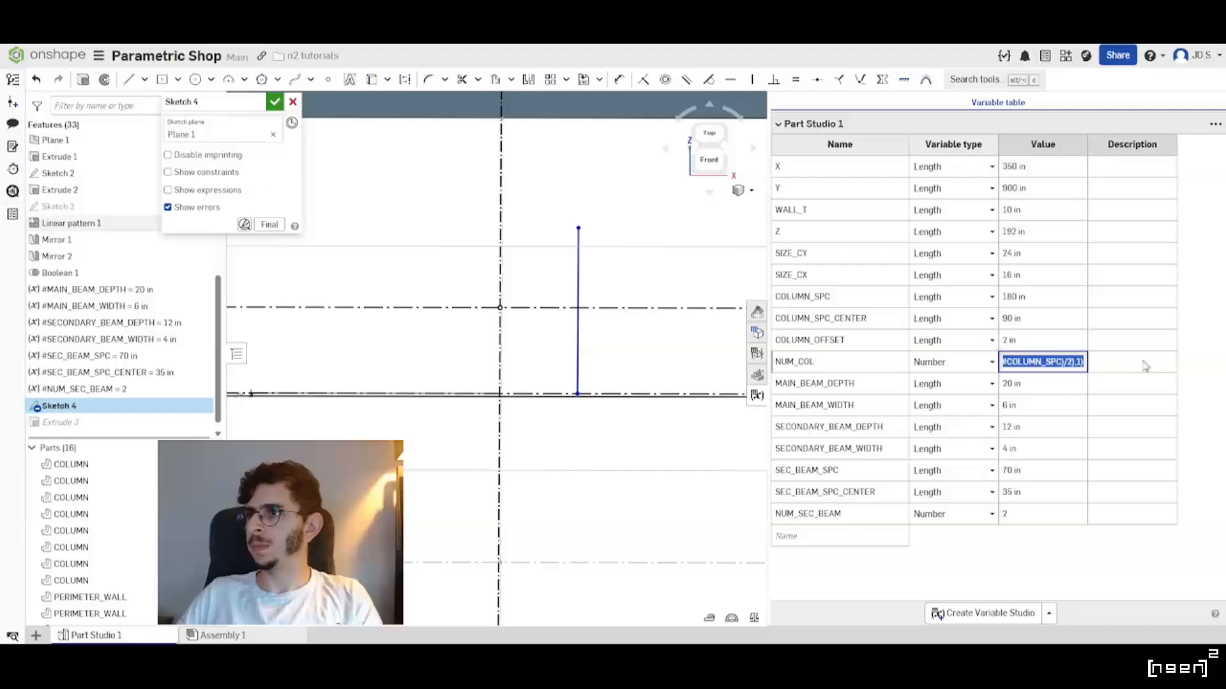
left_click(1075, 362)
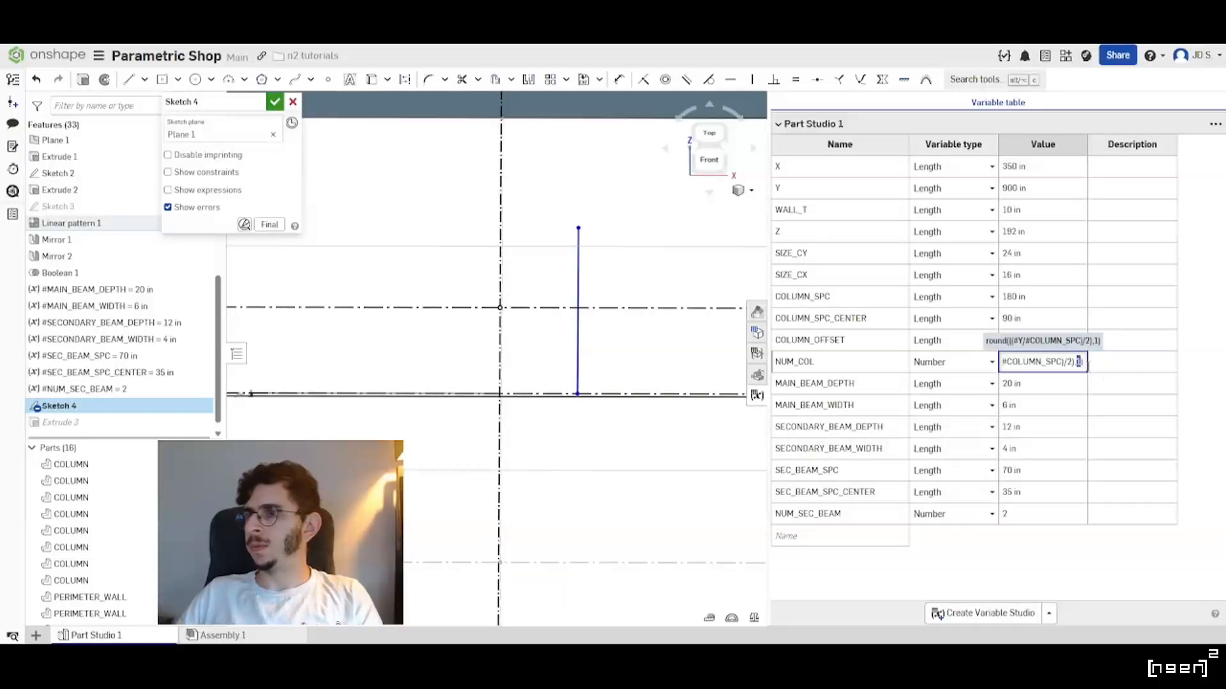
type("2")
key("Return")
Review the complete NUM_COL formula, including its second round argument.
left_click(1051, 361)
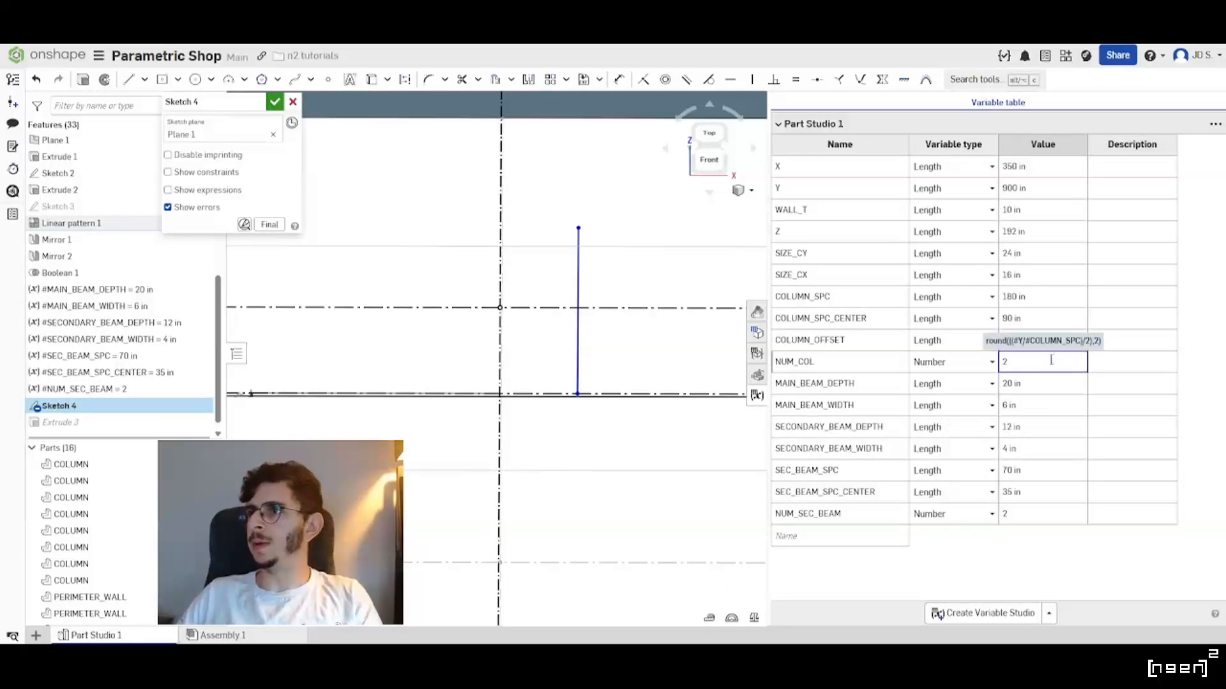
left_click(1038, 361)
left_click_drag(1008, 362, 1108, 366)
left_click(1077, 363)
left_click(1075, 362)
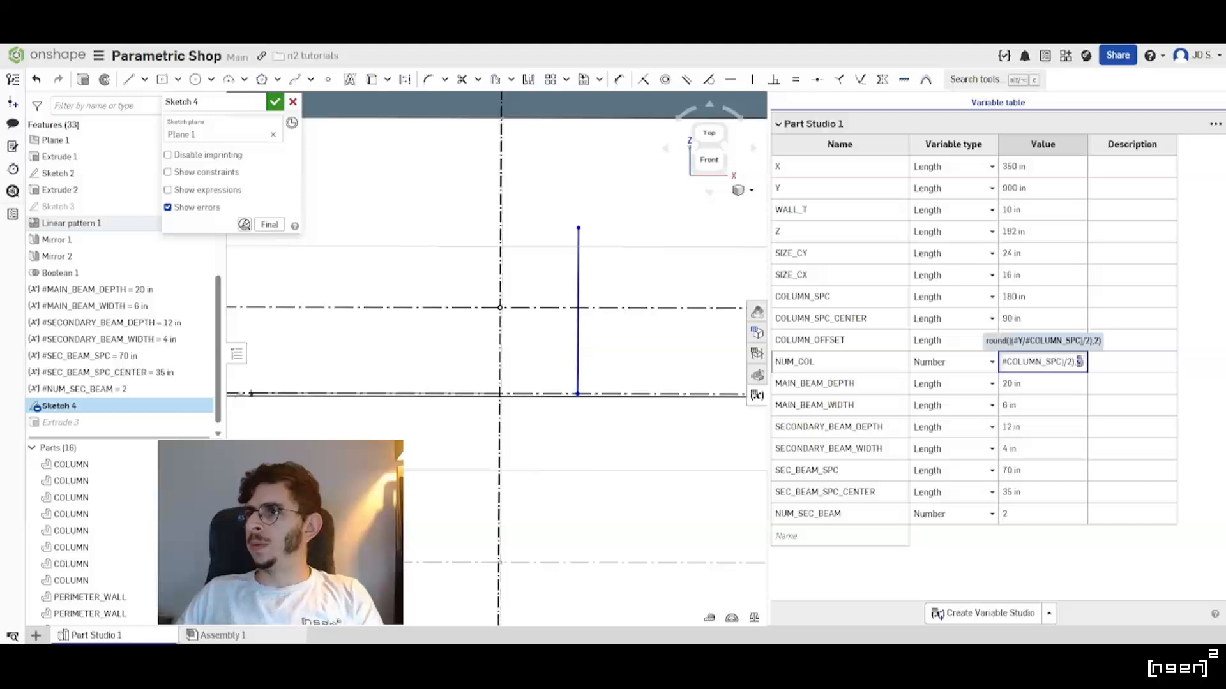
left_click(1079, 383)
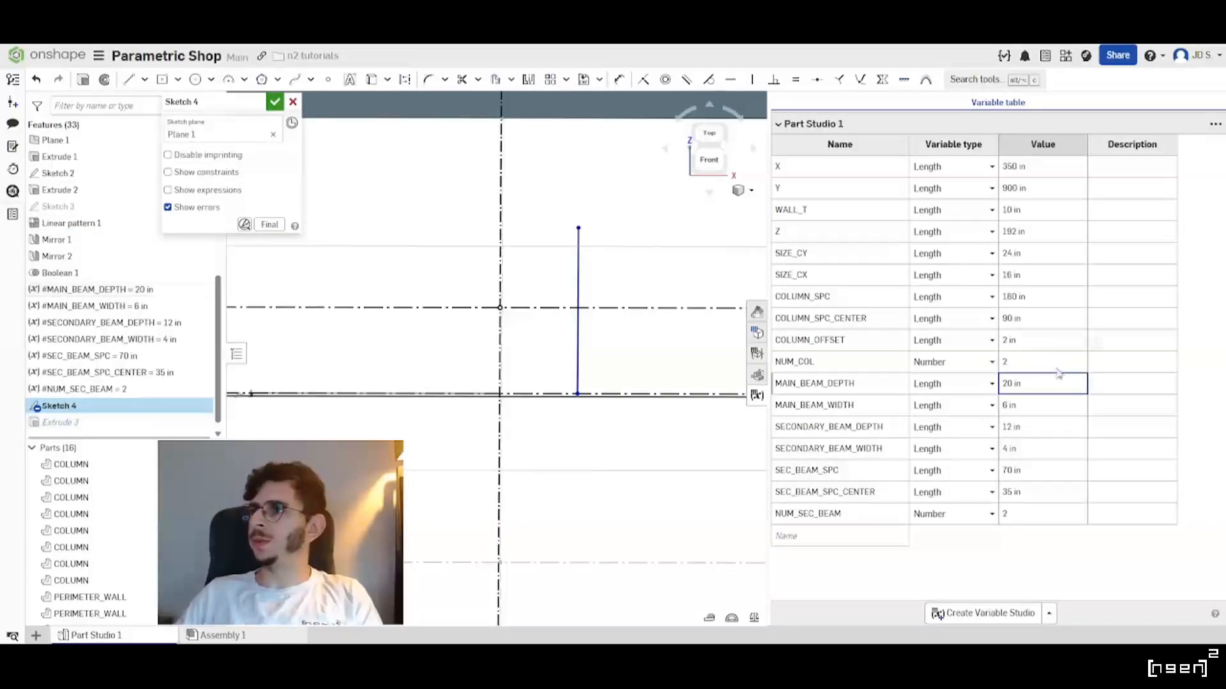
Review the complete NUM_SEC_BEAM formula in the variable table.
double_click(1027, 515)
left_click_drag(1024, 514, 1211, 520)
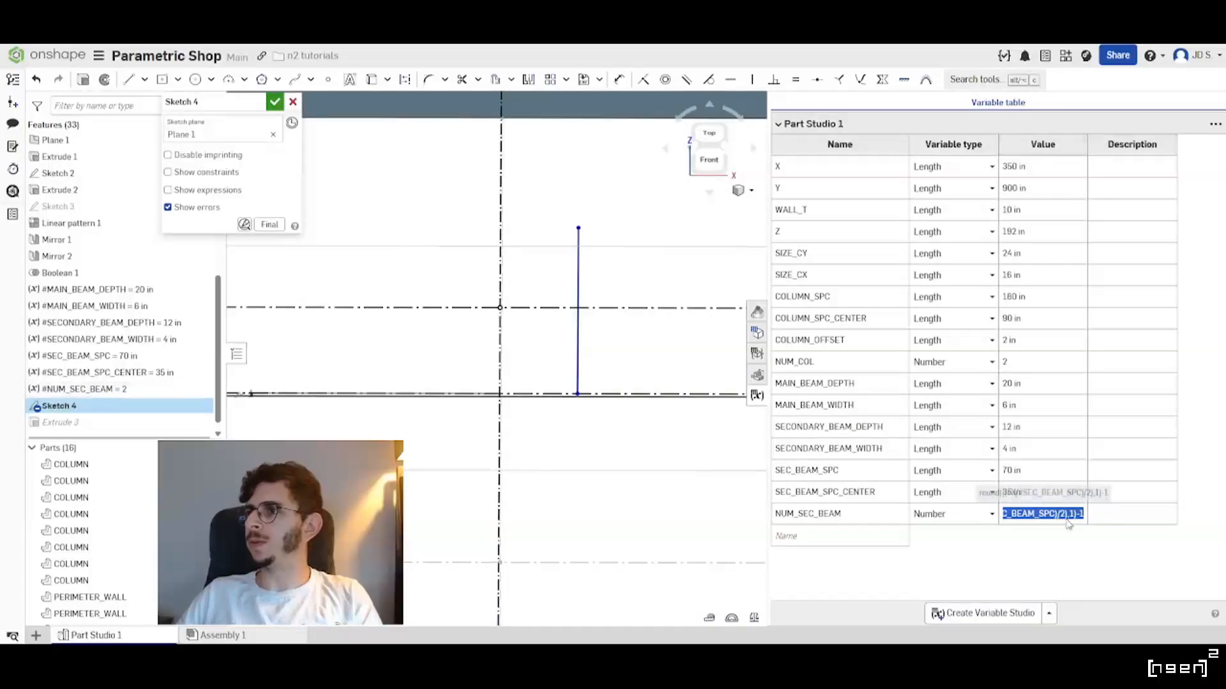
left_click(1070, 561)
Examine the undimensioned secondary beam line in Sketch 4 against the main beam line, columns and centerlines.
scroll(447, 356, "down", 5)
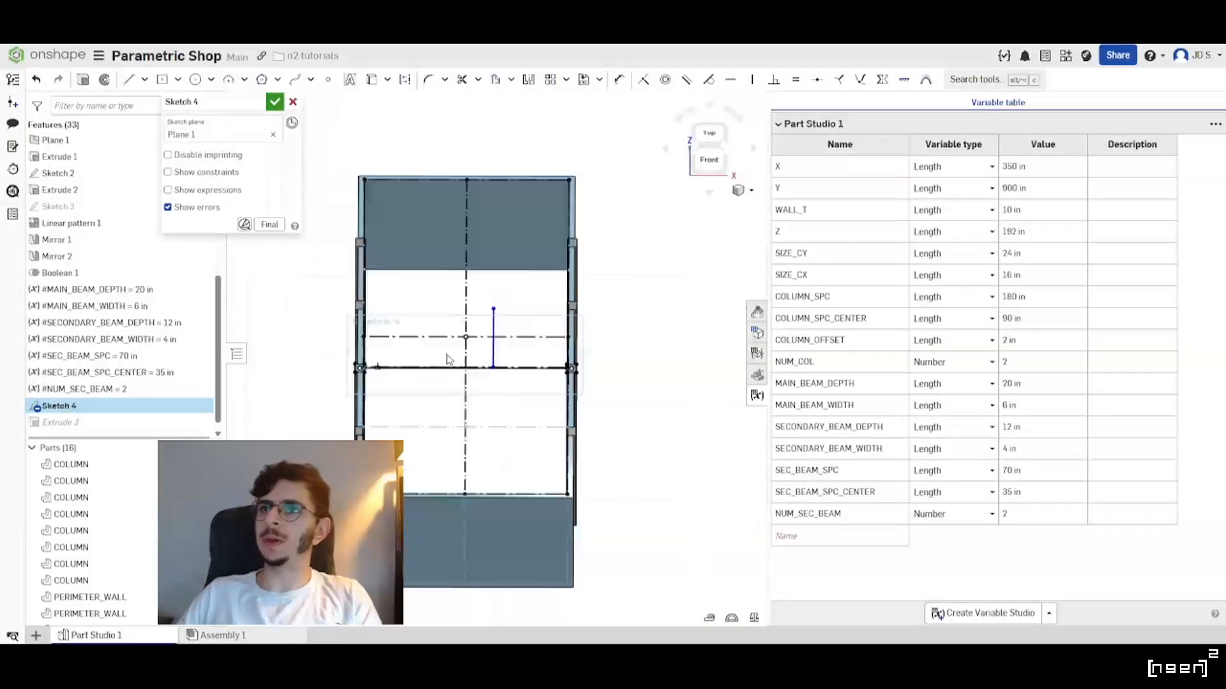
scroll(486, 356, "up", 3)
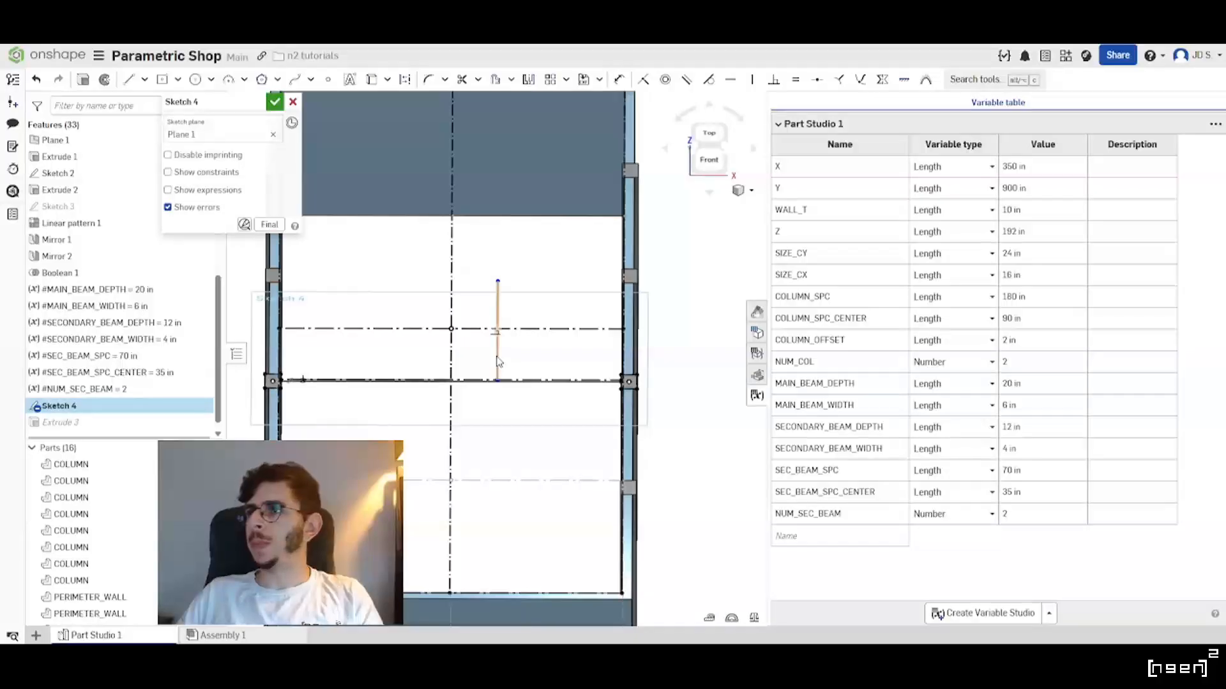
middle_click_drag(534, 351, 519, 348)
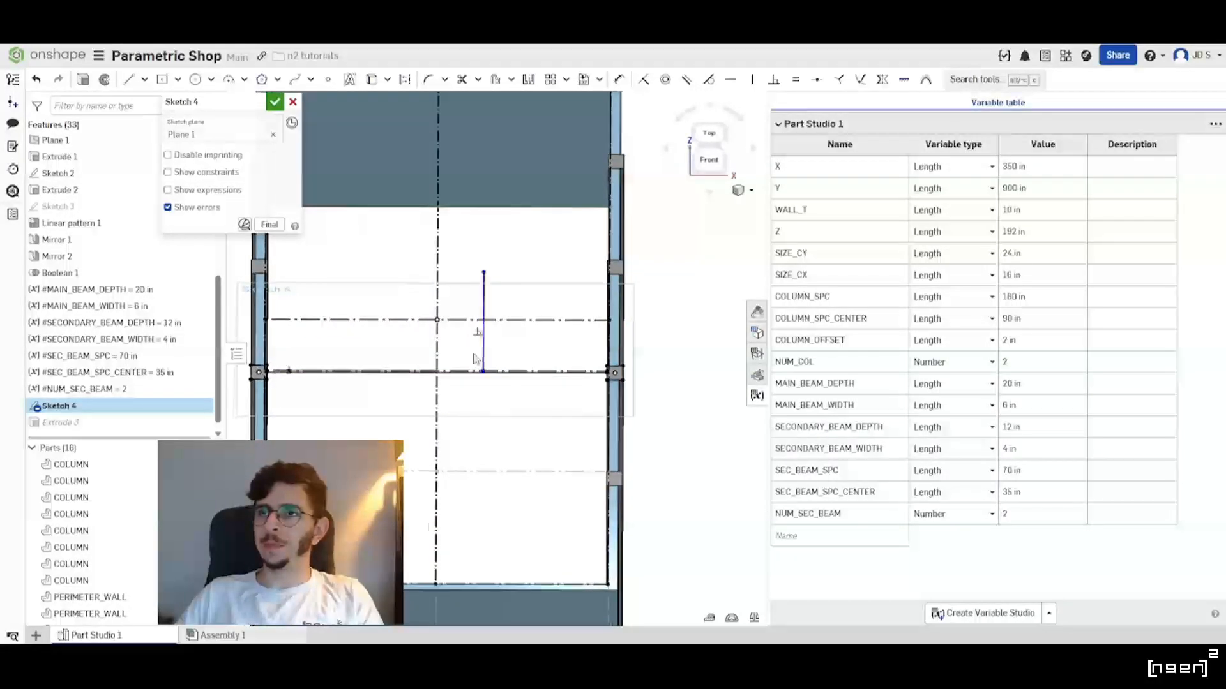
right_click_drag(473, 359, 455, 362)
scroll(458, 361, "down", 3)
scroll(483, 342, "up", 3)
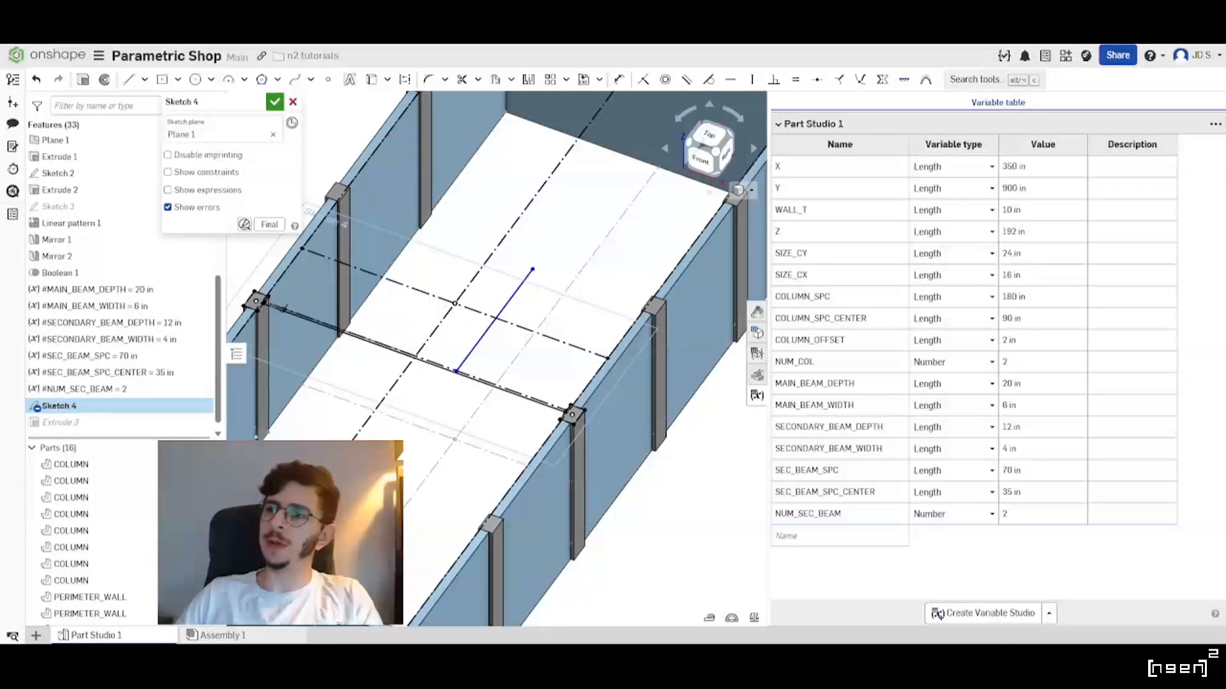
key("n")
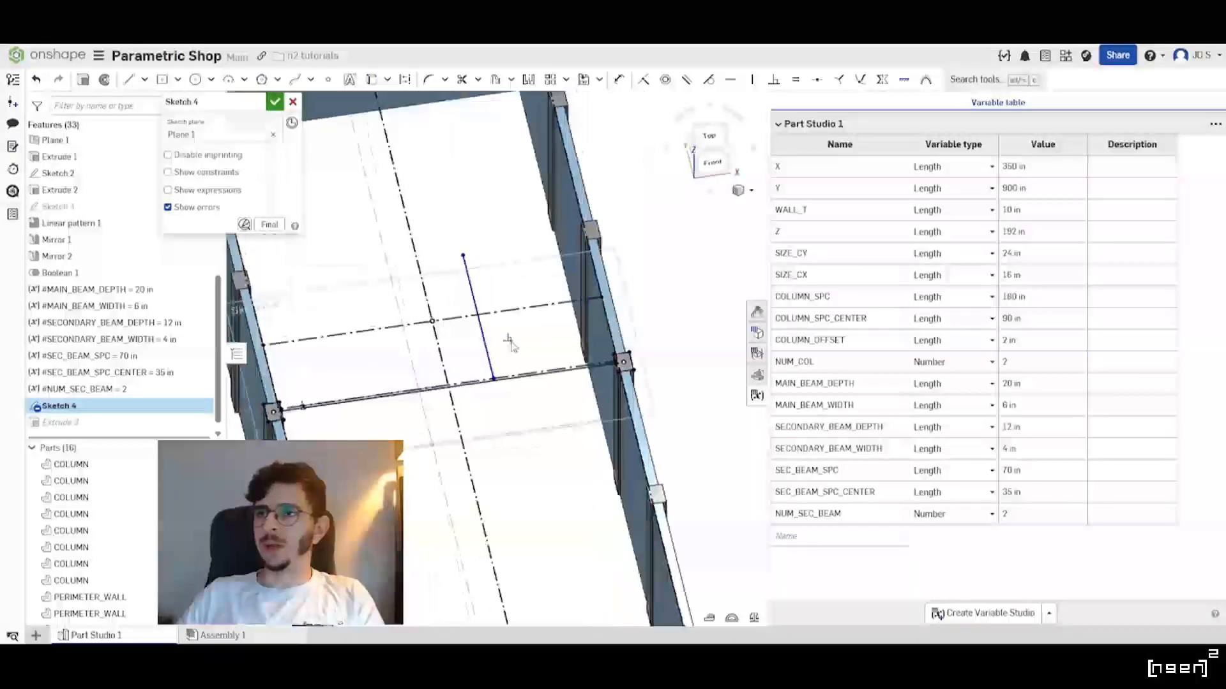
mouse_move(385, 385)
right_mouse_down()
mouse_move(501, 373)
mouse_move(520, 350)
mouse_move(547, 385)
right_mouse_up()
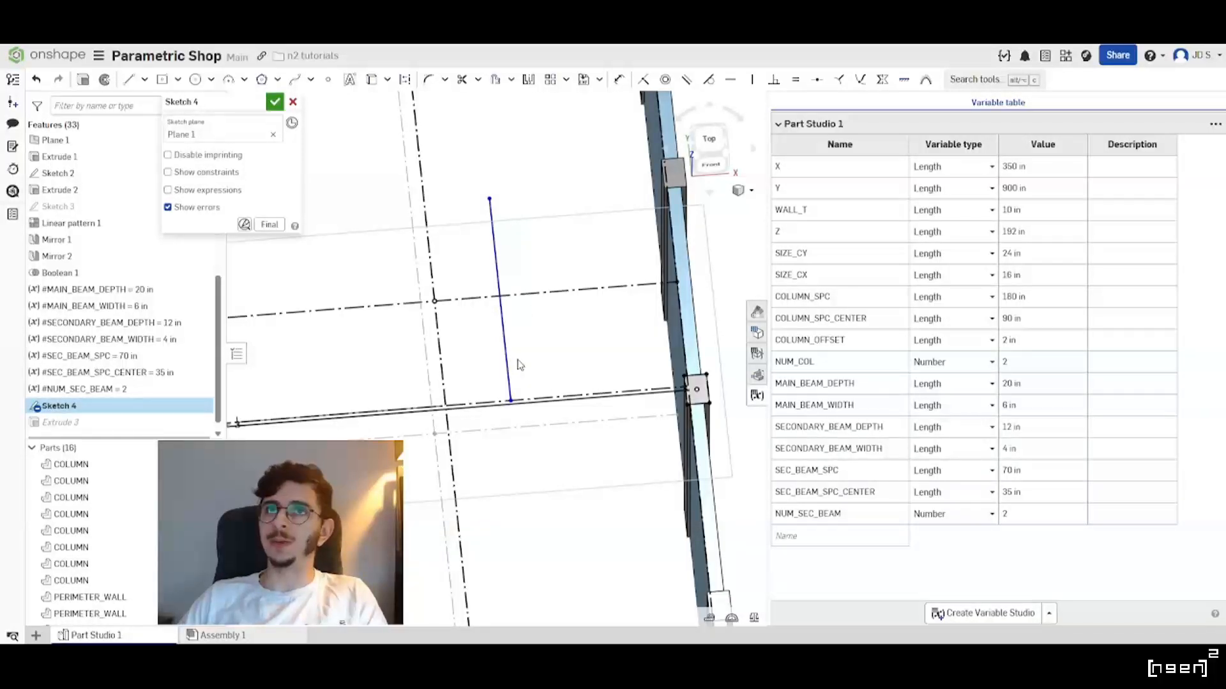
scroll(485, 355, "down", 5)
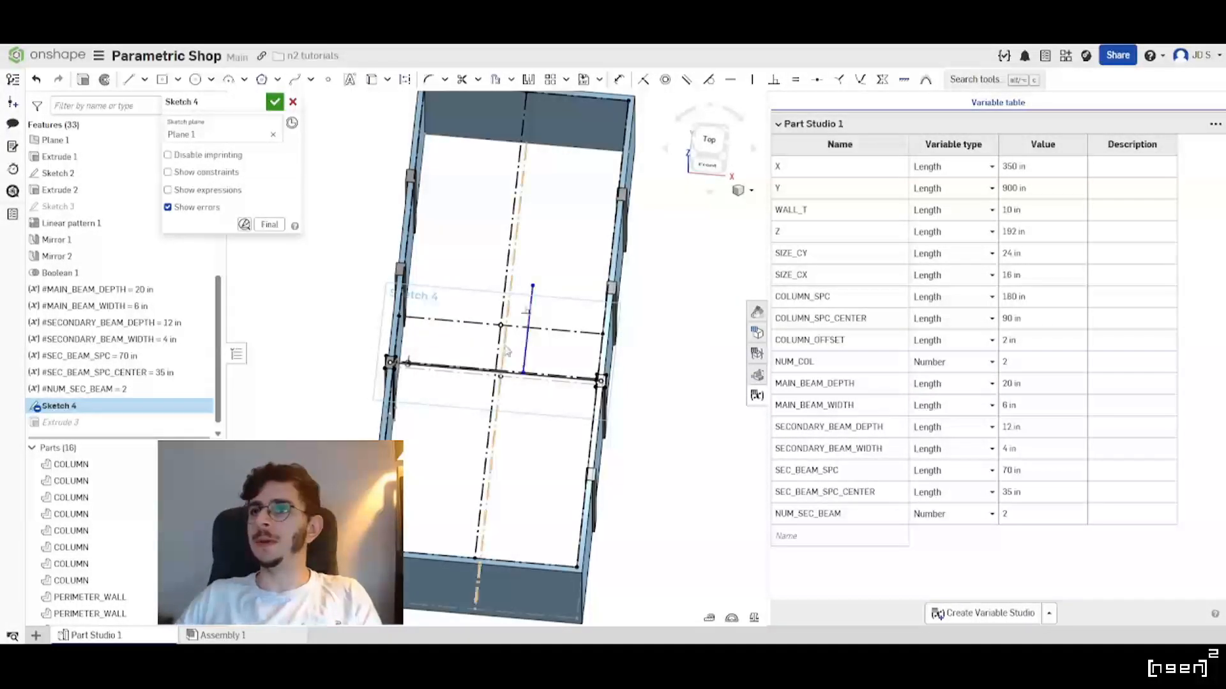
scroll(523, 345, "up", 3)
scroll(552, 360, "up", 1)
mouse_move(547, 361)
right_mouse_down()
mouse_move(577, 370)
mouse_move(545, 372)
mouse_move(553, 355)
mouse_move(480, 358)
mouse_move(508, 411)
mouse_move(577, 387)
mouse_move(563, 316)
right_mouse_up()
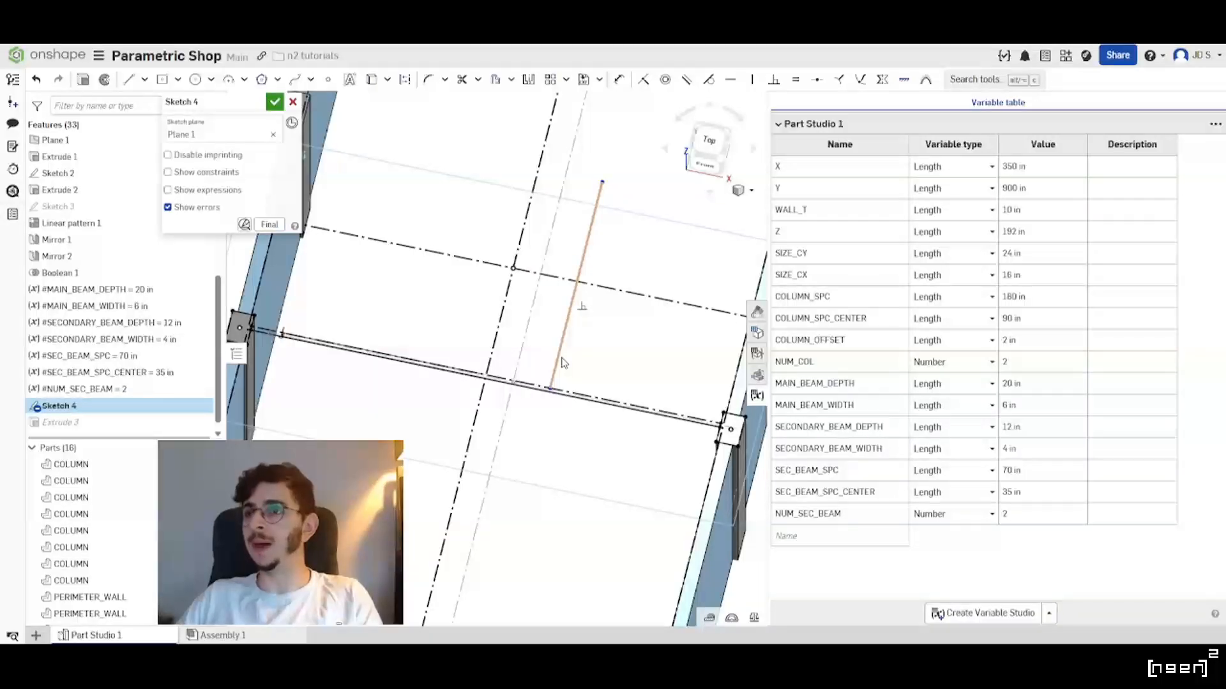
mouse_move(556, 354)
right_mouse_down()
mouse_move(603, 376)
mouse_move(571, 426)
right_mouse_up()
mouse_move(593, 386)
right_mouse_down()
mouse_move(506, 380)
mouse_move(623, 366)
mouse_move(569, 350)
mouse_move(450, 374)
mouse_move(529, 305)
right_mouse_up()
Dimension the secondary beam line's distance from the shop's lengthwise centerline as #SEC_BEAM_SPC_CENTER.
left_click(618, 79)
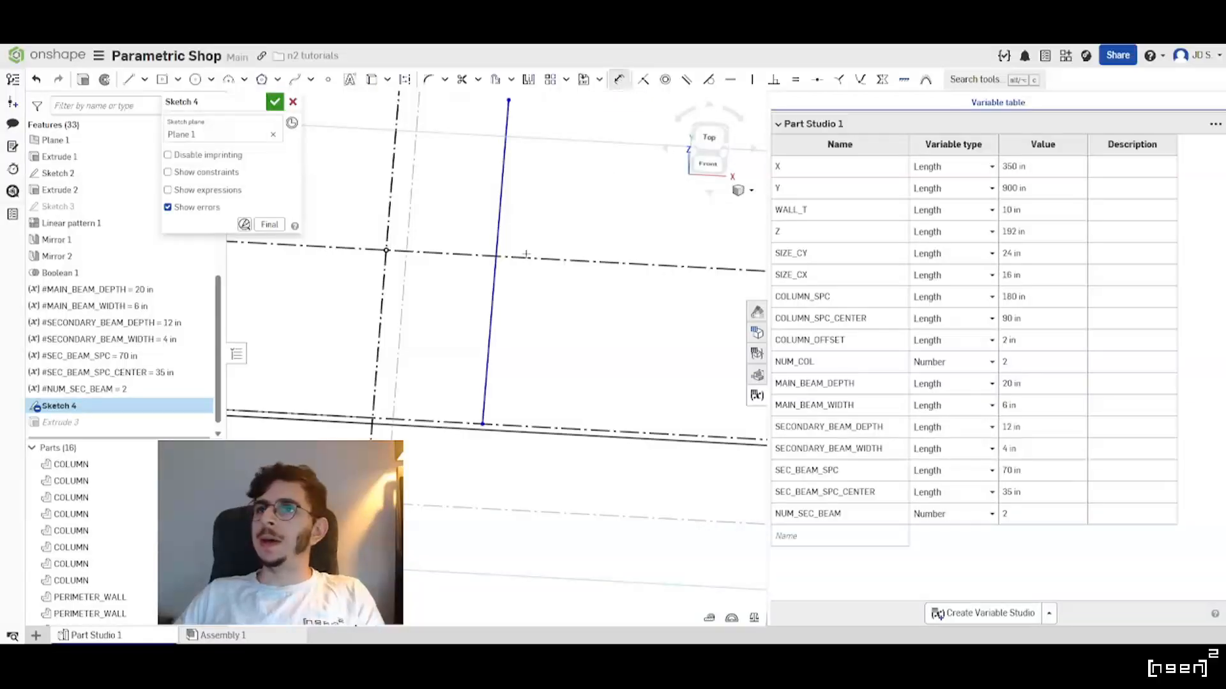
left_click(377, 357)
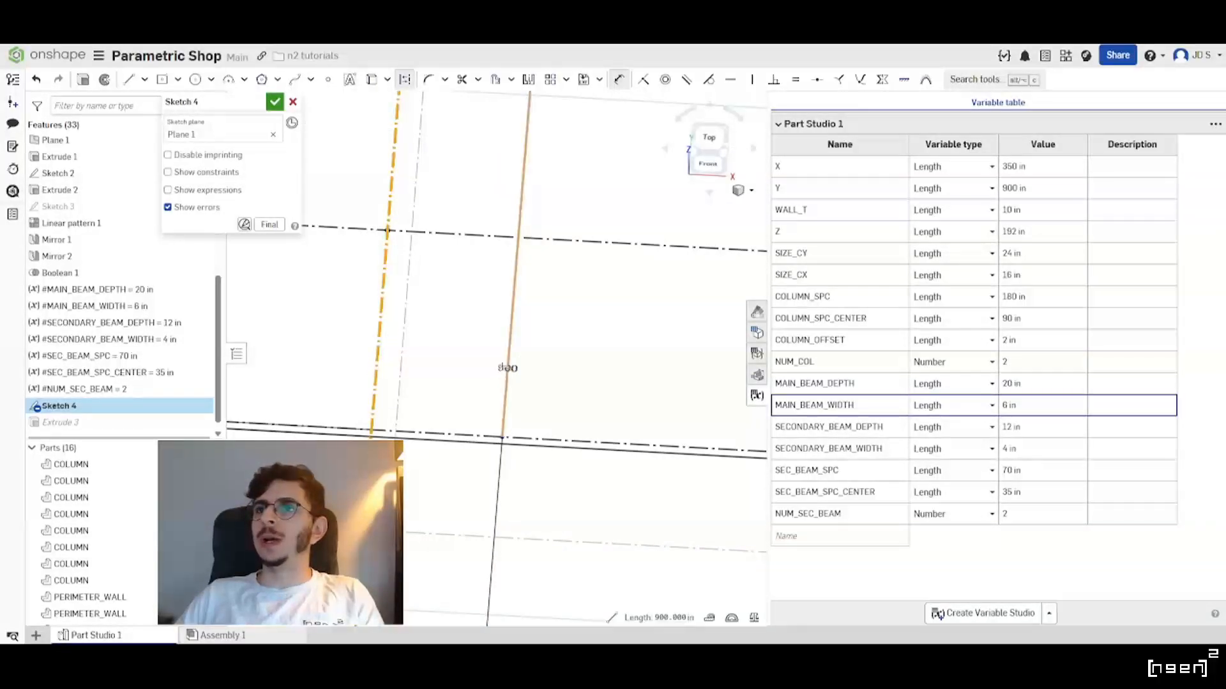
left_click(509, 368)
left_click(458, 354)
scroll(556, 394, "down", 3)
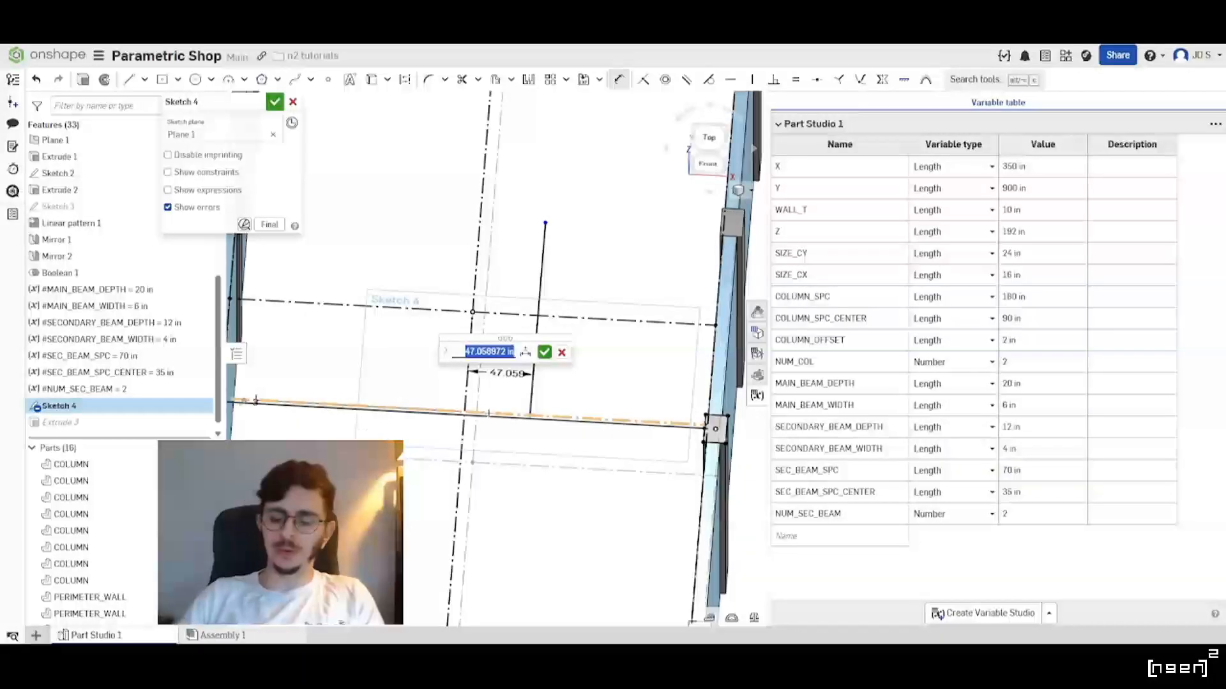
type("sec")
key("Down")
key("Down")
key("Down")
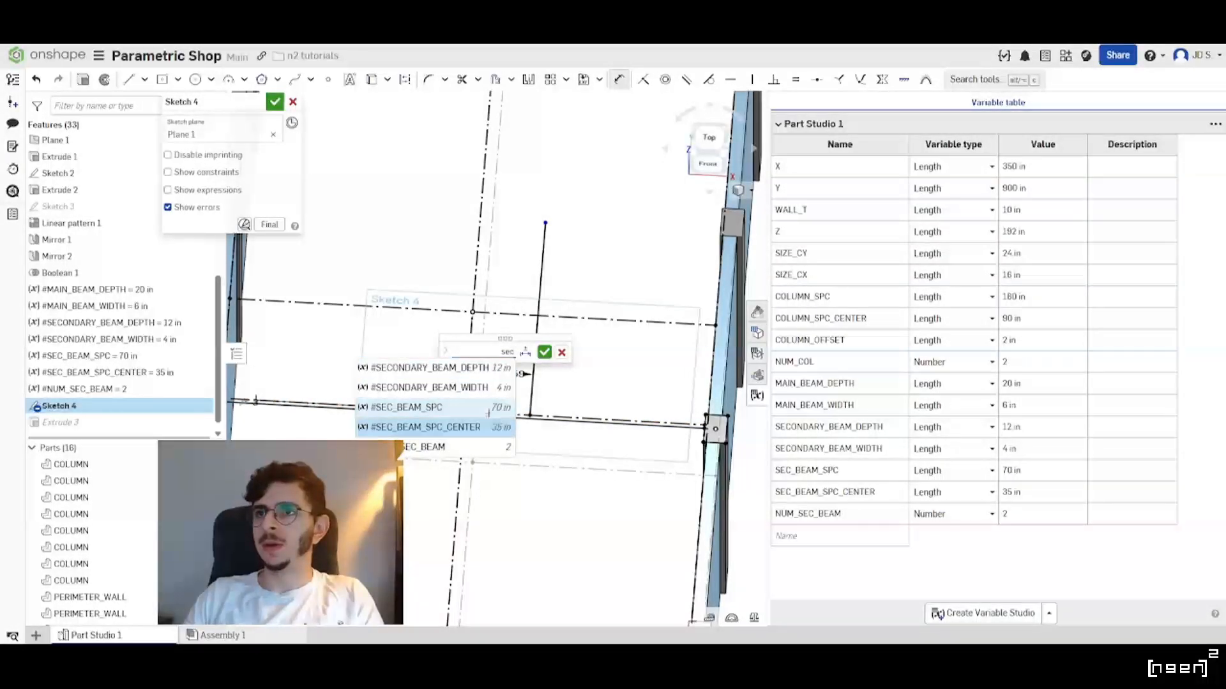
key("Return")
key("Return")
Try to dimension the secondary beam line's length by subtracting #MAIN_BEAM_WIDTH from #COLUMN_SPC.
scroll(600, 377, "down", 3)
mouse_move(584, 376)
right_mouse_down()
mouse_move(596, 375)
mouse_move(517, 387)
right_mouse_up()
scroll(577, 377, "down", 3)
scroll(576, 346, "up", 3)
scroll(387, 346, "up", 4)
scroll(343, 364, "down", 4)
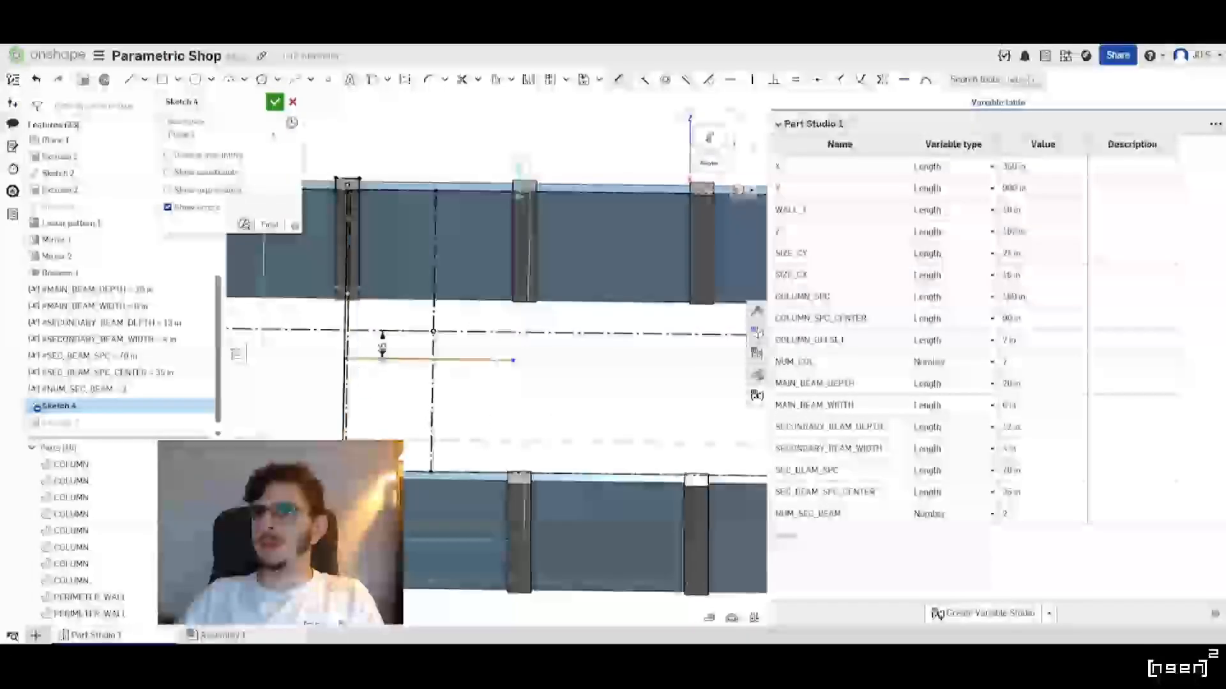
scroll(492, 361, "up", 3)
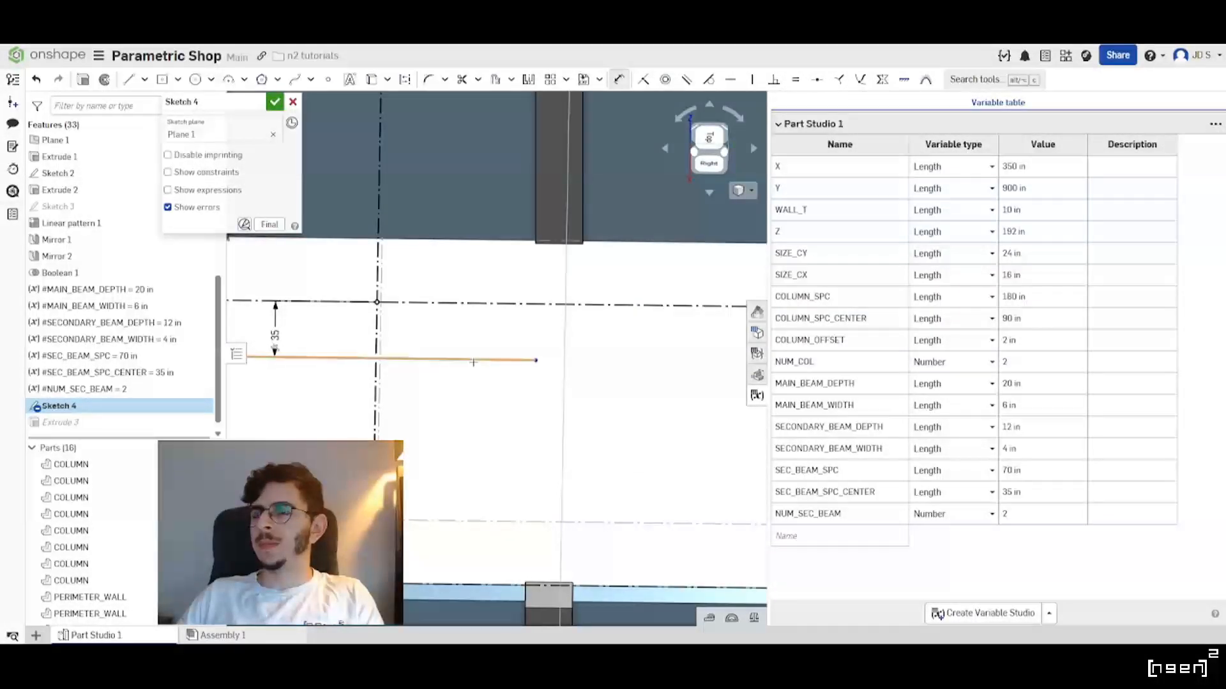
left_click(473, 362)
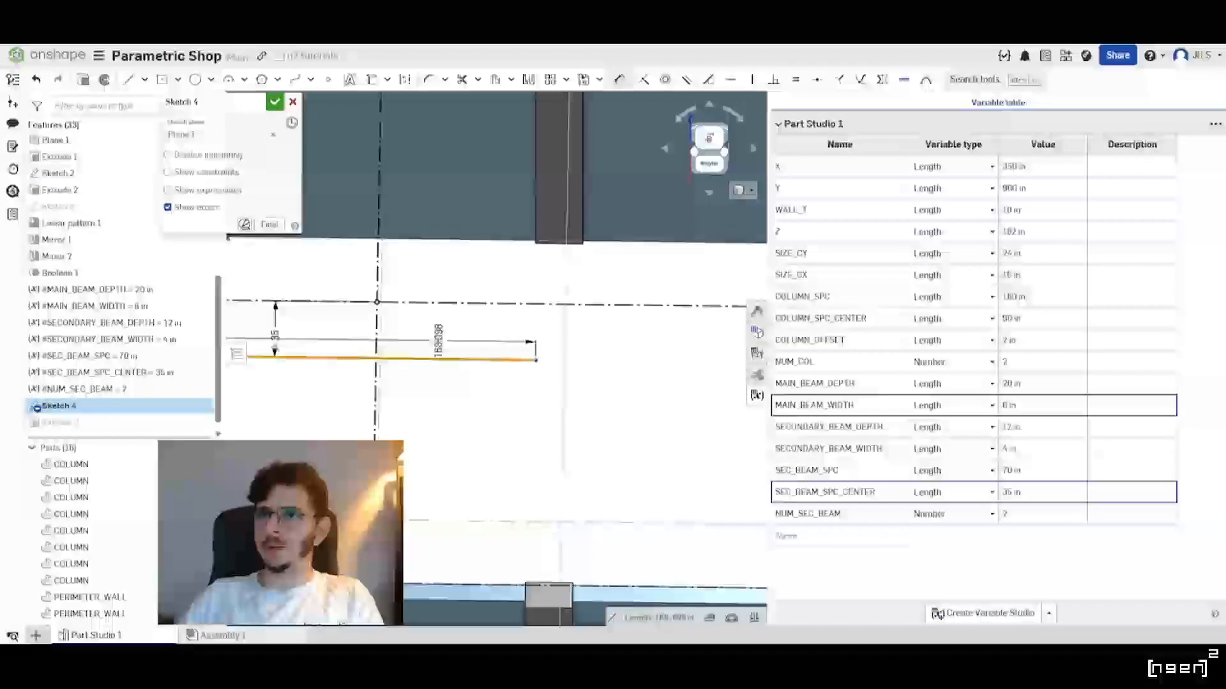
left_click(440, 338)
scroll(527, 432, "down", 2)
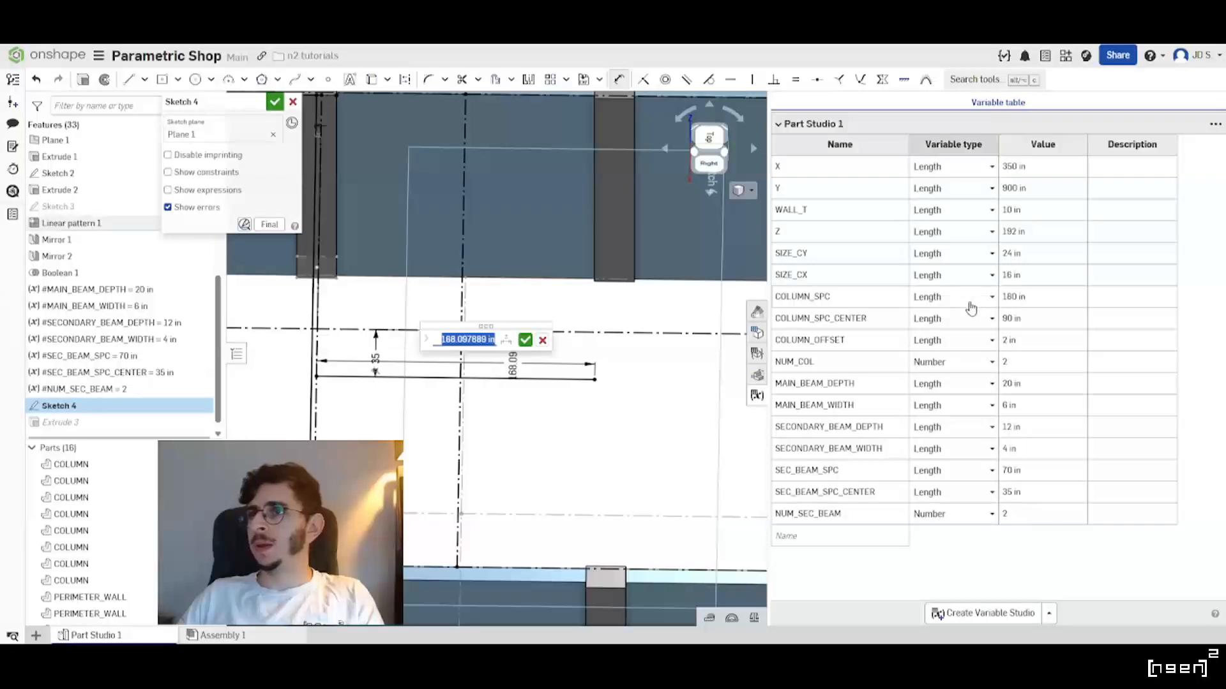
type("col")
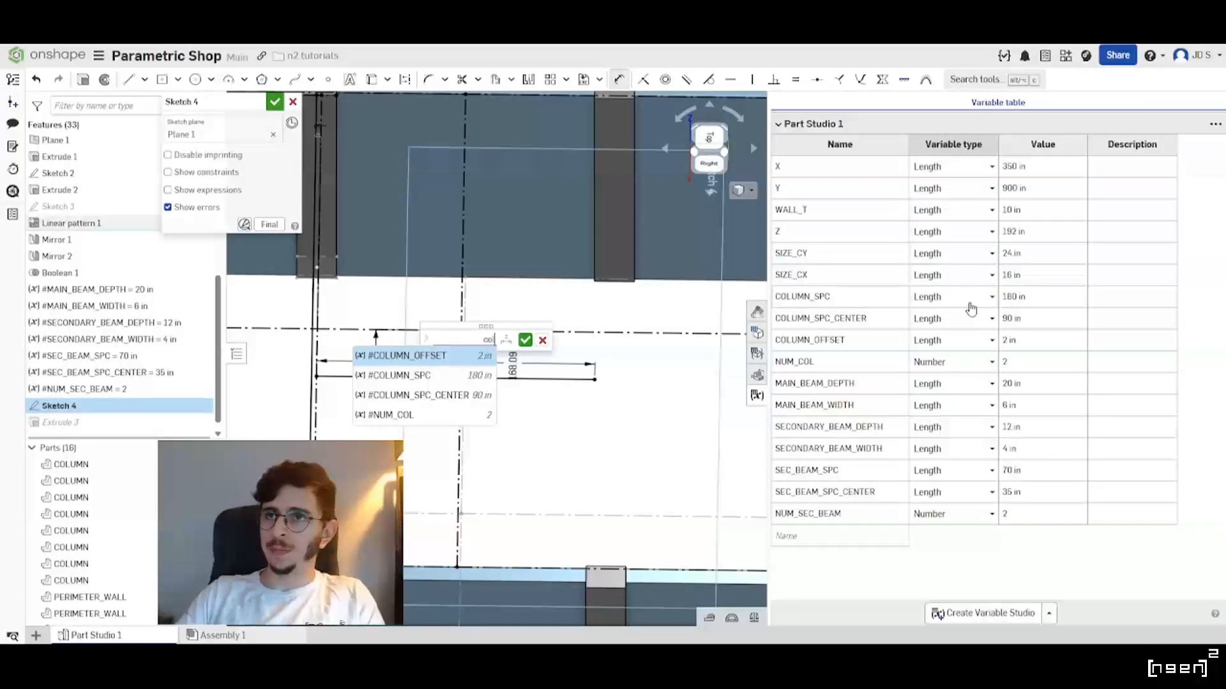
key("Down")
key("Return")
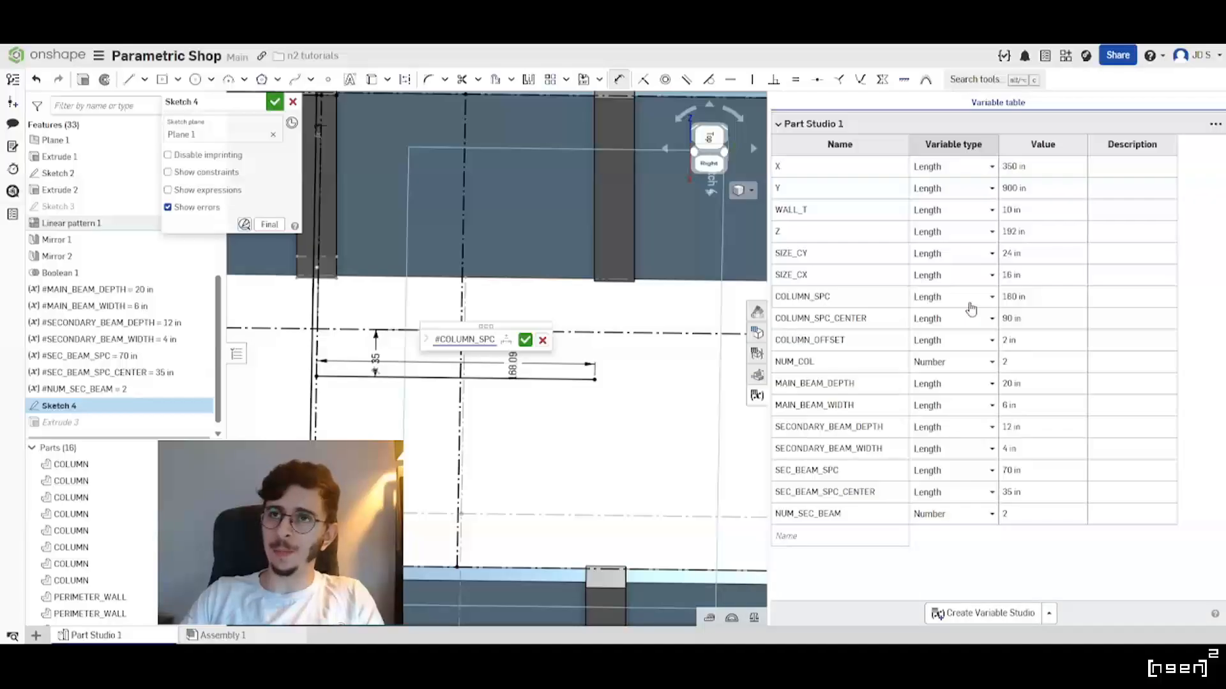
type("-")
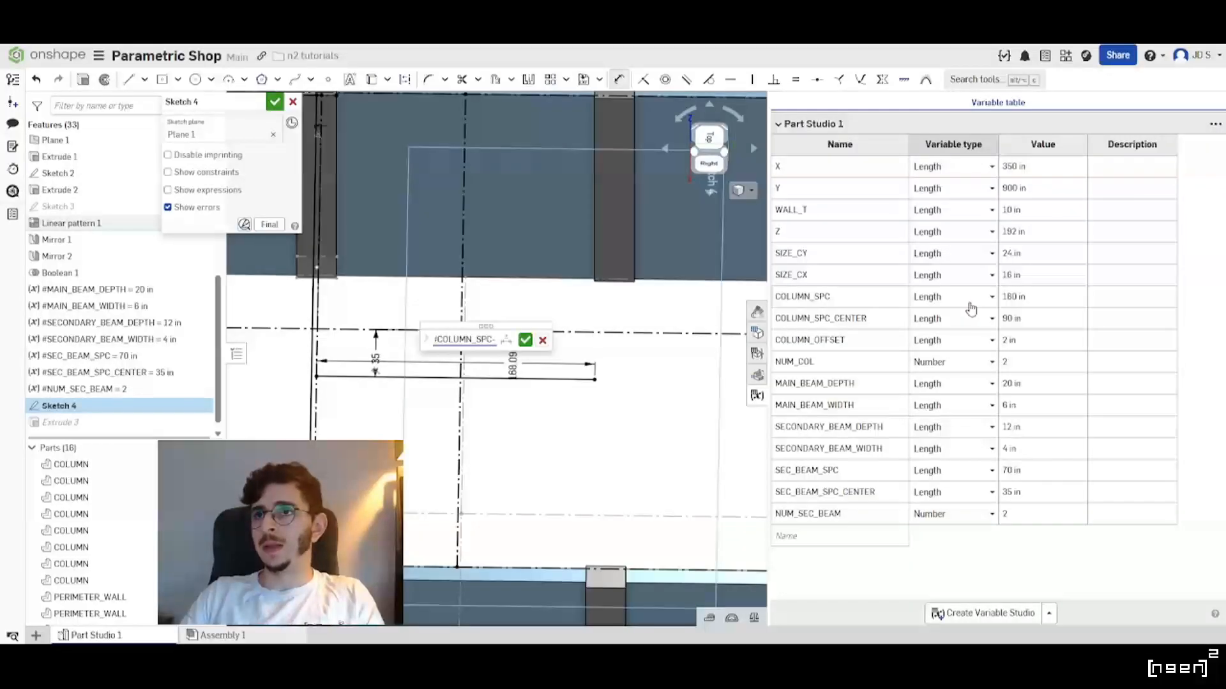
type("ma")
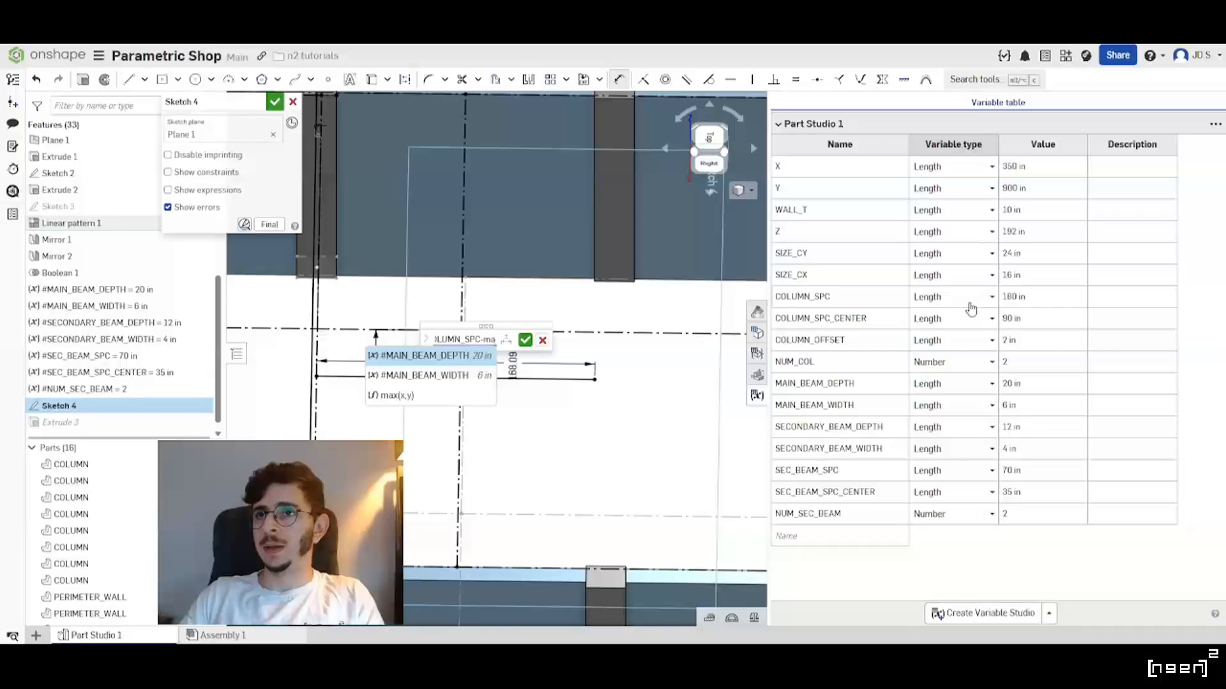
key("Down")
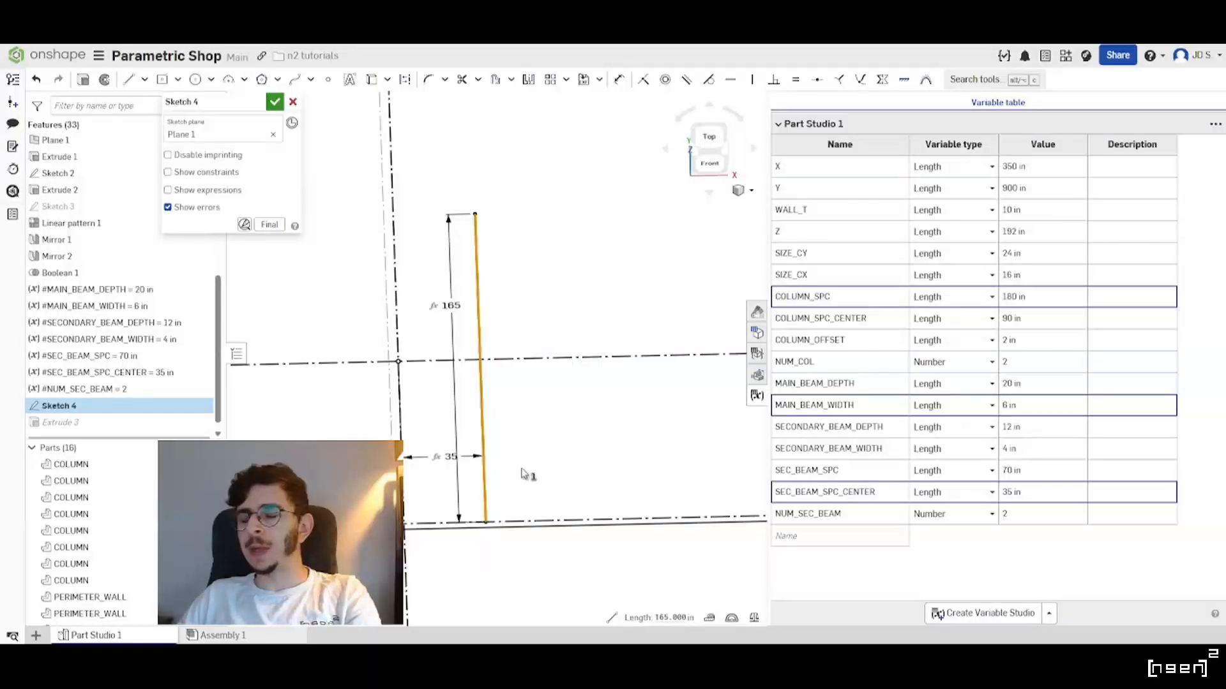
Replace the dimensioned secondary beam line with a new line about 135 in long, starting on the main beam line and perpendicular to it.
key("Delete")
mouse_move(501, 451)
right_mouse_down()
mouse_move(482, 419)
mouse_move(412, 429)
mouse_move(423, 433)
right_mouse_up()
left_click(129, 79)
left_click(386, 404)
left_click(705, 396)
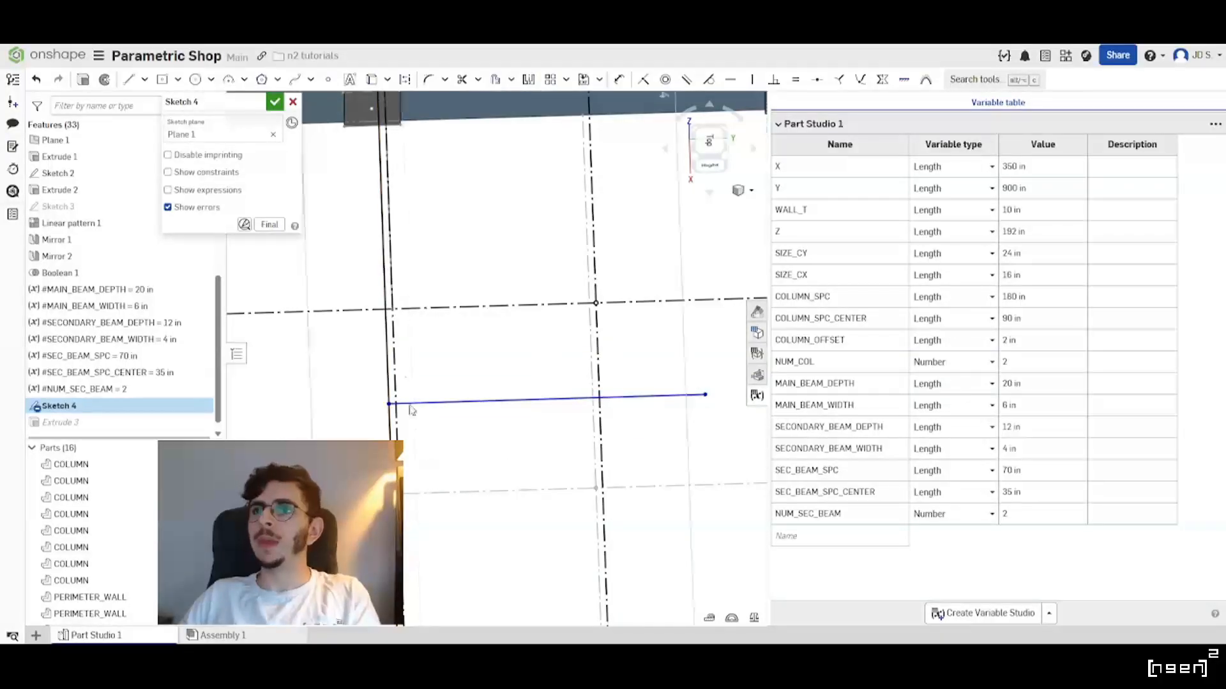
Dimension the redrawn line's offset from the lengthwise centerline as #SEC_BEAM_SPC_CENTER.
left_click(619, 79)
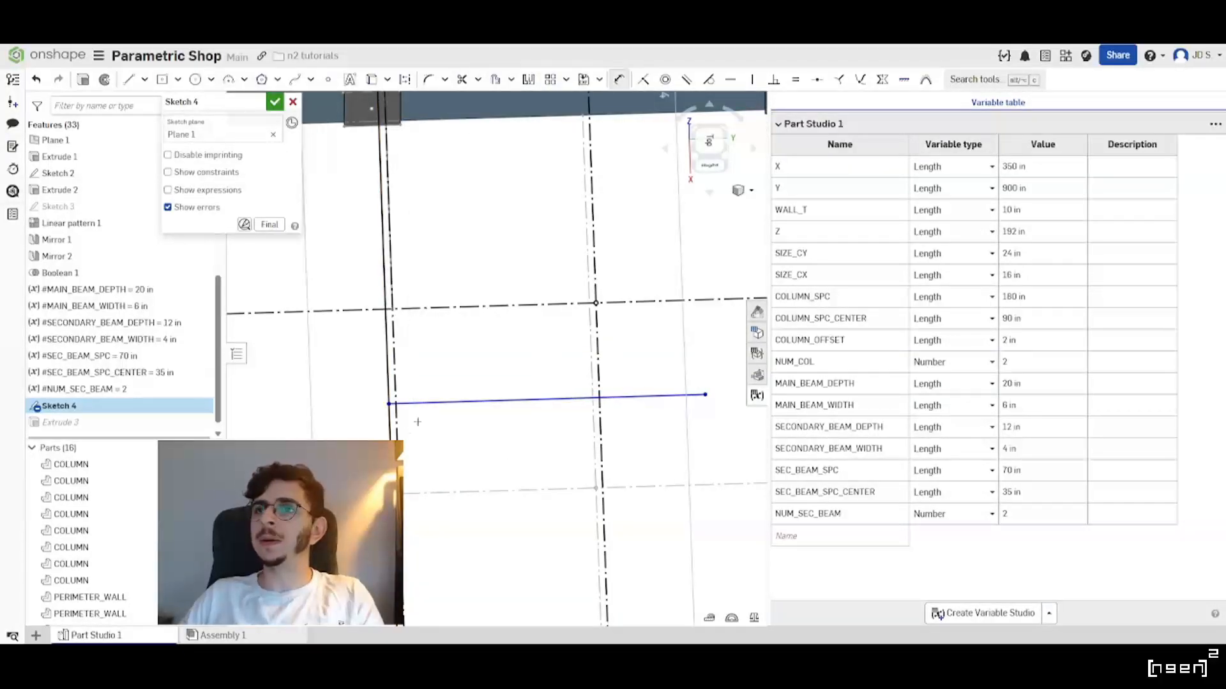
left_click(465, 400)
left_click(470, 309)
left_click(472, 363)
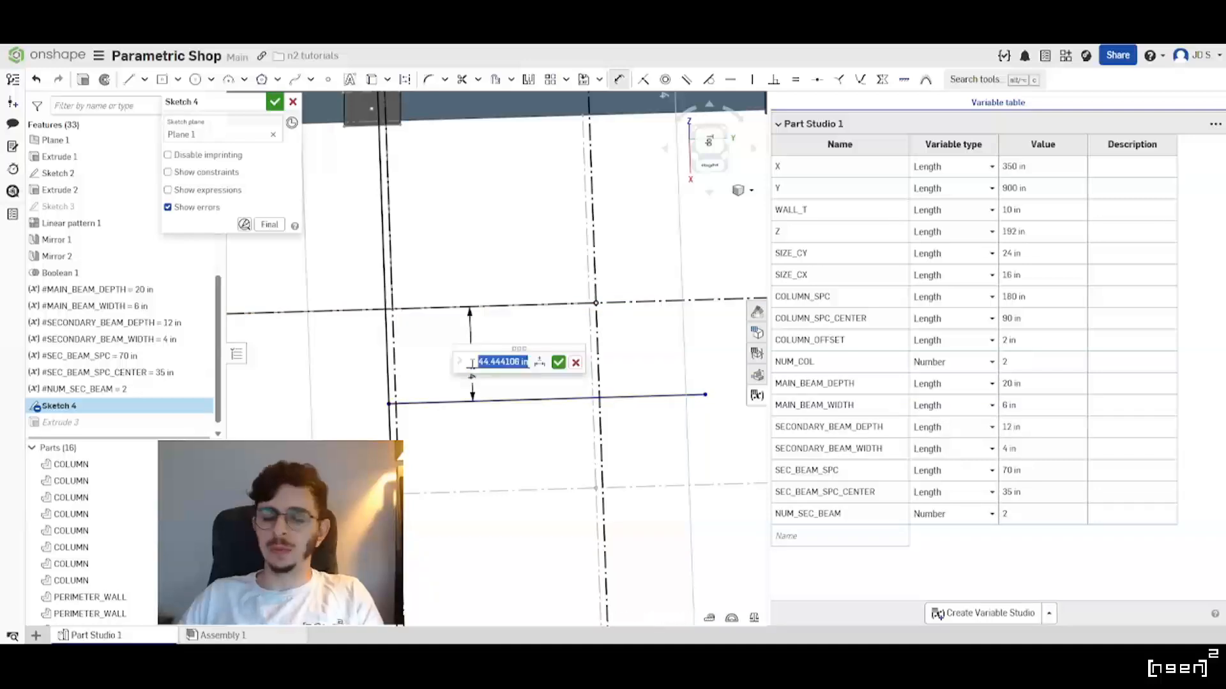
type("sec")
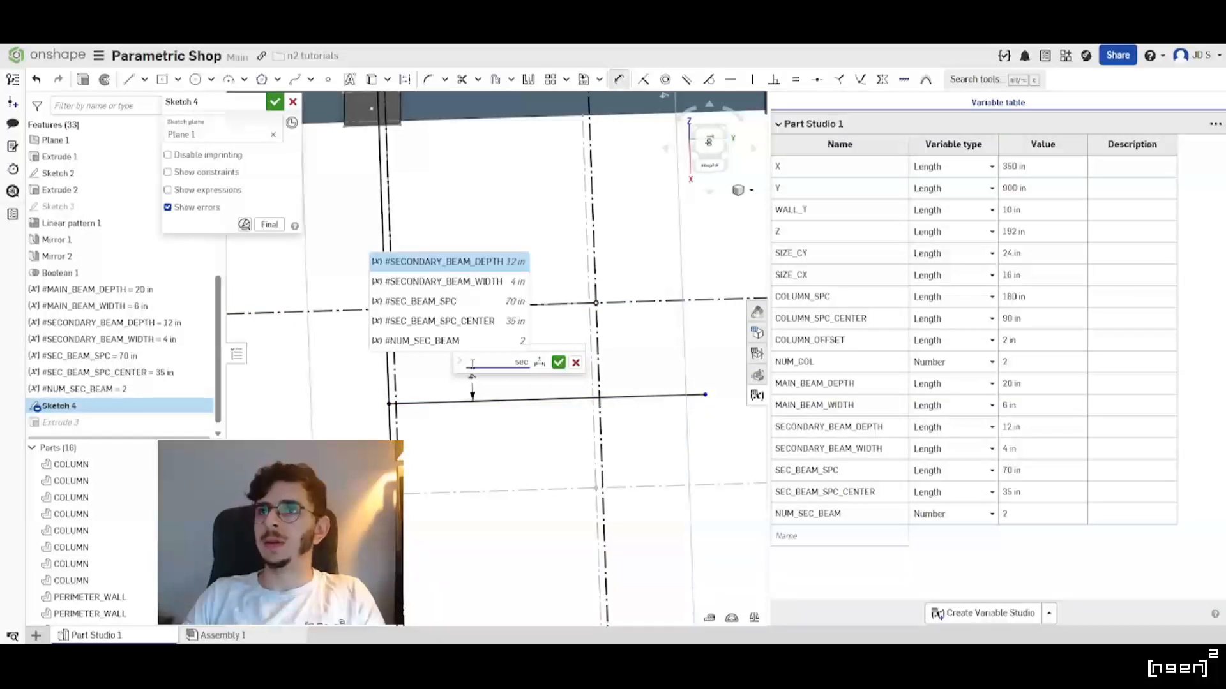
key("Down")
key("Down")
key("Down")
key("Return")
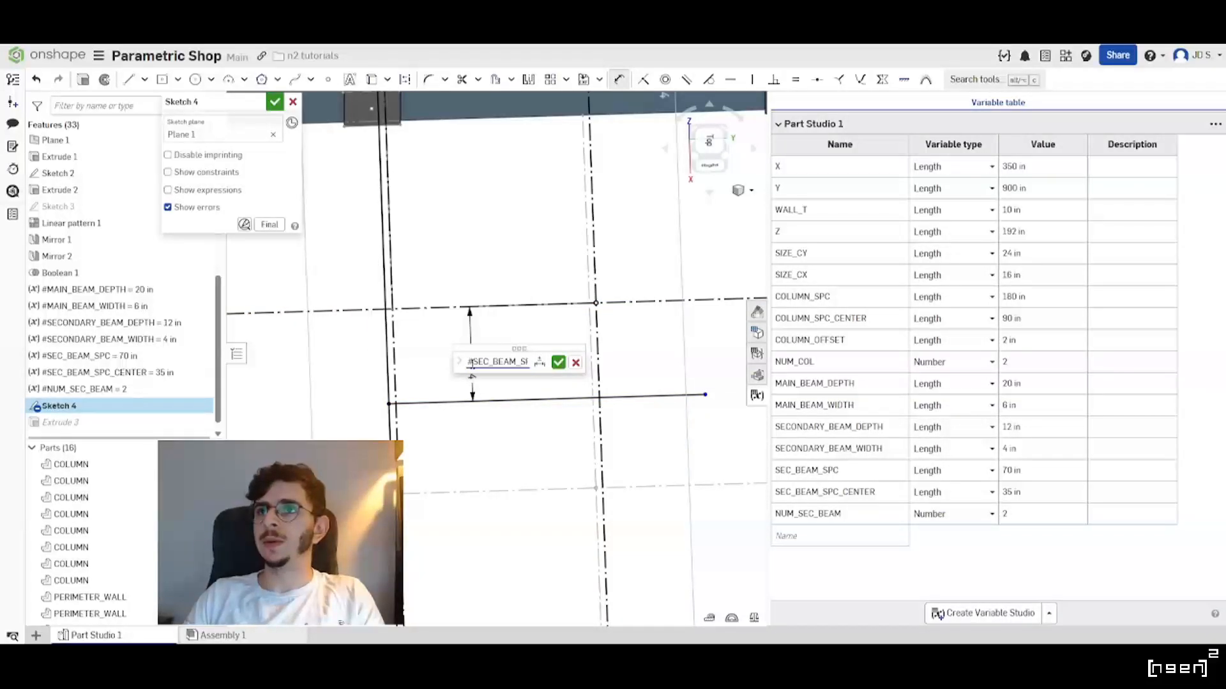
key("Return")
Dimension the redrawn line's length as #COLUMN_SPC-#MAIN_BEAM_WIDTH.
scroll(446, 420, "down", 1)
mouse_move(446, 419)
right_mouse_down()
mouse_move(521, 369)
mouse_move(525, 383)
right_mouse_up()
left_click(480, 379)
left_click(507, 440)
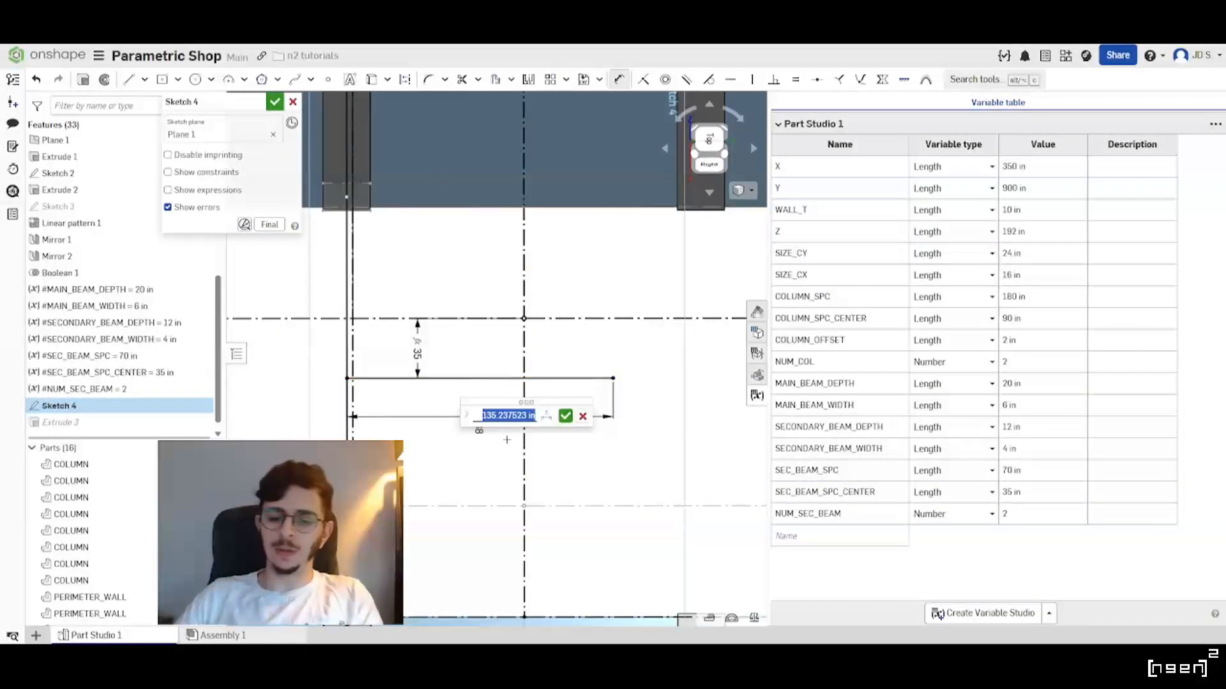
type("col")
key("Down")
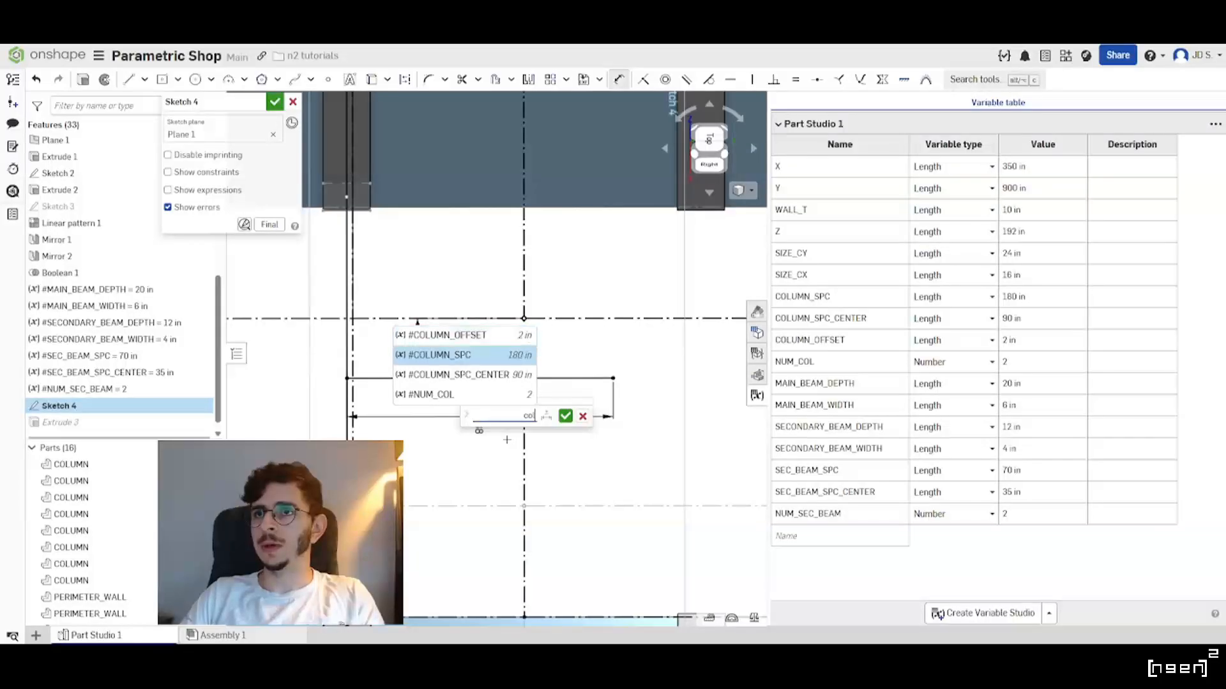
key("Return")
type("-m")
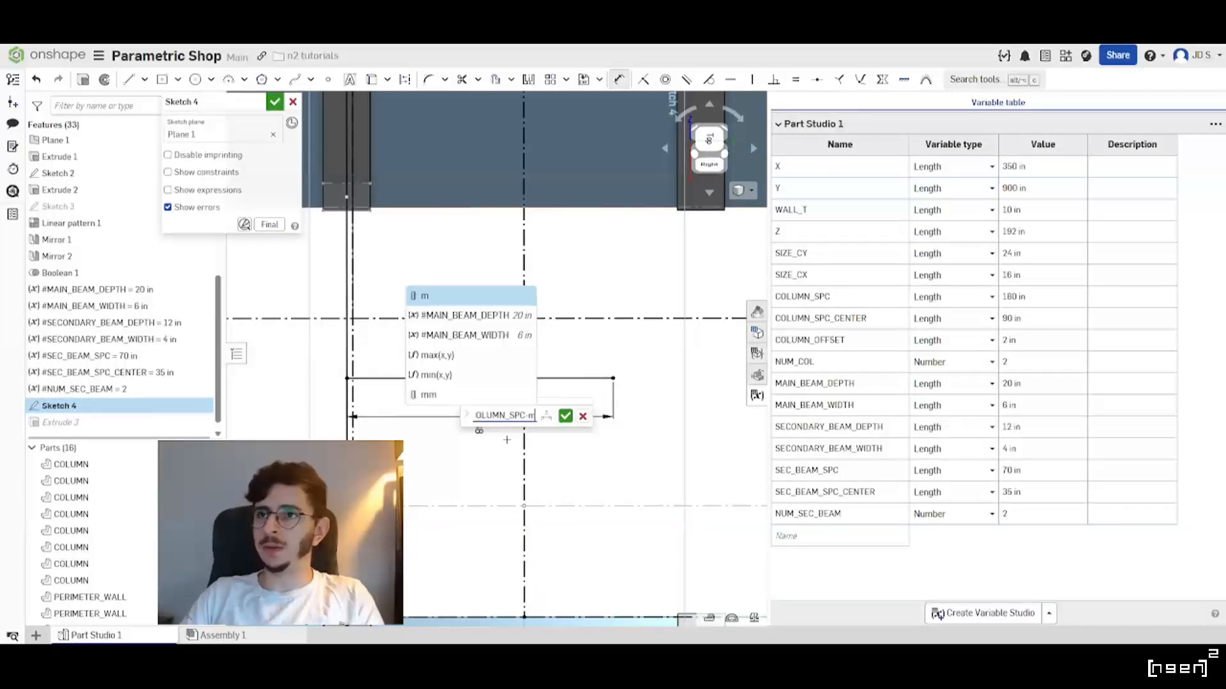
type("a")
key("Down")
key("Return")
key("Return")
Check the fully dimensioned beam line against the columns, finish Sketch 4 and show it in the model.
scroll(565, 450, "down", 2)
right_click_drag(662, 399, 664, 358)
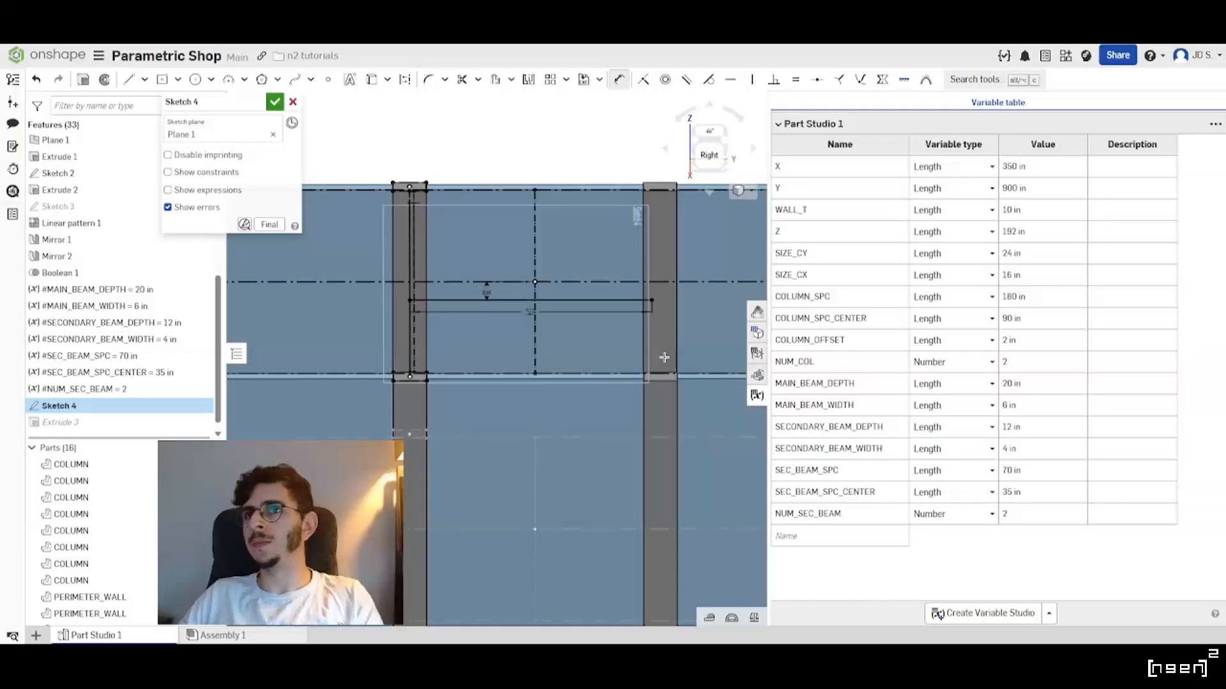
right_click_drag(664, 358, 661, 356)
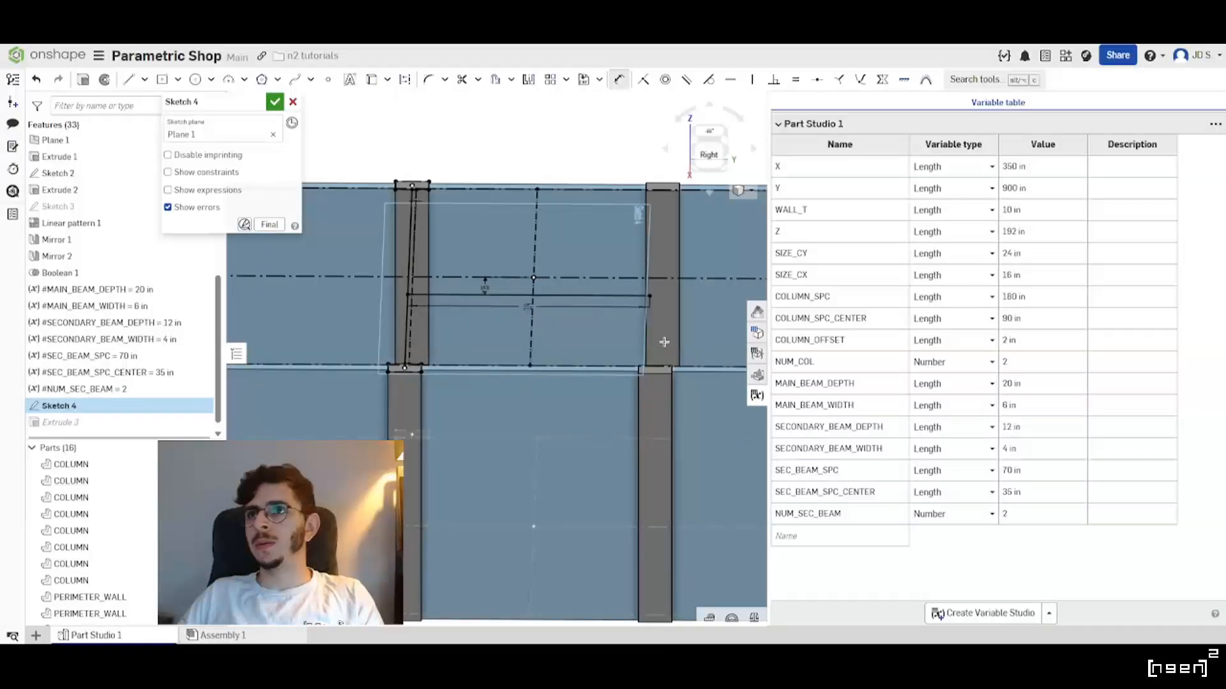
key("n")
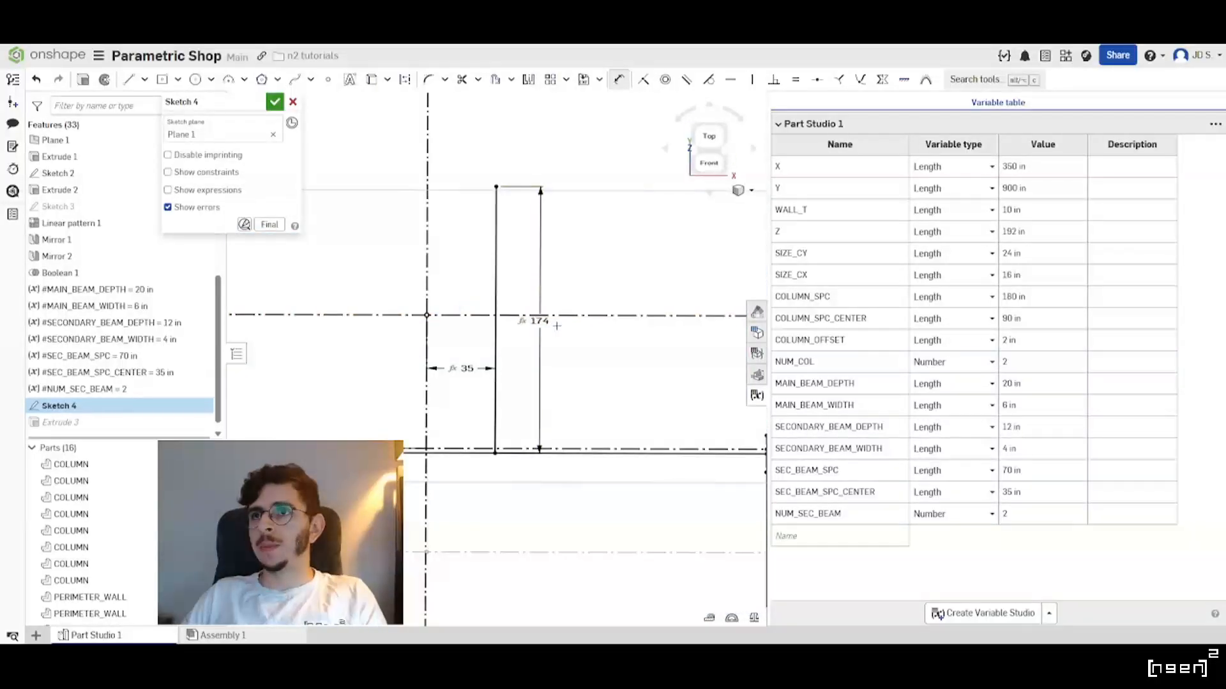
left_click(274, 103)
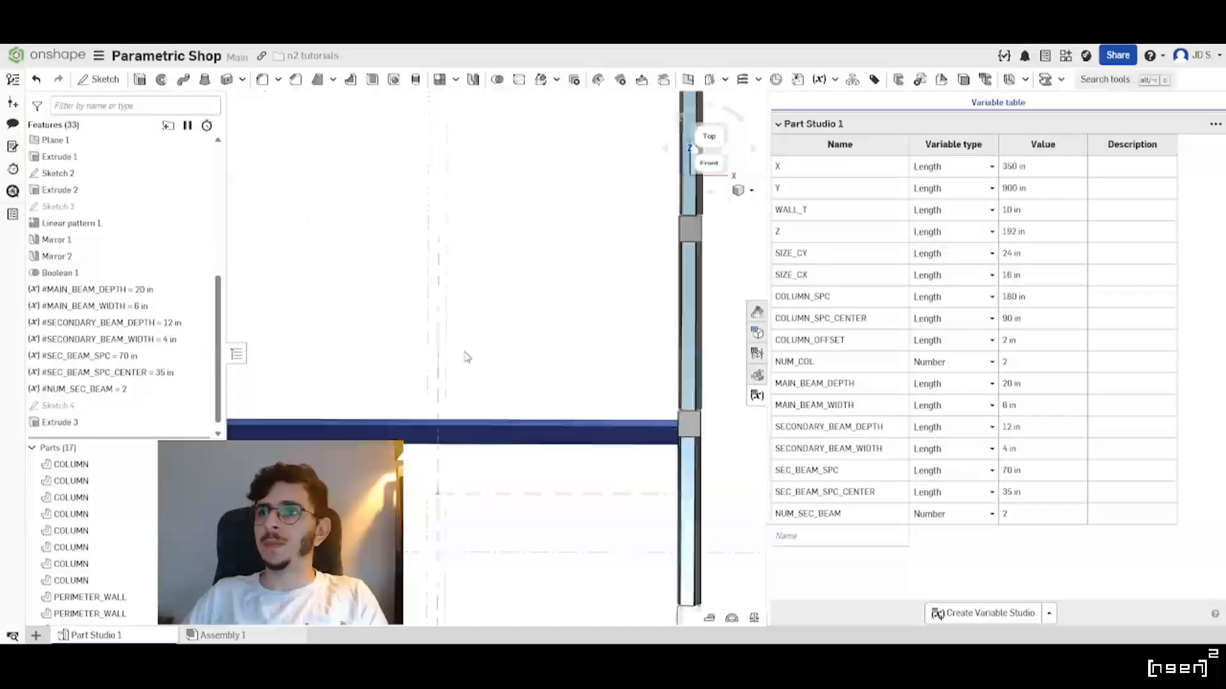
scroll(160, 371, "down", 1)
left_click(200, 397)
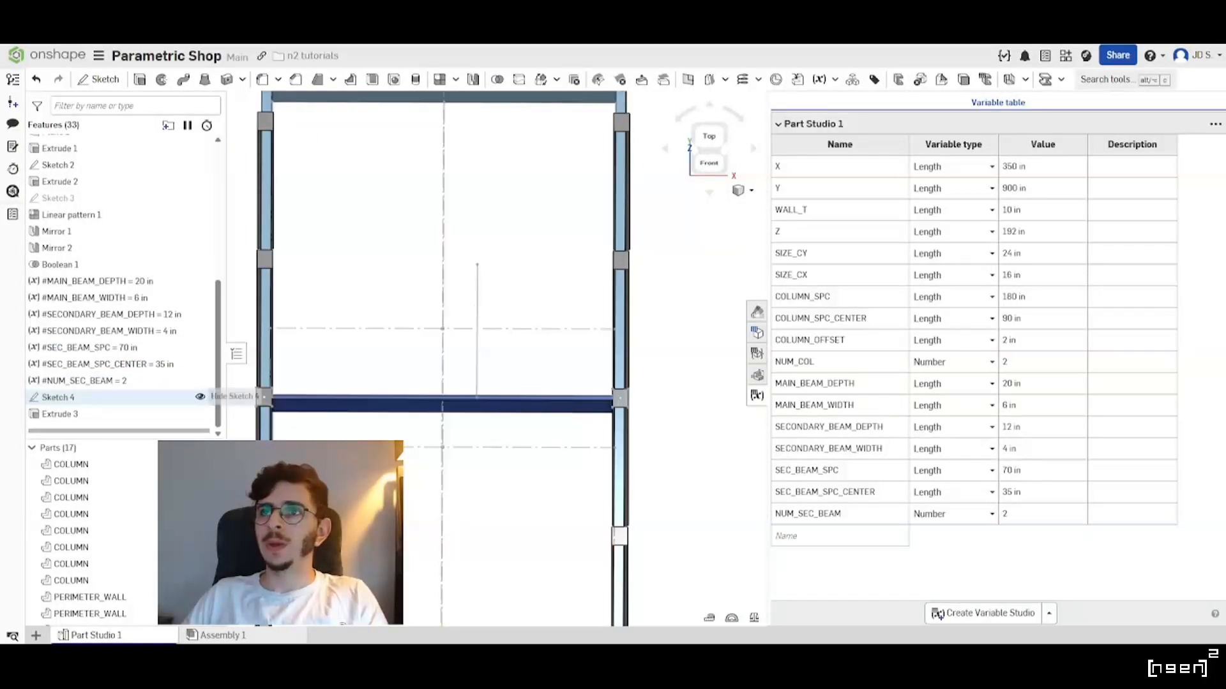
Move the beam variables from #MAIN_BEAM_DEPTH through #NUM_SEC_BEAM above Sketch 1 in the feature list.
left_click(112, 380)
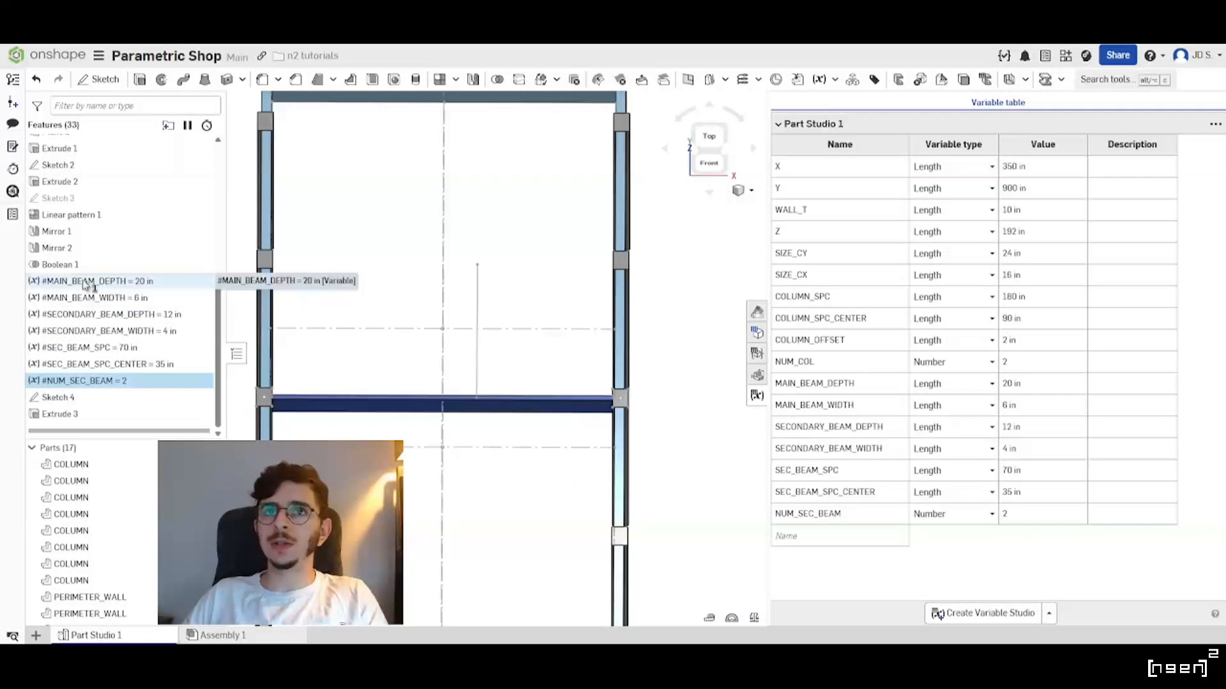
left_click(90, 284, "shift")
scroll(86, 292, "up", 2)
mouse_move(91, 409)
left_mouse_down()
mouse_move(79, 304)
mouse_move(90, 238)
left_mouse_up()
scroll(92, 306, "down", 2)
left_click(414, 264)
Thin-extrude the secondary beam line of Sketch 4 downward by #SECONDARY_BEAM_DEPTH as a new part.
scroll(469, 317, "up", 3)
right_click_drag(469, 318, 463, 319)
scroll(461, 318, "down", 2)
scroll(478, 399, "up", 2)
right_click_drag(479, 399, 383, 412)
scroll(476, 319, "down", 3)
scroll(641, 344, "up", 2)
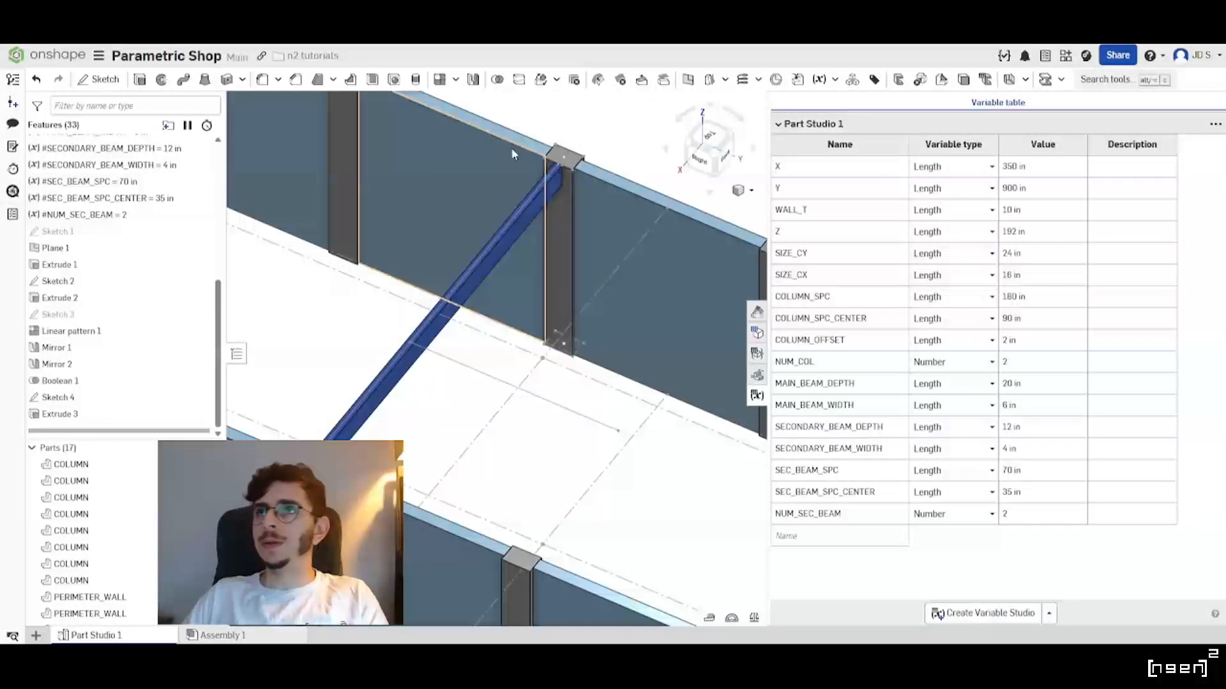
left_click(139, 79)
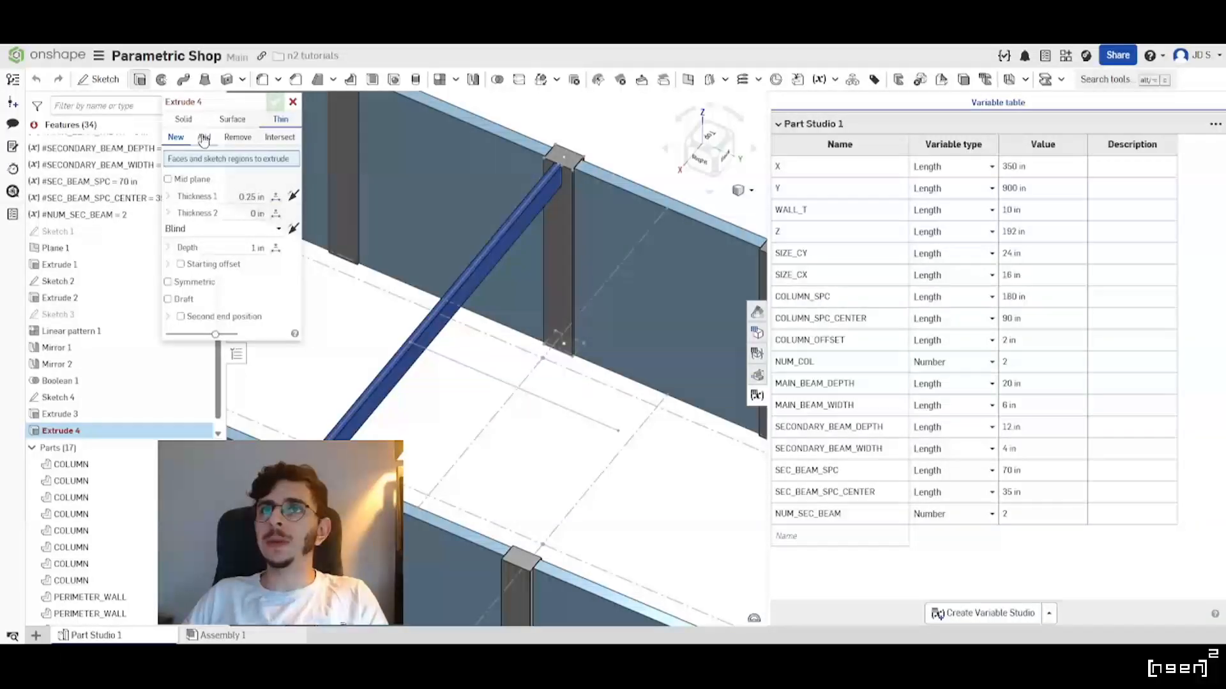
left_click(477, 372)
scroll(426, 368, "up", 3)
right_click_drag(423, 365, 385, 316)
scroll(385, 315, "up", 1)
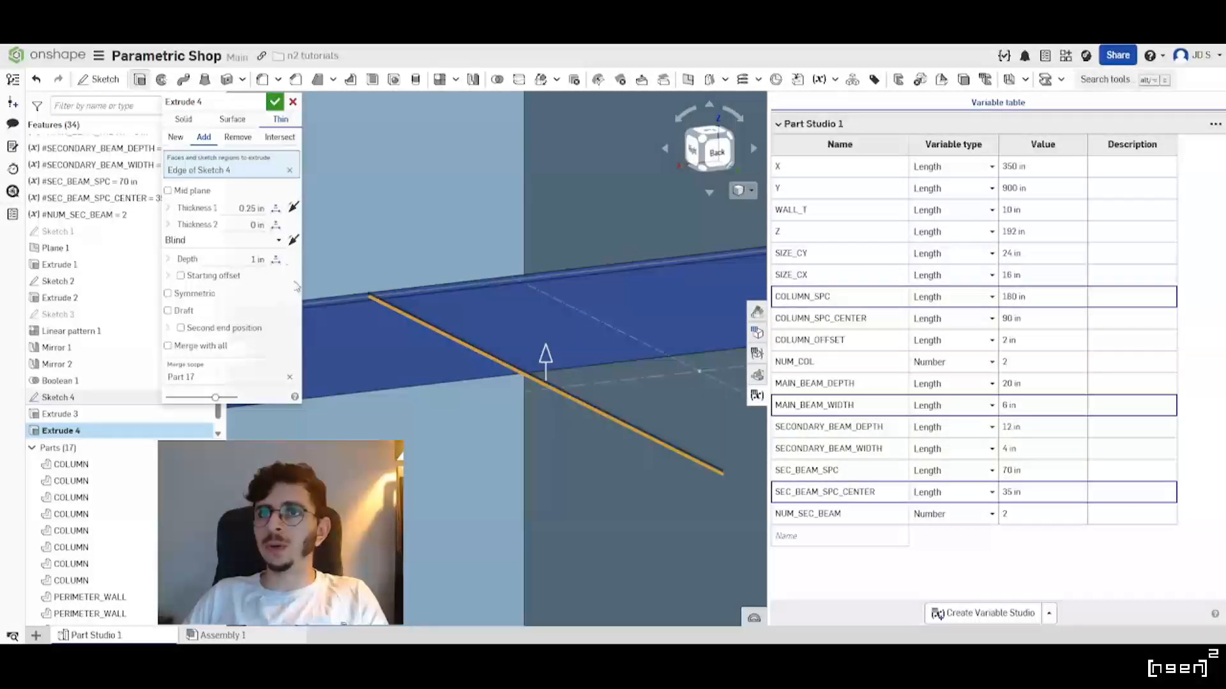
left_click(293, 240)
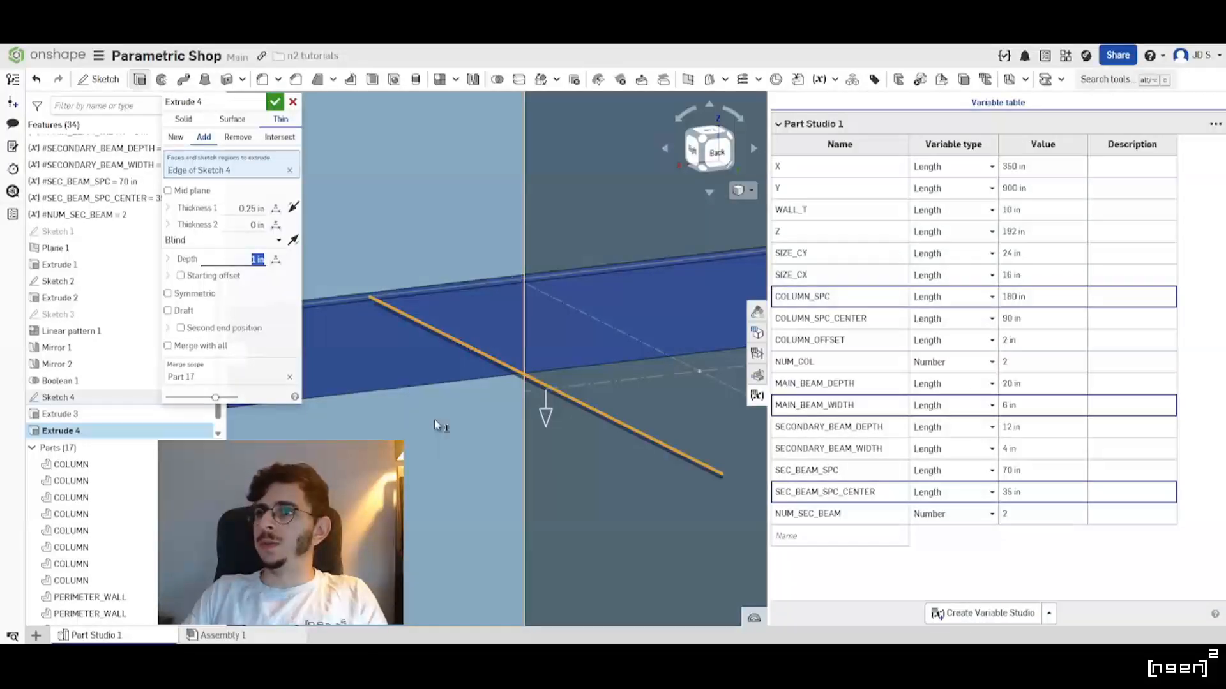
type("#se")
type("c")
key("Return")
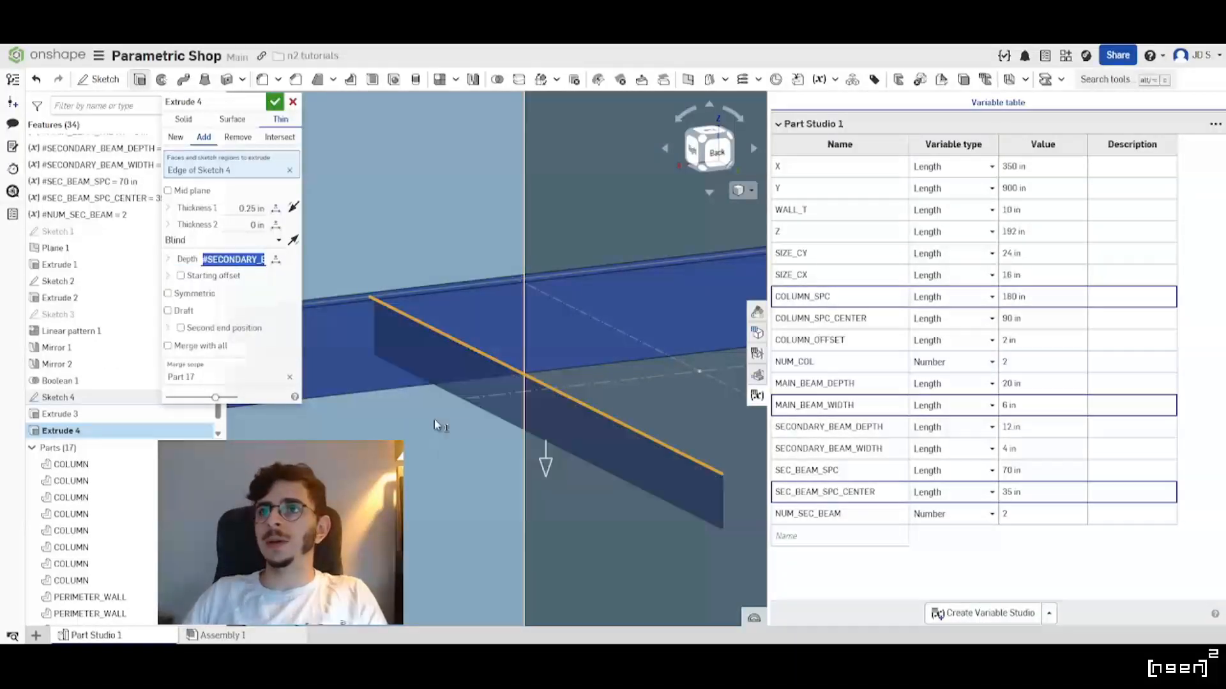
left_click(175, 138)
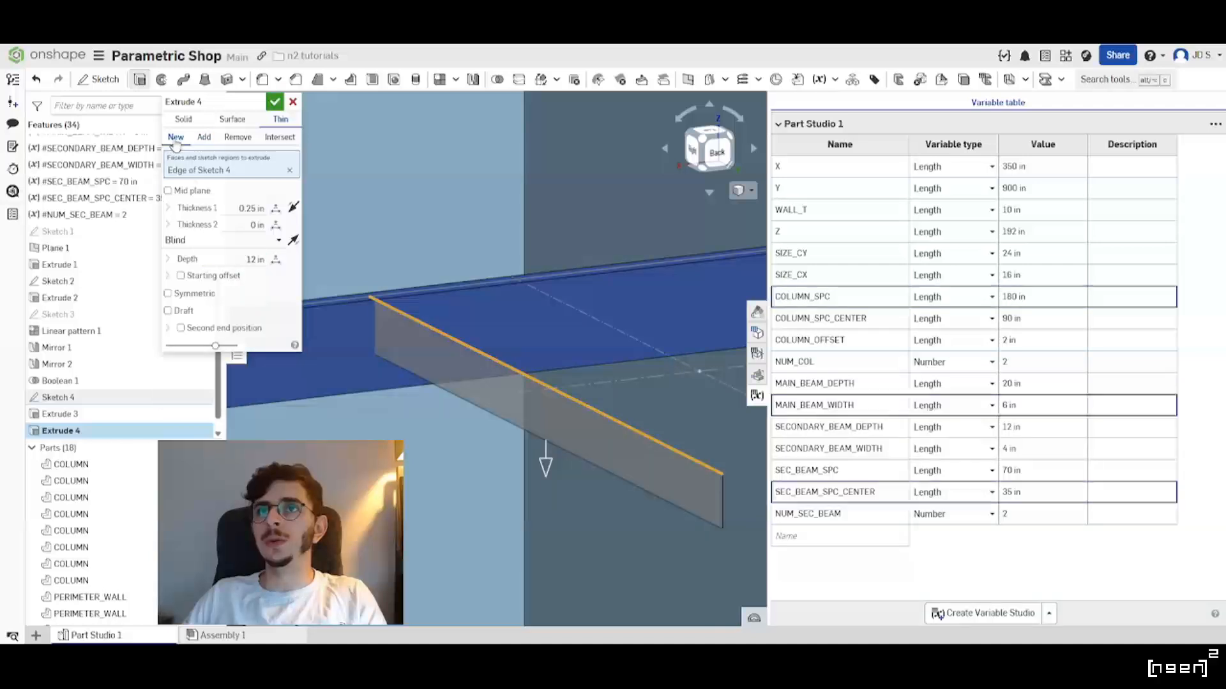
Set both wall thicknesses of the secondary beam's thin extrude to #SECONDARY_BEAM_WIDTH/2.
left_click(251, 208)
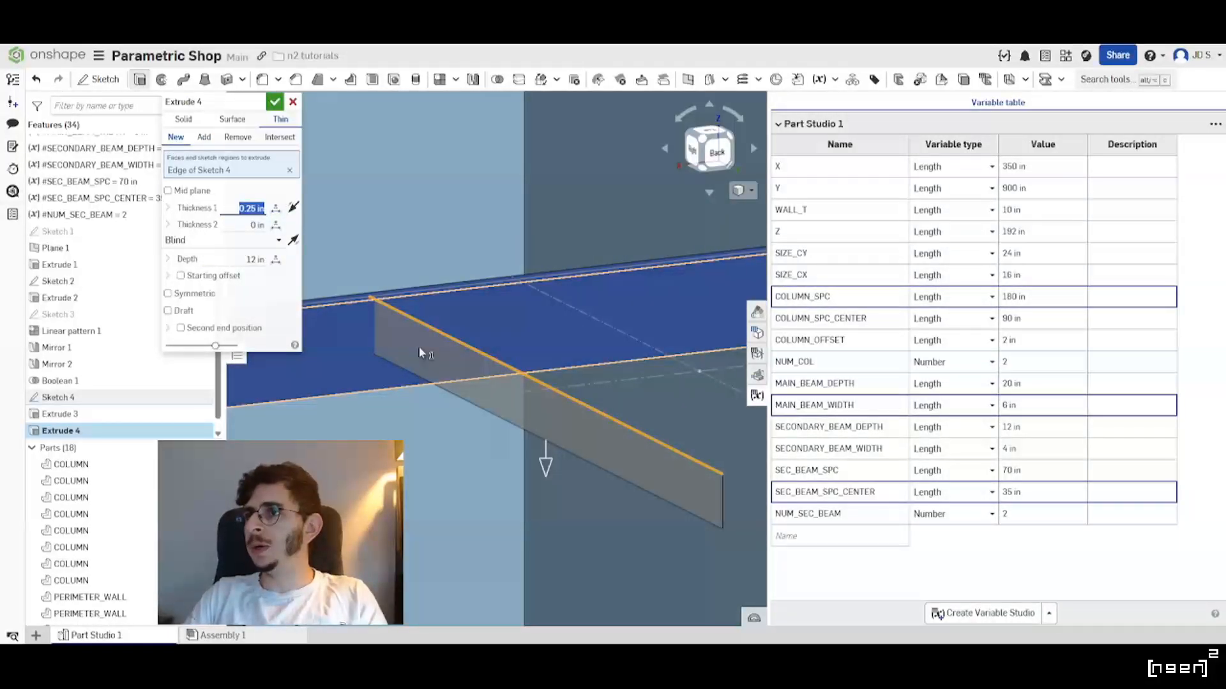
type("#sec")
key("Down")
key("Return")
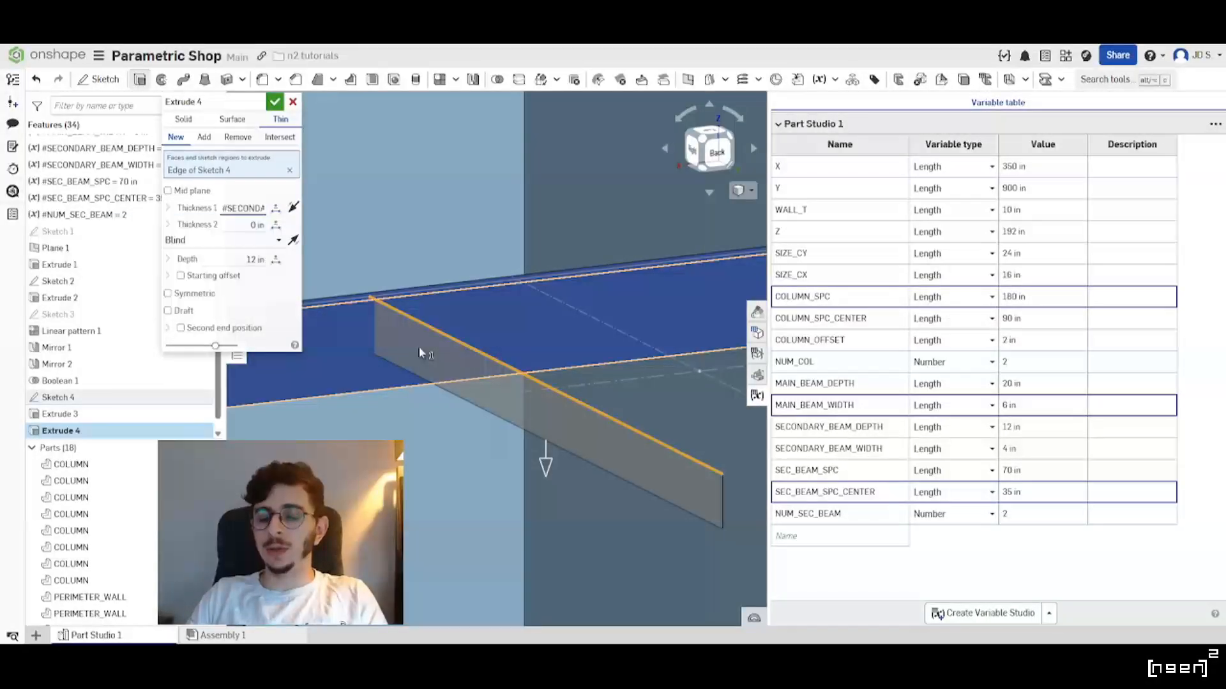
key("ctrl+c")
left_click(248, 225)
key("ctrl+v")
key("ctrl+a")
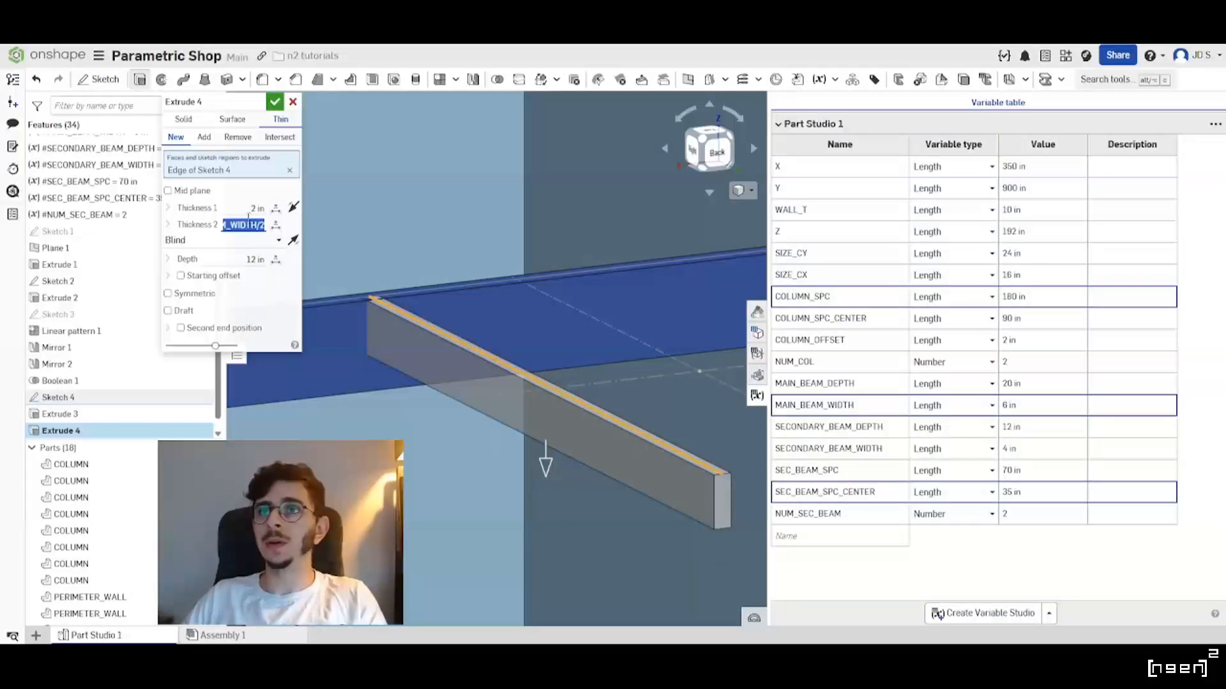
Examine the secondary beam preview where it meets the main beam and accept the extrusion.
left_click(249, 209)
scroll(500, 351, "down", 3)
scroll(500, 351, "up", 2)
right_click_drag(500, 351, 393, 309)
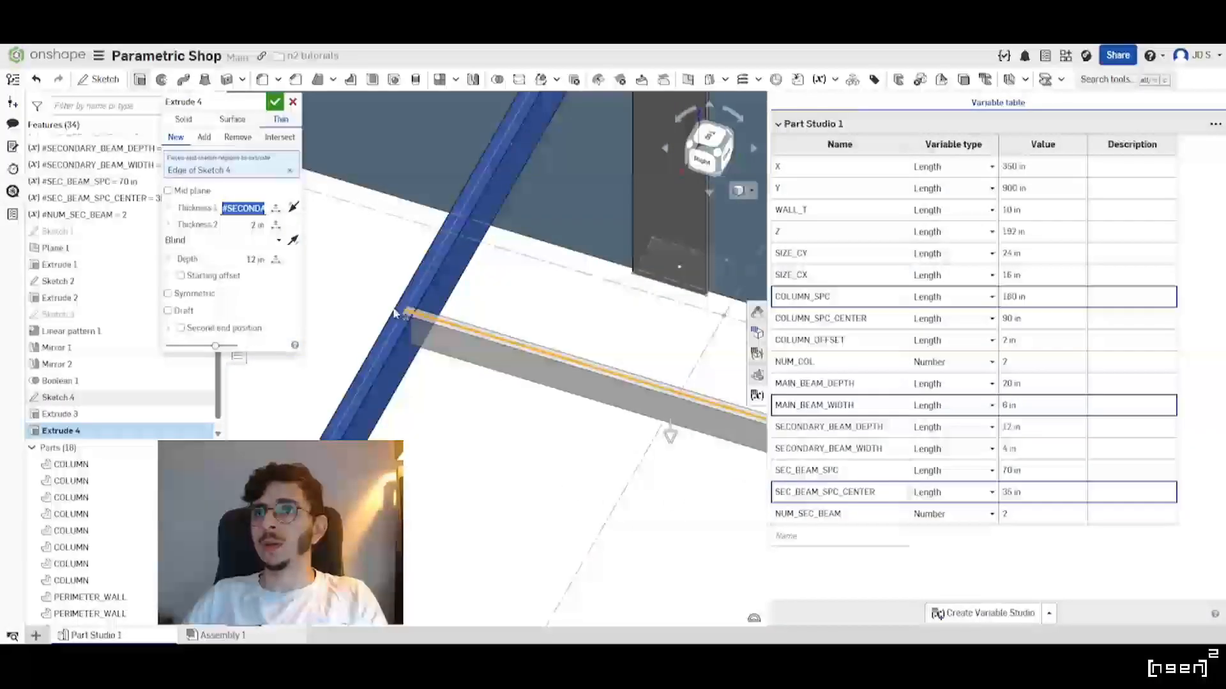
scroll(393, 324, "up", 3)
scroll(373, 320, "down", 4)
scroll(642, 399, "up", 2)
scroll(439, 367, "down", 3)
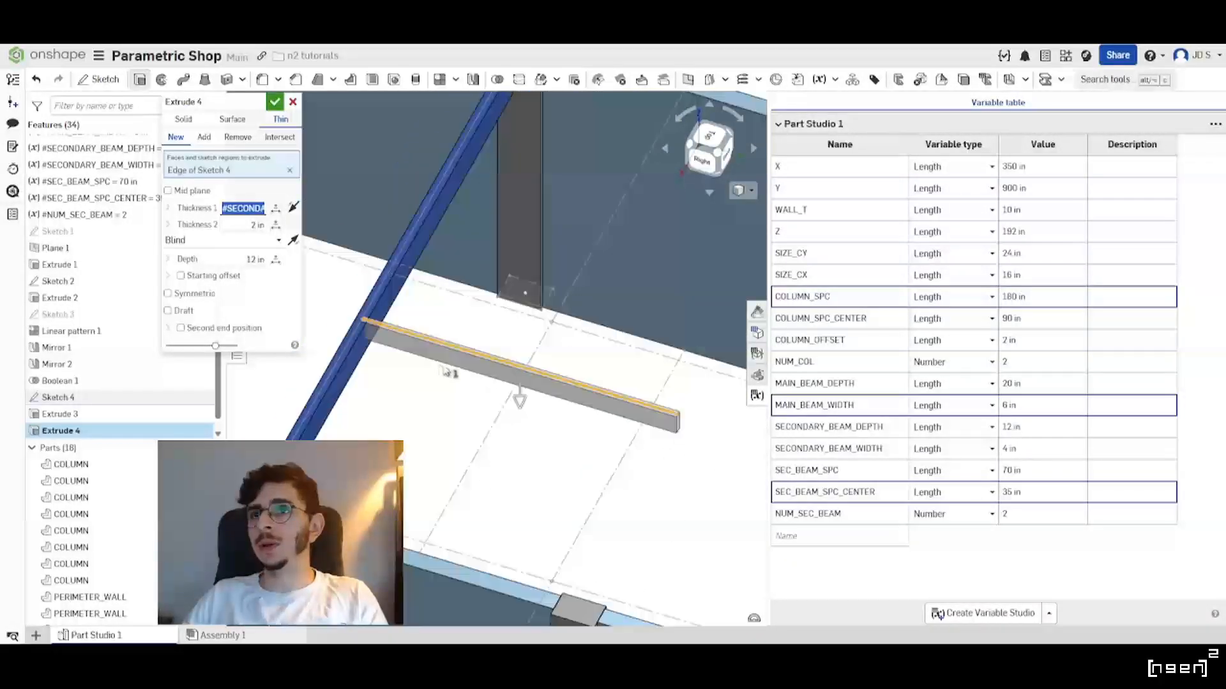
right_click_drag(521, 381, 536, 378)
scroll(536, 381, "down", 3)
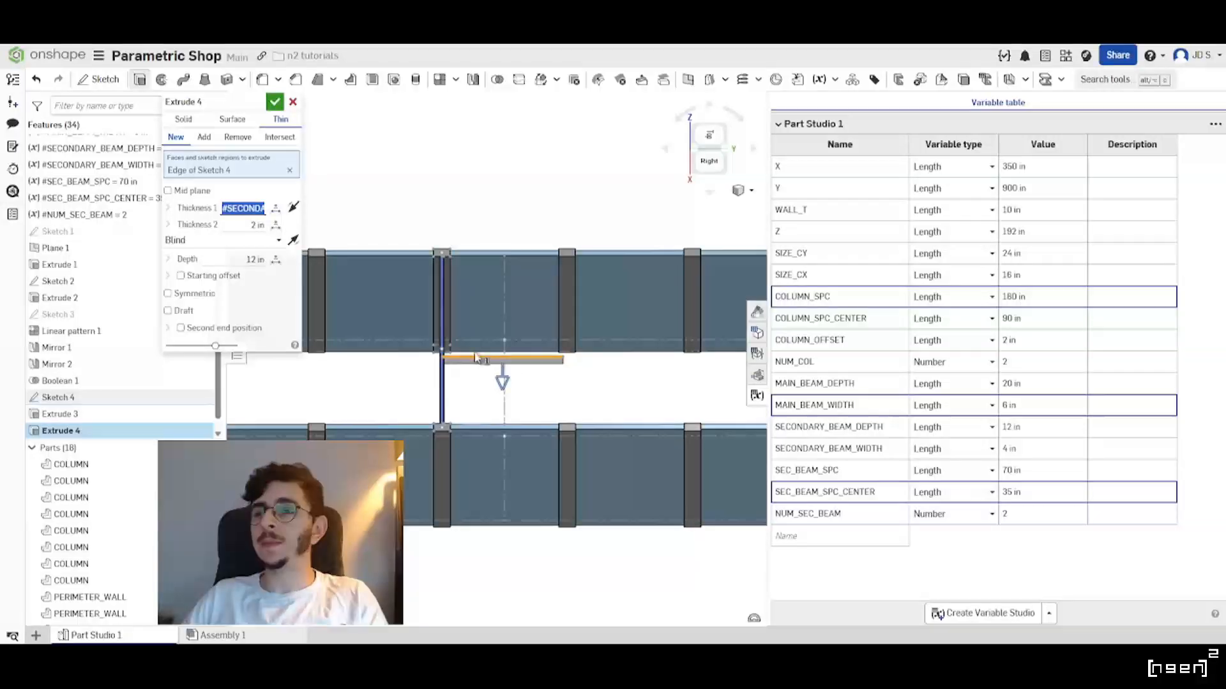
left_click(274, 103)
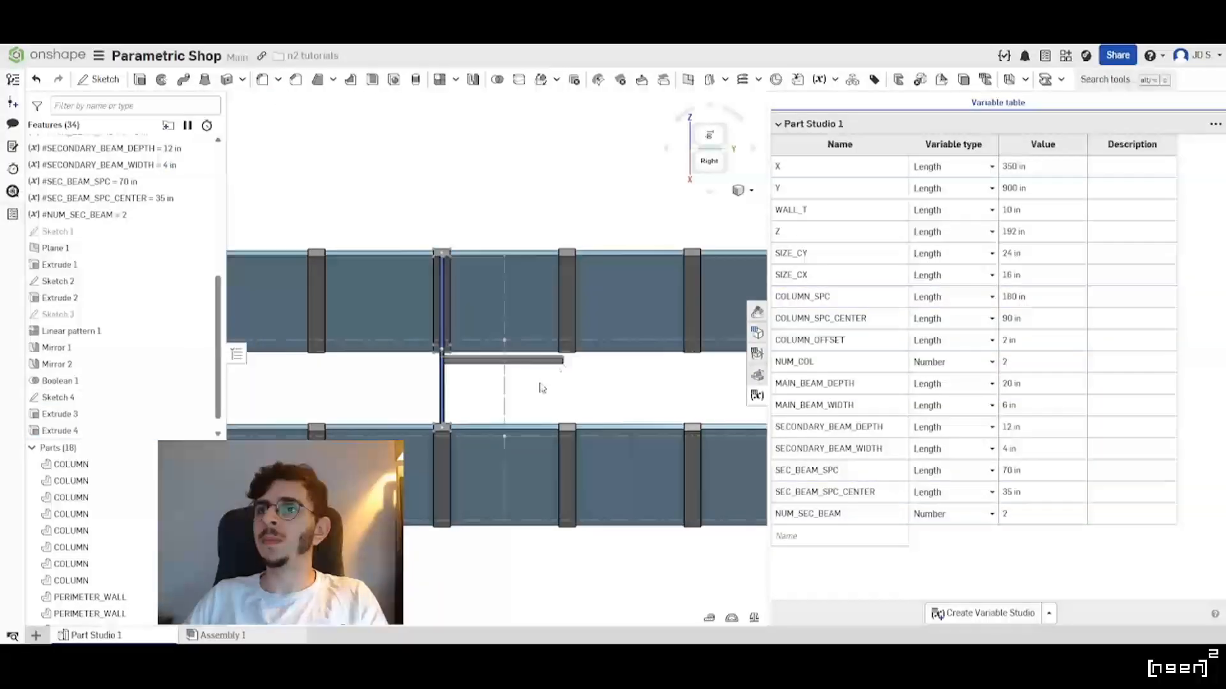
Set up a linear part pattern with the main beam (Part 17) as the entity to repeat.
scroll(540, 377, "up", 2)
scroll(543, 364, "down", 3)
scroll(544, 357, "up", 5)
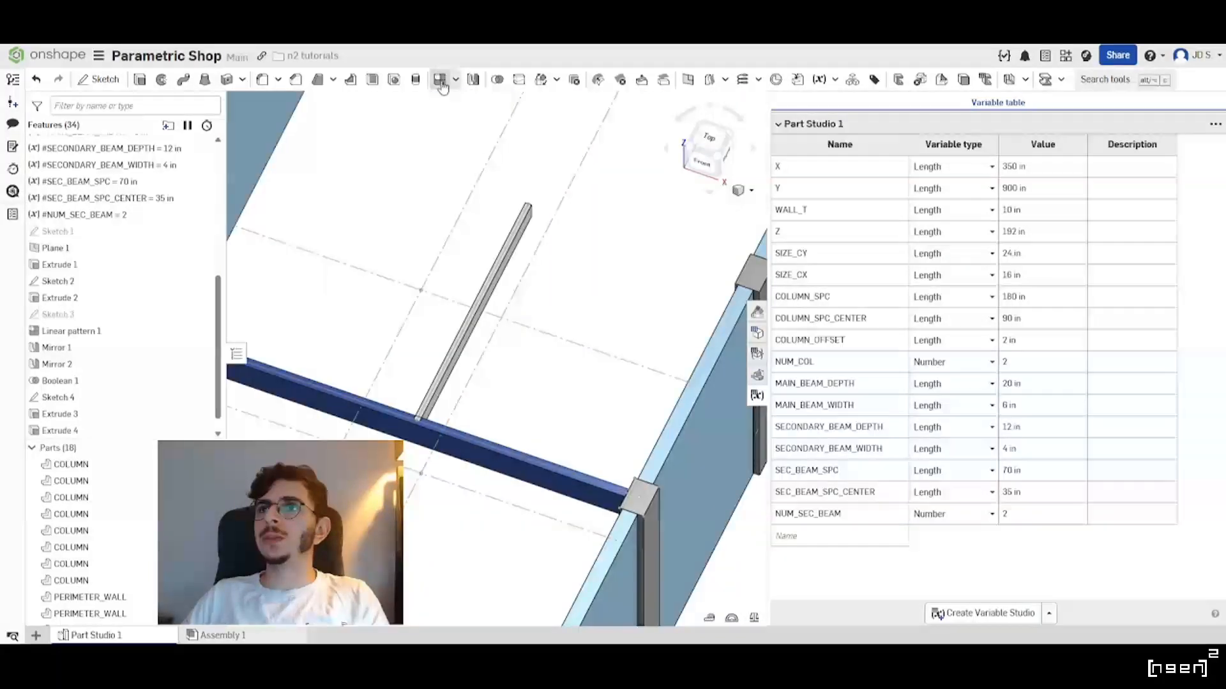
left_click(440, 79)
scroll(539, 332, "down", 5)
scroll(521, 267, "down", 2)
right_click_drag(523, 389, 473, 388)
scroll(473, 388, "down", 3)
scroll(473, 388, "up", 4)
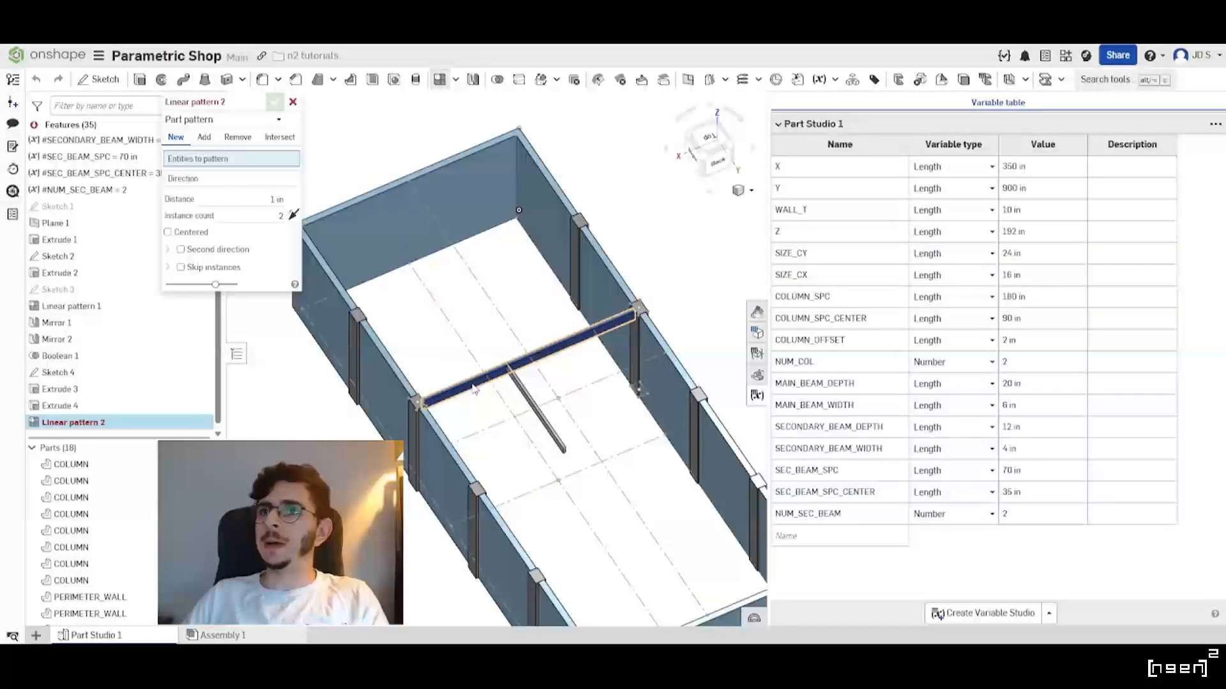
left_click(474, 390)
scroll(460, 380, "up", 3)
right_click_drag(450, 392, 503, 388)
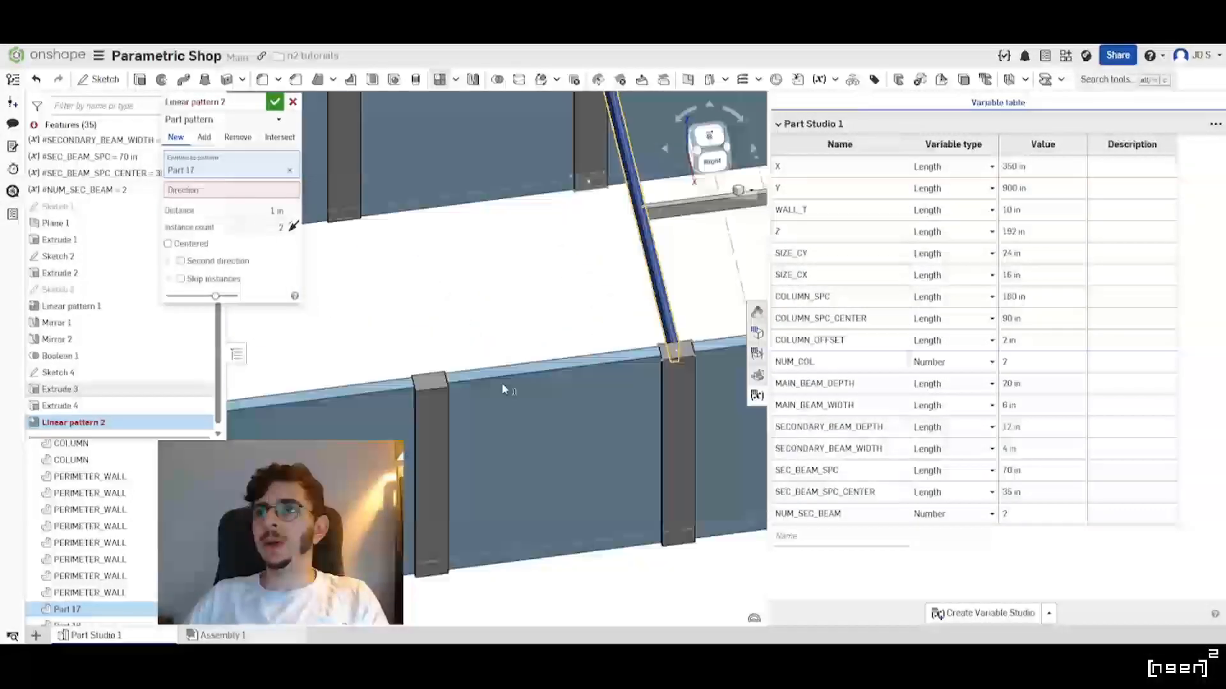
Use the Front plane as the direction of the main beam's linear pattern.
scroll(507, 342, "down", 3)
scroll(494, 351, "up", 3)
scroll(489, 358, "down", 3)
mouse_move(503, 319)
right_mouse_down()
mouse_move(493, 301)
mouse_move(504, 310)
right_mouse_up()
left_click(197, 191)
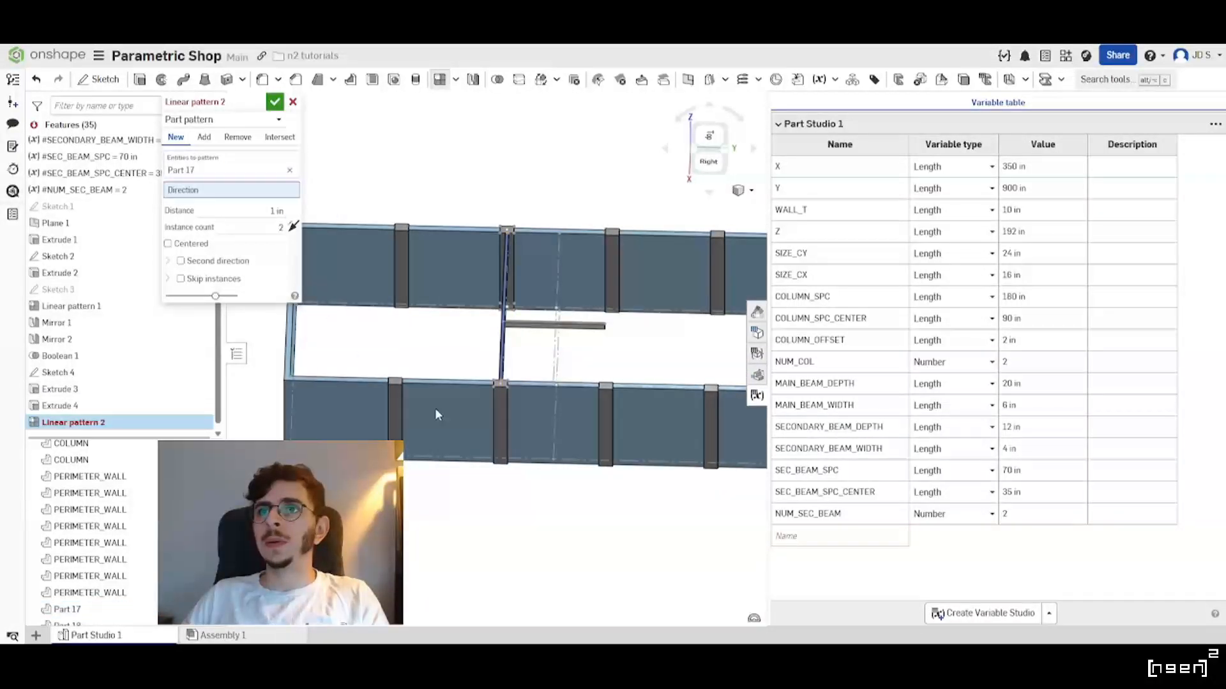
scroll(433, 412, "up", 5)
right_click_drag(404, 351, 420, 465)
scroll(476, 400, "down", 3)
middle_click_drag(702, 414, 476, 399)
scroll(477, 396, "up", 3)
right_click_drag(476, 399, 516, 378)
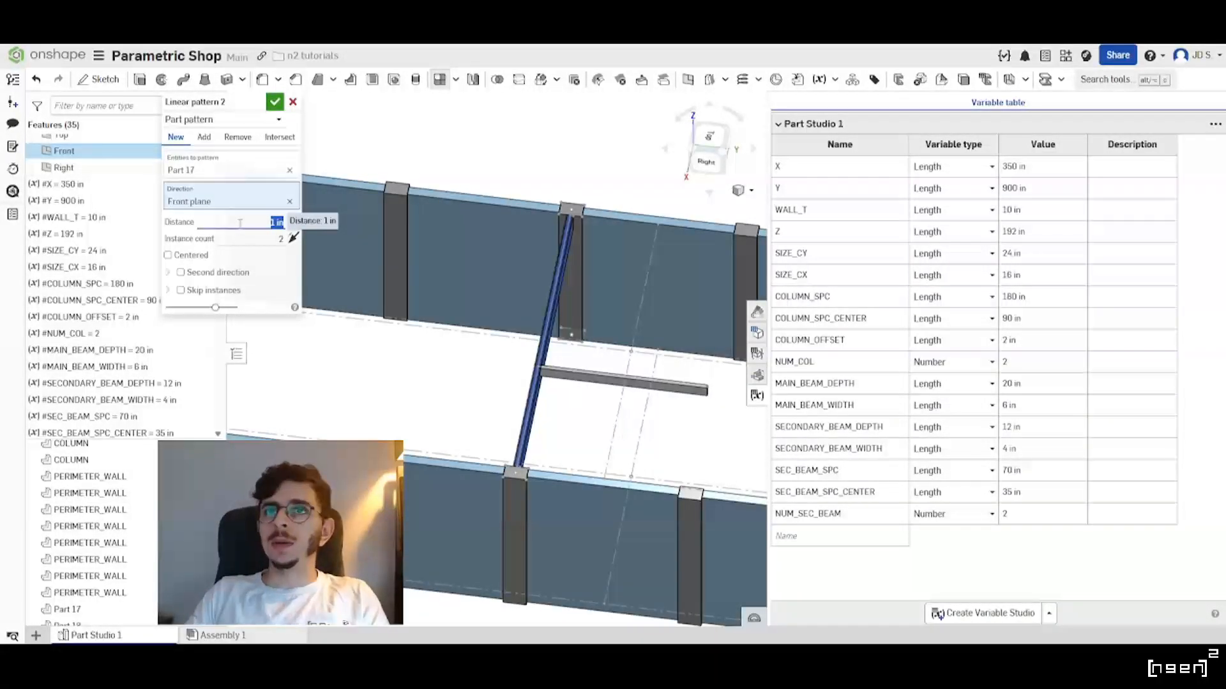
Set the main beam pattern's distance to #COLUMN_SPC and its instance count to #NUM_COL.
type("col")
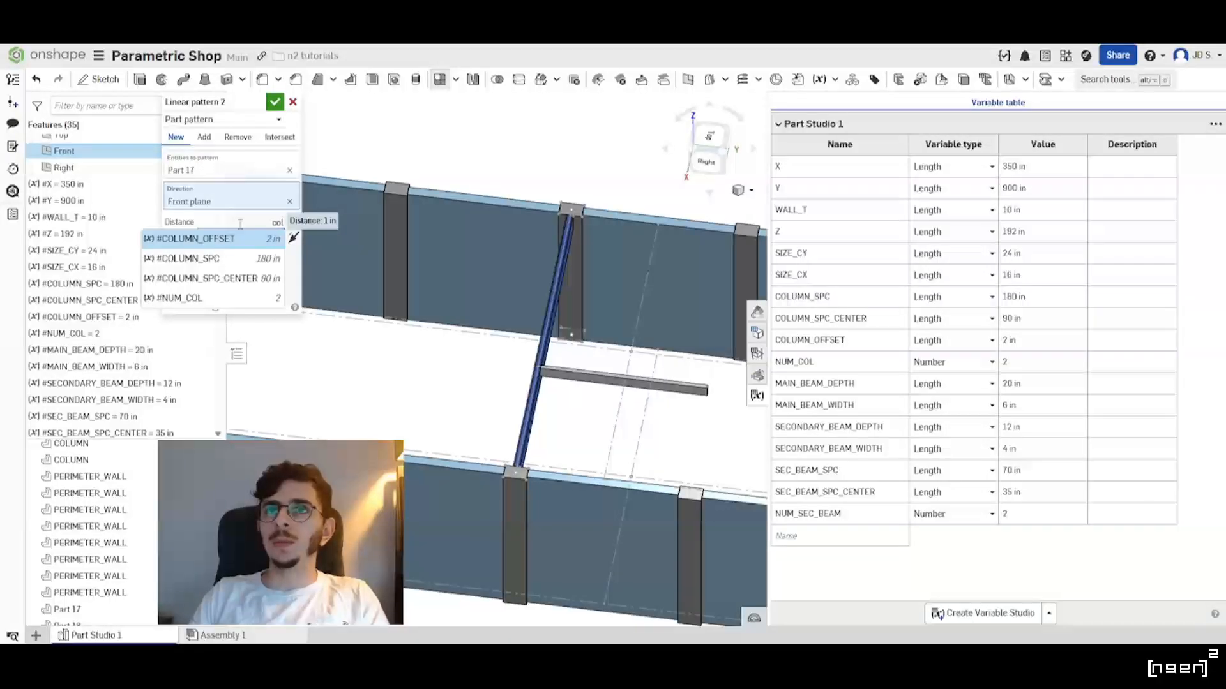
left_click(192, 258)
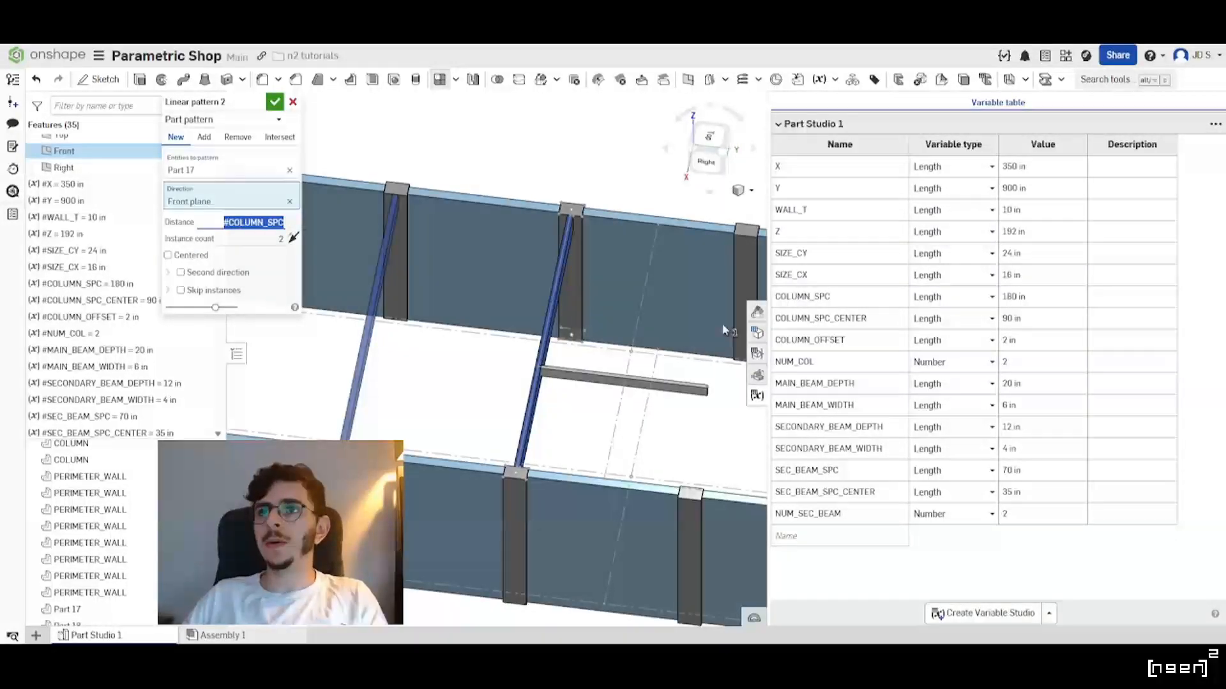
scroll(432, 334, "down", 10)
right_click_drag(491, 356, 519, 358)
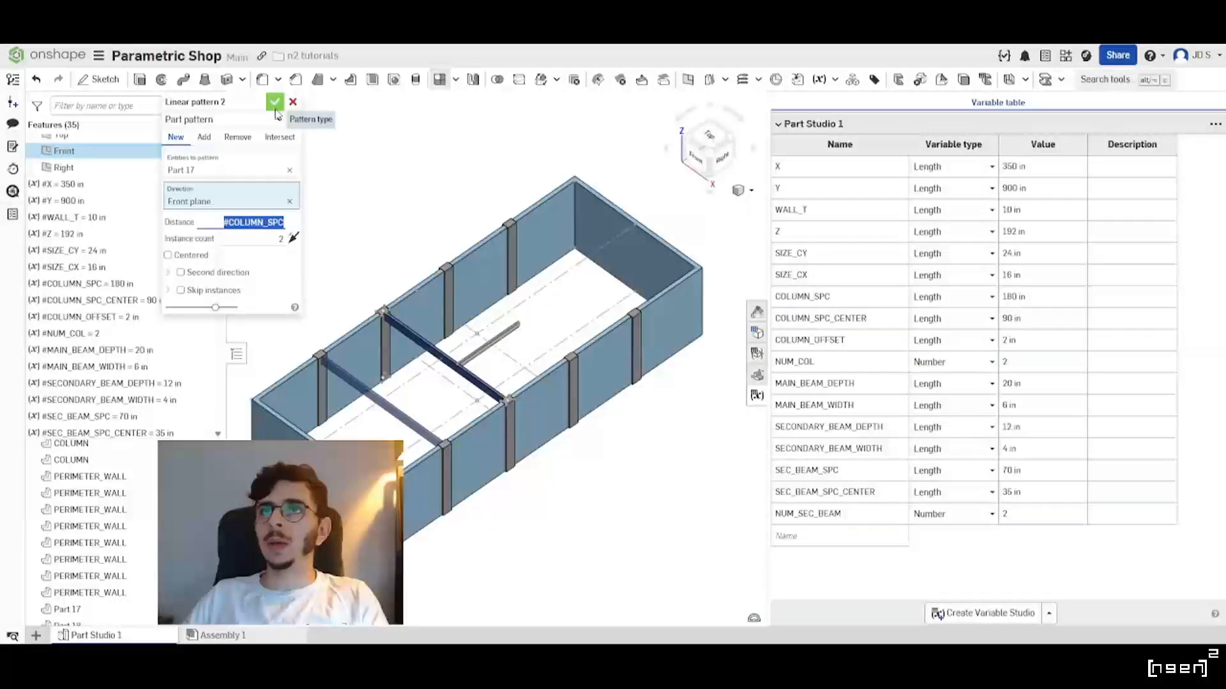
key("Tab")
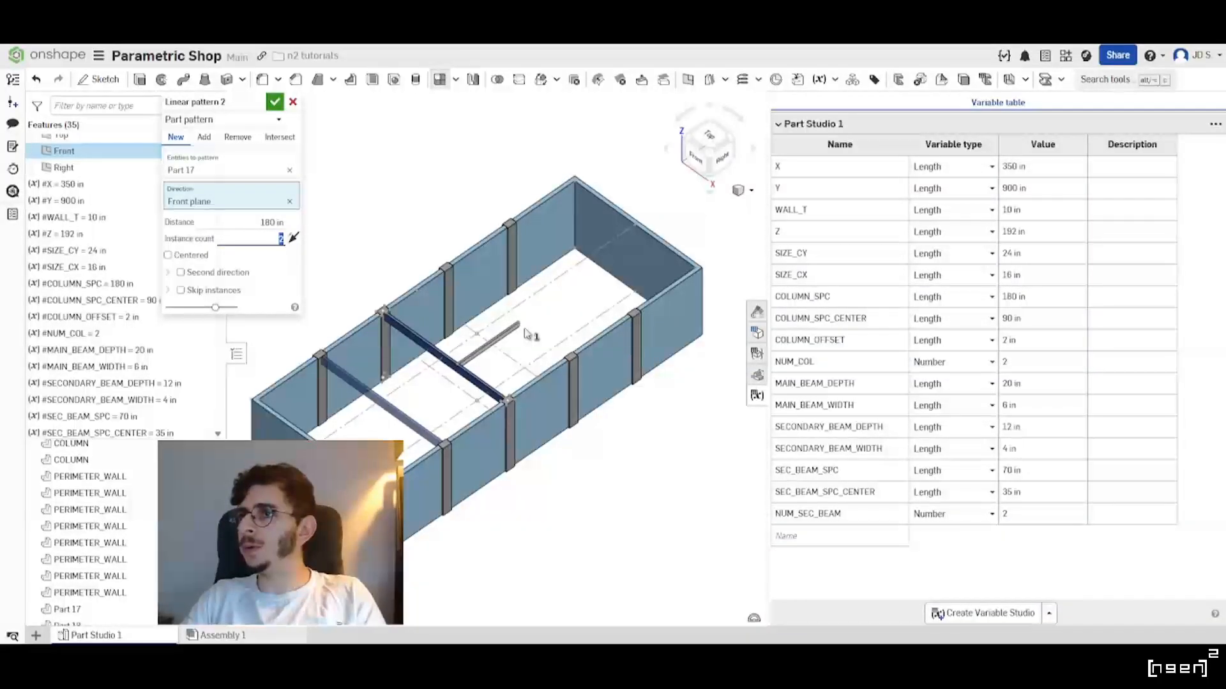
type("#nu")
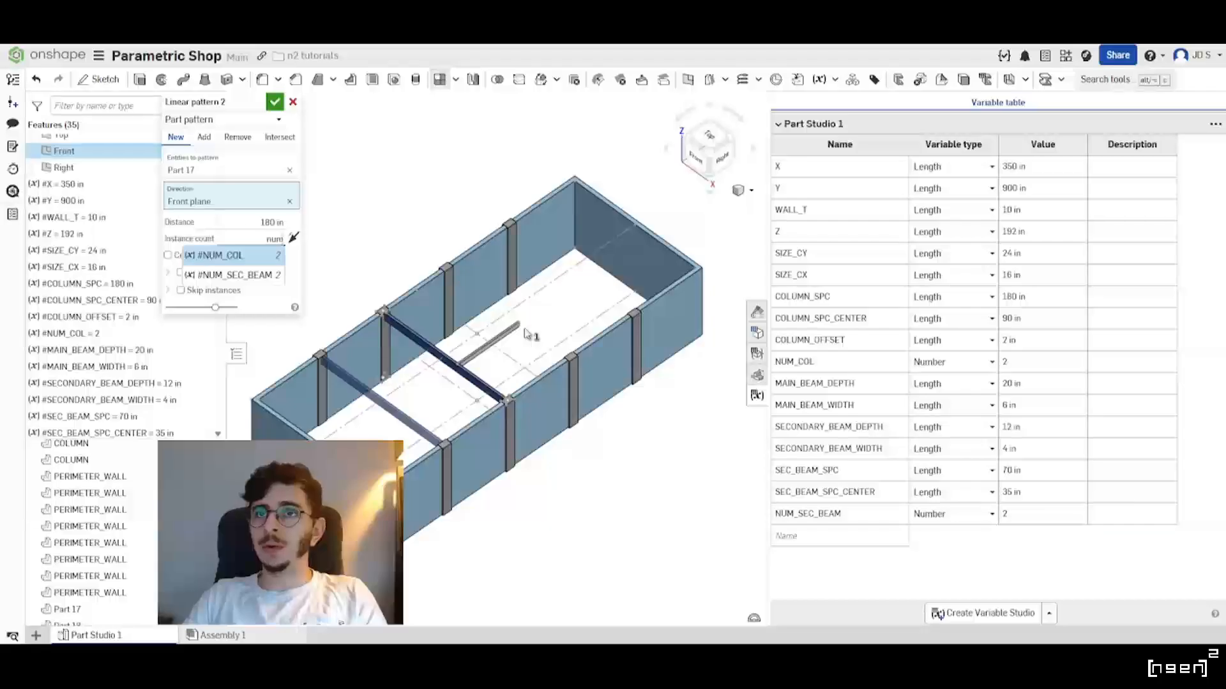
type("m")
key("Return")
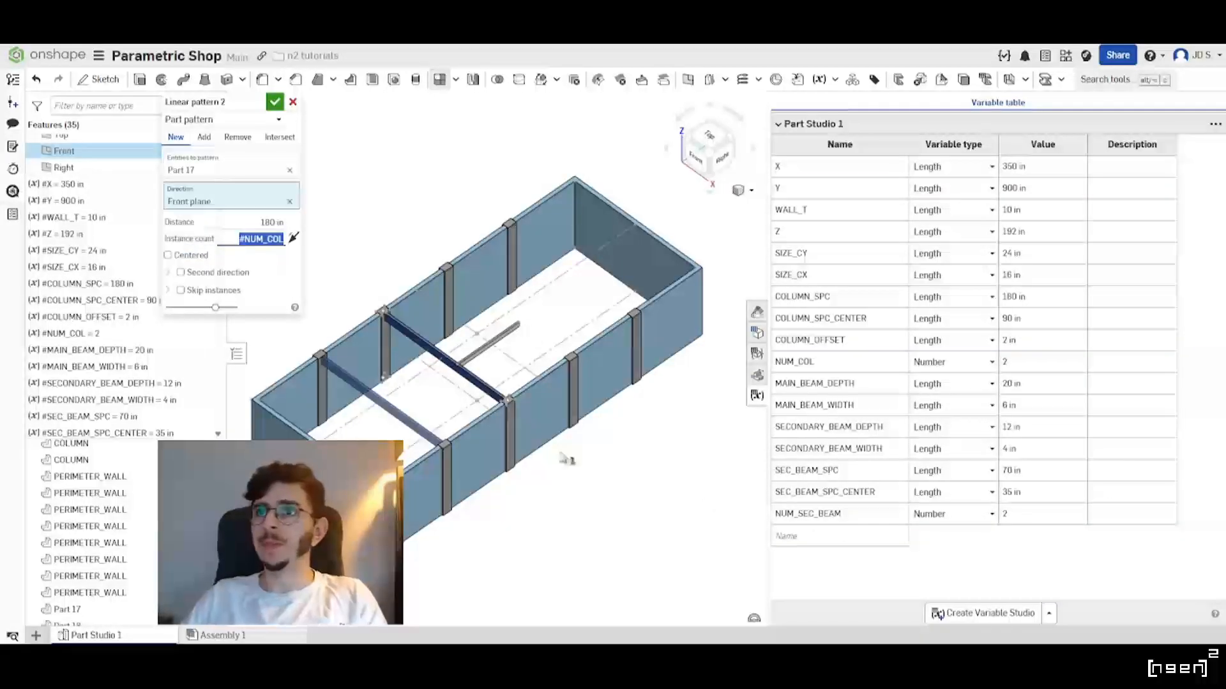
Examine the patterned main beams against the columns and review the NUM_COL and NUM_SEC_BEAM entries in the variable table.
scroll(538, 418, "up", 4)
right_click_drag(575, 377, 482, 371)
middle_click_drag(482, 370, 599, 425)
scroll(589, 331, "up", 2)
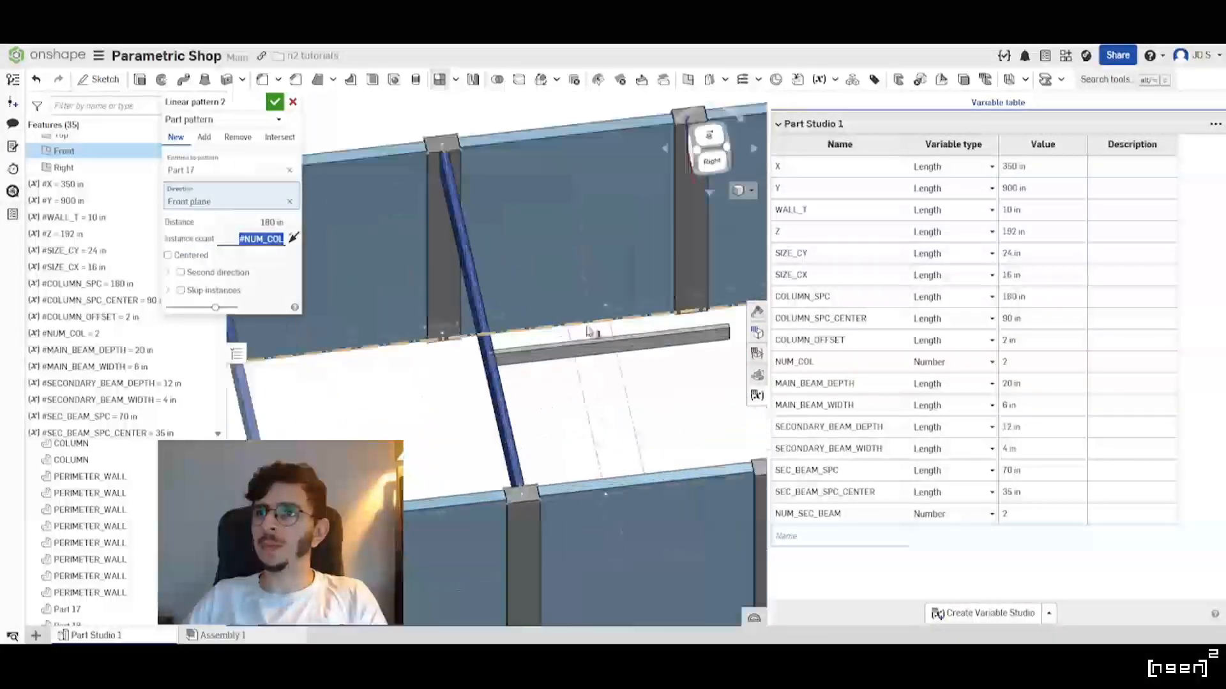
right_click_drag(588, 331, 504, 350)
scroll(504, 350, "down", 5)
scroll(471, 361, "up", 4)
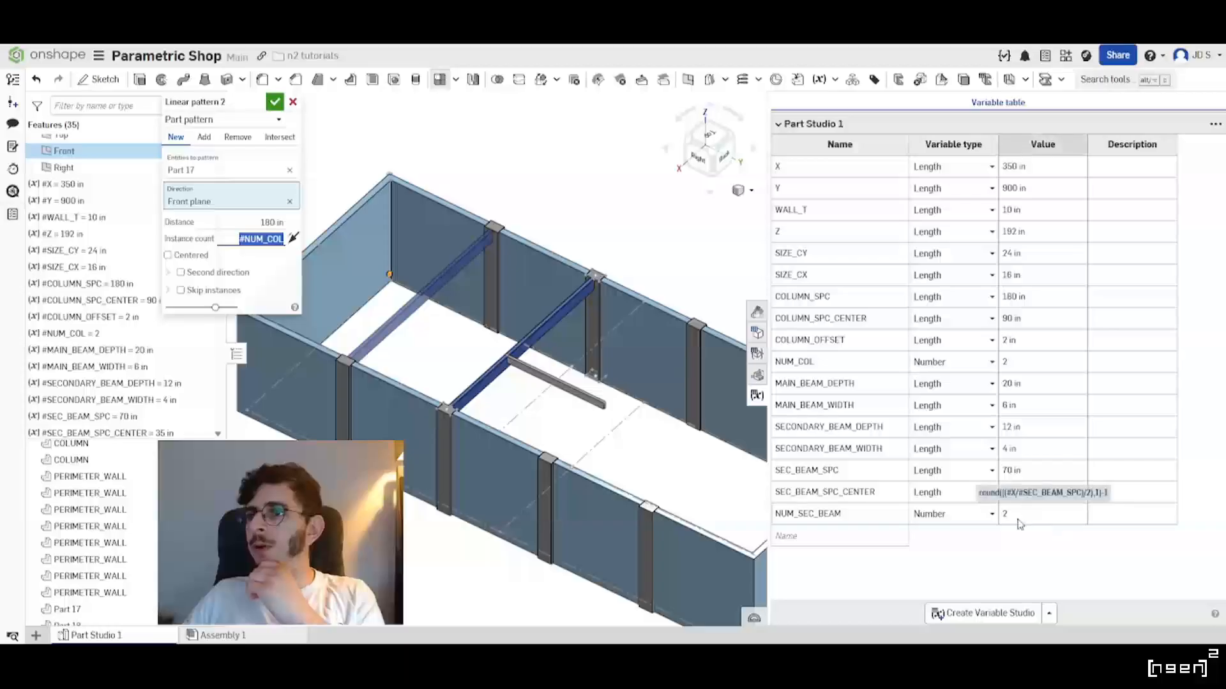
scroll(579, 476, "down", 3)
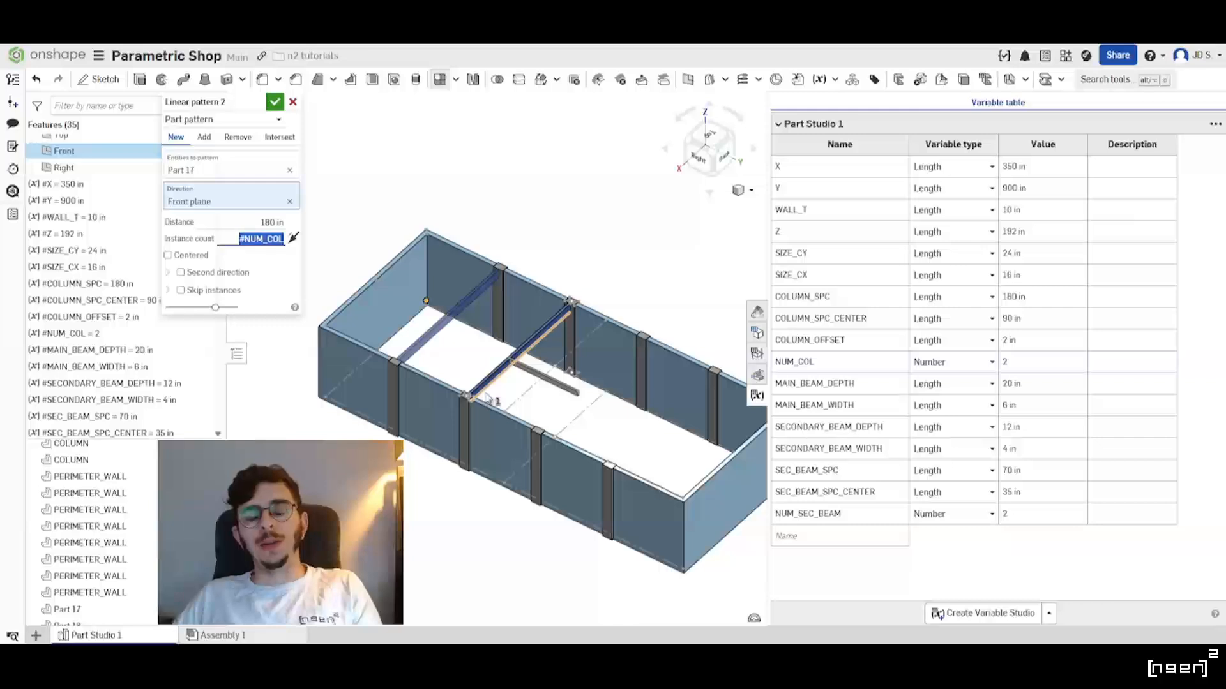
right_click_drag(383, 405, 416, 413)
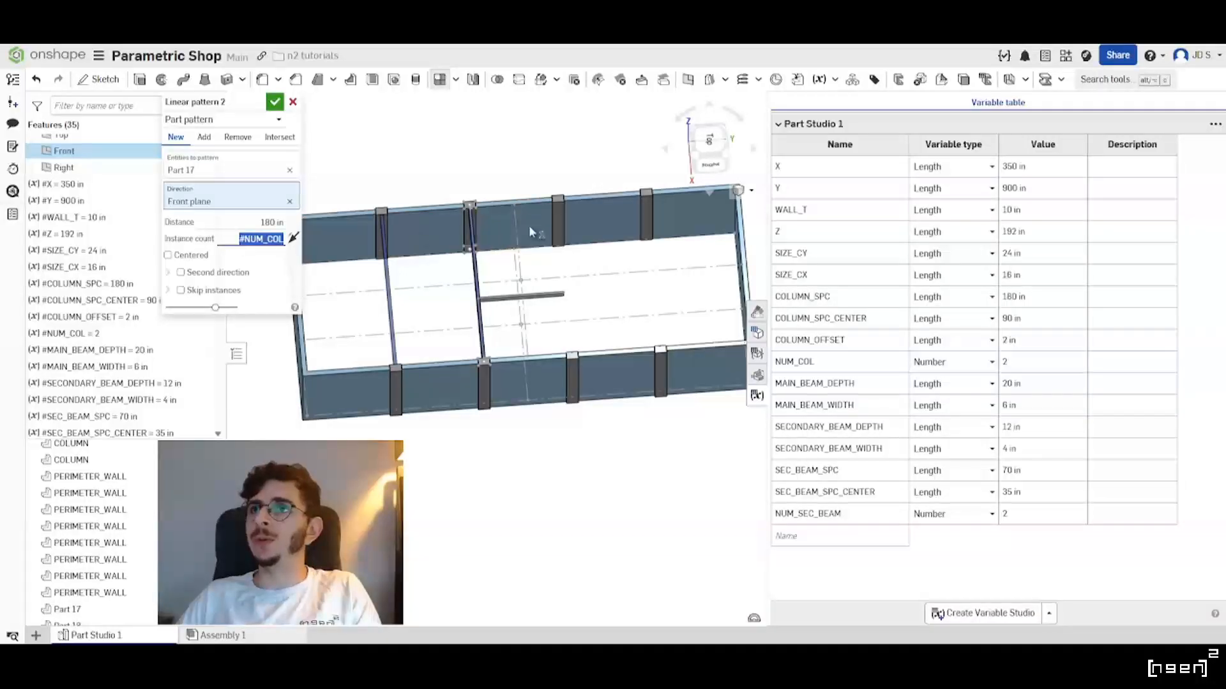
middle_click_drag(513, 371, 496, 408)
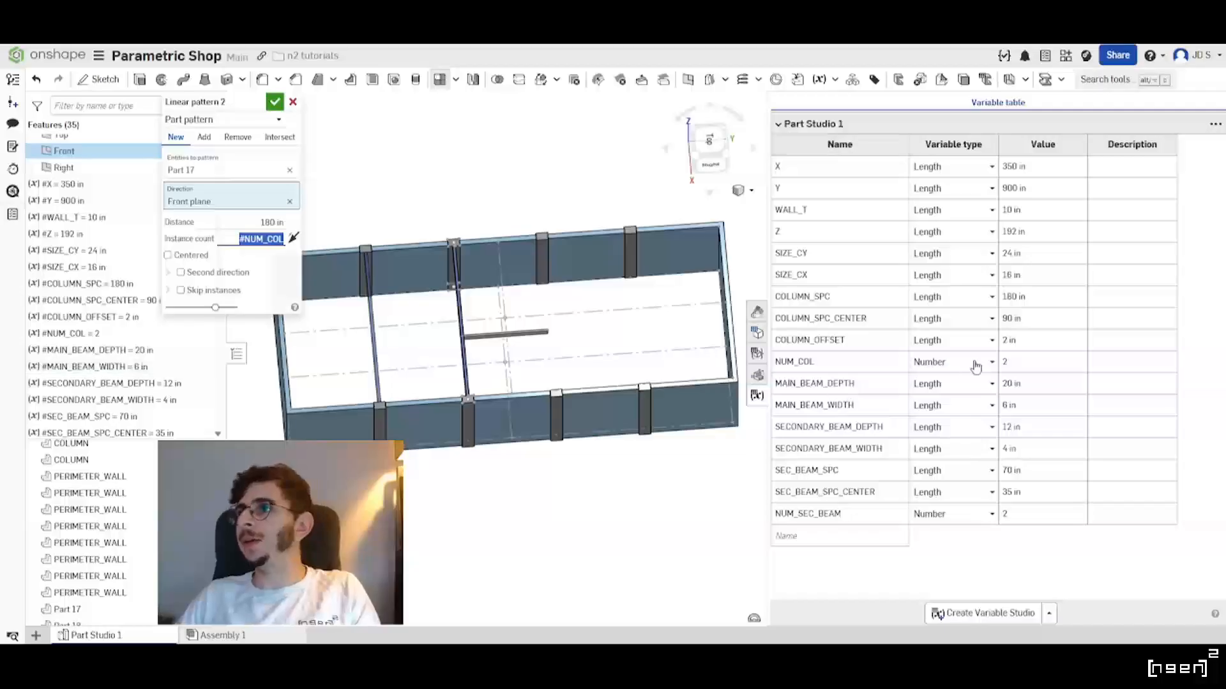
mouse_move(1036, 370)
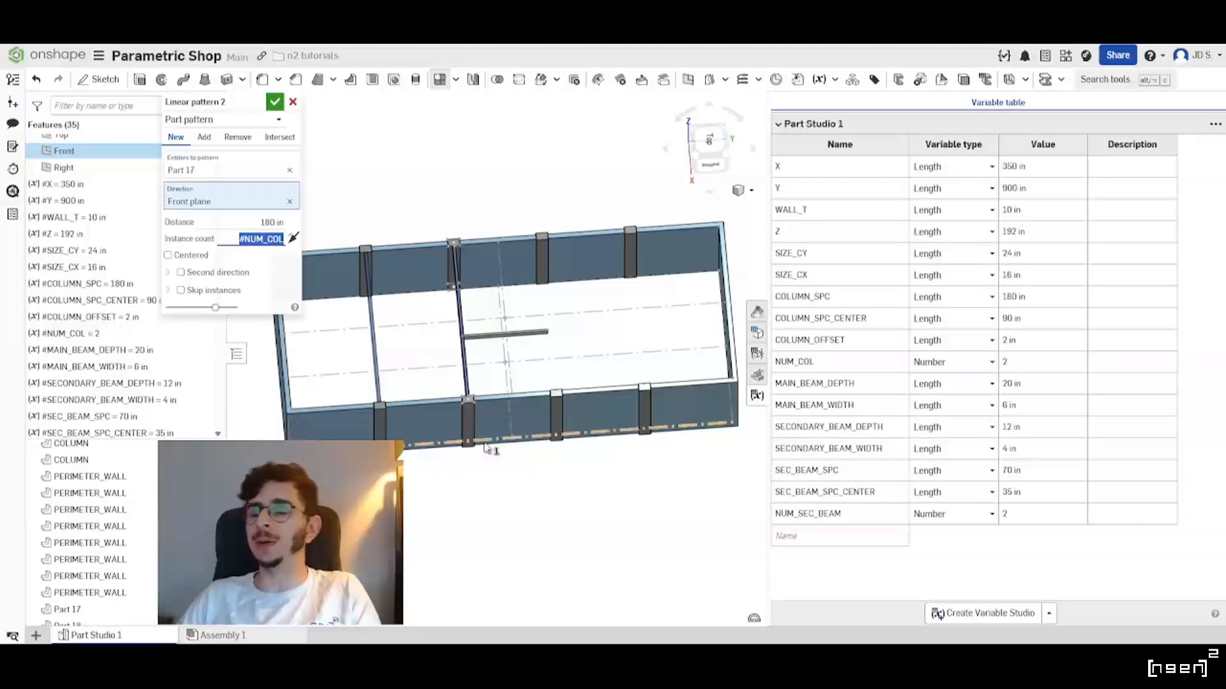
scroll(485, 449, "down", 3)
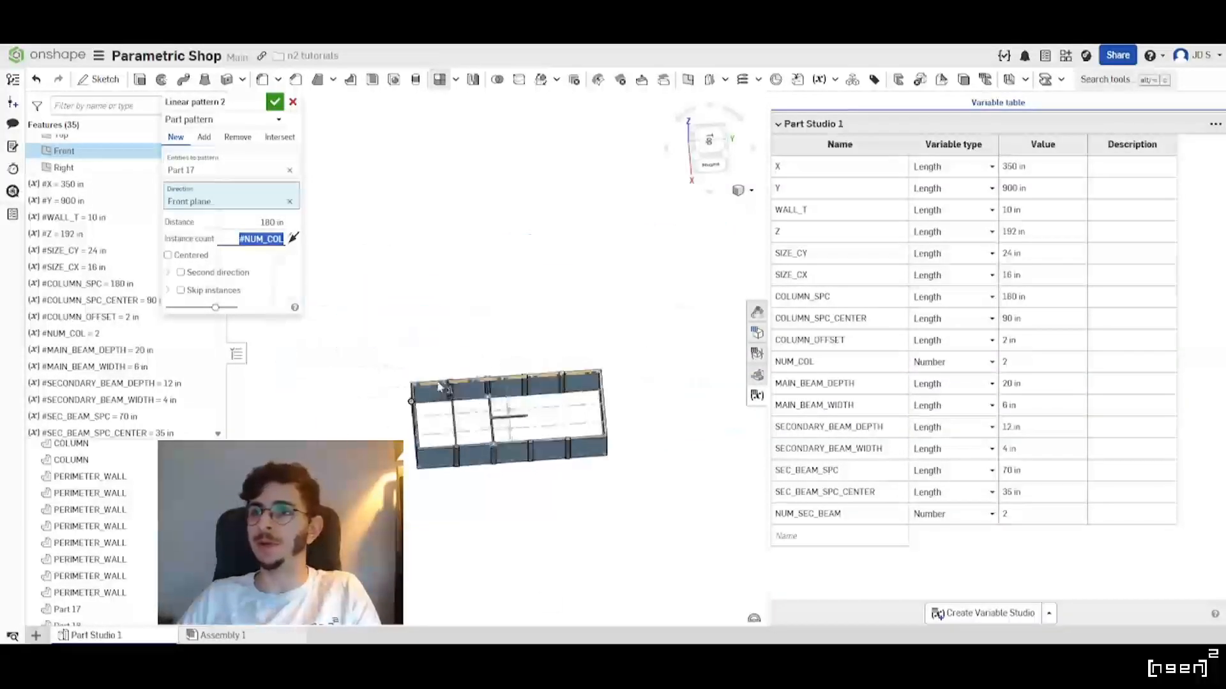
scroll(488, 455, "up", 8)
right_click_drag(456, 436, 425, 415)
scroll(473, 365, "down", 3)
scroll(530, 360, "up", 3)
scroll(468, 360, "down", 2)
scroll(510, 378, "up", 2)
scroll(511, 355, "down", 5)
scroll(504, 357, "up", 4)
scroll(425, 415, "down", 5)
scroll(492, 342, "up", 2)
scroll(547, 403, "down", 2)
scroll(542, 406, "up", 3)
right_click_drag(536, 410, 577, 426)
scroll(578, 429, "up", 2)
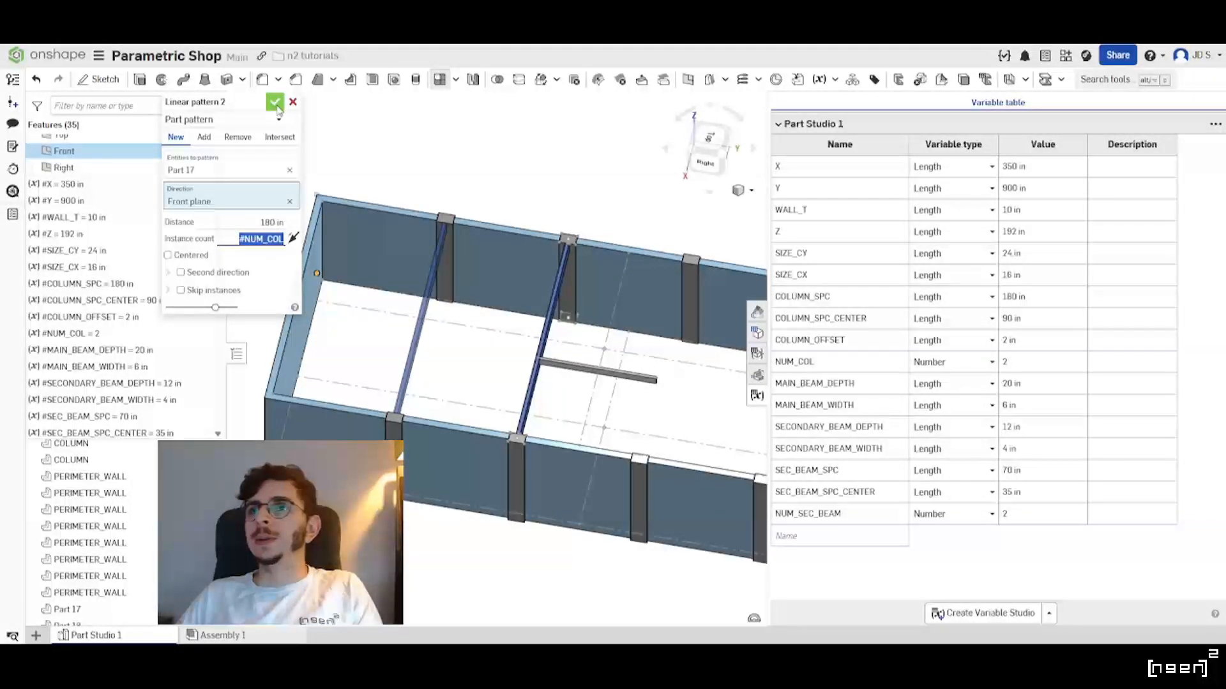
Accept the main beam's linear pattern and inspect the beams within the whole shop model.
left_click(276, 106)
scroll(468, 359, "up", 3)
mouse_move(468, 359)
right_mouse_down()
mouse_move(451, 367)
mouse_move(464, 367)
right_mouse_up()
scroll(464, 367, "down", 3)
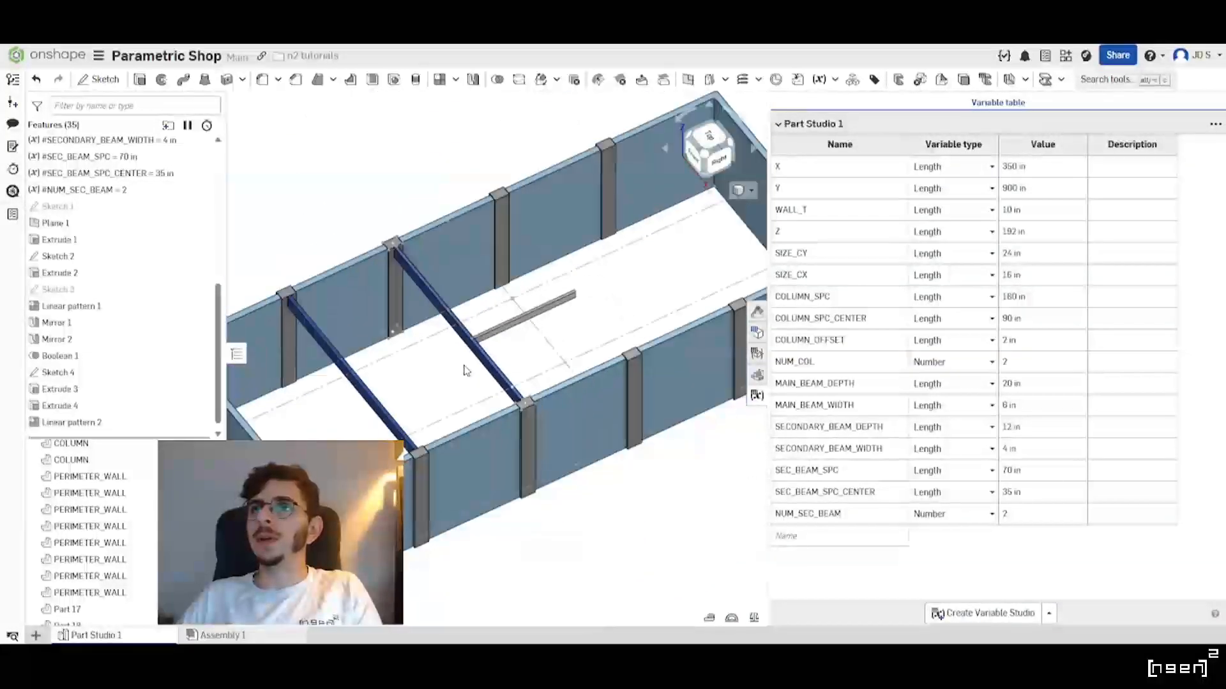
scroll(466, 370, "up", 1)
scroll(584, 365, "down", 3)
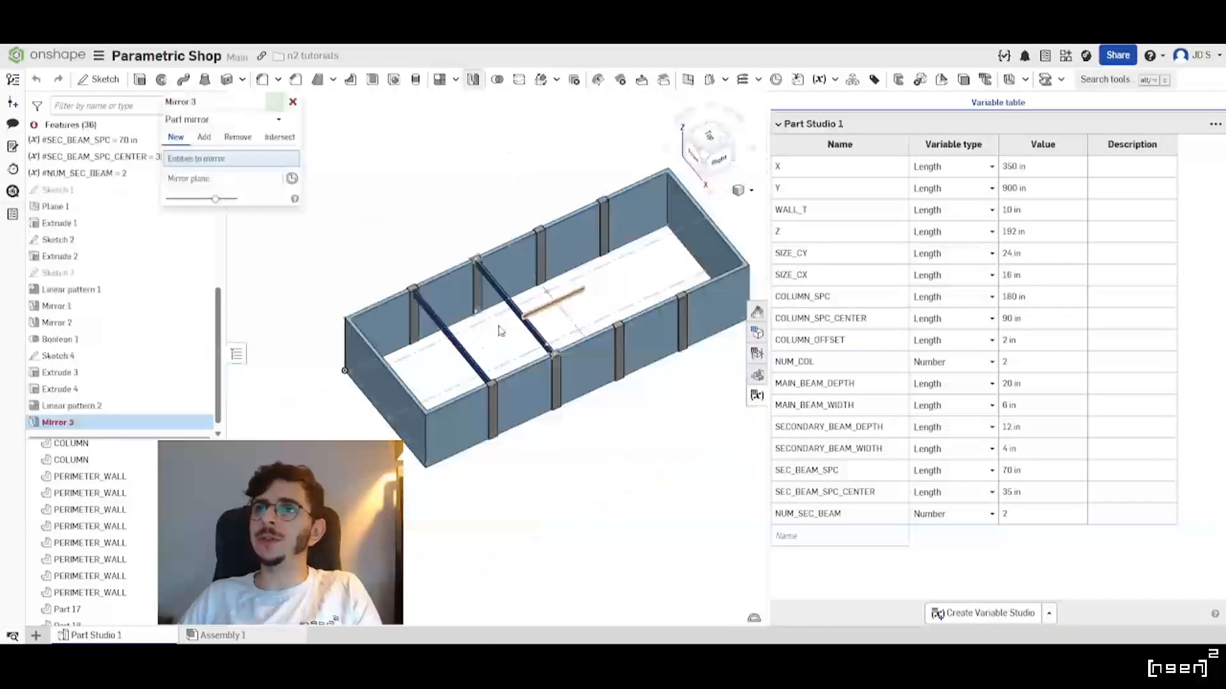
Select the two patterned main beams as the entities for the part mirror.
scroll(485, 399, "up", 3)
left_click(471, 394)
left_click(610, 349)
scroll(350, 348, "down", 3)
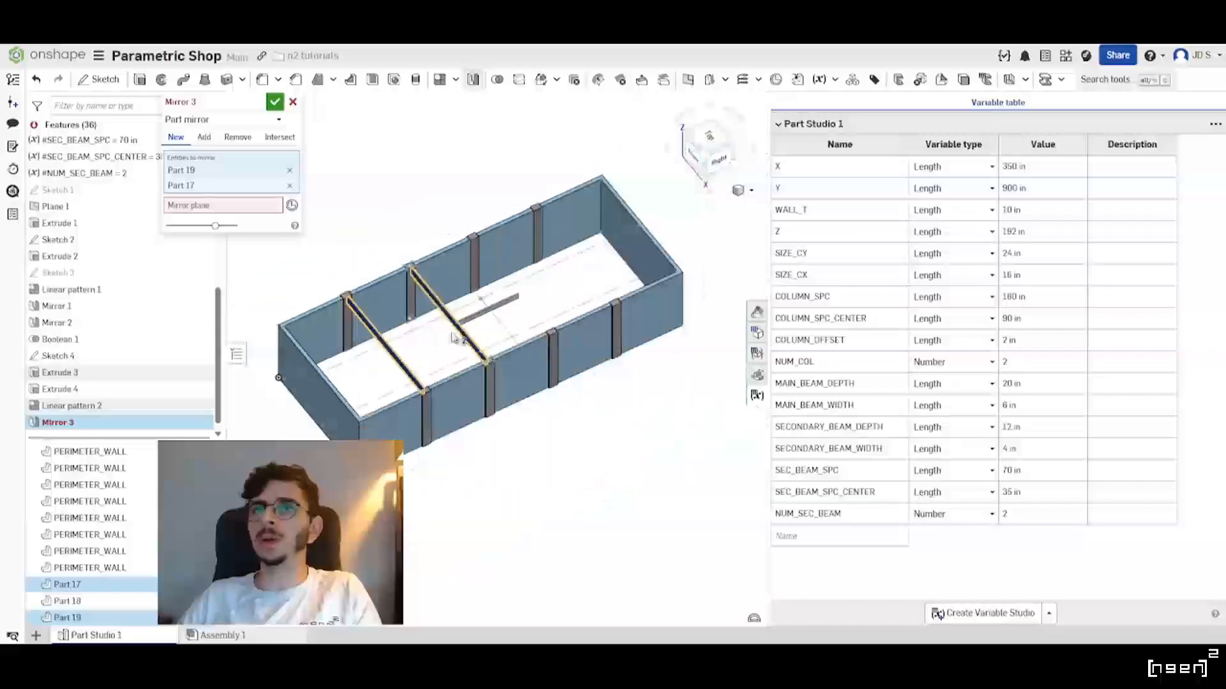
Mirror the two main beams about a mate connector placed at the sketch point on the shop's transverse centreline.
scroll(458, 334, "up", 4)
right_click_drag(489, 329, 528, 339)
scroll(525, 335, "down", 2)
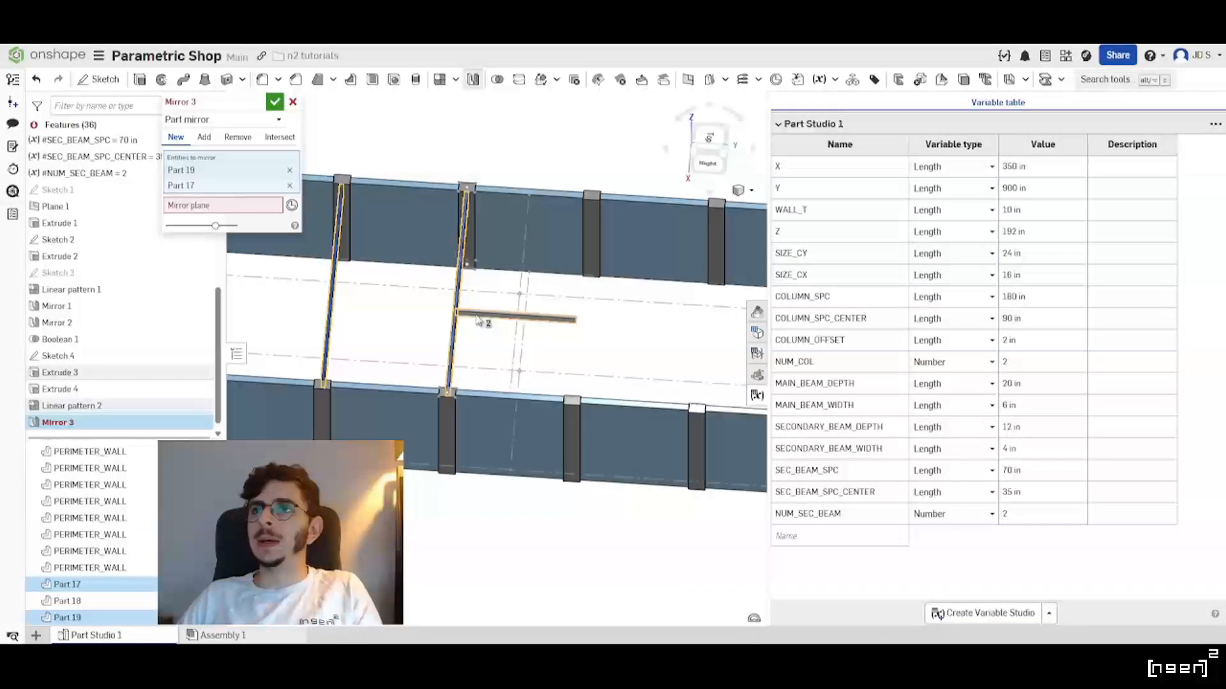
scroll(488, 343, "down", 3)
scroll(470, 342, "up", 4)
right_click_drag(424, 348, 383, 300)
scroll(455, 326, "down", 3)
scroll(455, 328, "up", 3)
left_click(214, 206)
scroll(484, 366, "down", 3)
scroll(521, 382, "up", 3)
right_click_drag(510, 382, 503, 401)
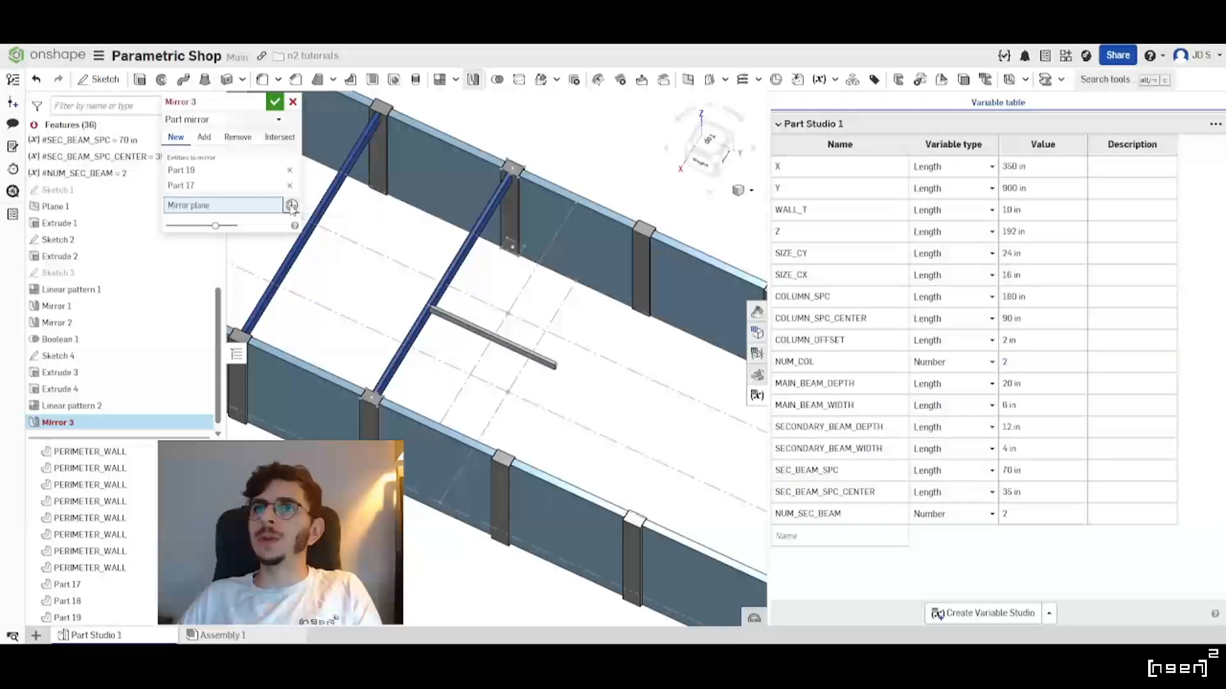
left_click(511, 396)
right_click_drag(507, 392, 539, 373)
scroll(487, 336, "up", 3)
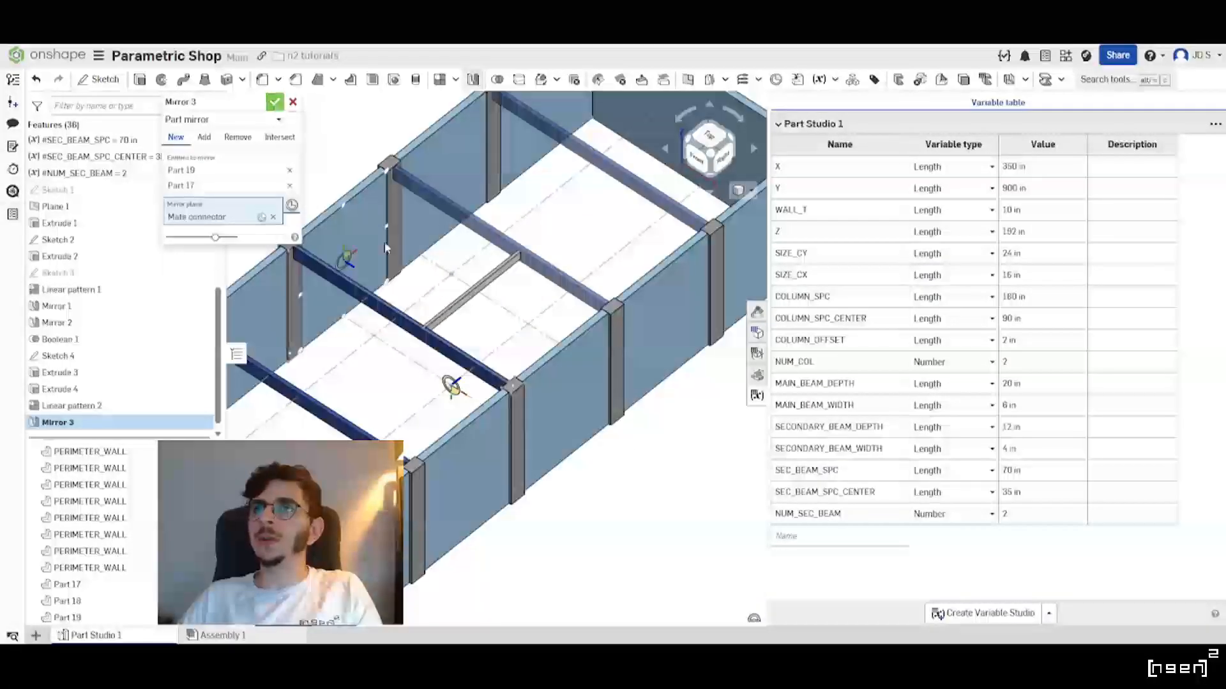
left_click(275, 103)
Examine the mirrored main beams and both ends of the secondary beam between the two central main beams.
scroll(556, 405, "down", 3)
scroll(557, 405, "up", 3)
right_click_drag(556, 404, 554, 433)
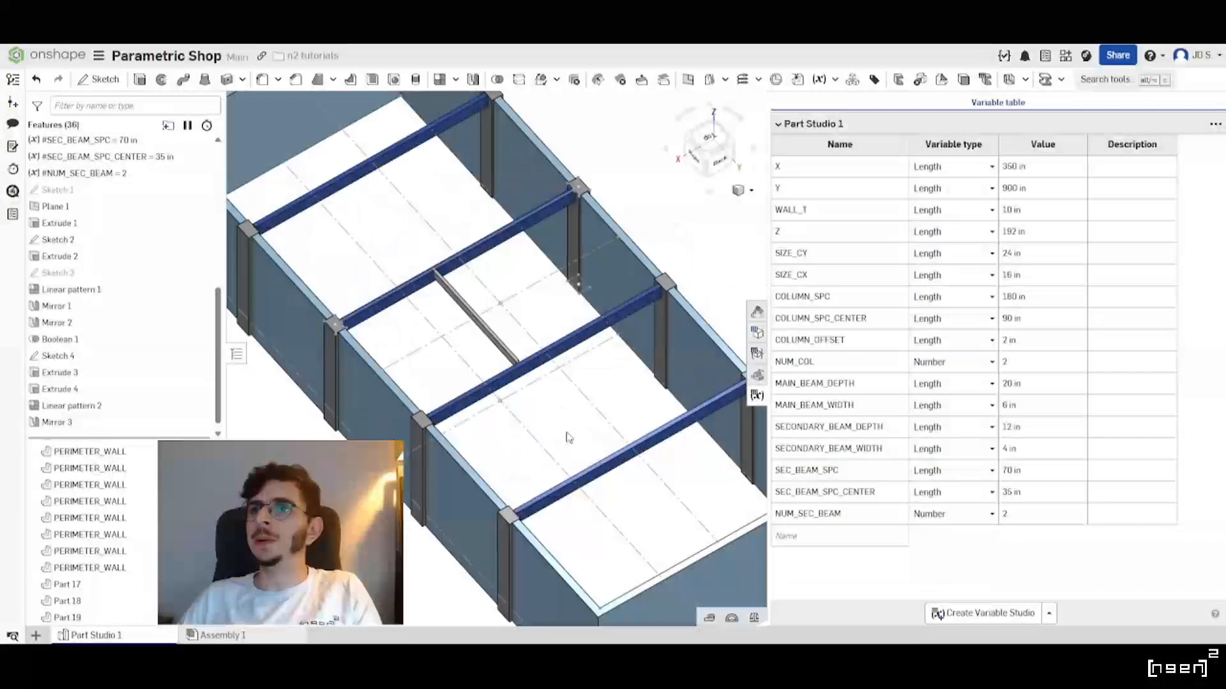
scroll(495, 394, "up", 2)
right_click_drag(487, 397, 451, 378)
scroll(478, 379, "up", 3)
scroll(477, 380, "down", 3)
scroll(479, 409, "up", 2)
scroll(504, 397, "down", 3)
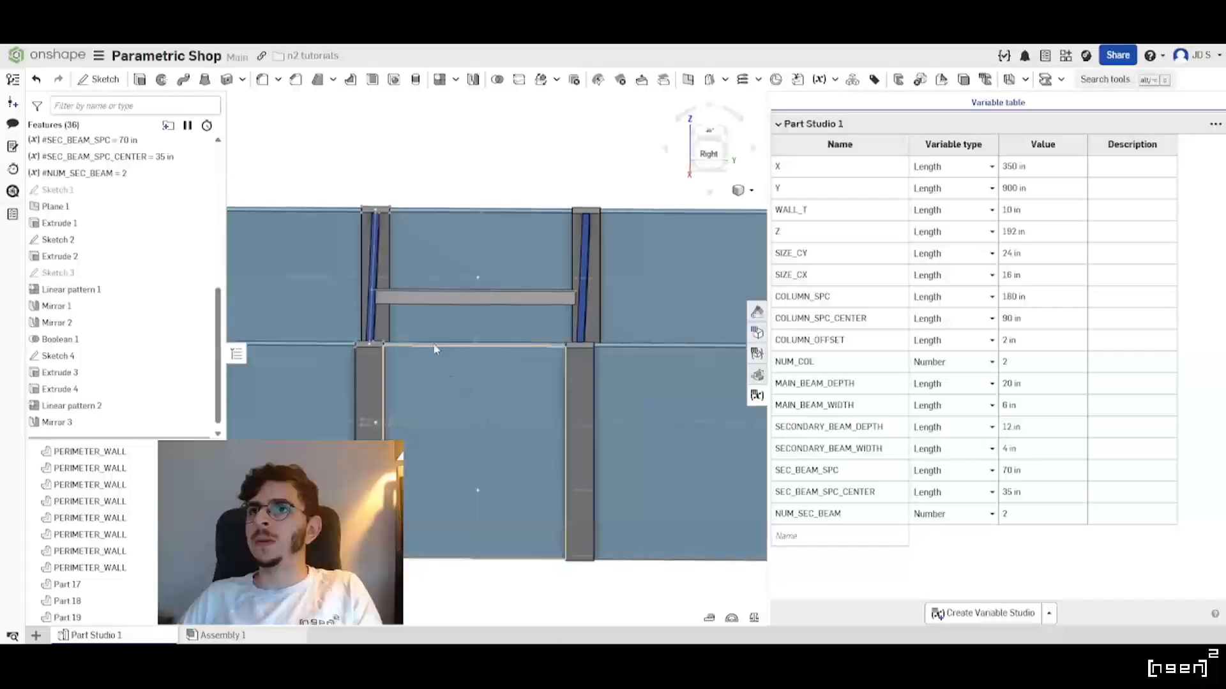
scroll(422, 306, "up", 3)
right_click_drag(401, 293, 401, 290)
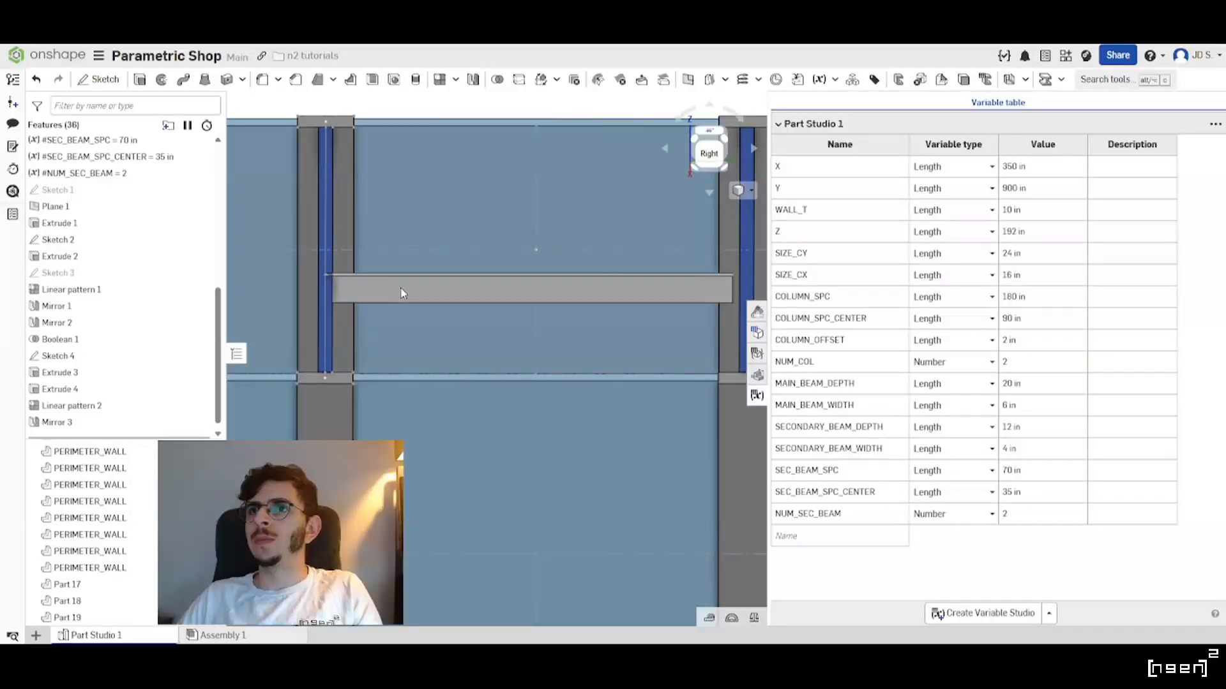
Transform the secondary beam (Part 18) using Translate by XYZ, with a Y translation of #MAIN_BEAM_WIDTH/2.
scroll(324, 300, "down", 2)
right_click_drag(483, 297, 484, 295)
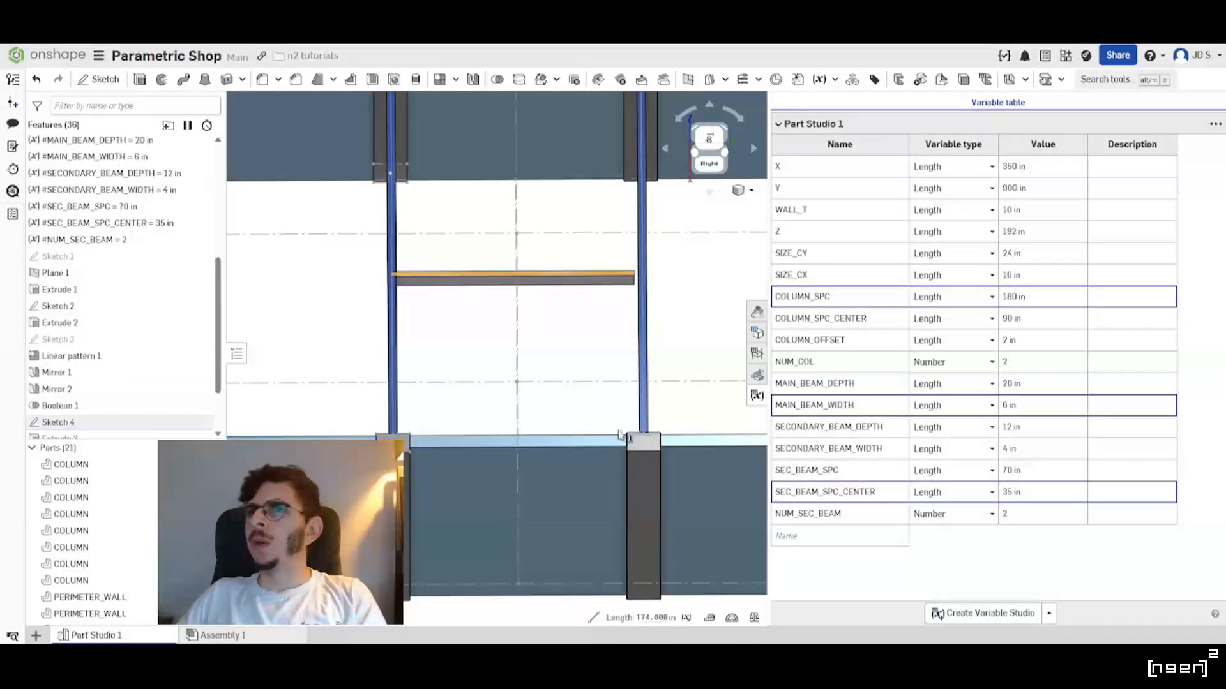
scroll(83, 351, "down", 3)
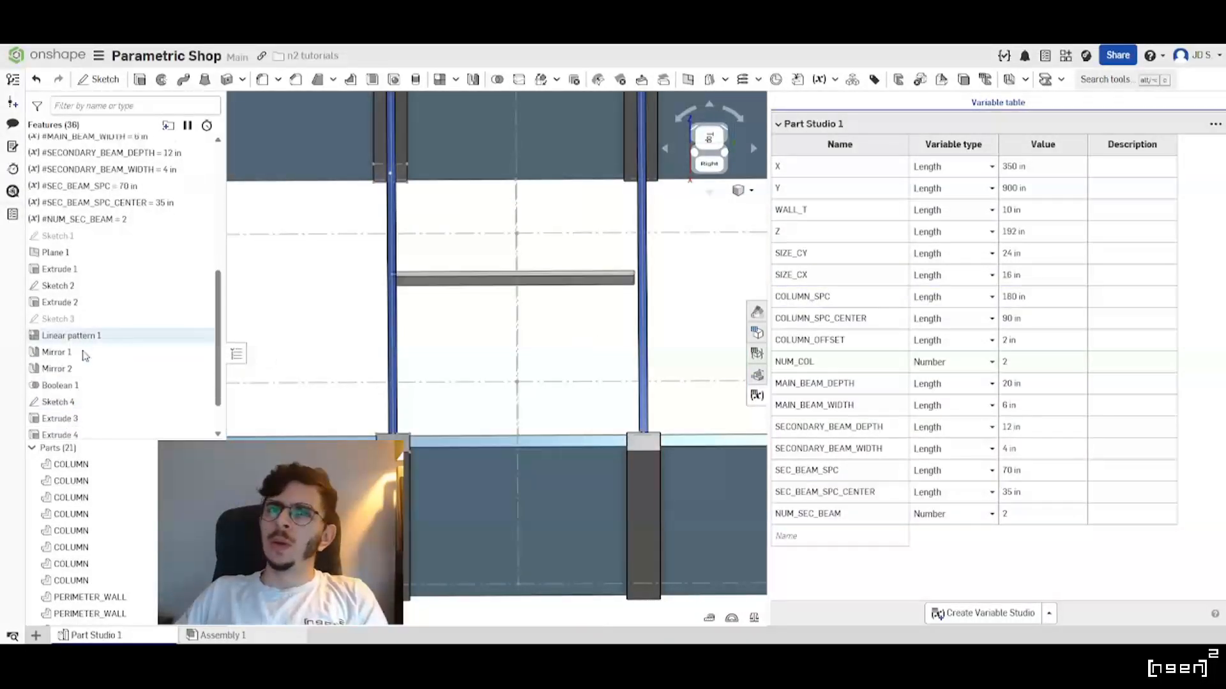
left_click(542, 88)
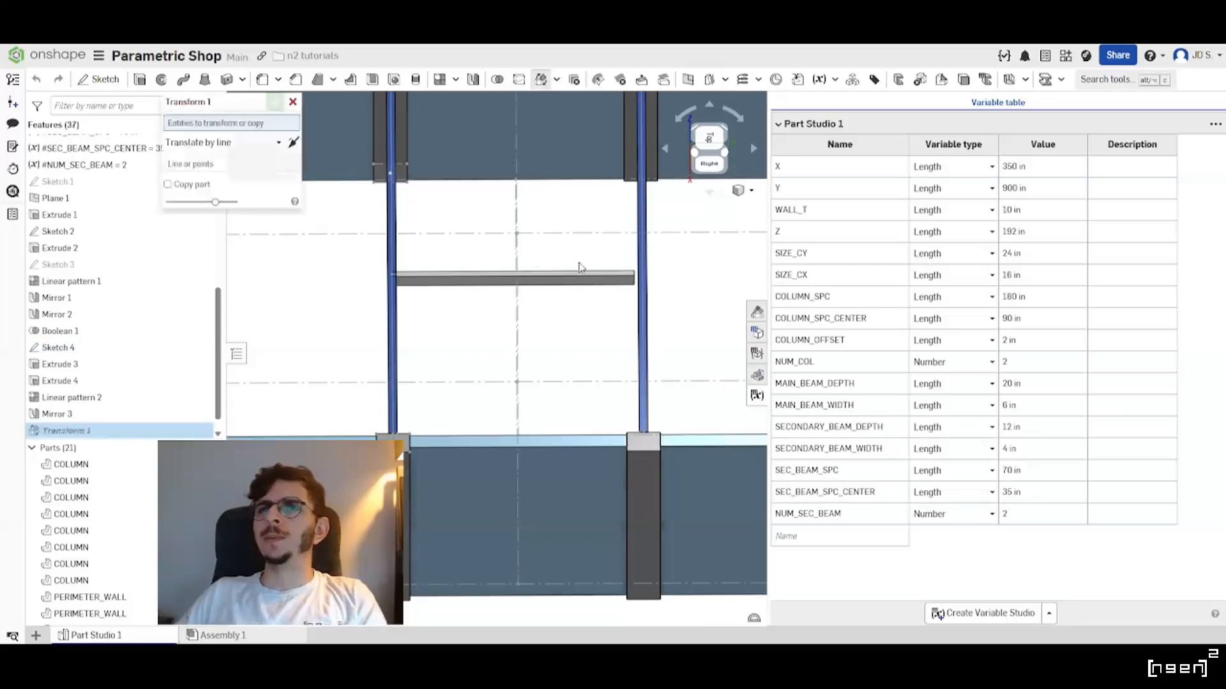
left_click(440, 286)
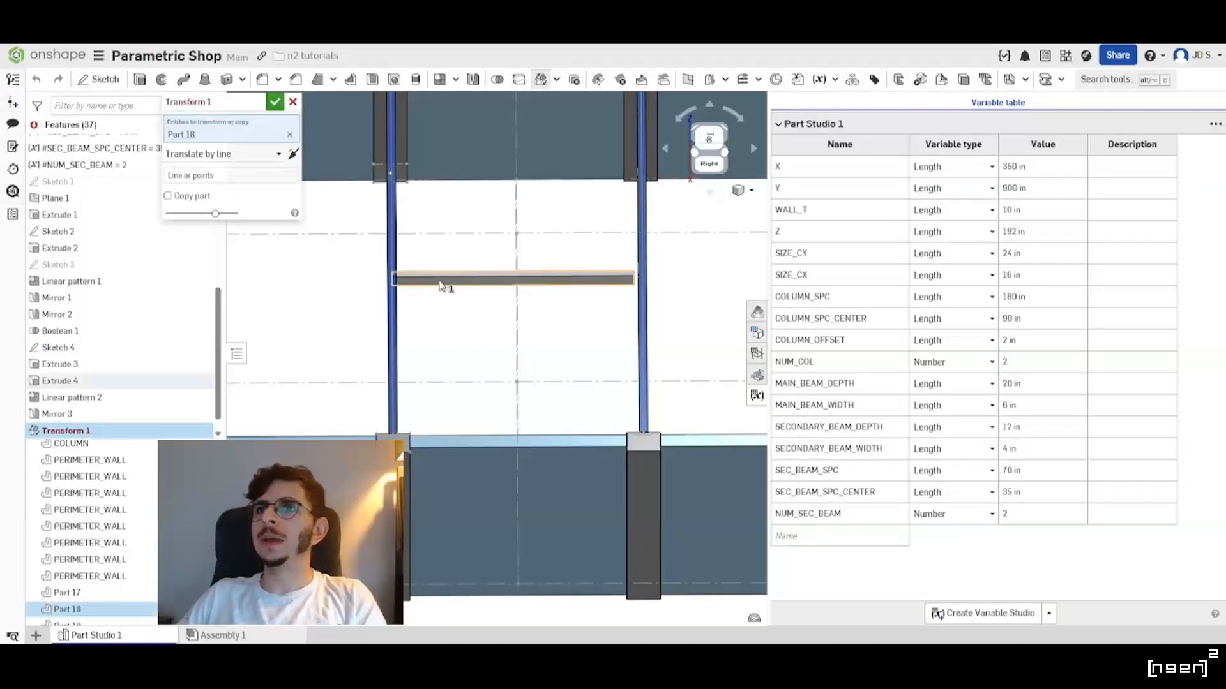
left_click(231, 160)
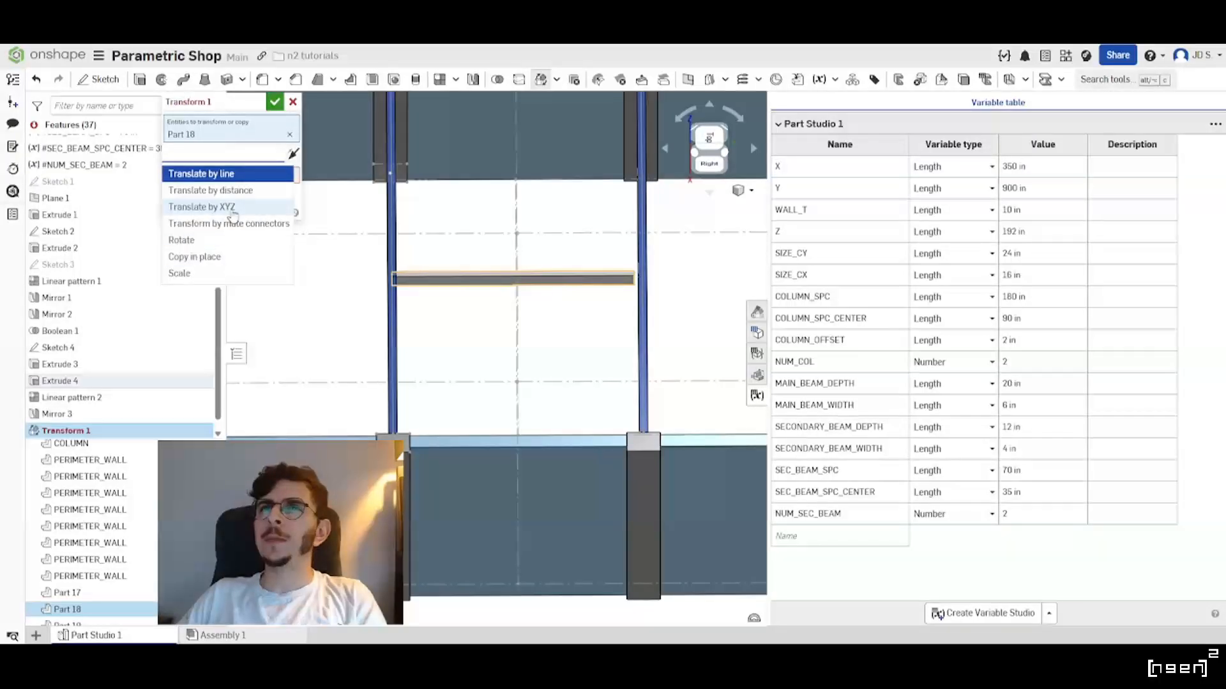
left_click(232, 210)
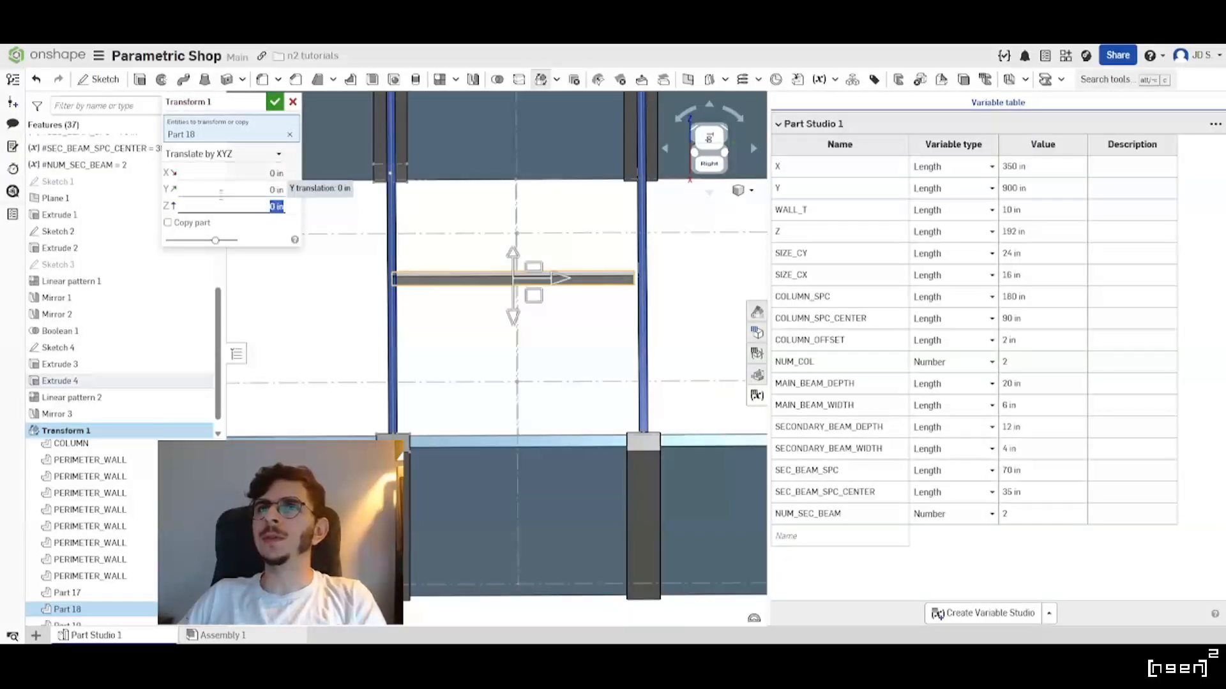
left_click(221, 191)
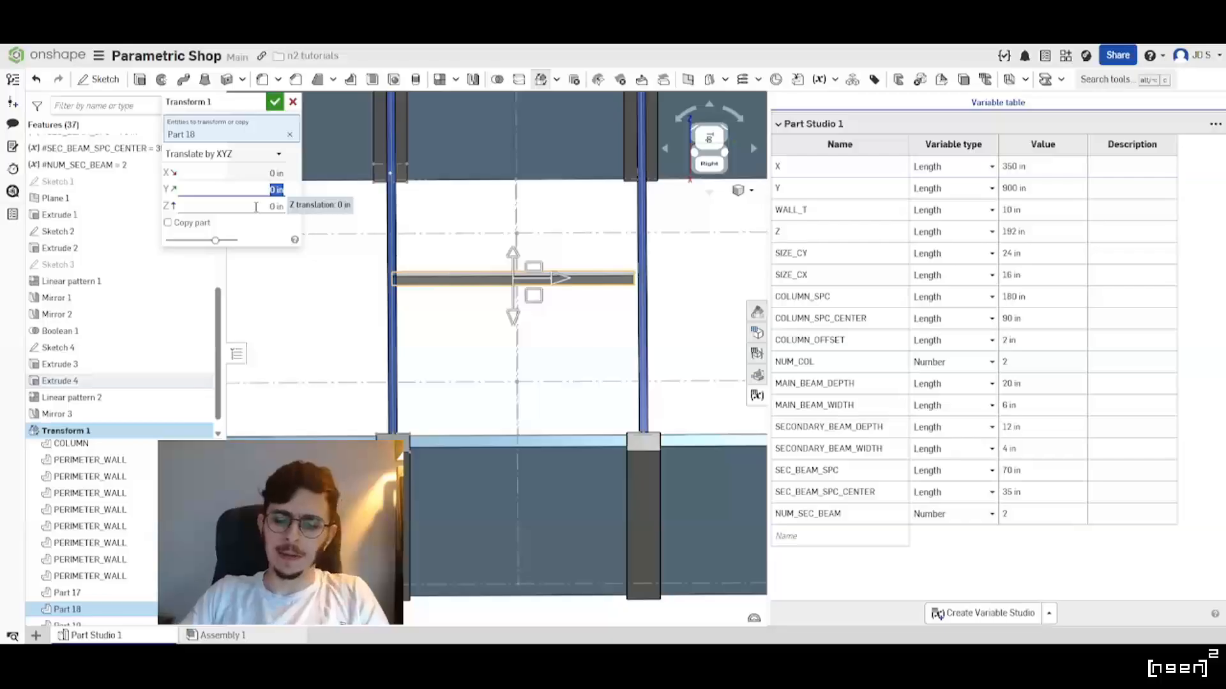
type("#main")
key("Down")
key("Return")
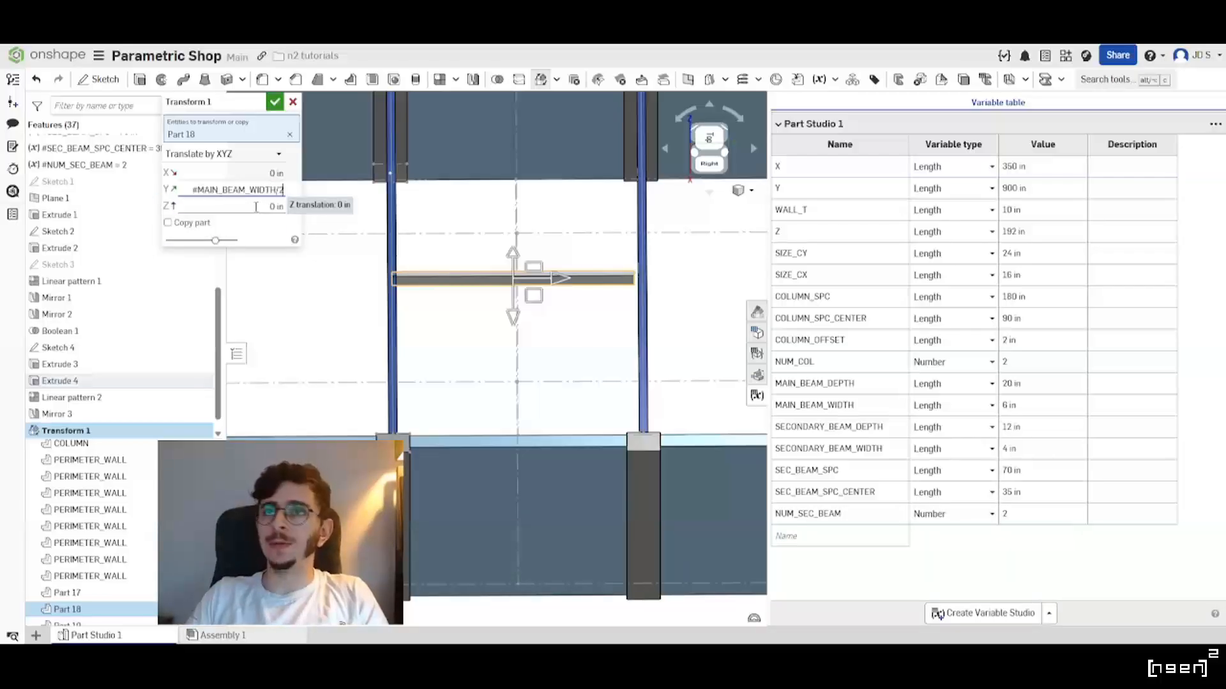
key("Return")
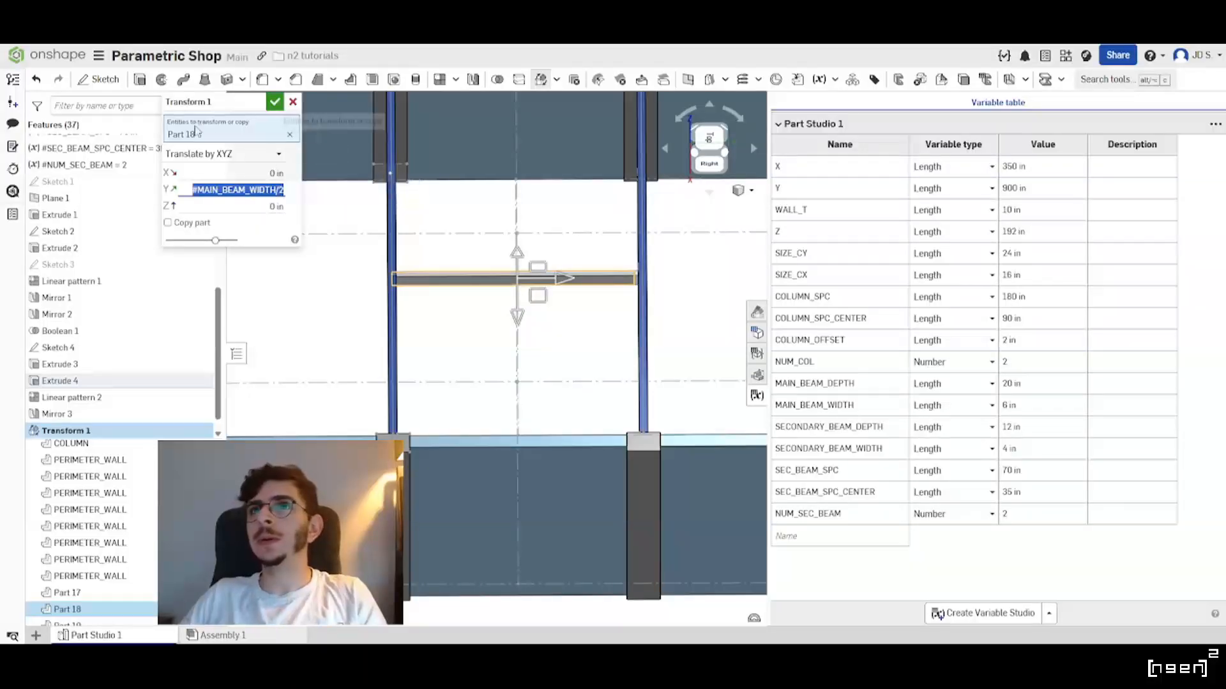
left_click(274, 102)
Inspect how the translated secondary beam sits between the two main beams, up close and across the whole frame.
scroll(574, 374, "down", 3)
right_click_drag(410, 279, 612, 328)
scroll(613, 328, "up", 4)
scroll(566, 323, "down", 1)
scroll(566, 323, "up", 1)
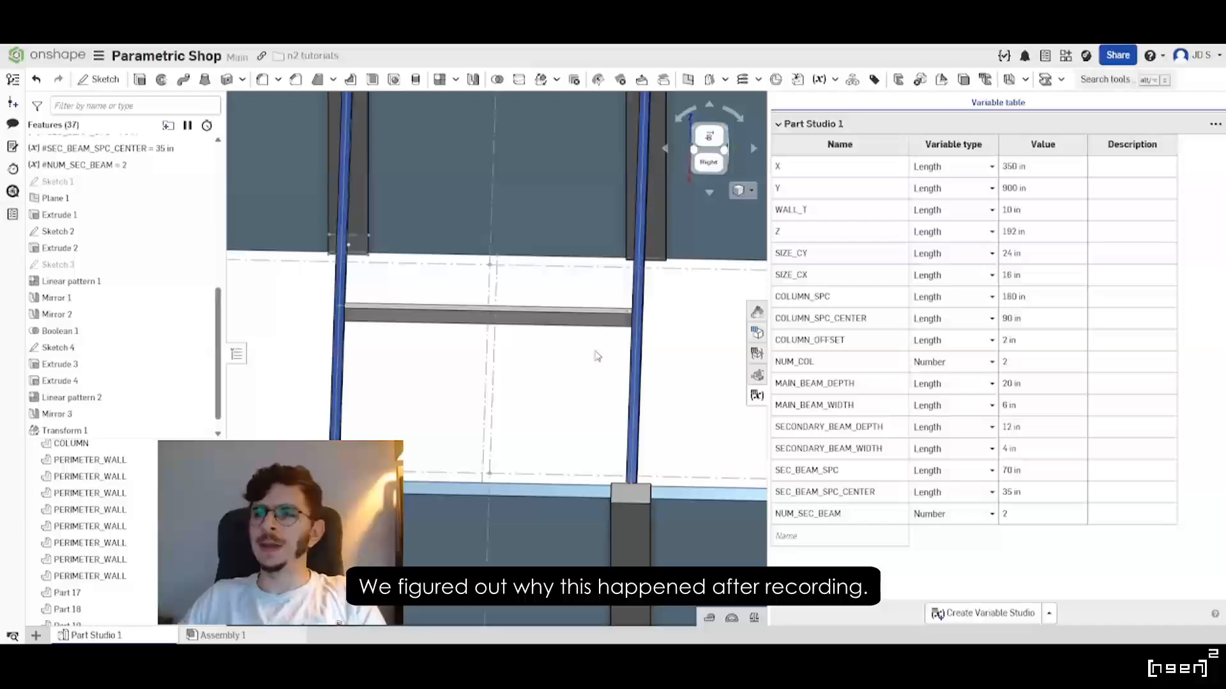
right_click_drag(514, 313, 624, 367)
scroll(523, 350, "down", 3)
scroll(523, 351, "up", 1)
middle_click_drag(624, 366, 582, 421)
scroll(100, 395, "down", 1)
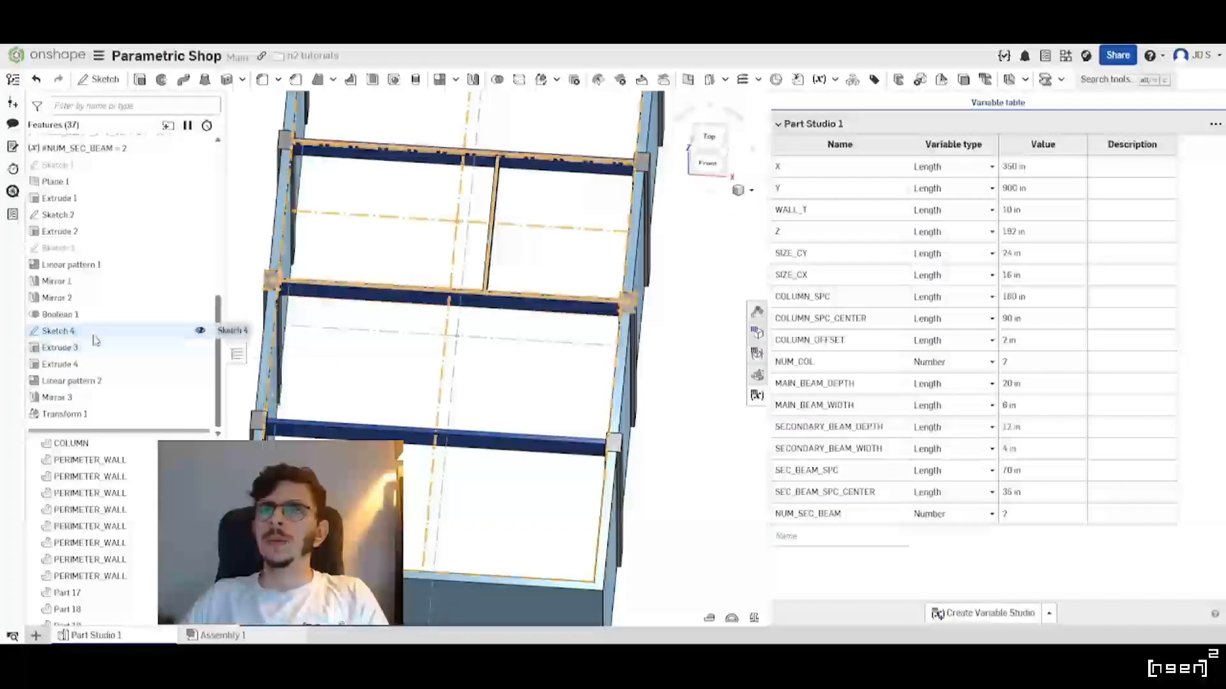
Review the secondary beam's dimensions in Sketch 4 and close the sketch without changes.
double_click(70, 332)
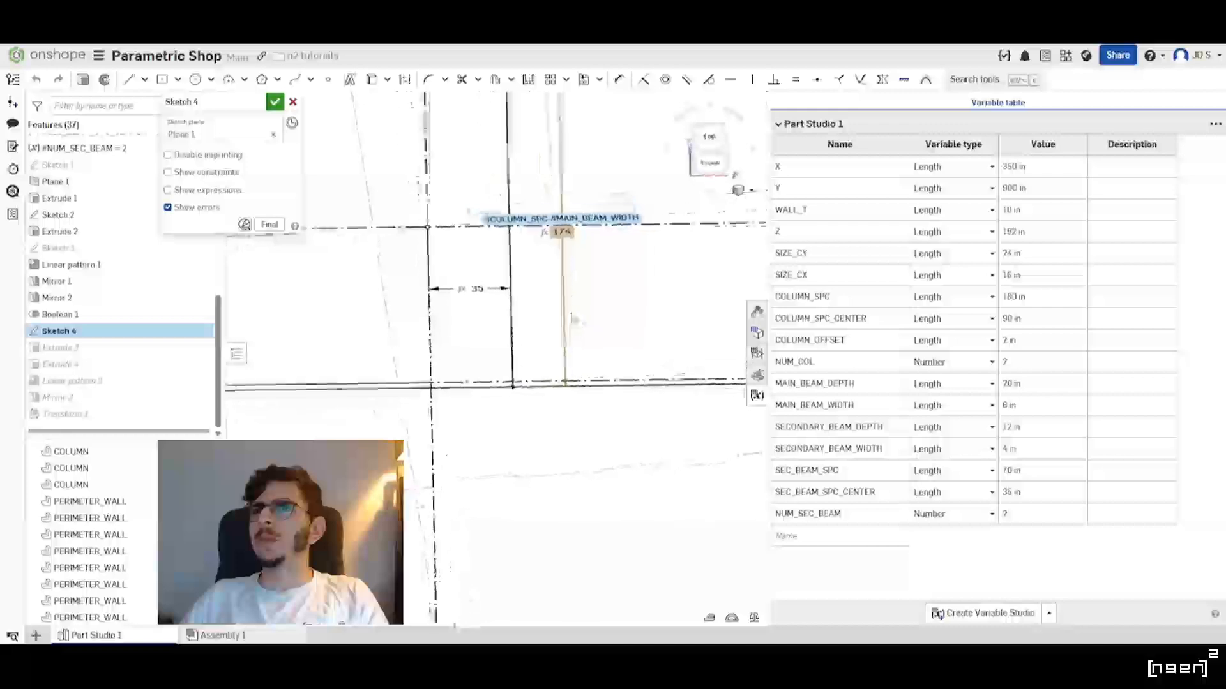
scroll(549, 330, "up", 2)
mouse_move(567, 348)
right_mouse_down()
mouse_move(447, 287)
mouse_move(536, 339)
right_mouse_up()
left_click(275, 103)
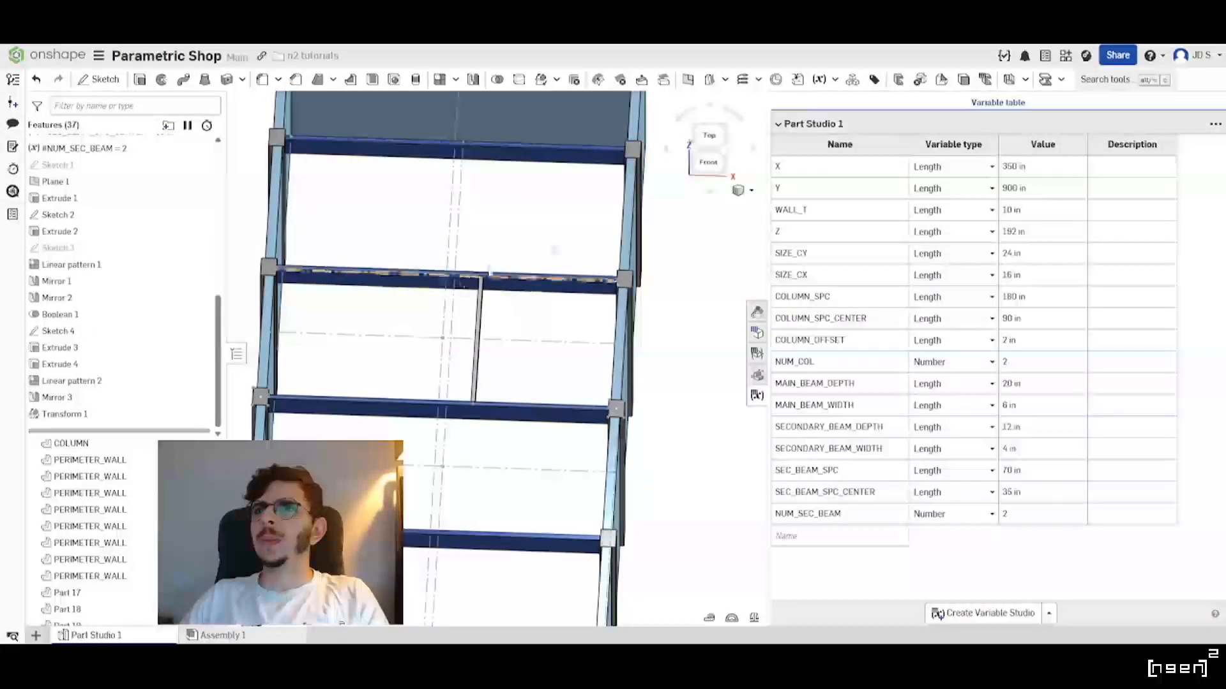
Start a linear part pattern of the secondary beam (Part 18) using the Right plane as its direction.
scroll(466, 281, "down", 2)
scroll(495, 296, "up", 3)
left_click(440, 79)
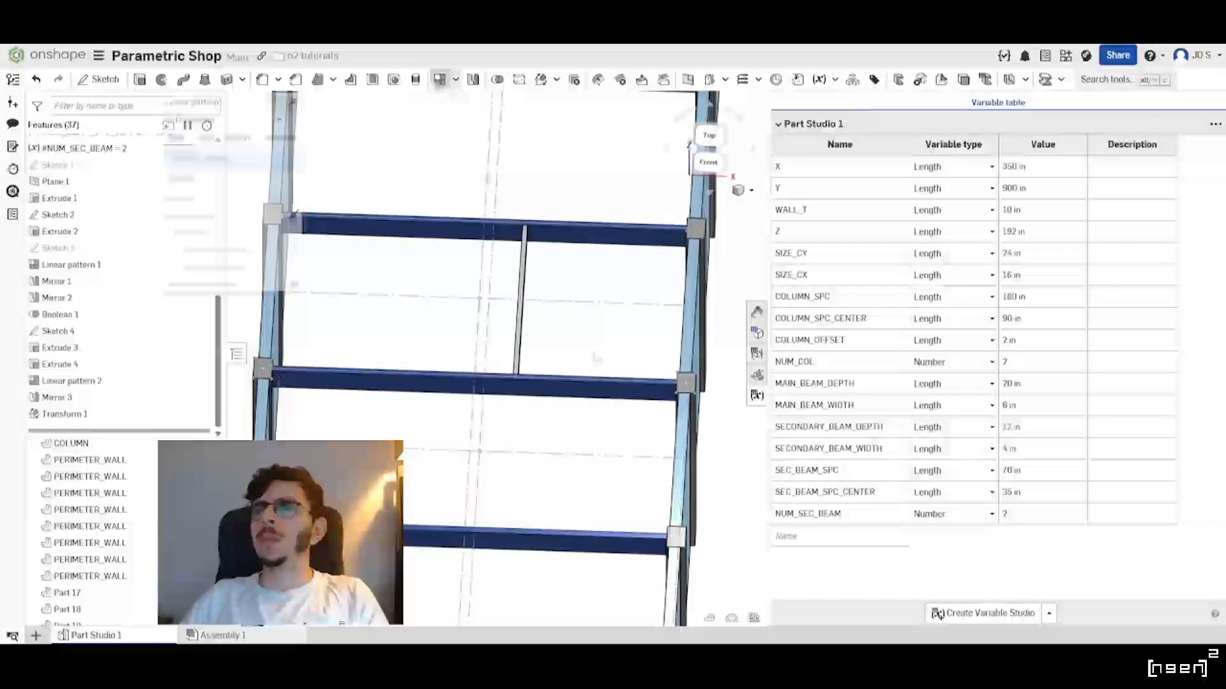
left_click(519, 372)
left_click(225, 190)
scroll(588, 243, "down", 5)
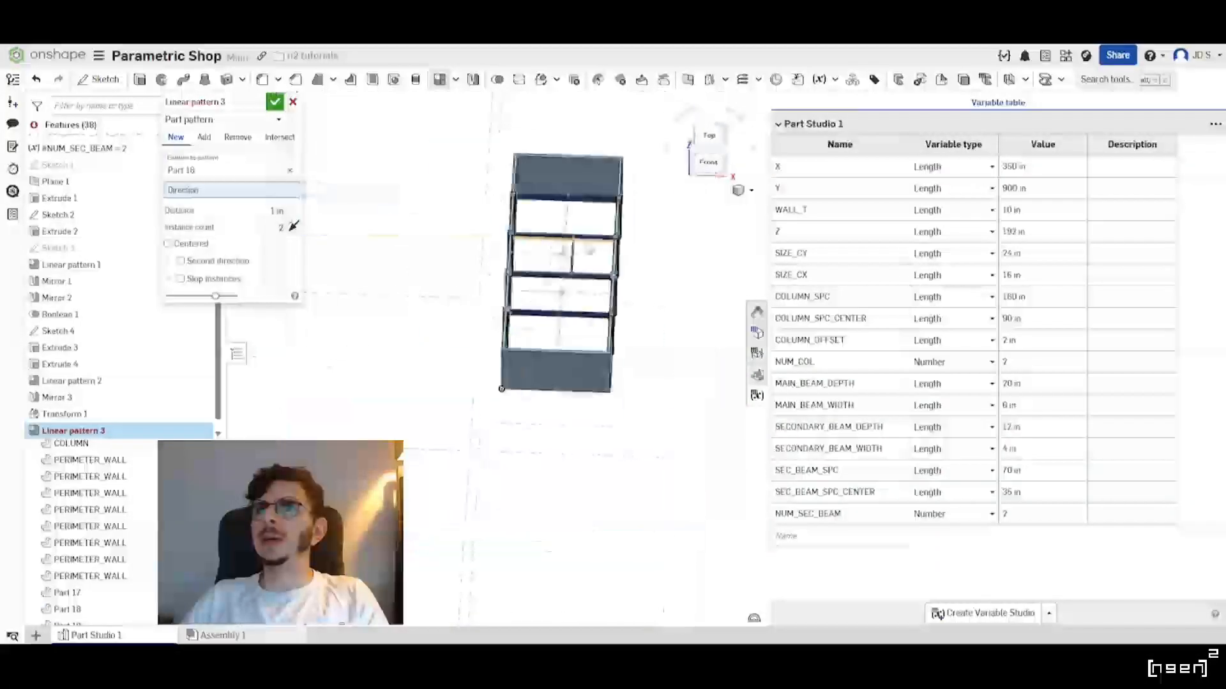
scroll(584, 255, "up", 4)
right_click_drag(584, 255, 527, 198)
scroll(530, 236, "up", 4)
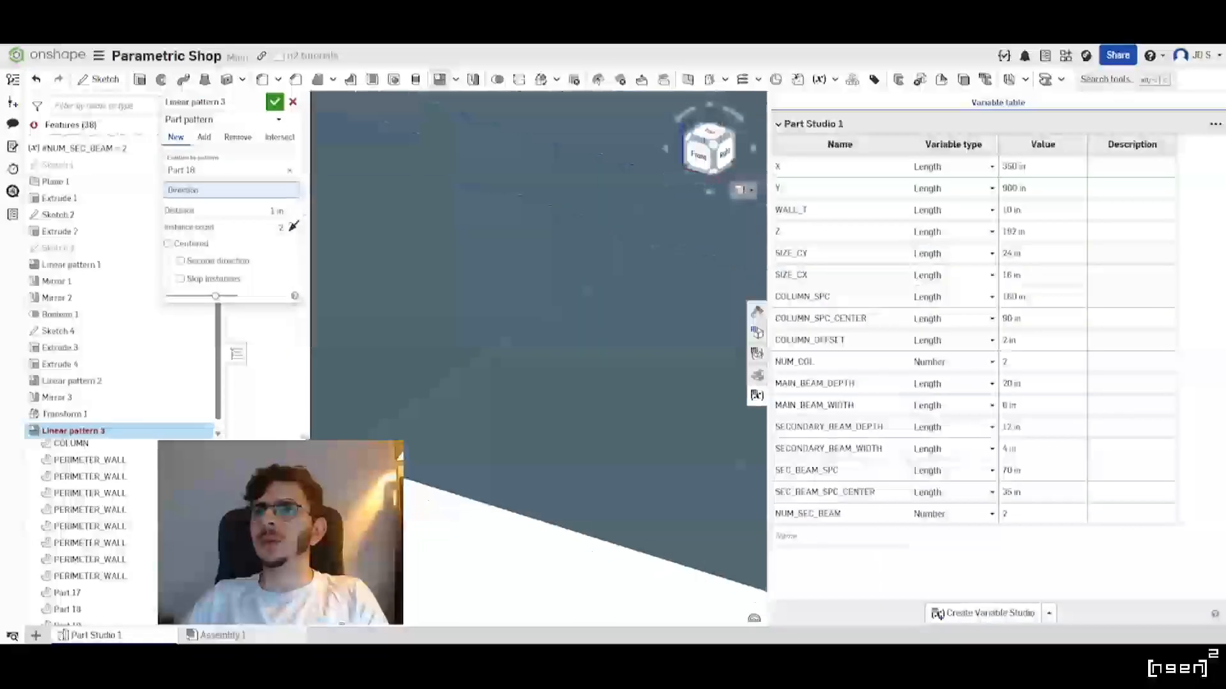
scroll(527, 201, "down", 1)
left_click(340, 372)
scroll(340, 377, "down", 8)
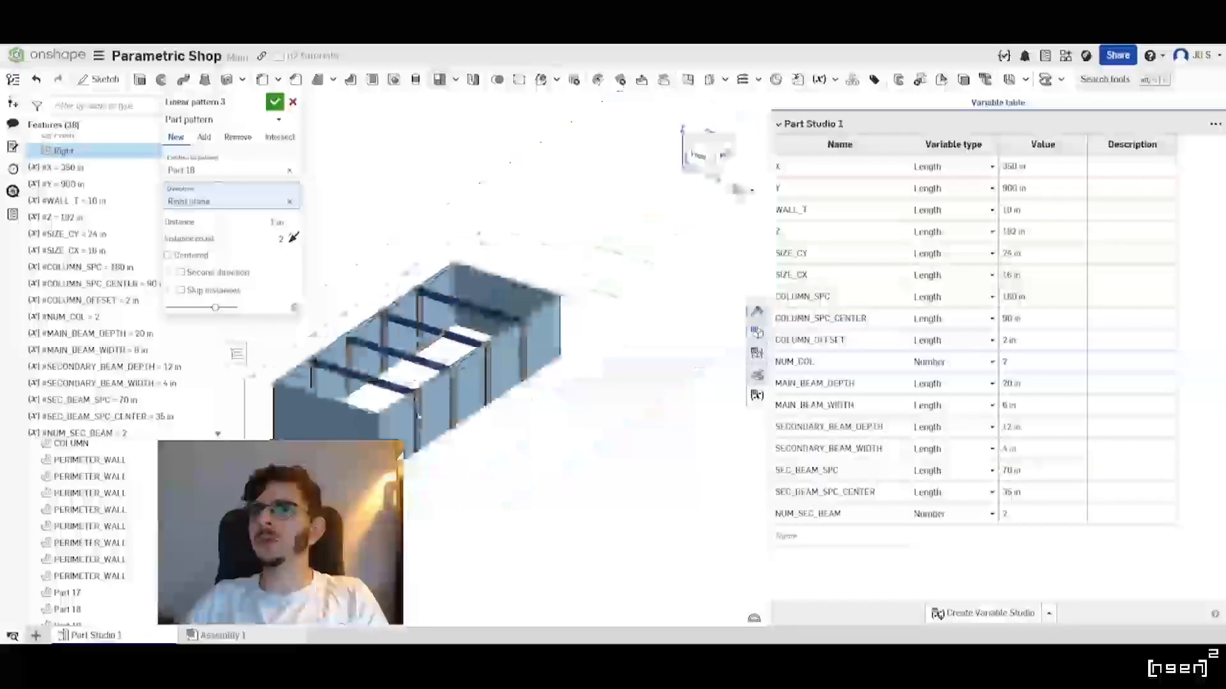
scroll(382, 346, "up", 8)
mouse_move(382, 346)
right_mouse_down()
mouse_move(416, 357)
mouse_move(361, 358)
right_mouse_up()
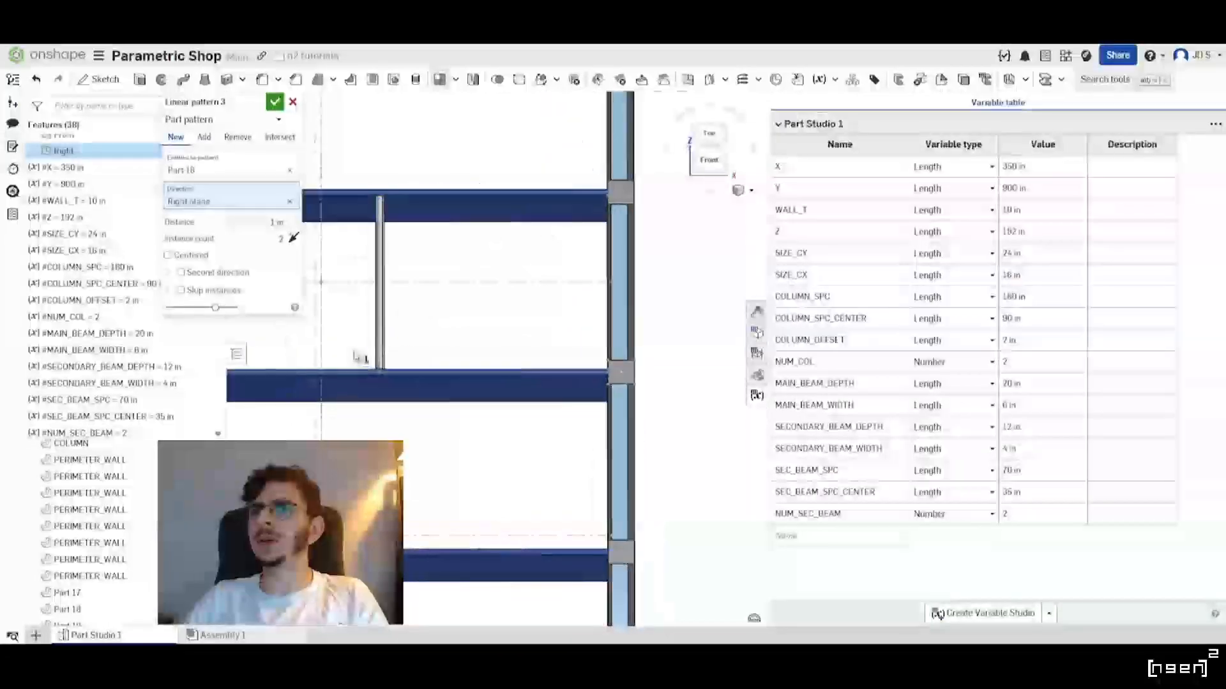
Set the secondary beam pattern's distance to #SEC_BEAM_SPC.
scroll(364, 355, "up", 6)
left_click(251, 222)
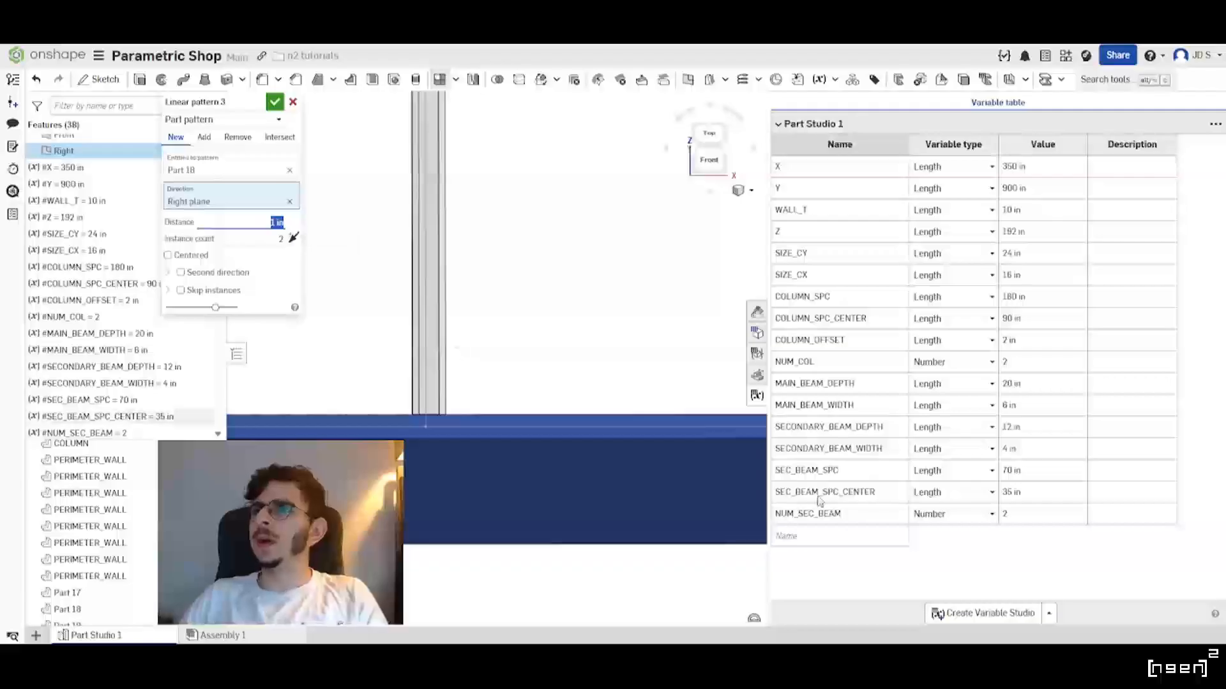
type("sec")
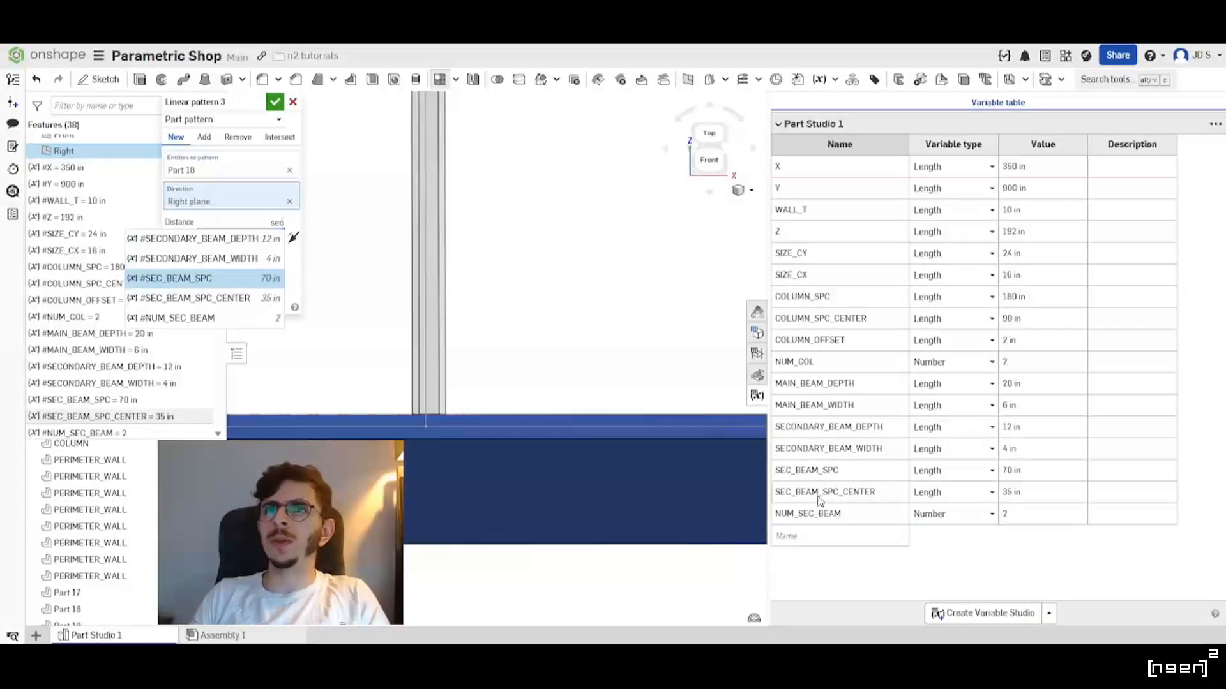
key("Return")
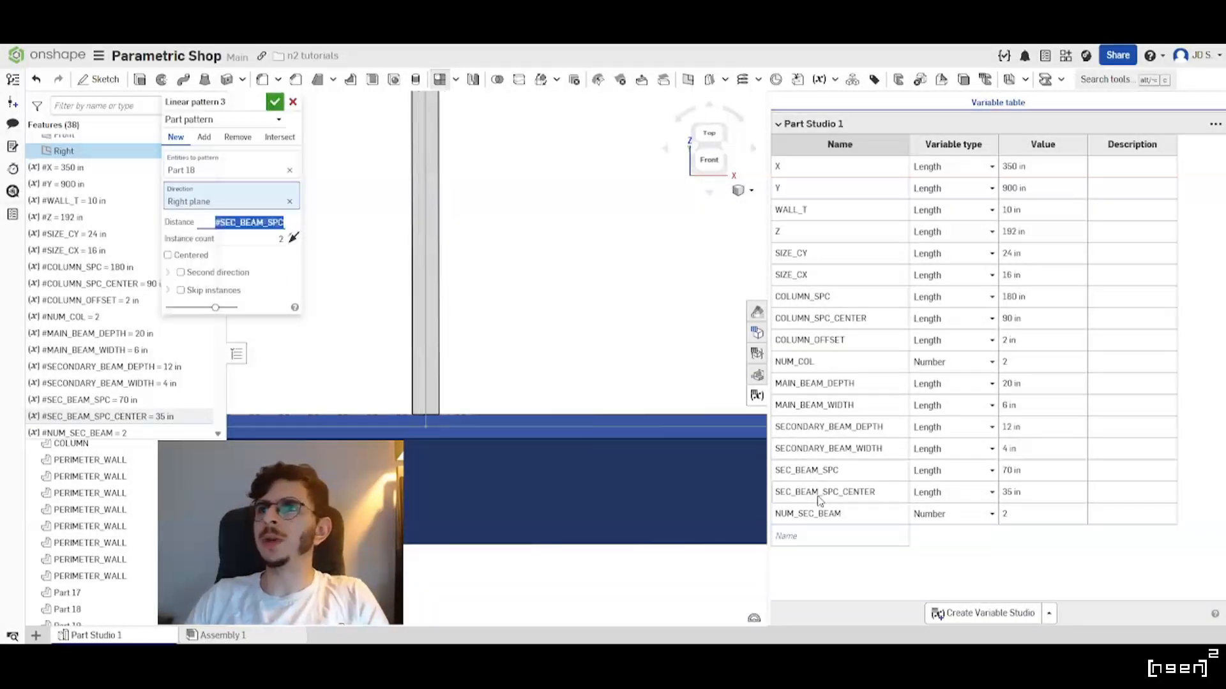
scroll(480, 326, "down", 5)
scroll(480, 325, "down", 2)
scroll(442, 345, "up", 2)
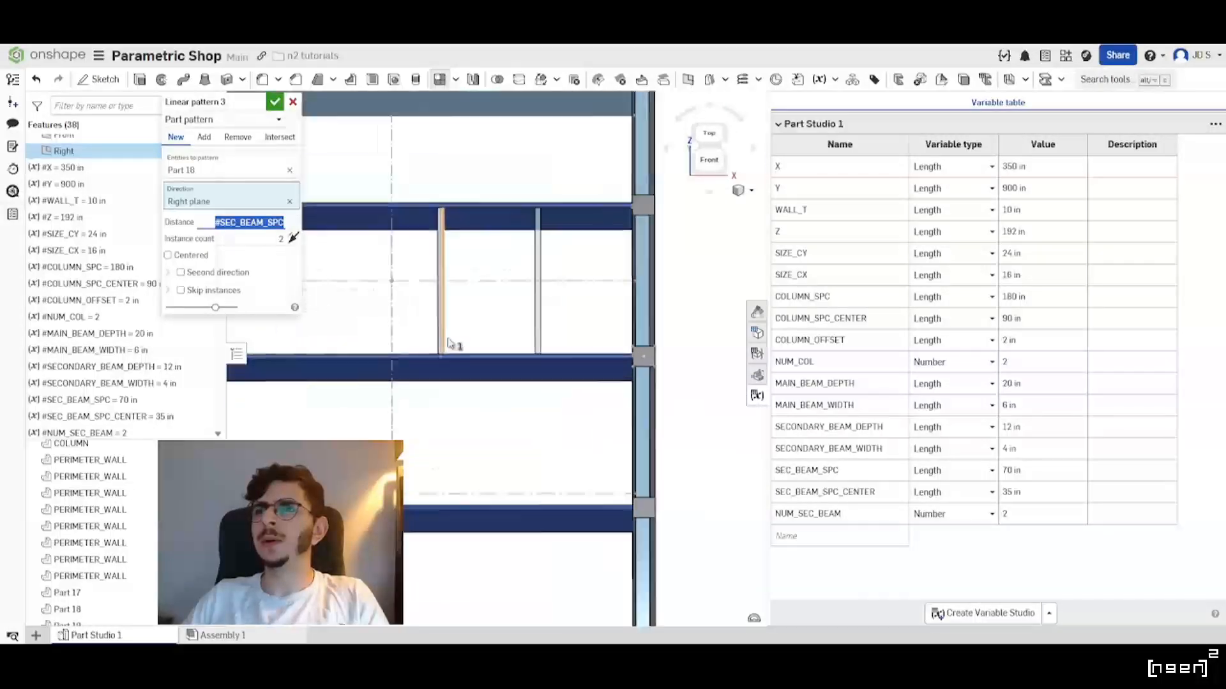
scroll(558, 339, "down", 1)
scroll(538, 328, "up", 1)
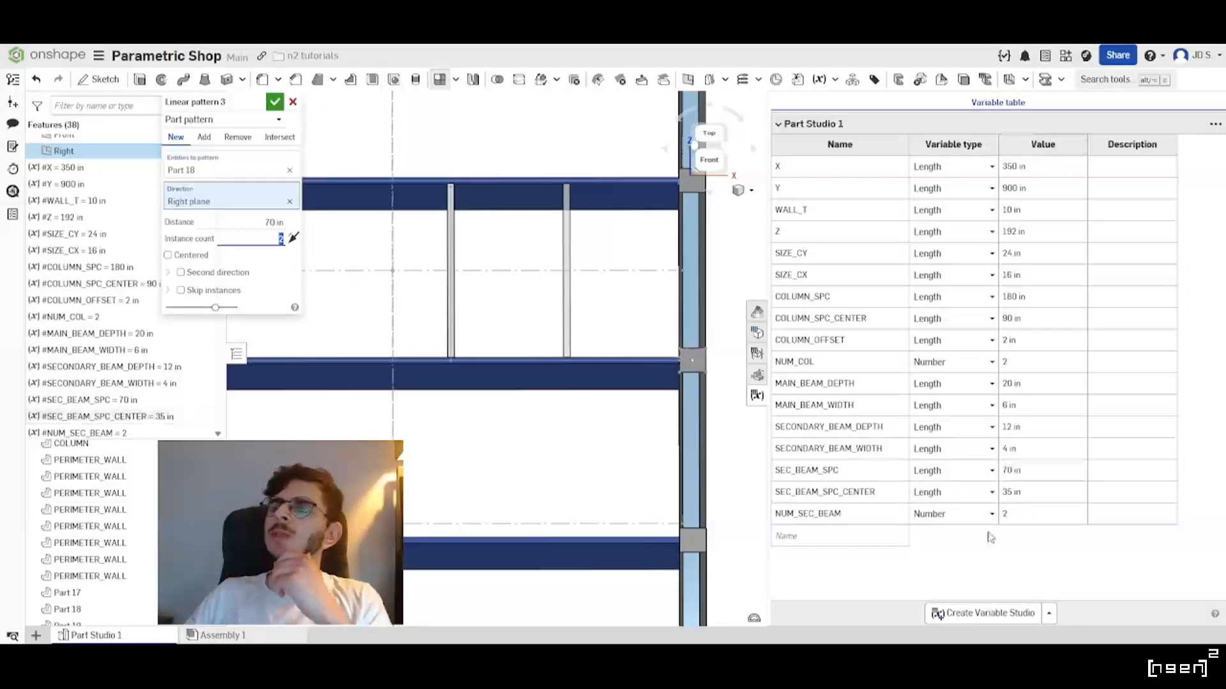
Examine the previewed secondary beam pattern against the main beams and walls from several angles, and accept the pattern.
scroll(586, 321, "down", 3)
scroll(583, 325, "down", 2)
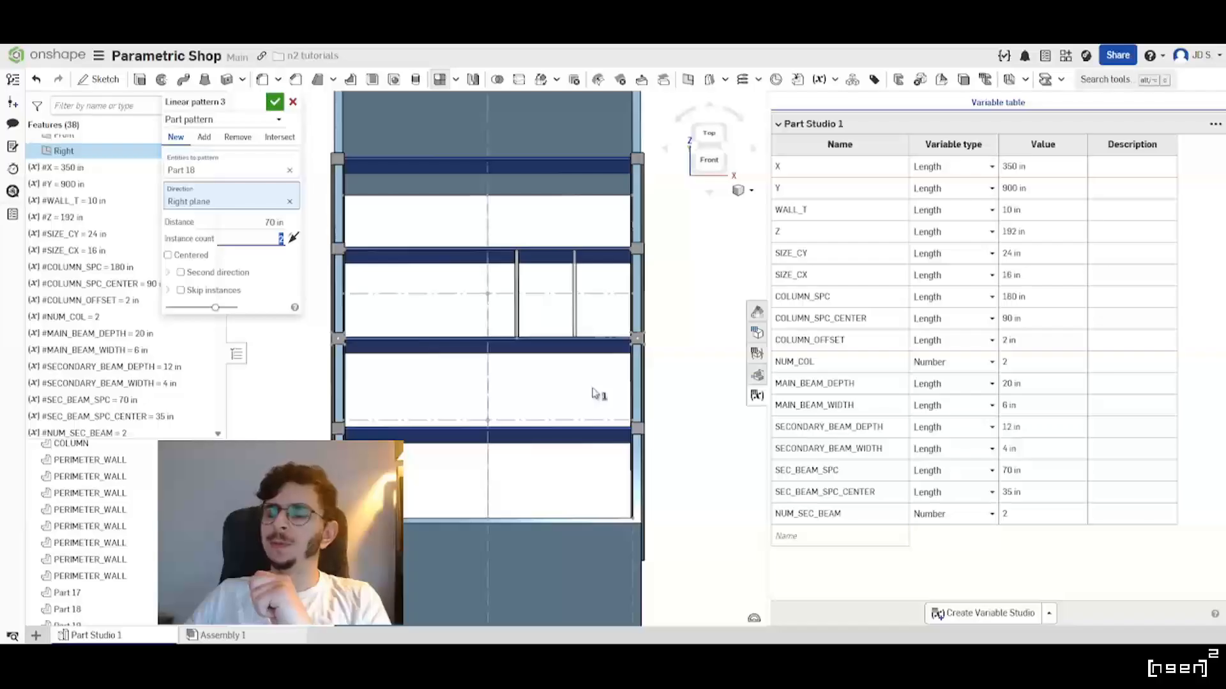
right_click_drag(547, 355, 394, 382)
scroll(392, 379, "down", 2)
scroll(496, 351, "up", 1)
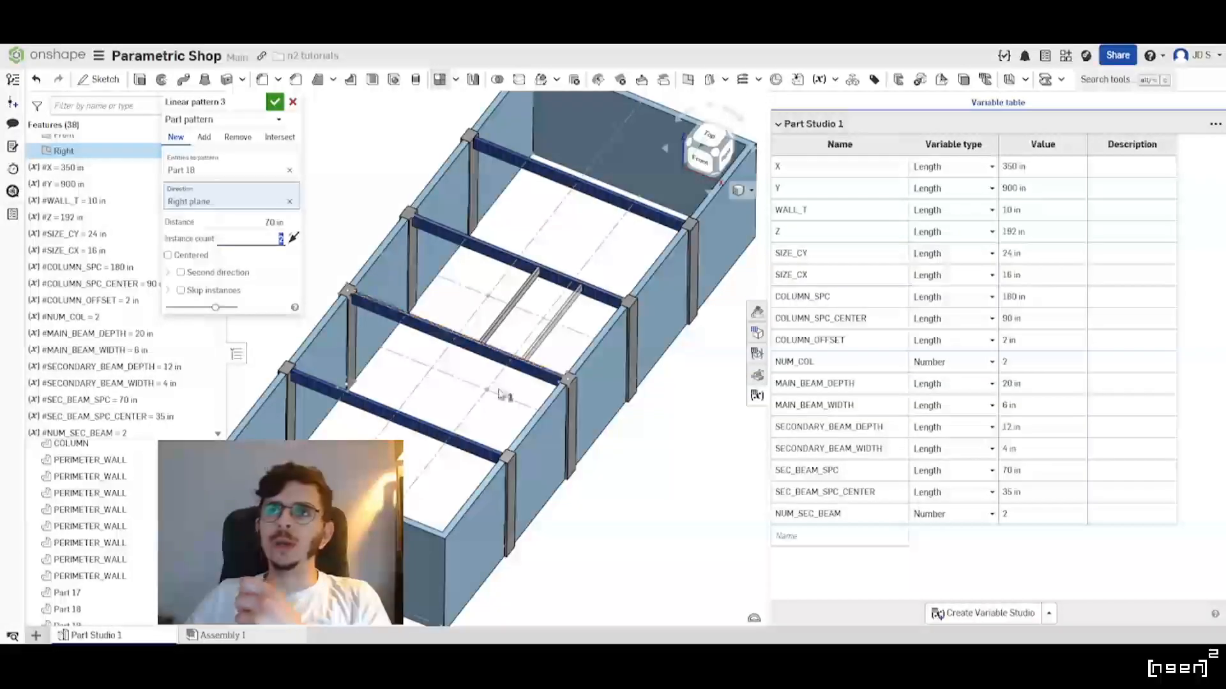
scroll(499, 387, "down", 3)
scroll(496, 384, "up", 4)
right_click_drag(478, 382, 513, 384)
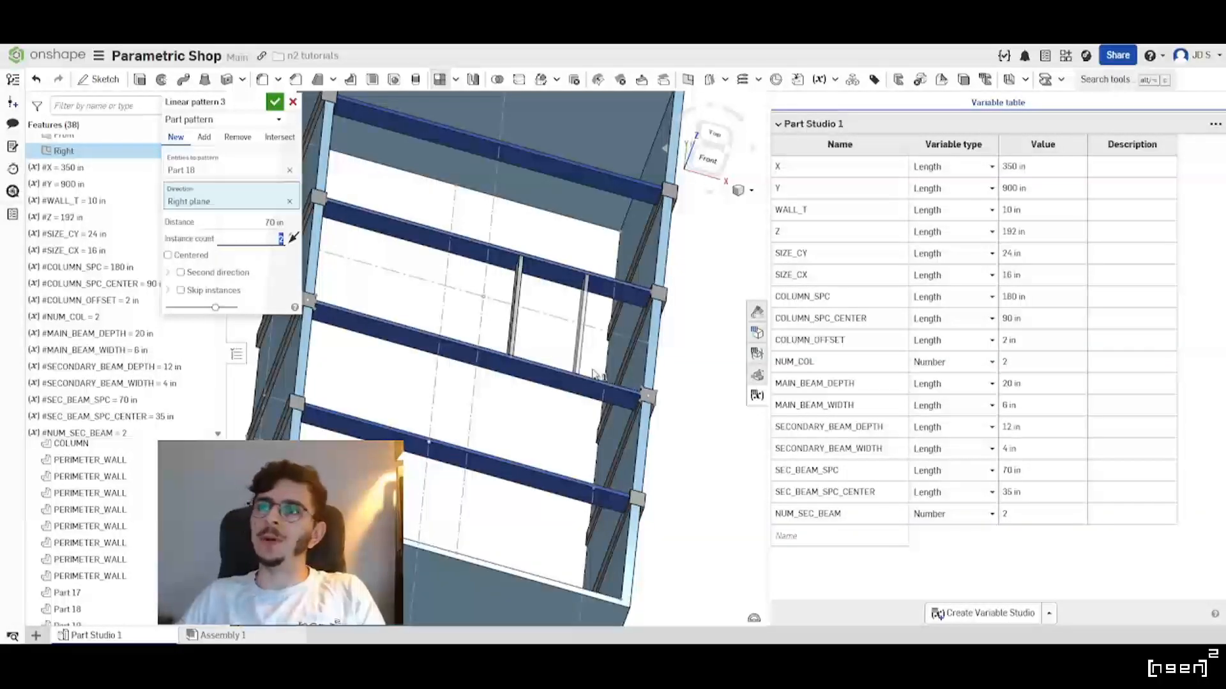
scroll(511, 386, "down", 4)
scroll(511, 386, "up", 2)
right_click_drag(539, 375, 547, 388)
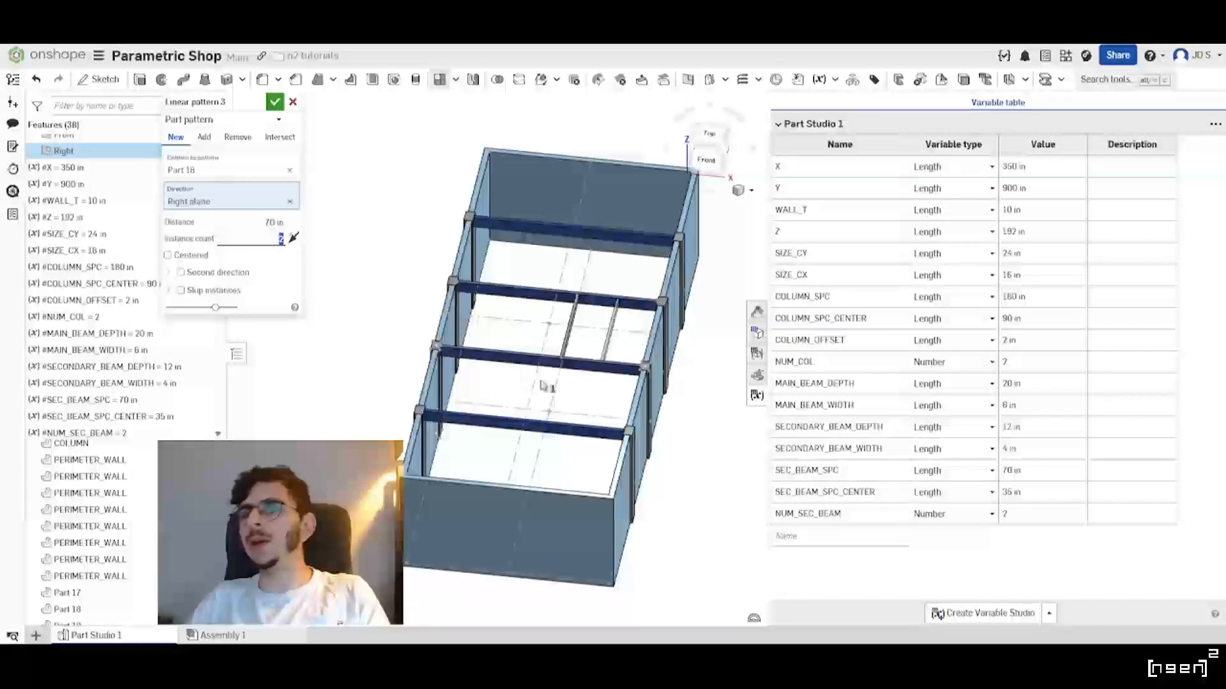
scroll(605, 361, "up", 1)
right_click_drag(605, 361, 562, 367)
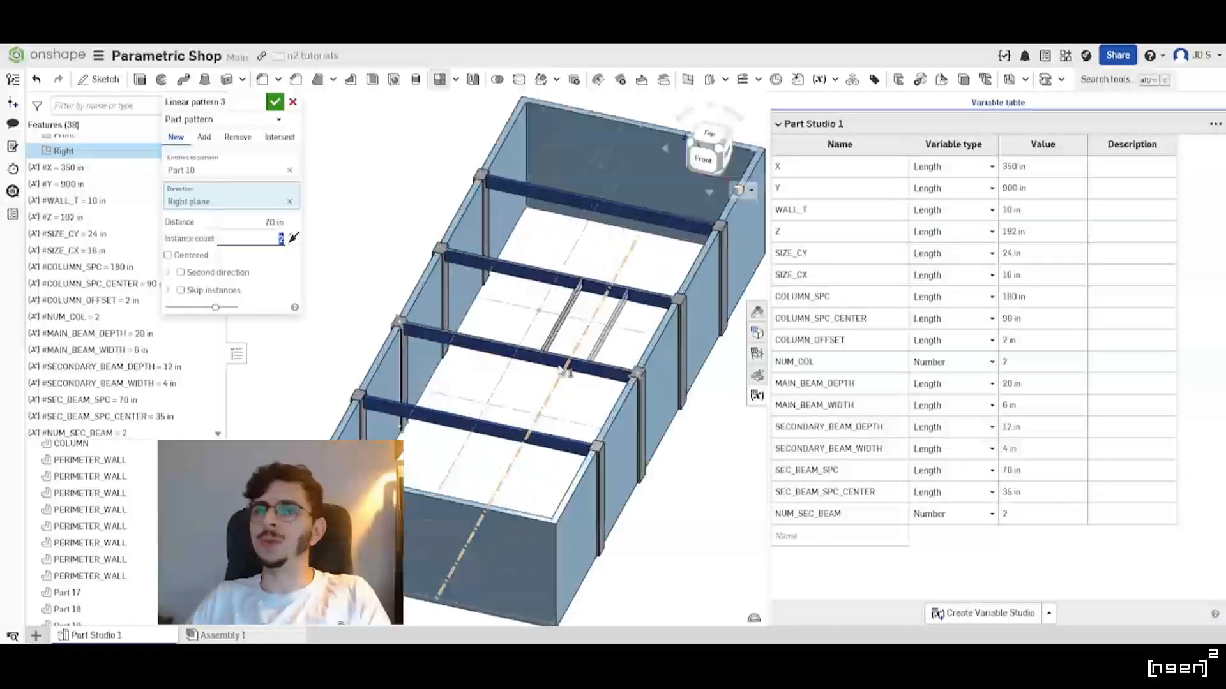
scroll(97, 391, "down", 5)
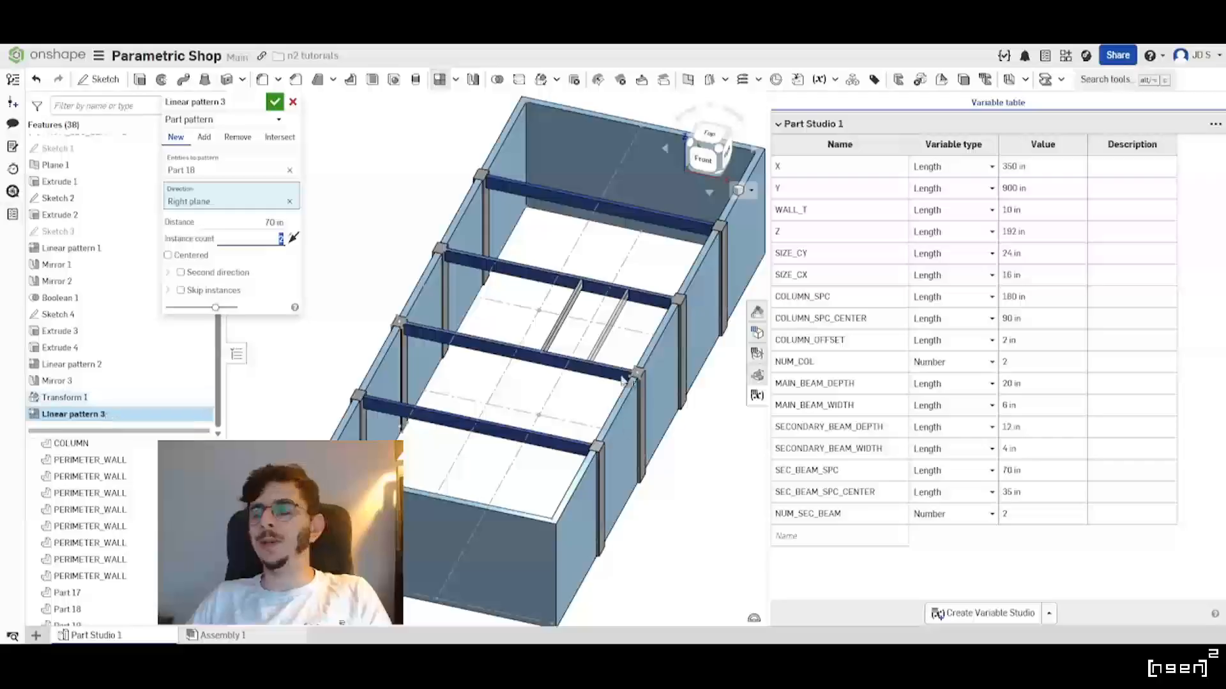
scroll(559, 319, "up", 1)
right_click_drag(559, 320, 445, 217)
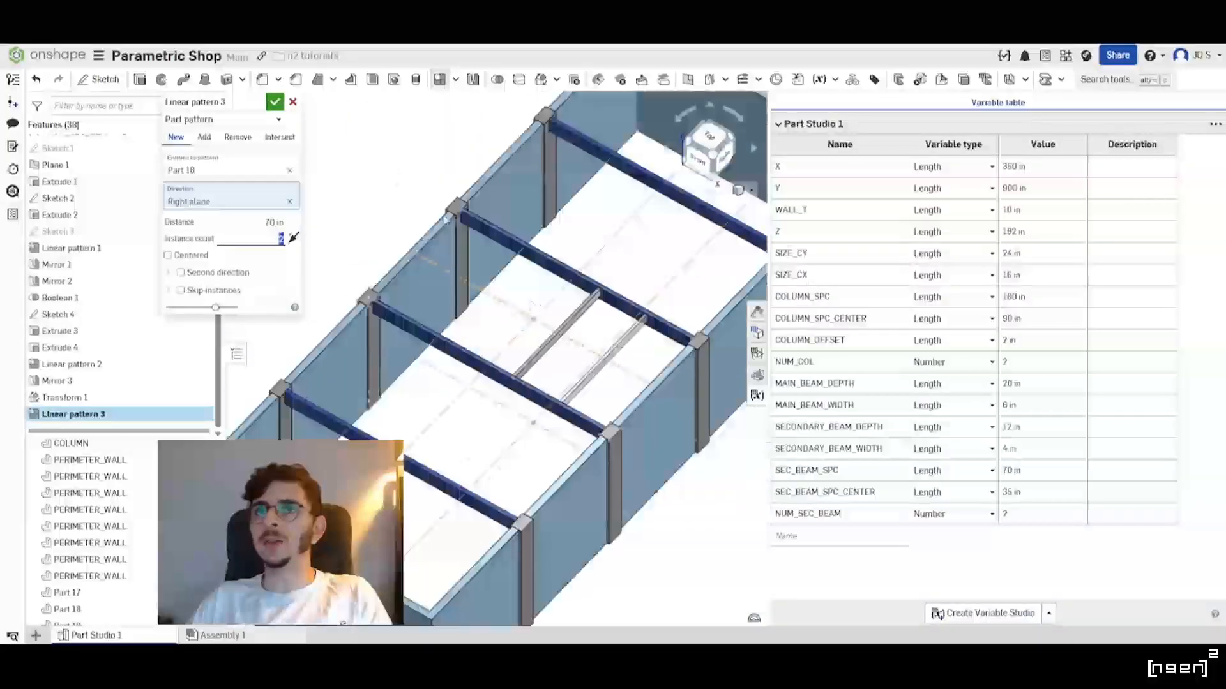
left_click(275, 101)
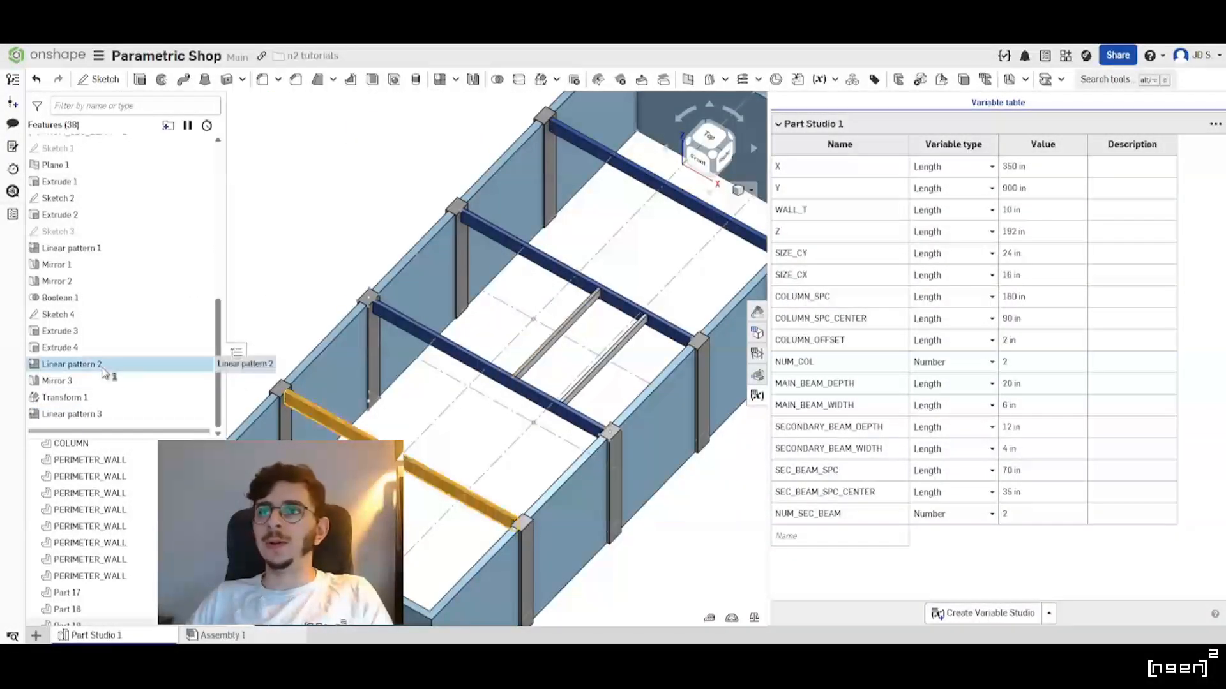
Check which variable drives the instance count of the main beam pattern, Linear pattern 2, leaving it unedited.
double_click(70, 364)
left_click(274, 239)
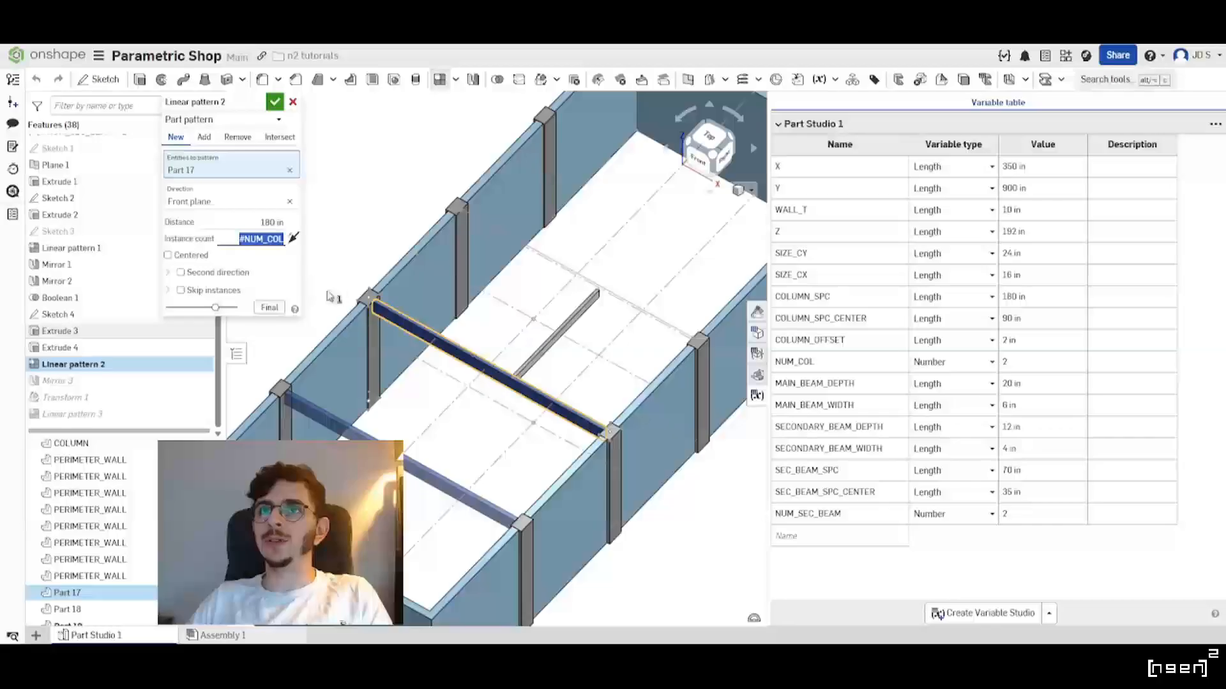
left_click(293, 103)
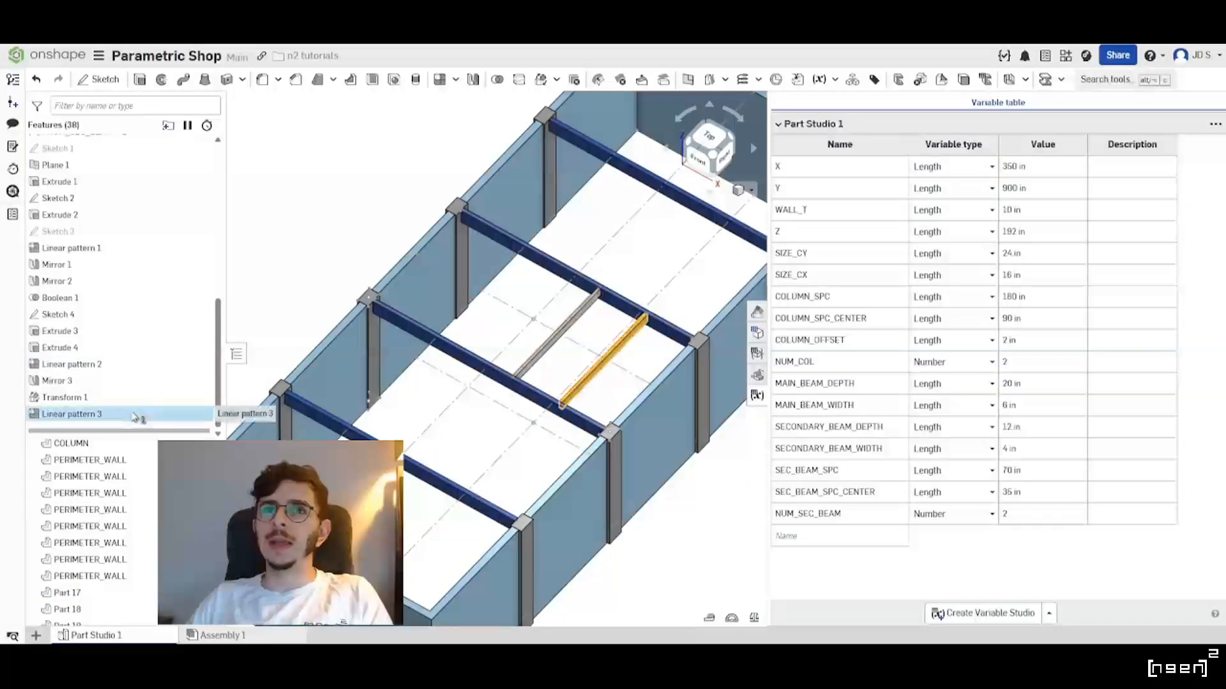
Set the instance count of the secondary beam pattern, Linear pattern 3, to #NUM_SEC_BEAM.
double_click(70, 413)
left_click(277, 236)
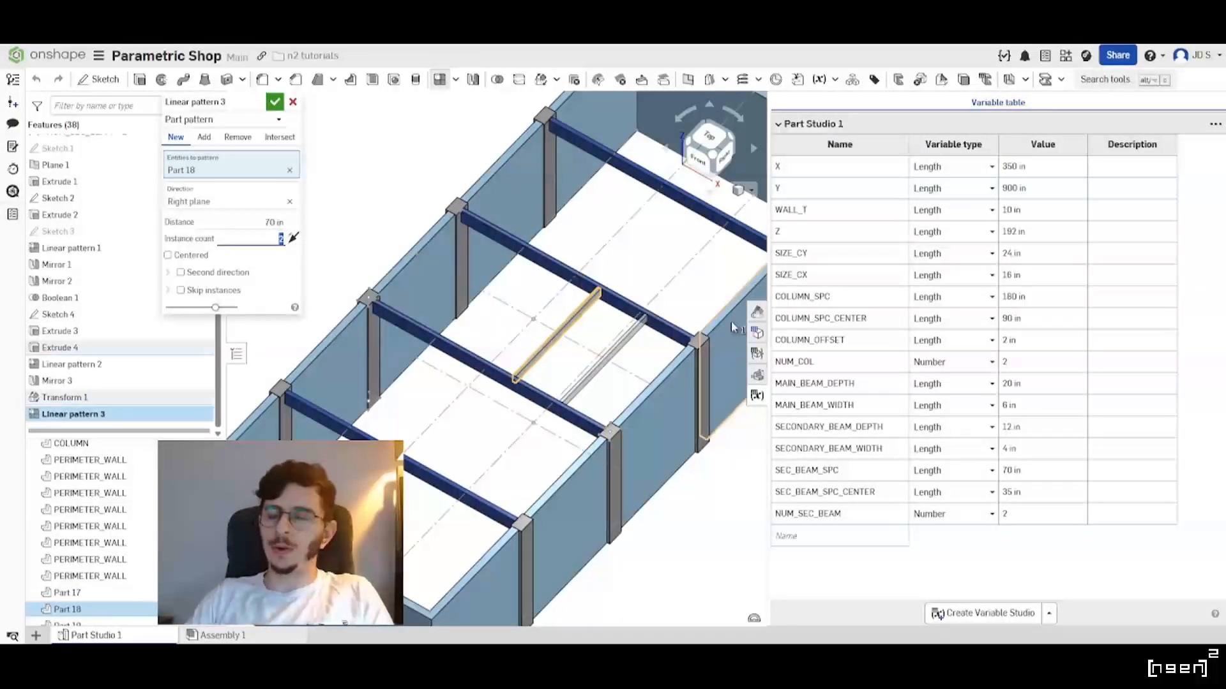
type("num")
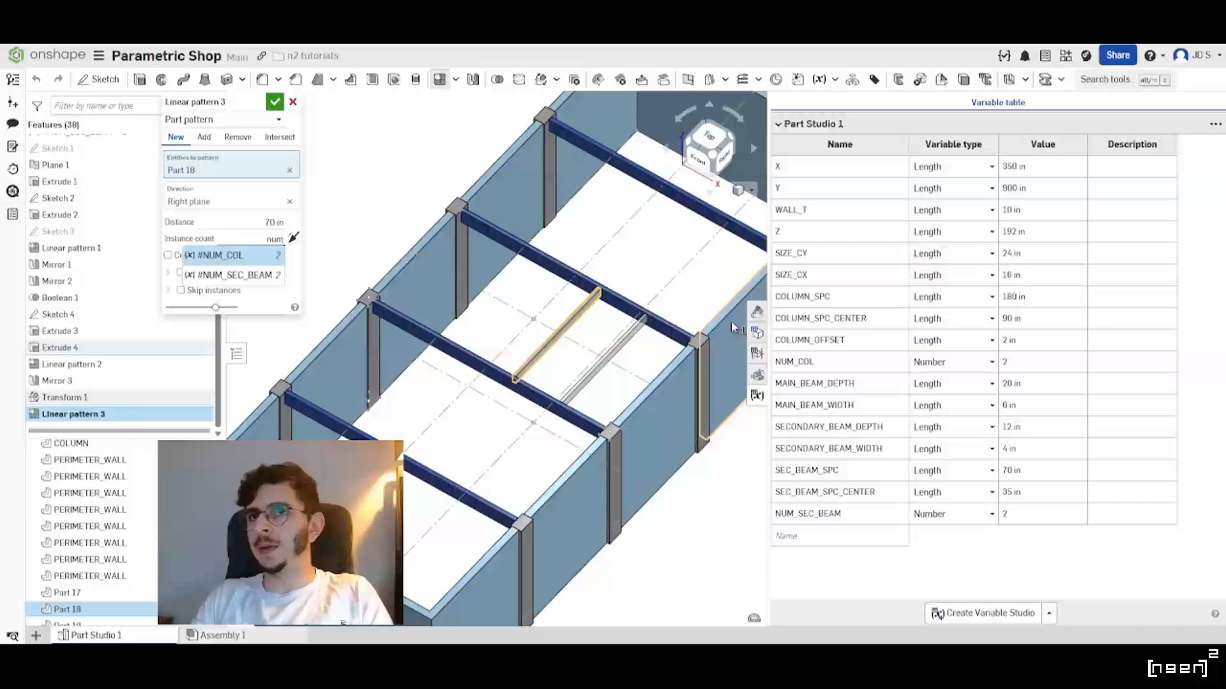
key("Down")
key("Return")
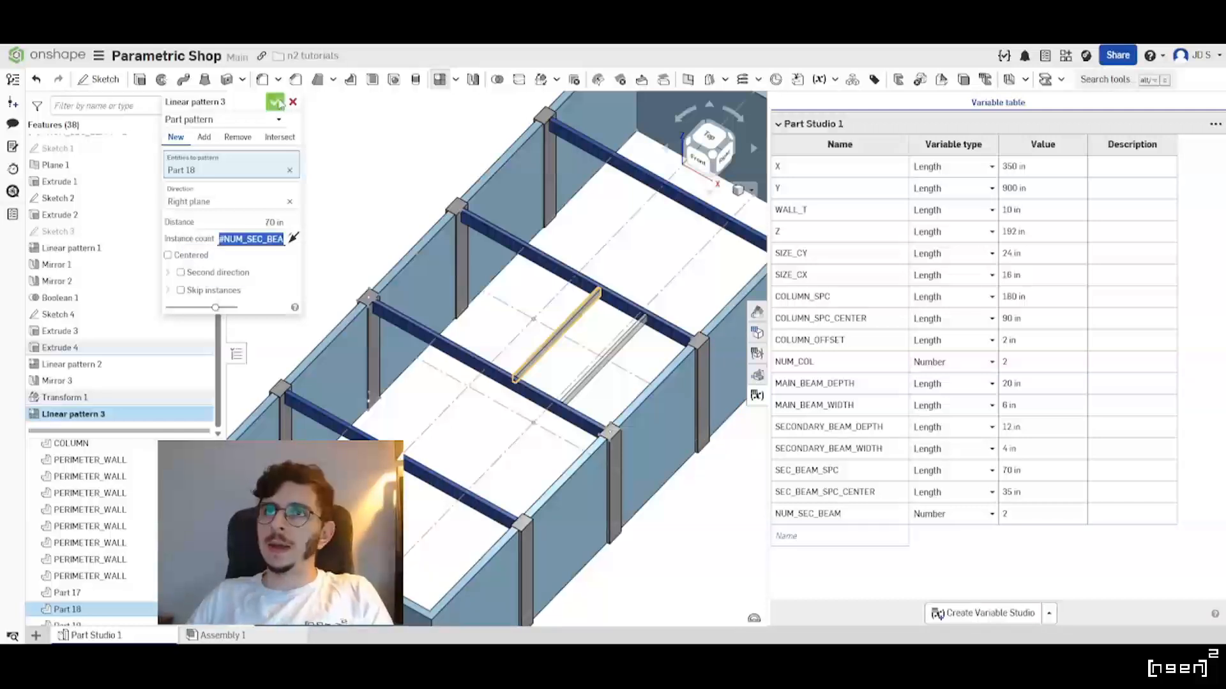
left_click(275, 101)
Check the expressions behind the NUM_SEC_BEAM and NUM_COL variables, leaving both unedited.
left_click(1009, 515)
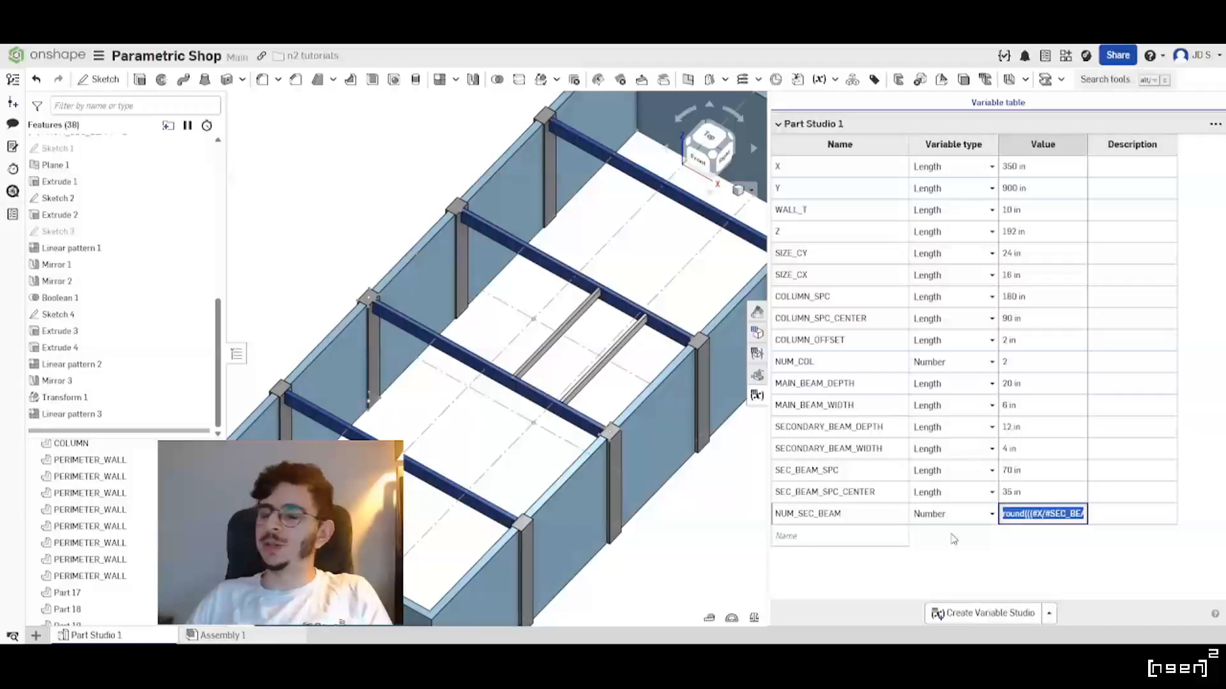
type("2")
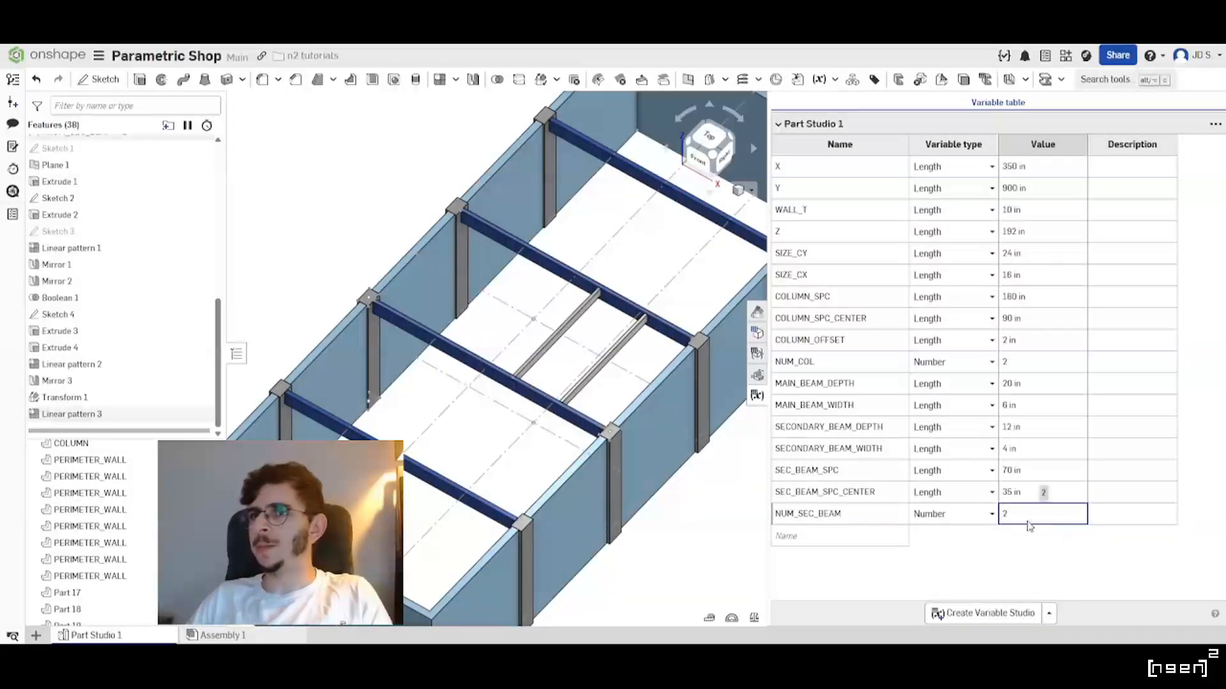
double_click(1020, 366)
key("Return")
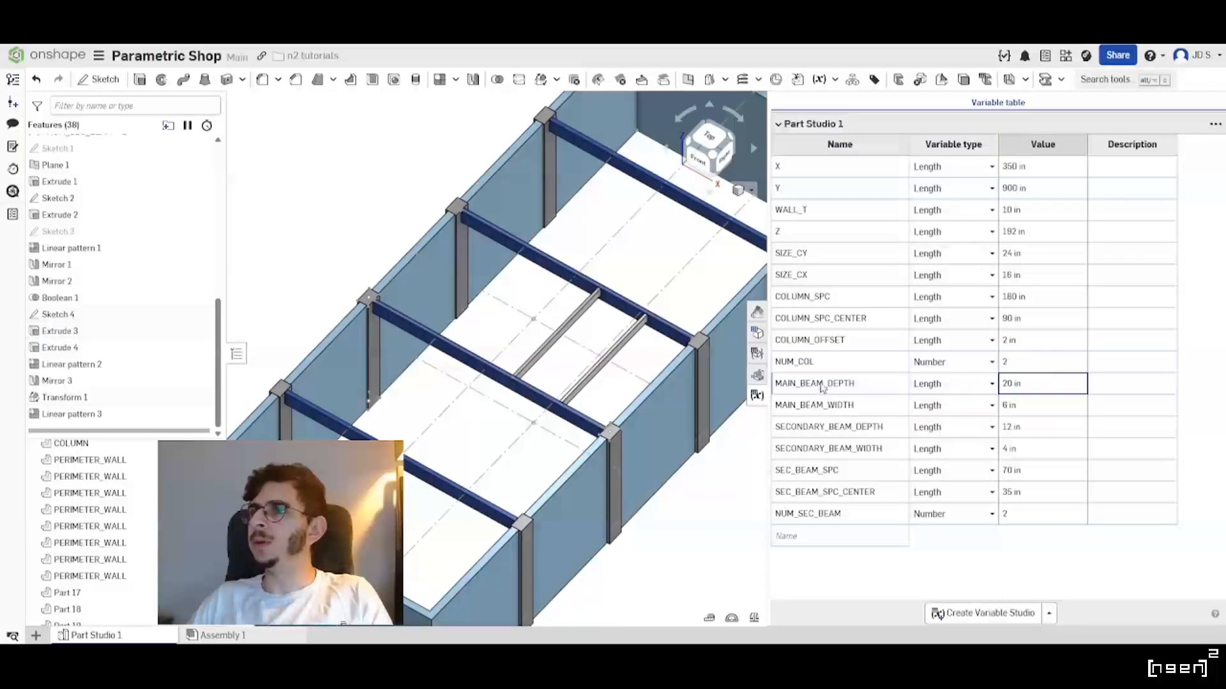
Edit Linear pattern 3 to add a second direction that uses the Front plane.
scroll(368, 376, "down", 2)
right_click_drag(492, 386, 493, 350)
scroll(498, 353, "up", 4)
scroll(517, 358, "down", 2)
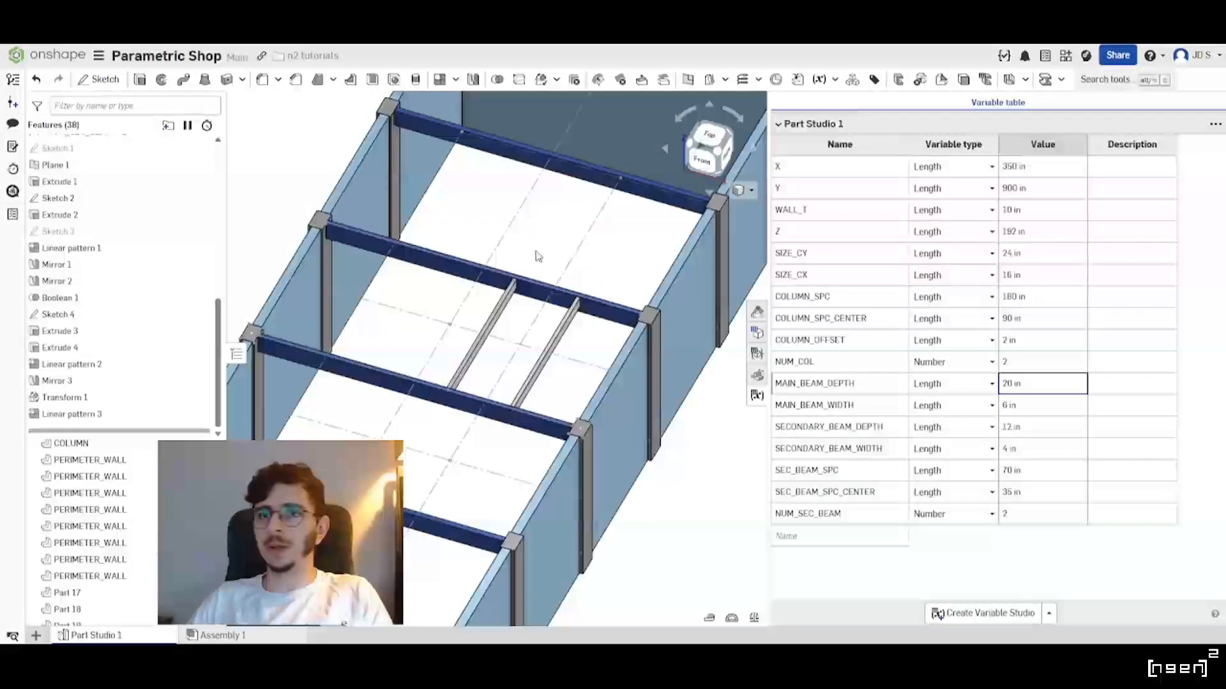
double_click(109, 415)
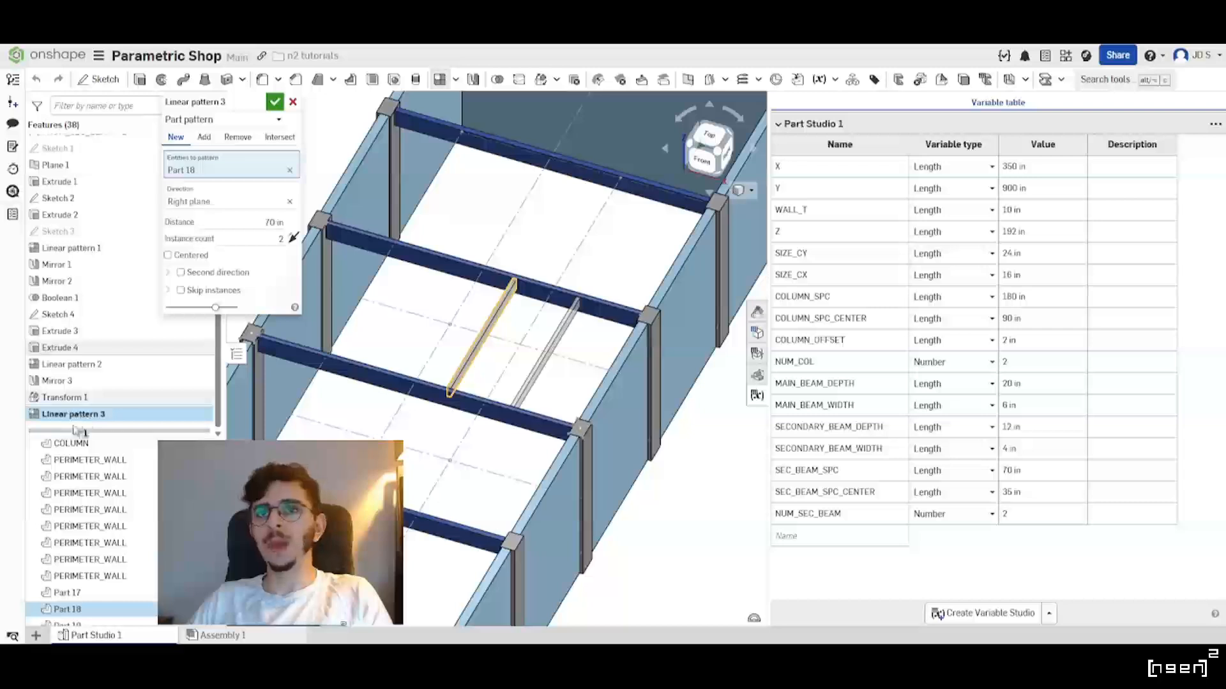
right_click_drag(534, 396, 511, 370)
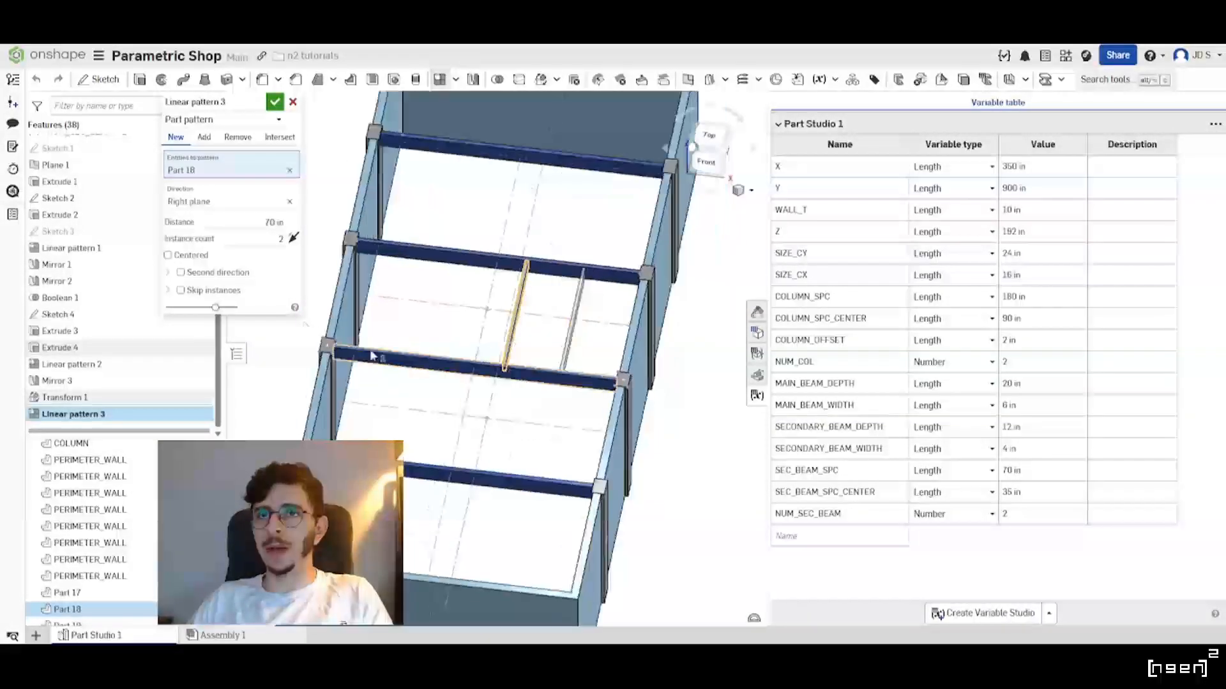
left_click(185, 272)
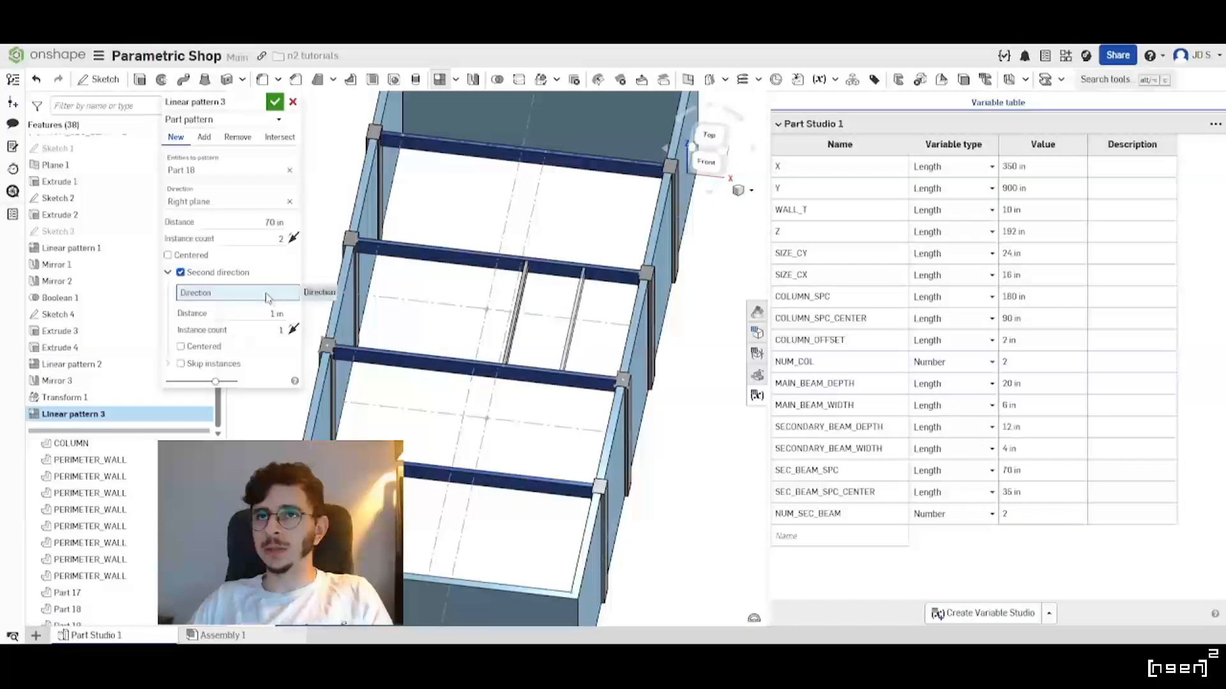
scroll(569, 482, "down", 5)
scroll(500, 464, "up", 10)
right_click_drag(501, 464, 588, 515)
left_click(595, 502)
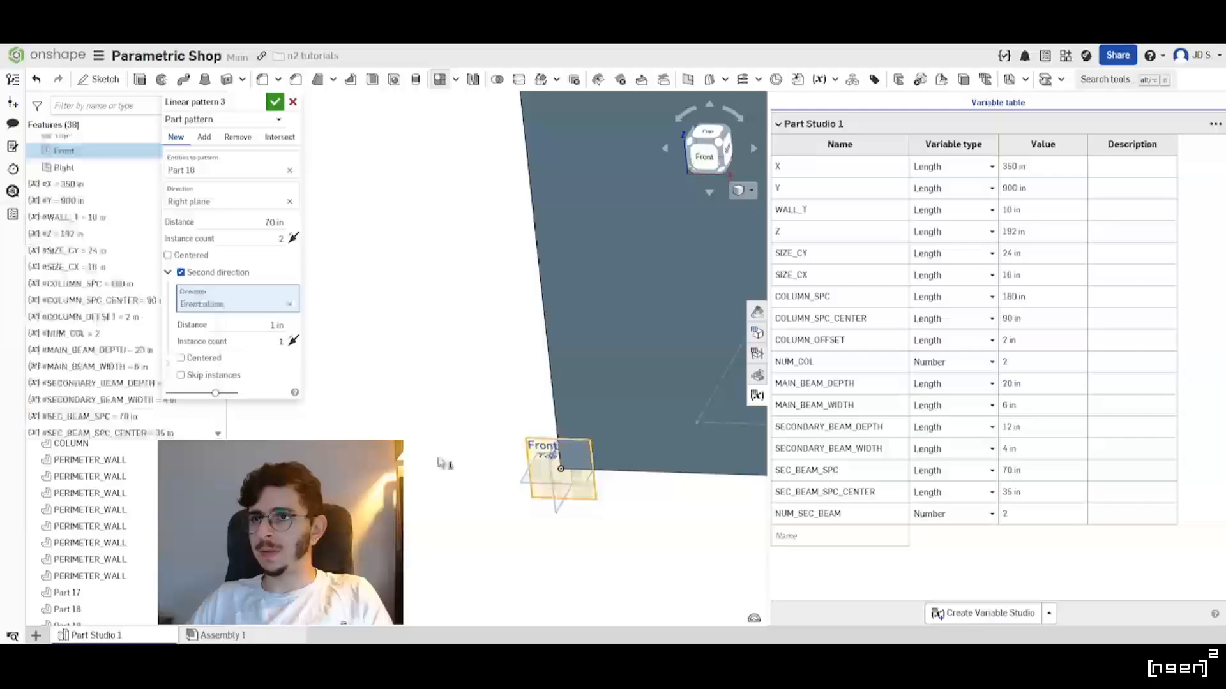
Set the distance of the secondary beam pattern's second direction to #COLUMN_SPC.
scroll(442, 463, "down", 10)
scroll(518, 382, "up", 4)
scroll(518, 382, "up", 3)
right_click_drag(519, 382, 440, 435)
scroll(531, 380, "down", 3)
right_click_drag(531, 379, 538, 358)
scroll(539, 358, "down", 1)
left_click(235, 326)
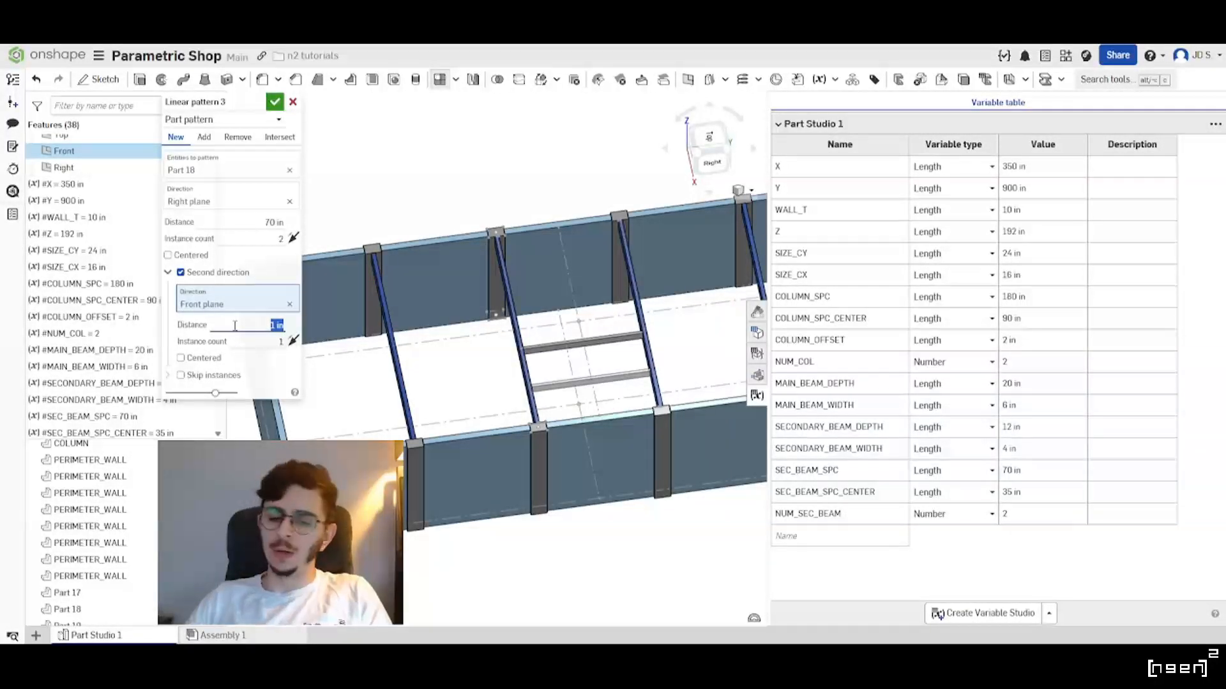
type("col")
key("Down")
key("Return")
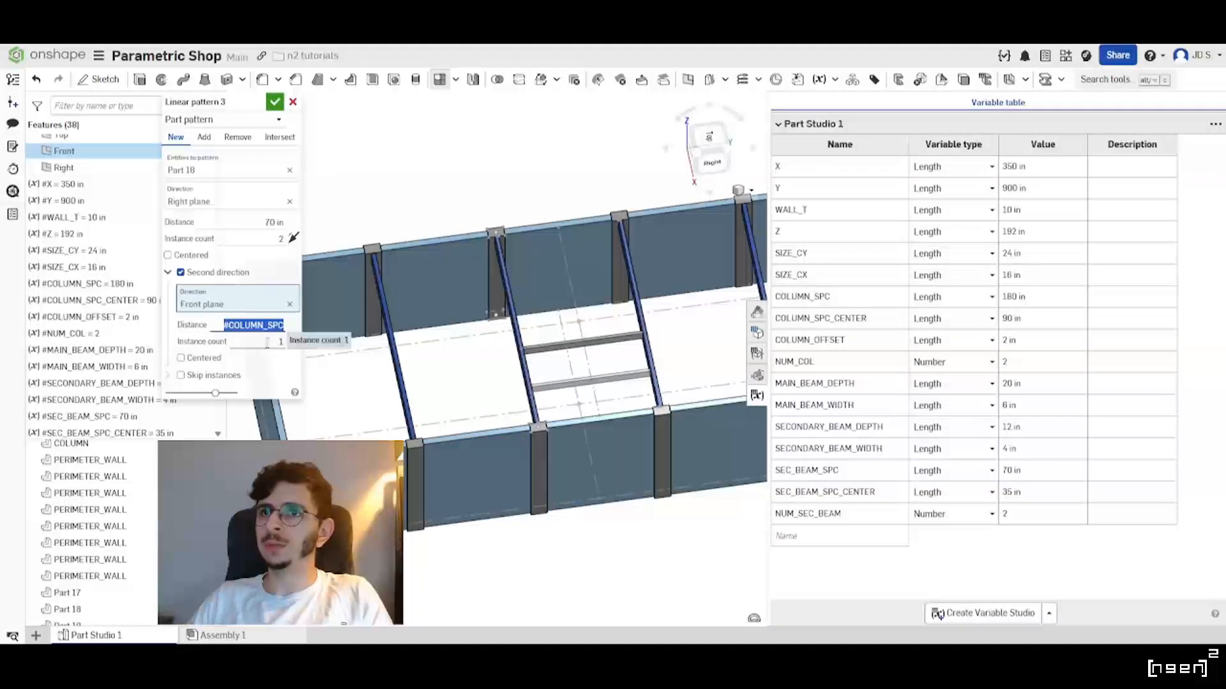
Set the instance count of the pattern's second direction to #NUM_COL+1.
left_click(279, 345)
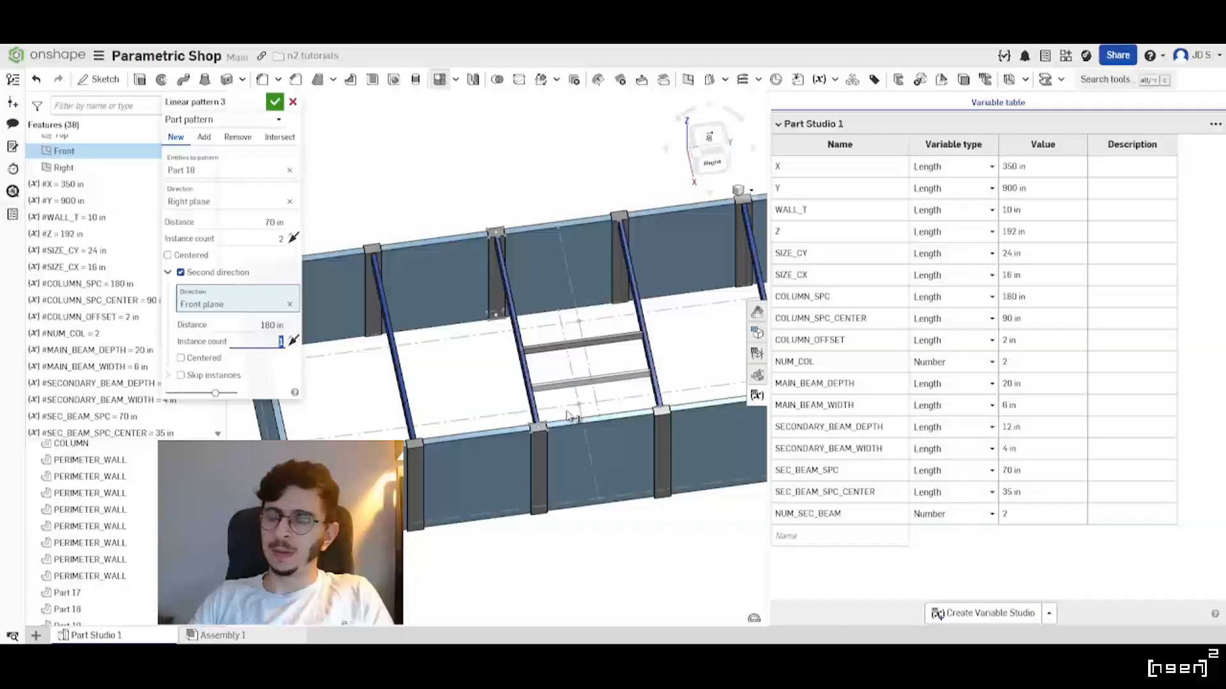
type("c")
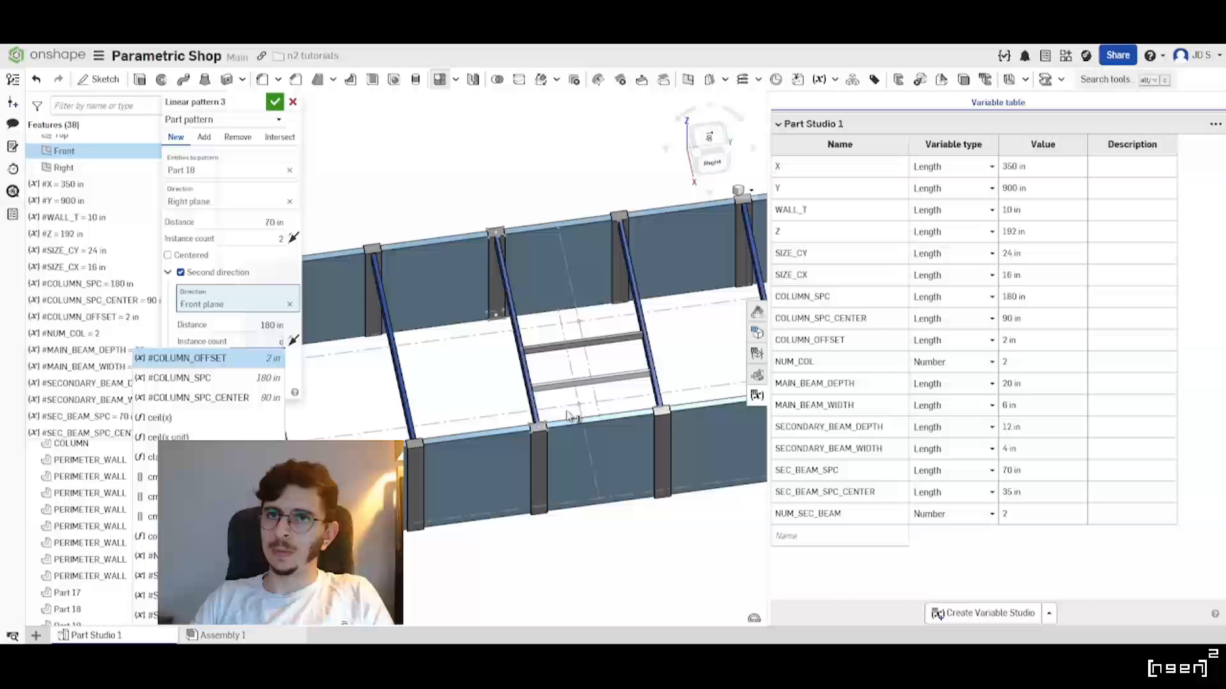
key("Down")
key("Down")
key("Down")
key("Down")
key("Down")
key("Down")
key("Down")
key("Down")
key("Down")
key("Down")
key("Return")
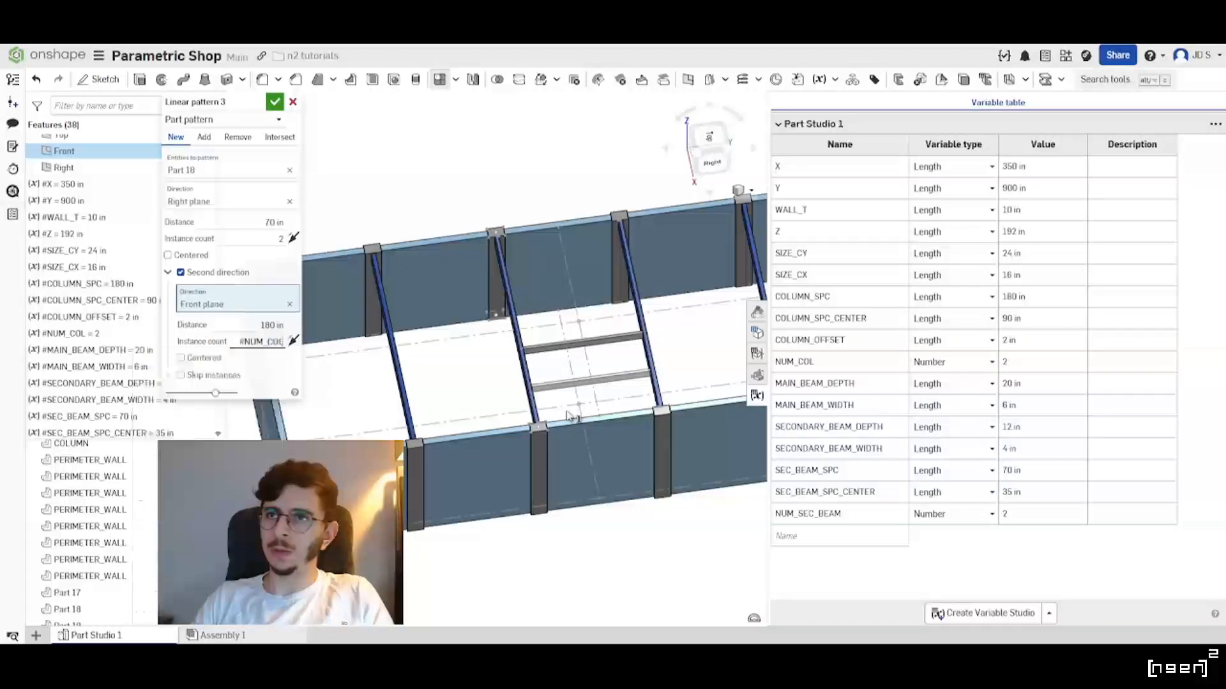
key("Return")
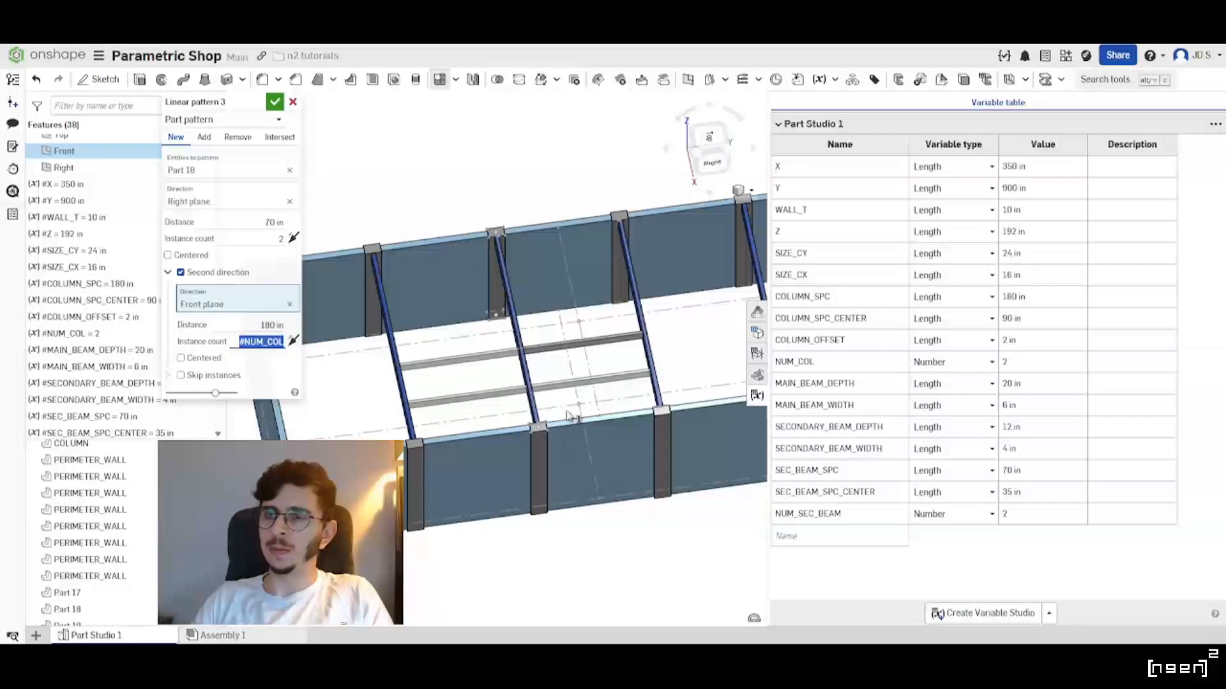
type("+")
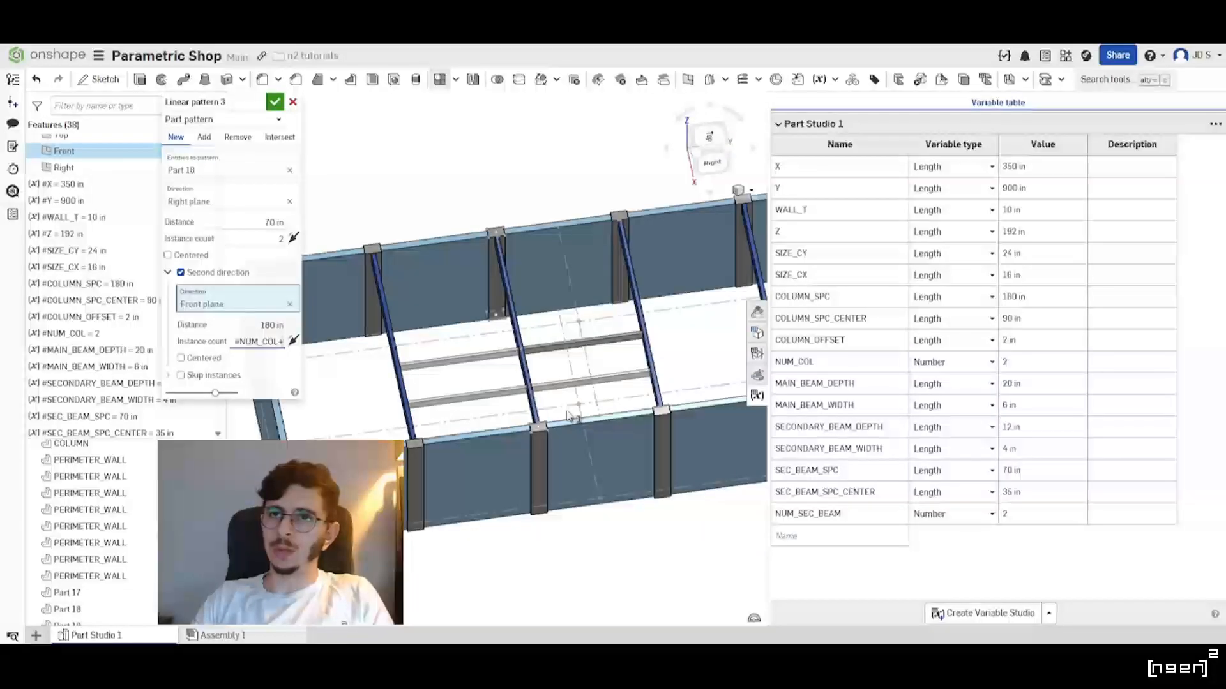
key("Return")
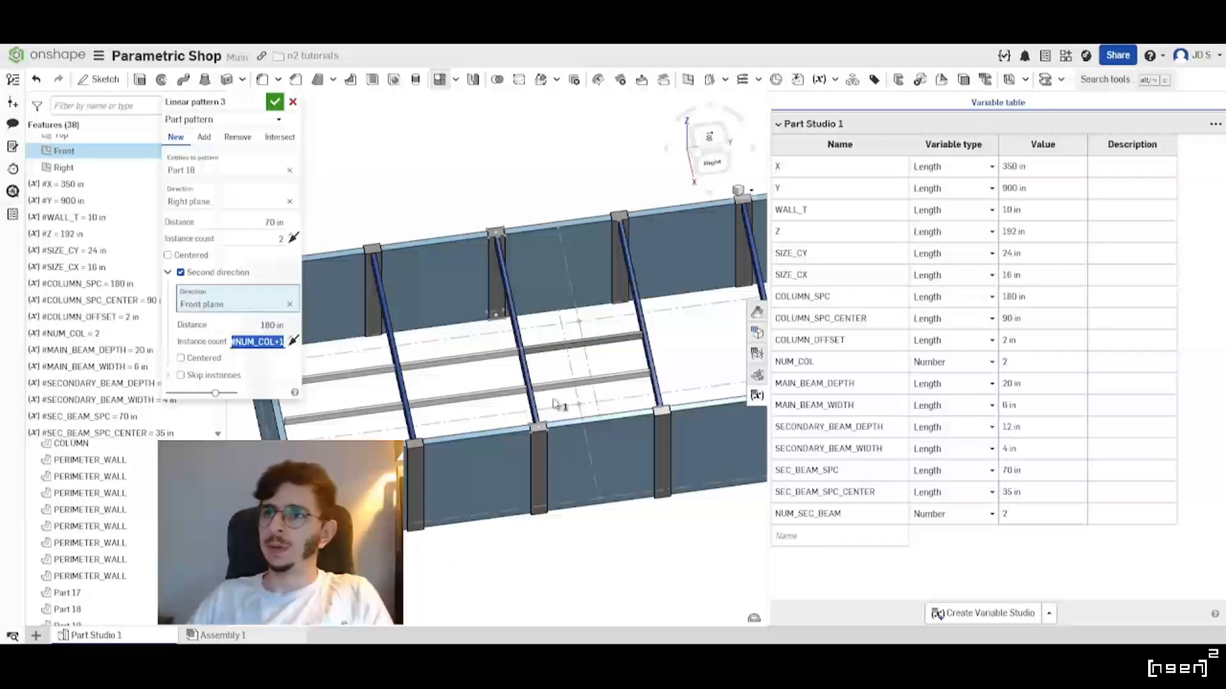
Center the pattern's second direction so the secondary beams extend both ways from the original along the building.
scroll(554, 401, "down", 4)
scroll(554, 401, "up", 3)
right_click_drag(554, 401, 483, 382)
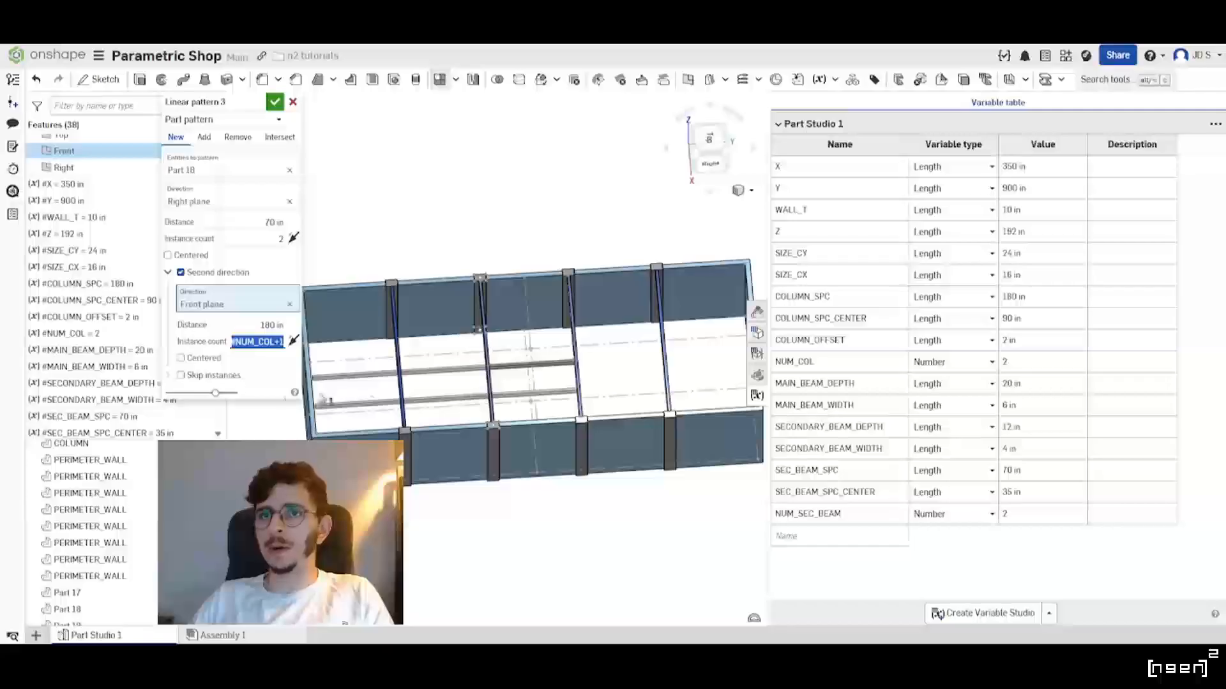
left_click(212, 362)
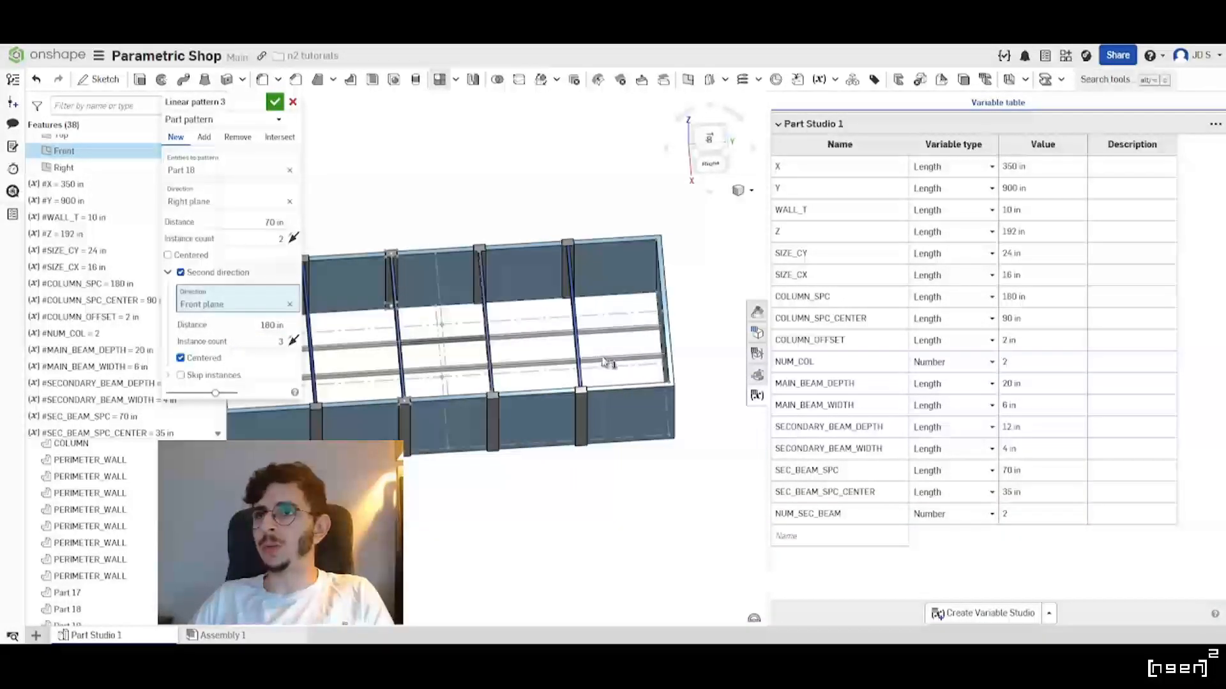
scroll(612, 412, "down", 2)
scroll(509, 389, "up", 4)
right_click_drag(509, 389, 542, 378)
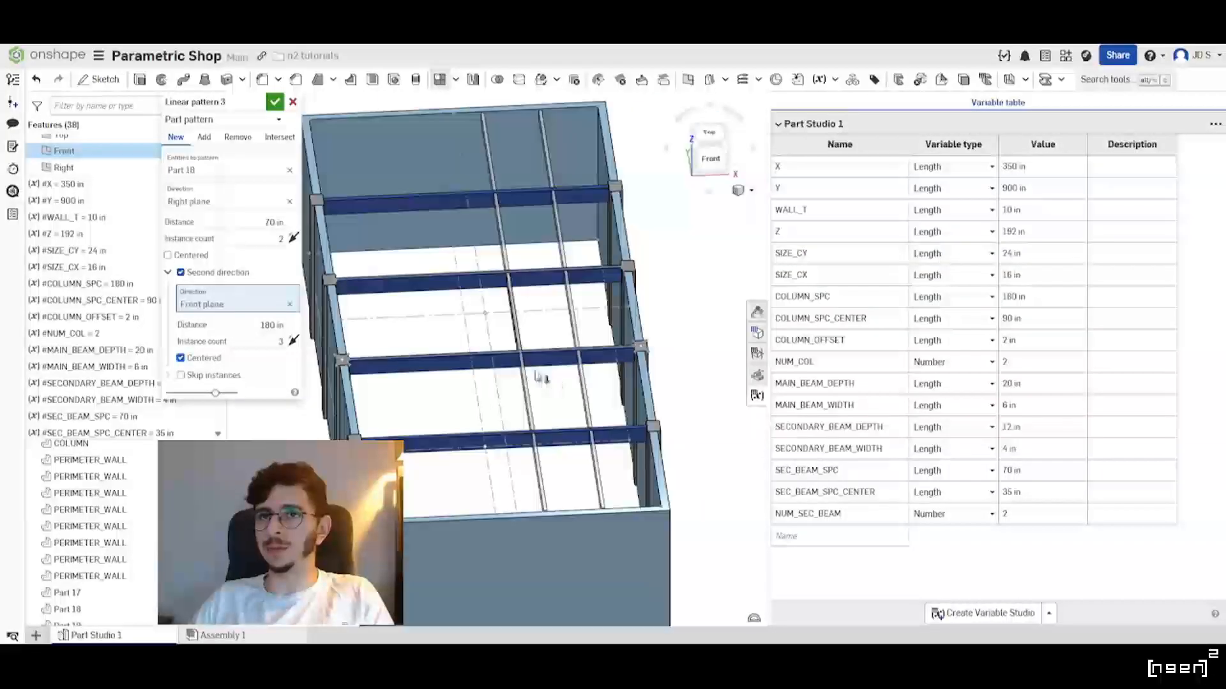
Try centering the first direction of the secondary beam pattern, then turn that option back off.
scroll(109, 400, "down", 5)
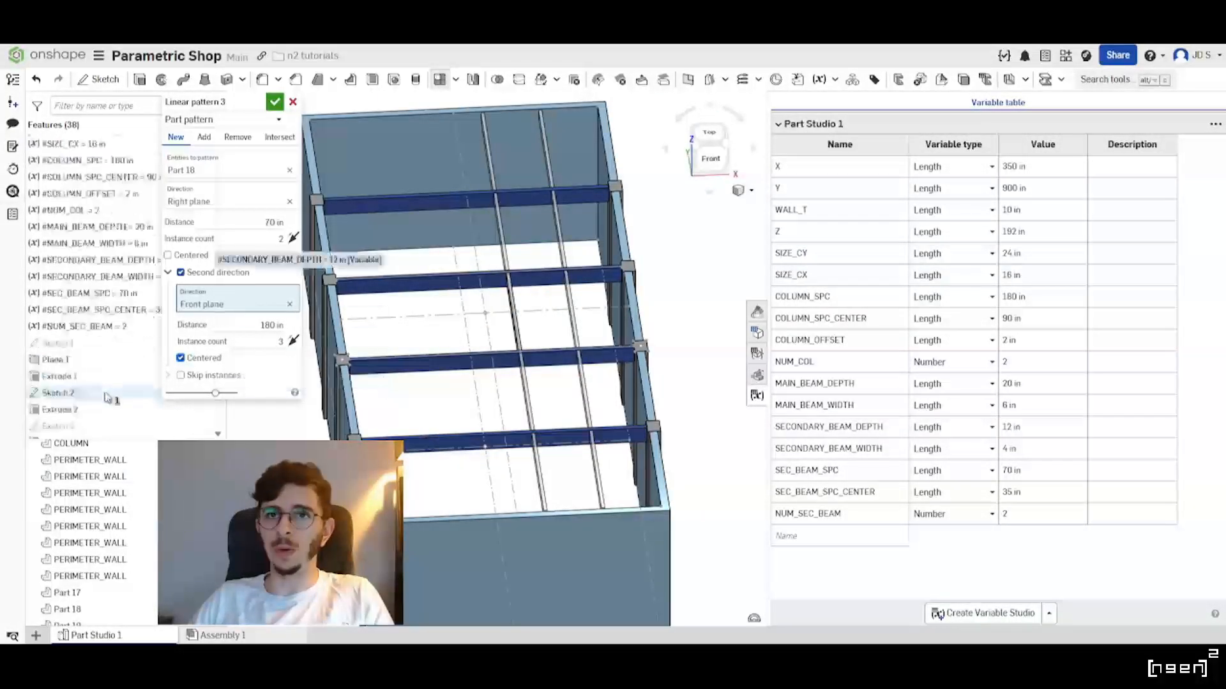
scroll(527, 346, "down", 3)
scroll(530, 348, "up", 3)
right_click_drag(530, 348, 561, 388)
scroll(473, 377, "down", 3)
scroll(525, 383, "up", 3)
scroll(435, 416, "up", 2)
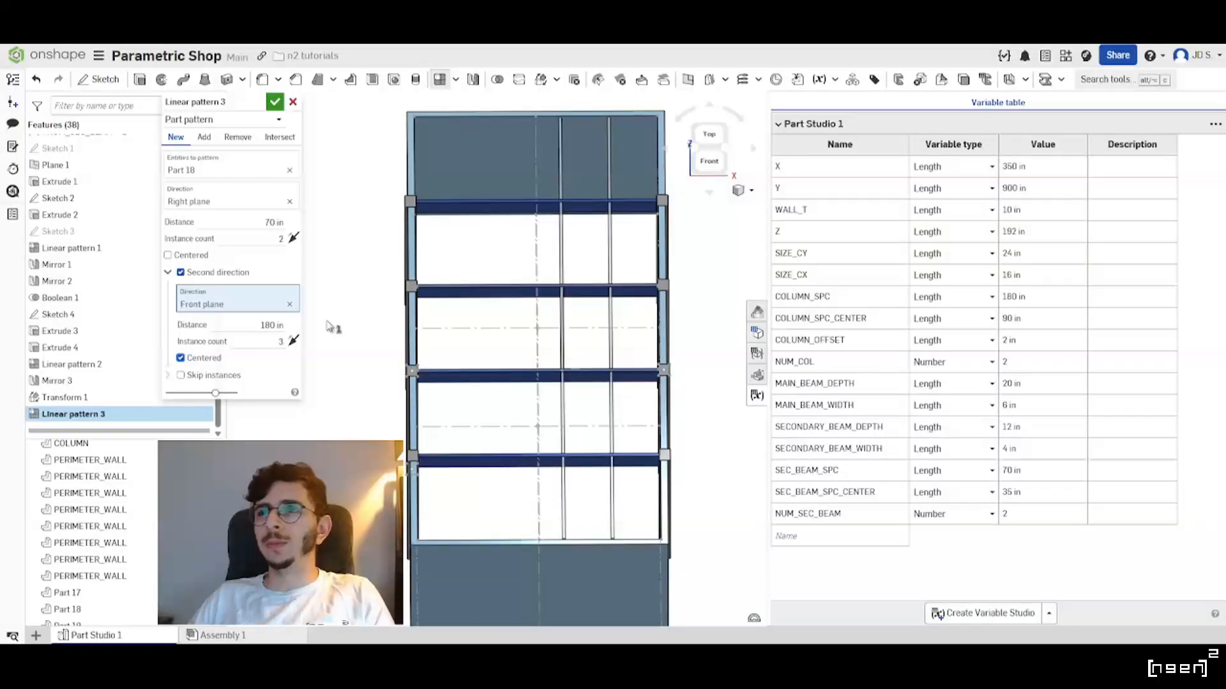
left_click(168, 255)
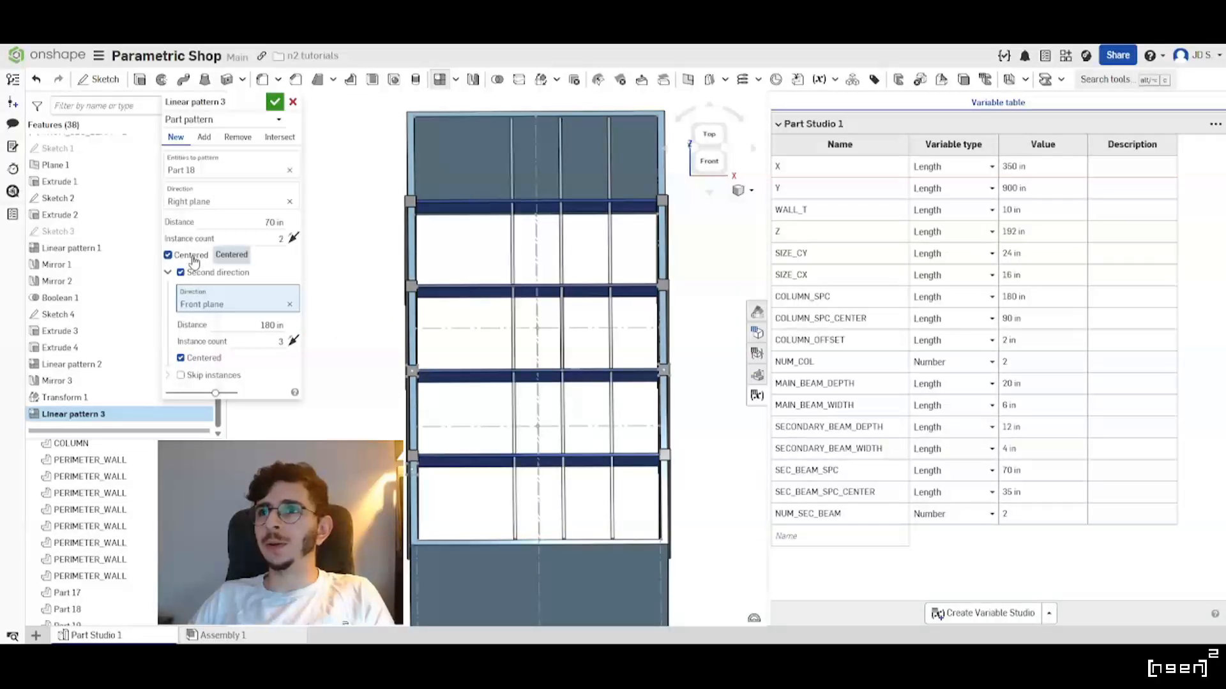
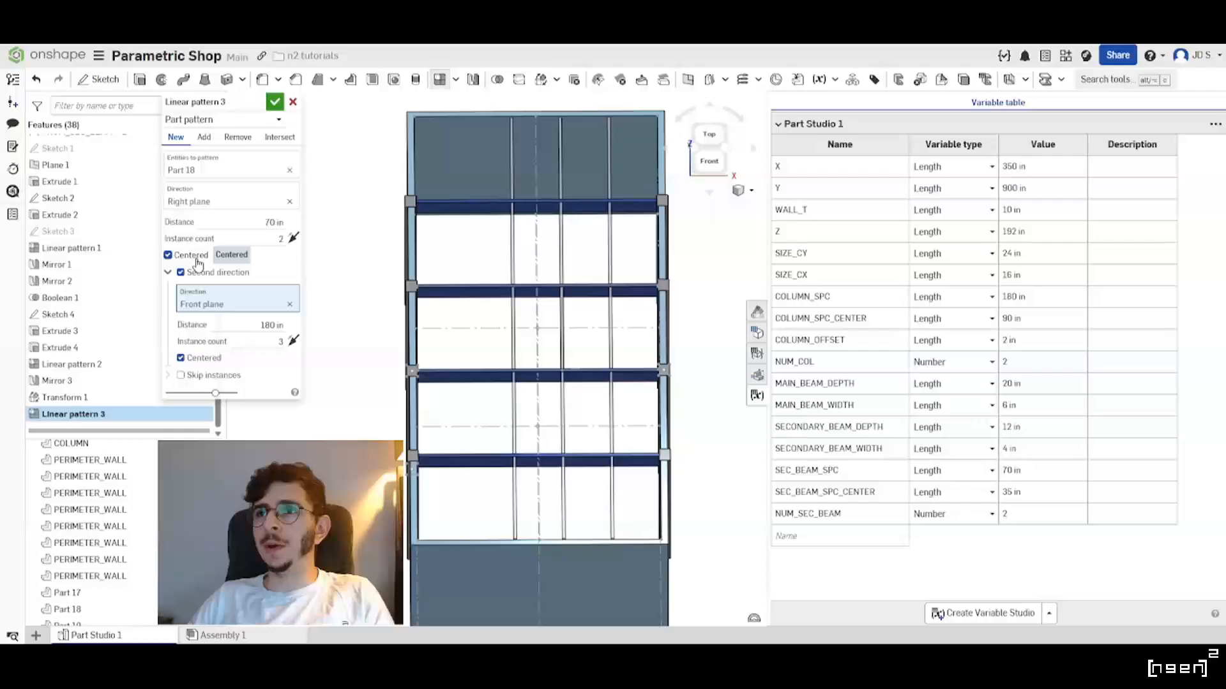
left_click(197, 259)
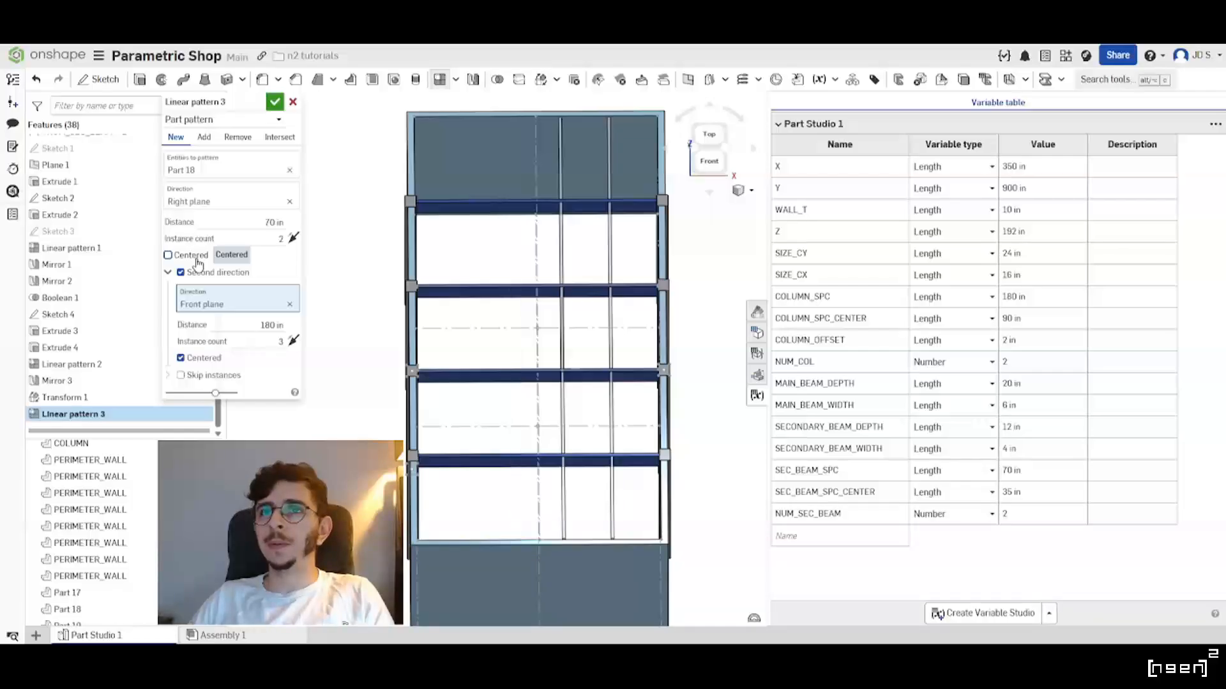
Review the two-direction secondary beam pattern in an isometric view and accept the edited pattern.
left_click(167, 273)
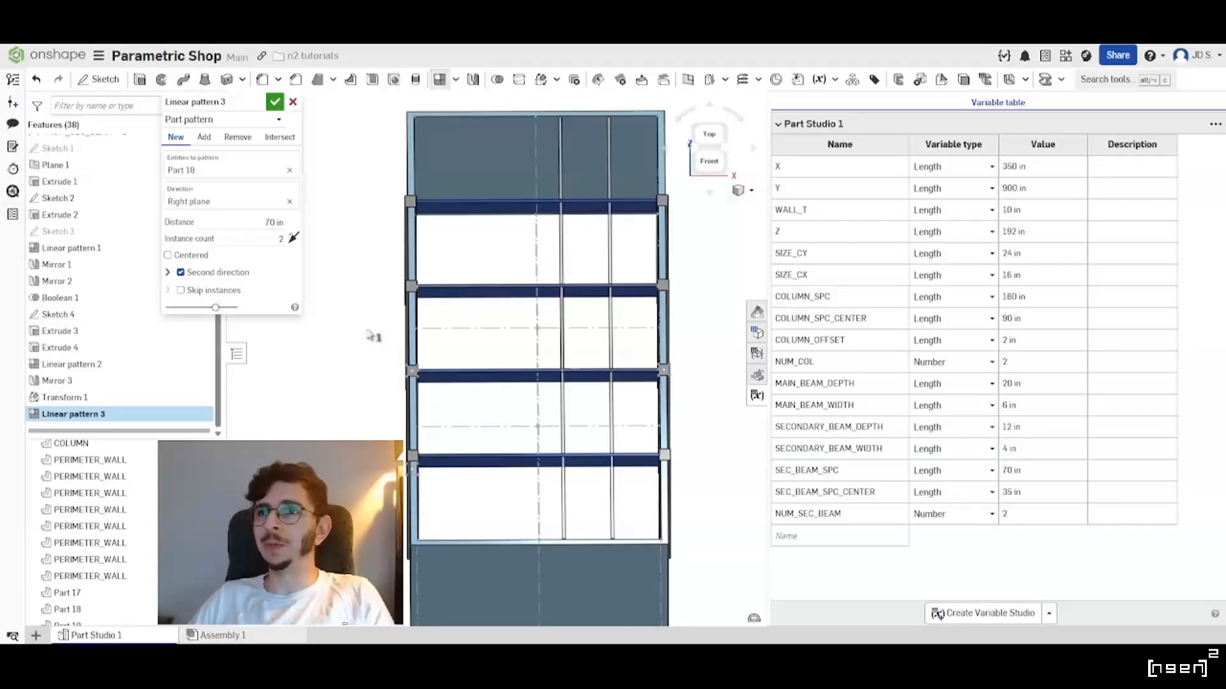
key("shift+7")
scroll(534, 375, "up", 5)
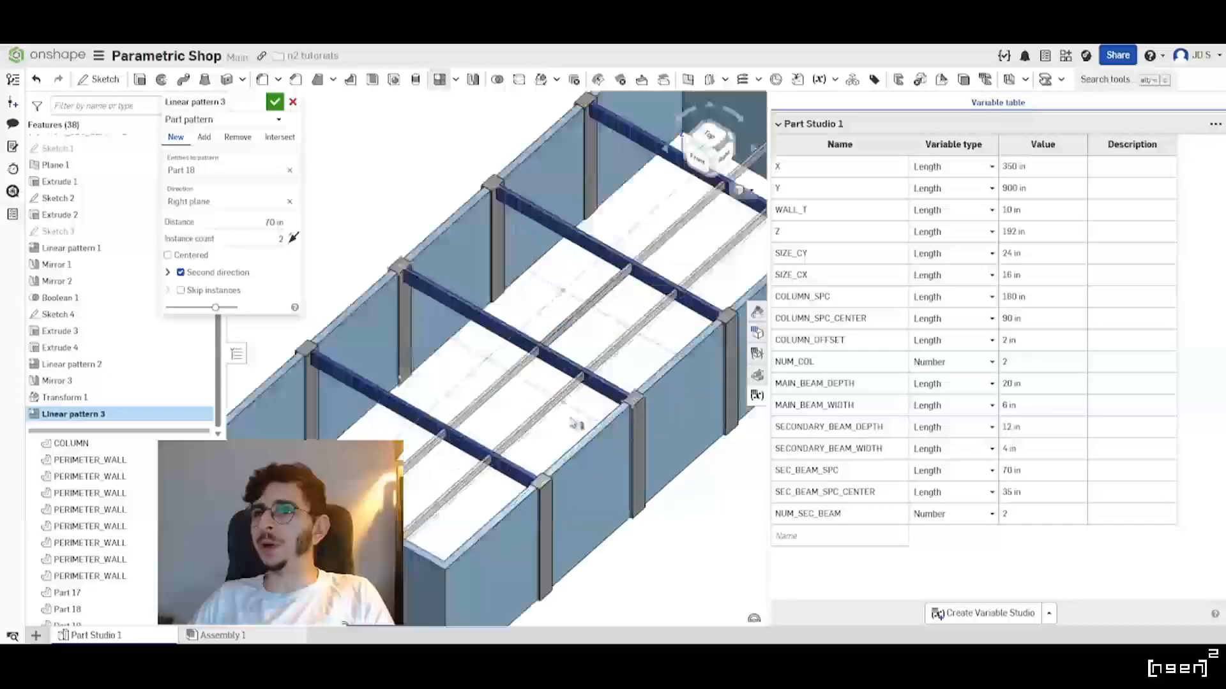
right_click_drag(533, 401, 494, 392)
key("shift+7")
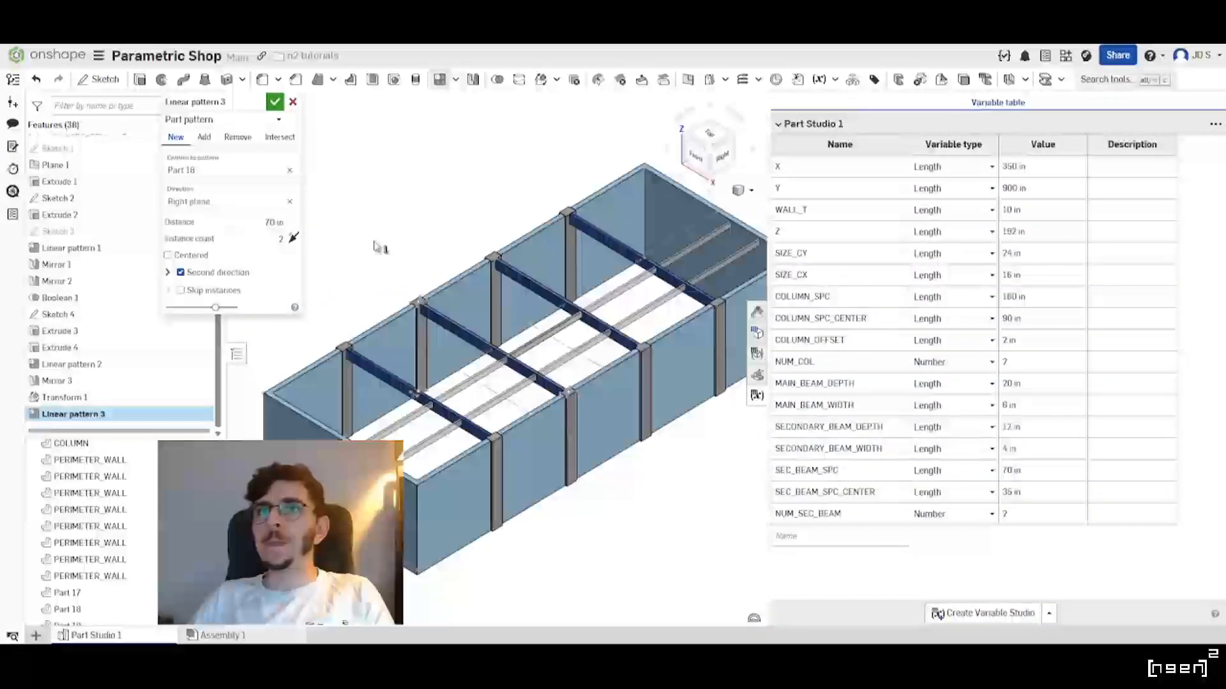
left_click(275, 102)
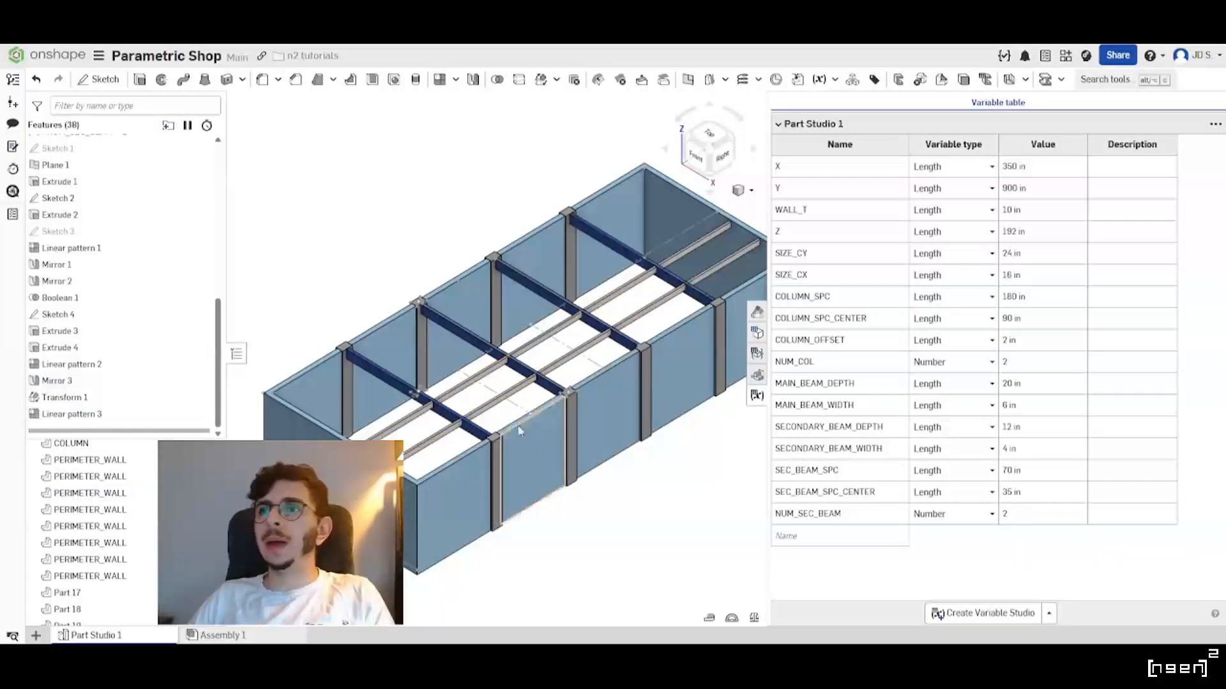
Start a part mirror of the secondary roof beams and select eight of the beam segments running along the building.
scroll(500, 413, "up", 3)
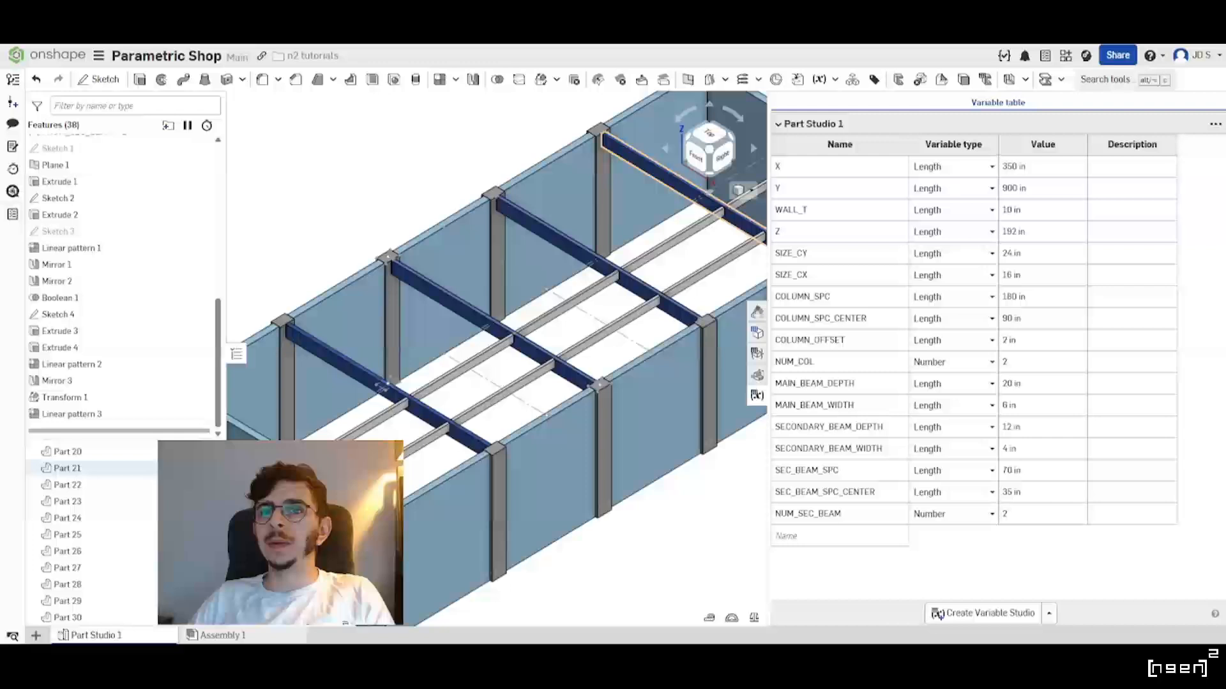
scroll(501, 421, "up", 1)
right_click_drag(501, 421, 526, 412)
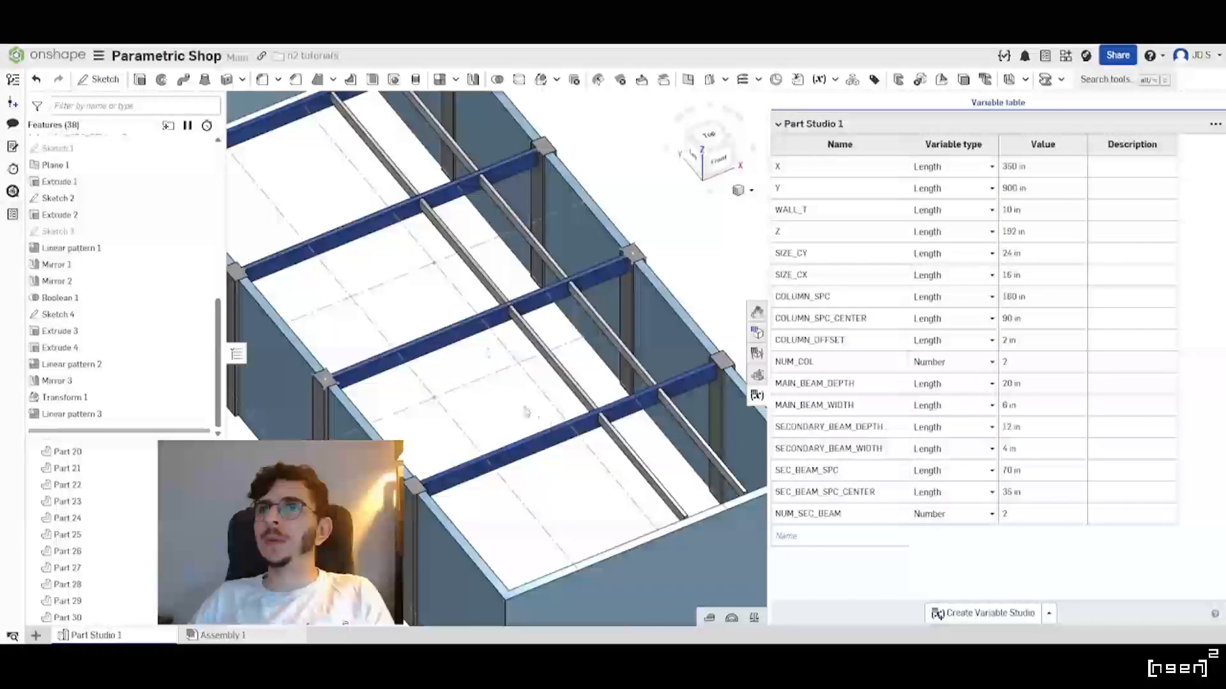
left_click(473, 79)
left_click(572, 386)
left_click(498, 283)
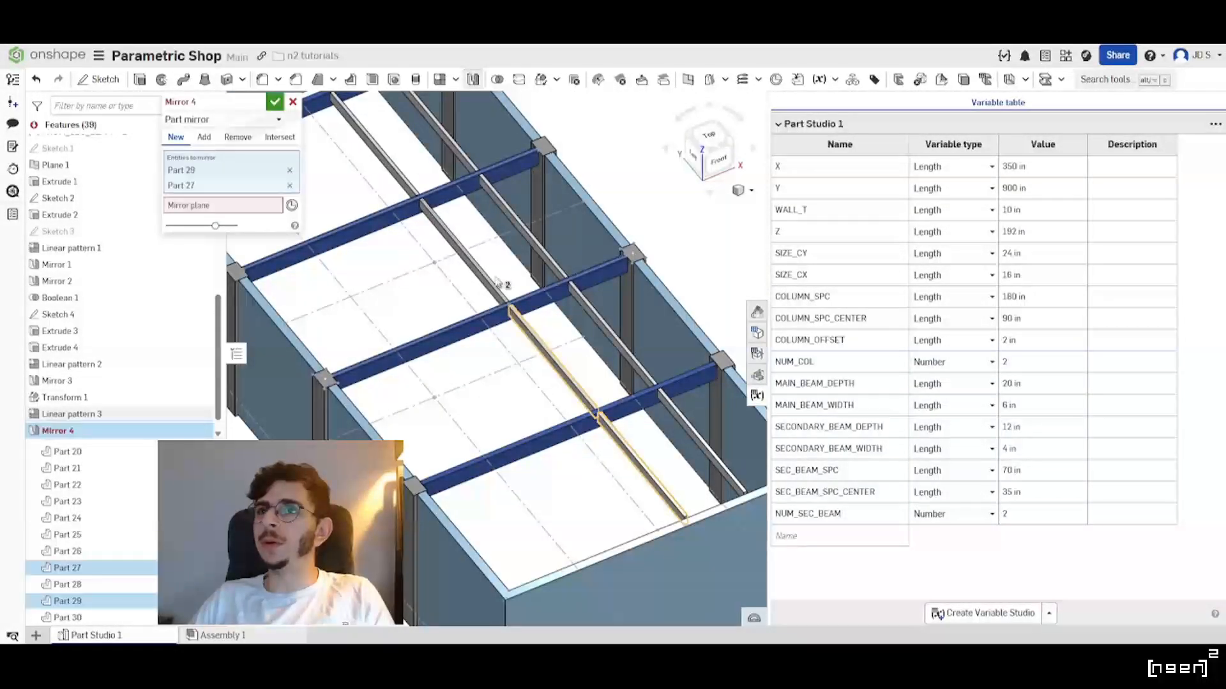
left_click(491, 285)
left_click(402, 175)
left_click(462, 154)
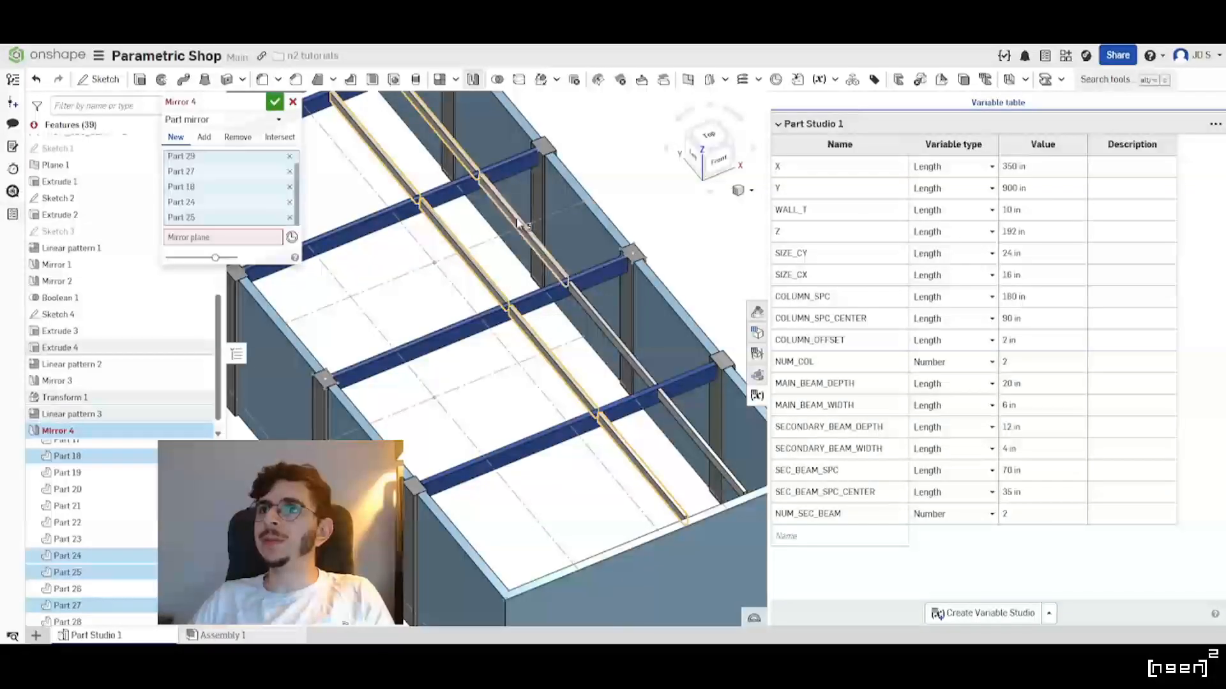
left_click(525, 231)
left_click(600, 316)
left_click(705, 446)
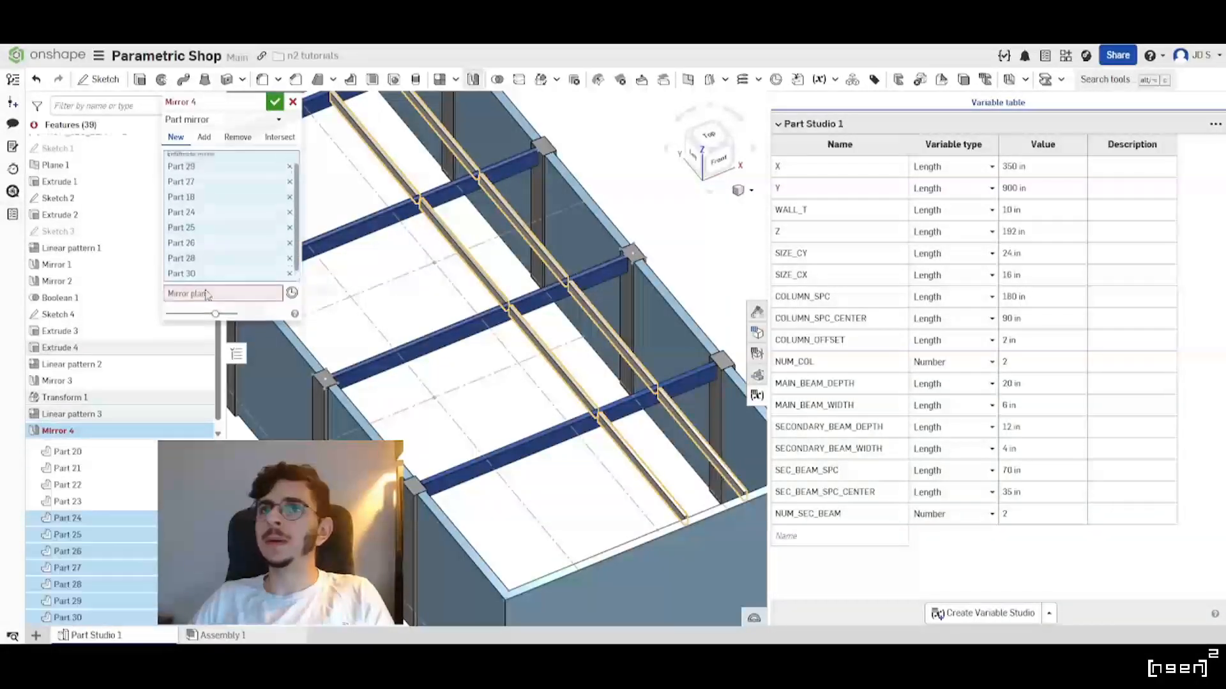
Set the mirror plane to an implicit mate connector at the midpoint of the layout line across the building.
left_click(213, 301)
scroll(564, 377, "down", 3)
right_click(506, 396)
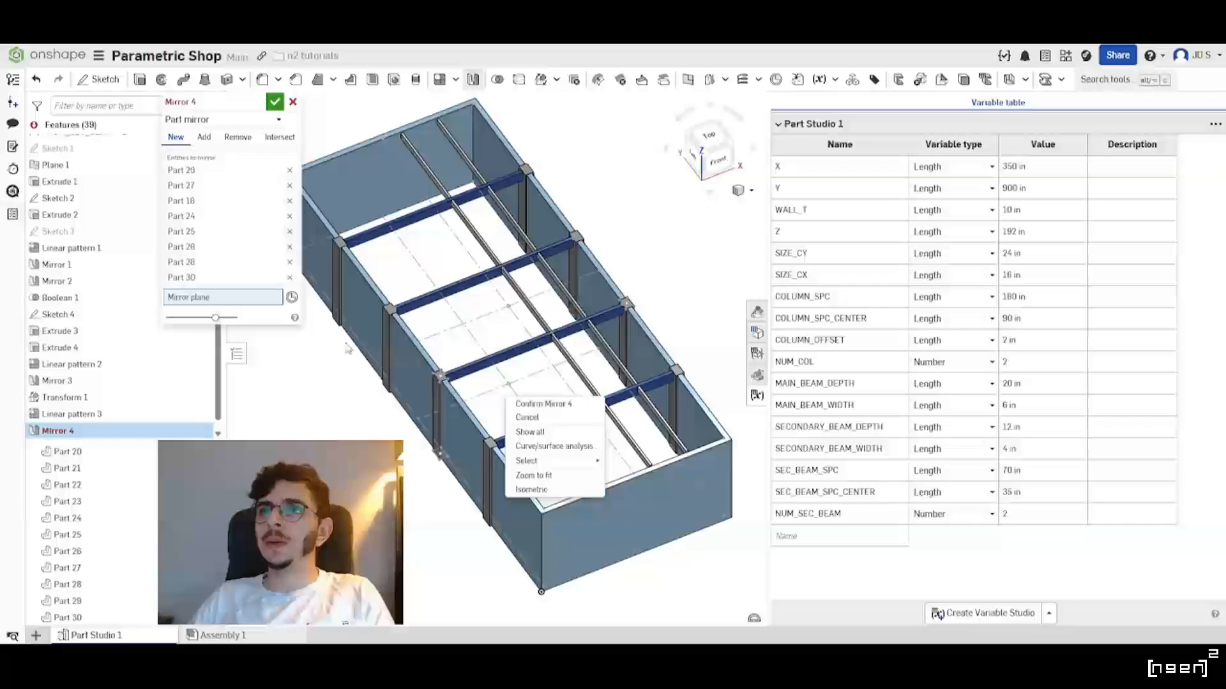
left_click(293, 298)
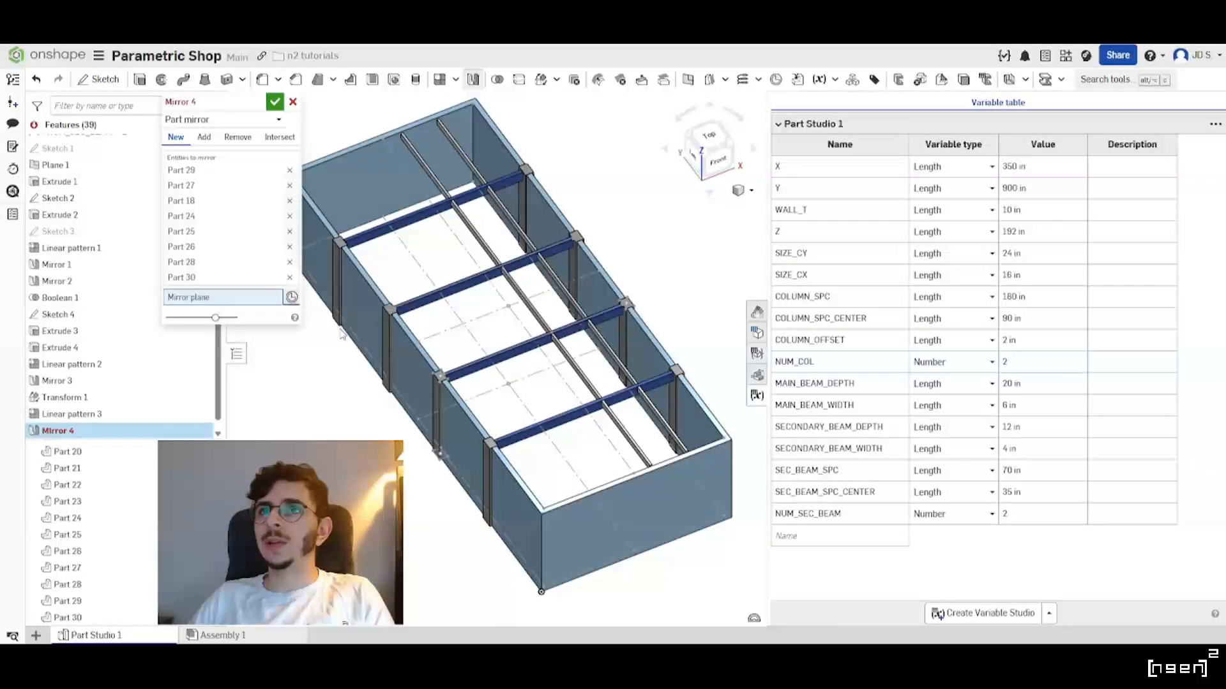
scroll(509, 386, "up", 2)
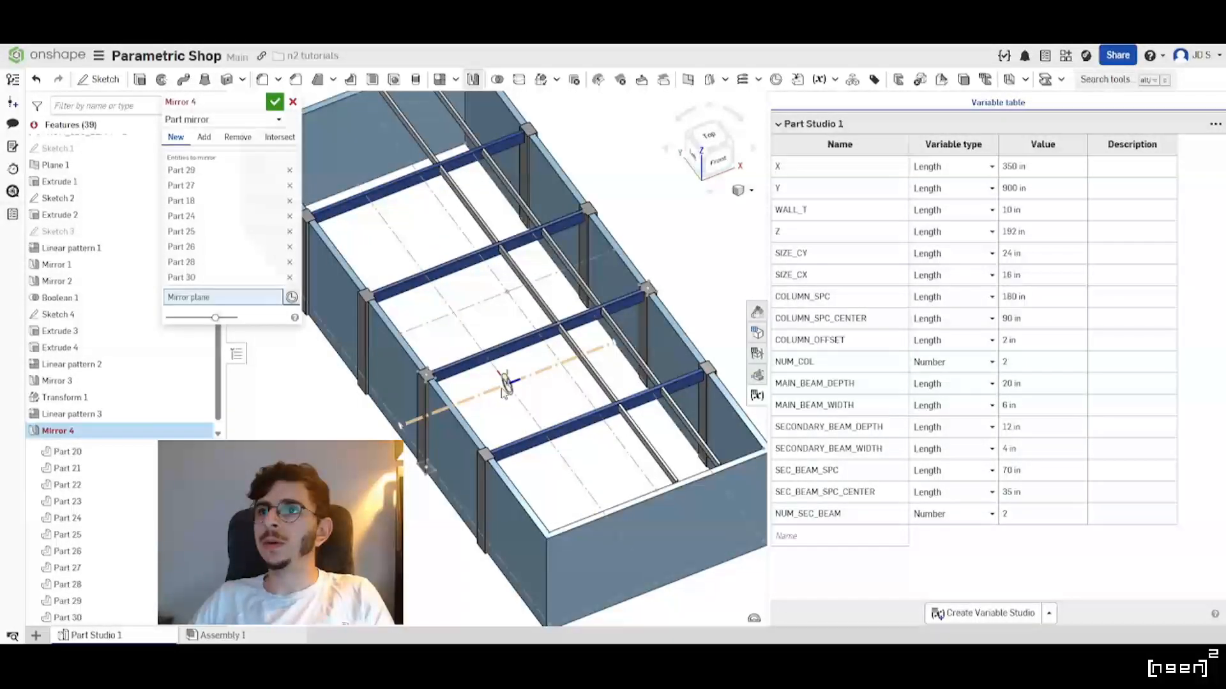
left_click(500, 395)
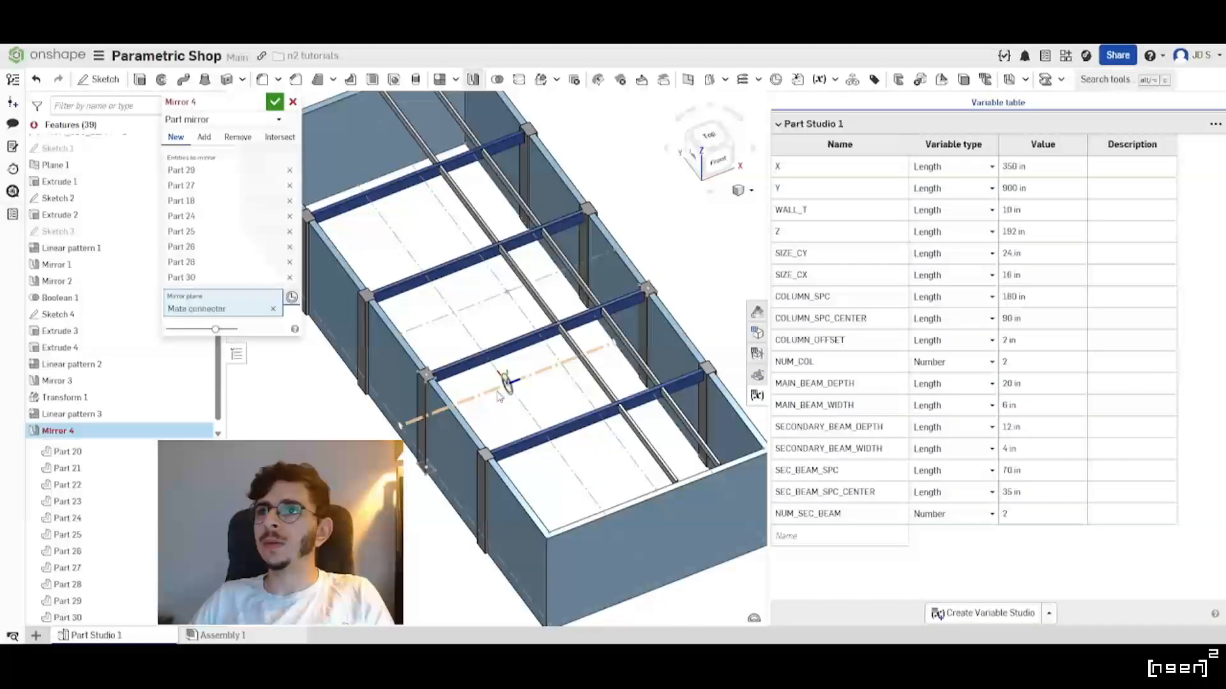
Add the two remaining secondary beam segments in the far end bay to the mirror and accept the feature.
left_click(210, 264)
left_click(489, 229)
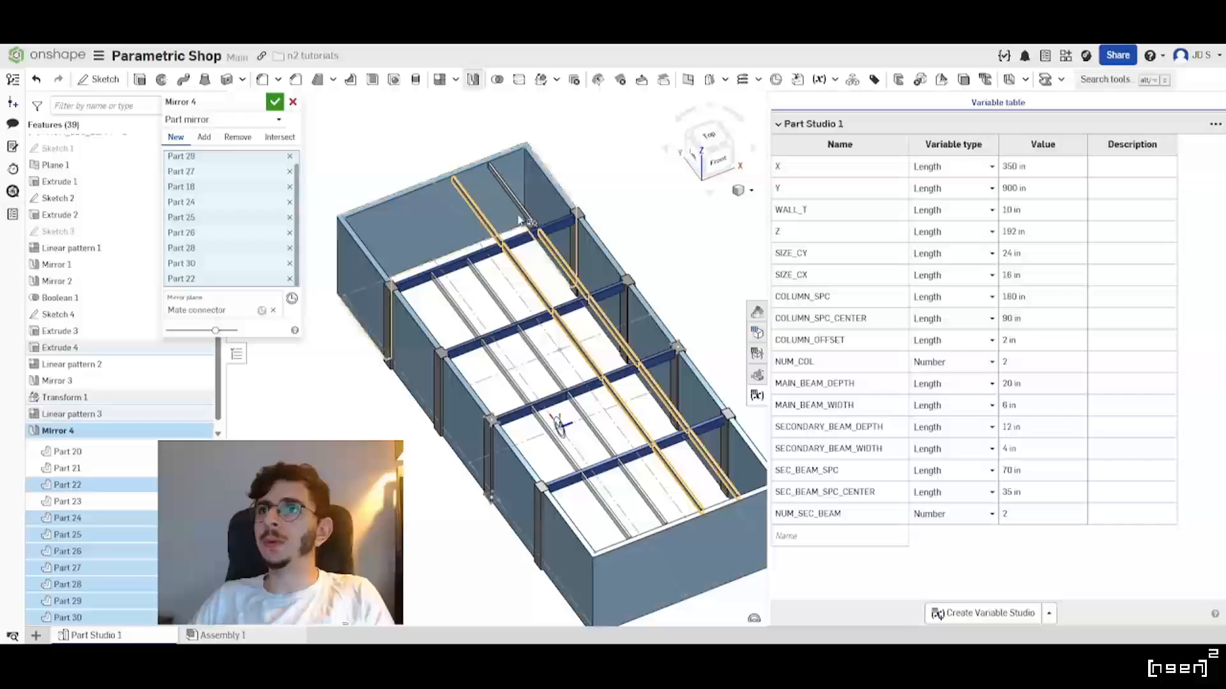
left_click(514, 197)
mouse_move(515, 317)
right_mouse_down()
mouse_move(543, 319)
mouse_move(555, 358)
mouse_move(516, 317)
right_mouse_up()
right_click_drag(562, 434, 542, 443)
right_click_drag(629, 320, 449, 315)
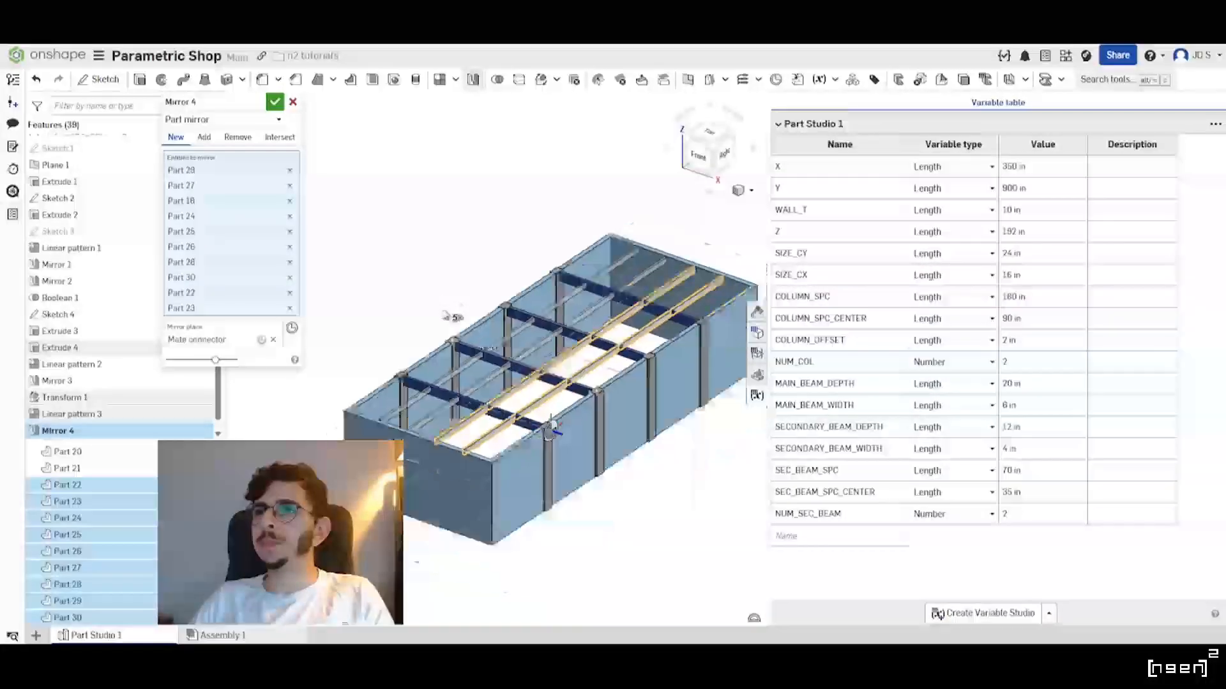
scroll(549, 368, "up", 3)
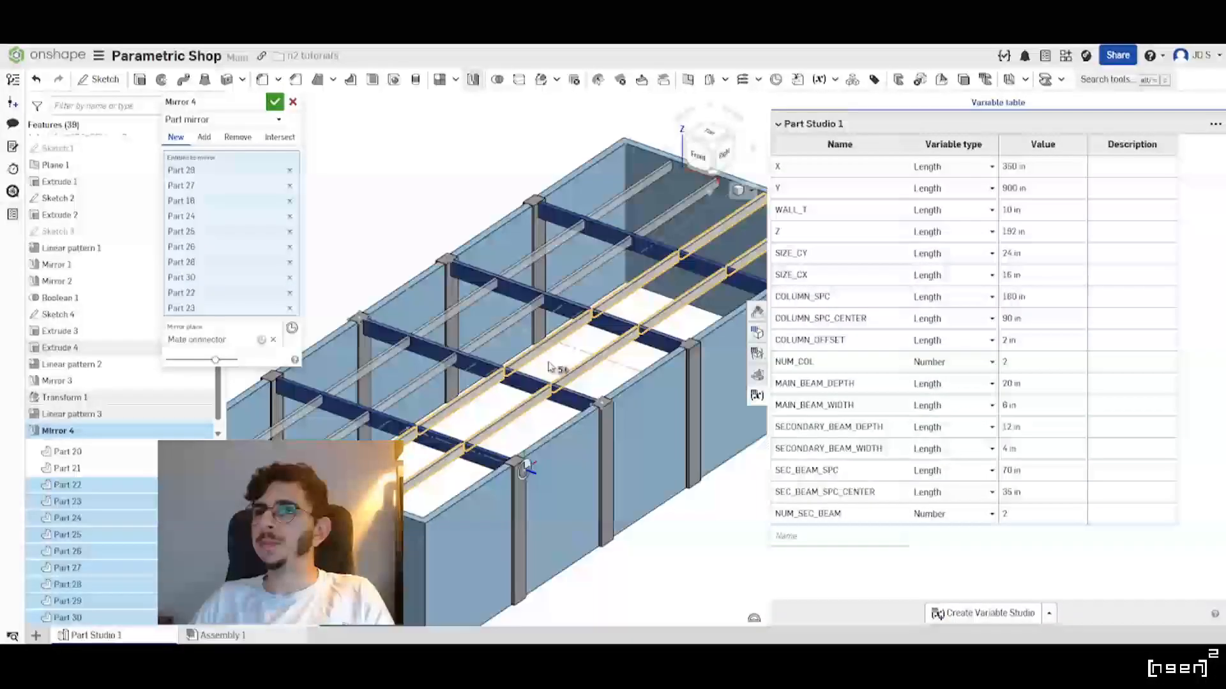
left_click(274, 102)
Examine the mirrored secondary beams and their connections to the main beams from several angles.
mouse_move(575, 357)
right_mouse_down()
mouse_move(665, 378)
mouse_move(440, 373)
mouse_move(566, 372)
right_mouse_up()
middle_click_drag(566, 373, 499, 355)
scroll(500, 355, "down", 3)
scroll(499, 310, "up", 3)
right_click_drag(499, 310, 574, 291)
scroll(584, 319, "down", 2)
scroll(584, 351, "up", 3)
right_click_drag(546, 362, 523, 368)
scroll(522, 369, "down", 4)
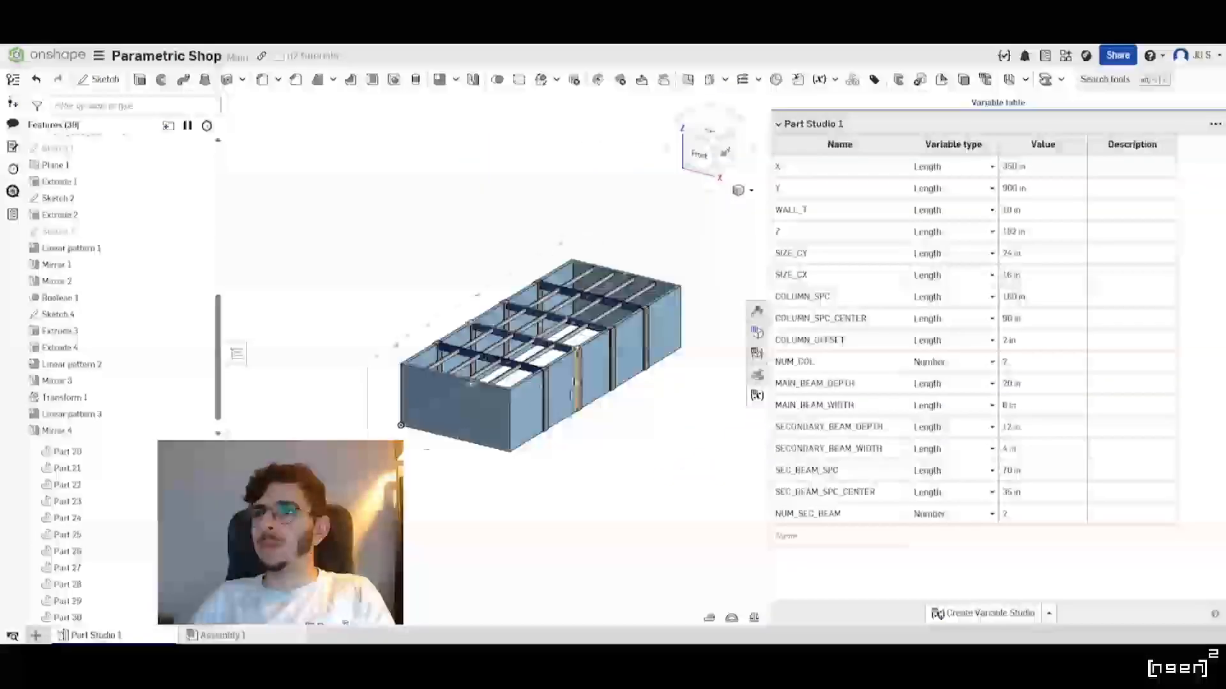
scroll(568, 367, "up", 3)
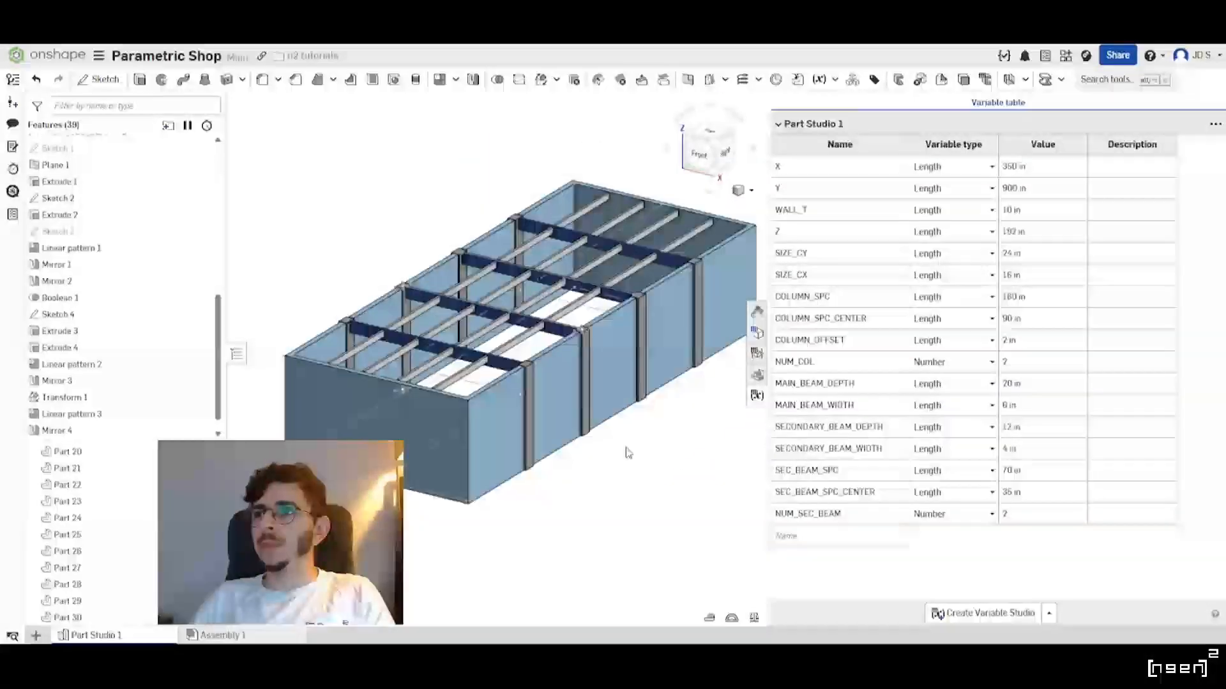
Hide the variable table and start a new sketch on the Top plane.
left_click(757, 397)
scroll(639, 408, "down", 3)
scroll(668, 416, "up", 3)
right_click_drag(668, 415, 418, 438)
scroll(416, 438, "up", 3)
scroll(96, 355, "down", 1)
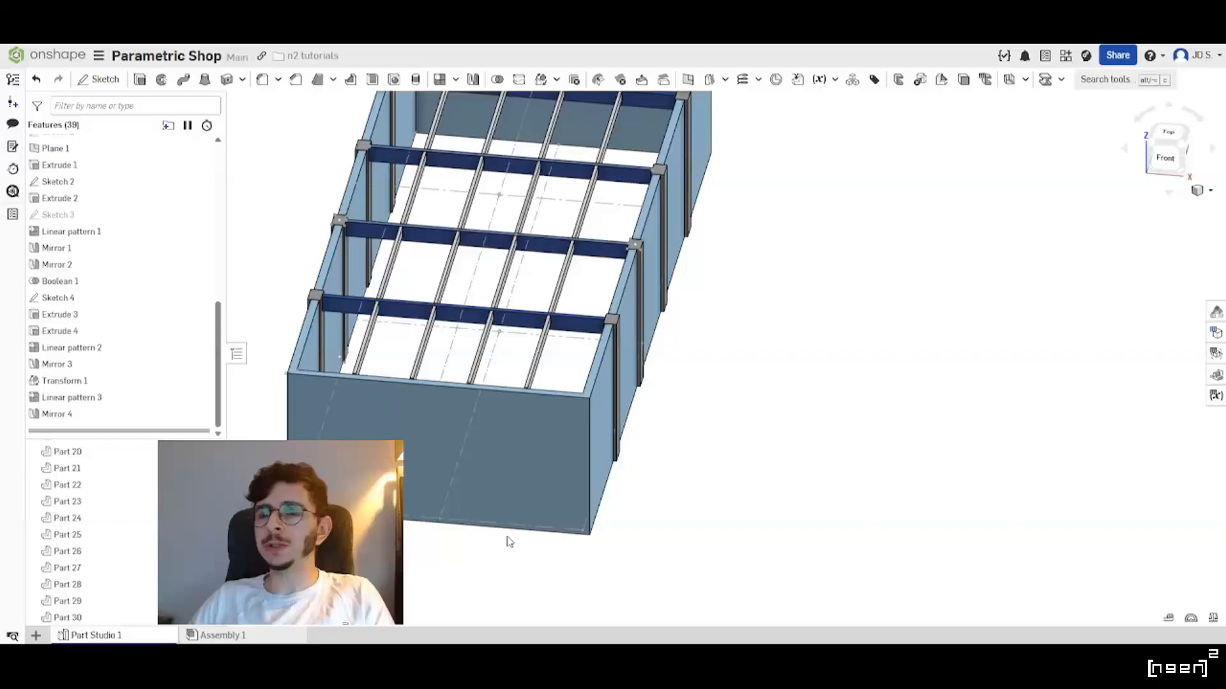
left_click(98, 79)
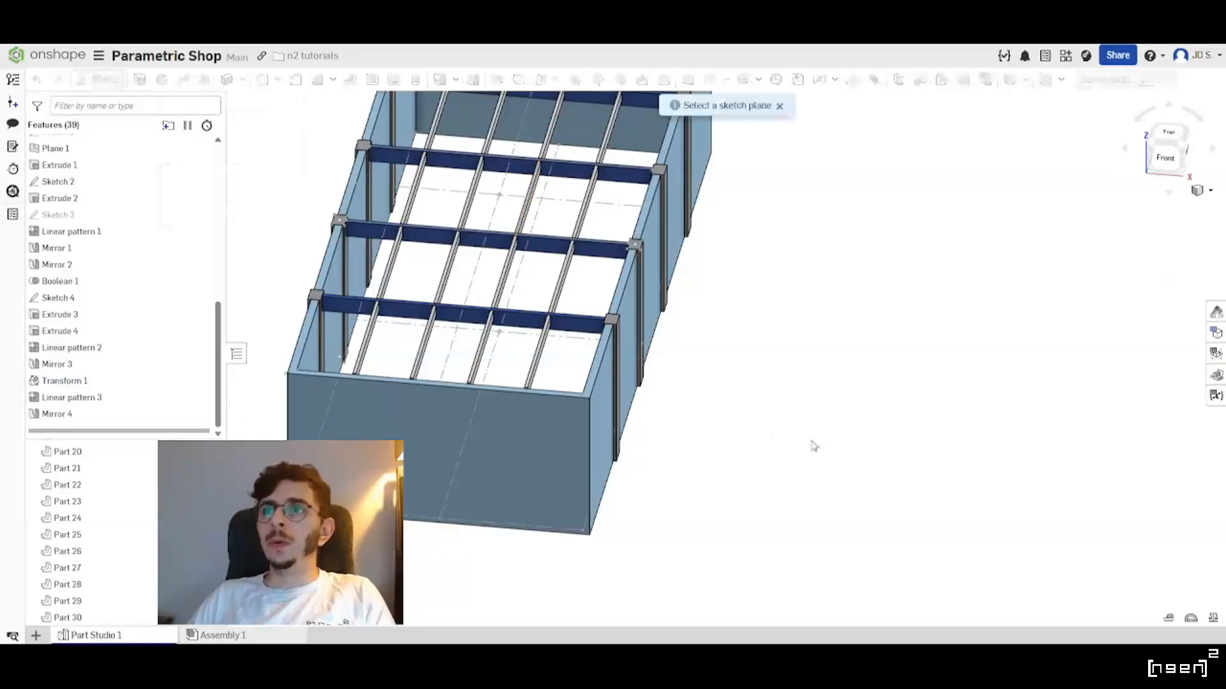
scroll(810, 443, "down", 3)
scroll(633, 472, "up", 10)
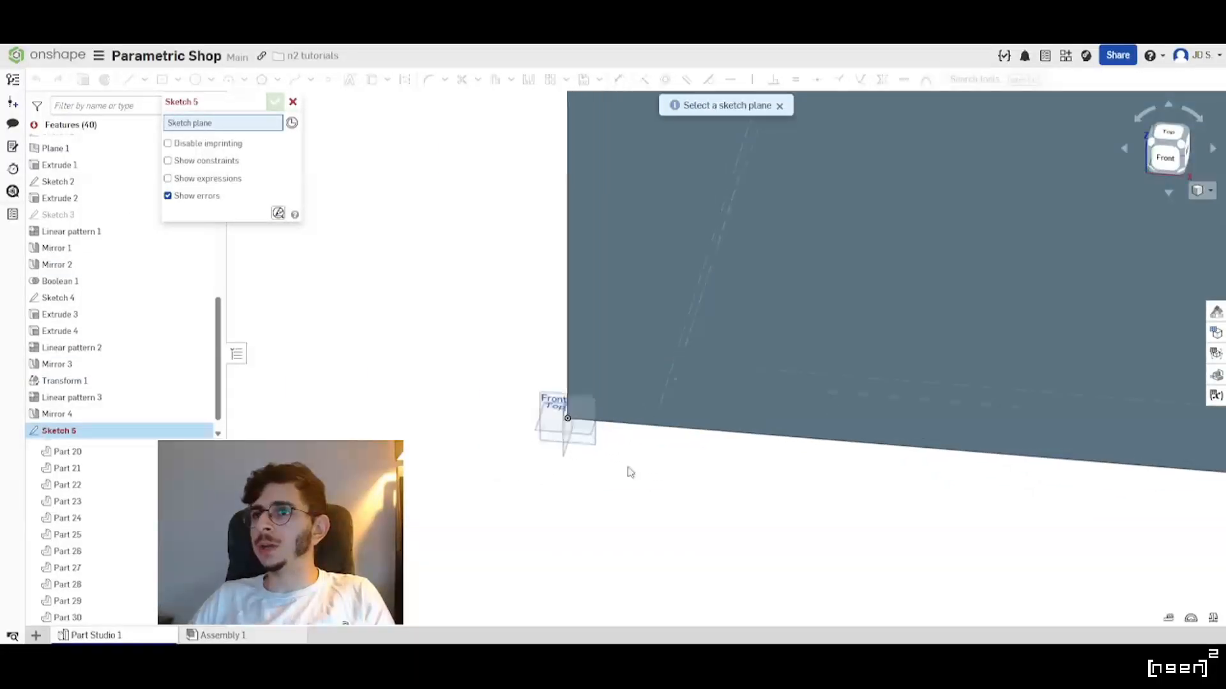
left_click(531, 383)
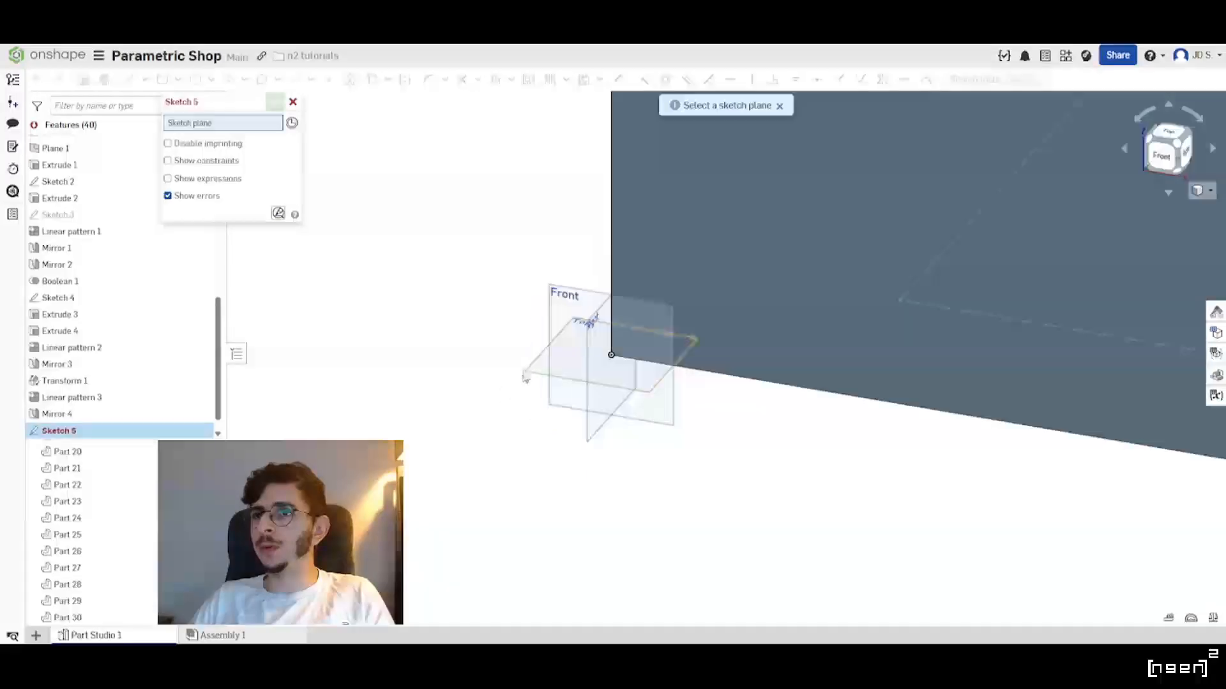
scroll(412, 406, "down", 6)
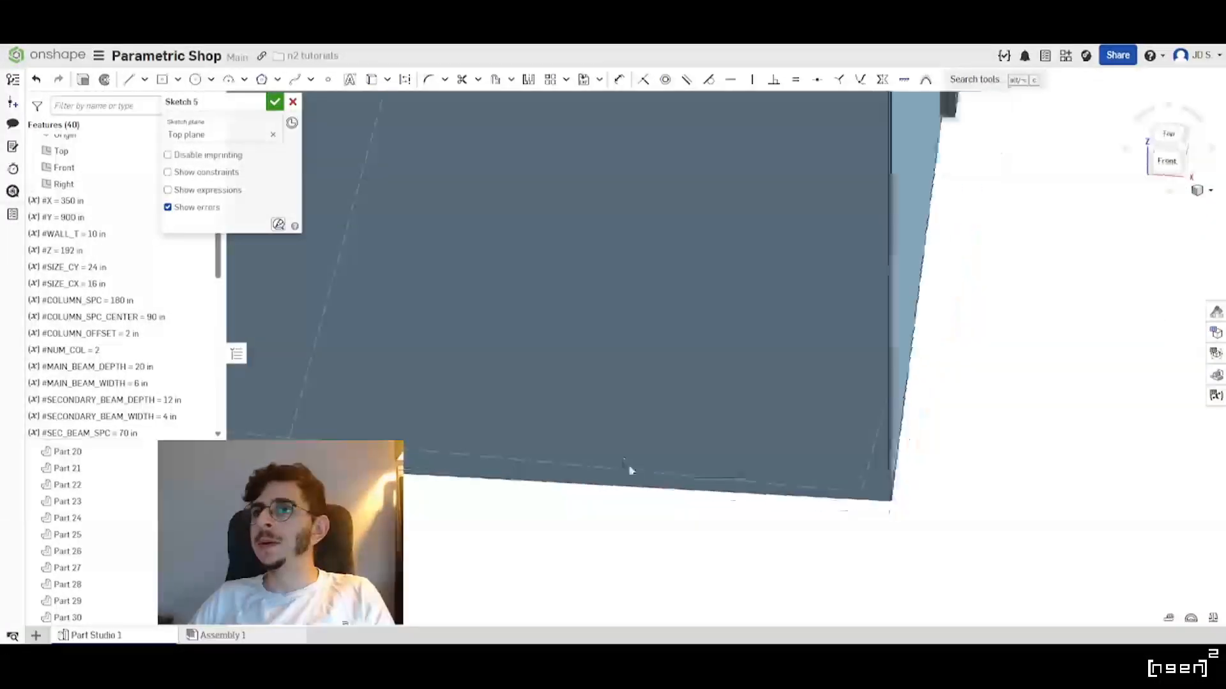
right_click_drag(632, 356, 619, 377)
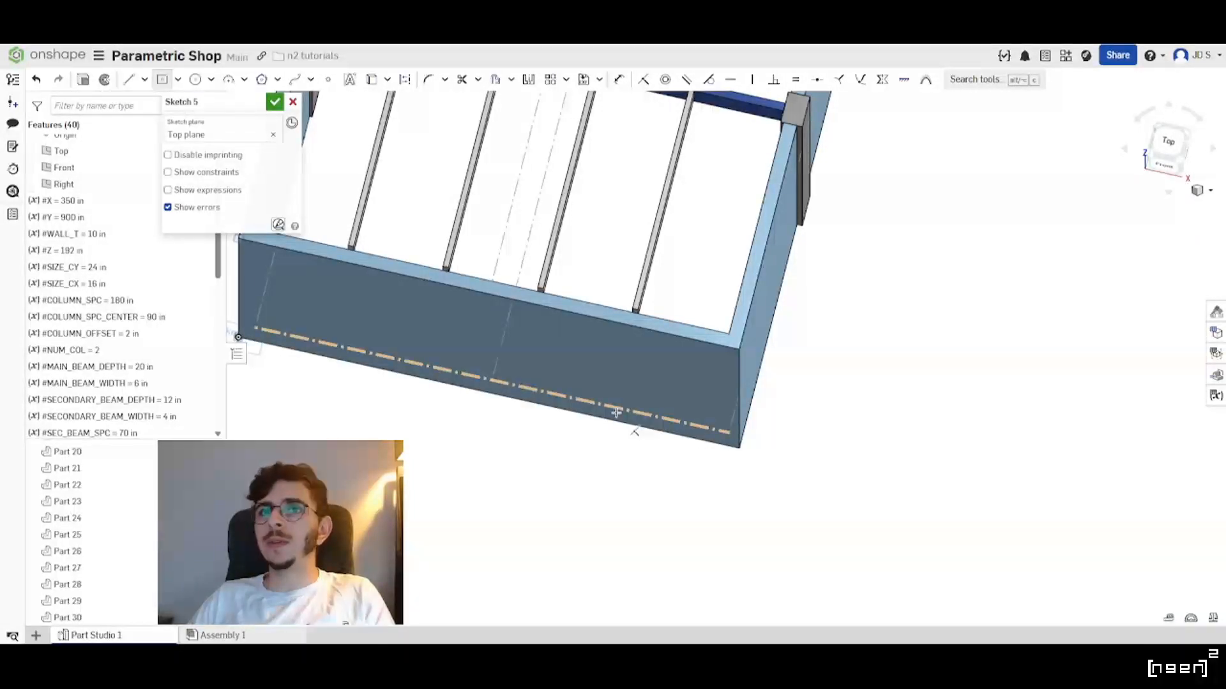
Examine the existing features and the layout line along the base of the front wall from several angles.
scroll(96, 349, "down", 5)
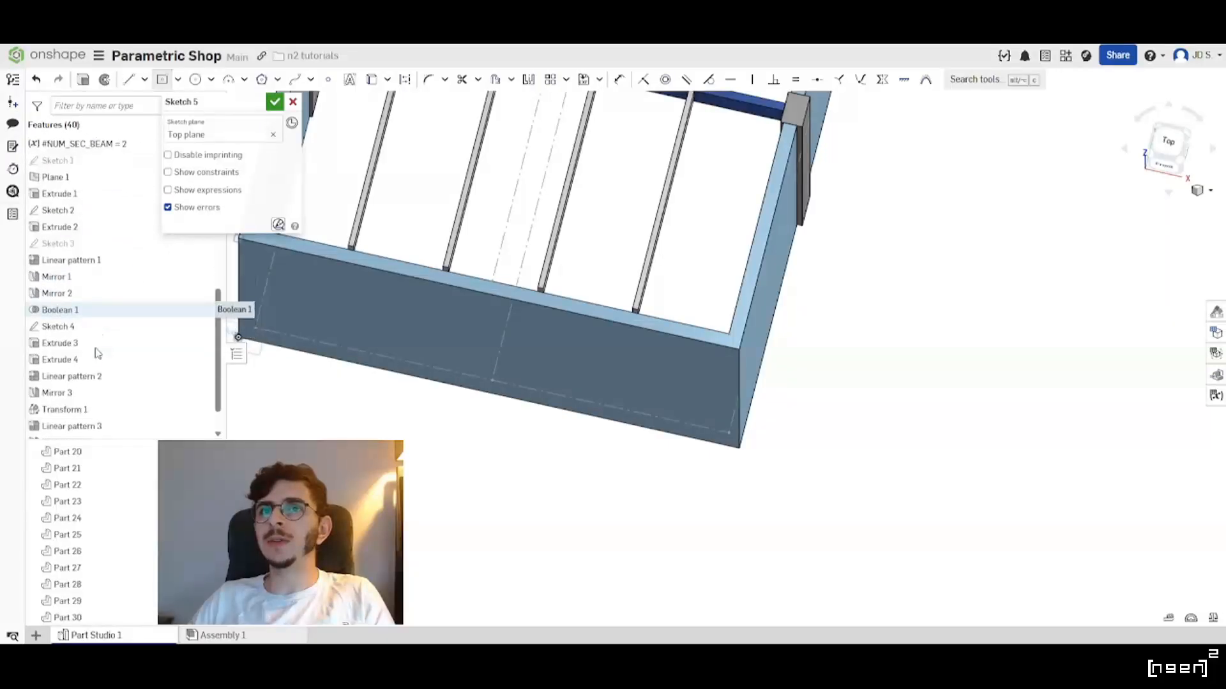
scroll(97, 352, "down", 2)
scroll(159, 350, "up", 5)
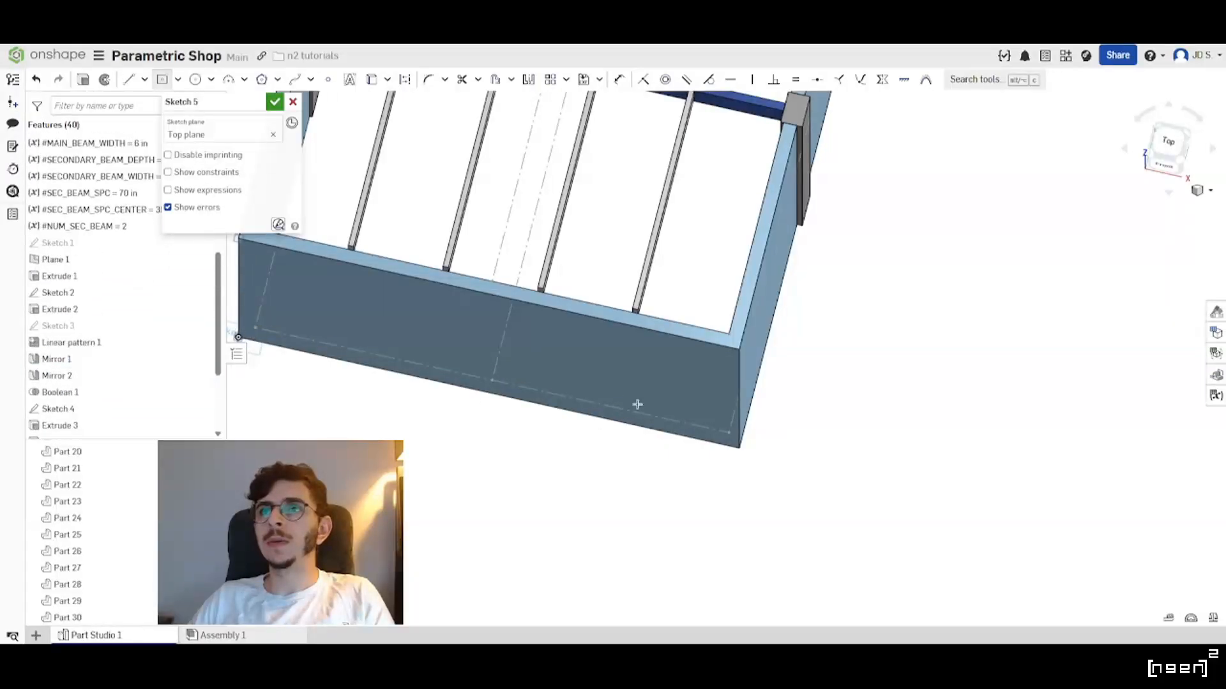
key("Escape")
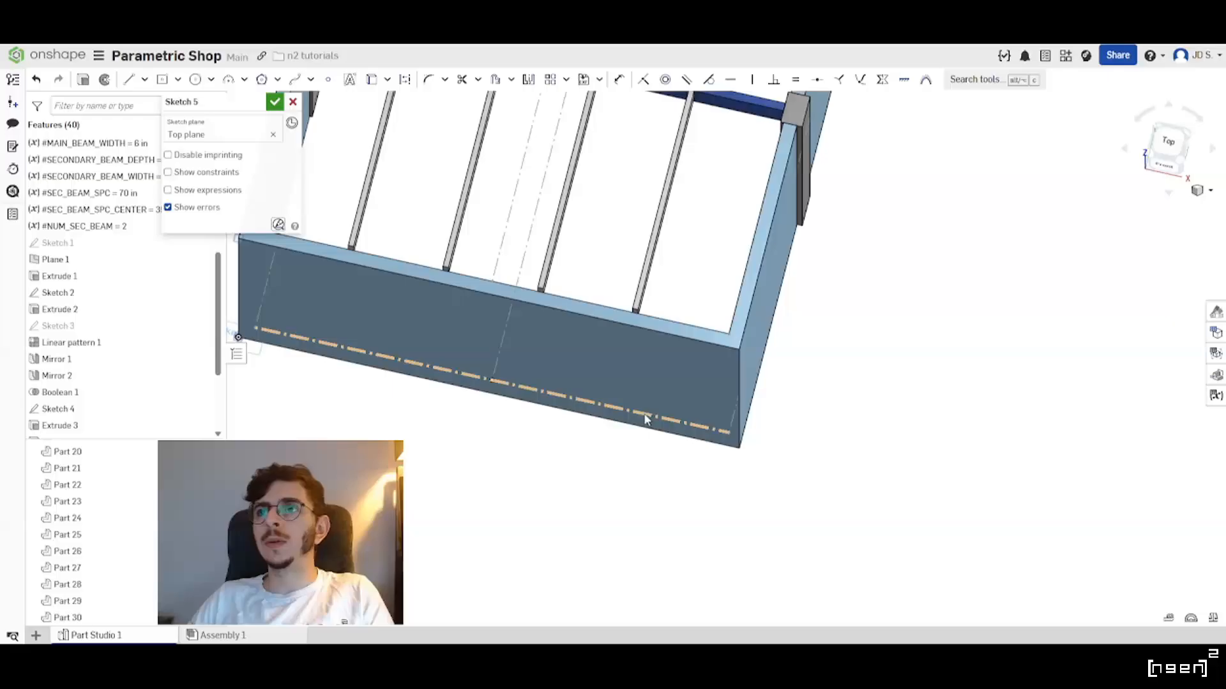
left_click(645, 415)
left_click(561, 487)
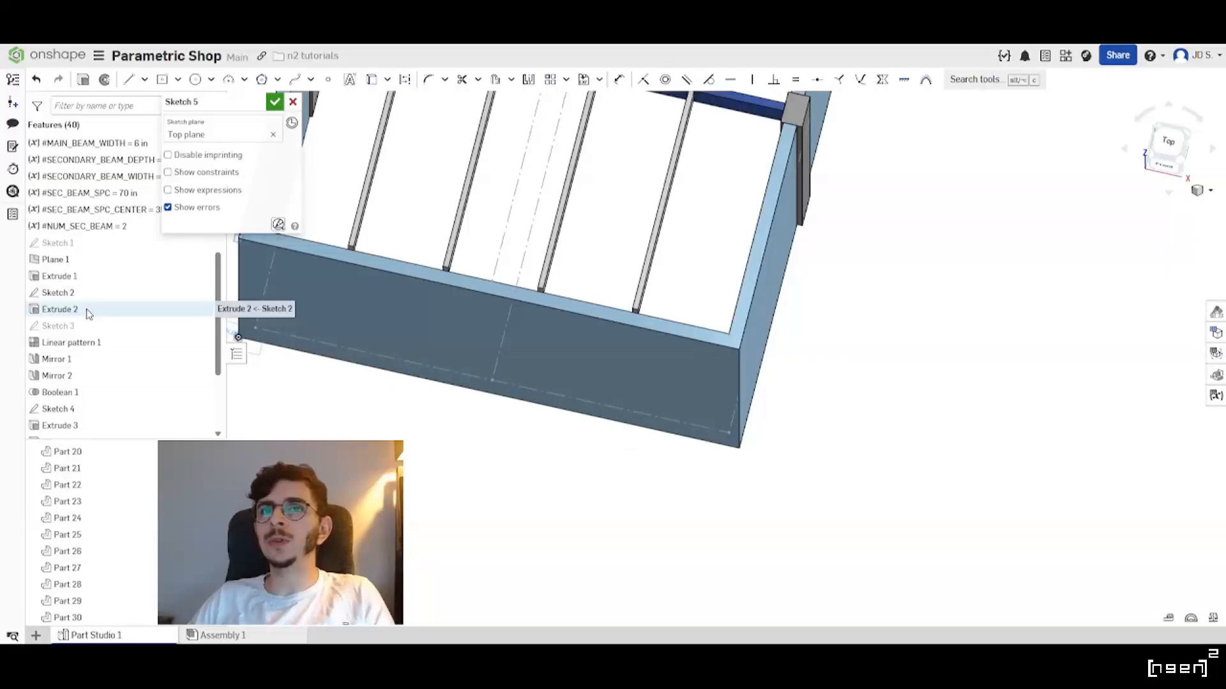
scroll(588, 558, "up", 3)
right_click_drag(588, 558, 438, 224)
scroll(643, 396, "down", 2)
scroll(642, 394, "down", 4)
right_click(1165, 155)
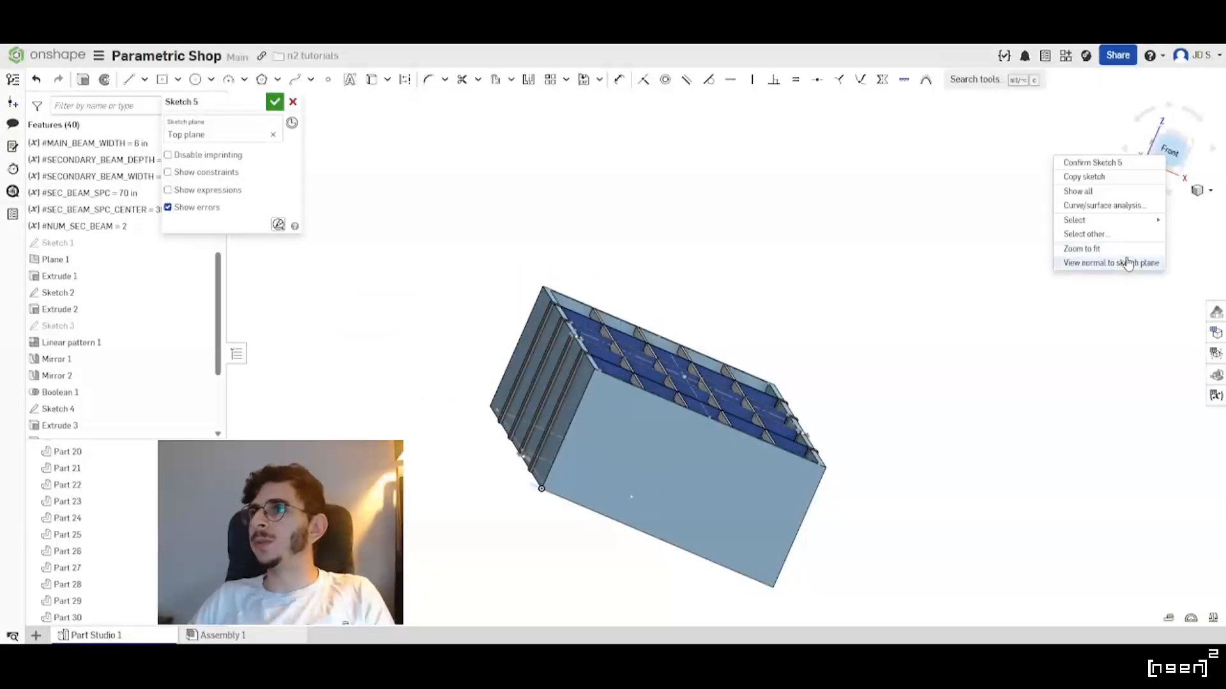
right_click_drag(1018, 379, 892, 408)
scroll(600, 377, "down", 4)
scroll(543, 410, "up", 5)
scroll(543, 410, "up", 3)
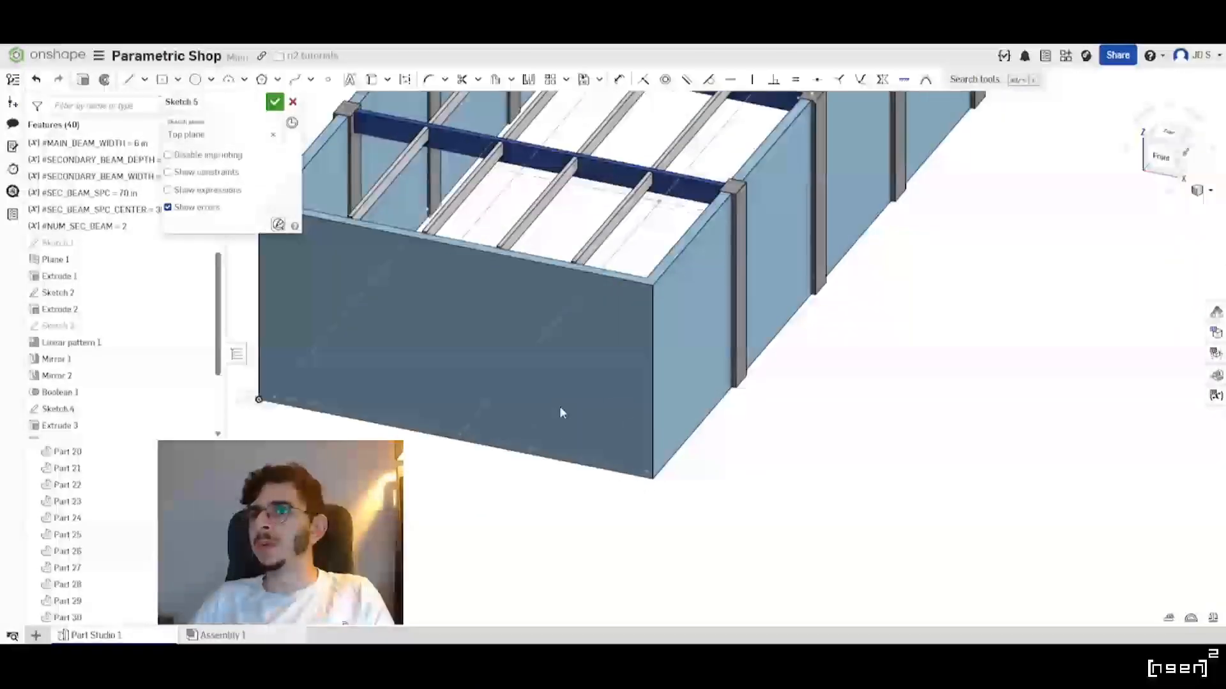
scroll(558, 410, "up", 2)
Sketch a center-point rectangle about 94 in deep, centered on the front wall's layout line between its midpoint and end.
left_click(162, 83)
scroll(553, 495, "up", 2)
right_click_drag(553, 495, 573, 424)
left_click(529, 435)
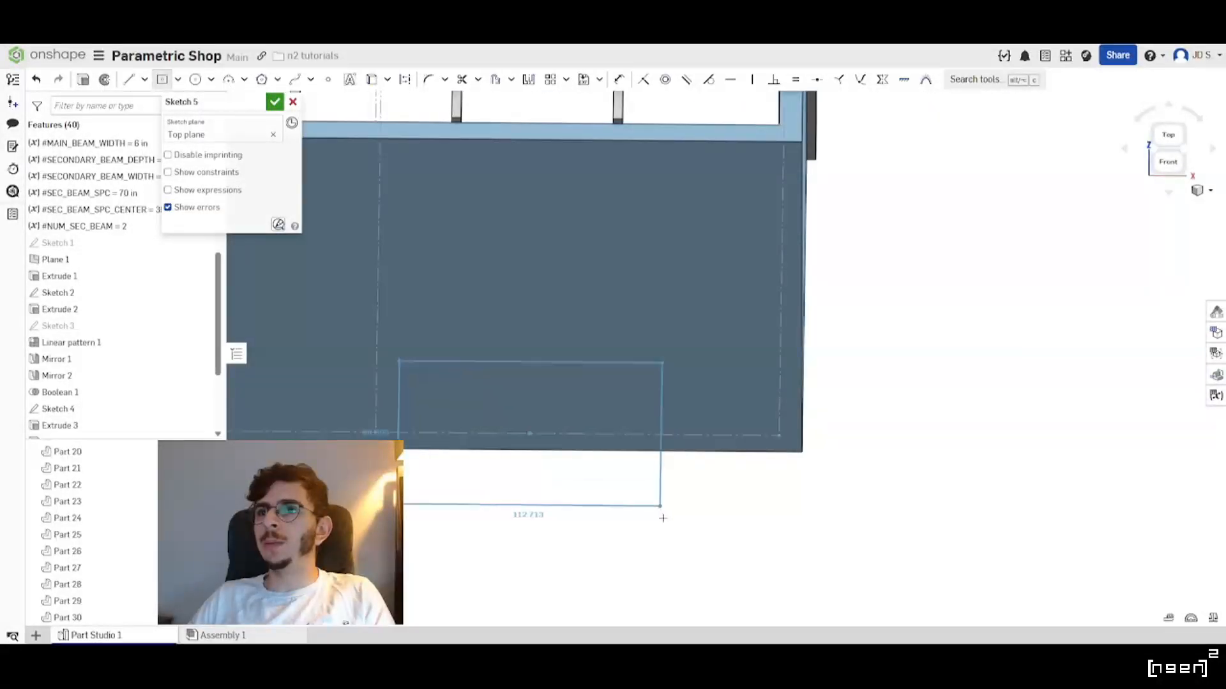
left_click(632, 356)
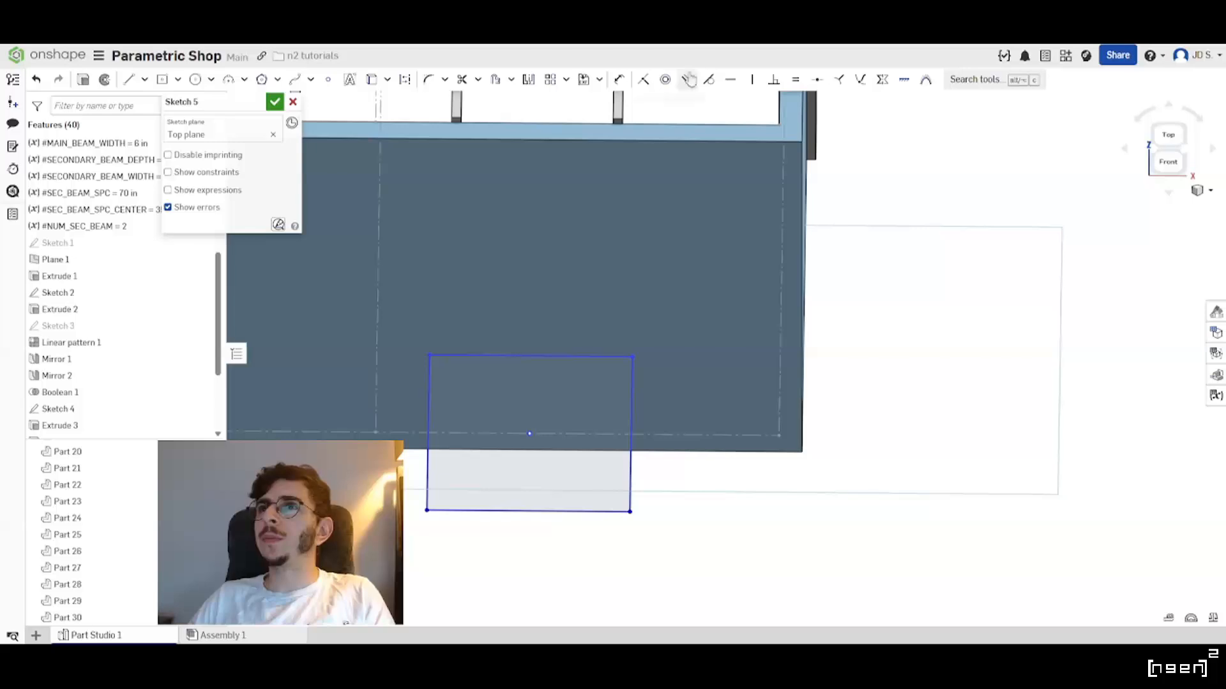
Dimension the rectangle's depth across the front wall as 72 in.
left_click(619, 82)
left_click(631, 446)
left_click(702, 480)
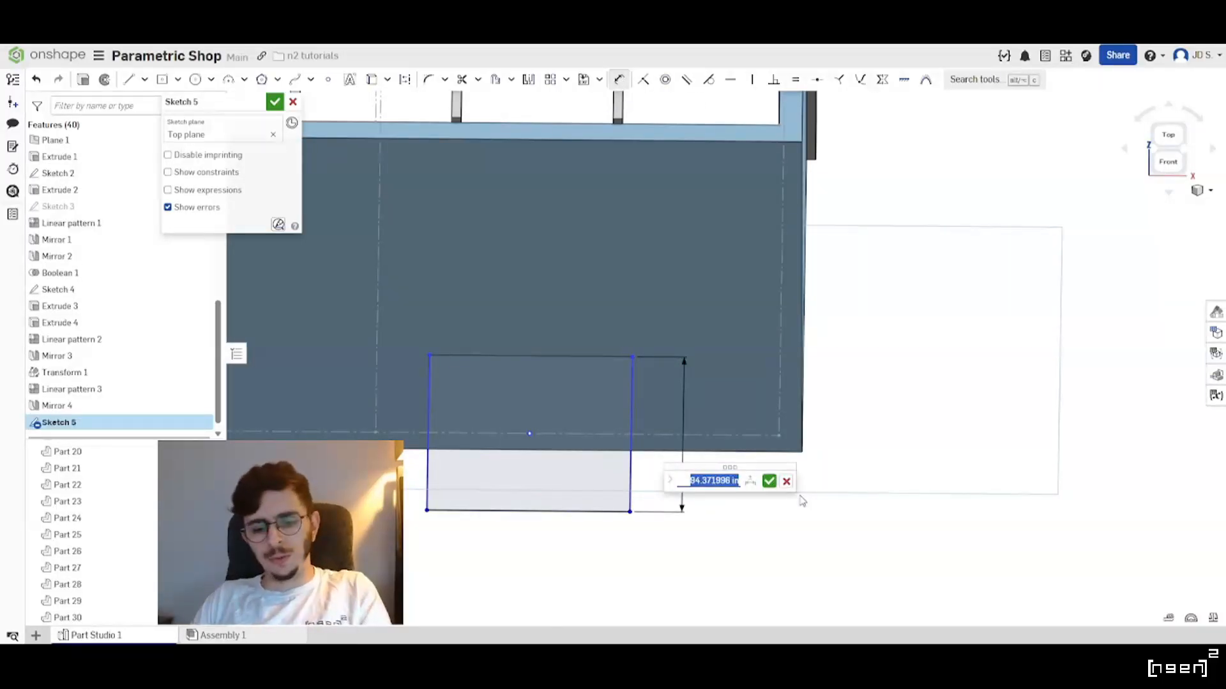
type("72")
key("Return")
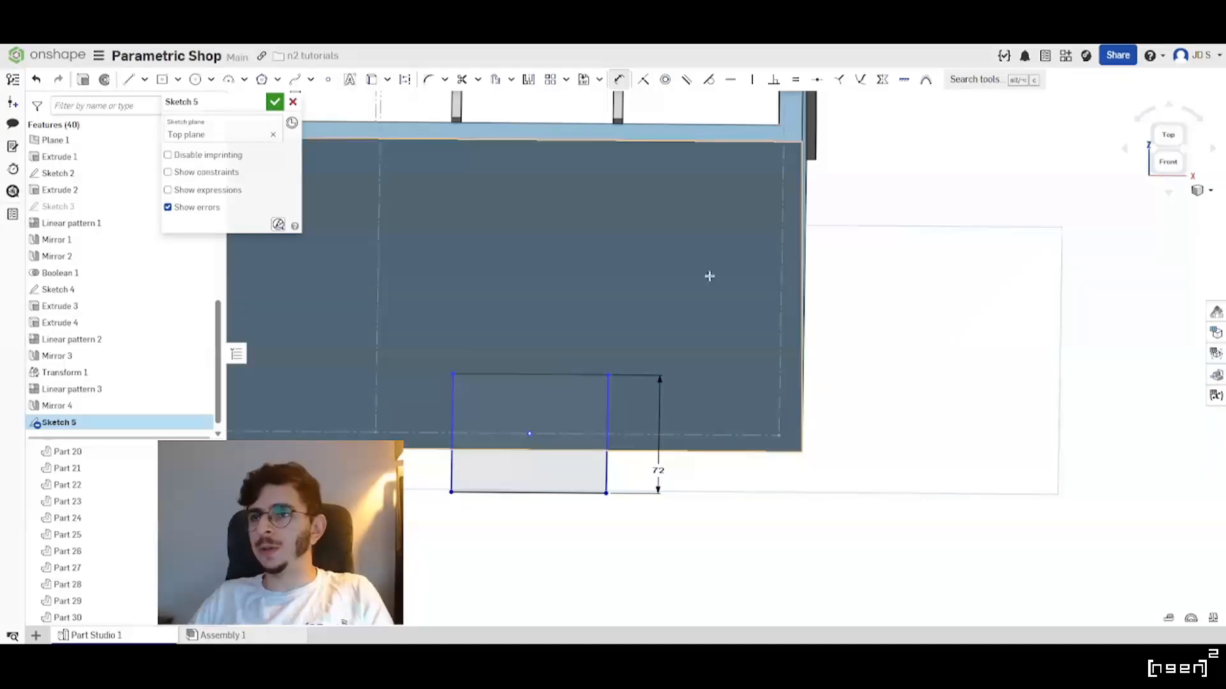
Dimension the rectangle's width along the front wall as 120 in.
scroll(660, 447, "down", 3)
scroll(644, 409, "up", 4)
scroll(642, 401, "down", 1)
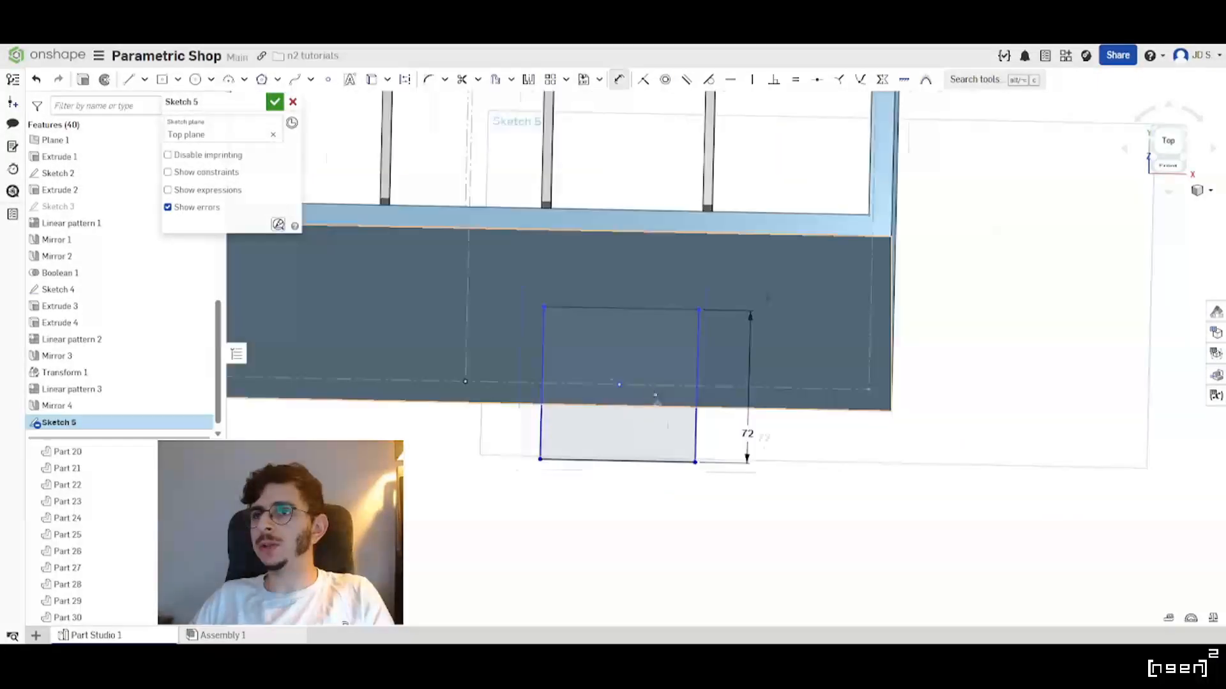
scroll(651, 391, "down", 3)
scroll(659, 402, "up", 3)
scroll(677, 447, "up", 1)
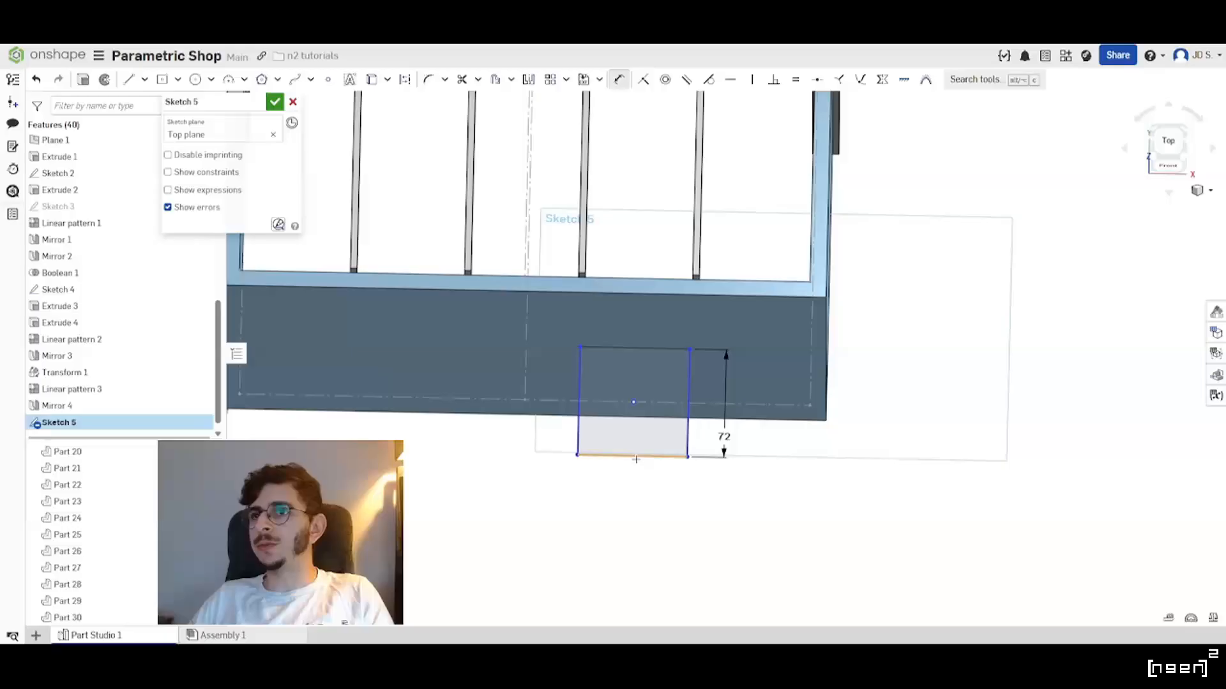
left_click(637, 504)
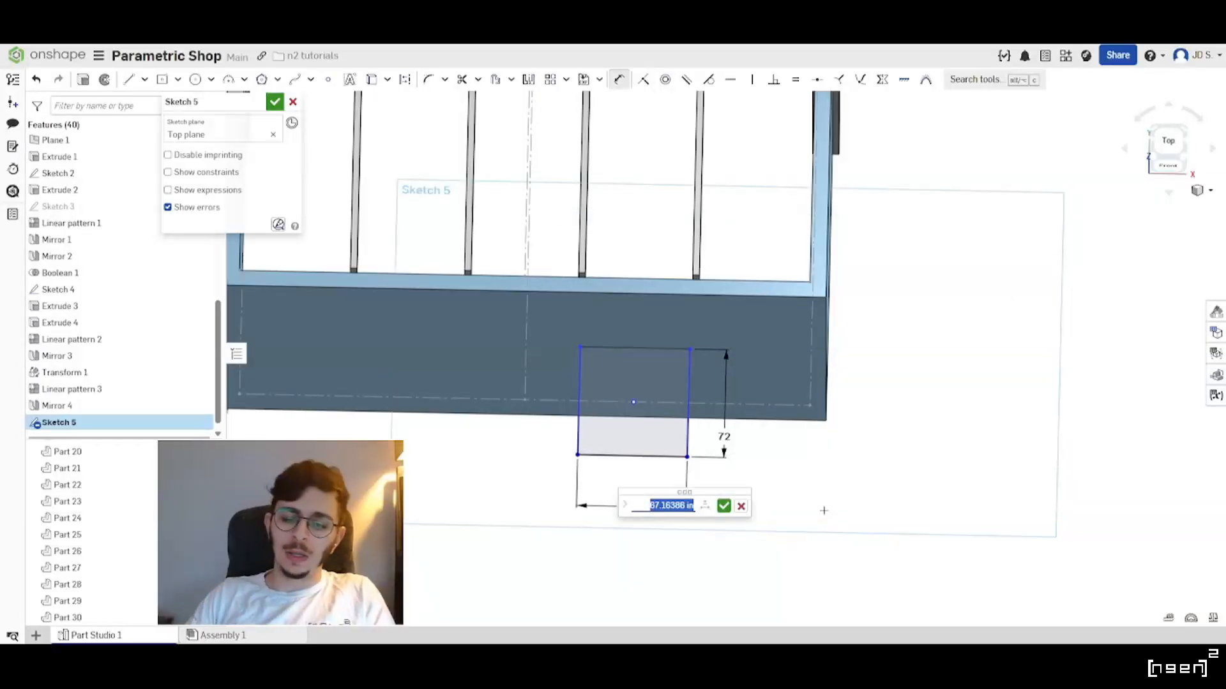
type("120")
key("Return")
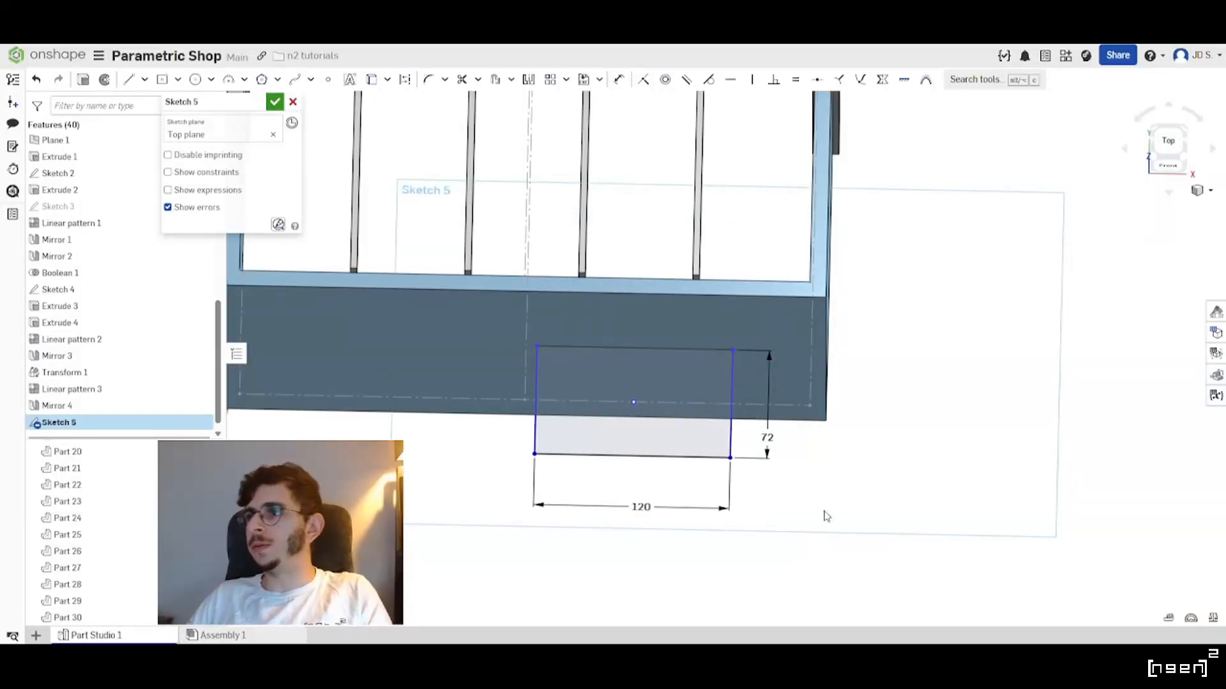
Add two length variables named GARAGE_WIDTH and GARAGE_HEIGHT to the variable table.
left_click(846, 538)
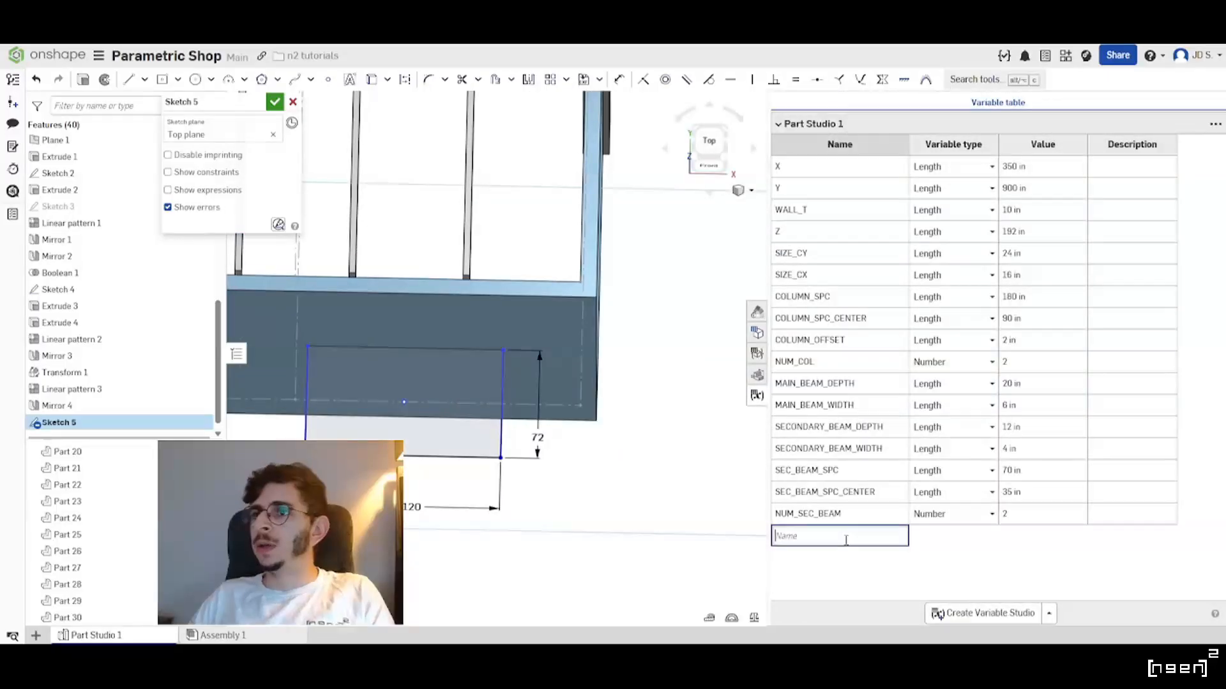
key("Caps_Lock")
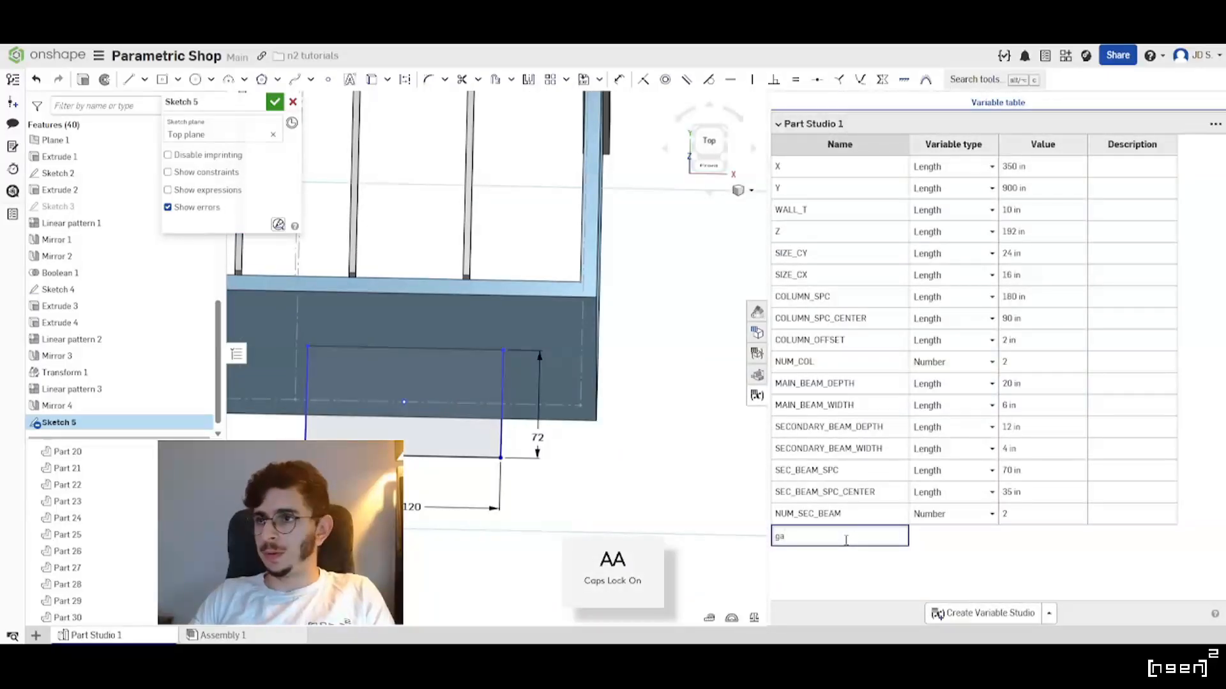
type("RAGE")
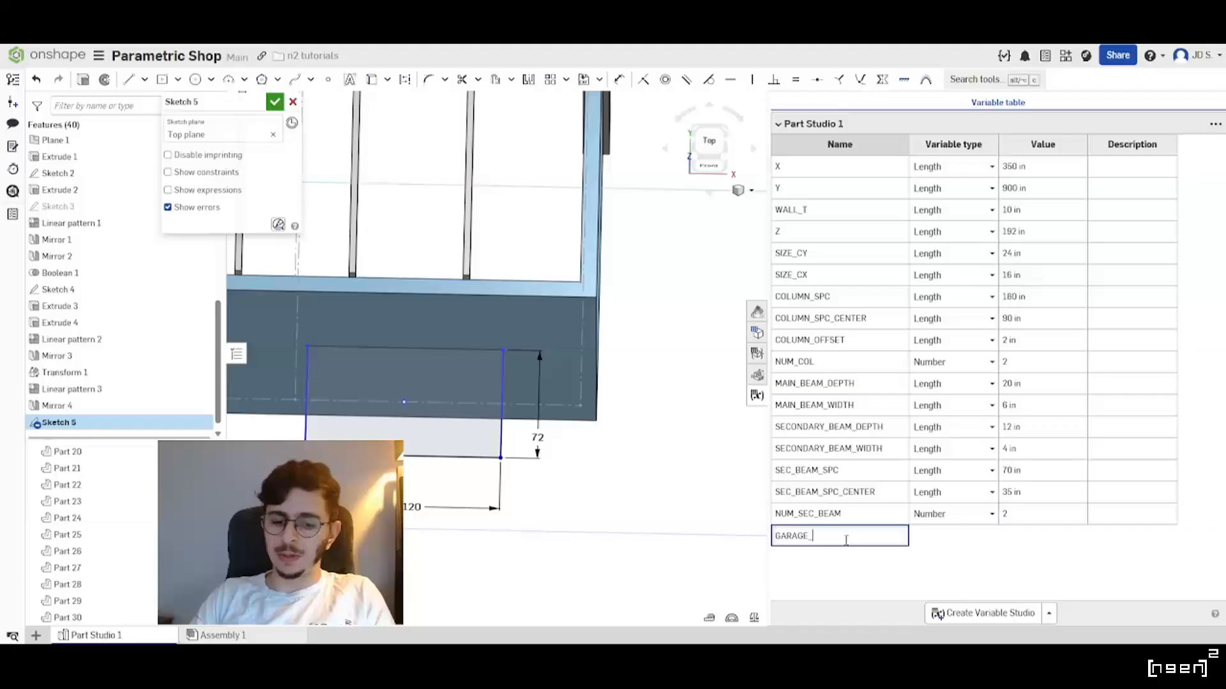
type("_WIDTH")
key("Return")
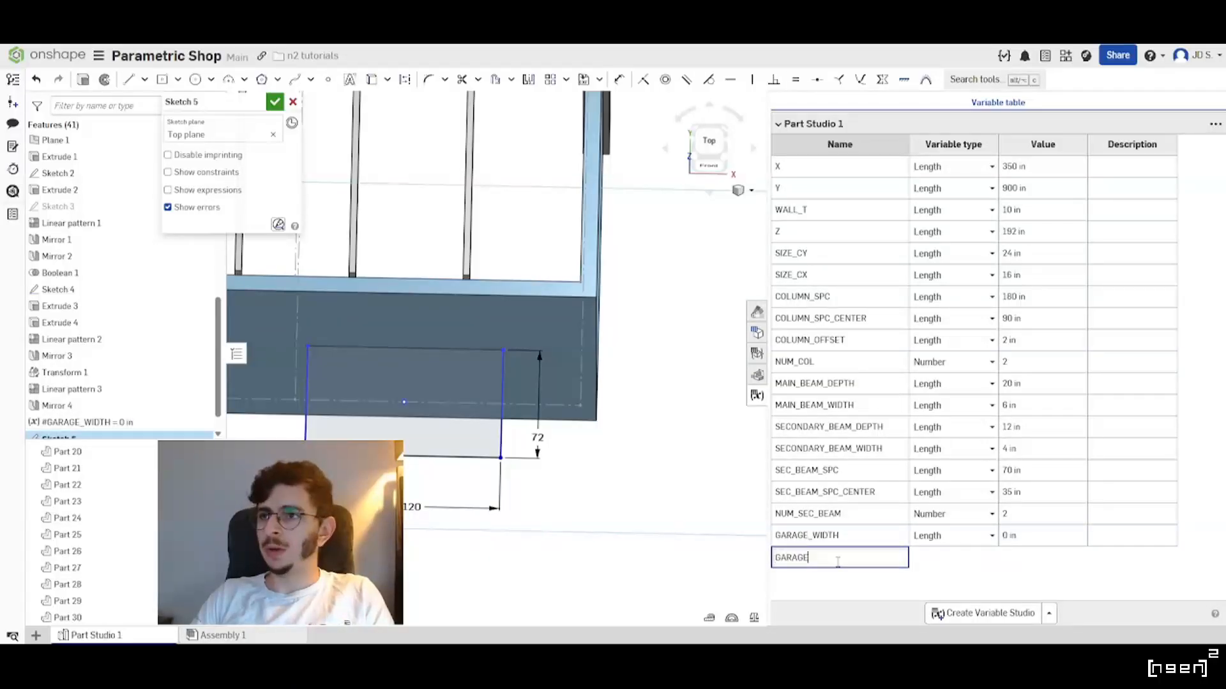
type("GARAGE_HEIGHT")
key("Return")
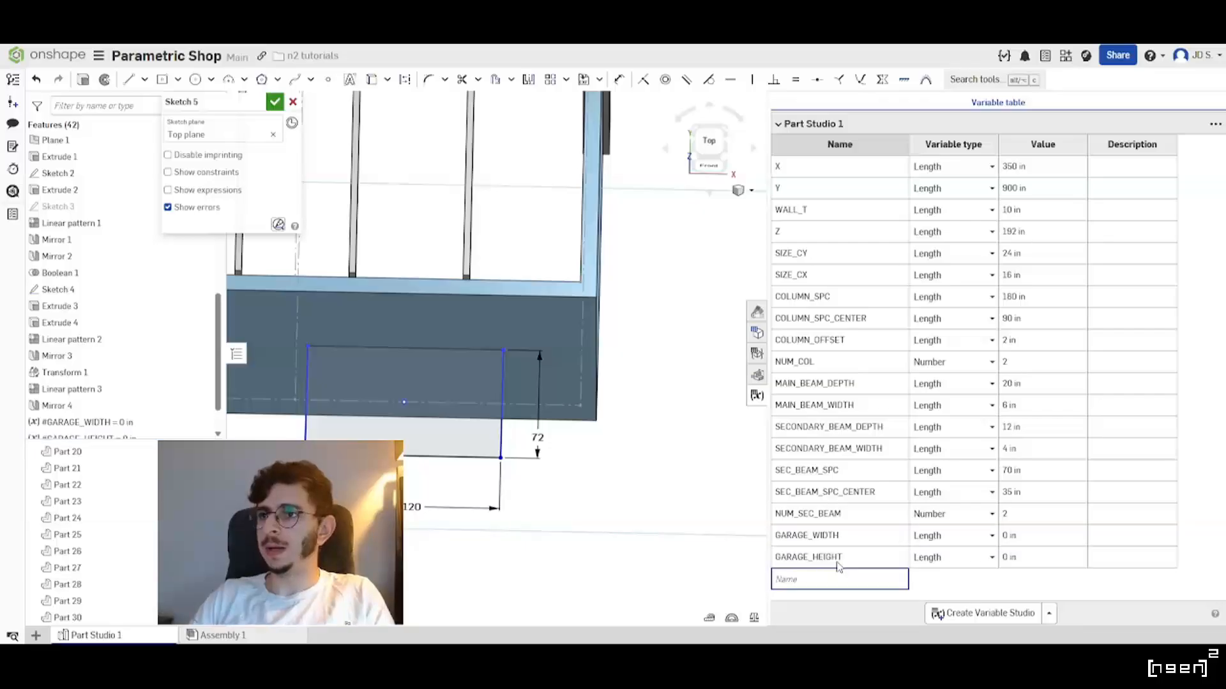
Set both the GARAGE_WIDTH and GARAGE_HEIGHT variables to 12 ft.
scroll(462, 348, "down", 3)
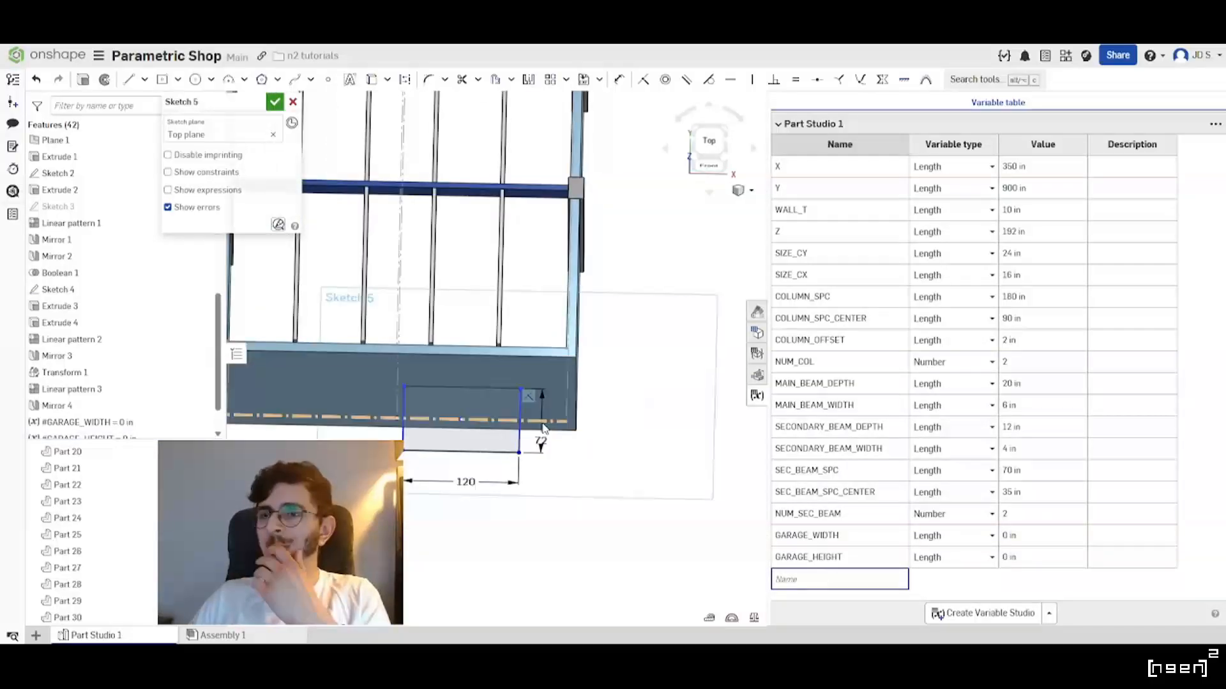
right_click_drag(586, 421, 560, 467)
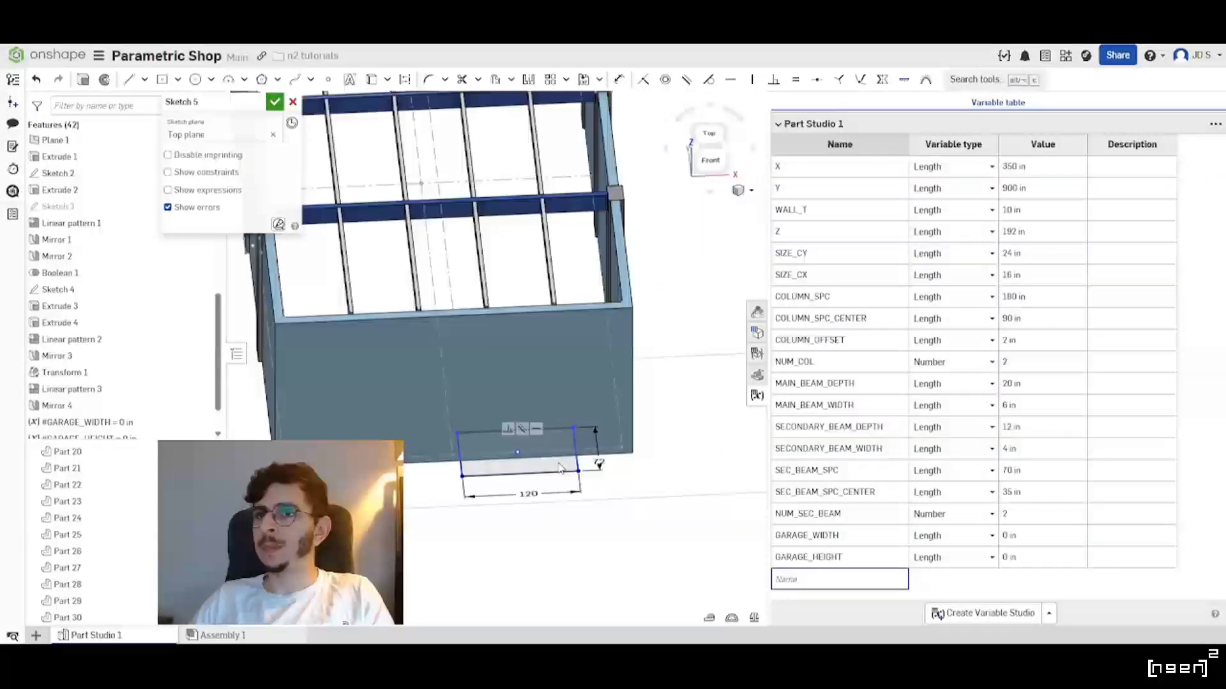
left_click(1065, 554)
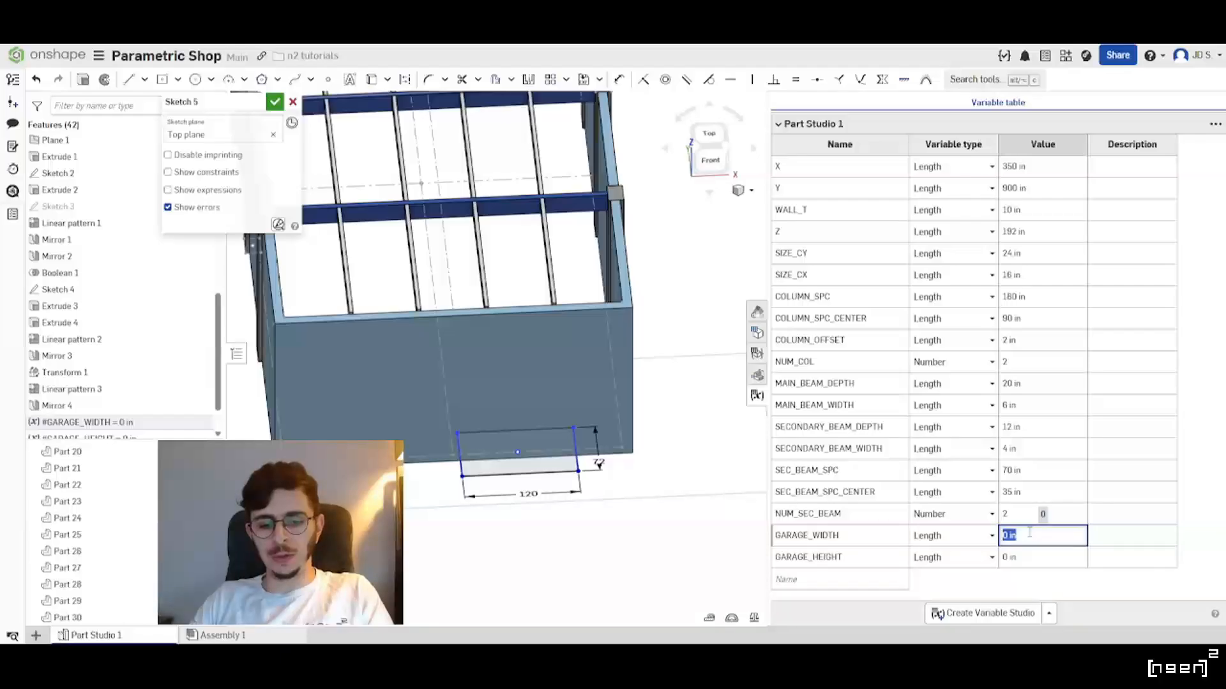
type("12ft")
key("Return")
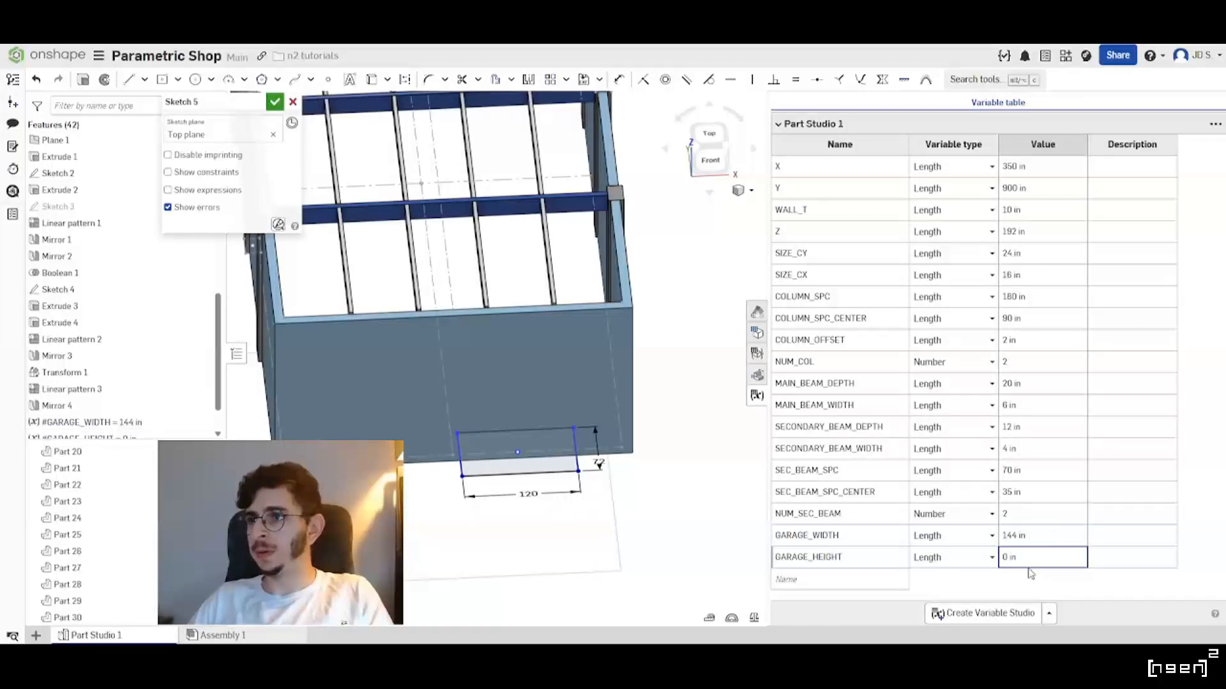
type("12ft")
key("Return")
Drive the rectangle's width dimension along the front wall with the GARAGE_WIDTH variable.
scroll(537, 434, "down", 2)
scroll(565, 443, "up", 3)
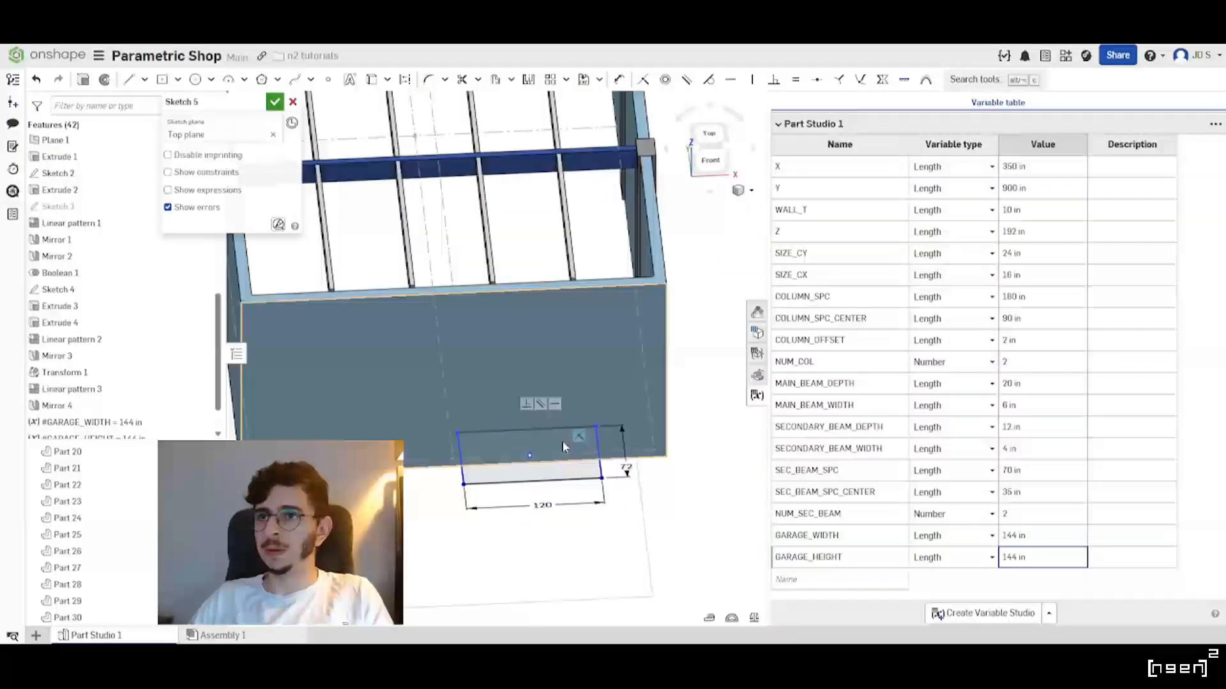
right_click_drag(565, 443, 539, 438)
scroll(539, 438, "up", 2)
scroll(537, 394, "down", 2)
right_click_drag(538, 395, 568, 418)
left_click(520, 490)
double_click(520, 492)
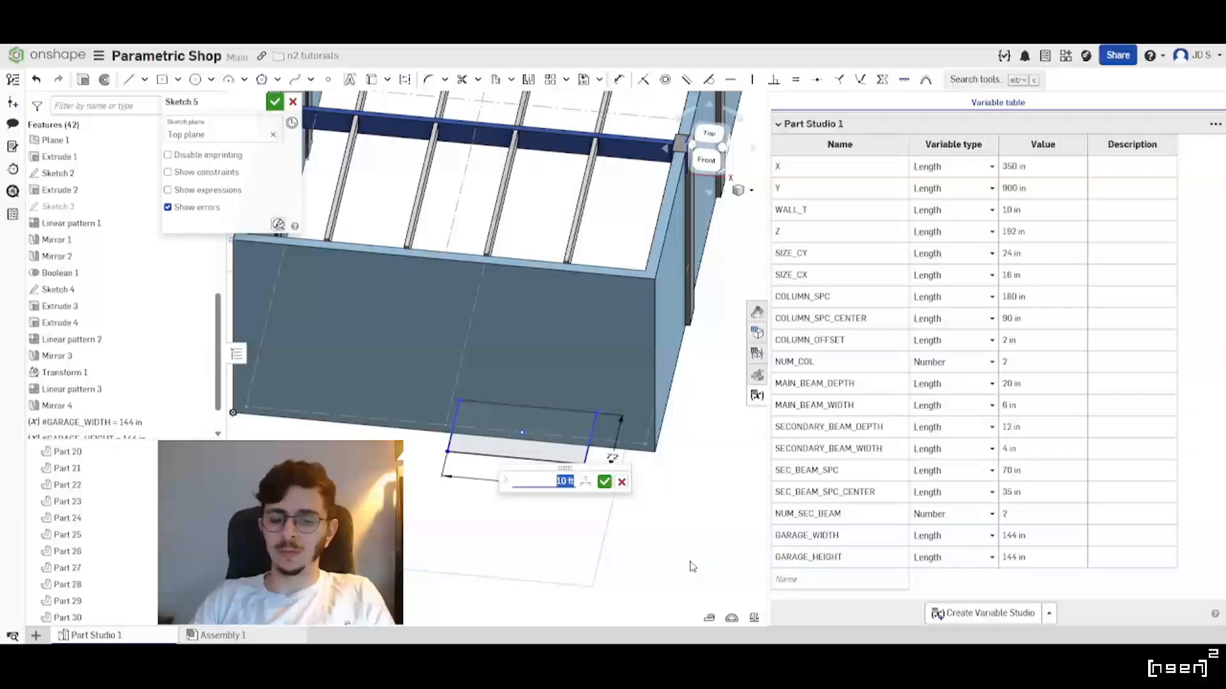
type("GARA")
key("Down")
key("Return")
key("Return")
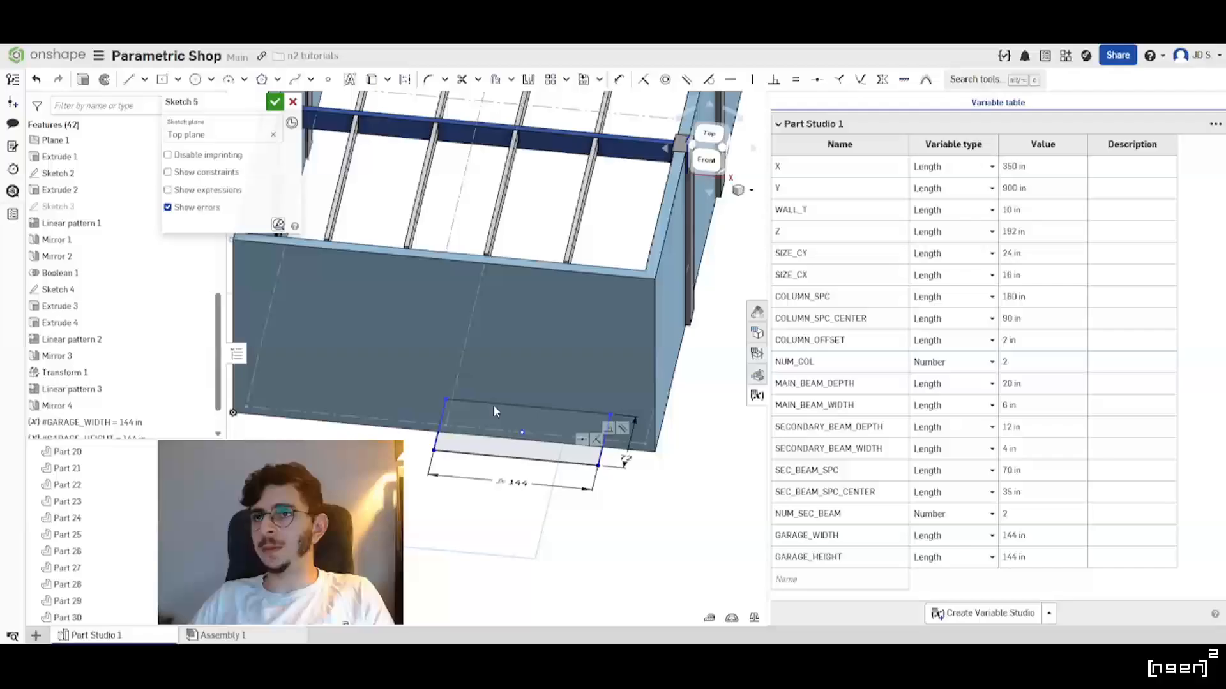
Add a length variable named GARAGE_OFFSET with a value of 3 ft.
scroll(555, 433, "down", 1)
scroll(705, 494, "up", 2)
left_click(822, 578)
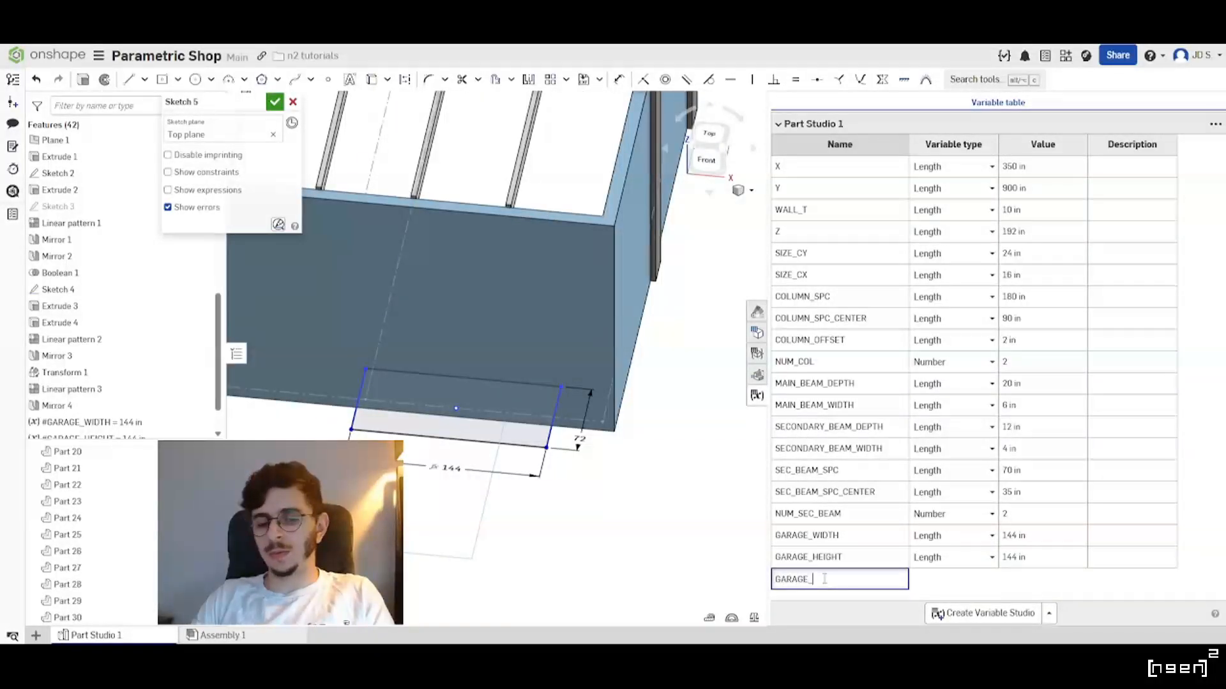
type("GARAGE_OFFSET")
key("Return")
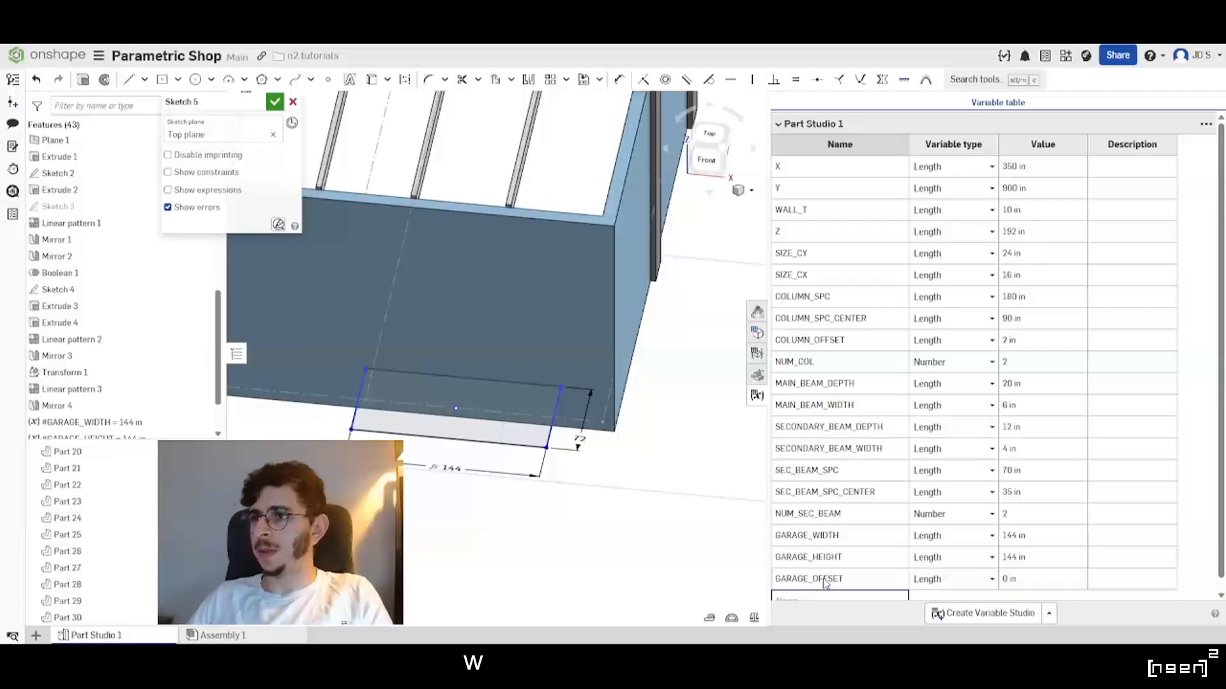
left_click(1026, 579)
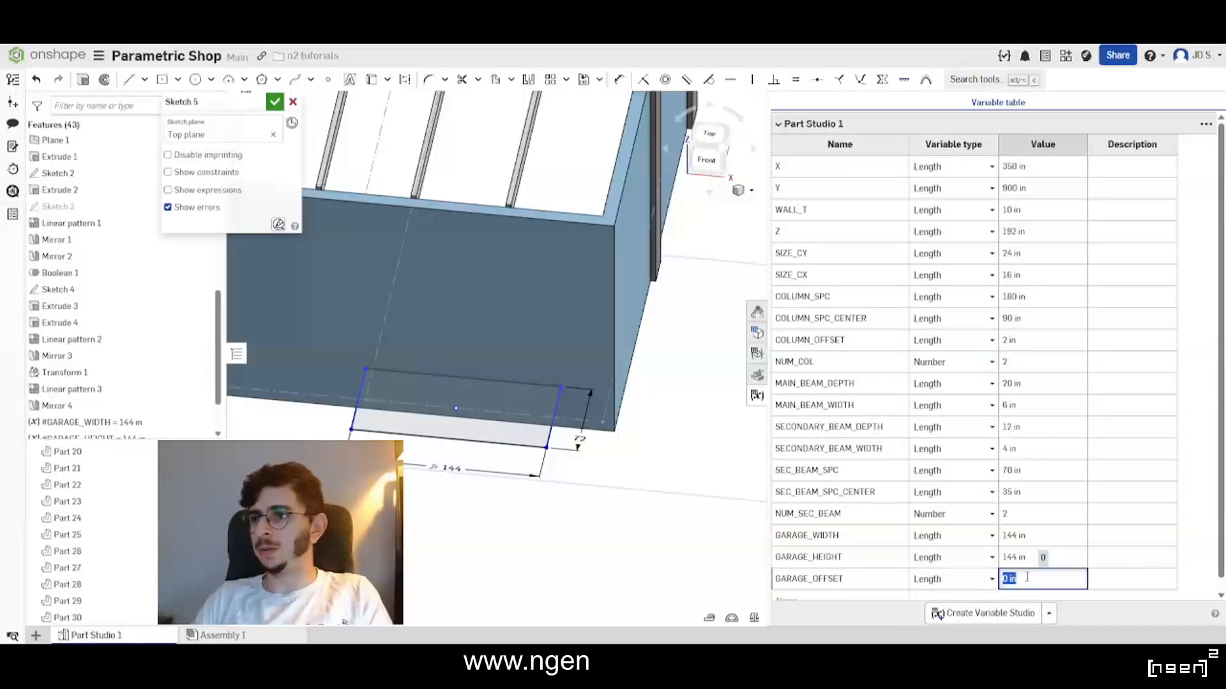
type("3ft")
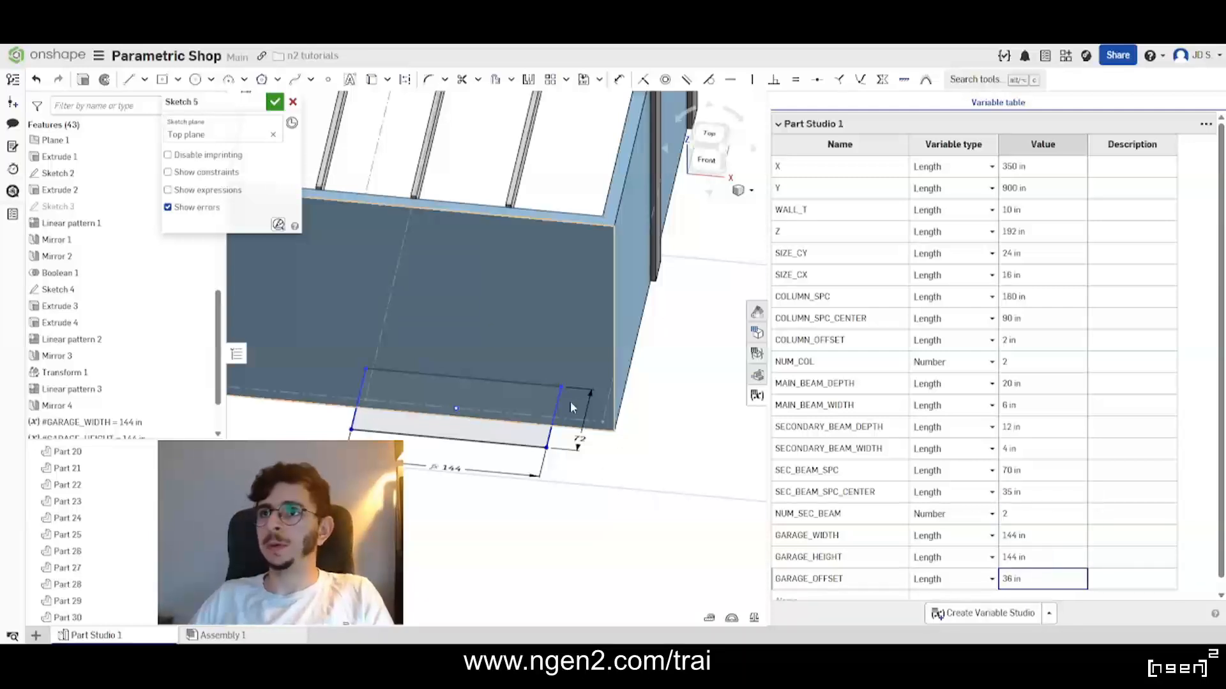
Dimension the distance from the rectangle's corner-side edge to the end of the wall's layout line with the GARAGE_OFFSET variable.
left_click(622, 82)
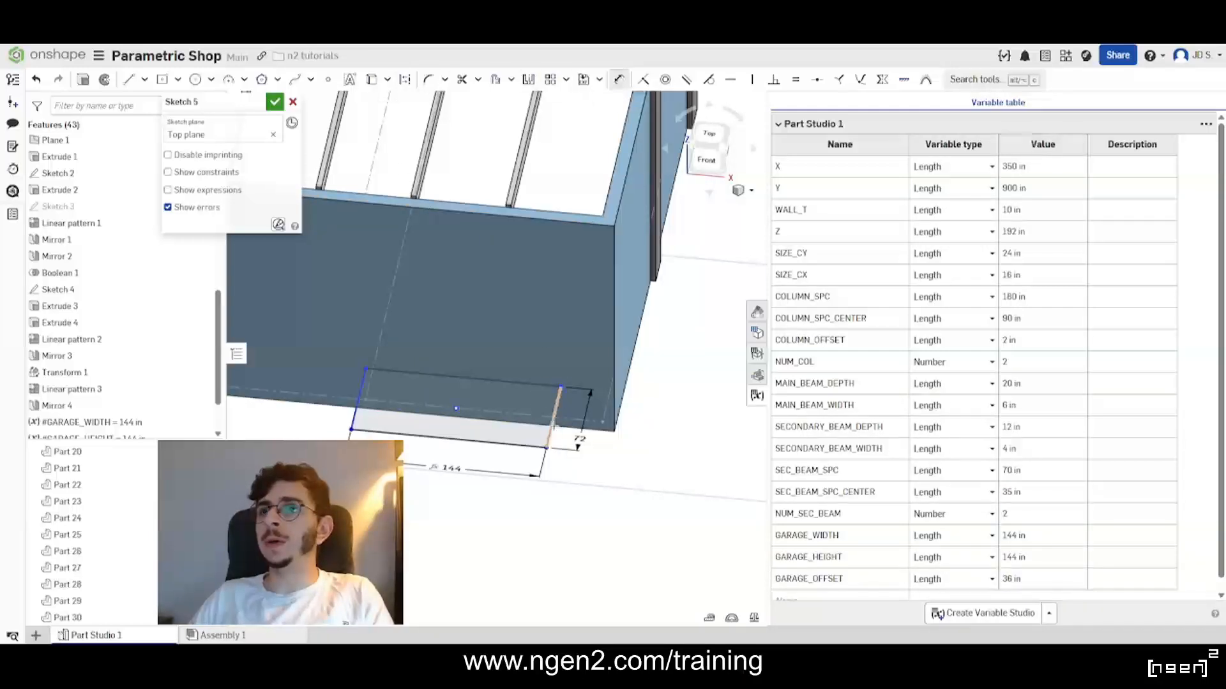
left_click(554, 432)
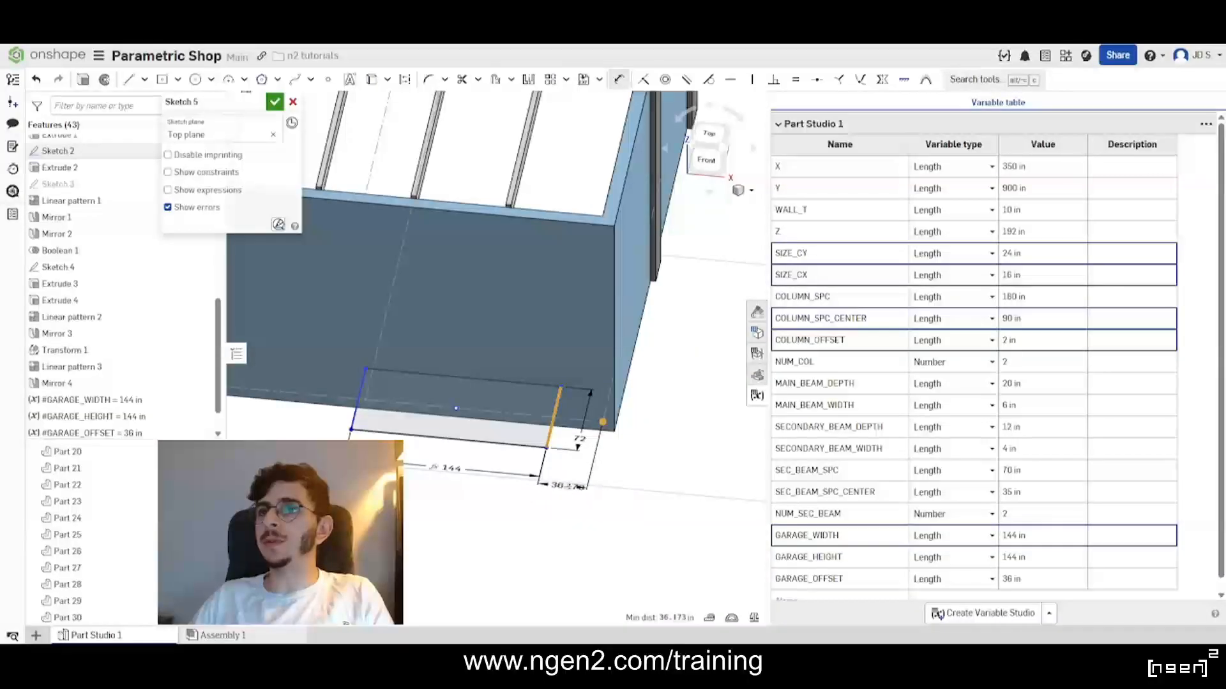
left_click(569, 486)
type("G")
key("Down")
key("Return")
key("Return")
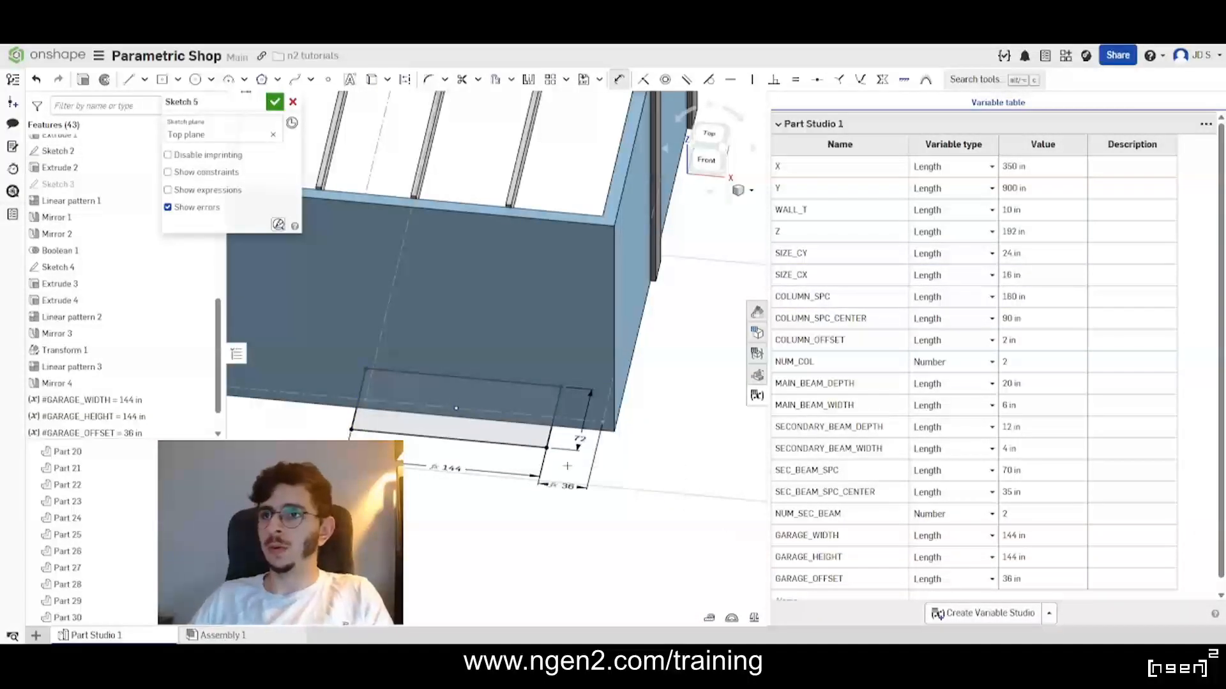
Check the garage rectangle on the front wall from above and at an angle, and finish the sketch.
scroll(578, 465, "down", 2)
scroll(486, 453, "up", 4)
scroll(514, 449, "down", 3)
right_click_drag(514, 448, 566, 424)
scroll(574, 438, "up", 2)
scroll(559, 435, "down", 3)
scroll(566, 424, "up", 2)
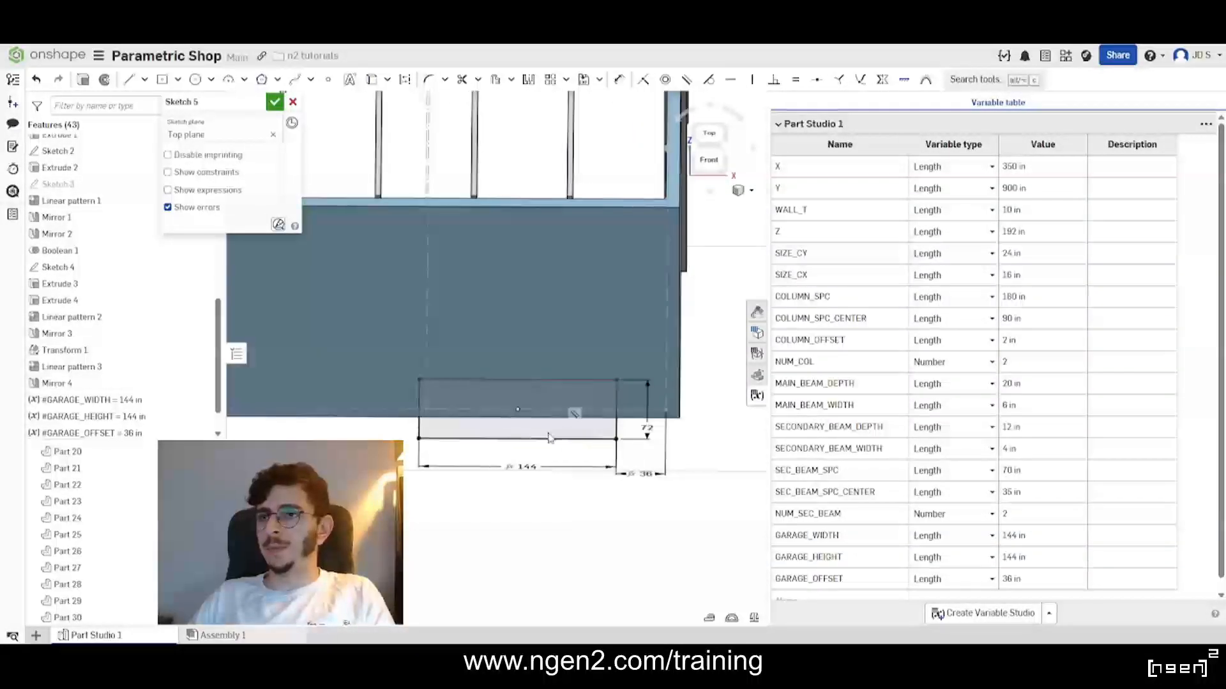
key("n")
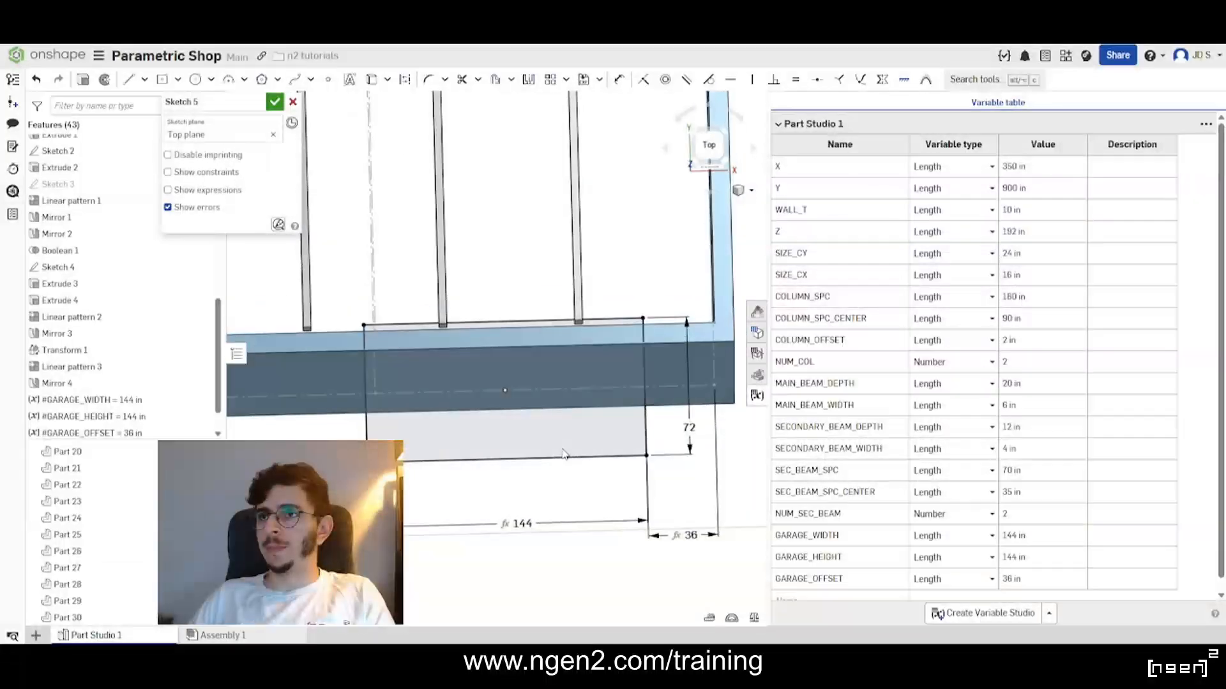
scroll(573, 430, "down", 3)
scroll(573, 431, "up", 3)
mouse_move(573, 430)
right_mouse_down()
mouse_move(673, 454)
mouse_move(549, 418)
right_mouse_up()
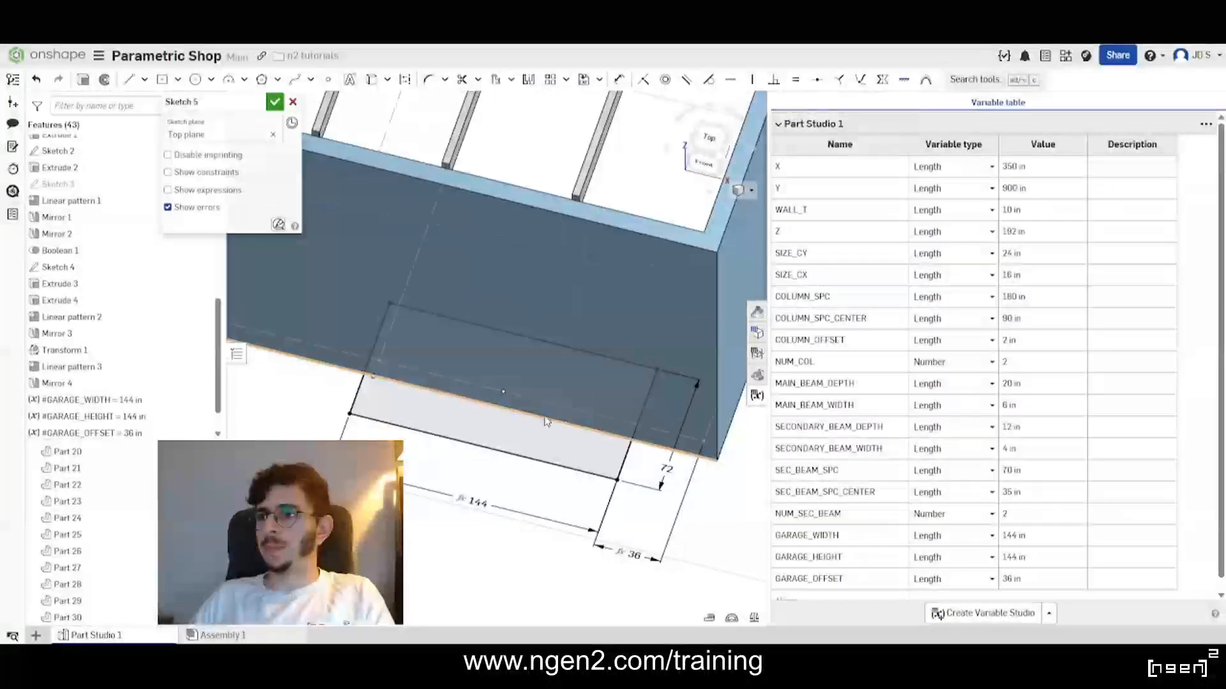
left_click(275, 103)
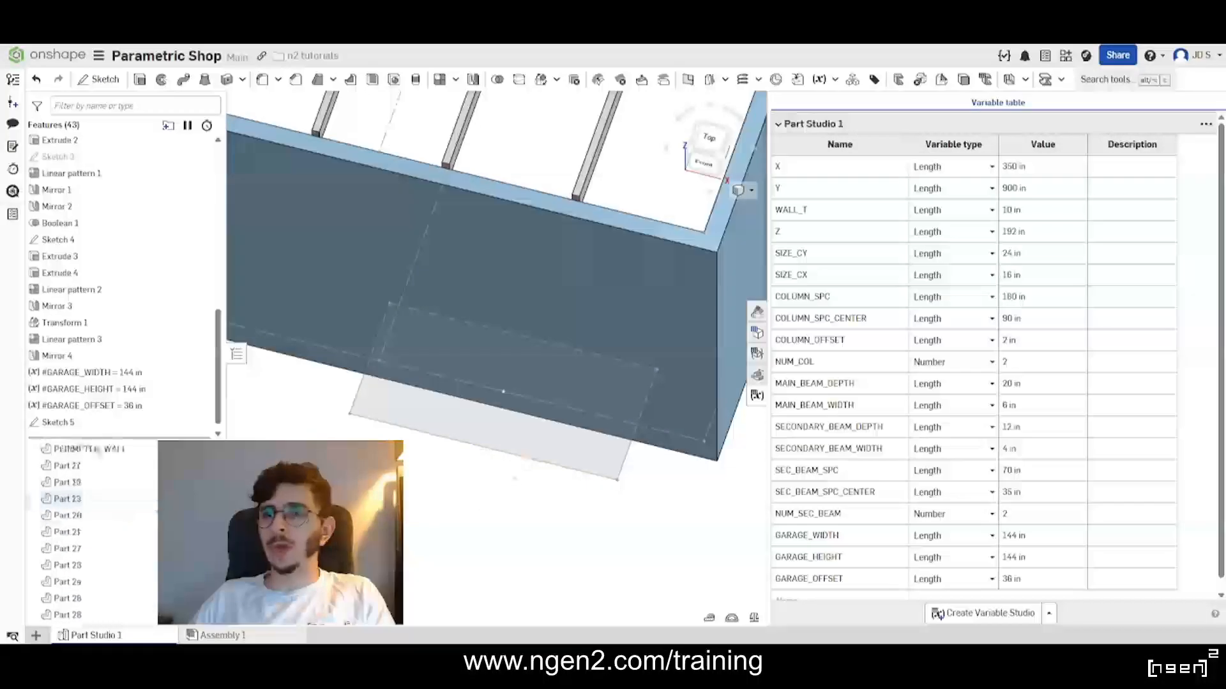
Rename the four main roof beams, Part 17, Part 19, Part 20 and Part 21, to MAIN_BEAM through their shared properties.
scroll(128, 525, "up", 3)
left_click(88, 530)
scroll(525, 554, "down", 4)
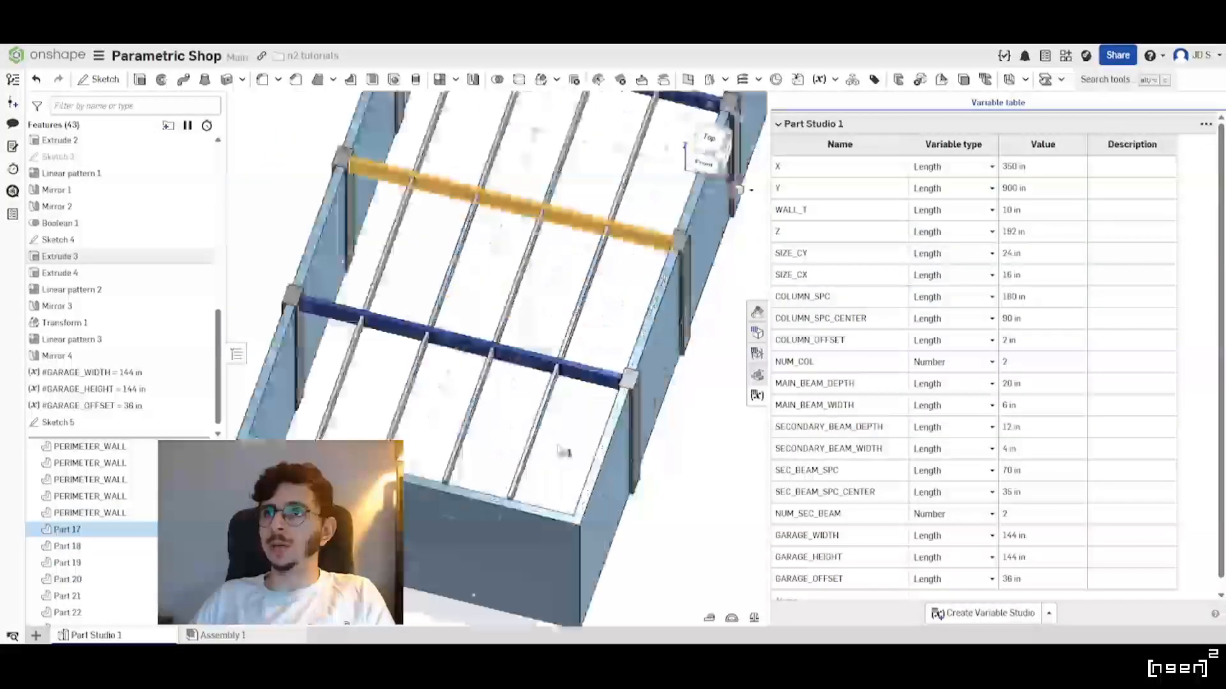
right_click_drag(557, 446, 520, 450)
scroll(519, 450, "up", 3)
scroll(520, 450, "down", 5)
middle_click_drag(627, 414, 510, 406)
scroll(511, 406, "up", 2)
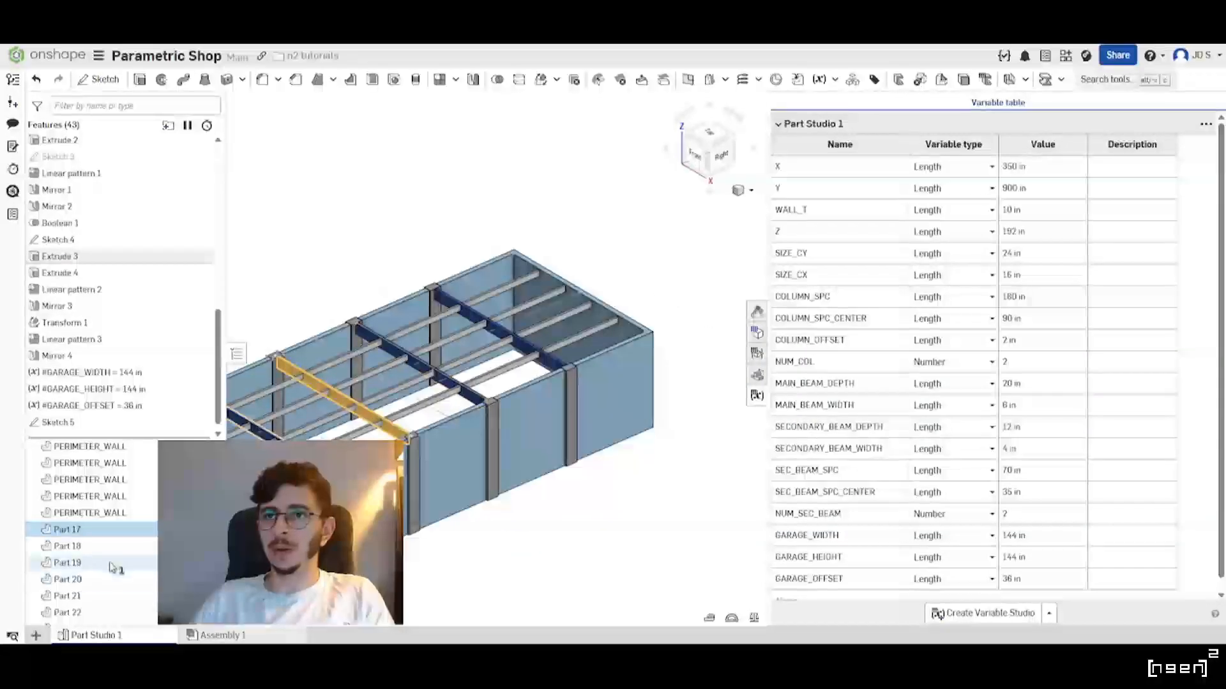
scroll(115, 567, "down", 2)
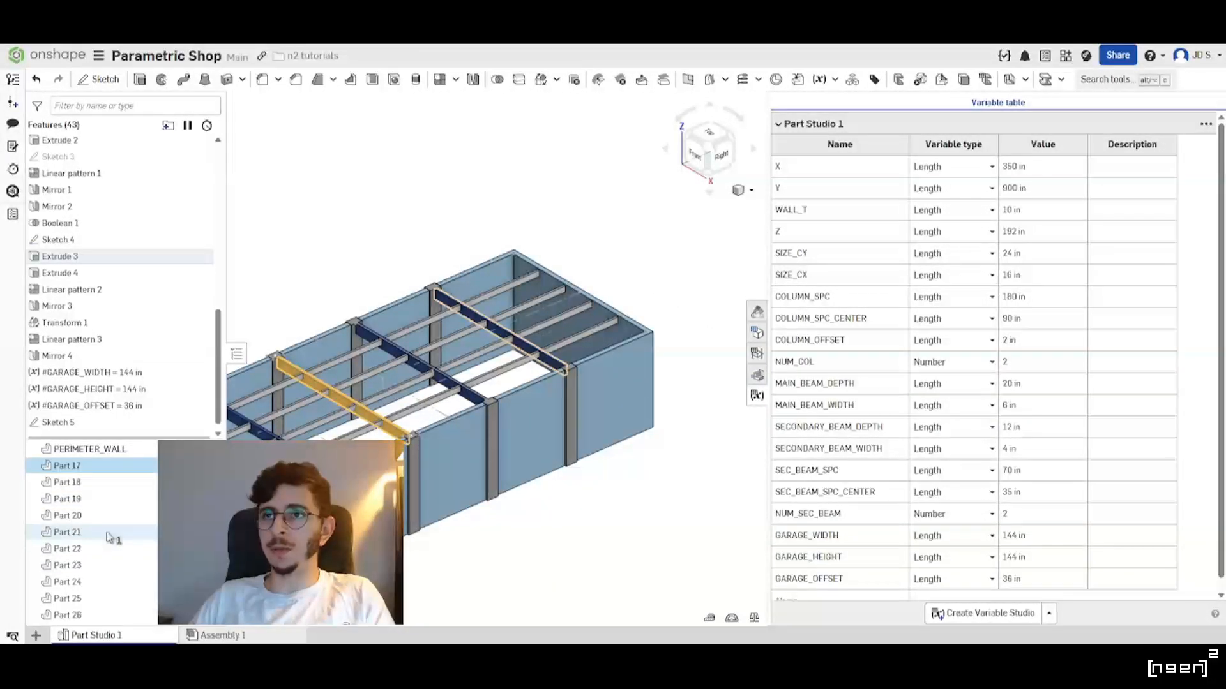
left_click(109, 533, "shift")
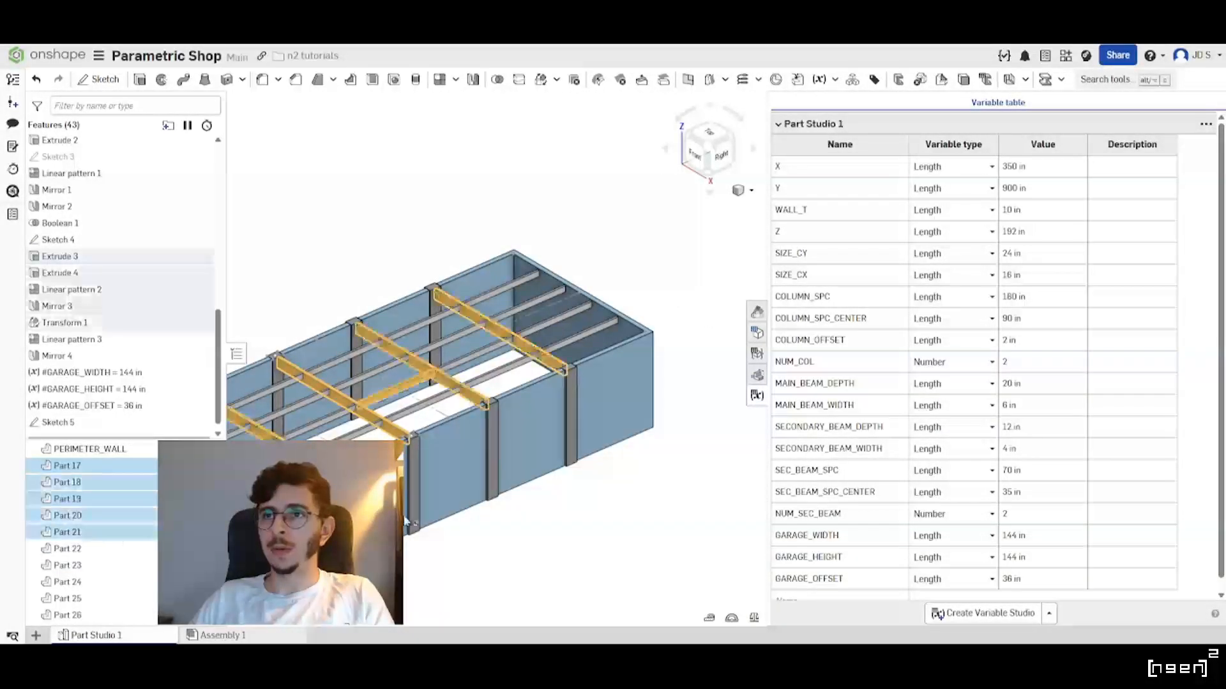
middle_click_drag(424, 488, 499, 488)
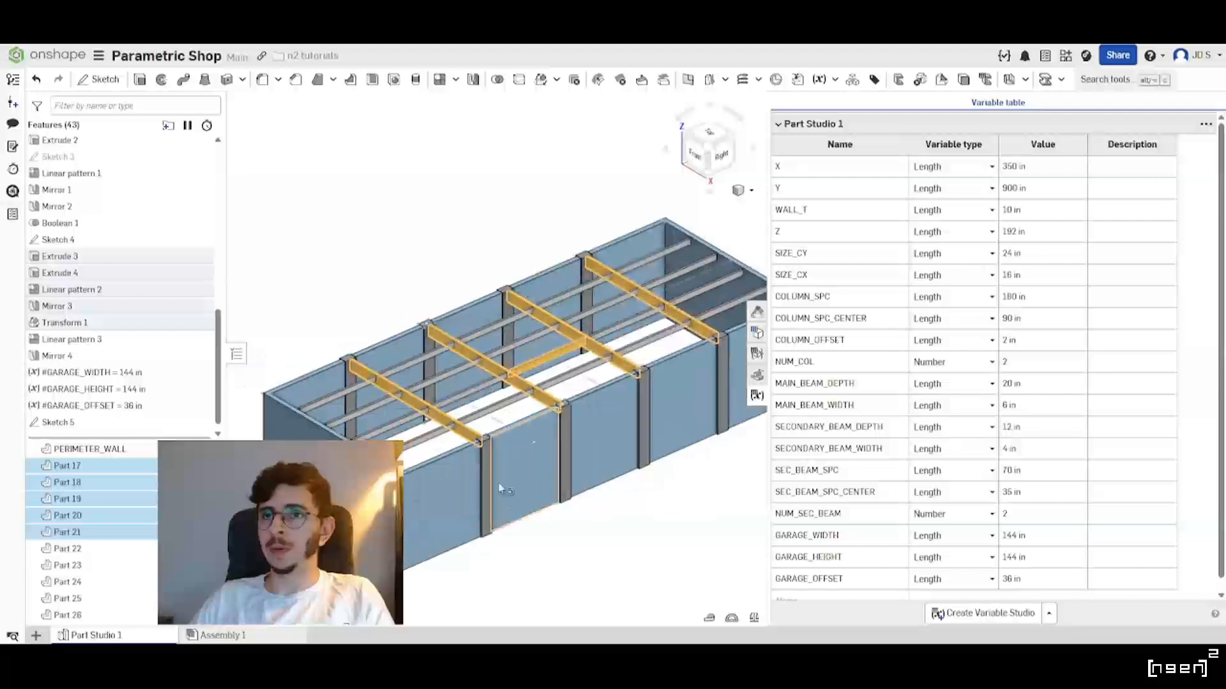
left_click(109, 517, "ctrl")
left_click(113, 501, "ctrl")
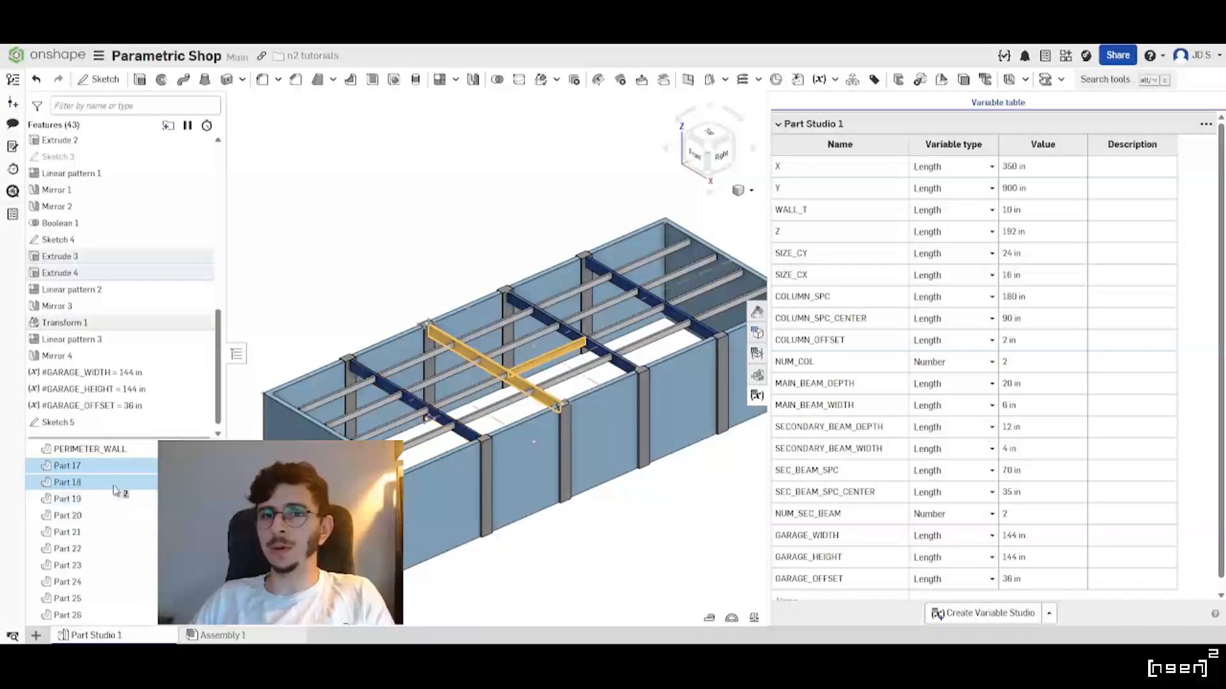
left_click(115, 489, "ctrl")
left_click(113, 500, "ctrl")
left_click(112, 516, "ctrl")
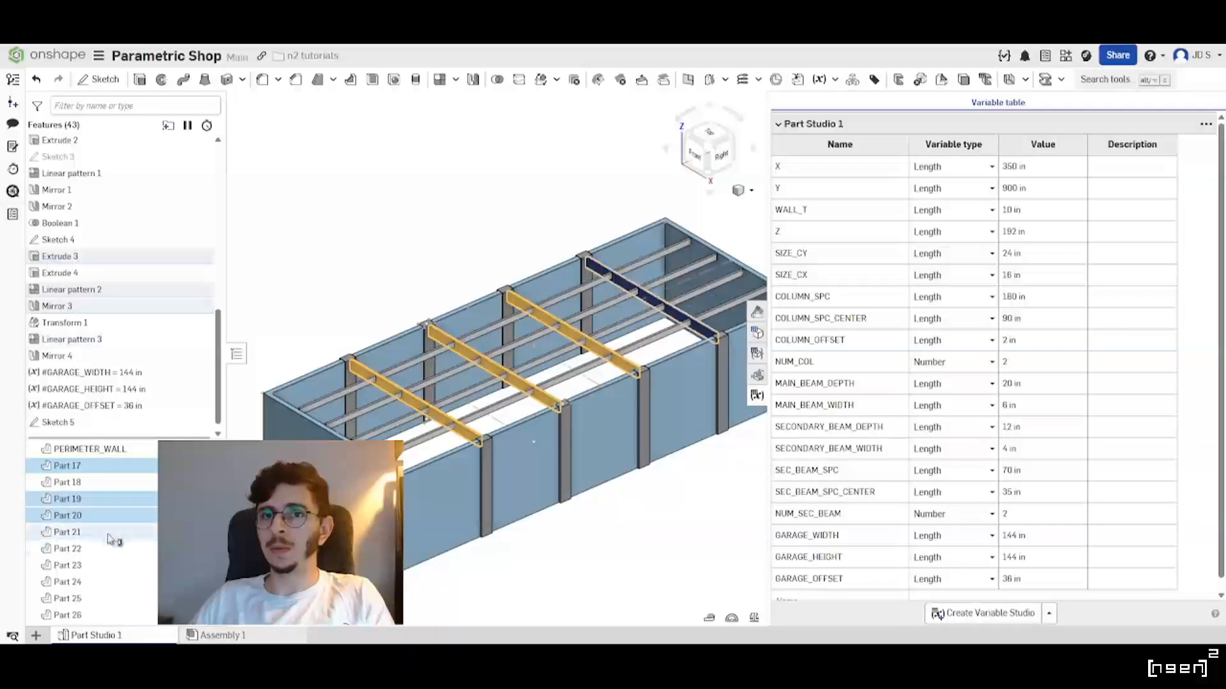
right_click(113, 534)
left_click(189, 344)
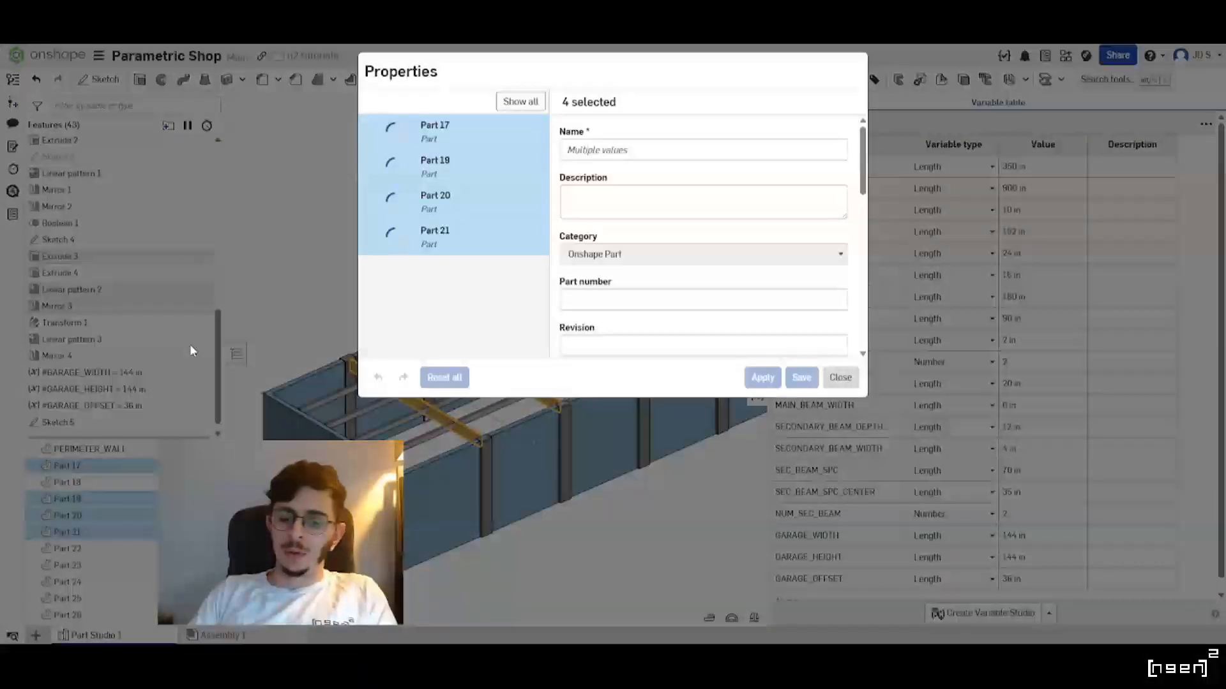
left_click(660, 145)
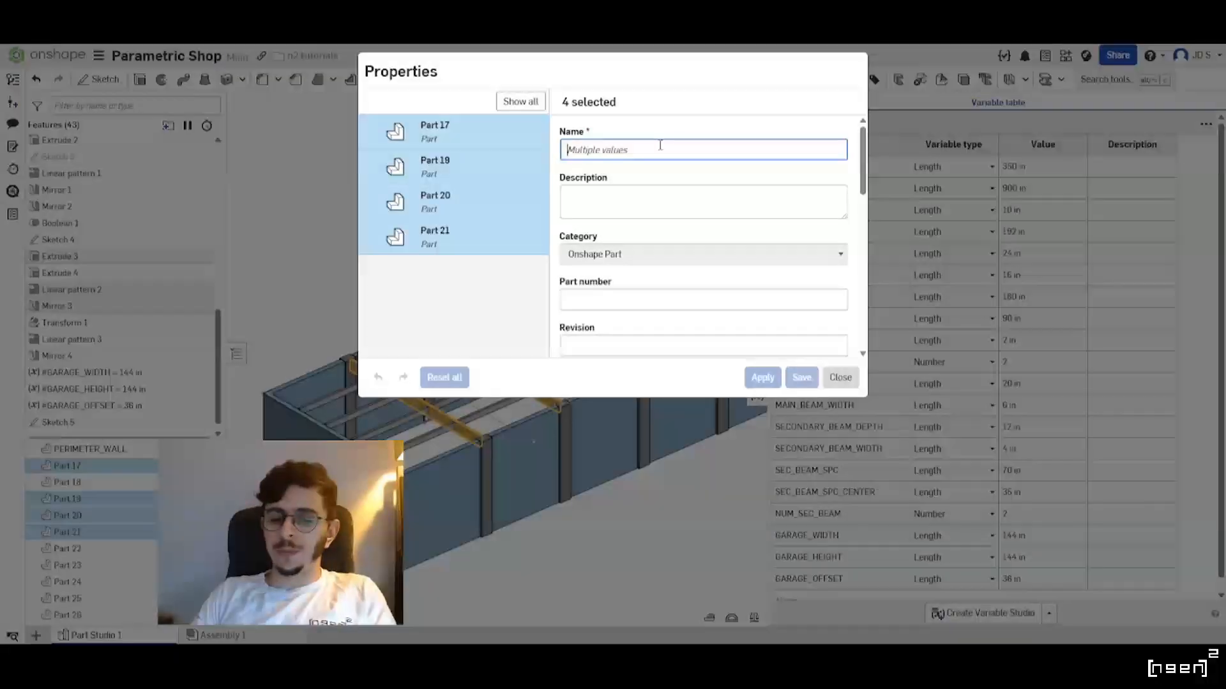
type("MAIN_BEAM")
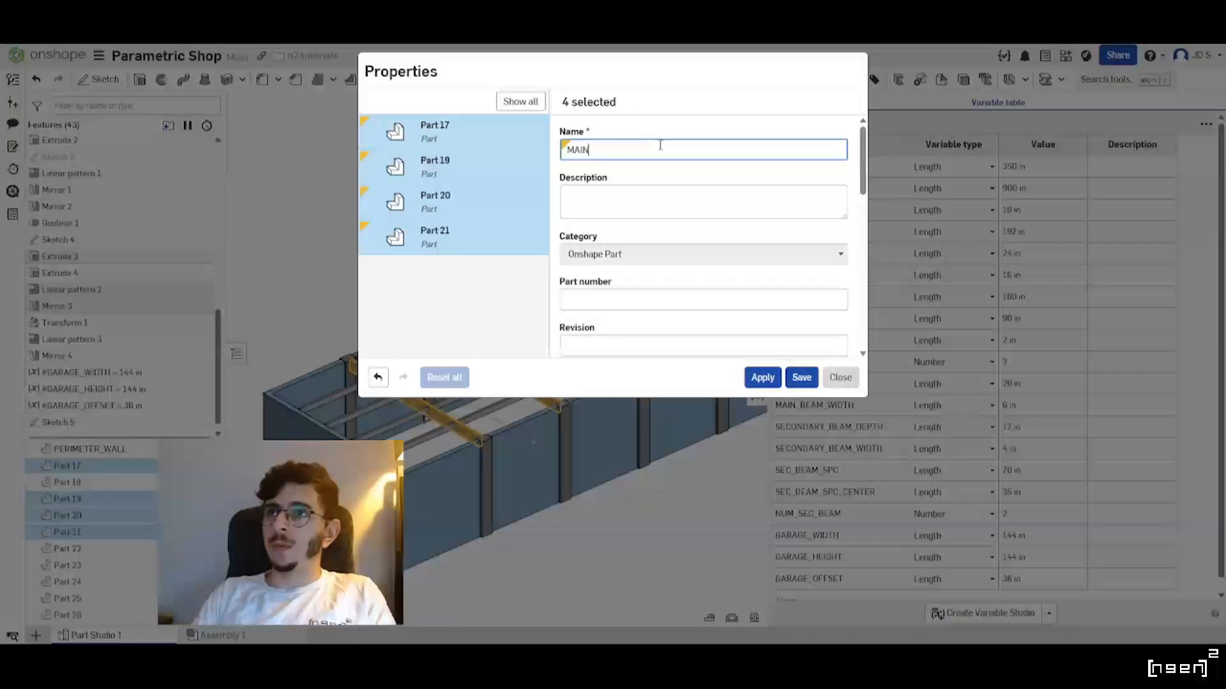
left_click(793, 382)
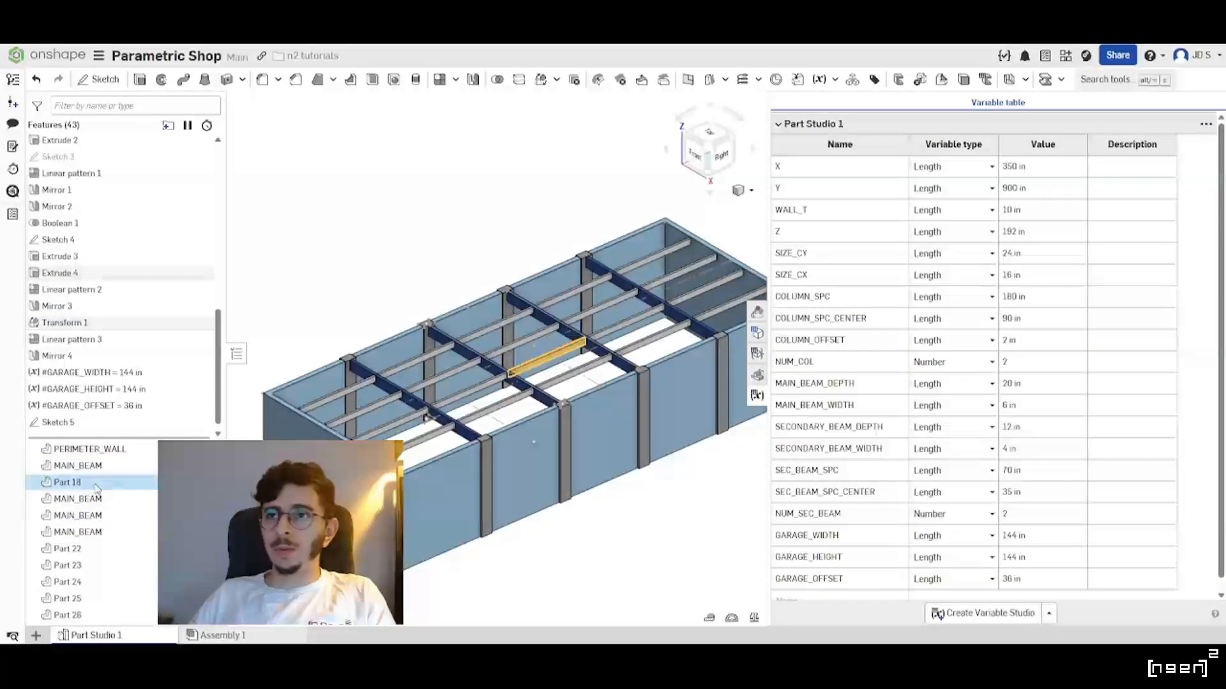
Rename the secondary roof beams, Part 18 and Parts 22 through 40, to SECONDARY BEAM through their shared properties.
left_click(90, 549)
scroll(88, 549, "down", 1)
scroll(94, 517, "down", 1)
scroll(97, 503, "up", 2)
scroll(102, 508, "down", 2)
scroll(102, 514, "down", 2)
scroll(111, 533, "up", 2)
scroll(103, 491, "down", 1)
scroll(102, 510, "down", 3)
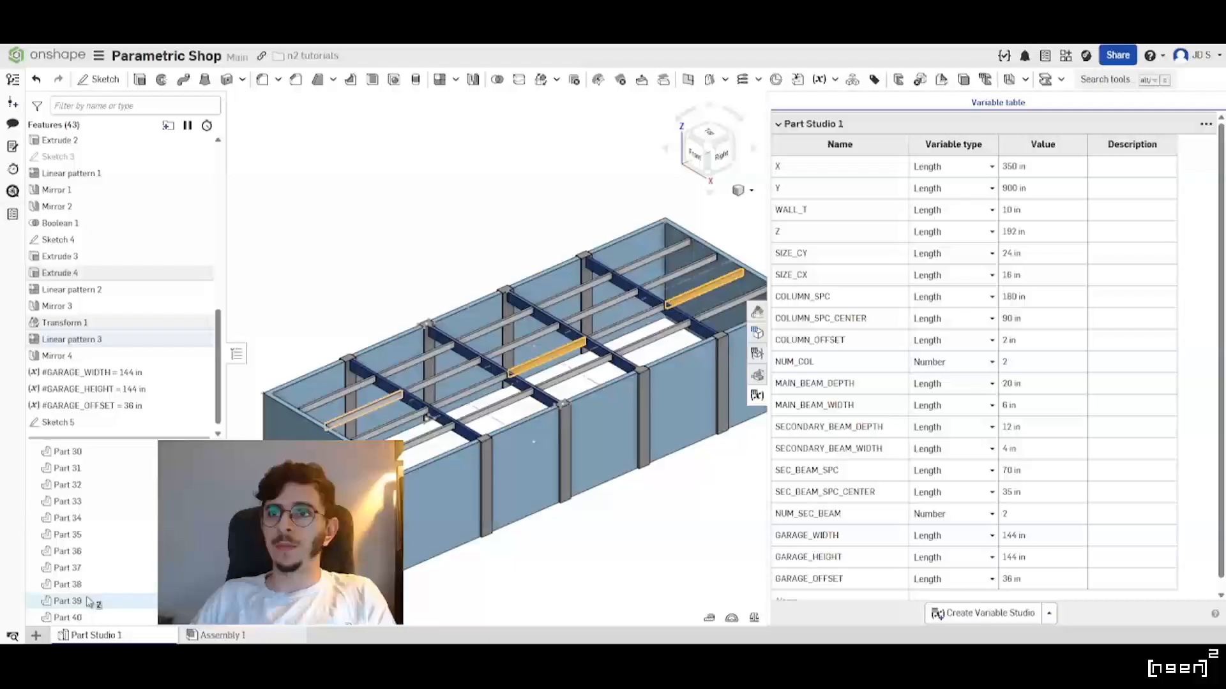
left_click(93, 618, "shift")
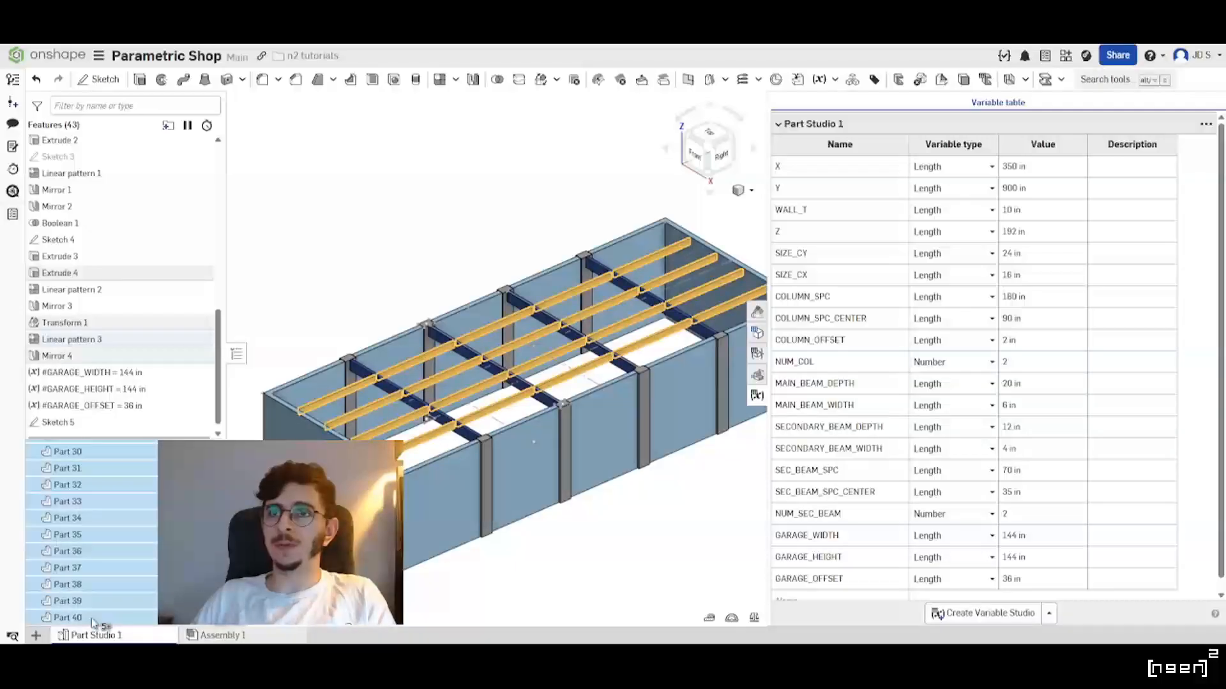
right_click(96, 574)
left_click(165, 387)
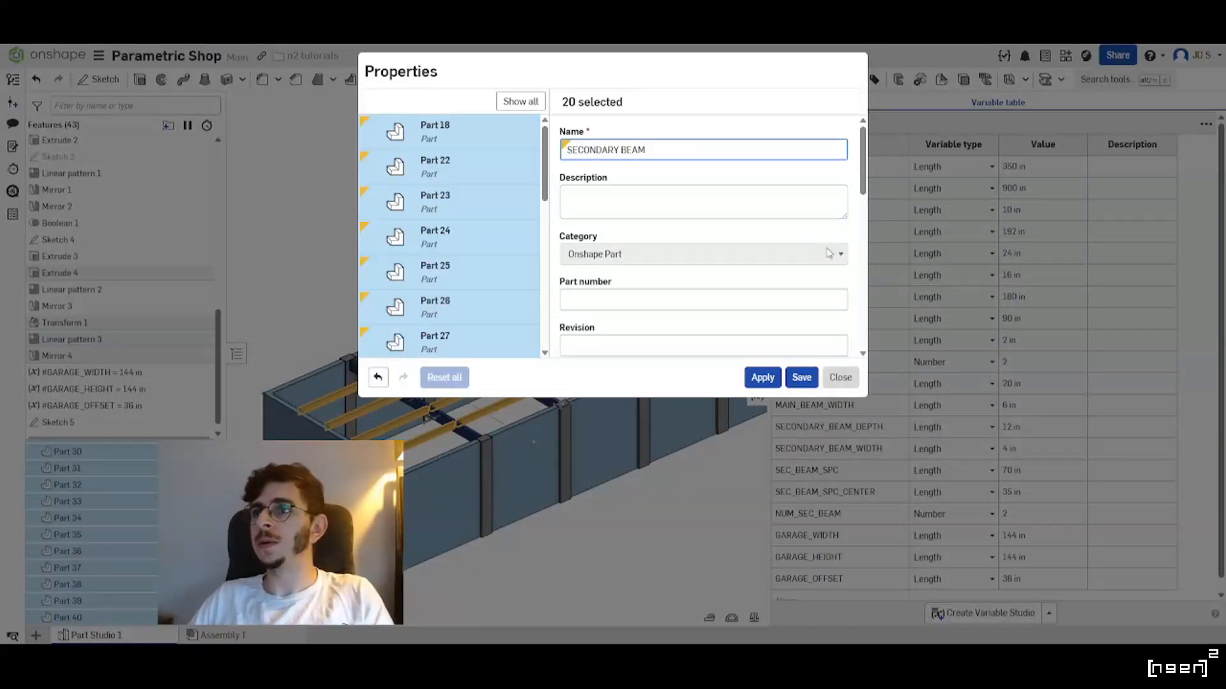
left_click(801, 378)
left_click(613, 555)
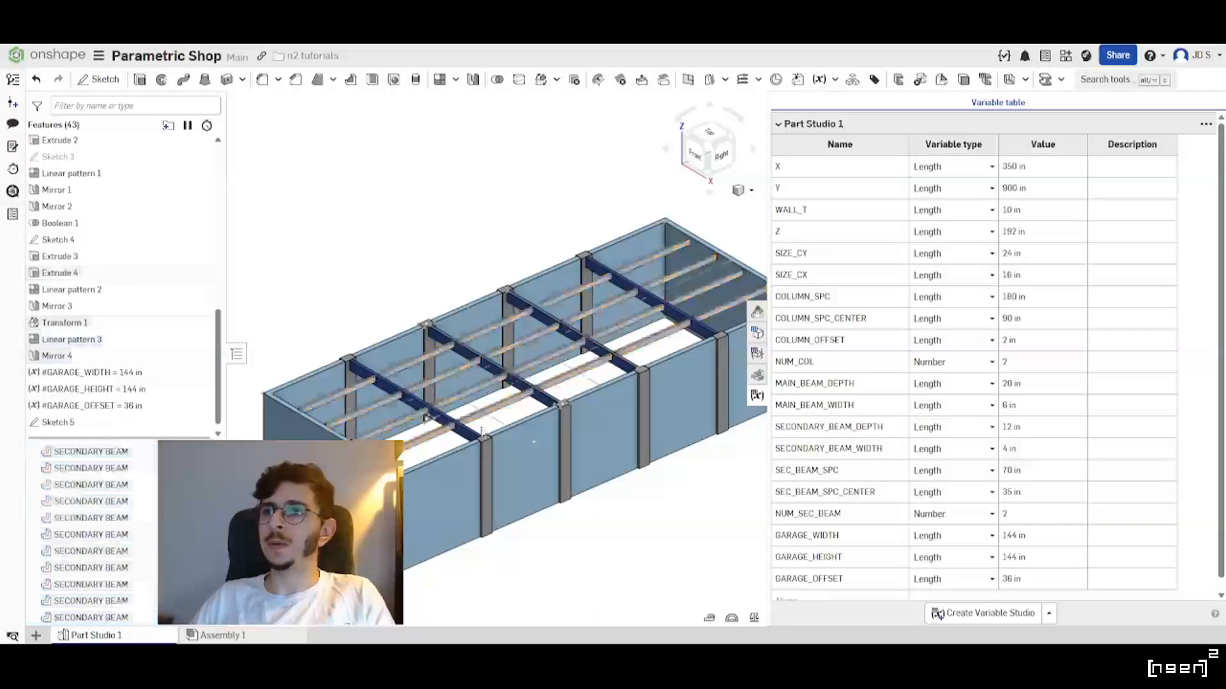
Select every part in the parts list, from the columns to the secondary beams, and exclude them from all BOMs.
scroll(504, 419, "up", 3)
right_click_drag(487, 410, 396, 378)
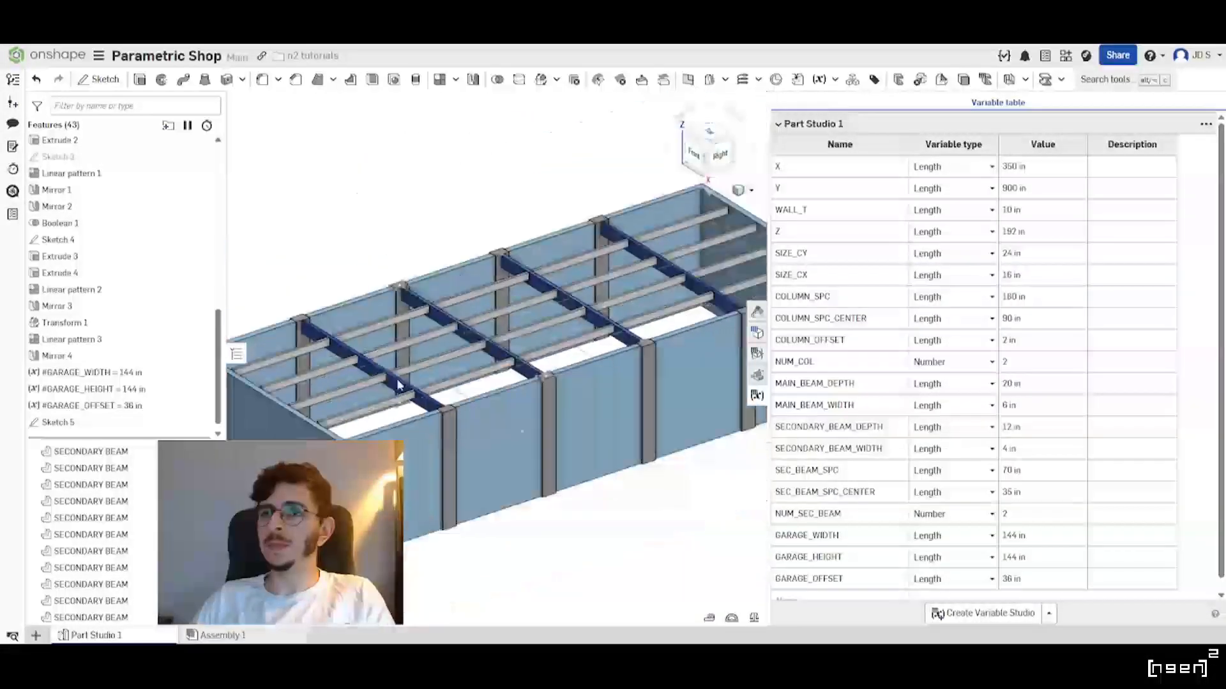
scroll(397, 378, "up", 1)
scroll(143, 560, "down", 5)
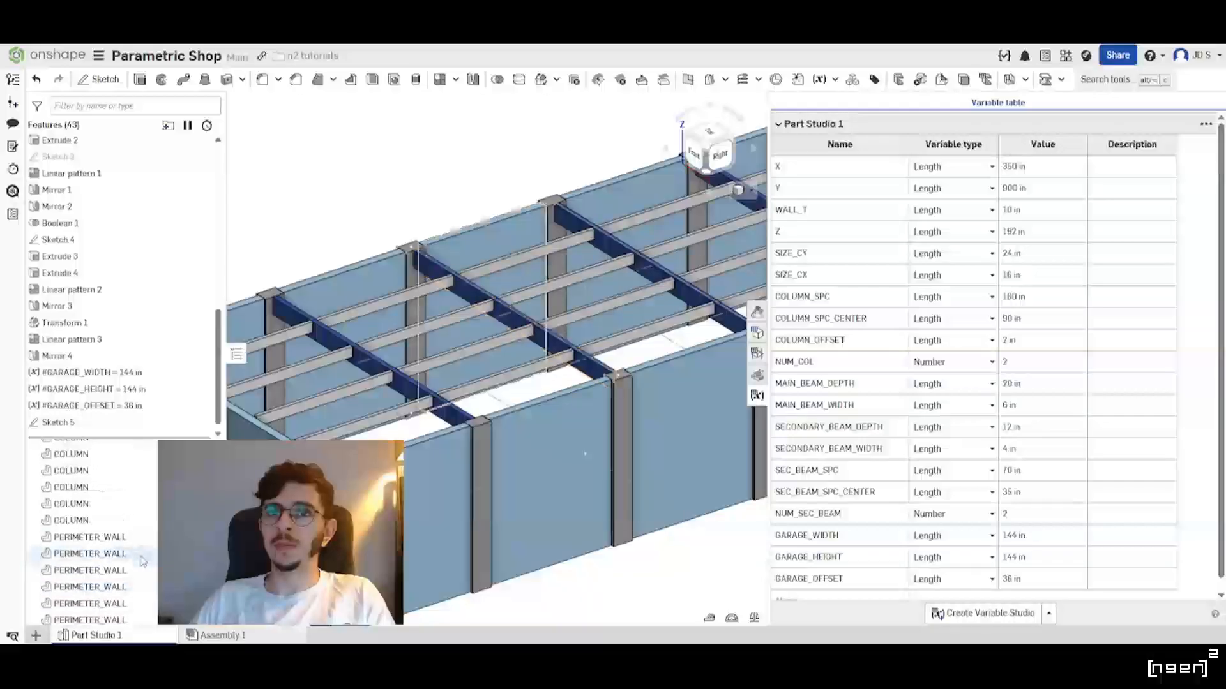
scroll(143, 556, "up", 2)
scroll(487, 493, "down", 3)
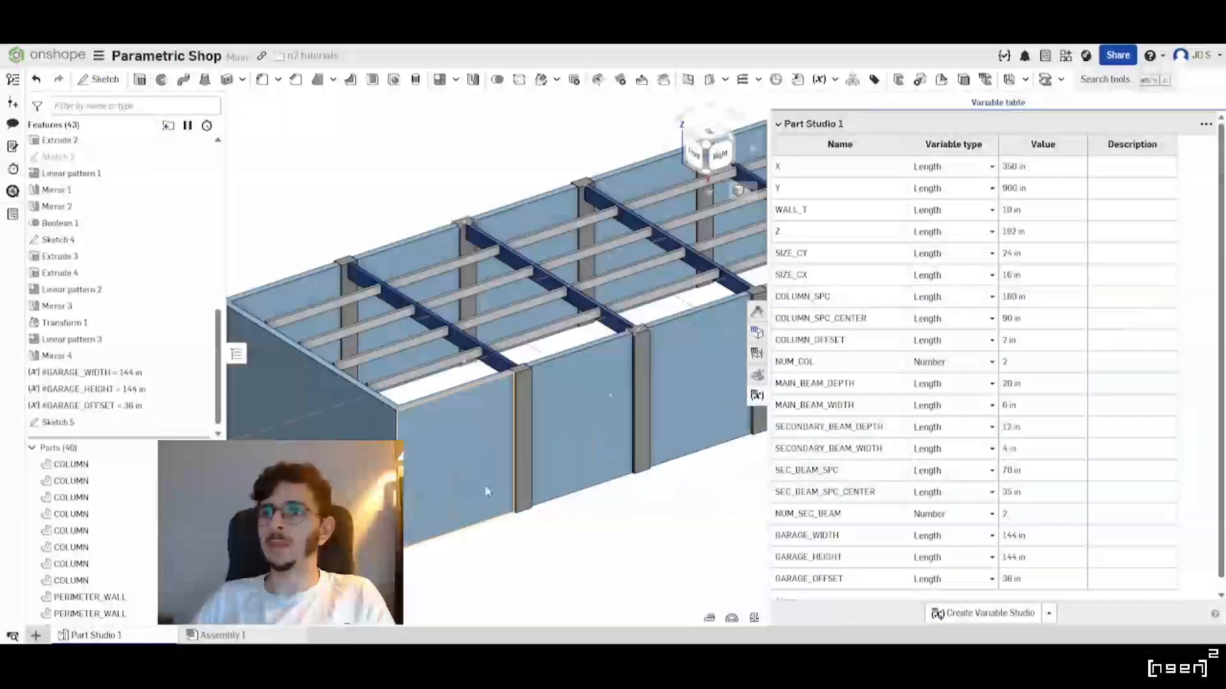
right_click_drag(425, 463, 465, 449)
scroll(130, 528, "down", 8)
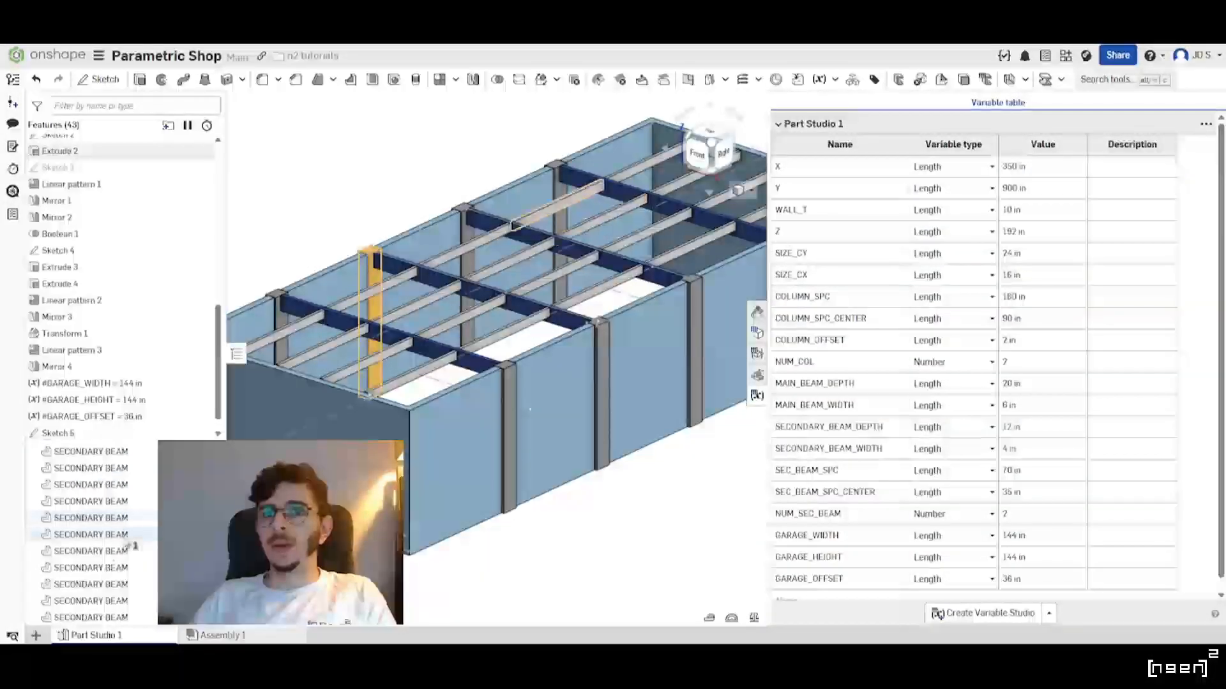
left_click(115, 617, "shift")
right_click(117, 614)
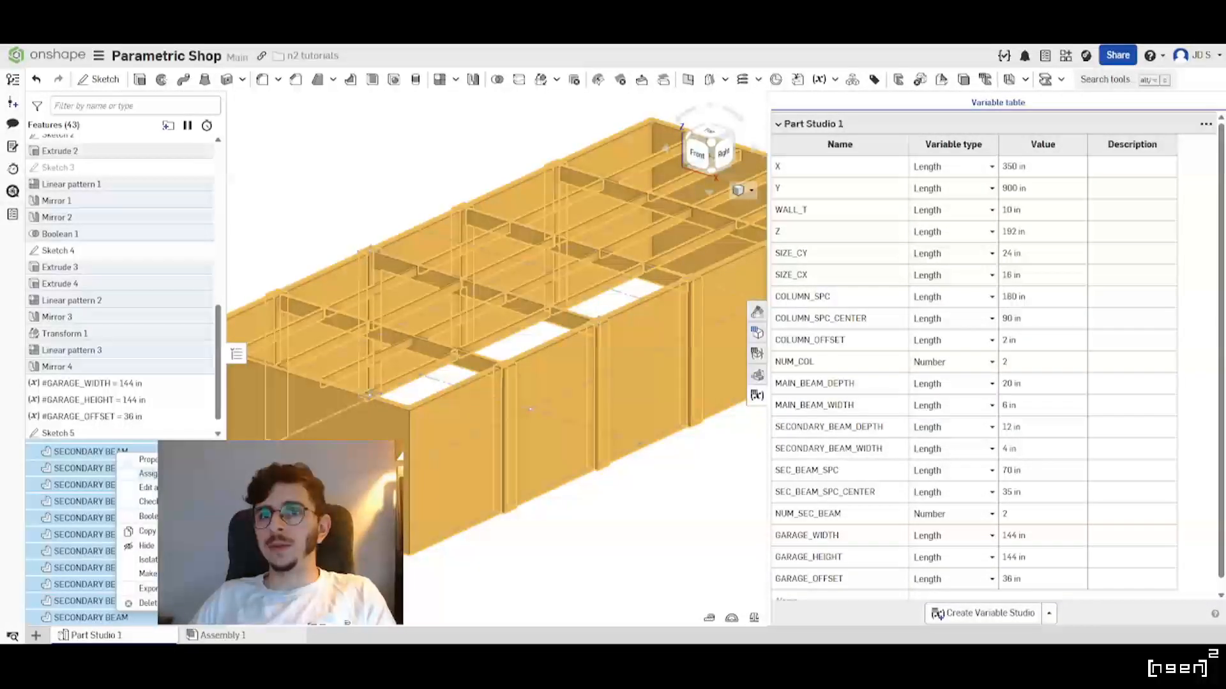
left_click(148, 459)
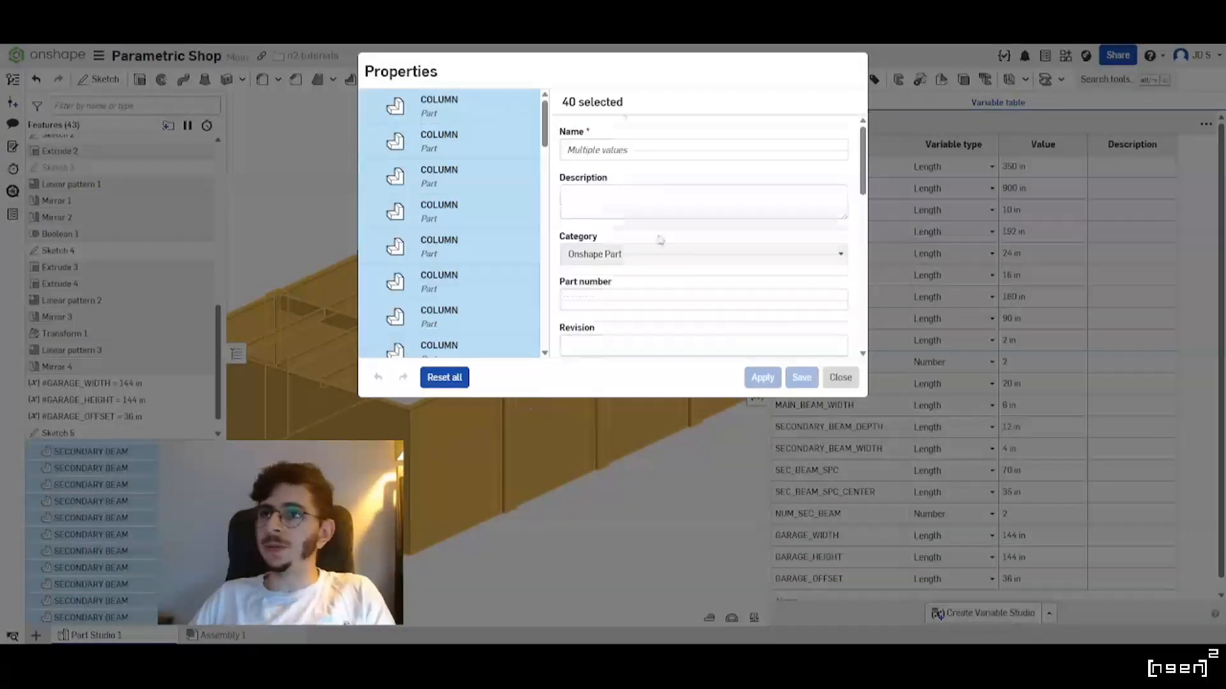
scroll(659, 240, "down", 10)
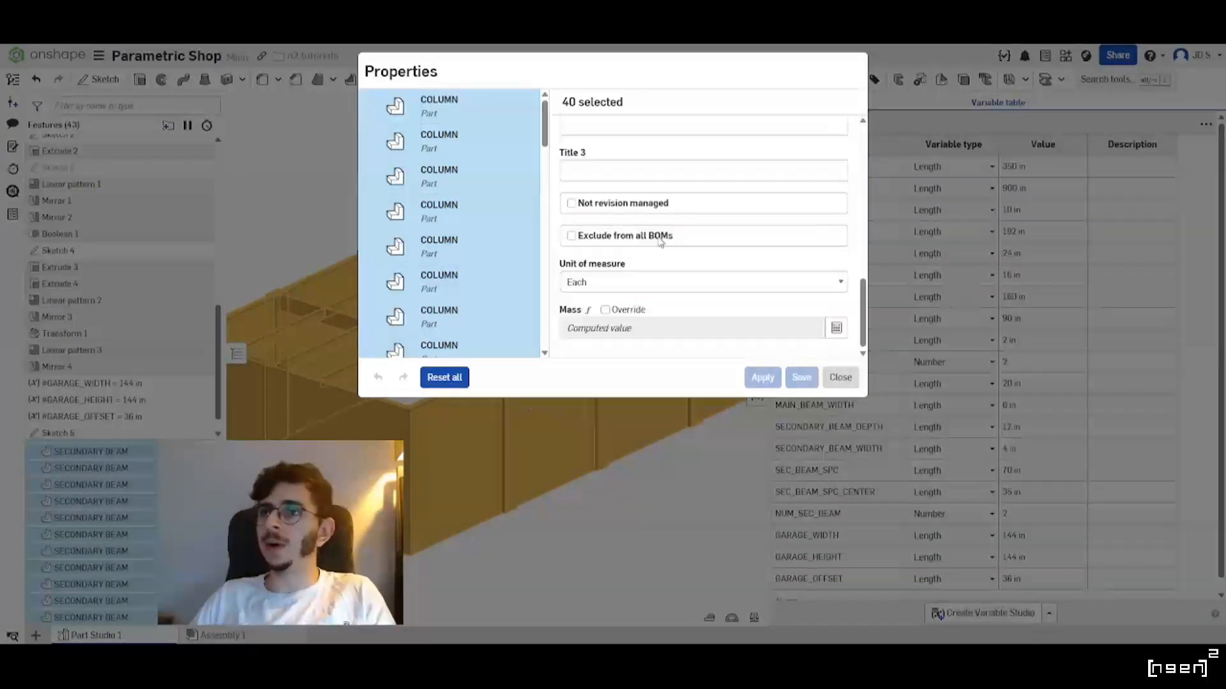
left_click(571, 235)
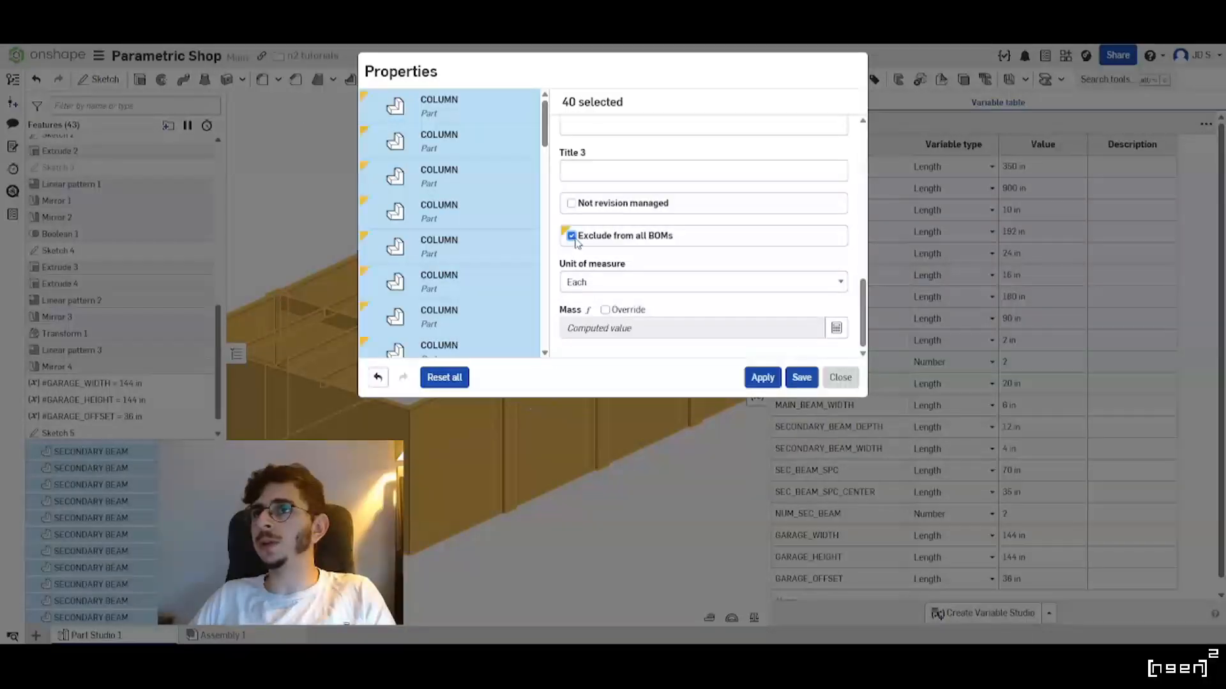
left_click(800, 378)
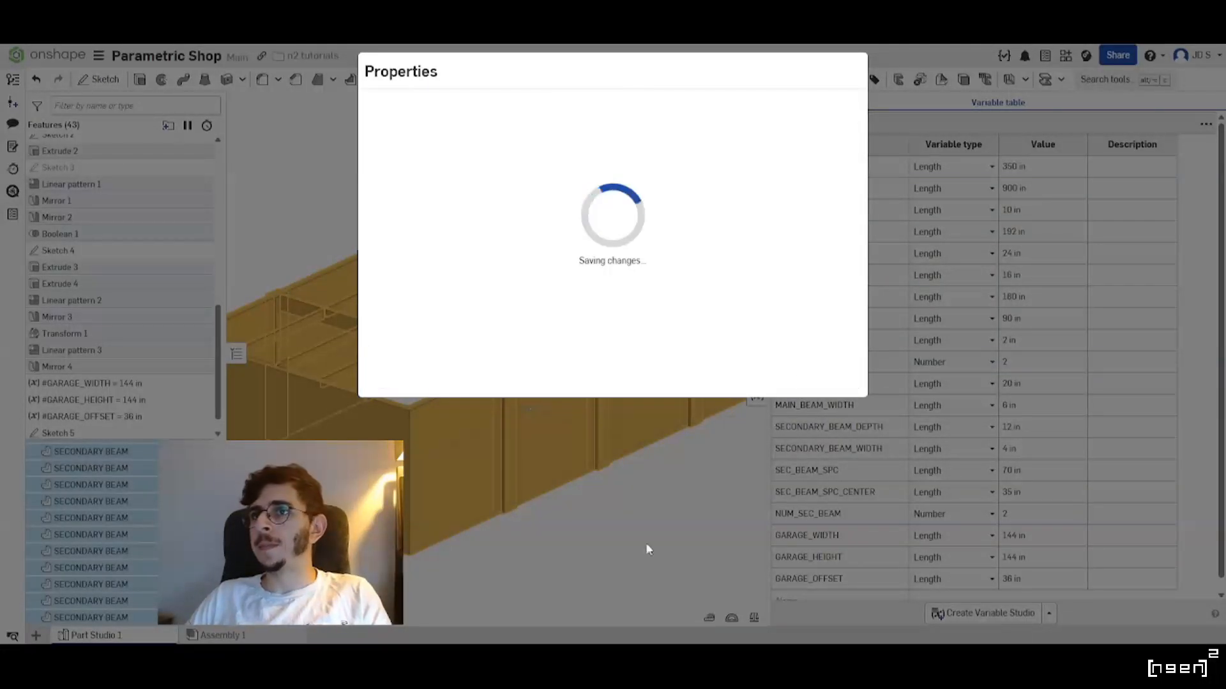
Move the GARAGE_WIDTH, GARAGE_HEIGHT and GARAGE_OFFSET variables up the feature list, ahead of the modelling features.
right_click_drag(454, 410, 607, 424)
scroll(586, 428, "up", 4)
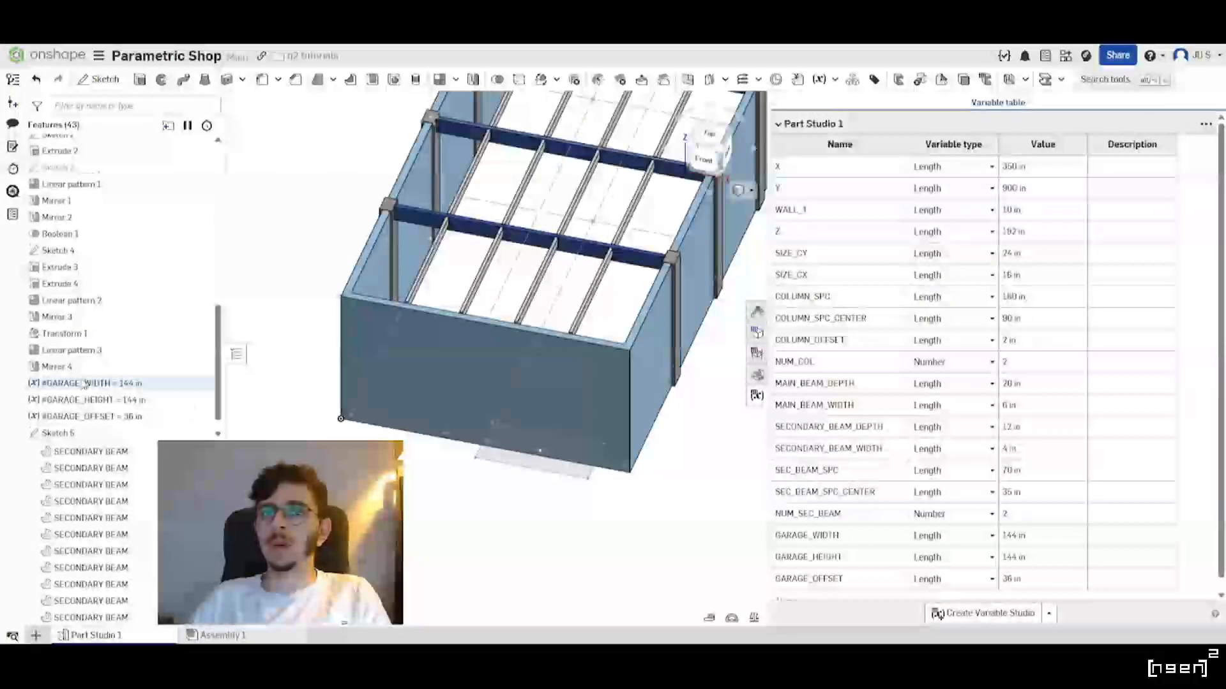
scroll(156, 402, "down", 1)
mouse_move(156, 402)
left_mouse_down()
mouse_move(214, 391)
mouse_move(213, 359)
mouse_move(102, 375)
mouse_move(100, 389)
mouse_move(214, 281)
mouse_move(211, 361)
mouse_move(95, 124)
mouse_move(90, 205)
left_mouse_up()
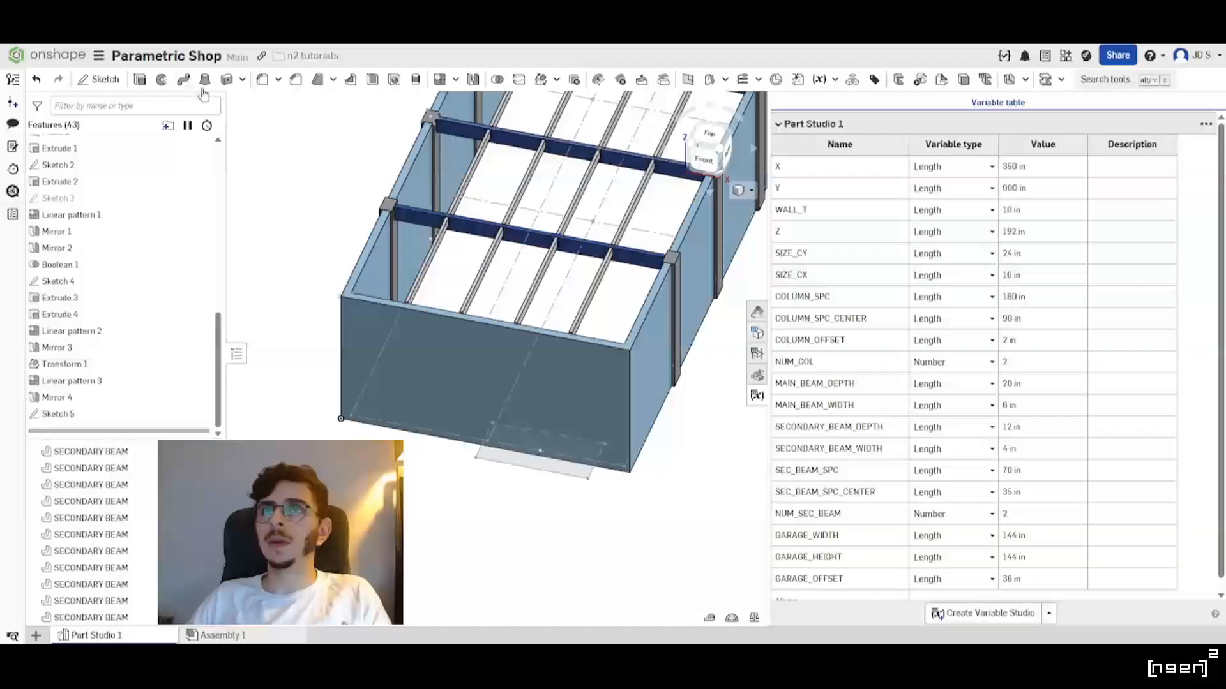
Start a solid Remove extrude on the garage rectangle of Sketch 5.
left_click(139, 80)
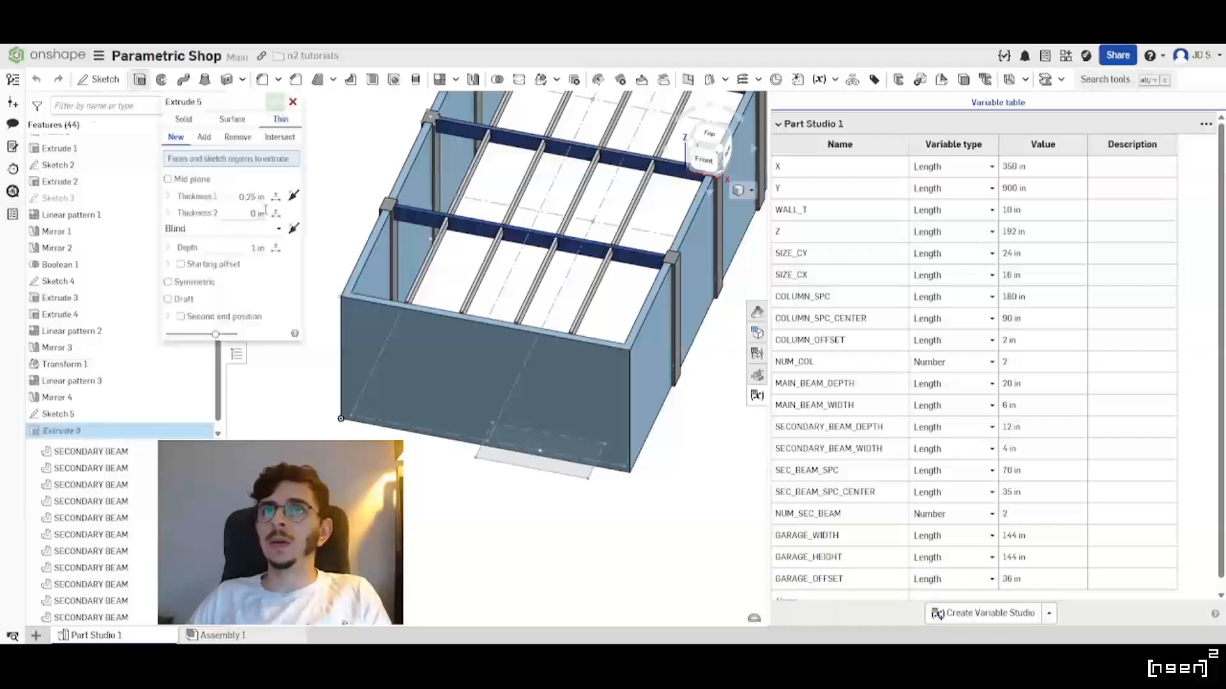
left_click(185, 120)
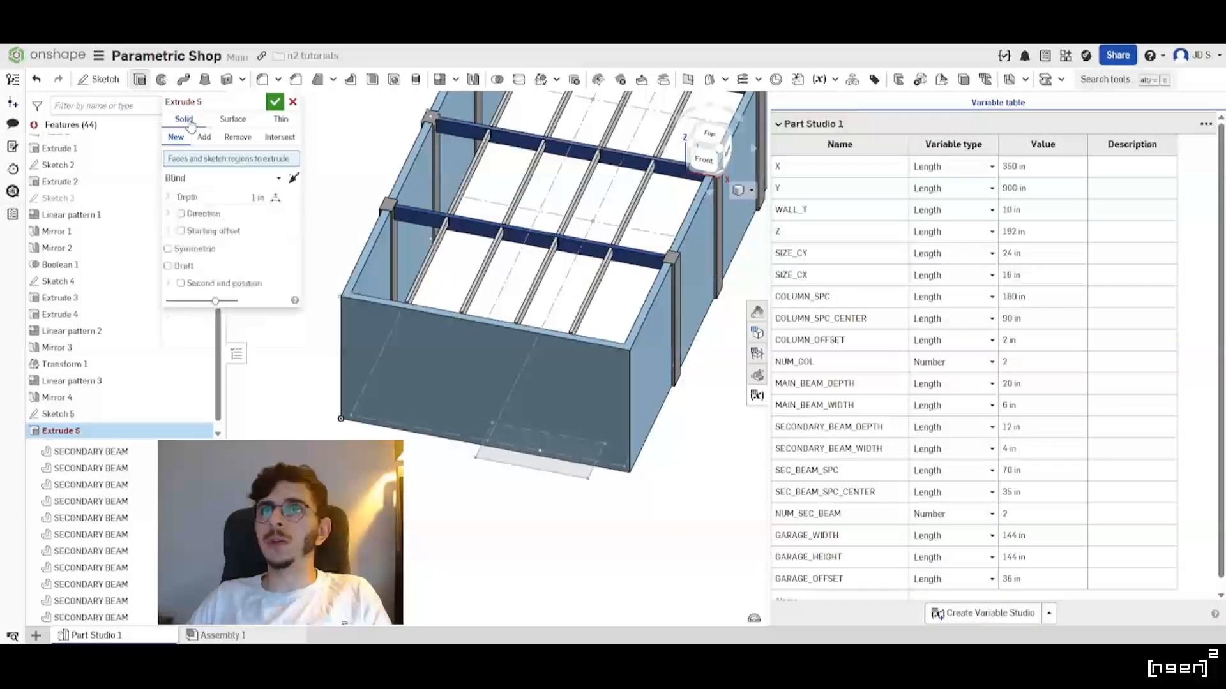
left_click(239, 137)
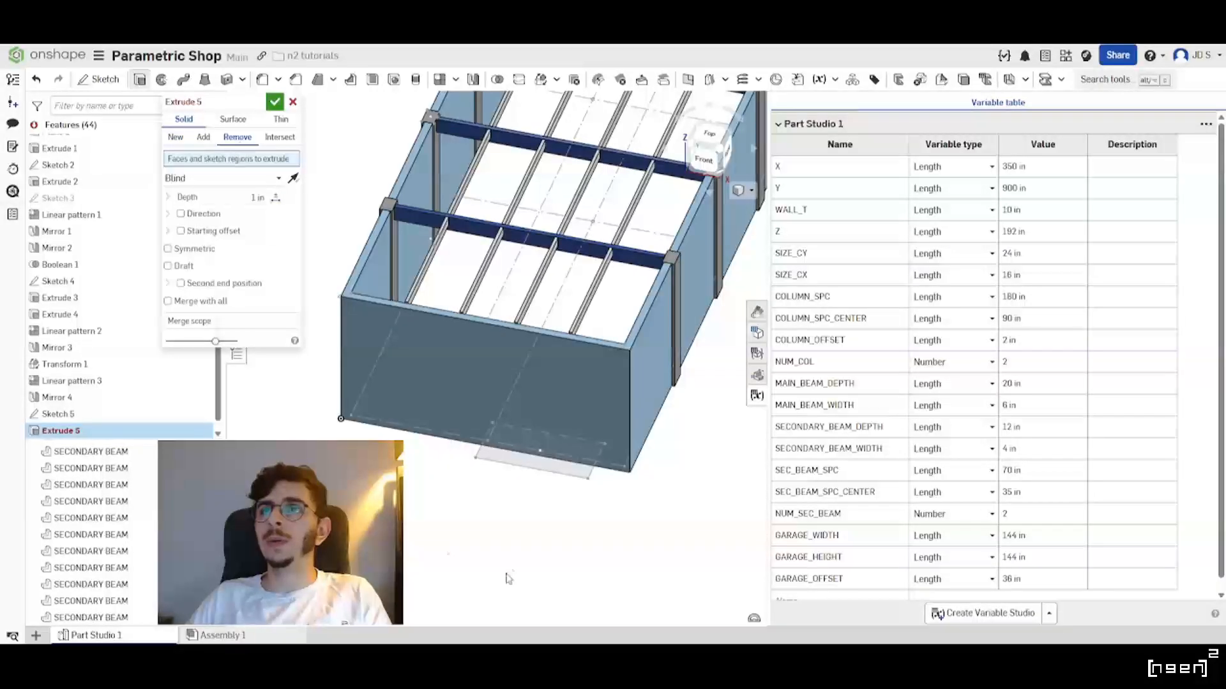
left_click(85, 416)
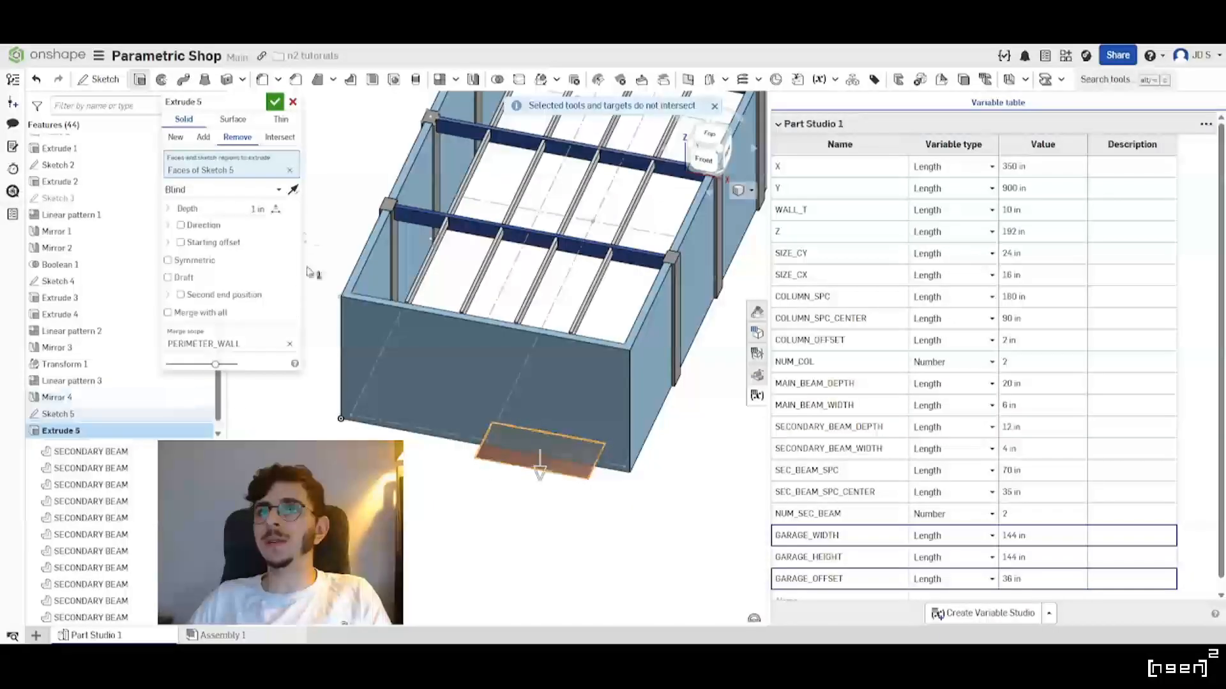
Set the cut's depth to the GARAGE_HEIGHT variable and reverse its direction so it runs up through the front wall.
scroll(547, 455, "up", 2)
scroll(548, 455, "up", 2)
right_click_drag(547, 454, 547, 437)
scroll(610, 477, "up", 1)
left_click(238, 210)
scroll(536, 422, "down", 5)
type("GA")
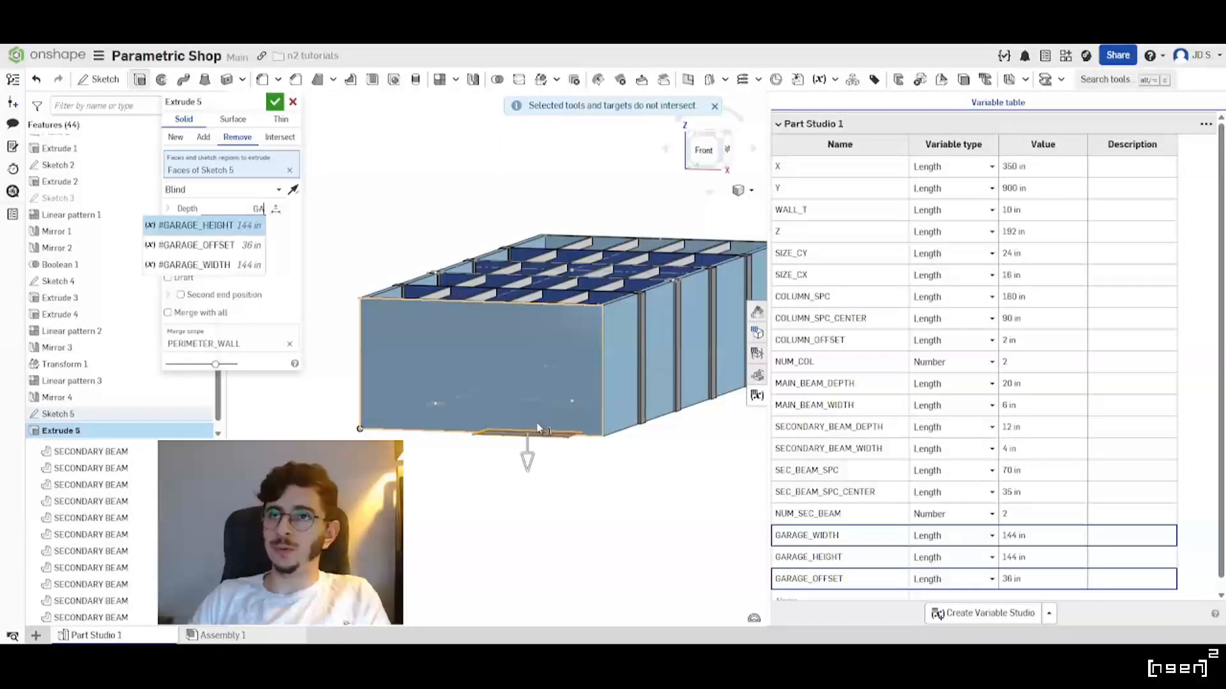
type("RAG")
key("Return")
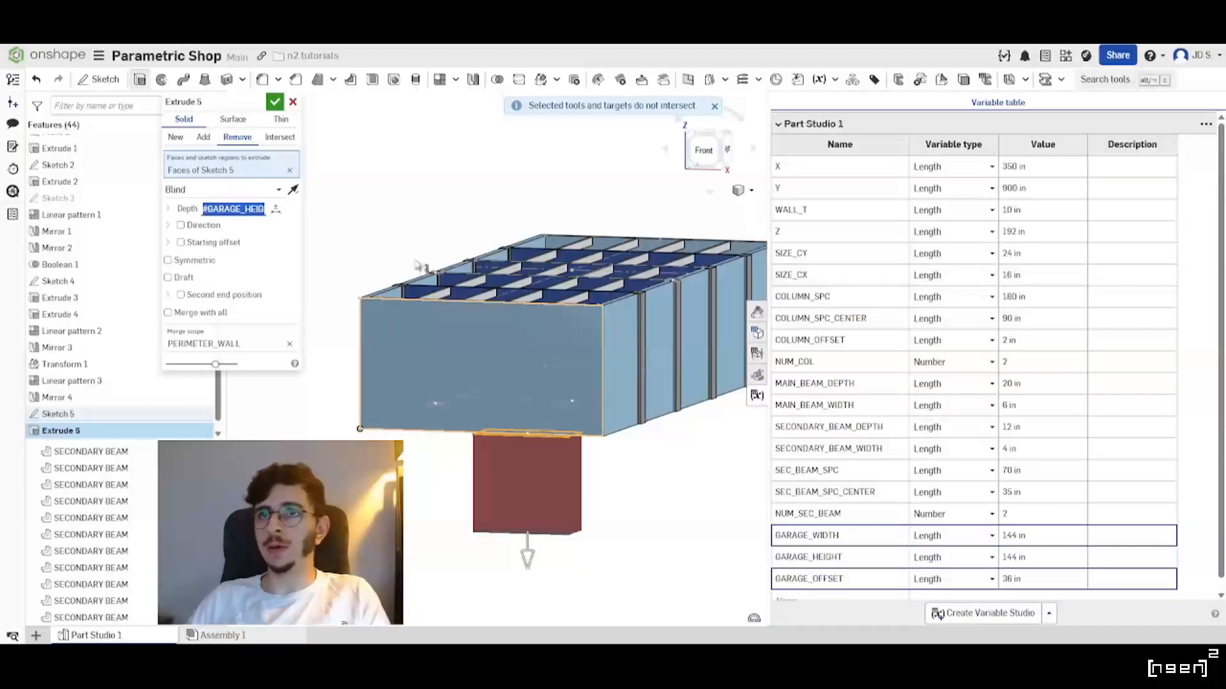
left_click(294, 190)
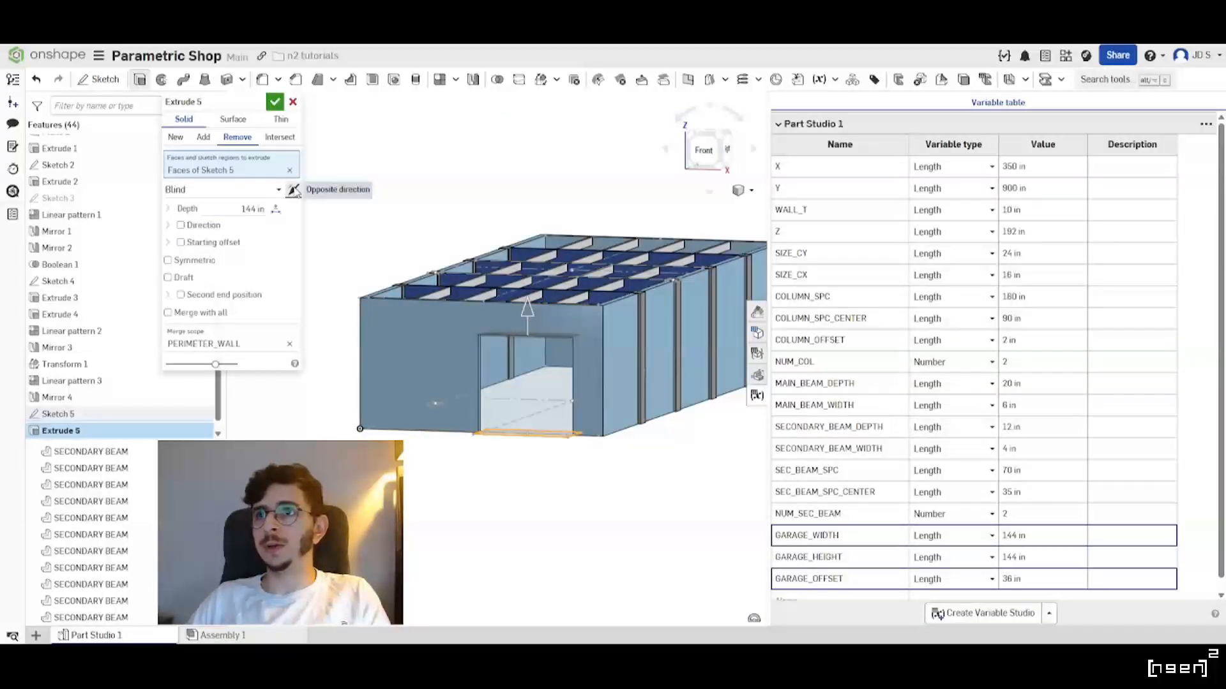
Apply the cut with Merge with all, inspect the garage opening from an angle, and finish the extrude.
left_click(168, 312)
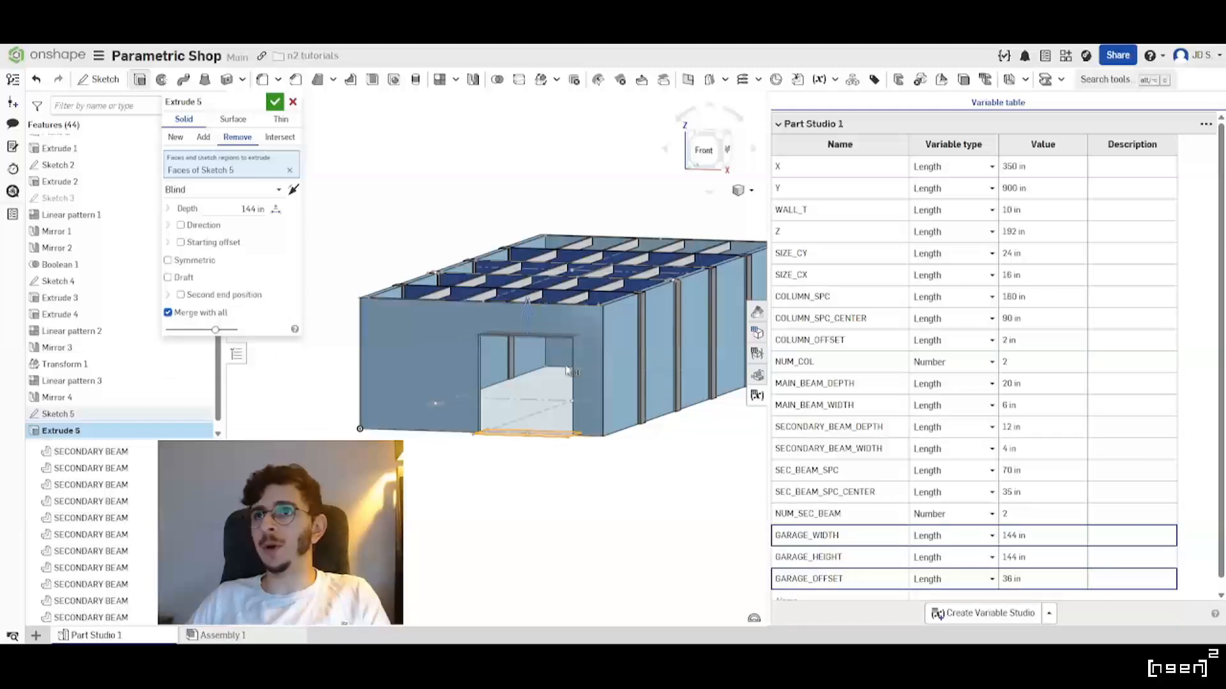
right_click_drag(570, 399, 465, 452)
scroll(436, 476, "down", 3)
scroll(476, 422, "up", 3)
scroll(457, 444, "down", 3)
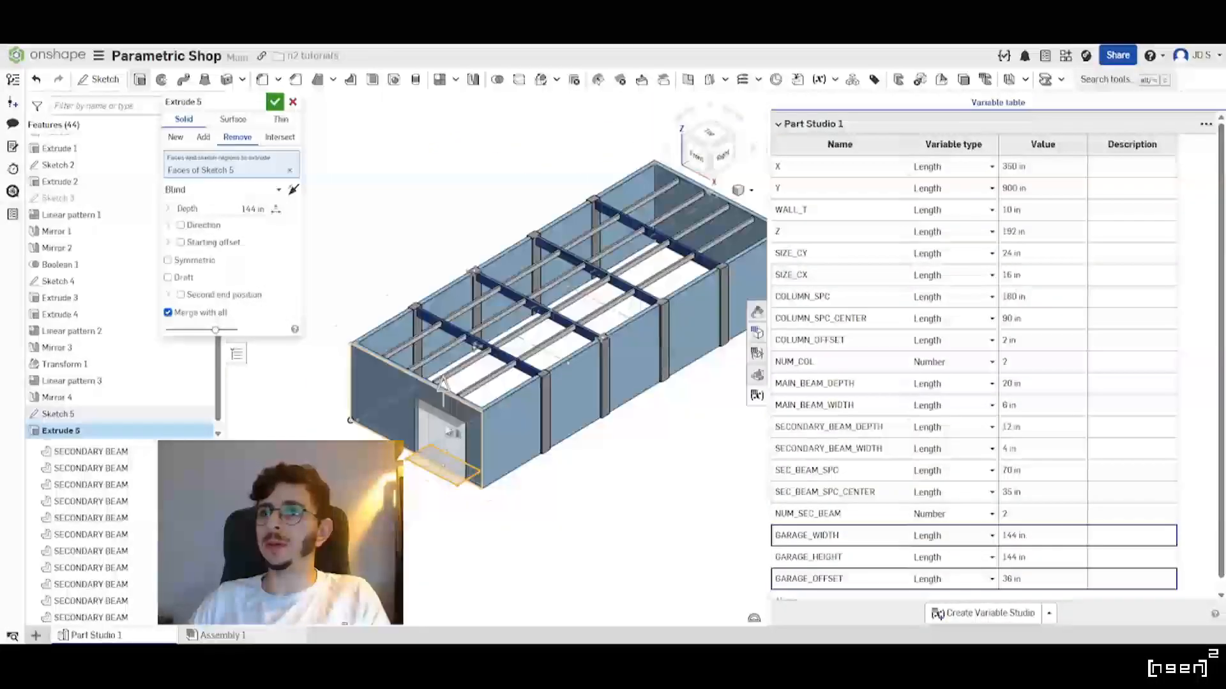
scroll(450, 440, "up", 3)
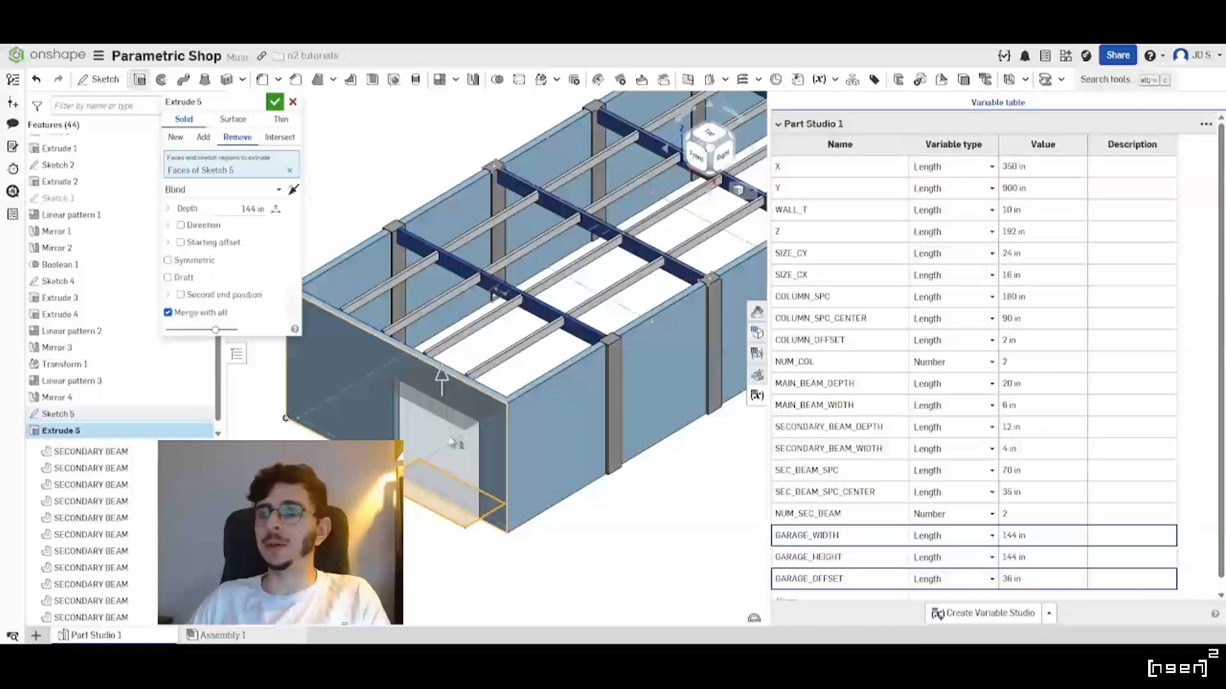
left_click(274, 103)
Examine the garage opening in the front wall from several angles and review the dimensions of Sketch 5.
scroll(185, 405, "down", 1)
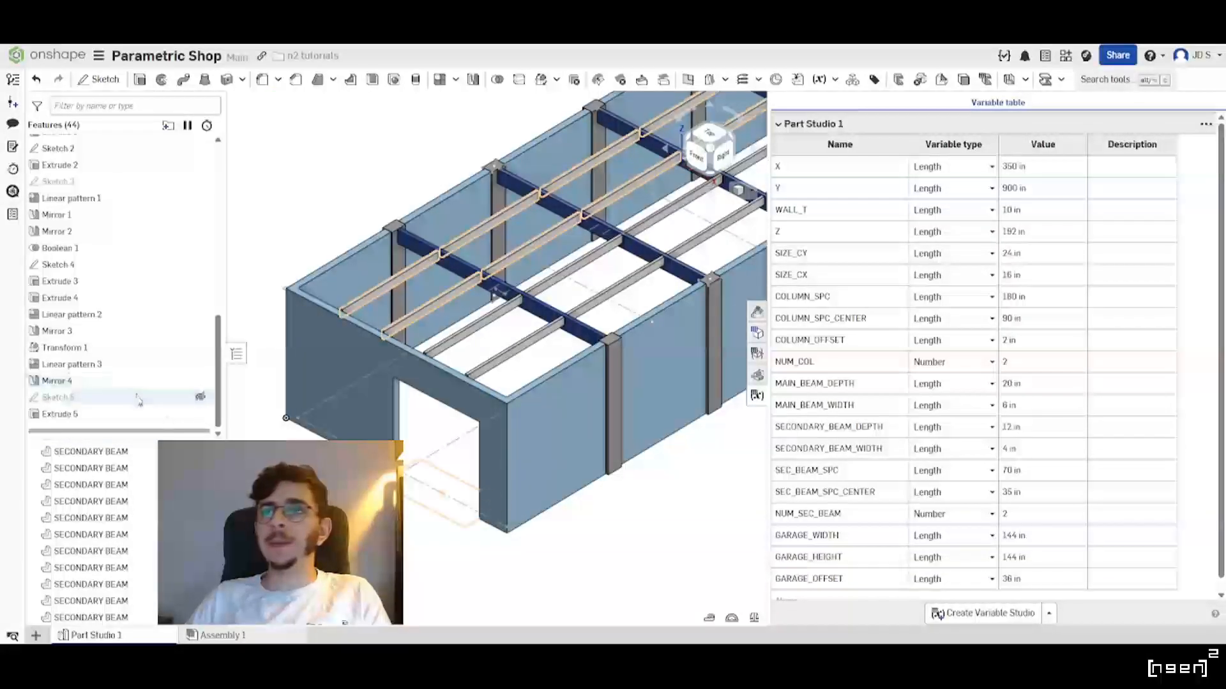
scroll(447, 474, "up", 3)
right_click_drag(445, 474, 480, 458)
scroll(480, 458, "down", 3)
scroll(324, 440, "up", 5)
right_click_drag(324, 441, 572, 451)
scroll(339, 424, "up", 2)
scroll(572, 451, "up", 2)
scroll(109, 306, "down", 10)
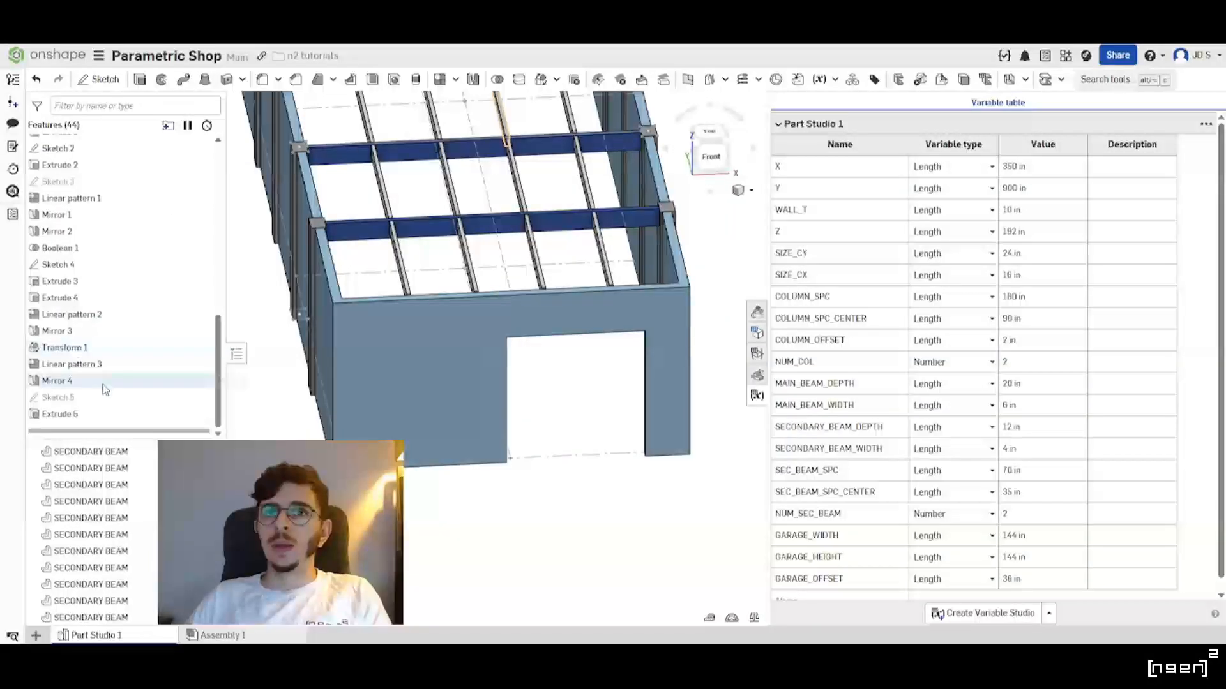
double_click(99, 402)
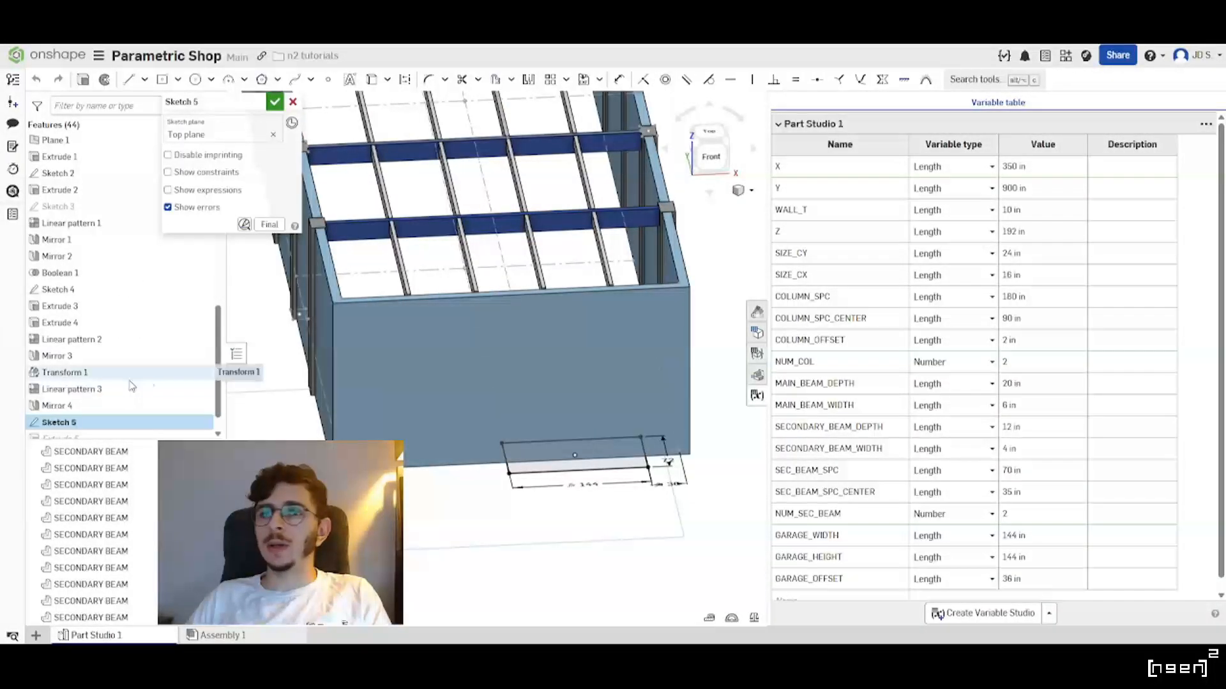
left_click(292, 104)
Start a new sketch on the Top plane near the front wall's origin corner.
scroll(443, 422, "up", 2)
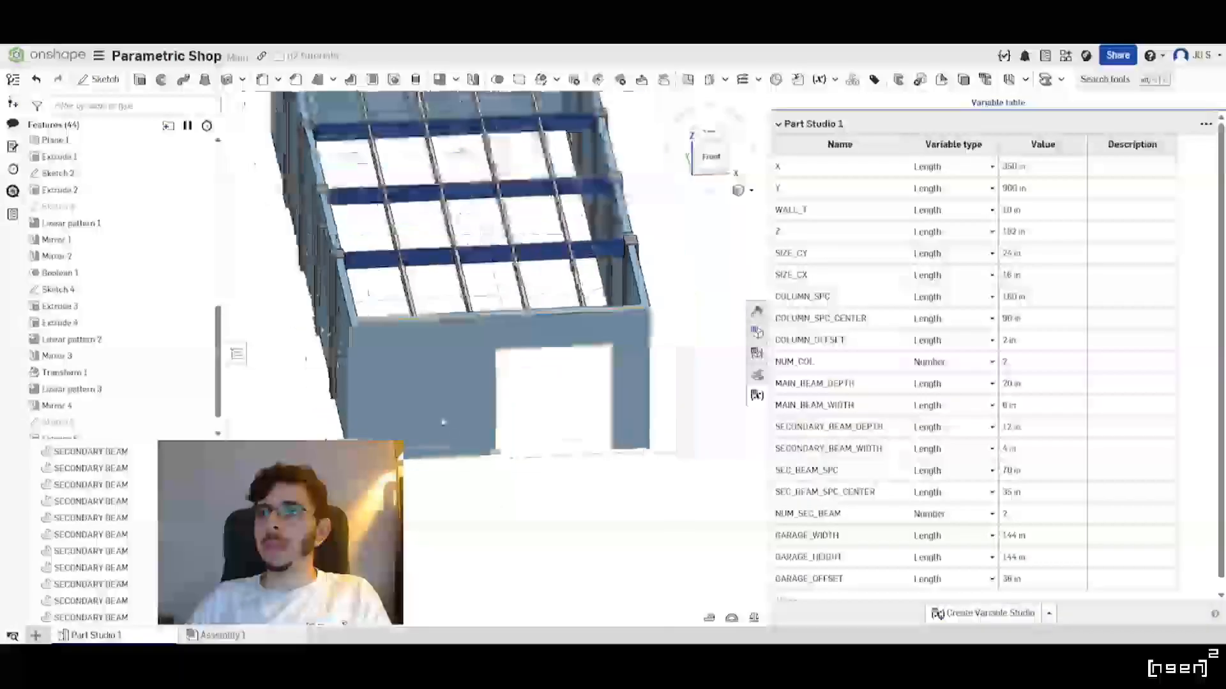
mouse_move(462, 423)
right_mouse_down()
mouse_move(420, 418)
mouse_move(460, 412)
mouse_move(412, 441)
right_mouse_up()
scroll(419, 417, "down", 1)
scroll(460, 413, "up", 2)
scroll(460, 413, "down", 3)
left_click(98, 79)
scroll(347, 439, "up", 9)
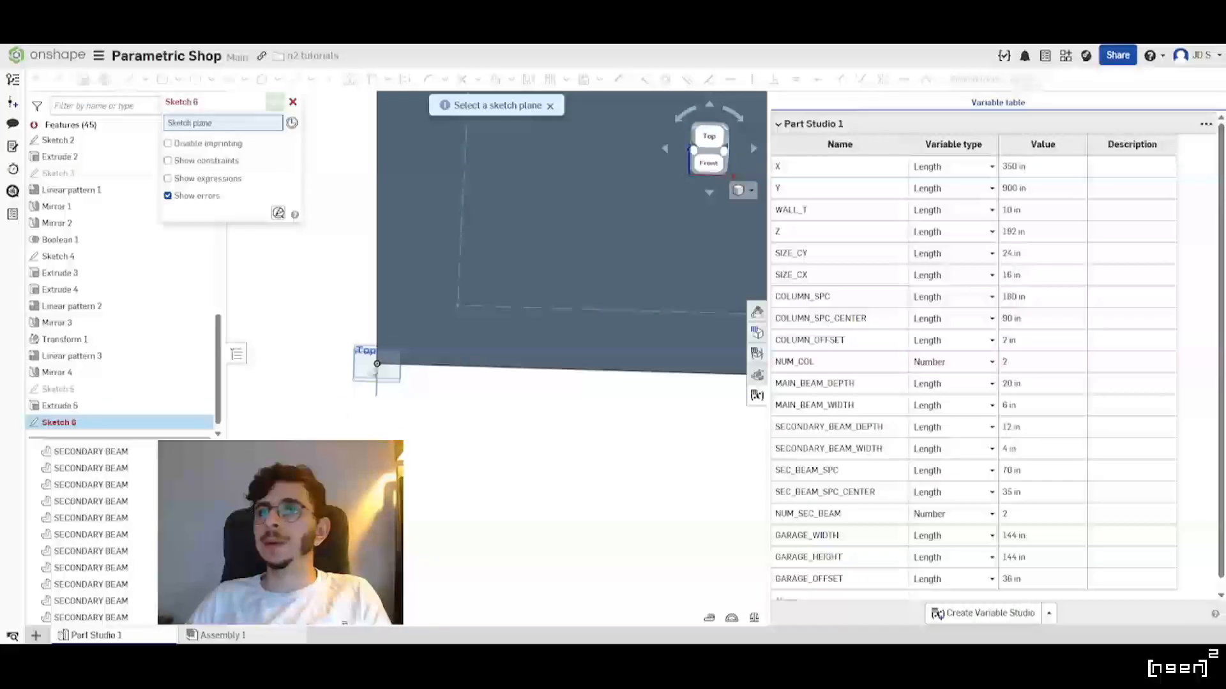
right_click_drag(409, 319, 344, 314)
left_click(355, 298)
scroll(374, 447, "down", 7)
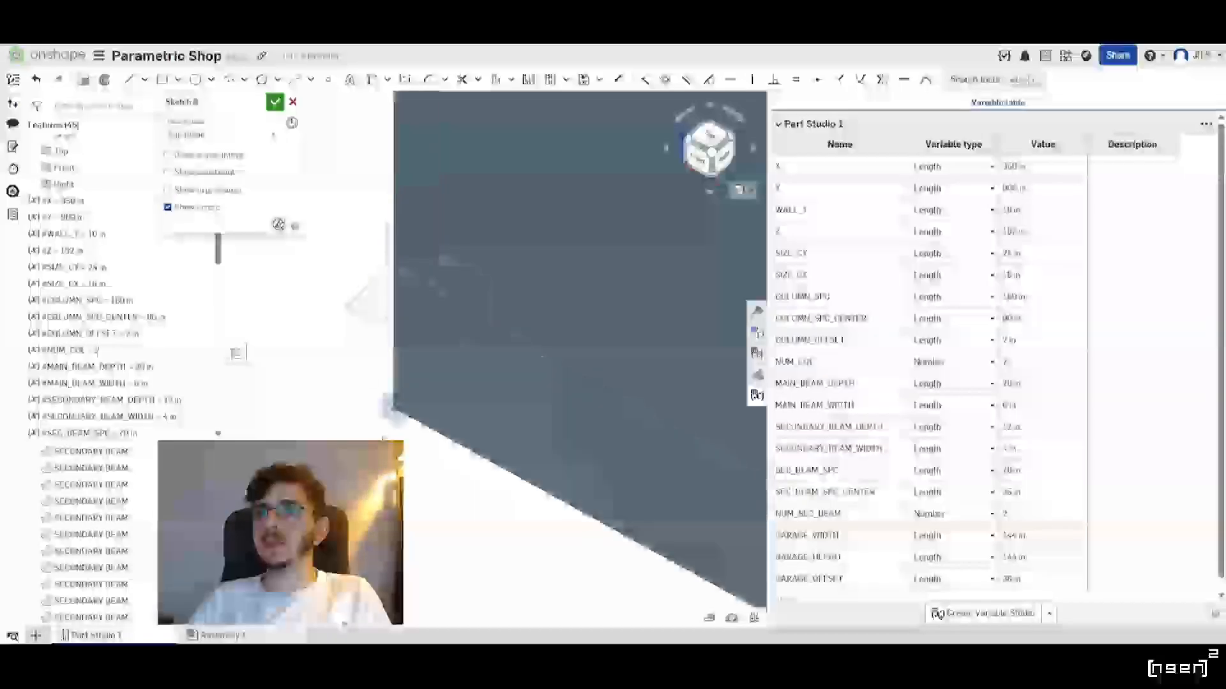
Sketch a center-point rectangle across the base of the front wall, between the origin corner and the garage opening.
right_click_drag(385, 429, 492, 487)
scroll(492, 487, "down", 2)
scroll(411, 467, "up", 3)
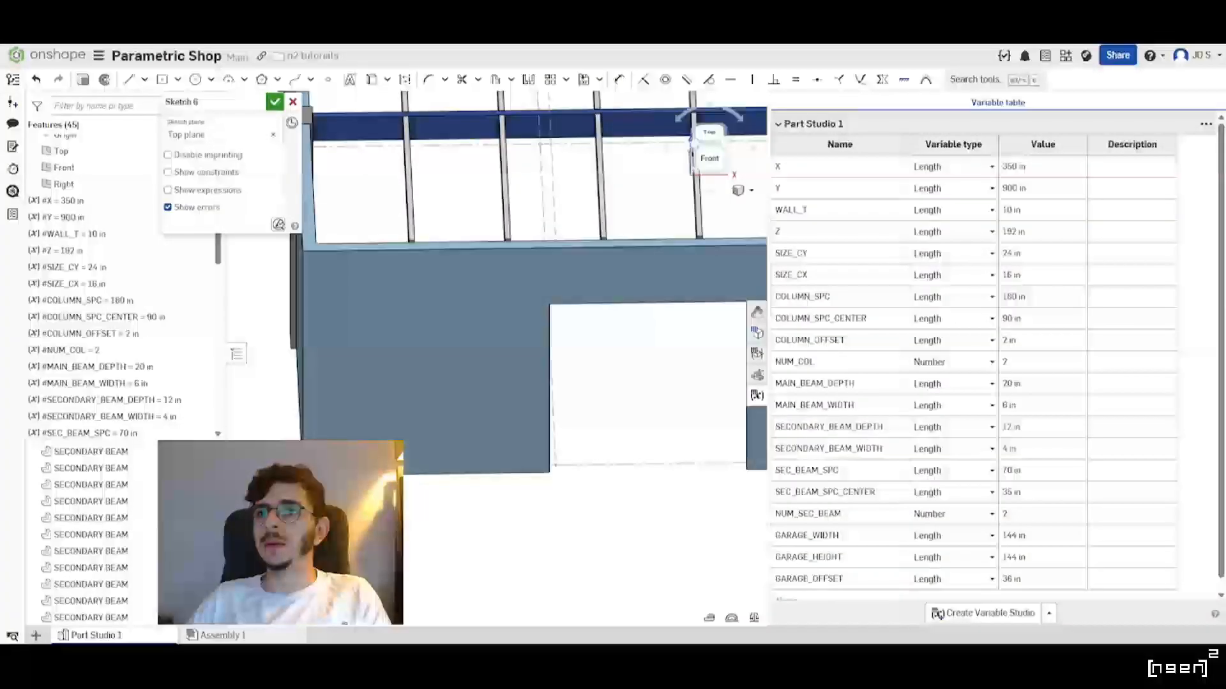
right_click_drag(410, 467, 396, 424)
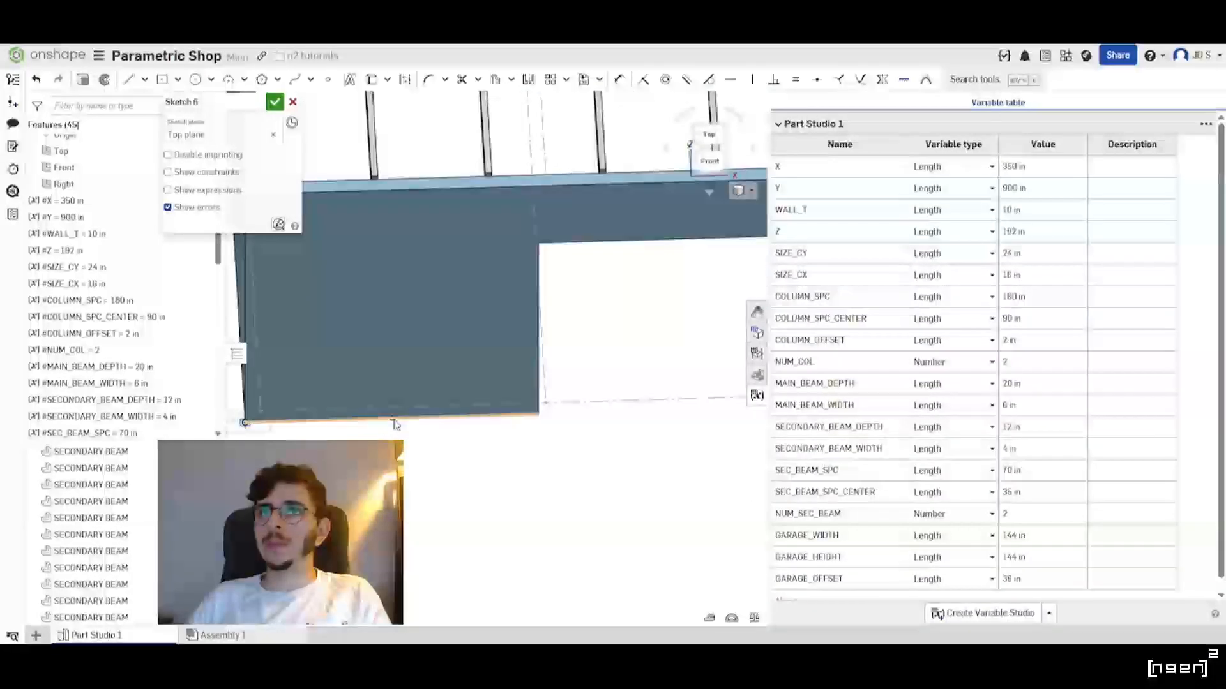
right_click_drag(480, 406, 475, 414)
left_click(163, 79)
left_click(452, 402)
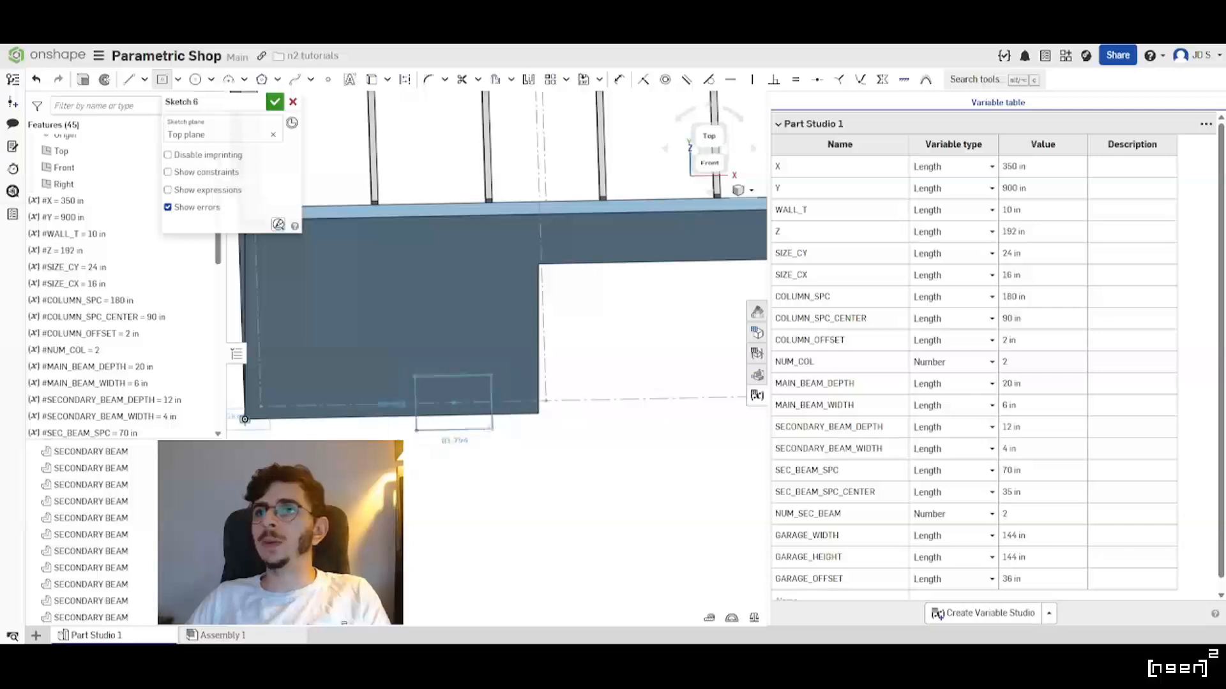
left_click(483, 431)
scroll(510, 441, "down", 5)
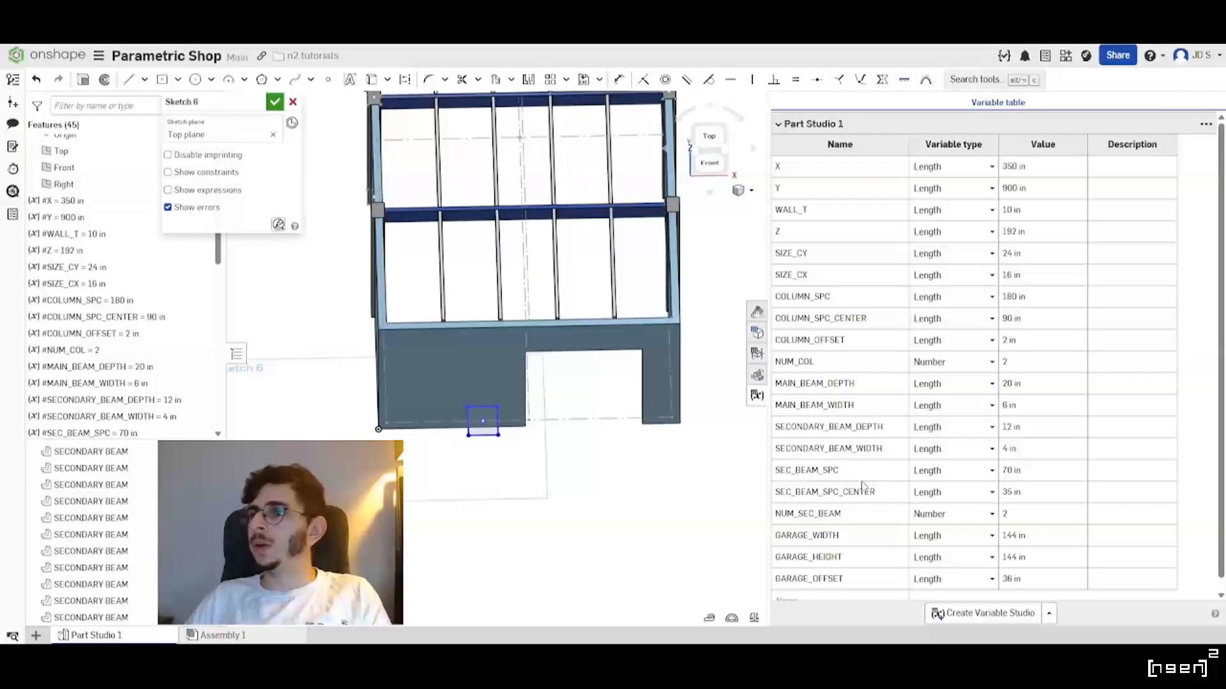
Show Sketch 5, the garage opening's base sketch, alongside the new rectangle in the front wall.
scroll(526, 408, "up", 3)
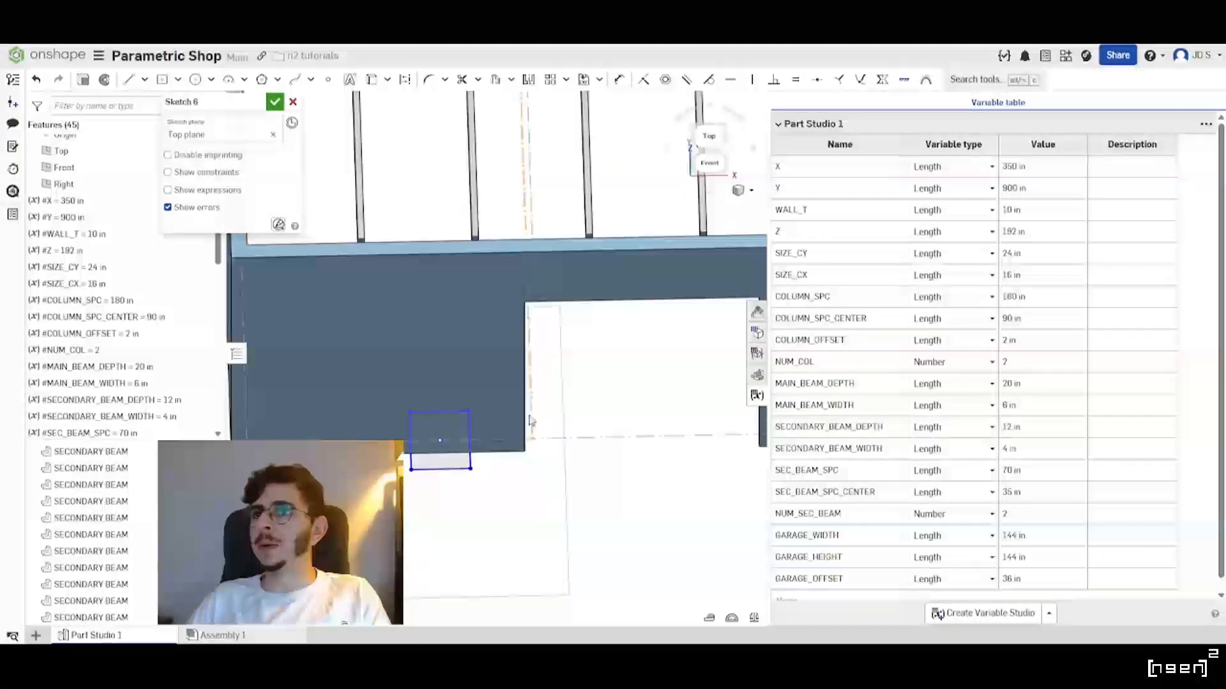
right_click_drag(528, 424, 512, 403)
key("shift+1")
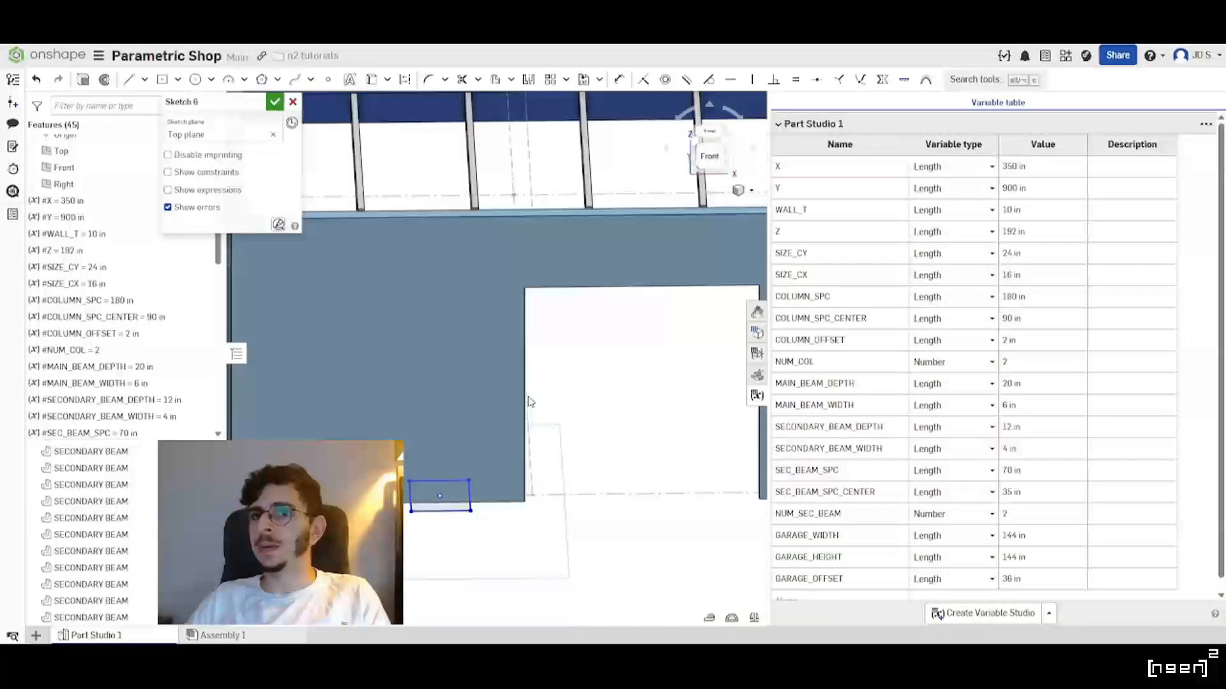
scroll(73, 378, "down", 10)
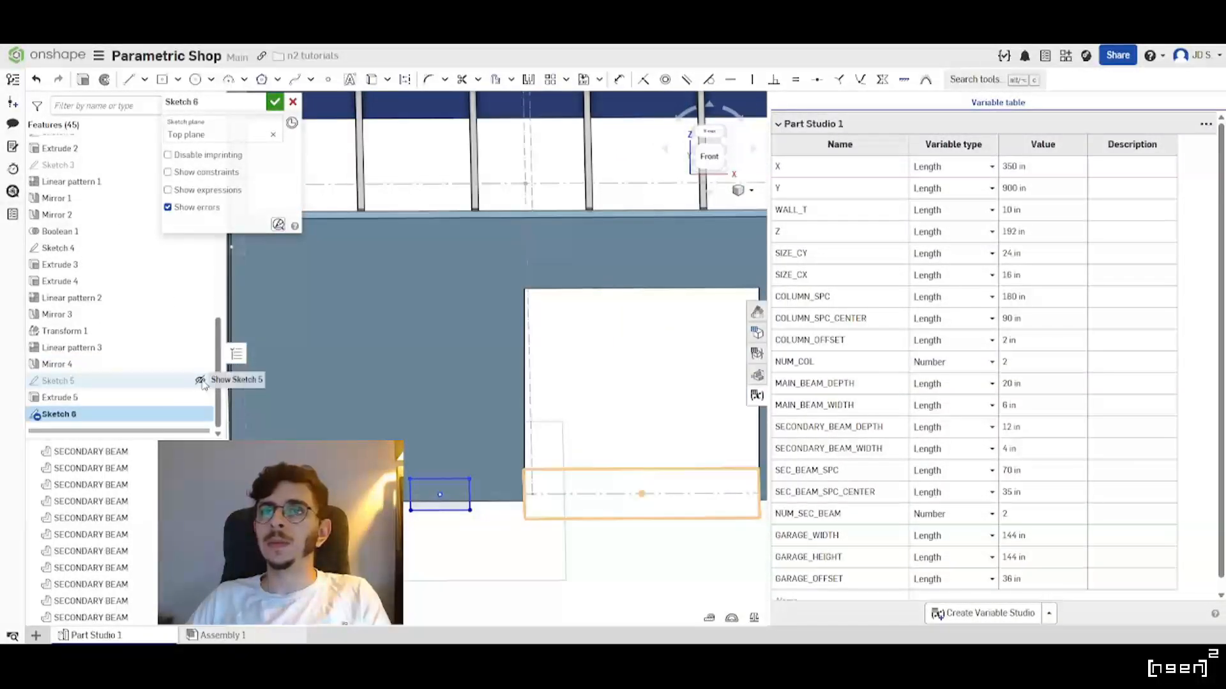
left_click(202, 380)
scroll(567, 434, "down", 3)
scroll(523, 462, "up", 4)
right_click_drag(524, 462, 522, 461)
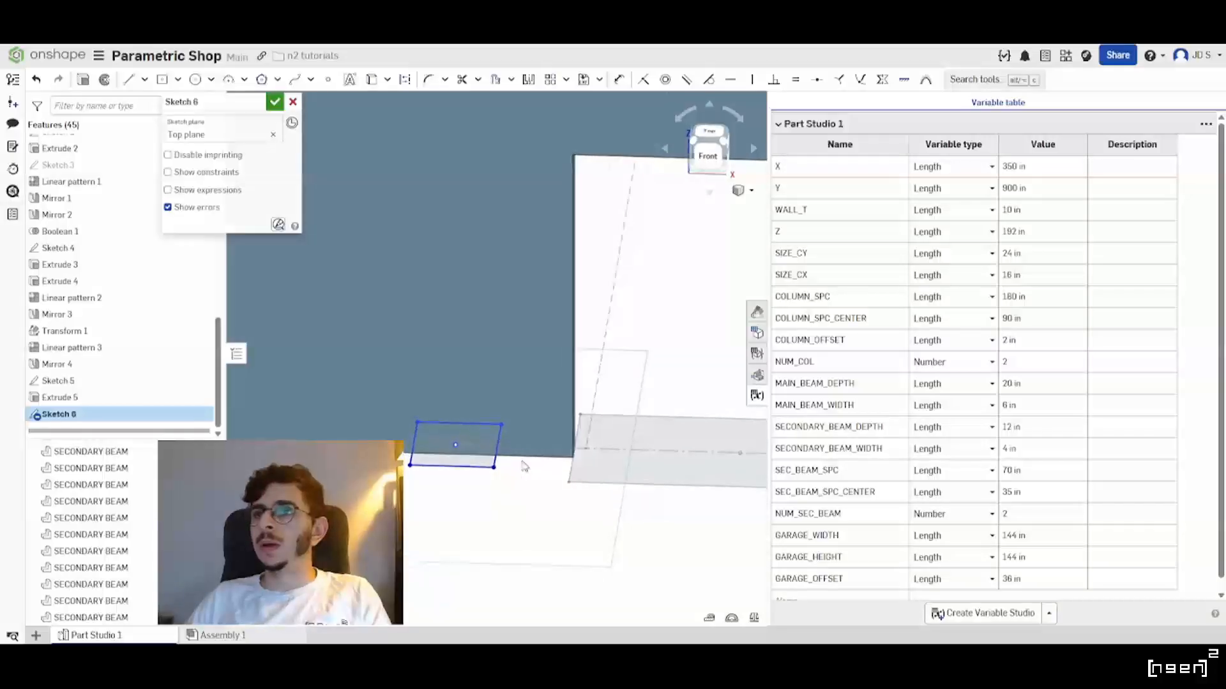
key("shift+1")
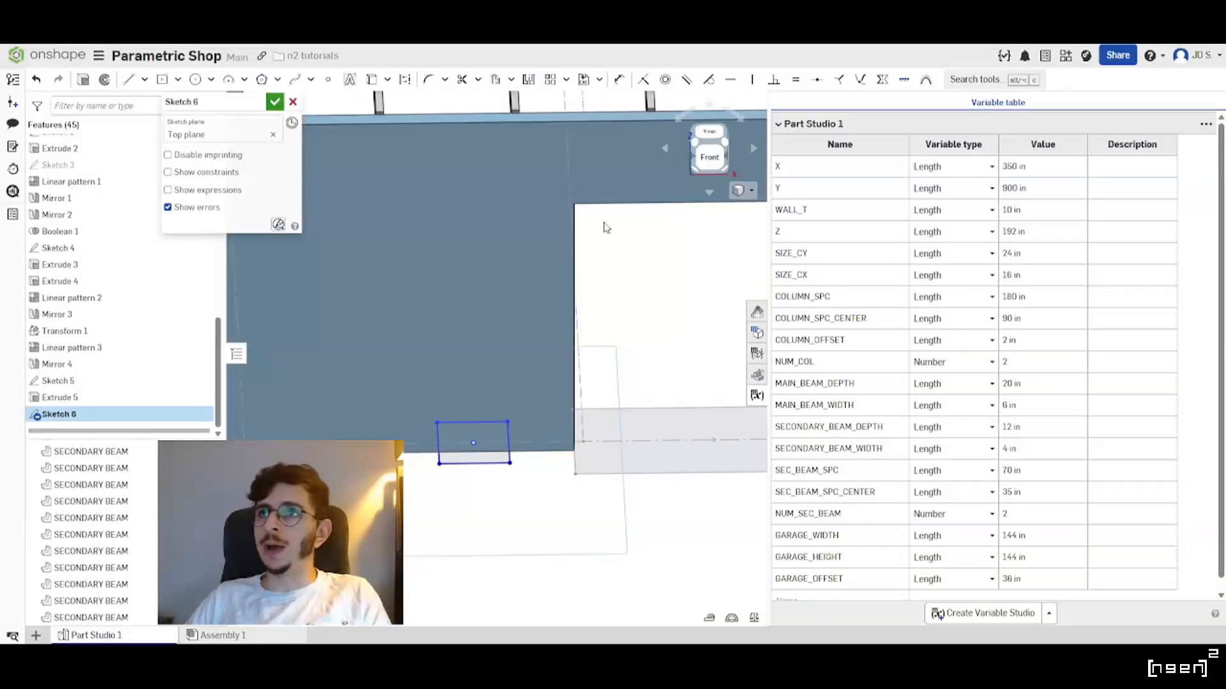
Dimension the side of the new rectangle that crosses the front wall's thickness to 72 in.
double_click(531, 461)
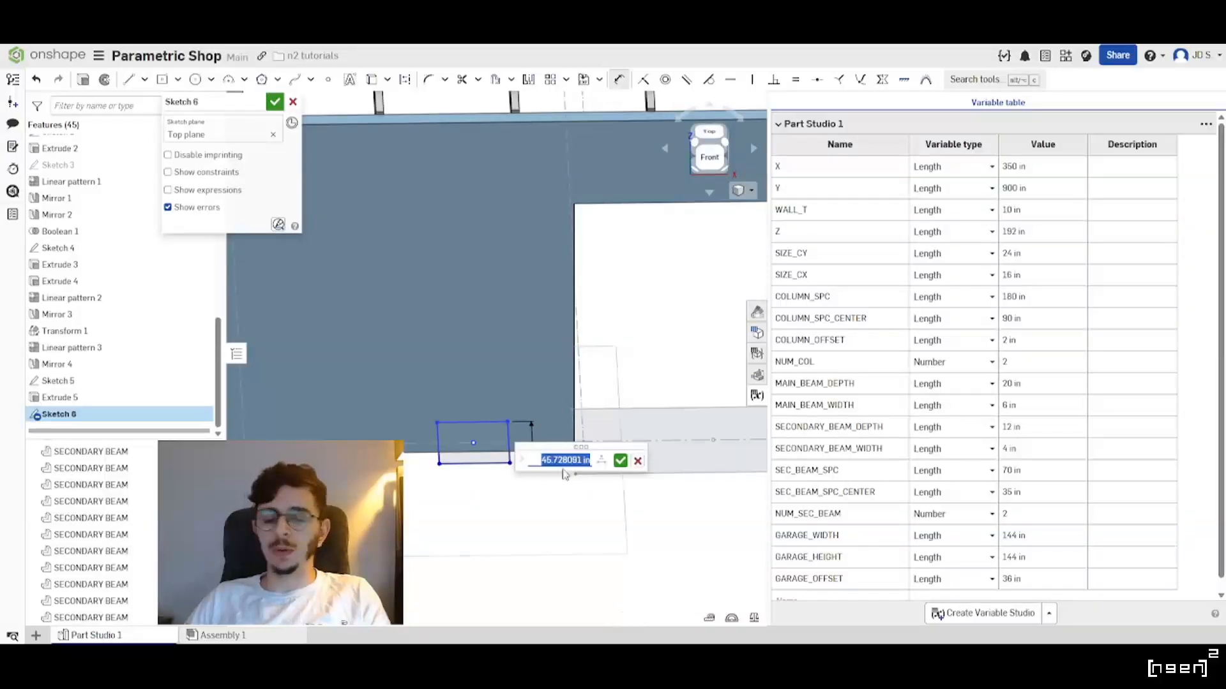
type("#g")
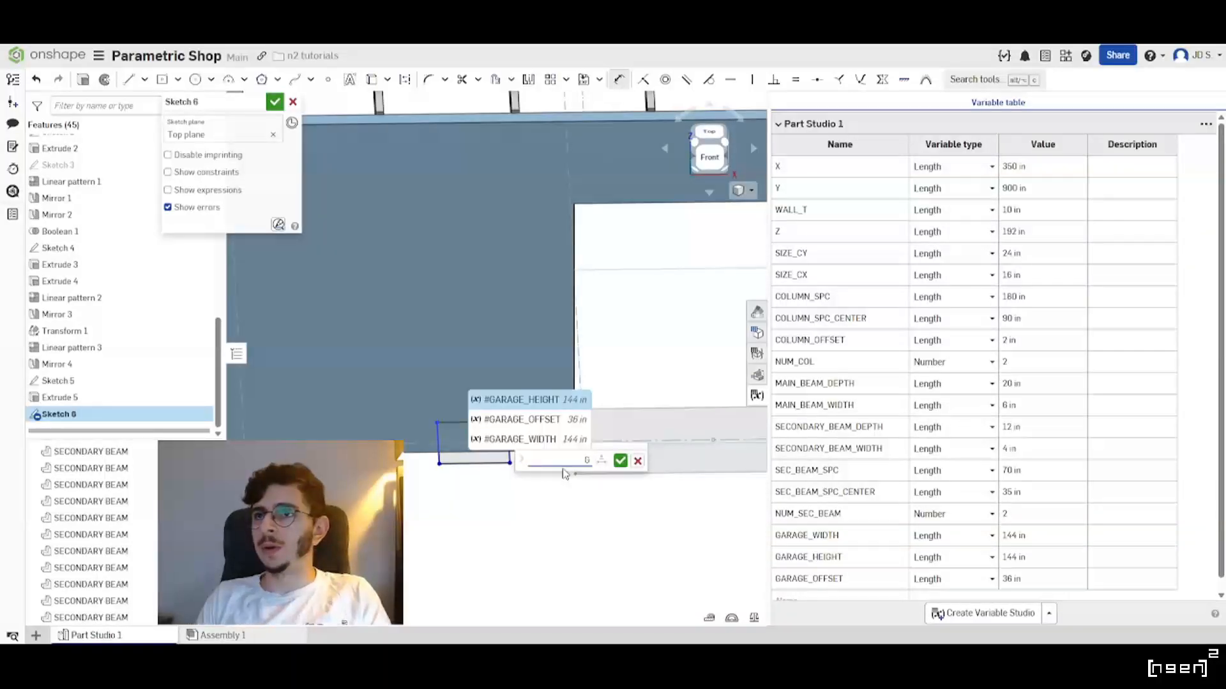
key("BackSpace")
key("BackSpace")
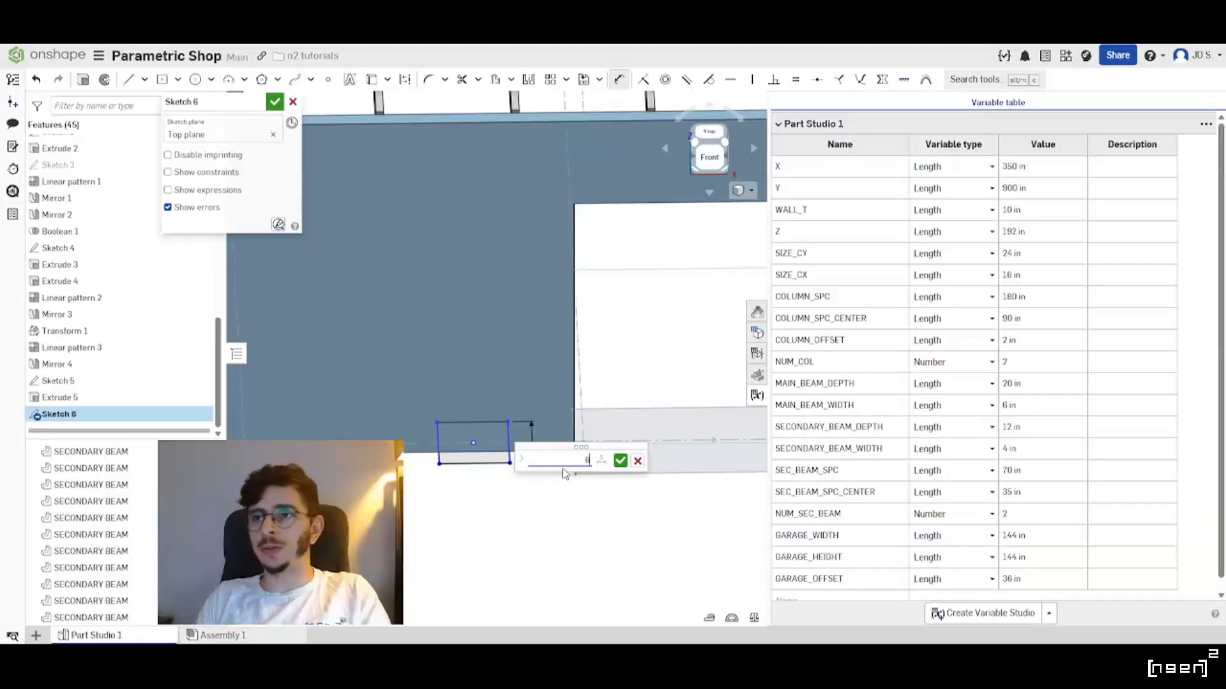
key("Return")
Dimension the gap between the new rectangle's near side and the adjacent edge of the garage sketch, keeping the value as drawn.
mouse_move(561, 469)
right_mouse_down()
mouse_move(493, 476)
mouse_move(488, 451)
right_mouse_up()
left_click(477, 426)
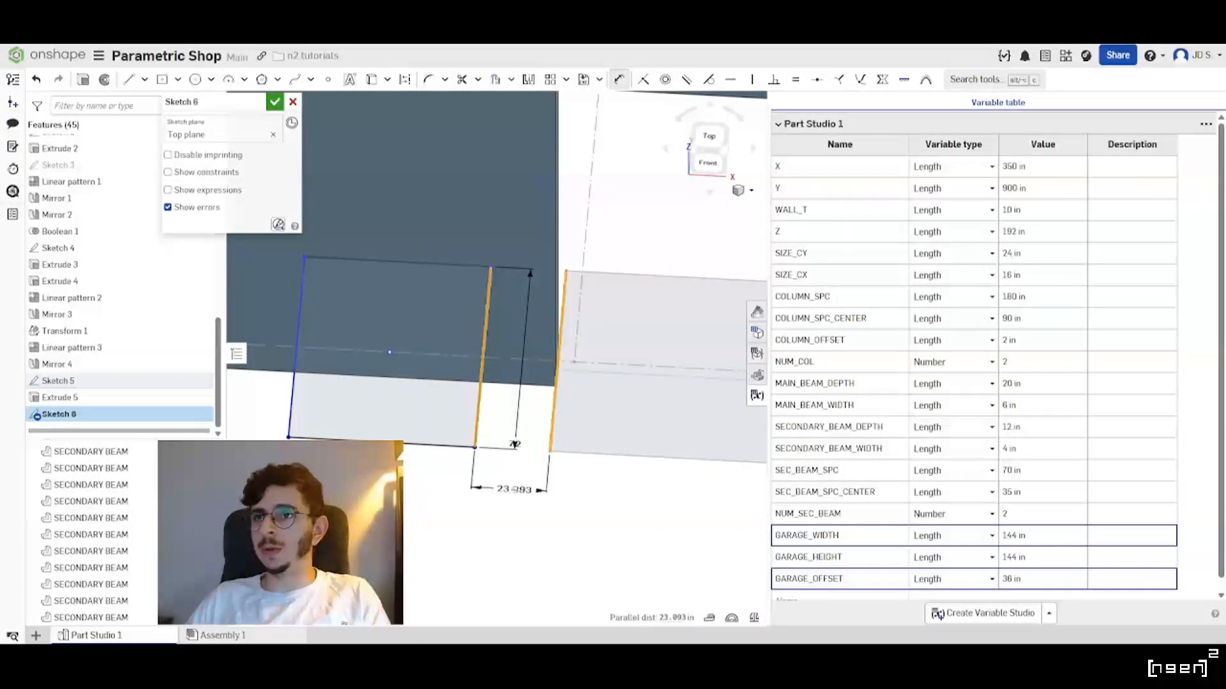
left_click(508, 482)
scroll(479, 460, "down", 3)
key("Escape")
scroll(474, 459, "down", 3)
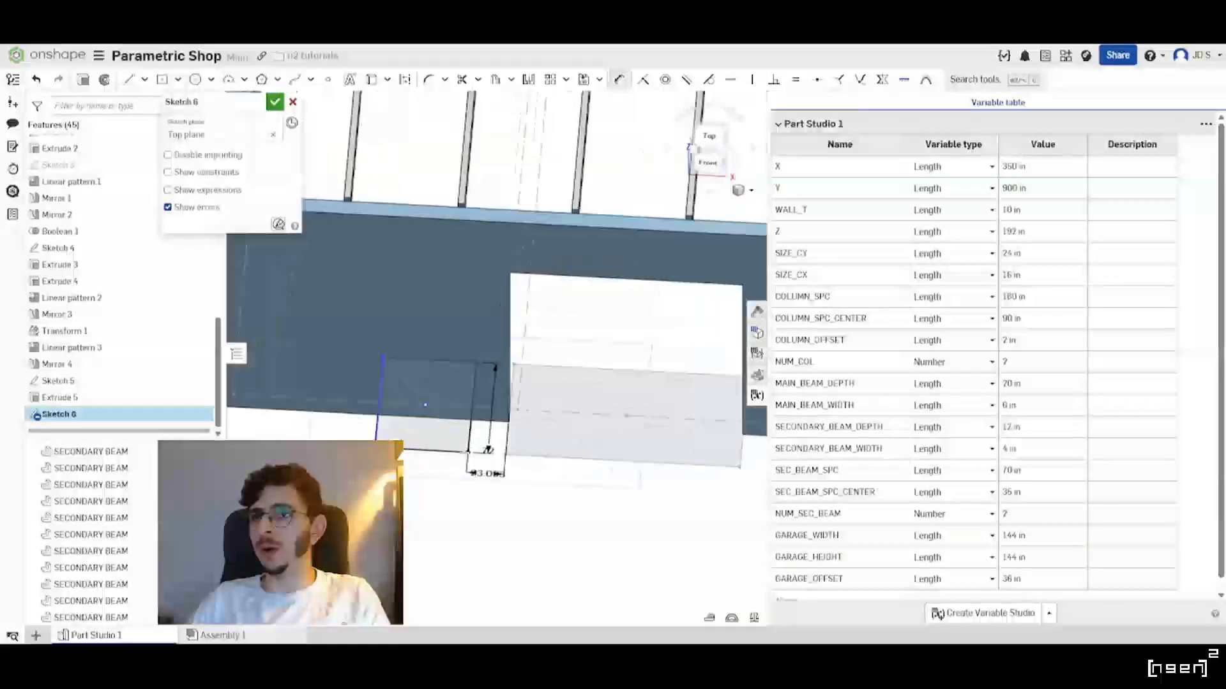
right_click_drag(474, 459, 463, 447)
scroll(836, 472, "down", 1)
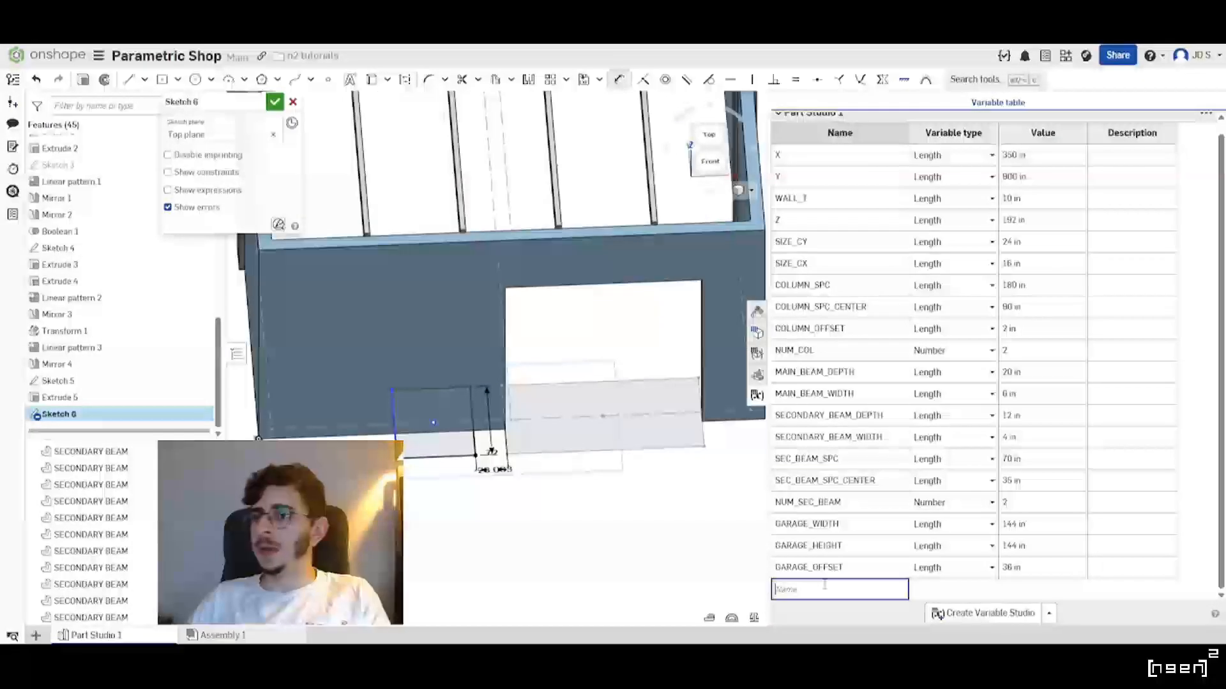
Add a length variable named DOOR_WIDTH to the variable table and rename it DOOR_HEIGHT.
left_click(824, 587)
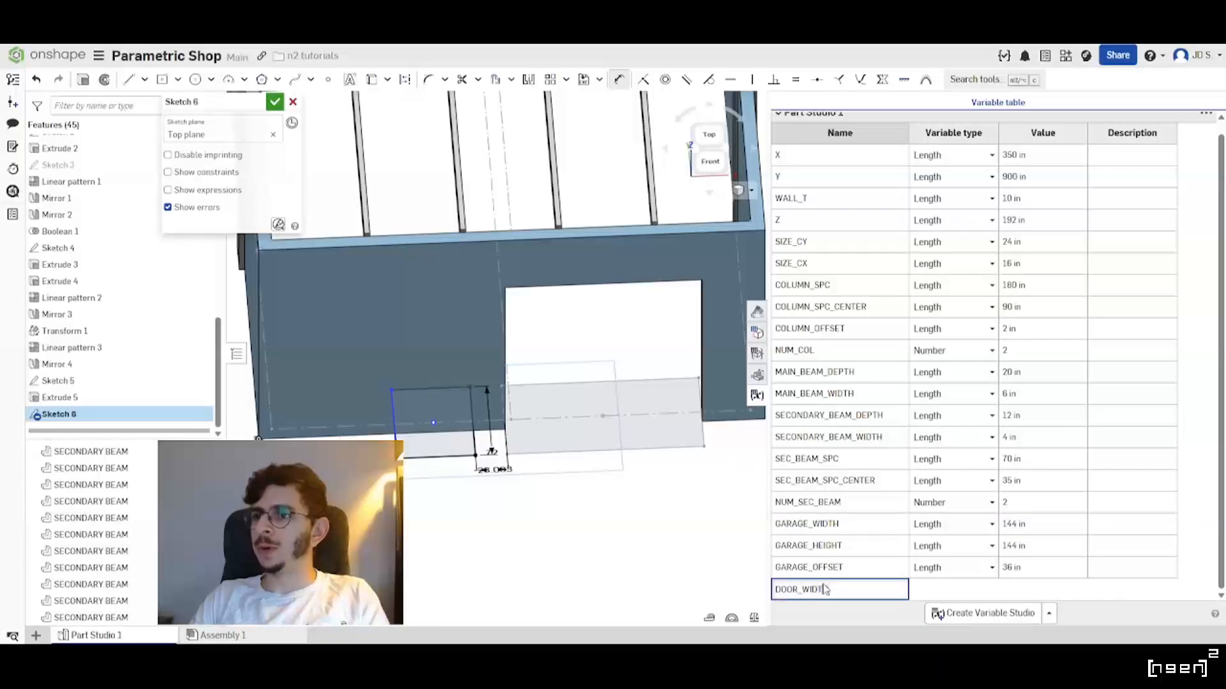
type("H")
key("Return")
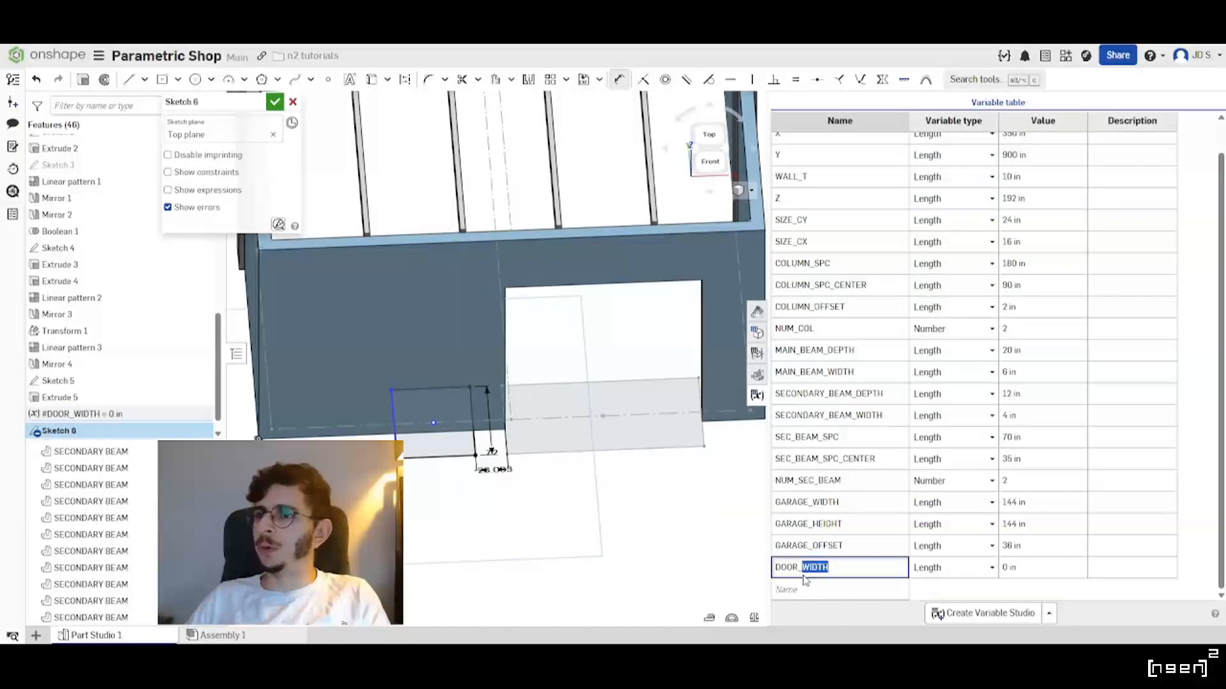
type("HEIGHT")
key("Return")
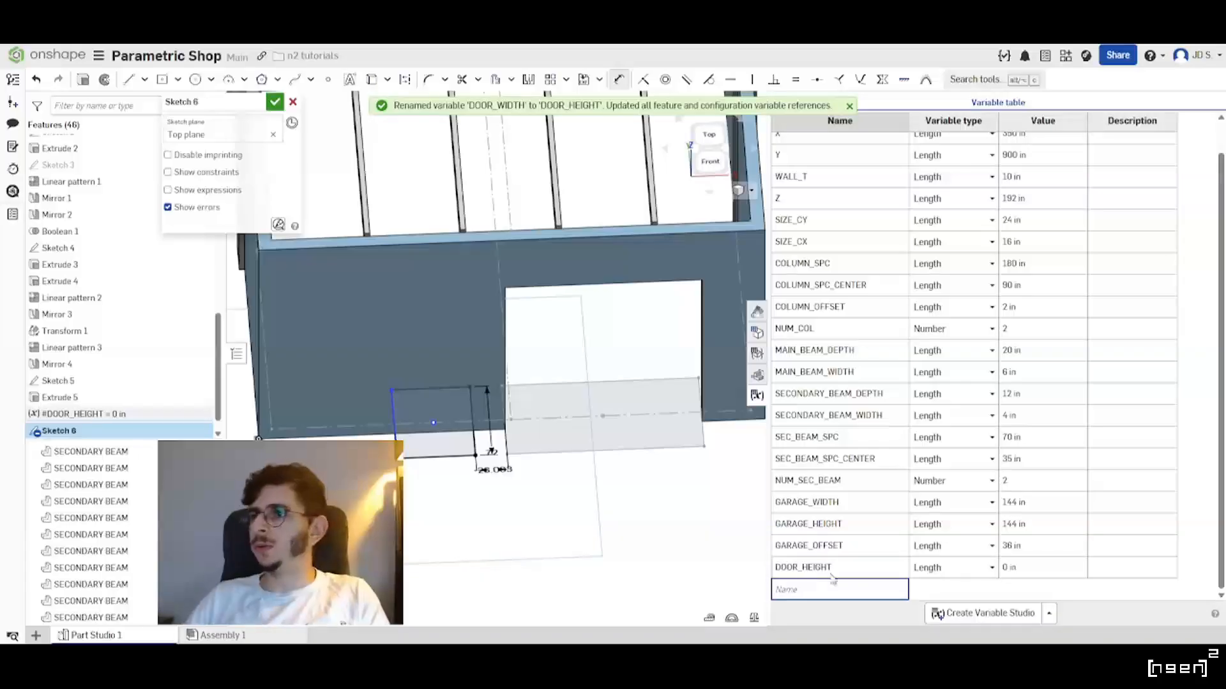
Try 6ft+8in as the DOOR_HEIGHT value, and replace it with 7ft.
left_click(1048, 566)
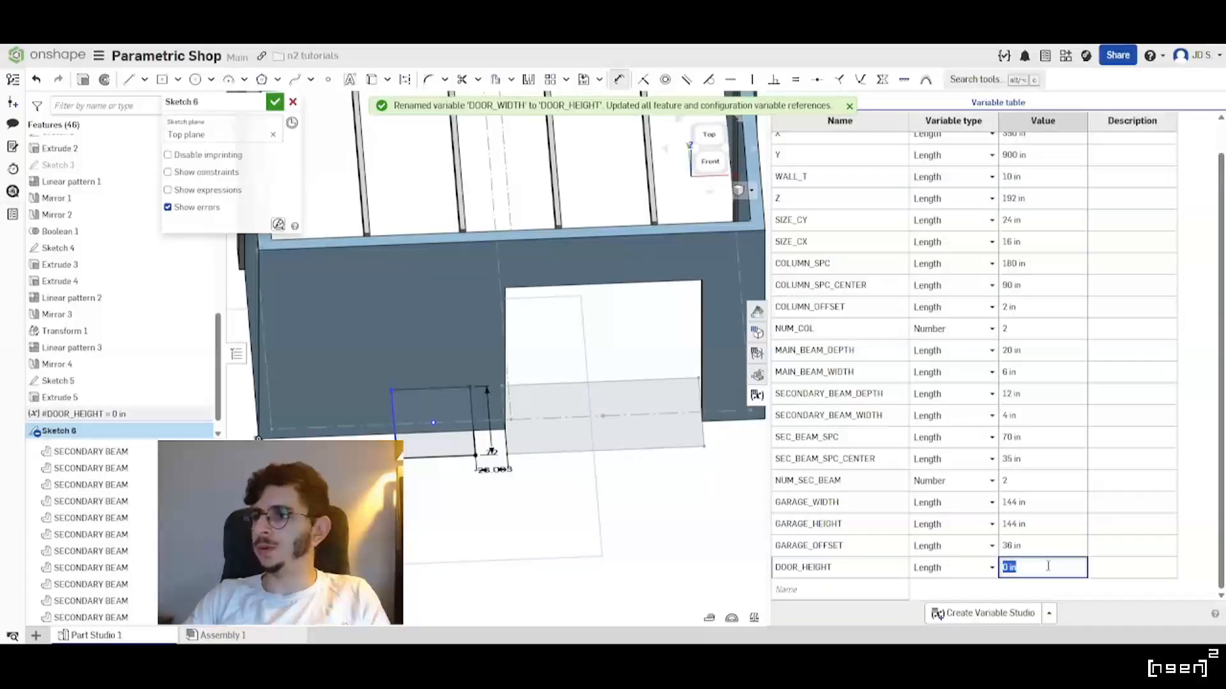
key("Caps_Lock")
type("6ft+8")
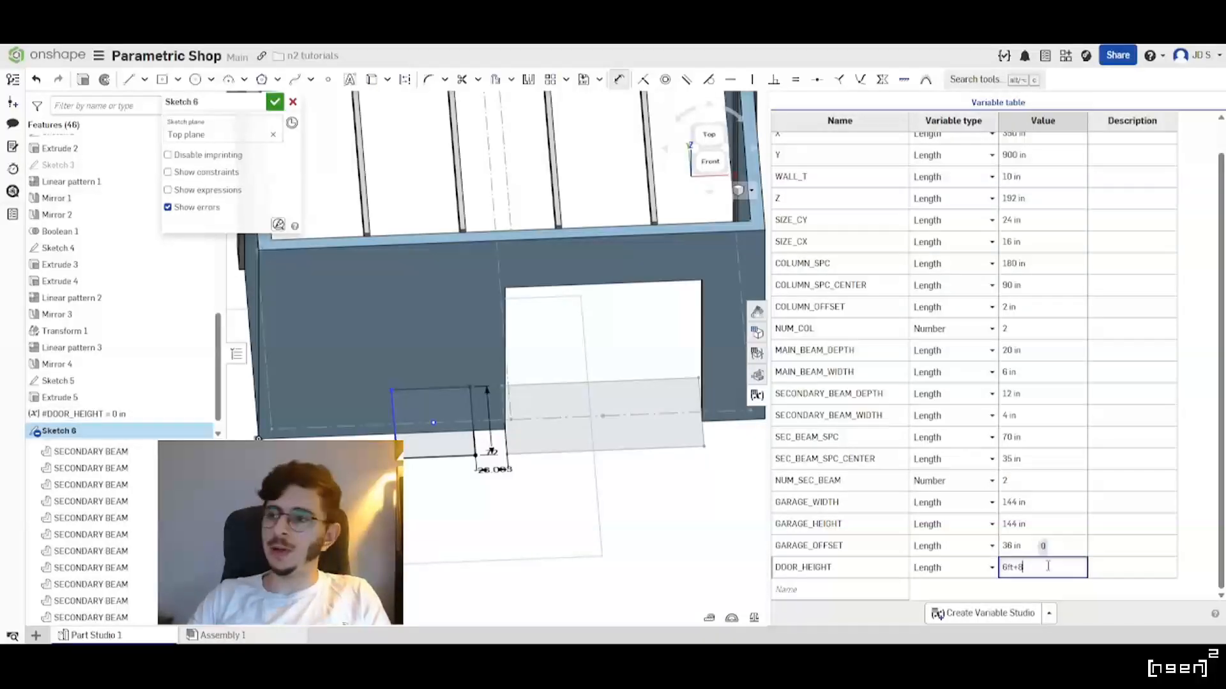
type("in")
key("Return")
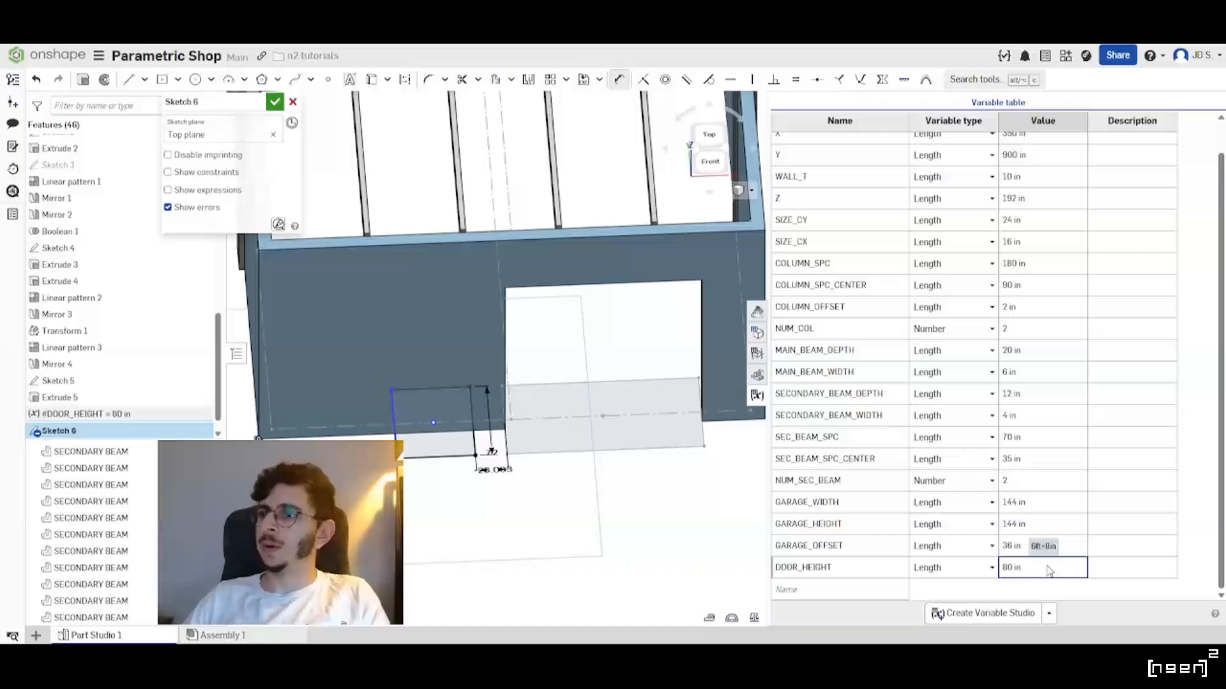
type("7ft")
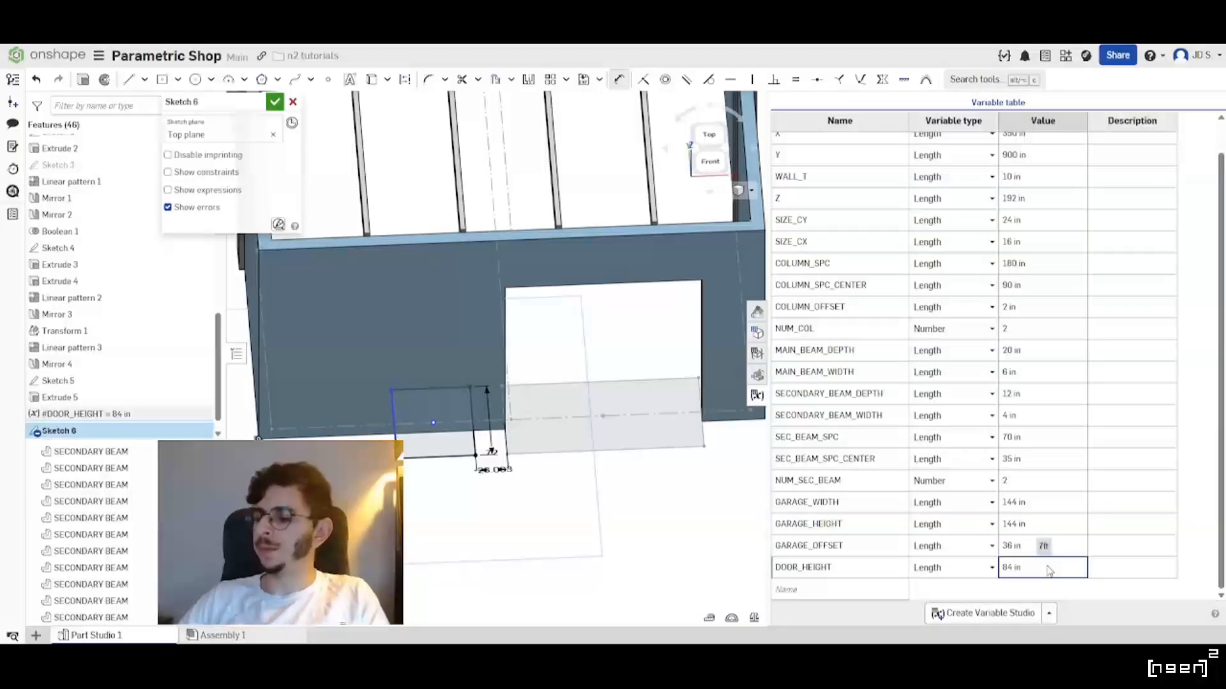
Add a length variable named DOOR_OFFSET to the variable table with a value of 24 in.
scroll(509, 471, "up", 3)
mouse_move(510, 471)
right_mouse_down()
mouse_move(440, 416)
mouse_move(429, 422)
mouse_move(470, 424)
right_mouse_up()
scroll(471, 424, "down", 1)
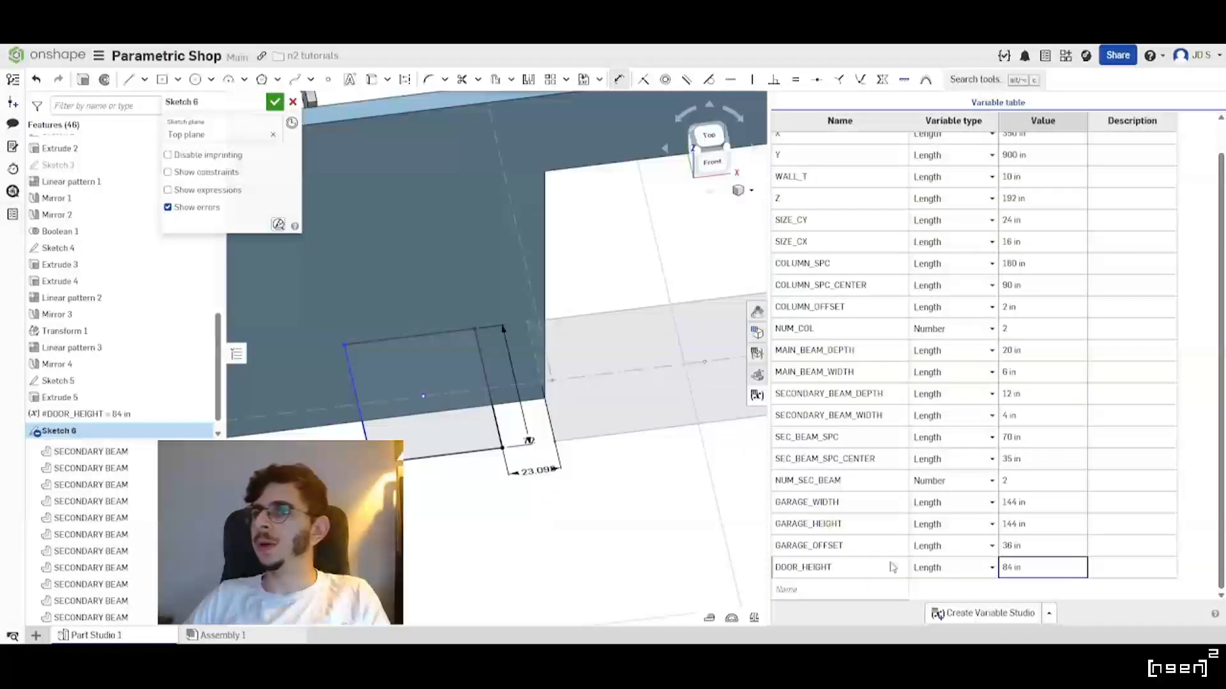
left_click(851, 595)
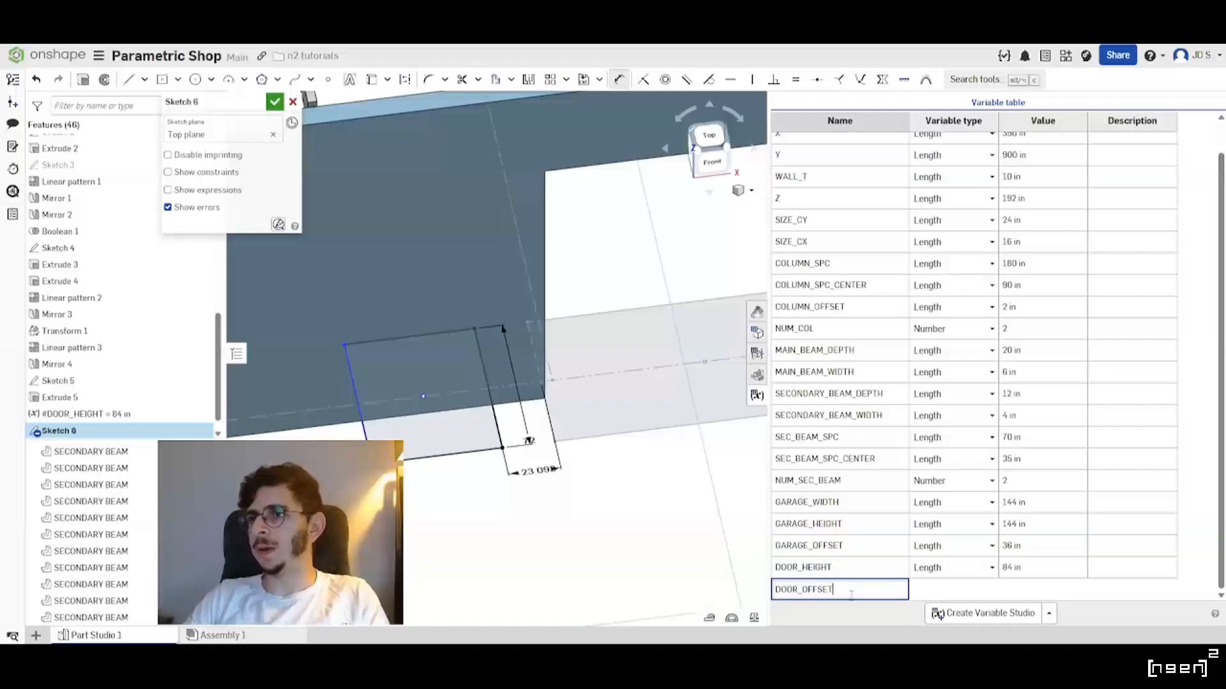
type("DOOR_OFFSET")
key("Return")
left_click(1058, 595)
type("24")
key("Return")
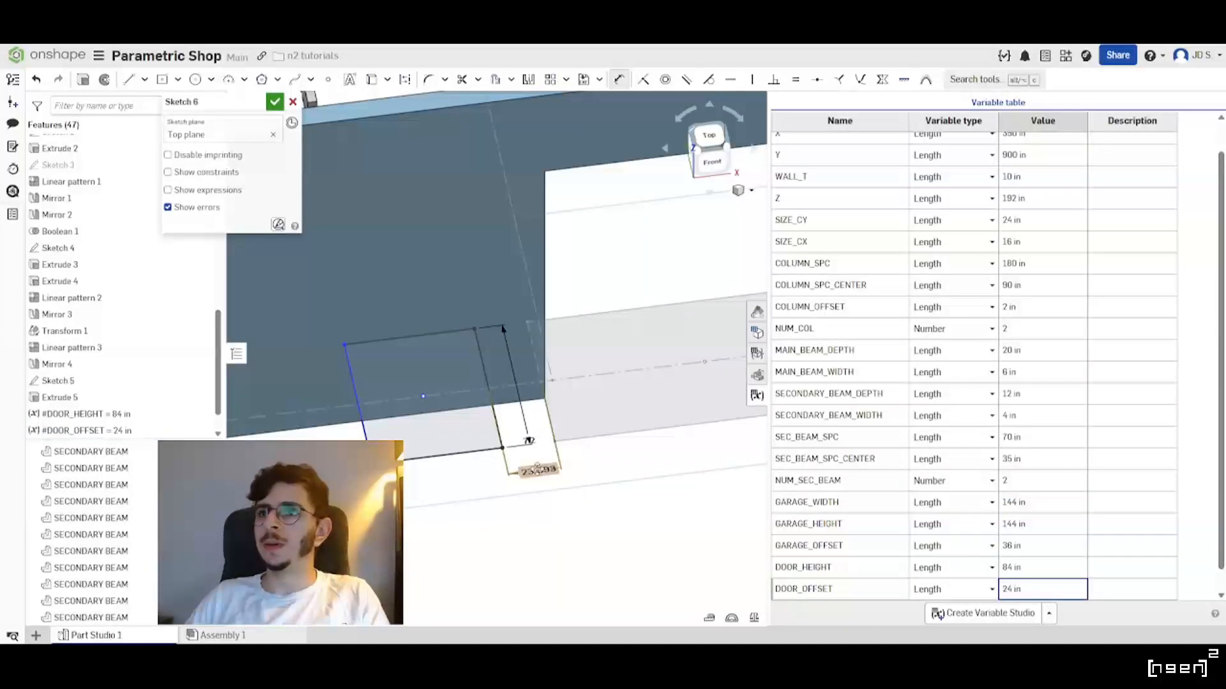
Drive the gap dimension between the door rectangle and the garage sketch with the #DOOR_OFFSET variable.
left_click(538, 470)
type("door")
key("Down")
key("Return")
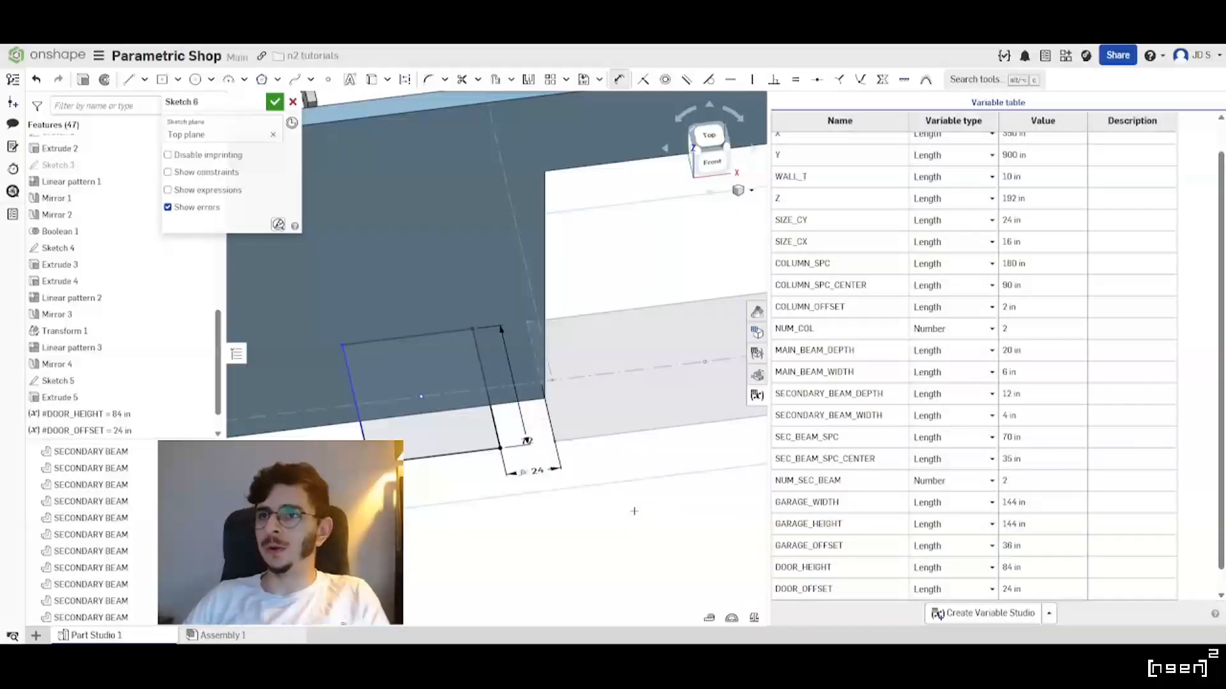
Dimension the door rectangle's width along the front wall to 40 in and finish the sketch.
left_click(430, 456)
left_click(436, 481)
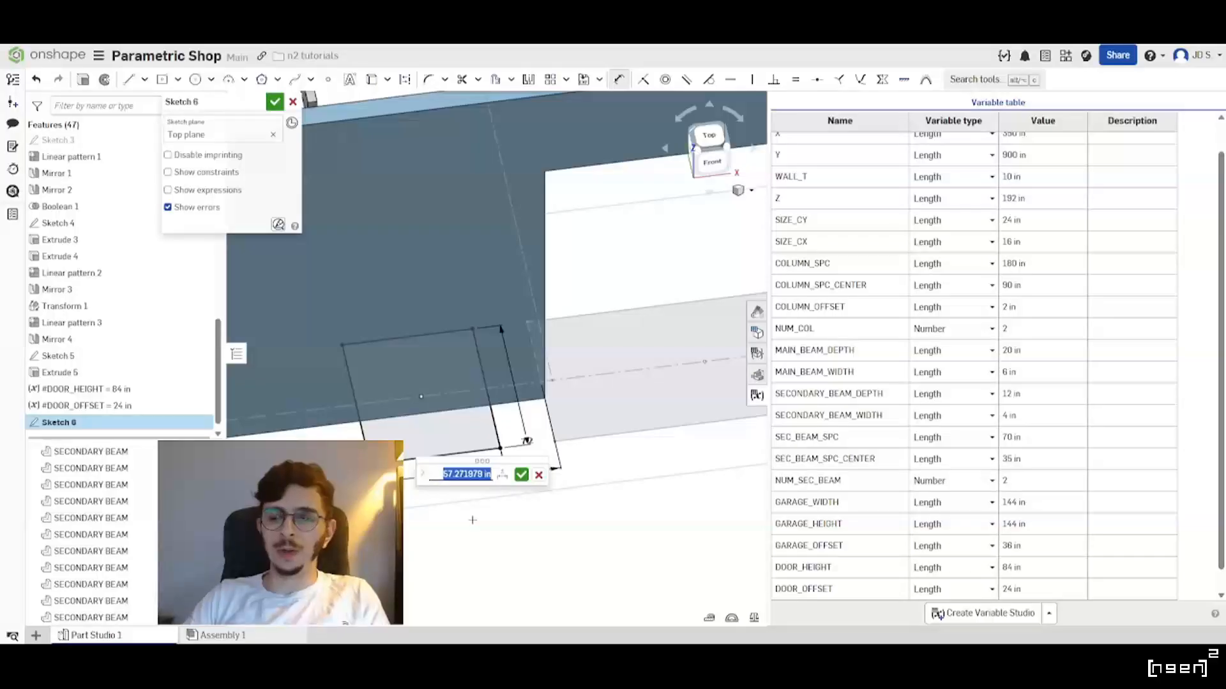
key("Return")
key("n")
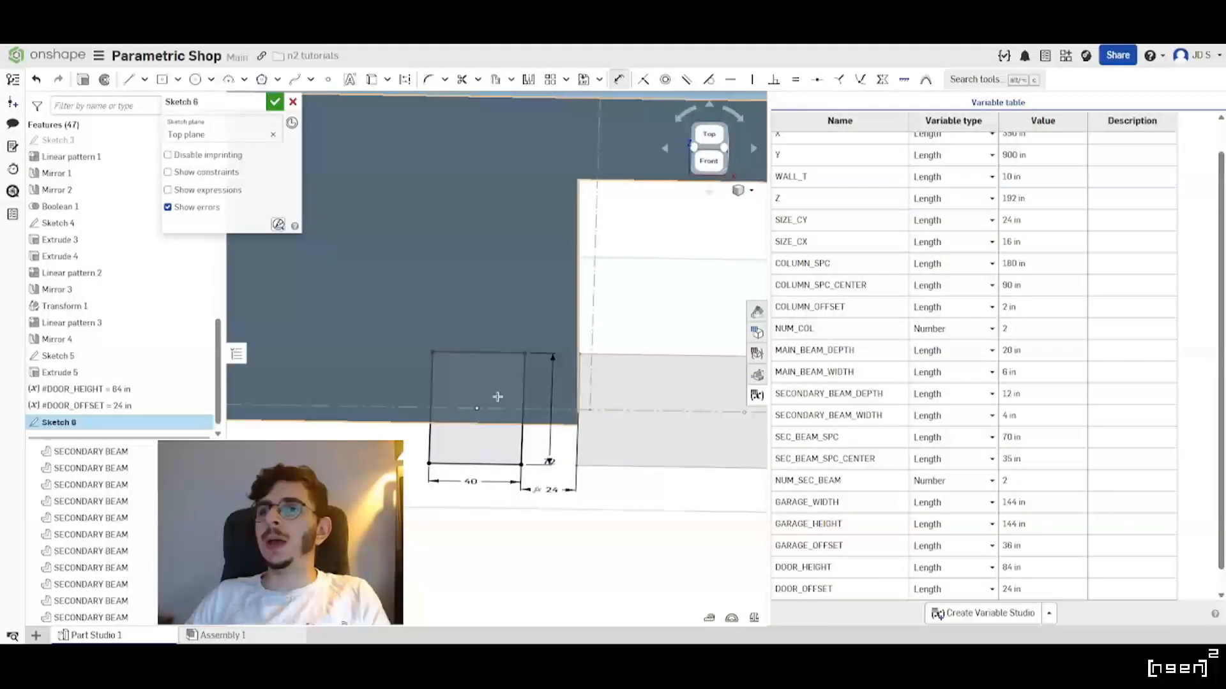
scroll(586, 412, "down", 3)
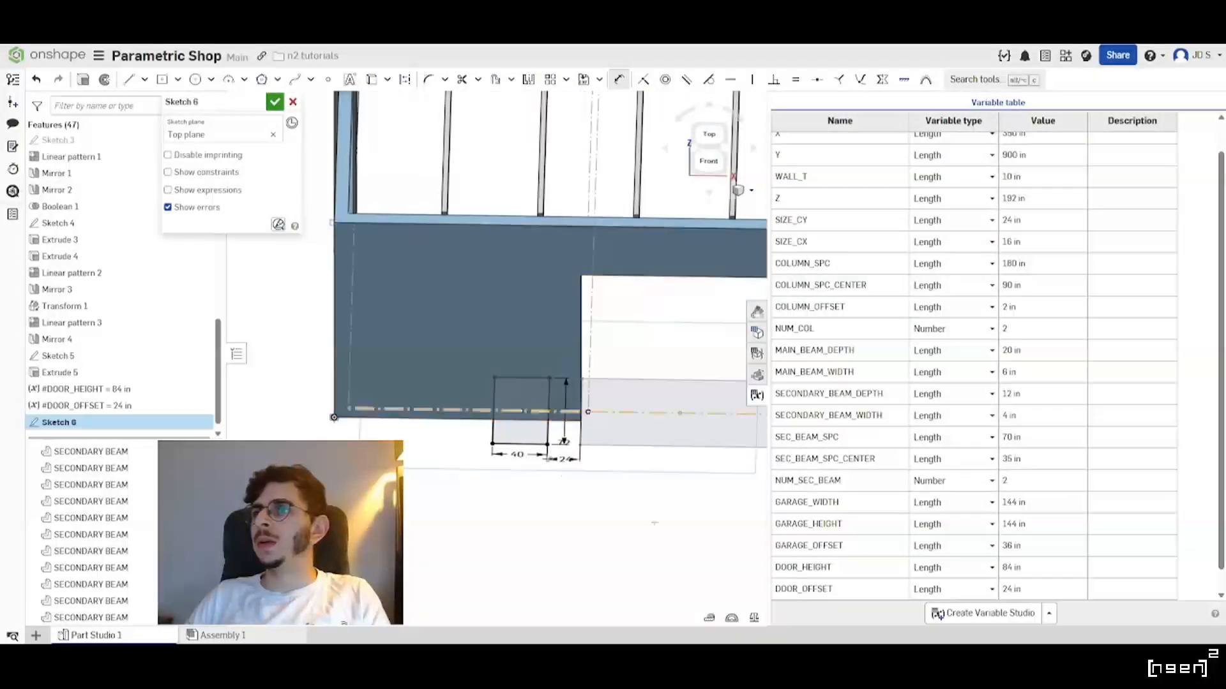
left_click(274, 104)
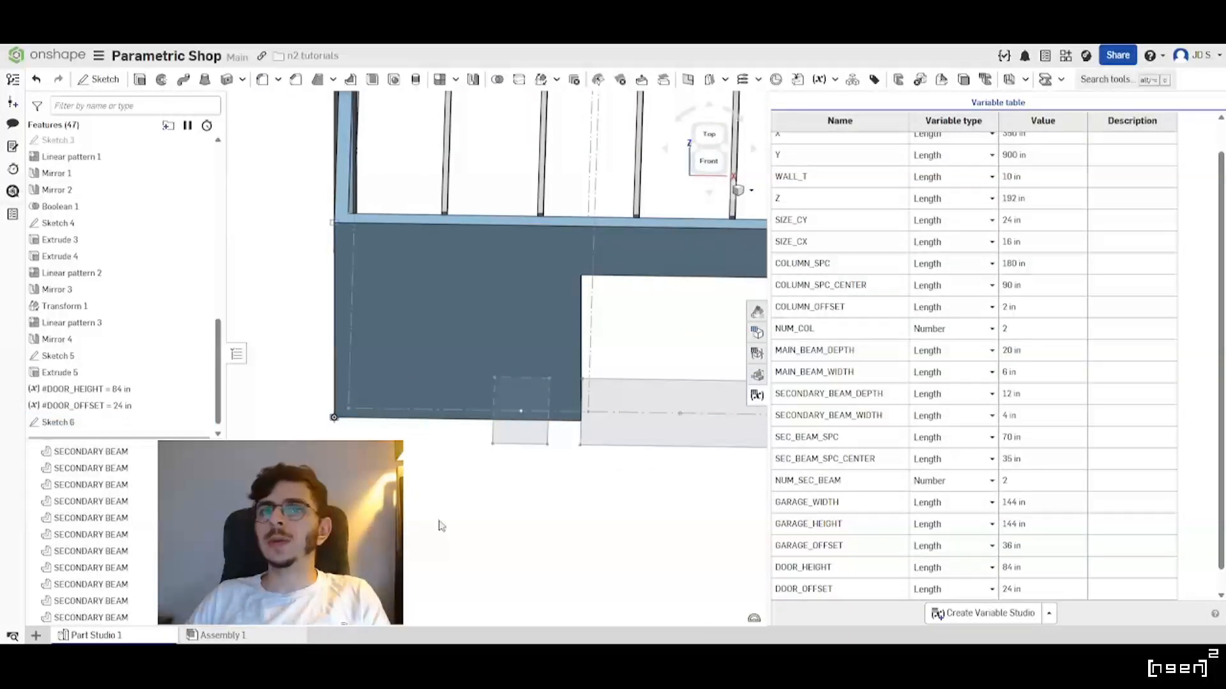
Start a Remove extrude of the faces of Sketch 6 with Merge with all enabled.
left_click(140, 80)
right_click_drag(509, 471, 468, 480)
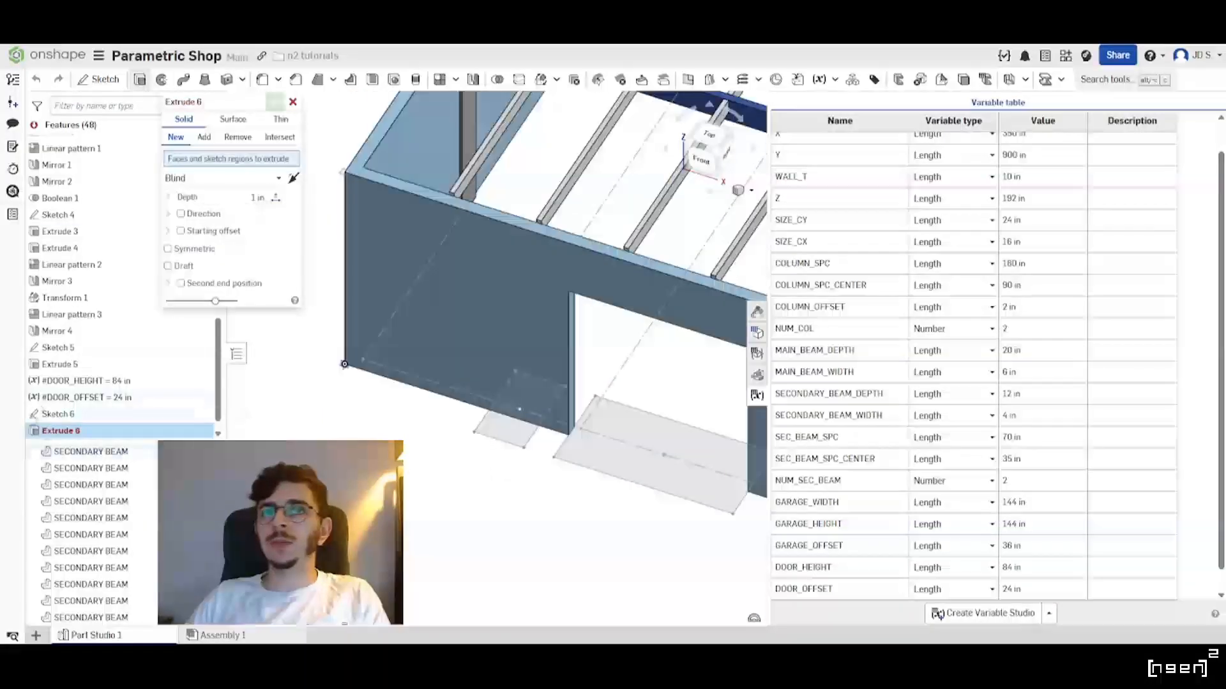
left_click(72, 416)
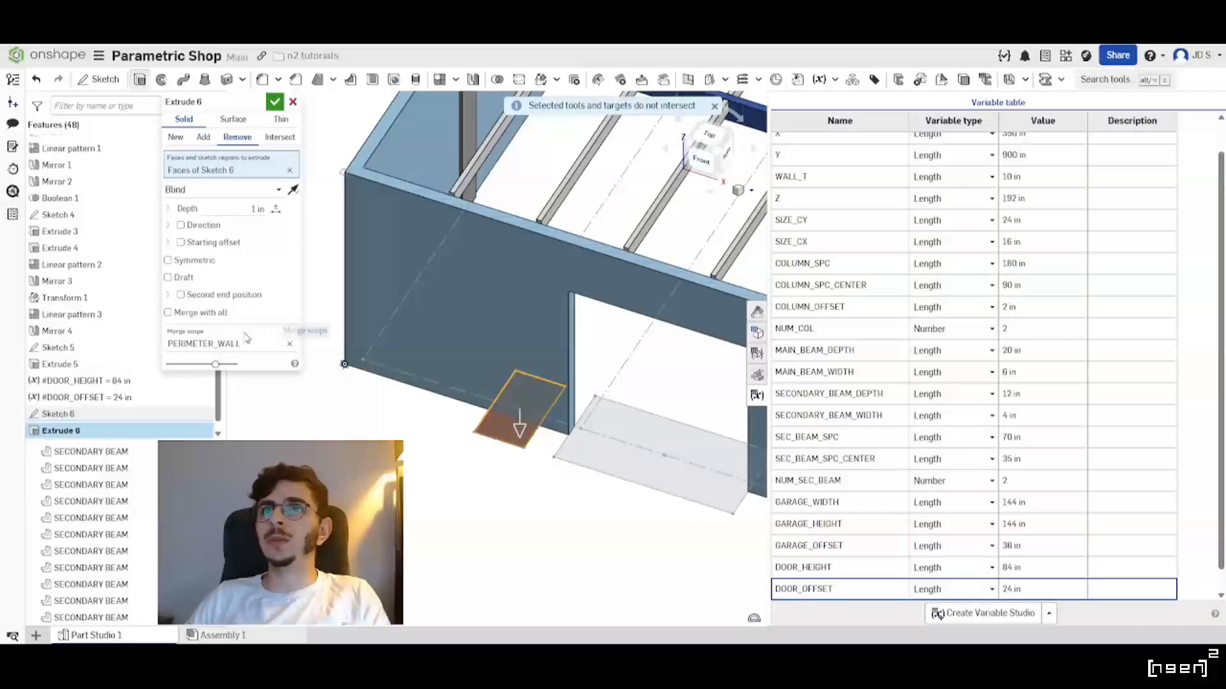
left_click(204, 315)
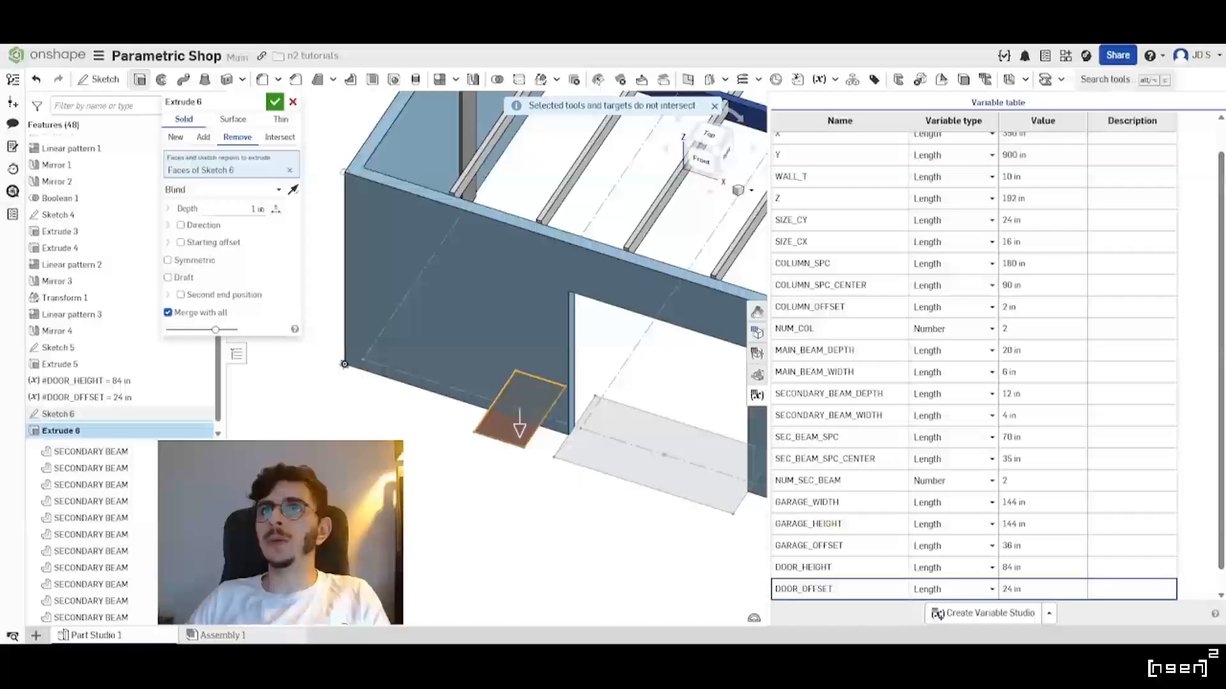
Set the cut depth to #DOOR_HEIGHT, flip its direction upward through the front wall, and accept the extrude.
type("door")
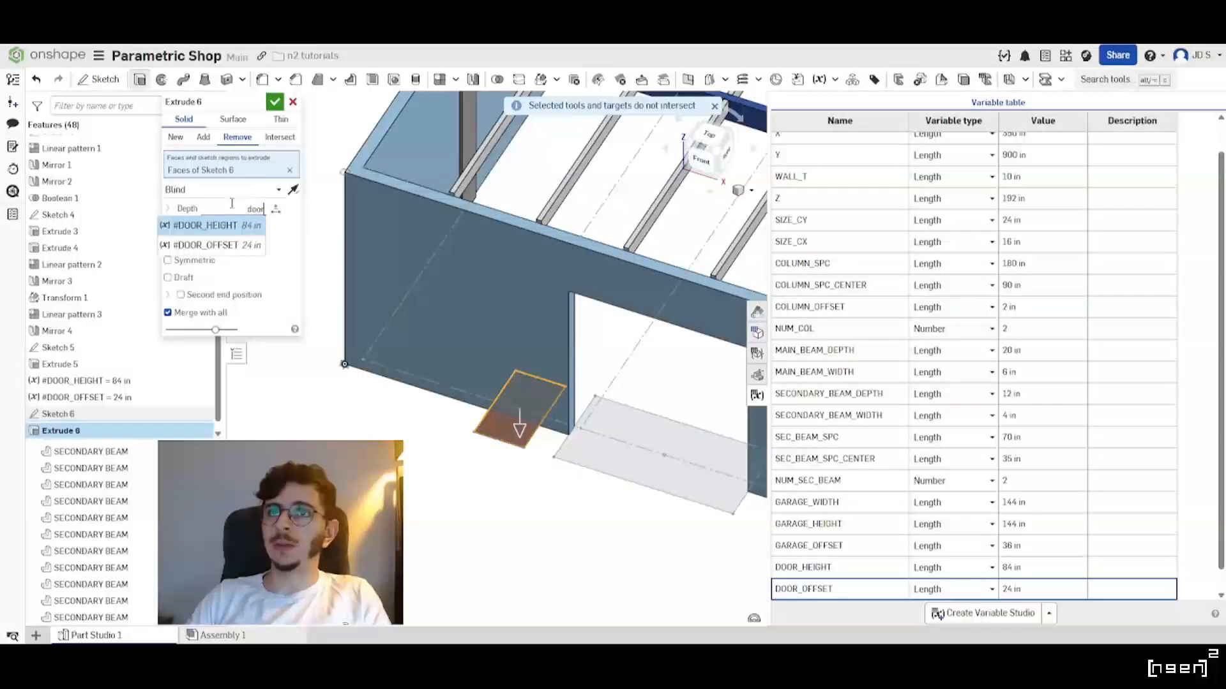
key("Return")
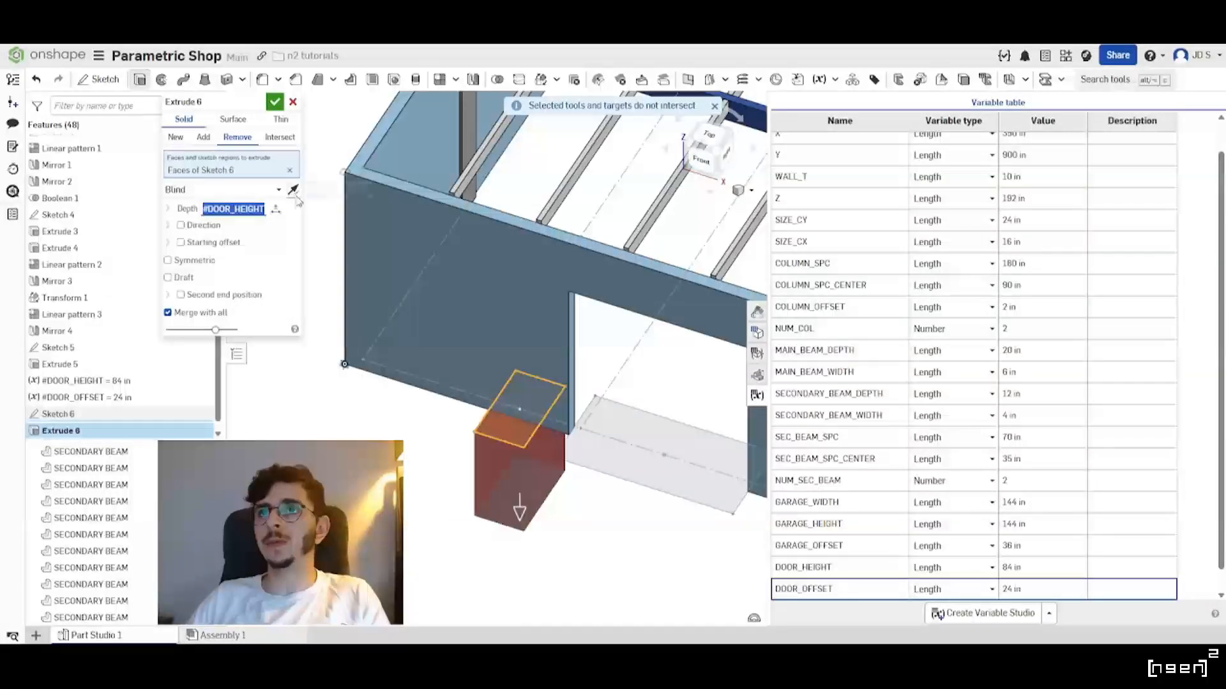
left_click(293, 189)
scroll(536, 466, "down", 3)
right_click_drag(434, 421, 383, 332)
scroll(486, 411, "down", 1)
scroll(487, 410, "down", 2)
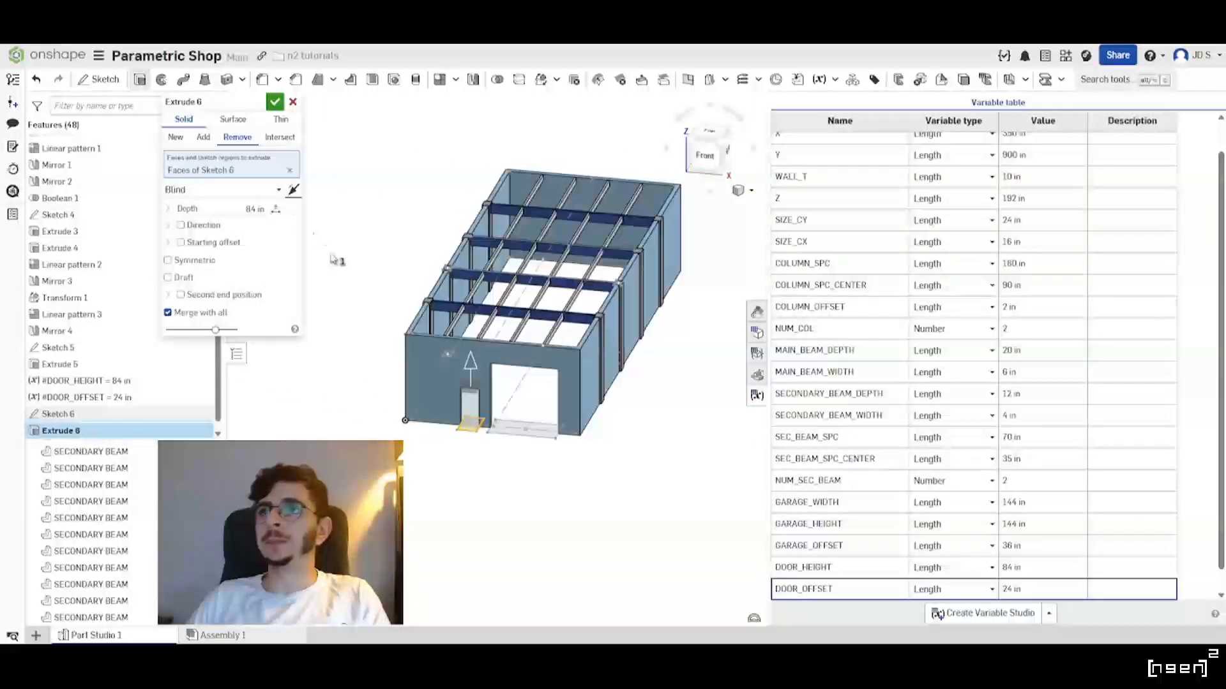
left_click(275, 101)
Change the DOOR_OFFSET variable to 72 in to move the door opening away from the garage opening.
scroll(462, 413, "up", 3)
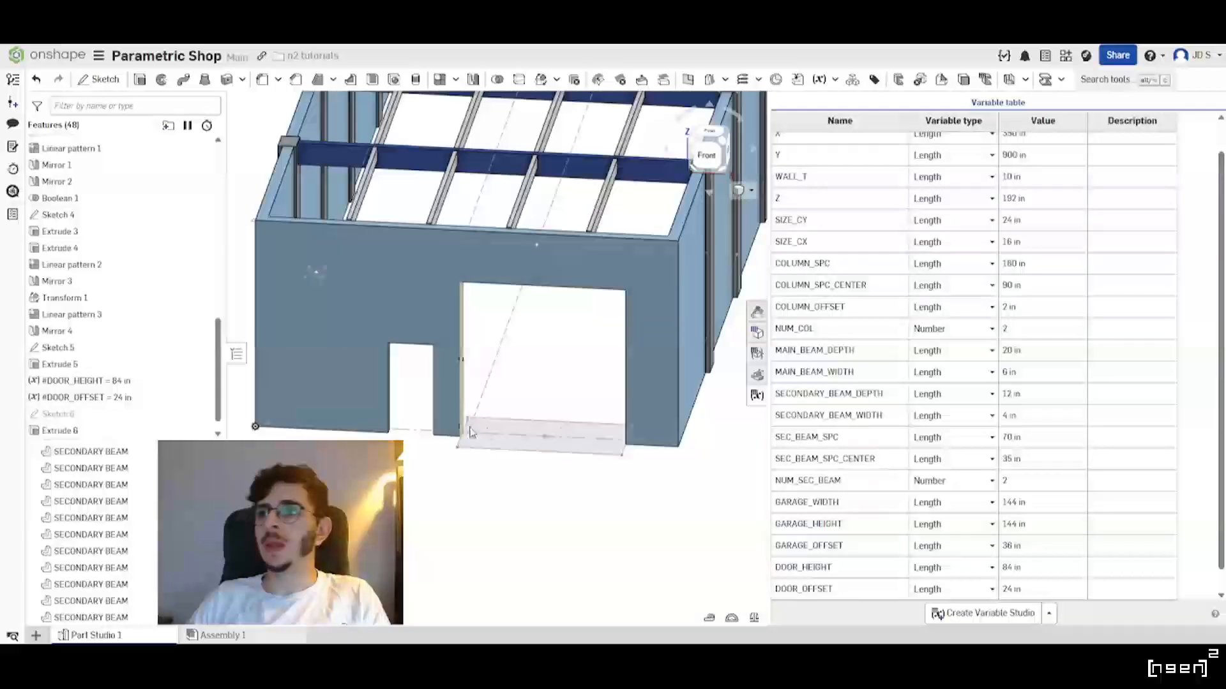
left_click(1011, 593)
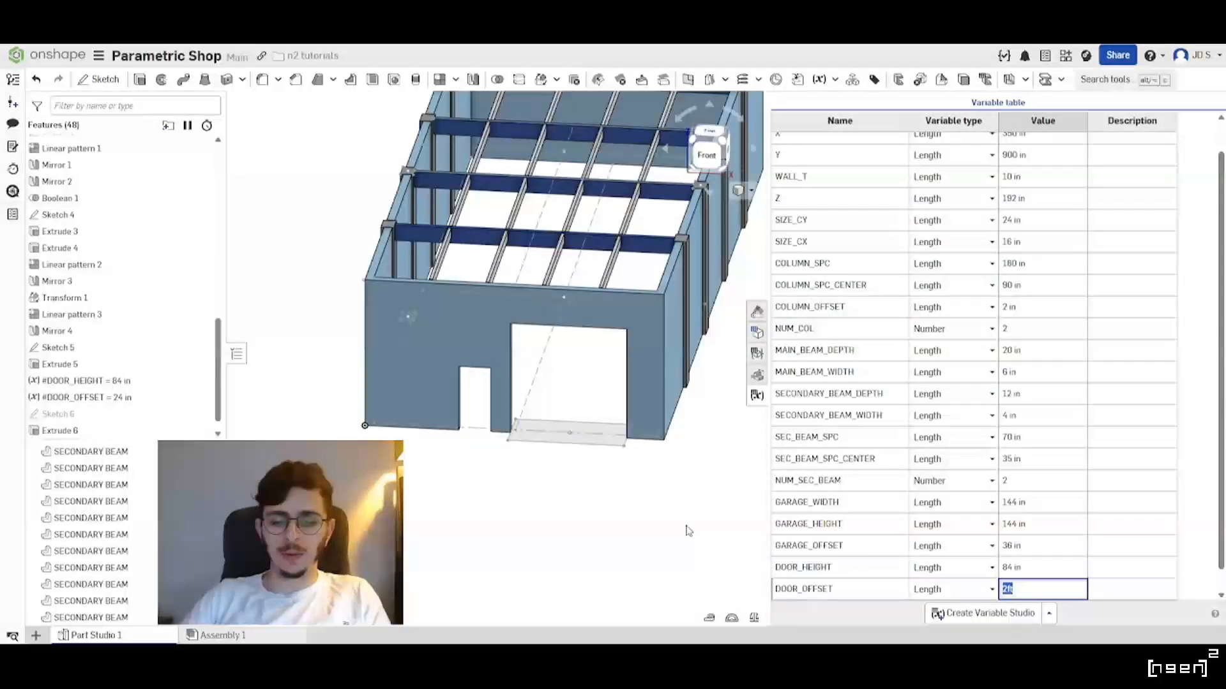
type("72 in")
key("Return")
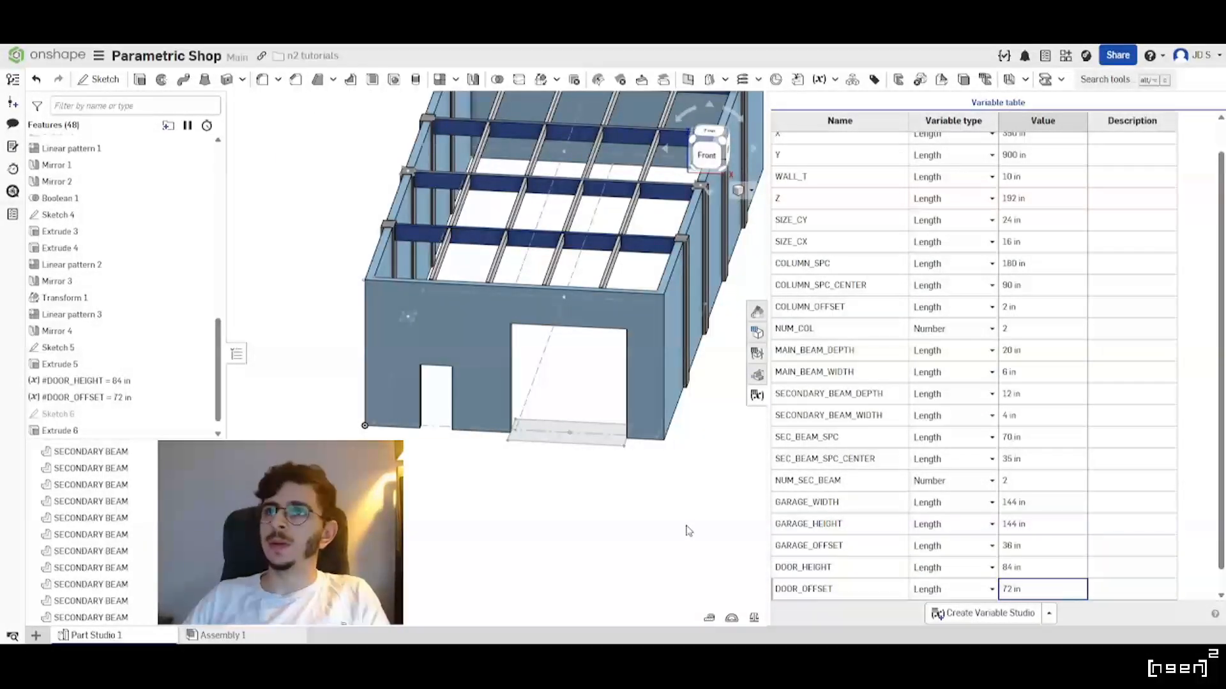
Examine the shop frame's front wall openings and roof beams from different angles.
scroll(447, 399, "down", 4)
scroll(506, 376, "up", 2)
right_click_drag(530, 399, 462, 390)
scroll(419, 415, "down", 2)
scroll(485, 389, "up", 4)
scroll(517, 345, "down", 3)
scroll(514, 422, "up", 4)
scroll(514, 422, "down", 2)
scroll(481, 419, "up", 2)
scroll(485, 408, "down", 2)
scroll(477, 412, "up", 3)
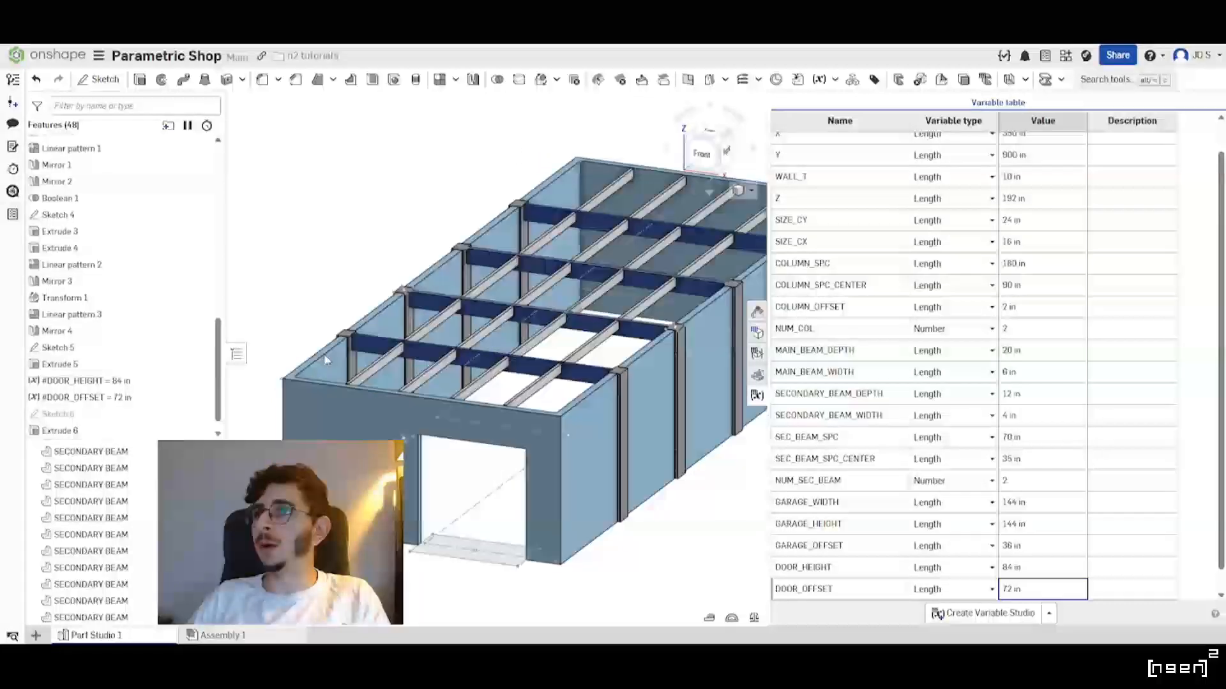
Set the Z variable to 12 ft to lower the building's walls.
scroll(844, 386, "up", 2)
left_click(1041, 231)
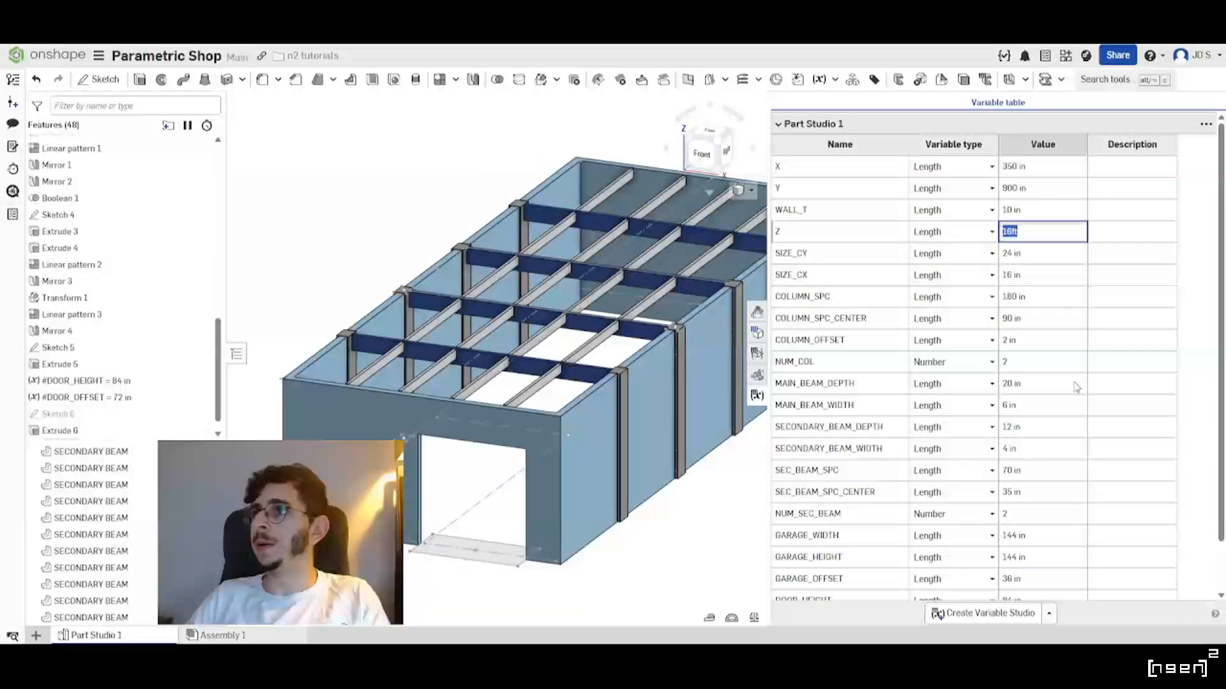
type("12ft")
key("Return")
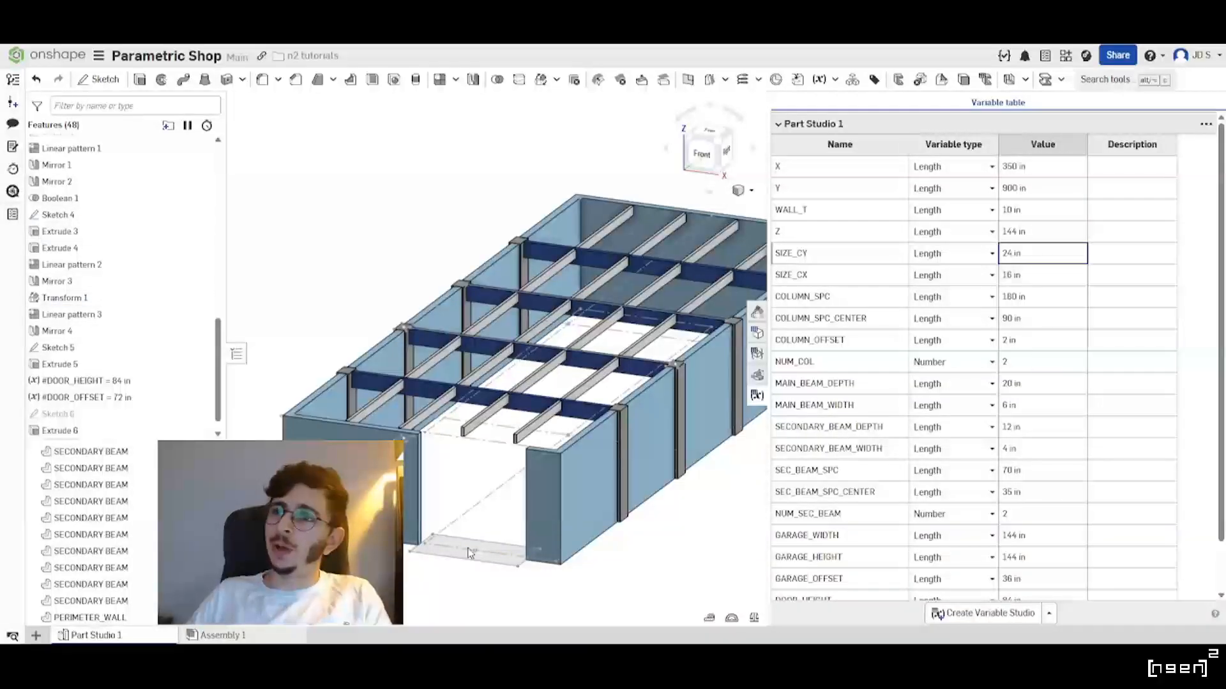
middle_click_drag(471, 451, 459, 423)
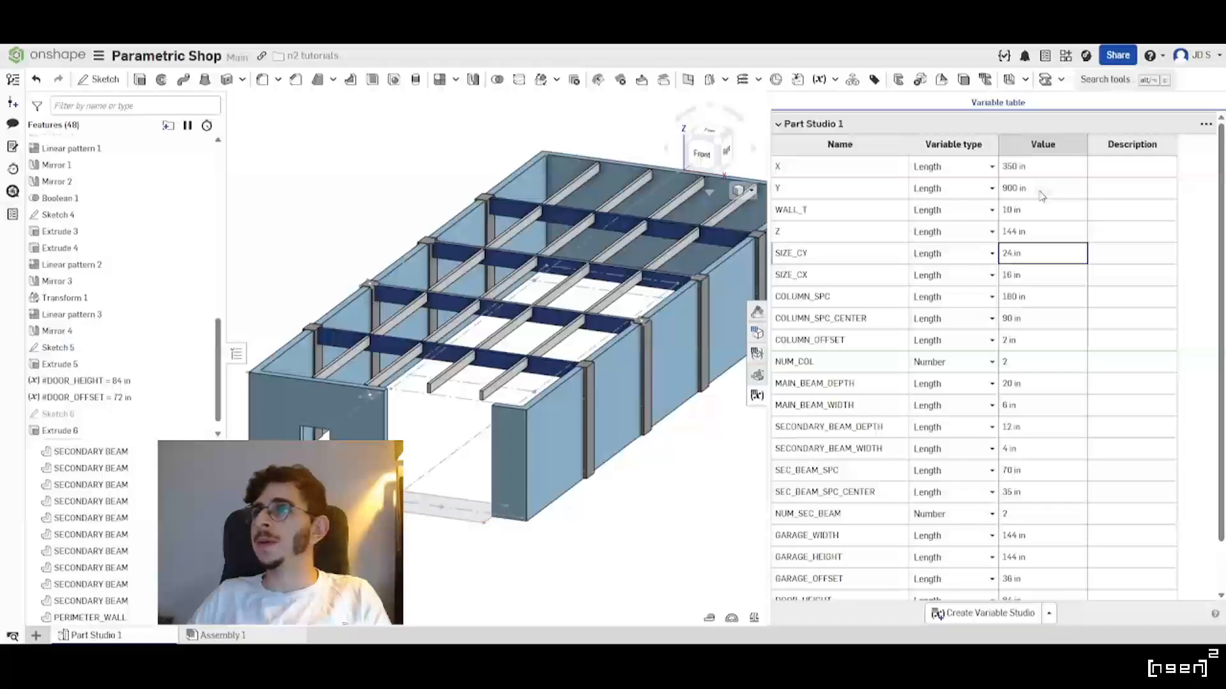
Set the Z variable to 14 ft to raise the walls above the garage opening.
left_click(1031, 233)
type("14ft")
key("Return")
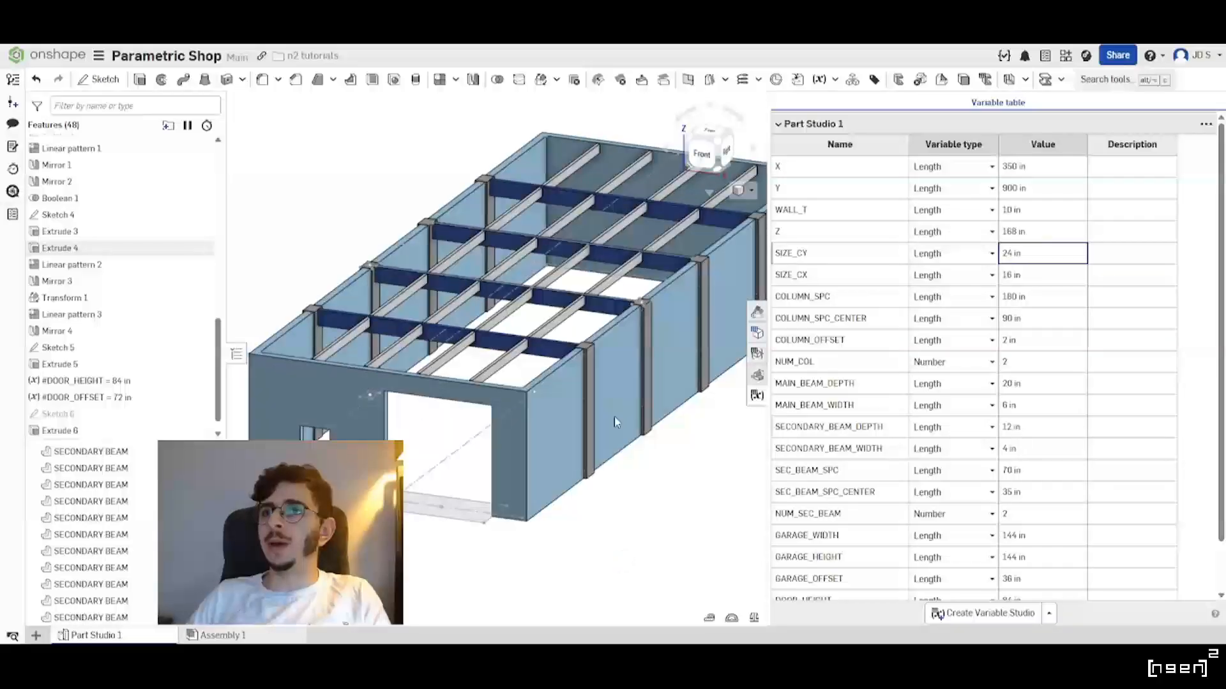
middle_click_drag(472, 489, 490, 435)
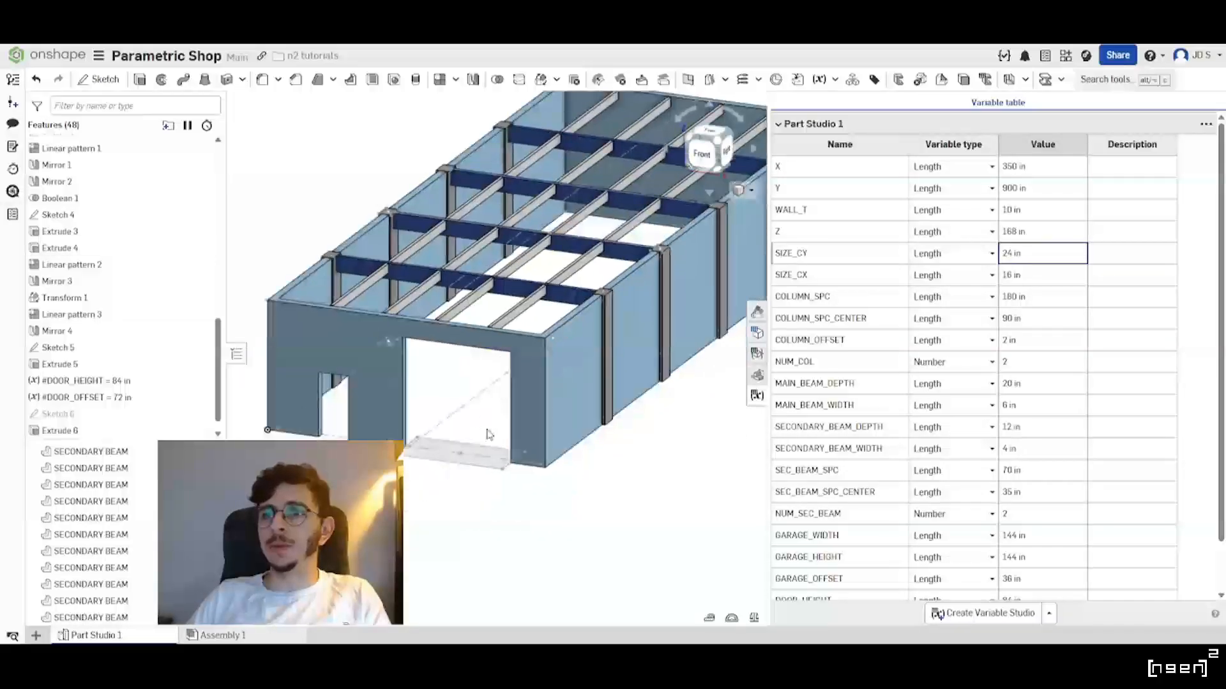
left_click(476, 462)
left_click(596, 511)
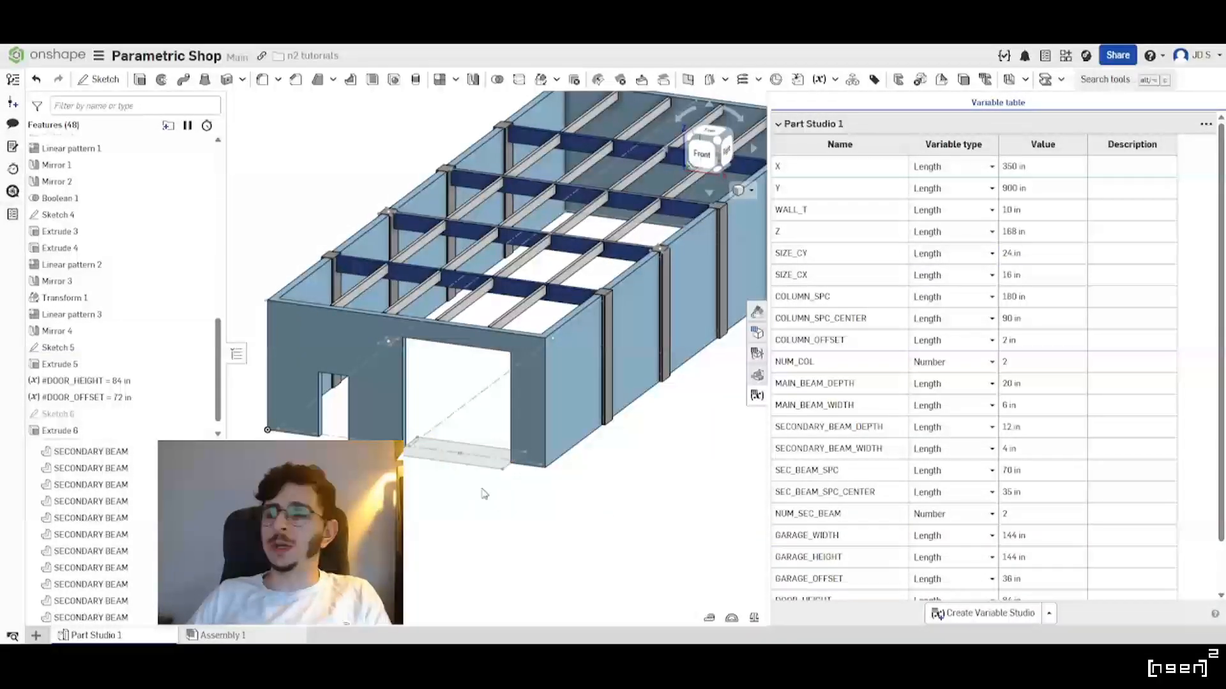
Set the GARAGE_HEIGHT variable to #Z-2ft so the garage opening follows the wall height.
scroll(1035, 501, "down", 2)
left_click(1037, 506)
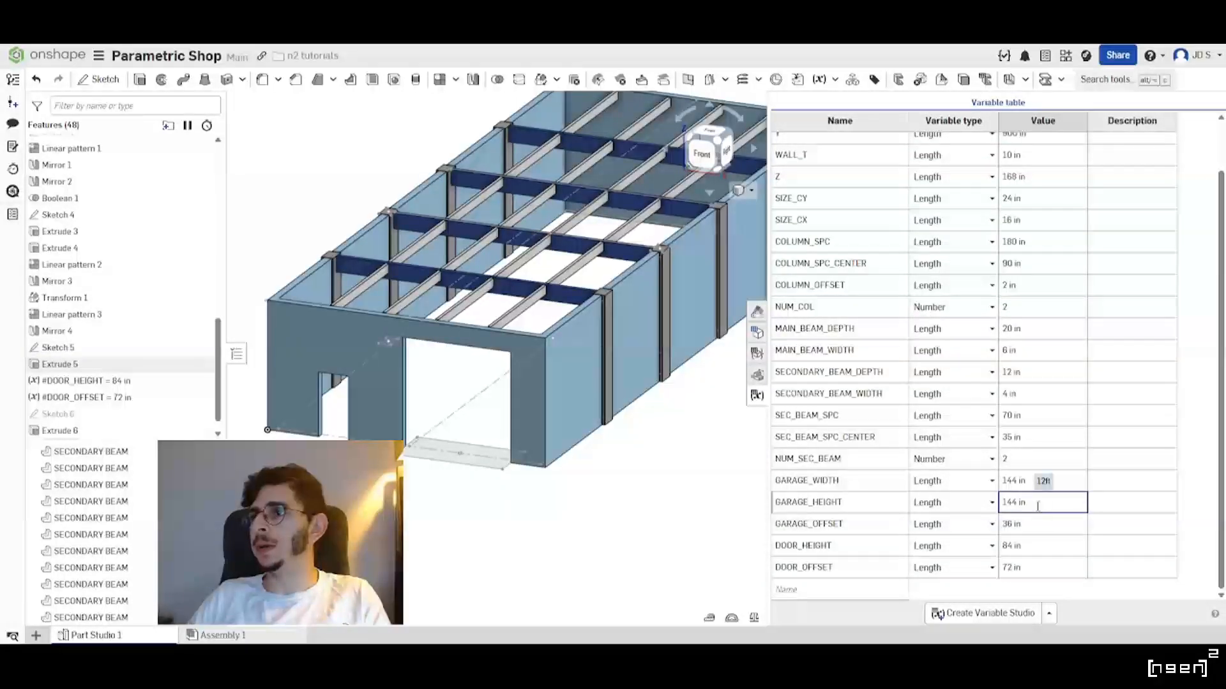
left_click(1038, 508)
type("#z")
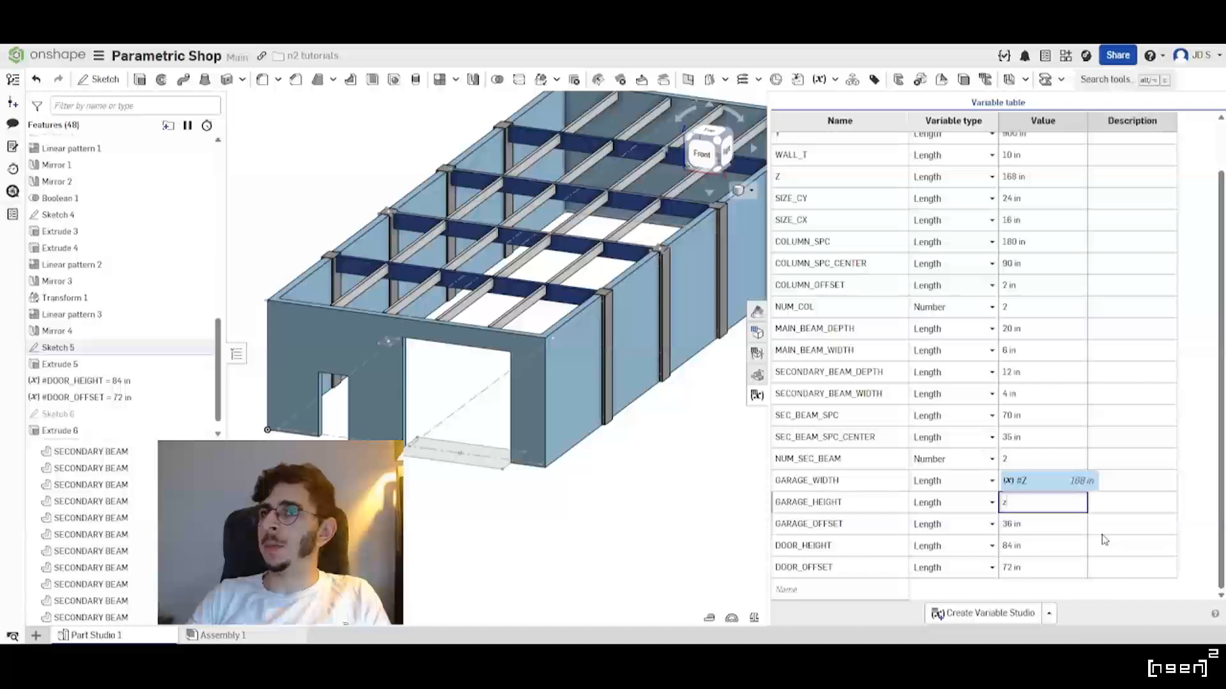
key("Return")
type("-2ft")
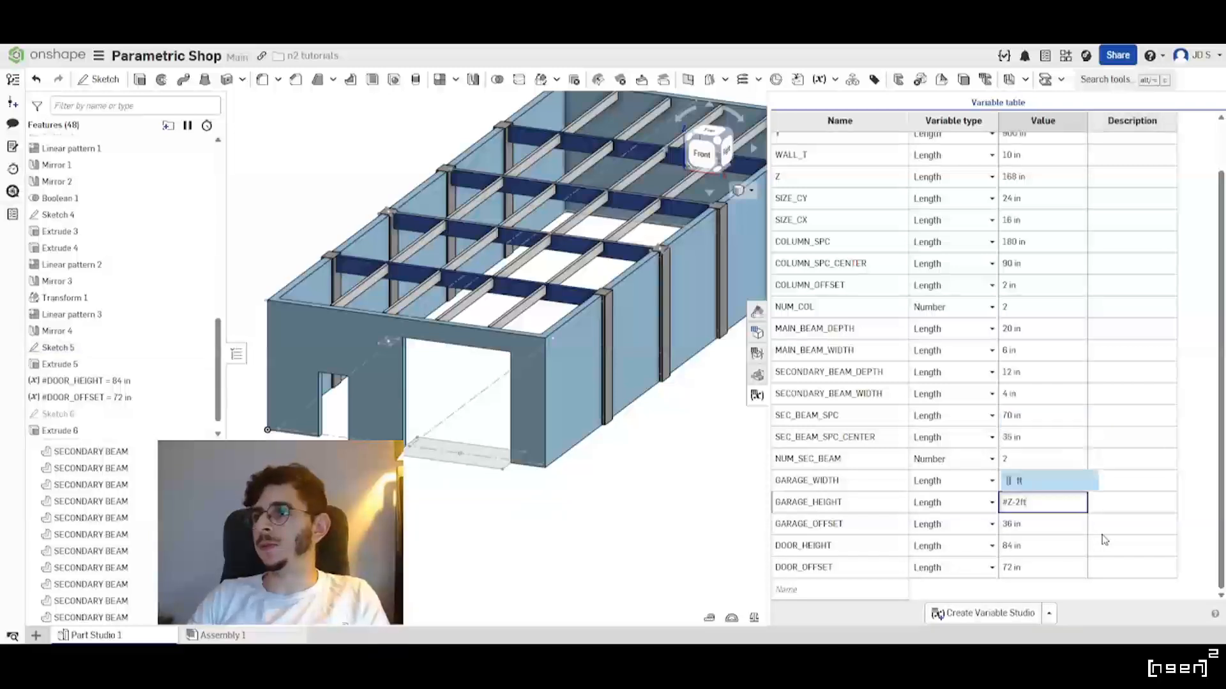
key("Return")
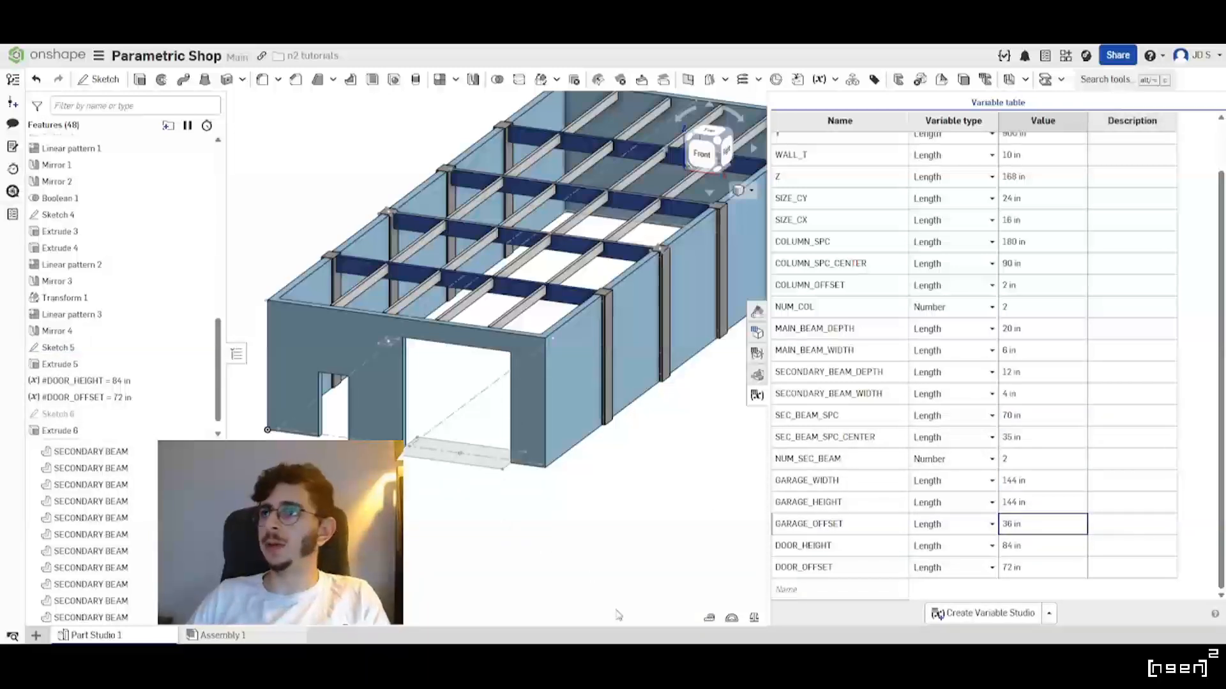
Set the Z variable to 12 ft to test the linked garage opening height.
scroll(949, 471, "up", 2)
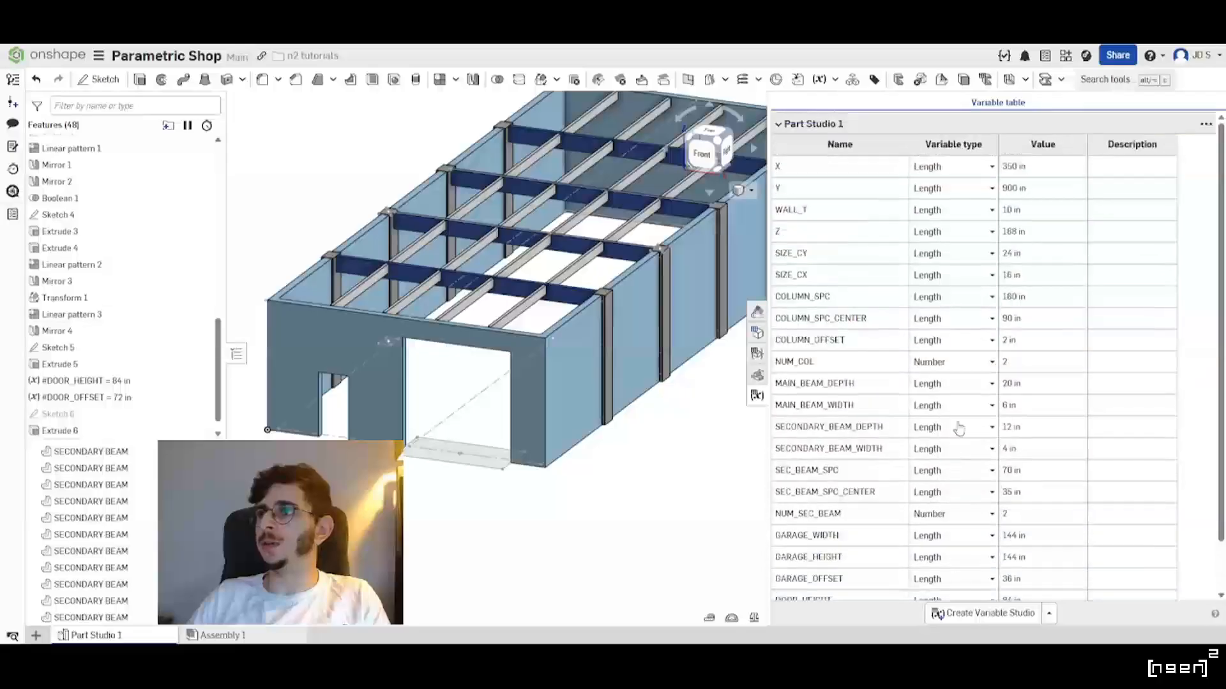
left_click(1035, 231)
type("12ft")
key("Return")
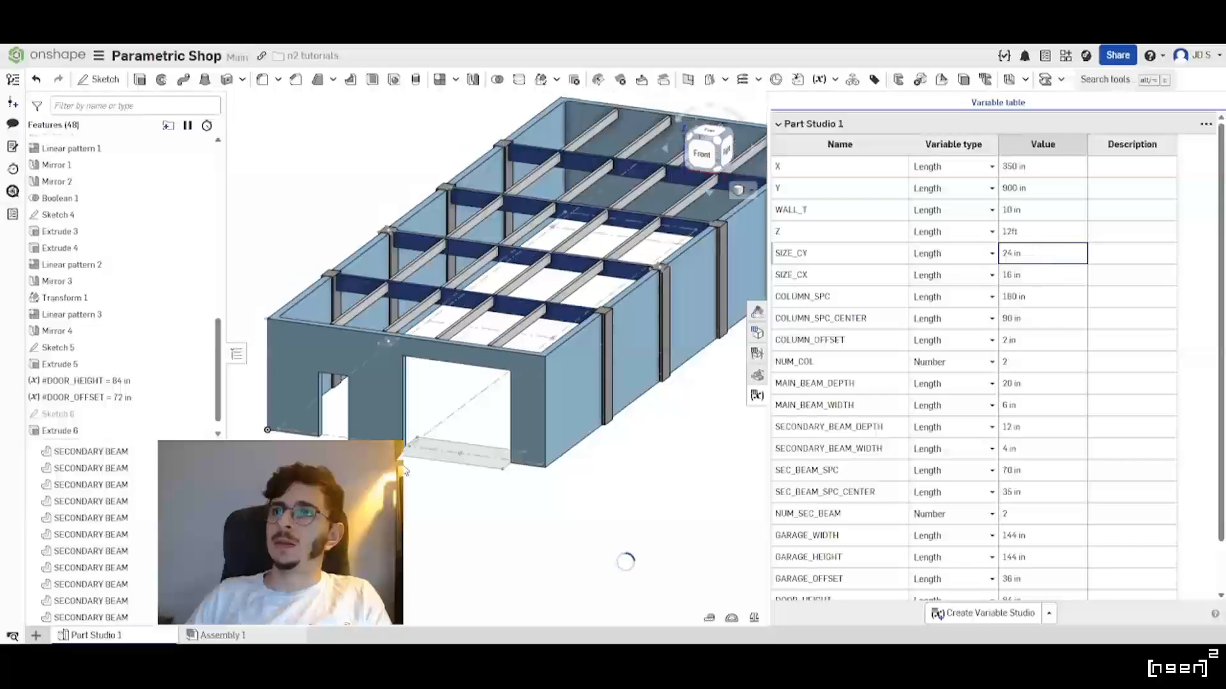
mouse_move(473, 422)
right_mouse_down()
mouse_move(377, 389)
mouse_move(421, 435)
mouse_move(462, 420)
right_mouse_up()
scroll(420, 435, "down", 3)
scroll(462, 420, "up", 4)
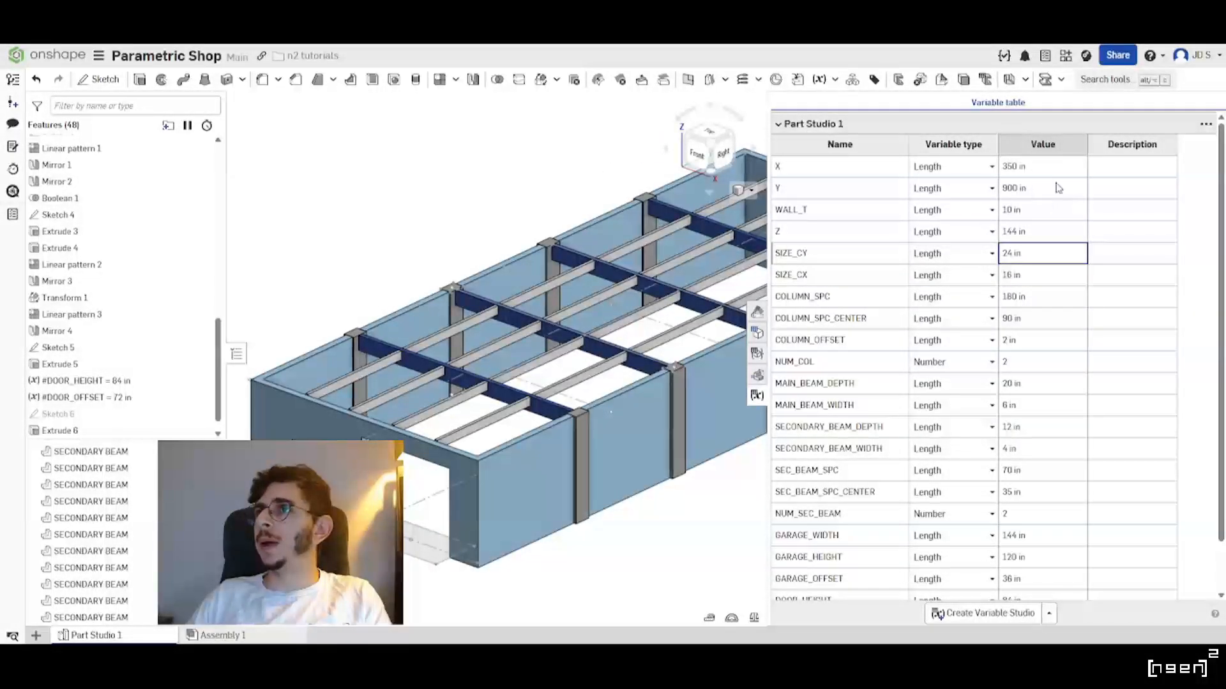
Set the Z variable to 18 ft and check the front wall openings.
left_click(1043, 238)
type("18ft")
key("Return")
scroll(383, 398, "up", 2)
scroll(390, 393, "down", 5)
scroll(504, 428, "up", 3)
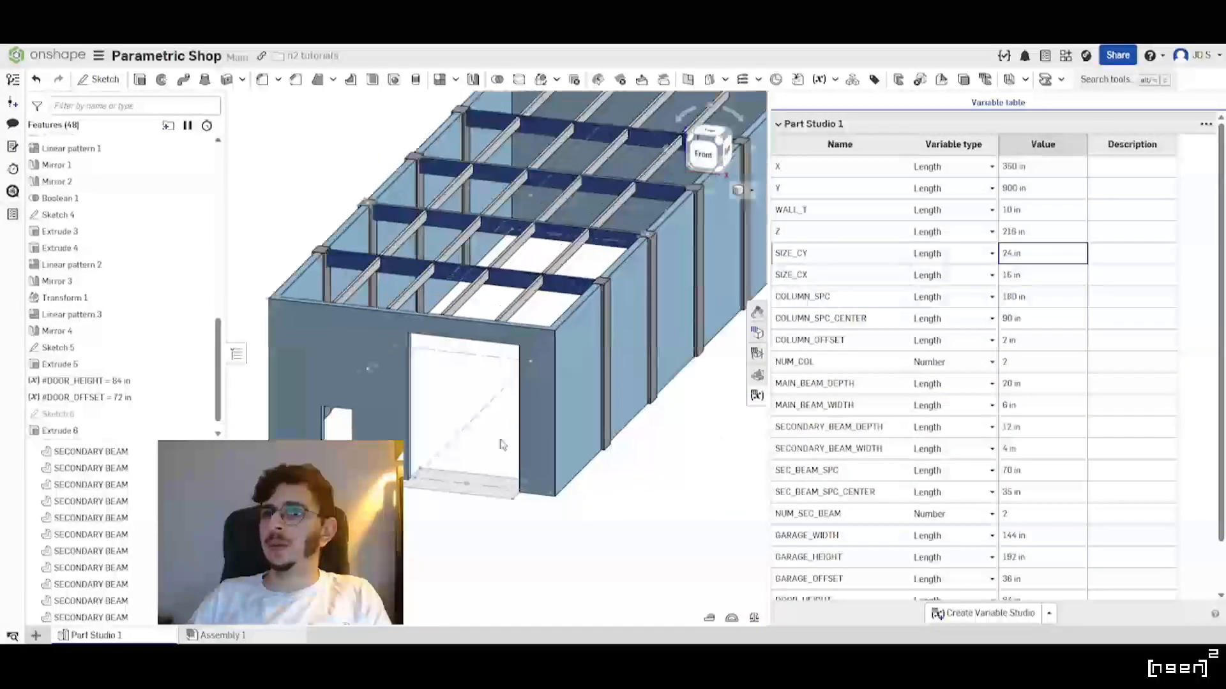
right_click_drag(519, 409, 509, 410)
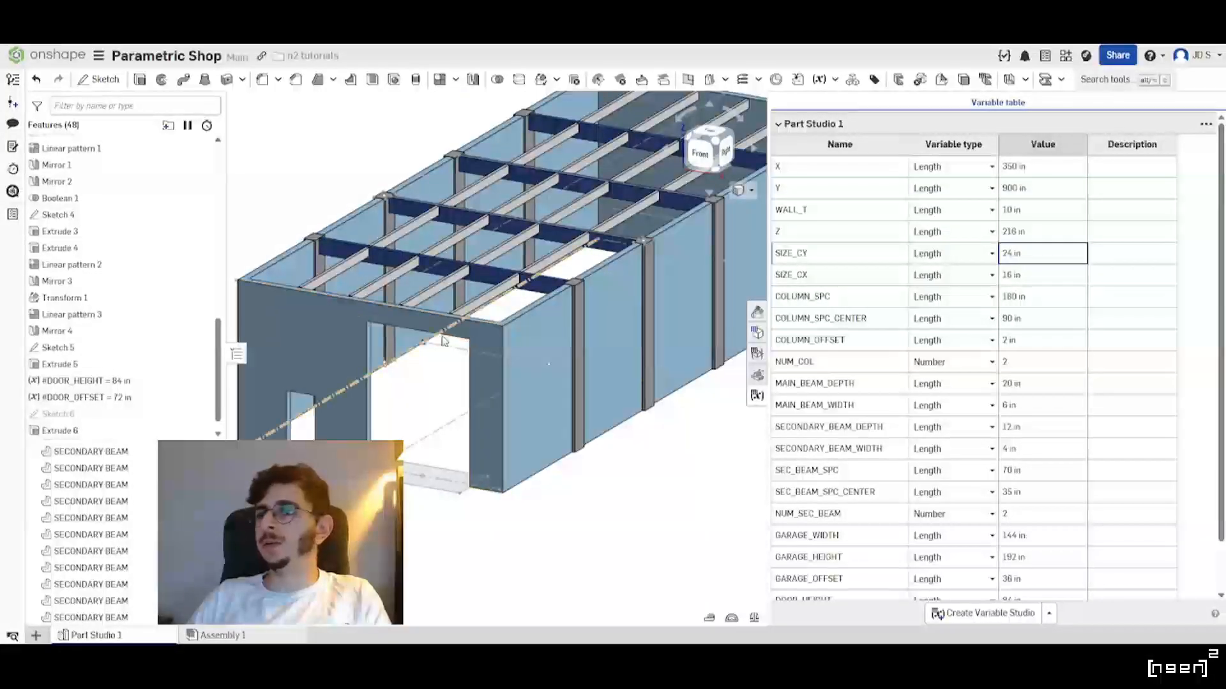
Open the GARAGE_HEIGHT variable's value to read its expression.
scroll(827, 511, "down", 1)
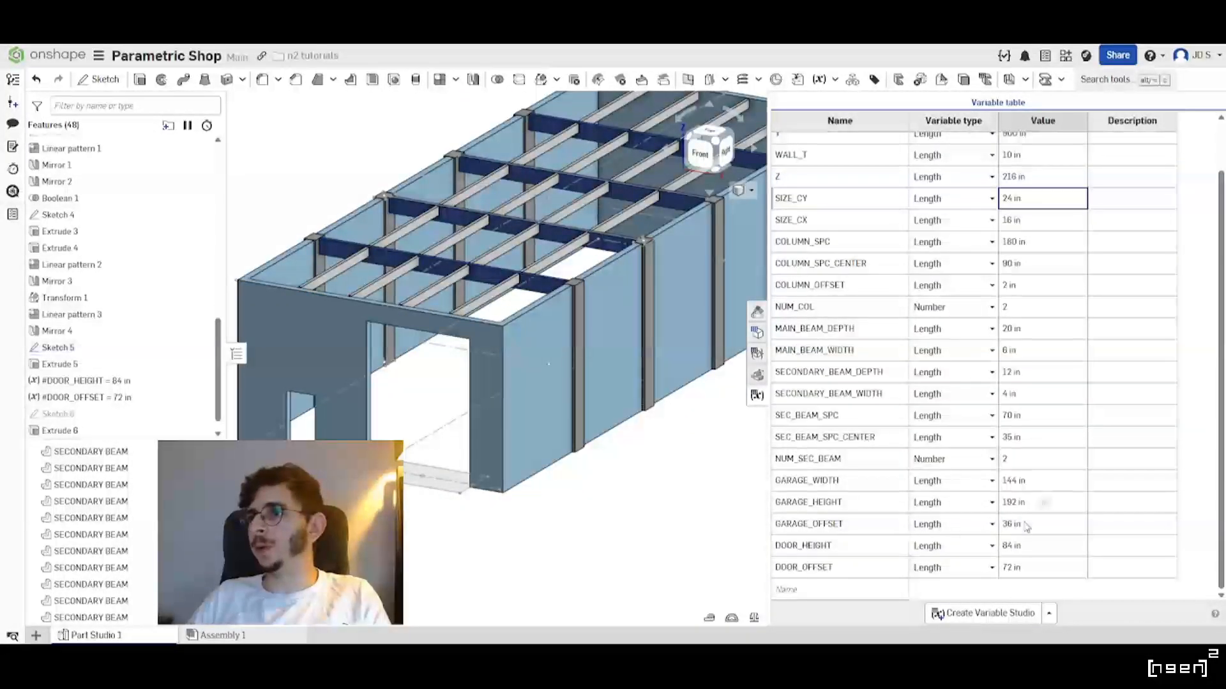
left_click(1032, 504)
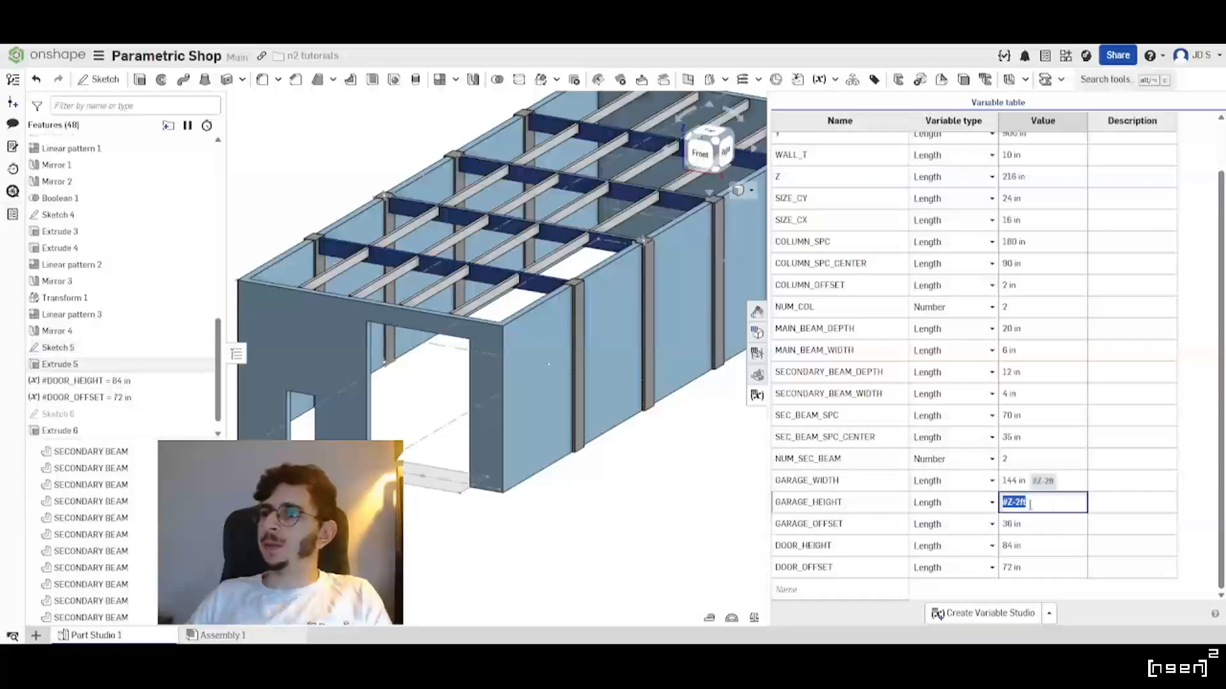
left_click_drag(1036, 504, 999, 503)
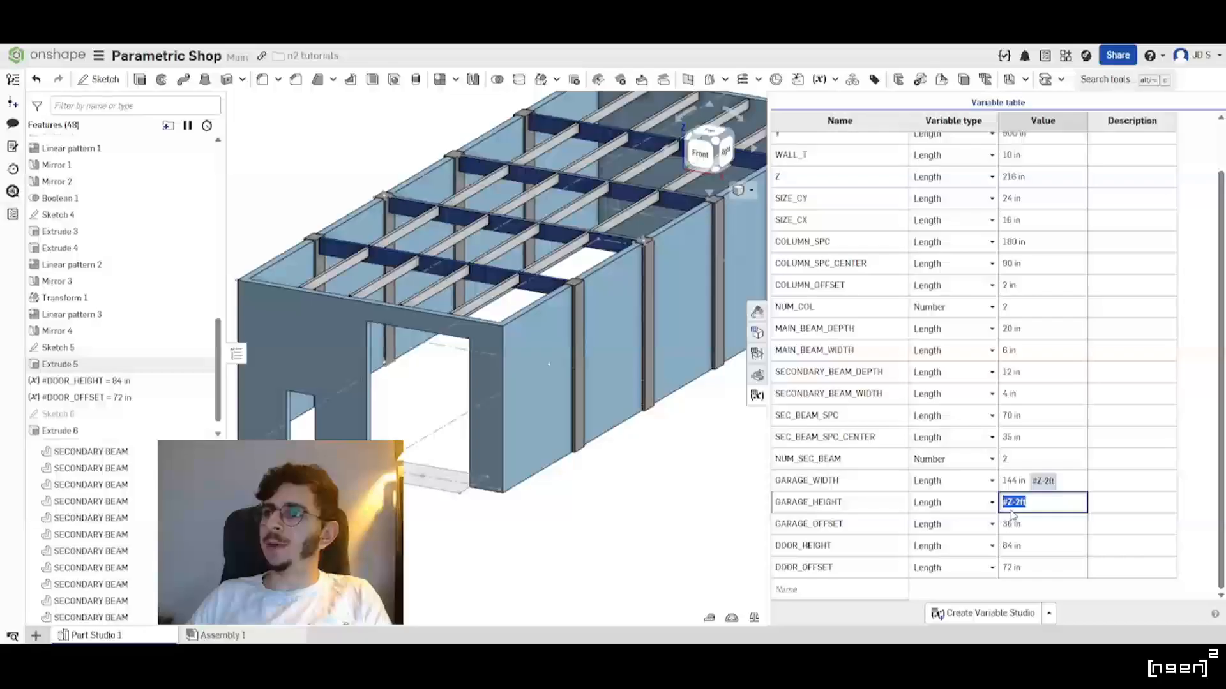
Examine the whole building, the garage opening and the door opening from several angles and distances.
scroll(472, 409, "down", 3)
scroll(473, 408, "up", 2)
mouse_move(396, 440)
right_mouse_down()
mouse_move(449, 446)
mouse_move(433, 452)
mouse_move(408, 422)
mouse_move(371, 449)
mouse_move(404, 414)
mouse_move(436, 452)
mouse_move(483, 433)
mouse_move(336, 419)
mouse_move(476, 473)
mouse_move(383, 447)
right_mouse_up()
scroll(447, 422, "down", 3)
scroll(435, 415, "up", 2)
scroll(434, 415, "down", 2)
scroll(507, 438, "up", 4)
scroll(336, 420, "down", 2)
left_click(426, 471)
scroll(434, 447, "up", 2)
scroll(479, 434, "down", 5)
scroll(511, 428, "up", 3)
right_click_drag(480, 440, 581, 415)
scroll(514, 396, "down", 3)
scroll(515, 396, "up", 3)
scroll(434, 474, "down", 3)
scroll(422, 477, "up", 3)
middle_click_drag(552, 489, 495, 461)
scroll(496, 461, "up", 2)
right_click_drag(523, 441, 450, 401)
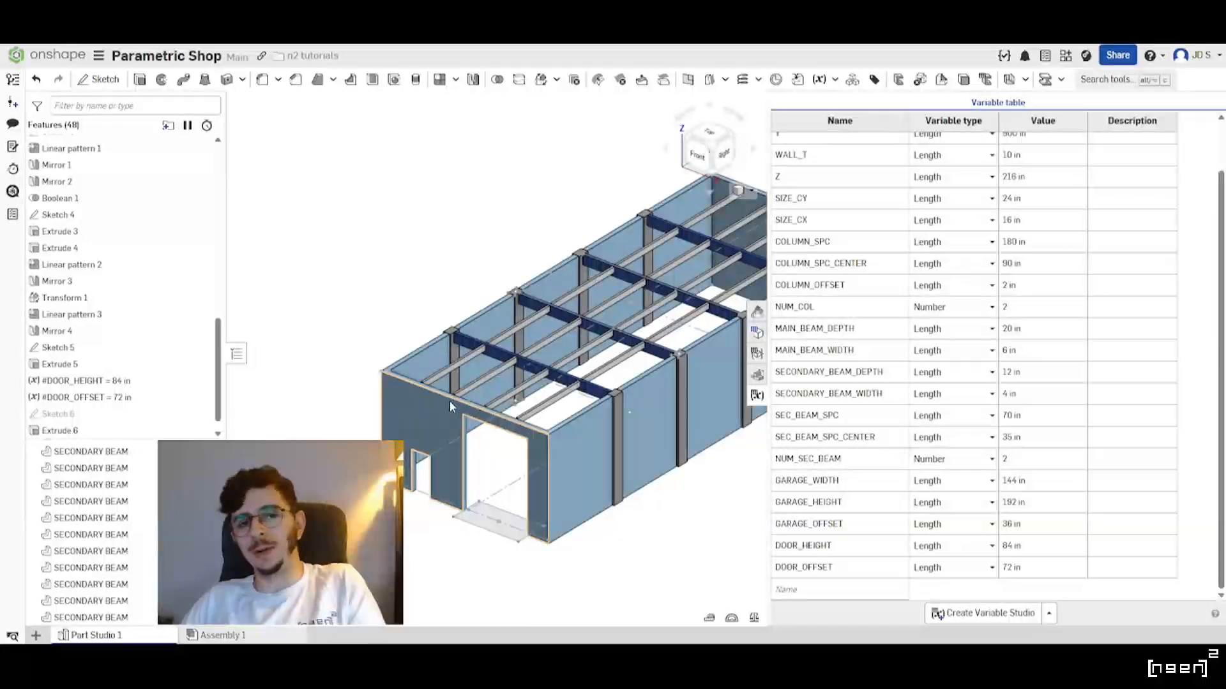
scroll(690, 381, "down", 3)
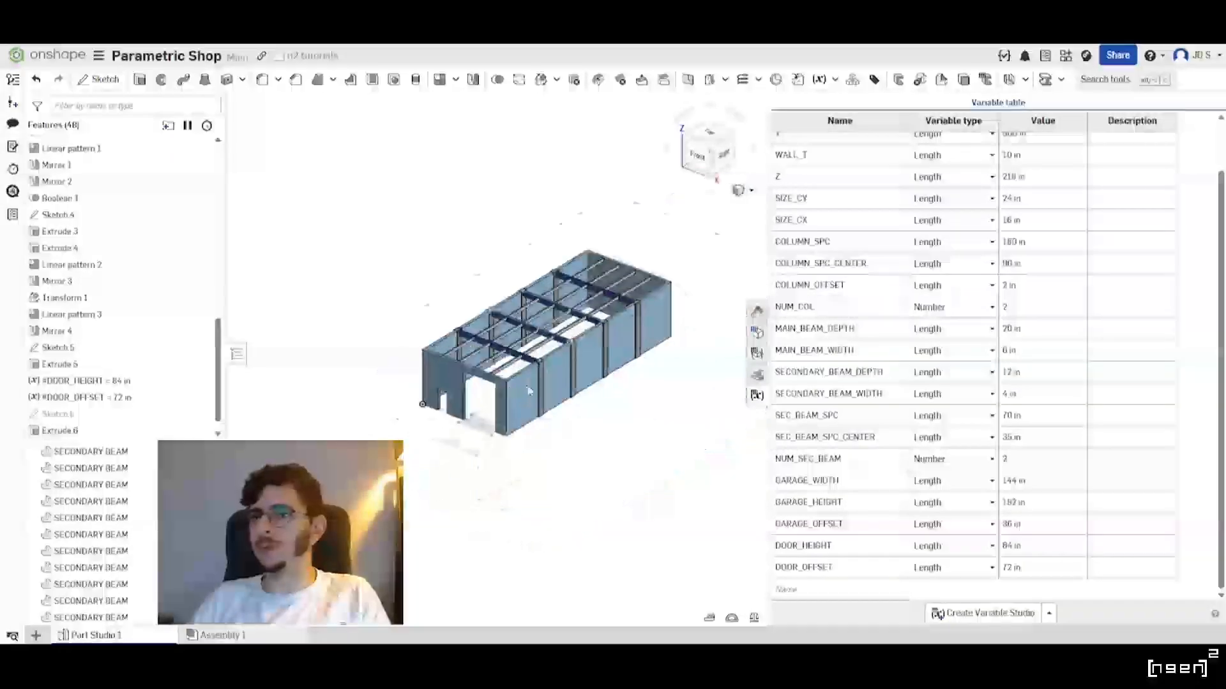
scroll(572, 388, "up", 8)
middle_click_drag(572, 388, 750, 343)
right_click_drag(751, 343, 631, 398)
scroll(632, 399, "down", 3)
scroll(453, 450, "up", 5)
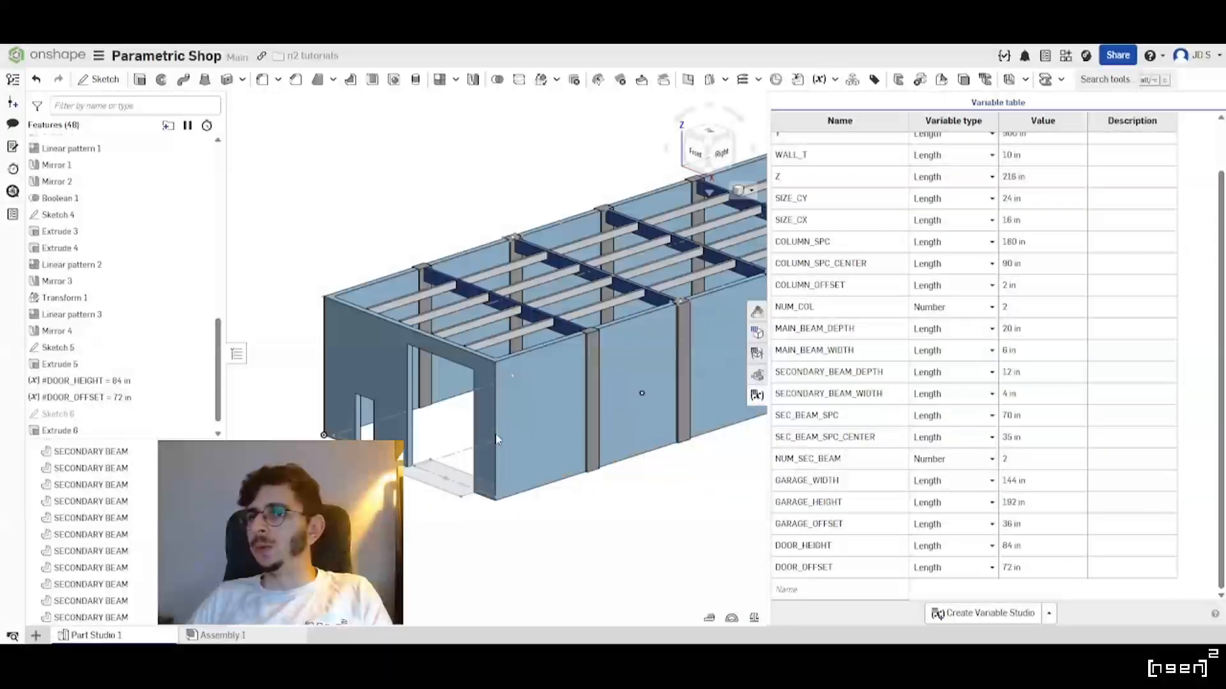
scroll(416, 442, "up", 4)
scroll(417, 442, "up", 3)
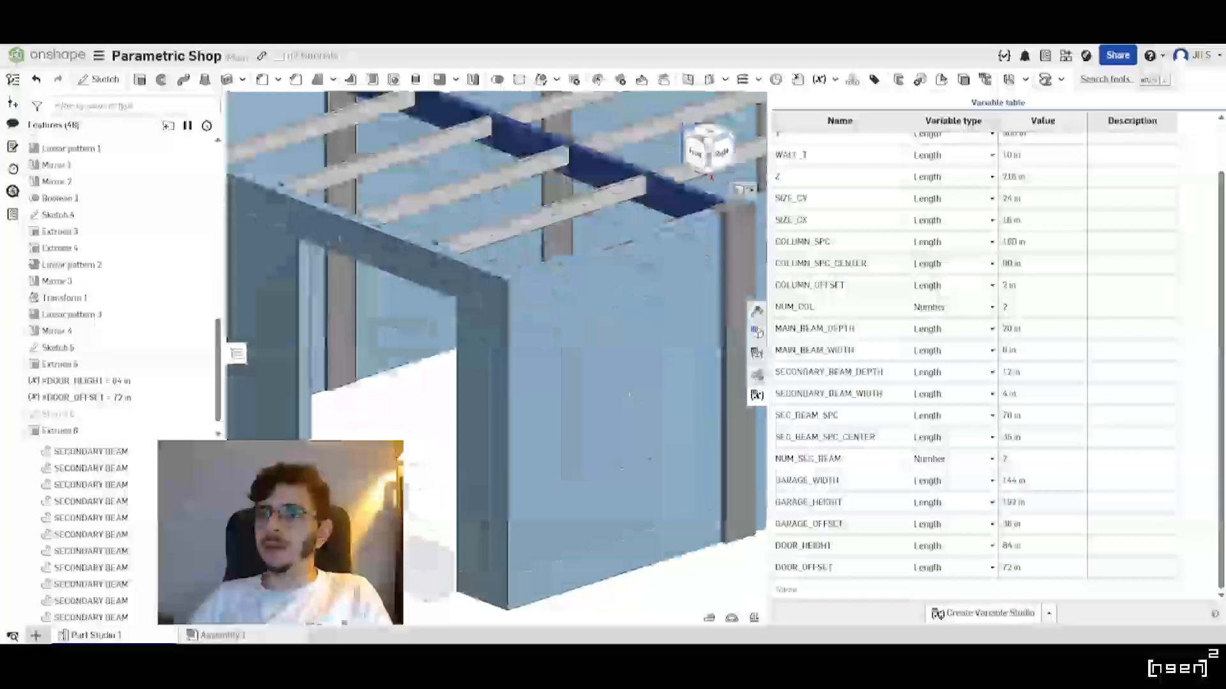
middle_click_drag(396, 431, 449, 417)
scroll(449, 416, "down", 2)
right_click_drag(333, 430, 538, 464)
scroll(424, 430, "down", 3)
scroll(424, 430, "up", 2)
scroll(537, 464, "down", 1)
middle_click_drag(537, 464, 637, 472)
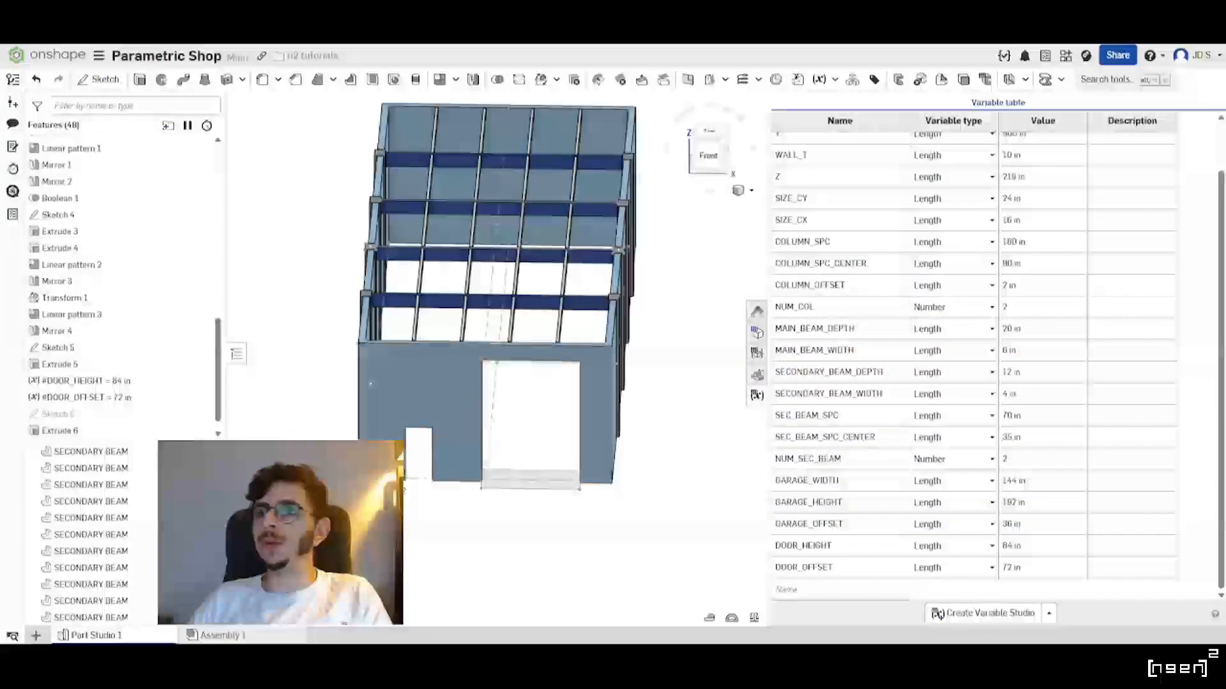
scroll(359, 500, "up", 5)
scroll(106, 417, "down", 1)
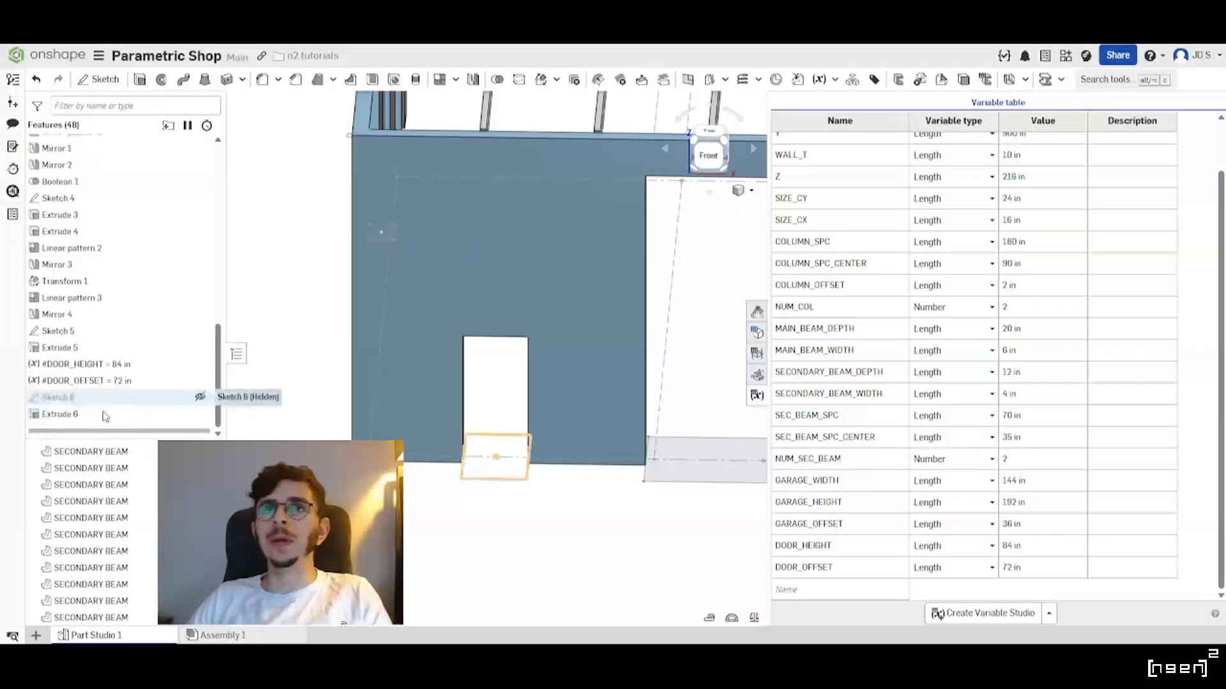
Start a new sketch on the Front plane at the origin corner of the building.
left_click(104, 79)
scroll(482, 383, "down", 5)
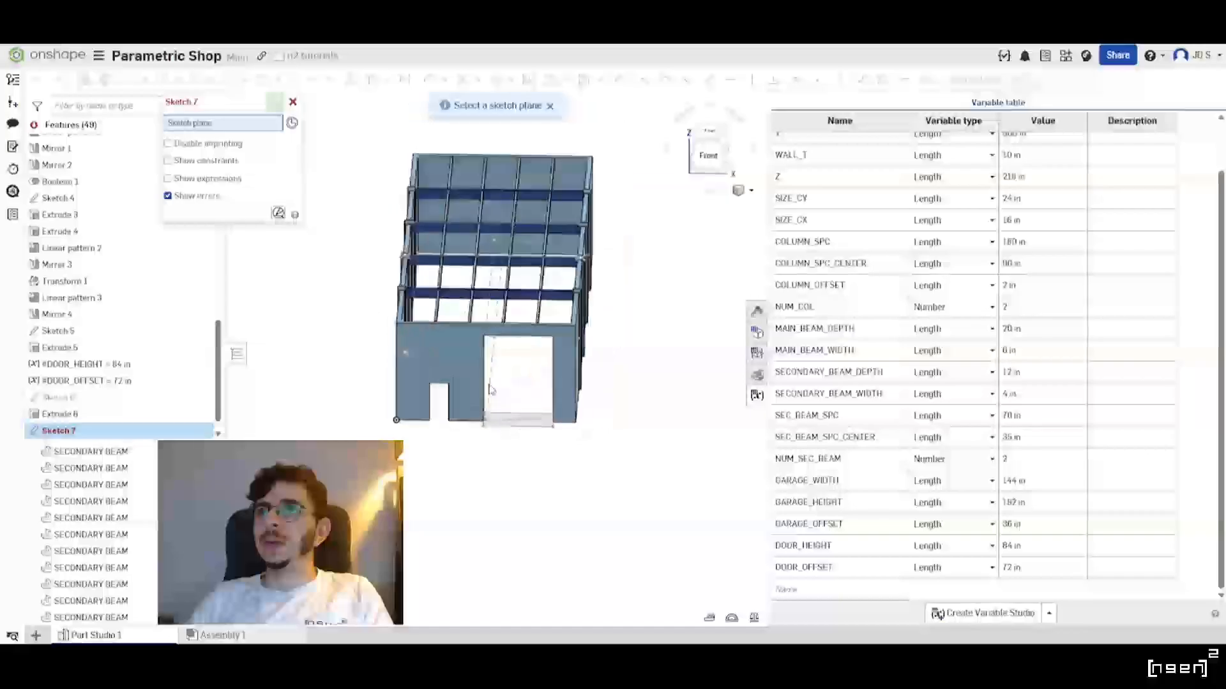
right_click_drag(482, 384, 504, 421)
scroll(412, 426, "up", 8)
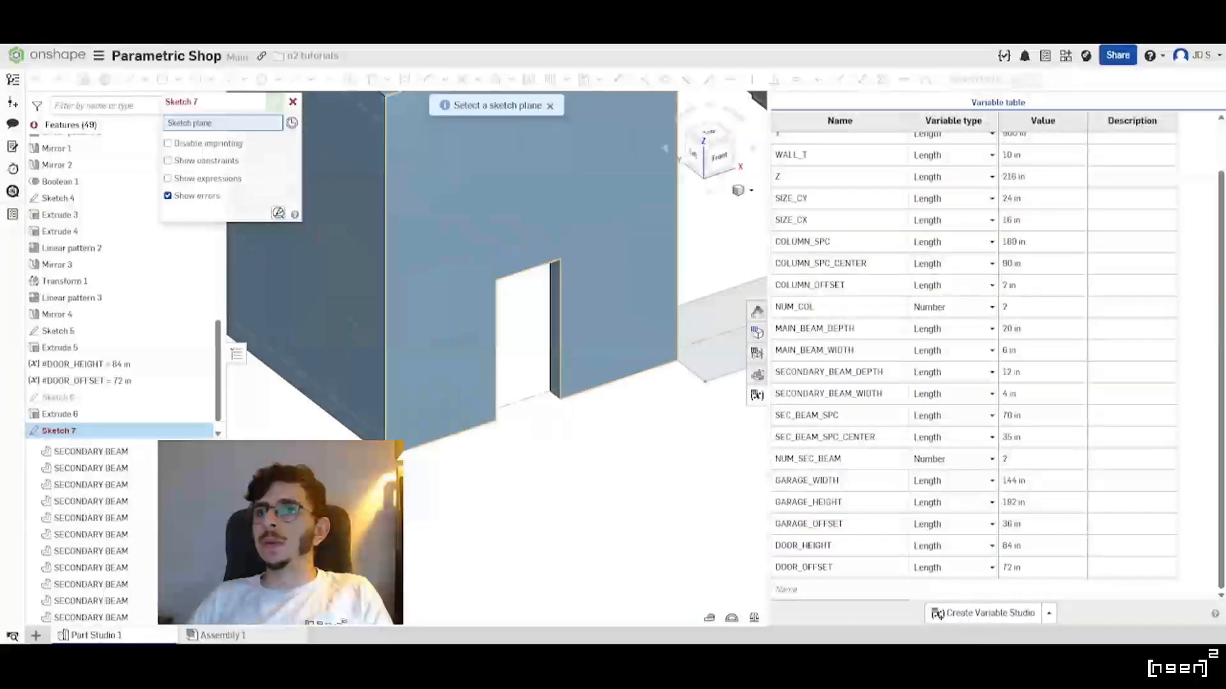
middle_click_drag(427, 479, 370, 448)
right_click_drag(370, 448, 386, 428)
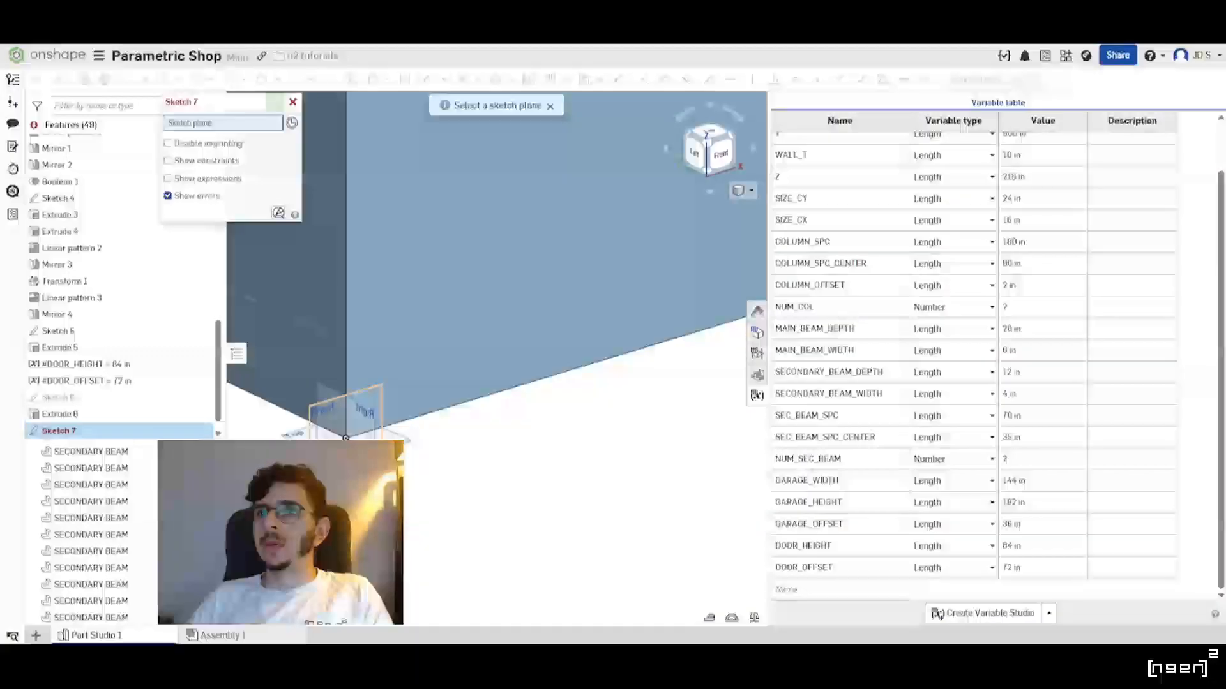
left_click(369, 413)
scroll(399, 409, "down", 6)
middle_click_drag(445, 404, 415, 443)
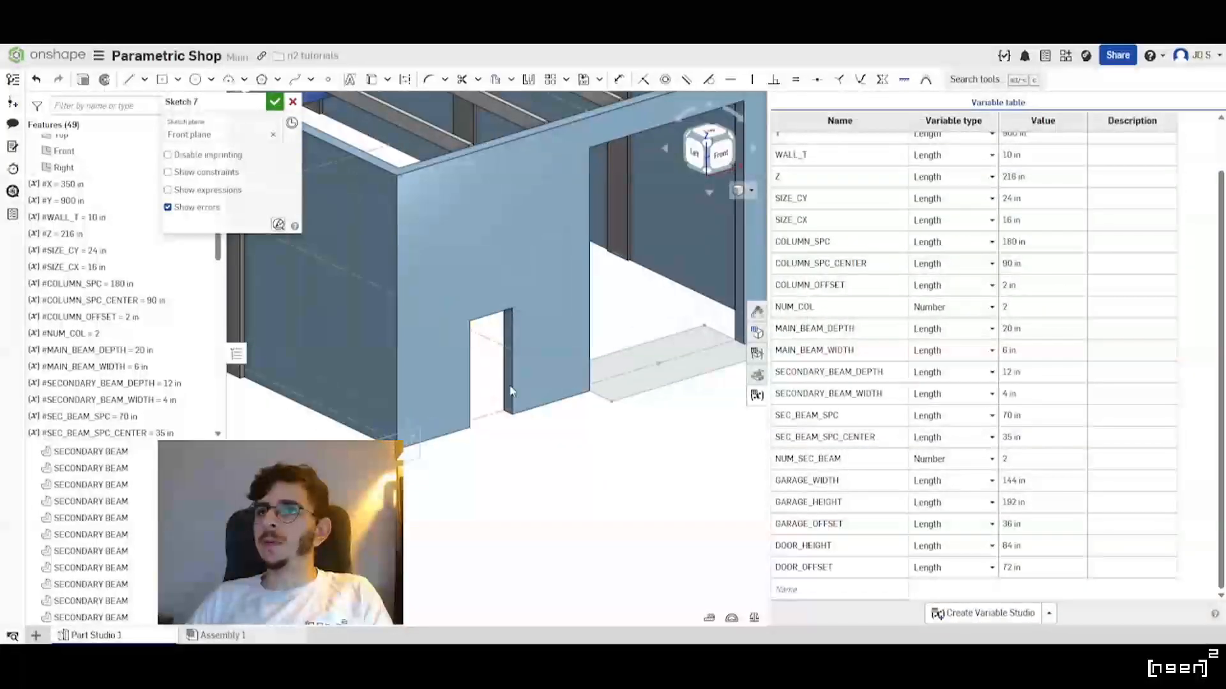
View the front wall face-on and show the hidden Sketch 6 with the door rectangle.
key("n")
scroll(371, 415, "up", 3)
middle_click_drag(508, 383, 399, 435)
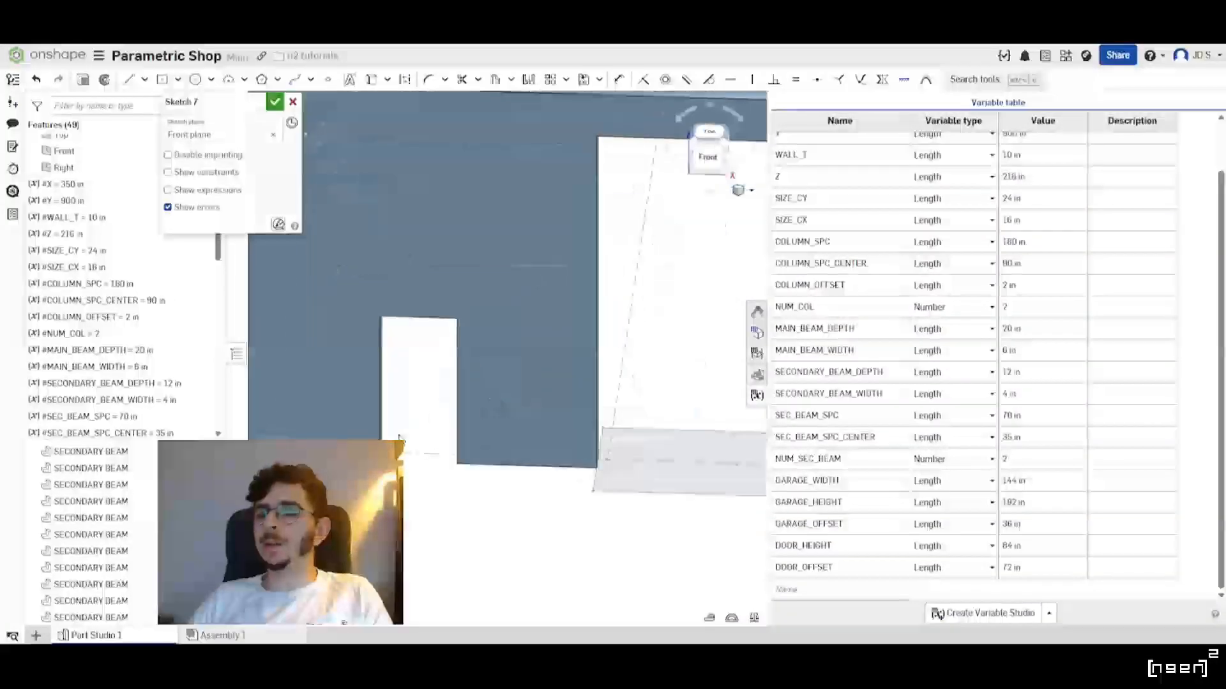
scroll(192, 360, "down", 8)
left_click(199, 383)
scroll(463, 459, "down", 2)
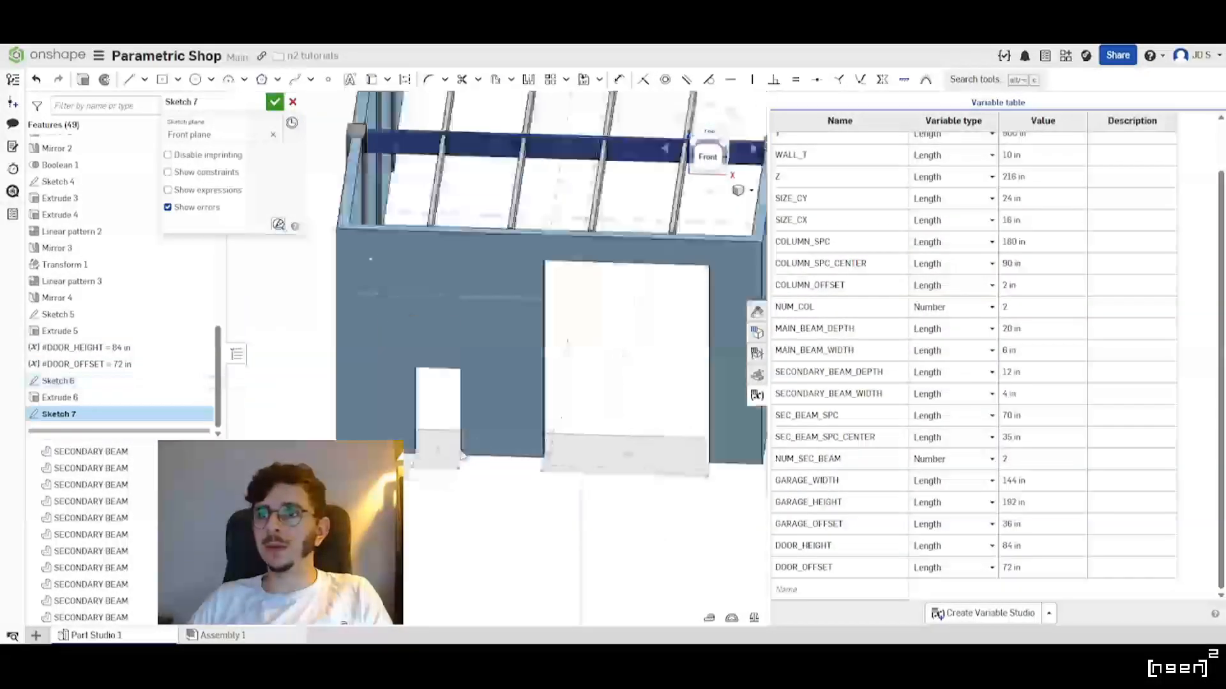
Project the front corner points of the door and garage rectangles into the new sketch.
left_click(462, 473)
left_click(401, 472)
scroll(401, 476, "down", 3)
scroll(472, 506, "up", 3)
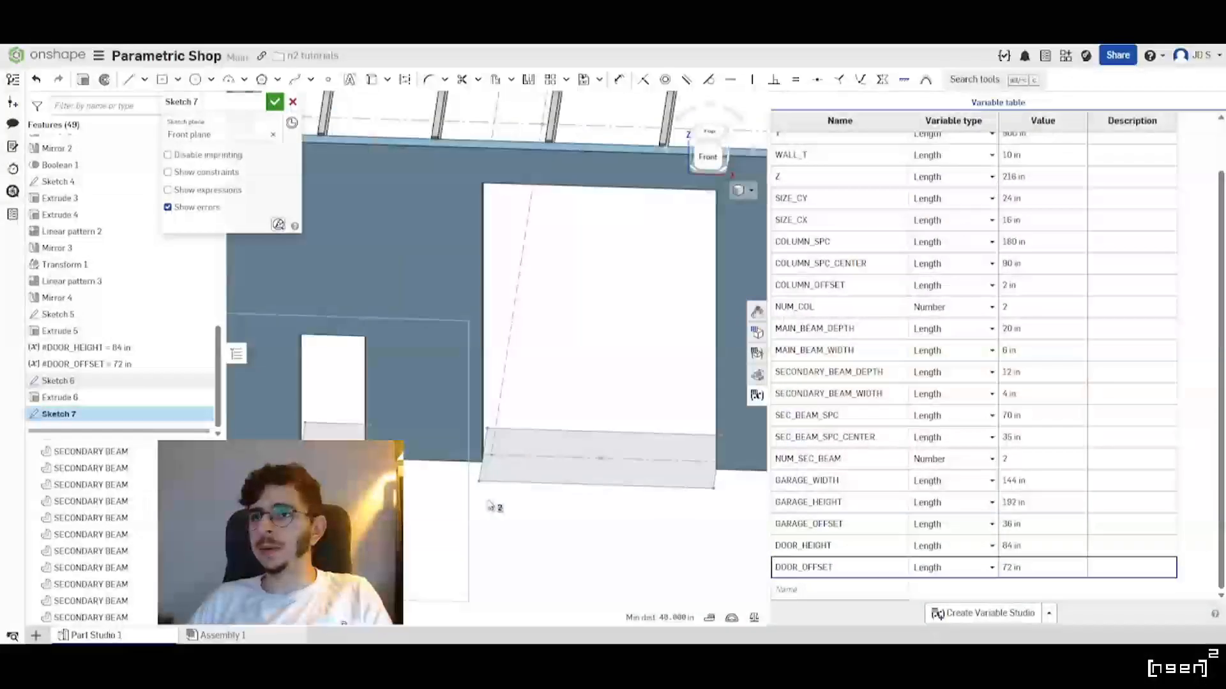
left_click(480, 482)
left_click(713, 489)
scroll(511, 447, "down", 3)
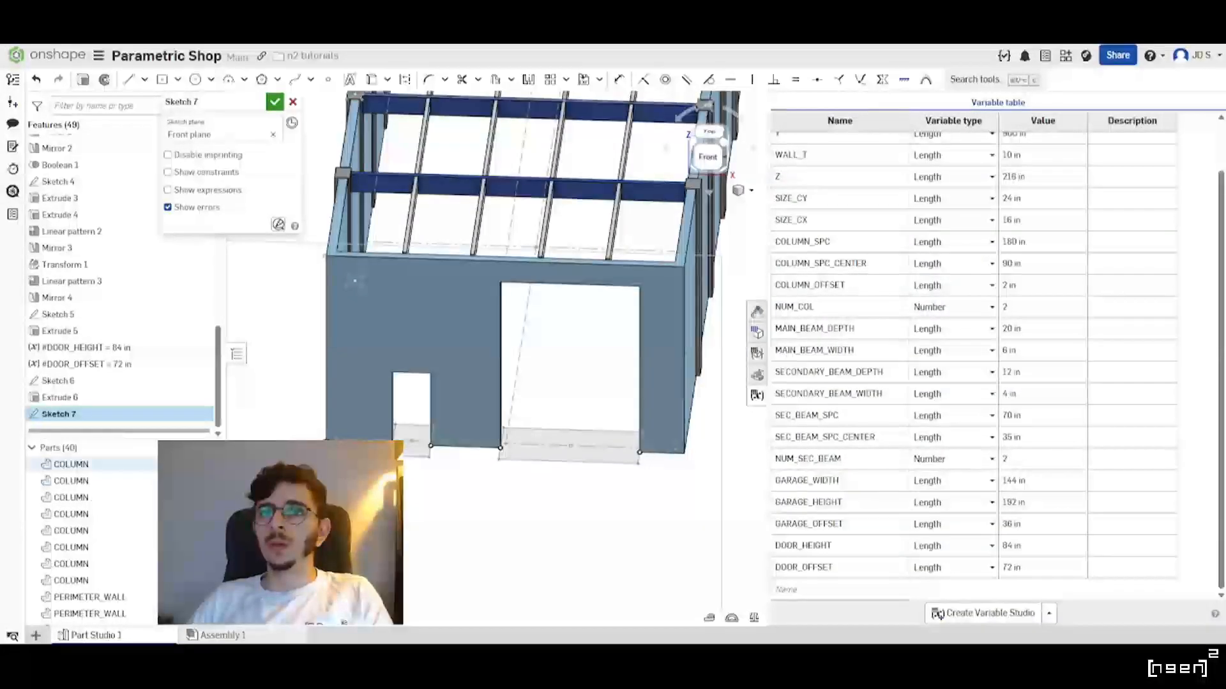
Hide all parts and sketch a corner rectangle about 77 in tall up from the projected door points.
left_click(203, 448)
scroll(443, 427, "up", 1)
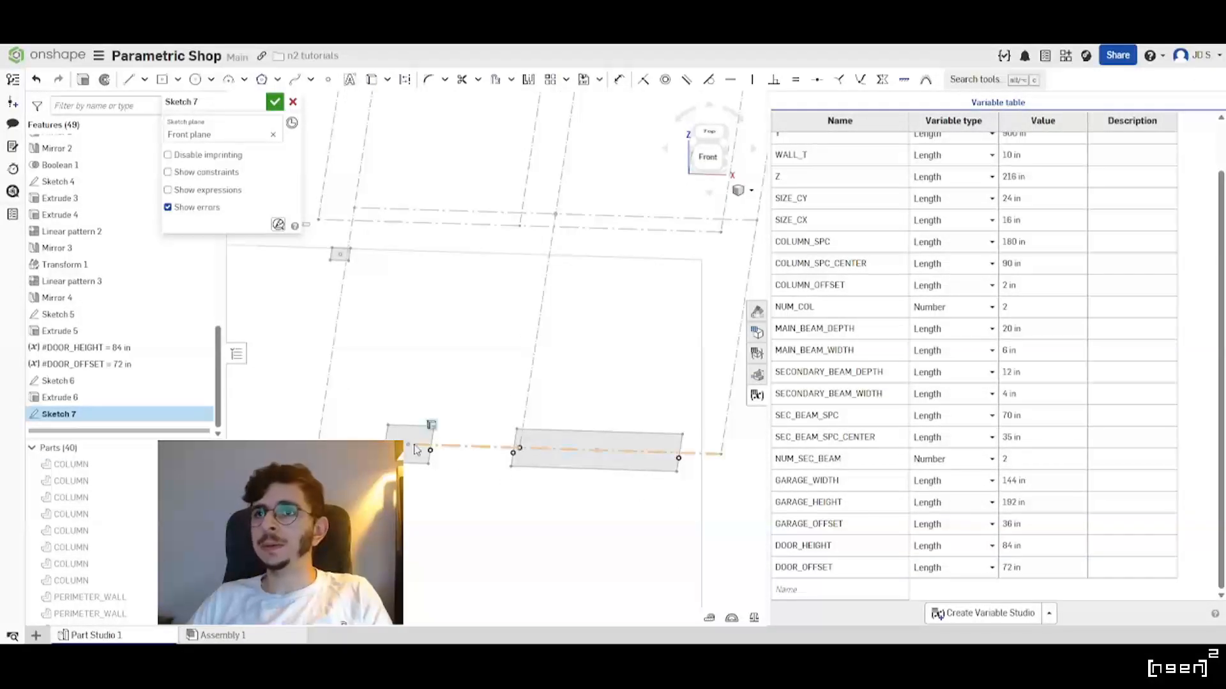
left_click(177, 79)
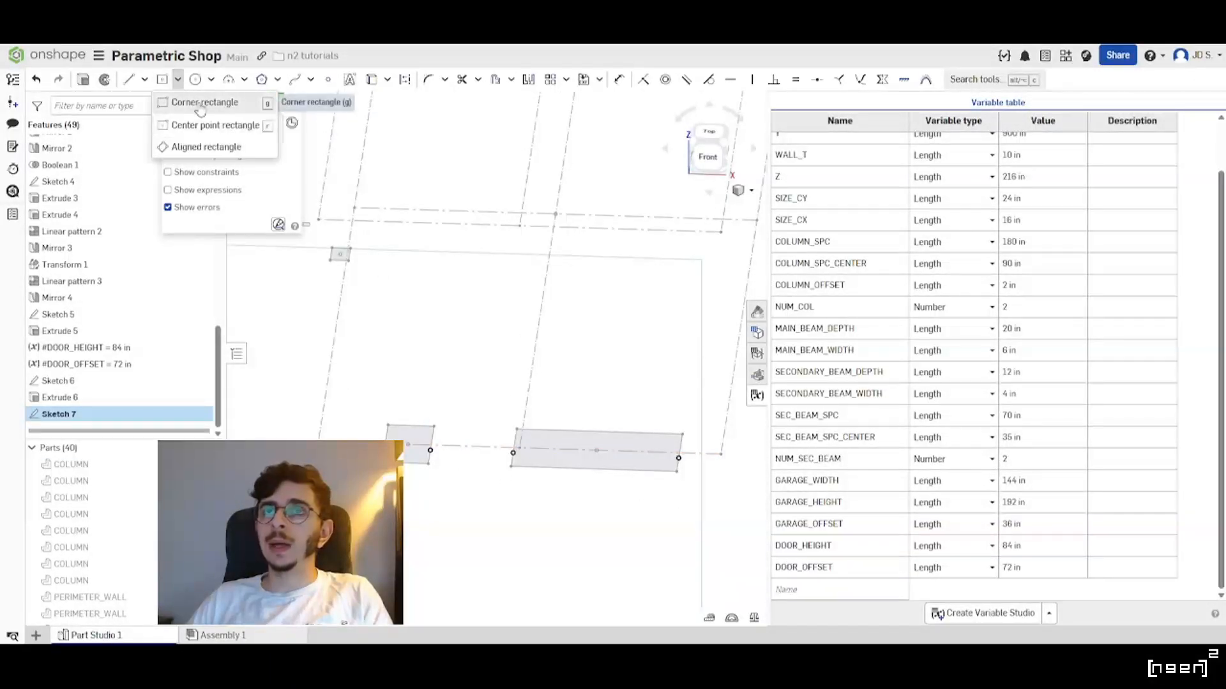
left_click(198, 121)
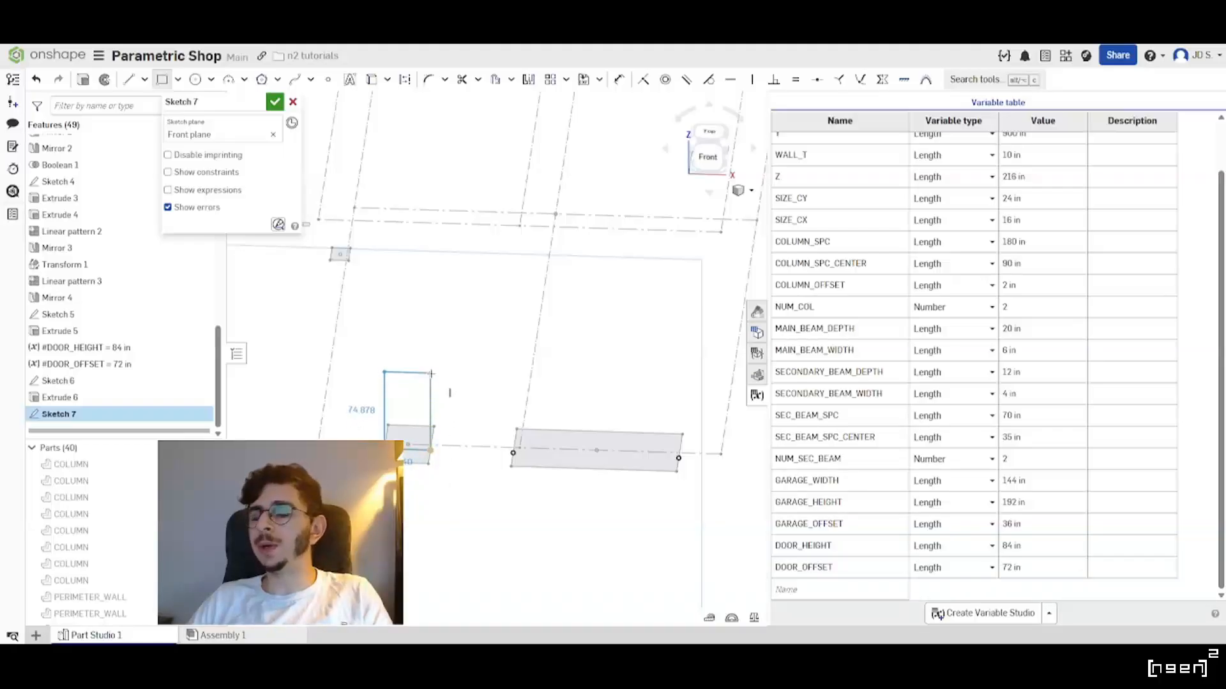
left_click(431, 450)
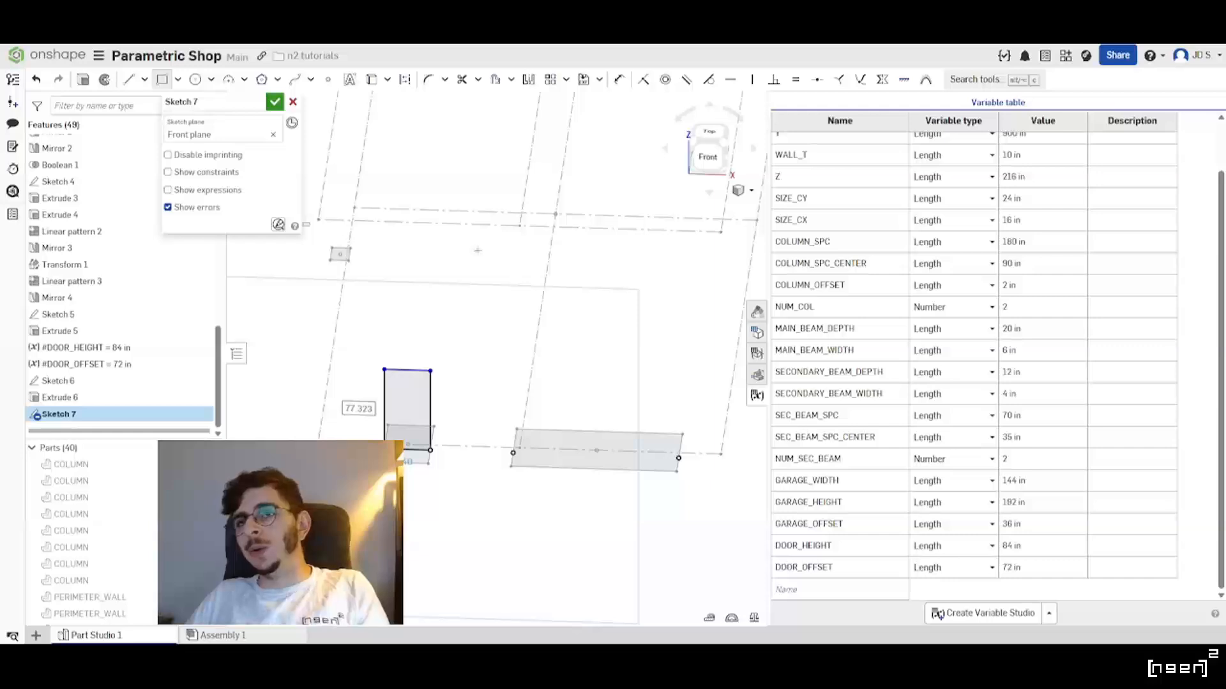
scroll(410, 423, "up", 3)
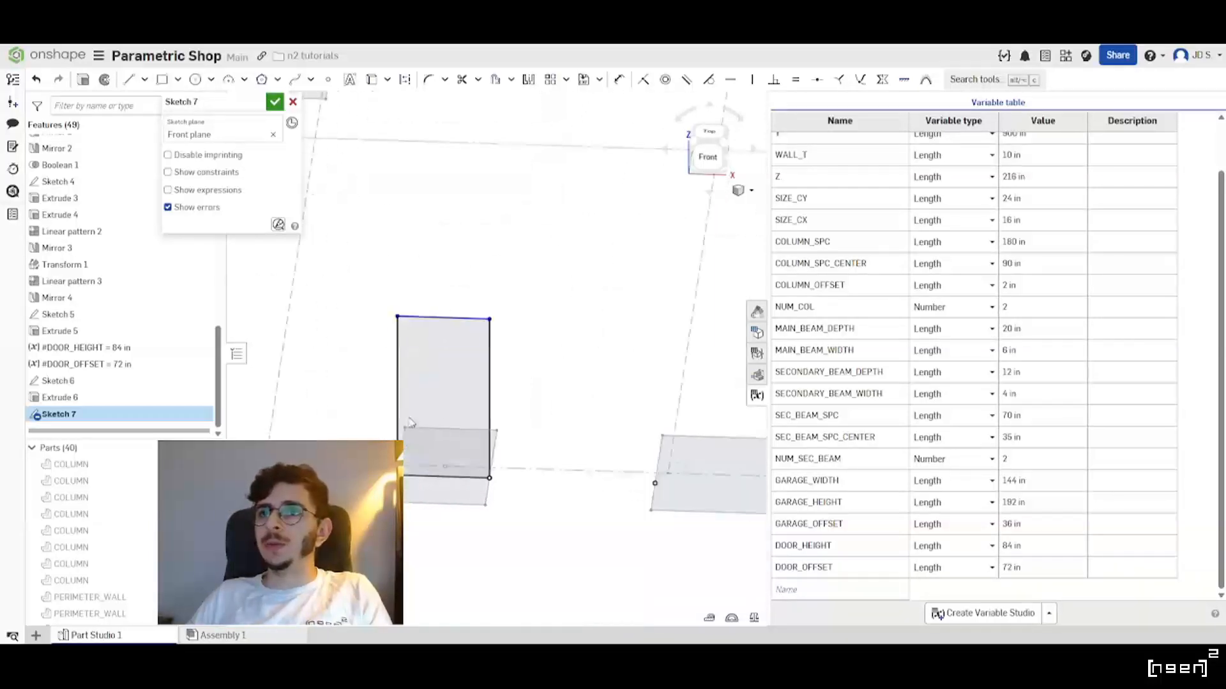
left_click(83, 80)
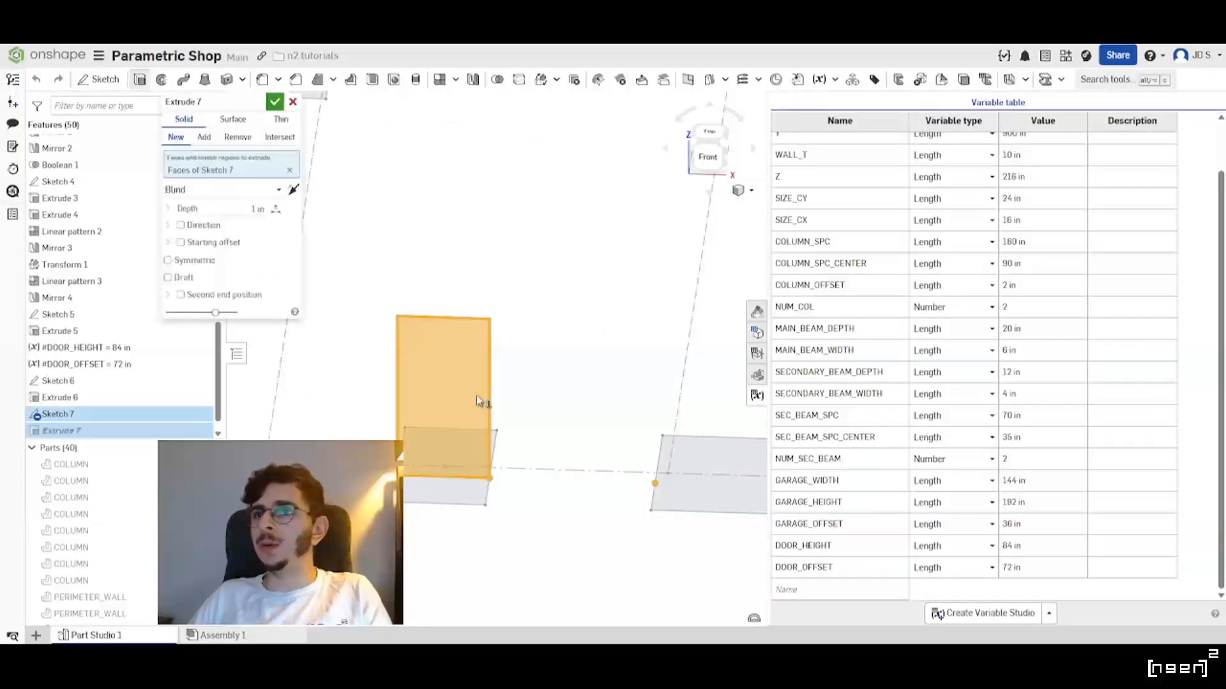
scroll(422, 383, "down", 3)
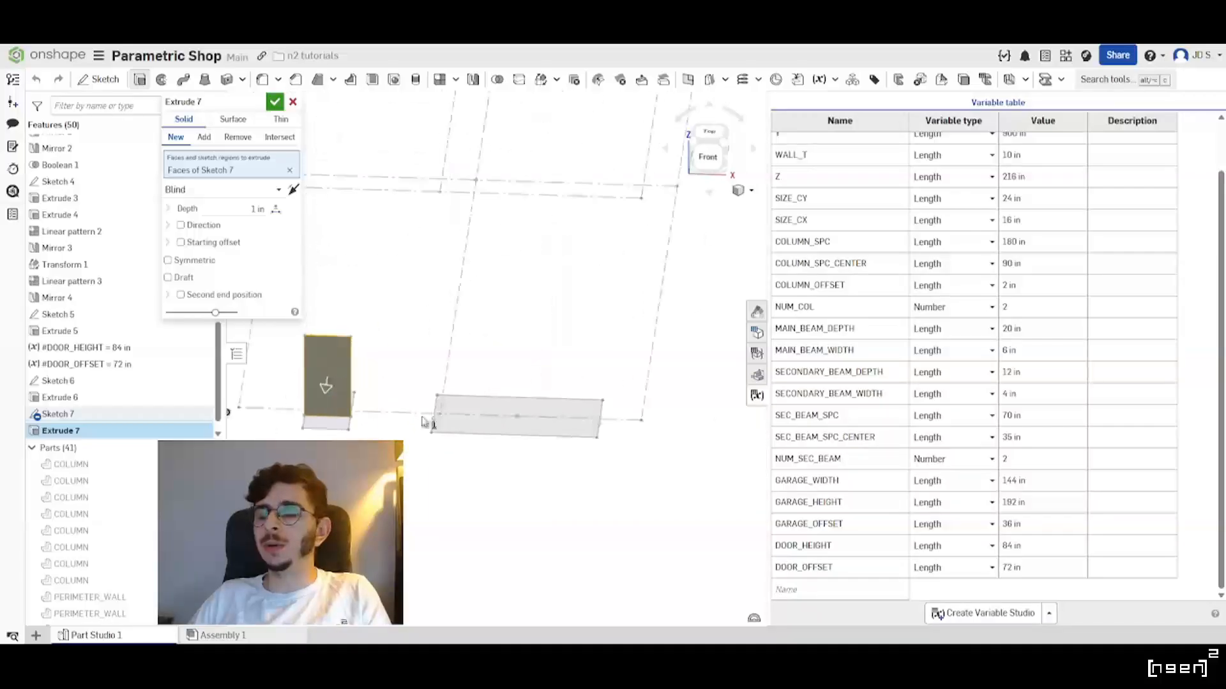
scroll(483, 437, "down", 2)
scroll(391, 423, "up", 3)
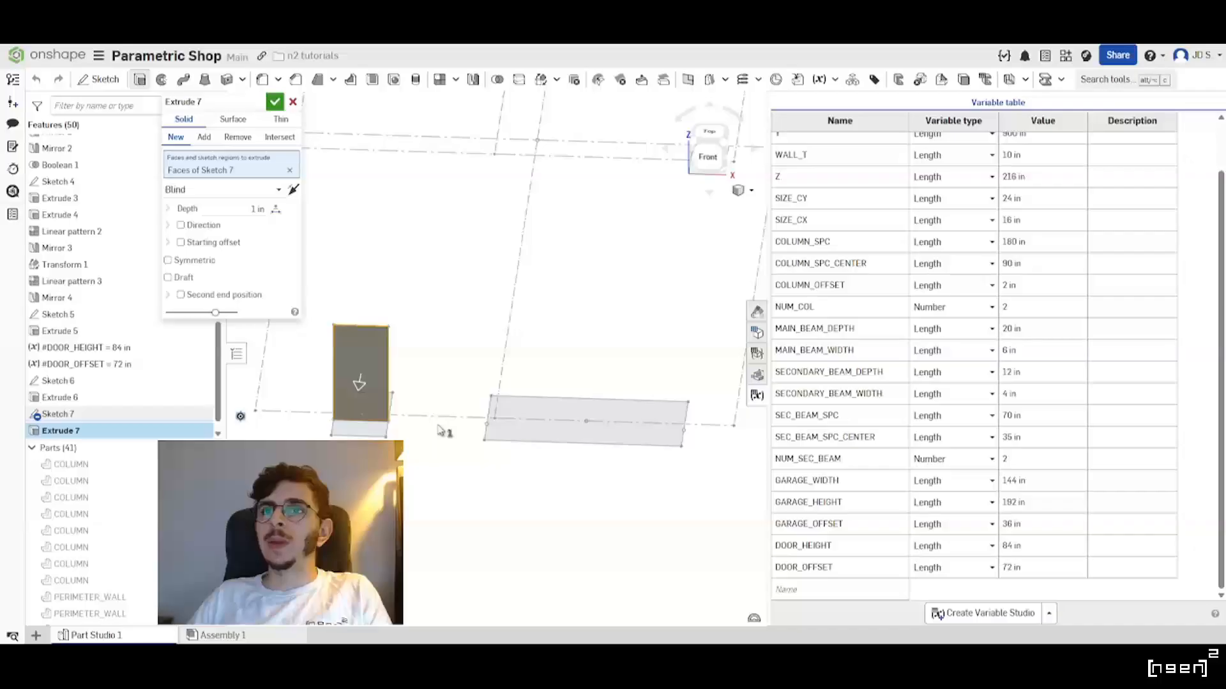
key("Escape")
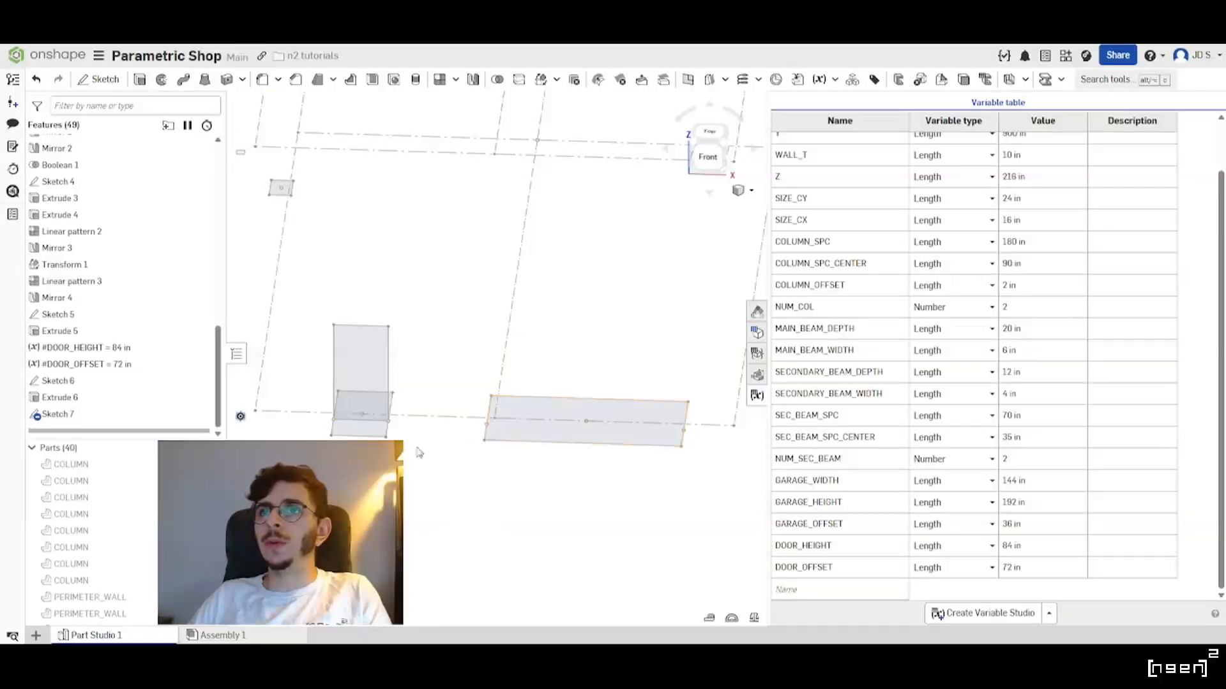
In Sketch 7, delete the projected garage points and dimension the door rectangle's height as #DOOR_HEIGHT, finishing the sketch.
double_click(100, 416)
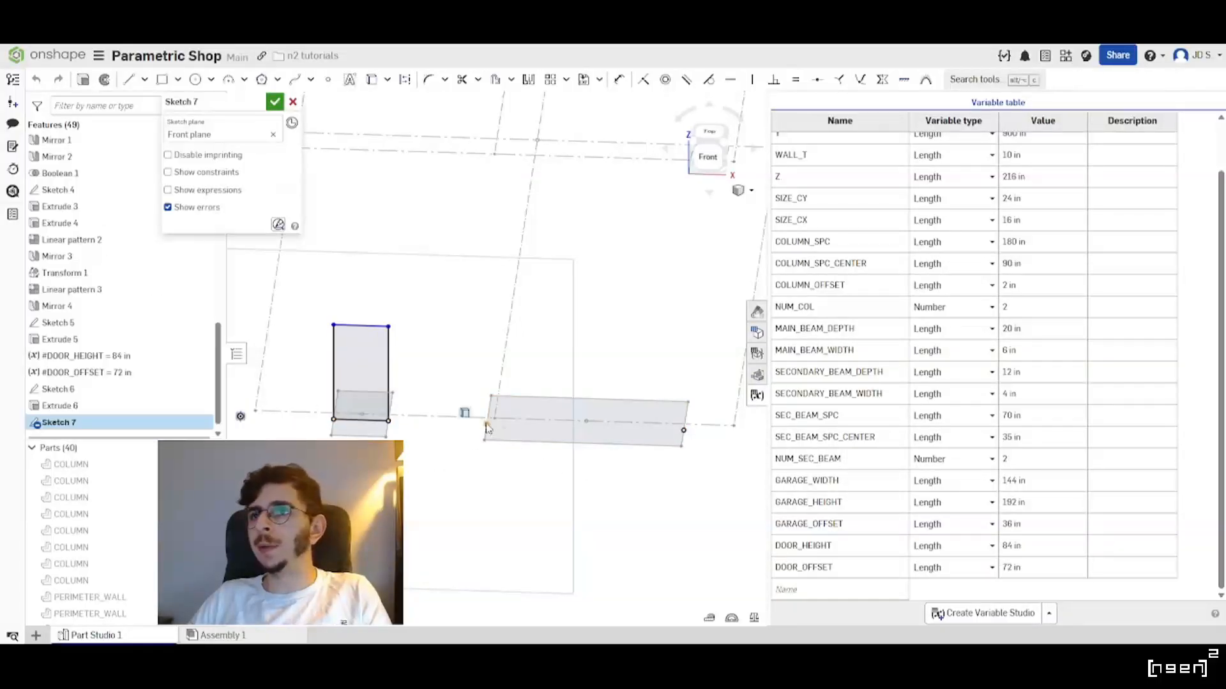
key("Delete")
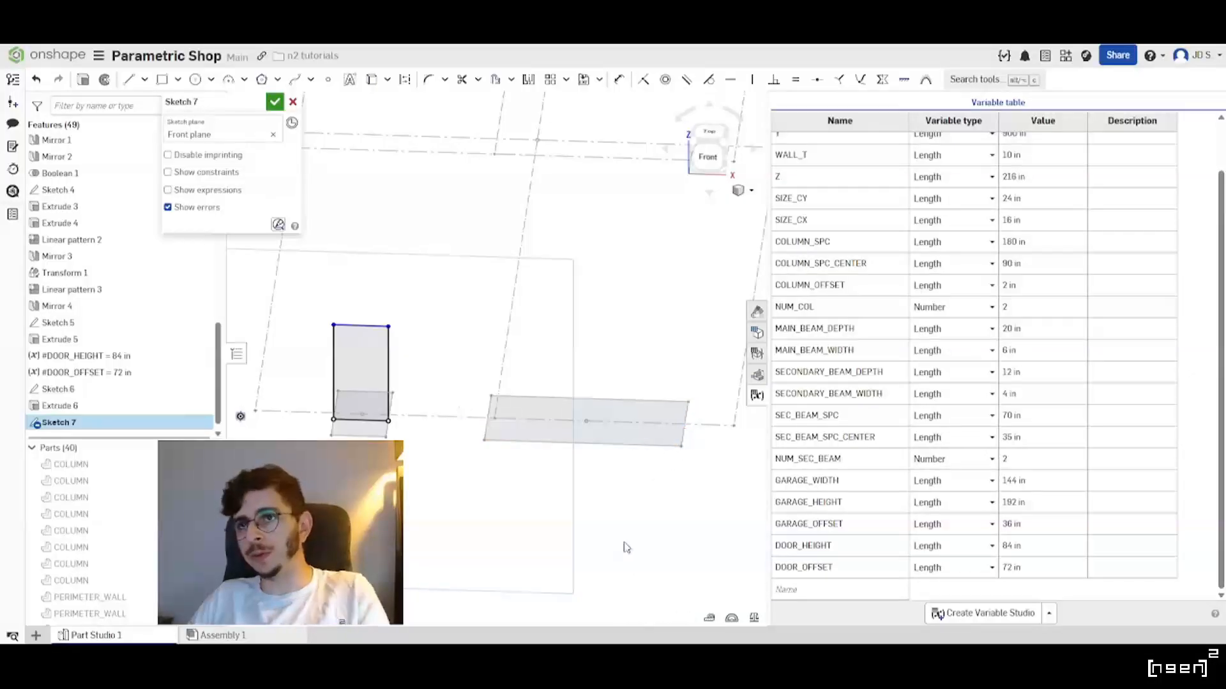
scroll(298, 346, "up", 2)
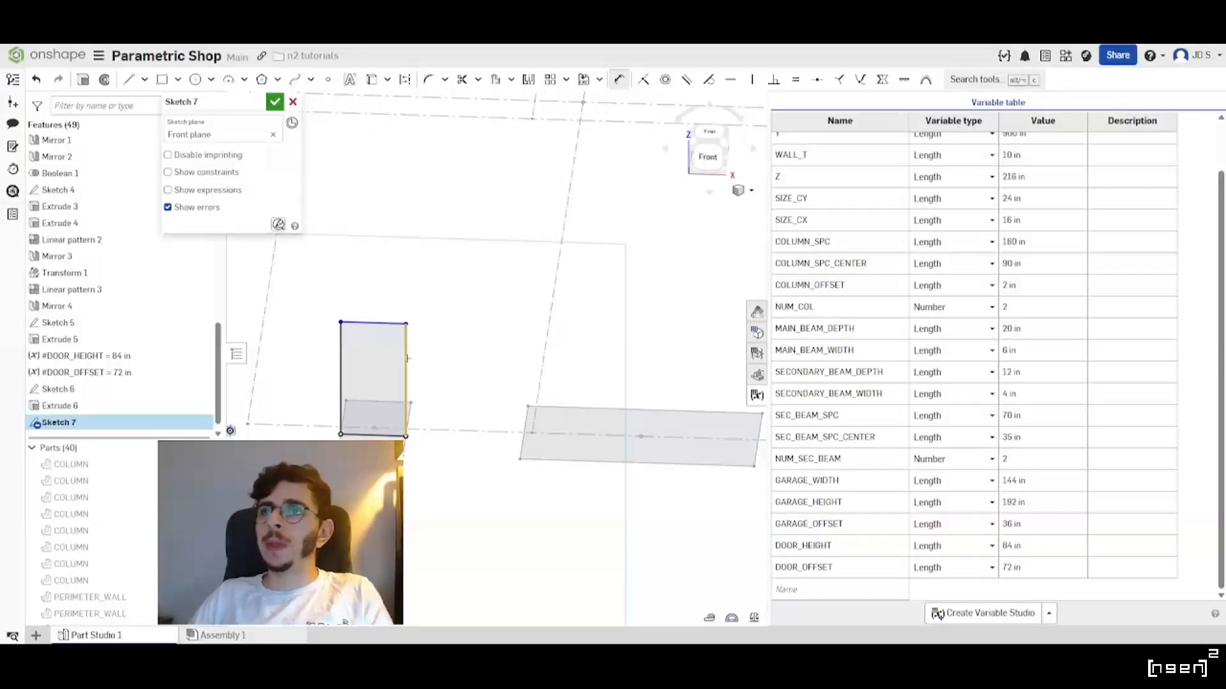
left_click(568, 449)
type("doo")
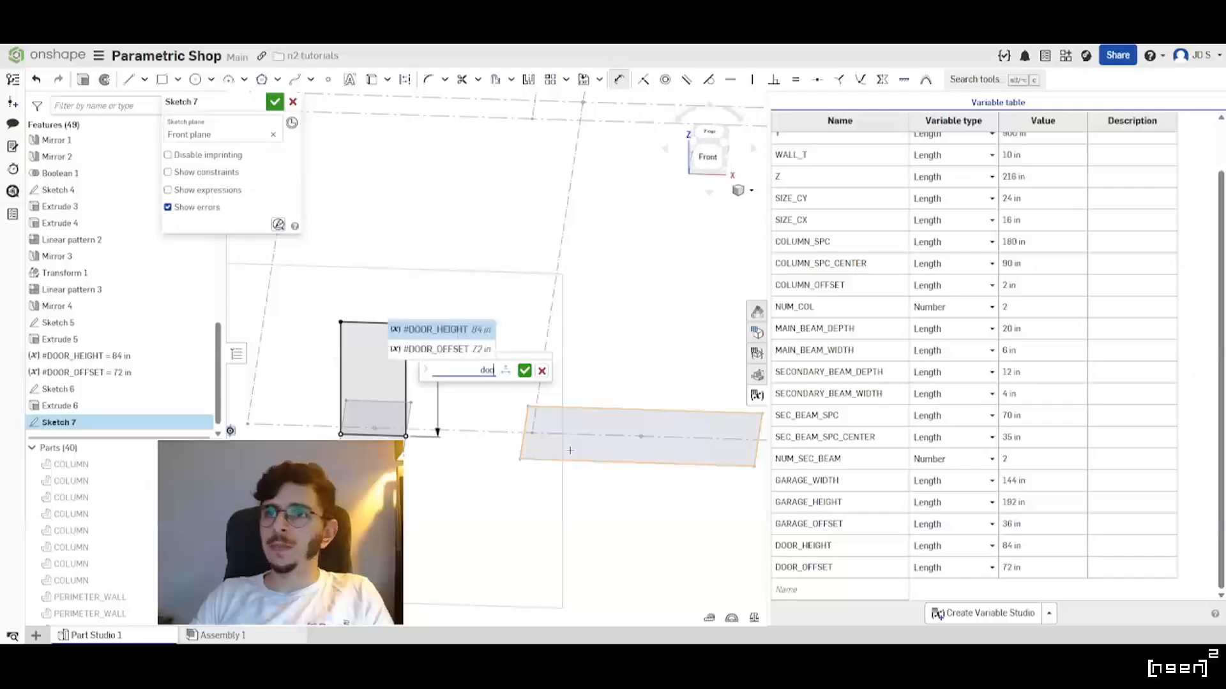
key("Return")
key("Return")
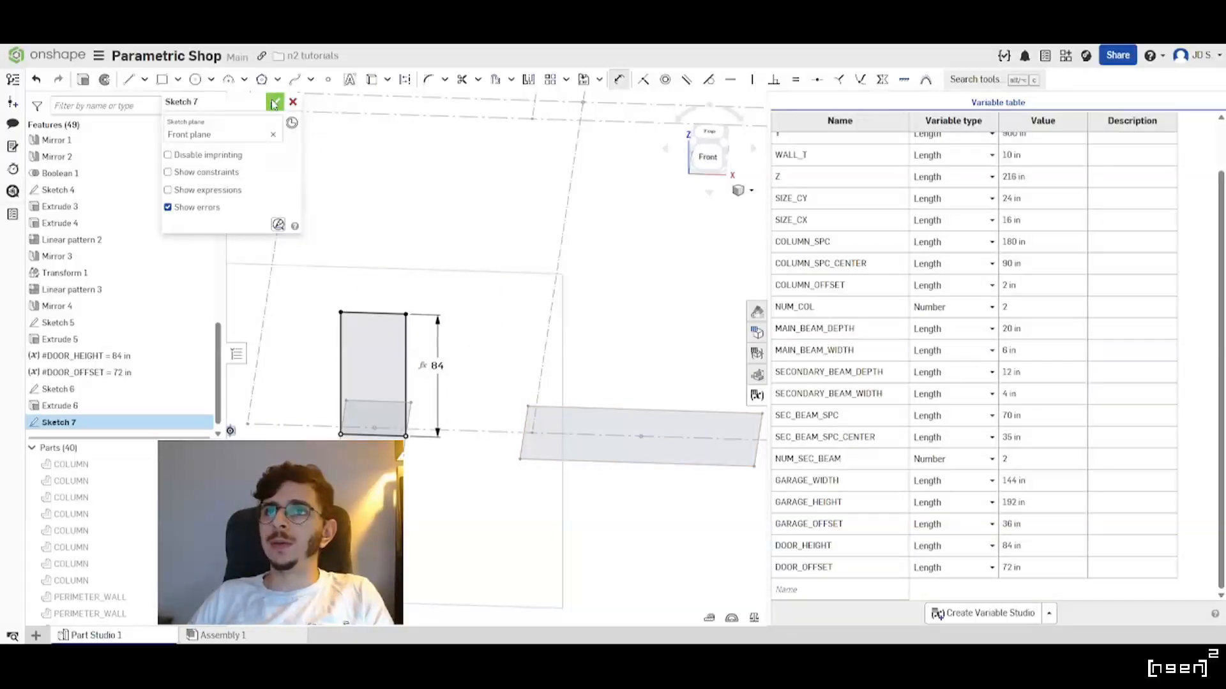
left_click(274, 103)
Start another new sketch on the Front plane at the origin for the garage door.
scroll(348, 445, "down", 3)
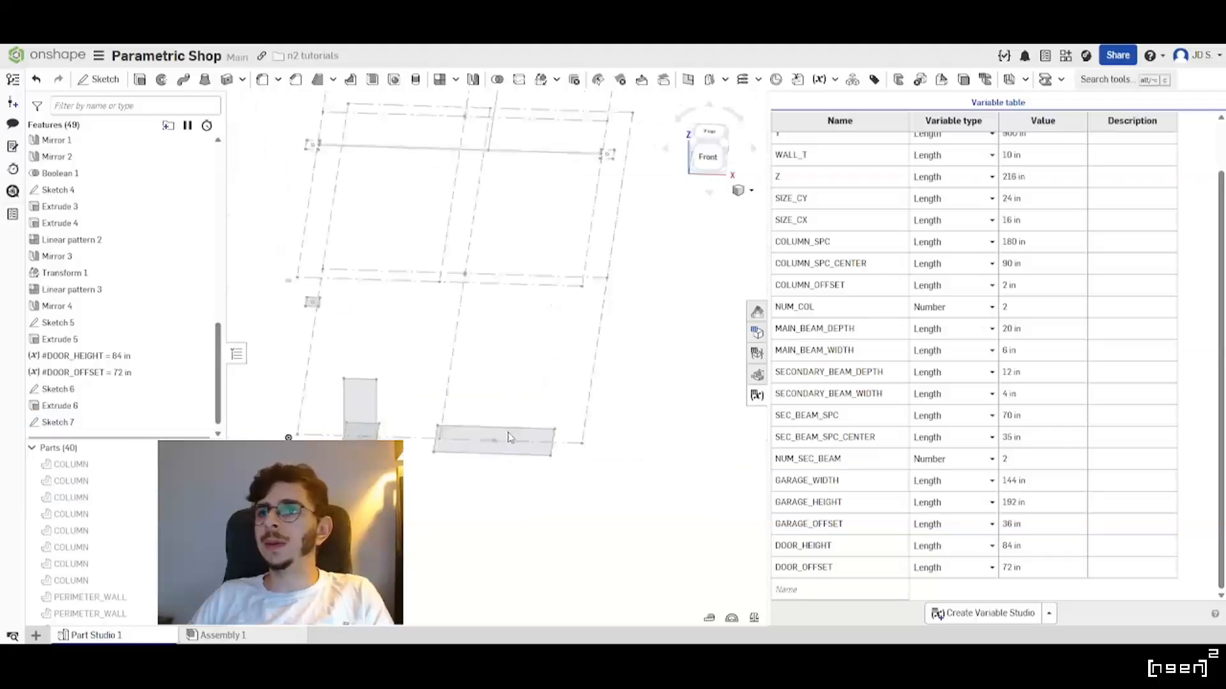
scroll(510, 437, "up", 3)
scroll(324, 411, "up", 1)
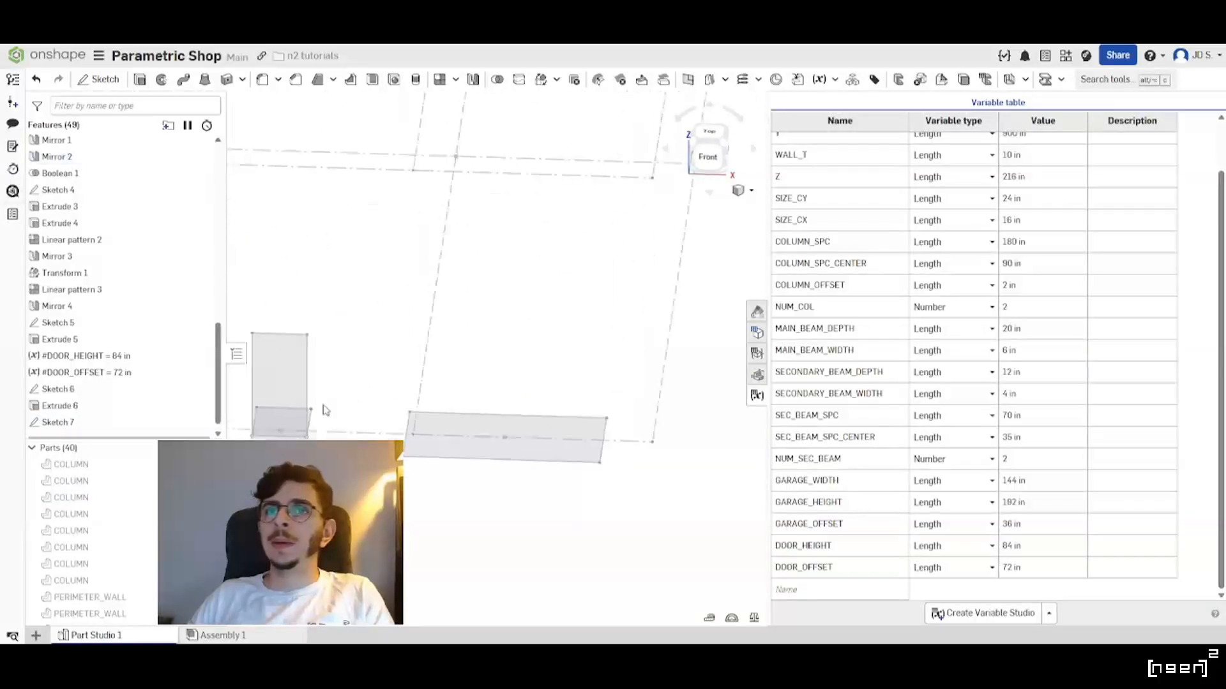
left_click(99, 79)
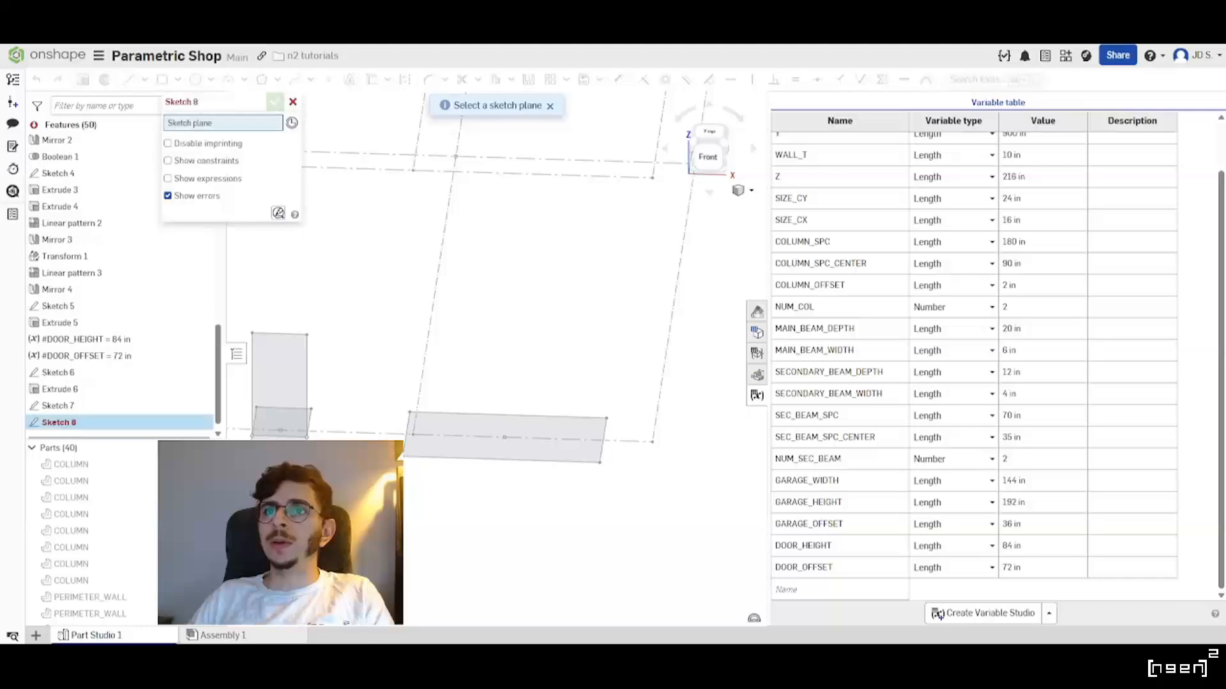
middle_click_drag(410, 443, 540, 432)
scroll(286, 439, "up", 4)
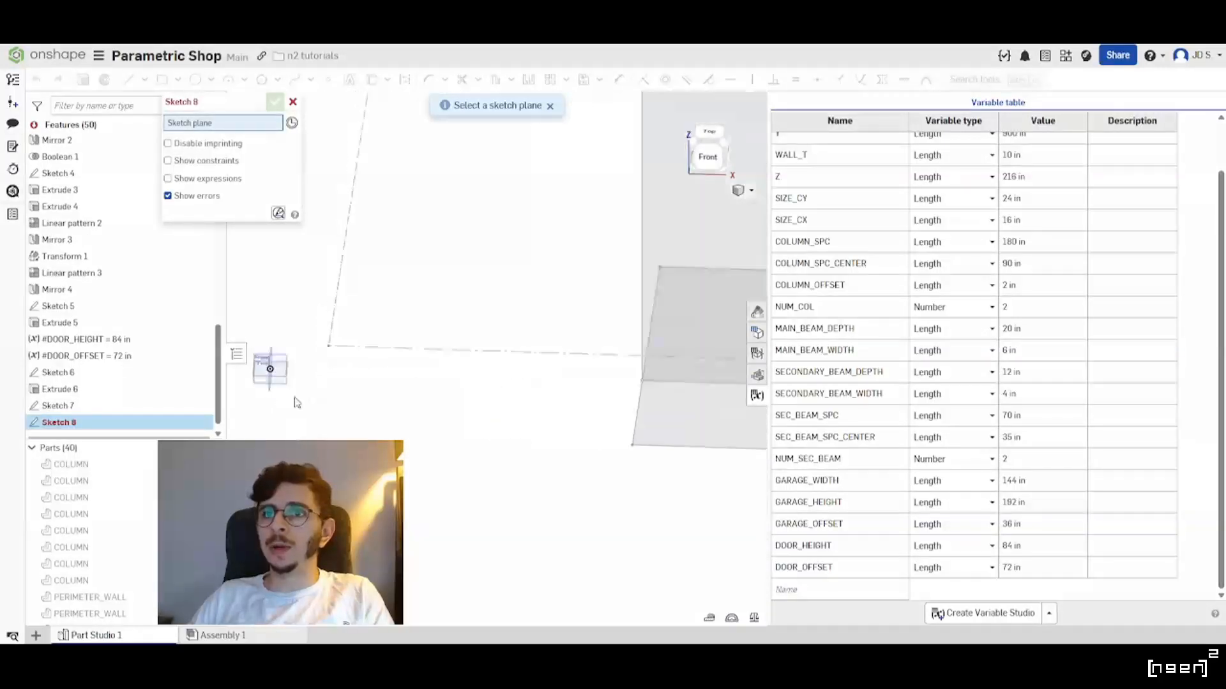
left_click(285, 391)
scroll(286, 391, "down", 5)
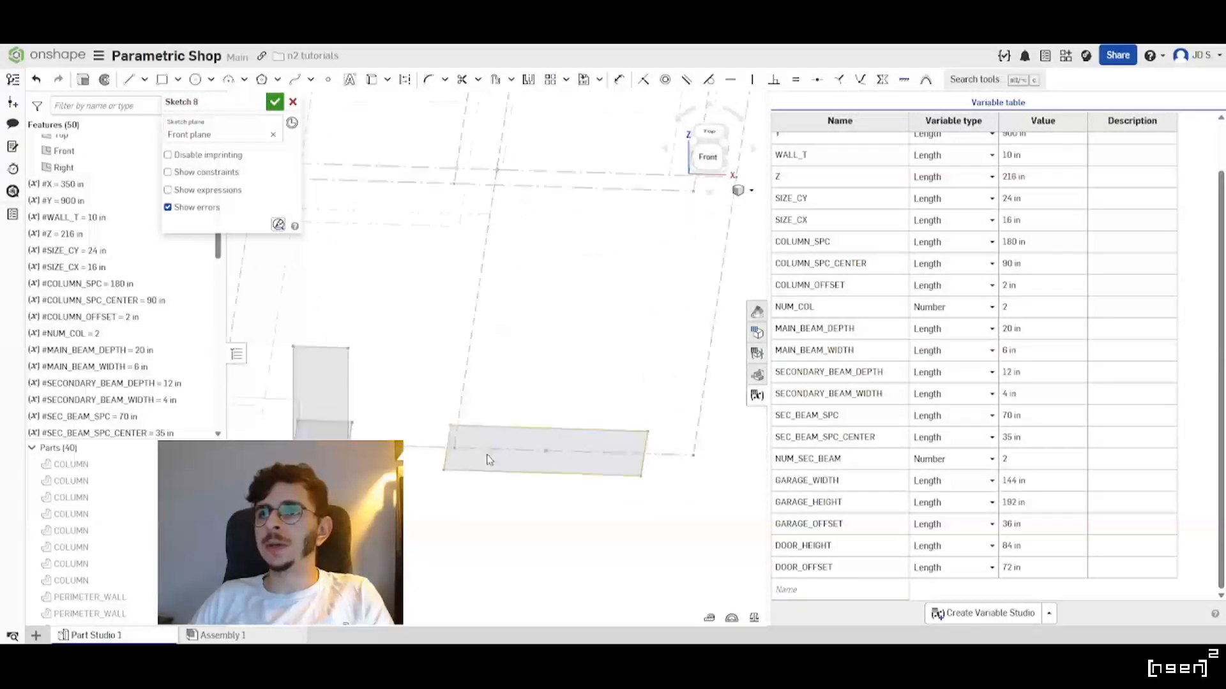
Project the two front corner points of the garage opening's floor rectangle into the new sketch.
right_click_drag(472, 451, 452, 446)
scroll(463, 452, "down", 1)
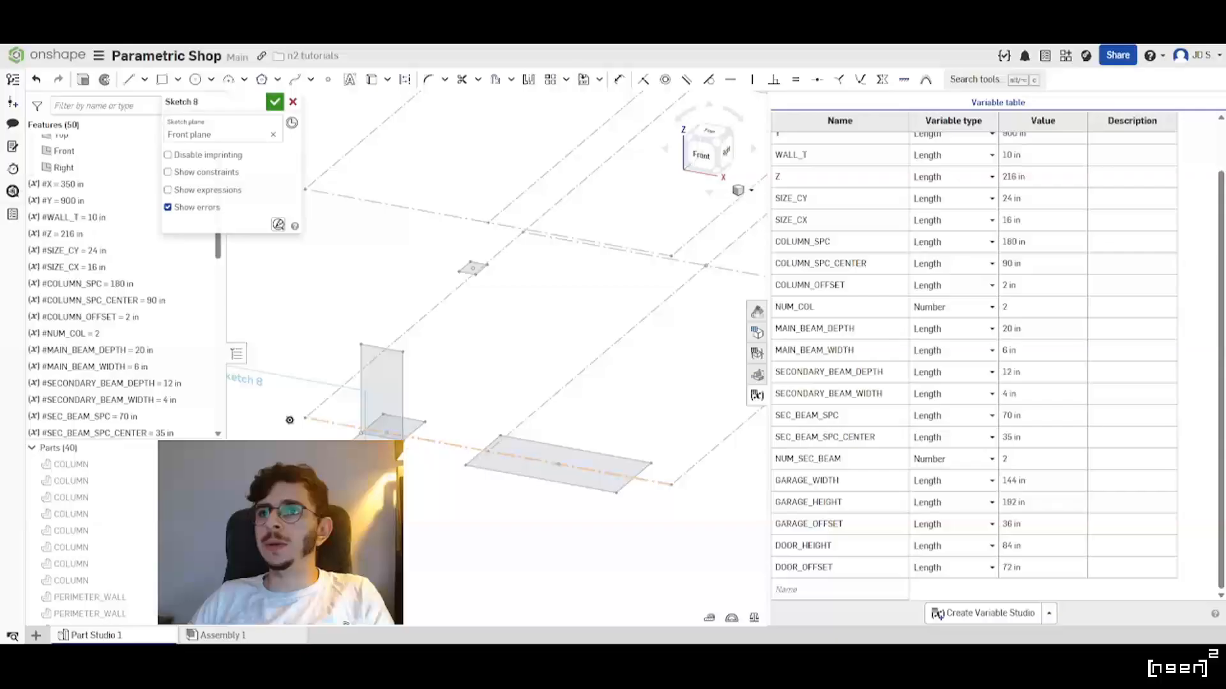
scroll(468, 458, "up", 2)
scroll(143, 311, "down", 10)
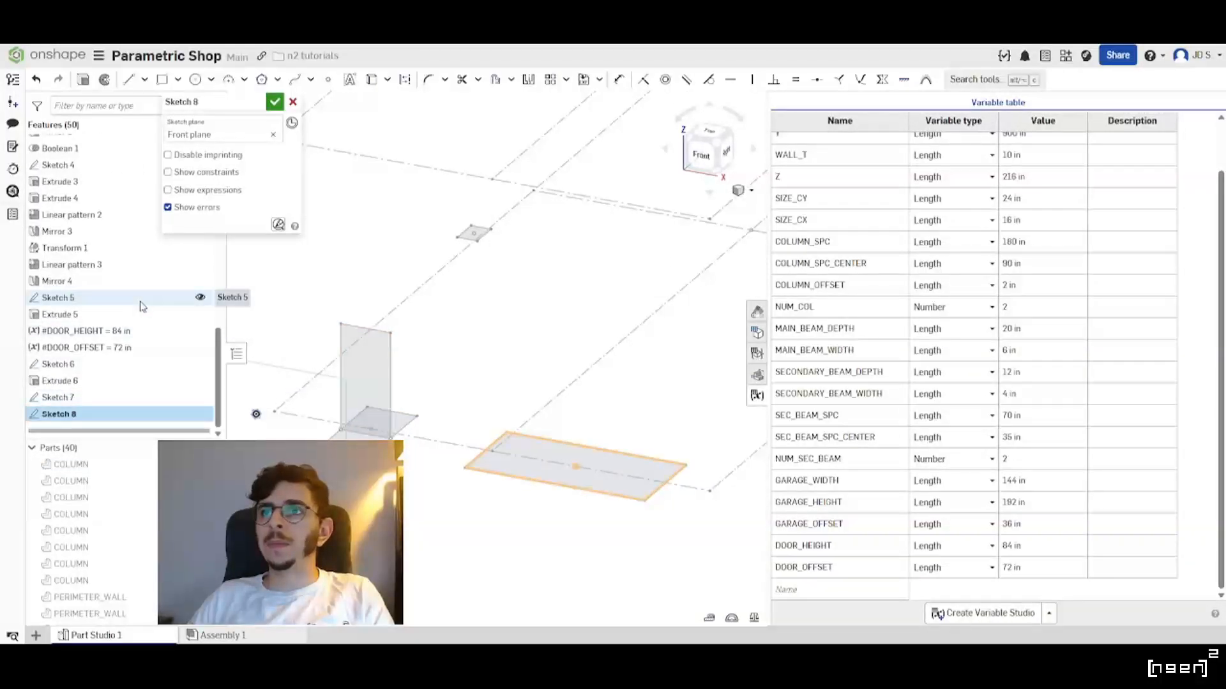
left_click(466, 469)
left_click(644, 500)
left_click(375, 82)
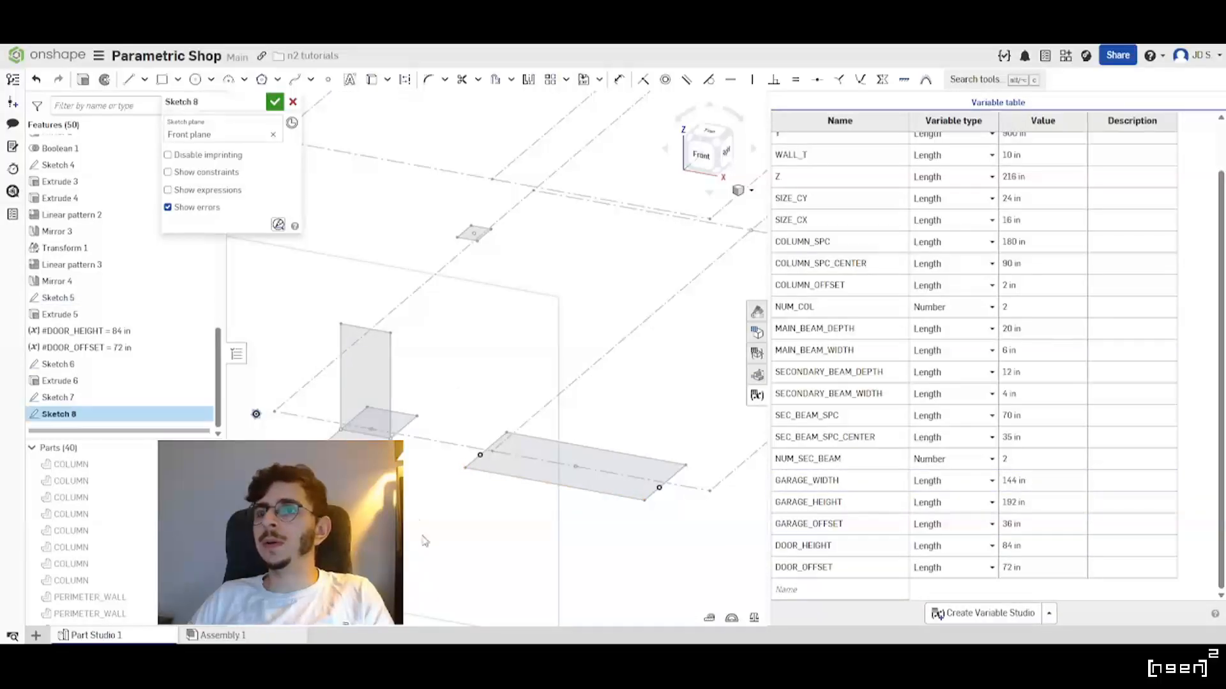
Sketch a corner rectangle 144 in wide and about 41 in tall up from the projected garage points.
right_click_drag(442, 463, 490, 474)
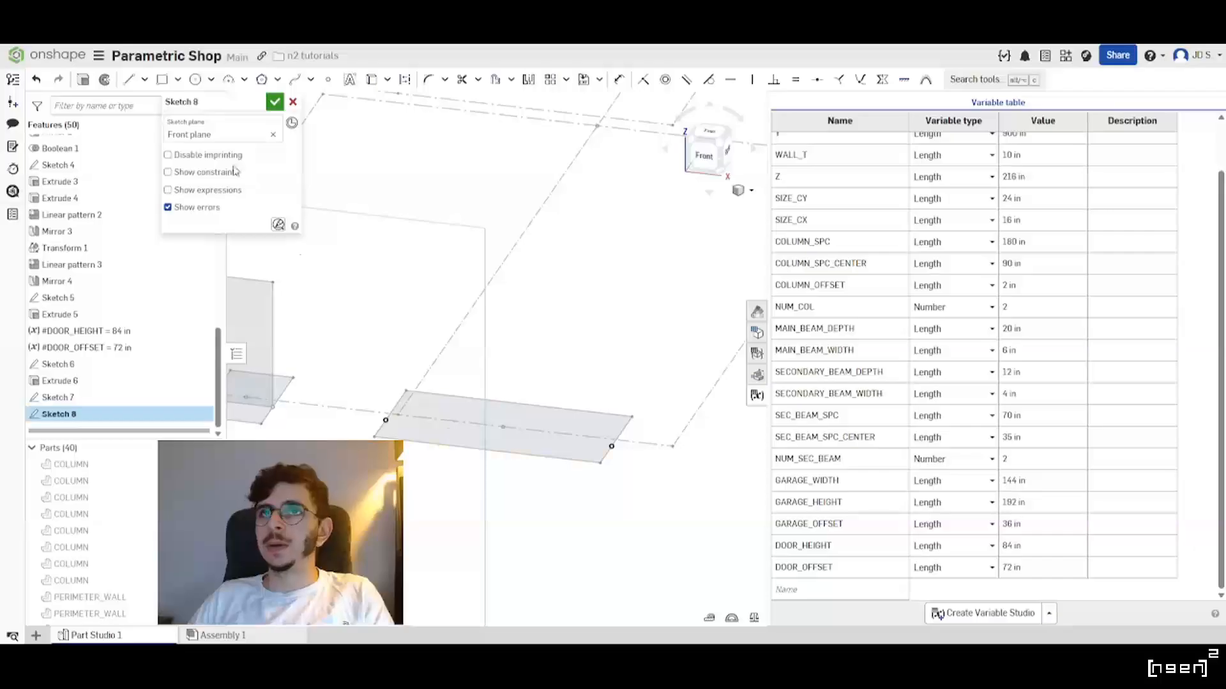
left_click(163, 82)
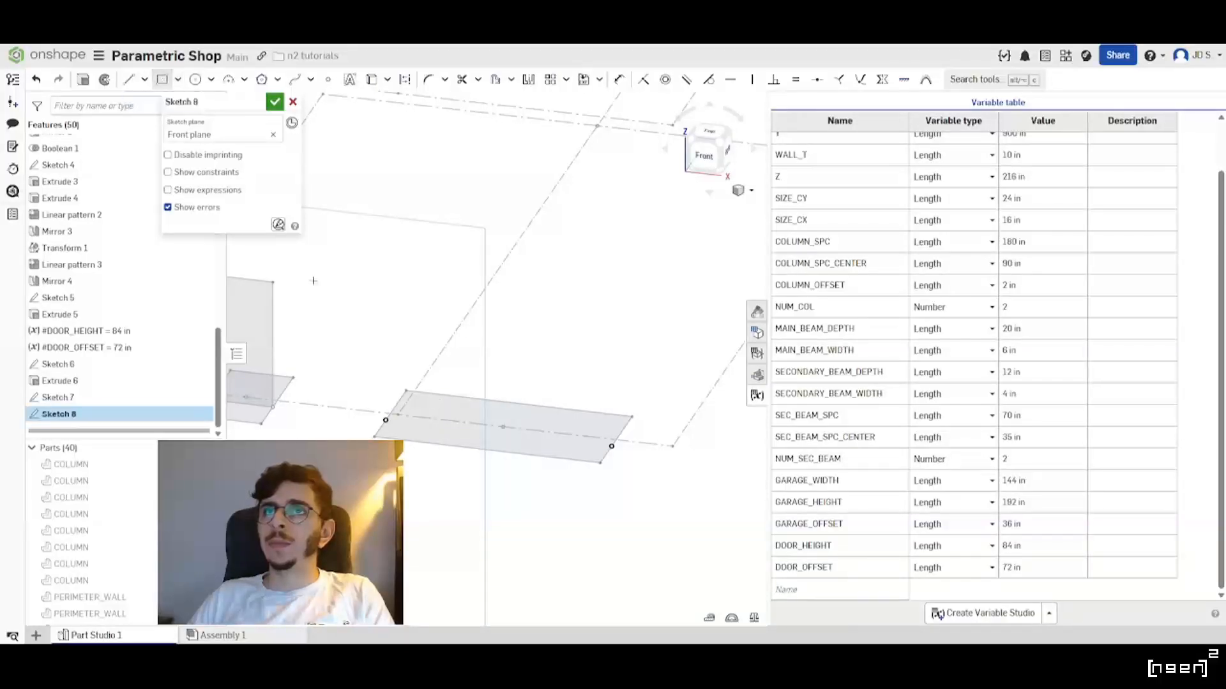
left_click(386, 420)
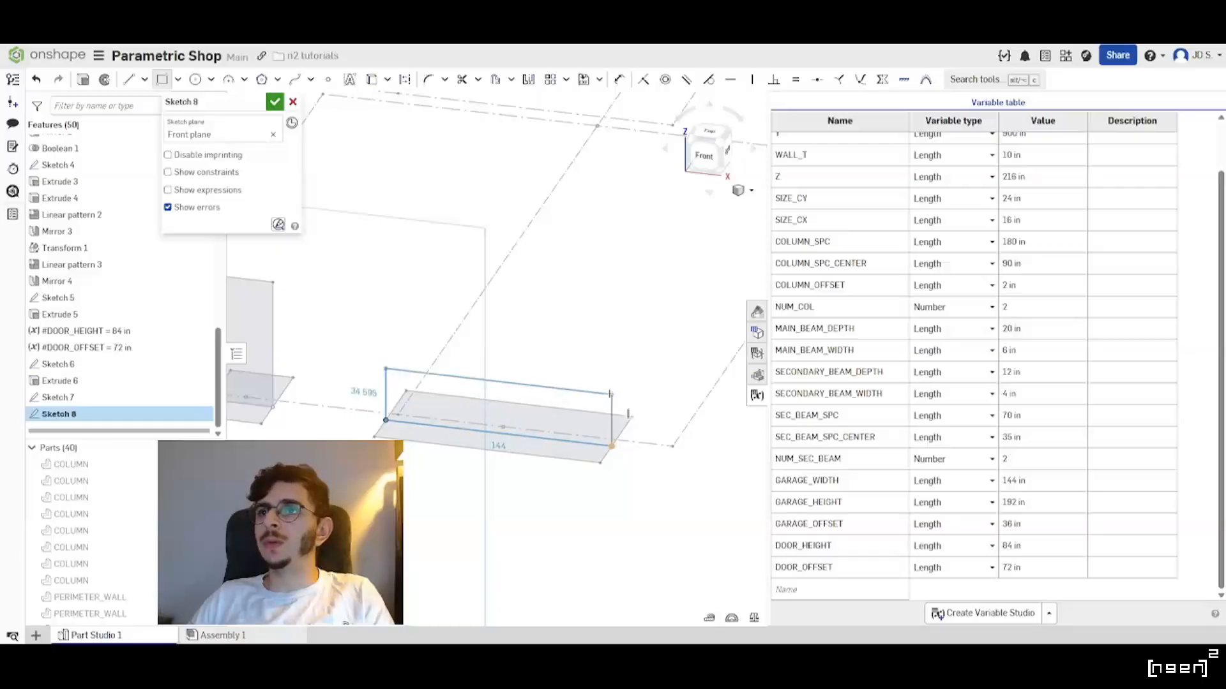
left_click(611, 385)
scroll(418, 418, "down", 5)
right_click_drag(402, 421, 417, 421)
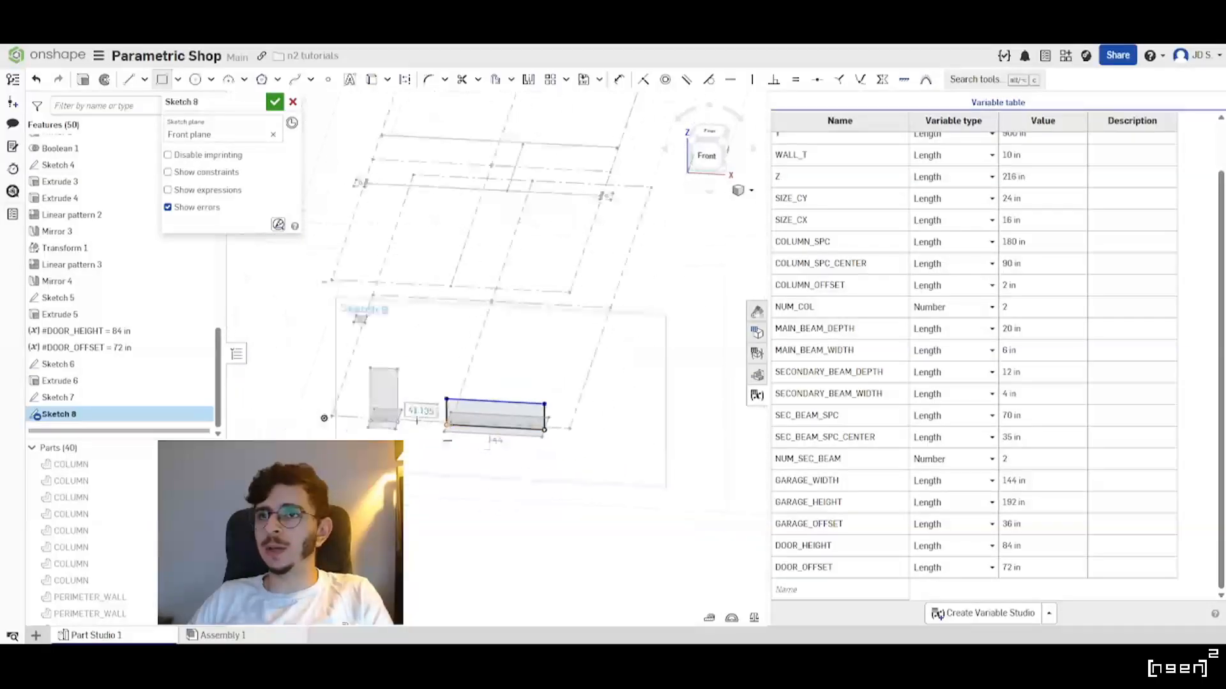
scroll(418, 420, "up", 2)
key("Escape")
Dimension the garage rectangle's vertical edge, entering the variable #GARAGE_HEIGHT as its value.
scroll(421, 419, "up", 4)
scroll(389, 416, "down", 4)
scroll(391, 419, "up", 1)
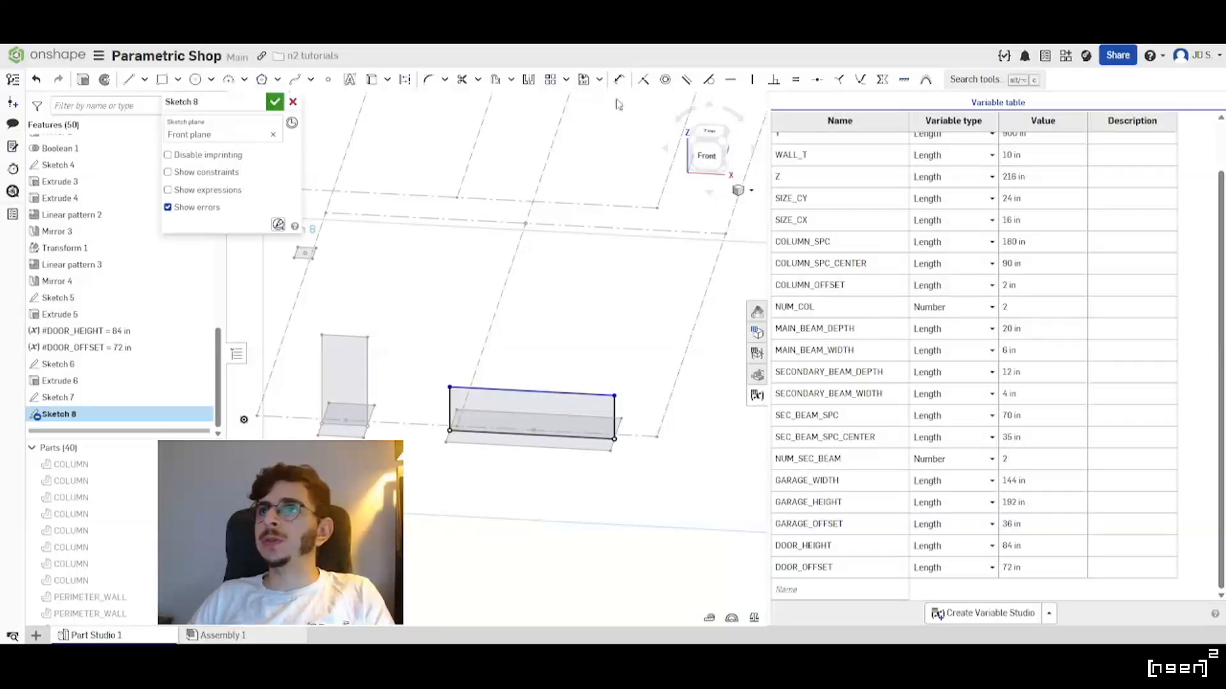
left_click(619, 80)
left_click(616, 415)
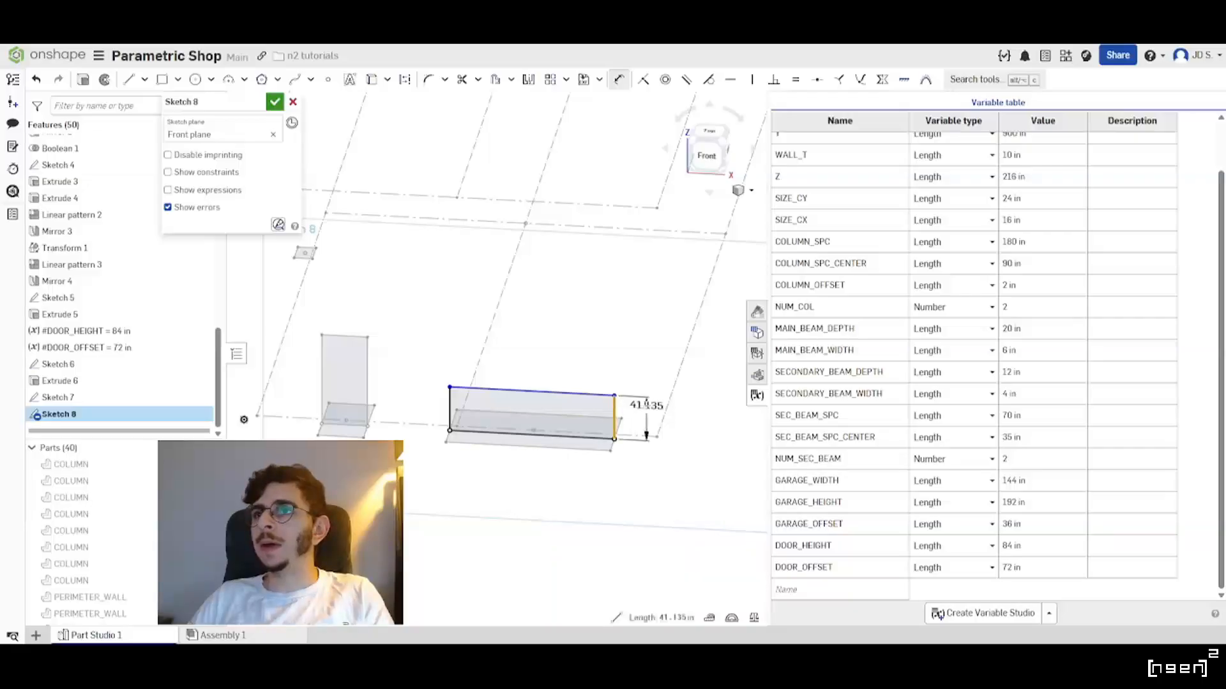
left_click(647, 409)
type("#gar")
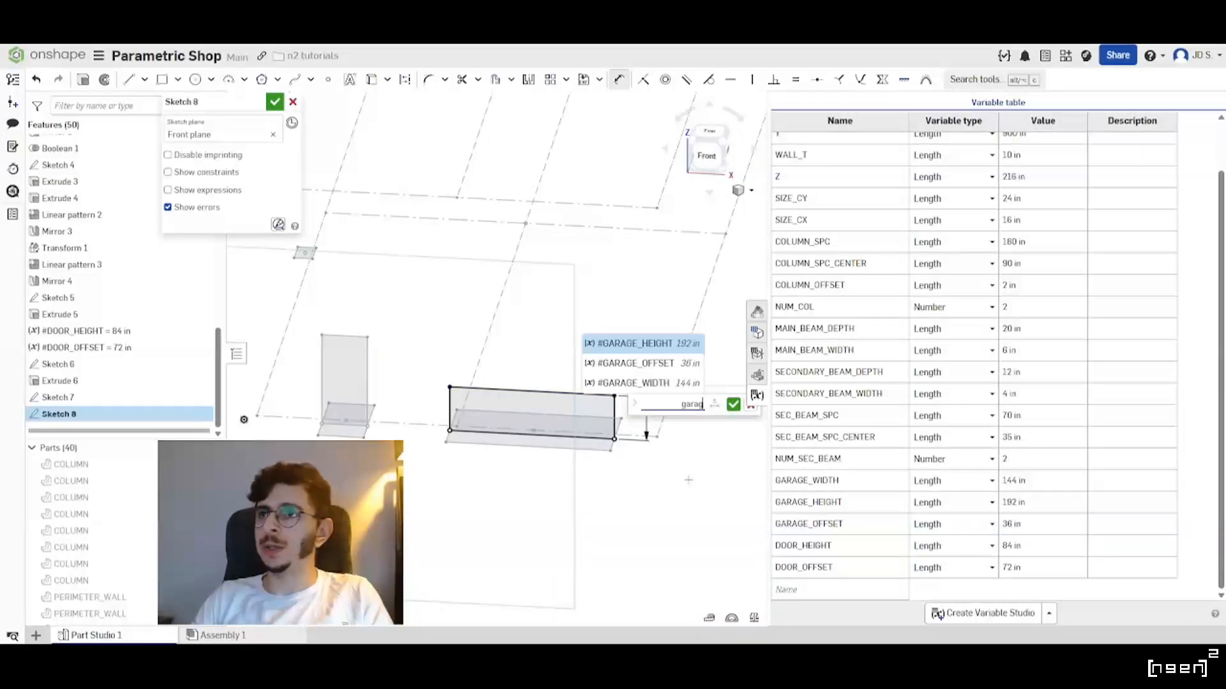
type("ag")
key("Return")
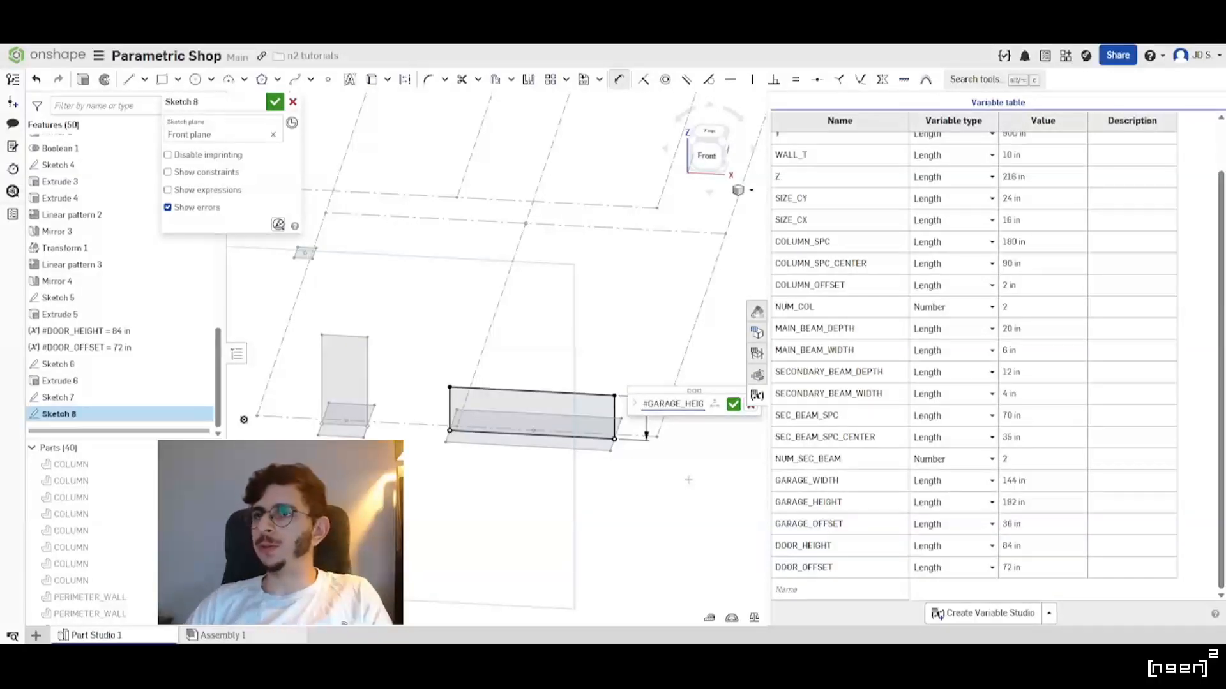
Append a division sign to the end of the #GARAGE_HEIGHT expression in the height dimension.
type("H")
key("Left")
key("Left")
key("Left")
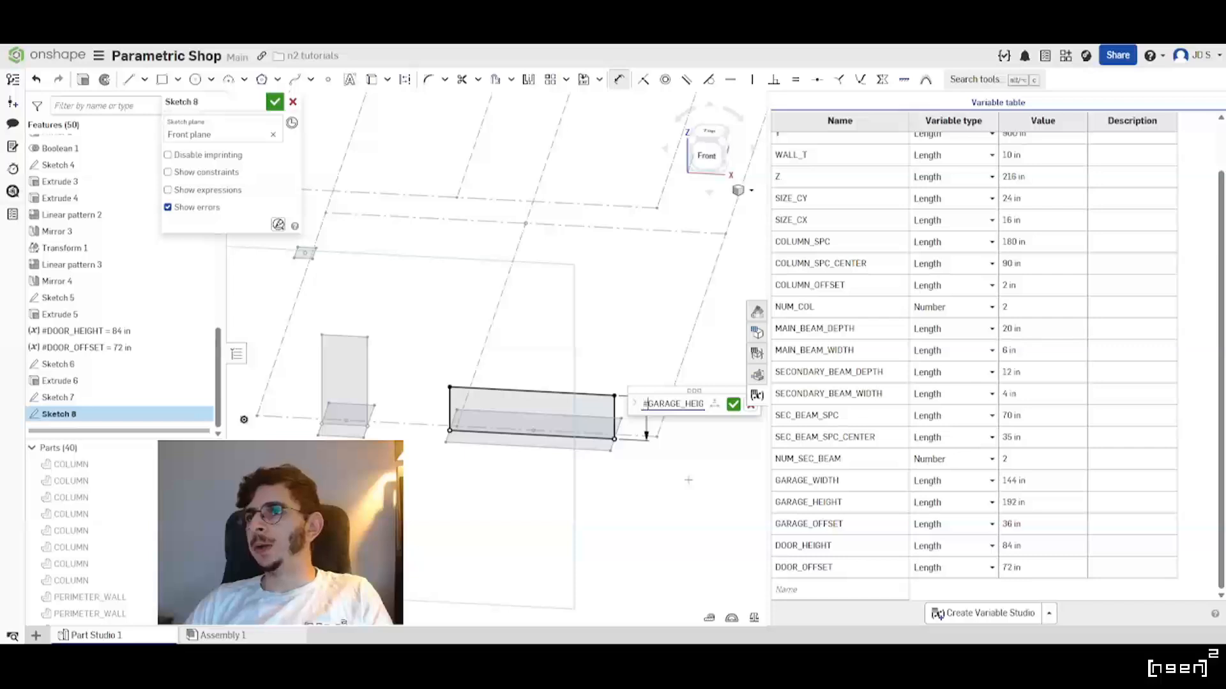
key("Right")
key("Right")
key("Right")
key("Right")
key("Right")
key("Right")
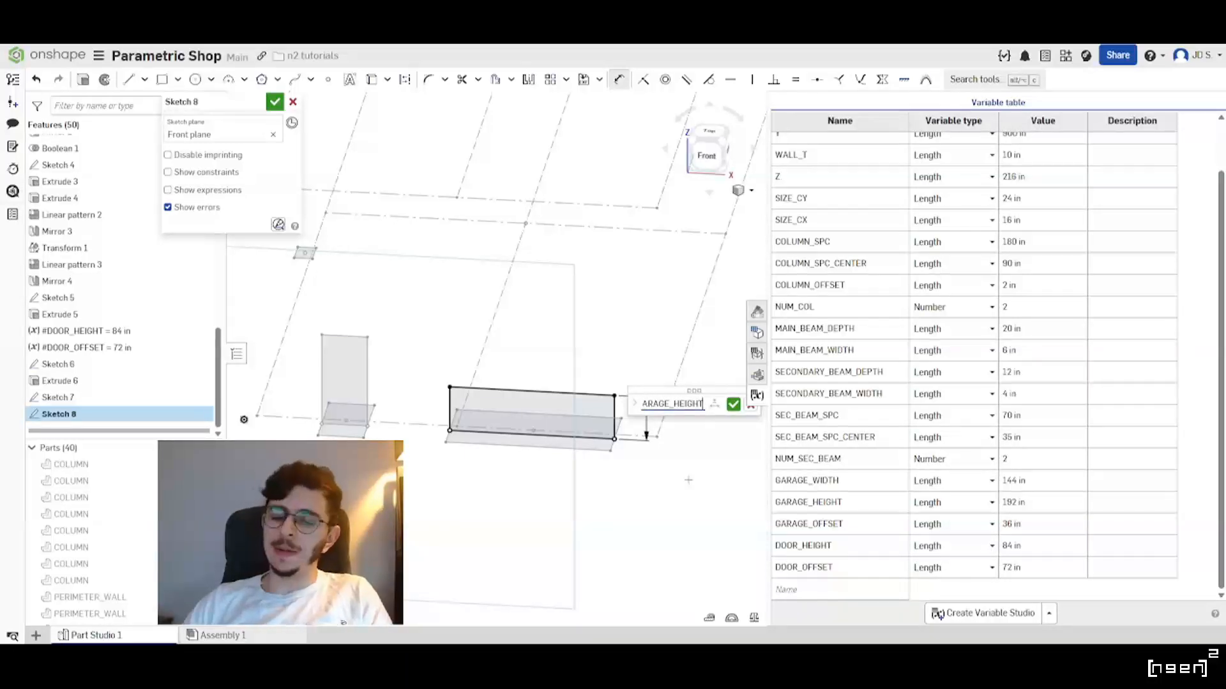
type("/")
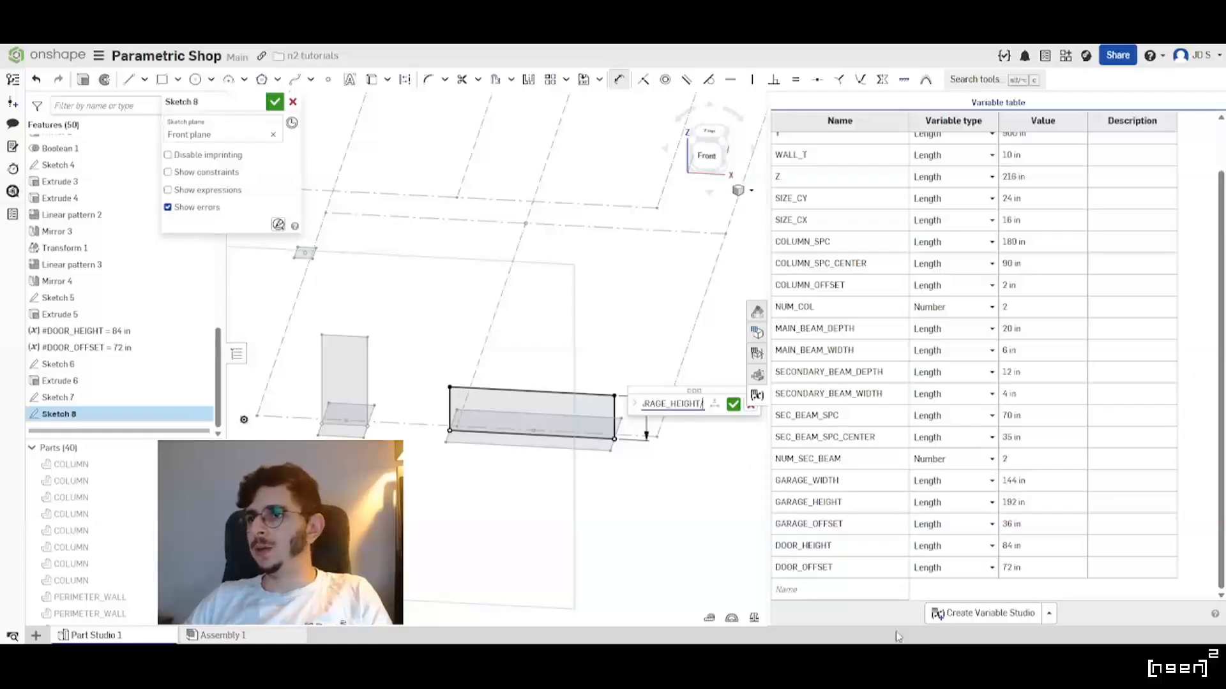
Add a new variable named NUM_GARAGE_PANELS to the variable table.
left_click(868, 589)
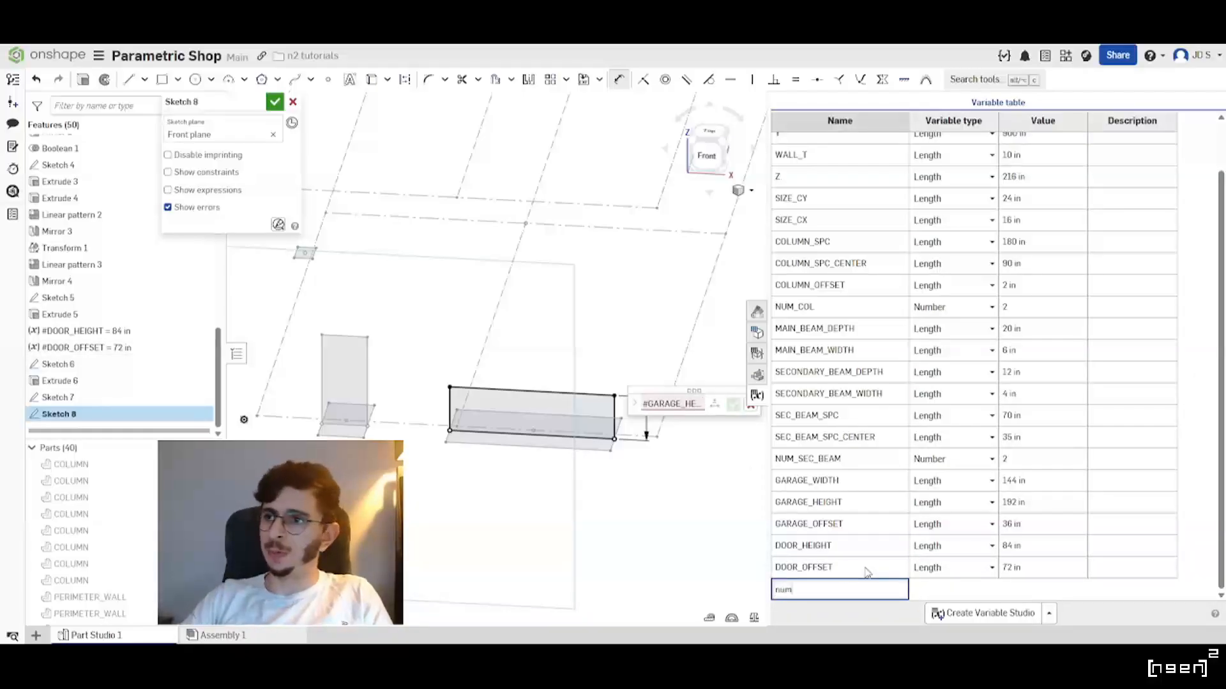
key("Caps_Lock")
type("NUM_GARAGE_PANELS")
key("Return")
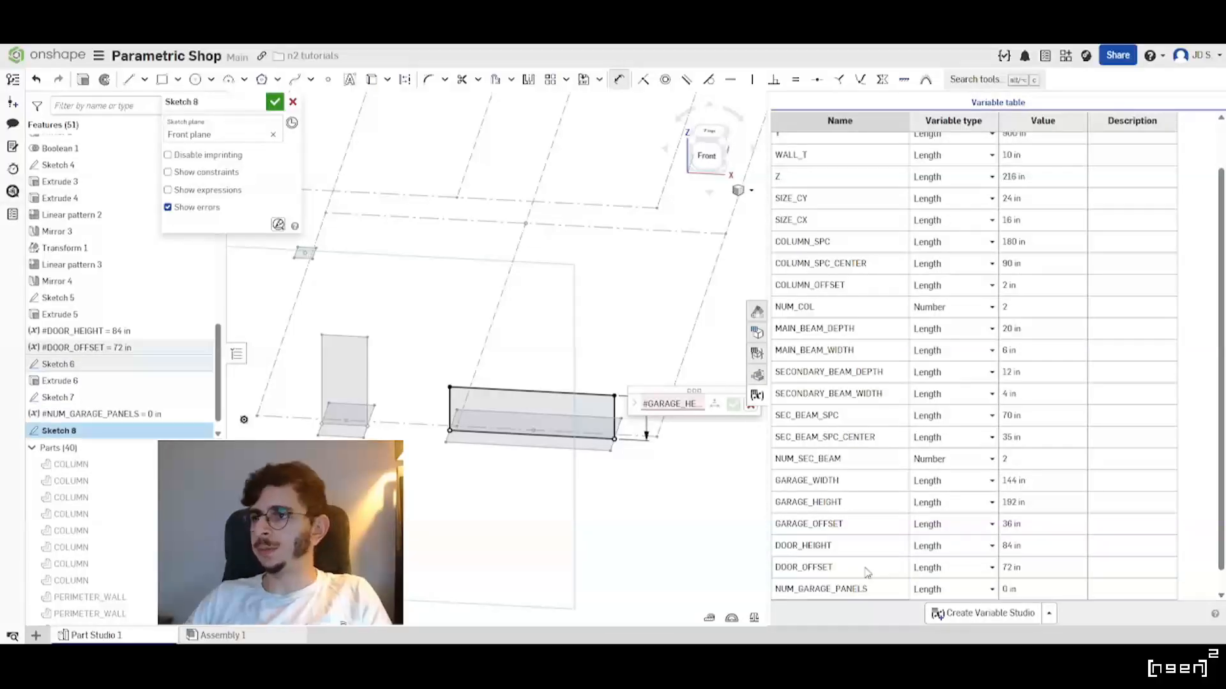
Change the NUM_GARAGE_PANELS variable's type to Number and set its value to #GARAGE_HEIGHT.
left_click(964, 568)
left_click(936, 501)
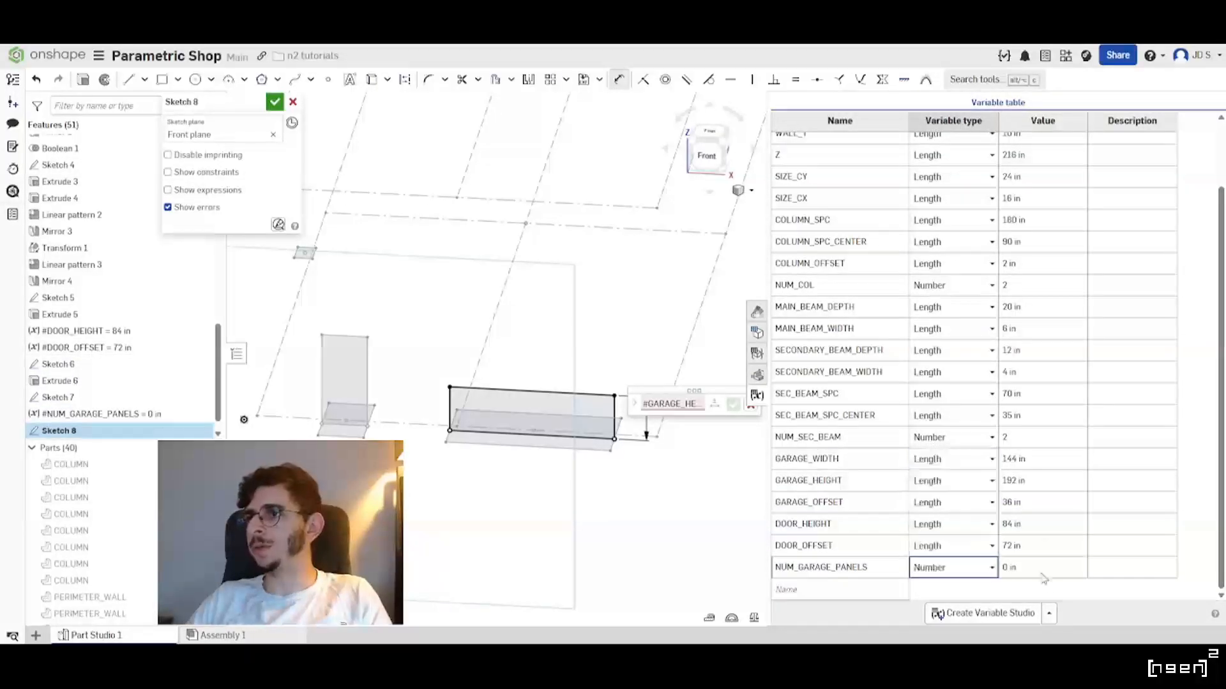
left_click(1037, 571)
type("GARA")
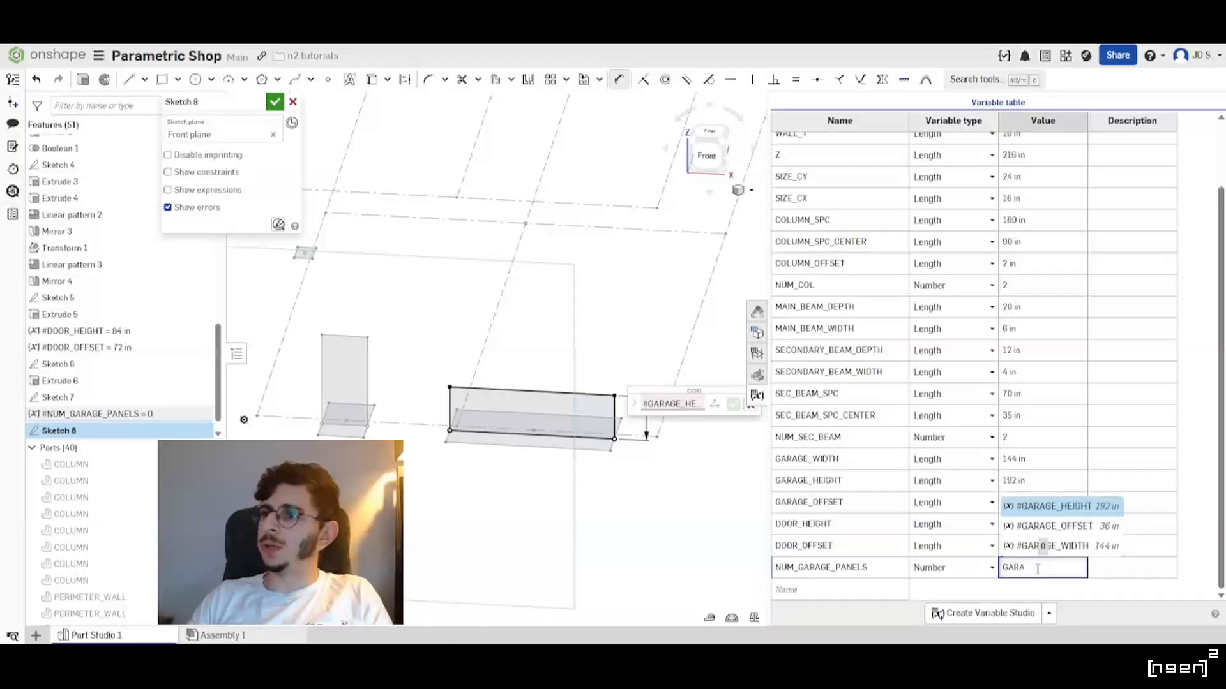
key("Return")
key("Return")
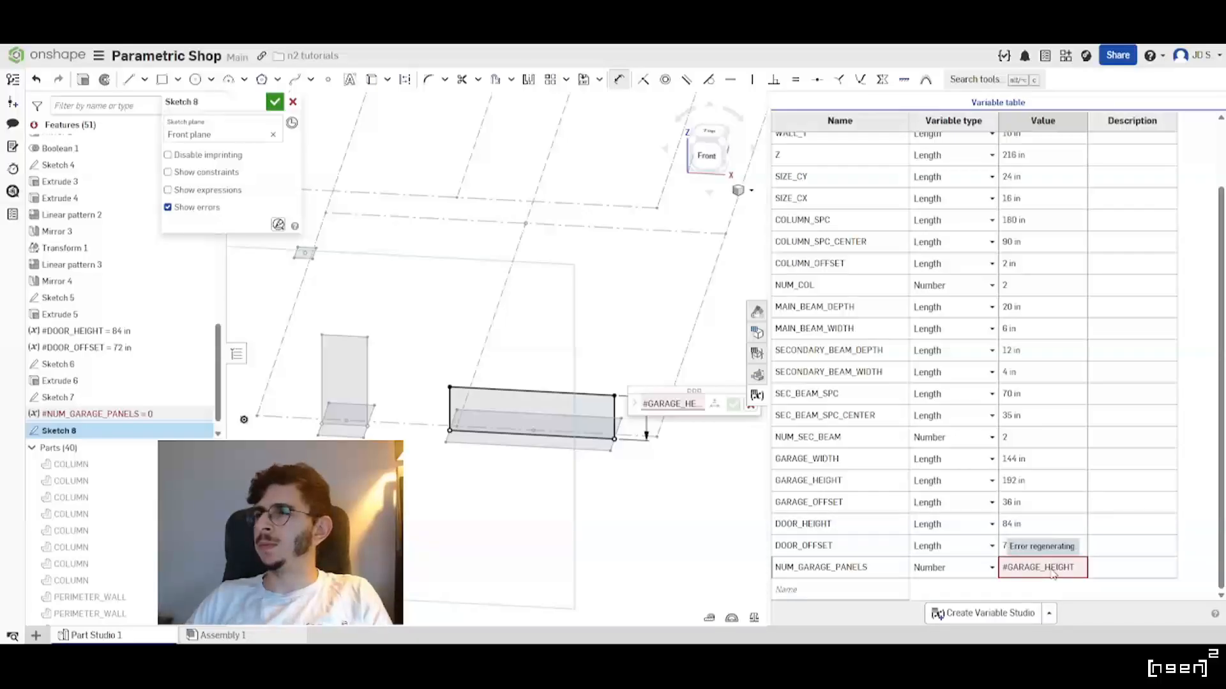
Add a length variable GARAGE_PANEL_HEIGHT, move it above NUM_GARAGE_PANELS, and set it to 24 in.
left_click(813, 589)
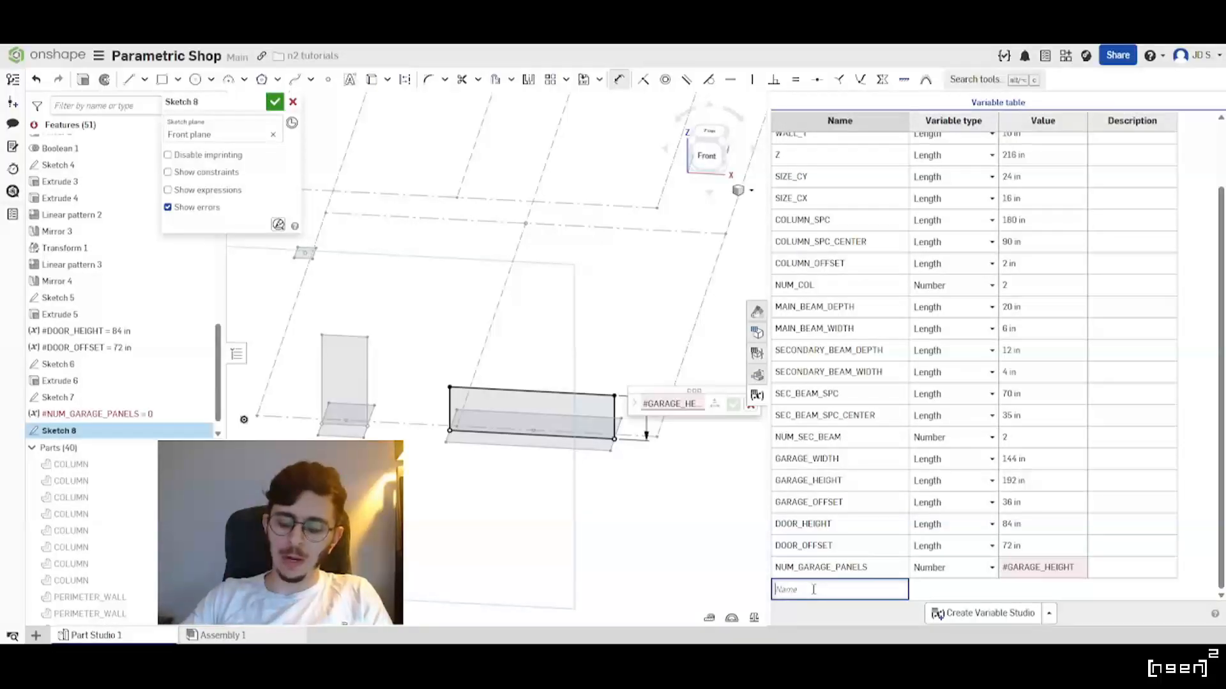
type("GARAGE_PANEL_HEIGHT")
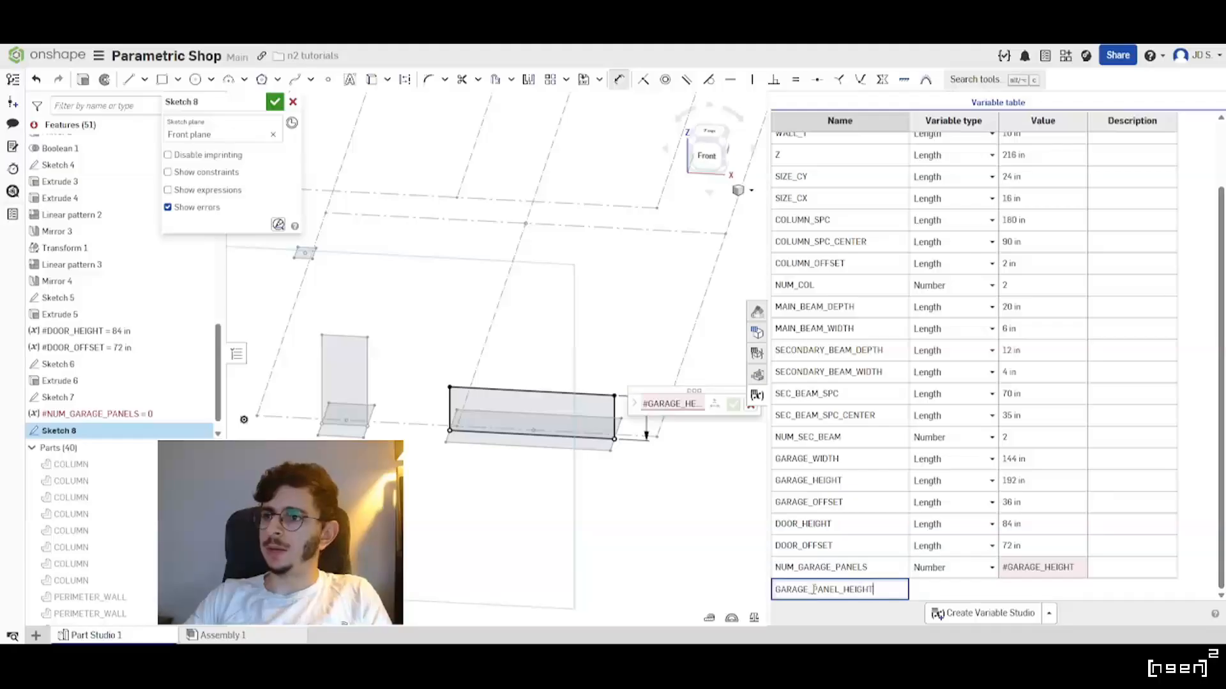
key("Return")
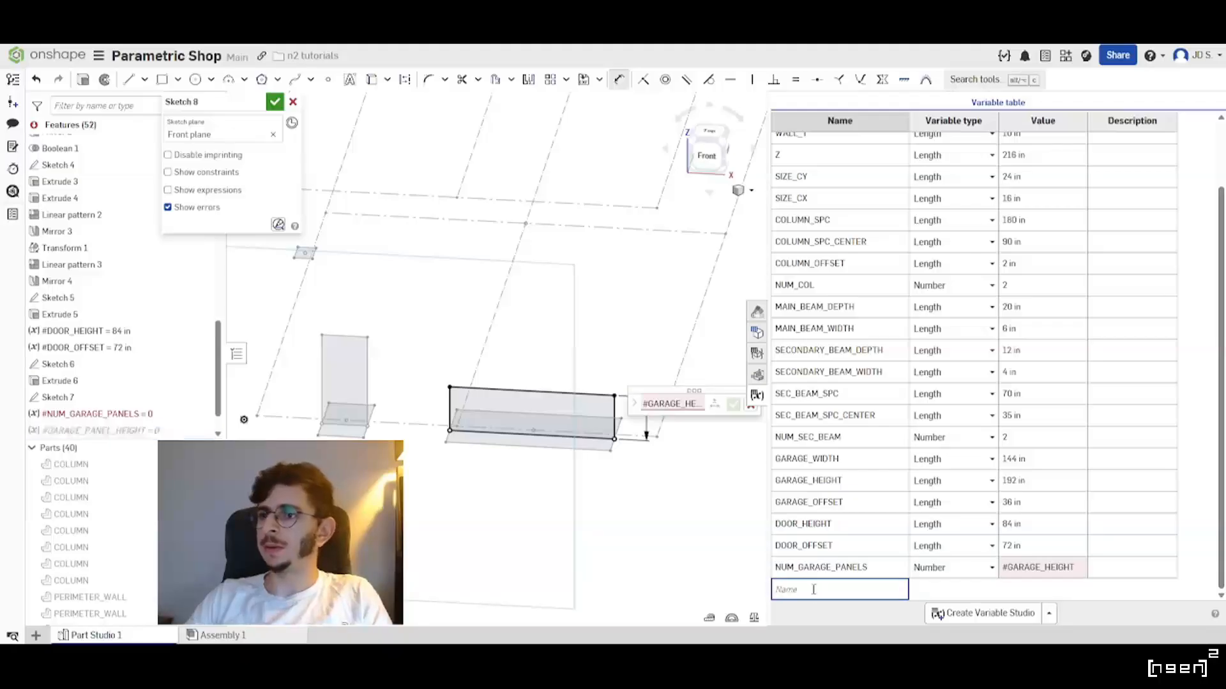
left_click_drag(833, 593, 828, 536)
middle_click_drag(658, 425, 551, 400)
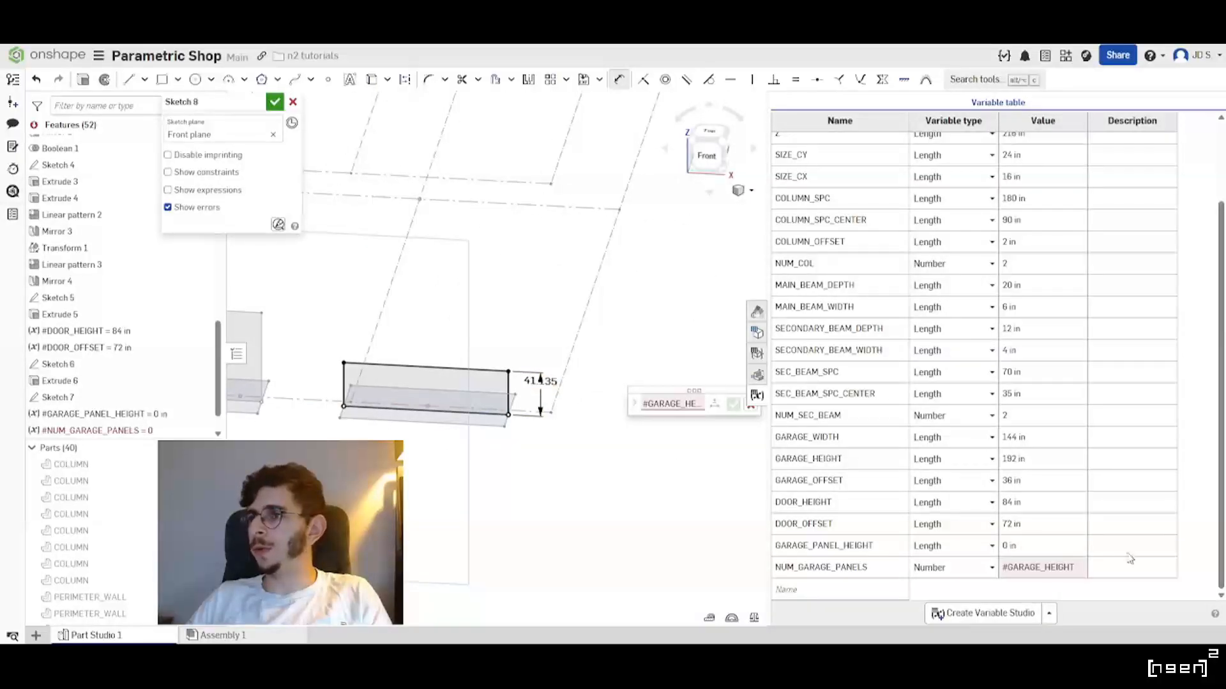
left_click(1034, 546)
type("24")
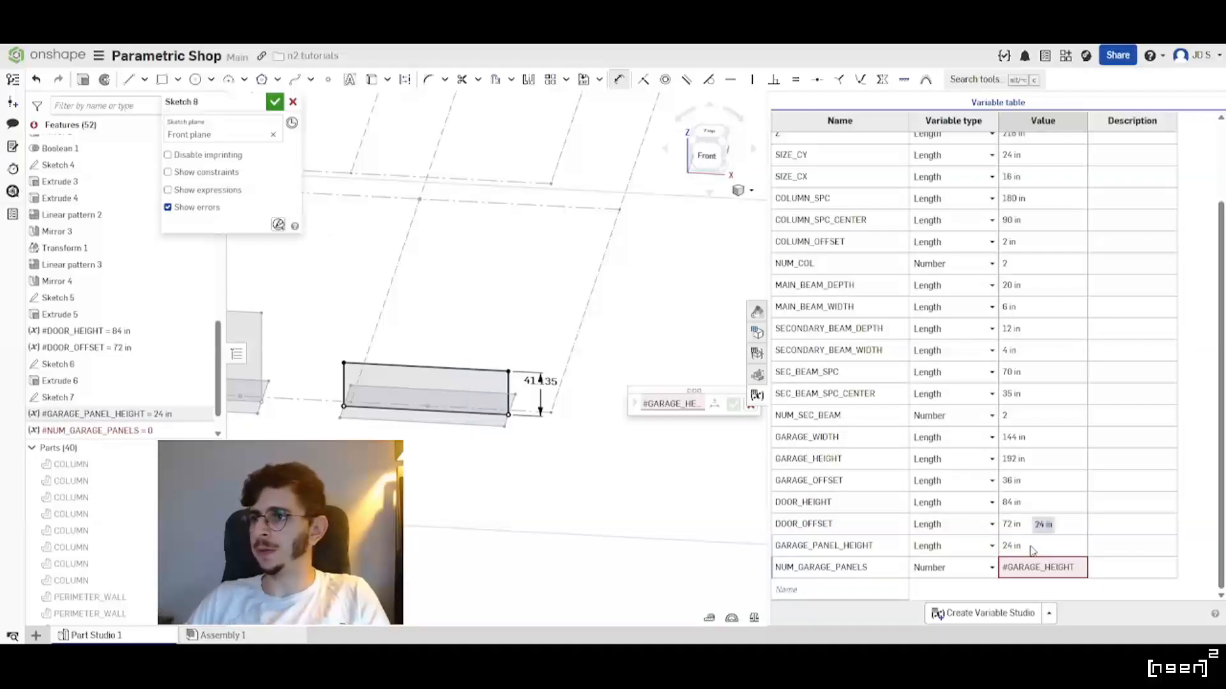
Complete the NUM_GARAGE_PANELS expression as #GARAGE_HEIGHT/#GARAGE_PANEL_HEIGHT.
left_click(1067, 568)
left_click(1079, 570)
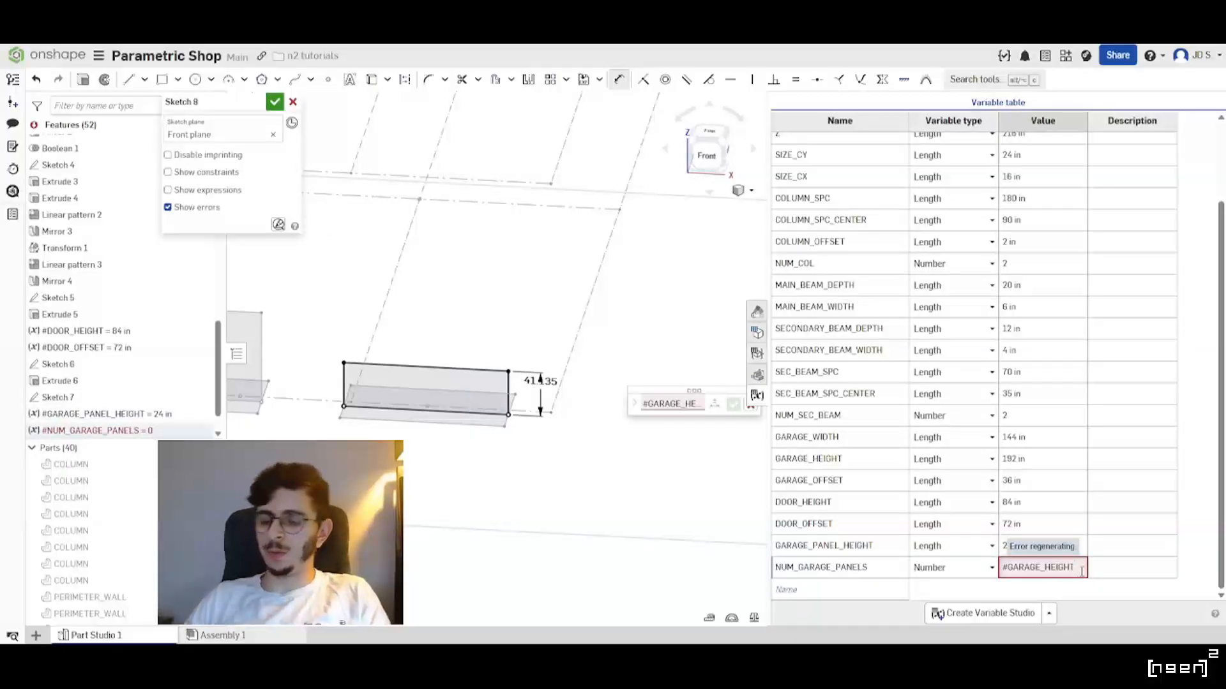
type("/")
type("gar")
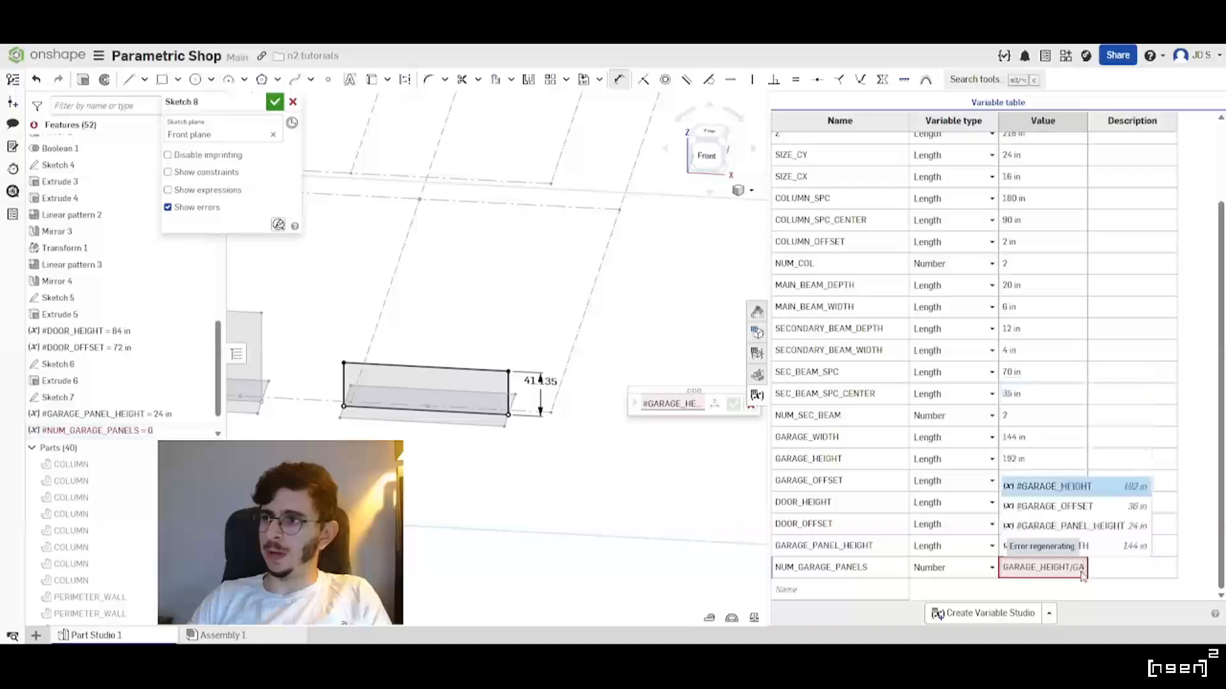
key("Down")
key("Down")
key("Return")
key("Return")
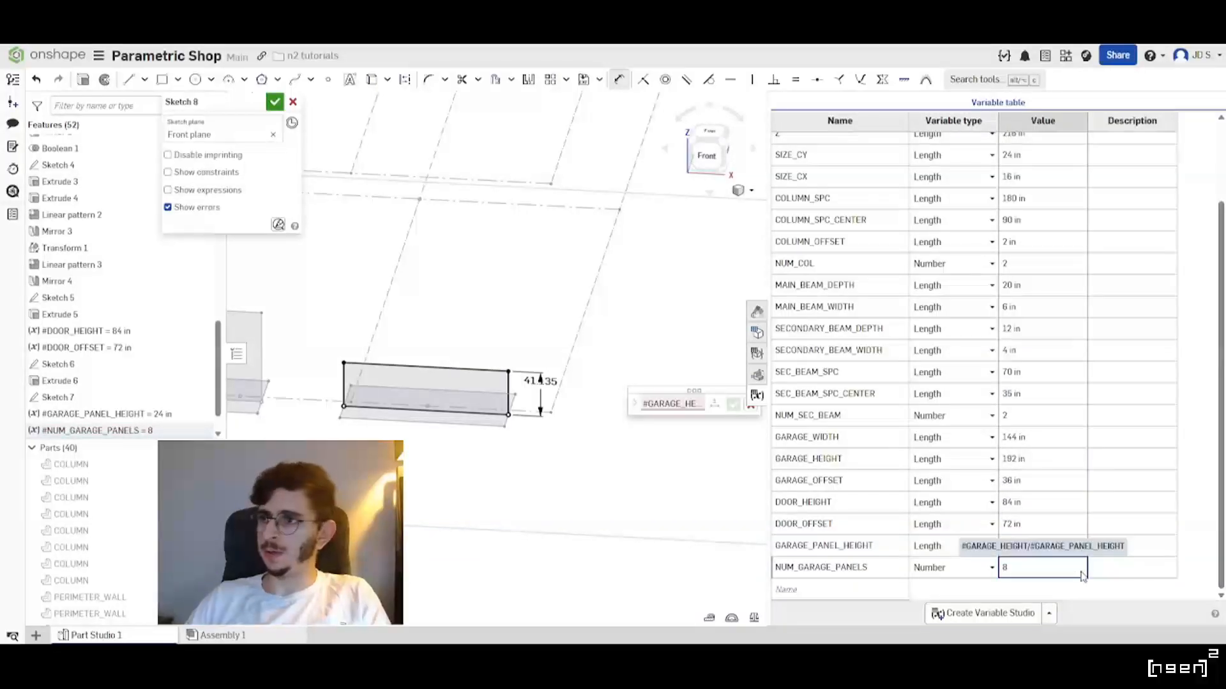
Set the garage rectangle's height dimension to #GARAGE_PANEL_HEIGHT.
middle_click_drag(364, 383, 421, 398)
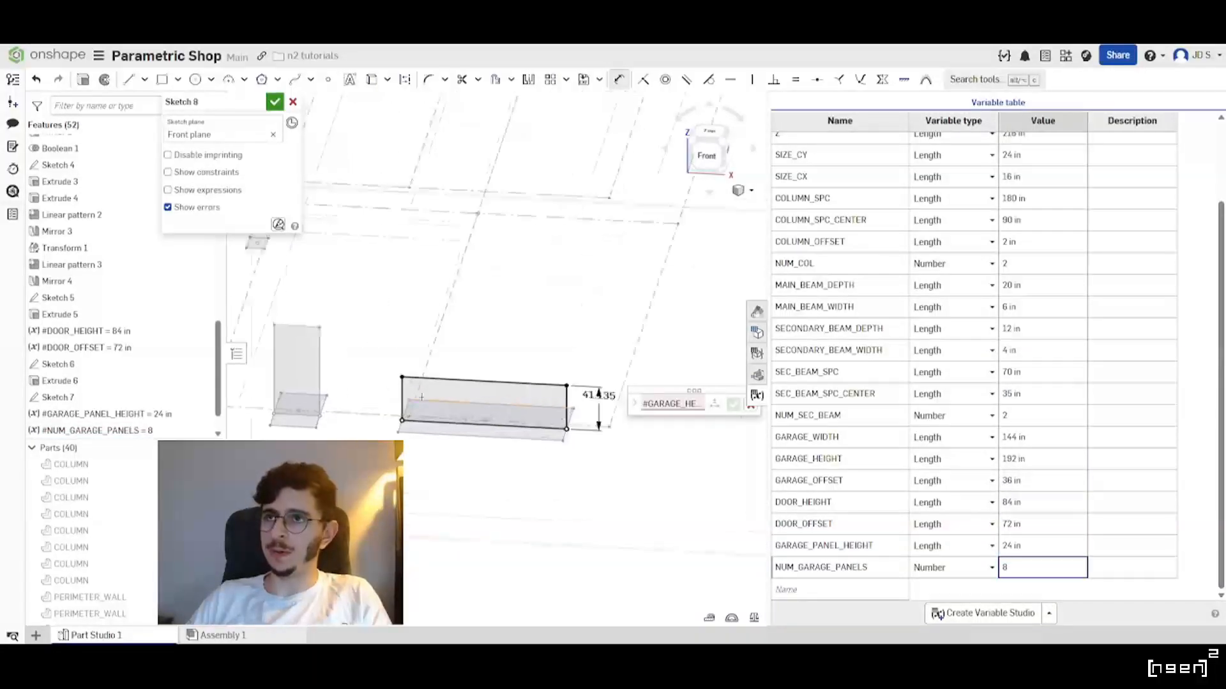
double_click(587, 397)
type("GARAGE")
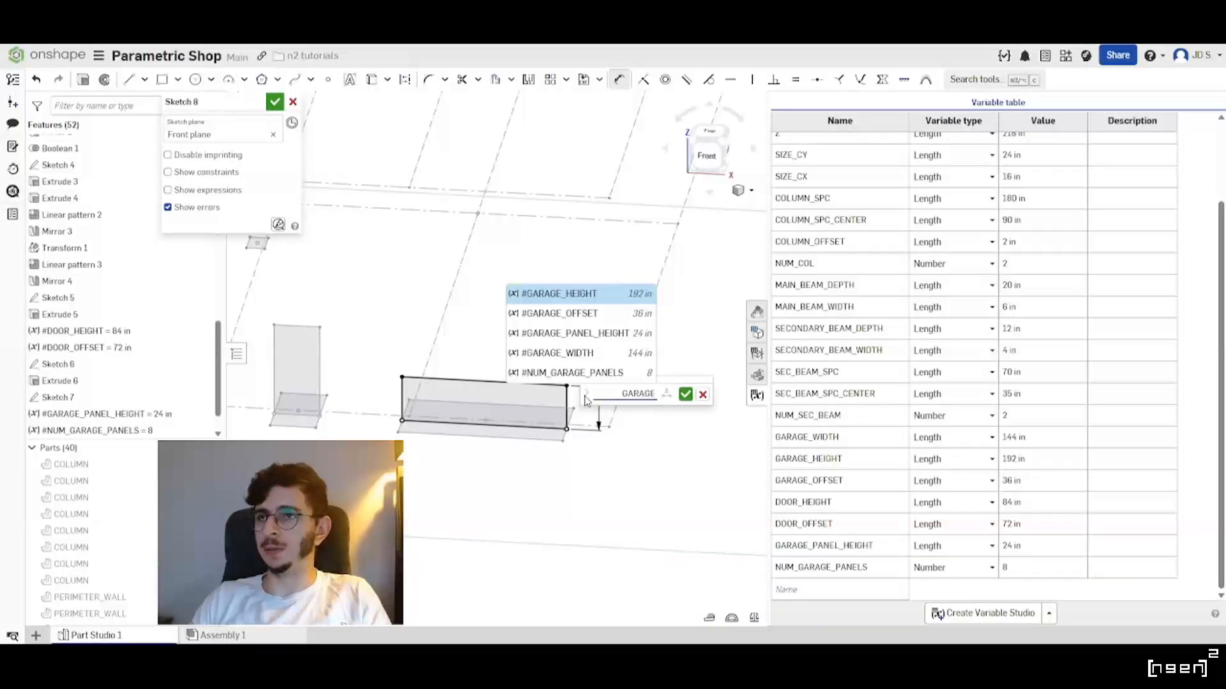
key("Down")
key("Down")
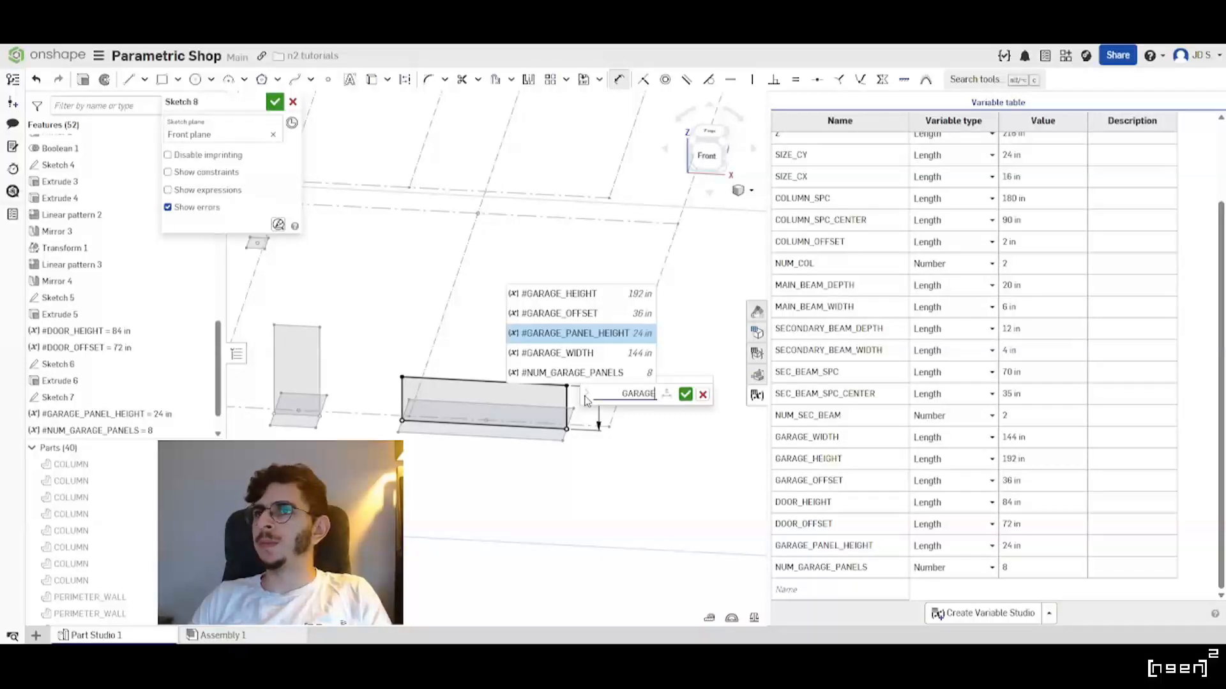
key("Return")
key("Return")
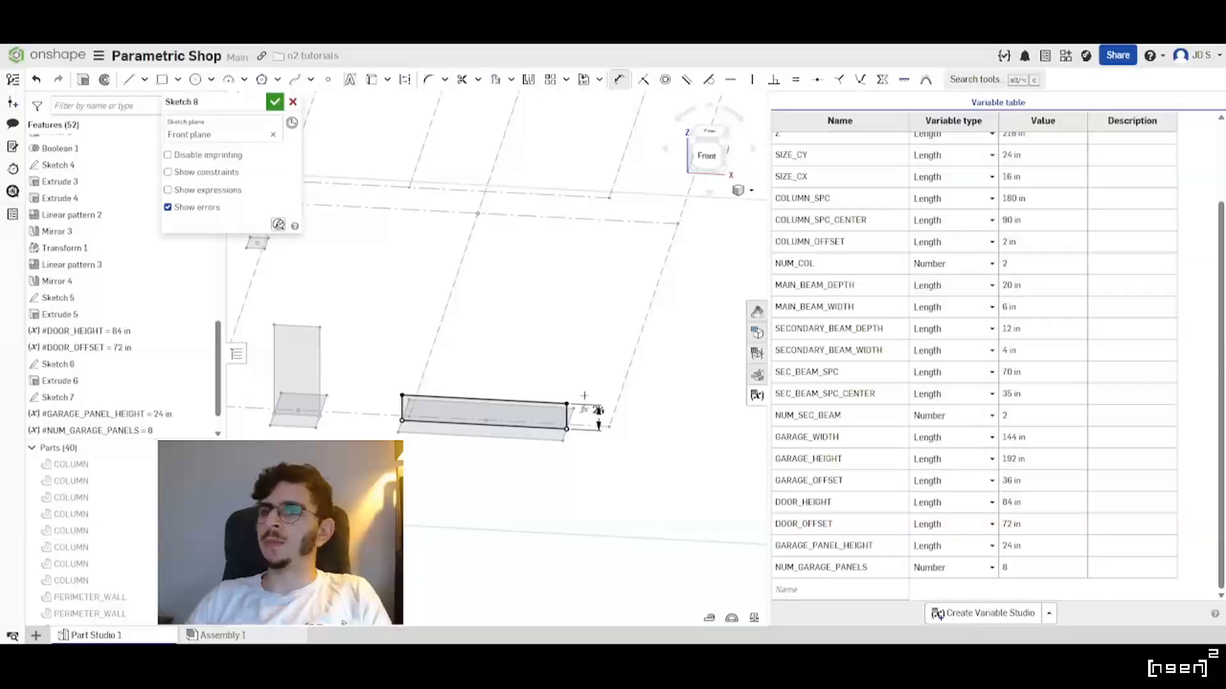
right_click_drag(594, 400, 530, 392)
scroll(525, 396, "up", 3)
key("Escape")
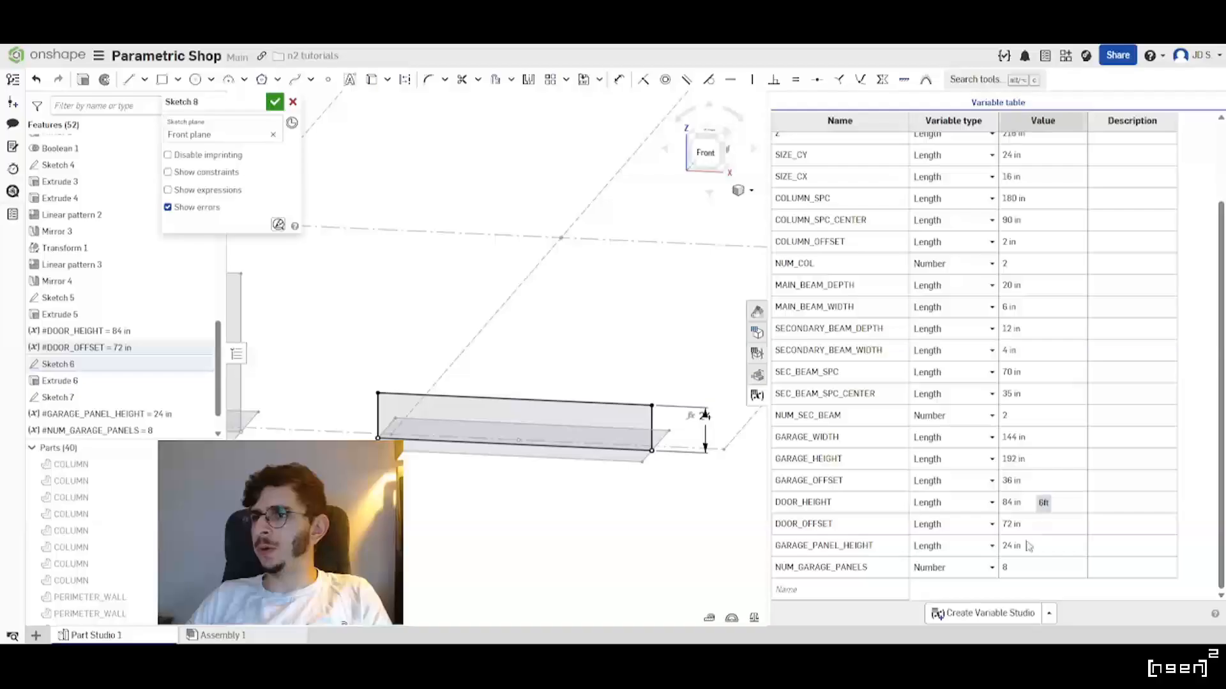
Try GARAGE_PANEL_HEIGHT values of 36, 42 and 48 in to test how the panel sketch responds.
left_click(1022, 546)
type("36")
key("Return")
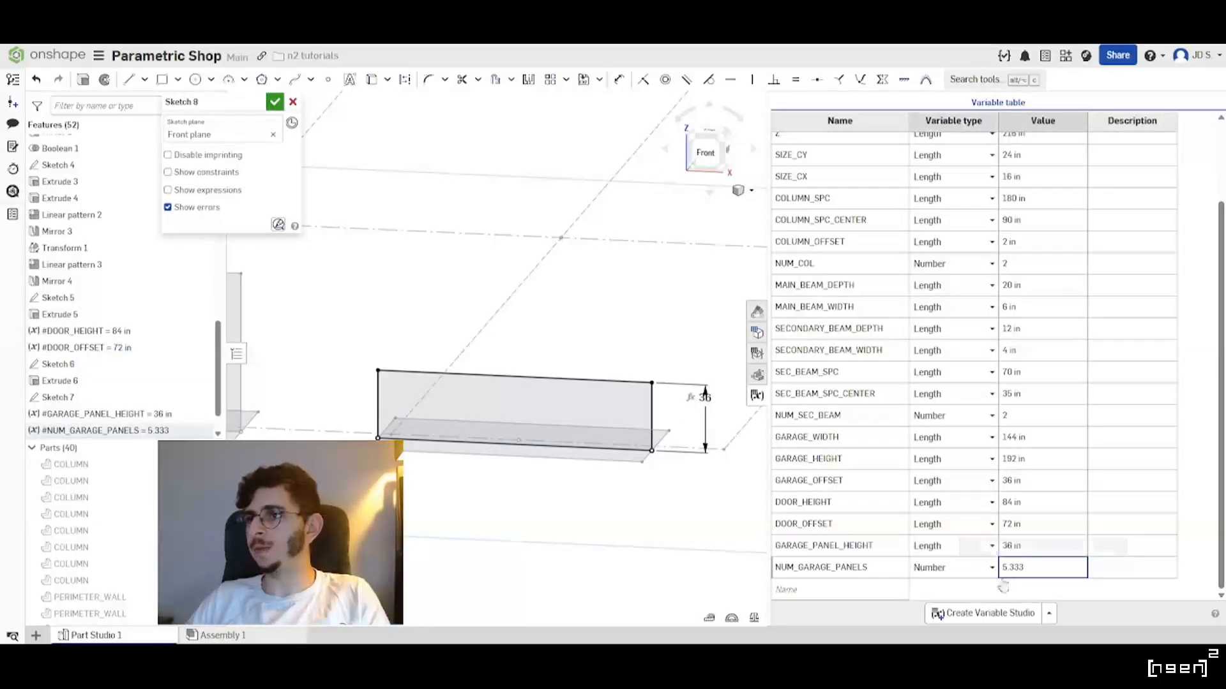
left_click(1025, 552)
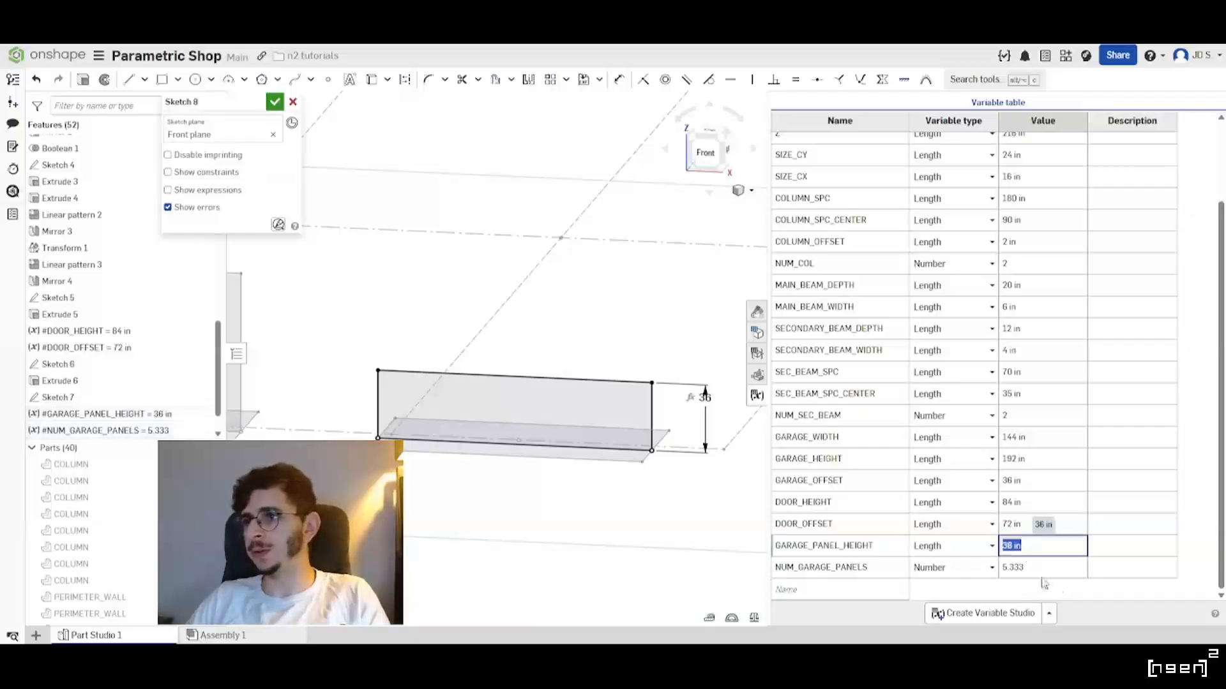
type("42")
key("Return")
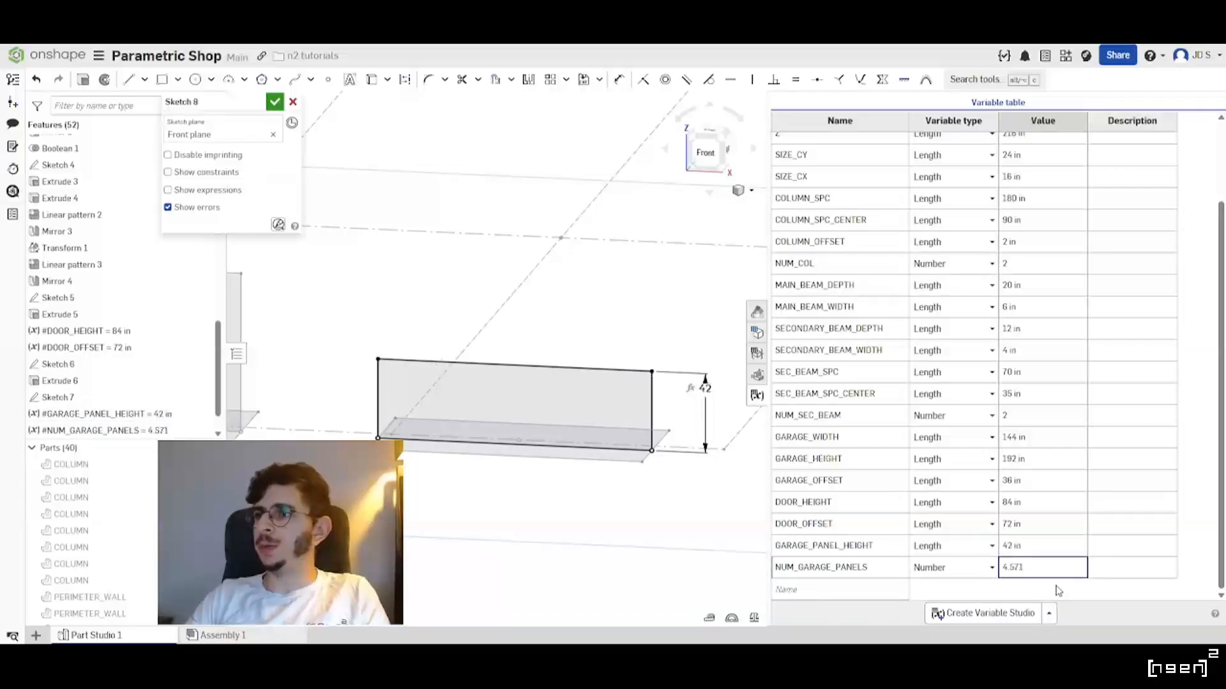
left_click(1045, 552)
type("48")
scroll(575, 447, "down", 3)
scroll(556, 440, "up", 1)
right_click_drag(522, 433, 473, 426)
middle_click_drag(421, 403, 341, 388)
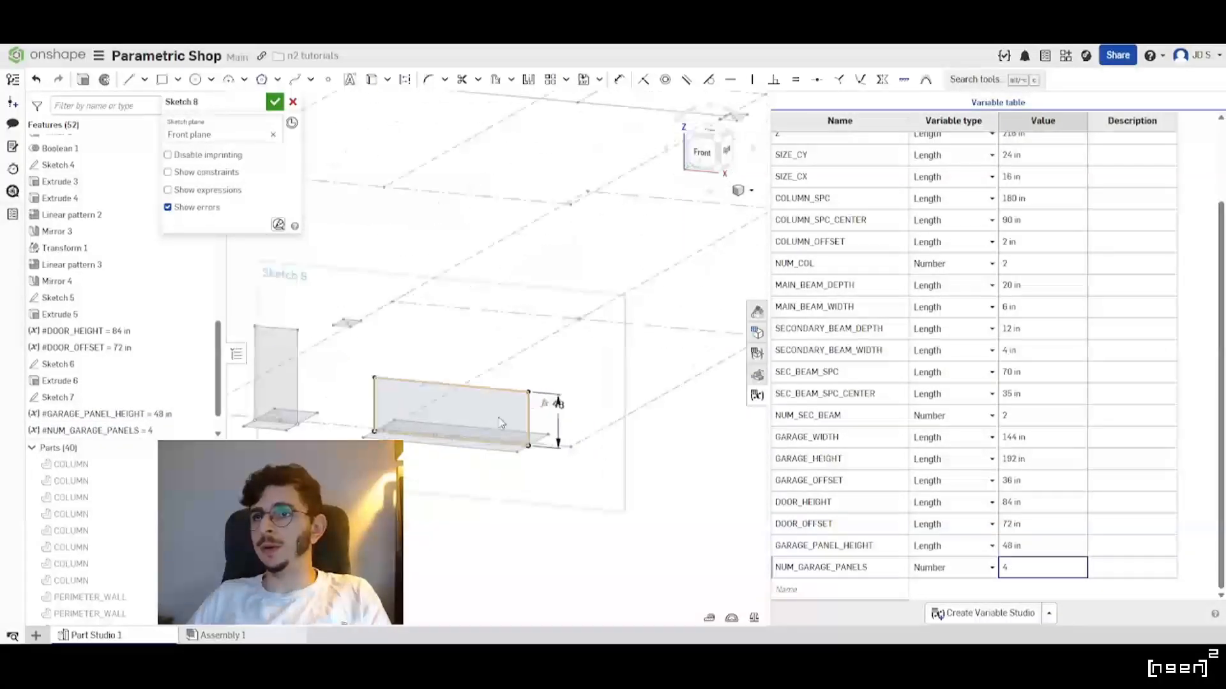
Return the GARAGE_PANEL_HEIGHT variable to 24 in.
left_click(1034, 546)
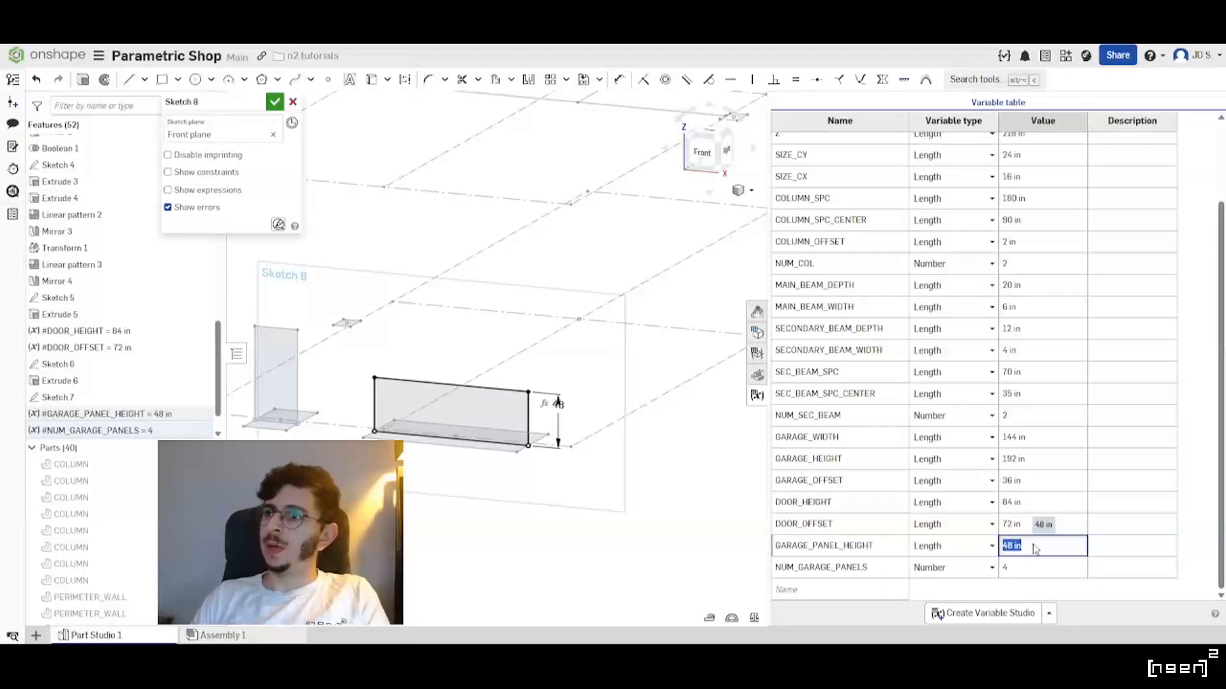
type("24")
key("Return")
type("8")
key("Return")
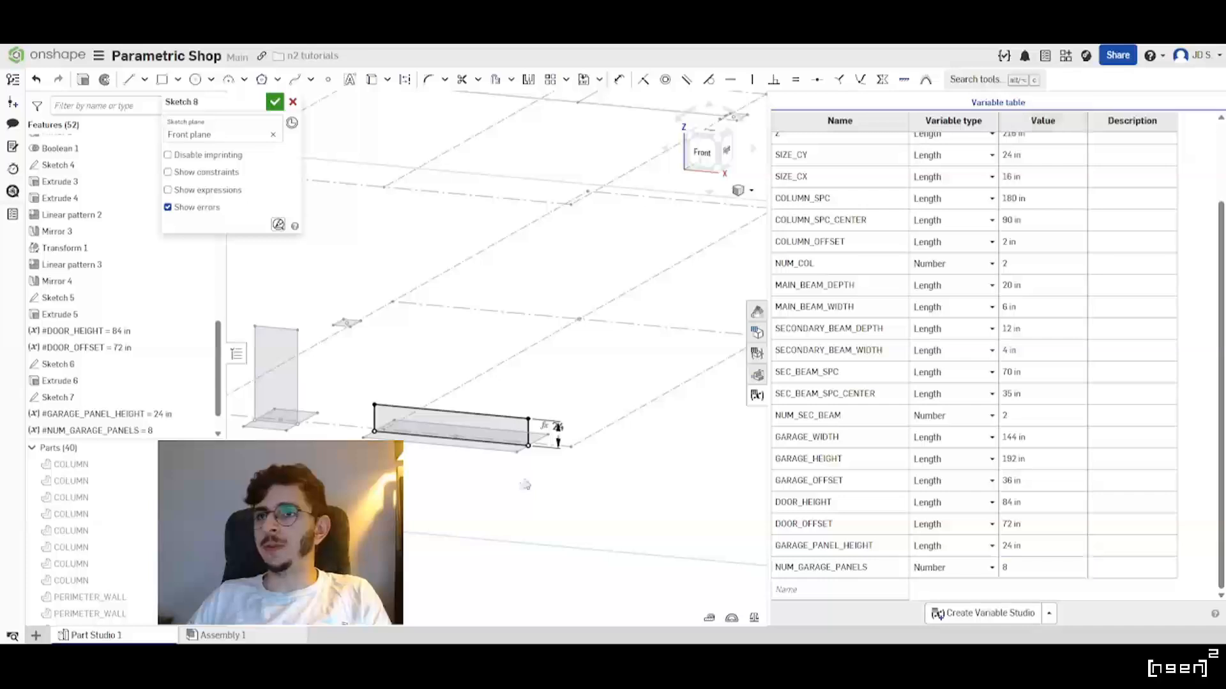
Inspect the garage panel rectangle in the opening and finish the sketch.
scroll(592, 433, "up", 2)
scroll(600, 441, "down", 3)
right_click_drag(530, 444, 592, 447)
middle_click_drag(421, 452, 538, 481)
scroll(538, 481, "up", 2)
right_click_drag(537, 481, 481, 469)
right_click_drag(368, 345, 337, 352)
scroll(415, 467, "up", 4)
mouse_move(440, 476)
right_mouse_down()
mouse_move(507, 482)
mouse_move(469, 482)
right_mouse_up()
scroll(536, 452, "down", 2)
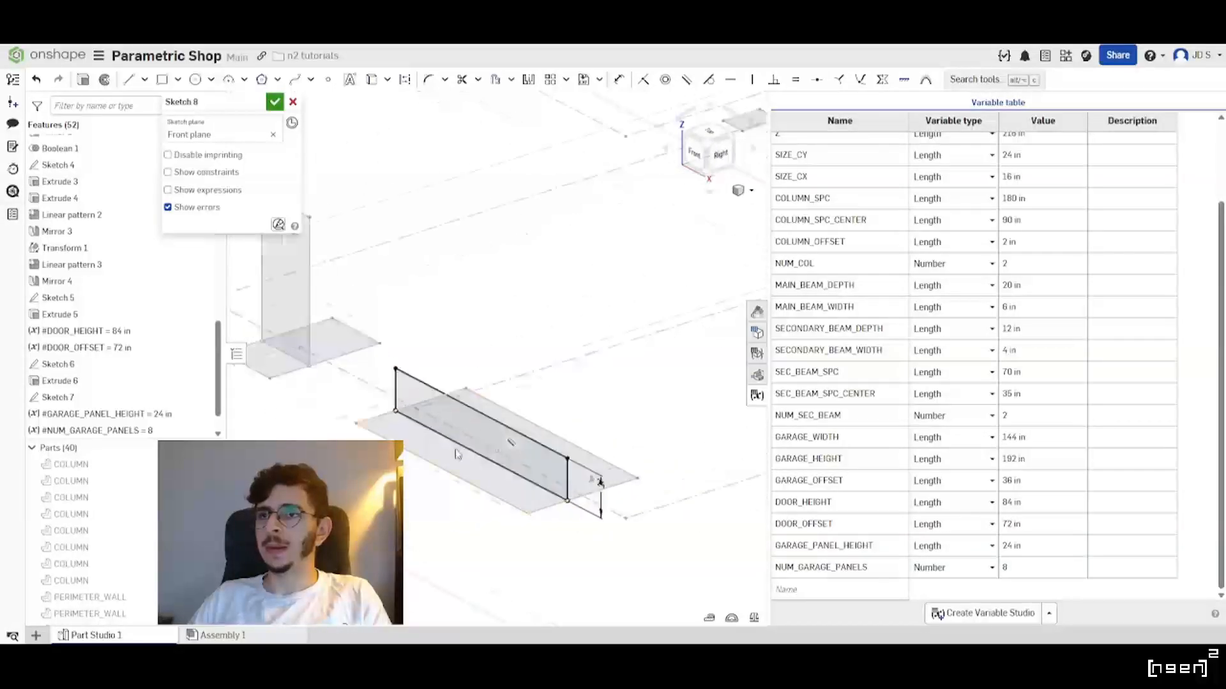
scroll(457, 454, "up", 1)
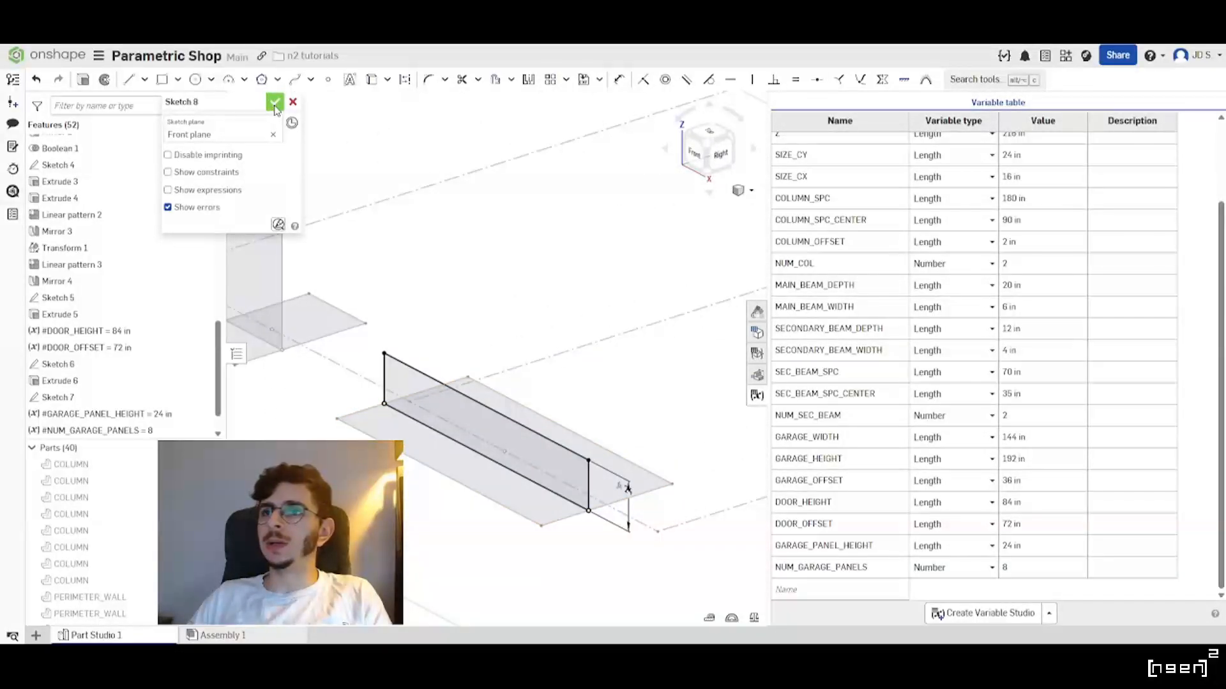
left_click(274, 102)
Start a solid extrusion using the door profile from Sketch 7.
right_click_drag(526, 424, 509, 447)
scroll(509, 447, "down", 3)
left_click(206, 448)
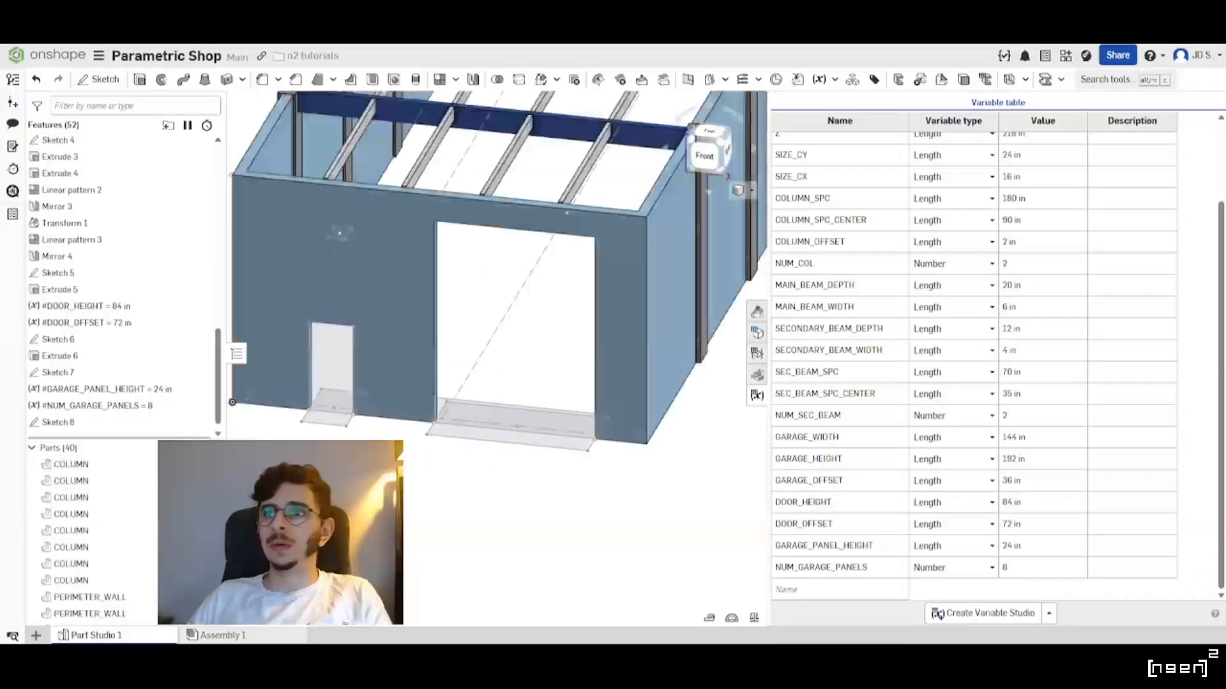
scroll(350, 409, "up", 1)
right_click_drag(332, 407, 329, 374)
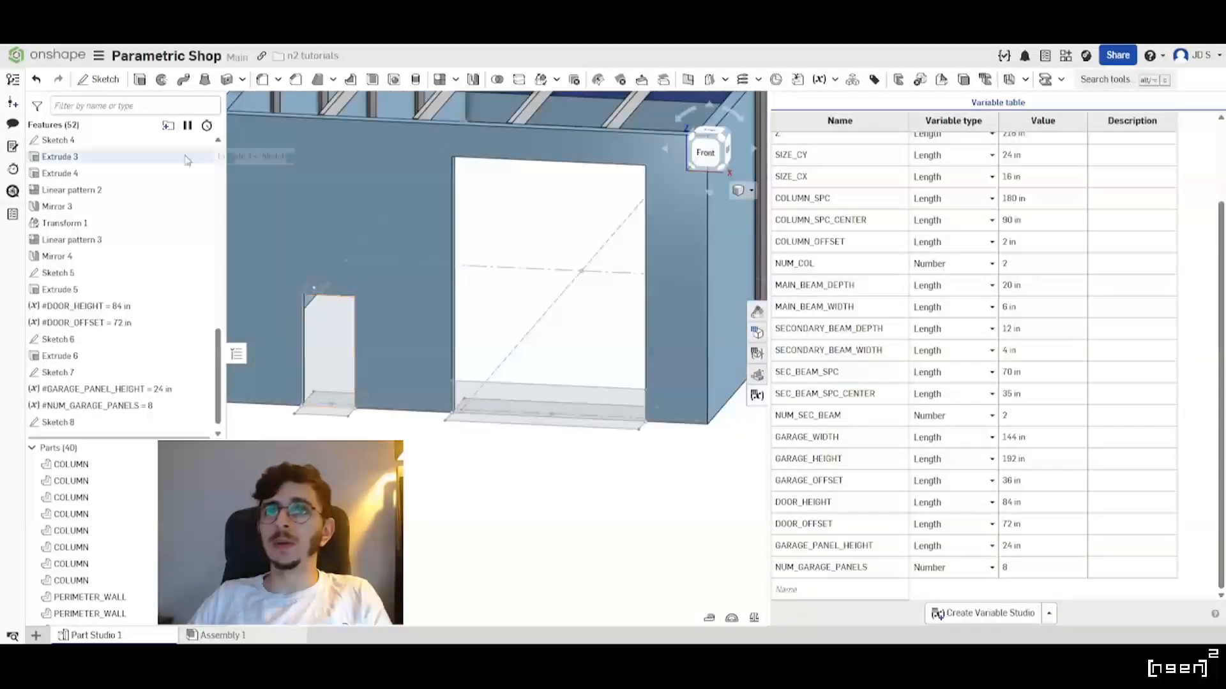
left_click(139, 78)
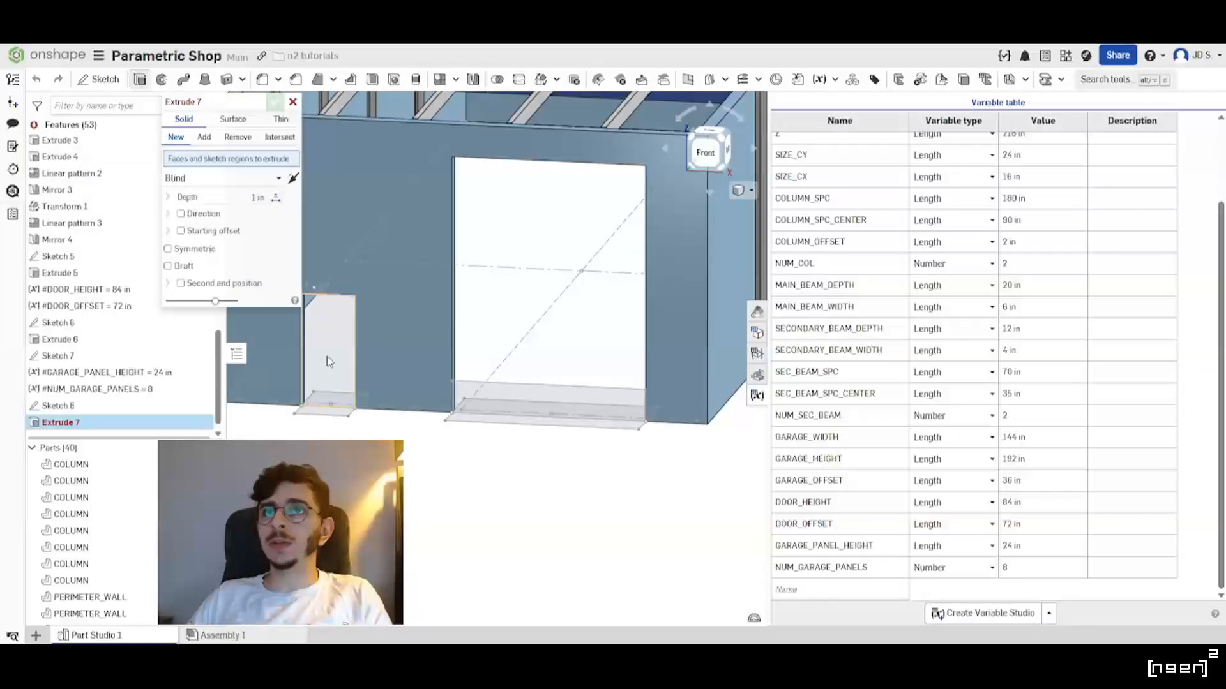
left_click(74, 358)
scroll(649, 487, "down", 2)
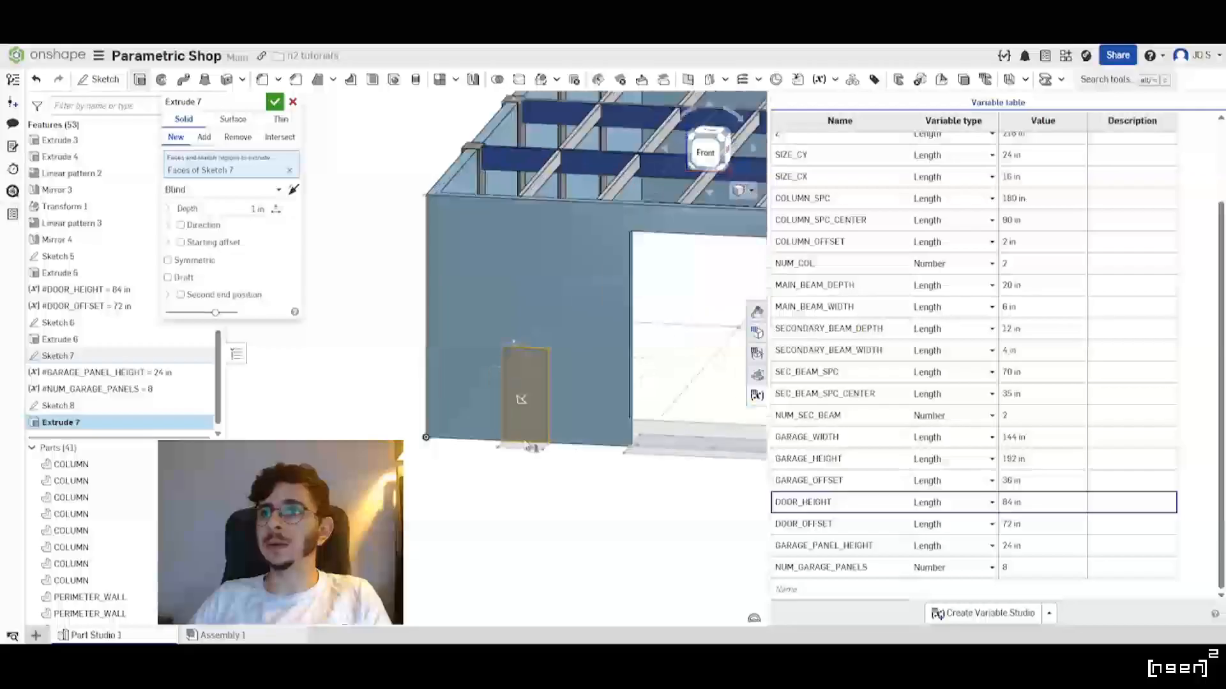
scroll(514, 429, "up", 5)
right_click_drag(511, 434, 498, 453)
scroll(499, 457, "down", 5)
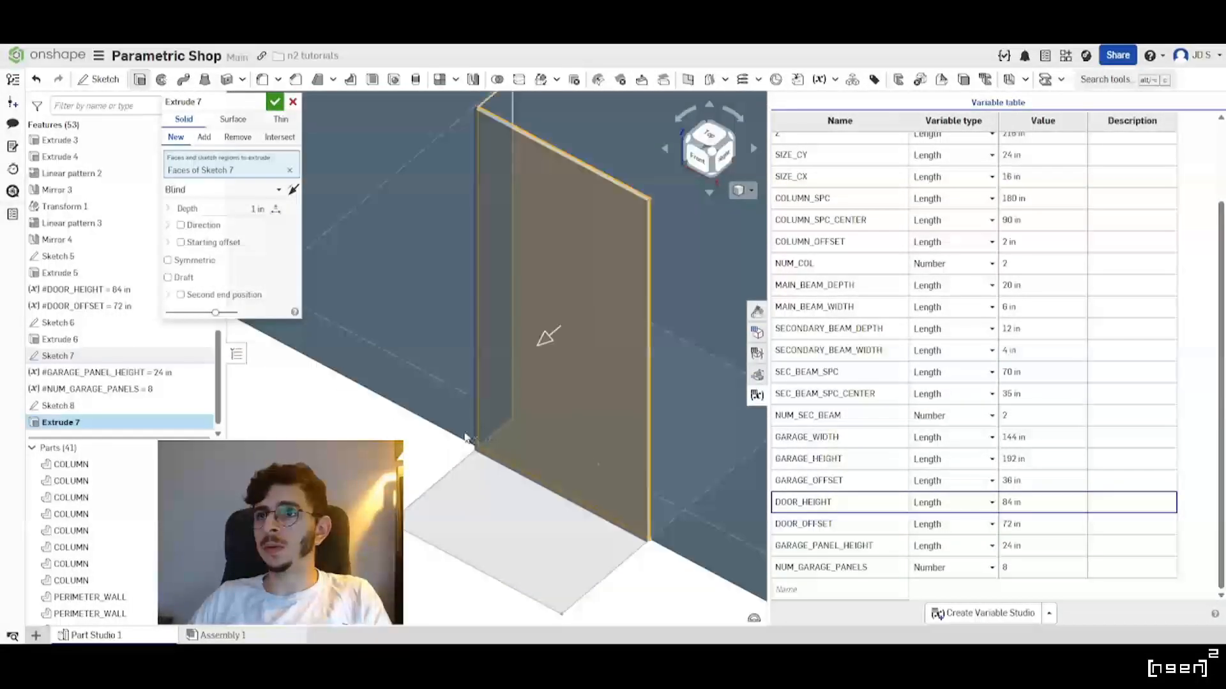
scroll(554, 483, "up", 3)
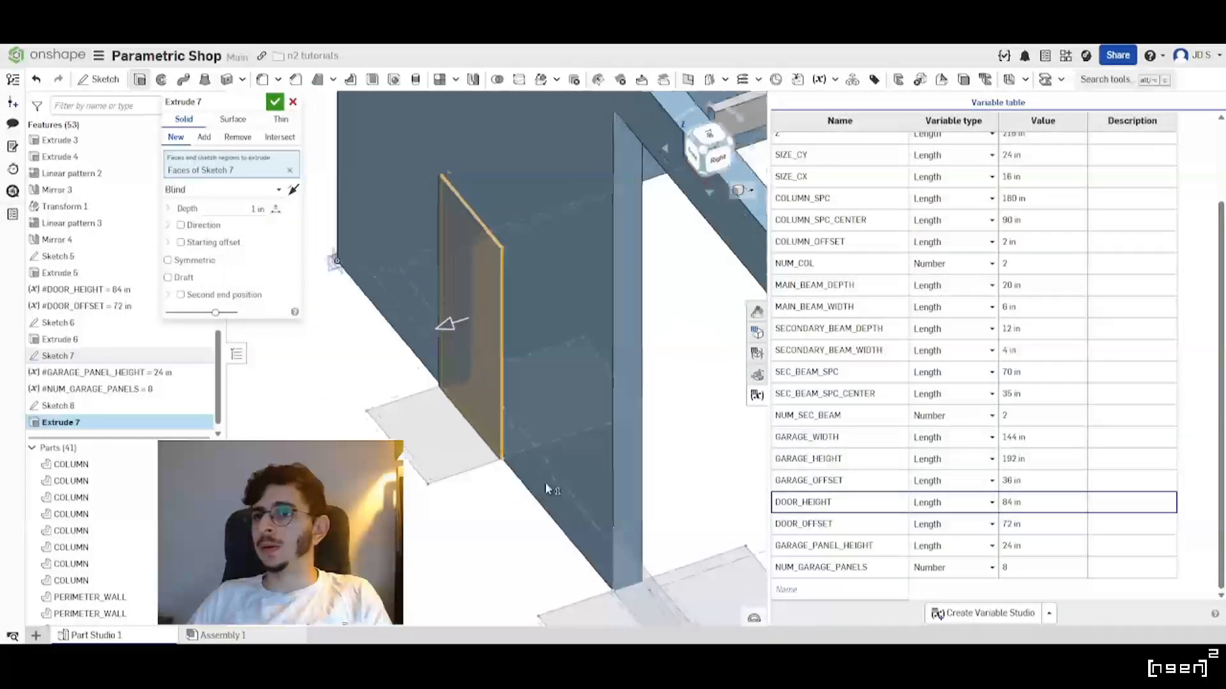
Reverse the door extrusion's direction, set its depth to 3 in, and create it as a new part.
left_click(293, 189)
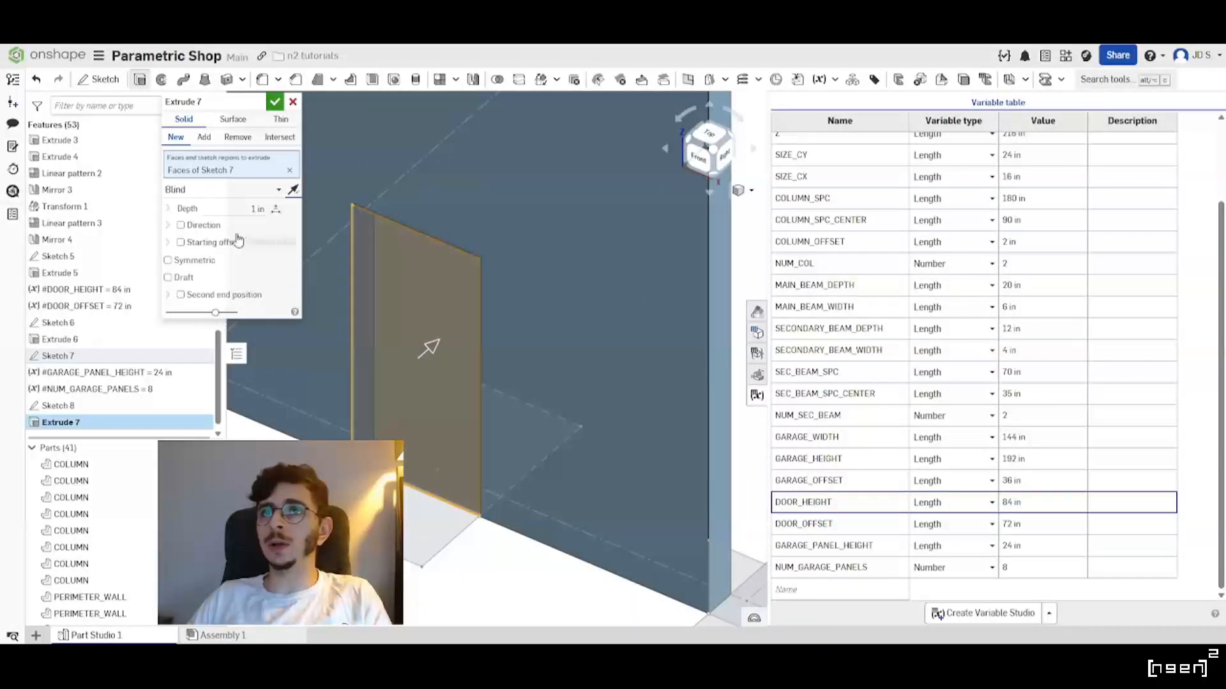
left_click(257, 209)
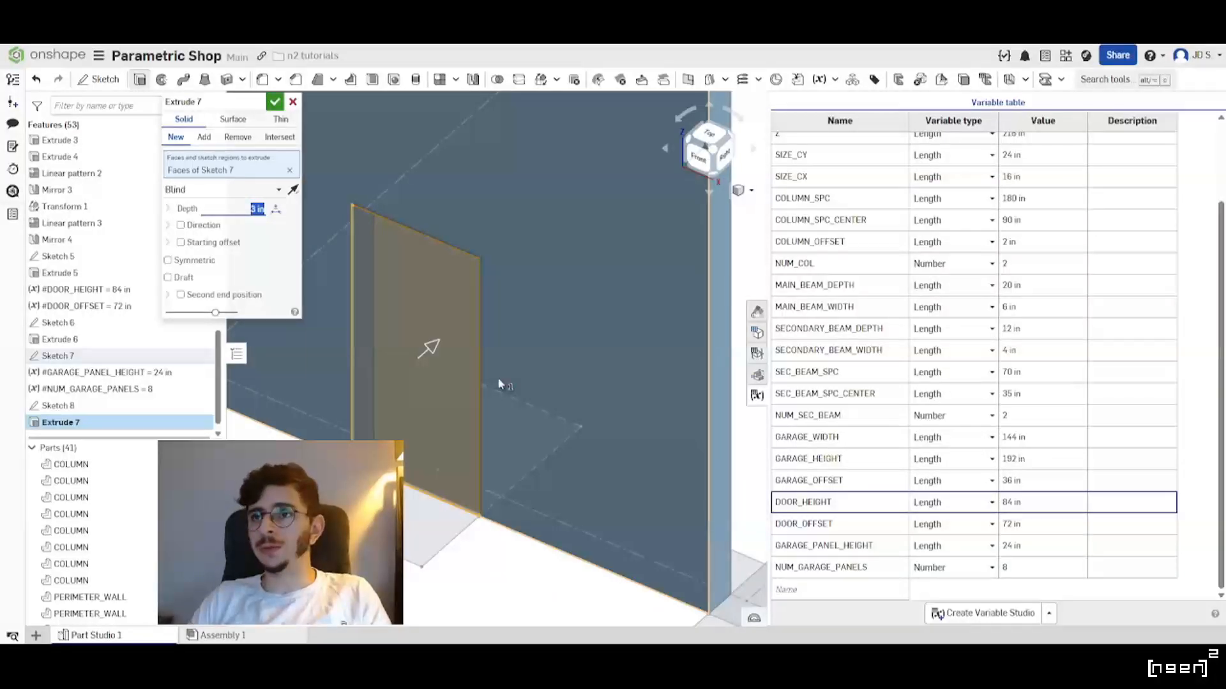
right_click_drag(553, 428, 476, 402)
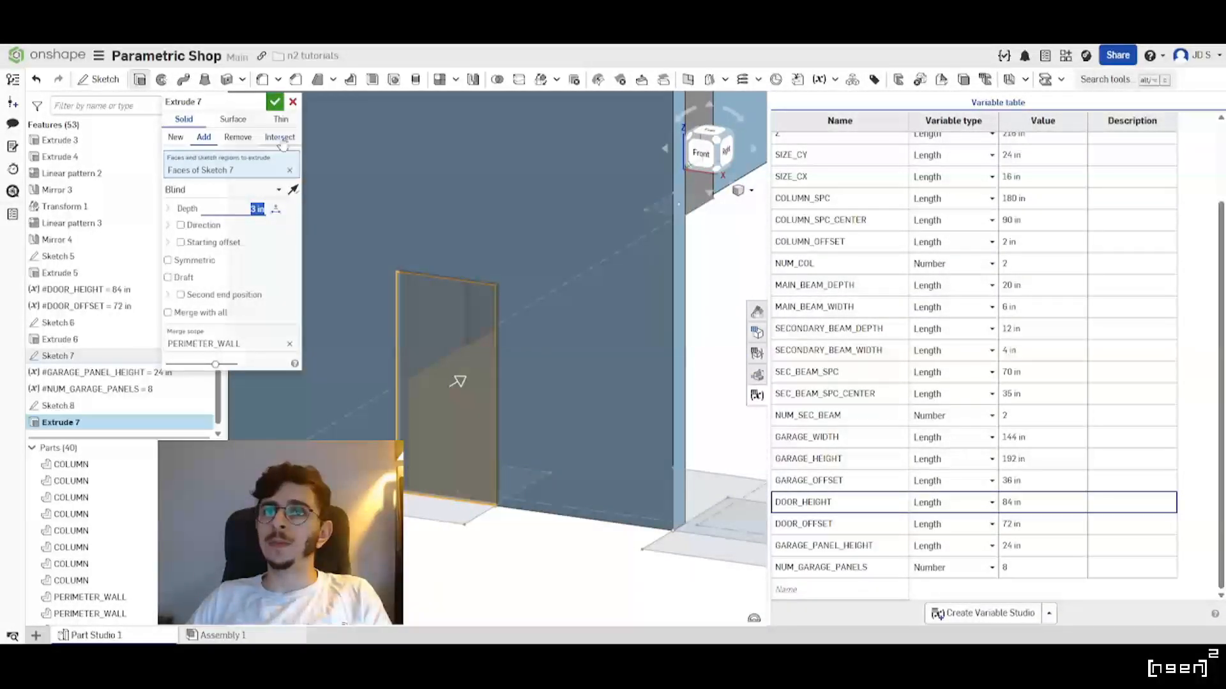
left_click(178, 140)
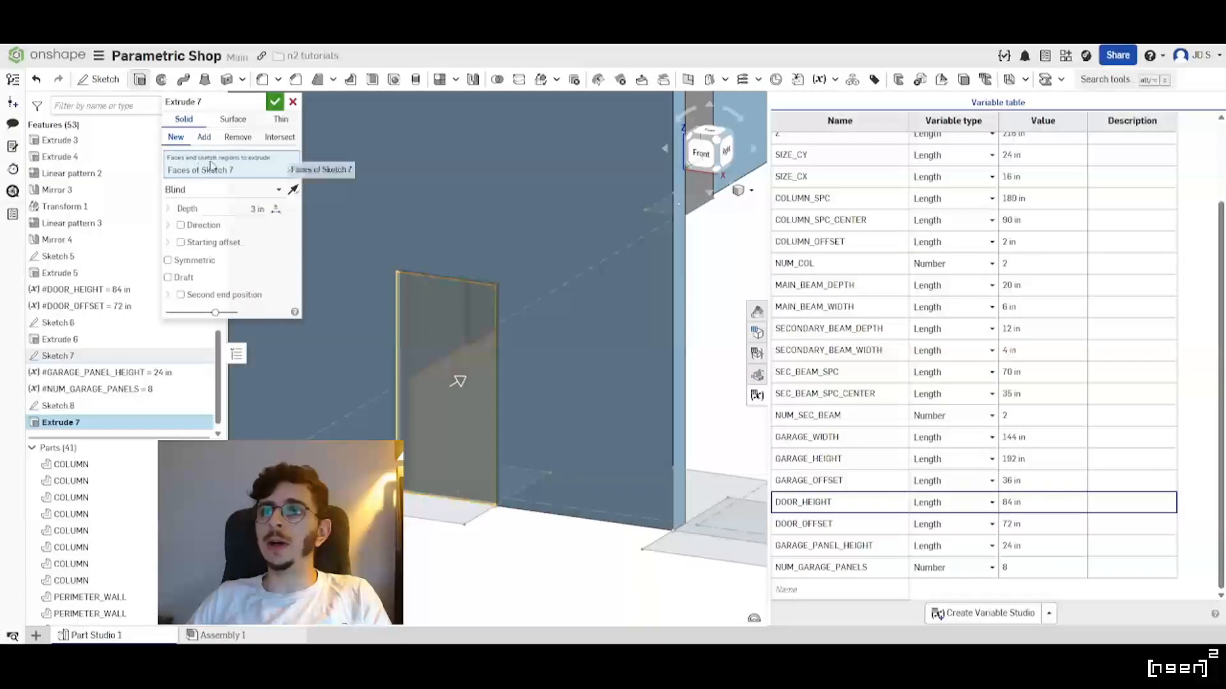
scroll(492, 498, "up", 2)
right_click_drag(487, 492, 445, 495)
mouse_move(461, 485)
right_mouse_down()
mouse_move(422, 447)
mouse_move(475, 495)
right_mouse_up()
left_click(277, 104)
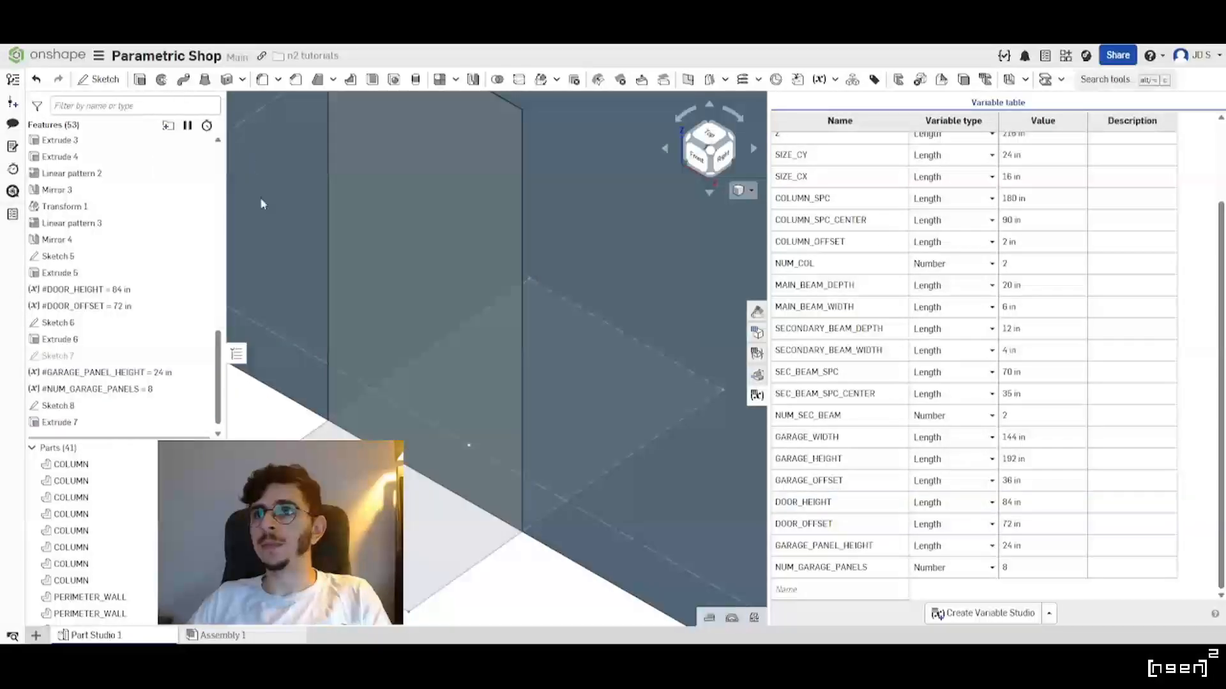
Examine the garage opening in the front wall and locate the panel profile of Sketch 8 at its base.
scroll(485, 492, "down", 7)
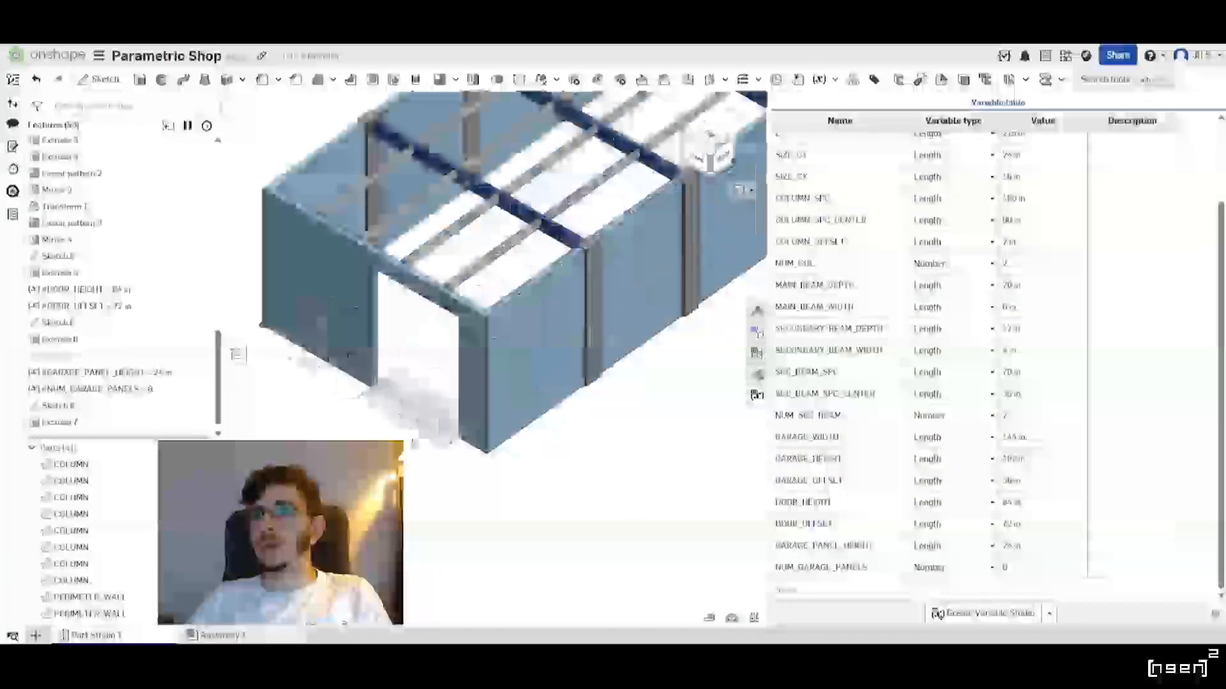
scroll(433, 431, "up", 10)
mouse_move(433, 432)
right_mouse_down()
mouse_move(404, 416)
mouse_move(415, 423)
right_mouse_up()
scroll(597, 415, "down", 4)
scroll(394, 380, "up", 5)
scroll(407, 421, "down", 7)
scroll(460, 464, "up", 5)
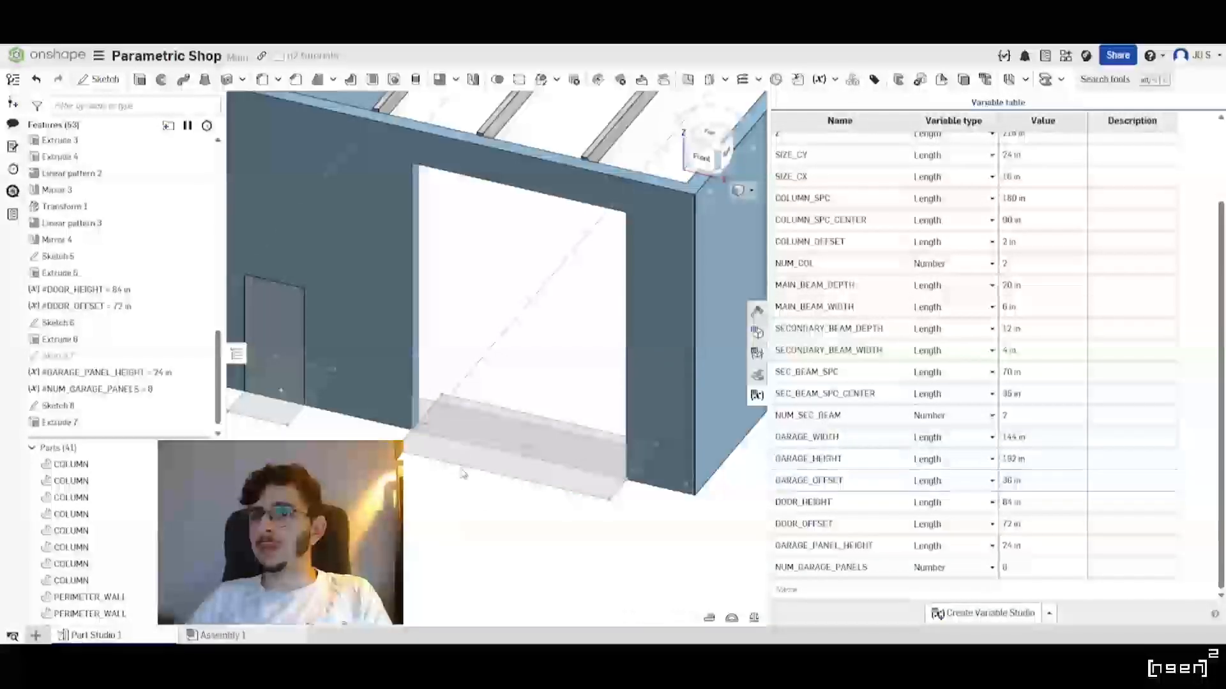
right_click_drag(457, 562, 500, 480)
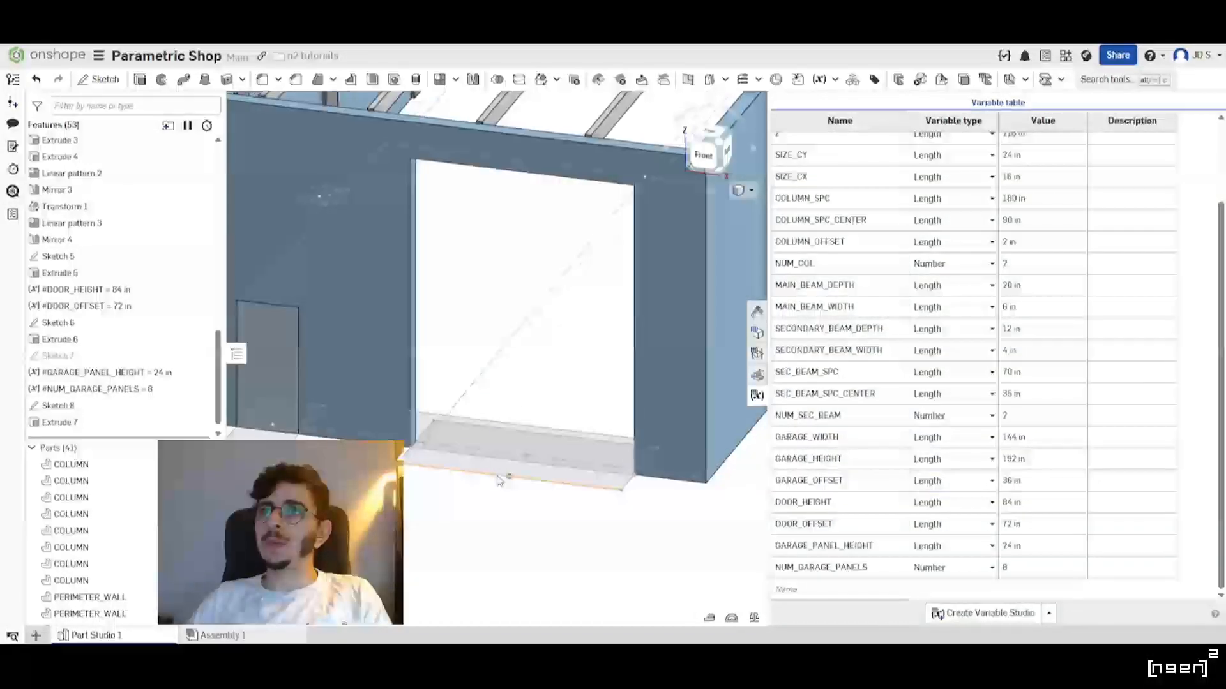
left_click(112, 403)
scroll(482, 501, "down", 5)
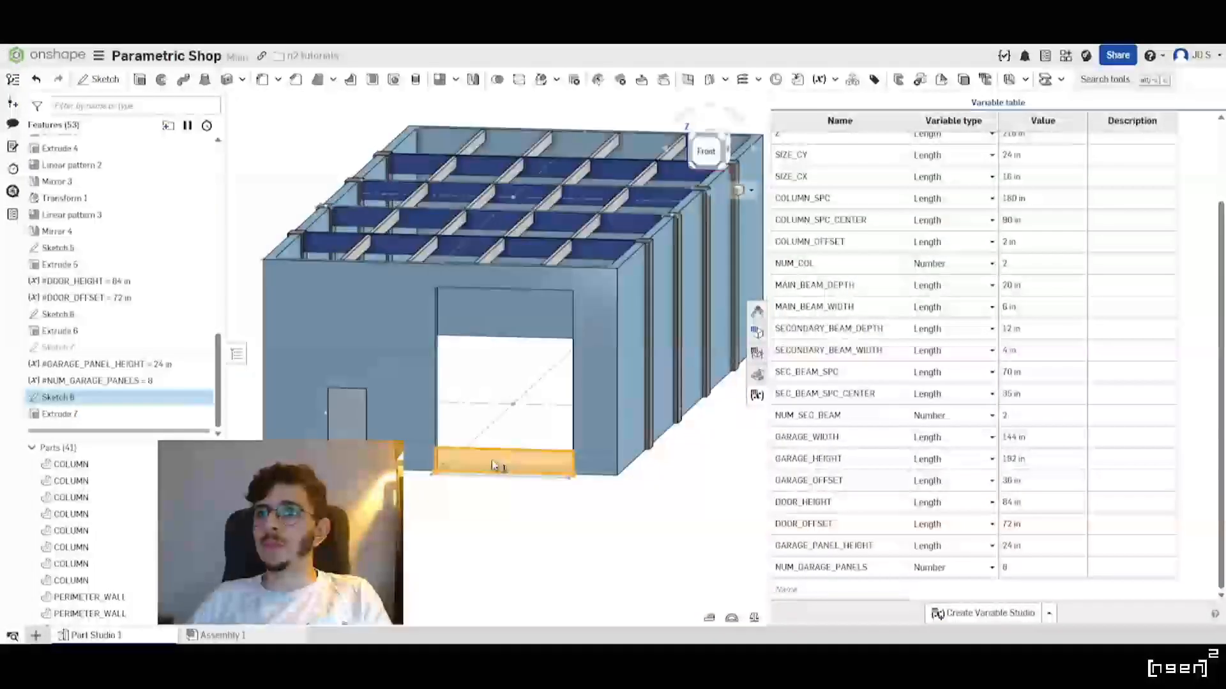
left_click(522, 438)
scroll(522, 438, "up", 5)
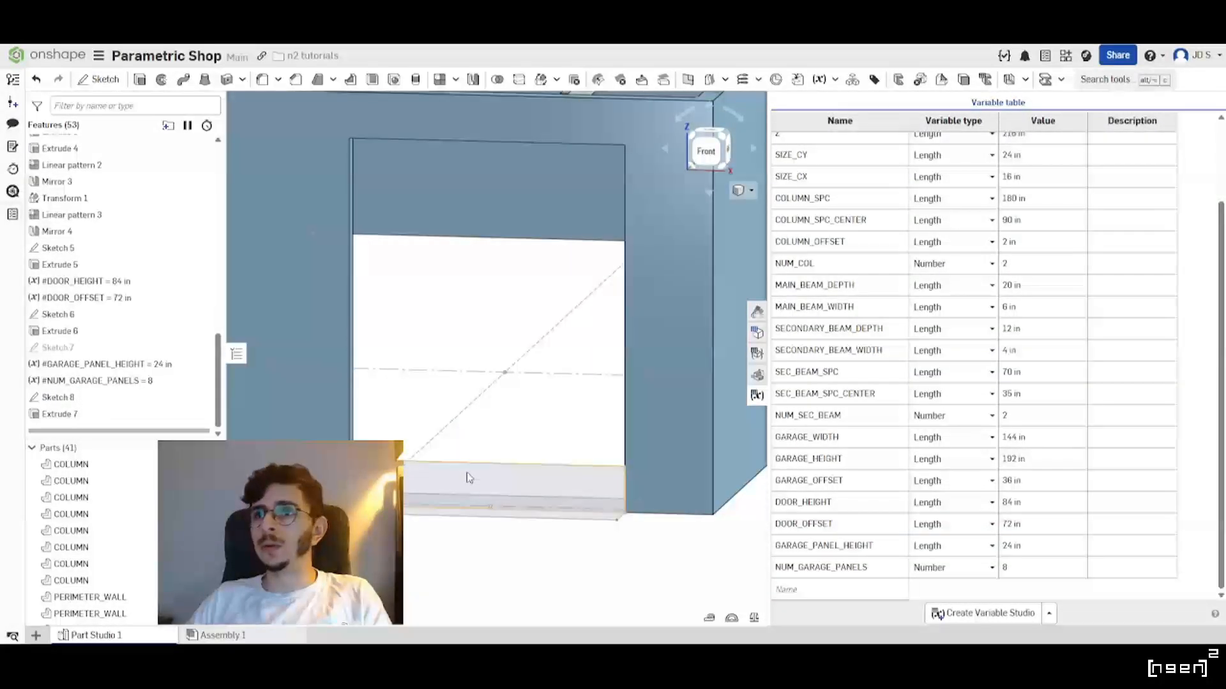
Start a solid extrusion using the garage panel region from Sketch 8.
key("shift+e")
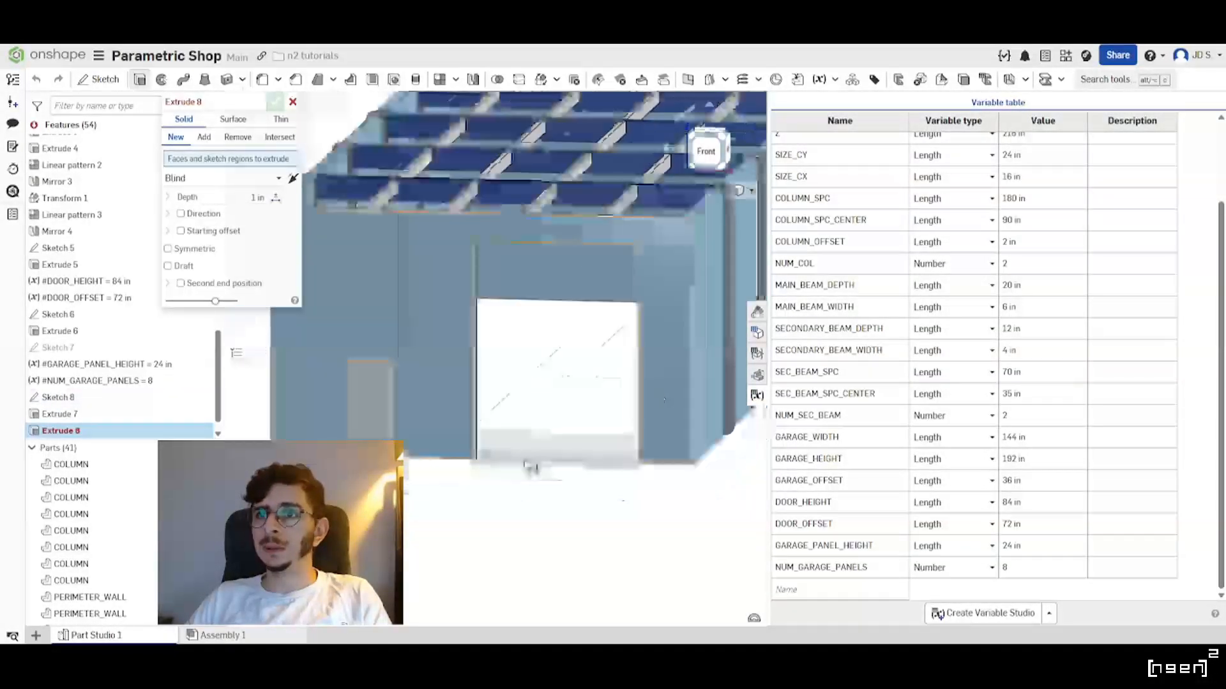
left_click(521, 447)
scroll(510, 460, "up", 3)
mouse_move(526, 432)
right_mouse_down()
mouse_move(476, 447)
mouse_move(447, 485)
right_mouse_up()
scroll(492, 351, "up", 4)
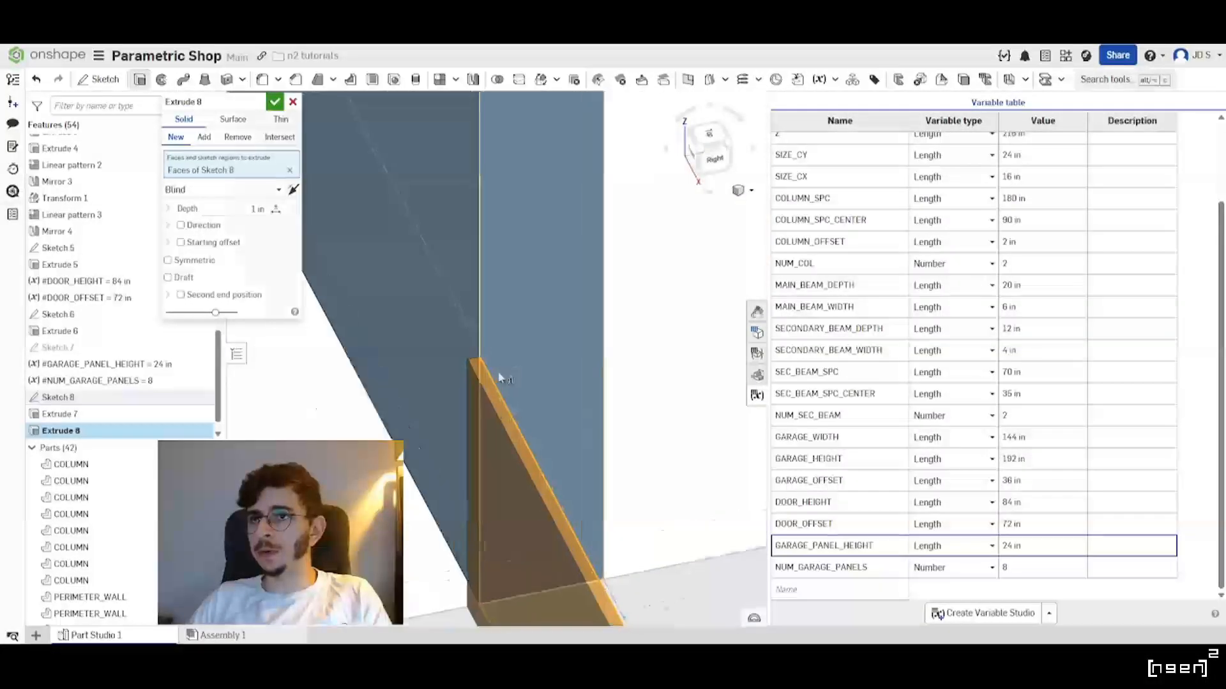
Reverse the garage panel extrusion's direction and set its depth to 2 in.
left_click(293, 189)
scroll(455, 353, "down", 3)
right_click_drag(453, 353, 396, 386)
scroll(600, 466, "down", 3)
scroll(469, 399, "up", 2)
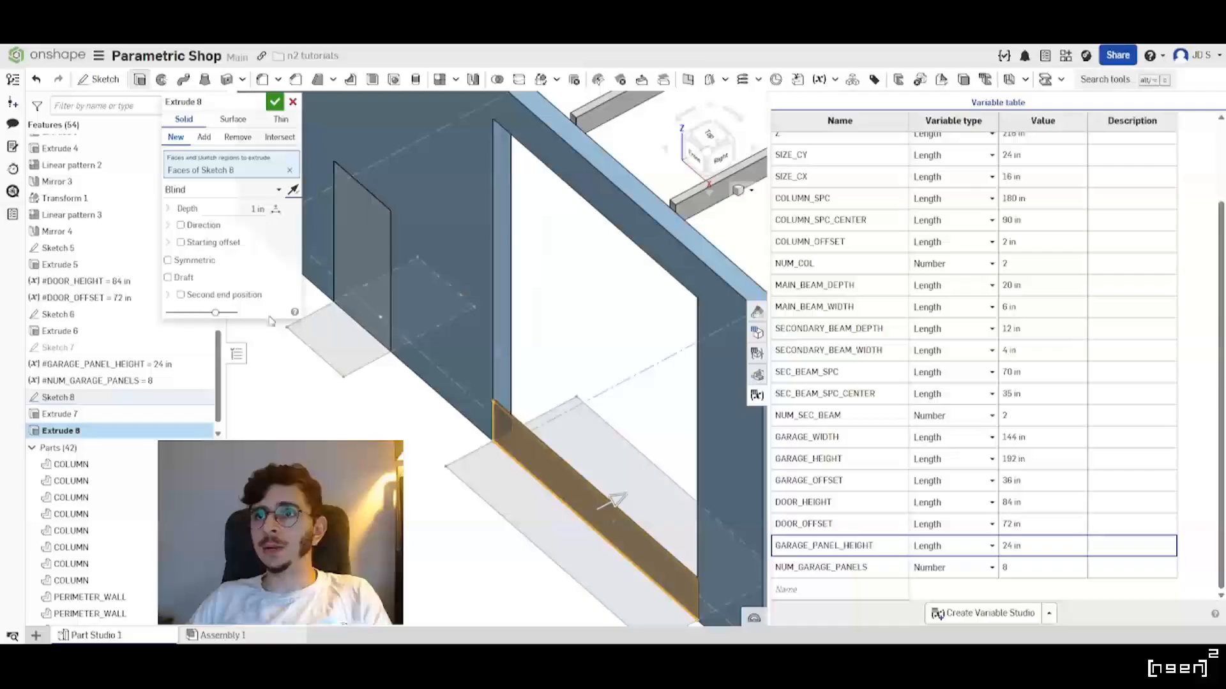
left_click(257, 209)
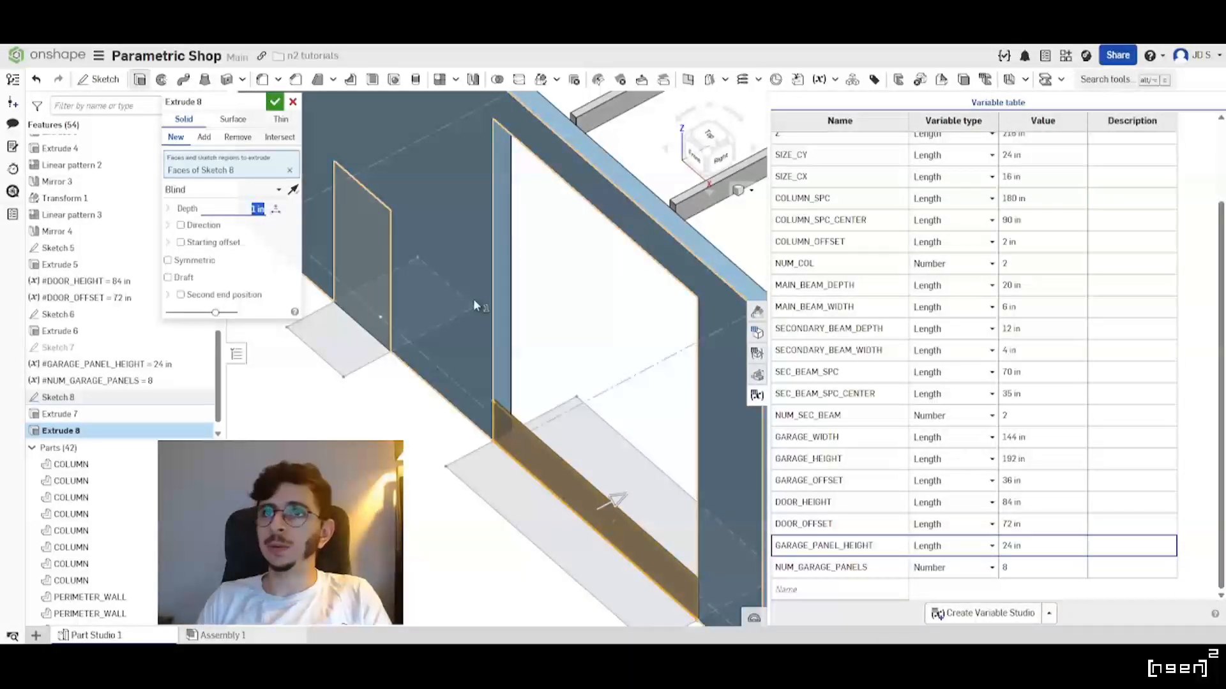
type("2")
key("Return")
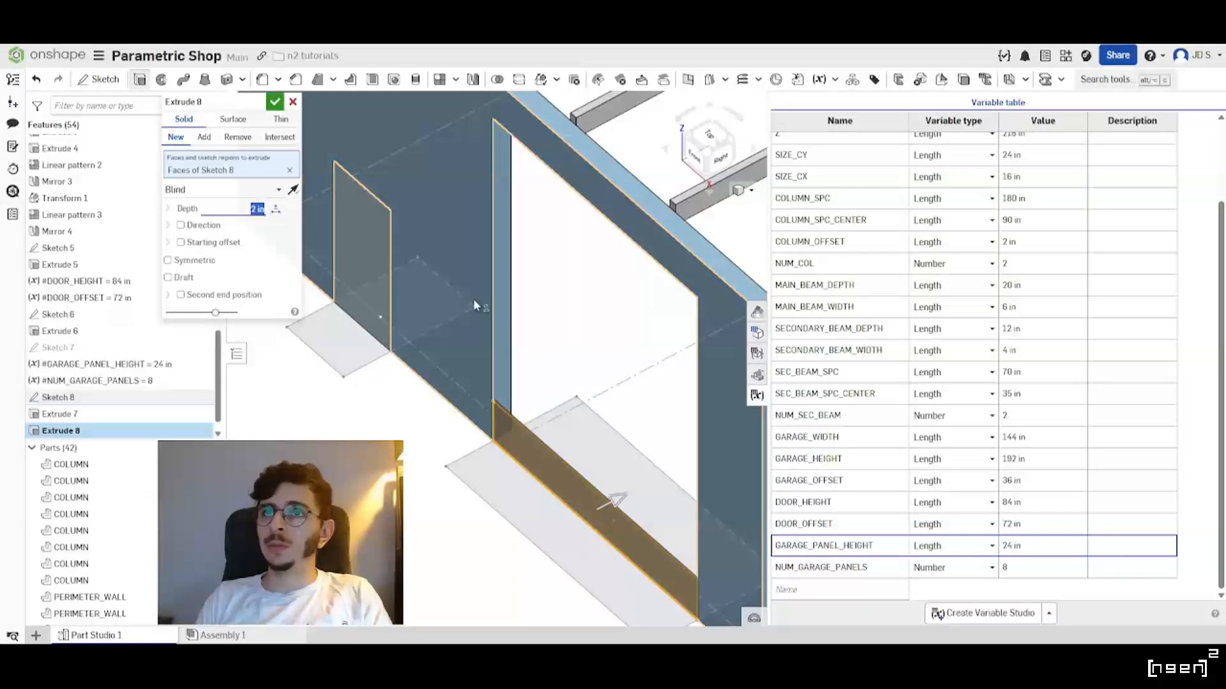
Try a 3 in depth for the garage panel, settle on 4 in, and create it as a new part.
left_click(176, 136)
scroll(456, 386, "up", 5)
right_click_drag(456, 385, 459, 355)
type("3")
key("Return")
type("4")
key("Return")
scroll(386, 360, "down", 3)
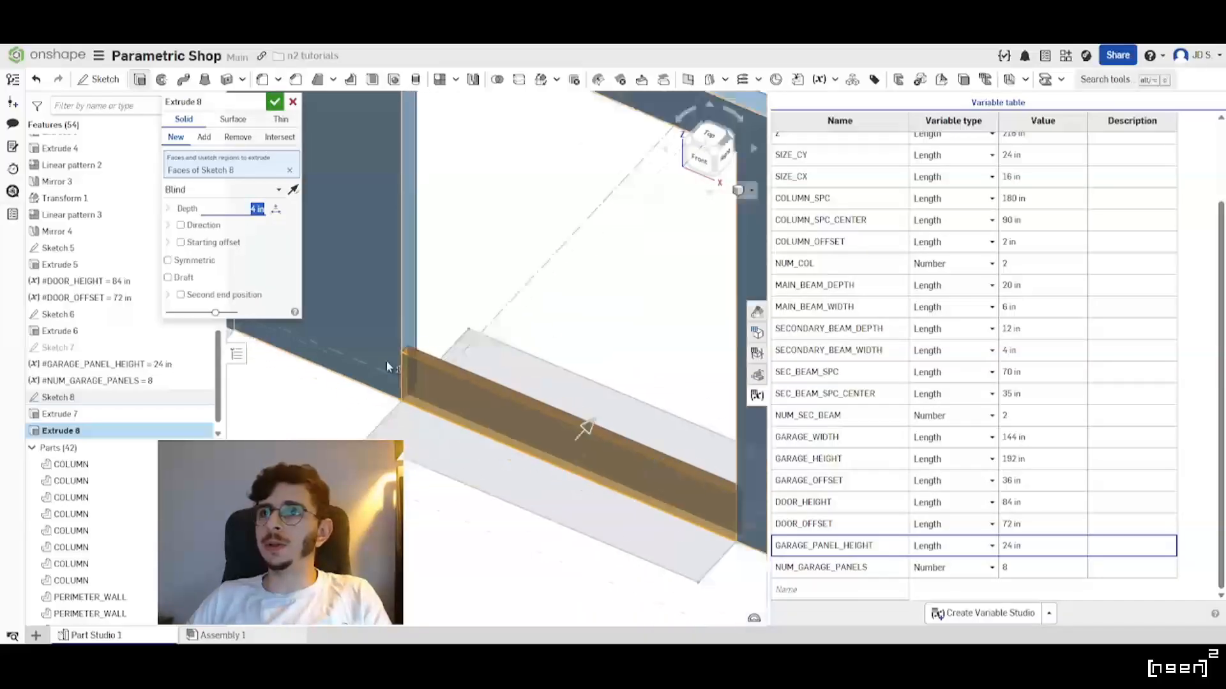
scroll(387, 361, "up", 3)
mouse_move(391, 364)
right_mouse_down()
mouse_move(344, 360)
mouse_move(391, 373)
mouse_move(361, 348)
mouse_move(391, 383)
right_mouse_up()
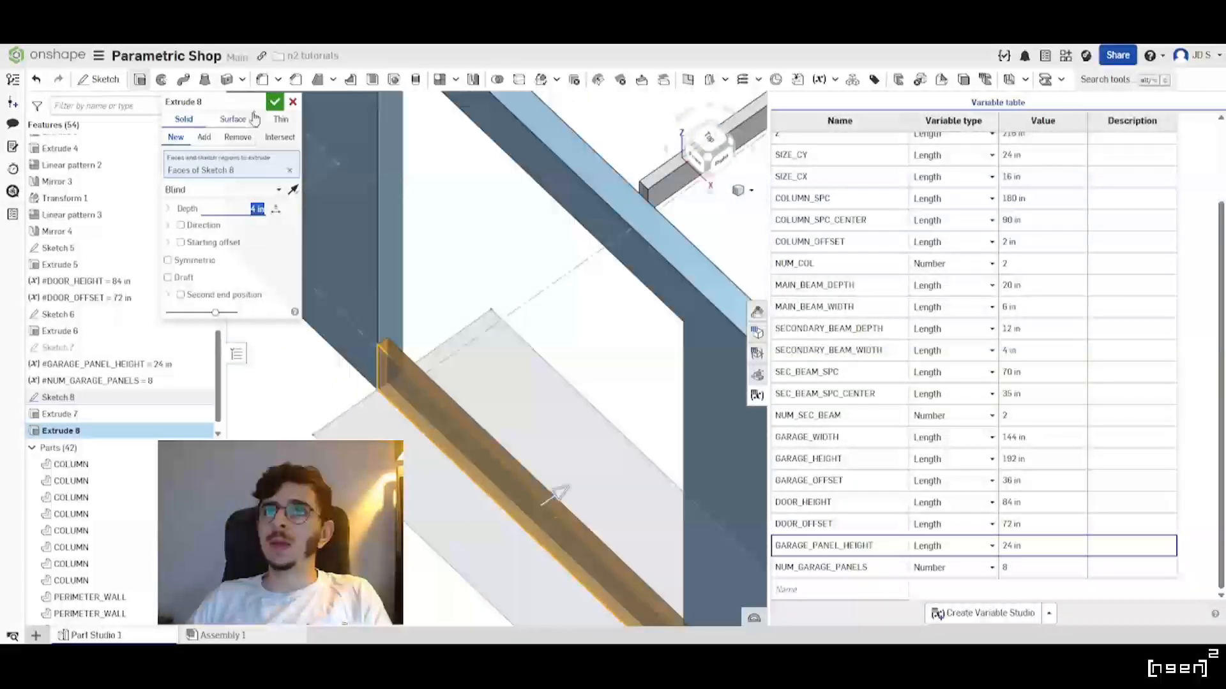
key("Return")
Hide all parts except the garage panel, Part 42.
scroll(376, 373, "down", 3)
mouse_move(372, 370)
right_mouse_down()
mouse_move(405, 358)
mouse_move(345, 374)
mouse_move(396, 365)
right_mouse_up()
scroll(387, 364, "up", 3)
scroll(380, 401, "down", 3)
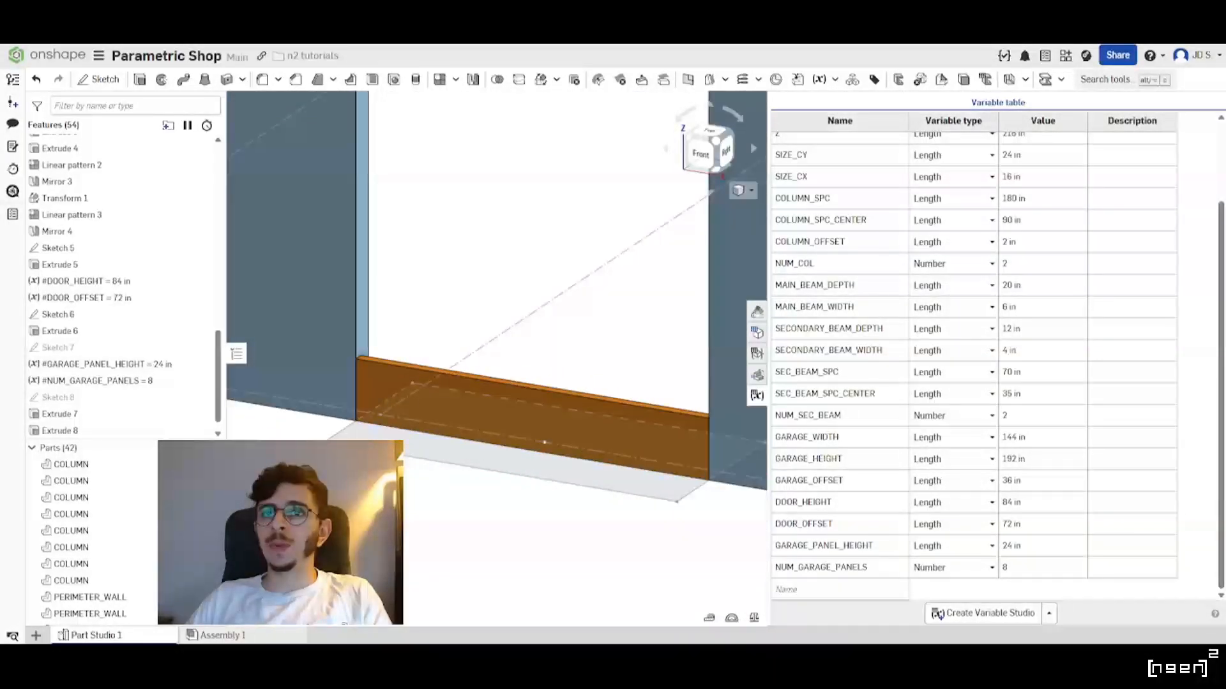
left_click(211, 447)
scroll(140, 567, "down", 8)
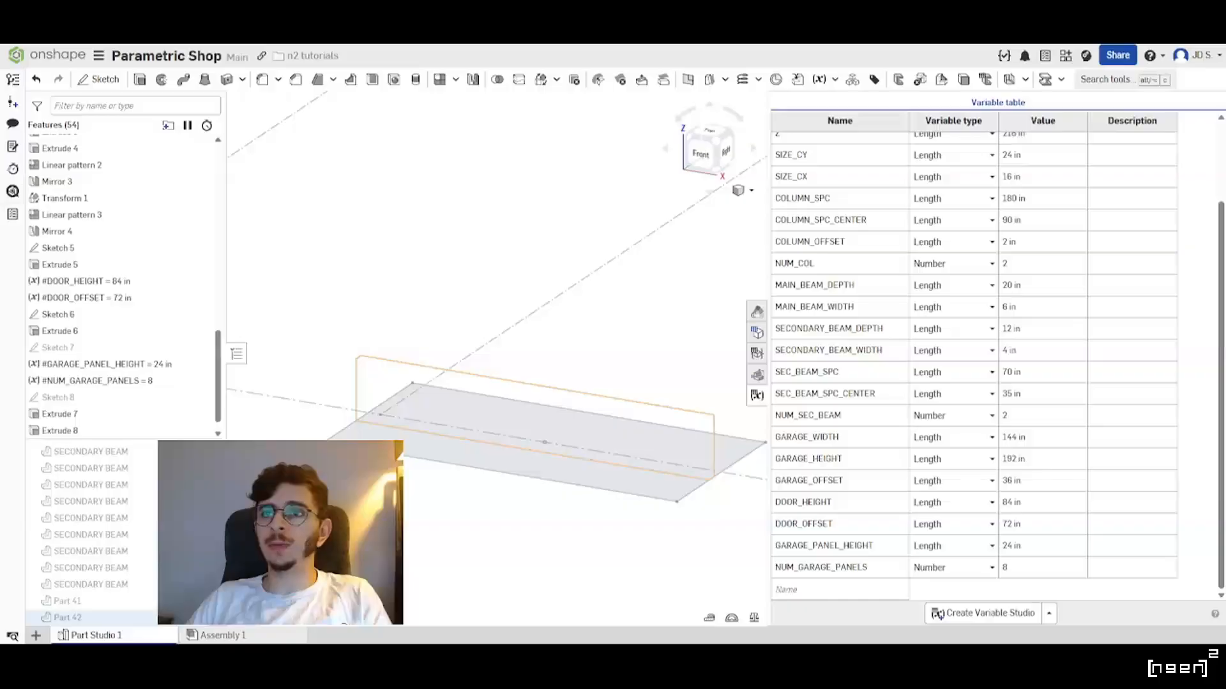
left_click(208, 617)
right_click_drag(473, 517, 413, 523)
right_click_drag(552, 459, 432, 478)
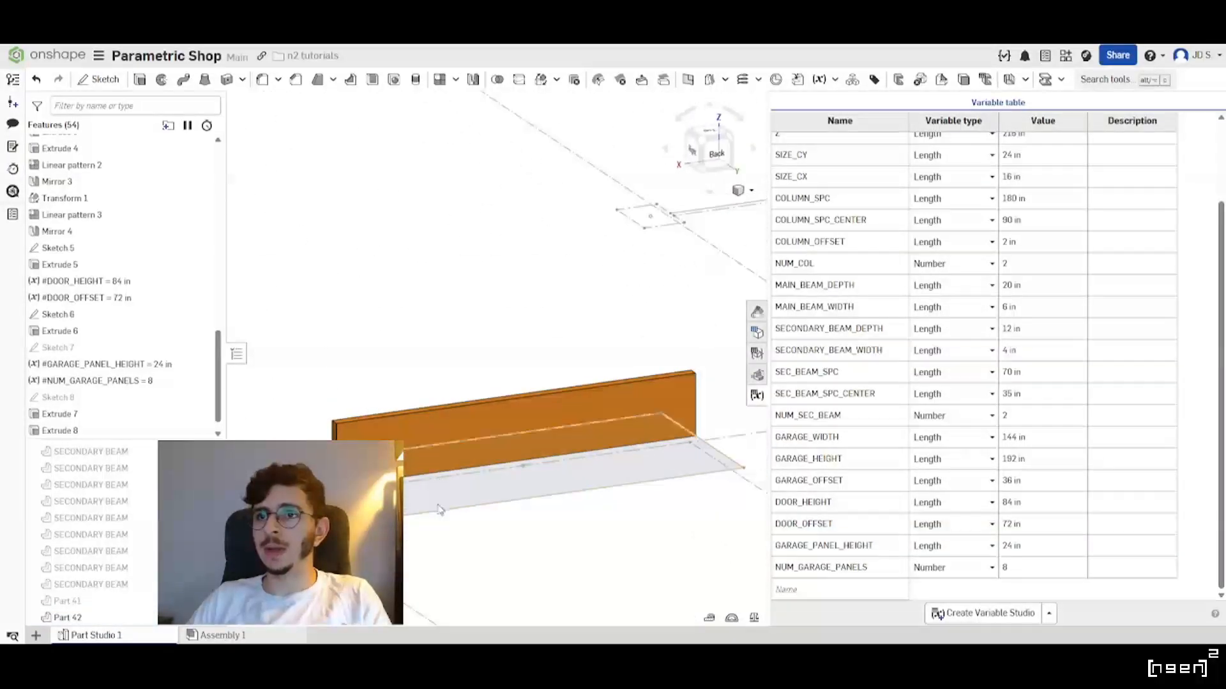
Hide Sketch 5 and Sketch 6 around the isolated garage panel.
scroll(613, 385, "down", 5)
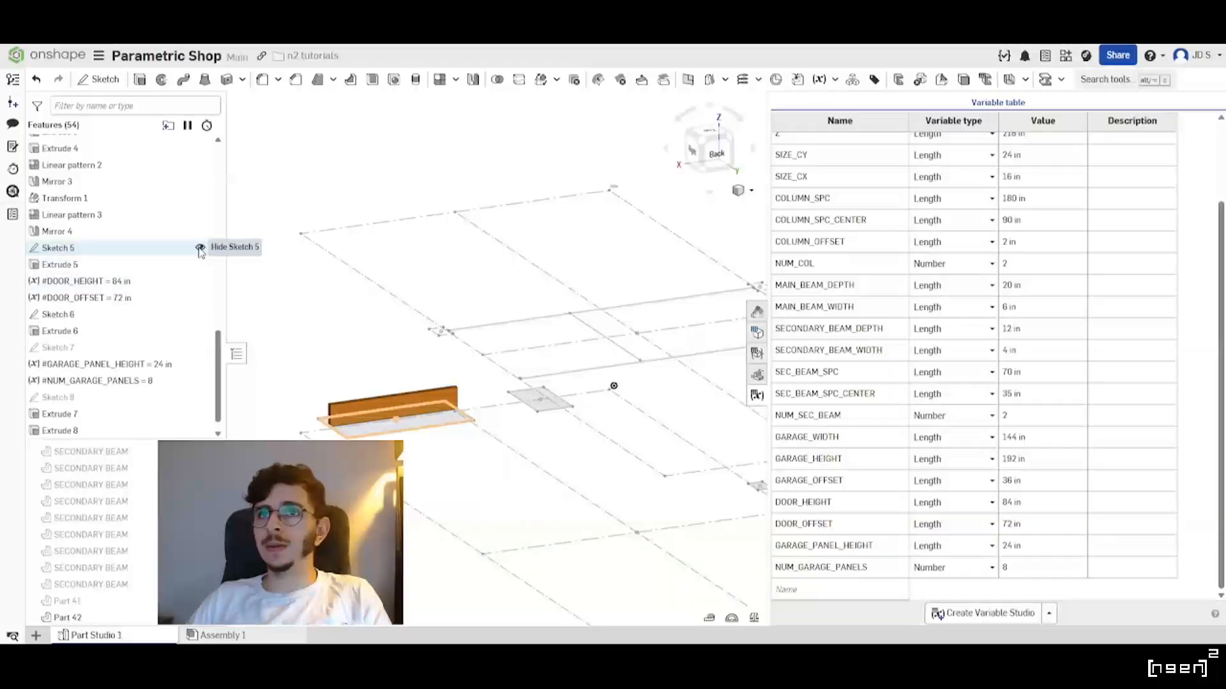
left_click(200, 249)
scroll(555, 470, "up", 3)
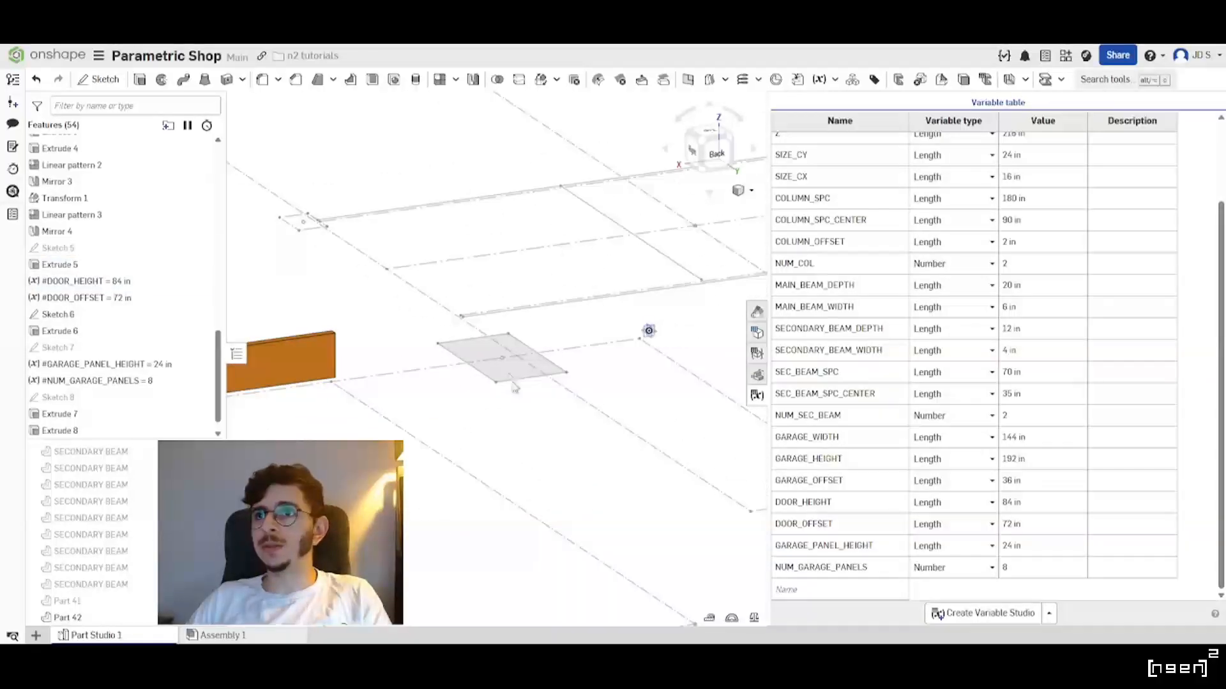
left_click(200, 315)
Start a distance-and-angle chamfer on the four long edges along the garage panel's top and underside.
scroll(412, 402, "down", 2)
mouse_move(412, 402)
right_mouse_down()
mouse_move(399, 388)
mouse_move(422, 384)
mouse_move(351, 369)
right_mouse_up()
scroll(401, 388, "up", 4)
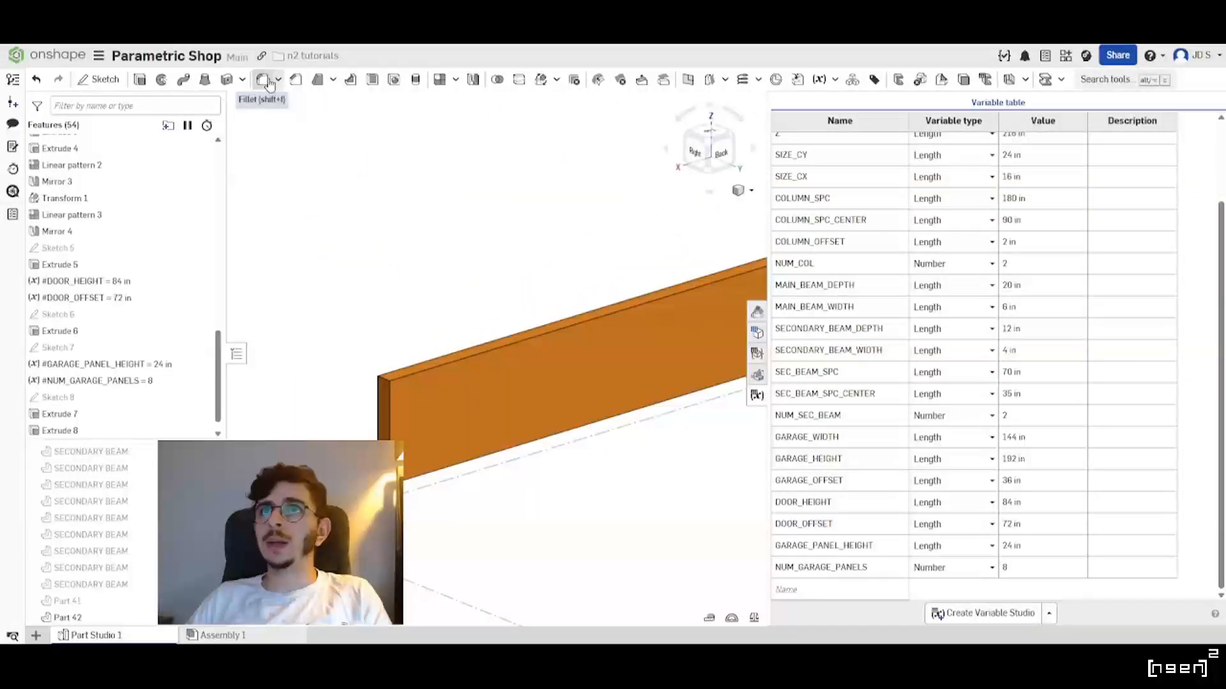
left_click(295, 79)
scroll(460, 533, "up", 3)
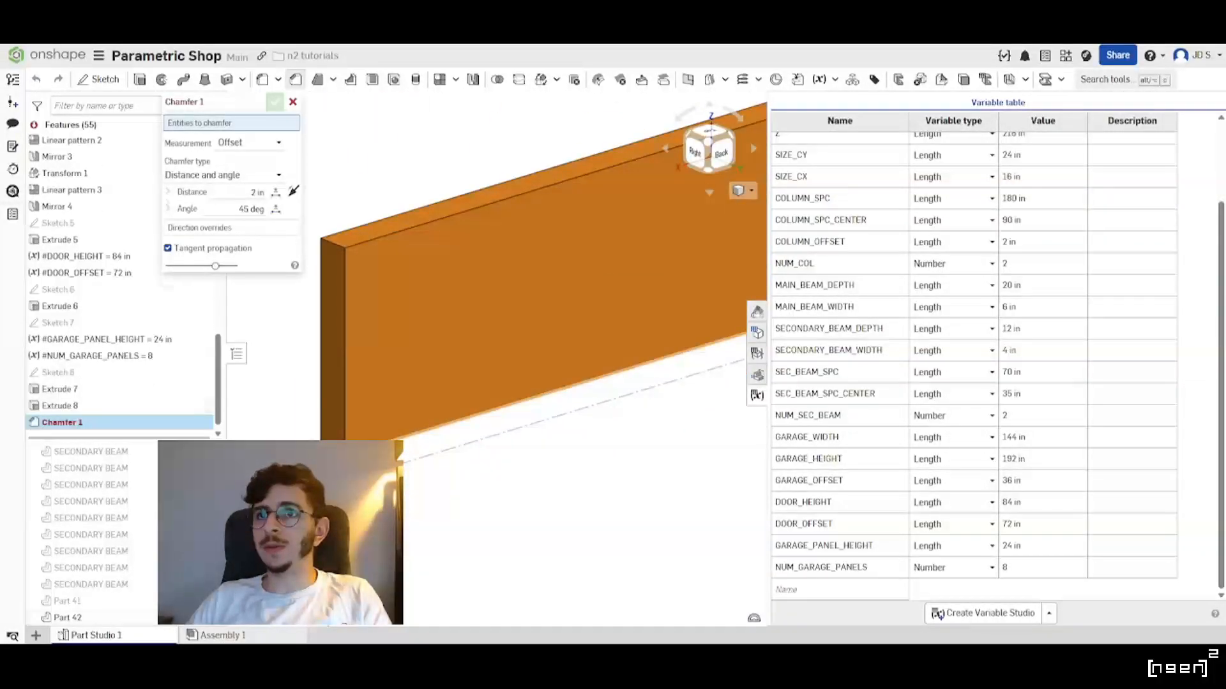
left_click(554, 391)
right_click_drag(446, 396, 574, 390)
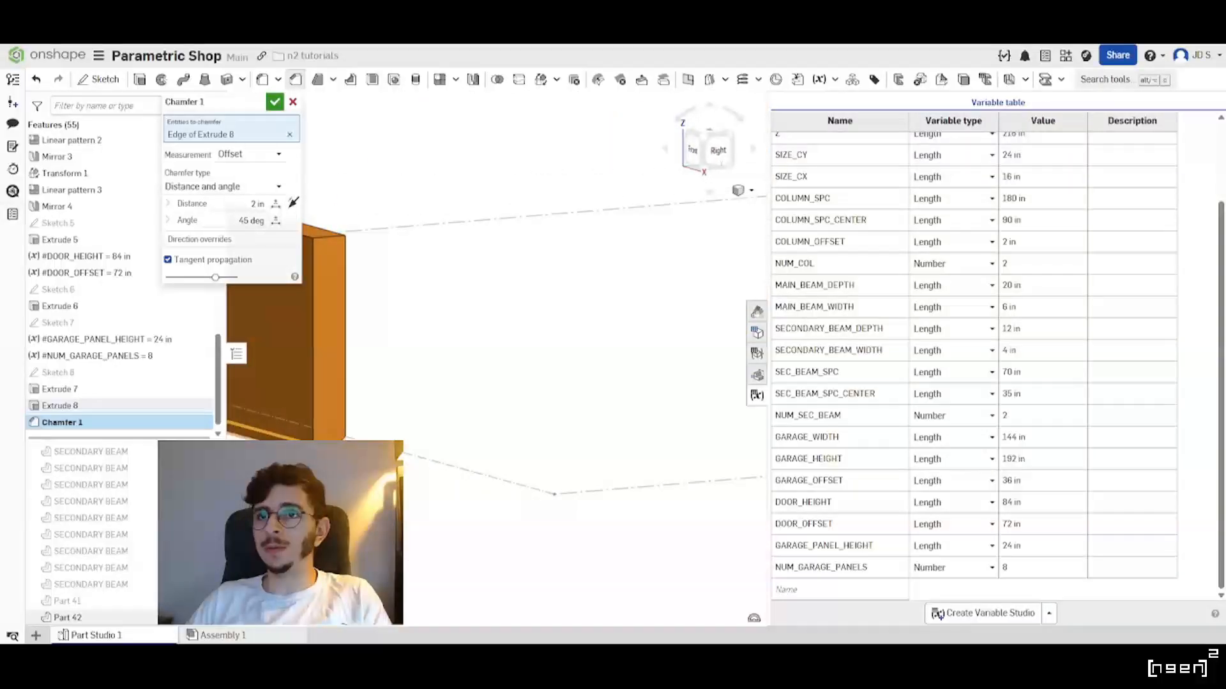
left_click(288, 435)
right_click_drag(543, 300, 410, 303)
scroll(394, 347, "up", 2)
left_click(385, 345)
left_click(355, 340)
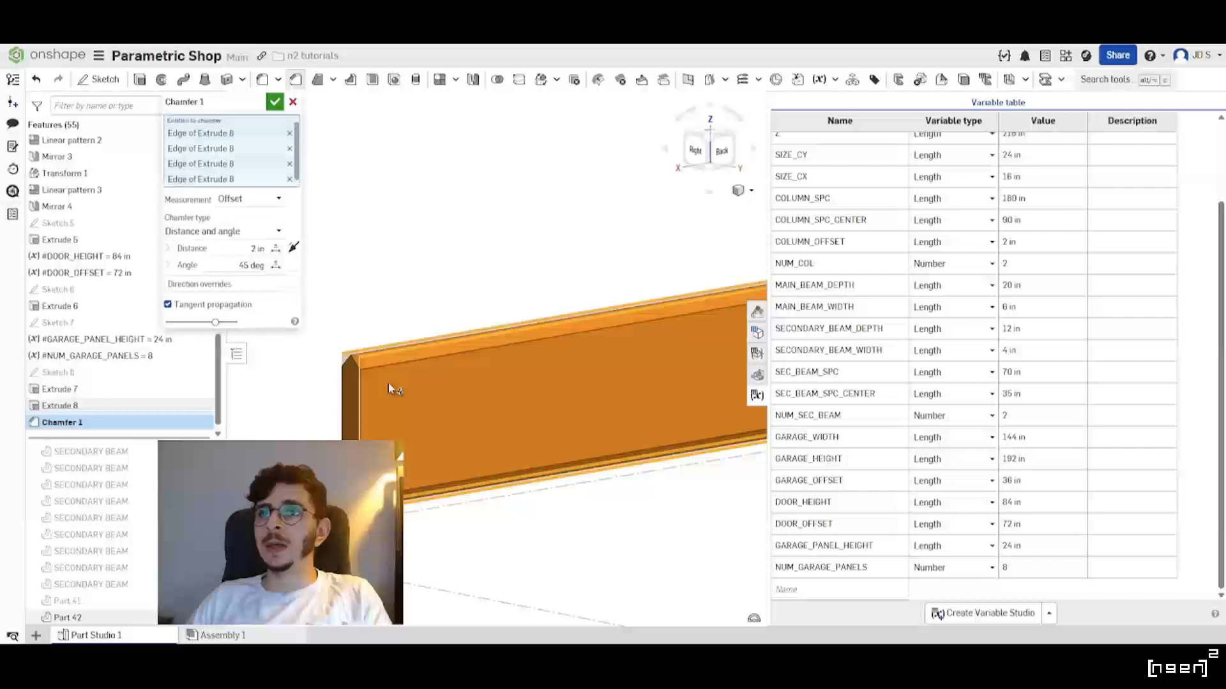
Set the garage panel's chamfer distance to 4/4 in, check the edges, and apply the chamfer.
right_click_drag(391, 385, 429, 383)
left_click(256, 250)
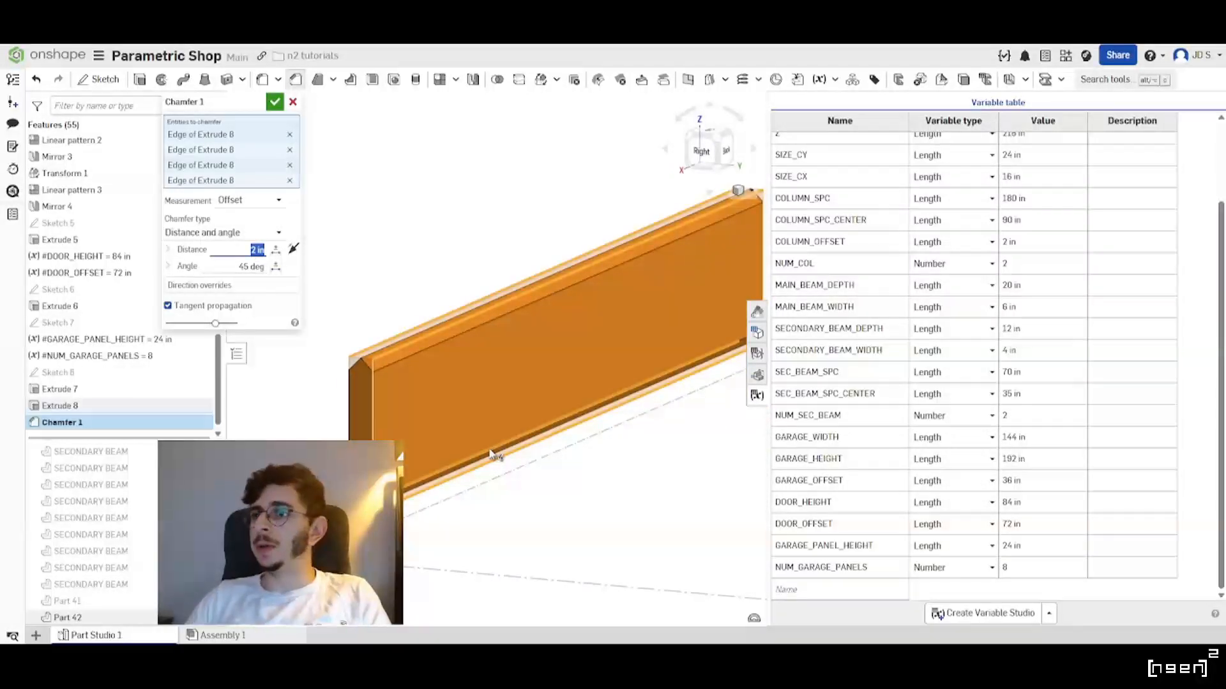
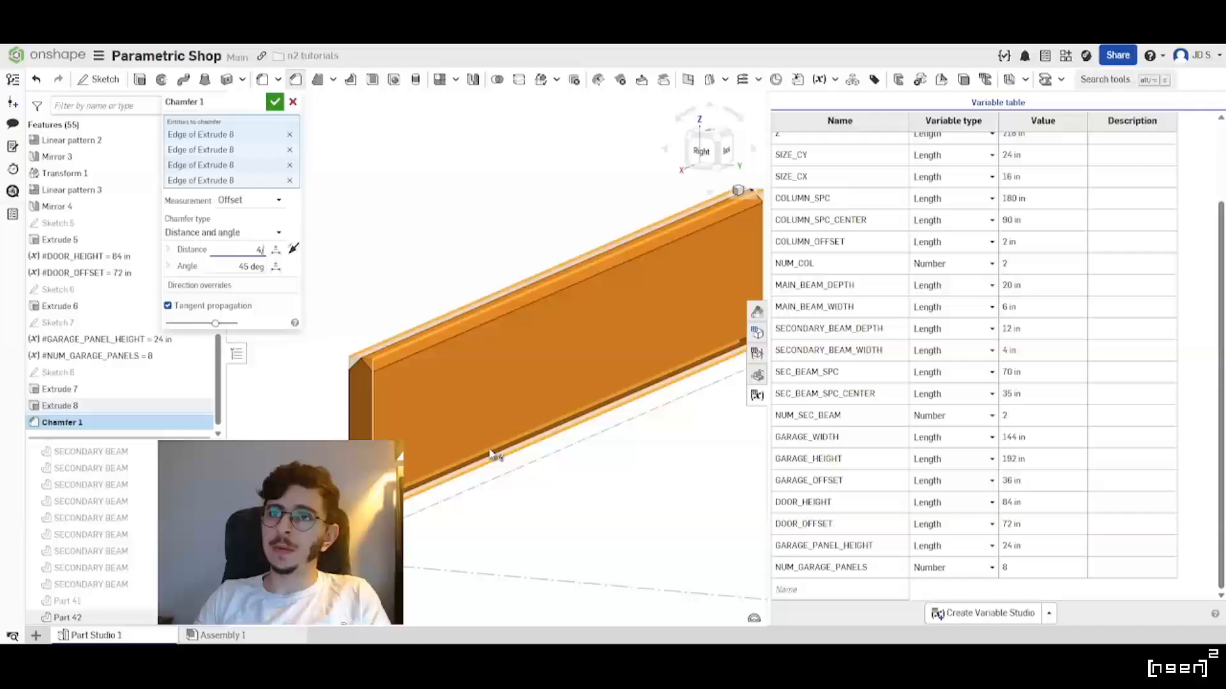
type("4")
key("Return")
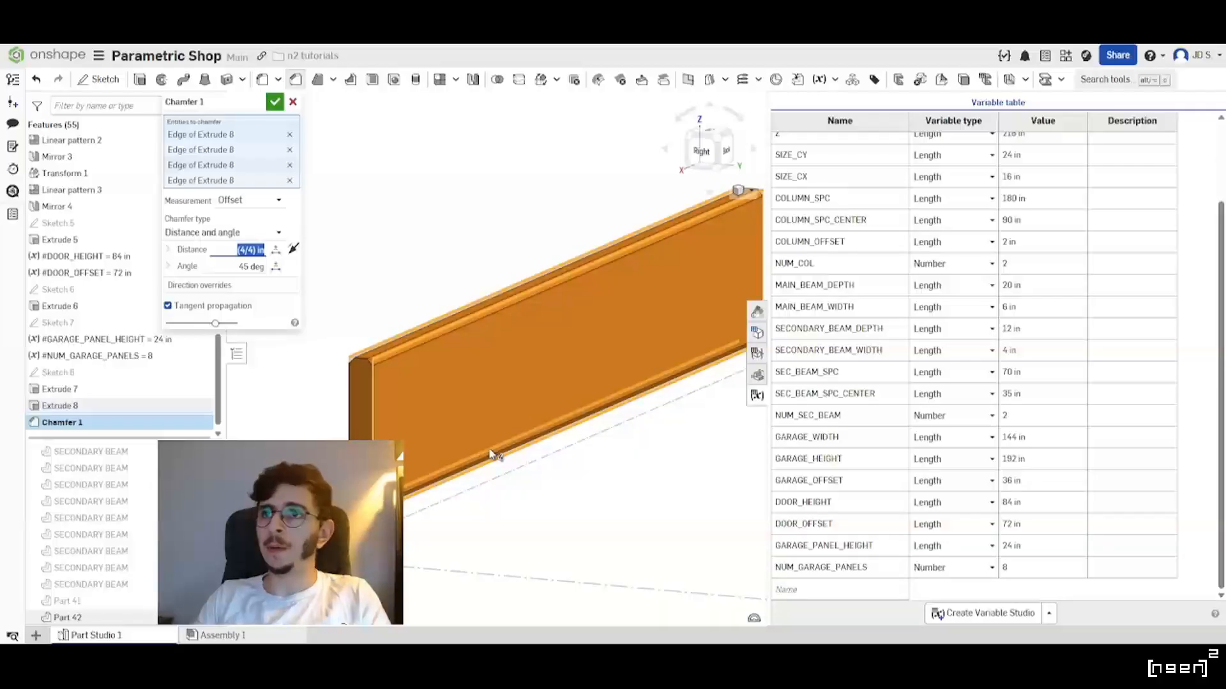
scroll(424, 404, "up", 5)
scroll(421, 310, "up", 3)
right_click_drag(441, 339, 447, 355)
scroll(448, 356, "down", 5)
right_click_drag(468, 430, 452, 383)
scroll(452, 383, "down", 4)
scroll(447, 381, "up", 2)
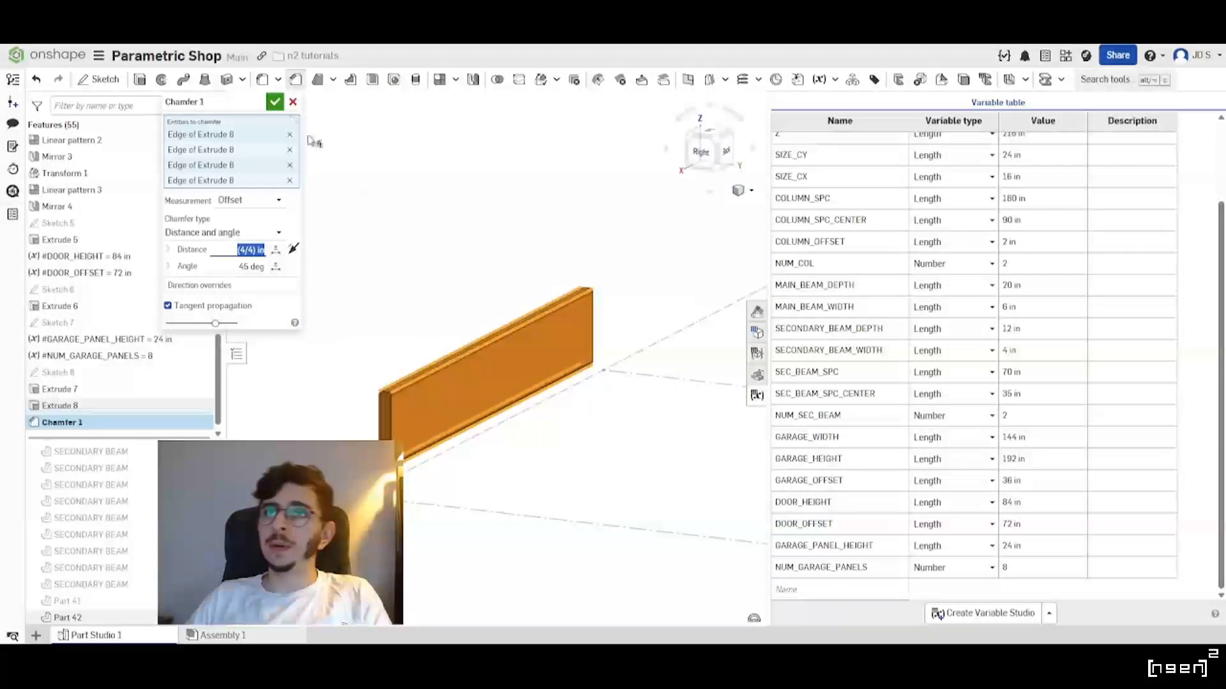
left_click(270, 105)
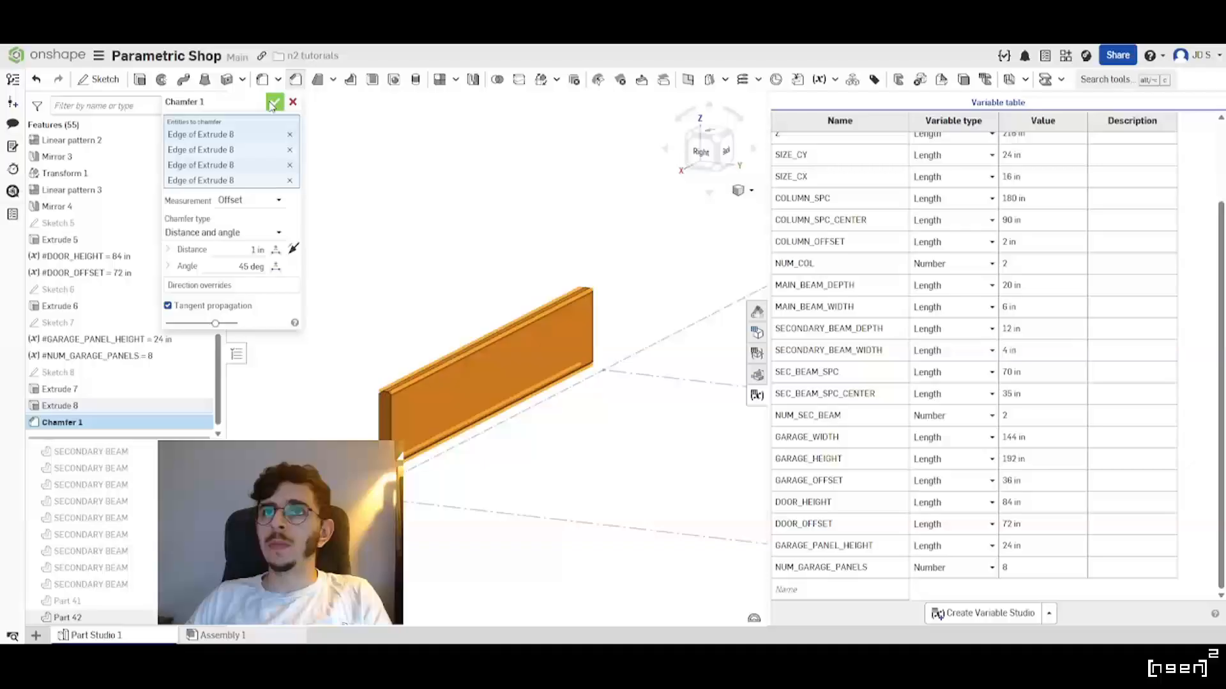
left_click(271, 104)
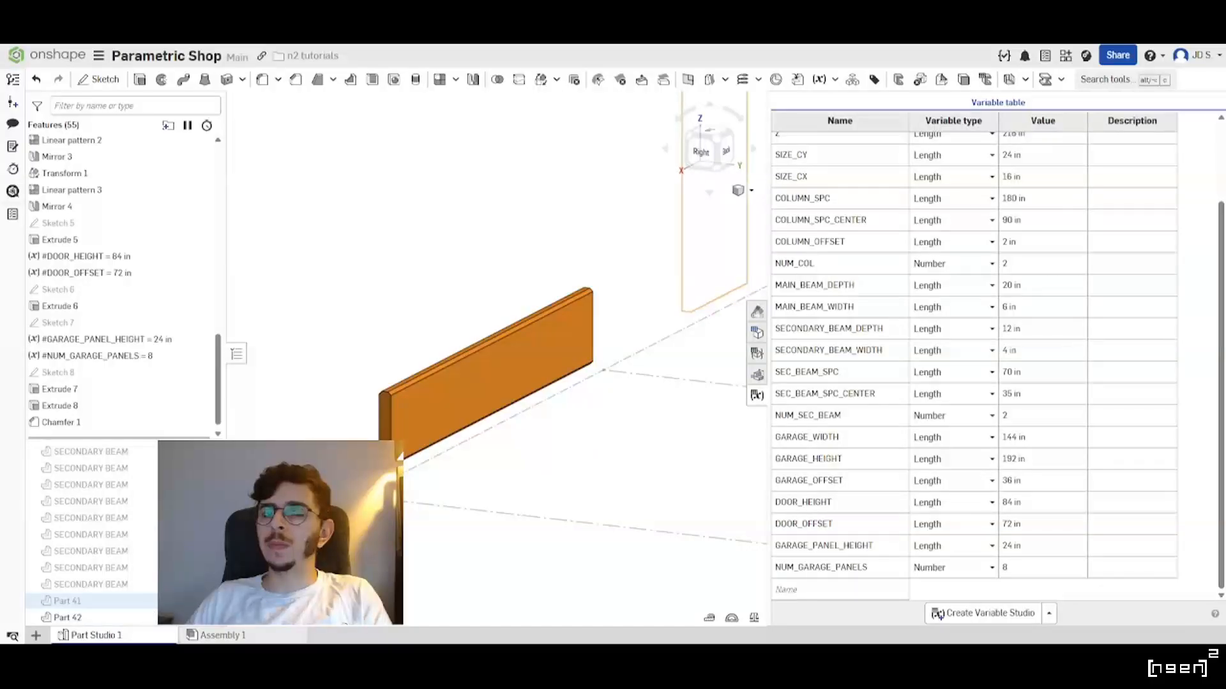
Show the door part, Part 41, alongside the garage panel and look at both from the side.
left_click(203, 600)
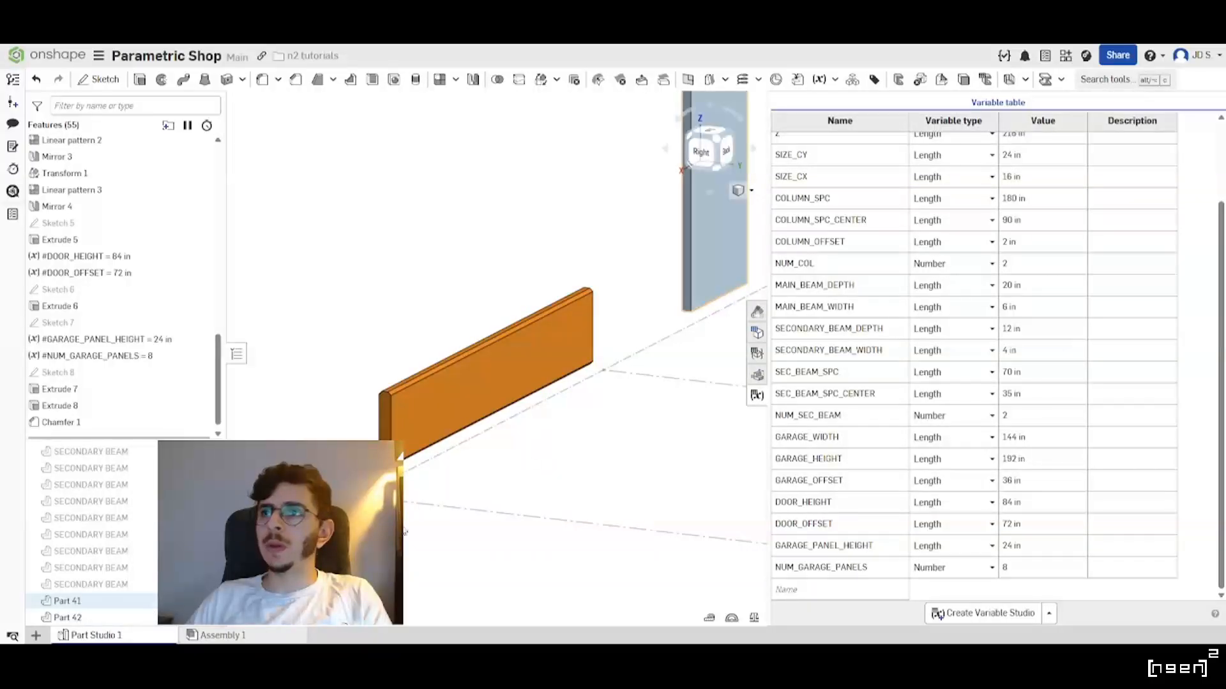
scroll(367, 397, "down", 4)
scroll(508, 356, "up", 1)
mouse_move(476, 397)
right_mouse_down()
mouse_move(511, 408)
mouse_move(495, 396)
right_mouse_up()
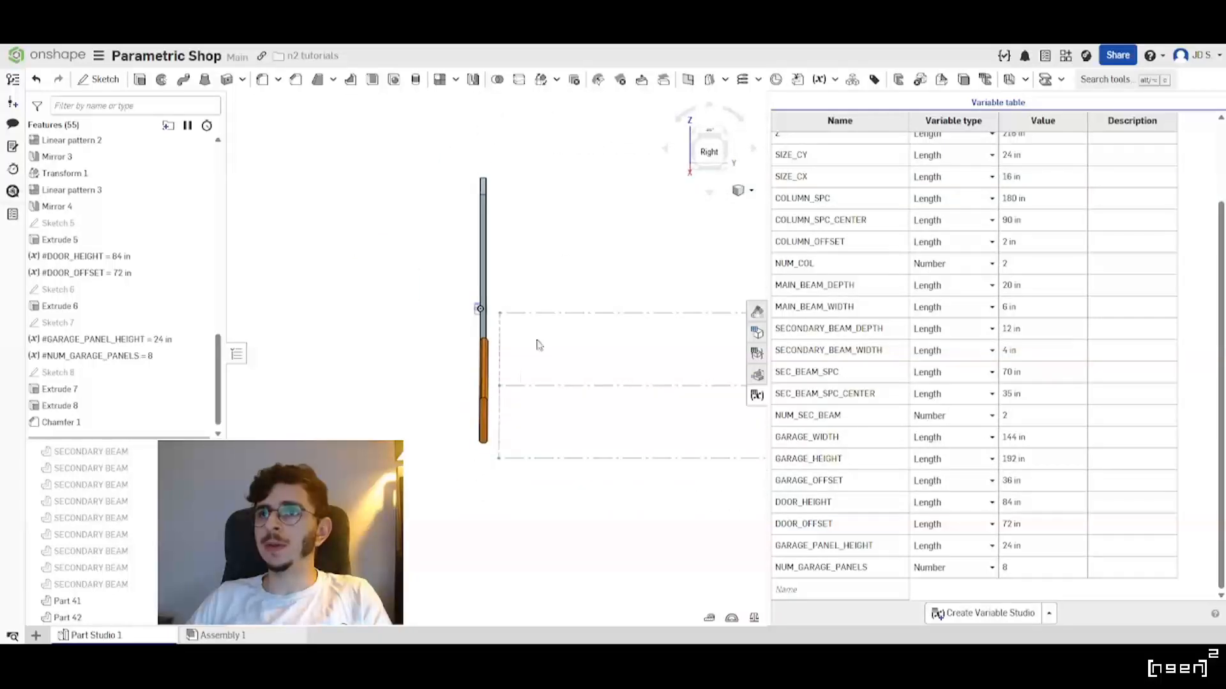
Start a Translate by XYZ transform on the garage panel and the door, Part 42 and Part 41.
left_click(540, 79)
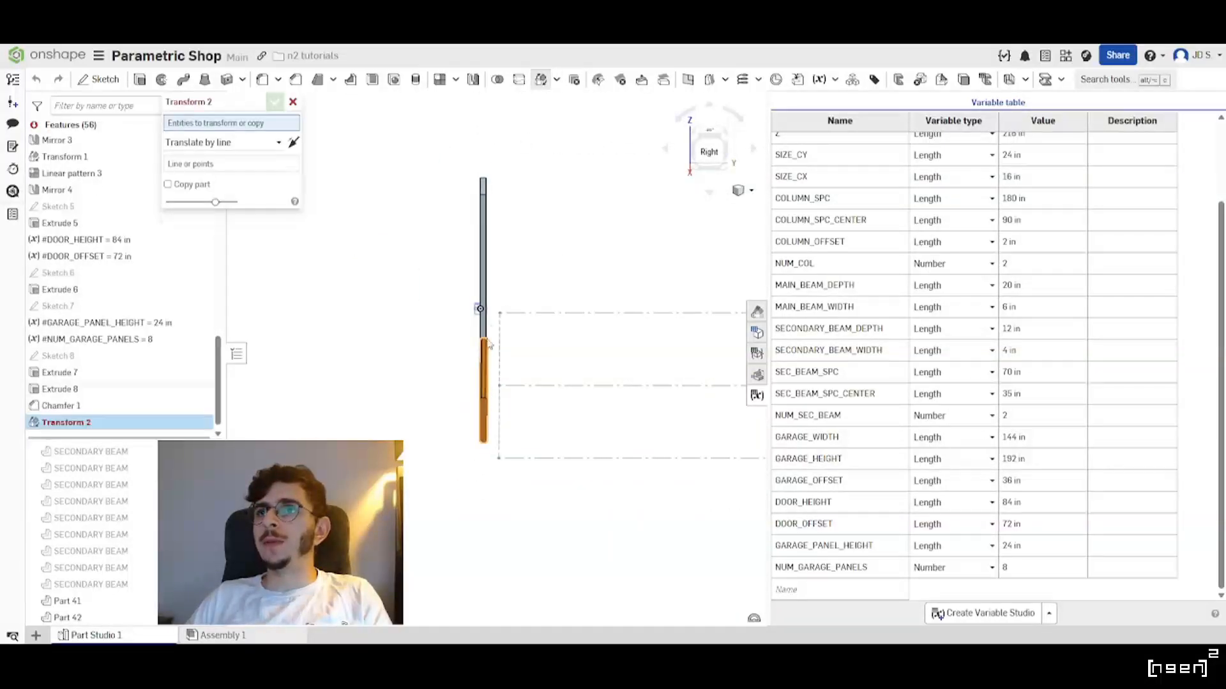
left_click(483, 385)
left_click(483, 256)
left_click(235, 170)
left_click(238, 217)
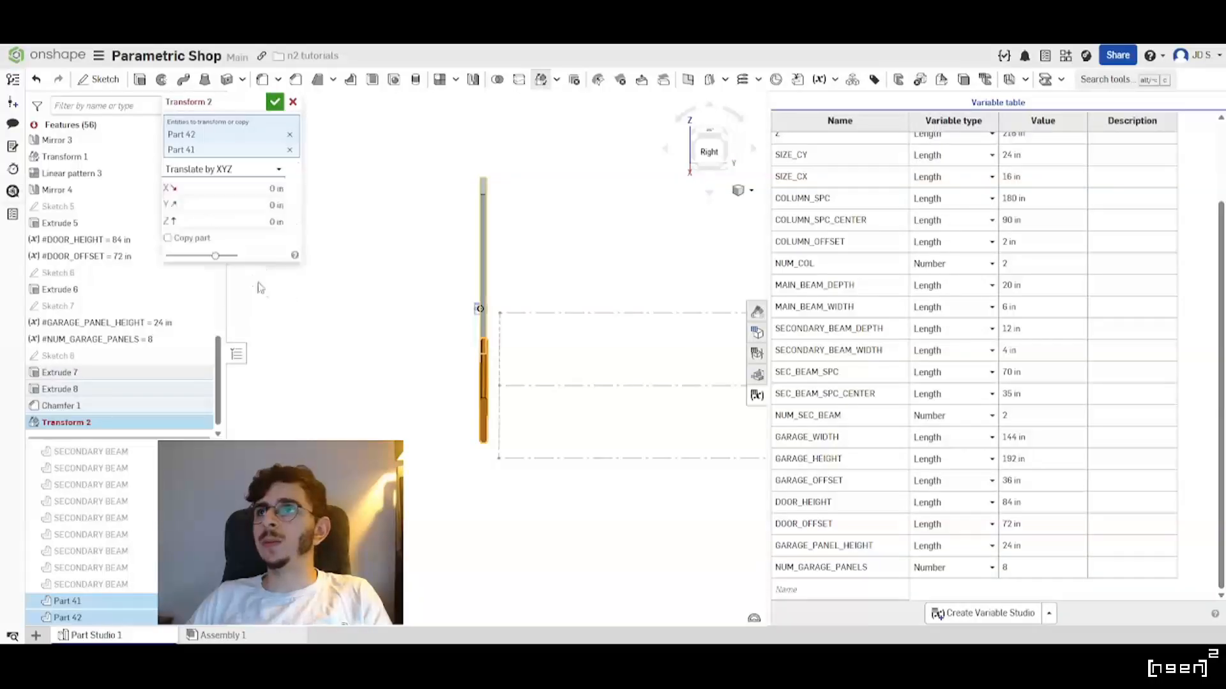
Enter the Y translation of the door and garage panel as #WALL_T/(#WALL_T/1in.
left_click(276, 205)
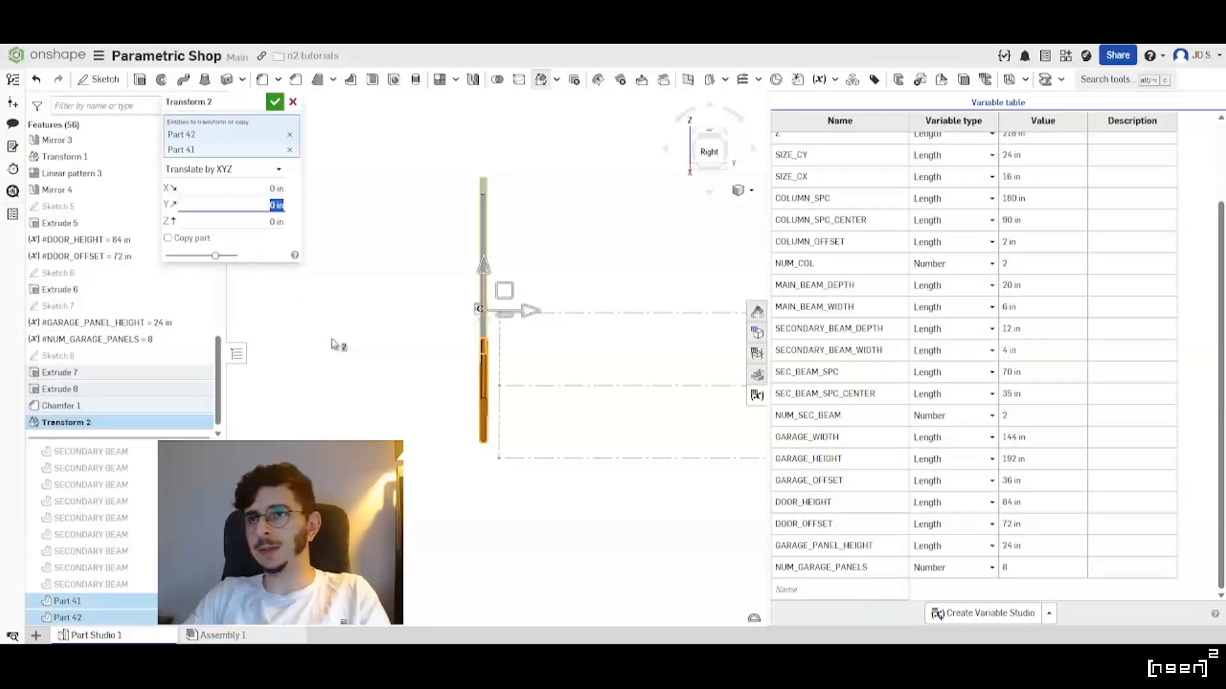
scroll(834, 423, "up", 3)
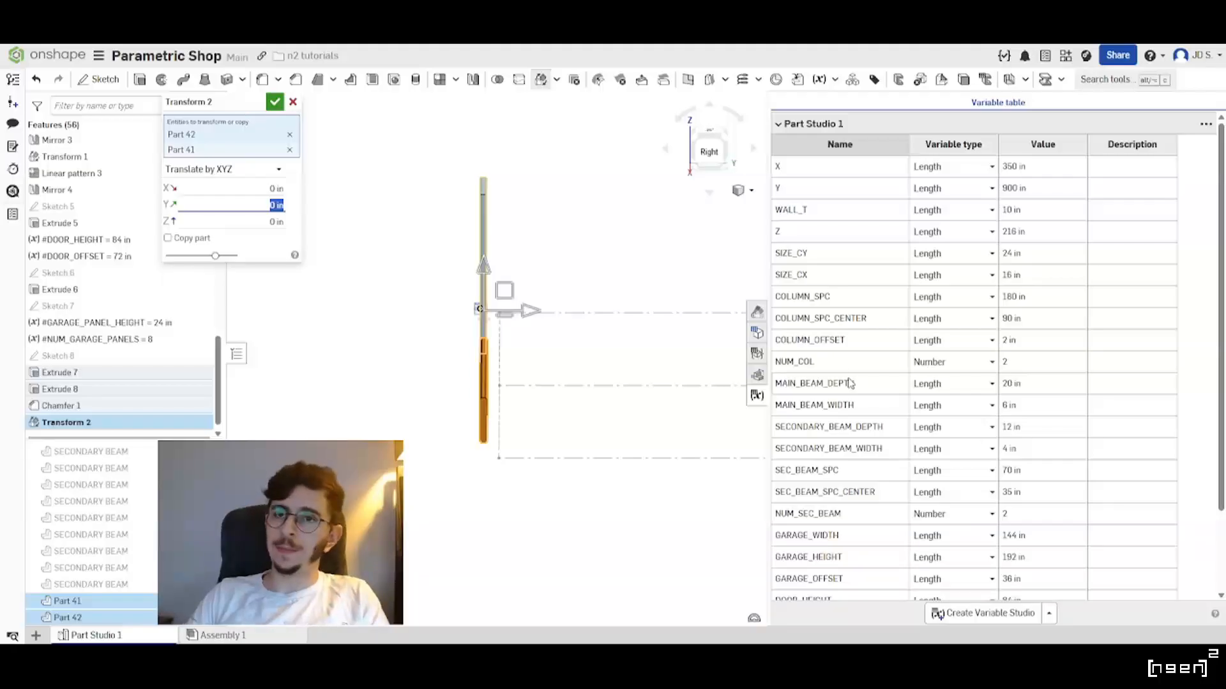
type("WAL")
key("Return")
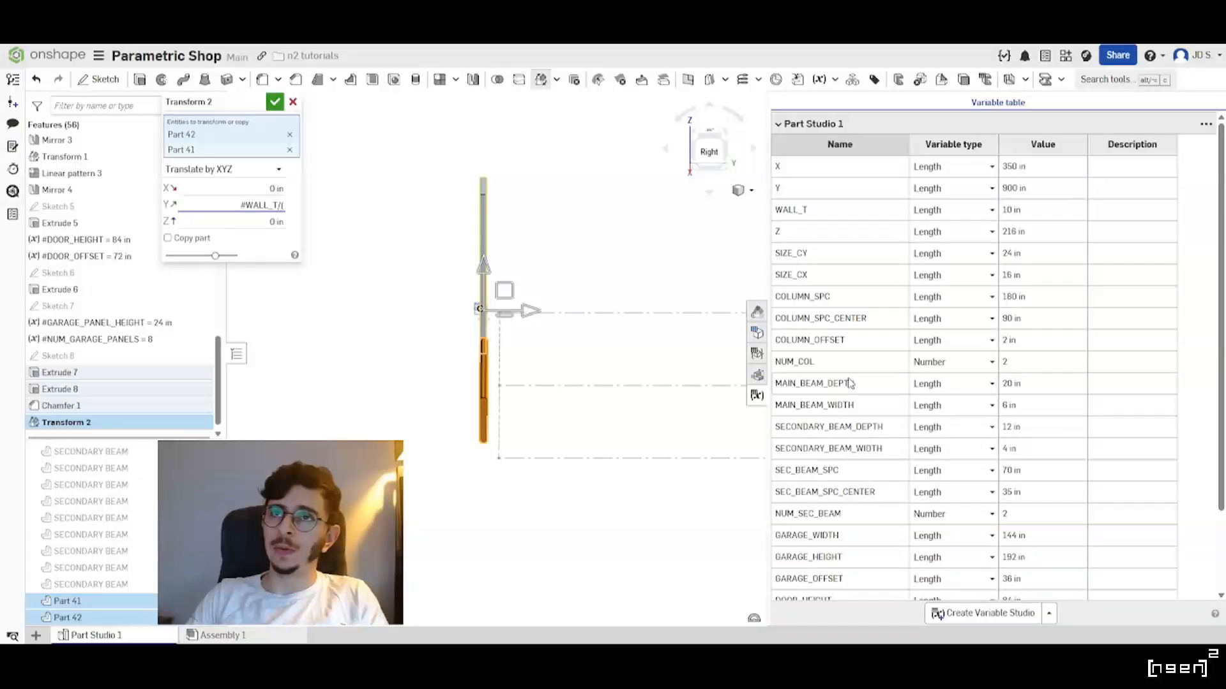
type("/(#WAL")
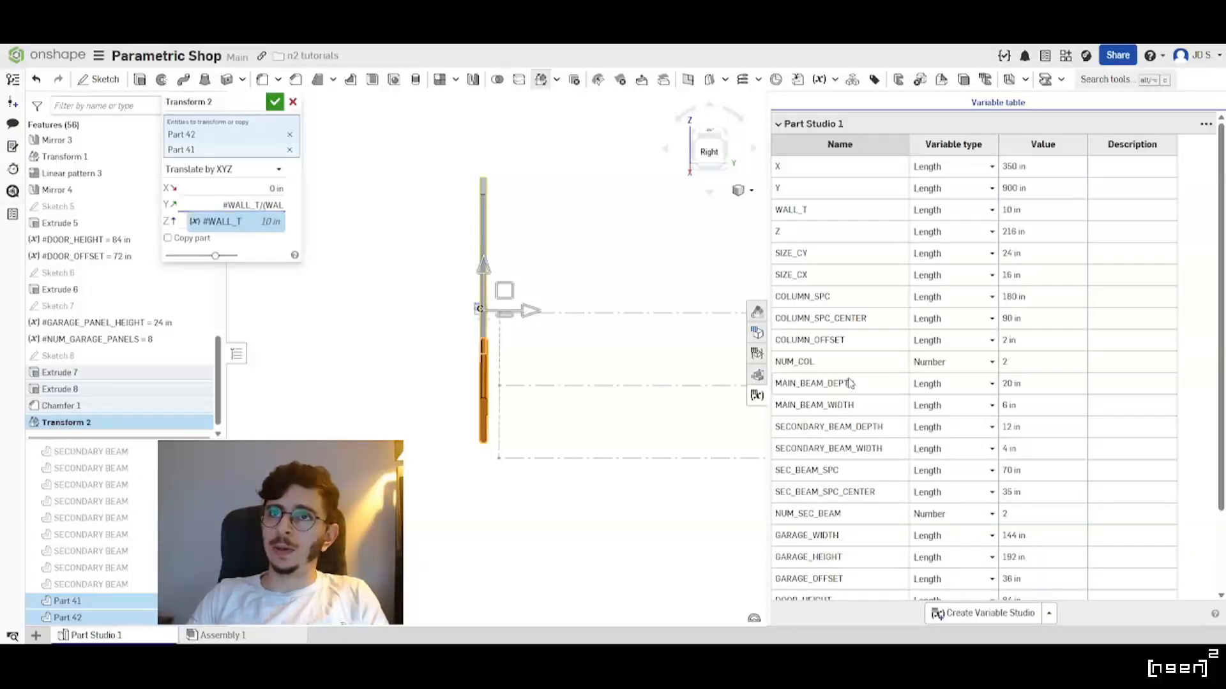
type("L")
key("Return")
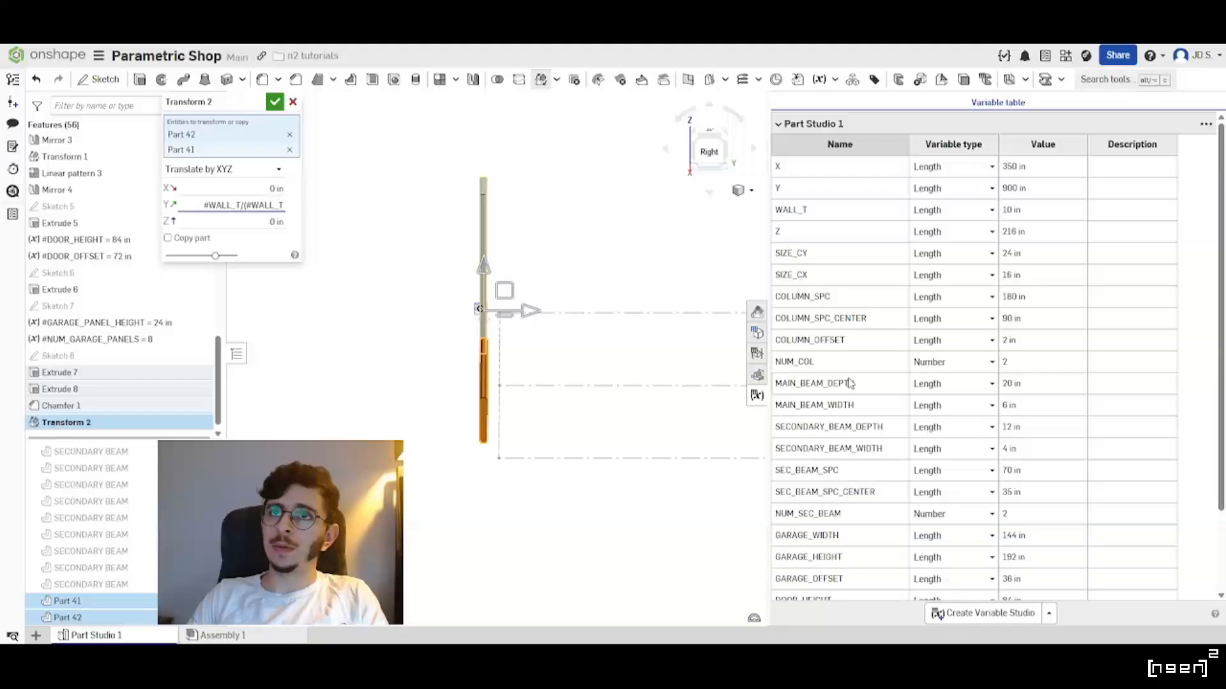
type("/1in")
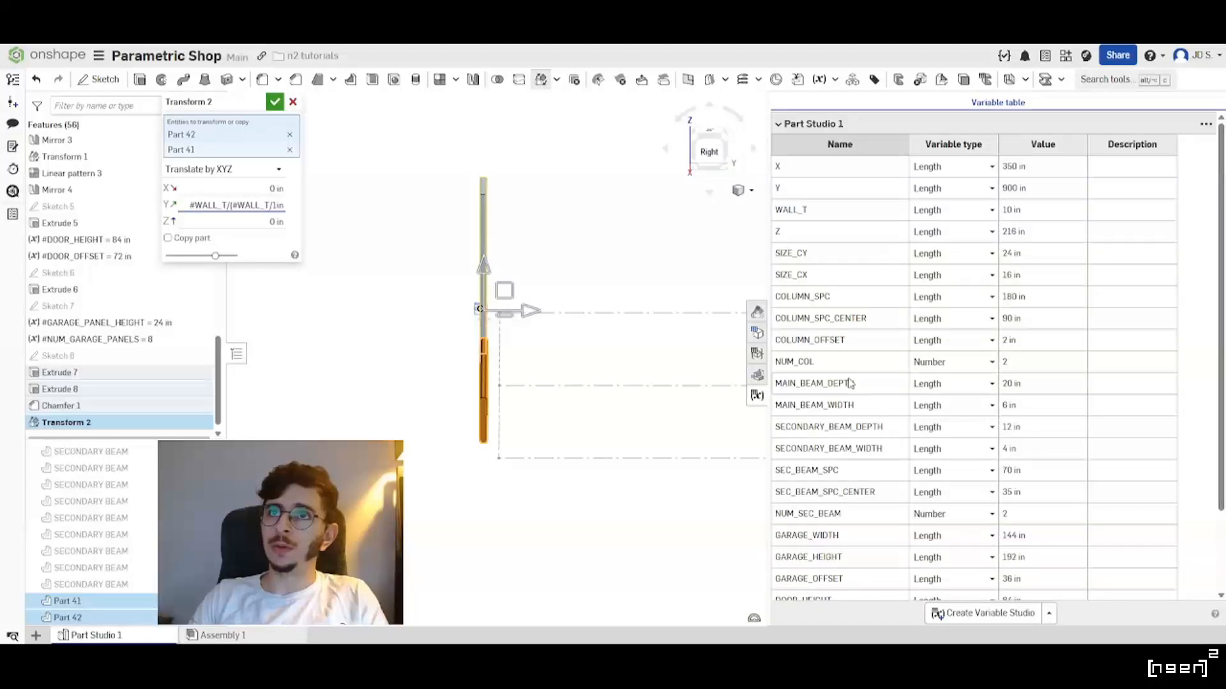
key("Return")
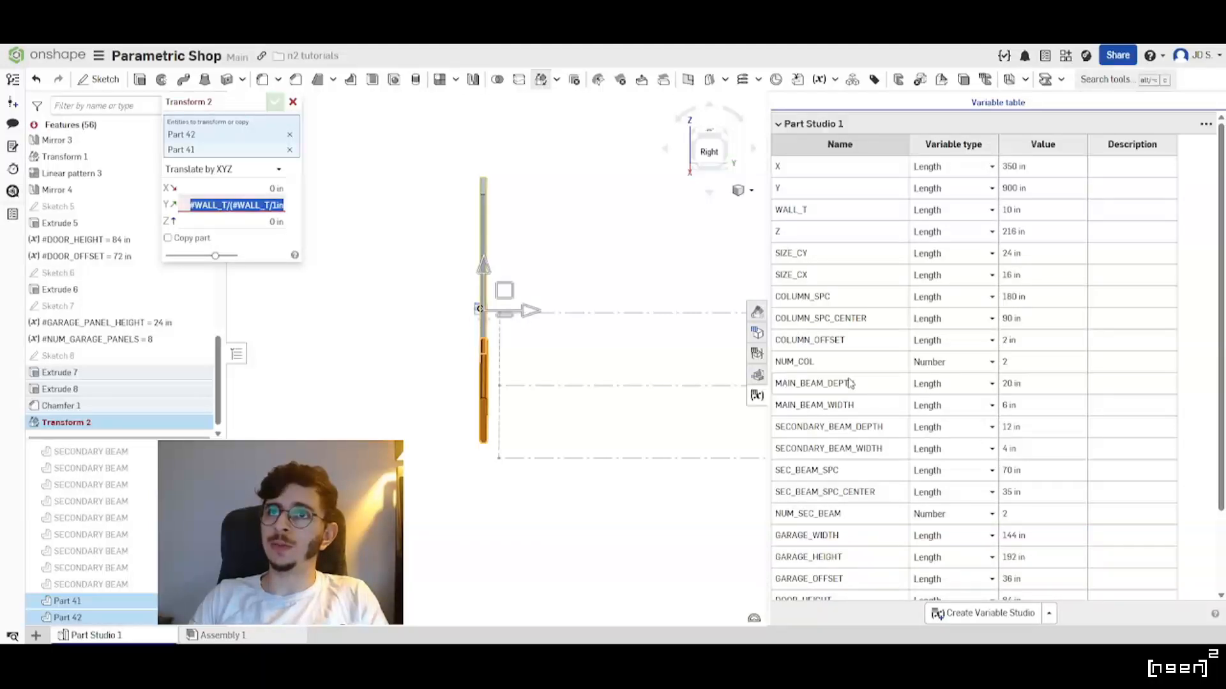
Correct the Y translation expression's parentheses so it is #WALL_T/(#WALL_T/(1in)).
key("Right")
type(")")
key("Return")
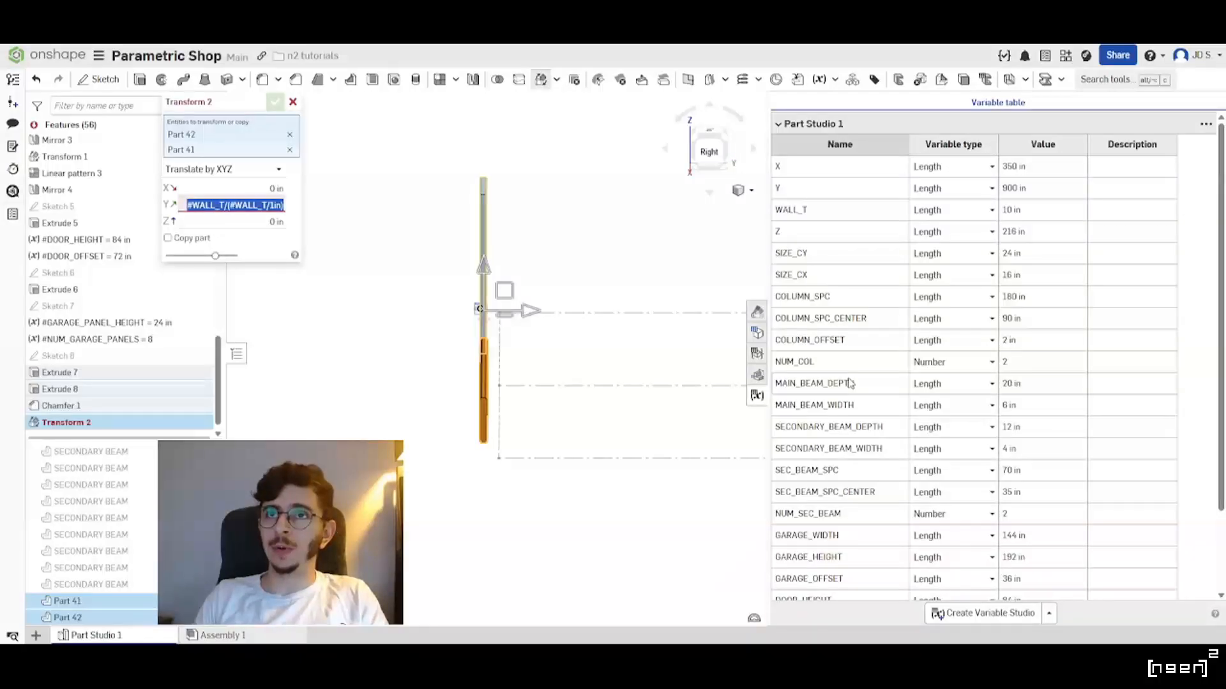
key("Left")
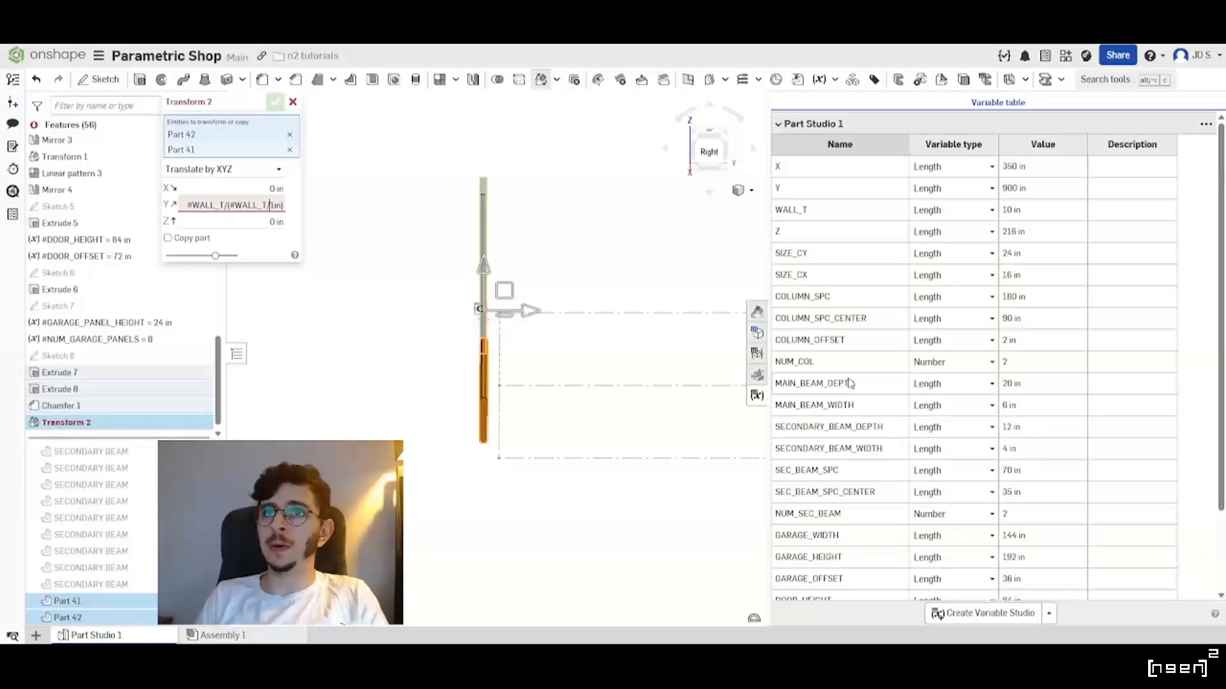
type("(1in)")
key("Return")
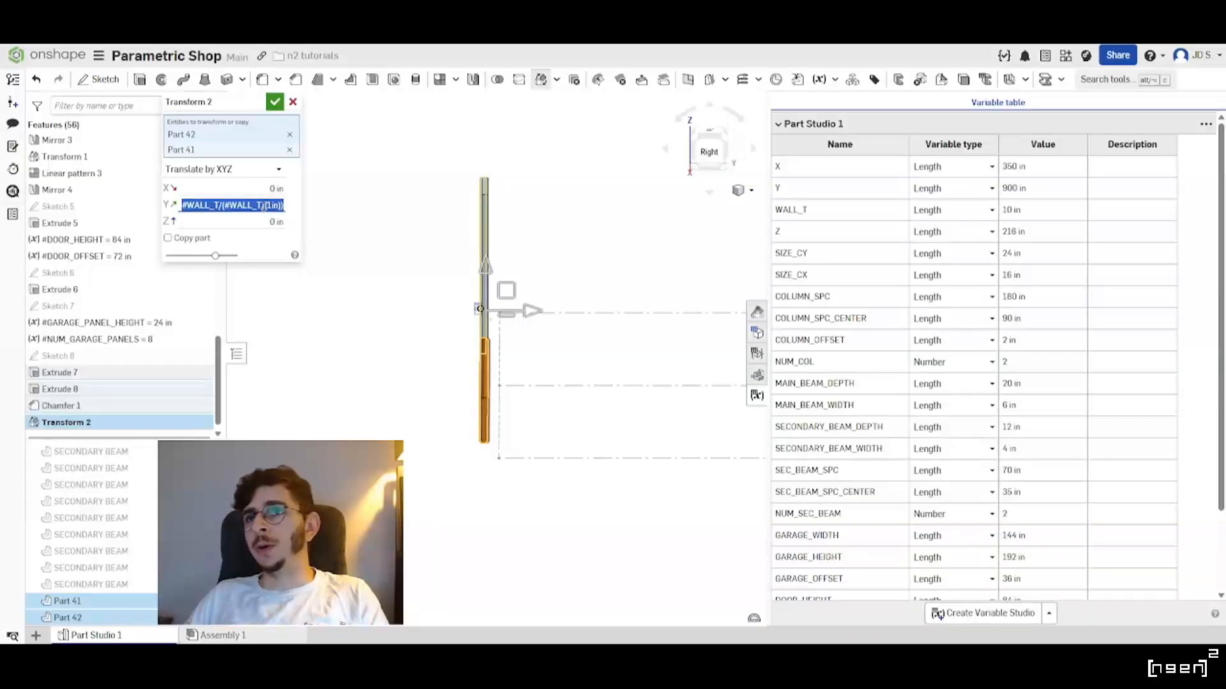
scroll(457, 357, "up", 2)
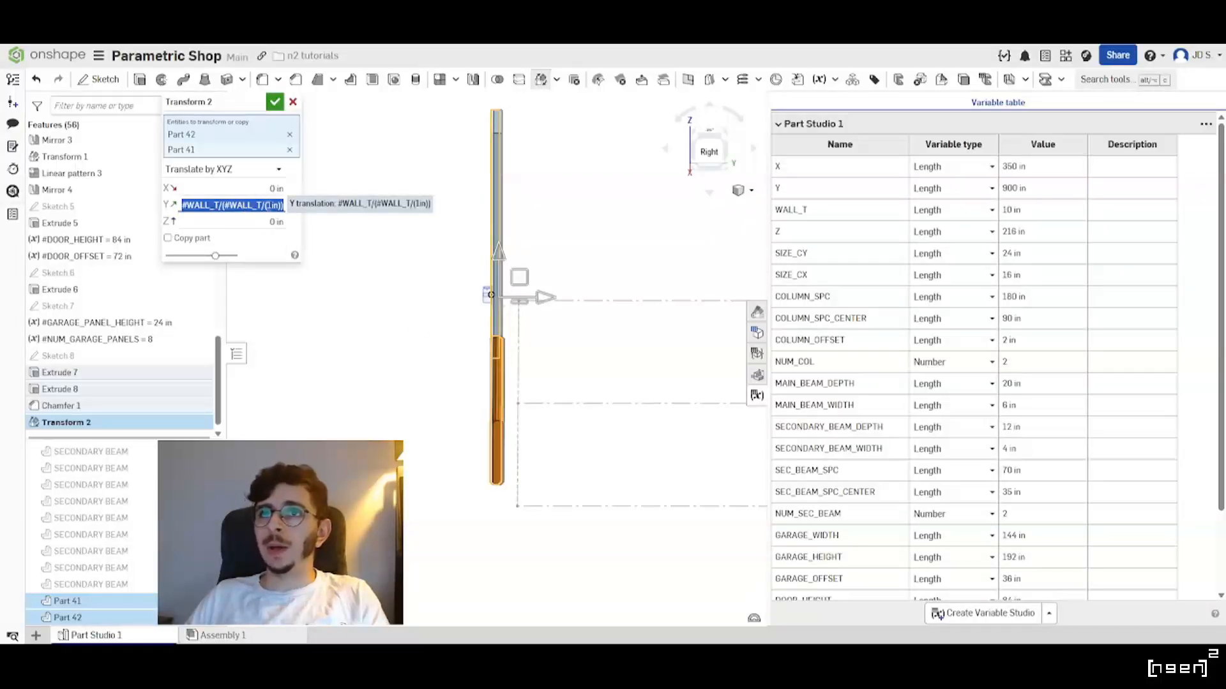
Try 0.5in as the innermost length in the Y translation expression.
left_click(270, 205)
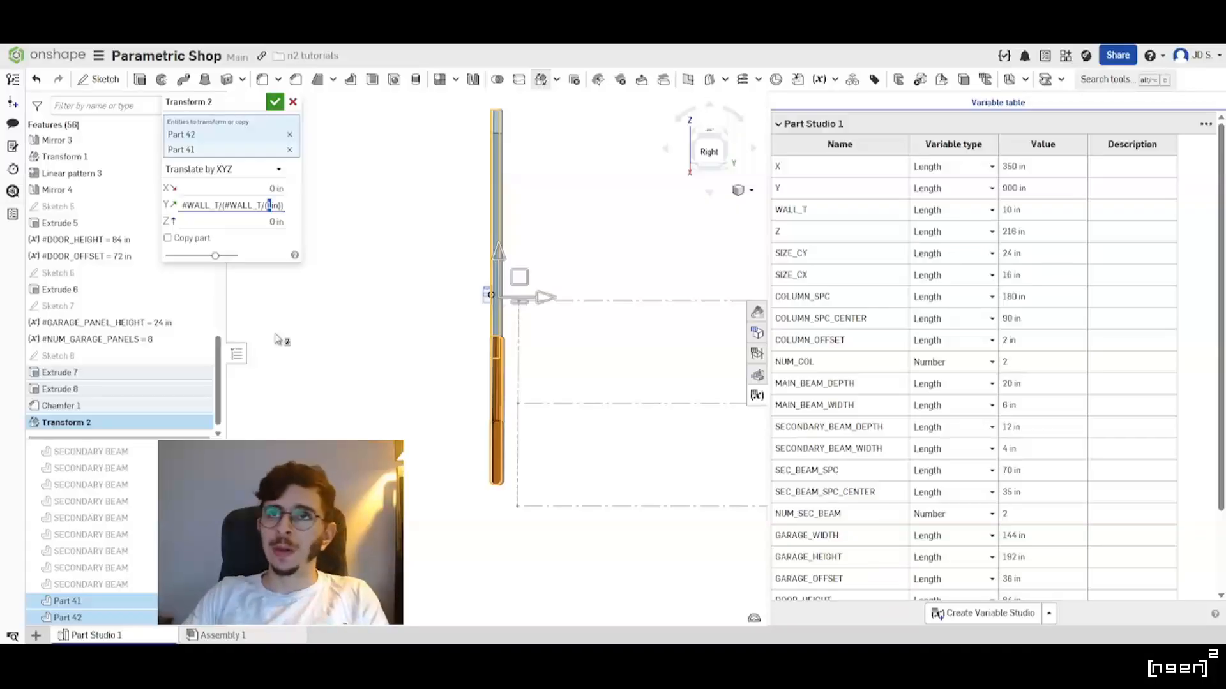
type("0.5")
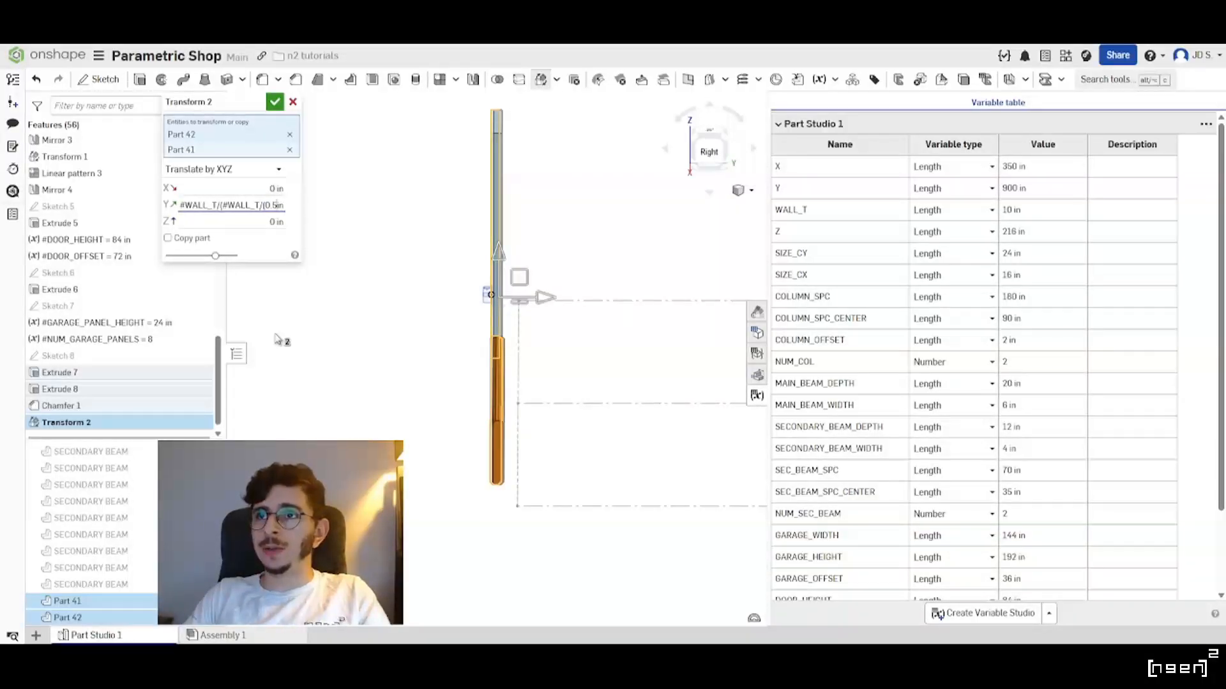
key("ctrl+a")
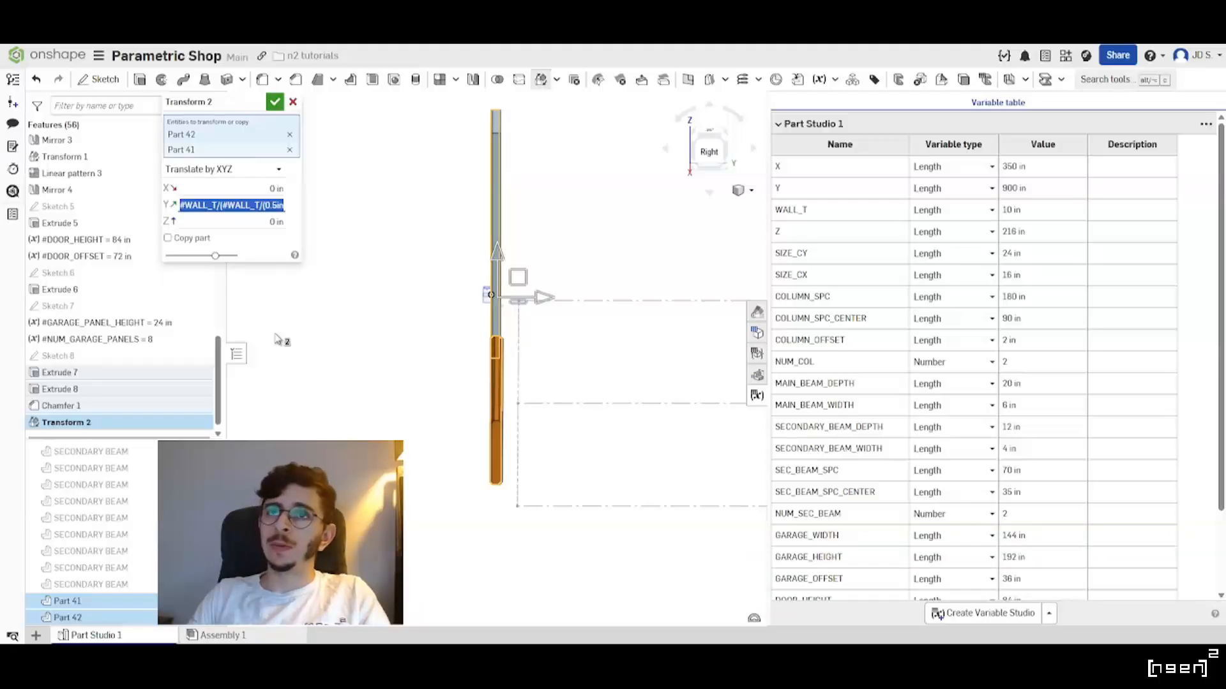
Set the Y translation to #WALL_T/(#WALL_T/(2in)) and apply the transform to the door and garage panel.
key("End")
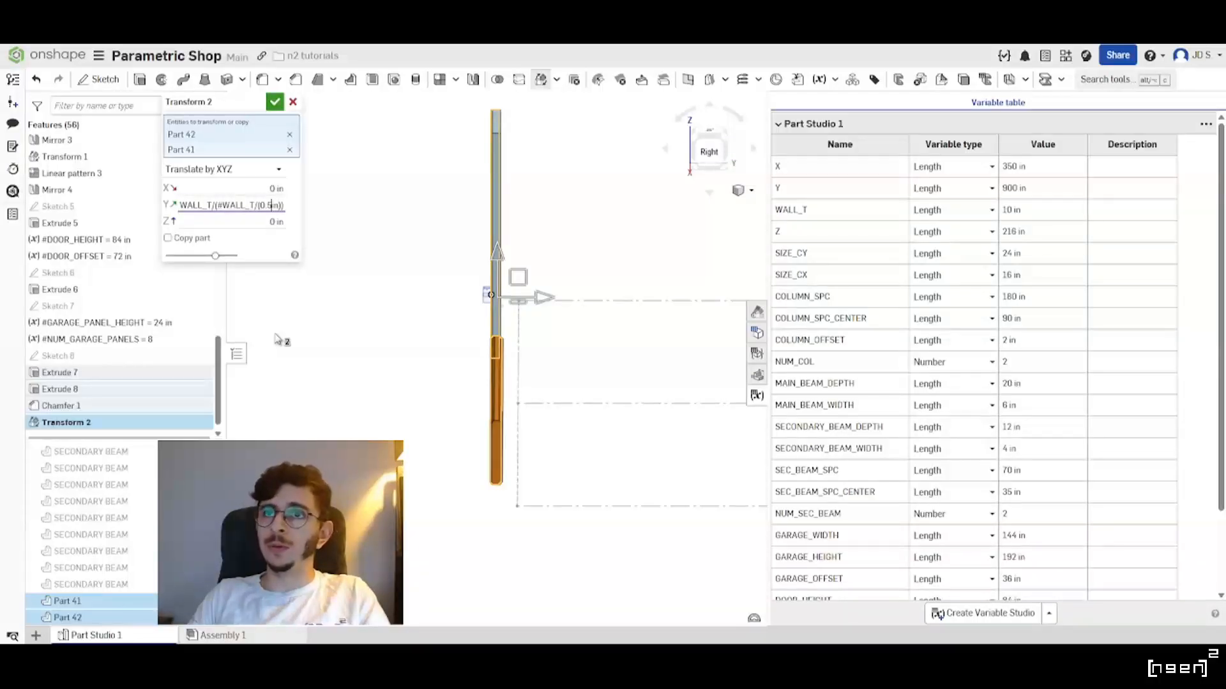
key("Left")
key("Left")
key("Left")
key("Left")
key("BackSpace")
key("BackSpace")
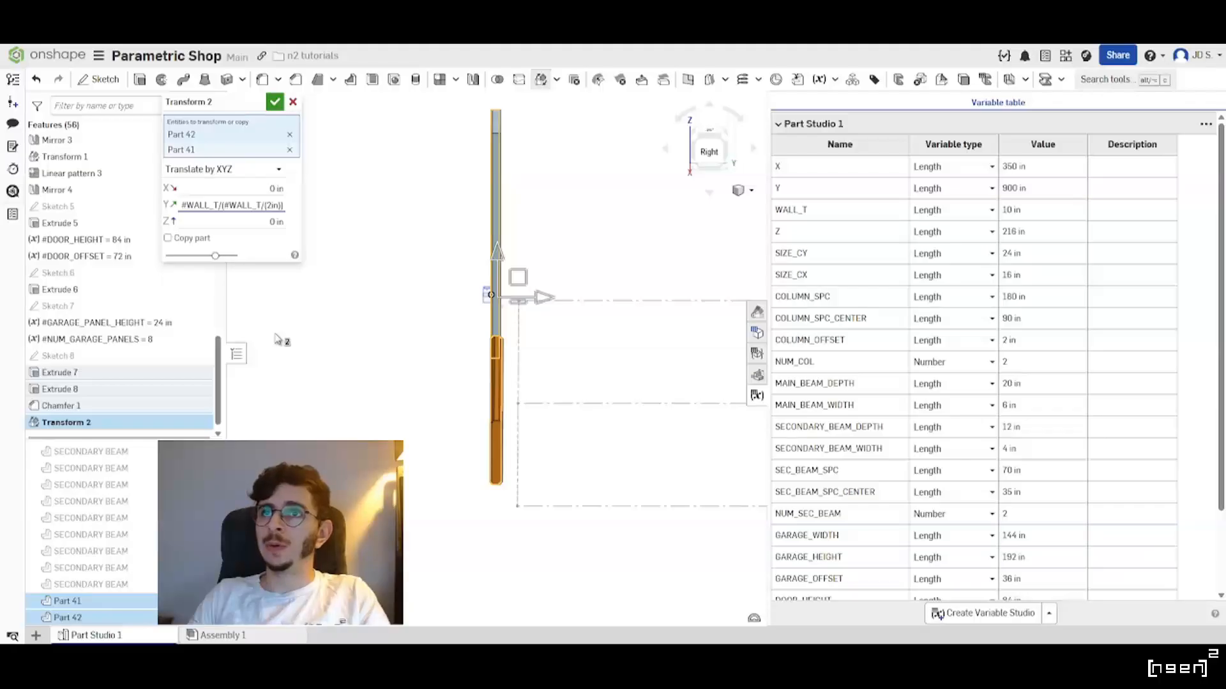
key("Return")
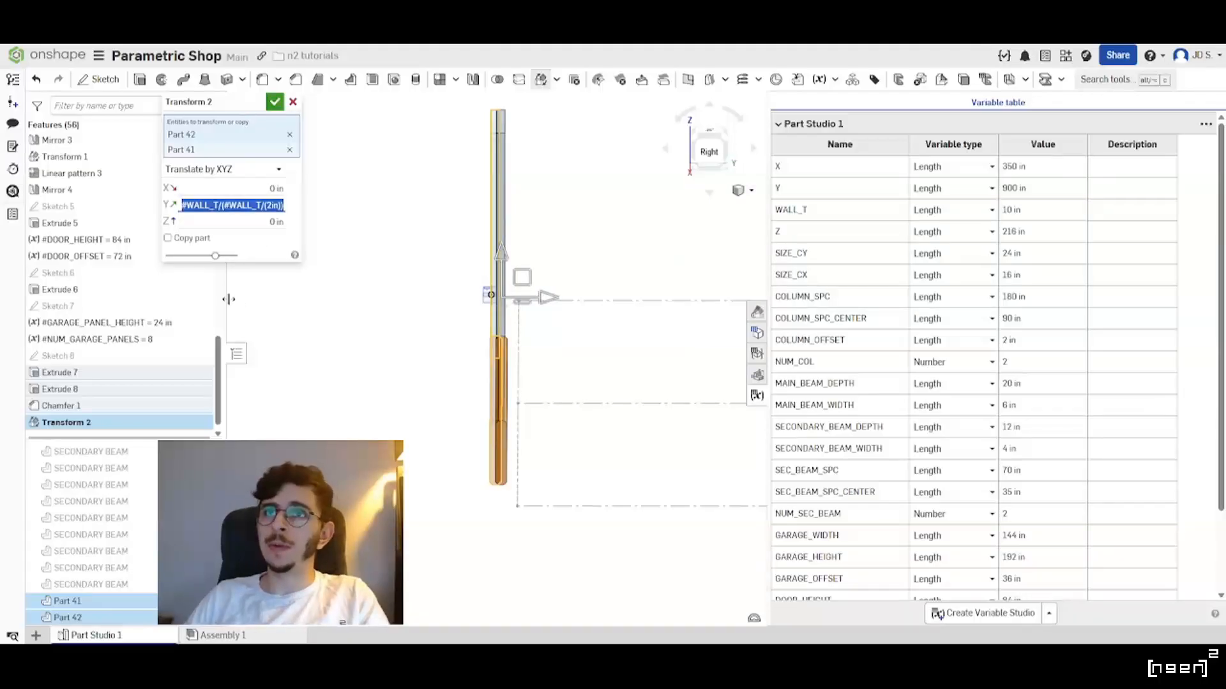
key("Tab")
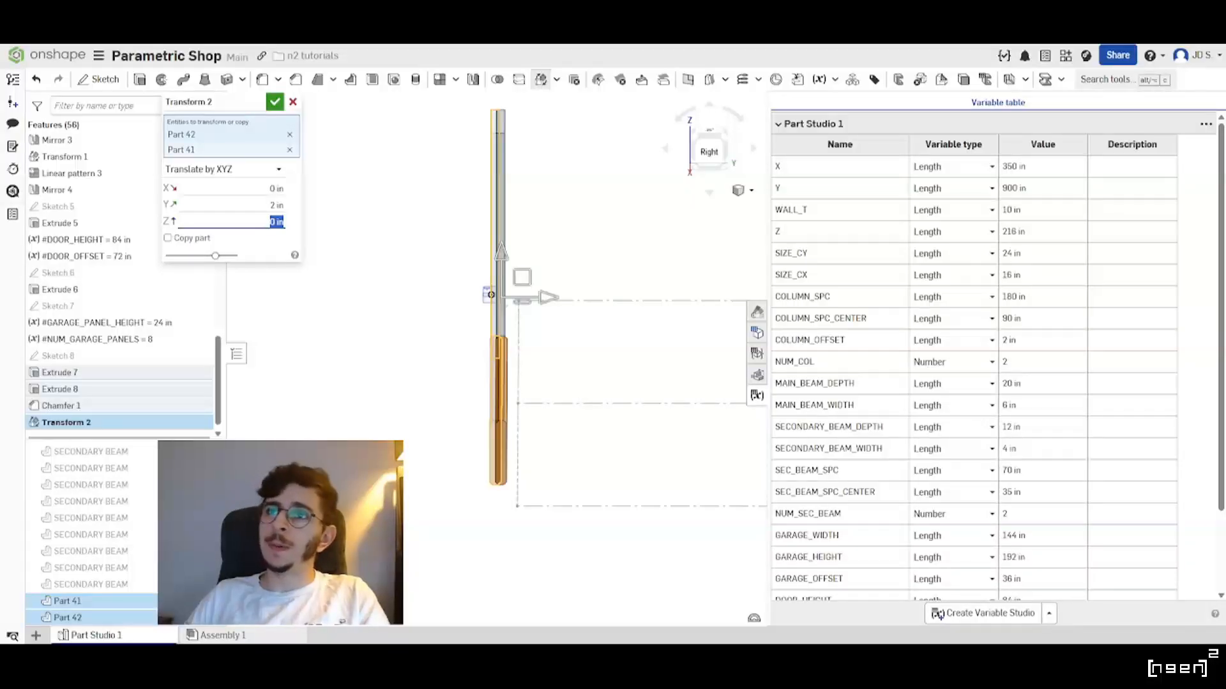
left_click(256, 205)
left_click(256, 205)
left_click(275, 103)
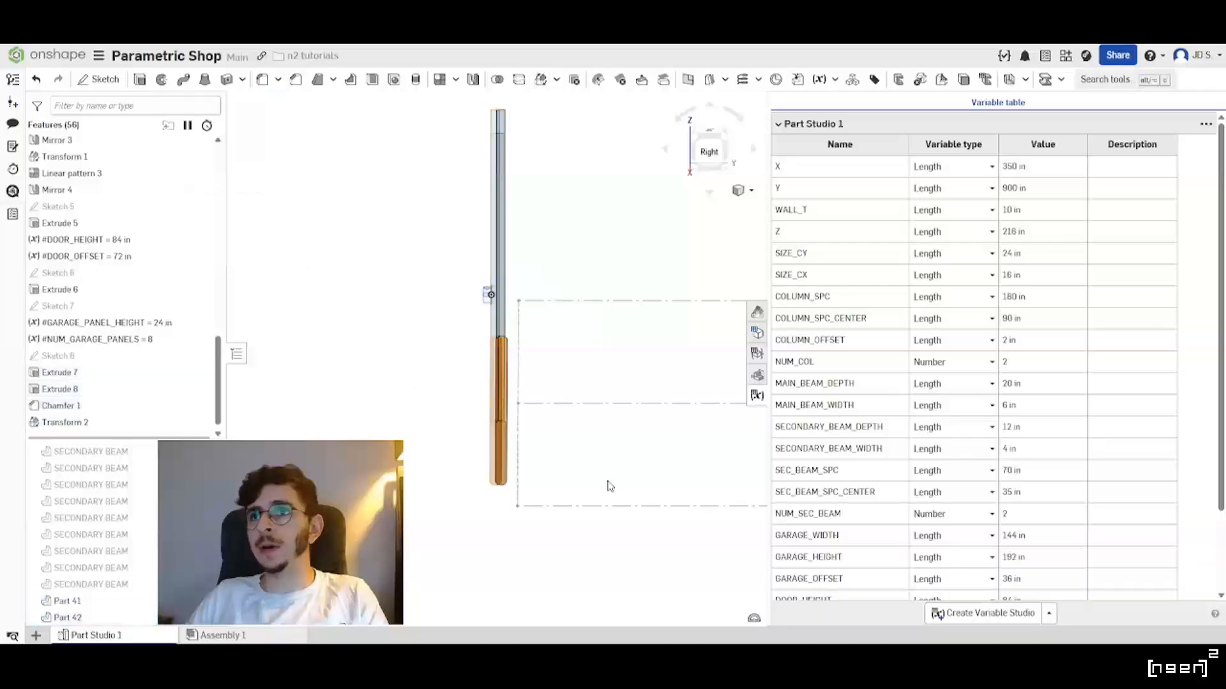
Show all hidden building parts again and view the door and garage panel in their wall openings.
scroll(143, 501, "up", 8)
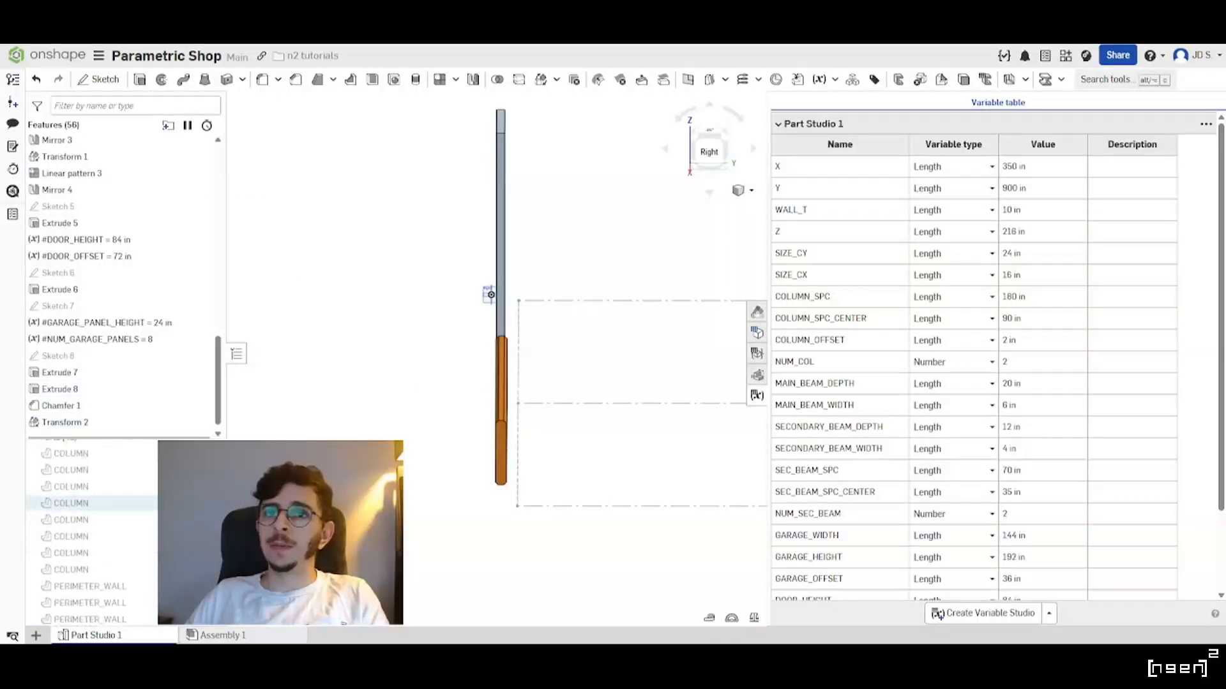
left_click(208, 447)
left_click(208, 448)
scroll(458, 422, "down", 2)
right_click_drag(485, 419, 459, 463)
scroll(510, 434, "down", 3)
scroll(372, 410, "up", 3)
right_click_drag(434, 467, 479, 465)
scroll(479, 465, "down", 4)
scroll(474, 450, "up", 3)
scroll(541, 455, "down", 5)
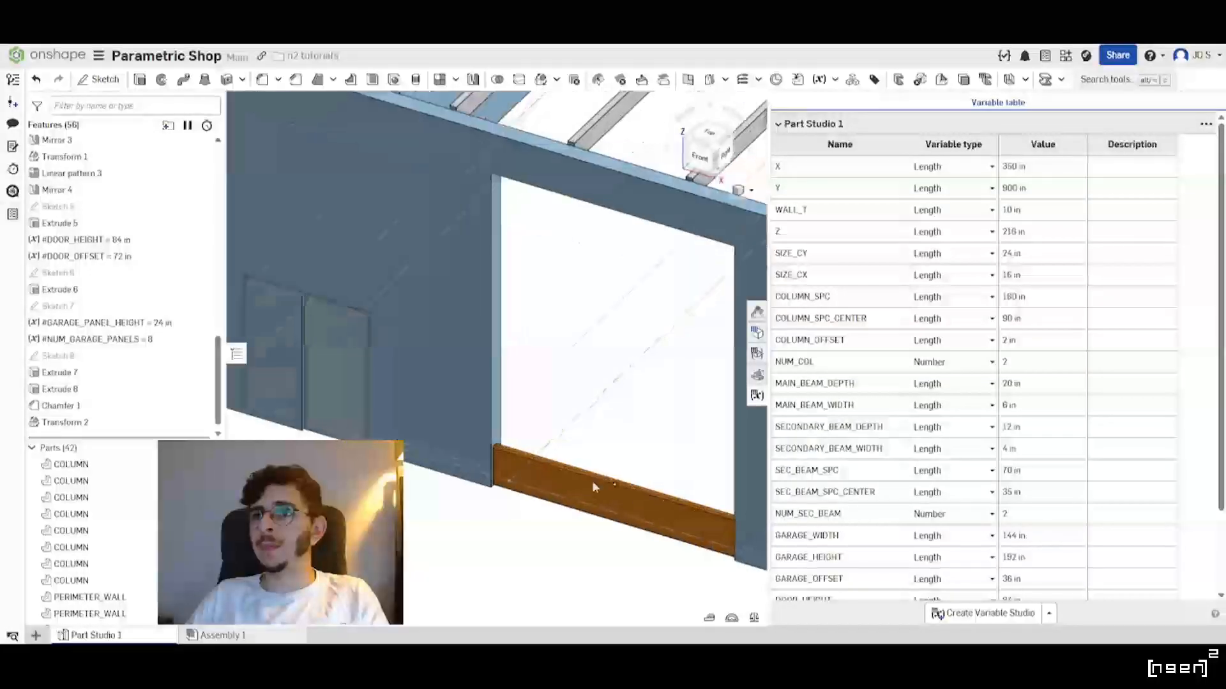
Rename Part 42 as GARAGE PANEL and Part 41 as DOOR.
scroll(472, 456, "up", 4)
scroll(102, 594, "down", 10)
right_click(102, 618)
left_click(176, 388)
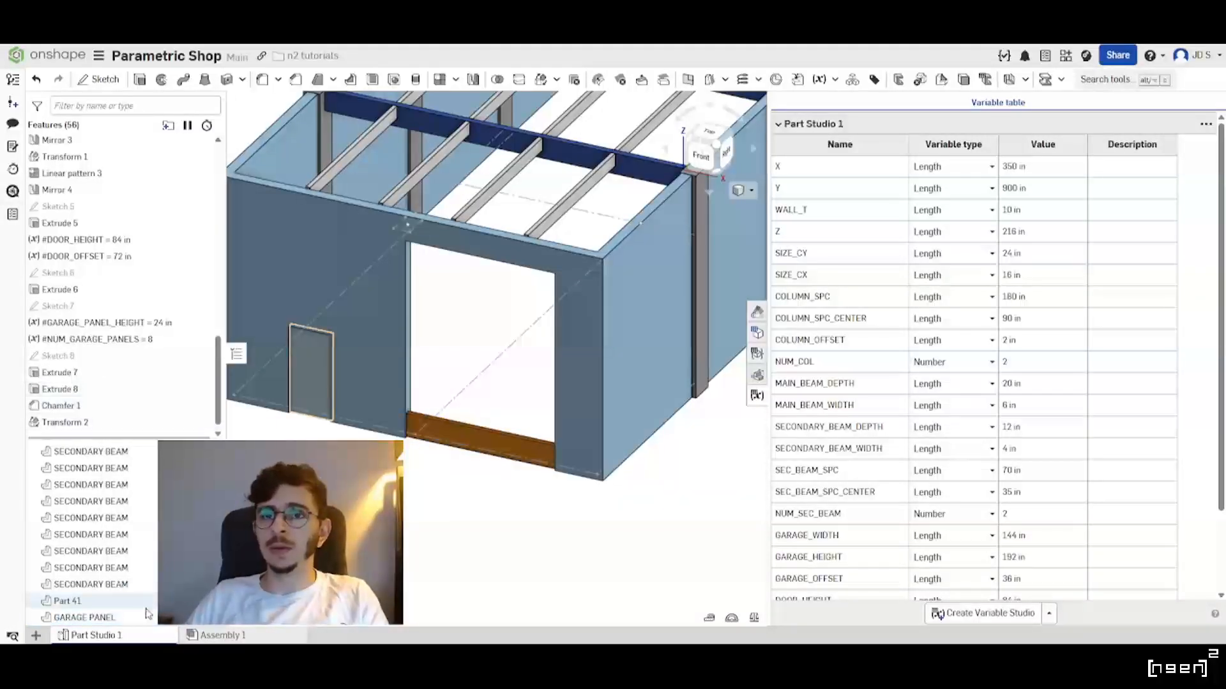
right_click(72, 601)
left_click(192, 383)
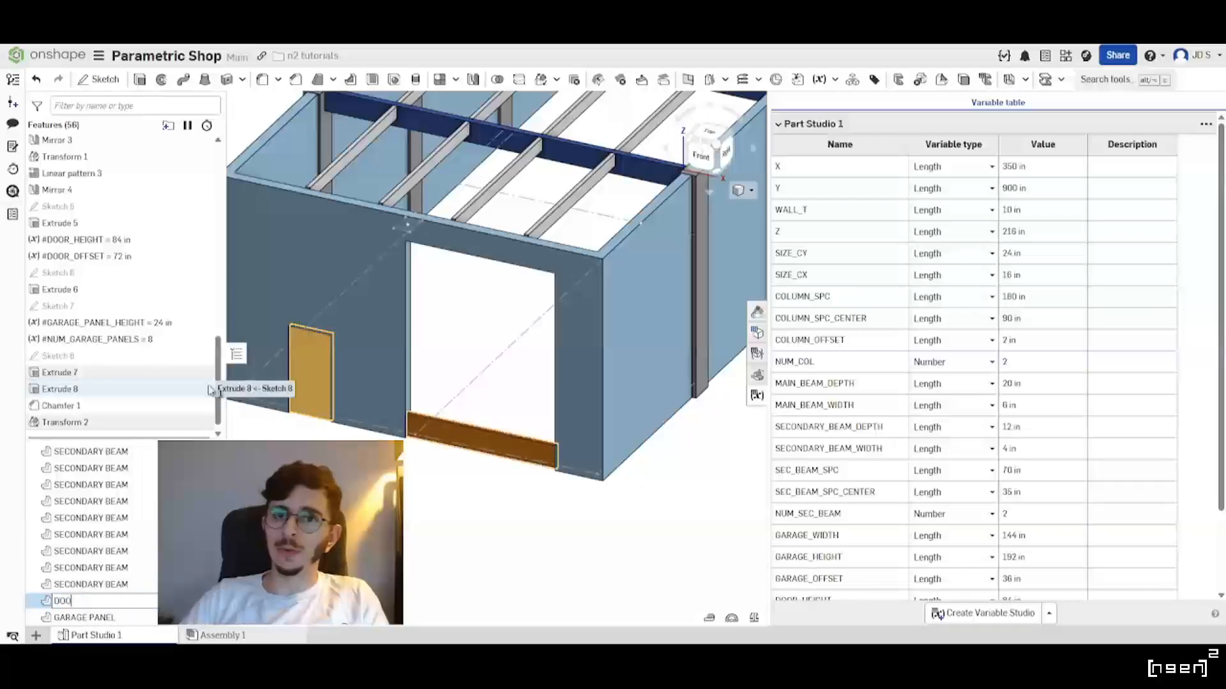
left_click(430, 519)
Exclude the DOOR and GARAGE PANEL parts from all BOMs in their shared properties and save.
scroll(496, 436, "up", 3)
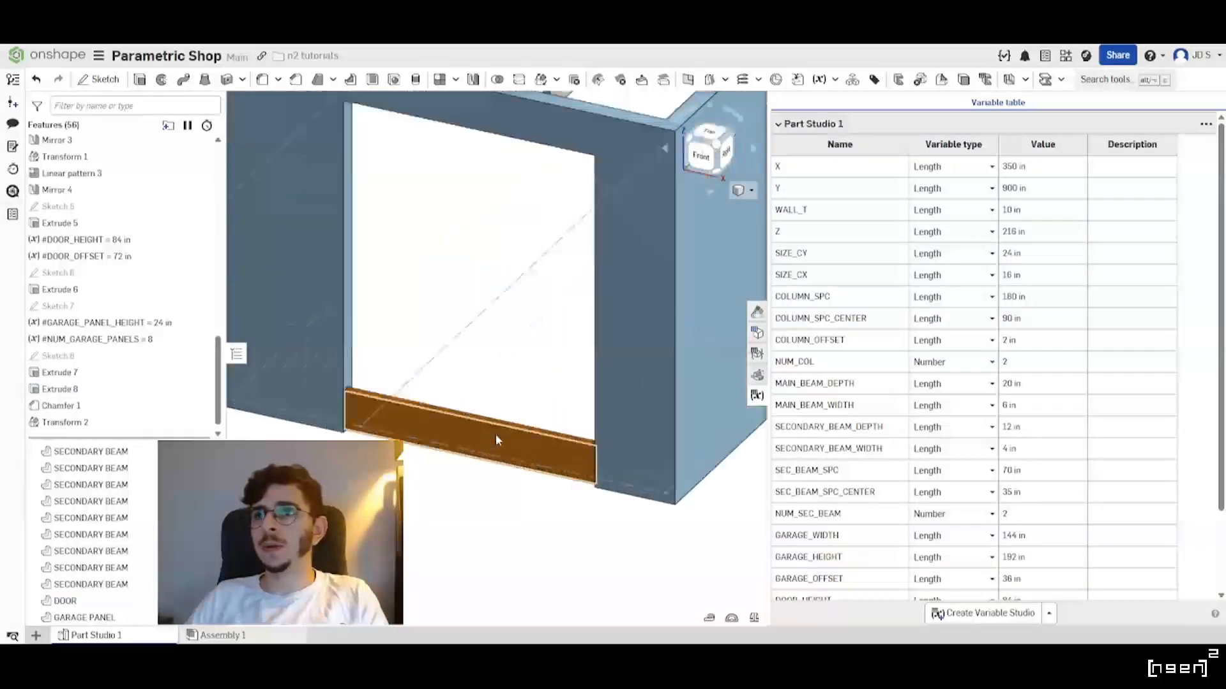
left_click(496, 435)
scroll(496, 435, "down", 4)
middle_click_drag(496, 435, 601, 425)
scroll(604, 429, "up", 3)
right_click(128, 620)
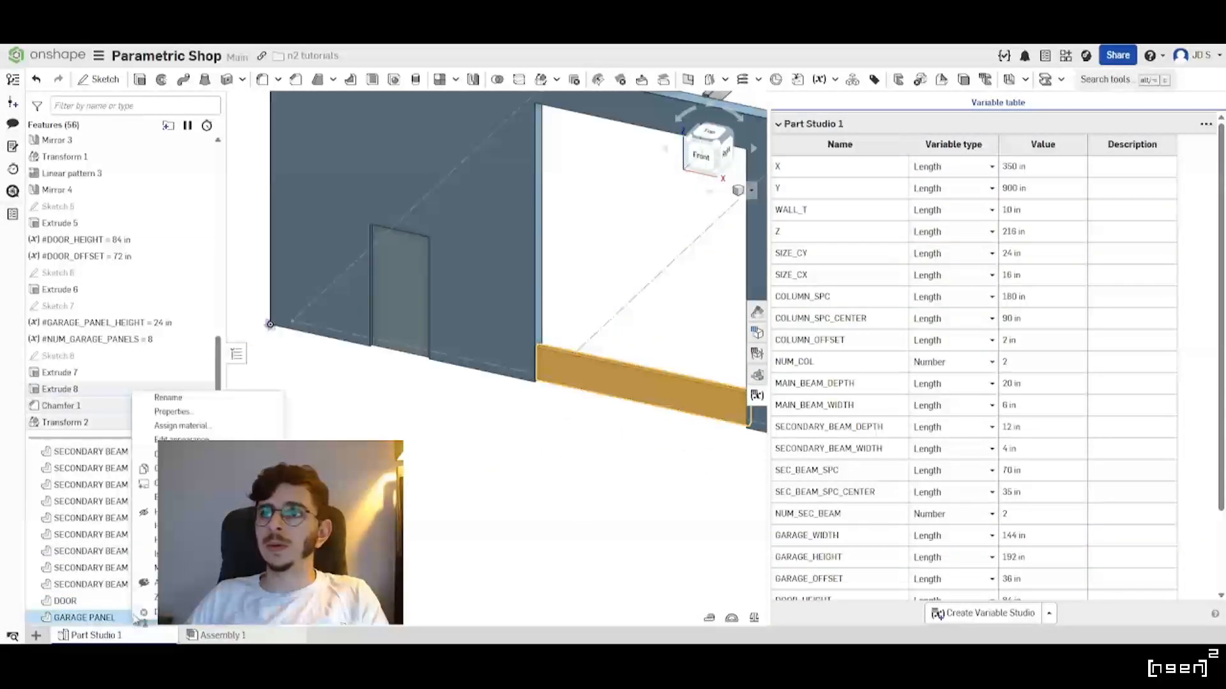
left_click(599, 538)
left_click(85, 604)
right_click(86, 604)
left_click(142, 415)
scroll(644, 307, "down", 2)
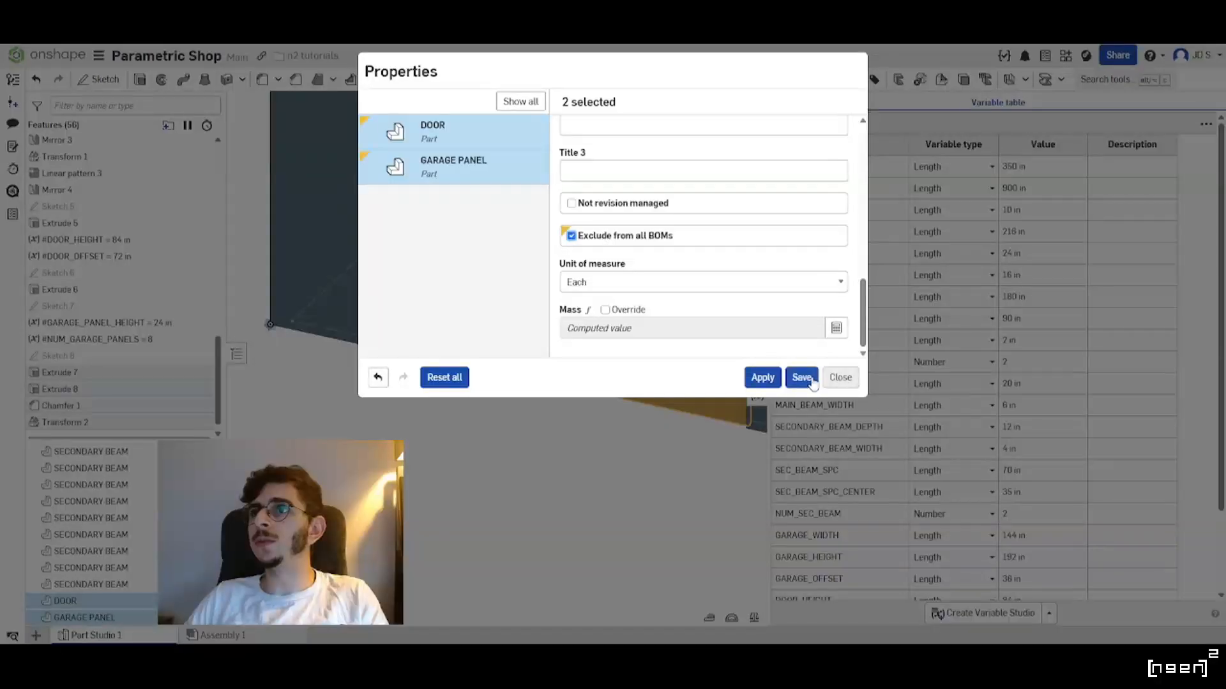
left_click(803, 377)
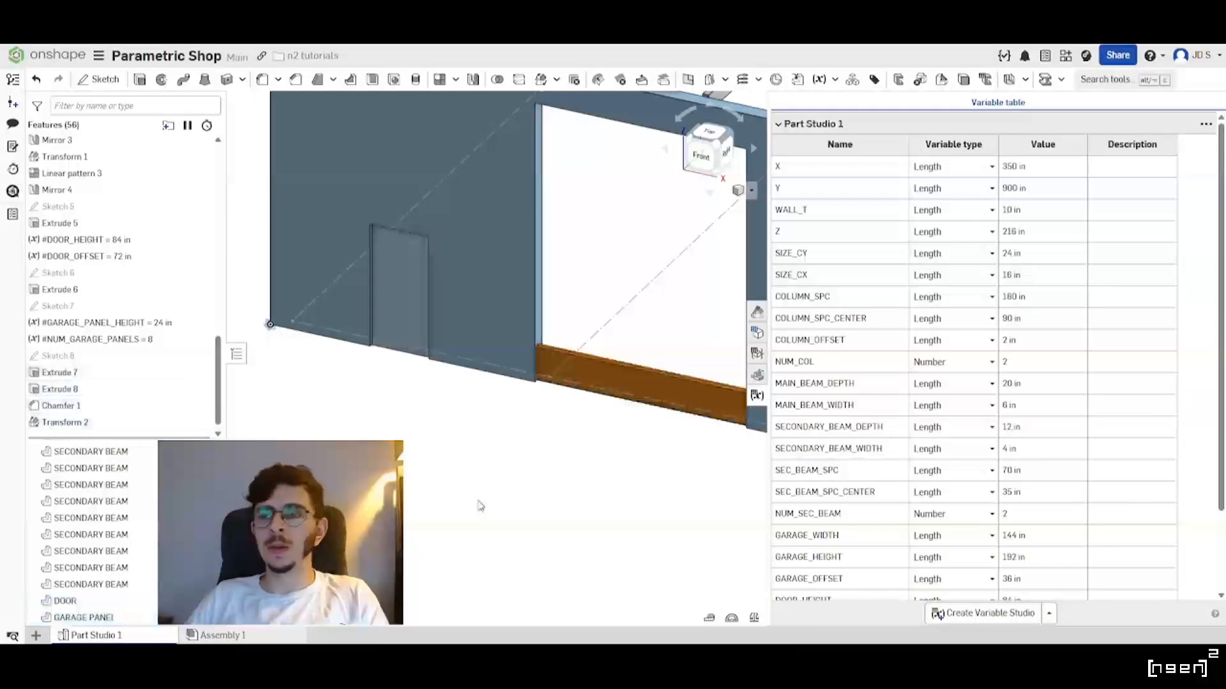
Start a new linear part pattern of the GARAGE PANEL with the Top plane as direction, and open its distance for editing.
scroll(402, 436, "down", 2)
scroll(504, 394, "up", 2)
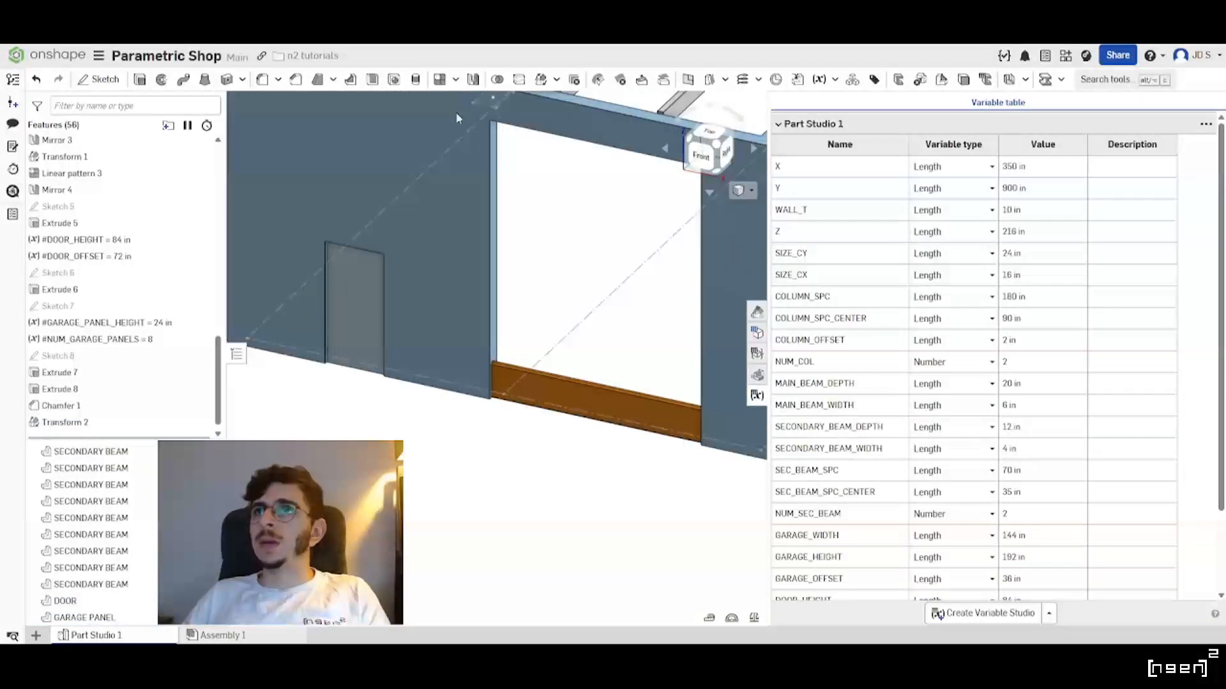
left_click(586, 390)
left_click(217, 190)
scroll(505, 396, "down", 3)
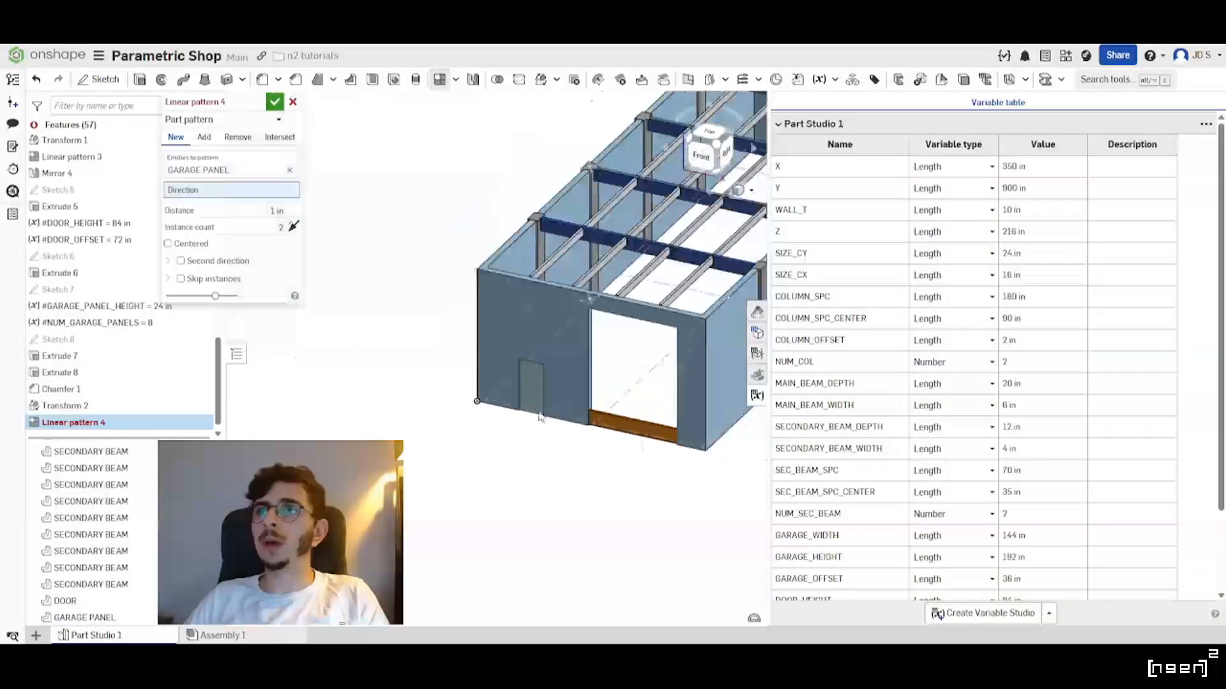
scroll(507, 392, "up", 6)
left_click(484, 429)
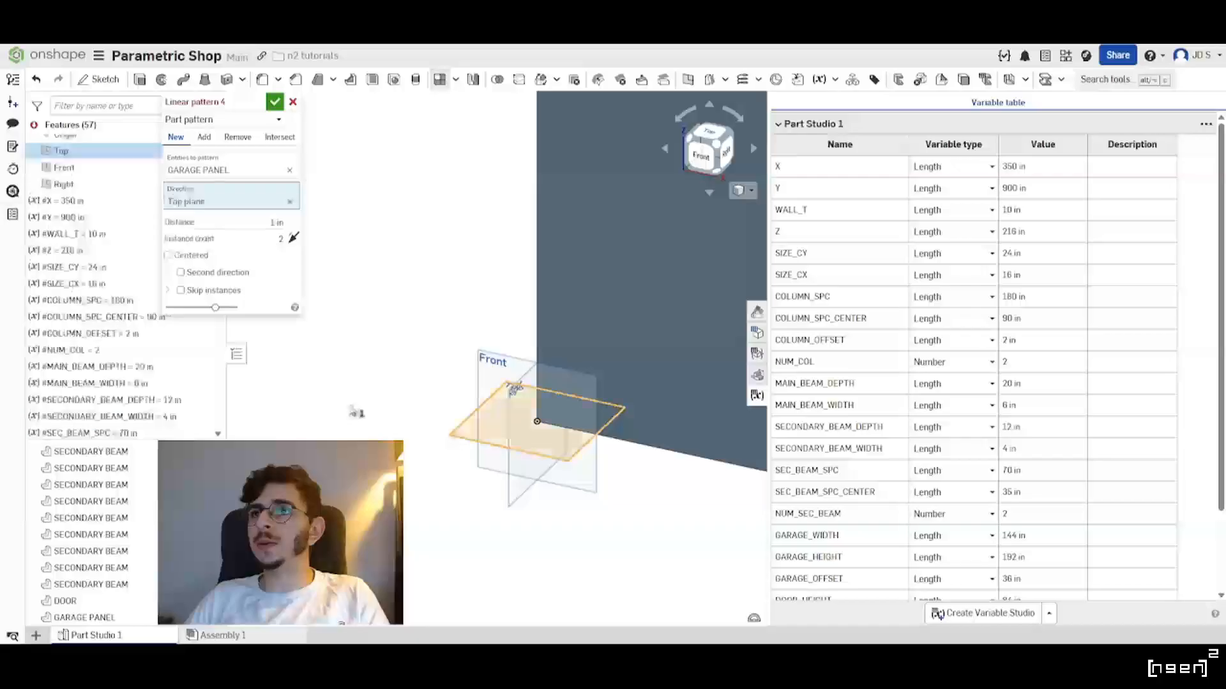
scroll(357, 431, "down", 5)
scroll(537, 445, "up", 6)
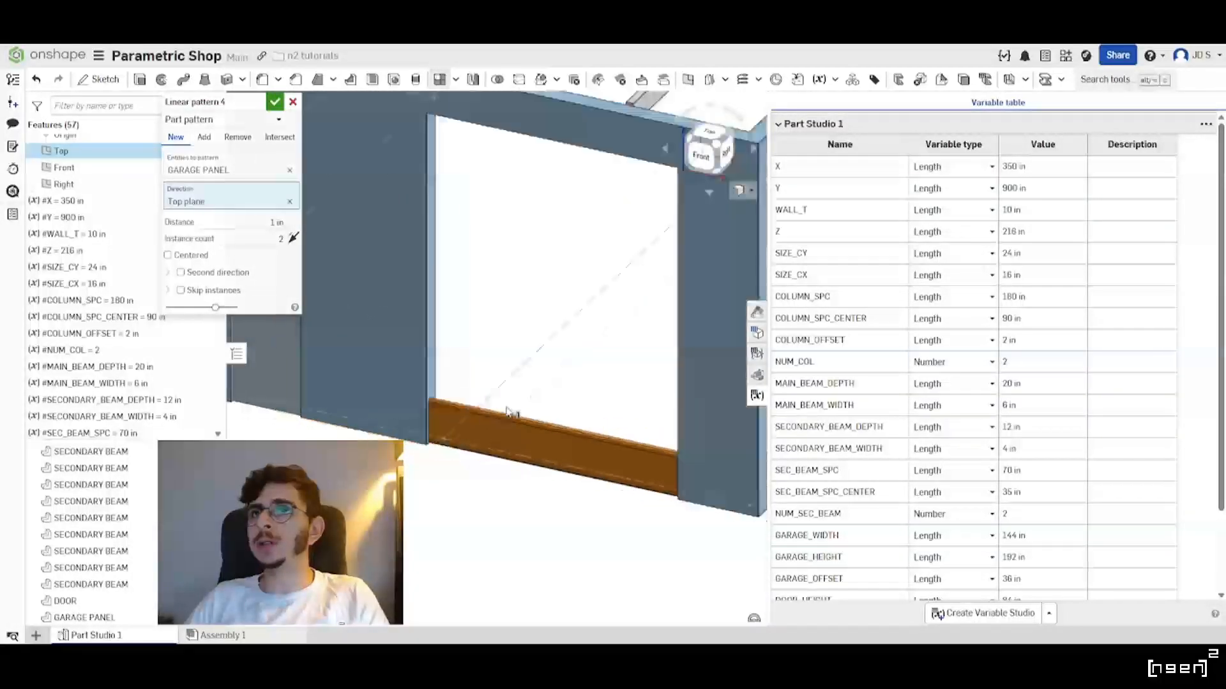
scroll(447, 364, "down", 5)
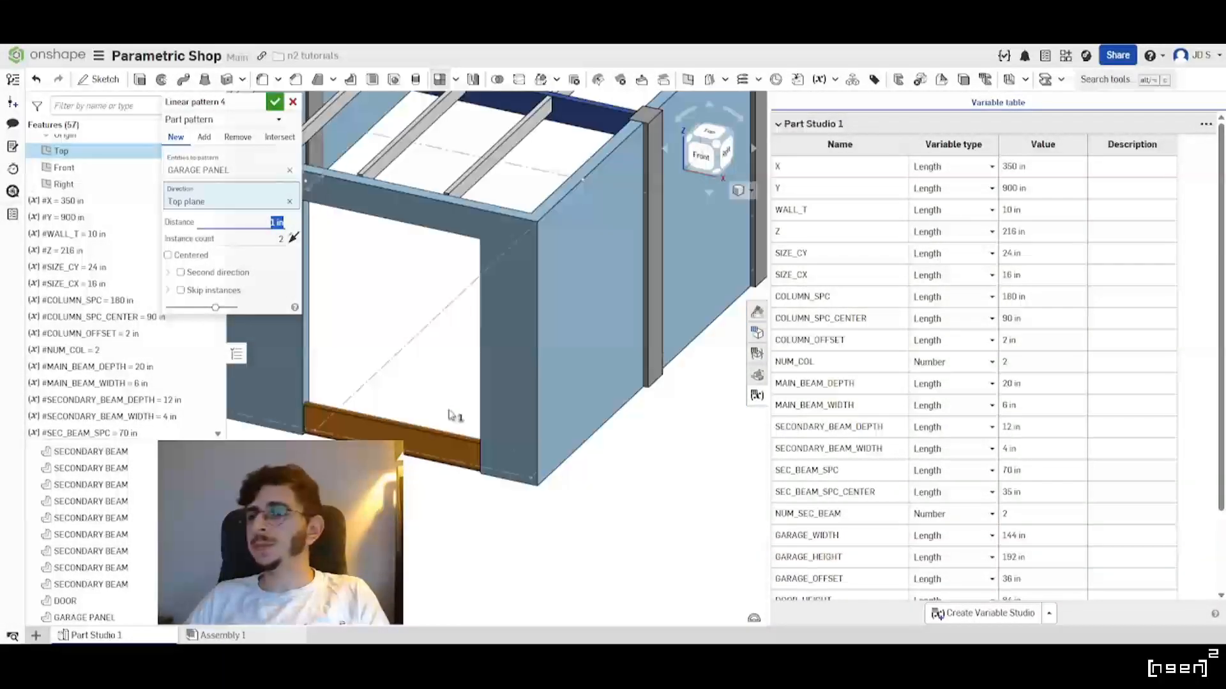
scroll(801, 480, "down", 3)
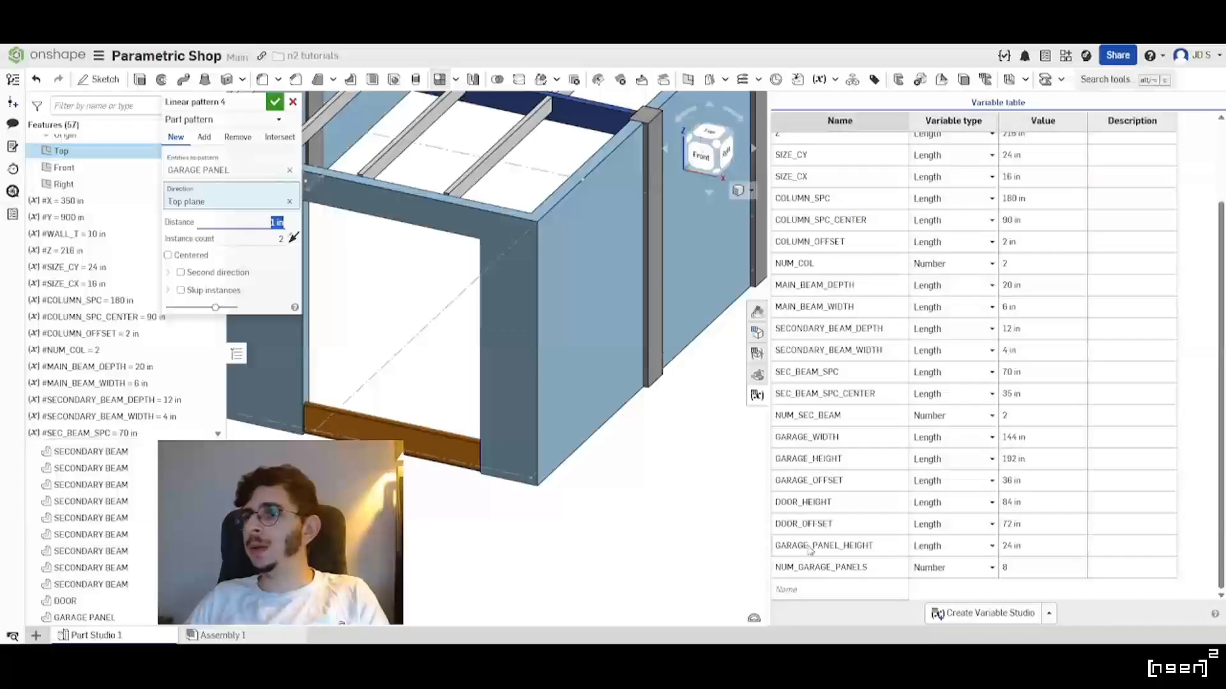
Set the garage panel linear pattern's distance to #GARAGE_PANEL_HEIGHT and its instance count to #NUM_GARAGE_PANELS.
type("#G")
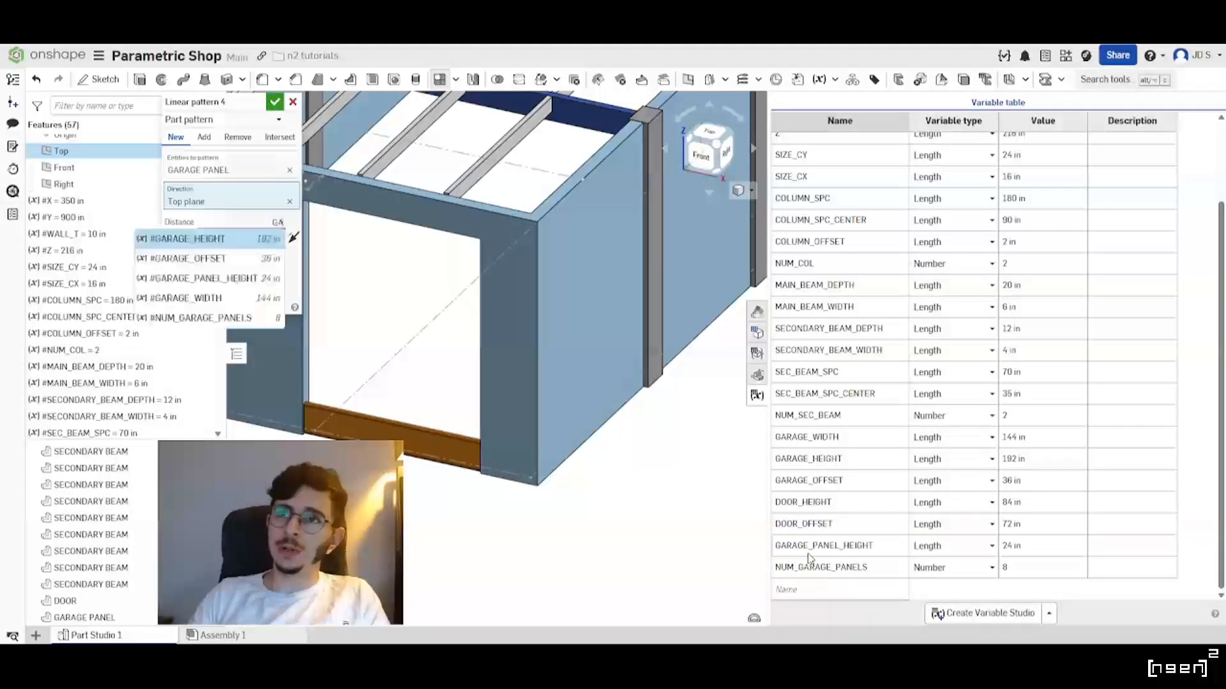
key("Down")
key("Down")
key("Return")
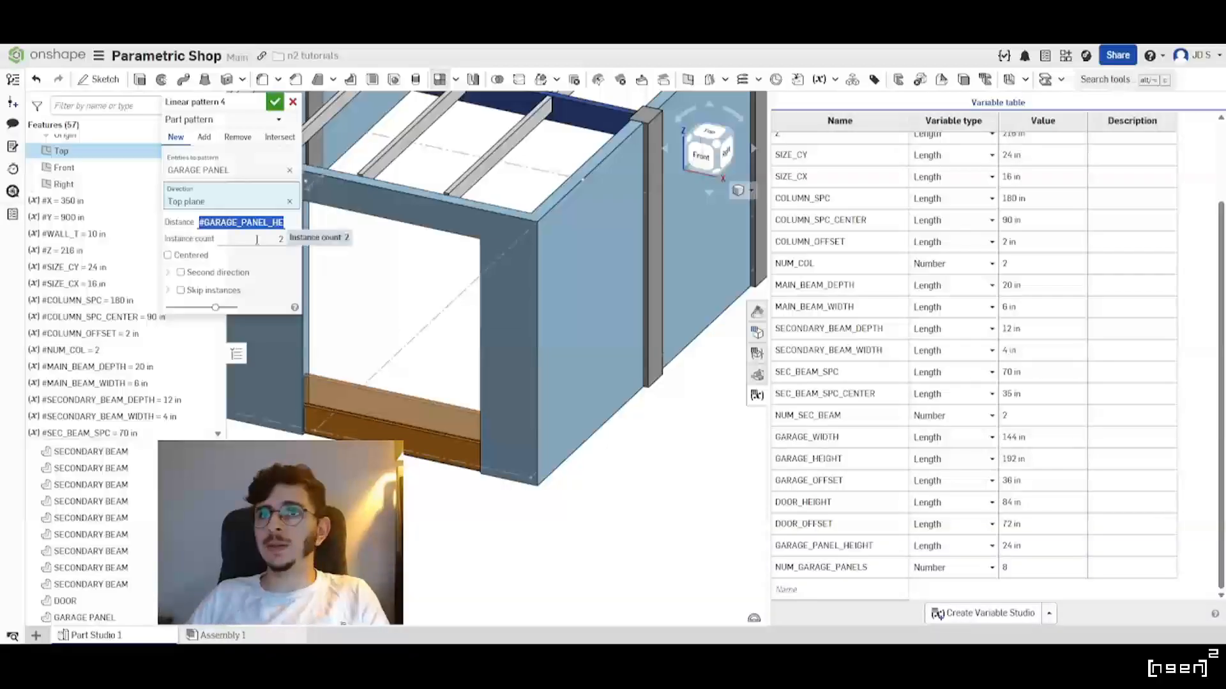
type("#N")
key("Down")
key("Return")
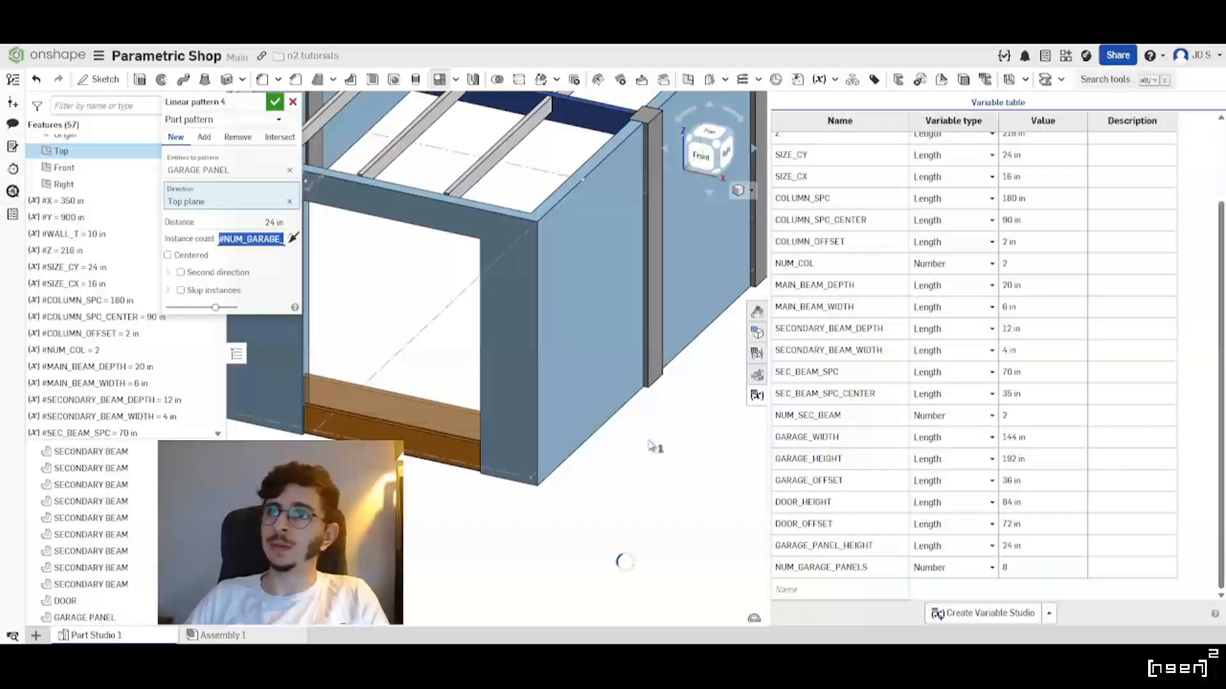
Examine the previewed garage panel pattern from several sides against the door opening and accept the linear pattern.
scroll(556, 366, "down", 4)
scroll(466, 275, "up", 5)
mouse_move(554, 342)
right_mouse_down()
mouse_move(564, 318)
mouse_move(563, 330)
right_mouse_up()
scroll(458, 287, "down", 3)
scroll(487, 309, "up", 1)
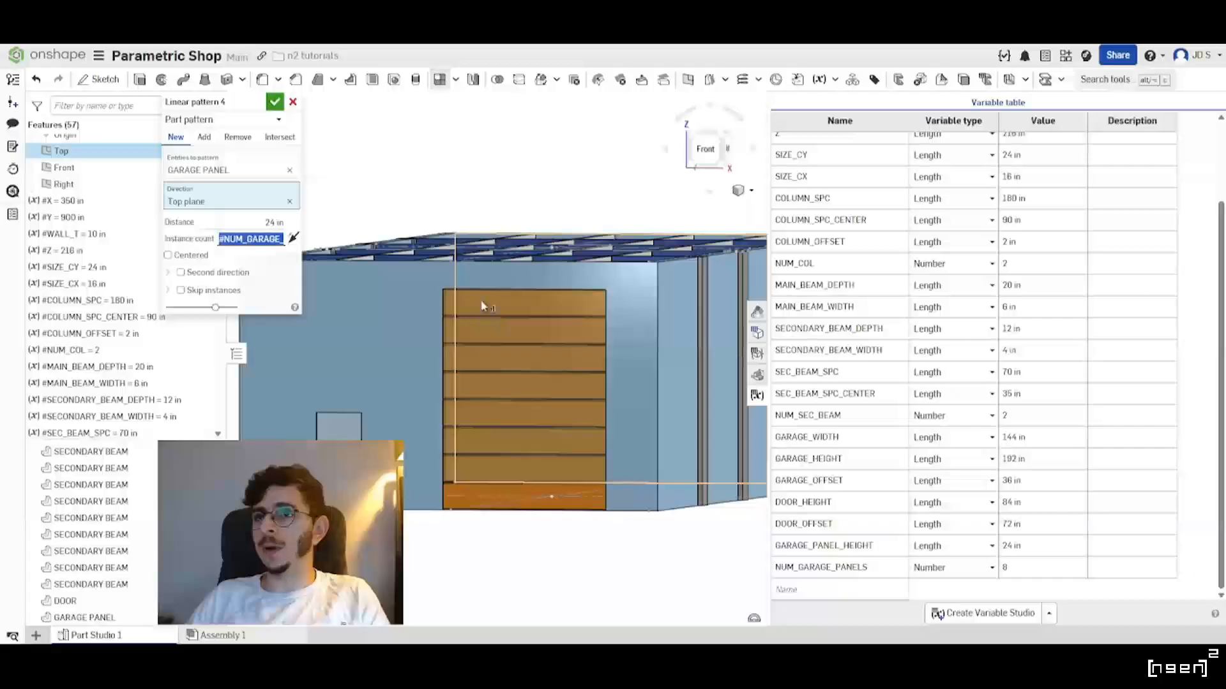
right_click_drag(479, 297, 503, 386)
scroll(503, 386, "down", 1)
scroll(515, 325, "up", 3)
mouse_move(514, 325)
right_mouse_down()
mouse_move(495, 318)
mouse_move(506, 323)
right_mouse_up()
scroll(569, 386, "down", 2)
scroll(569, 386, "up", 2)
right_click_drag(569, 385, 593, 323)
scroll(591, 345, "down", 3)
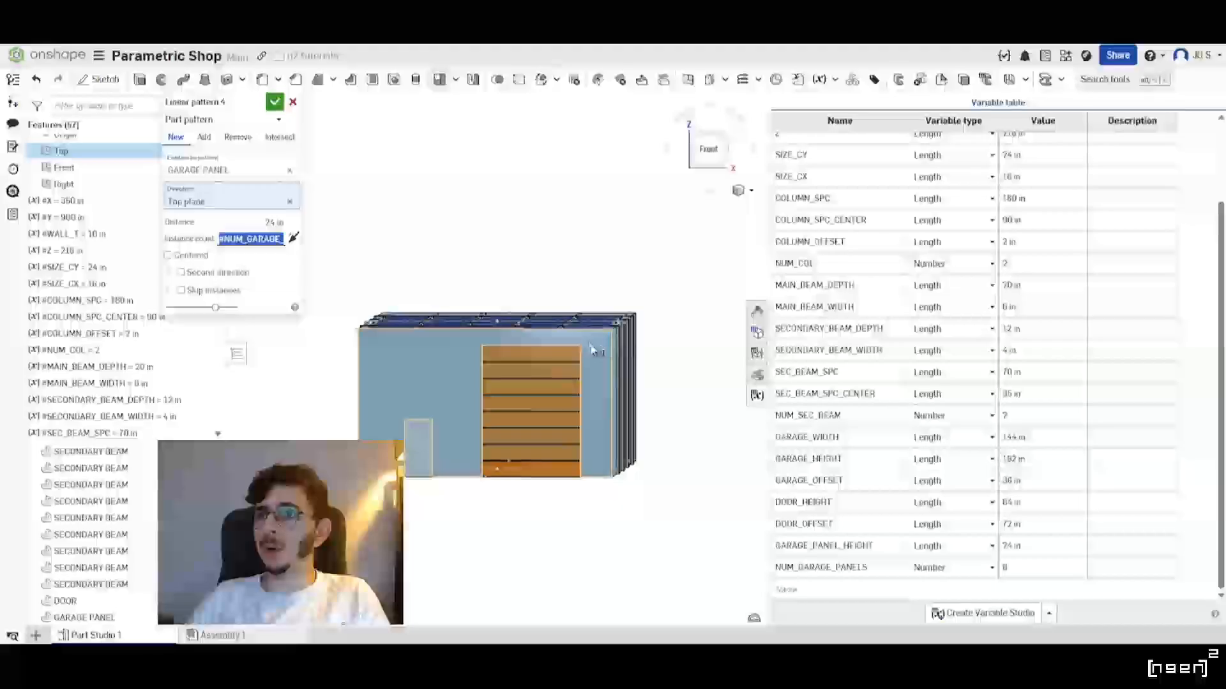
scroll(522, 366, "up", 3)
right_click_drag(596, 344, 502, 351)
scroll(502, 348, "down", 3)
scroll(502, 348, "up", 2)
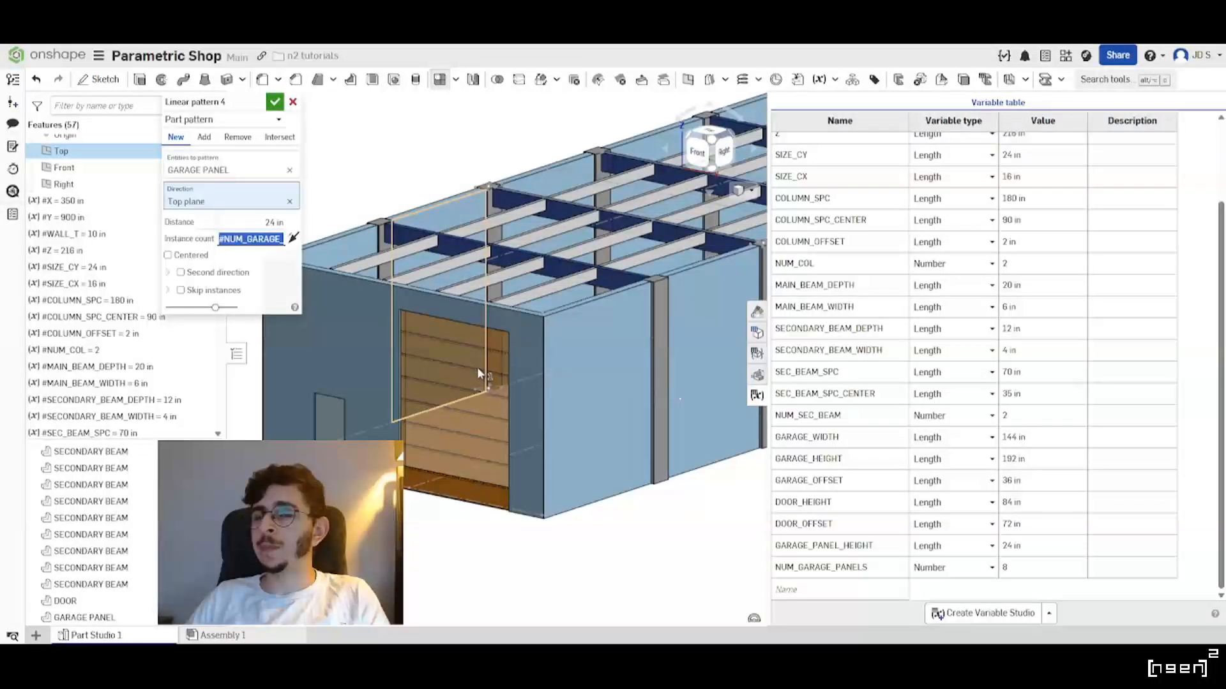
scroll(454, 347, "down", 3)
right_click_drag(481, 359, 546, 364)
scroll(411, 372, "up", 1)
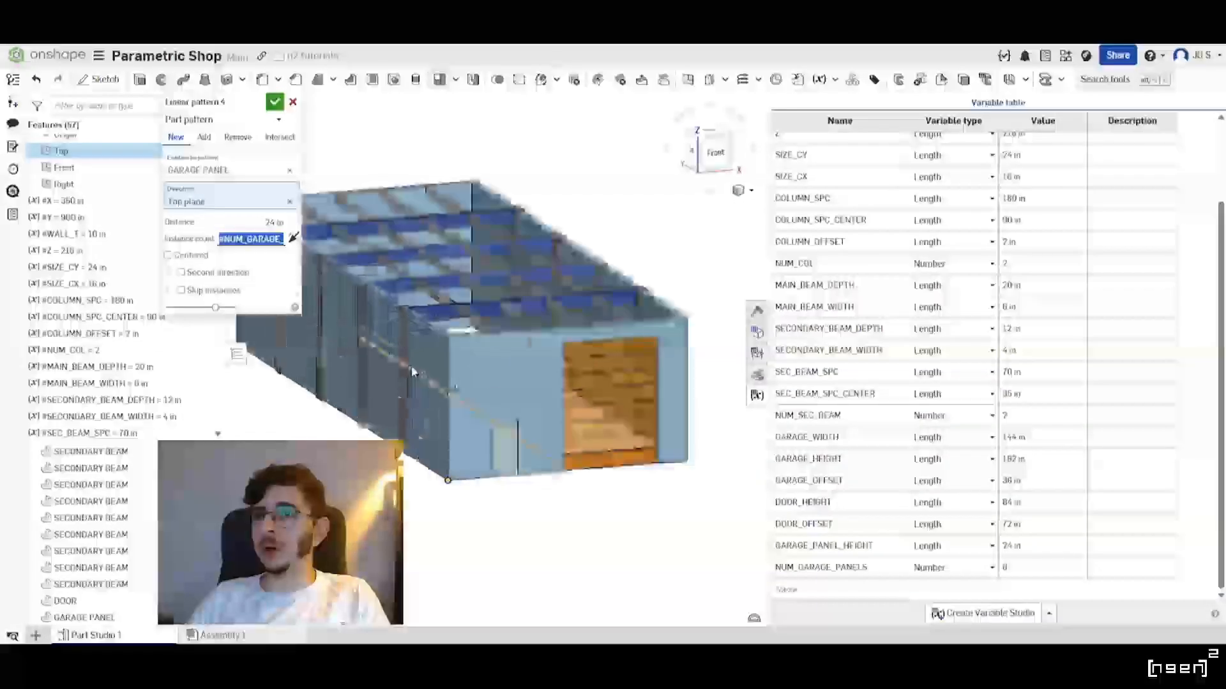
scroll(411, 371, "up", 5)
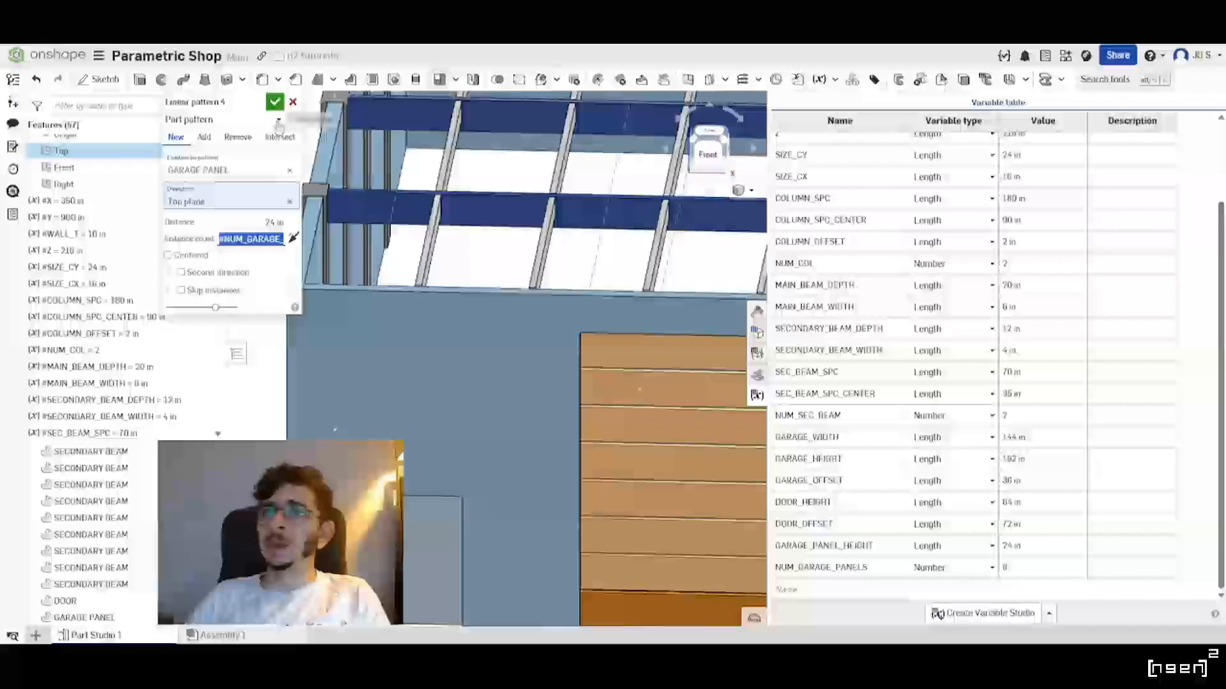
left_click(274, 102)
Measure the depth of the front main beam between its upper and lower edges.
scroll(306, 332, "down", 5)
scroll(454, 370, "up", 4)
right_click_drag(457, 380, 439, 374)
scroll(441, 375, "down", 5)
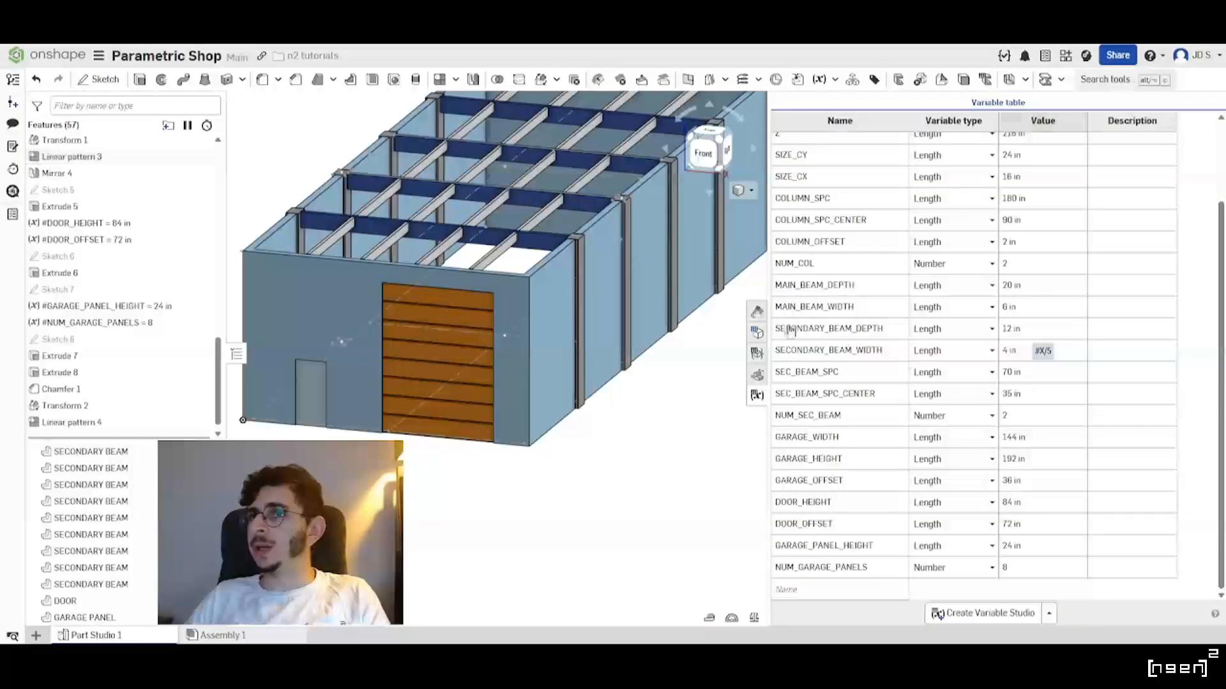
scroll(547, 301, "up", 2)
left_click(710, 619)
scroll(494, 190, "up", 5)
left_click(504, 261)
left_click(505, 268)
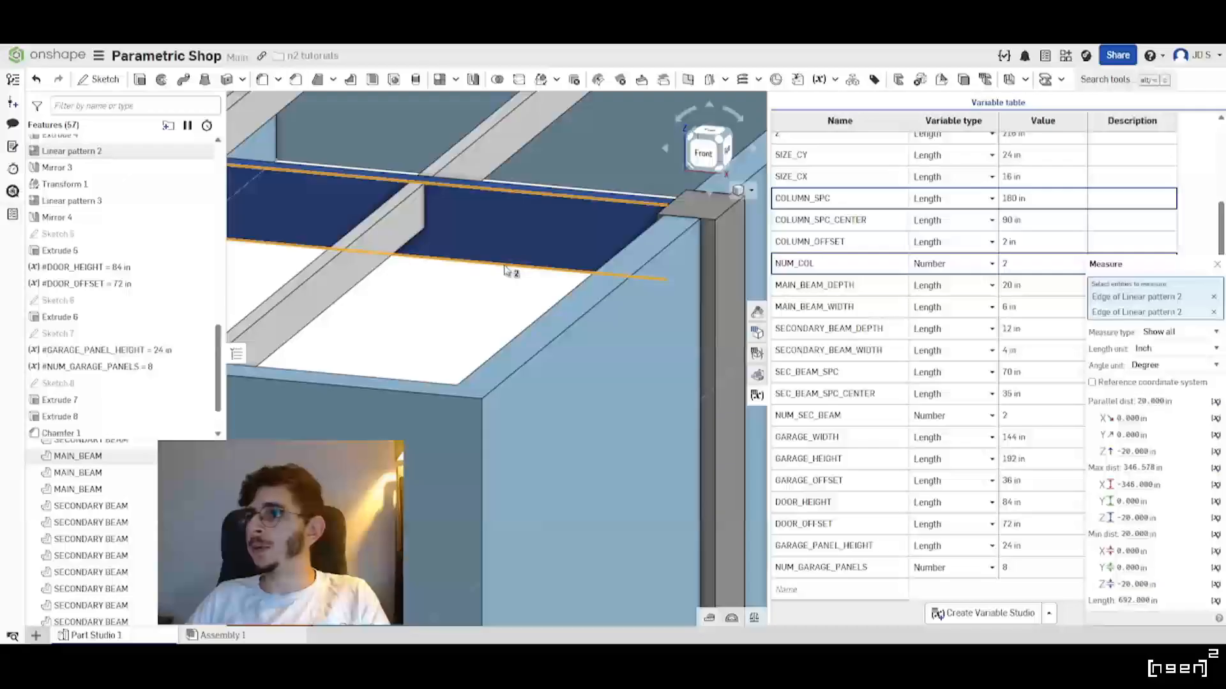
scroll(504, 270, "down", 8)
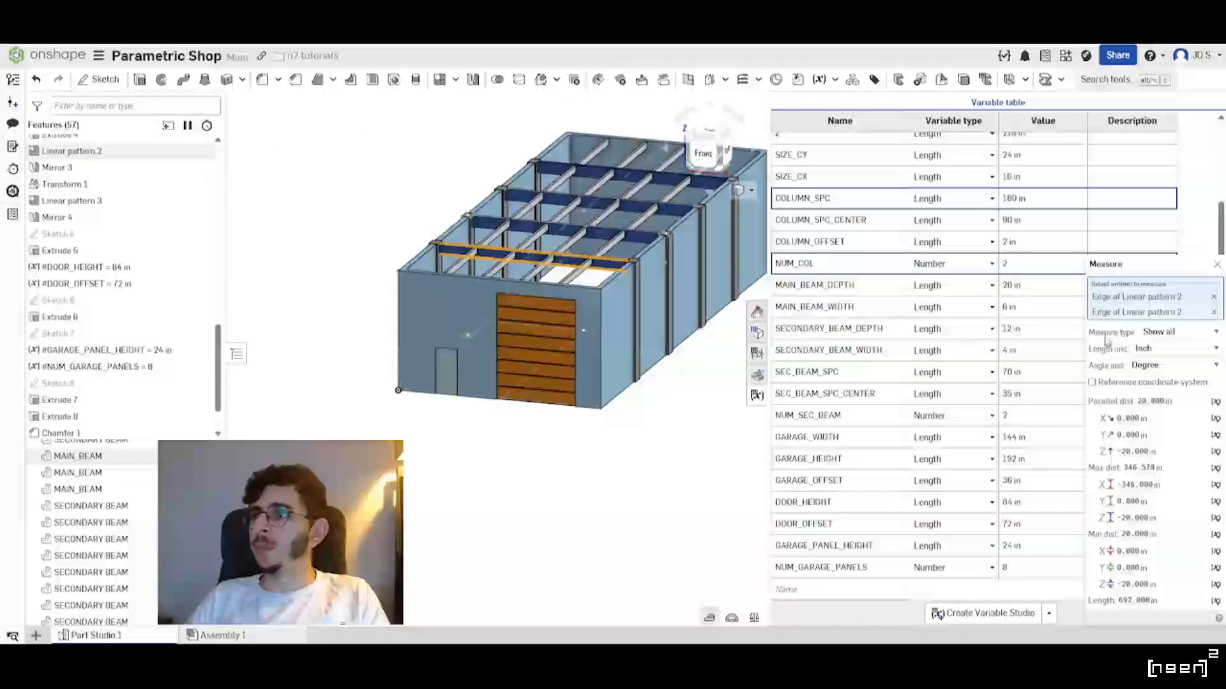
left_click(1214, 267)
Set the MAIN_BEAM_DEPTH variable to 24 in.
scroll(575, 409, "up", 6)
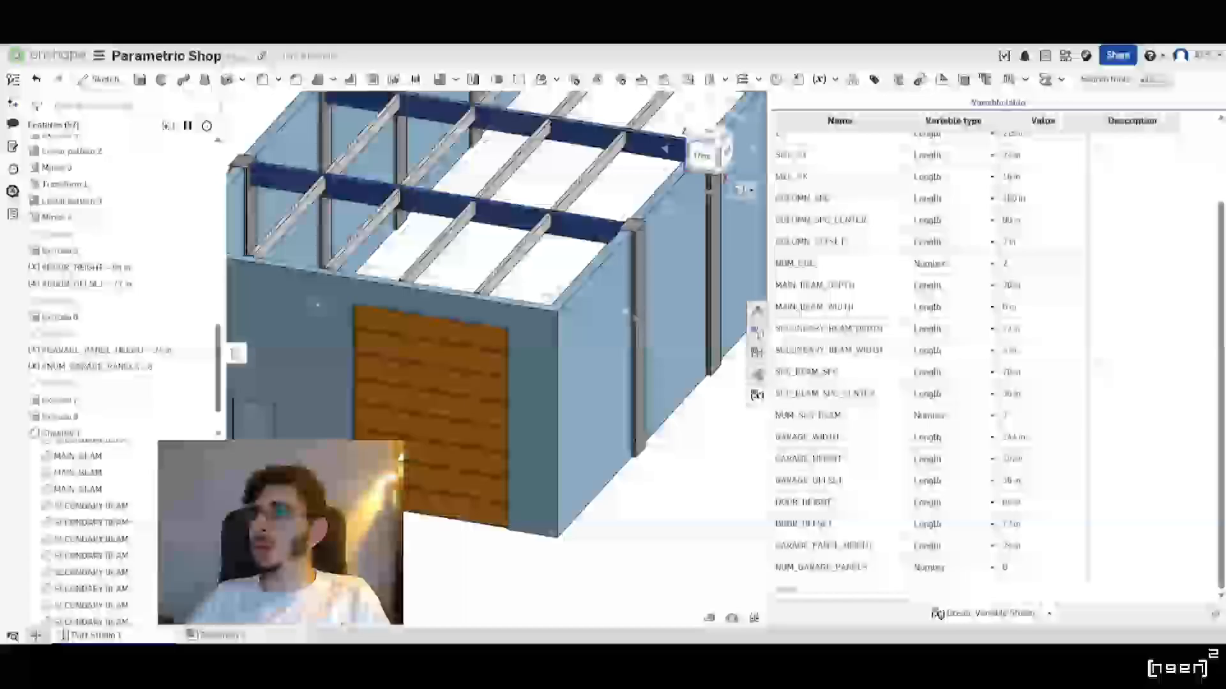
scroll(553, 385, "down", 6)
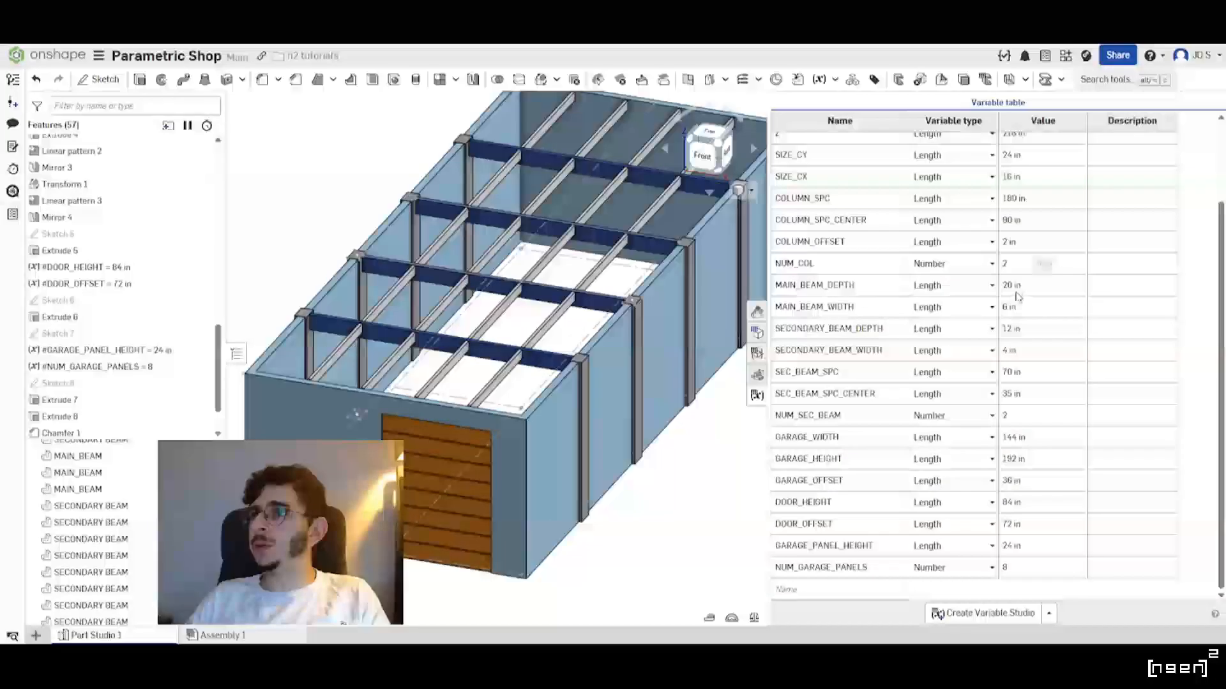
double_click(1034, 285)
type("24")
key("Return")
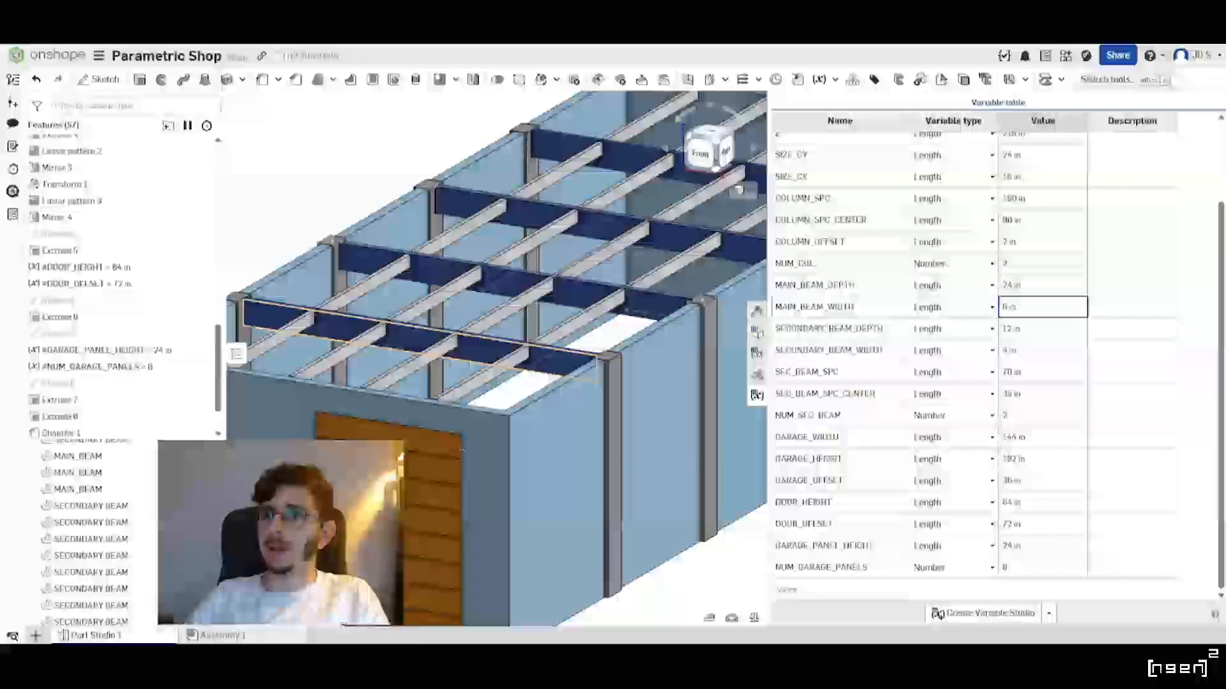
Measure the distance between the front main beam's lower edge and the top edge of the garage opening.
scroll(508, 382, "up", 5)
scroll(448, 424, "down", 5)
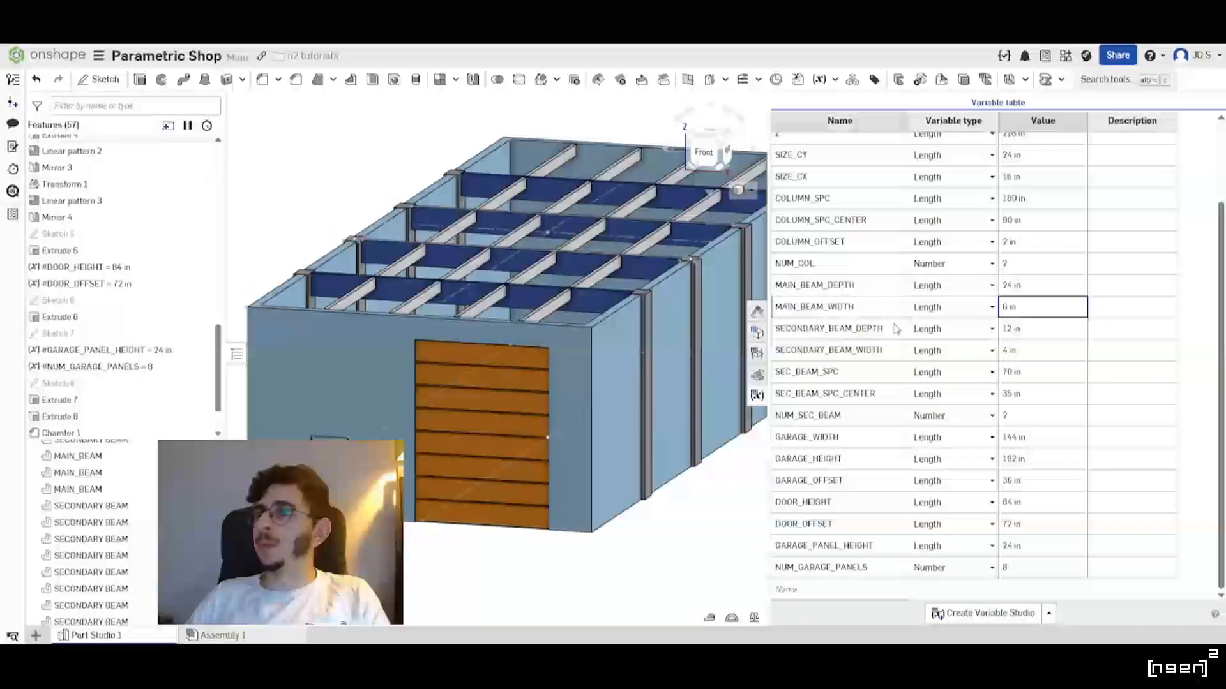
left_click(730, 618)
scroll(545, 310, "up", 4)
left_click(629, 314)
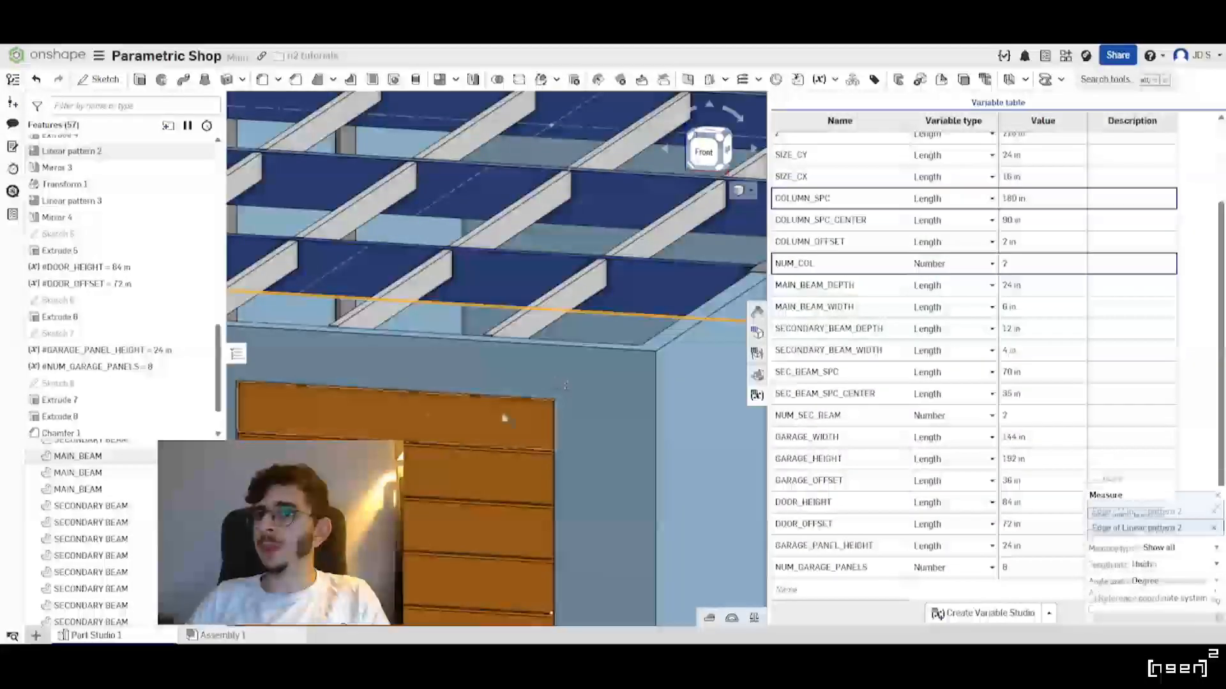
scroll(552, 396, "up", 3)
left_click(553, 396)
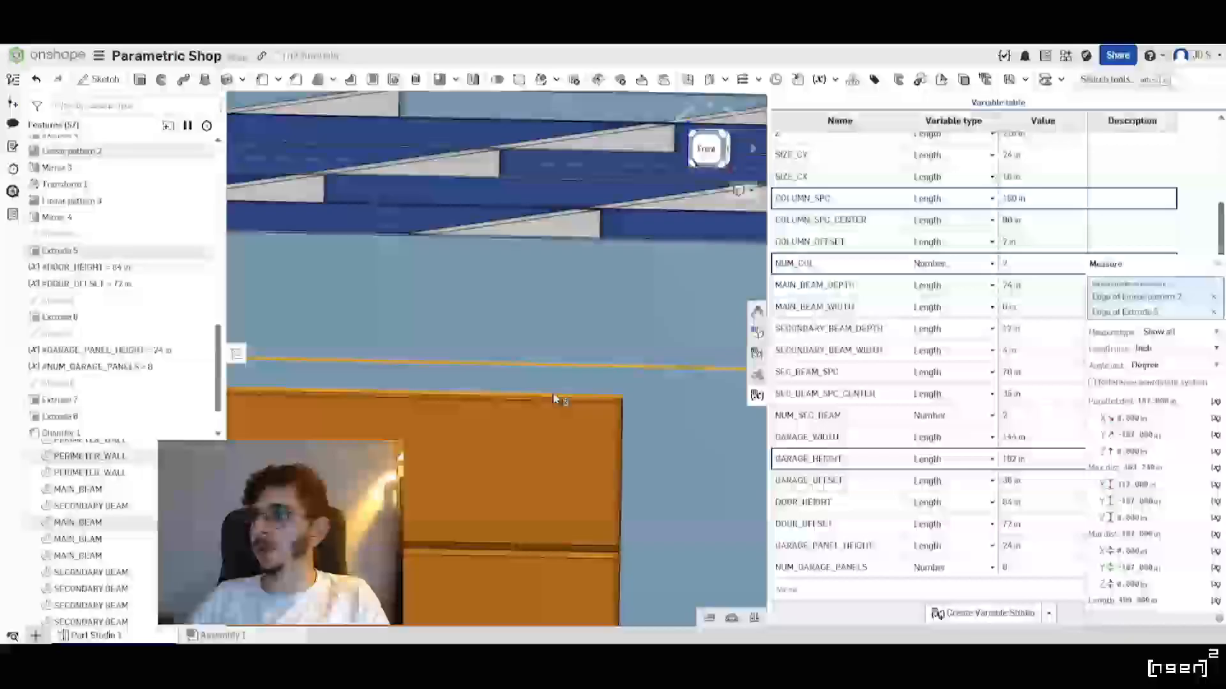
scroll(553, 399, "down", 6)
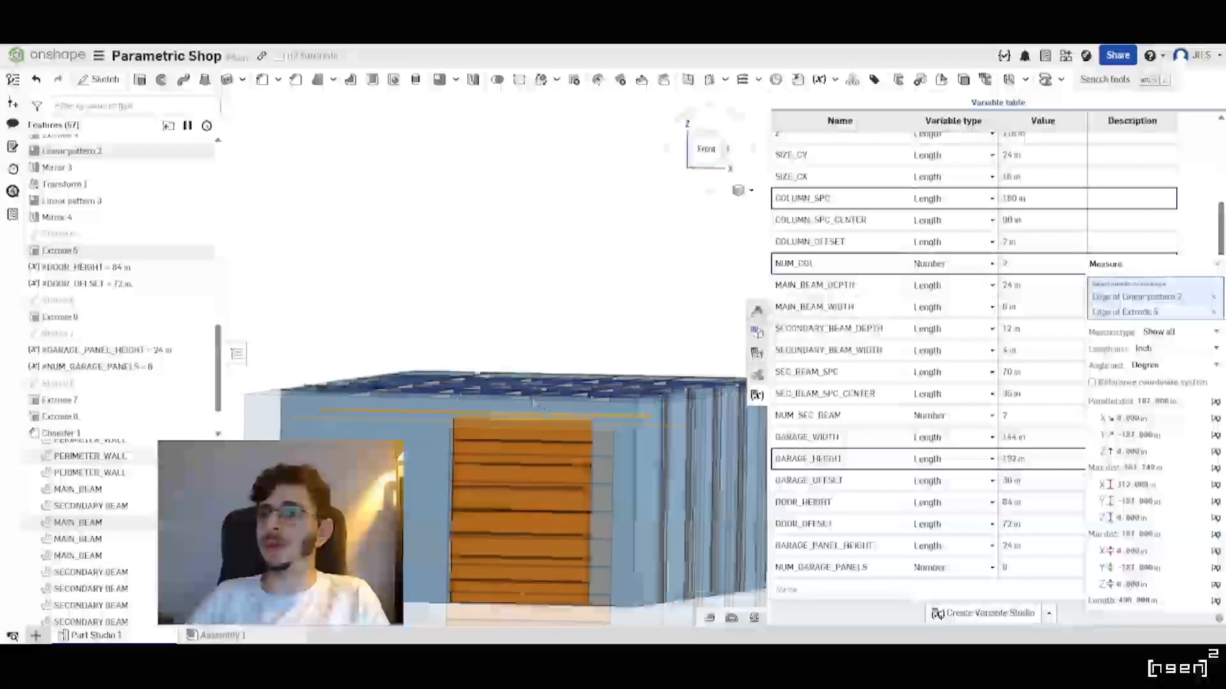
scroll(533, 403, "down", 3)
right_click_drag(471, 446, 470, 392)
scroll(469, 392, "up", 3)
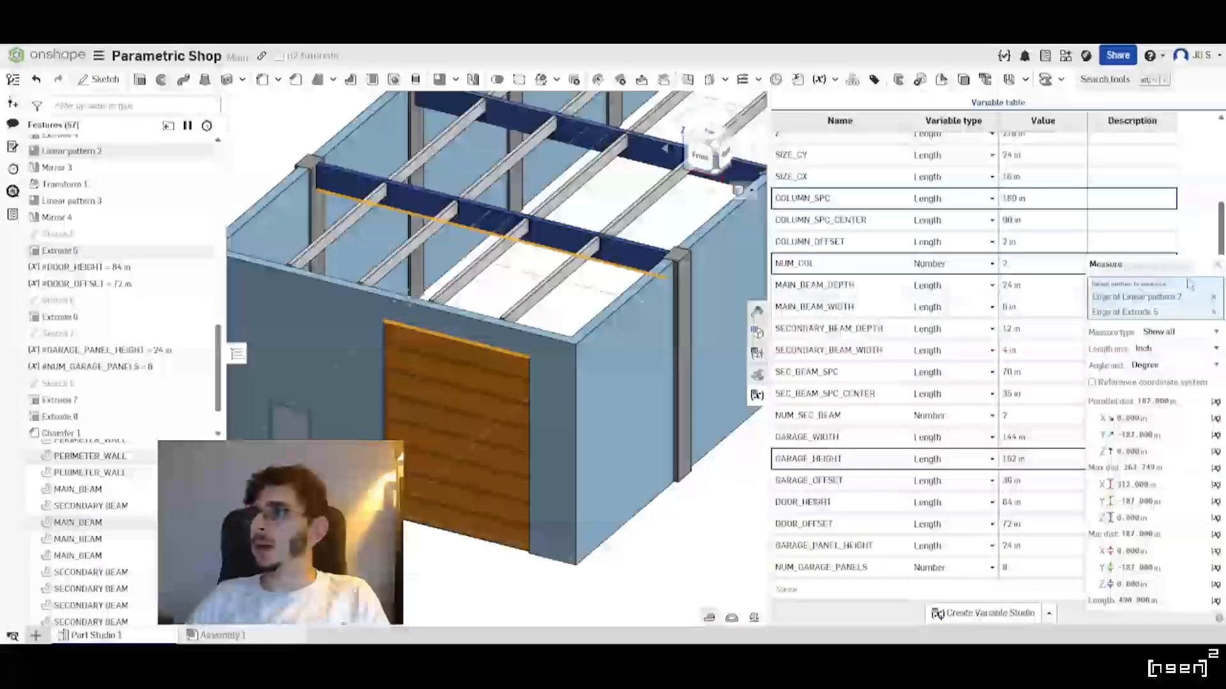
left_click(1216, 264)
left_click(636, 540)
Redefine the GARAGE_HEIGHT variable as #Z-#MAIN_BEAM_DEPTH instead of subtracting a fixed length.
scroll(489, 348, "down", 3)
scroll(488, 349, "up", 4)
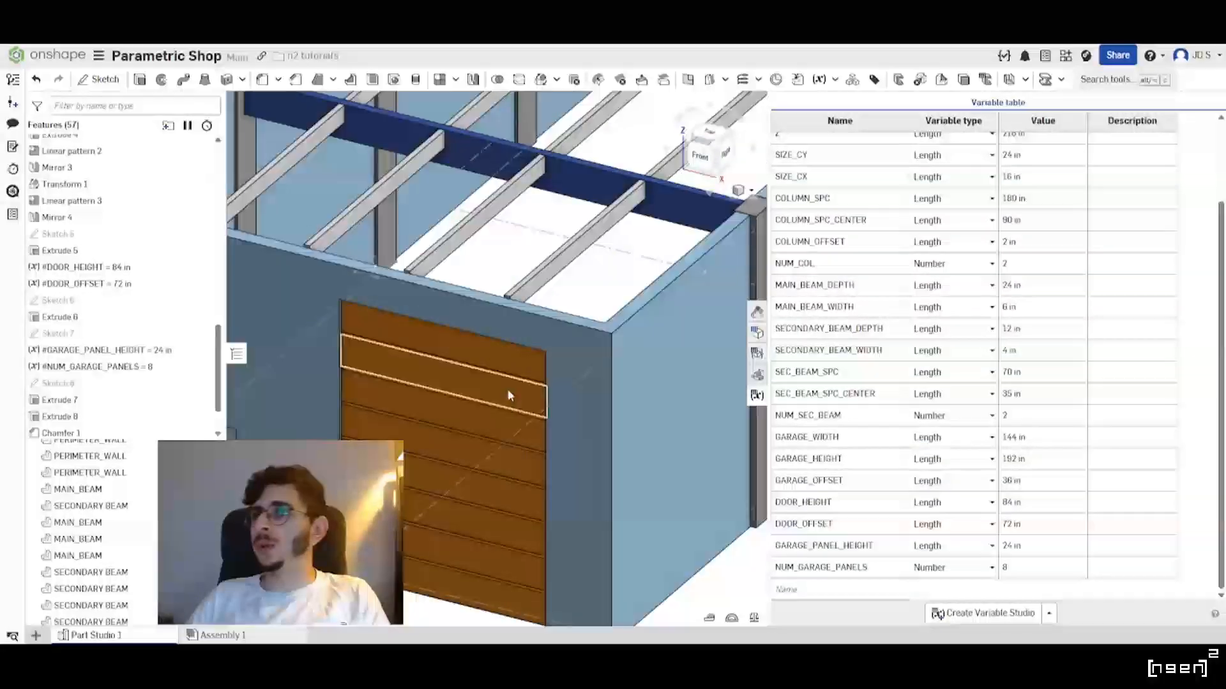
left_click(1032, 540)
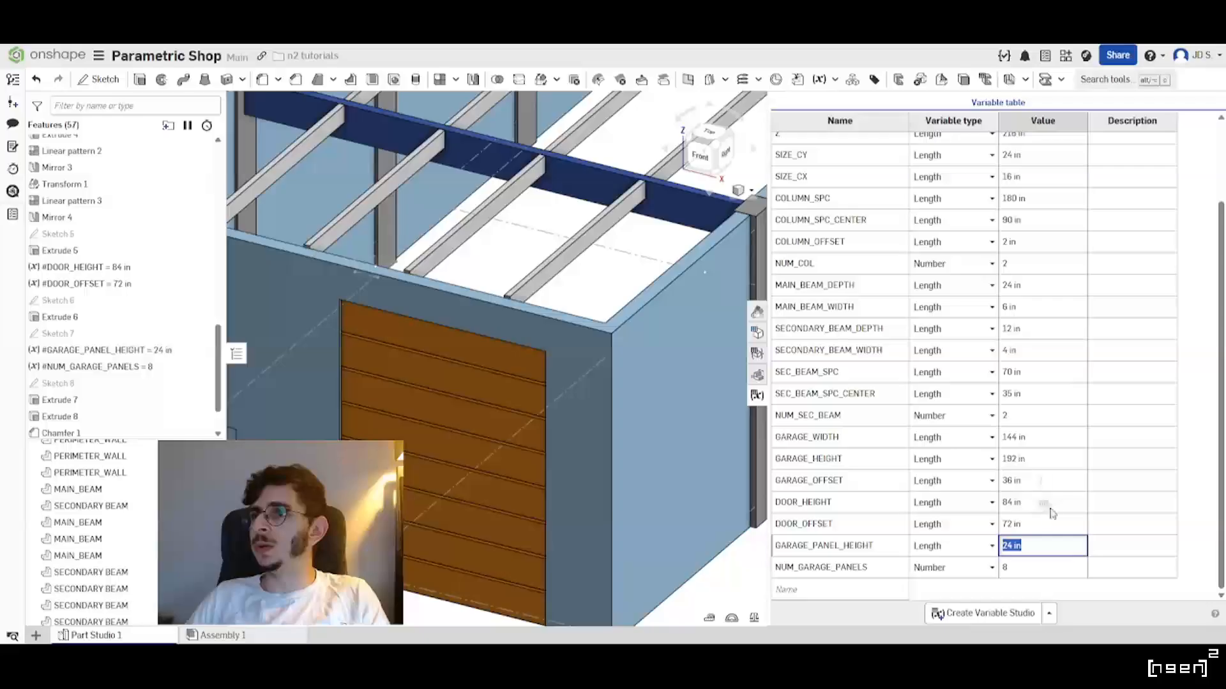
left_click(1032, 466)
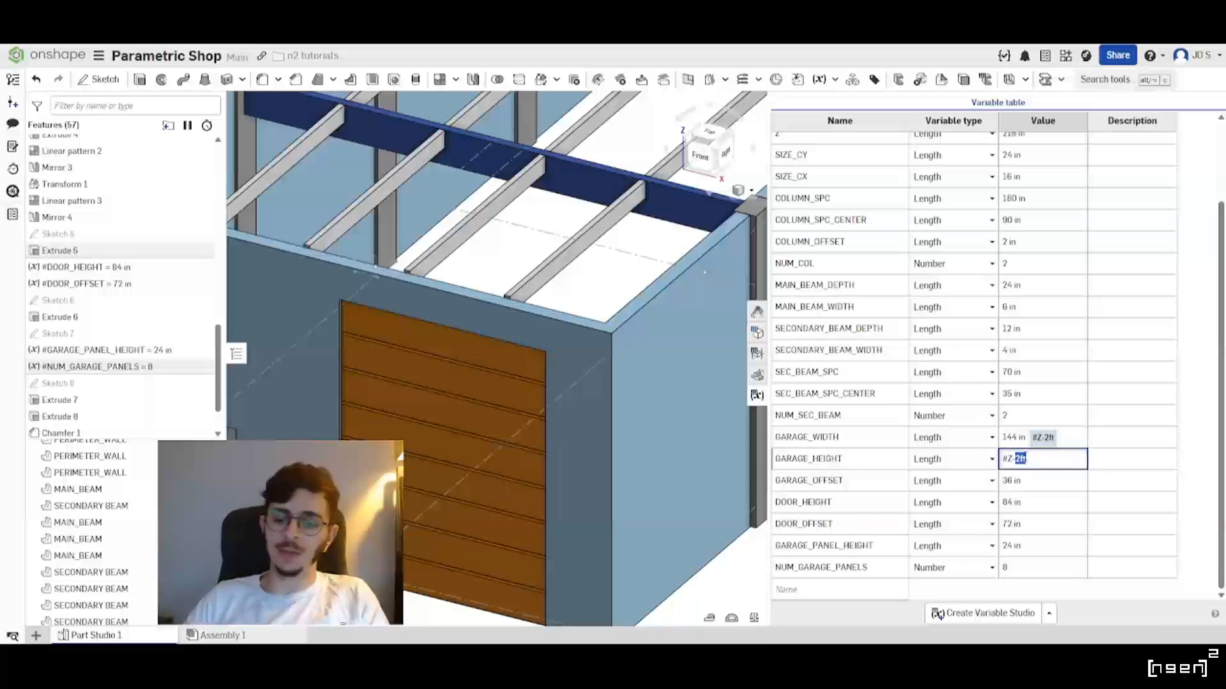
type("BEAM")
key("Down")
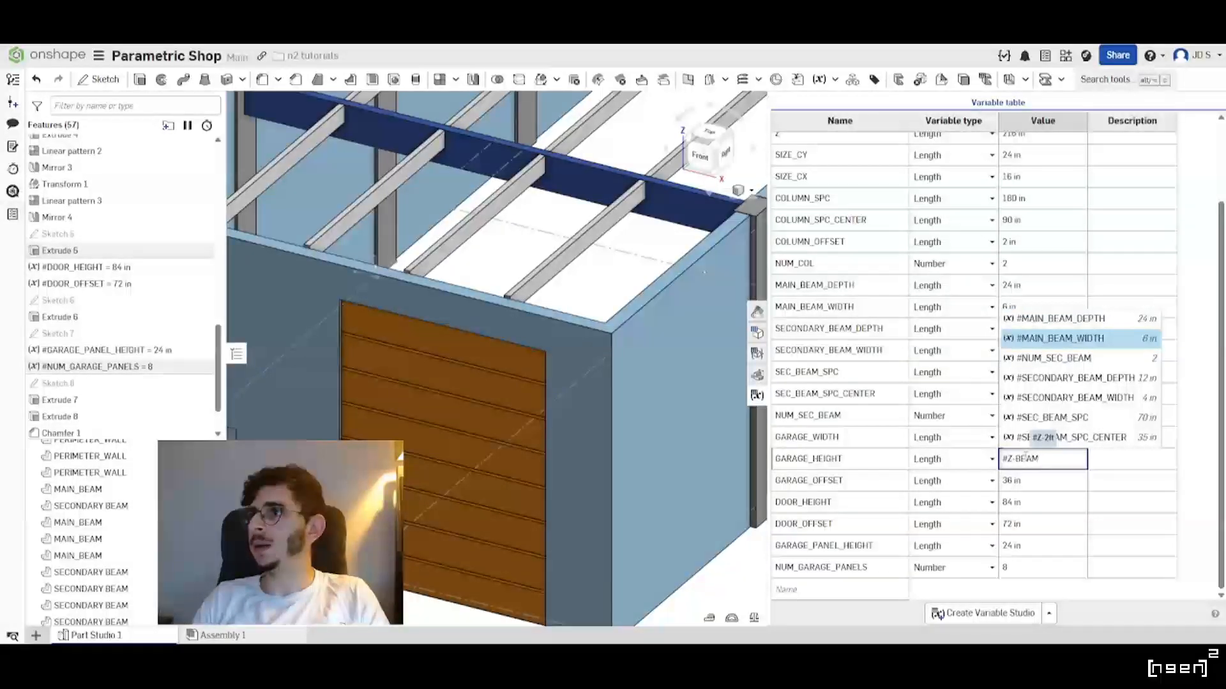
key("Up")
key("Return")
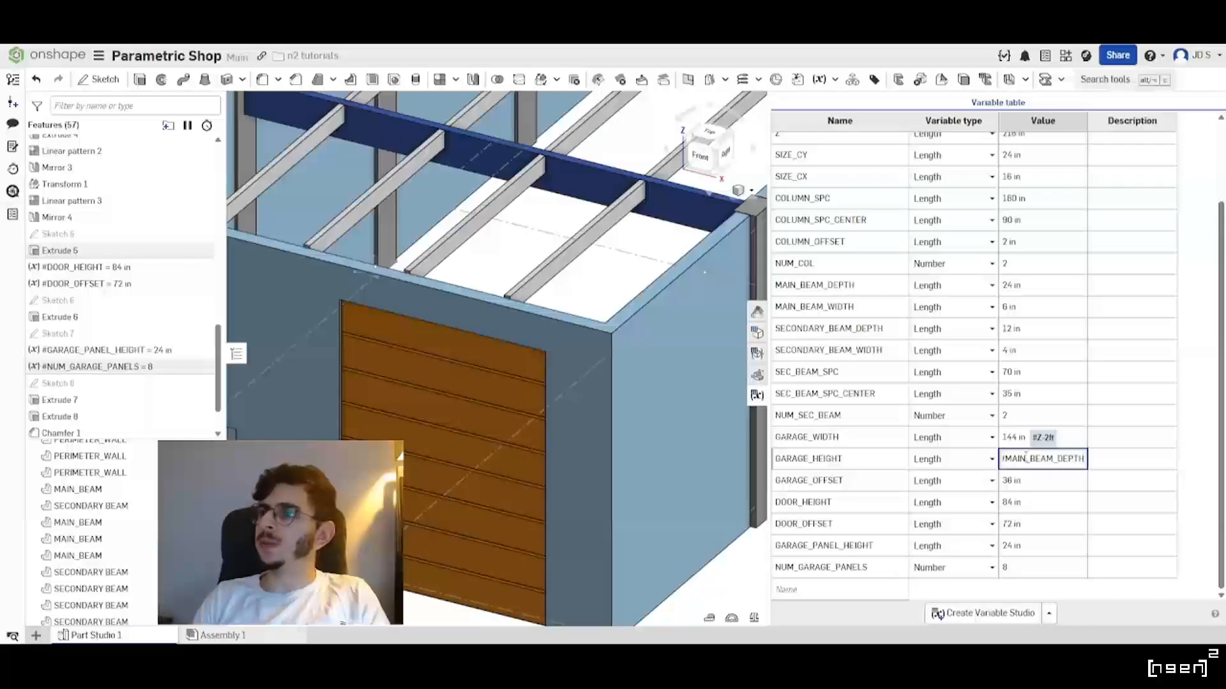
Set the building height variable Z to 16 ft.
scroll(511, 359, "down", 3)
right_click_drag(465, 369, 429, 371)
scroll(517, 357, "down", 4)
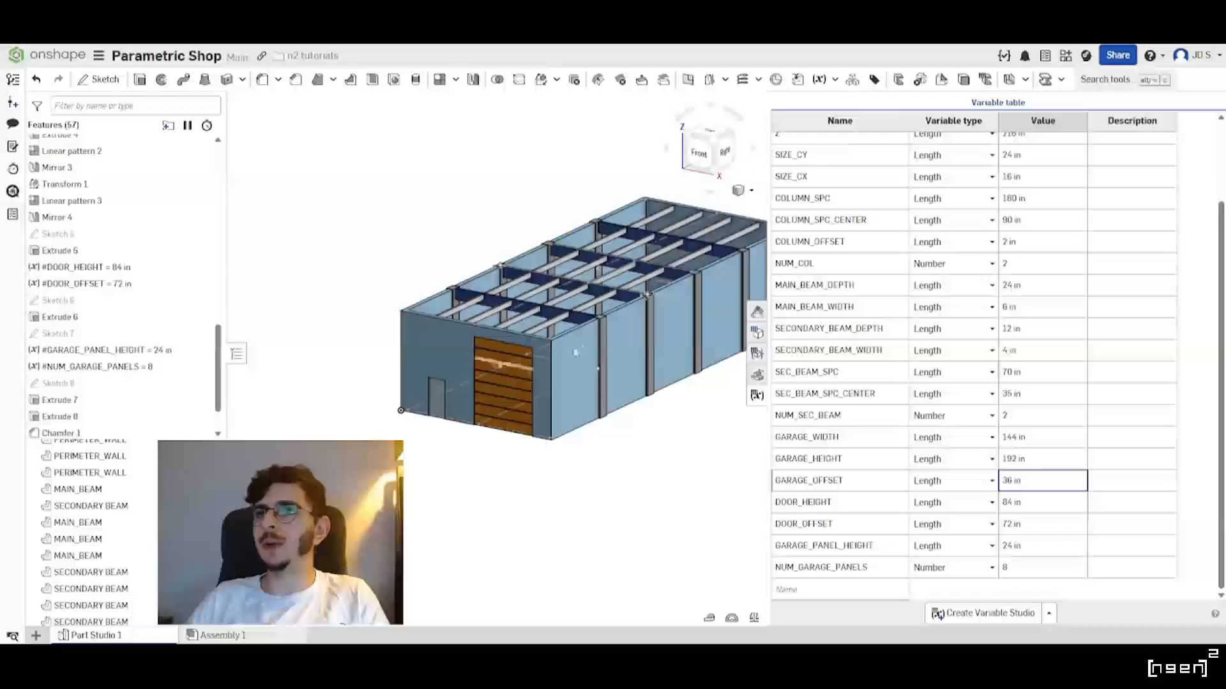
scroll(427, 370, "up", 4)
scroll(467, 375, "down", 3)
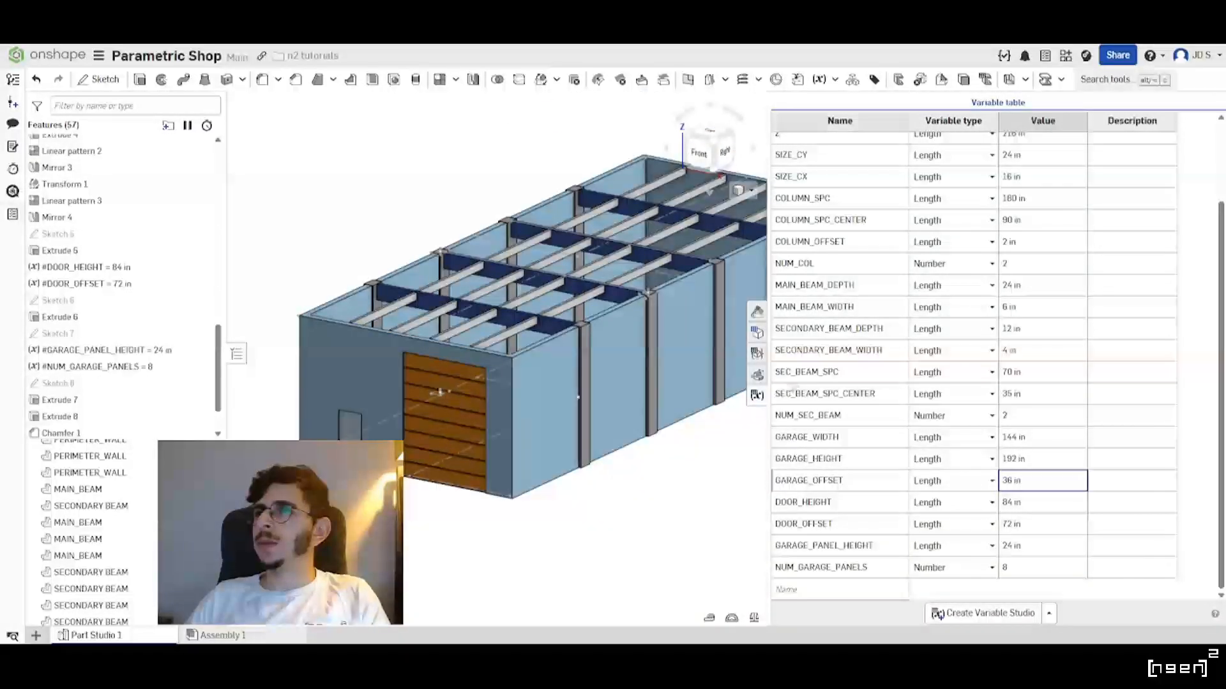
scroll(811, 370, "up", 3)
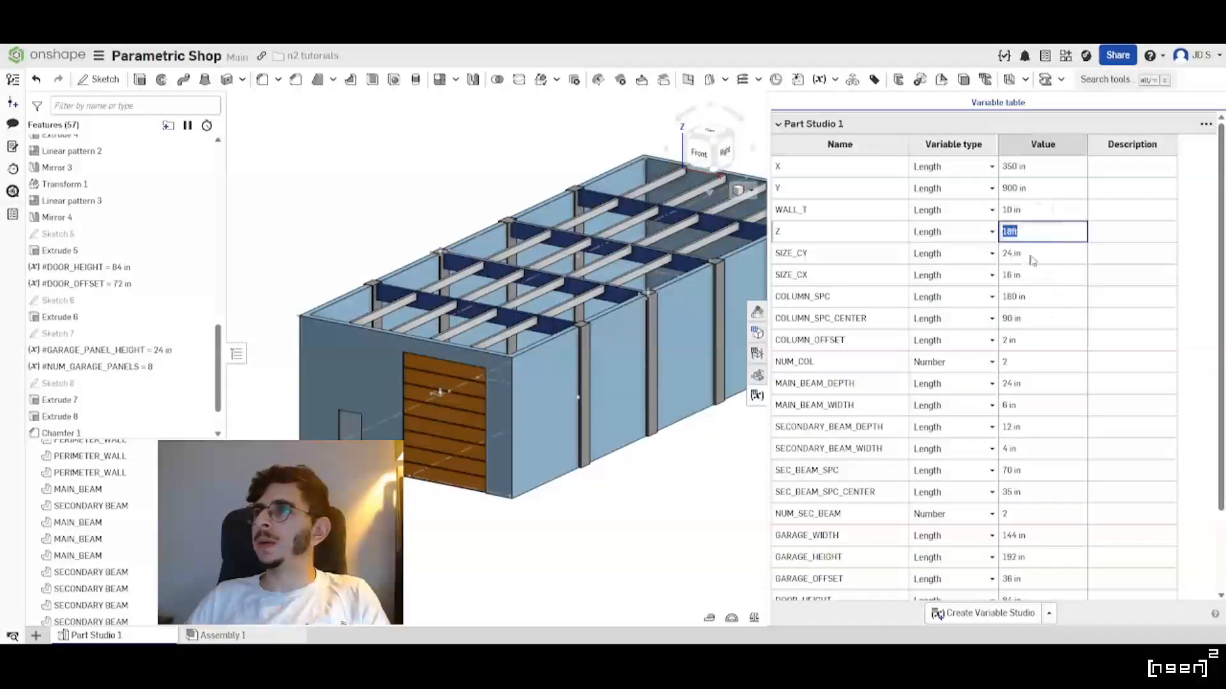
type("16f")
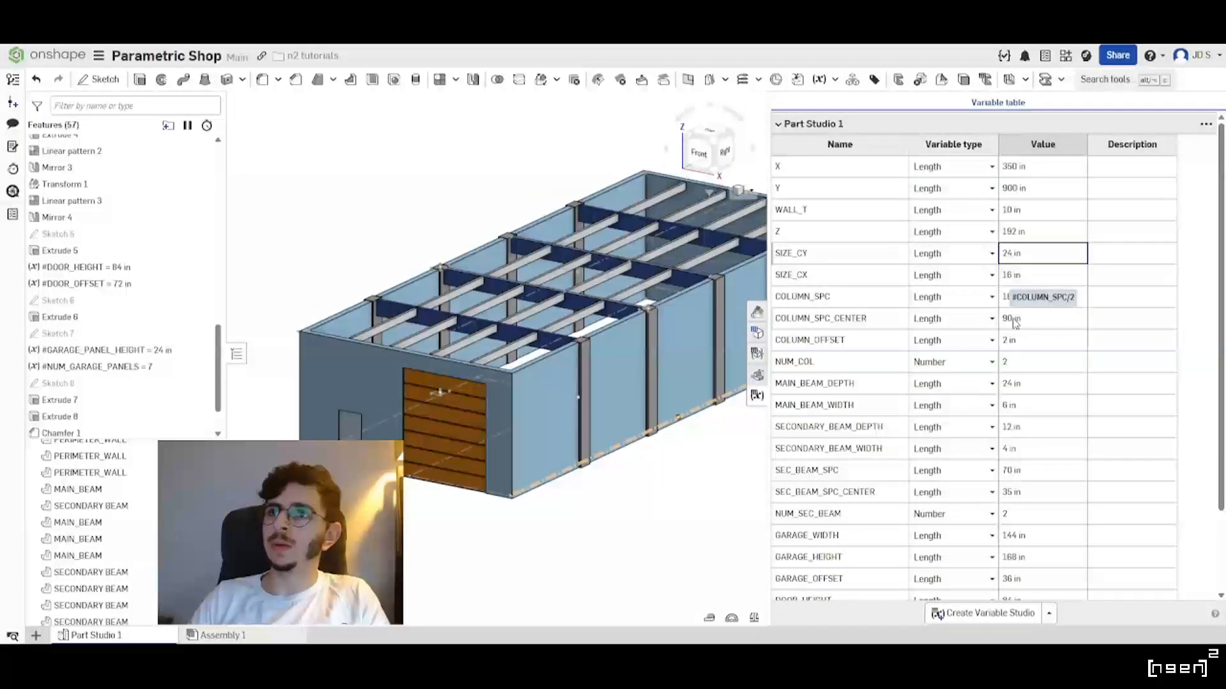
Set the building height variable Z to 14 ft.
scroll(77, 563, "down", 3)
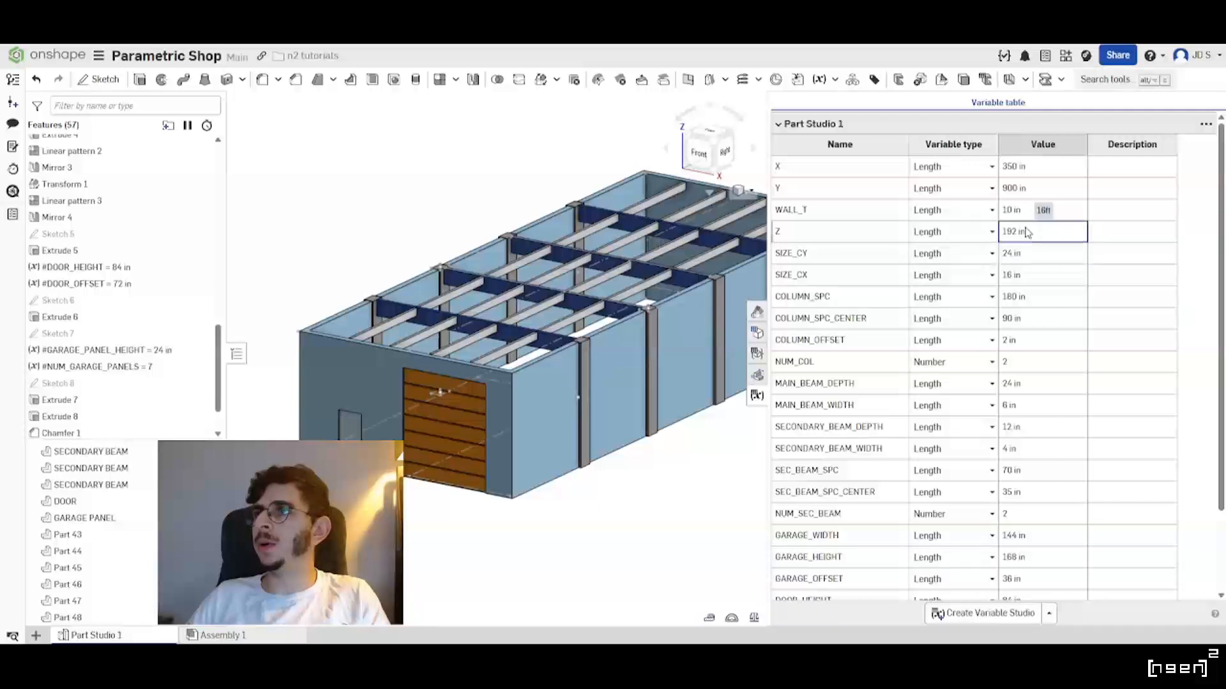
type("14ft")
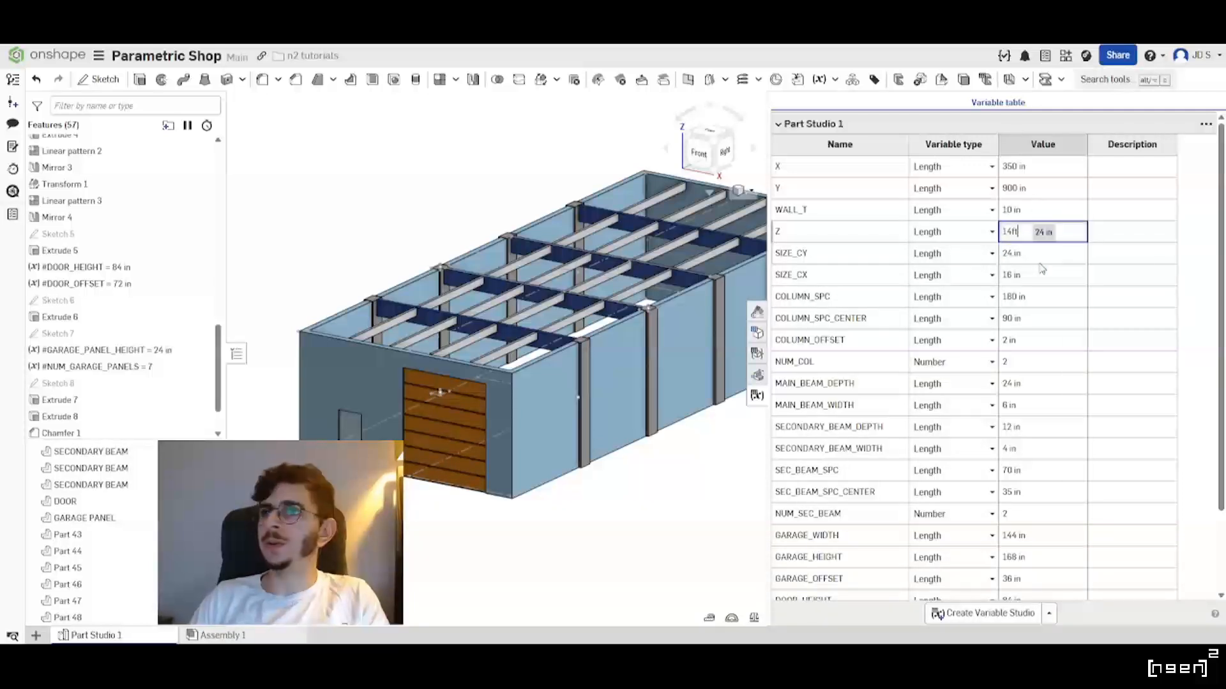
scroll(464, 397, "up", 10)
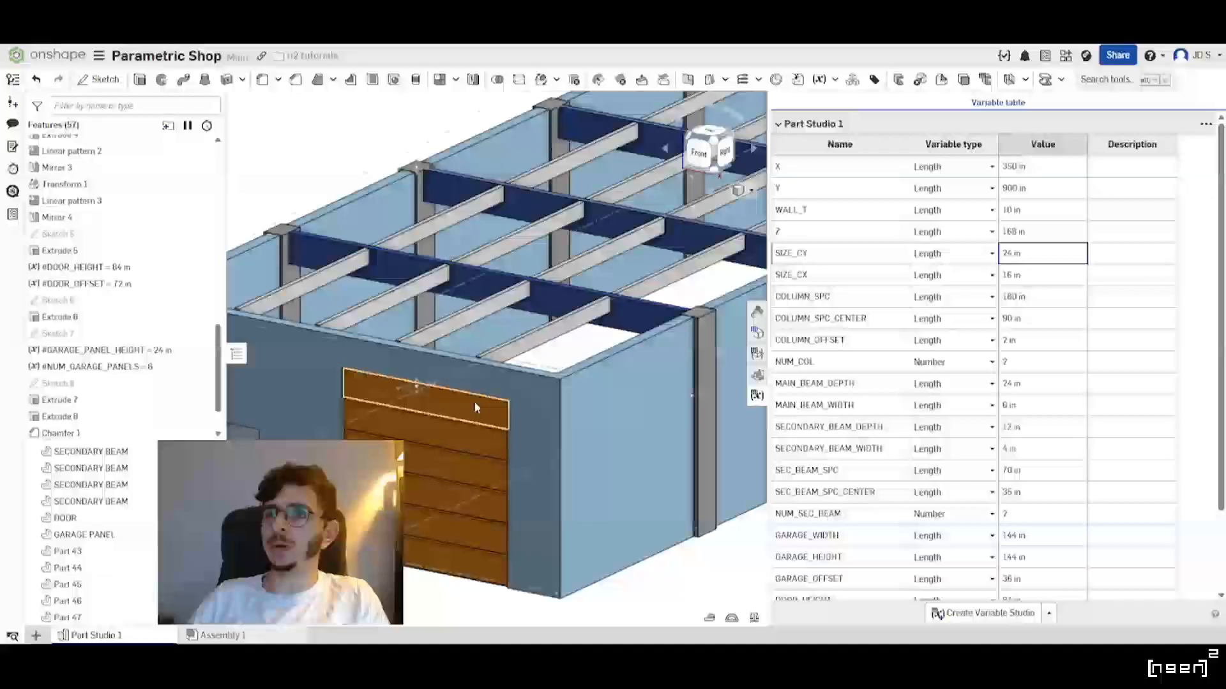
Examine the resized building from the front, side and back, checking the garage panels, columns and roof beams.
right_click_drag(504, 397, 416, 384)
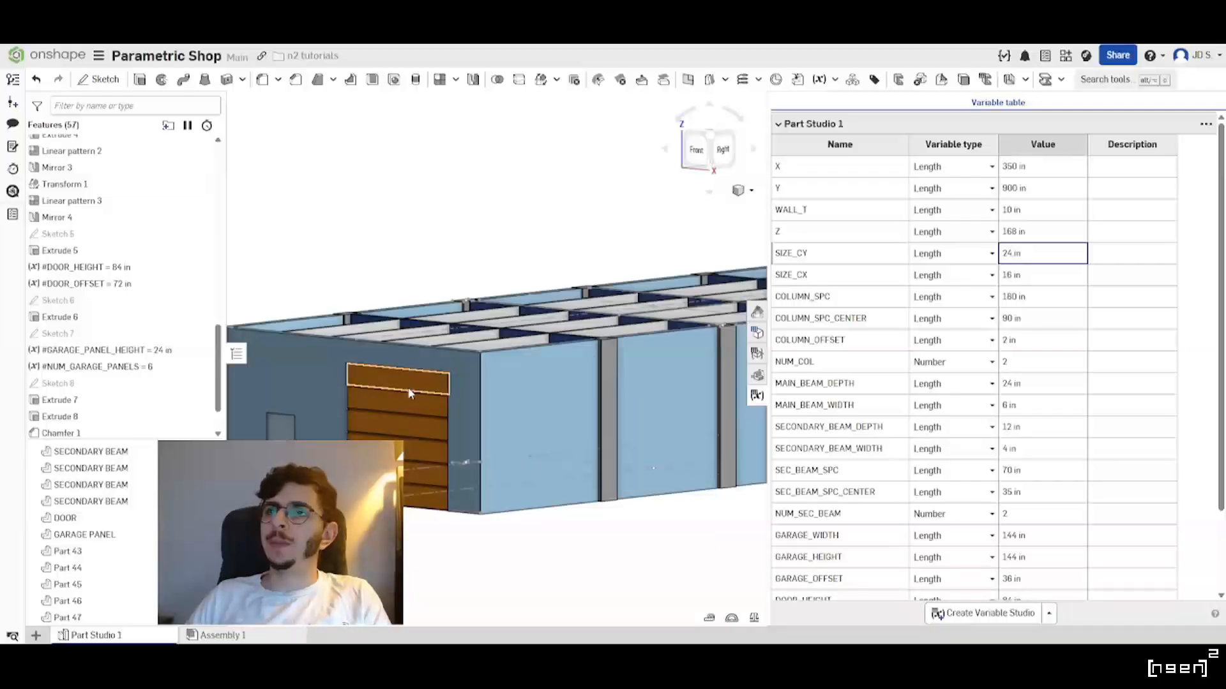
right_click_drag(409, 392, 447, 447)
scroll(492, 405, "down", 3)
scroll(443, 458, "up", 3)
scroll(383, 438, "down", 5)
scroll(426, 459, "up", 3)
scroll(529, 488, "down", 5)
scroll(482, 473, "up", 3)
scroll(543, 411, "up", 4)
right_click_drag(543, 411, 339, 396)
scroll(424, 456, "down", 5)
scroll(423, 454, "up", 3)
scroll(423, 450, "down", 1)
scroll(423, 448, "up", 2)
scroll(492, 466, "down", 2)
scroll(489, 456, "up", 3)
scroll(341, 400, "down", 4)
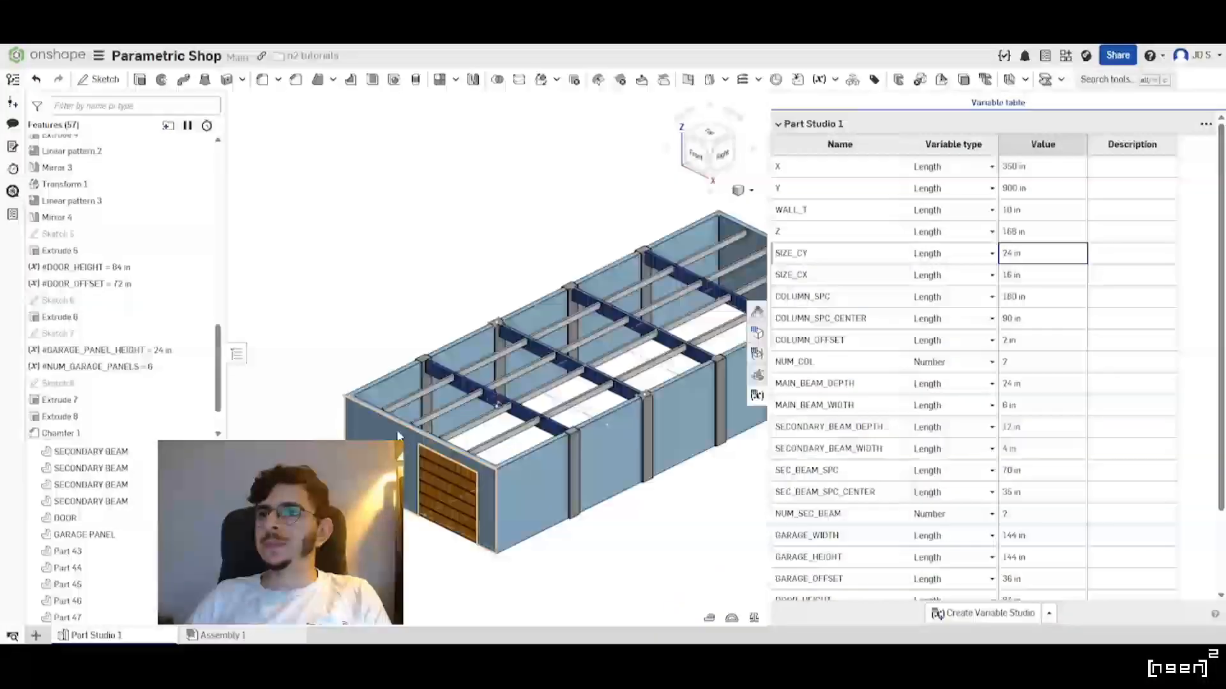
scroll(358, 415, "up", 5)
scroll(322, 357, "down", 5)
scroll(460, 316, "up", 5)
right_click_drag(502, 316, 445, 306)
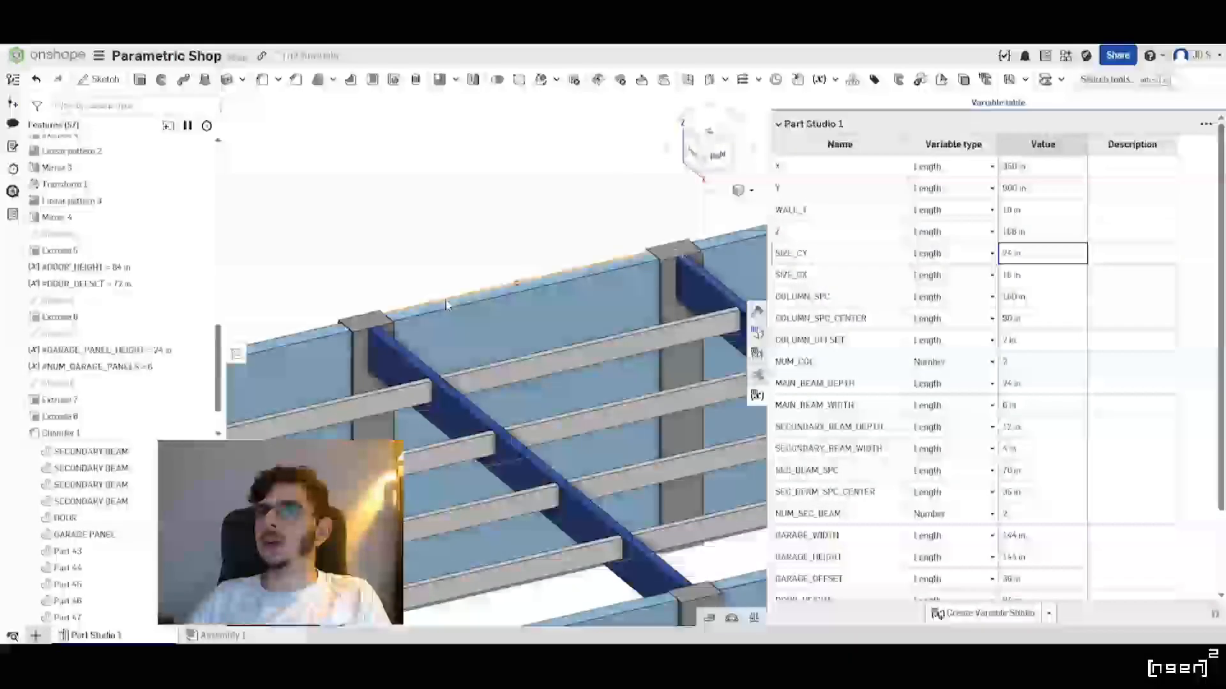
scroll(444, 305, "down", 5)
scroll(447, 300, "up", 5)
right_click_drag(593, 331, 485, 403)
scroll(485, 404, "down", 5)
scroll(563, 287, "up", 2)
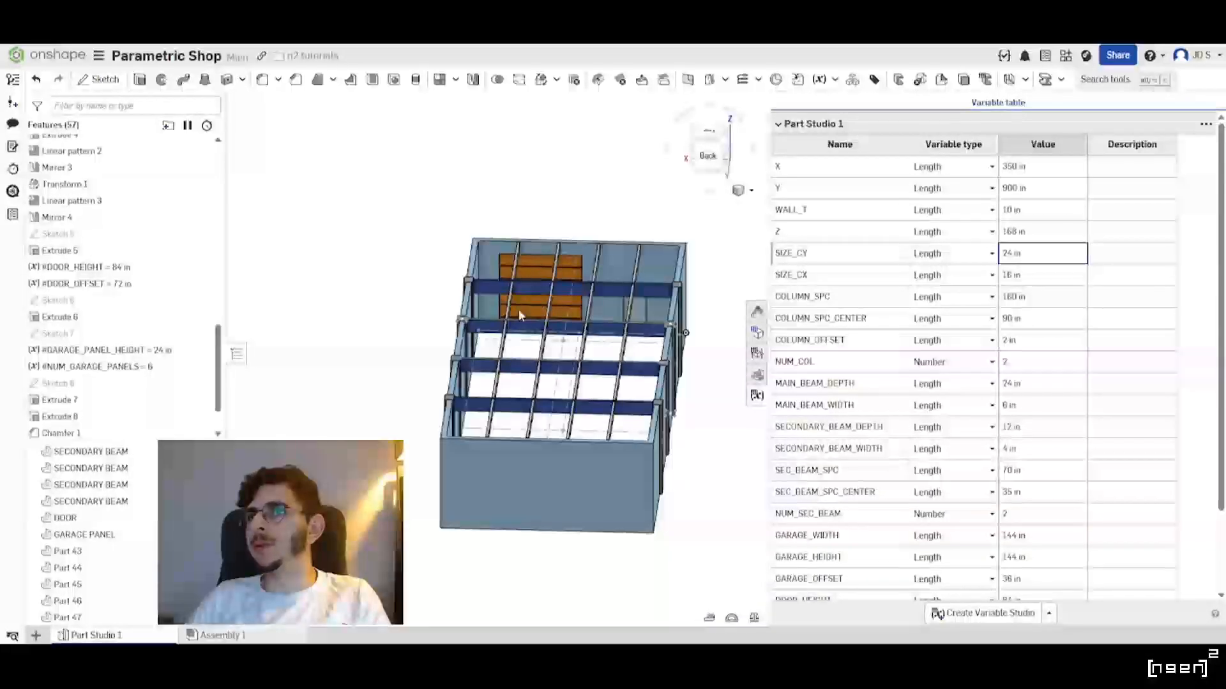
Examine the building's back garage opening and the front wall's door and garage panels from several angles.
scroll(555, 280, "up", 5)
scroll(460, 353, "down", 4)
scroll(466, 355, "up", 1)
right_click_drag(449, 356, 510, 415)
scroll(492, 362, "down", 4)
scroll(464, 357, "up", 3)
scroll(447, 395, "down", 5)
scroll(377, 426, "up", 4)
scroll(544, 486, "down", 3)
scroll(509, 480, "up", 2)
right_click_drag(509, 479, 418, 461)
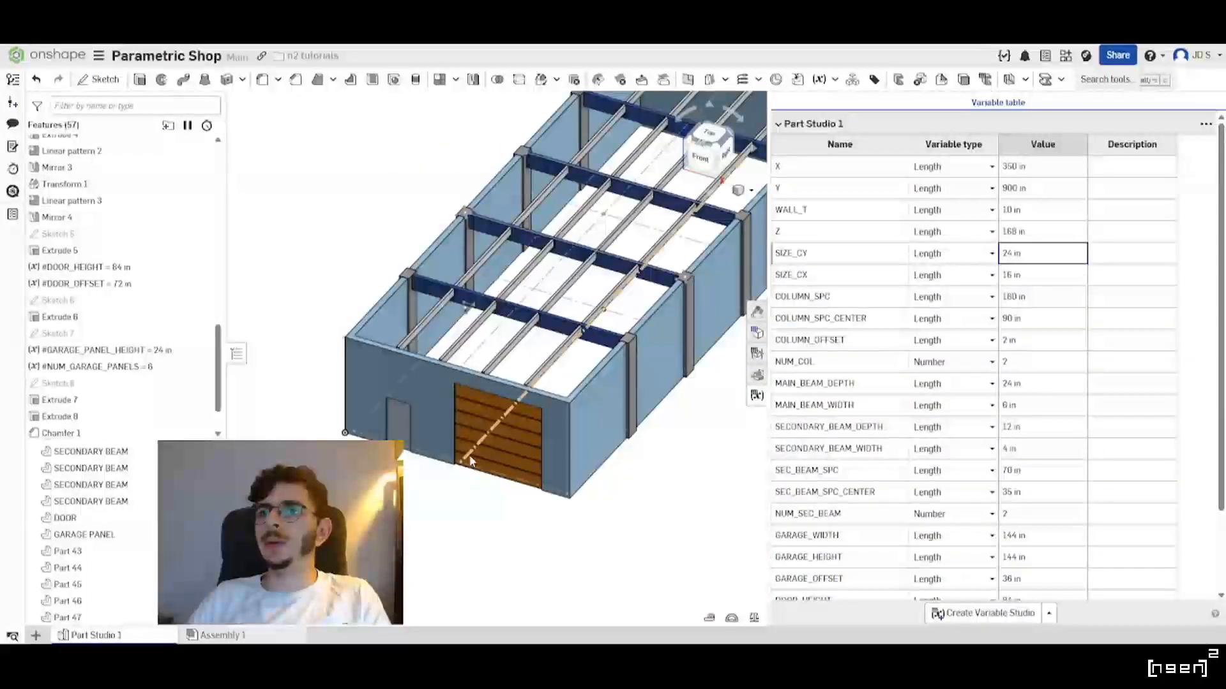
right_click_drag(479, 404, 511, 439)
scroll(411, 406, "up", 4)
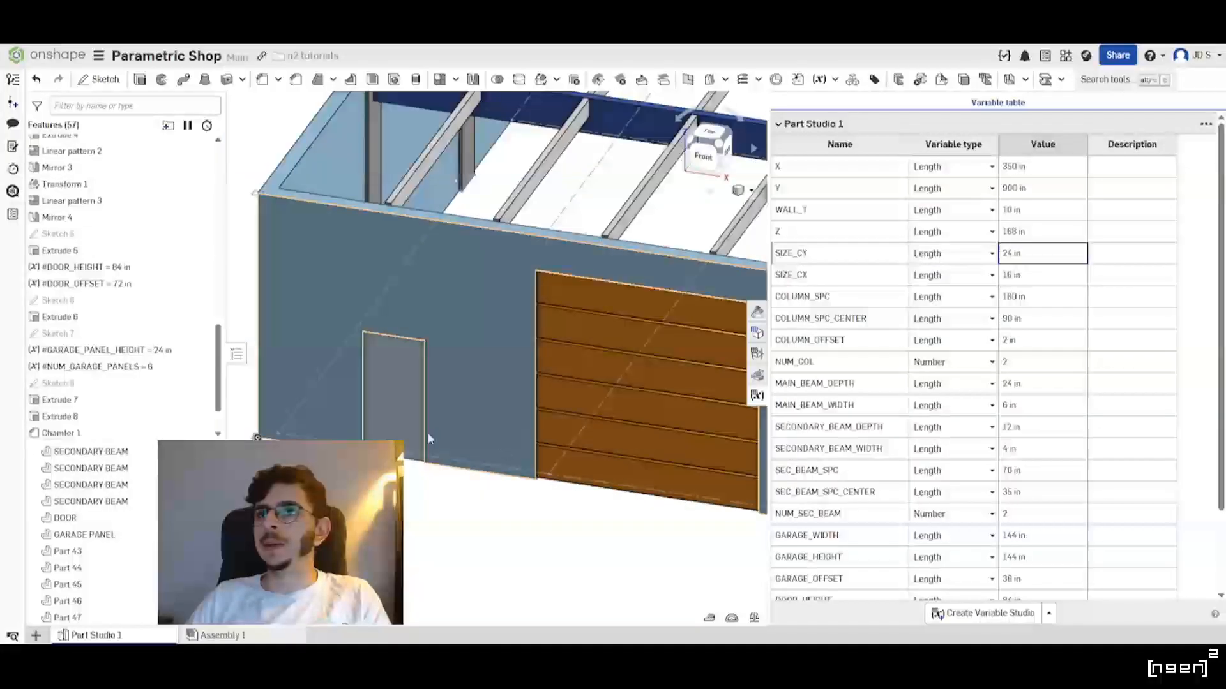
scroll(427, 438, "down", 5)
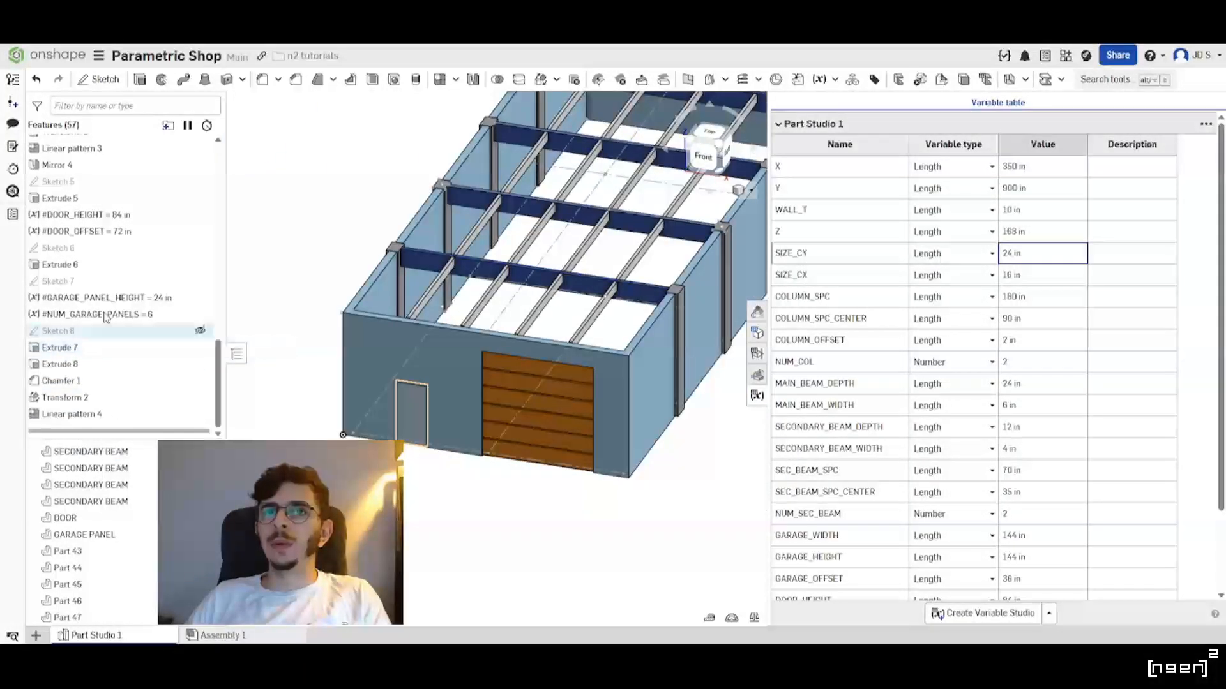
Edit Sketch 5, the garage opening sketch, and project the building's transverse centerline into it.
scroll(482, 532, "down", 3)
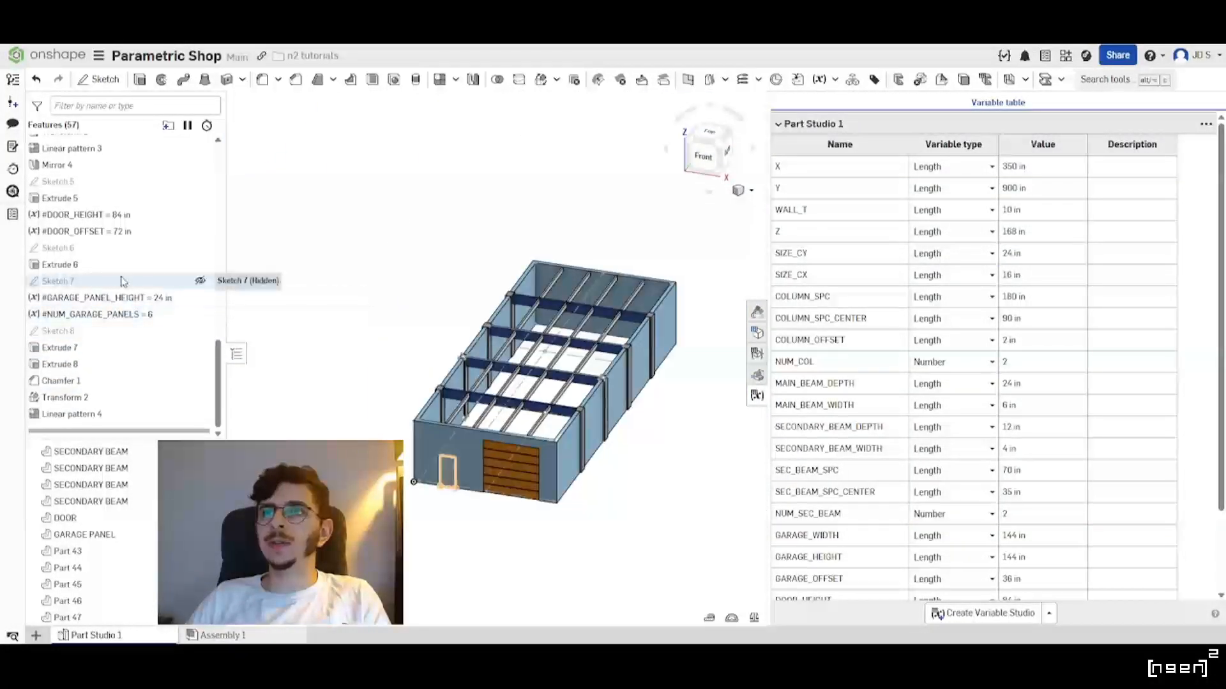
double_click(96, 182)
scroll(549, 483, "up", 2)
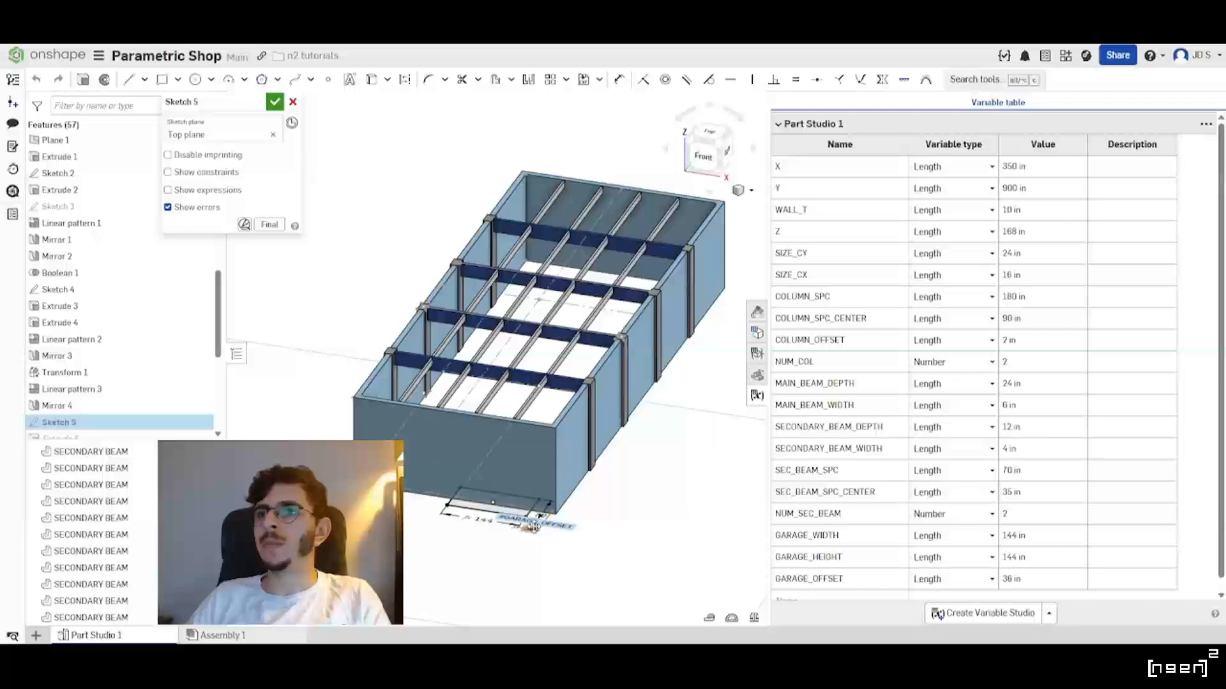
right_click_drag(553, 553, 534, 377)
left_click(538, 369)
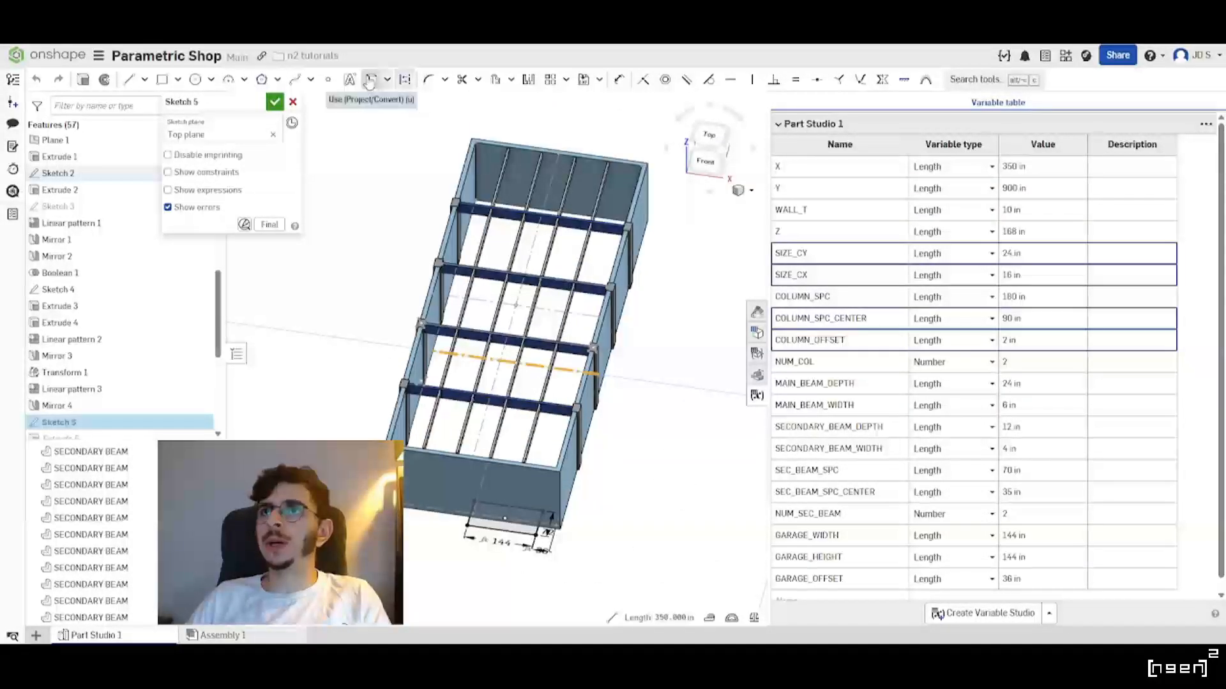
Mirror the garage opening rectangle about the projected transverse centerline to the opposite end wall and accept the sketch.
scroll(524, 561, "up", 3)
mouse_move(344, 603)
left_mouse_down()
mouse_move(689, 383)
mouse_move(659, 414)
left_mouse_up()
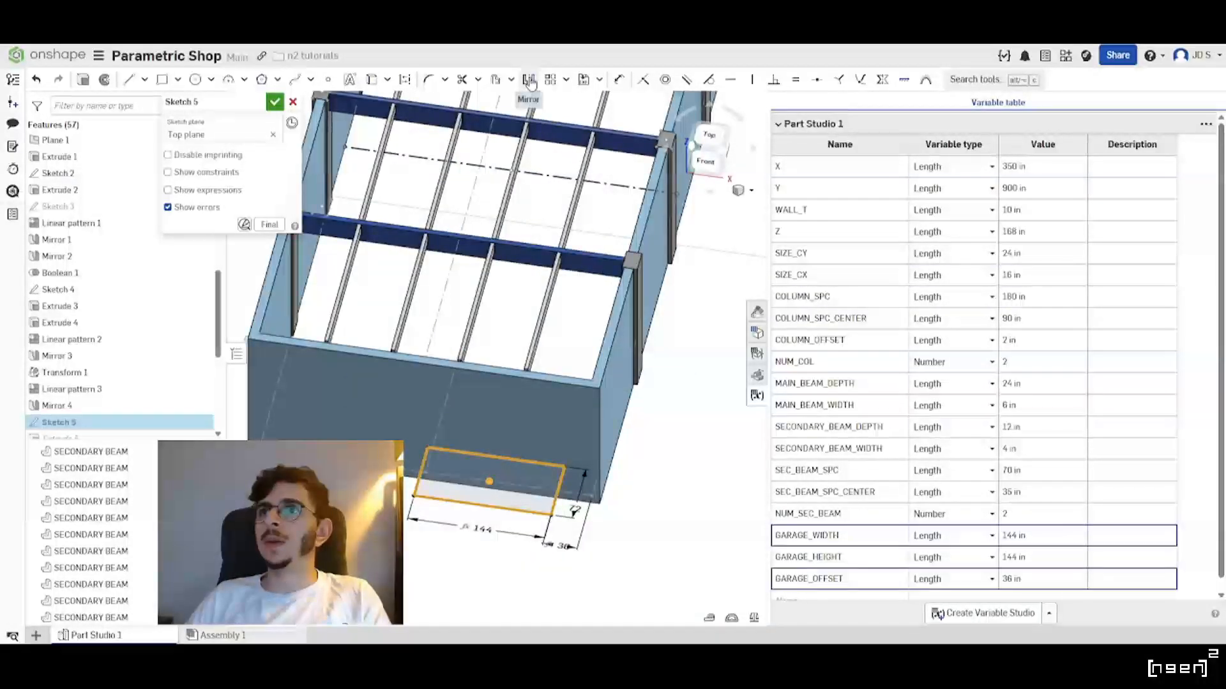
left_click(555, 179)
scroll(555, 319, "down", 4)
scroll(575, 166, "up", 4)
right_click_drag(574, 192, 524, 210)
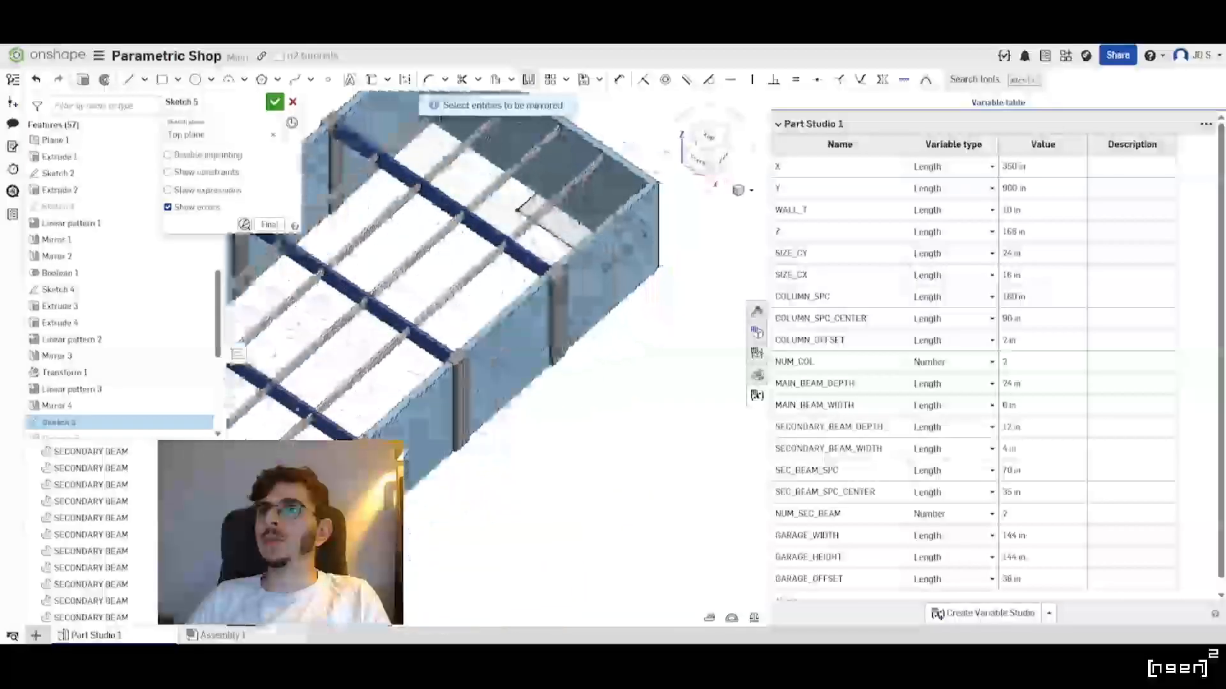
scroll(574, 275, "down", 3)
right_click_drag(524, 300, 600, 294)
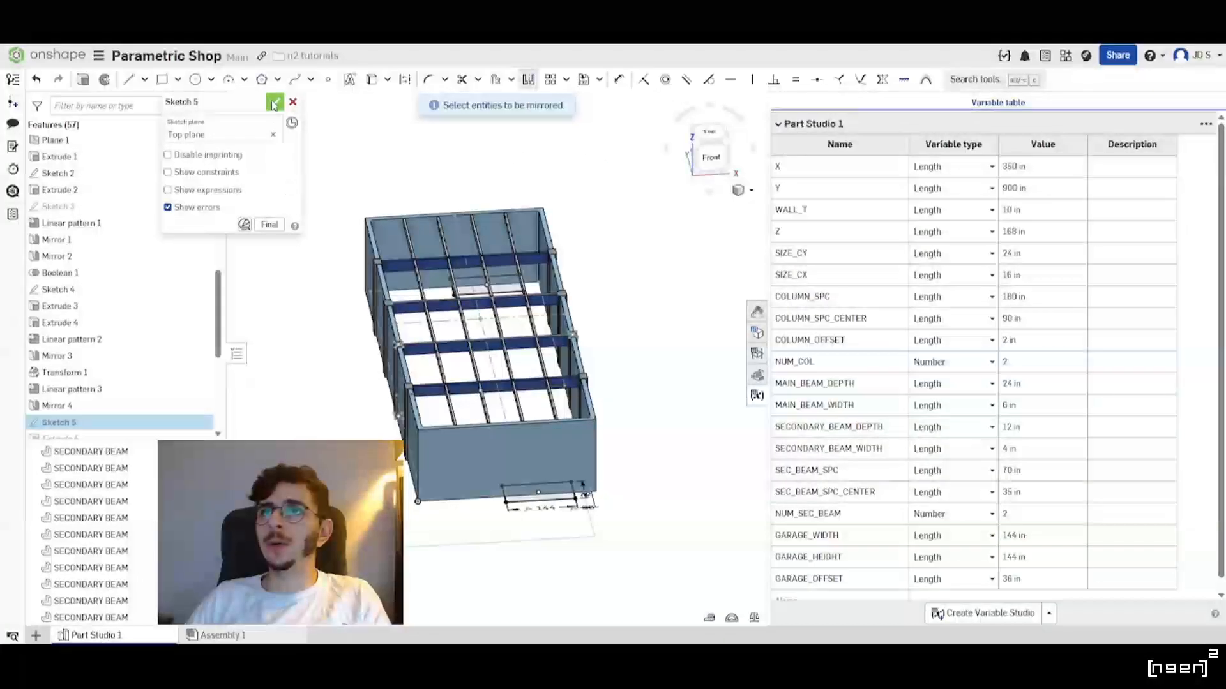
left_click(273, 103)
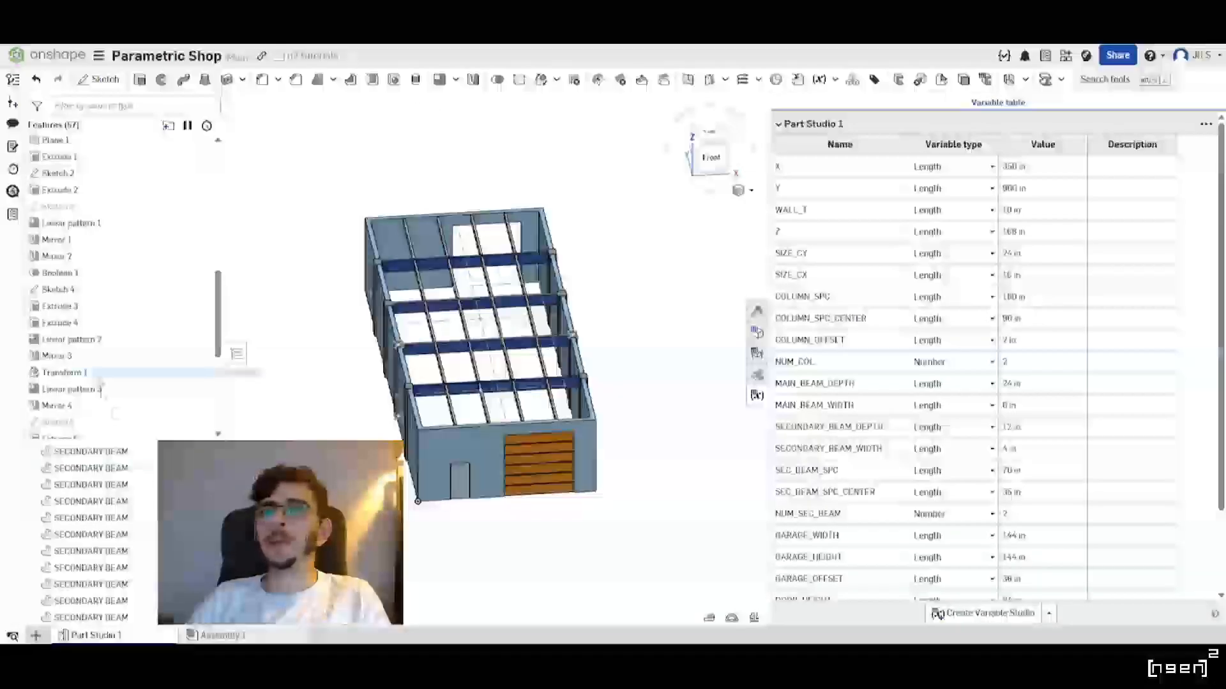
Edit Sketch 6, the door opening sketch, and project the building's transverse centerline into it.
scroll(99, 383, "down", 1)
double_click(99, 425)
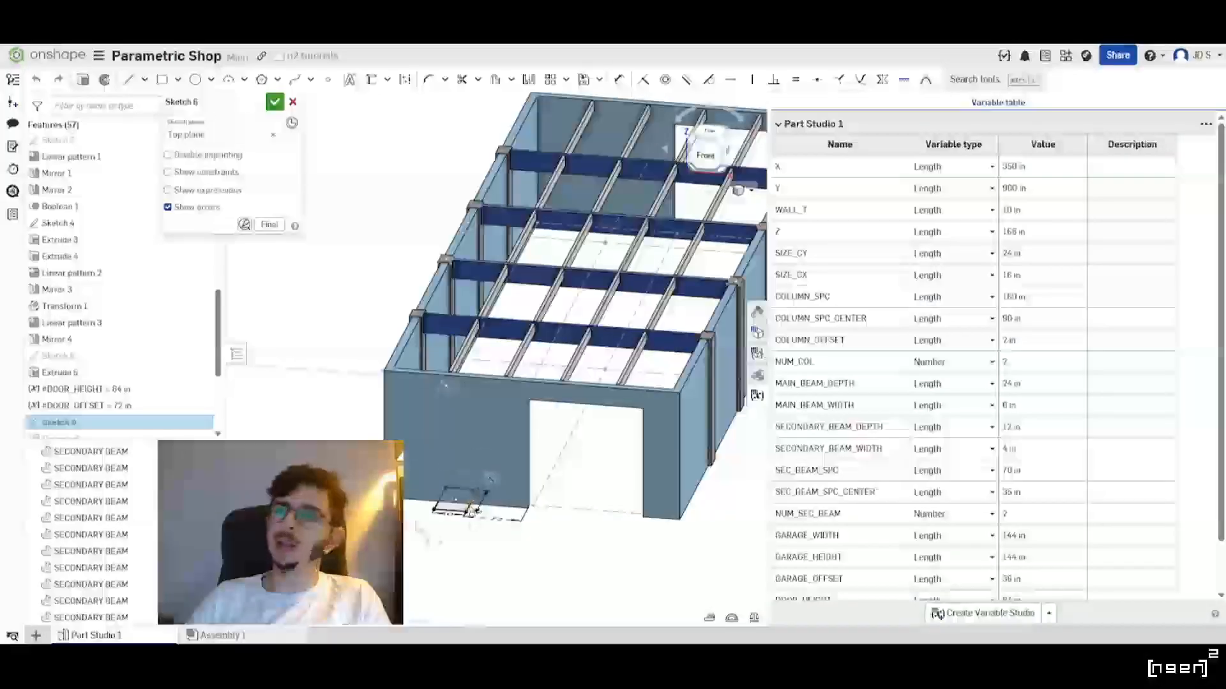
scroll(416, 520, "up", 3)
left_click_drag(422, 552, 546, 415)
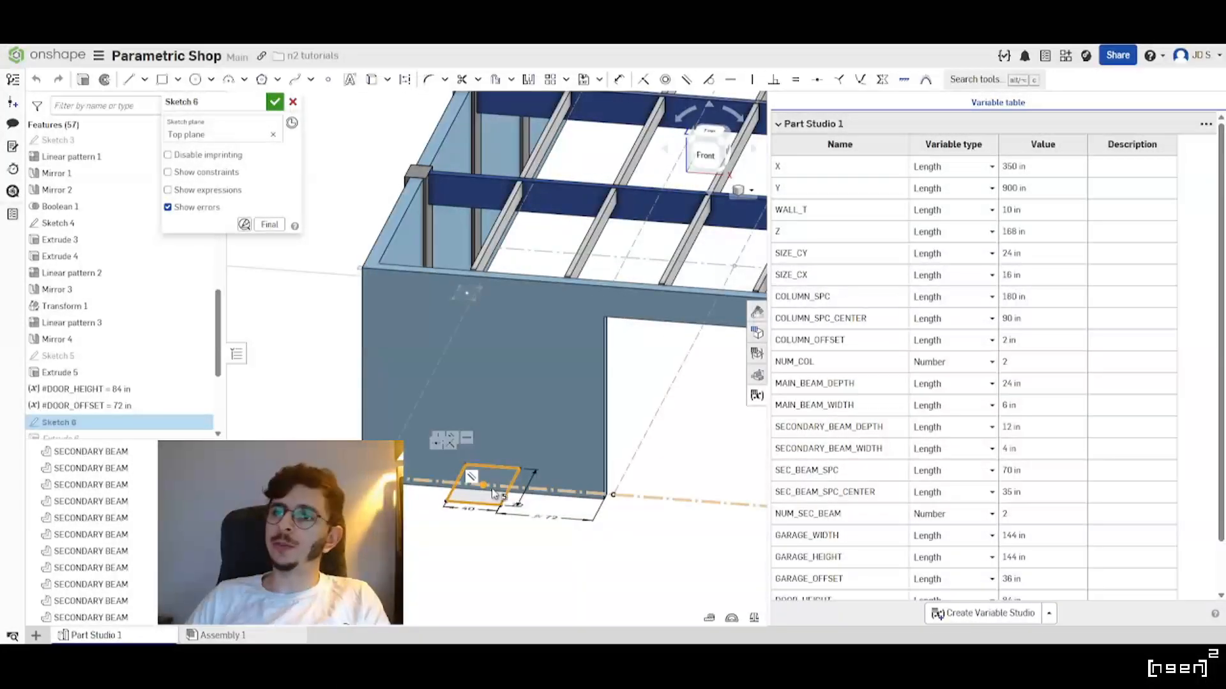
middle_click_drag(492, 533, 465, 462)
right_click_drag(466, 462, 438, 473)
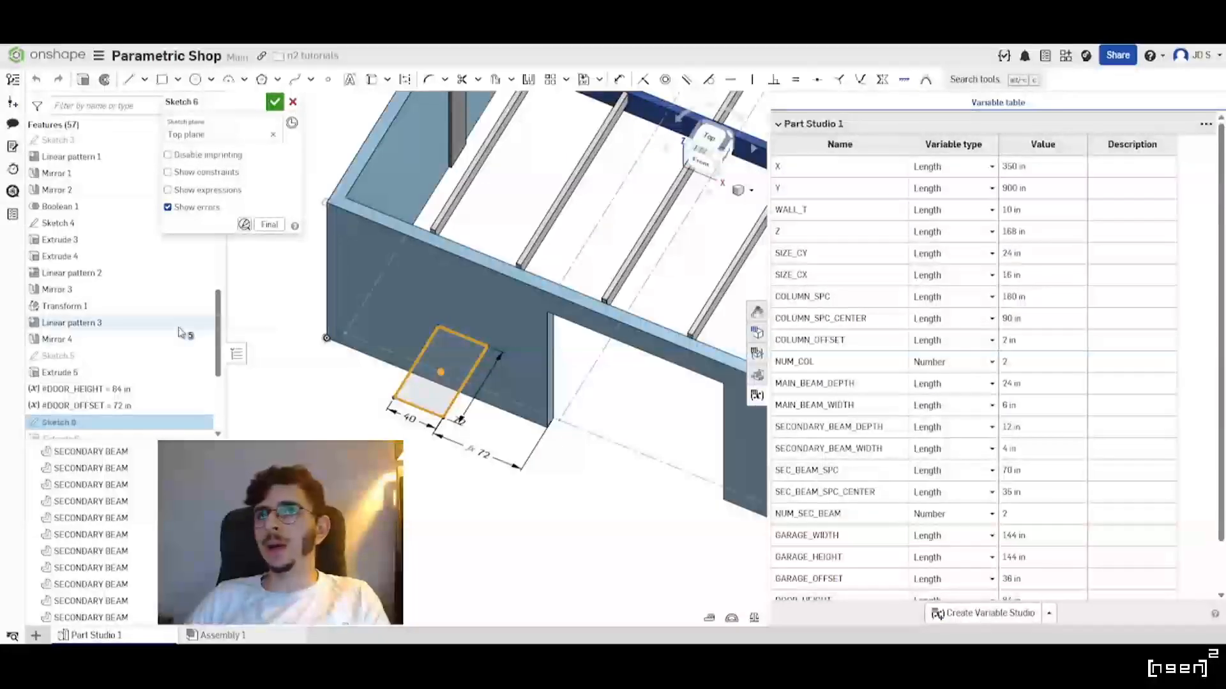
scroll(406, 511, "down", 5)
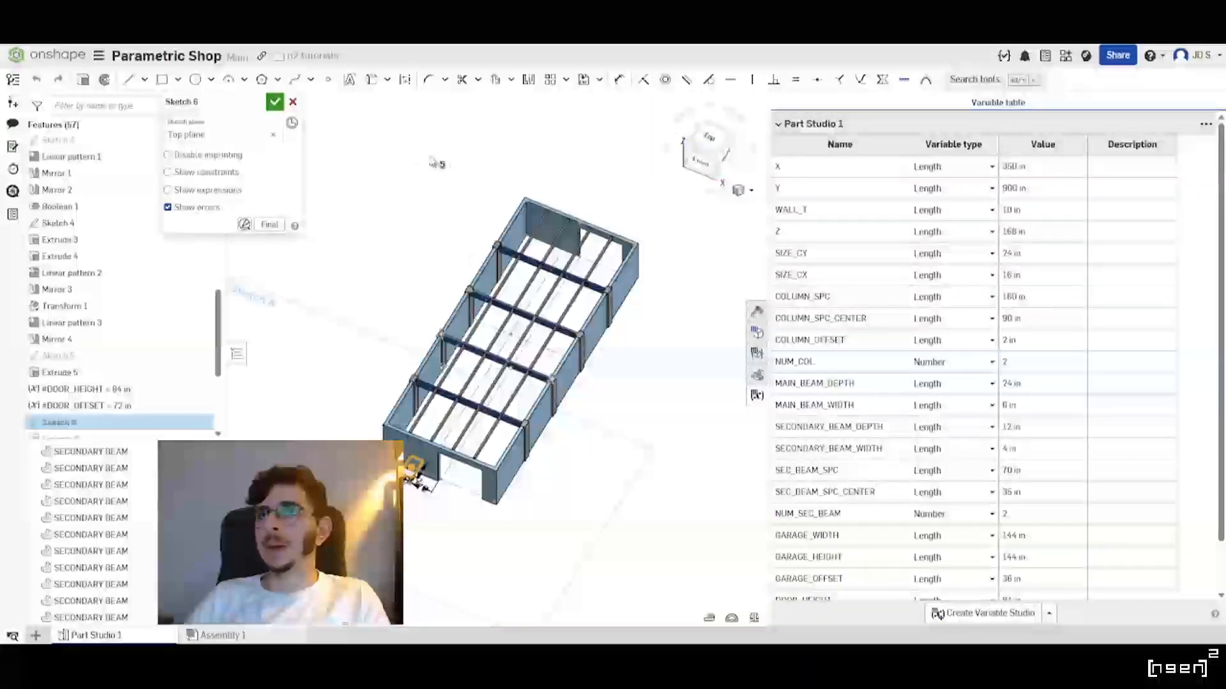
right_click_drag(549, 288, 543, 415)
scroll(501, 364, "up", 3)
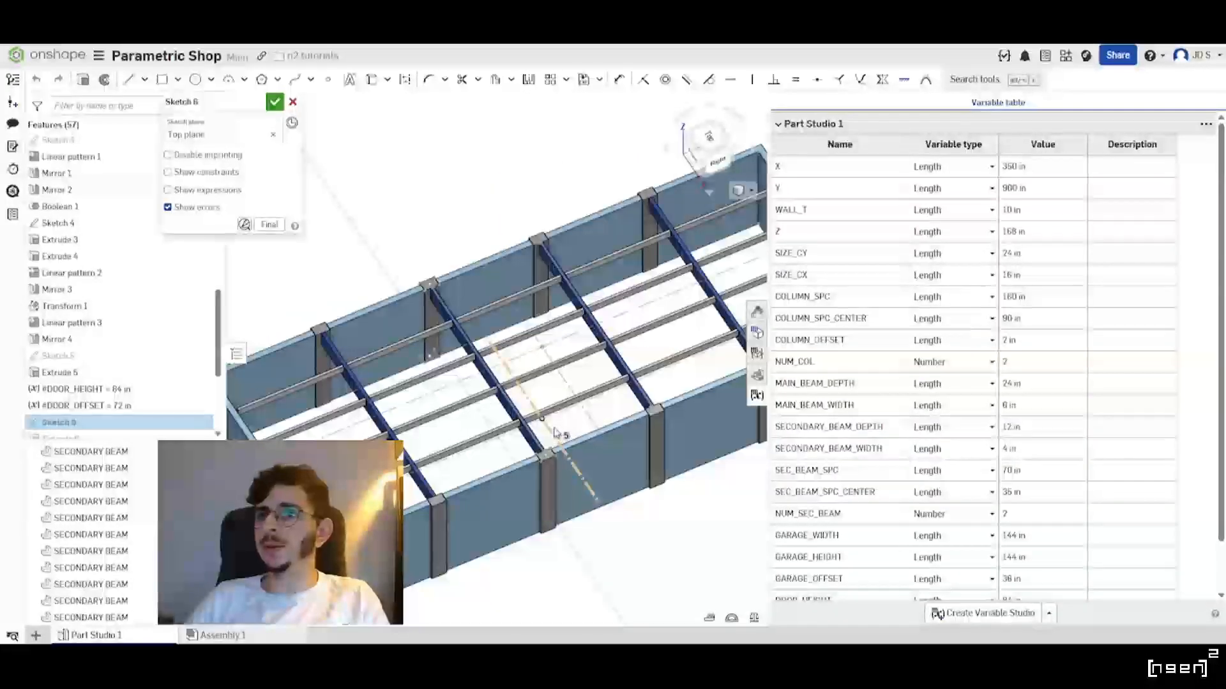
left_click(372, 80)
Mirror the door opening rectangle about the projected transverse centerline to the opposite end wall and accept the sketch.
right_click_drag(490, 317, 562, 377)
scroll(565, 375, "down", 3)
scroll(418, 433, "up", 4)
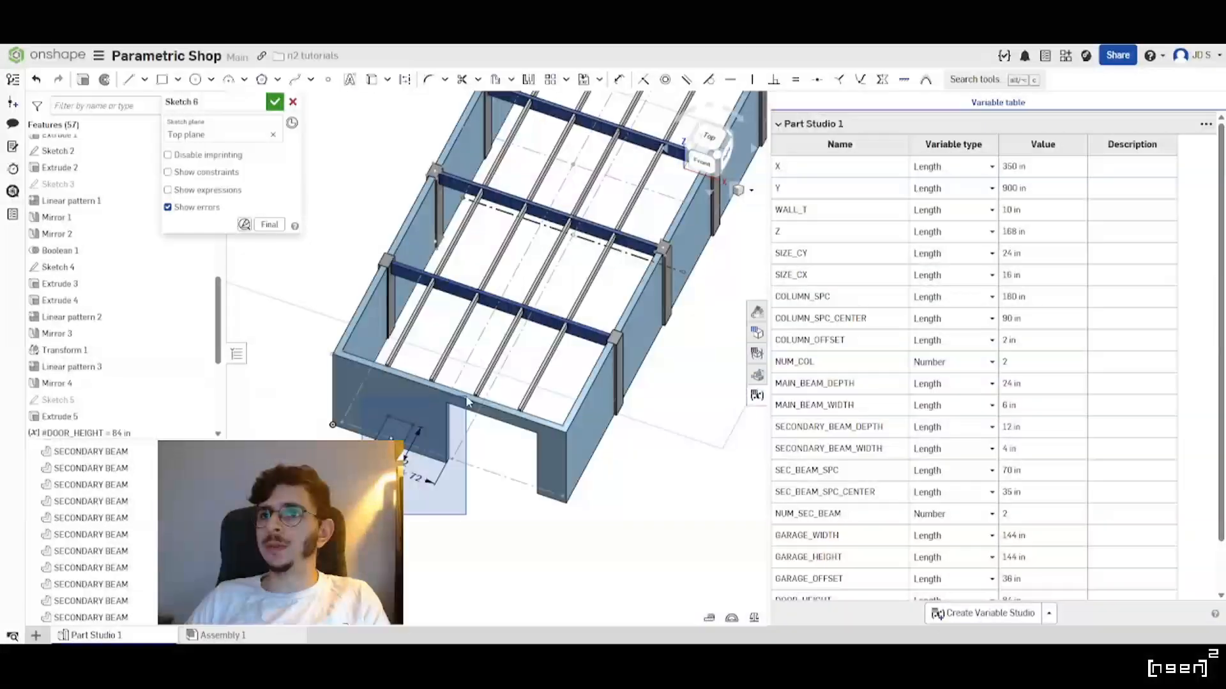
scroll(381, 425, "up", 3)
scroll(380, 425, "down", 2)
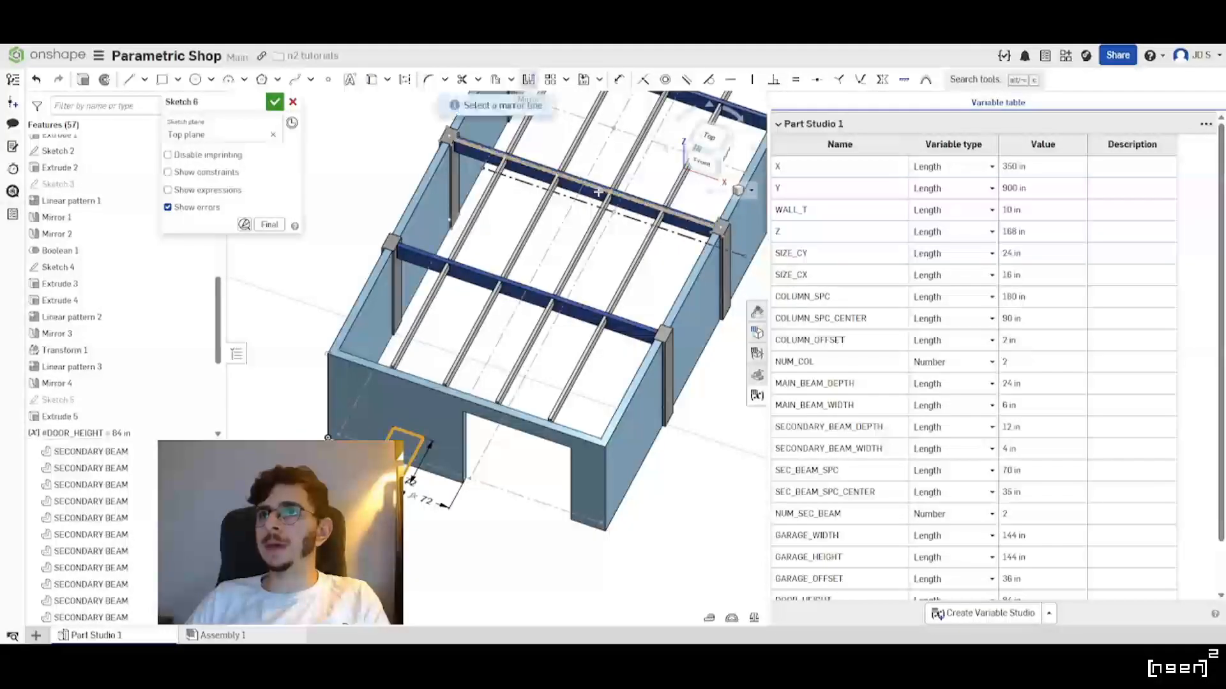
left_click(563, 194)
scroll(563, 195, "down", 3)
left_click(274, 104)
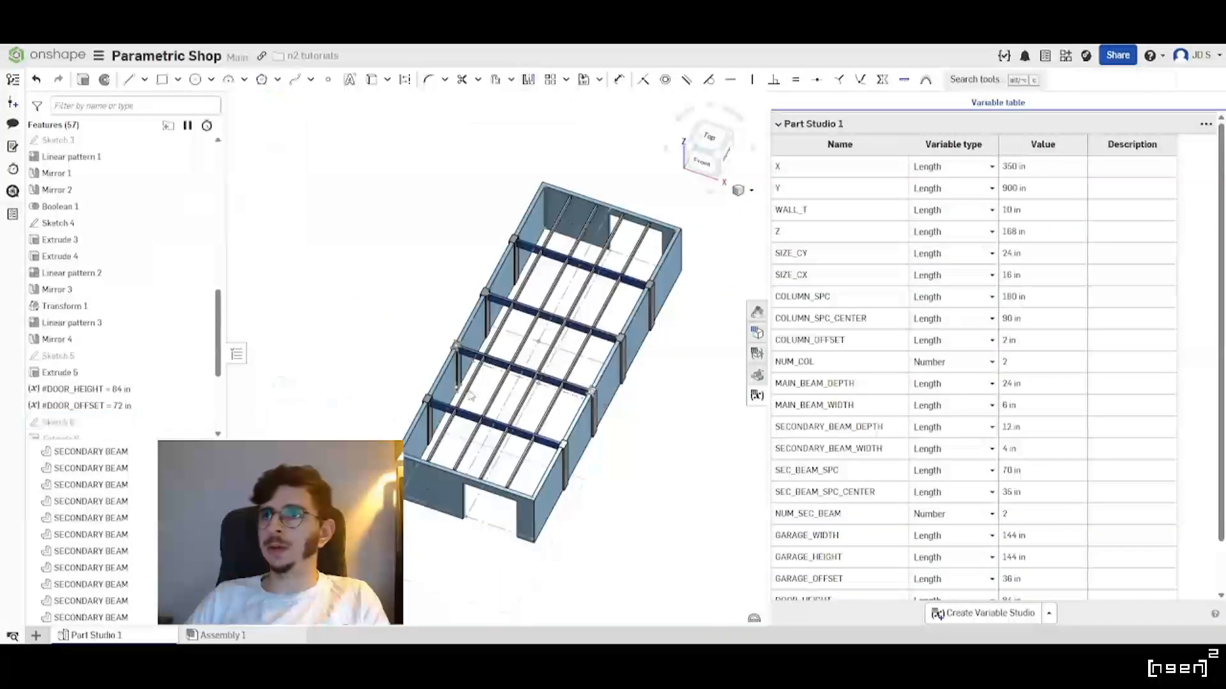
scroll(477, 453, "up", 5)
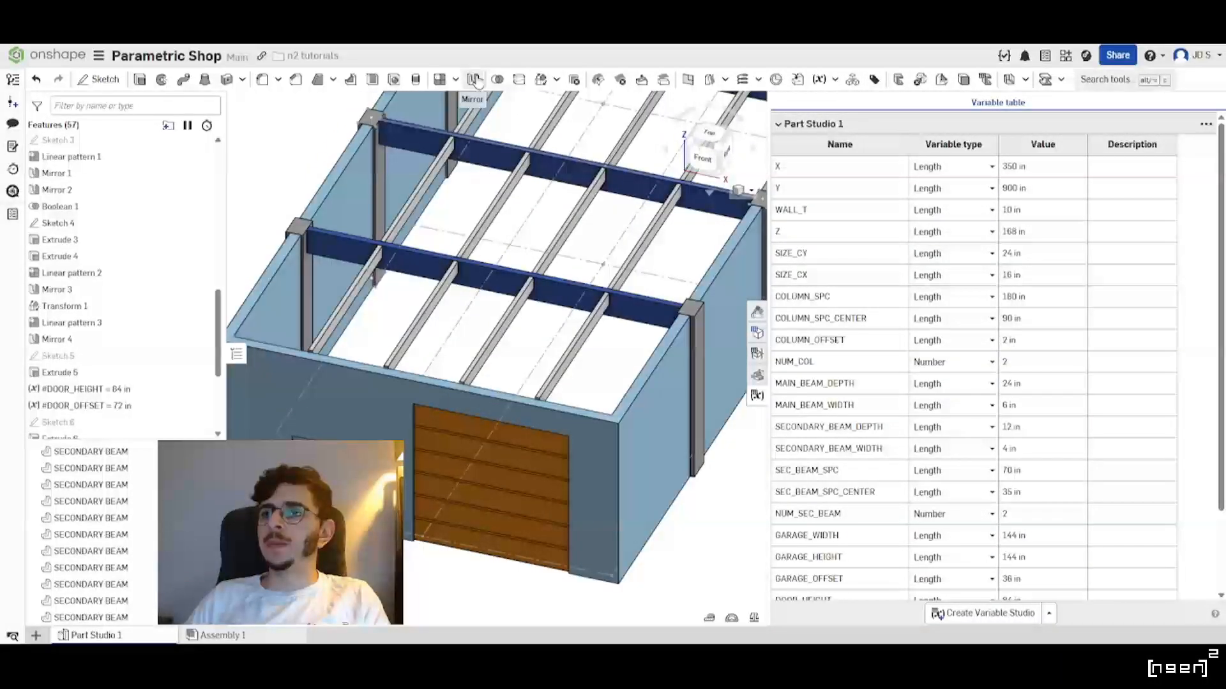
left_click(475, 79)
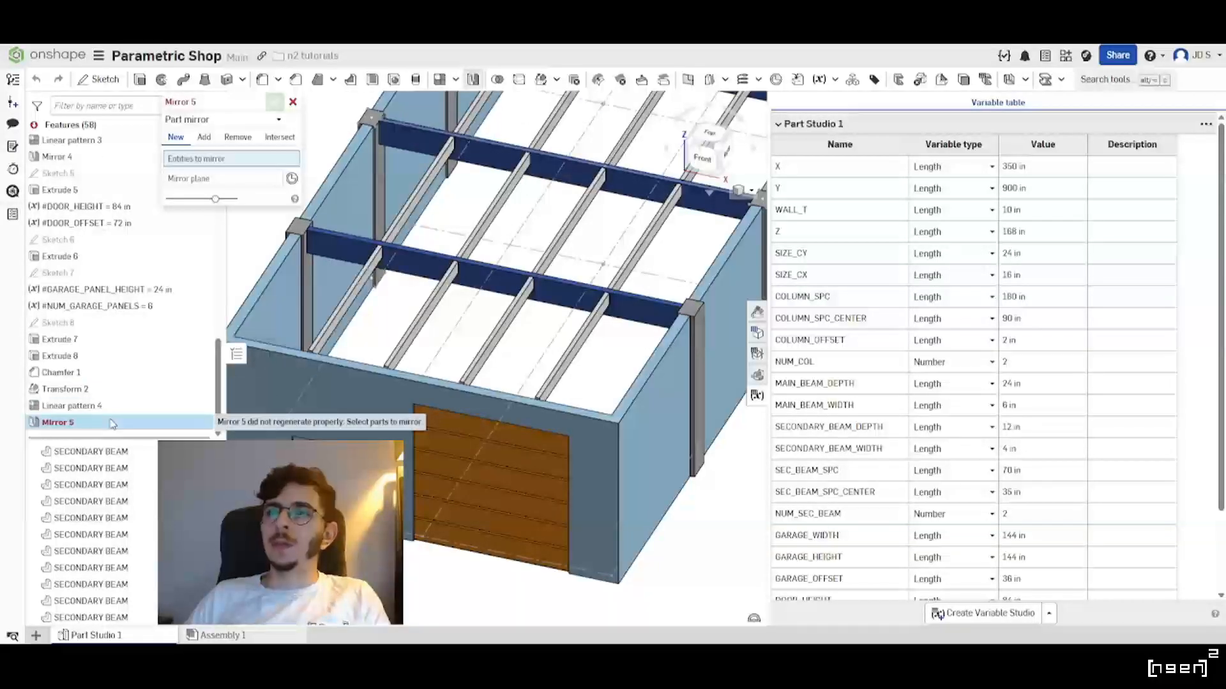
left_click(294, 103)
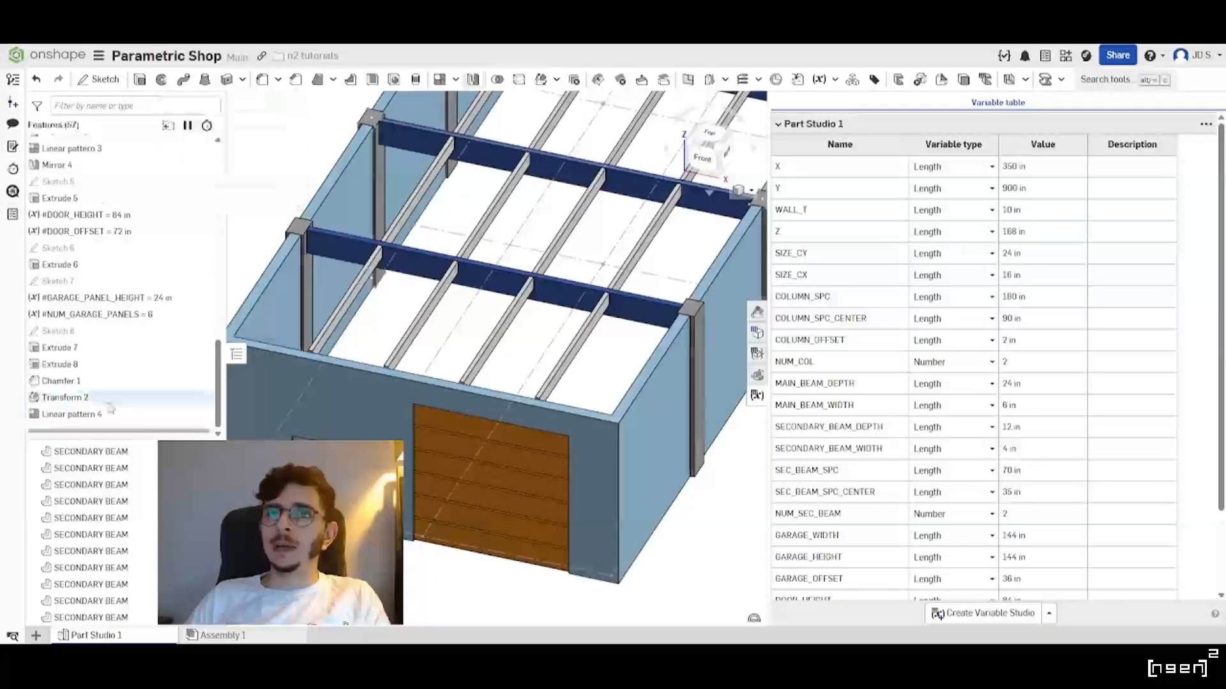
Highlight Linear pattern 4 to check which garage door panels it generates on the front wall.
left_click(103, 414)
scroll(529, 380, "down", 4)
scroll(495, 466, "up", 3)
left_click(447, 551)
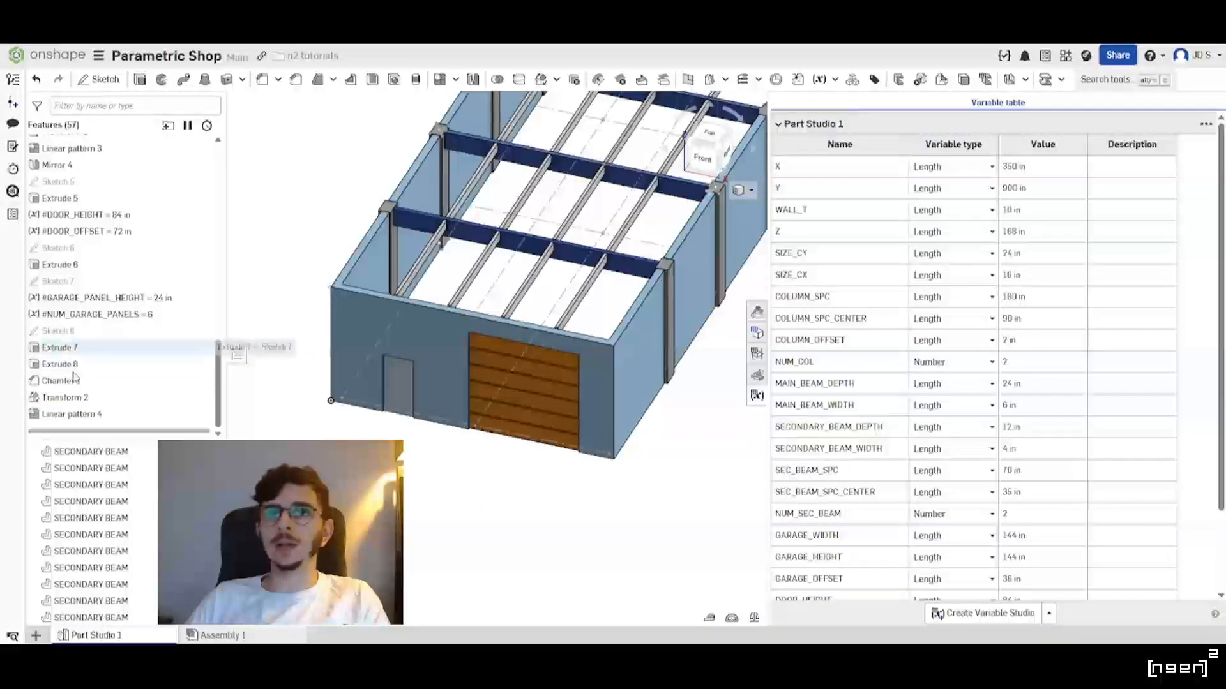
left_click(105, 415)
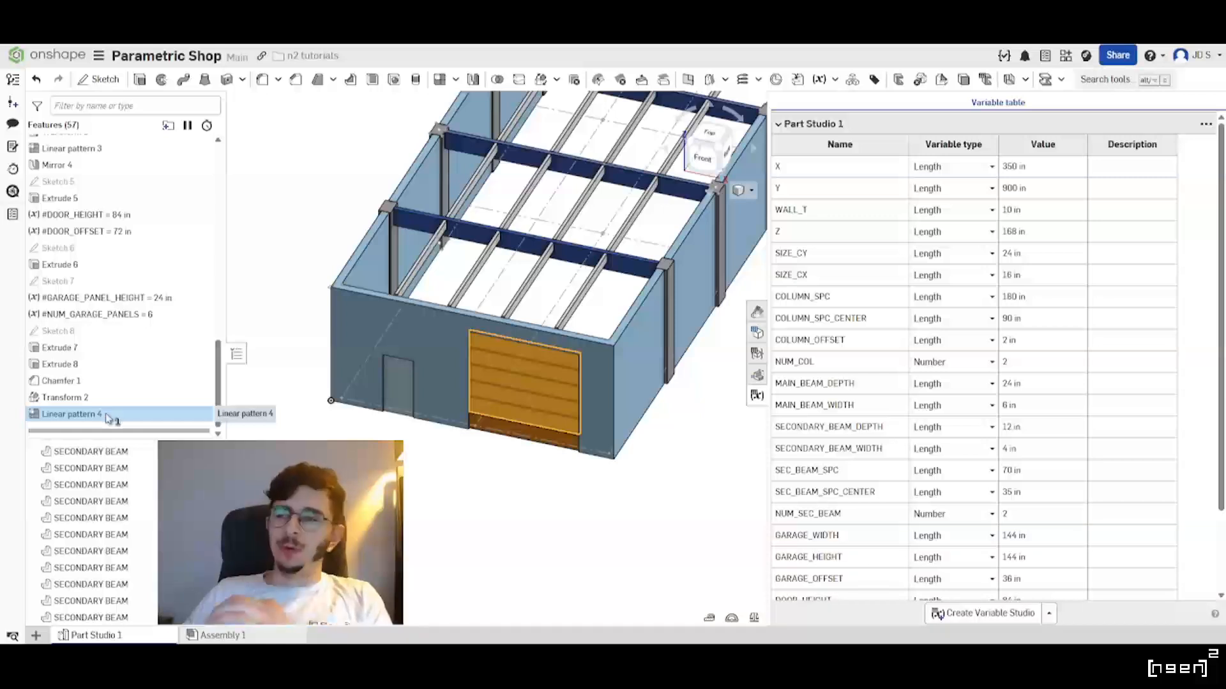
left_click(506, 491)
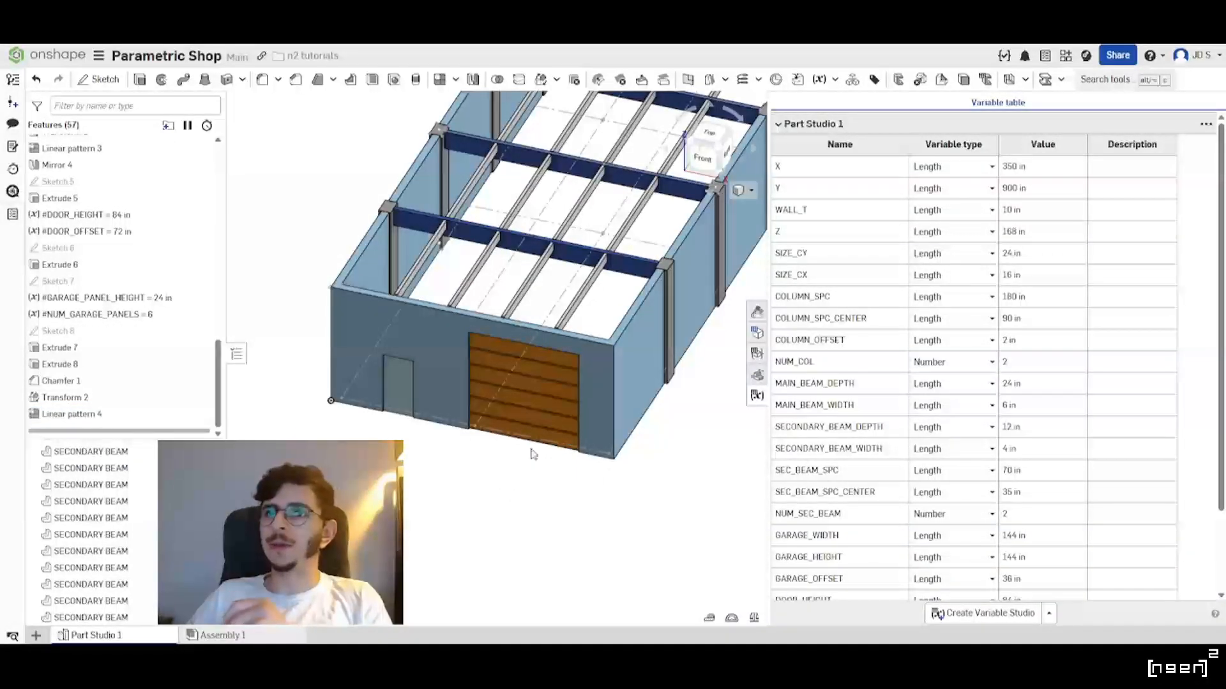
Review the feature history and examine the front wall's door and garage panels from both sides of the building.
scroll(531, 449, "up", 1)
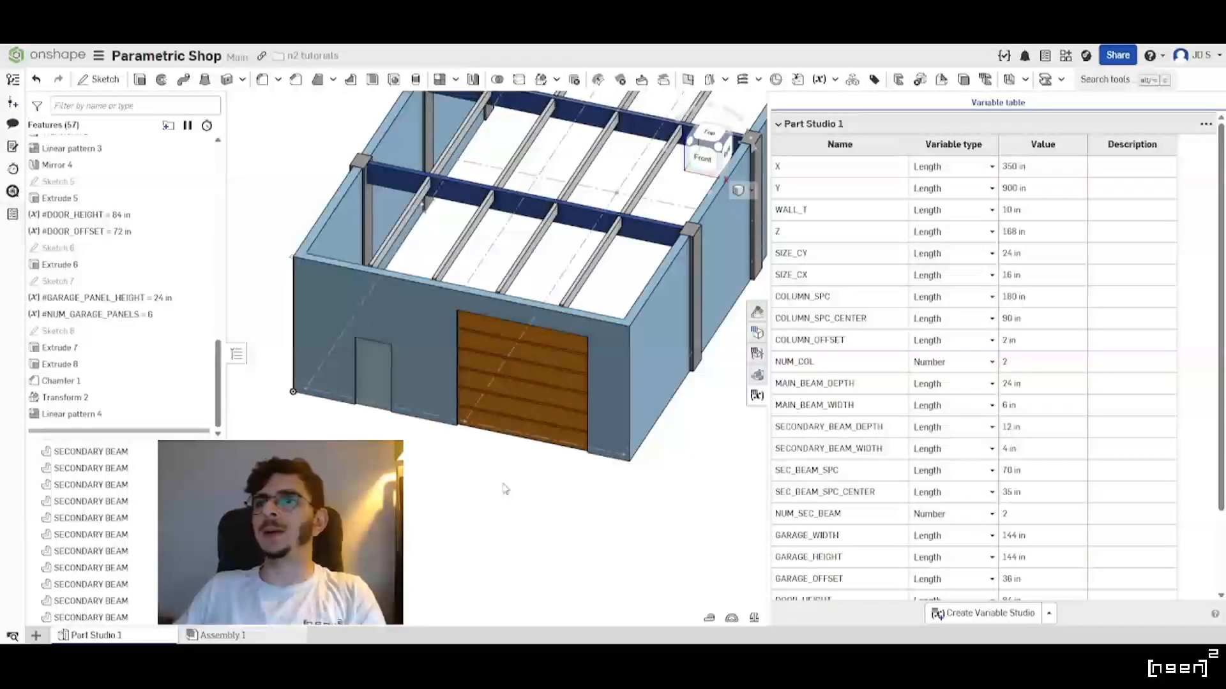
scroll(521, 408, "down", 3)
scroll(497, 402, "up", 5)
scroll(526, 429, "down", 3)
right_click_drag(526, 418, 468, 404)
scroll(536, 424, "up", 3)
scroll(582, 394, "down", 1)
scroll(467, 404, "down", 3)
scroll(96, 220, "up", 10)
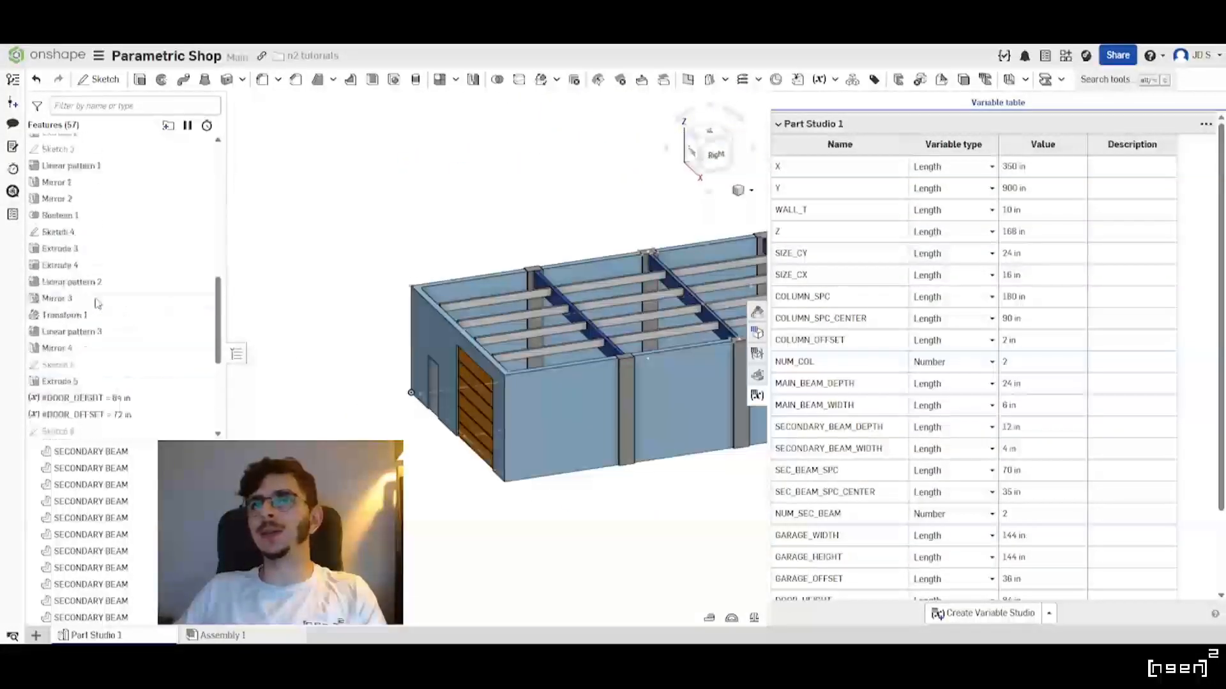
scroll(83, 249, "down", 3)
scroll(81, 256, "down", 5)
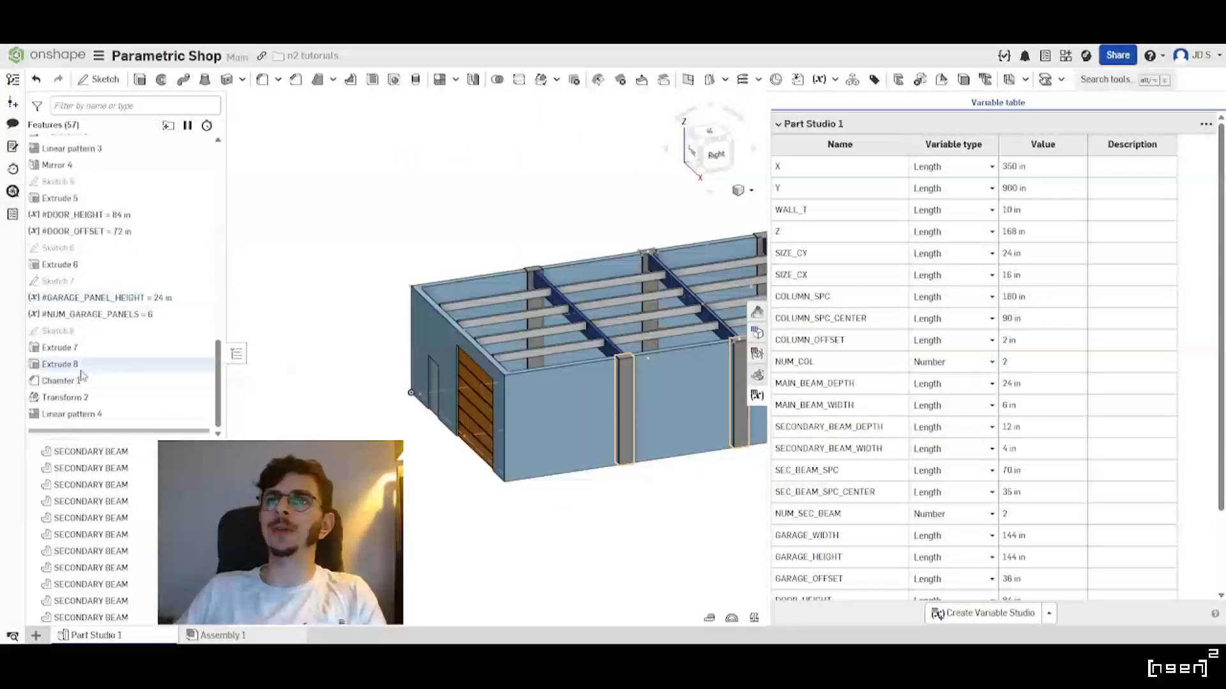
scroll(469, 432, "up", 3)
right_click_drag(470, 434, 575, 357)
scroll(557, 447, "down", 3)
scroll(559, 431, "up", 2)
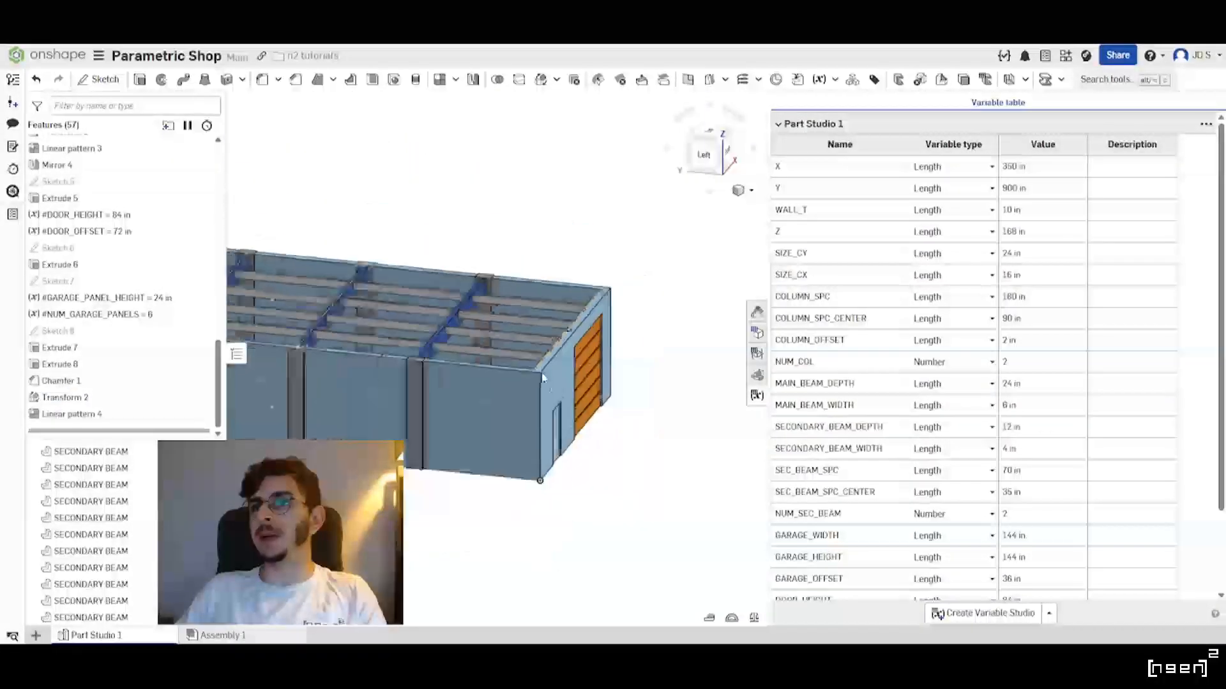
scroll(568, 357, "up", 6)
scroll(539, 403, "down", 2)
right_click_drag(564, 380, 500, 429)
scroll(501, 385, "down", 2)
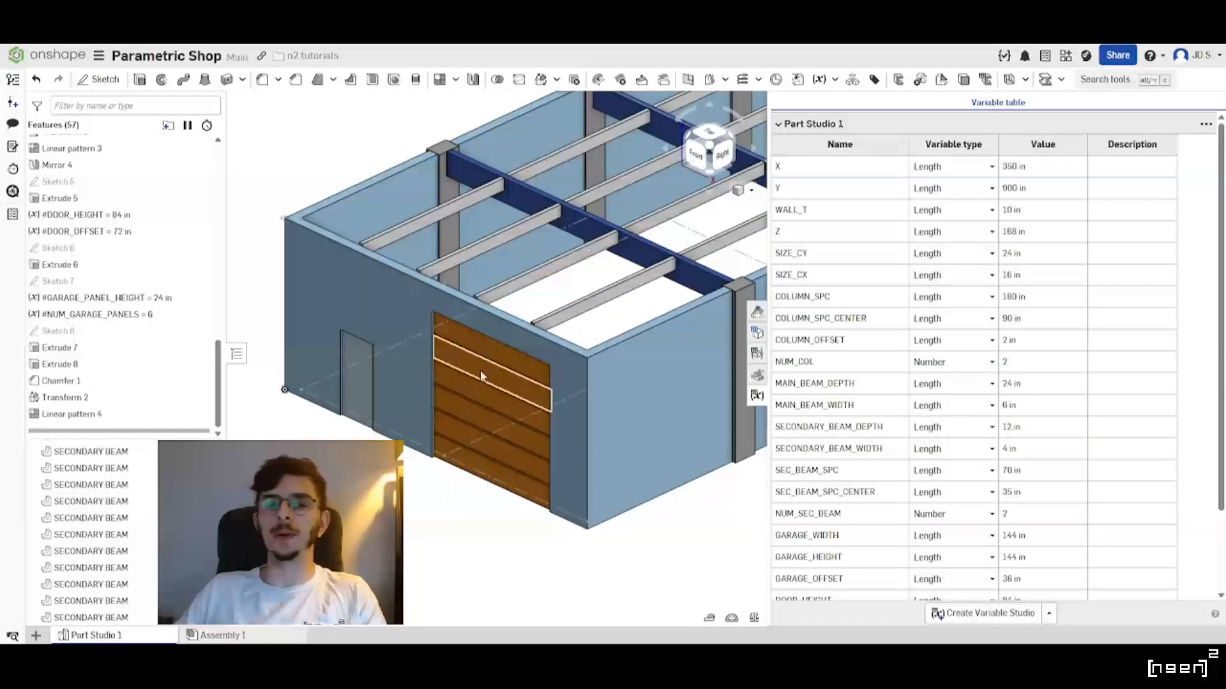
scroll(453, 433, "up", 2)
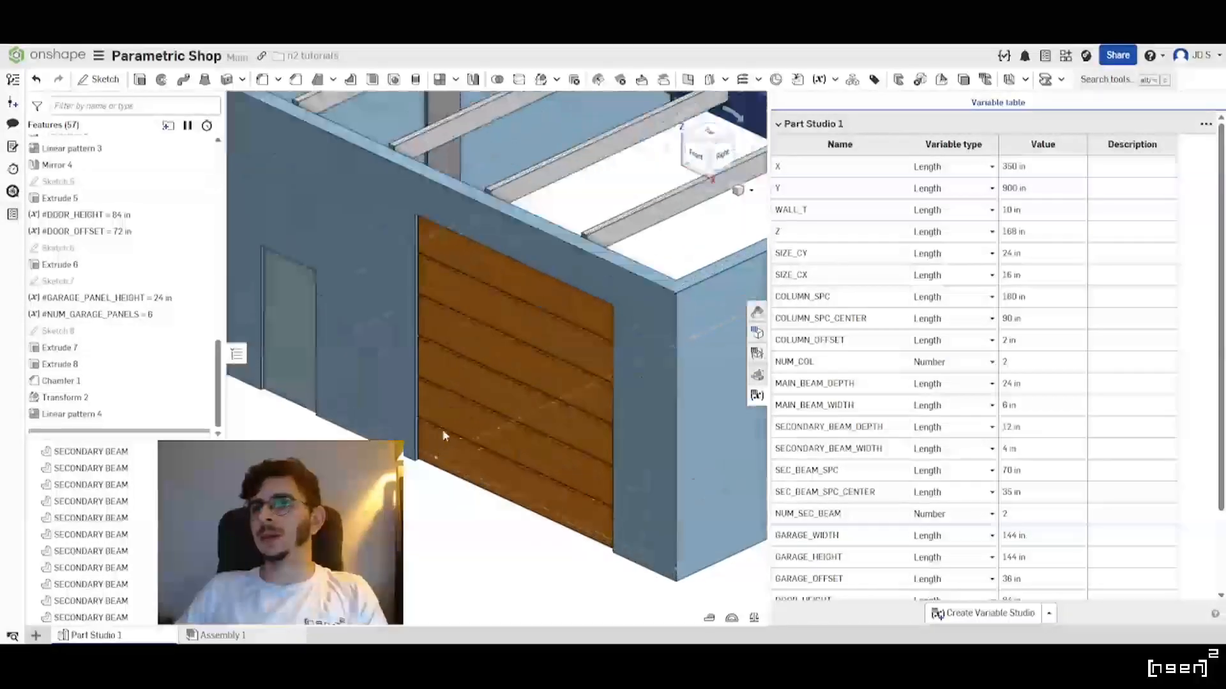
right_click_drag(444, 432, 547, 423)
scroll(547, 423, "down", 2)
scroll(517, 429, "up", 2)
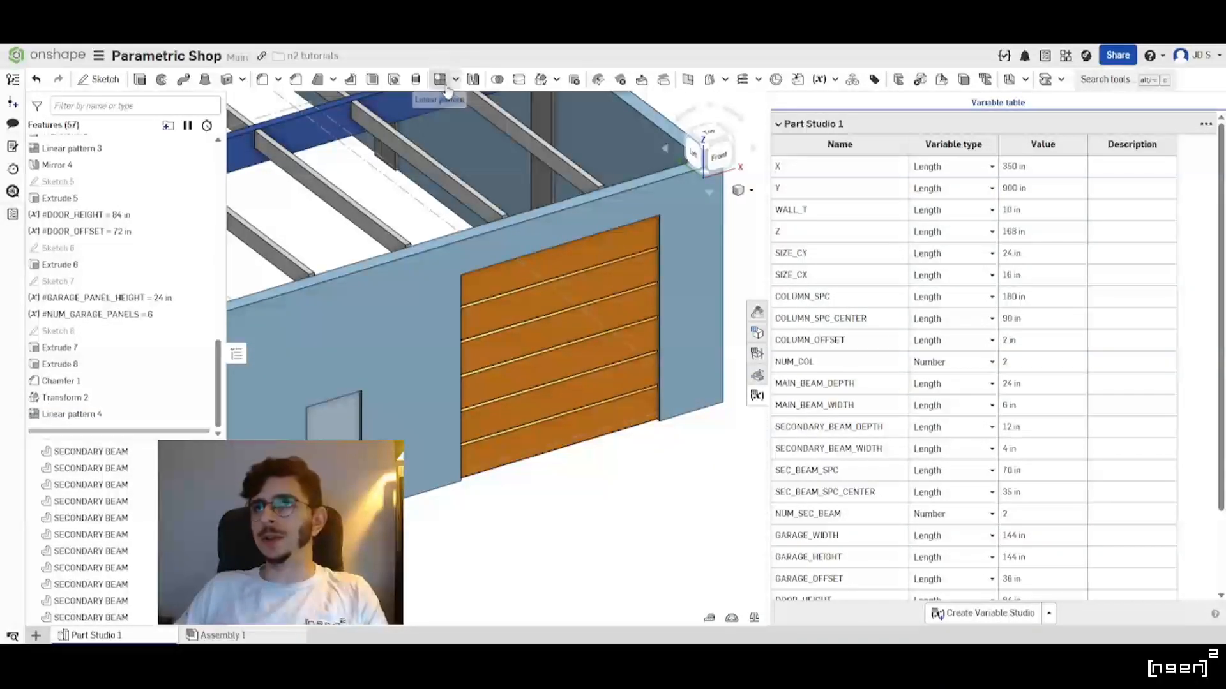
Mirror the bottom garage panel and the door as new parts about a mate connector at the building's center.
left_click(474, 80)
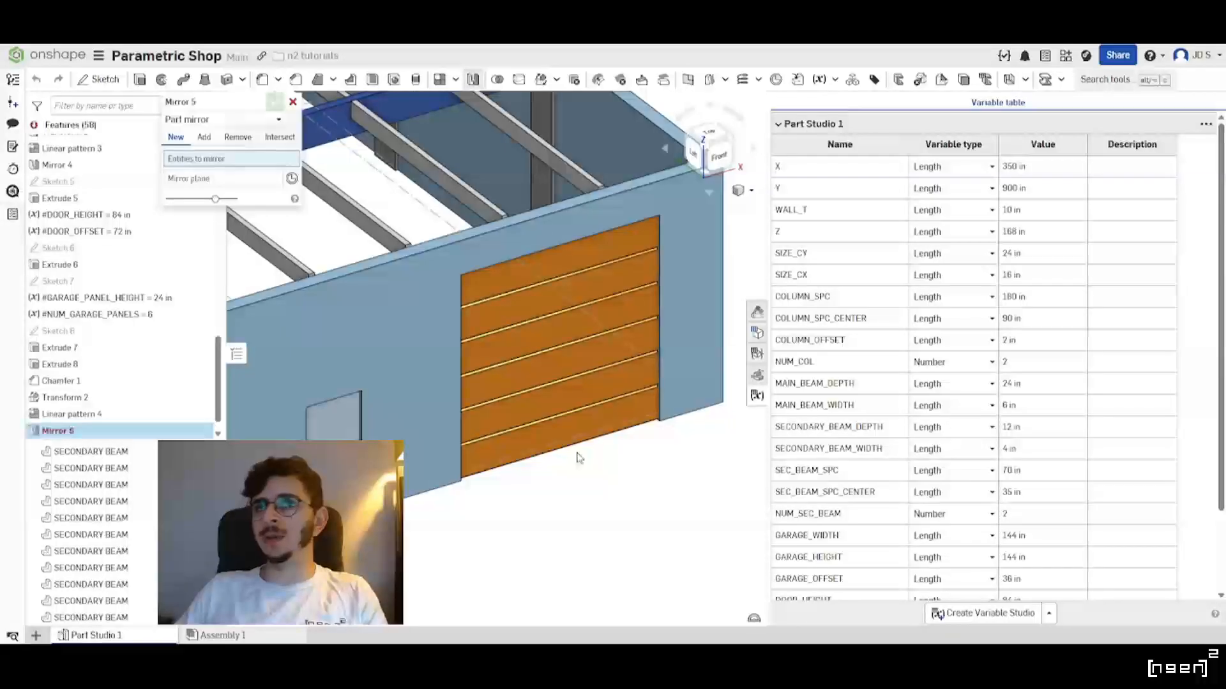
left_click(514, 454)
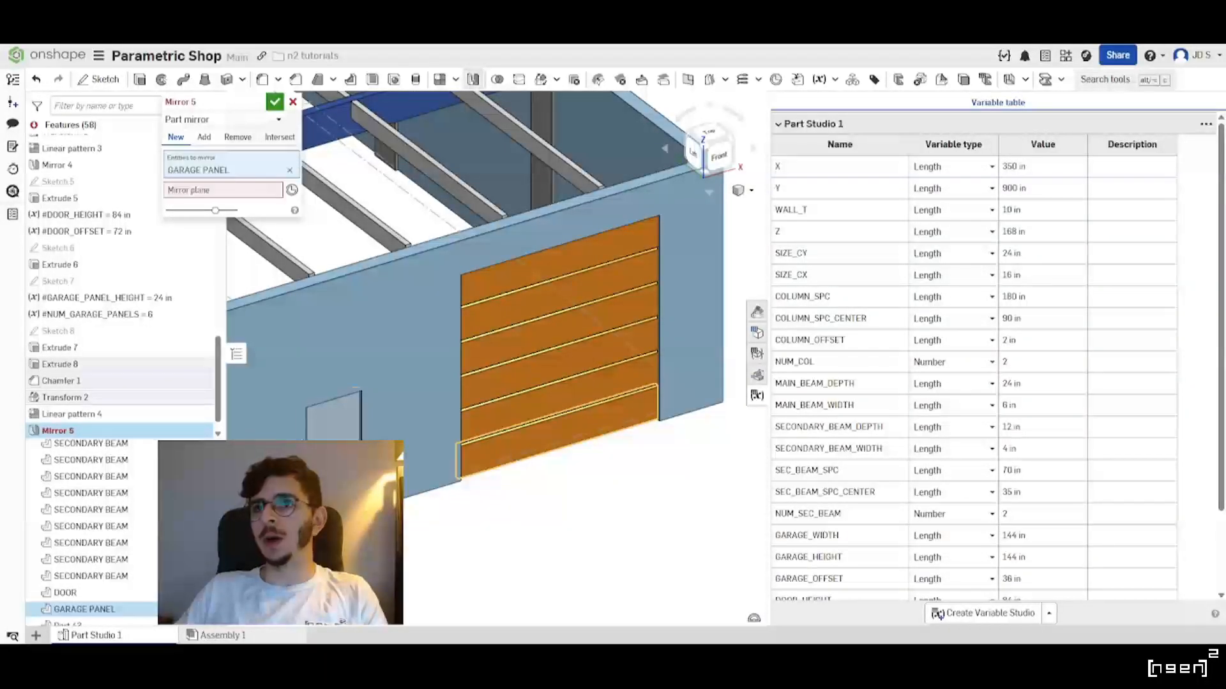
left_click(332, 418)
left_click(203, 211)
scroll(564, 468, "down", 2)
right_click_drag(564, 468, 496, 419)
scroll(486, 421, "up", 3)
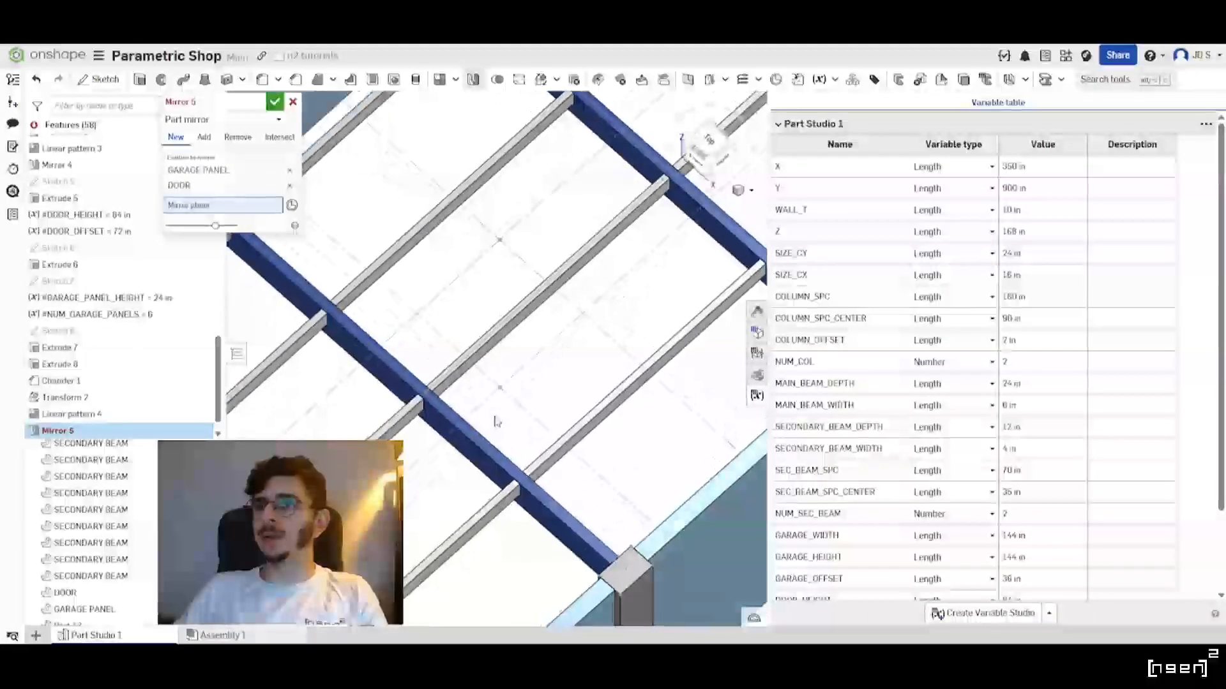
left_click(508, 385)
scroll(500, 394, "down", 5)
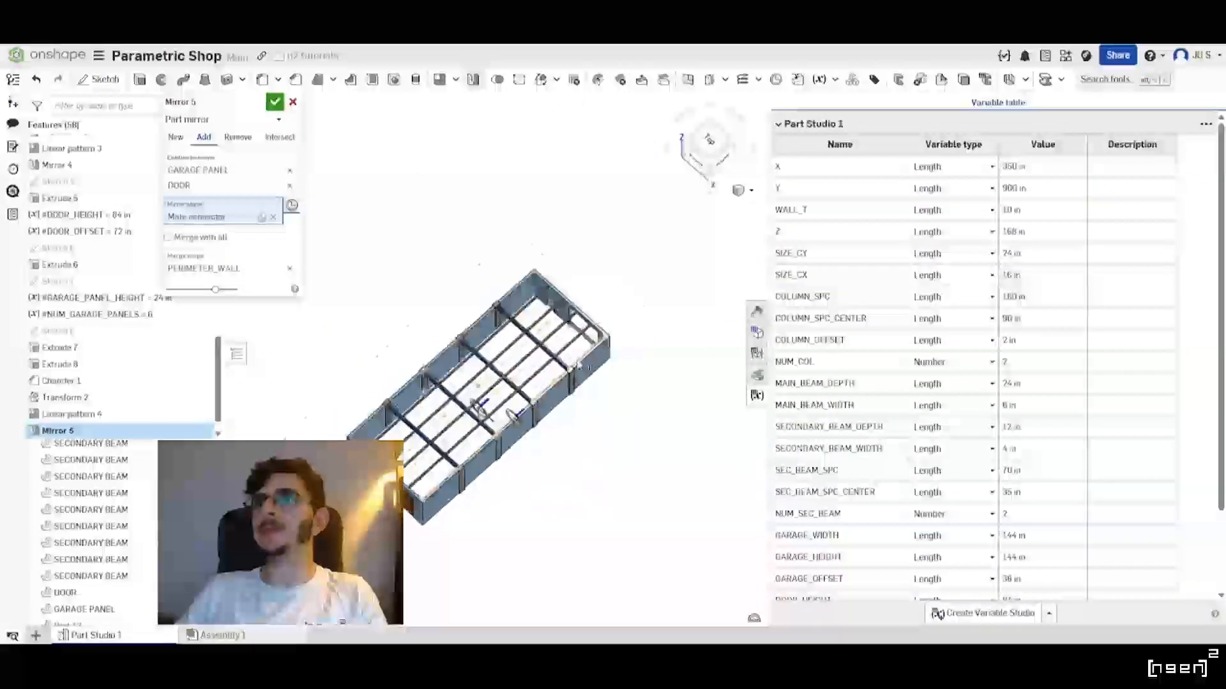
right_click_drag(476, 405, 562, 281)
scroll(562, 281, "up", 4)
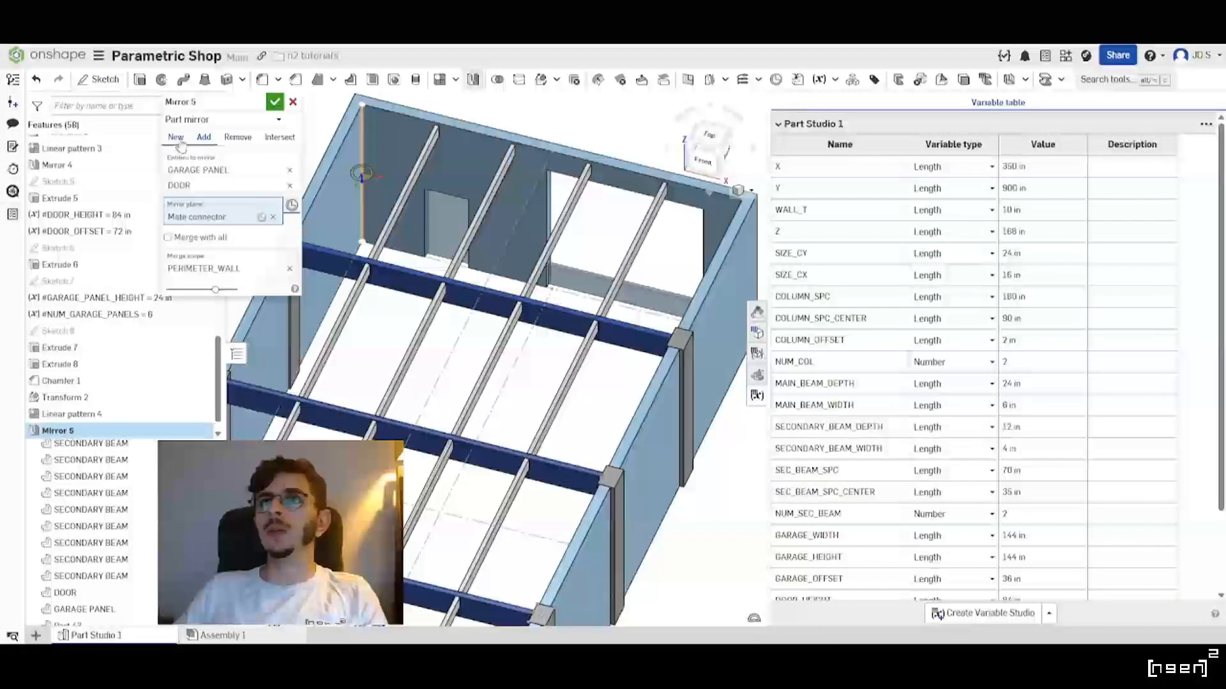
left_click(179, 141)
left_click(277, 104)
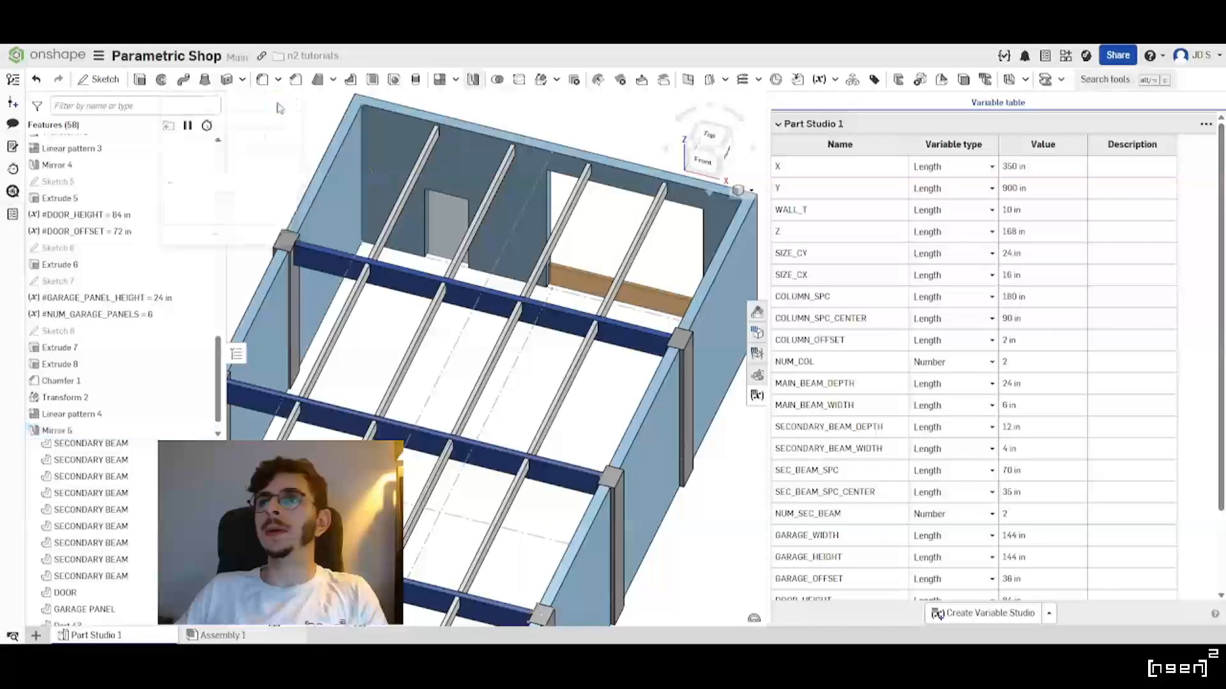
Examine the mirrored door and bottom garage panel in the opposite end wall from several angles.
scroll(578, 220, "down", 4)
scroll(455, 265, "up", 4)
right_click_drag(578, 220, 654, 479)
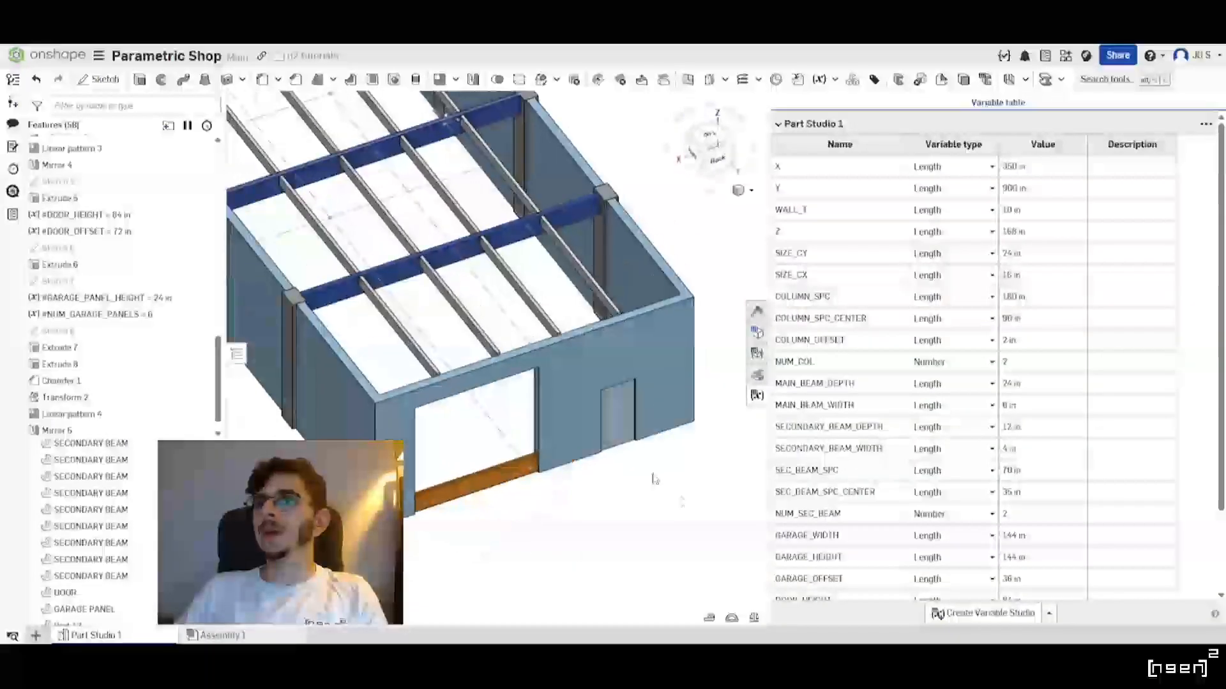
scroll(640, 466, "up", 6)
right_click_drag(547, 438, 610, 463)
scroll(610, 463, "down", 6)
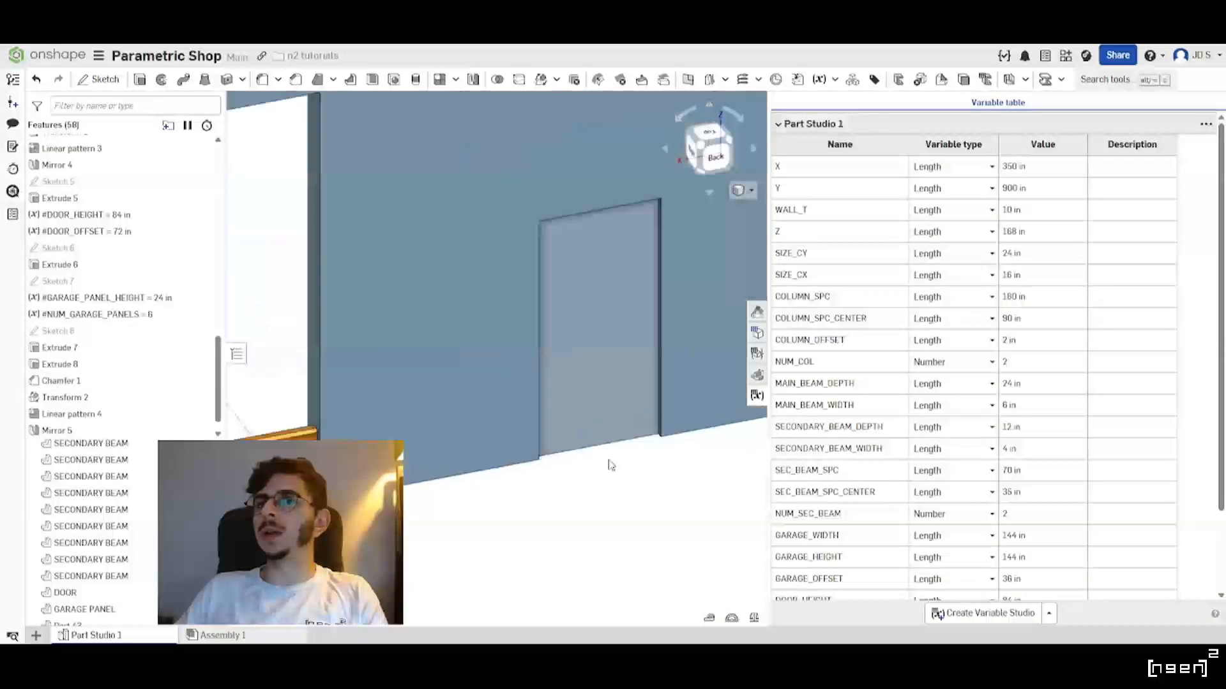
scroll(492, 441, "up", 5)
right_click_drag(493, 441, 654, 411)
scroll(653, 412, "down", 6)
scroll(504, 401, "up", 4)
scroll(517, 402, "up", 3)
right_click_drag(517, 403, 578, 429)
scroll(313, 434, "down", 8)
scroll(471, 467, "up", 3)
scroll(471, 468, "up", 4)
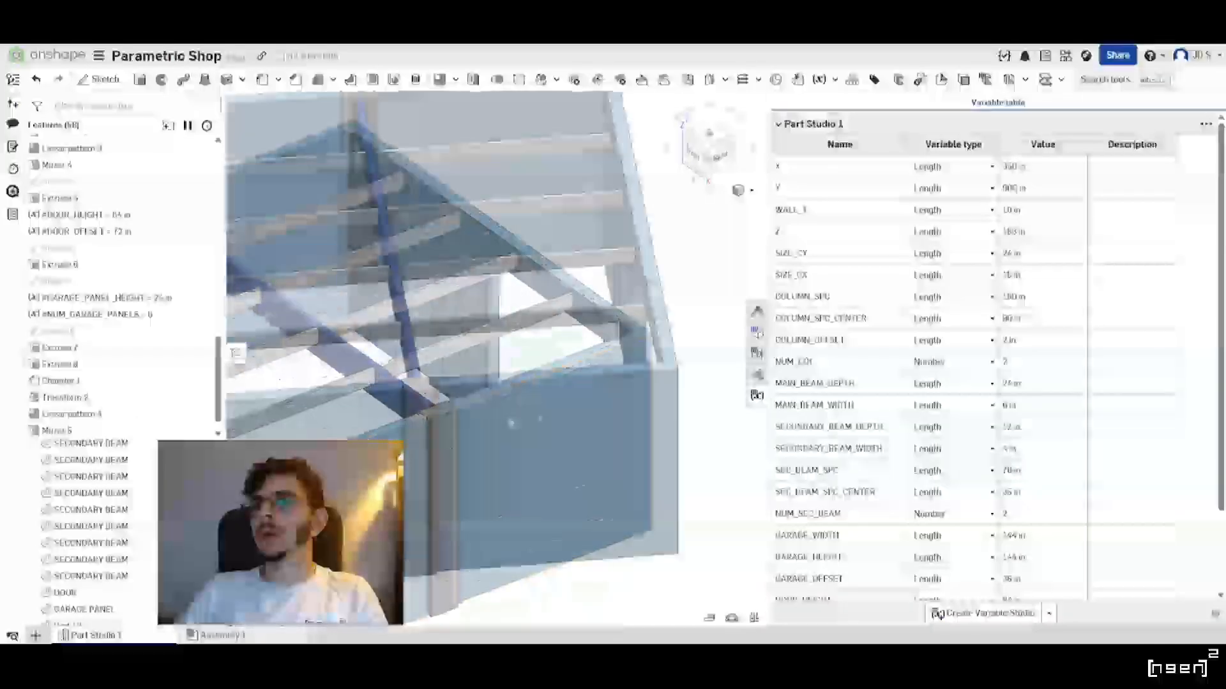
right_click_drag(471, 468, 587, 511)
scroll(574, 543, "down", 3)
scroll(536, 578, "up", 4)
middle_click_drag(535, 578, 482, 504)
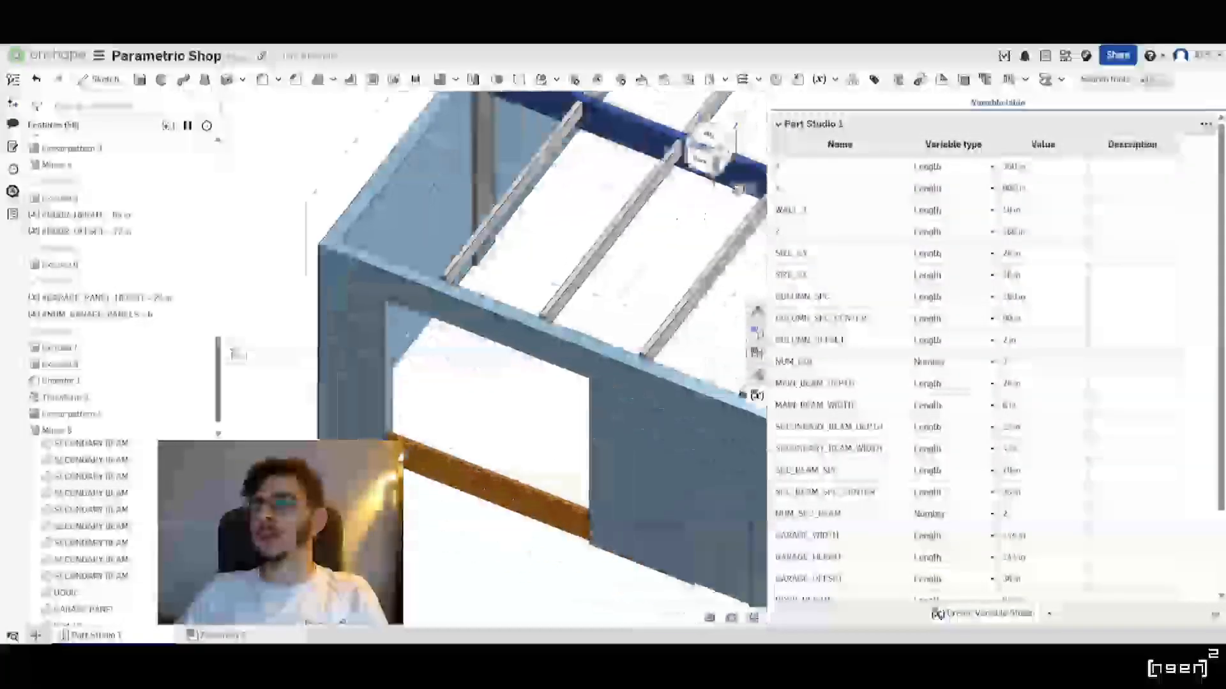
scroll(383, 466, "up", 3)
right_click_drag(398, 430, 418, 429)
scroll(419, 429, "down", 3)
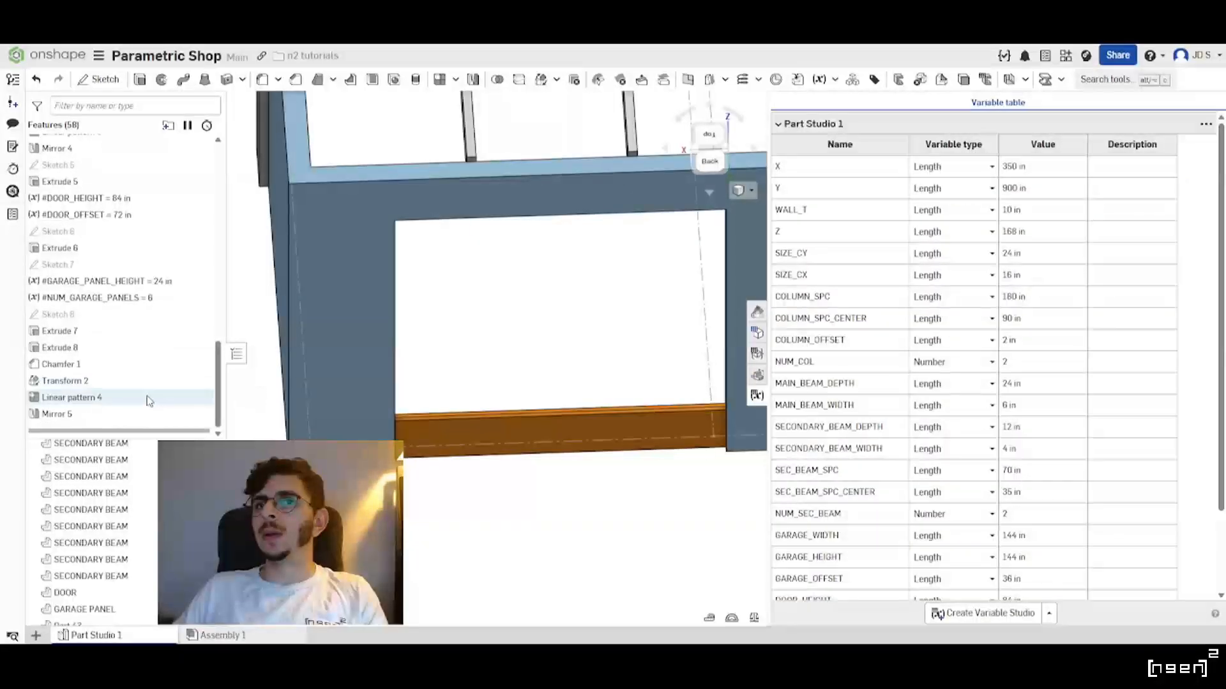
Reorder the feature history so Mirror 5 comes before Linear pattern 4.
left_click(107, 399)
scroll(543, 454, "down", 8)
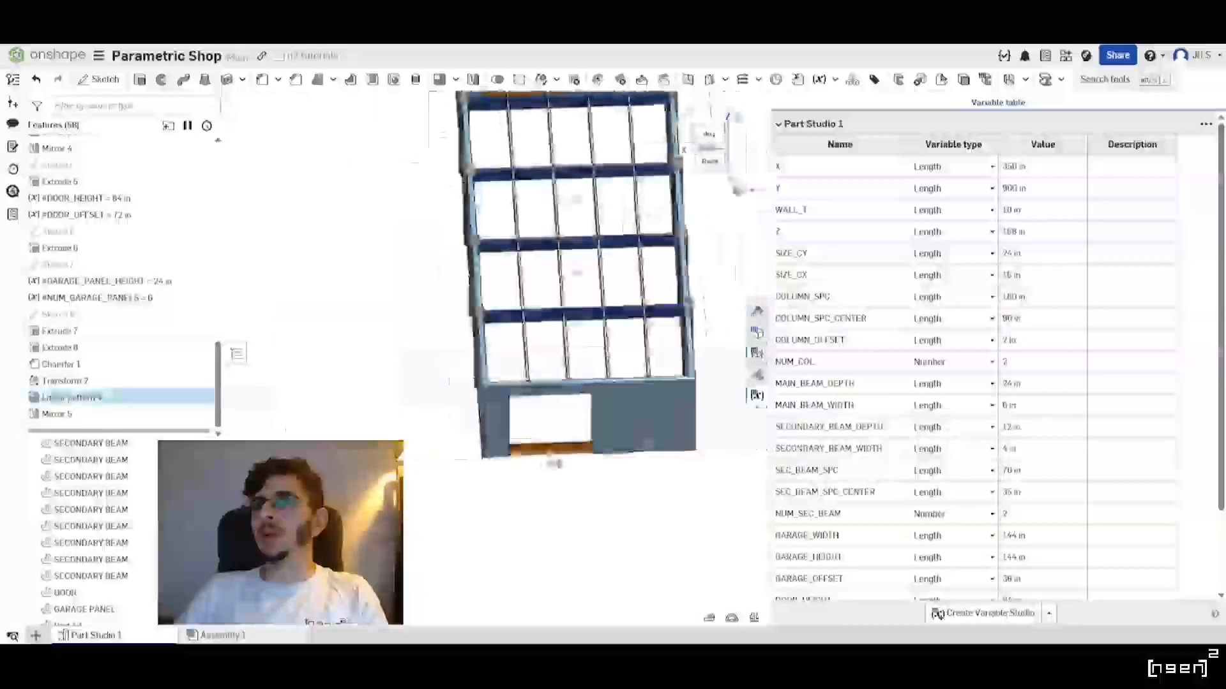
scroll(533, 306, "up", 5)
right_click_drag(534, 307, 484, 339)
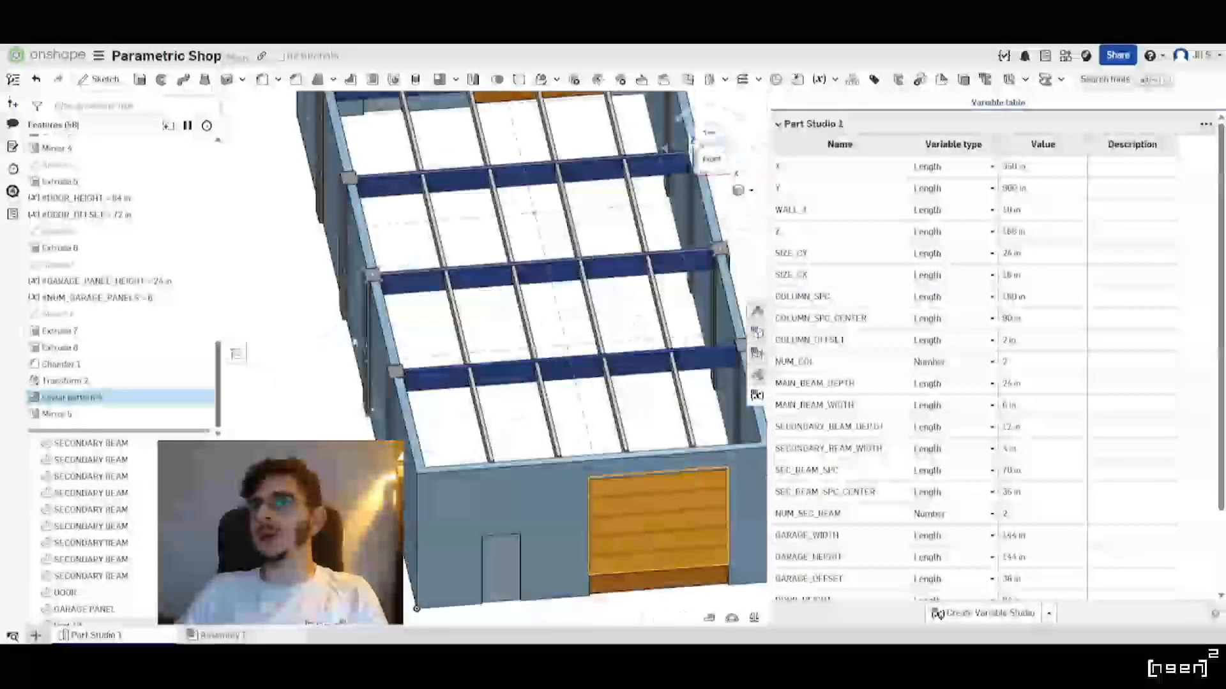
scroll(436, 447, "down", 4)
scroll(390, 450, "up", 3)
right_click_drag(404, 474, 466, 482)
key("space")
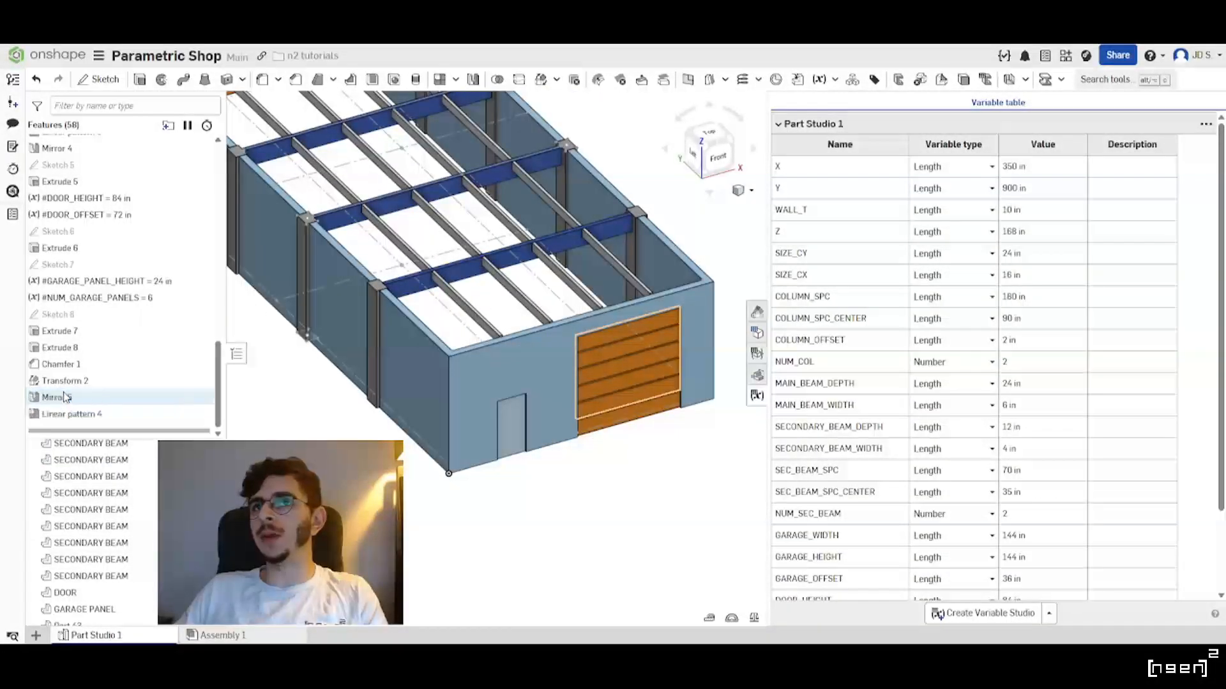
left_click(64, 397)
scroll(587, 479, "down", 3)
scroll(443, 386, "up", 2)
key("space")
Edit Linear pattern 4 to include the mirrored bottom garage panel on the opposite end wall and accept it.
left_click(77, 416)
double_click(76, 415)
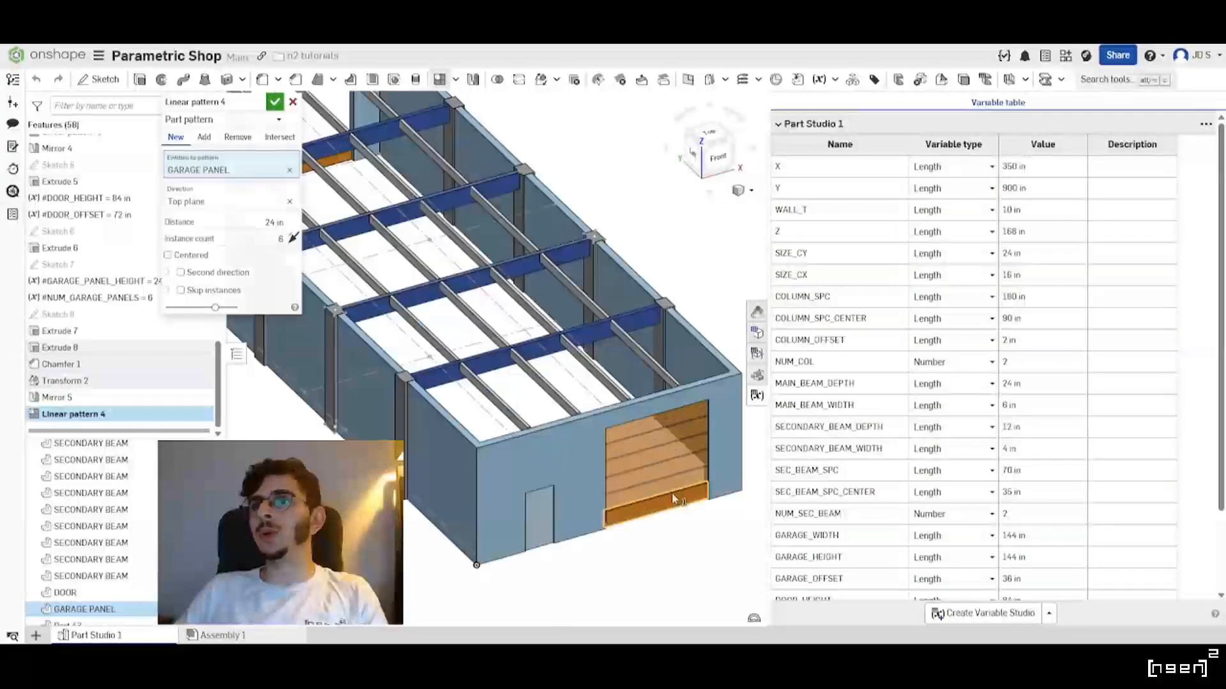
right_click_drag(581, 484, 575, 478)
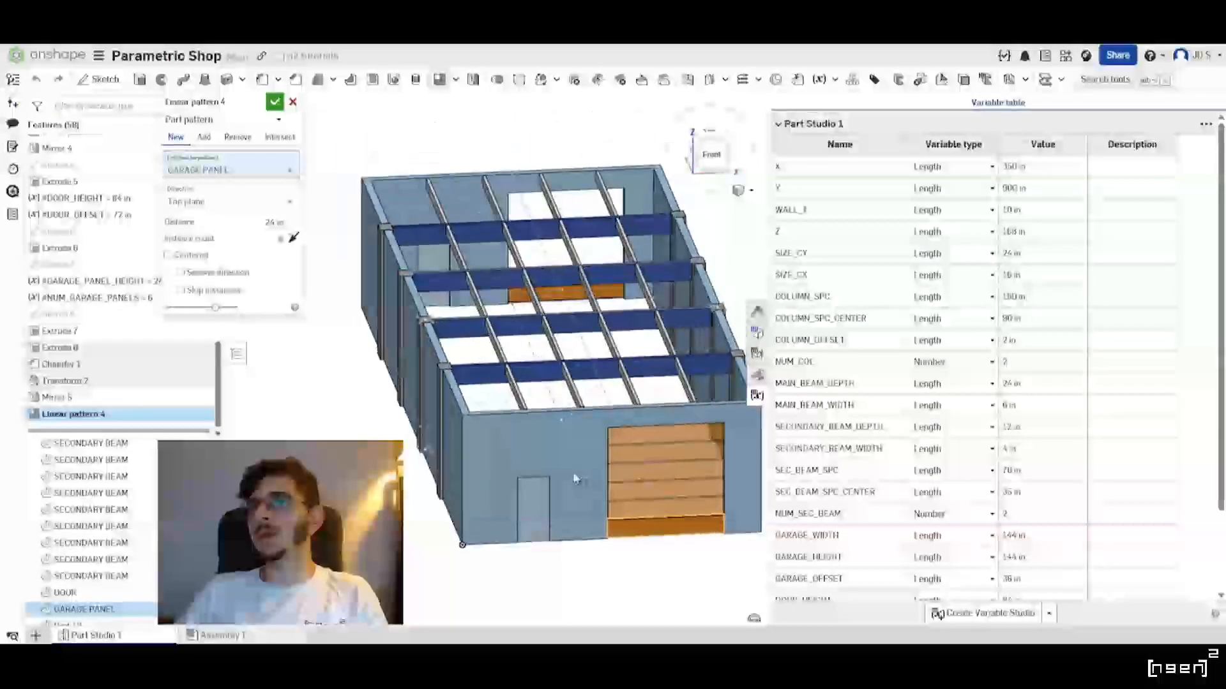
left_click(548, 304)
scroll(547, 306, "down", 3)
scroll(548, 307, "up", 2)
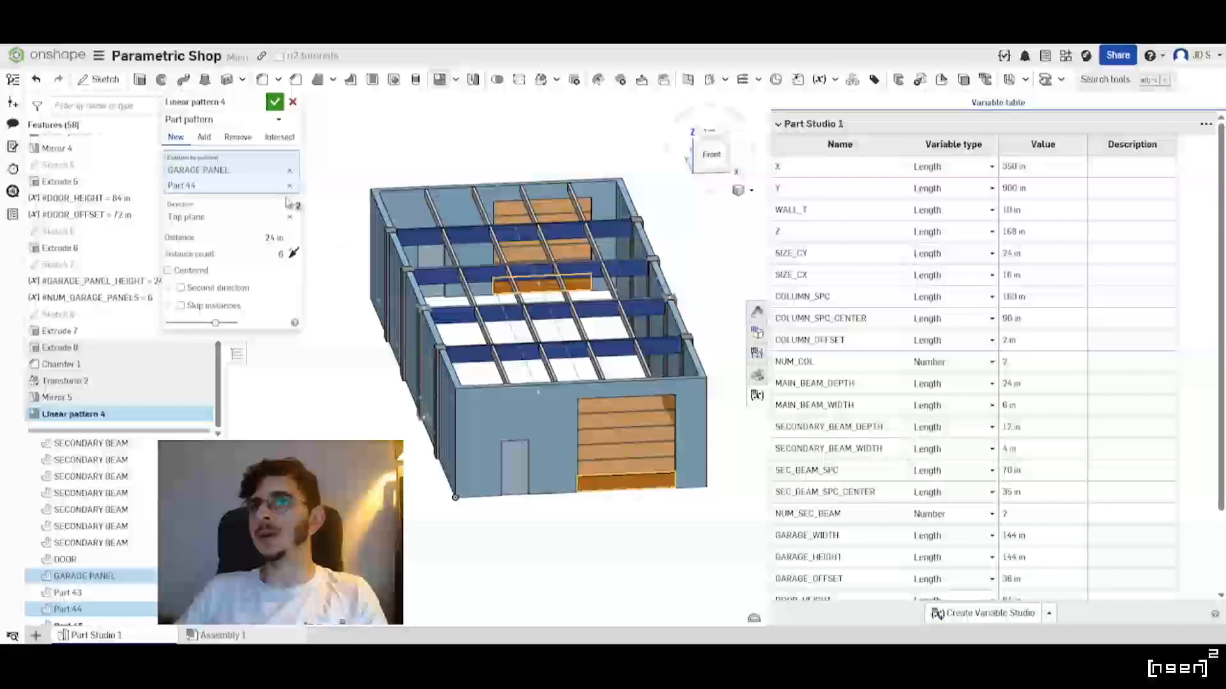
left_click(273, 102)
key("shift+7")
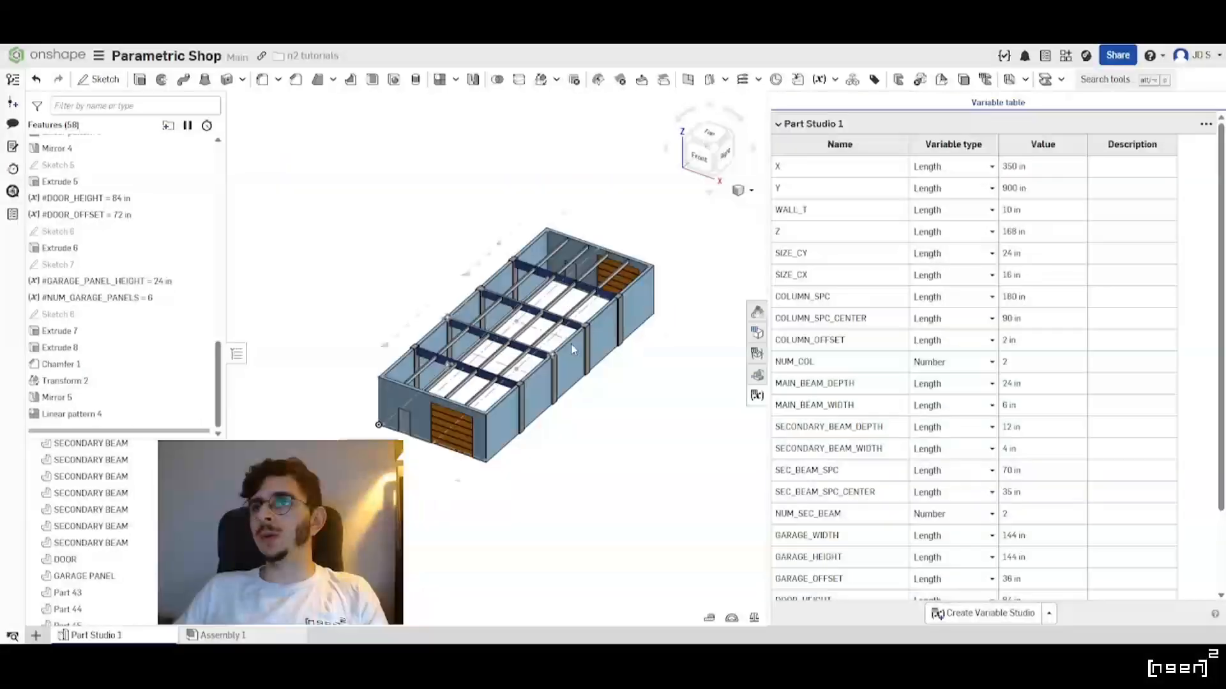
Set the building height variable Z to 12 ft.
scroll(572, 350, "up", 3)
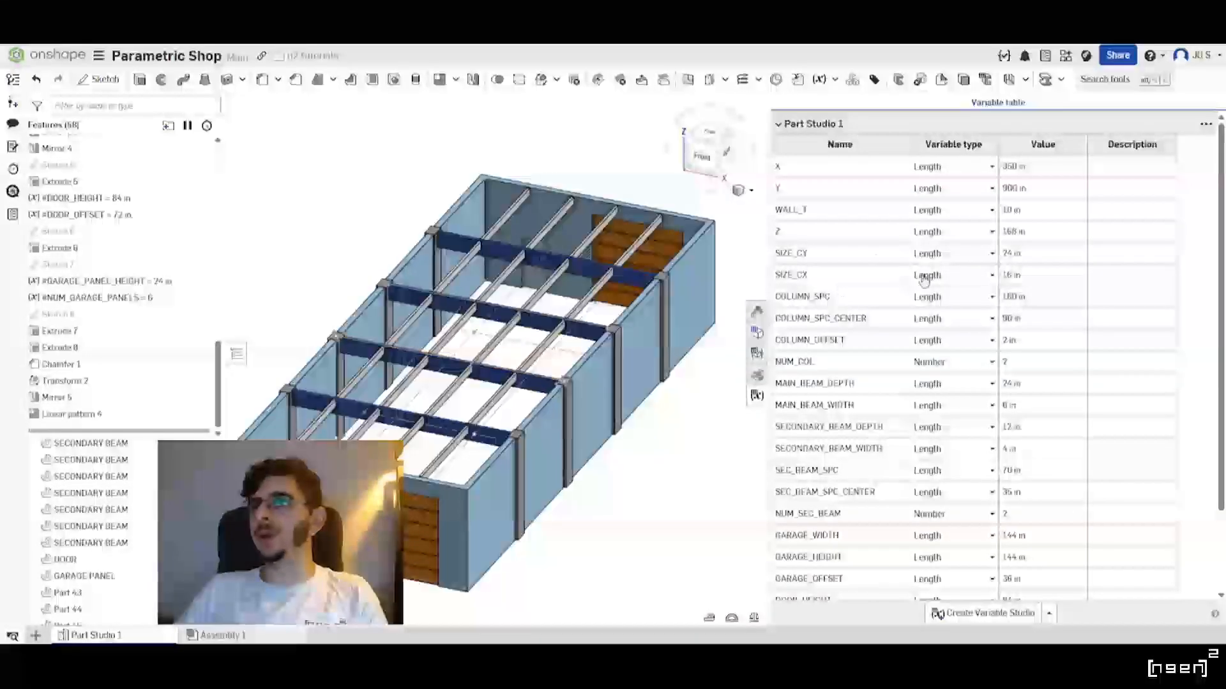
type("12ft")
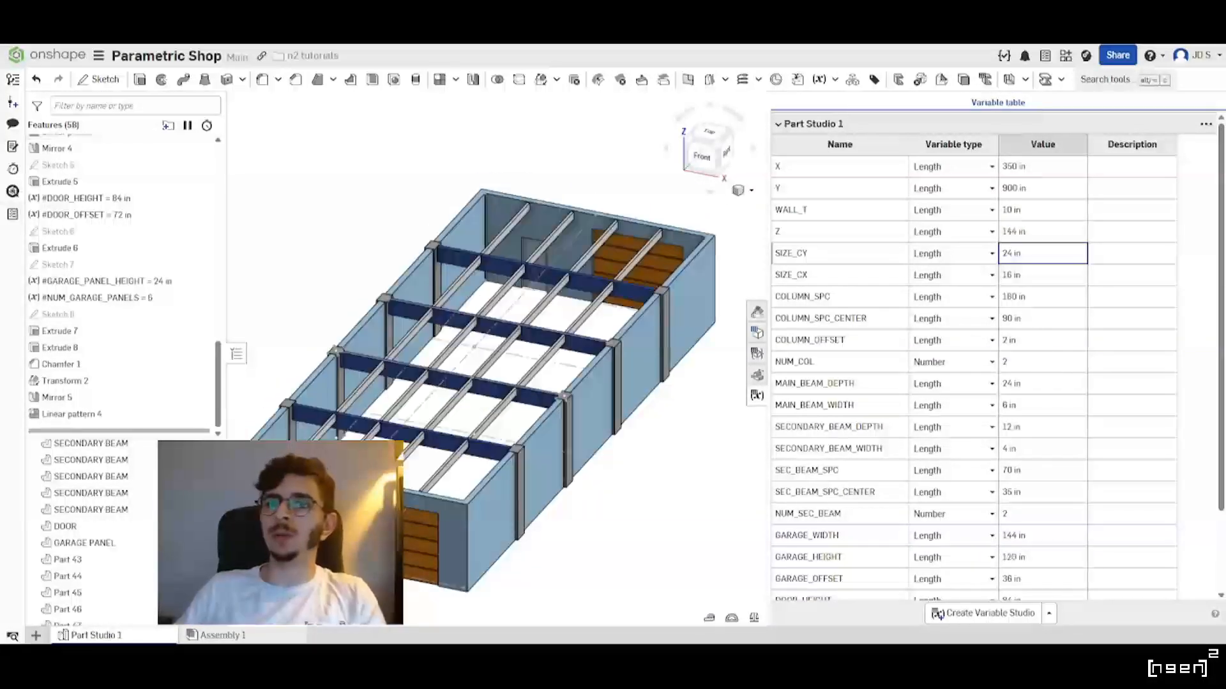
scroll(140, 568, "down", 3)
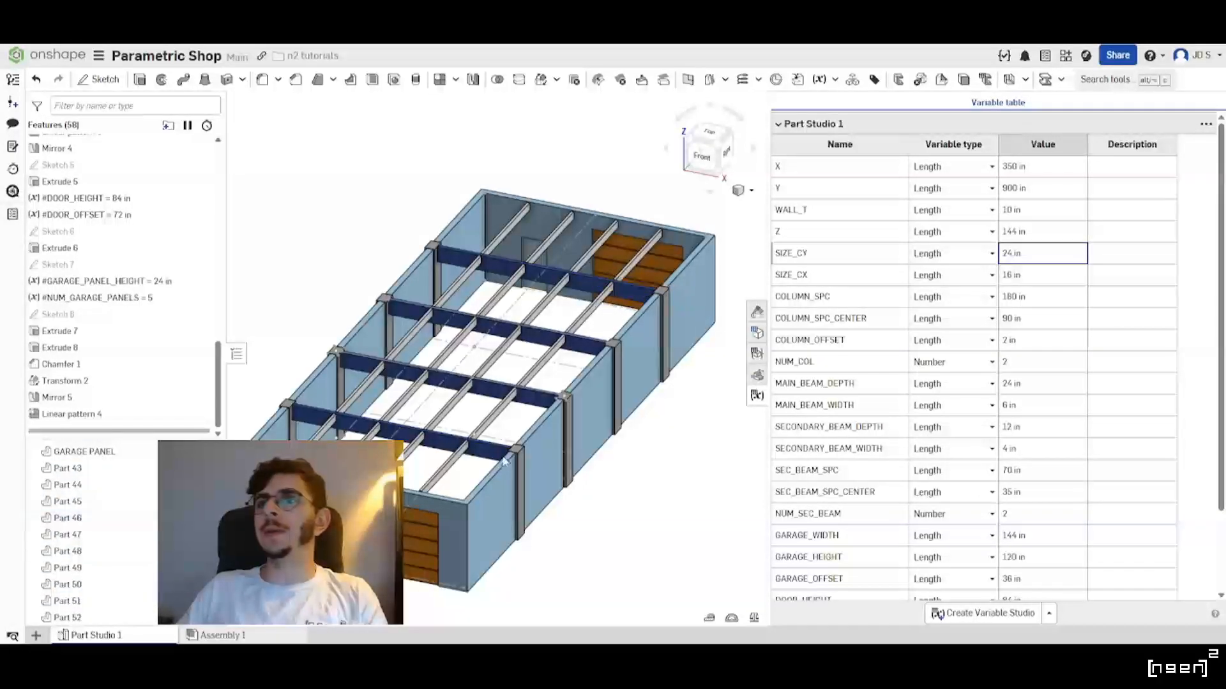
scroll(97, 570, "up", 2)
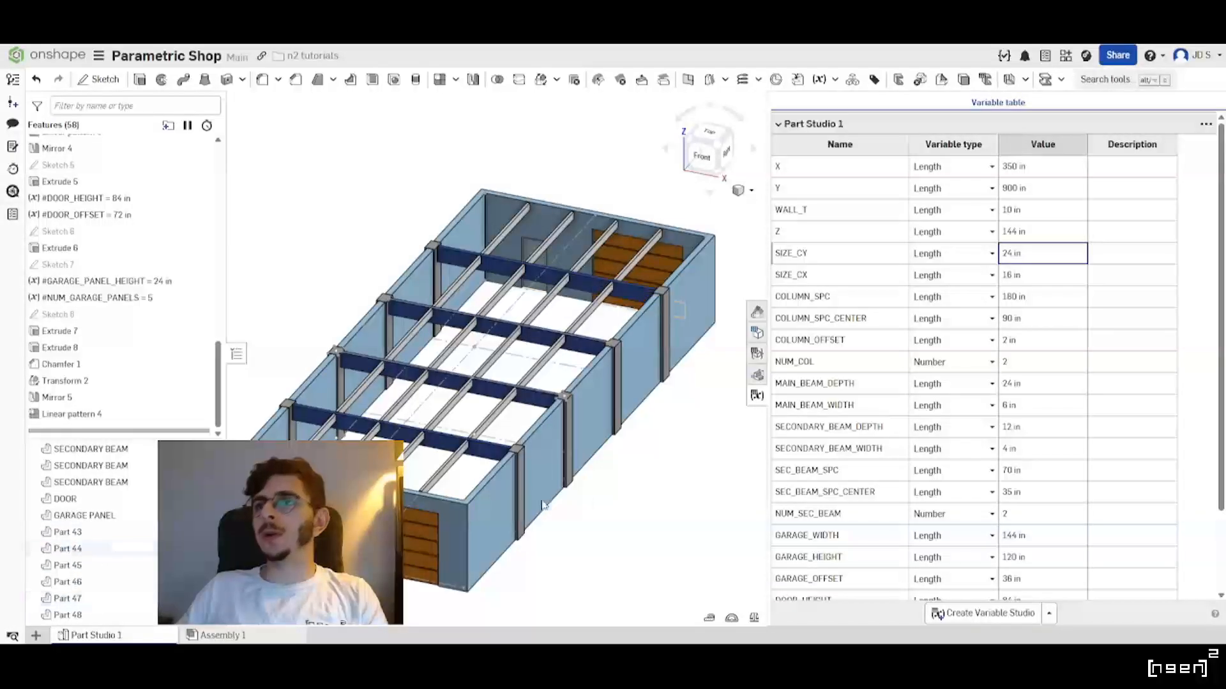
Examine the resized building's end walls, garage panels and roof beams from several sides.
scroll(670, 358, "down", 2)
right_click_drag(536, 383, 560, 396)
scroll(560, 396, "up", 2)
scroll(555, 390, "down", 4)
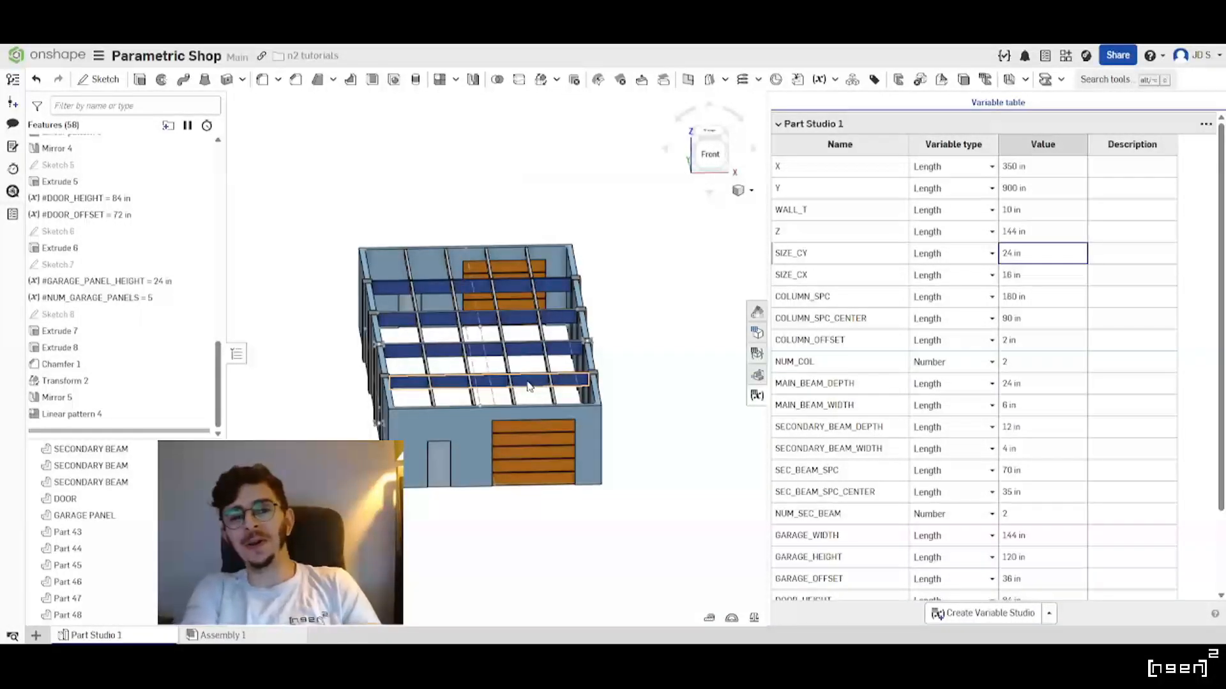
scroll(498, 434, "up", 2)
right_click_drag(498, 434, 314, 361)
scroll(315, 361, "down", 3)
scroll(613, 364, "up", 2)
right_click_drag(590, 353, 528, 363)
scroll(528, 364, "down", 2)
scroll(335, 307, "up", 4)
right_click_drag(291, 369, 485, 425)
scroll(498, 383, "up", 3)
right_click_drag(498, 383, 392, 338)
Inspect from the side how the secondary beam ends meet the end walls at both ends of the building.
left_click(451, 359)
scroll(452, 360, "down", 4)
scroll(391, 339, "up", 5)
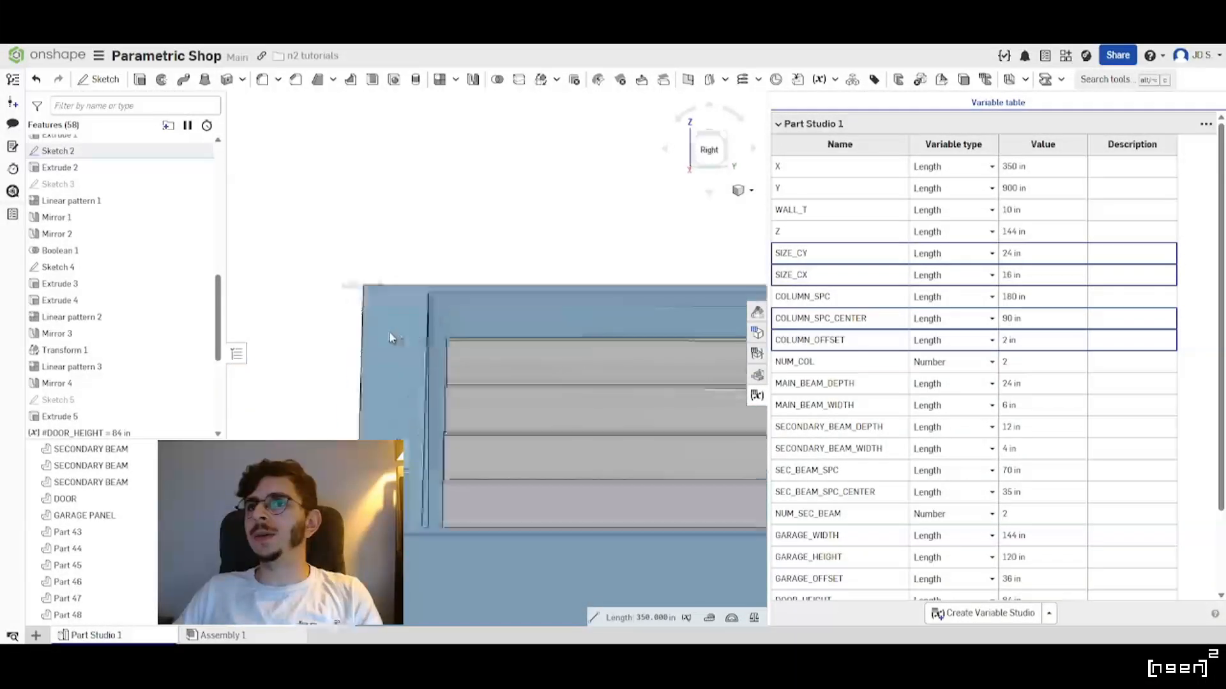
scroll(345, 332, "down", 5)
scroll(344, 331, "up", 5)
scroll(317, 332, "down", 2)
scroll(307, 332, "down", 5)
scroll(378, 333, "up", 4)
scroll(307, 329, "down", 5)
scroll(524, 328, "up", 3)
scroll(450, 338, "up", 3)
Measure the gap between a secondary beam's end vertex and the Sketch 4 edge along the end wall.
left_click(614, 371)
left_click(731, 617)
scroll(484, 314, "up", 5)
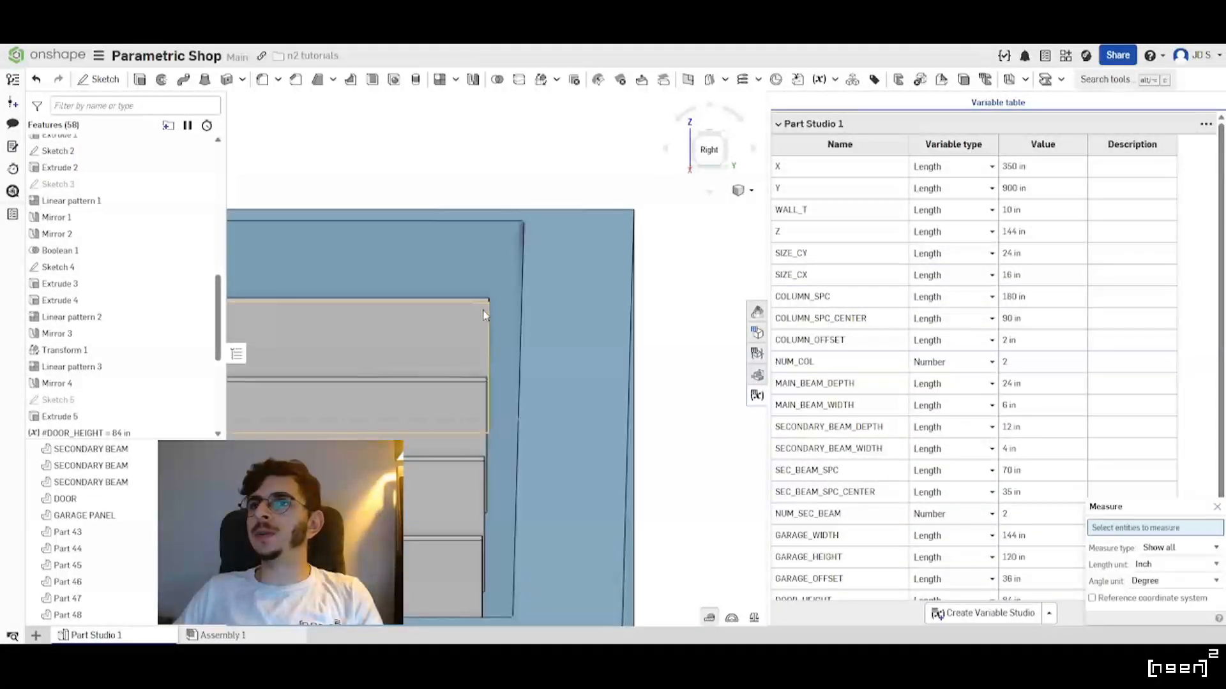
left_click(521, 312)
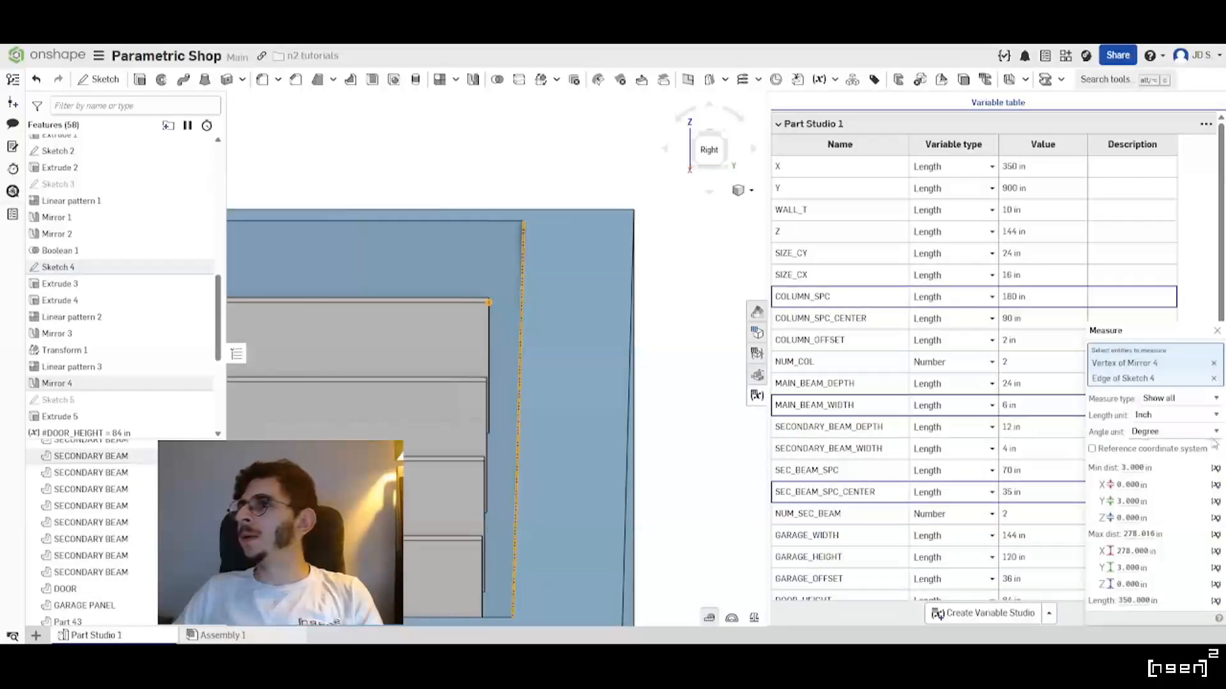
scroll(578, 330, "down", 5)
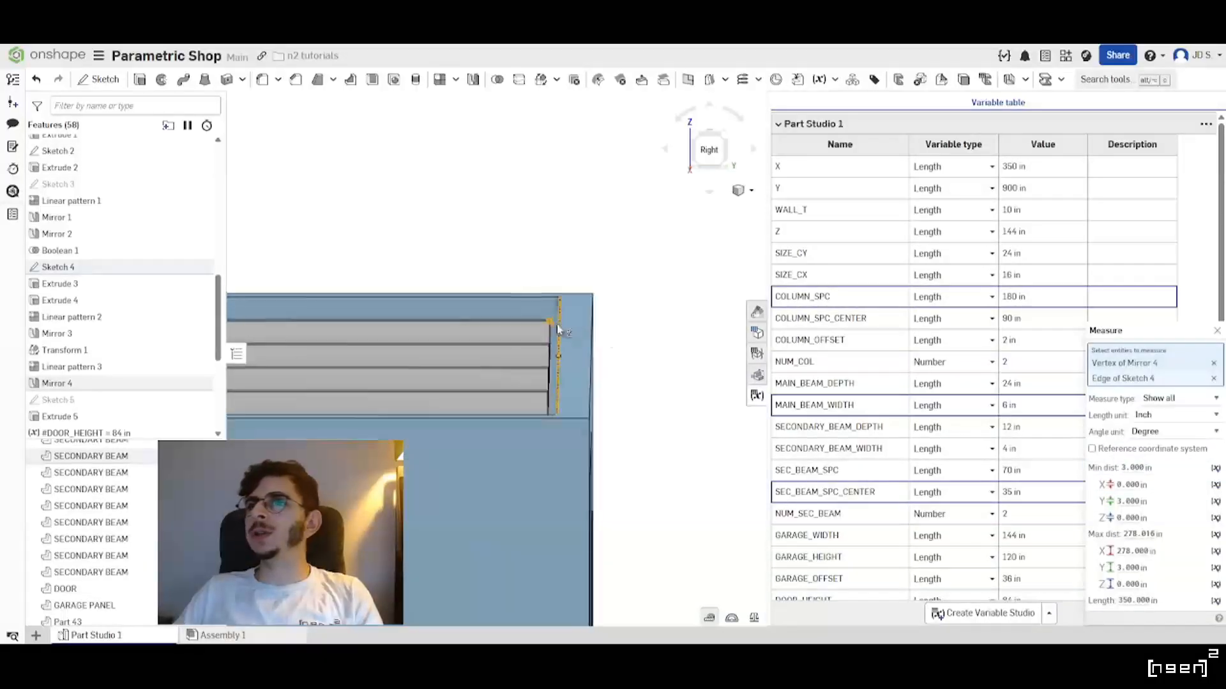
left_click(1217, 331)
left_click(667, 351)
scroll(652, 281, "down", 5)
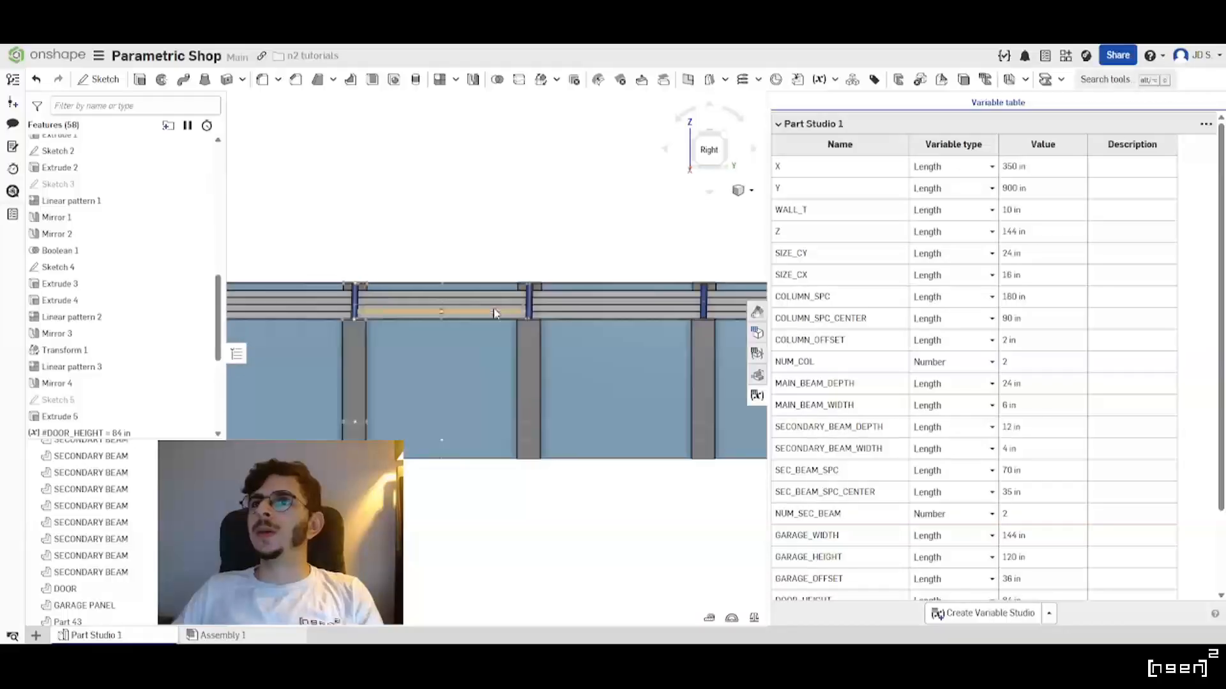
Start a Thicken that adds to the secondary beams, using the four beam end faces that face one end wall.
right_click_drag(485, 332, 591, 333)
scroll(603, 343, "up", 5)
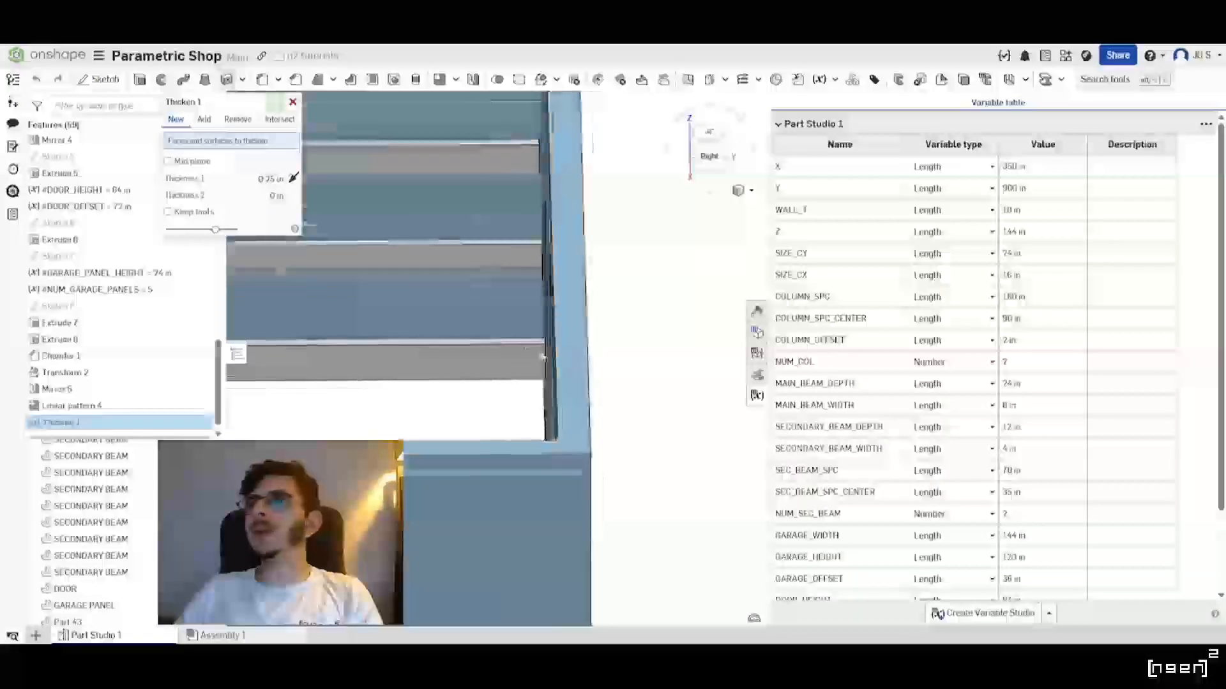
scroll(539, 463, "up", 5)
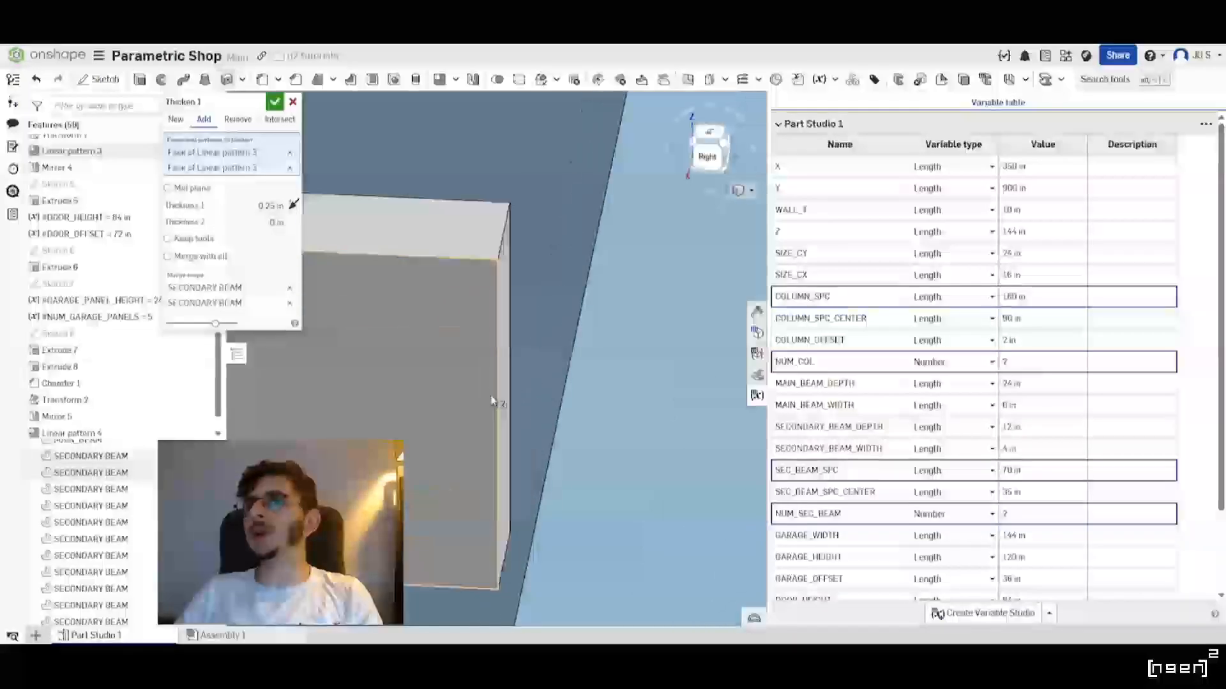
scroll(495, 565, "up", 5)
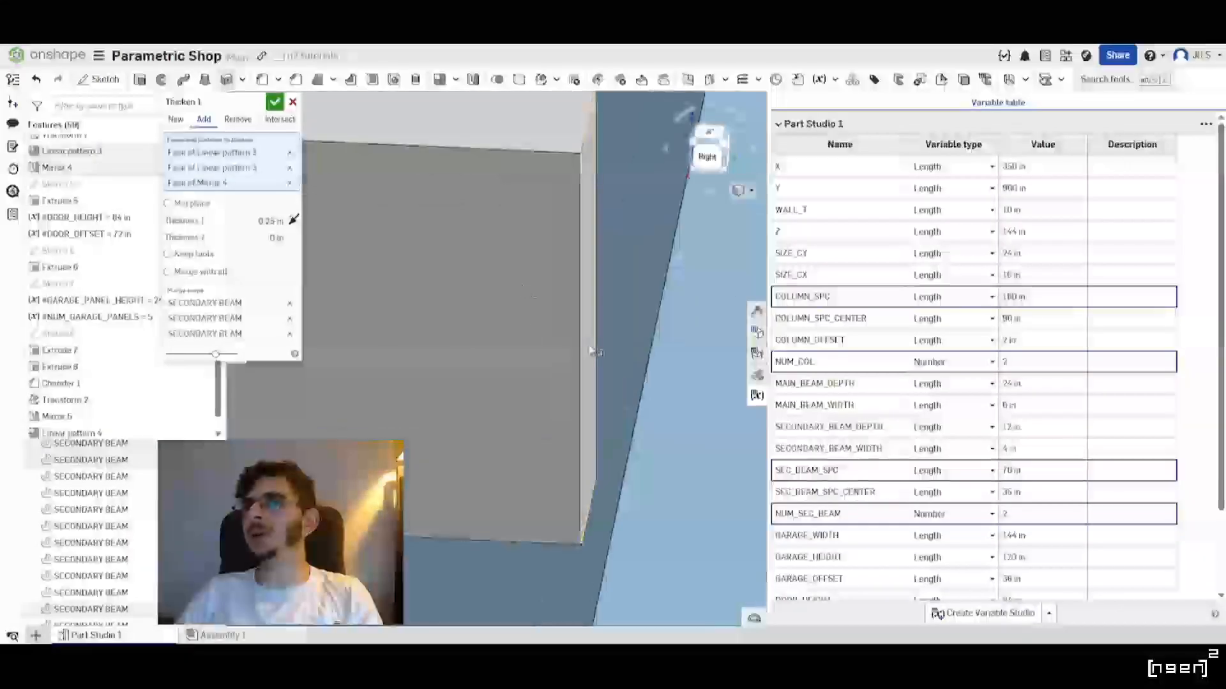
left_click(515, 452)
scroll(515, 452, "down", 3)
scroll(515, 451, "down", 10)
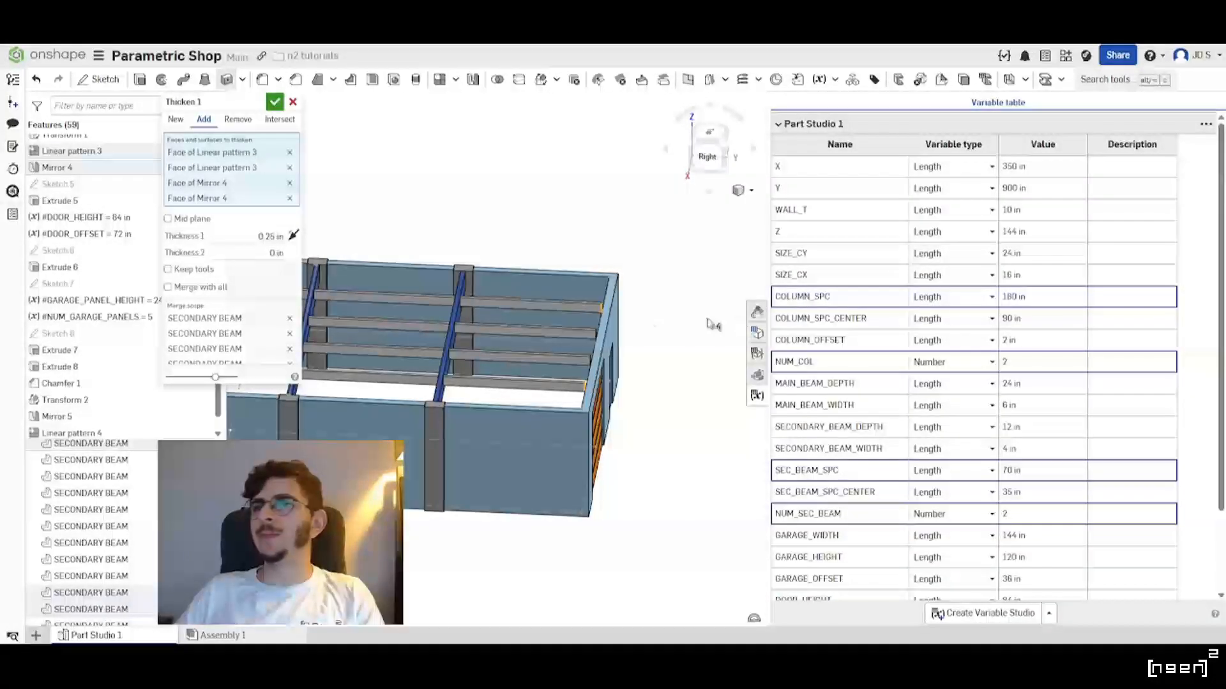
Set the first thickness of the beam-end Thicken to #MAIN_BEAM_WIDTH/2.
scroll(702, 356, "down", 3)
scroll(412, 404, "up", 8)
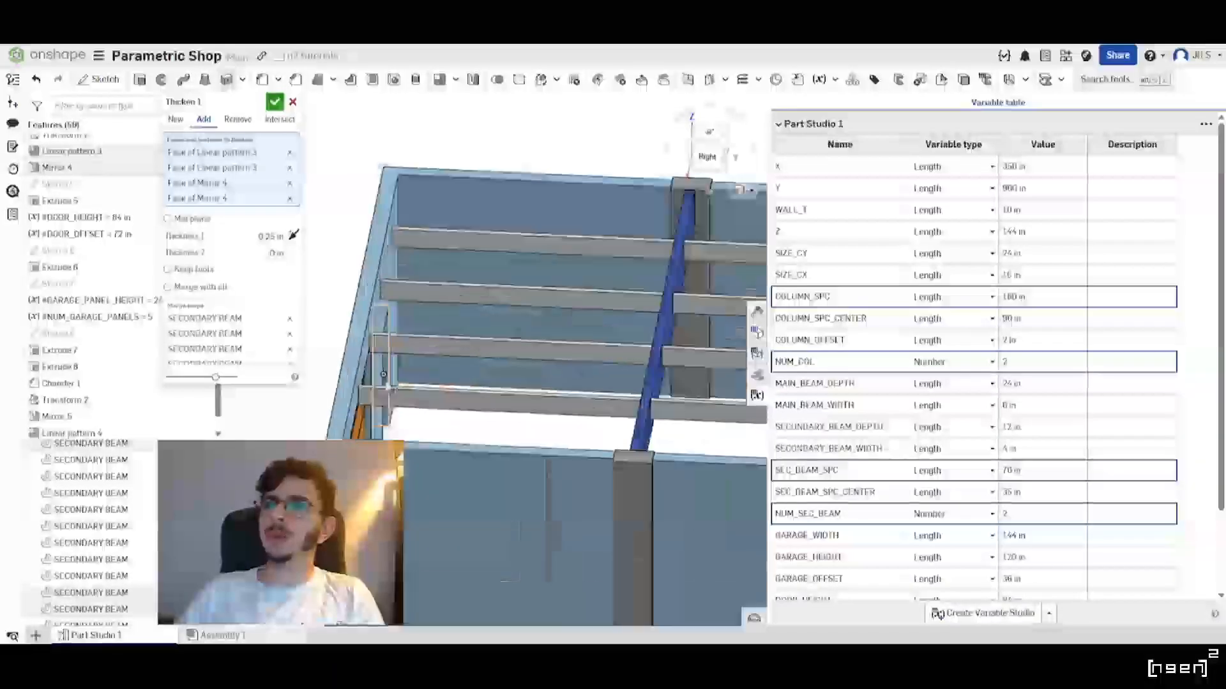
scroll(670, 407, "down", 10)
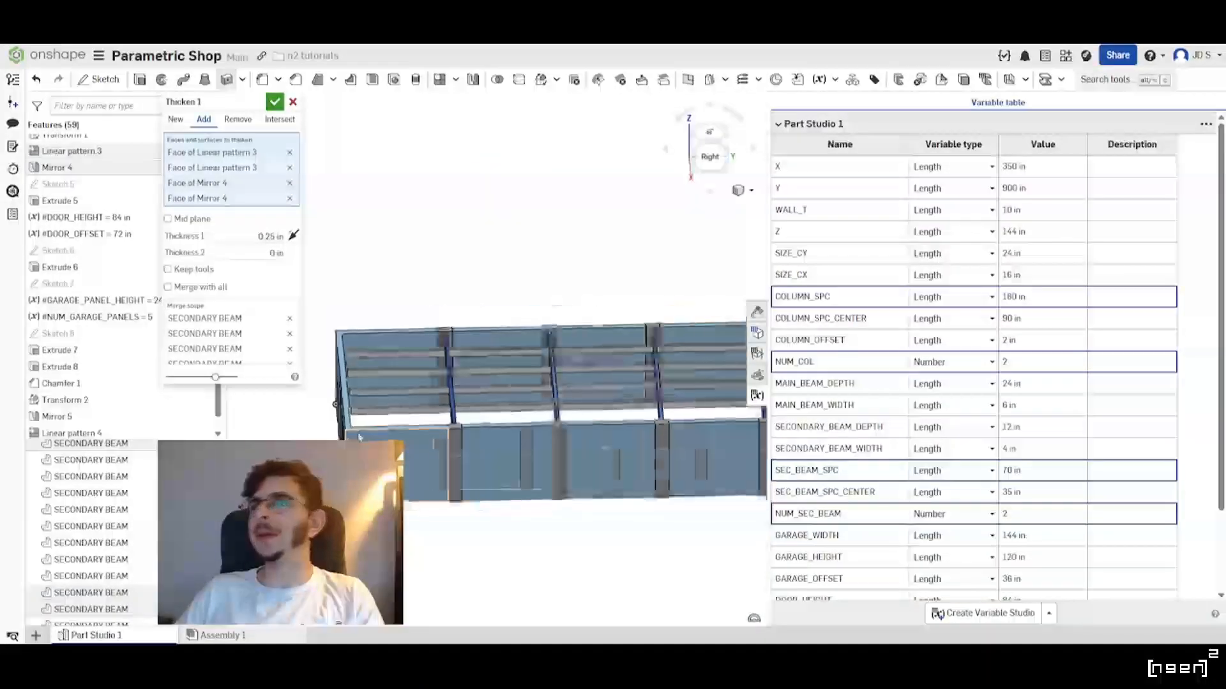
scroll(518, 339, "up", 8)
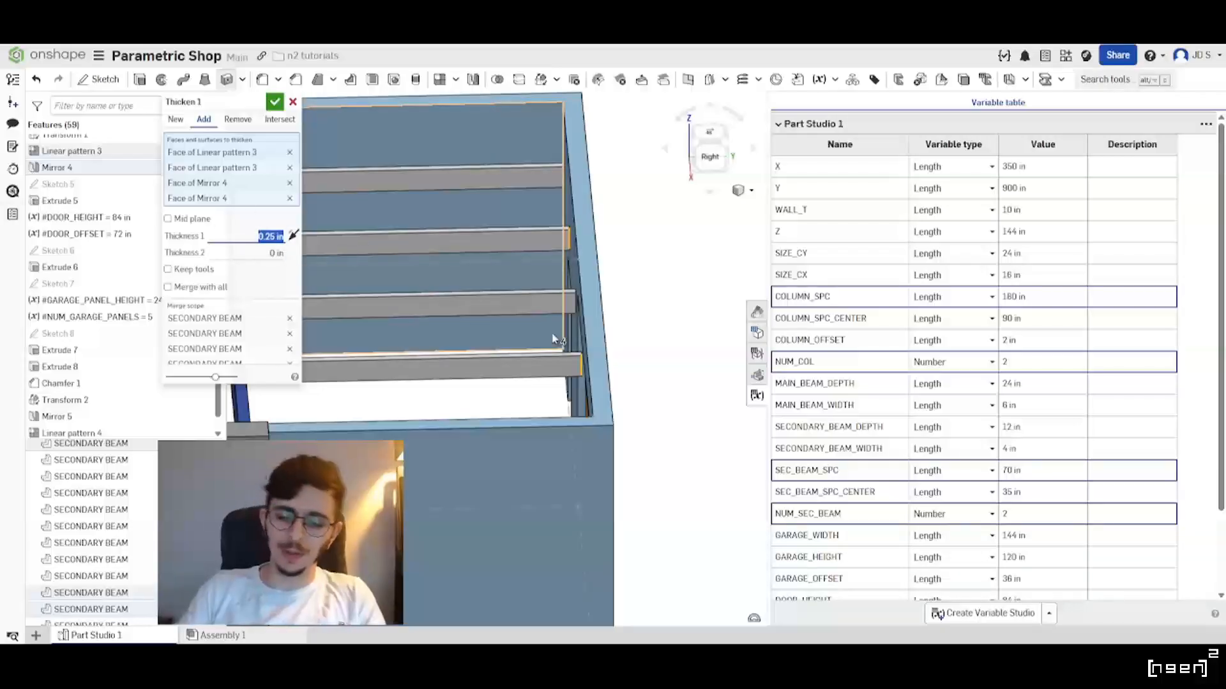
type("#BEA")
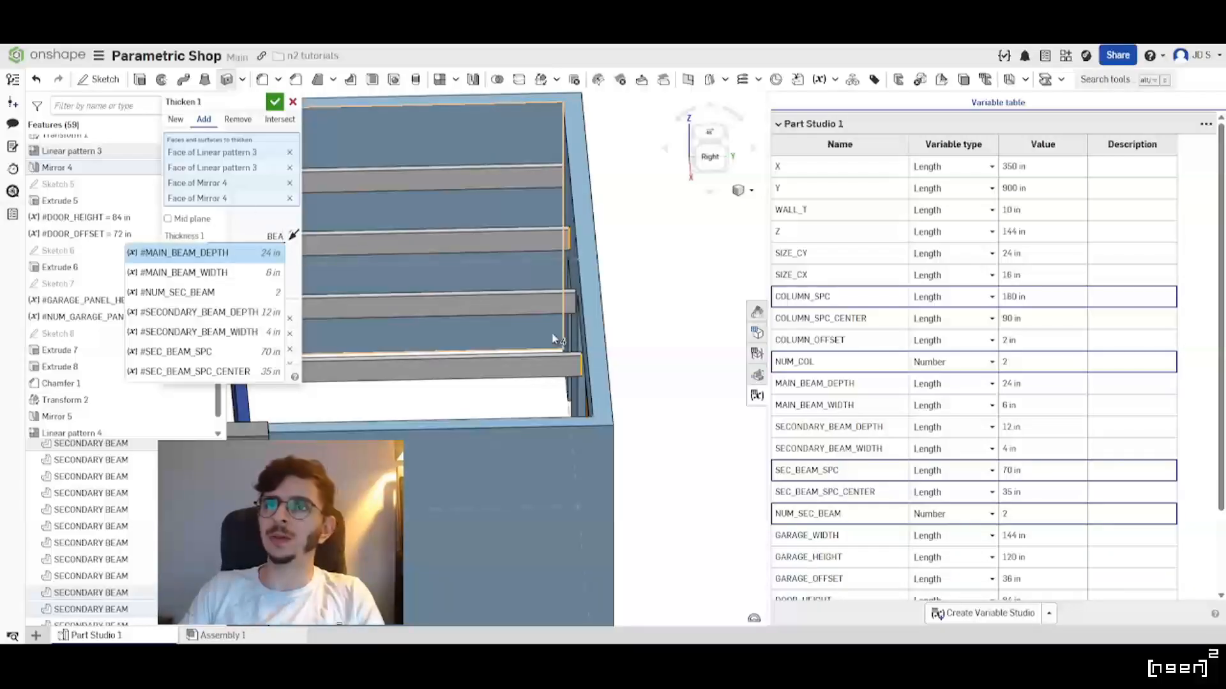
key("Down")
key("Down")
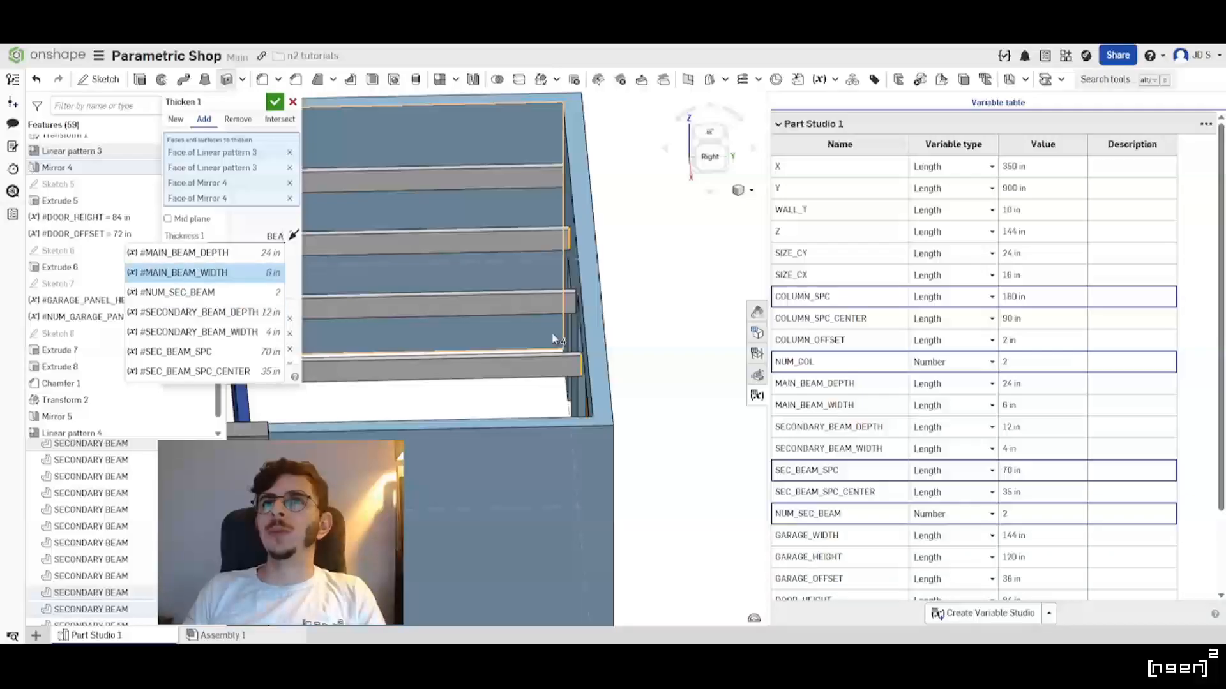
key("Return")
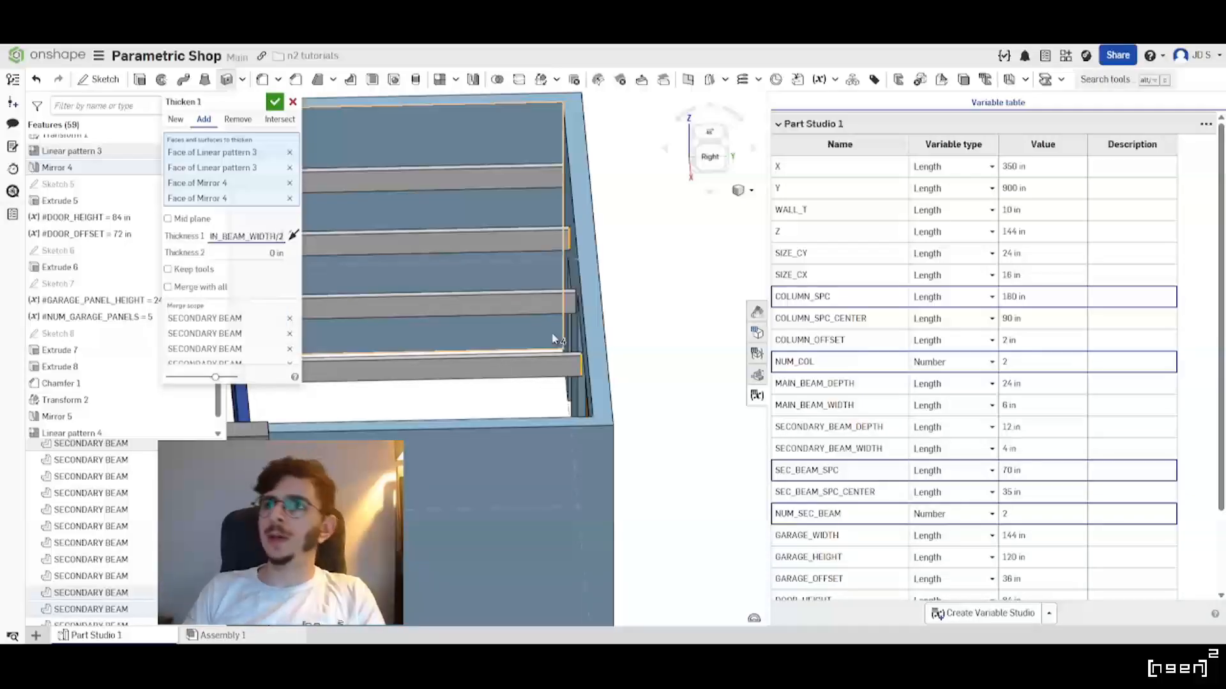
Check the thickened beam ends against the end wall and accept the Thicken.
scroll(562, 306, "up", 5)
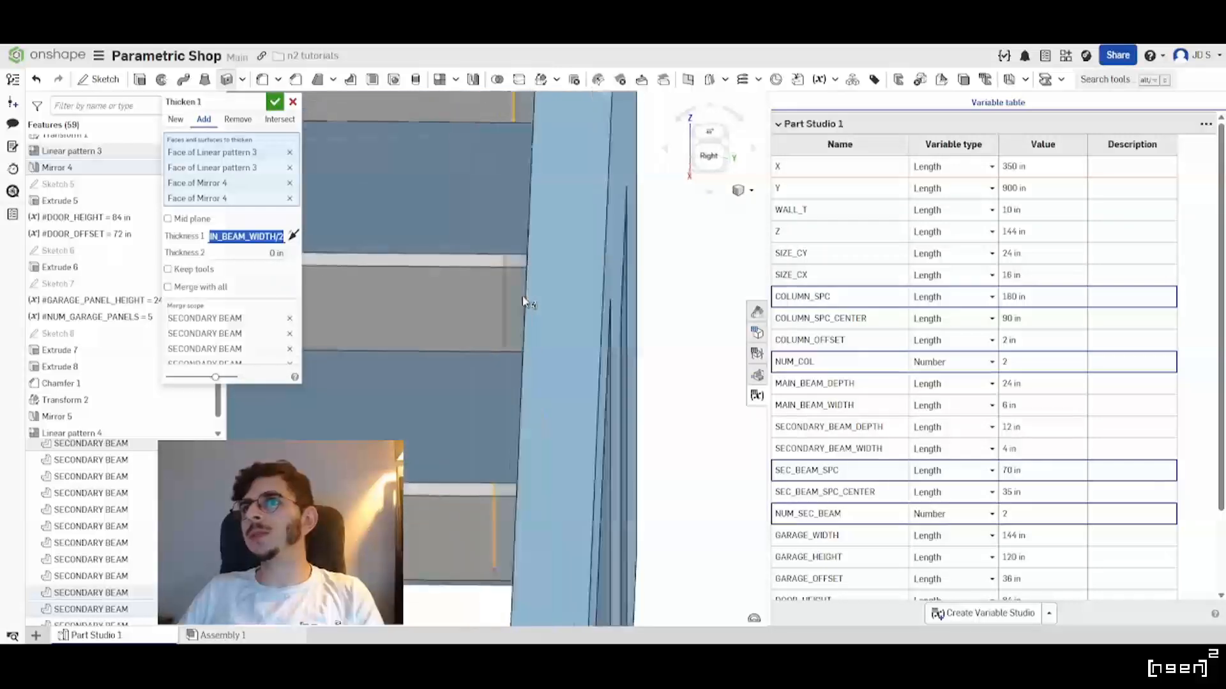
scroll(554, 311, "down", 8)
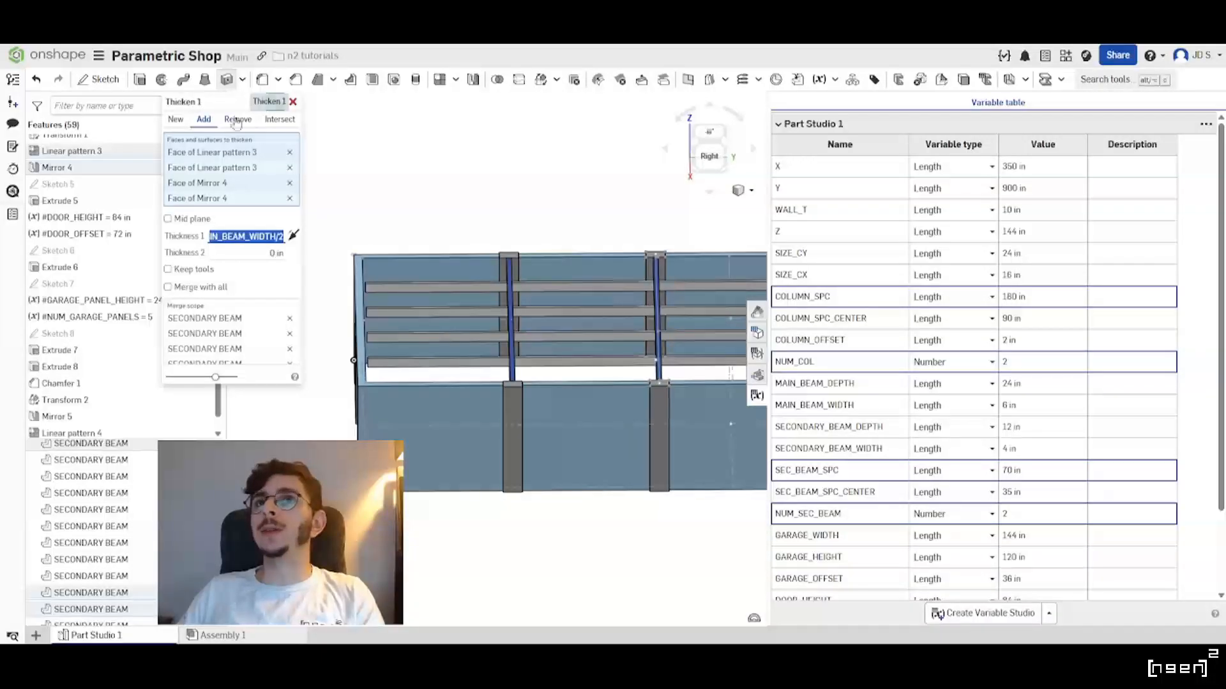
scroll(448, 453, "down", 3)
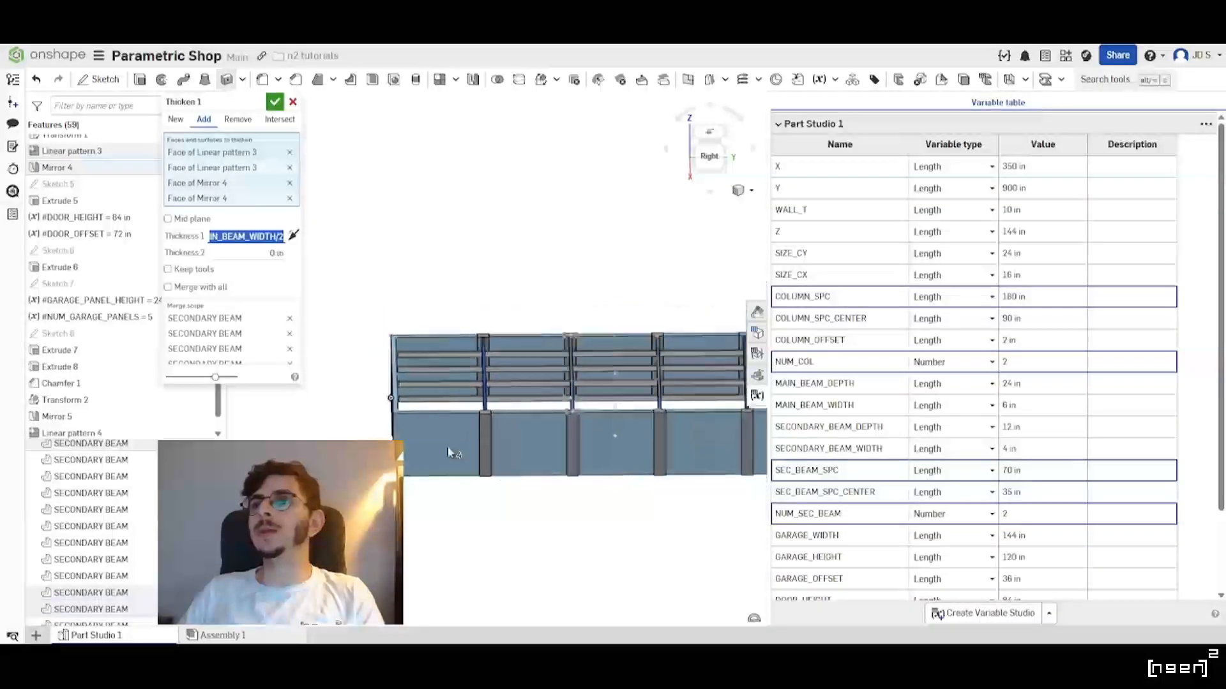
middle_click_drag(449, 454, 356, 442)
scroll(705, 374, "up", 1)
middle_click_drag(718, 393, 595, 412)
scroll(597, 412, "up", 4)
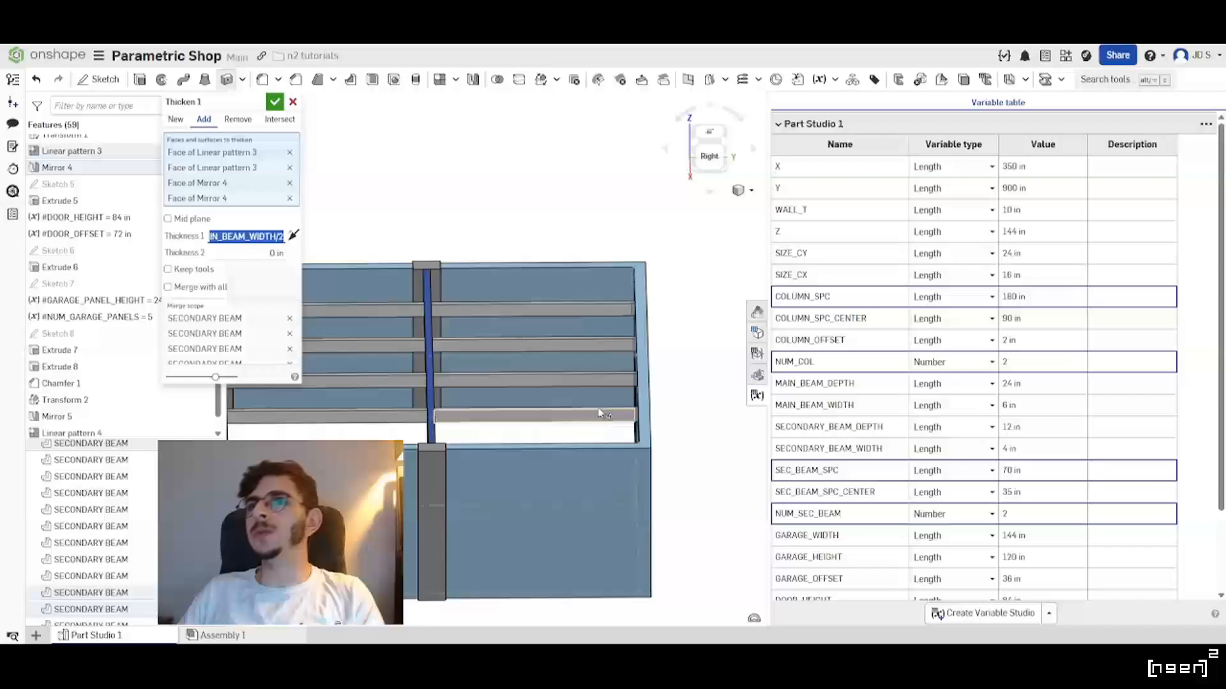
left_click(274, 102)
Start a second Thicken that adds to the secondary beams, using the four end faces at the opposite end wall.
scroll(645, 367, "down", 5)
scroll(340, 345, "up", 6)
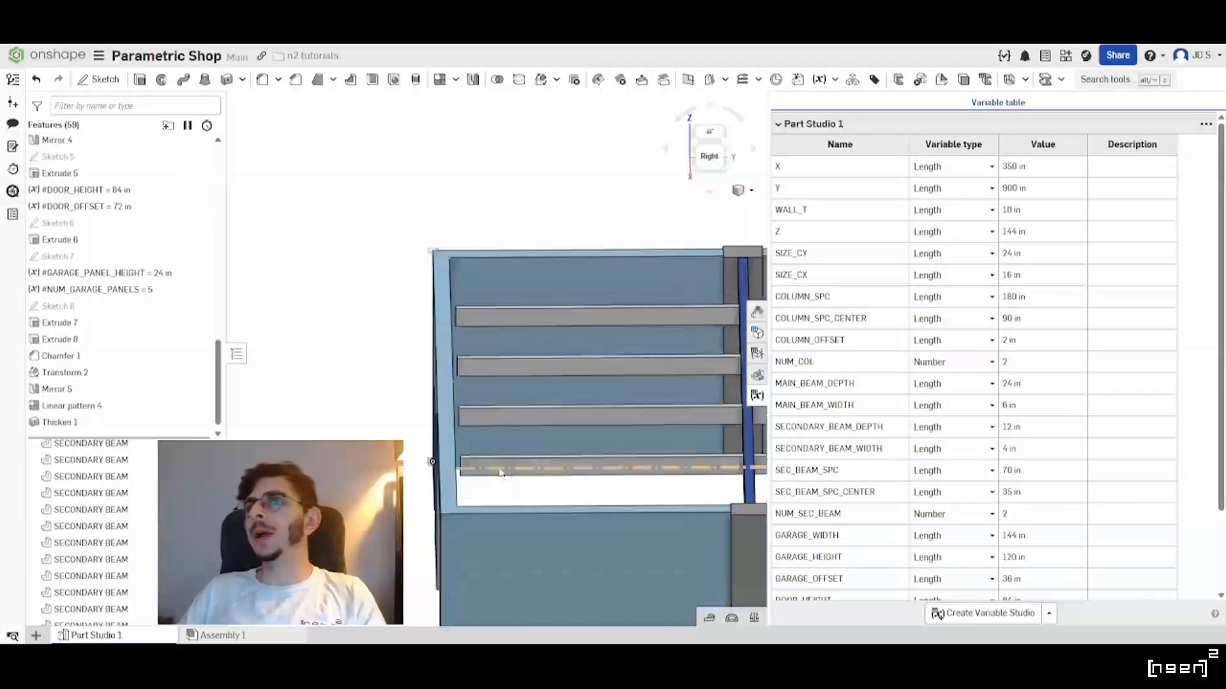
left_click(224, 80)
scroll(489, 520, "up", 7)
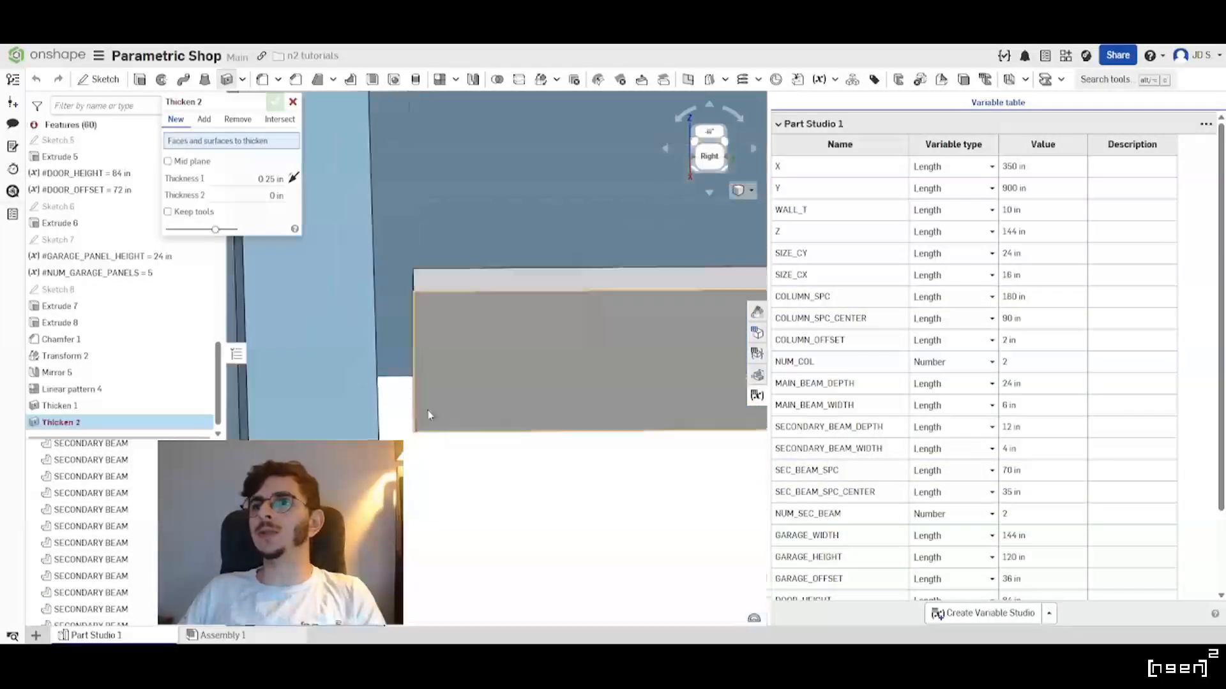
right_click_drag(421, 397, 435, 397)
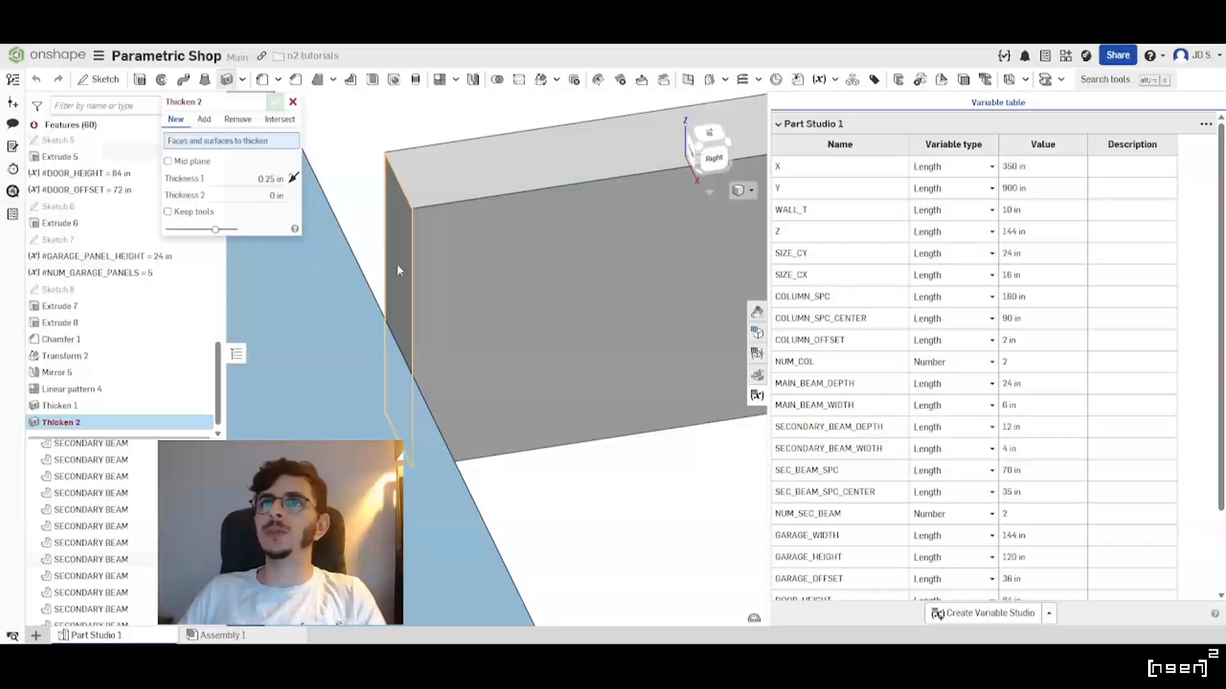
left_click(396, 263)
scroll(447, 306, "down", 3)
scroll(524, 362, "up", 3)
left_click(472, 469)
scroll(587, 536, "down", 4)
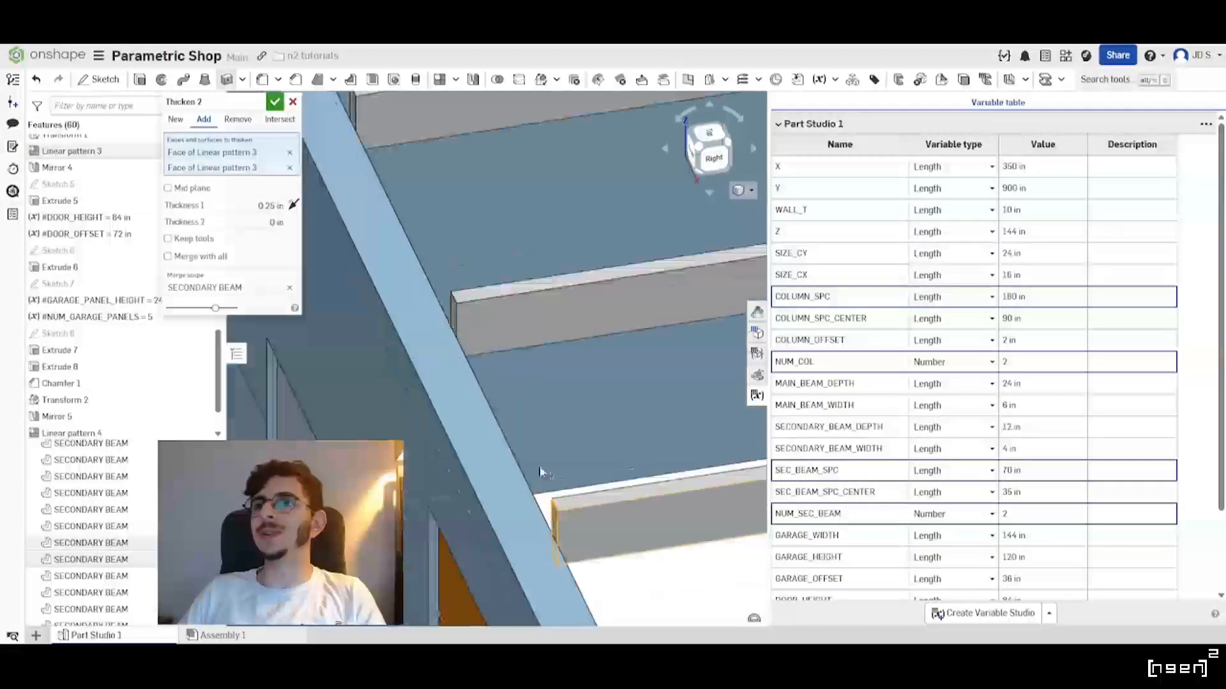
scroll(465, 301, "up", 4)
left_click(433, 345)
scroll(433, 345, "down", 3)
scroll(392, 319, "up", 3)
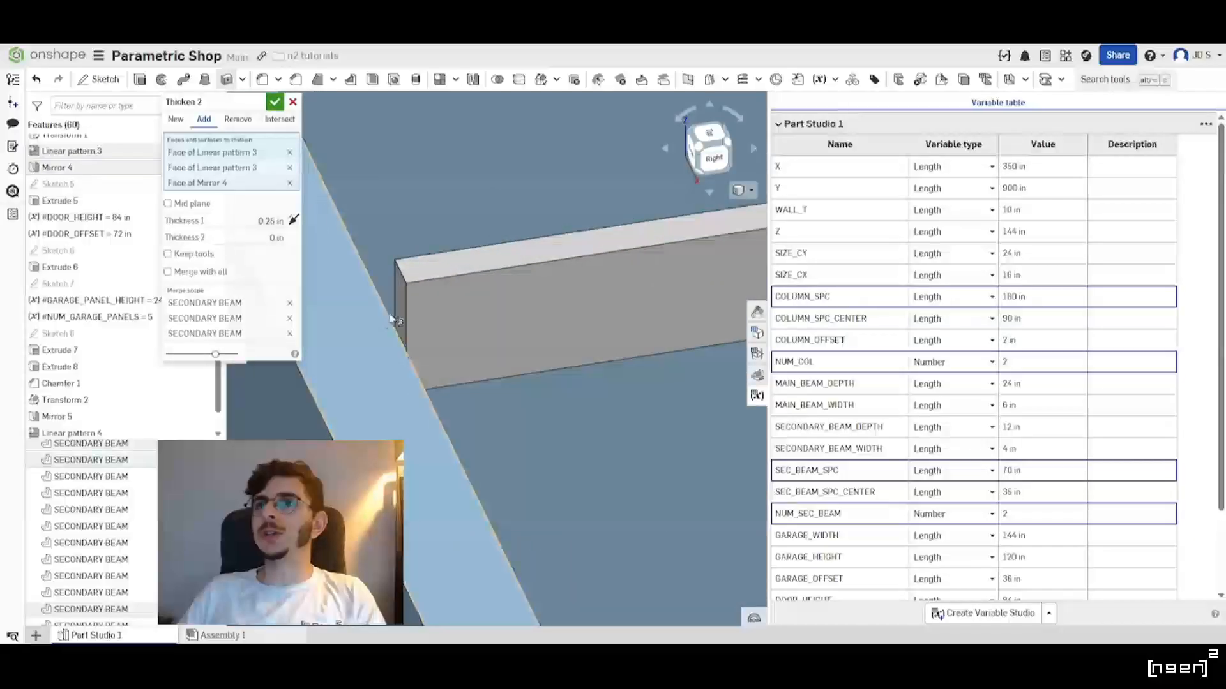
left_click(397, 304)
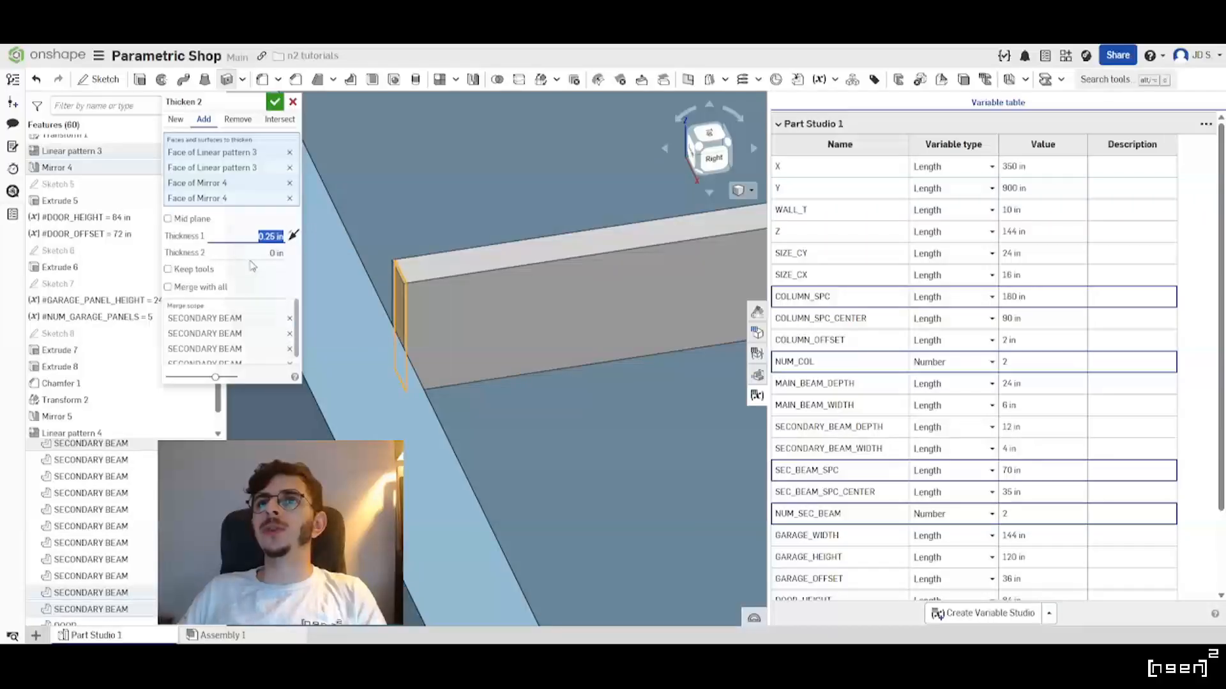
Set the second Thicken's first thickness to 3 in, check the beam ends against the wall, and accept it.
scroll(382, 313, "down", 2)
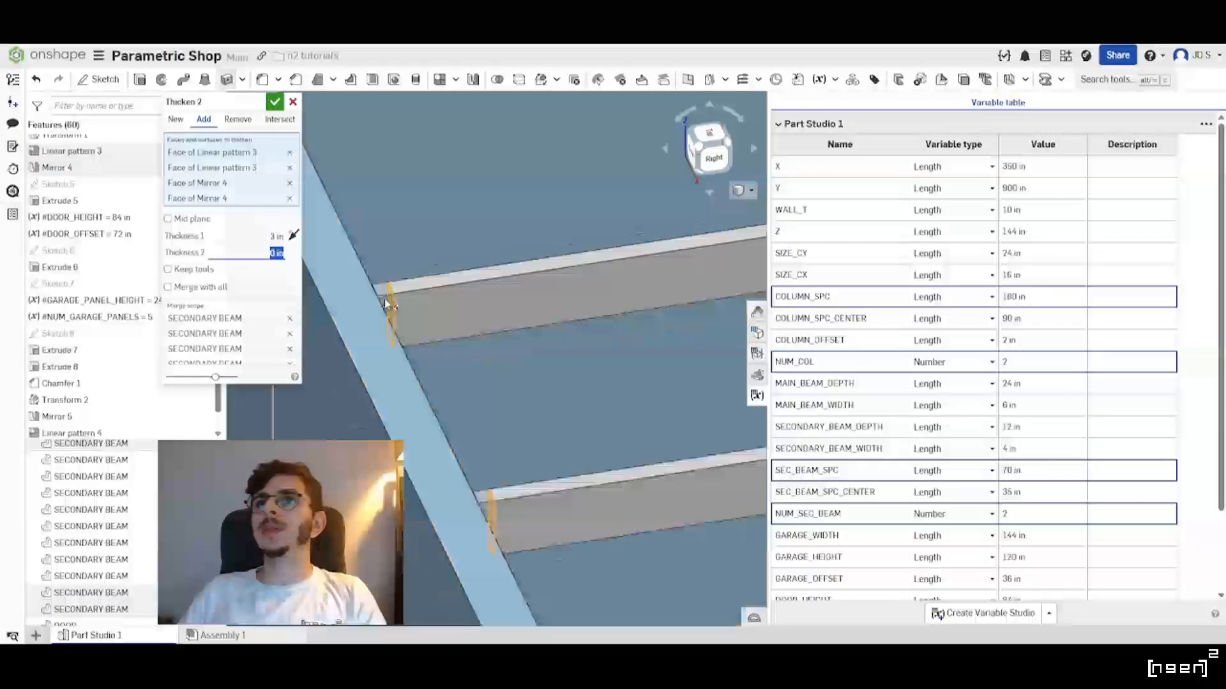
right_click_drag(383, 309, 363, 307)
scroll(362, 306, "down", 5)
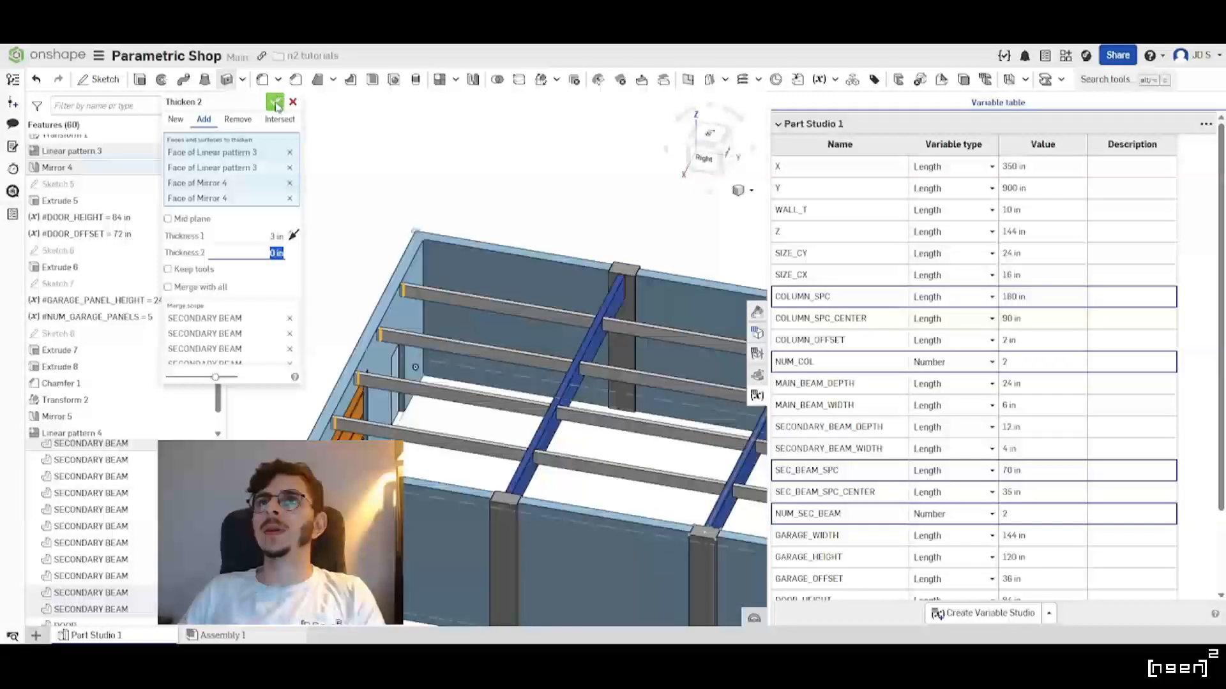
left_click(277, 103)
Examine the secondary beams along the roof and their junctions with the main beams.
right_click_drag(319, 377, 366, 394)
scroll(345, 402, "down", 5)
scroll(539, 407, "up", 2)
right_click_drag(539, 406, 447, 457)
scroll(359, 424, "up", 4)
left_click(359, 414)
scroll(355, 412, "down", 4)
scroll(376, 363, "up", 4)
scroll(371, 382, "down", 4)
left_click(422, 380)
scroll(418, 376, "up", 4)
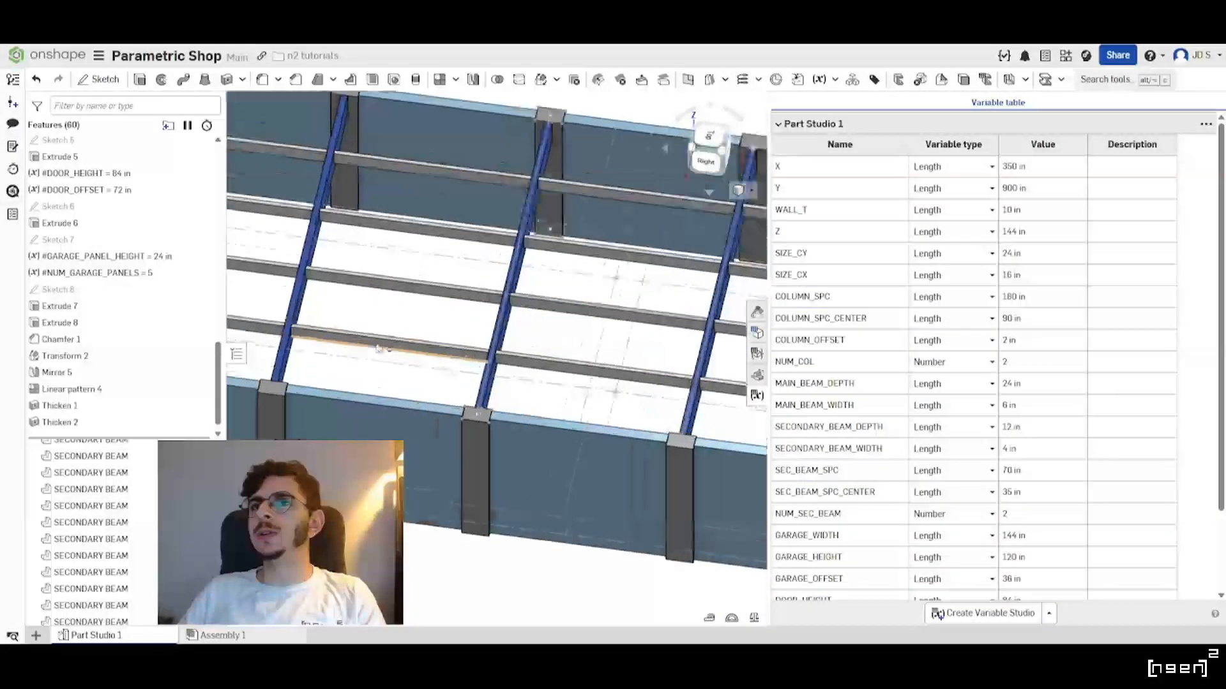
Measure the length of a secondary beam's edge between two neighbouring main beams.
left_click(356, 342)
left_click(337, 364)
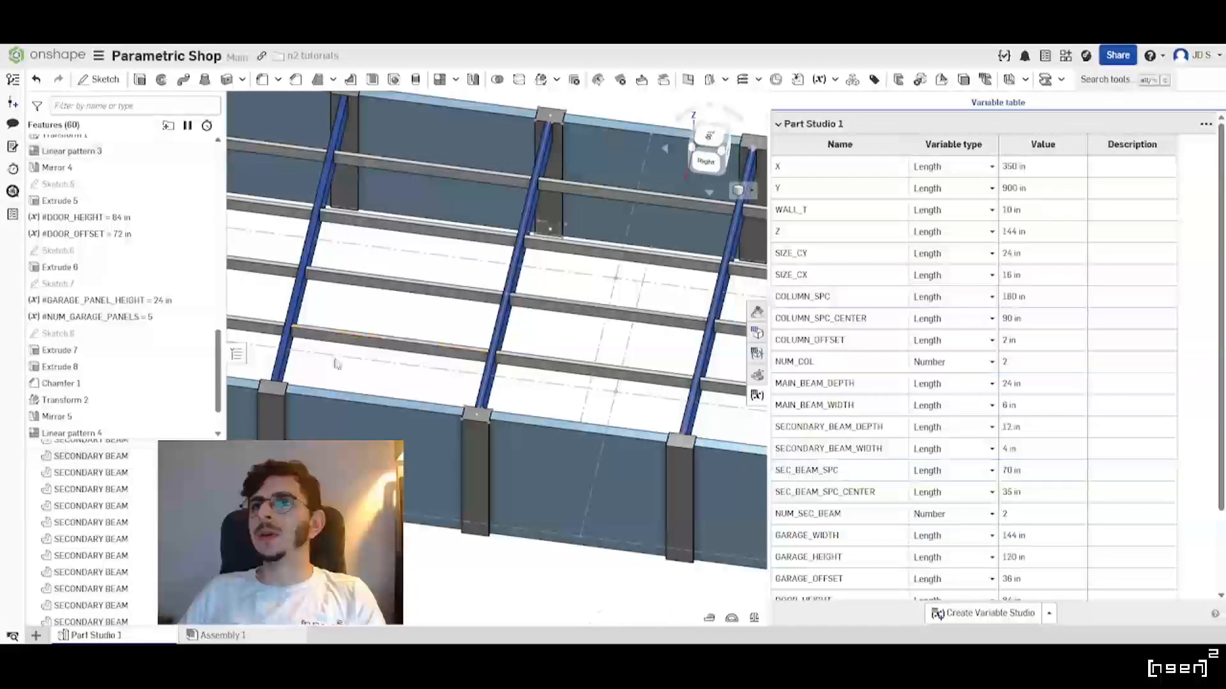
left_click(337, 337)
left_click(411, 550)
left_click(567, 376)
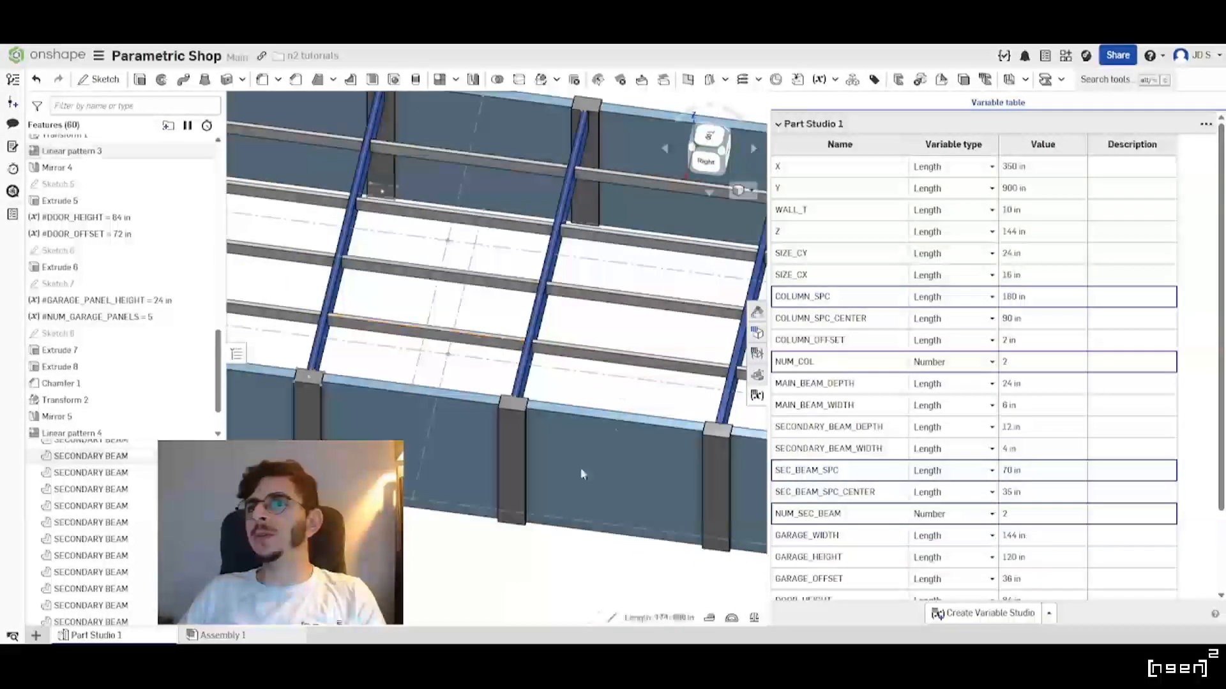
Examine the whole building from all sides, including the doors and garage panels on both end walls.
scroll(616, 356, "down", 5)
scroll(541, 501, "up", 3)
right_click_drag(541, 501, 581, 392)
scroll(591, 389, "down", 4)
scroll(578, 408, "up", 2)
scroll(581, 392, "down", 4)
scroll(429, 424, "up", 3)
mouse_move(429, 425)
right_mouse_down()
mouse_move(510, 434)
mouse_move(560, 397)
mouse_move(422, 435)
right_mouse_up()
scroll(344, 335, "up", 4)
scroll(359, 365, "down", 4)
scroll(96, 348, "down", 2)
scroll(348, 423, "up", 5)
scroll(349, 423, "up", 3)
right_click_drag(348, 423, 367, 405)
scroll(363, 408, "down", 4)
scroll(362, 418, "up", 4)
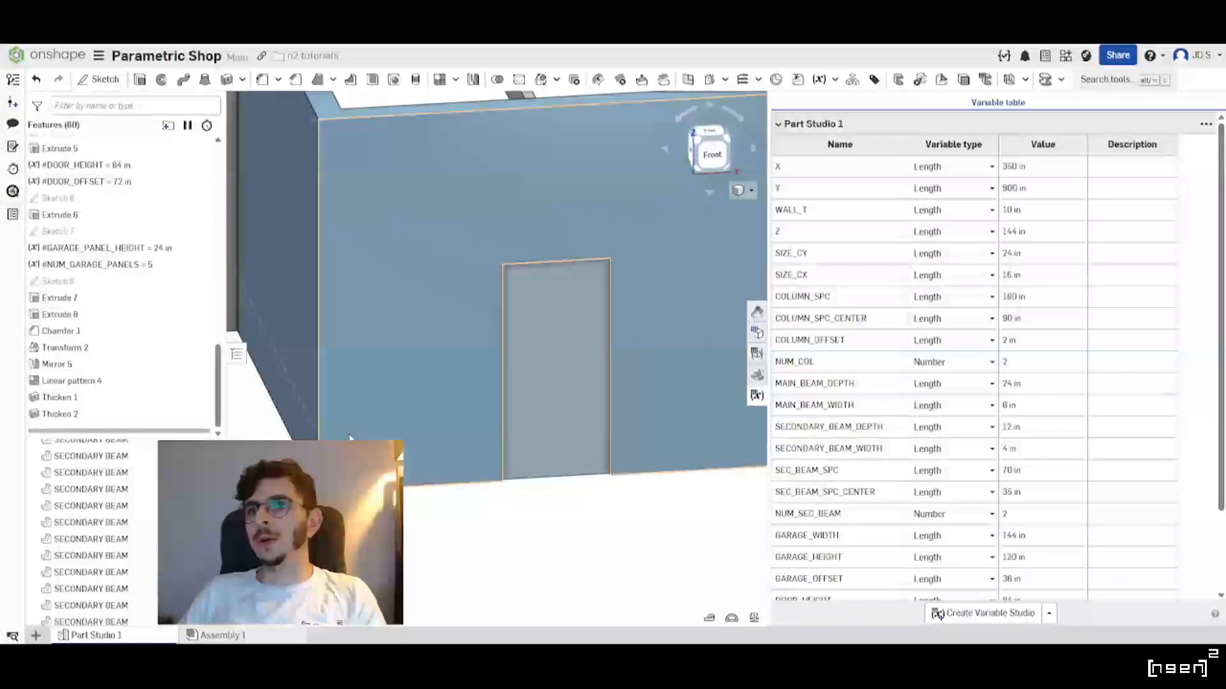
scroll(479, 409, "down", 4)
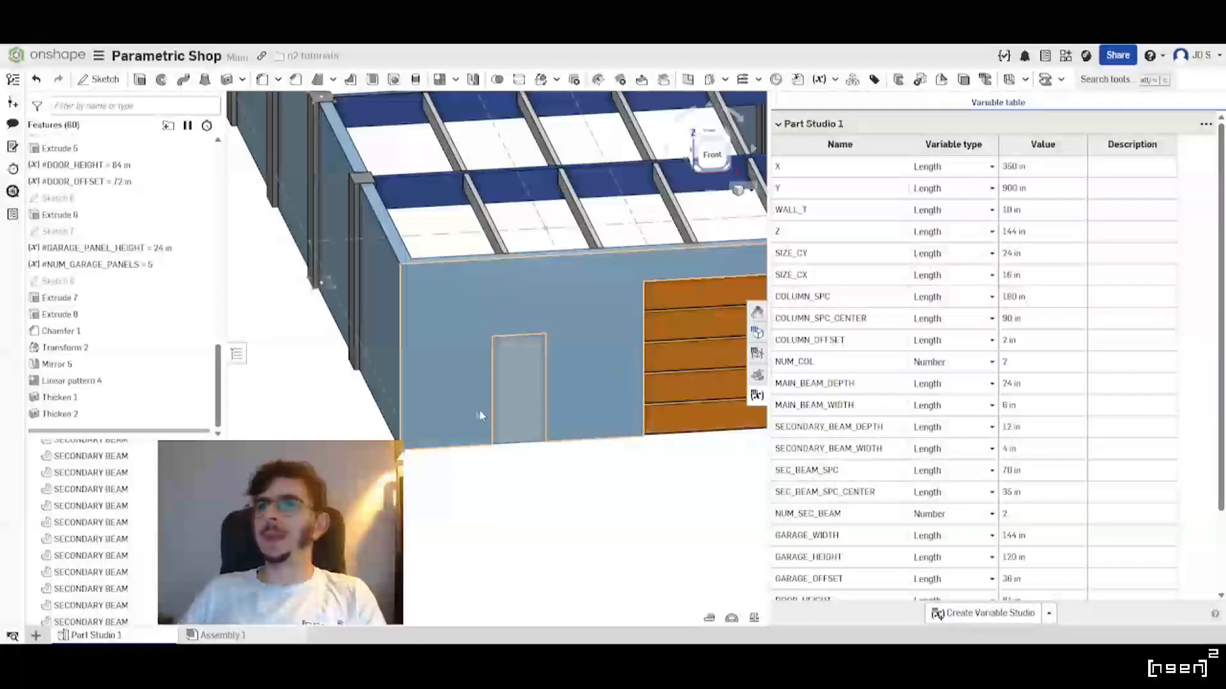
scroll(473, 411, "up", 1)
right_click_drag(495, 389, 432, 394)
scroll(421, 409, "down", 4)
scroll(479, 409, "up", 3)
scroll(432, 394, "down", 3)
scroll(526, 431, "up", 2)
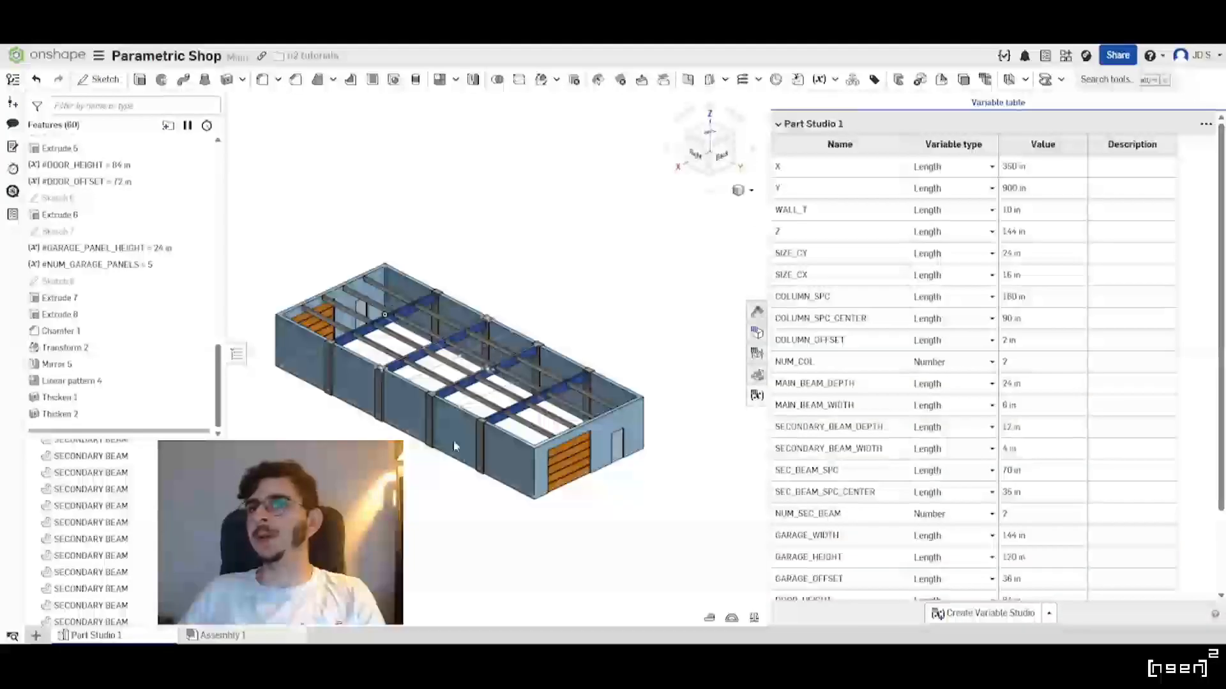
right_click_drag(376, 348, 520, 383)
scroll(520, 383, "down", 3)
scroll(370, 352, "up", 4)
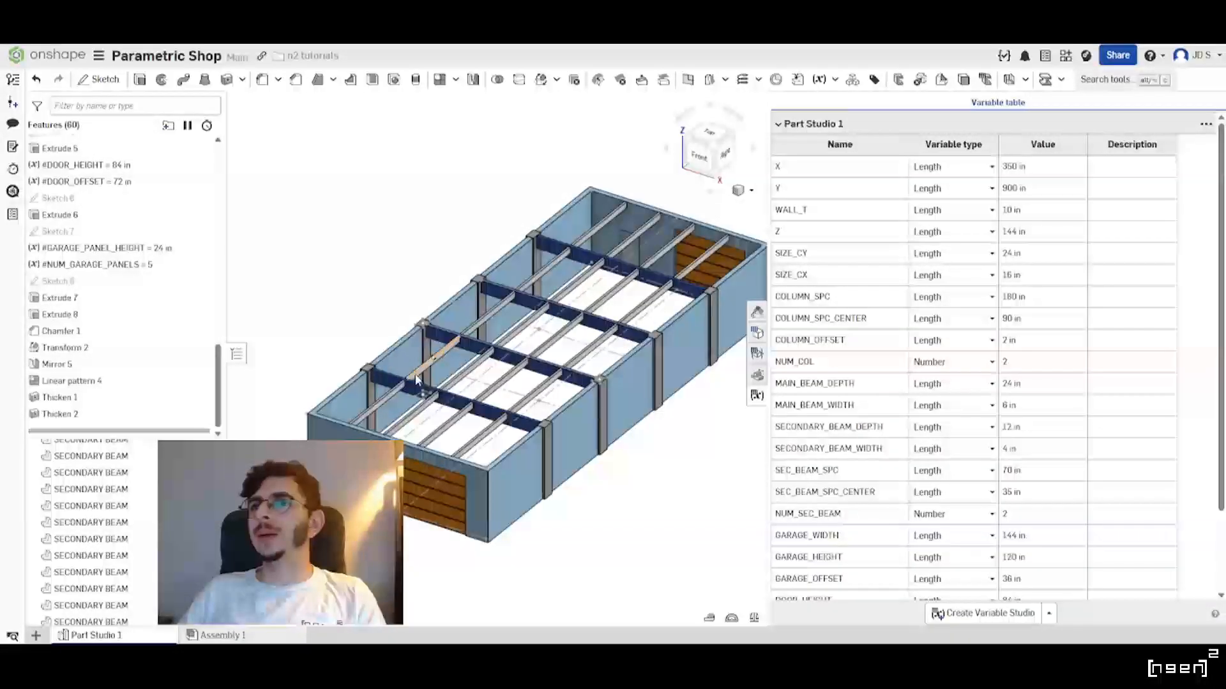
Examine the joints between main and secondary beams, inspect the main beam nearest the front wall, and clear the selection.
scroll(410, 394, "up", 6)
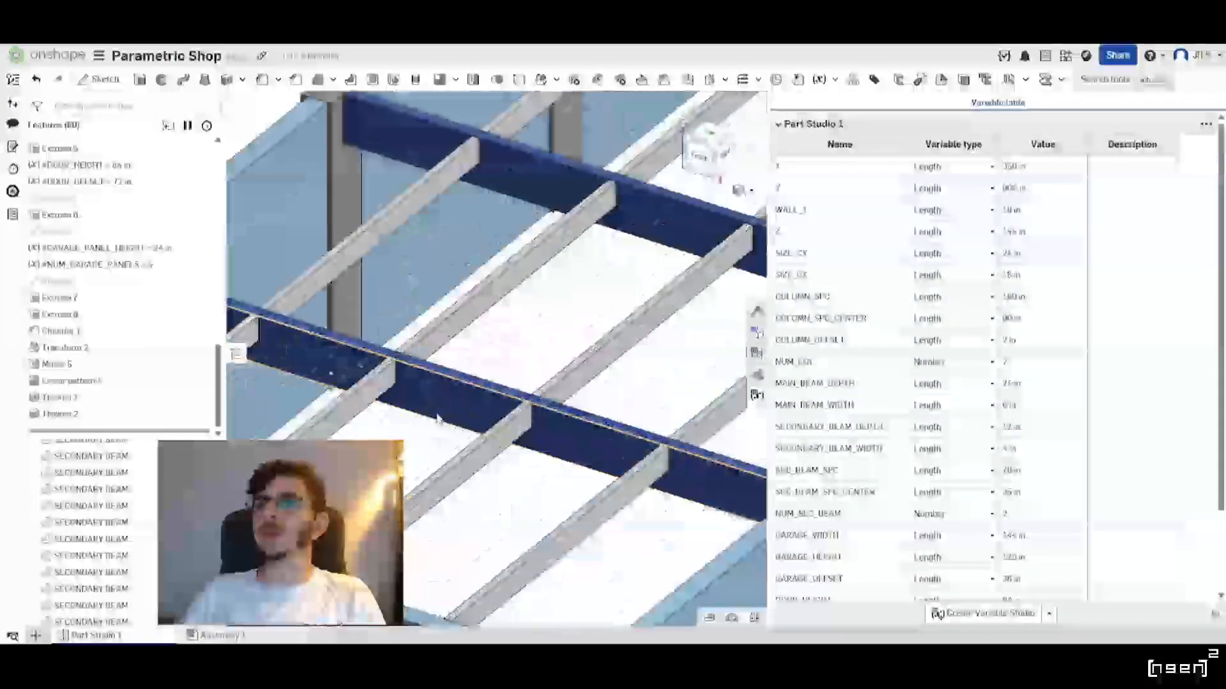
left_click(408, 389)
scroll(414, 386, "down", 6)
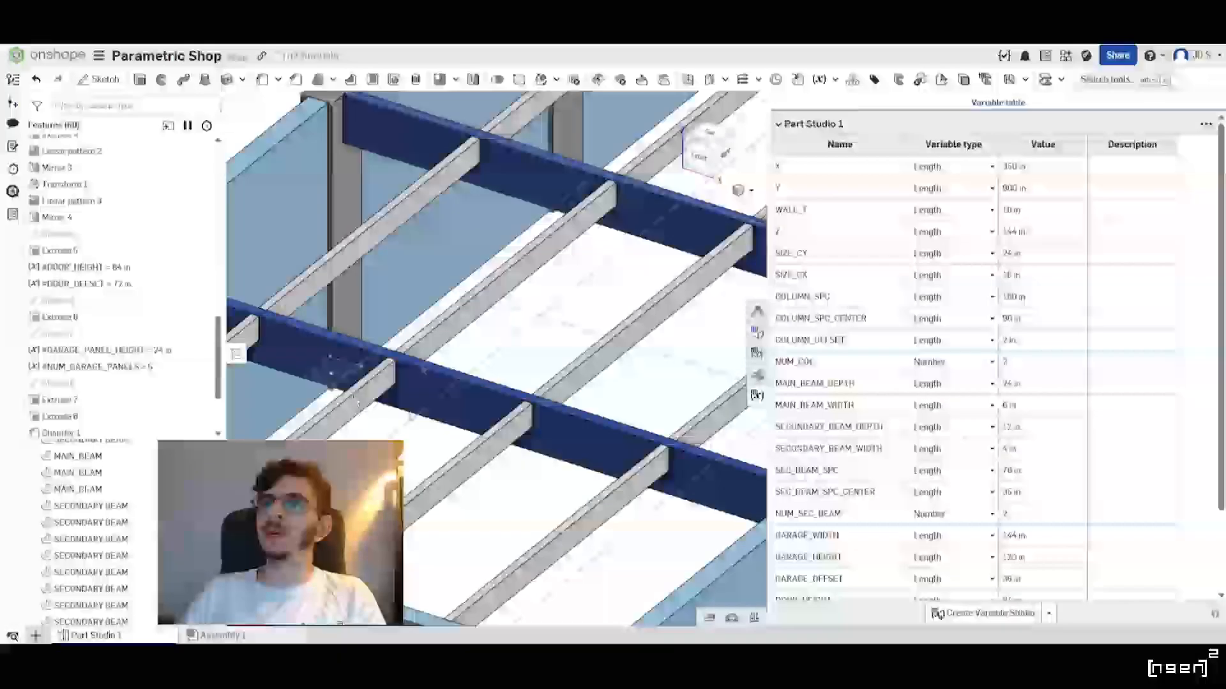
scroll(429, 382, "down", 2)
scroll(498, 360, "up", 1)
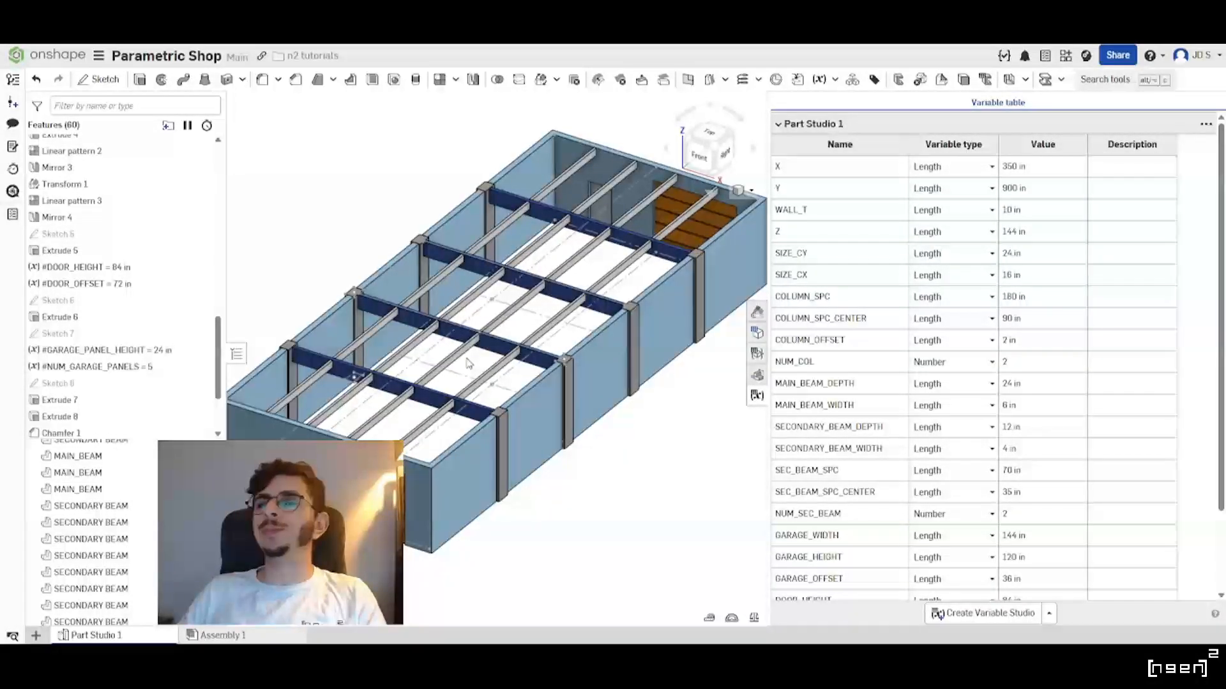
scroll(323, 366, "up", 6)
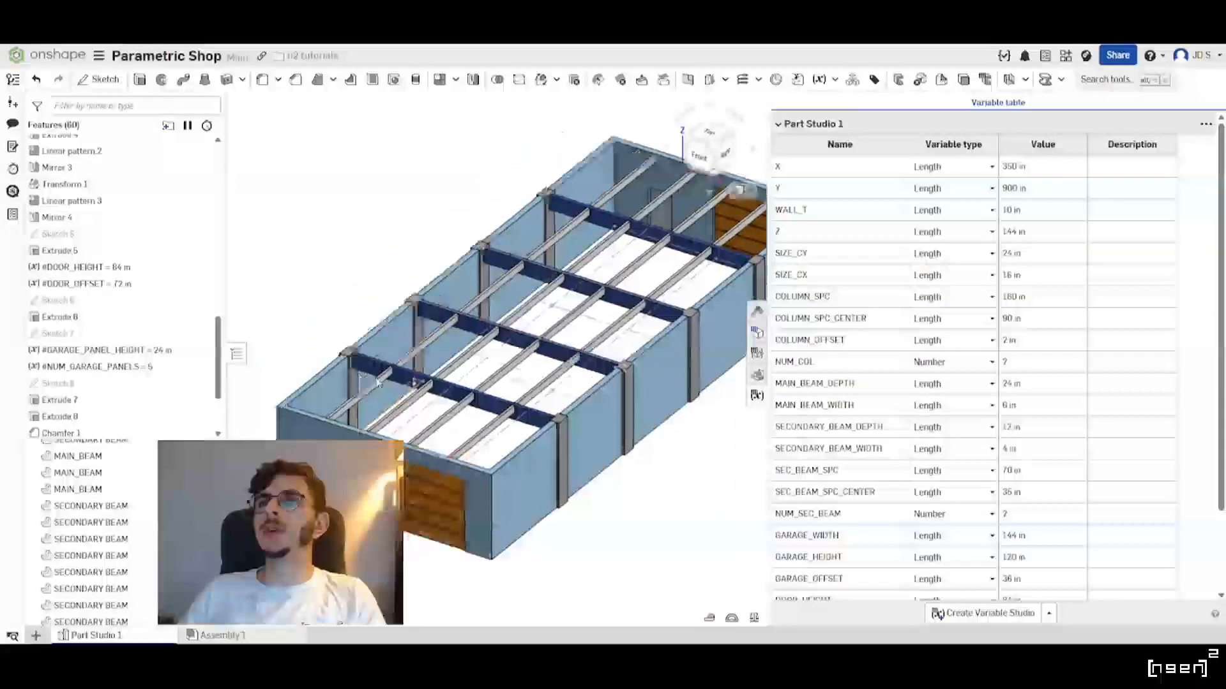
left_click(370, 352)
scroll(370, 352, "down", 5)
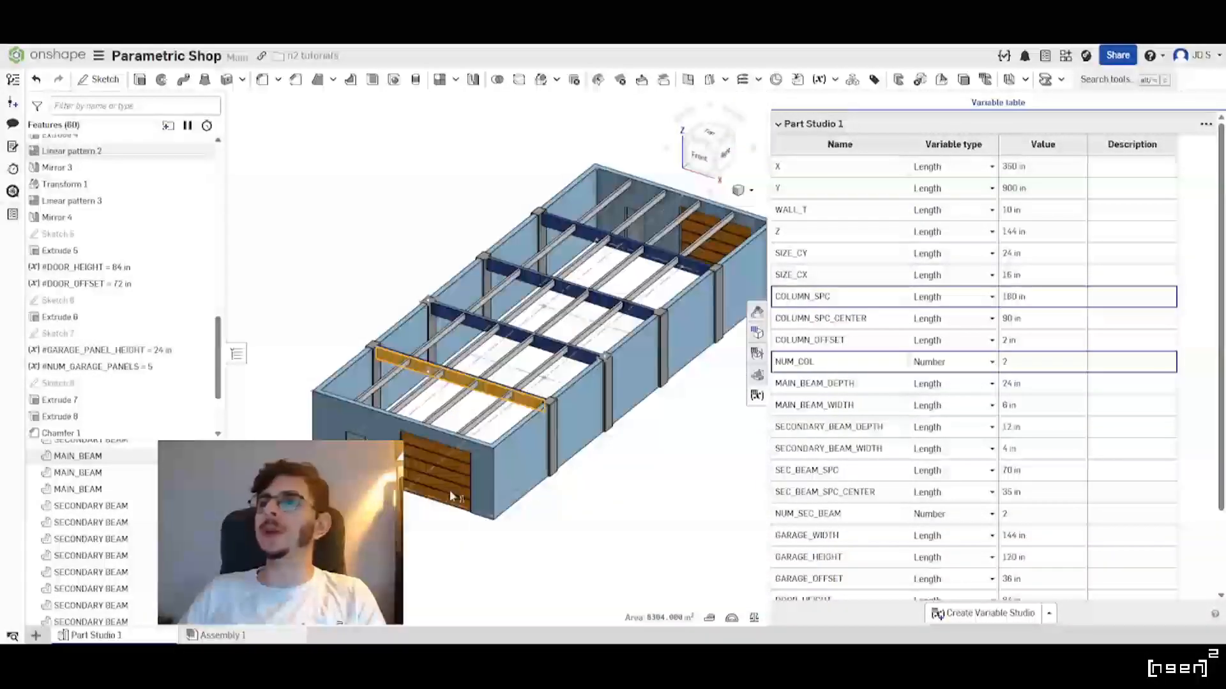
right_click(623, 520)
key("Escape")
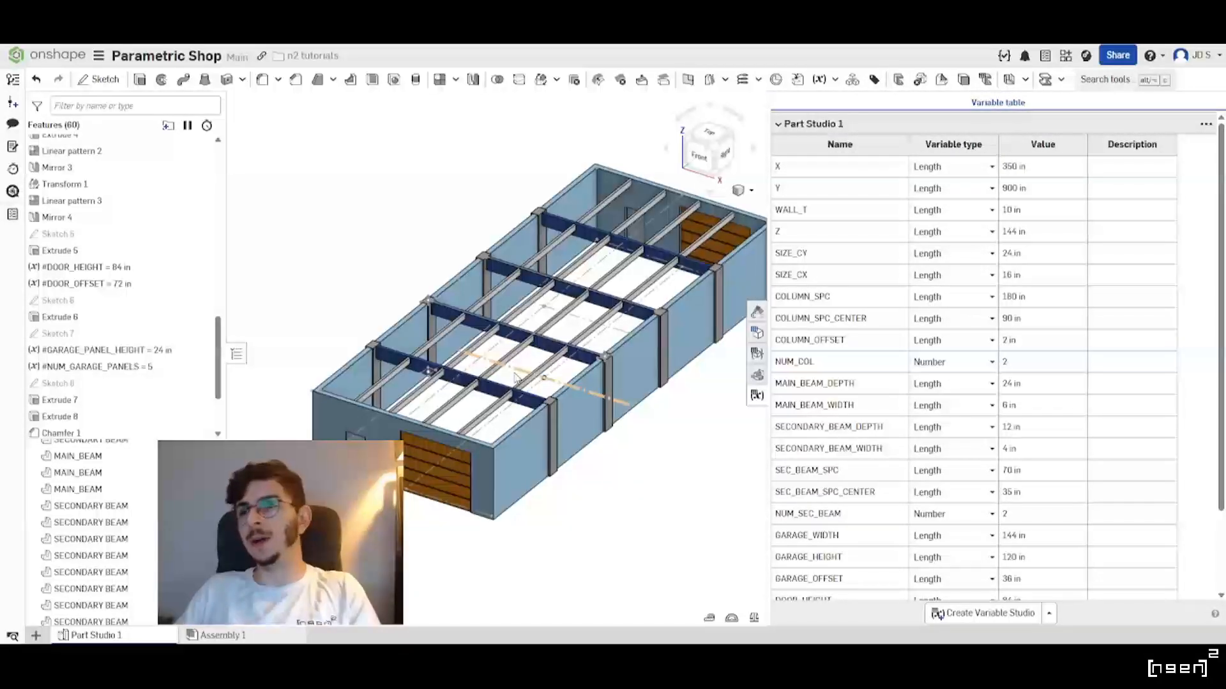
Examine the roof framing and walls from above the front corner, and close the variable table.
scroll(486, 403, "up", 3)
right_click_drag(483, 391, 447, 412)
scroll(541, 389, "down", 2)
scroll(496, 415, "up", 3)
scroll(496, 415, "down", 3)
scroll(550, 442, "down", 2)
scroll(550, 446, "up", 3)
scroll(550, 446, "down", 2)
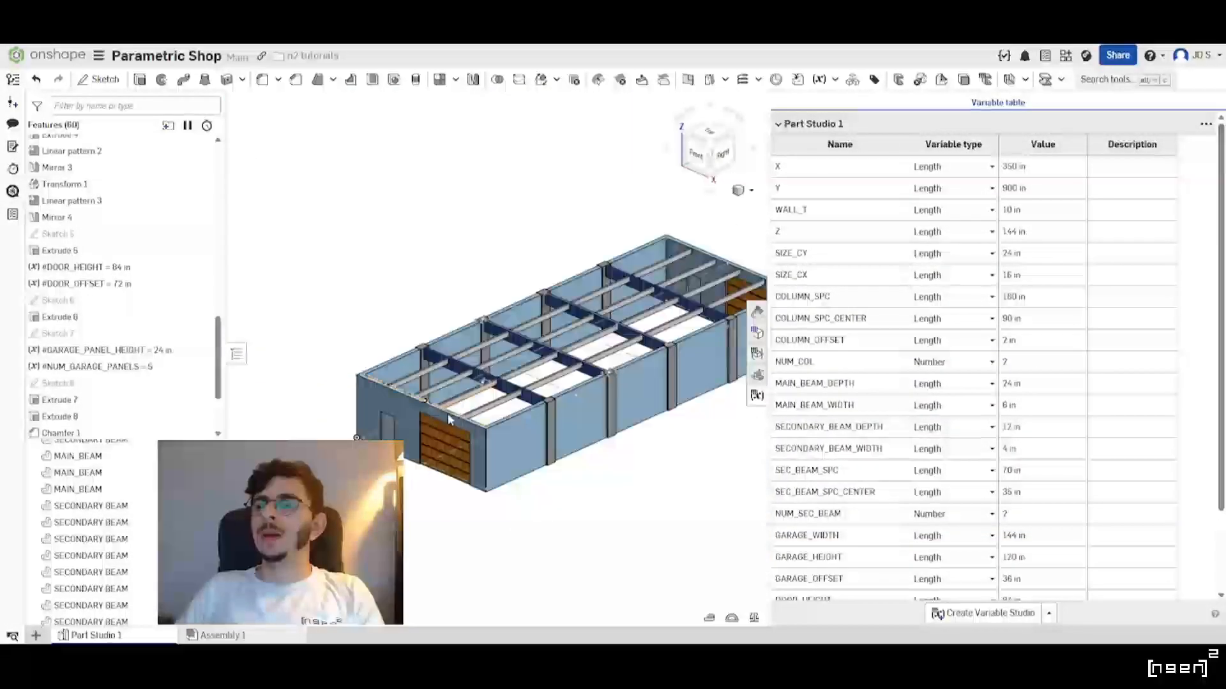
scroll(447, 412, "up", 2)
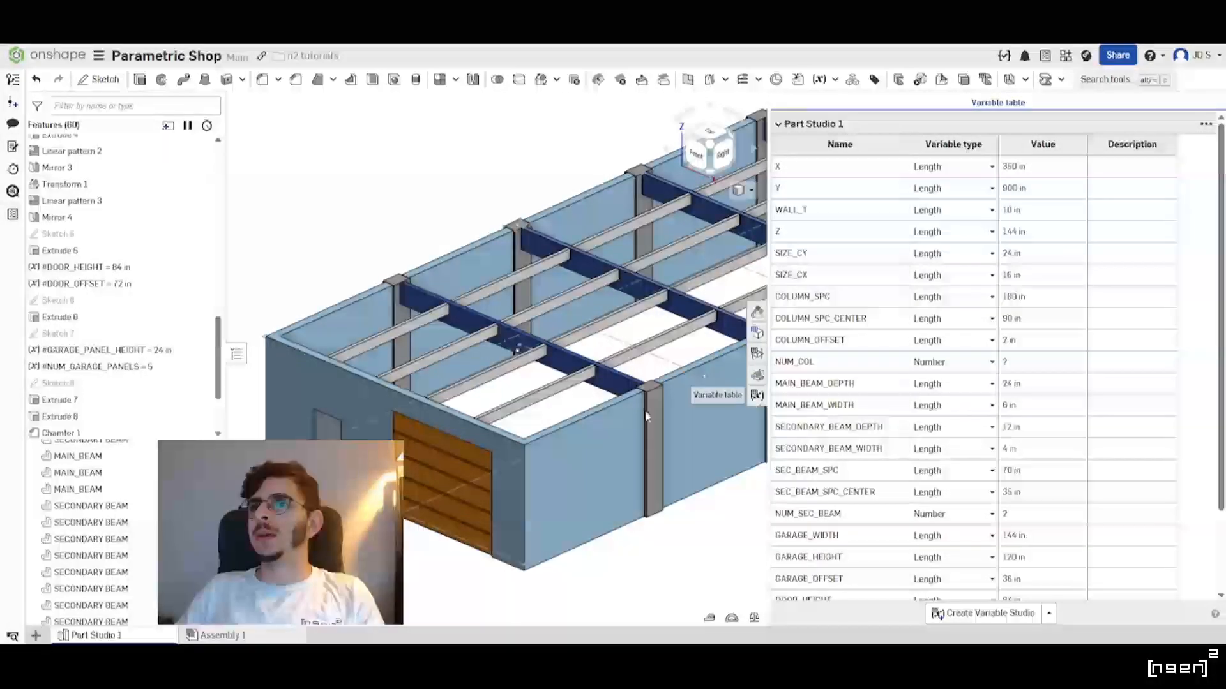
left_click(757, 396)
scroll(562, 424, "down", 4)
scroll(643, 399, "up", 3)
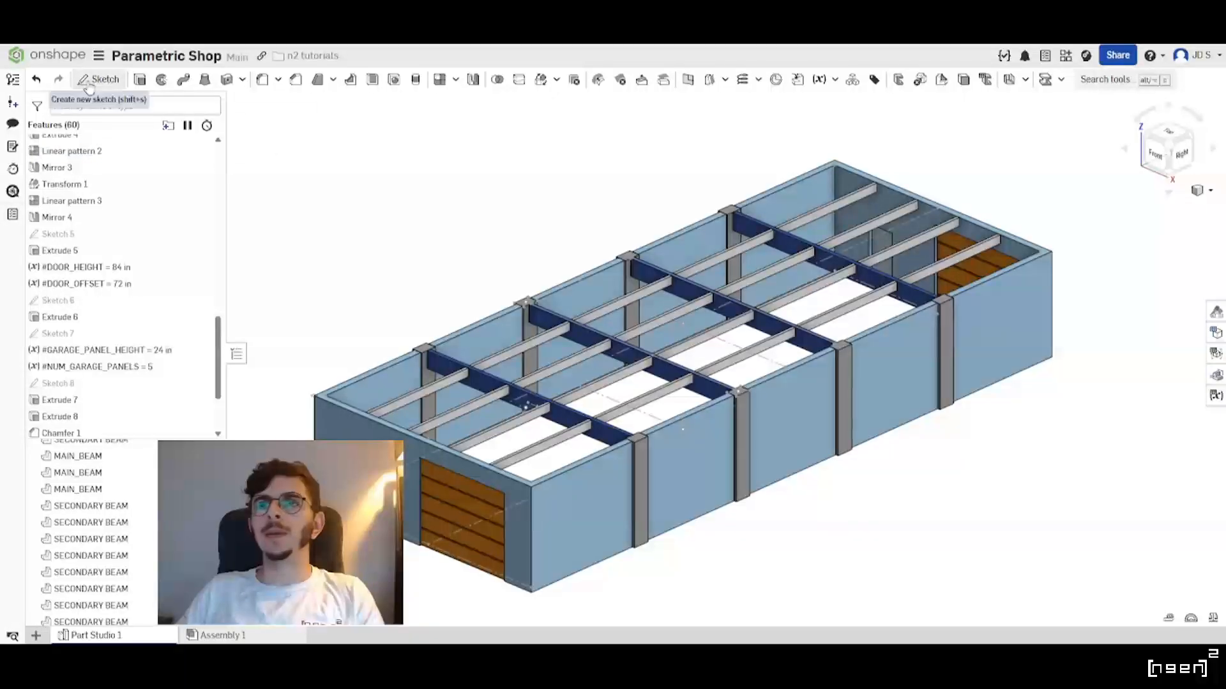
left_click(89, 81)
scroll(70, 250, "up", 10)
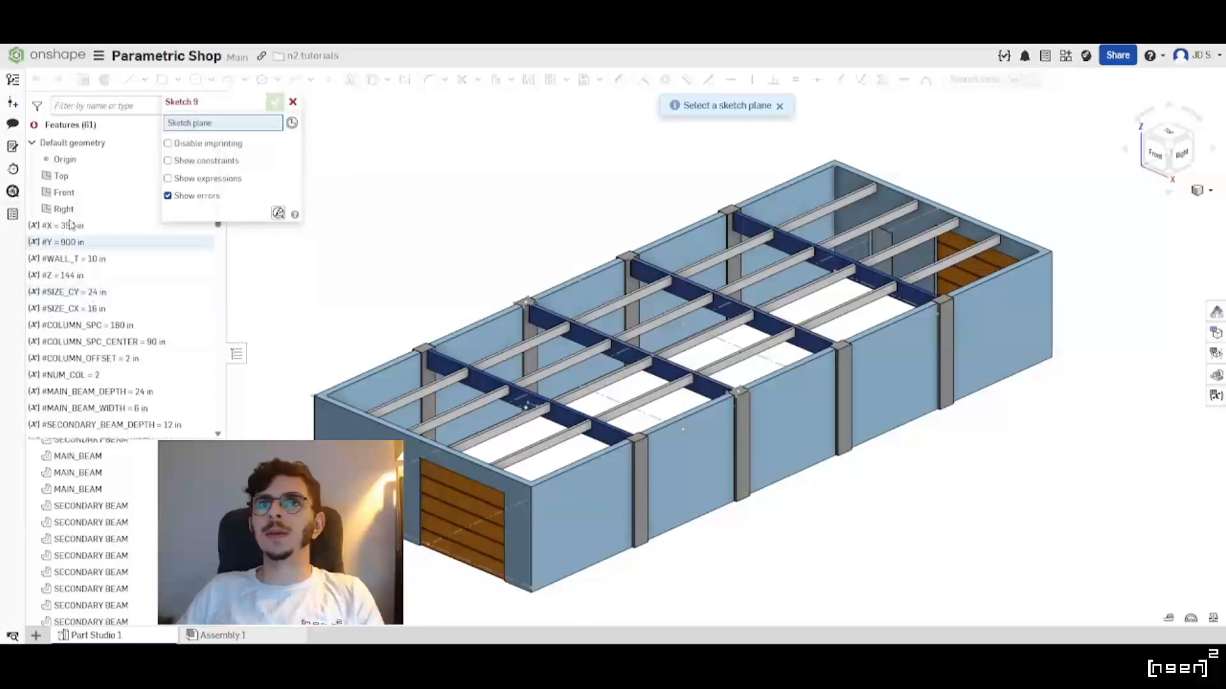
left_click(61, 176)
scroll(481, 428, "down", 5)
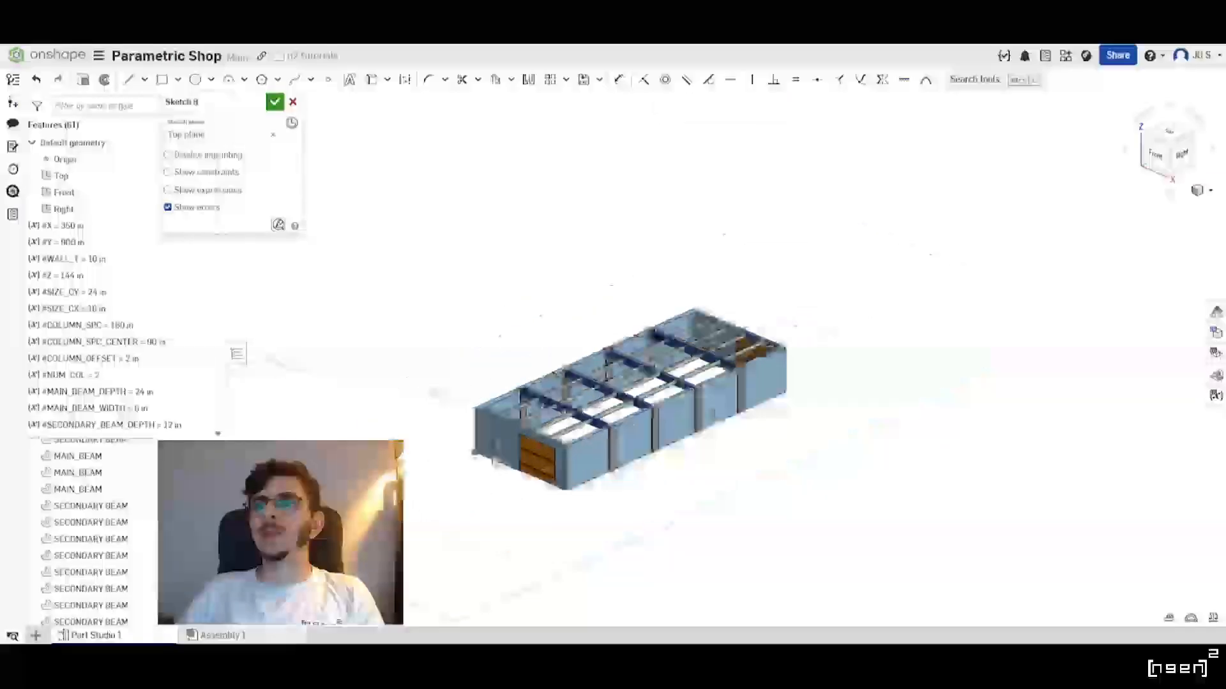
scroll(479, 429, "up", 8)
scroll(480, 432, "up", 4)
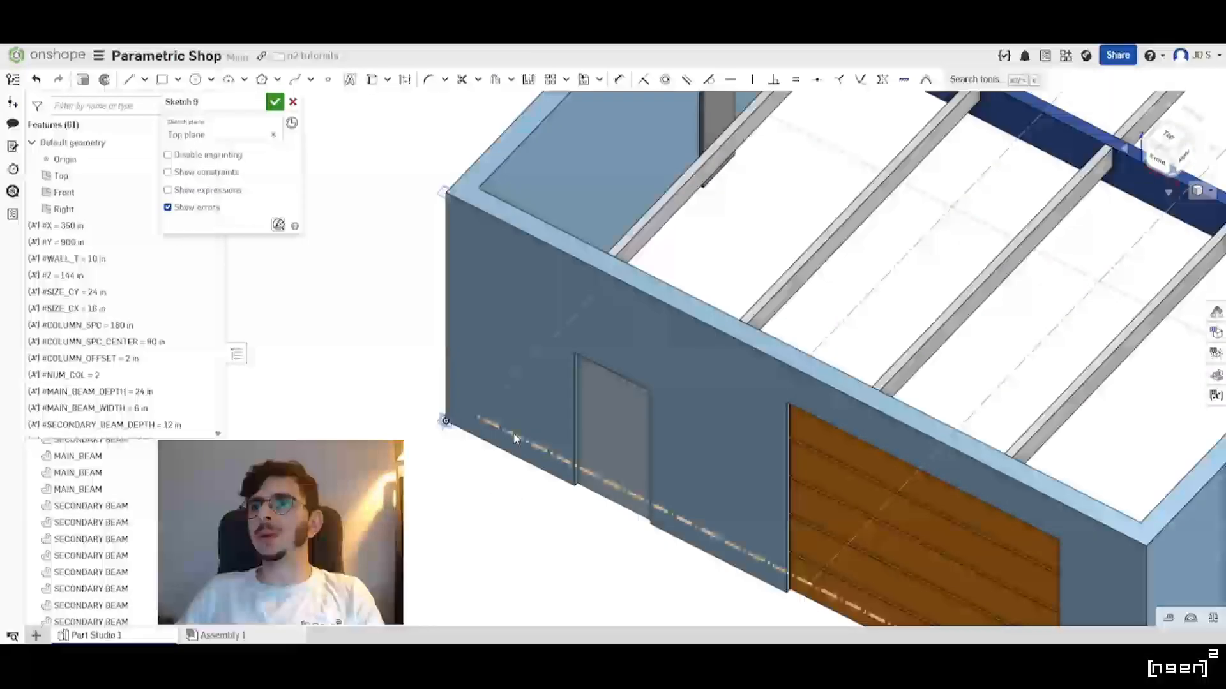
scroll(504, 415, "down", 6)
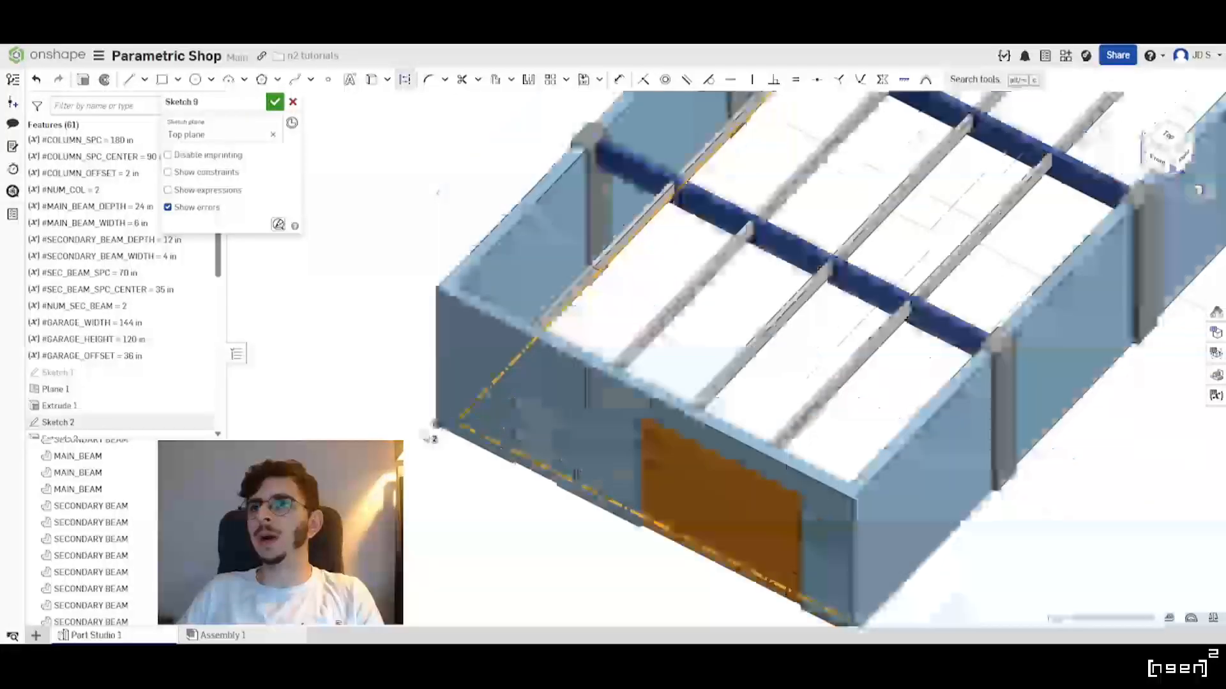
scroll(632, 226, "up", 3)
scroll(632, 225, "up", 5)
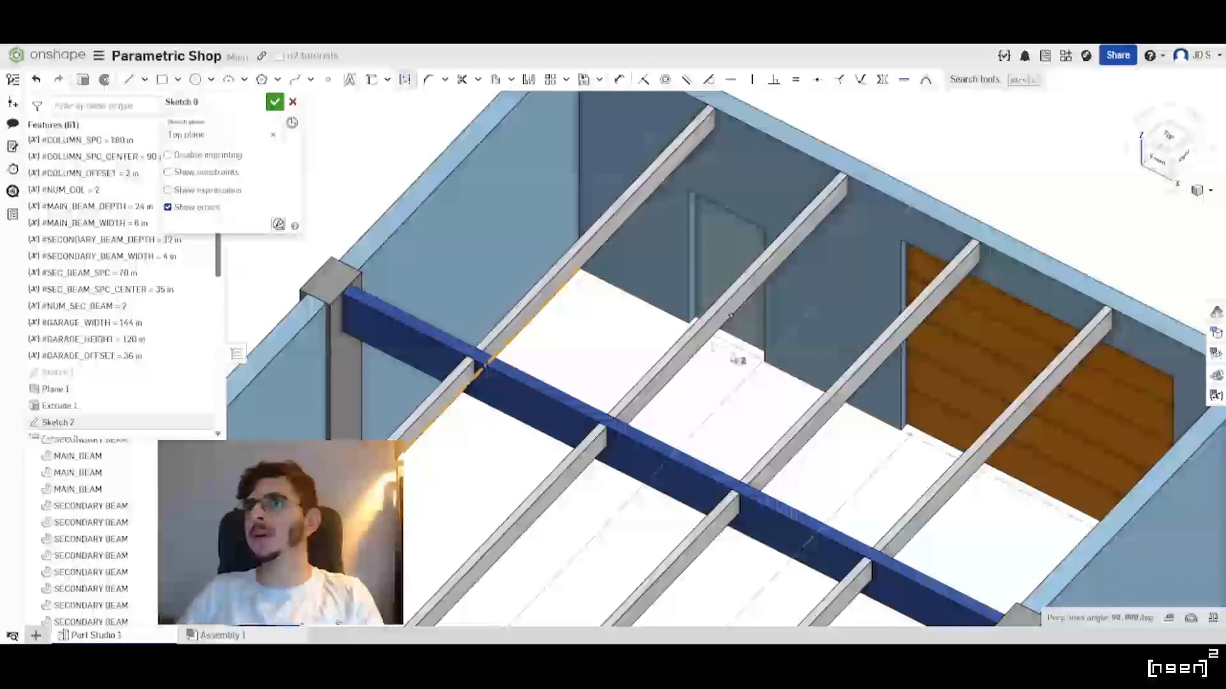
scroll(641, 340, "down", 8)
right_click_drag(642, 339, 751, 383)
scroll(732, 480, "up", 8)
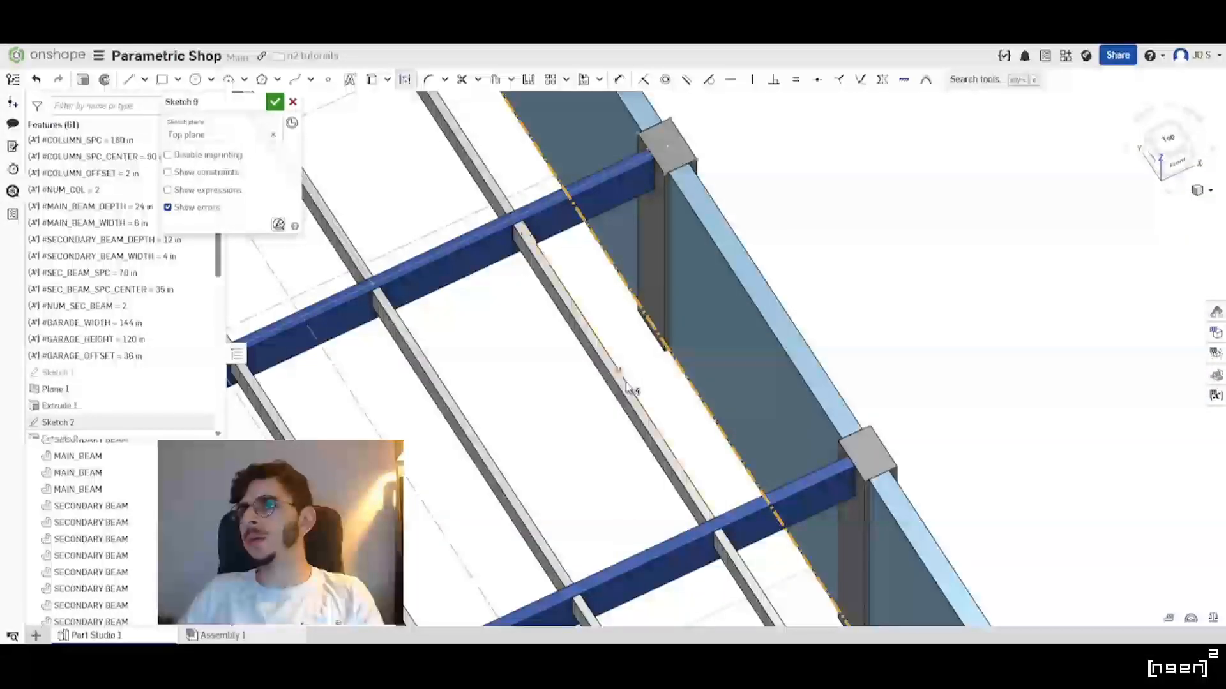
scroll(626, 383, "down", 8)
right_click_drag(632, 417, 577, 418)
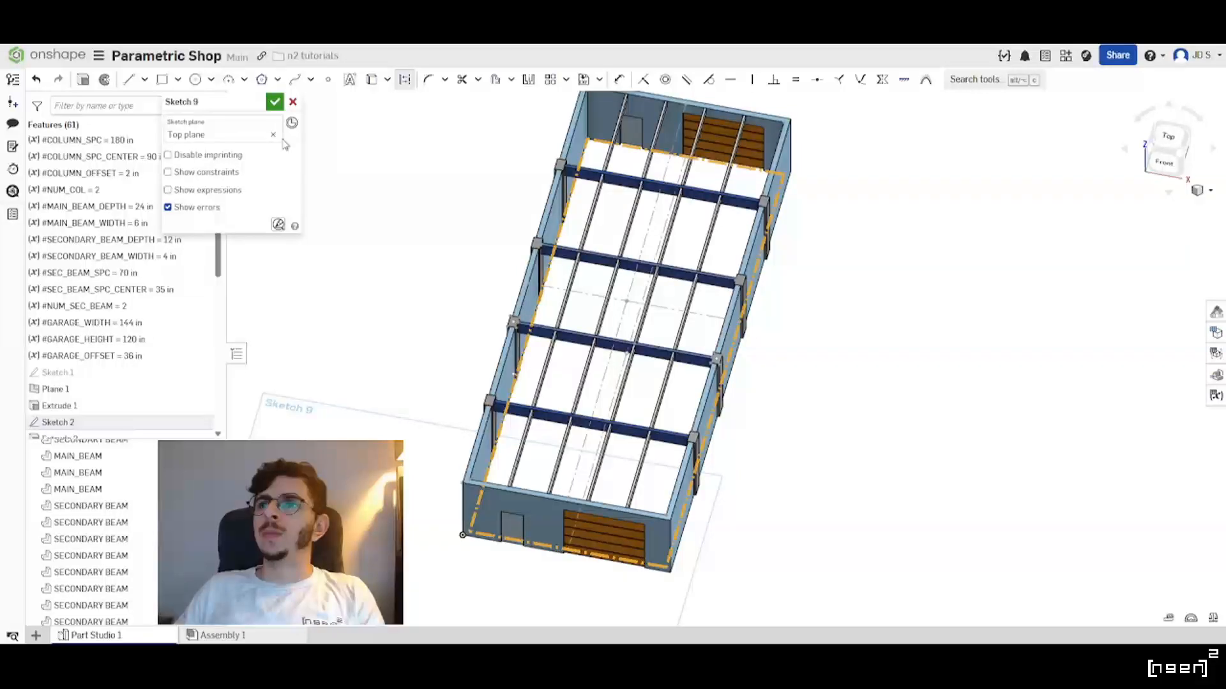
left_click(293, 101)
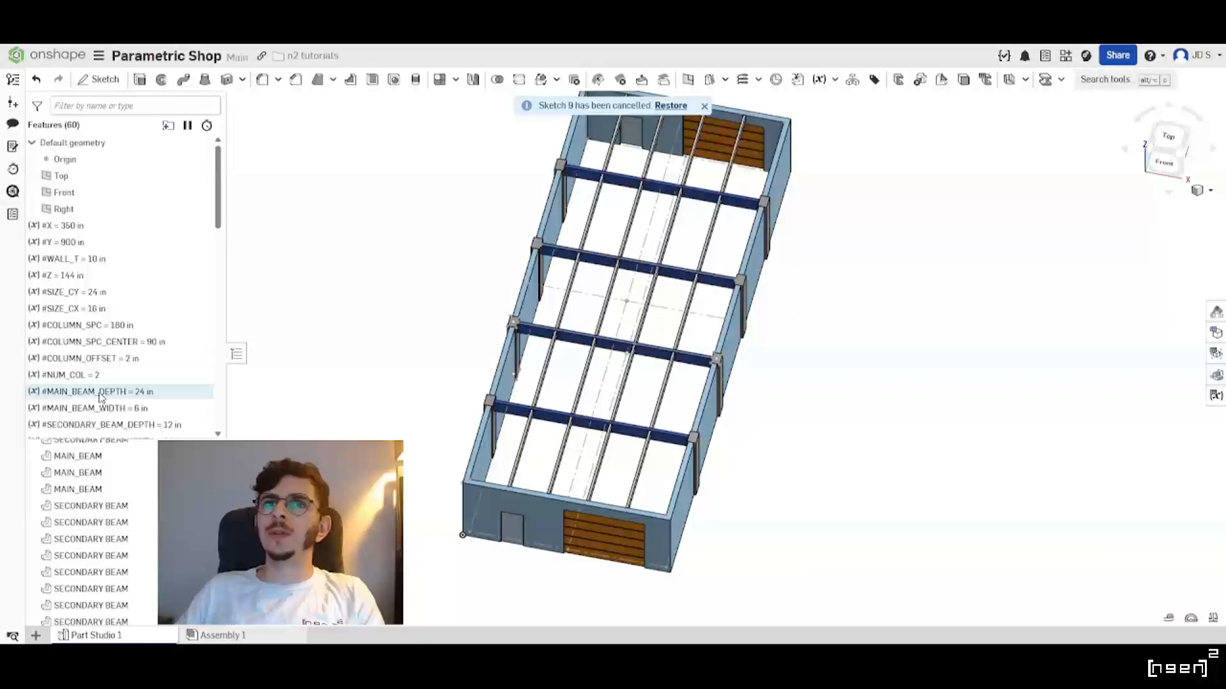
Set up a solid extrude of Sketch 1's rectangle as a new part, 10 in deep and directed downward, for the floor slab.
scroll(75, 275, "up", 10)
scroll(75, 275, "down", 2)
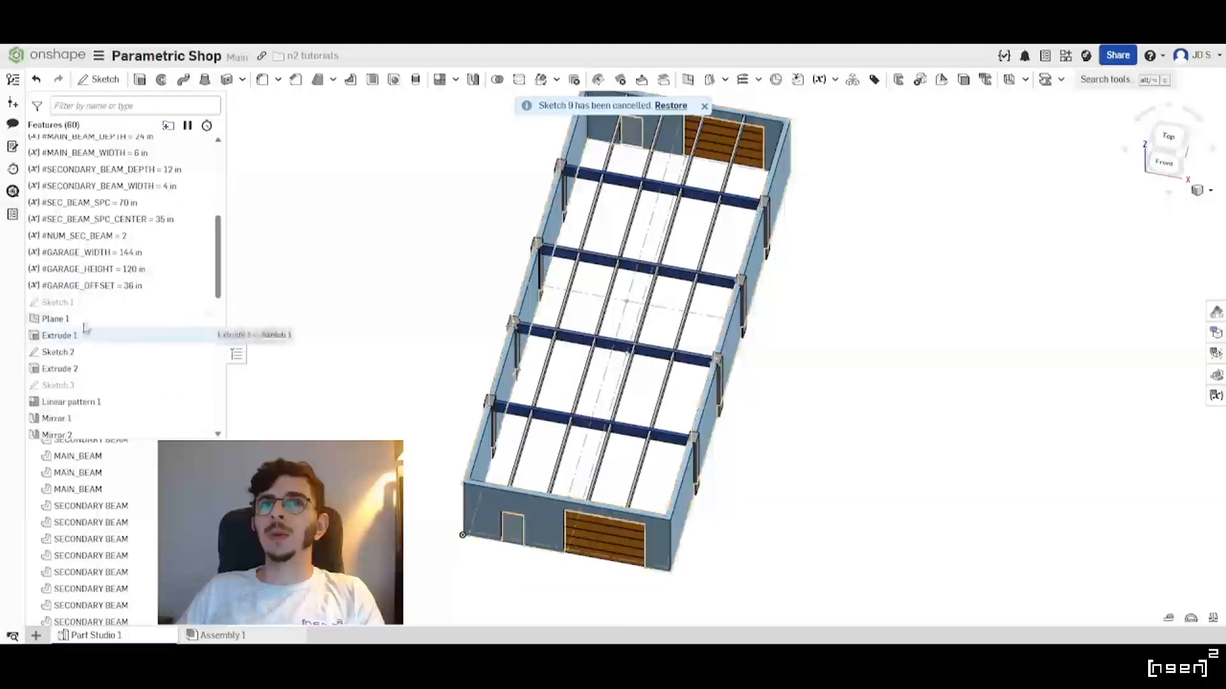
left_click(79, 306)
scroll(622, 370, "up", 2)
scroll(495, 373, "down", 3)
scroll(461, 515, "up", 3)
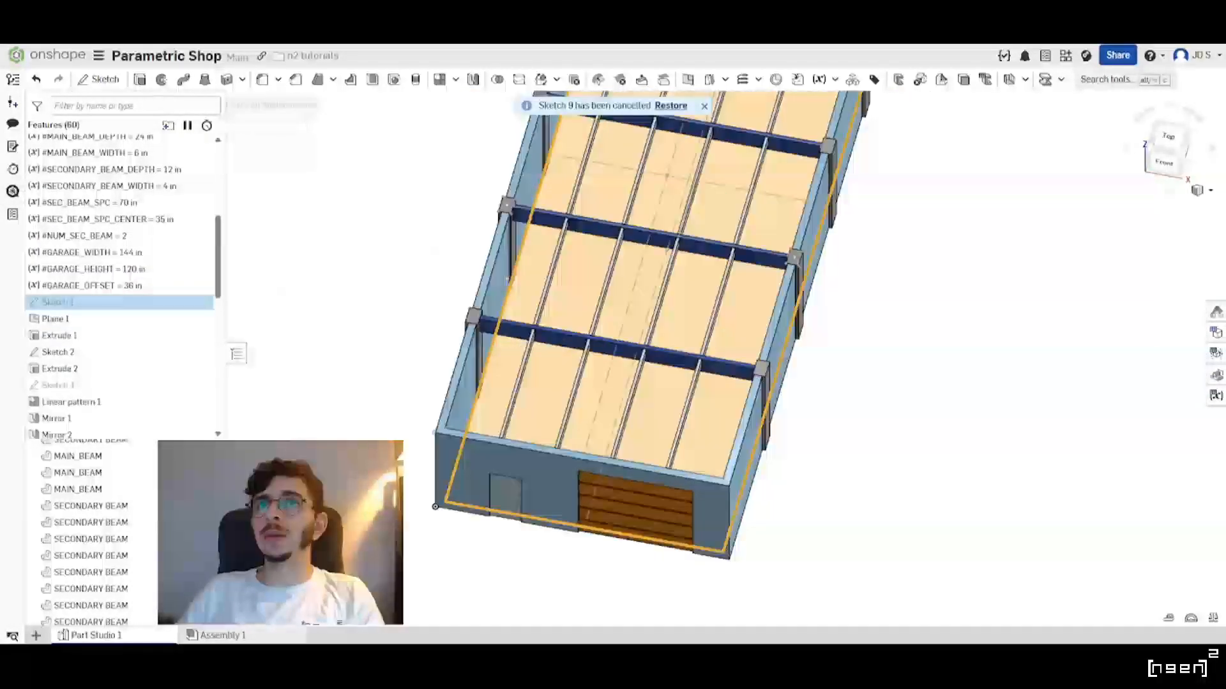
left_click(139, 79)
scroll(455, 493, "up", 3)
right_click_drag(457, 493, 415, 434)
scroll(421, 435, "down", 3)
scroll(498, 440, "up", 5)
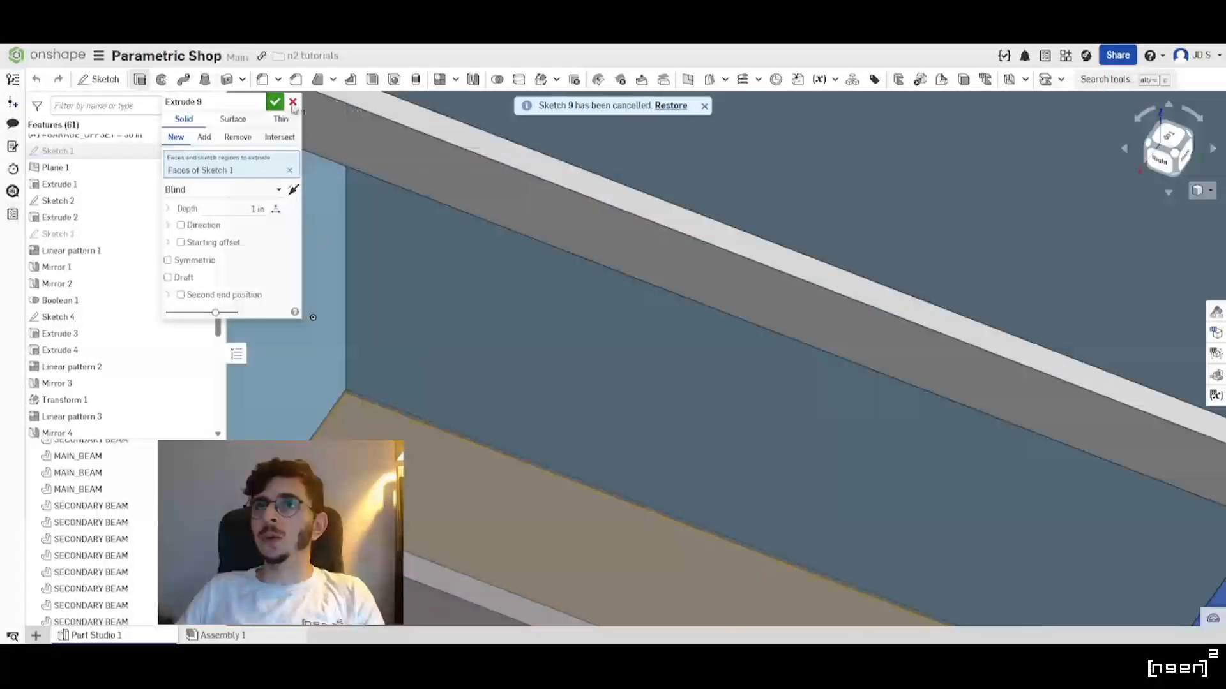
scroll(550, 386, "down", 4)
right_click_drag(457, 464, 294, 434)
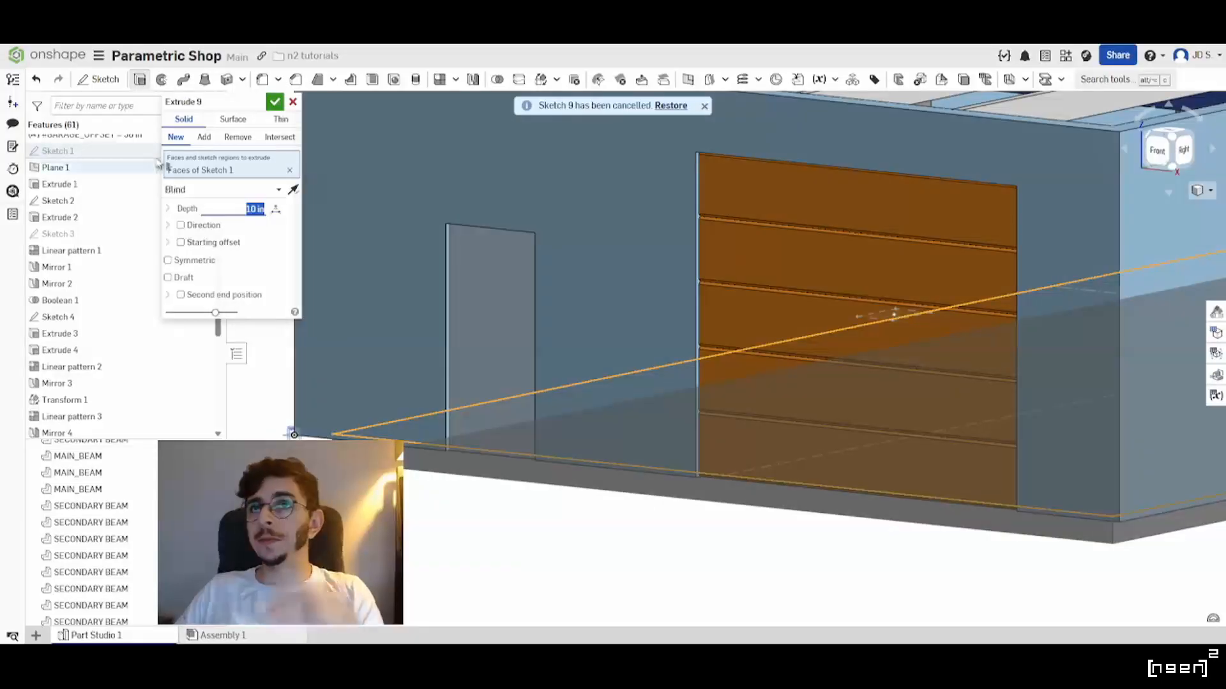
Examine the floor slab preview against the walls and doors from several sides, and accept the extrusion.
scroll(458, 416, "down", 3)
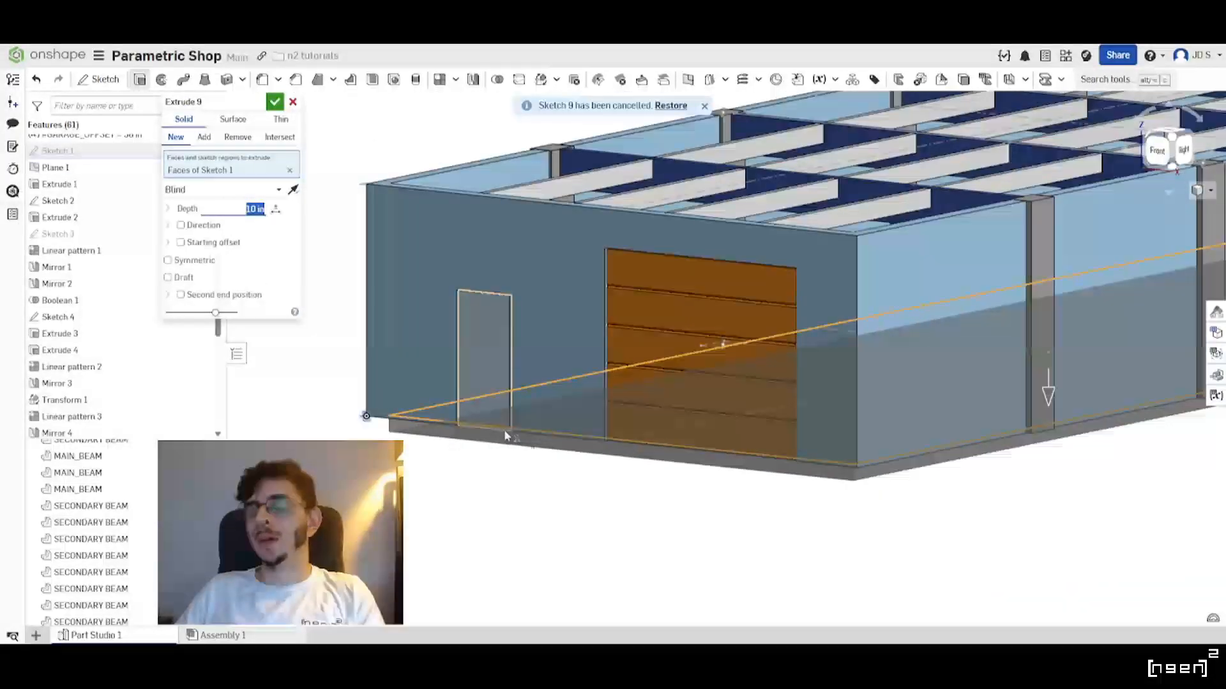
right_click_drag(547, 434, 539, 511)
scroll(541, 511, "up", 10)
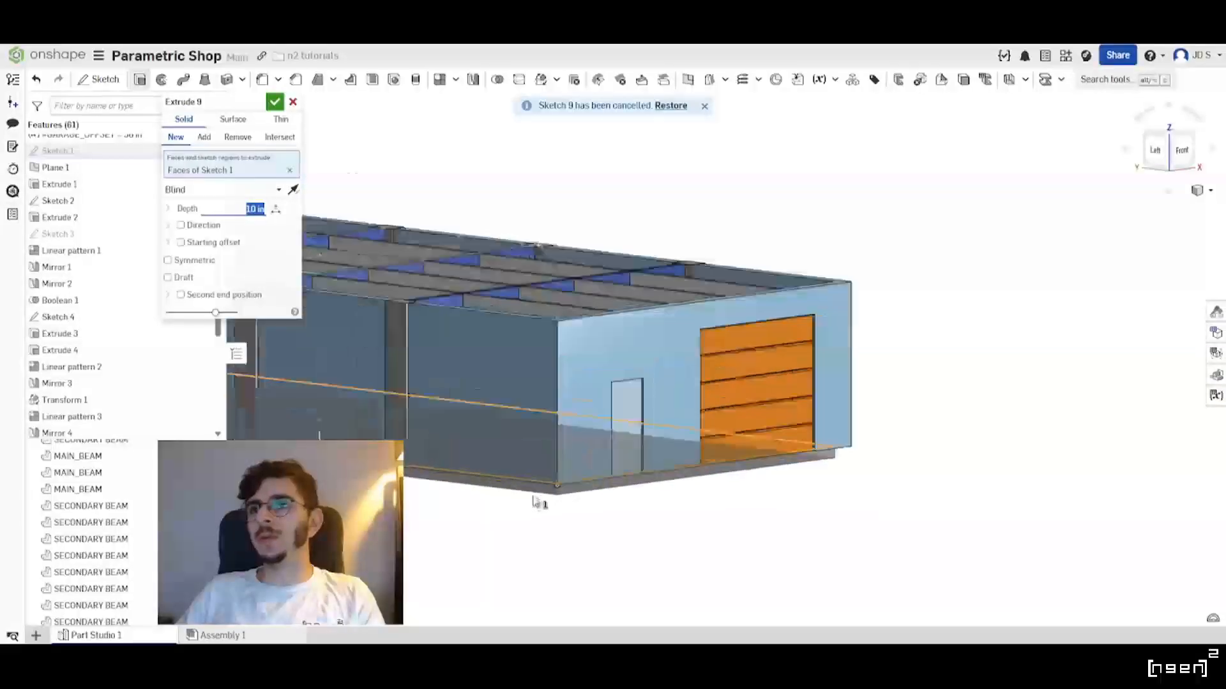
right_click_drag(420, 440, 429, 460)
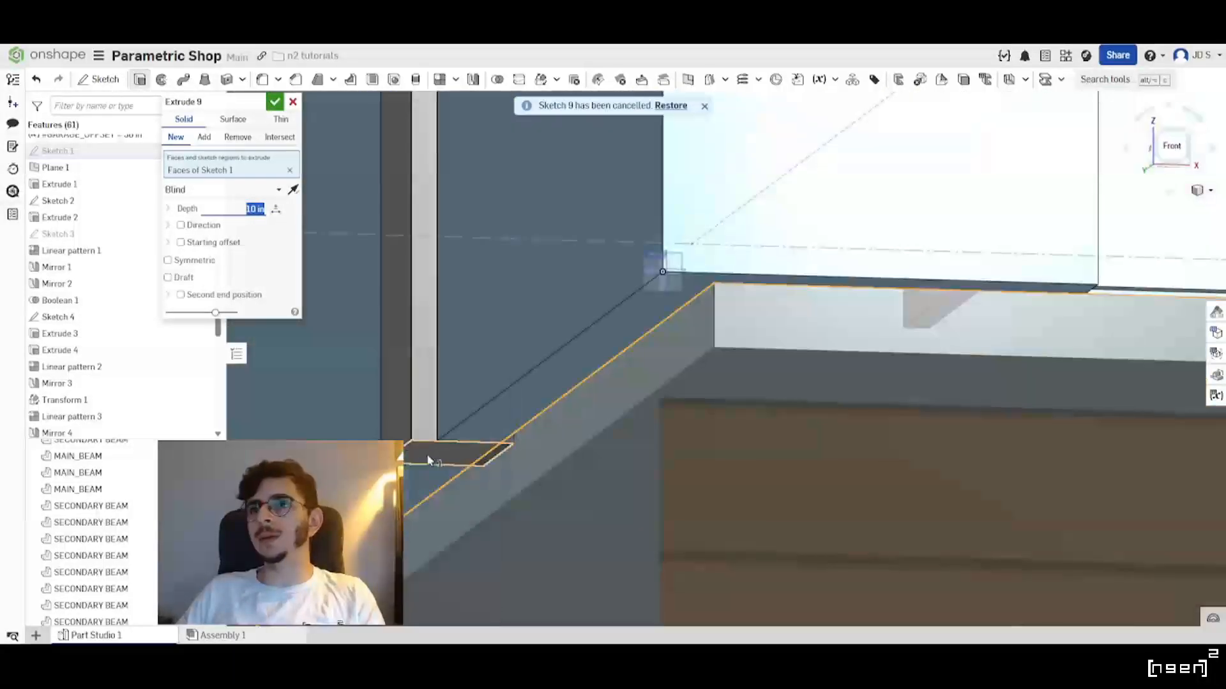
scroll(495, 543, "down", 10)
right_click_drag(484, 308, 445, 345)
right_click_drag(588, 293, 530, 424)
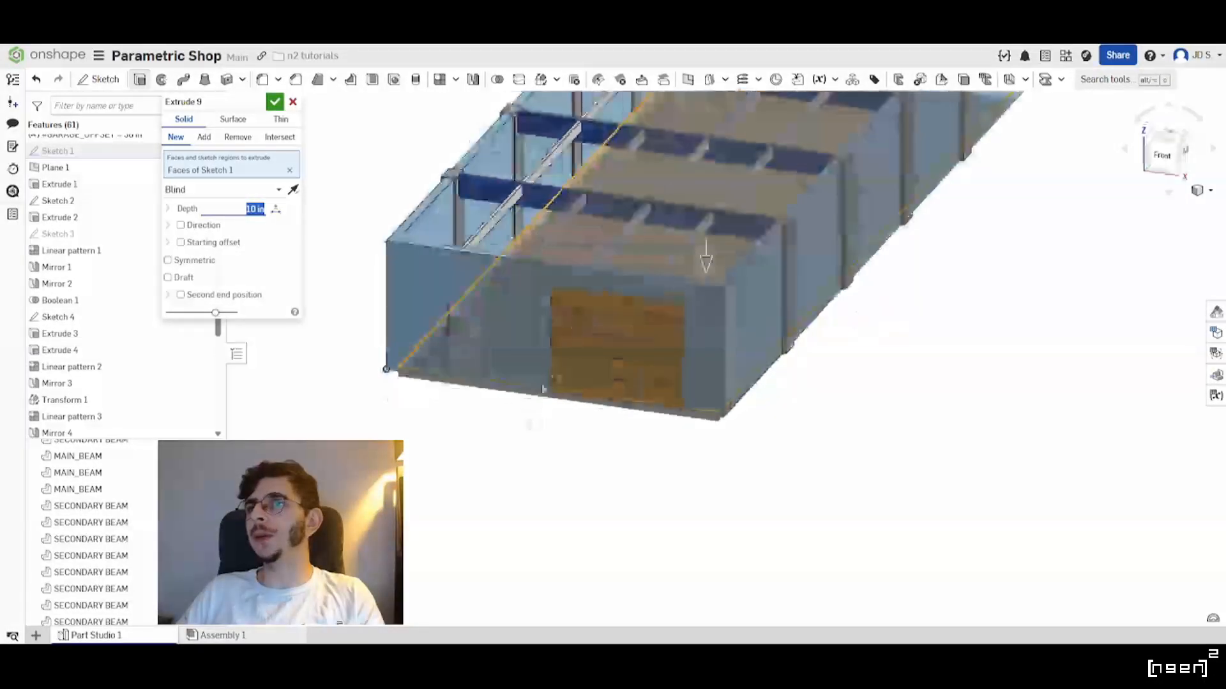
scroll(530, 424, "down", 2)
middle_click_drag(676, 392, 639, 440)
scroll(625, 463, "up", 3)
scroll(624, 463, "down", 1)
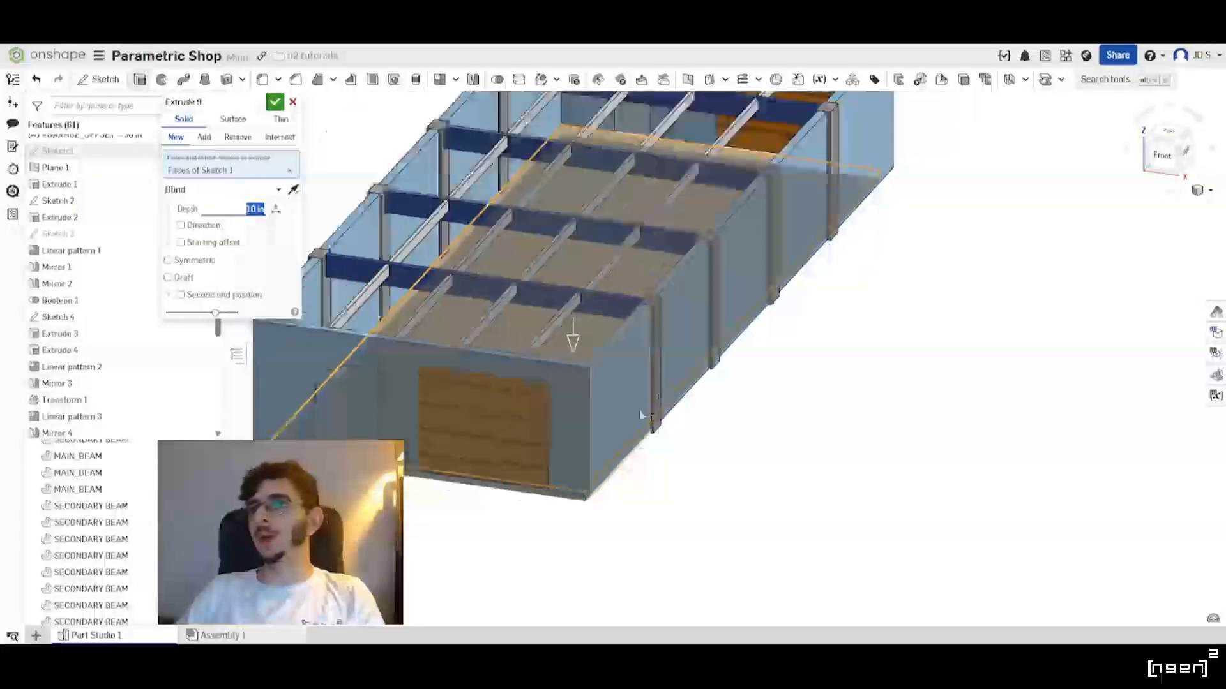
right_click_drag(640, 413, 594, 389)
scroll(591, 389, "down", 3)
scroll(782, 284, "up", 1)
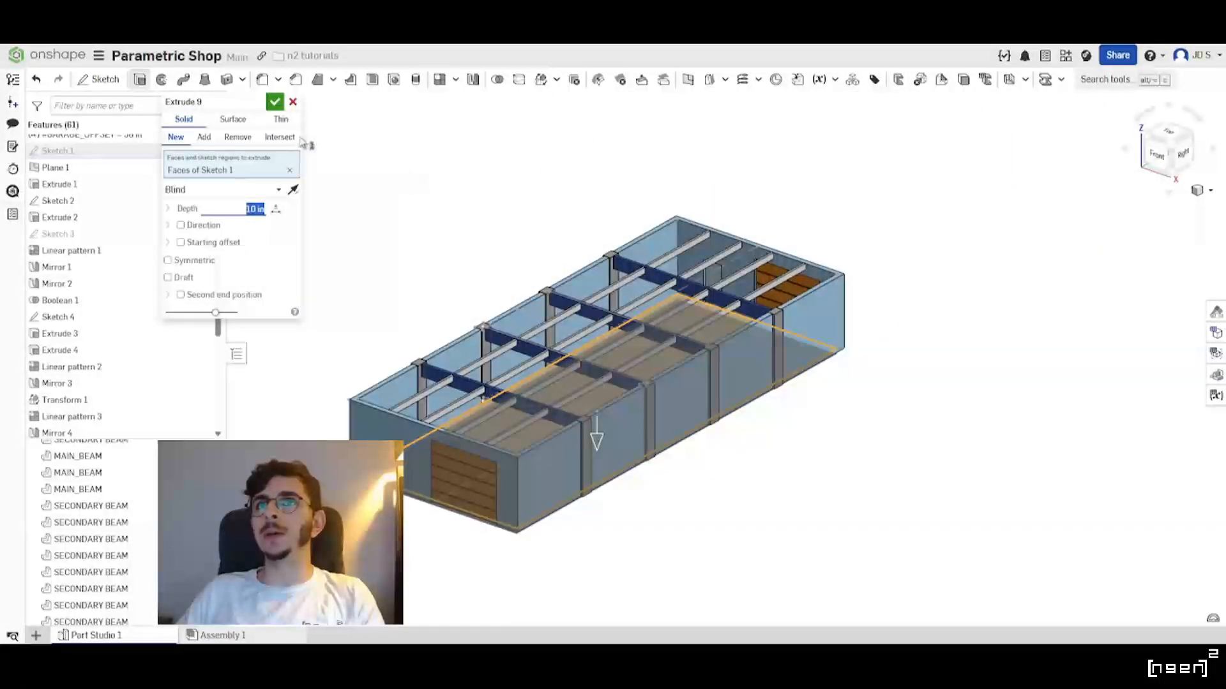
scroll(638, 473, "up", 3)
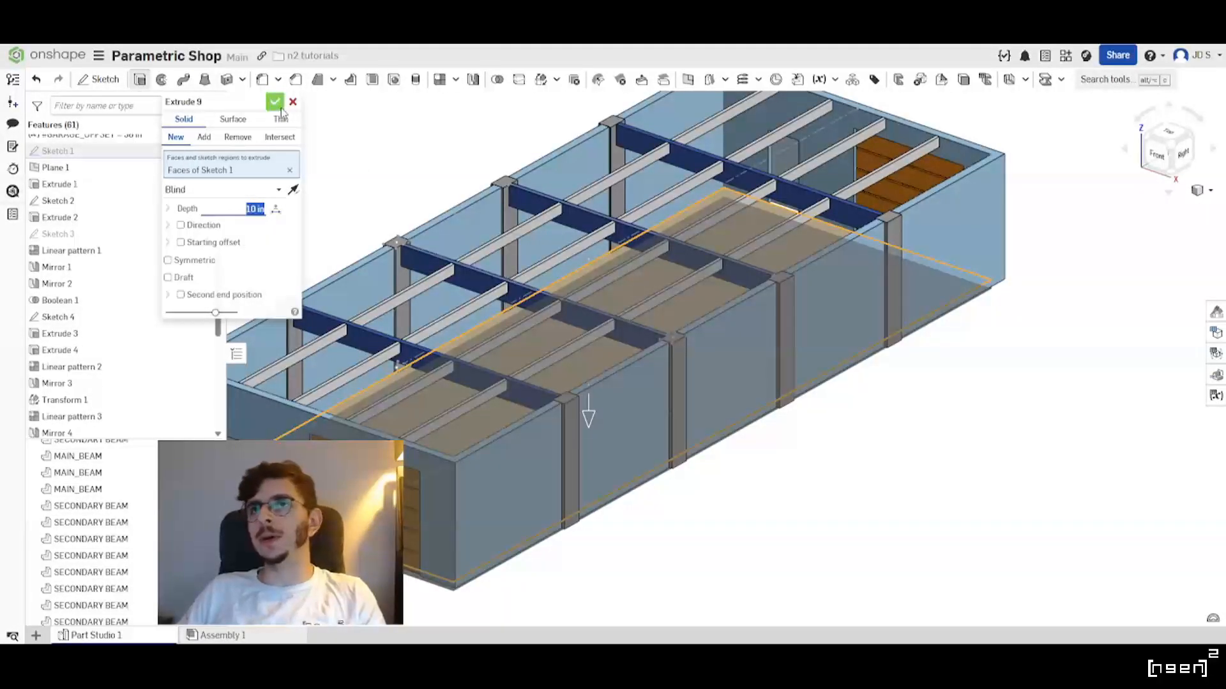
scroll(618, 288, "down", 3)
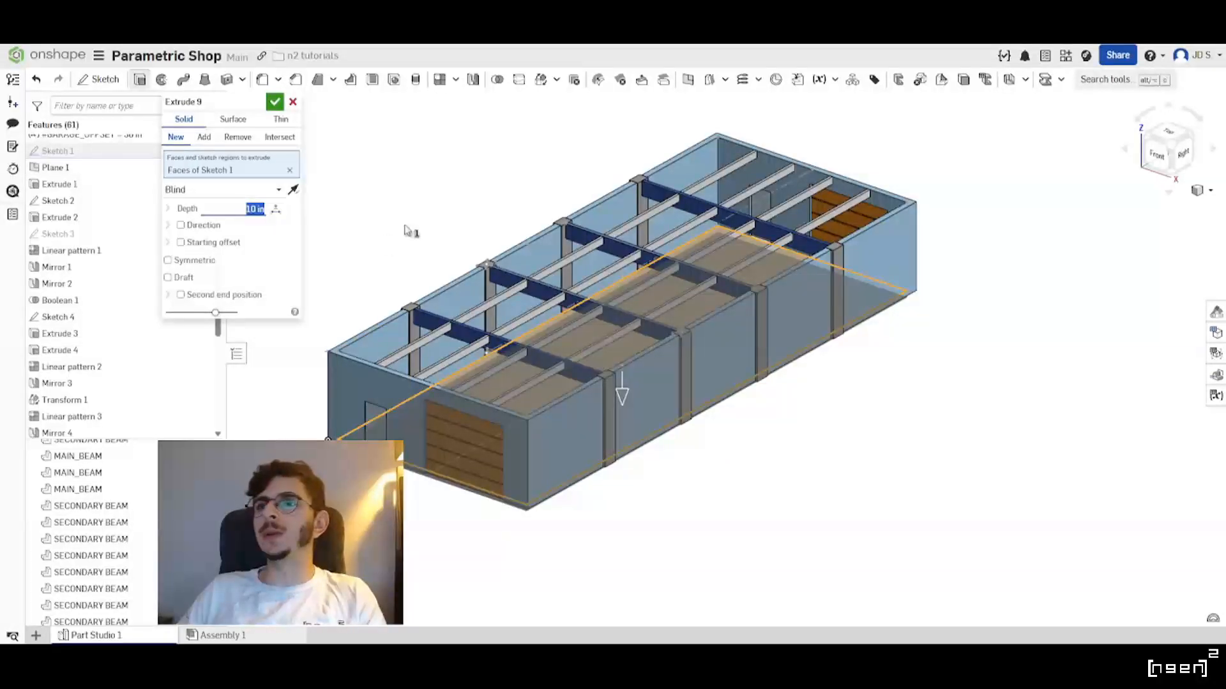
left_click(275, 102)
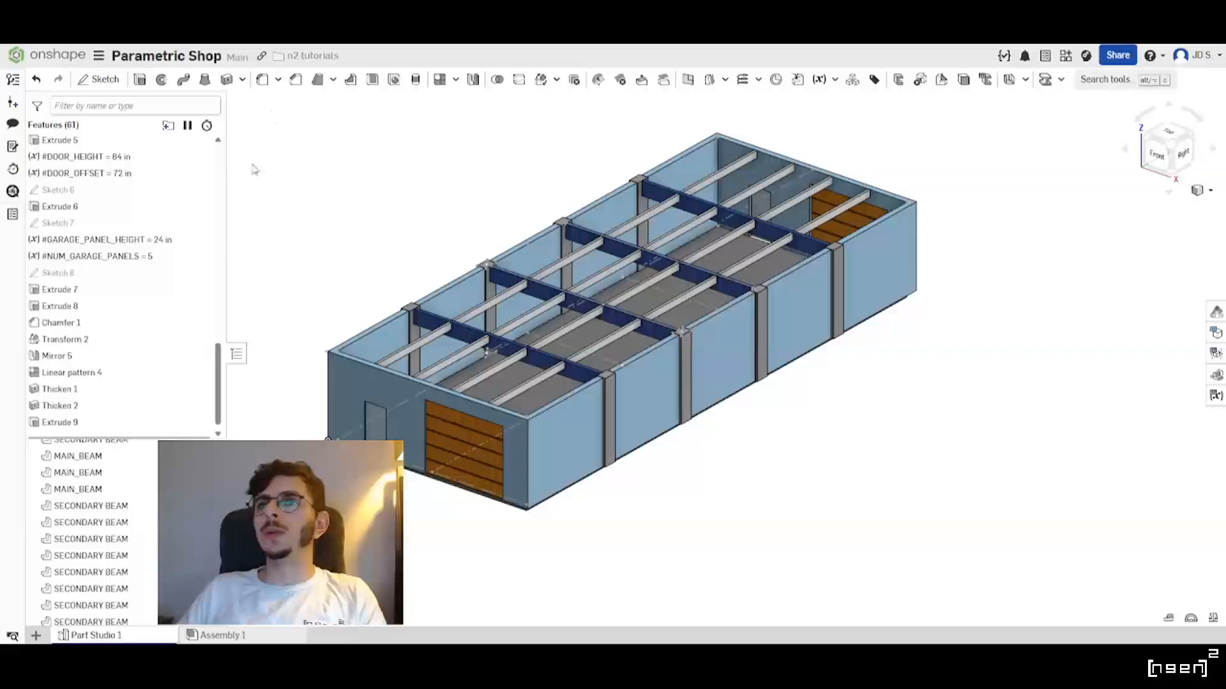
Rename the new floor slab part as FLOOR and clear the selection.
scroll(123, 547, "down", 10)
left_click(118, 618)
right_click(118, 618)
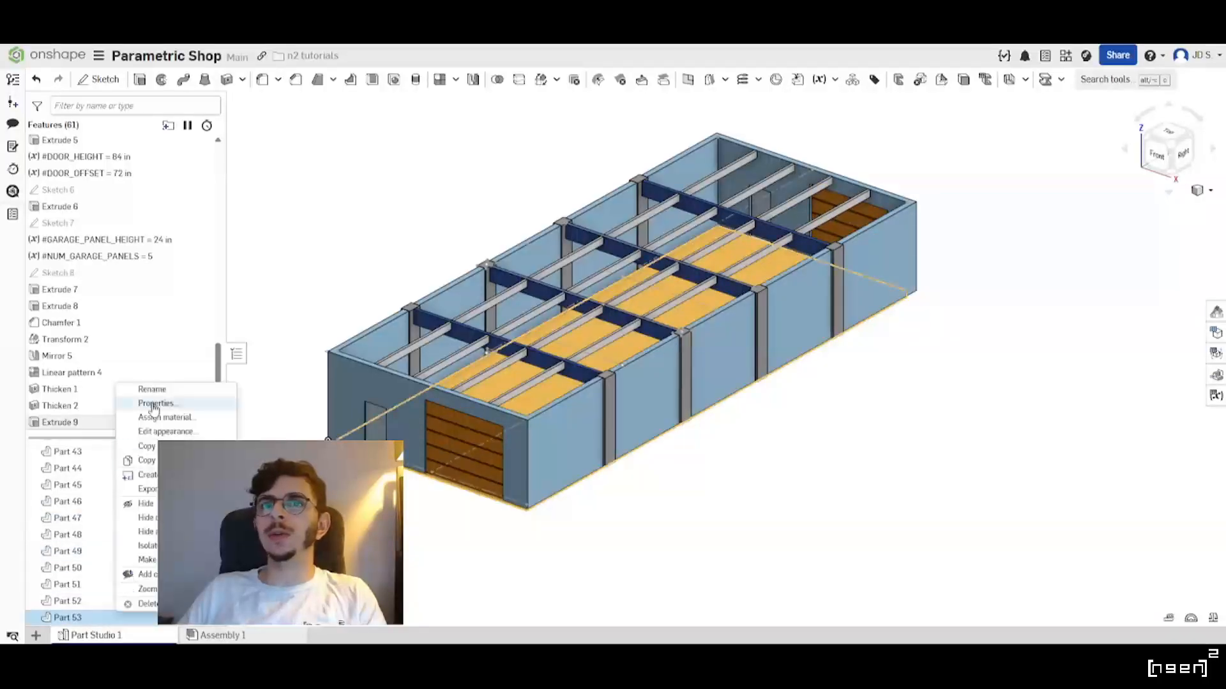
left_click(156, 390)
type("FL")
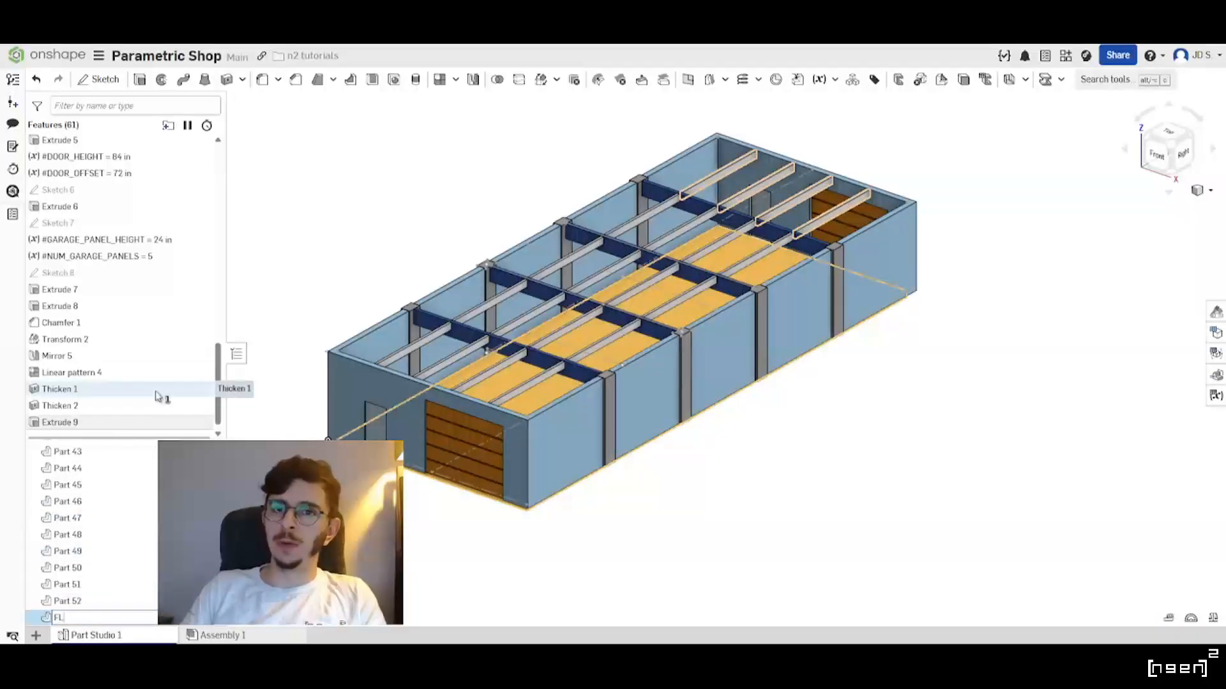
type("OOR")
key("Return")
left_click(791, 510)
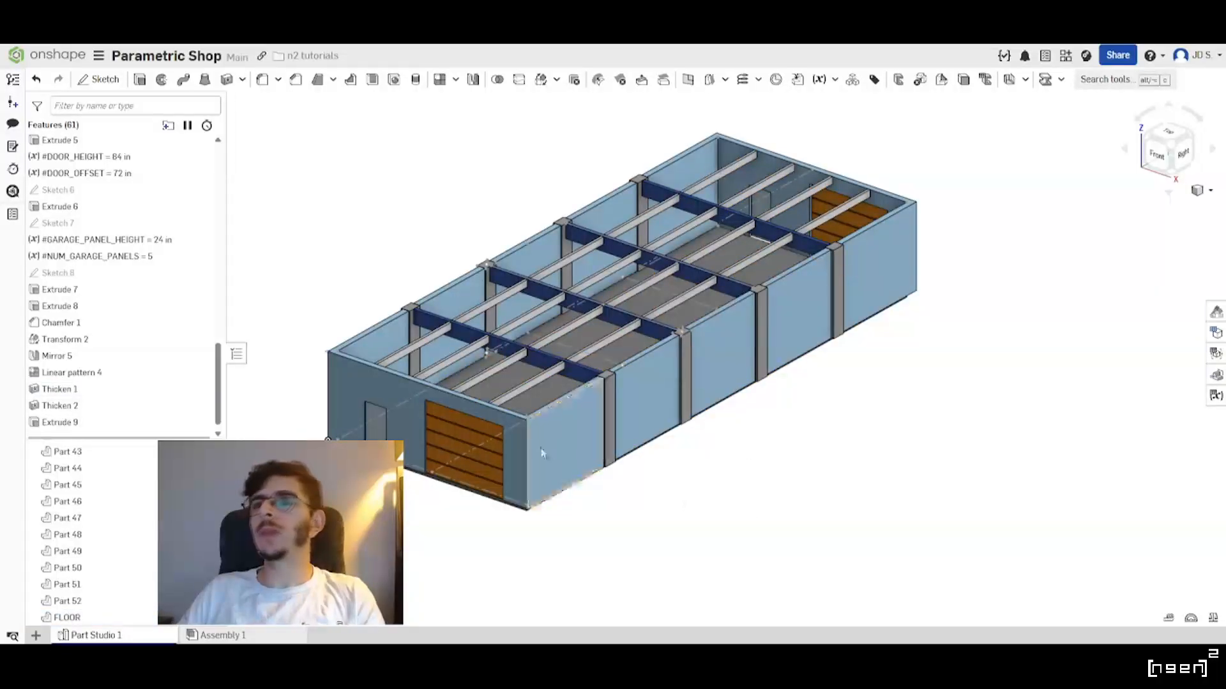
Start a new sketch on Plane 1 at the top of the walls and project Sketch 1's rectangle into it.
scroll(541, 452, "up", 5)
scroll(397, 429, "down", 8)
scroll(396, 428, "up", 5)
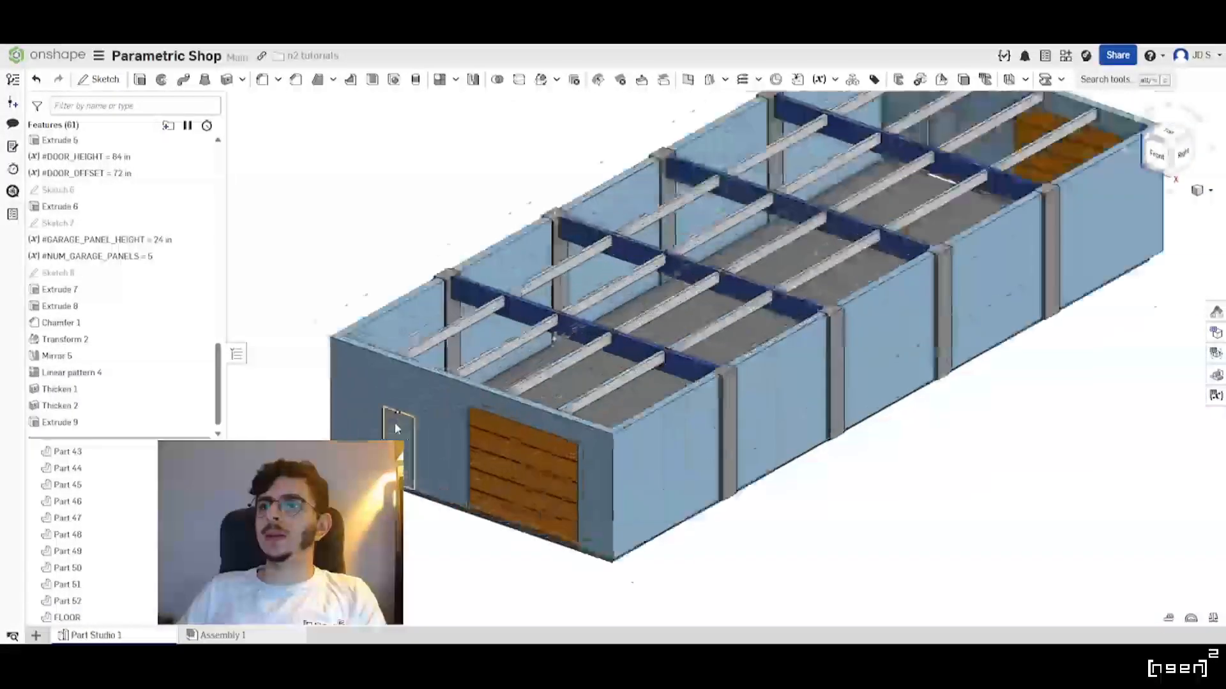
scroll(396, 428, "up", 3)
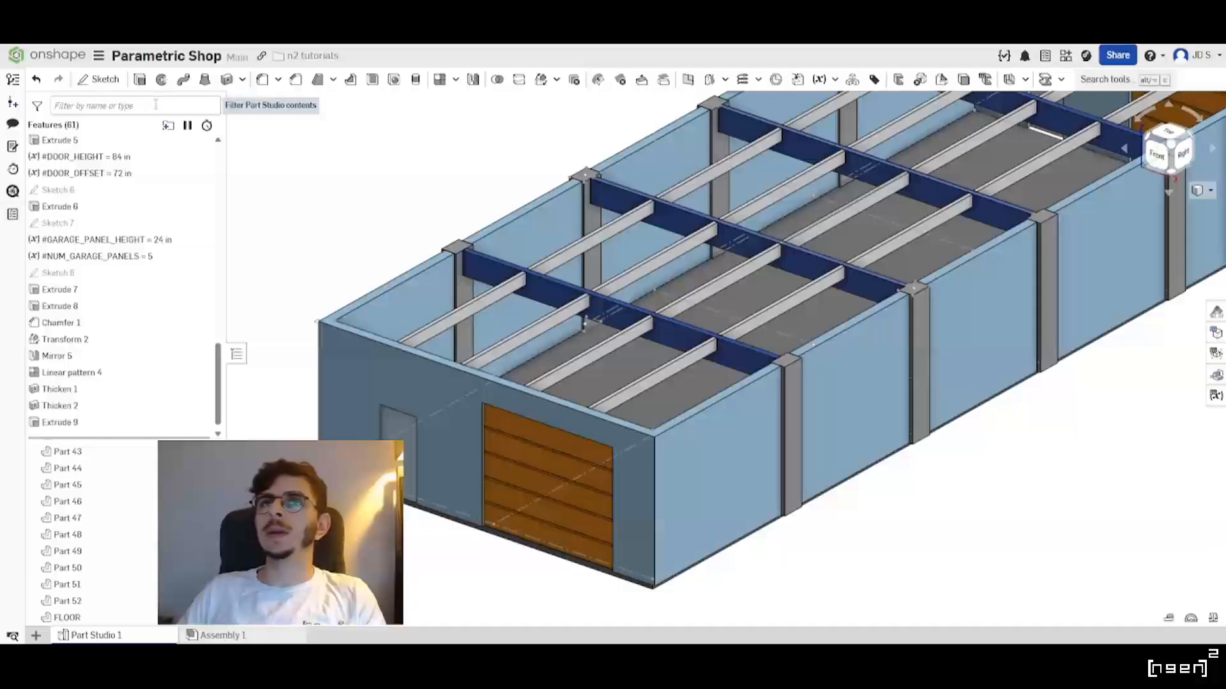
scroll(323, 322, "up", 3)
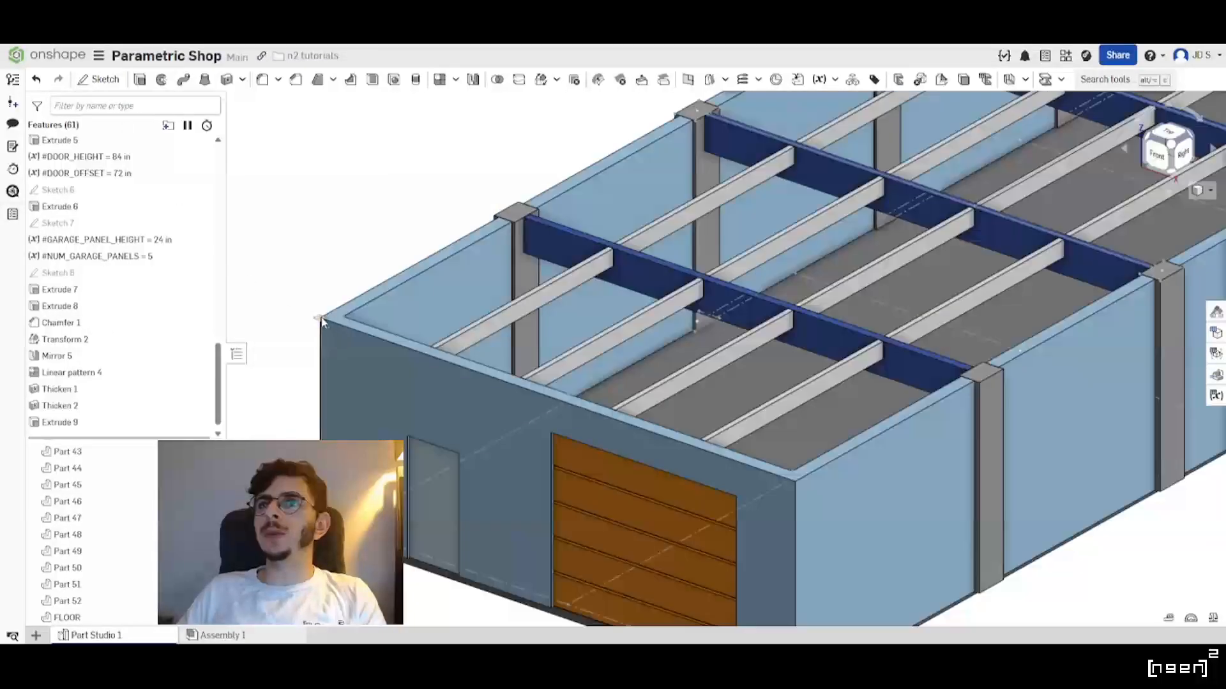
left_click(318, 319)
scroll(349, 280, "down", 5)
scroll(339, 295, "up", 3)
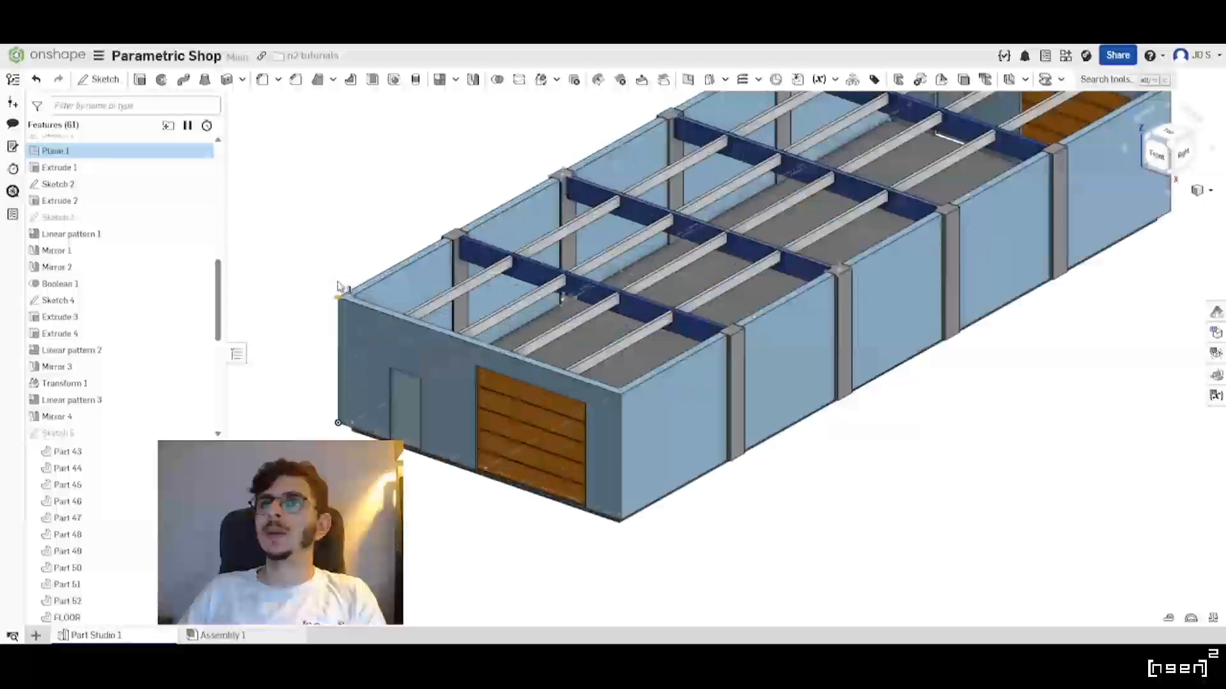
left_click(92, 79)
scroll(76, 309, "up", 5)
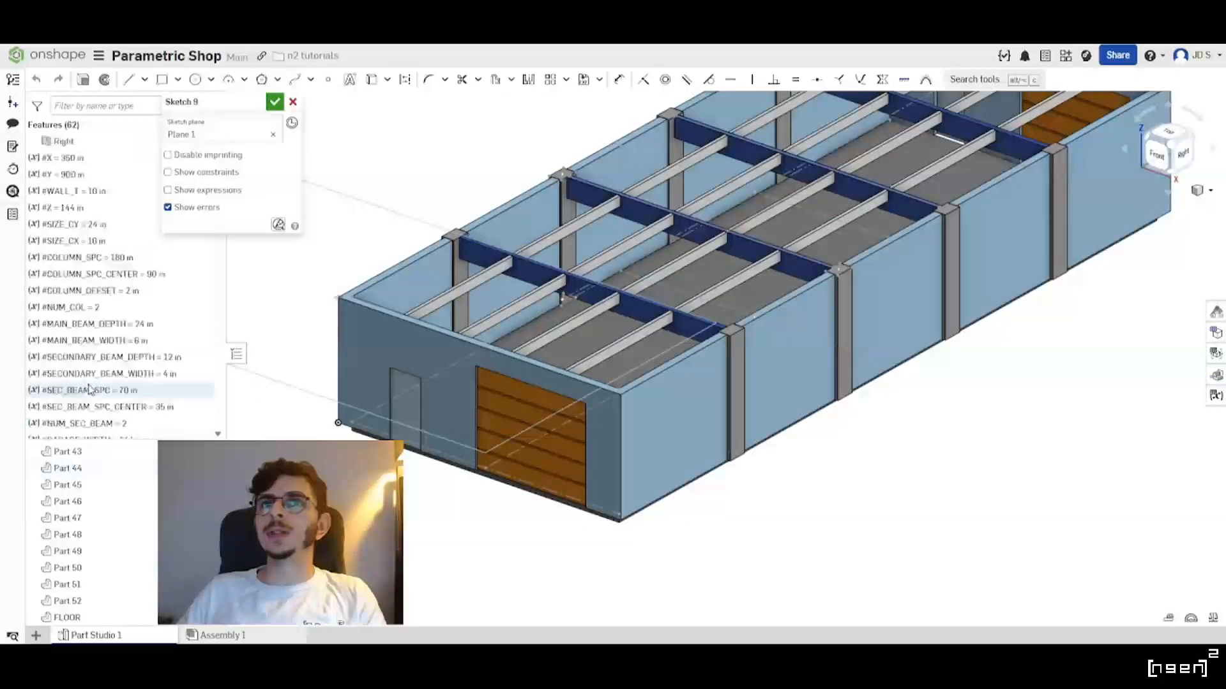
scroll(77, 309, "down", 5)
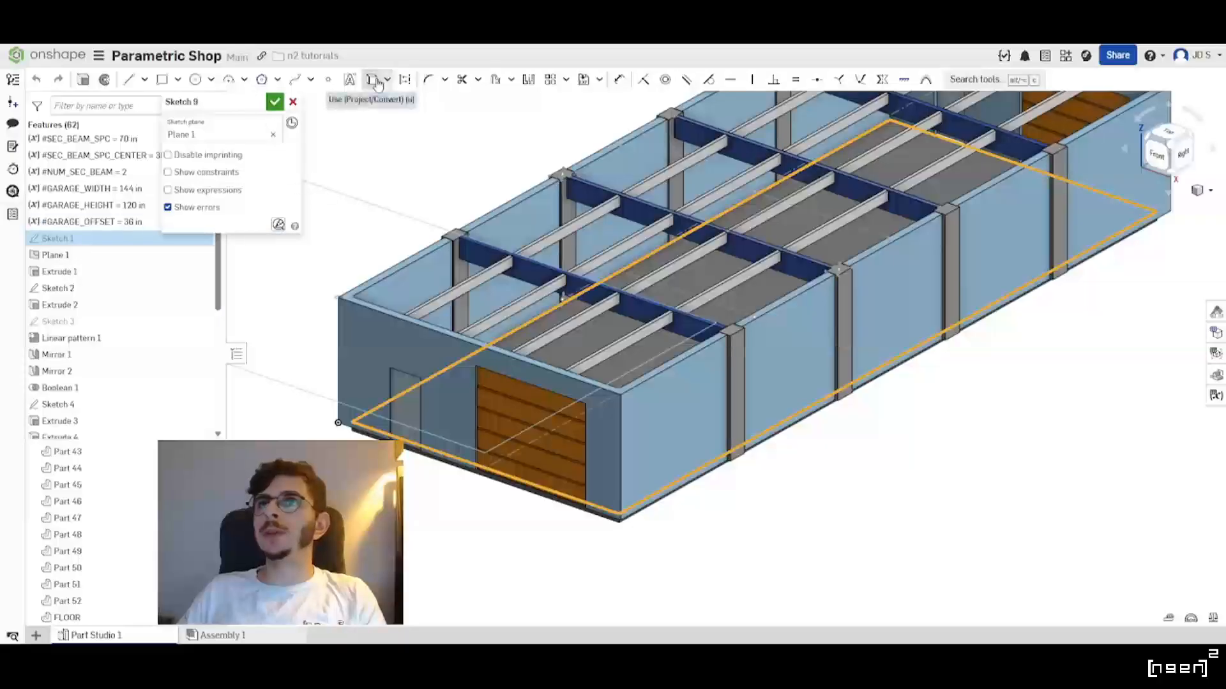
scroll(332, 272, "up", 5)
scroll(377, 306, "down", 5)
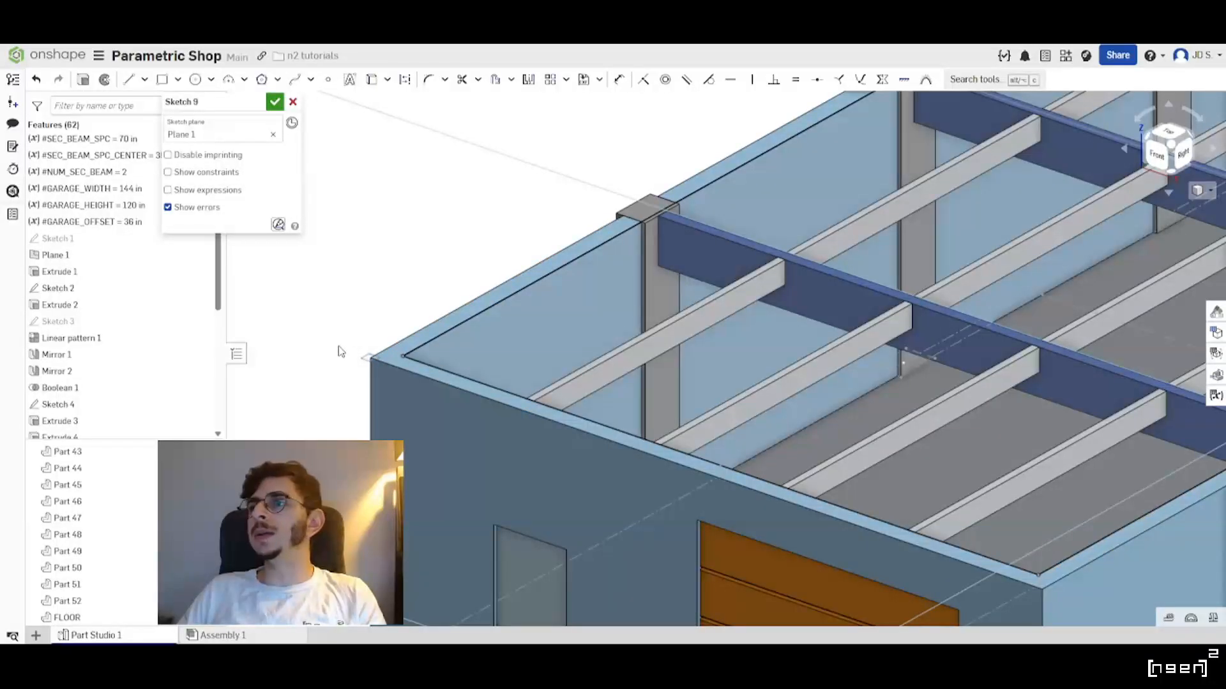
Convert the lines of the projected rectangle on Plane 1 to construction geometry and clear the selection.
left_click(450, 371)
left_click(456, 327)
scroll(450, 342, "down", 6)
scroll(608, 392, "up", 4)
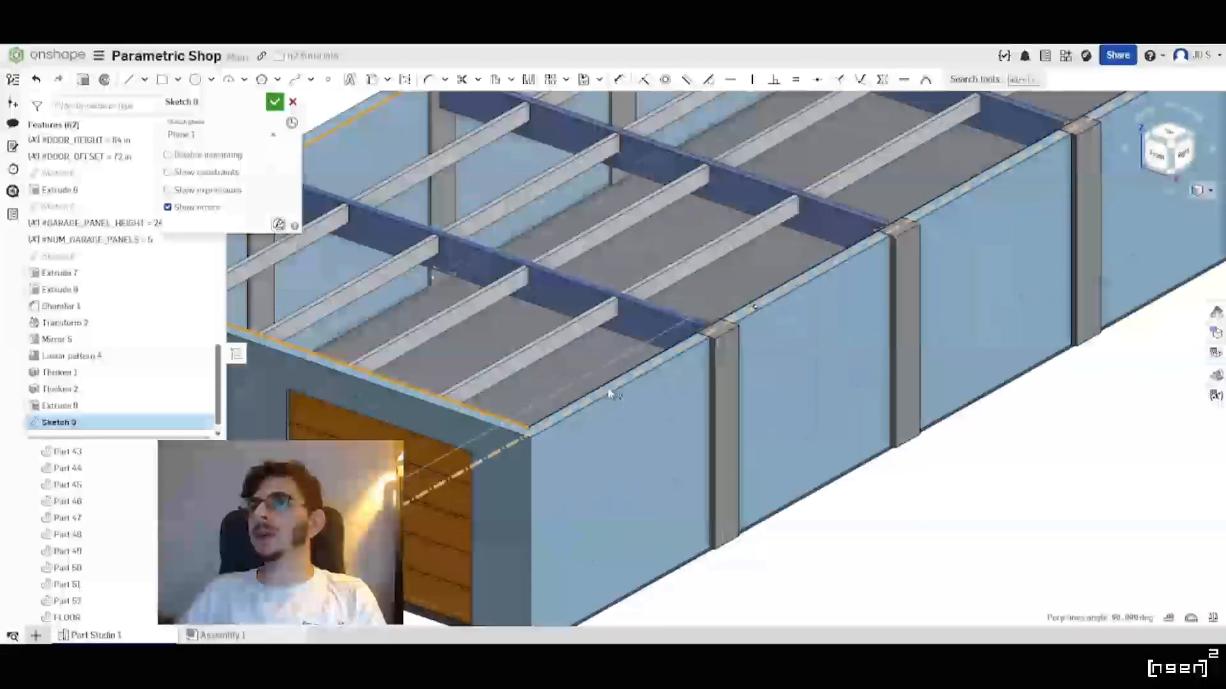
left_click(568, 403)
scroll(491, 461, "down", 5)
scroll(806, 276, "up", 4)
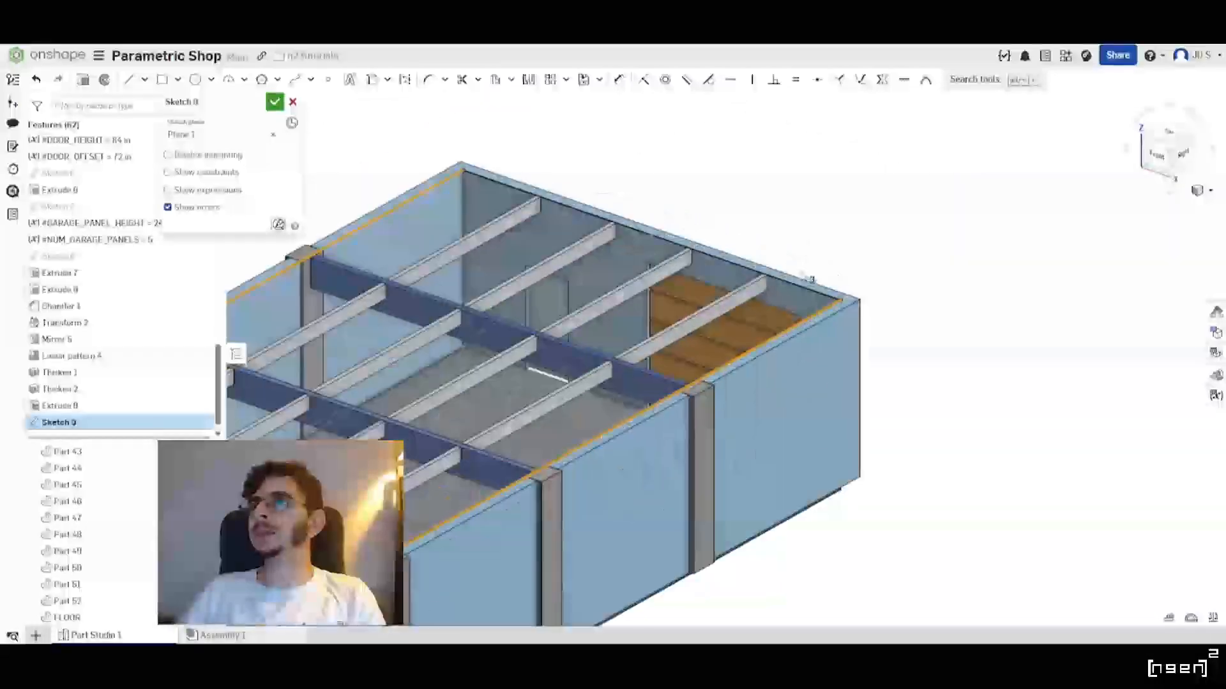
left_click(405, 80)
scroll(846, 356, "down", 3)
key("Escape")
scroll(106, 549, "up", 10)
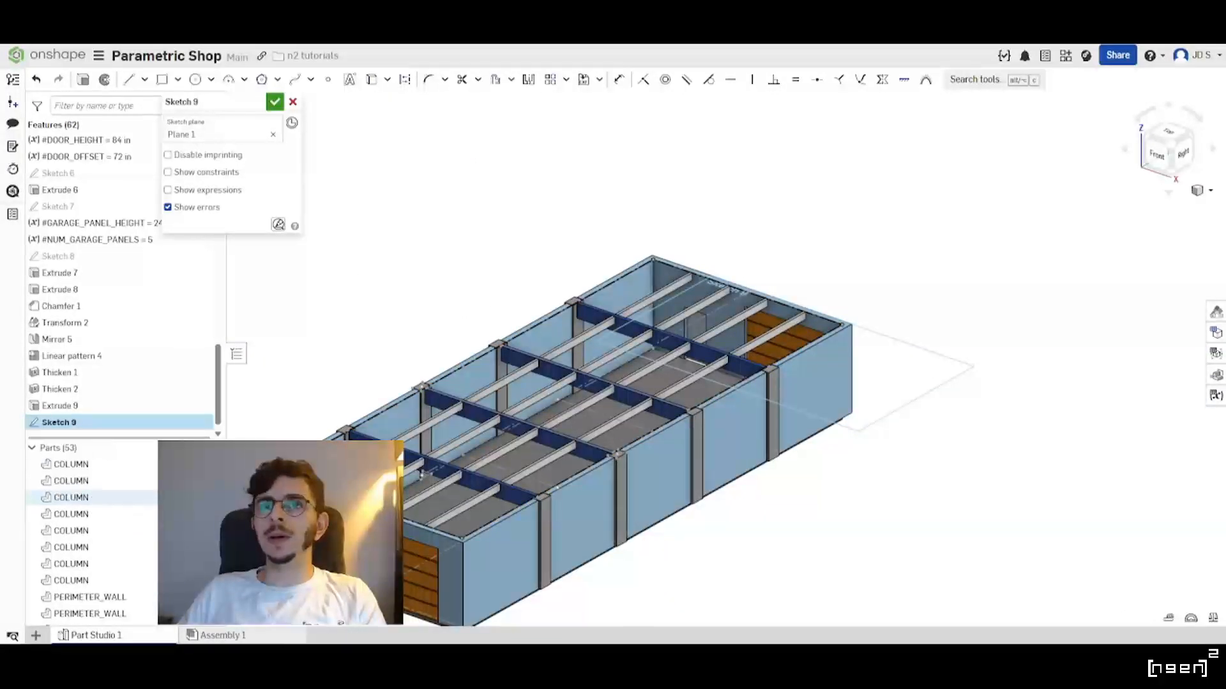
Hide all parts and draw a rectangle enclosing the projected construction outline, starting from the building's outer front corner point.
left_click(206, 448)
scroll(505, 381, "up", 4)
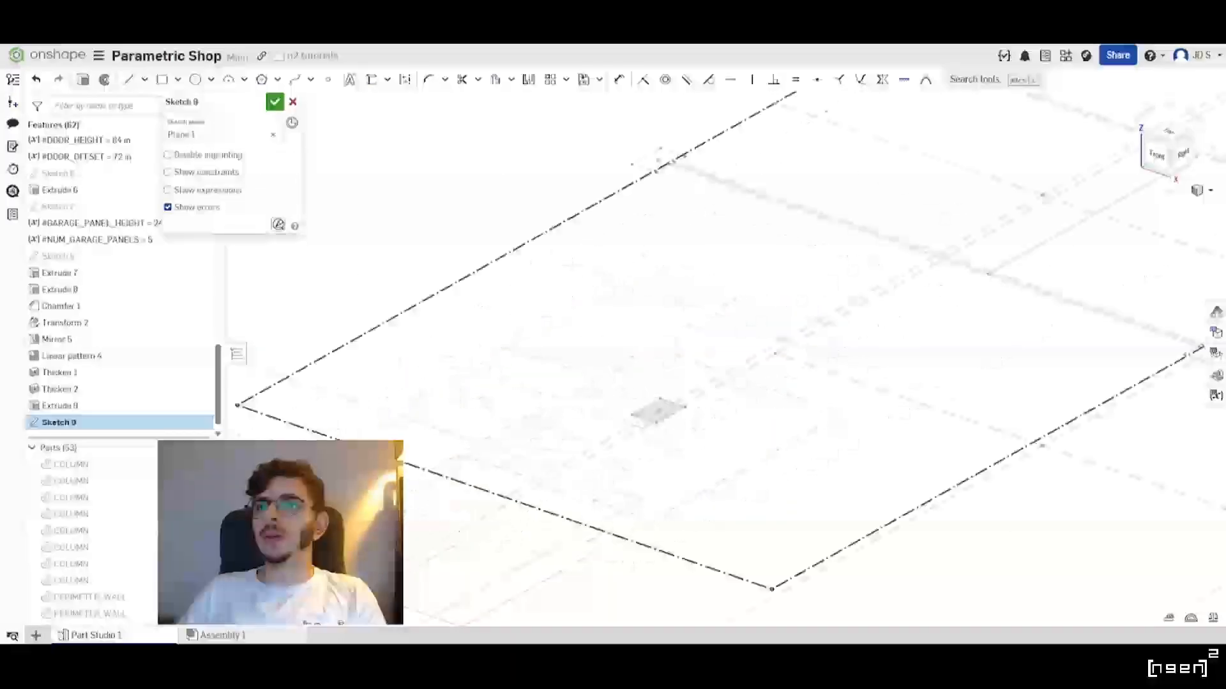
left_click(162, 79)
scroll(385, 367, "up", 3)
key("n")
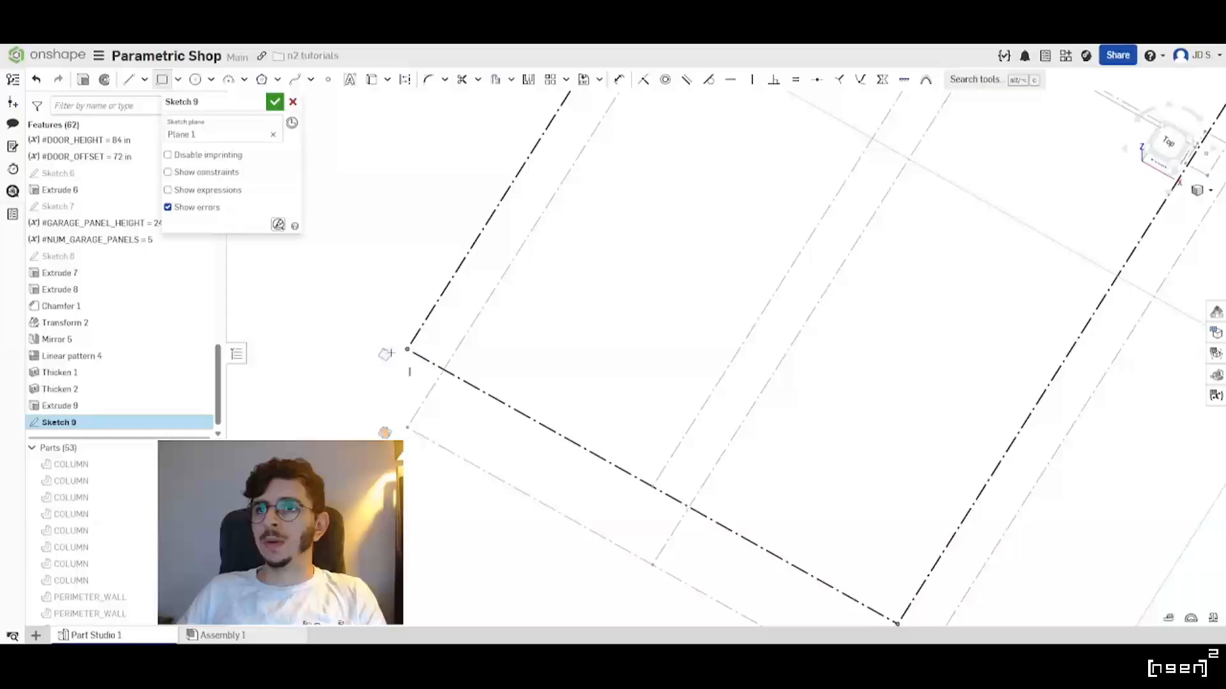
key("n")
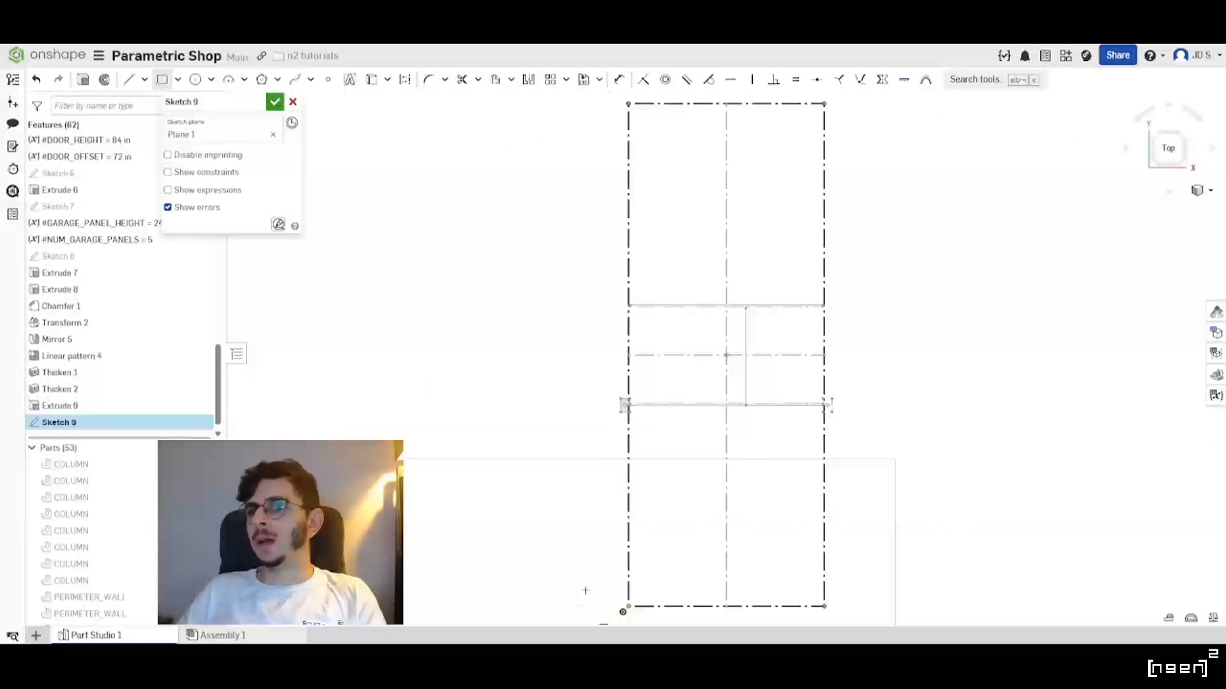
scroll(505, 478, "up", 4)
scroll(502, 484, "down", 5)
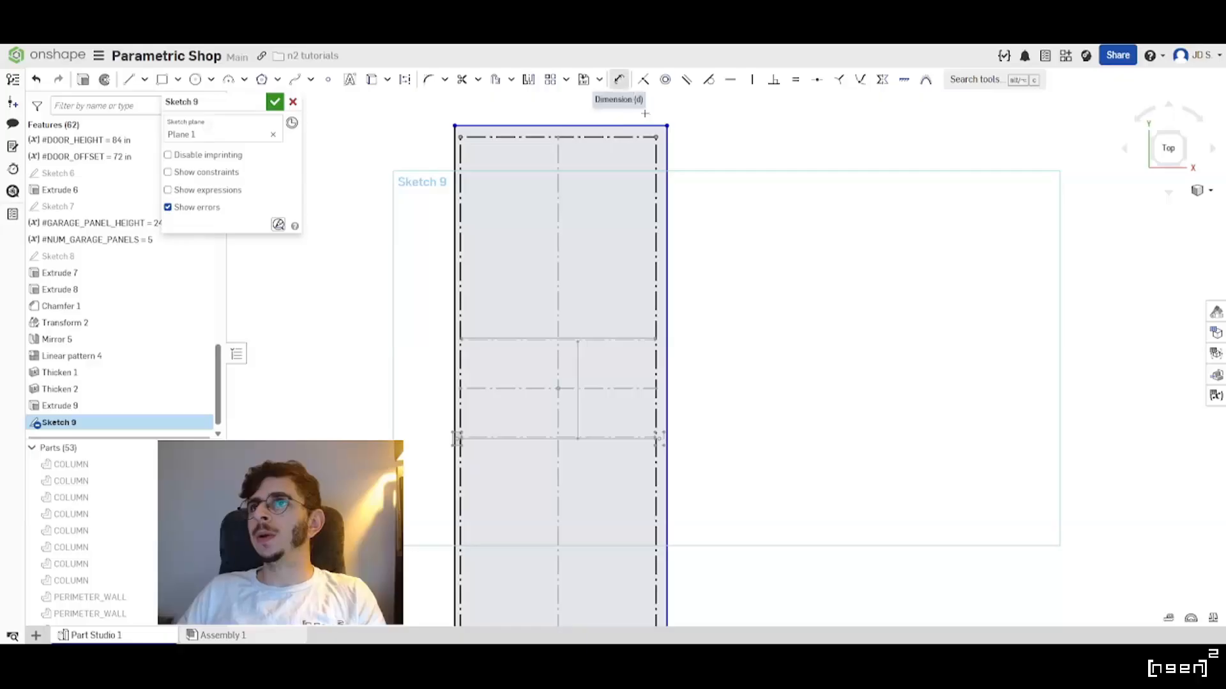
Dimension the new rectangle's right and back edges from the construction outline, setting both distances to #WALL_T.
left_click(657, 204)
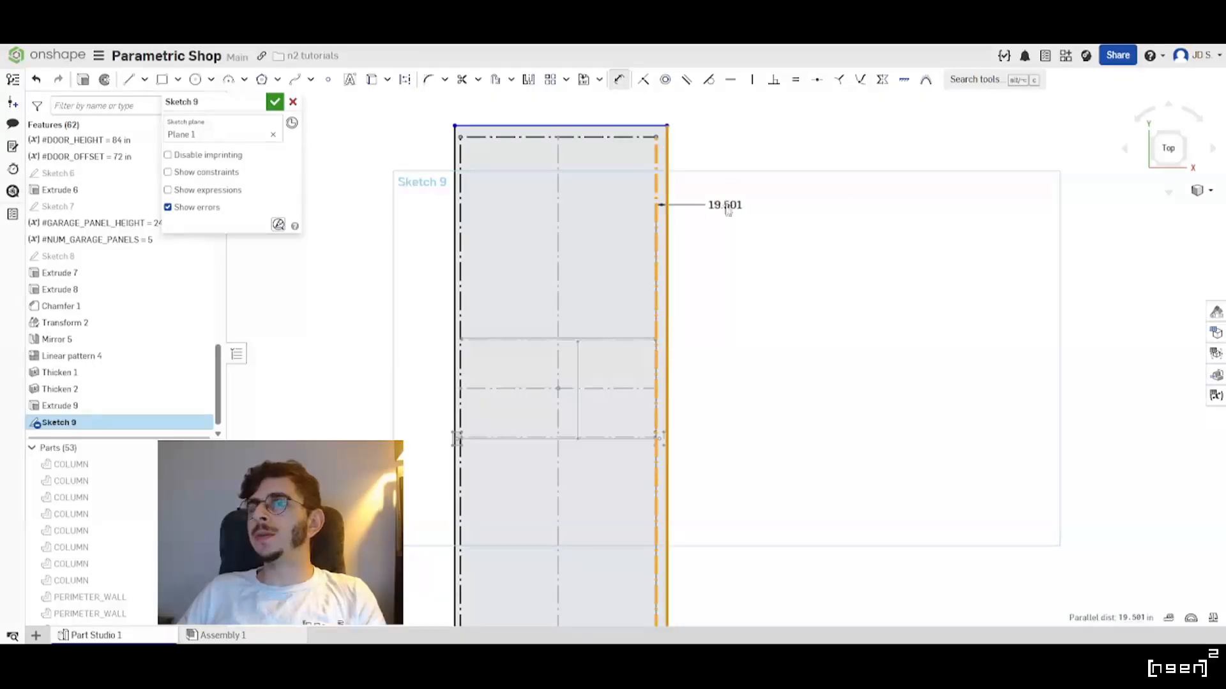
left_click(725, 205)
type("#P_WALL_T")
key("Return")
key("Return")
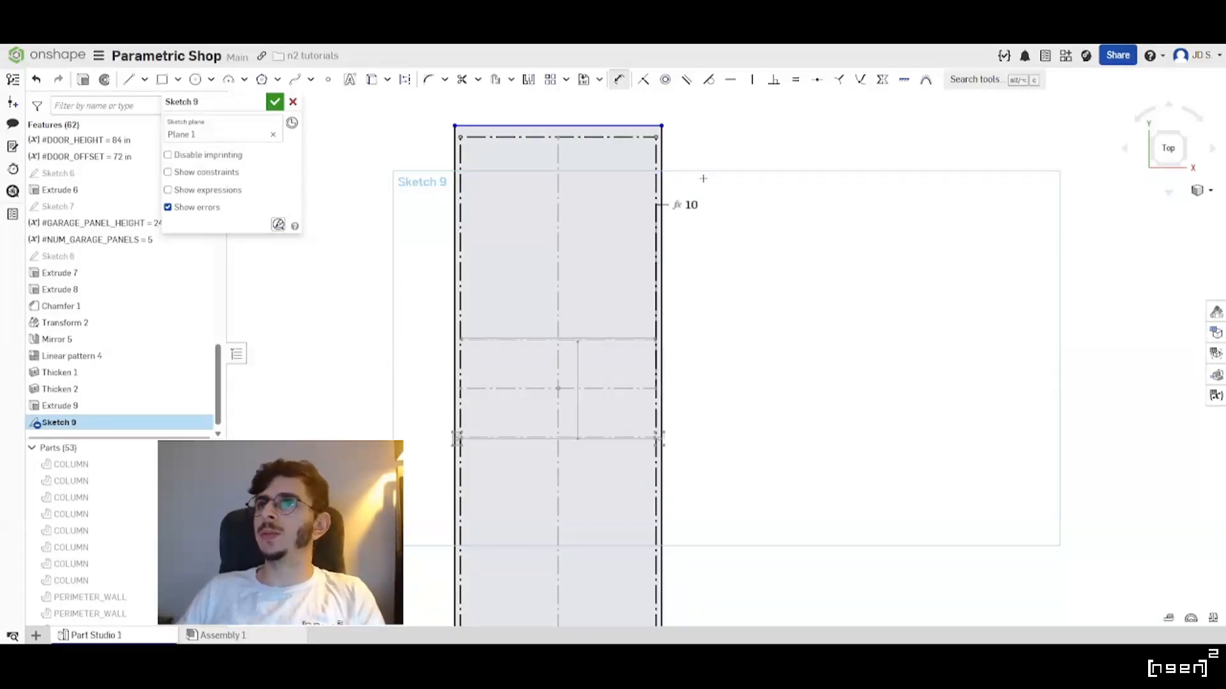
left_click(585, 136)
left_click(595, 110)
type("#WA")
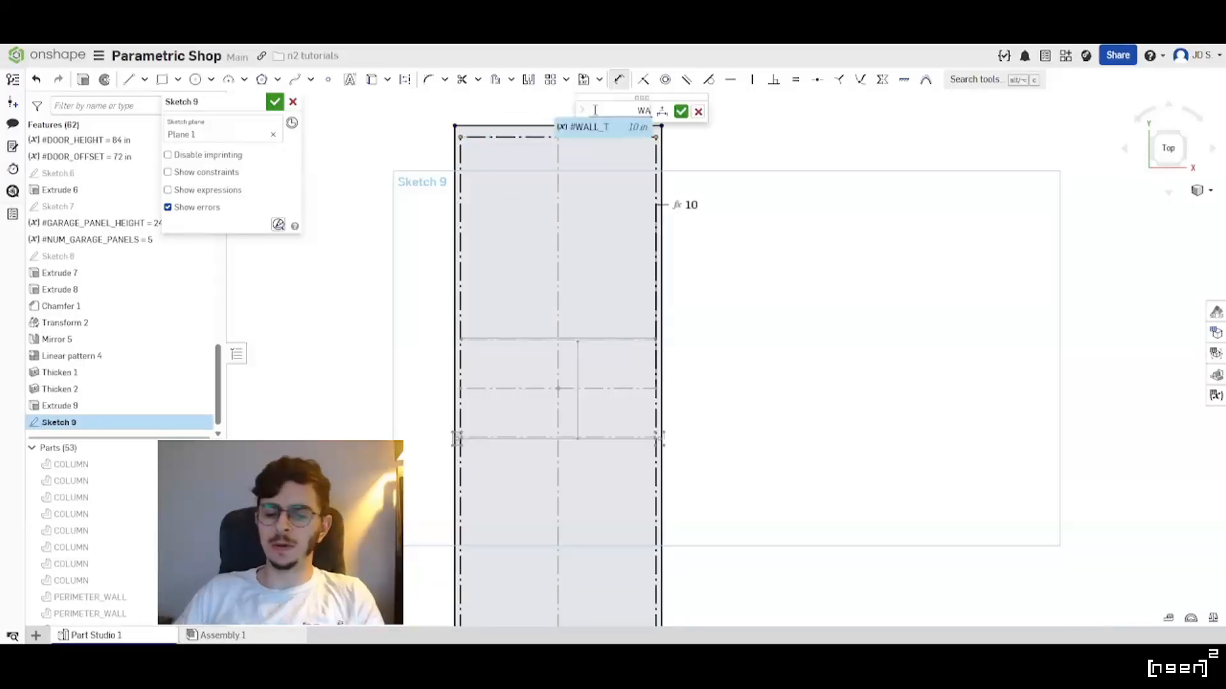
type("LL")
key("Return")
key("Return")
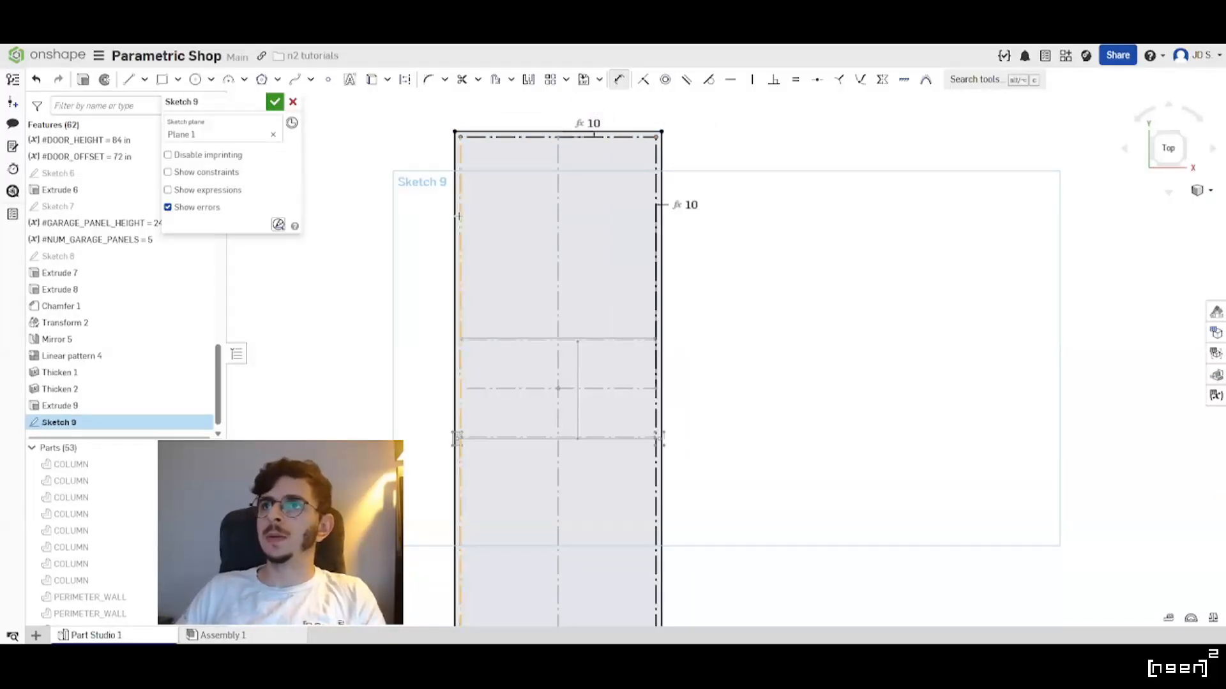
Try to dimension the rectangle's left edge from the construction outline with #WALL_T, and undo that dimension.
left_click(458, 219)
left_click(393, 228)
type("#WA")
left_click(414, 243)
key("Return")
scroll(435, 250, "down", 5)
scroll(498, 268, "up", 5)
scroll(511, 281, "down", 3)
scroll(525, 296, "up", 2)
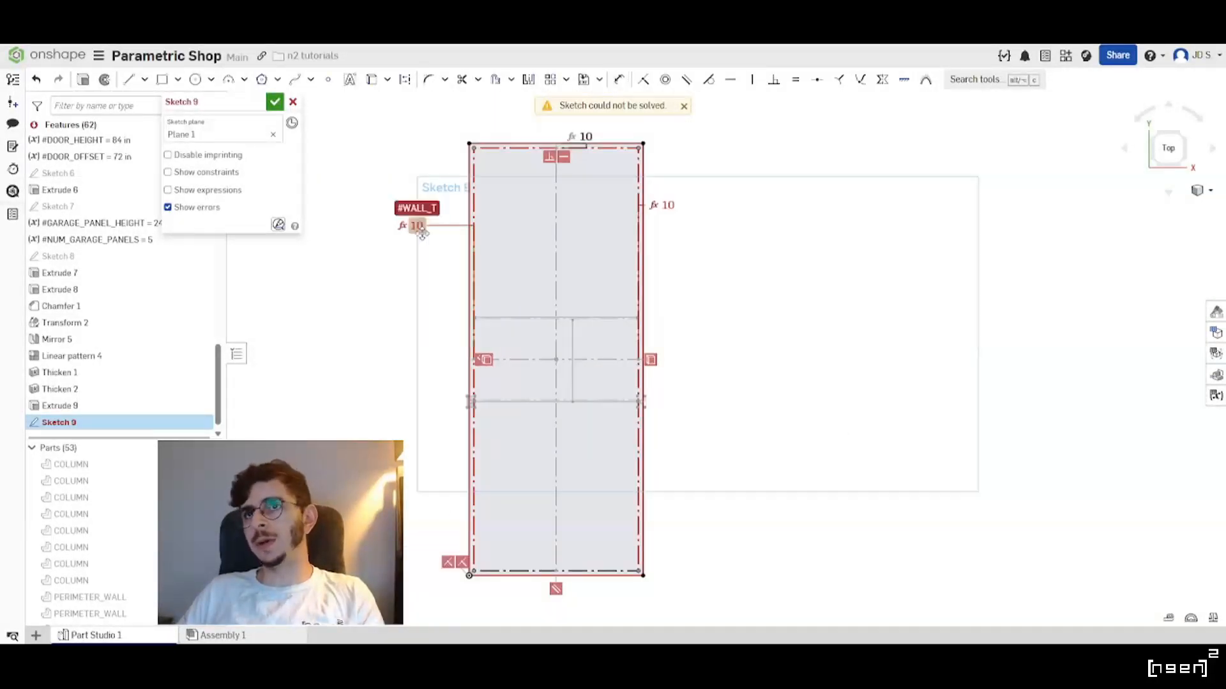
key("ctrl+z")
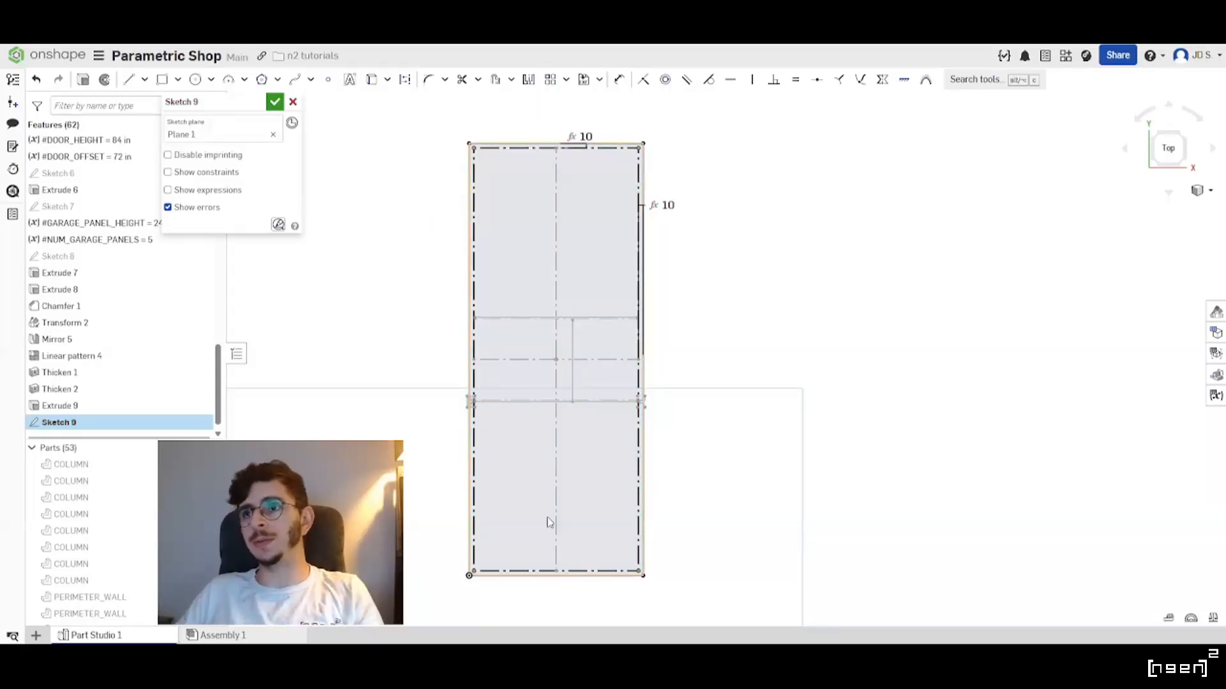
Accept the roof sketch and show all hidden building parts again.
scroll(607, 603, "up", 2)
scroll(592, 483, "down", 3)
scroll(557, 519, "up", 5)
mouse_move(584, 491)
right_mouse_down()
mouse_move(602, 480)
mouse_move(440, 373)
right_mouse_up()
left_click(271, 102)
scroll(536, 467, "up", 4)
scroll(439, 374, "down", 4)
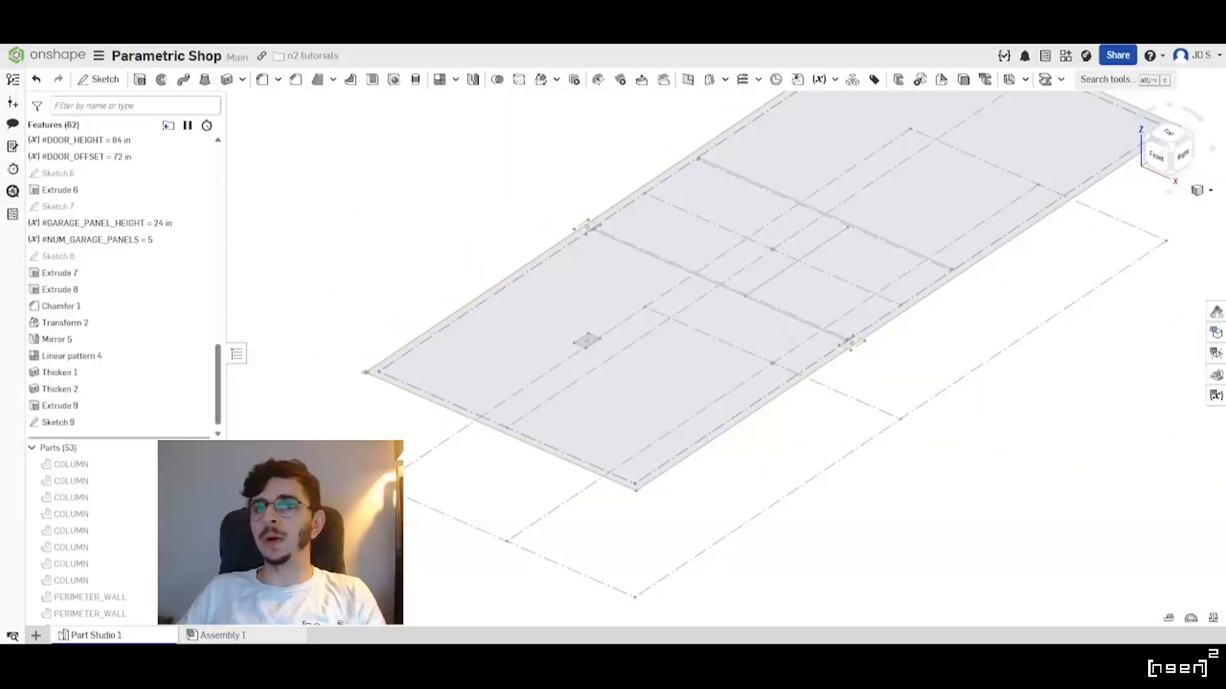
key("shift+y")
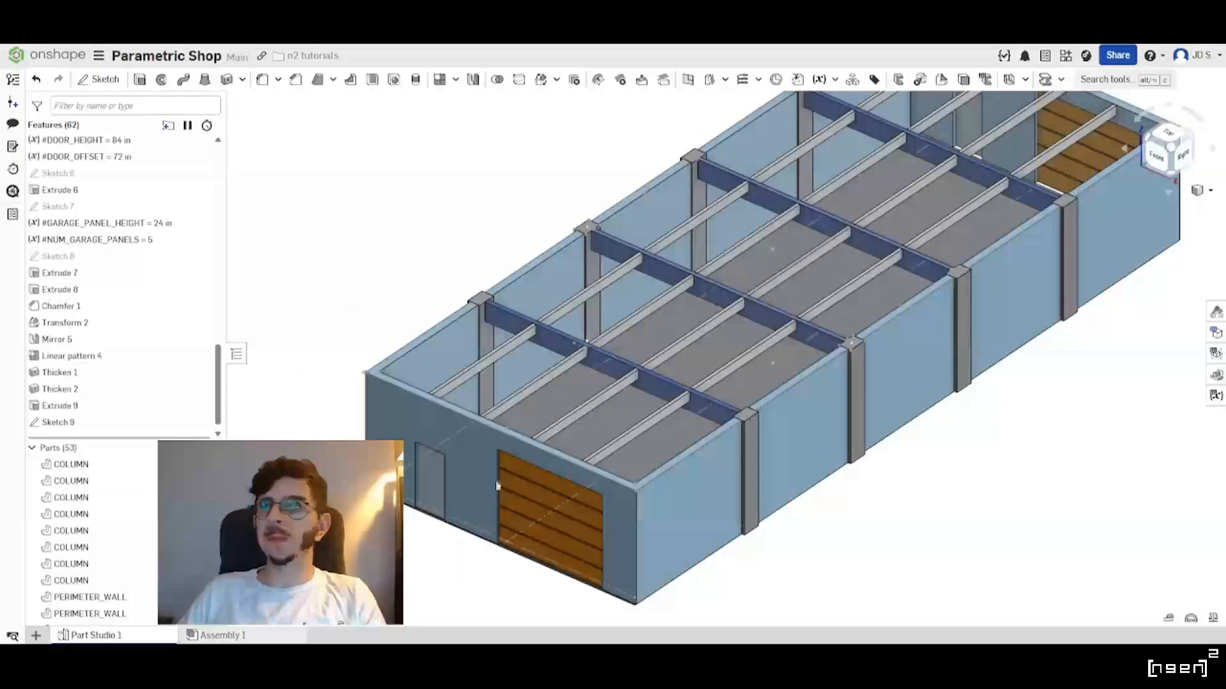
Set up a solid extrude of Sketch 9 as a new part, upward with a depth of 1.5 in, for the roof.
scroll(488, 379, "up", 4)
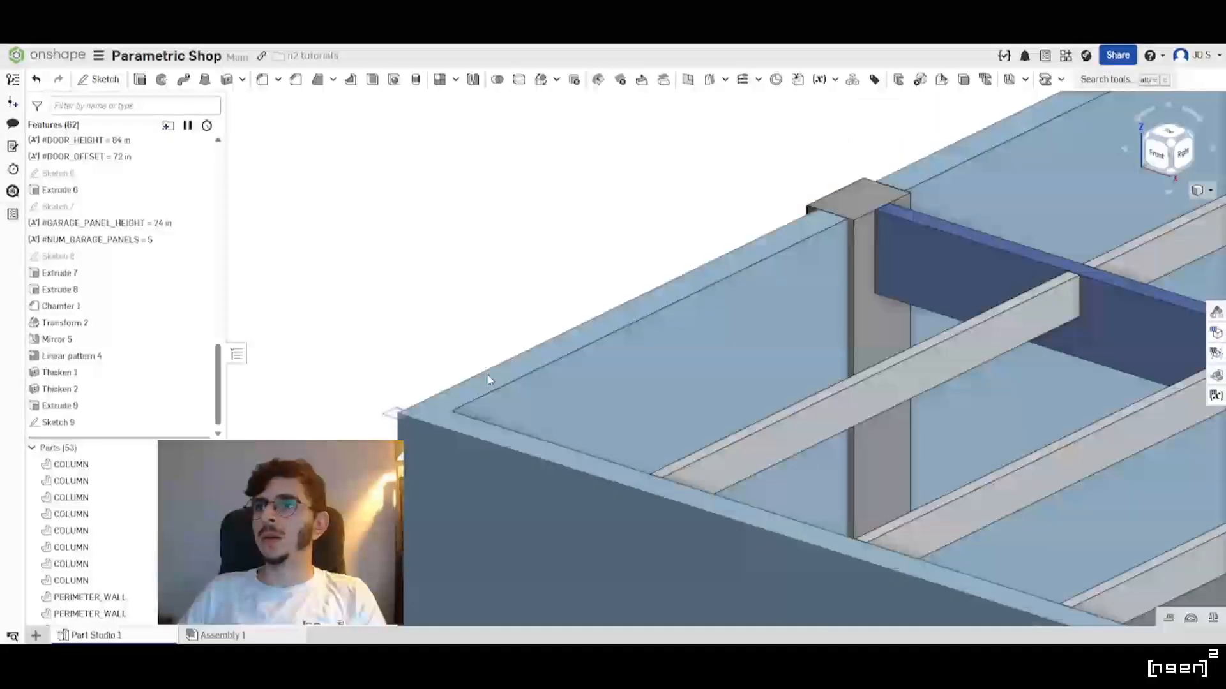
scroll(409, 383, "up", 2)
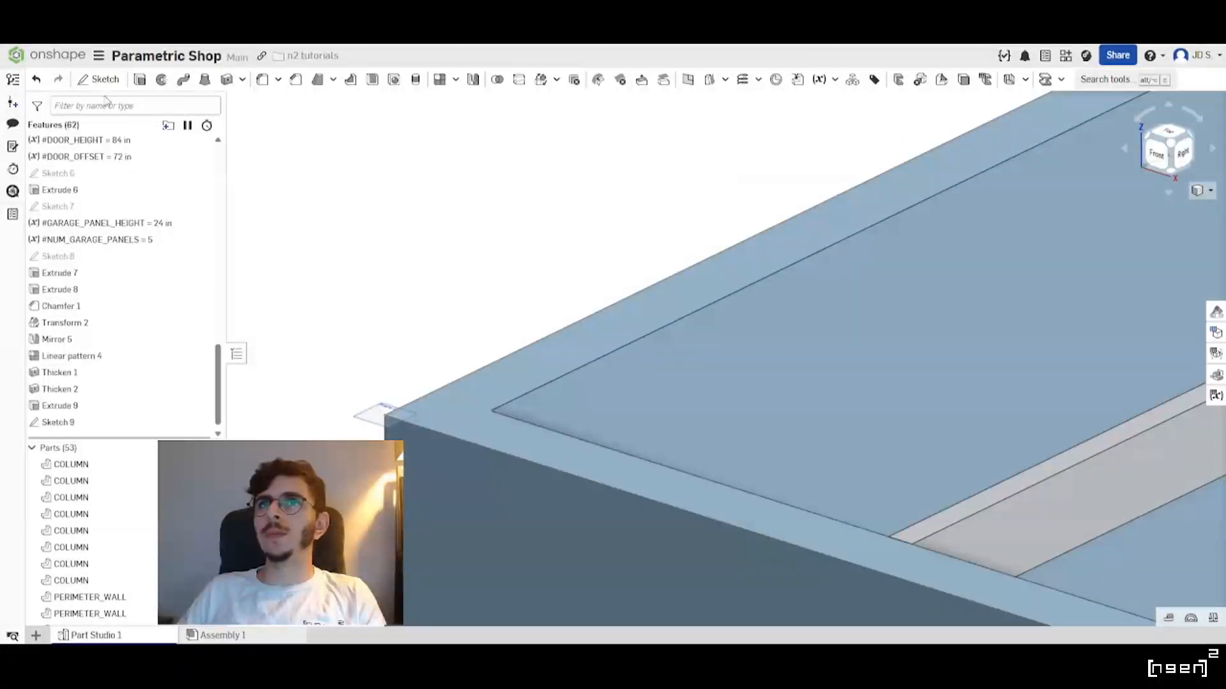
left_click(139, 79)
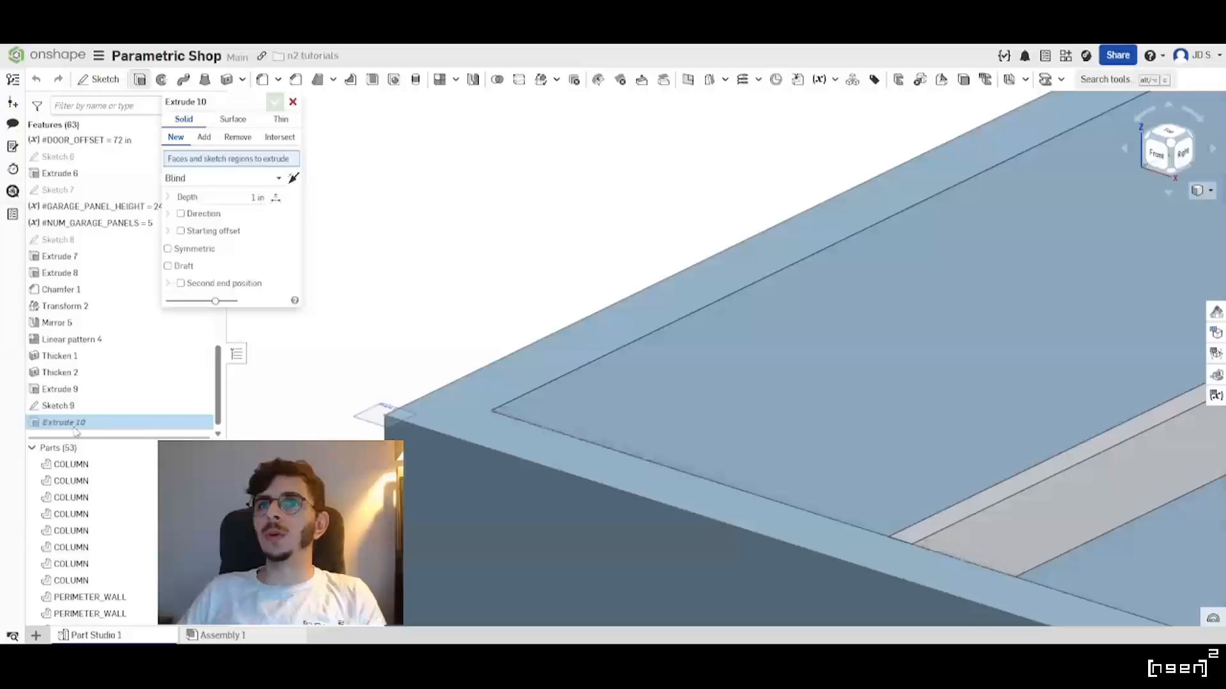
left_click(79, 405)
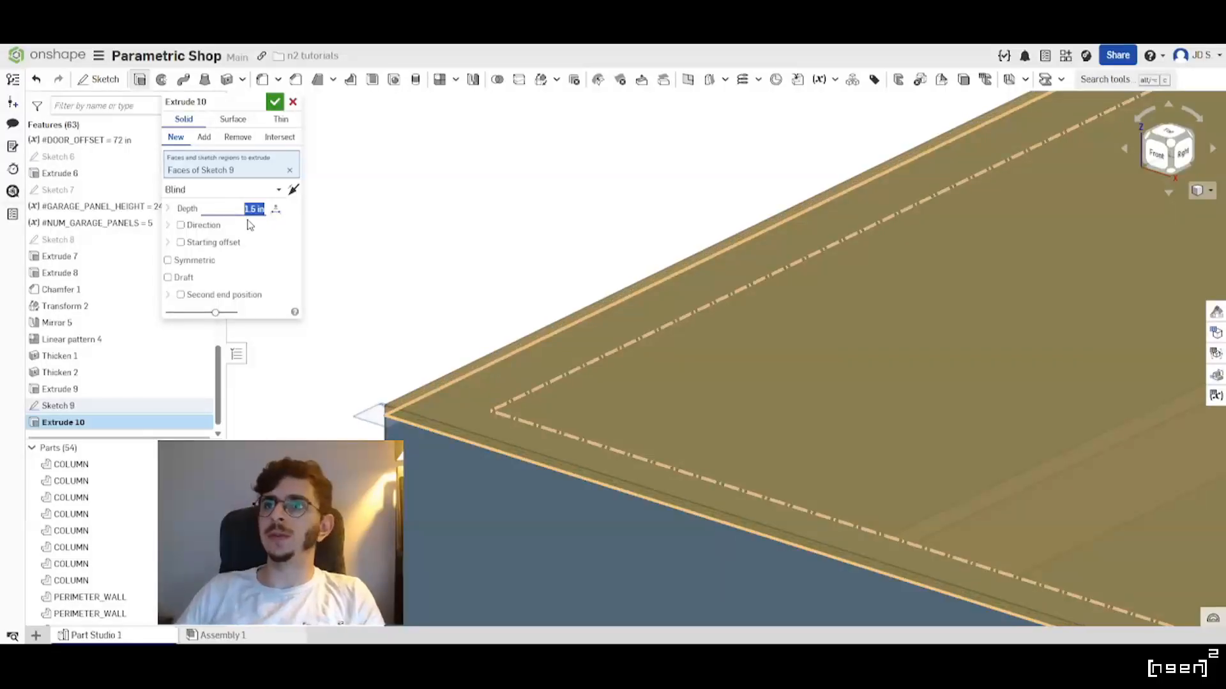
scroll(373, 332, "down", 4)
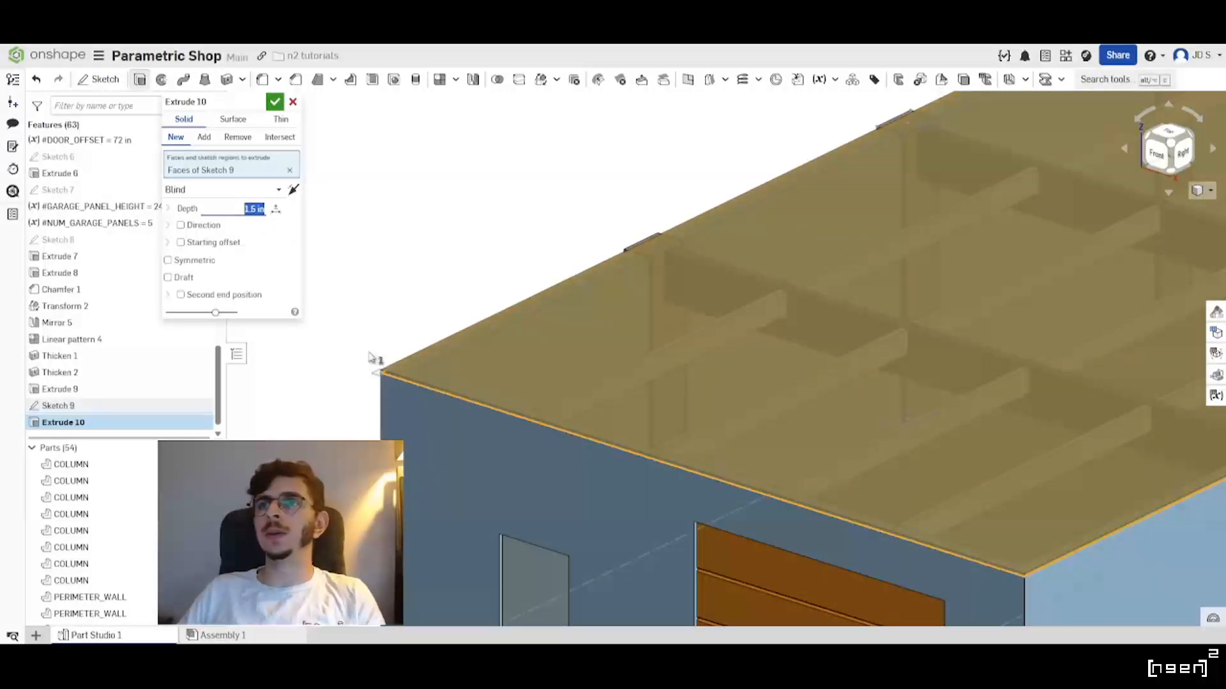
scroll(374, 358, "down", 3)
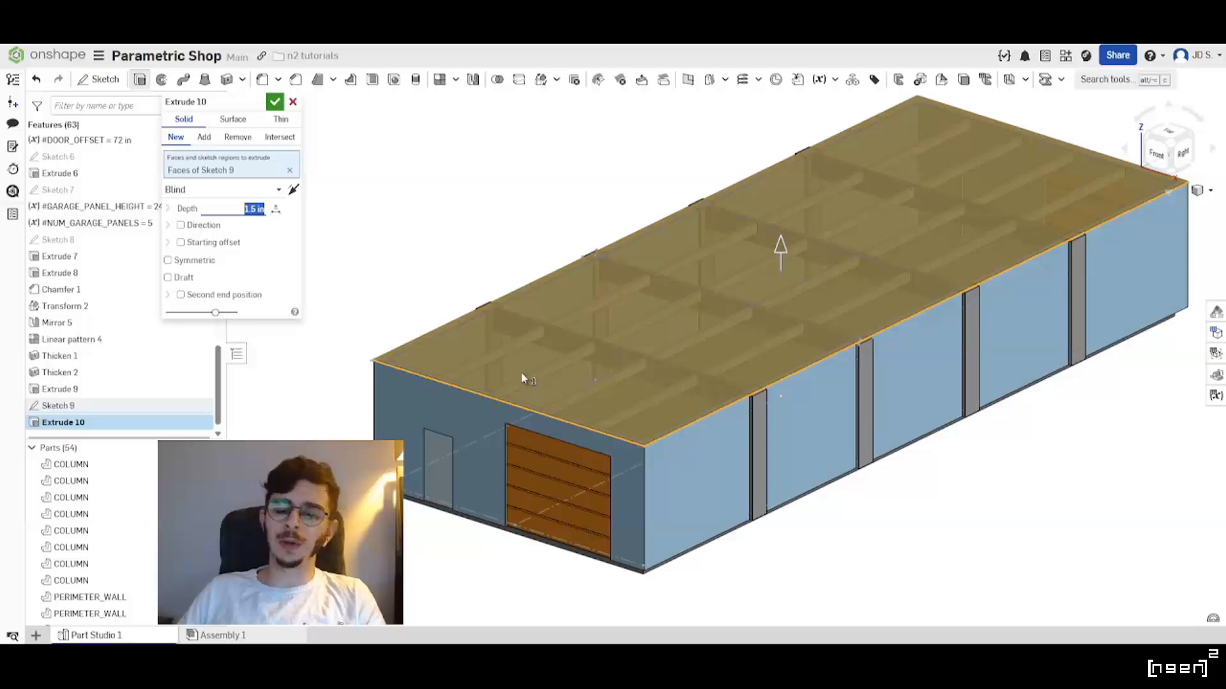
Set the roof extrusion's depth to 3 in and accept it.
scroll(759, 453, "up", 3)
scroll(638, 396, "down", 3)
scroll(734, 338, "up", 5)
right_click_drag(706, 328, 783, 355)
scroll(579, 353, "down", 3)
scroll(641, 342, "up", 3)
scroll(639, 351, "down", 2)
scroll(784, 358, "down", 3)
scroll(501, 501, "up", 3)
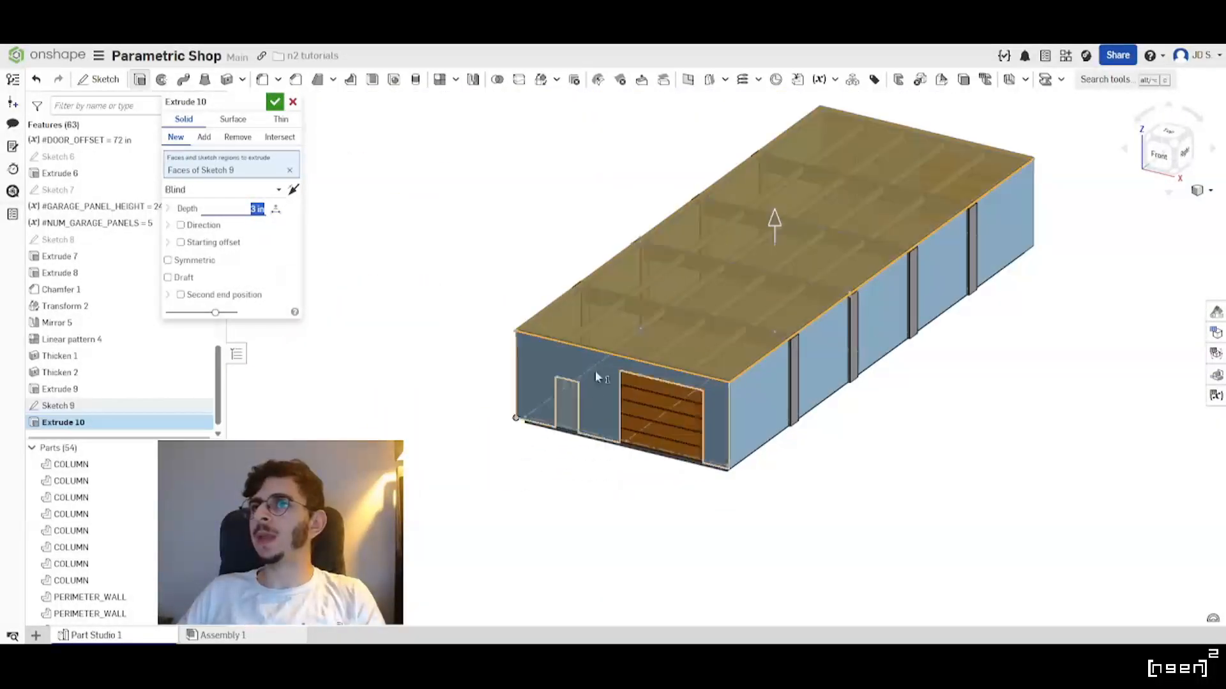
left_click(274, 102)
Rename the new roof slab part as ROOF.
scroll(463, 379, "down", 1)
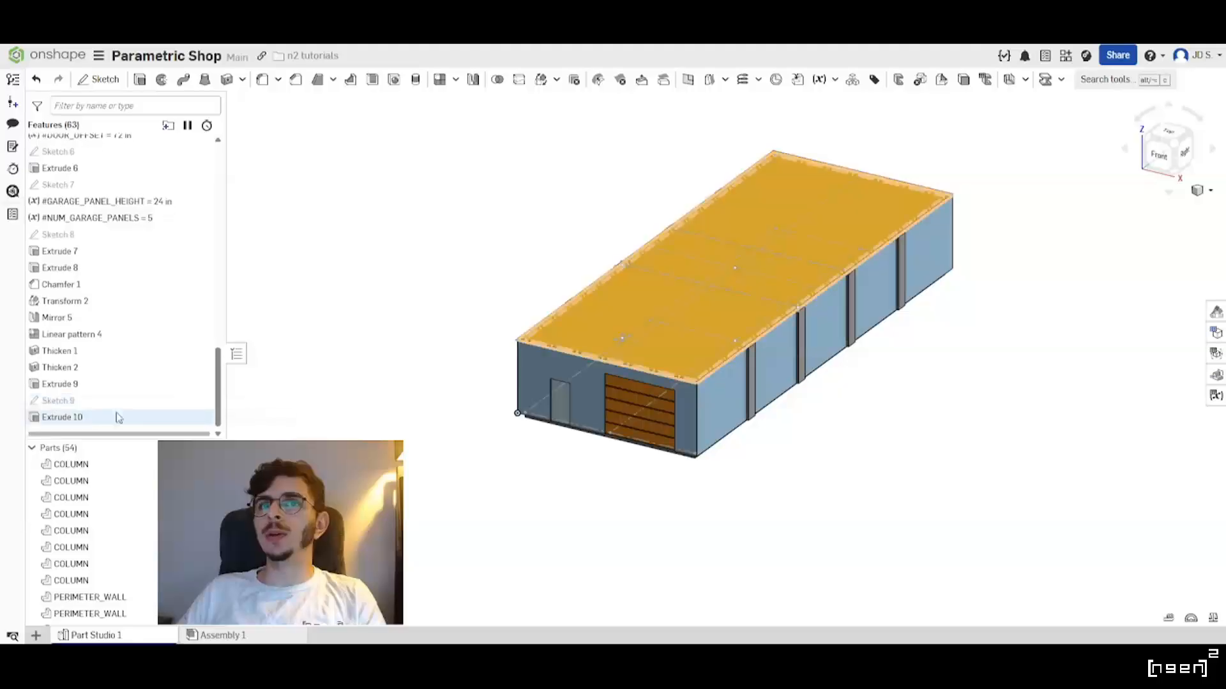
scroll(686, 316, "up", 3)
scroll(139, 535, "down", 5)
scroll(139, 535, "down", 5)
right_click(87, 617)
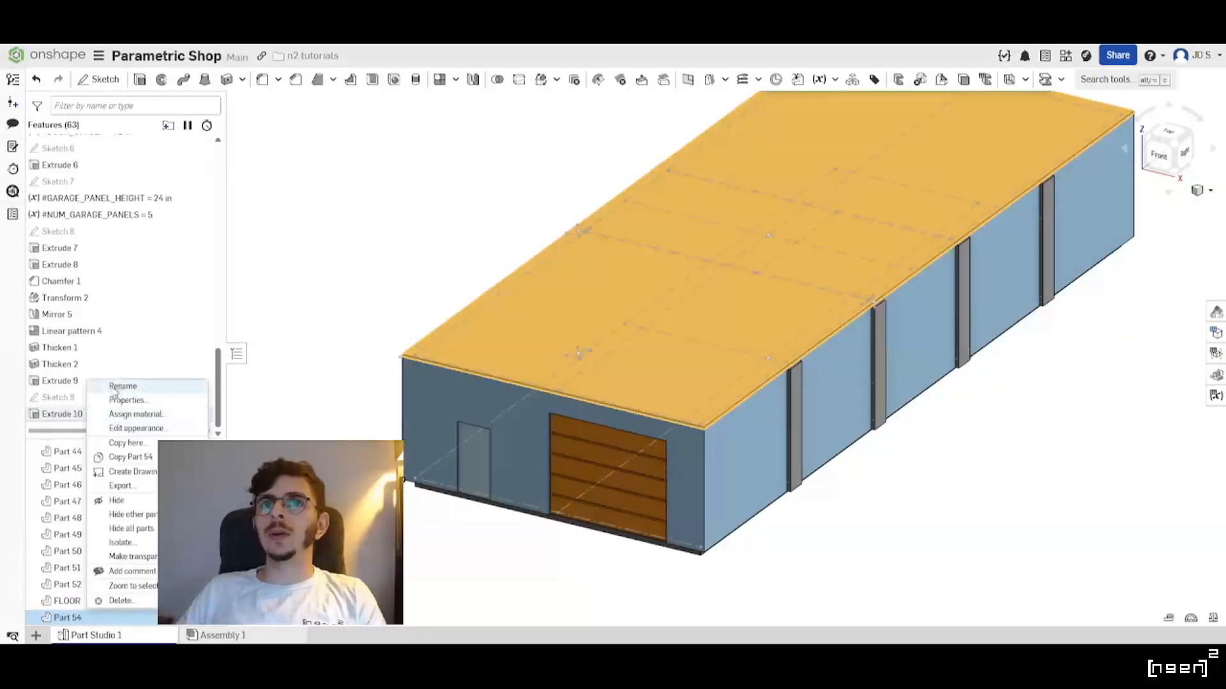
left_click(123, 387)
type("R")
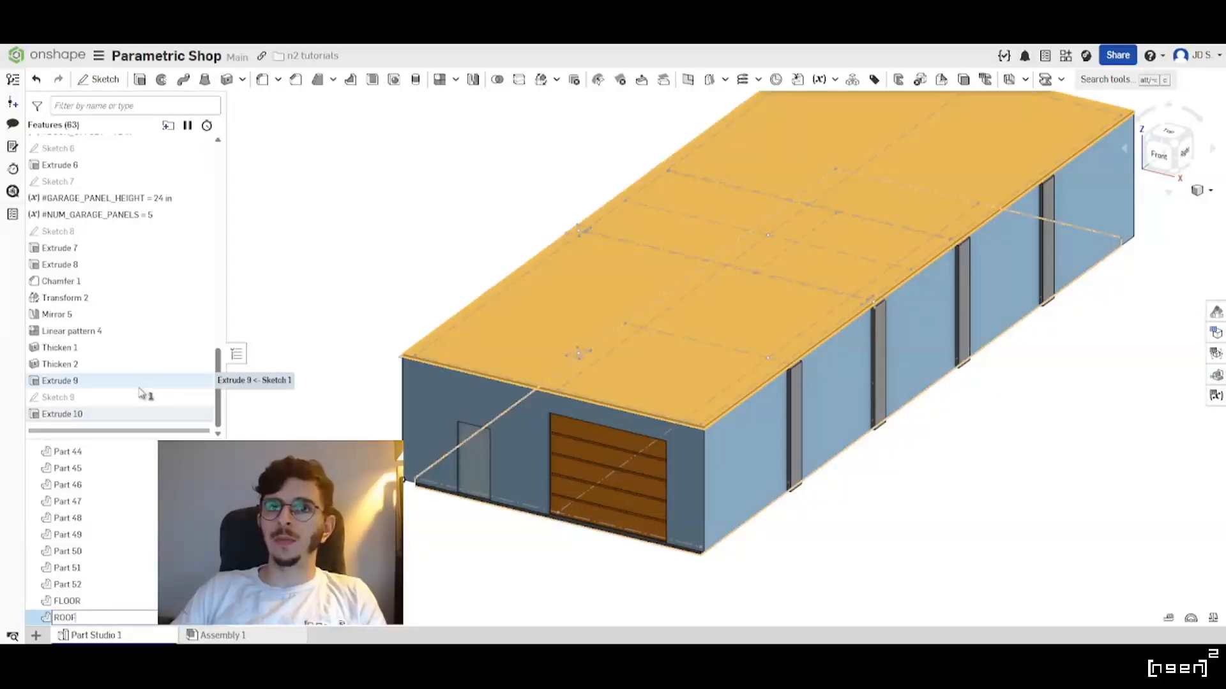
type("OOF")
key("Return")
scroll(477, 487, "down", 2)
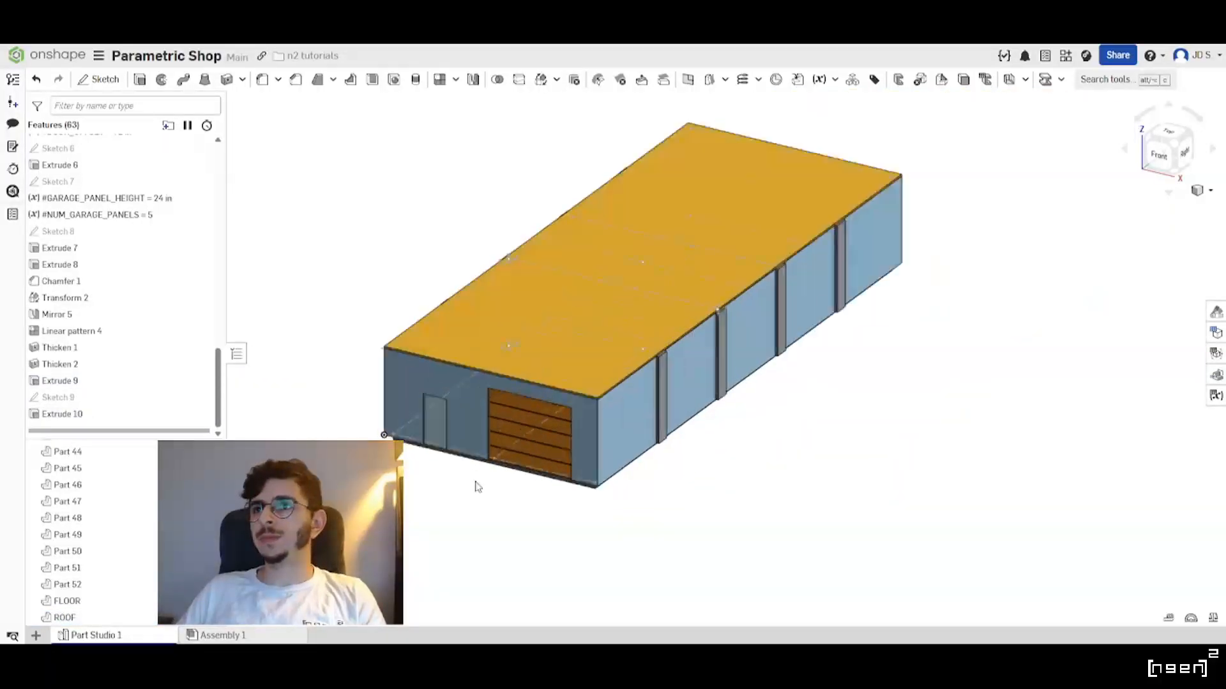
Exclude the ROOF part from all BOMs in its properties and save the change.
left_click(102, 618)
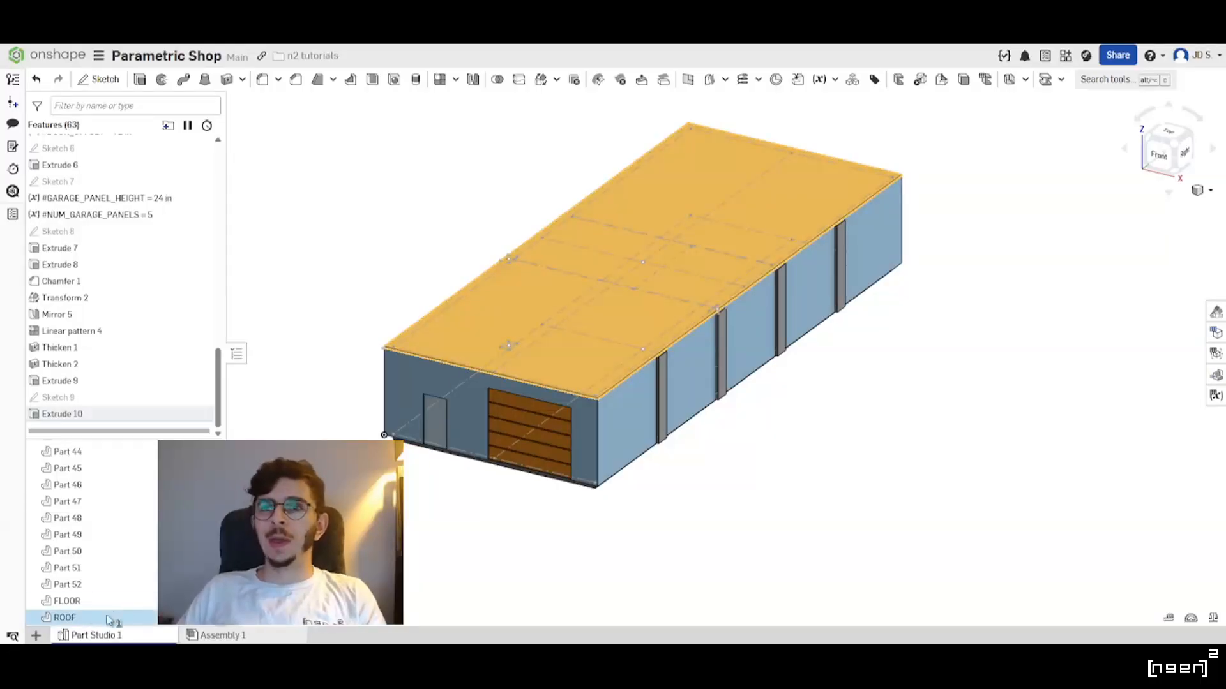
right_click(95, 621)
left_click(141, 407)
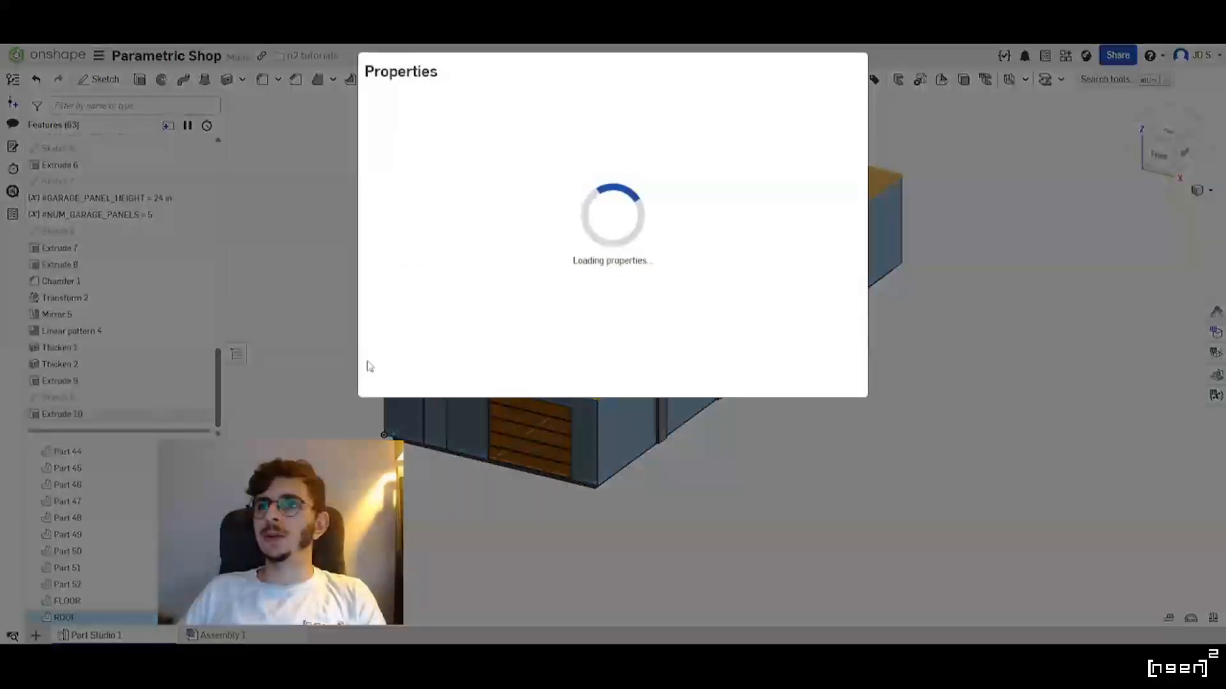
scroll(545, 279, "down", 10)
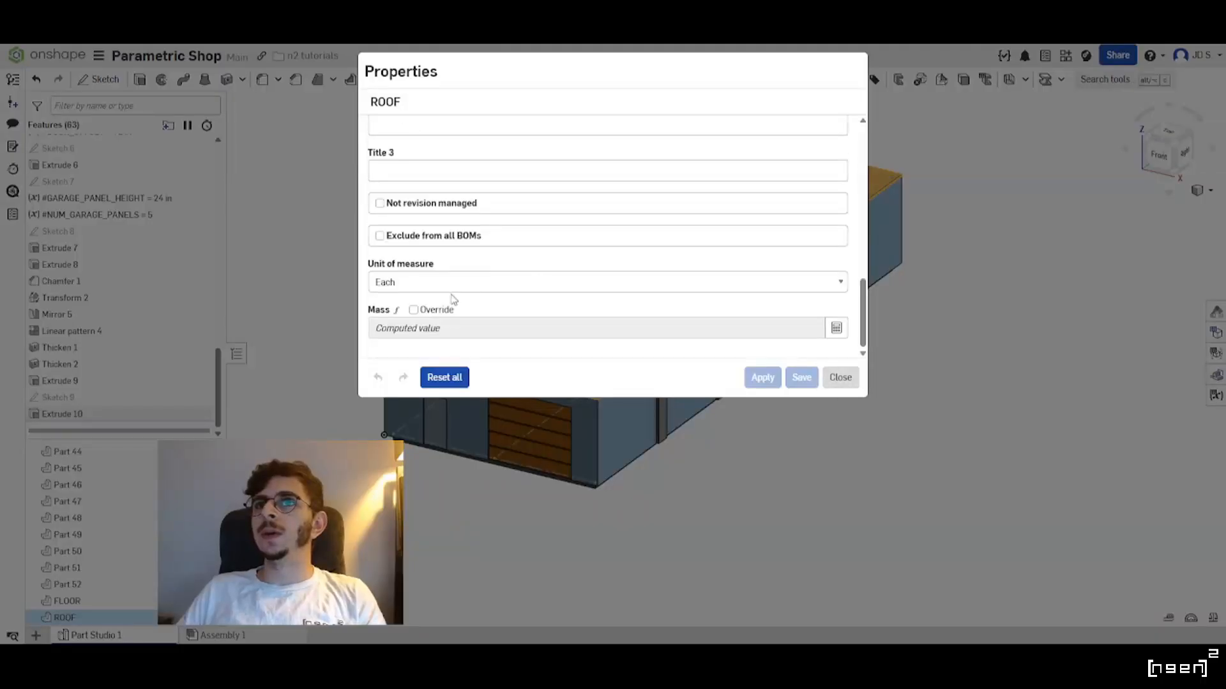
left_click(380, 235)
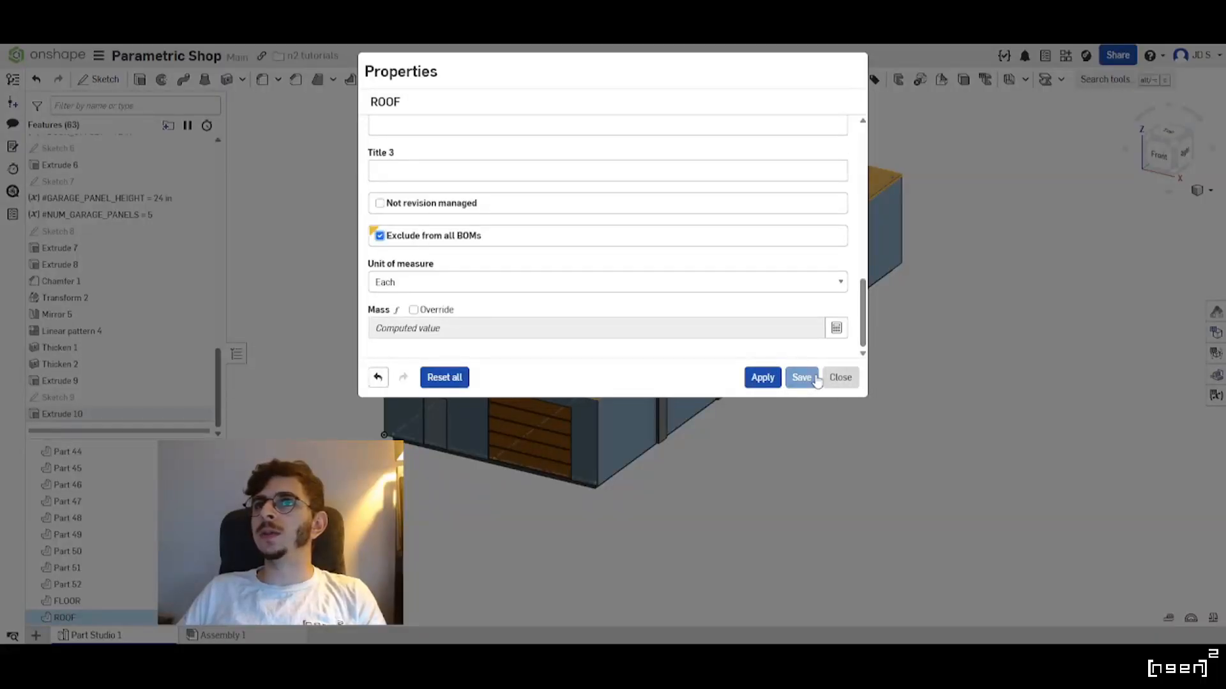
left_click(802, 378)
Exclude the FLOOR part from all BOMs in its properties and save the change.
right_click(135, 600)
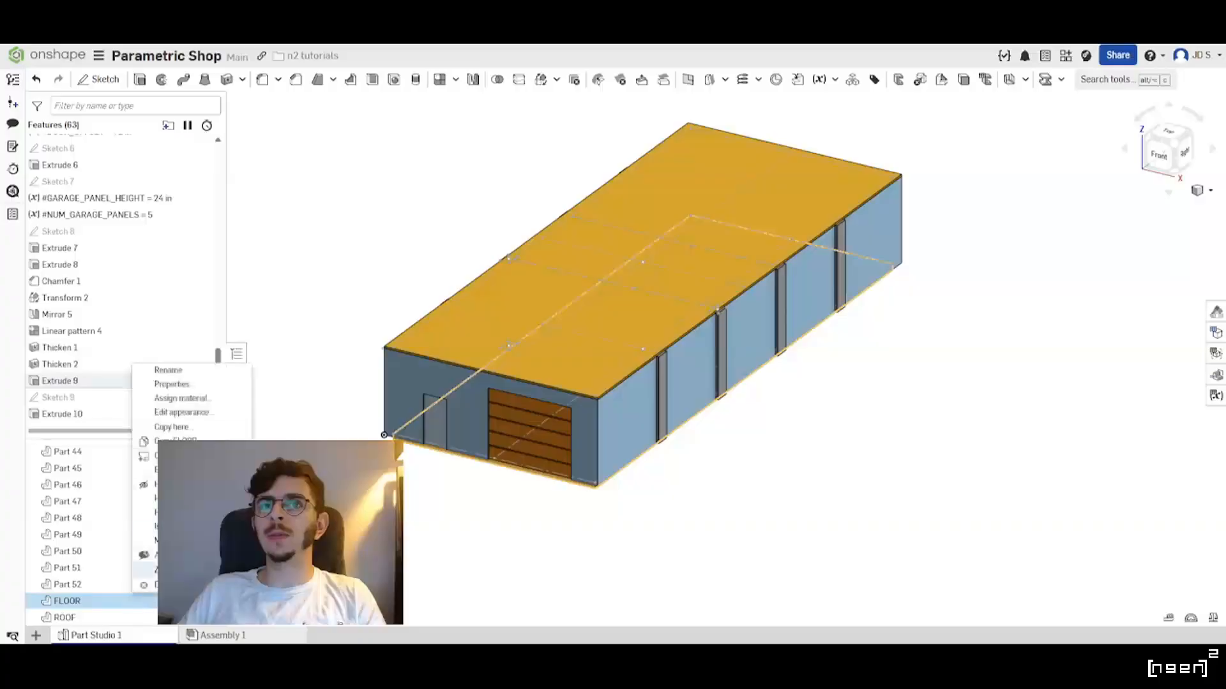
left_click(185, 384)
scroll(471, 353, "down", 10)
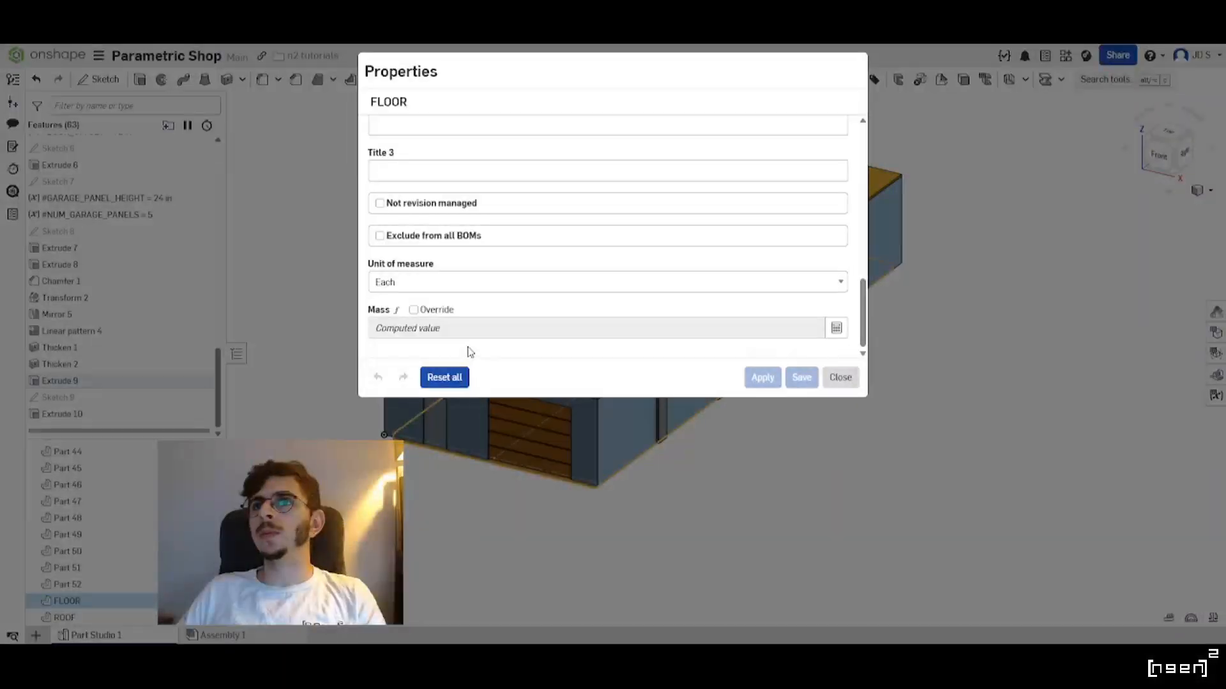
left_click(801, 378)
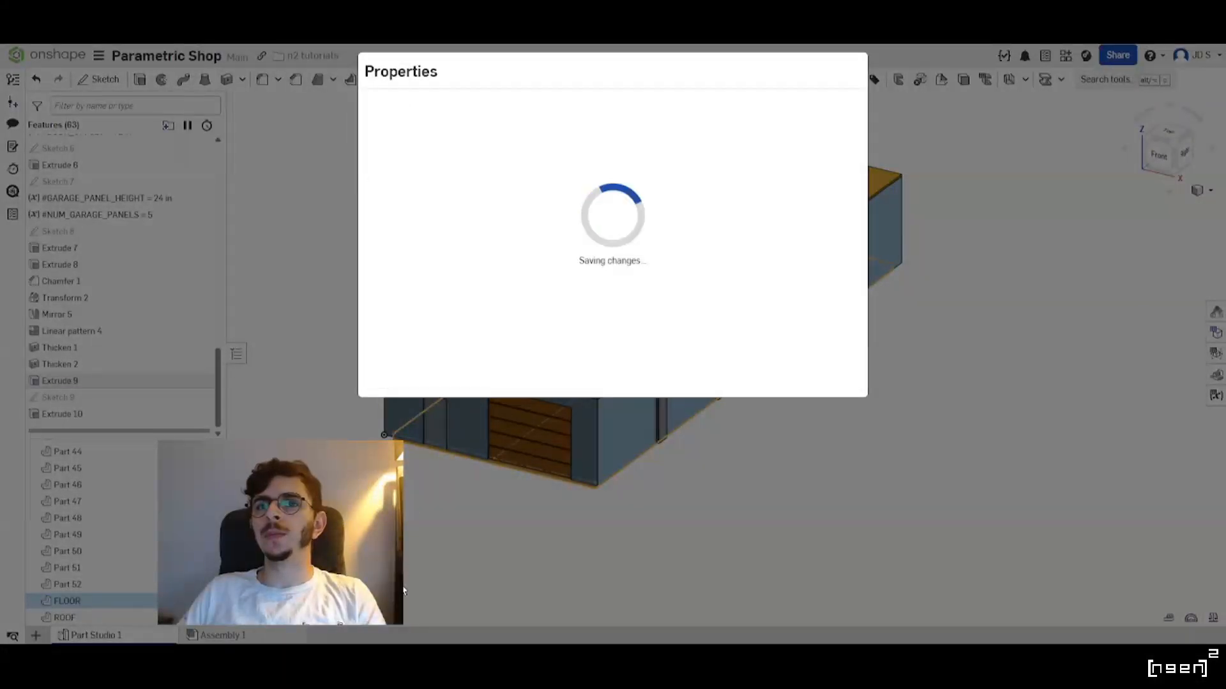
Change the appearance of the FLOOR and ROOF parts to a light grey colour and accept it.
left_click(78, 618)
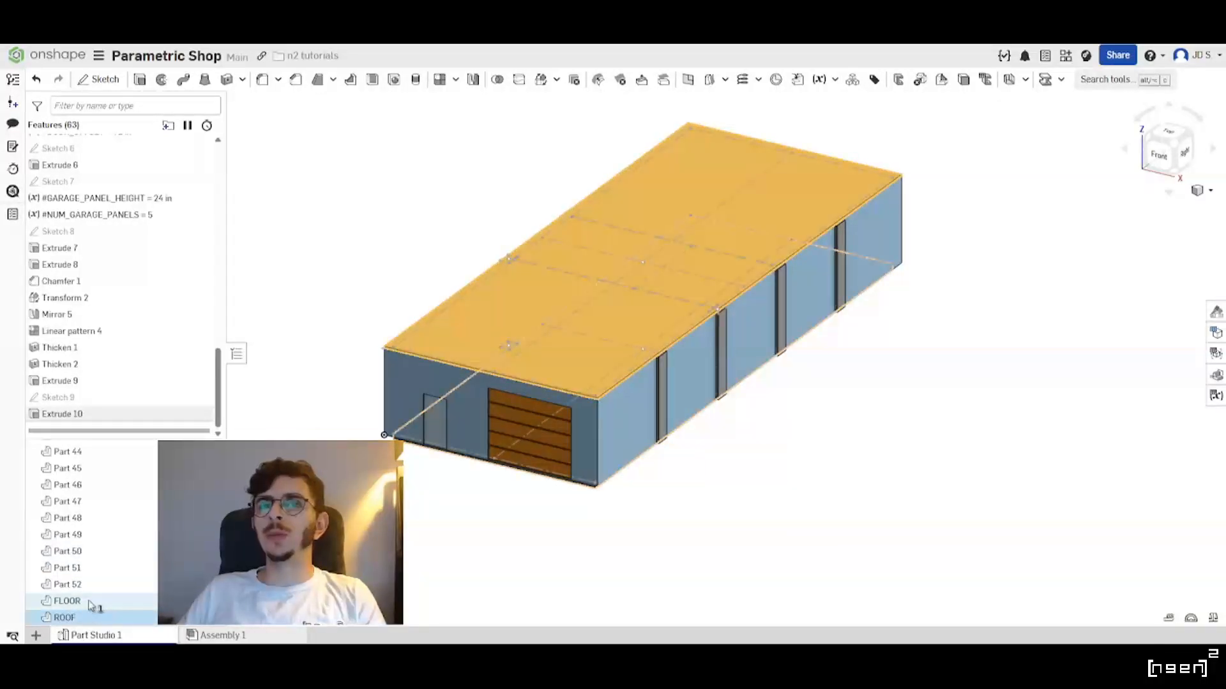
left_click(90, 604)
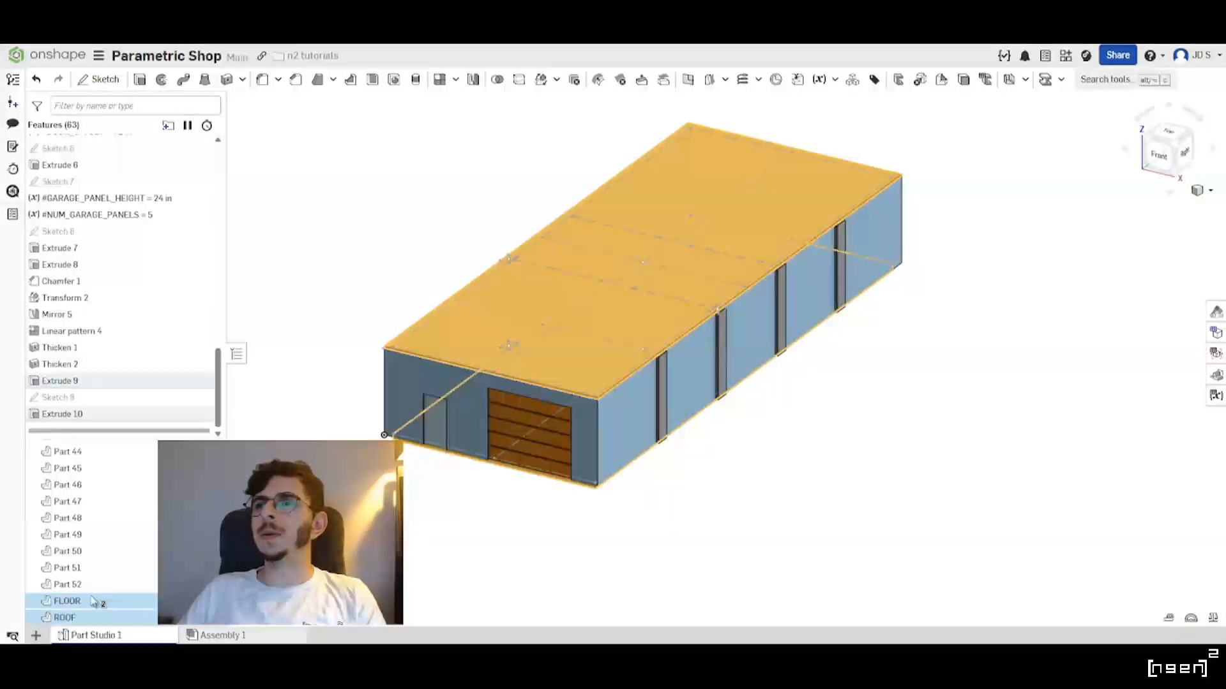
right_click(99, 604)
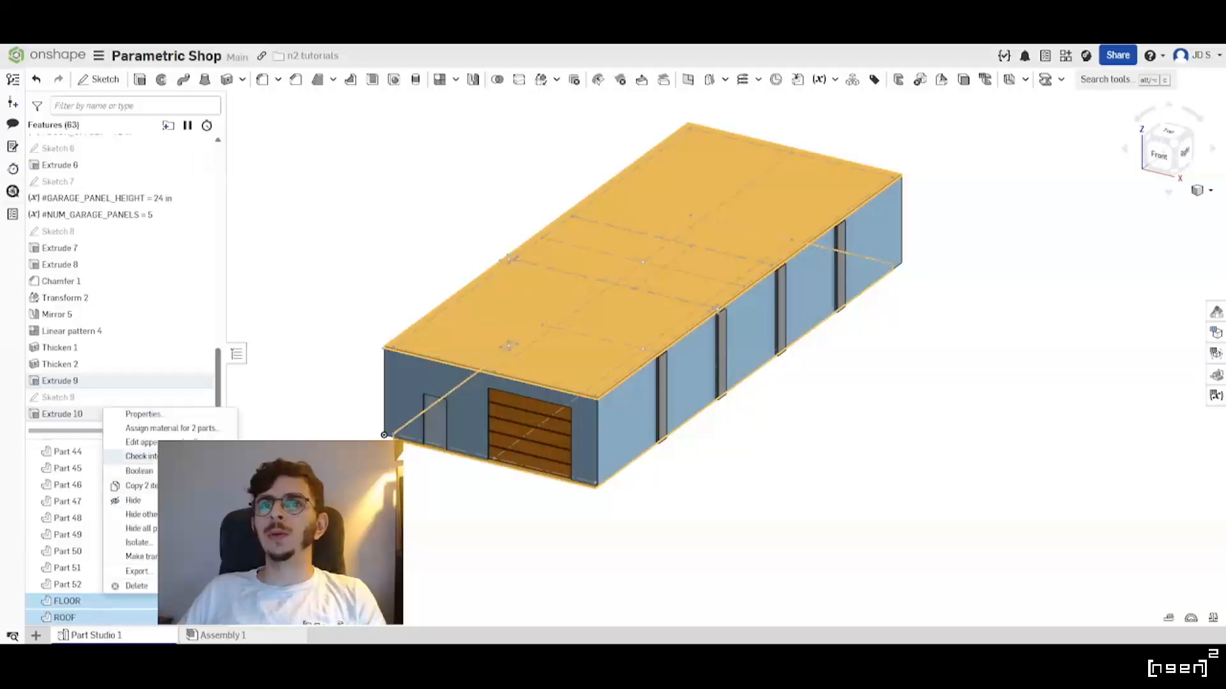
left_click(167, 442)
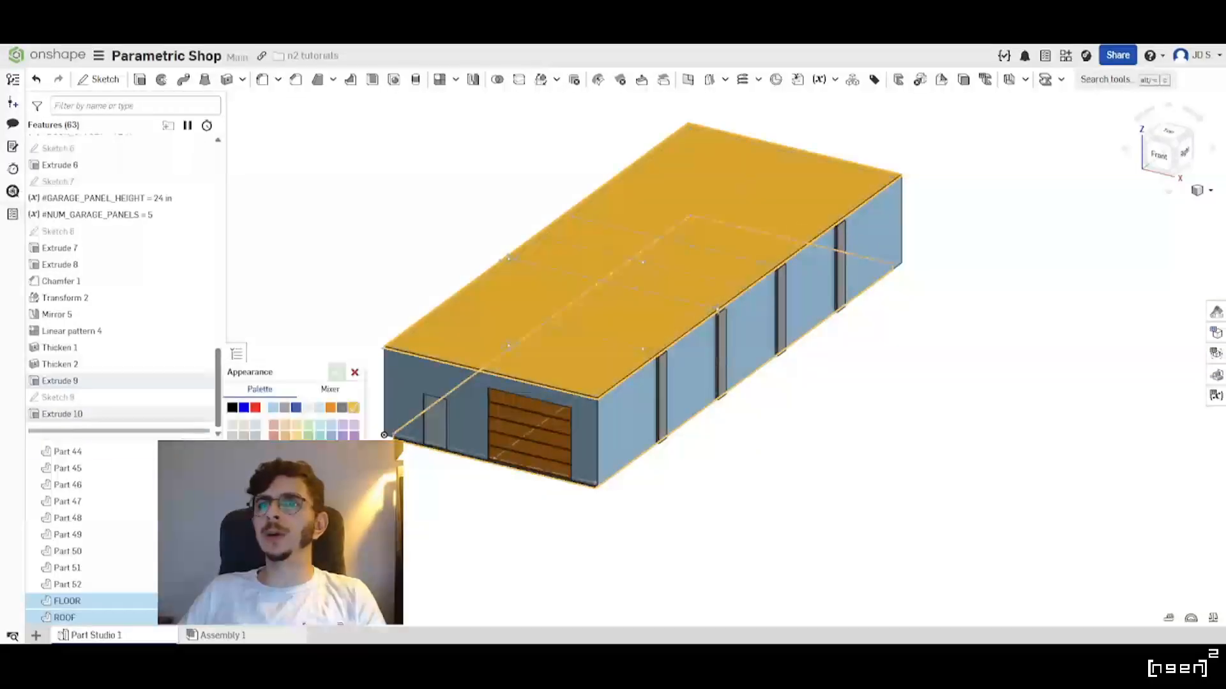
left_click(256, 447)
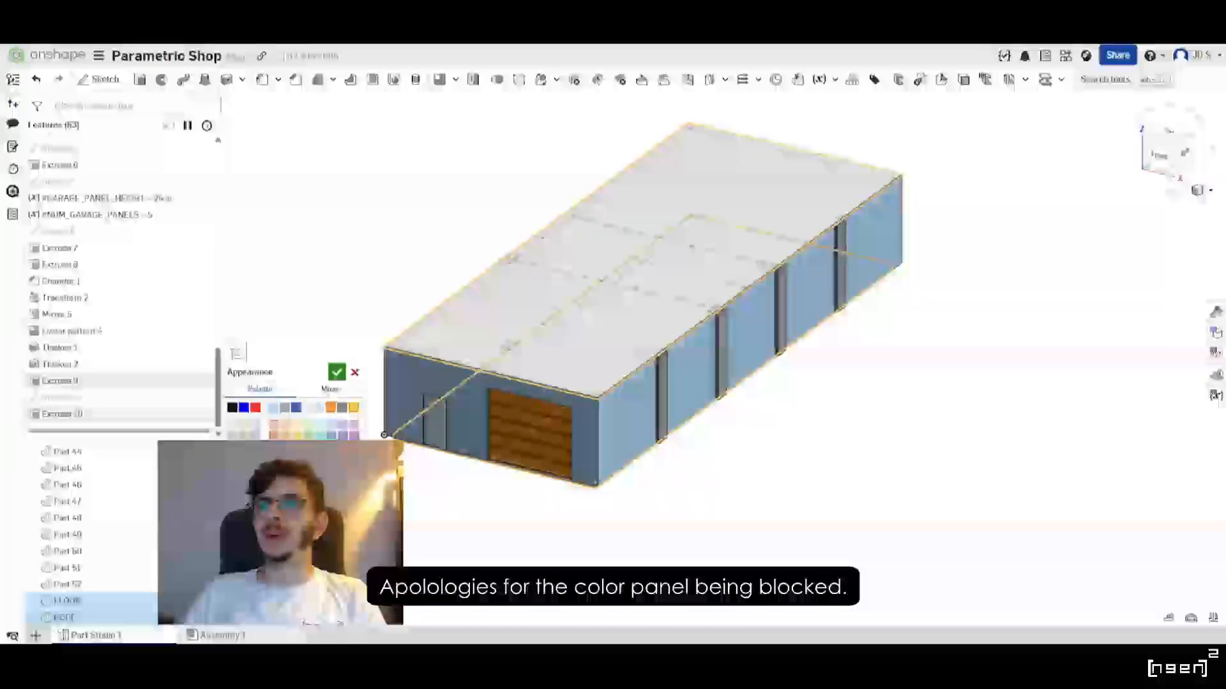
left_click(337, 371)
Change the appearance of the DOOR, GARAGE PANEL and Part 43 to Part 52 to grey and accept it.
left_click(90, 588)
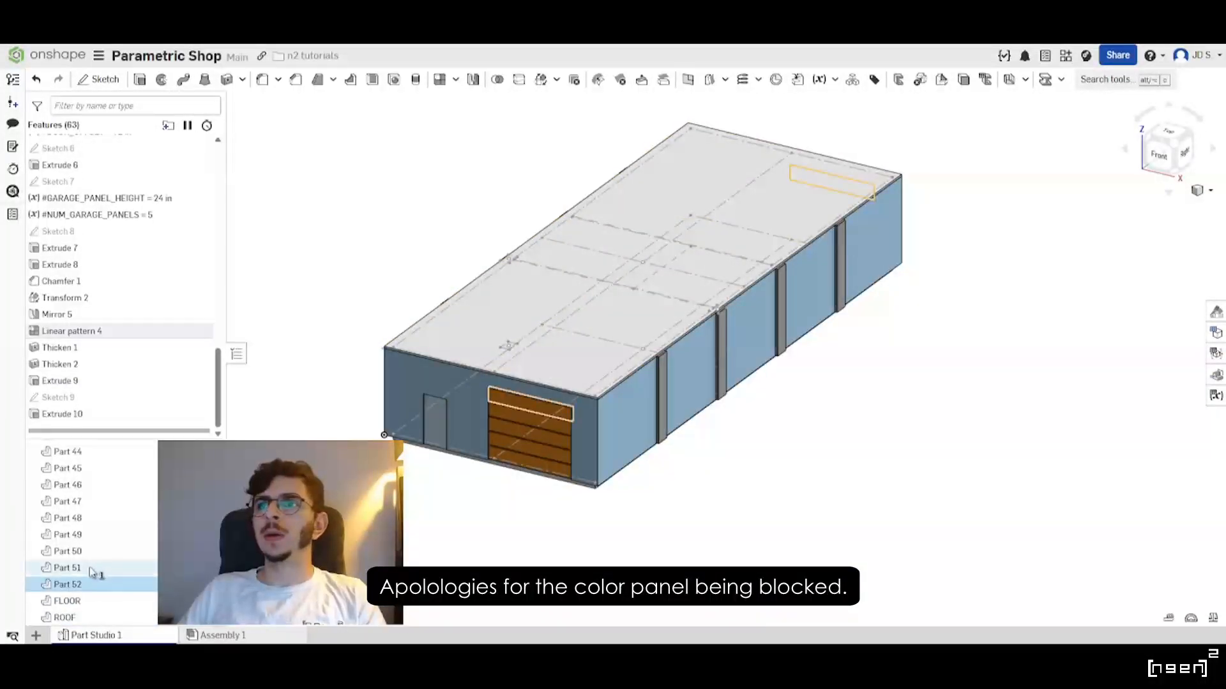
scroll(83, 575, "up", 10)
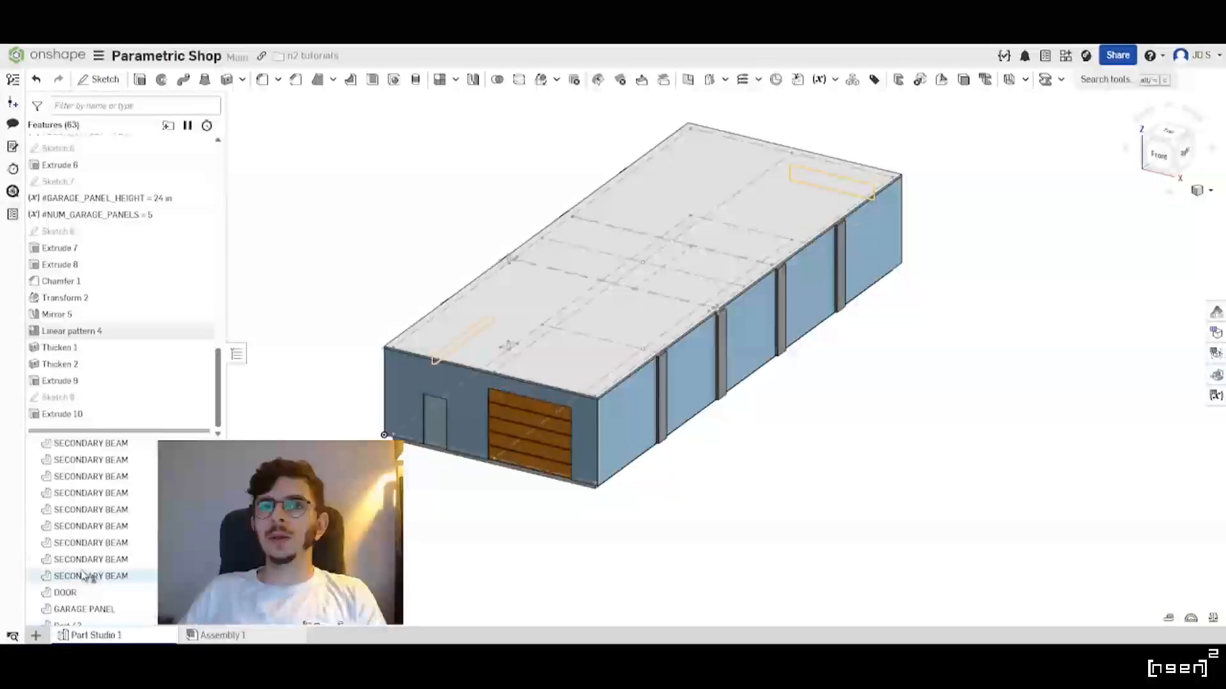
scroll(96, 511, "down", 5)
left_click(98, 483, "shift")
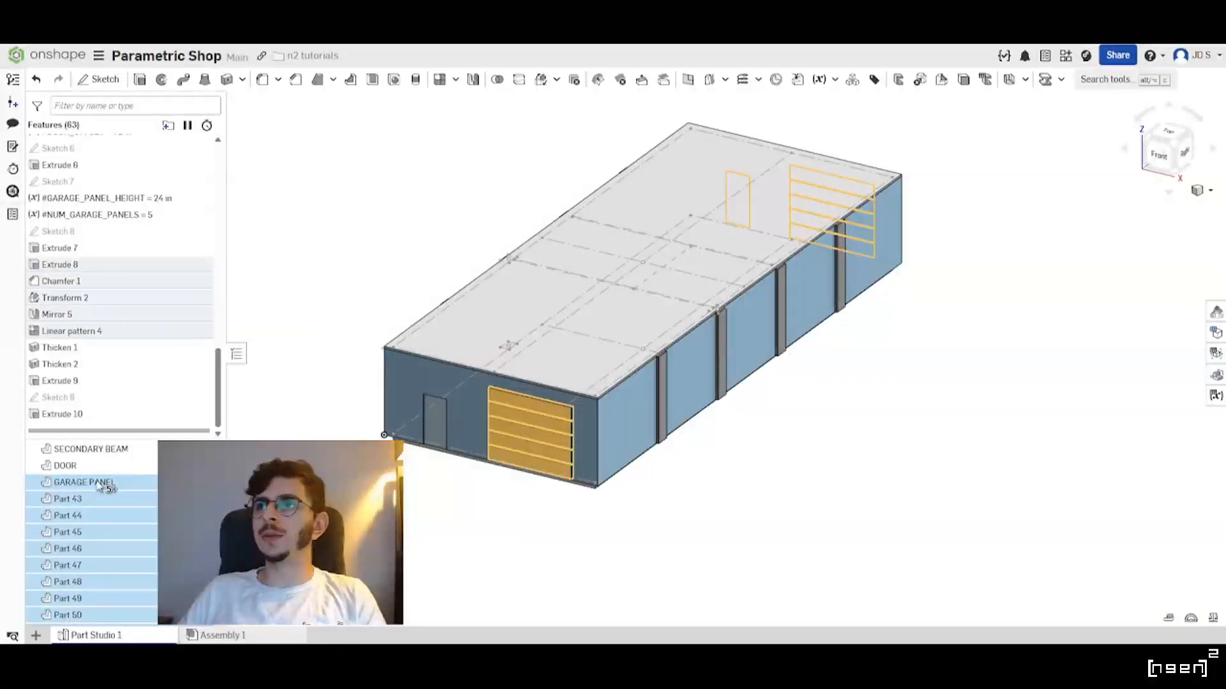
left_click(96, 471, "shift")
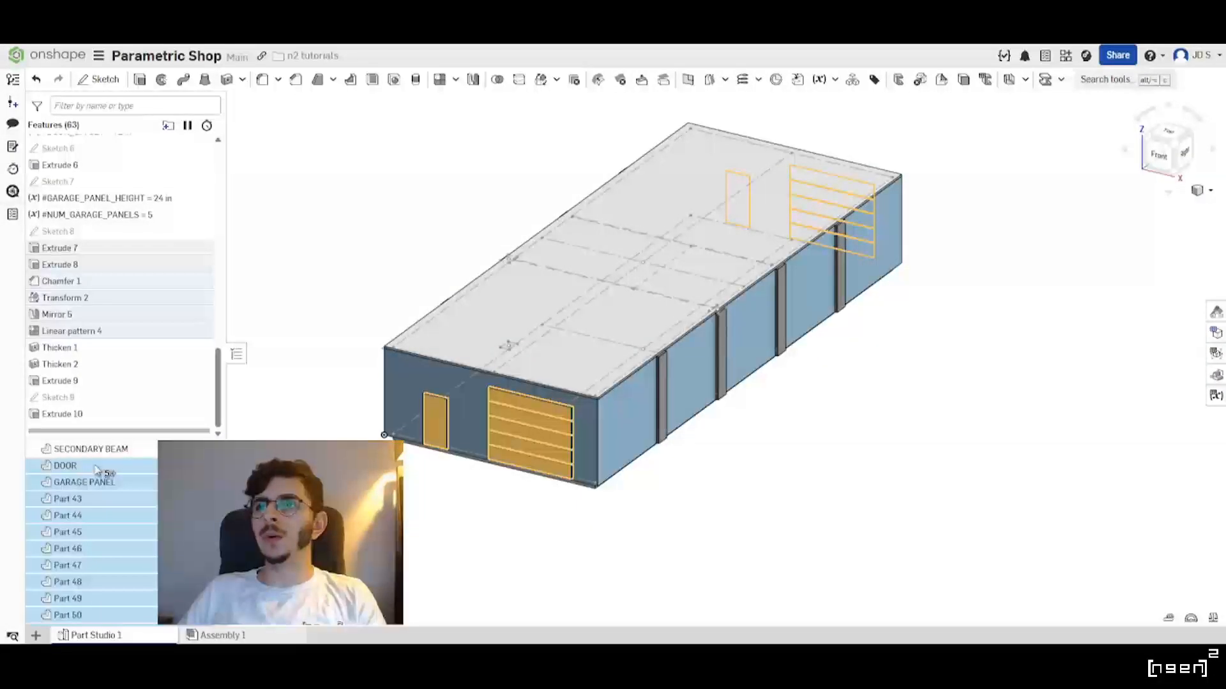
right_click(96, 470)
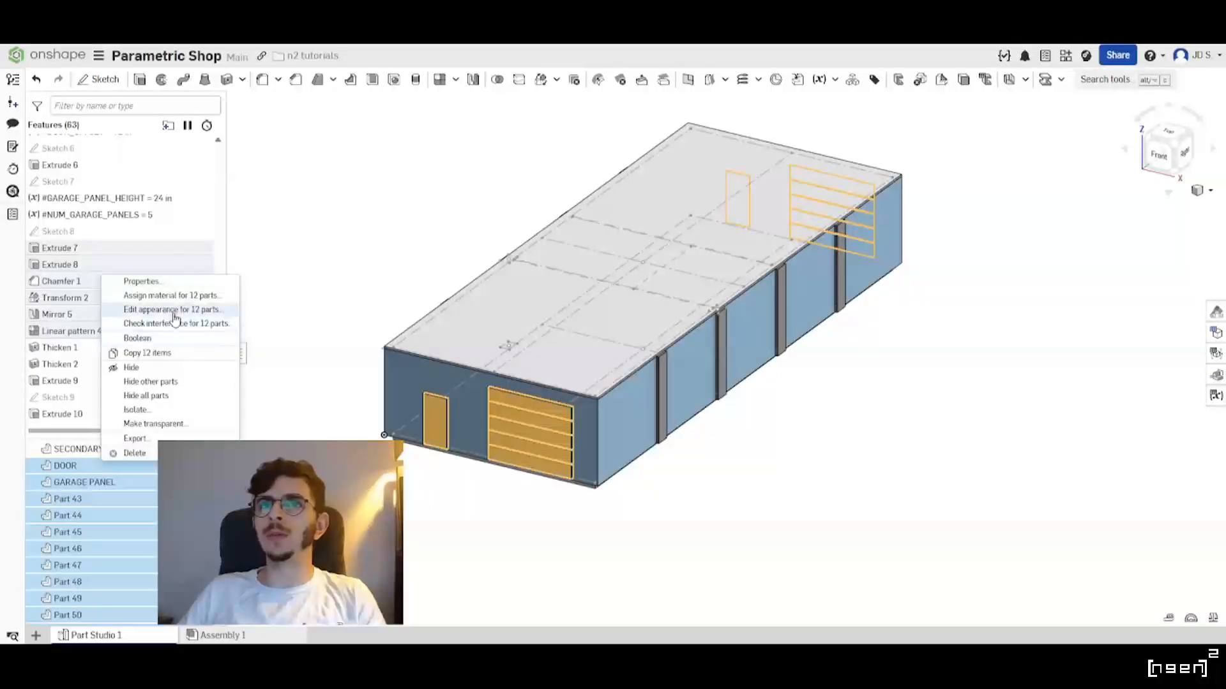
left_click(173, 309)
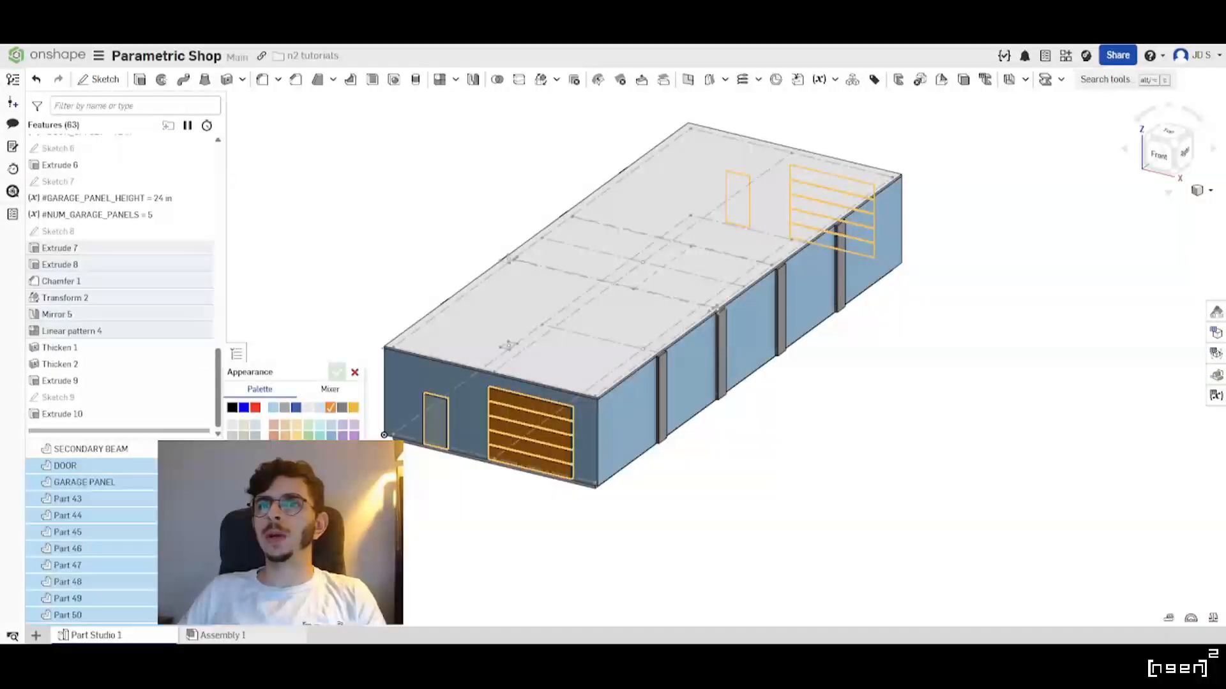
left_click(336, 372)
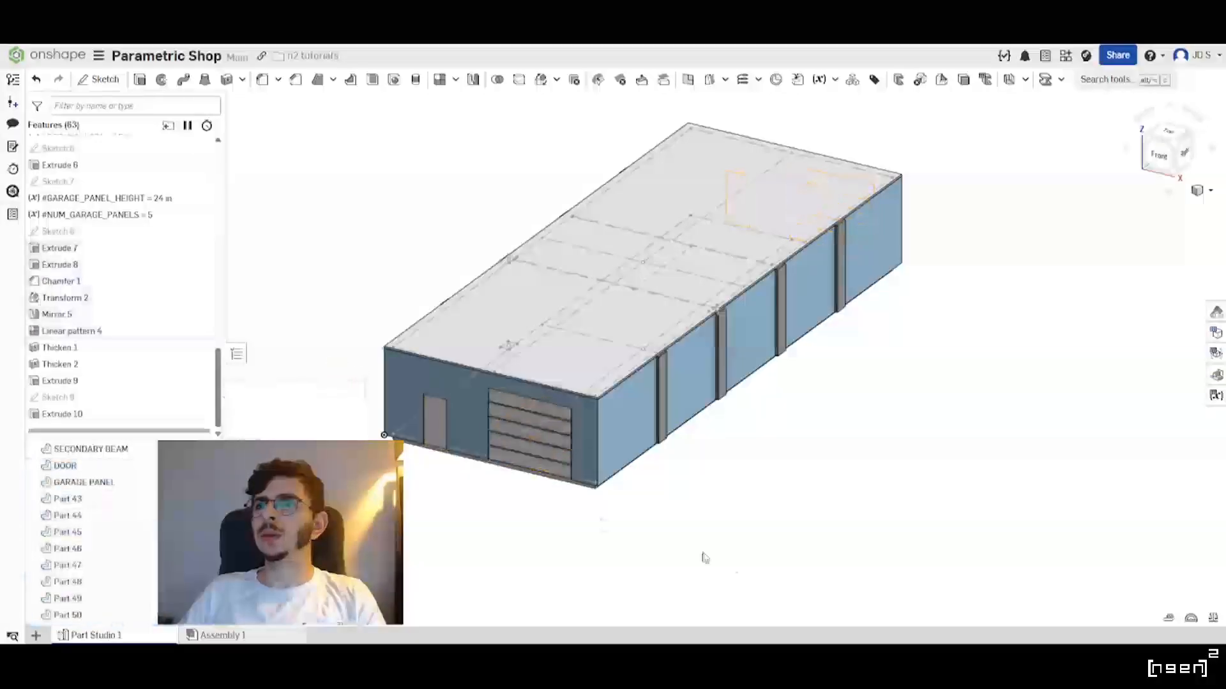
Change the appearance of all eight PERIMETER_WALL parts to a light grey colour and accept it.
left_click(630, 439)
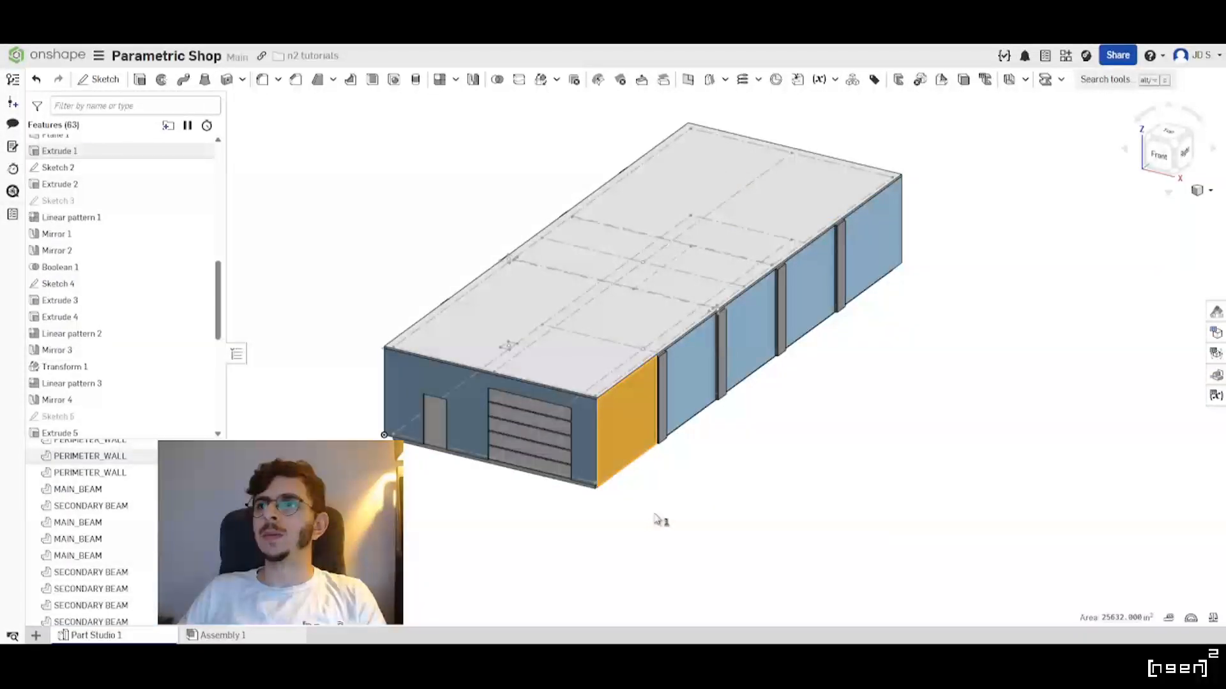
left_click(656, 518)
left_click(612, 425)
left_click(596, 580)
scroll(118, 536, "up", 2)
left_click(120, 538)
scroll(122, 539, "up", 2)
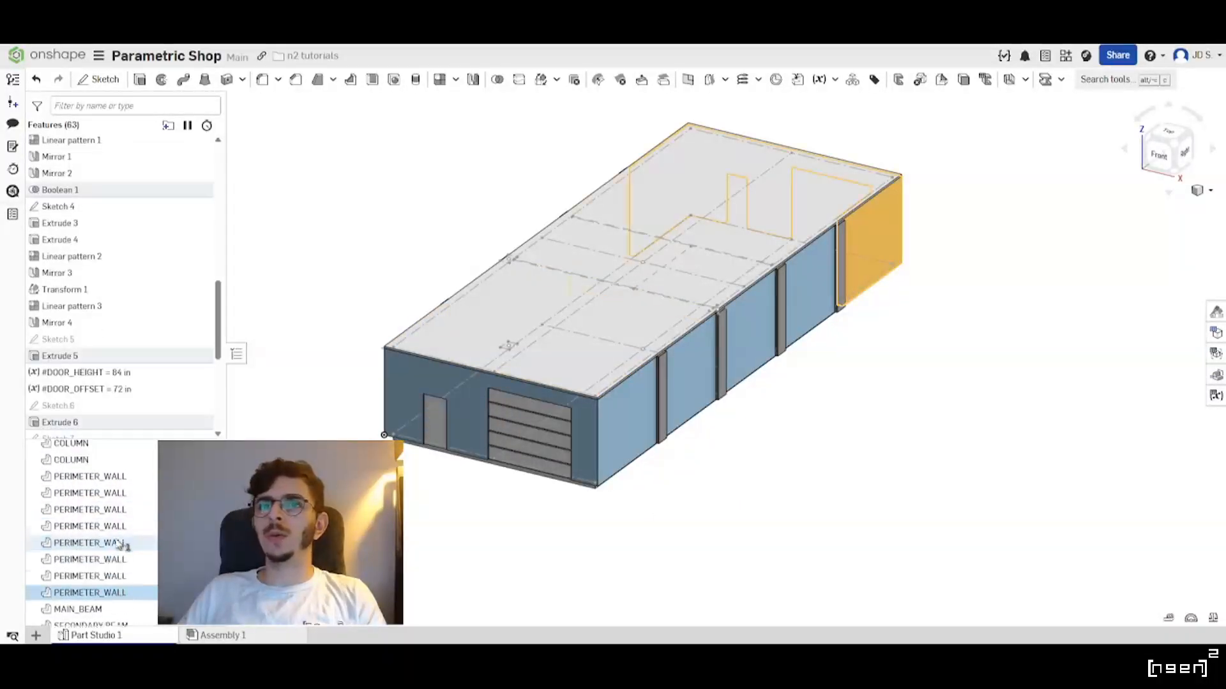
left_click(121, 485, "shift")
right_click(121, 485)
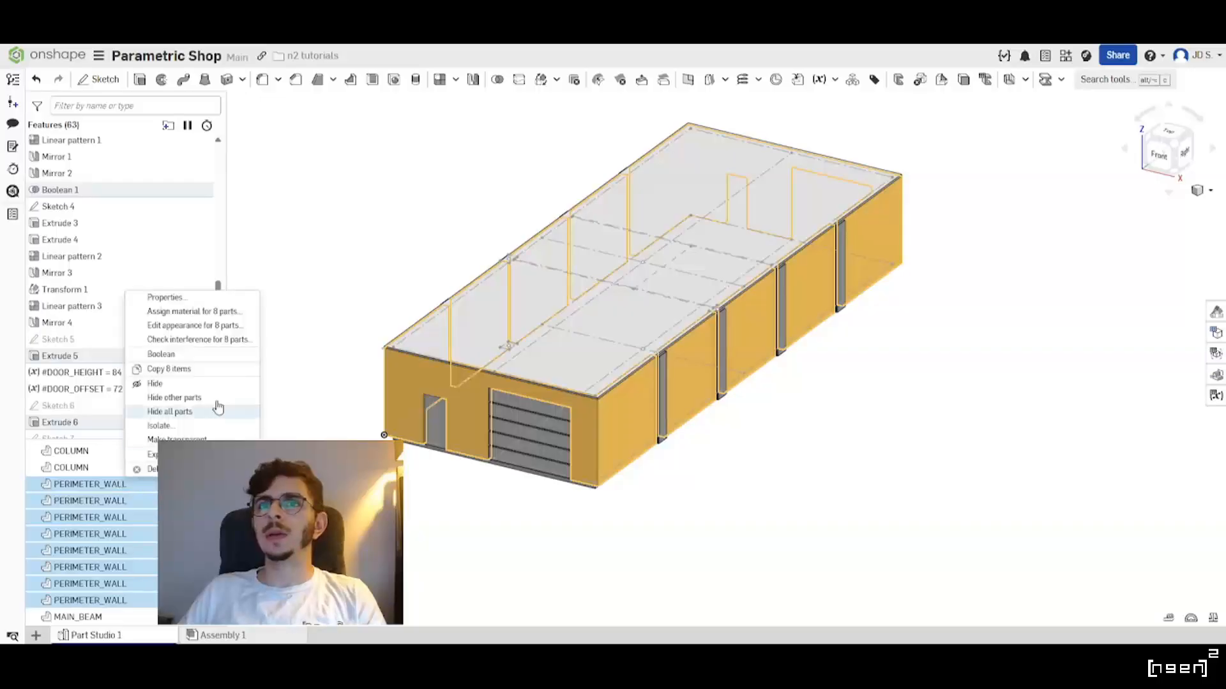
left_click(192, 325)
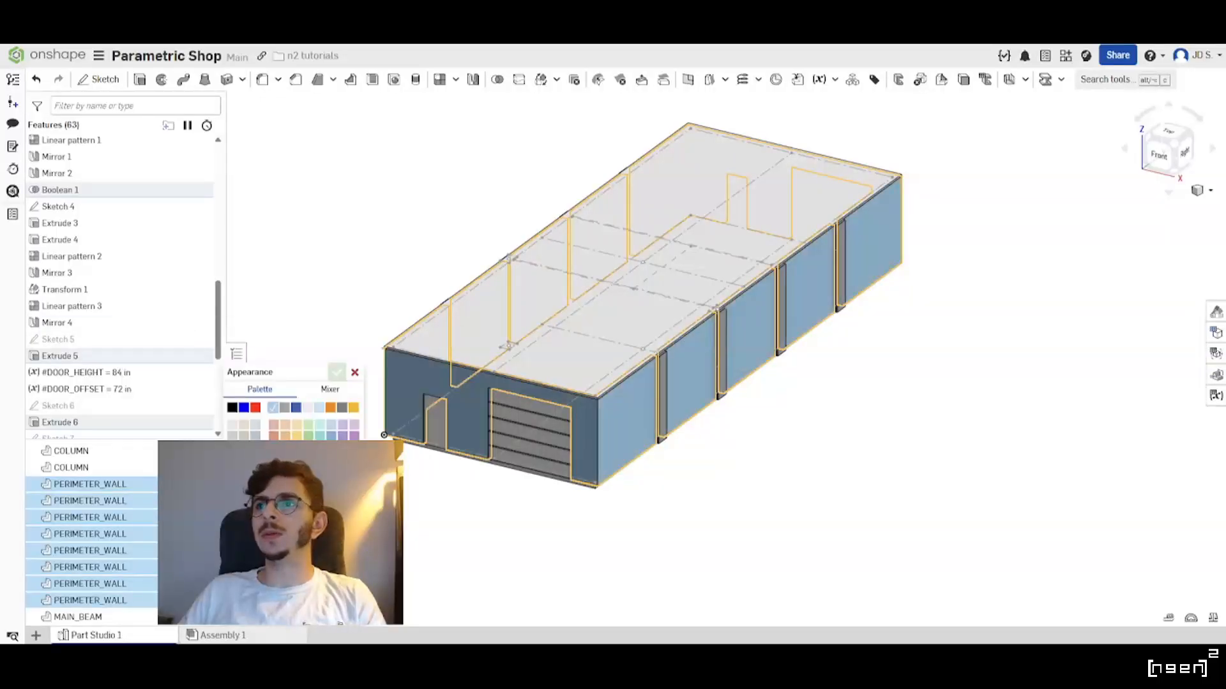
left_click(333, 427)
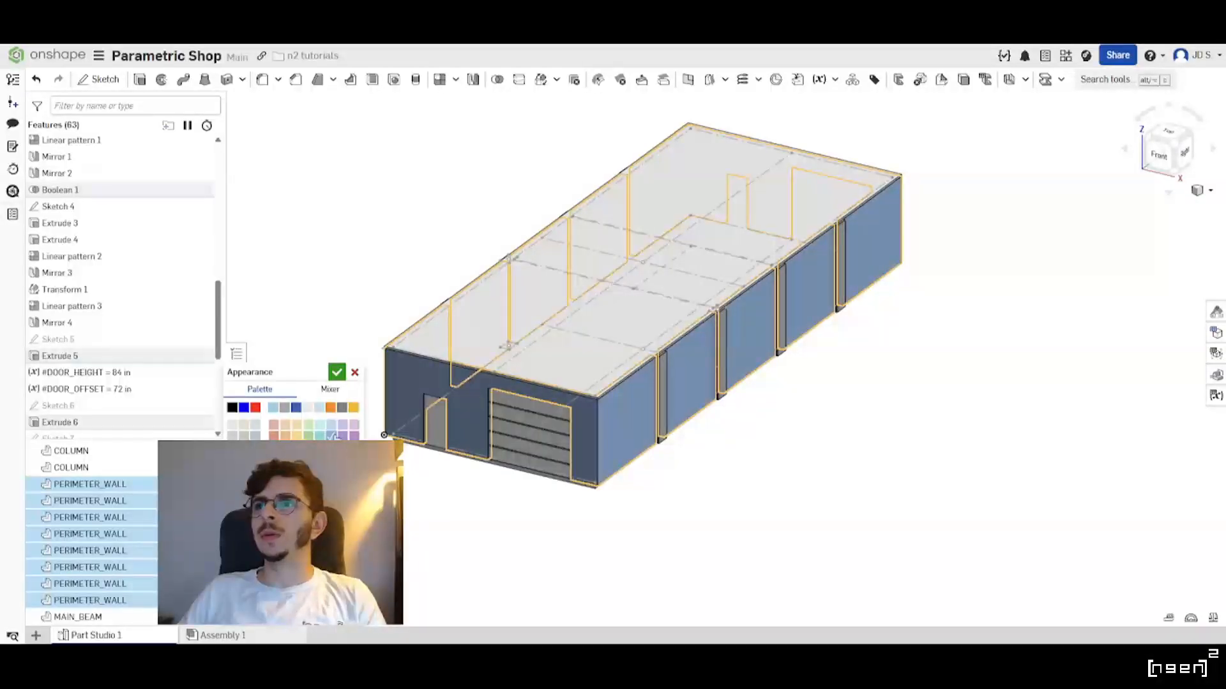
left_click(310, 411)
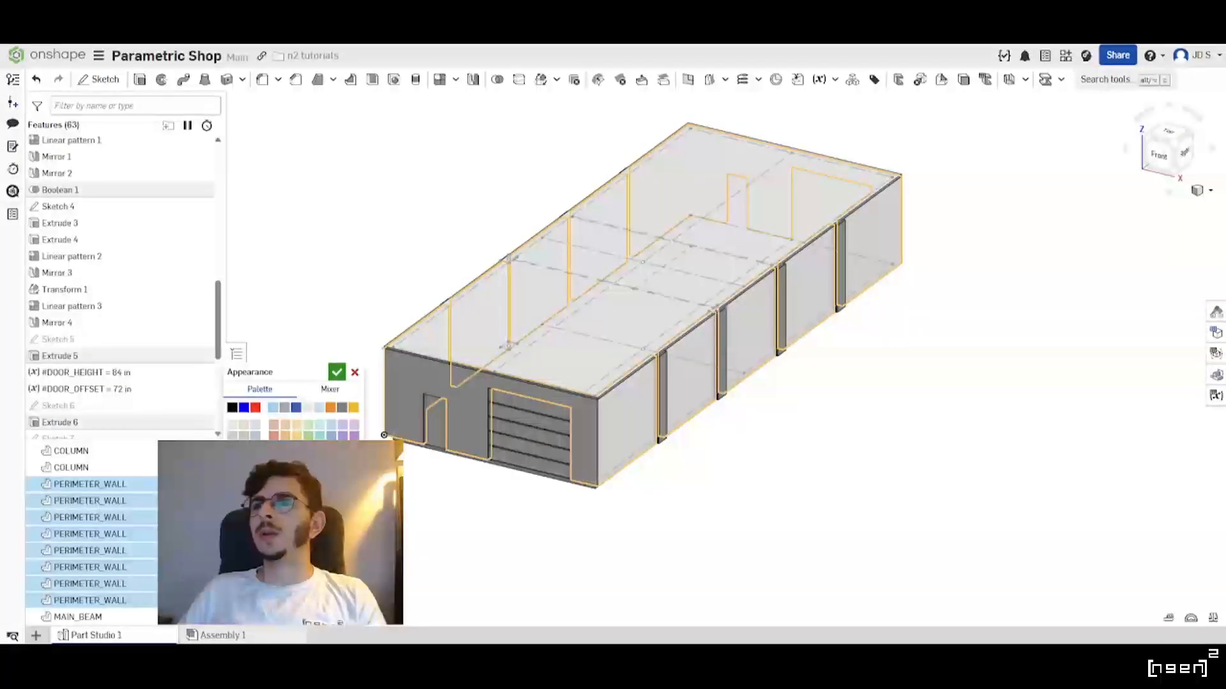
left_click(336, 372)
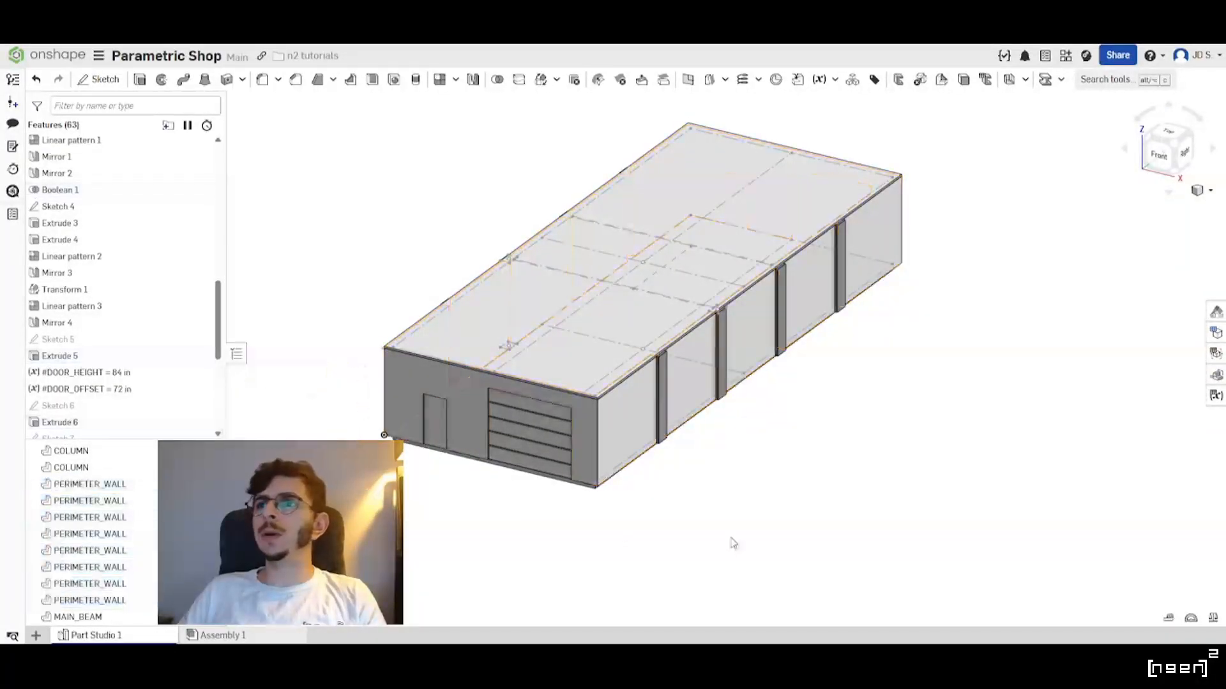
Change the appearance of all eight COLUMN parts to a different grey shade and accept it.
right_click_drag(672, 466, 592, 413)
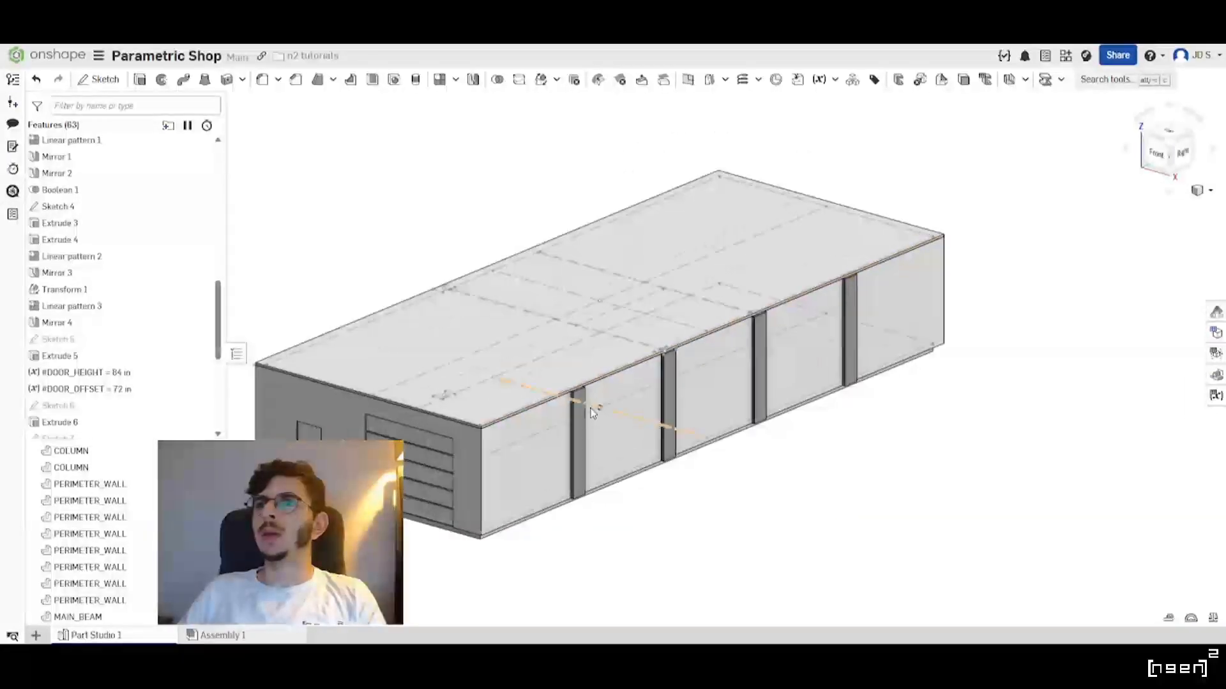
scroll(129, 543, "up", 3)
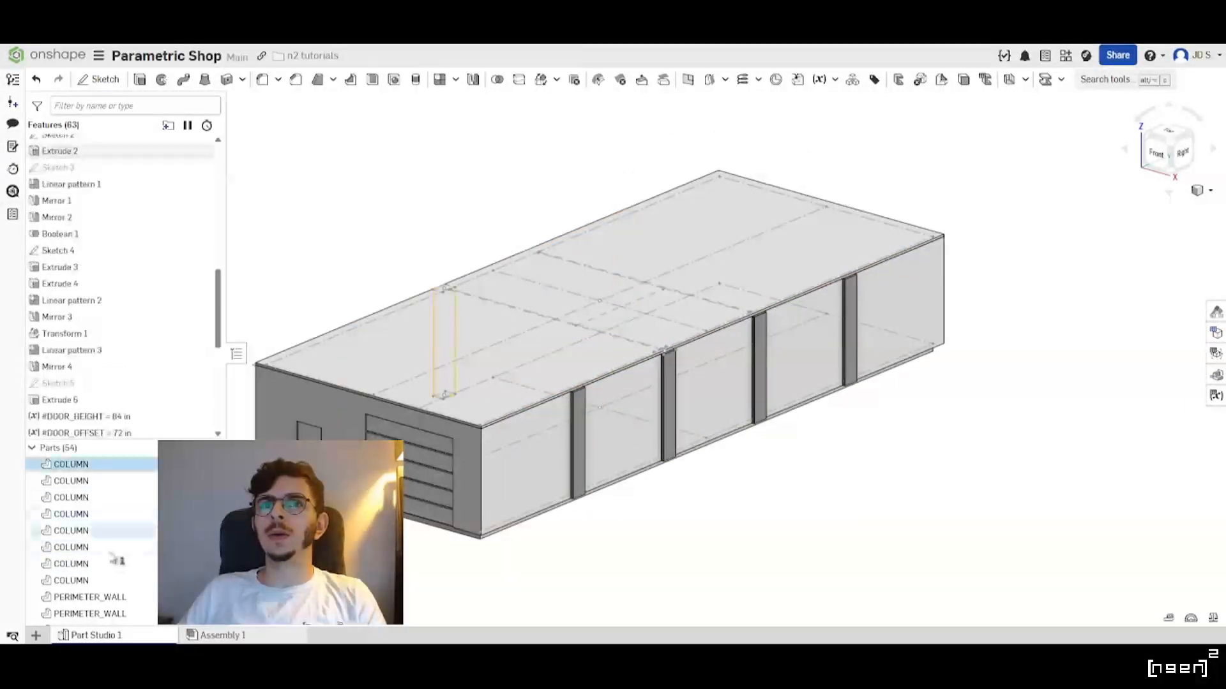
left_click(108, 581, "shift")
right_click(109, 581)
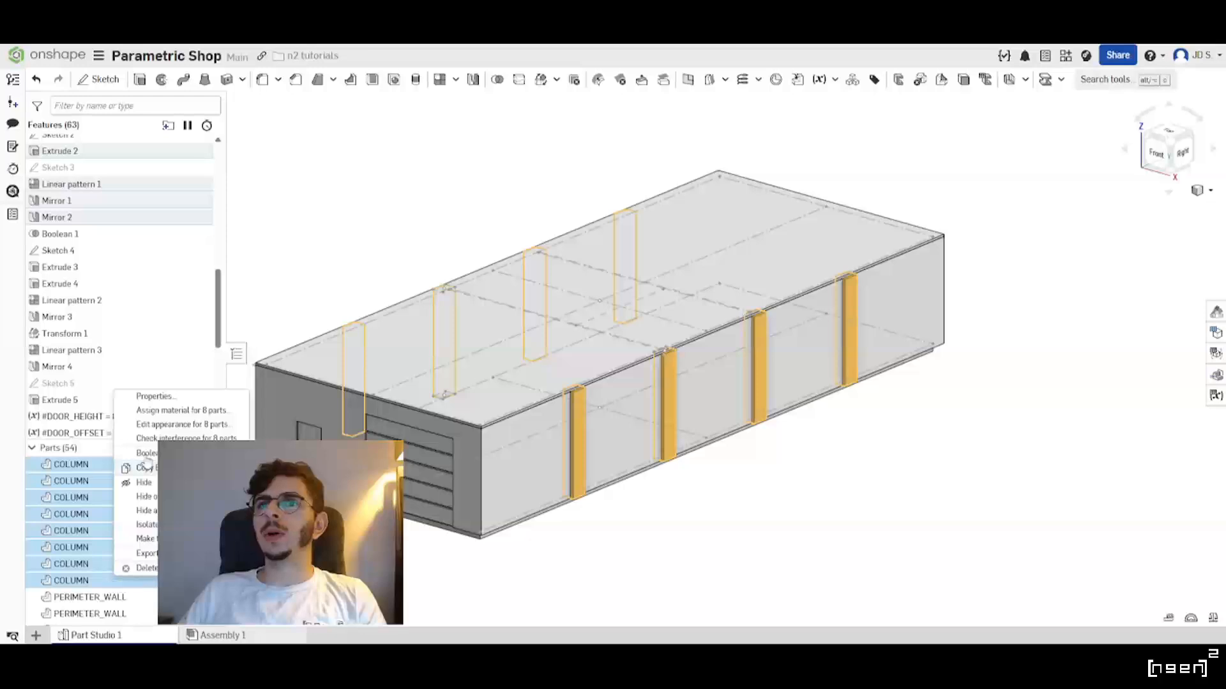
left_click(184, 424)
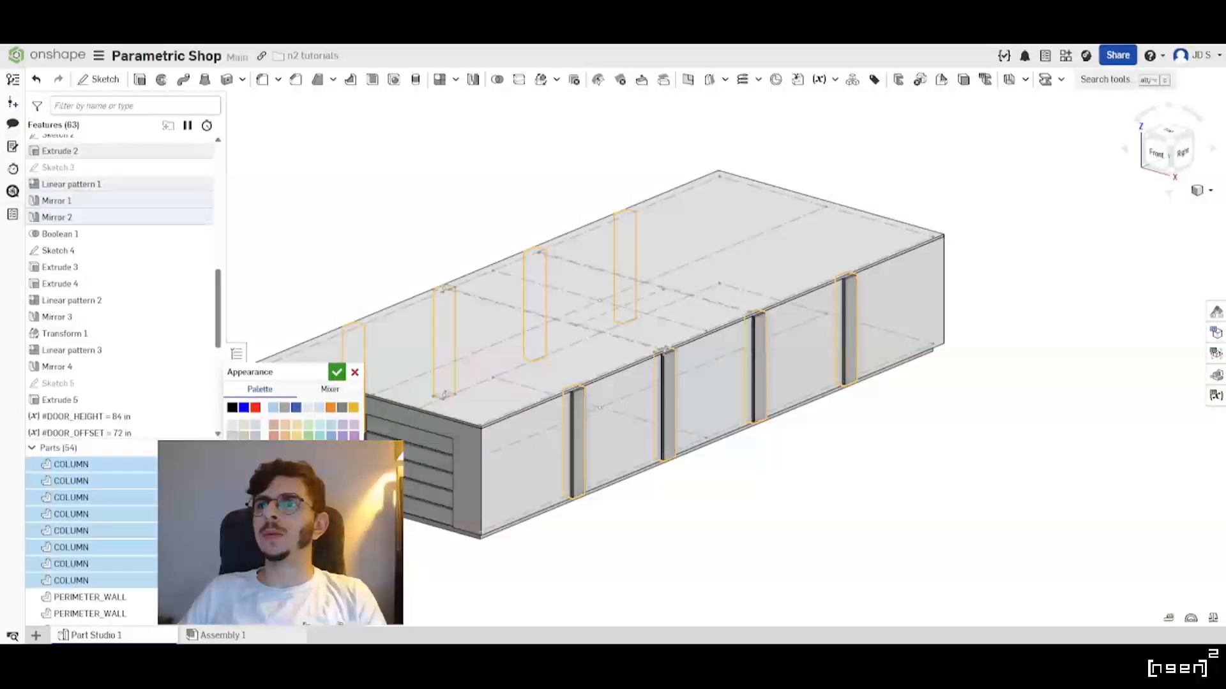
right_click_drag(703, 435, 520, 456)
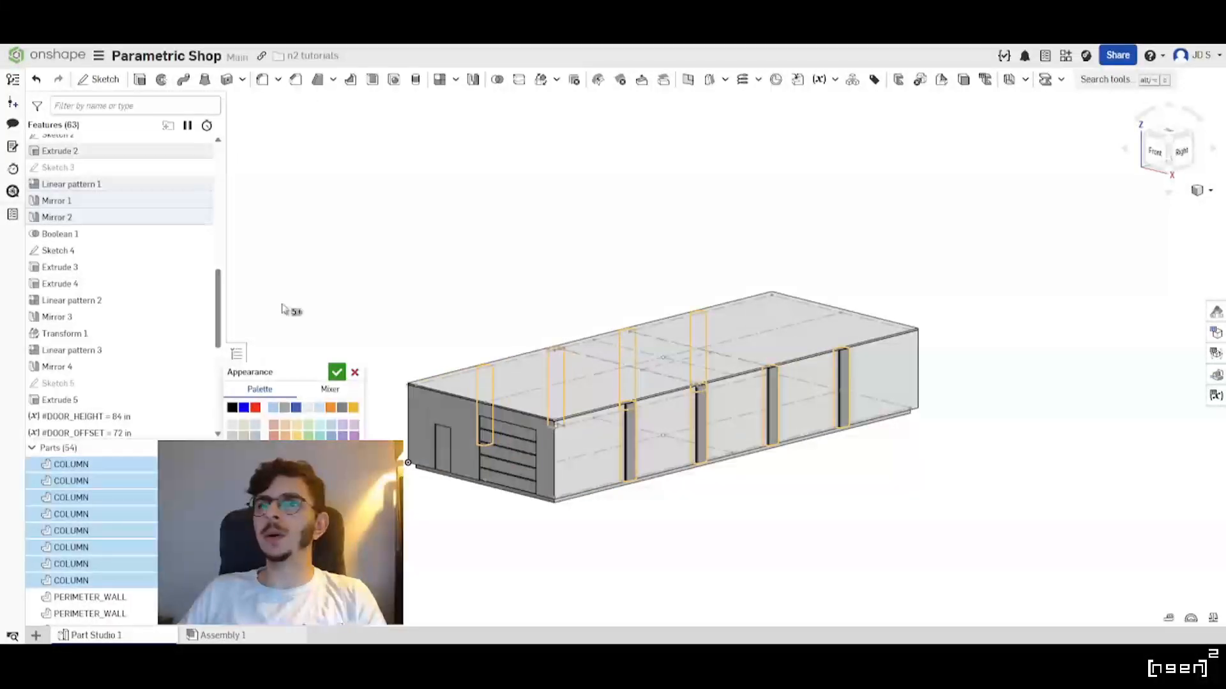
left_click(336, 373)
Turn on the perspective view and examine the beams, columns, walls and doors from inside the building in both directions.
left_click(1200, 190)
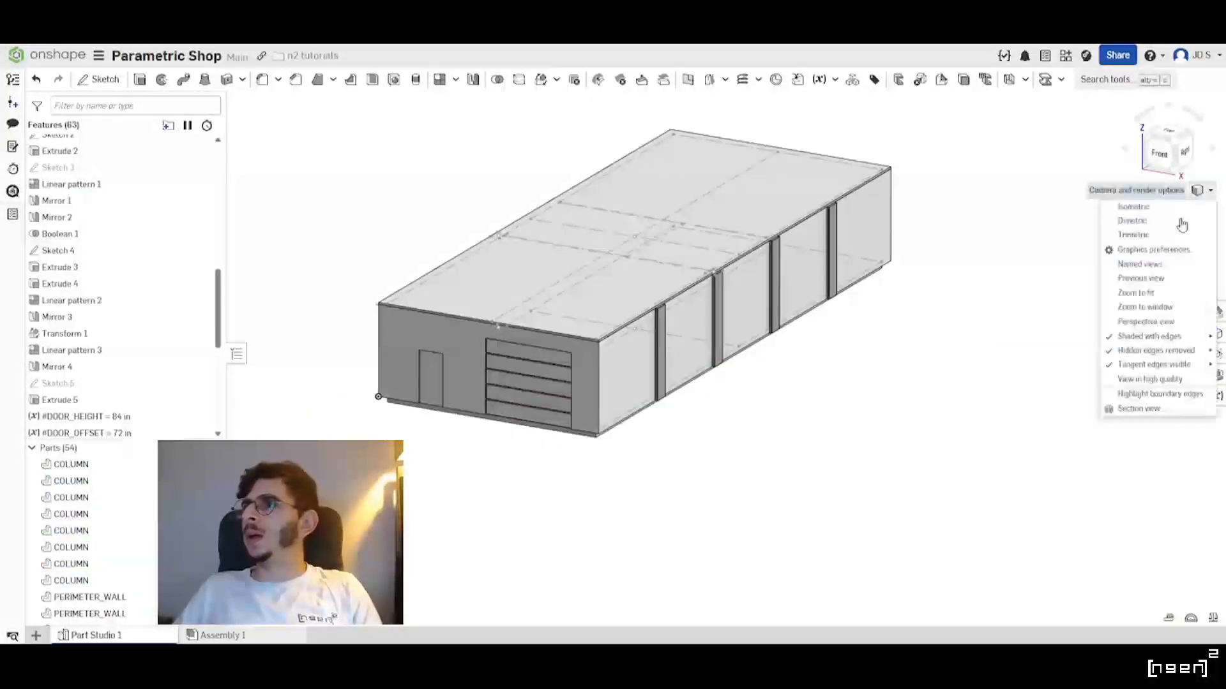
left_click(1145, 322)
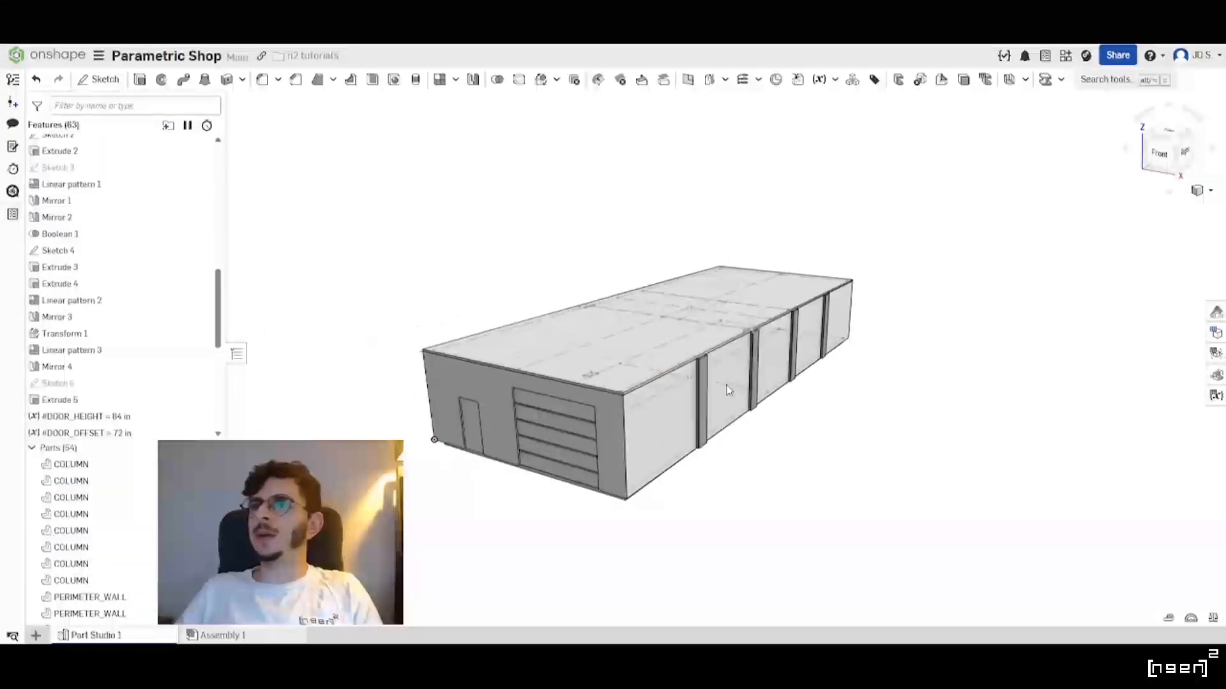
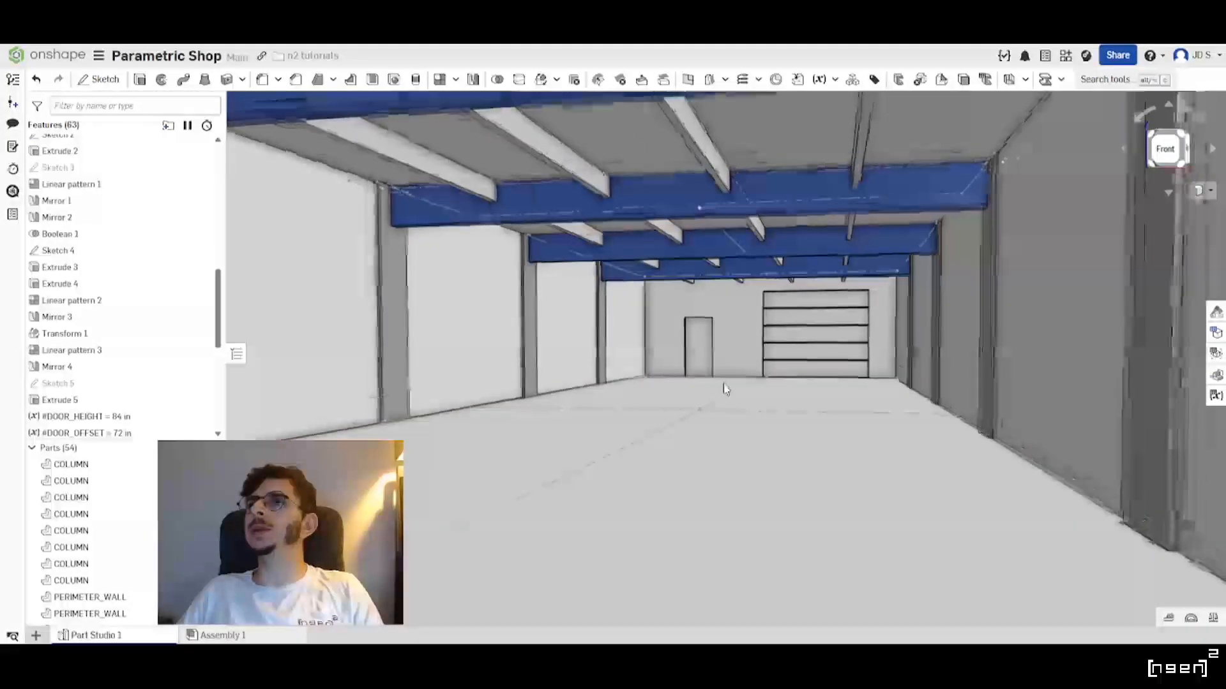
scroll(725, 388, "down", 1)
scroll(725, 388, "up", 1)
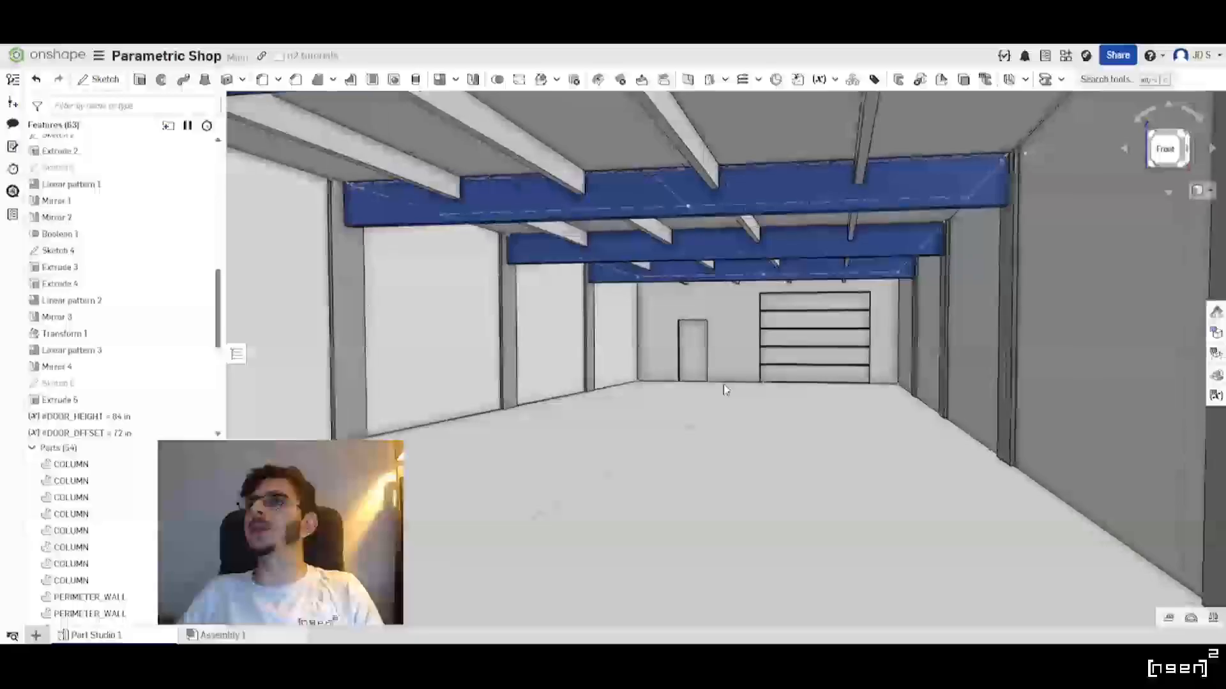
scroll(725, 388, "up", 4)
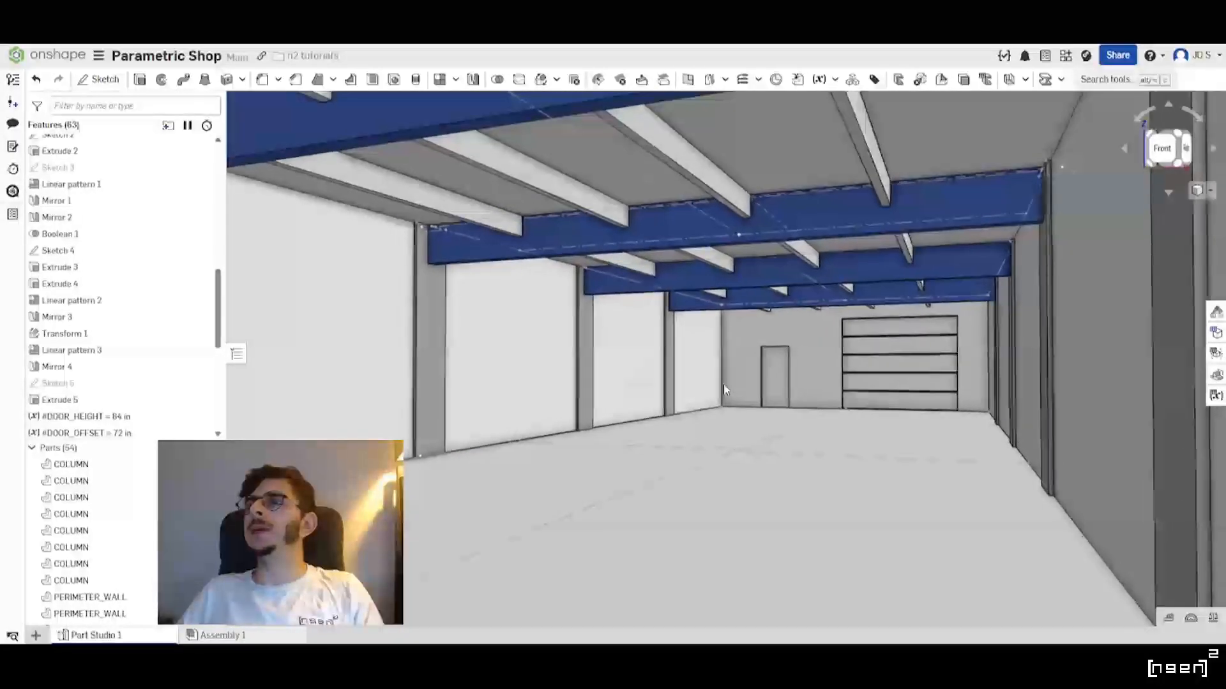
scroll(725, 388, "up", 1)
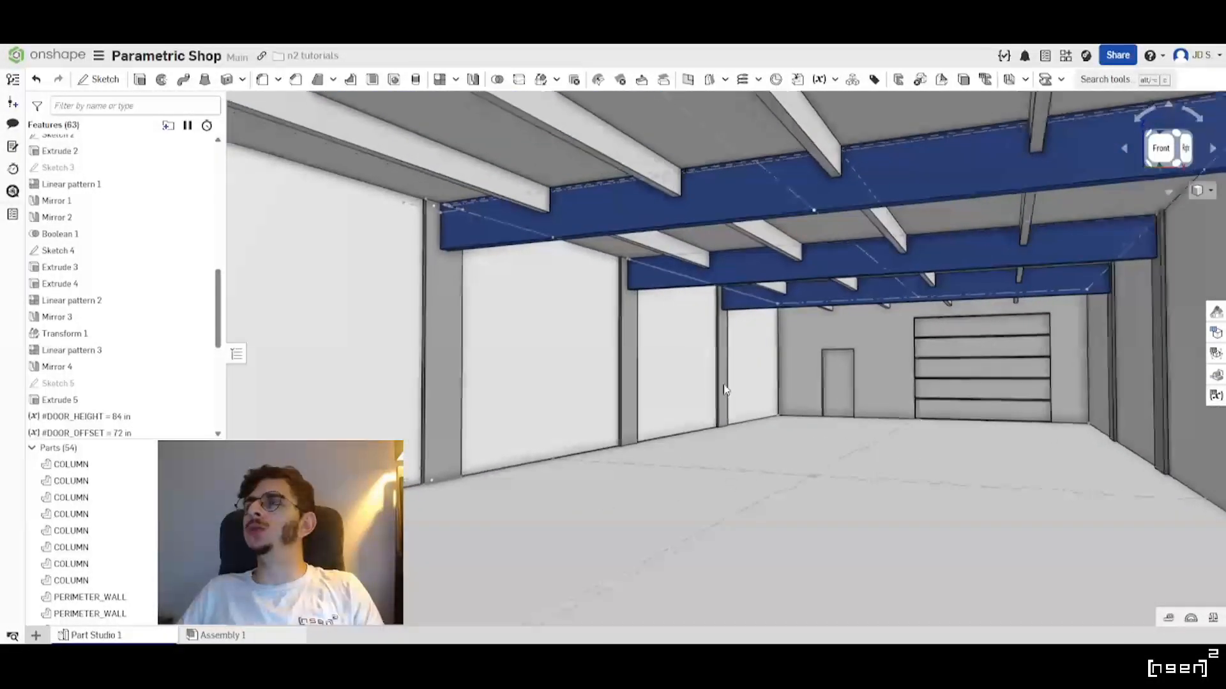
scroll(725, 388, "up", 4)
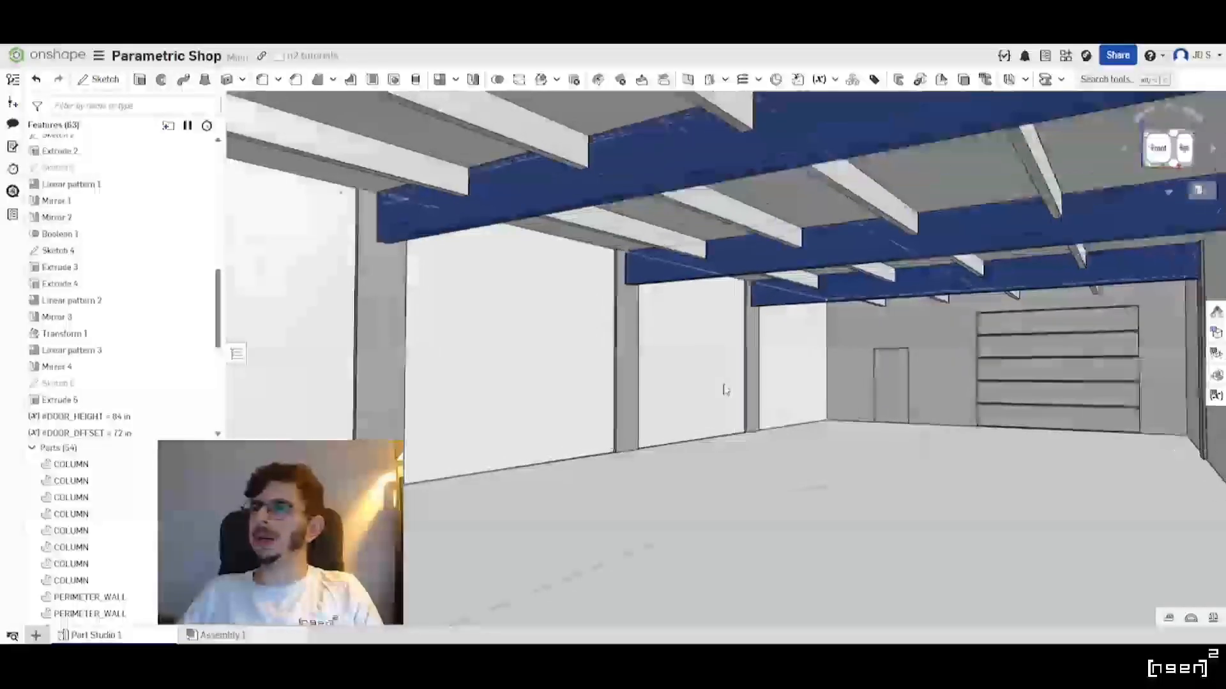
key("Left")
key("Left")
key("Left")
key("Left")
key("Left")
key("Left")
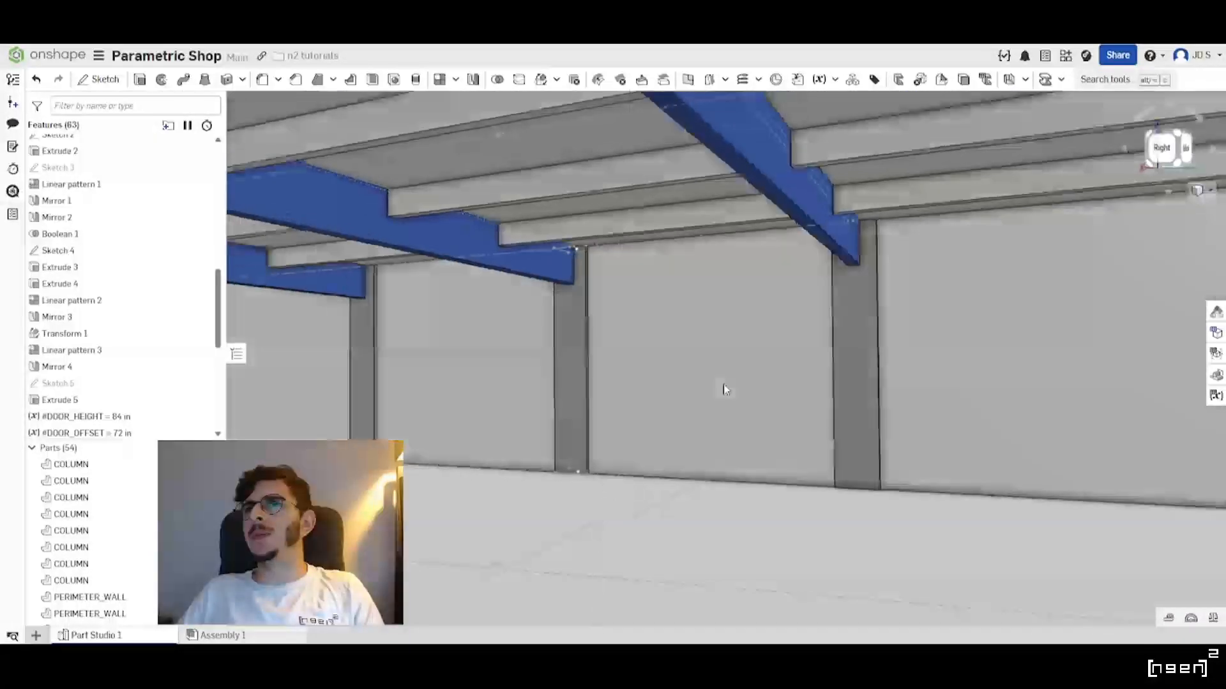
key("Left")
key("Left")
key("Left")
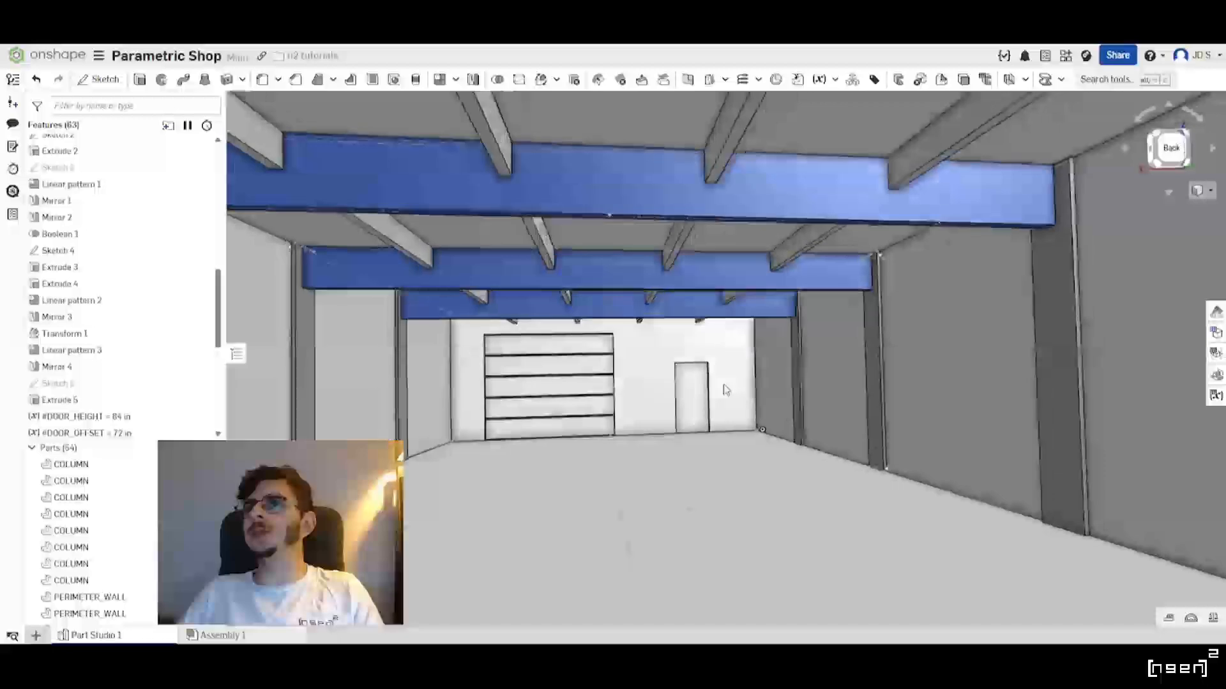
scroll(725, 389, "up", 3)
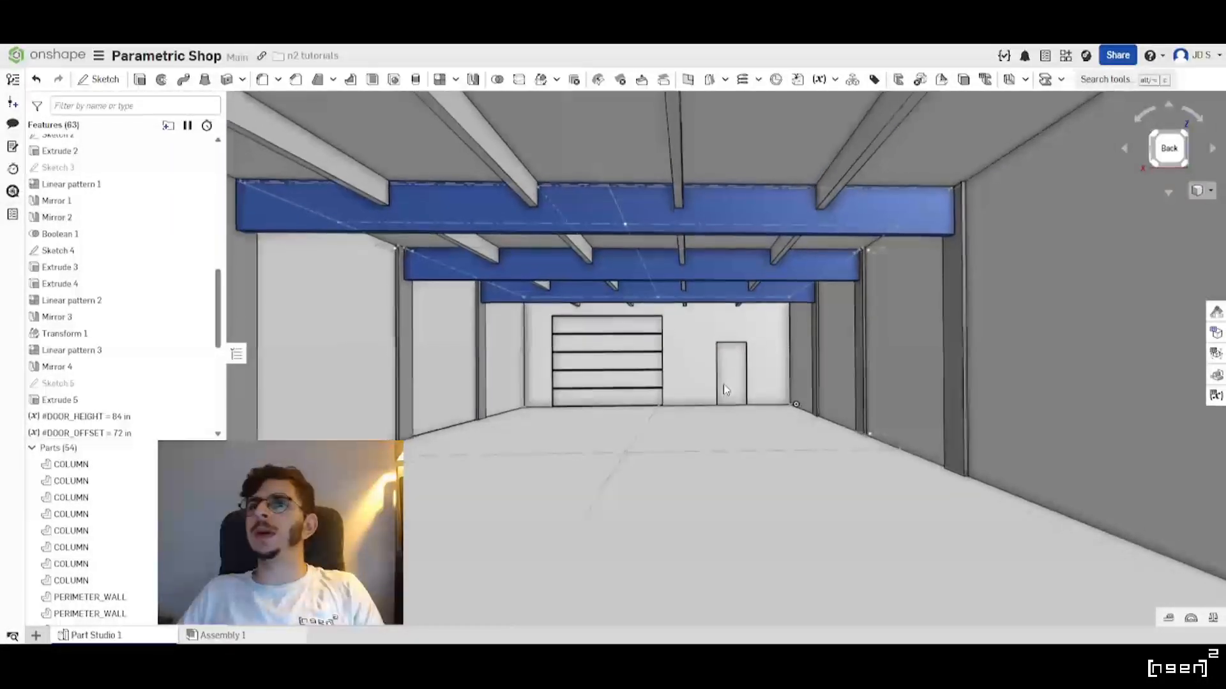
scroll(725, 390, "up", 3)
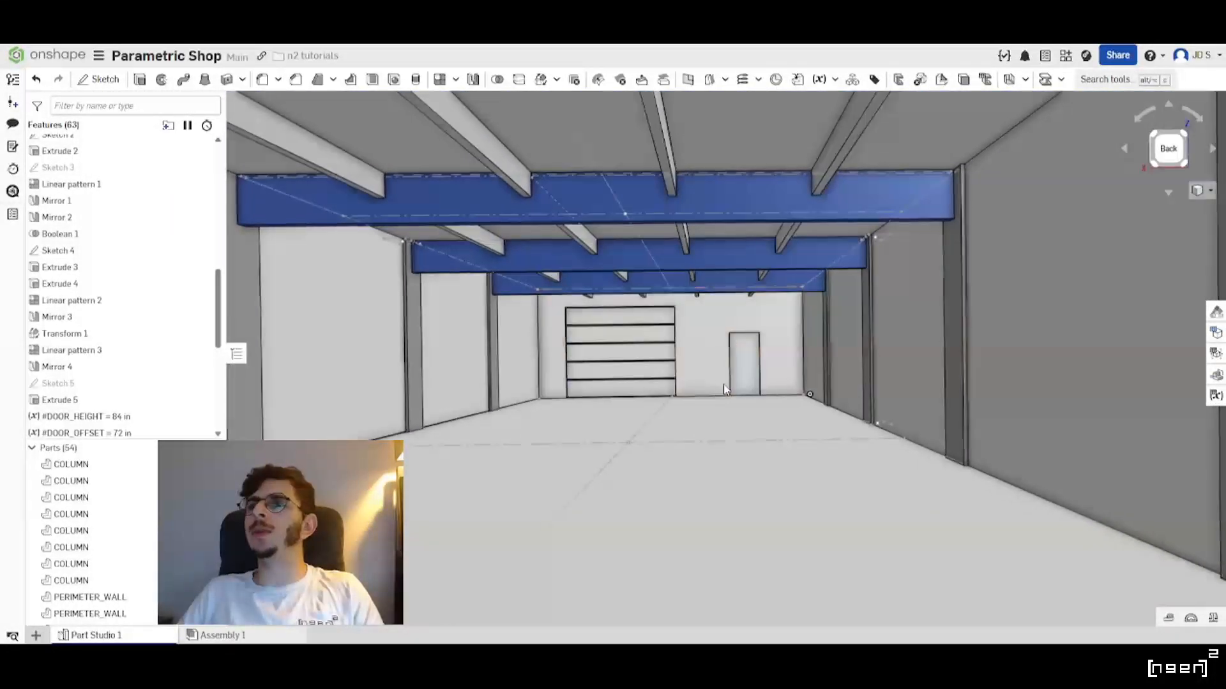
Examine the blue main beams, secondary beams, columns, walls and doors from inside the building, turning to the opposite end wall.
scroll(724, 389, "down", 3)
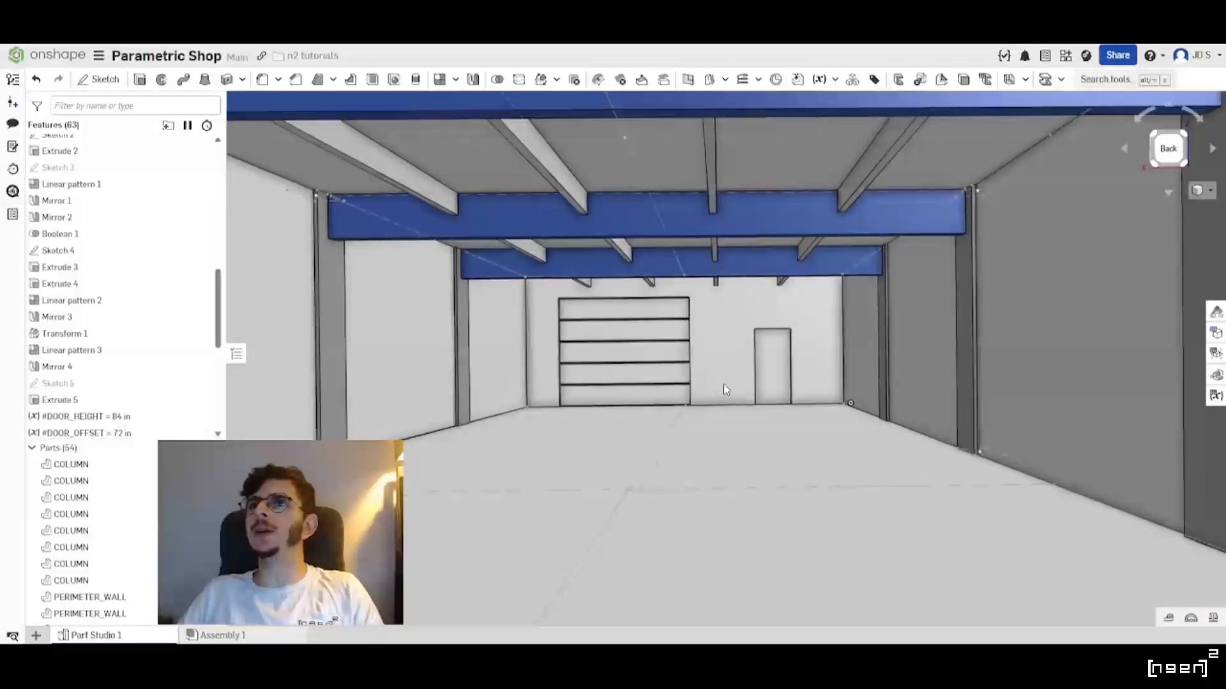
key("Left")
key("Left")
key("Left")
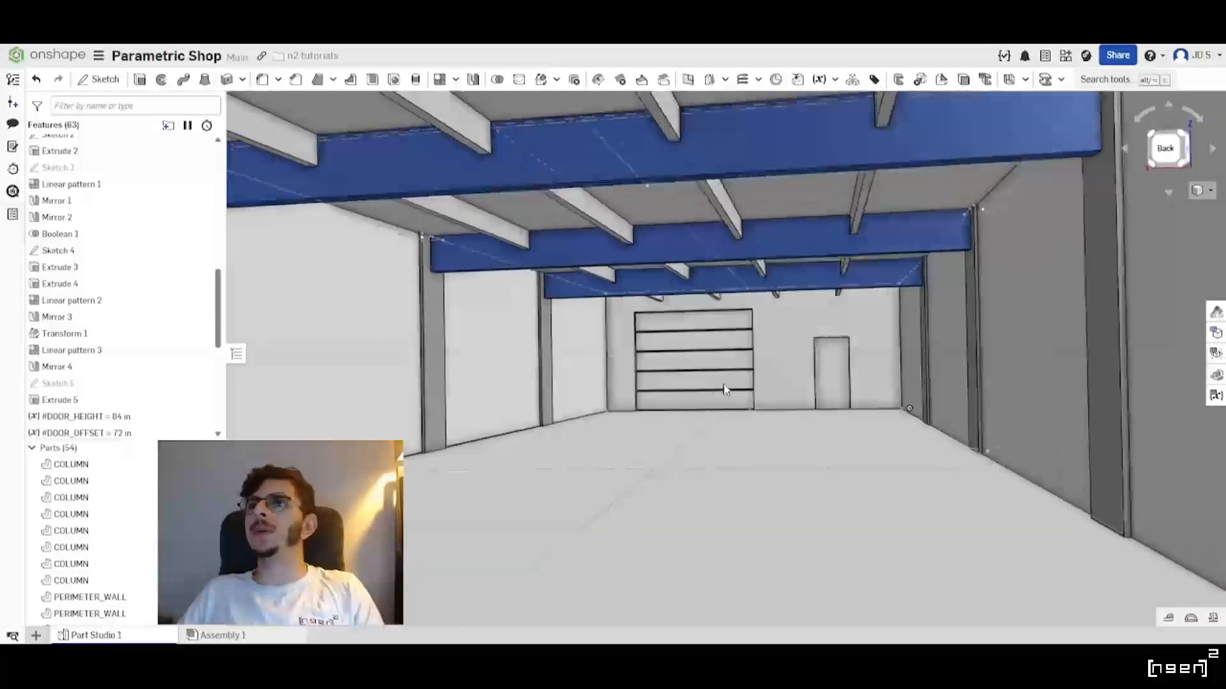
key("Left")
key("Left")
key("Left")
key("Left")
key("Left")
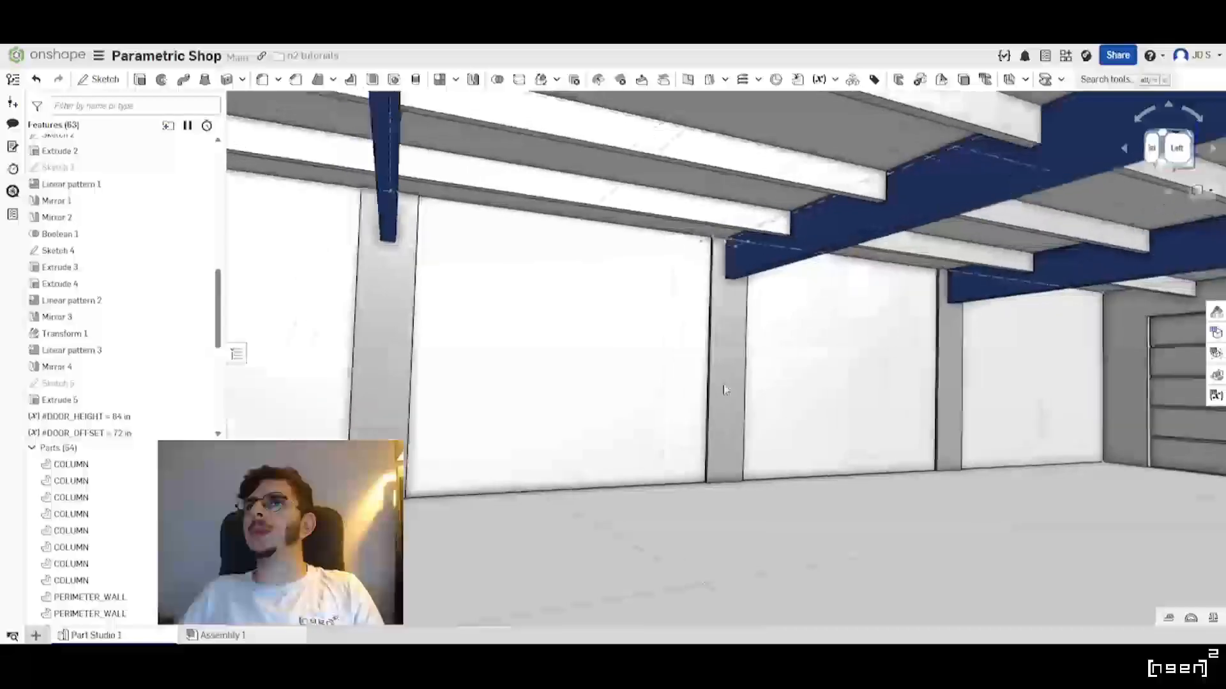
key("Left")
key("Left")
key("Left")
key("Left")
key("Left")
key("Left")
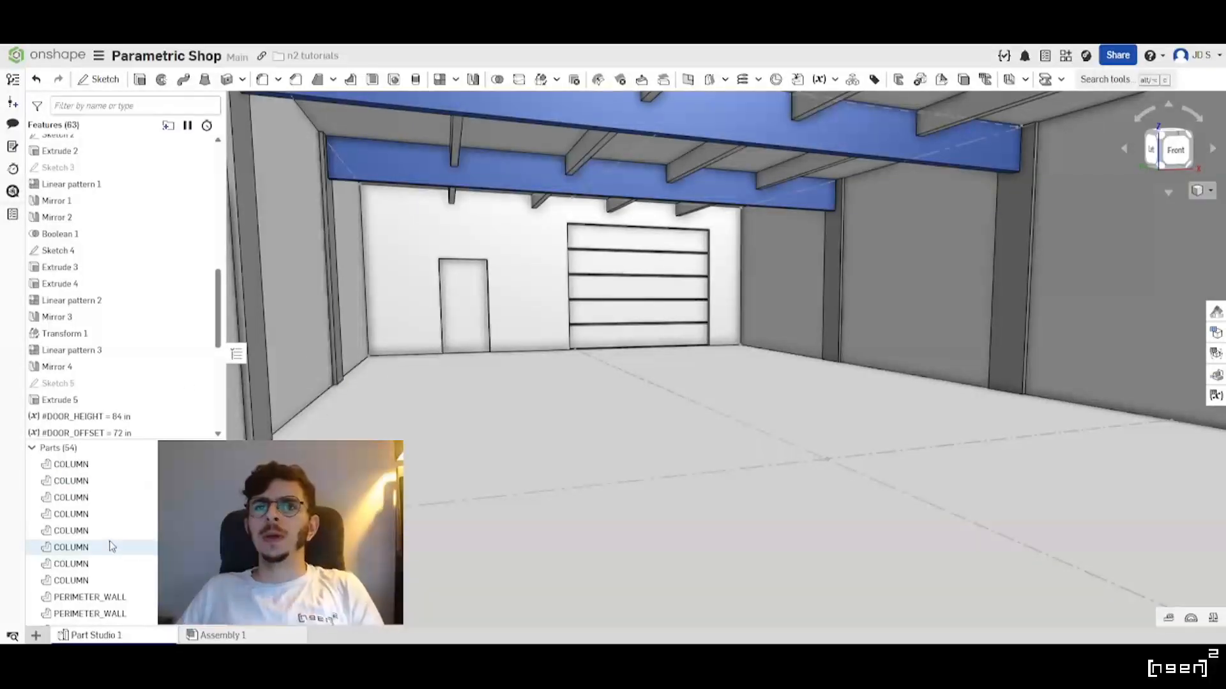
Change the appearance of all MAIN_BEAM and SECONDARY BEAM parts to a light grey colour and accept it.
scroll(112, 547, "down", 5)
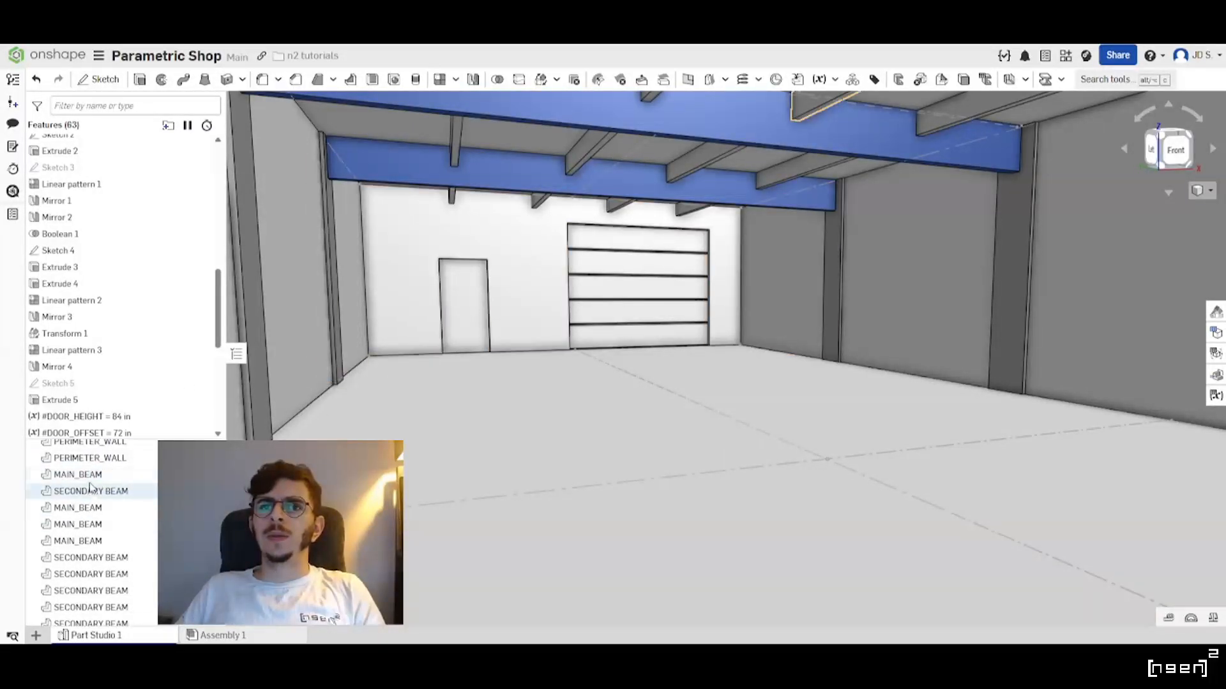
scroll(108, 536, "down", 5)
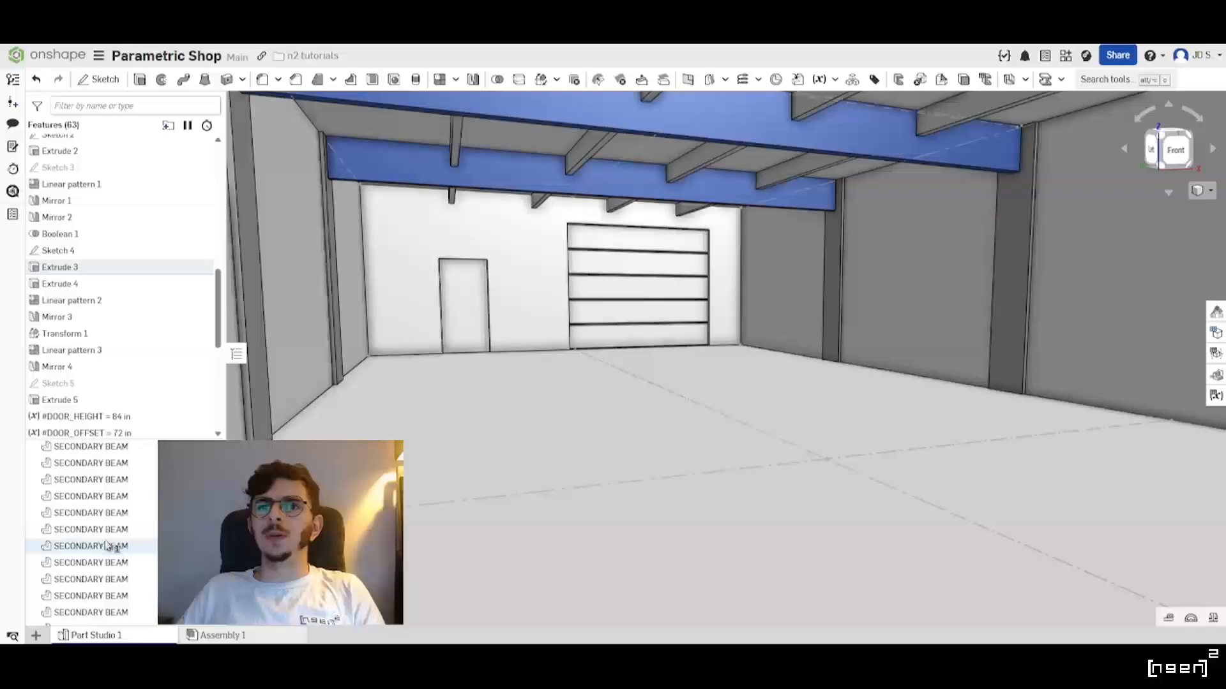
scroll(123, 570, "down", 2)
left_click(97, 538, "shift")
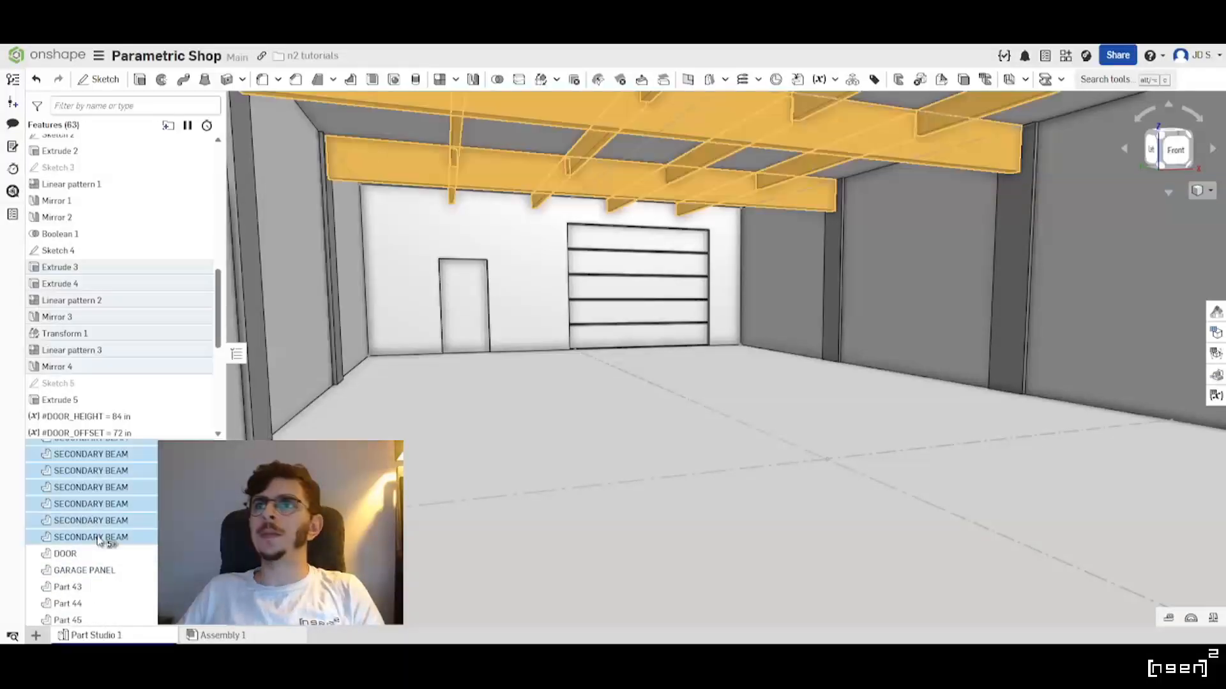
right_click(97, 540)
left_click(167, 382)
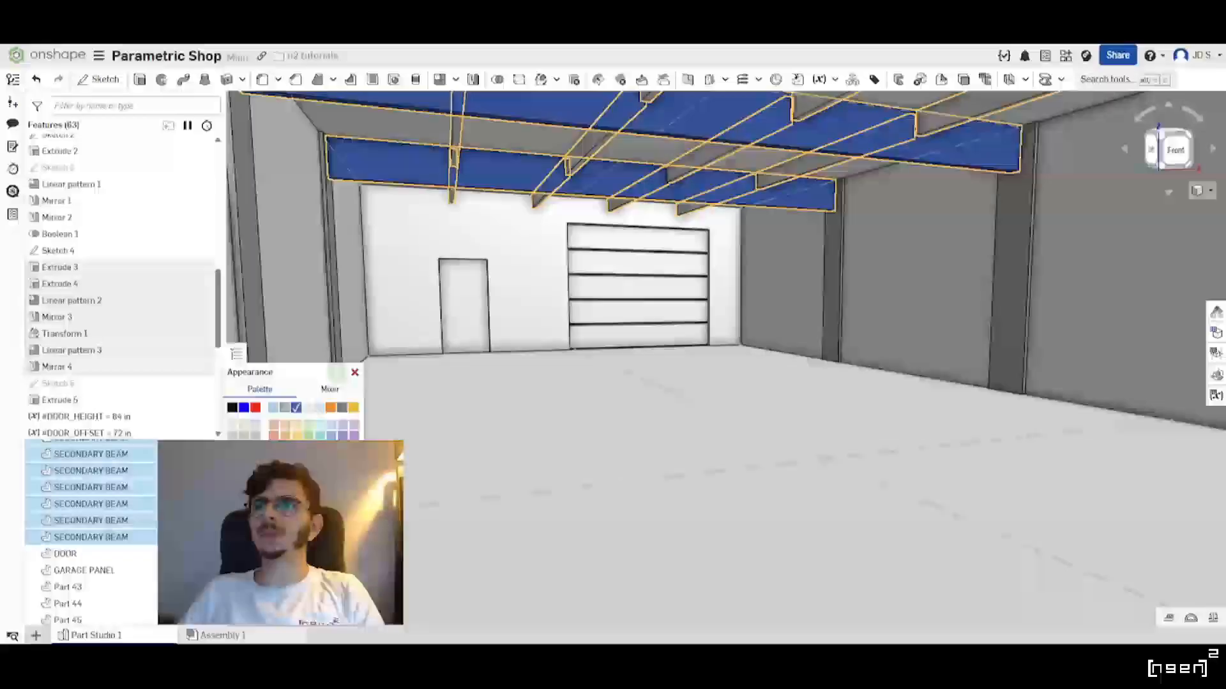
left_click(308, 407)
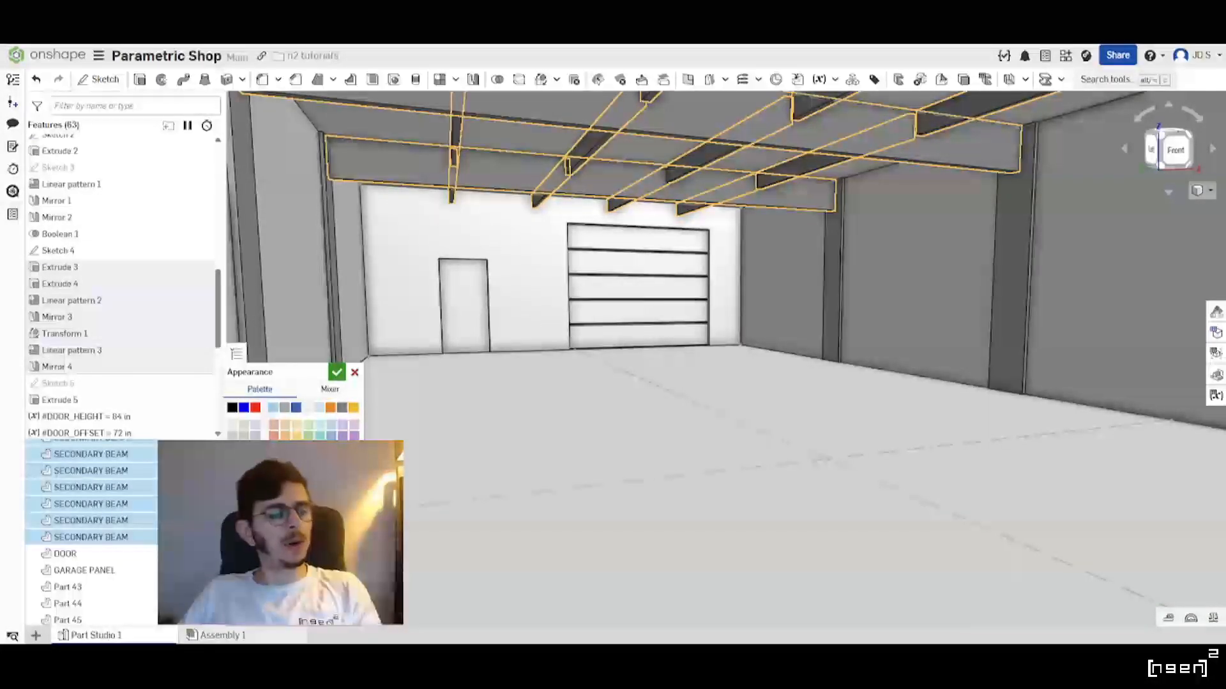
right_click_drag(775, 281, 379, 394)
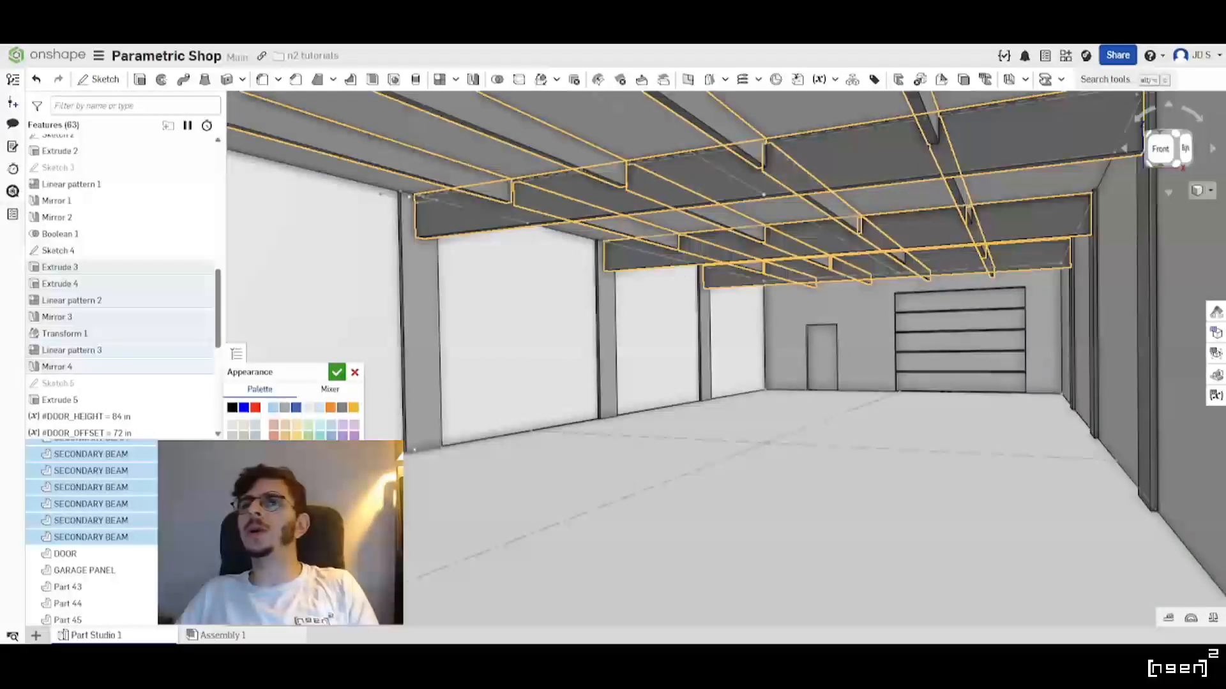
right_click_drag(256, 447, 231, 435)
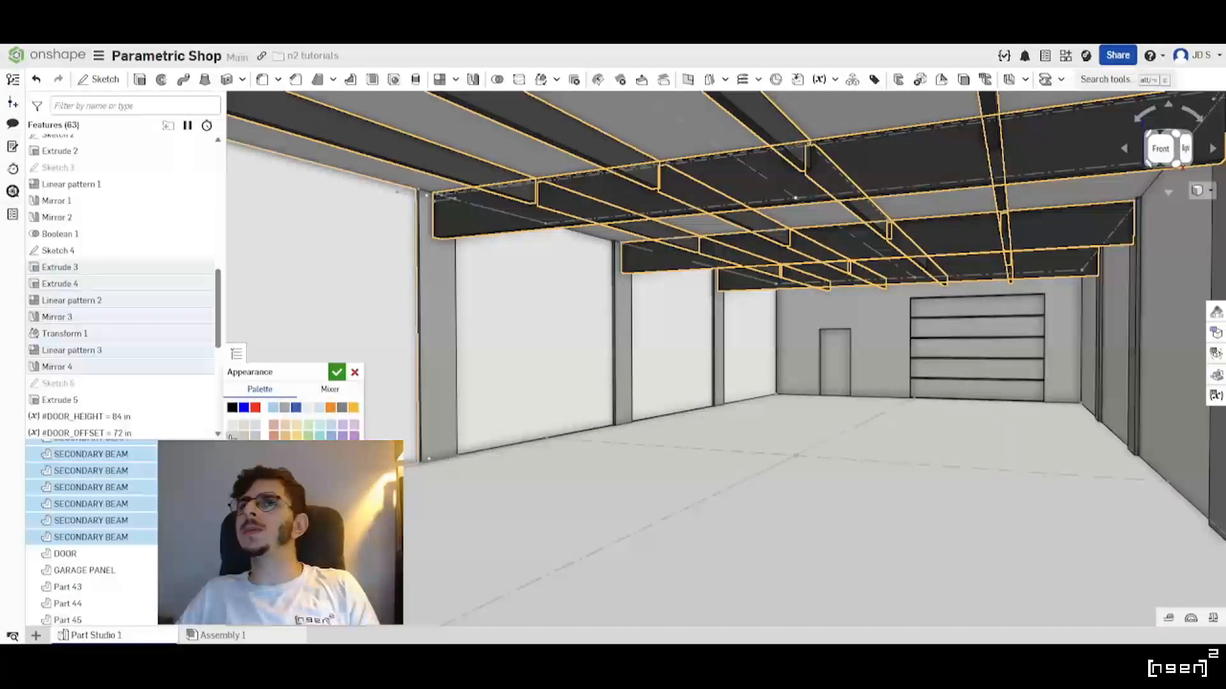
left_click(231, 436)
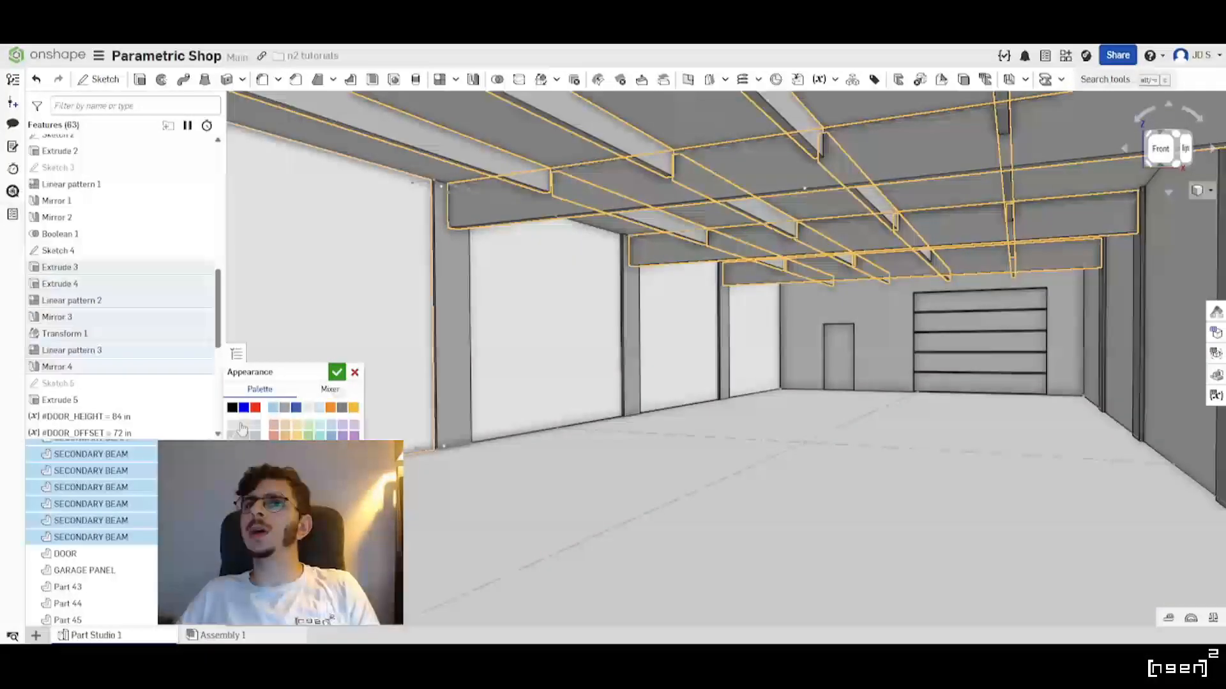
left_click(336, 373)
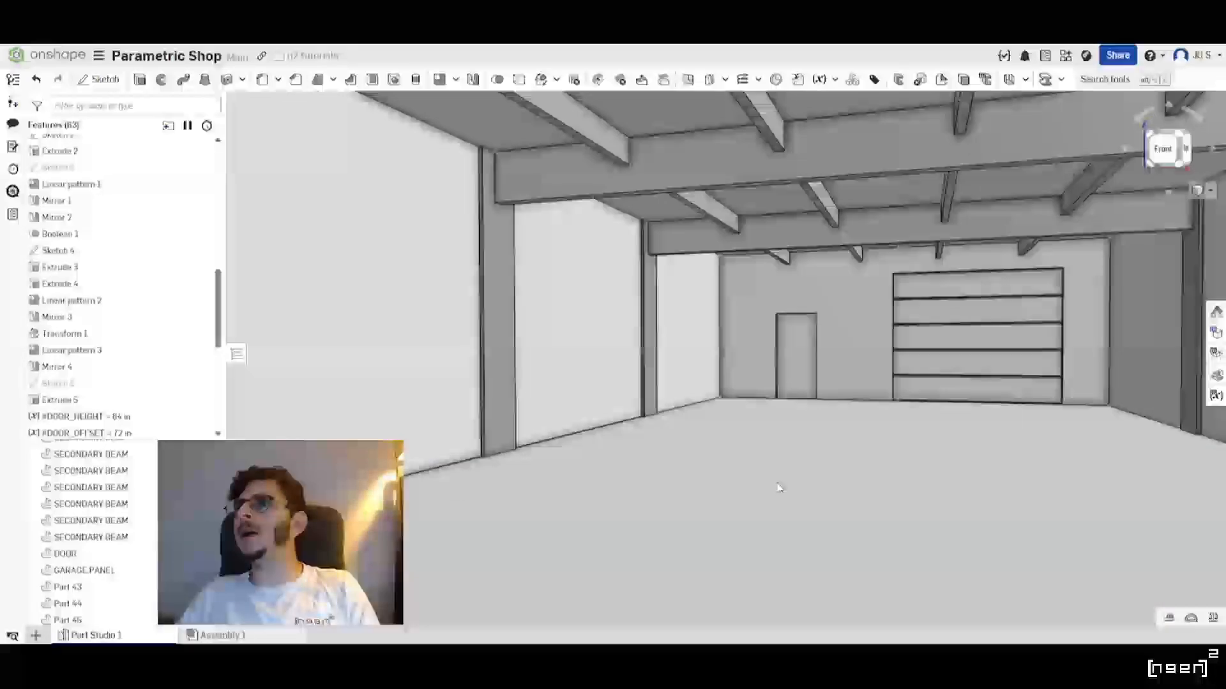
Make all PERIMETER_WALL parts semi-transparent through their appearance settings and accept the change.
scroll(778, 487, "down", 5)
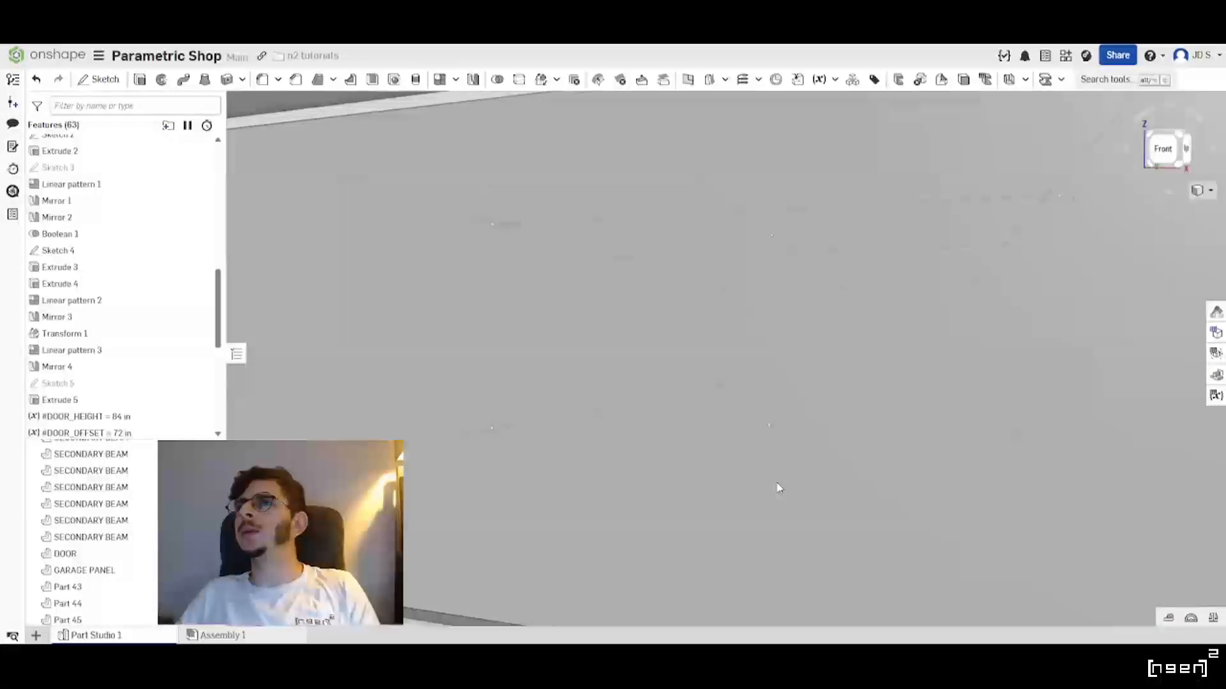
scroll(779, 488, "down", 6)
right_click_drag(779, 487, 678, 483)
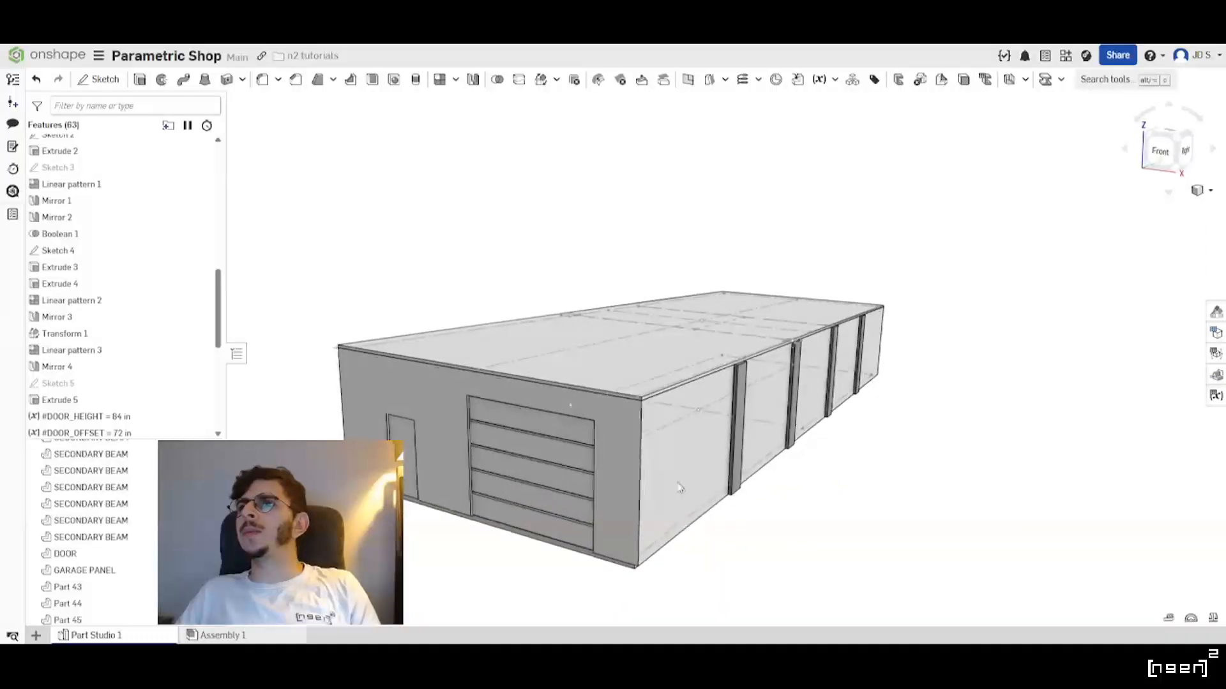
left_click(678, 473)
left_click(870, 488)
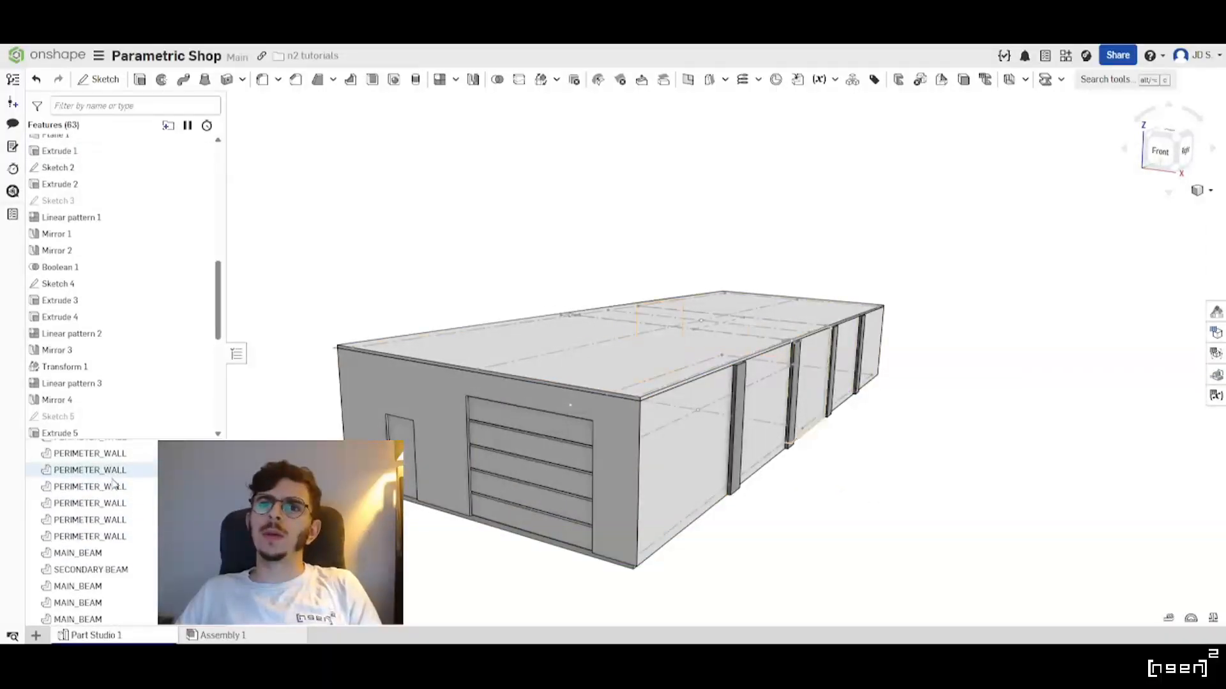
left_click(113, 542)
scroll(114, 543, "up", 3)
scroll(113, 536, "down", 1)
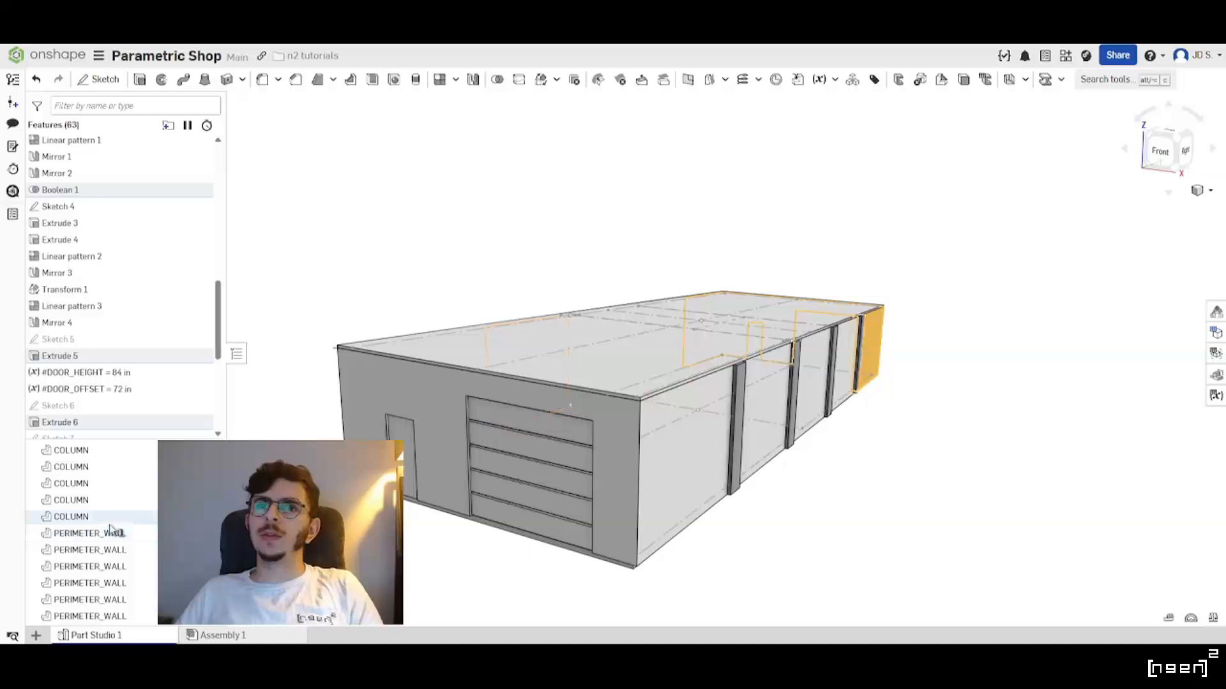
left_click(113, 533, "shift")
left_click(185, 374)
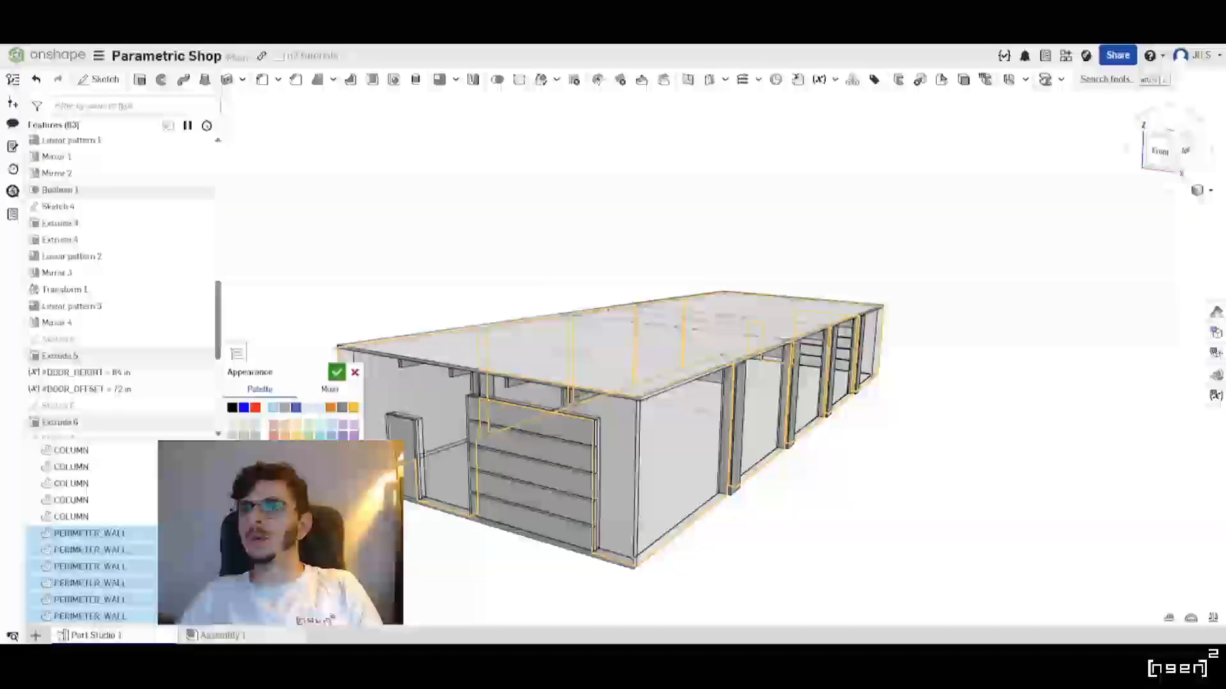
left_click(337, 373)
Make the ROOF part semi-transparent through its appearance settings and accept the change.
scroll(88, 545, "down", 1)
scroll(87, 544, "down", 5)
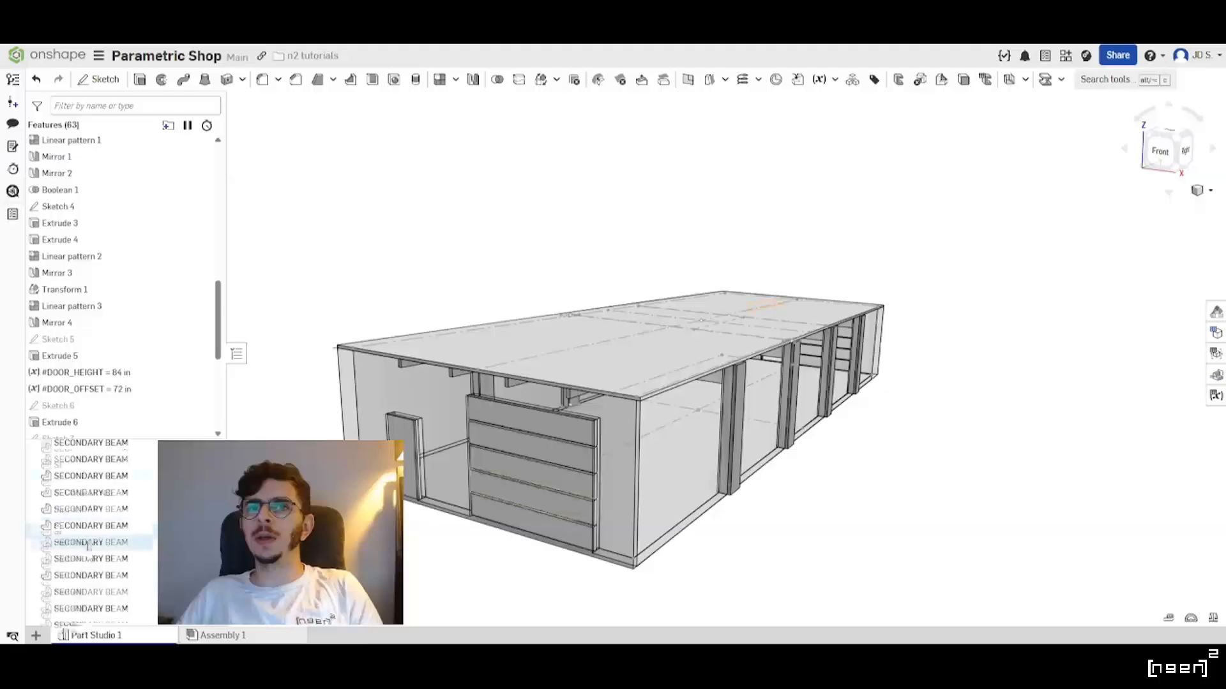
right_click(85, 616)
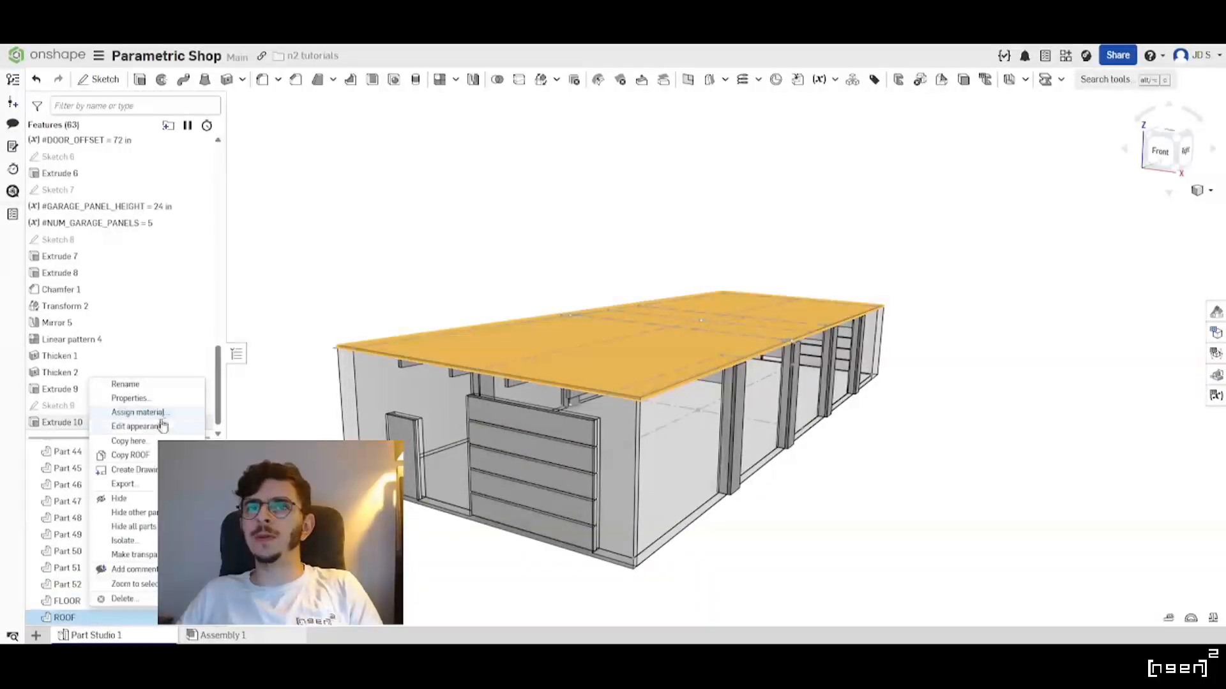
left_click(163, 425)
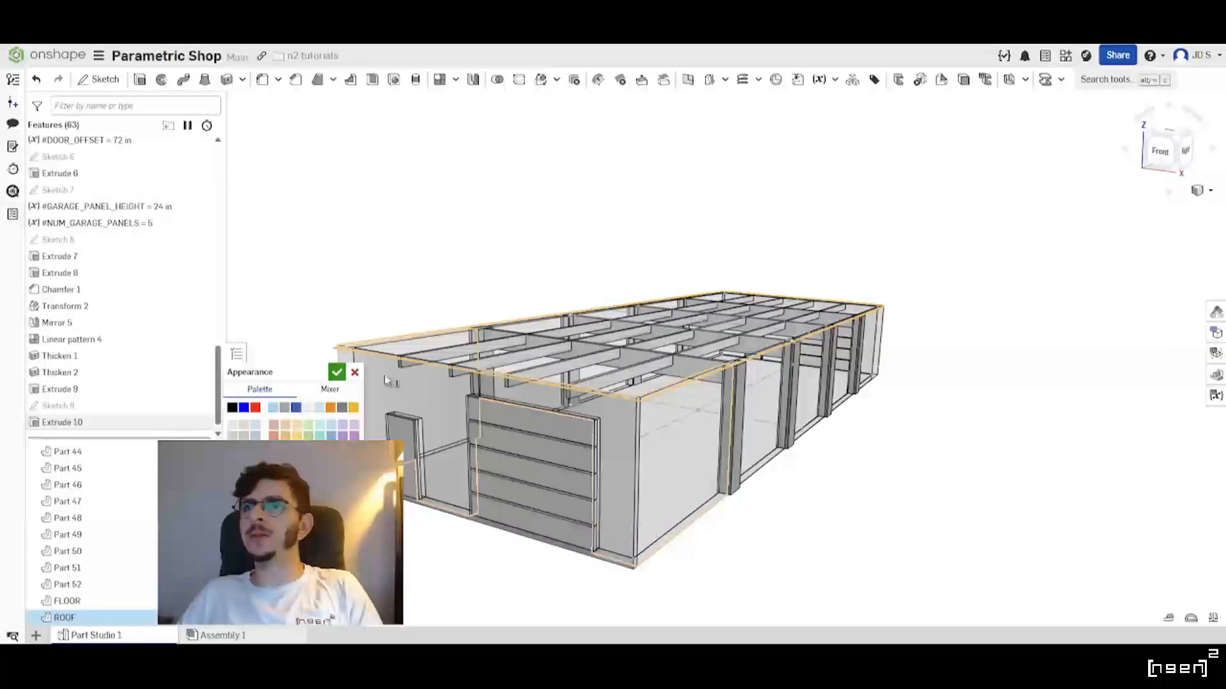
left_click(338, 376)
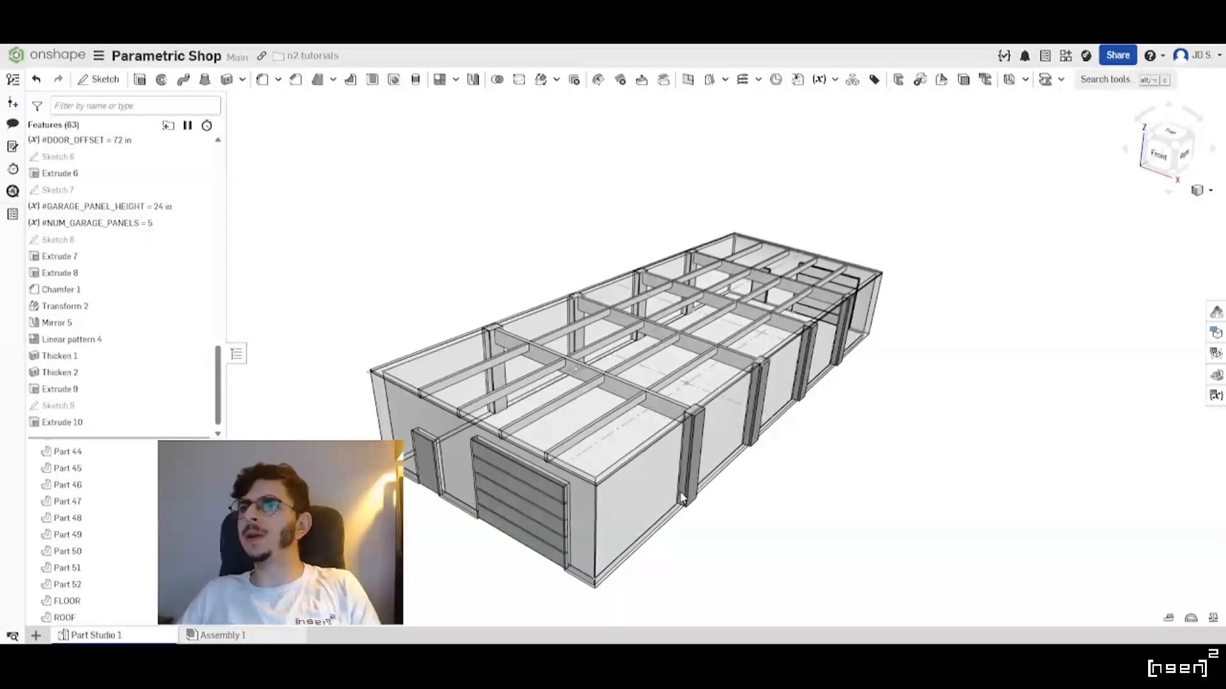
Open the variable table and set the building length variable Y to 700 in.
left_click(1191, 408)
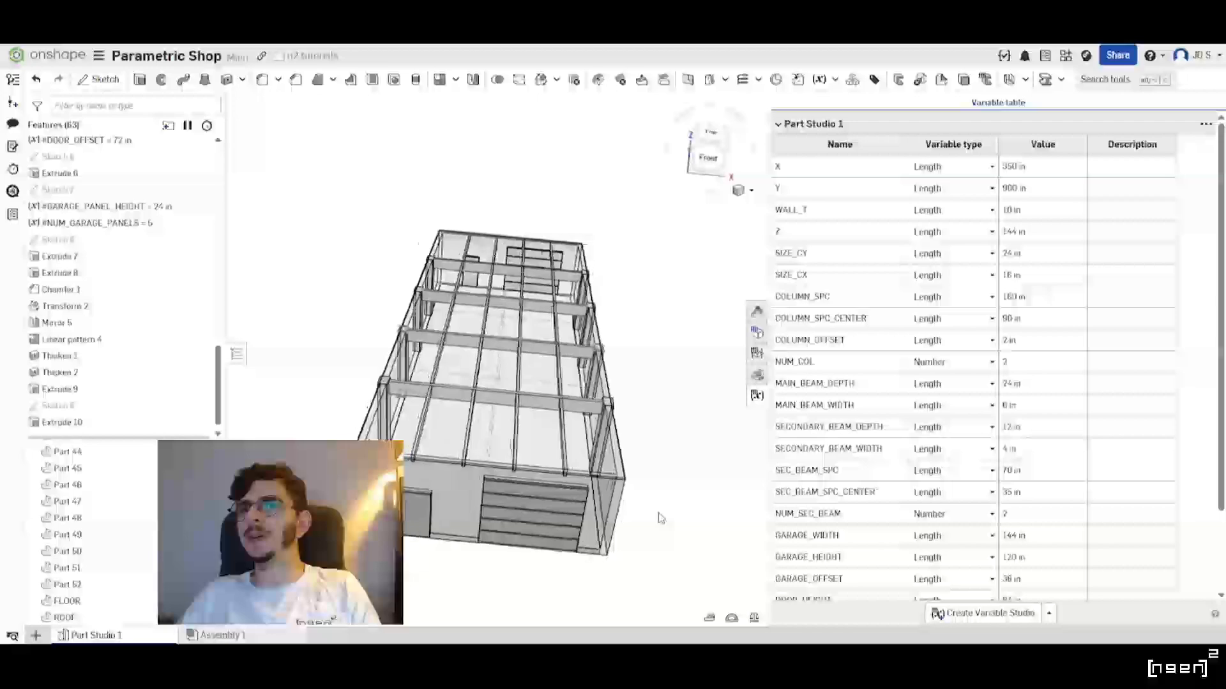
scroll(661, 519, "up", 5)
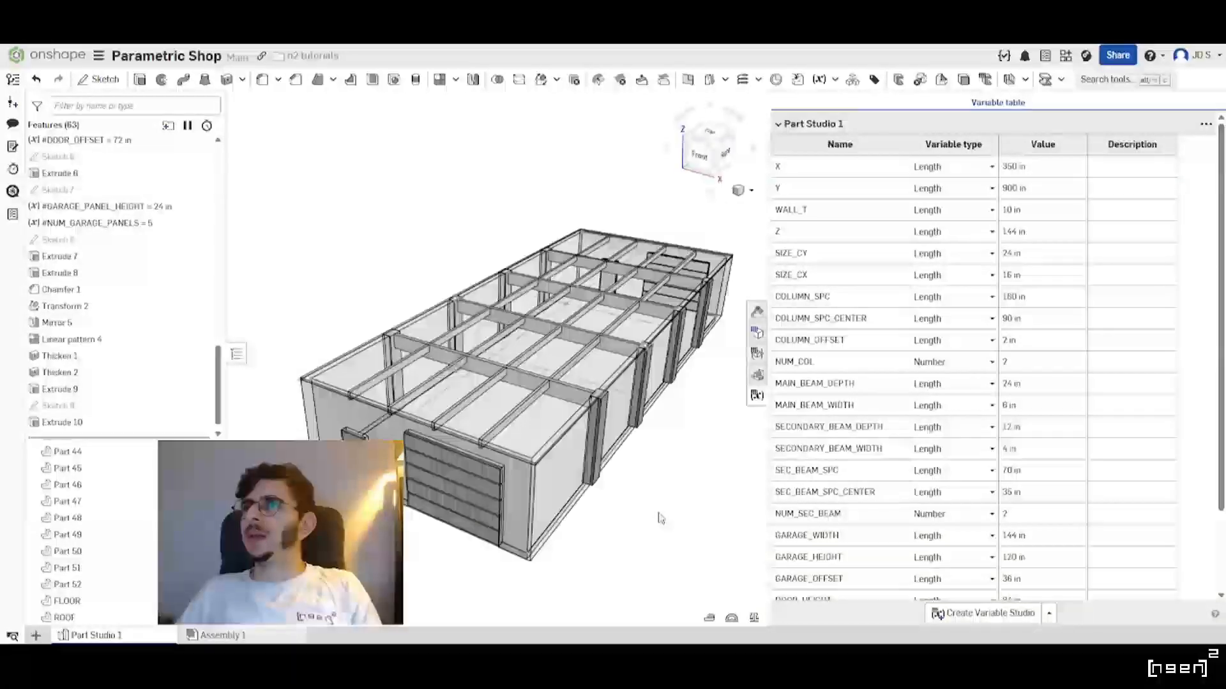
mouse_move(1038, 233)
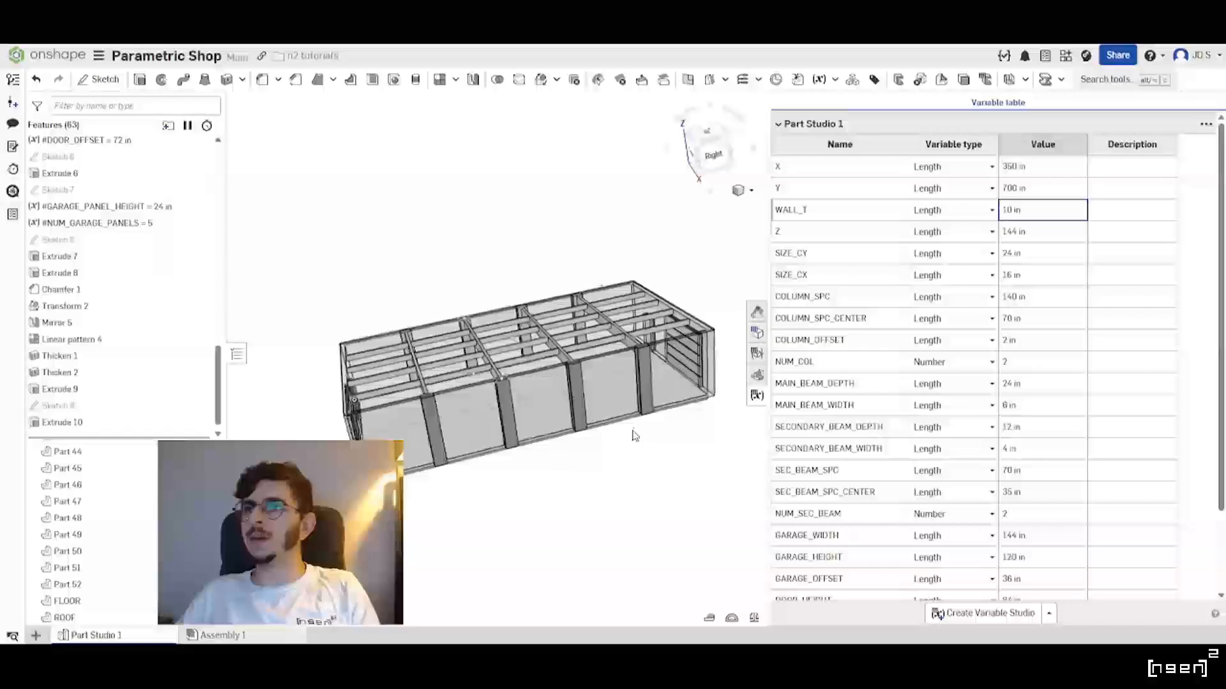
Examine the resized building's columns, beams, garage door and entry door from several sides and close up.
scroll(634, 436, "up", 8)
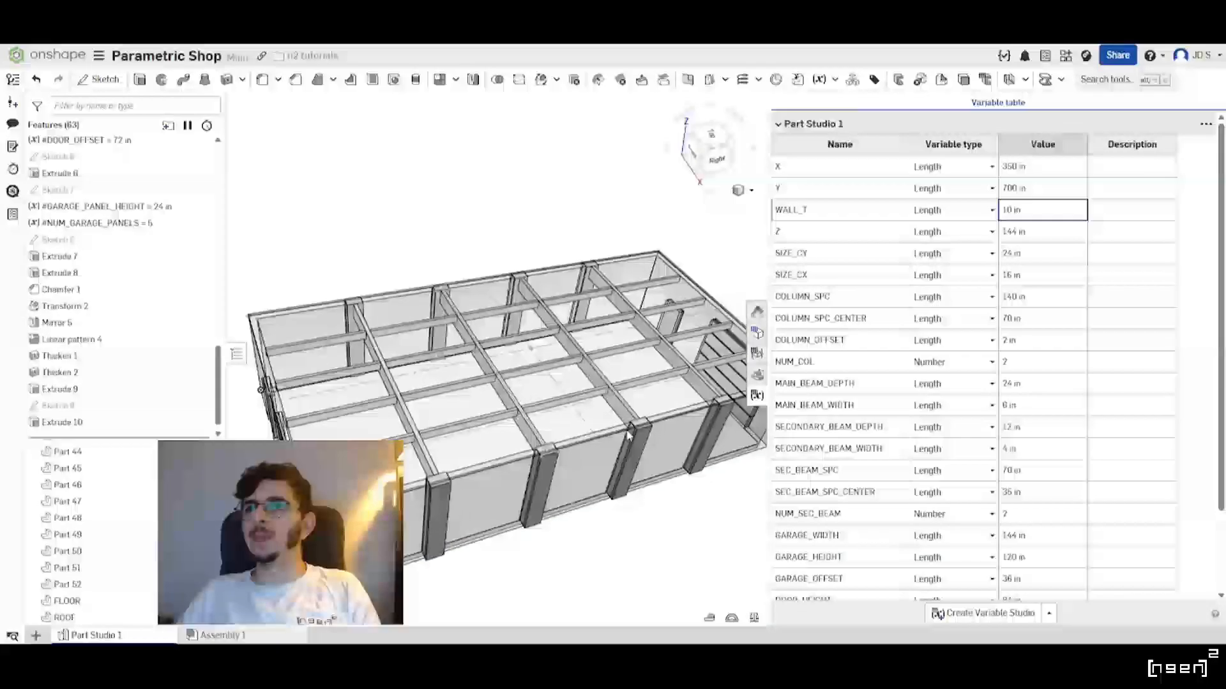
right_click_drag(626, 436, 641, 351)
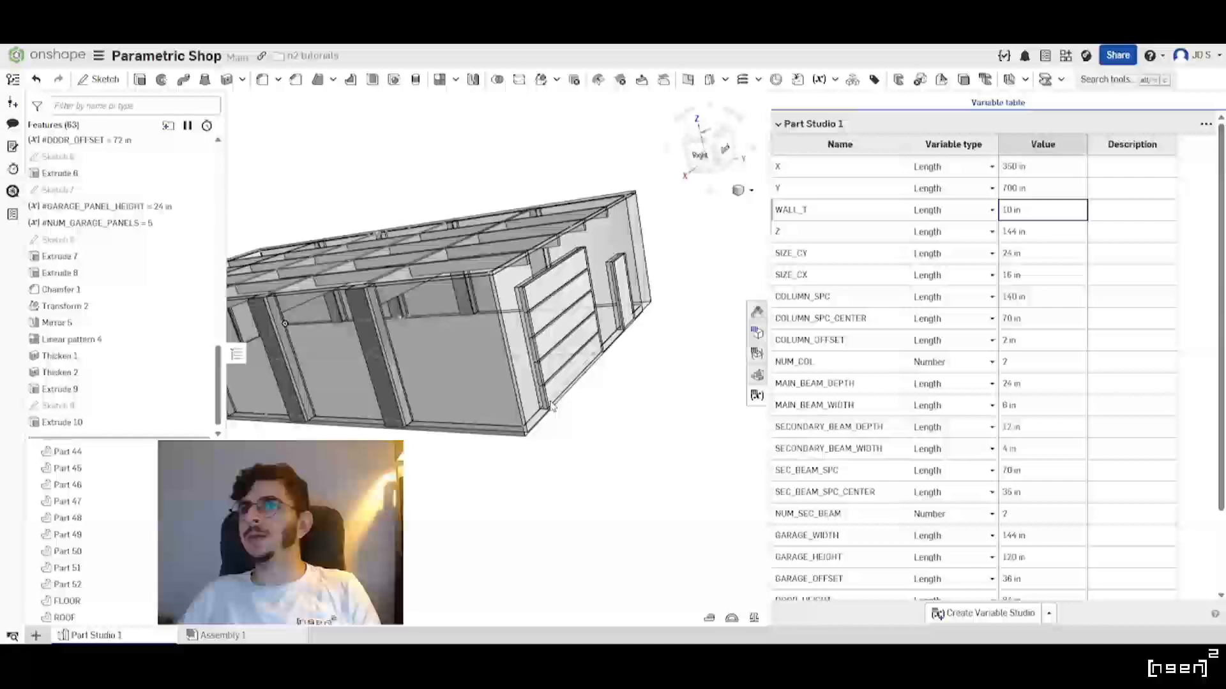
right_click_drag(553, 406, 550, 364)
scroll(549, 351, "up", 4)
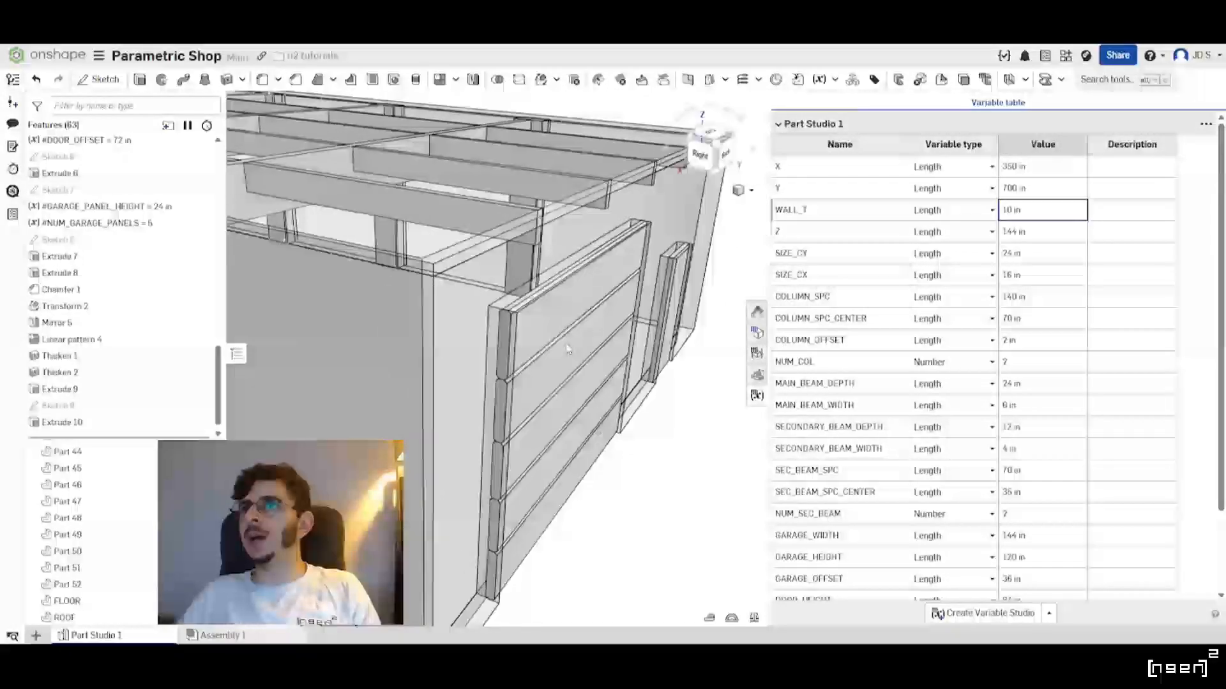
scroll(567, 349, "up", 3)
scroll(567, 348, "down", 4)
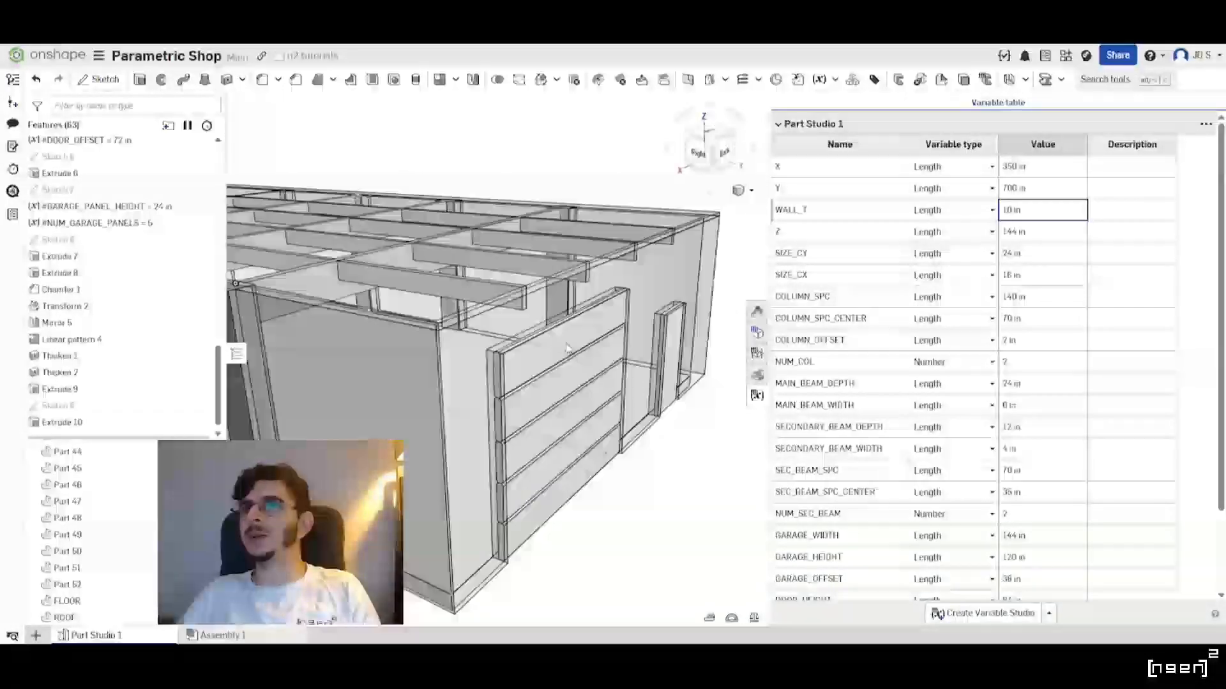
scroll(567, 349, "down", 5)
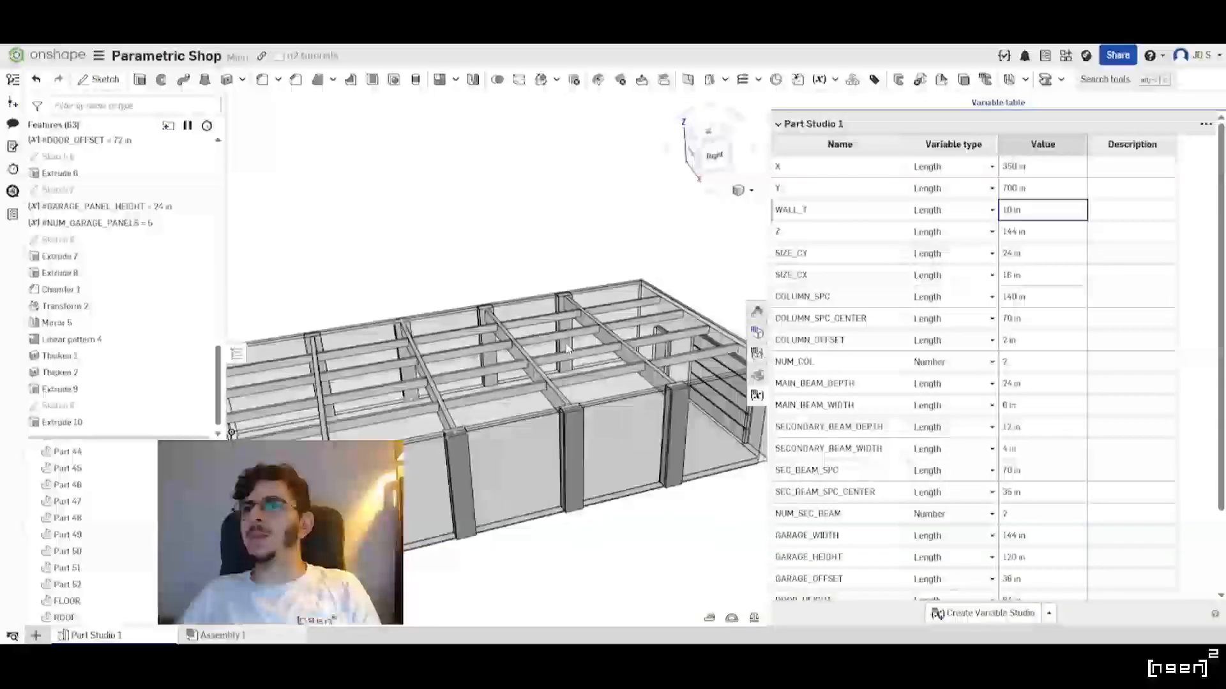
right_click_drag(567, 349, 595, 339)
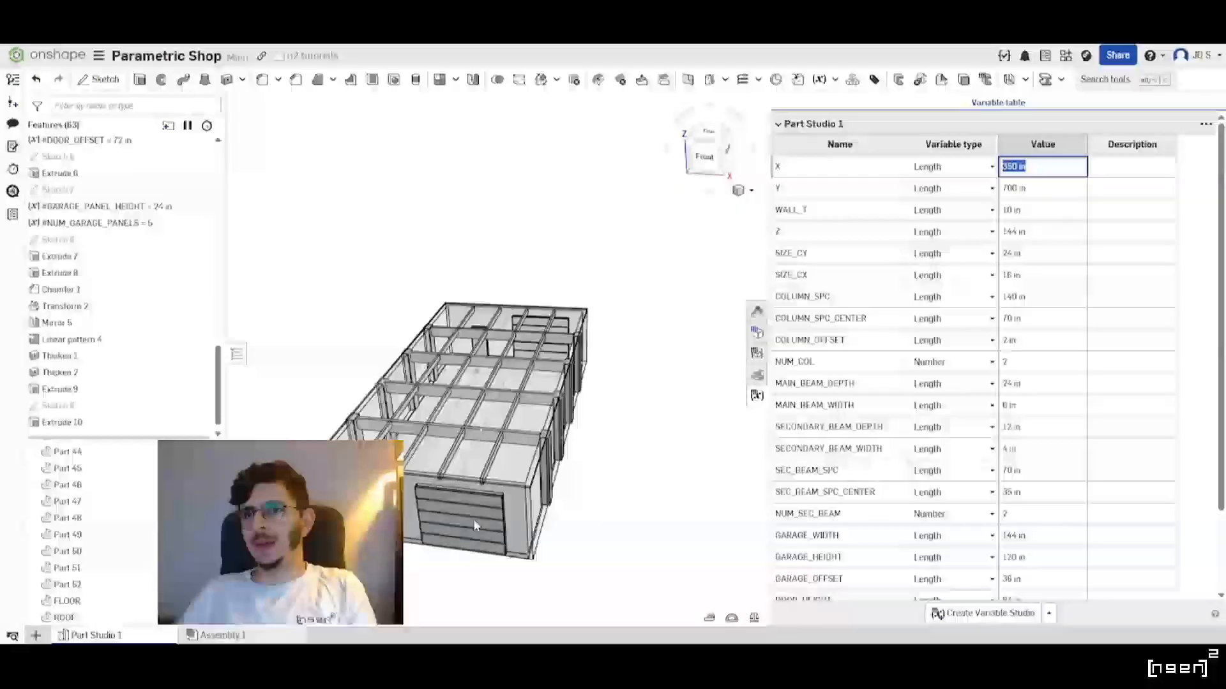
Set the building width variable X to 300 in and inspect the entry door and garage door on the front wall.
scroll(498, 473, "up", 5)
scroll(497, 472, "up", 4)
scroll(365, 435, "down", 8)
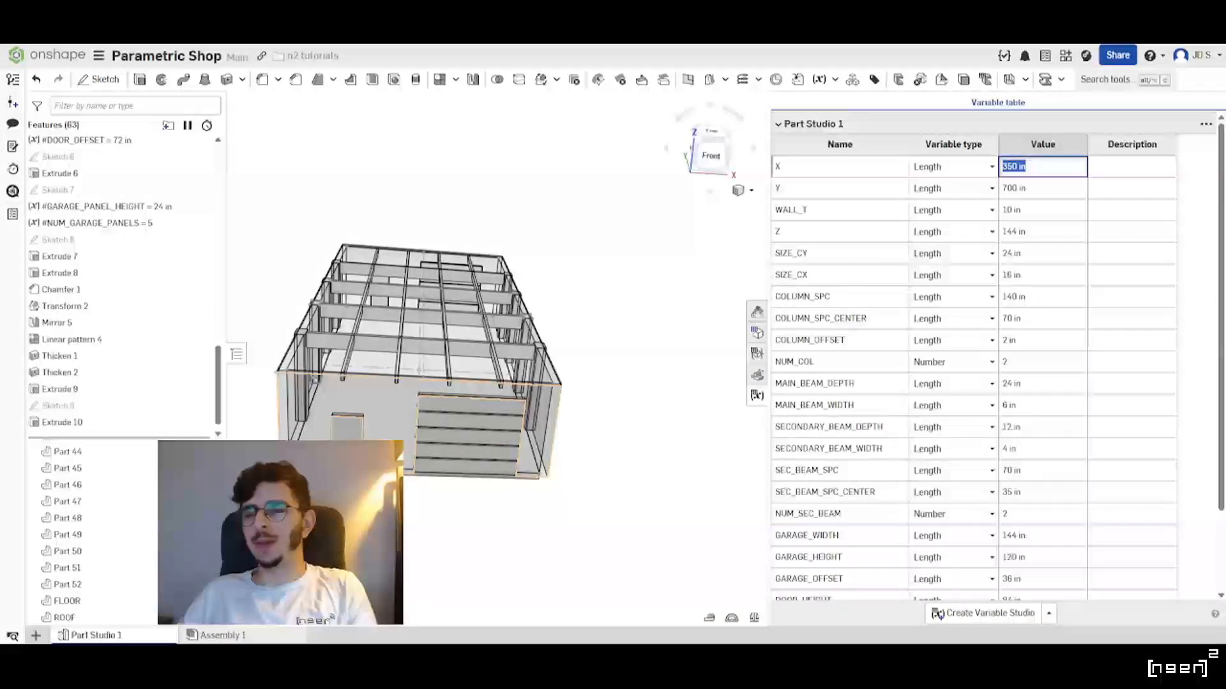
right_click_drag(420, 454, 614, 452)
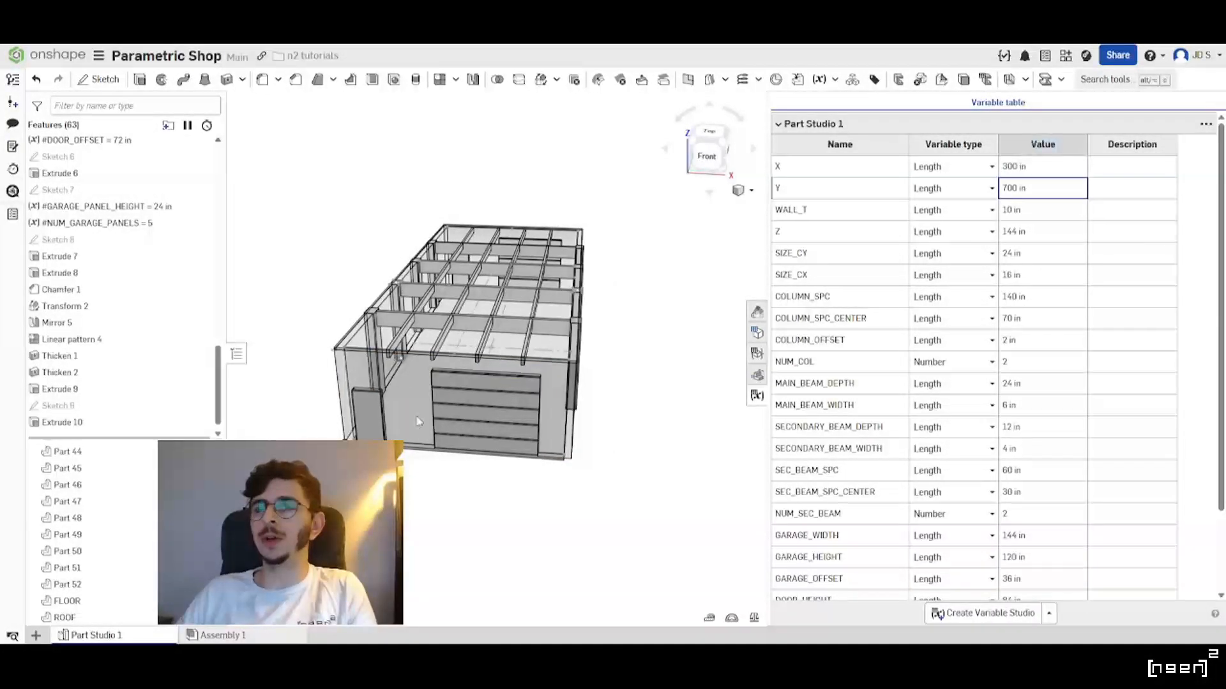
scroll(419, 422, "up", 5)
scroll(415, 427, "down", 5)
scroll(412, 431, "up", 6)
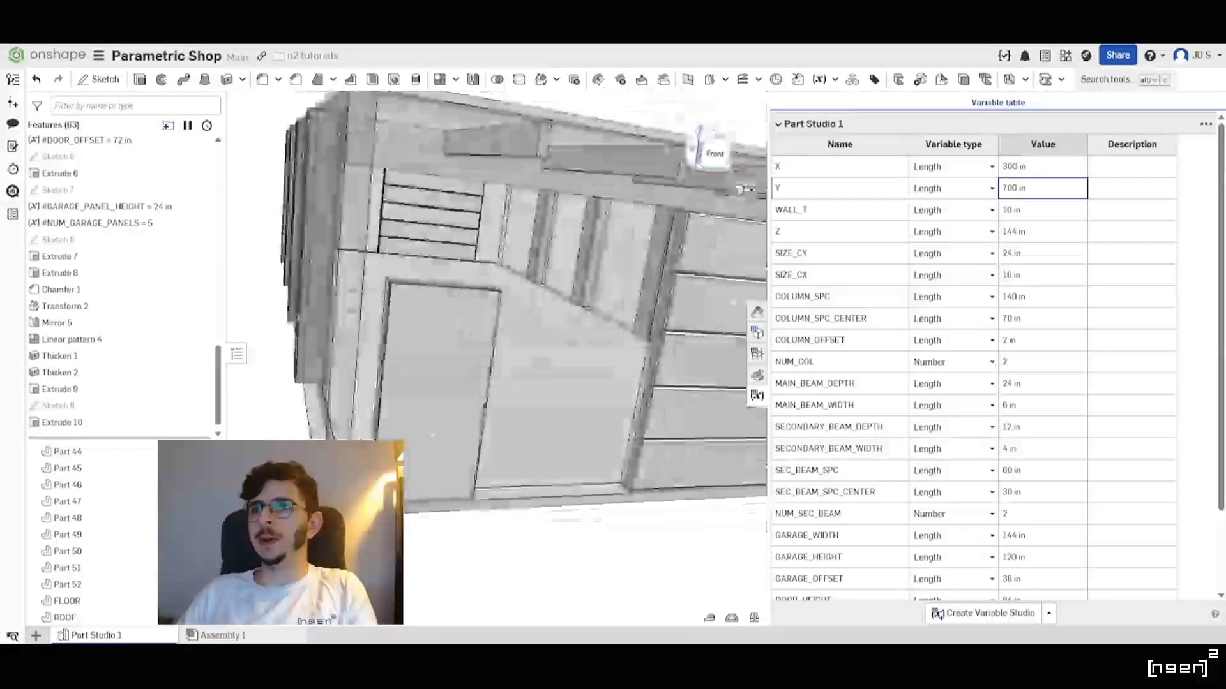
scroll(414, 438, "down", 8)
scroll(486, 344, "up", 6)
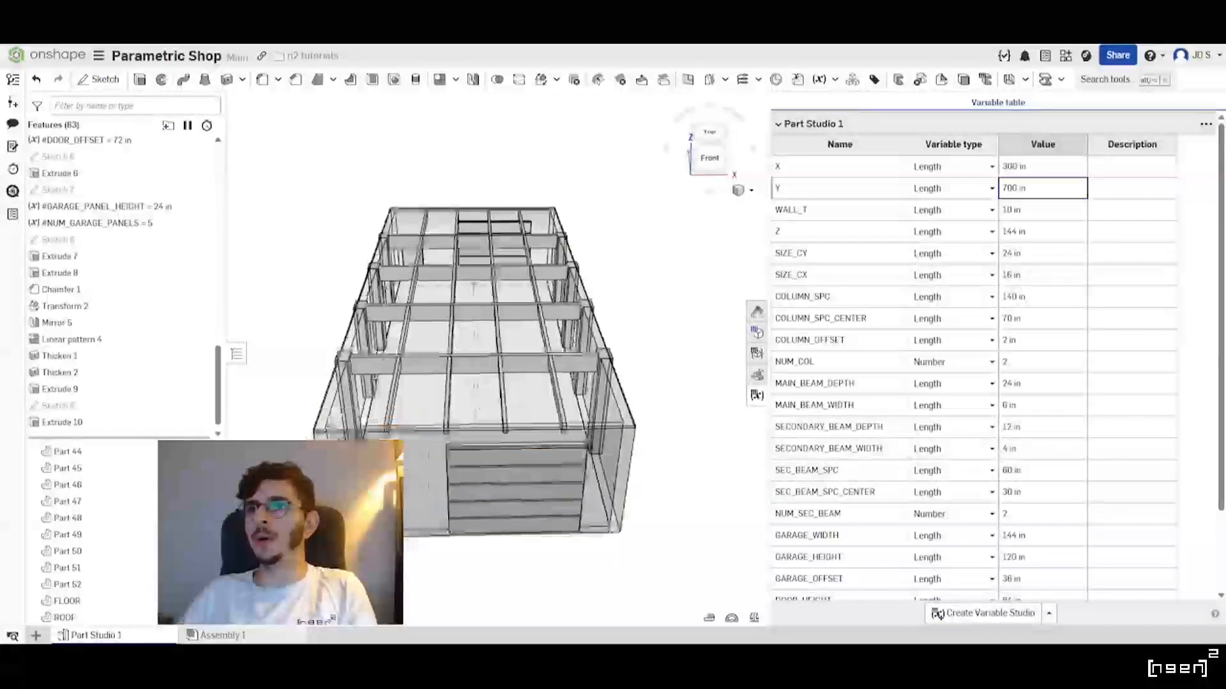
Set the DOOR_OFFSET variable to 3 ft and check the entry door's position on the front wall.
scroll(412, 464, "up", 3)
scroll(412, 464, "down", 4)
scroll(827, 464, "down", 1)
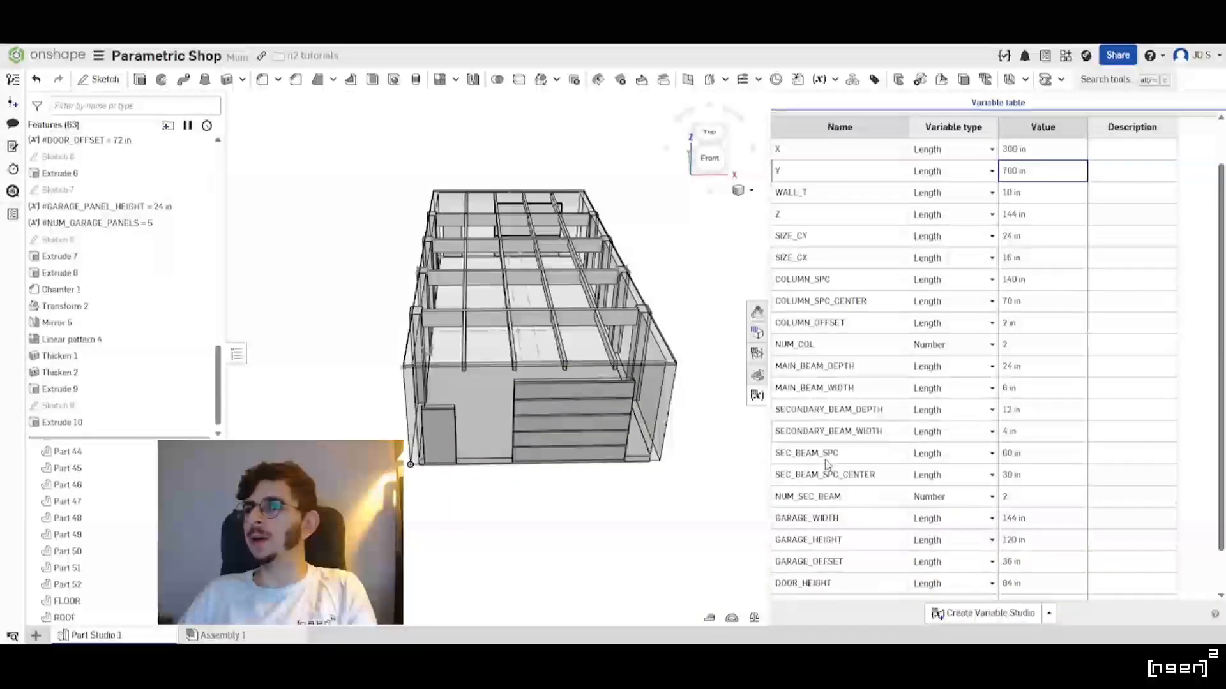
scroll(826, 464, "down", 2)
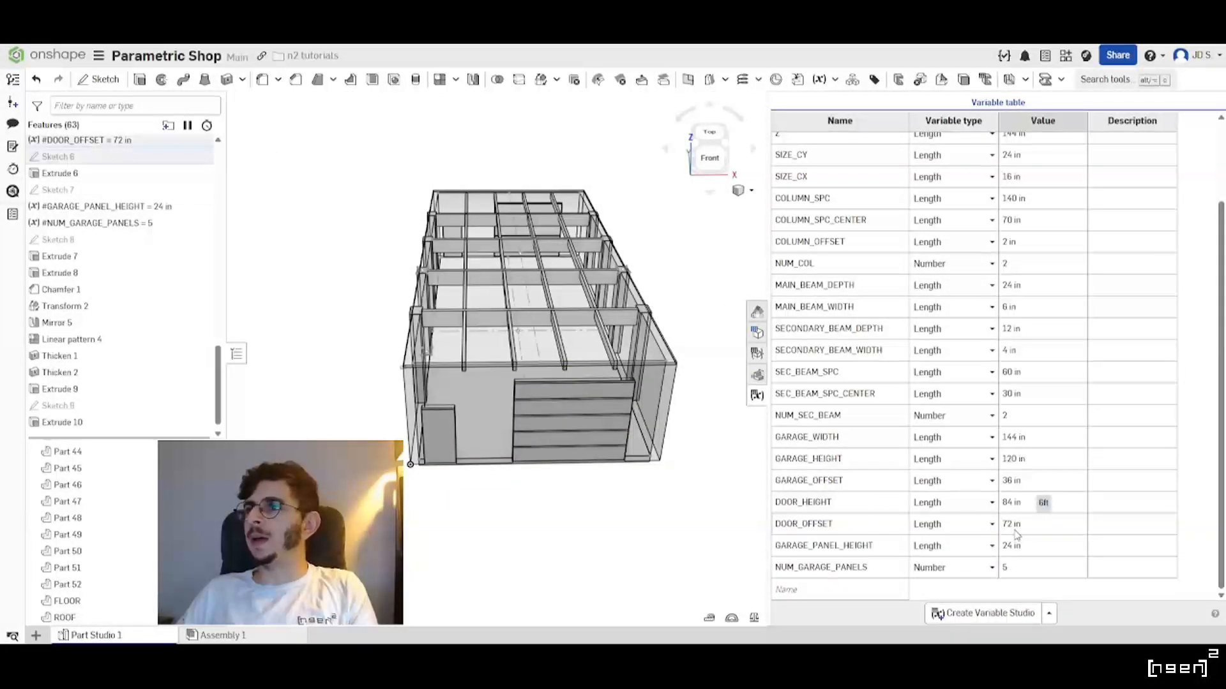
type("3ft")
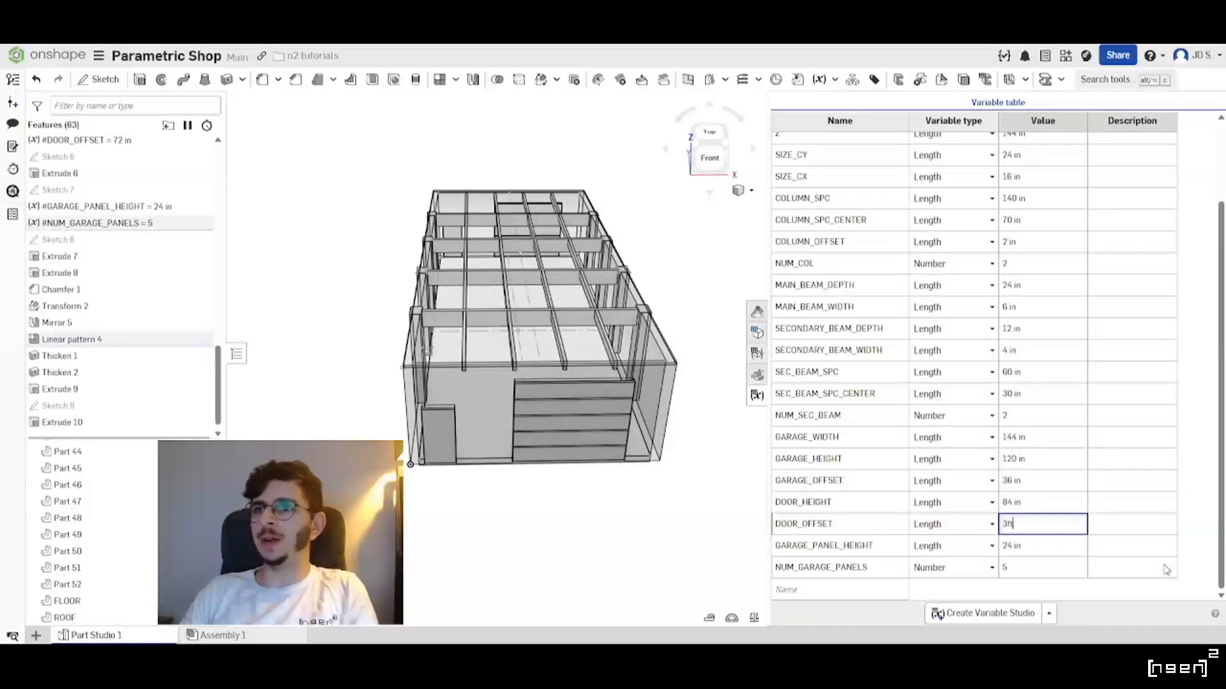
scroll(521, 412, "down", 5)
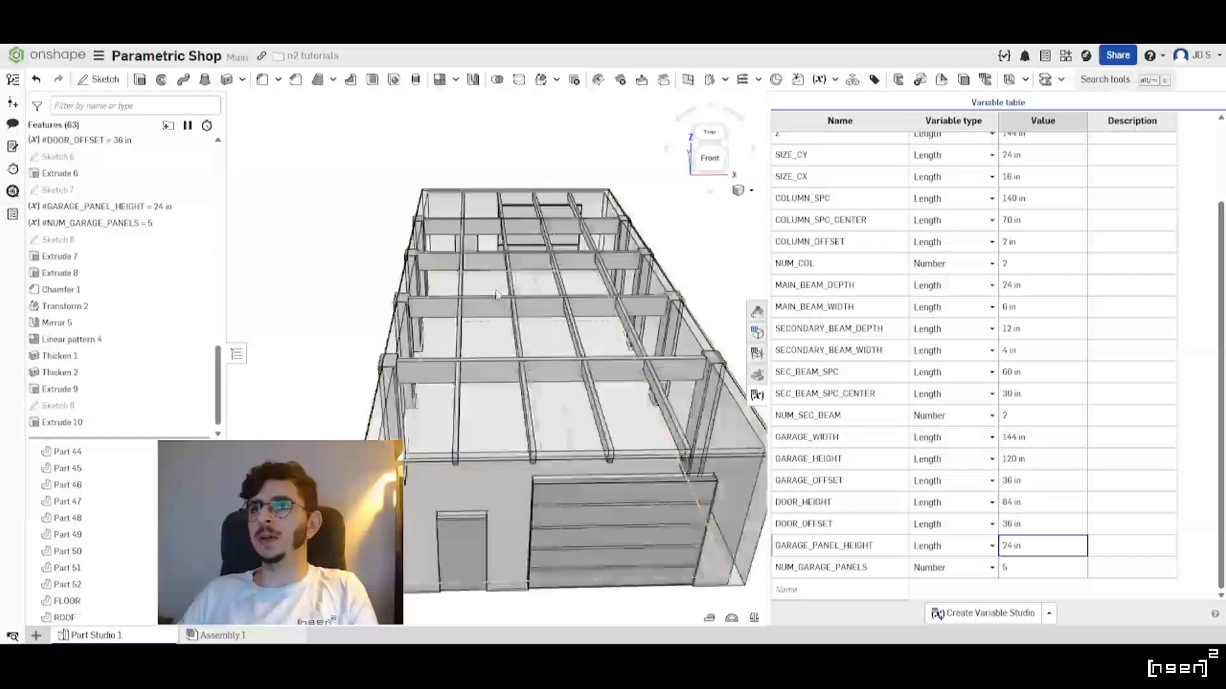
Set the COLUMN_OFFSET variable to 6 in and inspect the columns along the side walls.
right_click_drag(507, 369, 529, 415)
scroll(462, 418, "up", 2)
scroll(520, 334, "down", 2)
scroll(618, 294, "up", 2)
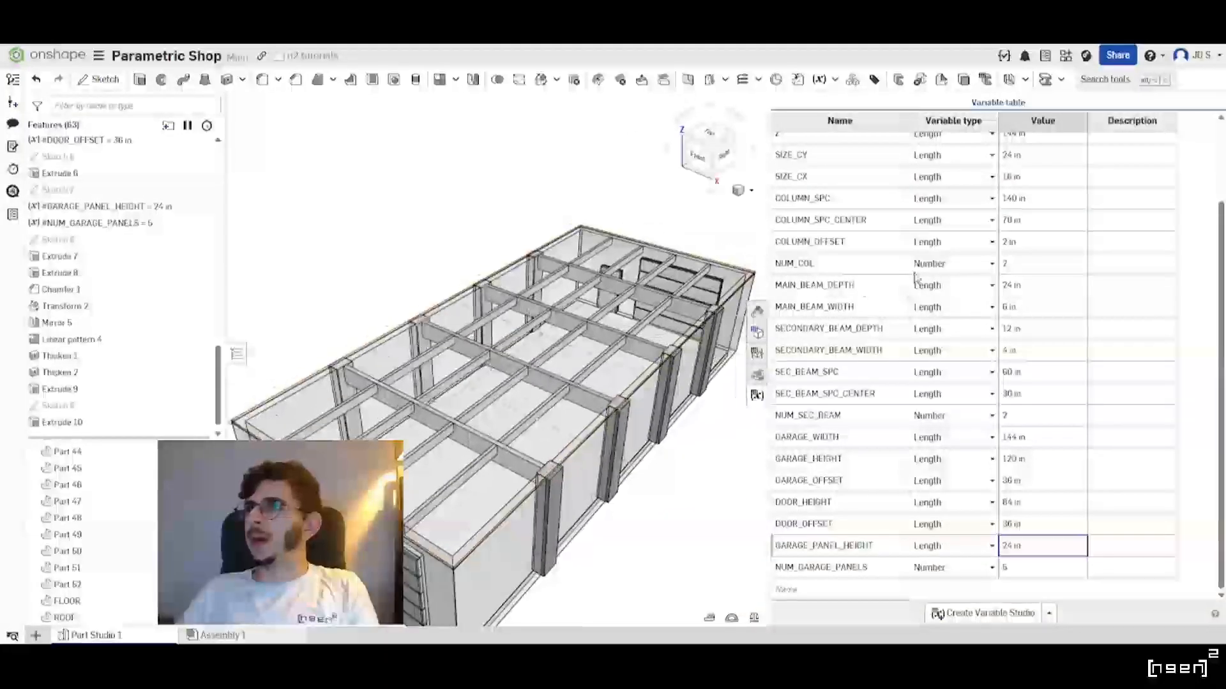
left_click(1034, 246)
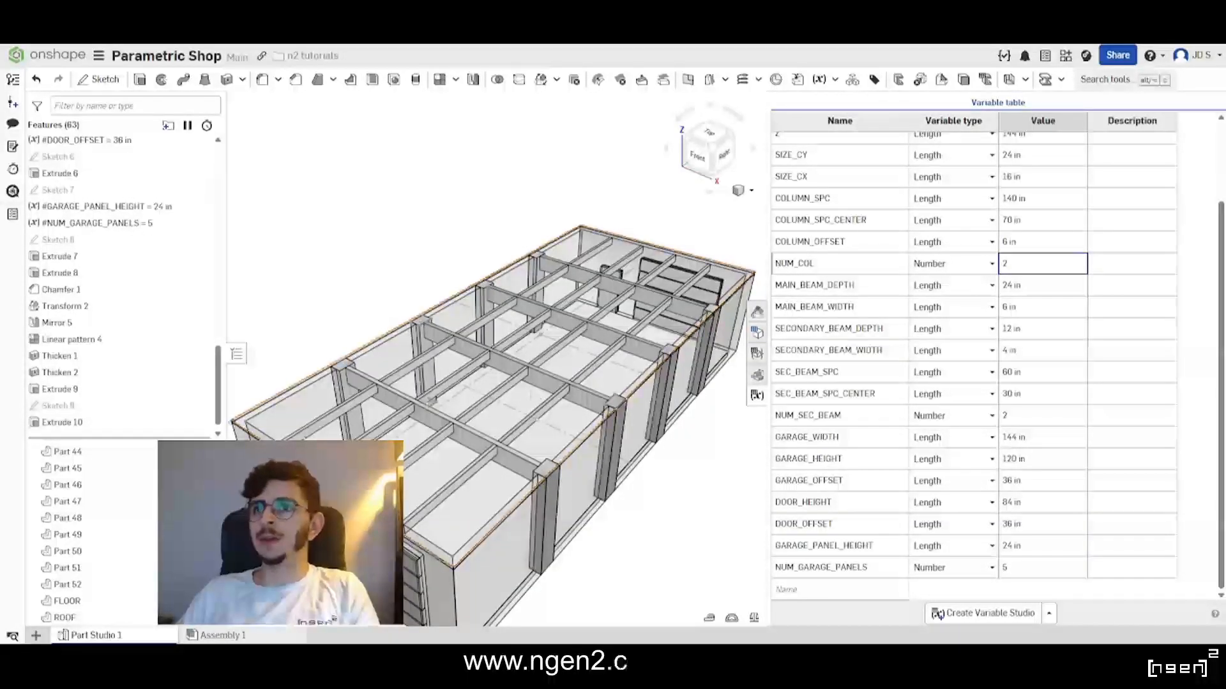
scroll(342, 375, "up", 4)
right_click_drag(409, 358, 504, 338)
scroll(511, 332, "down", 5)
scroll(538, 312, "up", 2)
right_click_drag(568, 441, 472, 406)
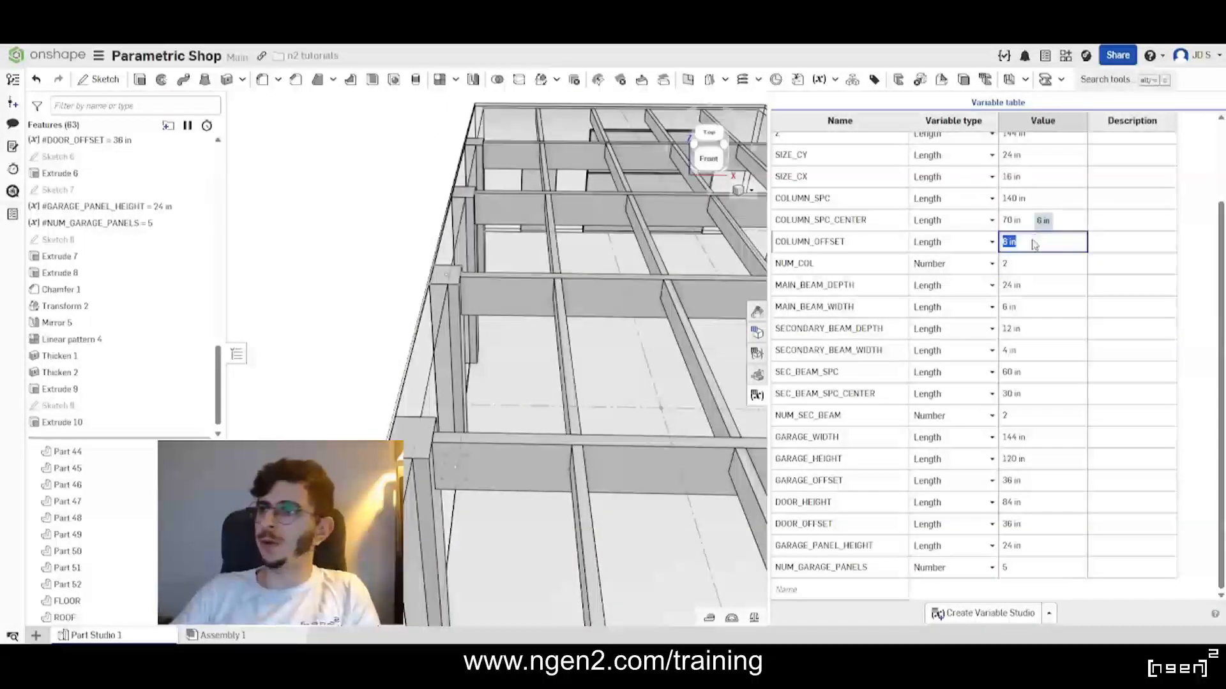
Set the COLUMN_OFFSET variable to 10 in and check the columns against the side walls from inside and above.
right_click_drag(521, 441, 562, 376)
scroll(406, 474, "up", 4)
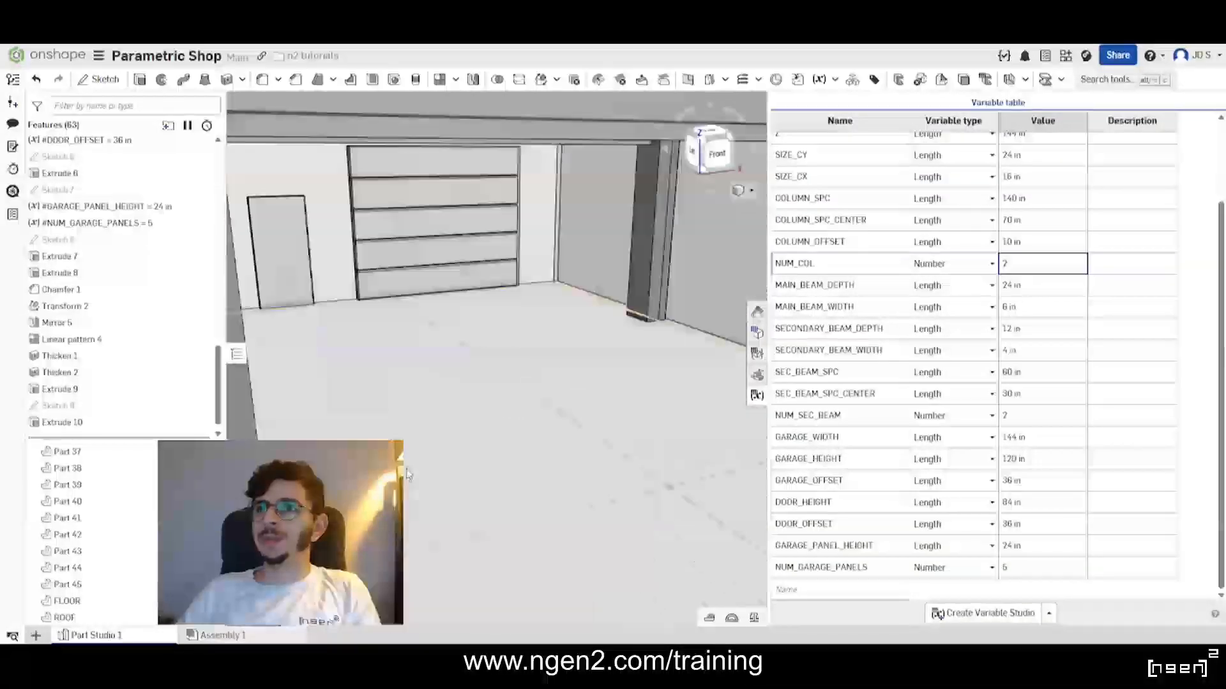
scroll(407, 469, "down", 4)
right_click_drag(430, 447, 445, 380)
scroll(375, 410, "down", 4)
scroll(408, 386, "up", 3)
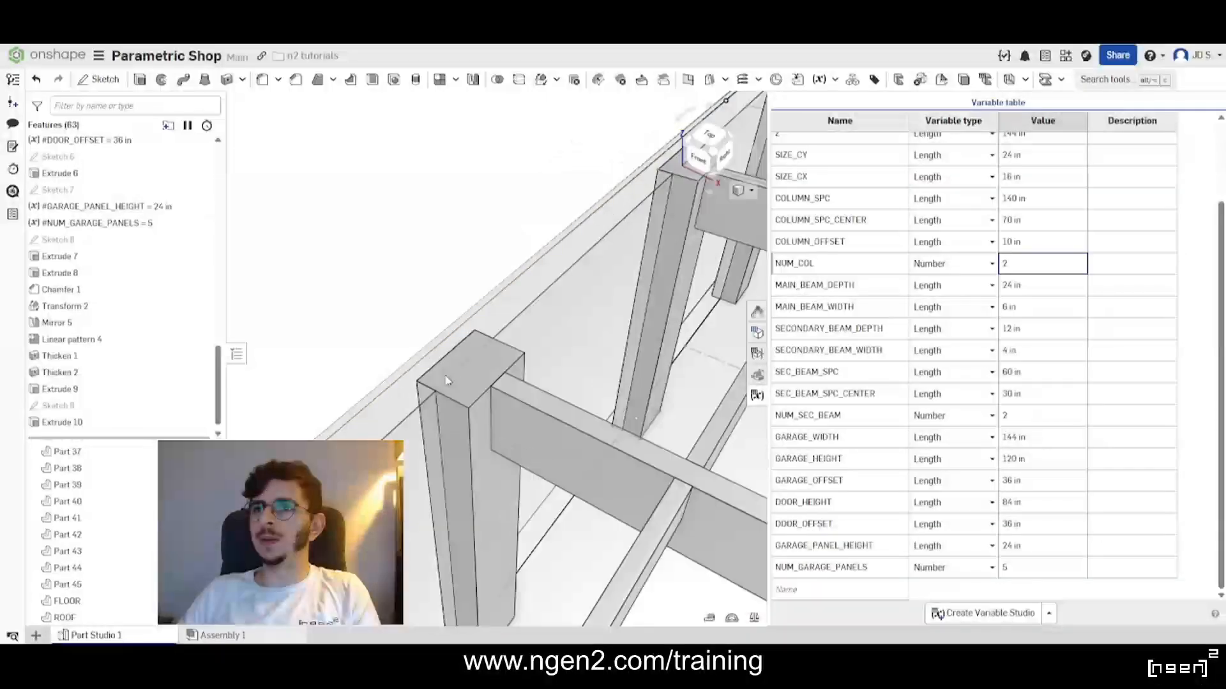
scroll(445, 380, "down", 6)
scroll(492, 395, "up", 5)
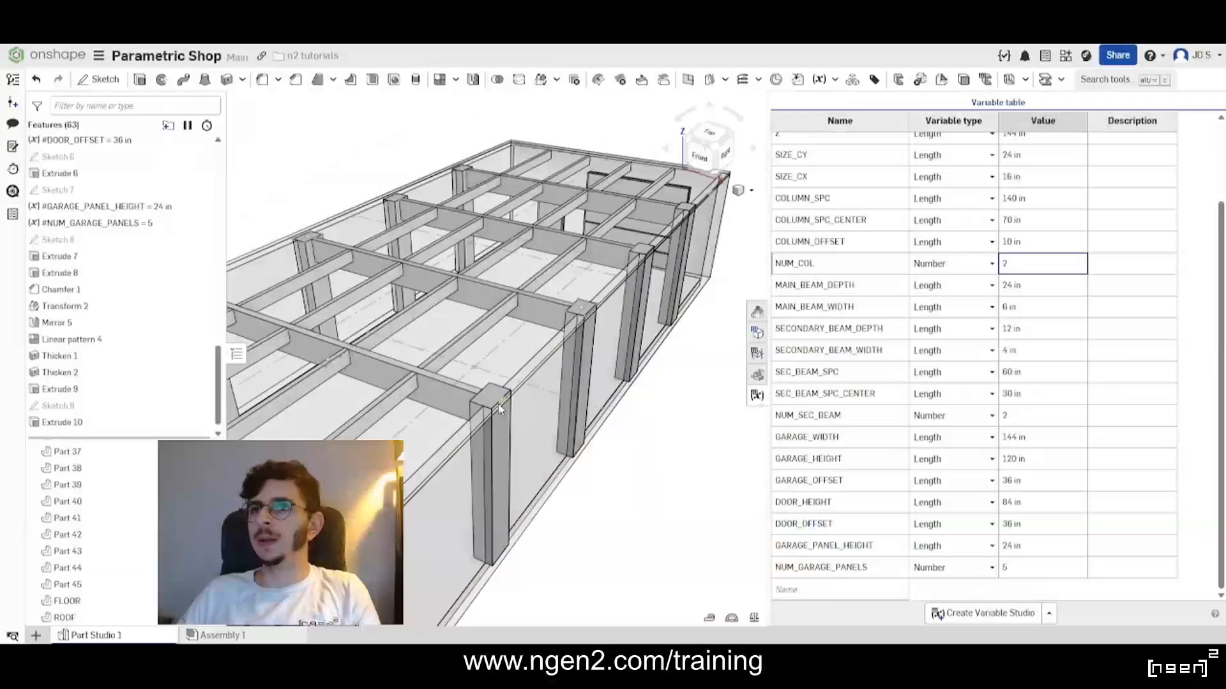
scroll(524, 401, "up", 5)
scroll(546, 393, "down", 5)
scroll(581, 365, "up", 6)
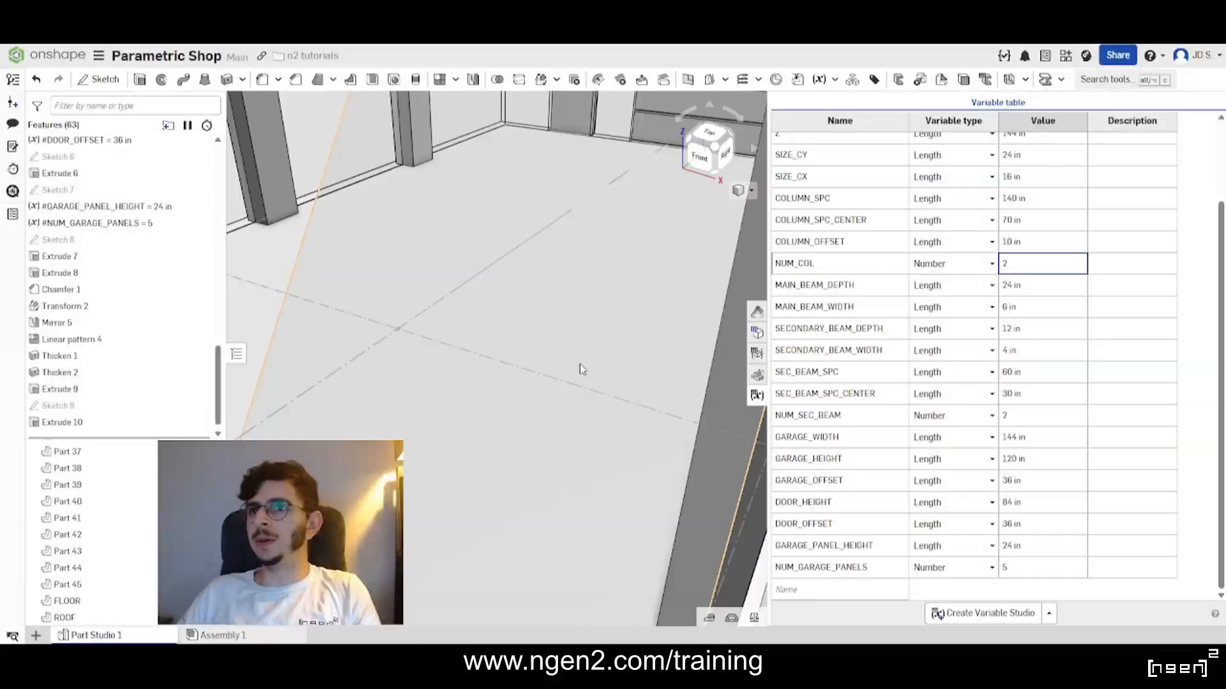
scroll(581, 369, "down", 8)
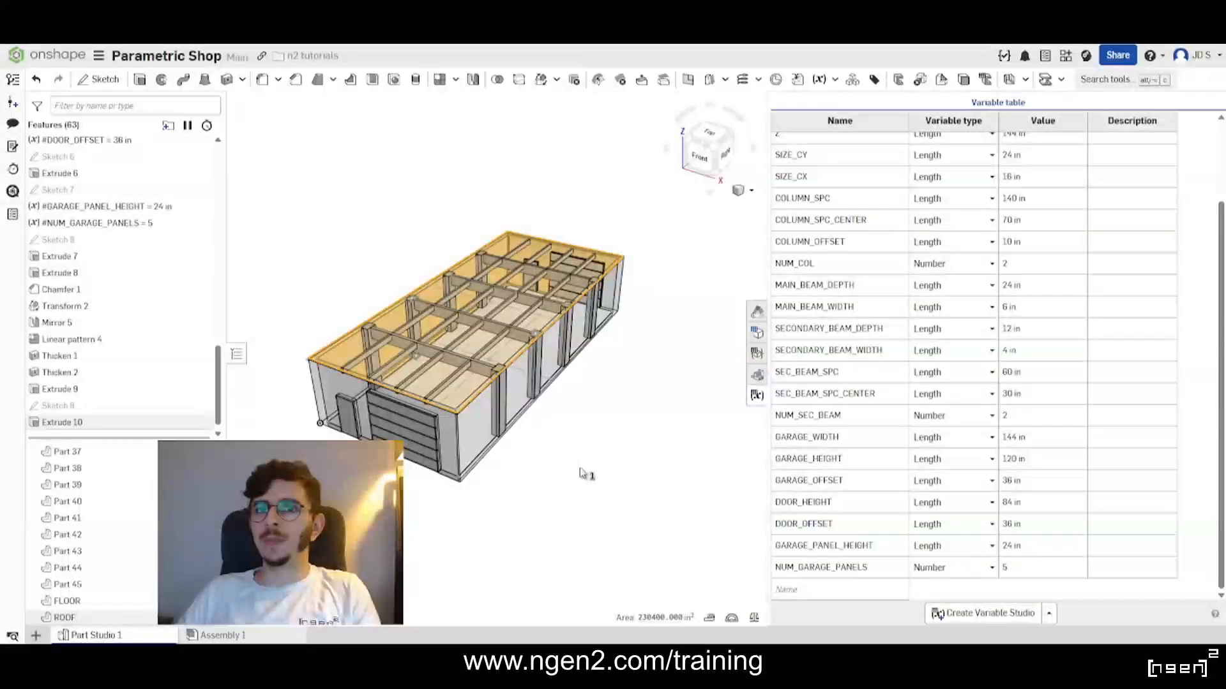
scroll(541, 394, "up", 6)
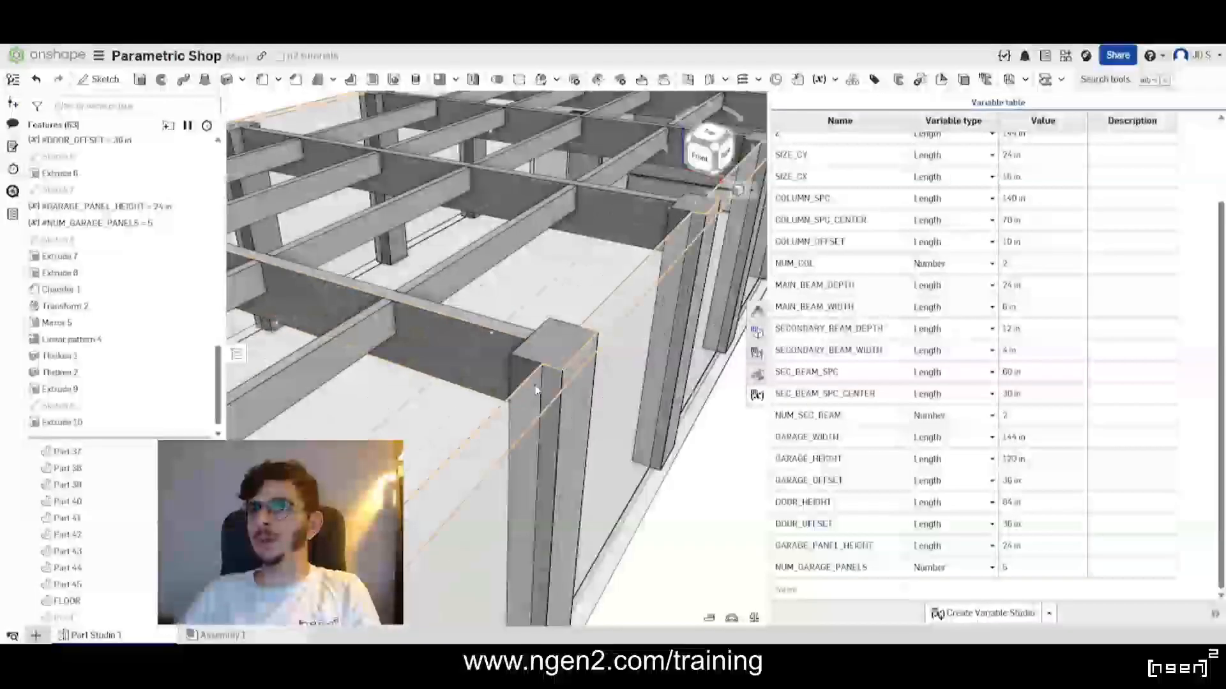
Examine how the columns meet the perimeter wall up close and review the column, floor and roof entries in the parts list.
left_click(540, 394)
scroll(540, 394, "up", 3)
right_click_drag(555, 338, 510, 360)
scroll(516, 361, "down", 4)
left_click(624, 404)
scroll(543, 389, "down", 5)
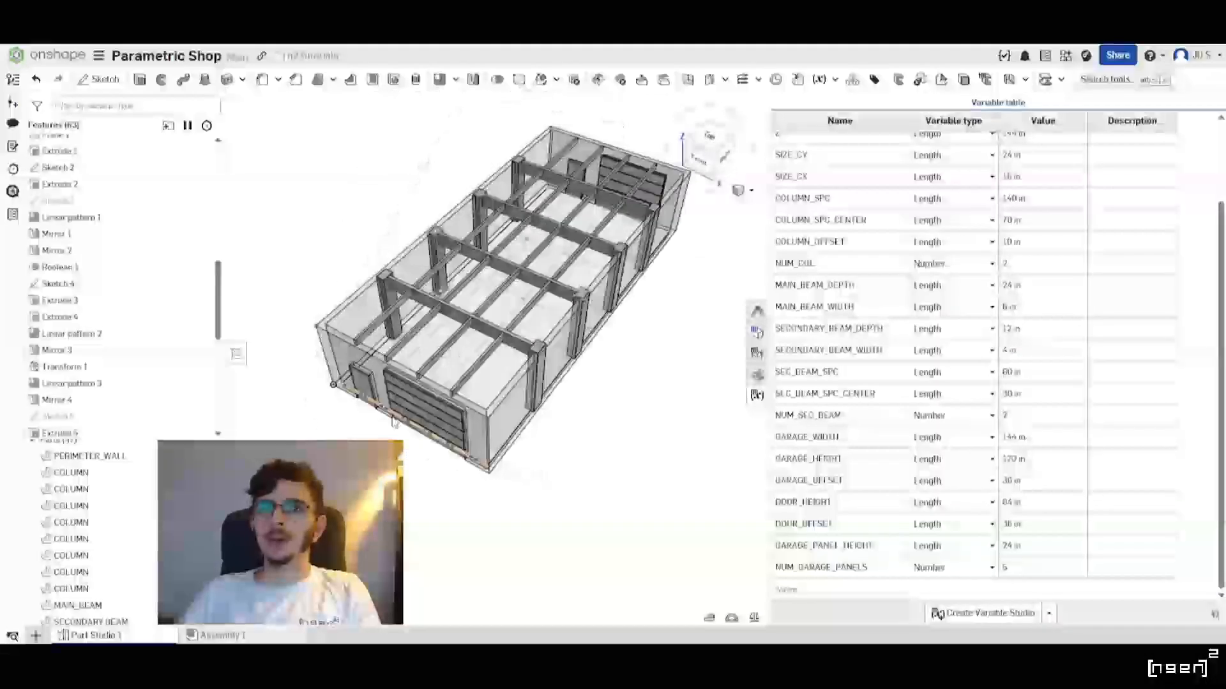
scroll(102, 571, "down", 10)
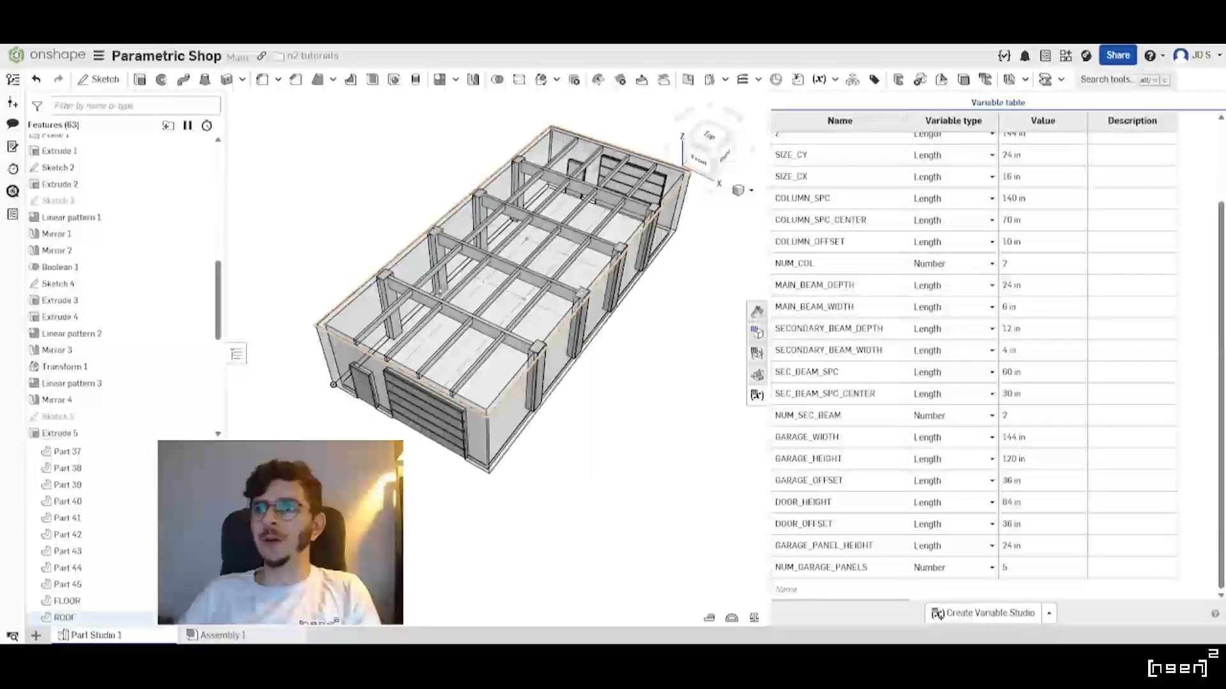
scroll(536, 466, "up", 5)
scroll(549, 447, "down", 5)
right_click_drag(562, 421, 594, 406)
scroll(618, 393, "up", 4)
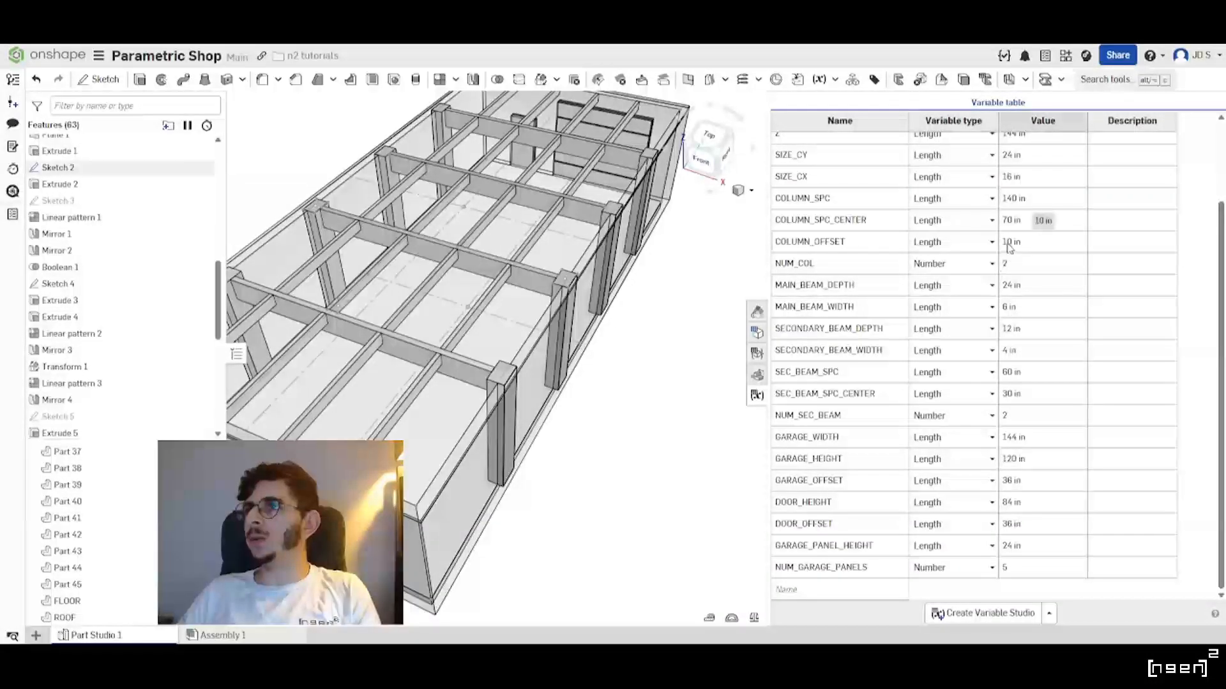
Set the column size variable SIZE_CX to 24 in and inspect the tops of the widened columns.
scroll(818, 251, "up", 2)
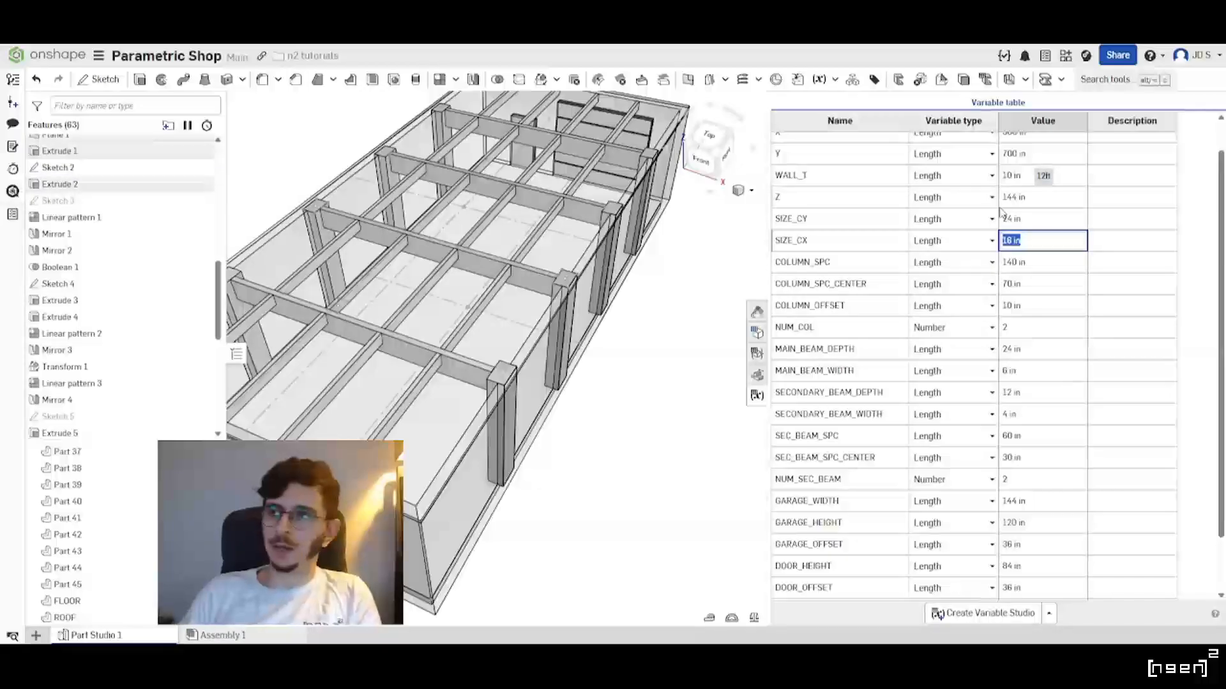
scroll(534, 409, "up", 5)
right_click_drag(473, 411, 493, 402)
scroll(550, 369, "down", 4)
scroll(551, 369, "up", 2)
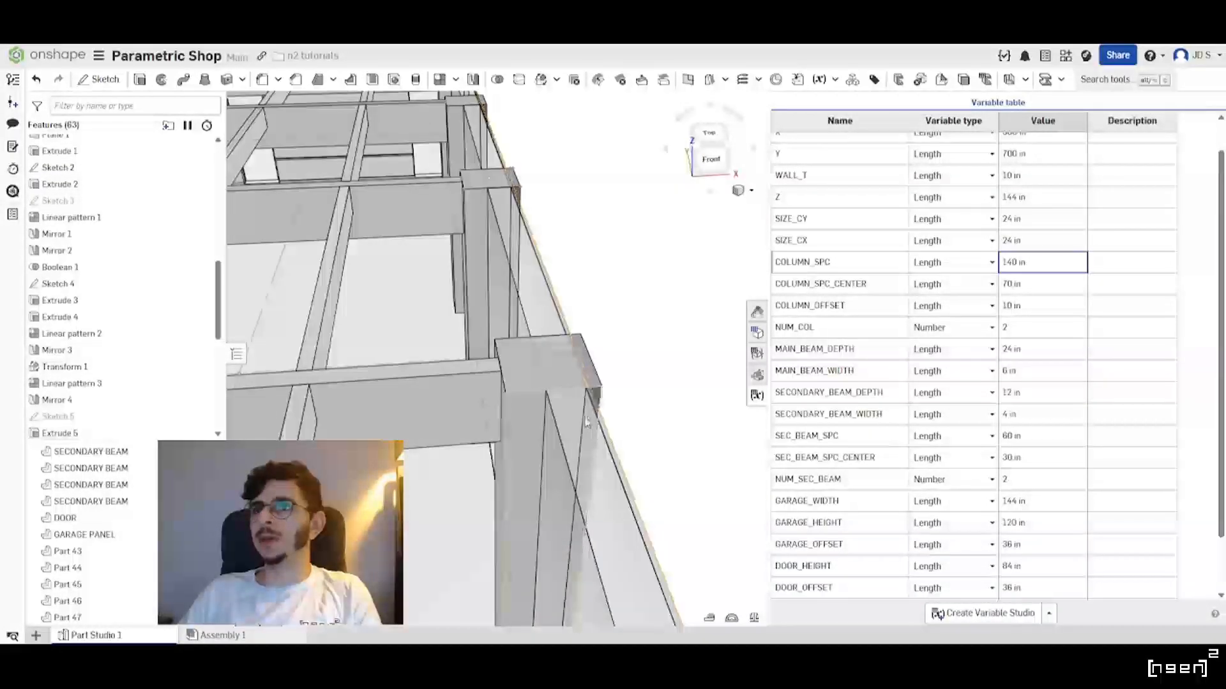
Examine the columns against the side walls and review the PERIMETER_WALL entries in the parts list.
scroll(587, 421, "down", 6)
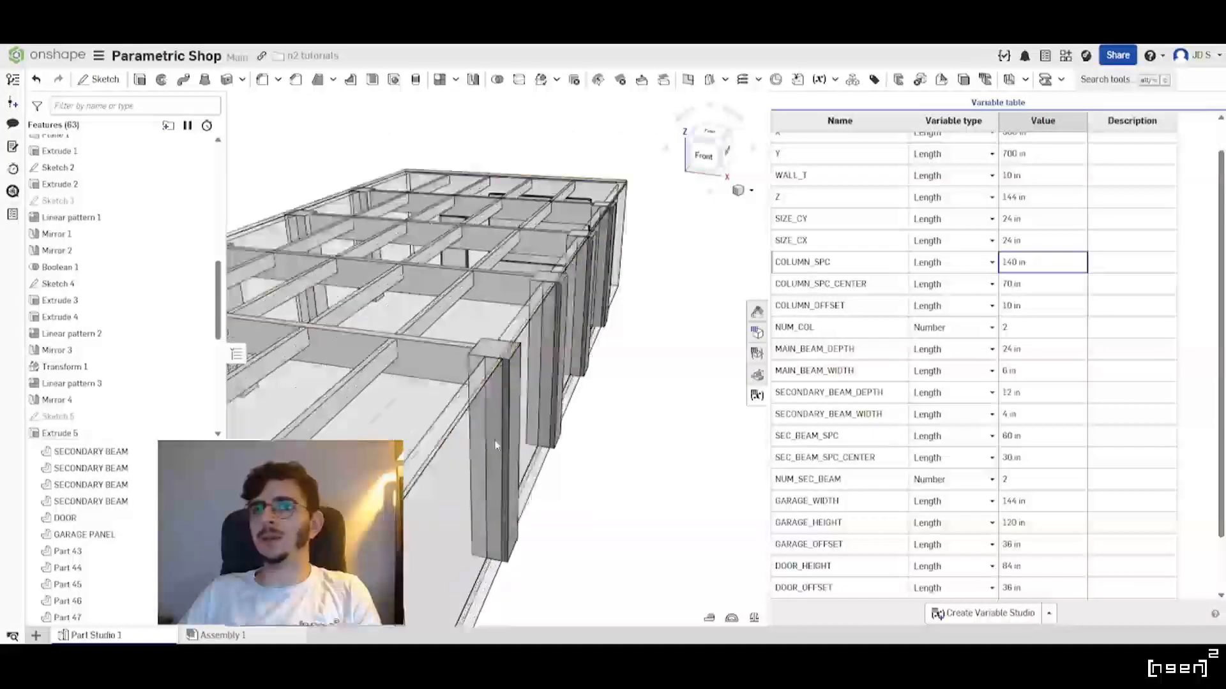
scroll(132, 505, "down", 3)
scroll(128, 523, "up", 5)
scroll(126, 540, "up", 4)
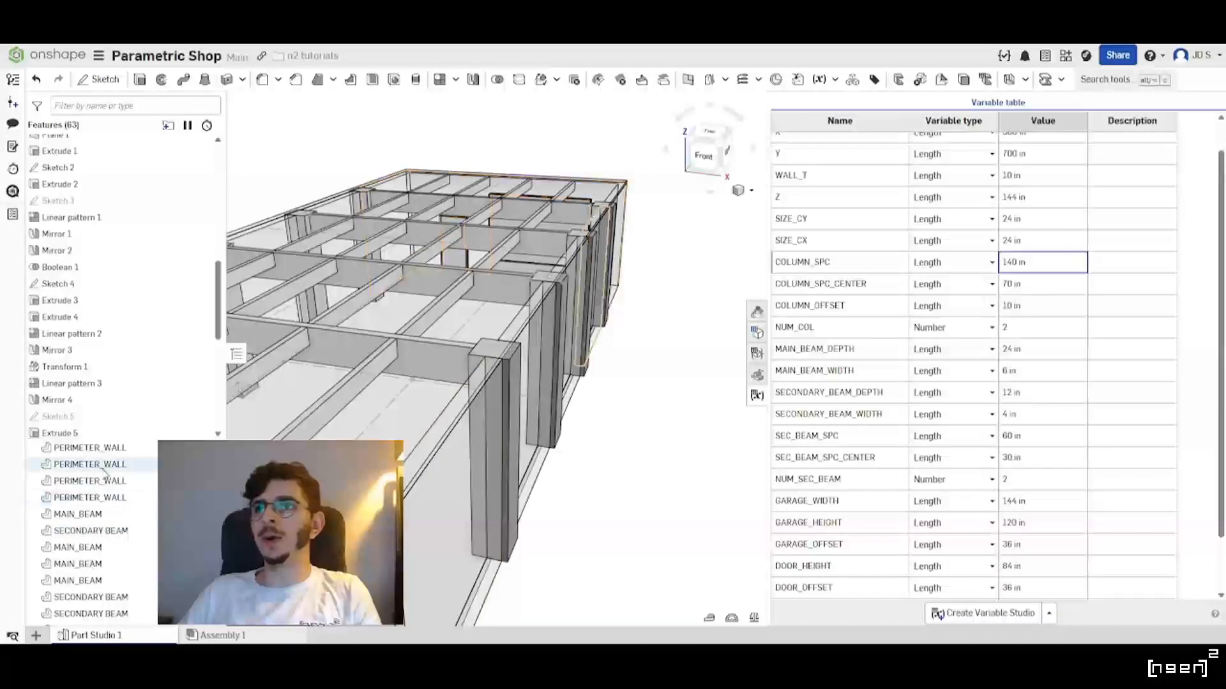
scroll(109, 498, "up", 2)
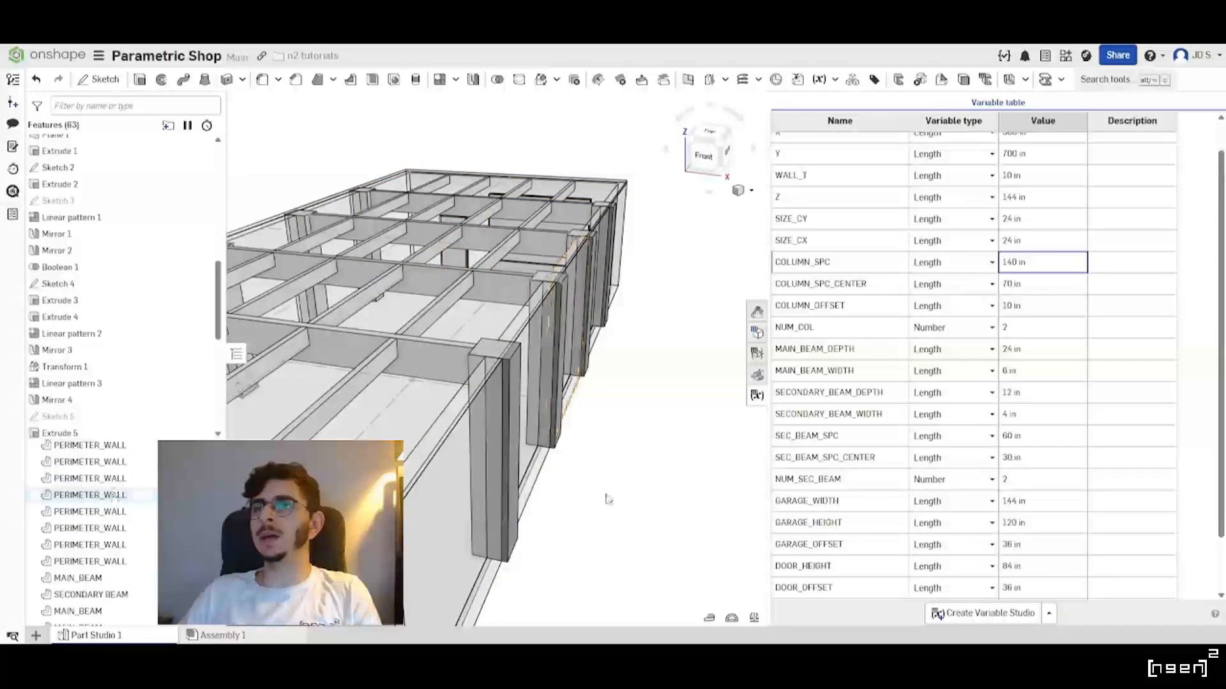
scroll(472, 479, "down", 4)
scroll(472, 479, "up", 2)
right_click_drag(459, 441, 451, 485)
middle_click_drag(379, 465, 503, 439)
scroll(503, 439, "down", 2)
right_click_drag(504, 440, 372, 374)
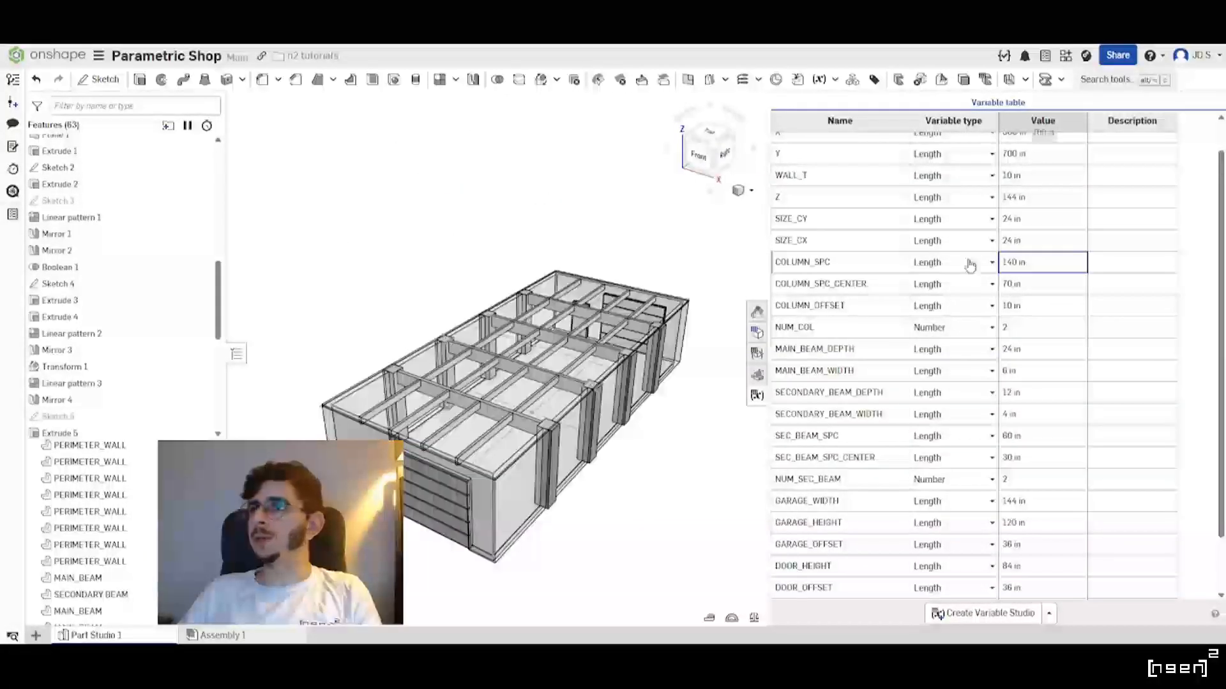
Set the building height variable Z to 20 ft and view the taller building from the front and back.
scroll(874, 288, "up", 2)
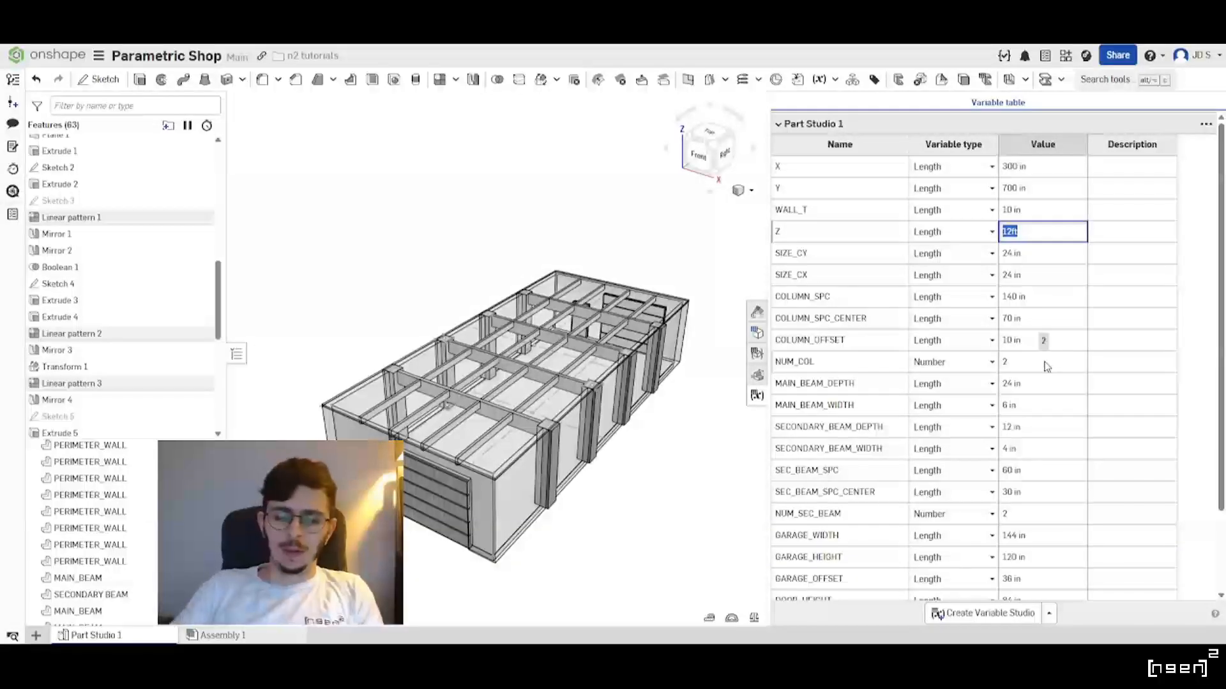
type("ft")
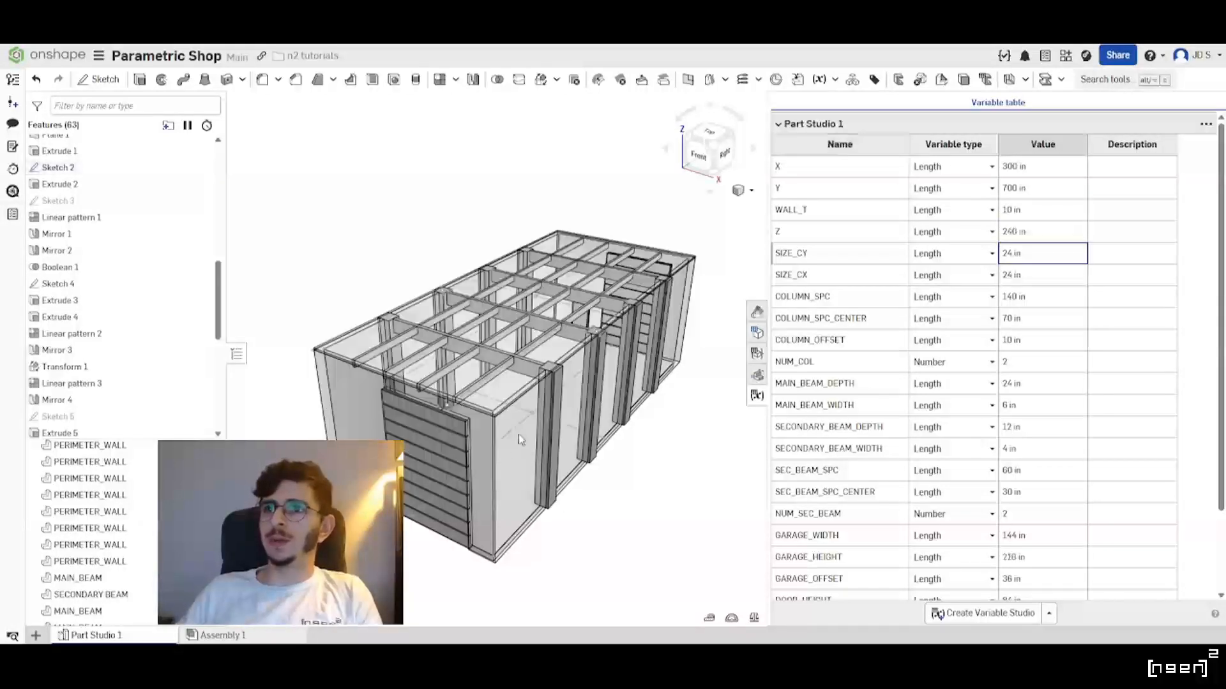
key("shift+1")
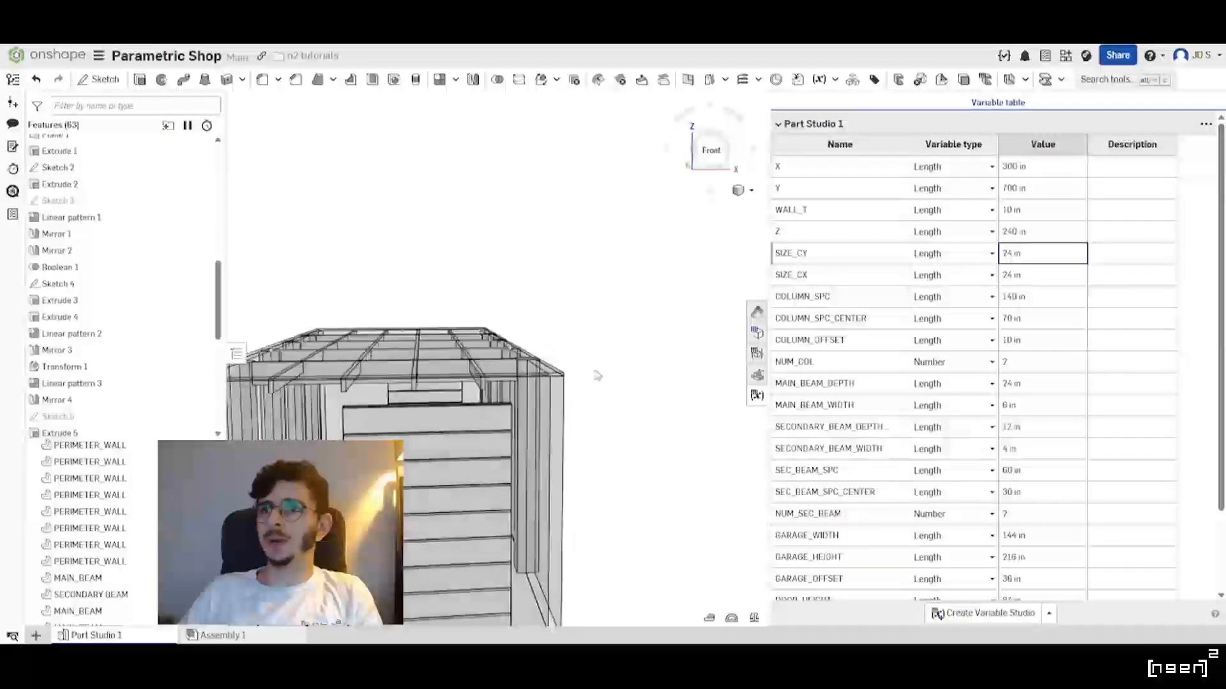
right_click_drag(469, 408, 363, 409)
scroll(447, 440, "down", 3)
scroll(463, 428, "up", 3)
scroll(593, 357, "down", 2)
scroll(584, 367, "up", 2)
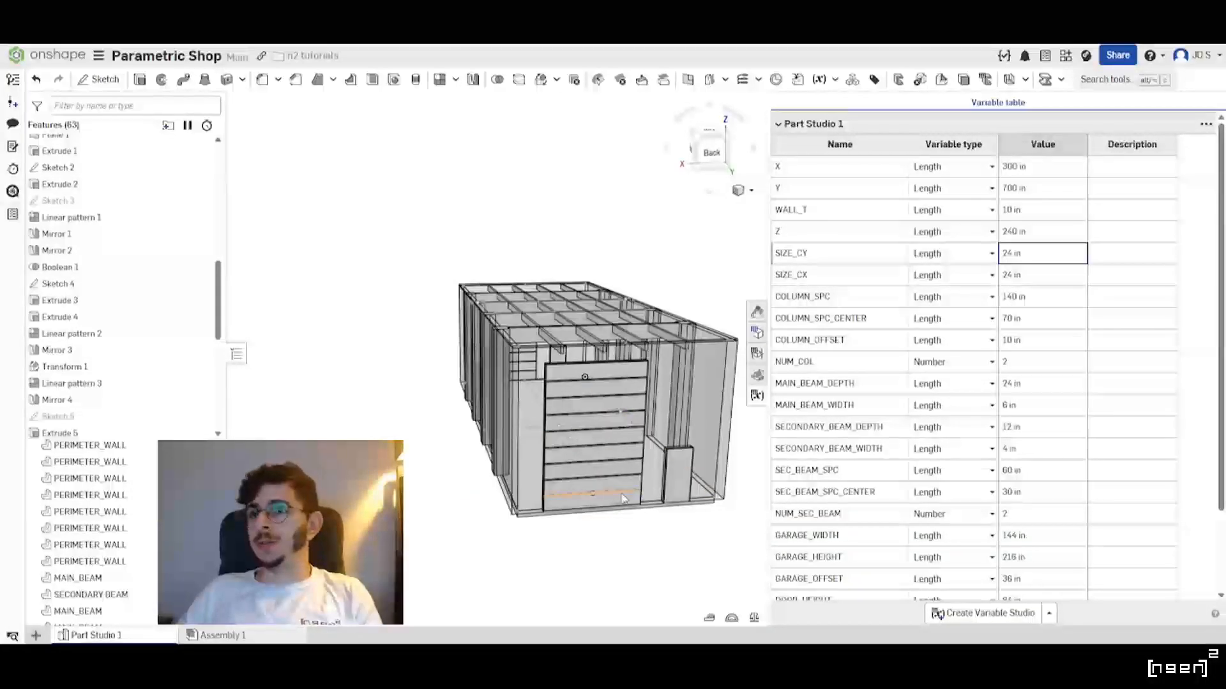
Examine the back garage door's panels, the neighbouring entry door and the roof beams above them from several angles.
scroll(624, 499, "up", 3)
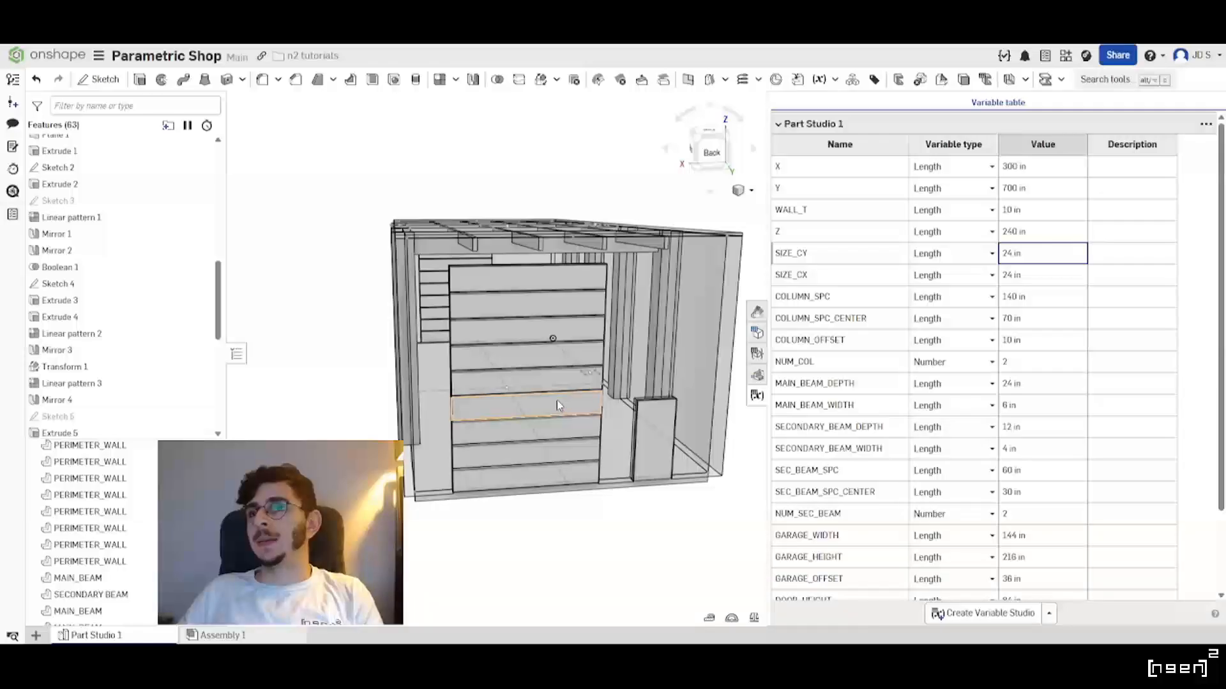
right_click_drag(651, 434, 595, 418)
scroll(595, 418, "up", 2)
middle_click_drag(595, 418, 500, 409)
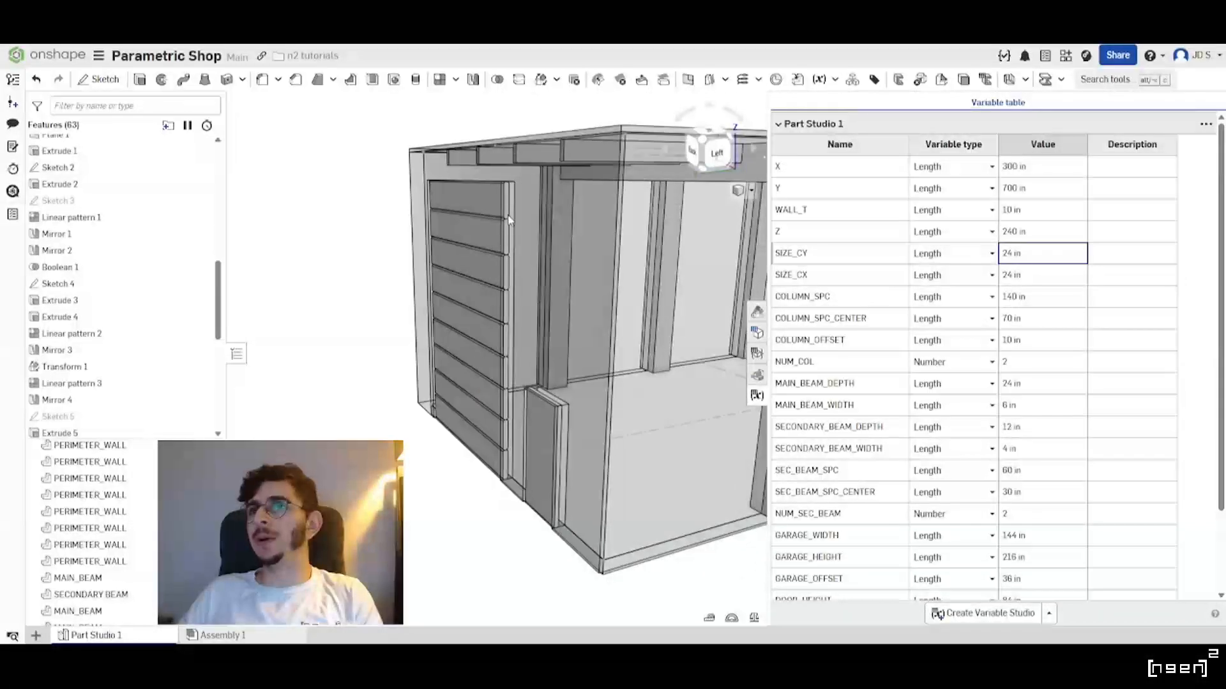
scroll(447, 228, "down", 3)
scroll(511, 272, "up", 5)
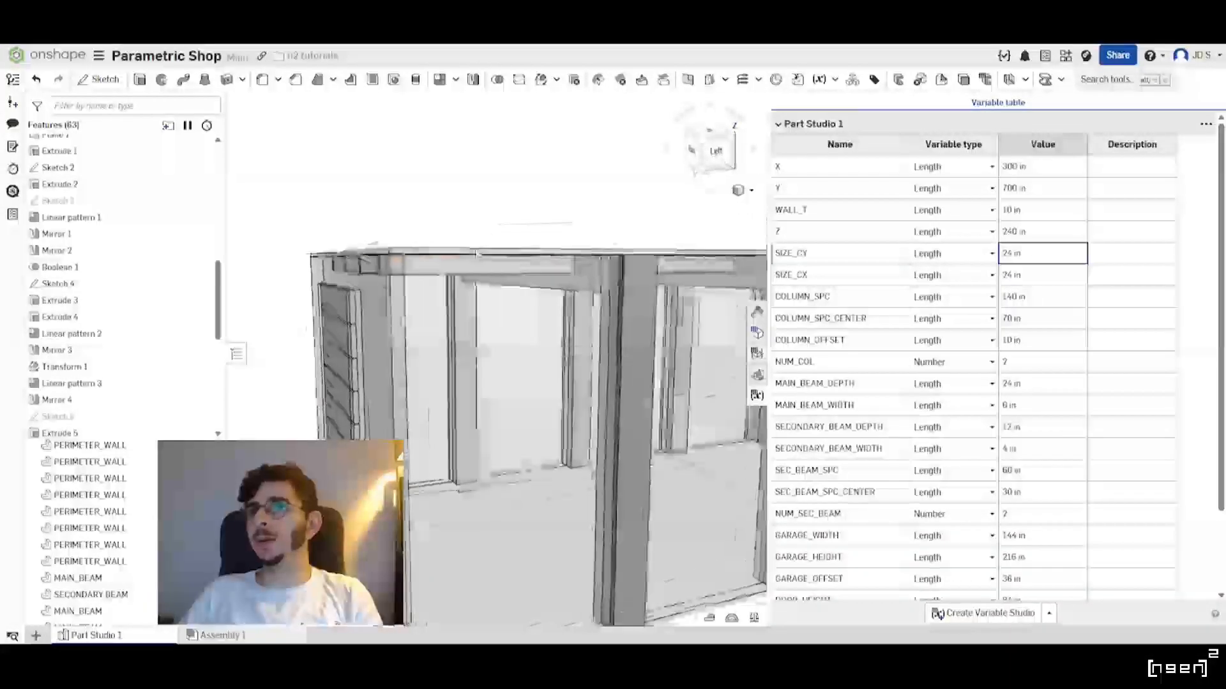
right_click_drag(460, 249, 634, 311)
scroll(634, 312, "down", 5)
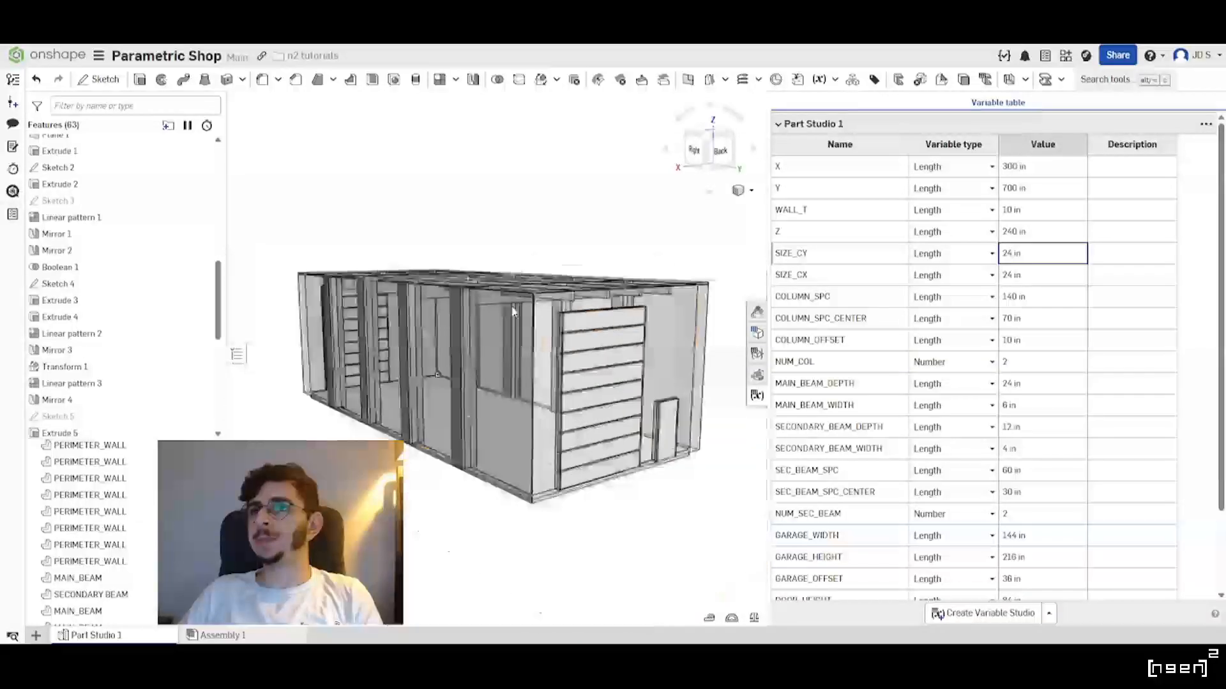
scroll(565, 329, "up", 6)
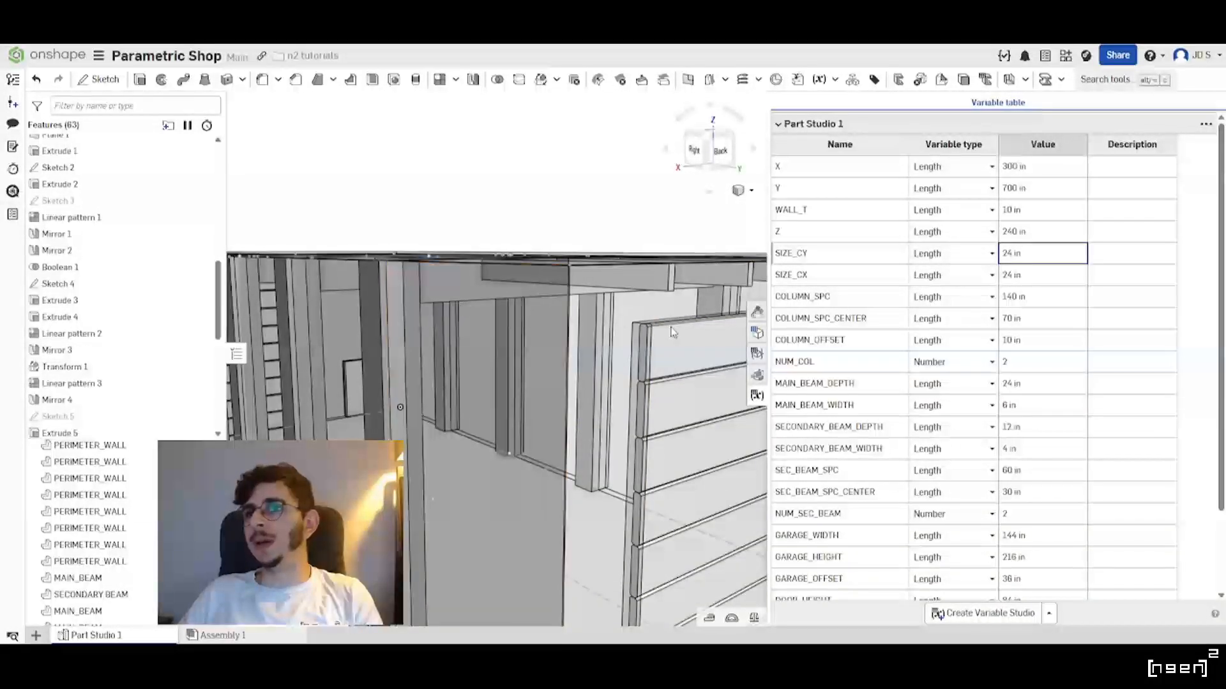
scroll(670, 331, "down", 5)
scroll(490, 325, "up", 6)
scroll(490, 325, "down", 5)
scroll(396, 310, "up", 6)
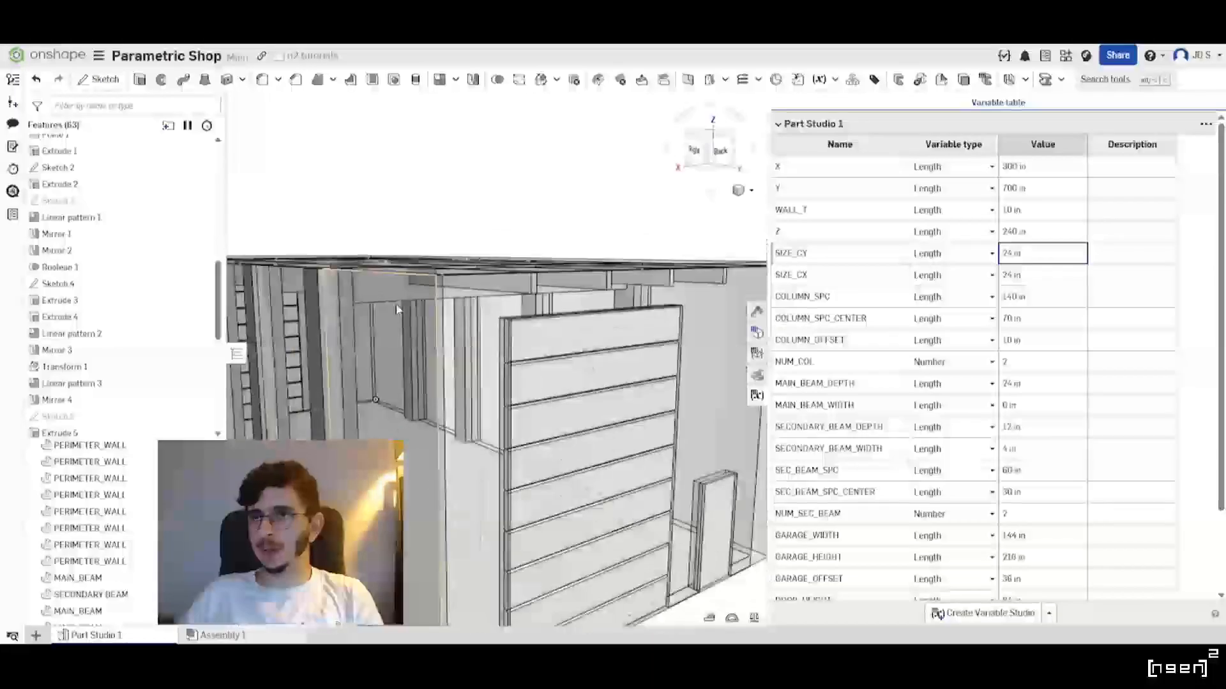
Check the garage door's top edge against the bottom of the deepest roof beam, viewing from the side and front.
scroll(397, 309, "down", 5)
scroll(396, 309, "down", 3)
right_click_drag(397, 309, 516, 320)
scroll(424, 323, "up", 3)
scroll(493, 309, "down", 2)
scroll(624, 332, "up", 2)
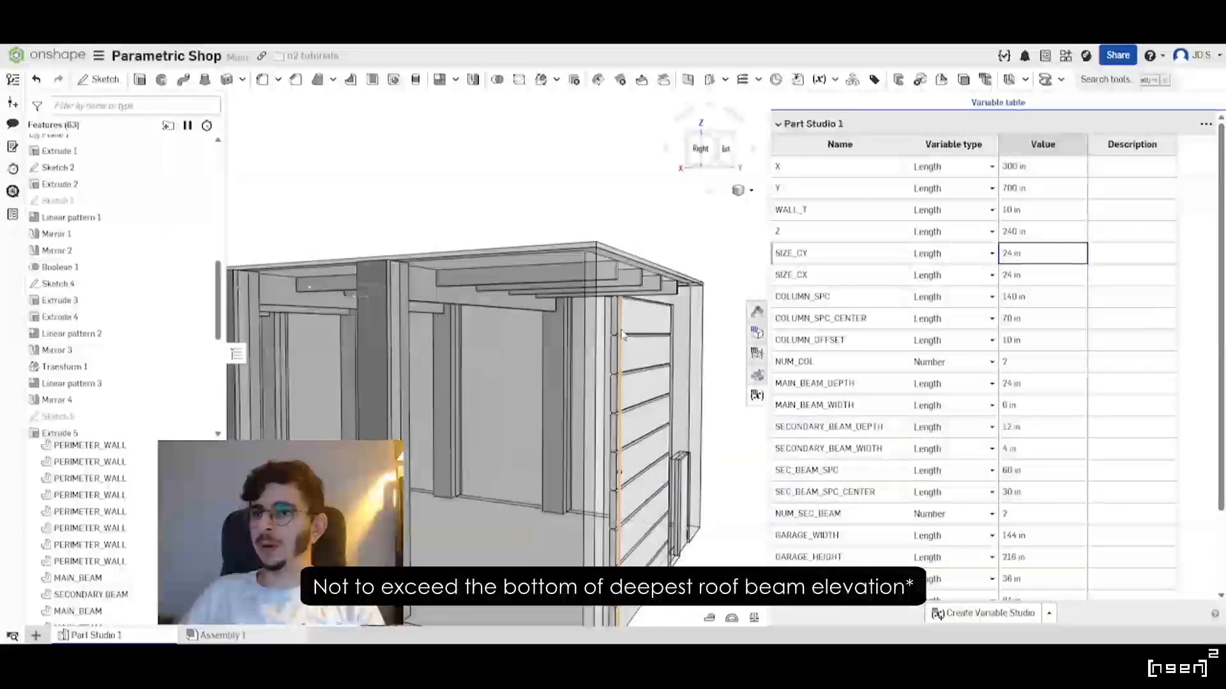
scroll(624, 332, "down", 3)
right_click_drag(624, 332, 454, 350)
scroll(454, 350, "down", 2)
scroll(604, 332, "up", 1)
right_click_drag(645, 357, 383, 402)
scroll(477, 406, "down", 2)
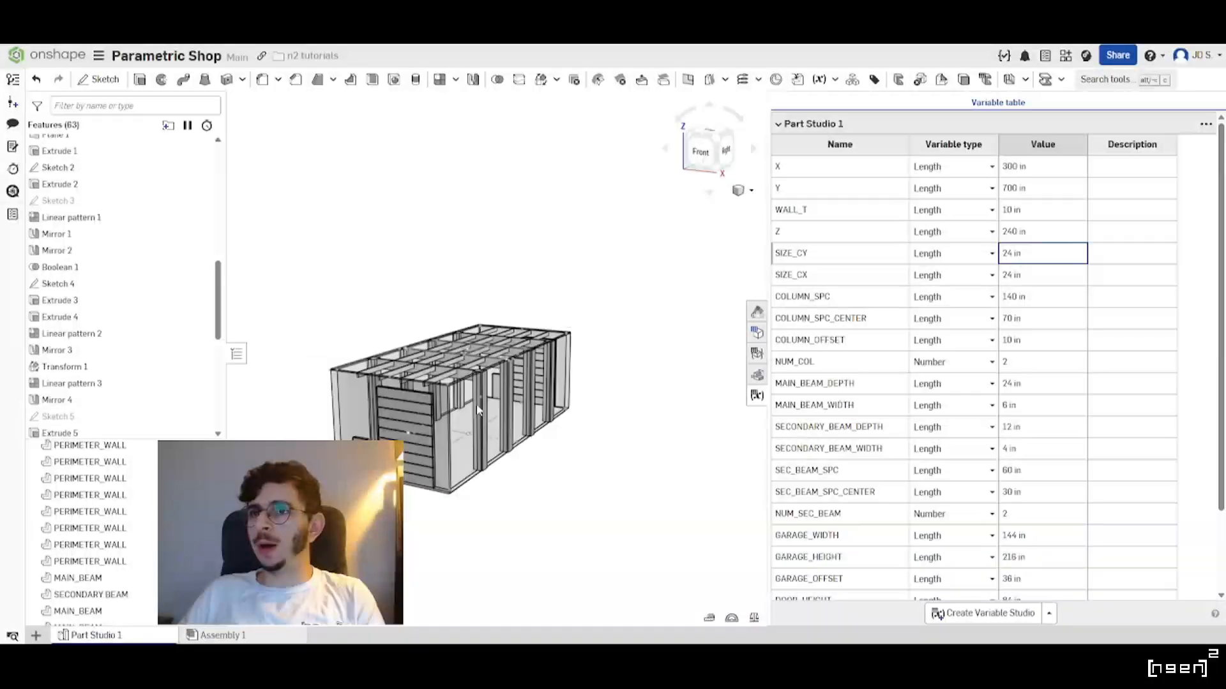
Set the building length variable Y to 800 in and view the building from its long side.
scroll(477, 406, "up", 2)
right_click_drag(477, 406, 450, 412)
right_click_drag(518, 383, 496, 398)
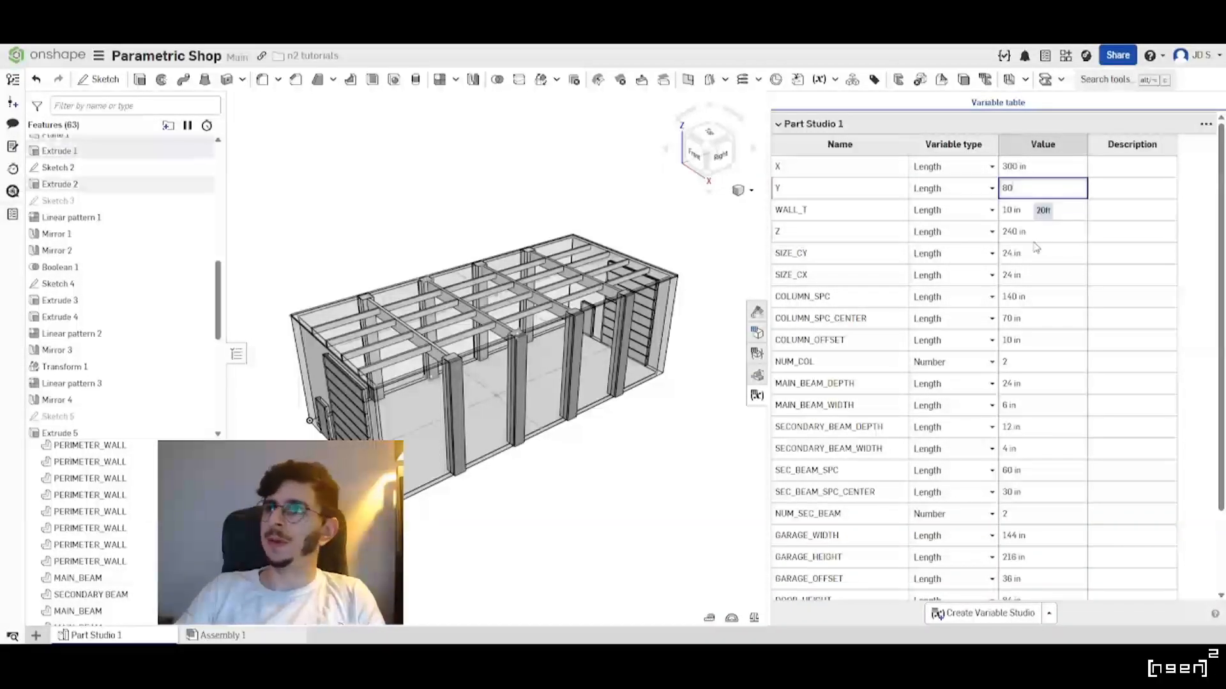
right_click_drag(493, 397, 449, 436)
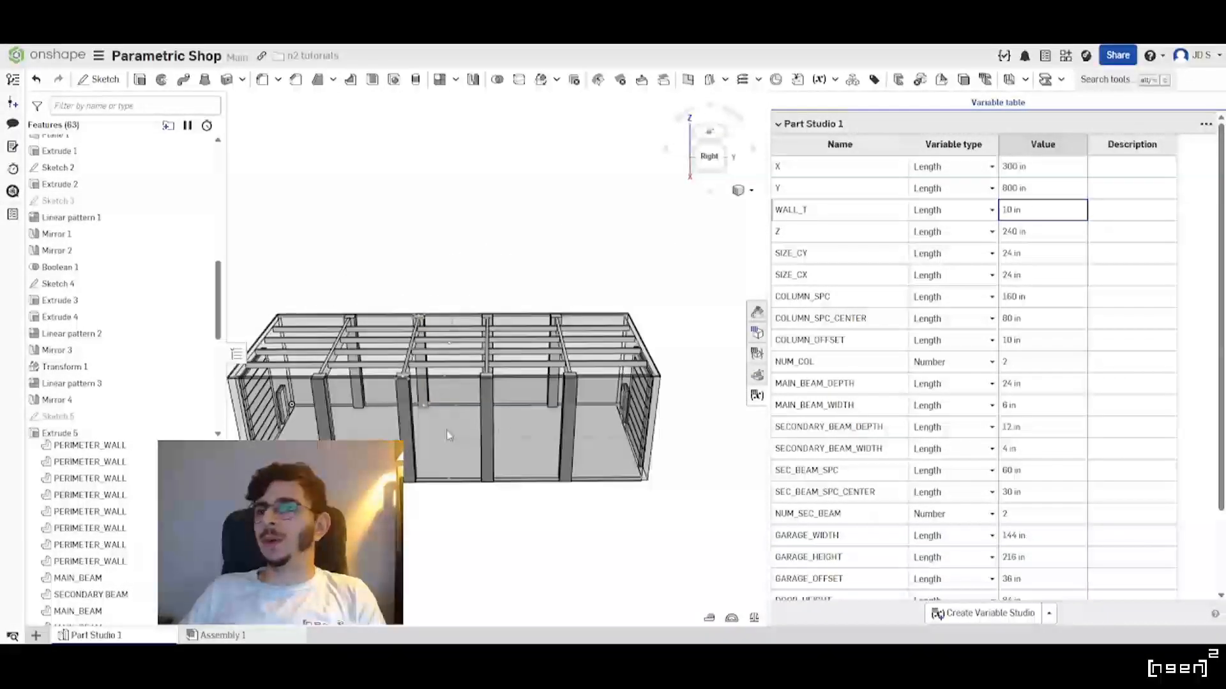
Set the building height variable Z to 14 ft and view the side columns and roof beams.
left_click(1039, 240)
type("14ft")
key("Return")
scroll(313, 408, "up", 3)
right_click_drag(313, 409, 491, 395)
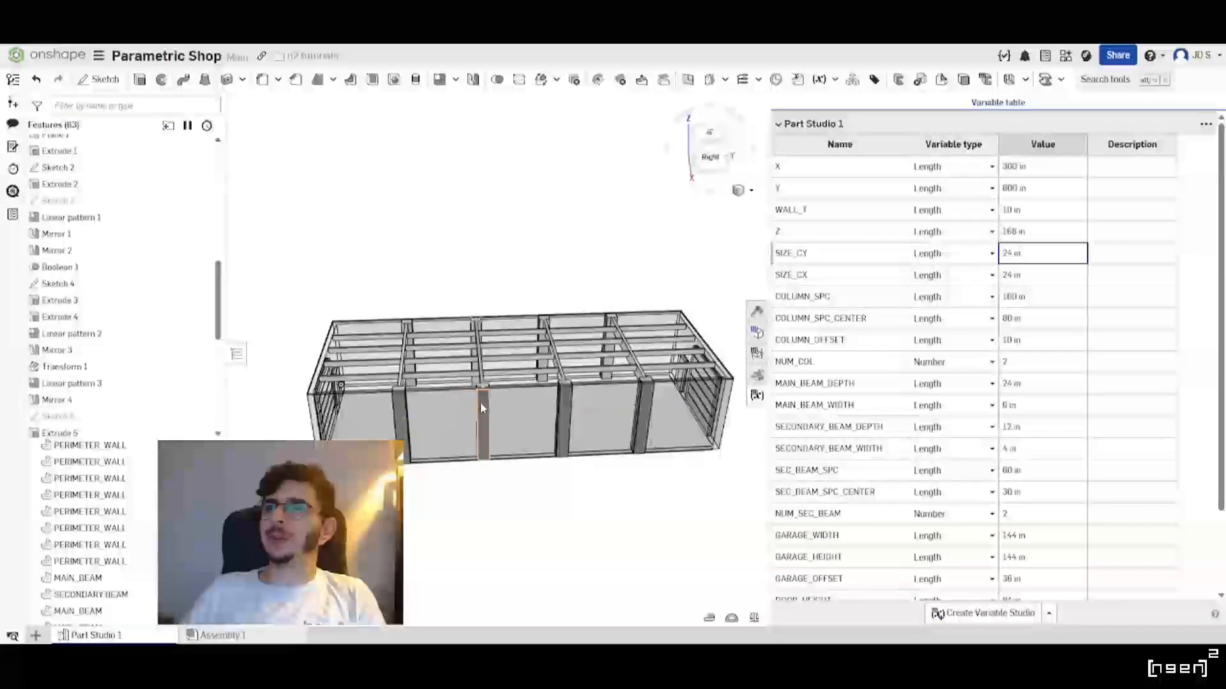
scroll(514, 412, "up", 3)
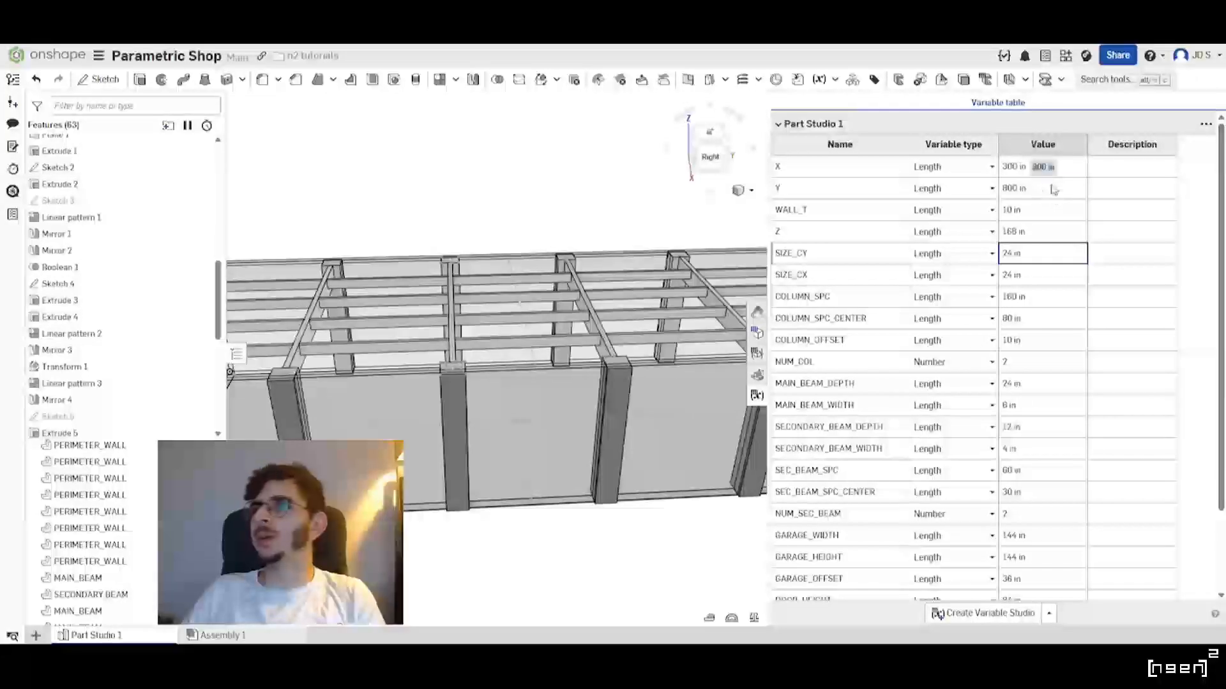
Set the length variable Y to 1000 in and check the column spacing and beam joints along the building.
scroll(590, 308, "down", 5)
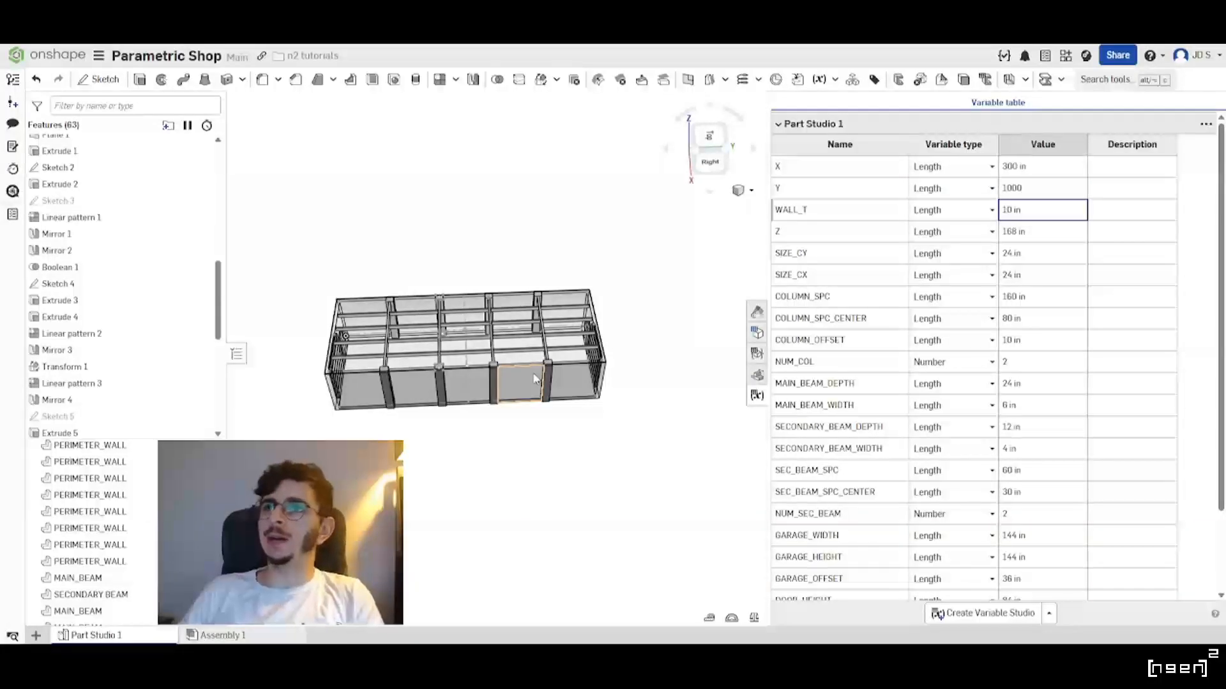
right_click_drag(459, 385, 562, 390)
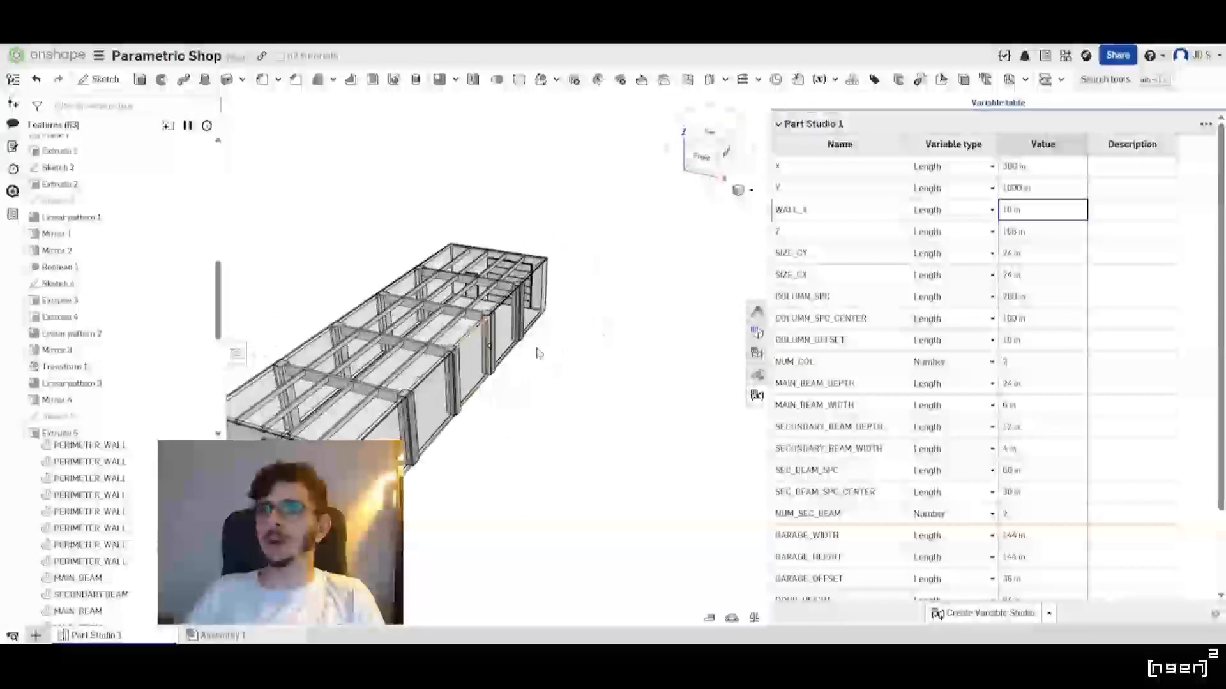
scroll(364, 374, "up", 3)
right_click_drag(461, 391, 415, 379)
scroll(446, 375, "up", 3)
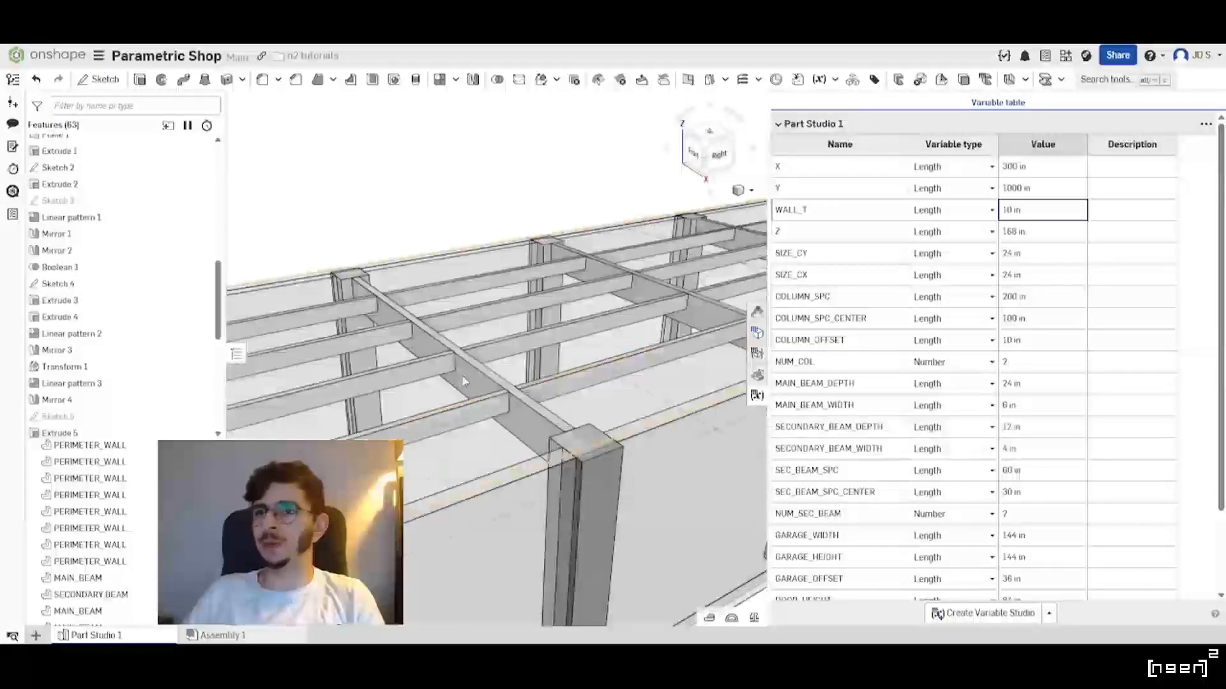
scroll(450, 374, "down", 3)
scroll(486, 376, "up", 3)
scroll(485, 377, "down", 3)
right_click_drag(460, 383, 428, 390)
Examine the columns, side wall bays and roof framing of the lengthened building from several angles.
left_click(1020, 192)
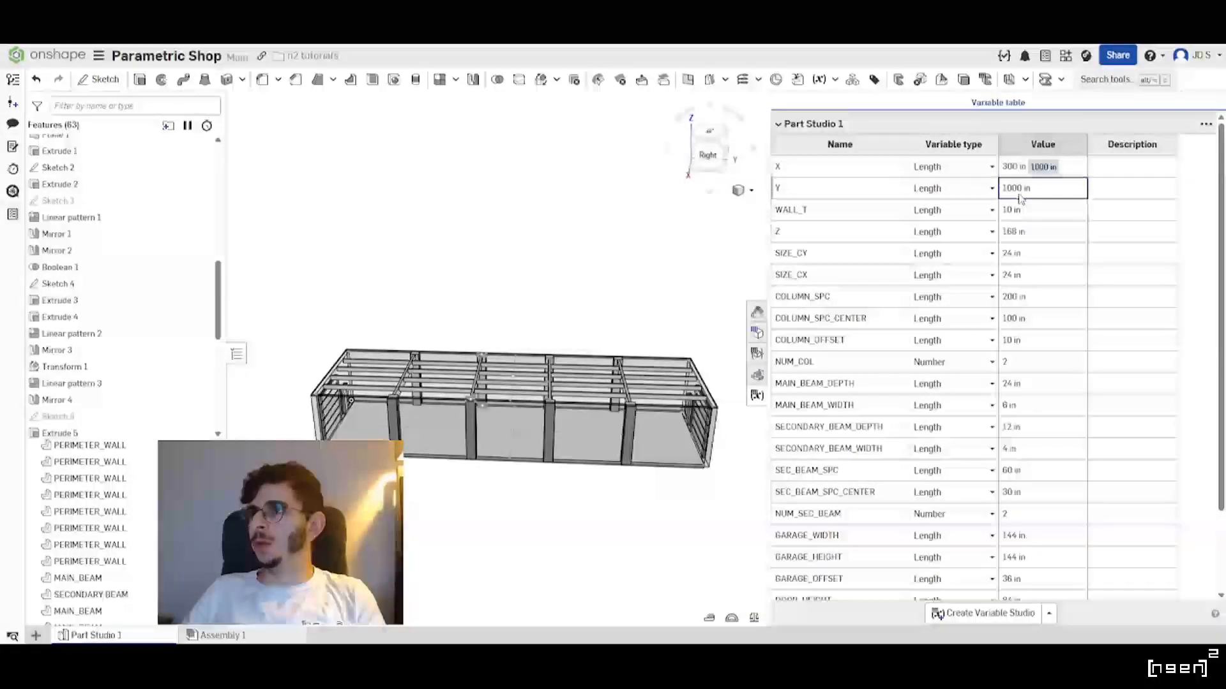
scroll(536, 418, "up", 2)
right_click_drag(536, 418, 575, 412)
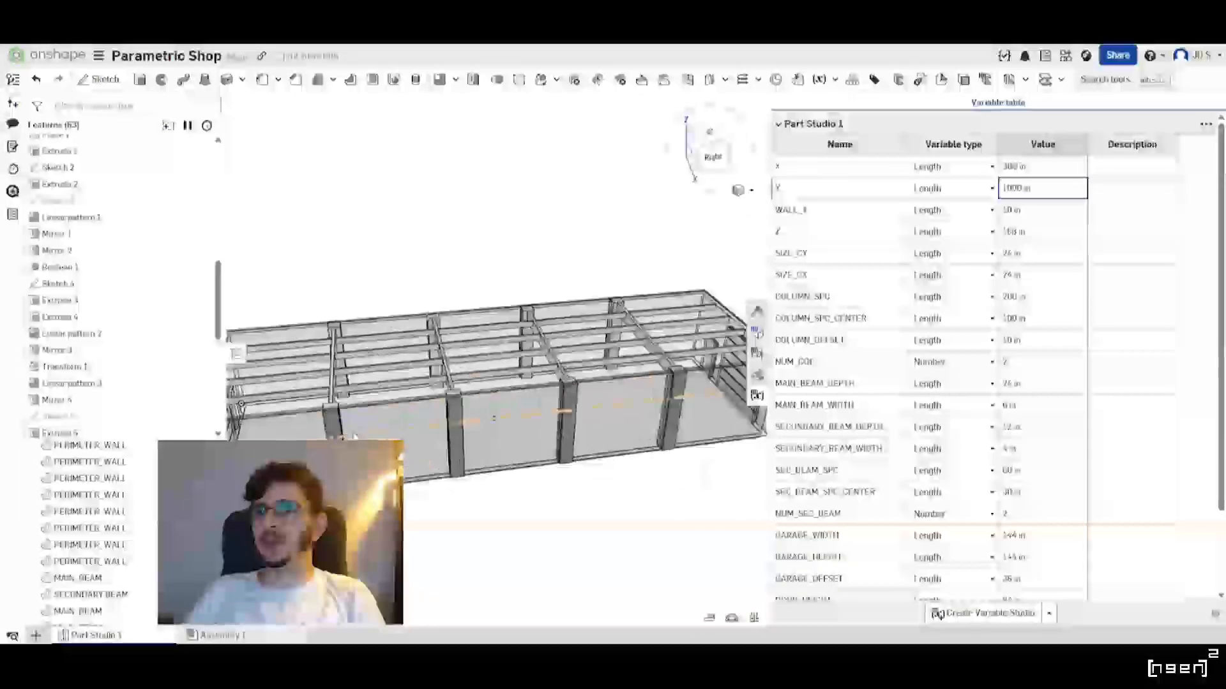
right_click_drag(447, 395, 472, 414)
scroll(471, 414, "down", 3)
scroll(471, 414, "up", 4)
scroll(471, 414, "down", 1)
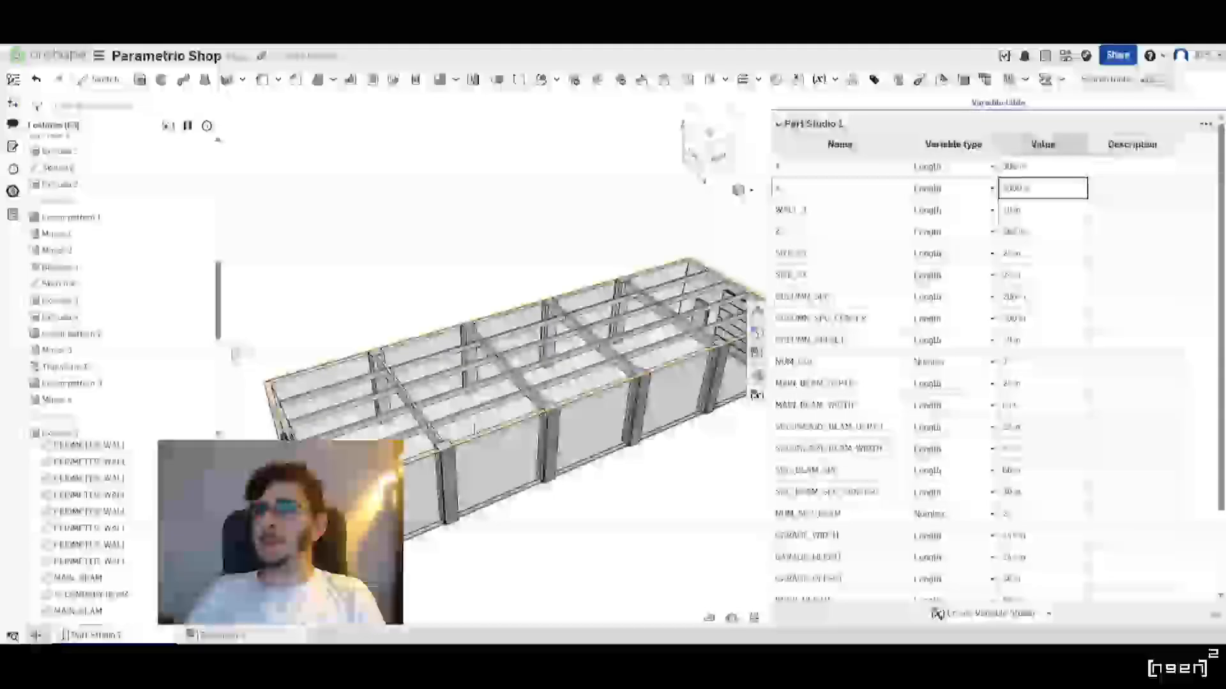
Set MAIN_BEAM_DEPTH to 48 in and check the garage door and main beams from the front and side.
scroll(840, 361, "down", 3)
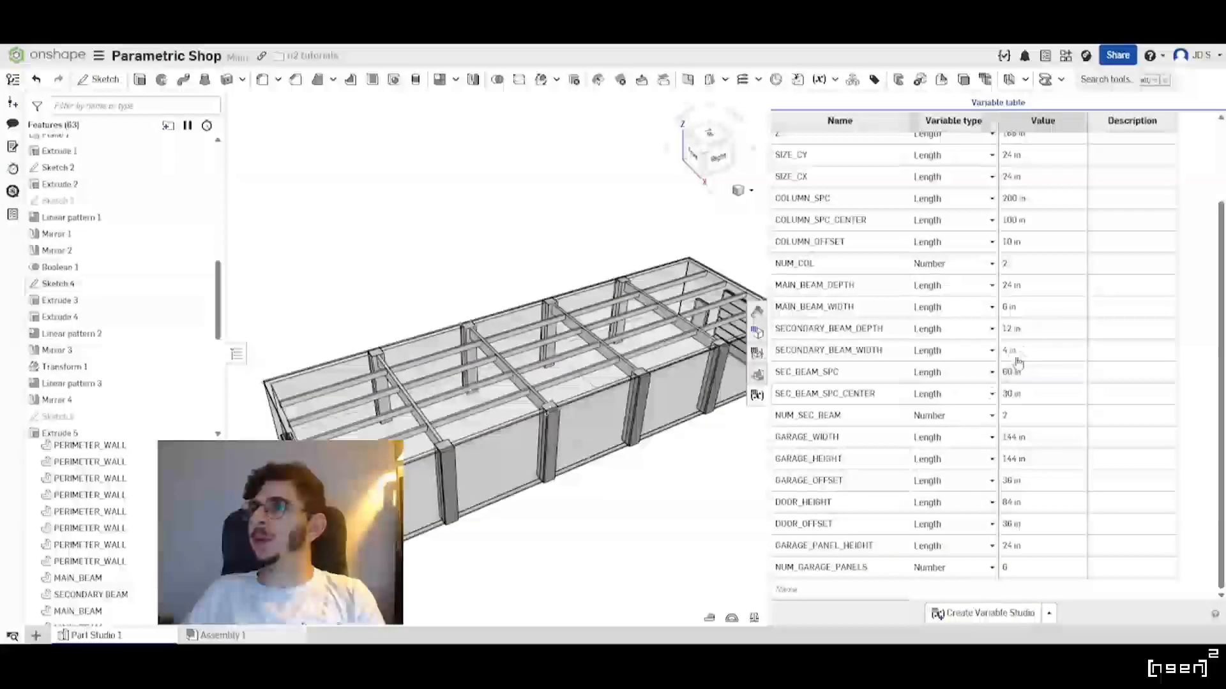
left_click(1020, 285)
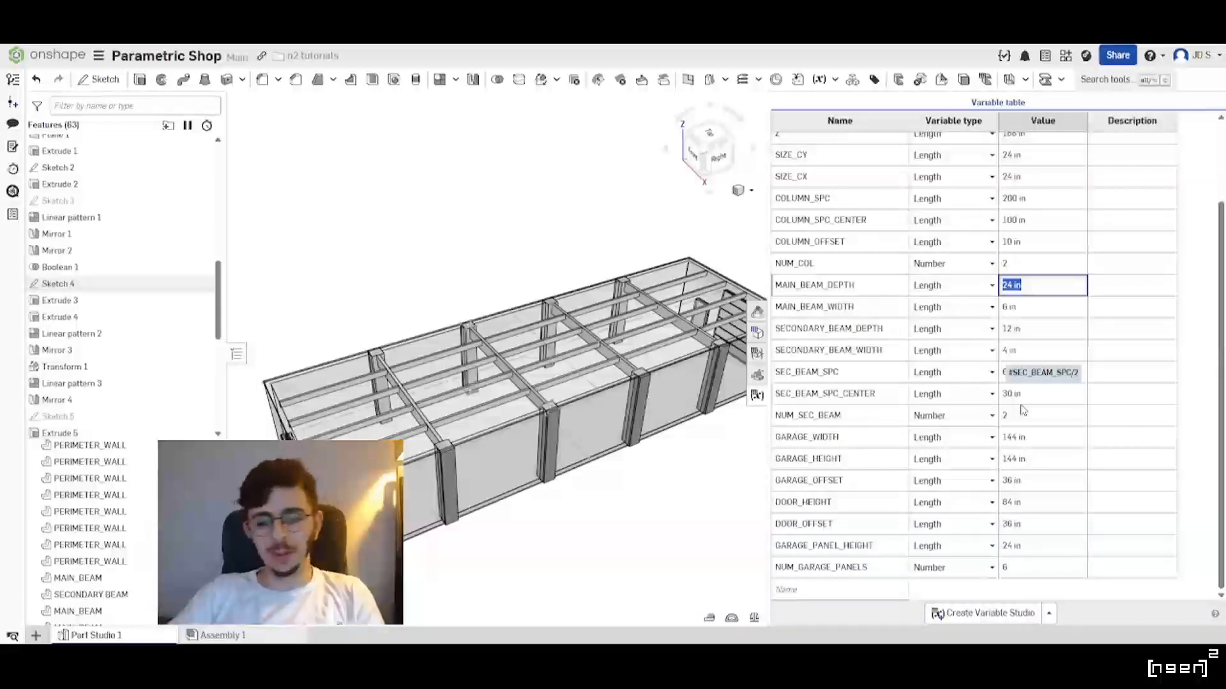
type("48")
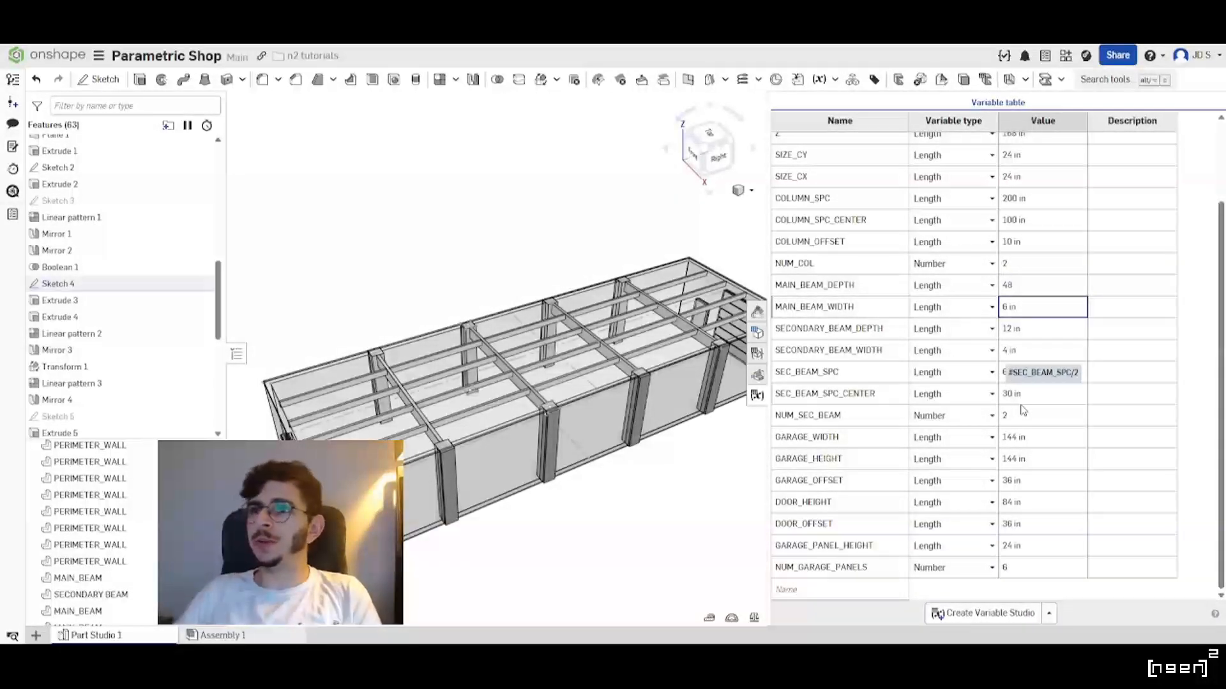
scroll(510, 408, "up", 2)
right_click_drag(418, 441, 514, 385)
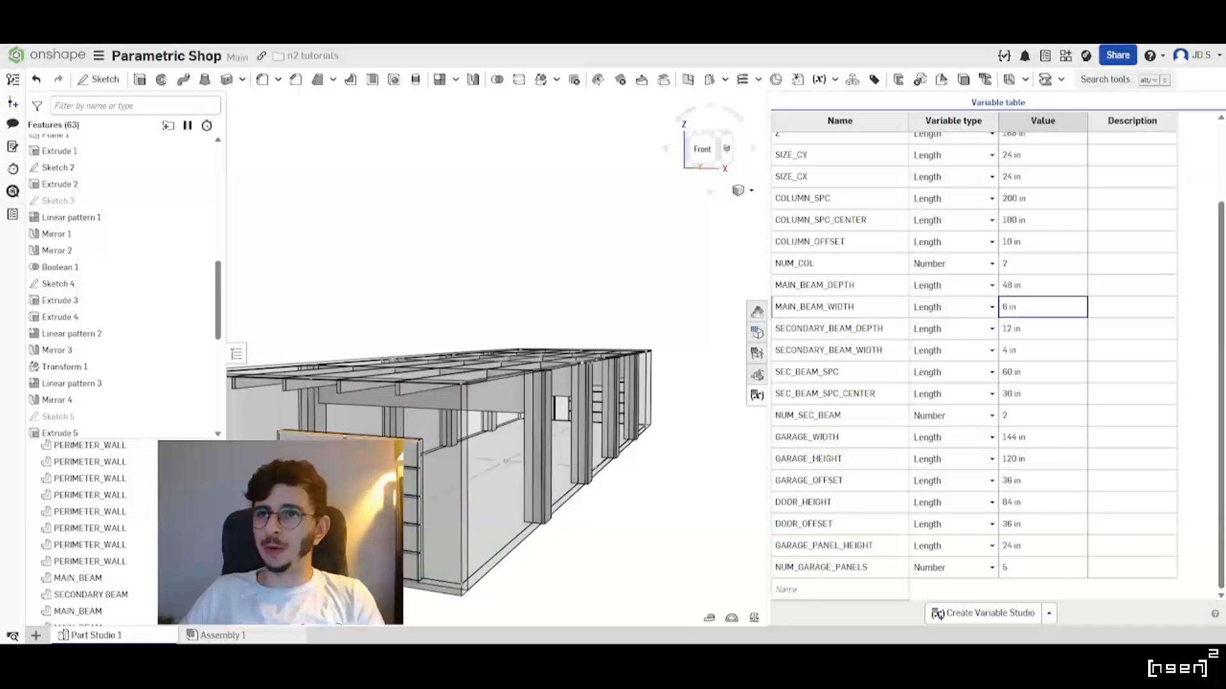
right_click_drag(498, 591, 458, 417)
scroll(457, 418, "up", 4)
right_click_drag(530, 348, 514, 390)
scroll(514, 389, "down", 3)
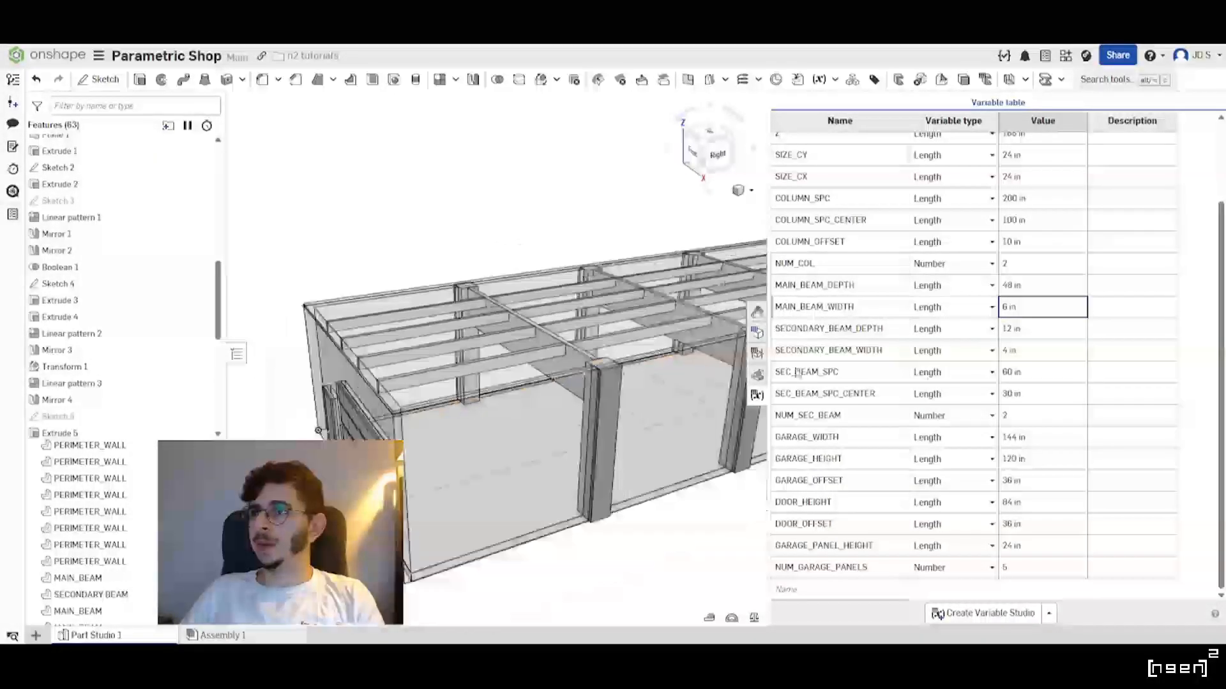
Set SECONDARY_BEAM_DEPTH to 24 in and view the deeper secondary beams across the roof.
left_click(1032, 332)
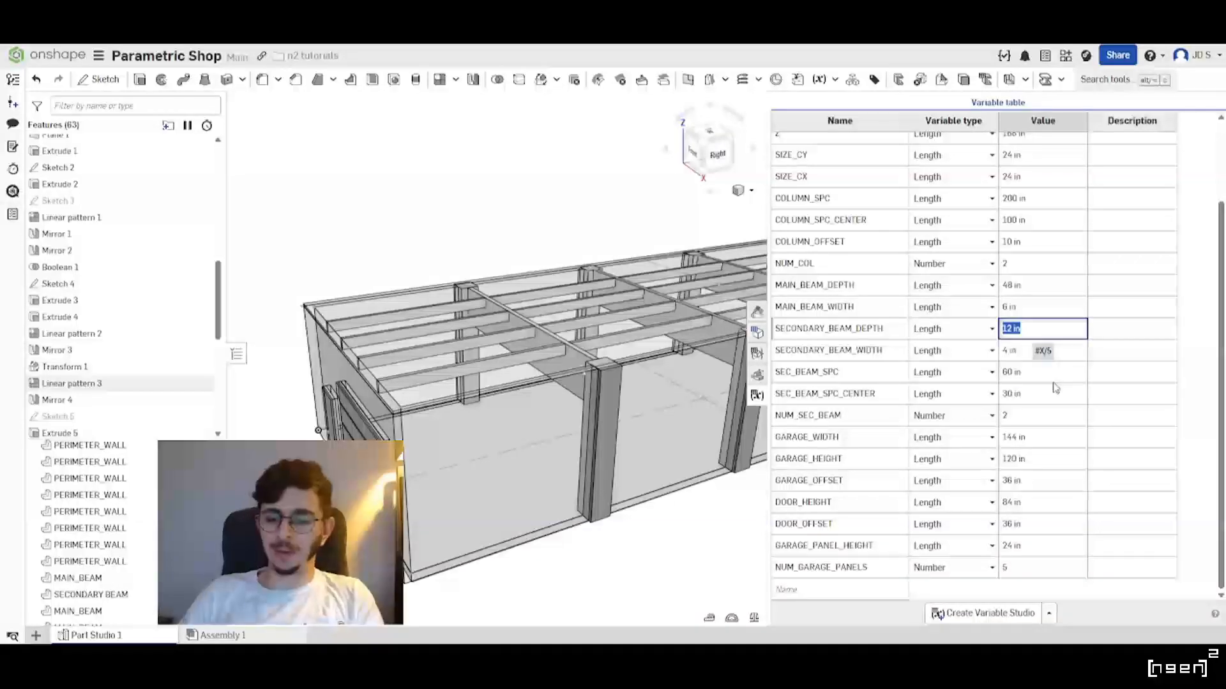
right_click_drag(434, 409, 528, 396)
scroll(527, 397, "down", 3)
scroll(528, 396, "up", 3)
right_click_drag(440, 408, 537, 413)
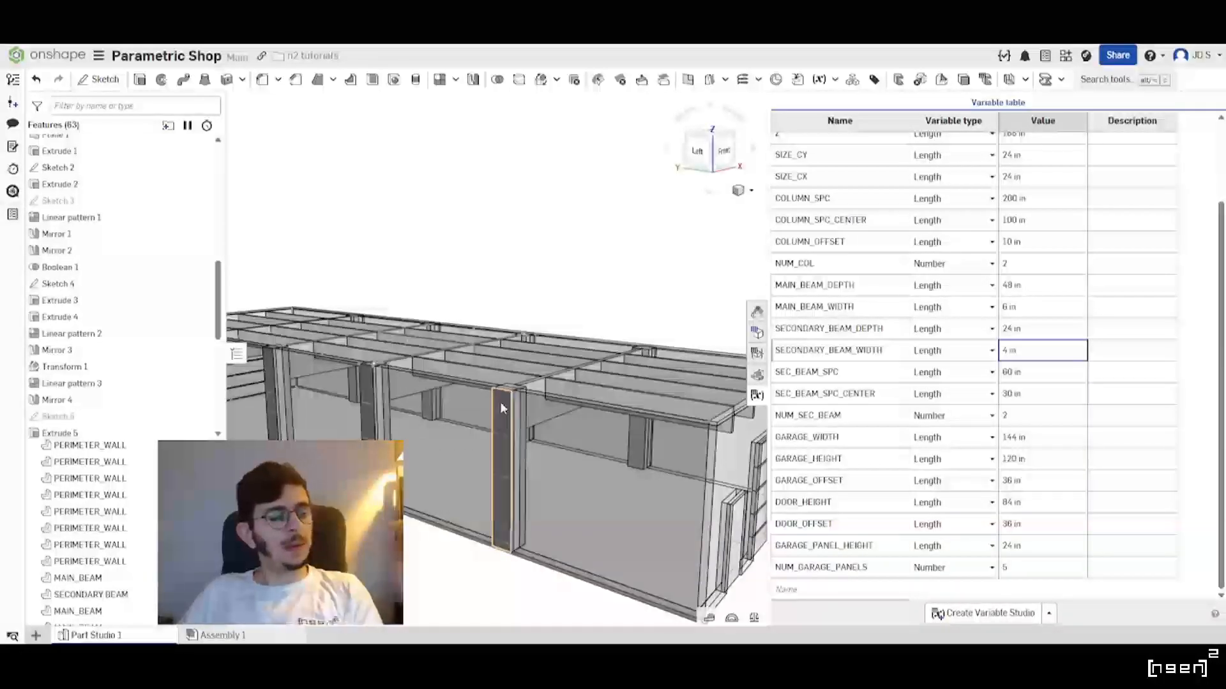
scroll(500, 396, "down", 2)
scroll(496, 399, "up", 4)
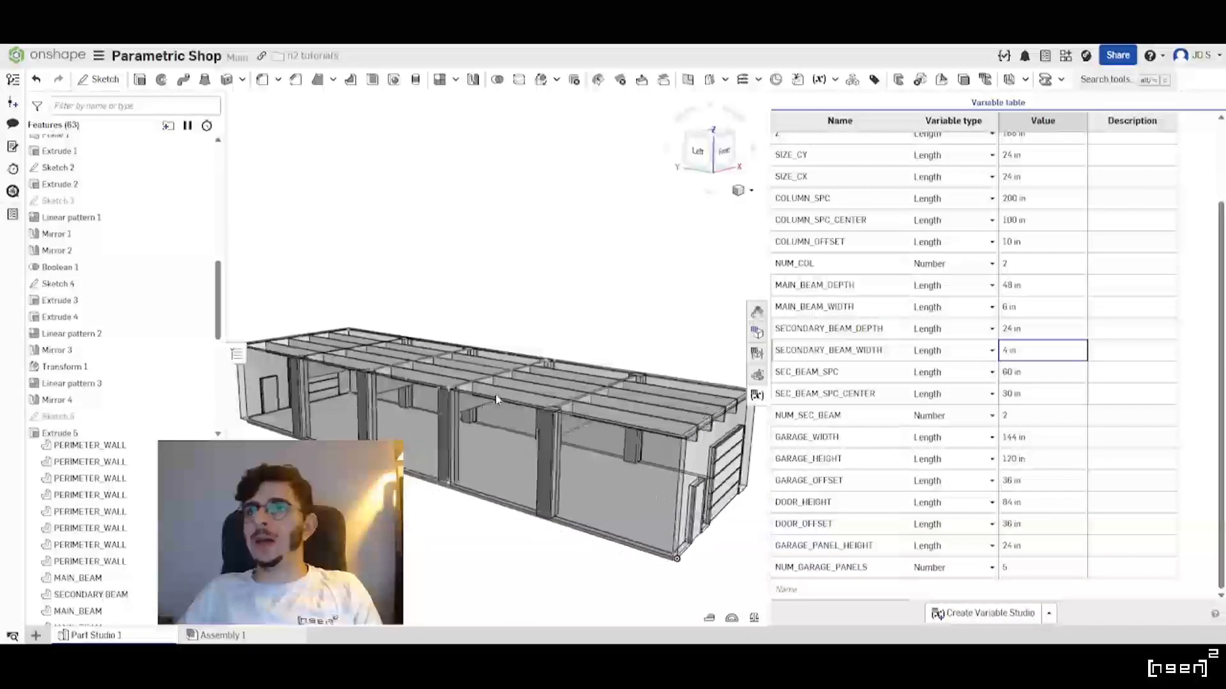
Examine the columns, entry door, garage door and roof beams up close, moving from outside into the building's interior.
key("Right")
key("Right")
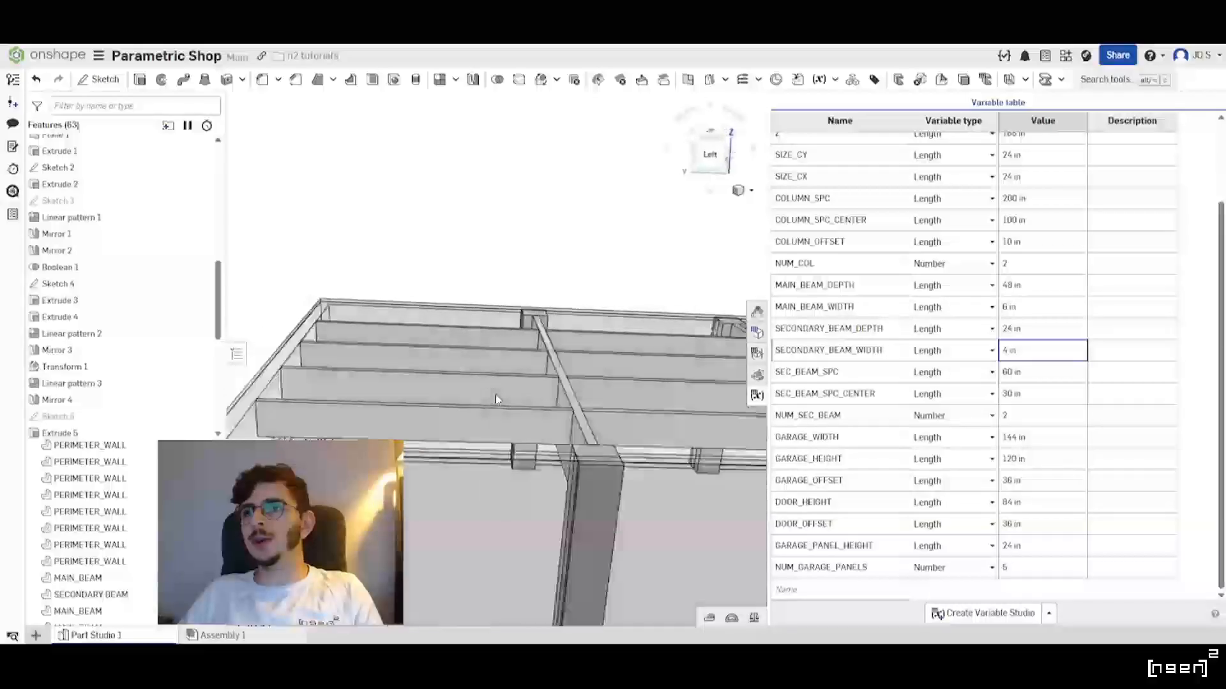
scroll(495, 394, "up", 1)
key("Up")
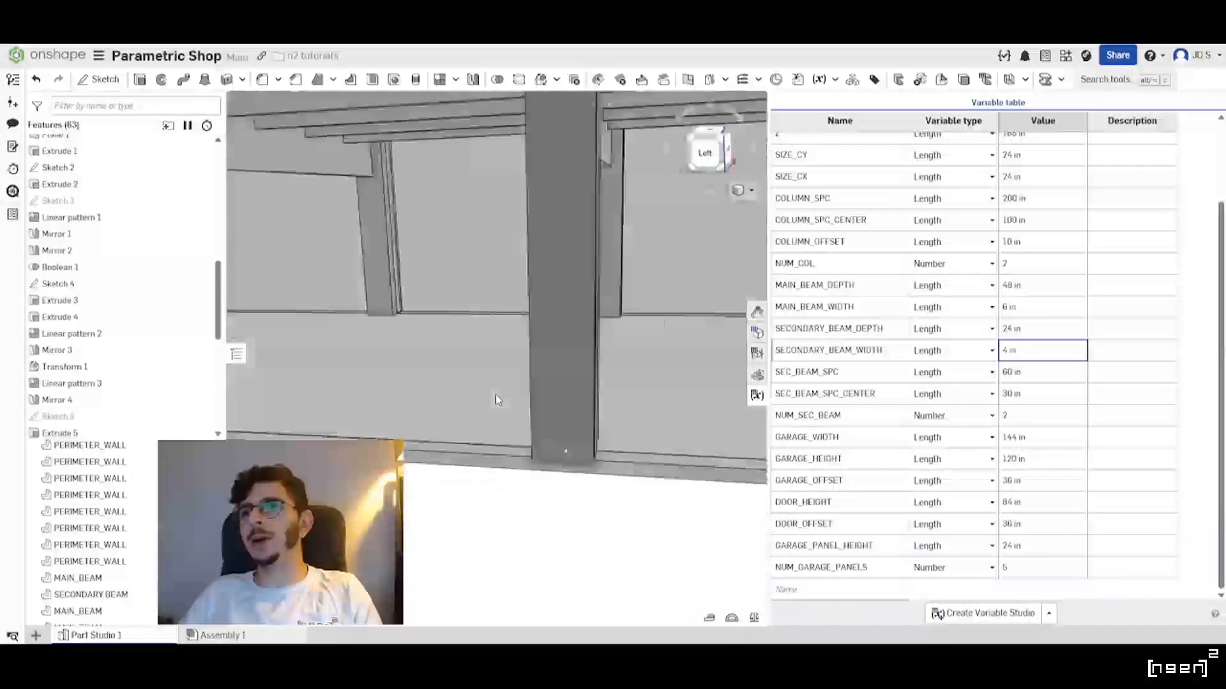
scroll(496, 395, "down", 3)
key("Left")
key("Left")
key("Left")
key("Left")
key("Left")
scroll(498, 400, "up", 6)
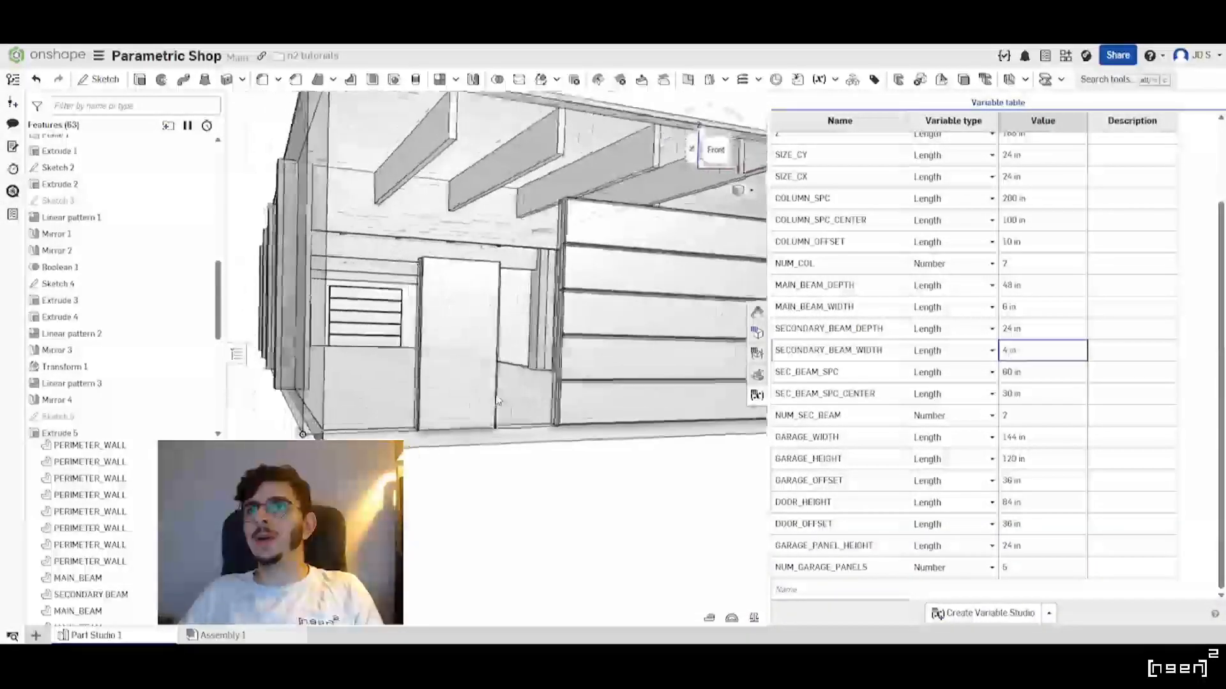
scroll(497, 397, "down", 3)
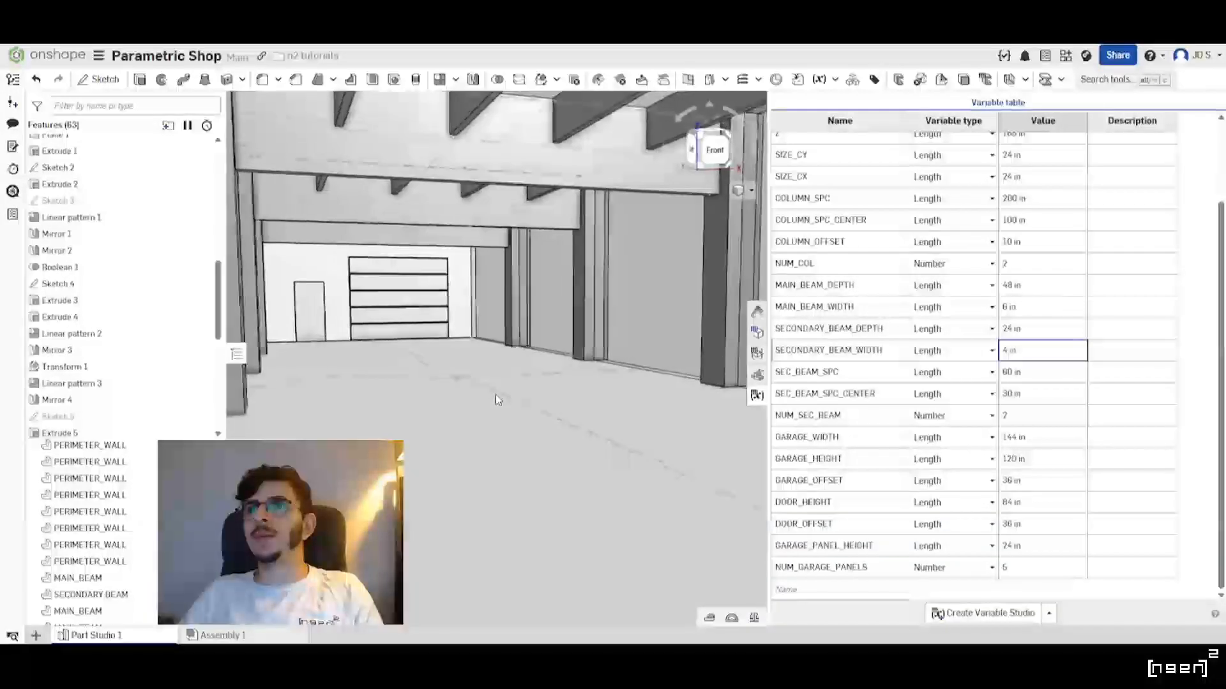
Change the appearance of all the PERIMETER_WALL parts to opaque.
left_click(118, 563)
scroll(121, 543, "up", 1)
left_click(128, 445, "shift")
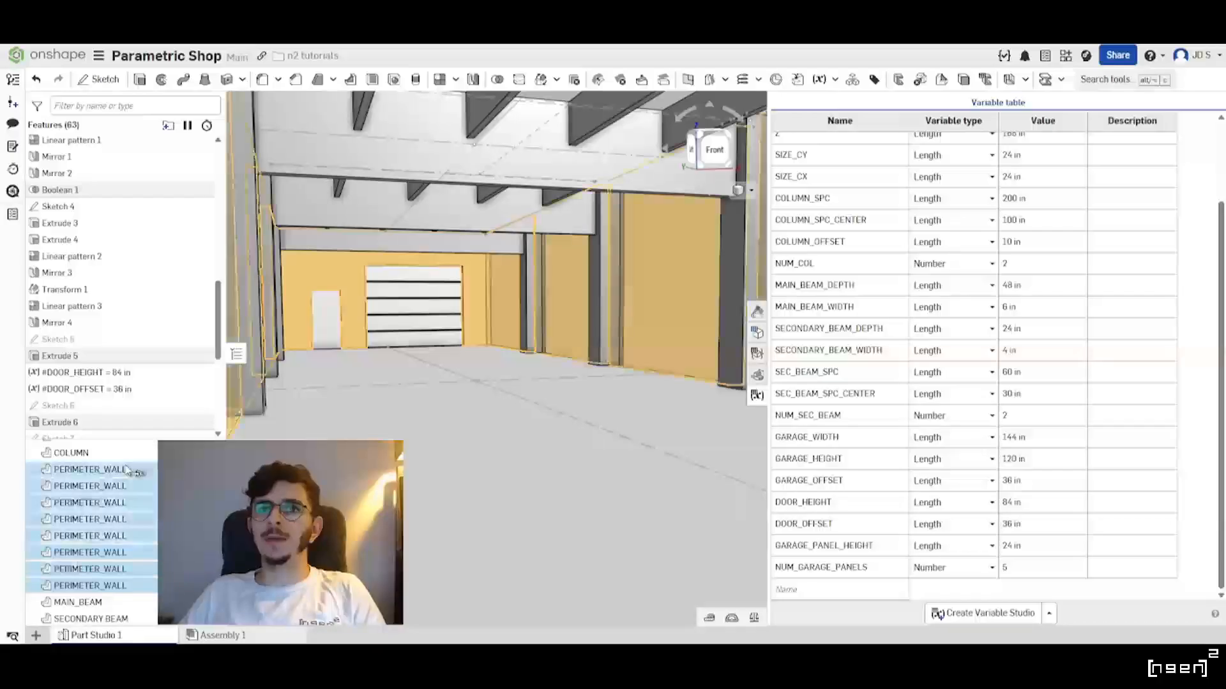
right_click(127, 471)
left_click(227, 312)
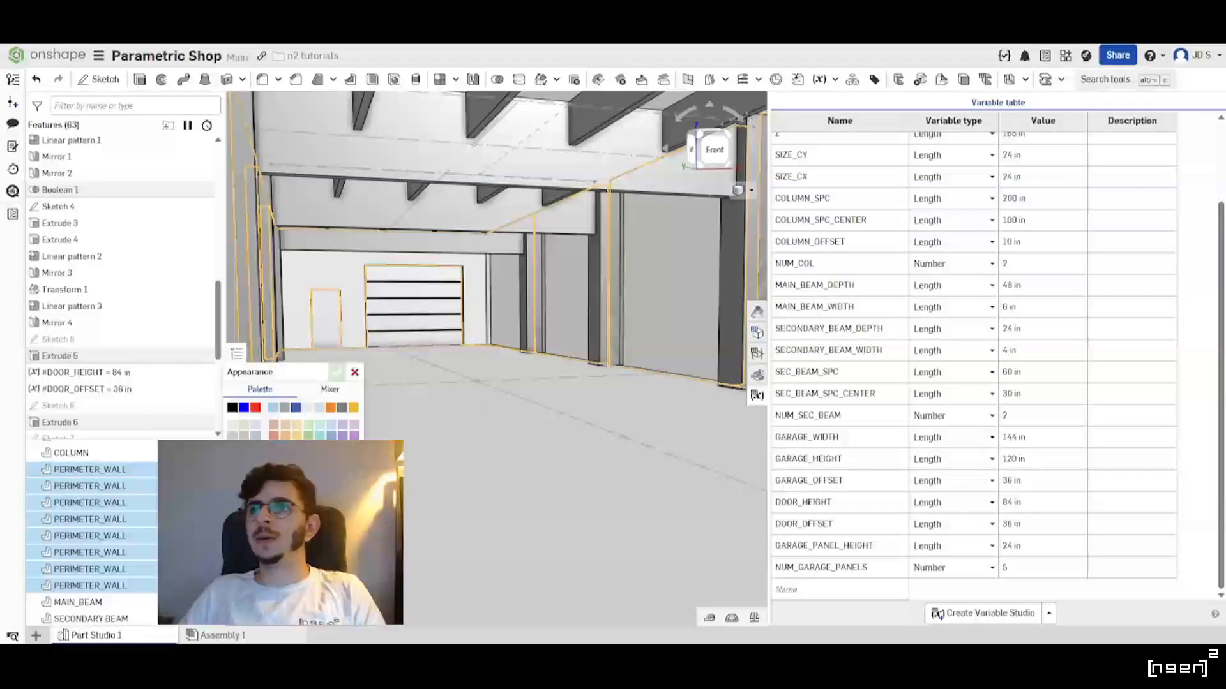
left_click(336, 373)
Change the ROOF part's appearance to opaque and look through the building's interior.
scroll(102, 549, "down", 5)
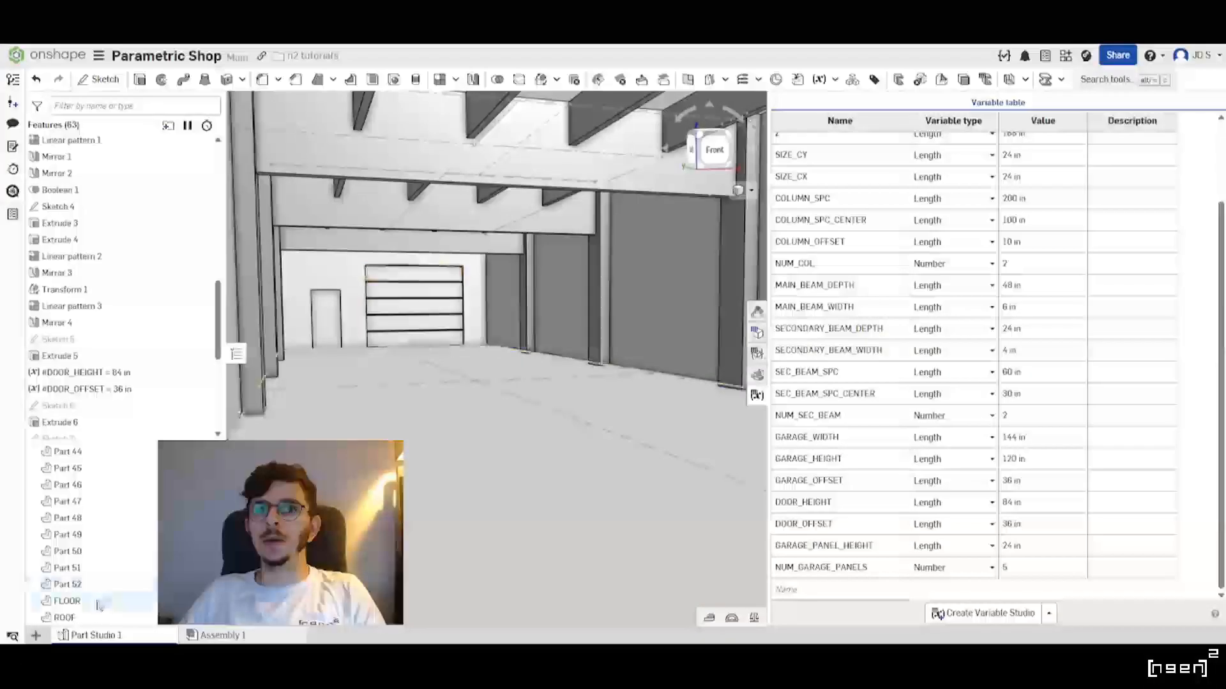
right_click(93, 617)
left_click(138, 430)
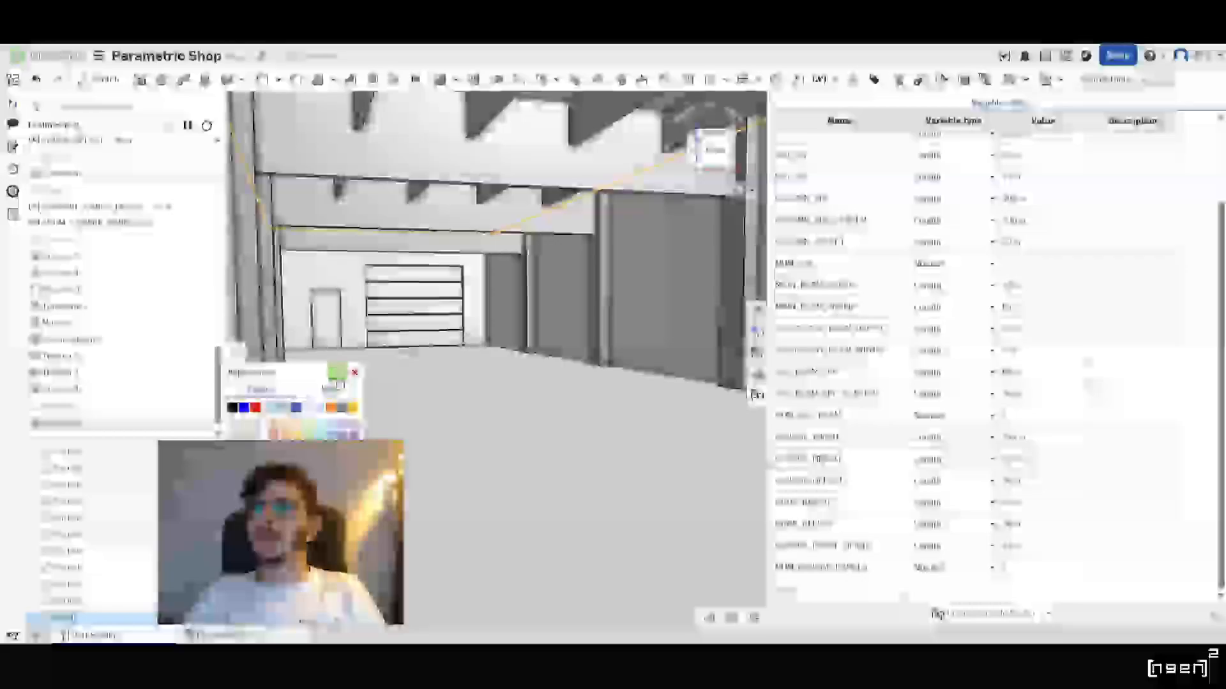
left_click(337, 372)
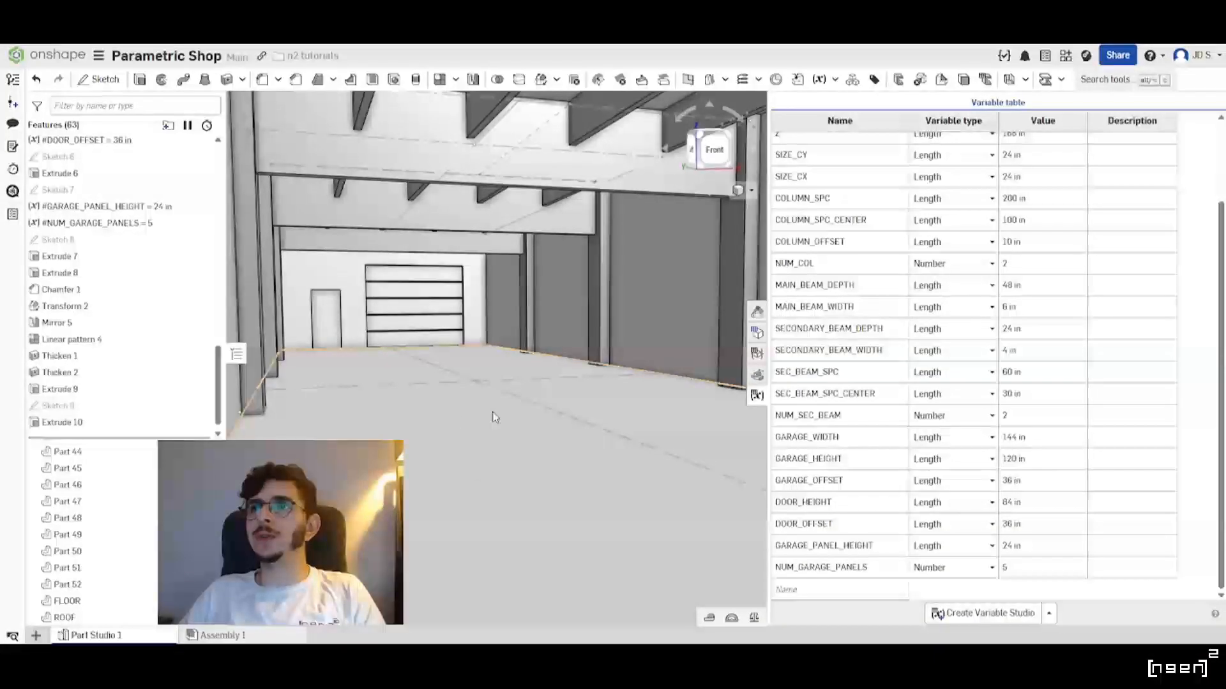
scroll(491, 414, "down", 1)
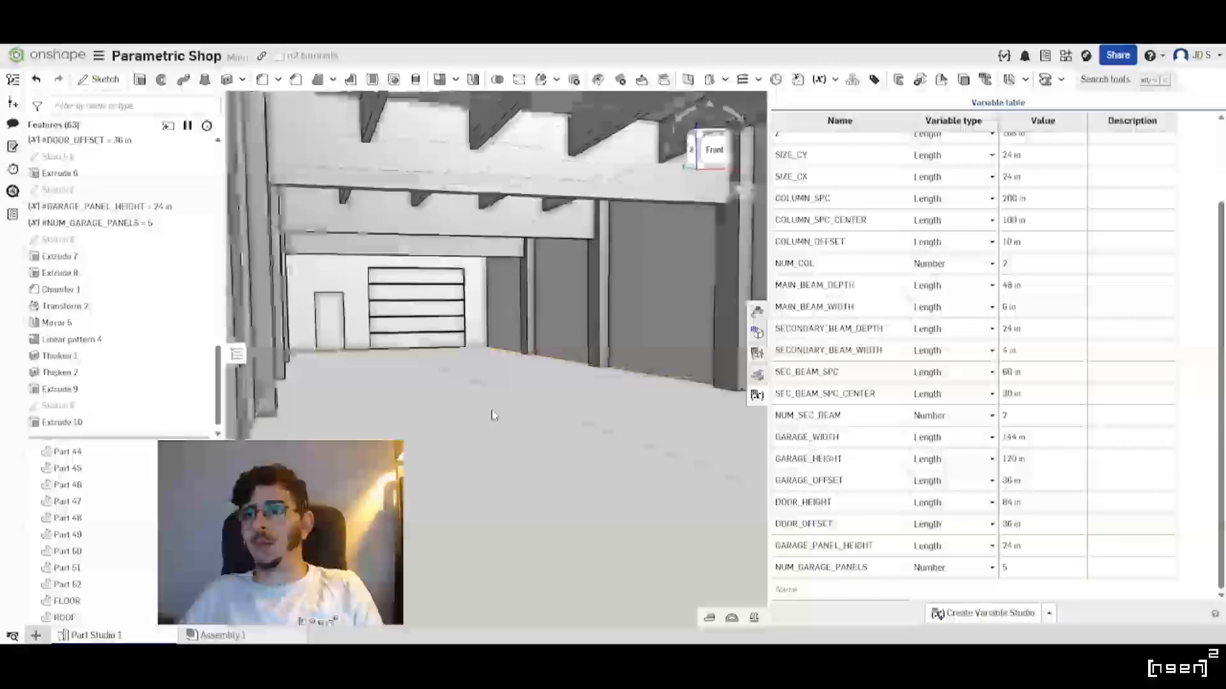
scroll(492, 415, "down", 1)
scroll(492, 415, "up", 1)
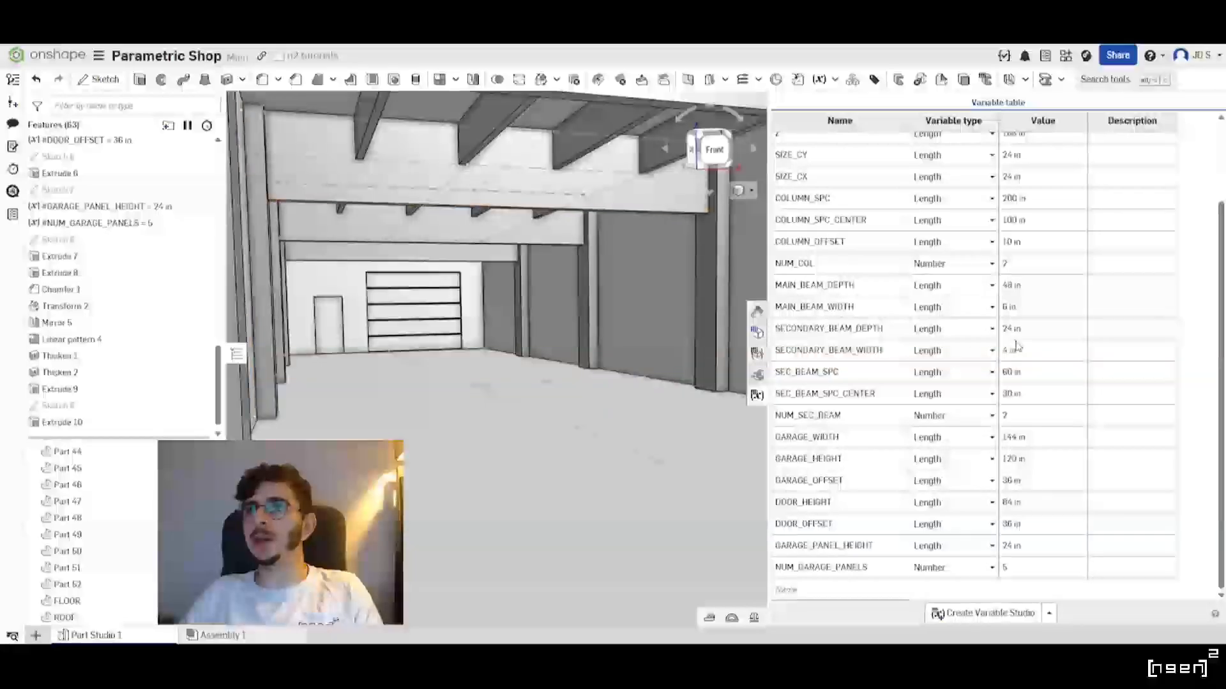
right_click_drag(480, 441, 473, 440)
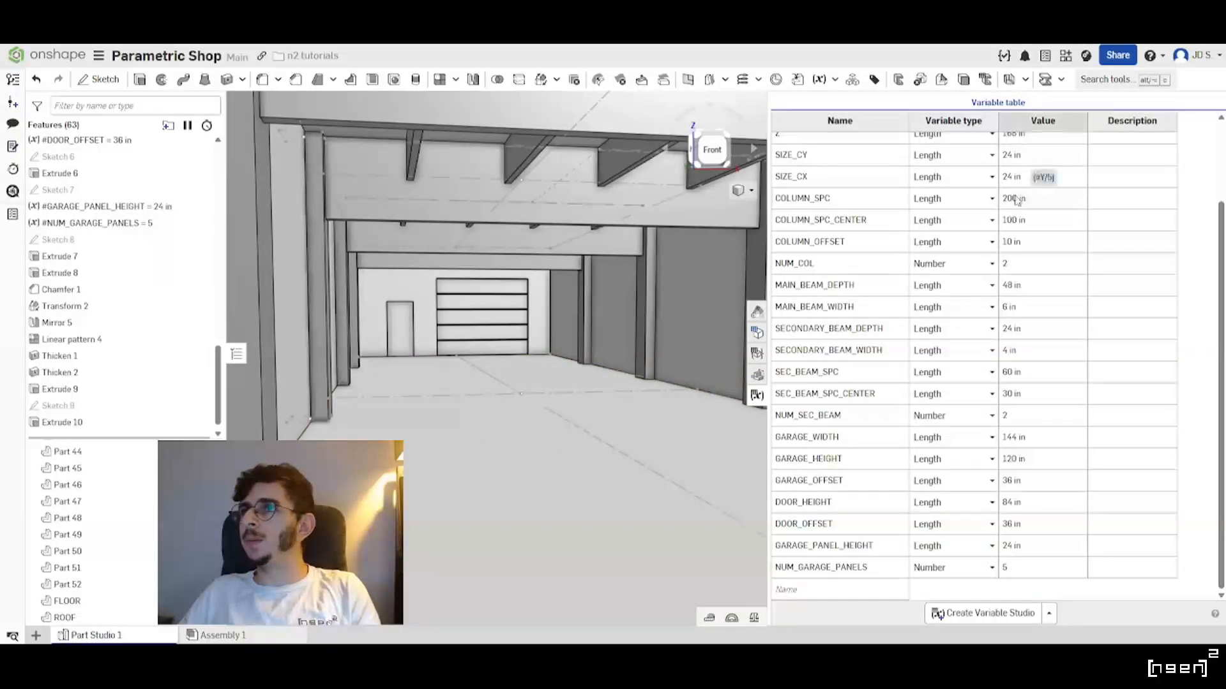
Set the length variable Y to 1200 in and the width variable X to 400 in, and view the interior.
scroll(1017, 200, "up", 3)
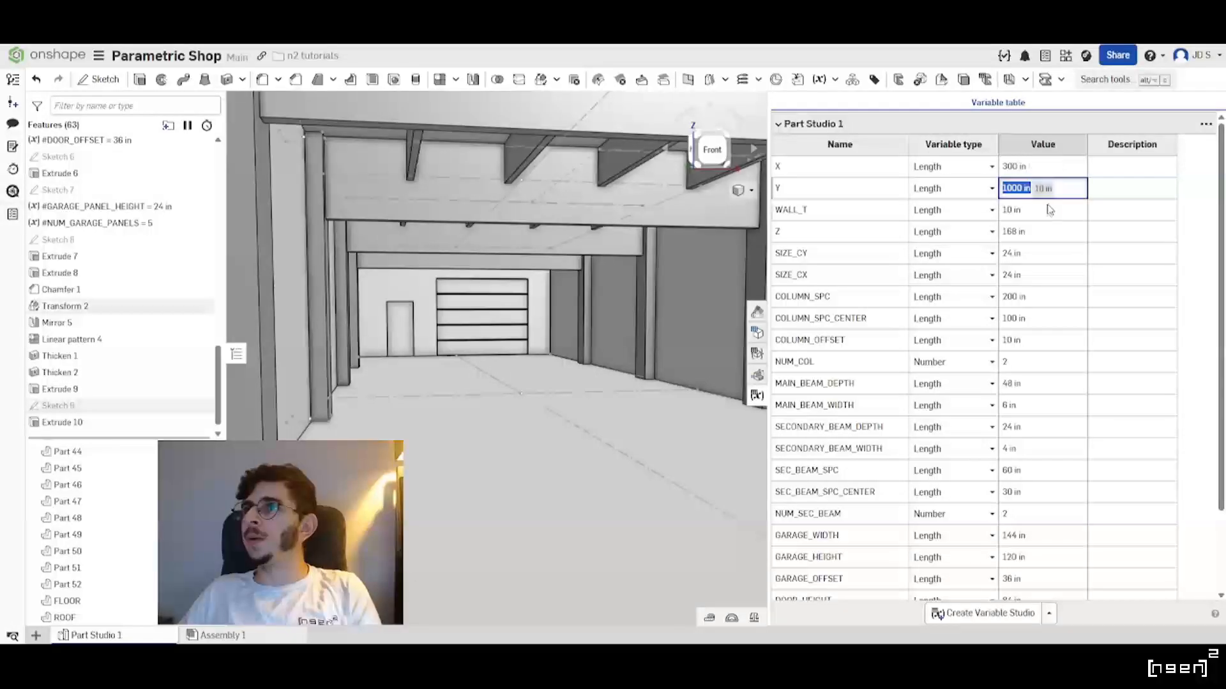
left_click(1044, 229)
left_click(1041, 209)
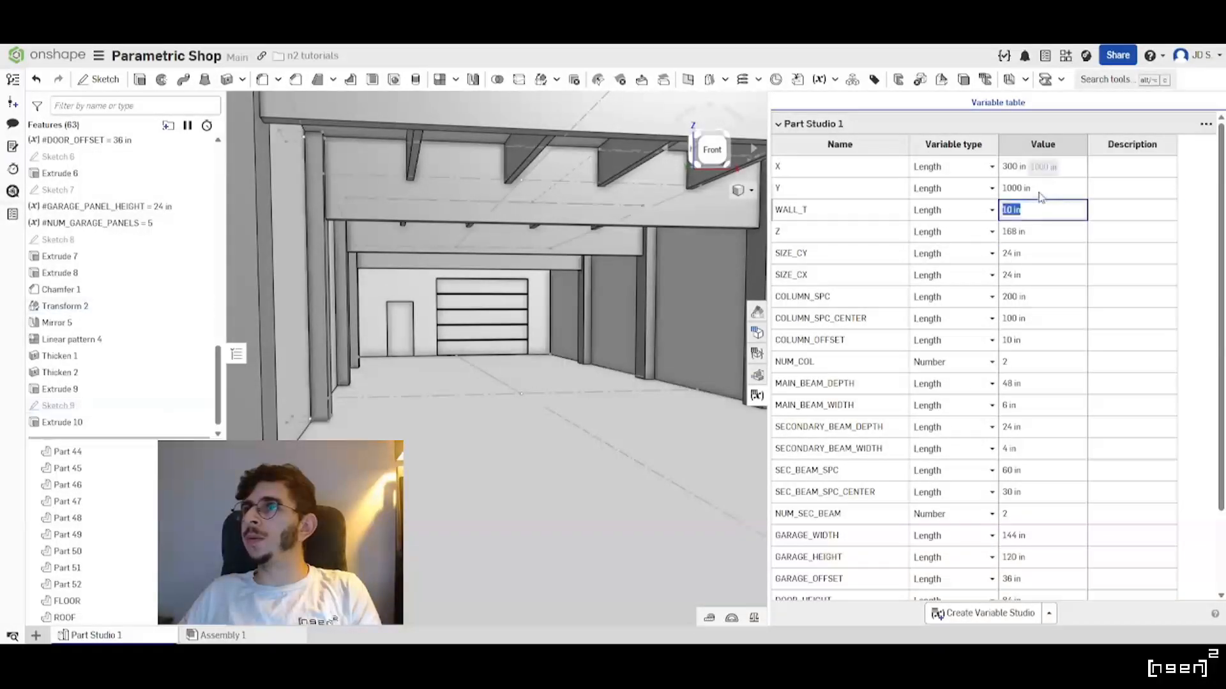
triple_click(1039, 185)
type("1200")
left_click(1050, 212)
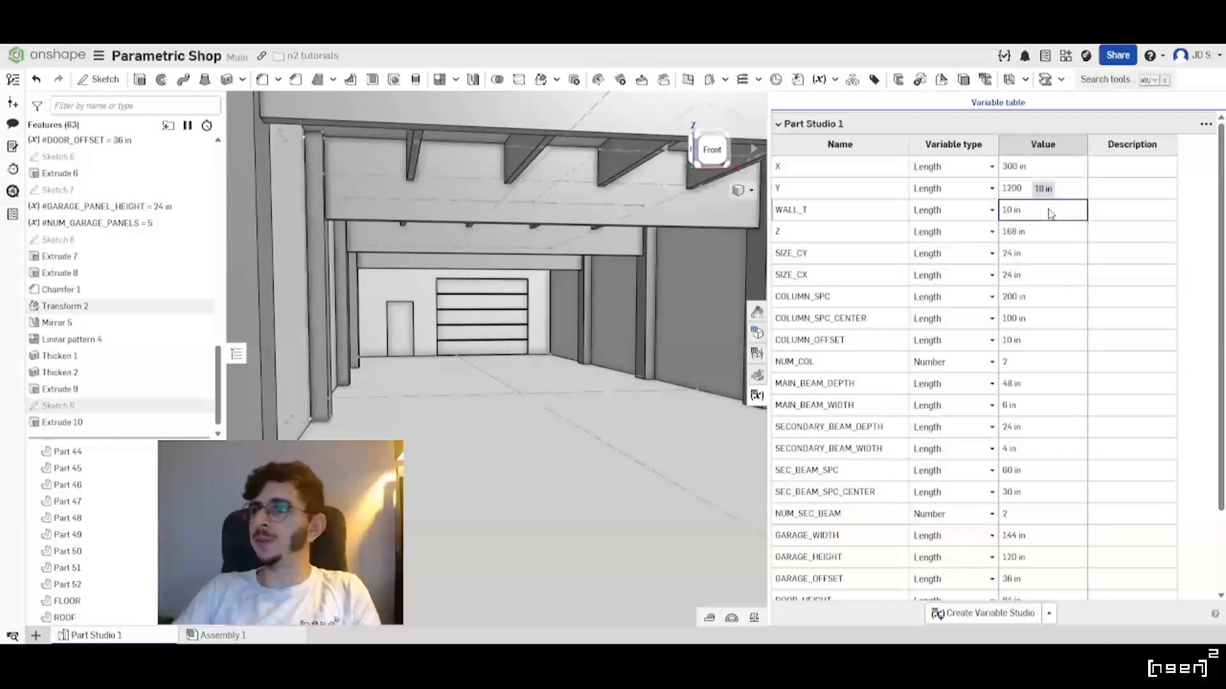
left_click(1039, 167)
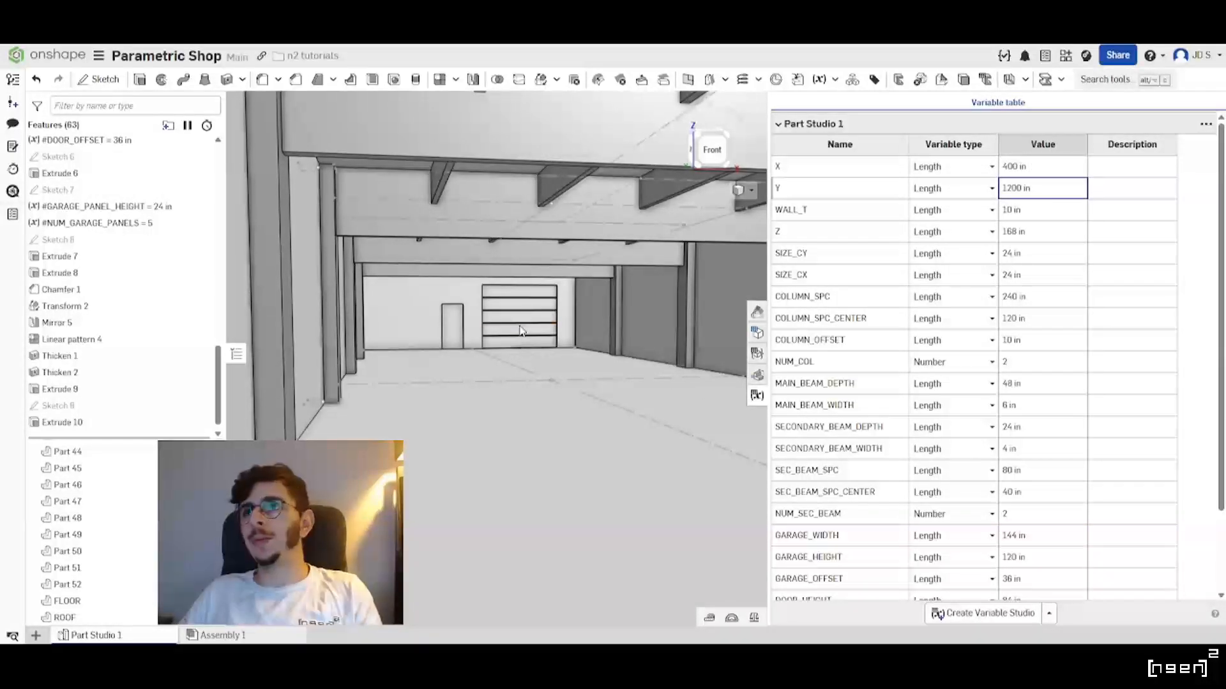
right_click_drag(526, 330, 523, 327)
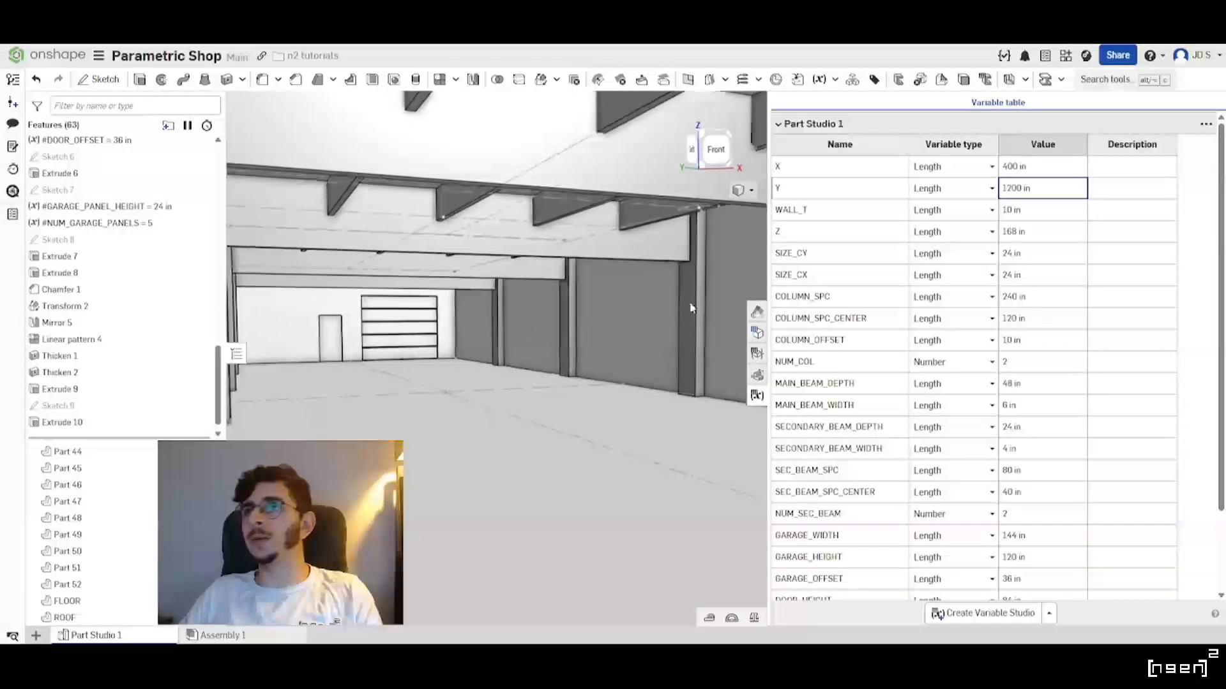
Set the width variable X to 500 in, view the interior, and set DOOR_OFFSET to 6 ft.
left_click(1057, 167)
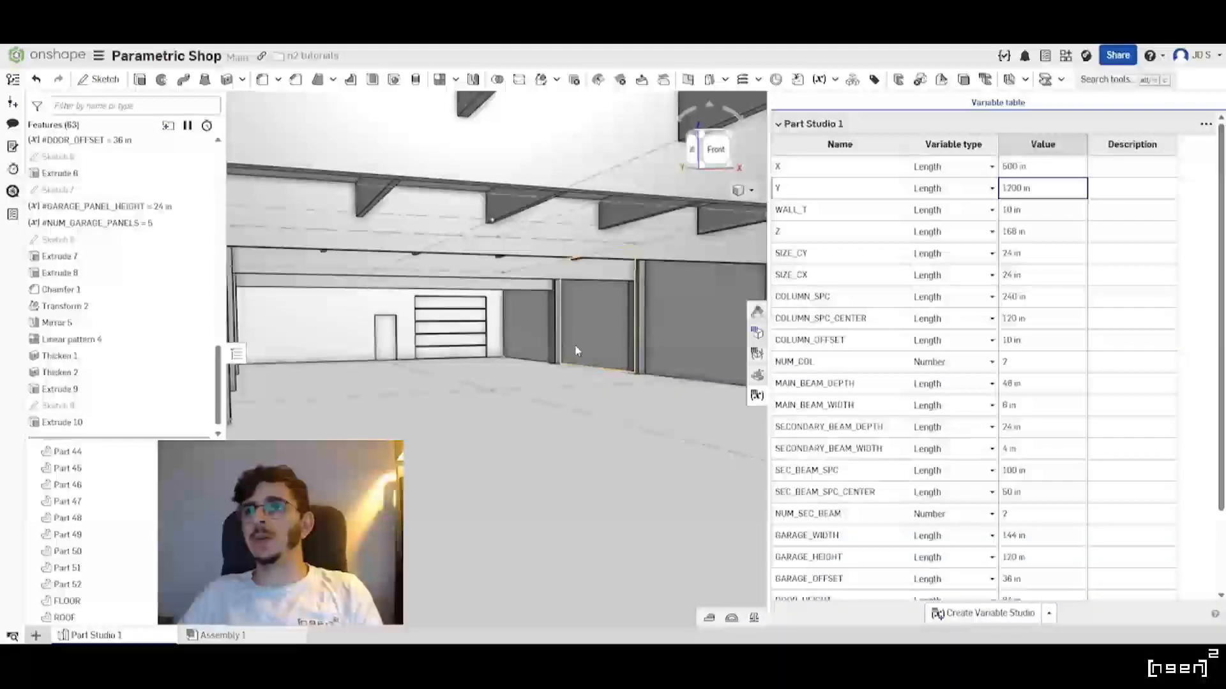
right_click_drag(471, 360, 560, 502)
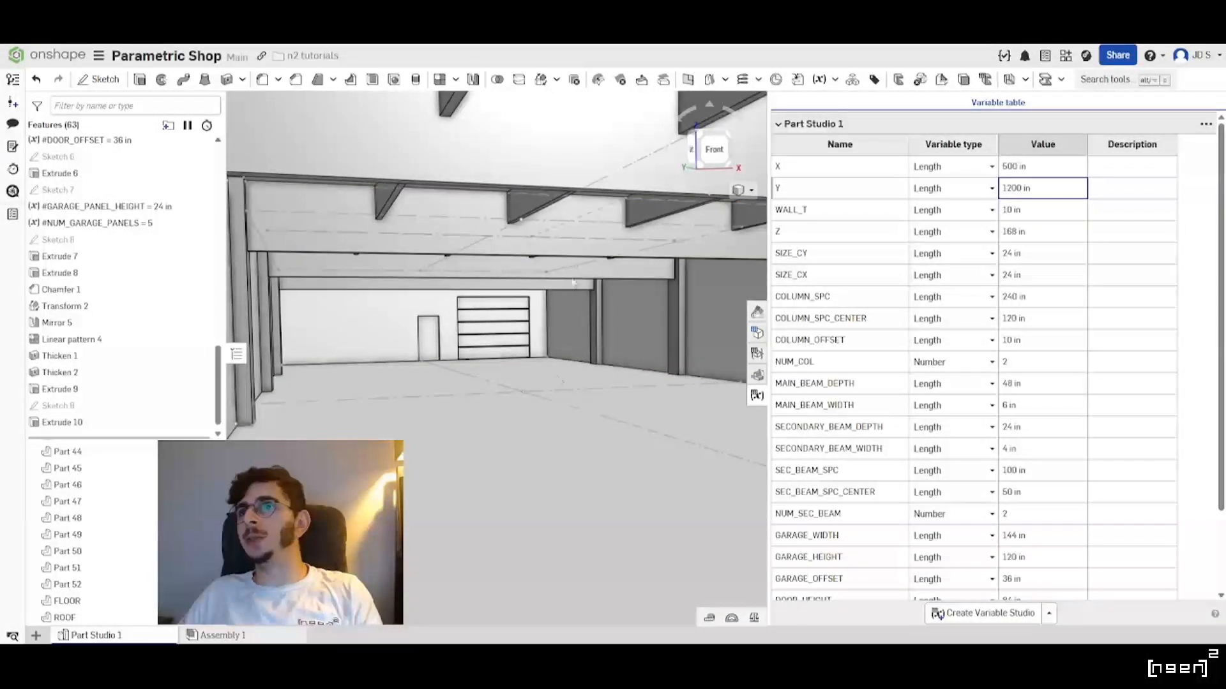
scroll(1043, 458, "down", 3)
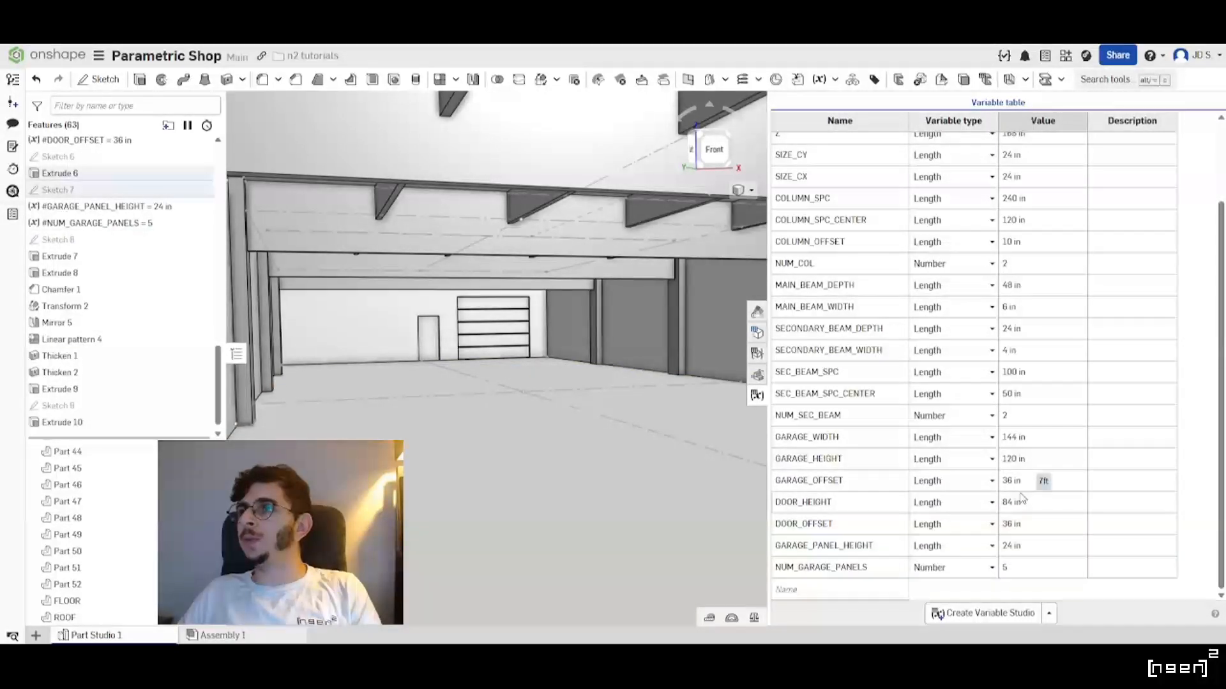
left_click(1021, 524)
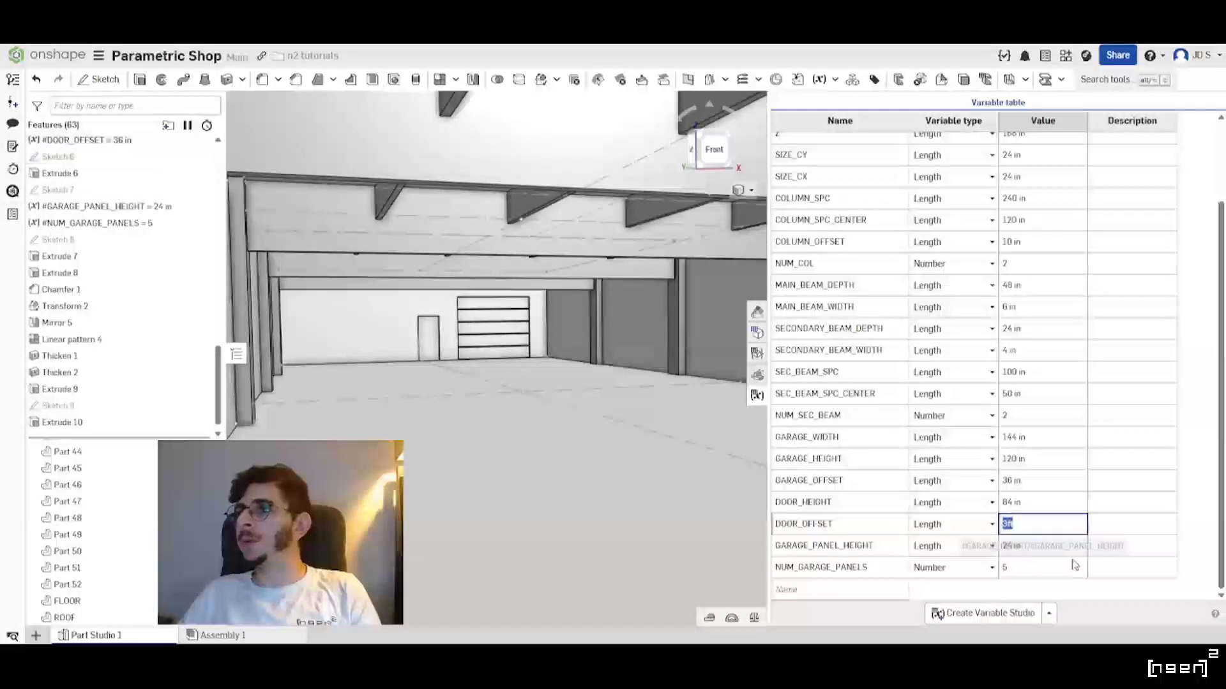
type("6ft")
key("Return")
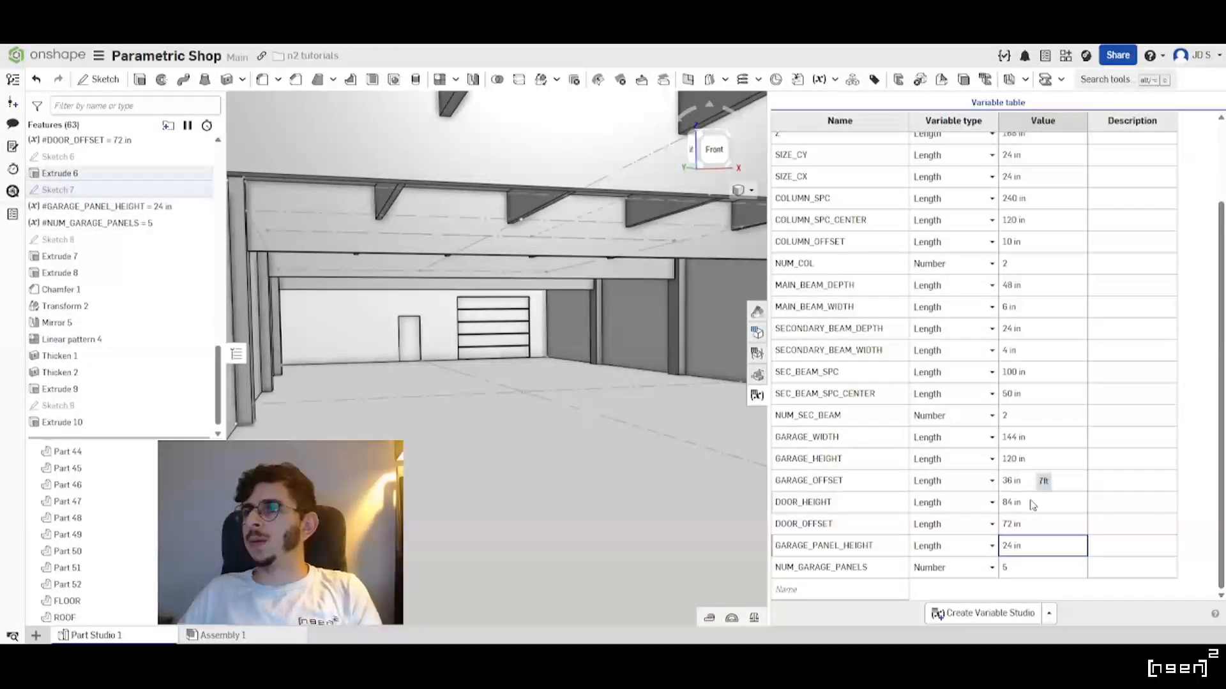
Set DOOR_OFFSET to 15 ft and GARAGE_WIDTH to 288 in.
left_click(1022, 523)
type("15ft")
key("Return")
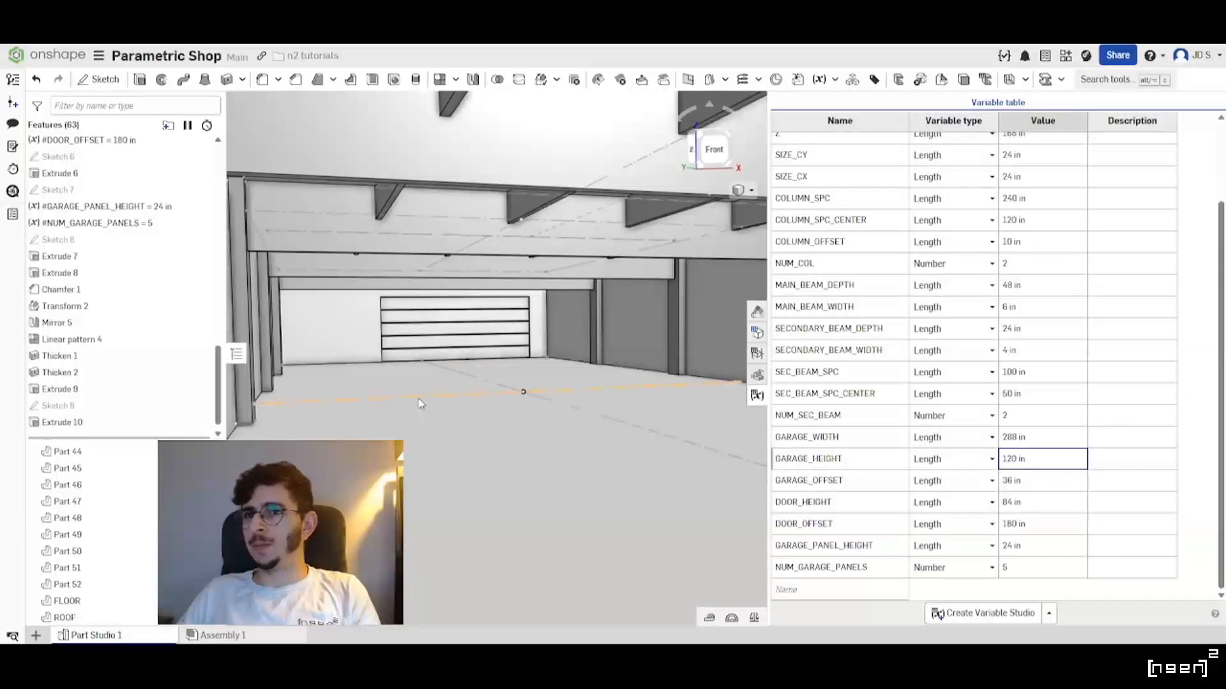
Reduce DOOR_OFFSET to 7 ft.
left_click(1021, 527)
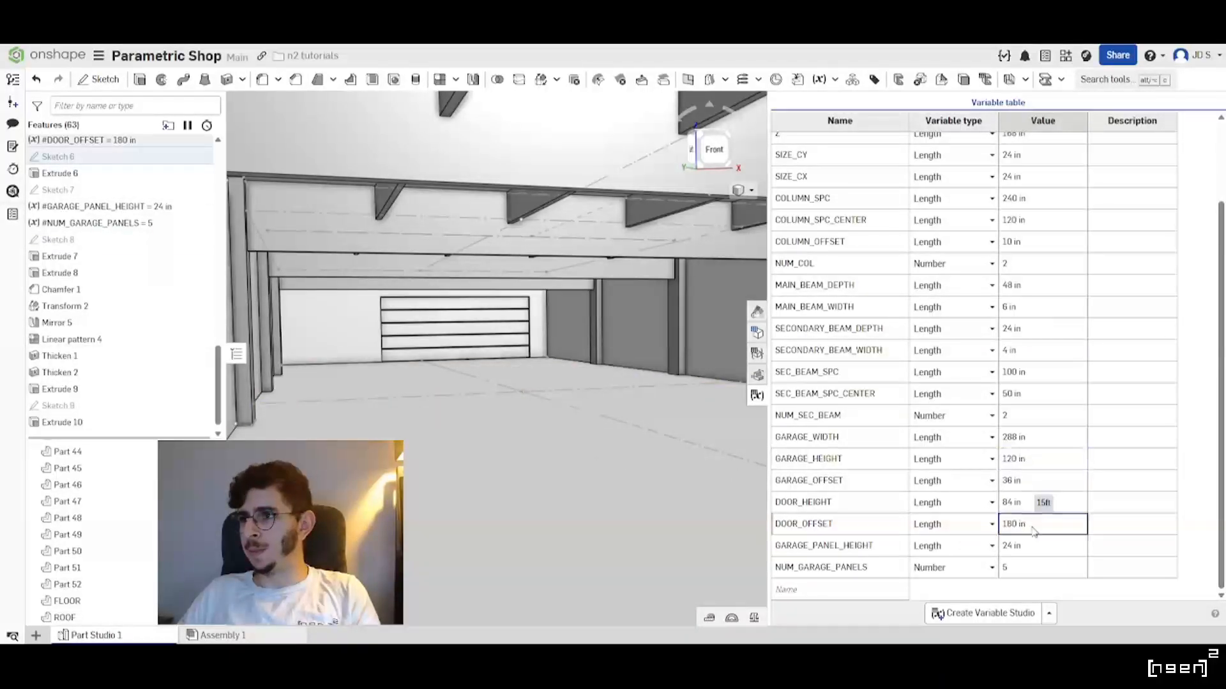
left_click(1021, 527)
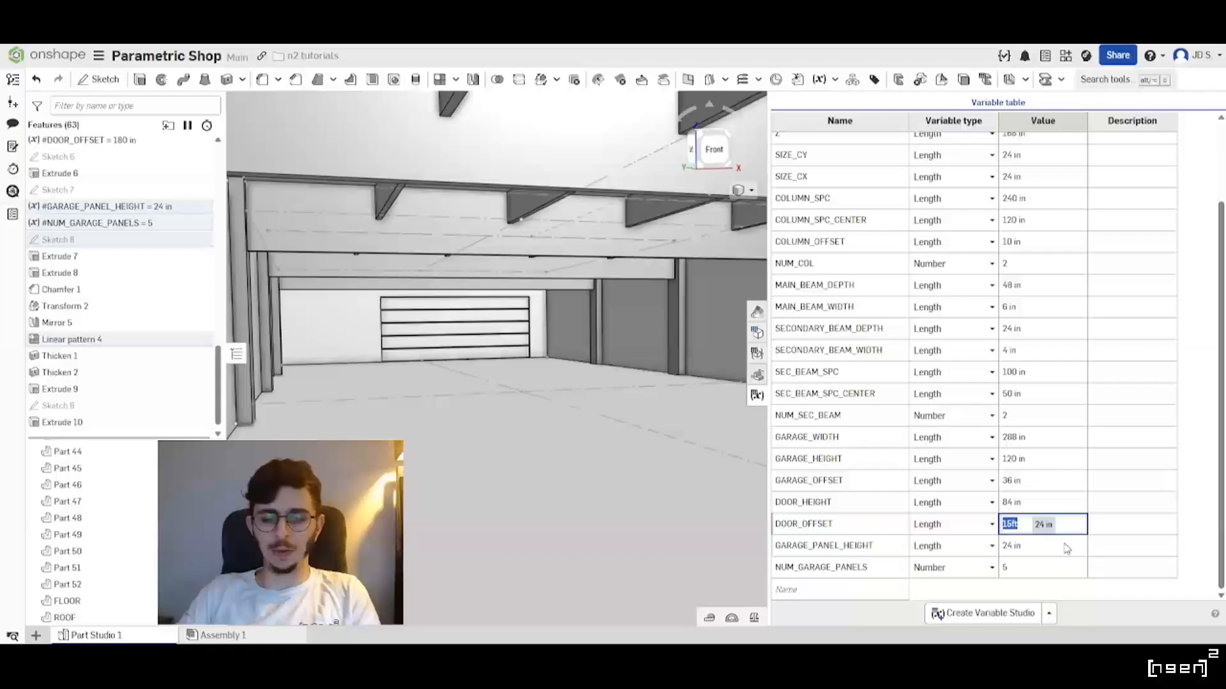
type("7ft")
key("Return")
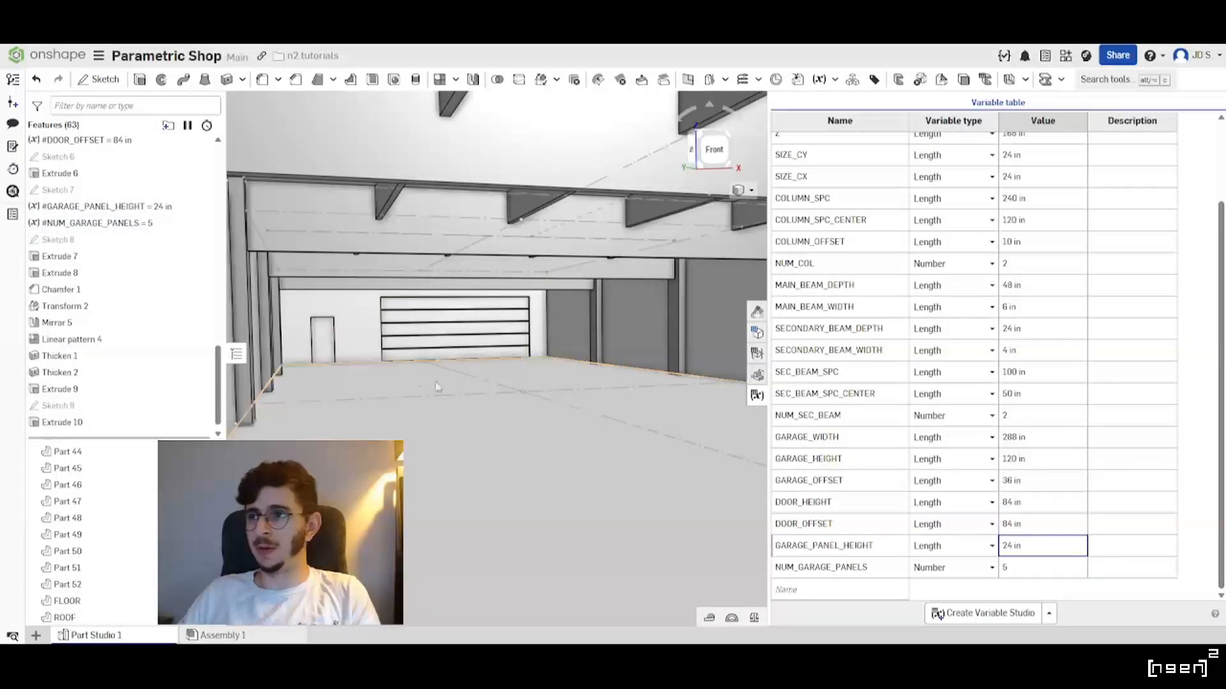
Try a DOOR_OFFSET of 15 ft and inspect the entry door at the building's front corner from outside.
scroll(418, 385, "down", 5)
scroll(449, 402, "up", 2)
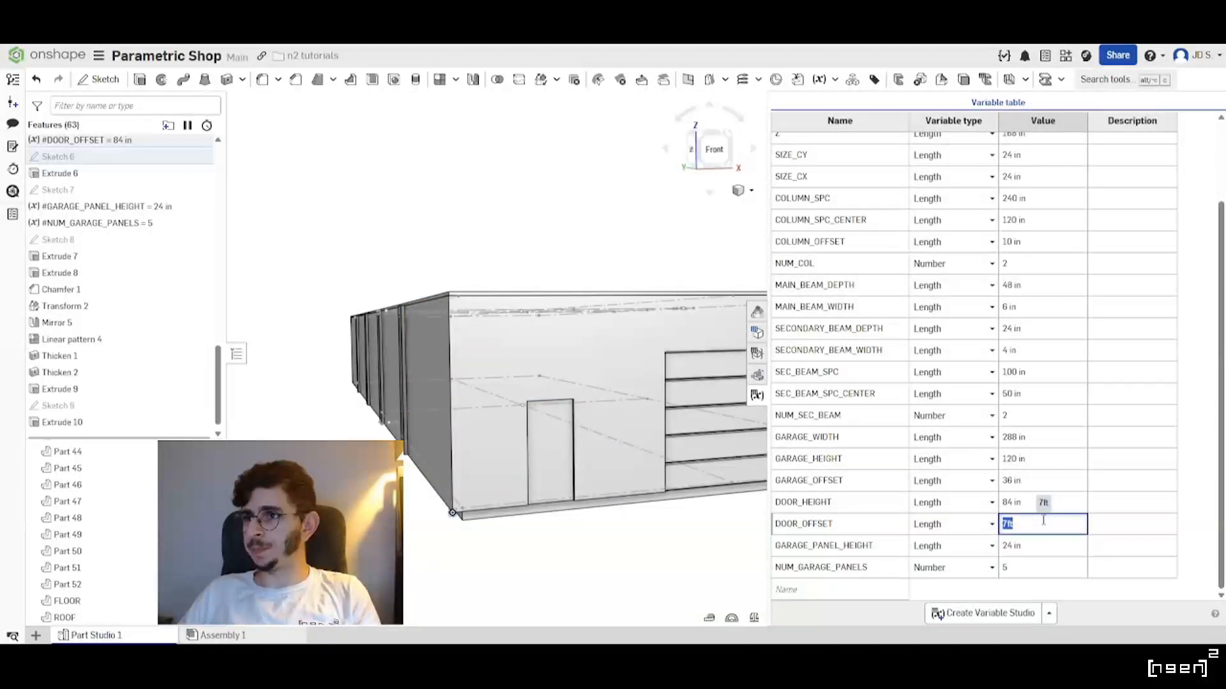
type("15ft")
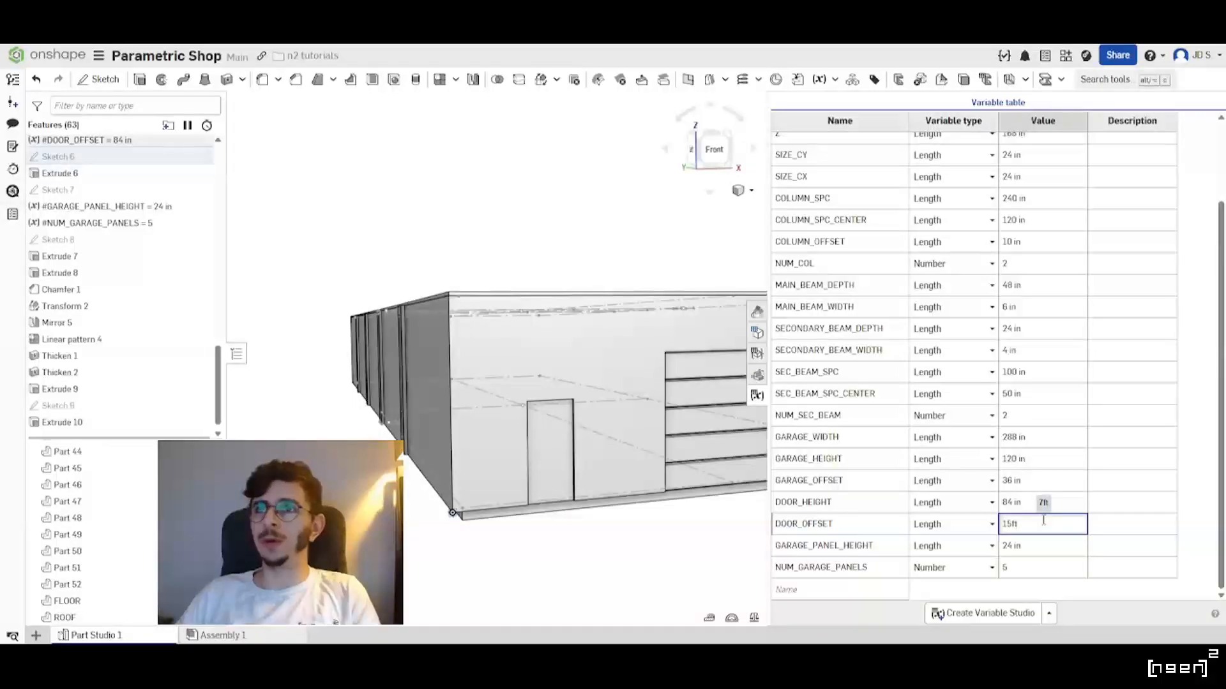
key("Return")
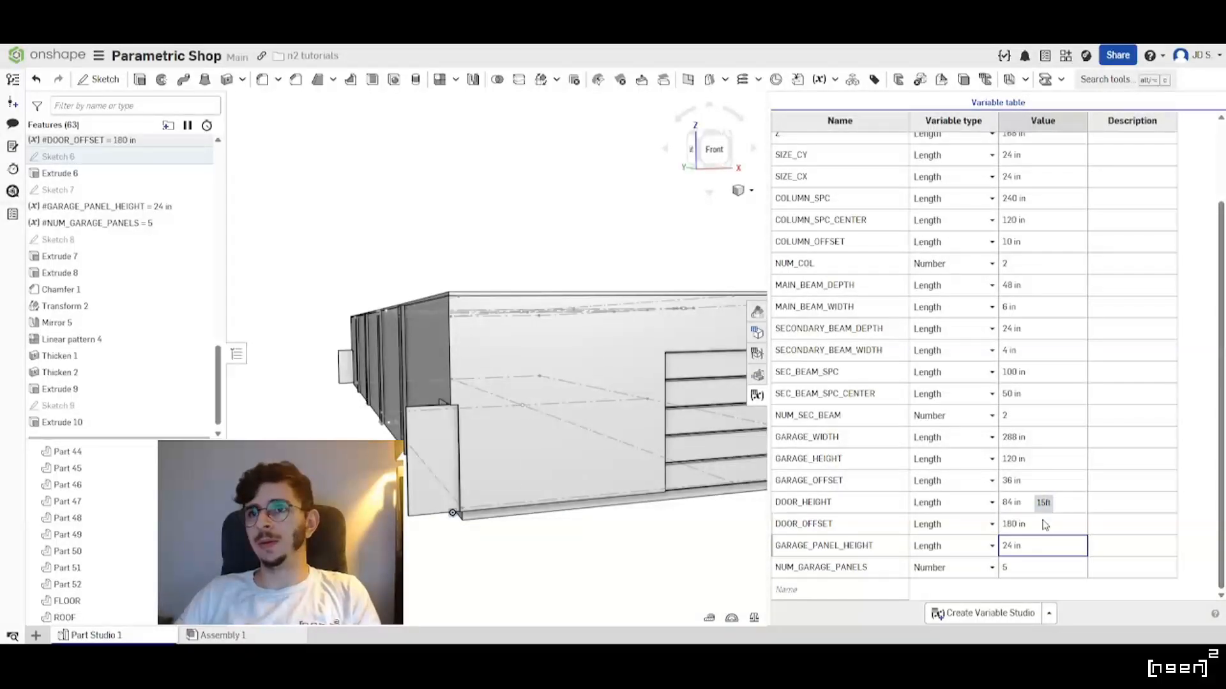
scroll(438, 455, "up", 5)
scroll(450, 438, "down", 4)
right_click_drag(447, 441, 509, 459)
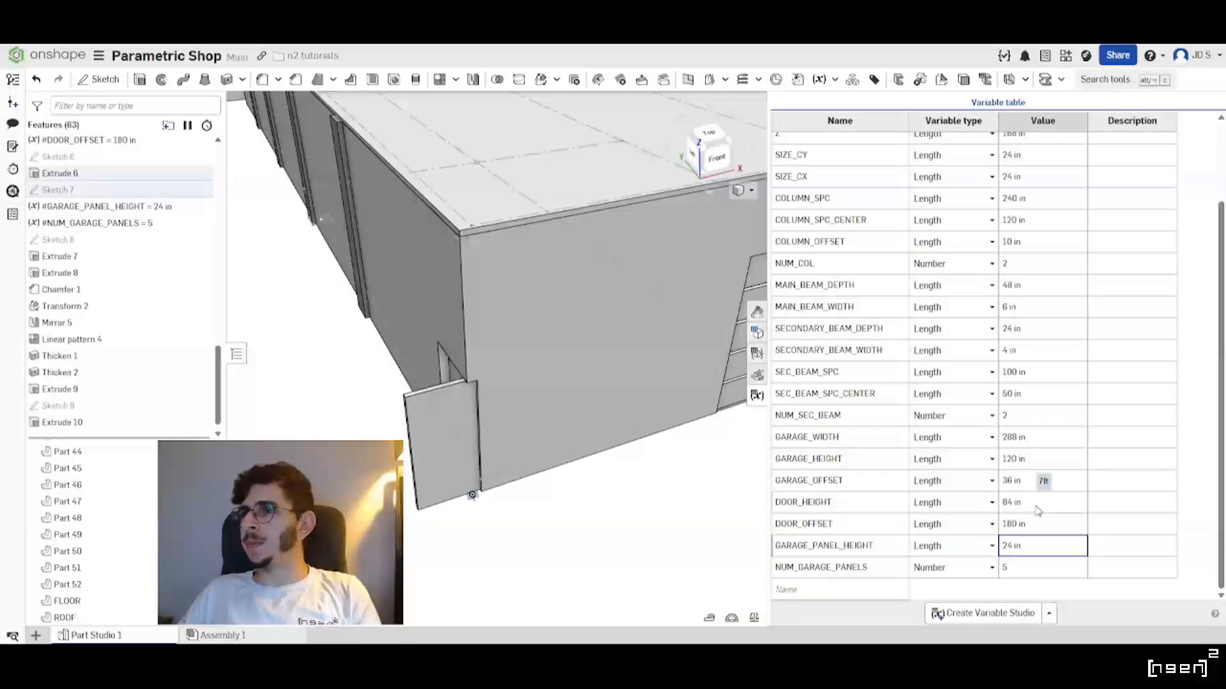
Return DOOR_OFFSET to 7 ft and view the whole building from outside.
type("7ft")
key("Return")
scroll(378, 440, "down", 4)
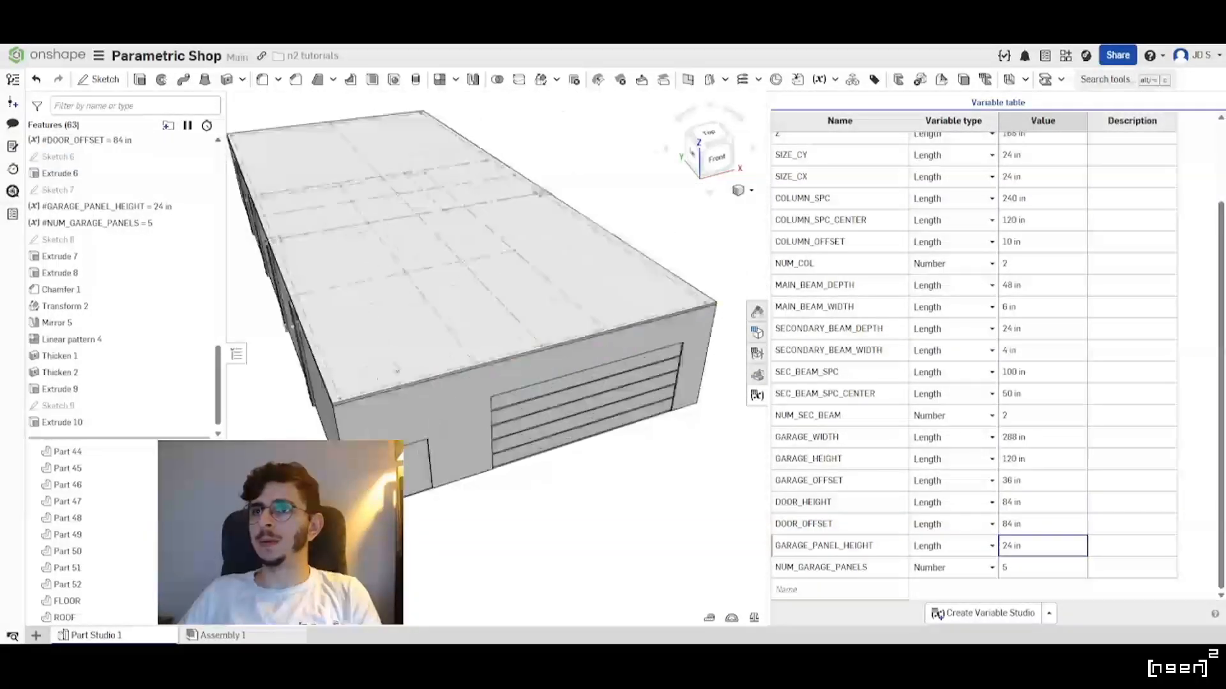
Examine the front wall with its entry door and widened garage door, moving from outside into the building.
scroll(447, 359, "up", 2)
right_click_drag(501, 434, 420, 408)
scroll(420, 408, "down", 4)
scroll(536, 462, "up", 2)
right_click_drag(517, 422, 468, 447)
scroll(562, 424, "down", 2)
scroll(457, 371, "up", 10)
scroll(472, 384, "down", 2)
right_click_drag(473, 387, 689, 408)
scroll(386, 390, "down", 3)
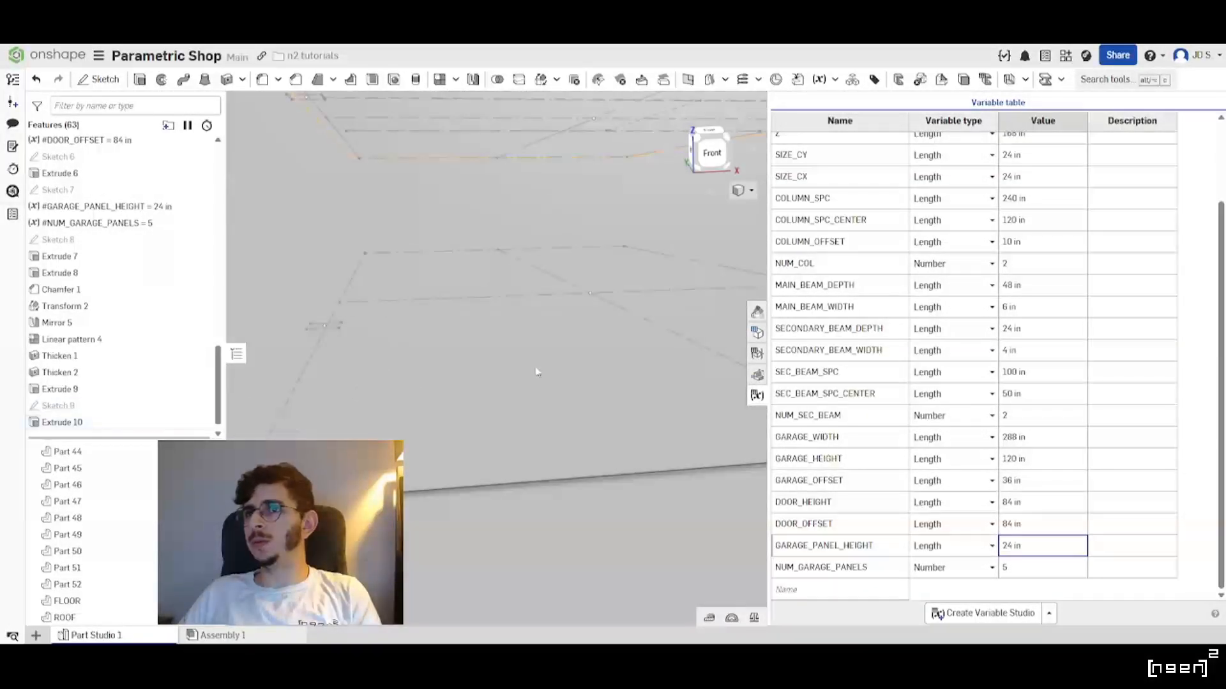
scroll(536, 375, "down", 5)
scroll(479, 377, "down", 3)
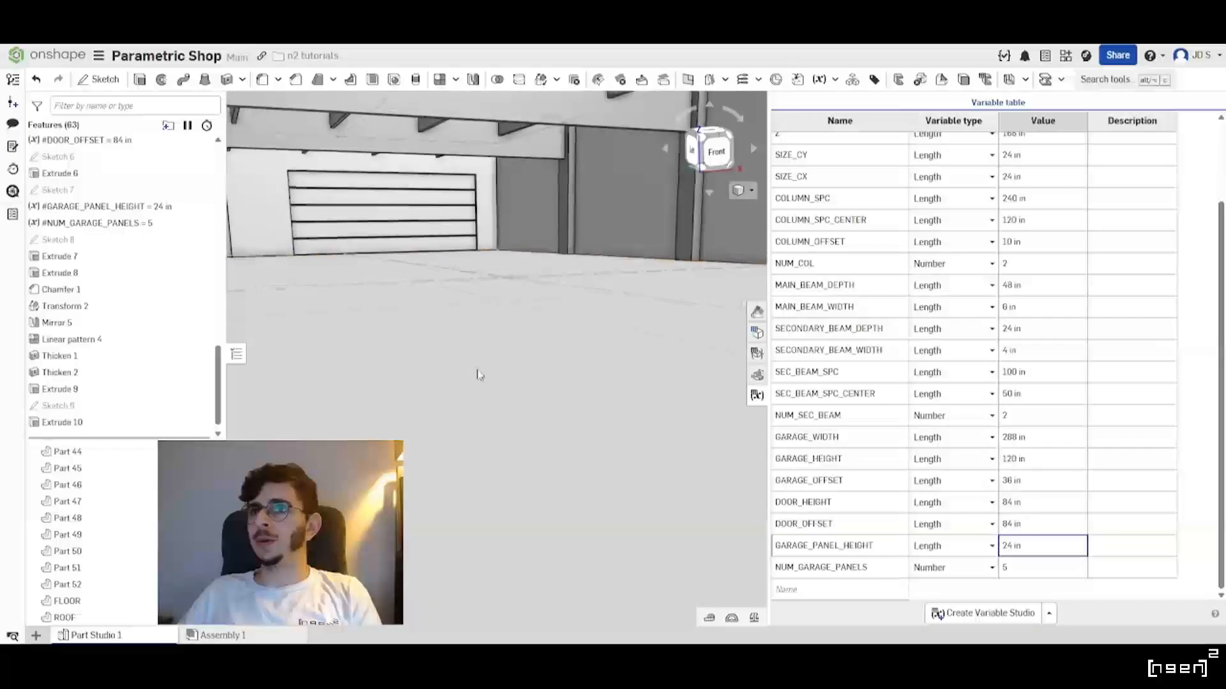
Examine the beams, columns and garage door from inside, then check the front facade and re-enter the building.
scroll(473, 411, "up", 2)
scroll(524, 421, "down", 1)
right_click_drag(592, 423, 538, 392)
scroll(534, 400, "down", 2)
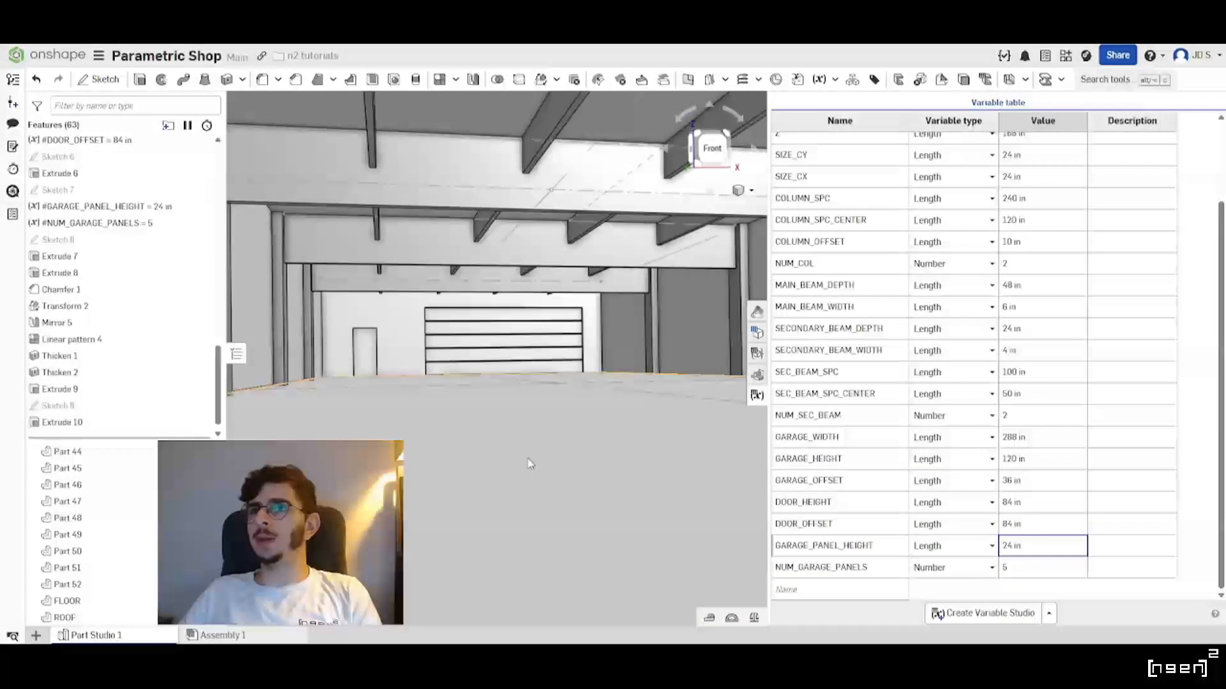
scroll(478, 435, "down", 1)
scroll(477, 435, "up", 2)
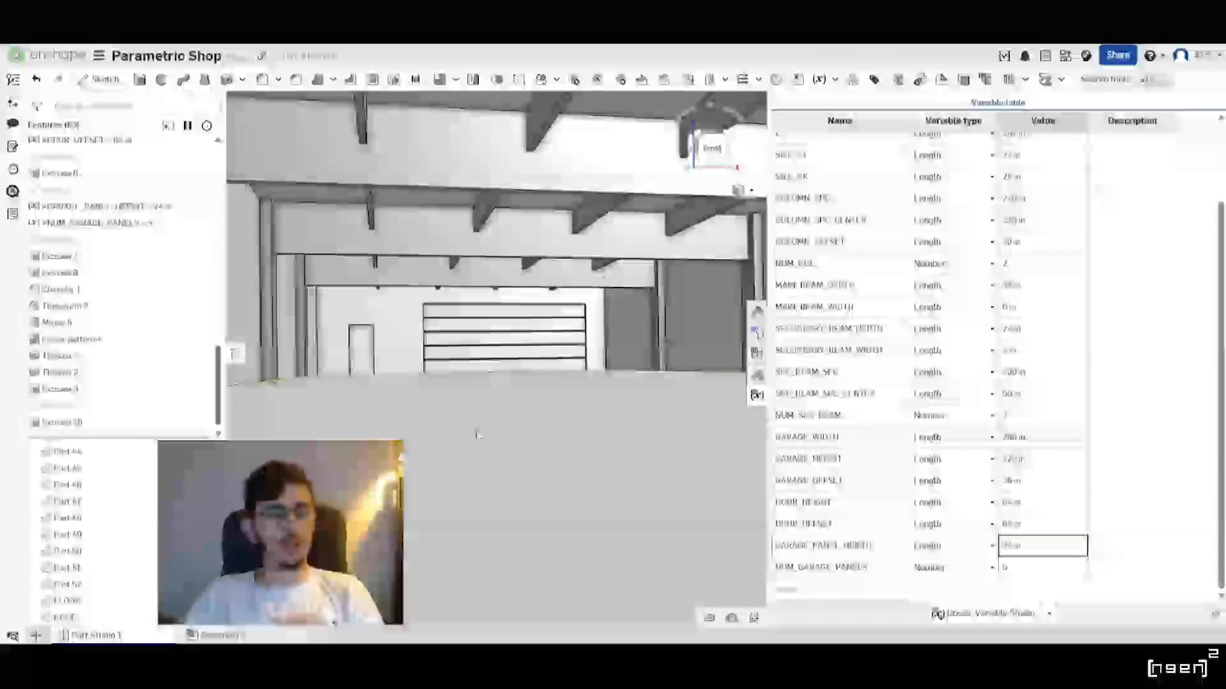
scroll(476, 436, "down", 3)
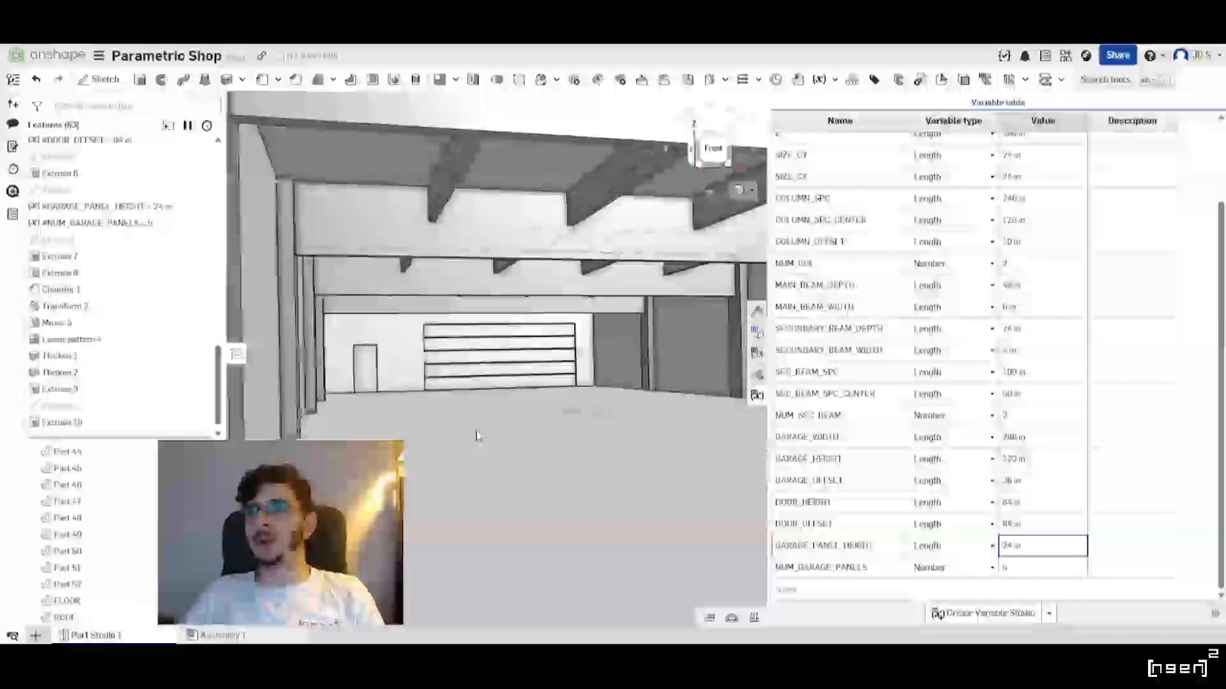
scroll(479, 436, "down", 1)
scroll(478, 436, "up", 3)
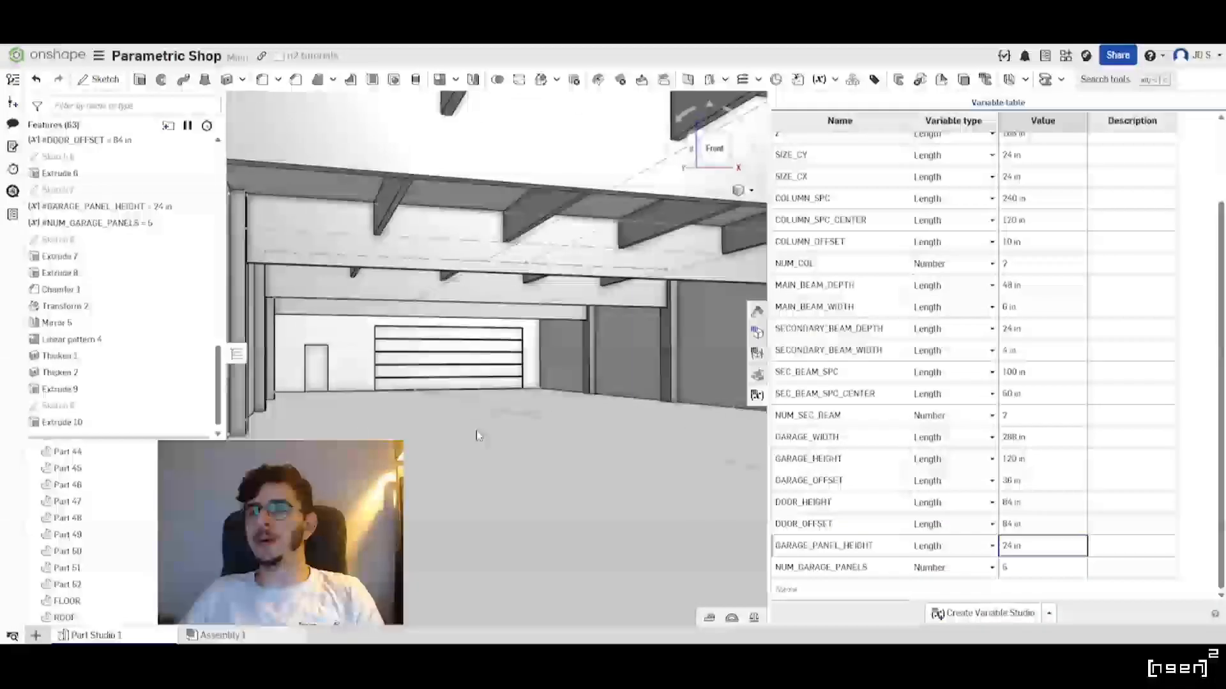
scroll(476, 436, "down", 6)
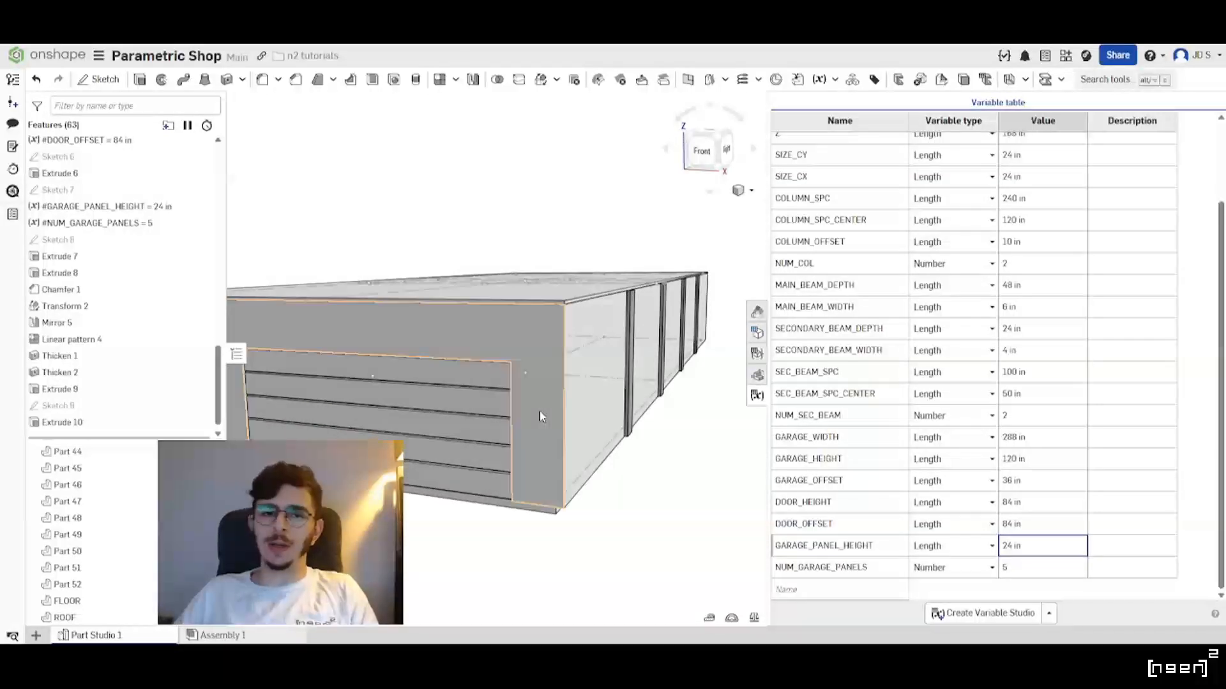
scroll(539, 411, "up", 5)
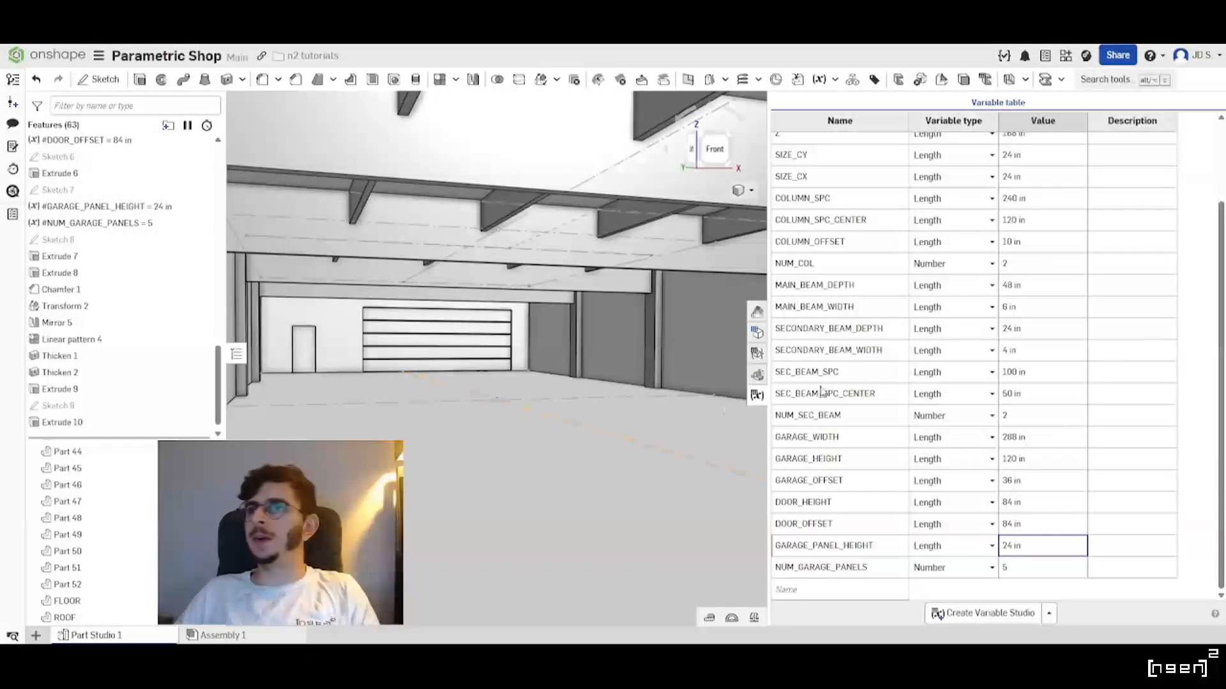
Set the length variable Y to 1000 in and the width variable X to 400 in.
scroll(982, 206, "up", 3)
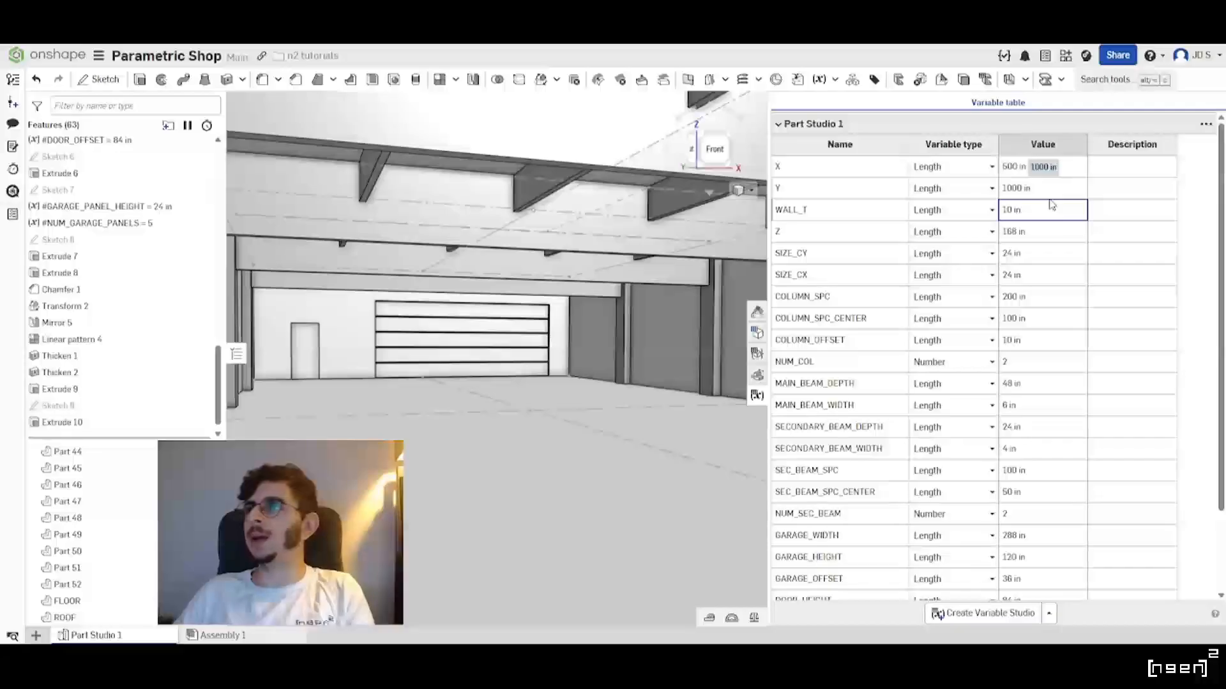
left_click(1045, 174)
type("400")
key("Return")
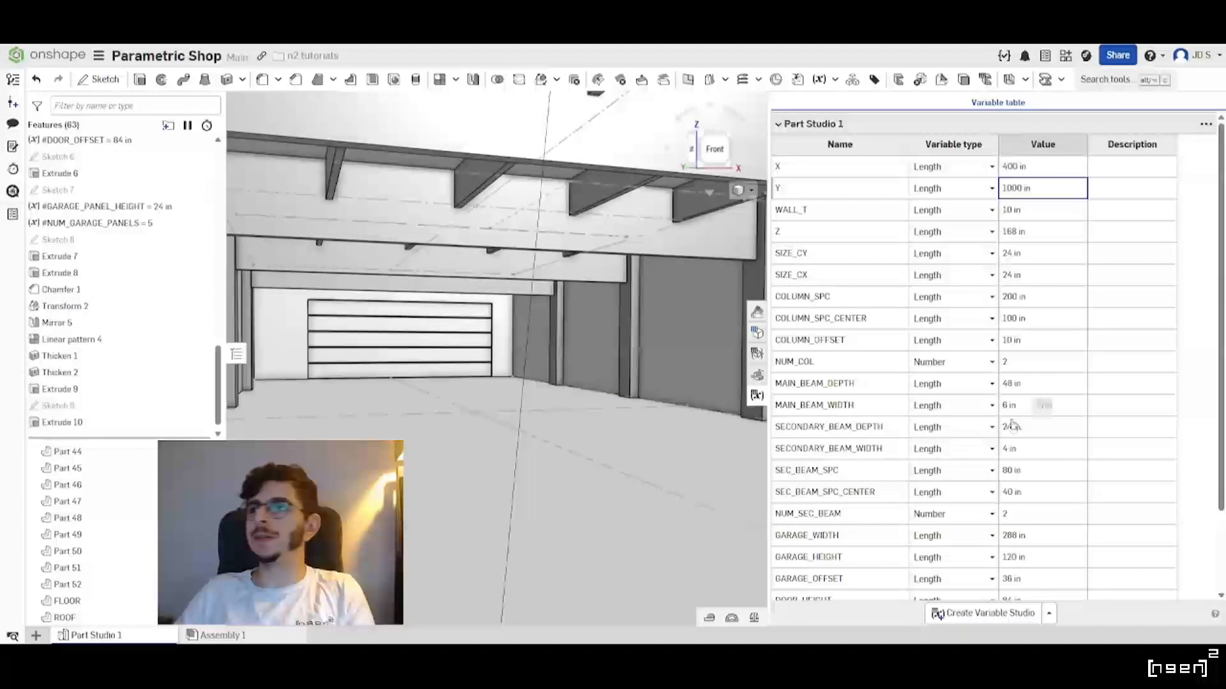
Fit the entry door beside the garage door by trying a DOOR_OFFSET of 3 ft, then setting it to 2 ft.
scroll(1012, 425, "down", 5)
left_click(1029, 529)
type("3ft")
key("Return")
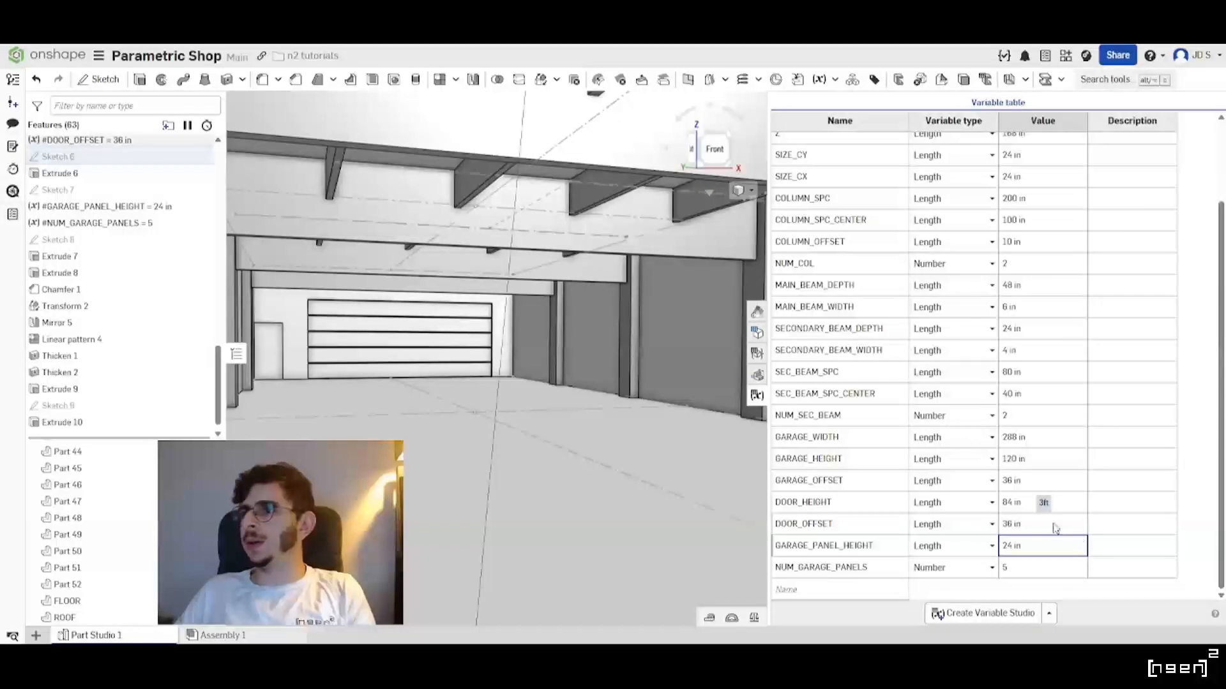
type("2ft")
key("Return")
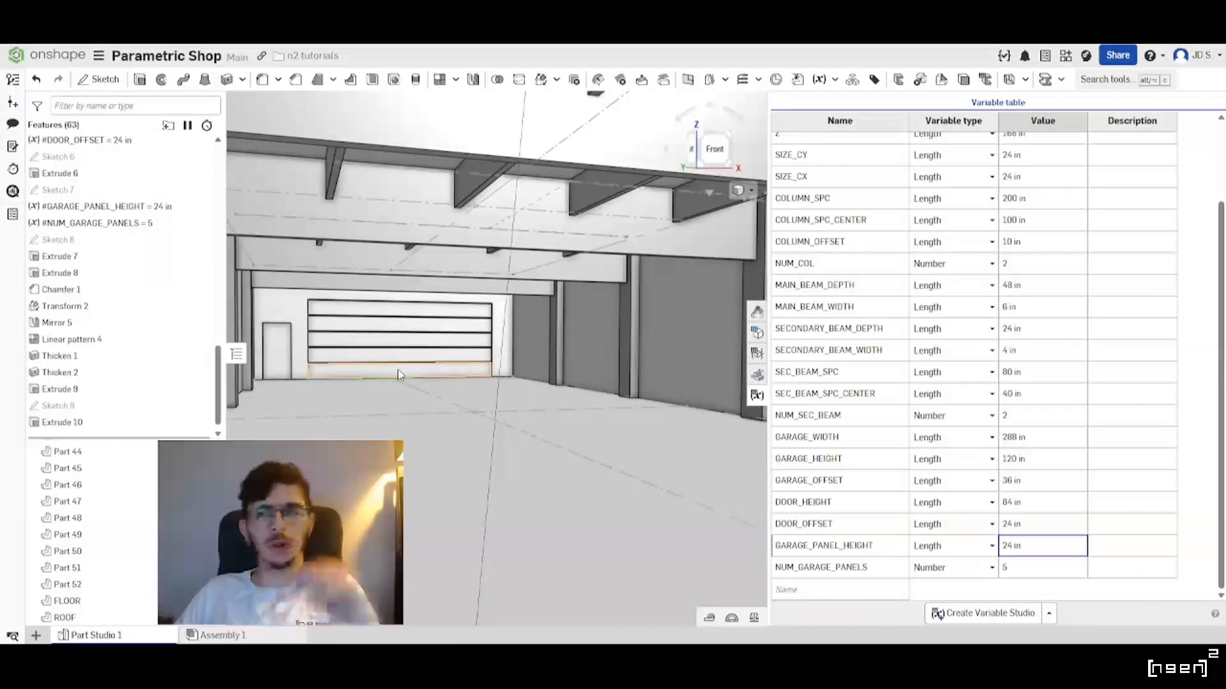
Examine the resized building's roof beams, columns, entry door and garage door from several interior viewpoints.
scroll(397, 372, "up", 5)
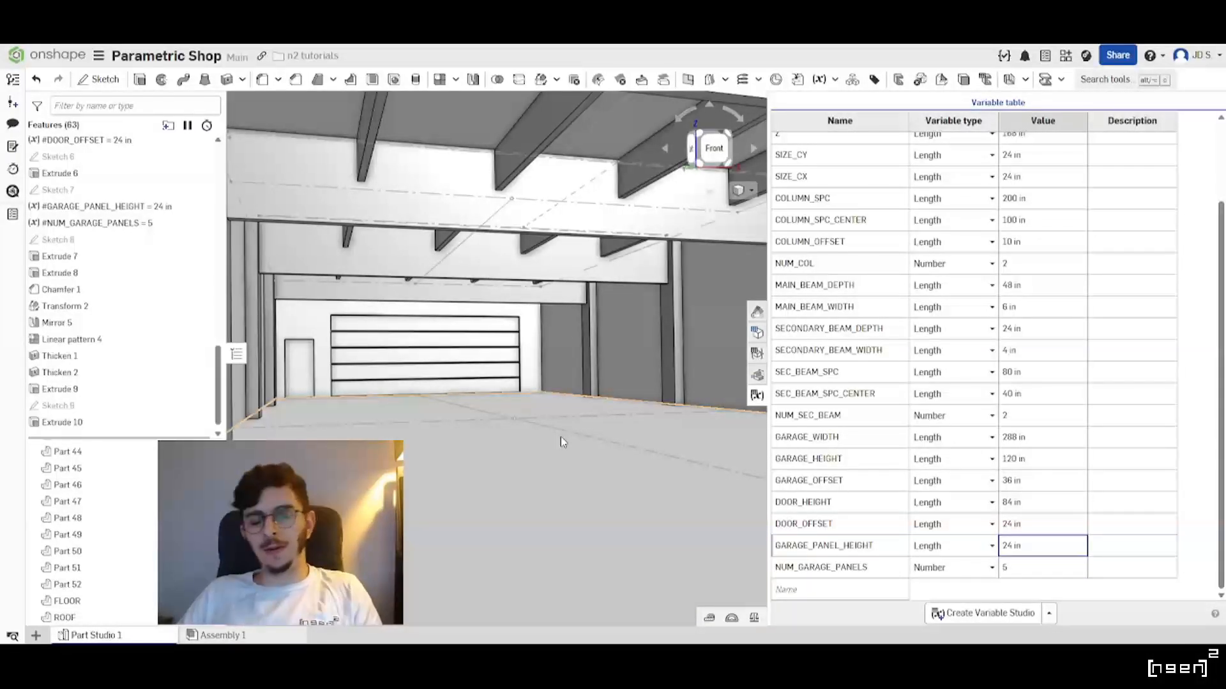
scroll(560, 436, "down", 3)
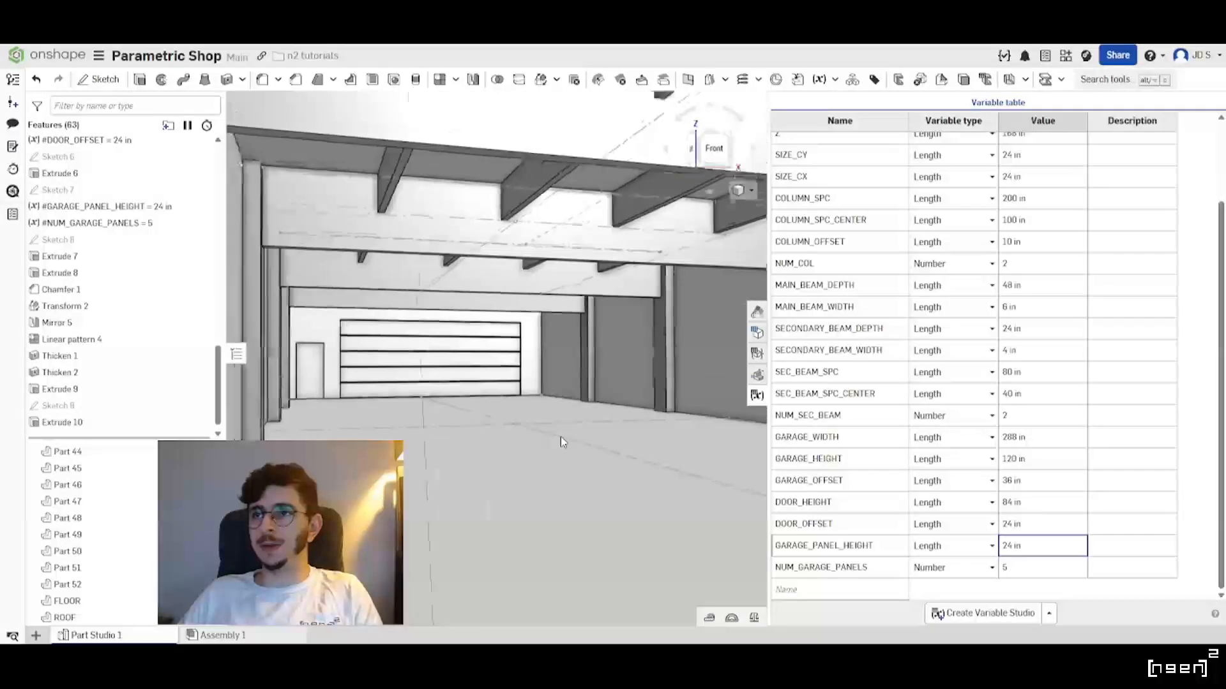
scroll(560, 436, "up", 3)
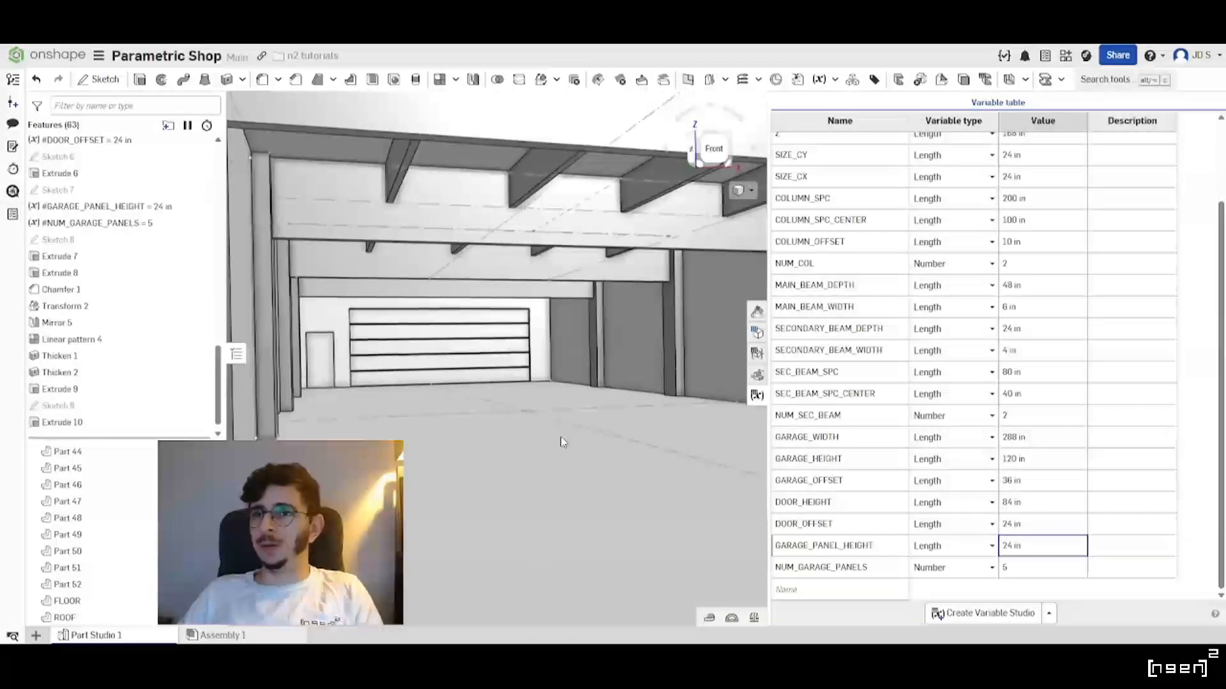
scroll(562, 441, "up", 3)
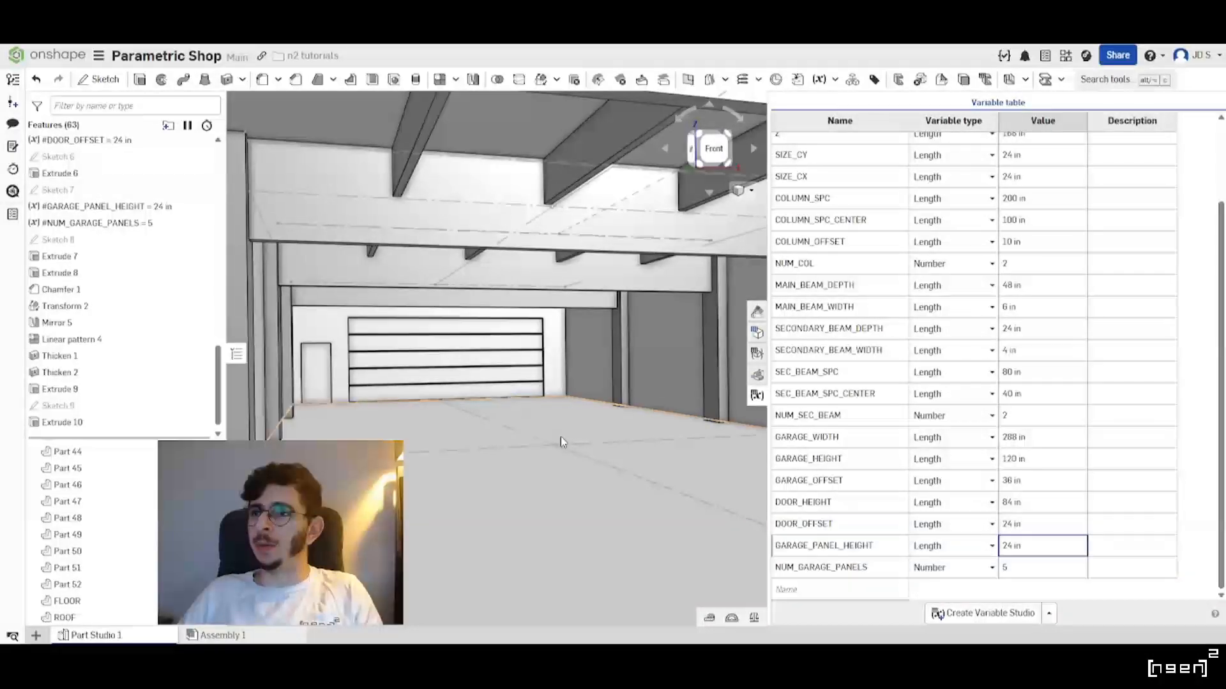
scroll(561, 442, "down", 2)
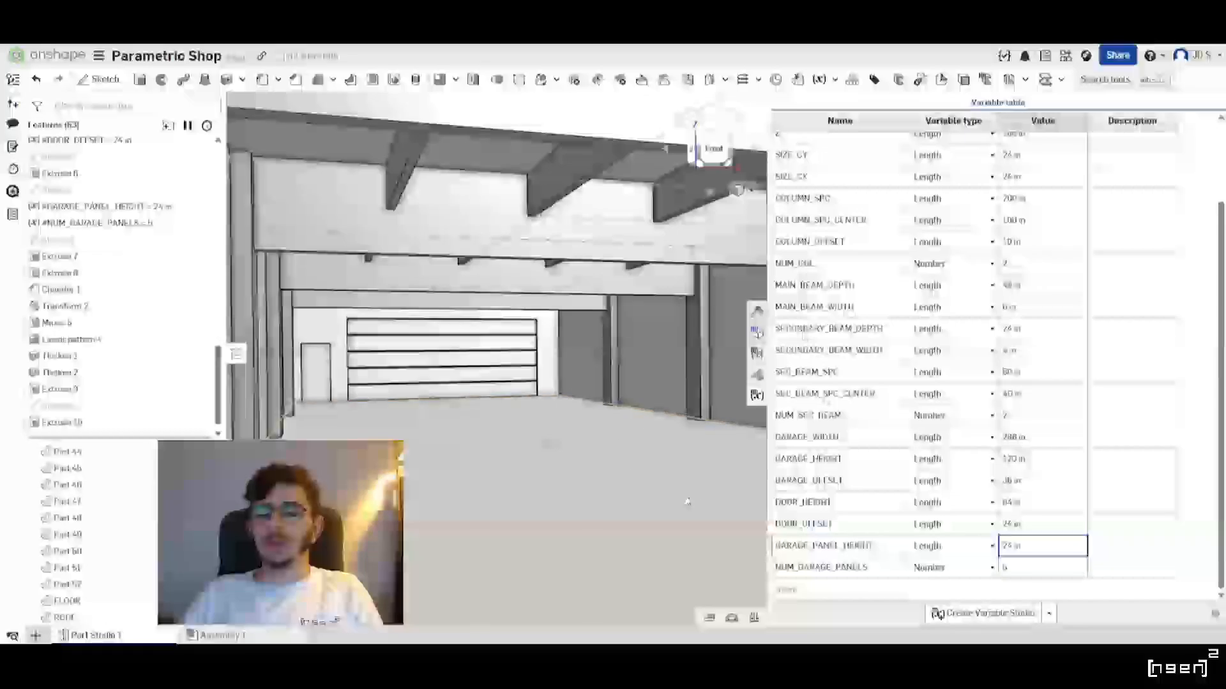
right_click_drag(611, 479, 425, 424)
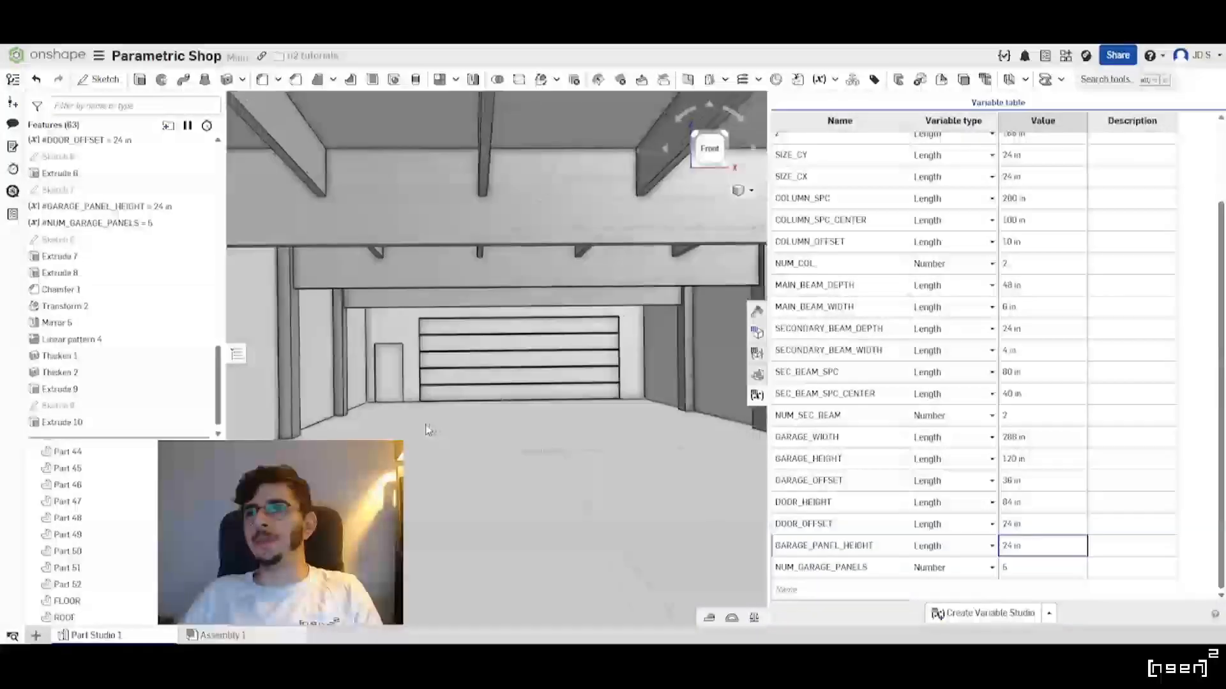
scroll(425, 424, "up", 5)
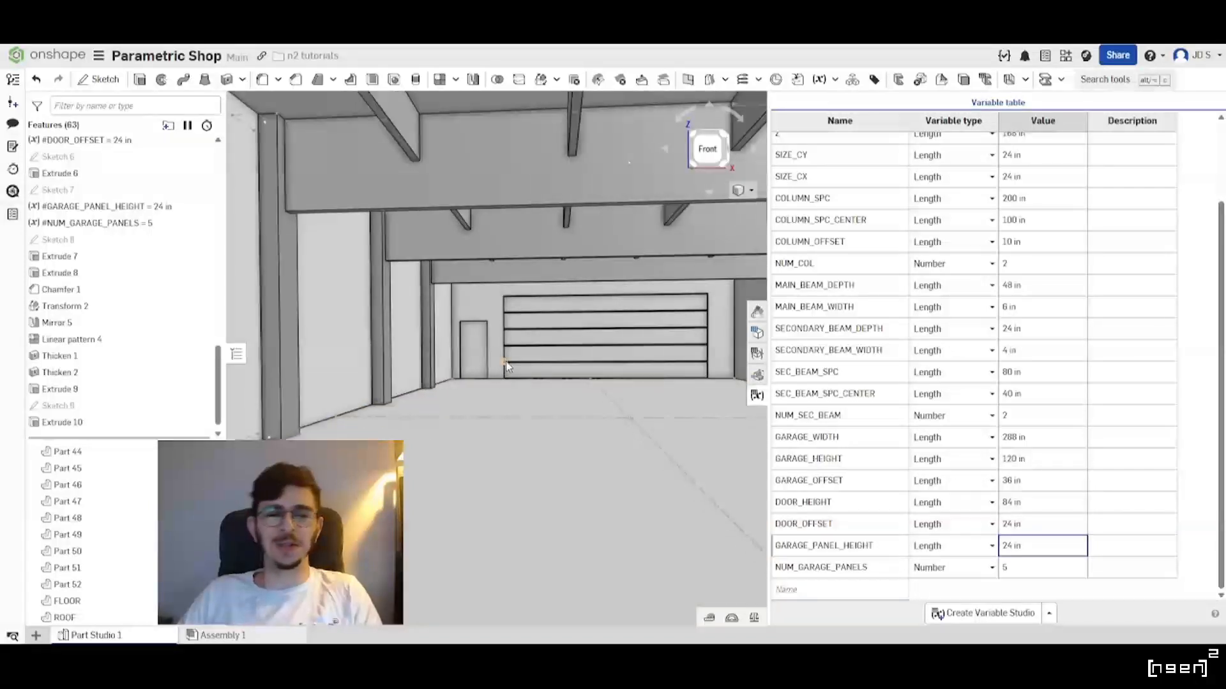
scroll(507, 366, "down", 1)
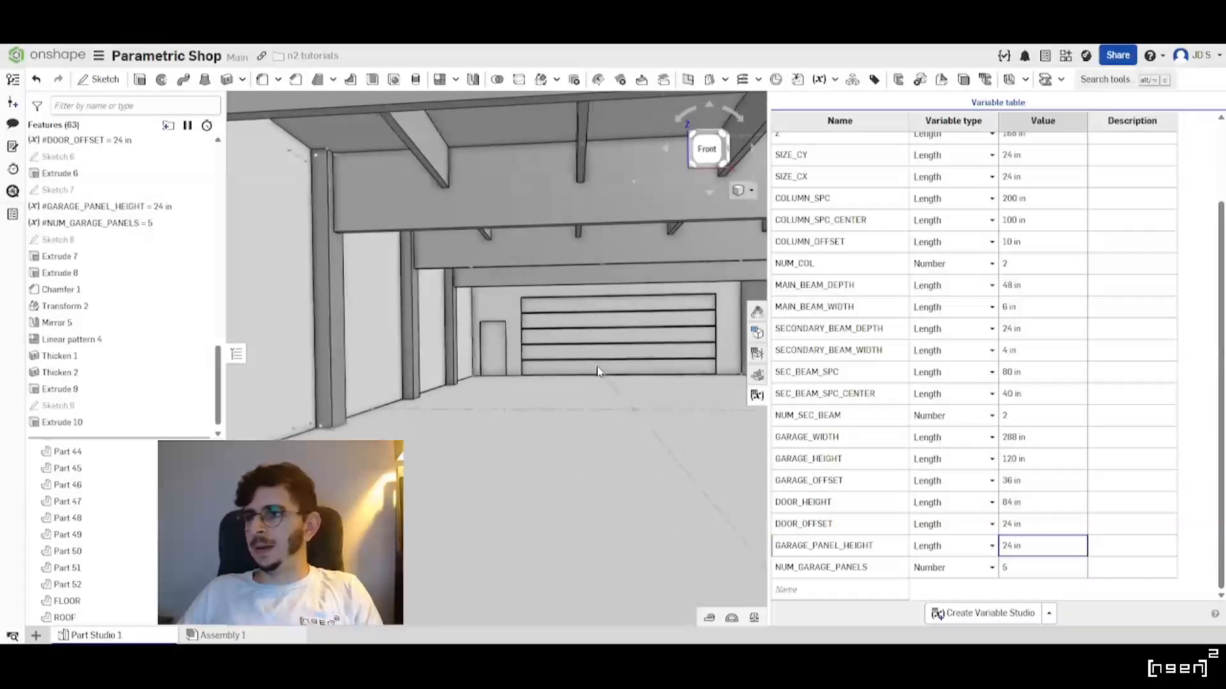
scroll(598, 371, "up", 10)
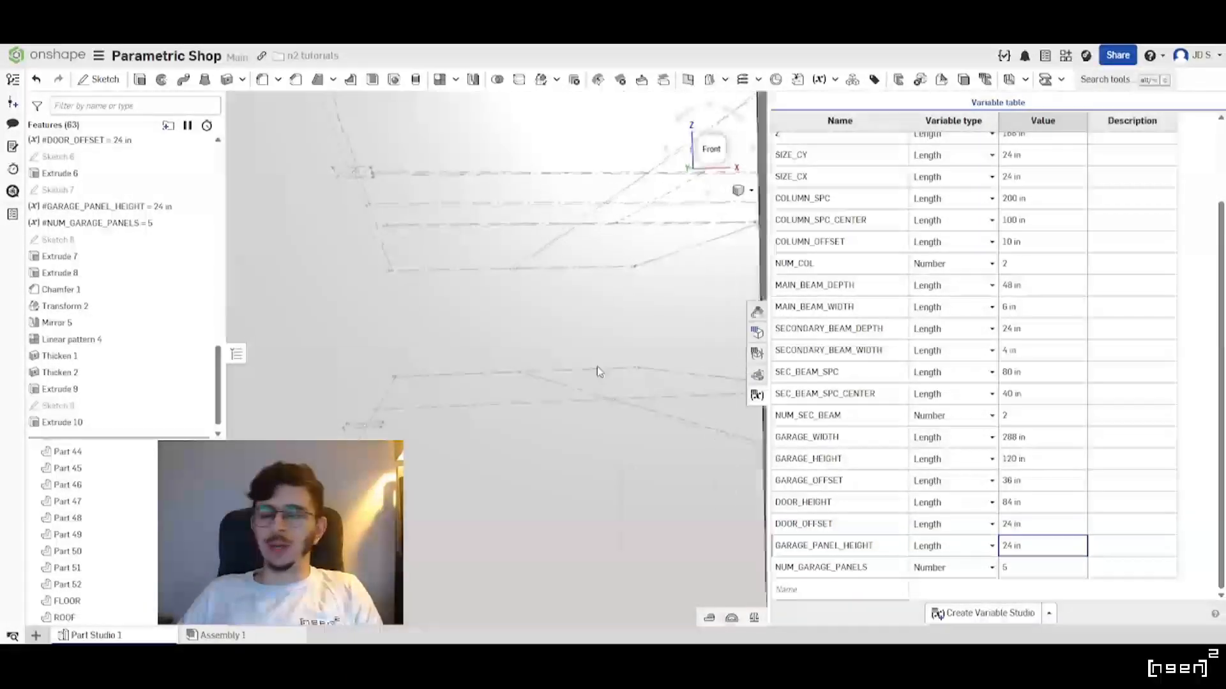